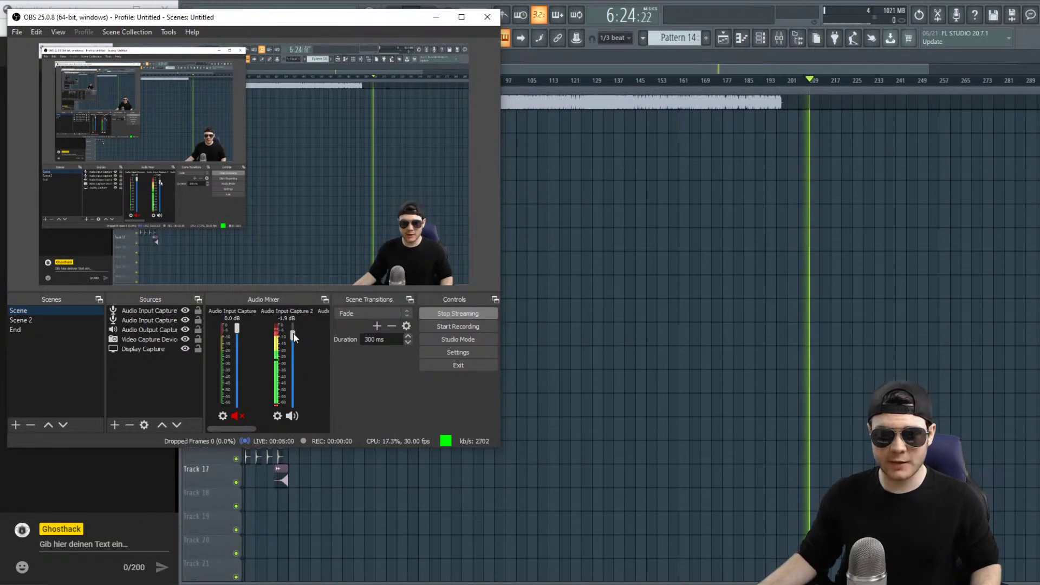
Lower Audio Input Capture 2 to -3.0 dB in OBS and check the output level with the playlist playing from about bar 125.
left_click_drag(292, 336, 293, 341)
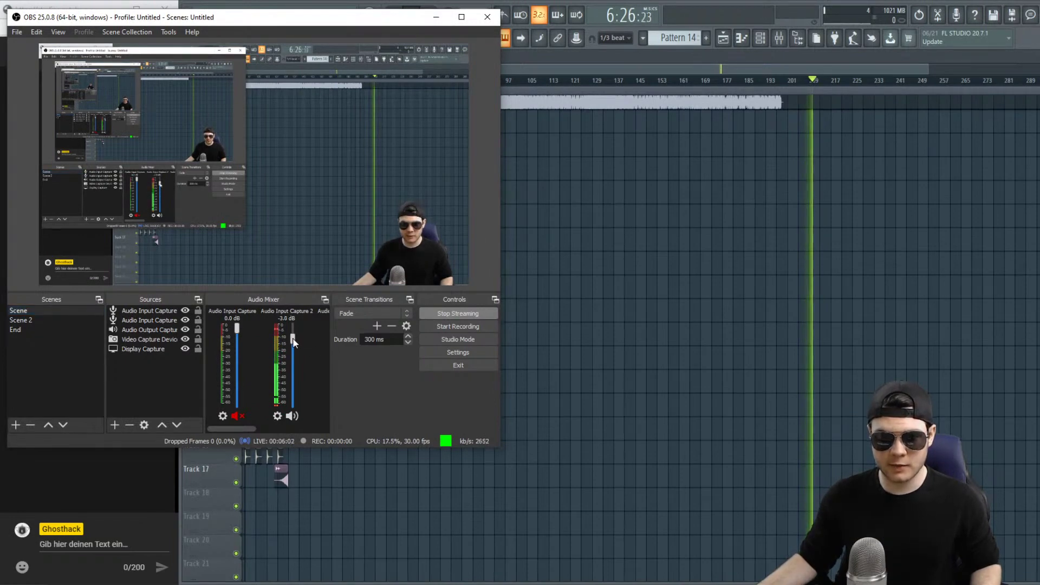
left_click_drag(235, 430, 249, 432)
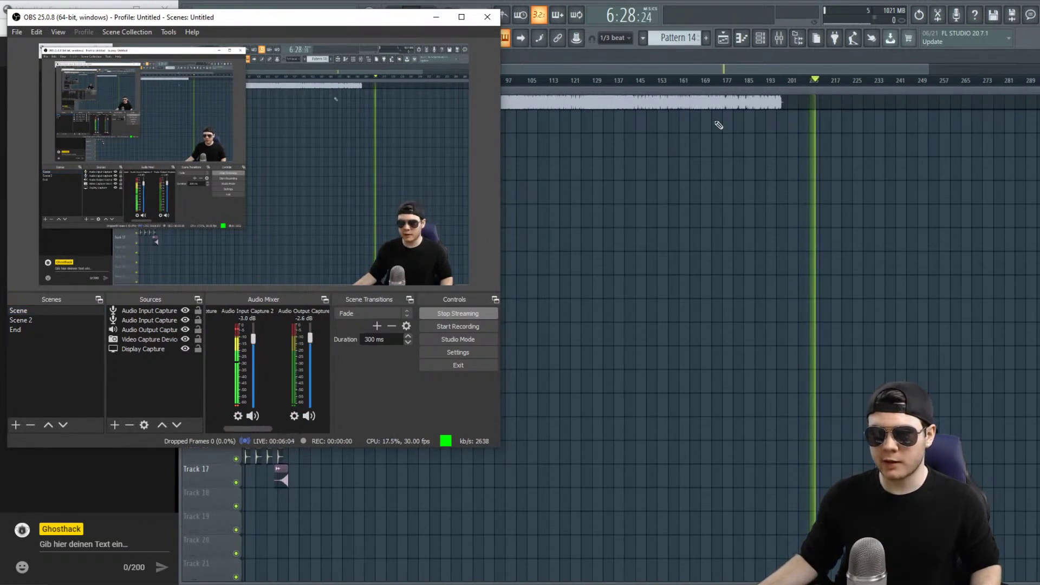
left_click(586, 81)
key("alt+Tab")
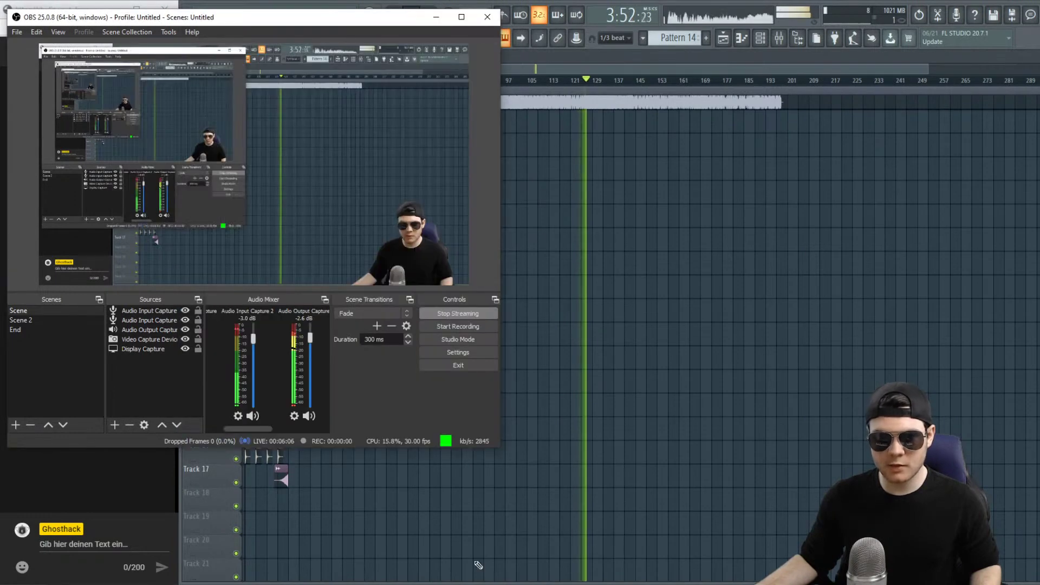
left_click(595, 65)
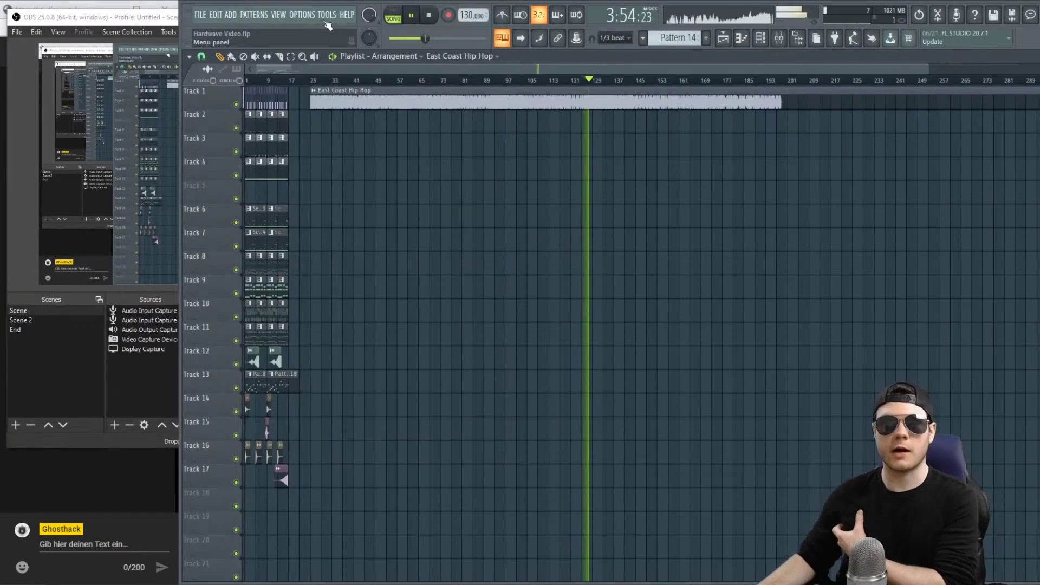
Stop playback and remove the East Coast Hip Hop audio clip from Track 1 of the FL Studio playlist.
key("space")
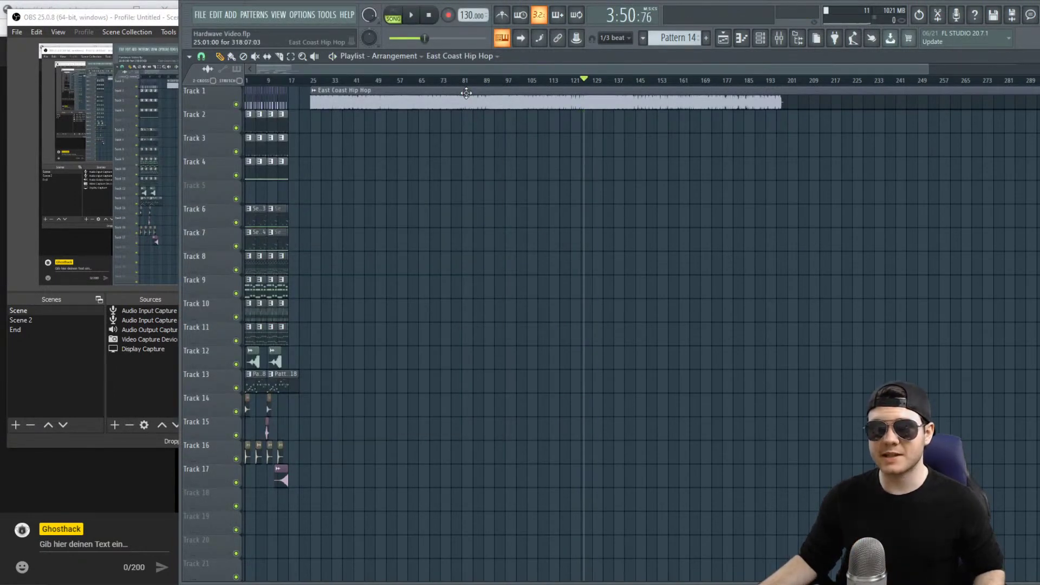
right_click(466, 93)
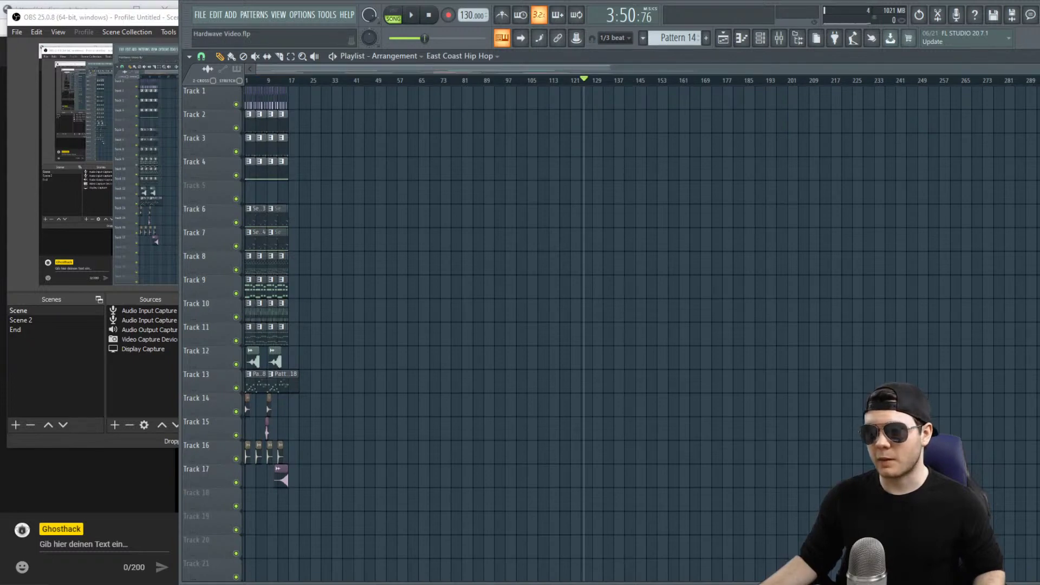
scroll(421, 563, "up", 5)
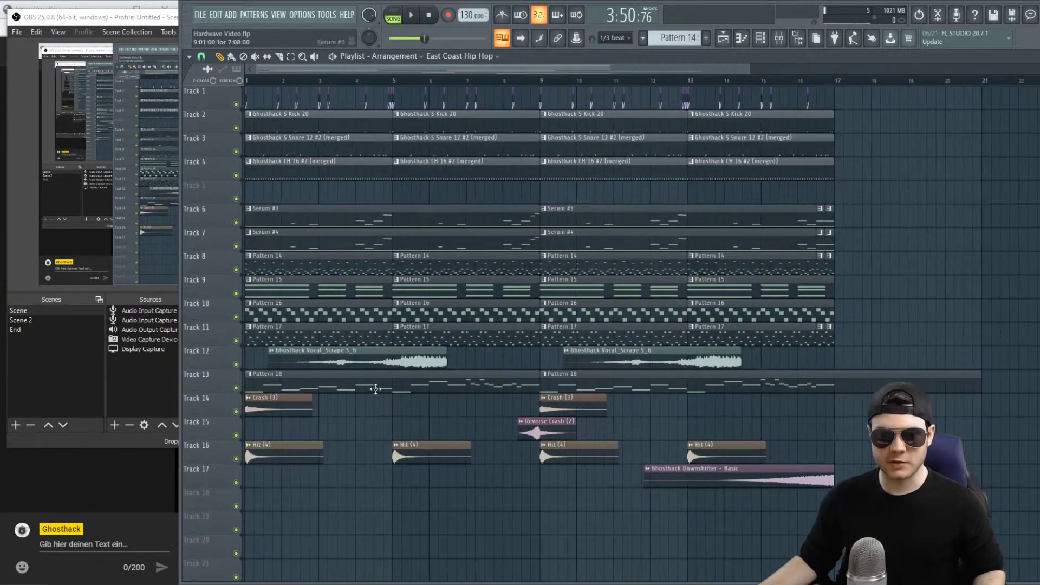
Minimize the OBS window so the live chat sits beside the playlist.
left_click(128, 441)
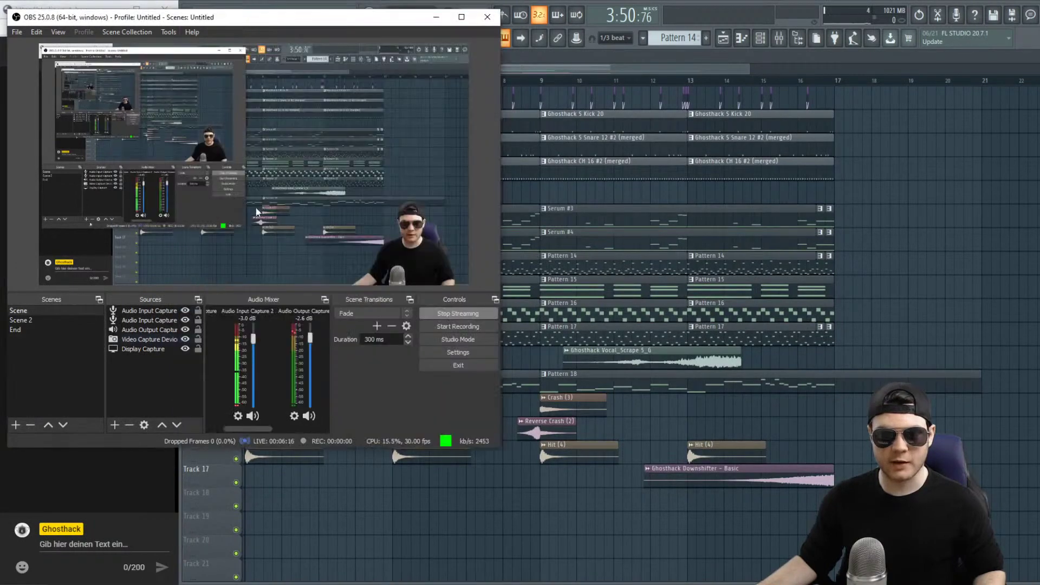
left_click(434, 19)
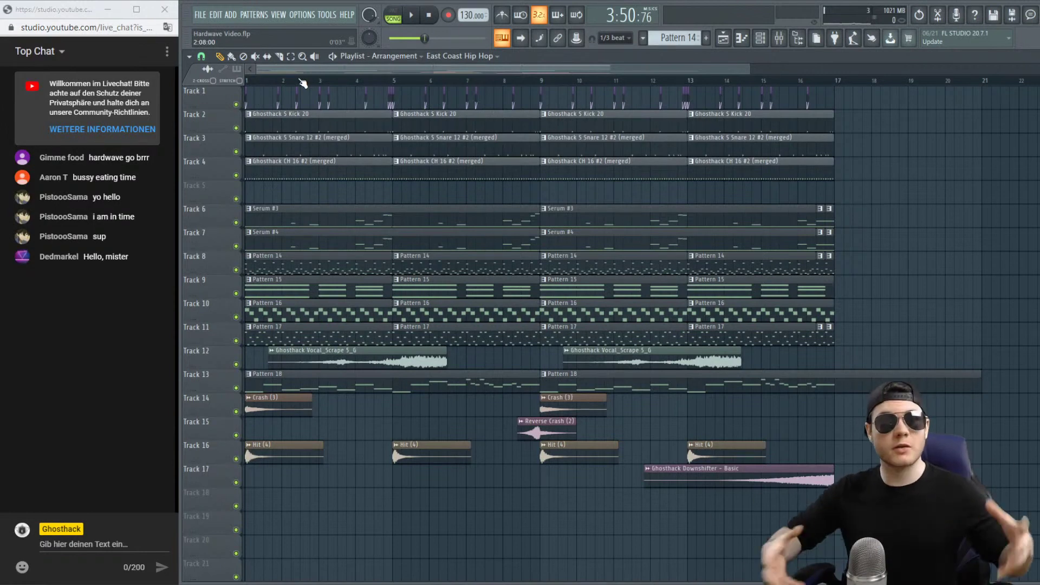
scroll(302, 82, "down", 2)
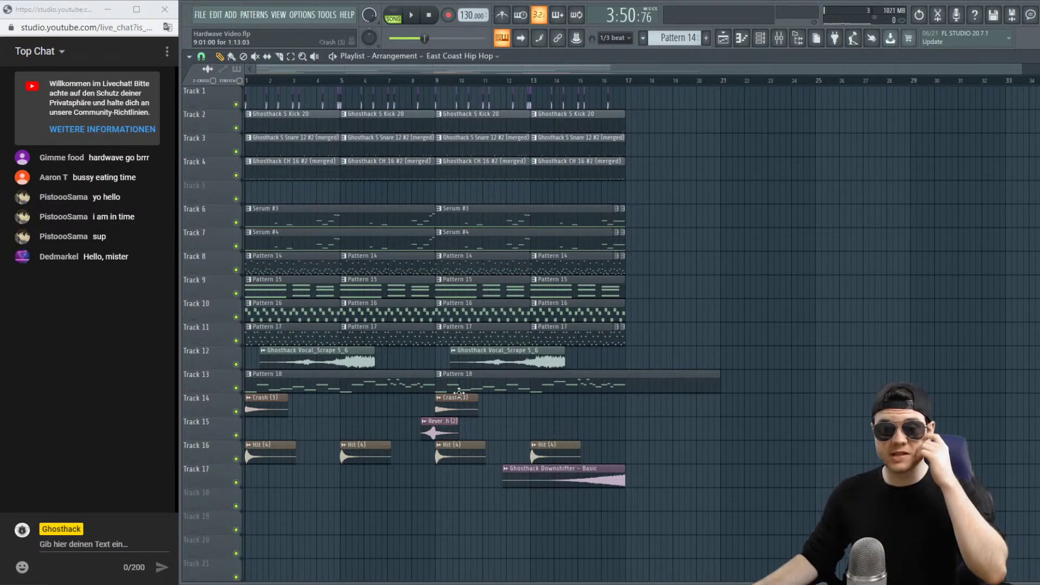
Solo Track 14 and preview its first Crash clip.
right_click(242, 415)
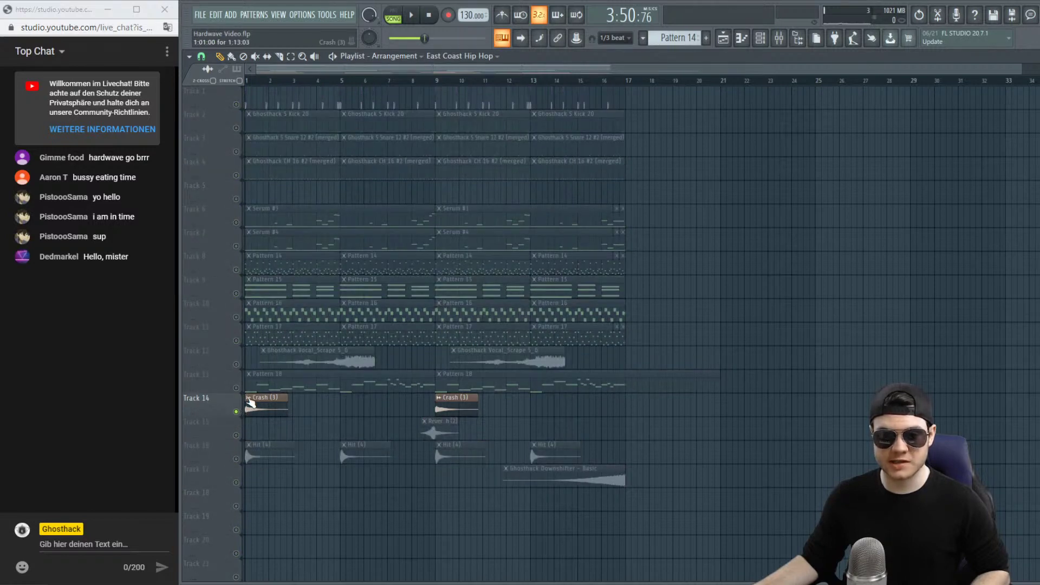
left_click(249, 397)
left_click(270, 422)
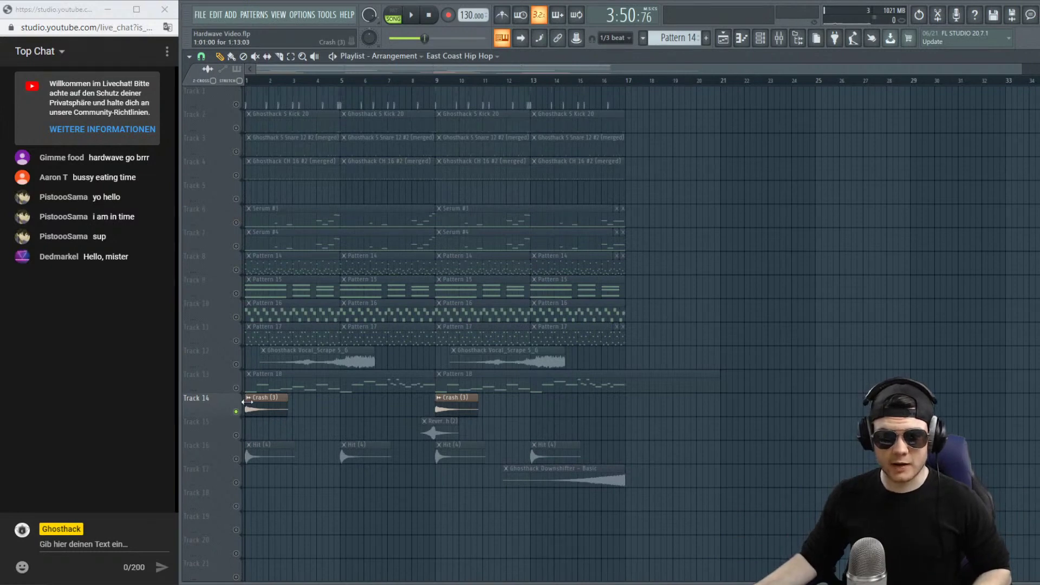
left_click(248, 400)
left_click(268, 420)
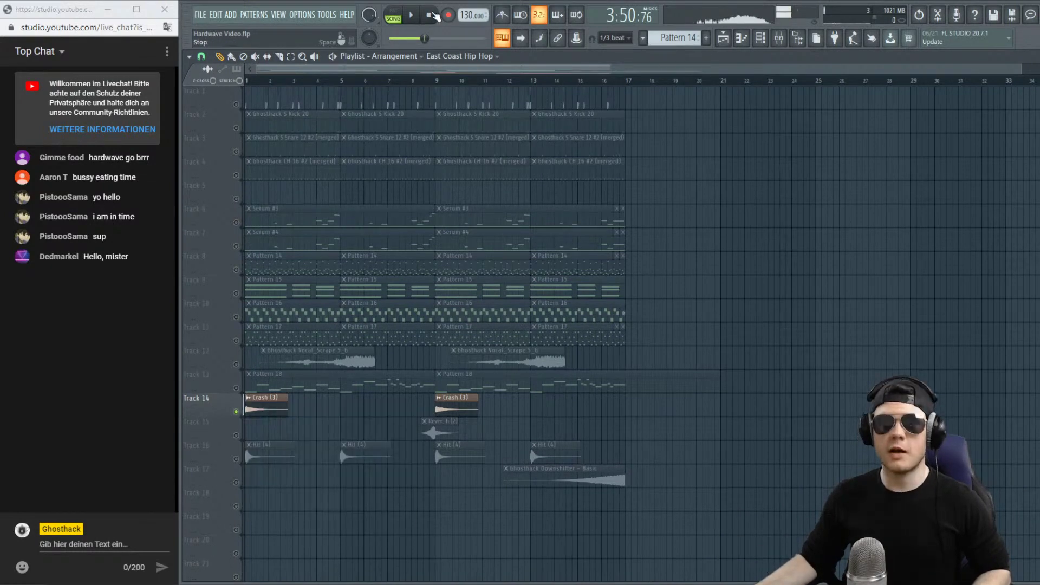
Preview the Reverse Crash clip on Track 15 and the first Hit clip on Track 16.
left_click(430, 425)
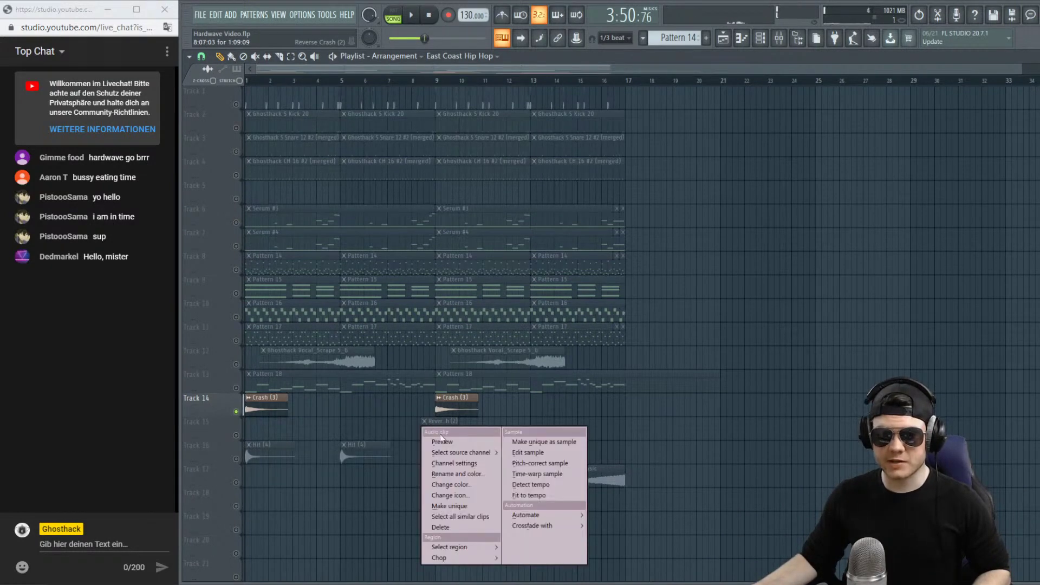
left_click(444, 438)
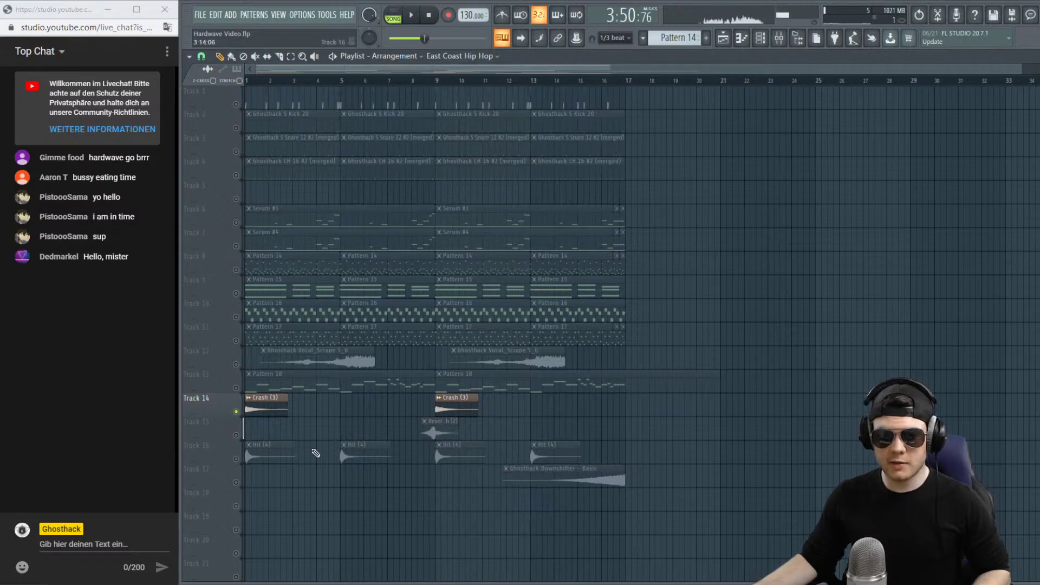
left_click(249, 444)
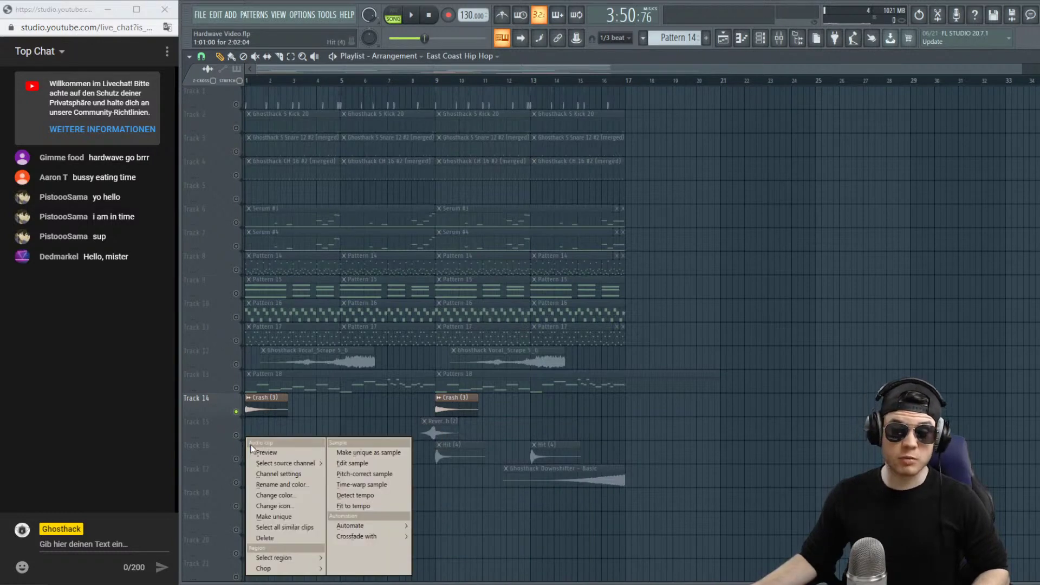
left_click(265, 452)
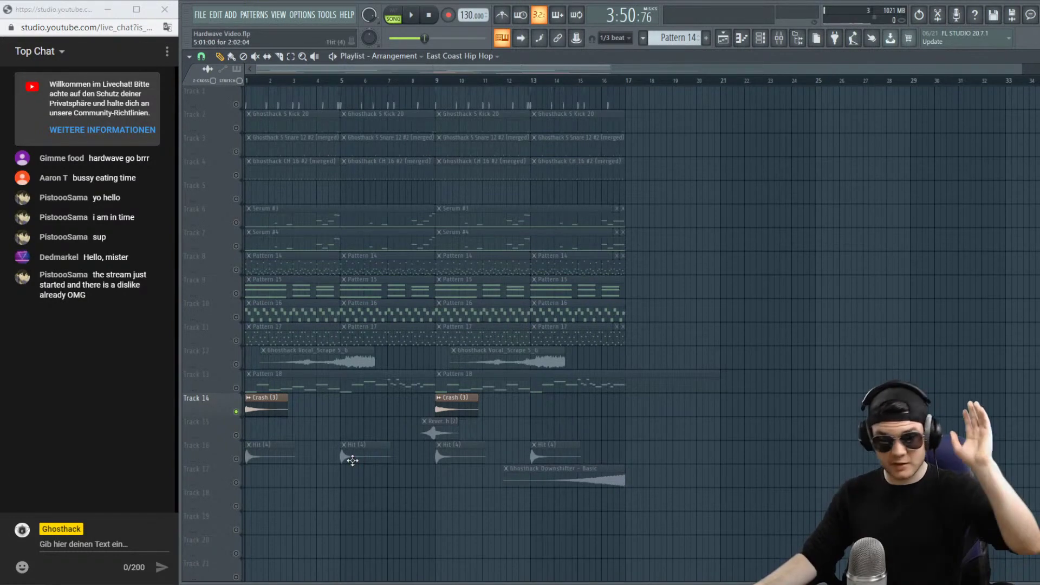
Solo Track 17 to audition the Ghosthack Downshifter clip from about bar 14, and turn all tracks back on.
left_click(197, 469)
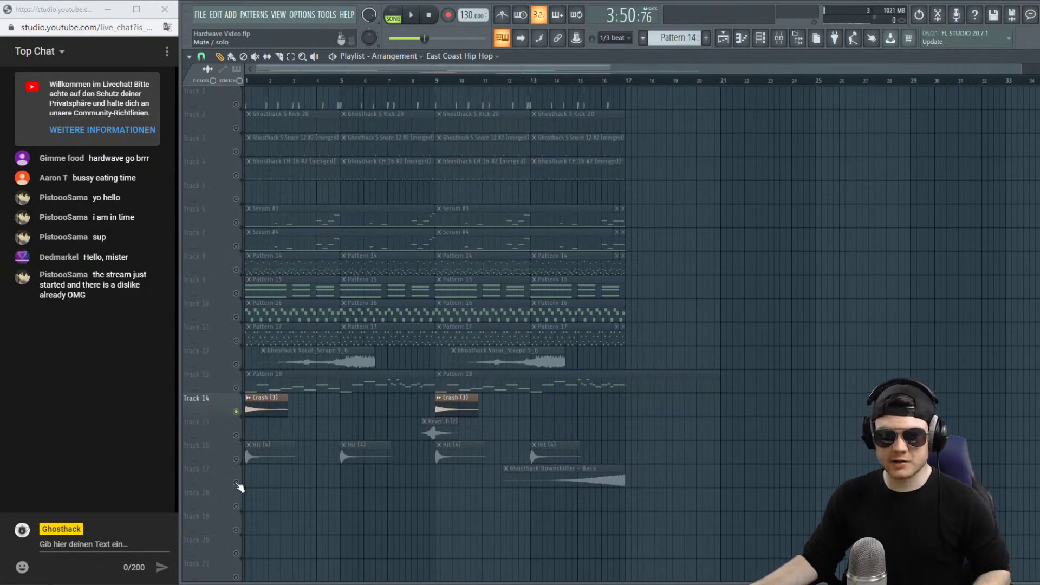
left_click(576, 81)
key("space")
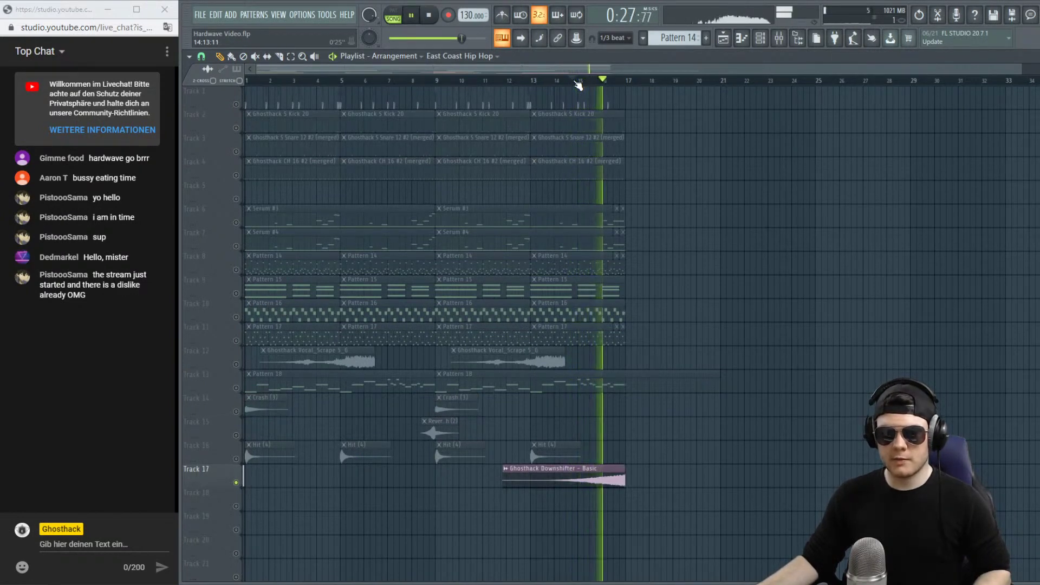
key("space")
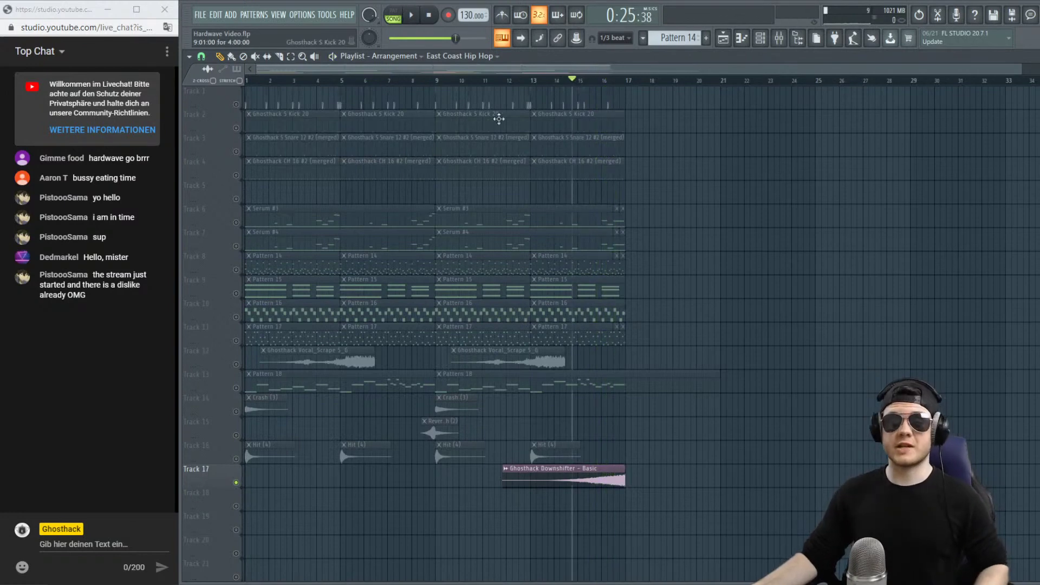
left_click(237, 294)
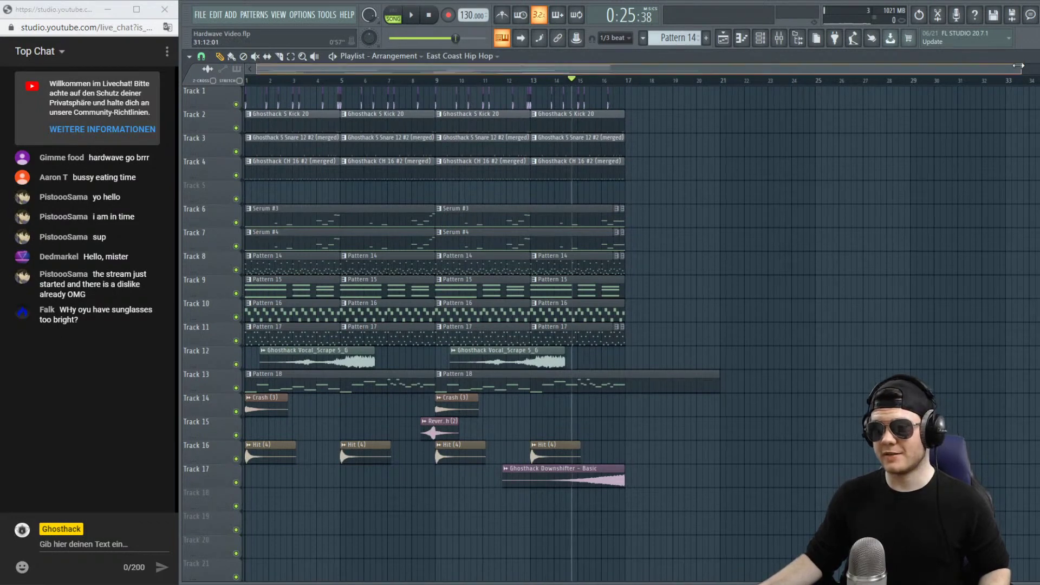
left_click_drag(1023, 66, 912, 66)
key("space")
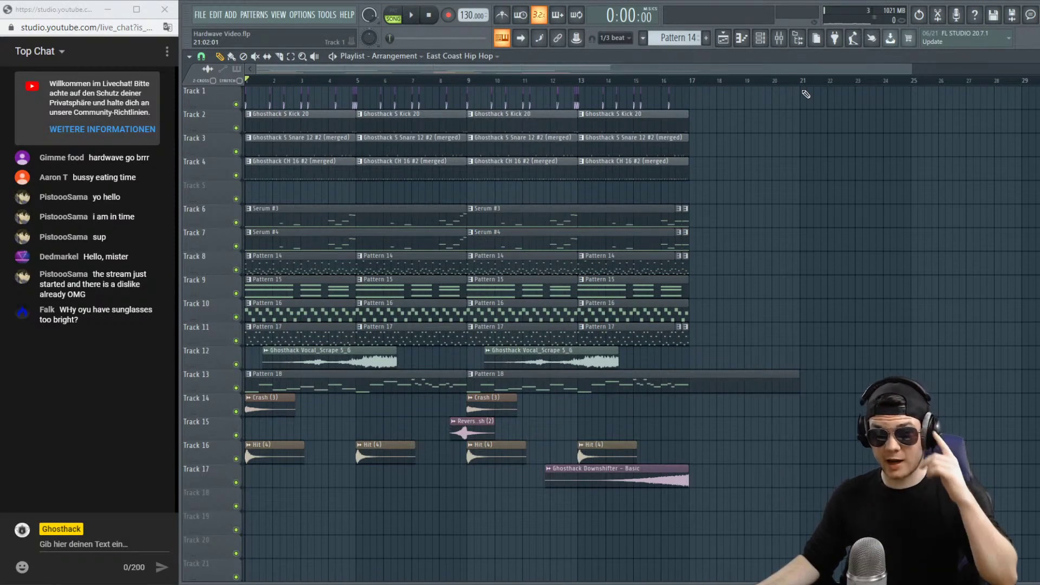
left_click_drag(911, 68, 886, 69)
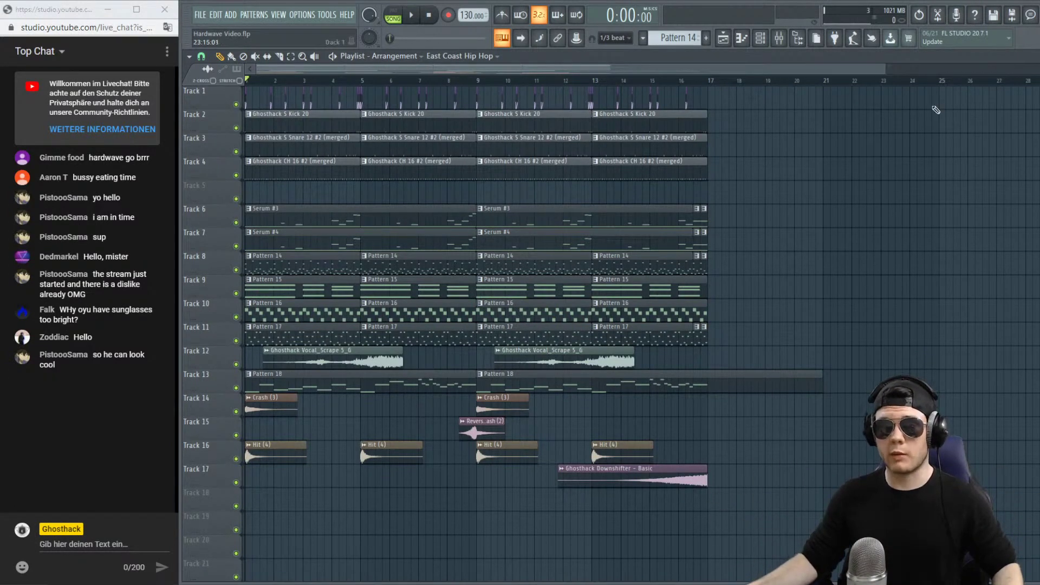
left_click_drag(885, 68, 875, 68)
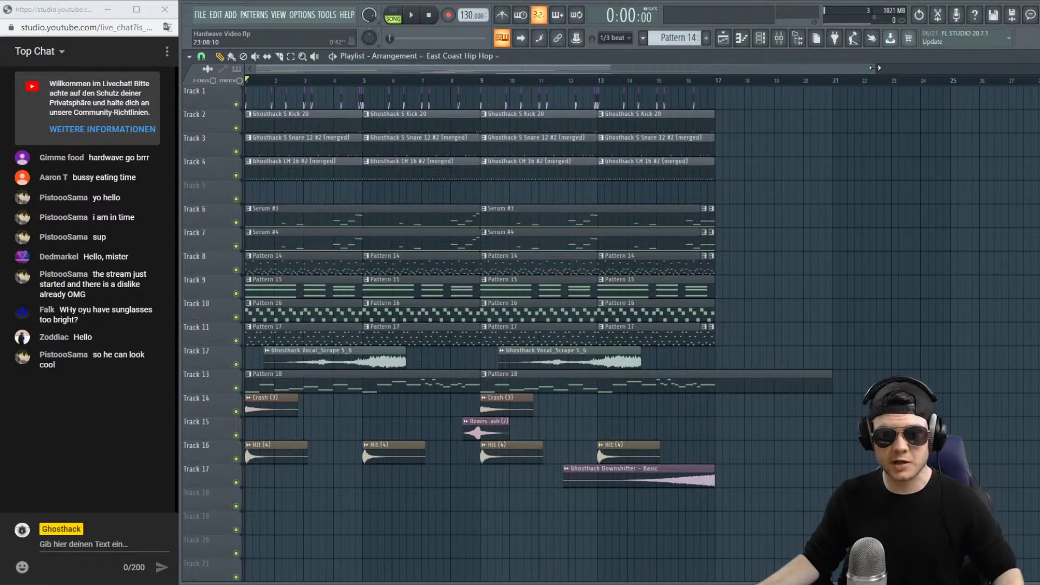
scroll(496, 80, "down", 2)
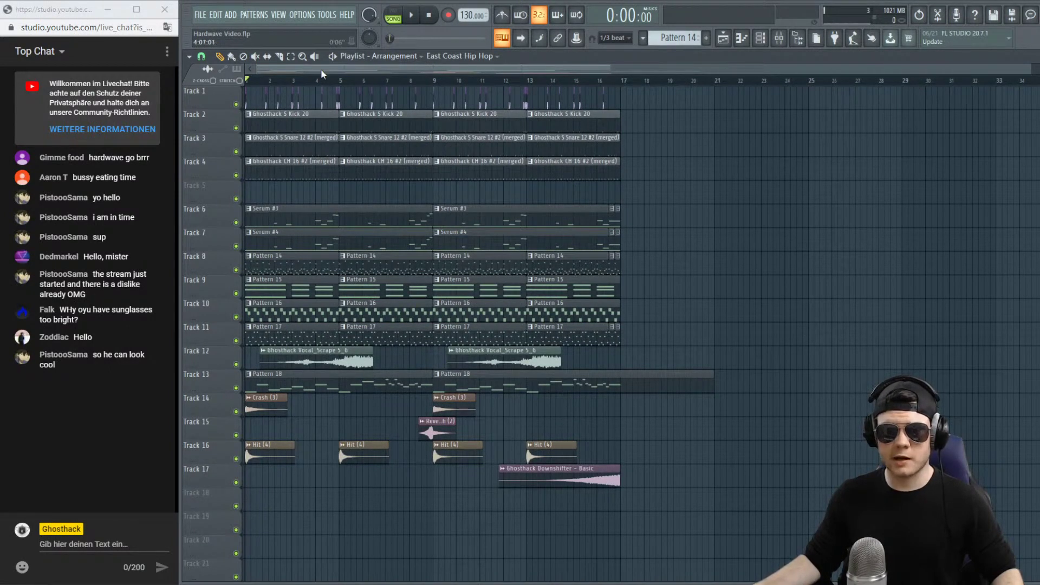
left_click_drag(1028, 67, 944, 68)
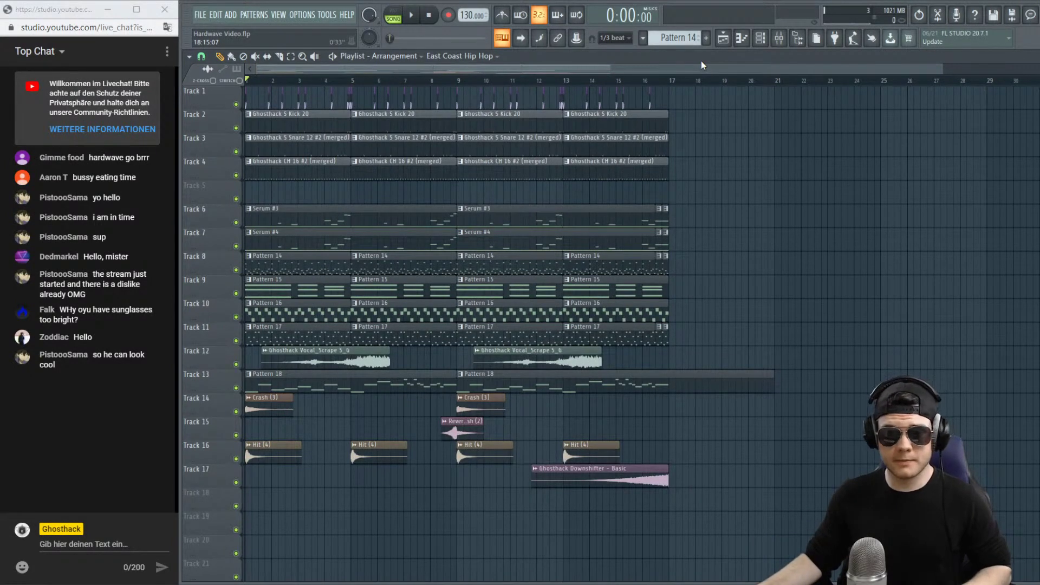
Play the full arrangement from the start past bar 17 and stop playback.
key("space")
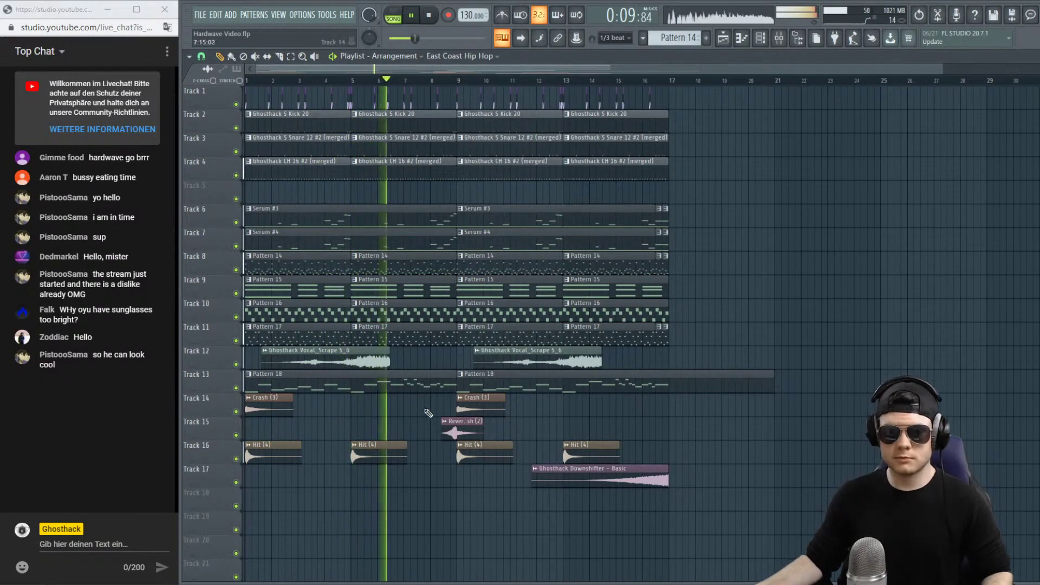
left_click_drag(67, 363, 89, 354)
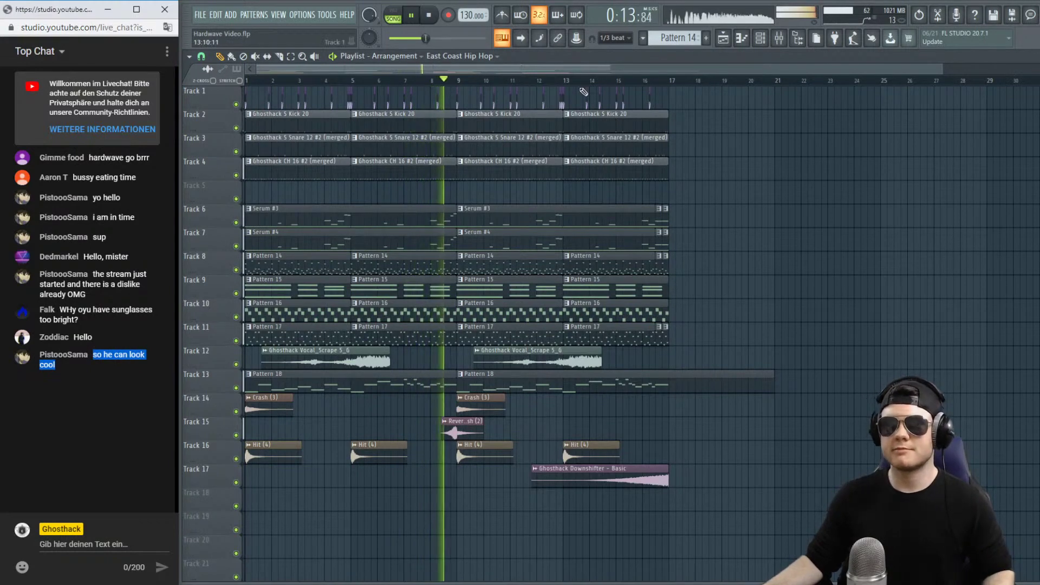
left_click(314, 256)
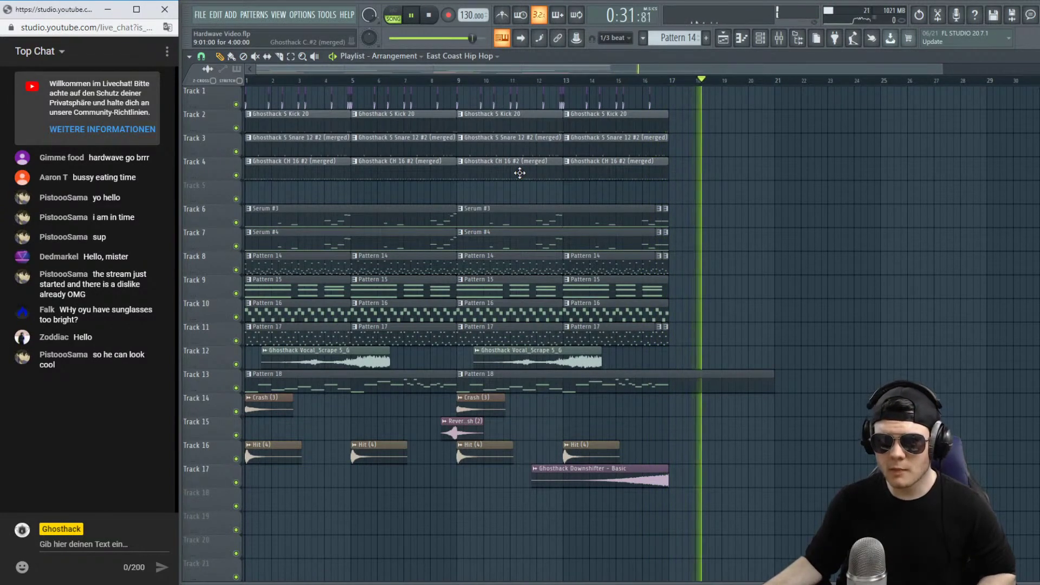
left_click(655, 50)
key("space")
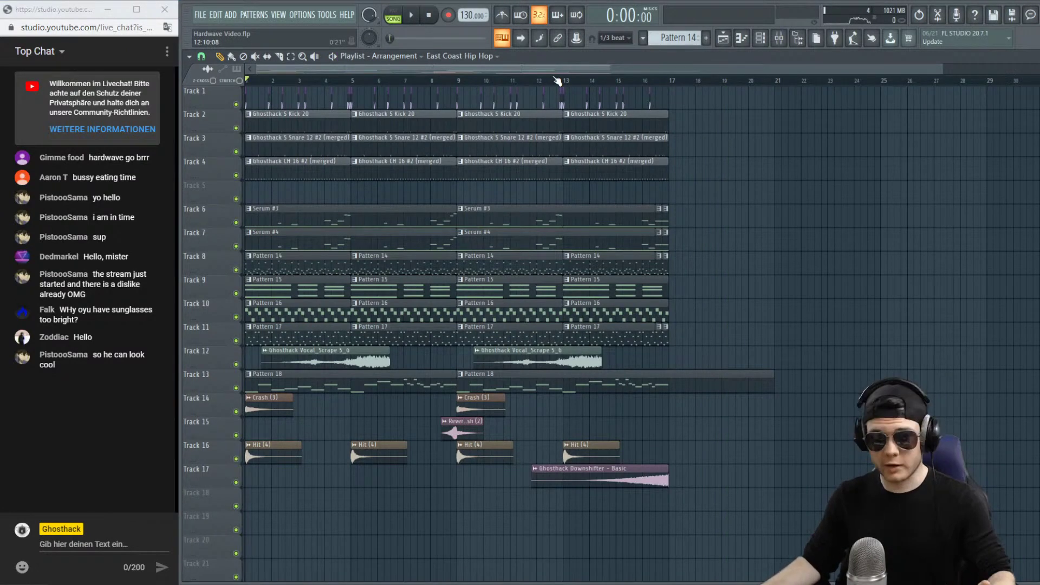
Try adjusting the end of the second Pattern 18 clip on Track 13 around bar 21.
scroll(544, 87, "down", 1)
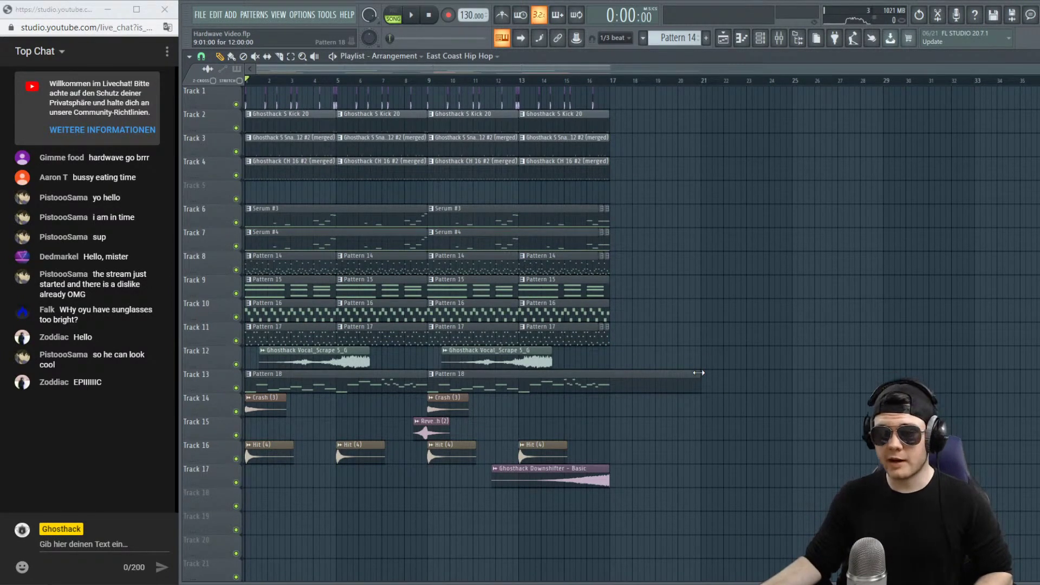
left_click_drag(613, 388, 703, 389)
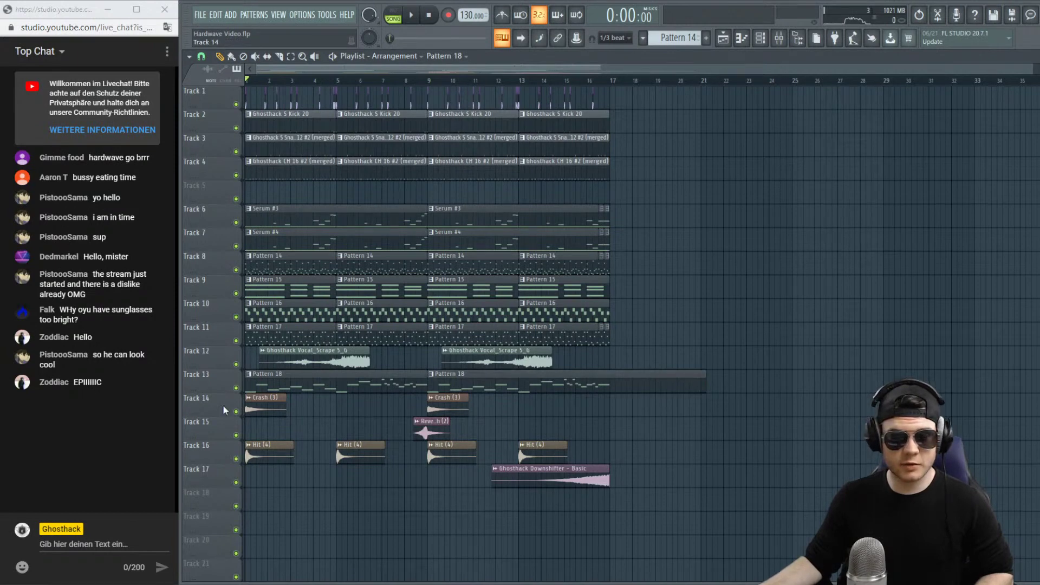
scroll(692, 88, "down", 1)
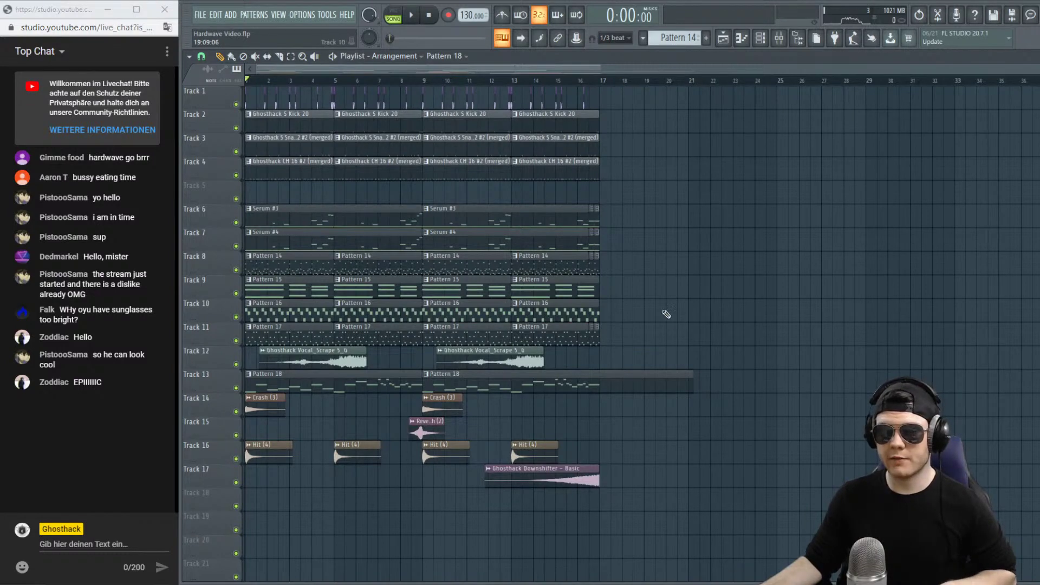
scroll(709, 82, "up", 4)
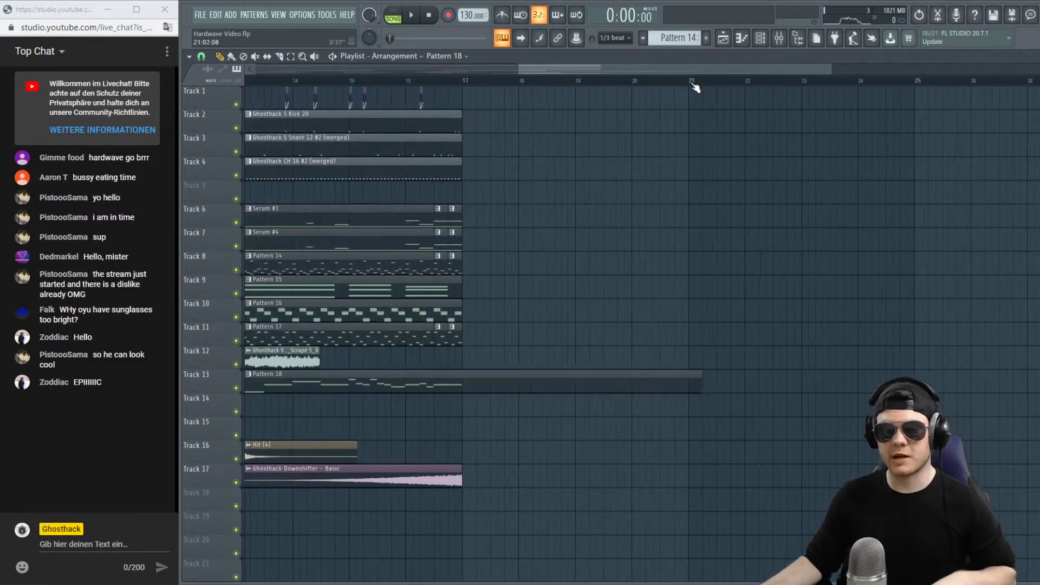
scroll(601, 86, "down", 4)
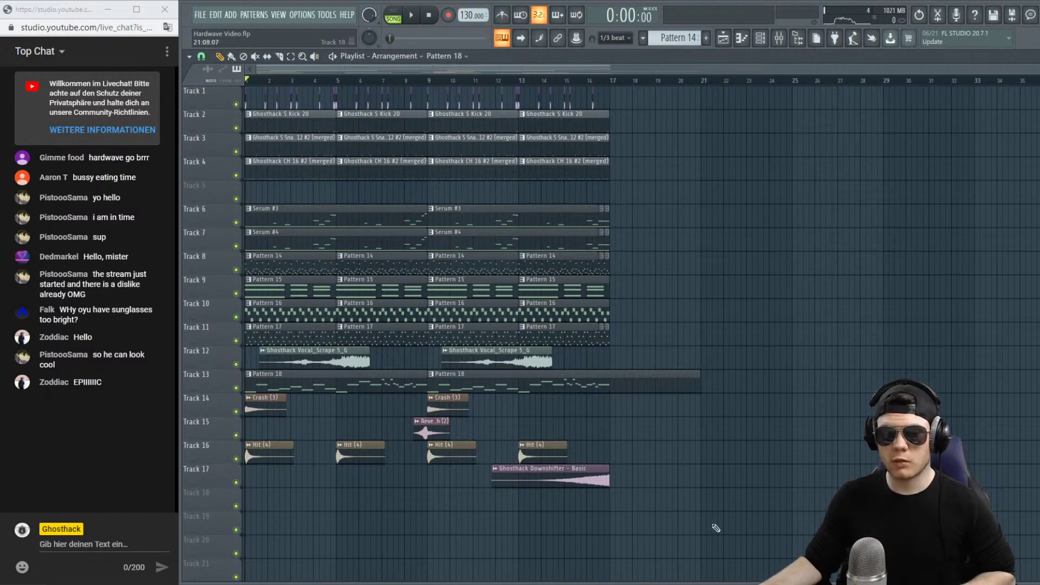
left_click_drag(715, 528, 246, 87)
left_click_drag(278, 122, 742, 173)
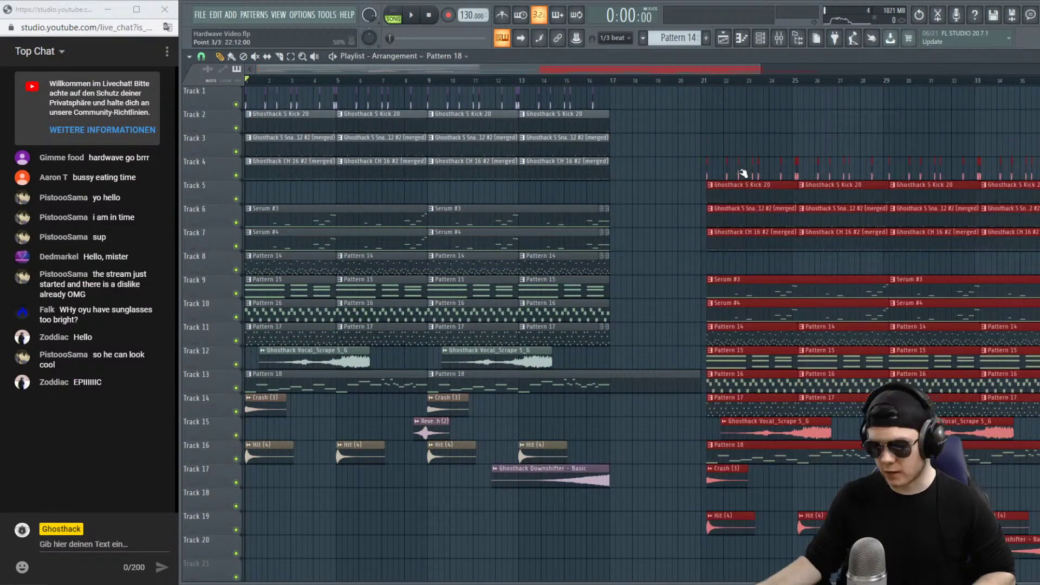
key("Delete")
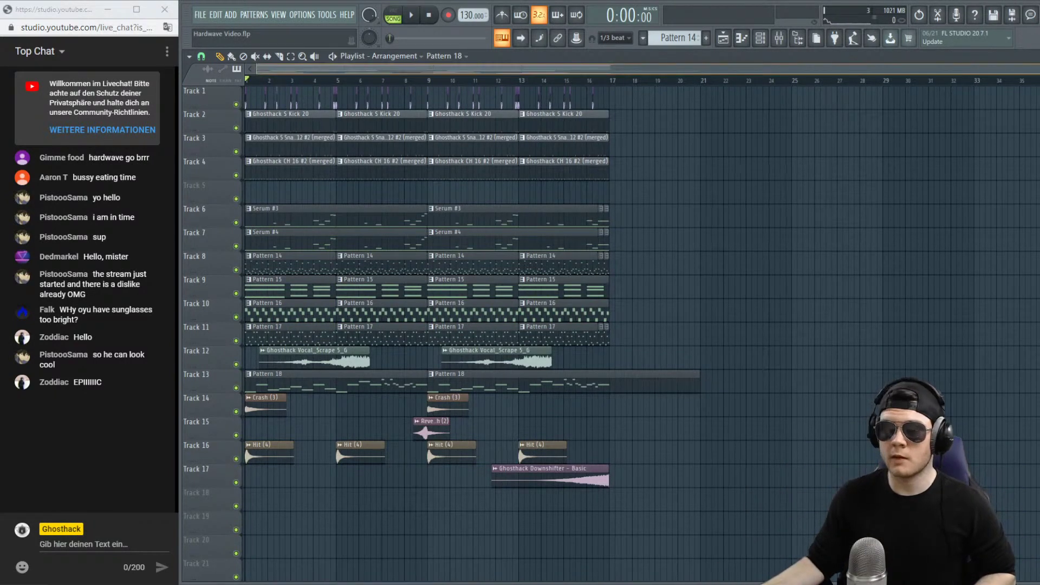
Duplicate all clips on Tracks 1 to 4 so that the copies fill bars 17 to 33.
scroll(542, 326, "down", 1)
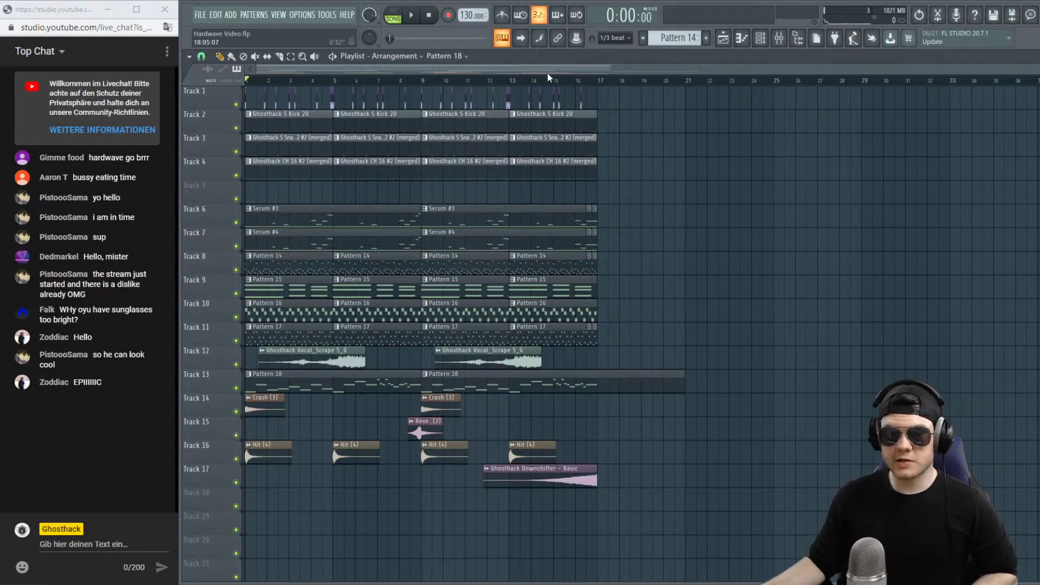
left_click_drag(662, 204, 244, 86)
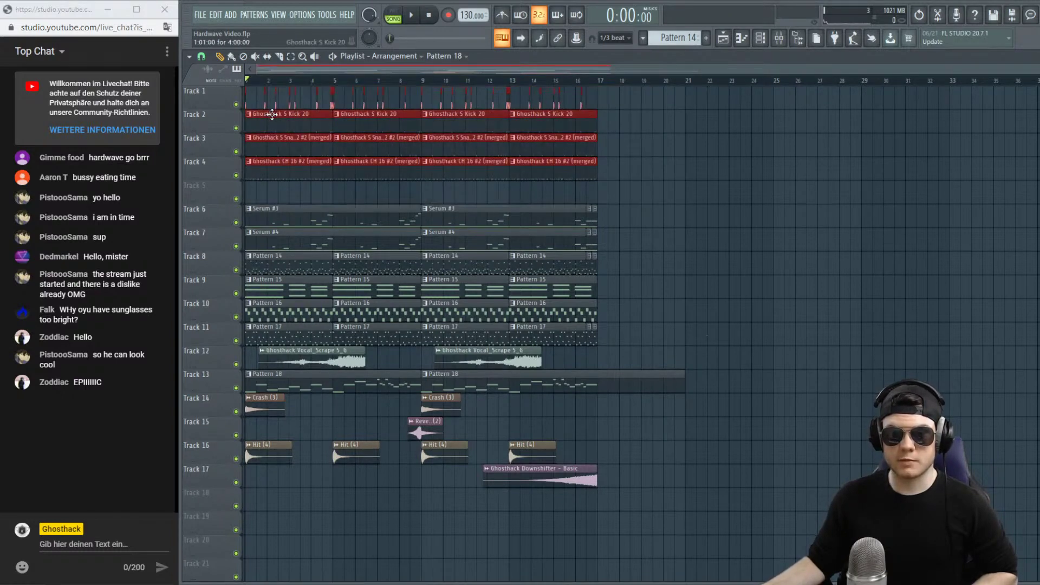
key("ctrl+b")
left_click_drag(655, 118, 621, 119)
Play the transition into the duplicated drum section around bar 17 and stop playback.
left_click(561, 81)
key("space")
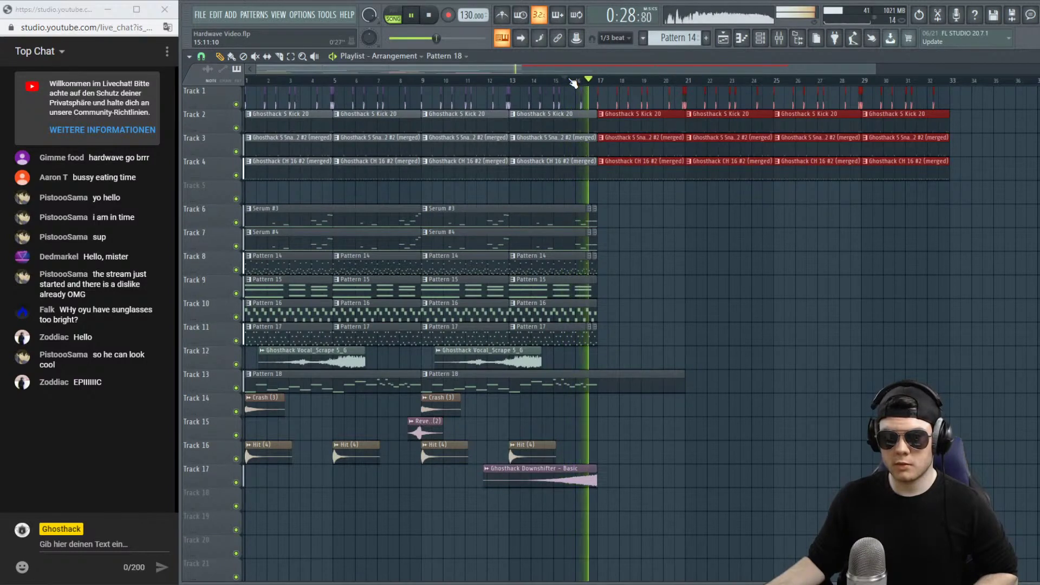
left_click(866, 284)
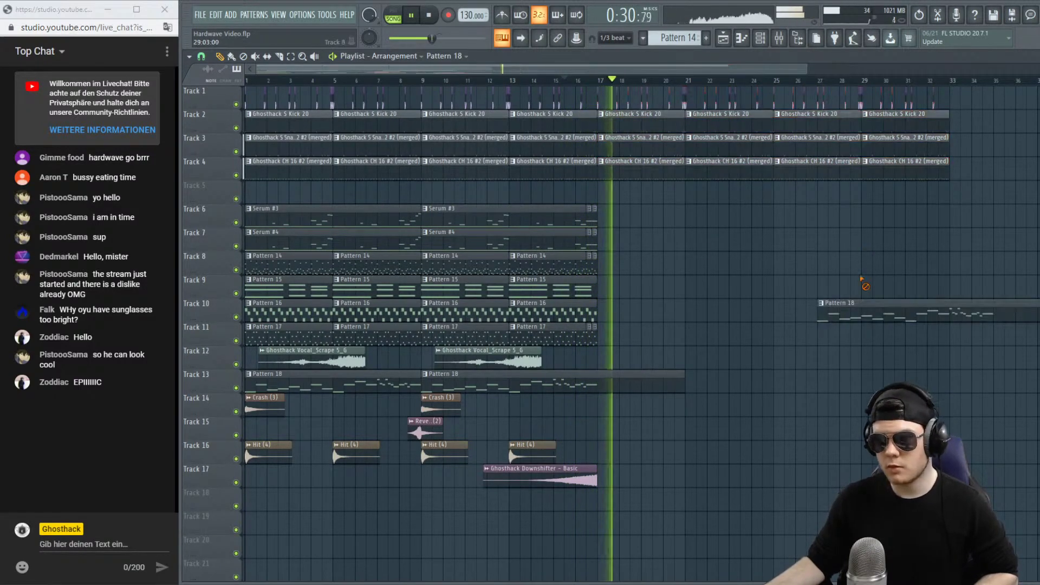
key("space")
scroll(631, 78, "up", 3)
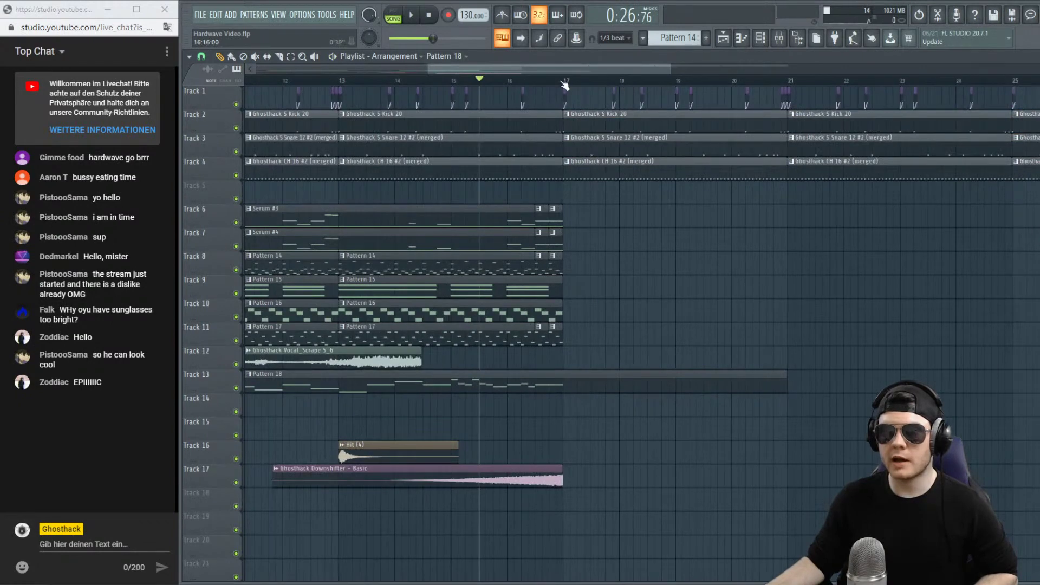
left_click(563, 82)
key("space")
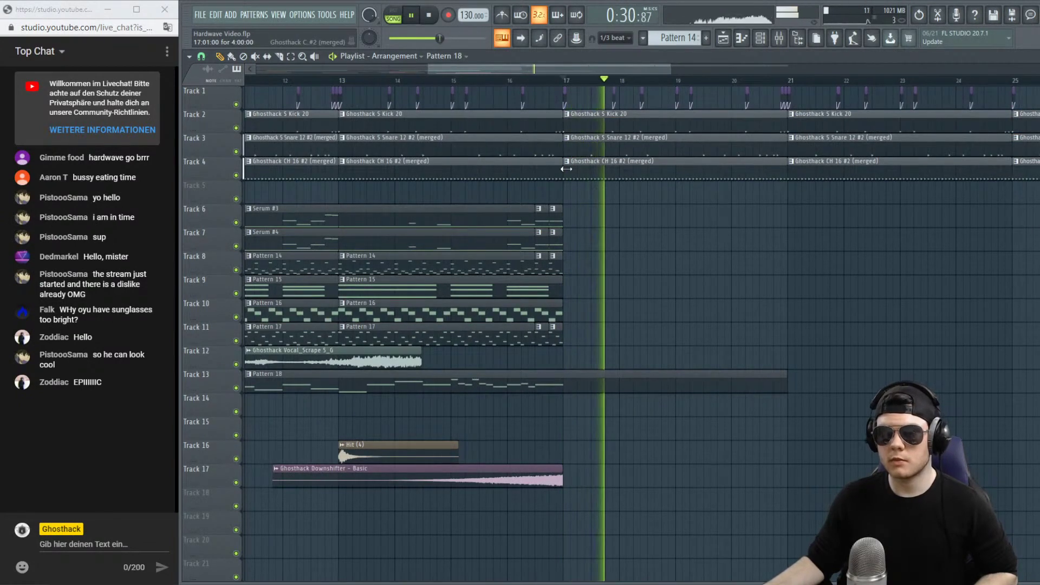
key("space")
Trim the start of the Ghosthack CH 16 clip at bar 17 on Track 4 to just before bar 18 and play the transition.
left_click_drag(567, 169, 615, 175)
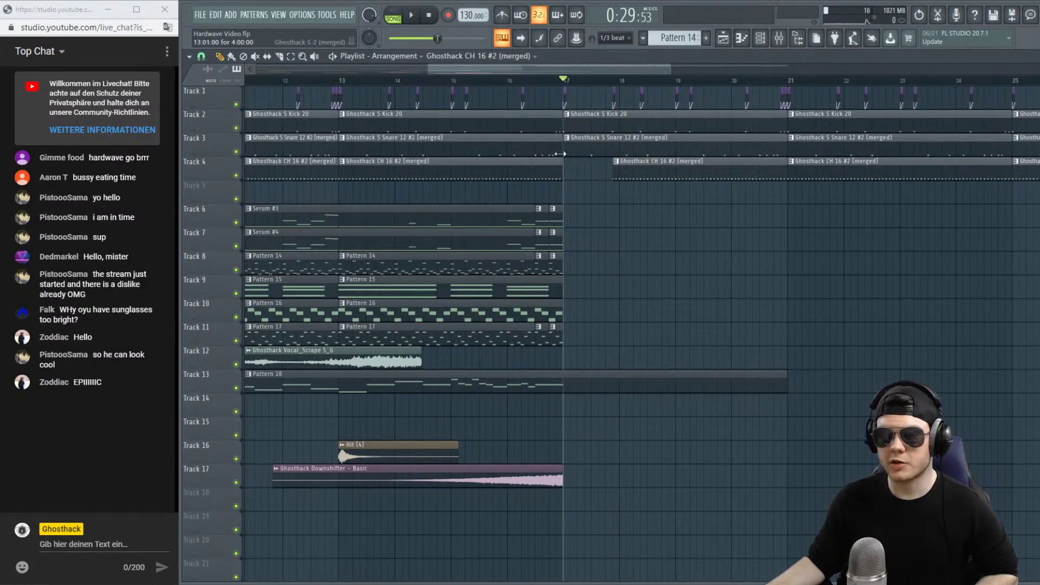
key("space")
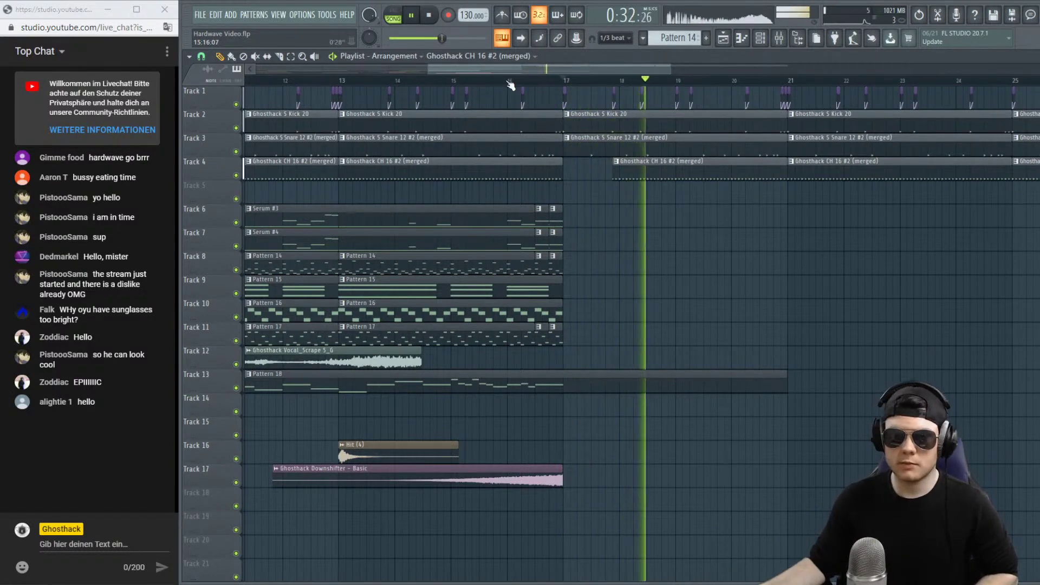
key("space")
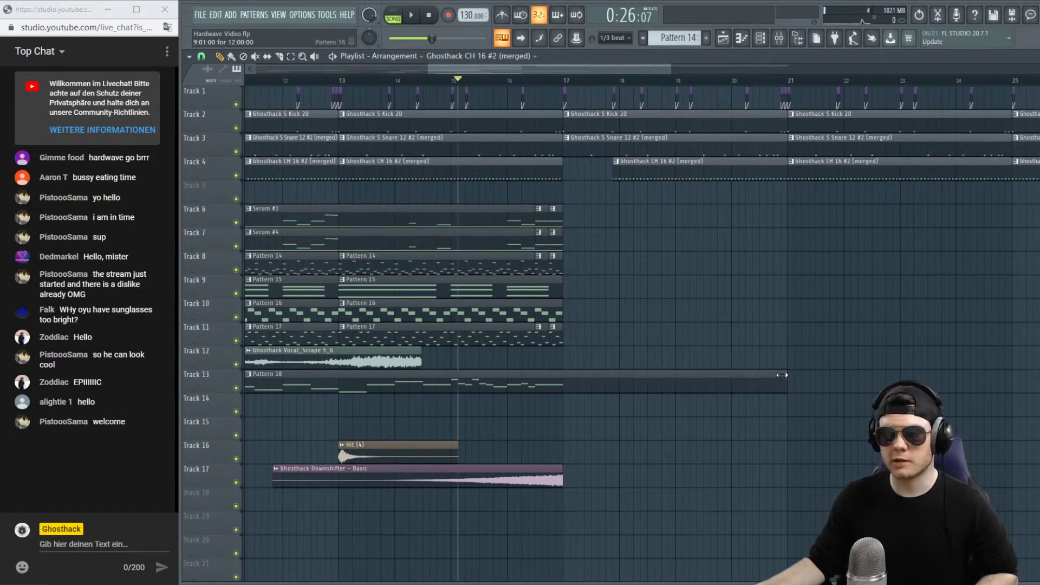
Shorten the second Pattern 18 clip on Track 13 to end at bar 17 and play the transition again.
left_click_drag(787, 385, 563, 404)
key("space")
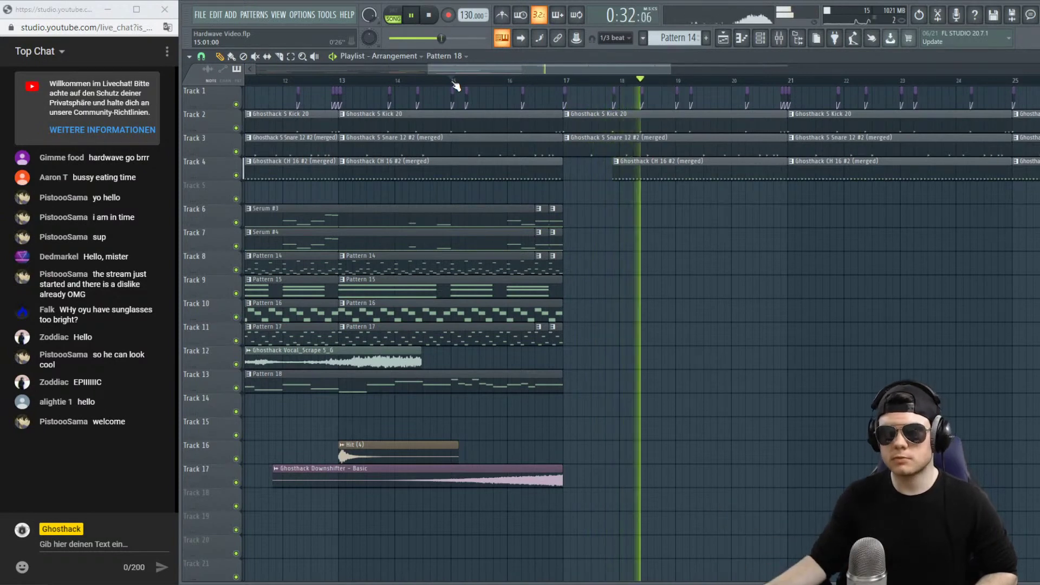
left_click(556, 82)
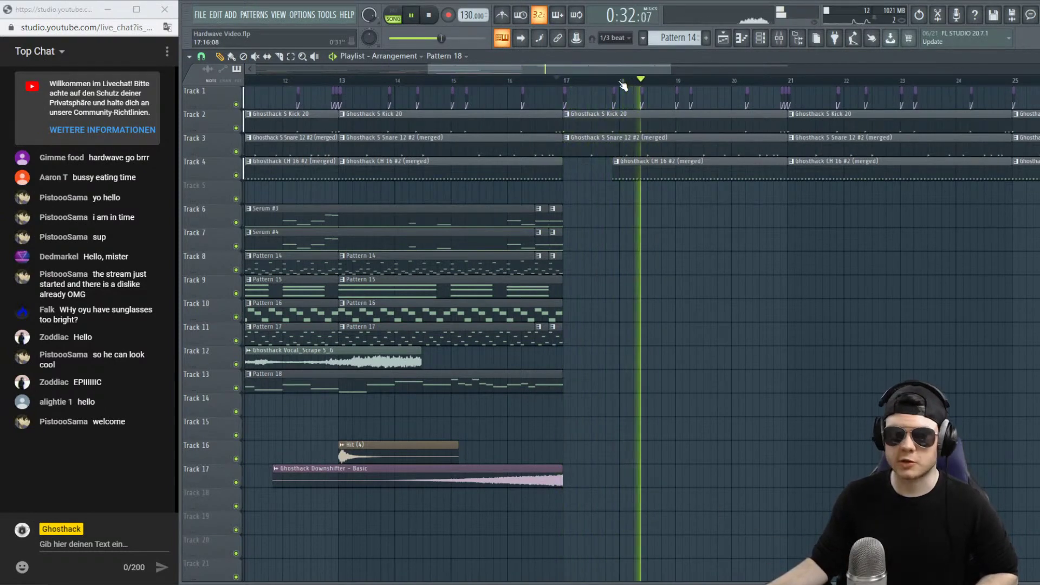
scroll(623, 86, "down", 5)
key("space")
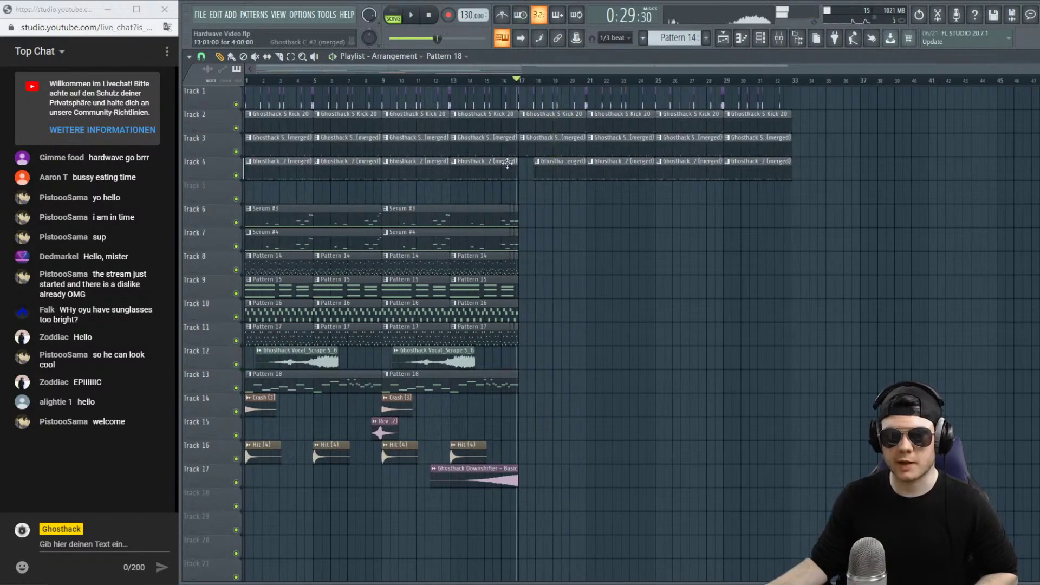
Duplicate the Serum clips on Tracks 6 and 7 into bars 17 to 33 and trim the first copies' starts to just before bar 18.
left_click_drag(553, 246, 570, 209)
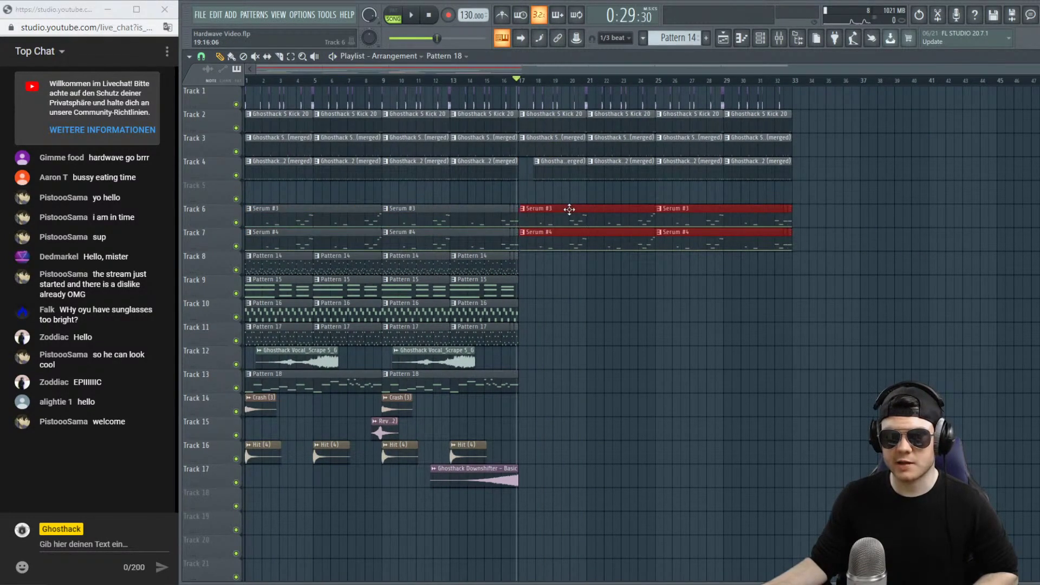
scroll(553, 87, "up", 4)
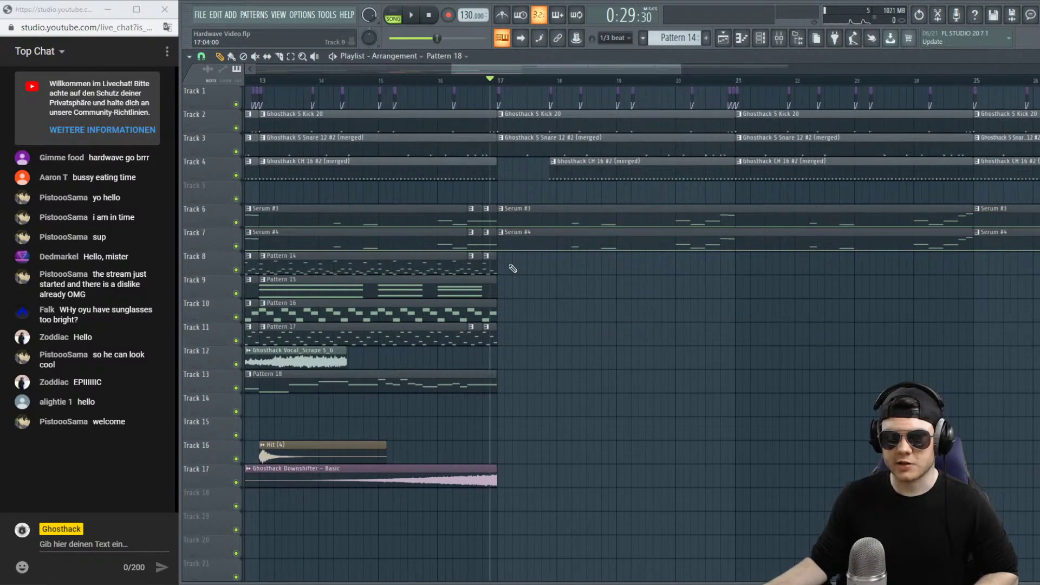
key("space")
left_click_drag(531, 220, 555, 216)
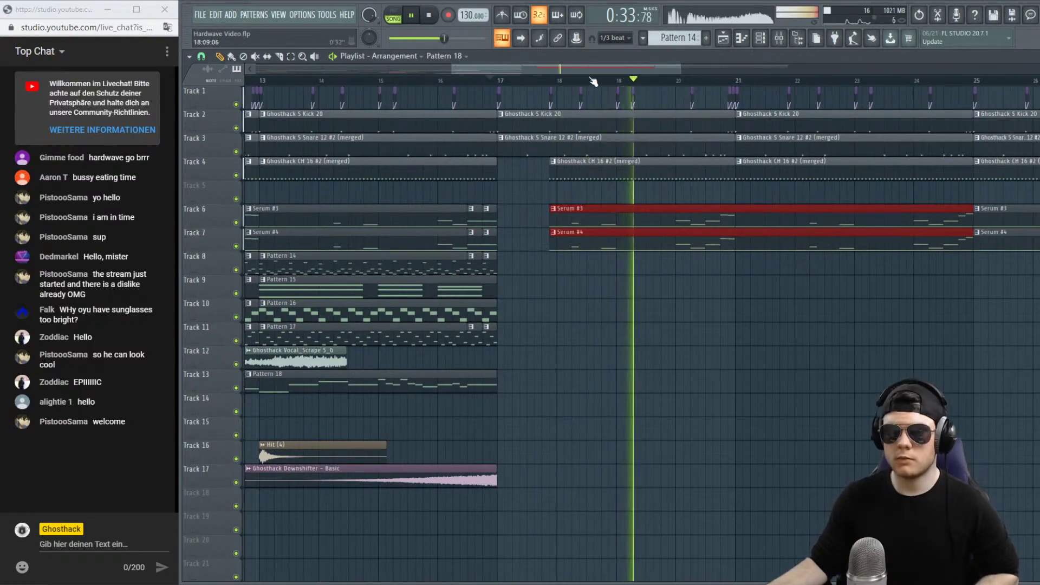
Listen to the new section with the Serum clips past bar 22, clear the clip selection and stop playback.
scroll(589, 84, "down", 1)
scroll(589, 84, "down", 3)
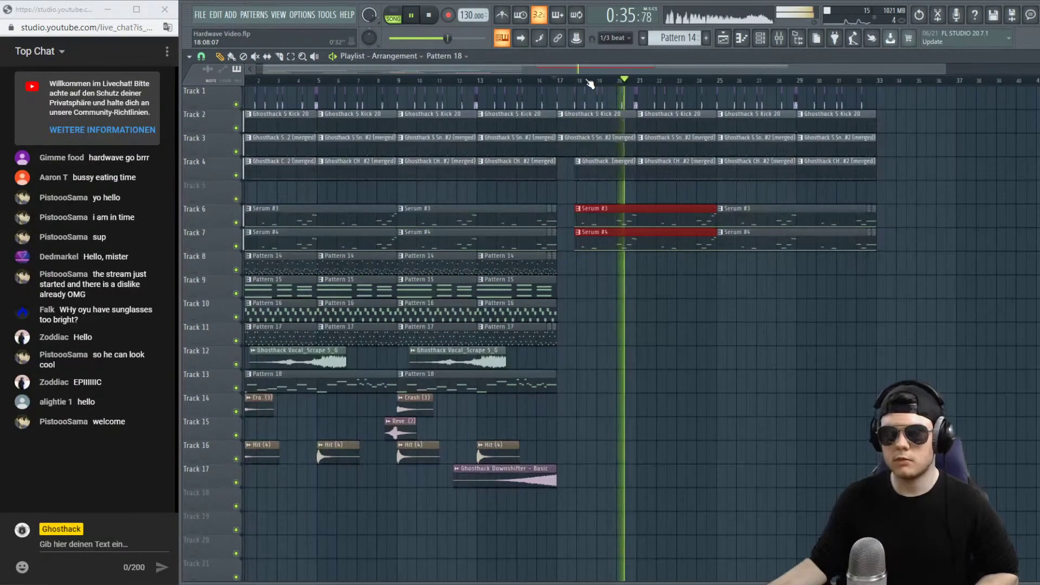
left_click(641, 214)
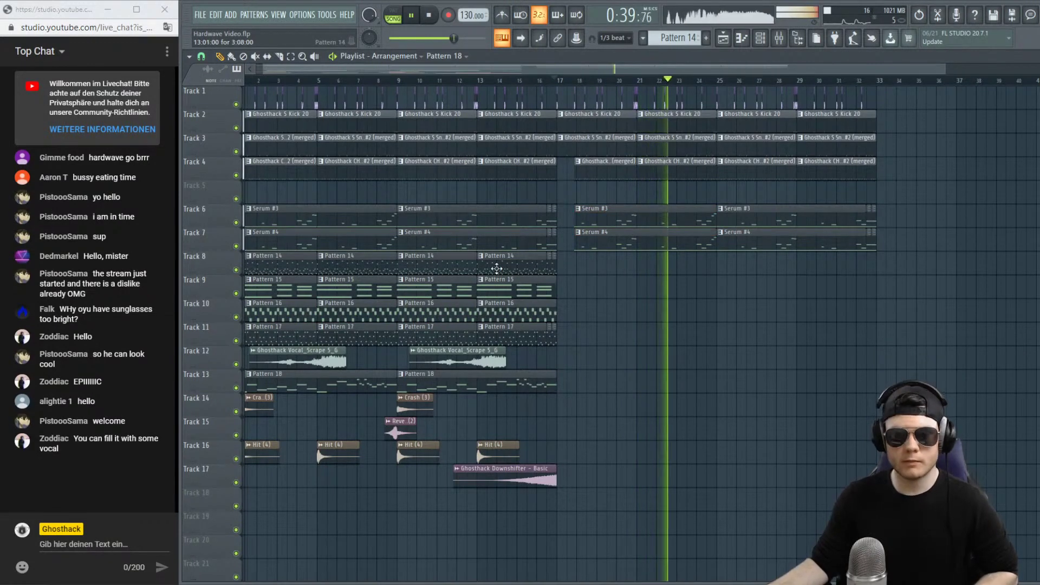
key("space")
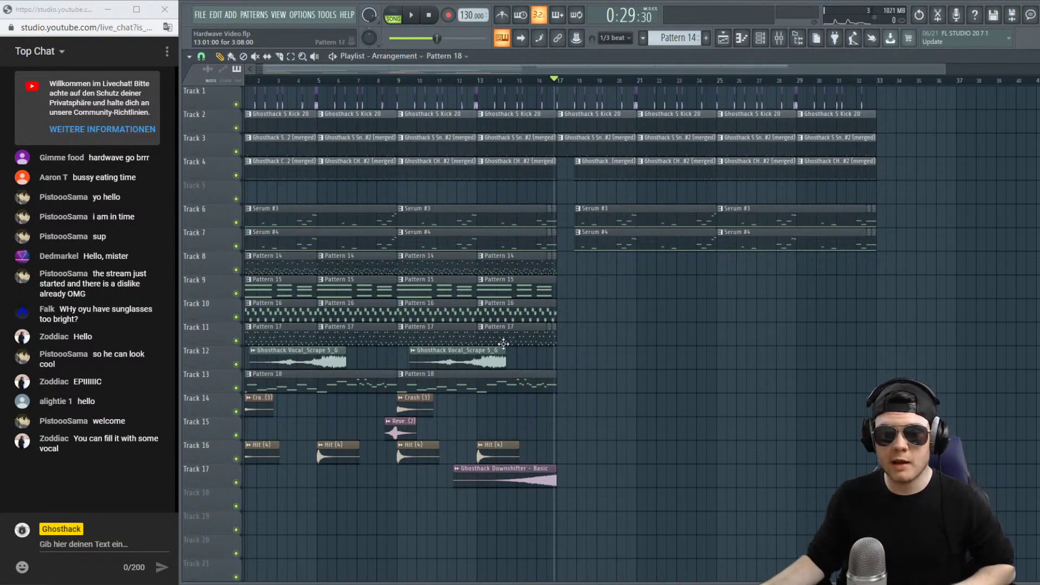
Duplicate the Pattern 14 clips on Track 8 into bars 17 to 33 and trim the first copy's start to just before bar 18.
left_click_drag(371, 266, 784, 263)
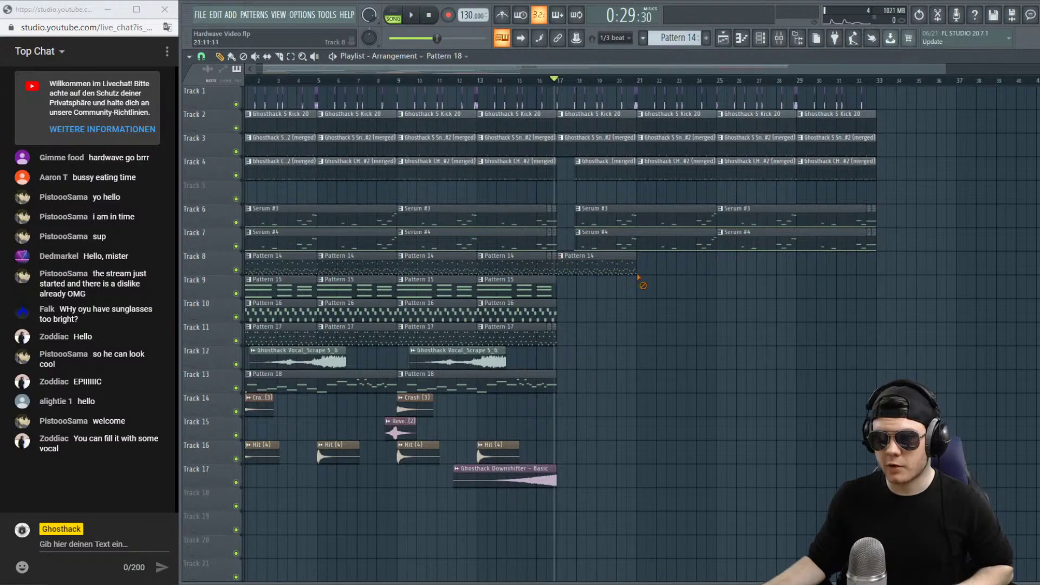
left_click(190, 269)
left_click_drag(301, 270, 612, 279)
left_click(613, 318)
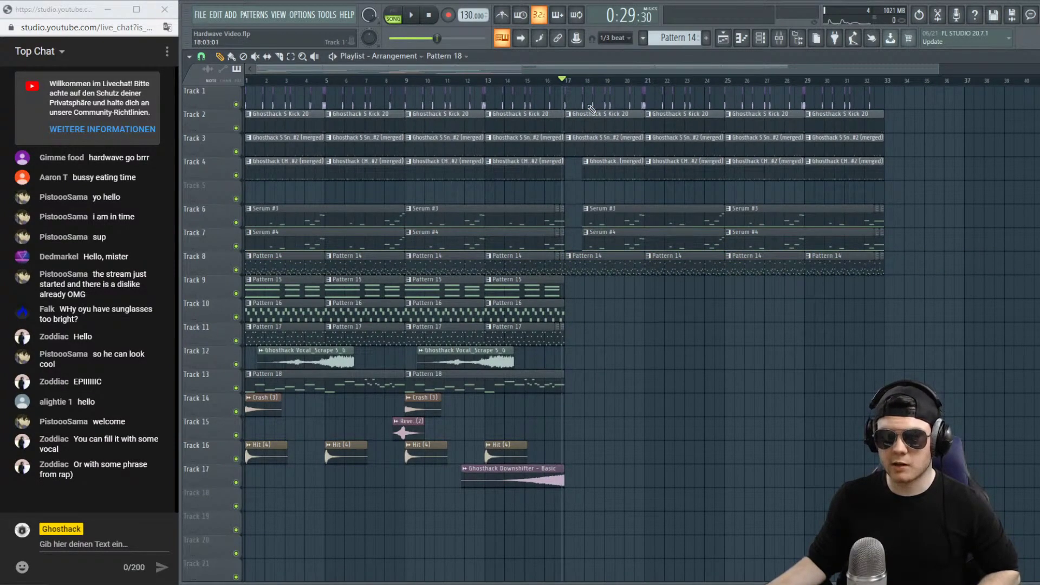
scroll(588, 86, "up", 1)
scroll(588, 86, "up", 4)
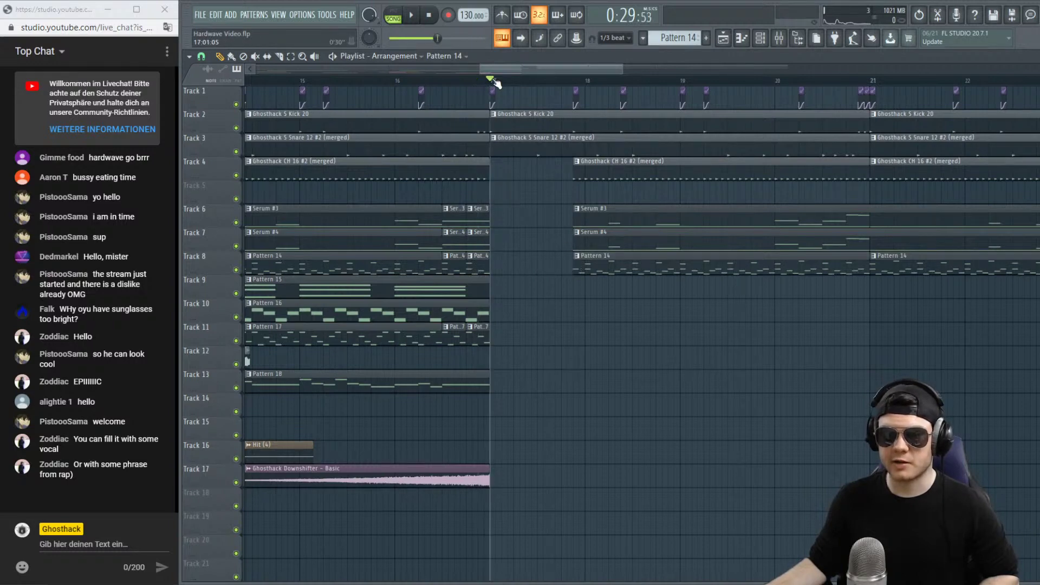
Play the new section from bar 17, replay briefly from about bar 14 and stop playback.
key("space")
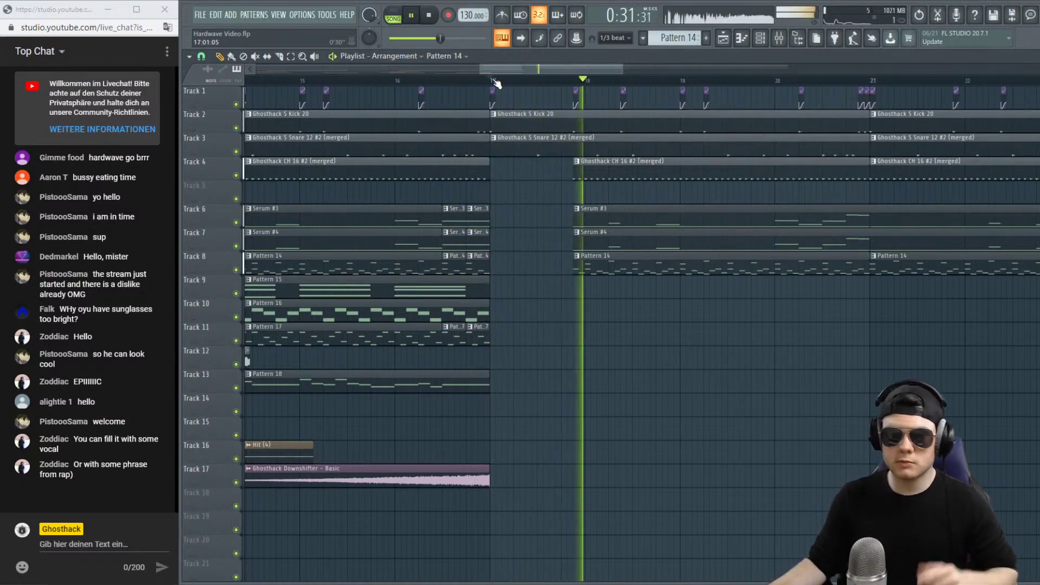
scroll(542, 83, "down", 5)
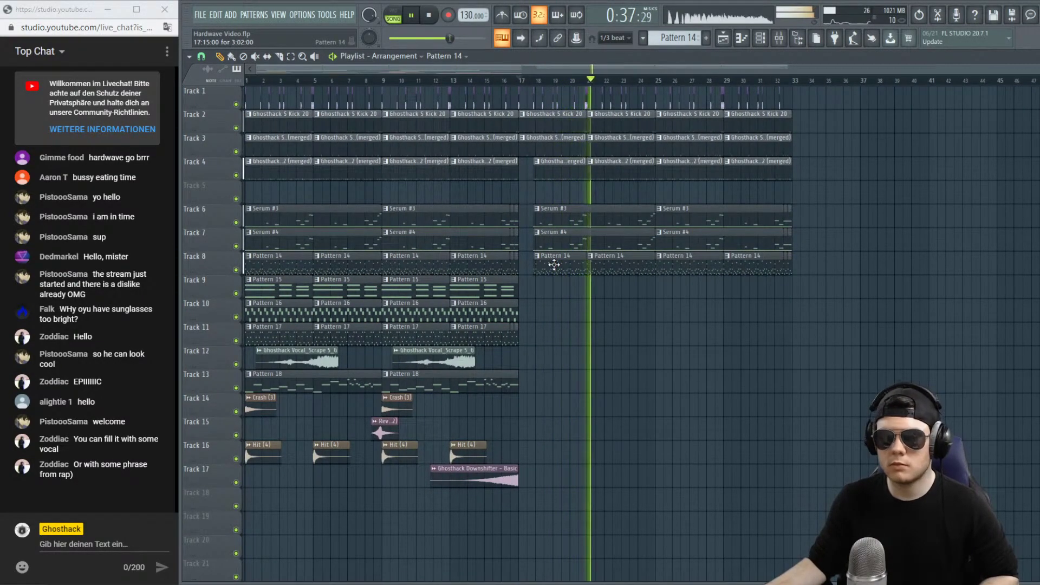
left_click(471, 81)
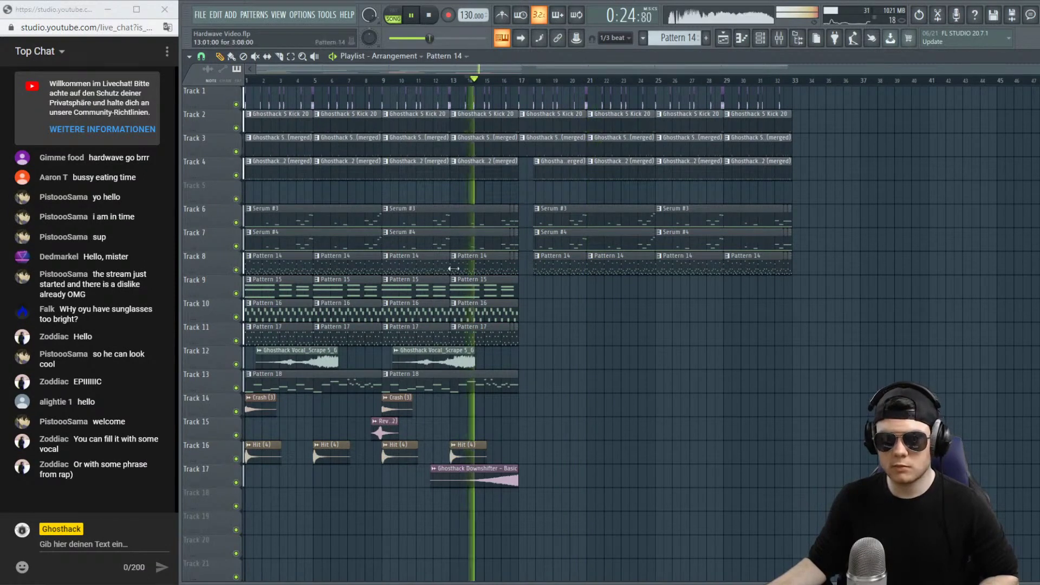
key("space")
Try duplicating the Pattern 15 clips on Track 9 into bars 17 to 33 and audition the track in solo.
left_click_drag(548, 276, 247, 298)
key("ctrl+b")
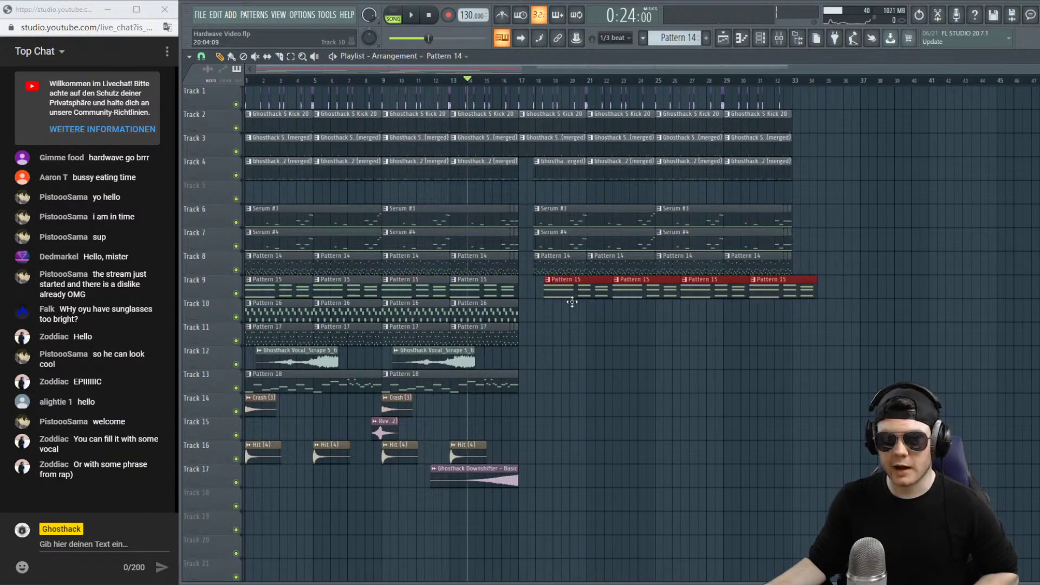
left_click_drag(572, 302, 552, 303)
right_click(237, 294)
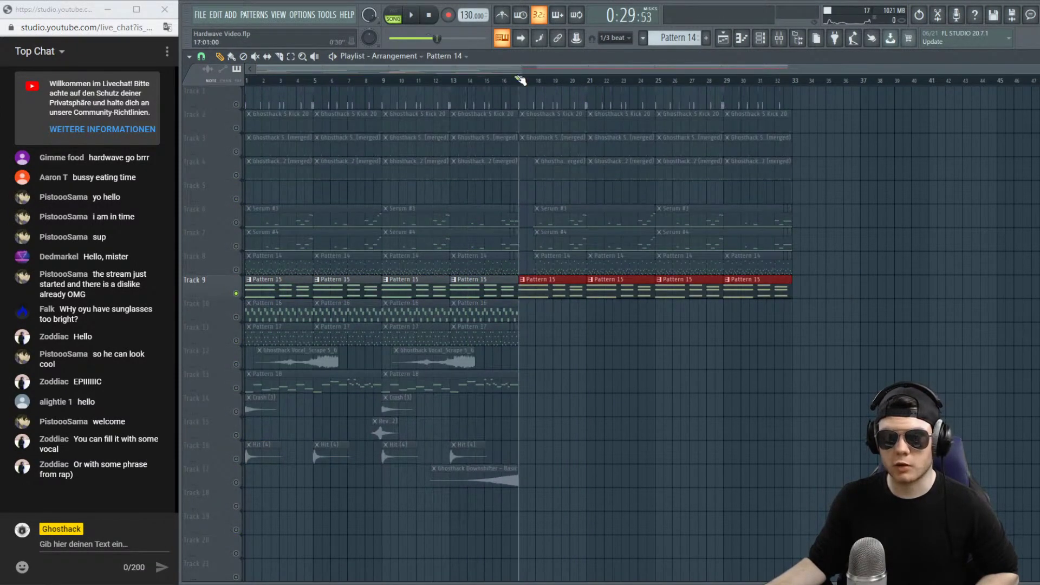
key("space")
key("space")
right_click(237, 294)
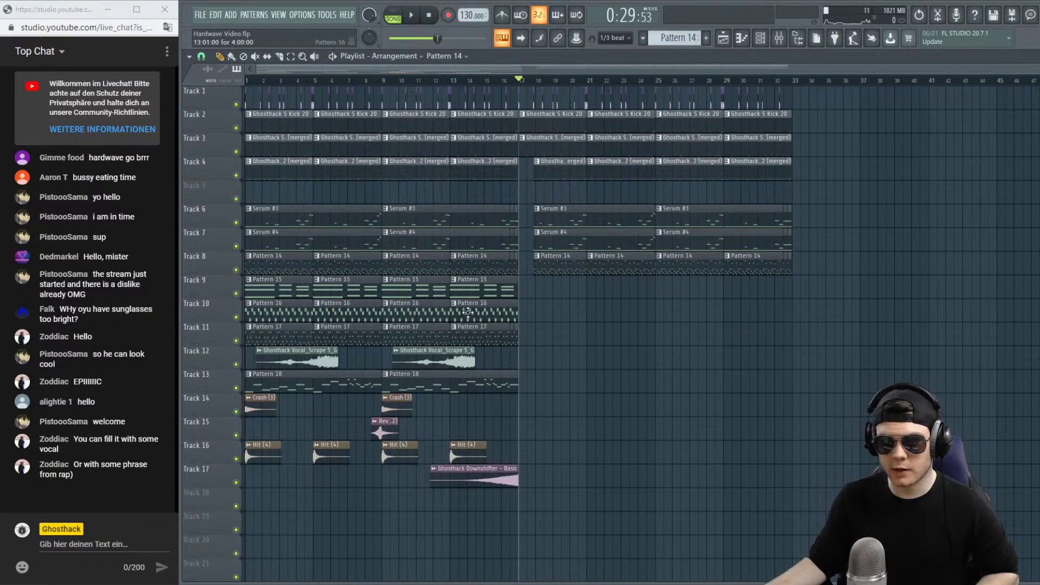
Audition Pattern 16 alone and in the song from about bar 13, soloing Track 10 briefly before turning all tracks back on.
left_click(454, 303)
left_click(460, 325)
key("space")
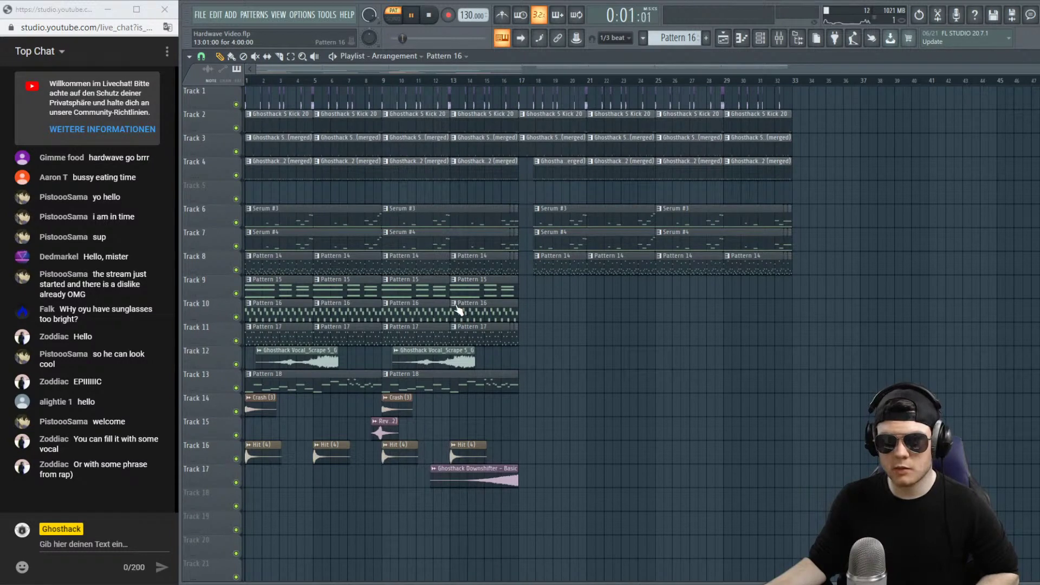
left_click(460, 86)
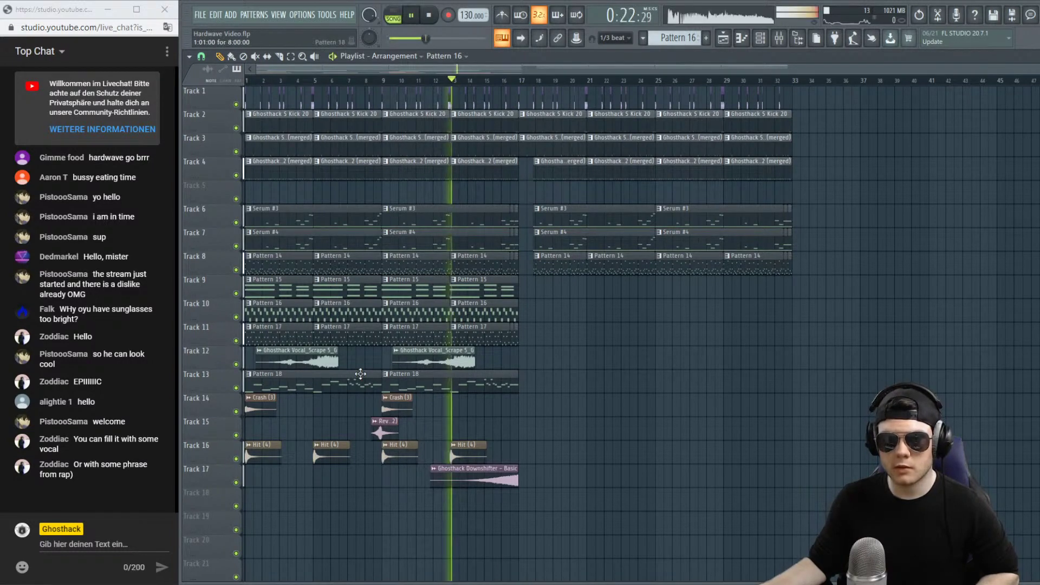
right_click(236, 317)
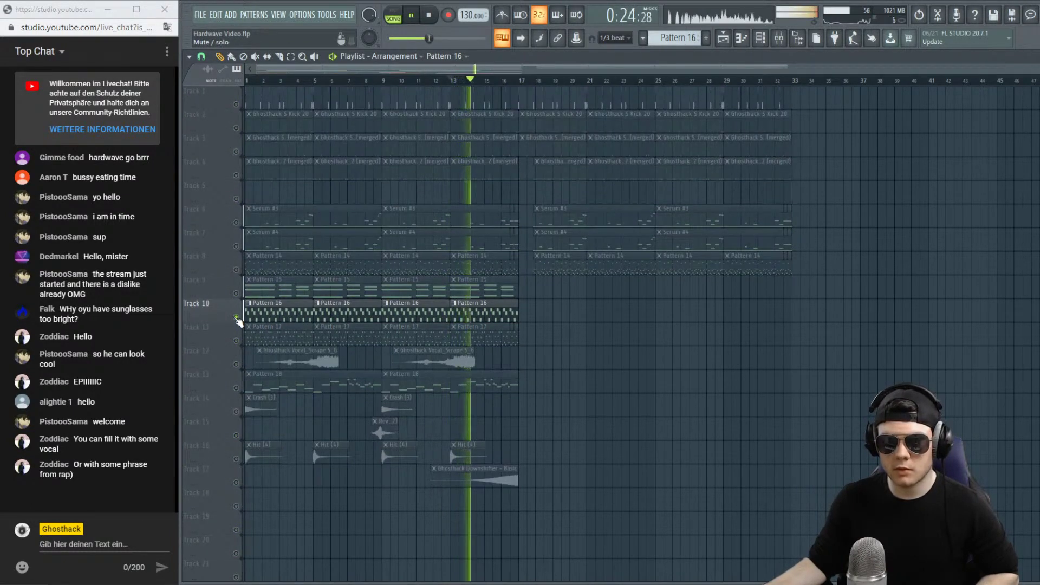
right_click(236, 317)
key("space")
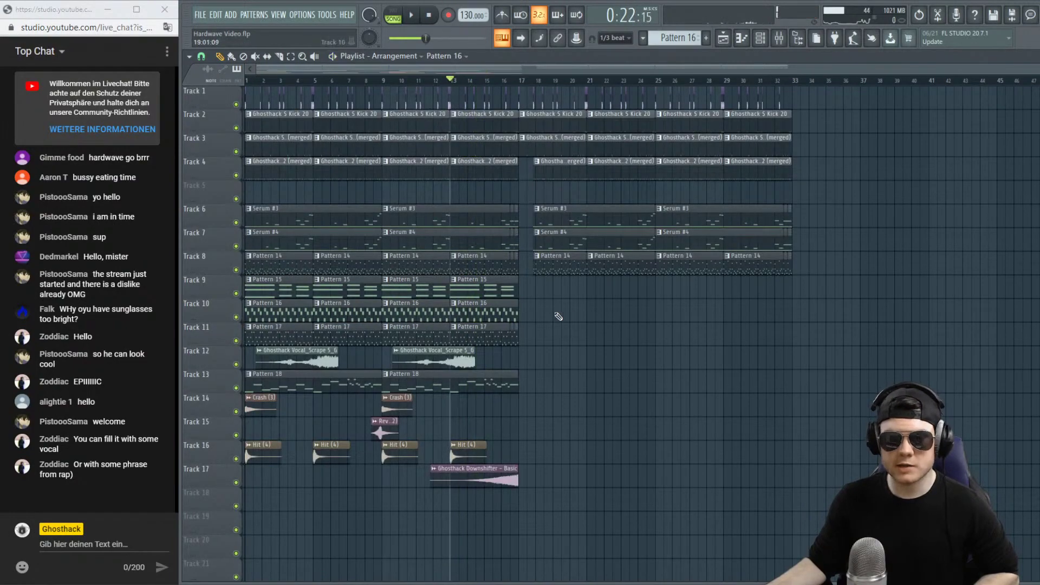
Duplicate the Pattern 16 clips on Track 10 into bars 17 to 33.
left_click_drag(562, 317, 533, 319)
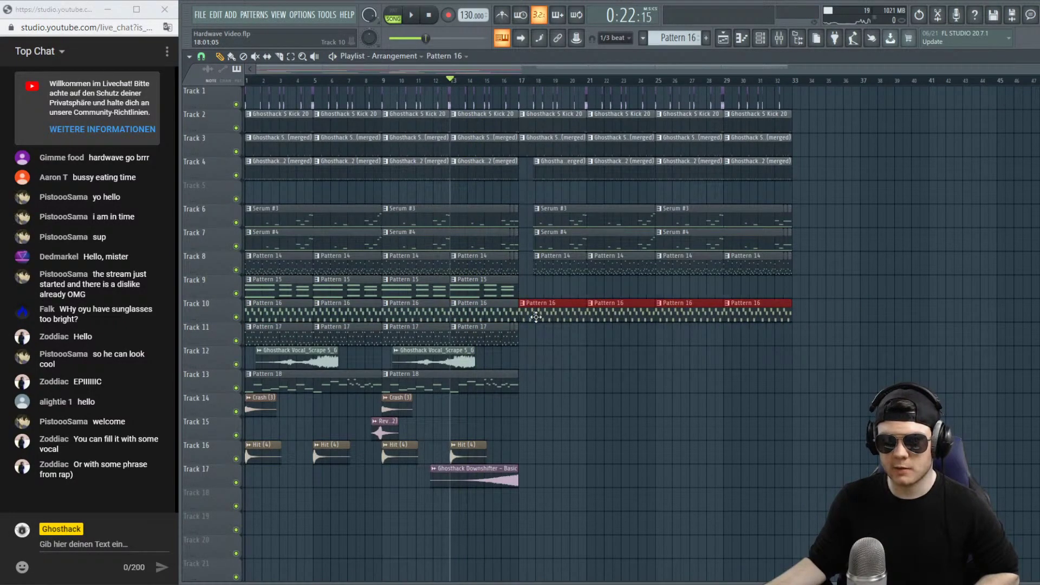
scroll(526, 84, "up", 4)
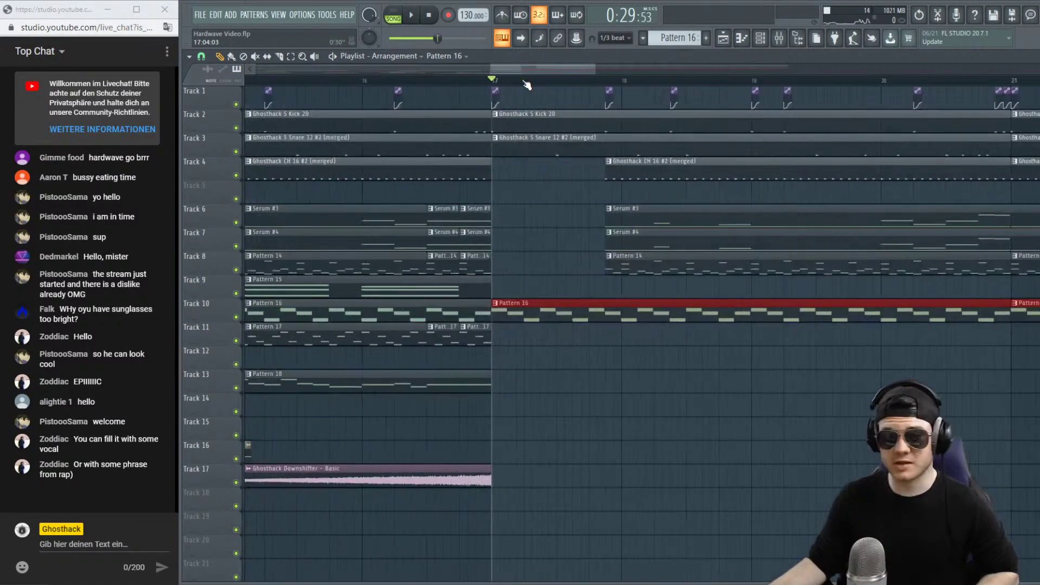
Play the new section from bar 17 with the duplicated Pattern 16 clips and stop playback.
key("space")
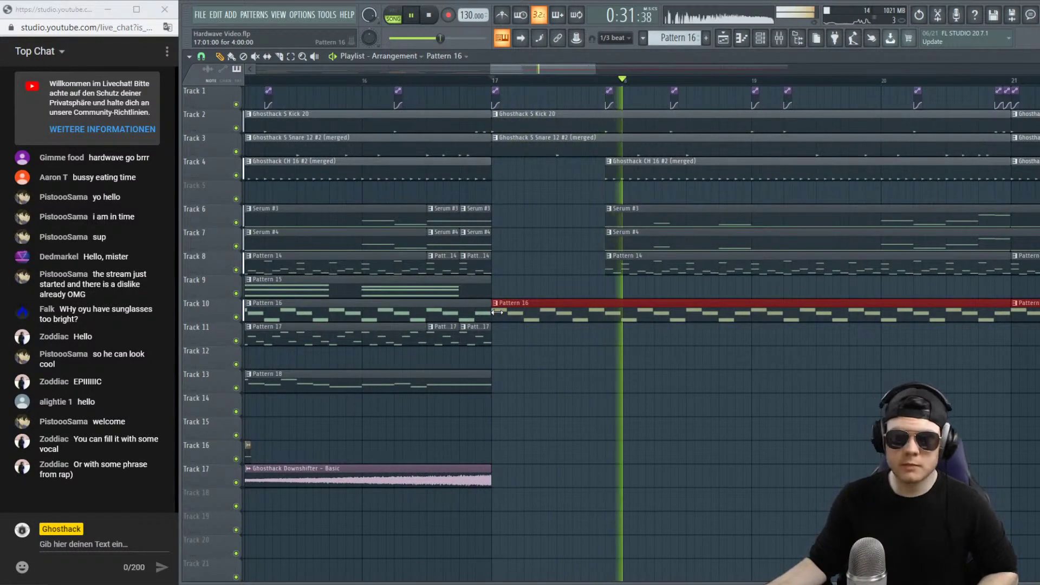
left_click_drag(497, 312, 568, 395)
right_click(569, 398)
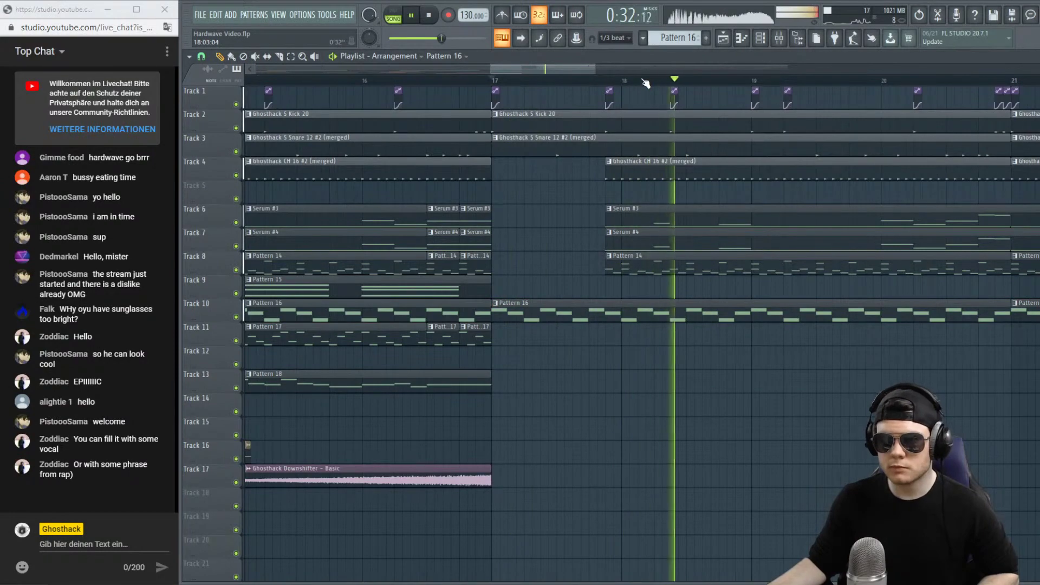
scroll(645, 83, "down", 5)
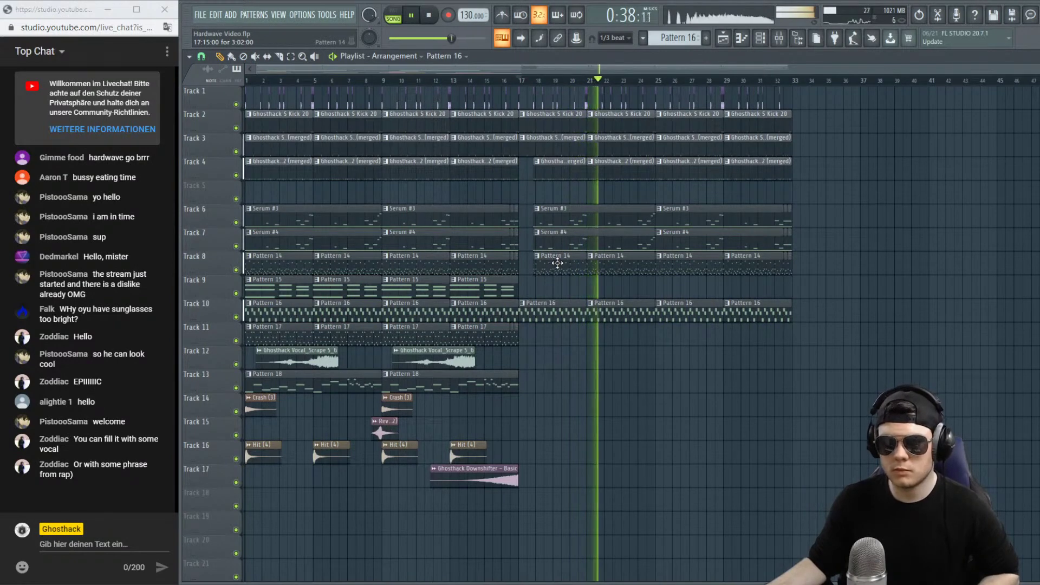
key("space")
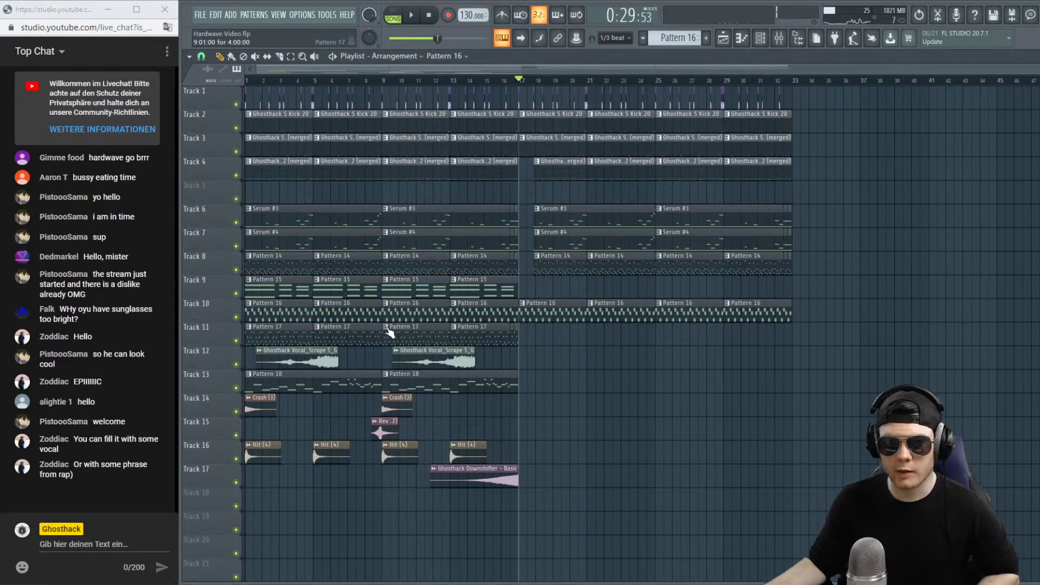
Audition Pattern 17 on Track 11 in solo from about bar 9 before turning all tracks back on.
left_click(387, 327)
left_click(397, 343)
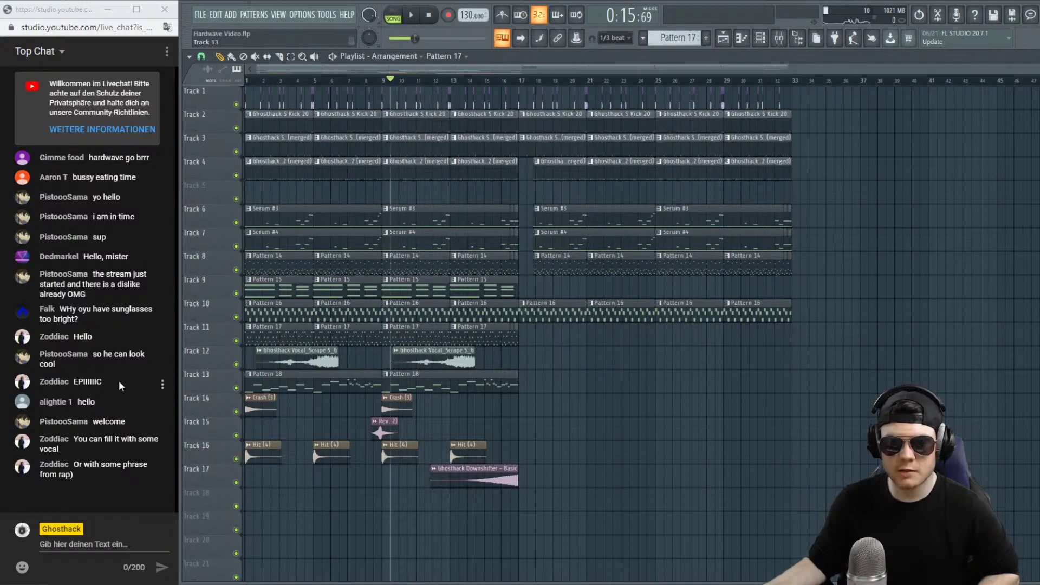
right_click(237, 341)
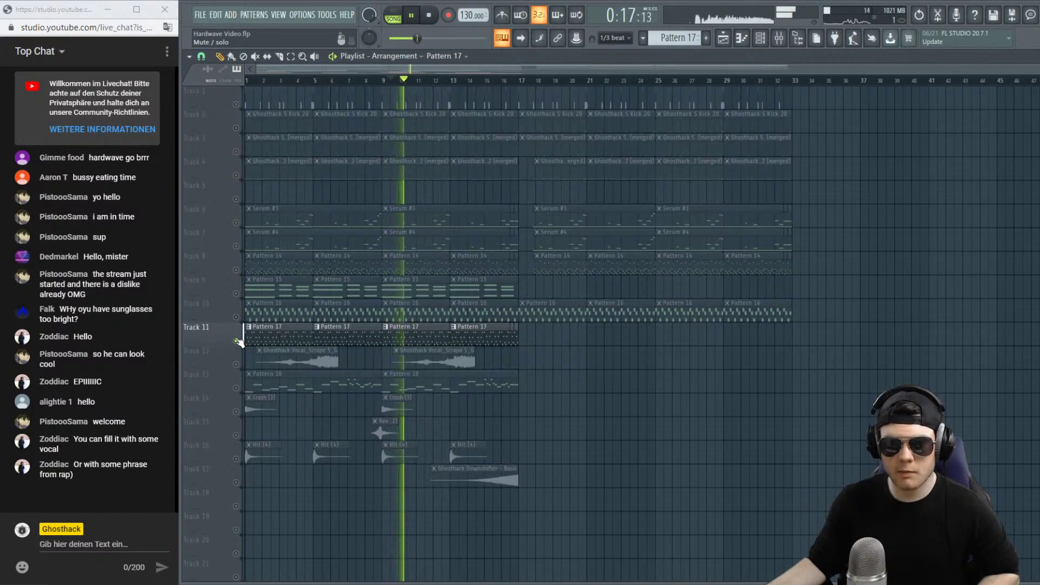
key("space")
right_click(236, 341)
Duplicate the Vocal_Scrape clips on Track 12 and the Pattern 18 clips on Track 13 into the section from bar 17.
left_click_drag(487, 346, 593, 360)
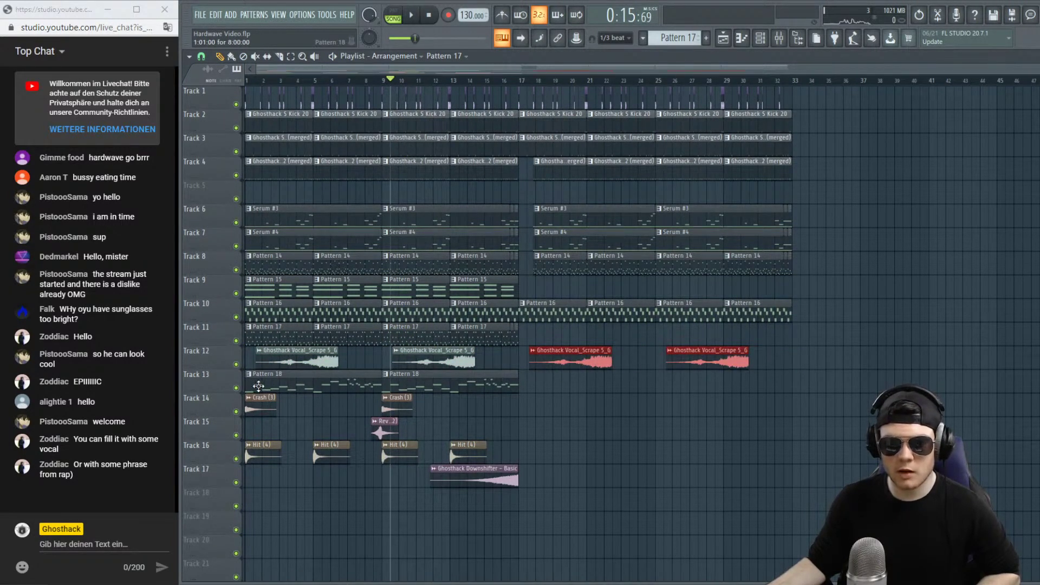
left_click_drag(536, 416, 247, 370)
left_click_drag(328, 386, 601, 392)
Play from bar 17 and trim the starts of the new Pattern 16 and Pattern 18 clips to line up with Pattern 14.
left_click(519, 81)
key("space")
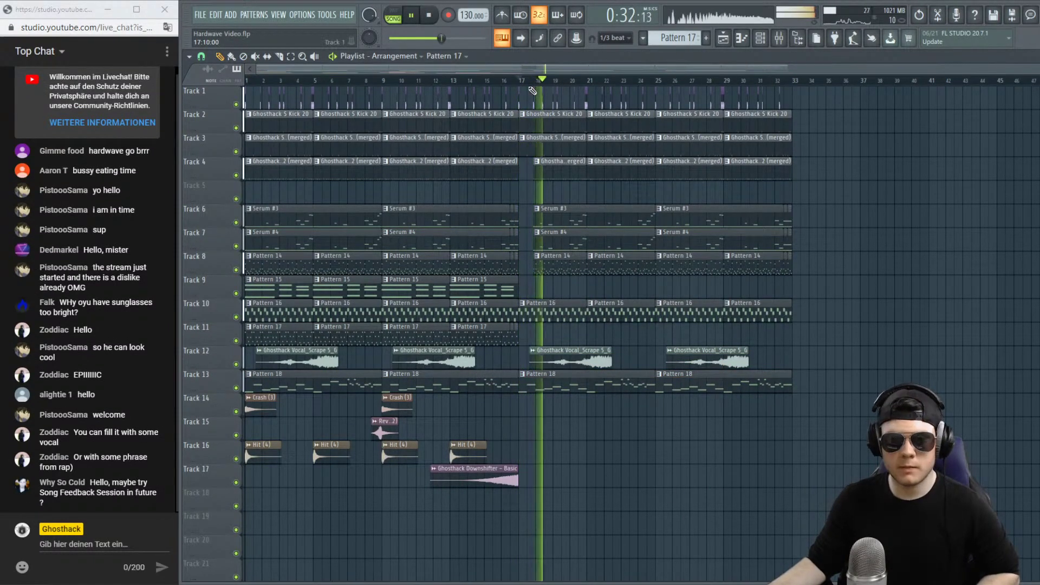
scroll(533, 87, "up", 3)
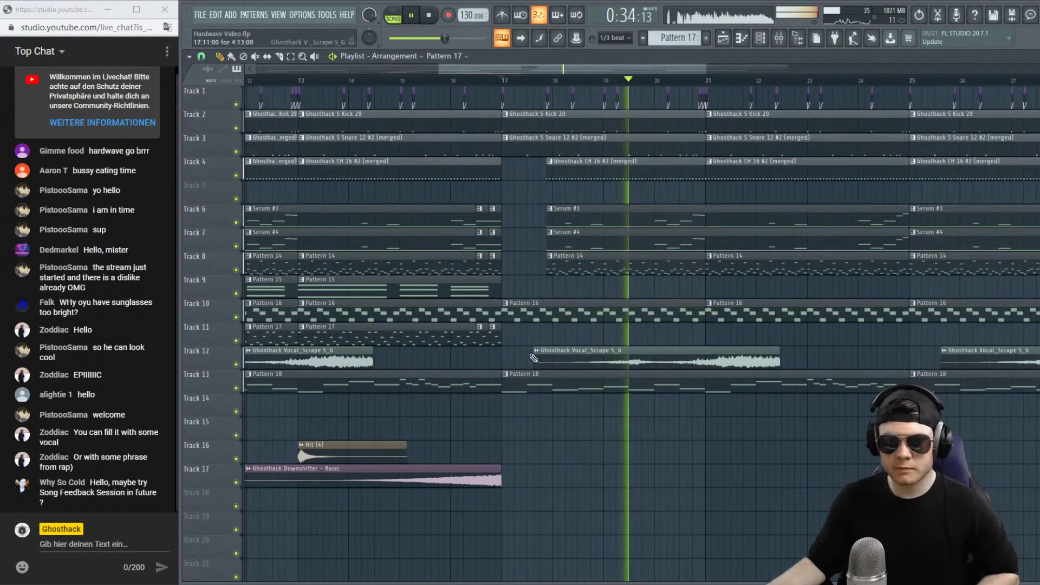
key("space")
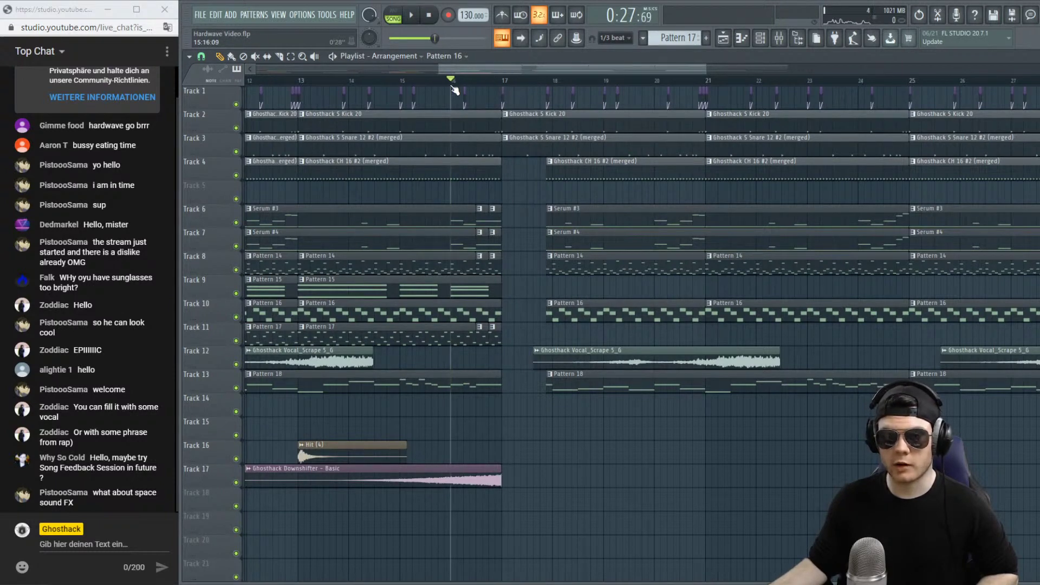
Audition the transition into the new section from about bar 16 and again from about bar 17.
key("space")
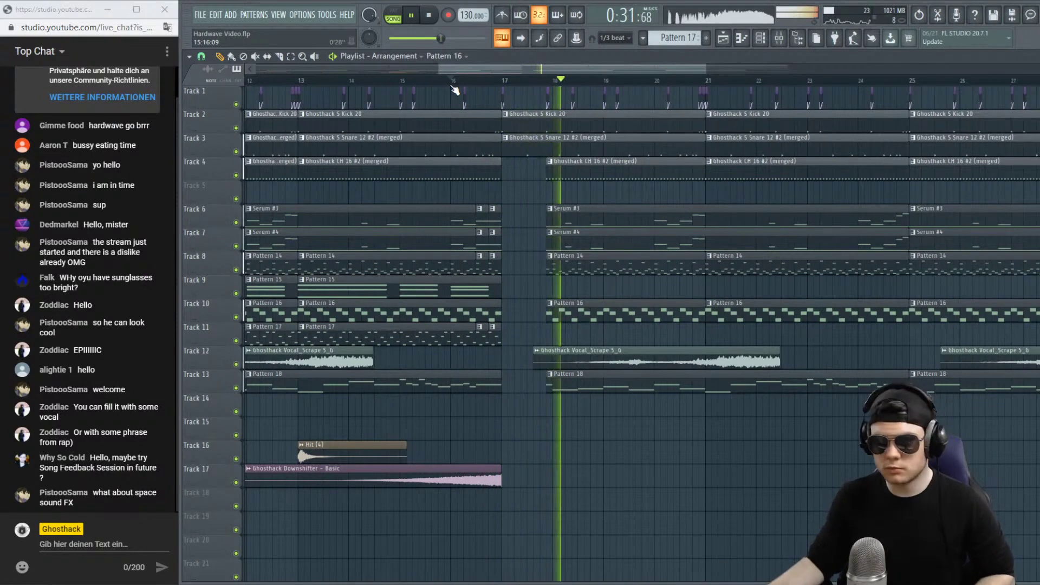
key("space")
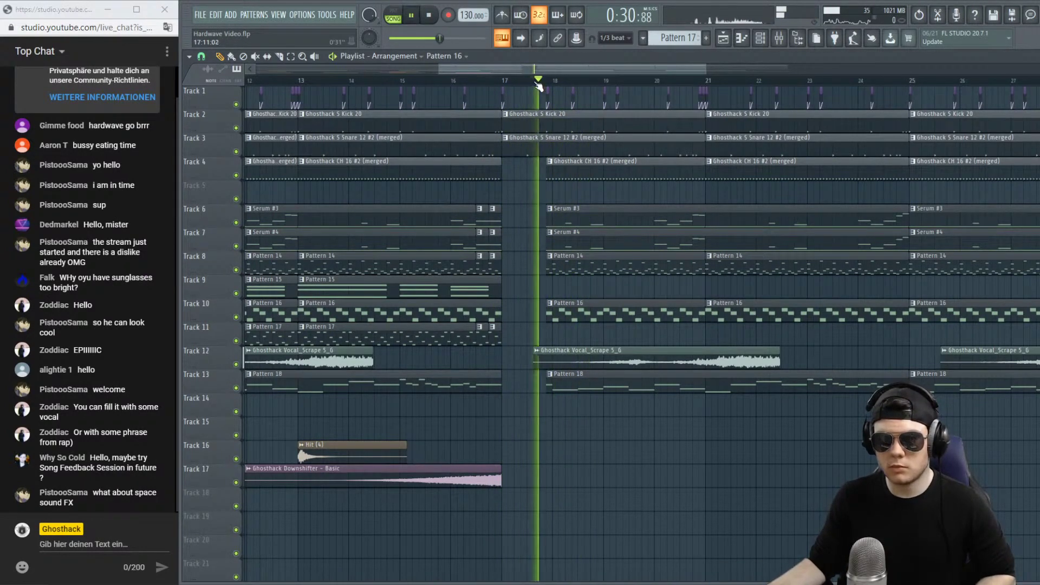
left_click(547, 81)
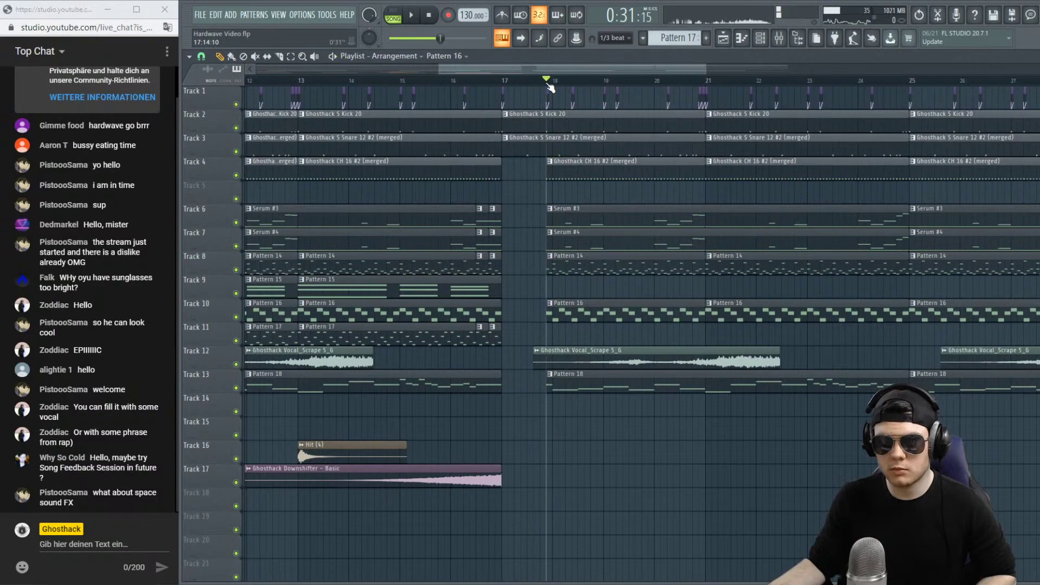
left_click(515, 84)
scroll(512, 85, "down", 5)
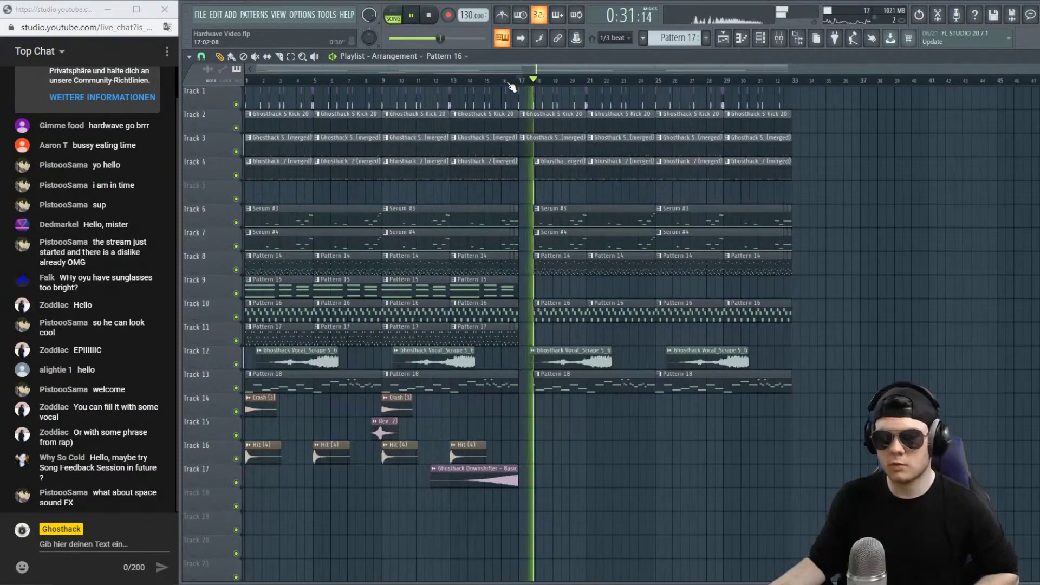
key("space")
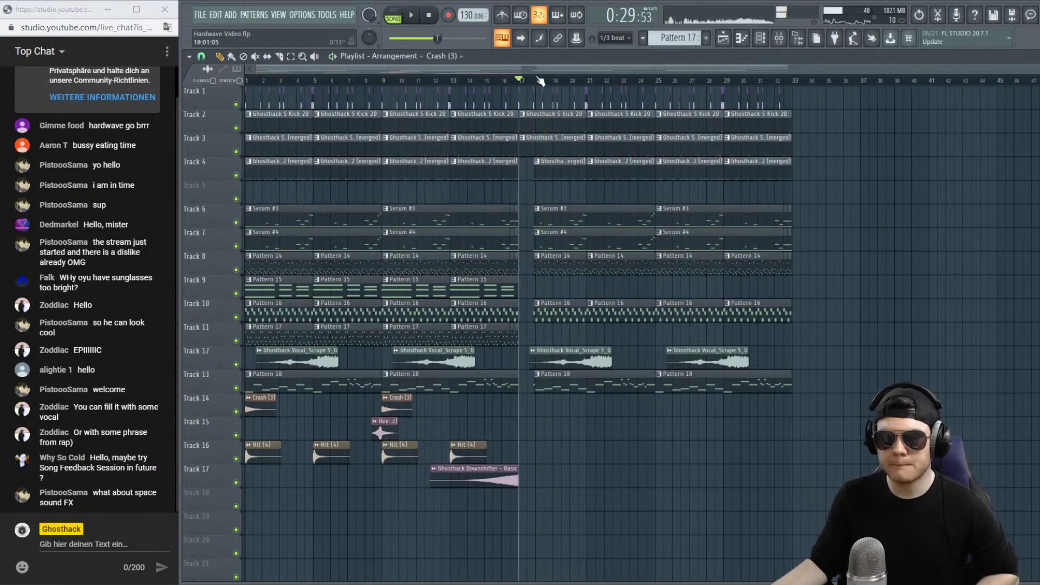
Place Crash (3) clips on Track 14 at the delayed start of the new Pattern 14 clip and at bar 25.
scroll(541, 81, "up", 5)
left_click(526, 410)
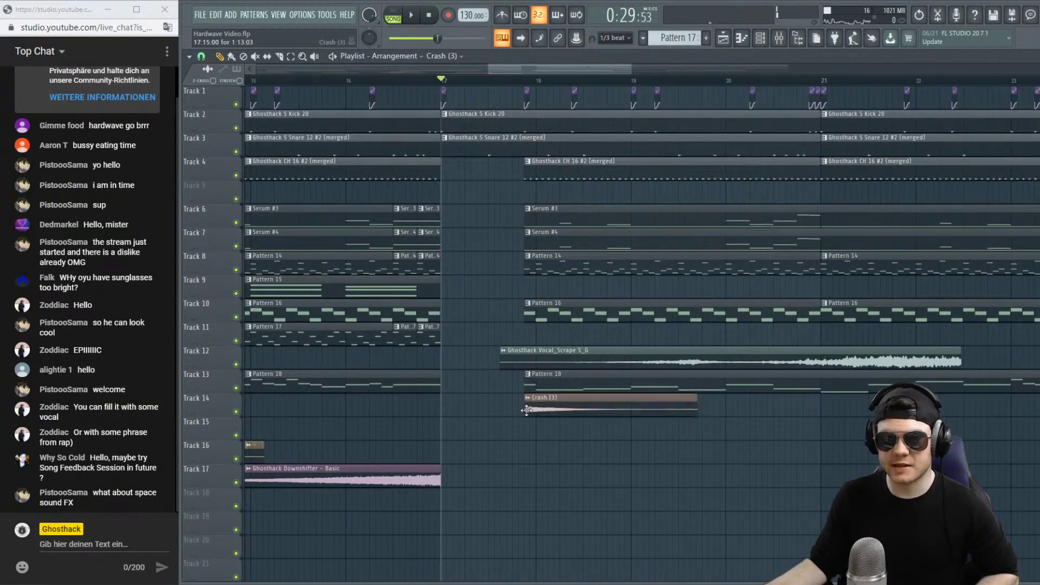
scroll(536, 71, "right", 6)
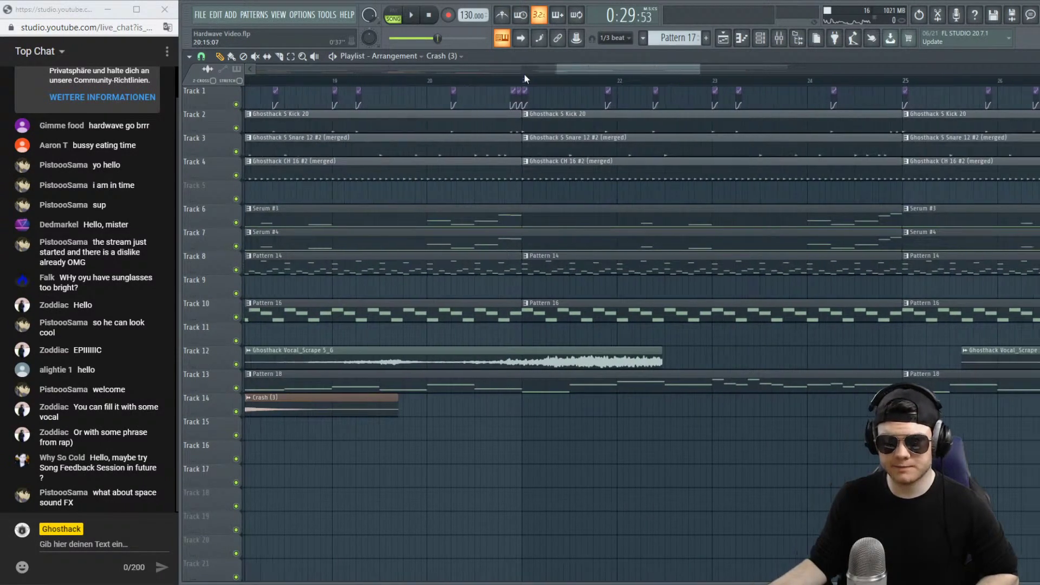
left_click_drag(594, 70, 245, 74)
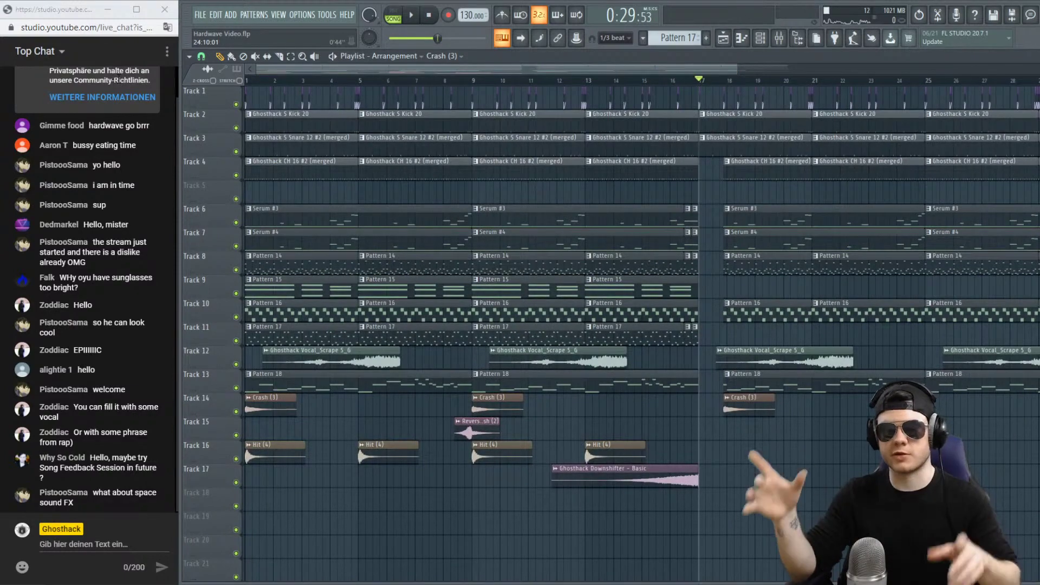
scroll(711, 89, "down", 3)
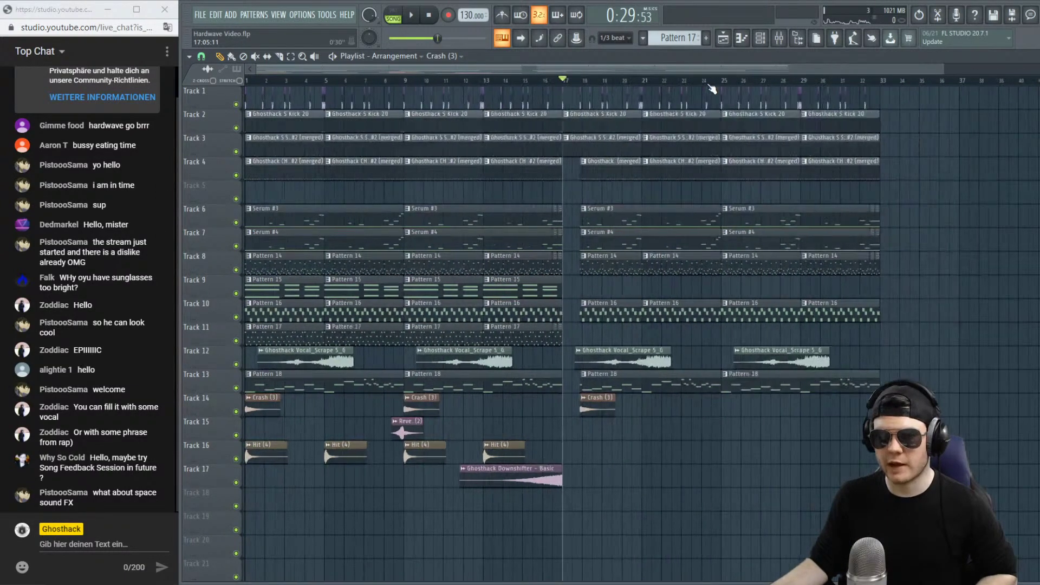
key("space")
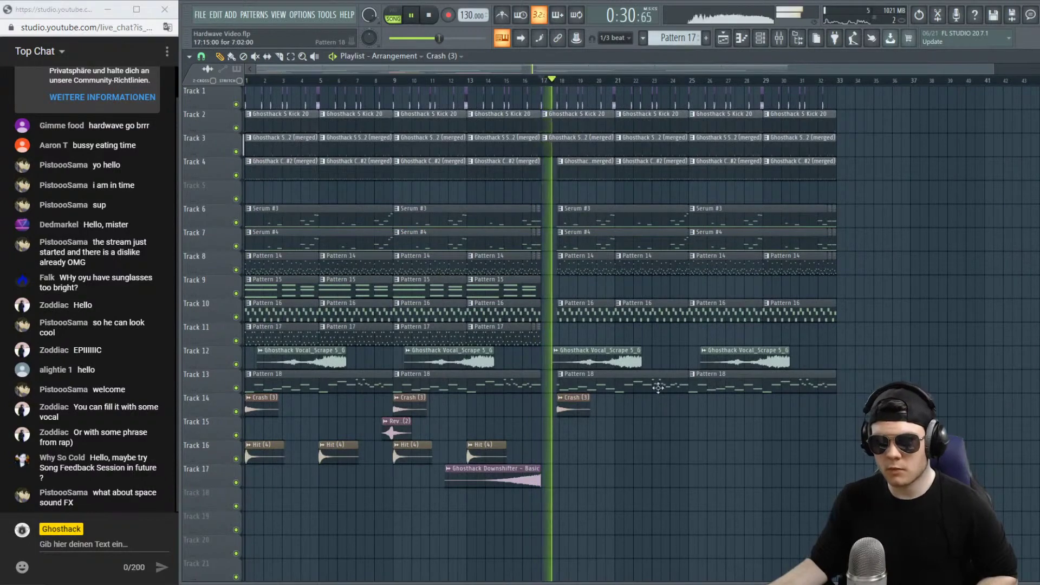
left_click(692, 409)
key("space")
Extend the starts of the new CH 16, Serum #3, Serum #4 and Pattern 14 clips back to 17:09 and replay from bar 17.
scroll(566, 95, "up", 6)
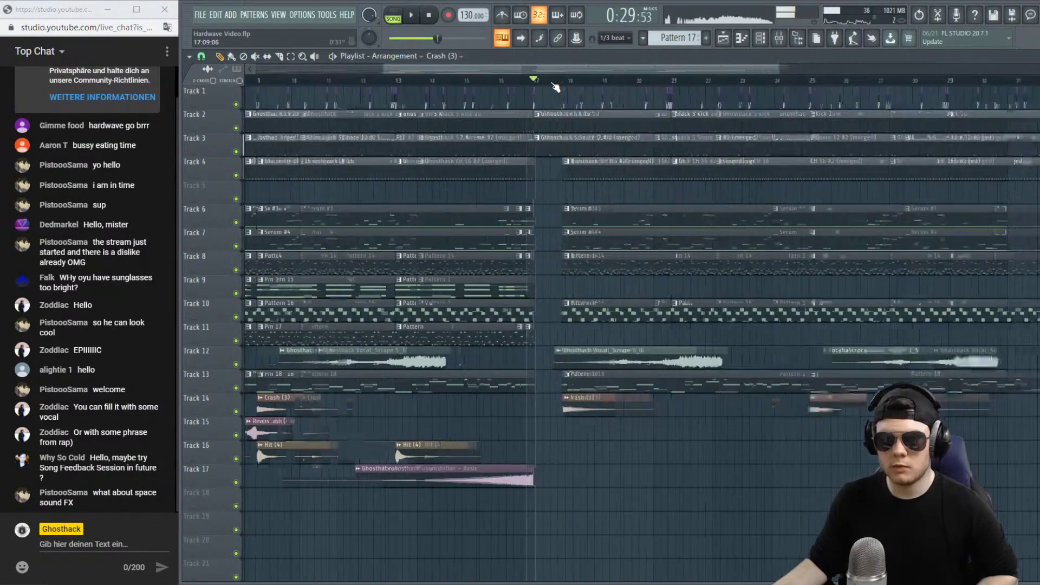
left_click_drag(595, 167, 555, 180)
left_click_drag(596, 222, 577, 223)
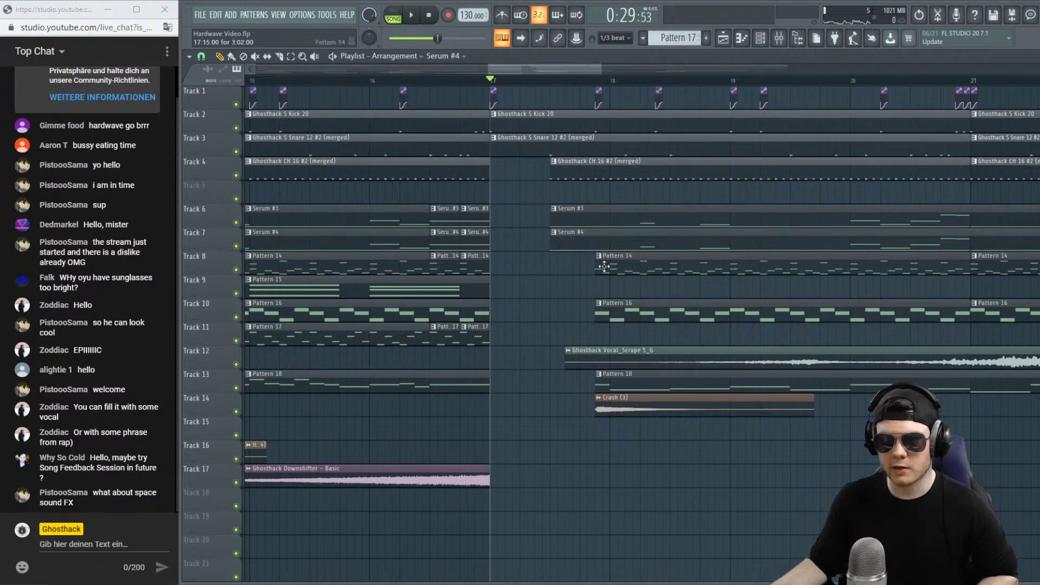
left_click_drag(562, 268, 552, 269)
key("space")
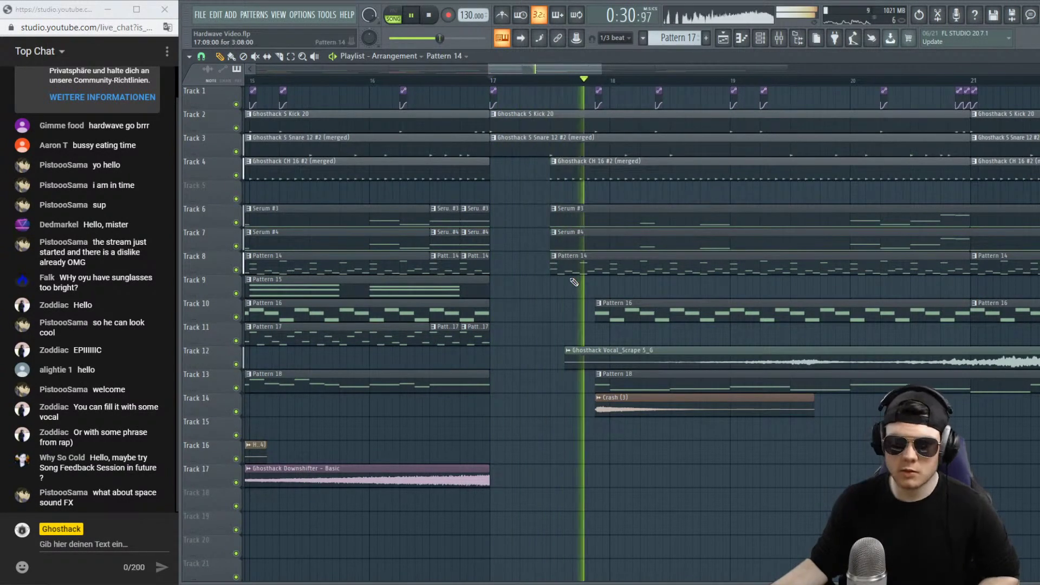
key("space")
key("space")
Extend the new Pattern 16 and Pattern 18 clips back to 17:09, move the crash there too, and audition the section.
left_click_drag(602, 308, 551, 309)
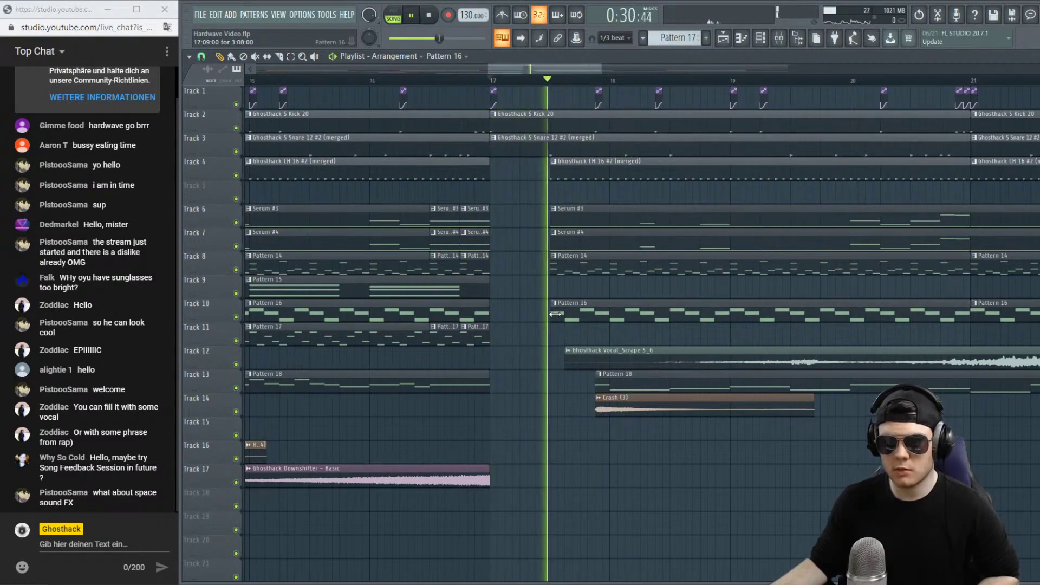
key("space")
key("space")
left_click_drag(604, 407, 552, 379)
key("space")
key("space")
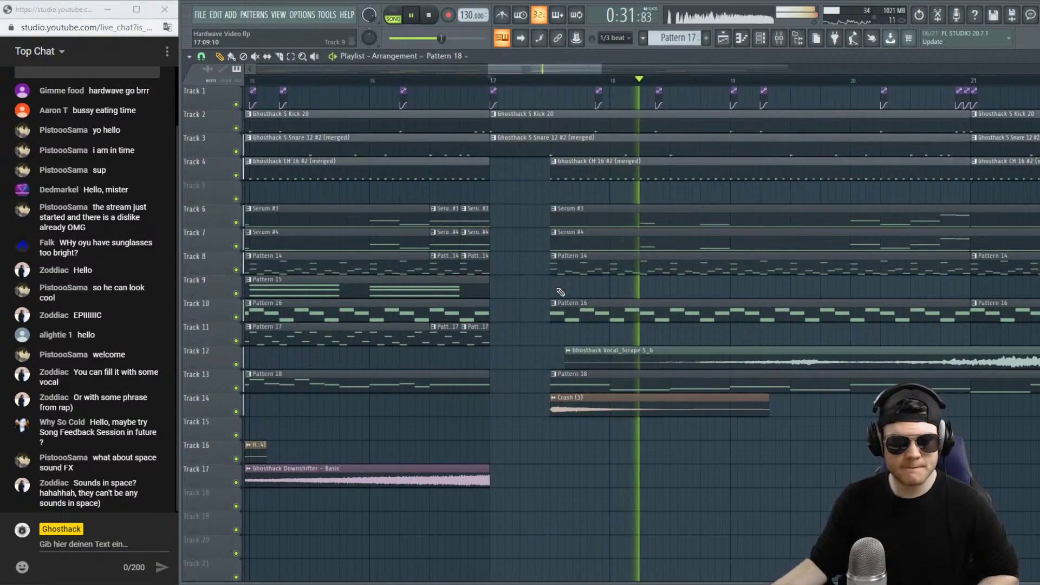
key("space")
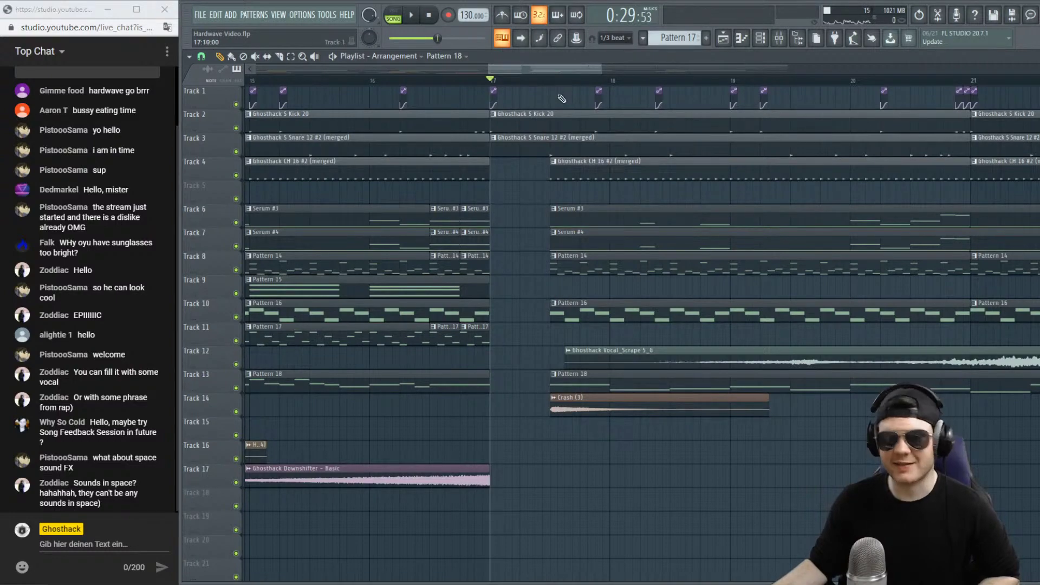
Duplicate the Hit (4) clips on Track 16 into the new section, placing them at 17:09 and bars 21, 25 and 29.
scroll(559, 76, "down", 8)
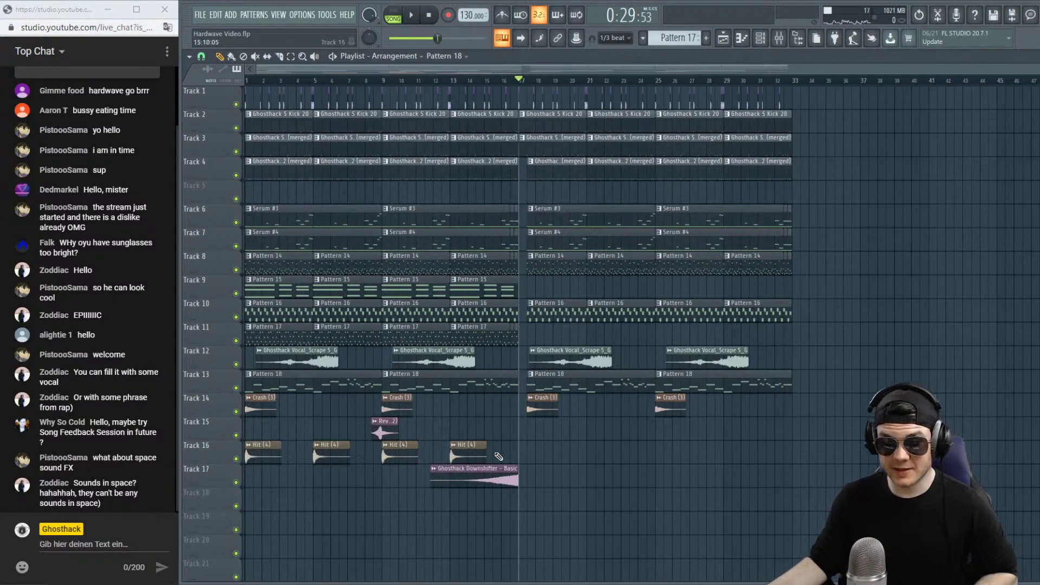
left_click_drag(456, 464, 646, 458)
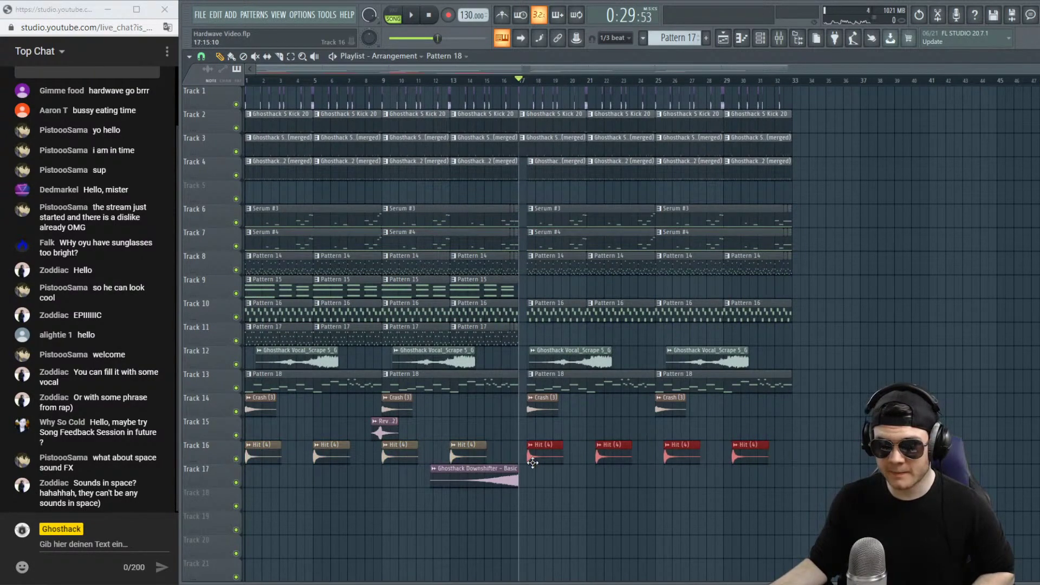
left_click(534, 486)
key("space")
scroll(535, 86, "up", 5)
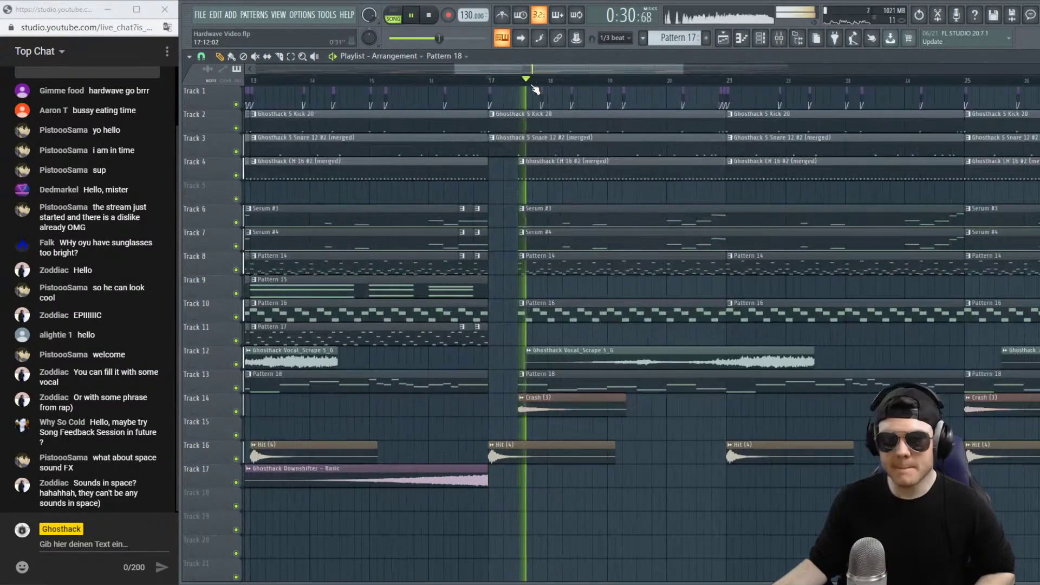
scroll(536, 90, "up", 2)
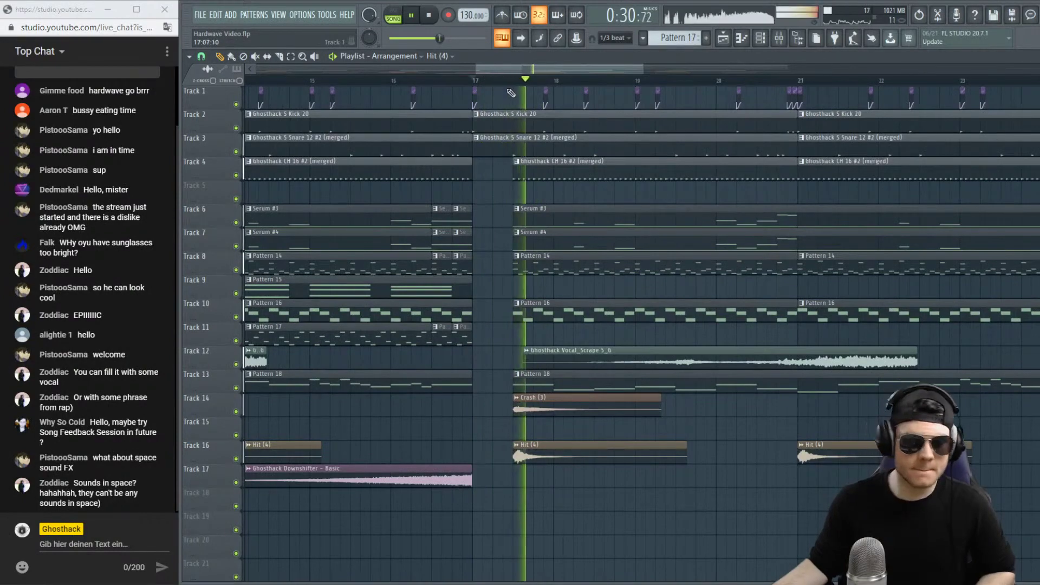
scroll(509, 86, "down", 8)
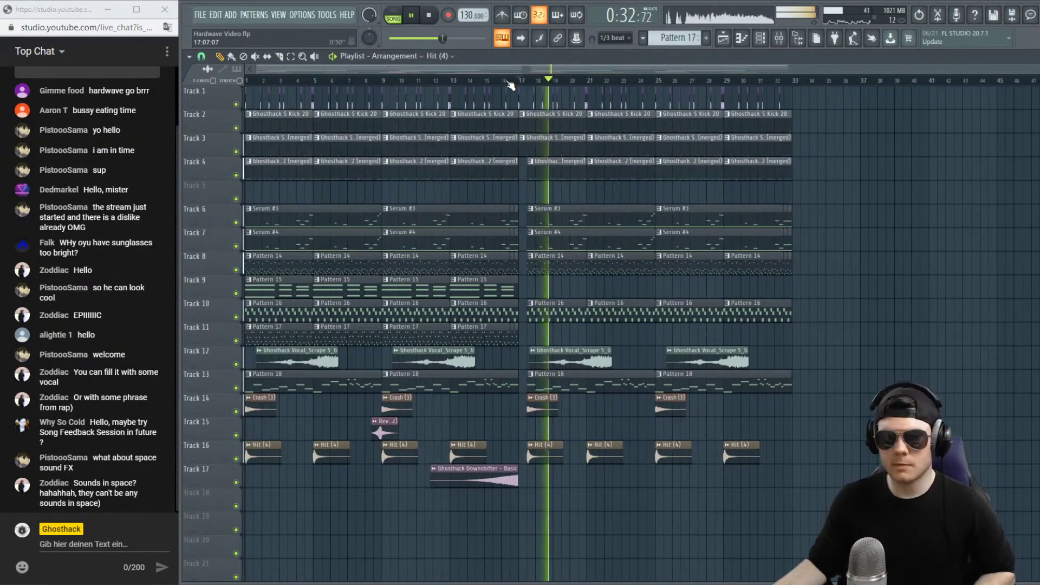
key("space")
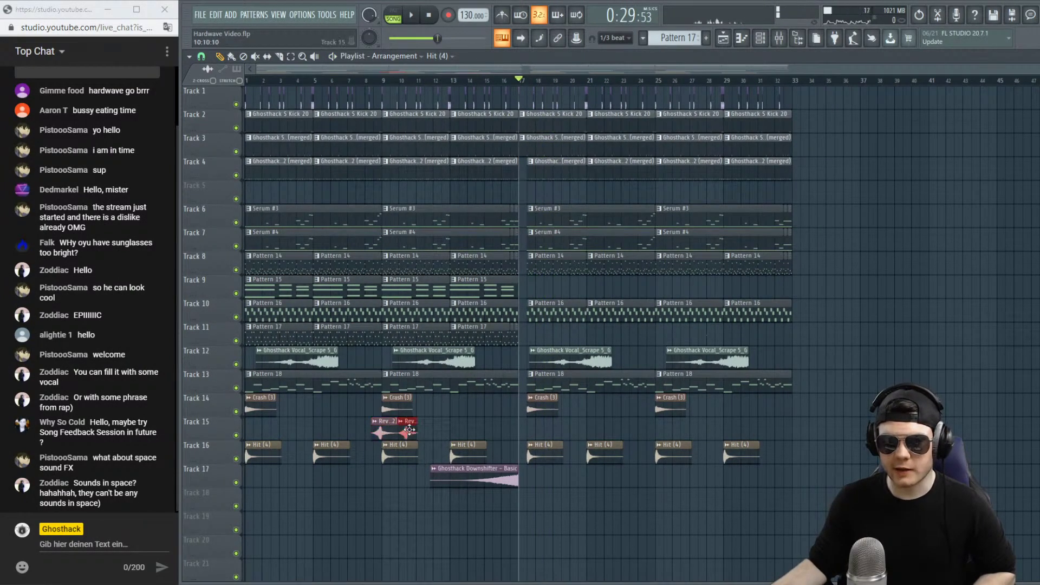
Duplicate the reverse crash clip on Track 15 to about bar 17 and play the transition from about bar 15.
key("space")
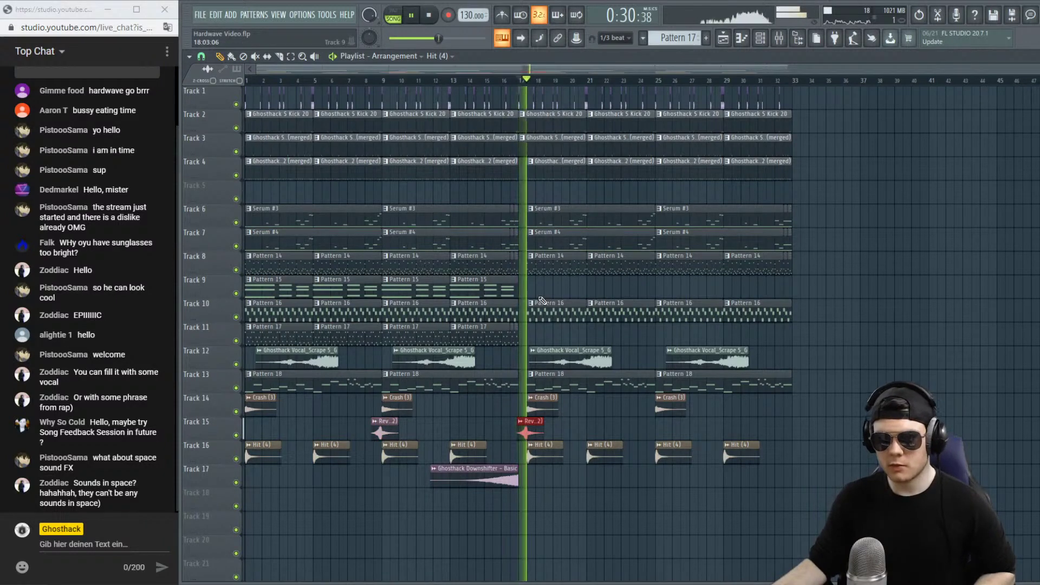
left_click(490, 80)
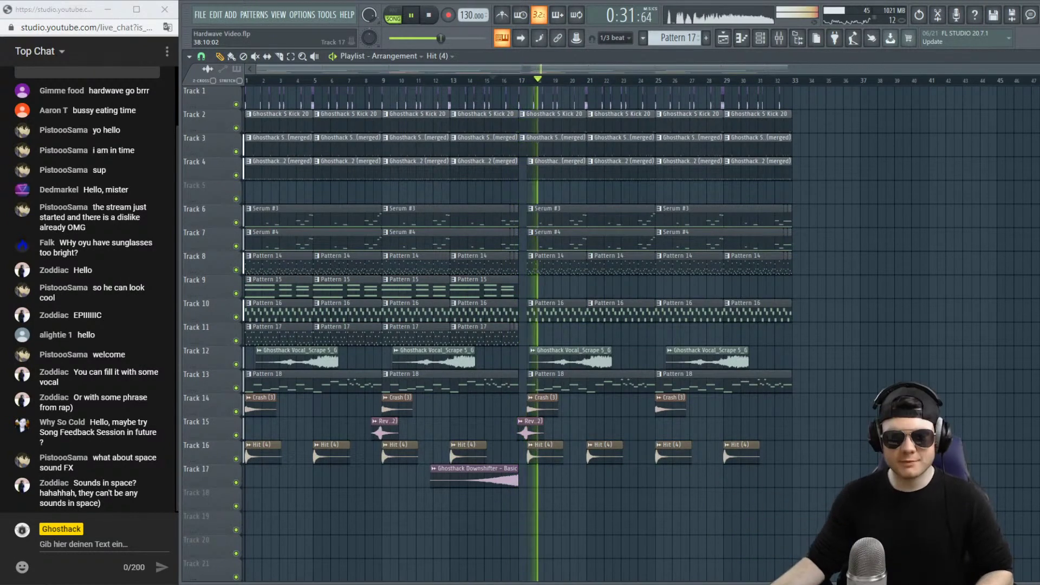
key("space")
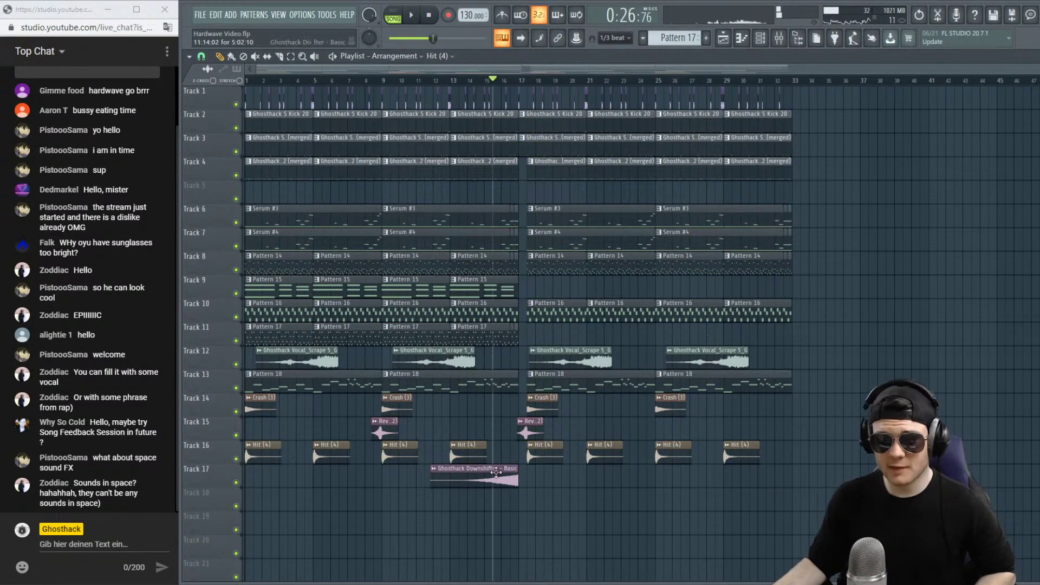
Duplicate the Ghosthack Downshifter clip on Track 17 so it ends at bar 33, and play the transition around bar 17.
left_click_drag(615, 480, 749, 480)
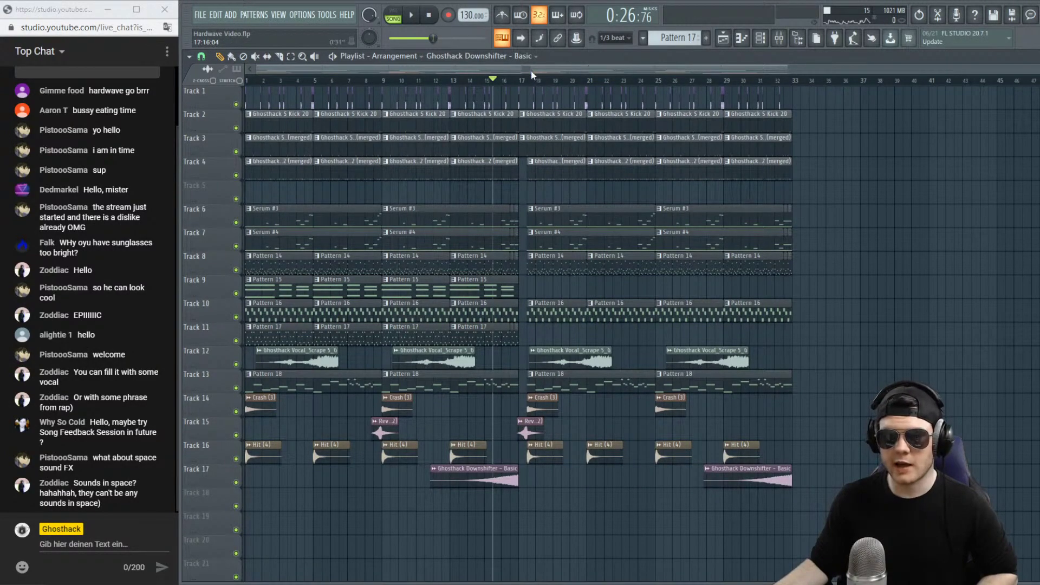
scroll(533, 75, "up", 4)
key("space")
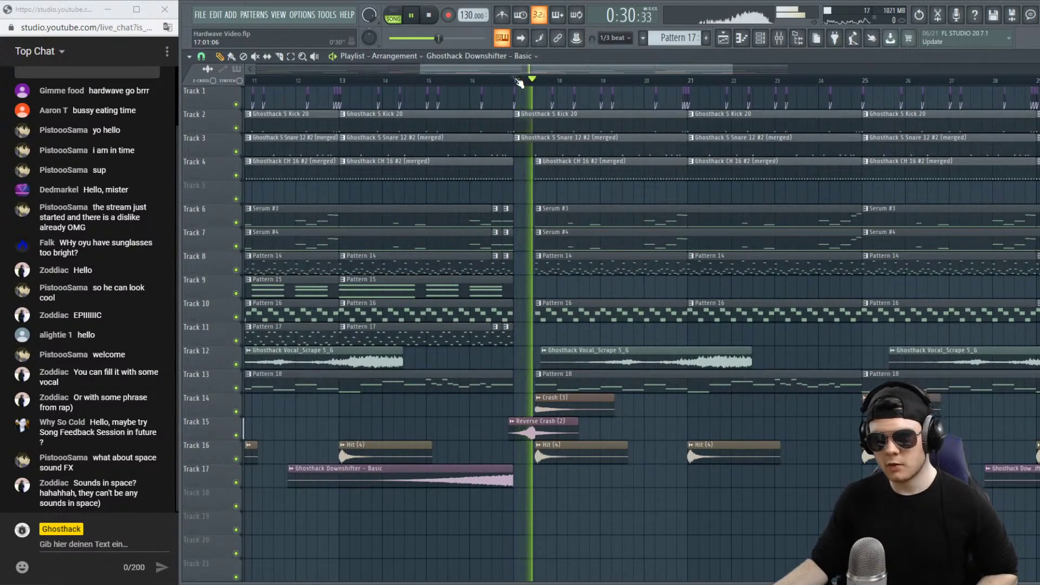
scroll(519, 83, "down", 4)
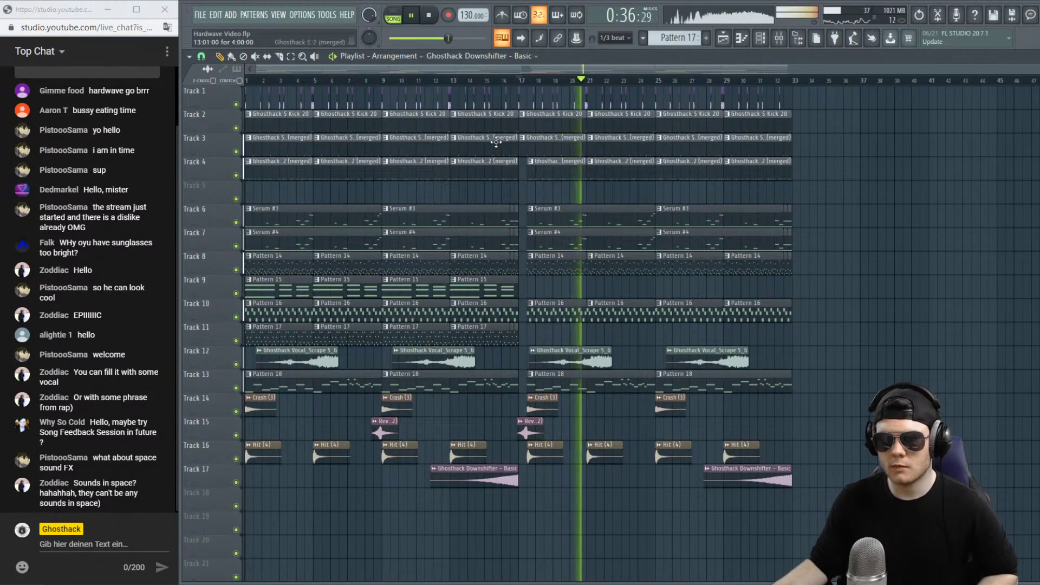
key("space")
left_click(464, 83)
key("space")
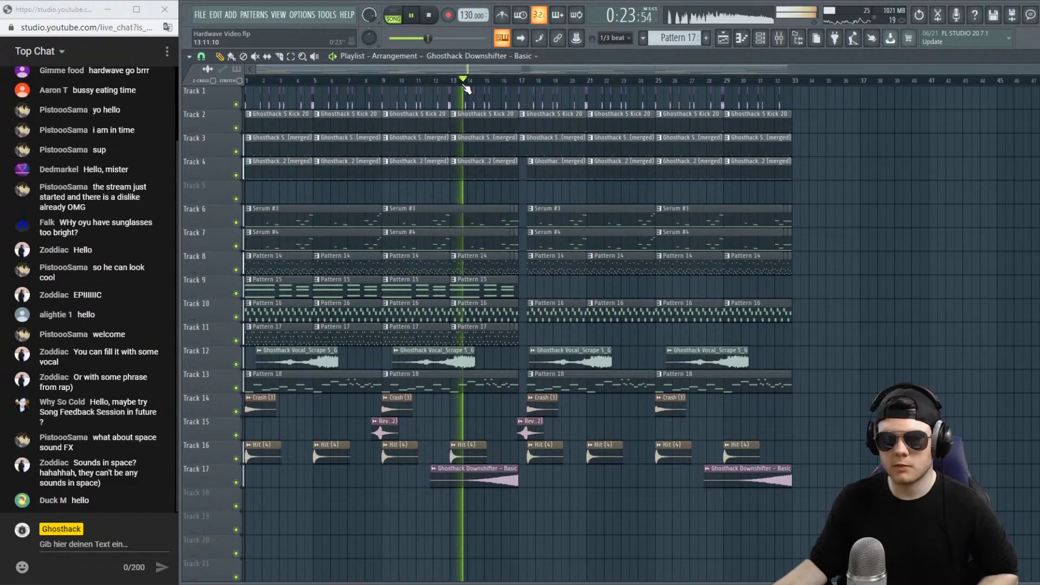
left_click(556, 85)
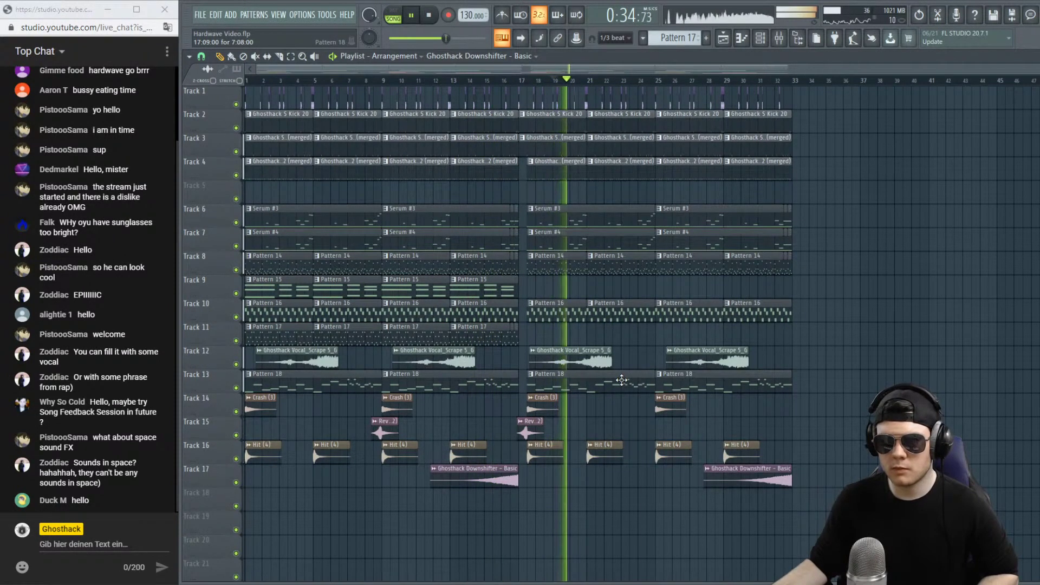
Delete the Hit (4) clips at 17:09 and bar 21 on Track 16, and replay from bar 17.
right_click(604, 455)
right_click(545, 455)
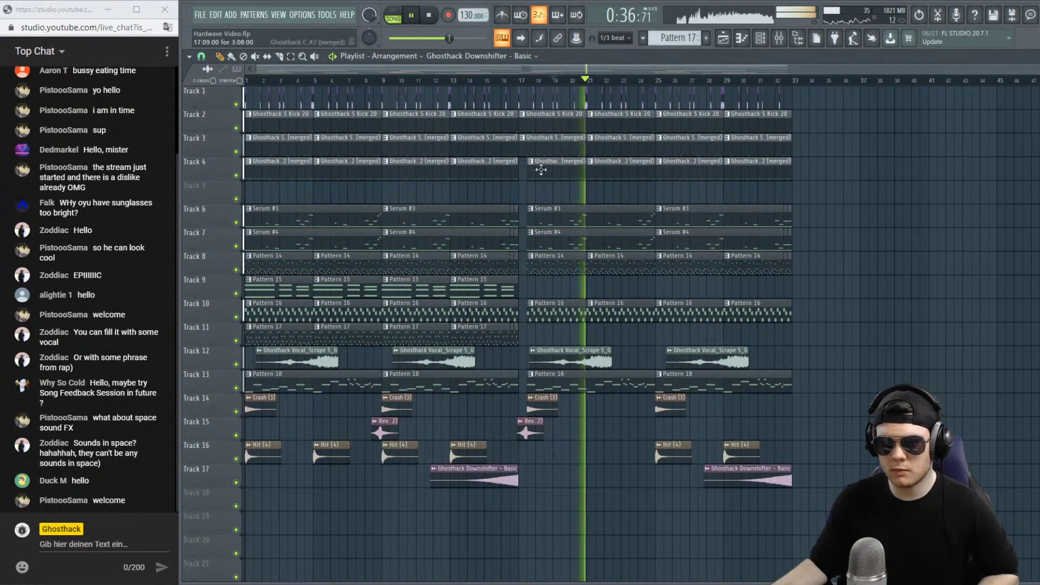
left_click(516, 85)
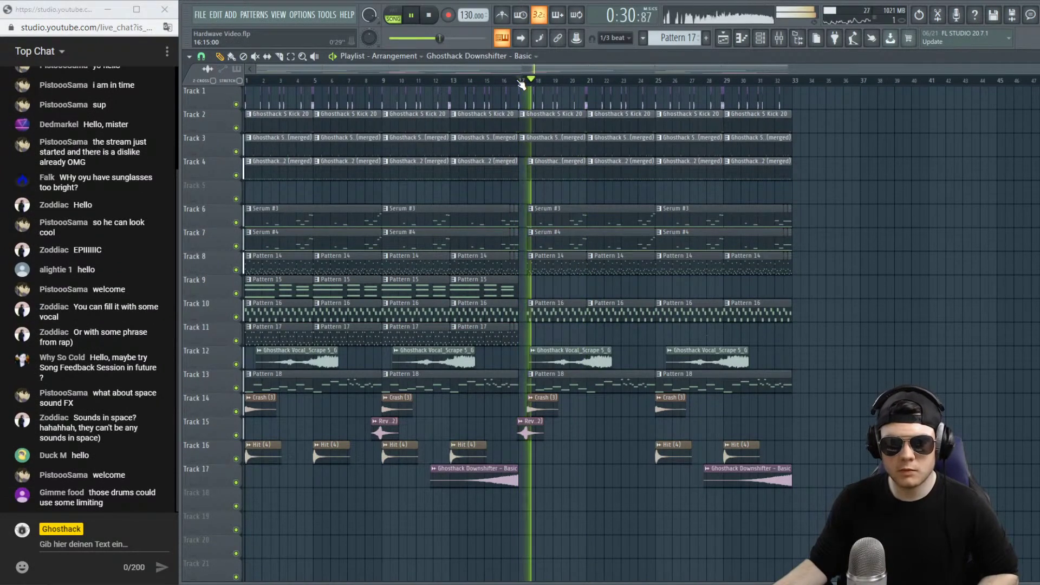
key("space")
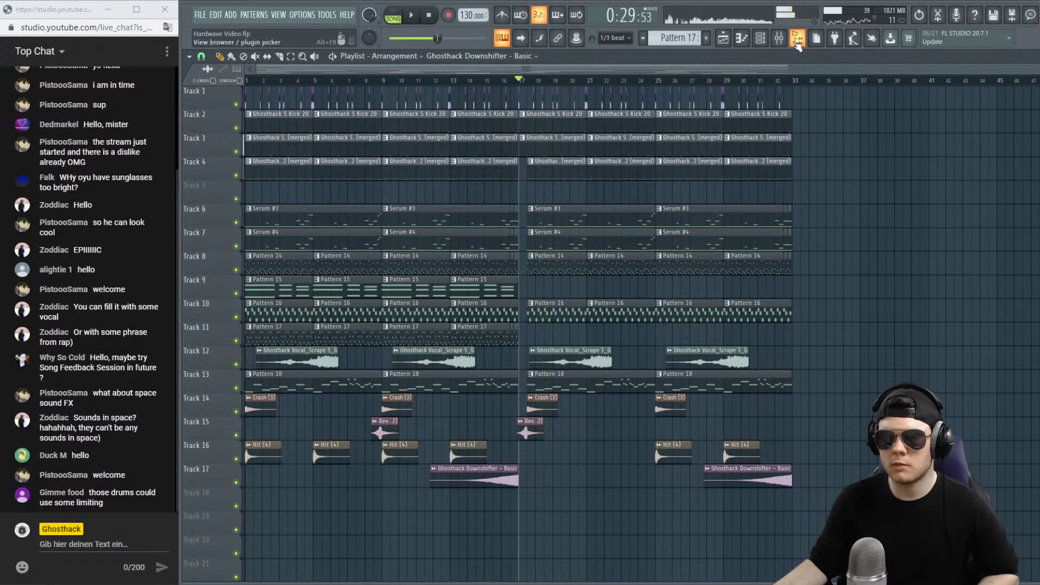
Examine the Maximus limiter on the mixer's Master track while playing from bar 17, and close it.
key("F9")
left_click(722, 272)
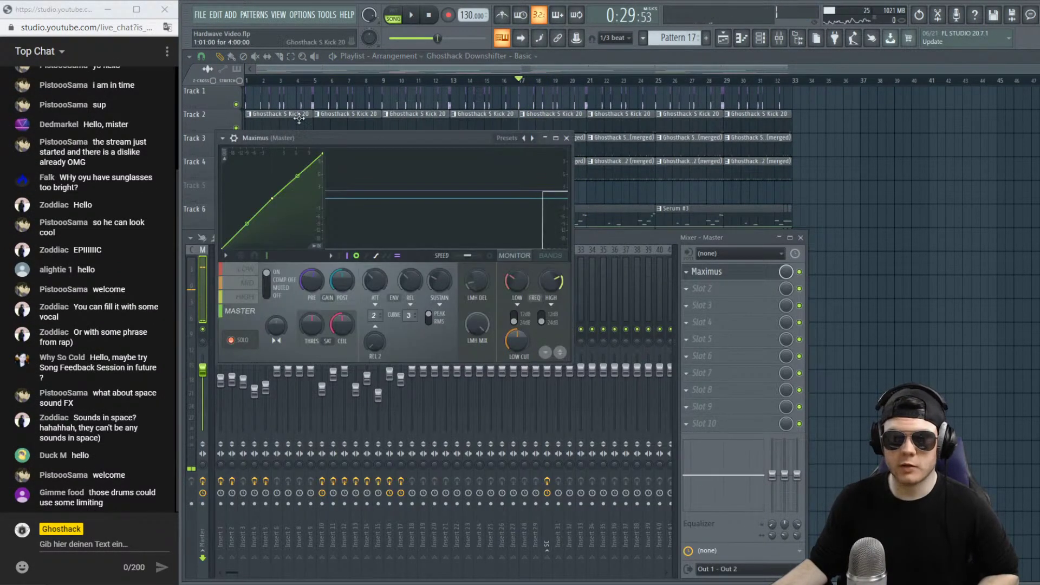
left_click_drag(322, 139, 454, 166)
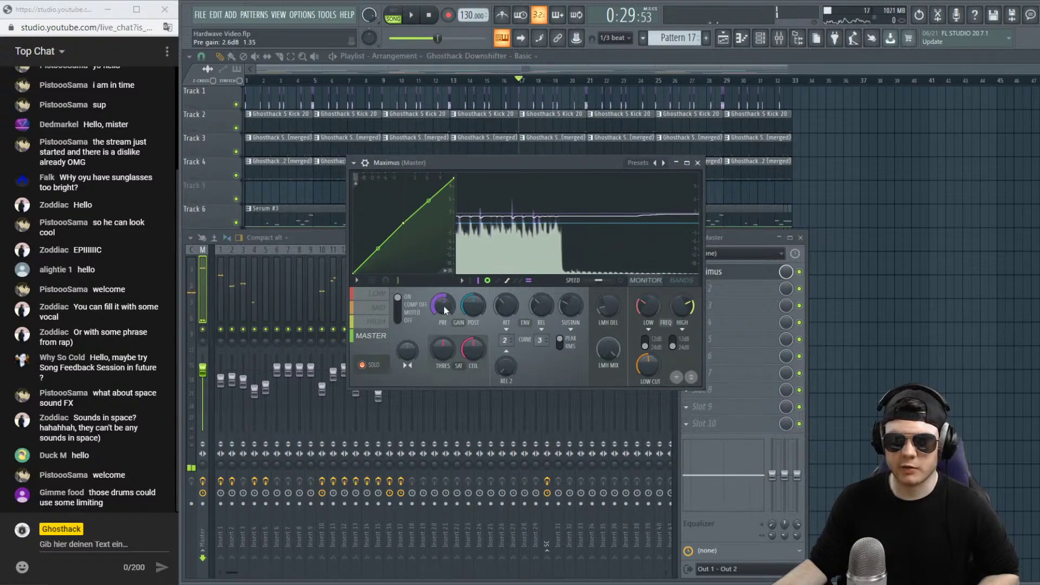
key("space")
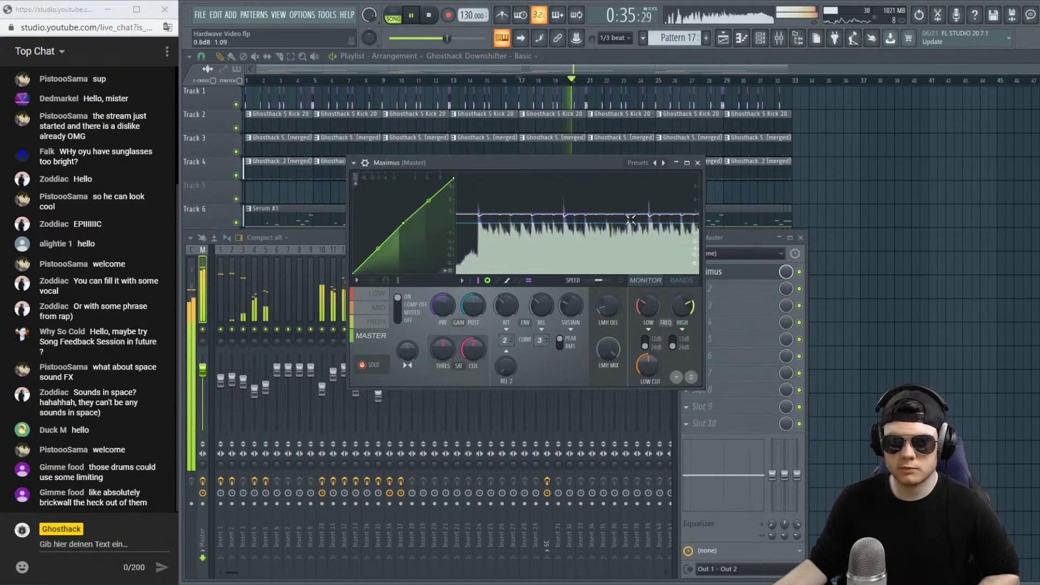
left_click(697, 163)
key("space")
key("F9")
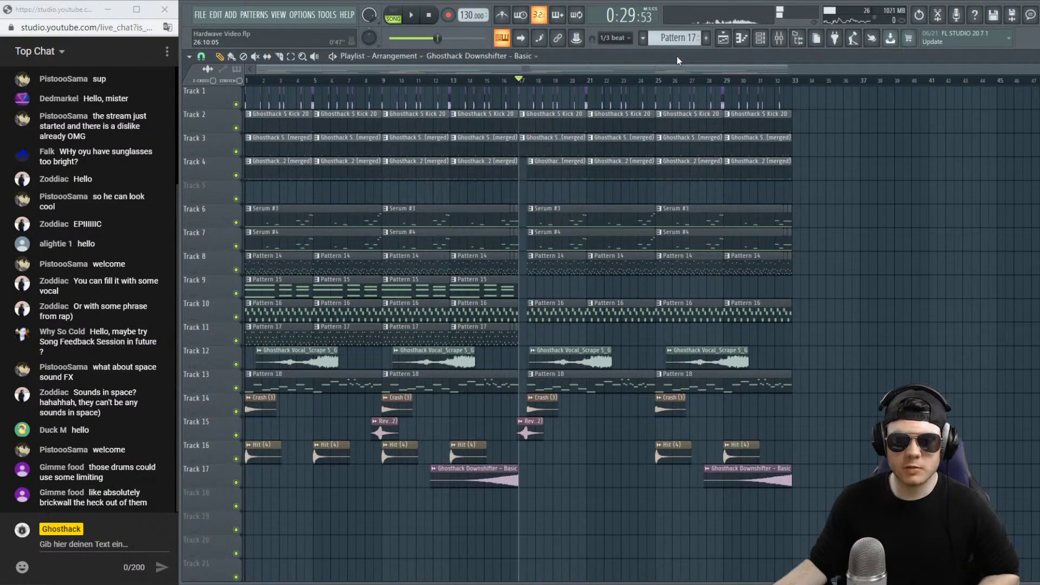
Try the section from bar 17 without the crash at 17:09 on Track 14, and place the crash back.
left_click(858, 380)
right_click(875, 379)
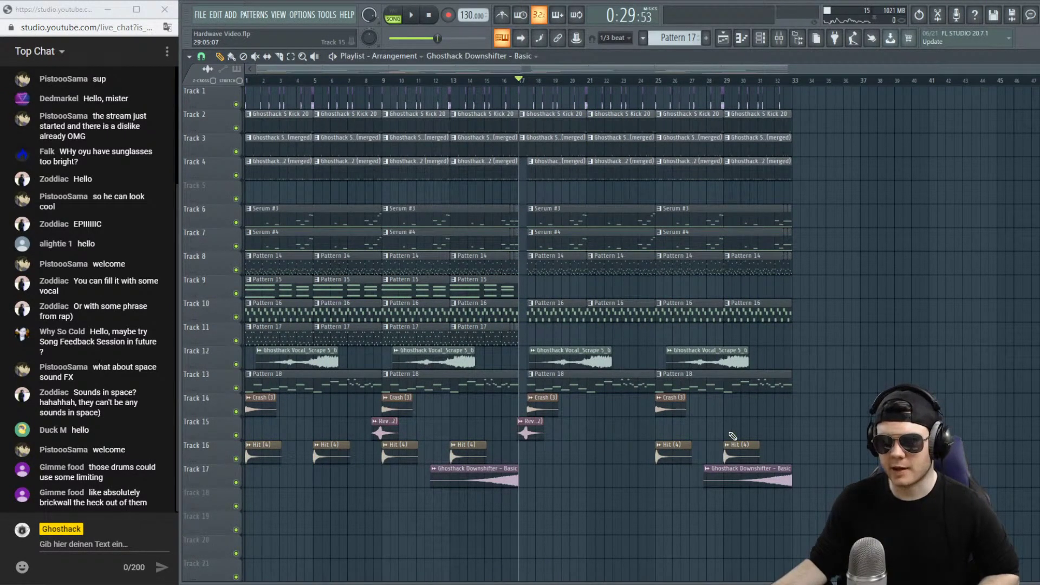
key("space")
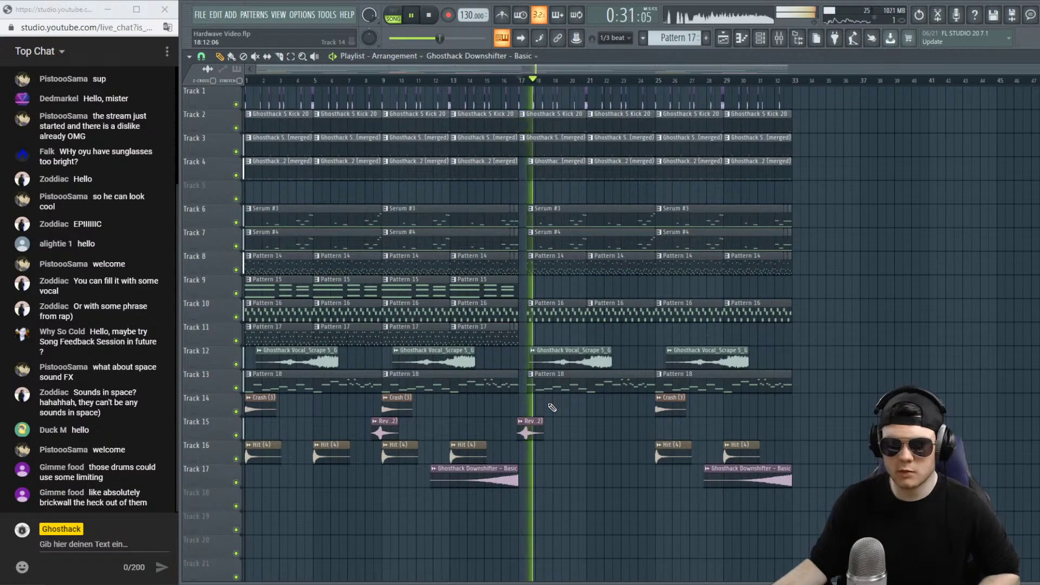
key("space")
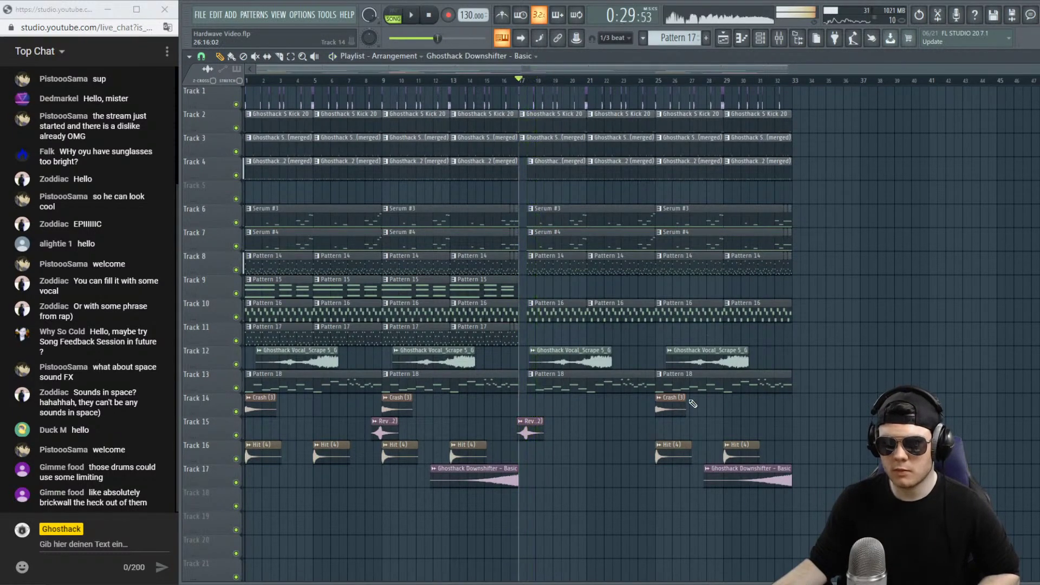
left_click(528, 407)
Delete the Hit (4) clip at bar 29 and the crash at bar 25, playing from about bar 25.
right_click(747, 449)
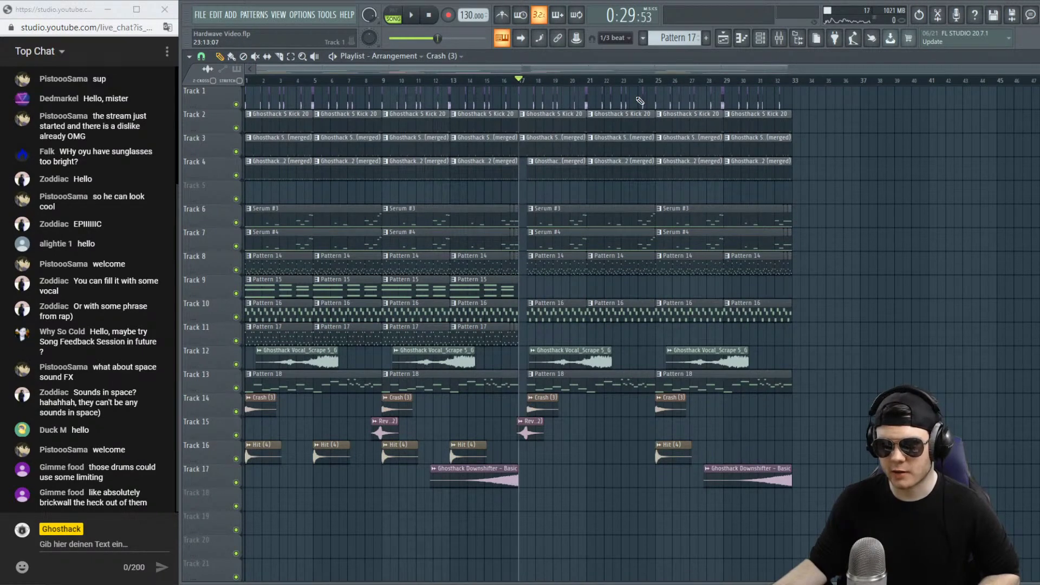
left_click(656, 81)
key("space")
right_click(678, 405)
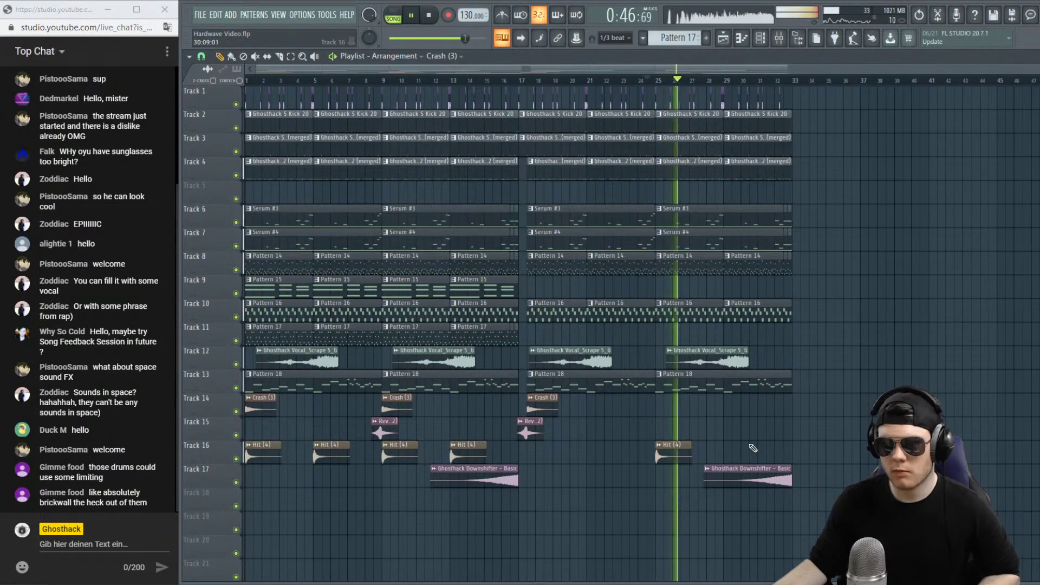
Delete the second section's long Pattern 14 clips on Track 8, keeping the short end piece, and play from about bar 16.
right_click(558, 265)
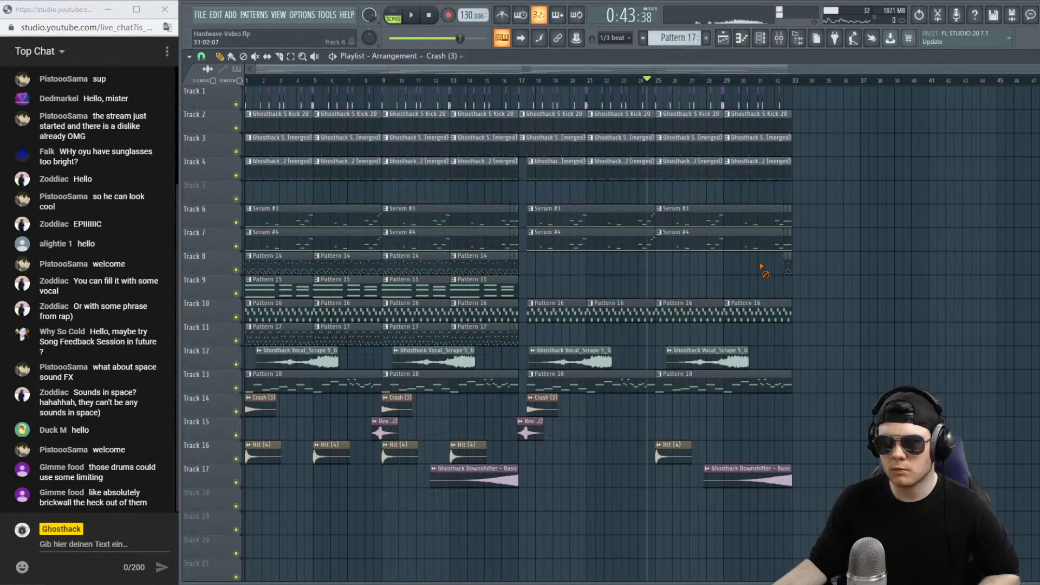
left_click(518, 82)
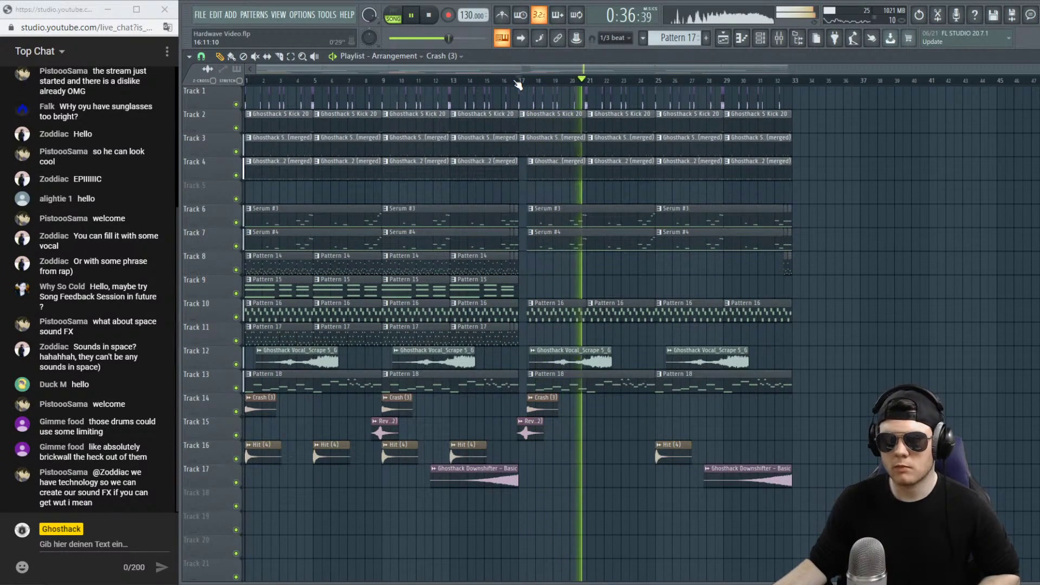
key("space")
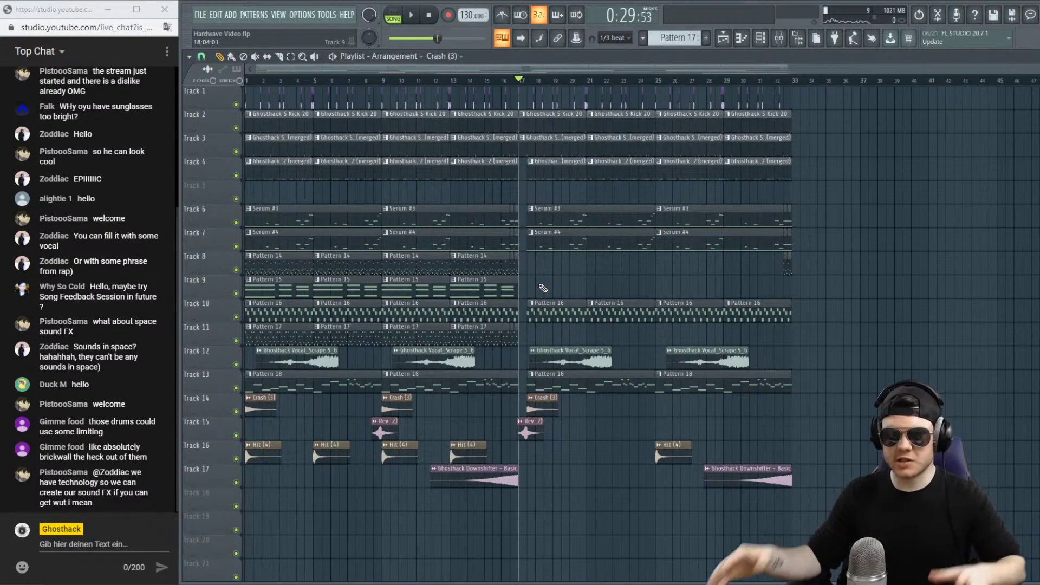
left_click(499, 81)
key("space")
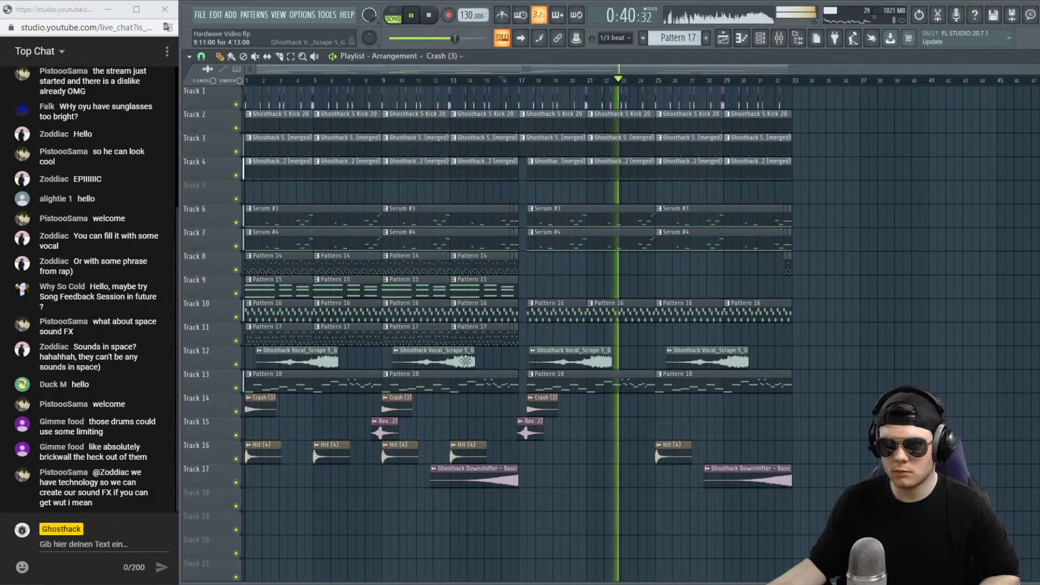
Solo Track 12, listen to the Vocal_Scrape clips from bar 21, and unsolo the track.
left_click(236, 364, "ctrl")
left_click(590, 80)
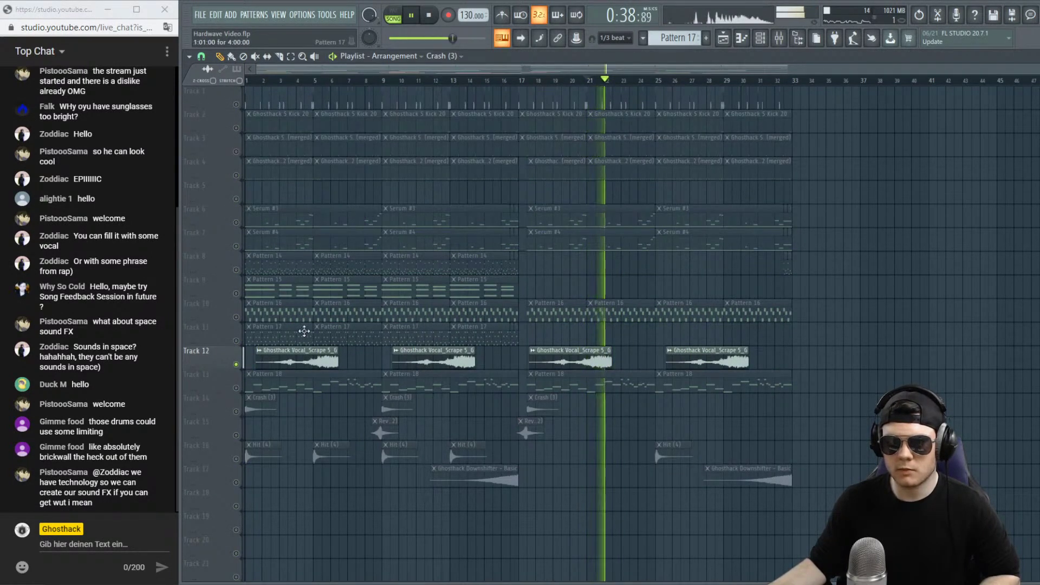
key("space")
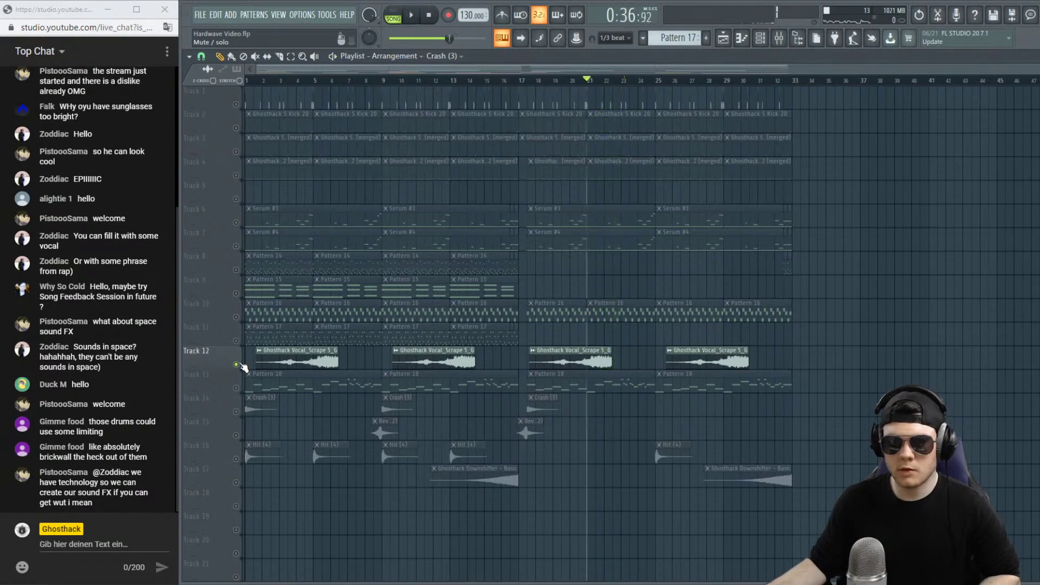
left_click(237, 365, "ctrl")
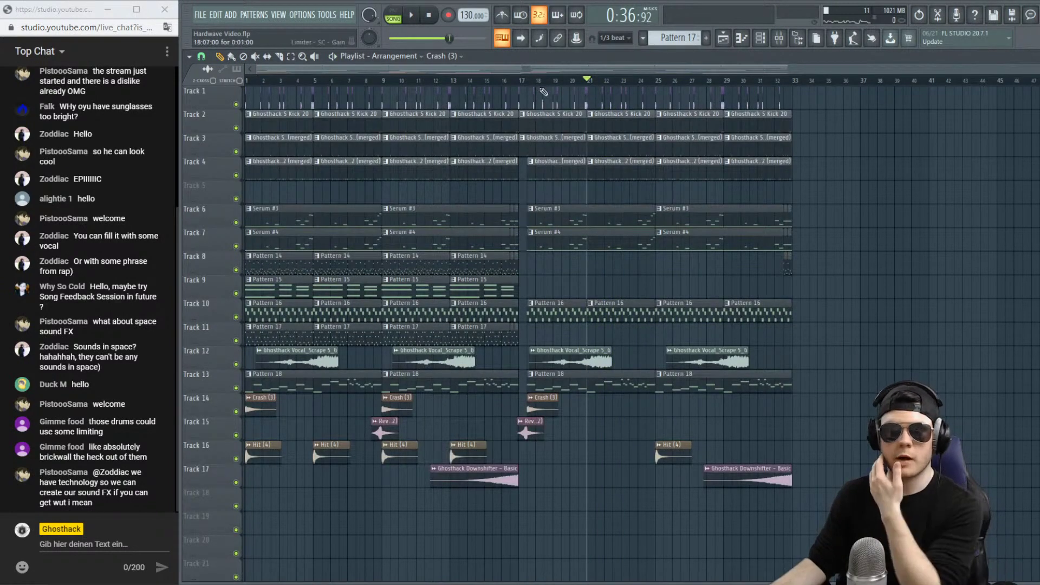
Browse the D: drive's Cinematic folder to the One Shots of Ghosthack - Stratosphere WAV Files, widening the browser.
left_click(520, 81)
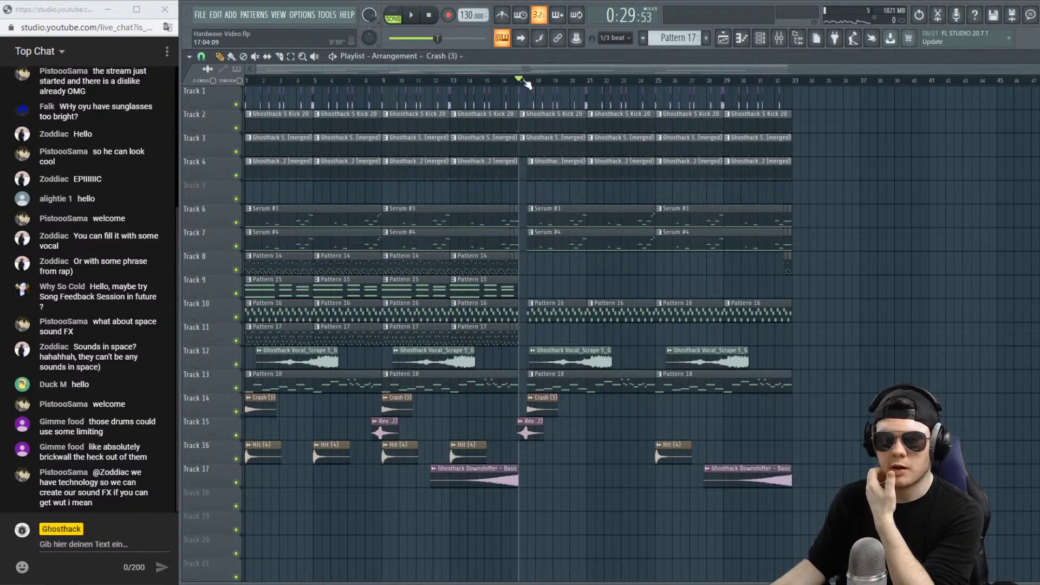
left_click(799, 39)
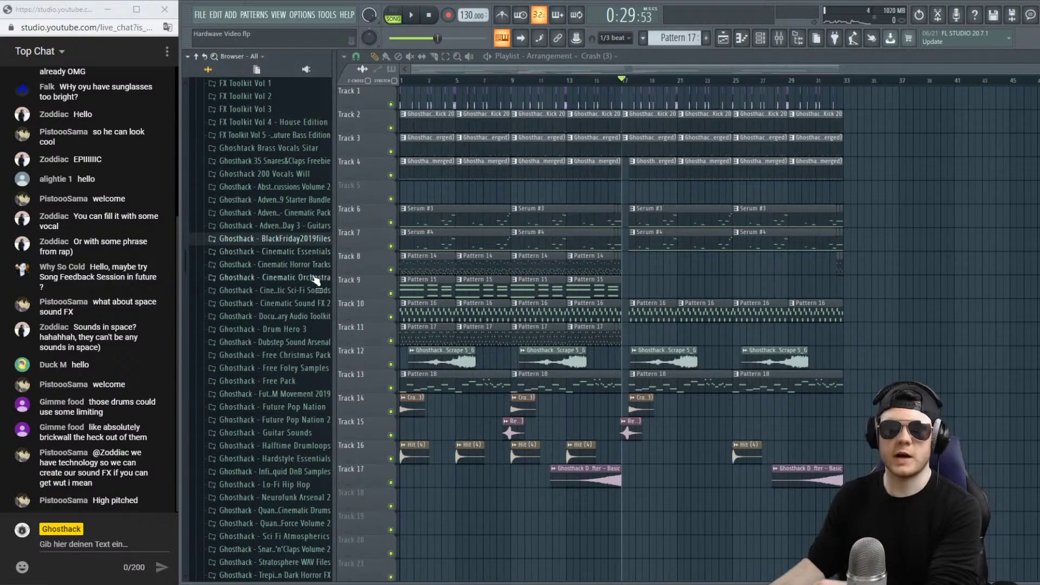
scroll(316, 284, "up", 20)
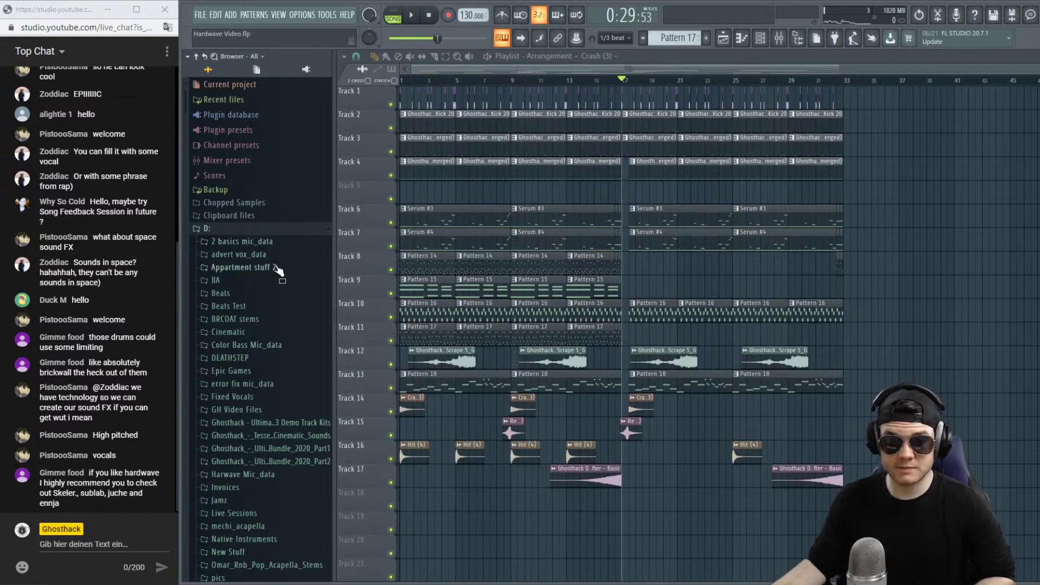
scroll(277, 269, "down", 5)
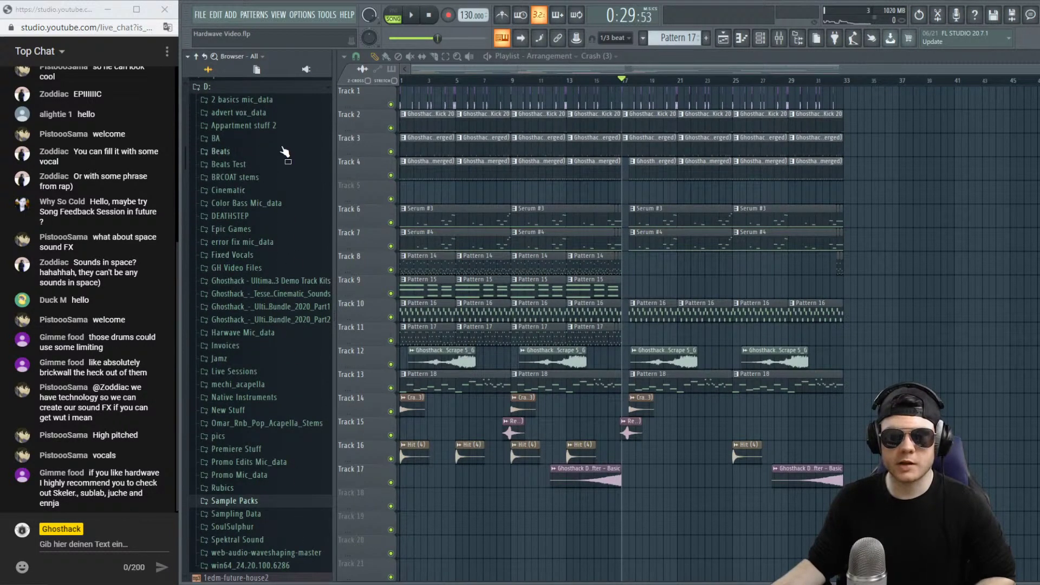
left_click(266, 191)
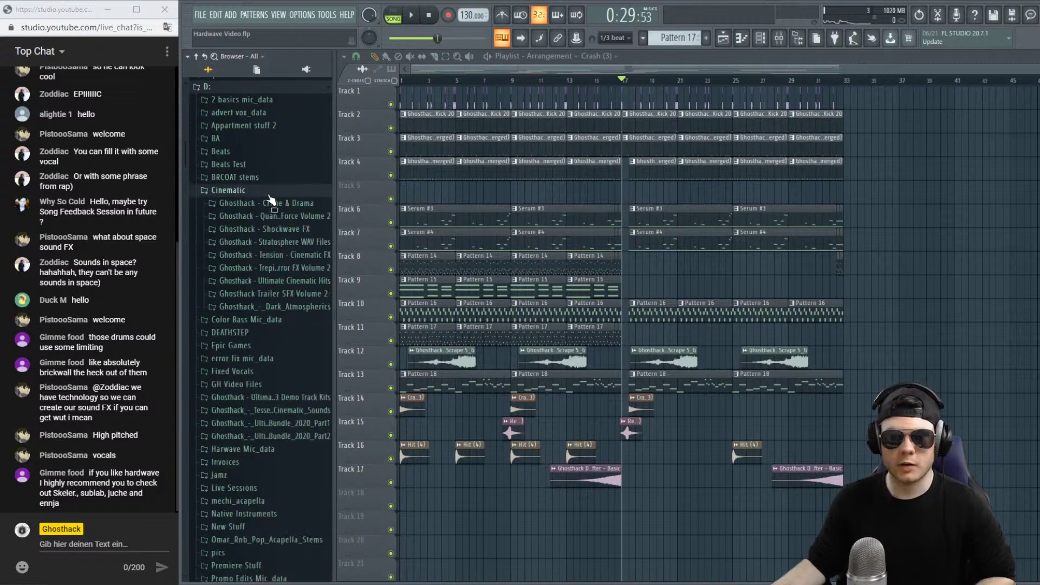
left_click_drag(334, 239, 353, 239)
left_click(338, 242)
left_click(325, 257)
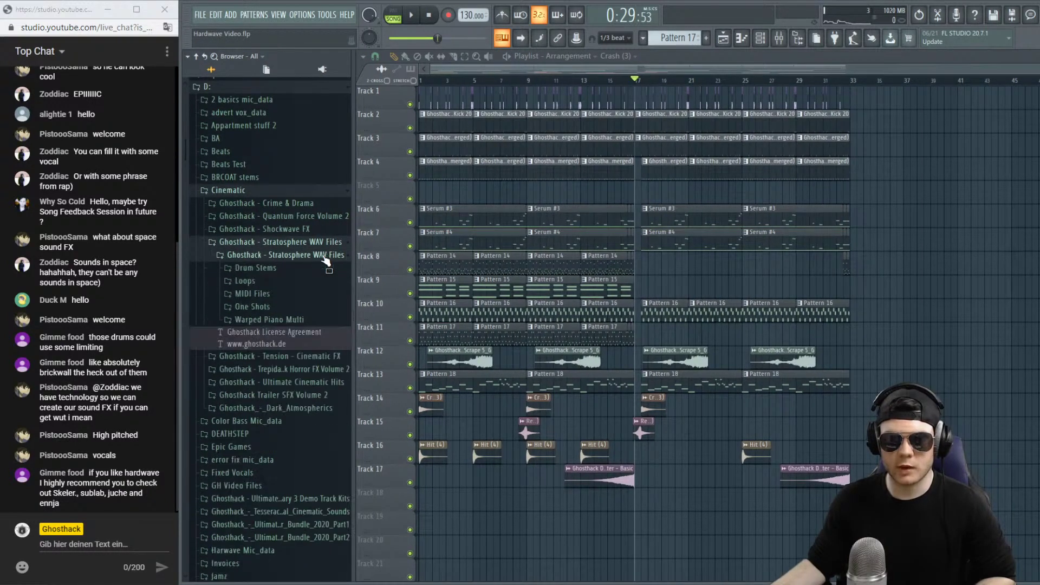
left_click(277, 307)
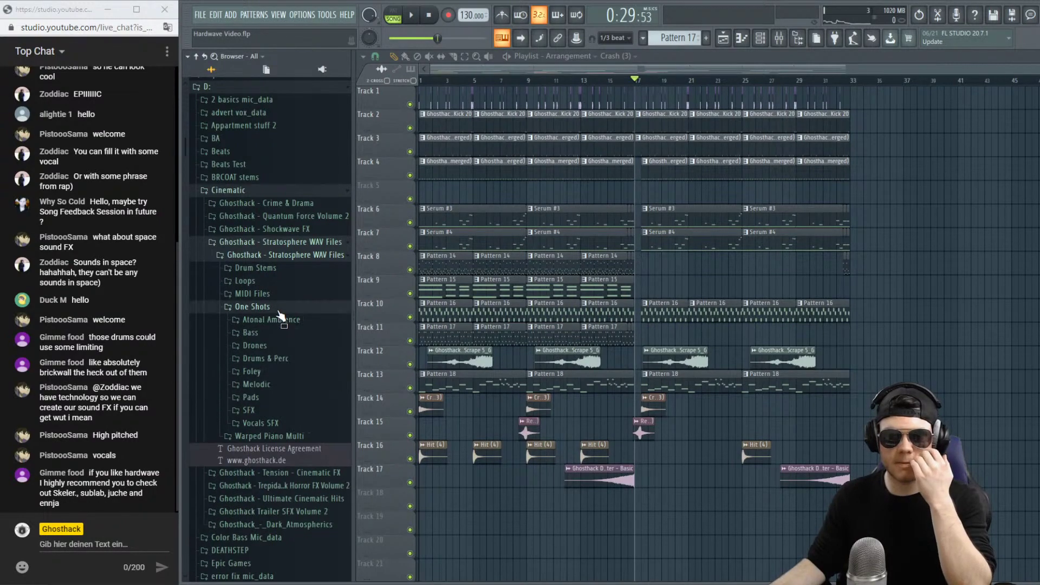
Open the Vocals SFX folder and preview its samples upward from Vocal_SFX 4_F through the scrapes to Vocal_Scrape 4_C.
left_click(259, 423)
scroll(280, 425, "down", 7)
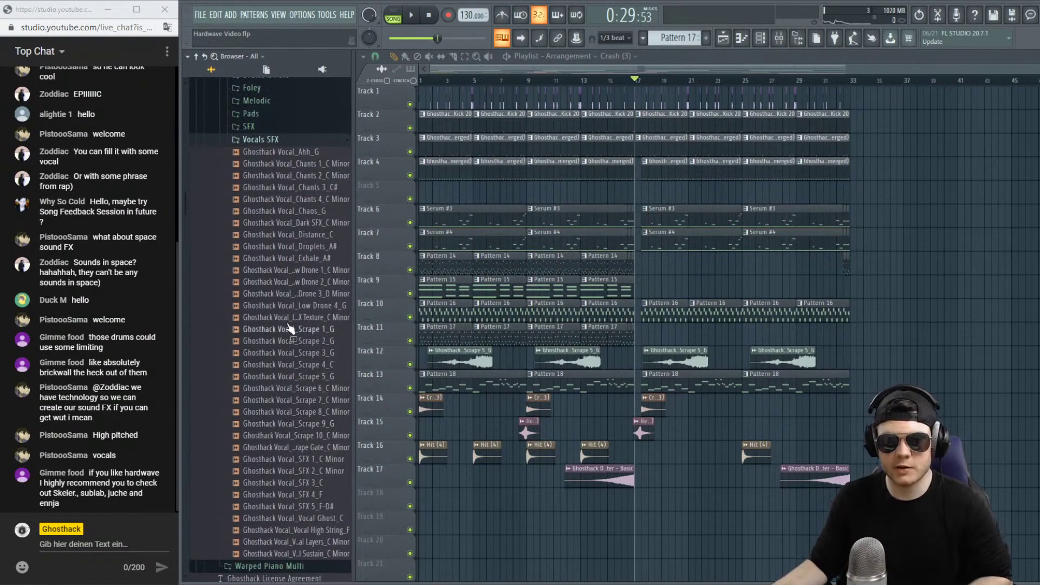
left_click(293, 497)
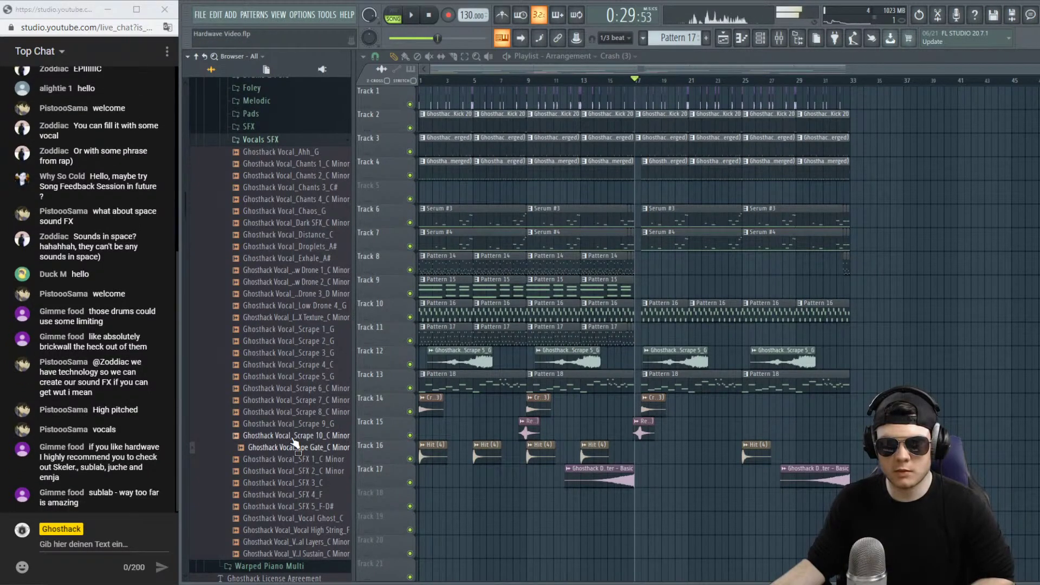
left_click(293, 439)
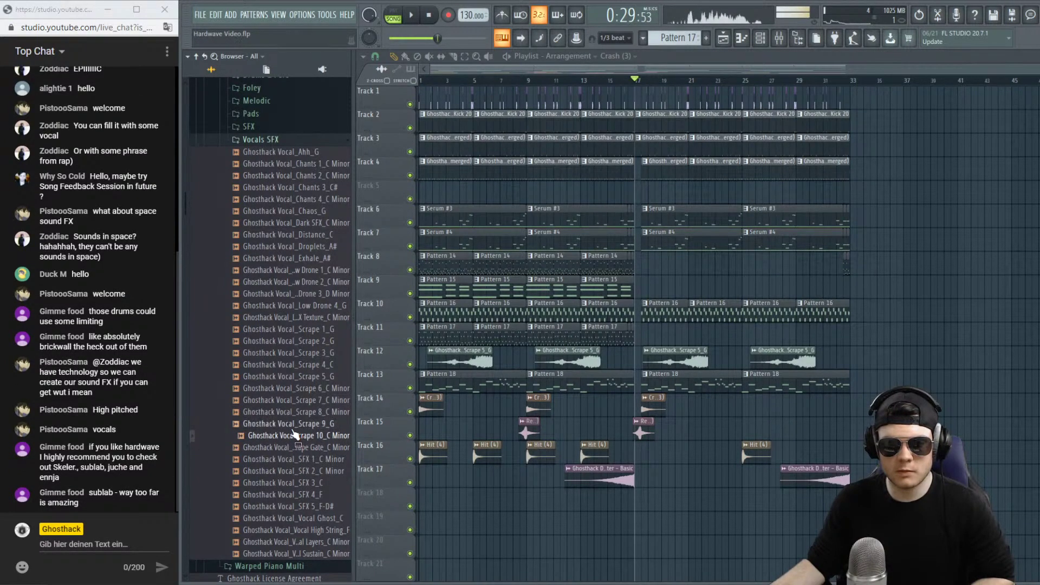
left_click(292, 428)
left_click(293, 411)
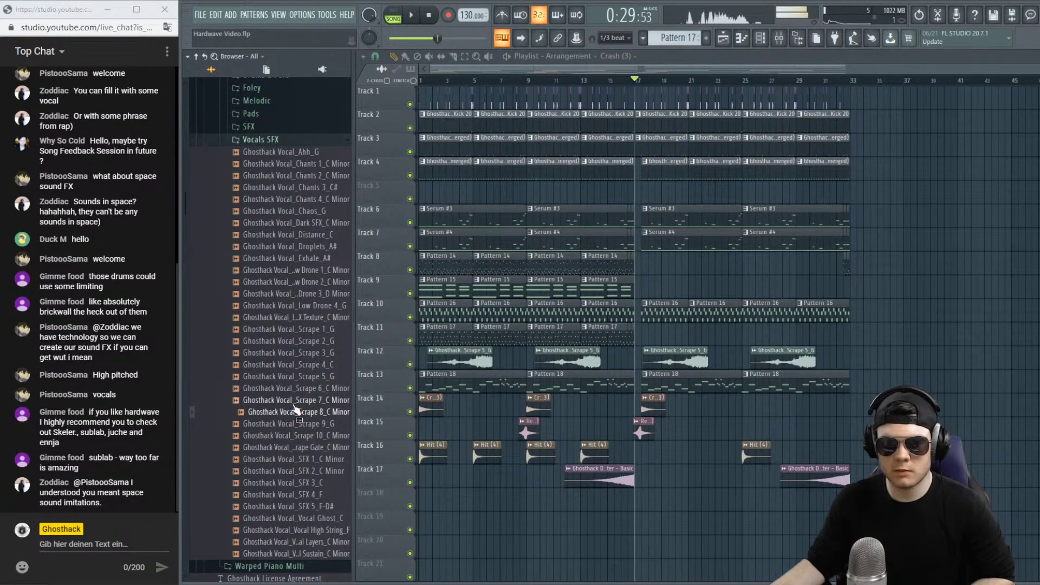
left_click(294, 401)
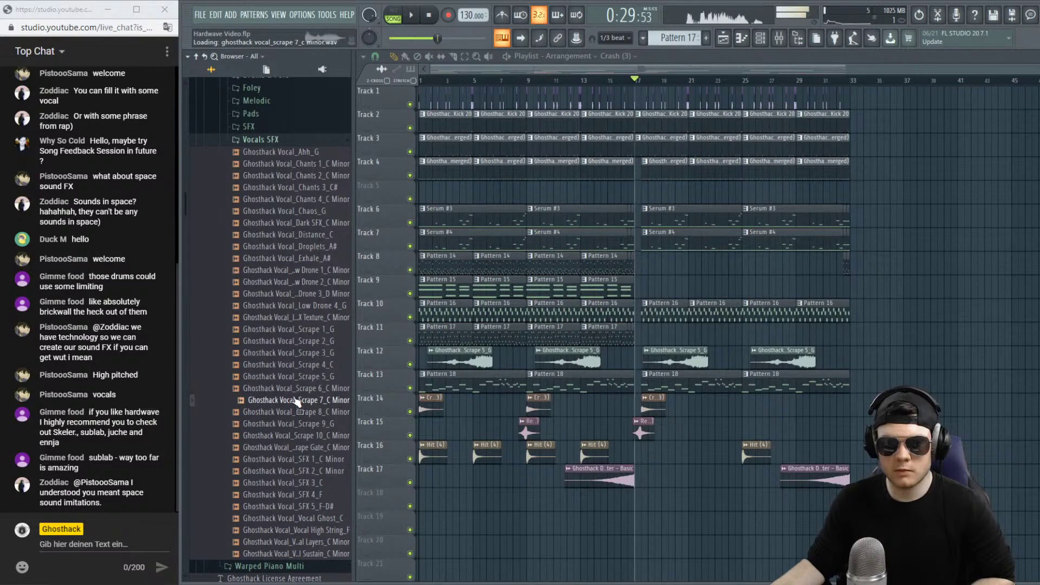
left_click(295, 390)
left_click(296, 381)
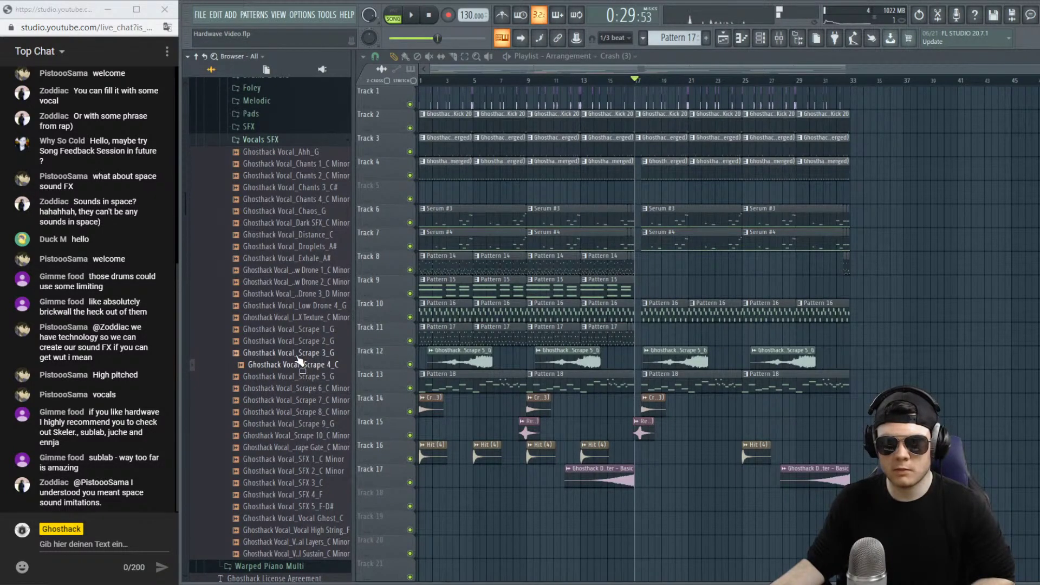
Preview the Vocals SFX samples from Vocal_Ahh_G through the four Chants, Chaos and Dark SFX to Vocal_Distance_C.
left_click(303, 154)
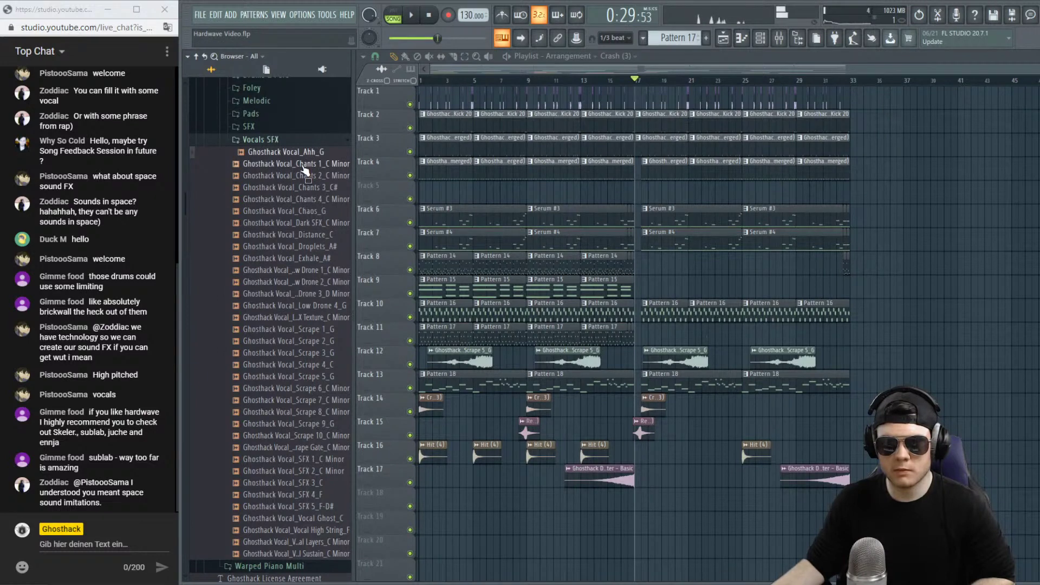
left_click(303, 166)
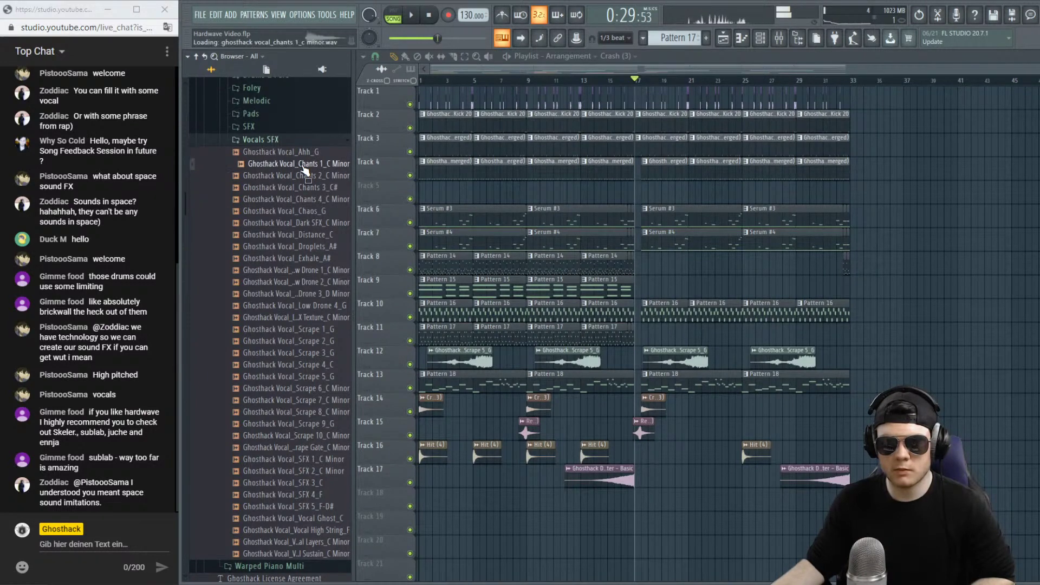
left_click(303, 176)
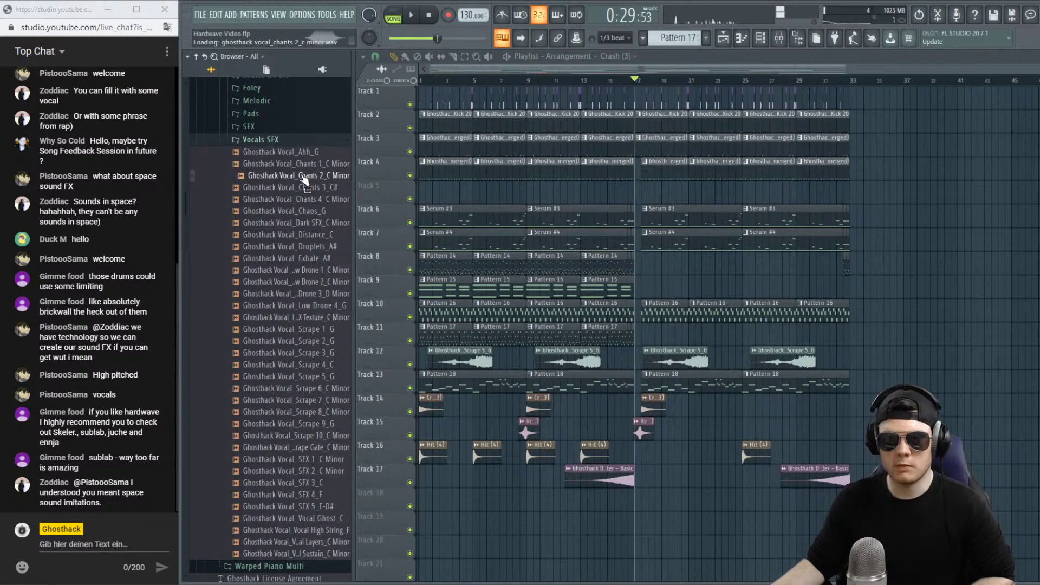
left_click(302, 187)
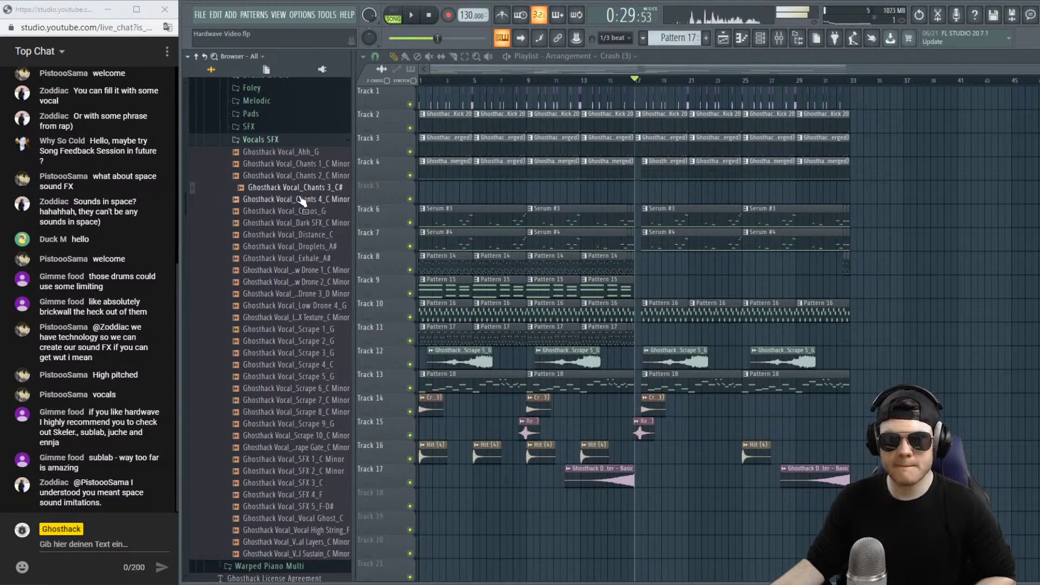
left_click(303, 199)
left_click(299, 212)
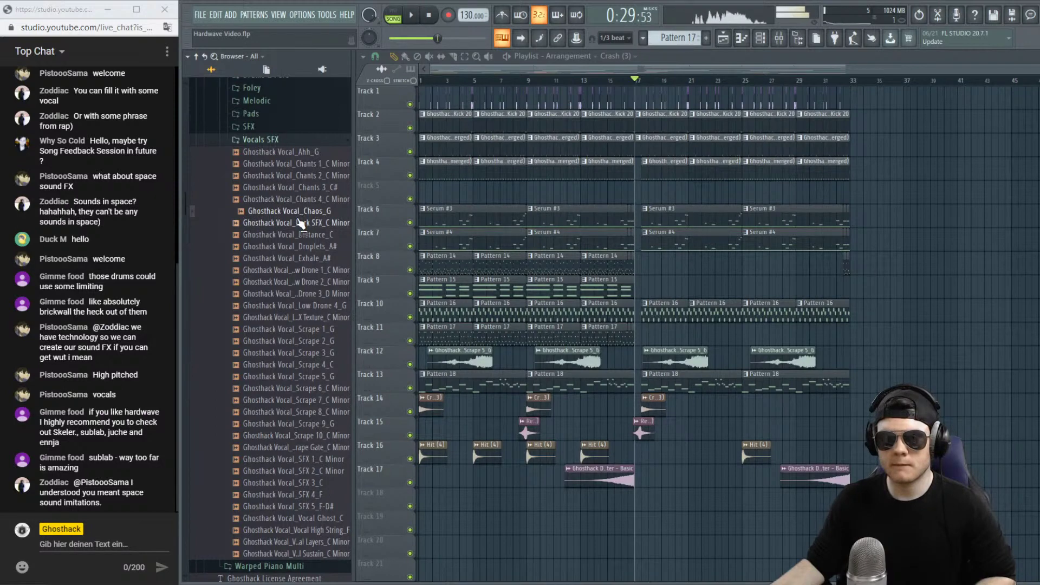
left_click(301, 223)
left_click(299, 234)
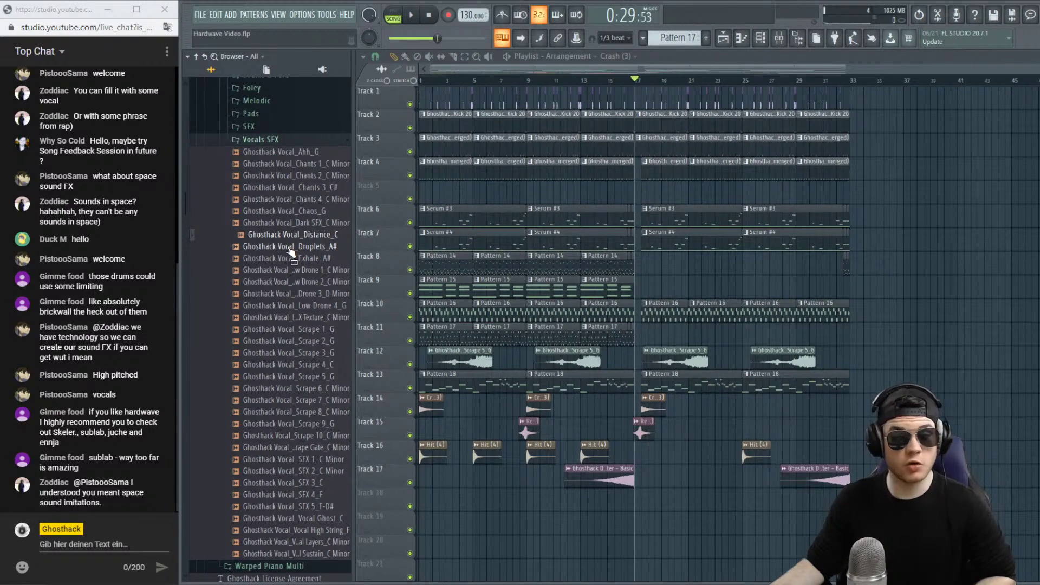
Preview Vocal_Droplets_A#, Vocal_Exhale_A#, the four Low Drone samples and the Low SFX Texture sample.
left_click(290, 247)
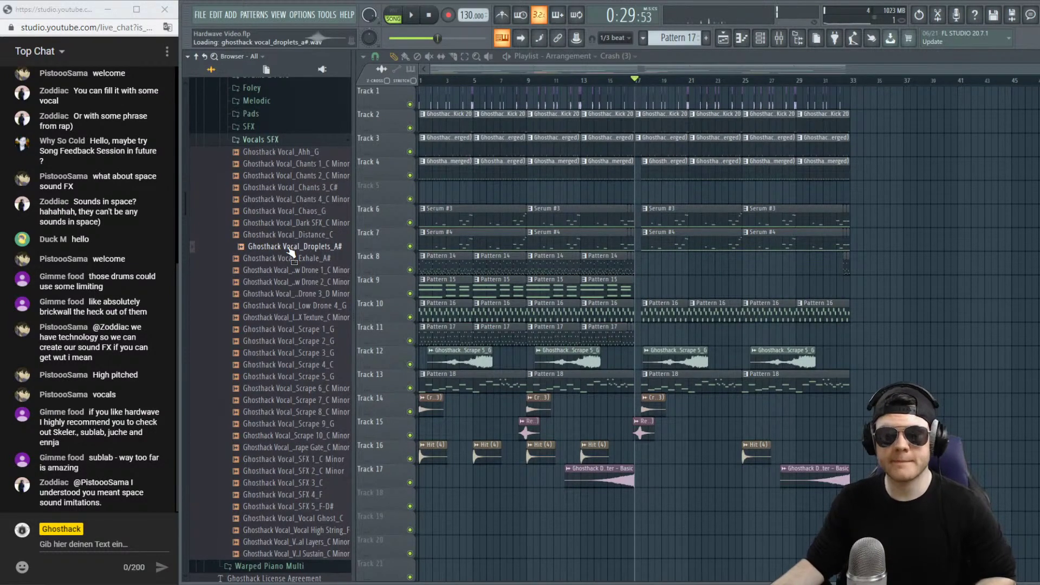
left_click(291, 259)
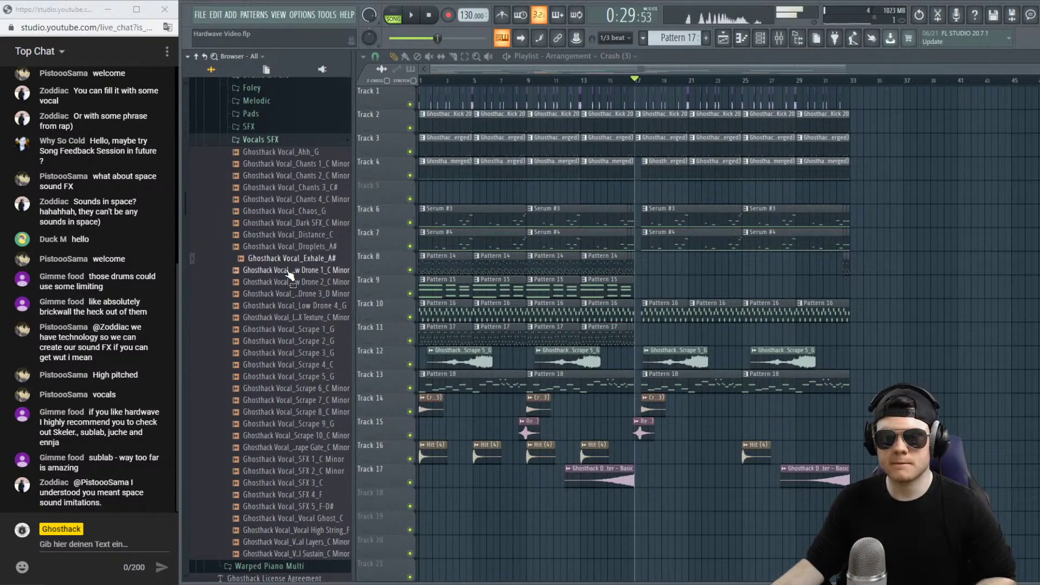
left_click(289, 270)
left_click(289, 282)
left_click(291, 294)
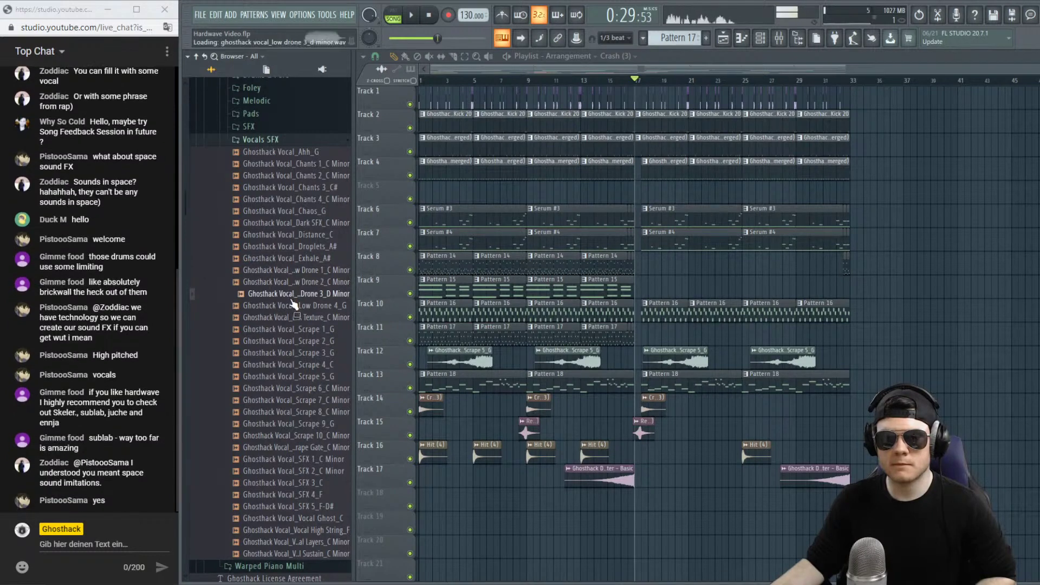
left_click(293, 305)
left_click(293, 319)
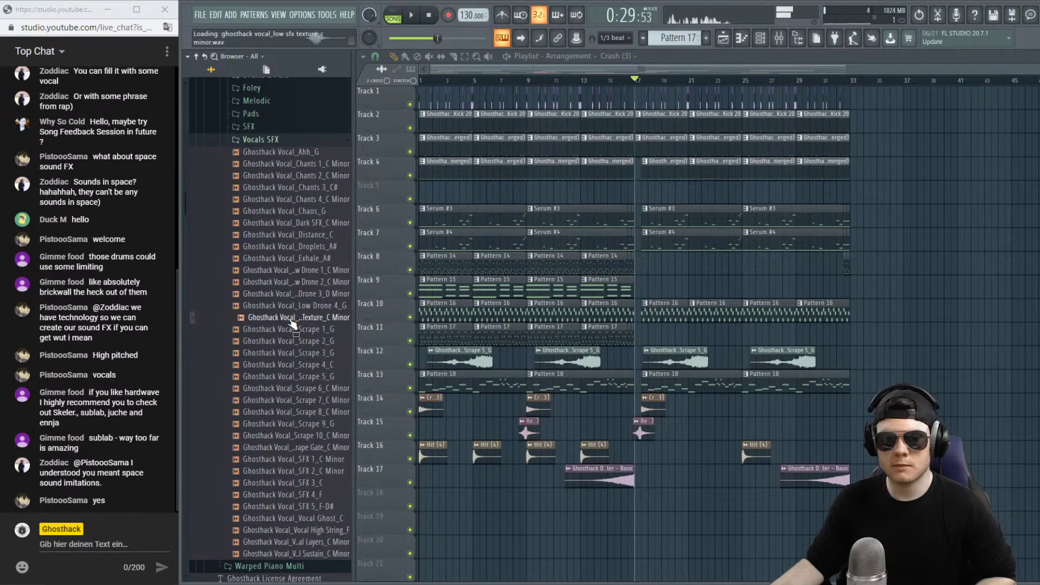
Preview the Vocal_Scrape samples 1_G to 4_C in the Vocals SFX folder.
left_click(290, 330)
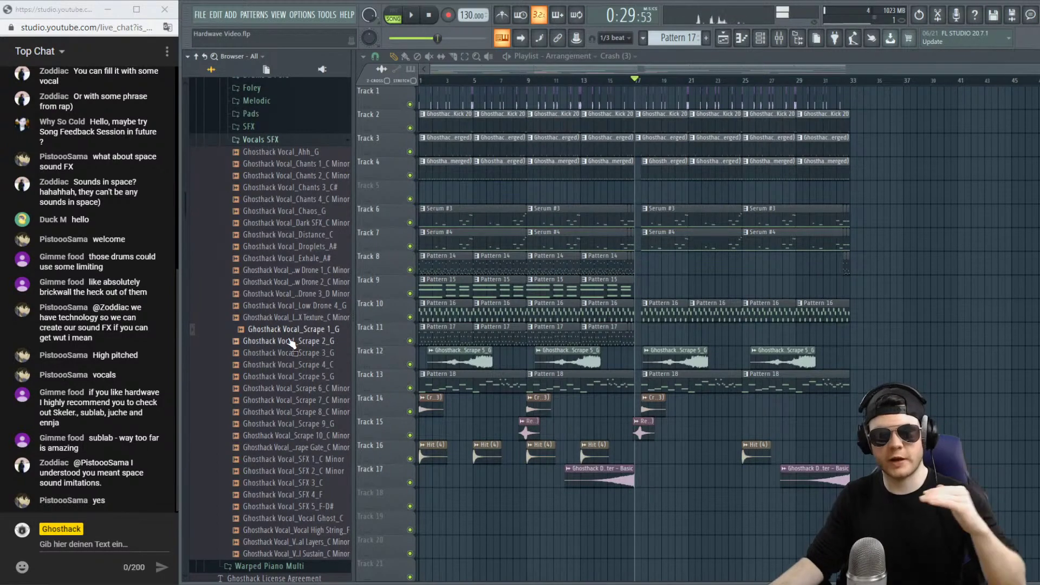
left_click(291, 341)
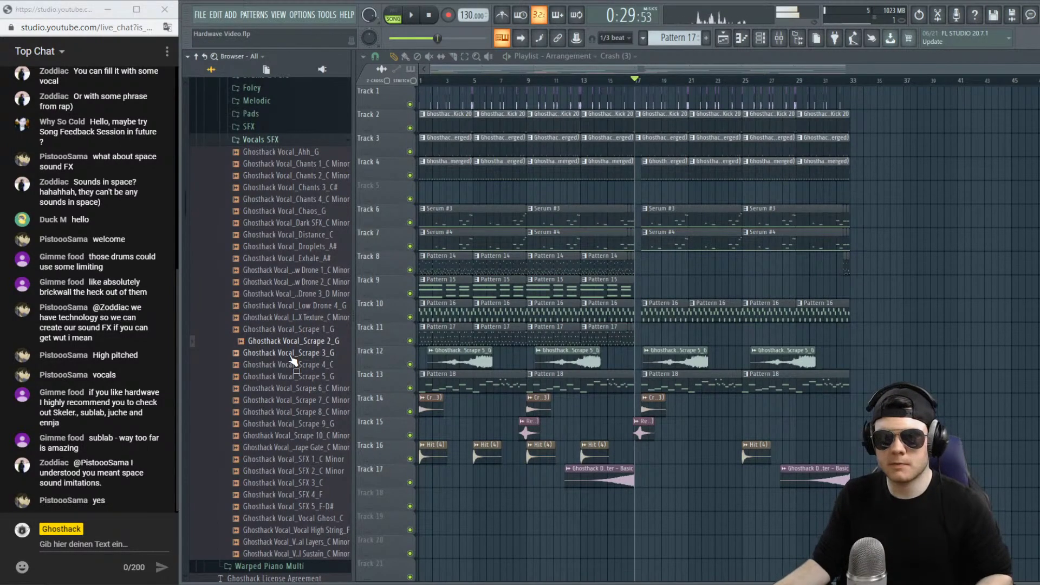
left_click(291, 355)
left_click(291, 365)
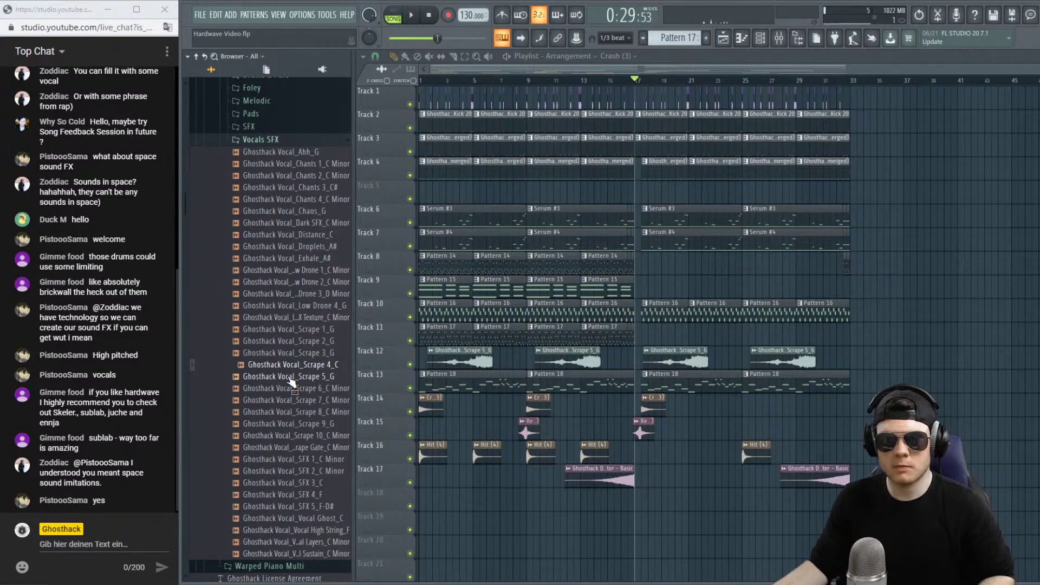
Load Ghosthack Vocal_Scrape 4_C into Edison and audition it with the selection extended back to its start.
right_click(288, 364)
left_click(341, 382)
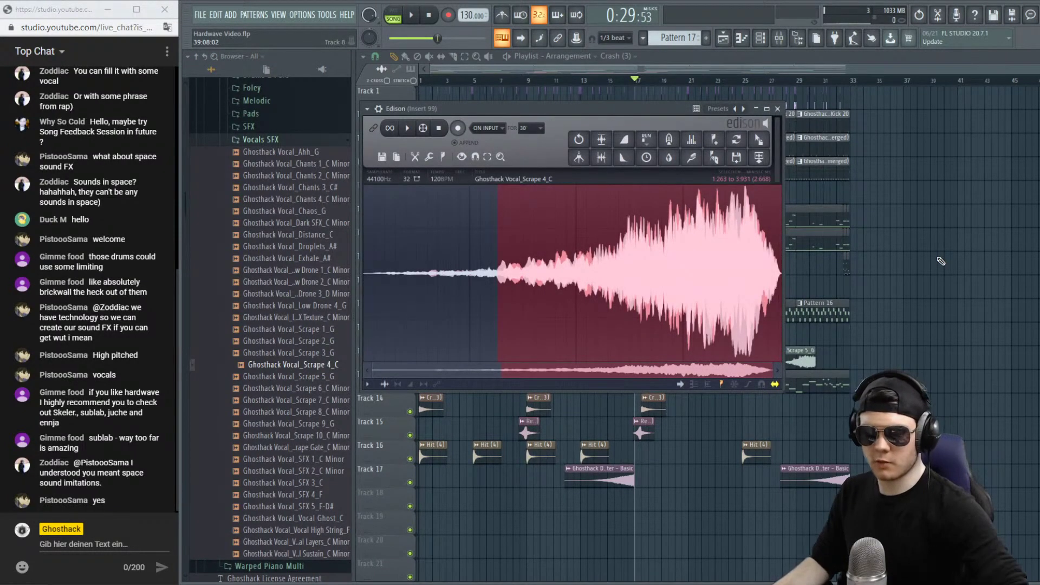
left_click_drag(499, 244, 626, 232)
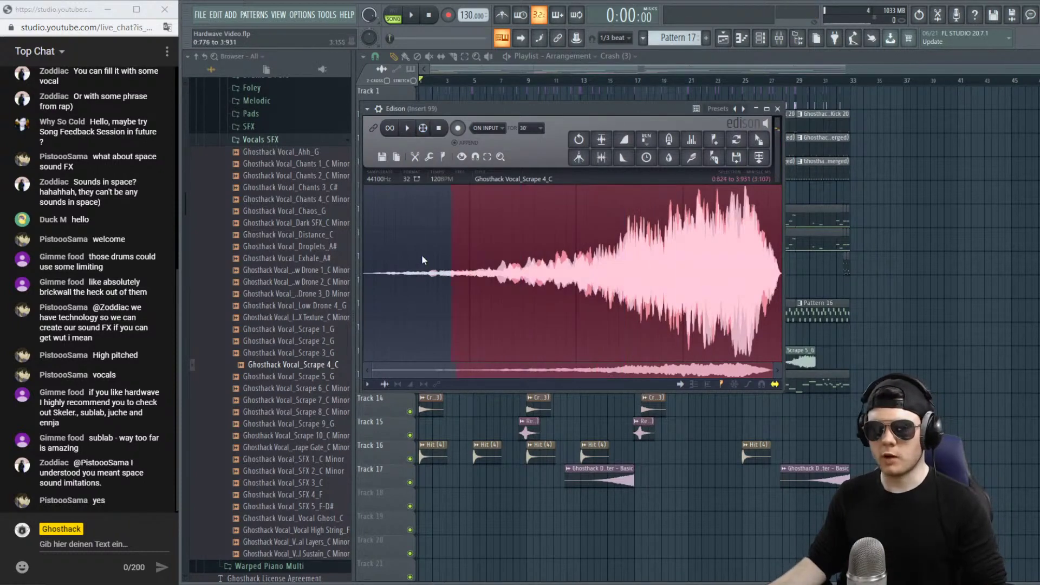
key("b")
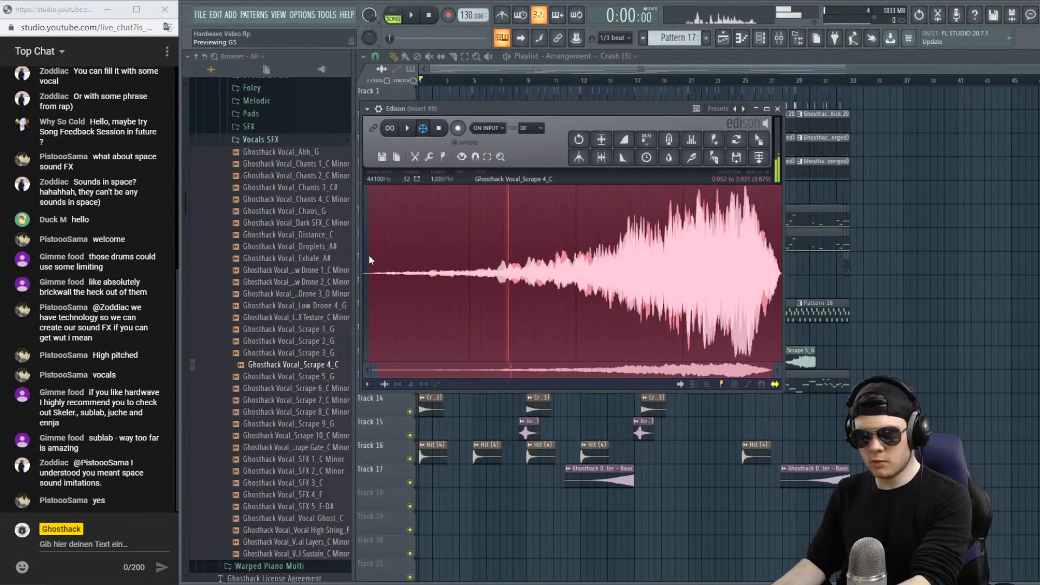
Reverse the whole vocal scrape in Edison, audition it from about 0.317 s, and select its full length again.
right_click(518, 252)
mouse_move(545, 290)
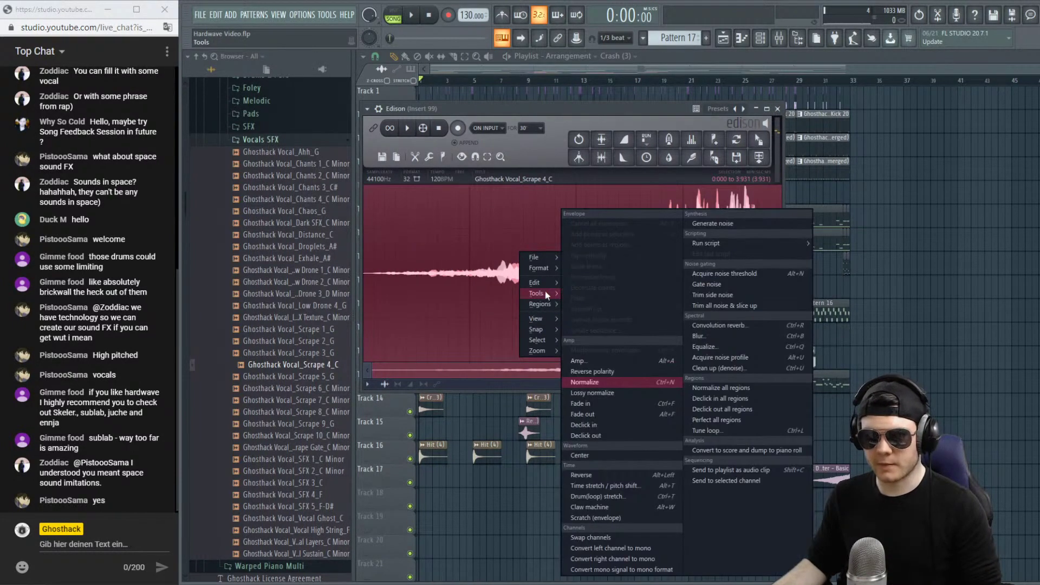
left_click(599, 474)
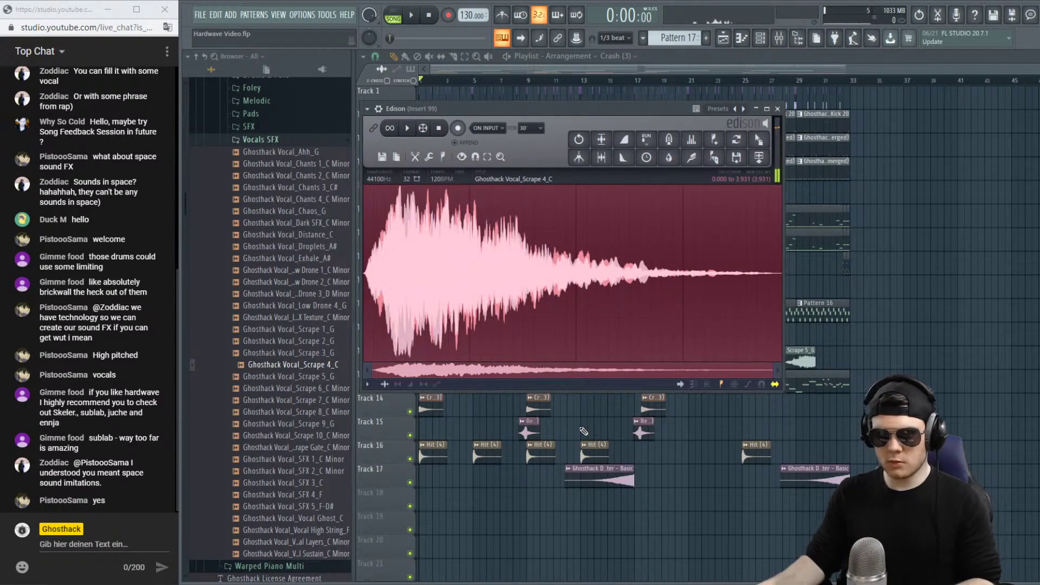
left_click_drag(404, 228, 398, 235)
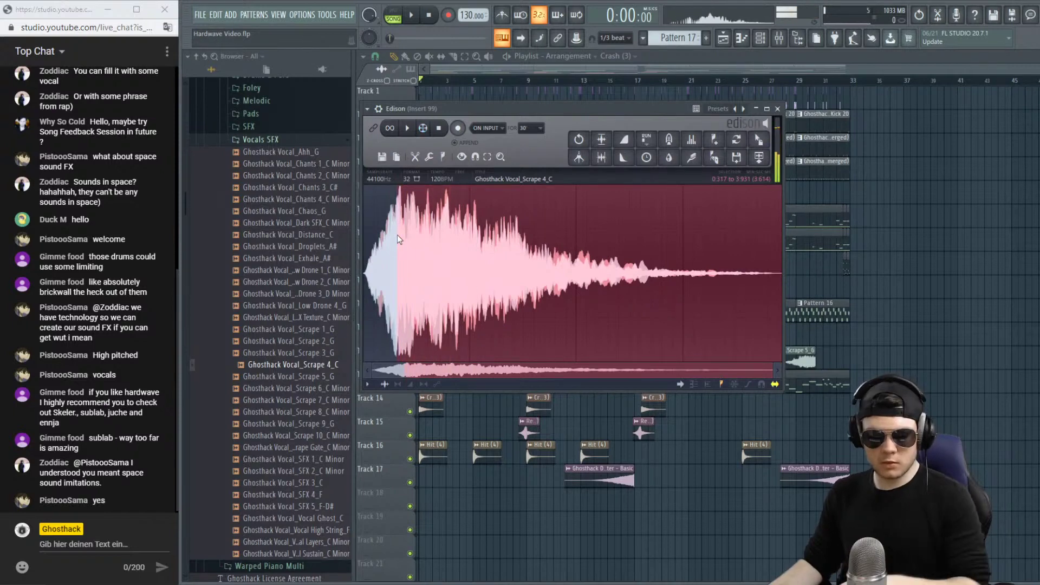
key("c")
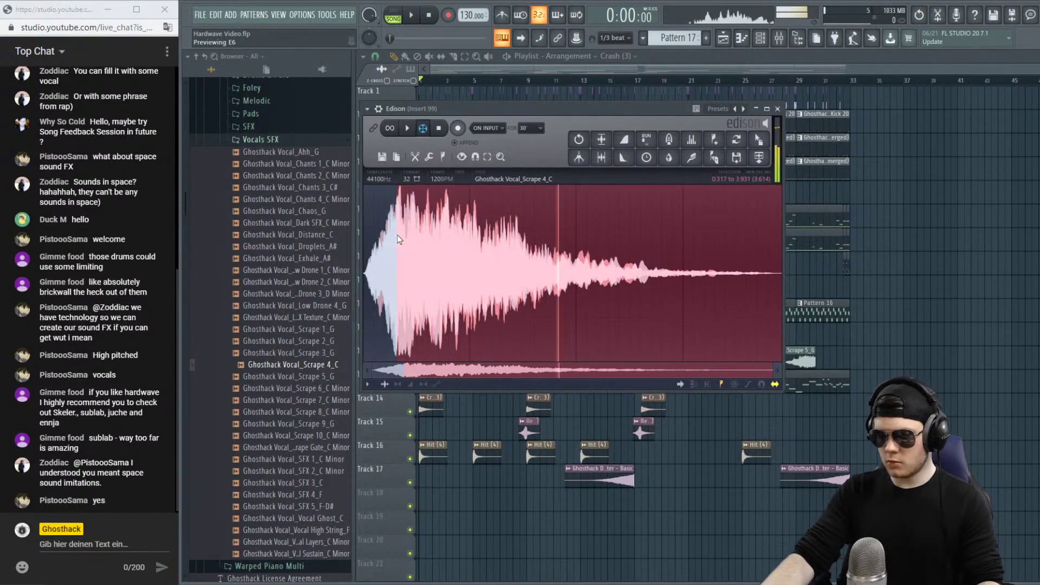
left_click_drag(397, 235, 357, 257)
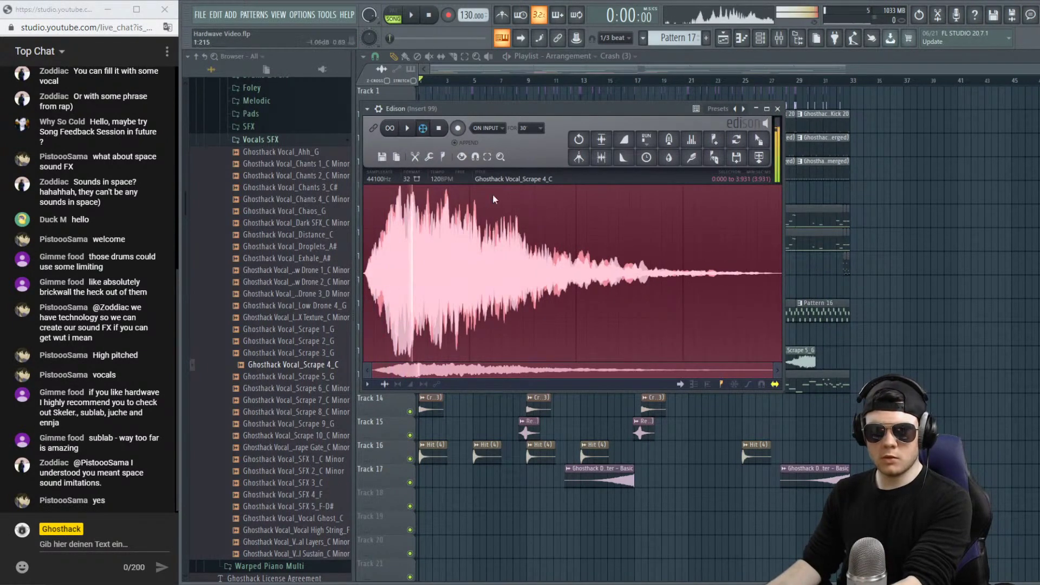
Move Edison aside, show the channel rack and hide the browser.
left_click_drag(606, 113, 842, 178)
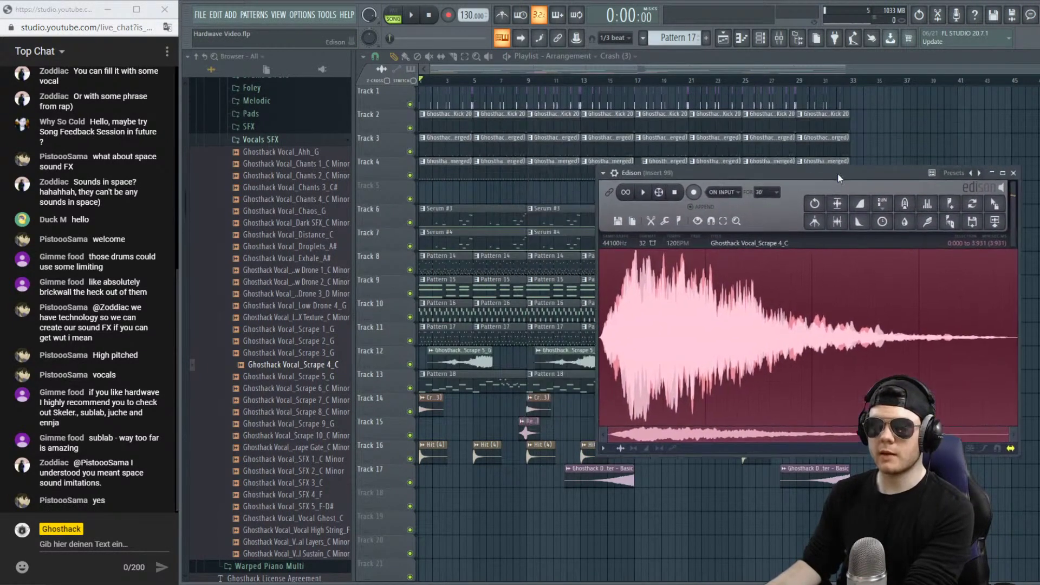
left_click(761, 38)
scroll(332, 157, "up", 10)
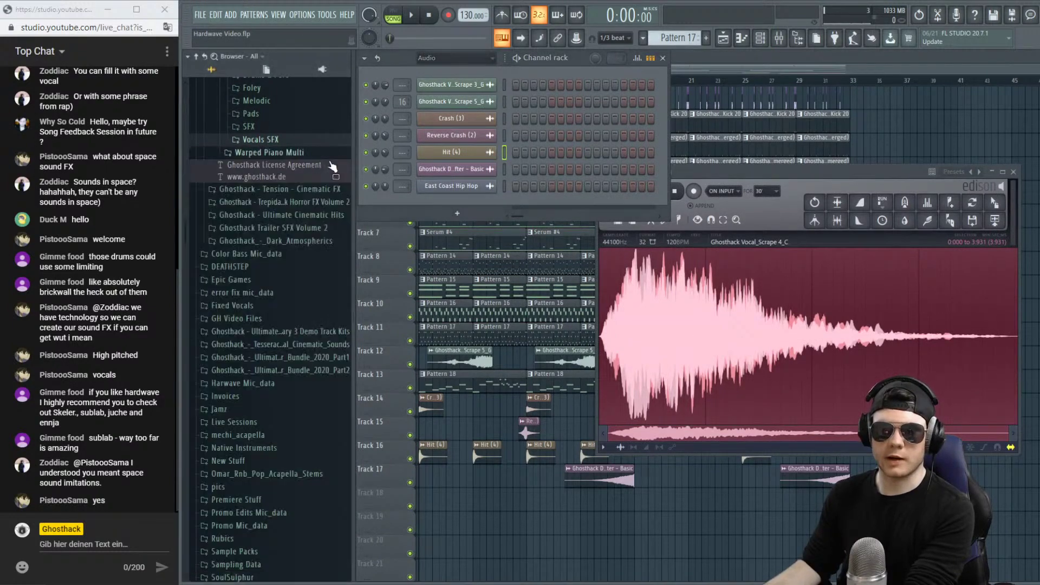
left_click(799, 39)
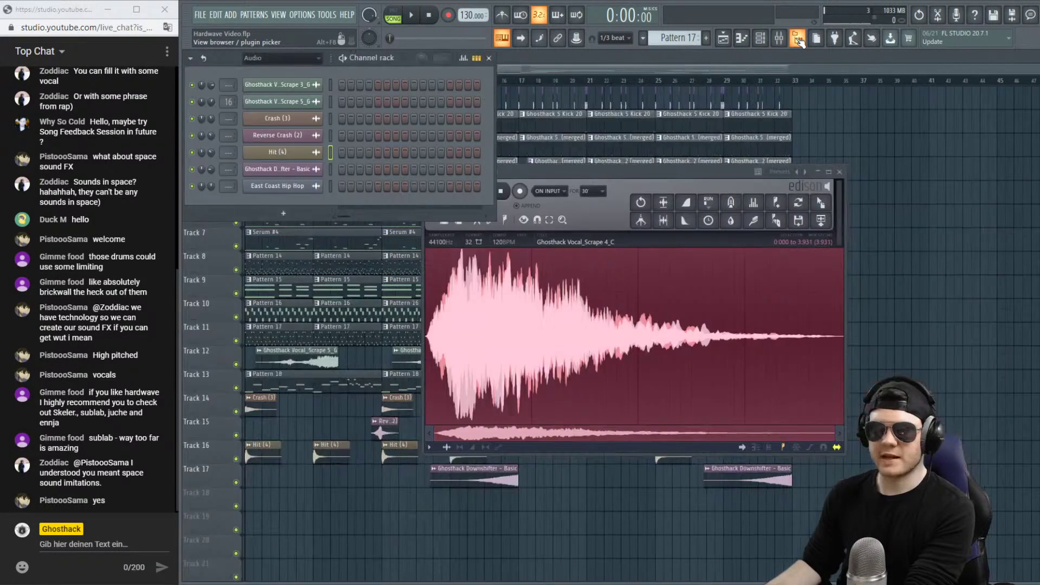
Filter the channel rack to Unsorted channels and switch to the empty Pattern 19.
left_click(298, 59)
left_click(284, 107)
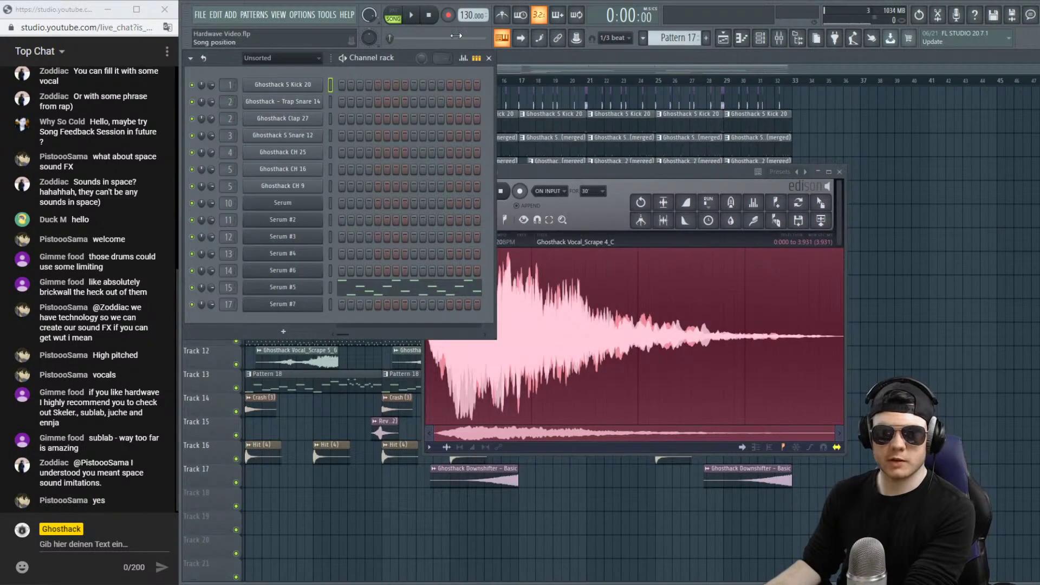
left_click(706, 38)
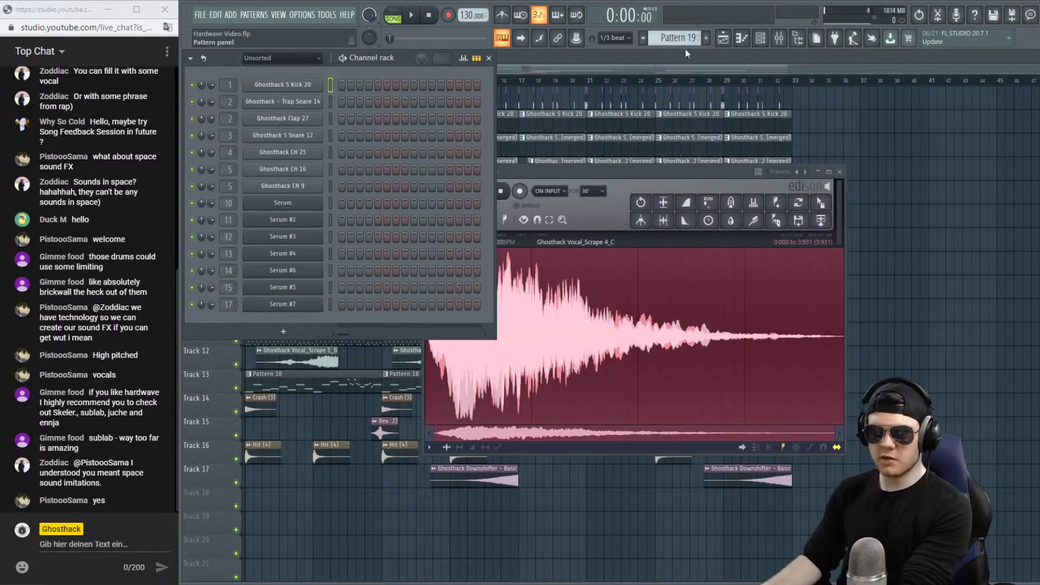
Add the reversed scrape from Edison to the channel rack as a sampler and move its sample start past the initial fade-in.
left_click_drag(829, 219, 292, 323)
left_click(307, 320)
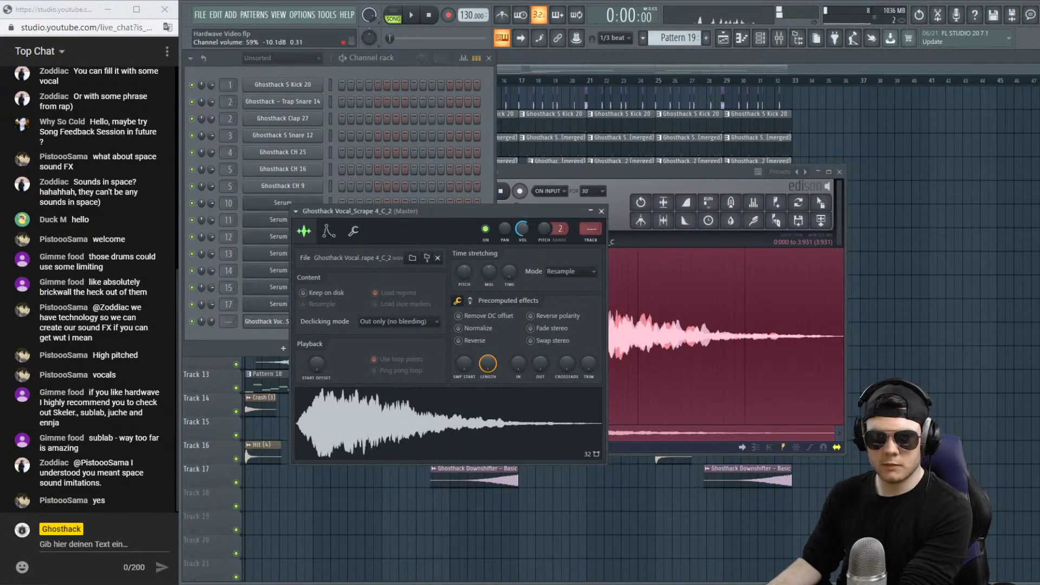
left_click_drag(533, 207, 745, 176)
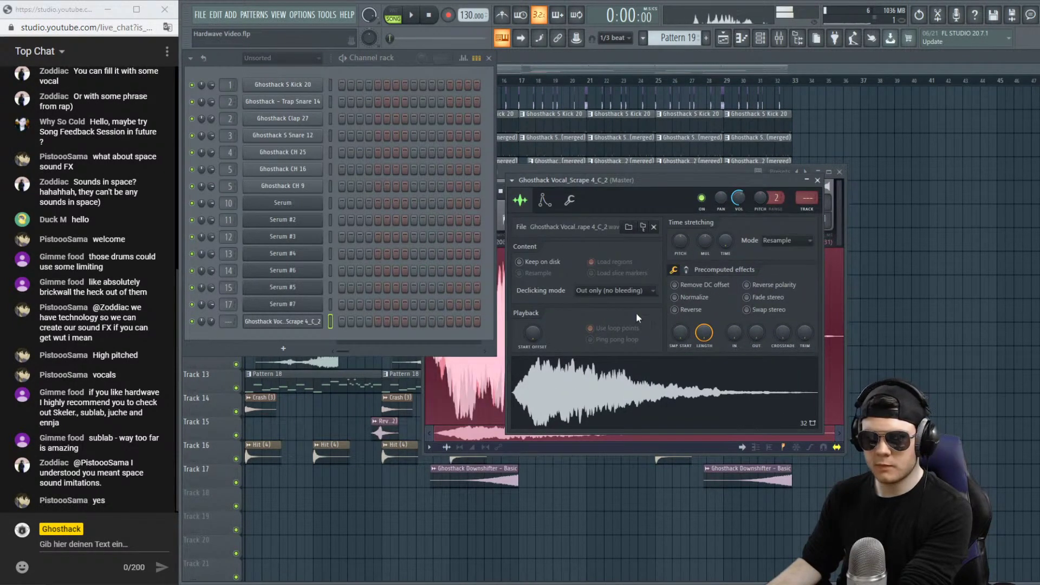
left_click_drag(694, 337, 694, 327)
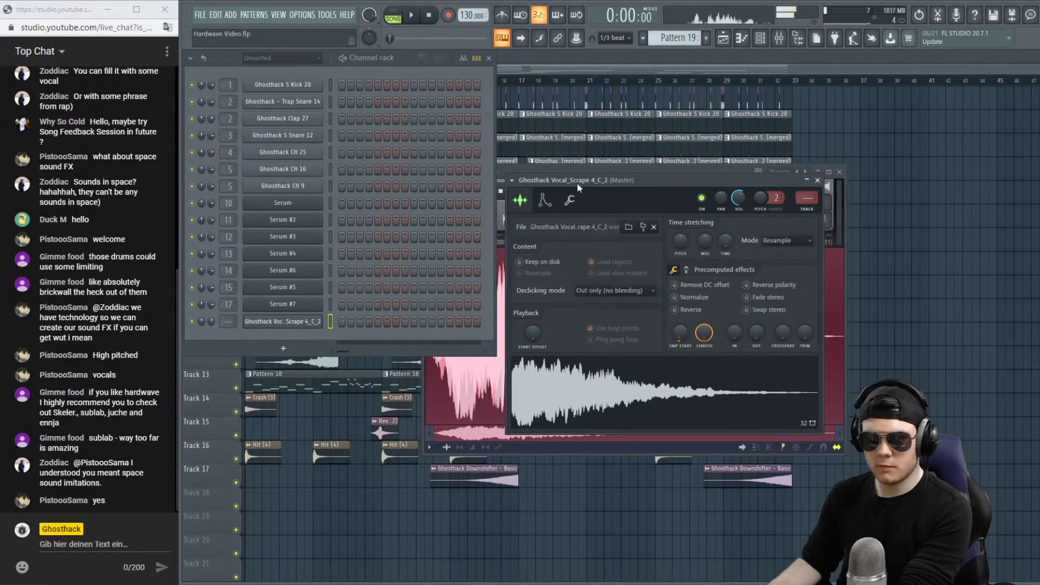
Shorten the release time of the vocal scrape sampler's volume envelope to 7% and audition a few notes.
left_click(545, 200)
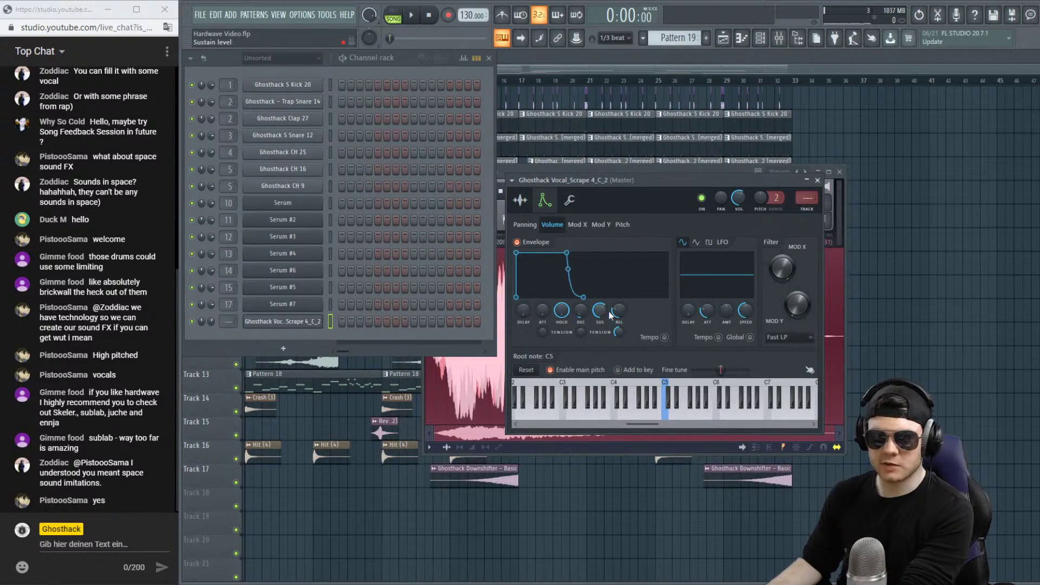
key("b")
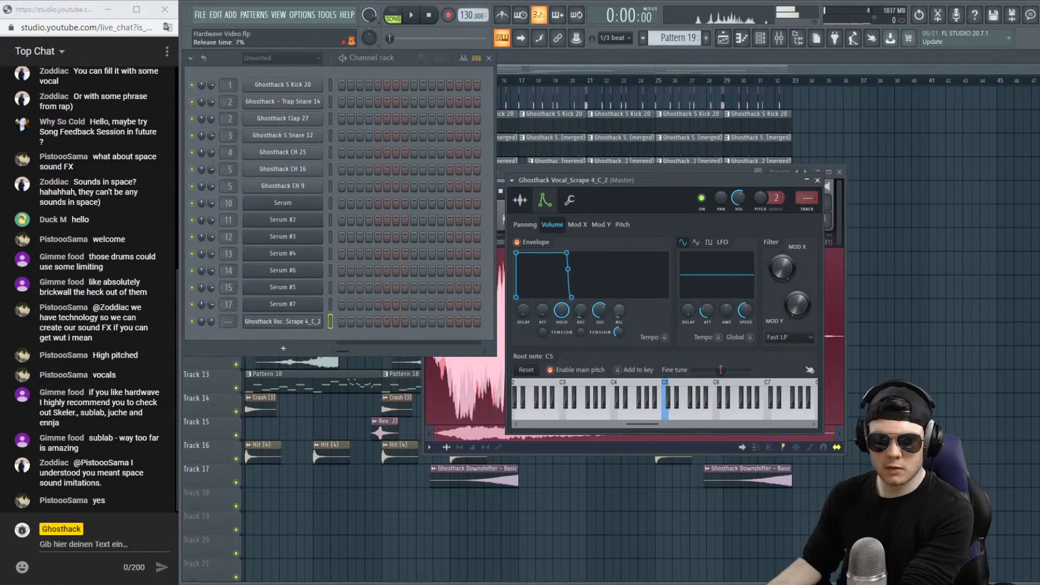
key("m")
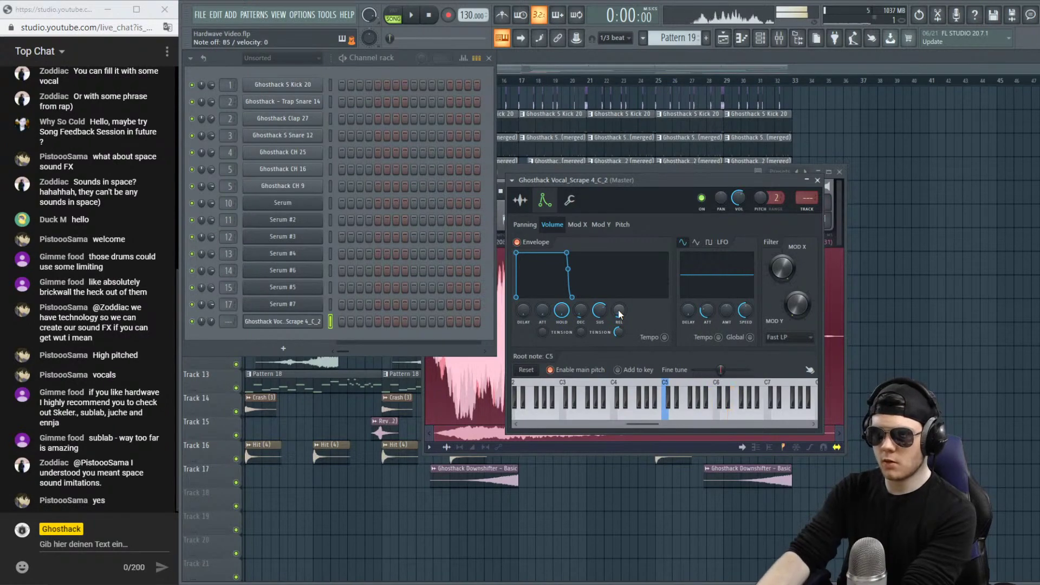
key("n")
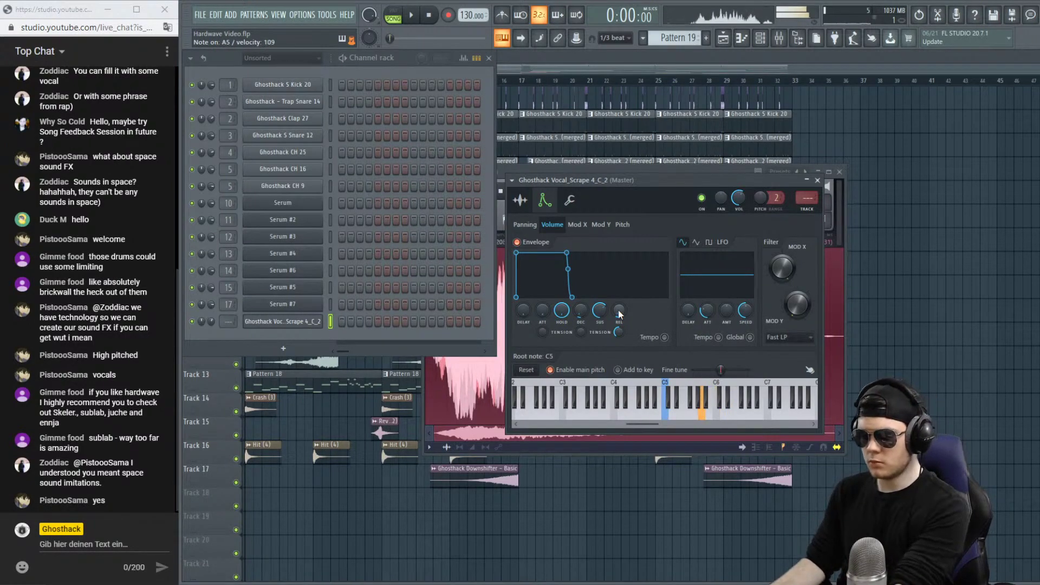
Play the arrangement from bar 17, stop it, and reopen the vocal scrape sampler from the channel rack.
left_click(818, 180)
left_click(628, 56)
key("space")
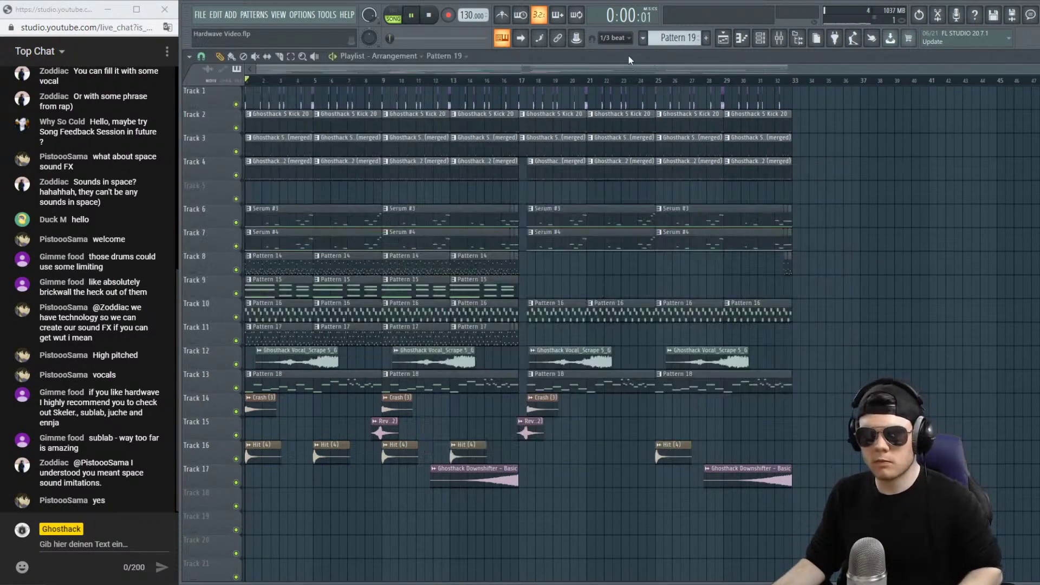
left_click(521, 81)
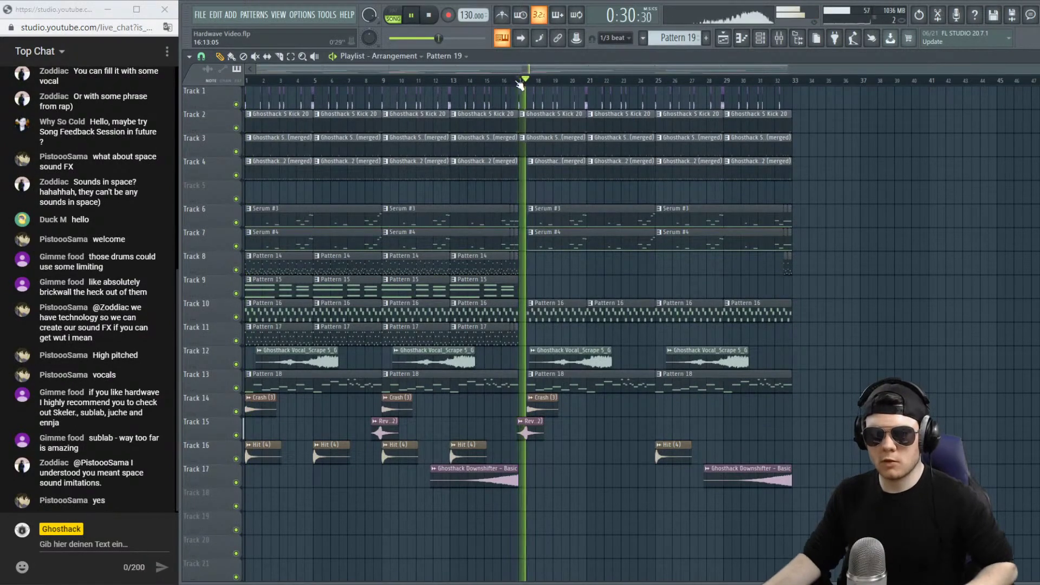
key("F6")
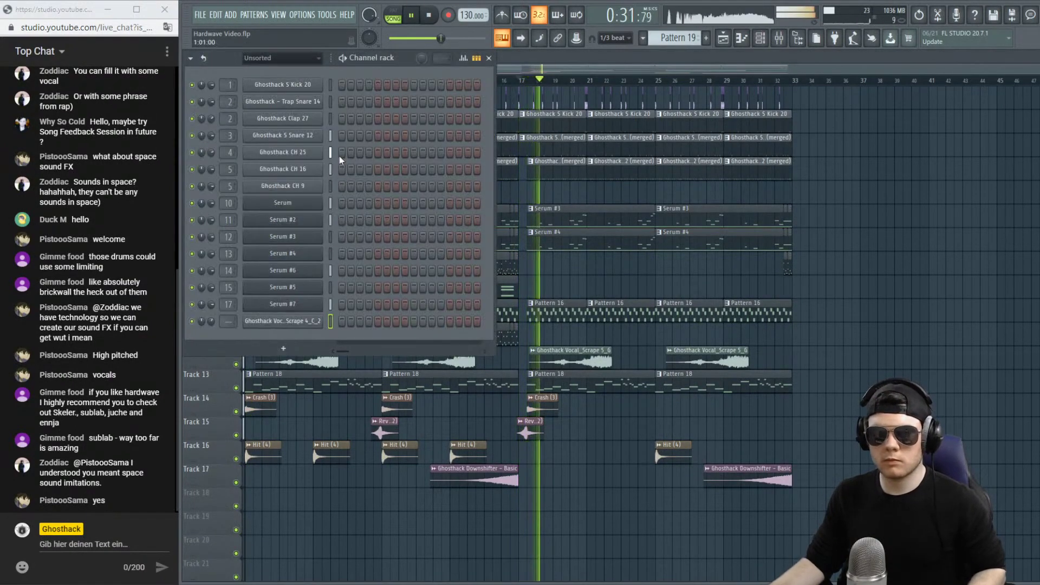
left_click(313, 321)
key("space")
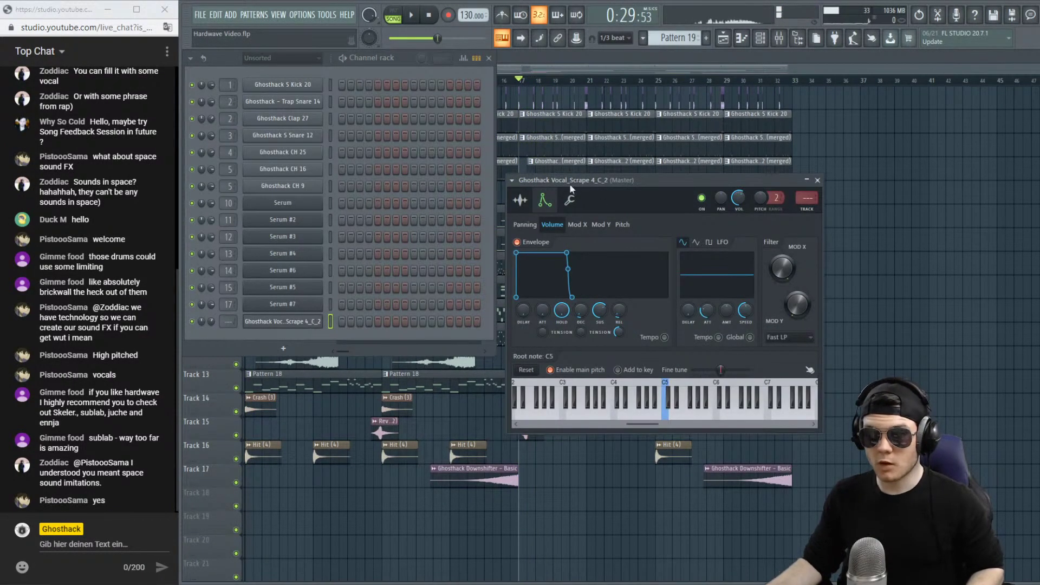
Show the vocal scrape's sample settings, audition notes on it and briefly play the arrangement from bar 17.
left_click(521, 200)
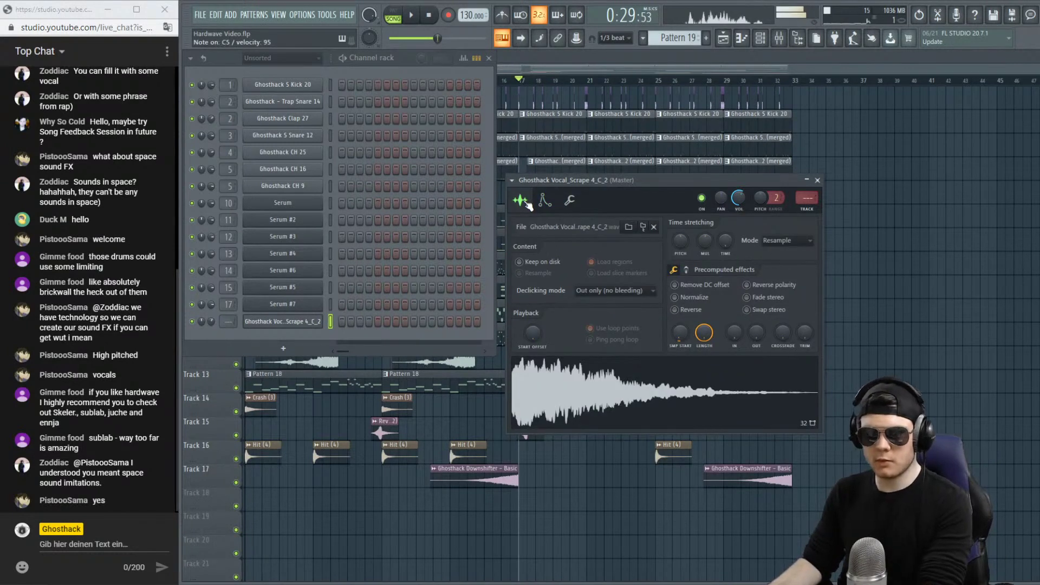
left_click(330, 304)
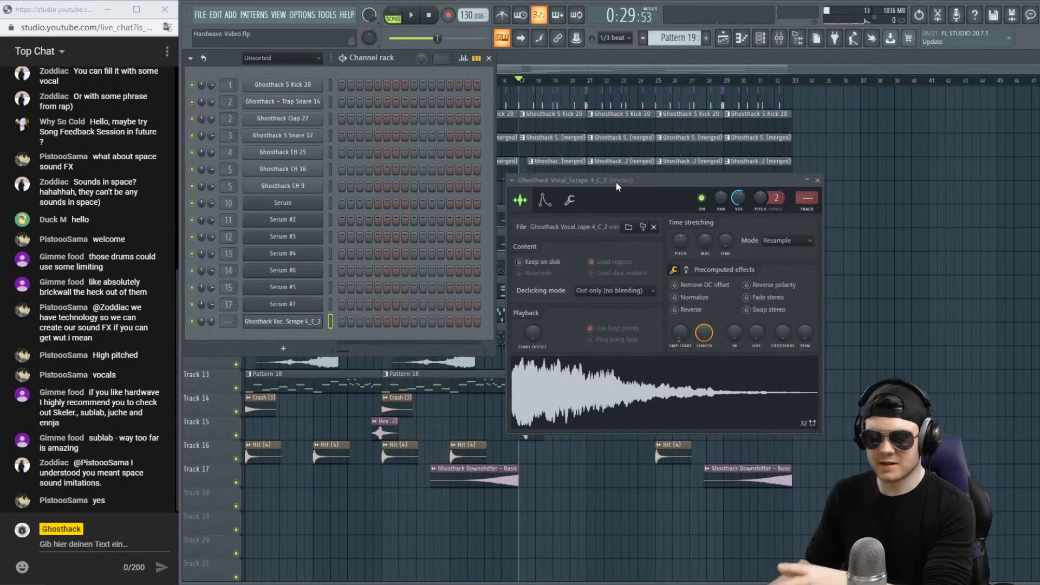
key("space")
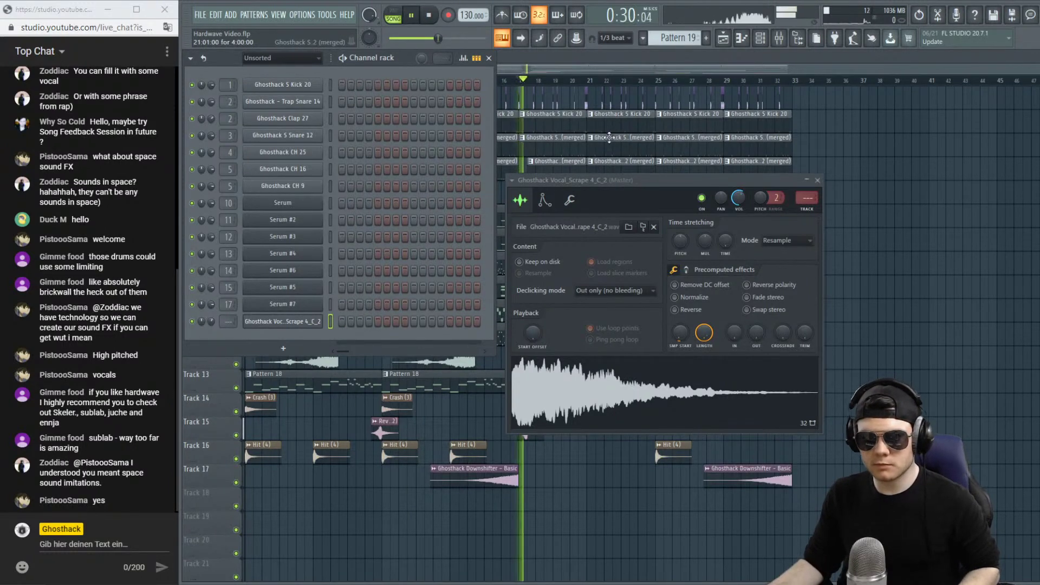
key("space")
Examine the notes of the Serum #3 pattern from its beginning in the piano roll, and return to the channel rack.
left_click(529, 165)
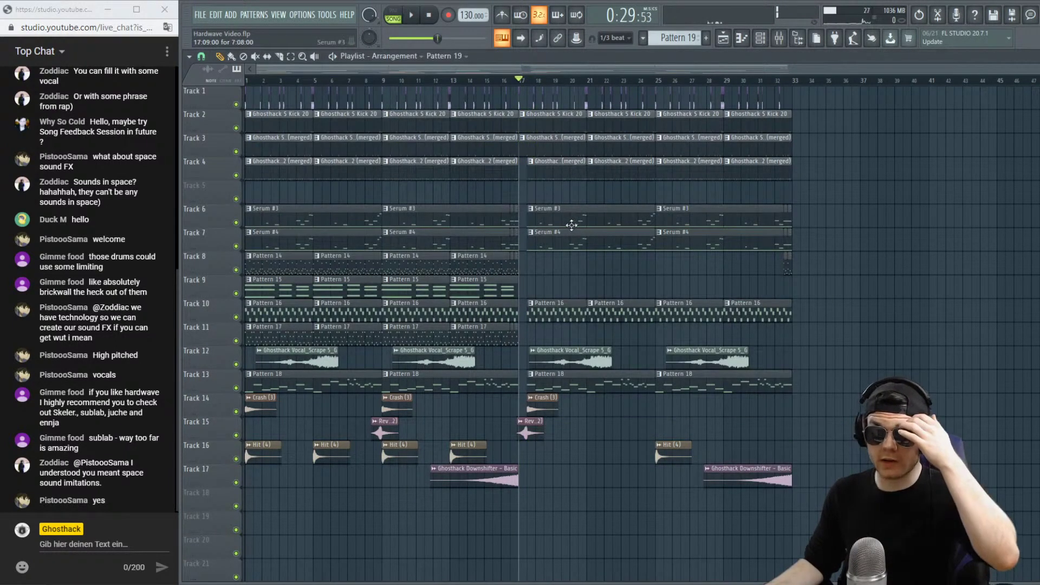
double_click(572, 224)
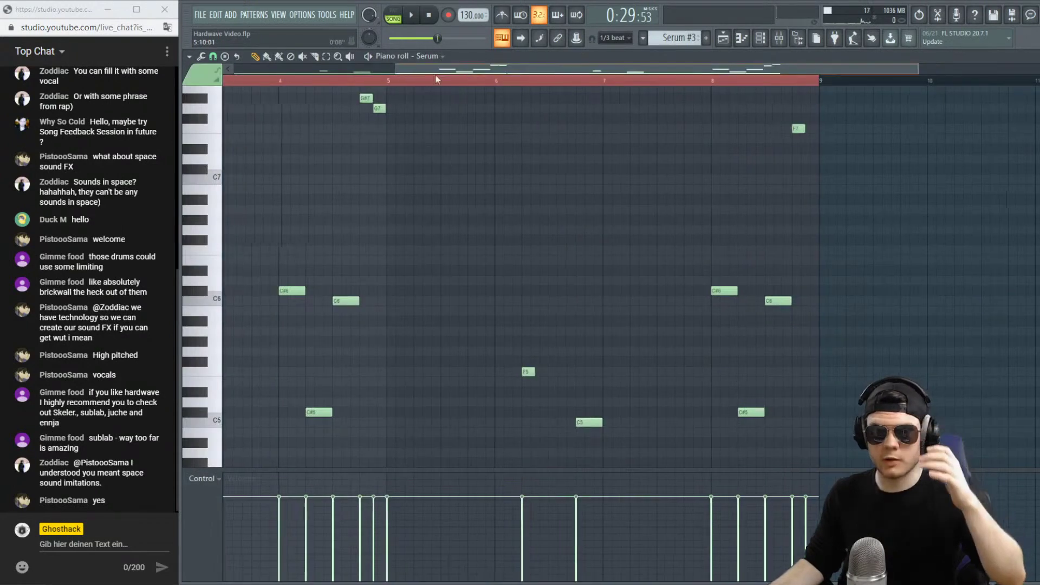
scroll(425, 248, "left", 5)
scroll(425, 250, "down", 6)
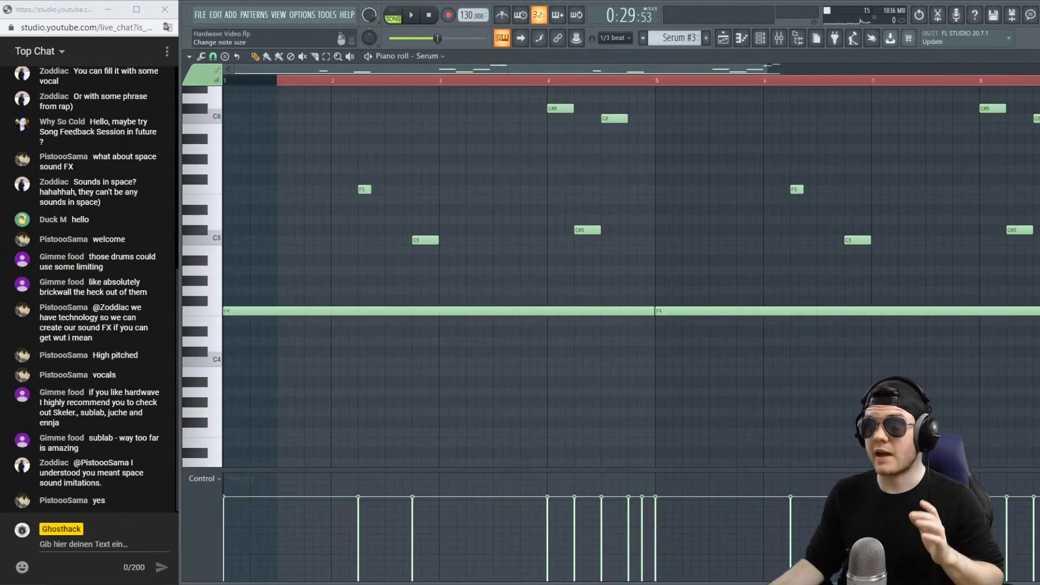
key("F7")
key("F6")
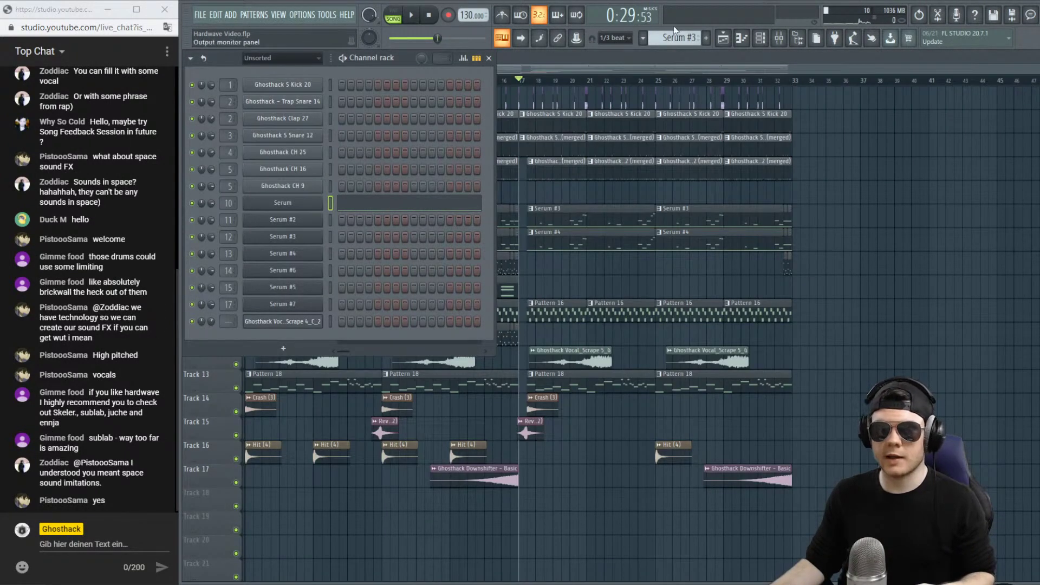
Switch back to Pattern 19 and try notes on the vocal scrape sampler over the arrangement from bar 17.
left_click(706, 37)
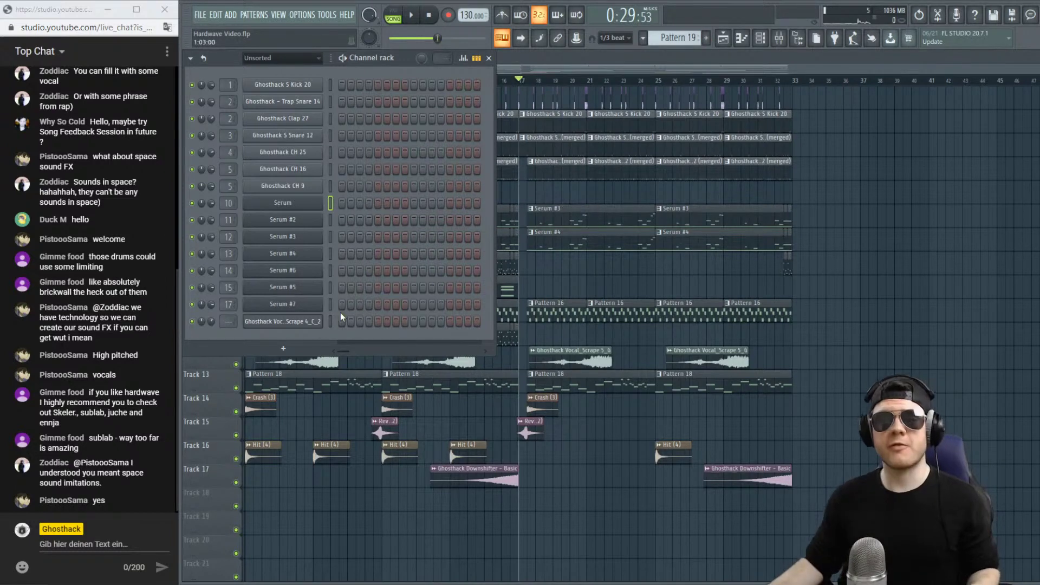
left_click(282, 322)
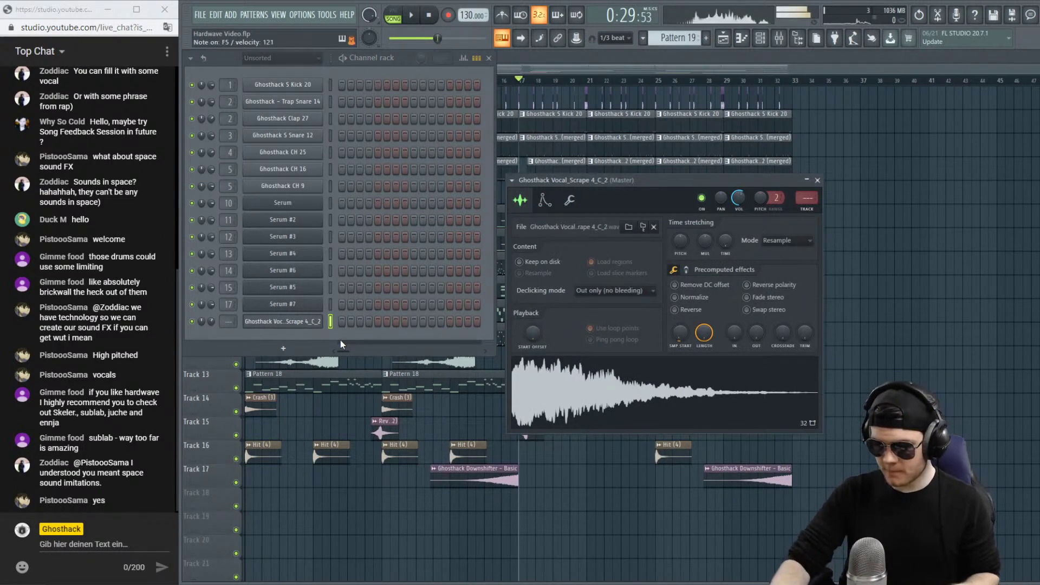
key("space")
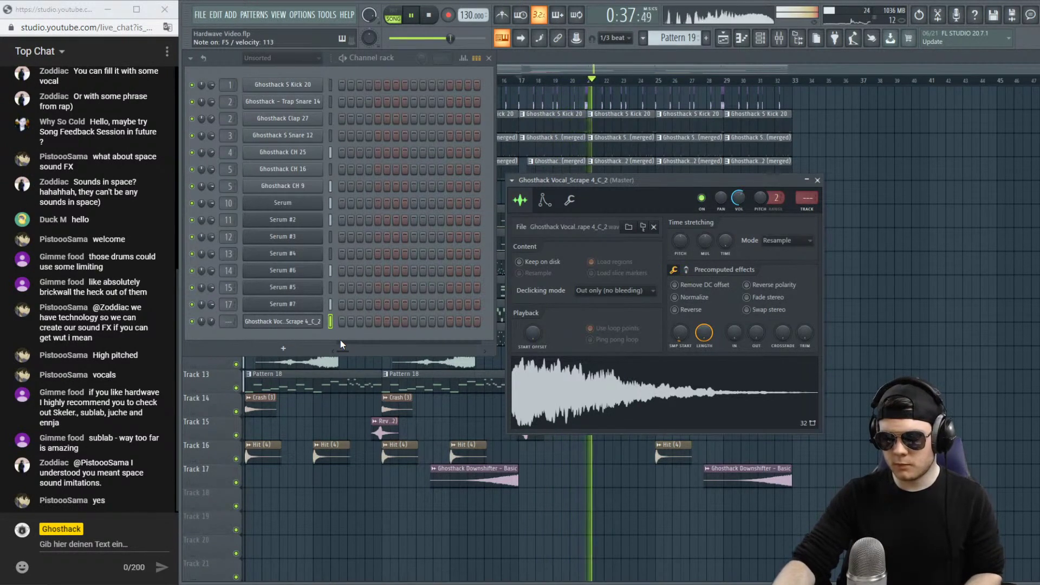
key("space")
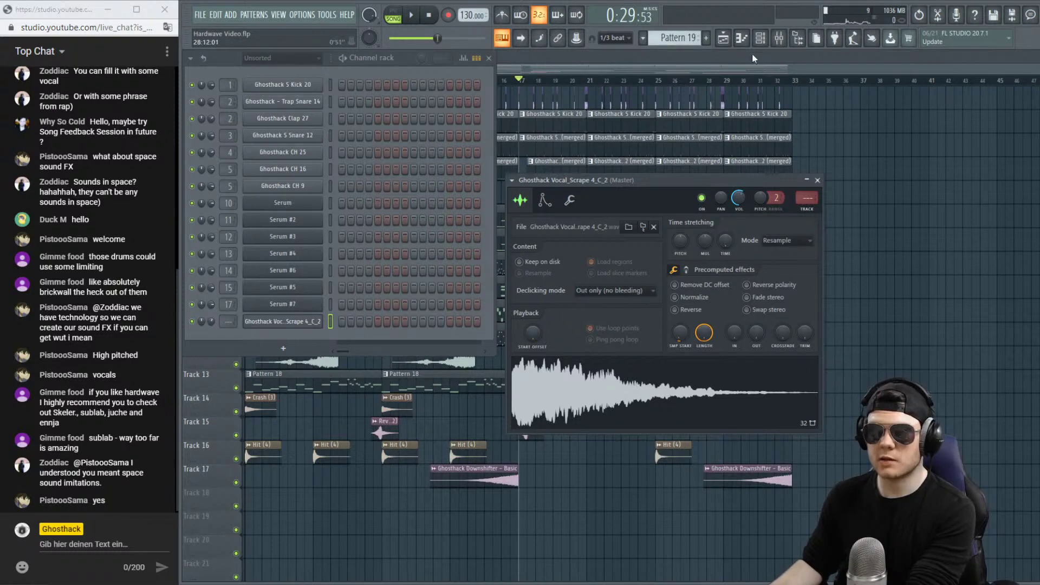
Show the mixer and route the vocal scrape channel to mixer track 18.
key("F9")
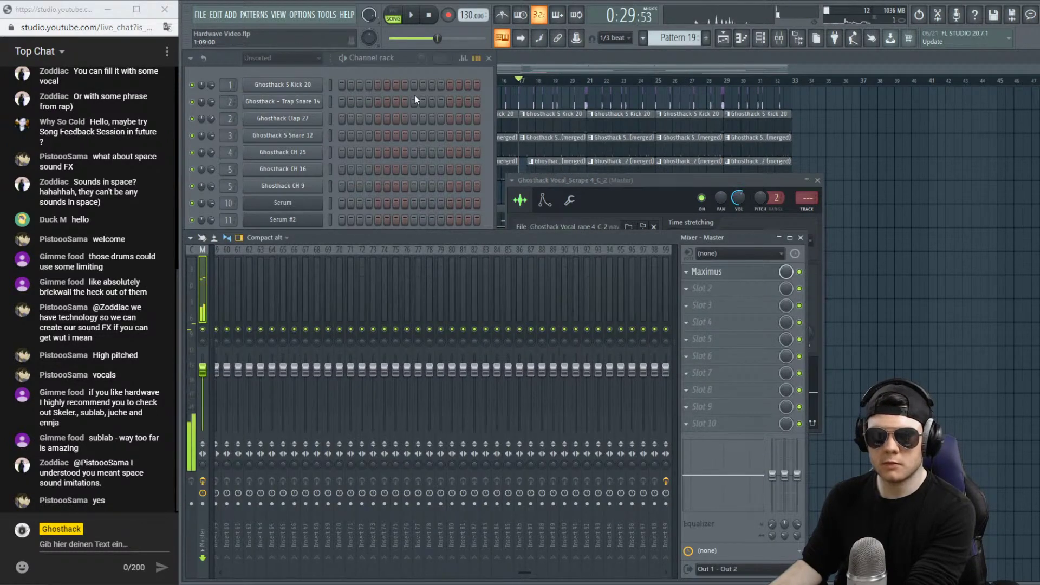
left_click(405, 59)
scroll(225, 322, "up", 1)
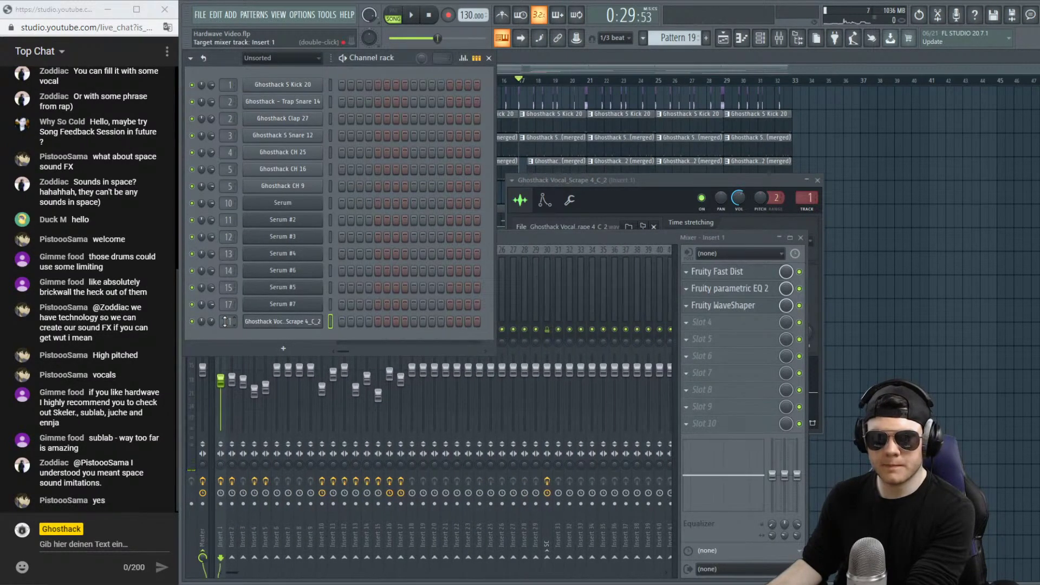
scroll(225, 322, "up", 17)
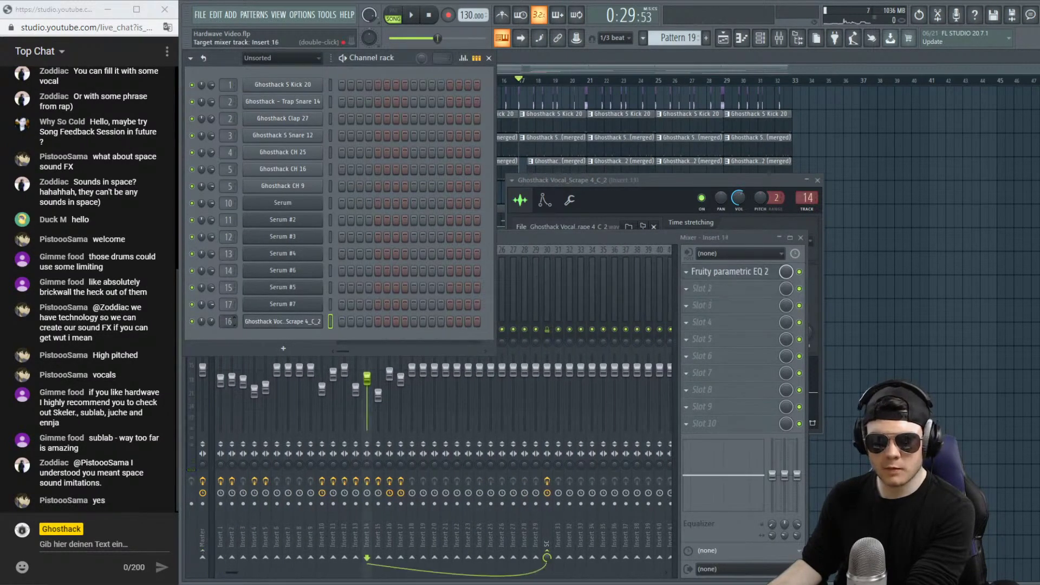
Try Pitcher in the first effect slot of Insert 18, with only the F note enabled and Formant on.
left_click(546, 242)
left_click(711, 267)
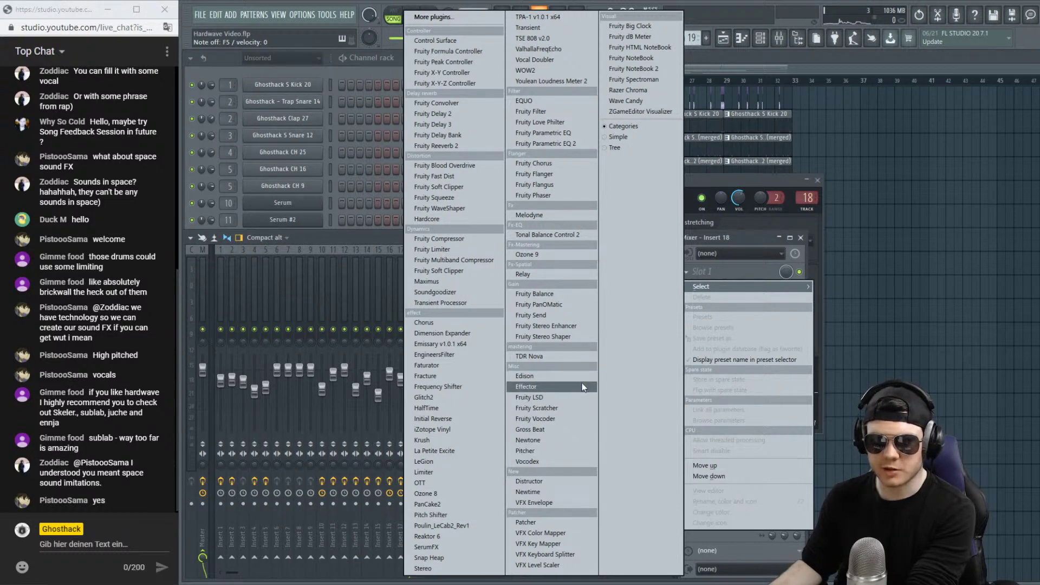
left_click(545, 453)
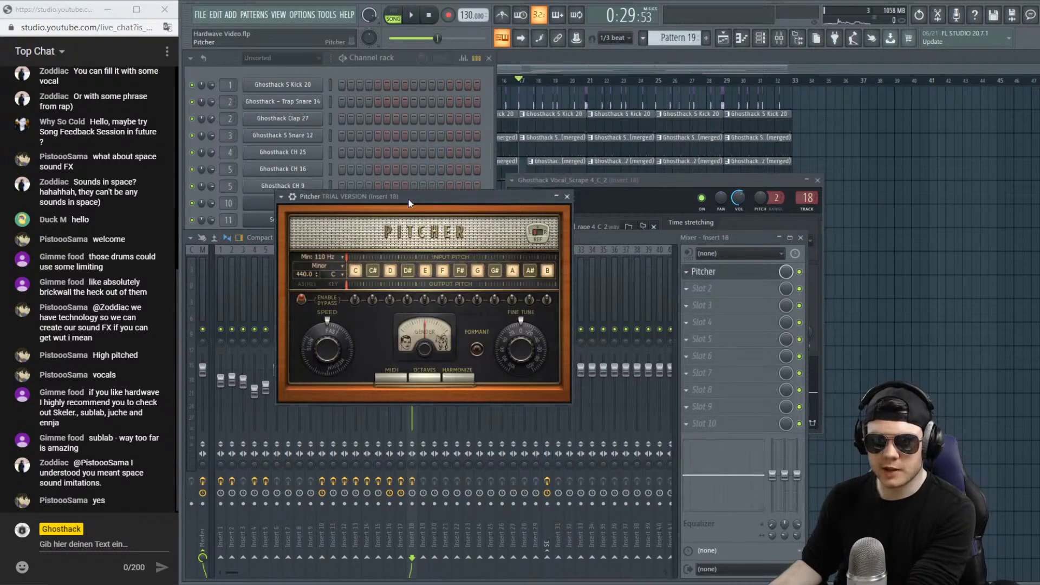
left_click_drag(409, 198, 514, 193)
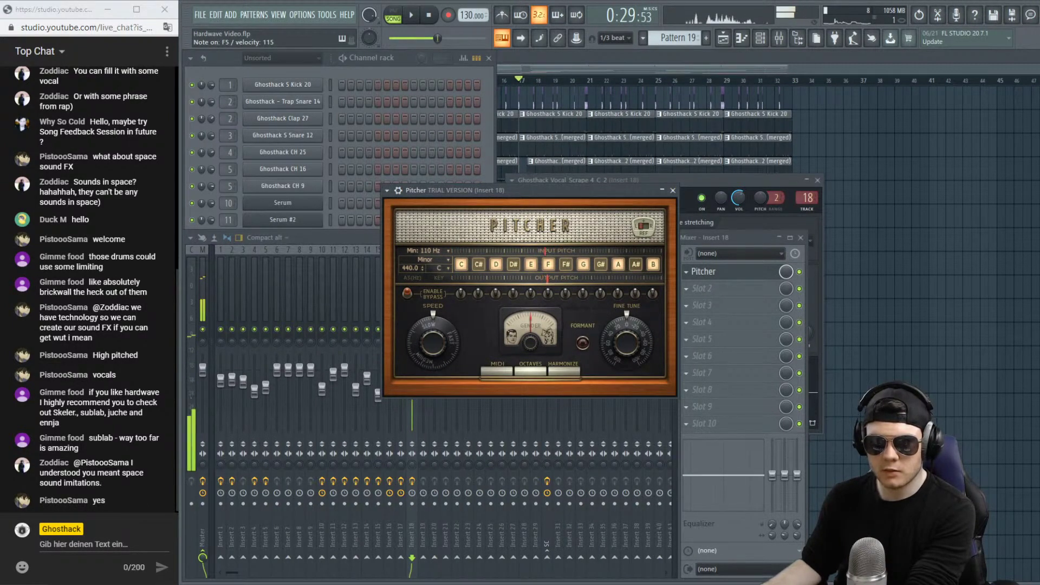
left_click(531, 264)
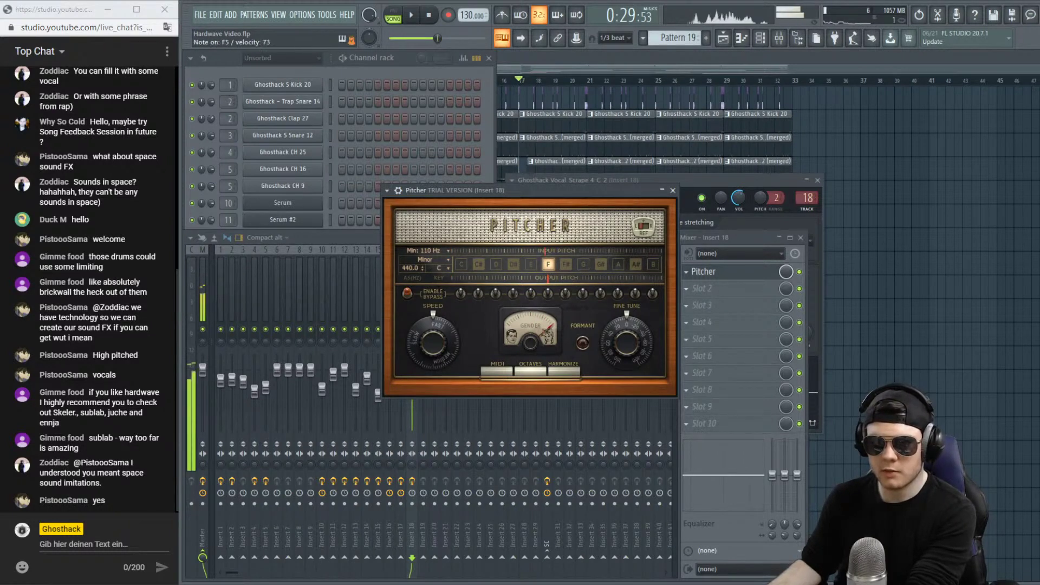
left_click(583, 342)
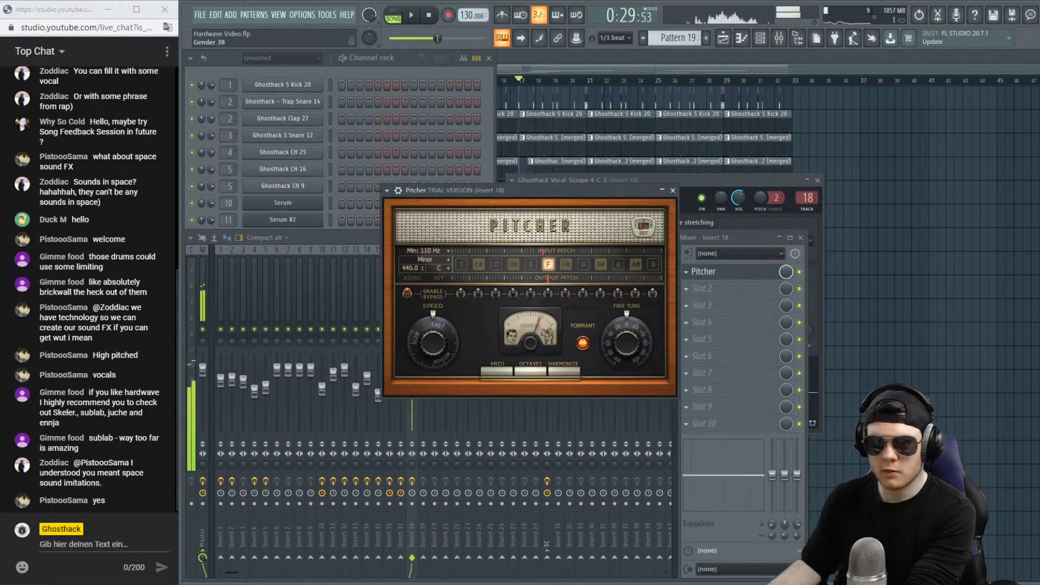
Delete Pitcher from the first effect slot of Insert 18.
left_click(686, 271)
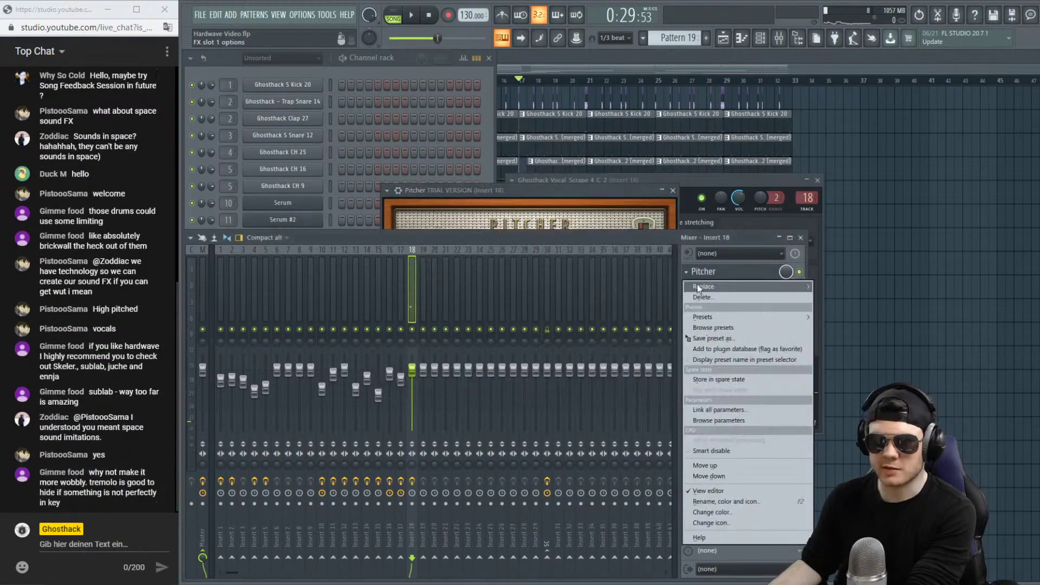
left_click(699, 302)
left_click(595, 335)
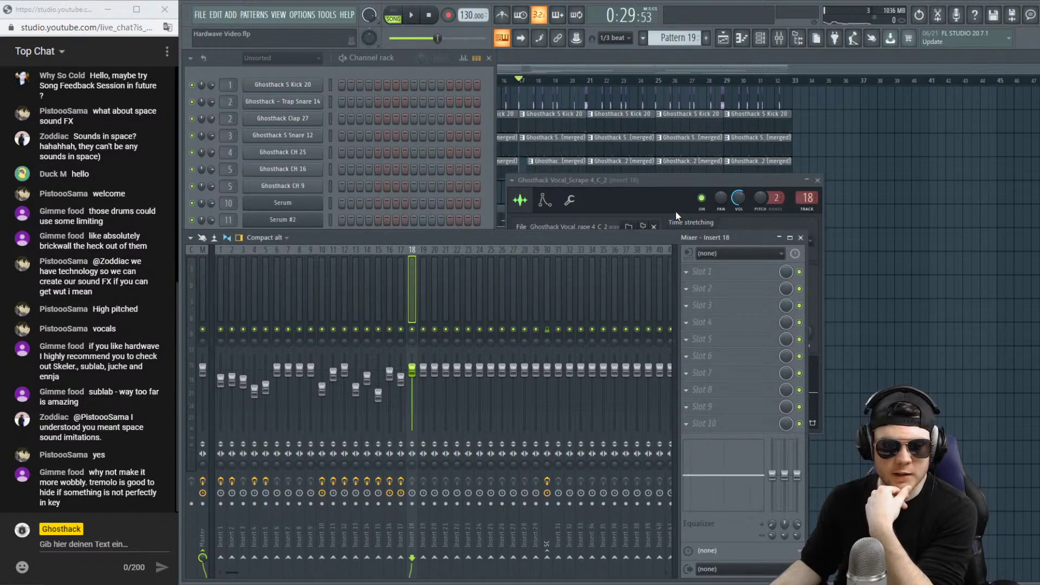
Solo Track 12 during playback from about bar 22 to hear its vocal scrape, unsolo it and return to bar 17.
left_click(672, 63)
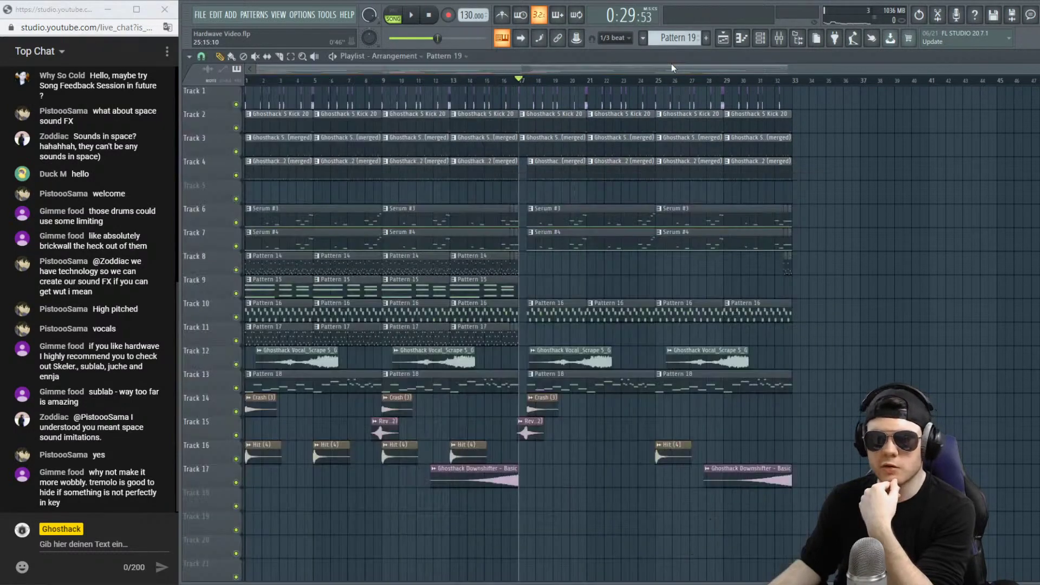
left_click(602, 87)
key("space")
right_click(237, 364)
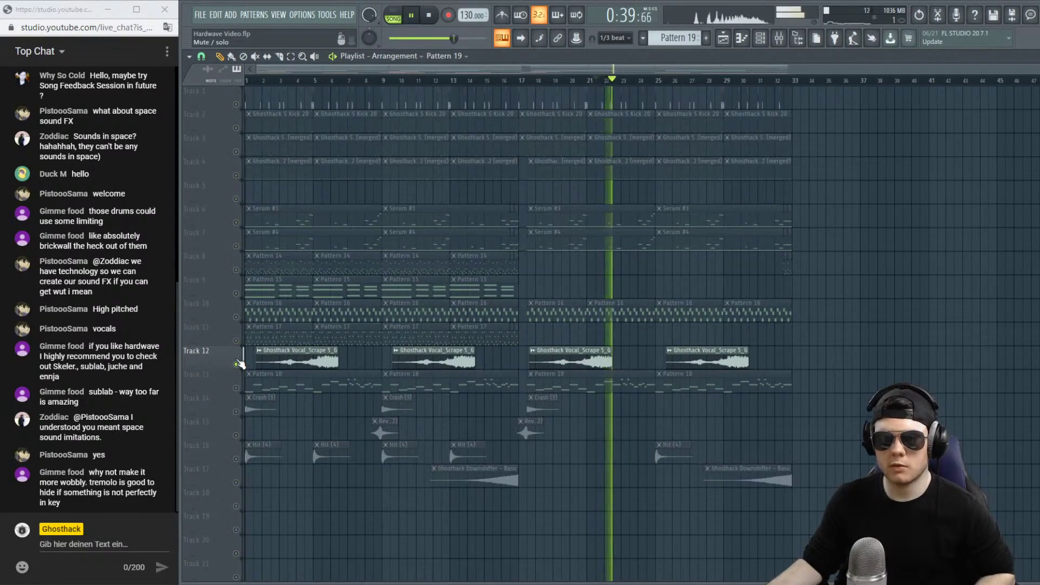
right_click(237, 364)
key("space")
left_click(521, 82)
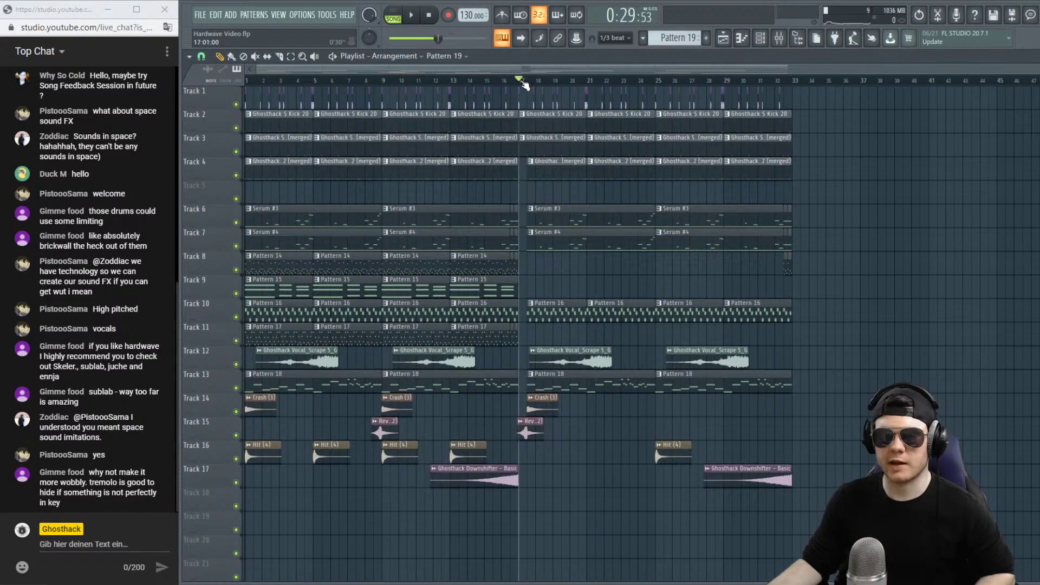
Play the arrangement from bar 17 while trying notes such as B5 and F5 on the scrape channel, and reopen its sampler.
key("space")
key("F6")
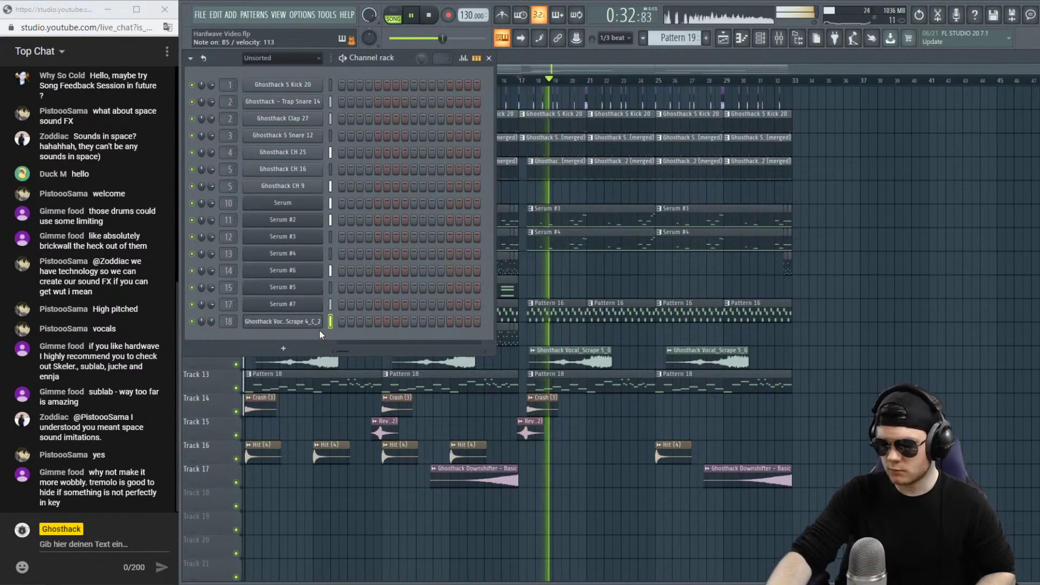
key("space")
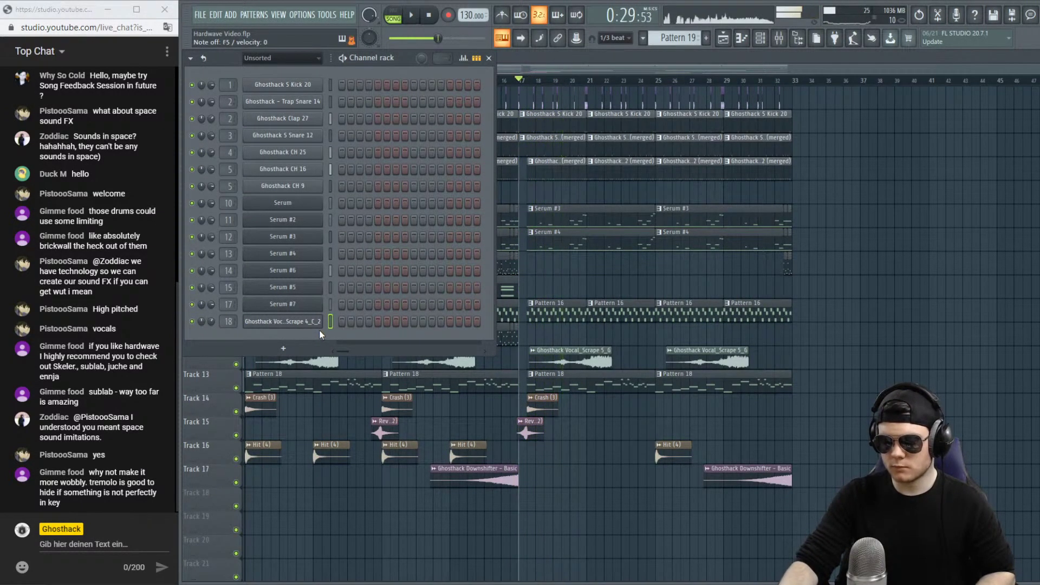
left_click(282, 321)
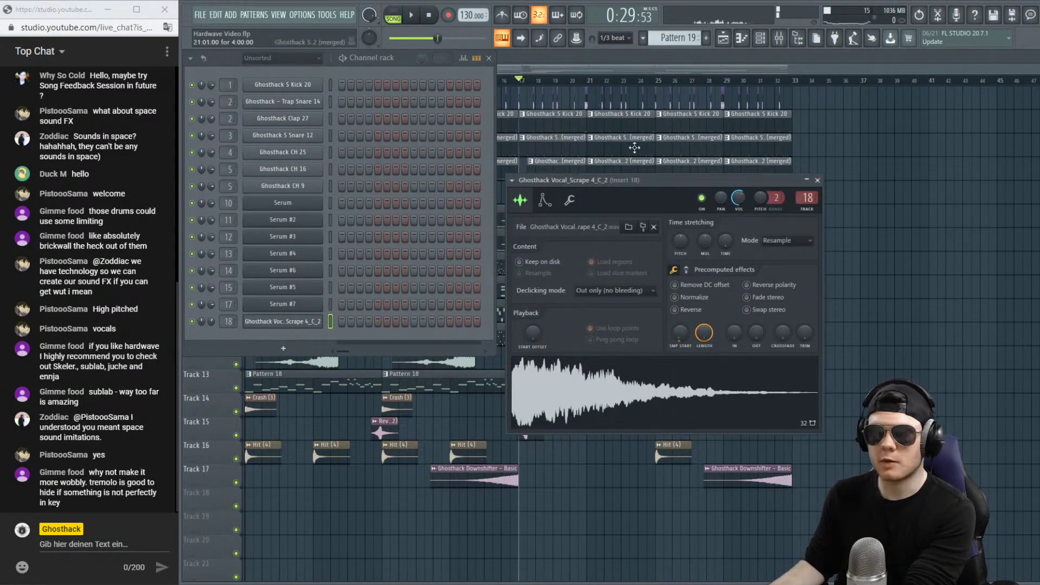
Try a volume LFO on the vocal scrape sampler with about 49% amount and faster speed, reset the amount, audition F4 over playback and close the sampler.
left_click(543, 200)
left_click_drag(576, 181, 567, 168)
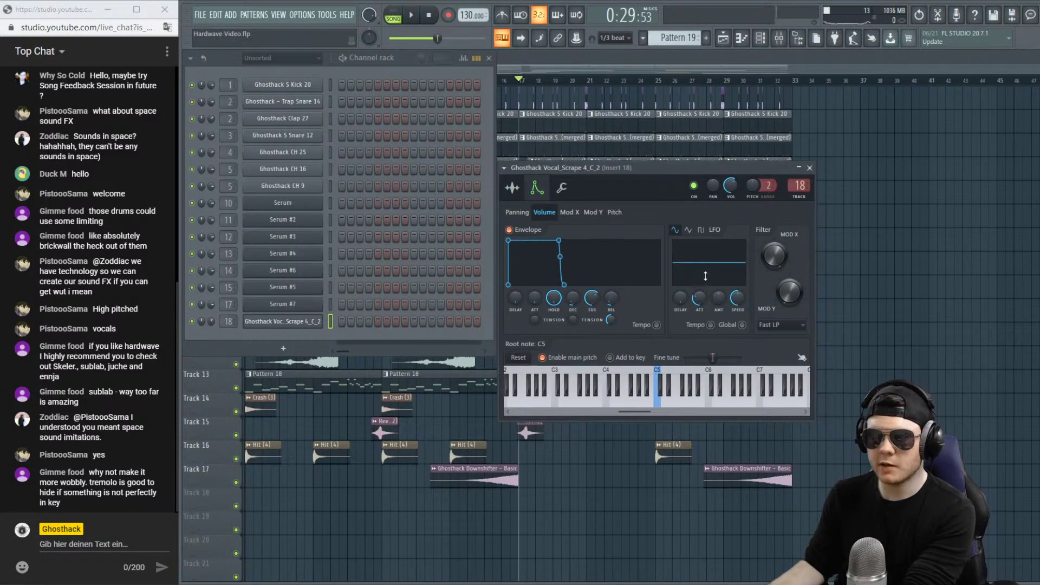
left_click_drag(705, 276, 706, 250)
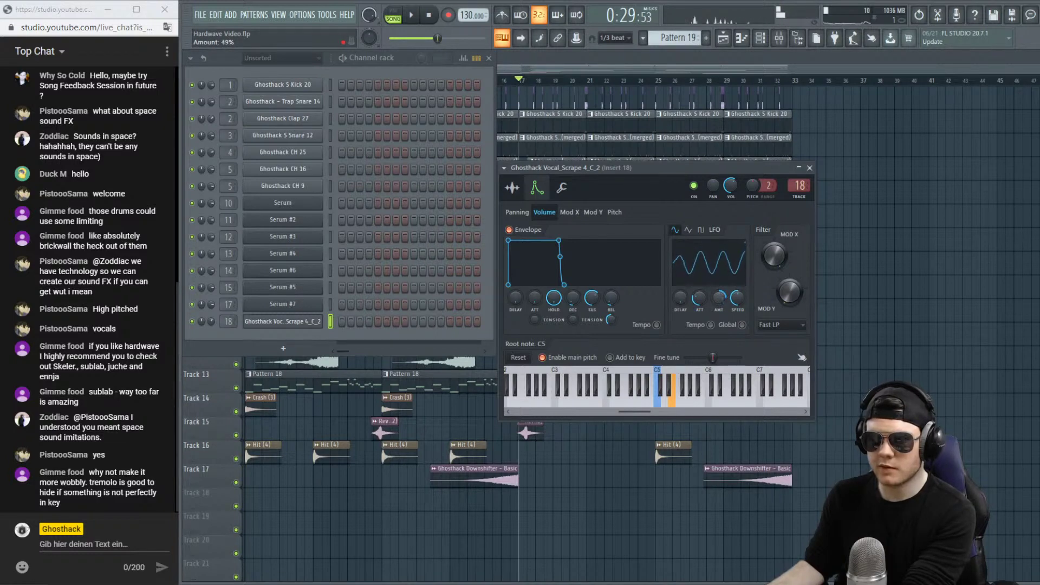
mouse_move(737, 297)
left_mouse_down()
mouse_move(737, 275)
mouse_move(736, 309)
left_mouse_up()
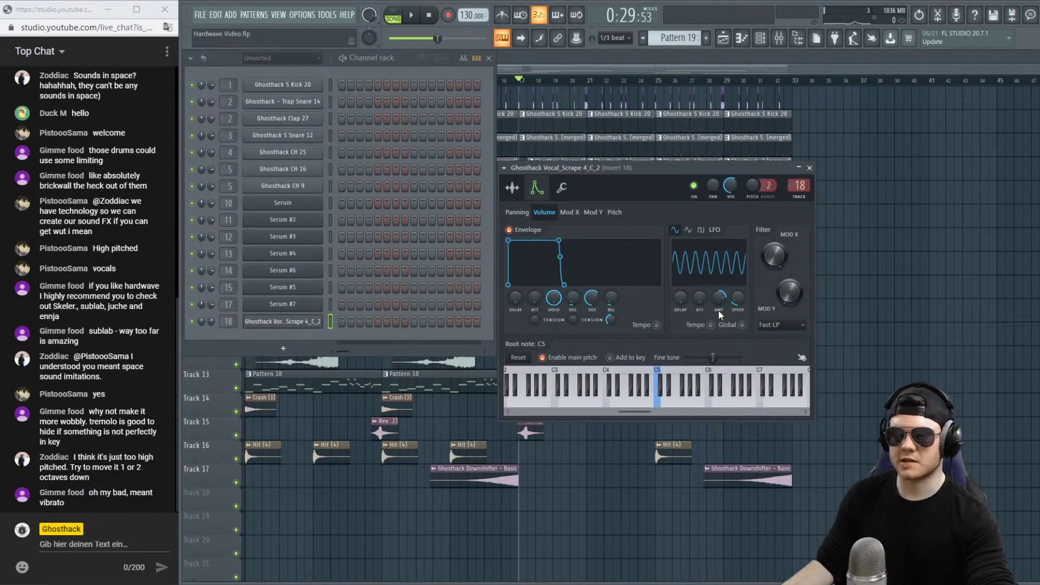
key("space")
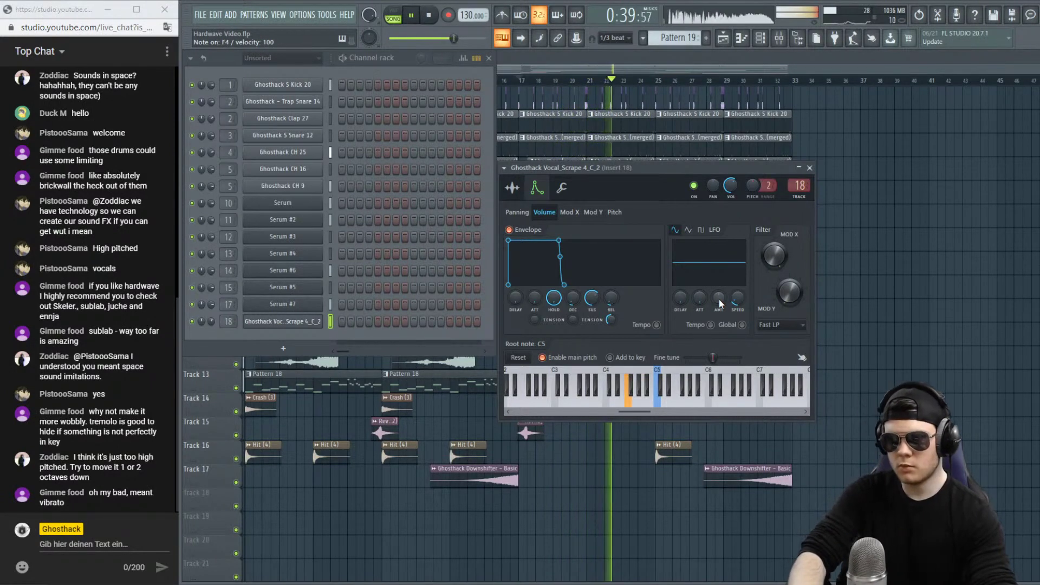
key("space")
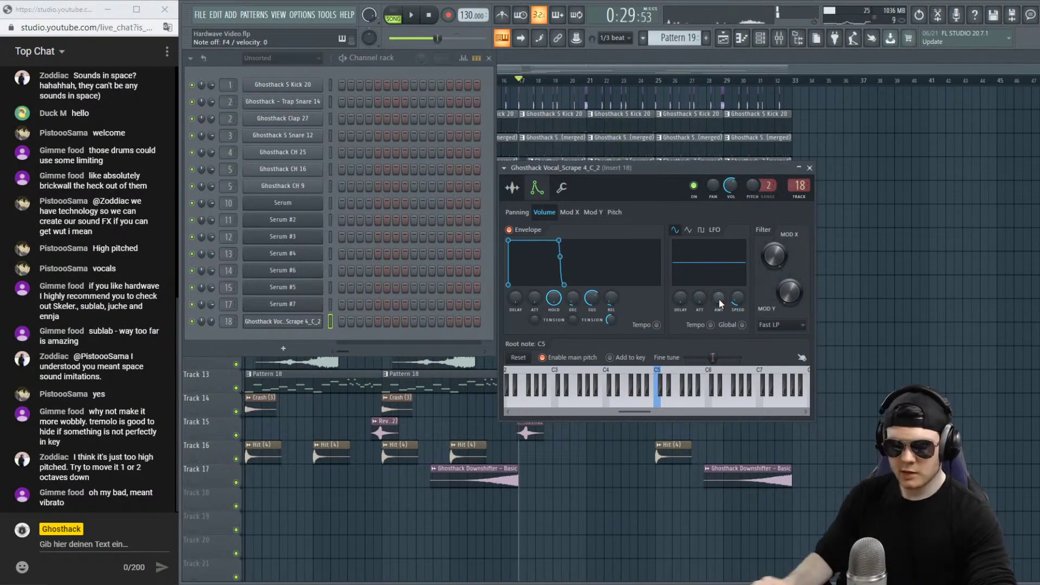
left_click(810, 168)
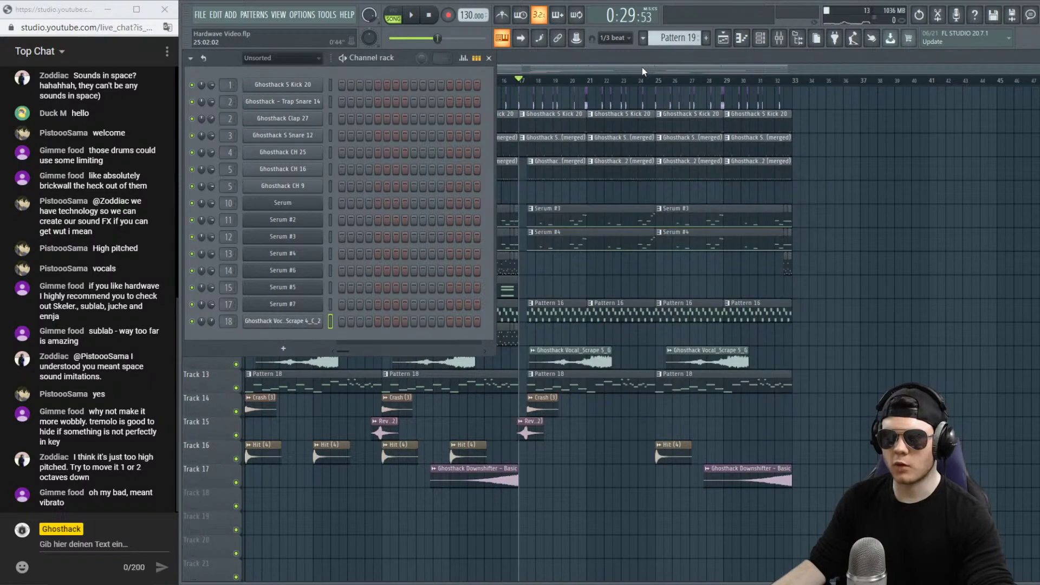
Hide the channel rack and play the arrangement from bar 15 into the second section.
key("F6")
left_click(486, 85)
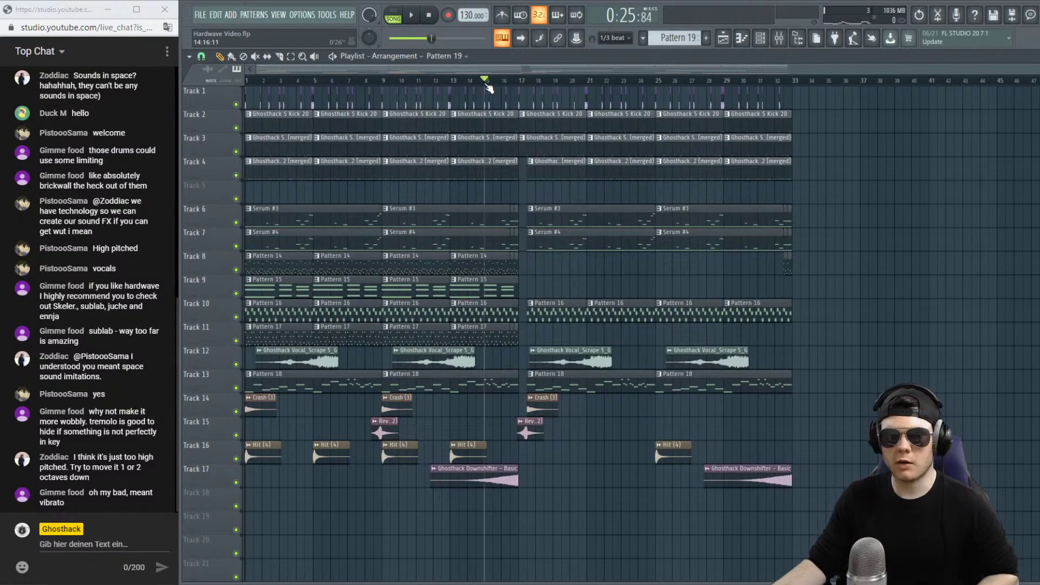
key("space")
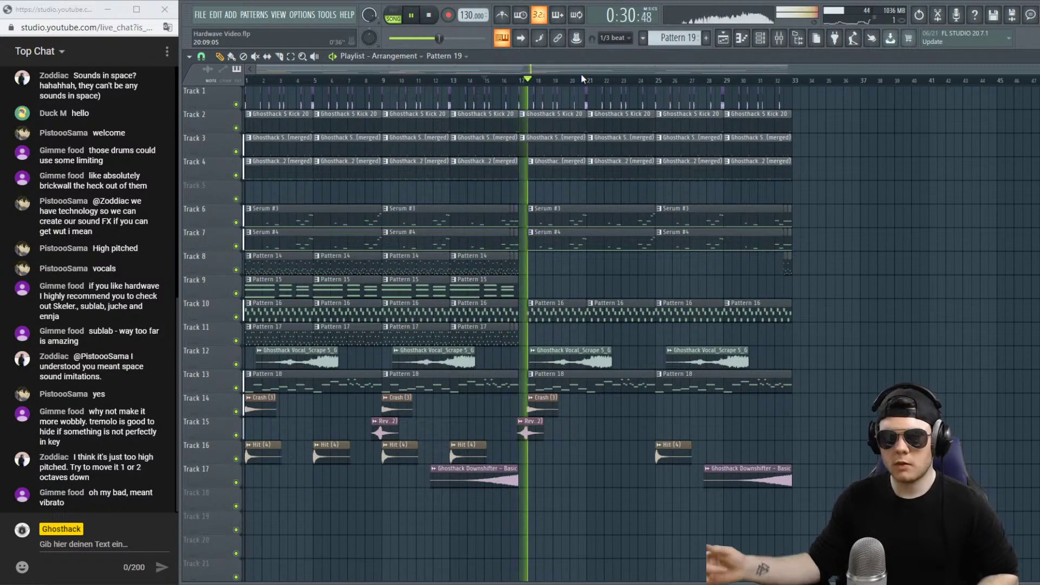
key("space")
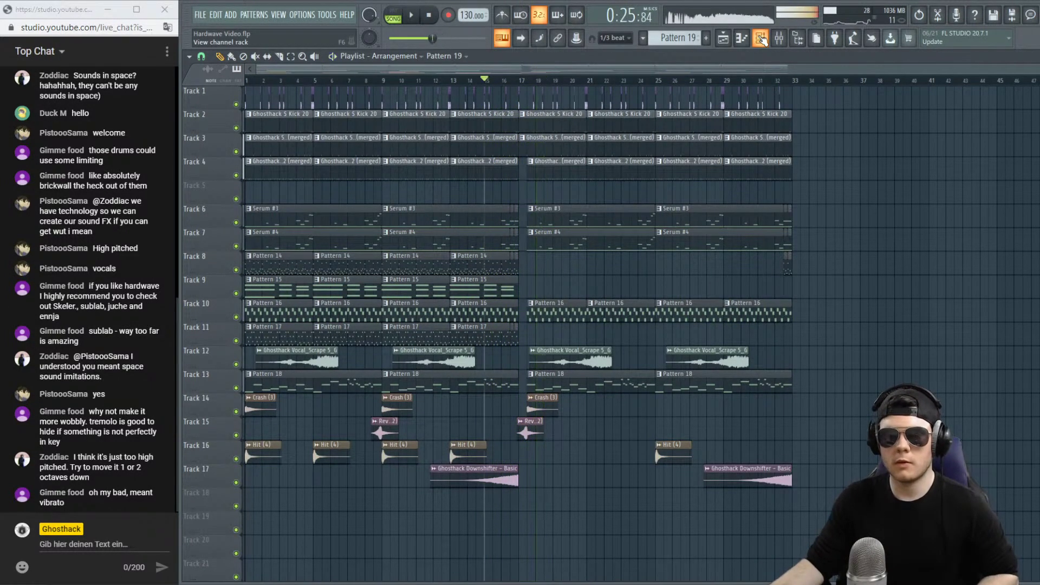
Delete the Ghosthack Vocal_Scrape 4_C_2 sampler channel from the channel rack.
left_click(761, 39)
right_click(313, 319)
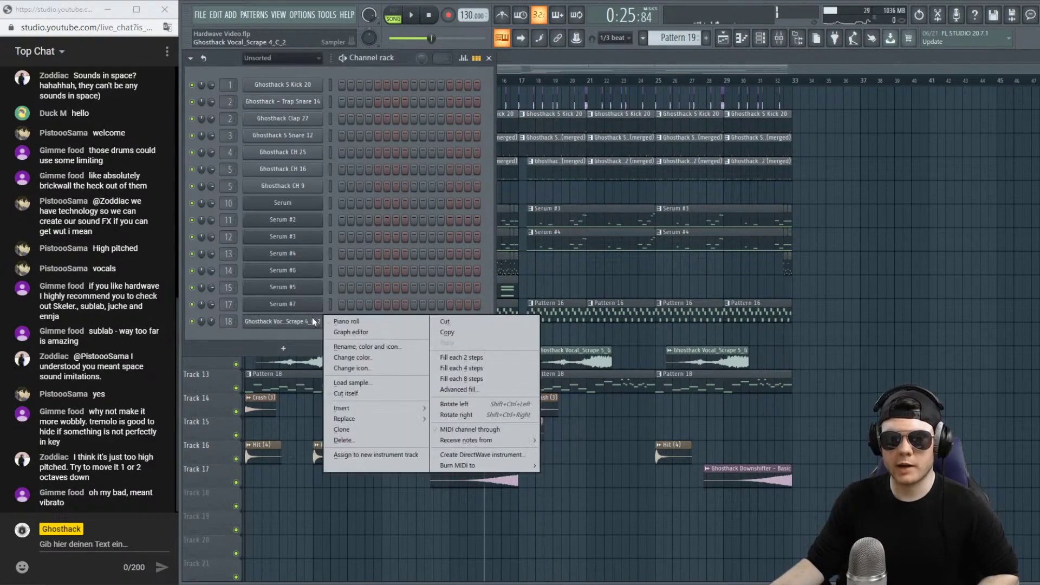
left_click(386, 443)
left_click(598, 336)
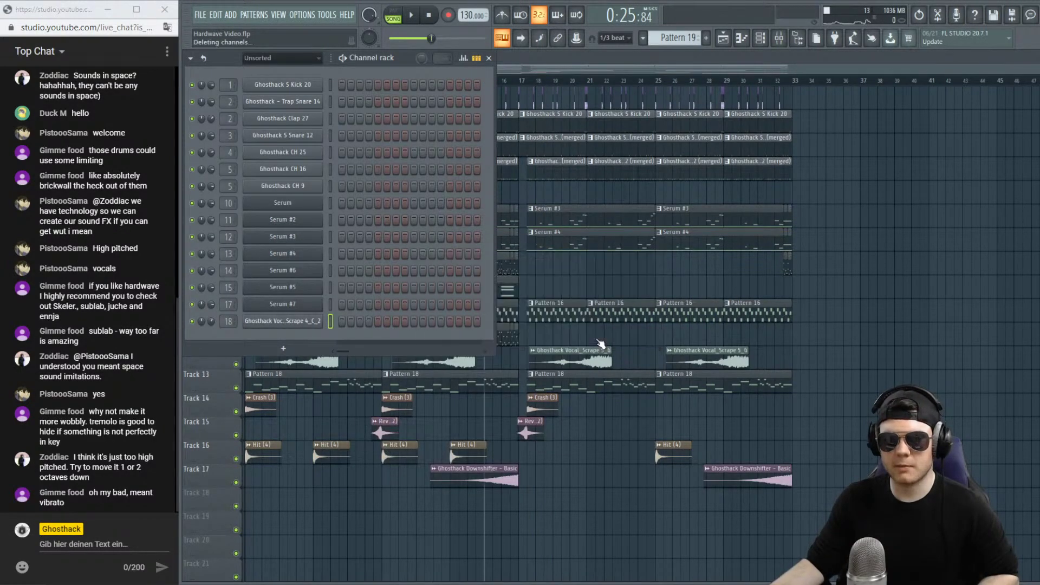
Zoom the playlist in around bar 17 and briefly play the arrangement from there.
left_click(523, 81)
scroll(523, 81, "up", 4)
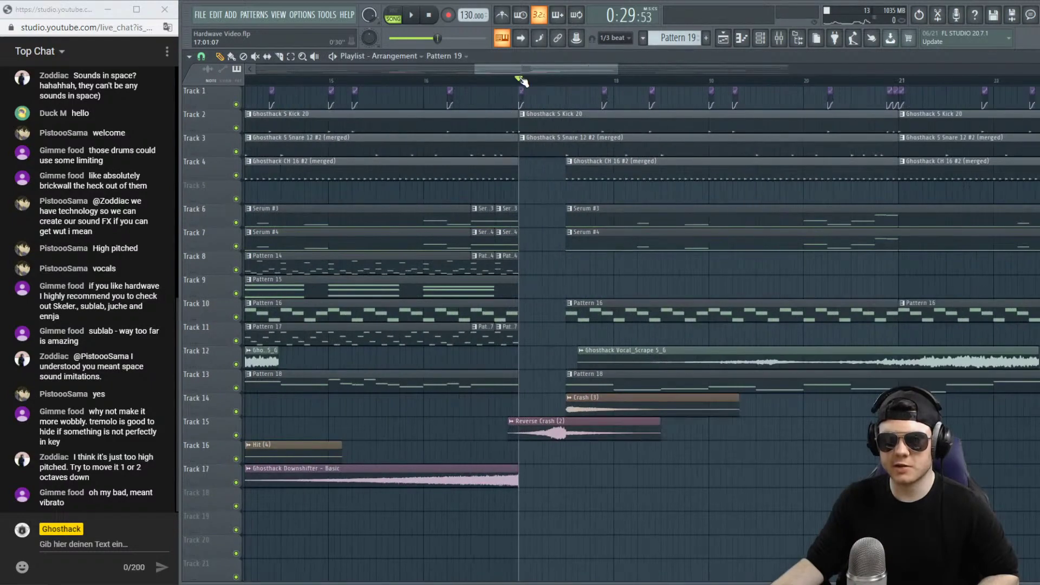
key("space")
key("space")
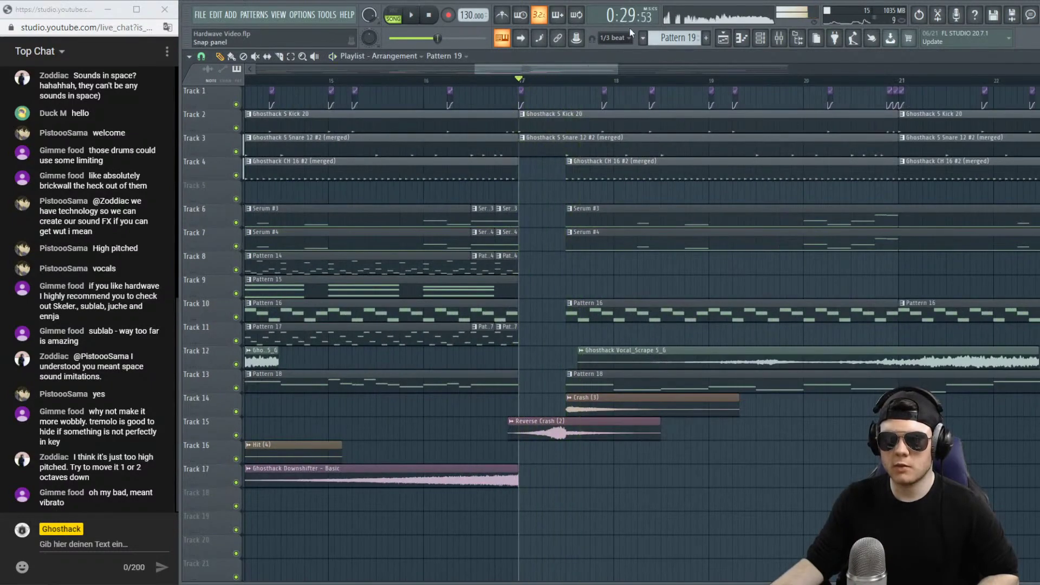
Add a Reaktor 6 instrument channel, load the Form instrument in it and dismiss the demo notice.
left_click(765, 39)
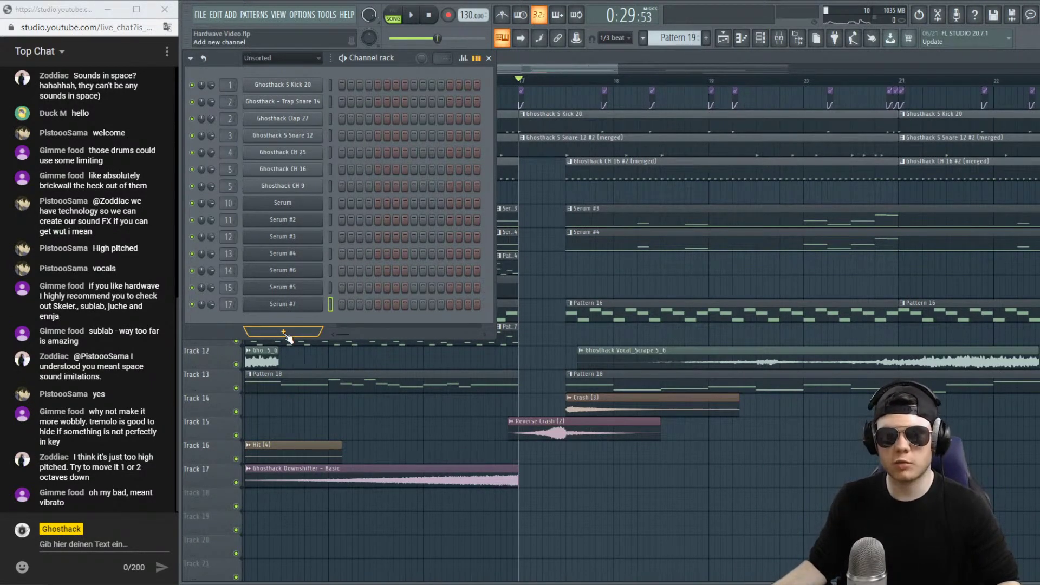
left_click(260, 335)
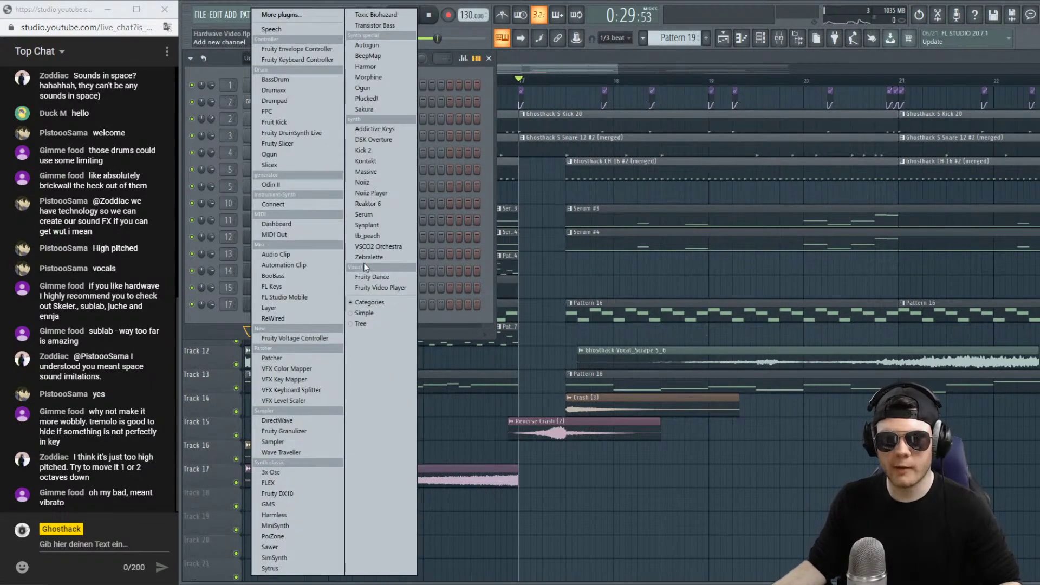
left_click(366, 206)
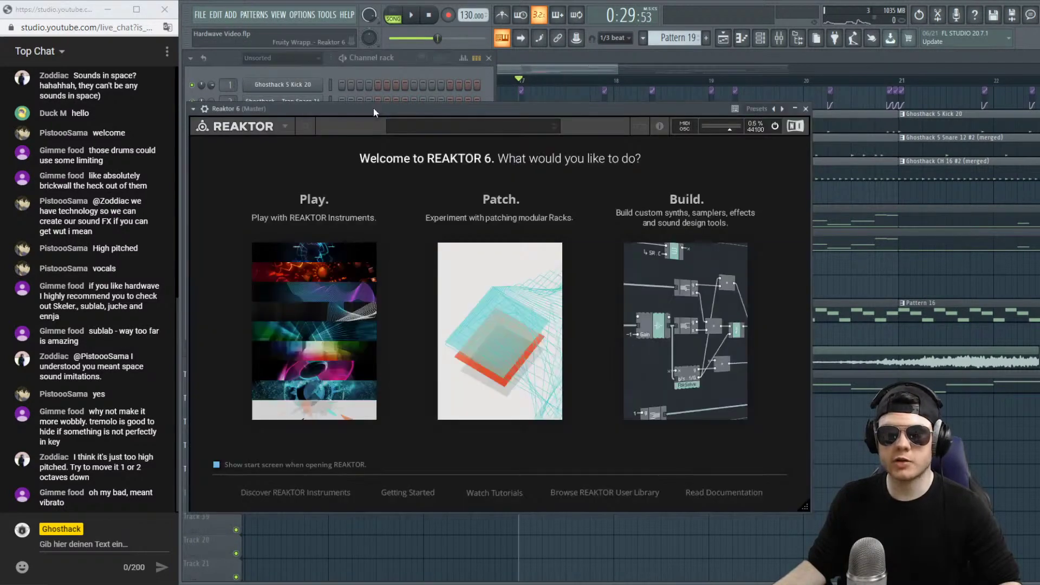
left_click_drag(373, 109, 522, 92)
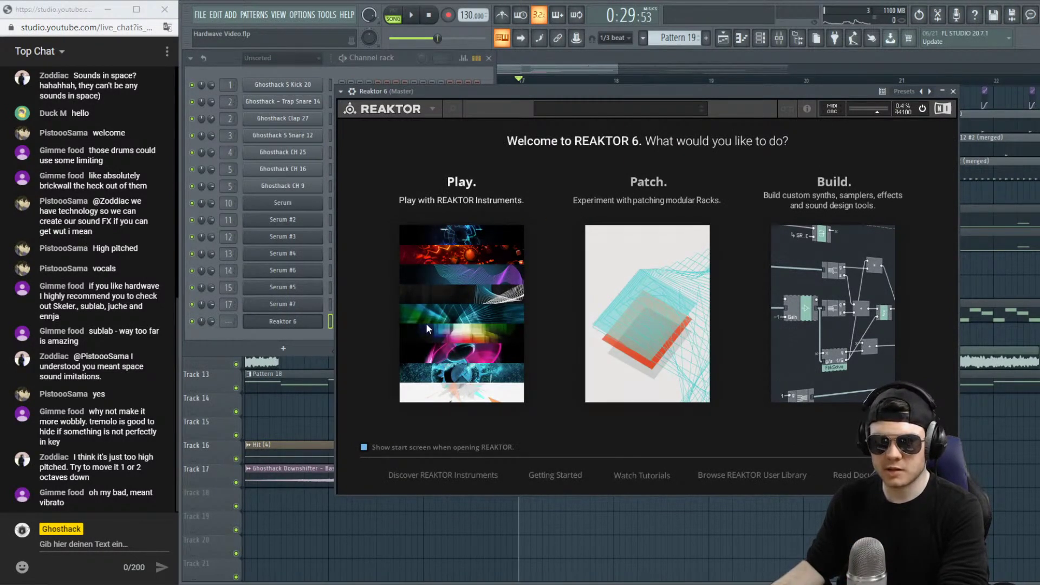
left_click(486, 326)
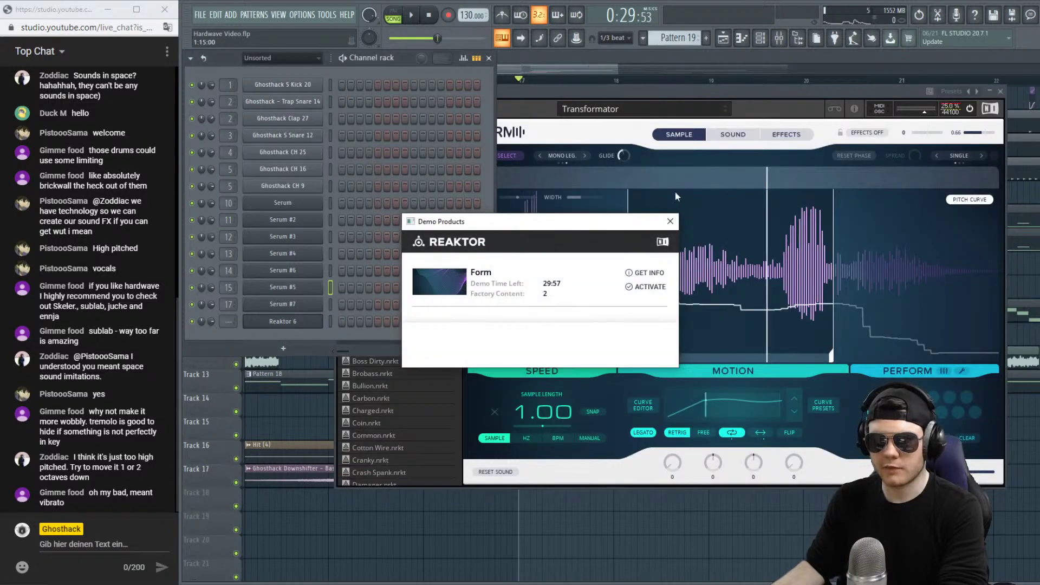
left_click(672, 222)
left_click_drag(675, 100, 629, 119)
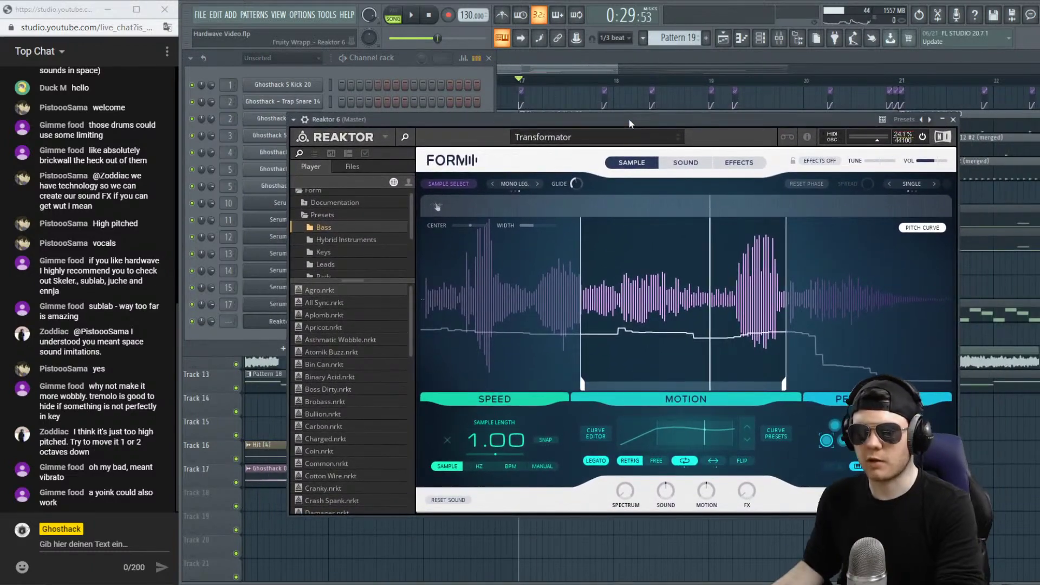
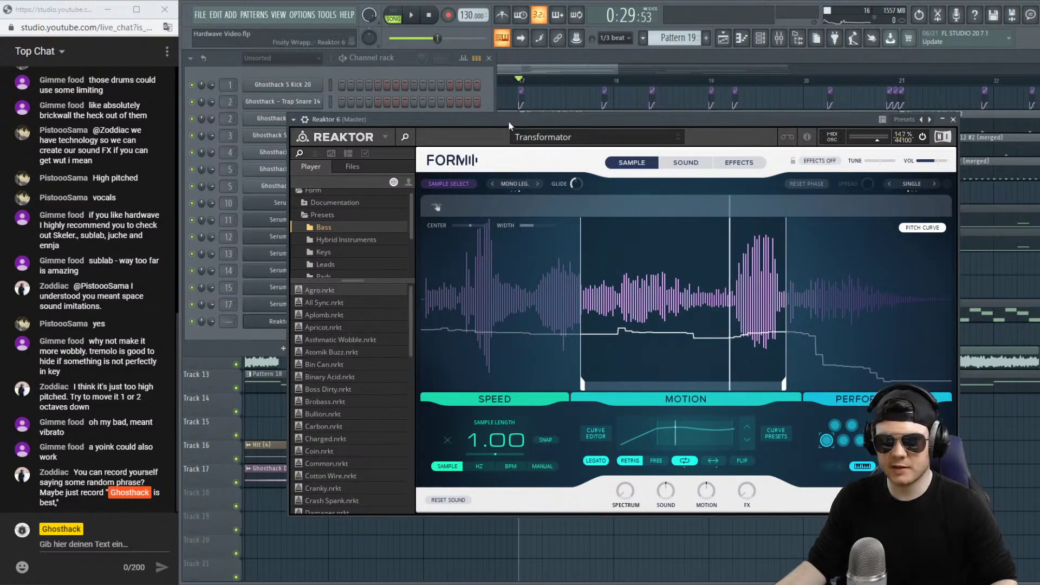
Show the file browser beside the Reaktor window, collapse the Cinematic folders and expand the Sample Packs folder.
left_click_drag(509, 120, 466, 89)
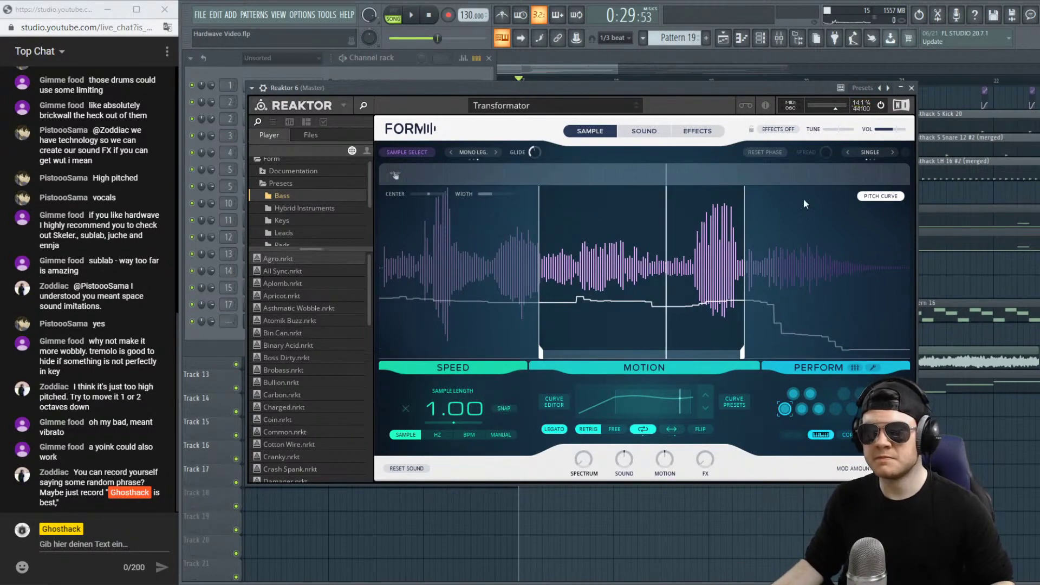
left_click_drag(691, 90, 775, 58)
left_click(797, 38)
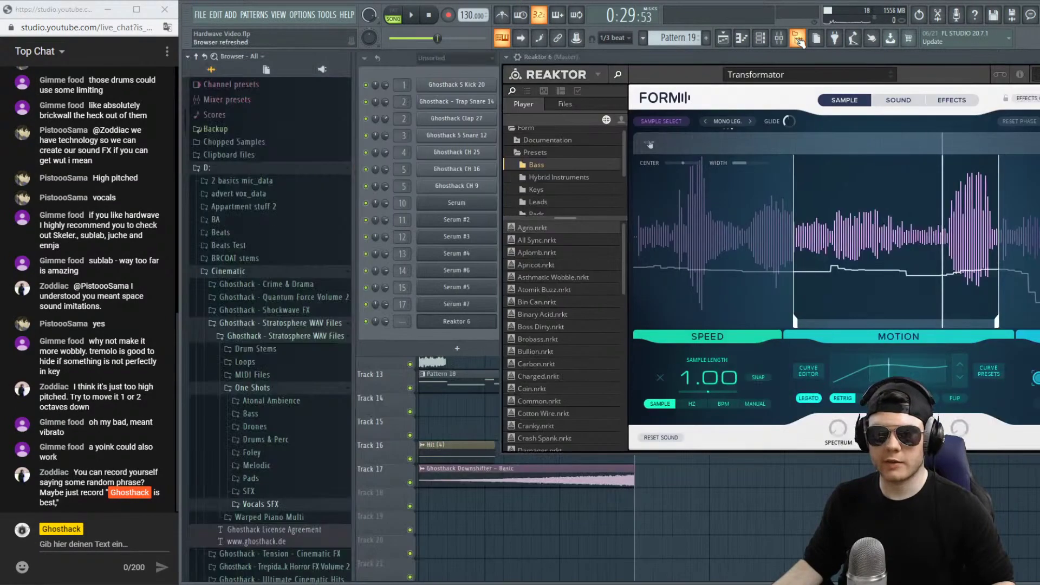
left_click_drag(710, 61, 578, 50)
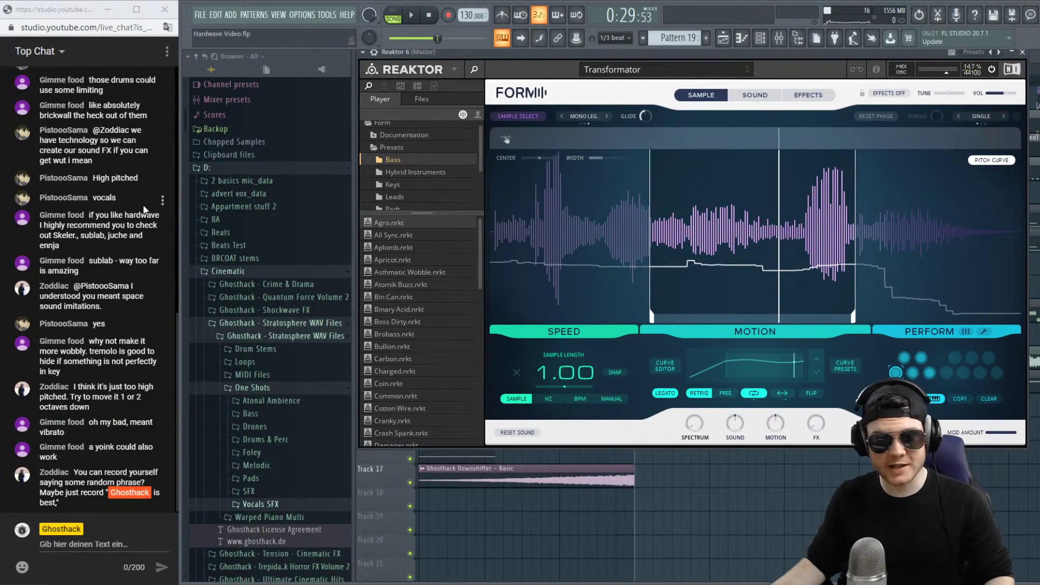
left_click(254, 323)
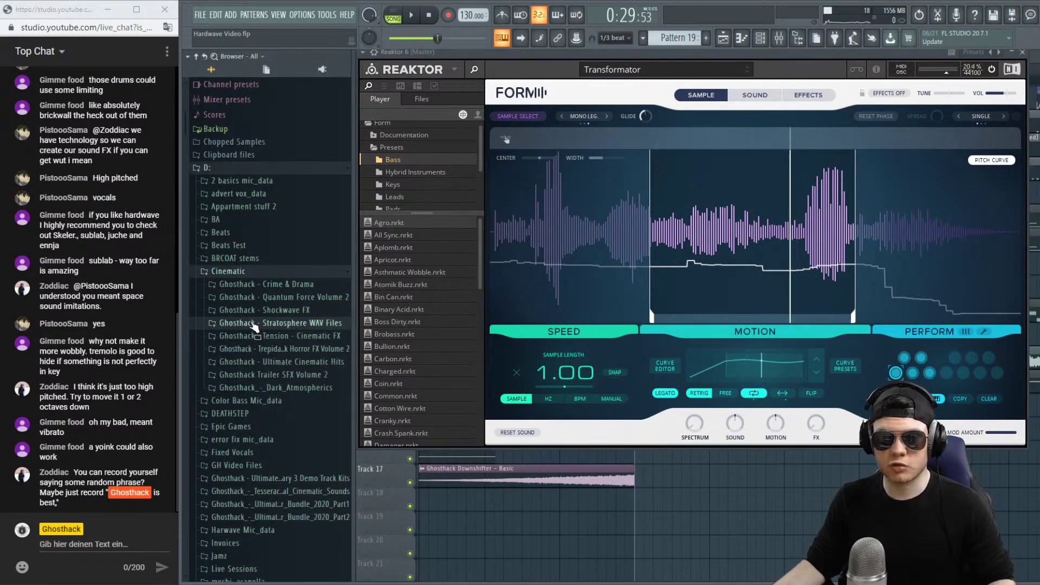
scroll(259, 278, "down", 12)
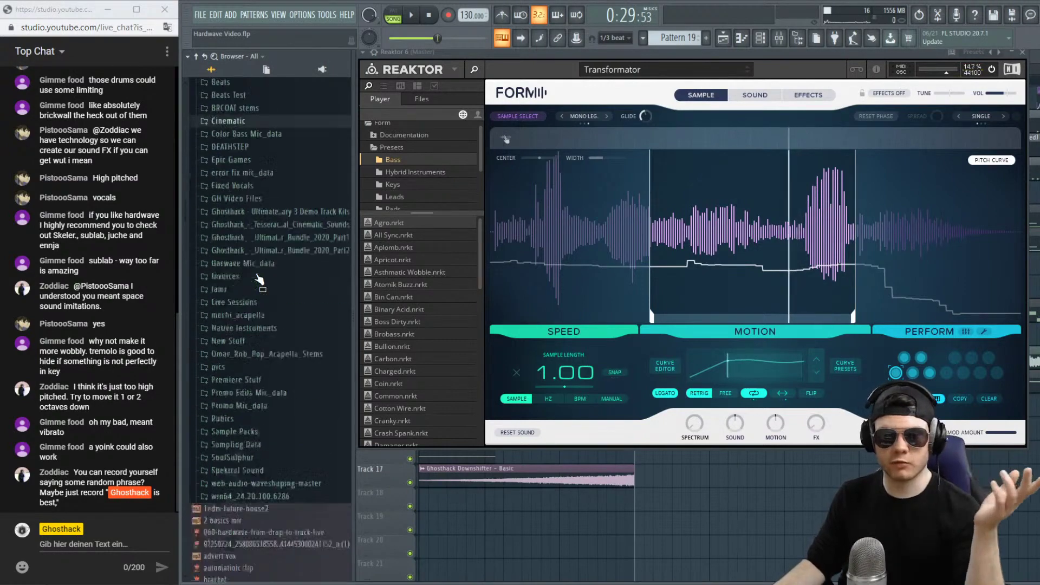
scroll(259, 279, "up", 7)
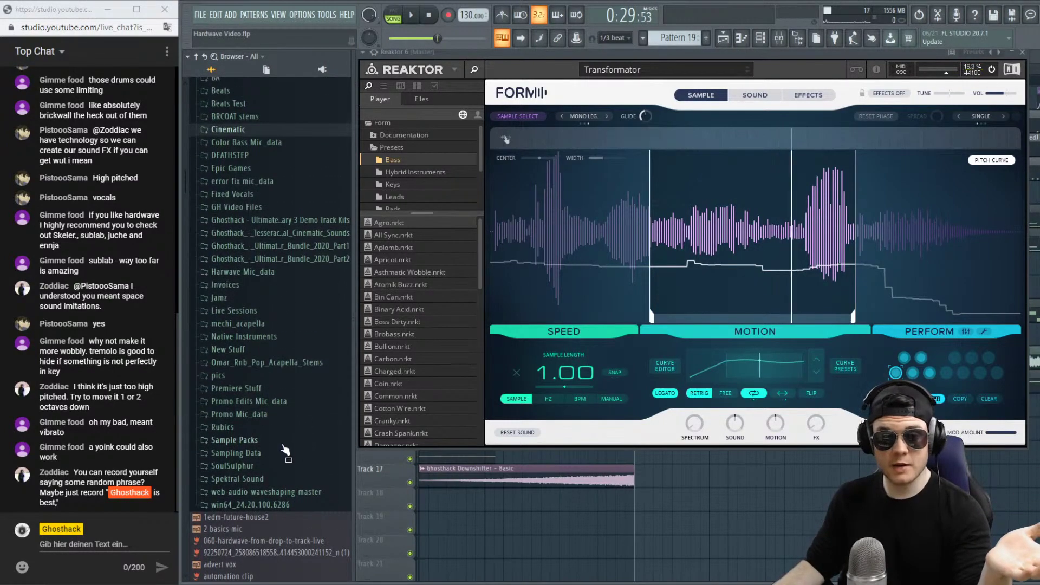
left_click(281, 440)
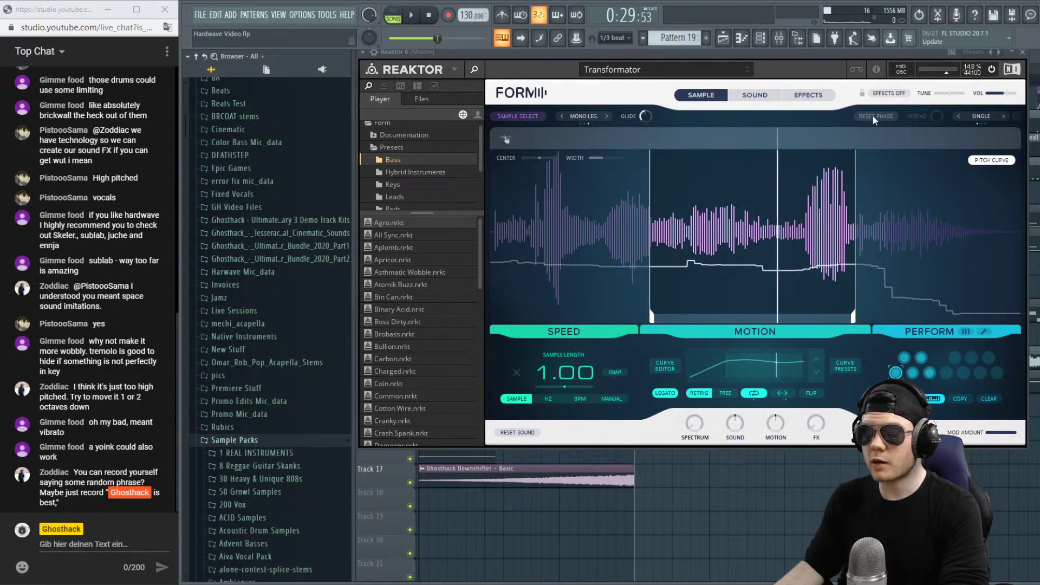
Briefly switch Form to Multi Mode and back to Single, and load the factory preset INIT - Form.
left_click(980, 117)
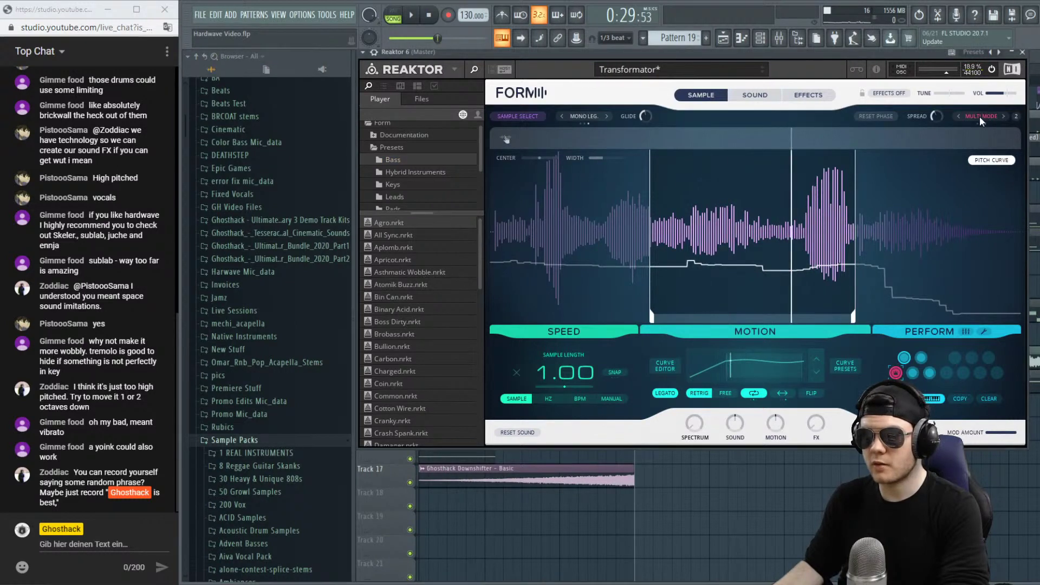
left_click(980, 116)
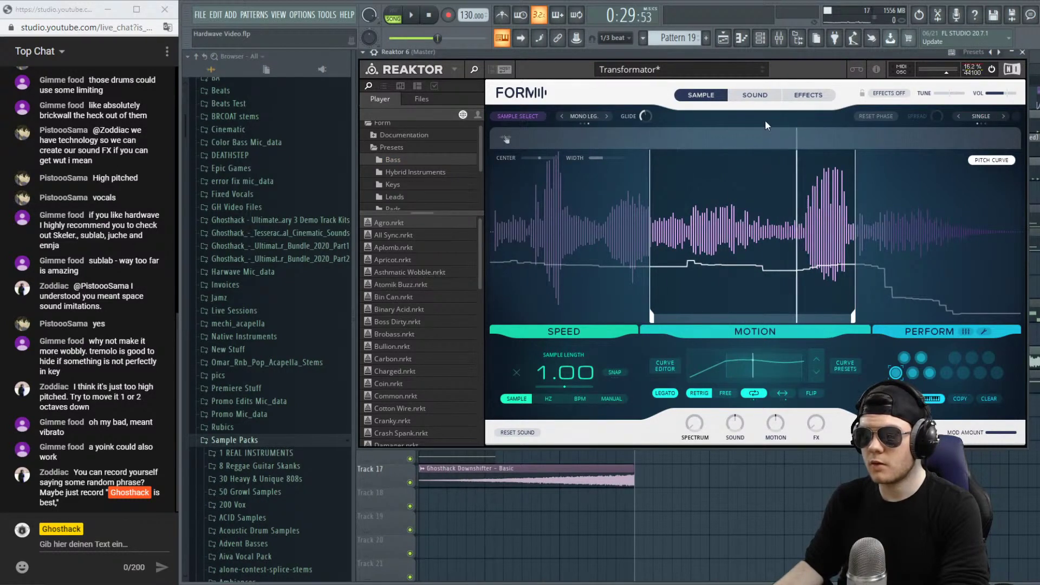
mouse_move(560, 61)
left_mouse_down()
mouse_move(567, 76)
mouse_move(560, 72)
left_mouse_up()
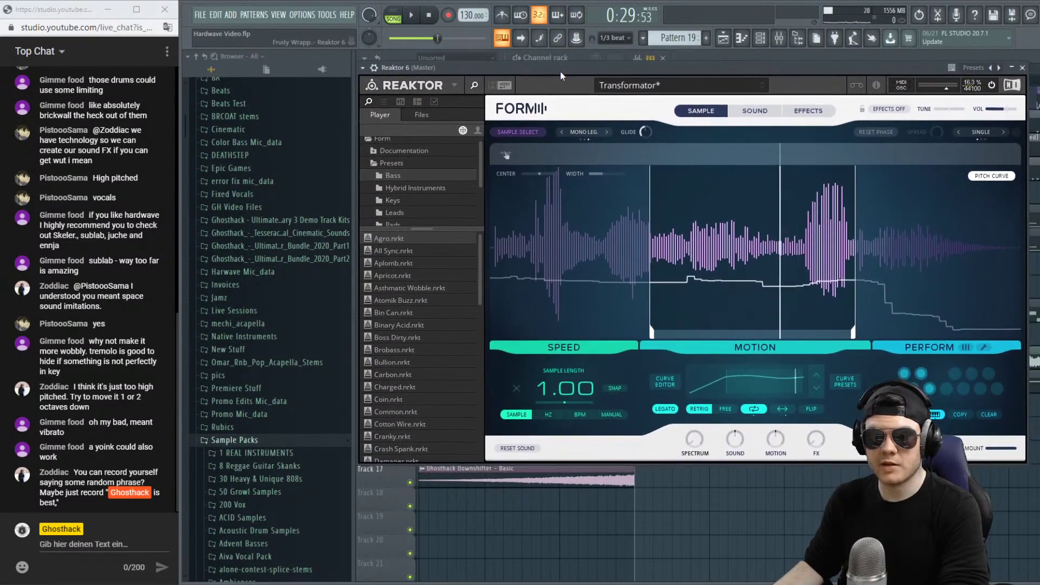
left_click(362, 68)
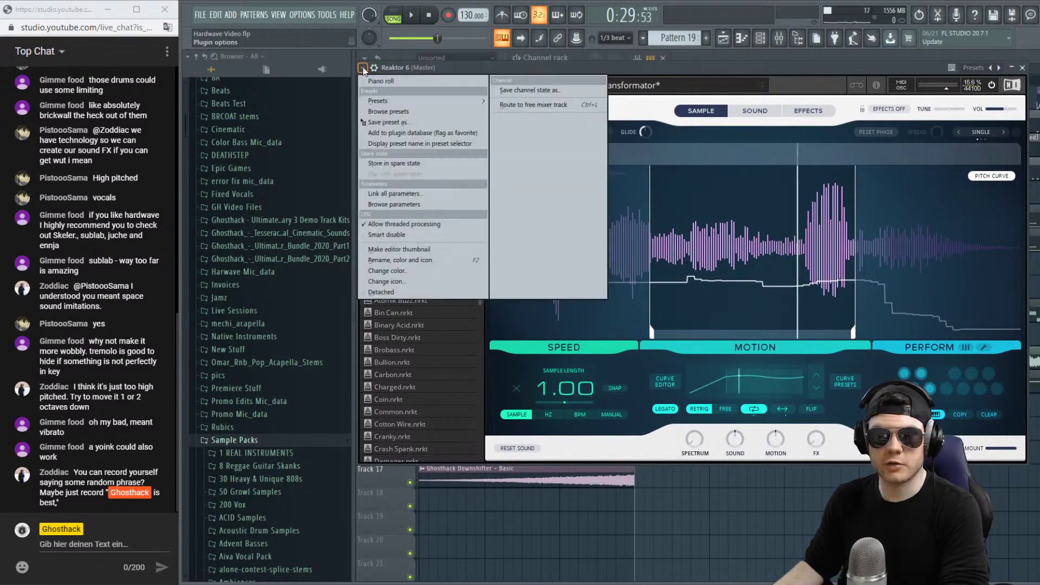
left_click(479, 71)
left_click_drag(479, 70, 495, 60)
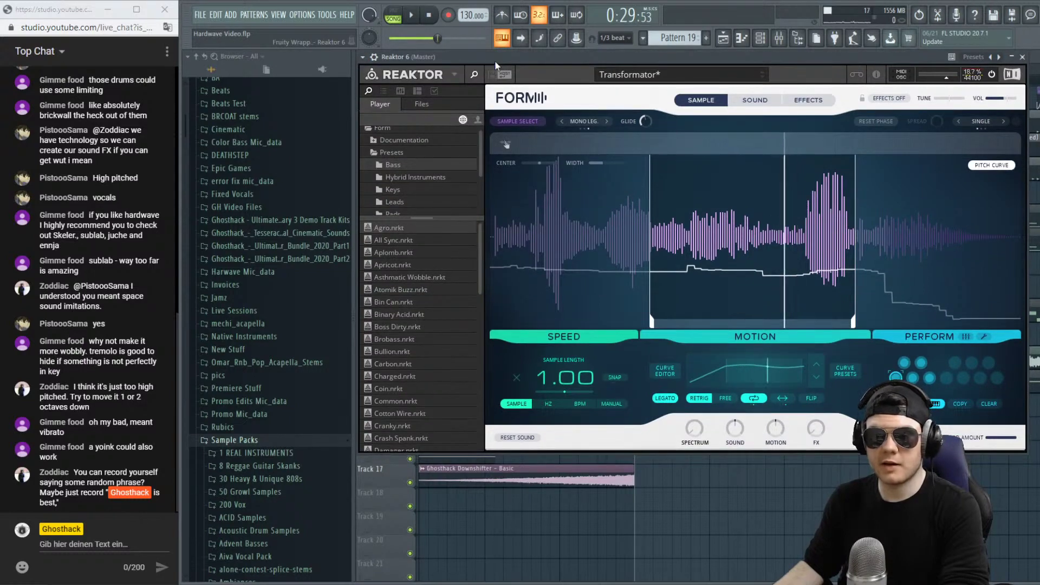
left_click(680, 77)
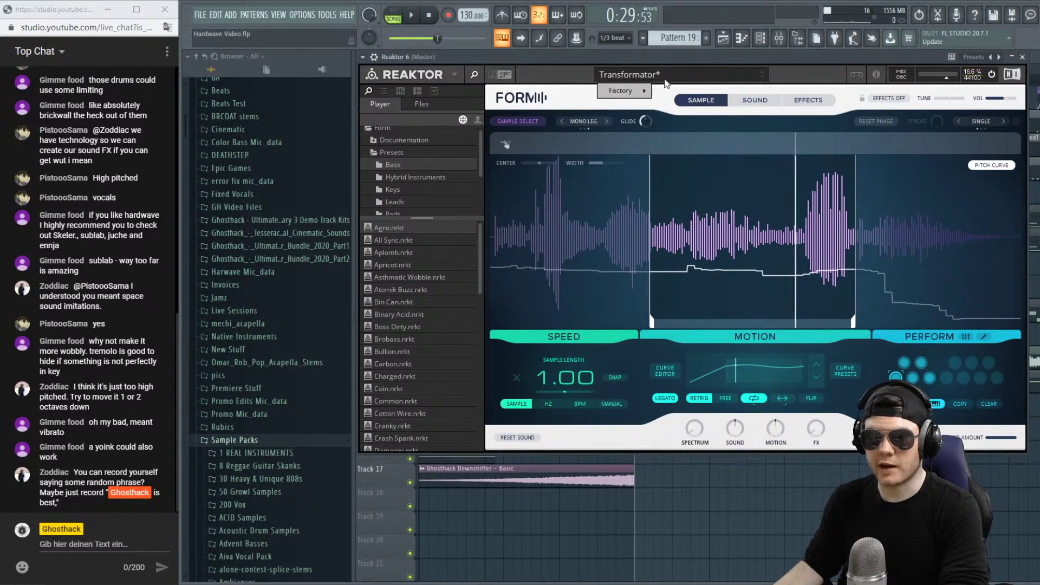
mouse_move(640, 90)
mouse_move(677, 90)
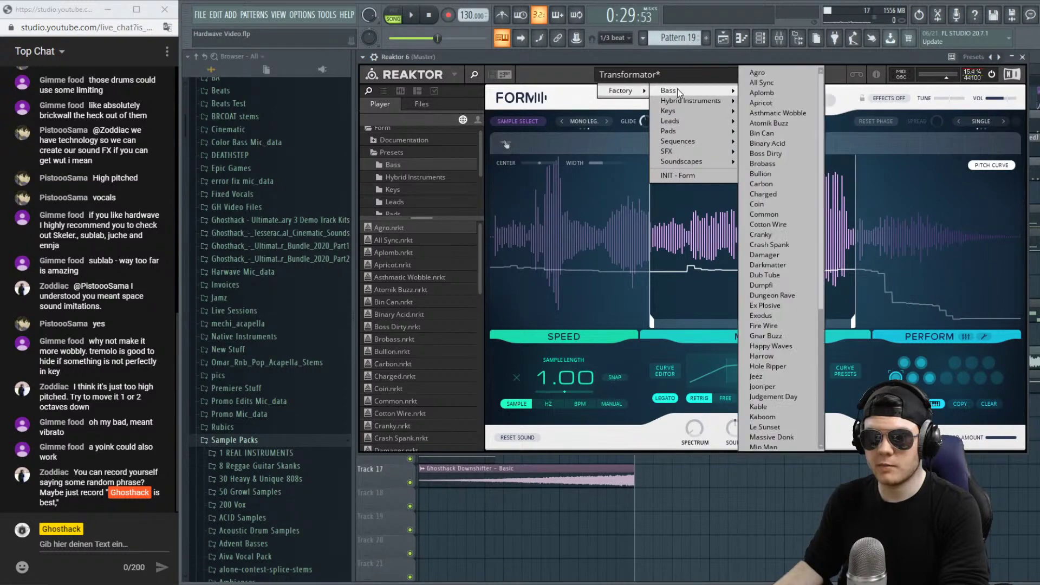
left_click(678, 176)
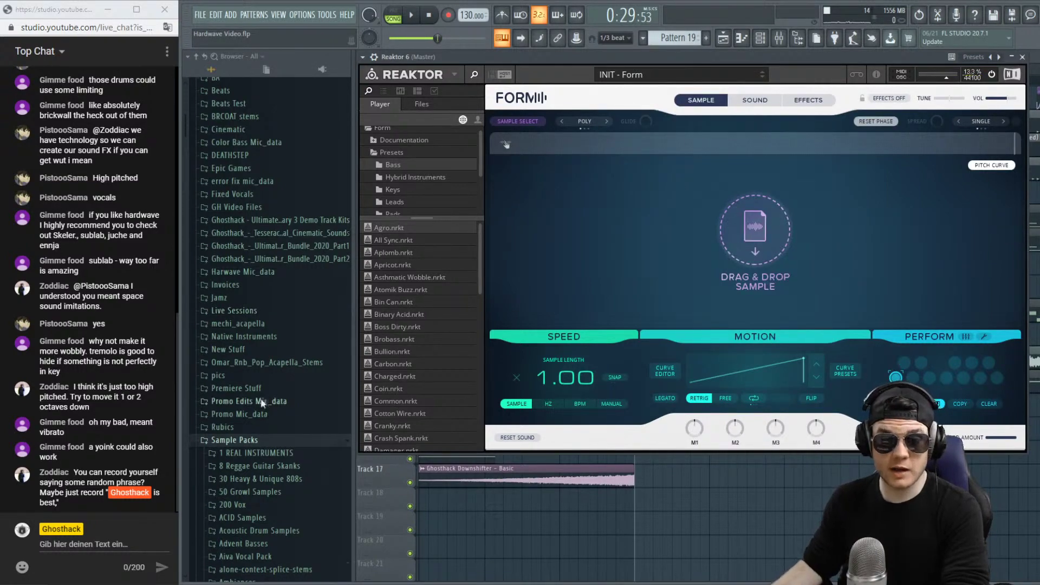
Open the Full Drum Loops folder in the Will Ghosthack - Drums Freebie pack and audition the 145, 150, 140 and 175 Full loops.
scroll(268, 403, "down", 20)
scroll(268, 409, "down", 20)
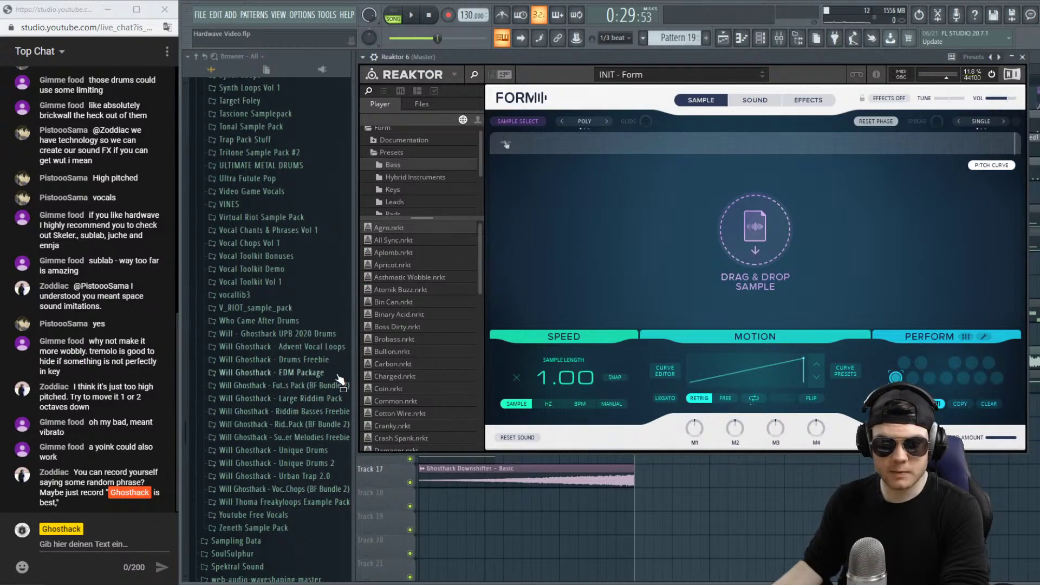
left_click(303, 360)
left_click(281, 373)
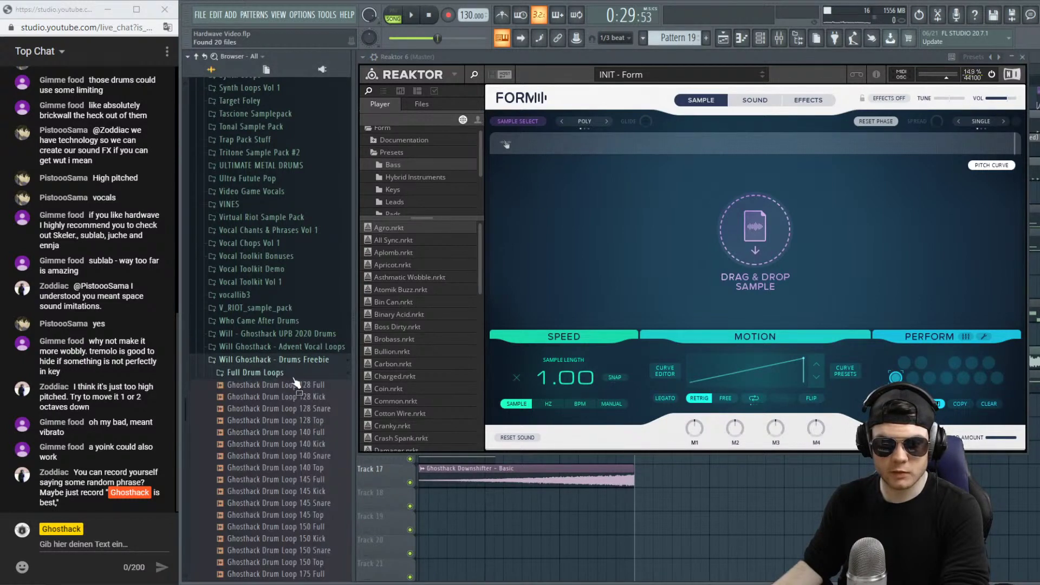
left_click(314, 339)
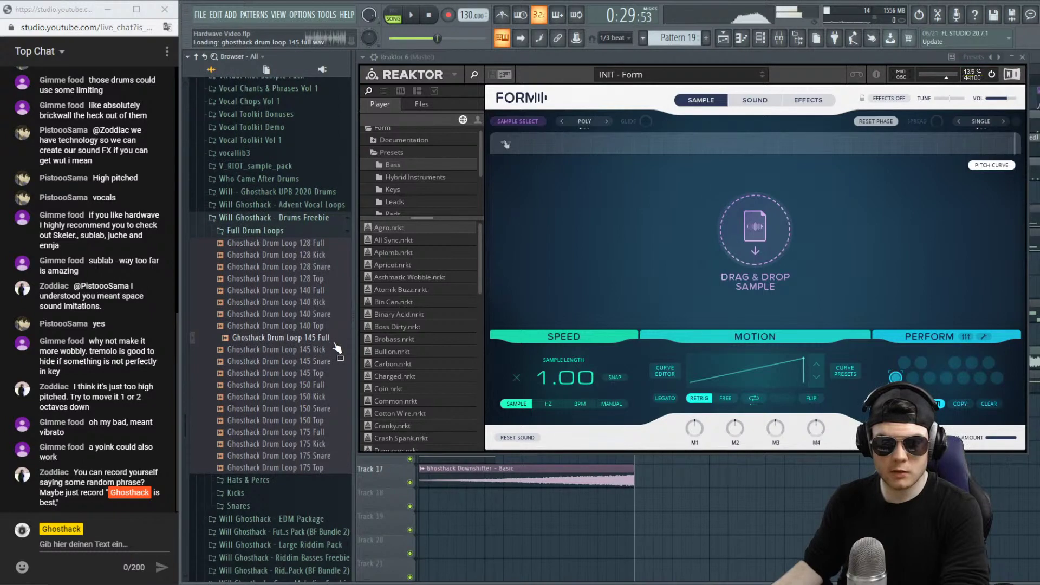
left_click(325, 385)
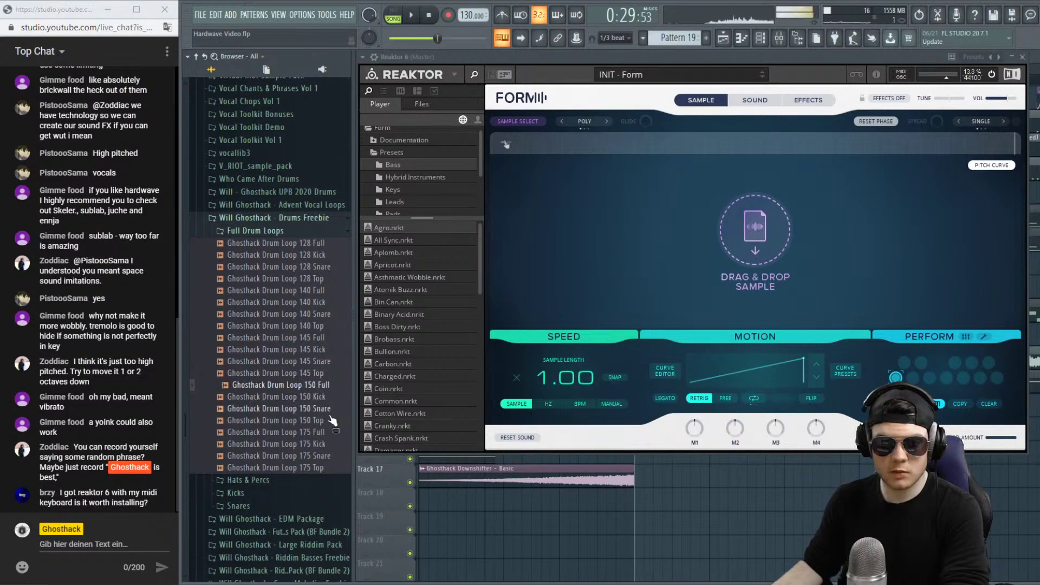
left_click(323, 339)
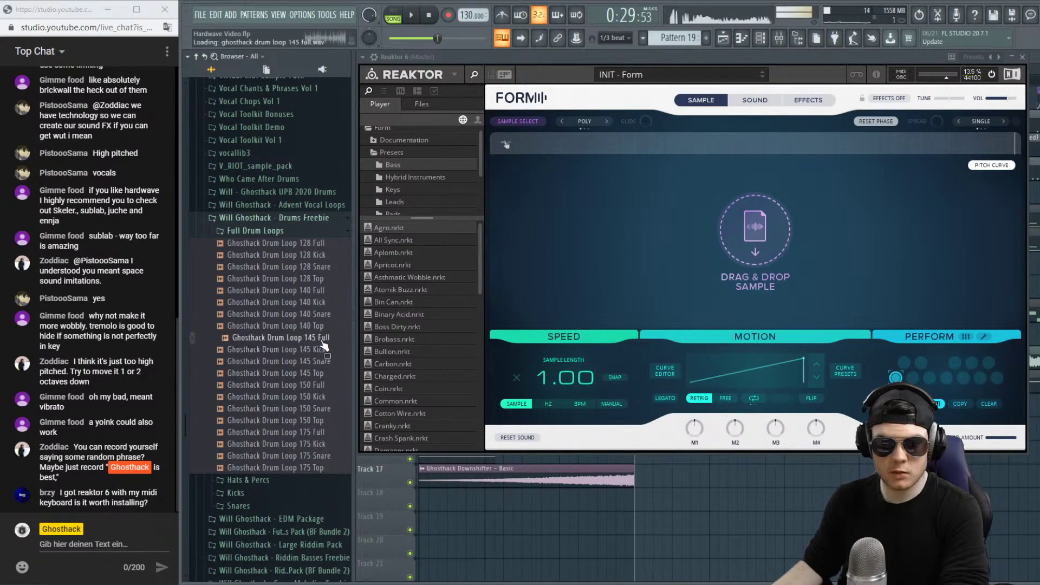
left_click(324, 293)
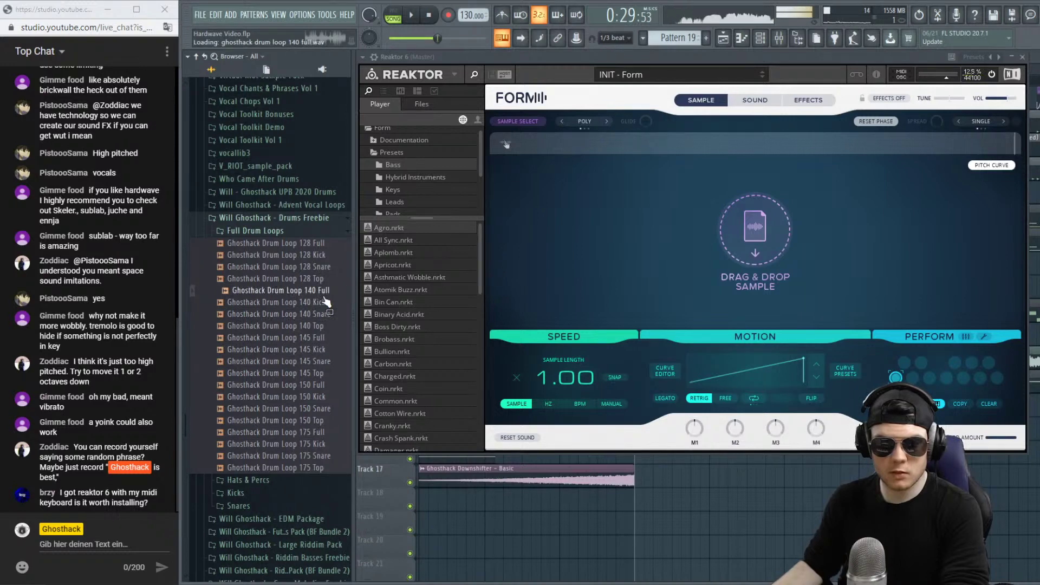
left_click(325, 433)
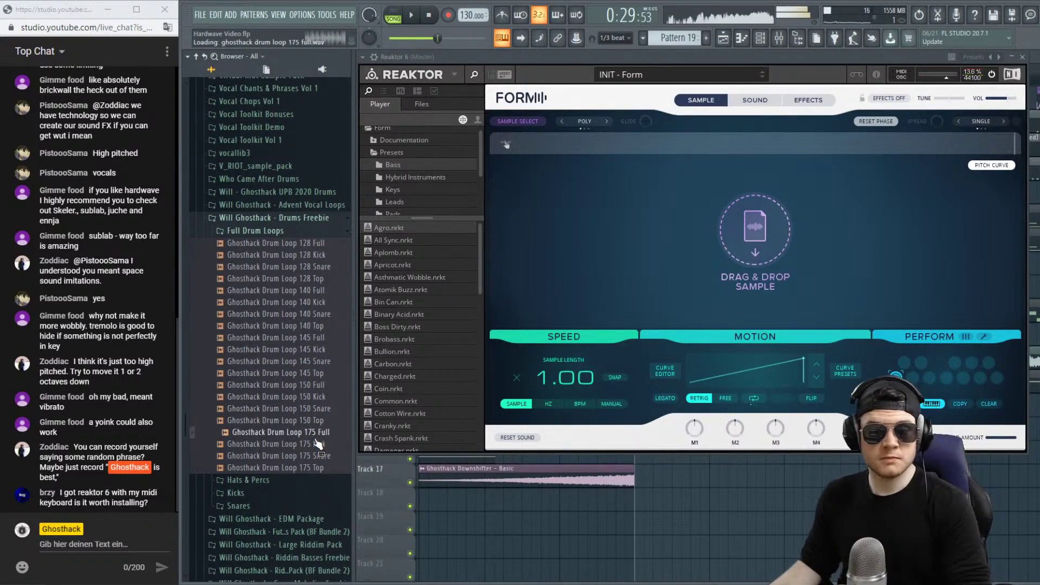
Load Ghosthack Drum Loop 175 Full into the initialised Form patch at full length and show its waveform.
left_click_drag(316, 437, 774, 244)
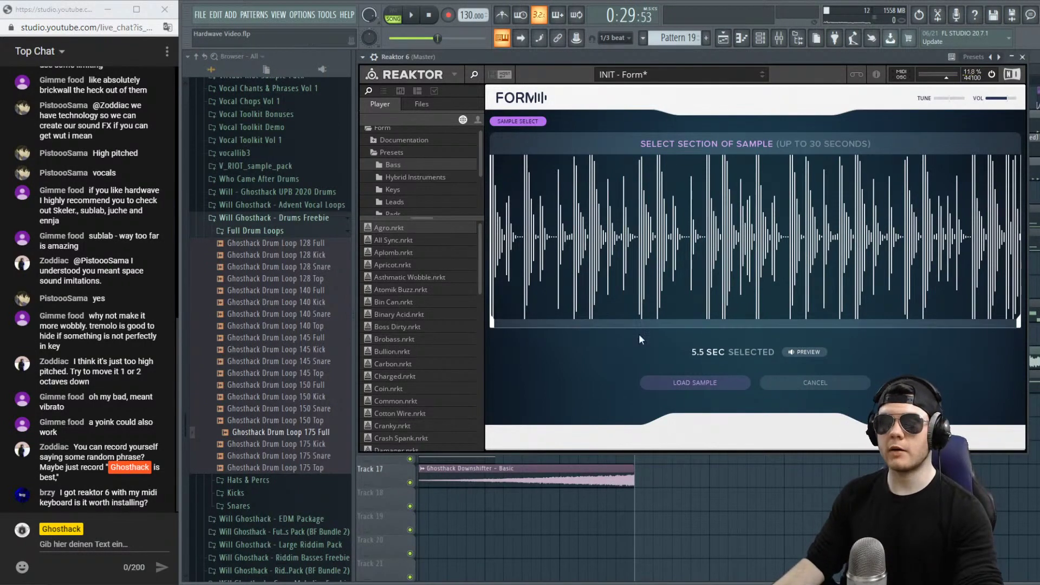
left_click(678, 385)
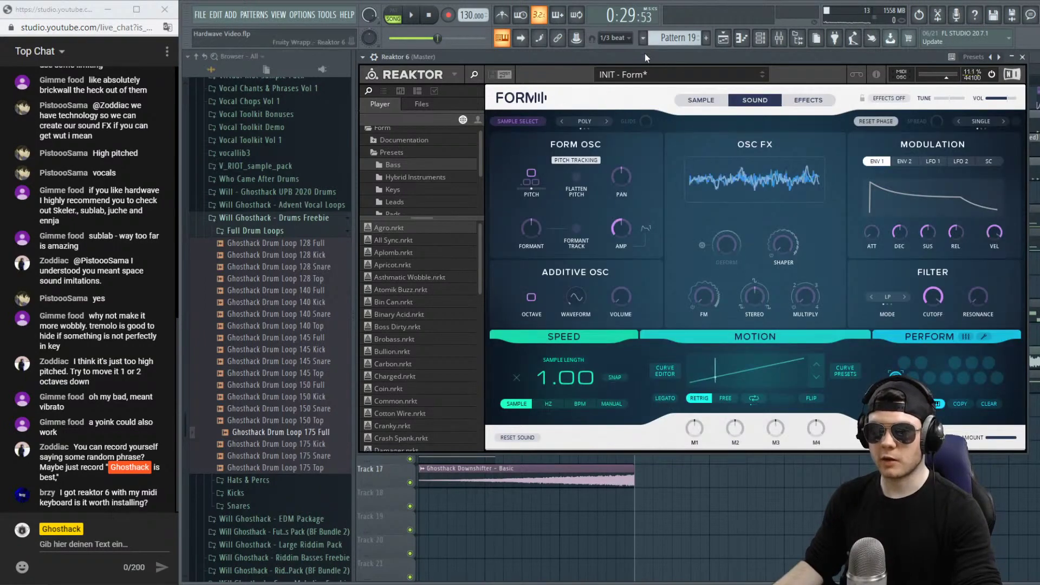
left_click(696, 100)
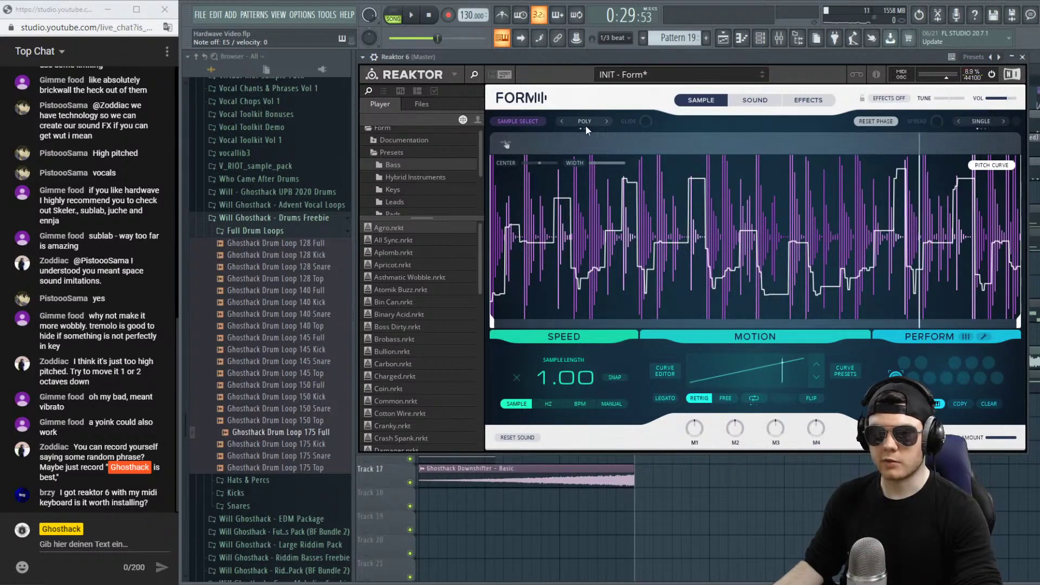
Raise the sustain of Form's ENV 1, shorten its release to about 1.51 ms, and return to the sample view.
left_click(754, 100)
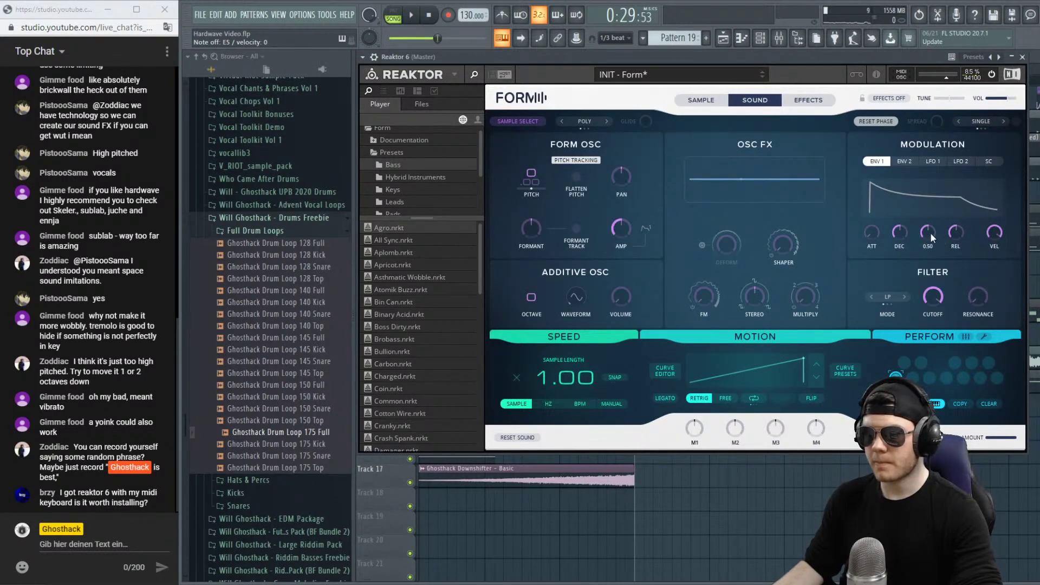
left_click_drag(961, 256, 954, 300)
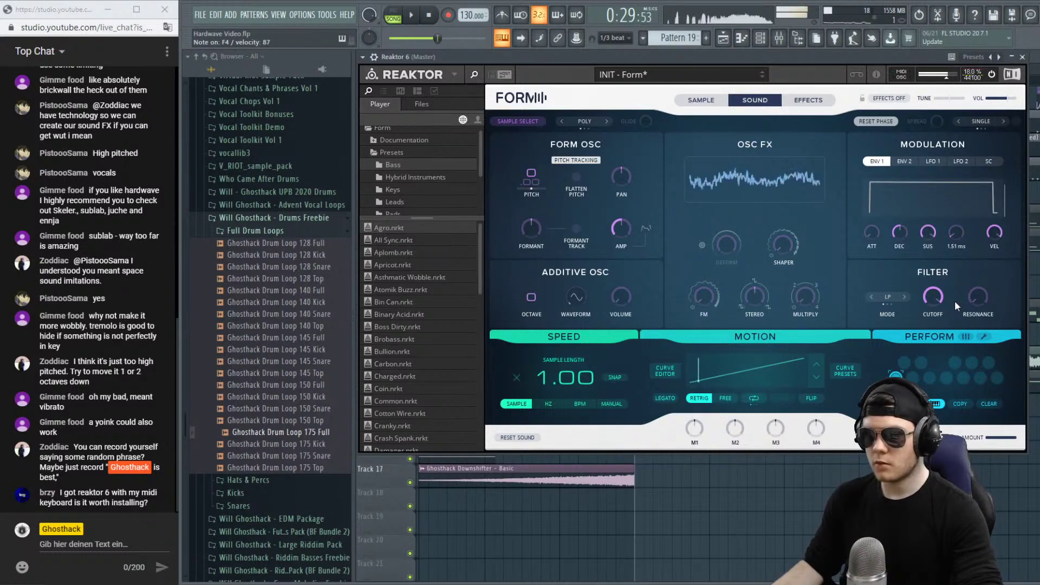
left_click(716, 99)
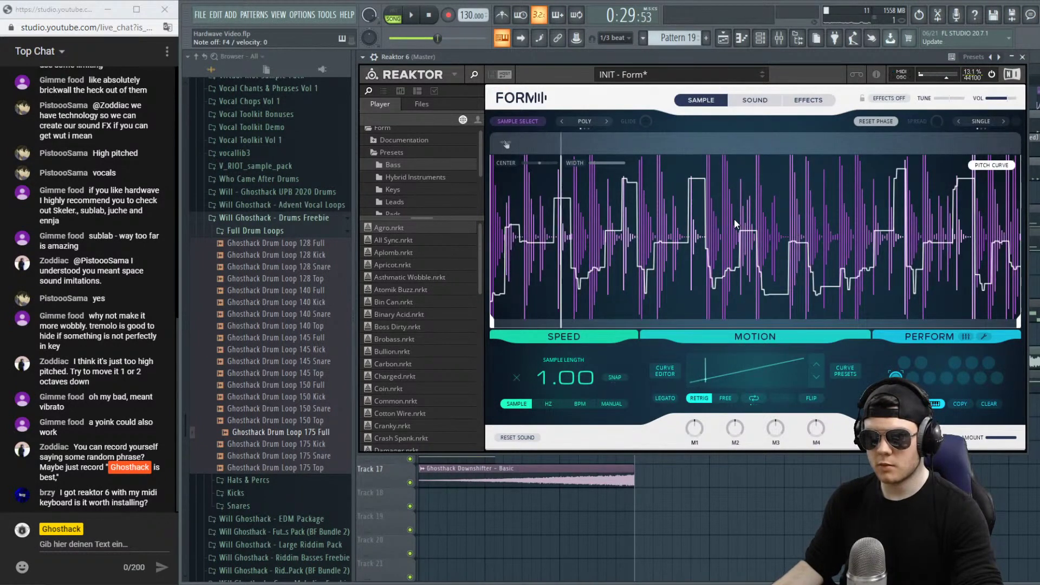
Narrow the playback section to a short slice of the drum loop and move it to different hits along the waveform.
left_click_drag(615, 165, 497, 171)
left_click_drag(770, 304, 703, 321)
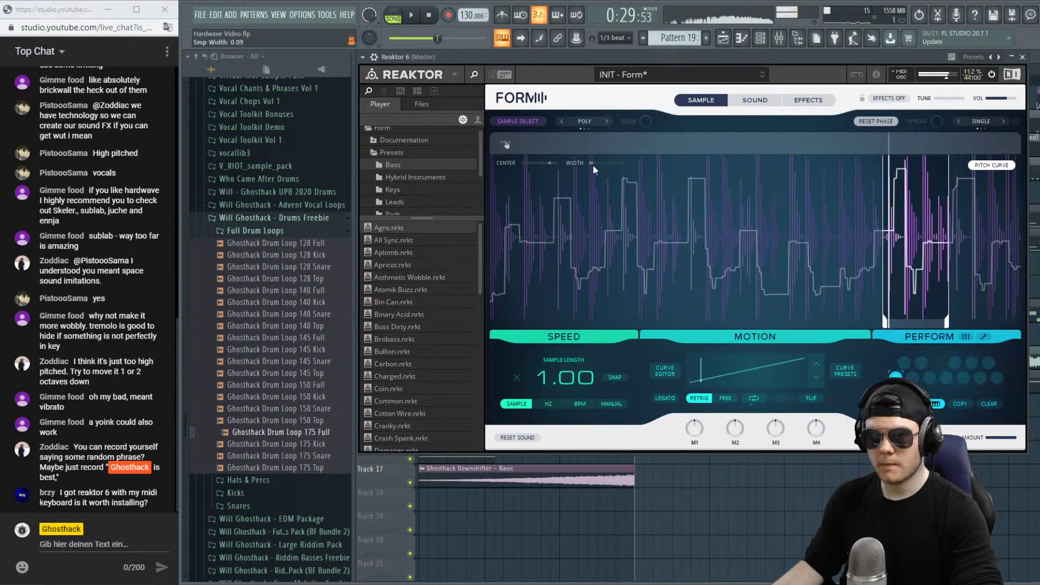
left_click_drag(593, 164, 589, 165)
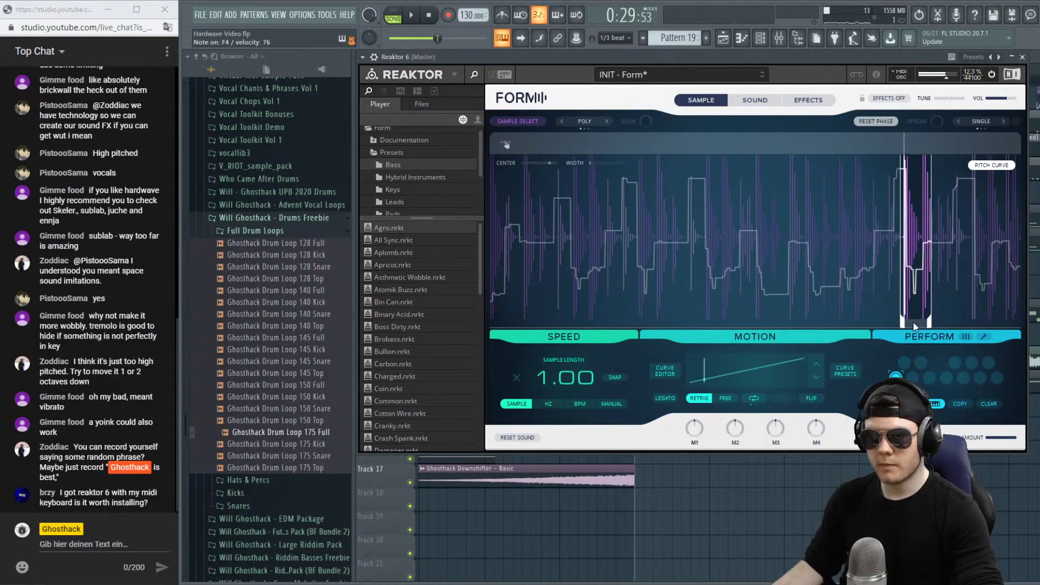
left_click_drag(914, 326, 599, 302)
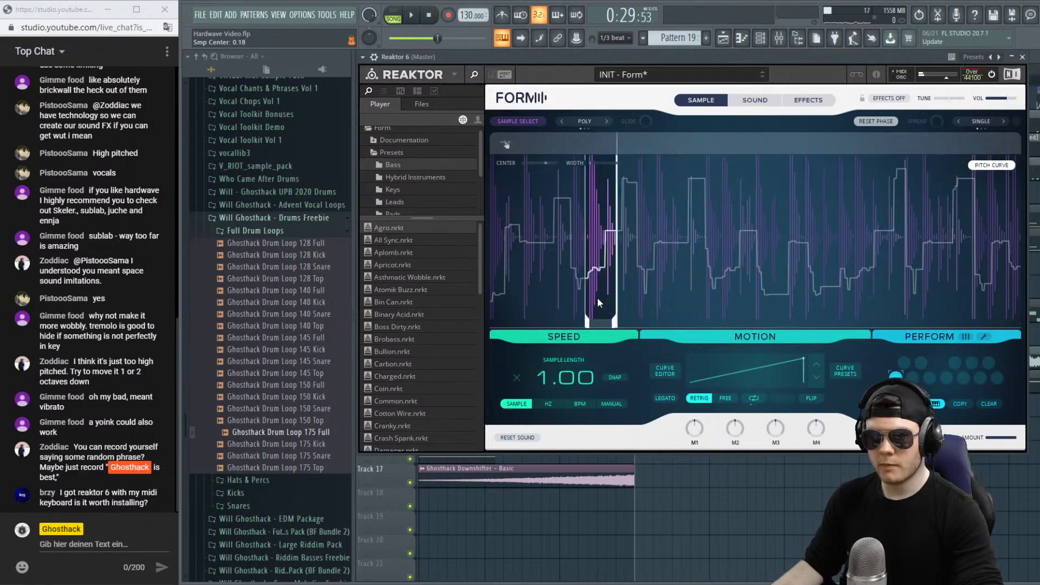
left_click_drag(561, 165, 522, 162)
Try snapped sample lengths of 8, 1/16 and 1/2 while moving the slice's centre to about 0.37.
left_click_drag(542, 375, 547, 340)
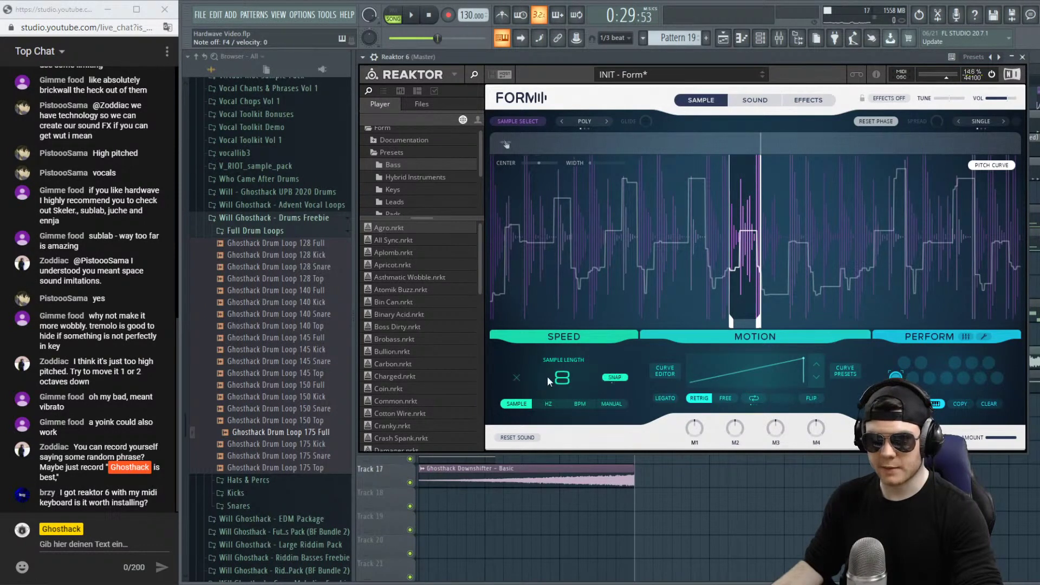
left_click_drag(565, 379, 556, 488)
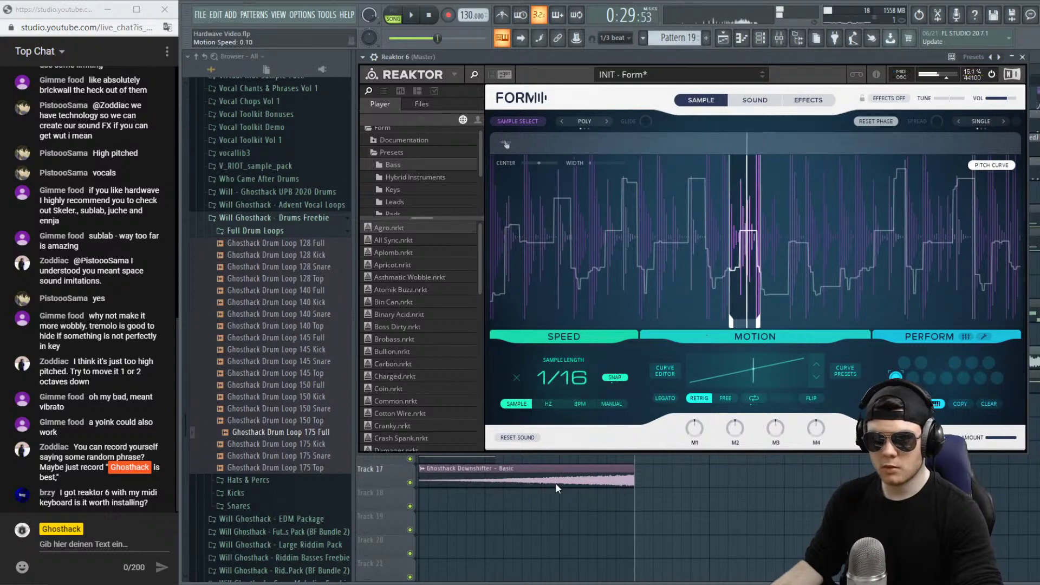
left_click_drag(743, 325, 703, 318)
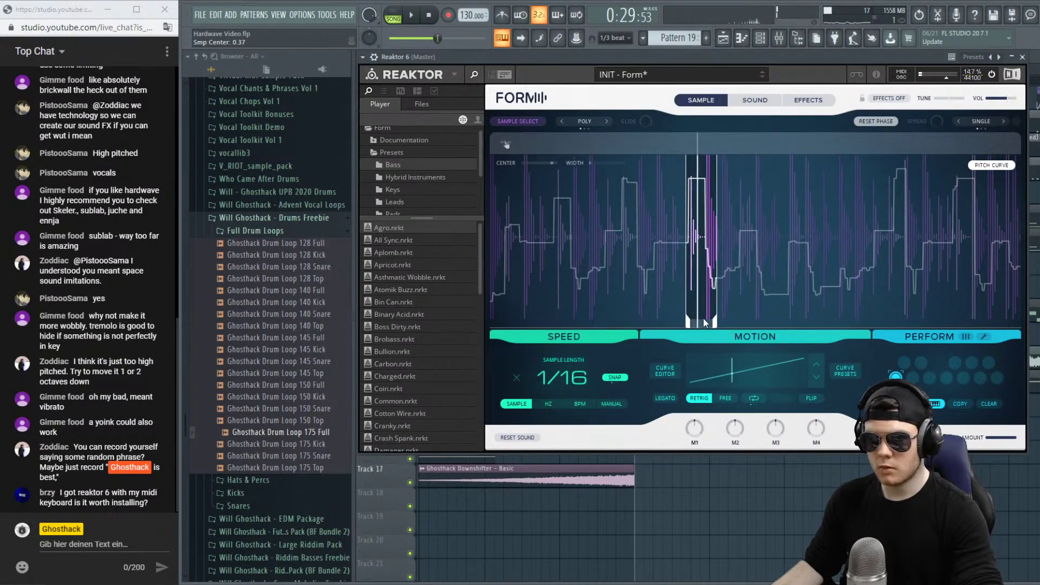
mouse_move(547, 362)
left_mouse_down()
mouse_move(553, 320)
mouse_move(545, 407)
mouse_move(561, 346)
mouse_move(560, 360)
left_mouse_up()
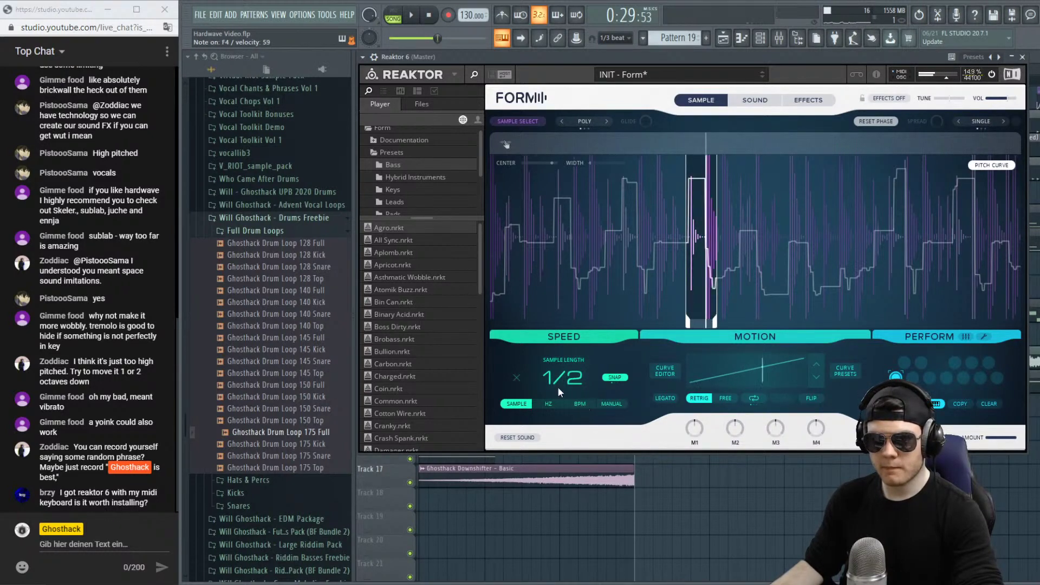
Briefly try the BPM speed mode, return to Sample mode, and set the sample length to 1/2.
left_click(580, 403)
left_click_drag(564, 379, 557, 351)
left_click(516, 404)
left_click(517, 403)
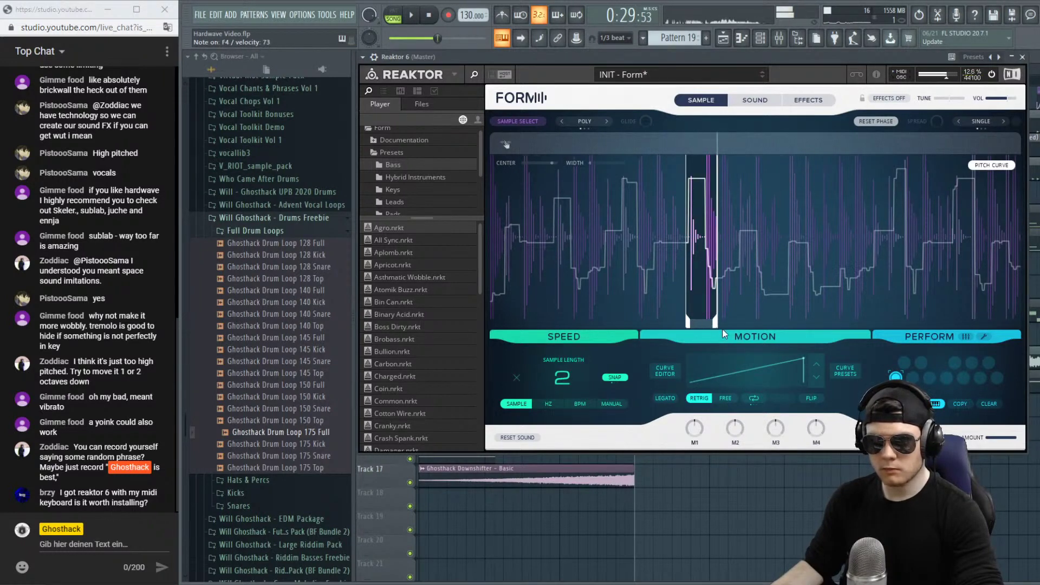
left_click_drag(538, 373, 554, 417)
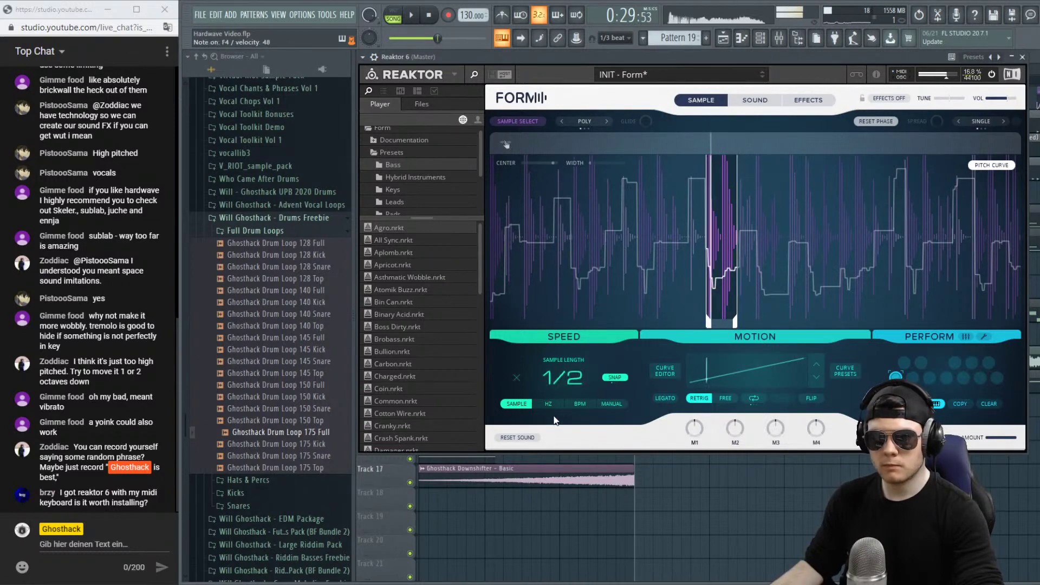
Turn on looping for Form's motion curve and try the back-and-forth loop mode.
left_click(756, 398)
left_click(755, 398)
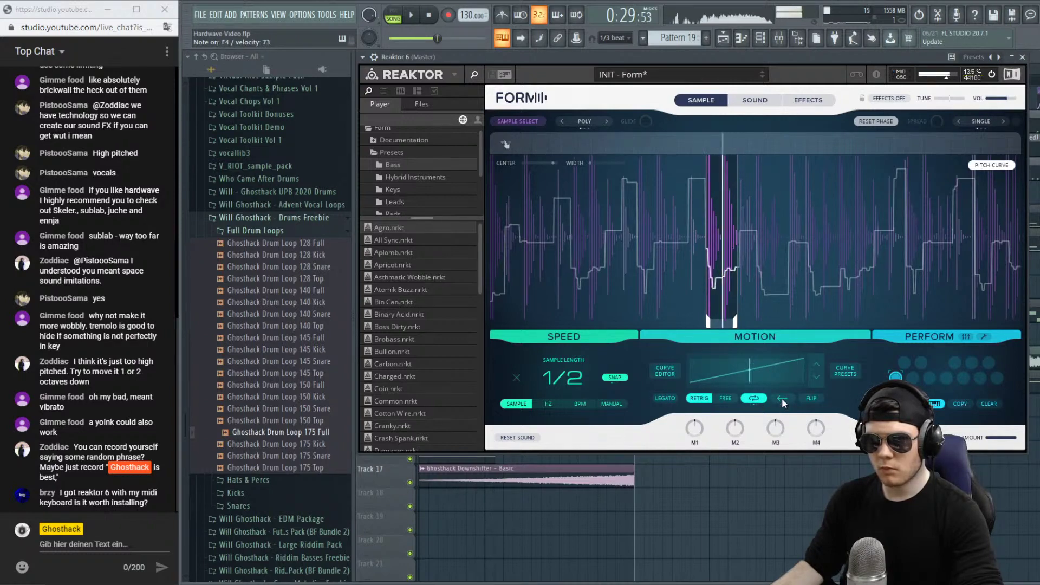
left_click(781, 398)
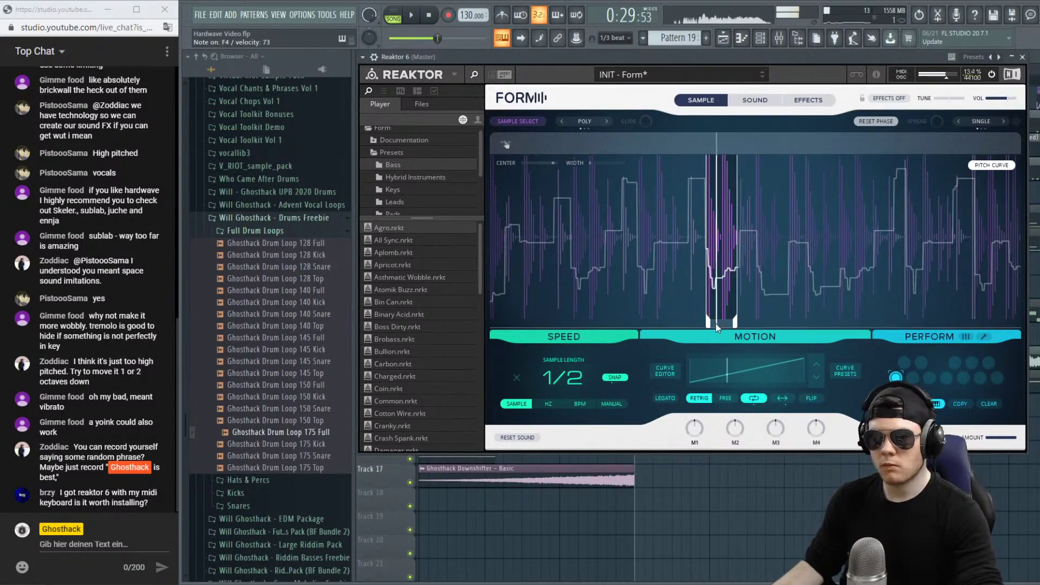
Reduce the slice width to about 0.04, move it past the centre position of 0.66, and set the sample length to 1/4.
left_click_drag(716, 323, 658, 325)
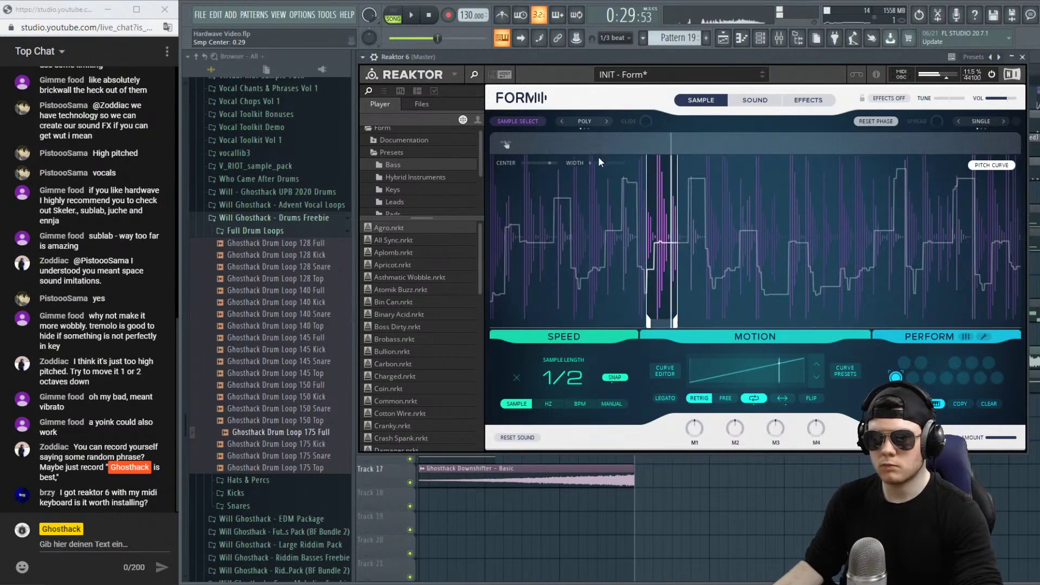
left_click_drag(593, 163, 589, 161)
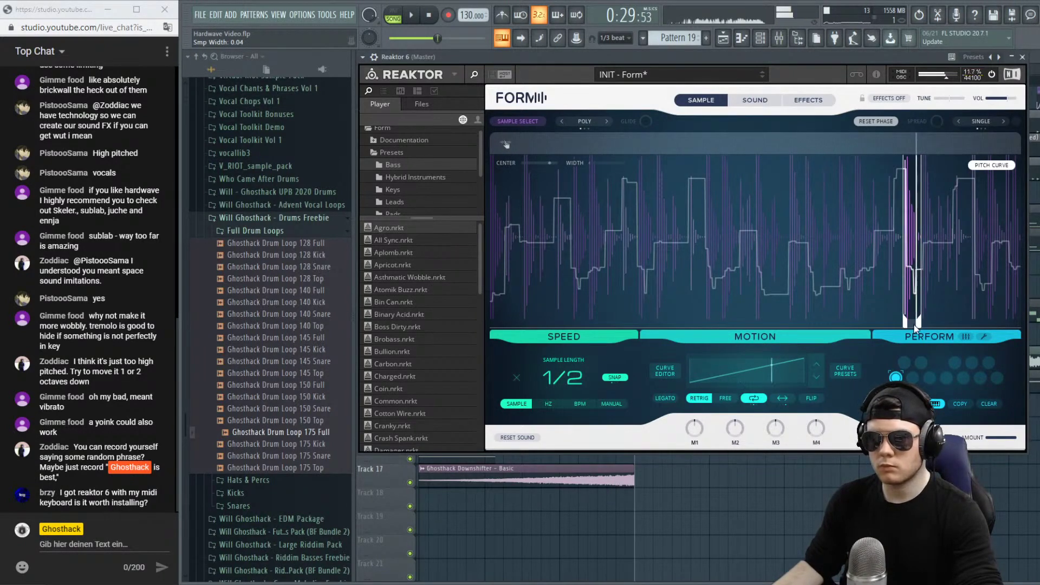
left_click_drag(916, 326, 856, 332)
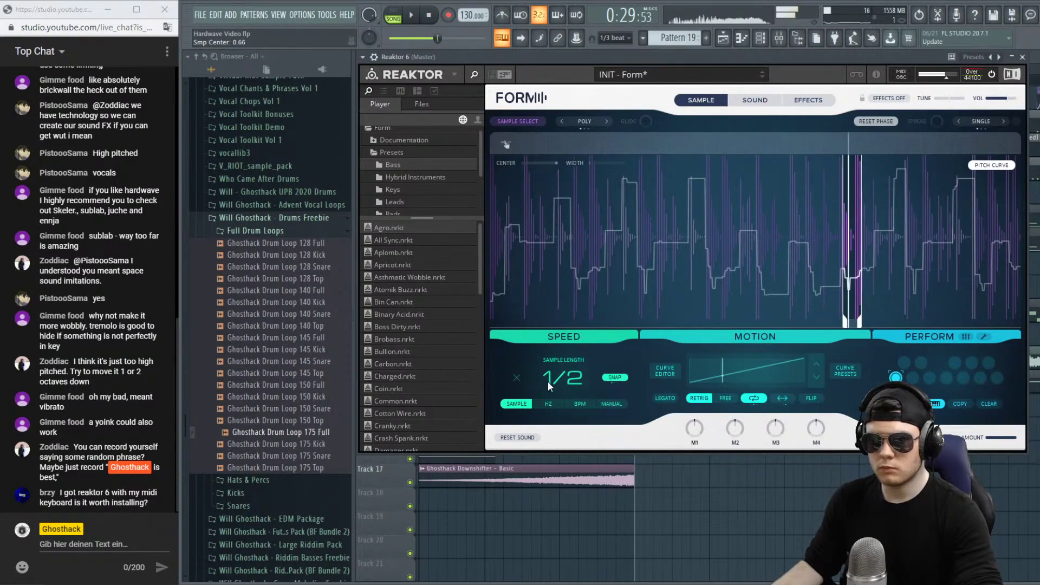
mouse_move(548, 381)
left_mouse_down()
mouse_move(544, 407)
mouse_move(544, 396)
left_mouse_up()
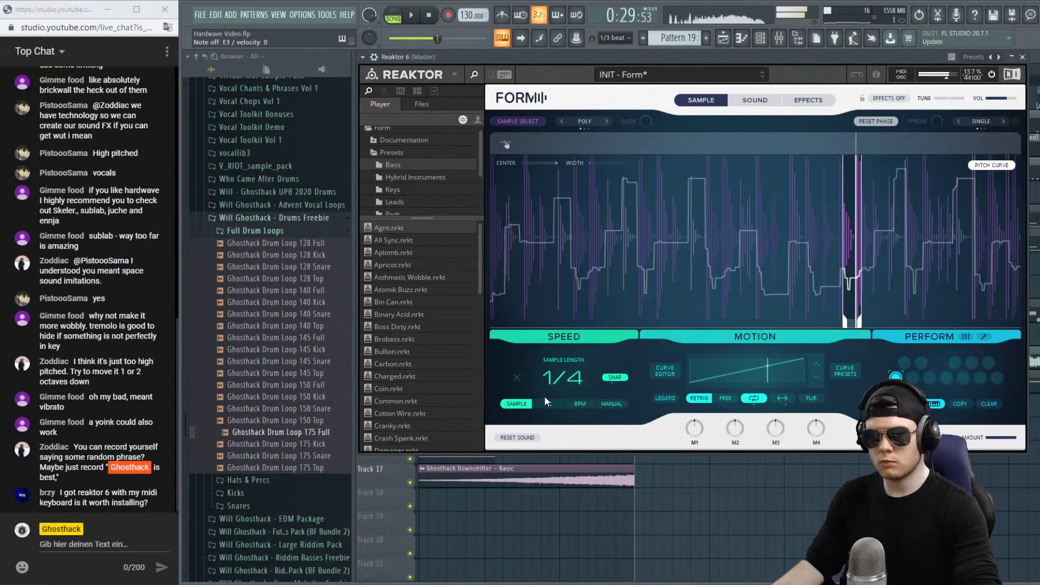
left_click_drag(852, 324, 864, 323)
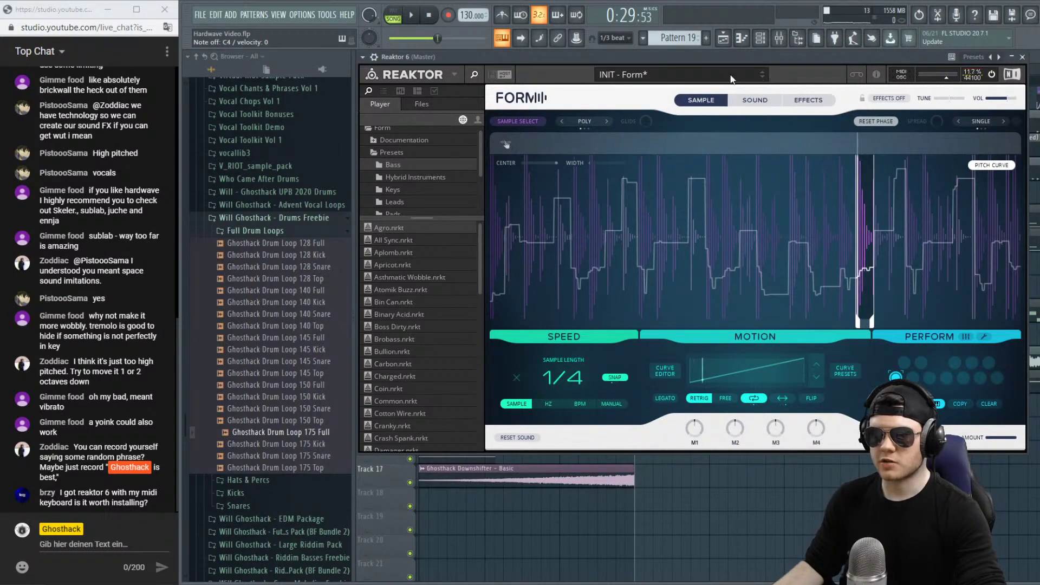
Load the factory Bass preset Agro in Form.
left_click(637, 76)
mouse_move(633, 96)
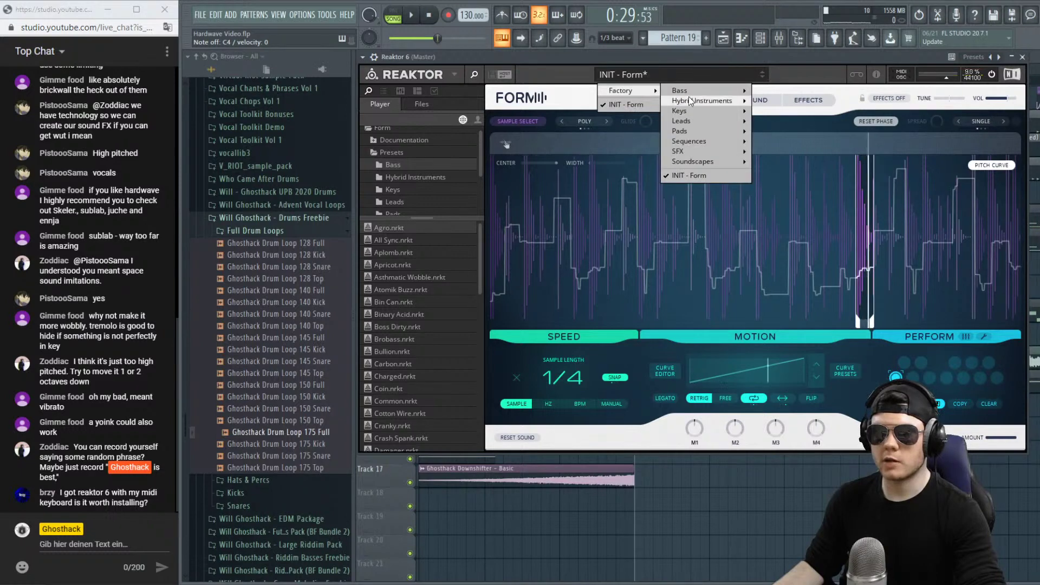
mouse_move(690, 90)
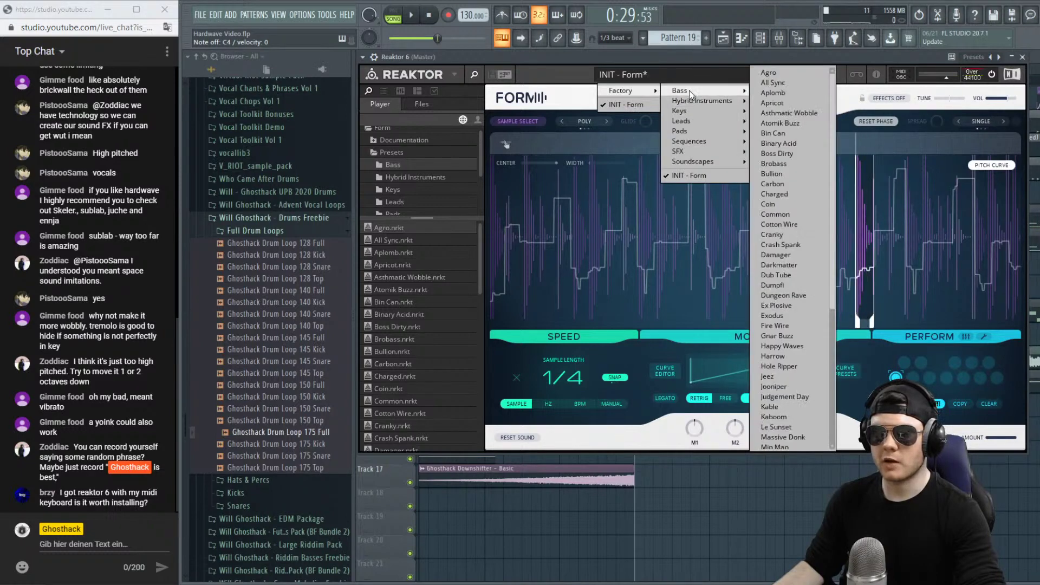
left_click(776, 72)
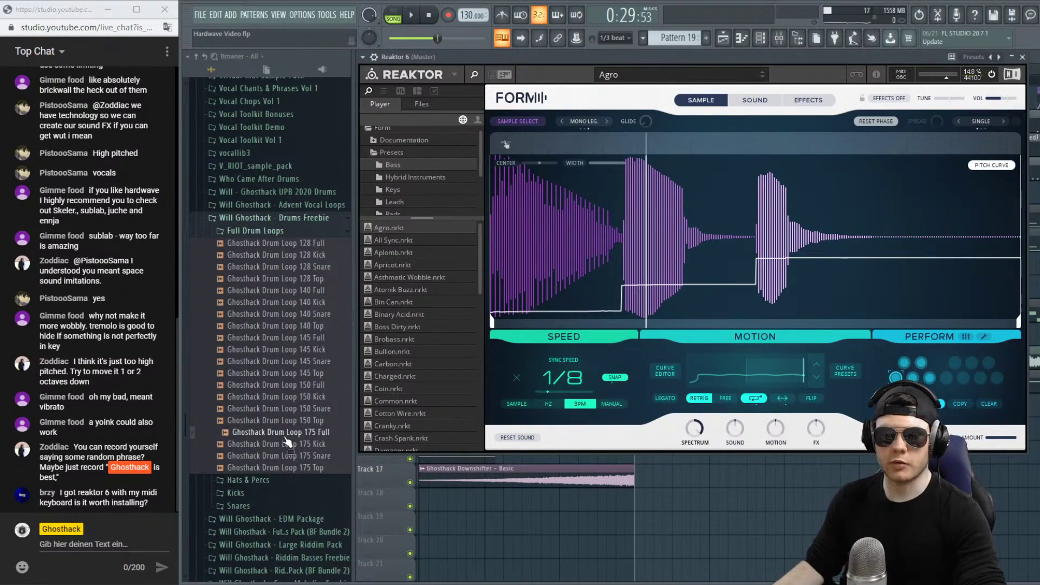
Replace the Agro preset's sample with the full Ghosthack Drum Loop 175 Full and show its waveform.
left_click_drag(284, 438, 715, 265)
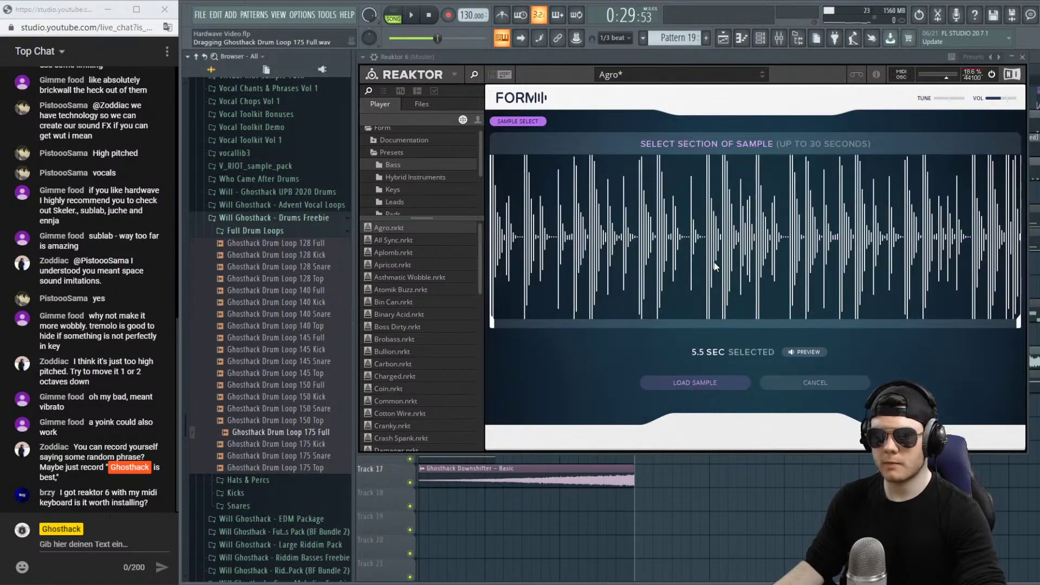
left_click(709, 384)
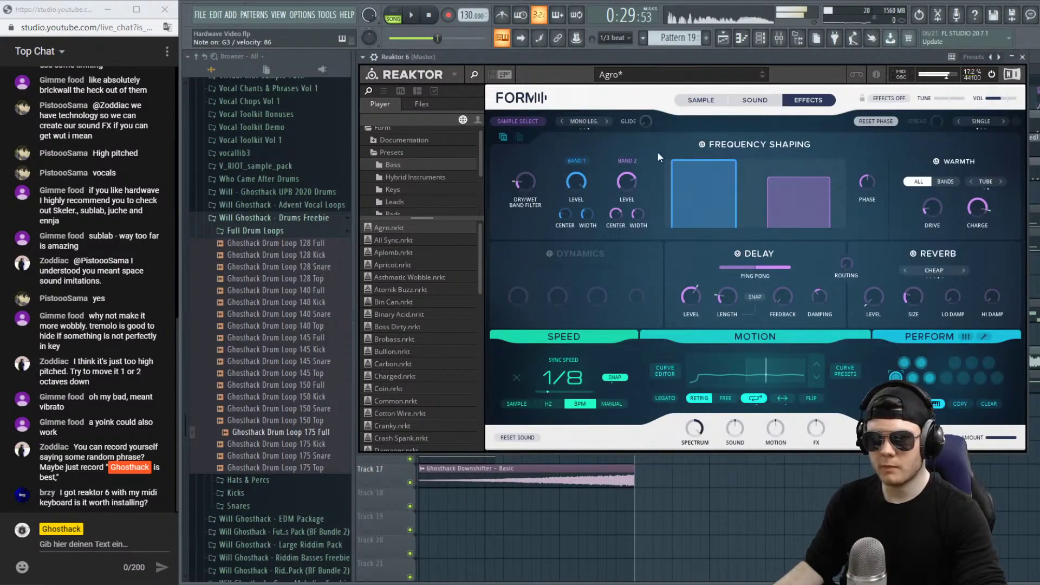
left_click(702, 100)
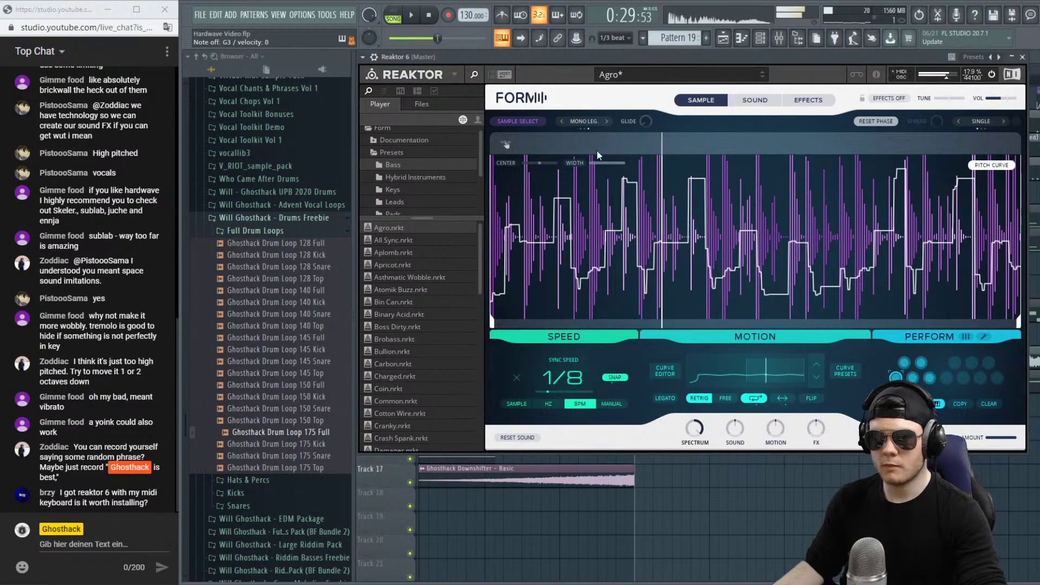
Reduce the sample width to 0.20 and extend the motion curve's loop region back to the curve's start.
left_click_drag(599, 162, 489, 166)
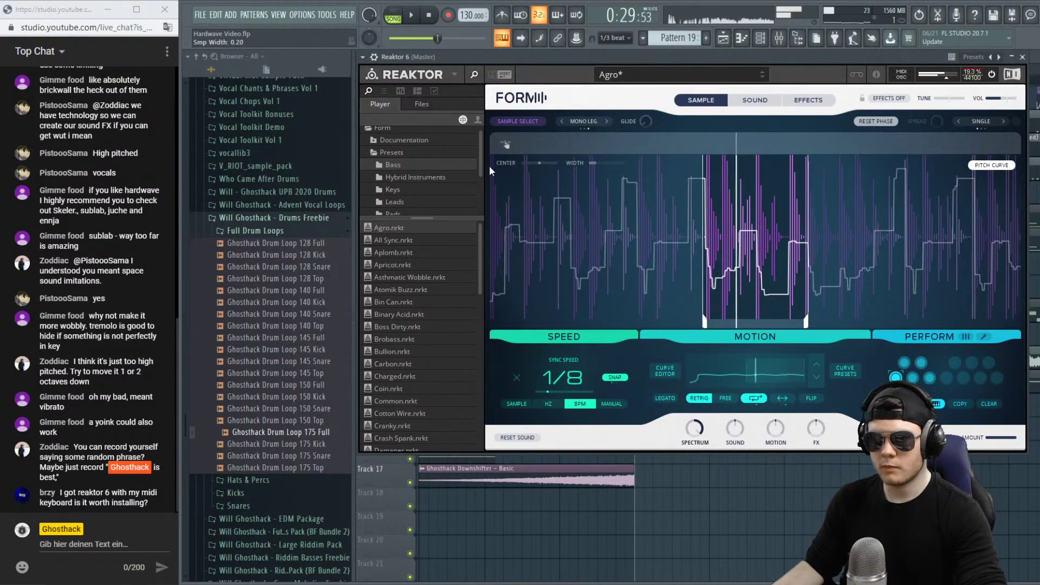
left_click(764, 398)
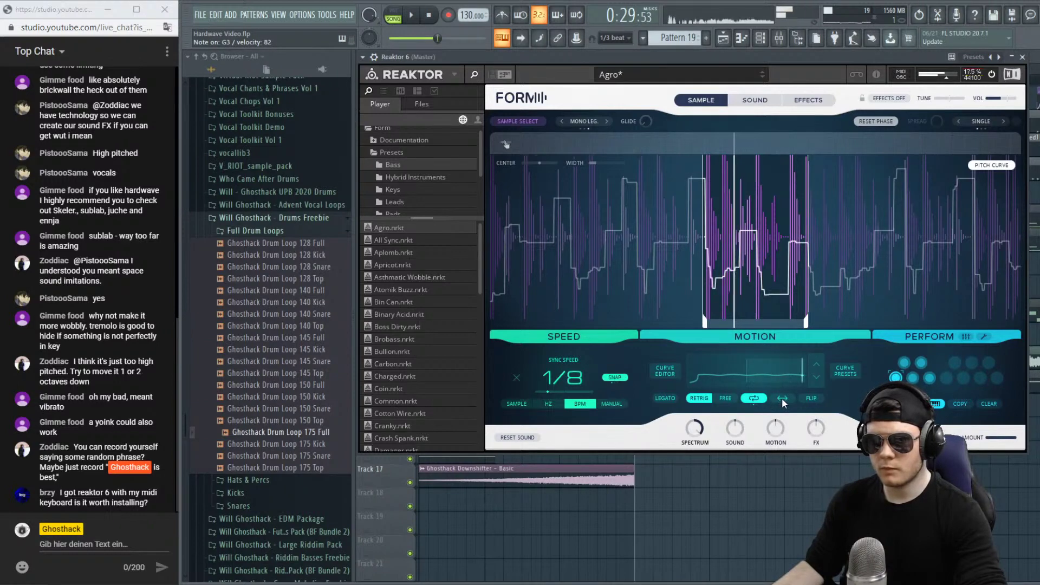
left_click(665, 371)
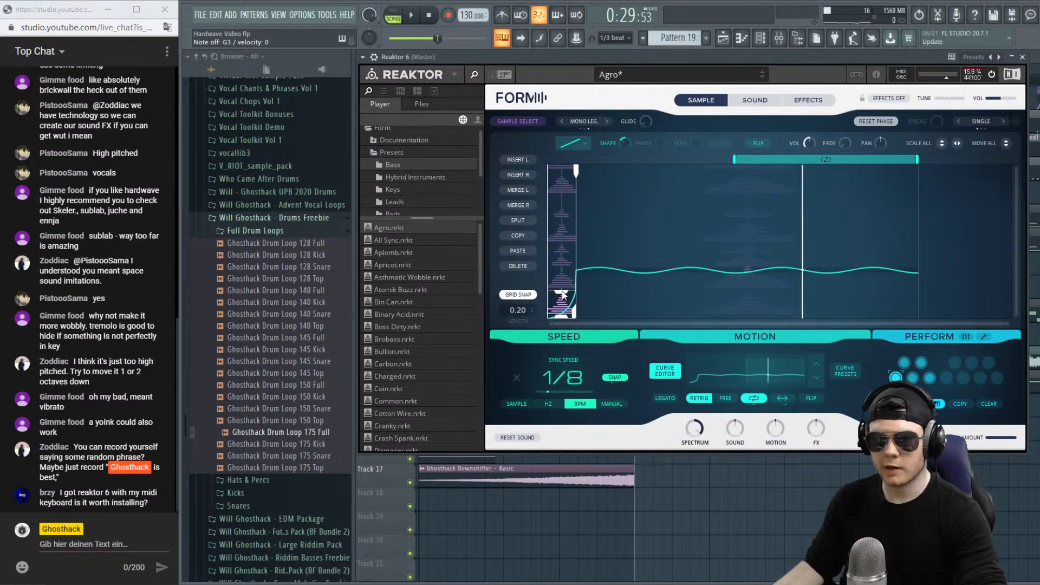
left_click_drag(733, 158, 558, 159)
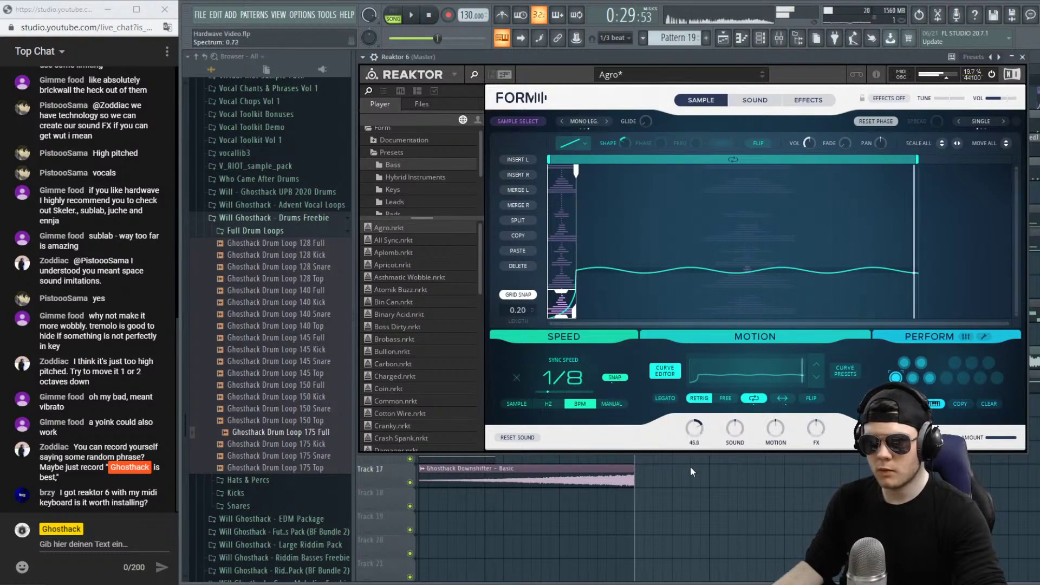
left_click(713, 103)
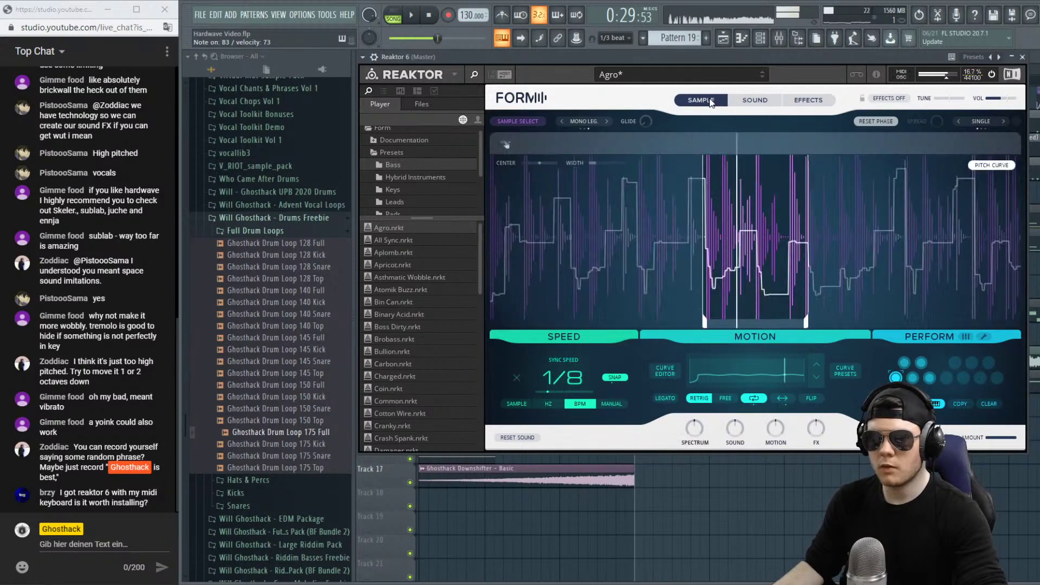
Move the slice earlier in the drum loop and replace the motion curve with the straight rising ramp preset.
left_click_drag(733, 324, 651, 318)
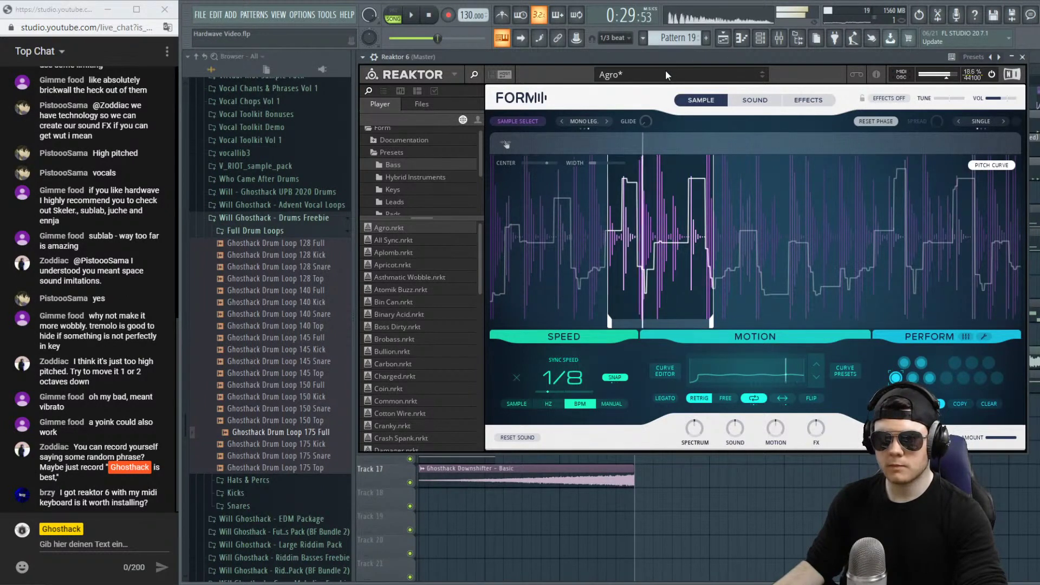
left_click(847, 379)
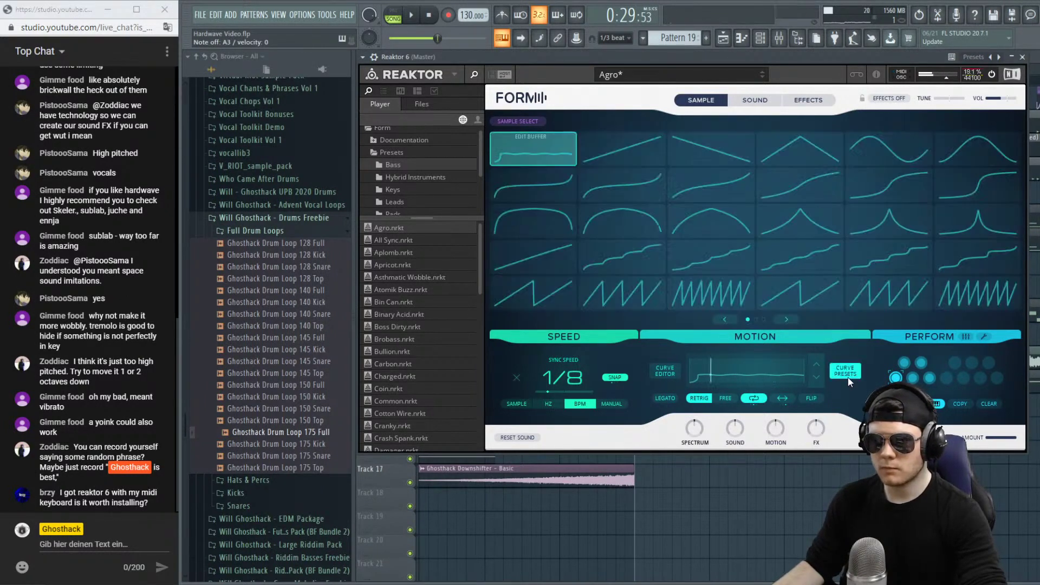
left_click(594, 141)
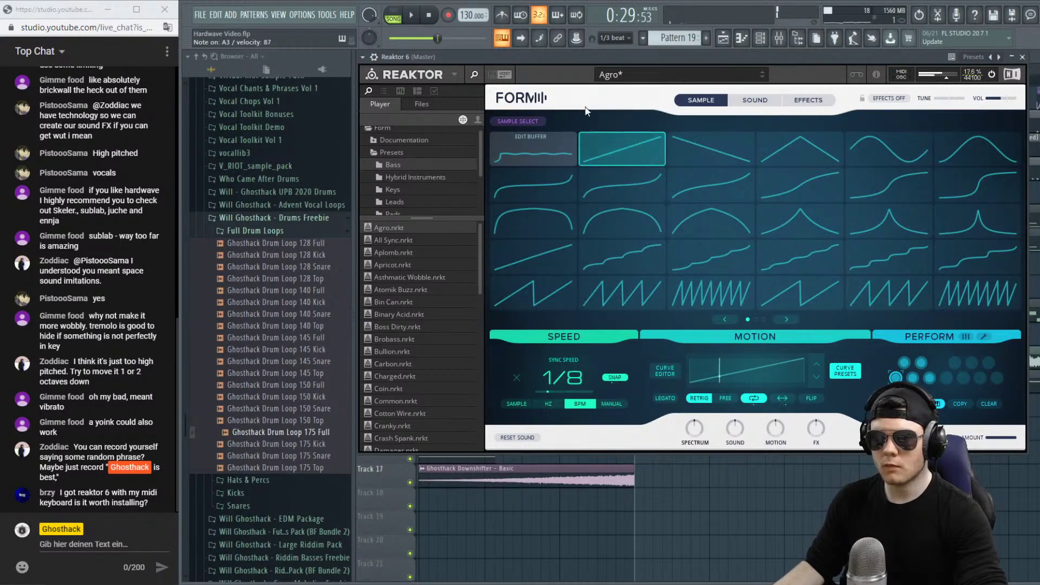
left_click(742, 101)
left_click(702, 100)
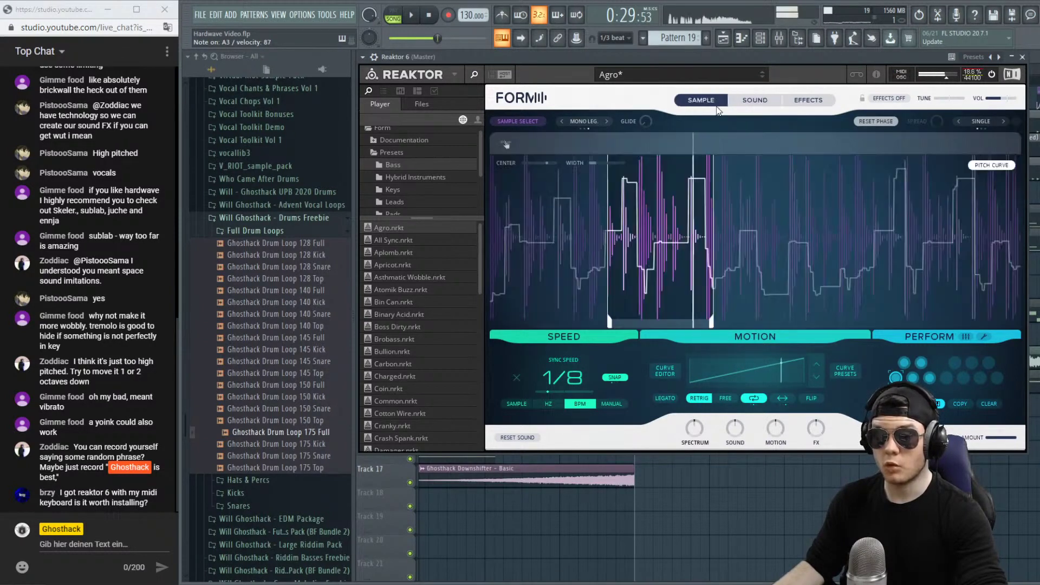
Narrow the slice, place it just past the middle of the loop, and set the sync speed to 1/2.
left_click_drag(703, 323, 743, 311)
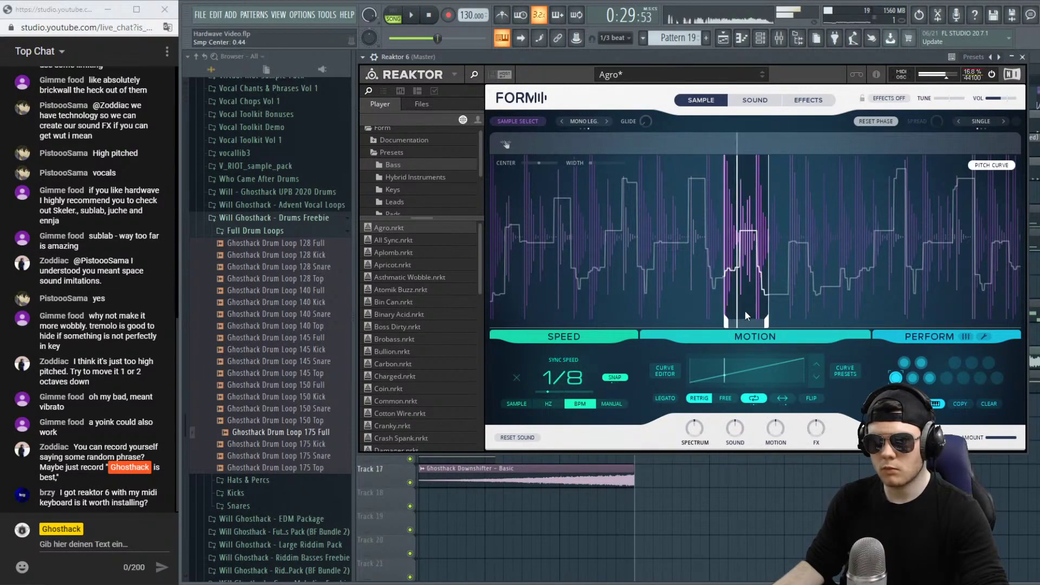
left_click_drag(558, 378, 553, 351)
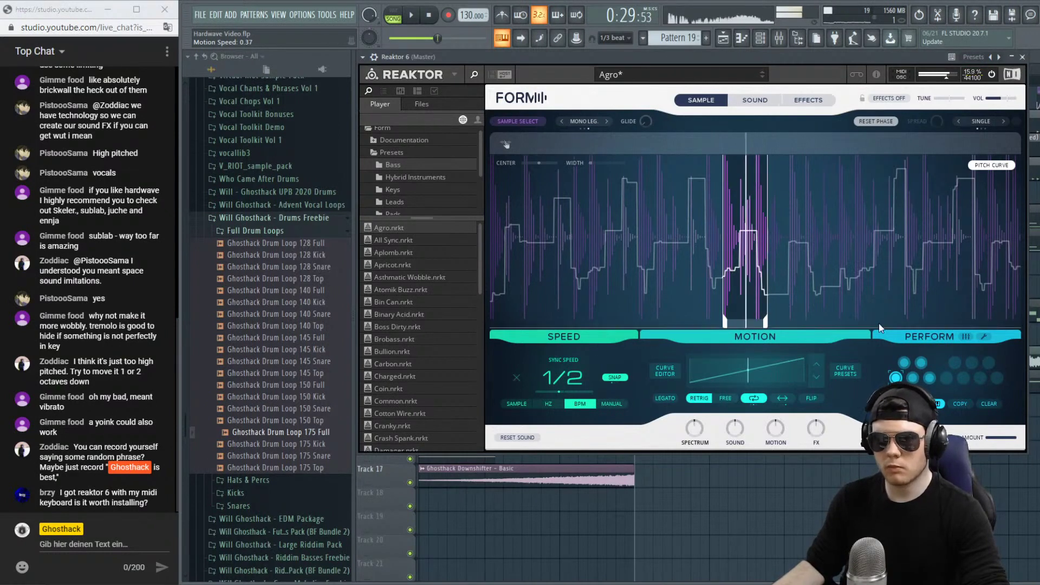
left_click_drag(760, 326, 802, 338)
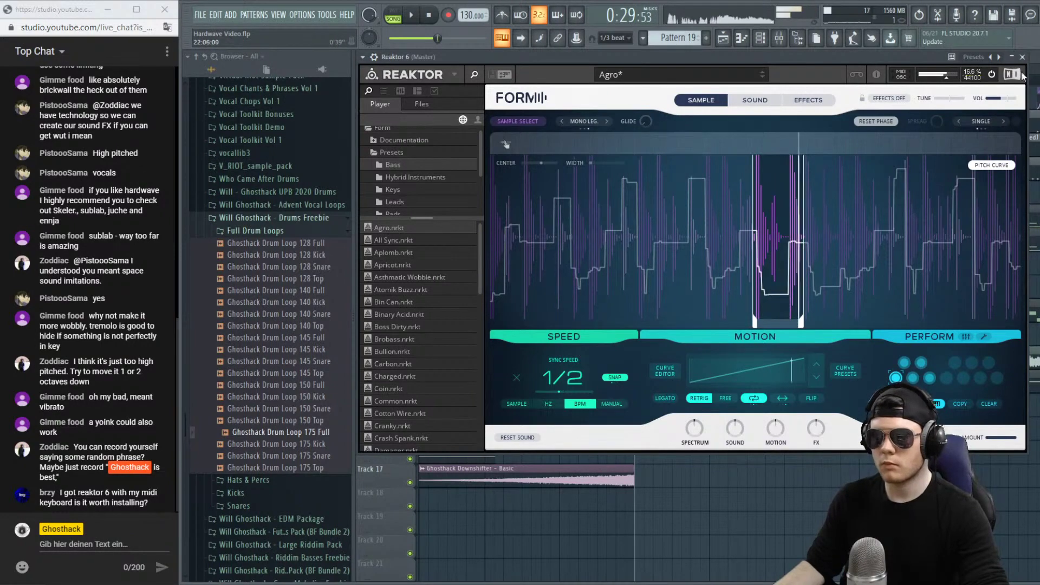
left_click(1011, 57)
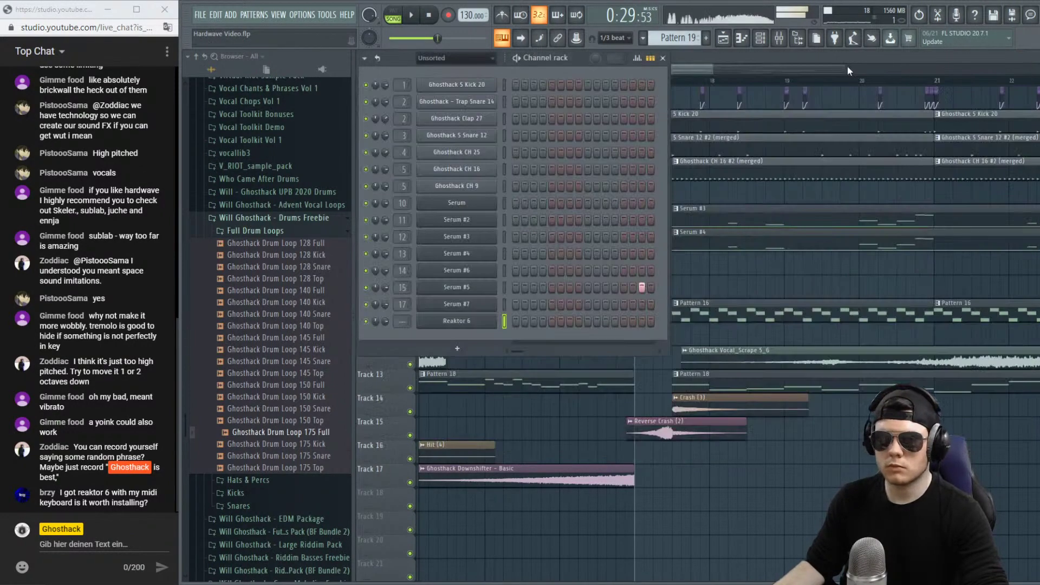
Remove the stray step on Serum #5 and route the Reaktor 6 channel to mixer track 18.
left_click(641, 288)
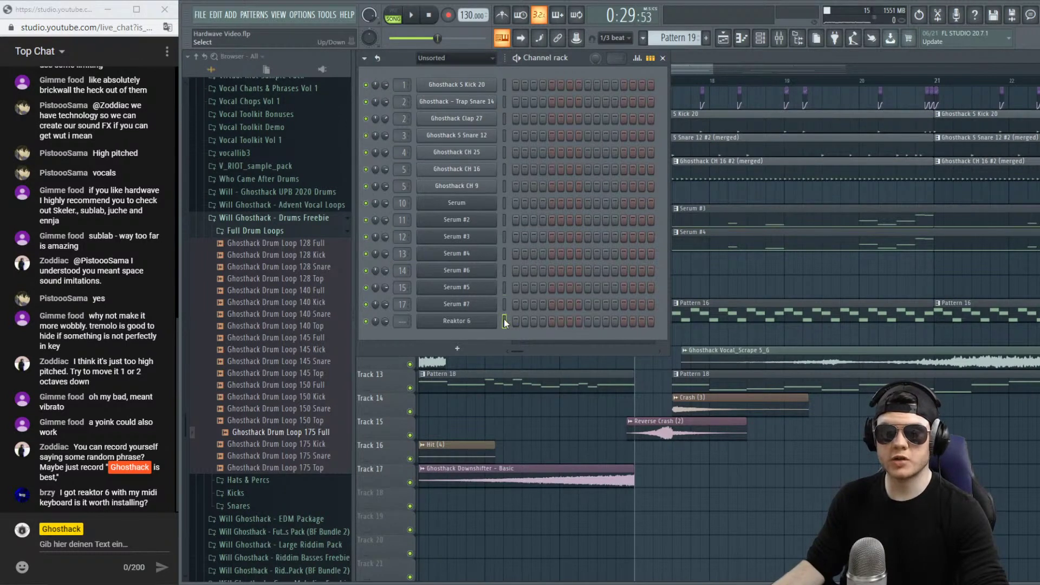
left_click(786, 38)
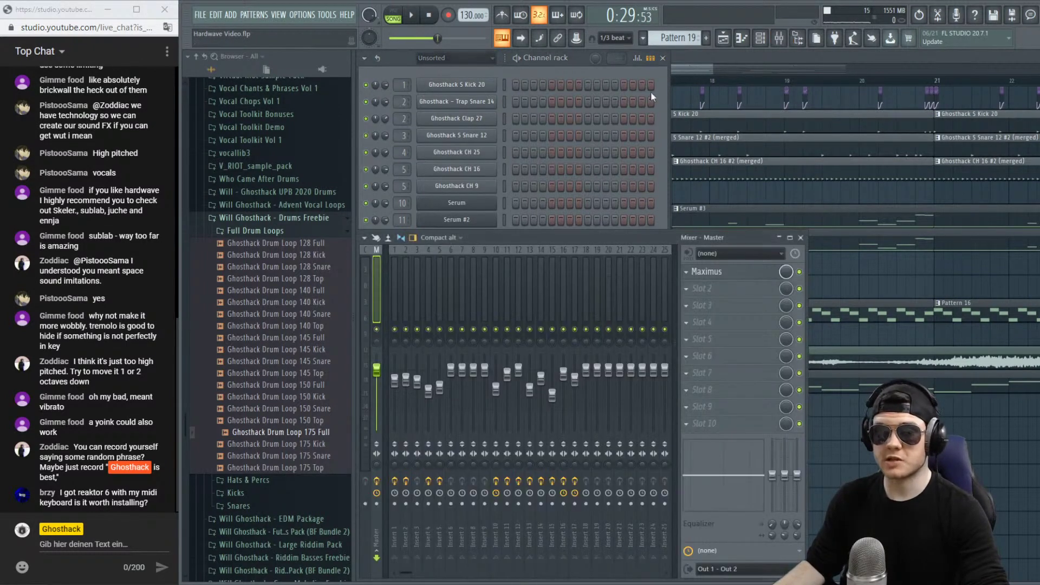
left_click(574, 63)
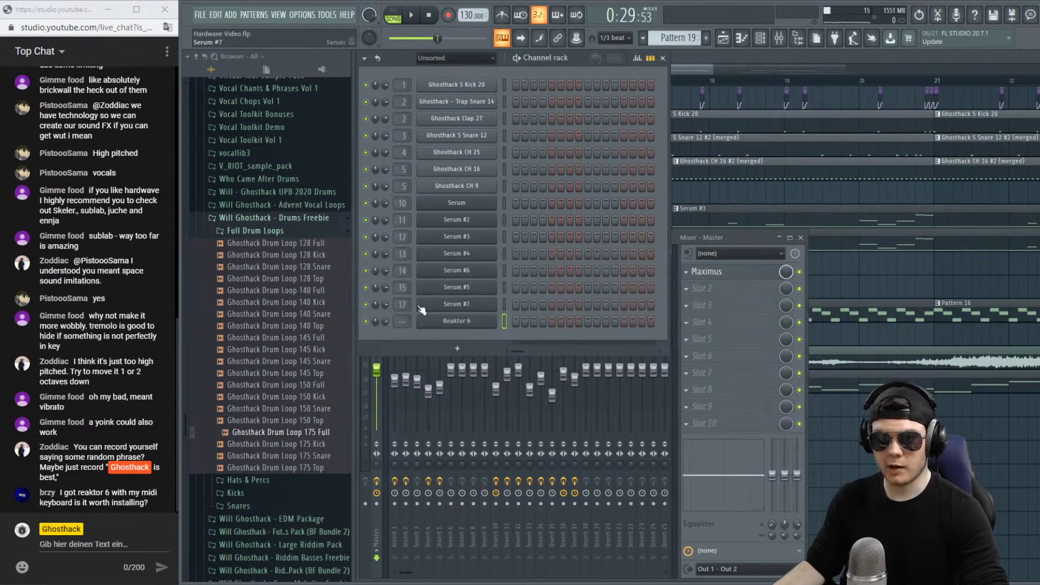
left_click(402, 322)
scroll(407, 319, "up", 4)
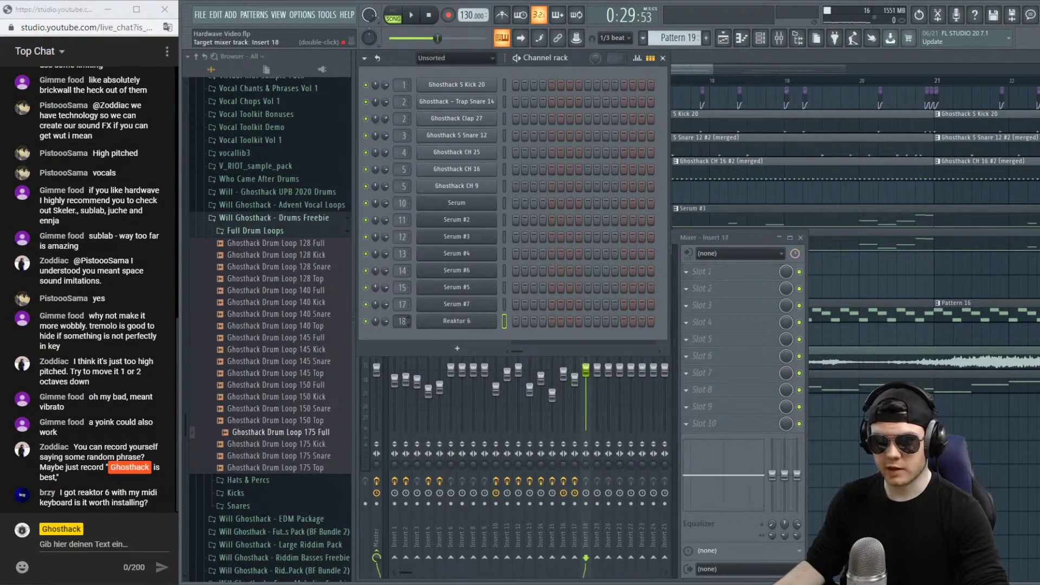
Load the saved mixer track state Thicc Rack 1 onto Insert 18.
left_click(721, 239)
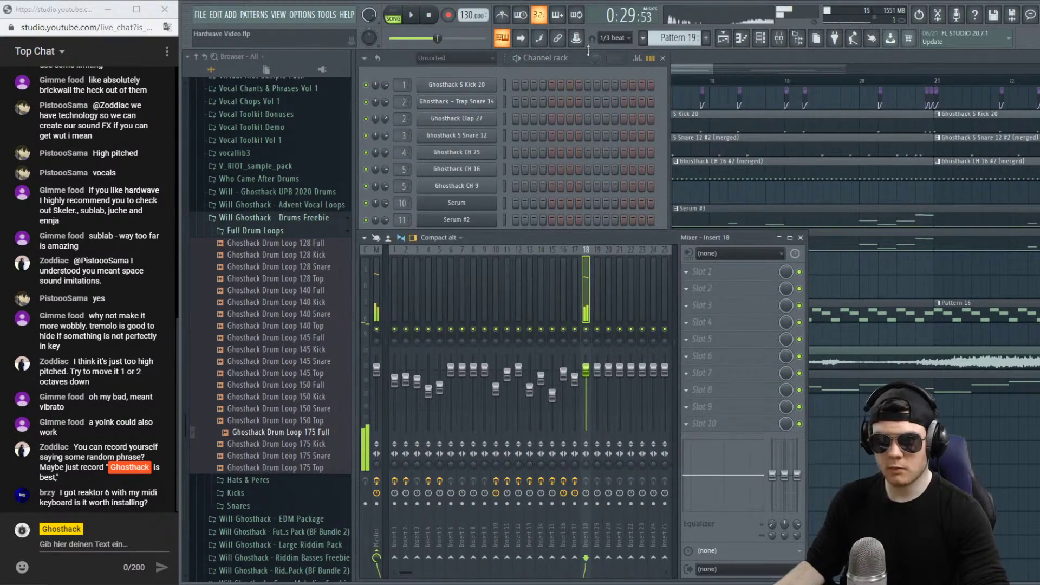
left_click(583, 58)
left_click(733, 242)
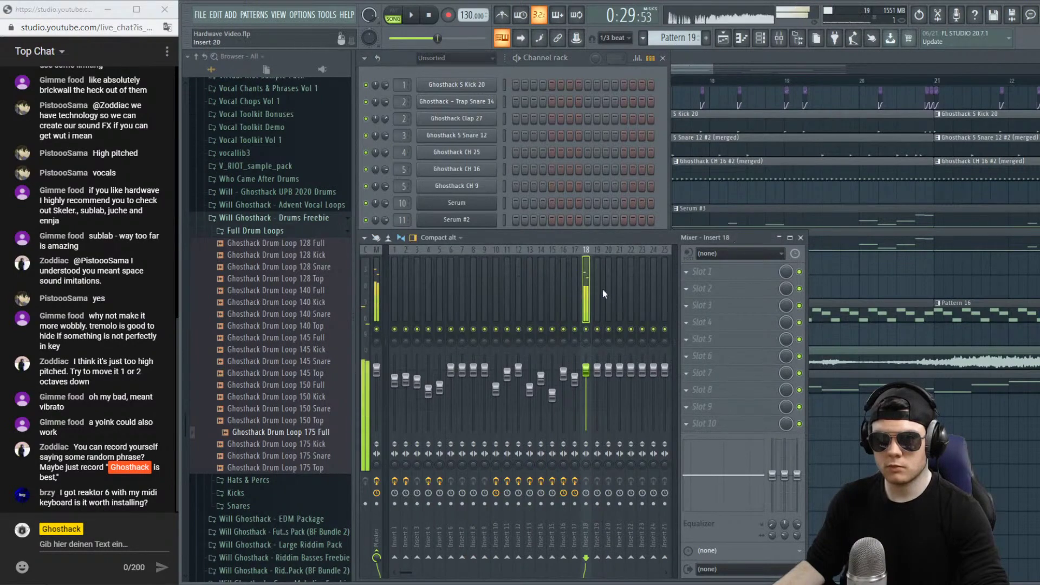
right_click(586, 254)
mouse_move(613, 310)
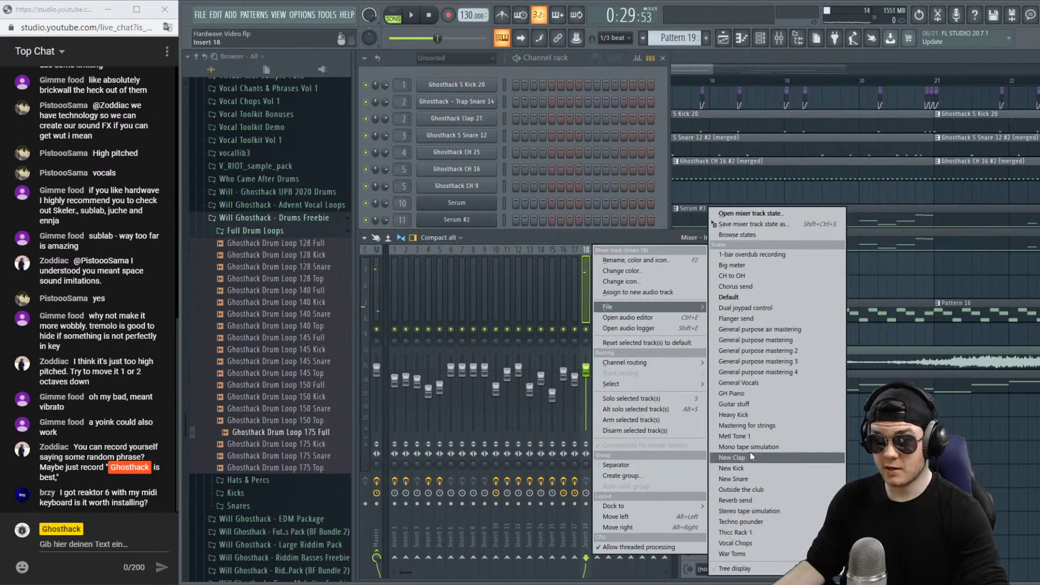
left_click(754, 535)
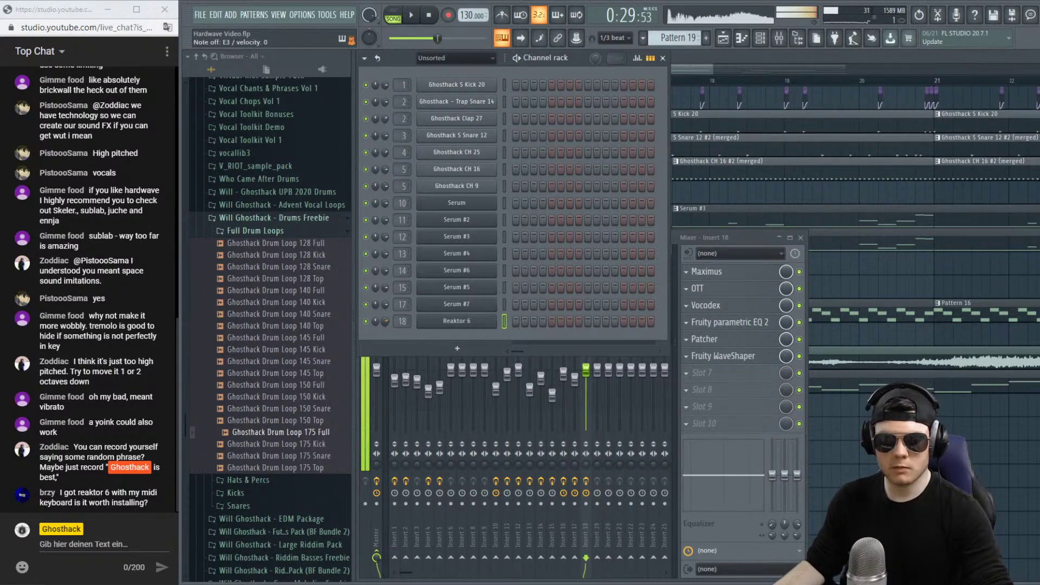
Reopen Reaktor 6, narrow the slice further, and move it to the very start of the drum loop.
left_click(479, 324)
left_click_drag(778, 327, 736, 323)
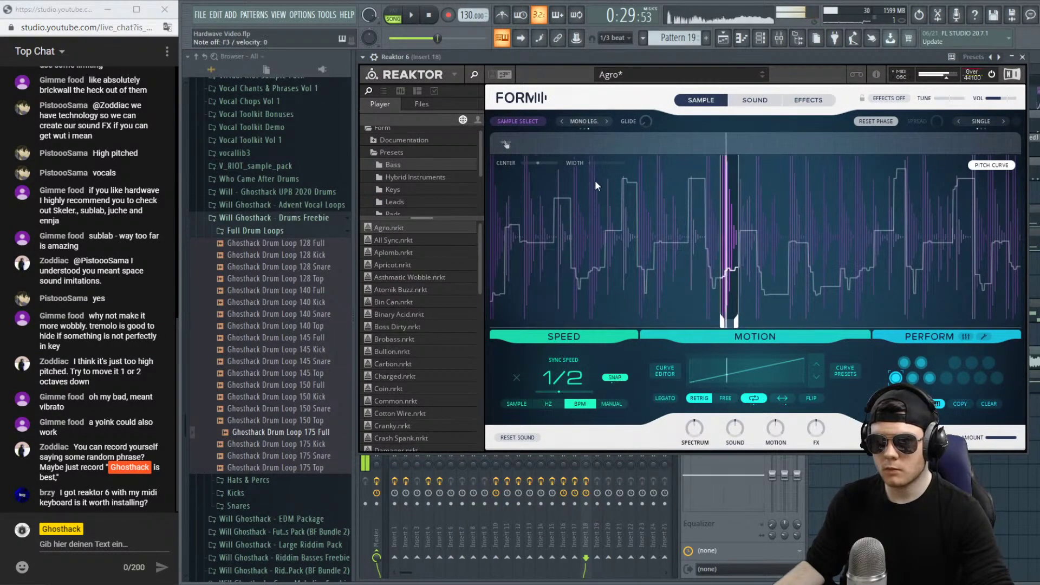
left_click_drag(744, 313, 519, 324)
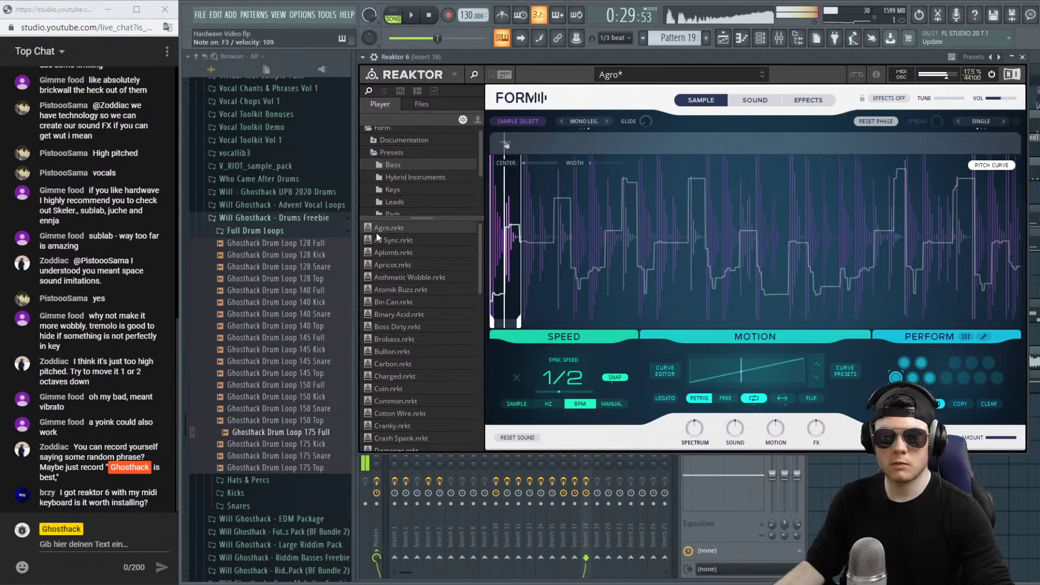
Replace Form's sample with the full Ghosthack Drum Loop 140 Full and move the slice to a centre of about 0.12.
left_click(298, 385)
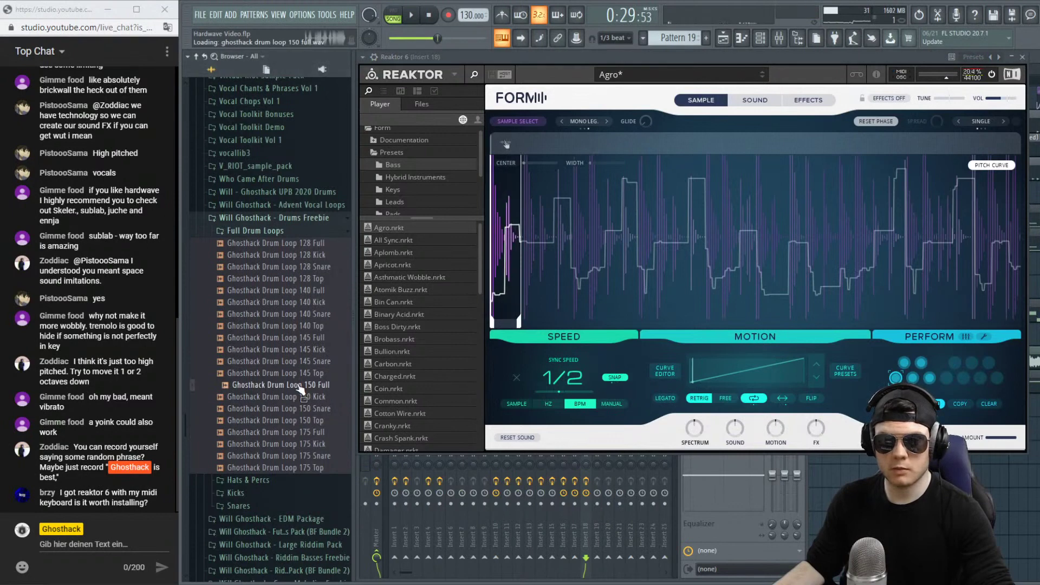
left_click(295, 338)
left_click(291, 291)
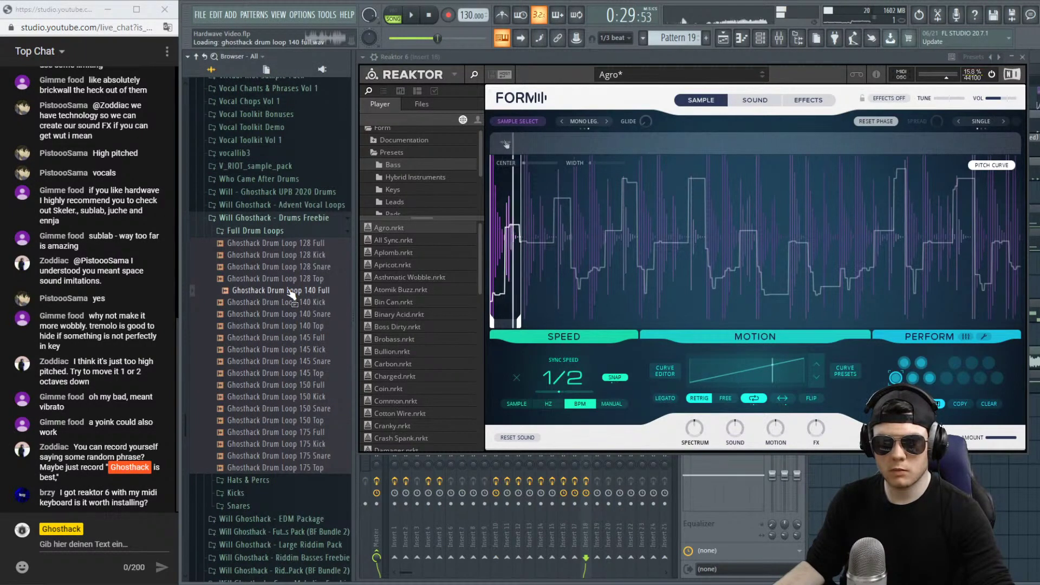
left_click_drag(291, 293, 664, 246)
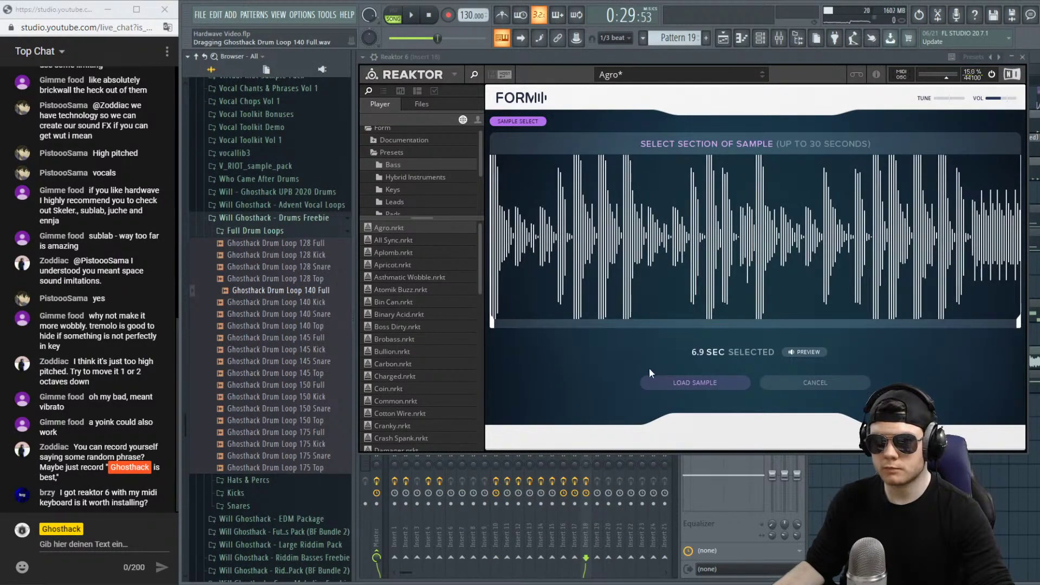
left_click(672, 382)
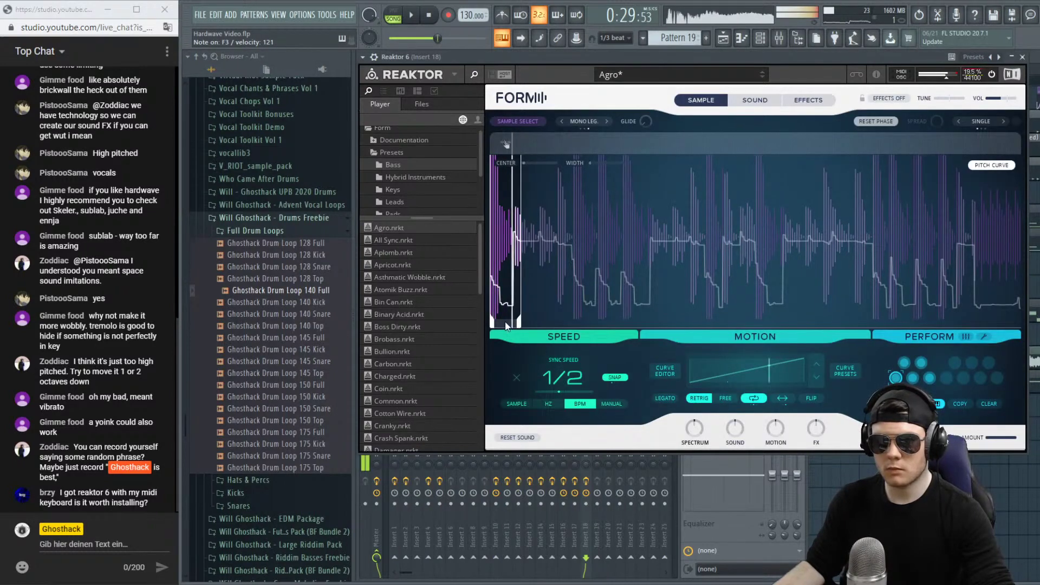
left_click_drag(510, 328, 570, 323)
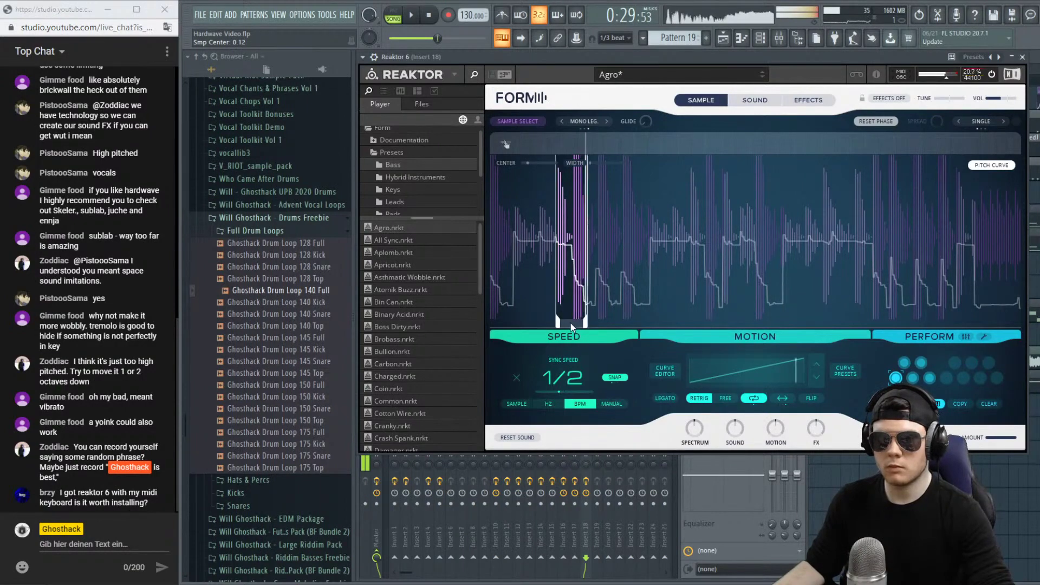
Adjust Form's formant and an FM amount of about 0.33, and move the slice near the end of the sample.
left_click(755, 100)
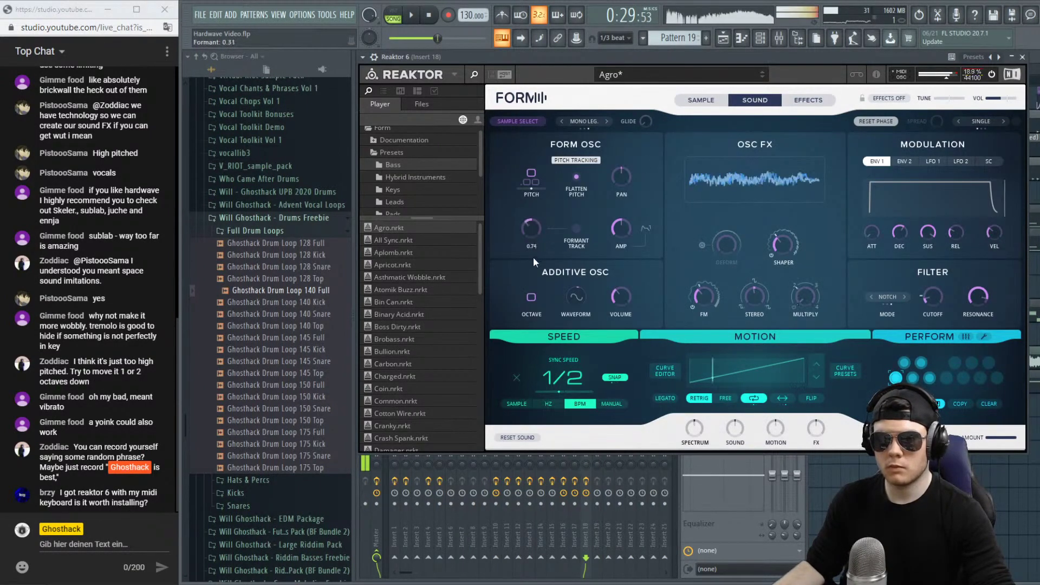
mouse_move(535, 247)
left_mouse_down()
mouse_move(535, 259)
mouse_move(538, 132)
mouse_move(531, 252)
left_mouse_up()
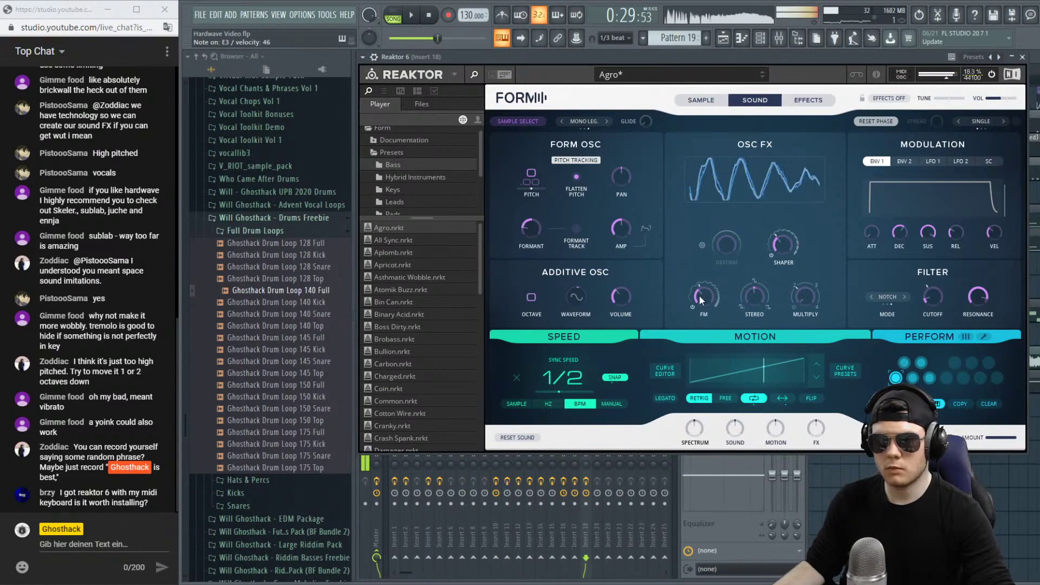
mouse_move(699, 295)
left_mouse_down()
mouse_move(705, 276)
mouse_move(700, 336)
mouse_move(704, 256)
mouse_move(700, 276)
left_mouse_up()
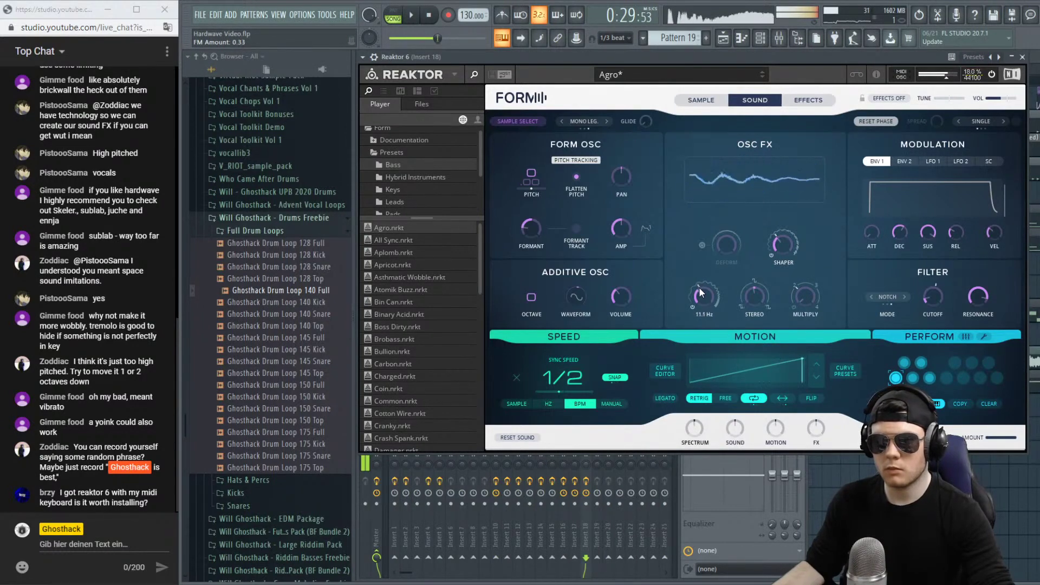
left_click(701, 101)
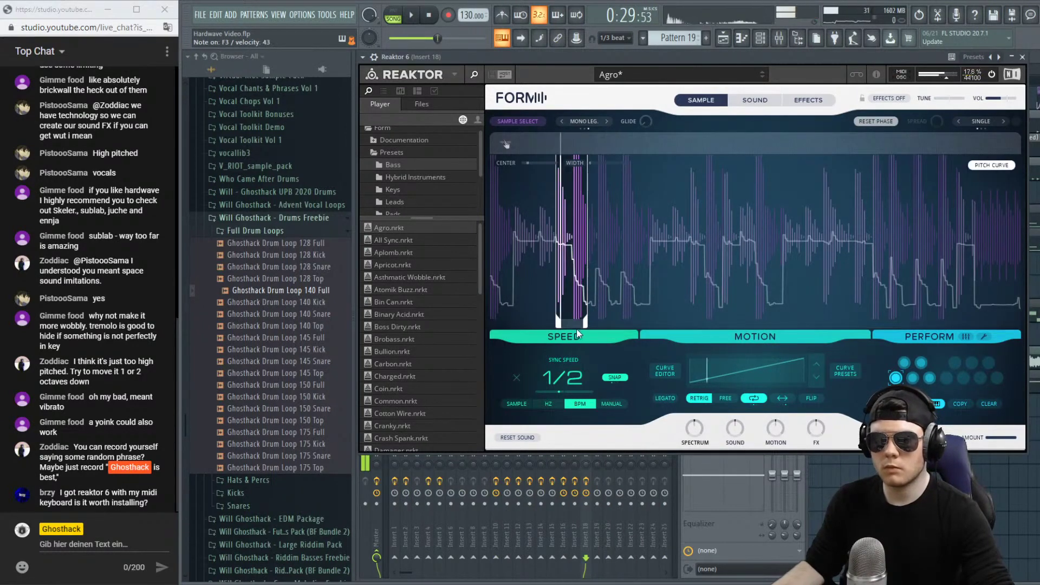
left_click_drag(607, 328, 963, 324)
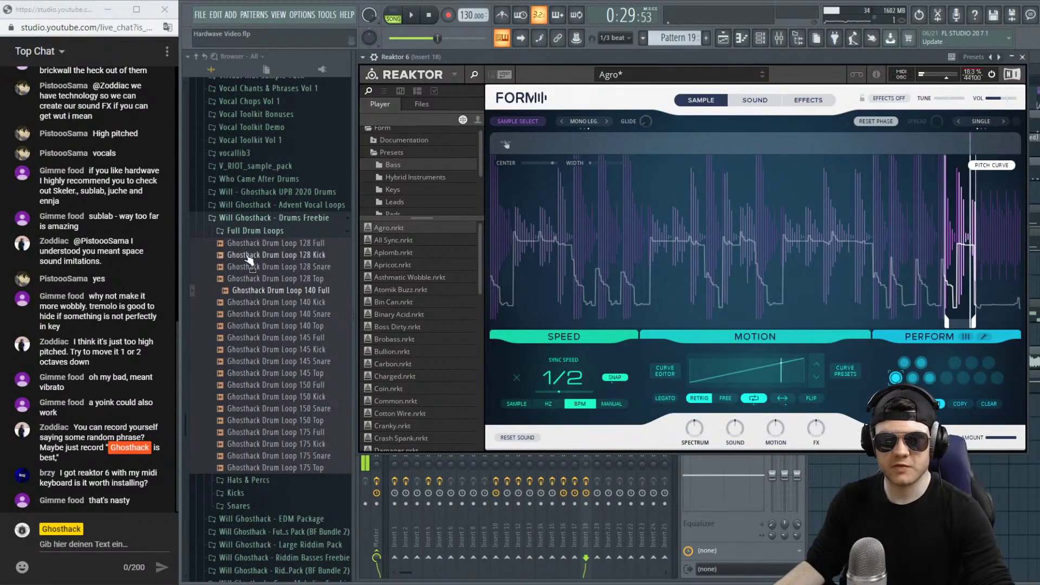
Preview Ghosthack Drum Loop 128 Full and collapse the Will Ghosthack - Drums Freebie folder.
left_click(297, 244)
left_click(260, 231)
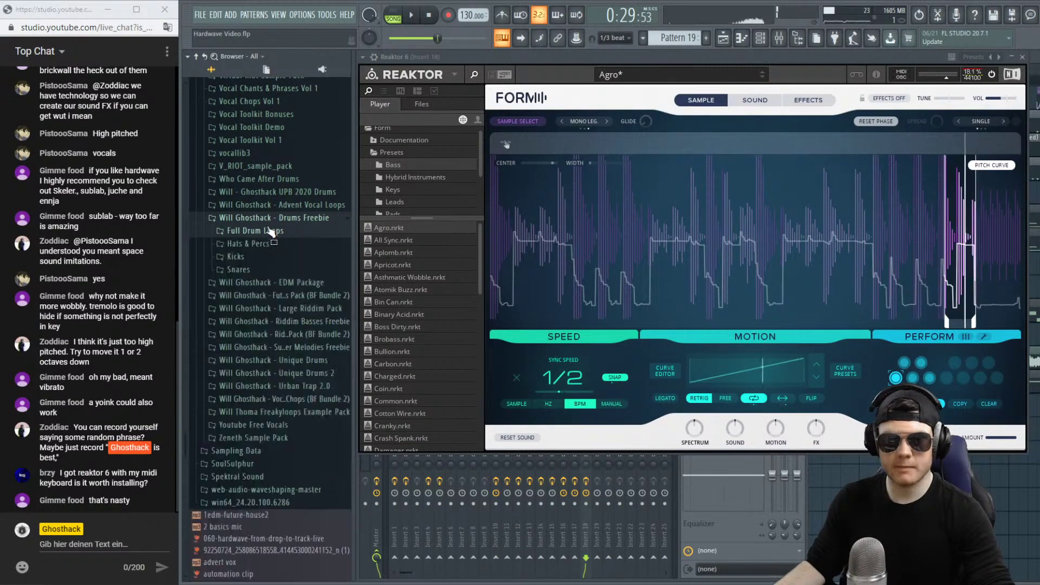
left_click(293, 218)
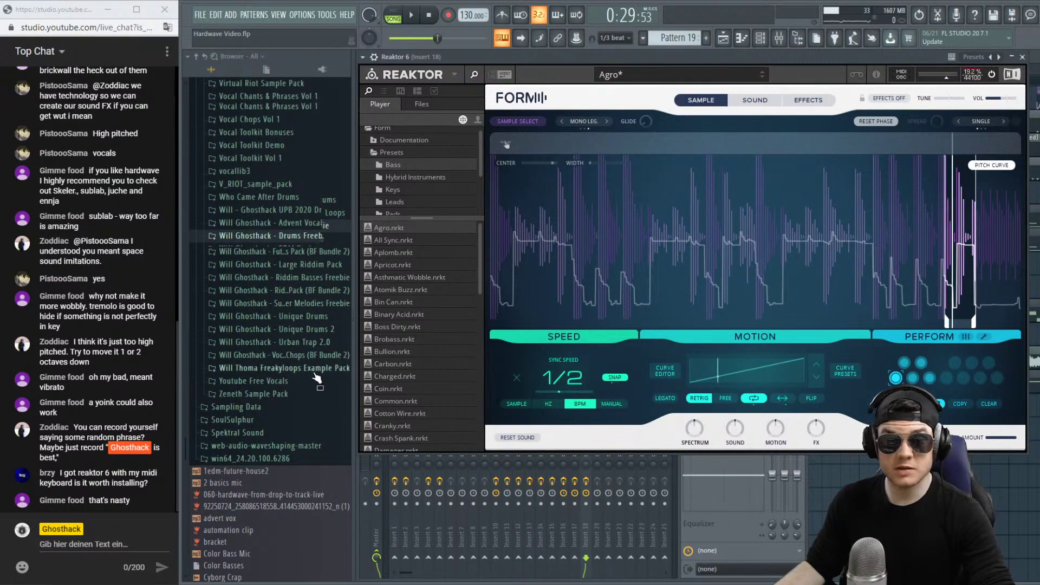
Open the 40 Full Drum Loops folder in Will Ghosthack - Unique Drums 2 and move Form's slice to about 70% through the sample.
left_click(304, 329)
scroll(316, 407, "down", 4)
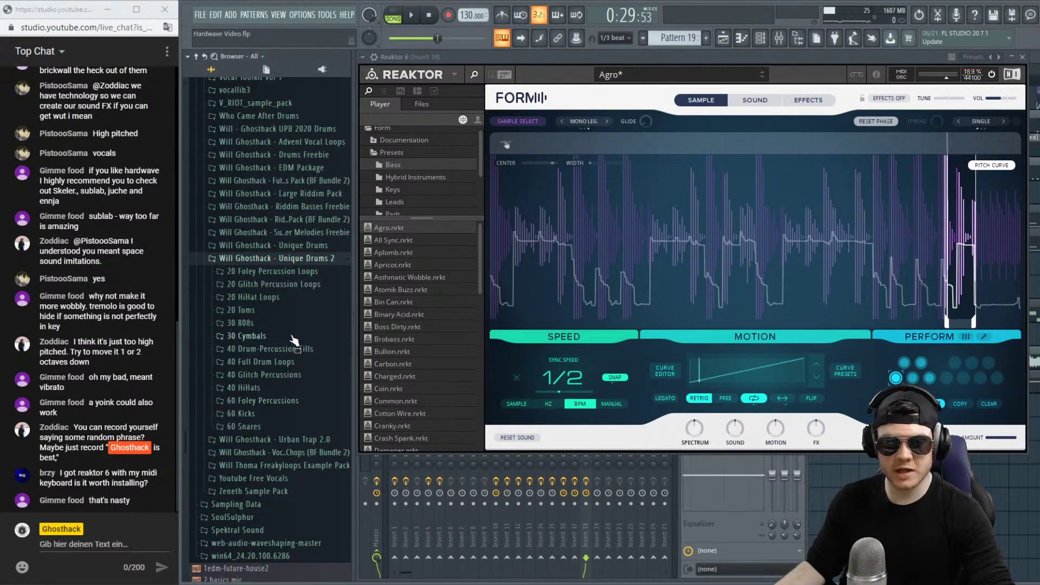
left_click(303, 362)
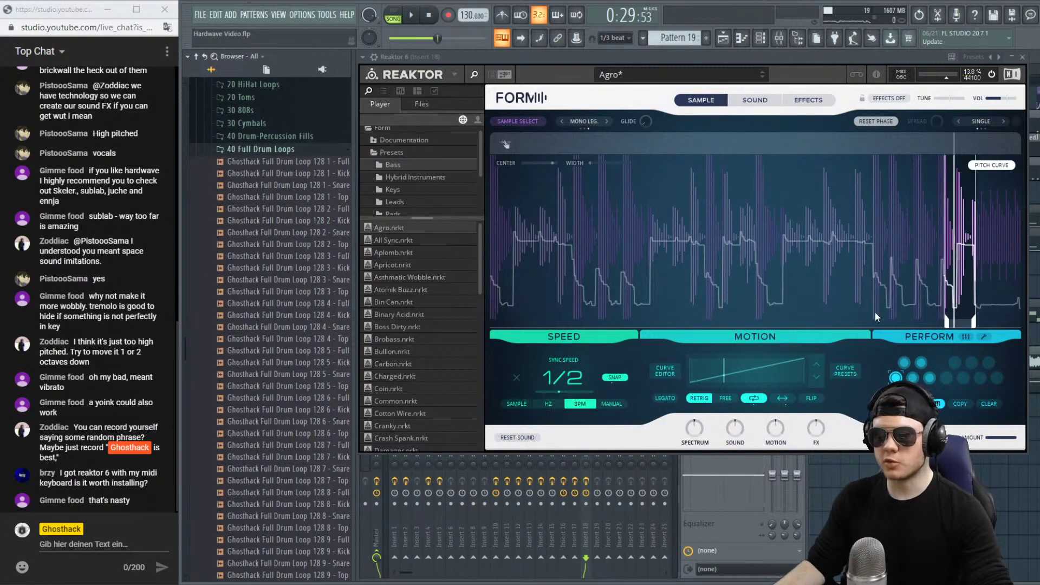
left_click_drag(957, 320, 864, 331)
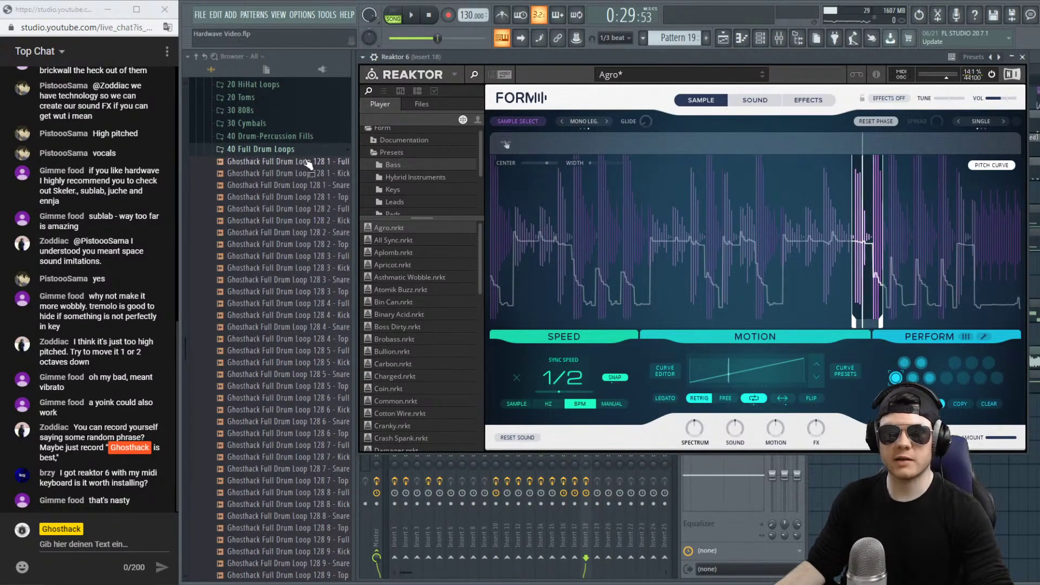
Load Ghosthack Full Drum Loop 128 1 - Full into Form and move the slice to about 30% through the loop.
left_click(286, 163)
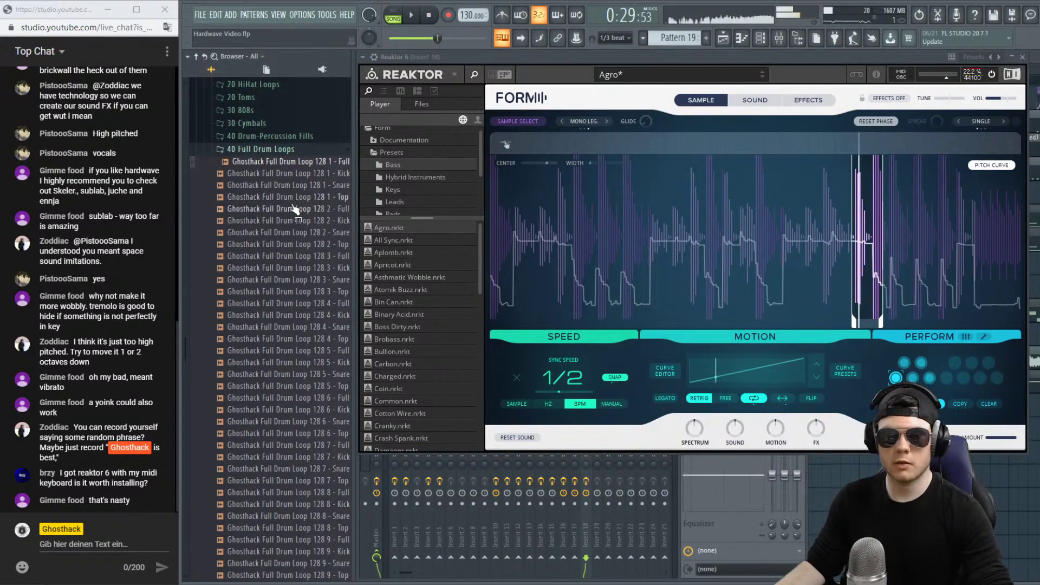
left_click_drag(297, 169, 609, 245)
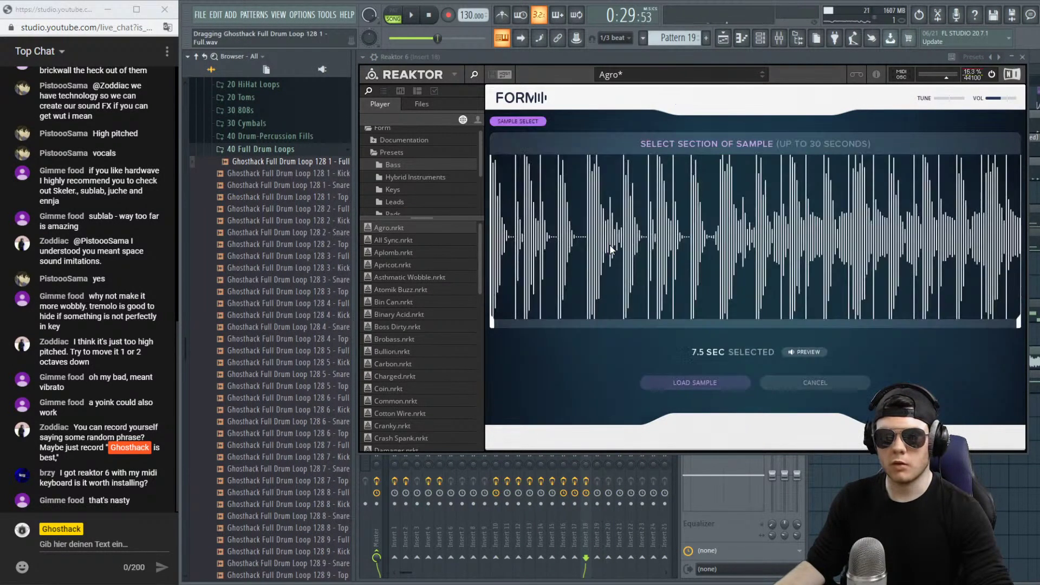
left_click(711, 380)
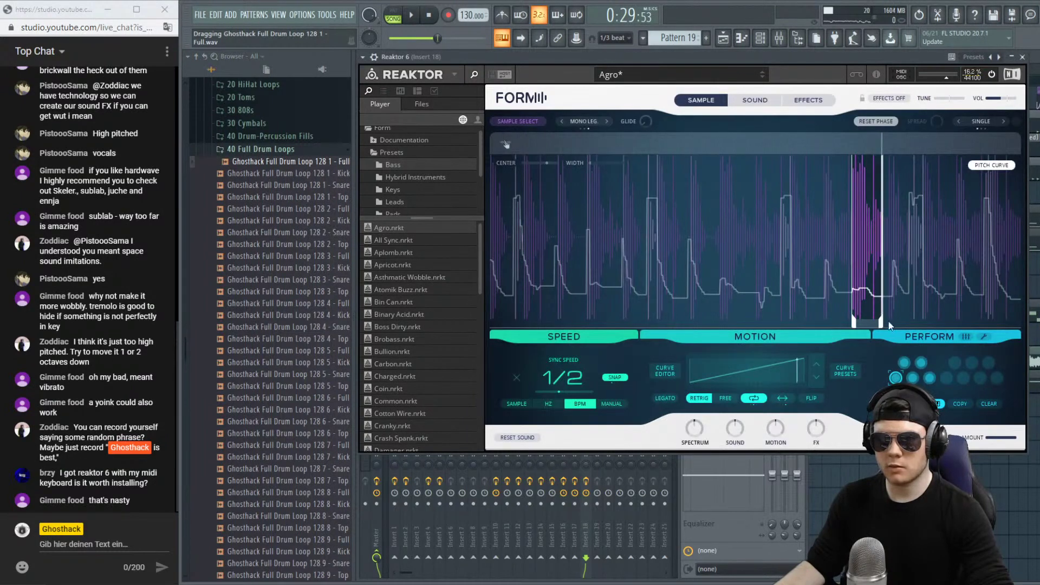
left_click_drag(863, 323, 656, 320)
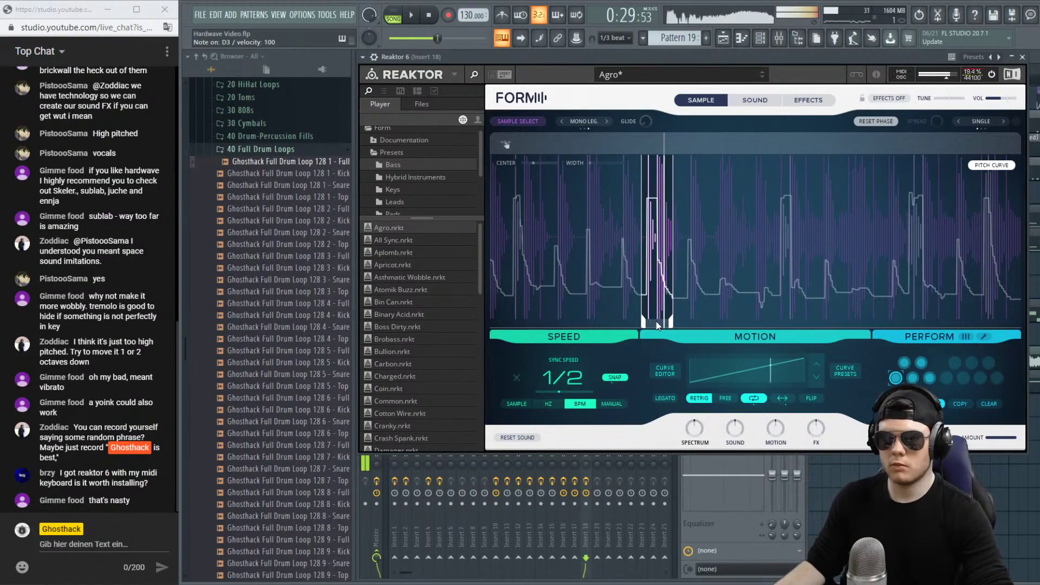
left_click_drag(656, 321, 659, 320)
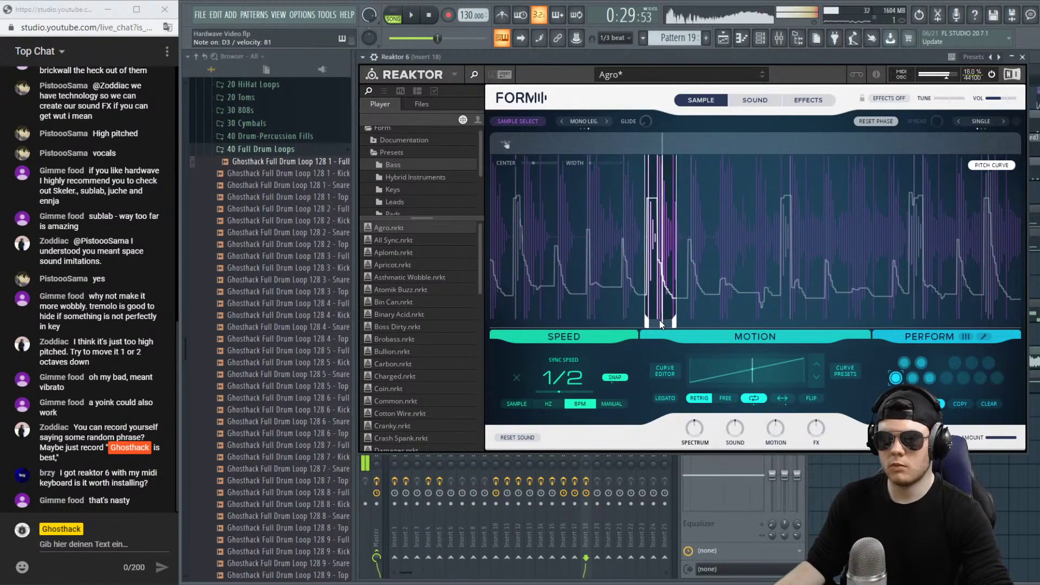
left_click_drag(658, 319, 655, 319)
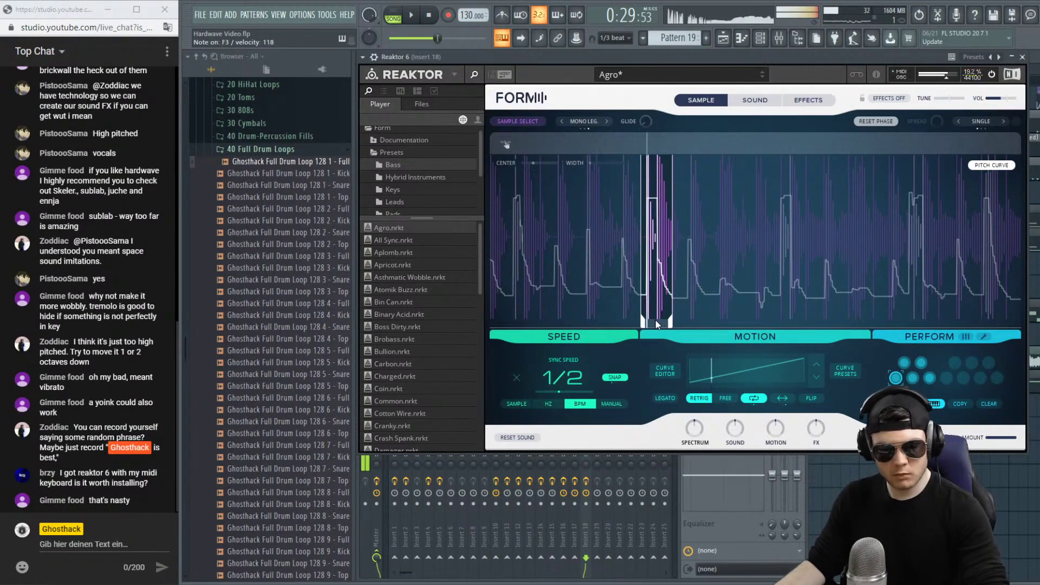
Add a short F3 note at the start of Pattern 19 in Reaktor 6's piano roll.
key("F6")
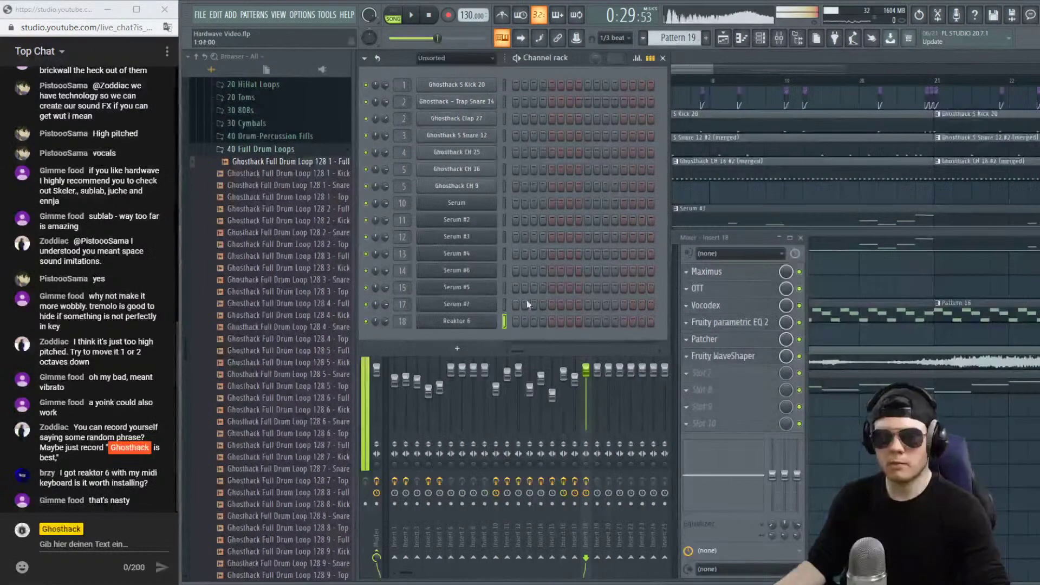
right_click(487, 323)
left_click(519, 323)
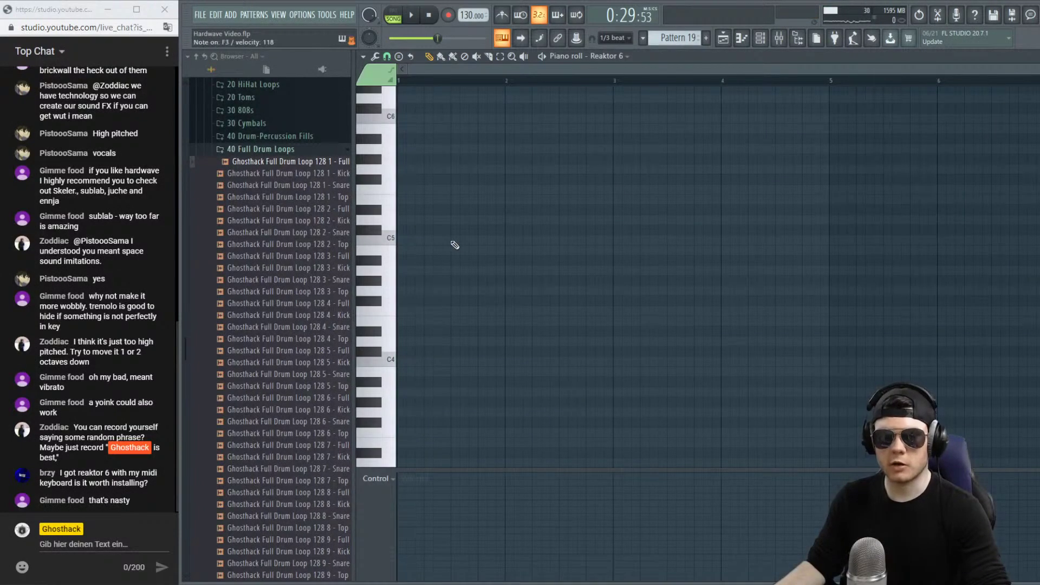
scroll(453, 243, "down", 5)
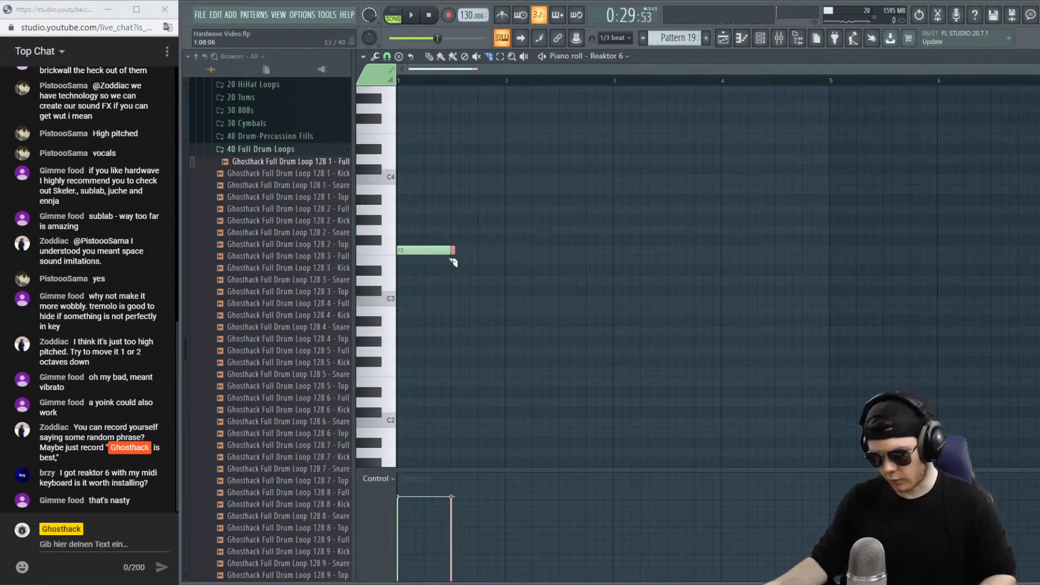
Place the Pattern 19 clip on Track 18 at bar 17 of the playlist and play the song from there.
left_click(737, 39)
left_click_drag(746, 505, 662, 505)
key("space")
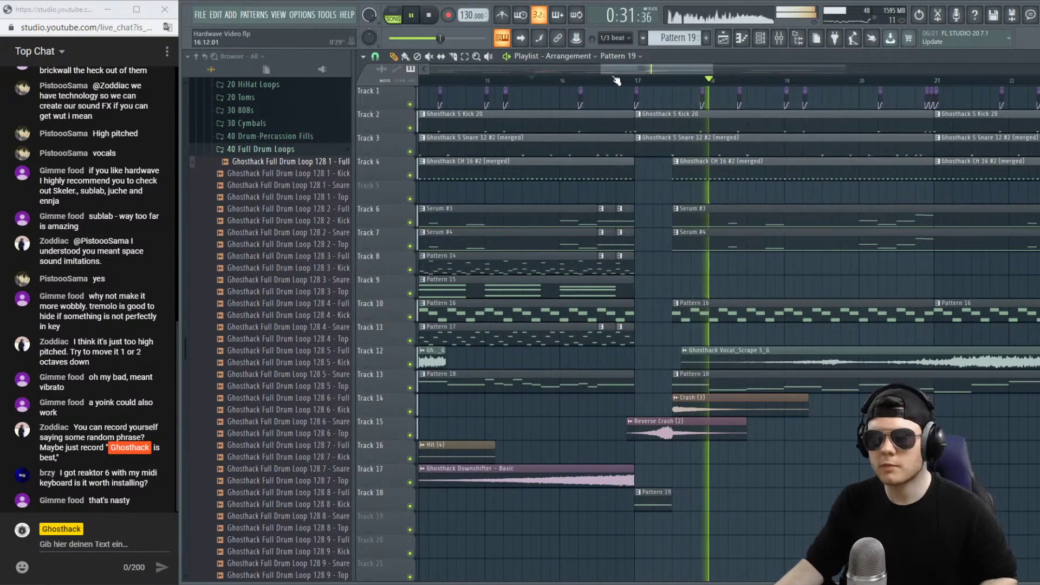
key("space")
left_click(640, 83)
key("space")
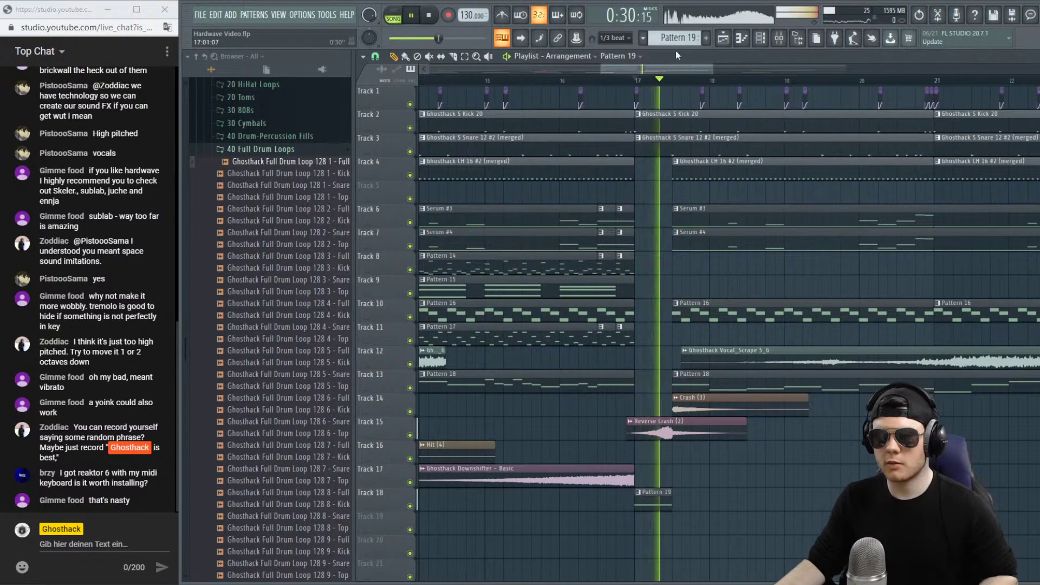
Reopen Reaktor 6 and adjust Form's slice to a width of about 0.07, starting slightly earlier, while auditioning it from bar 17.
key("F6")
left_click(457, 321)
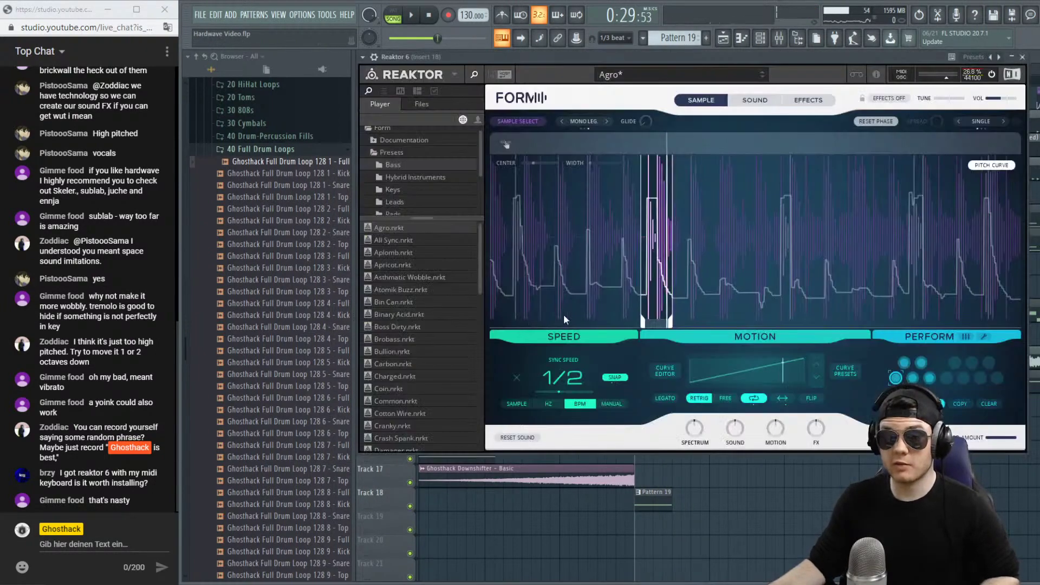
key("space")
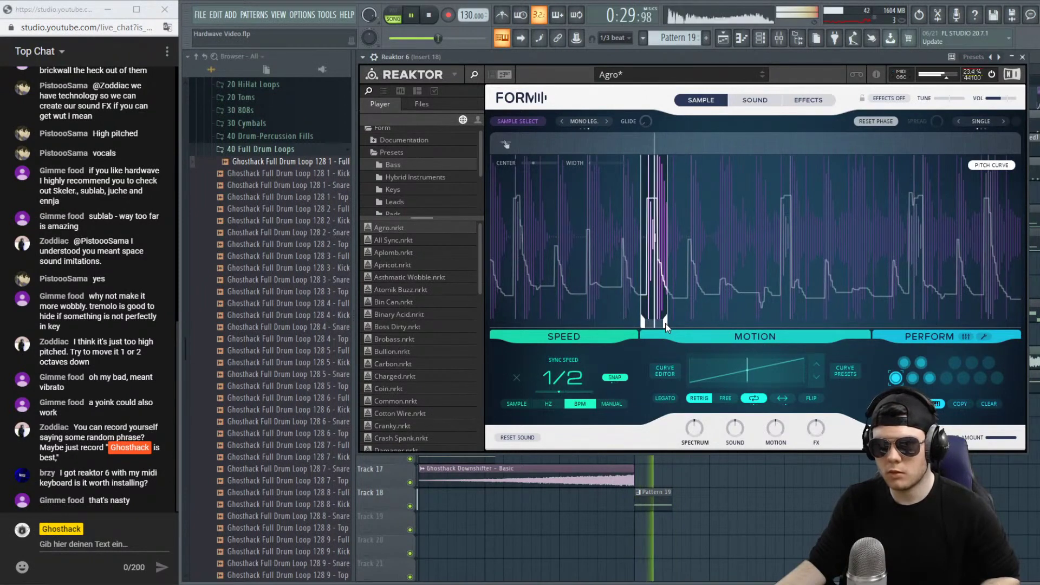
key("space")
left_click_drag(656, 331, 665, 329)
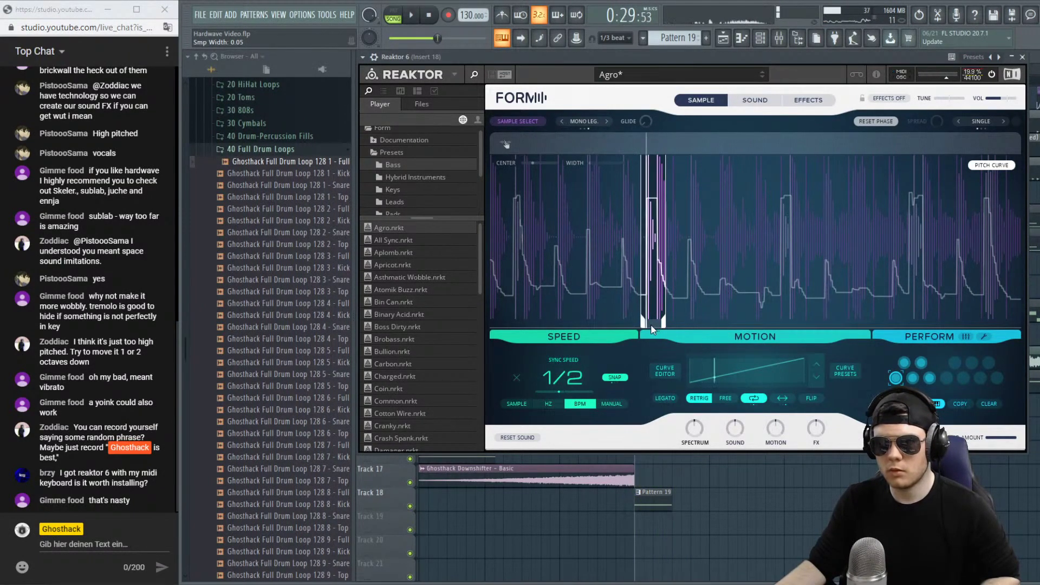
key("space")
key("space")
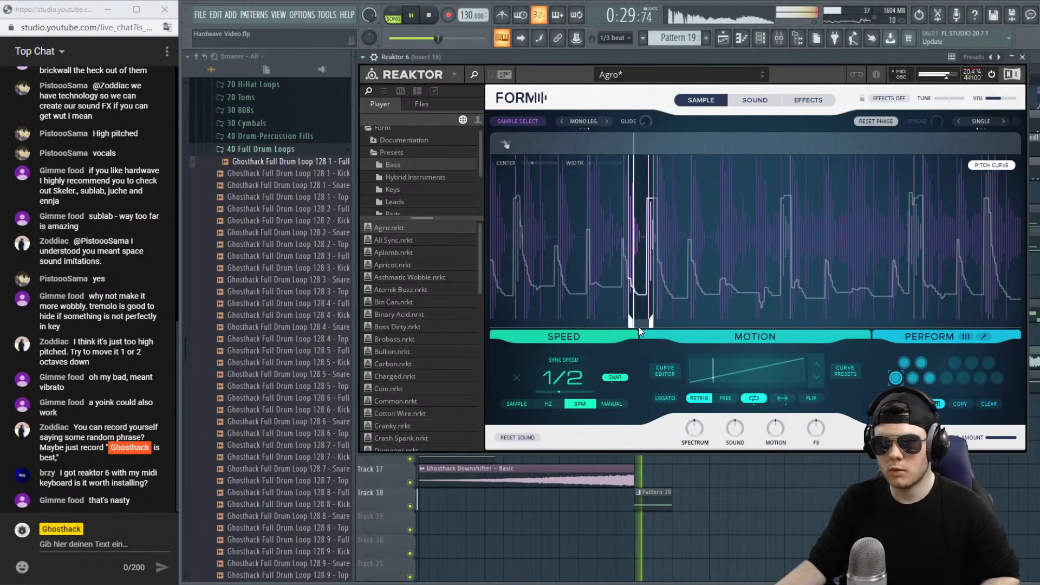
key("space")
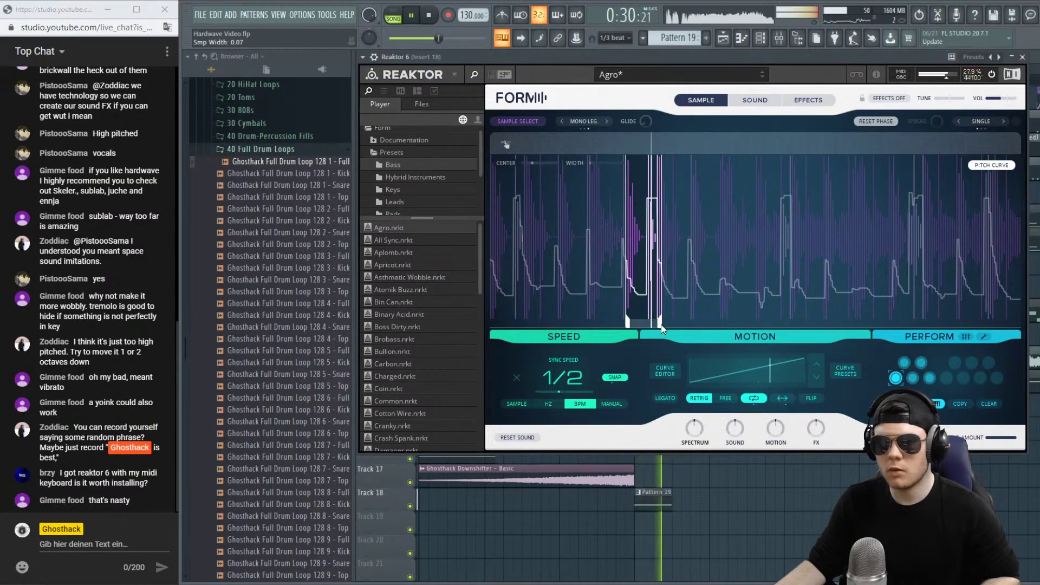
key("space")
key("space")
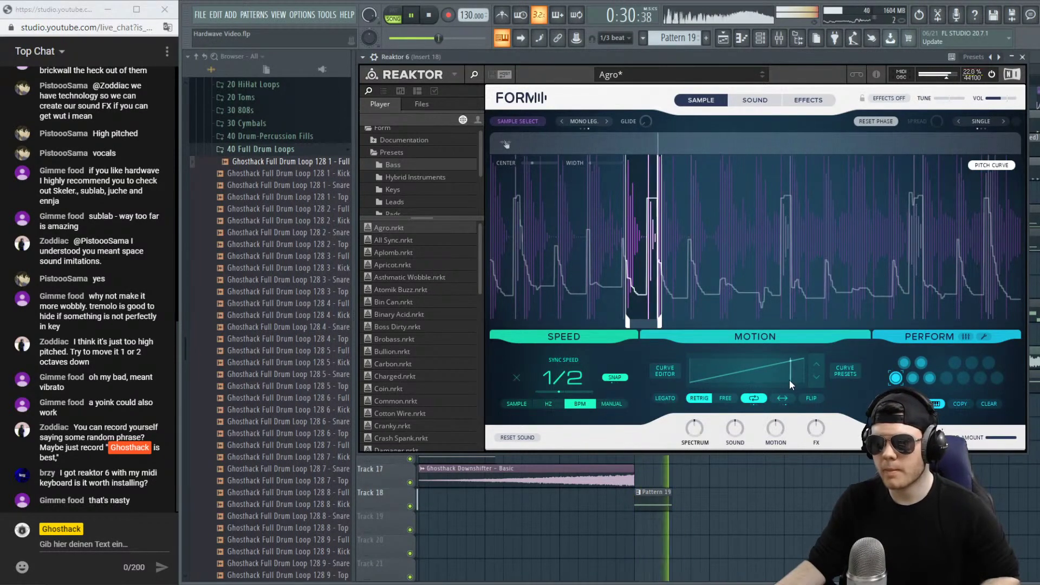
key("space")
Move Form's slice to a centre of about 0.83 and audition it repeatedly from bar 17.
left_click_drag(644, 325, 949, 332)
key("space")
key("space")
key("space")
key("space")
key("space")
key("space")
key("space")
key("space")
key("space")
key("space")
key("space")
key("space")
key("space")
key("space")
key("space")
key("space")
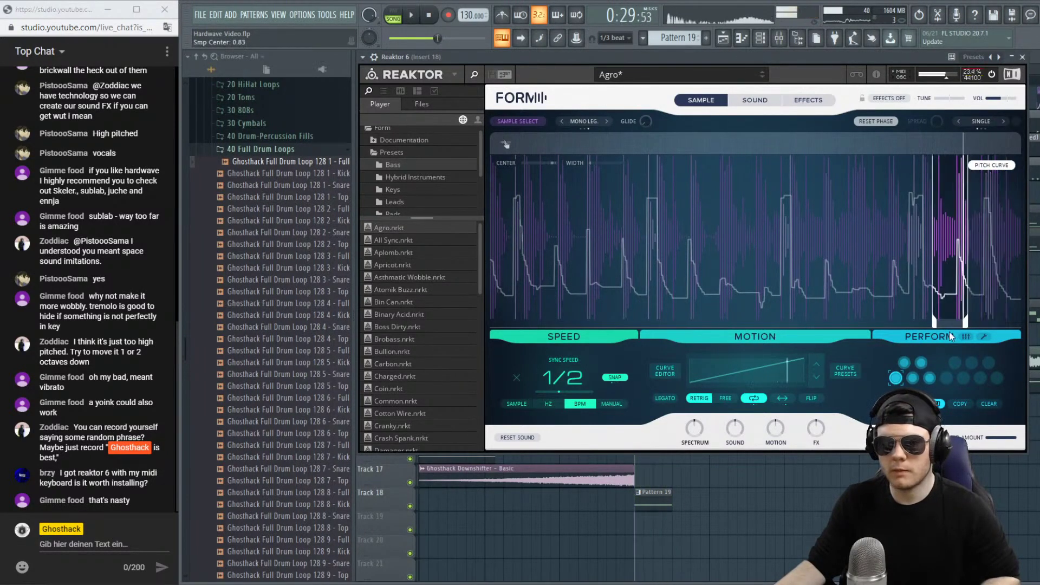
Preview the Full versions of the Ghosthack Full Drum Loop 128 files through 128 9 in the browser.
left_click(292, 209)
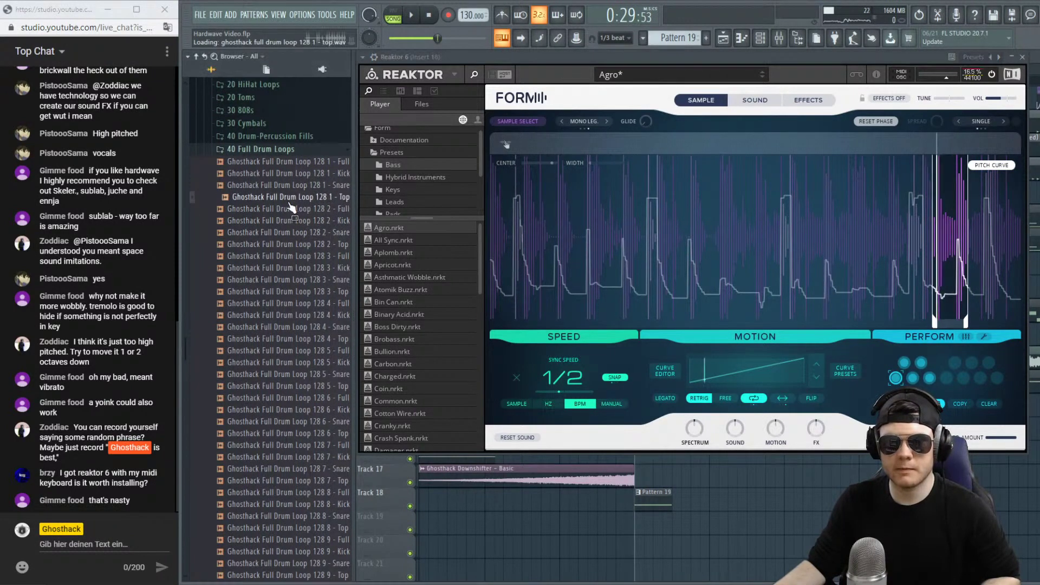
left_click(310, 258)
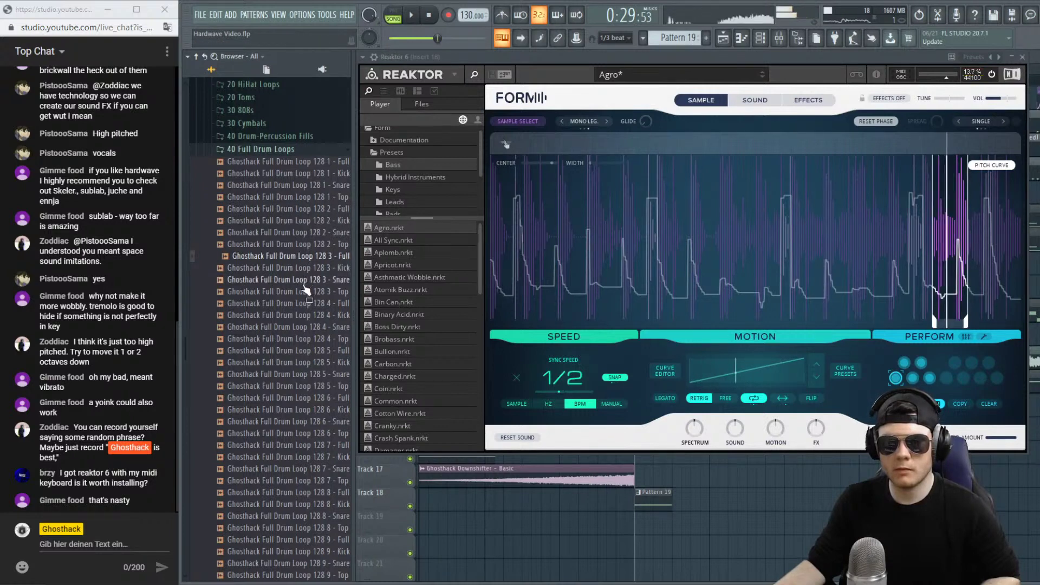
left_click(302, 304)
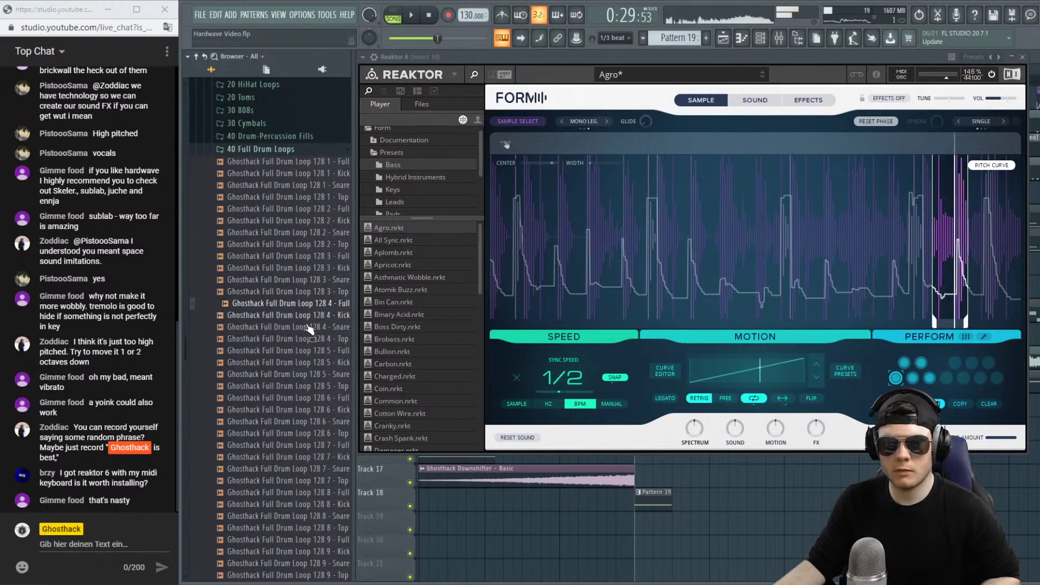
left_click(311, 350)
scroll(311, 304, "down", 4)
left_click(319, 257)
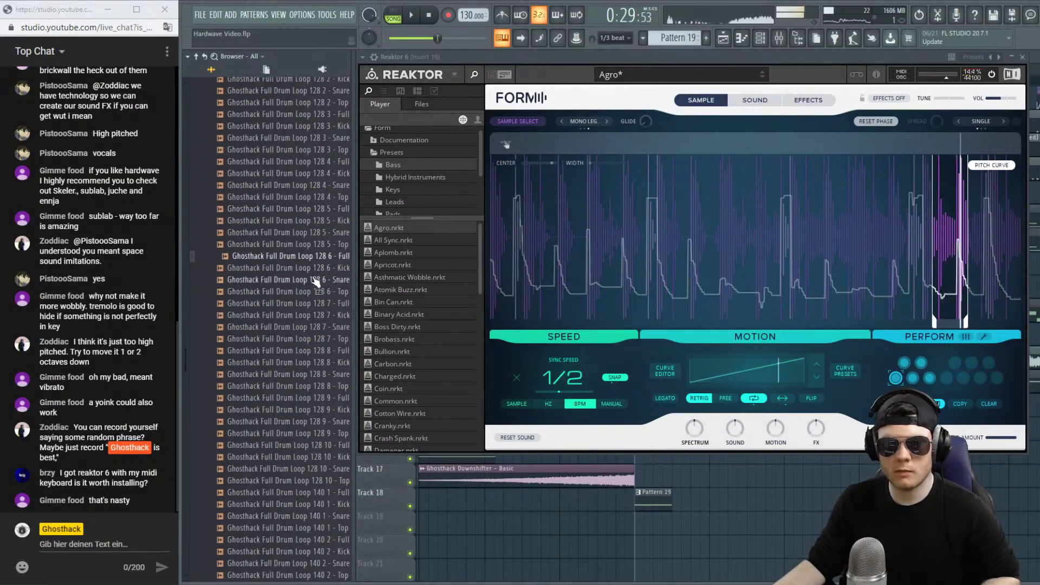
left_click(313, 303)
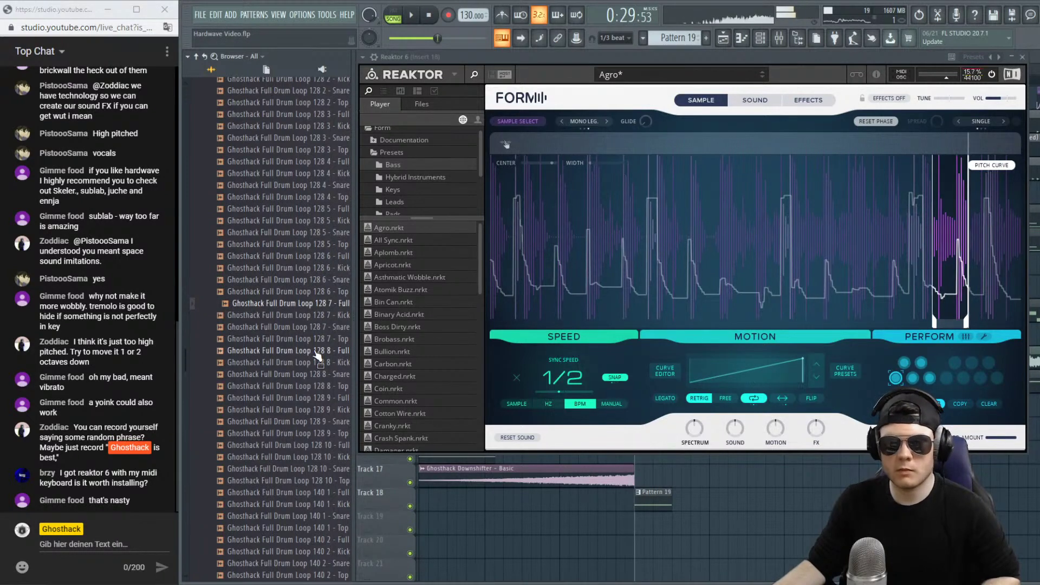
left_click(316, 351)
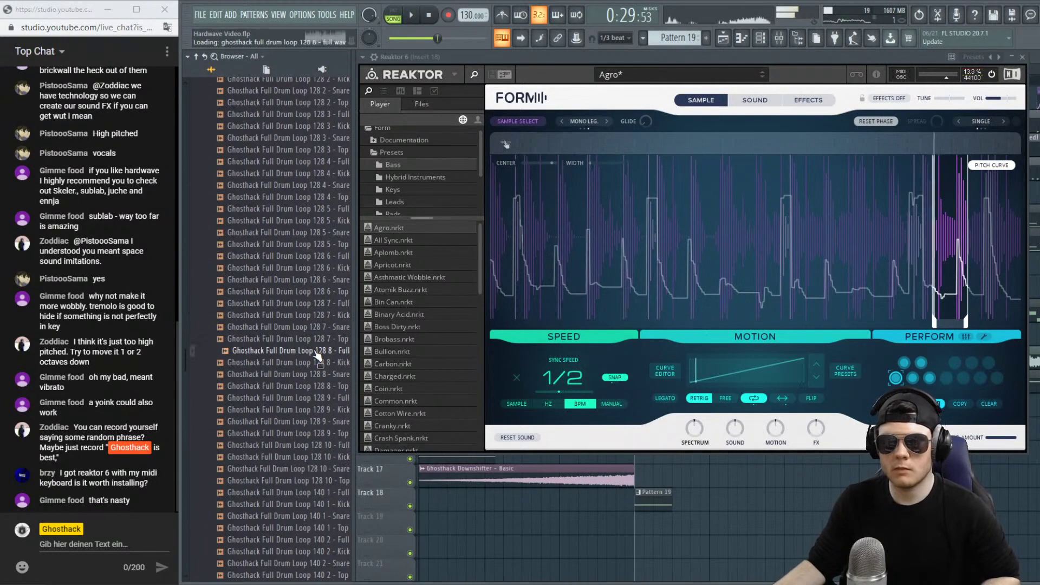
left_click(311, 399)
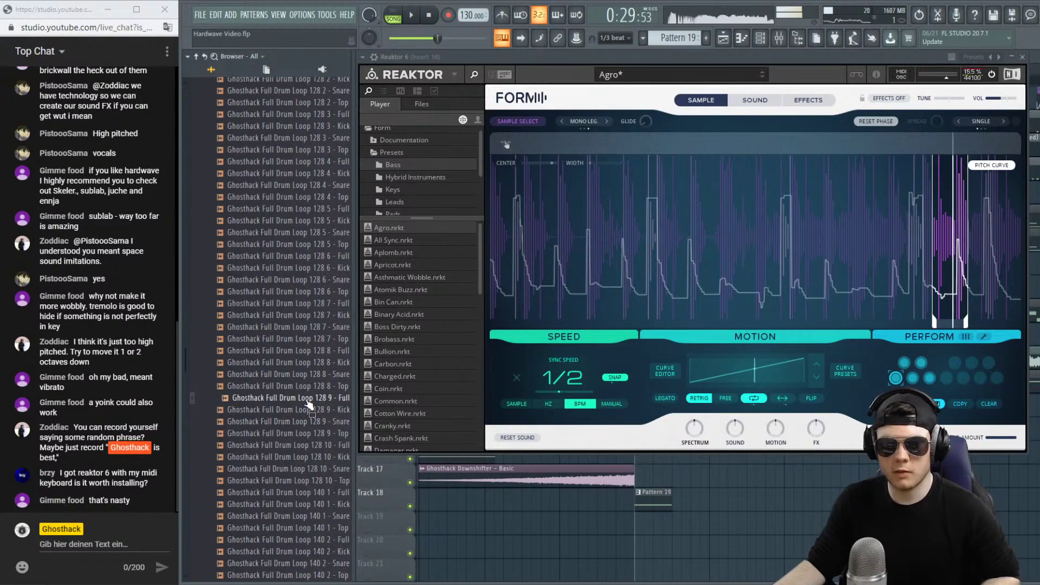
Load Ghosthack Full Drum Loop 128 9 - Full into Form and move the slice to about 60% through the loop.
left_click_drag(308, 406, 728, 259)
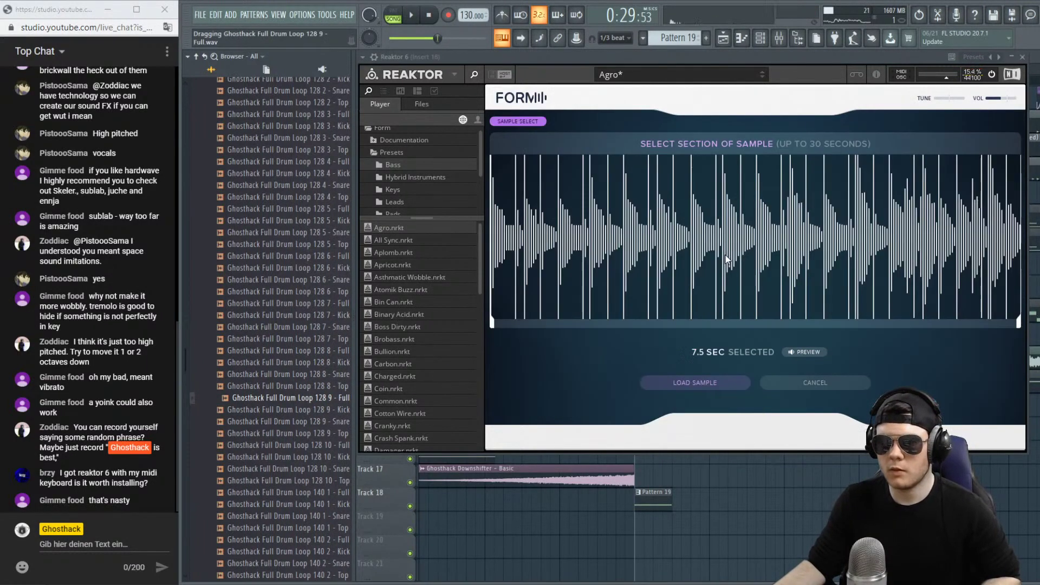
left_click(697, 382)
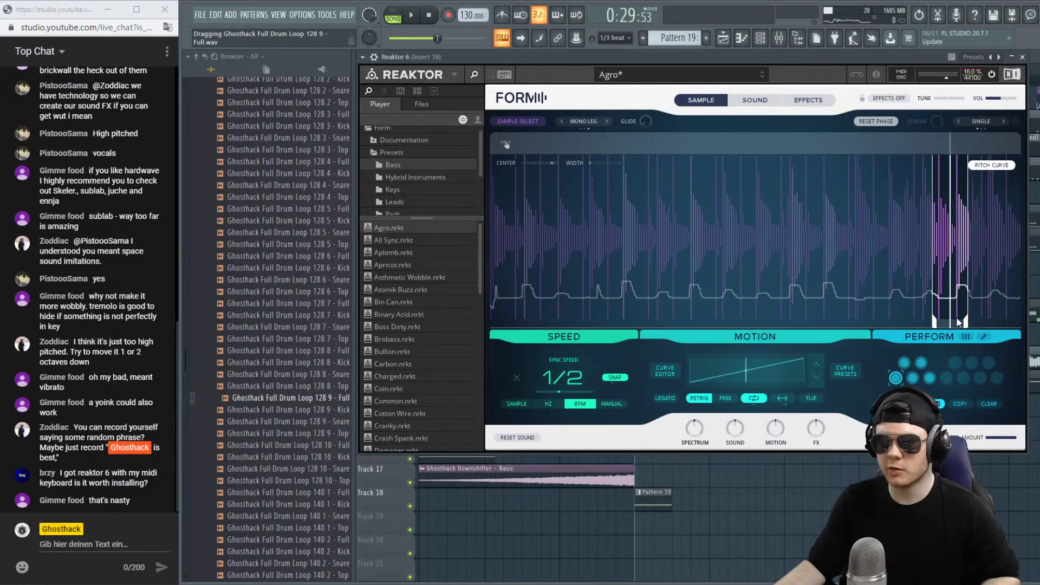
key("space")
left_click_drag(950, 325, 923, 323)
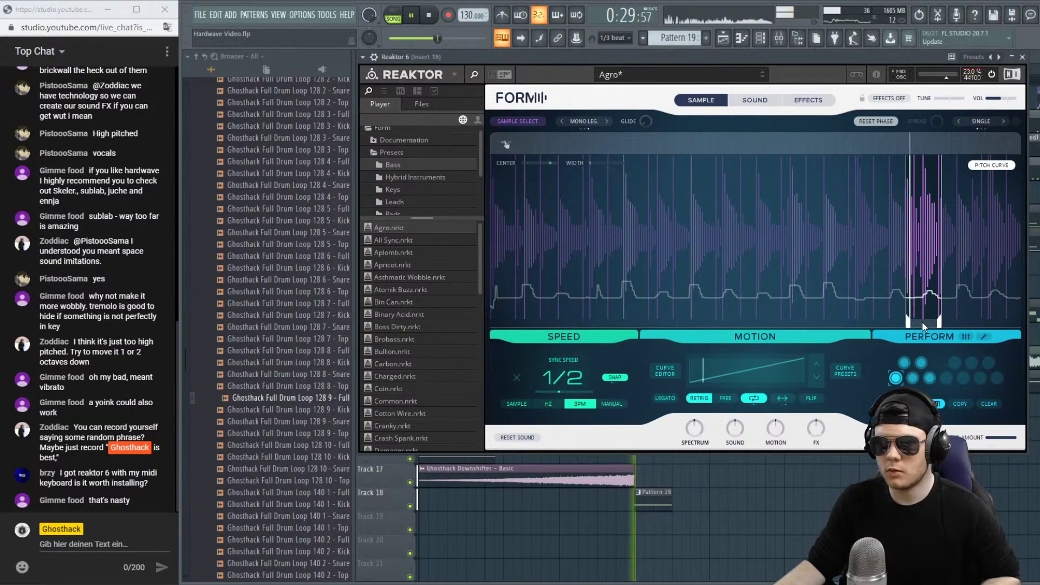
key("space")
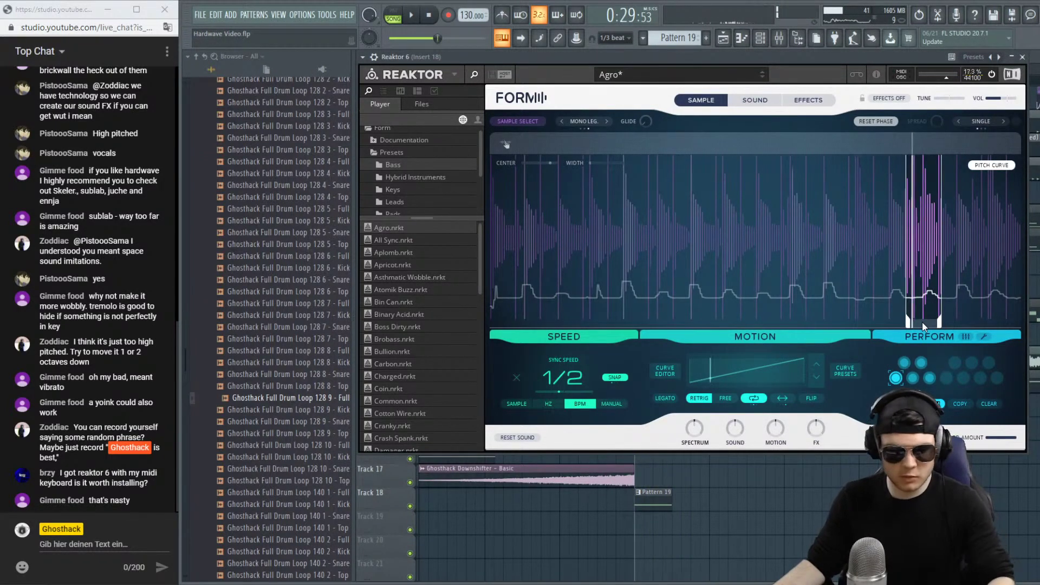
left_click_drag(922, 321, 814, 332)
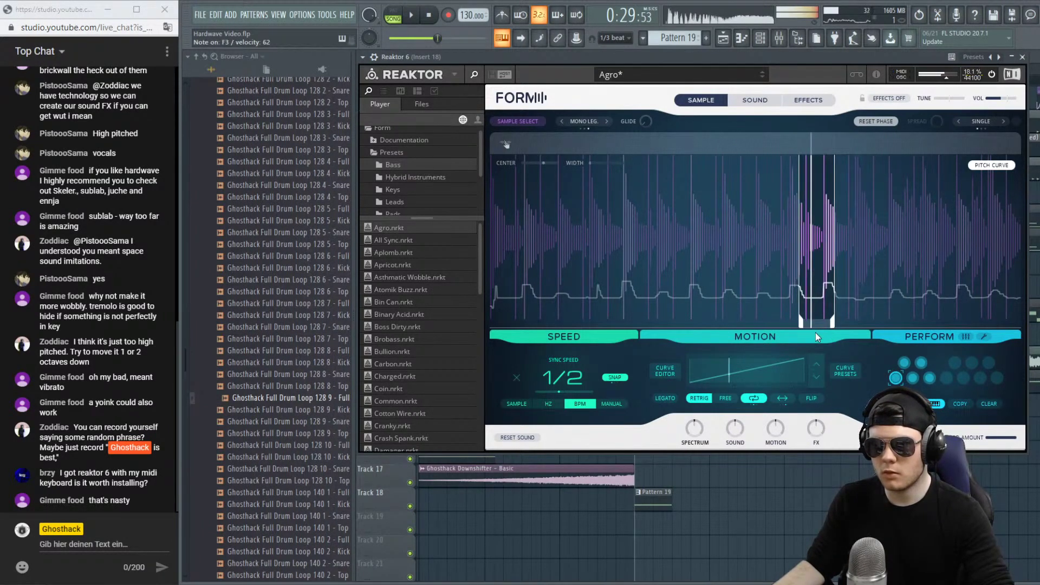
Adjust Form's FM and shaper amounts and lower the Form oscillator's formant to 0.44.
left_click(754, 100)
left_click_drag(699, 307, 688, 278)
left_click_drag(775, 255, 778, 244)
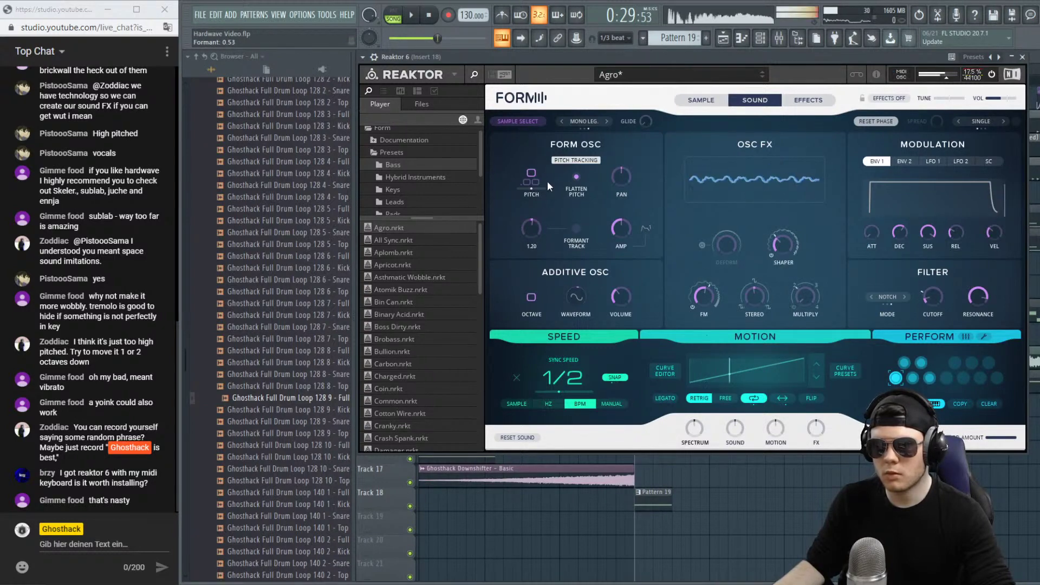
left_click_drag(530, 228, 545, 301)
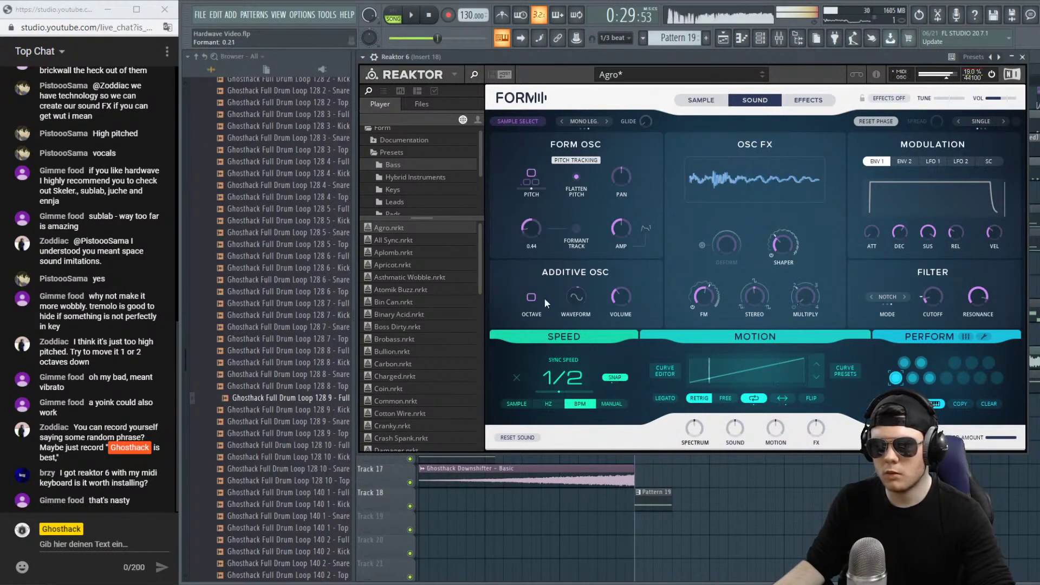
Try the Form oscillator's pitch at -12 and then -3 semitones, varying its formant in between.
left_click(701, 99)
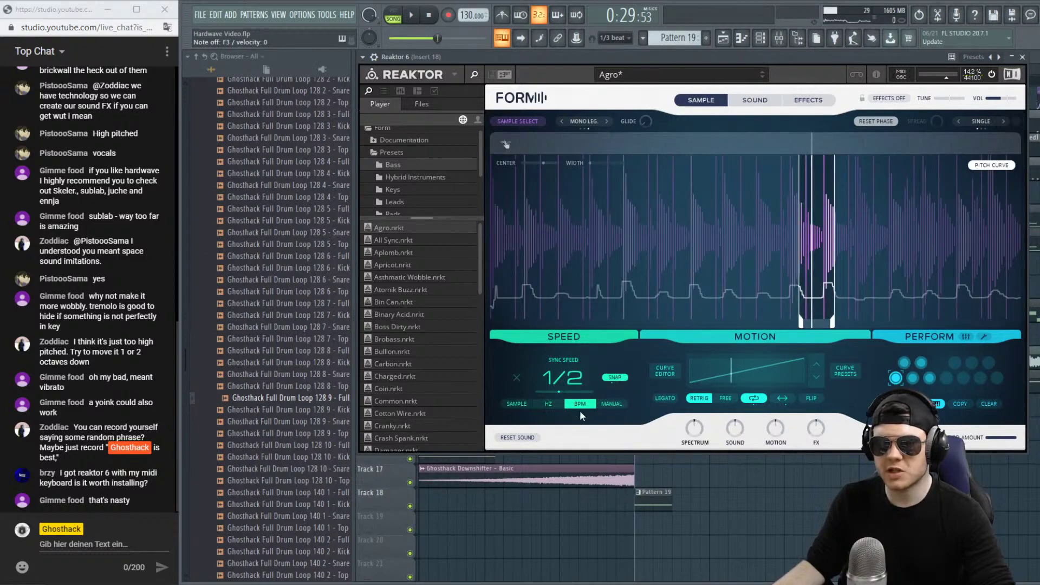
left_click(755, 99)
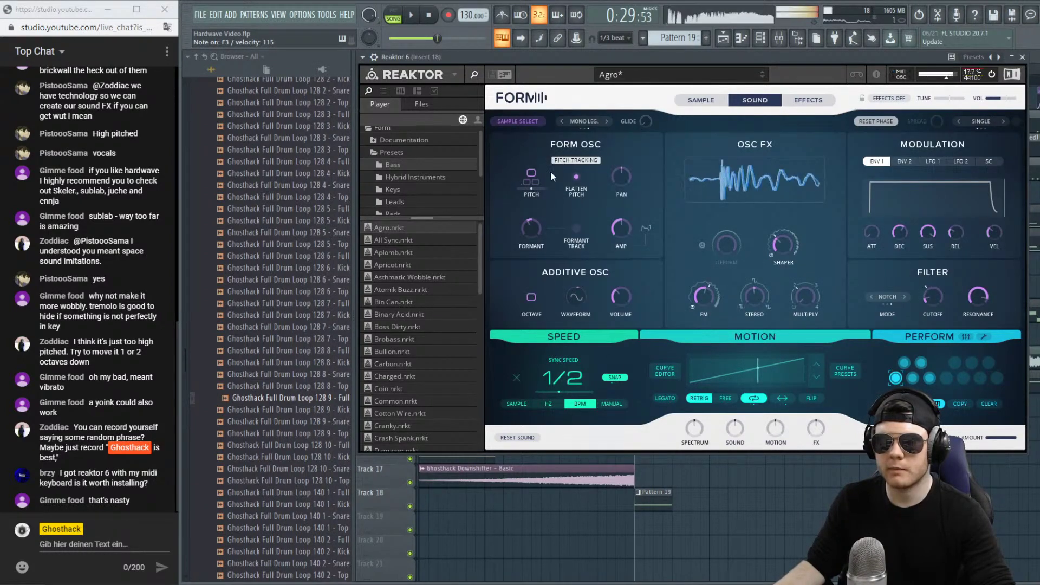
left_click_drag(532, 172, 527, 223)
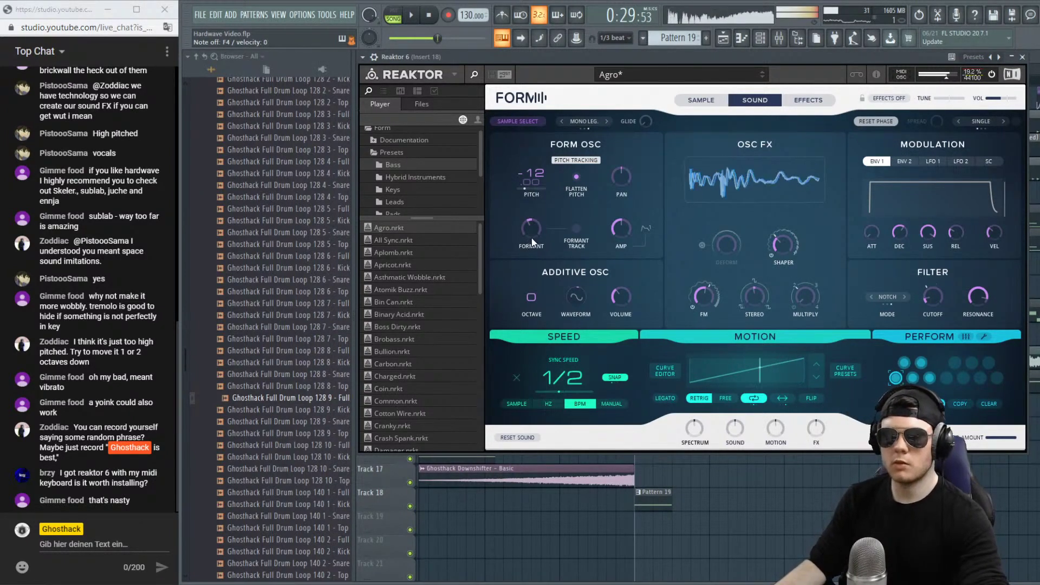
left_click_drag(535, 232, 534, 258)
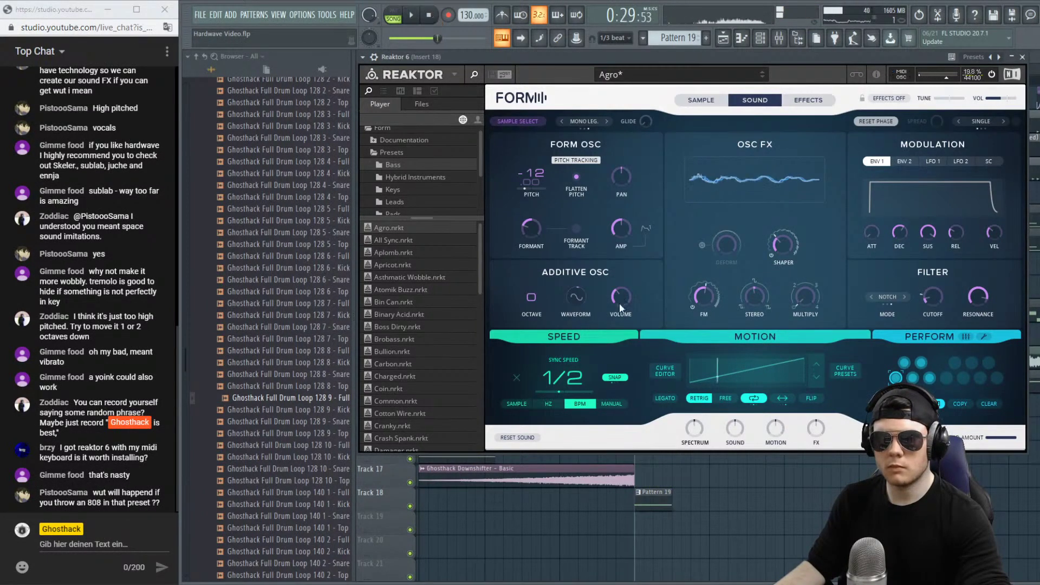
left_click_drag(535, 175, 541, 150)
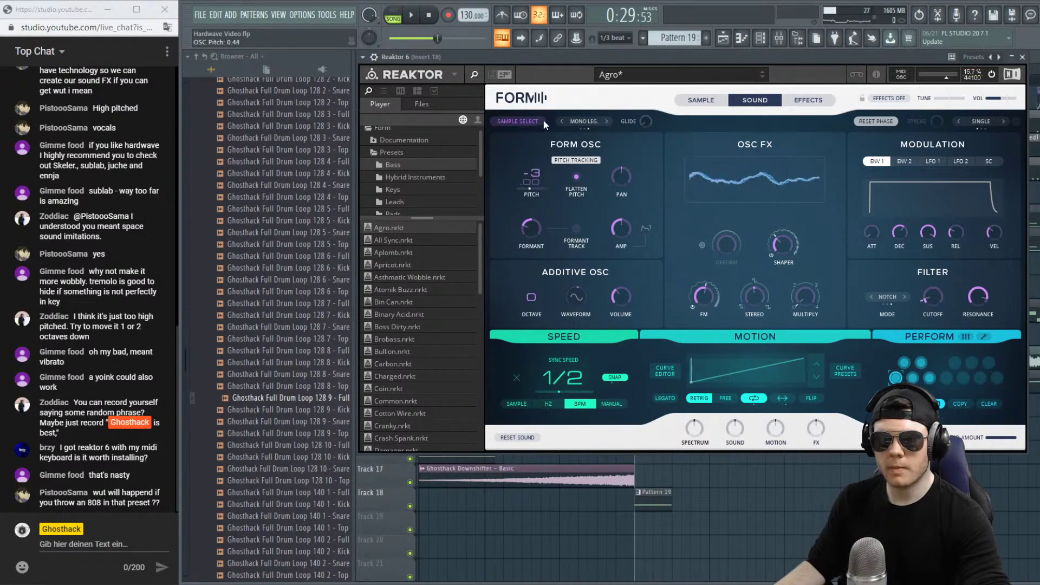
Audition the part from bar 17 and move Form's slice to a centre of about 0.47.
left_click(412, 16)
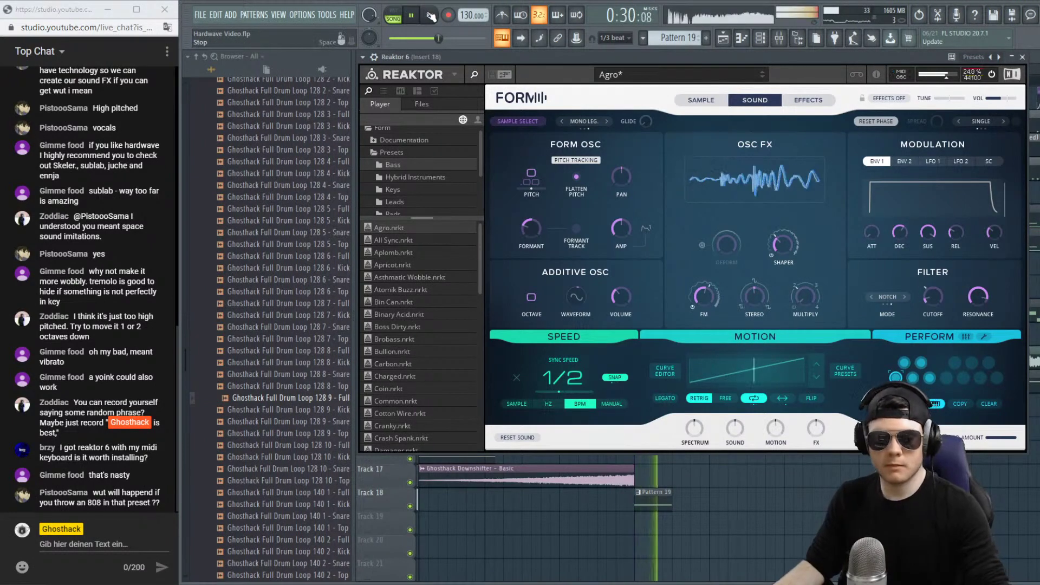
key("space")
left_click(701, 100)
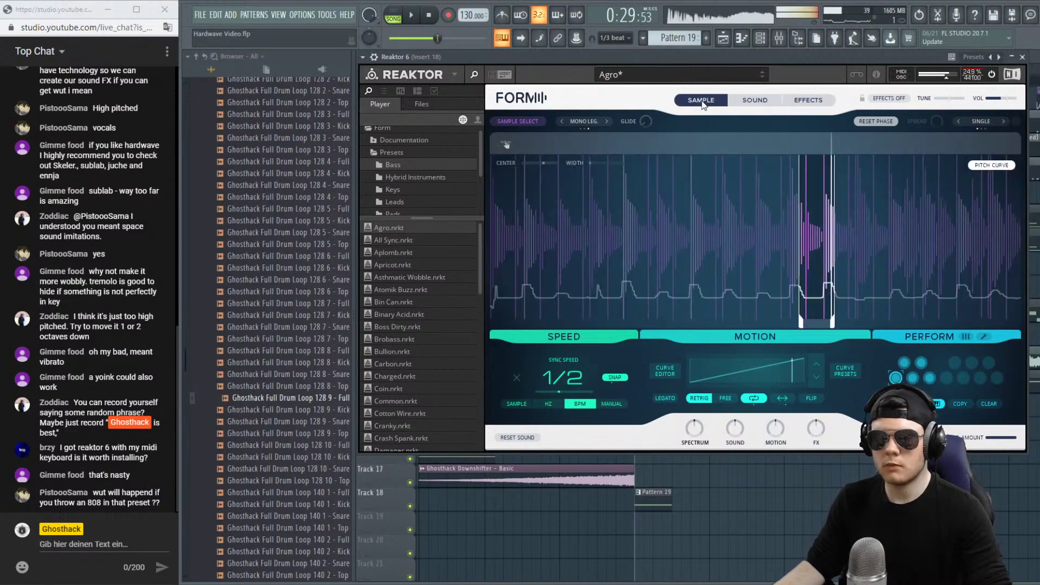
left_click_drag(819, 326, 758, 329)
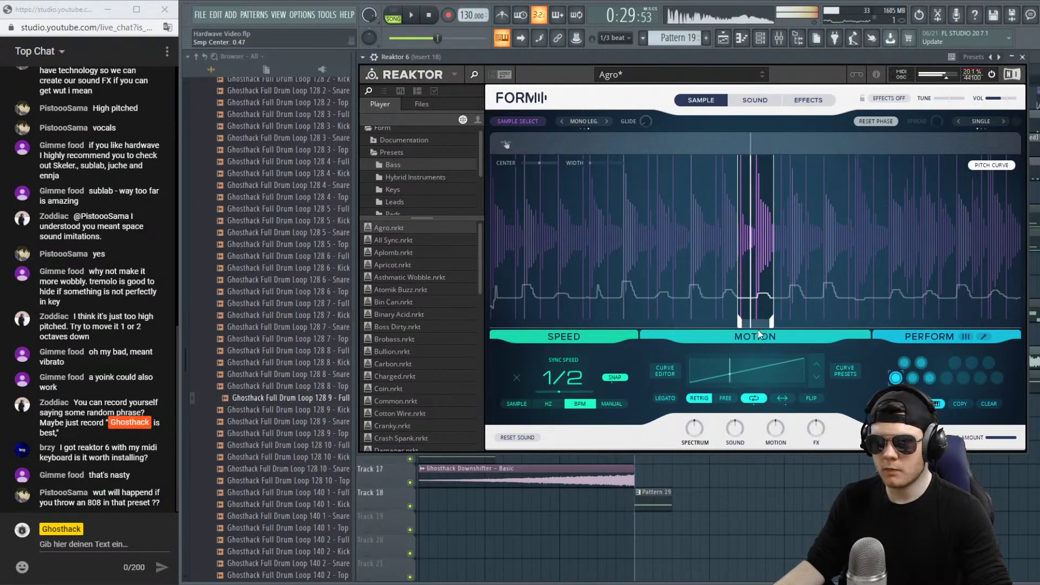
Preview Full versions of the Ghosthack Full Drum Loop files from 128 10 through 140 5 in the browser.
scroll(322, 404, "down", 4)
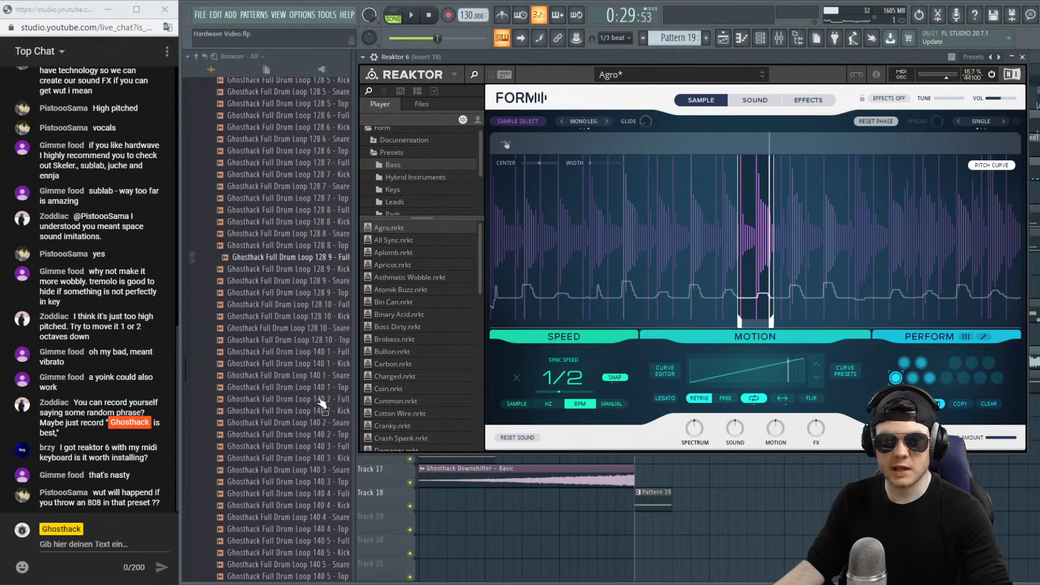
left_click(303, 304)
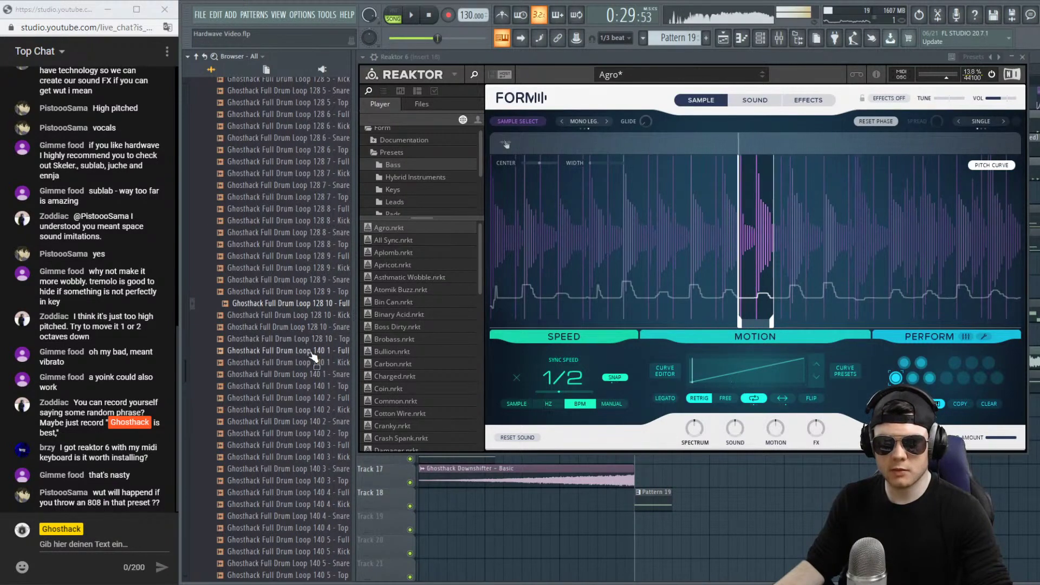
left_click(314, 399)
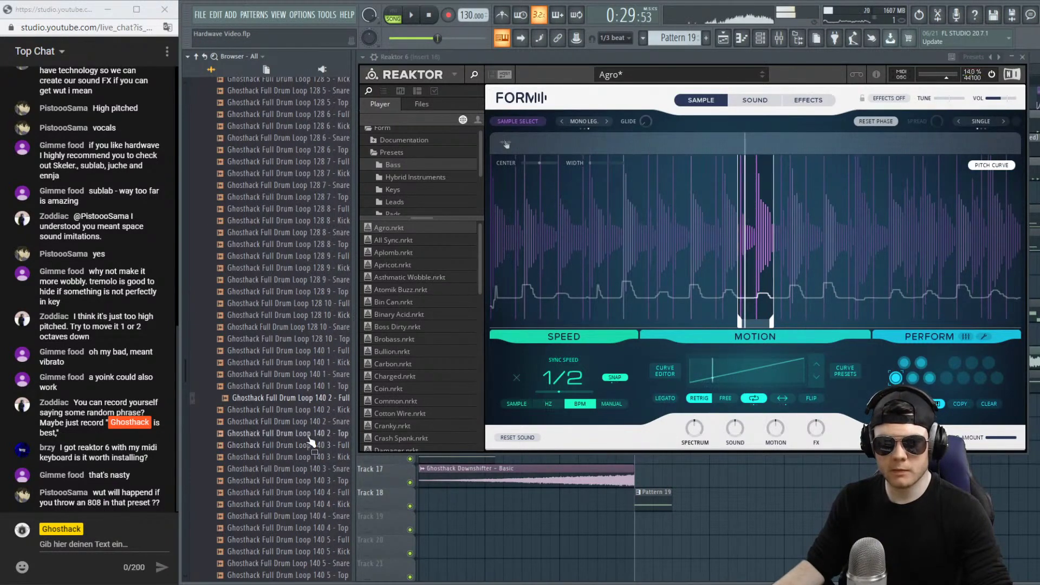
left_click(315, 445)
scroll(310, 440, "down", 6)
left_click(311, 279)
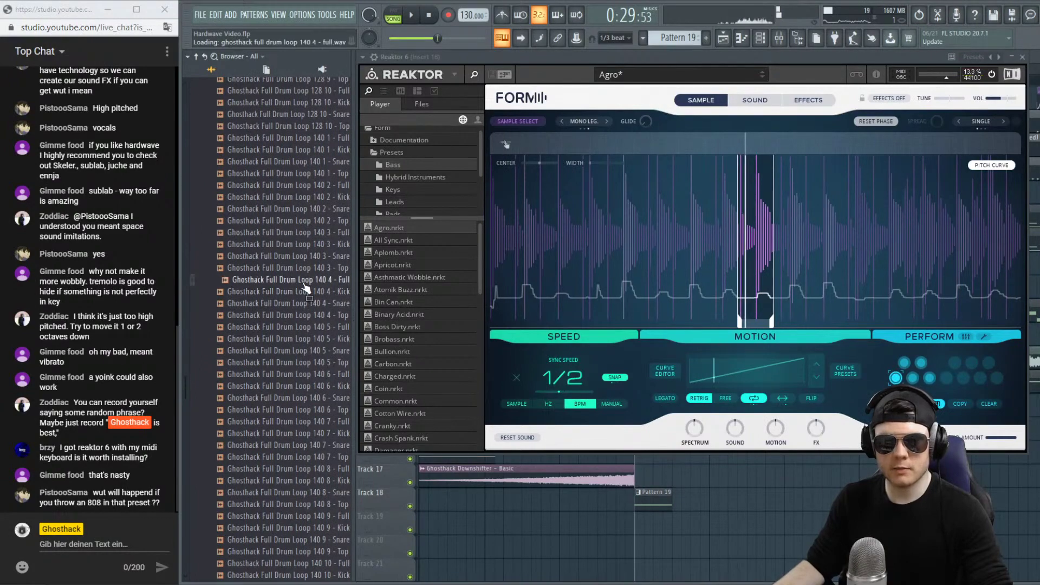
left_click(312, 327)
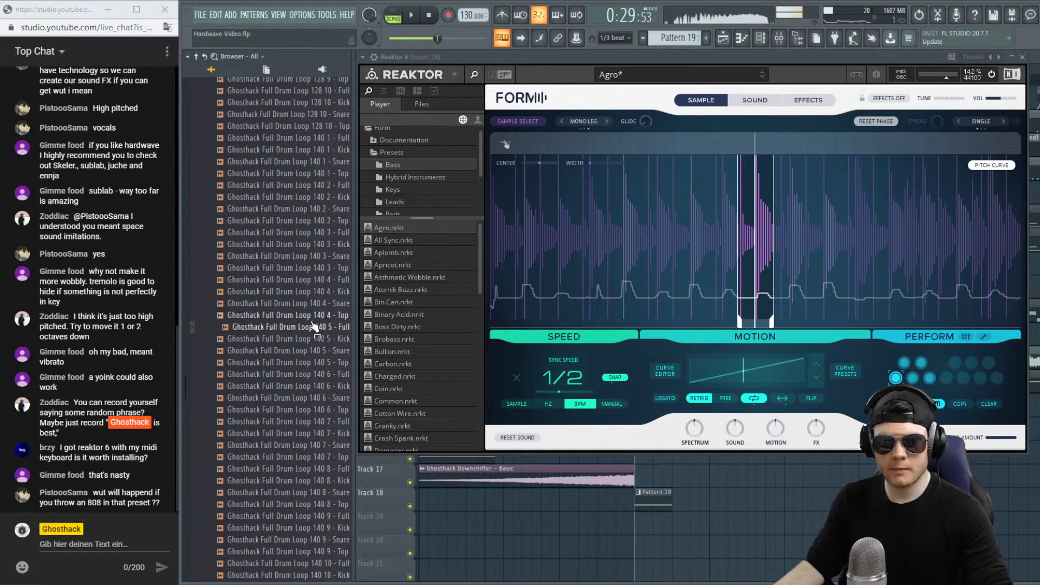
Load Ghosthack Full Drum Loop 140 5 - Full into Form and move the slice to about 20% through the loop.
left_click_drag(311, 331, 720, 275)
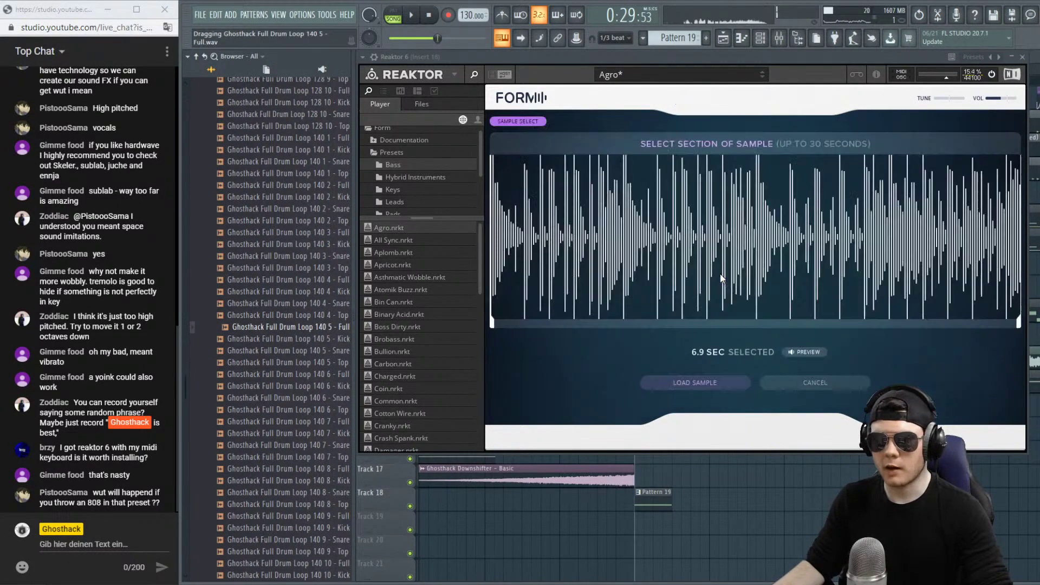
left_click(695, 384)
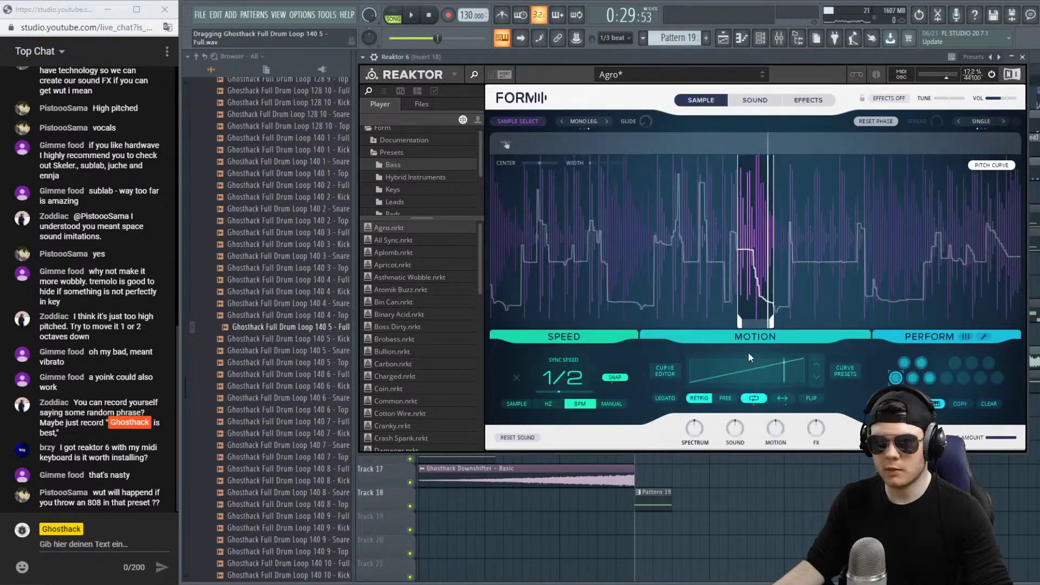
left_click_drag(758, 323, 600, 317)
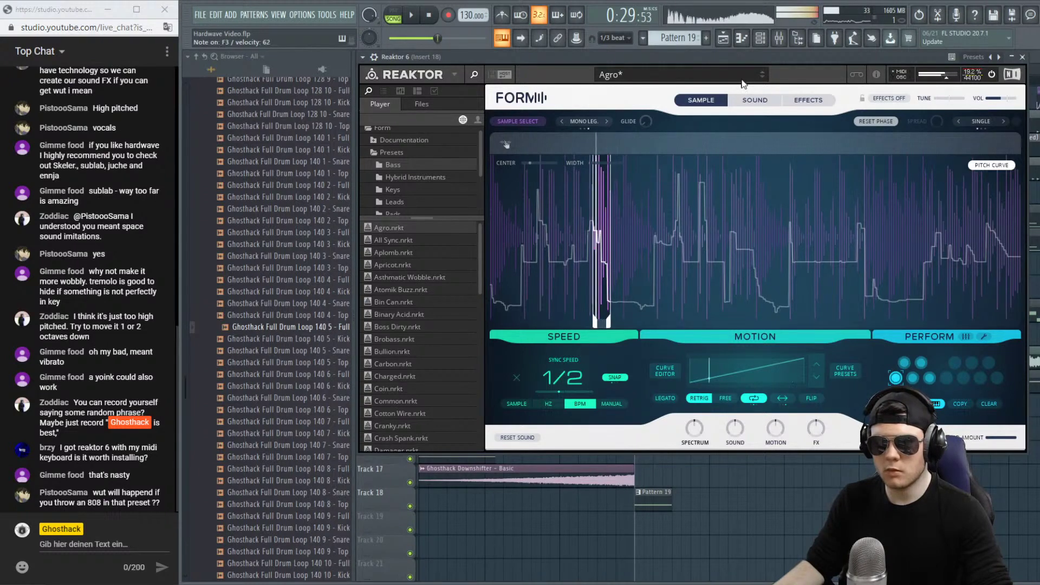
Adjust Form's FM and multiply amounts and lower the shaper to 0.04.
left_click(753, 100)
mouse_move(704, 301)
left_mouse_down()
mouse_move(710, 342)
mouse_move(714, 312)
left_mouse_up()
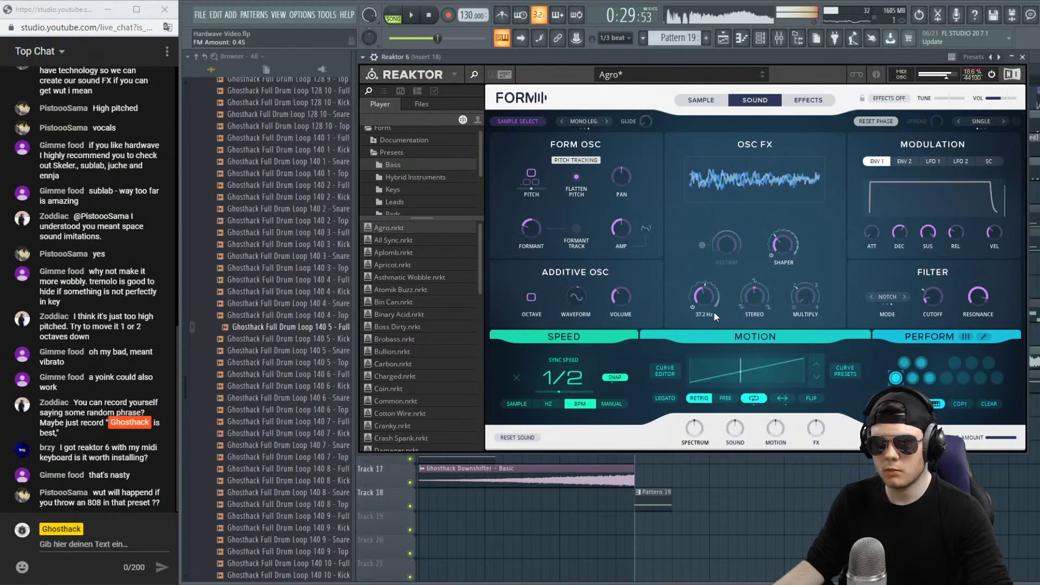
left_click(576, 230)
left_click(576, 231)
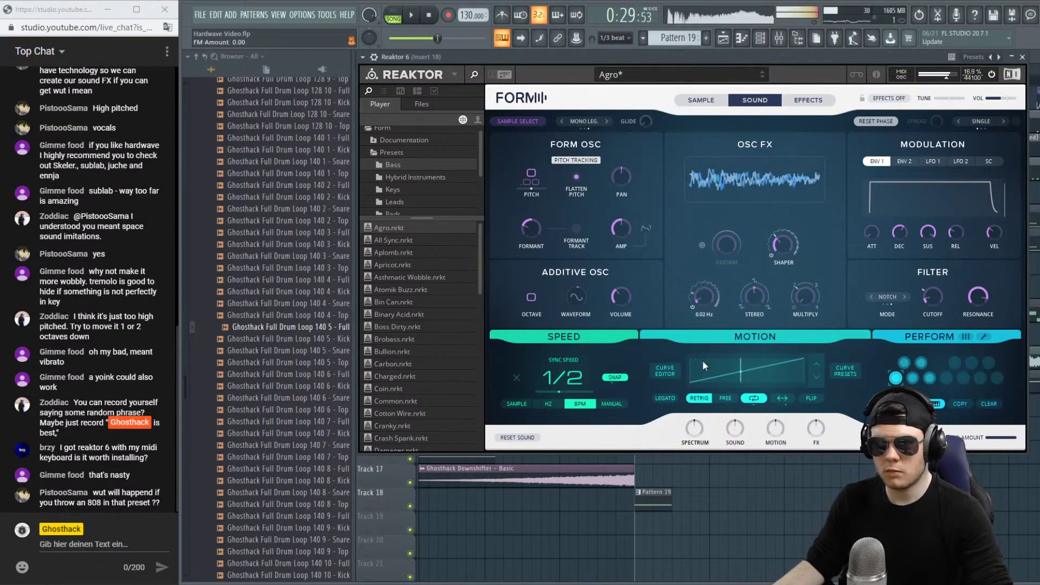
mouse_move(704, 300)
left_mouse_down()
mouse_move(713, 253)
mouse_move(707, 291)
left_mouse_up()
left_click_drag(806, 296, 772, 281)
mouse_move(783, 244)
left_mouse_down()
mouse_move(793, 189)
mouse_move(786, 263)
mouse_move(769, 277)
left_mouse_up()
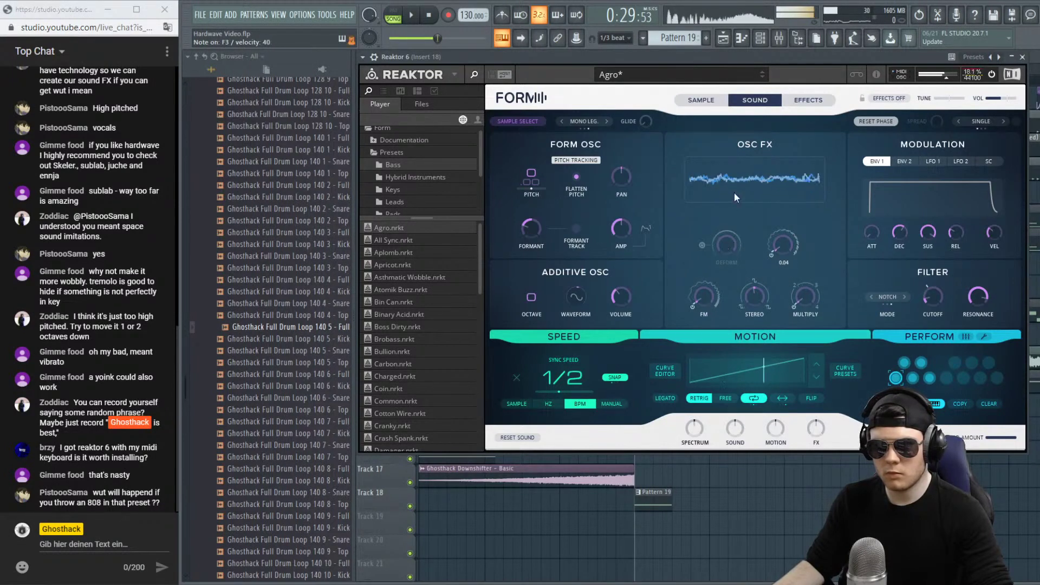
Try the deform effect at -0.30 with the formant at 0.99, switch deform off and set the FM amount to about 0.12.
left_click(703, 244)
left_click_drag(717, 246, 718, 269)
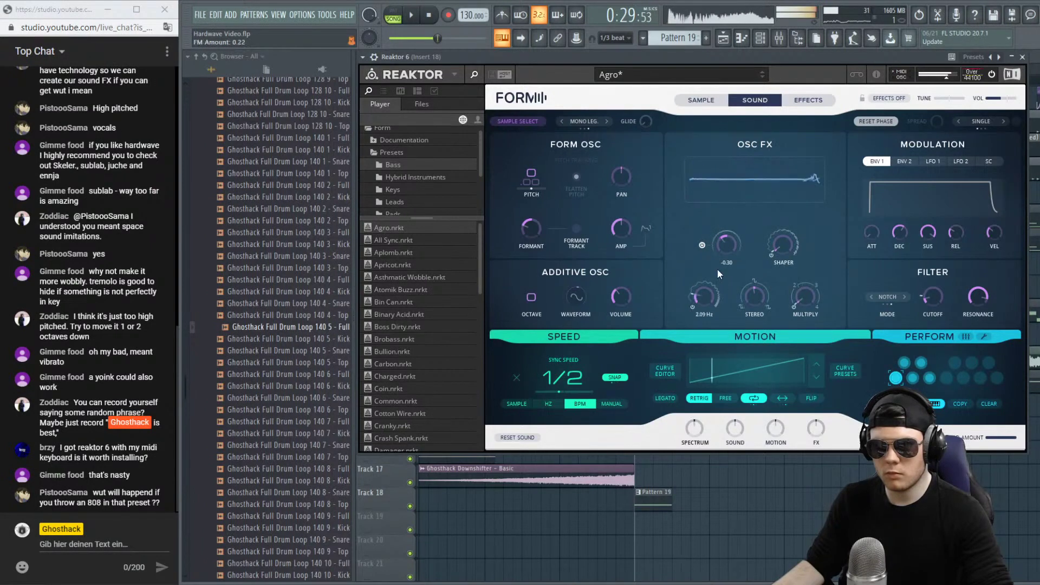
left_click_drag(787, 254, 785, 216)
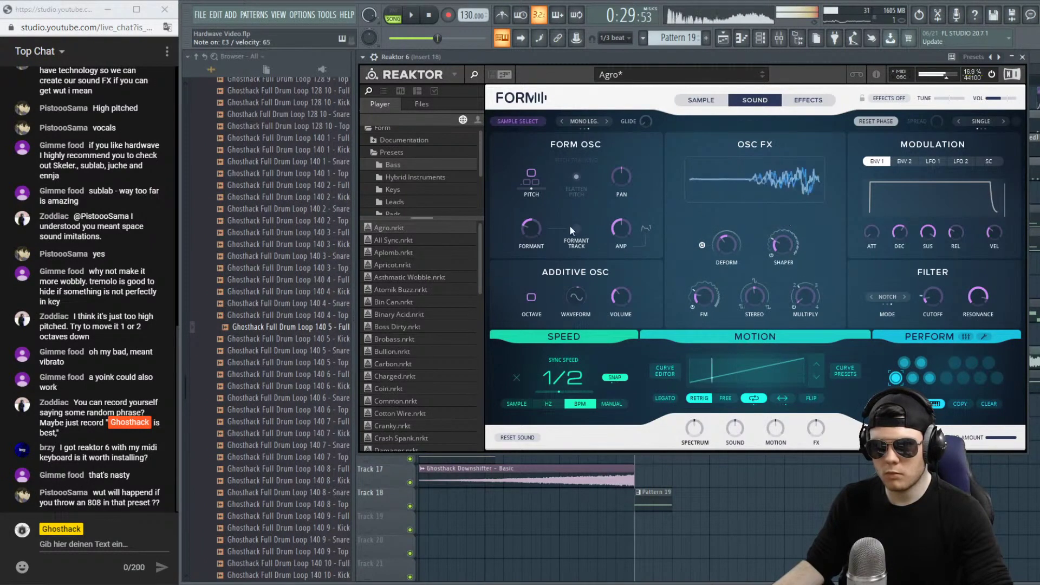
left_click_drag(532, 227, 544, 190)
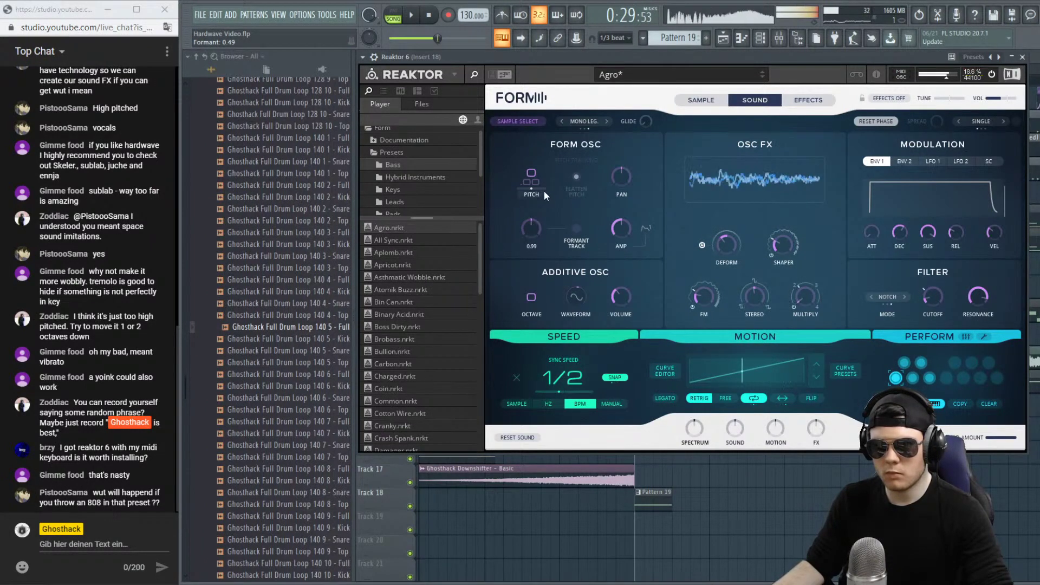
mouse_move(786, 247)
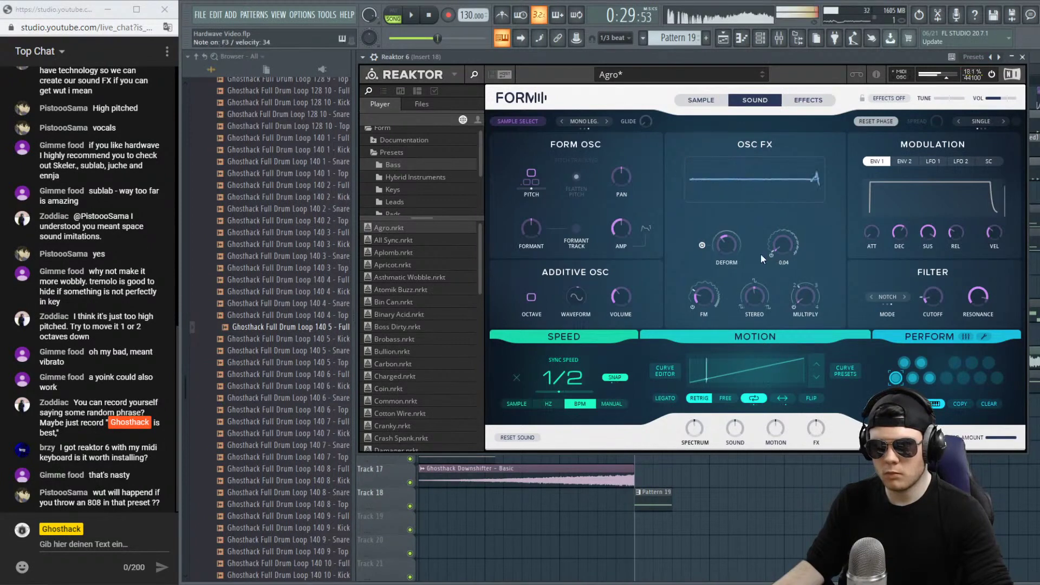
left_click(703, 245)
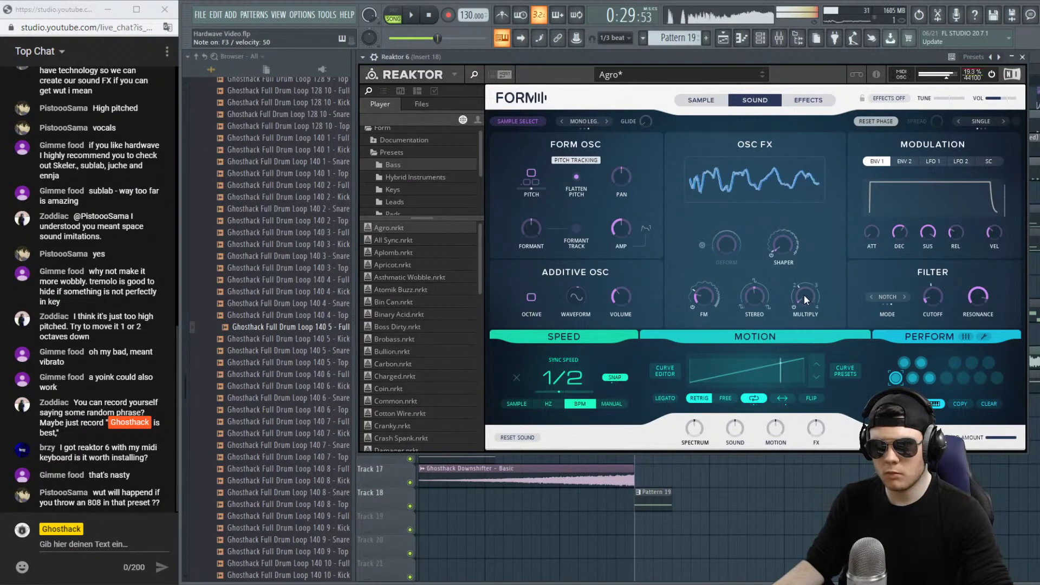
mouse_move(703, 303)
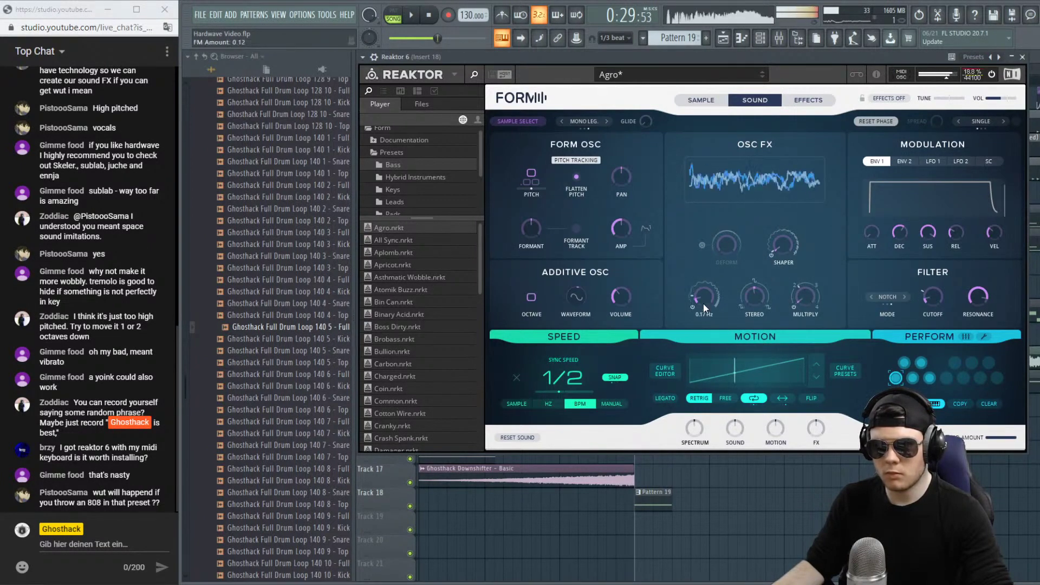
Try Form oscillator pitches between -12 and +1, reset the pitch to its default and readjust the formant.
left_click(700, 102)
left_click(739, 103)
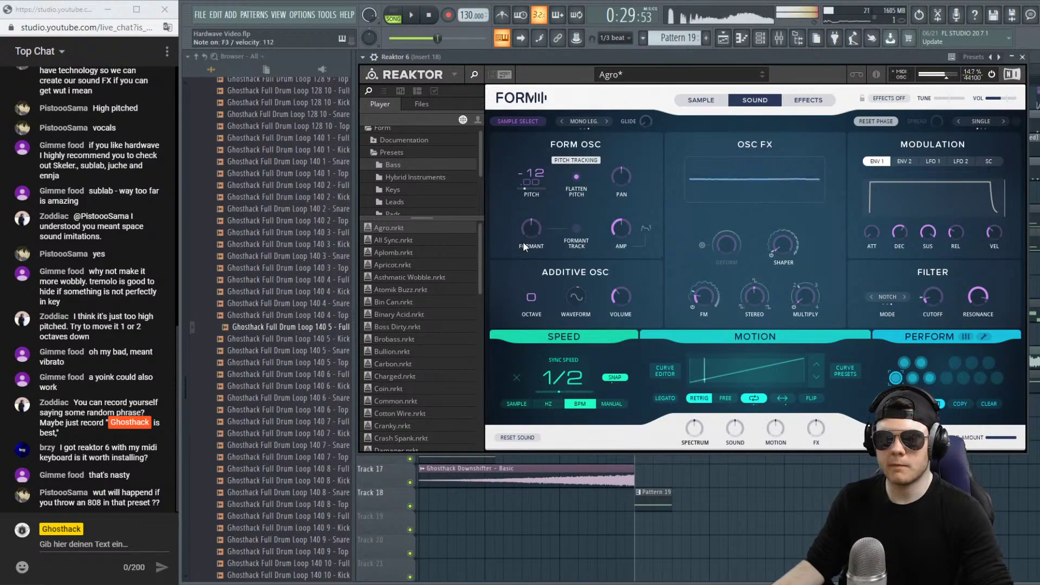
left_click_drag(525, 214, 530, 174)
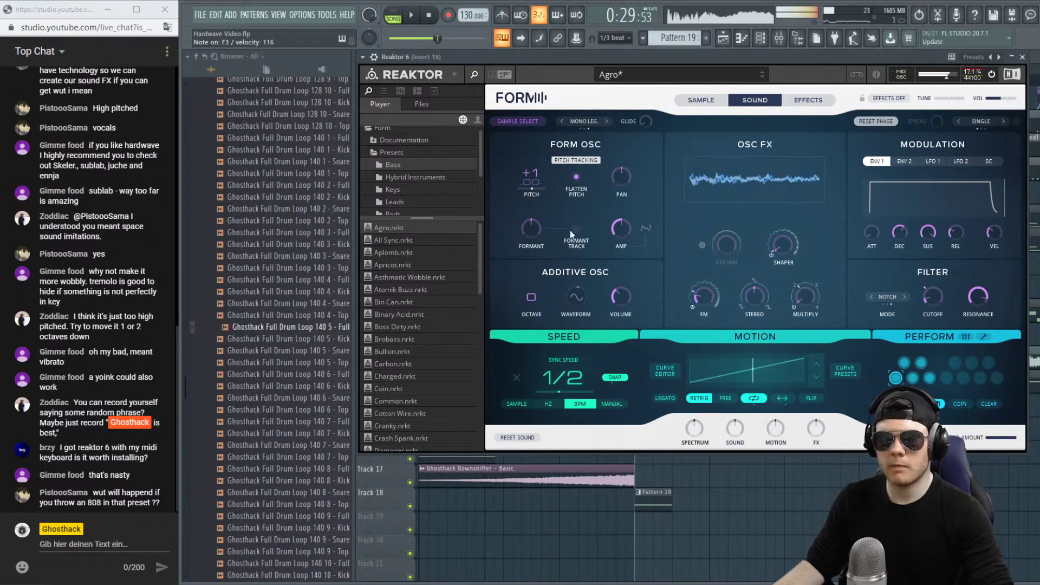
double_click(535, 173)
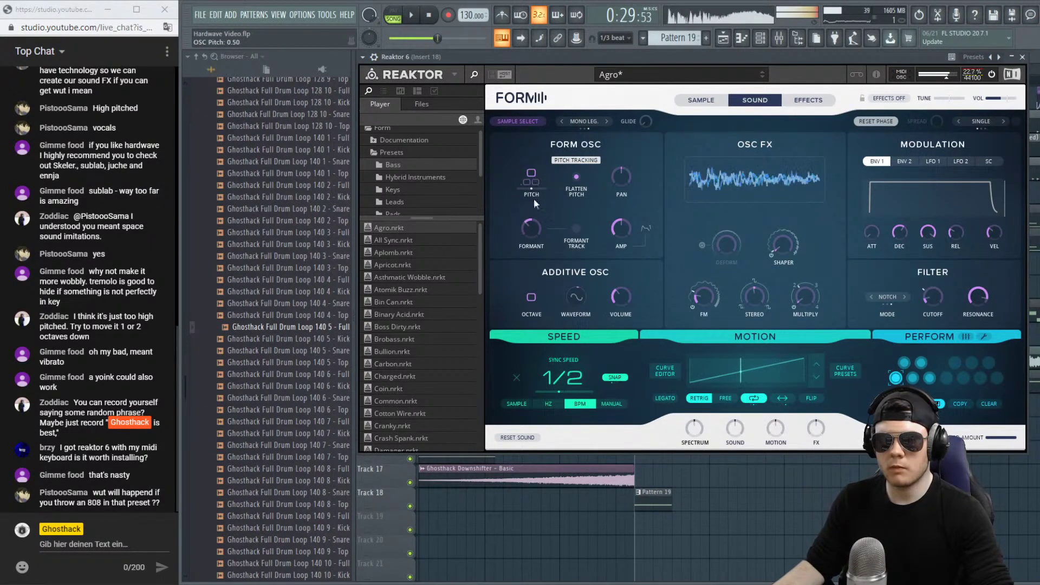
mouse_move(531, 228)
left_mouse_down()
mouse_move(532, 271)
mouse_move(552, 140)
mouse_move(540, 242)
mouse_move(541, 233)
left_mouse_up()
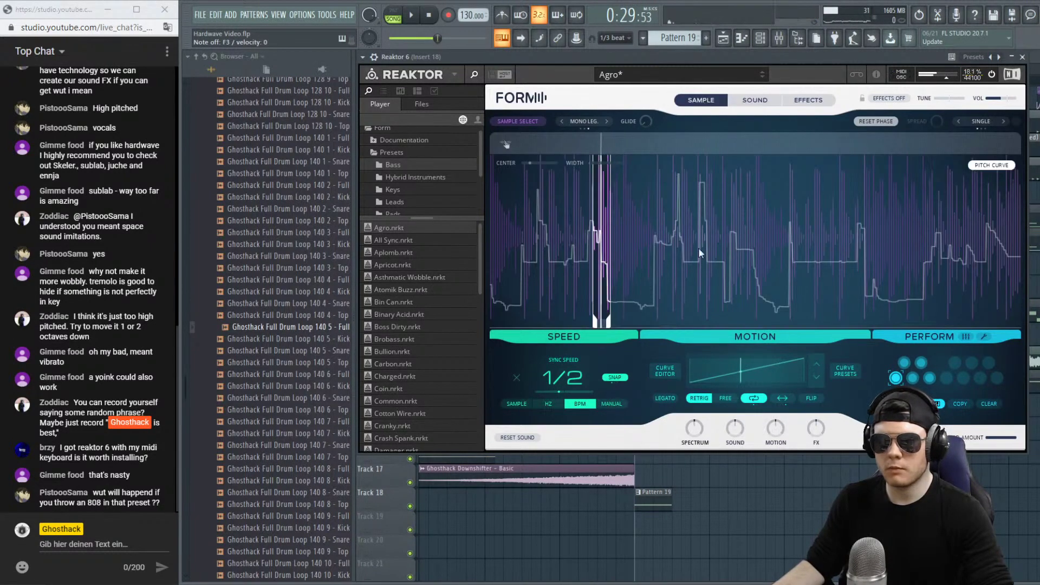
Set the FM control on the synth's Sound page to 7.10 Hz and play the arrangement from bar 16.
left_click_drag(701, 304, 713, 283)
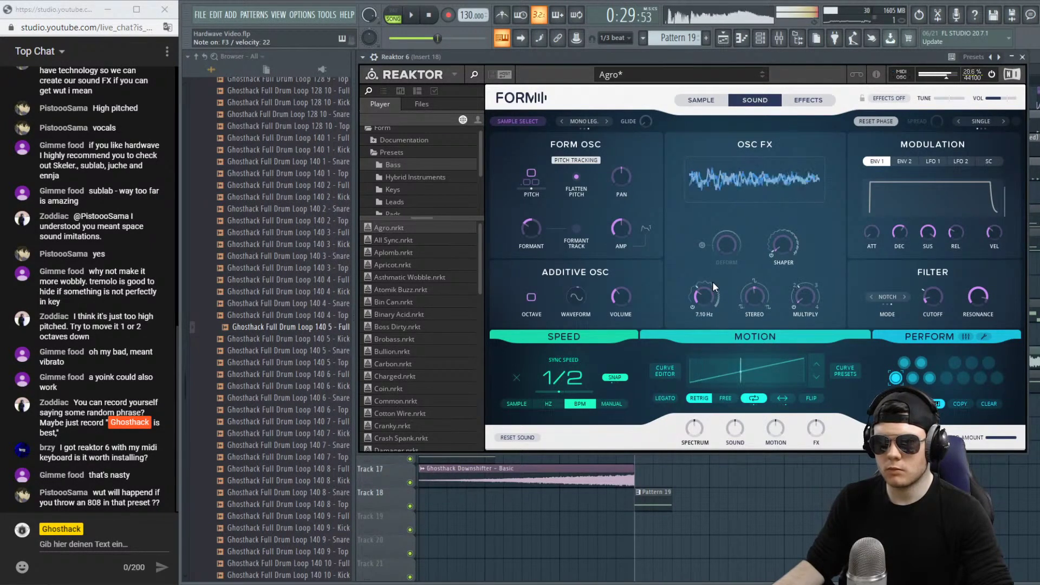
key("space")
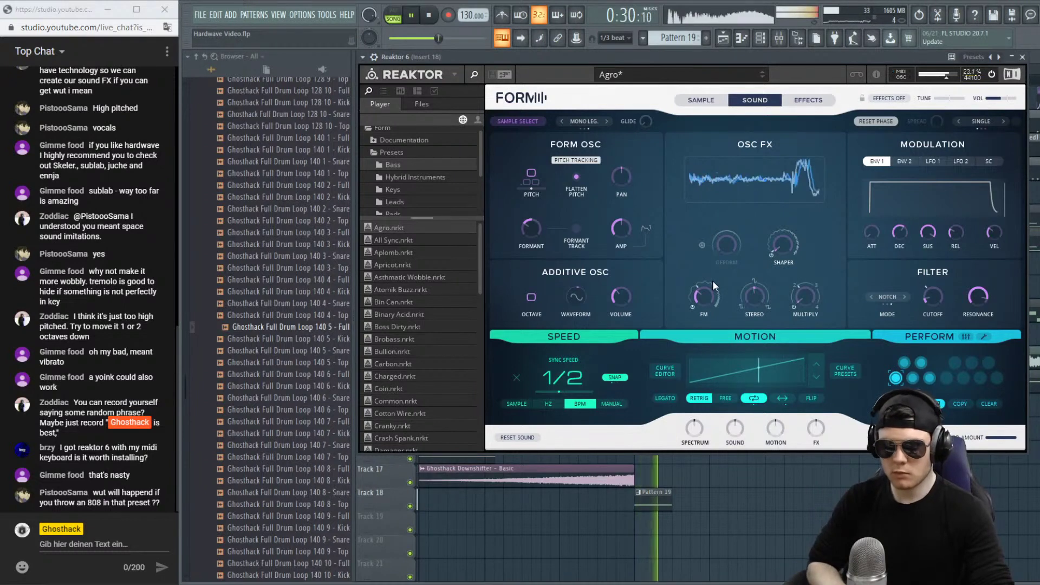
key("F5")
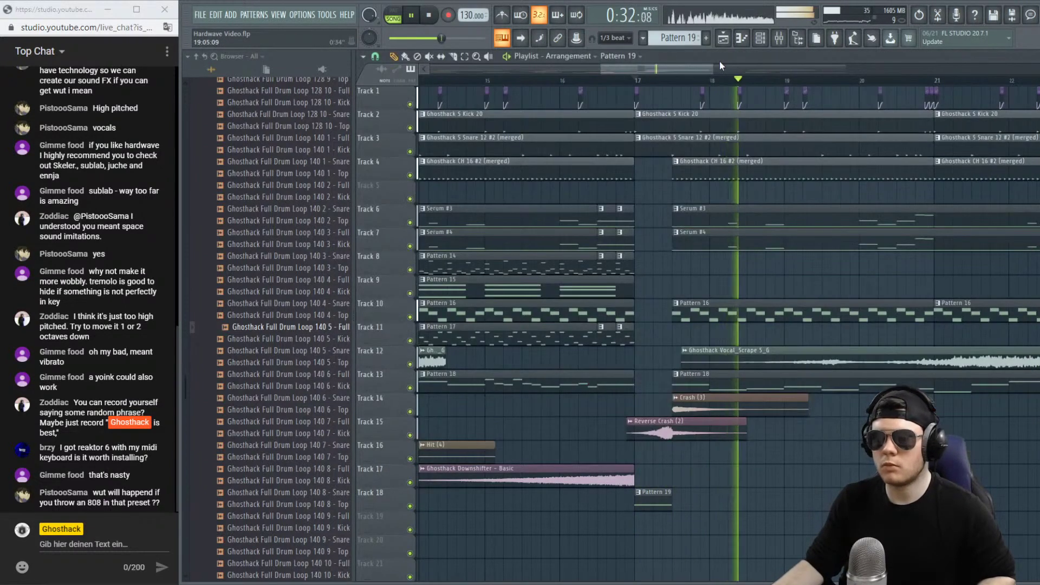
left_click(558, 80)
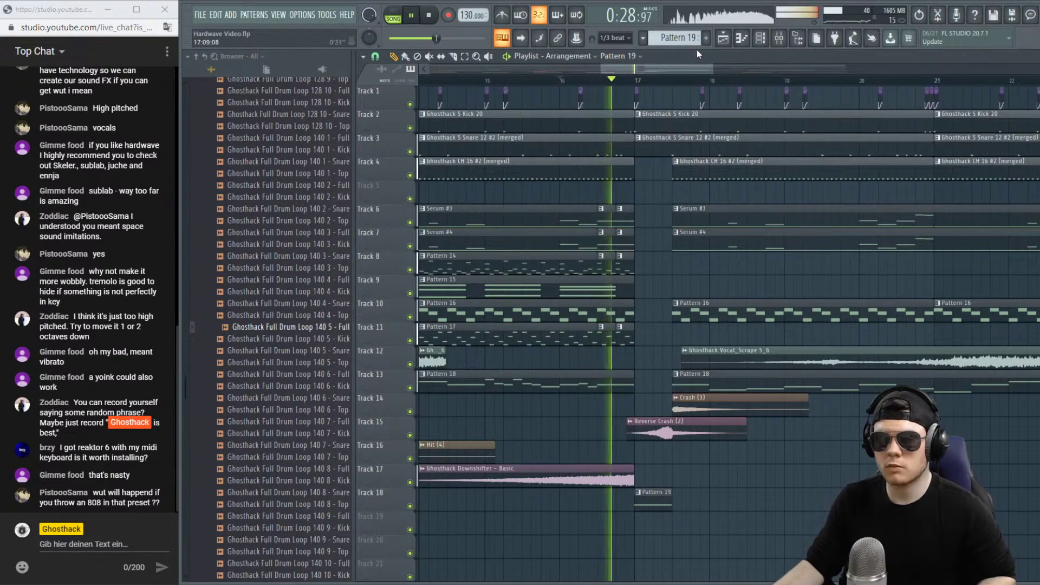
left_click(741, 39)
left_click(761, 39)
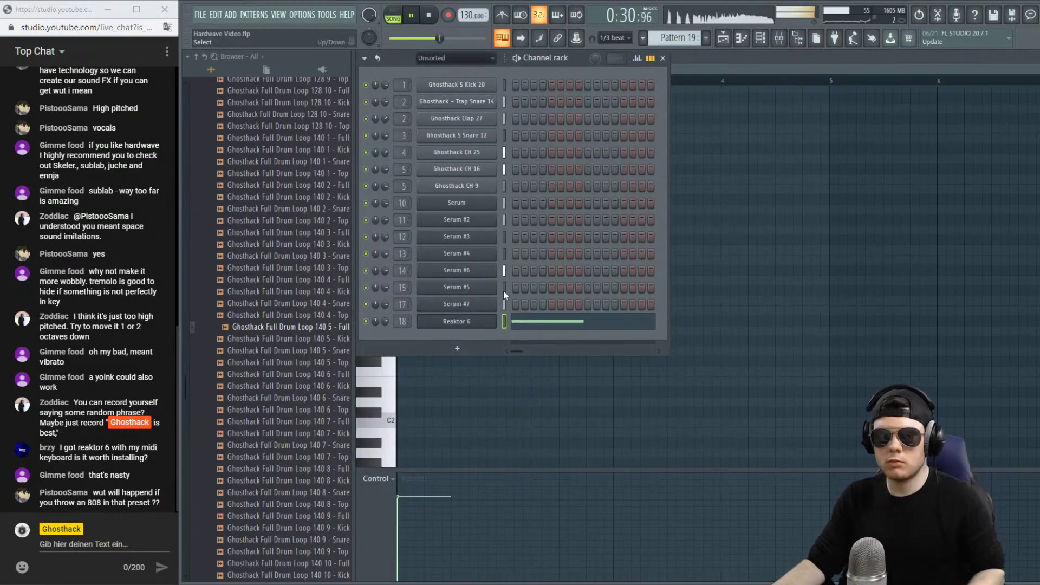
key("space")
Move the end of Reaktor's sample range slightly earlier in the waveform and audition the sound within the song.
left_click(469, 322)
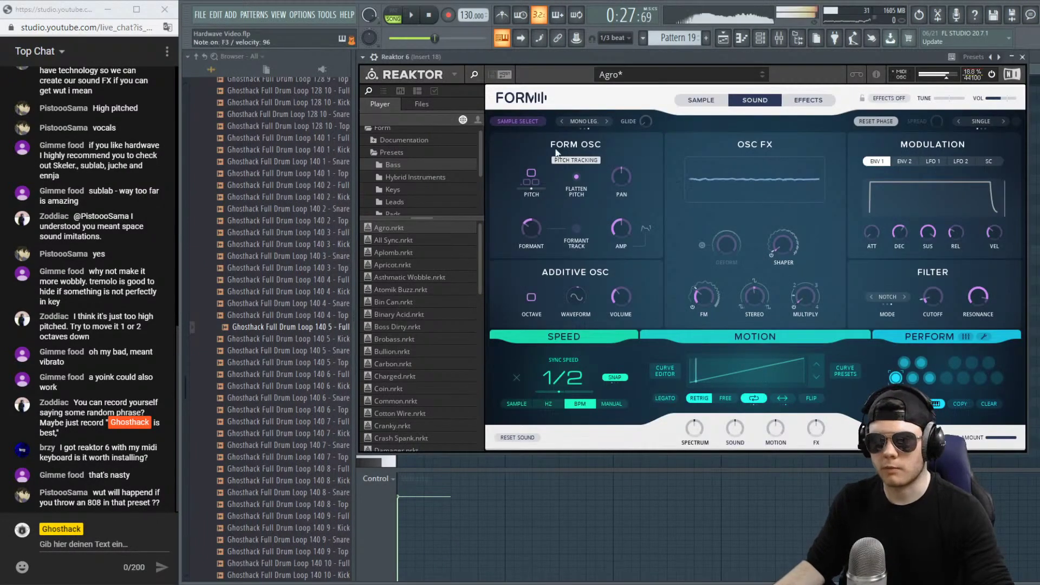
left_click(715, 101)
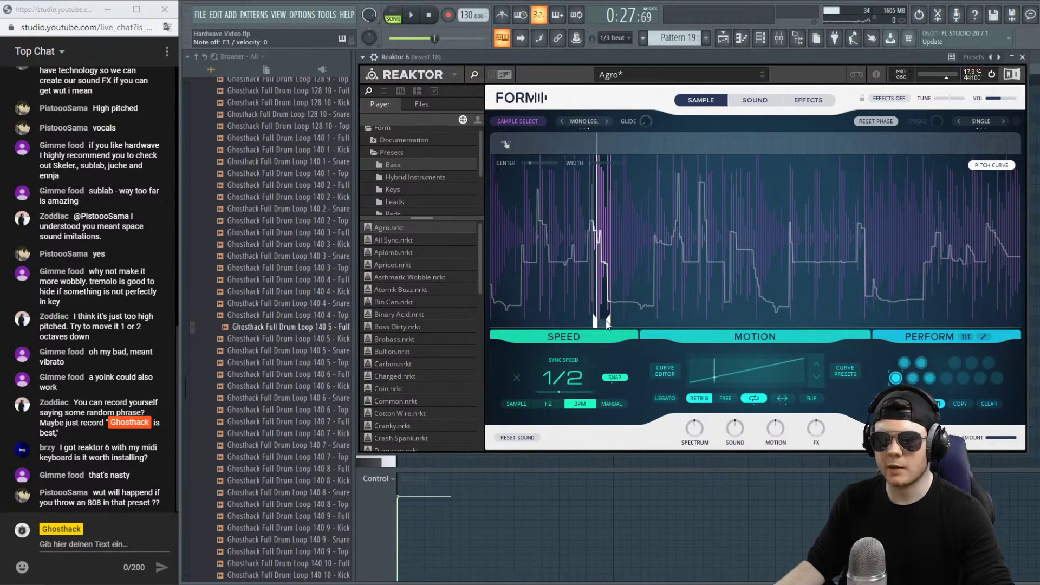
left_click_drag(609, 324, 604, 324)
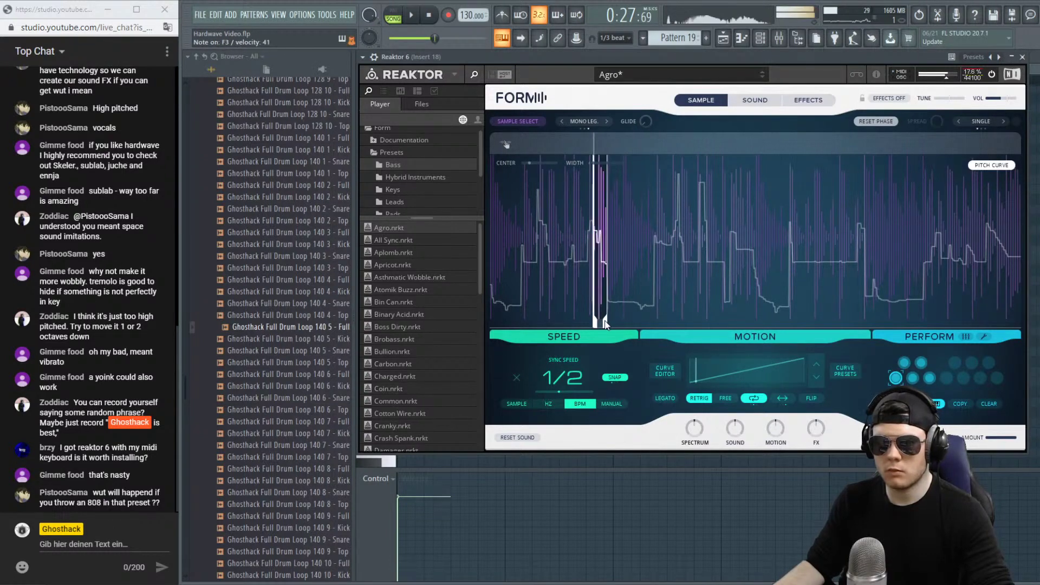
left_click(412, 15)
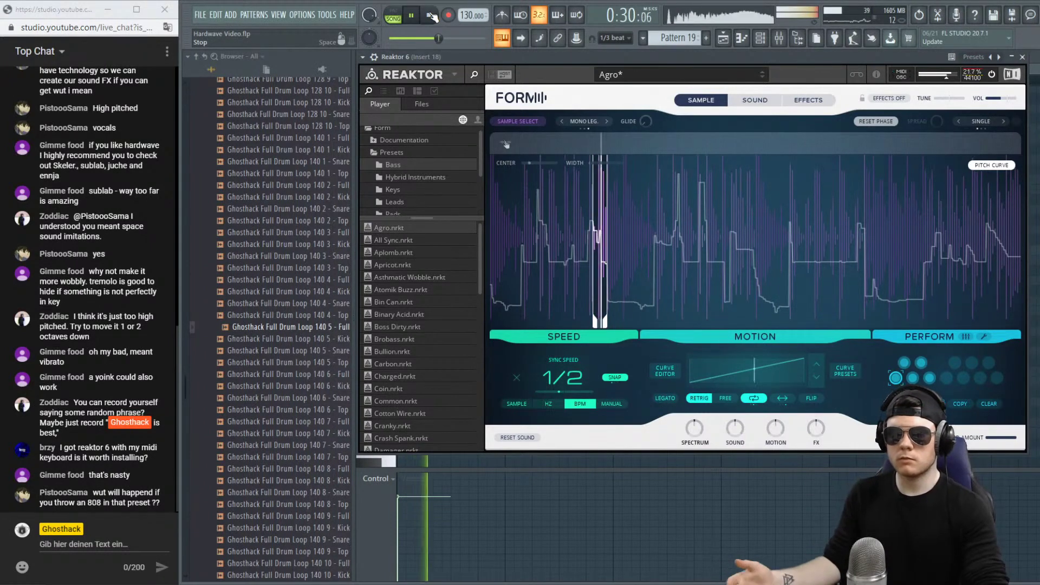
left_click(432, 16)
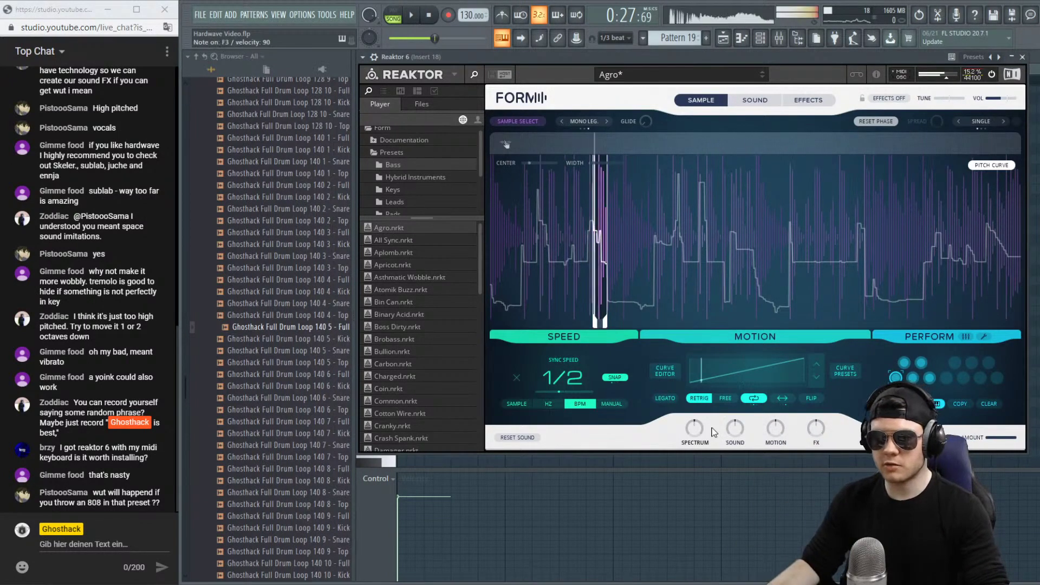
Try out the Spectrum and Sound macro controls of the synth while playing notes.
left_click_drag(703, 411, 702, 389)
left_click_drag(702, 351, 707, 430)
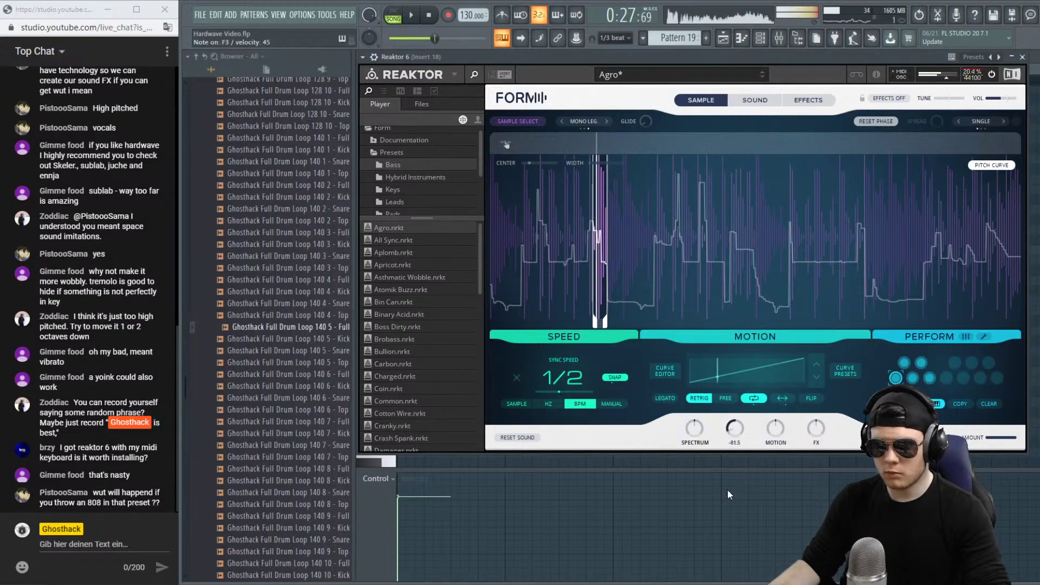
left_click_drag(731, 455, 789, 426)
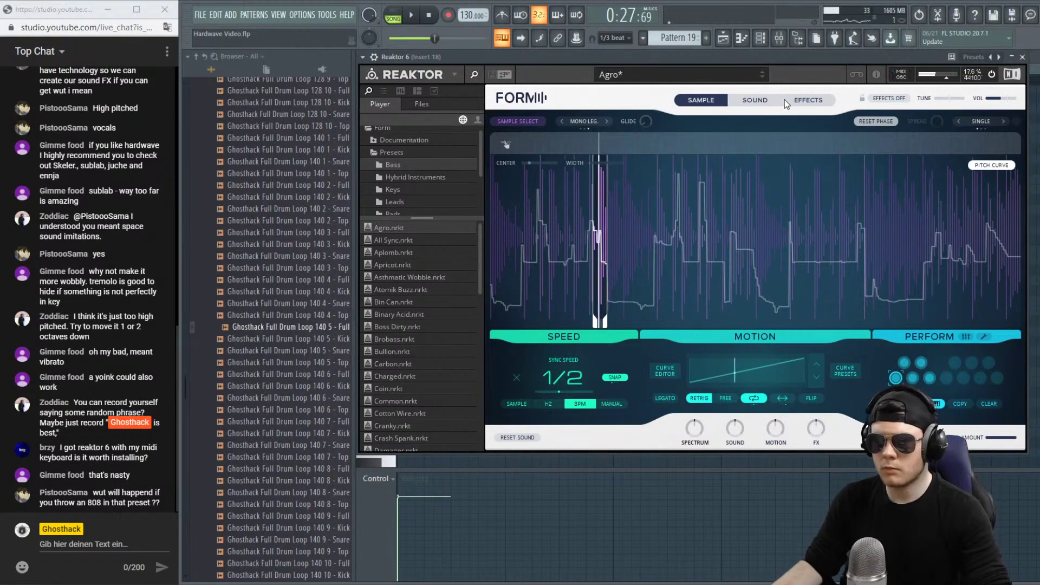
Compare the synth's sound with the Warmth effect switched off and on.
left_click(807, 103)
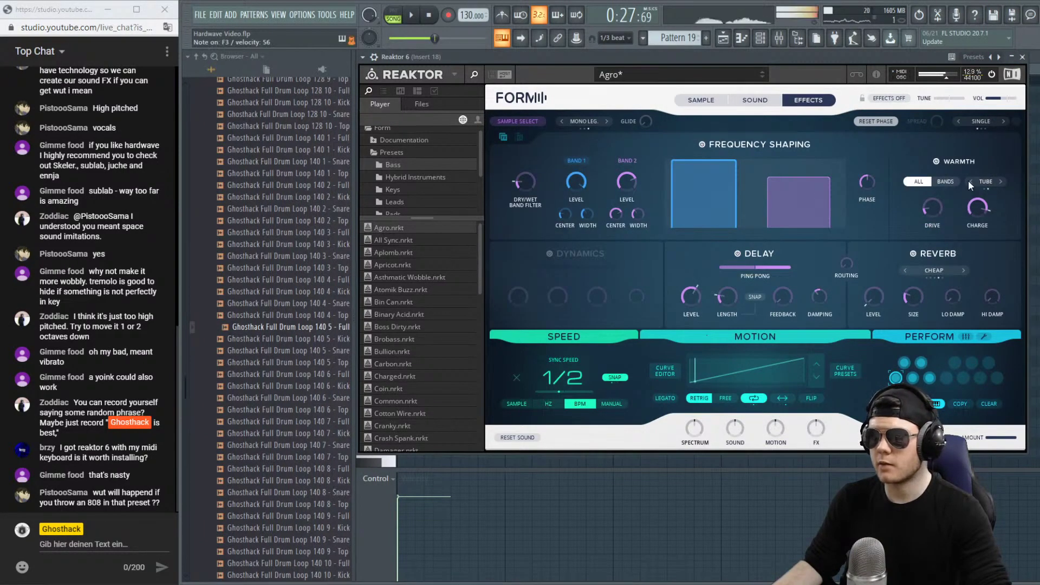
left_click(937, 160)
left_click(936, 160)
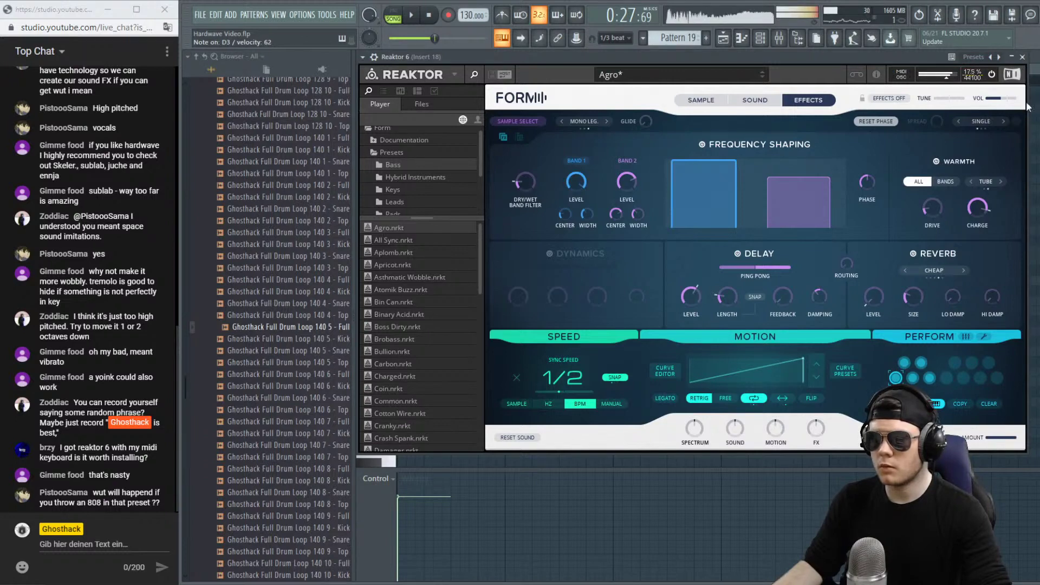
Raise the band 7 low-pass cutoff of the Fruity parametric EQ 2 on mixer Insert 18 to 20000 Hz during playback.
left_click(1026, 59)
left_click(779, 37)
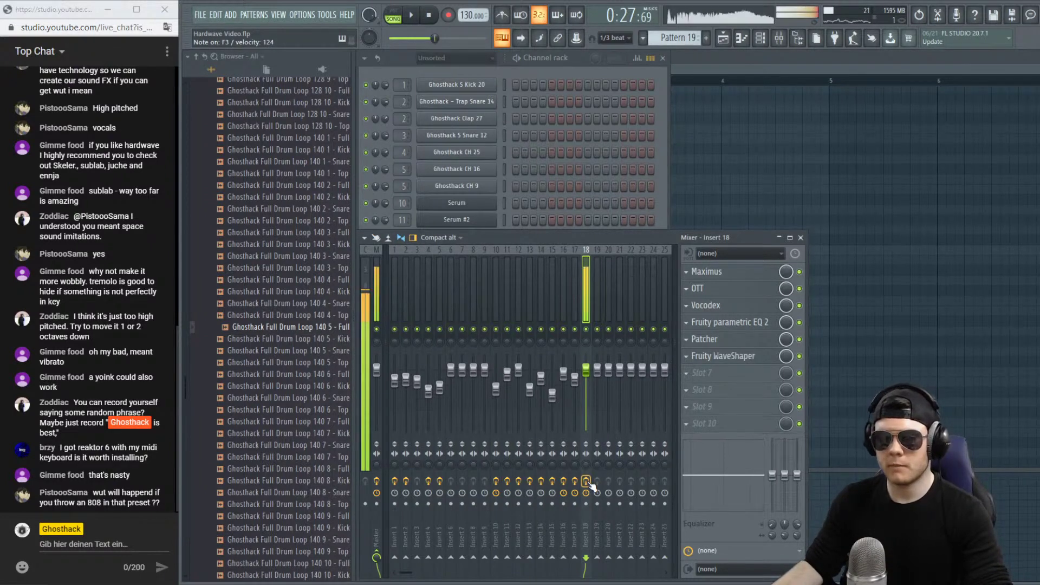
left_click(579, 60)
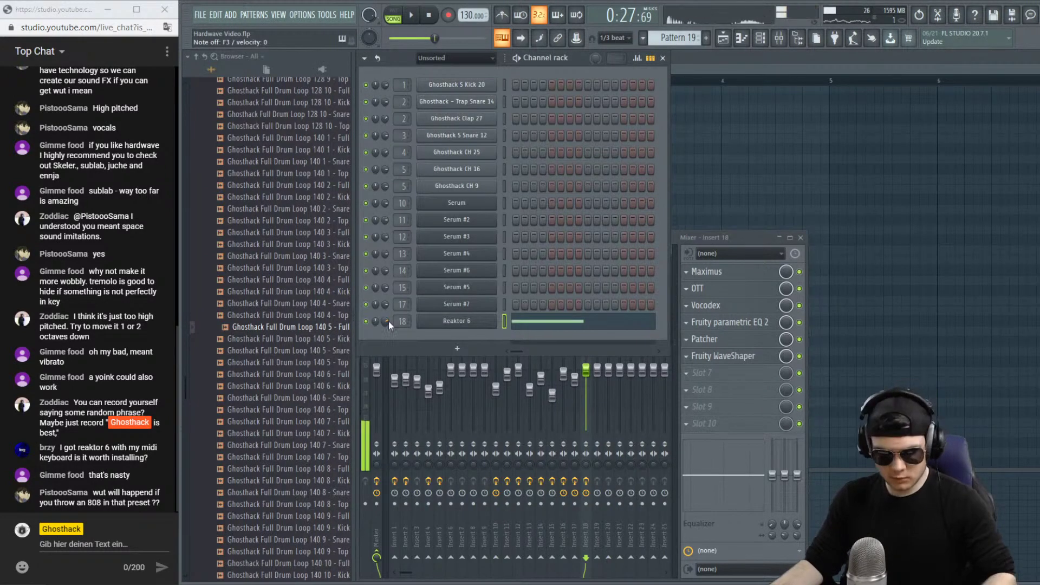
key("space")
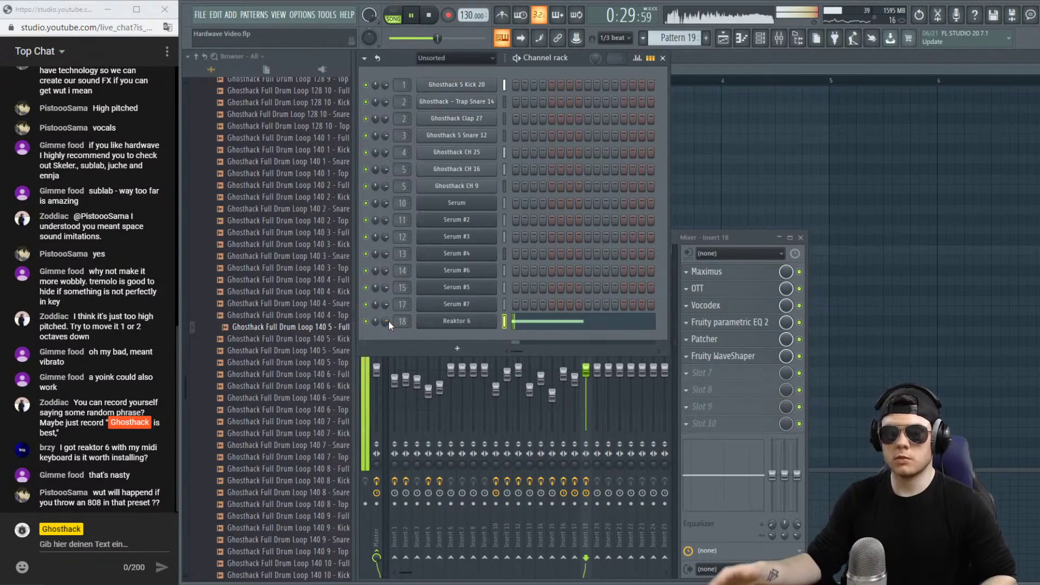
left_click(744, 327)
key("space")
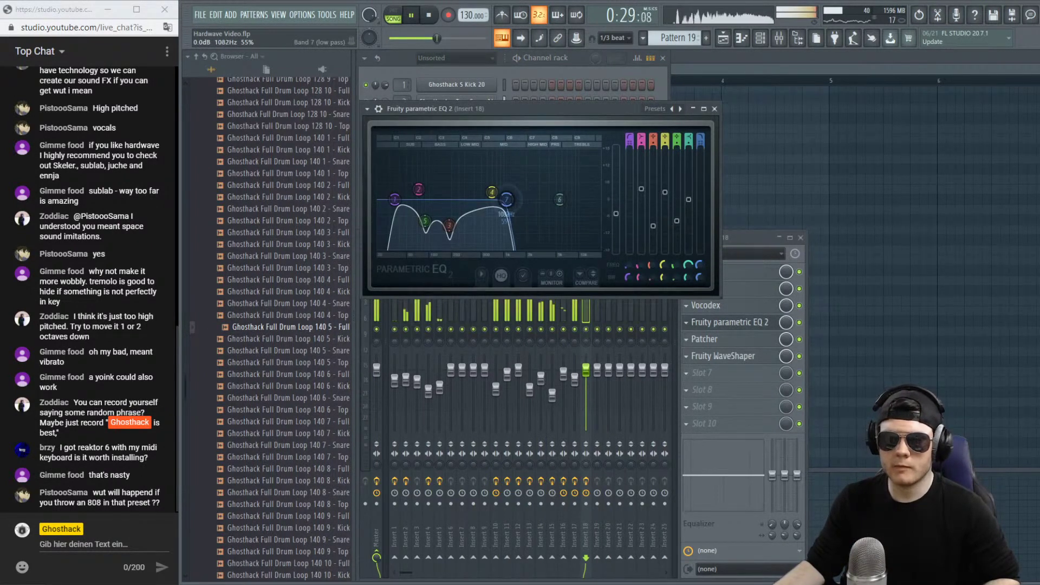
left_click_drag(506, 199, 598, 200)
key("space")
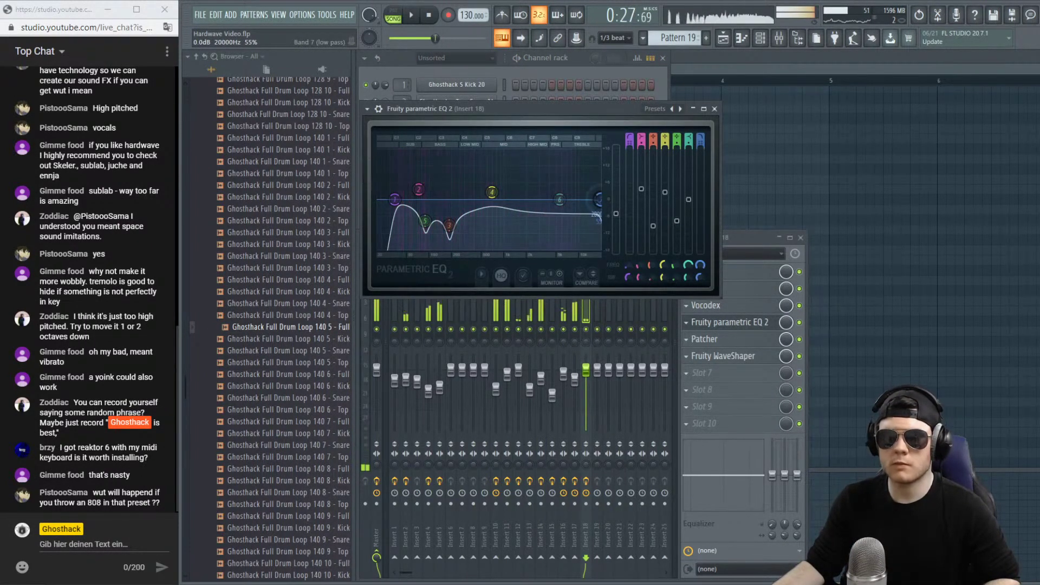
left_click(727, 323)
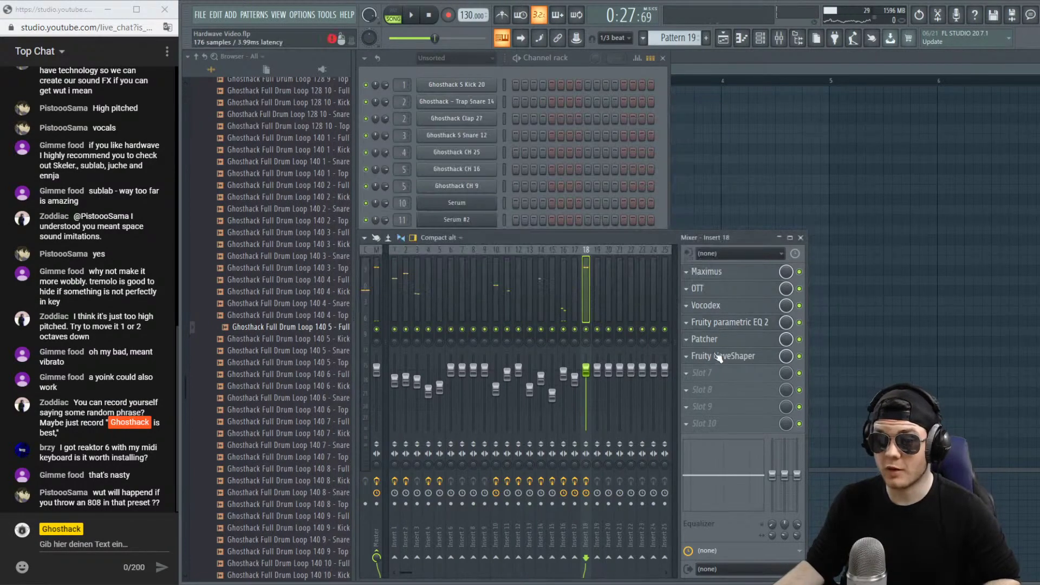
Insert a second Fruity parametric EQ 2 in slot 5 of Insert 18, above Patcher, and make its band 4 a band pass.
right_click(708, 340)
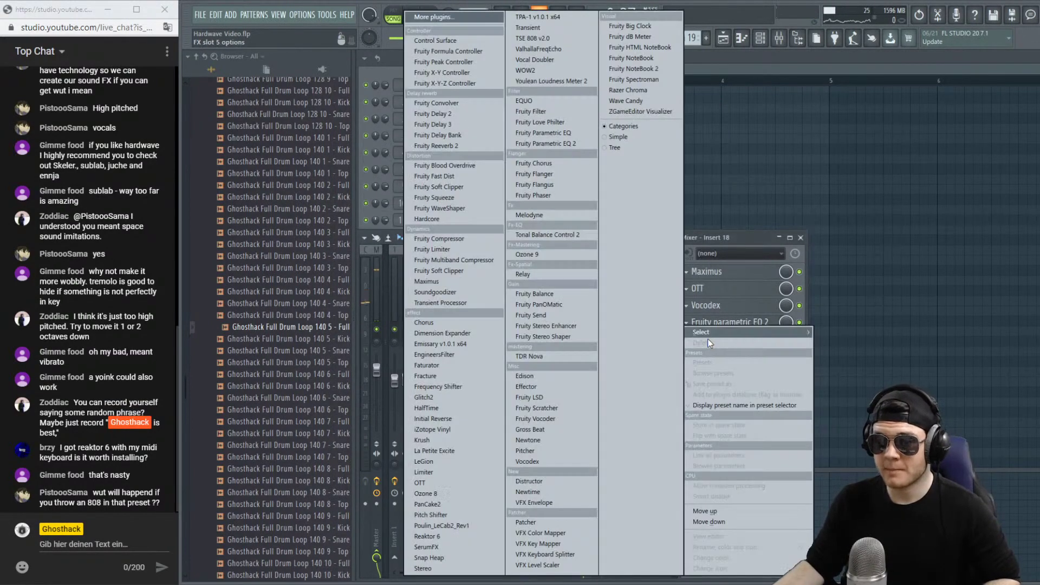
left_click(577, 143)
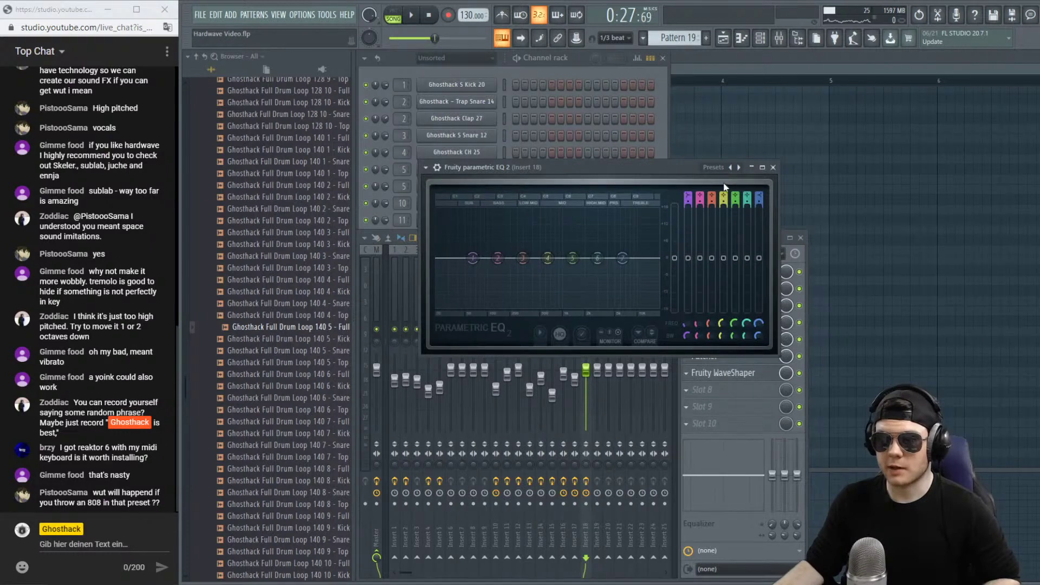
left_click_drag(726, 192, 725, 187)
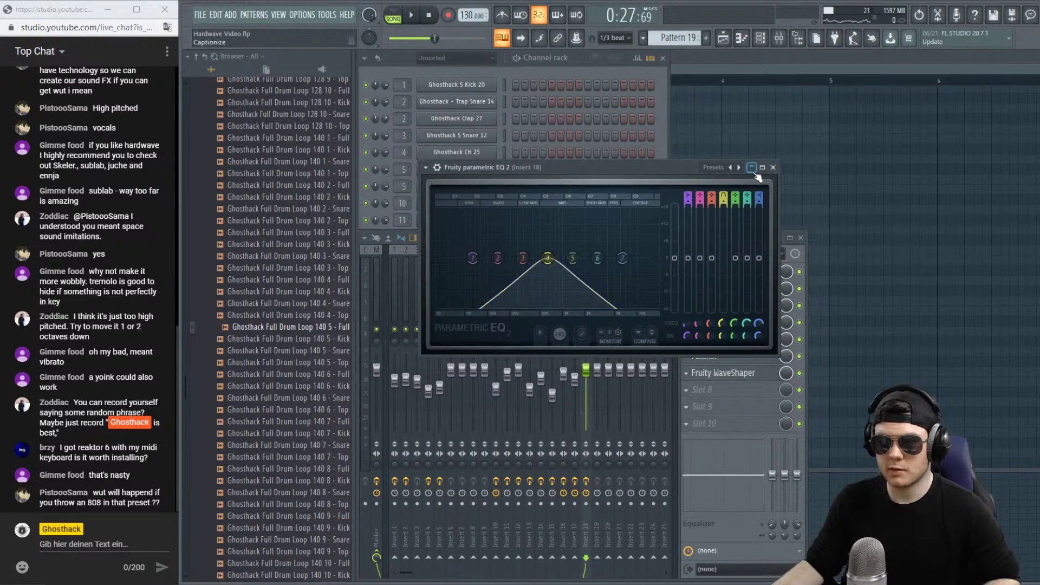
left_click(773, 167)
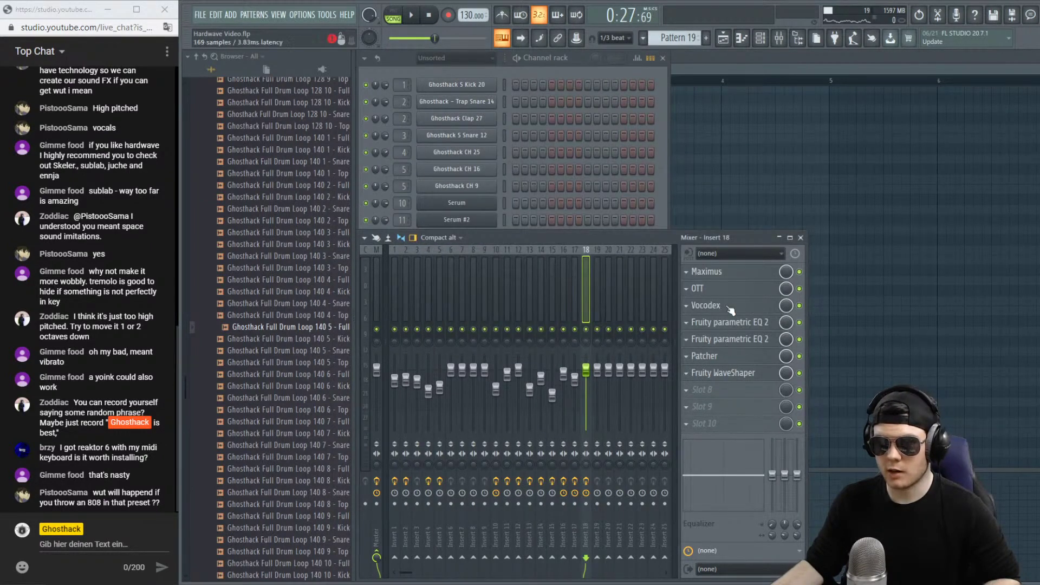
Try the new EQ in the first slot ahead of Maximus, sweeping its band 4 filter during playback.
left_click(730, 277)
key("space")
left_click_drag(529, 258, 574, 258)
key("space")
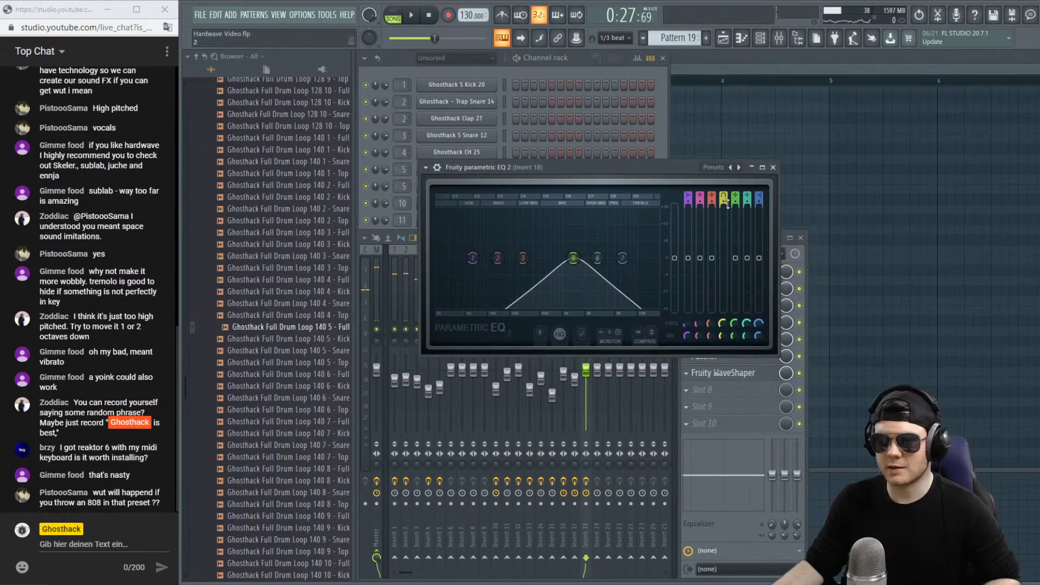
scroll(573, 257, "down", 3)
mouse_move(584, 260)
left_mouse_down()
mouse_move(517, 258)
mouse_move(605, 257)
mouse_move(585, 258)
left_mouse_up()
key("space")
left_click(805, 261)
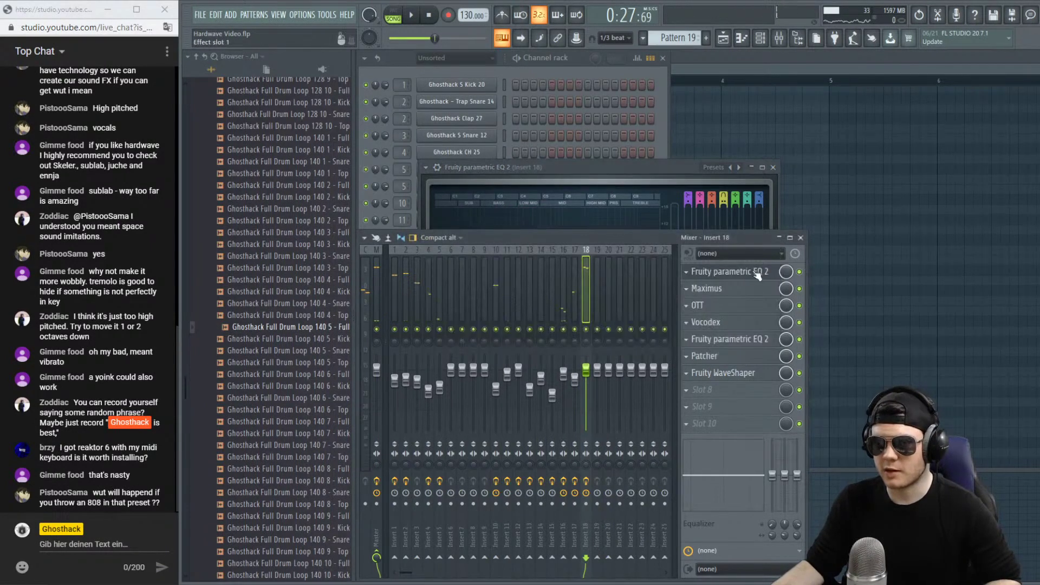
left_click(757, 340)
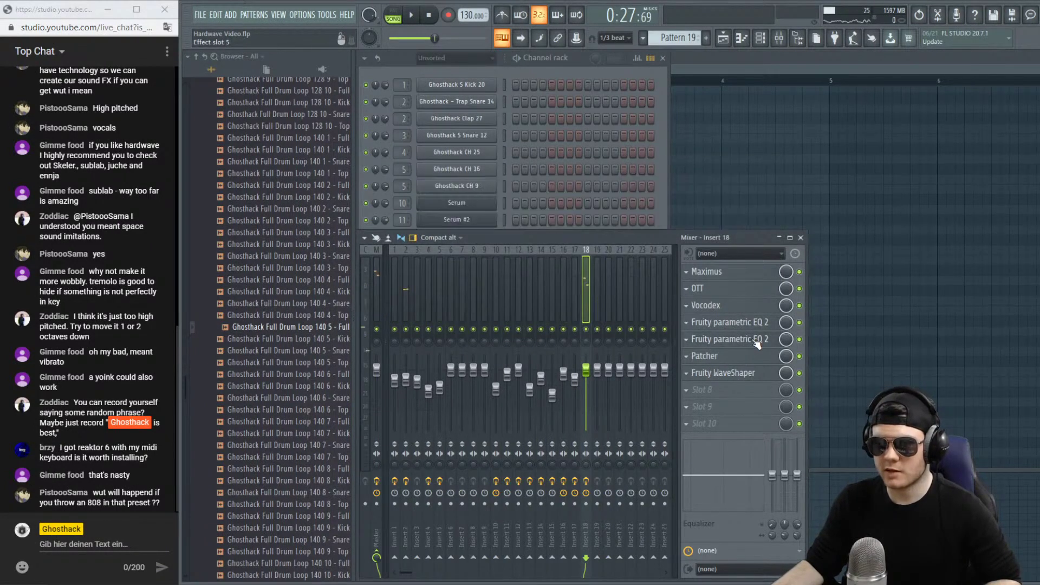
Change band 4 of the slot 5 EQ to a low pass and sweep it up to 20000 Hz at 57% width during playback.
key("space")
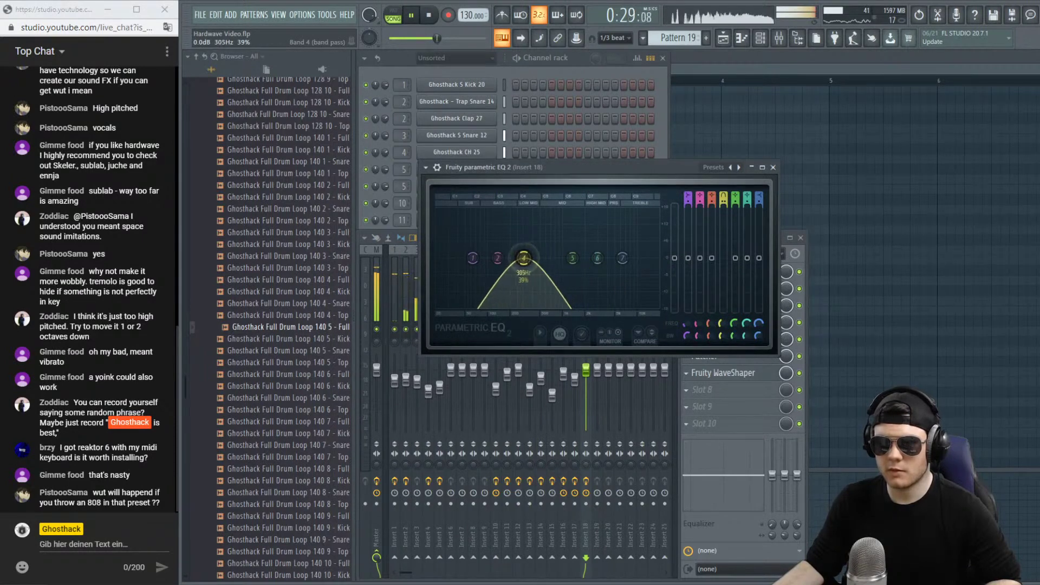
left_click_drag(523, 258, 555, 258)
key("space")
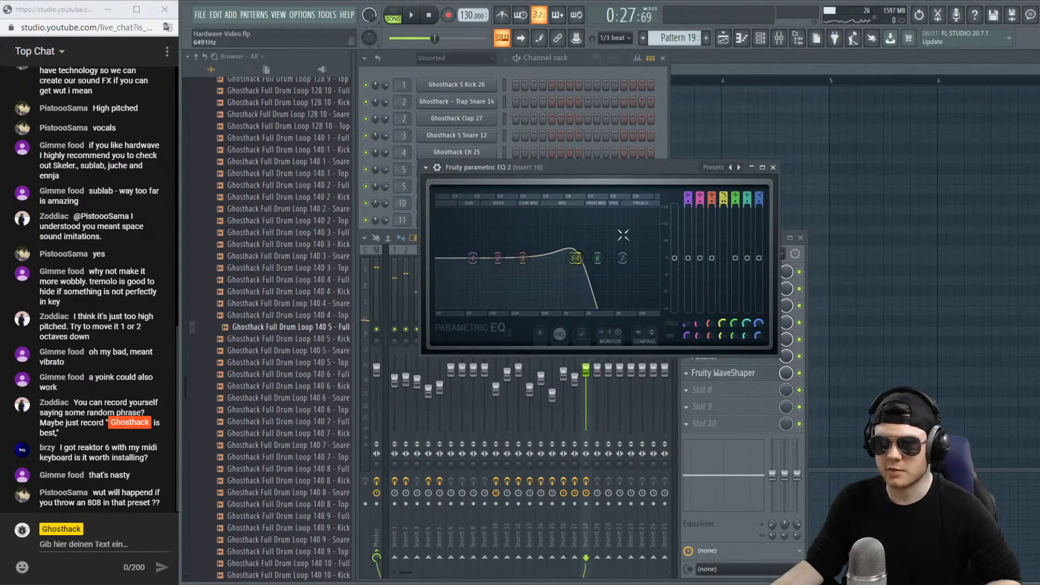
key("space")
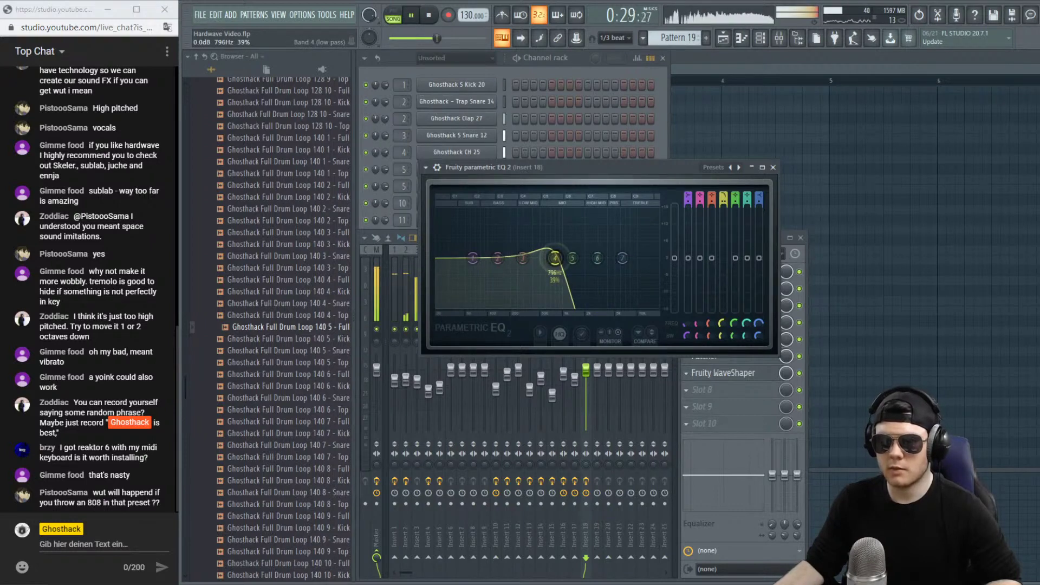
left_click_drag(555, 258, 659, 258)
key("space")
key("space")
key("space")
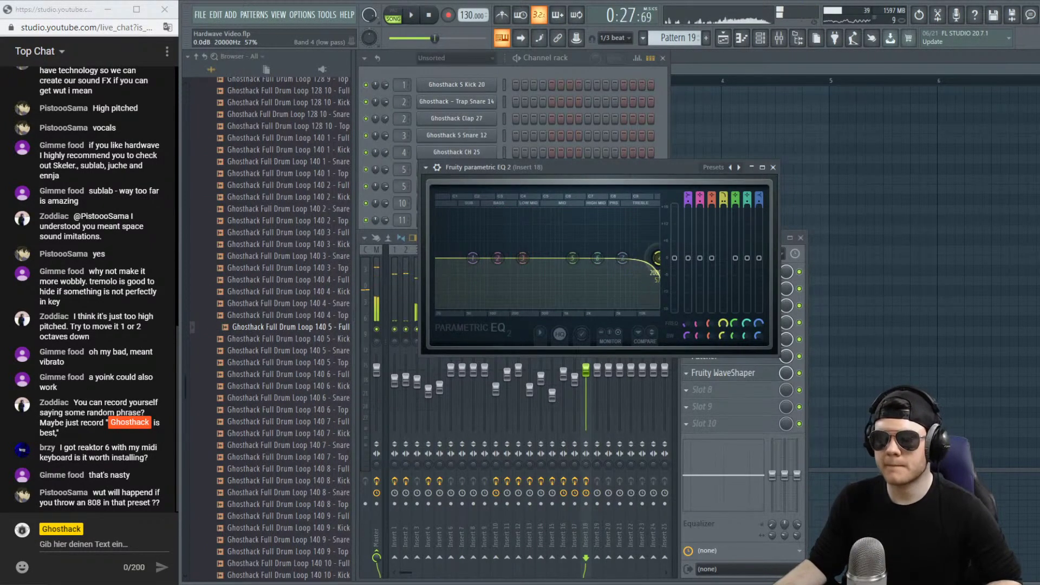
Create an automation clip for the band 4 frequency of Insert 18's slot 5 EQ at bar 17 and place it on Track 19 under Pattern 19.
key("F5")
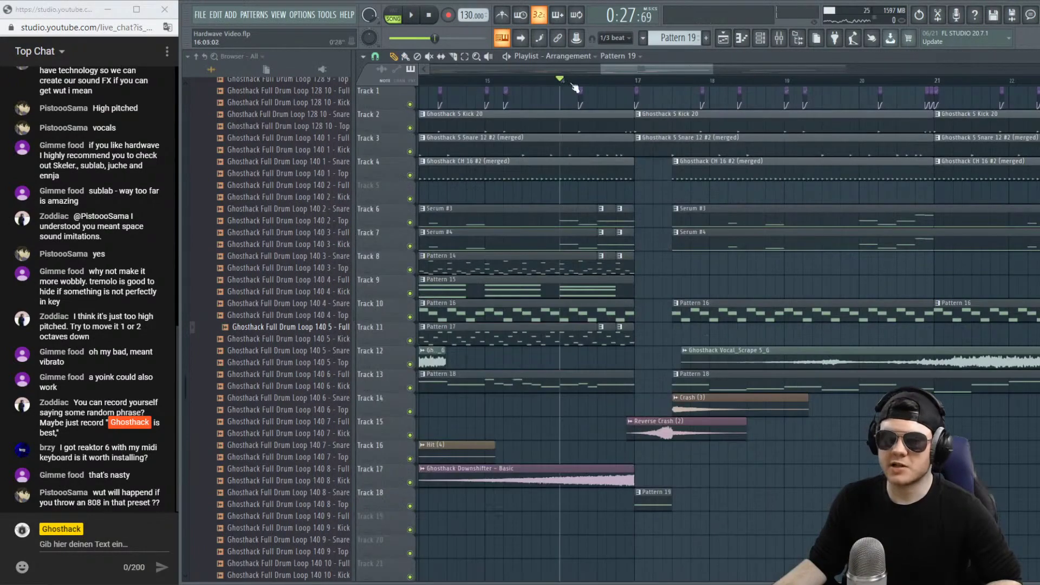
left_click(646, 82)
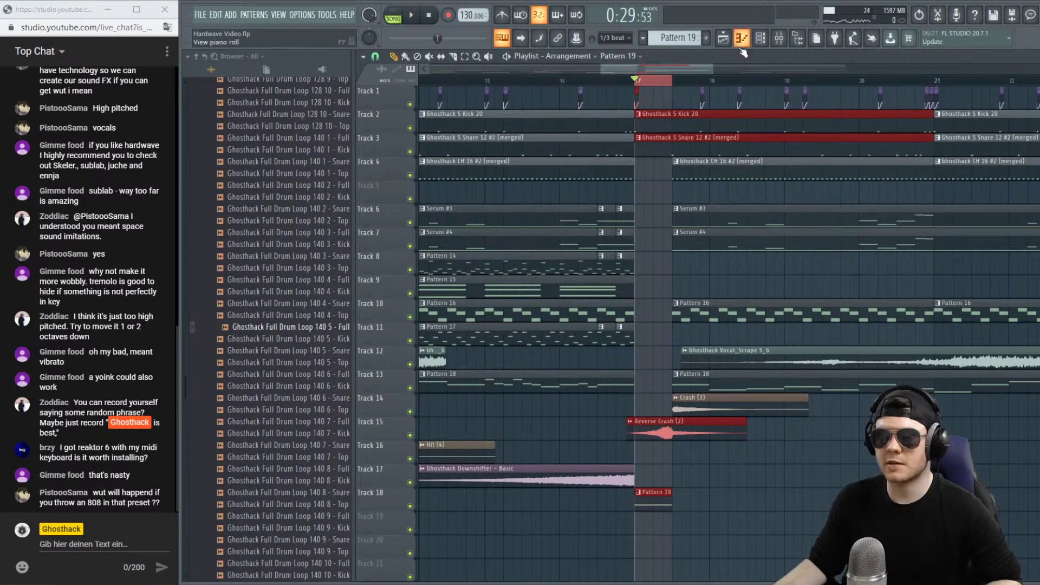
left_click(778, 40)
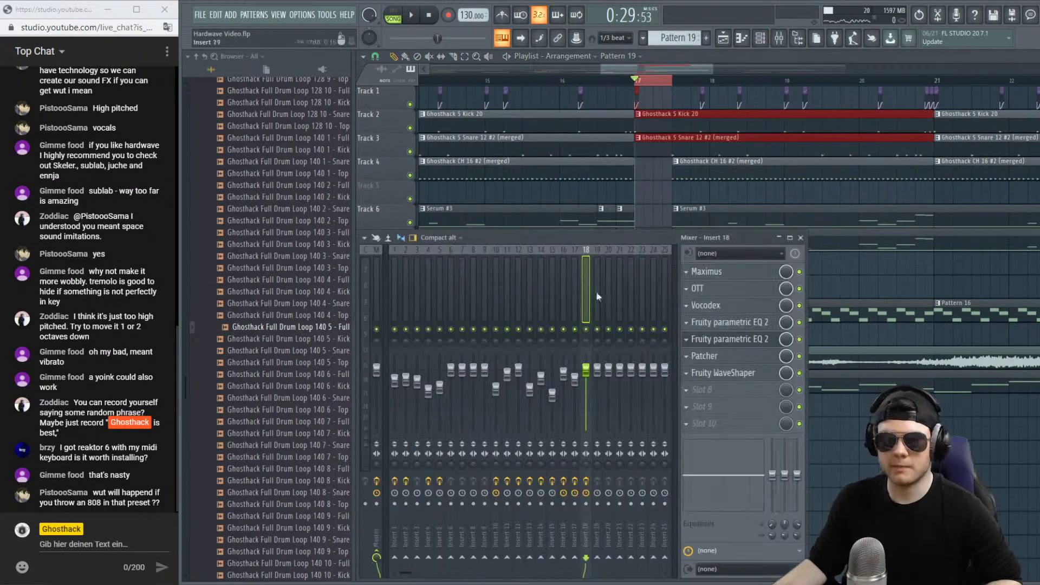
left_click(743, 340)
right_click(724, 324)
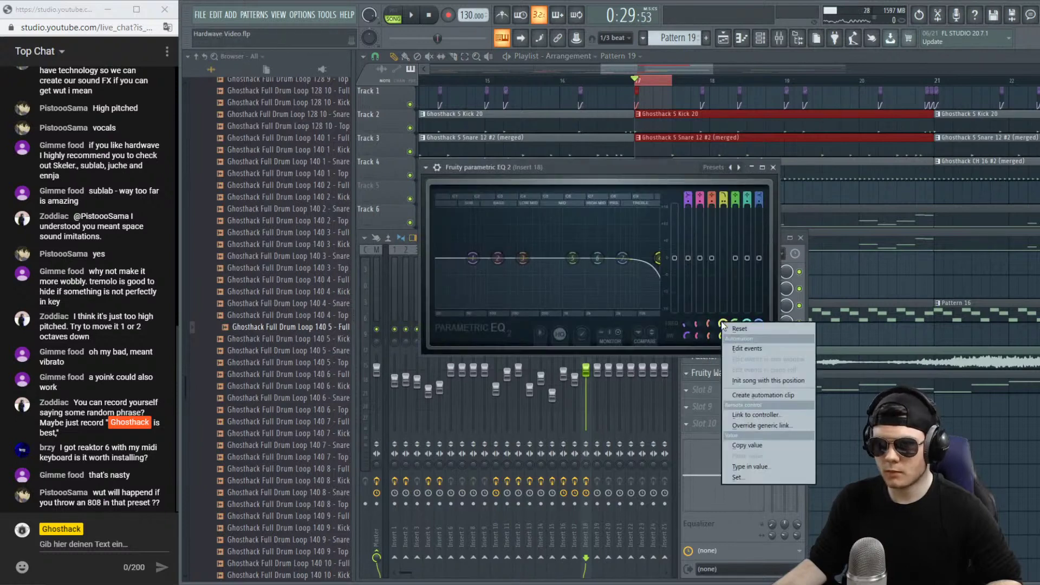
left_click(757, 395)
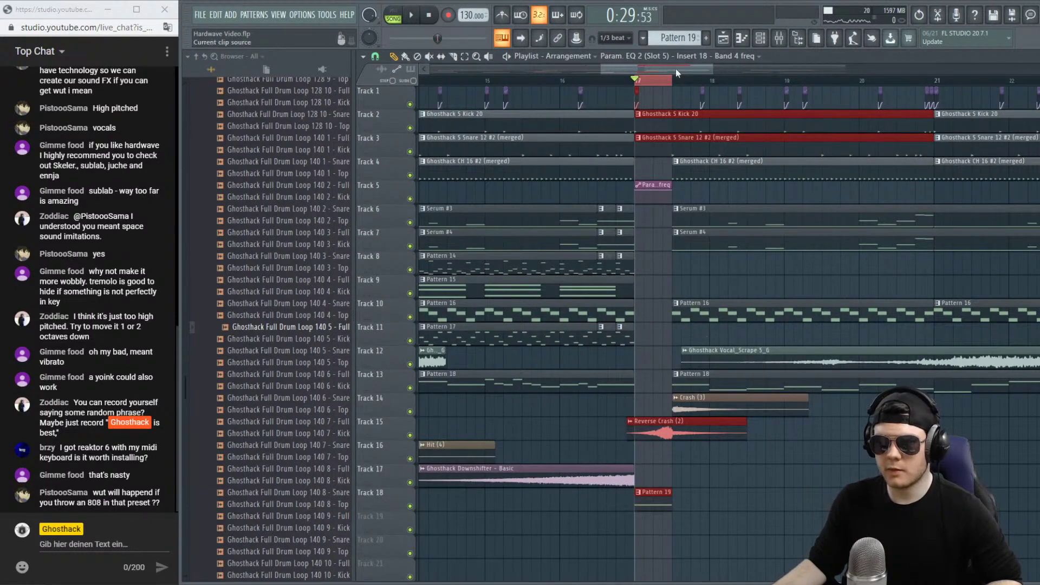
left_click_drag(664, 188, 670, 498)
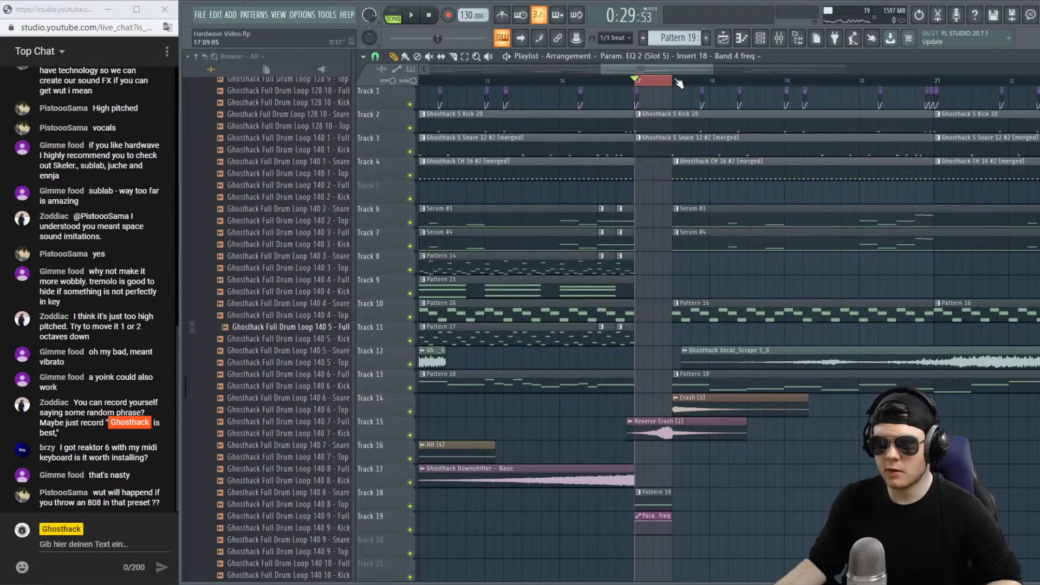
Shape the Track 19 automation clip into a rising frequency sweep and solo Tracks 18 and 19 during playback.
scroll(679, 83, "up", 5)
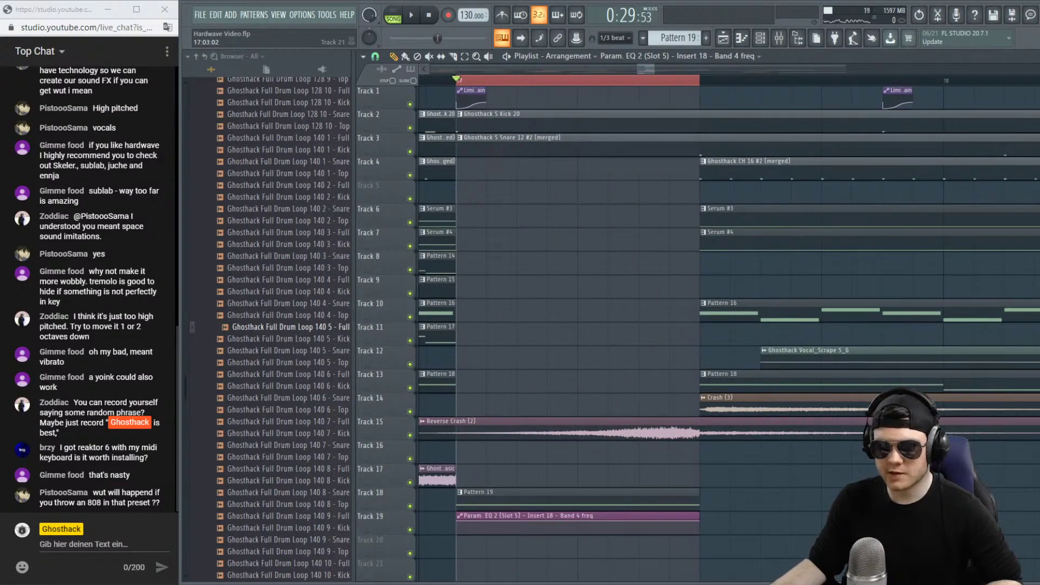
key("alt+Tab")
key("alt+Tab")
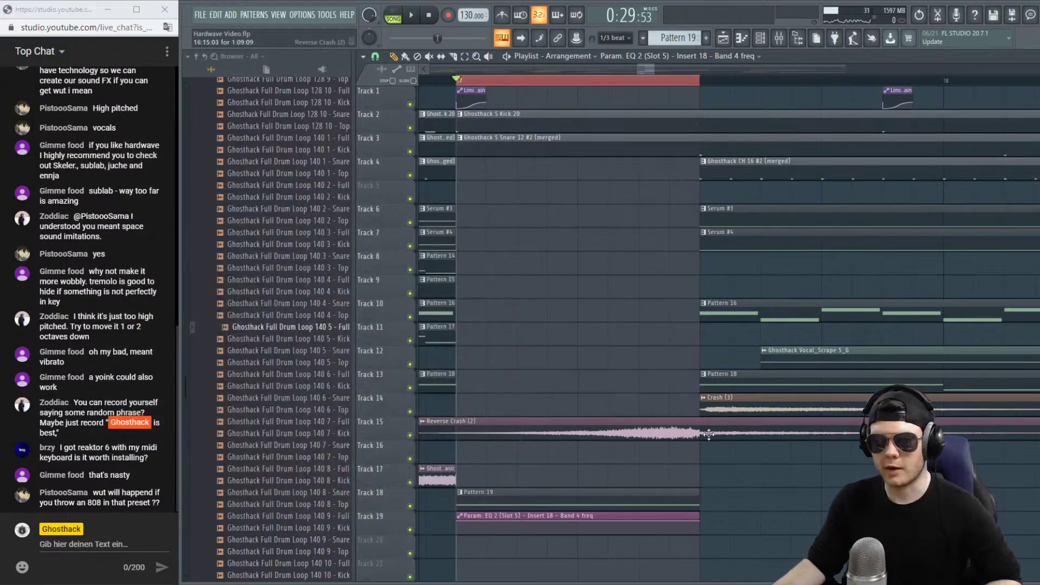
key("space")
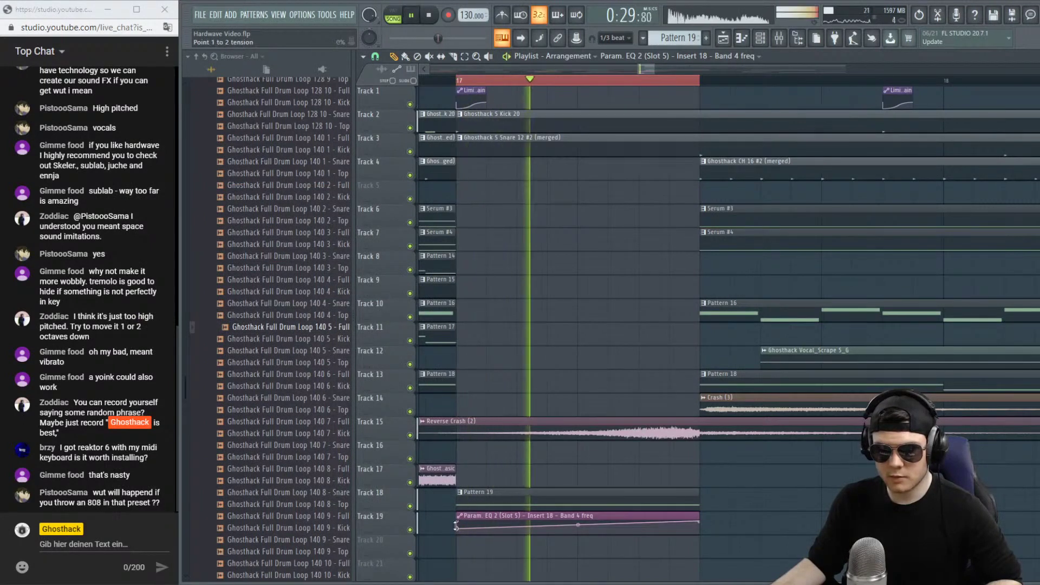
left_click(411, 530, "ctrl")
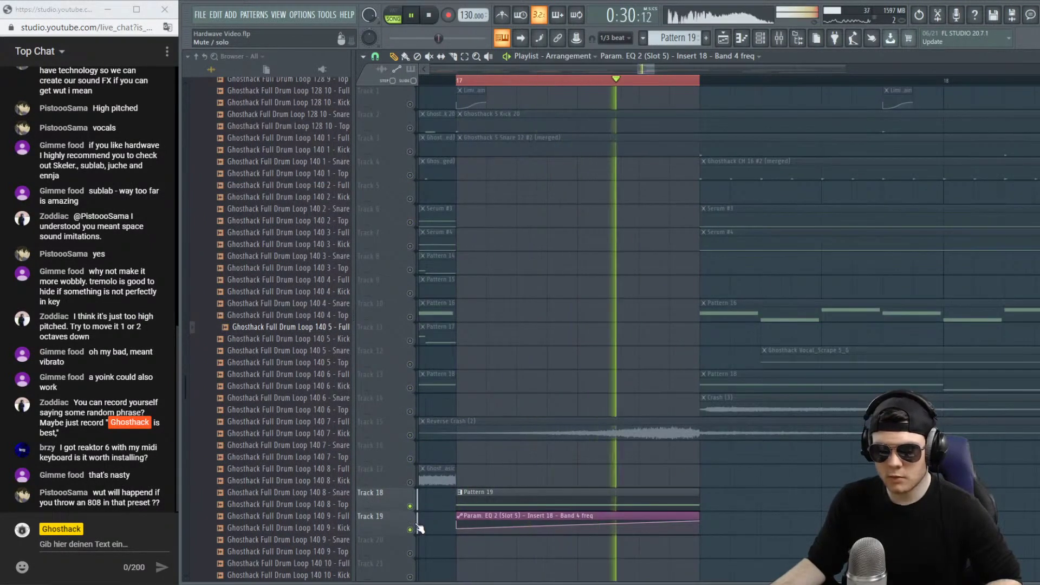
Try the slot 4 EQ of Insert 18 ahead of Vocodex, and move it down to slot 5 below the automated EQ.
left_click(760, 37)
left_click(779, 38)
key("space")
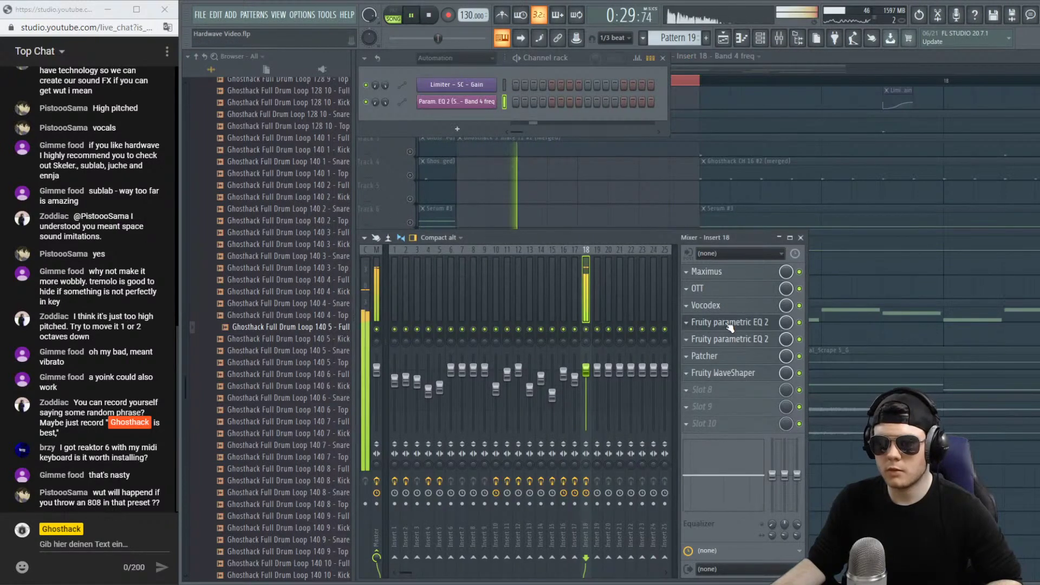
left_click_drag(731, 328, 731, 311)
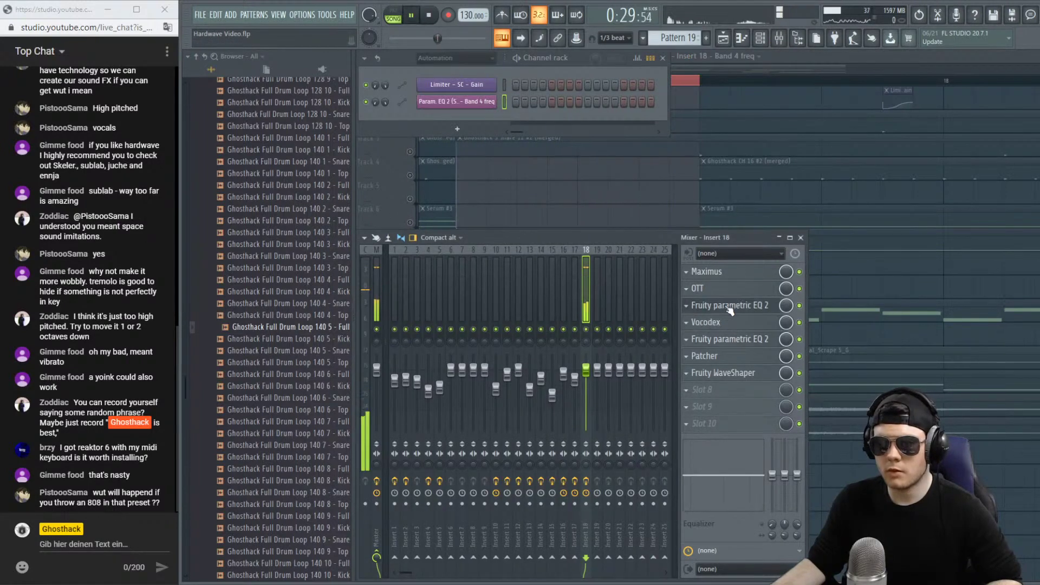
left_click(736, 340)
left_click(736, 340)
left_click_drag(728, 307, 728, 343)
key("space")
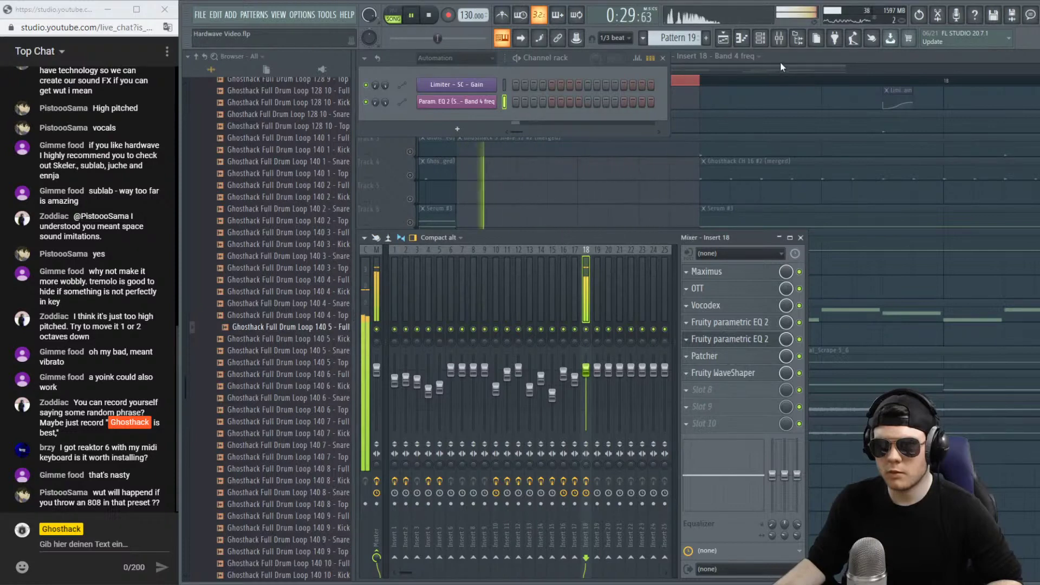
On the slot 5 EQ, move the band 4 peak into the high mids as a slight cut and boost band 6 in the midrange during playback.
left_click(732, 337)
key("space")
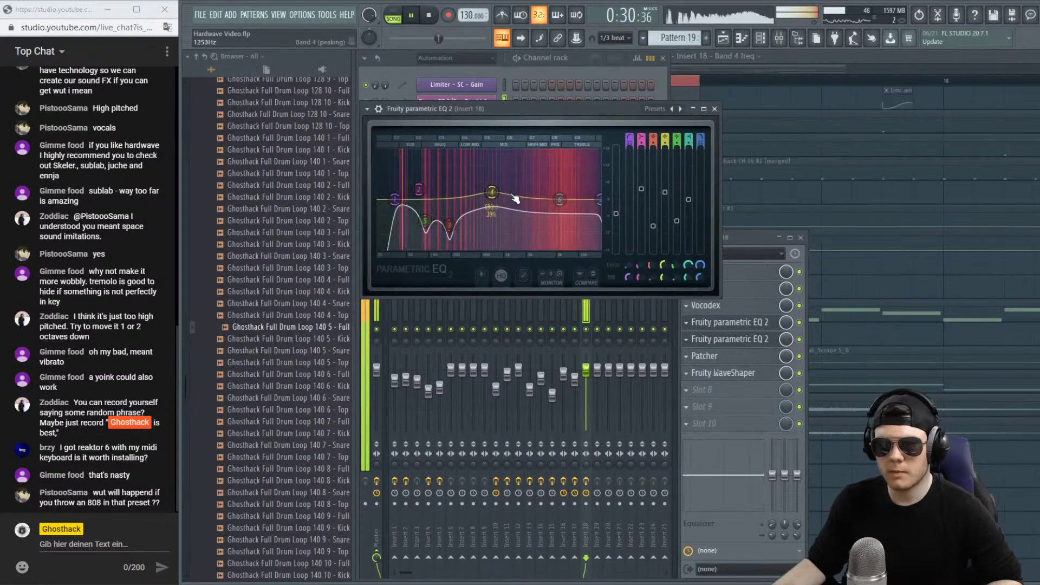
left_click_drag(549, 171, 513, 191)
key("space")
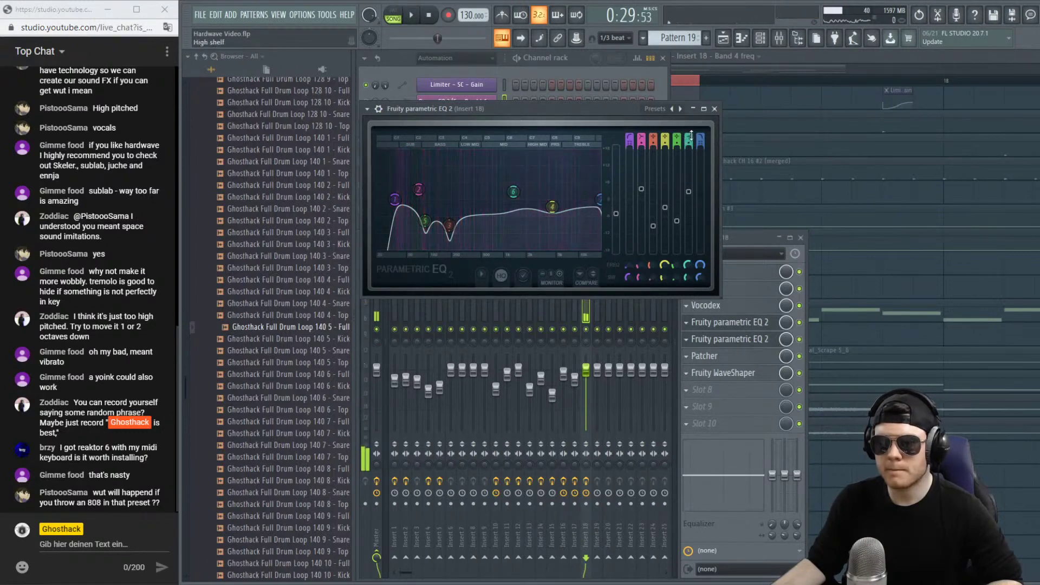
key("space")
key("space")
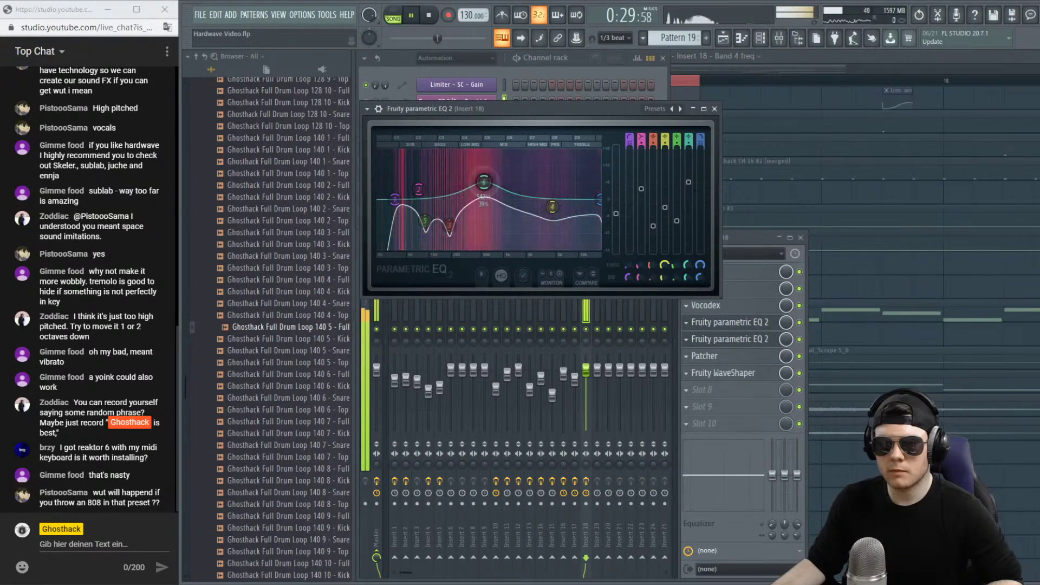
key("space")
key("space")
Reduce the band 6 midrange boost, soften the band 3 cut and test the steep high-pass band near the low end during playback.
left_click_drag(501, 181, 399, 199)
key("space")
key("space")
key("space")
key("space")
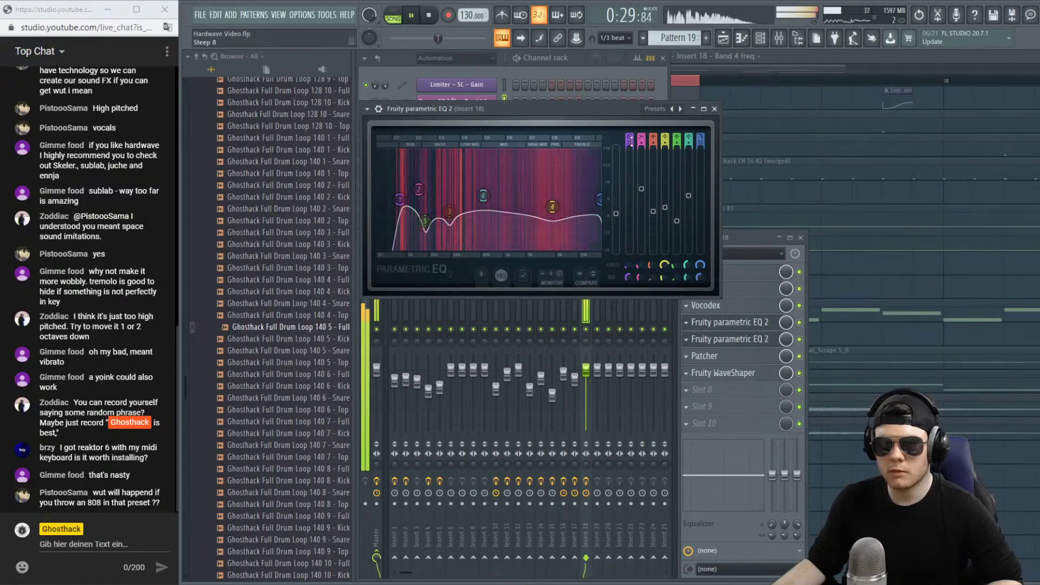
key("space")
key("space")
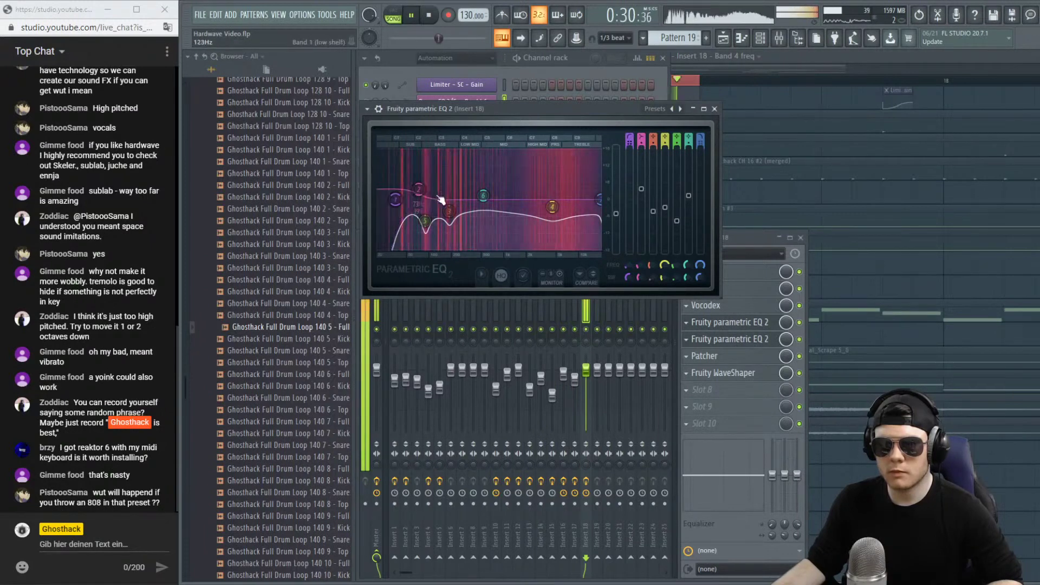
Lower the EQ's low-shelf boost slightly while listening to the fill, and close the EQ.
key("space")
key("space")
mouse_move(423, 201)
left_mouse_down()
mouse_move(424, 174)
mouse_move(426, 205)
left_mouse_up()
key("space")
key("space")
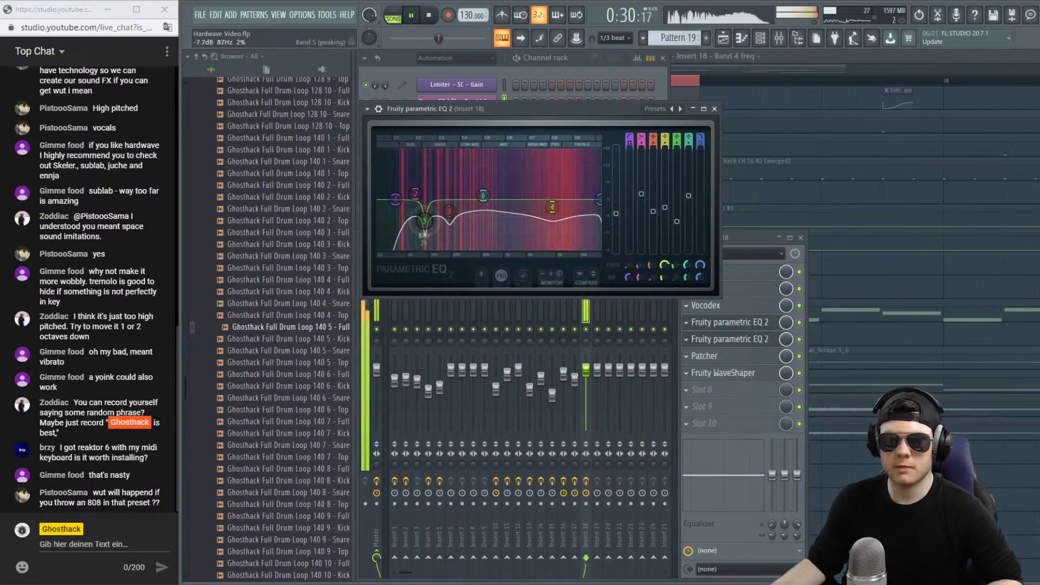
left_click(732, 340)
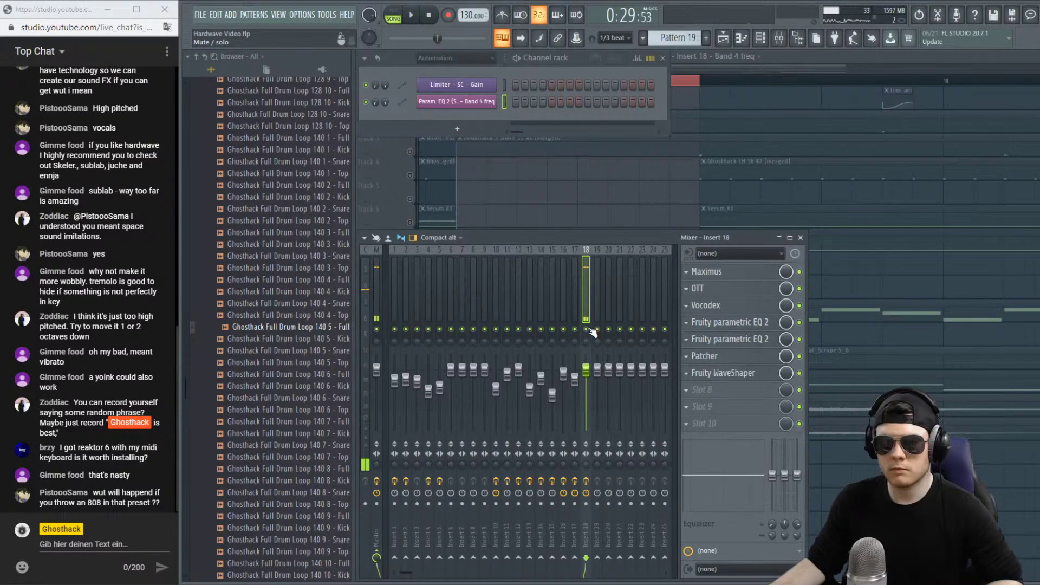
Unsolo the playlist tracks, clear the bar 17 time selection and play the arrangement from bar 16 through the fill.
key("space")
left_click(786, 46)
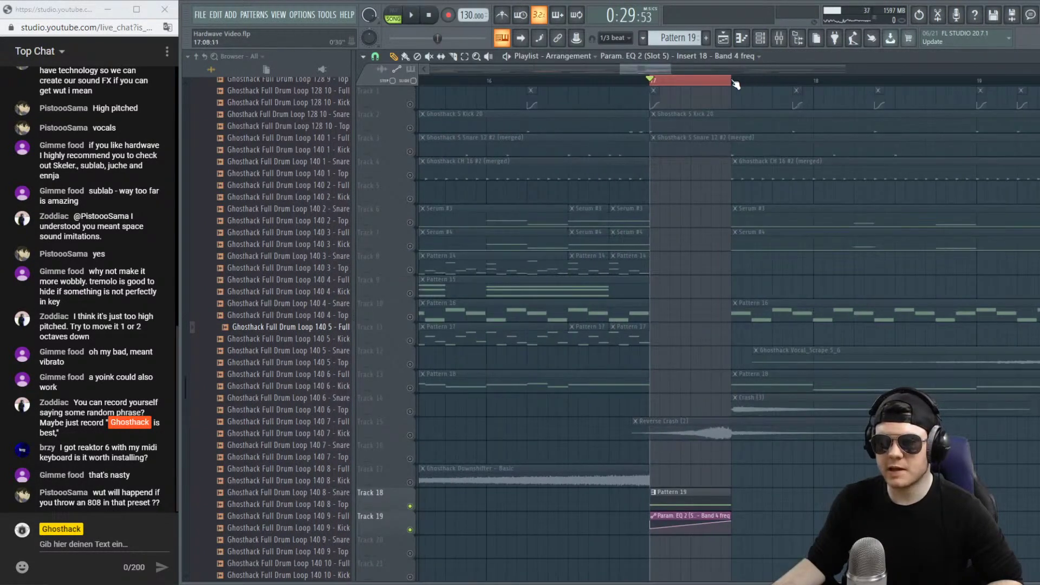
left_click(412, 482)
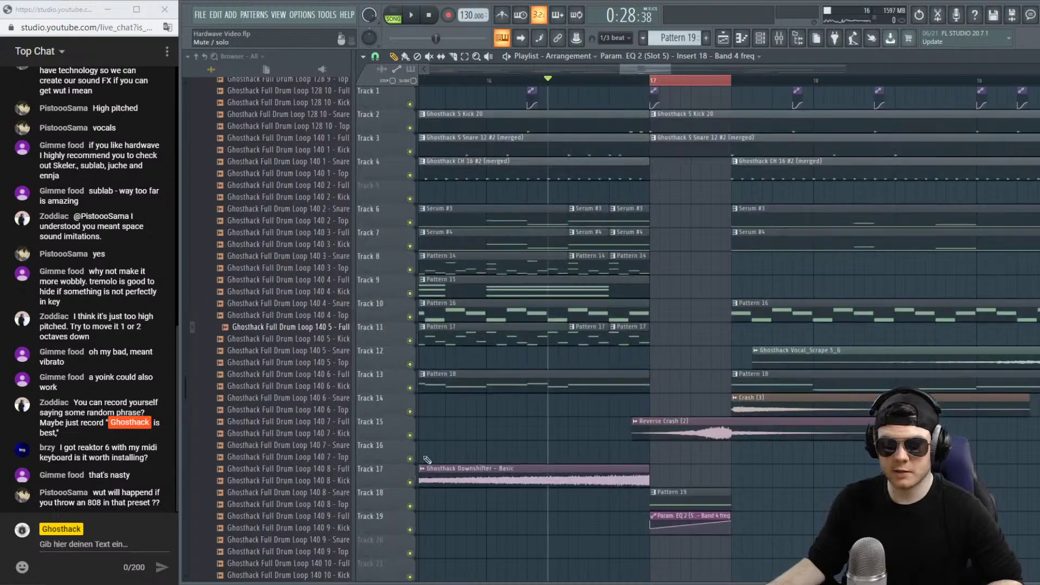
left_click(736, 85)
key("space")
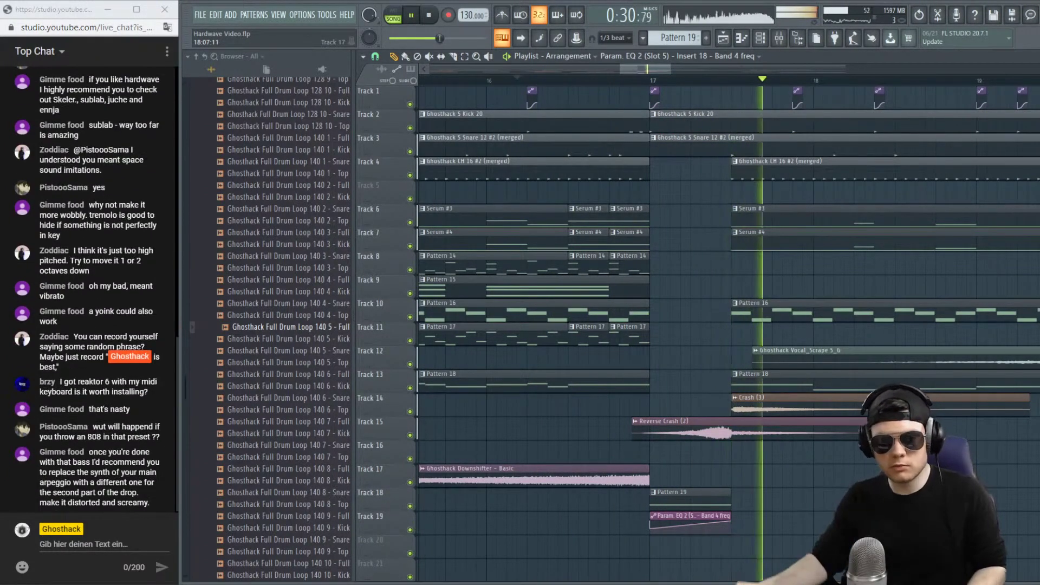
Lower the Insert 18 fader slightly and load Fruity Reeverb 2 into its slot 8.
key("F9")
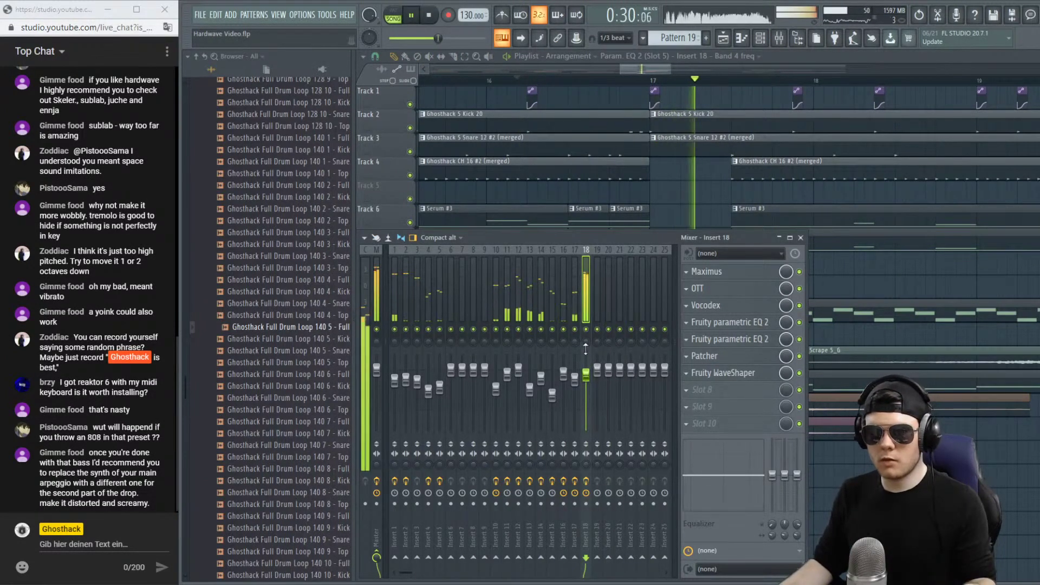
key("space")
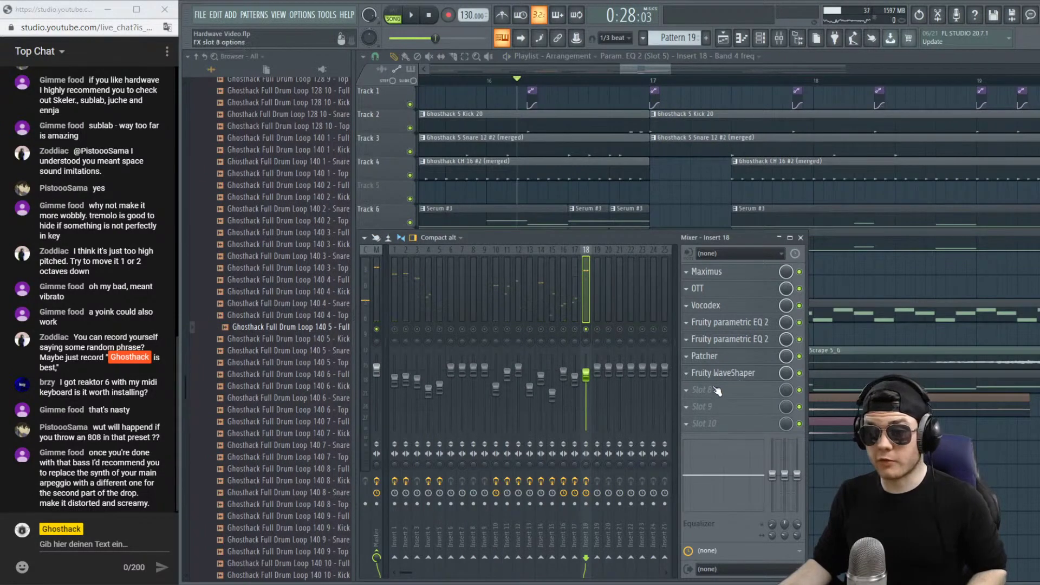
left_click(717, 390)
left_click(446, 149)
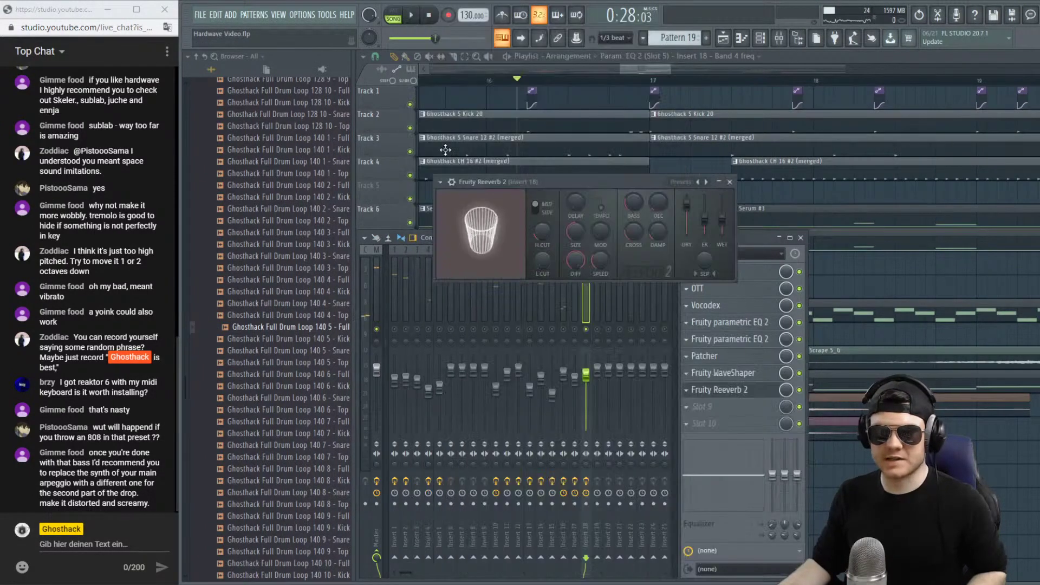
Adjust the wet level and low cut of Fruity Reeverb 2 during playback, and close the plugin.
key("space")
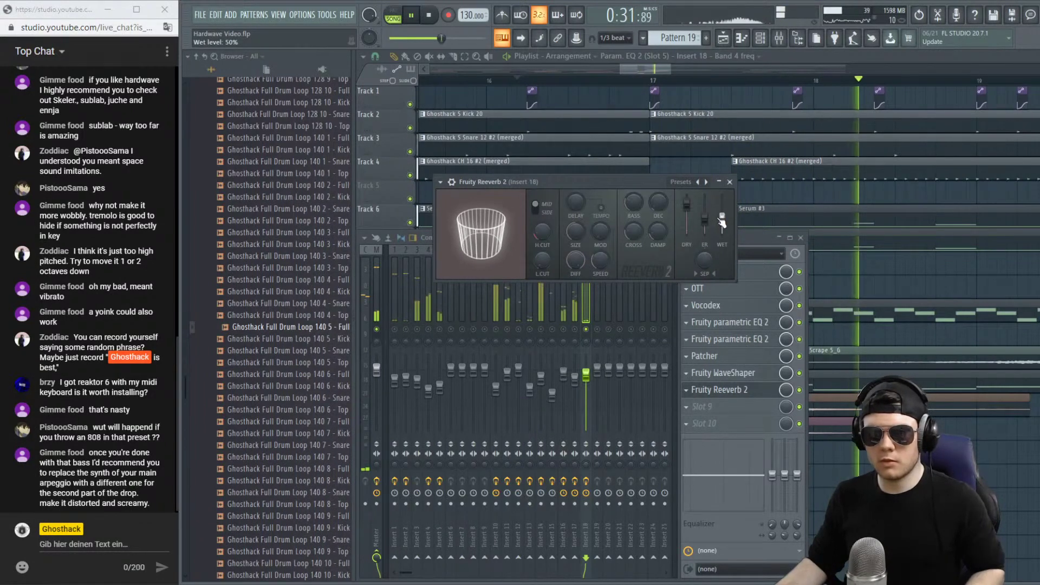
left_click_drag(545, 245, 545, 260)
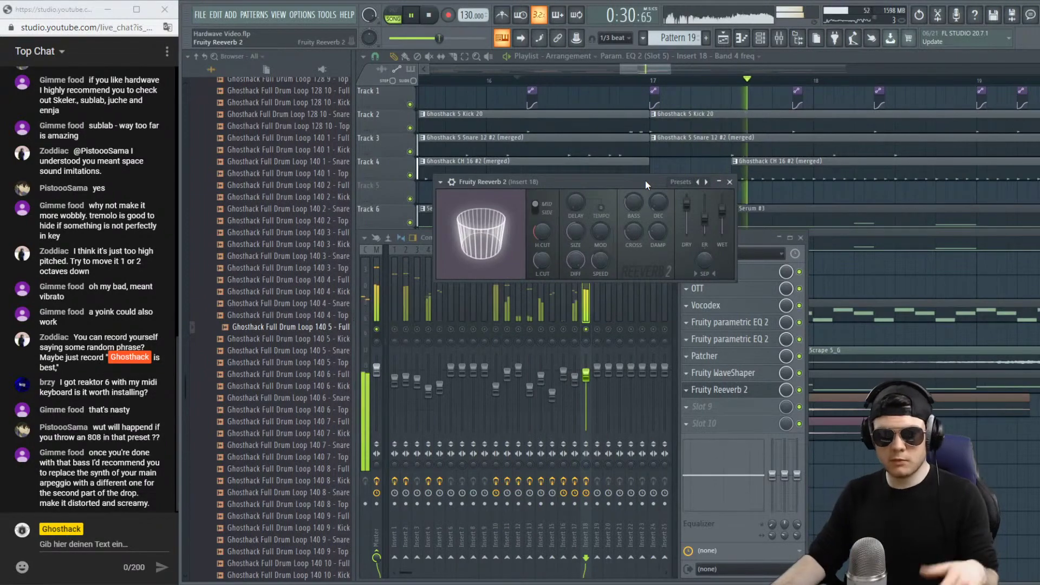
key("space")
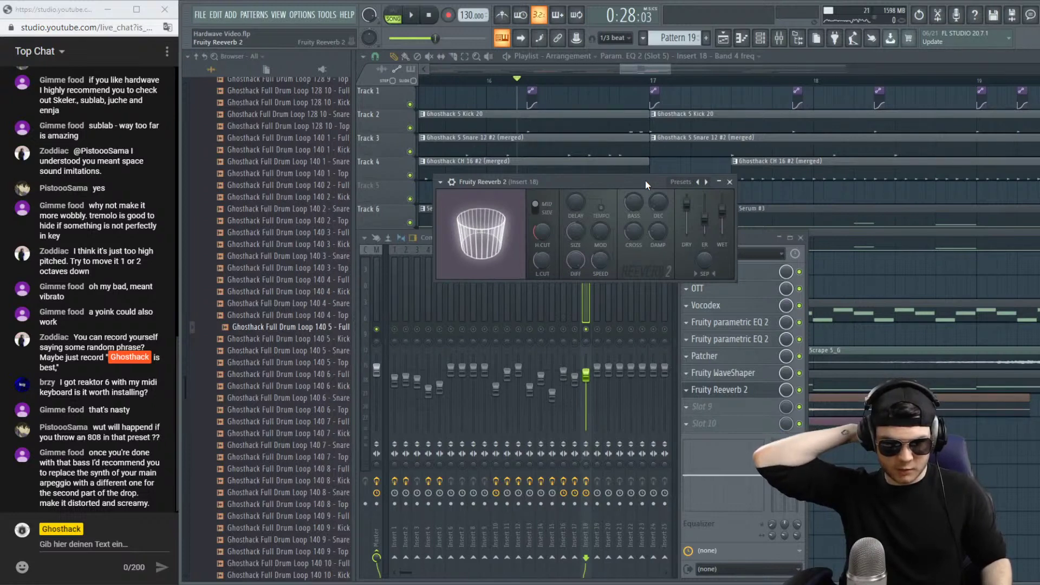
left_click(730, 182)
Solo Track 8 in the playlist and listen to its Pattern 14 clips in the drop's first part.
scroll(705, 87, "down", 5)
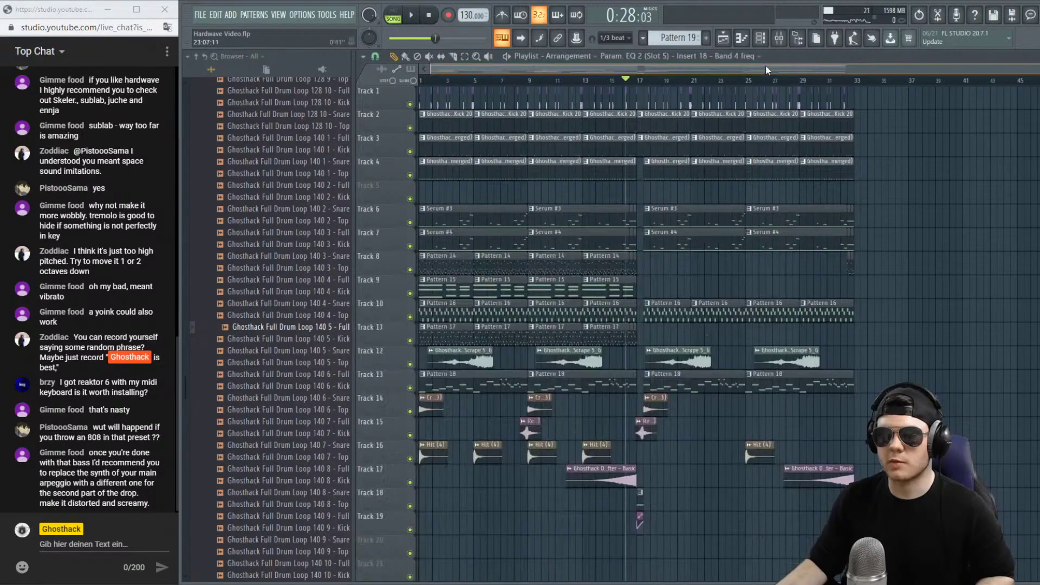
key("F9")
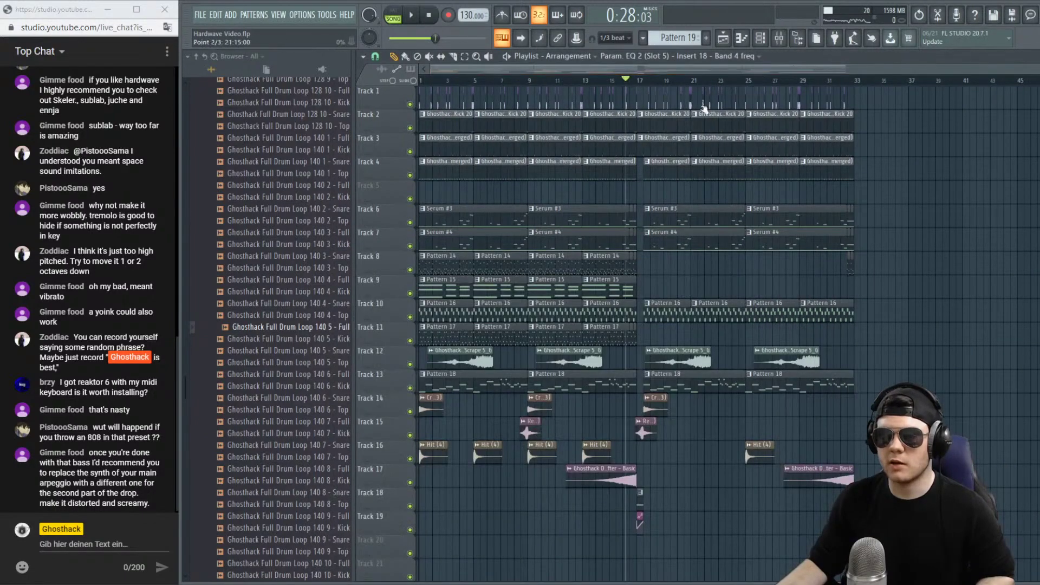
left_click(645, 80)
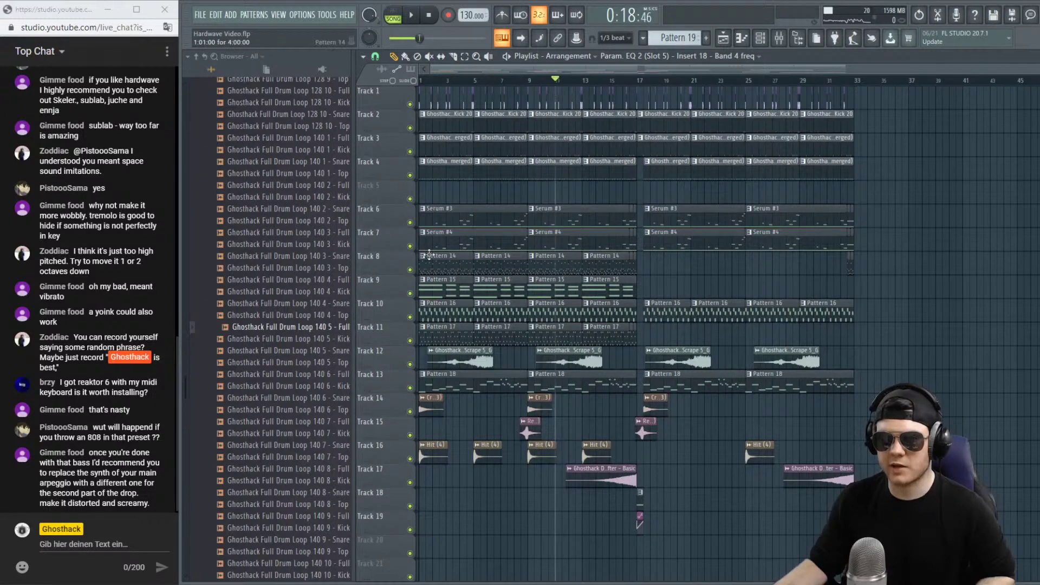
left_click(410, 269, "ctrl")
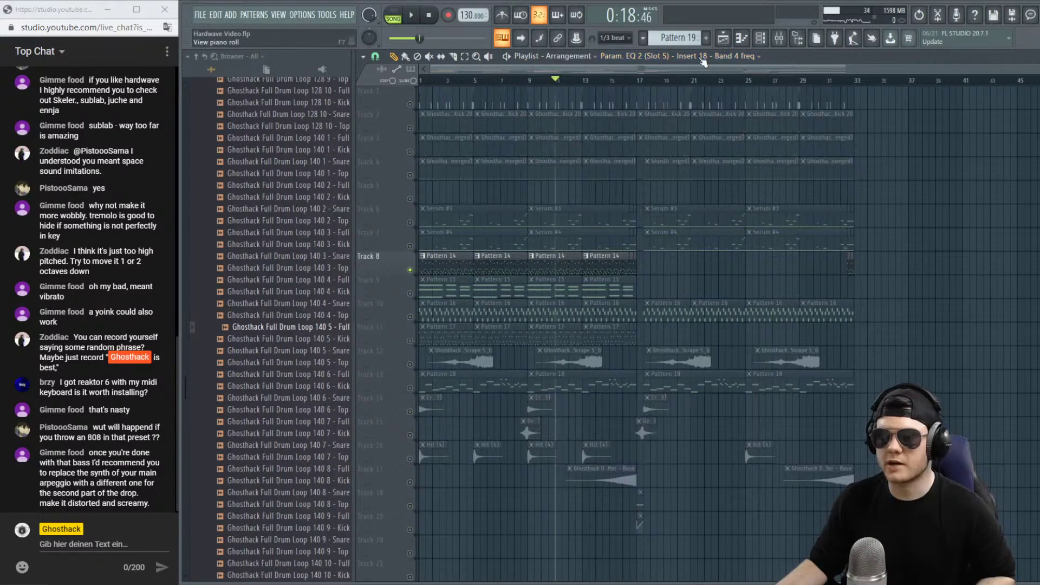
key("space")
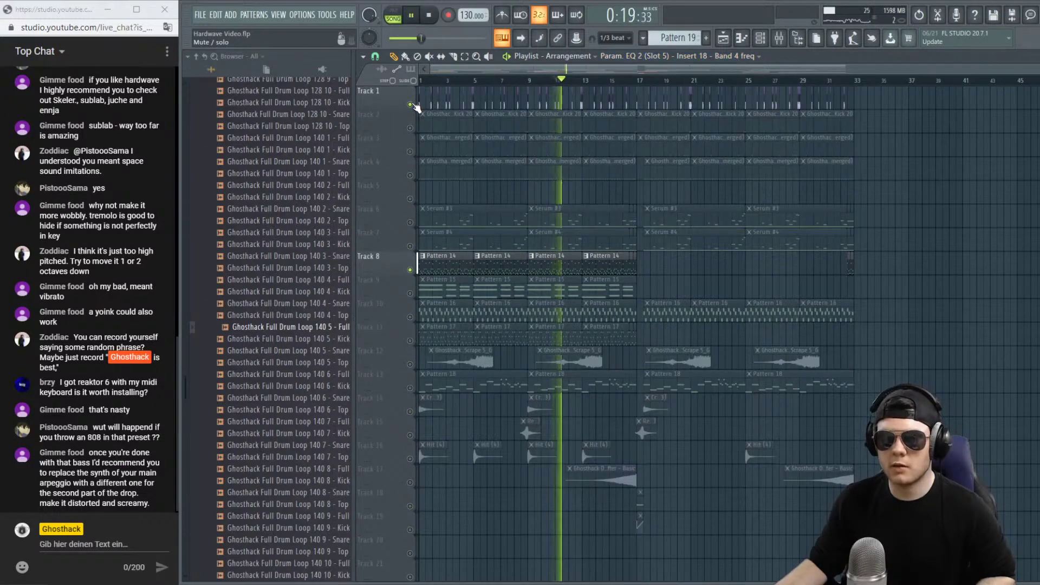
left_click(777, 39)
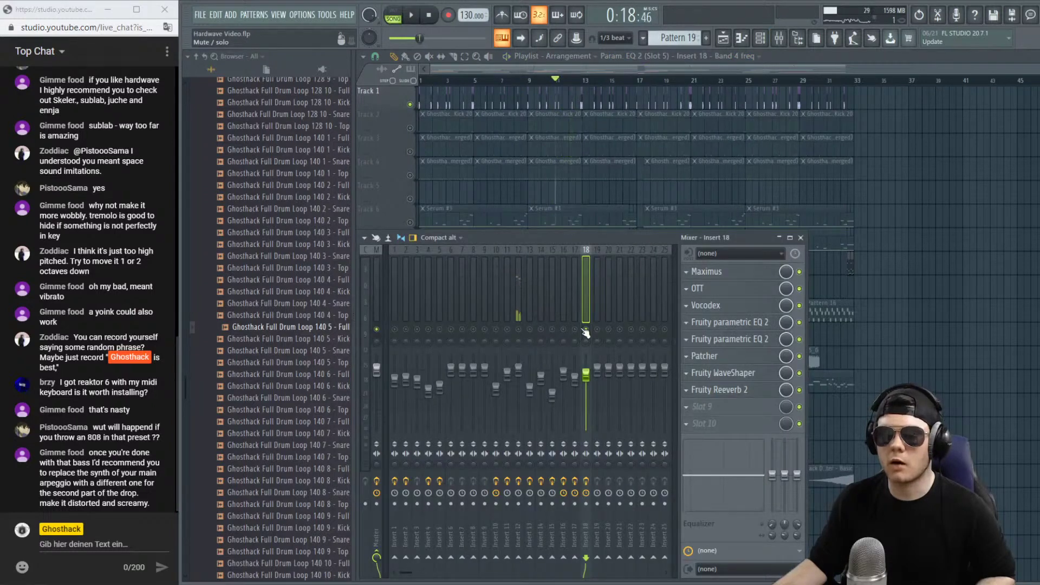
key("F9")
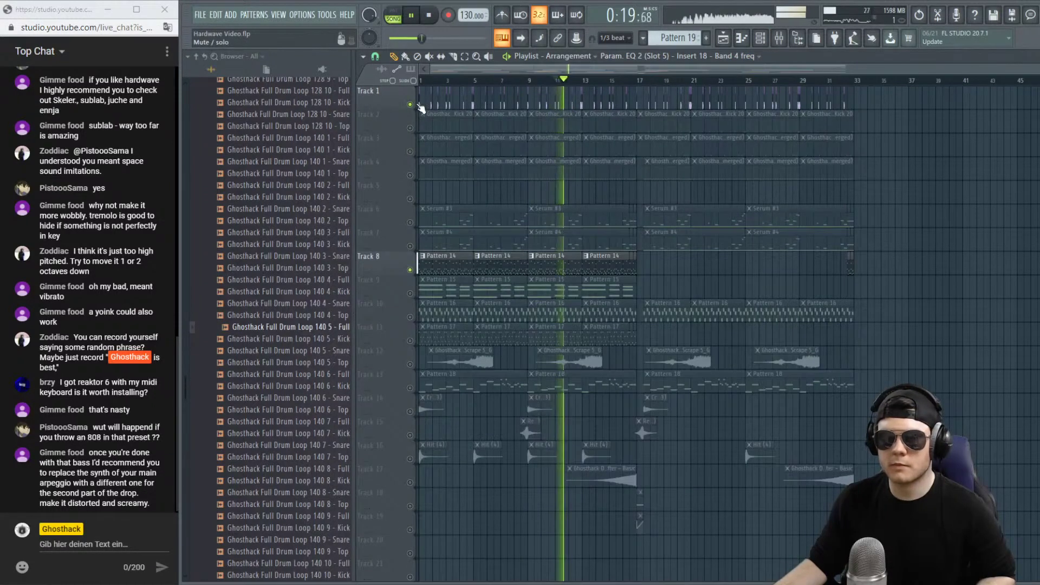
key("space")
Solo Track 11 to listen to its Pattern 17 clips, and unsolo it while playing on from bar 16.
left_click(416, 340)
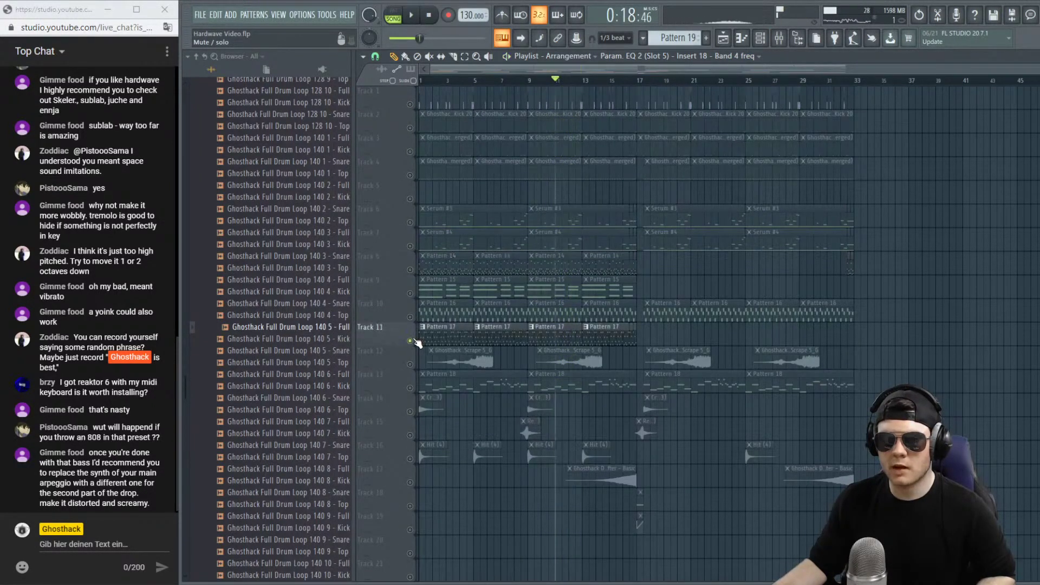
key("space")
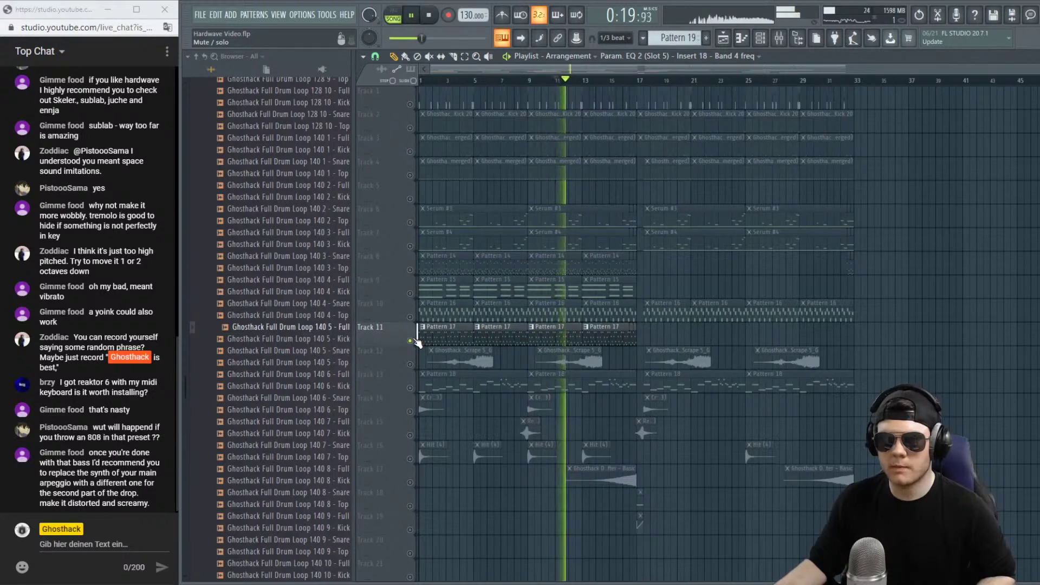
key("space")
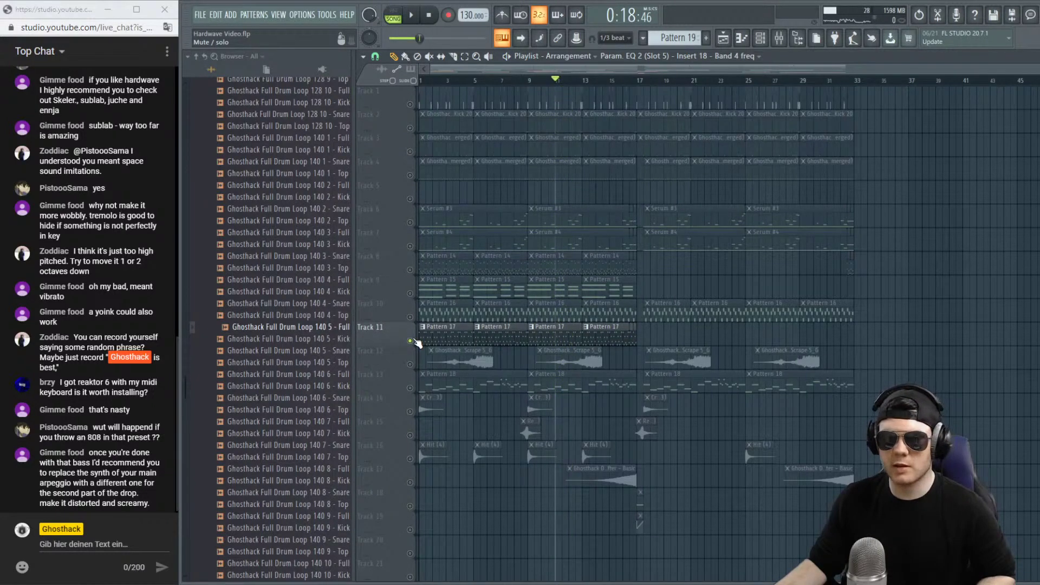
left_click(626, 80)
key("space")
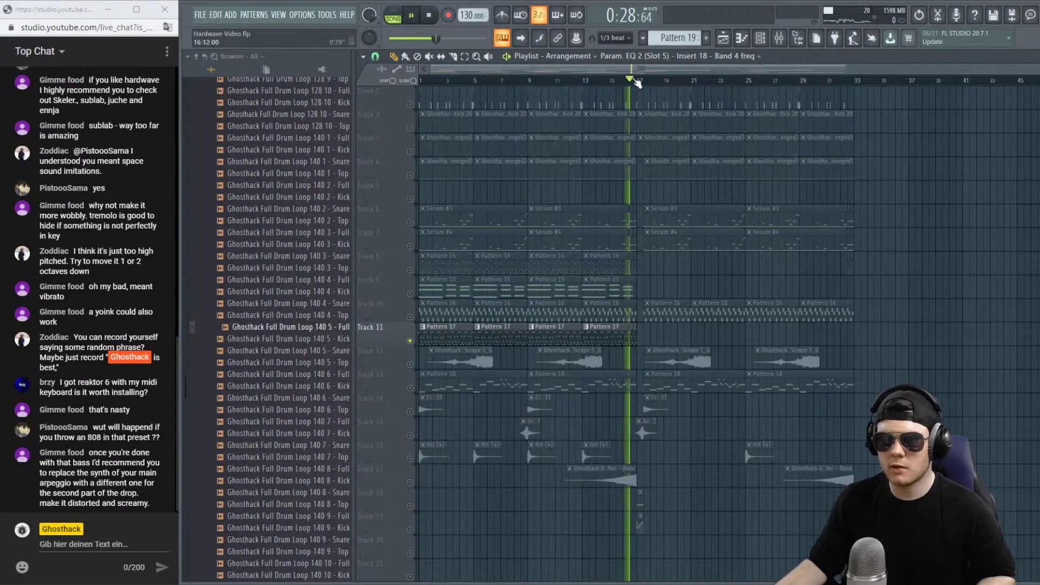
right_click(410, 341)
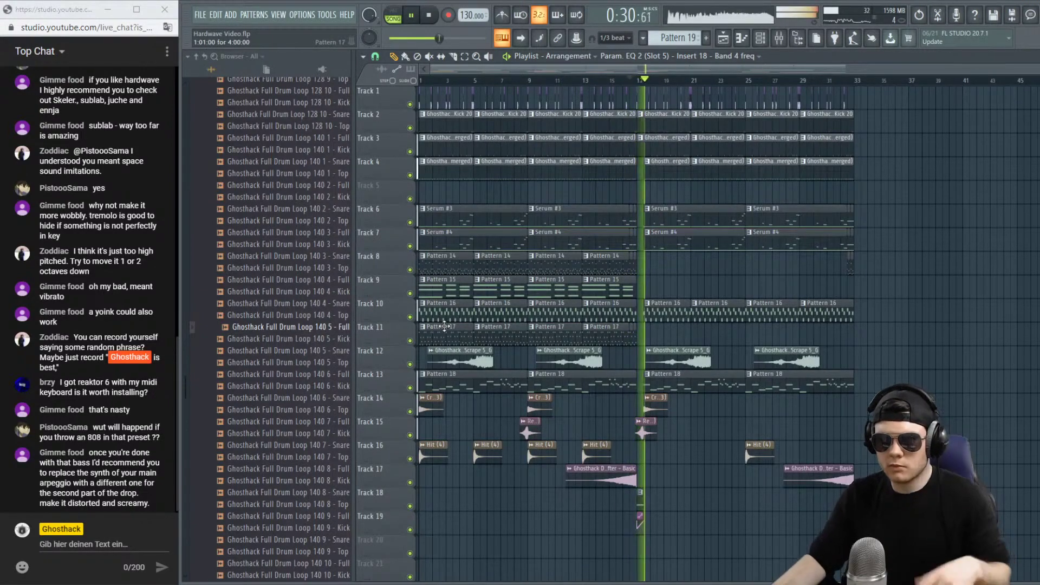
Play the arrangement through the bar 17 fill into the second part while checking the mixer levels.
key("space")
scroll(644, 81, "up", 1)
scroll(645, 88, "up", 2)
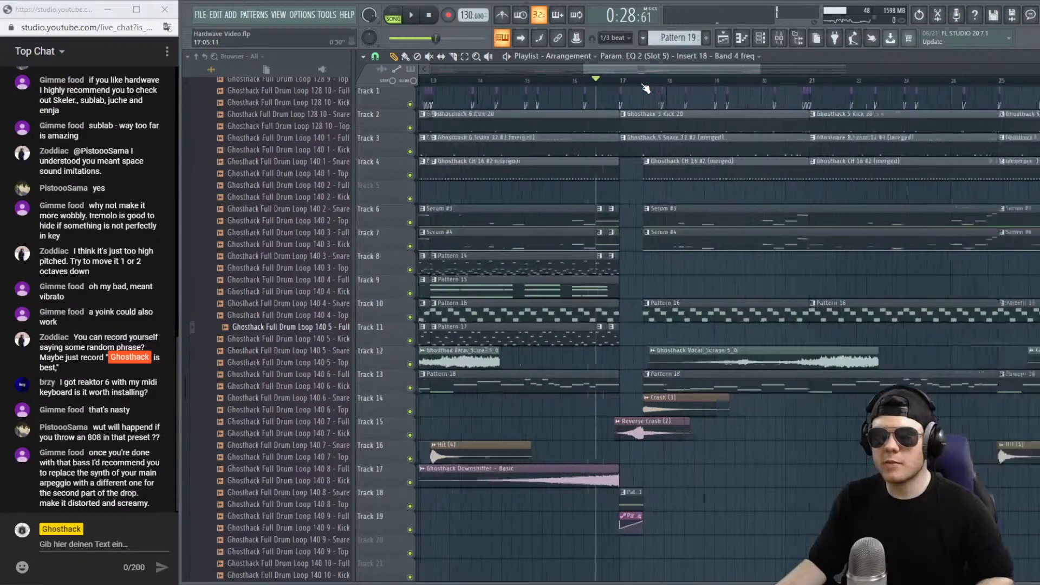
scroll(659, 84, "down", 3)
left_click(656, 81)
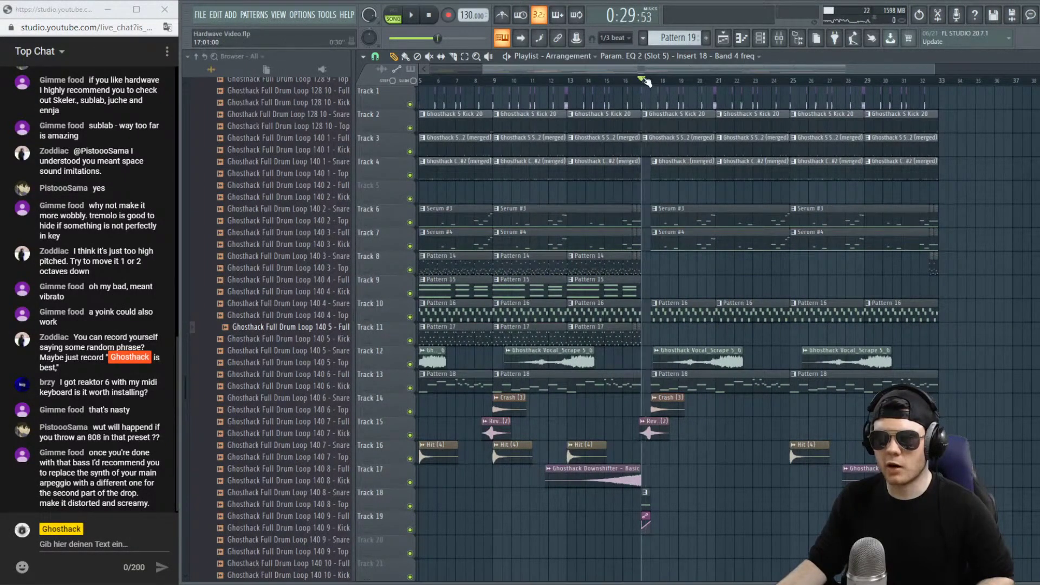
key("space")
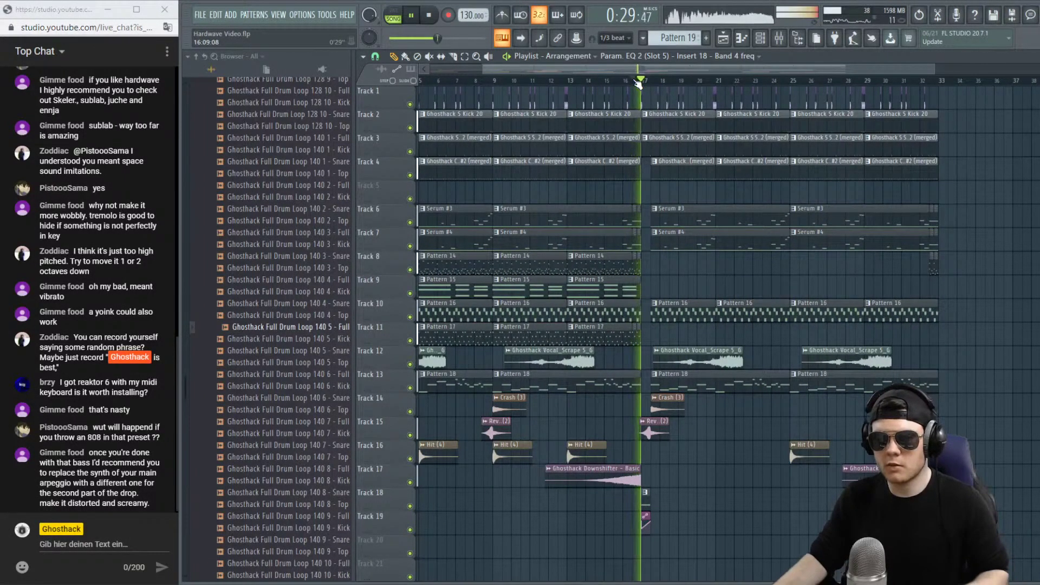
key("F9")
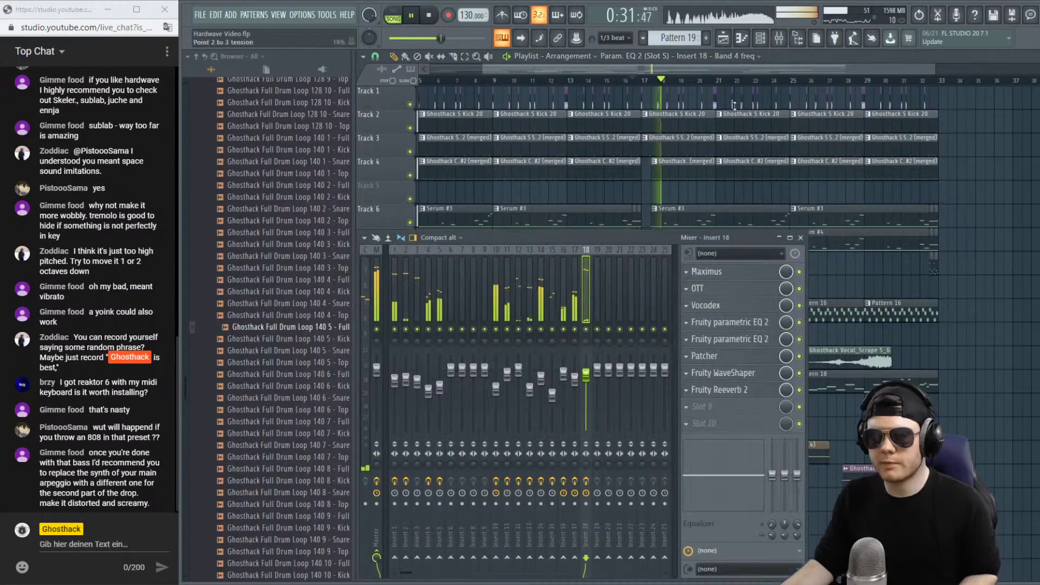
key("F9")
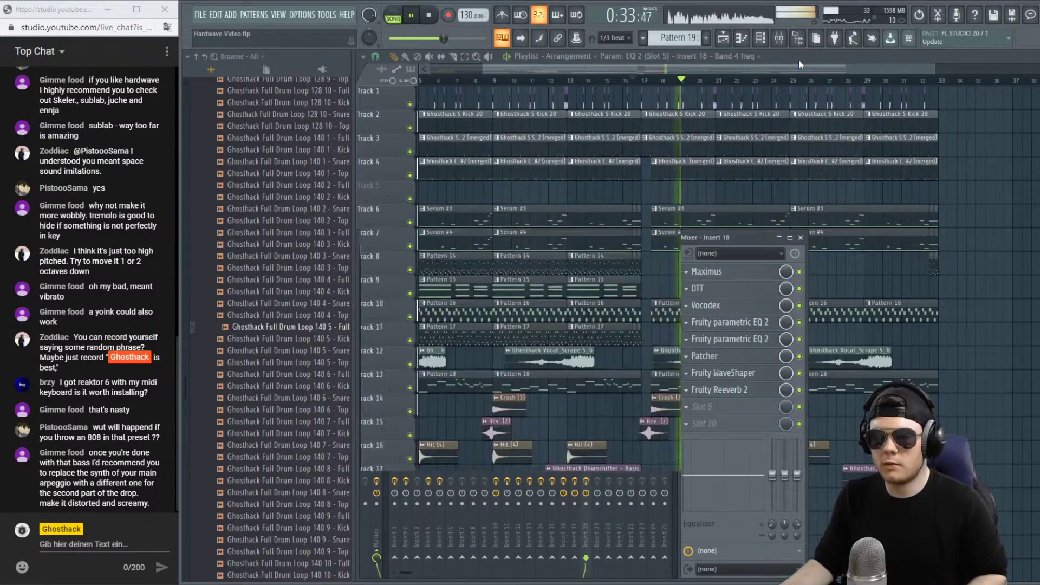
key("space")
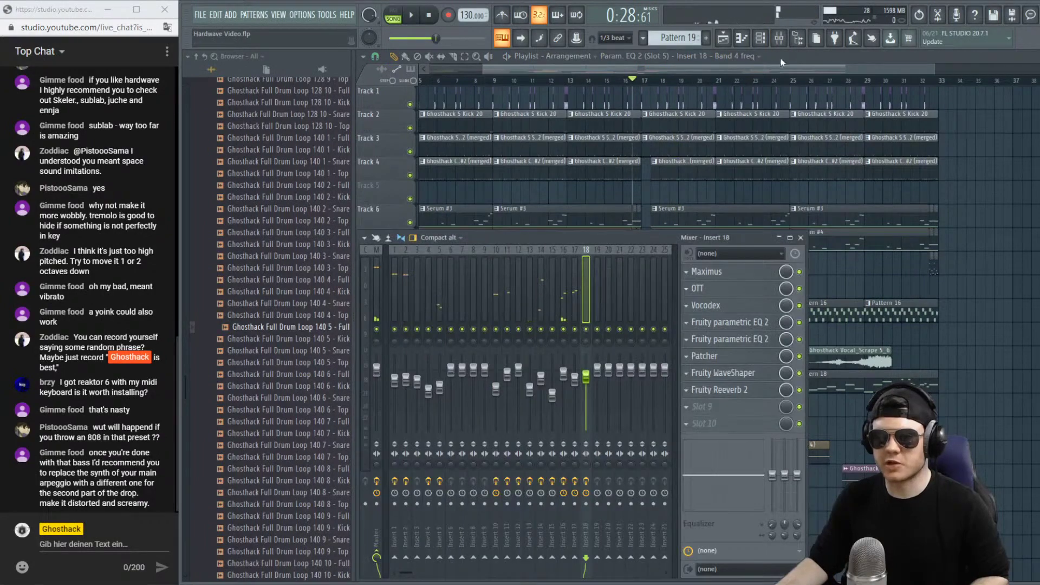
key("F9")
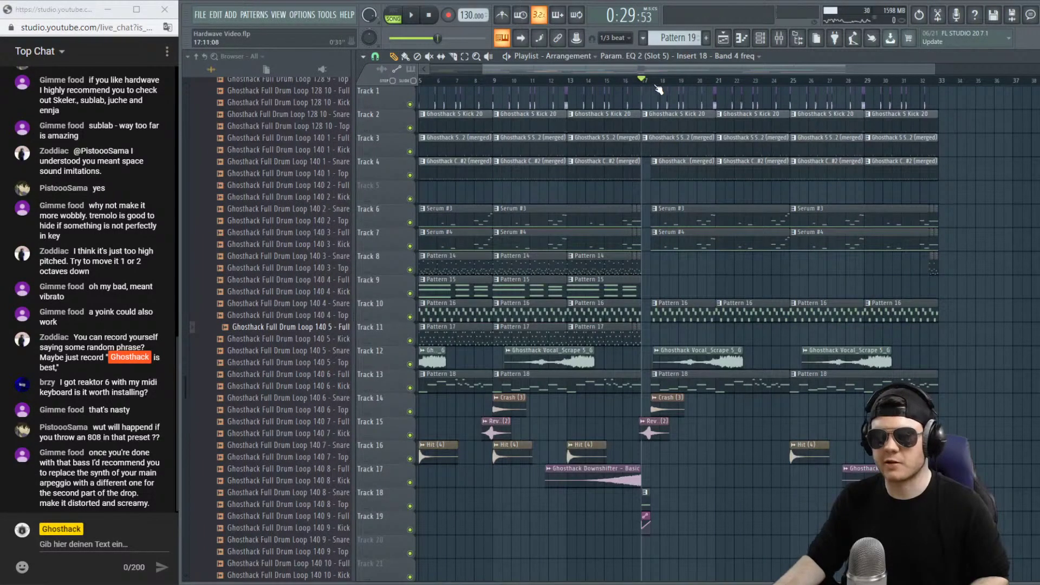
key("space")
Listen to Track 13 and Track 10 in solo at the start of the second part, and unsolo the tracks.
scroll(712, 86, "up", 3)
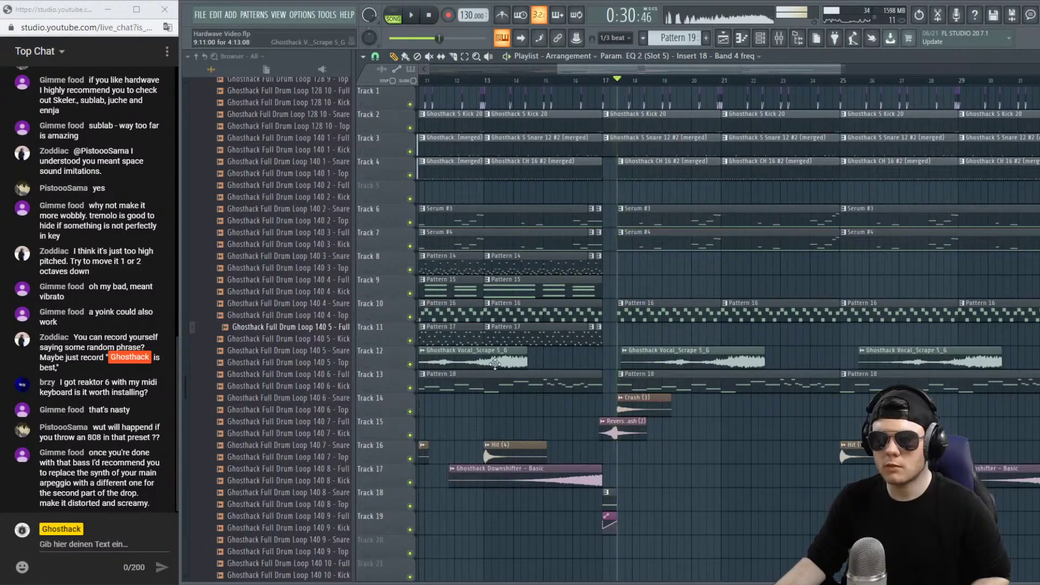
key("space")
right_click(410, 387)
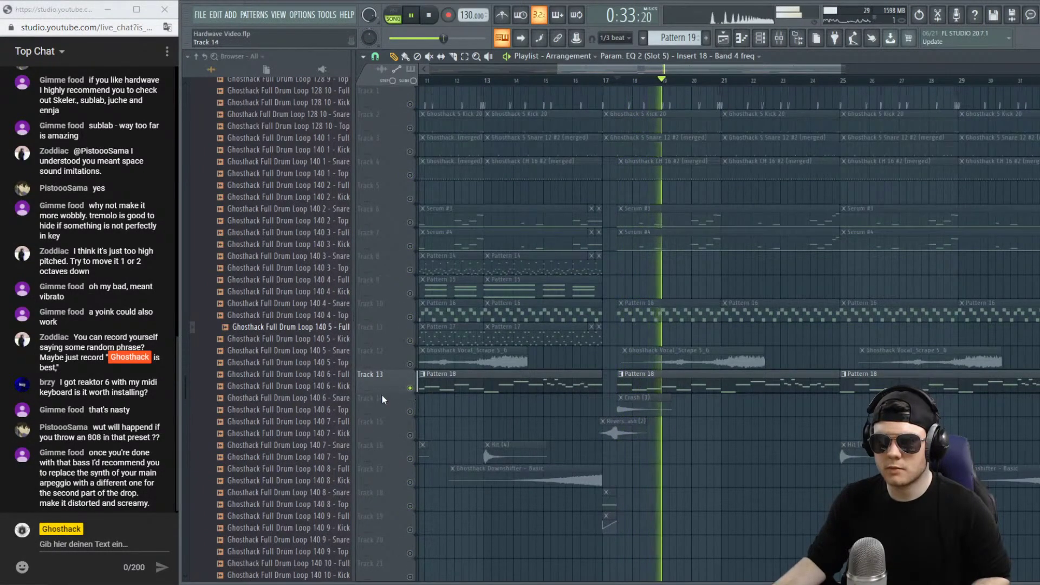
key("space")
right_click(410, 387)
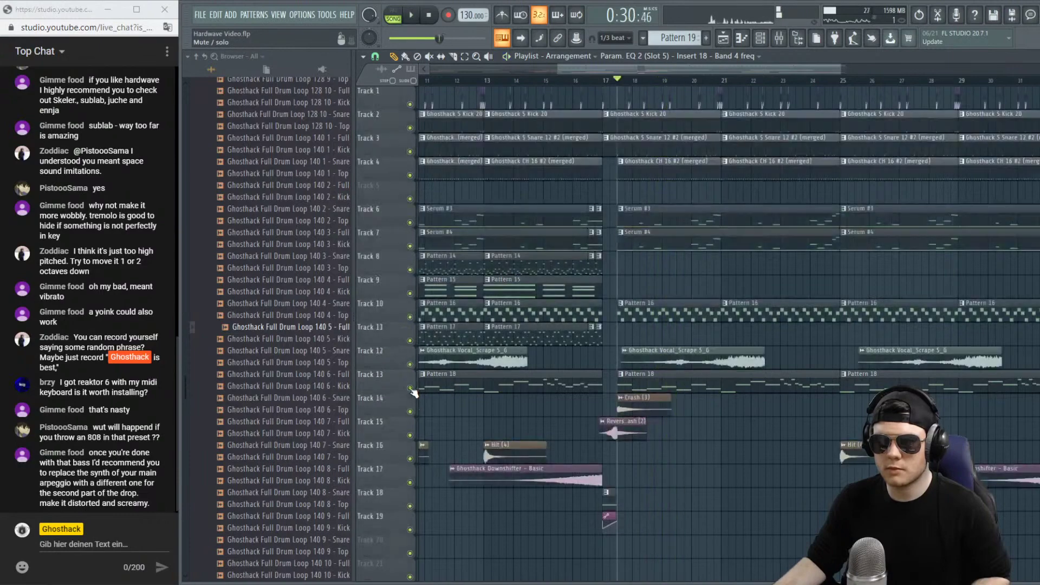
right_click(411, 318)
key("space")
right_click(410, 317)
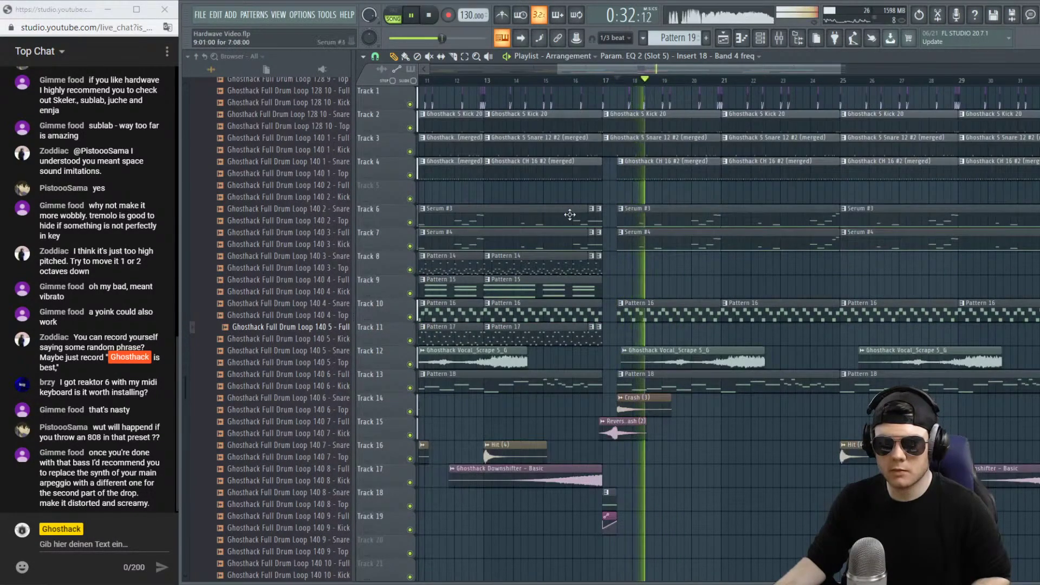
Delete the two Pattern 18 clips after bar 17 from Track 13 and replay the transition into the second part.
scroll(606, 83, "down", 3)
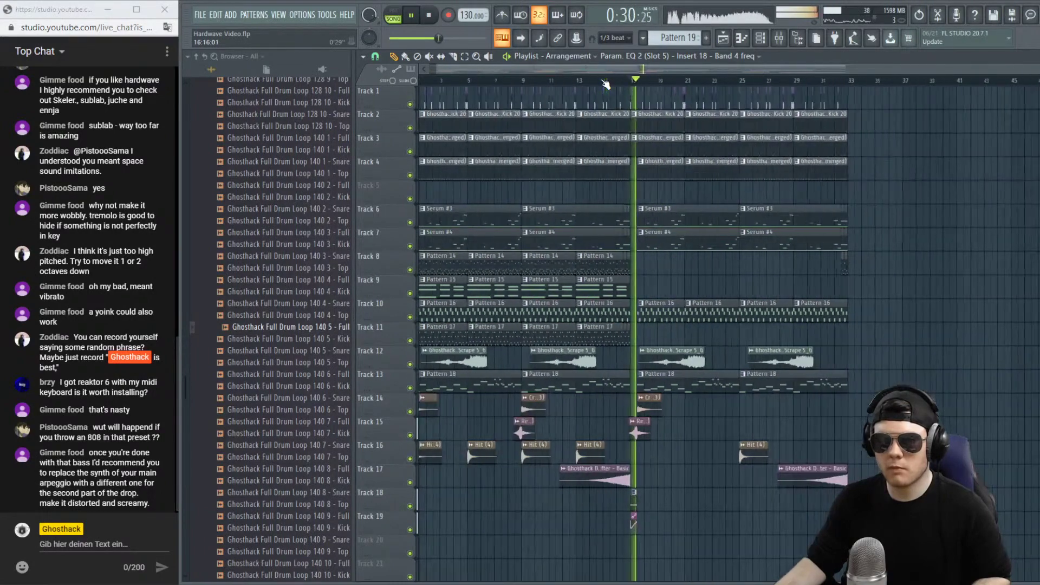
right_click(698, 383)
right_click(809, 389)
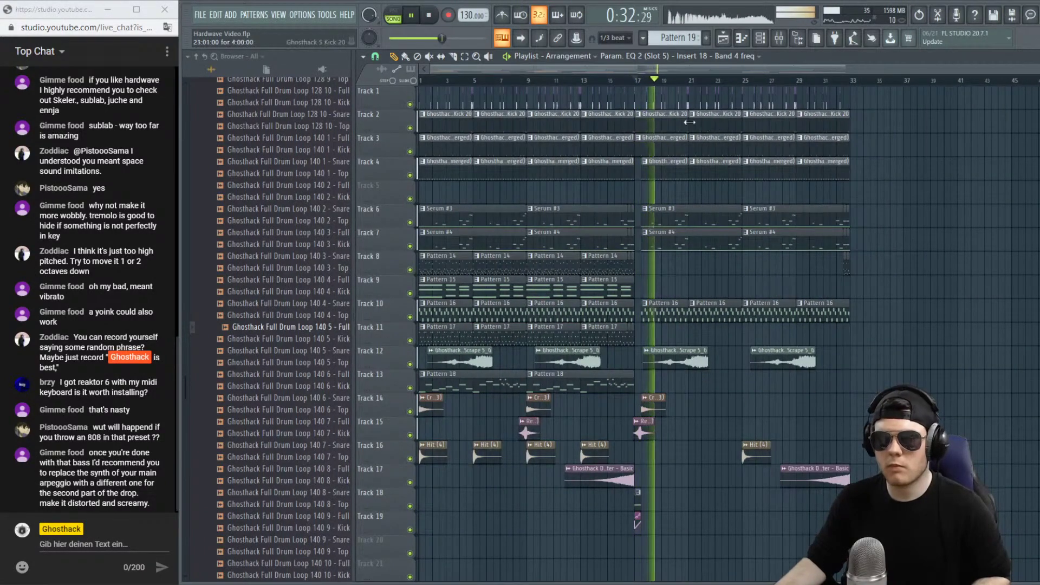
left_click(618, 82)
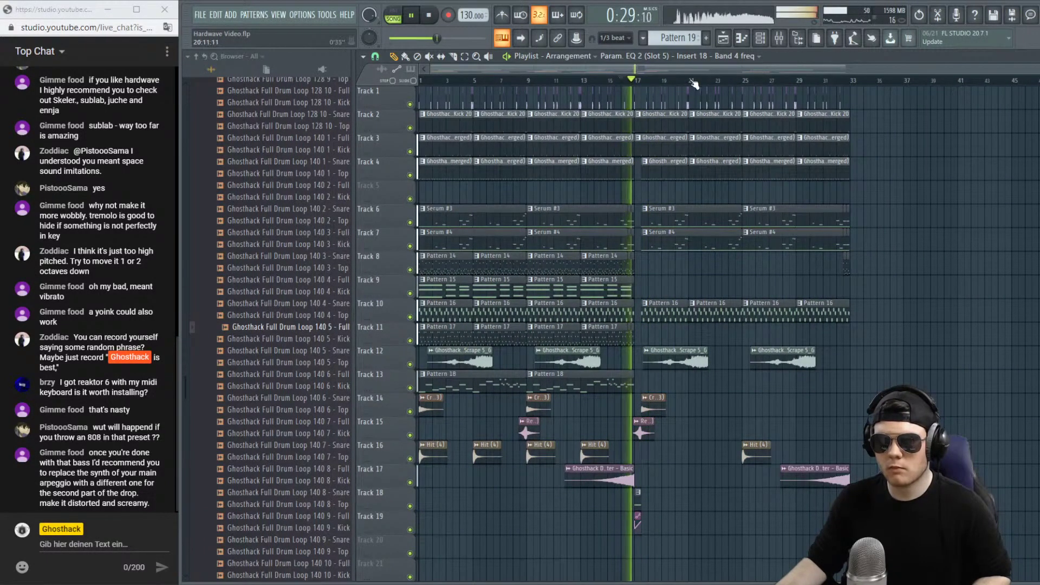
scroll(743, 83, "up", 2)
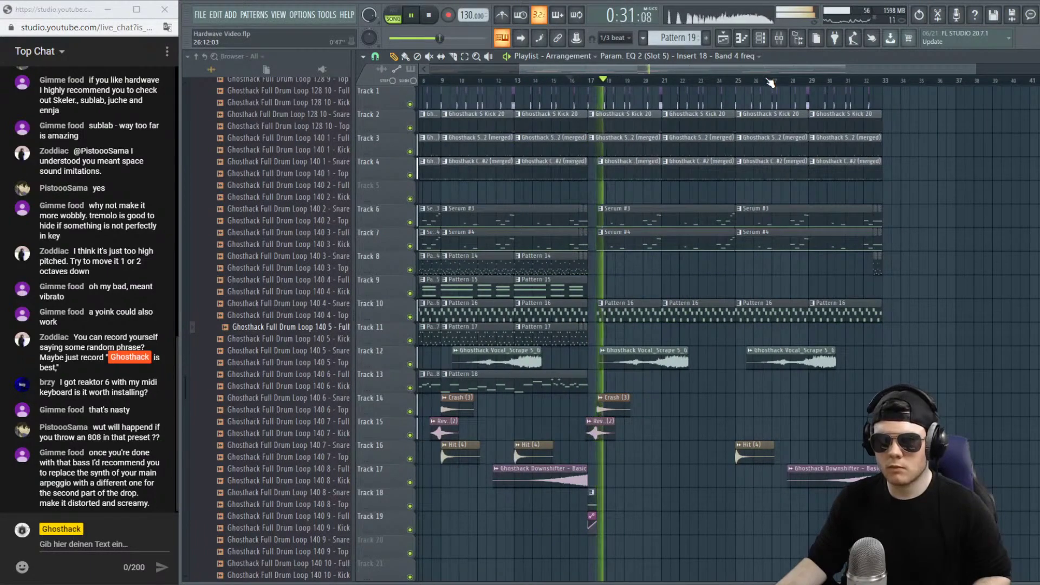
scroll(771, 83, "down", 2)
Duplicate Track 11's Pattern 17 clips into the drop's second part and remove the stray automation clip placed on Track 15.
left_click_drag(660, 334, 407, 334)
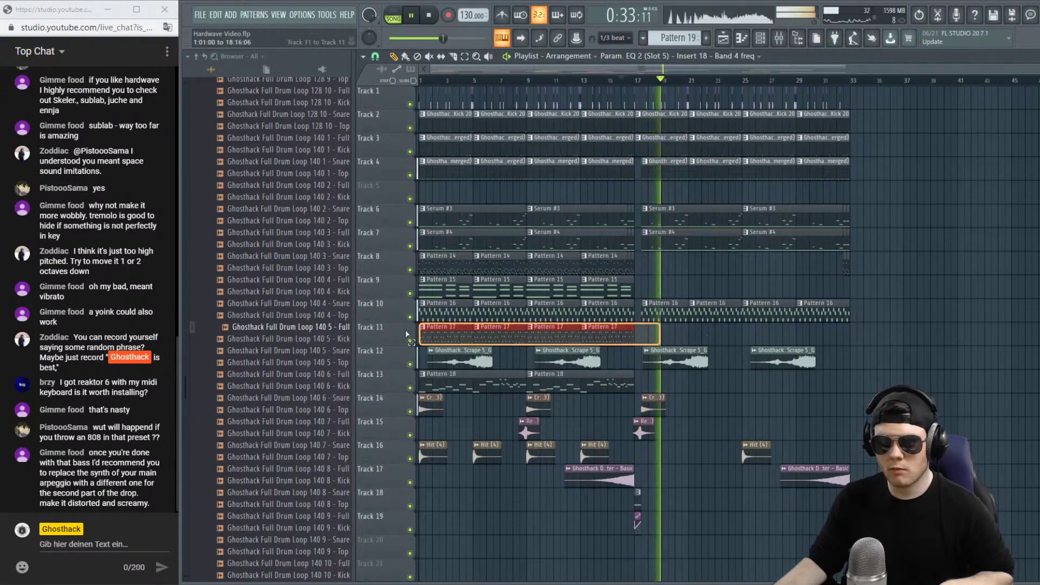
key("ctrl+b")
left_click(684, 427)
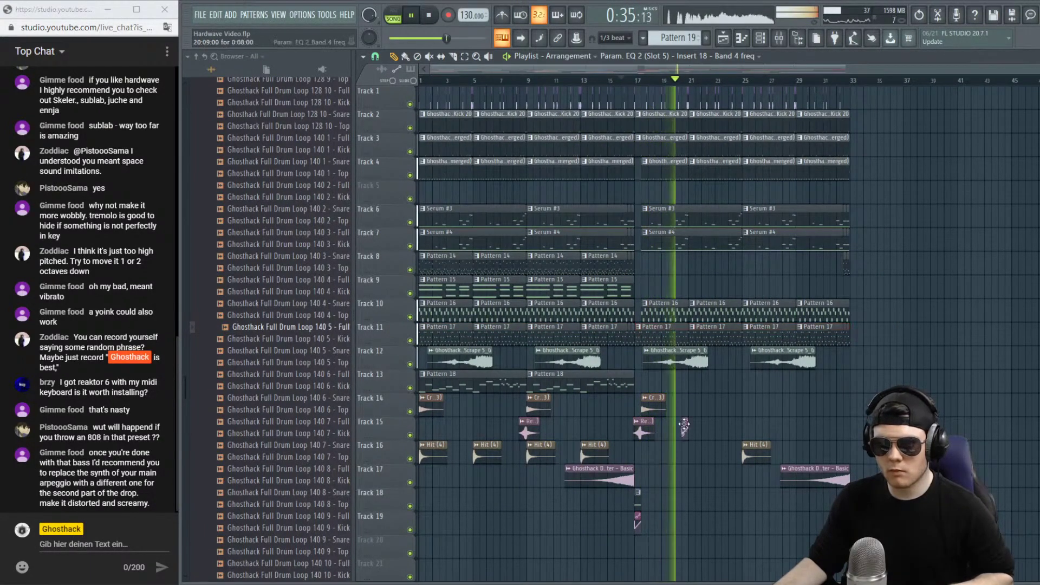
right_click(684, 426)
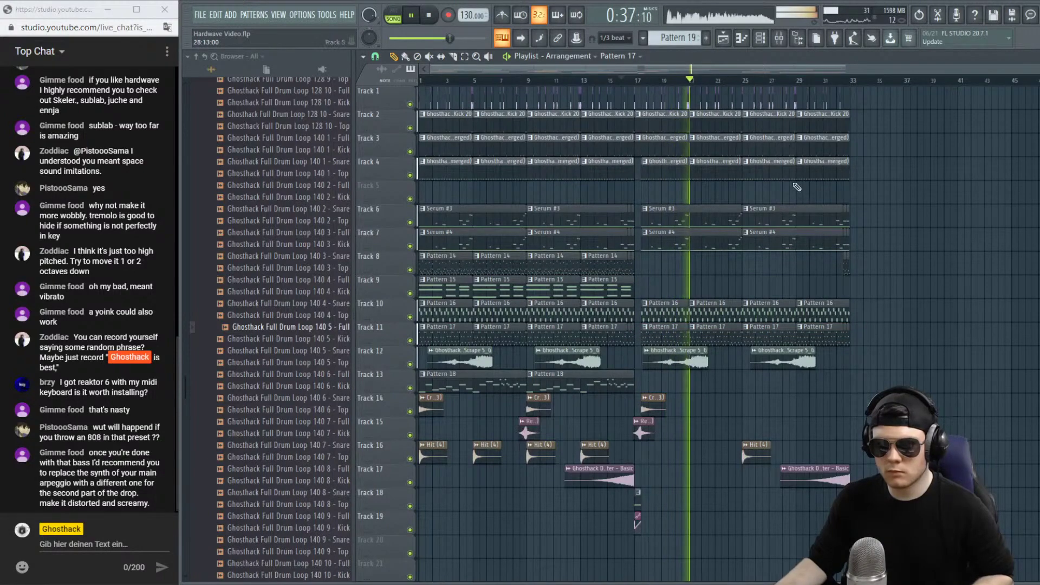
Stop playback and show the Unsorted channel group in the channel rack.
scroll(771, 83, "up", 2)
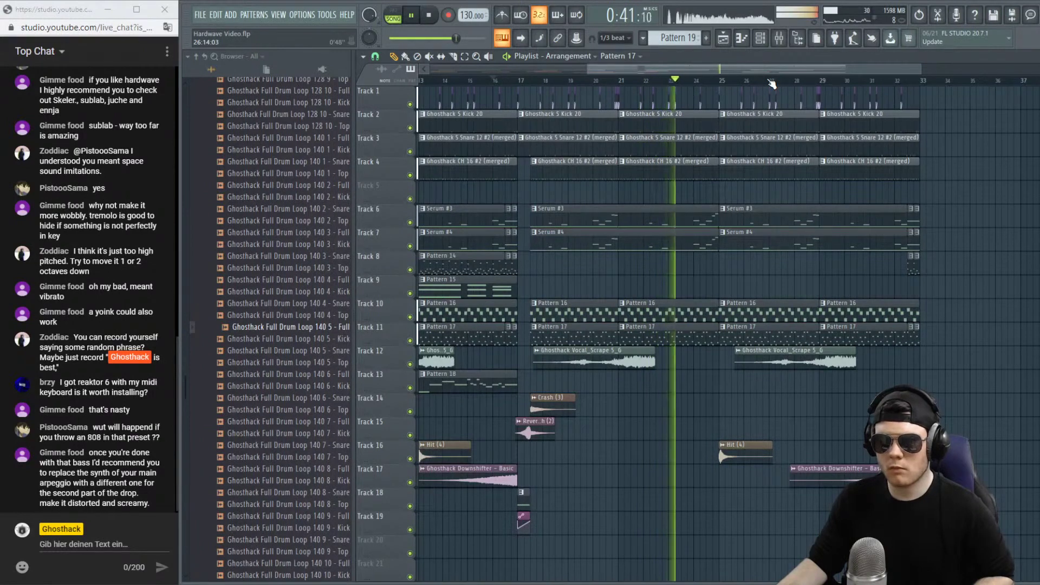
key("space")
left_click(761, 38)
left_click(458, 58)
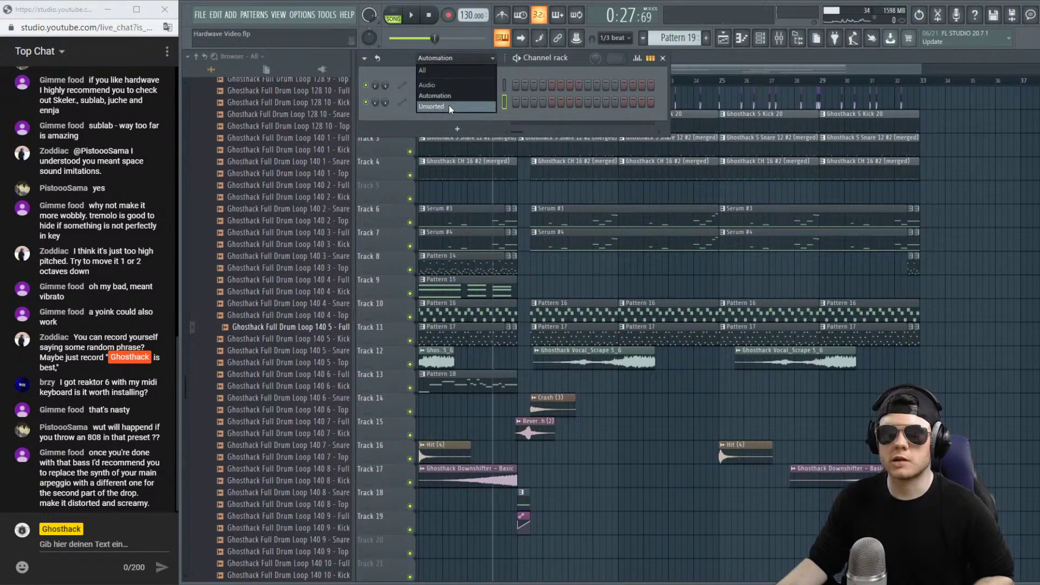
left_click(449, 105)
Switch to the empty Pattern 20 and add a new Serum channel to the rack.
left_click(707, 39)
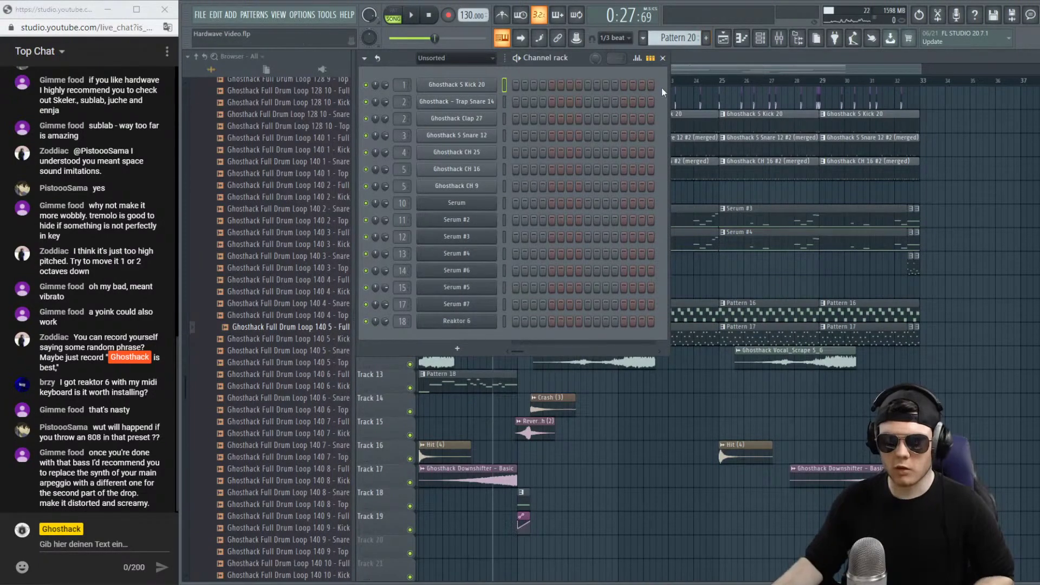
left_click(473, 346)
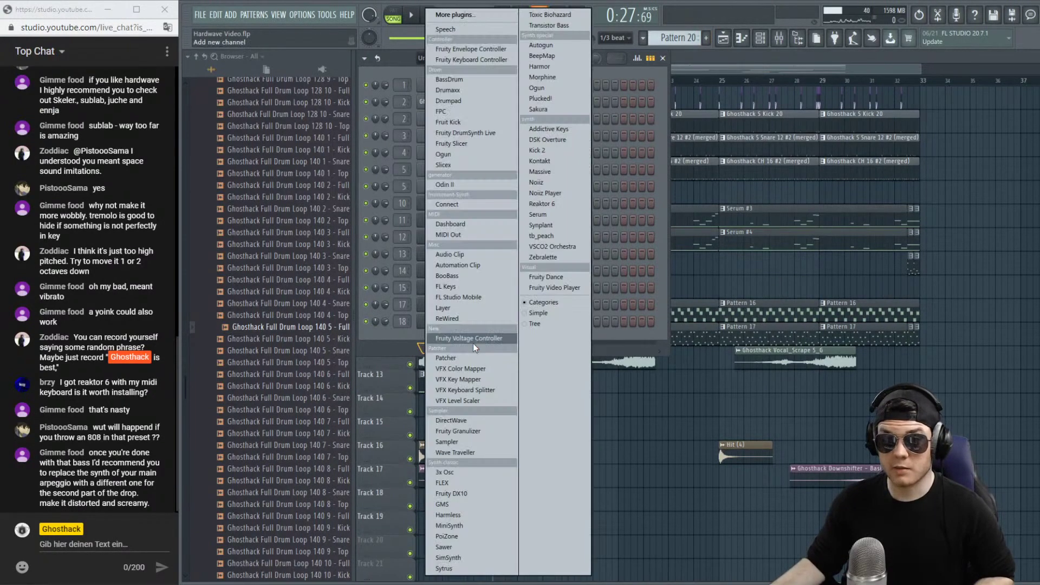
left_click(544, 215)
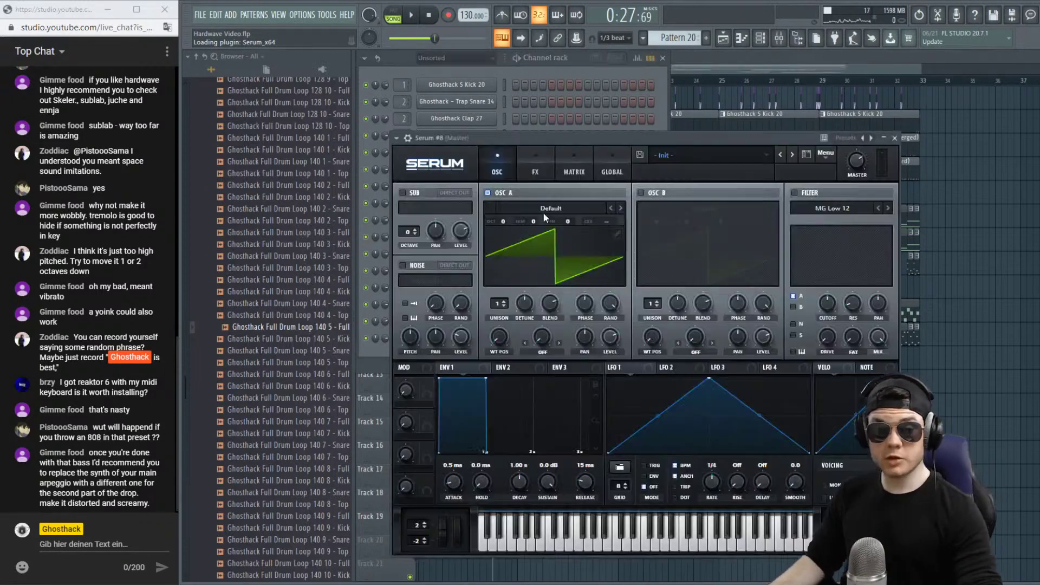
Enable the distortion effect in Serum #8 and raise its drive.
left_click(554, 138)
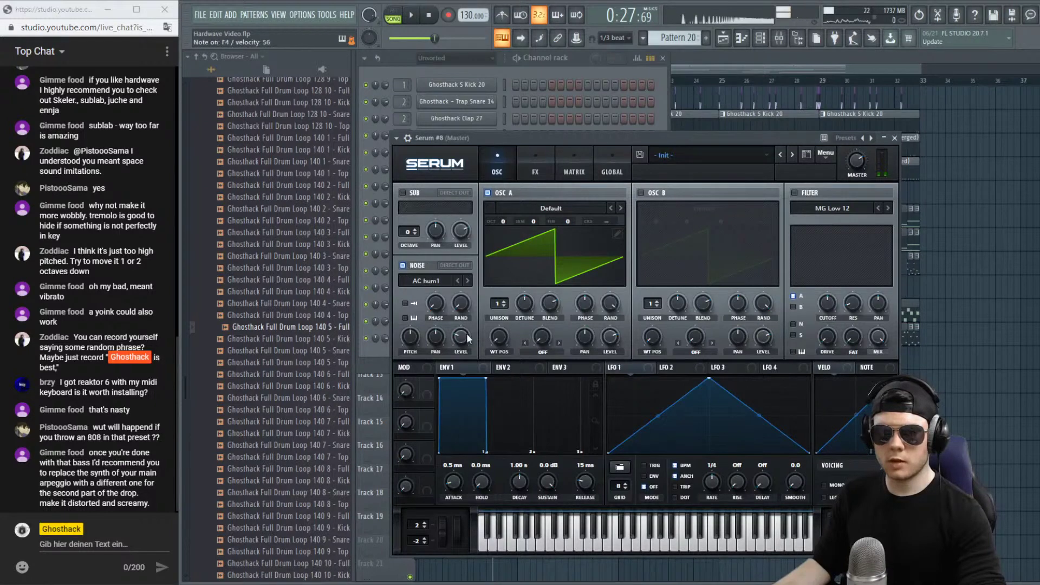
left_click(536, 172)
left_click(407, 212)
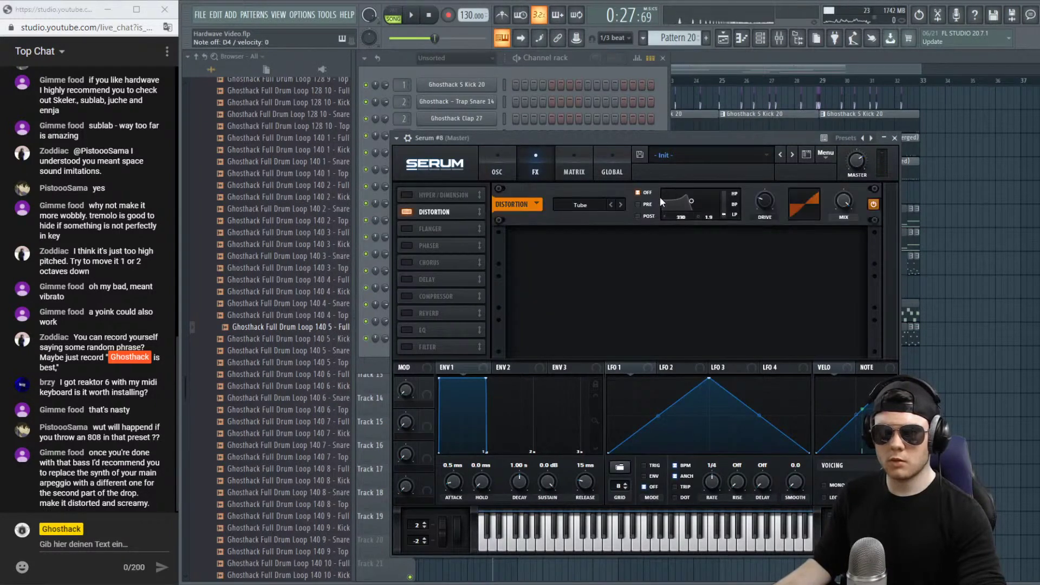
left_click_drag(769, 196, 786, 80)
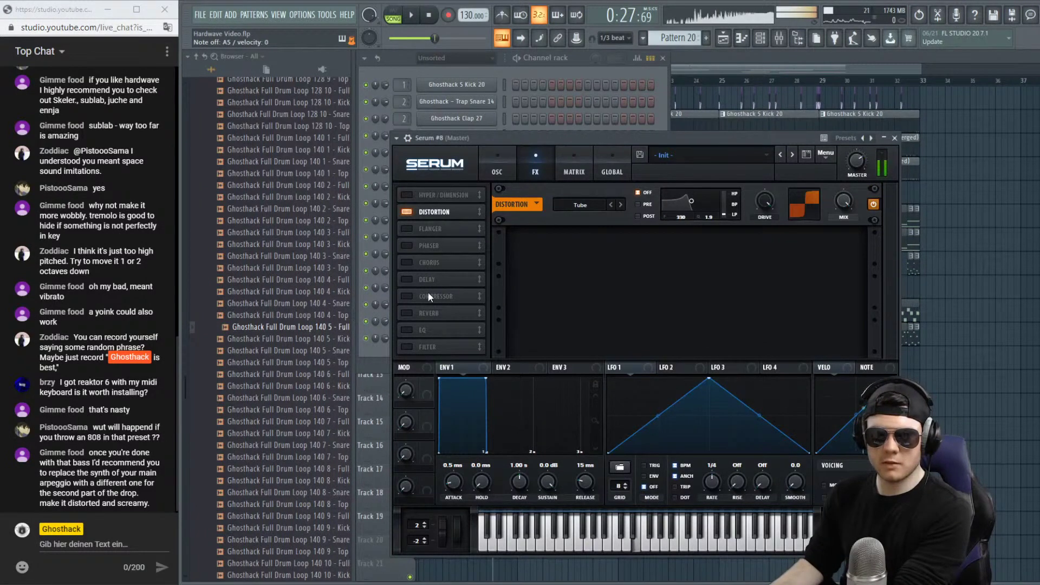
Add an EQ effect with its high band as a low-pass filter at about 2672 Hz.
left_click(405, 330)
left_click(718, 259)
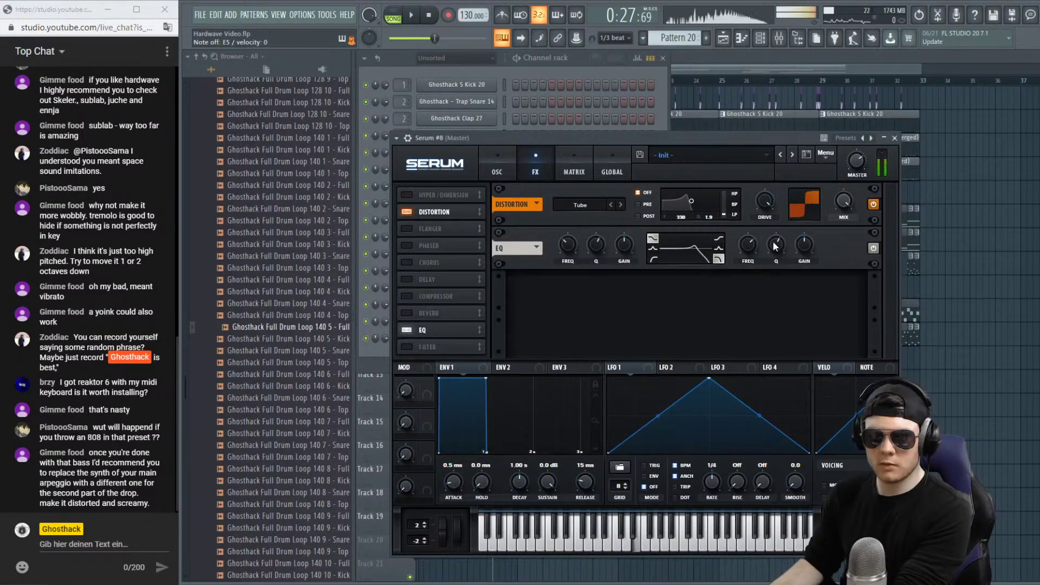
left_click_drag(748, 245, 747, 239)
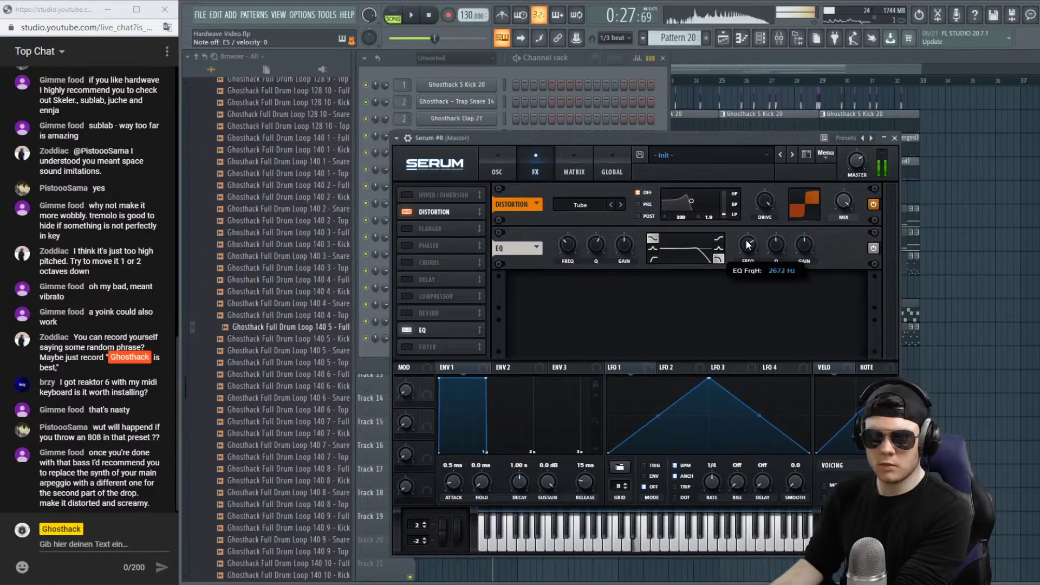
Load the effect chain "Ghosthack - For Mellow Leads.fxr" from the _GHOSTHACK CYBER MONDAY FX CHAINS folder into Serum #8.
left_click(824, 157)
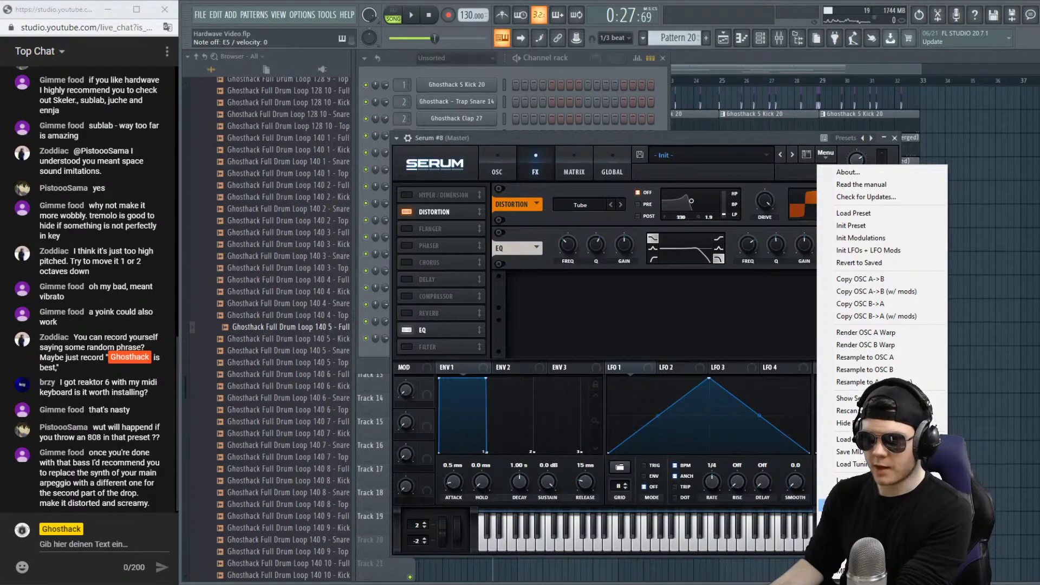
key("Escape")
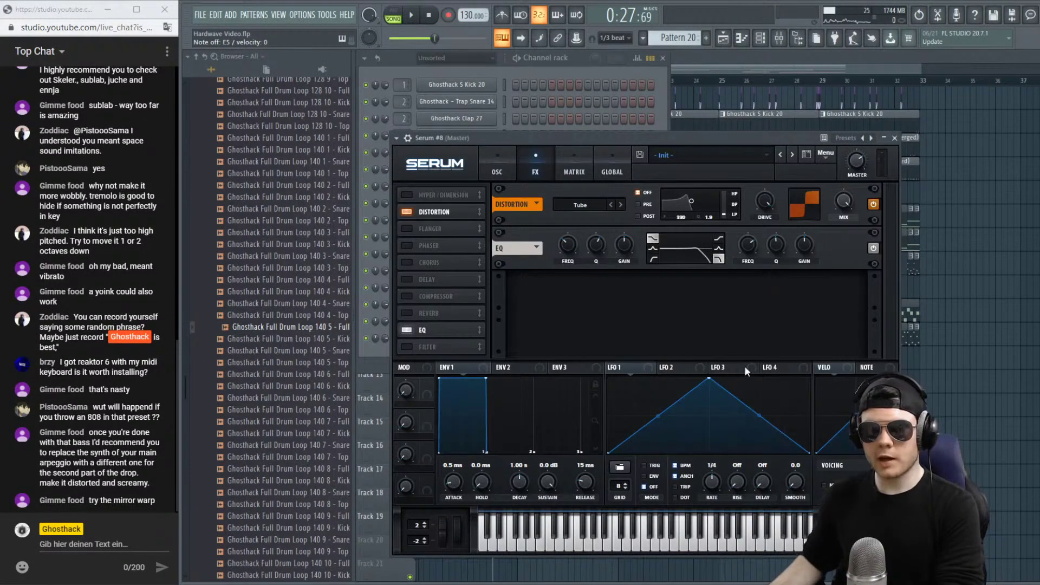
left_click(825, 154)
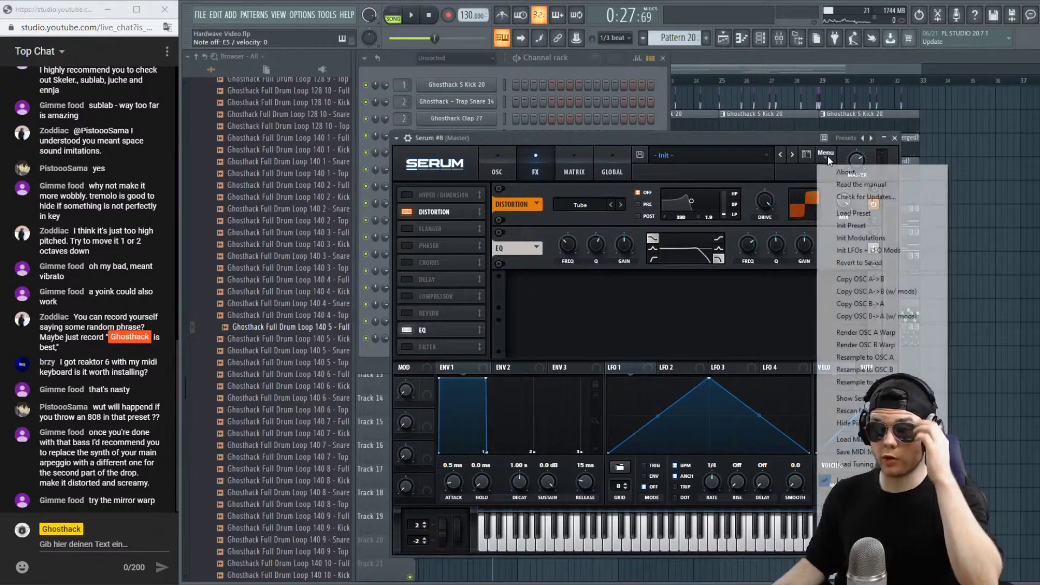
left_click(845, 480)
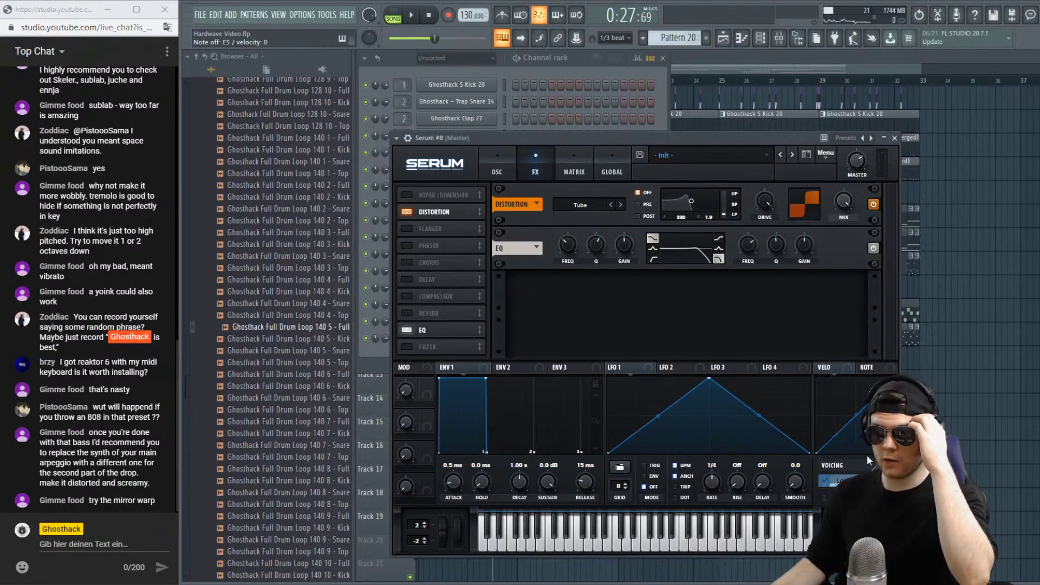
left_click(830, 157)
left_click(846, 481)
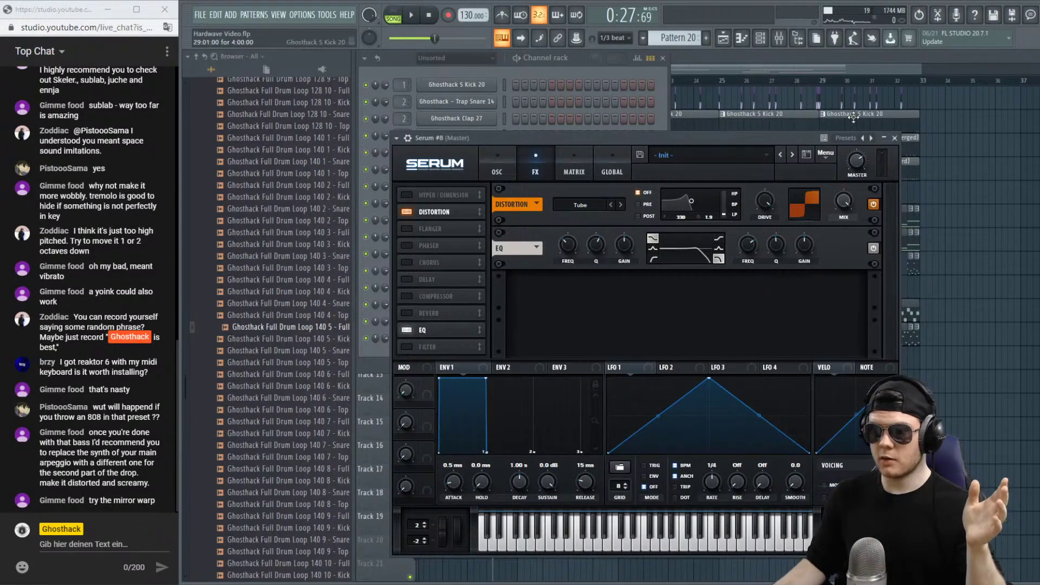
left_click(826, 154)
left_click(846, 481)
left_click(826, 154)
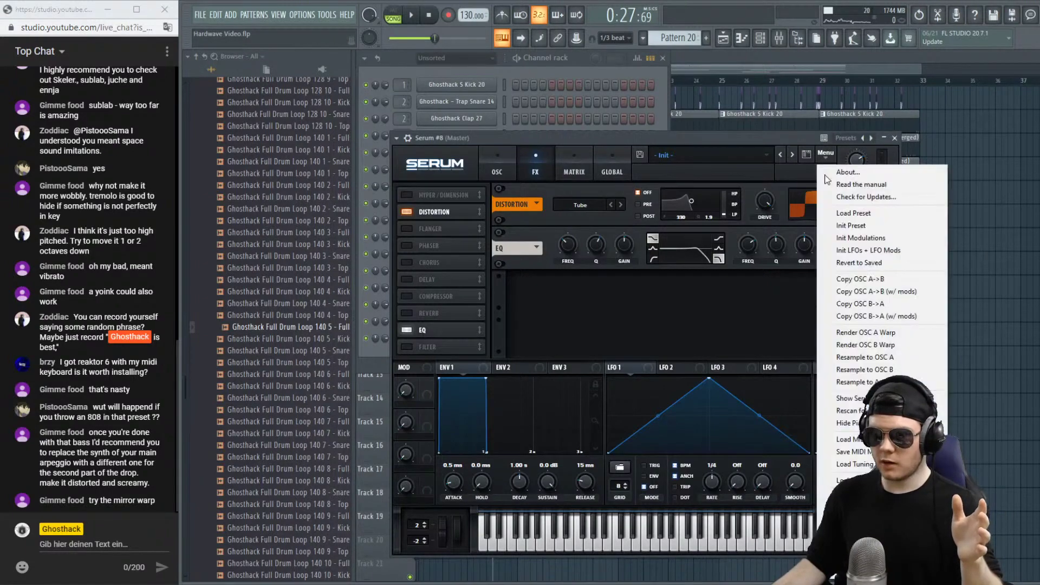
left_click(845, 480)
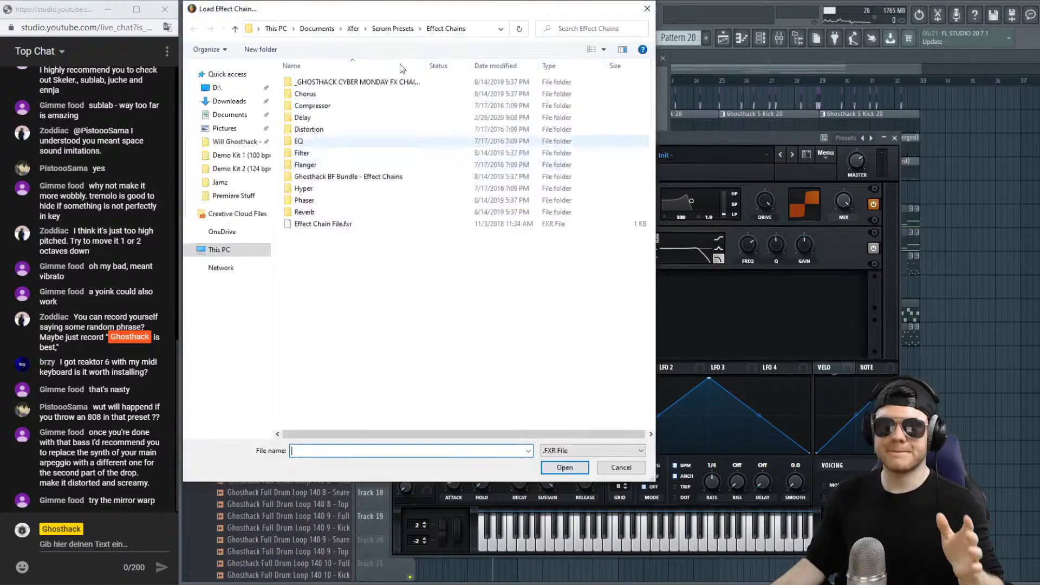
double_click(388, 81)
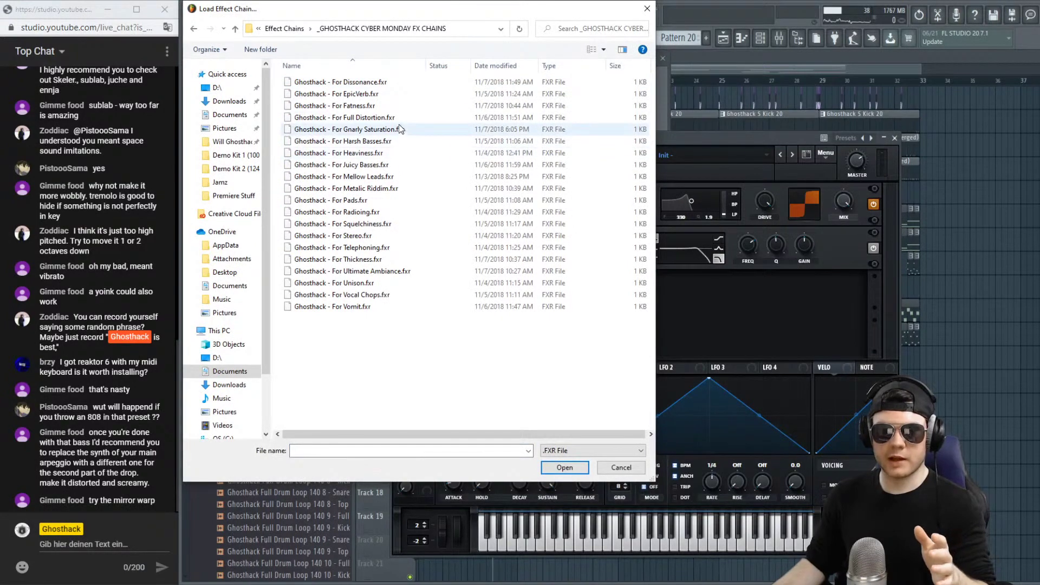
double_click(369, 177)
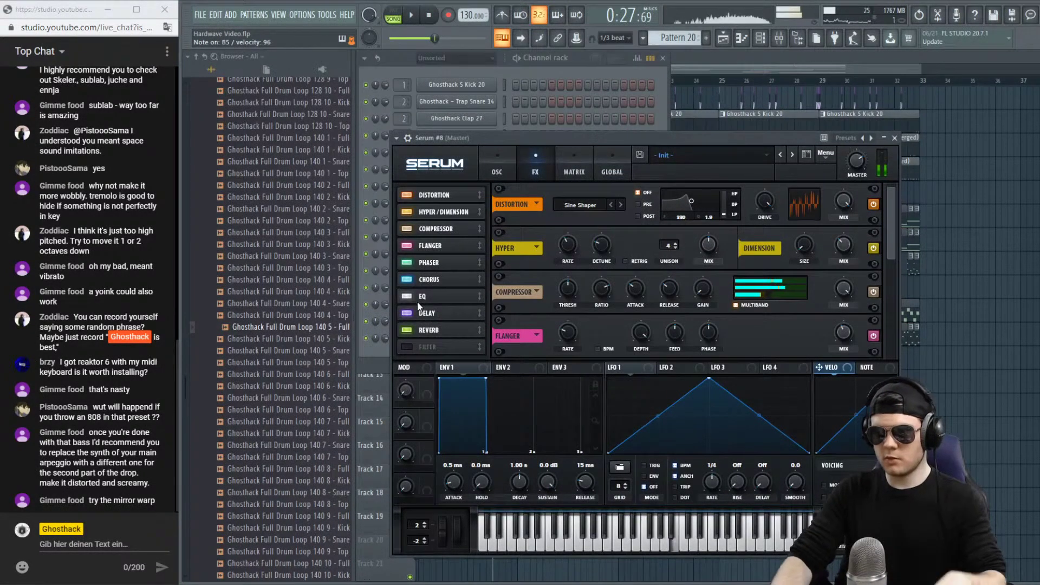
Set OSC A's unison to 3 voices.
left_click(509, 168)
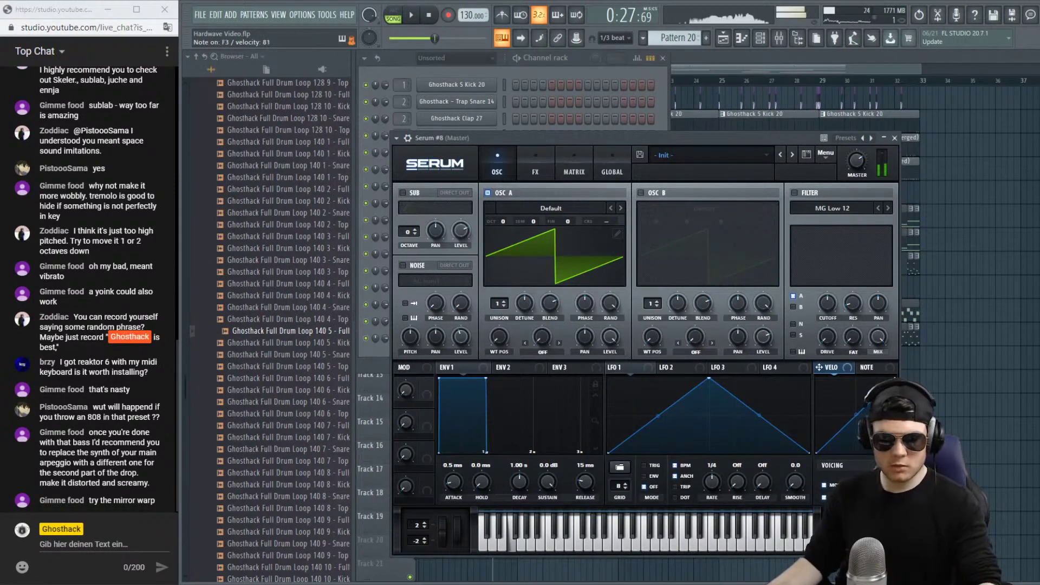
left_click_drag(499, 304, 523, 333)
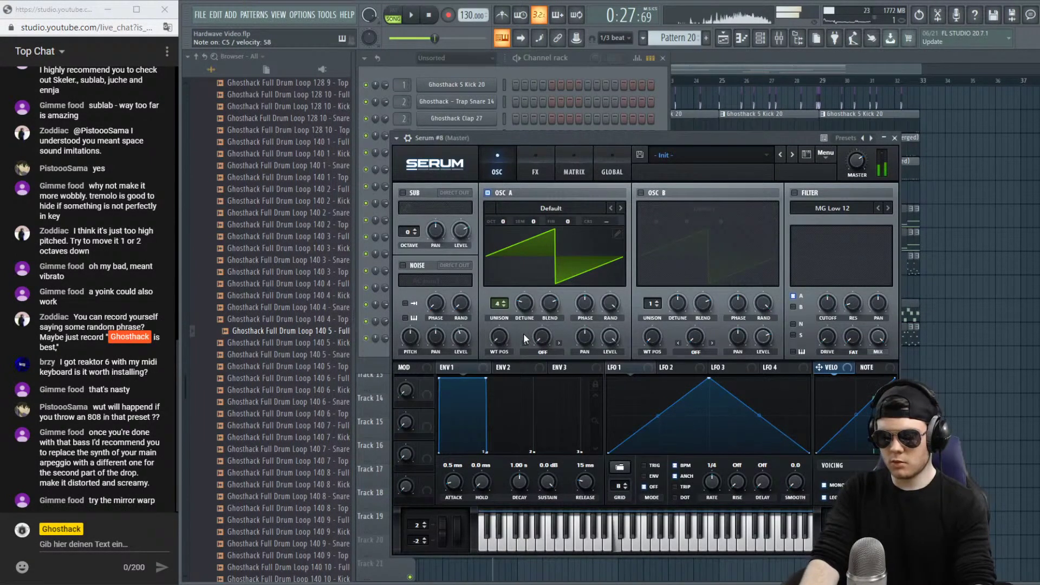
left_click(505, 305)
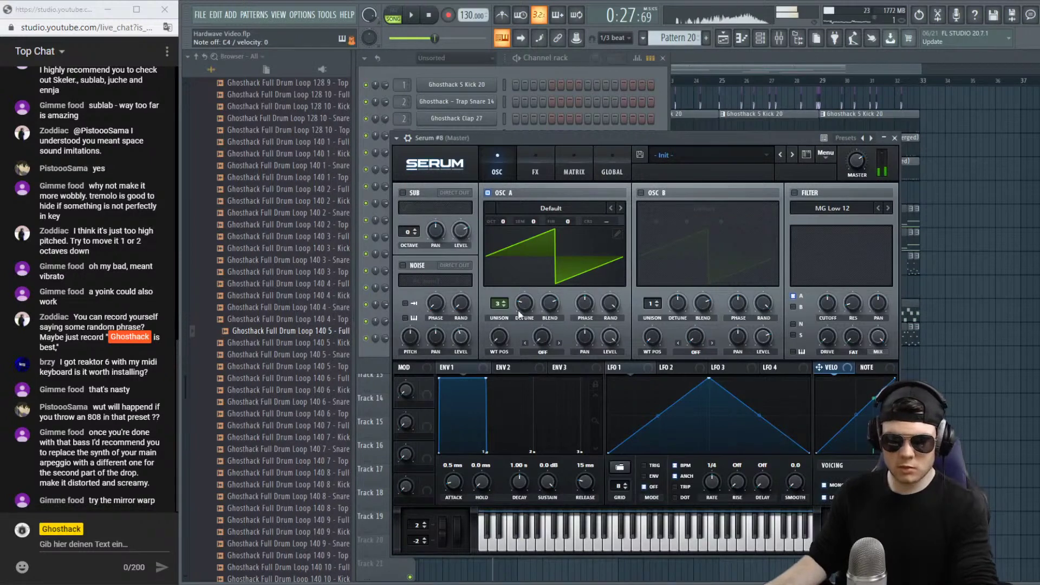
Try the analog BrightWhite sample in Serum's noise oscillator.
left_click(432, 281)
mouse_move(434, 291)
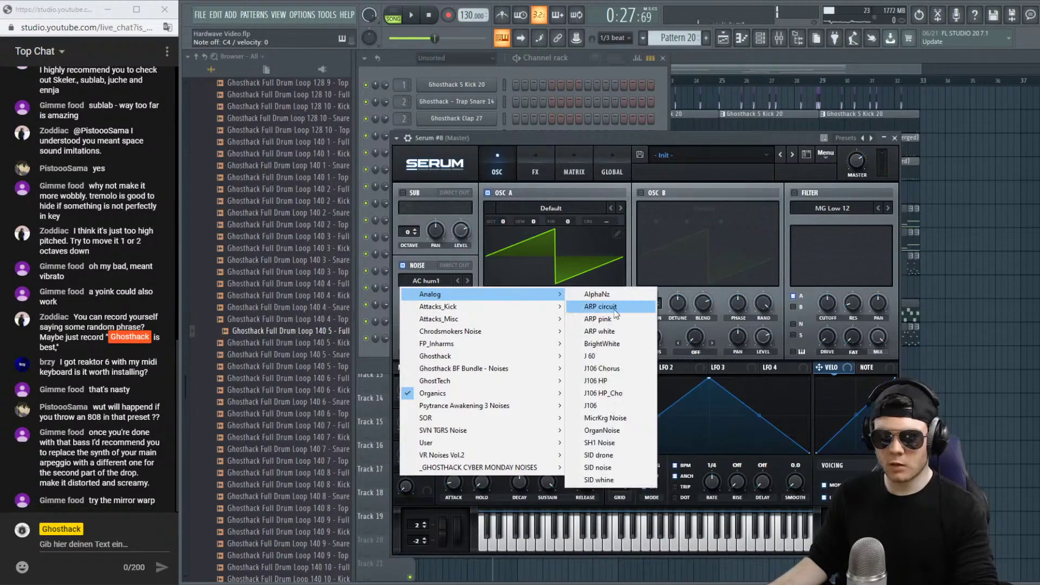
left_click(615, 339)
mouse_move(462, 337)
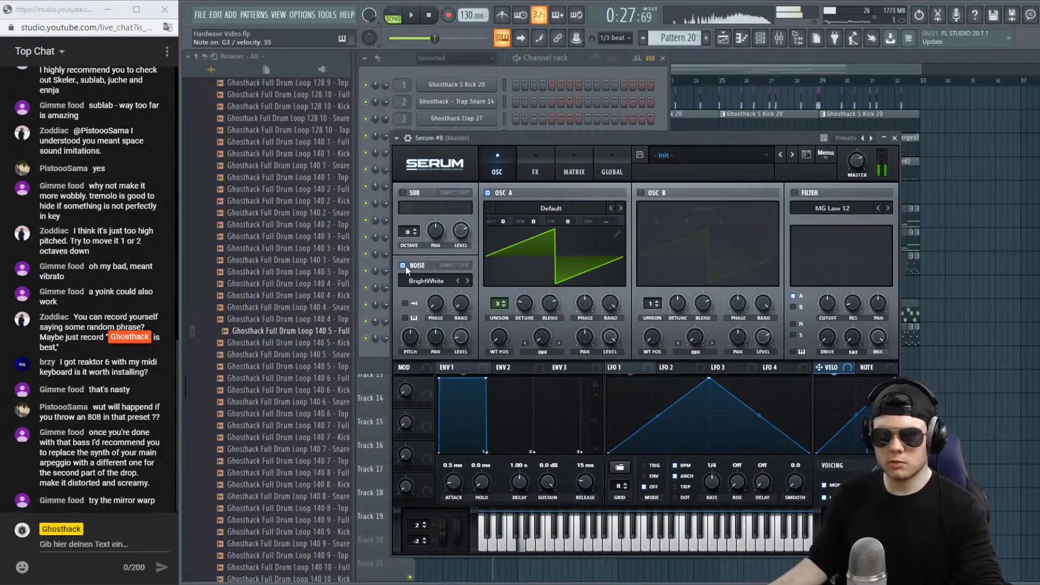
Check the distortion drive, adjust OSC A's level and audition the lead against the arrangement.
left_click(539, 170)
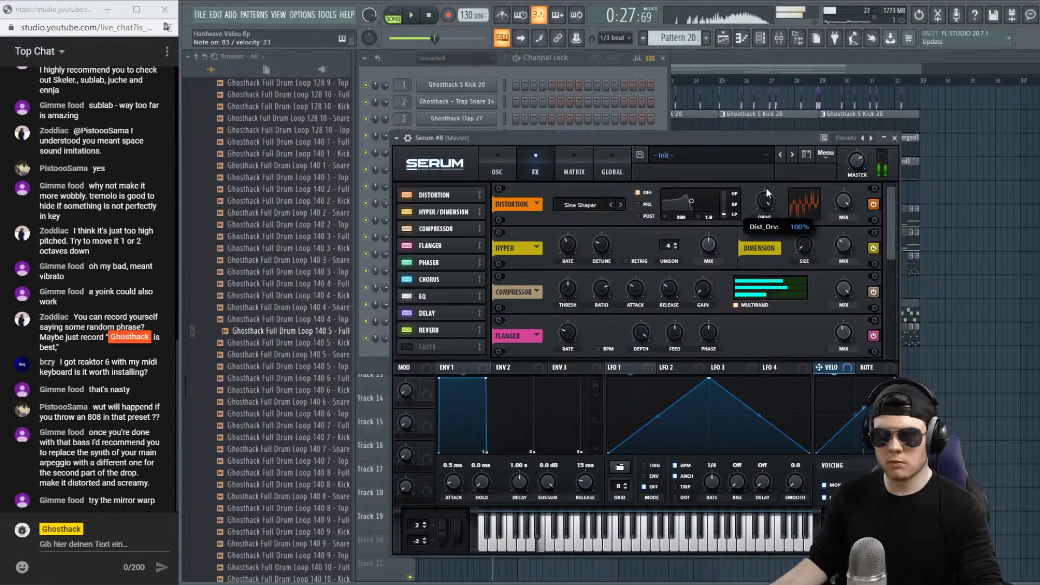
left_click(497, 172)
mouse_move(610, 332)
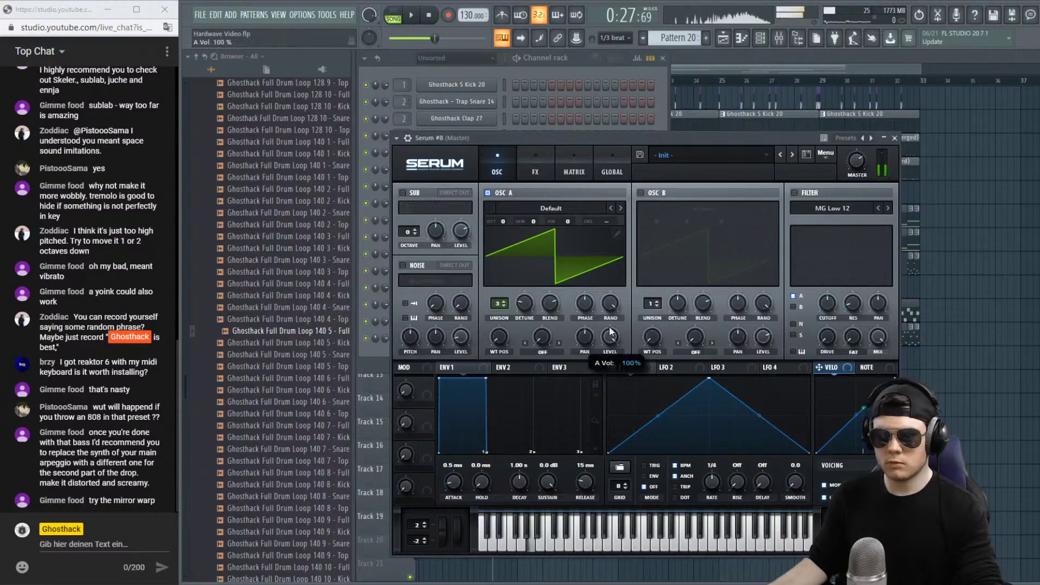
left_click_drag(611, 428, 616, 363)
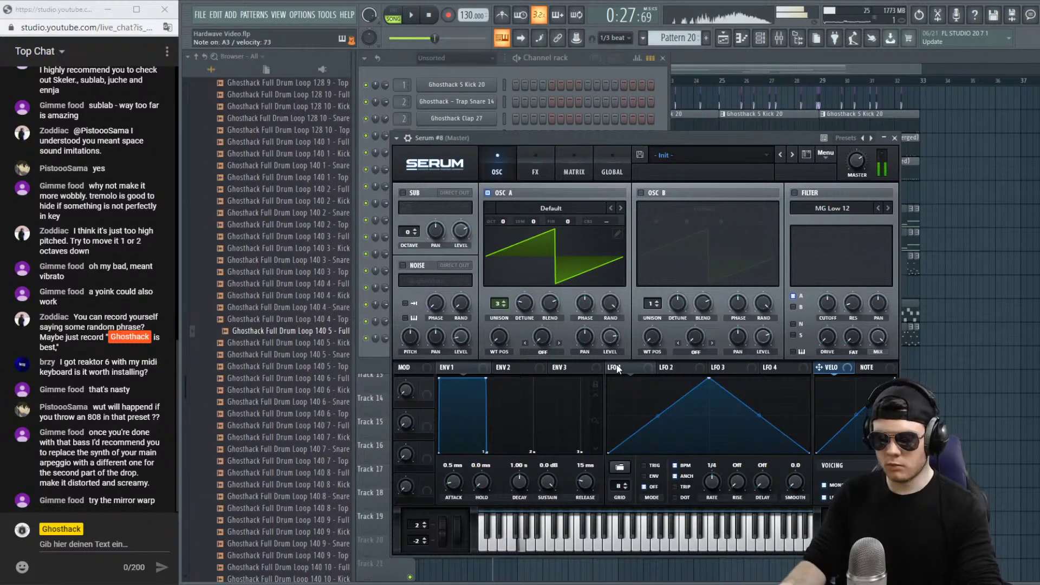
key("space")
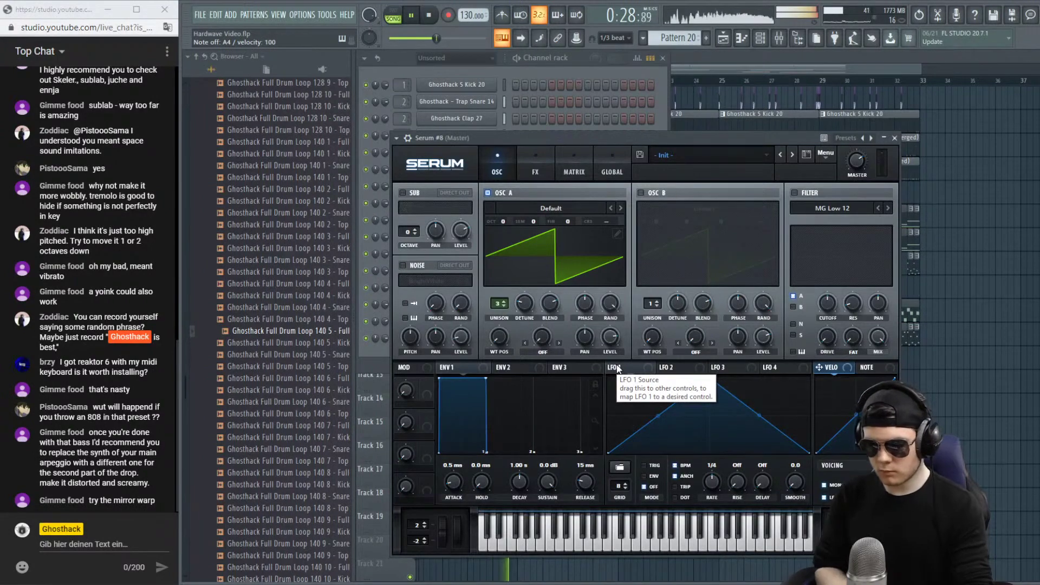
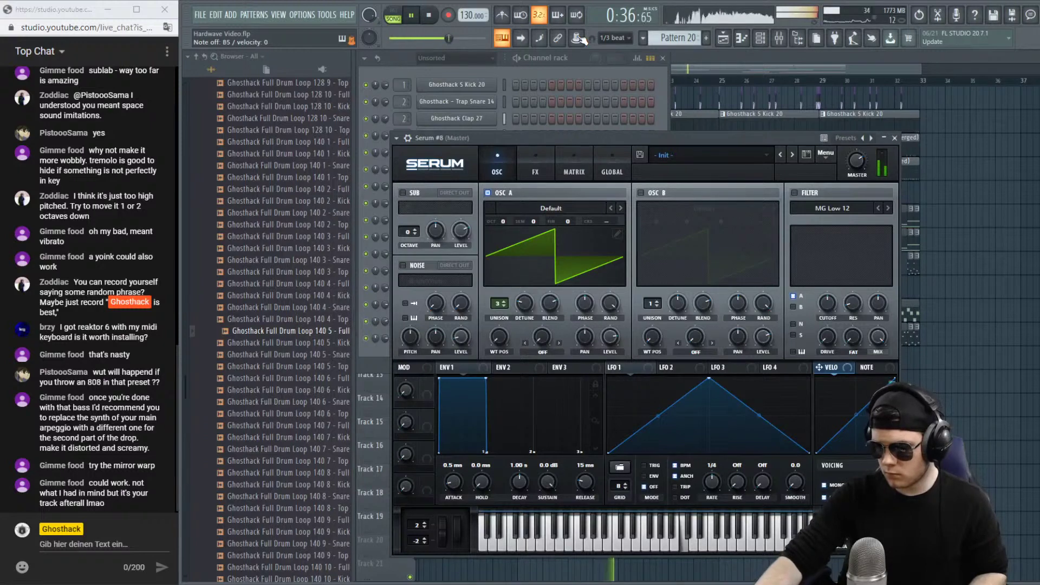
key("space")
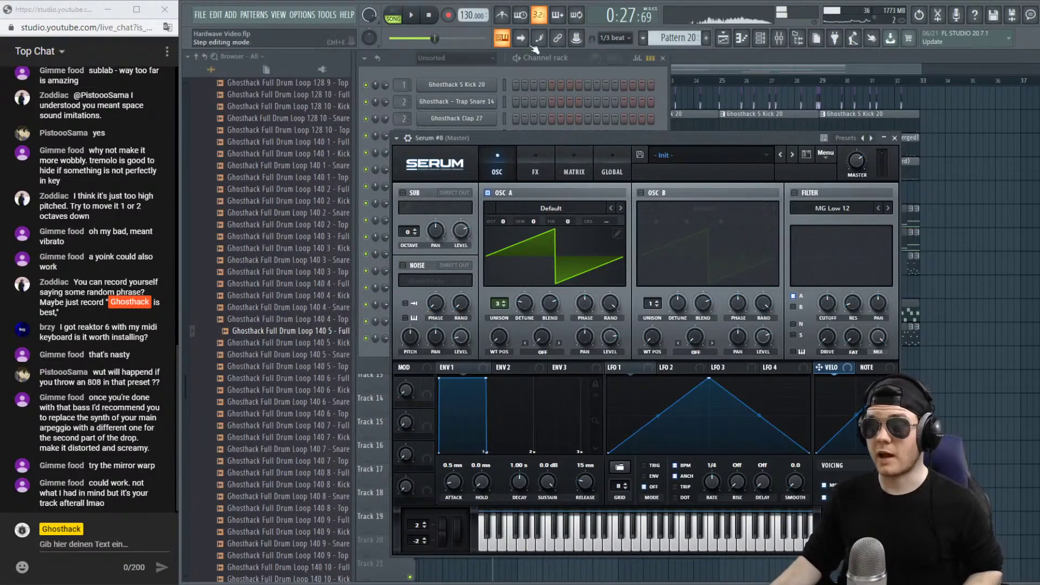
Close the Serum #8 window and open the channel's piano roll in Pattern 20.
left_click(895, 138)
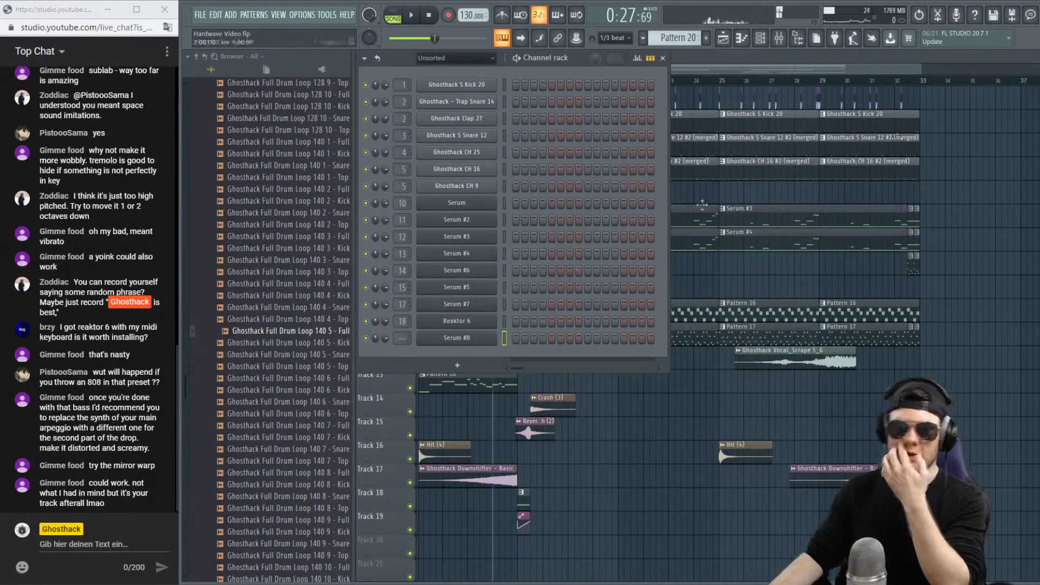
right_click(470, 341)
left_click(521, 339)
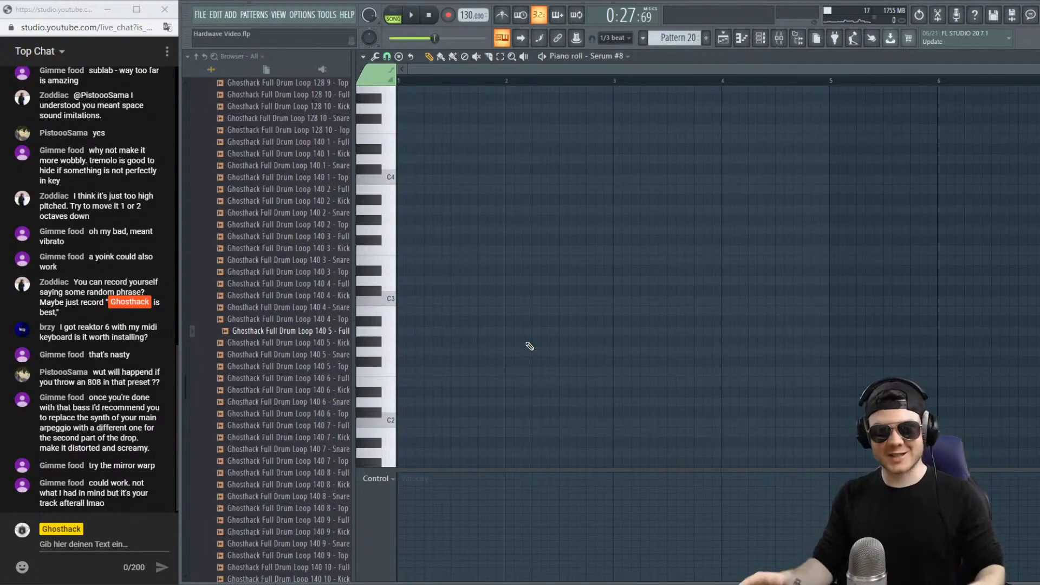
Play the arrangement briefly and audition keys such as A2, C2 and F2 to find the lead's starting note.
key("space")
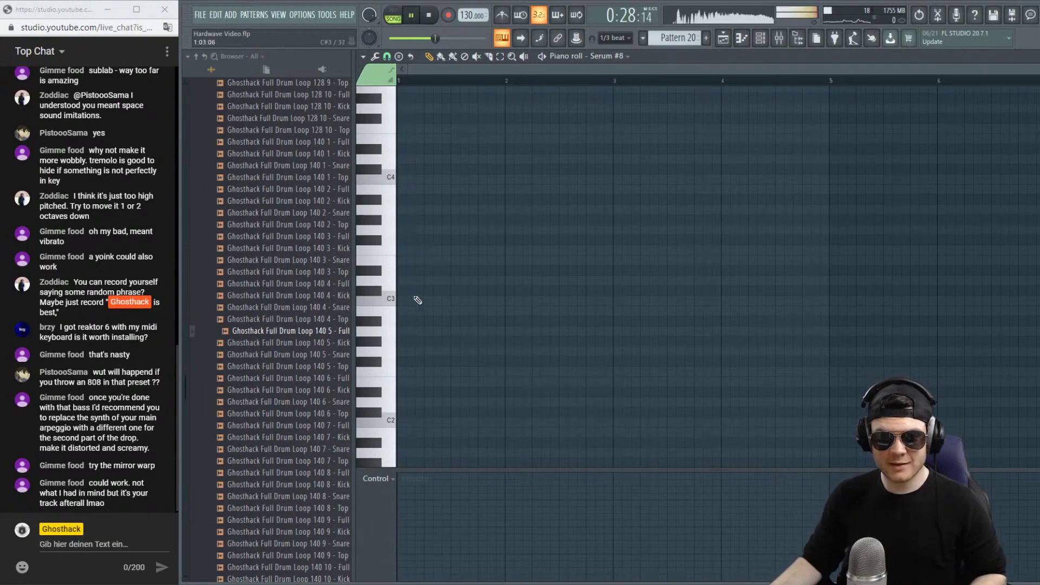
key("space")
left_click(382, 330)
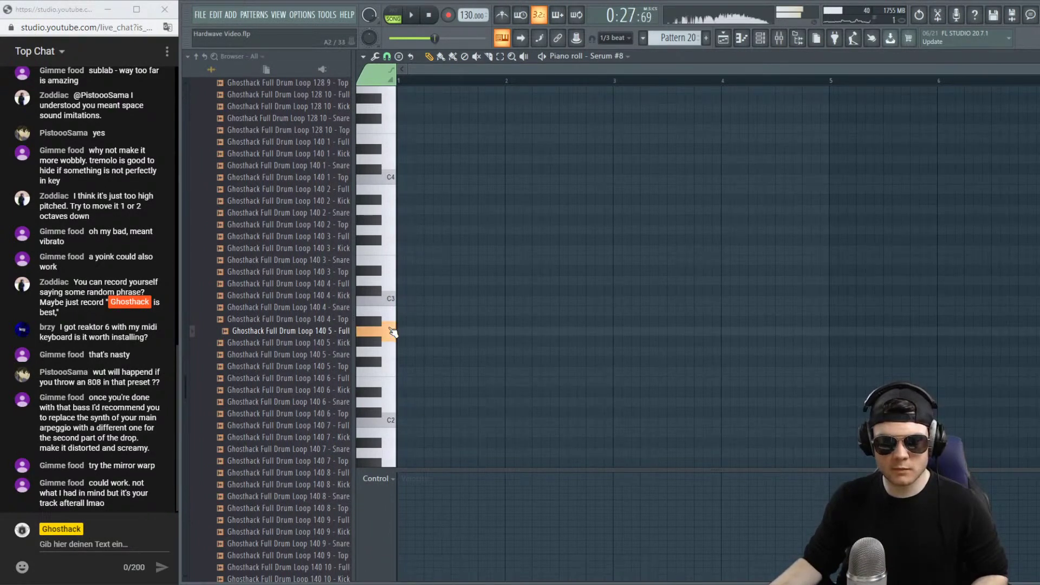
left_click(379, 212)
left_click(379, 419)
left_click(383, 374)
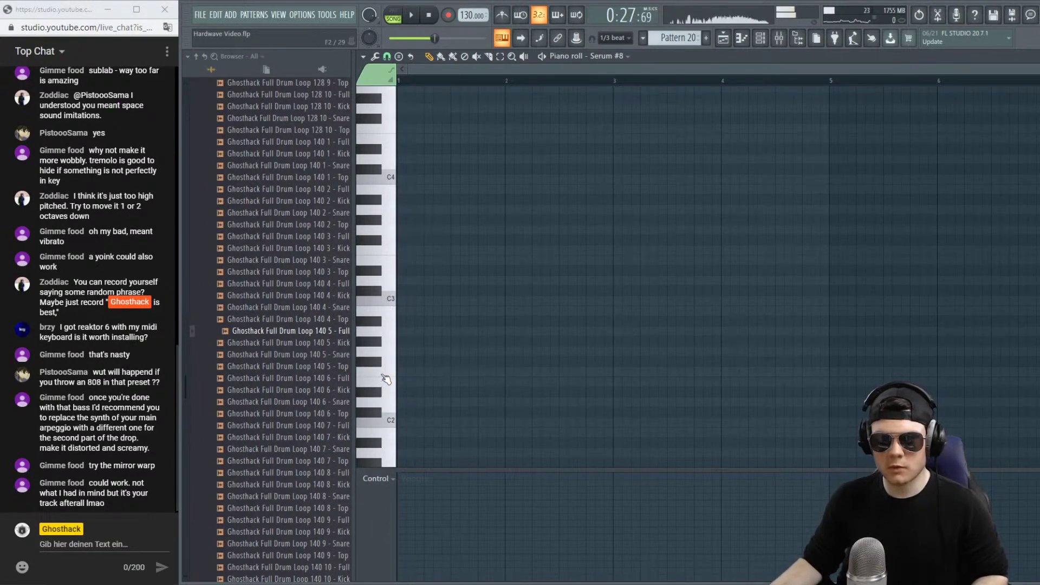
Place an F2 note at the start of Serum #8's piano roll and play it in pattern mode.
scroll(386, 378, "down", 3)
left_click(386, 310)
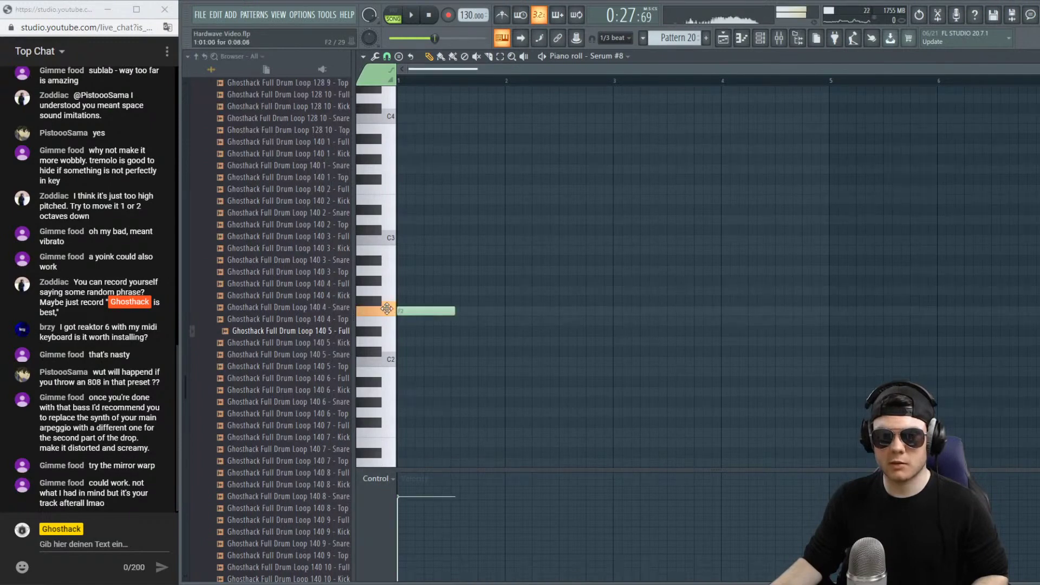
key("space")
key("l")
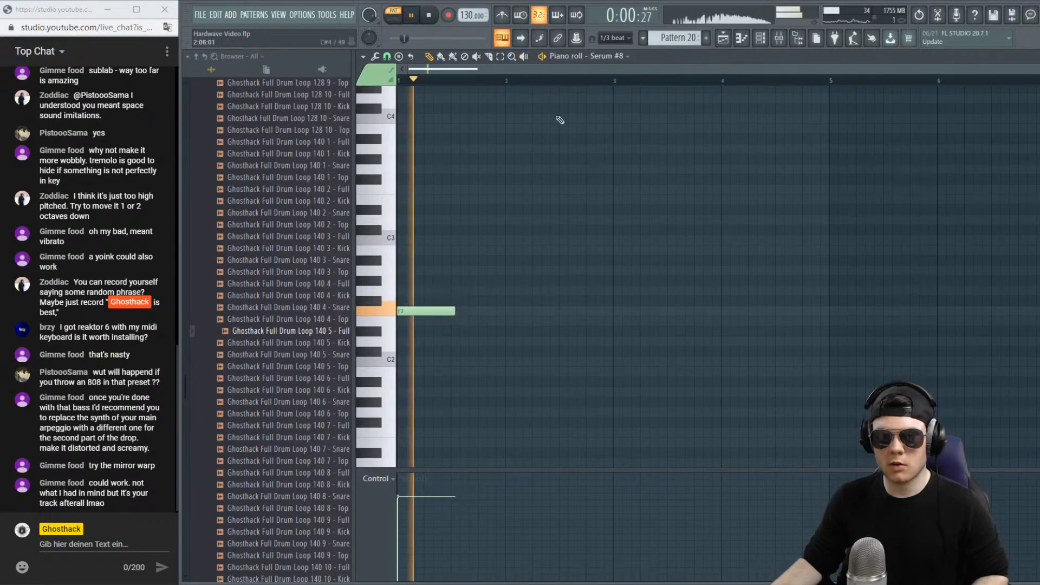
Stop playback and delete the F2 note at the start of the pattern.
scroll(457, 372, "up", 4)
left_click_drag(430, 402, 439, 402)
right_click(446, 403)
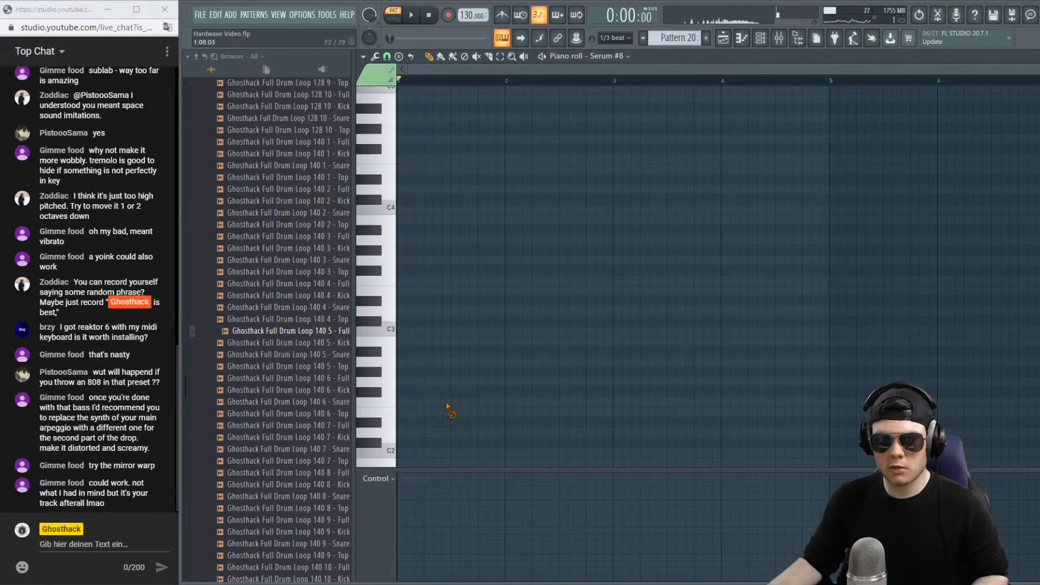
Change the piano roll's snap setting and place a short F2 note just after the start of bar 1.
left_click(386, 56)
left_click(401, 85)
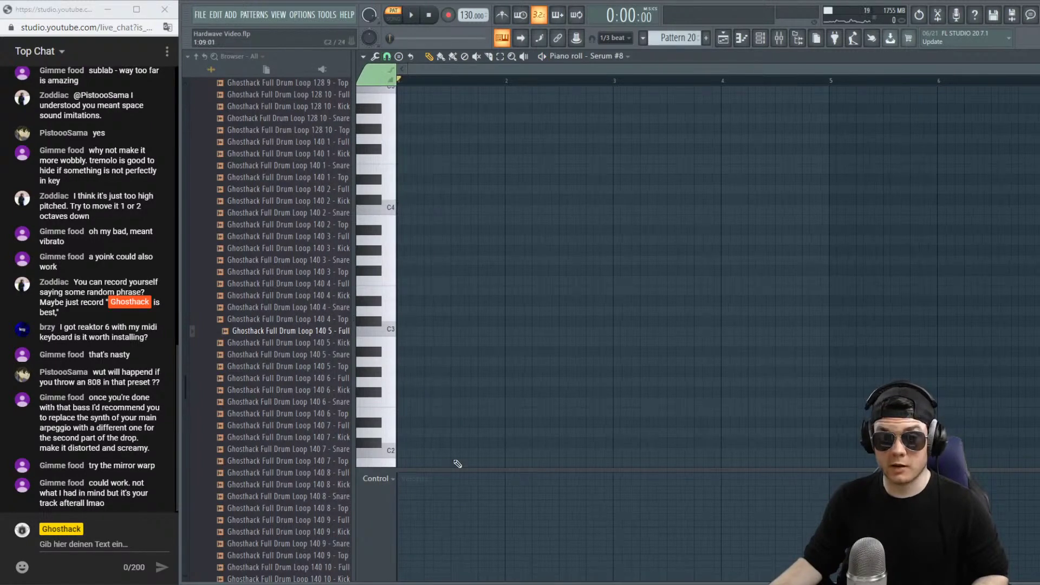
left_click(411, 412)
left_click_drag(432, 412, 424, 403)
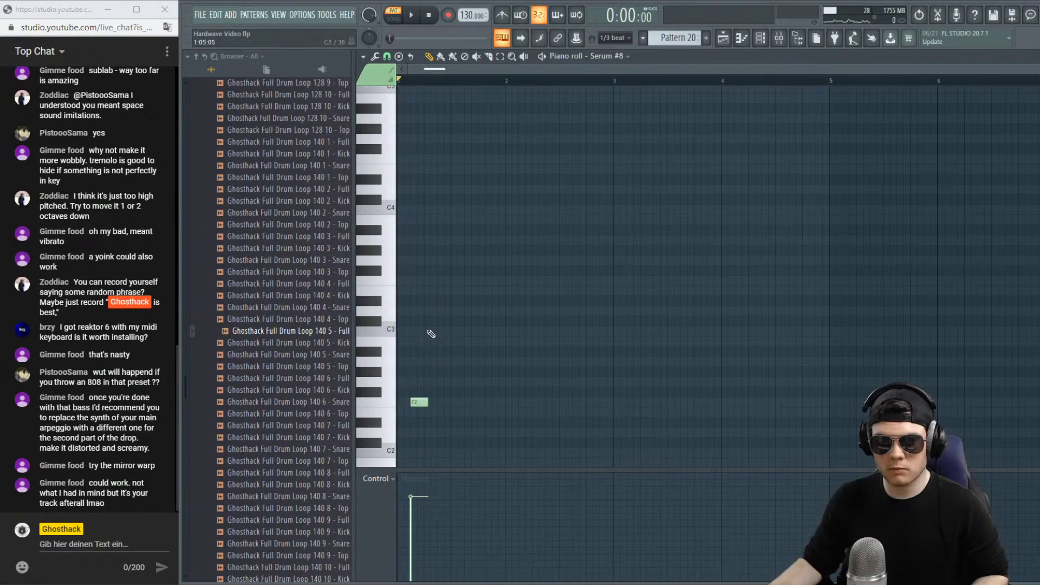
Add short F3 and F4 notes in ascending order after the F2 note and play the pattern.
left_click(432, 282)
scroll(455, 282, "up", 2)
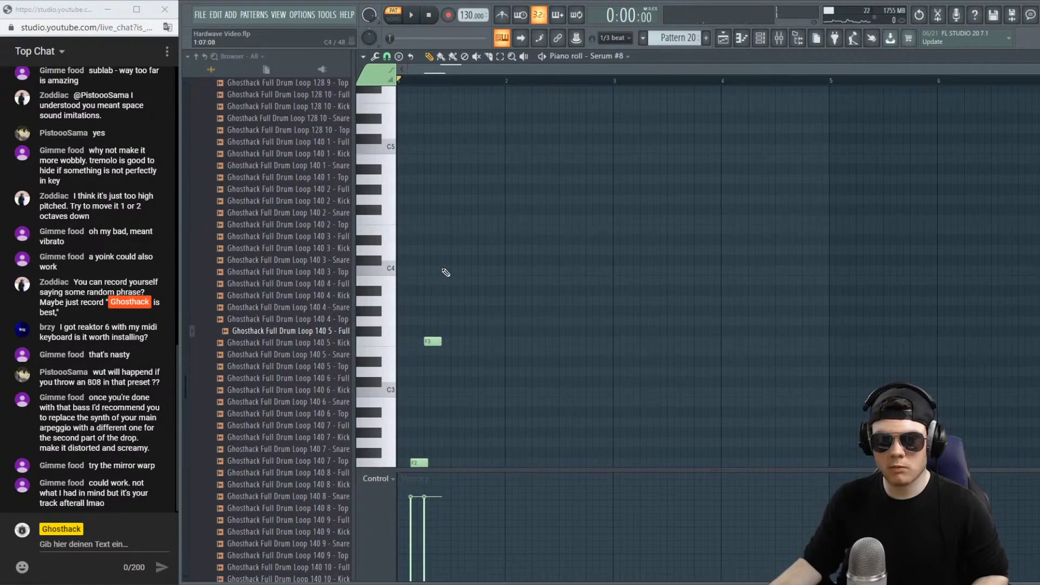
left_click(439, 221)
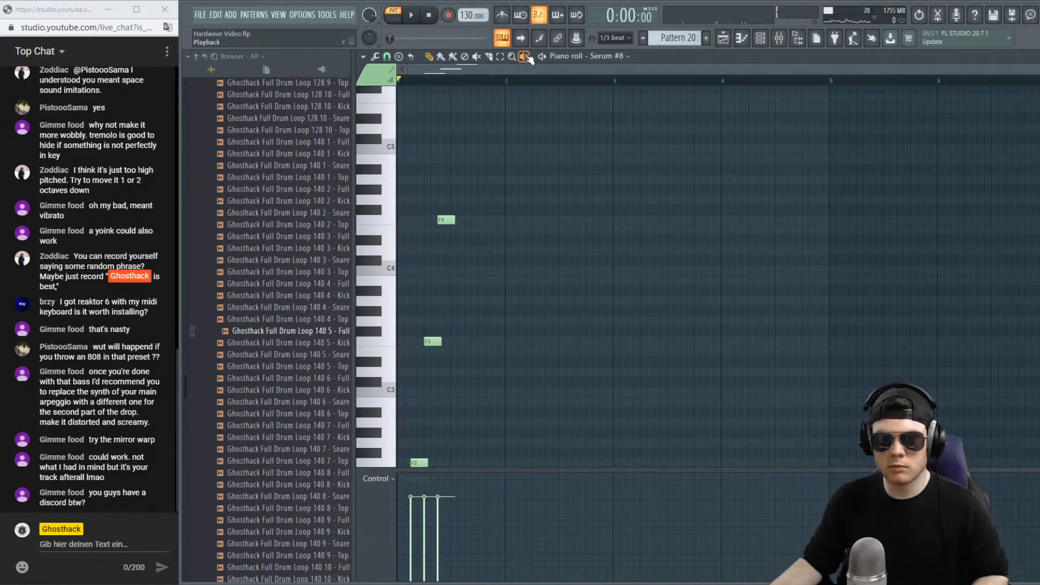
key("space")
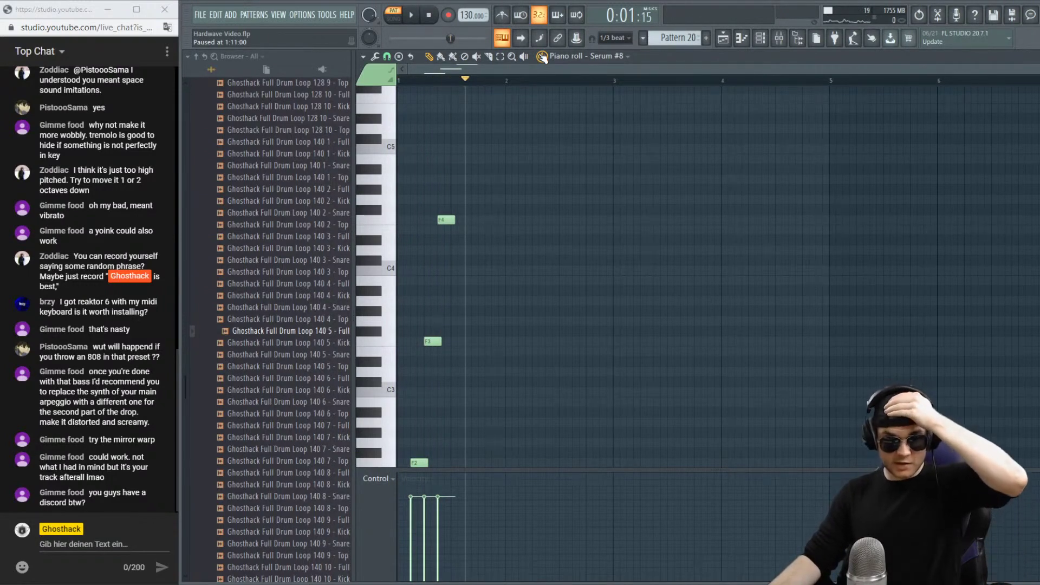
Transpose all three notes of the pattern up one octave and play it.
scroll(499, 228, "down", 3)
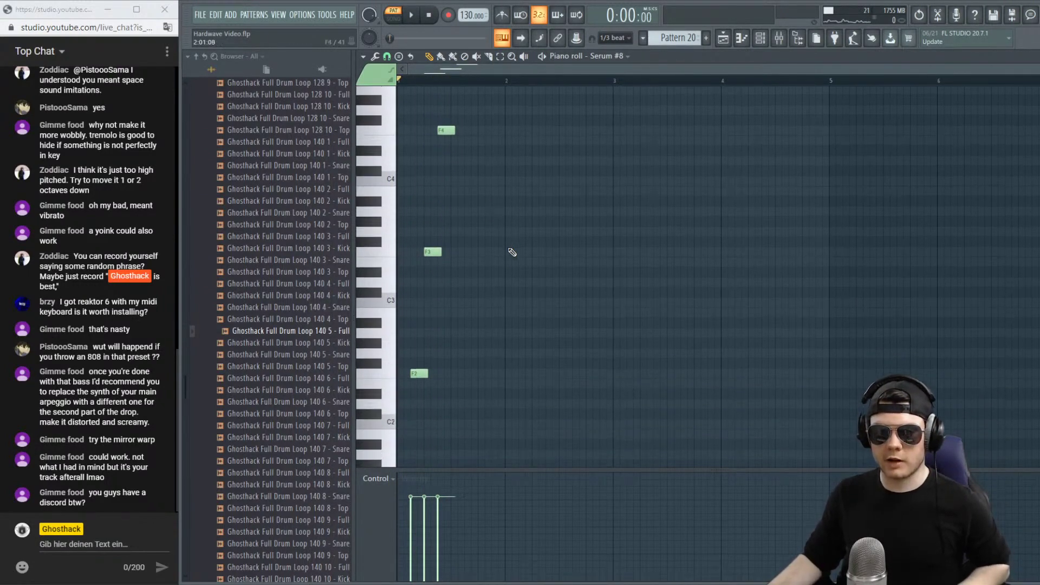
left_click_drag(517, 411, 381, 69)
key("ctrl+Up")
key("space")
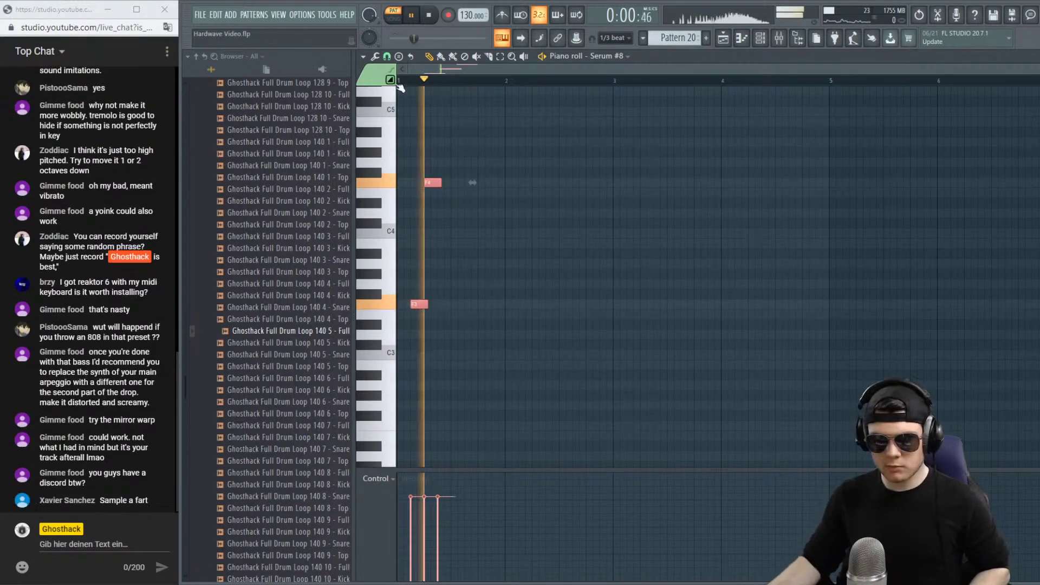
Add an F6 note after the F5 note, lengthen it to the end of bar 1 and play the pattern.
scroll(587, 171, "up", 5)
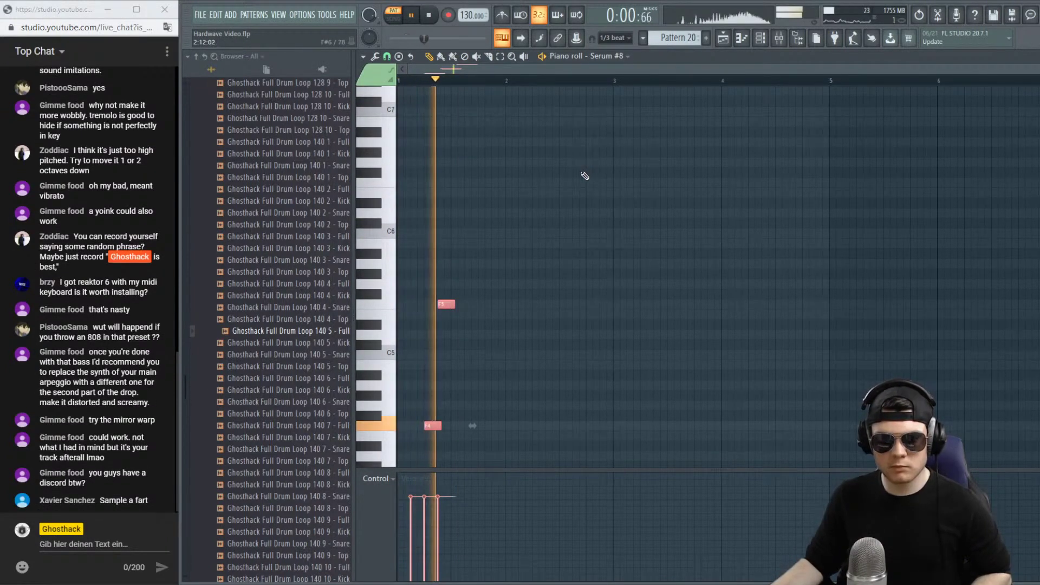
key("space")
left_click(455, 182)
key("space")
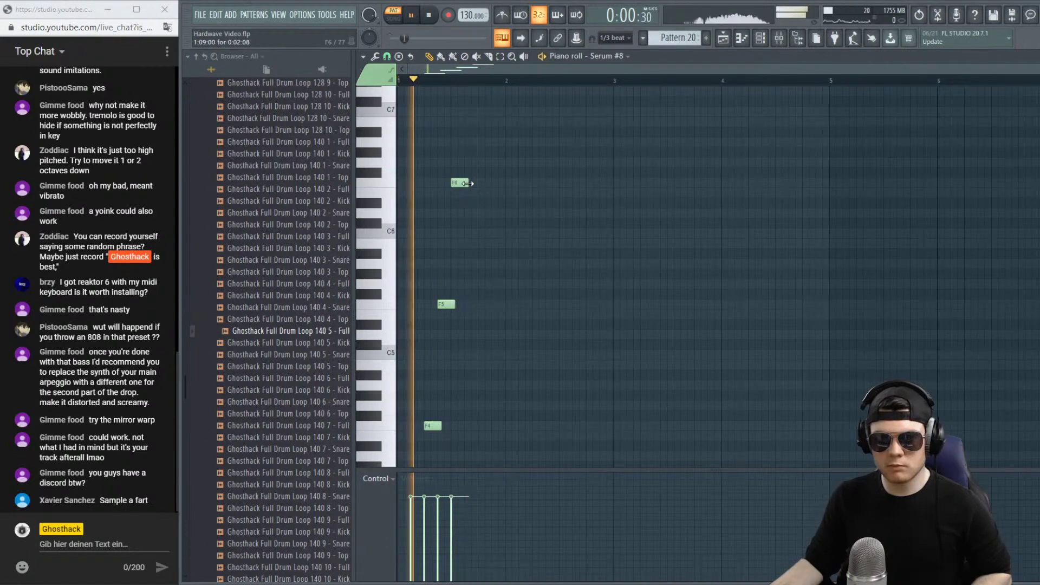
left_click_drag(465, 183, 499, 189)
key("space")
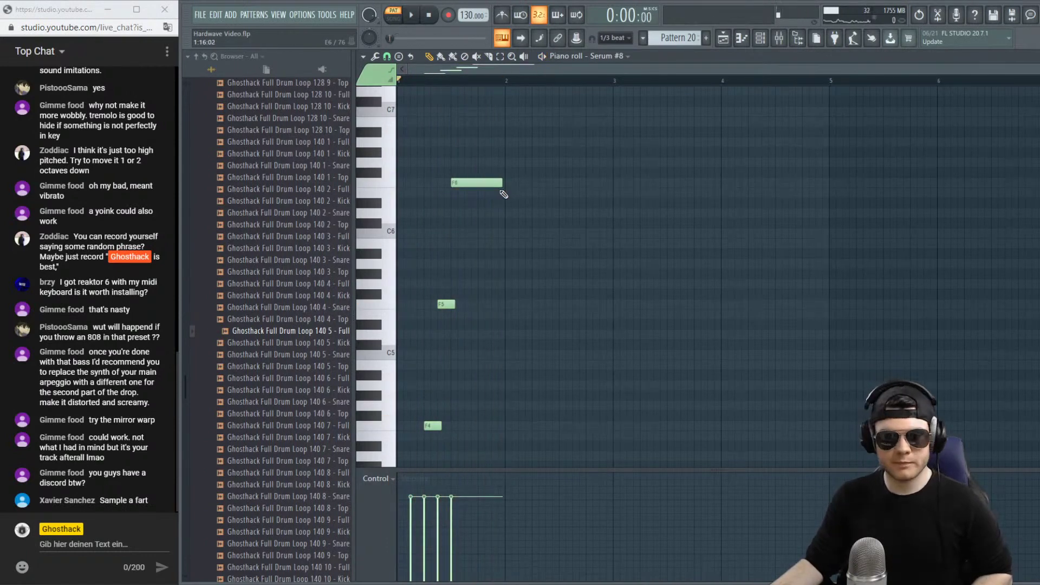
Place a Pattern 20 clip on Track 18 around bar 20 in the playlist and briefly play with Track 18 soloed.
left_click(725, 43)
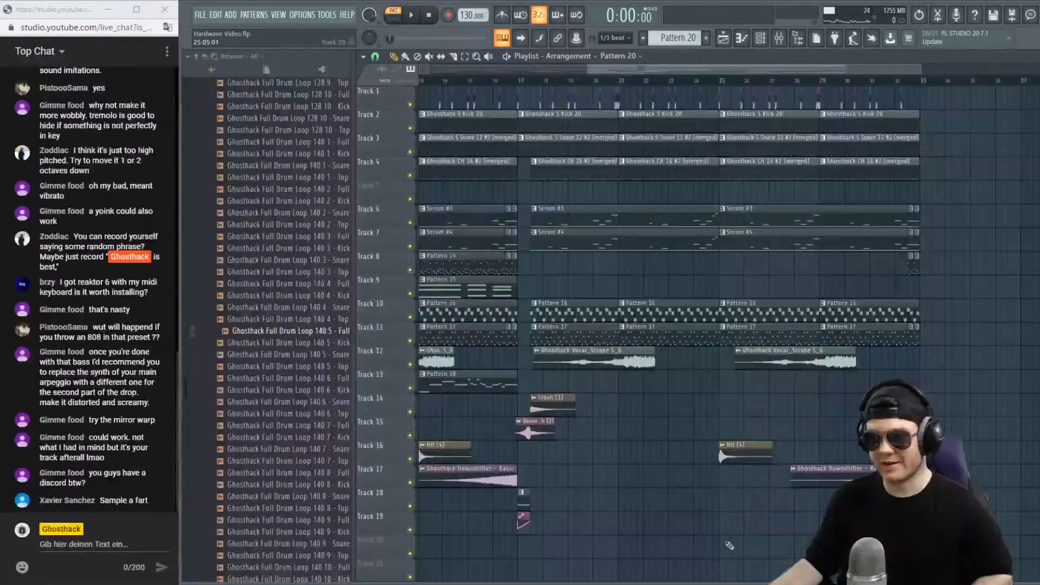
left_click_drag(620, 454, 596, 454)
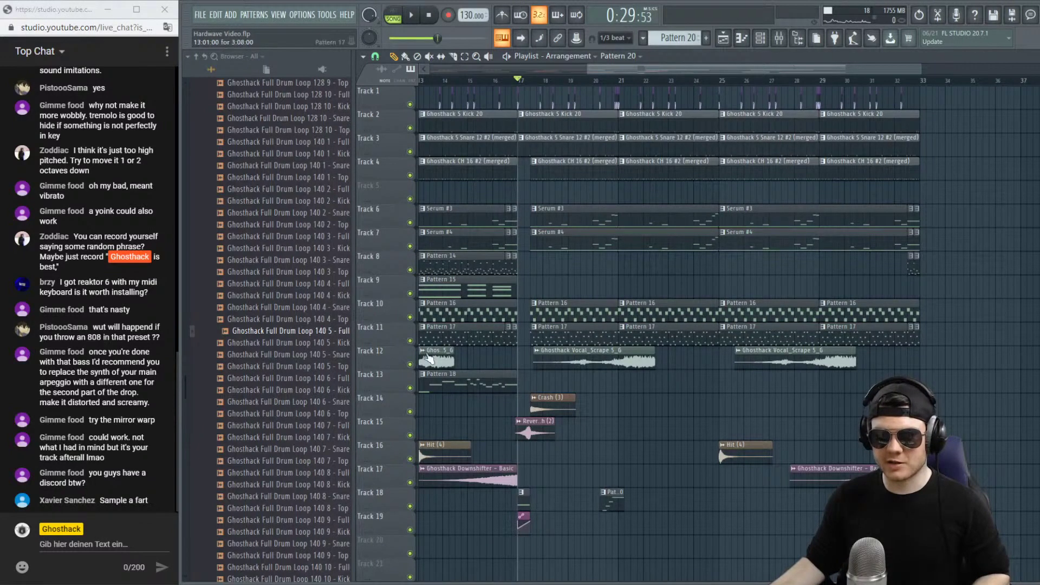
right_click(411, 507)
key("space")
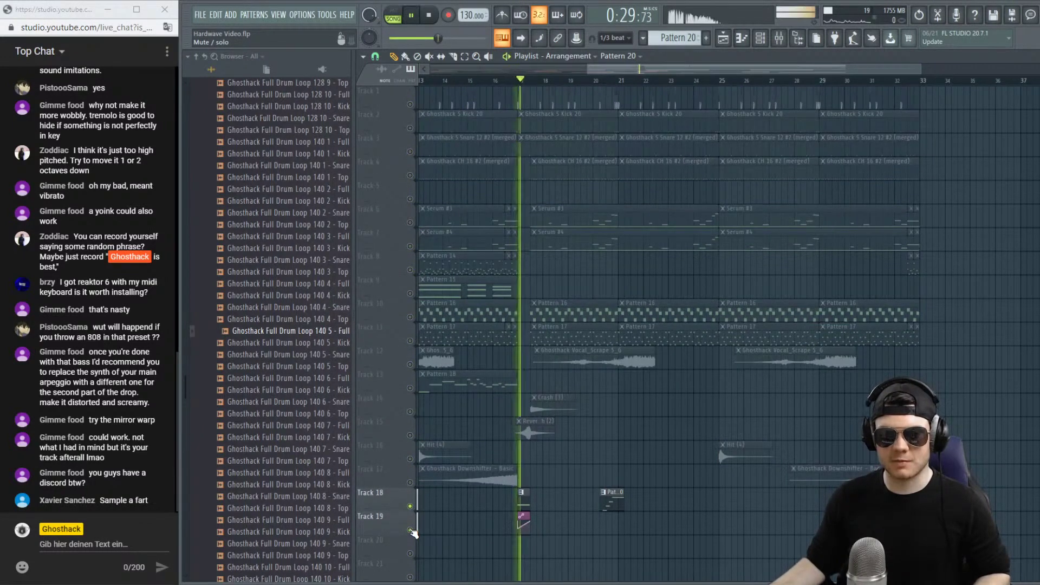
key("space")
right_click(412, 508)
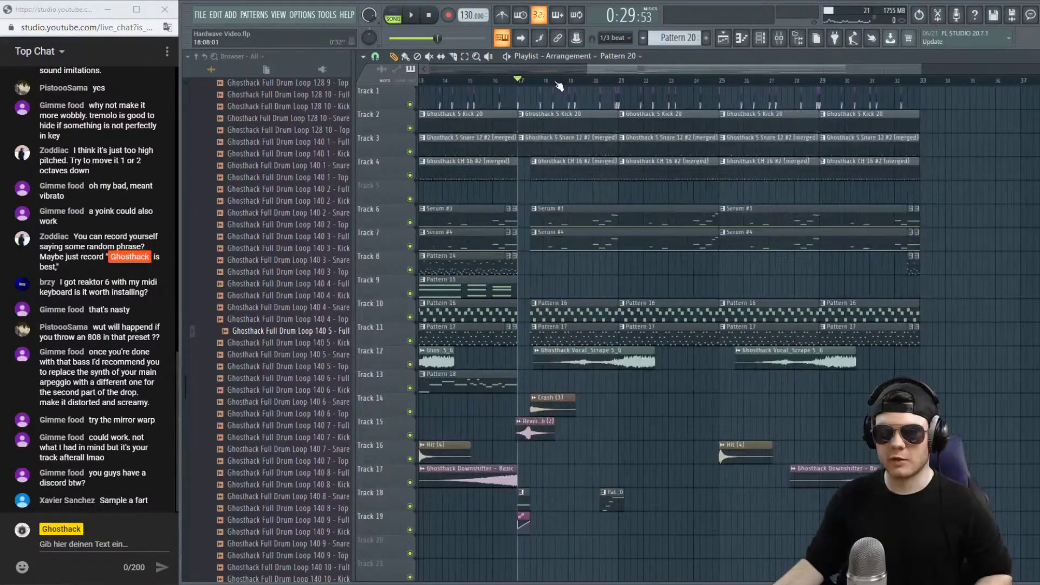
Move the Pattern 20 clip to Track 20 at bar 17 and extend it to 16 bars during playback.
key("space")
left_click_drag(612, 499, 542, 548)
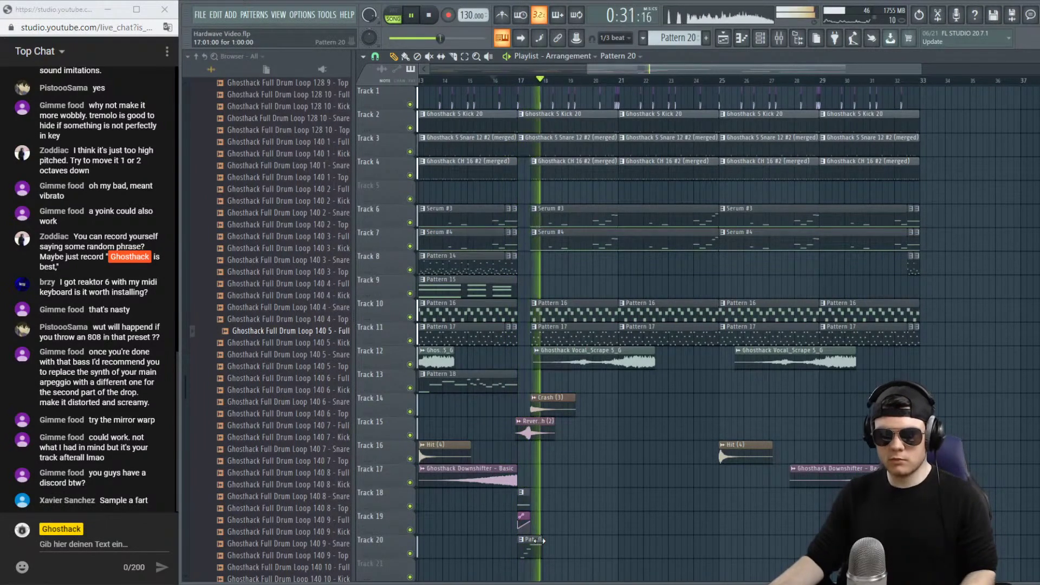
left_click_drag(541, 540, 814, 541)
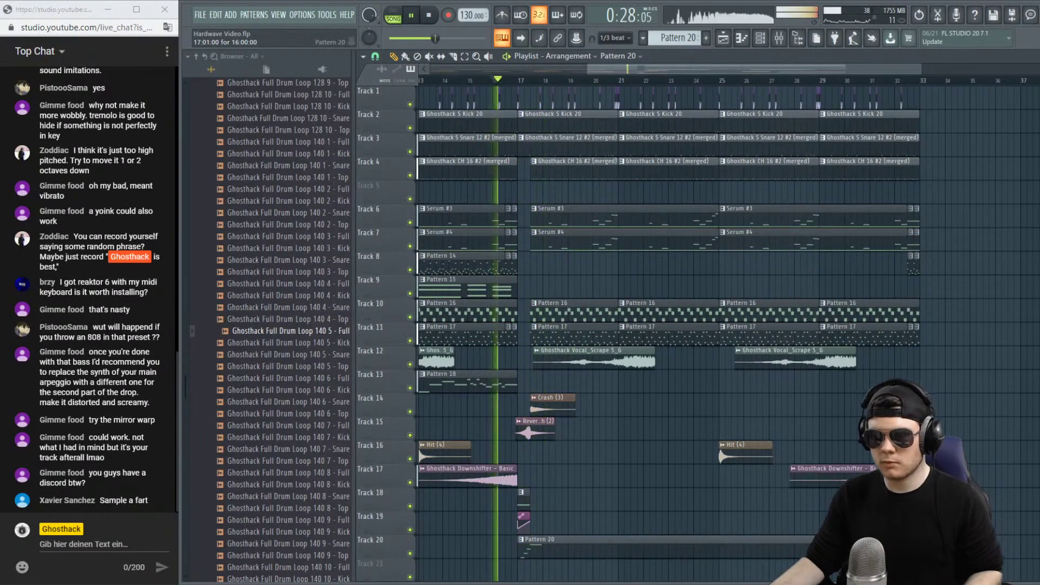
Open Pattern 20's Serum #8 notes and transpose them all down one octave while the song plays.
double_click(655, 549)
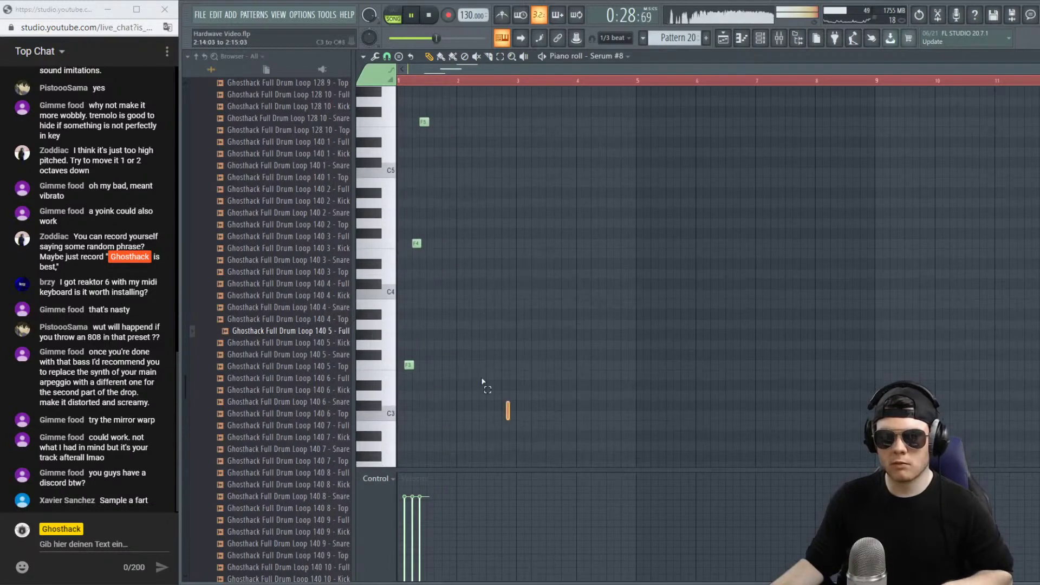
key("ctrl+a")
key("ctrl+Down")
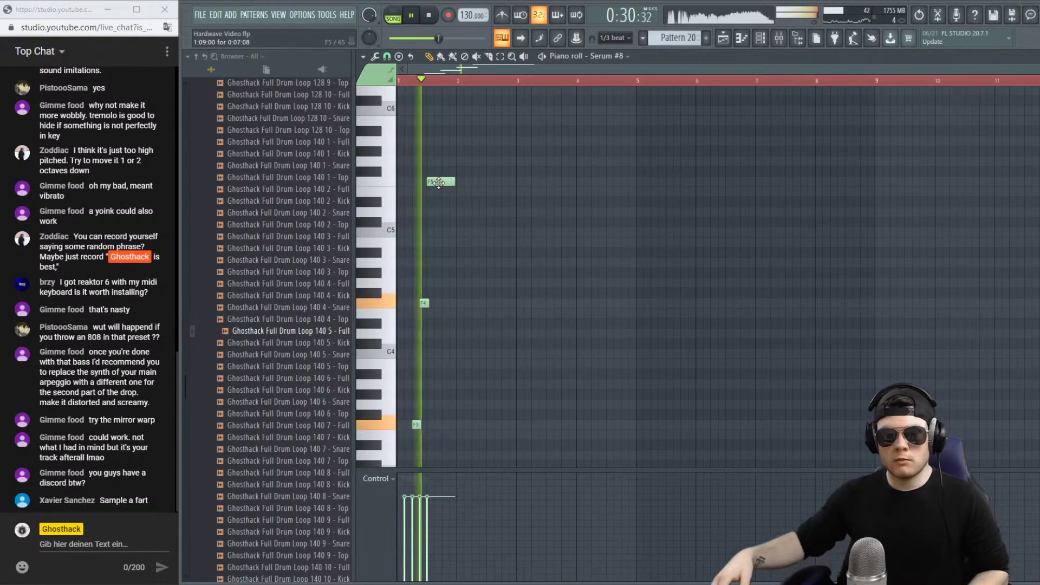
key("space")
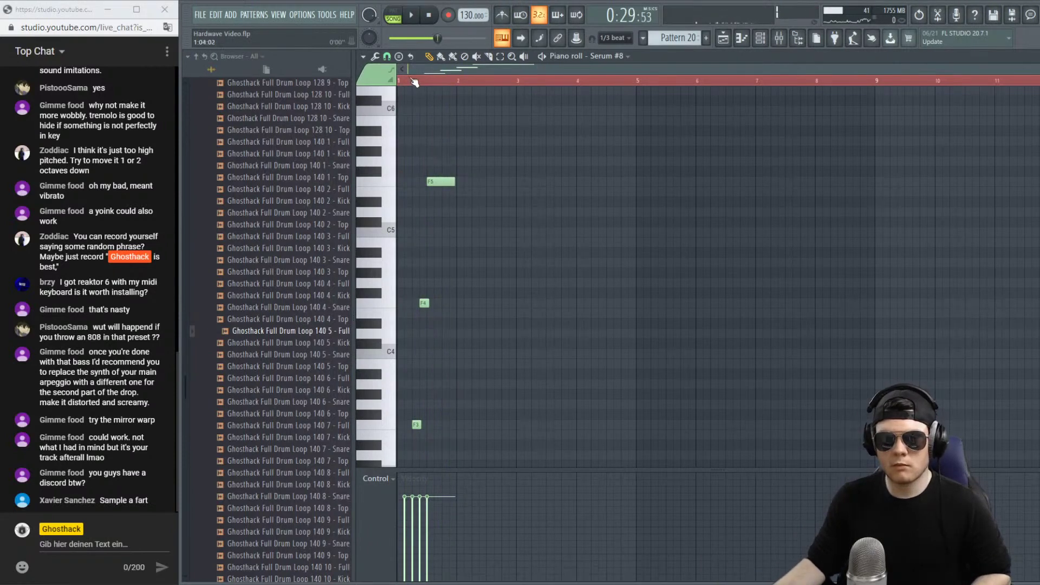
Shorten the long F5 note, add short G#5, G5 and F5 notes up to the end of bar 1, and play.
scroll(415, 81, "up", 5)
scroll(696, 203, "up", 1)
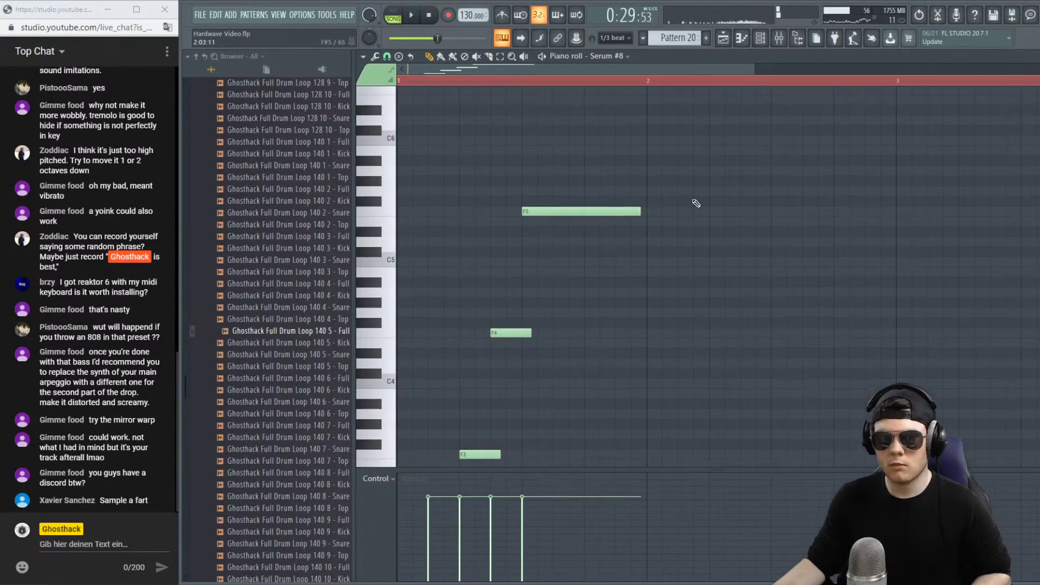
left_click_drag(641, 211, 559, 216)
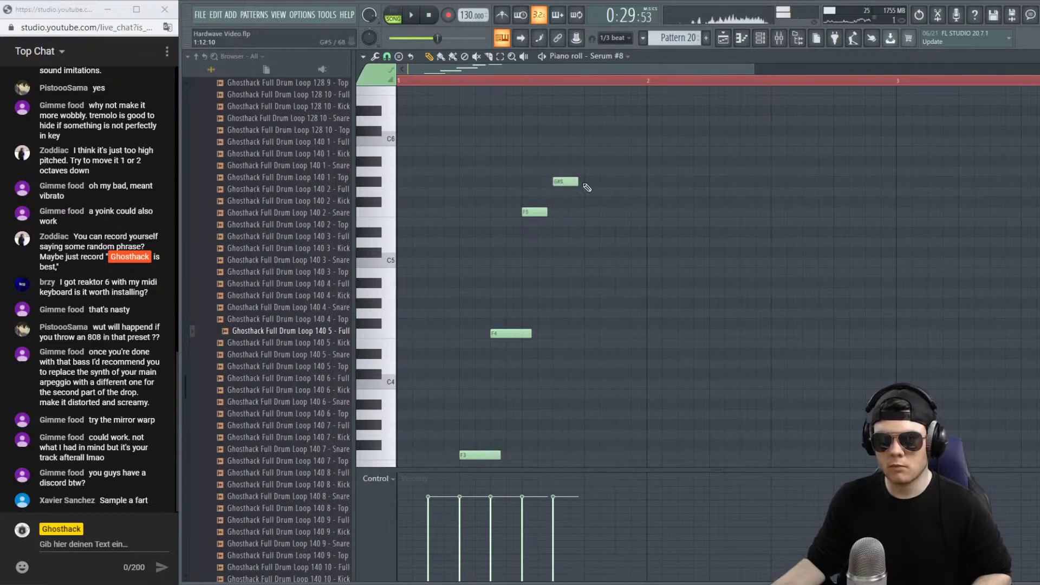
key("space")
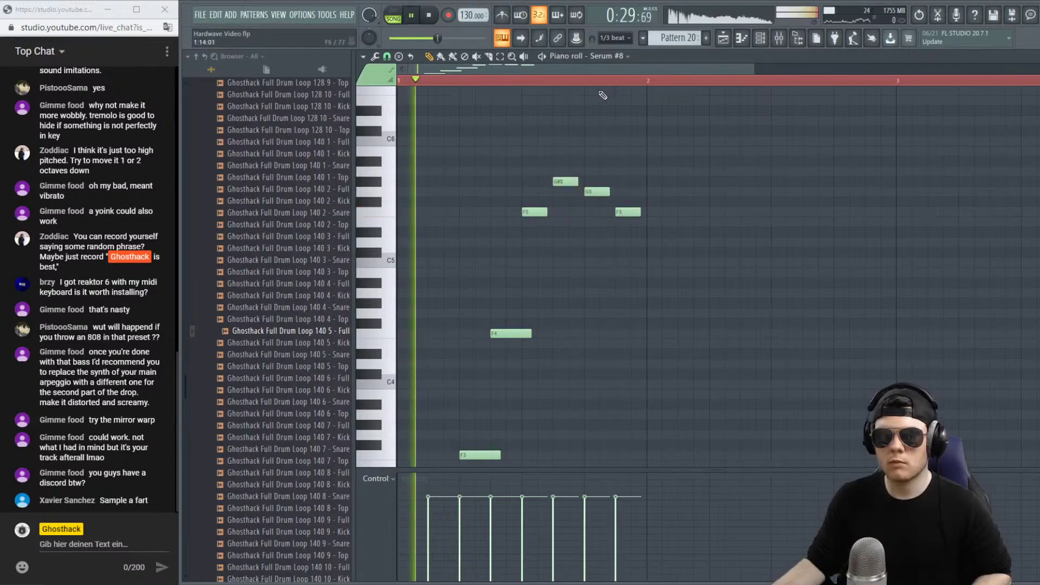
Lengthen bar 1's F5, G#5, G5 and F5 notes so each reaches the start of the following one, and play the phrase.
scroll(598, 82, "down", 2)
left_click_drag(613, 265, 487, 172)
key("space")
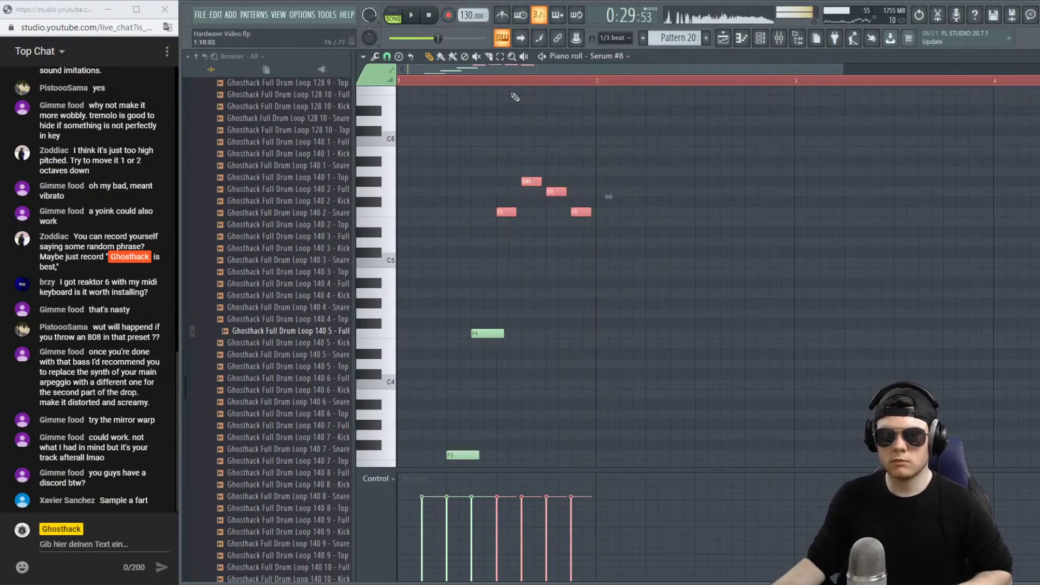
scroll(511, 168, "up", 3)
key("space")
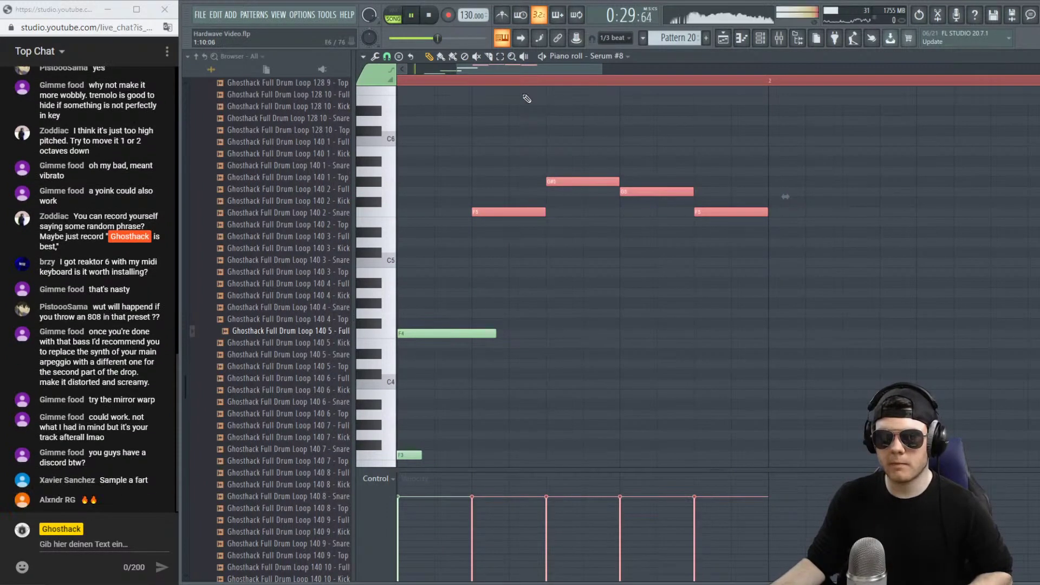
scroll(515, 87, "down", 4)
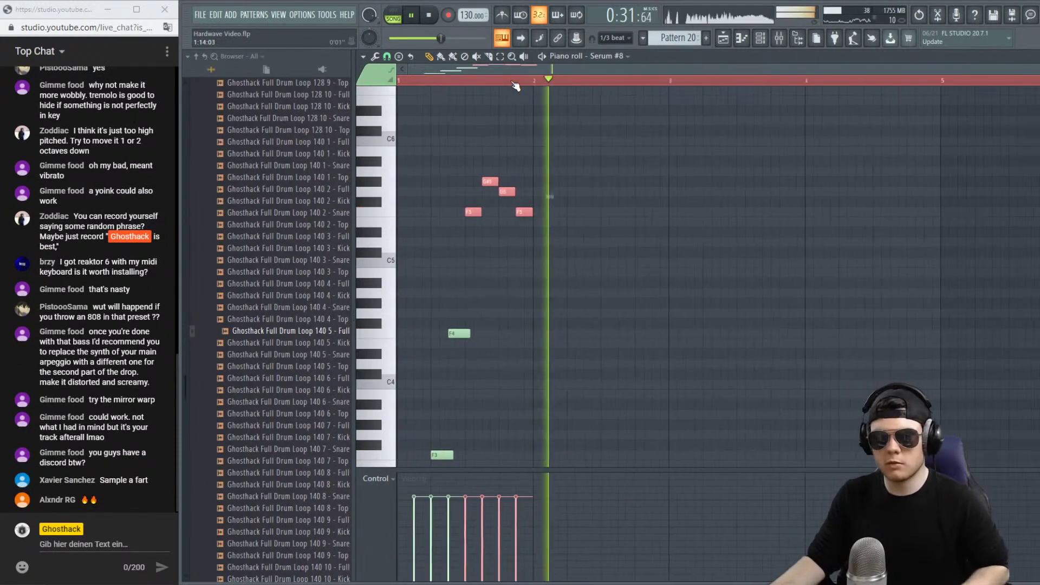
key("space")
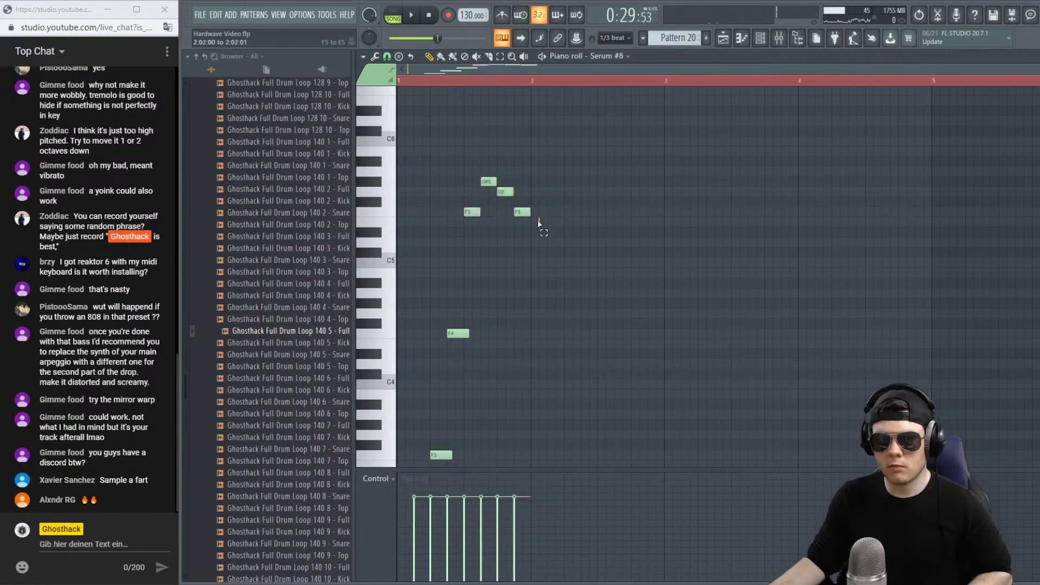
Duplicate the G#5, G5 and F5 notes to the start of bar 2 and try an extra F5 near the end of bar 2.
left_click_drag(539, 222, 489, 177)
key("space")
left_click(660, 215)
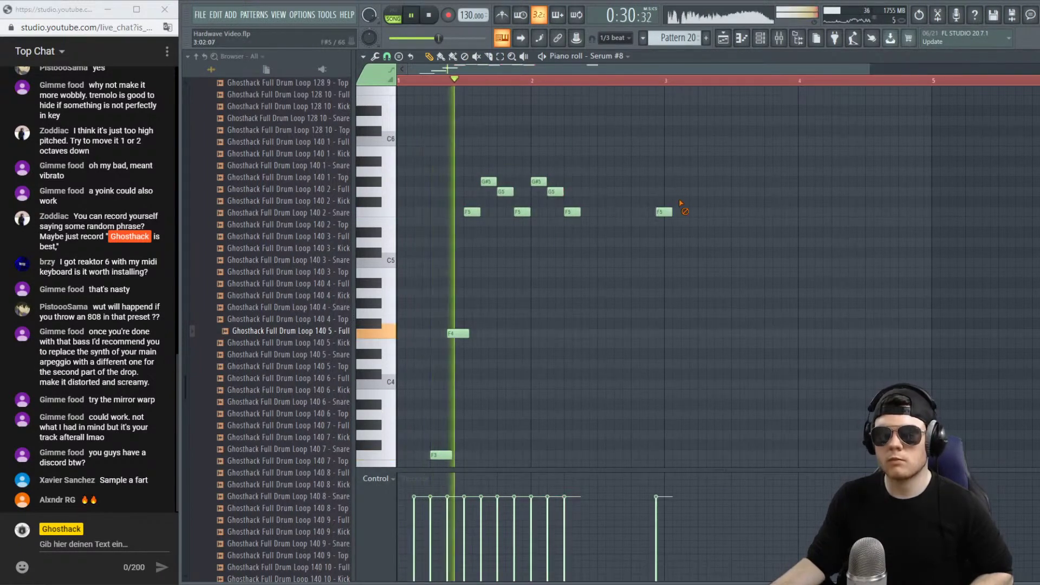
key("space")
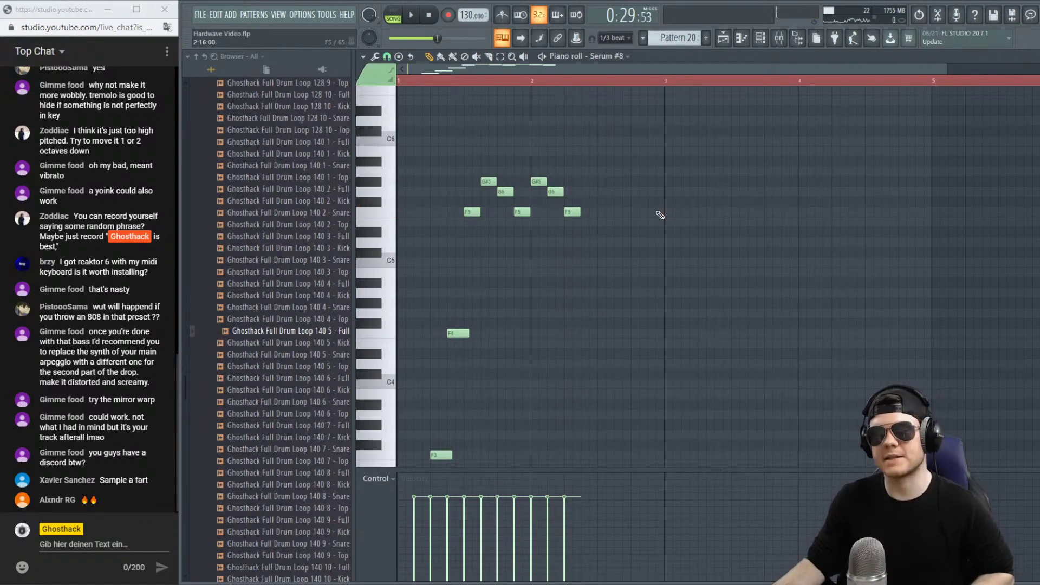
Play the phrase and try raising the first note of bar 2 to A#5.
key("space")
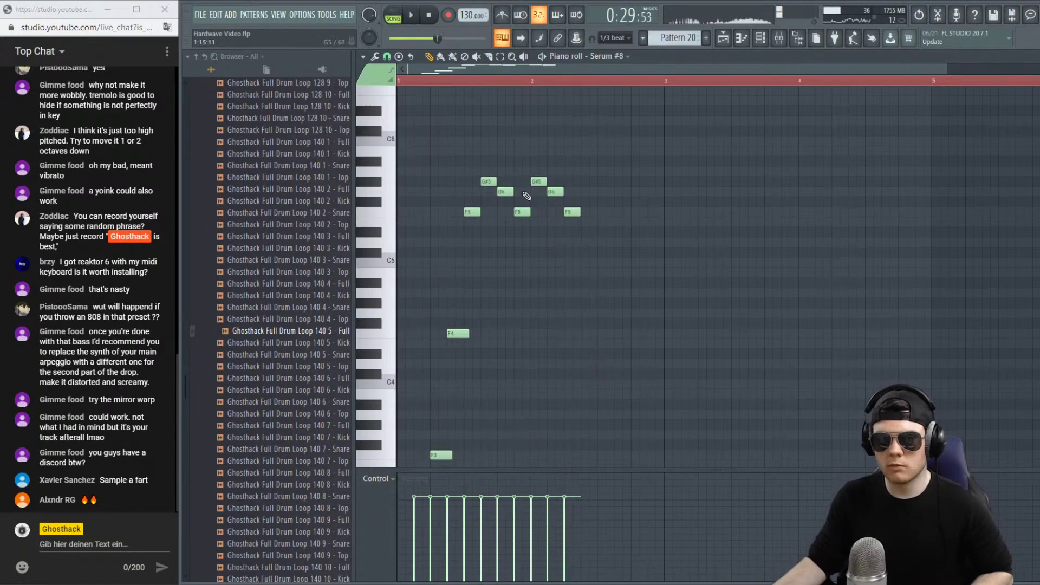
key("space")
left_click_drag(537, 181, 537, 170)
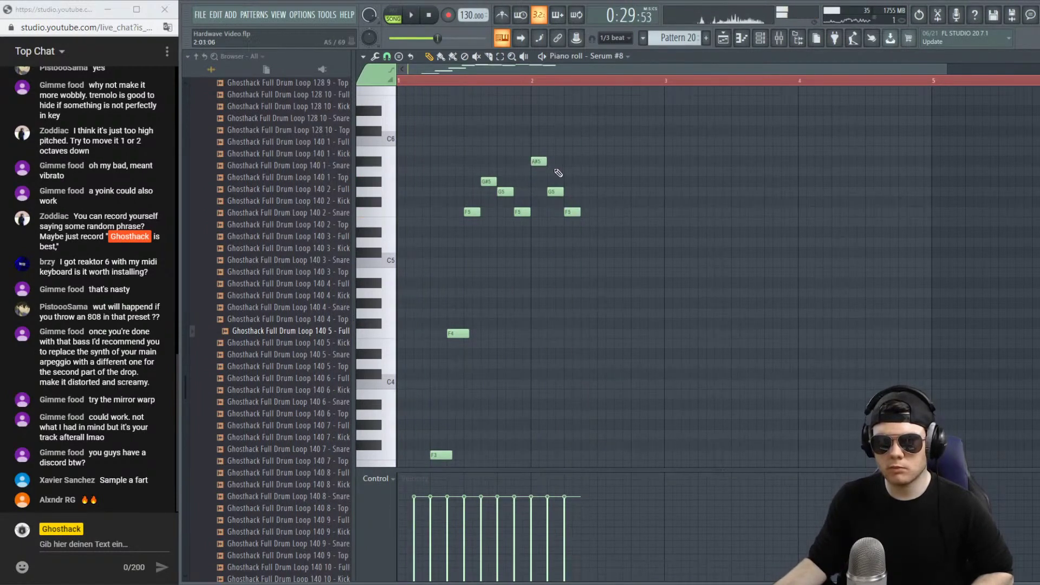
Add a second peak note followed by G5 and F5 in bar 2, and set the bar's two peak notes to C6 and C#6.
key("space")
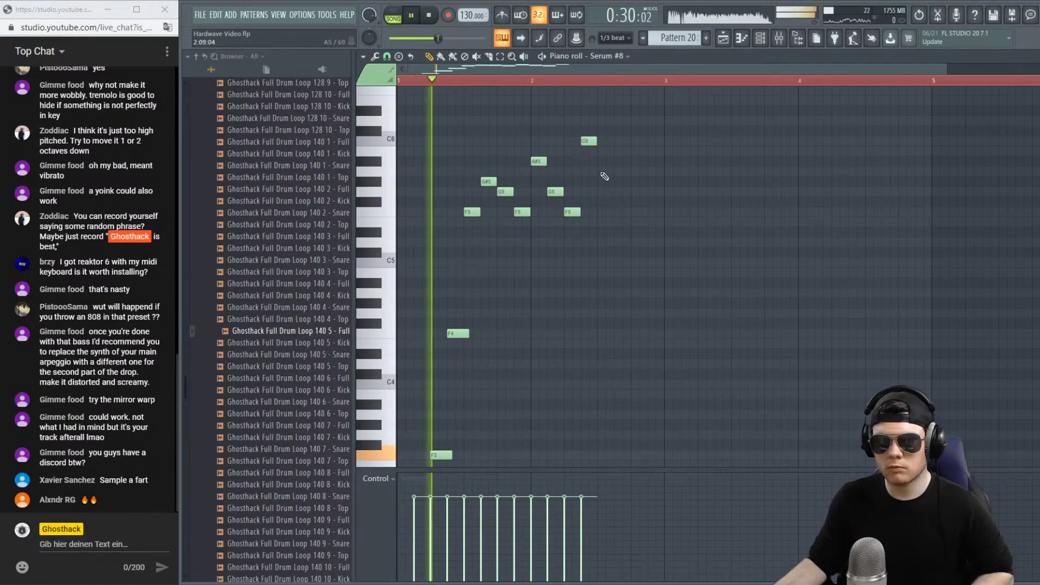
left_click(604, 192)
left_click(617, 212)
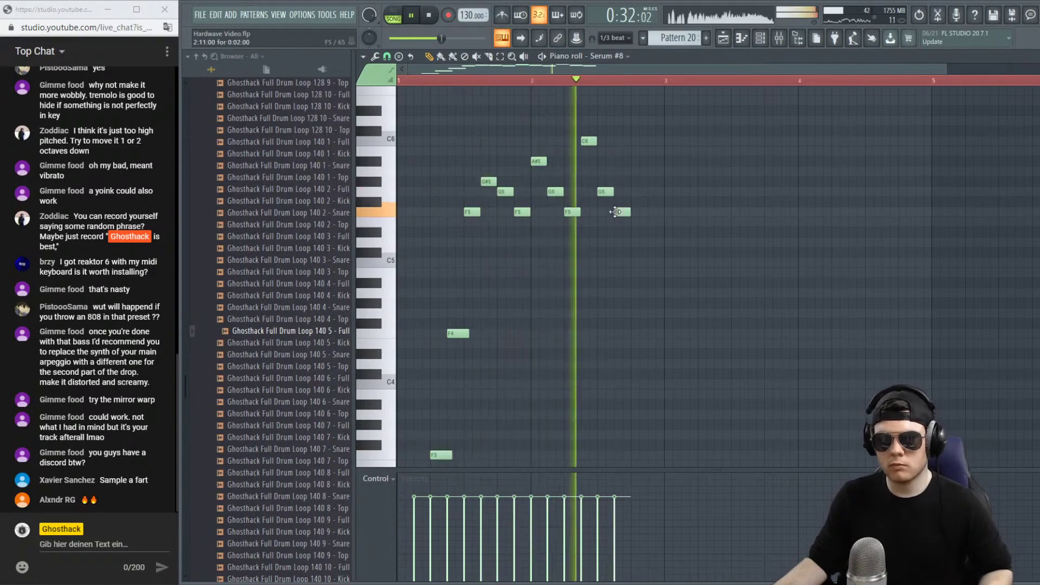
key("space")
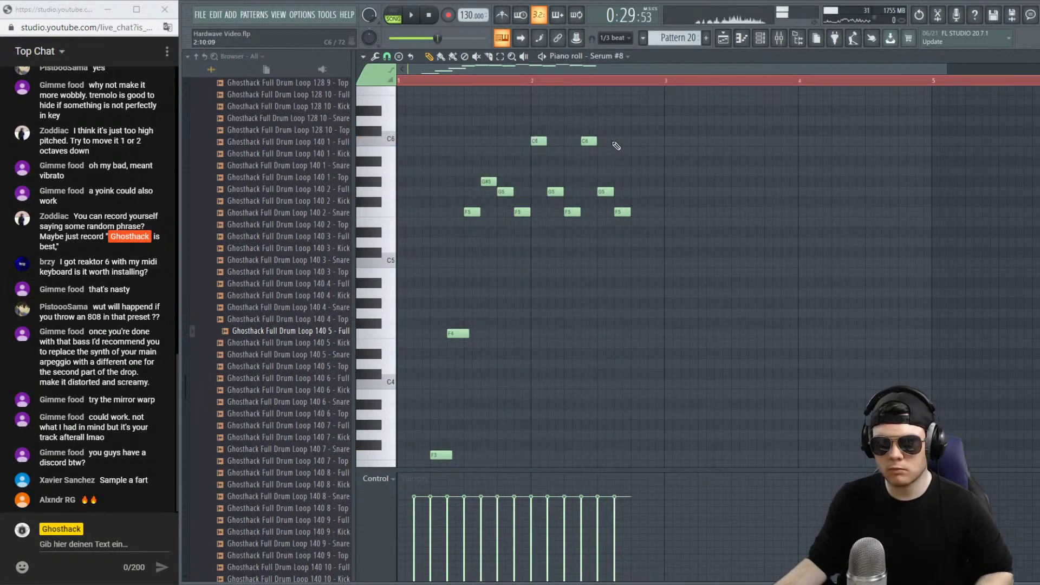
key("space")
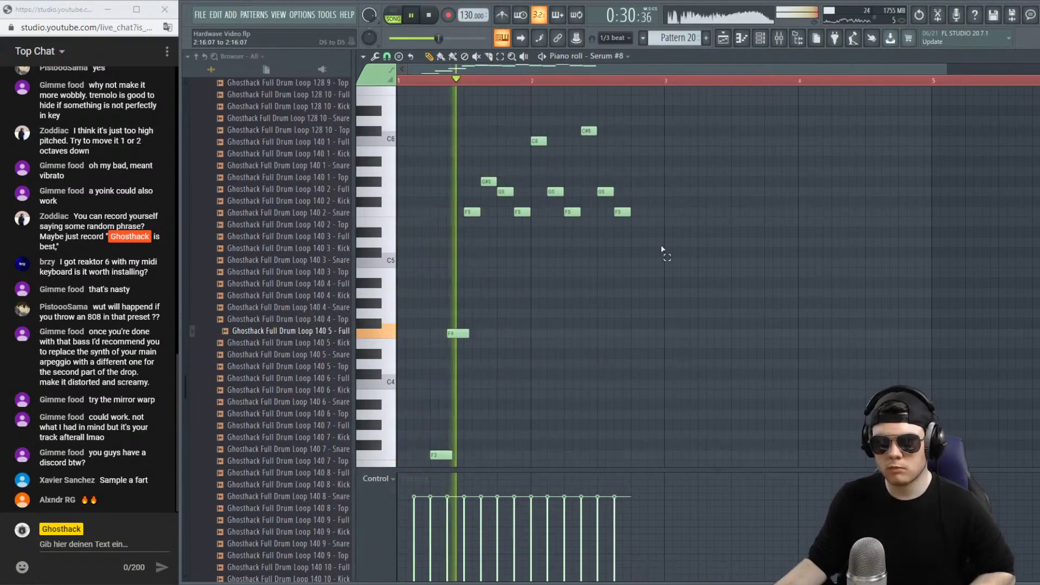
Duplicate the C6, G5 and F5 group to the end of bar 2, delete the copied F5 and play the phrase.
left_click_drag(580, 226, 542, 138)
key("ctrl+b")
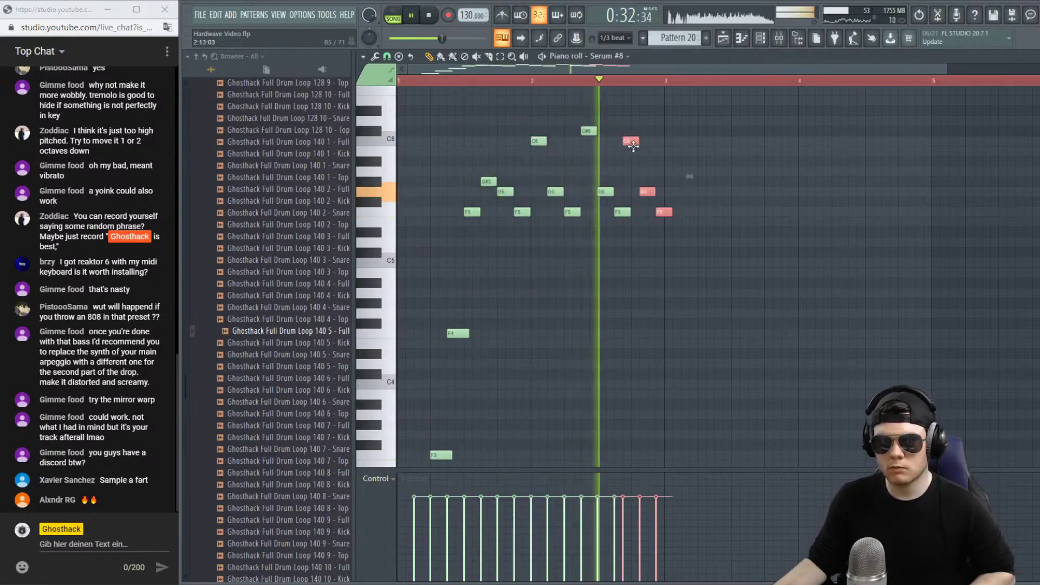
right_click(672, 212)
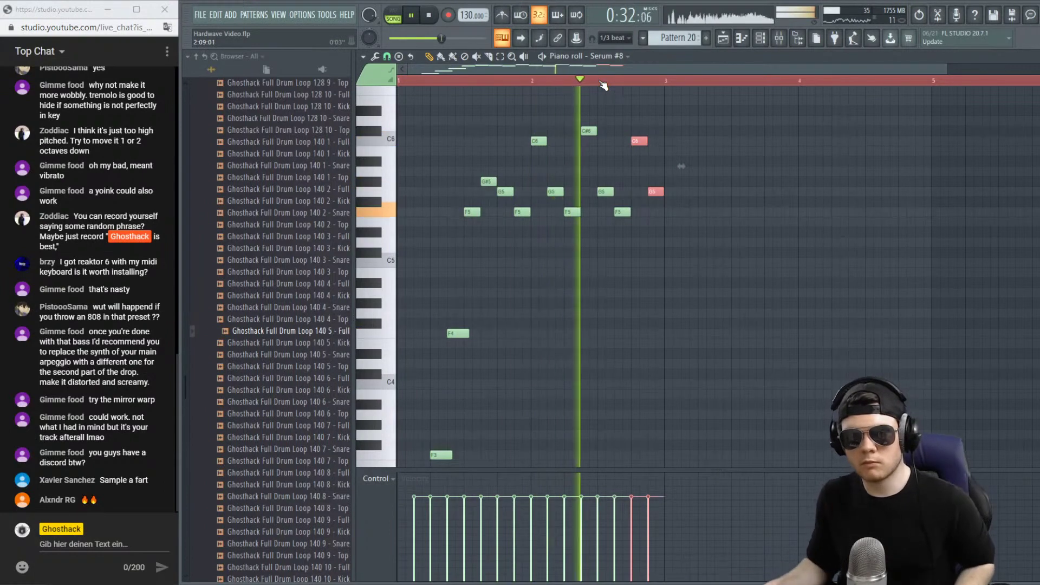
scroll(603, 82, "down", 2)
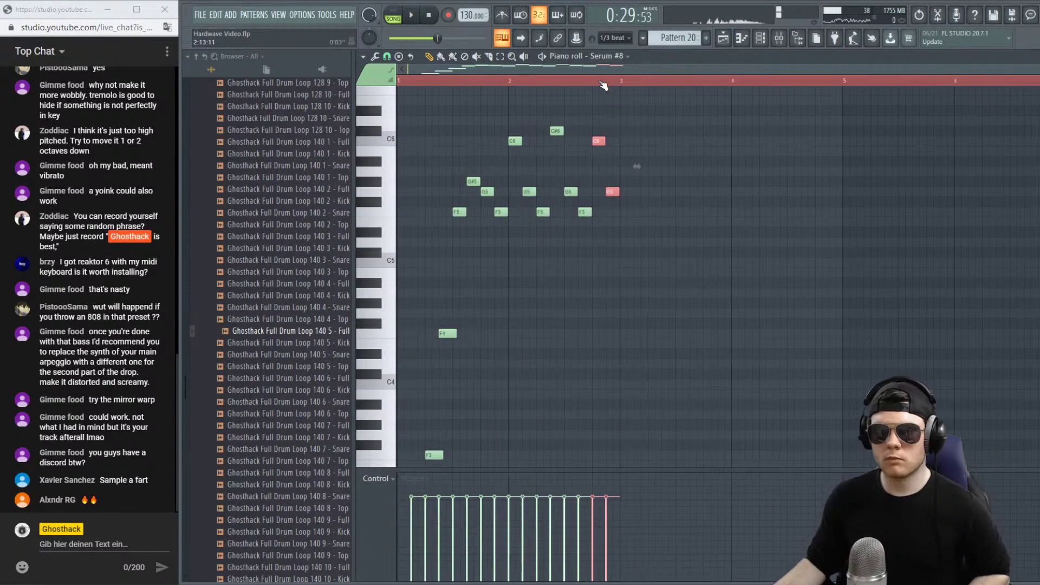
Copy the phrase from its first F5 onward into bars 3 and 4 and add F5, G#5 and G5 at the start of bar 3.
left_click_drag(672, 263, 464, 116)
key("space")
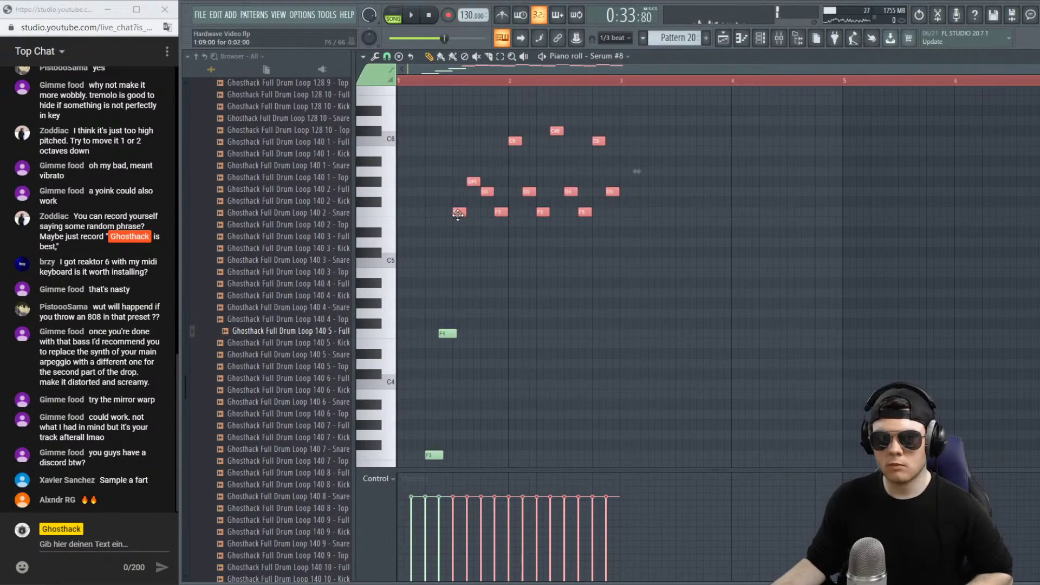
mouse_move(460, 212)
left_mouse_down()
mouse_move(726, 226)
mouse_move(676, 226)
mouse_move(674, 177)
mouse_move(626, 211)
left_mouse_up()
left_click(704, 233)
key("space")
Place an F5 followed by an A#5 in the middle of bar 3 and play the extended melody.
right_click(668, 211)
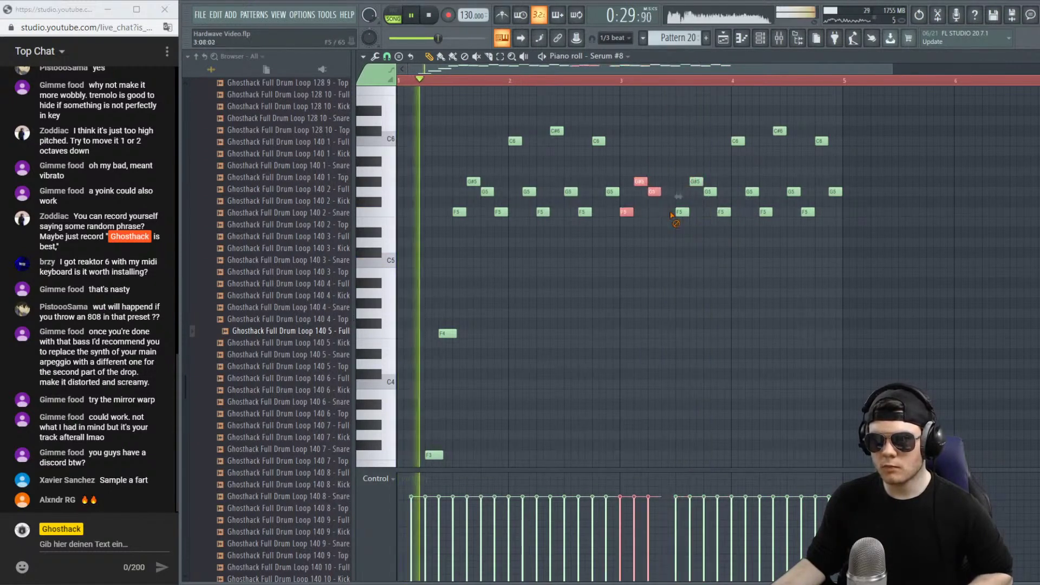
left_click(621, 80)
key("space")
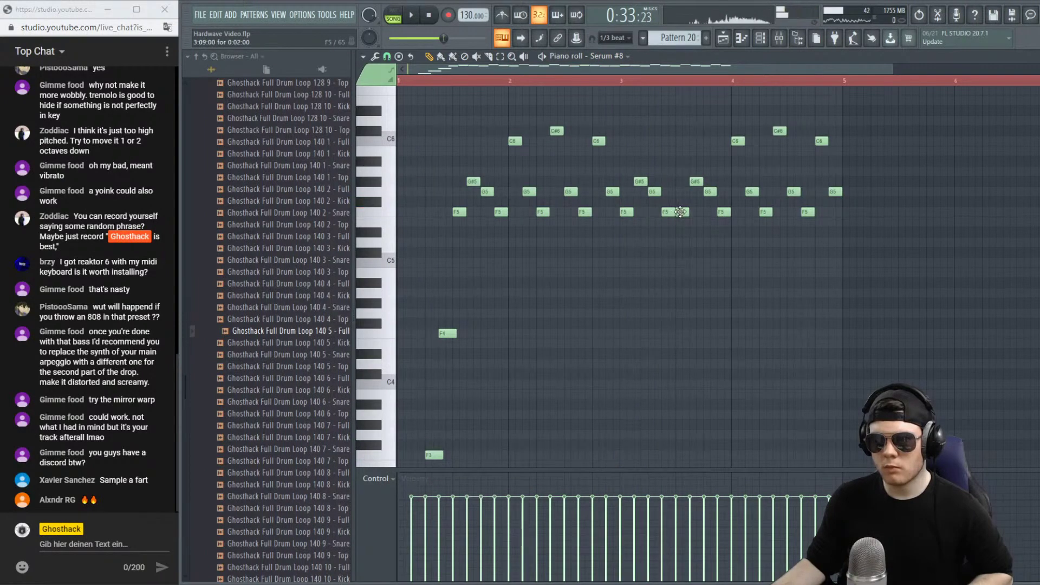
left_click(679, 161)
key("space")
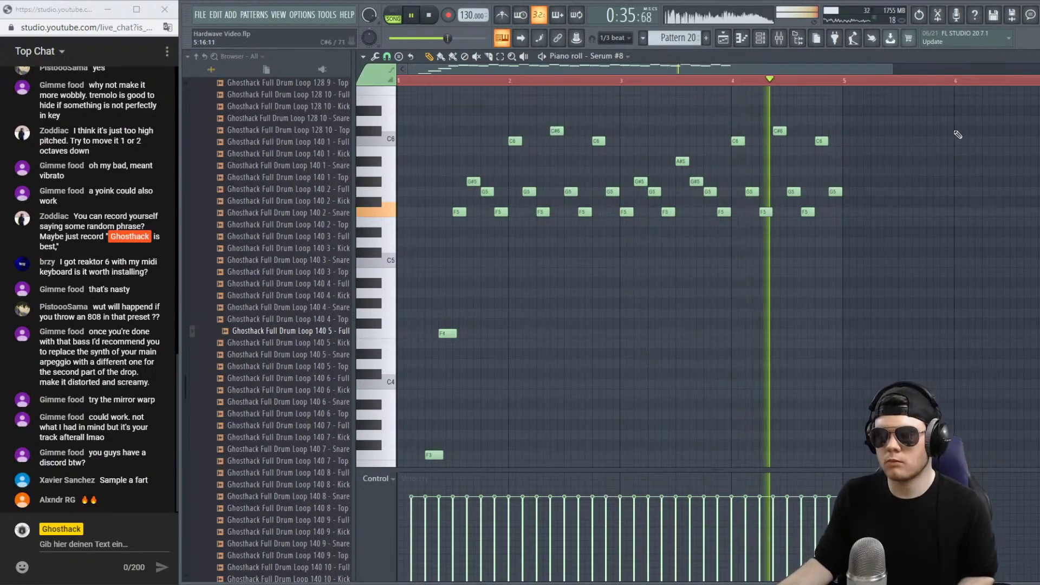
Loop Pattern 20 in pattern mode and adjust the detune of oscillator A in Serum #8.
key("F7")
key("space")
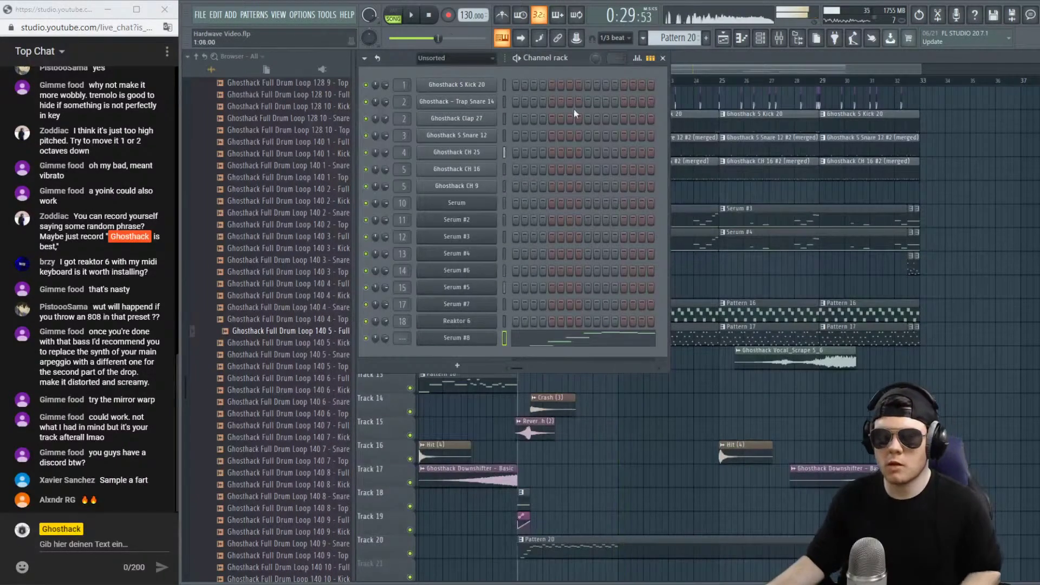
left_click(487, 340)
mouse_move(528, 304)
left_mouse_down()
mouse_move(529, 284)
mouse_move(530, 297)
left_mouse_up()
Try the filter effect directly after the distortion in Serum #8's effects chain and switch it off.
left_click(534, 172)
left_click_drag(418, 347, 443, 320)
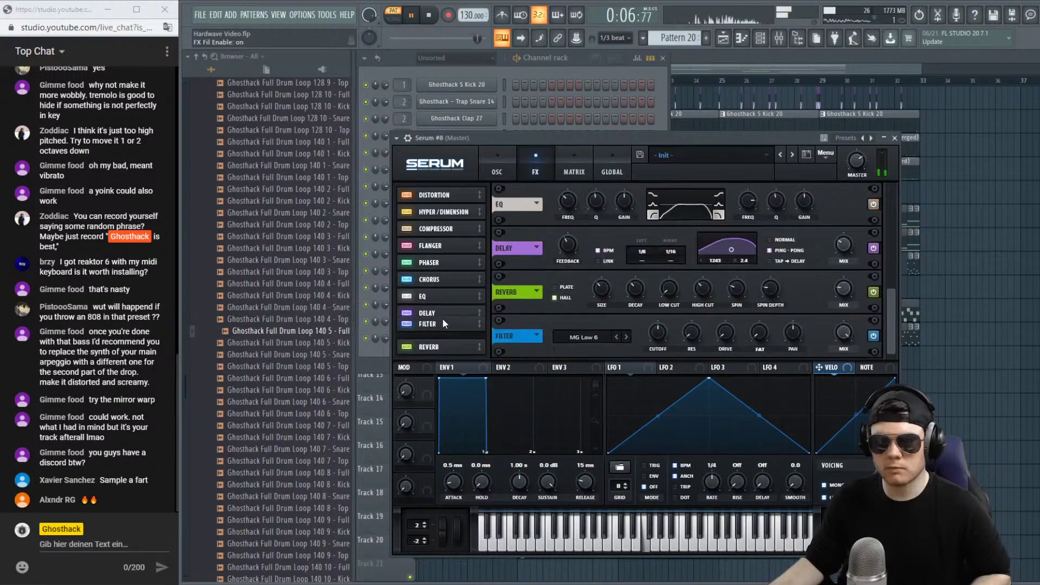
left_click_drag(444, 196, 415, 209)
left_click(406, 207)
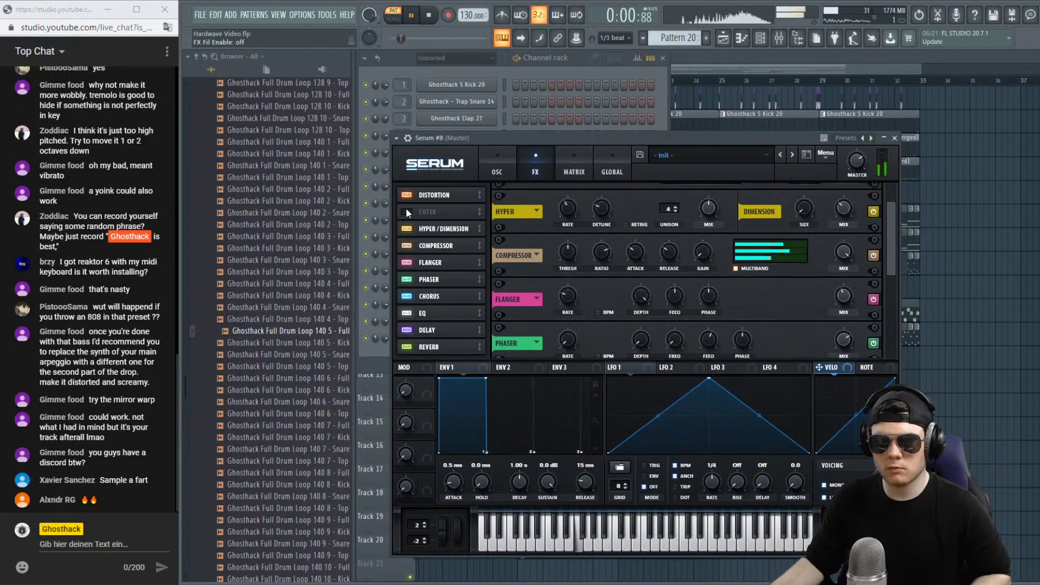
Set oscillator A's warp mode to Mirror and modulate the warp amount with LFO 1 at a one-bar rate.
left_click(498, 163)
left_click(541, 351)
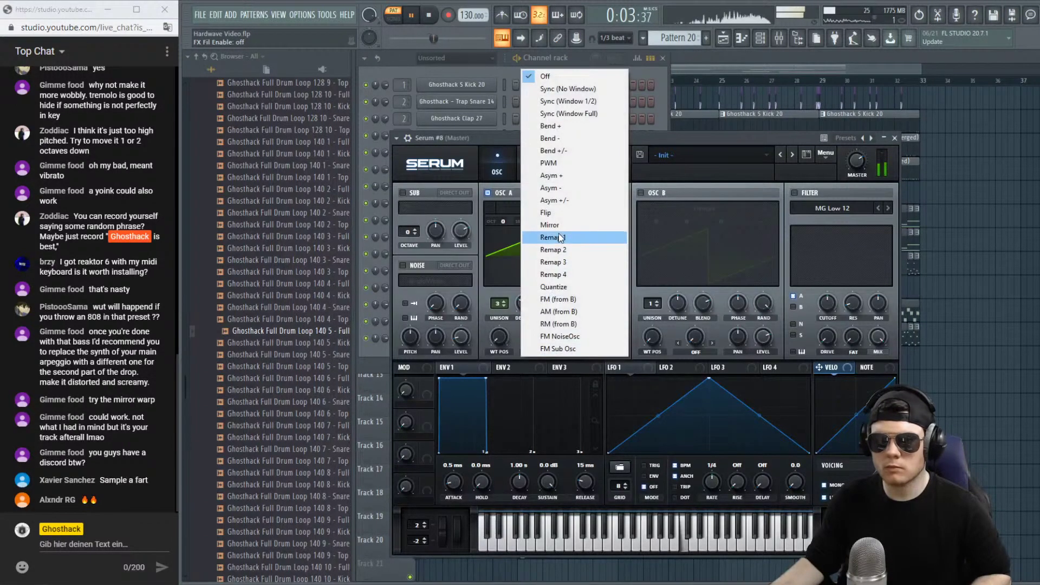
left_click(547, 228)
mouse_move(541, 337)
left_mouse_down()
mouse_move(532, 132)
mouse_move(504, 350)
mouse_move(544, 341)
left_mouse_up()
left_click_drag(712, 488, 712, 492)
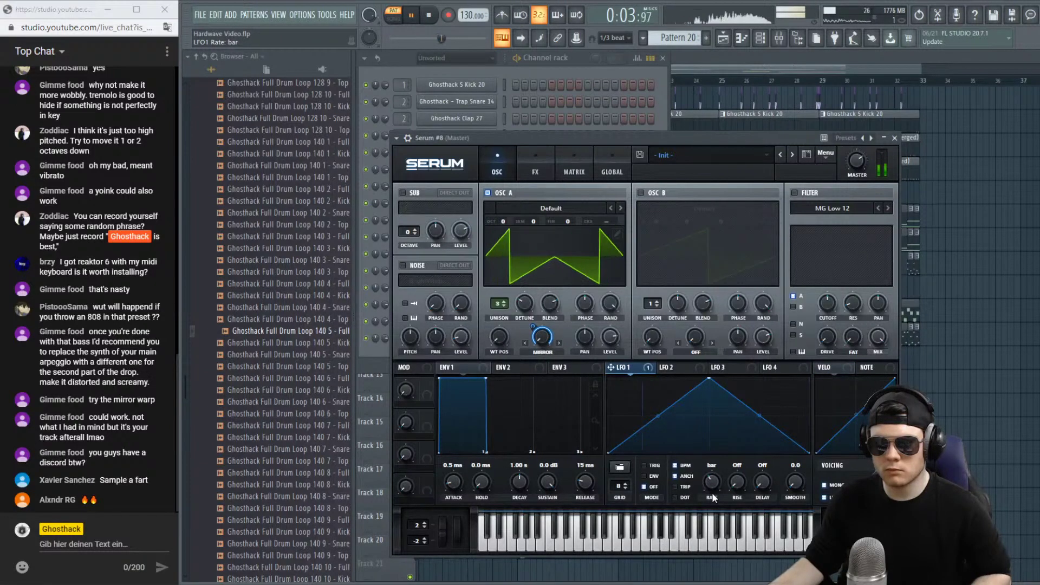
left_click(543, 351)
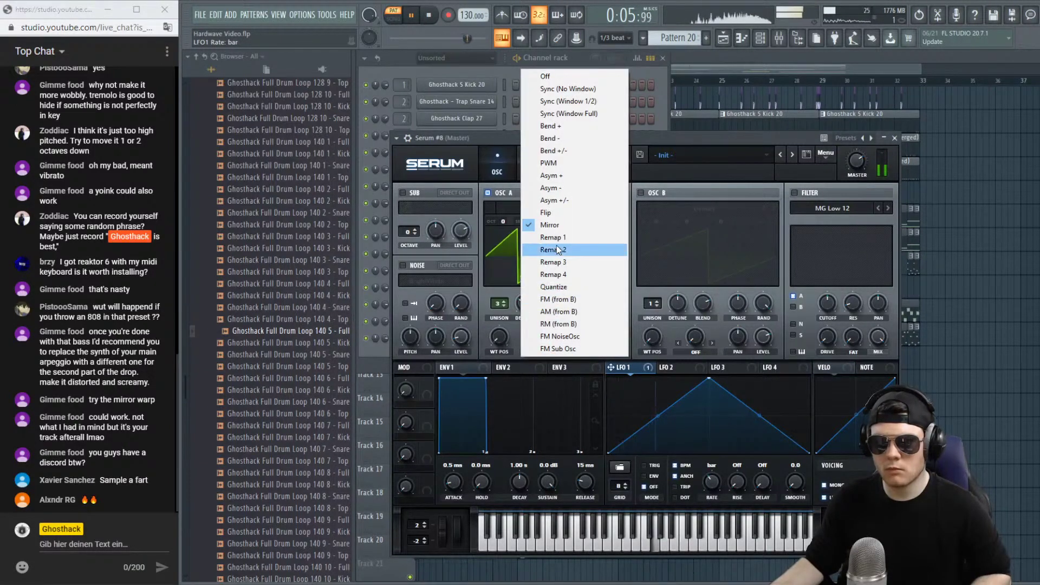
left_click(662, 133)
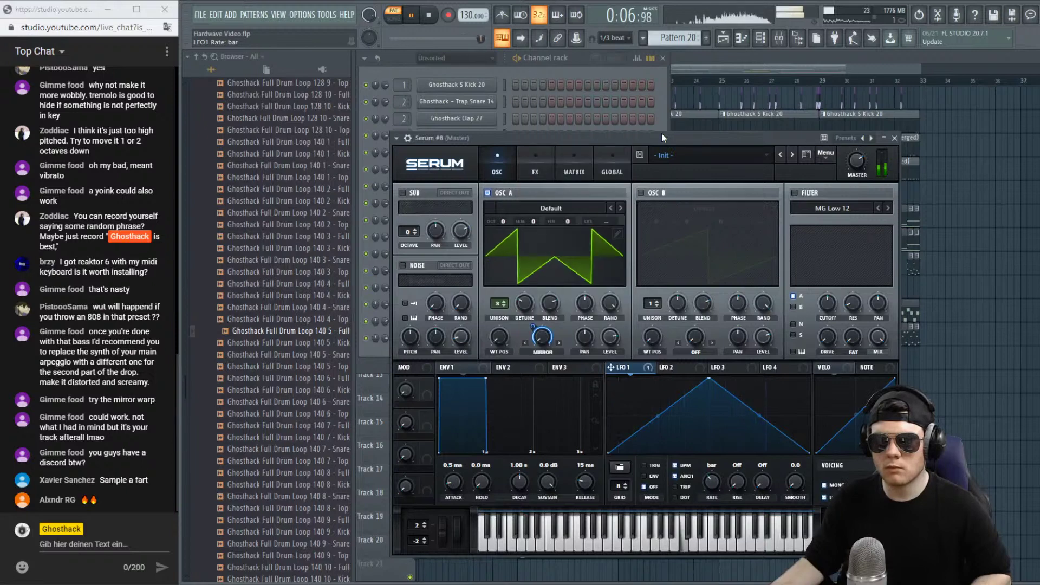
Try adding oscillator B with 9 unison voices and a little detune, and switch it off.
left_click(641, 193)
left_click_drag(652, 303, 673, 333)
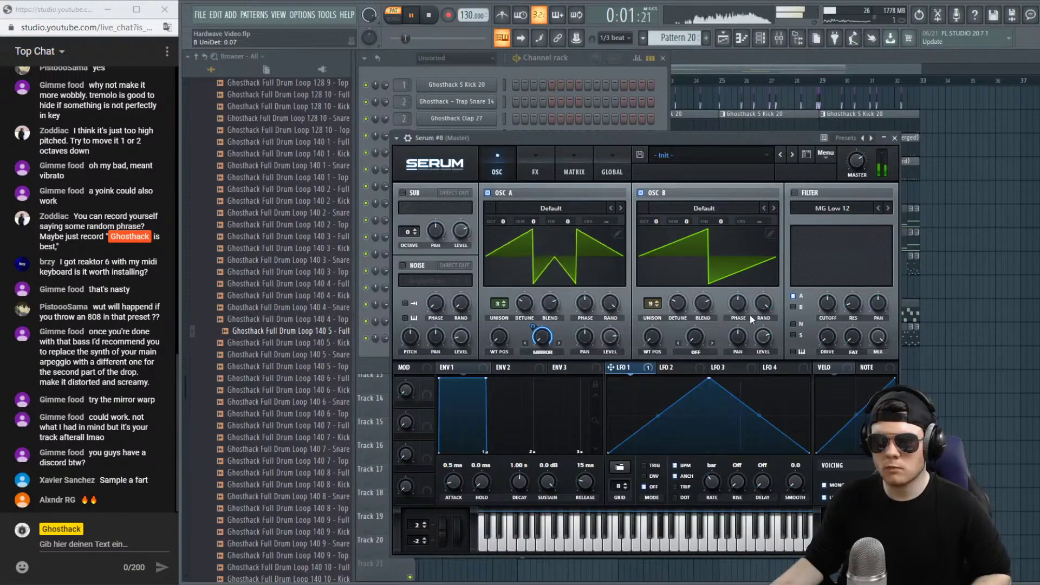
left_click_drag(655, 221, 666, 304)
left_click(641, 192)
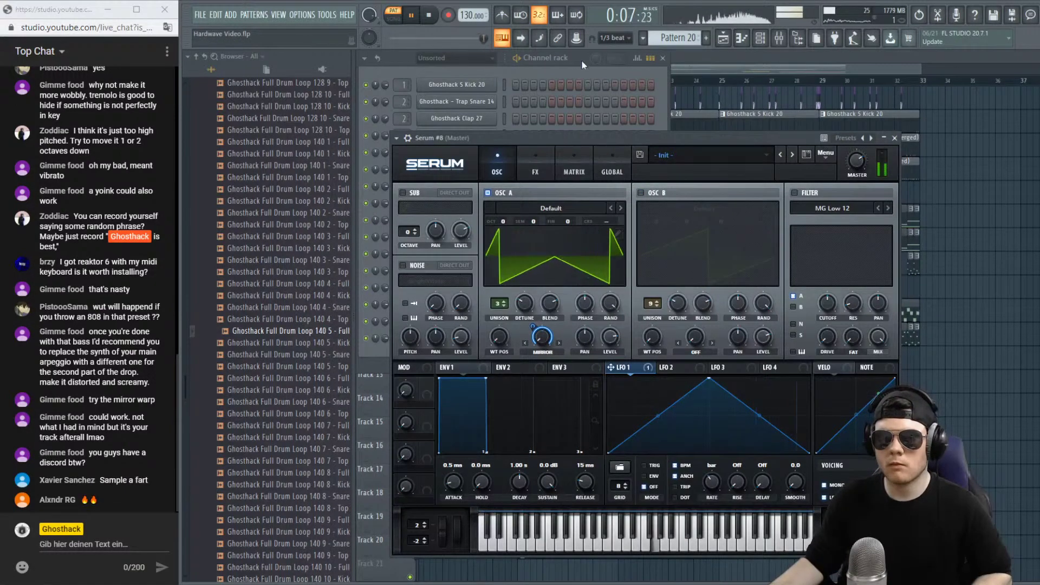
Set the high frequency of Serum #8's EQ effect to about 6973 Hz and close the synth.
left_click(527, 167)
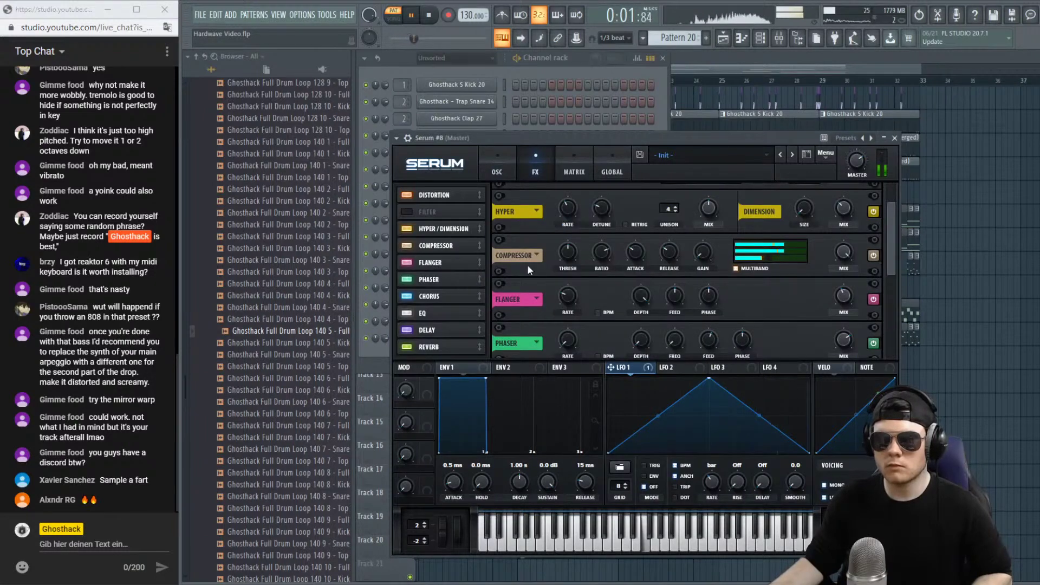
left_click(426, 313)
mouse_move(752, 240)
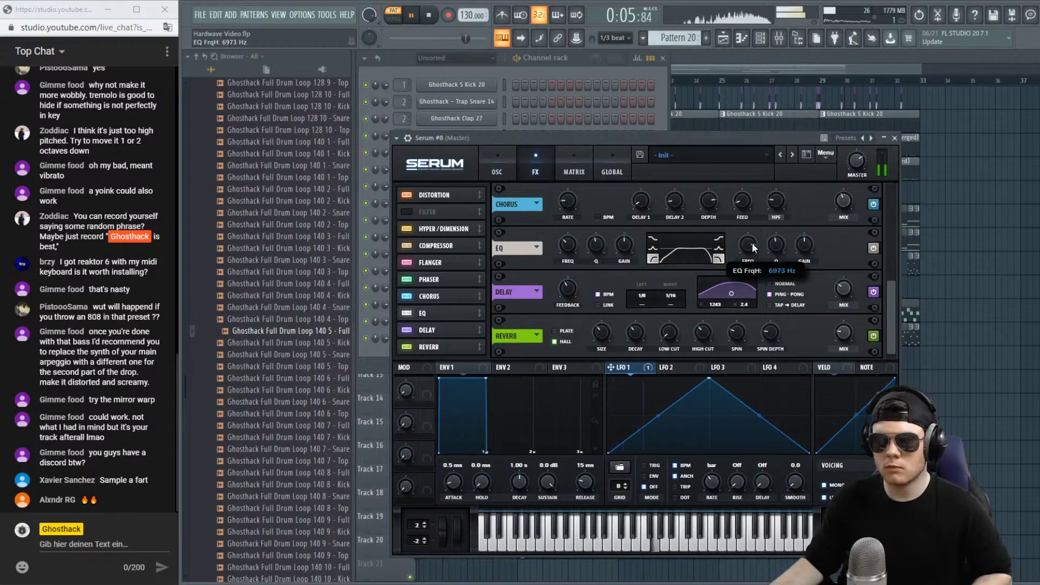
left_click(894, 137)
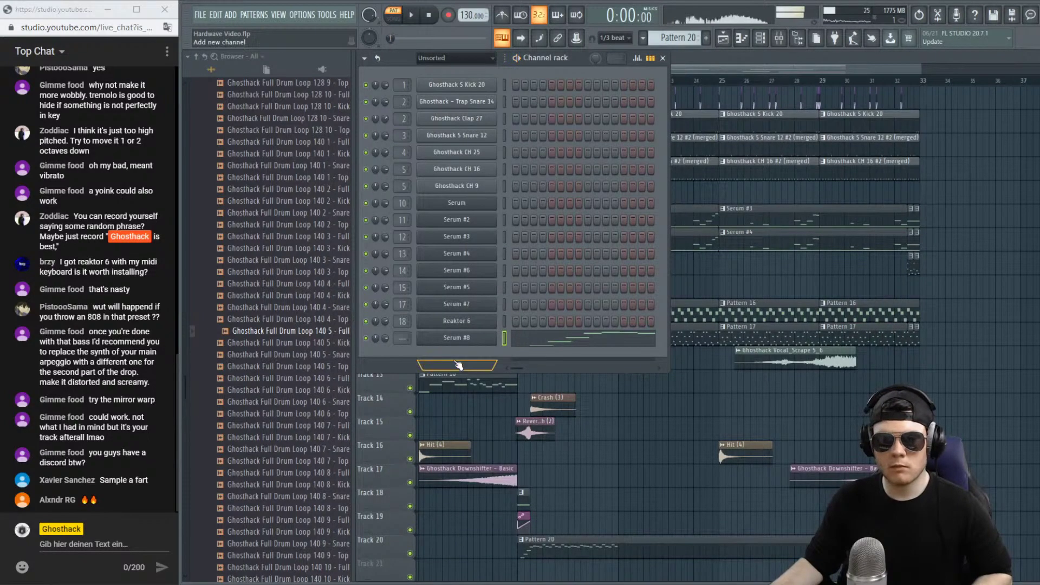
Add a new Serum channel and load the LEAD - HardTrvp preset from Ghosthack - Essentials For Serum Vol. 2.
left_click(459, 365)
left_click(552, 215)
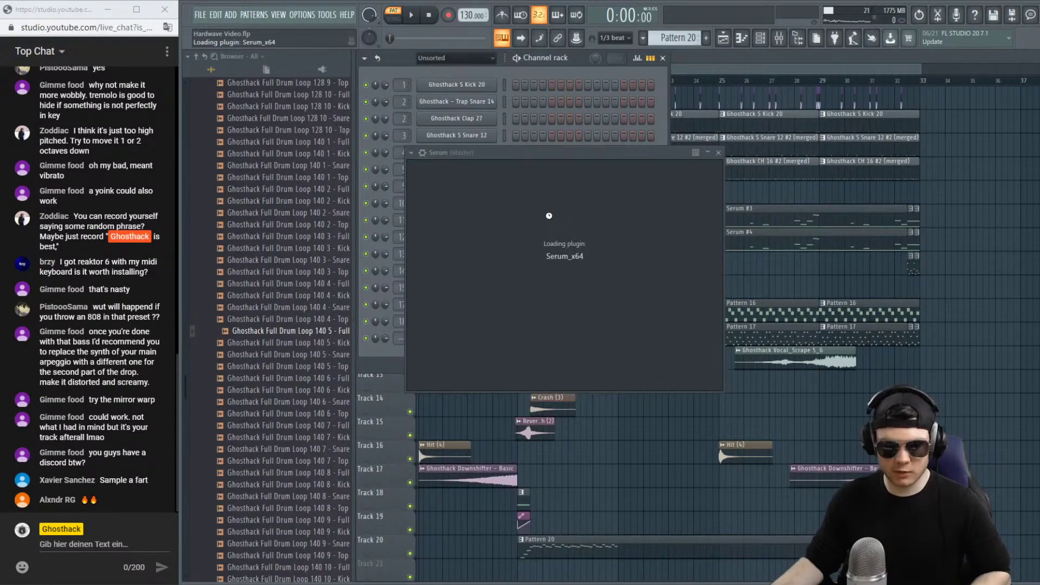
left_click_drag(552, 158, 532, 109)
left_click(704, 123)
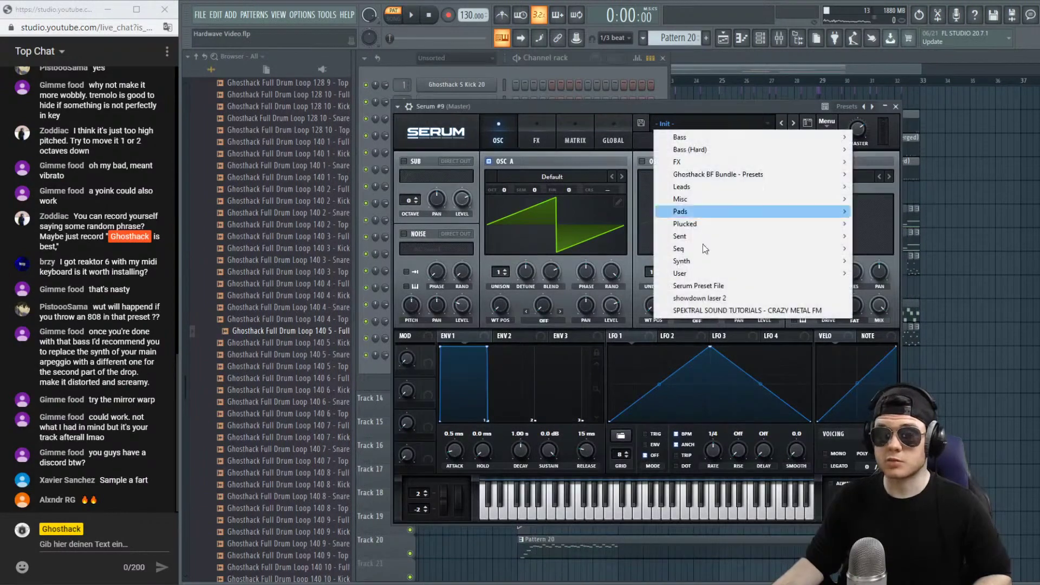
mouse_move(715, 176)
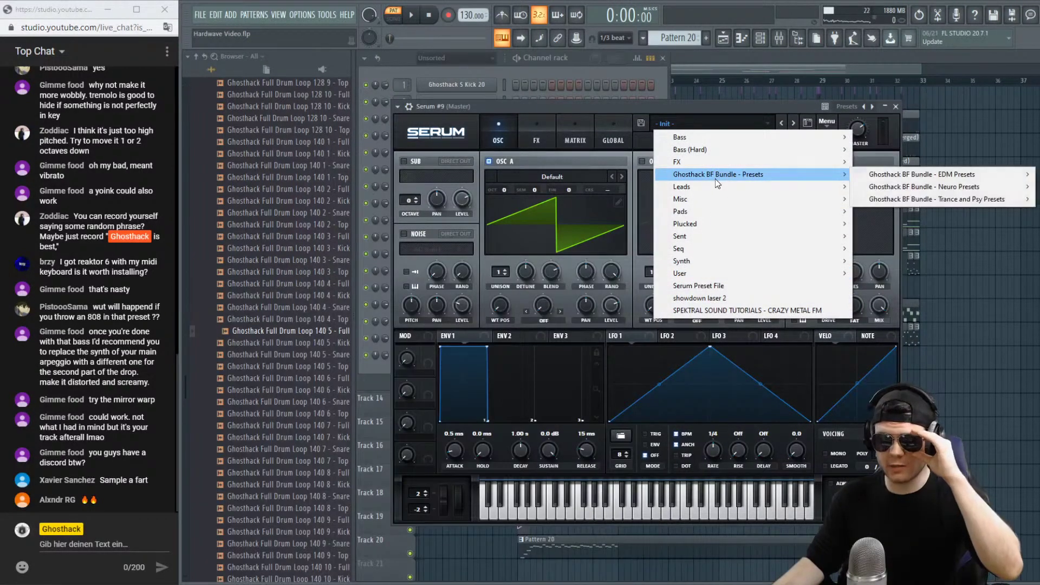
mouse_move(914, 176)
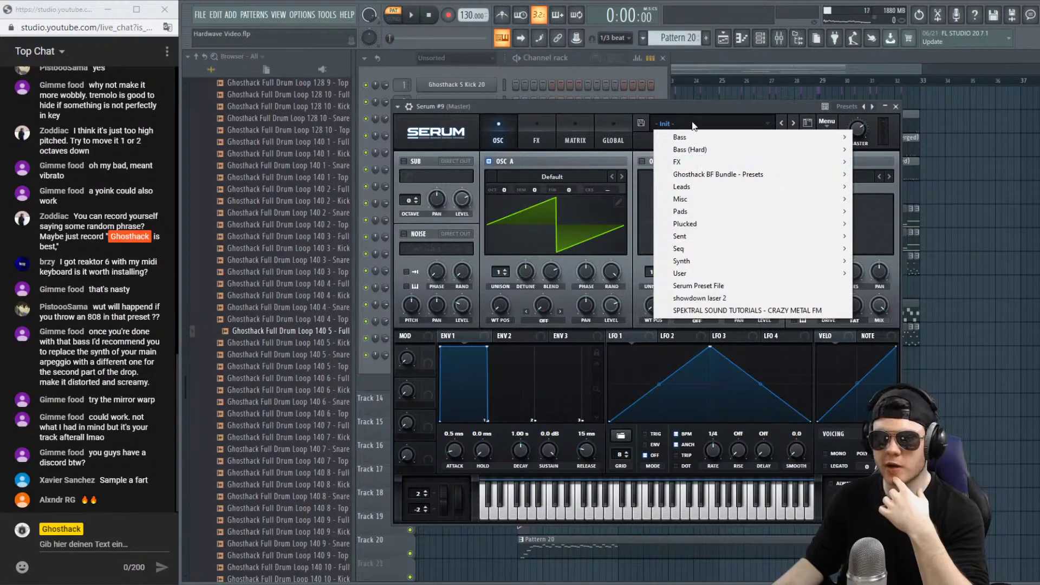
mouse_move(691, 275)
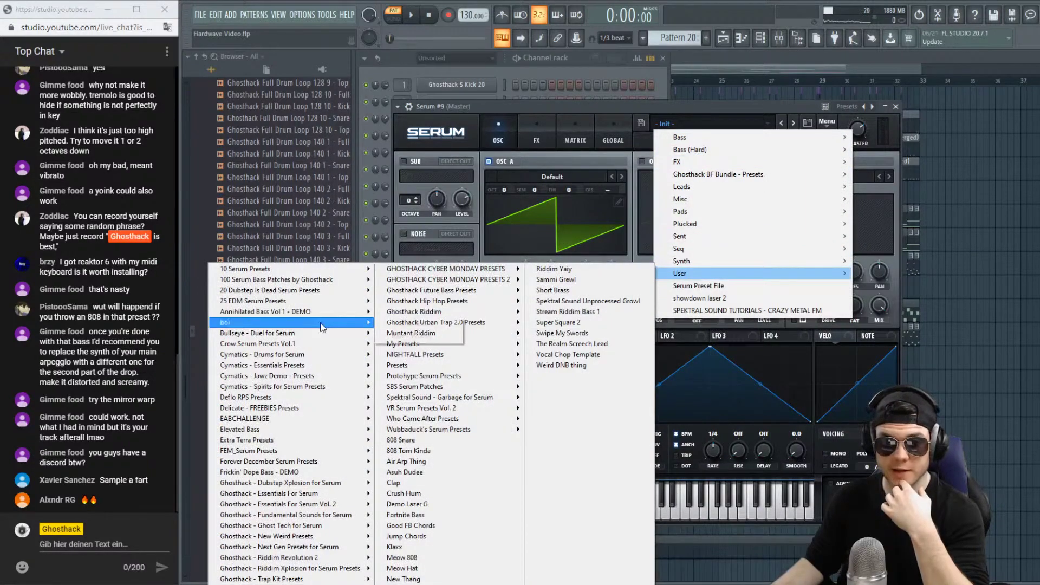
mouse_move(336, 504)
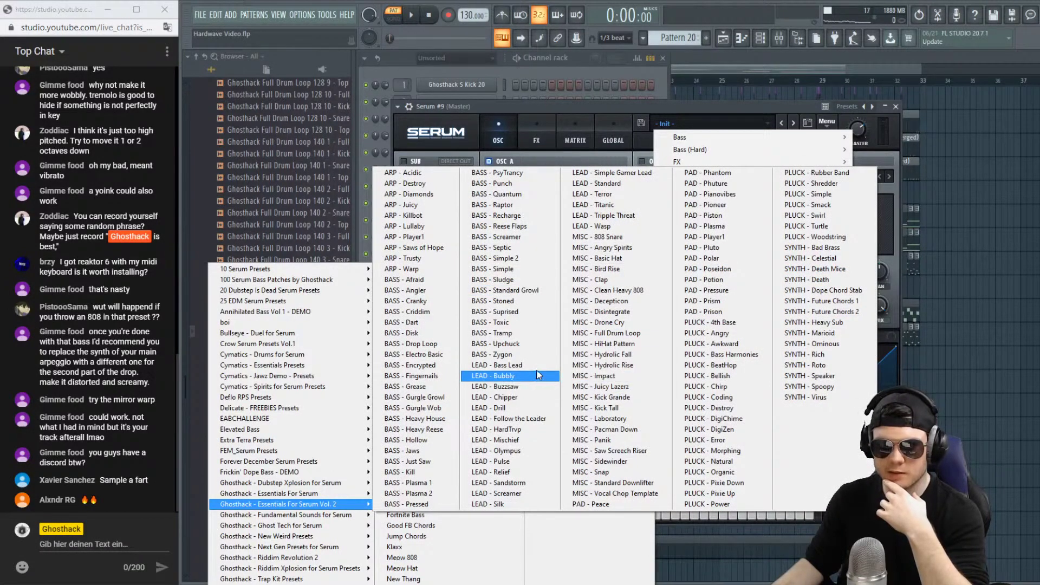
left_click(531, 428)
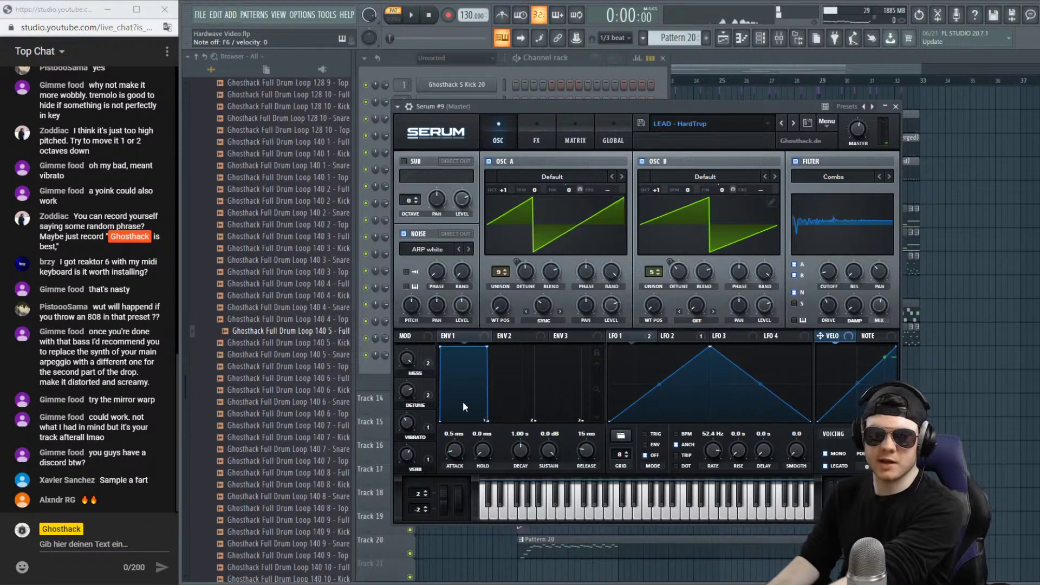
Adjust the Detune macro of Serum #9, set its noise level to 26% and close the synth.
mouse_move(410, 421)
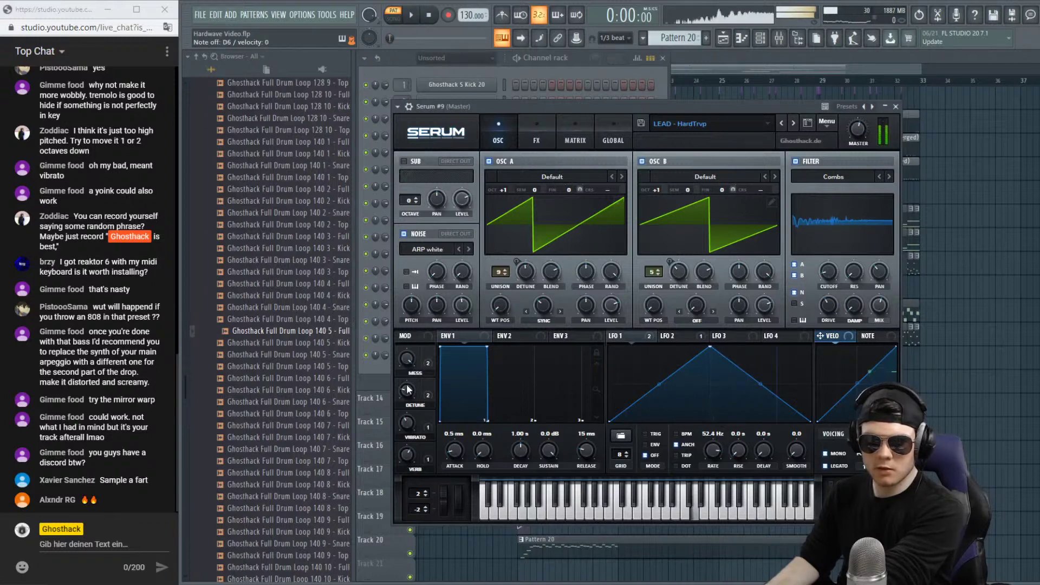
left_click_drag(407, 391, 407, 393)
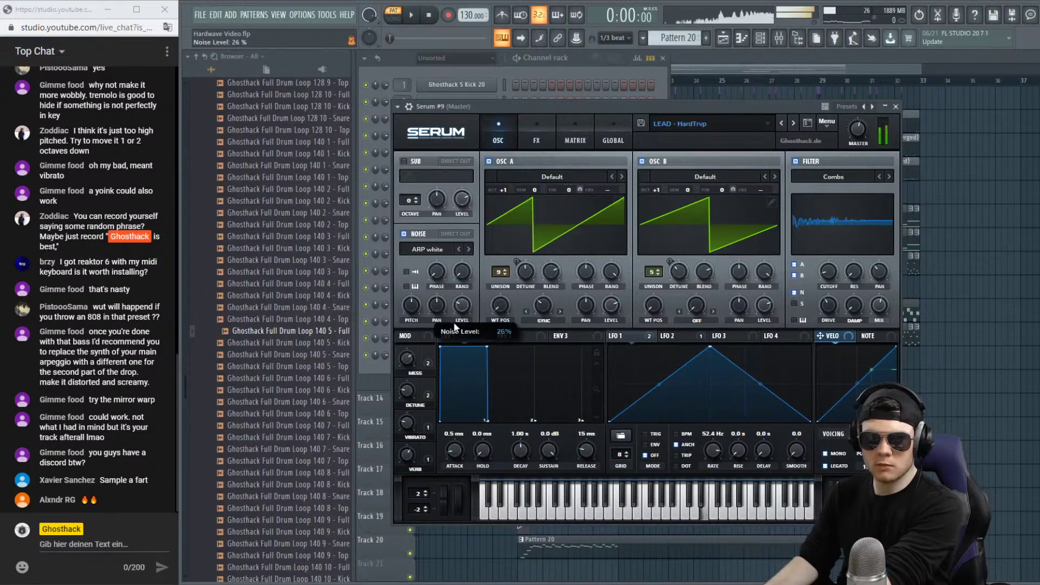
left_click(896, 107)
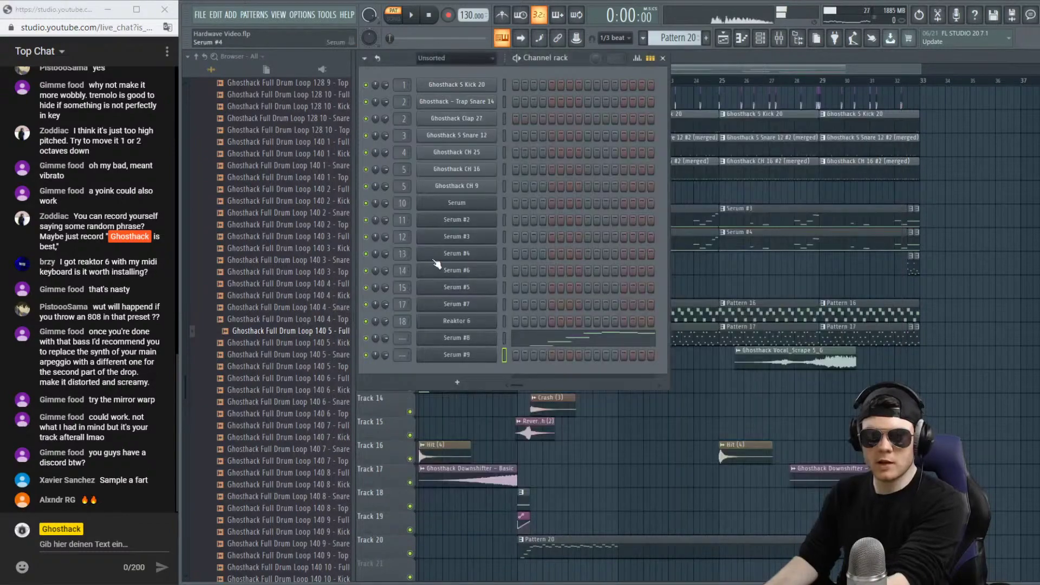
Copy the Serum #8 melody into Serum #9 and play the pattern to check the layered lead.
right_click(483, 336)
left_click(500, 355)
right_click(500, 355)
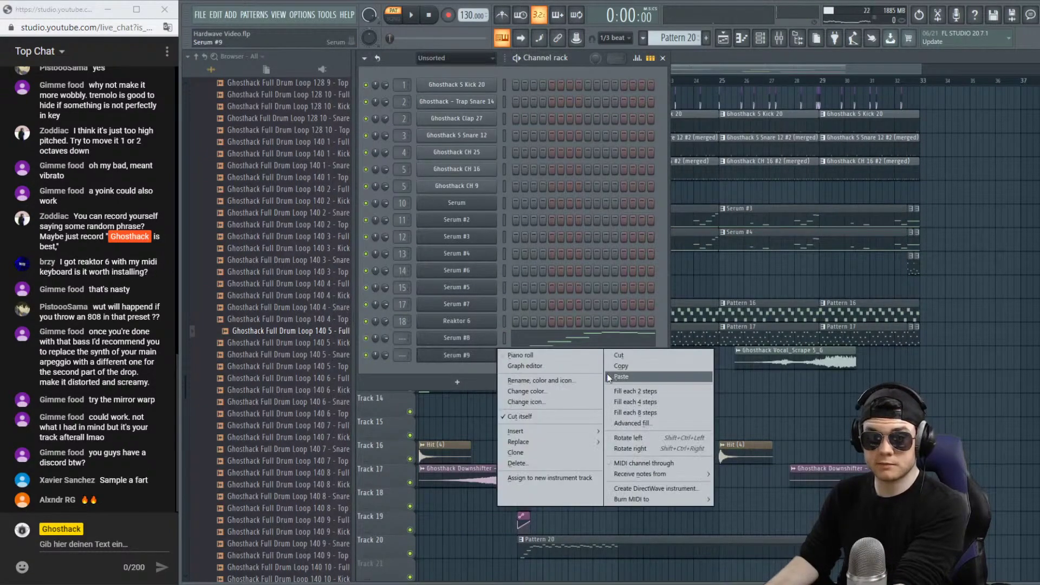
left_click(520, 398)
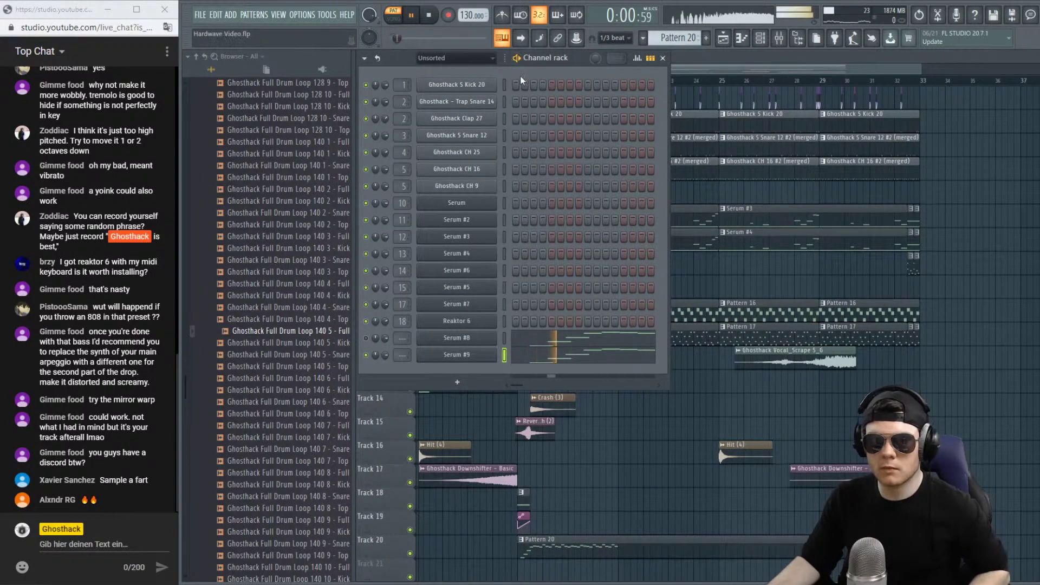
left_click(494, 356)
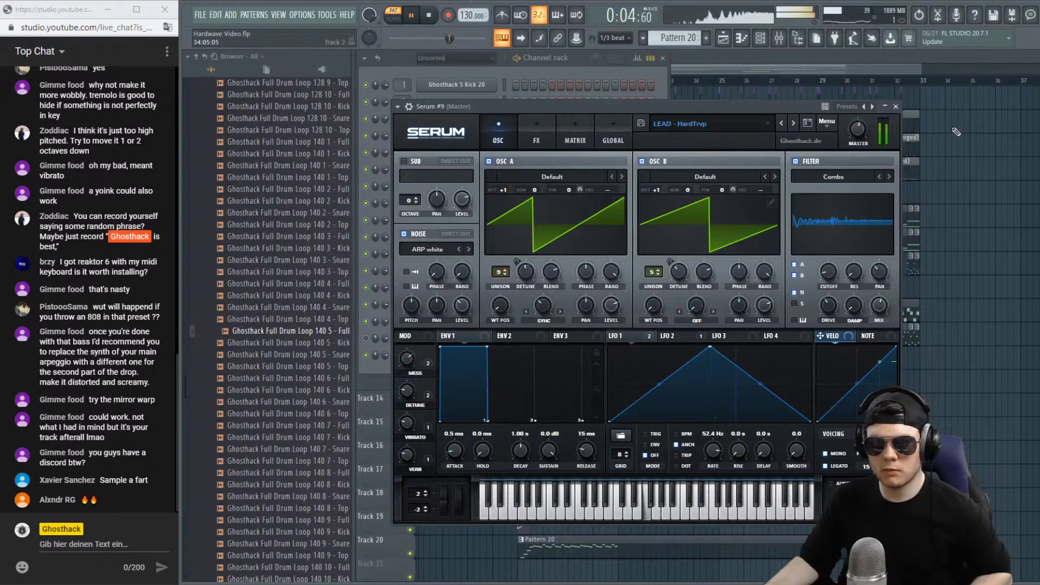
left_click(895, 107)
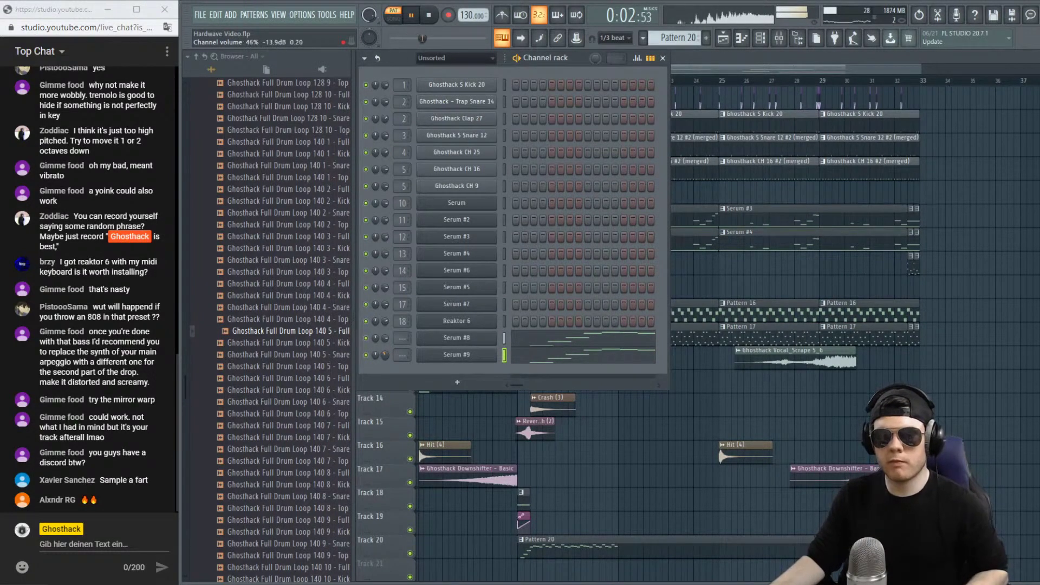
Try transposing all Serum #9 notes up an octave, move them back down and return to the channel rack.
left_click(577, 364)
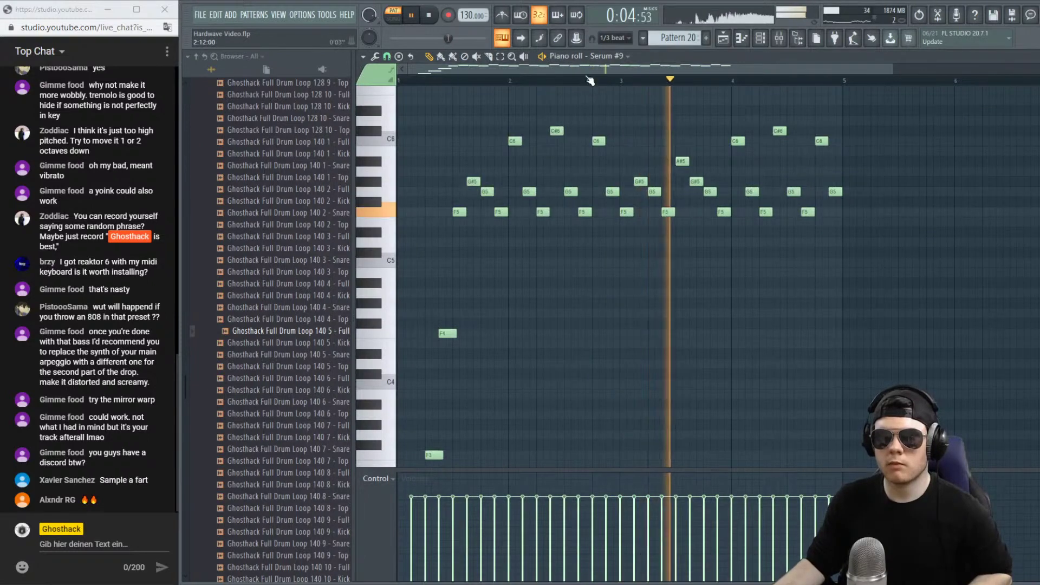
scroll(421, 352, "up", 10)
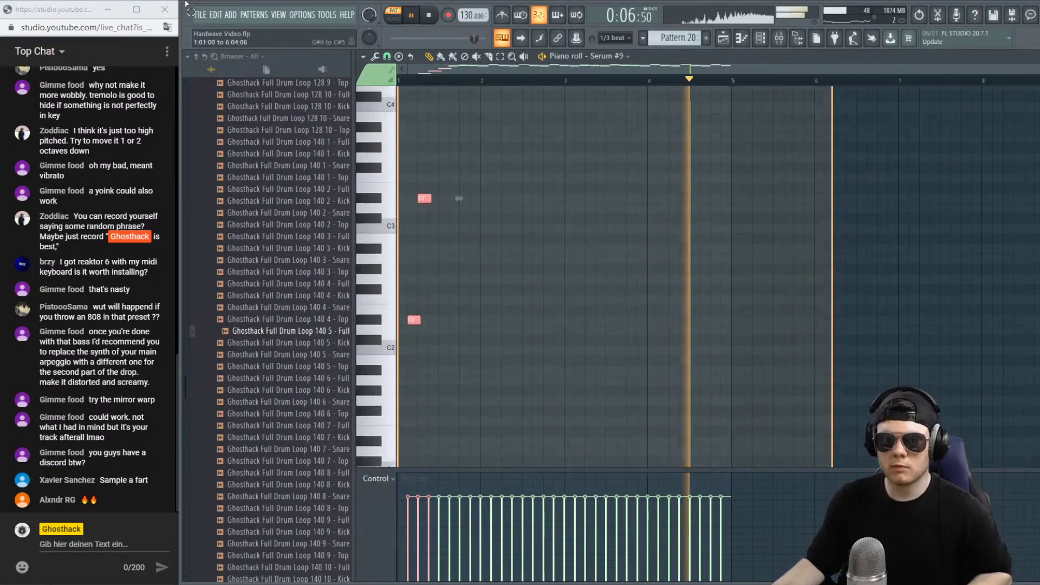
key("ctrl+Up")
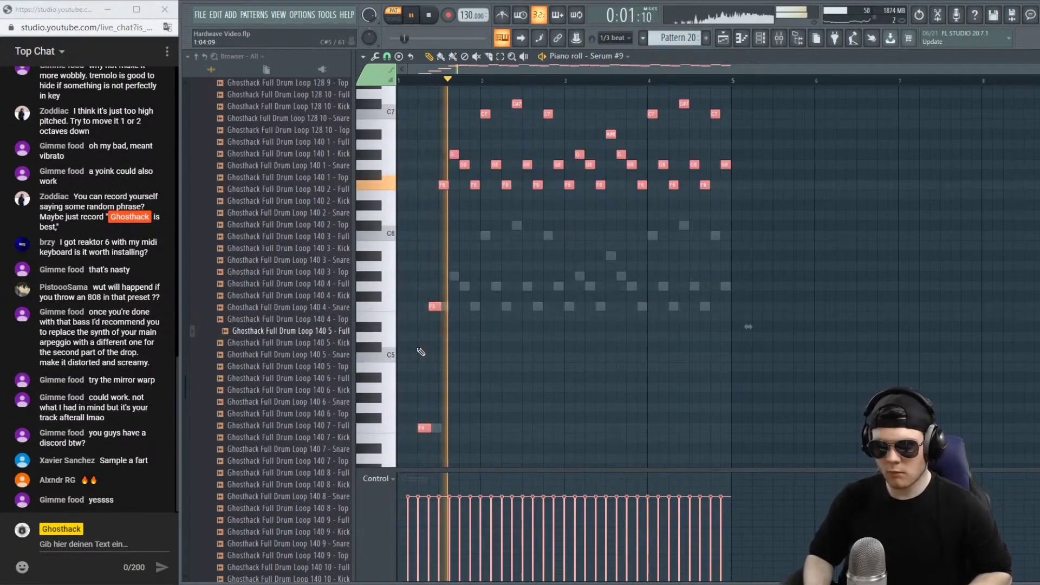
key("ctrl+Down")
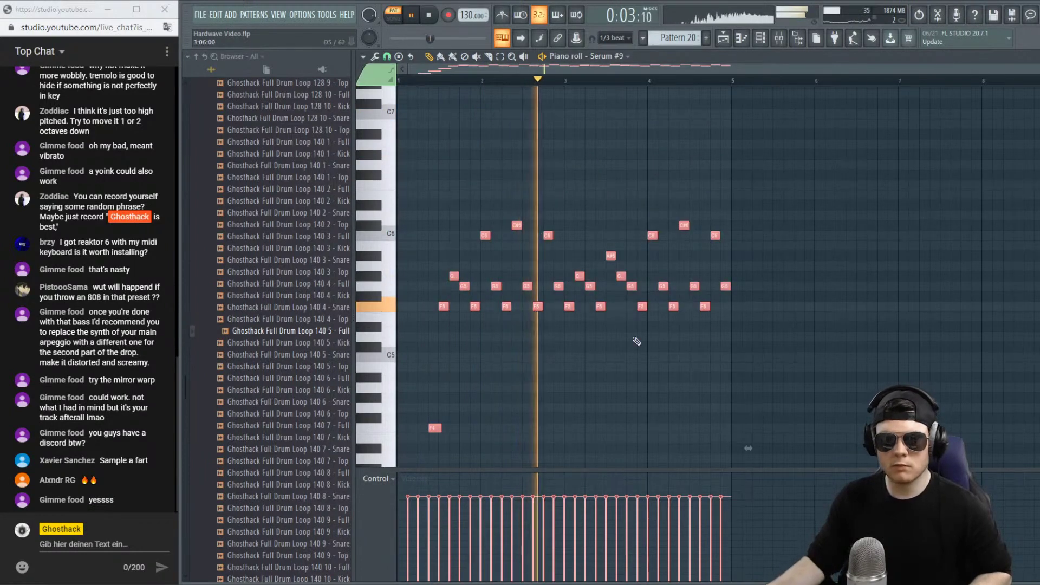
key("ctrl+d")
key("F7")
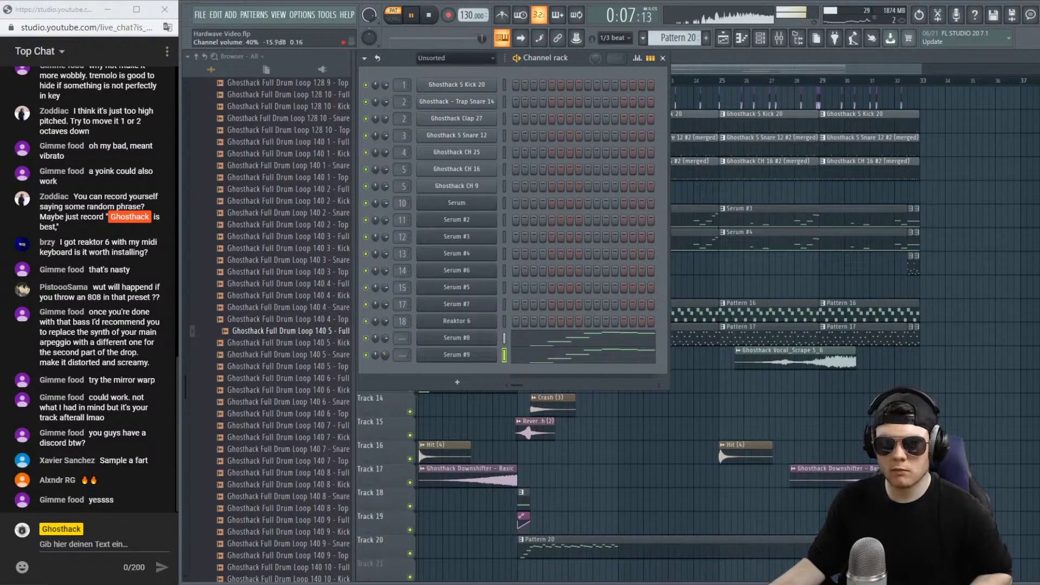
Return to the playlist and play the arrangement from bar 13 into the second part of the drop.
key("space")
key("F6")
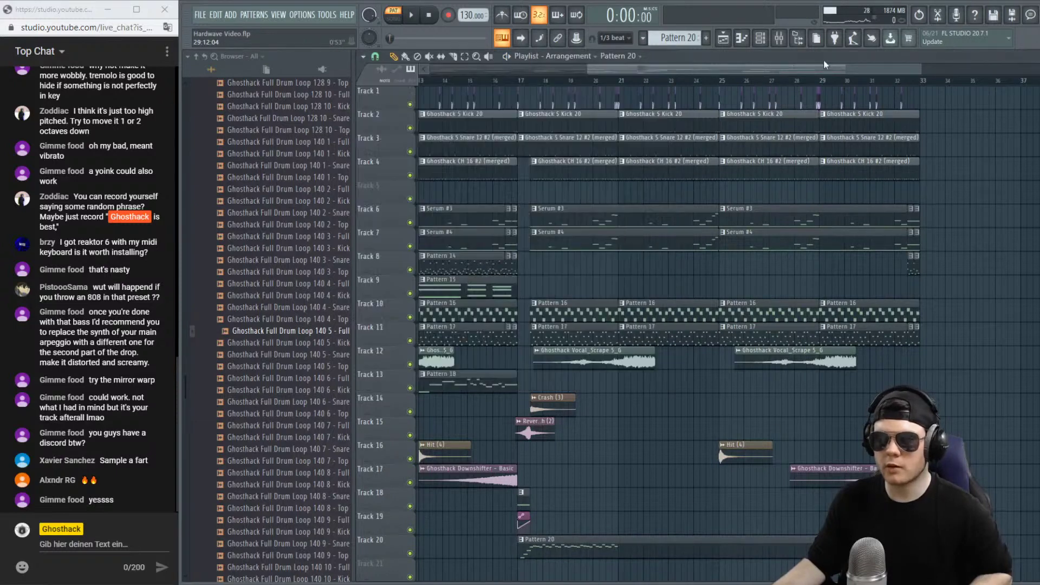
left_click(479, 81)
key("space")
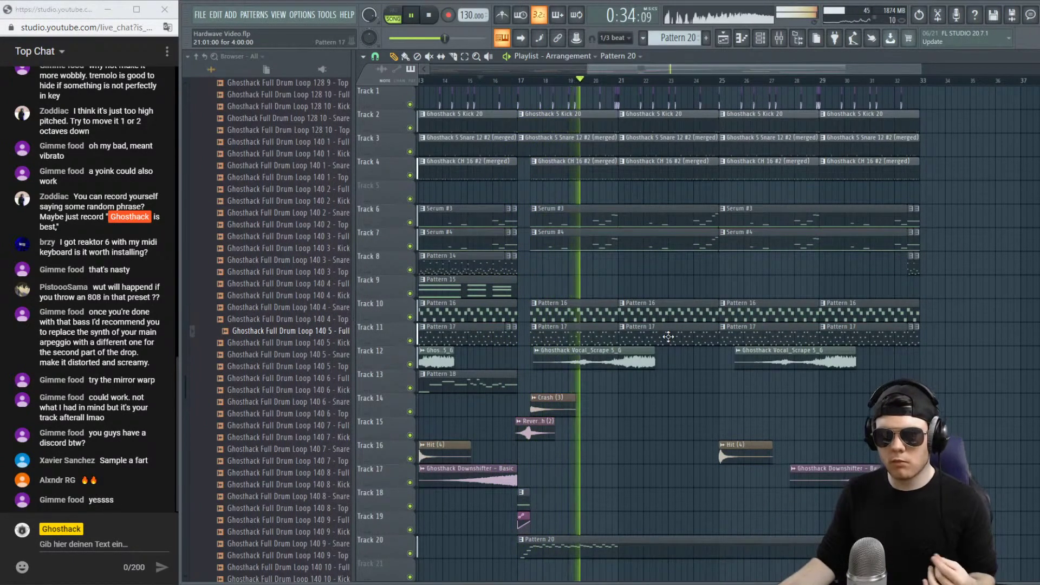
left_click_drag(591, 70, 436, 72)
key("space")
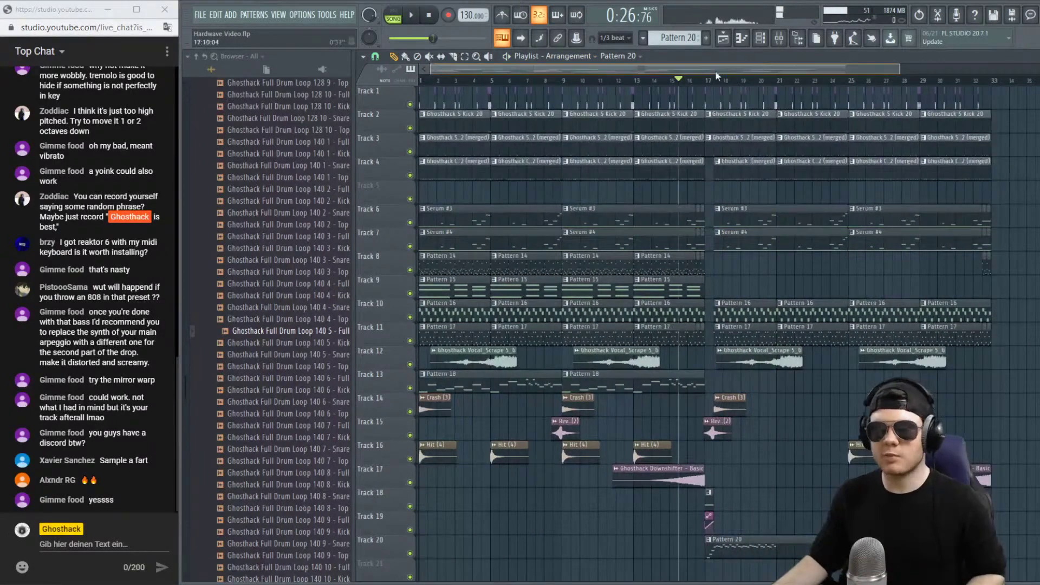
left_click_drag(717, 72, 766, 75)
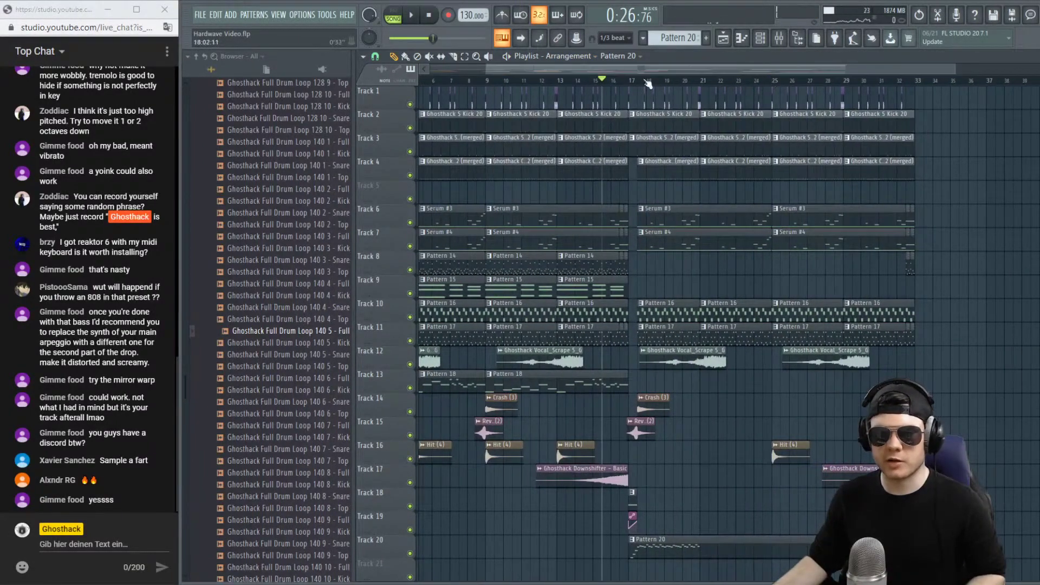
left_click(564, 81)
key("space")
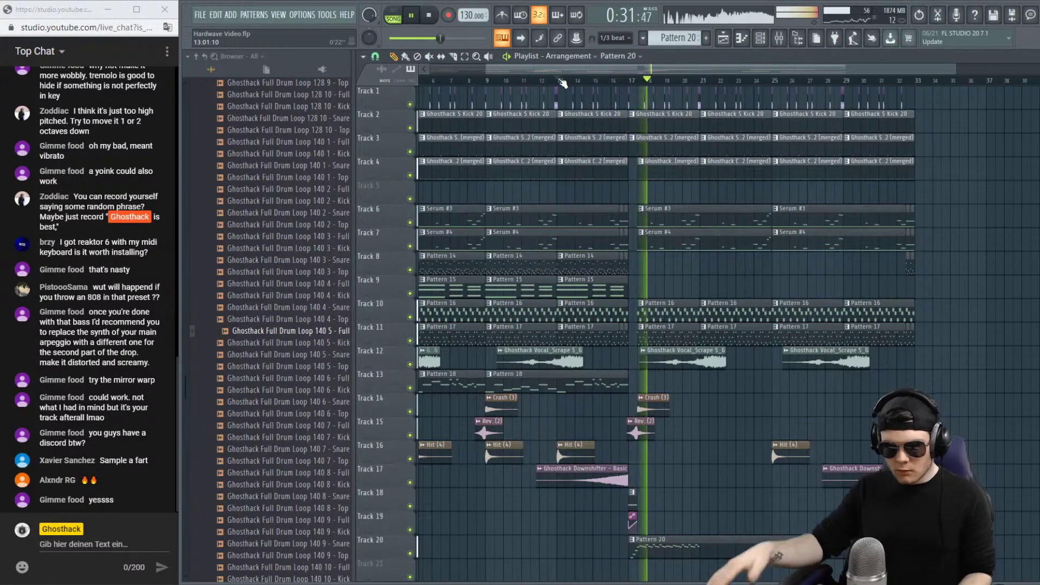
key("space")
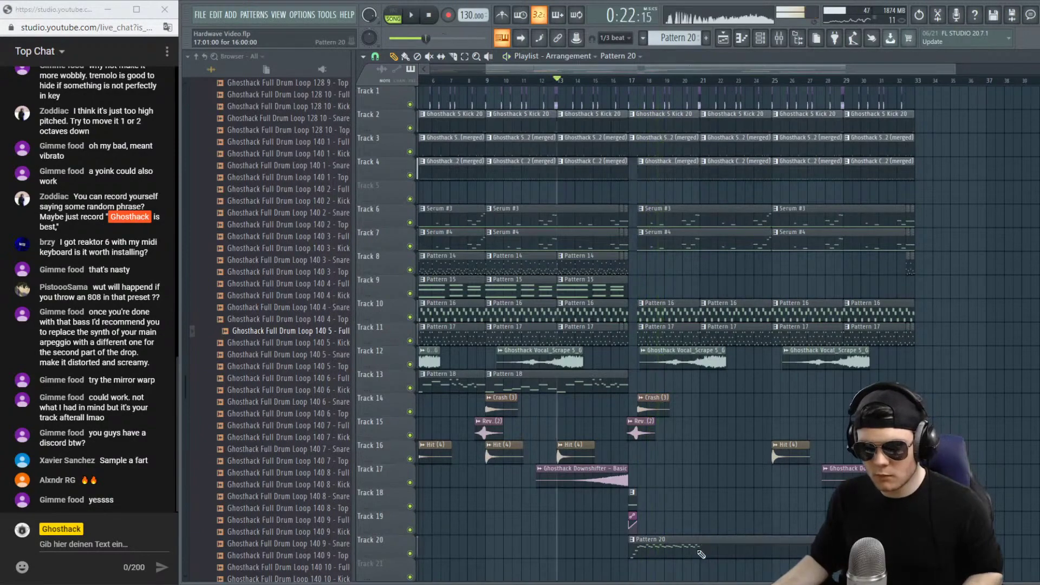
Compare the Serum #8 and Serum #9 melodies, mute Serum #9 and play Pattern 20 in the Serum #8 piano roll.
key("F7")
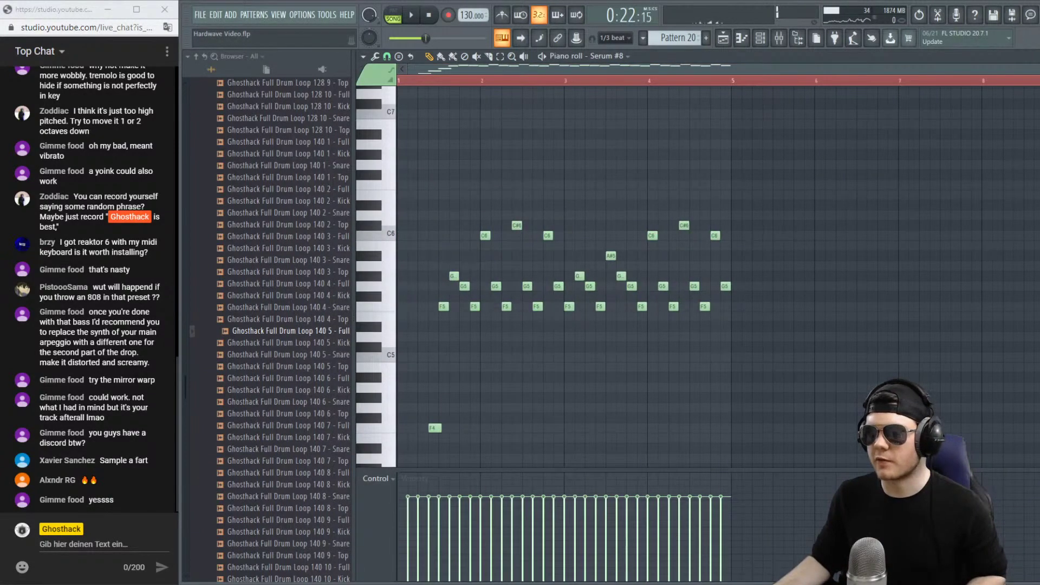
key("F7")
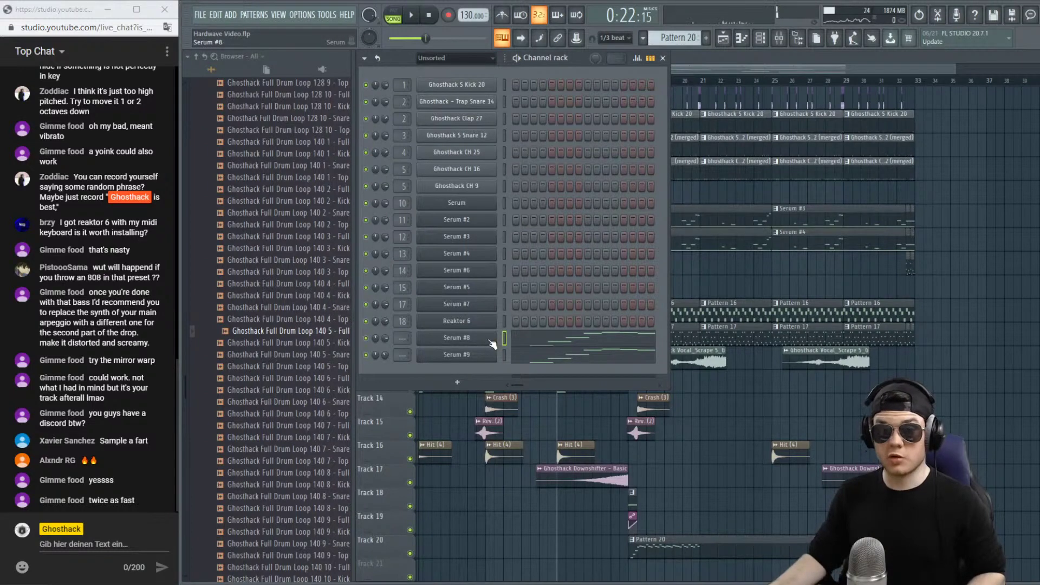
left_click(528, 349)
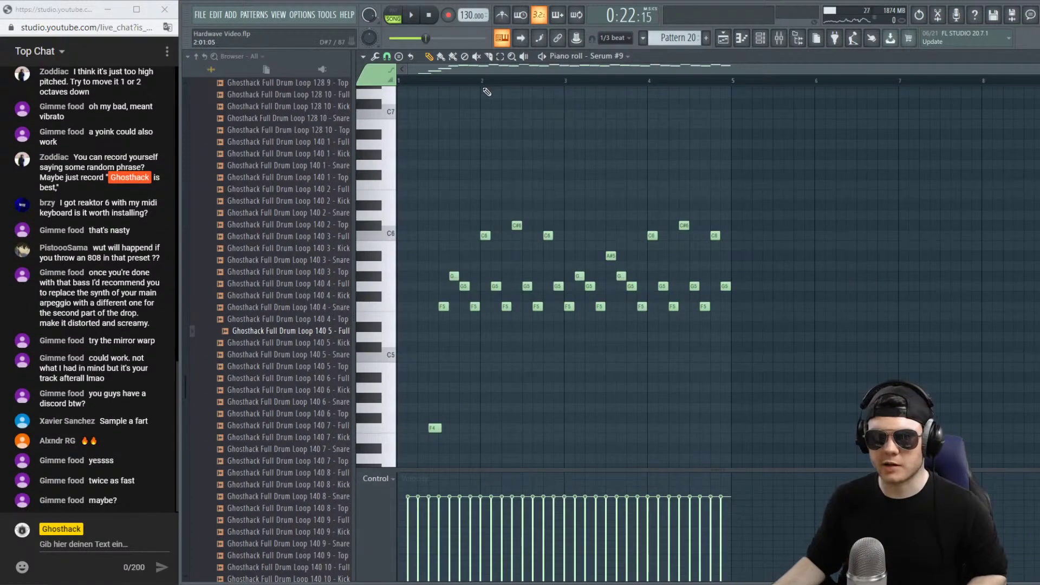
key("space")
key("F7")
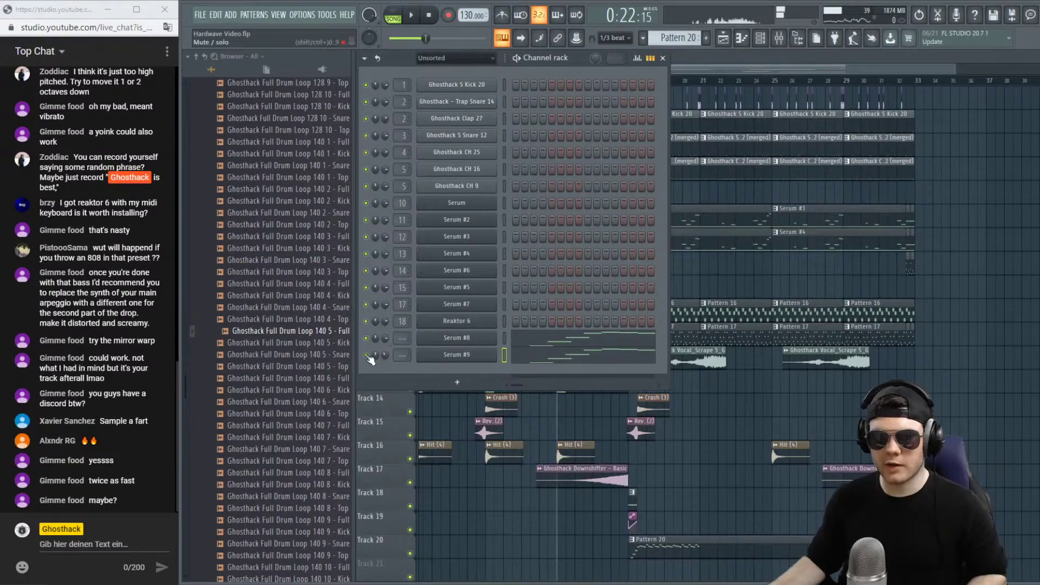
key("l")
key("space")
left_click(563, 339)
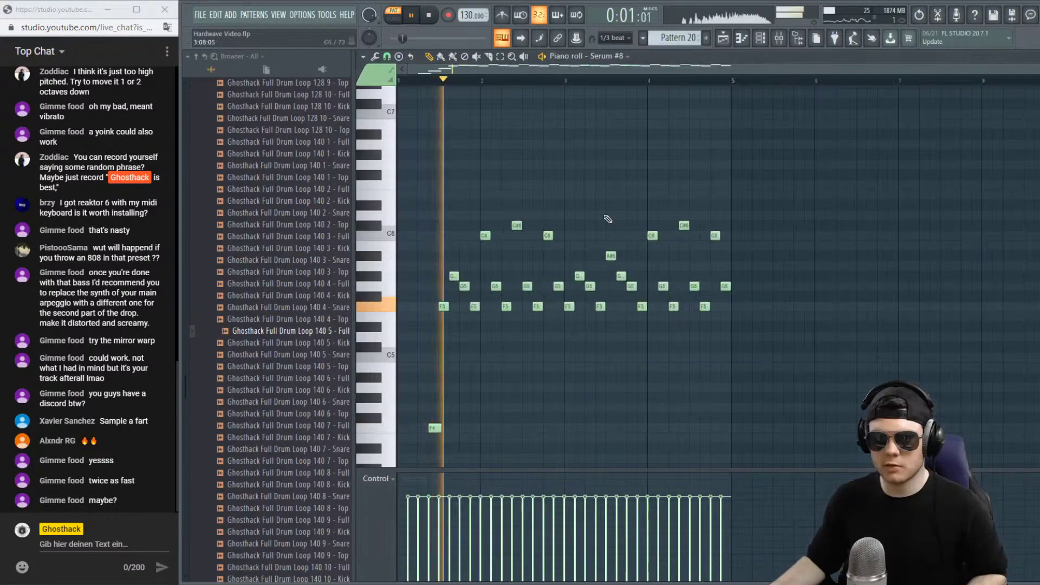
key("space")
Compress the four Serum #8 notes ending bar 1 to double speed, repeat them in the freed space and play the result.
left_click_drag(484, 332, 439, 262)
scroll(479, 125, "up", 4)
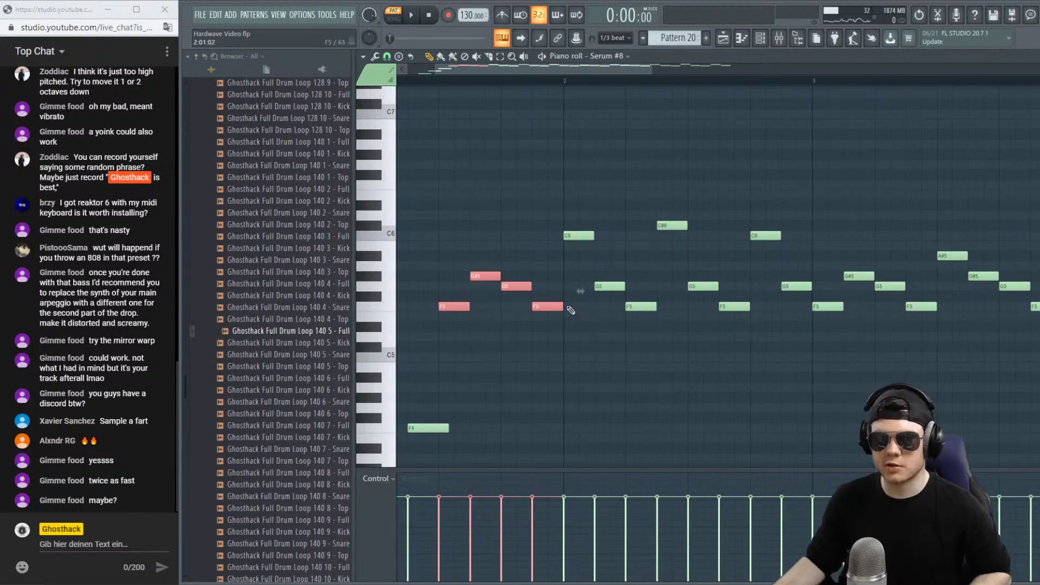
left_click_drag(579, 291, 518, 295)
left_click_drag(446, 305, 507, 308)
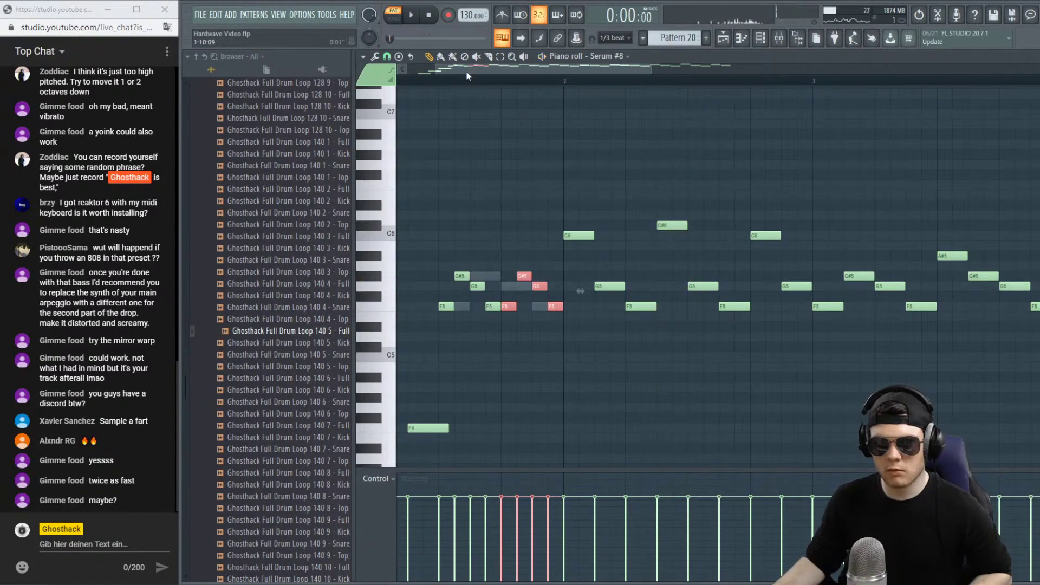
scroll(439, 84, "down", 5)
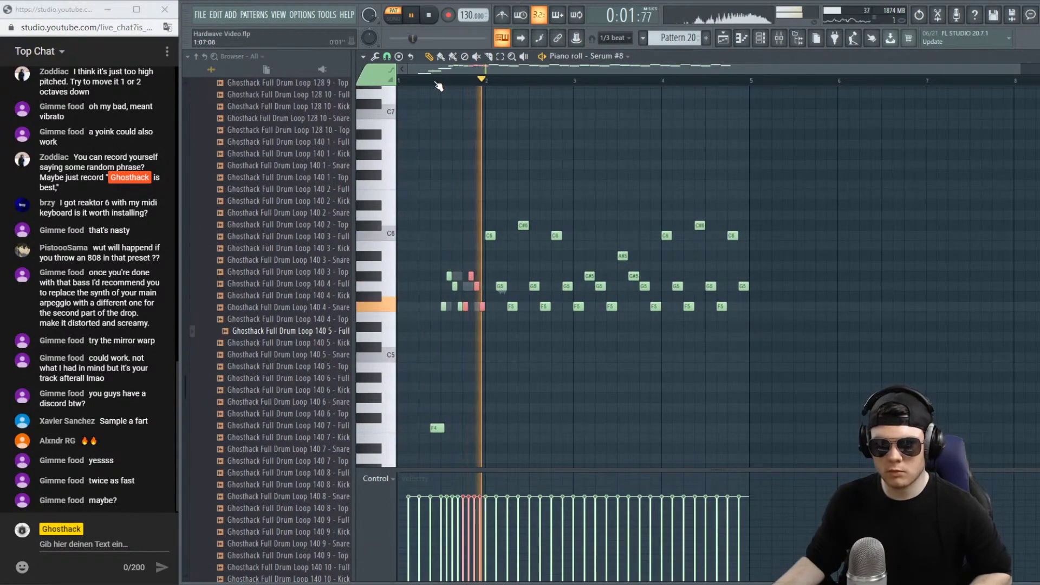
scroll(438, 85, "up", 4)
key("space")
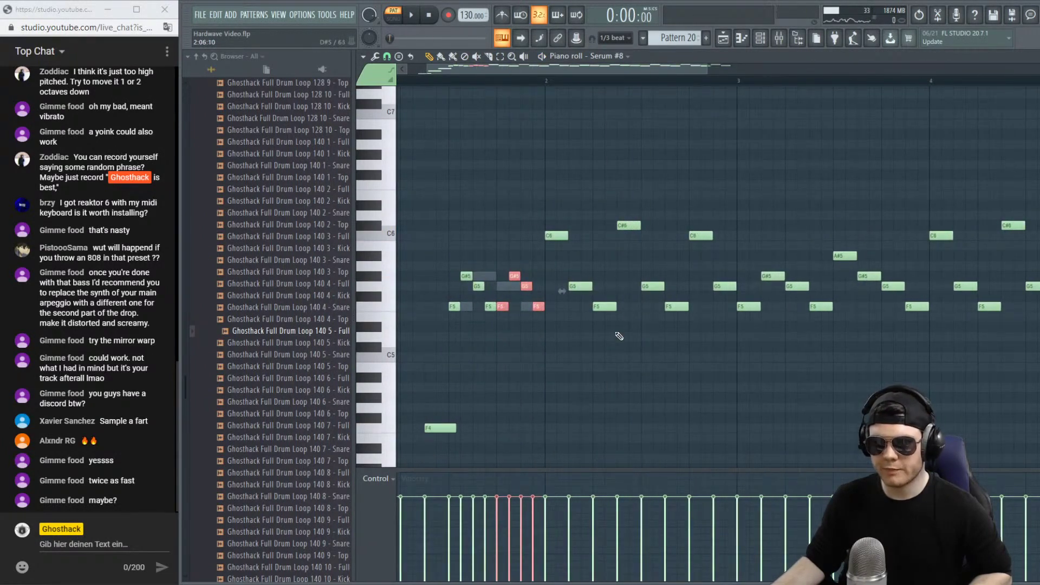
Compress bar 2 of the Serum #8 melody to double speed and repeat the run through the rest of the bar.
left_click_drag(616, 332, 557, 228)
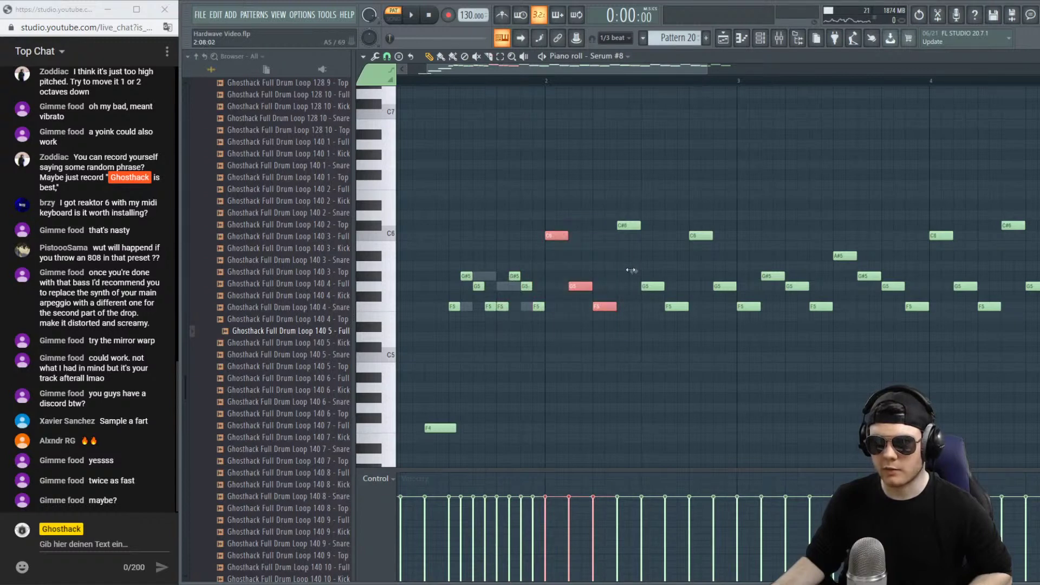
left_click_drag(732, 346, 659, 266)
left_click_drag(568, 236, 651, 232)
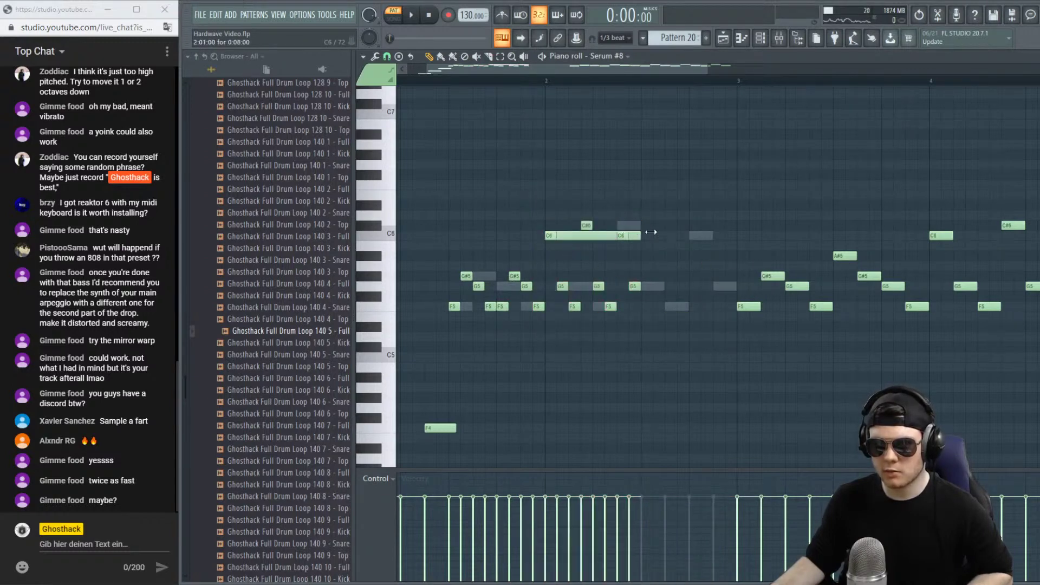
key("ctrl+z")
left_click_drag(684, 393, 653, 236)
Play Pattern 20 repeatedly from the start to check the double-speed opening of the Serum #8 melody.
key("space")
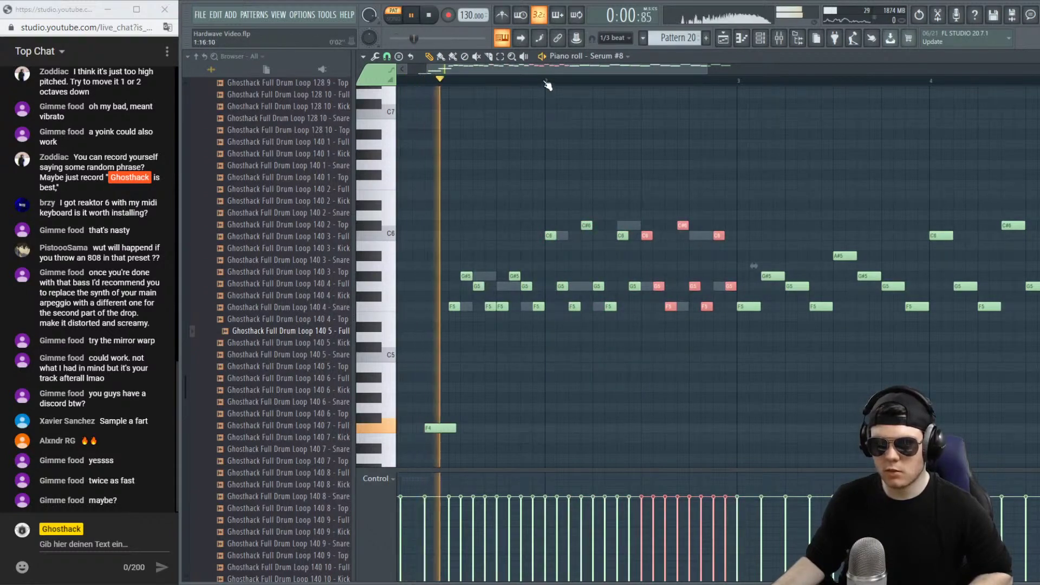
scroll(548, 81, "down", 3)
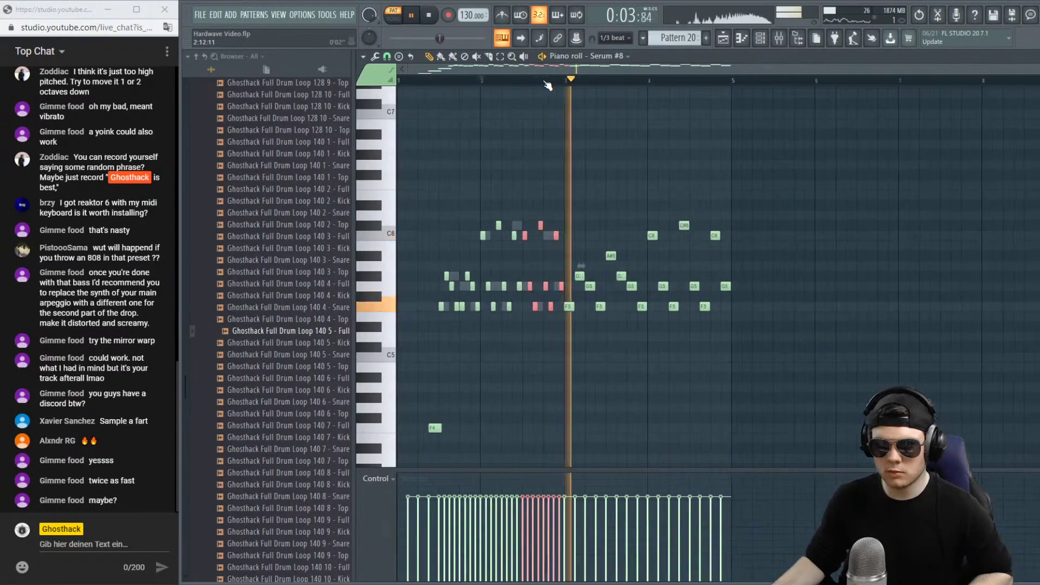
key("space")
left_click(461, 81)
key("space")
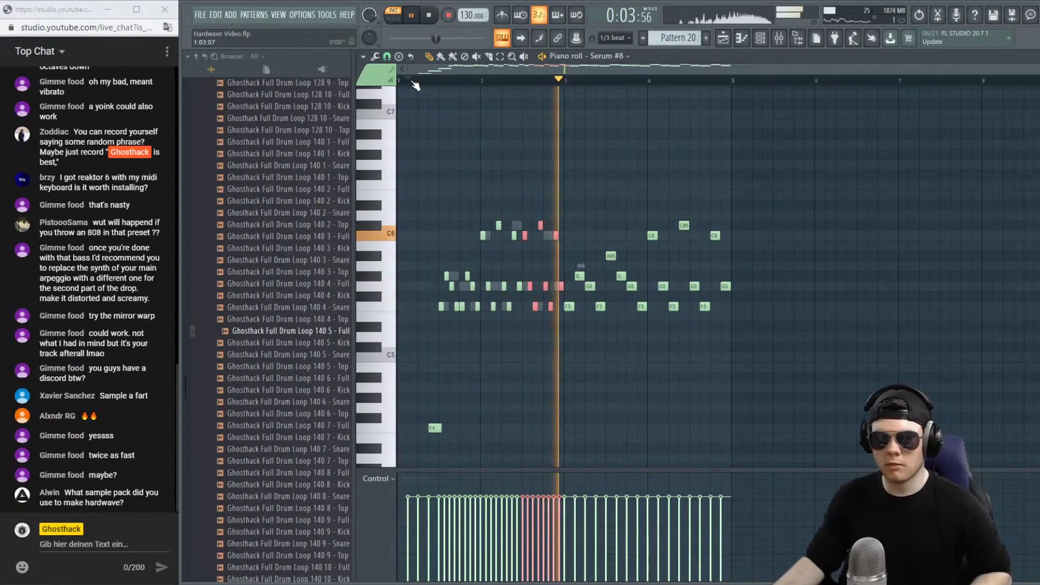
key("space")
left_click(412, 82)
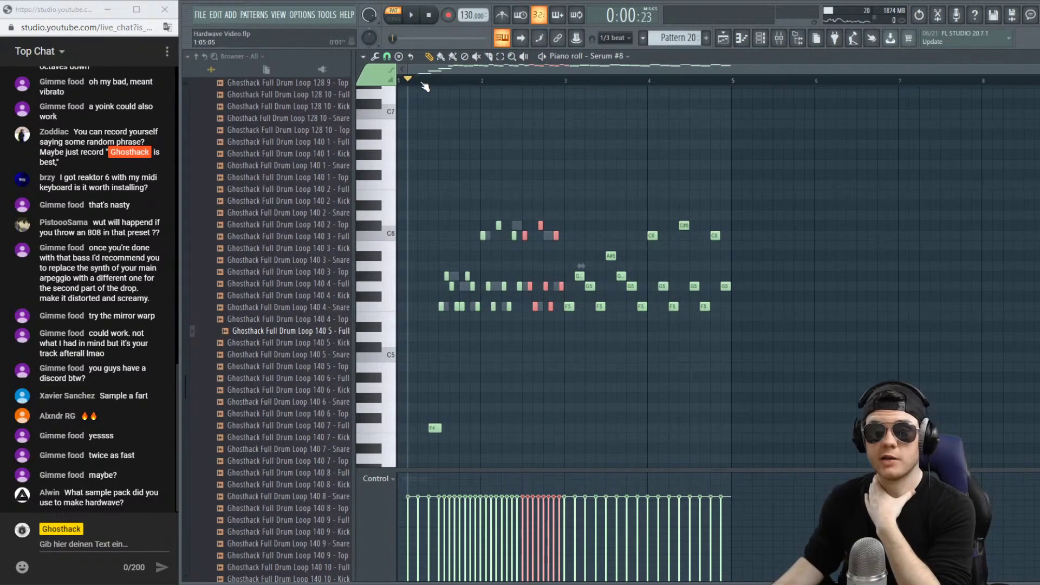
Browse the sample folders and look inside the Will - Ghosthack UPB 2020 Drums pack.
scroll(301, 271, "up", 20)
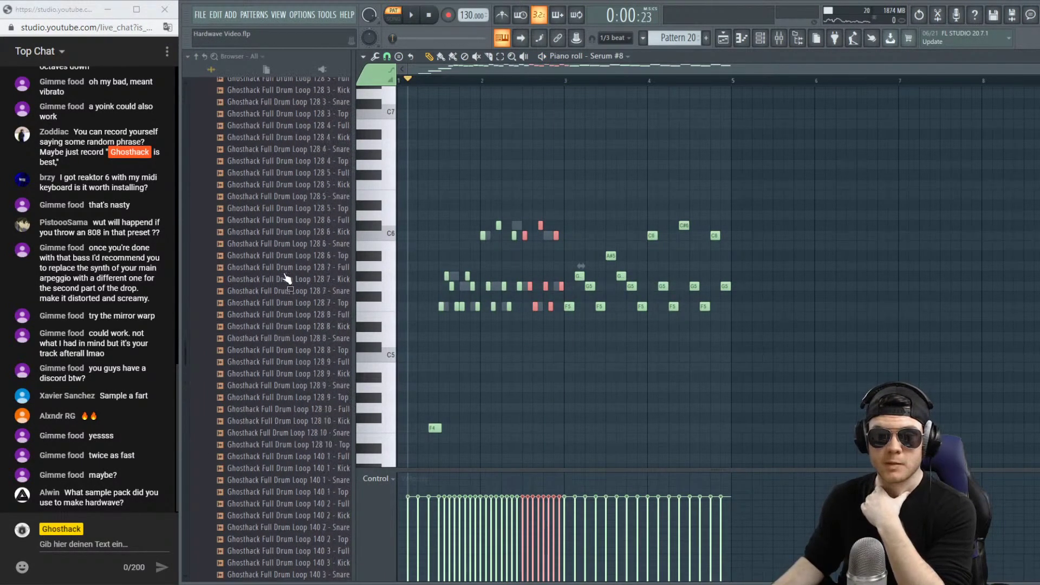
left_click(286, 437)
left_click(291, 335)
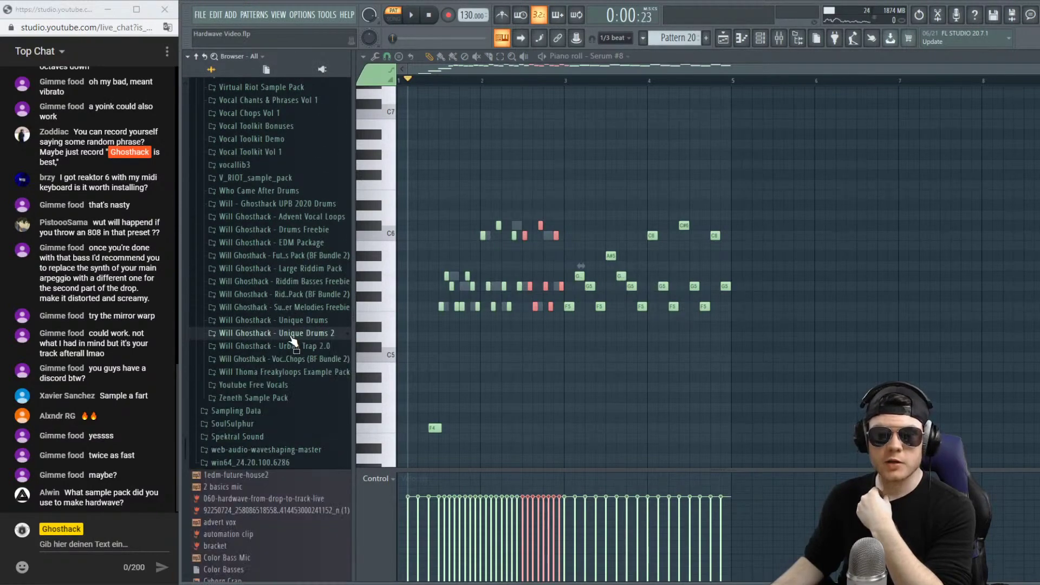
left_click(305, 209)
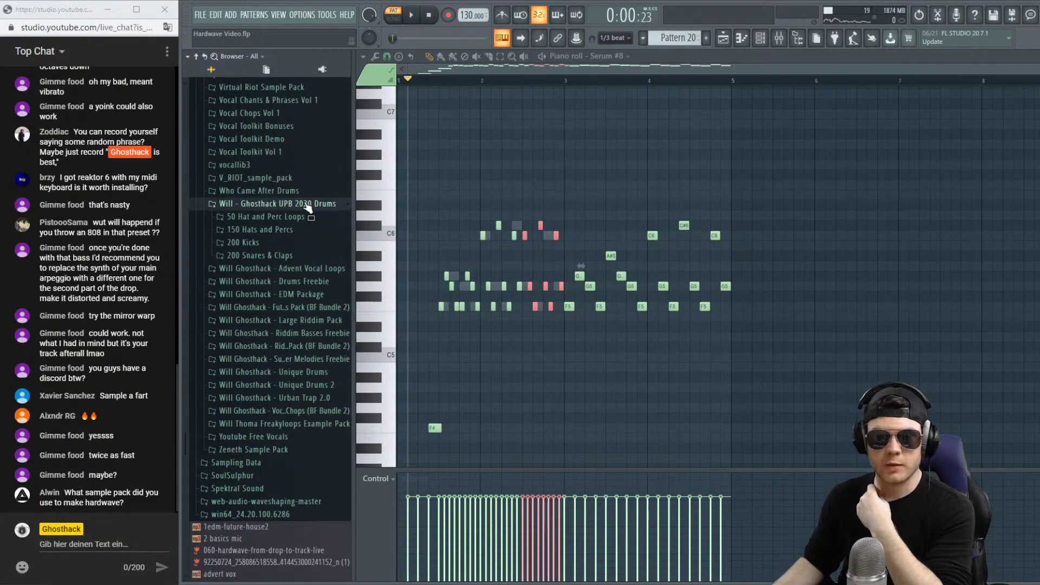
left_click(307, 206)
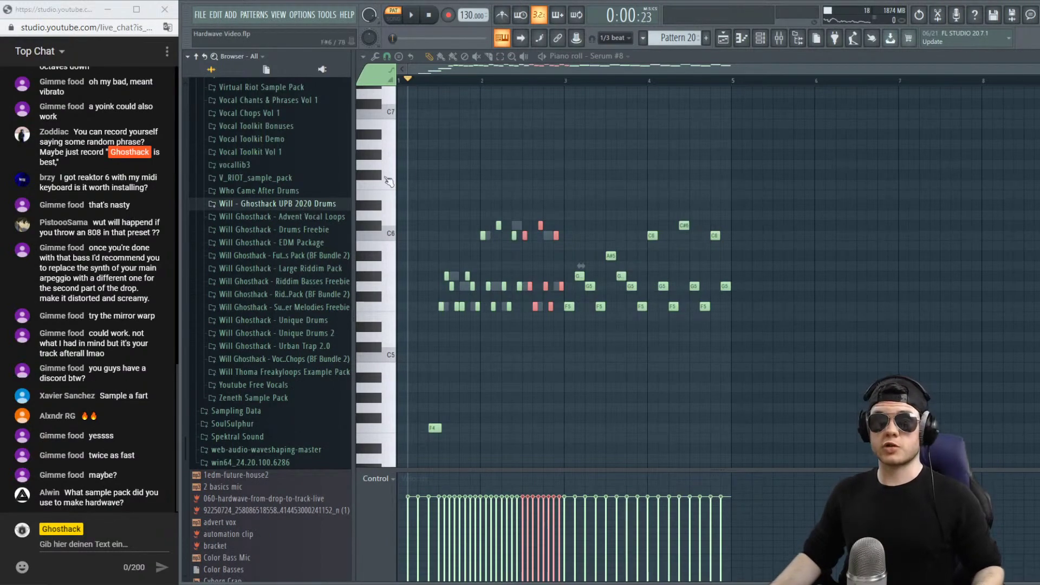
Return to the playlist and play the song from bar 16, just before the second part of the drop.
key("Escape")
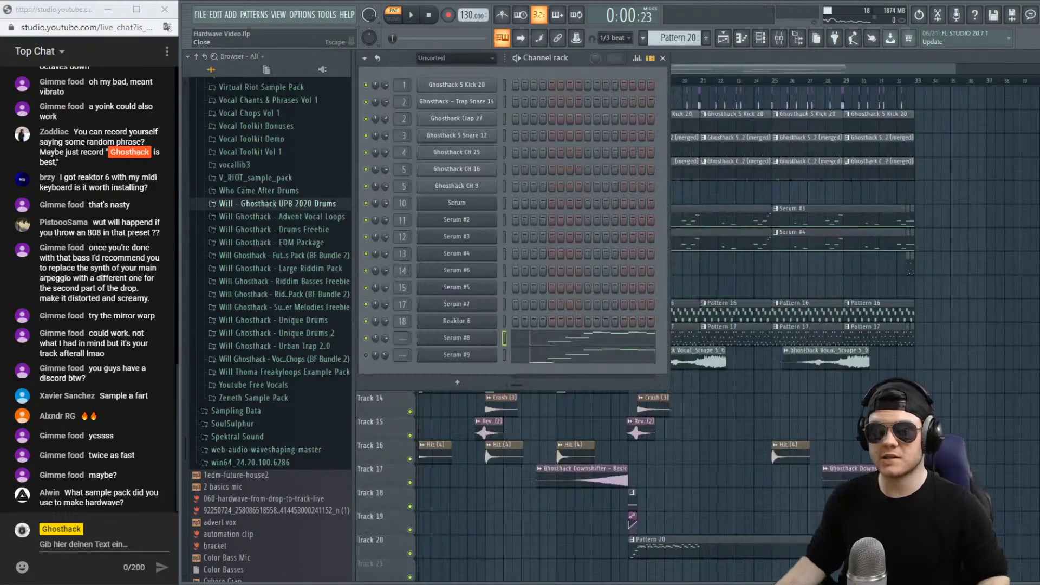
key("Escape")
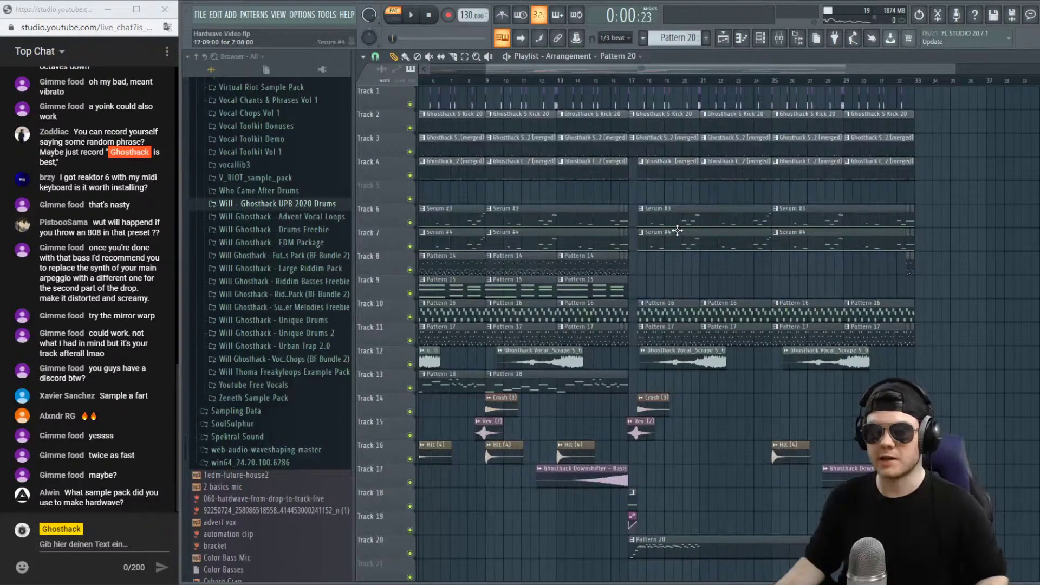
left_click_drag(607, 75, 440, 73)
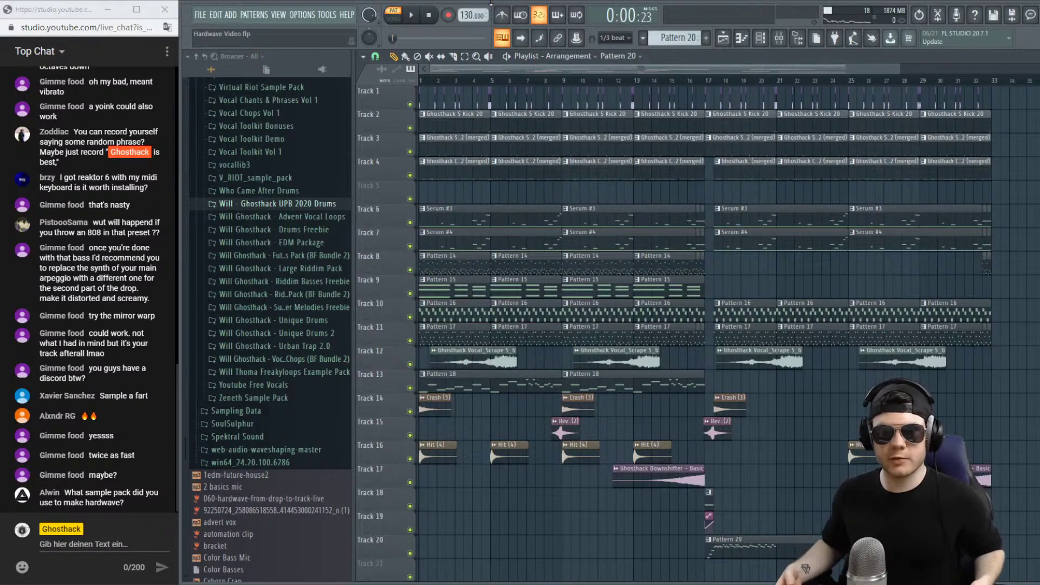
left_click(695, 80)
key("space")
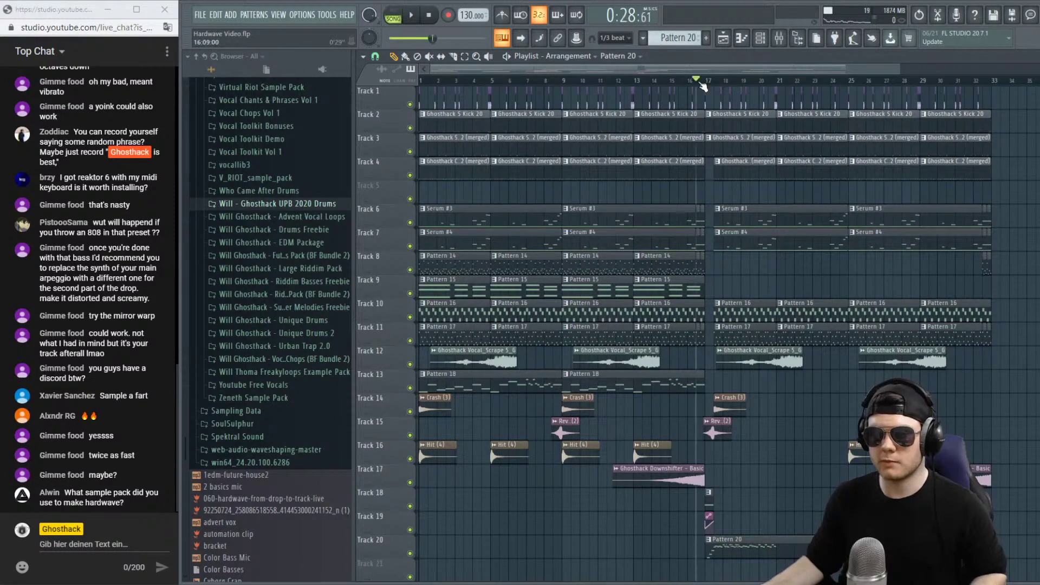
Open the Serum #8 notes during song playback, replay the drop transition and reopen that piano roll.
key("F7")
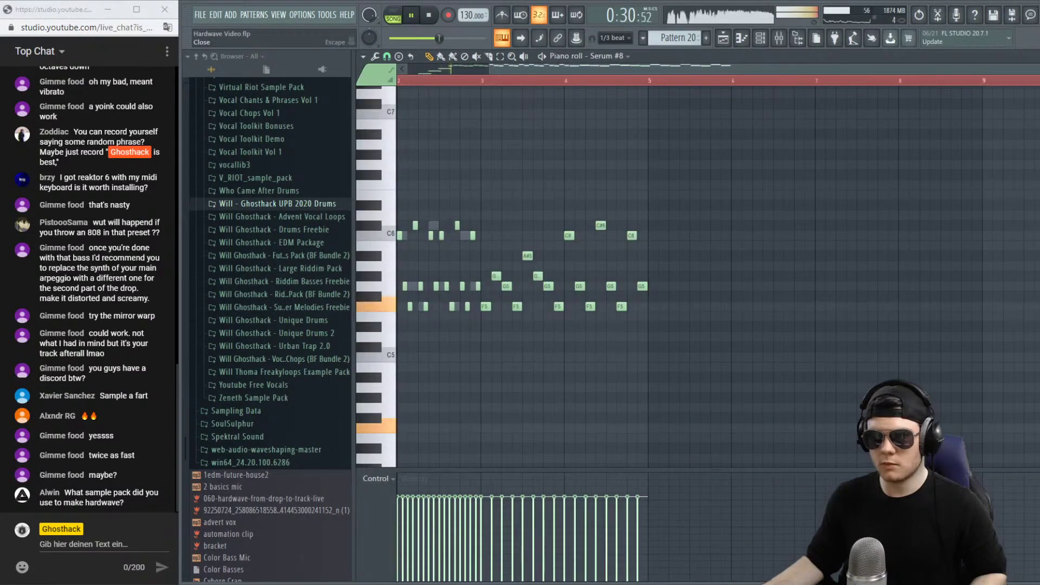
key("F7")
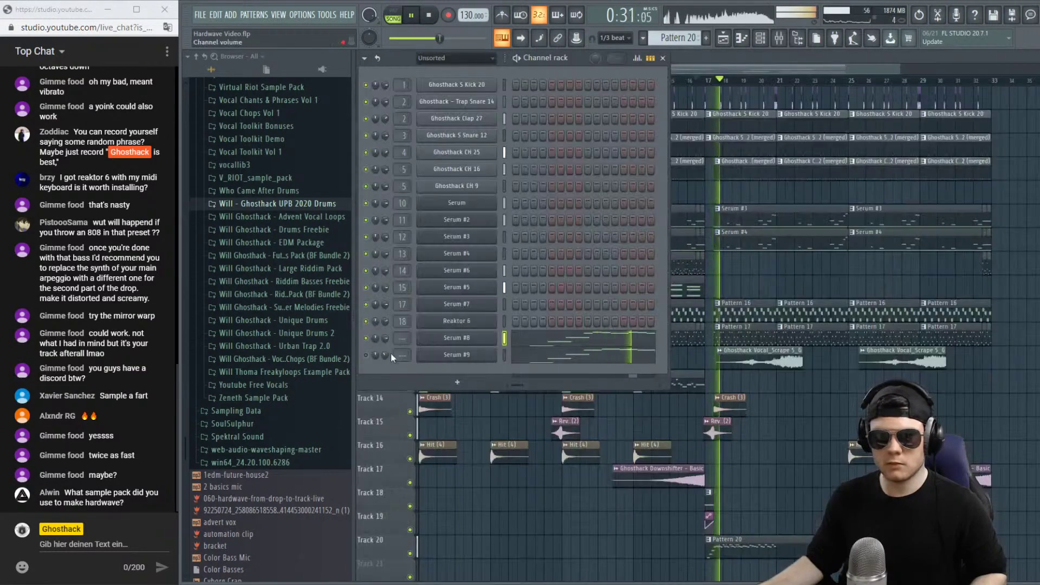
left_click(575, 341)
key("space")
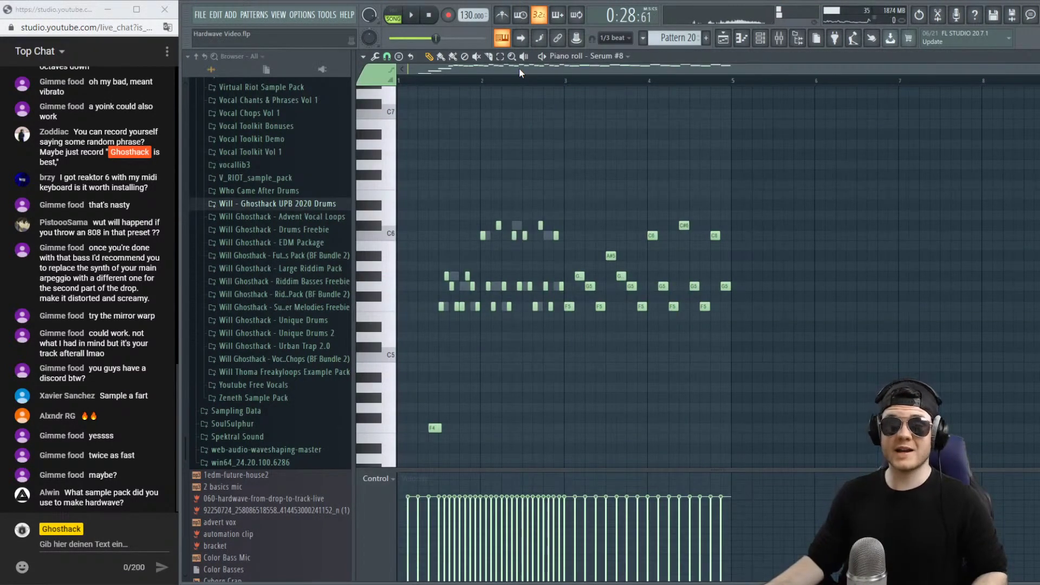
key("space")
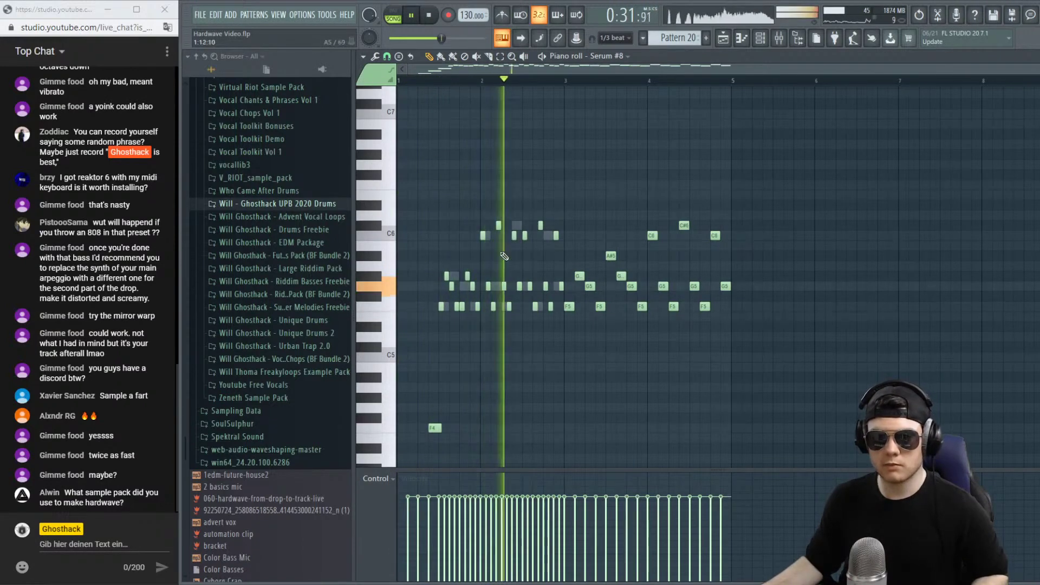
key("space")
key("Escape")
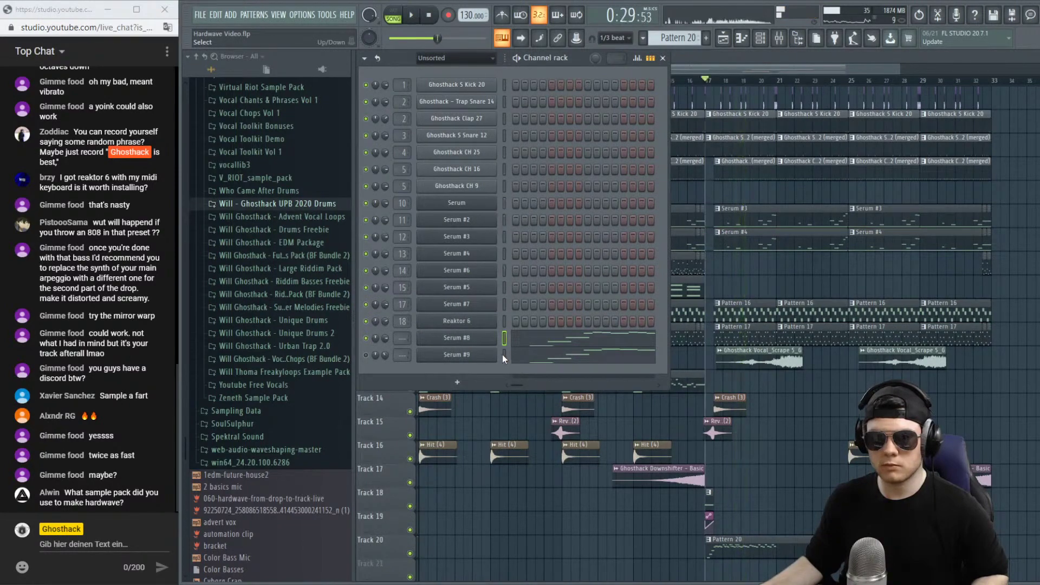
left_click(563, 343)
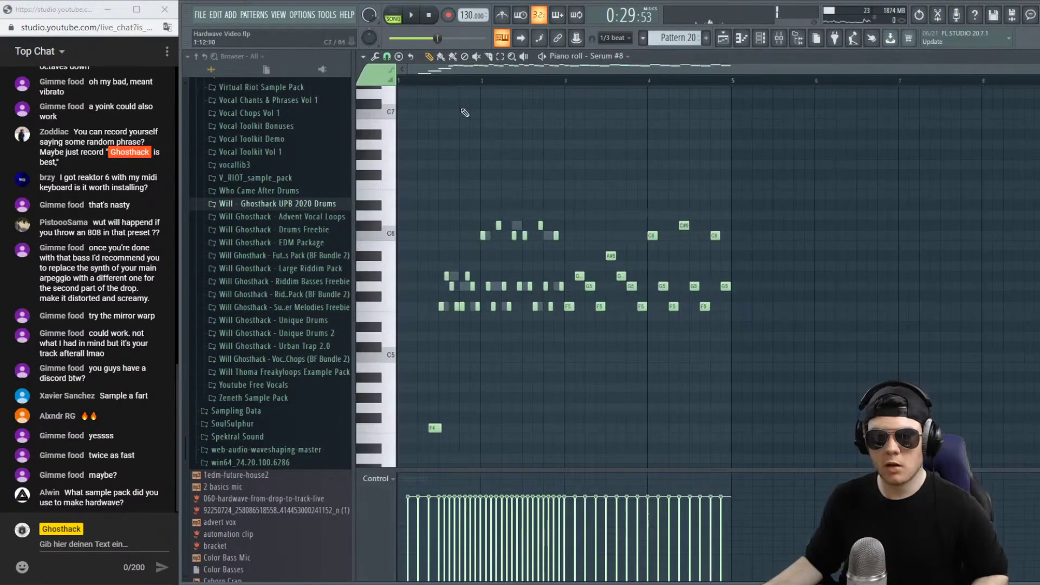
Rework the fast run at the end of bar 1 in Serum #8 into a repeating G#5, G5, F5 figure.
key("space")
scroll(422, 87, "up", 3)
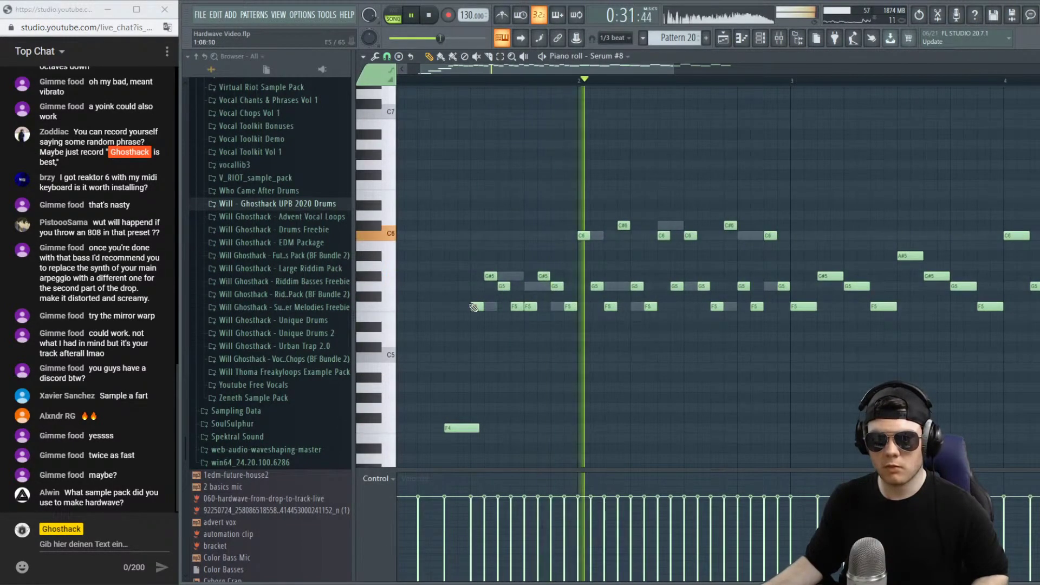
key("space")
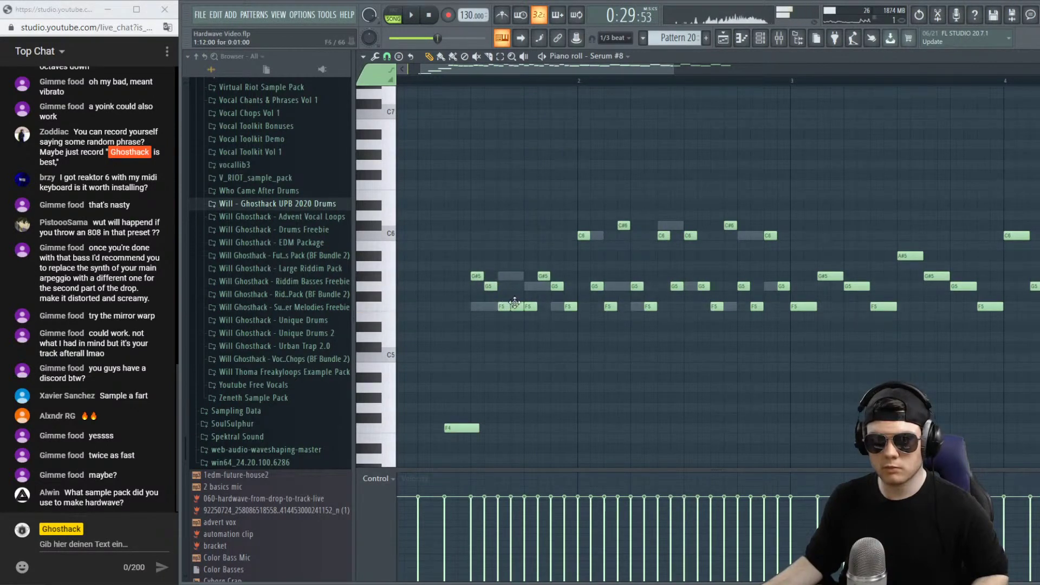
right_click(534, 306)
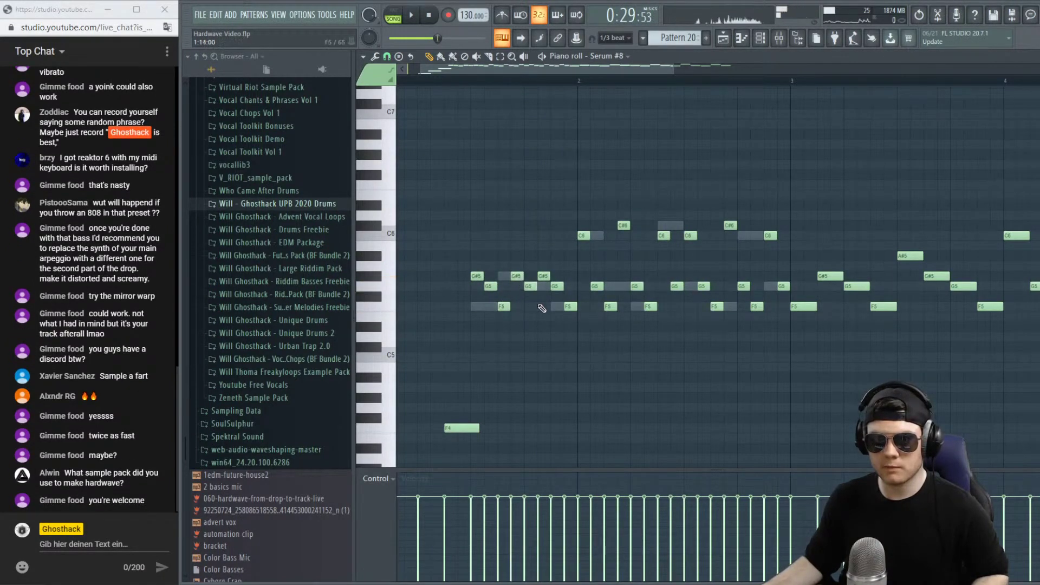
left_click_drag(542, 276, 556, 276)
right_click(568, 307)
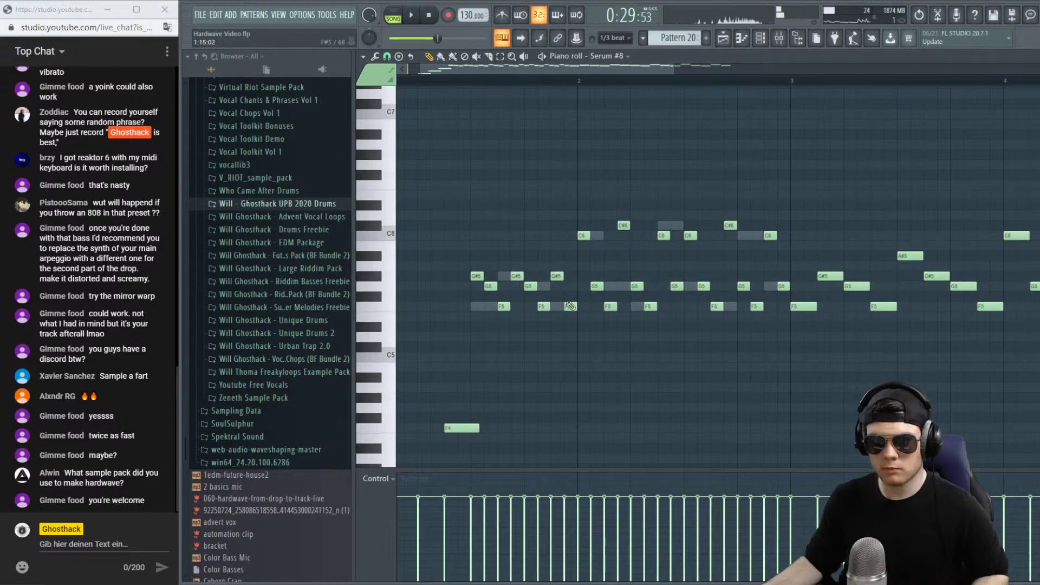
left_click(563, 285)
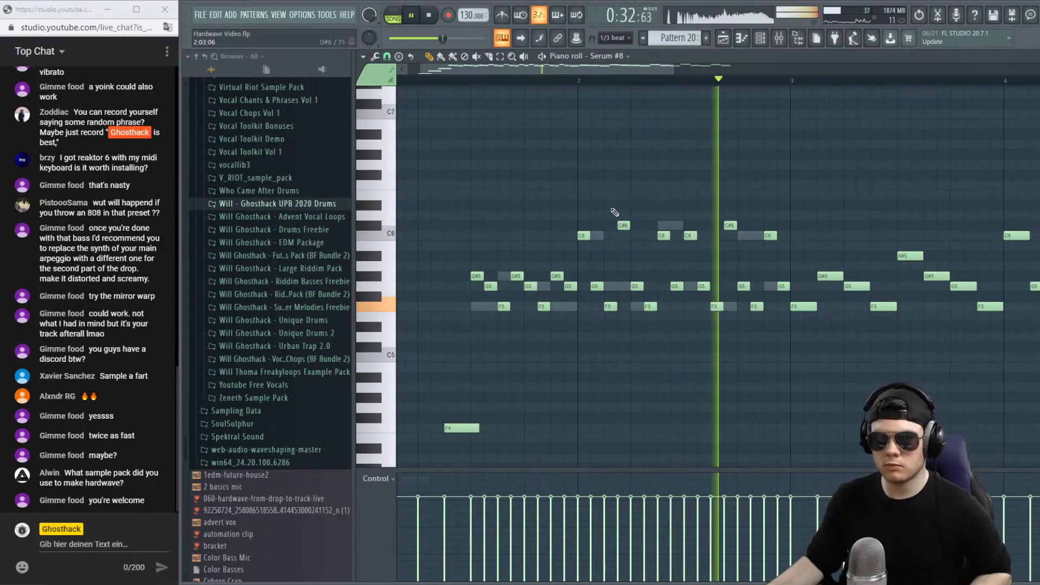
Replace the slow opening notes of bar 3 with a copy of the reworked bar 1 run and play the result.
scroll(656, 80, "down", 3)
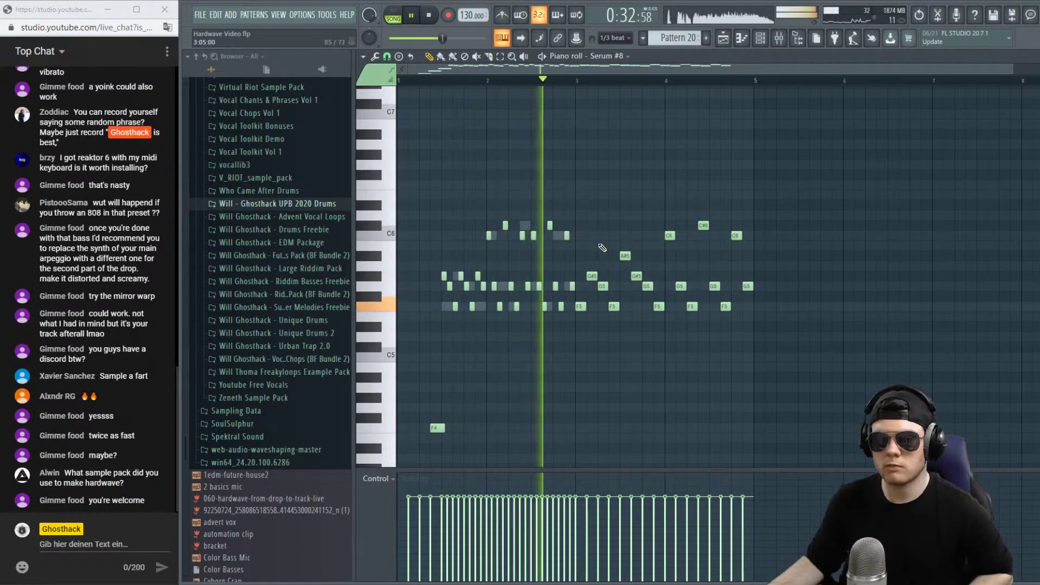
key("space")
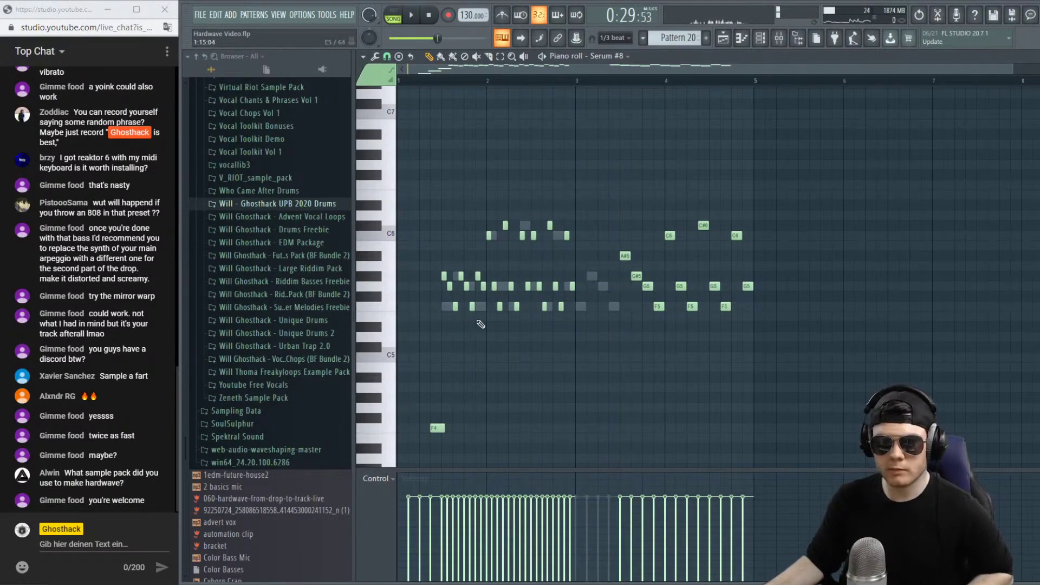
left_click_drag(481, 324, 579, 287)
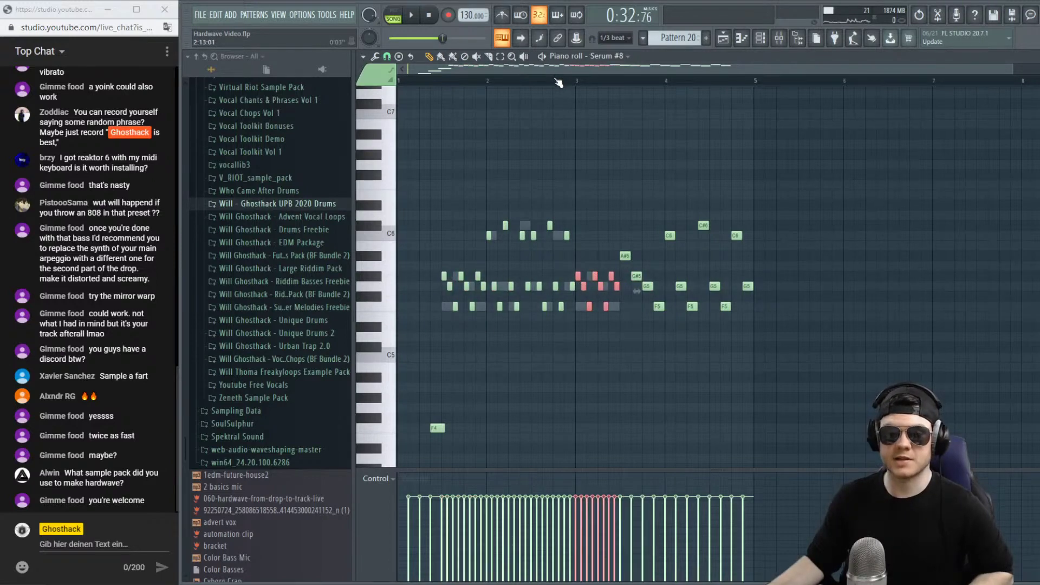
key("space")
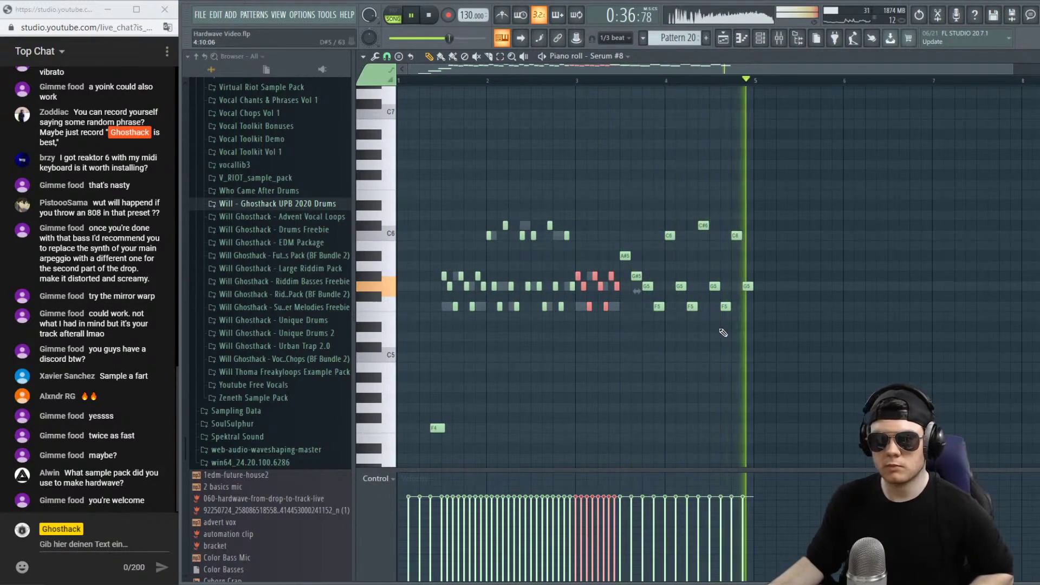
key("space")
left_click_drag(791, 360, 789, 265)
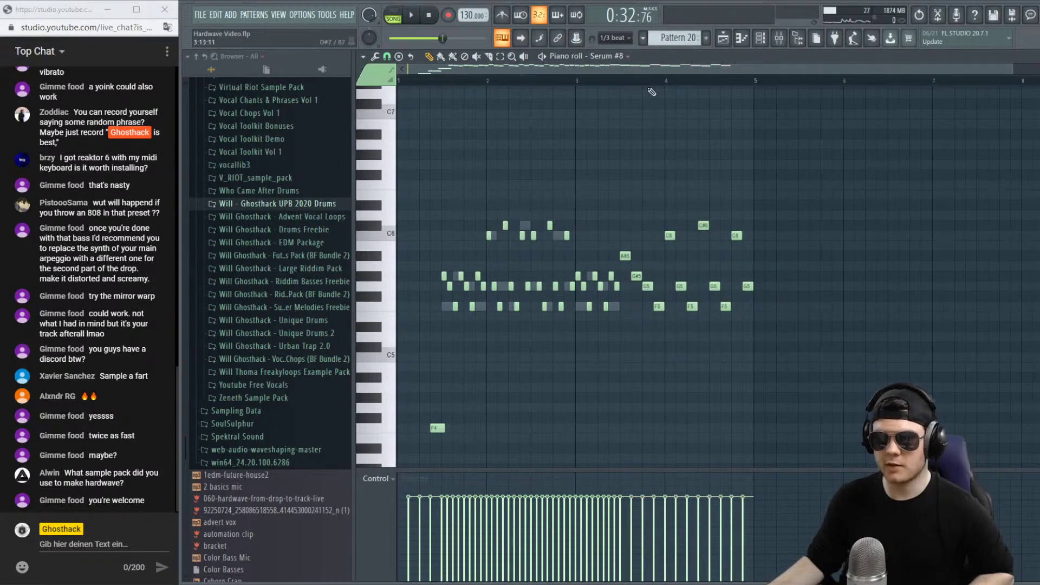
Scale the descending A#5, G#5, G5, F5 notes in bar 3 to 50% and duplicate them to fill the bar, checking it in playback.
scroll(652, 92, "up", 3)
left_click_drag(688, 352, 588, 221)
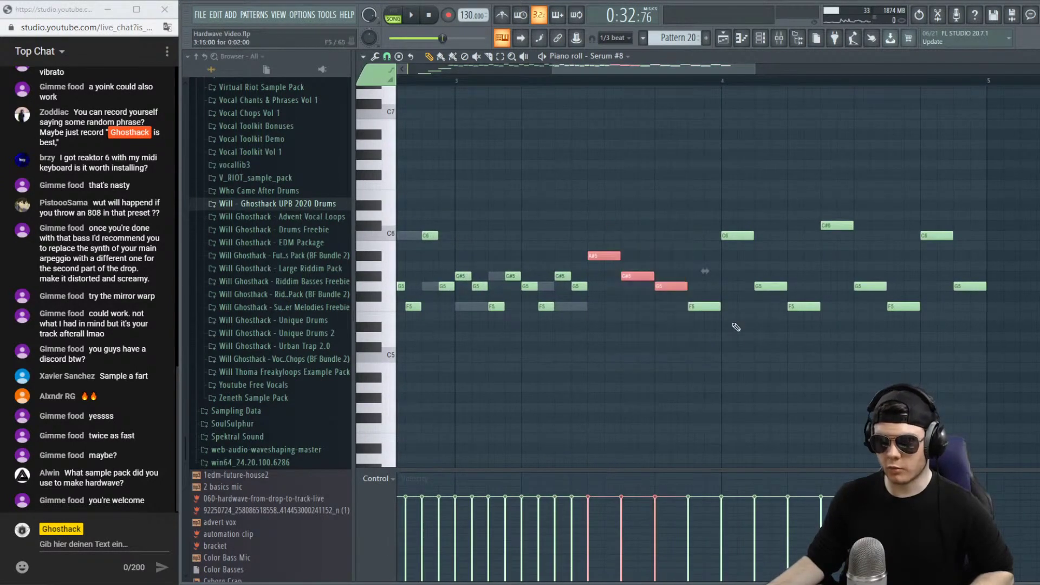
left_click_drag(725, 354, 614, 250)
left_click_drag(720, 307, 673, 280)
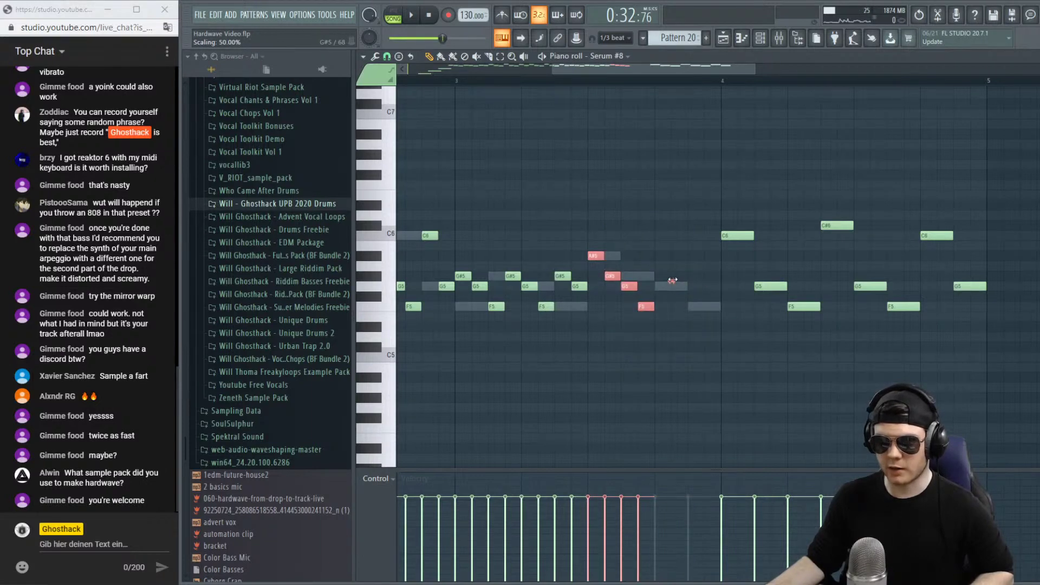
left_click_drag(596, 256, 663, 256)
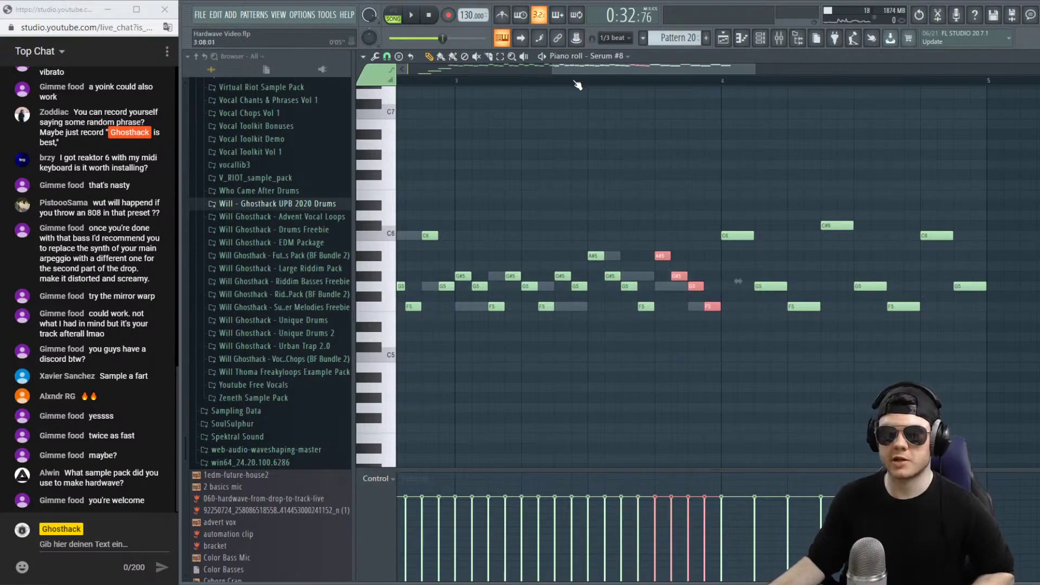
key("space")
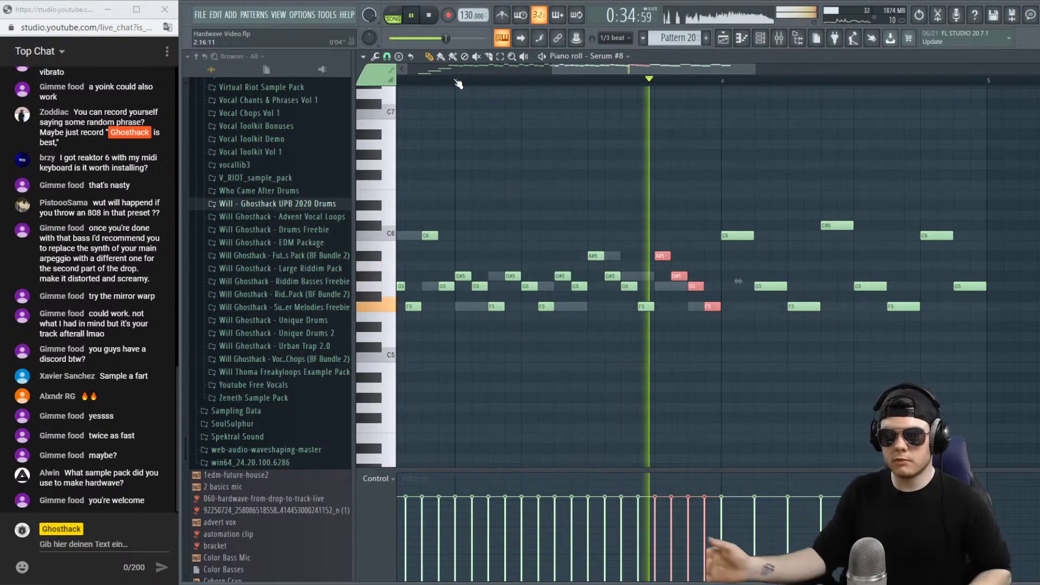
scroll(459, 83, "down", 5)
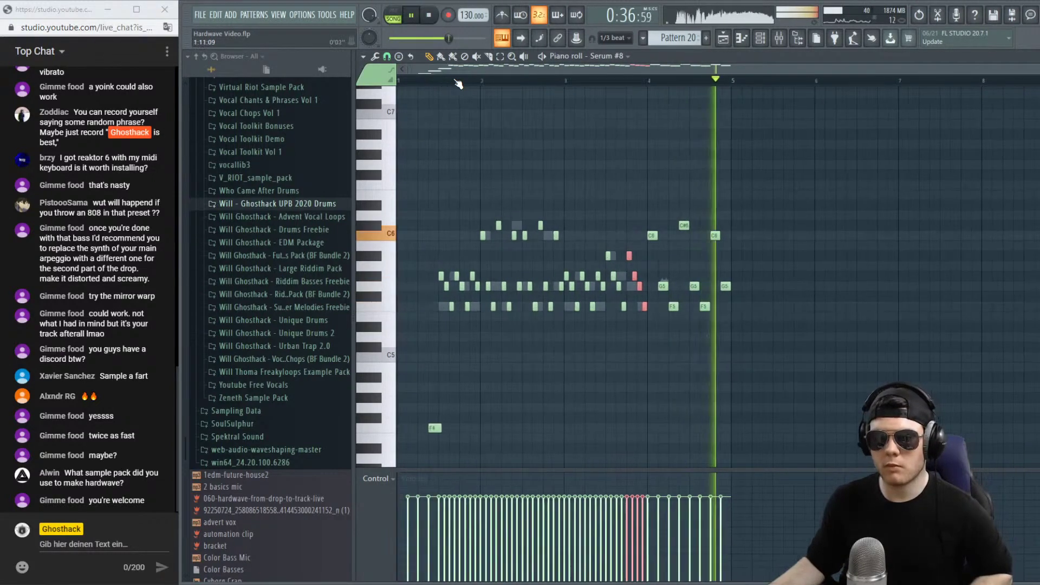
key("space")
Delete the slow notes in bar 4, put a copy of the double-speed bar 2 run there and play the melody.
left_click_drag(780, 372, 659, 220)
key("Delete")
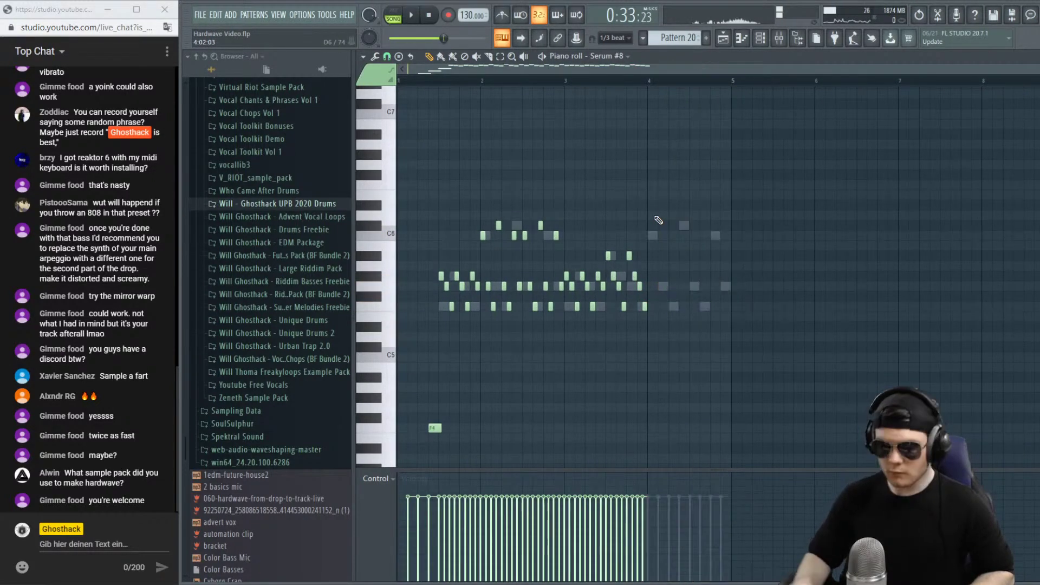
mouse_move(562, 322)
left_mouse_down()
mouse_move(481, 238)
mouse_move(474, 211)
mouse_move(744, 231)
mouse_move(661, 230)
left_mouse_up()
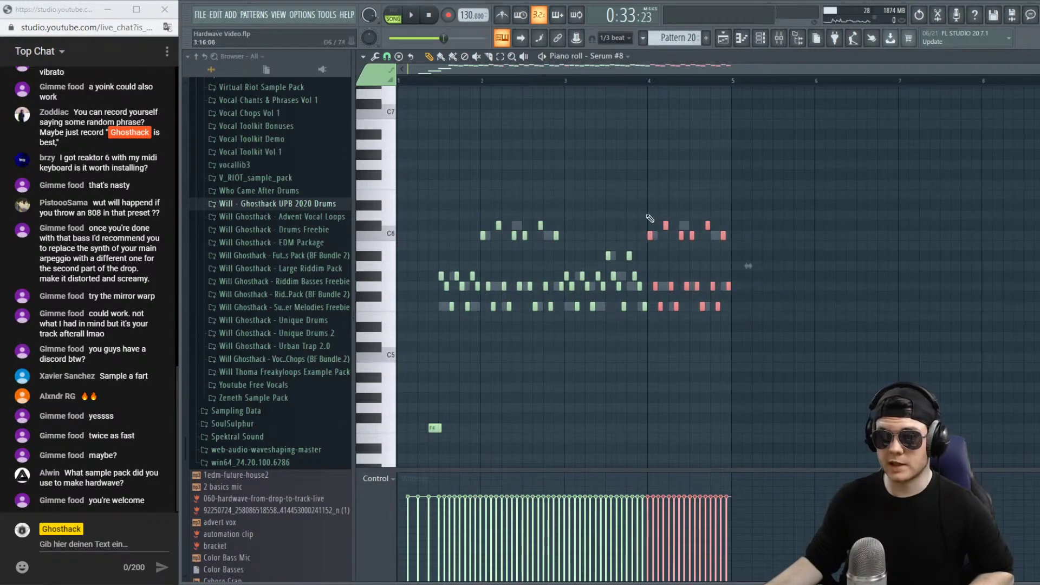
left_click(576, 82)
key("space")
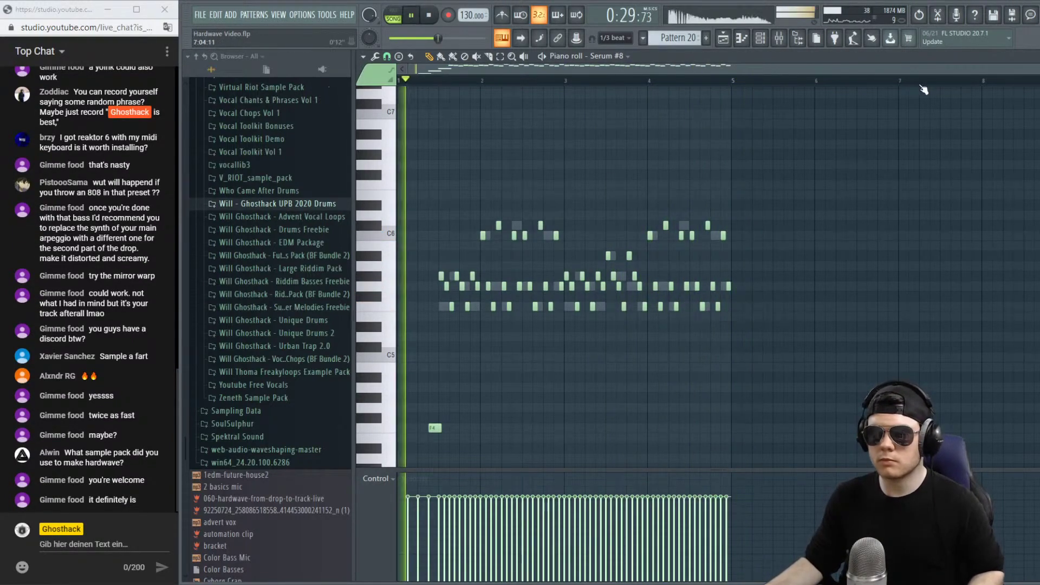
Copy the Serum #8 notes to Serum #9, and play the drop with Serum #9 unmuted.
key("Escape")
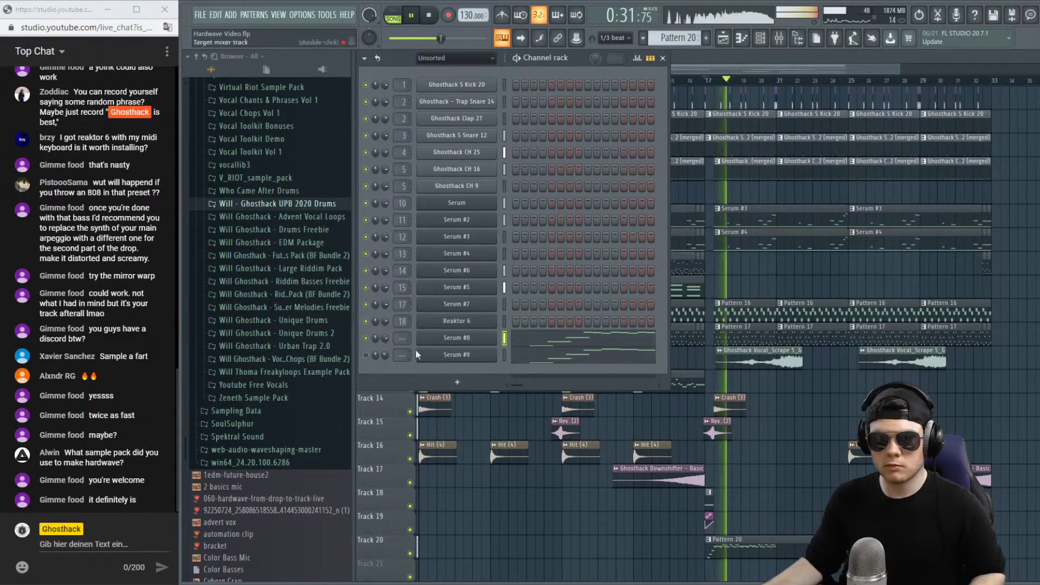
key("space")
right_click(607, 345)
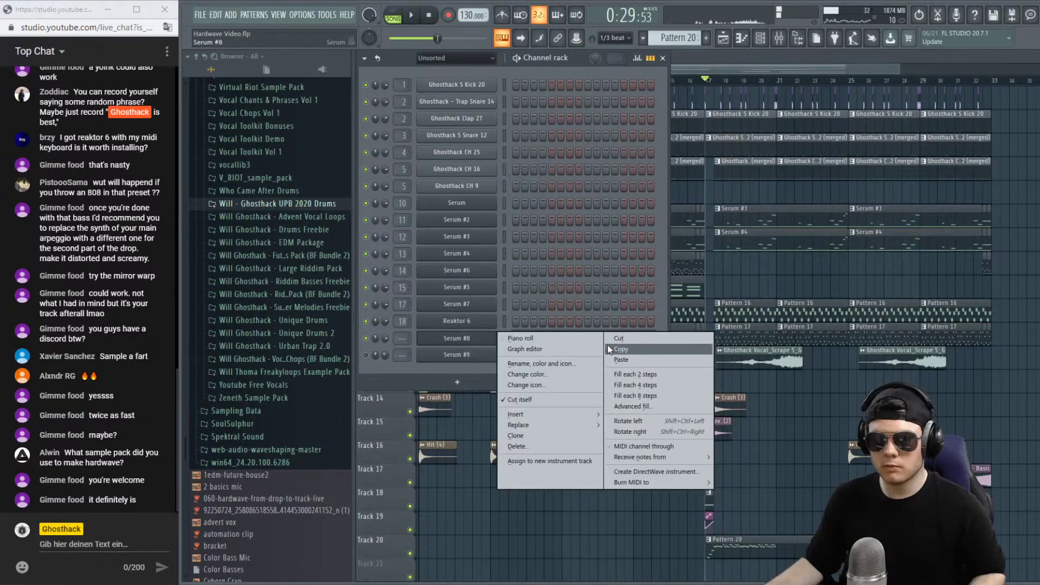
key("Escape")
right_click(492, 359)
key("Escape")
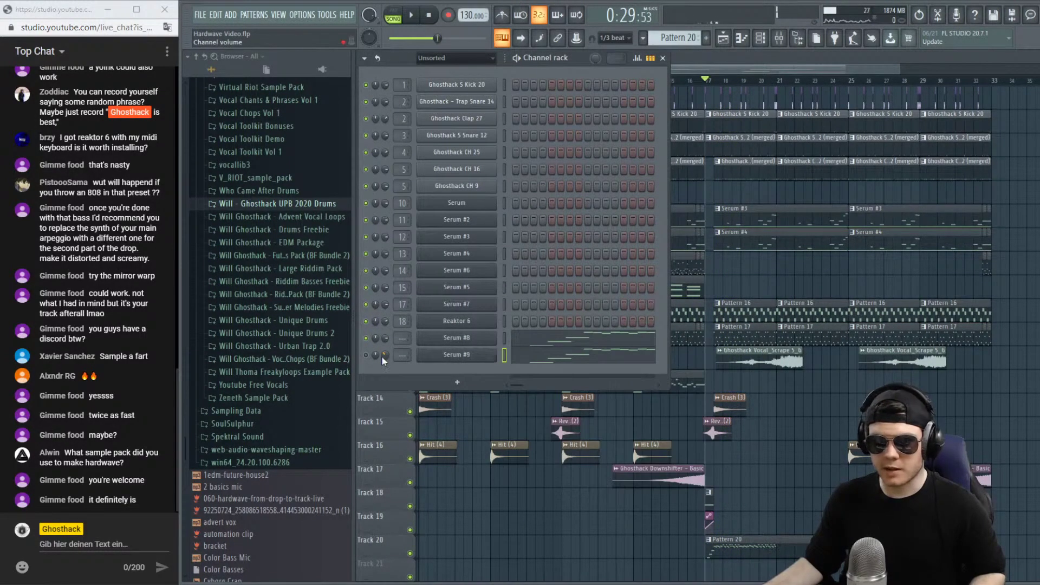
key("space")
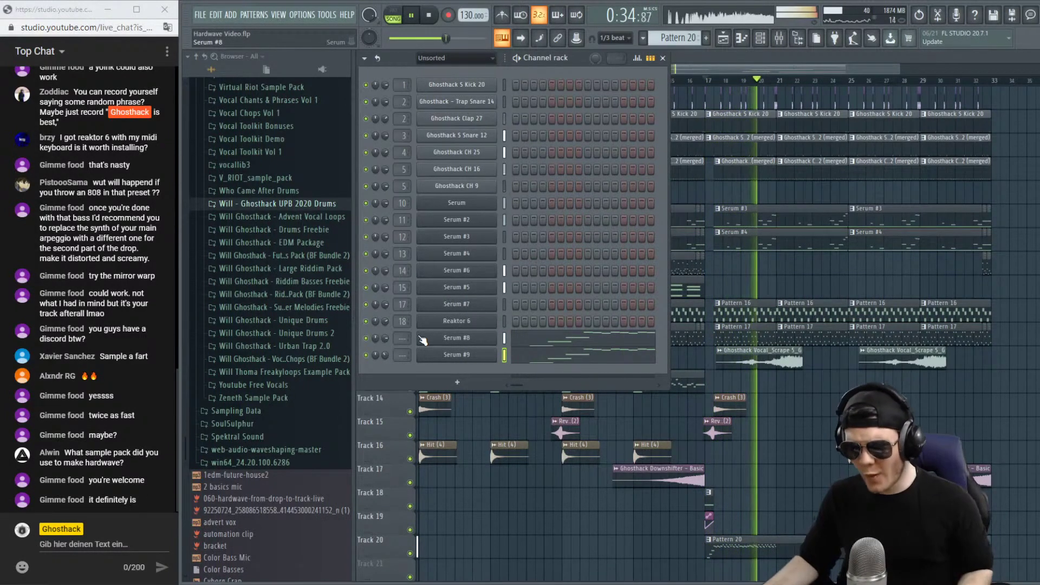
key("space")
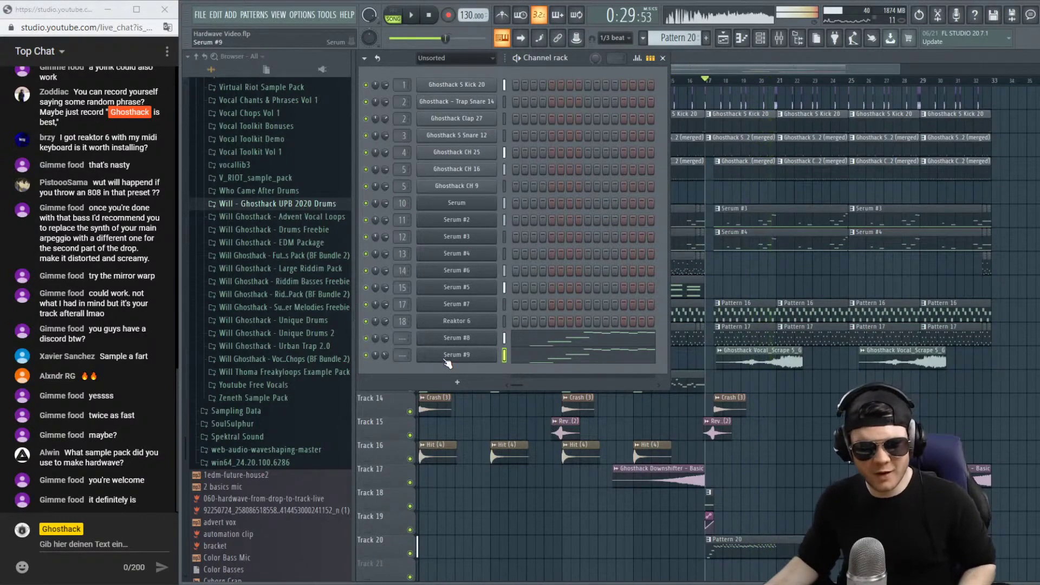
Open the Serum #8 instrument to audition its sound on the note F5, and close it again.
left_click(489, 339)
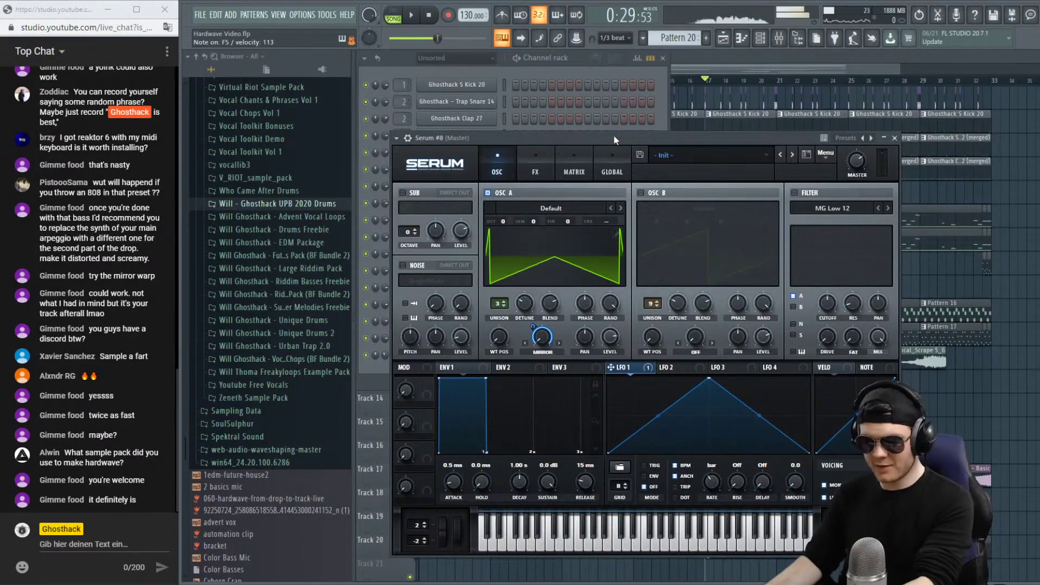
key("v")
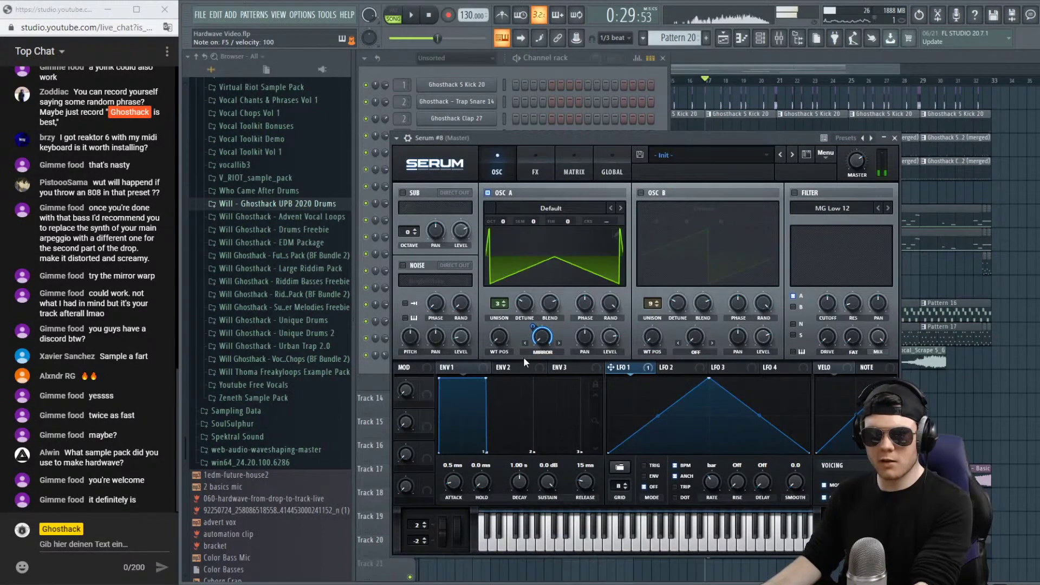
key("v")
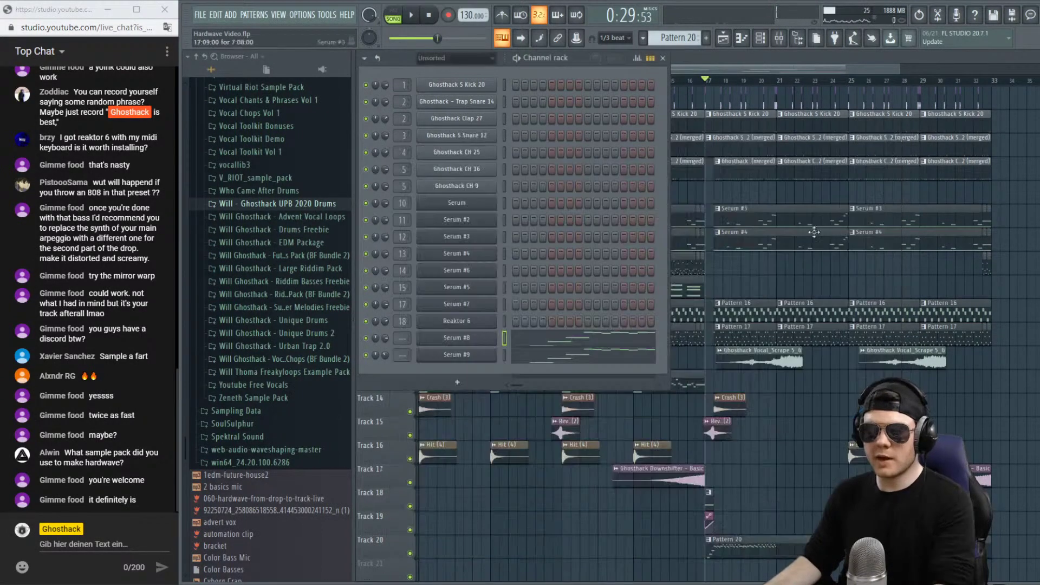
left_click(489, 339)
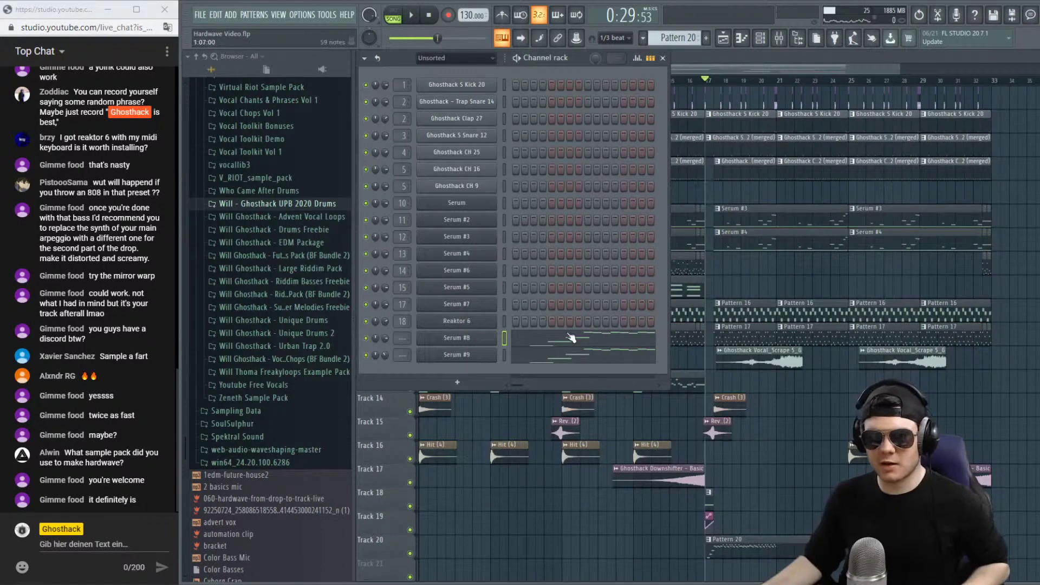
Shorten all the fast Serum #8 notes slightly to leave small gaps between them, adjusting the length during playback.
left_click(569, 336)
left_click_drag(547, 235, 439, 158)
scroll(429, 74, "up", 5)
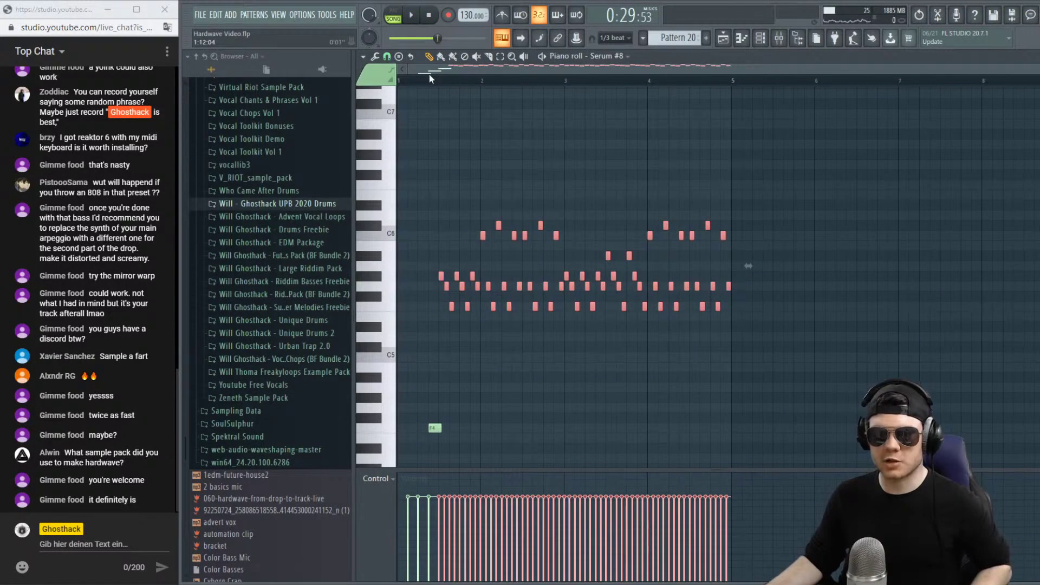
left_click_drag(521, 277, 515, 285)
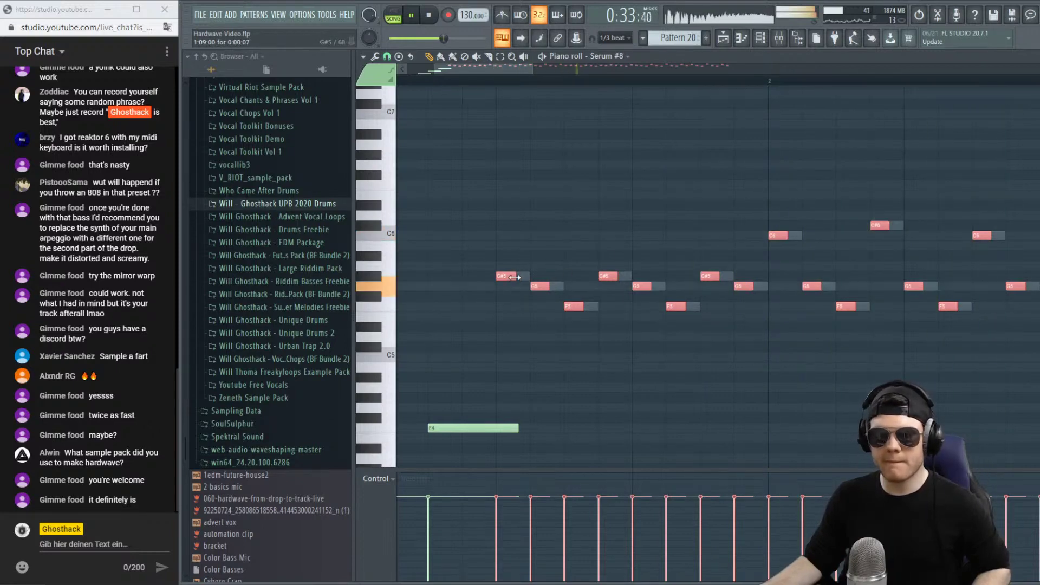
left_click_drag(515, 277, 520, 277)
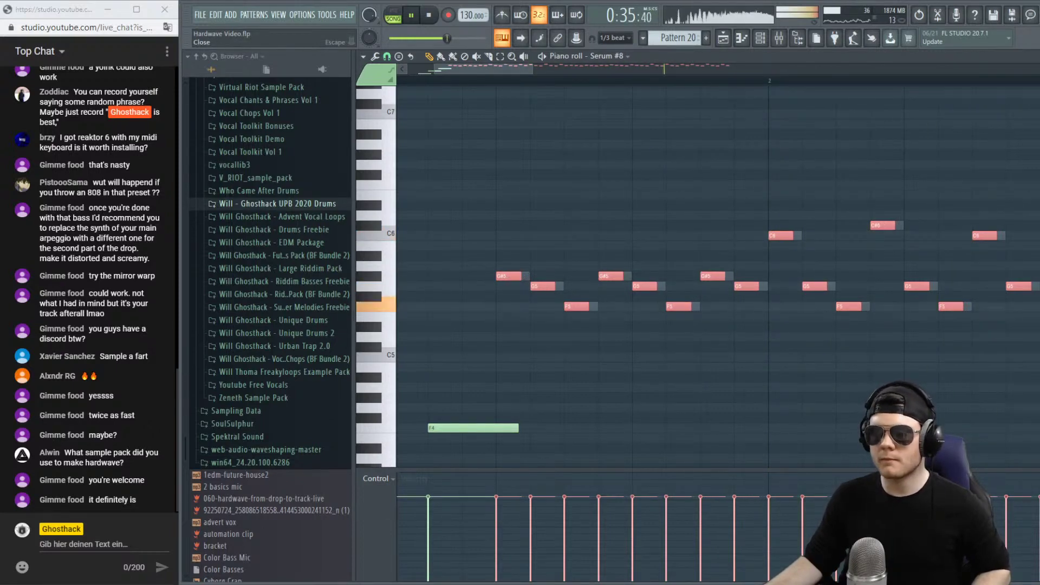
key("F6")
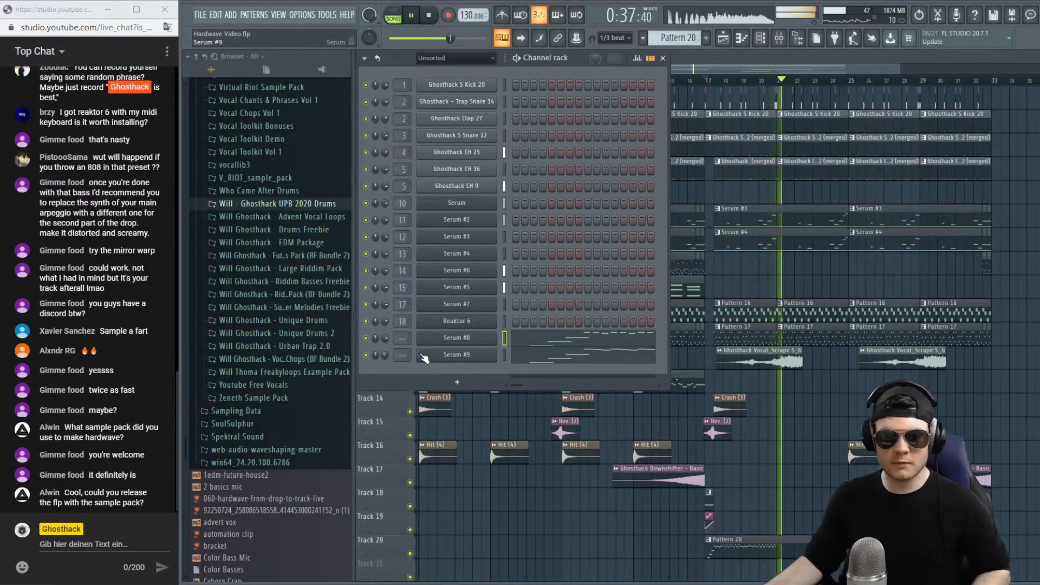
key("space")
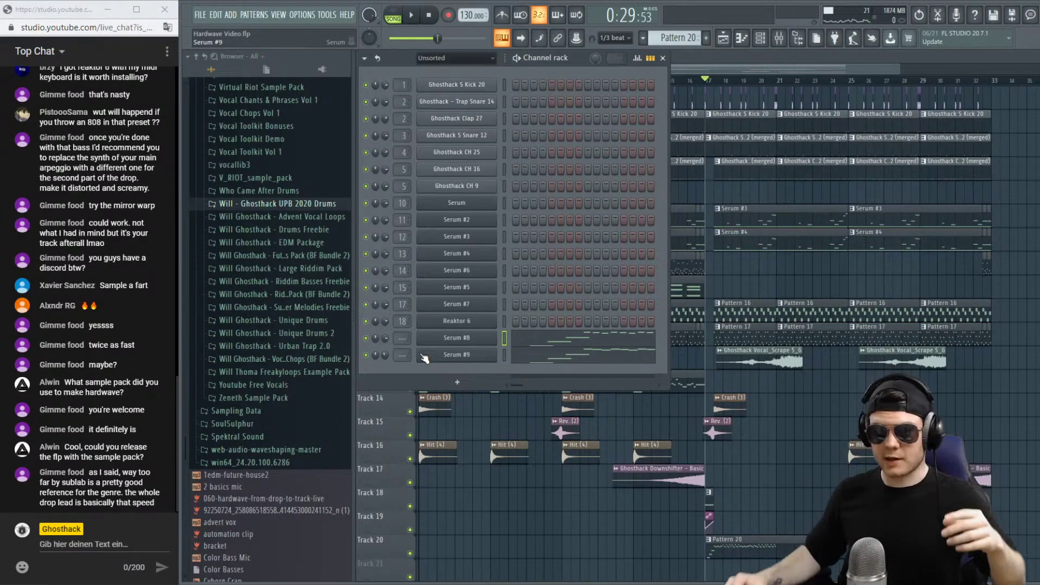
Bring back the channel rack and open the mixer alongside it.
key("F6")
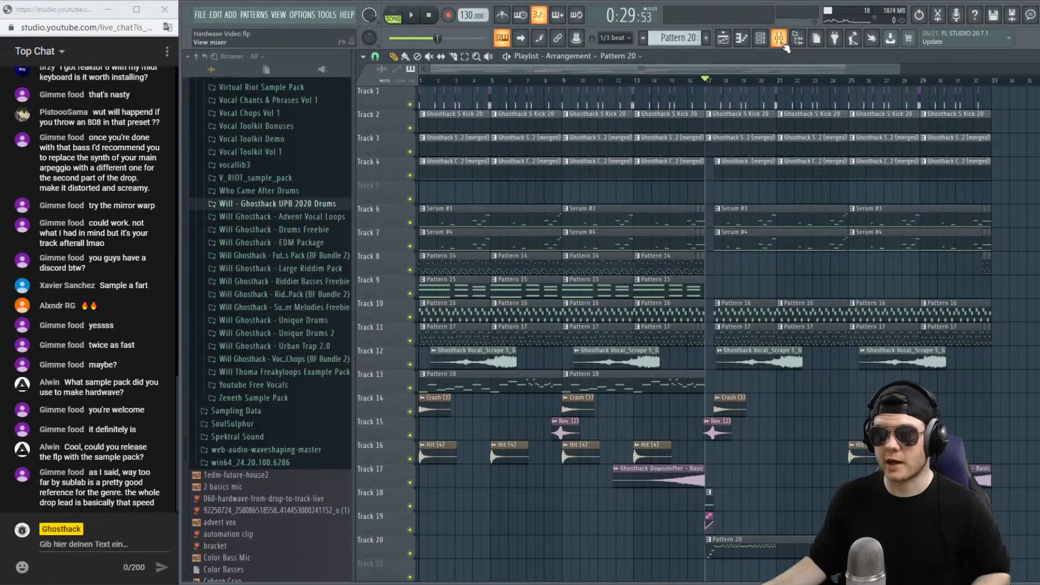
left_click(762, 39)
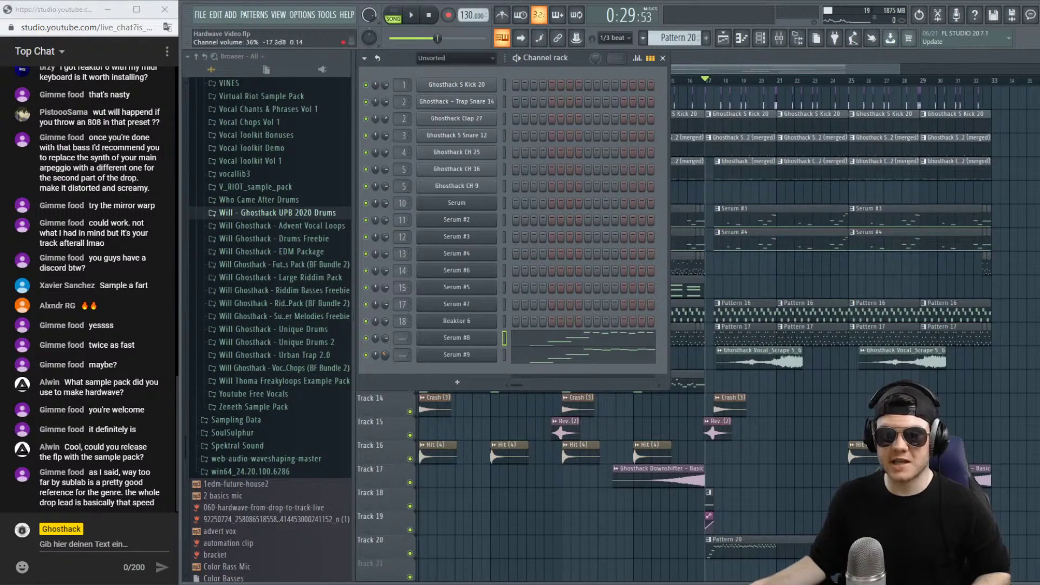
left_click(778, 39)
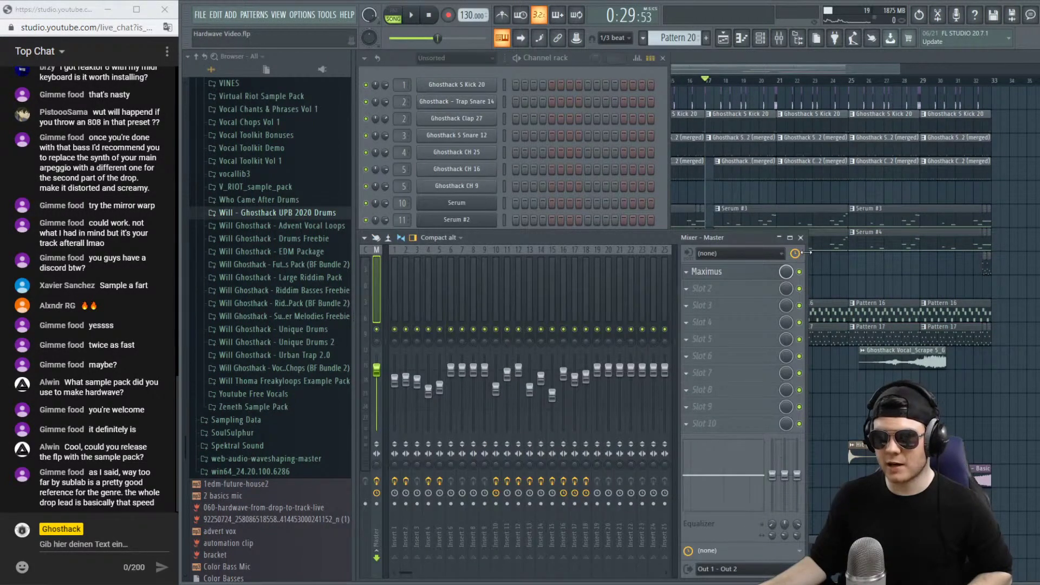
Widen the mixer to show more tracks, and route Serum #8 to insert 19 and Serum #9 to insert 20.
left_click_drag(807, 252, 957, 263)
left_click(574, 65)
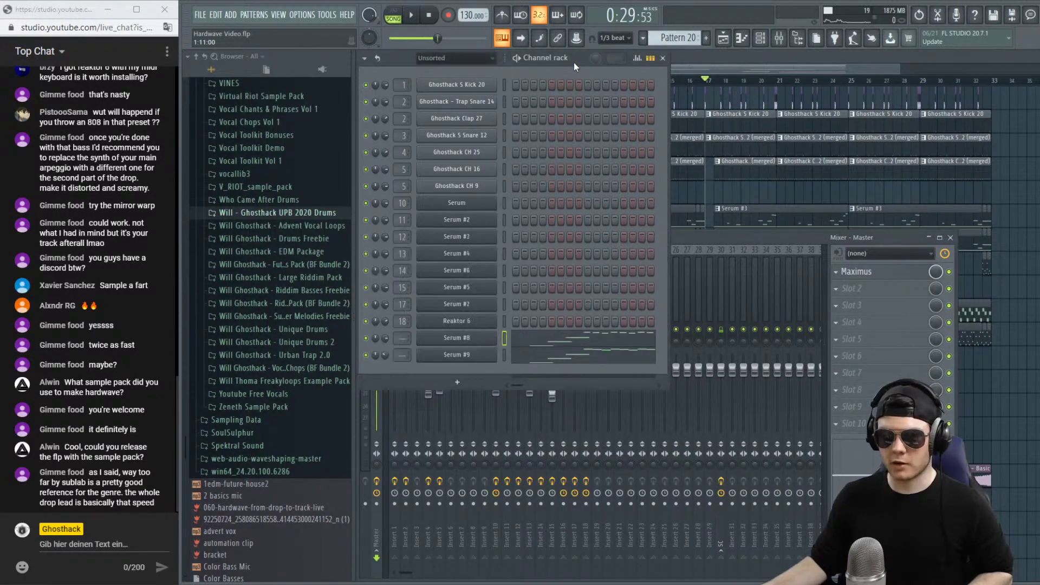
scroll(408, 340, "up", 16)
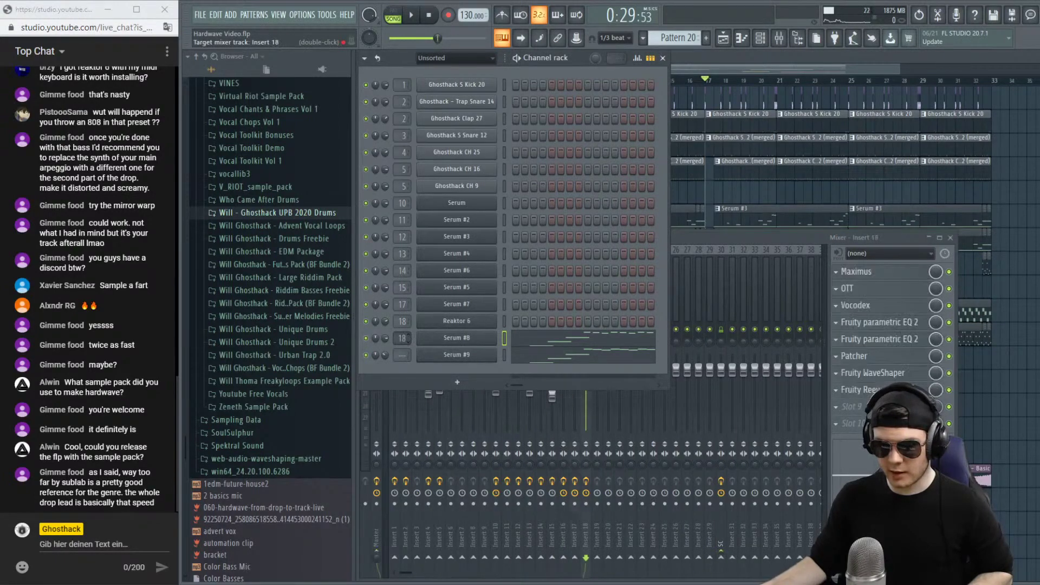
scroll(403, 352, "up", 20)
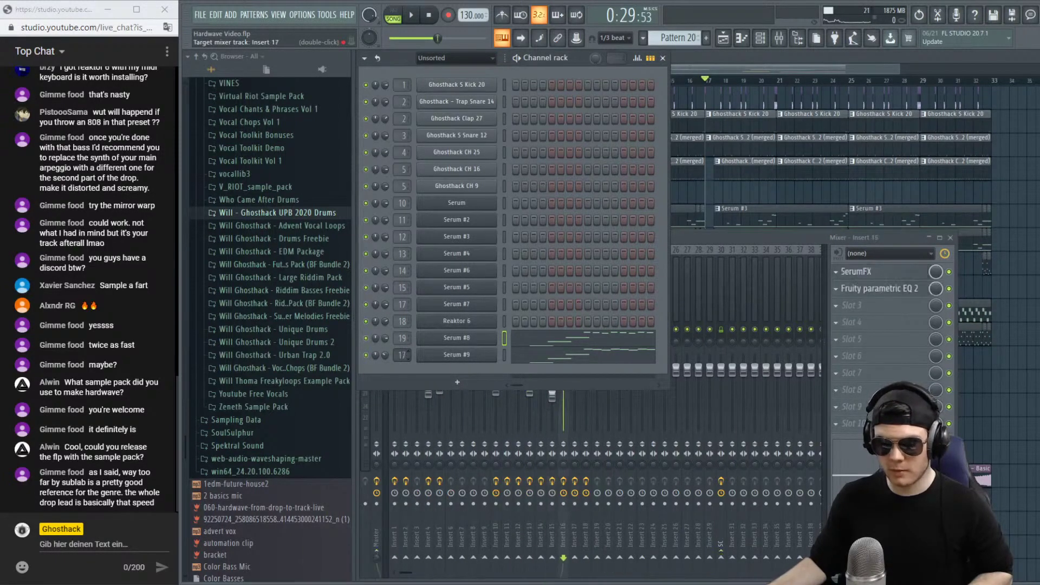
Solo insert 20 during playback and add Fruity Parametric EQ 2, cutting its low end and rolling off its highs.
left_click(704, 239)
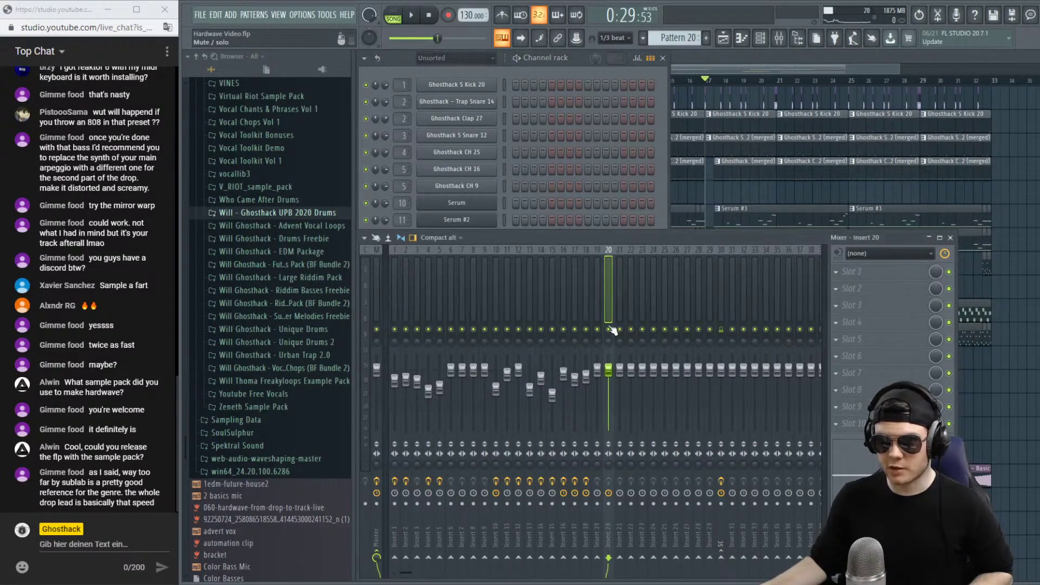
key("space")
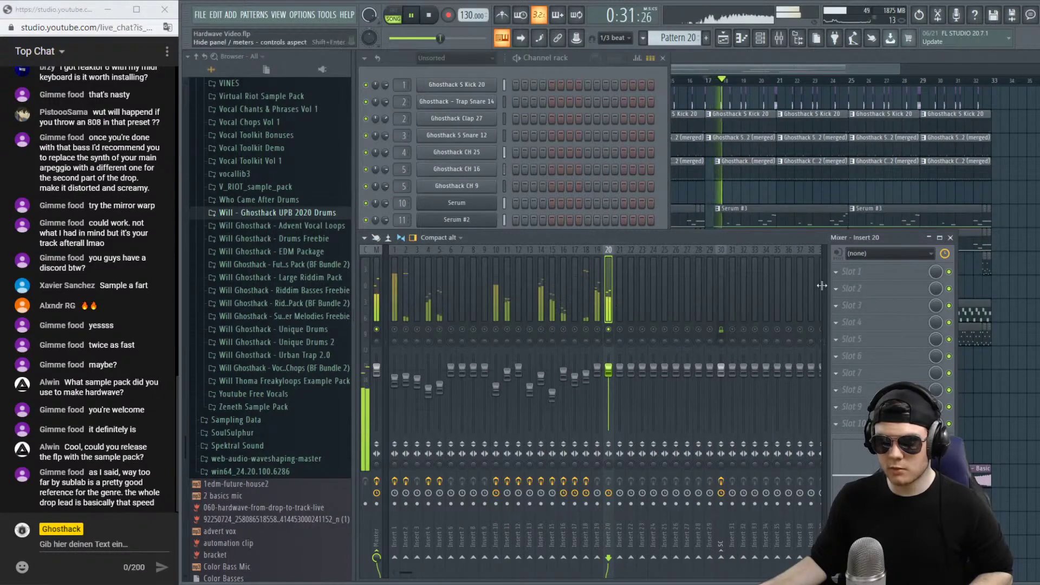
left_click(850, 272)
left_click(694, 143)
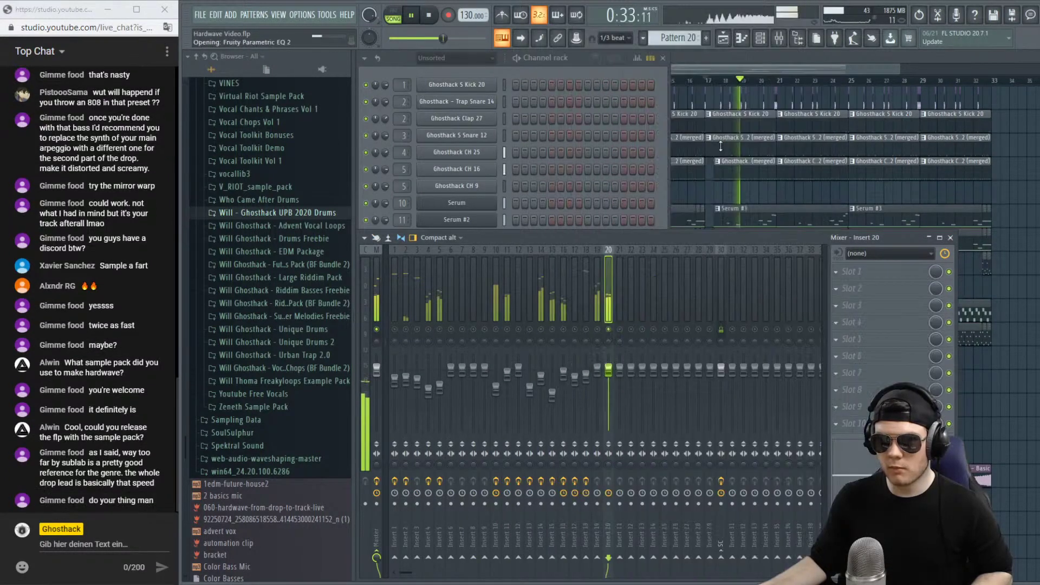
left_click_drag(454, 222, 498, 276)
left_click_drag(593, 228, 628, 266)
right_click(645, 245)
key("Escape")
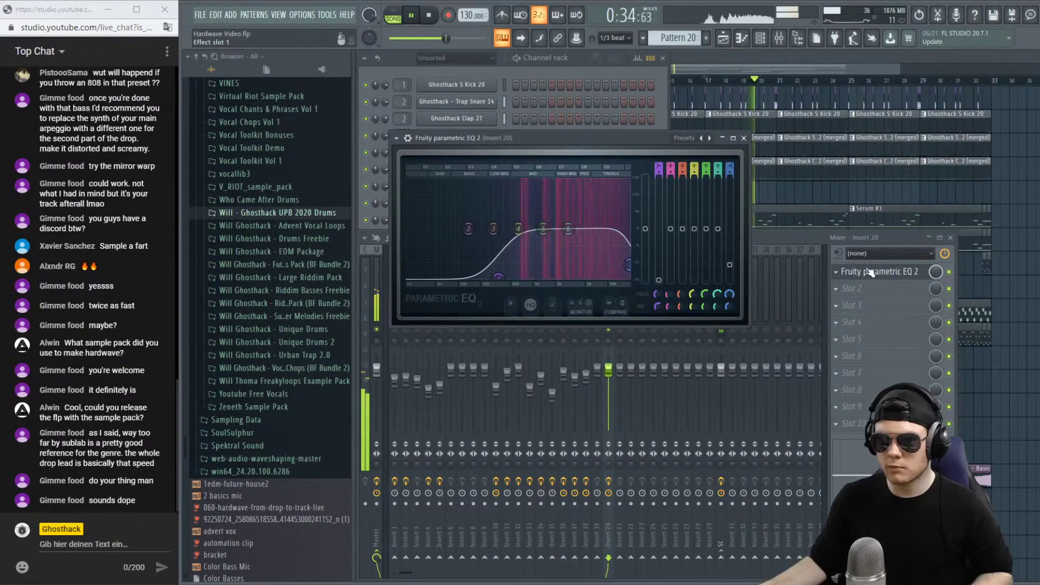
key("Escape")
Replay the drop and check in the channel rack which mixer tracks Serum #8 and Serum #9 use.
key("space")
key("space")
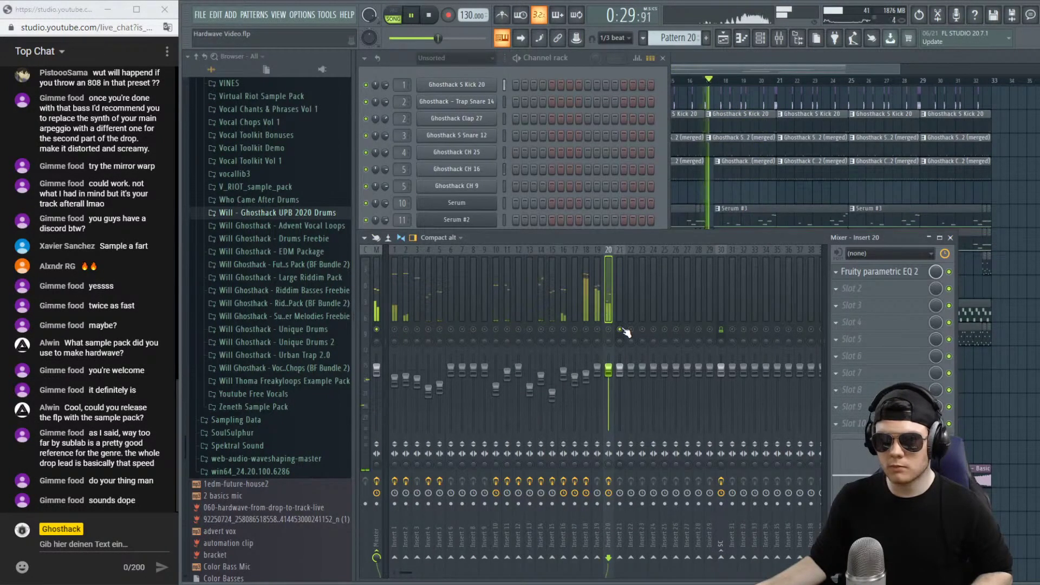
left_click(583, 53)
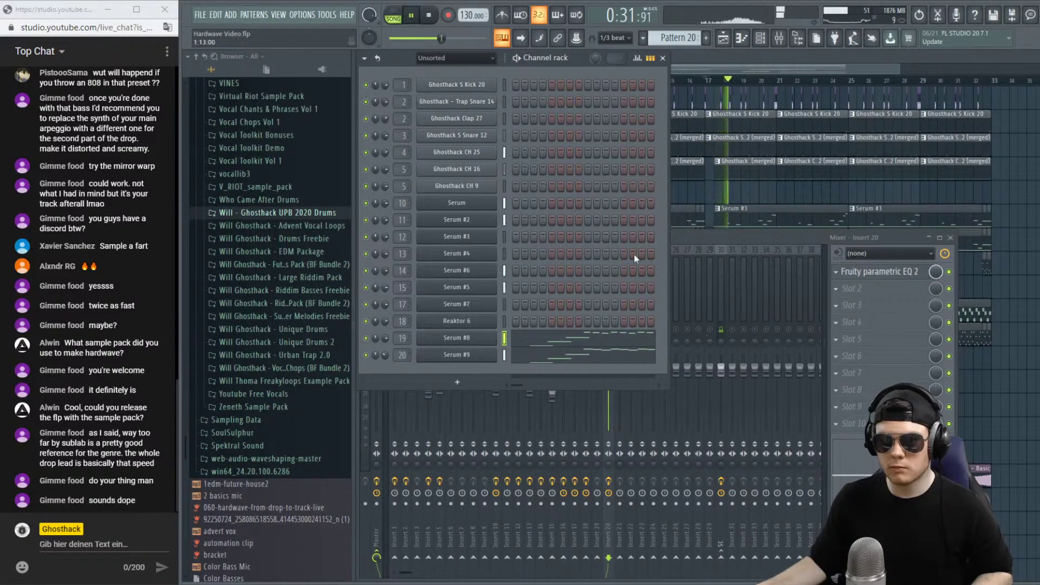
key("space")
left_click(698, 238)
key("space")
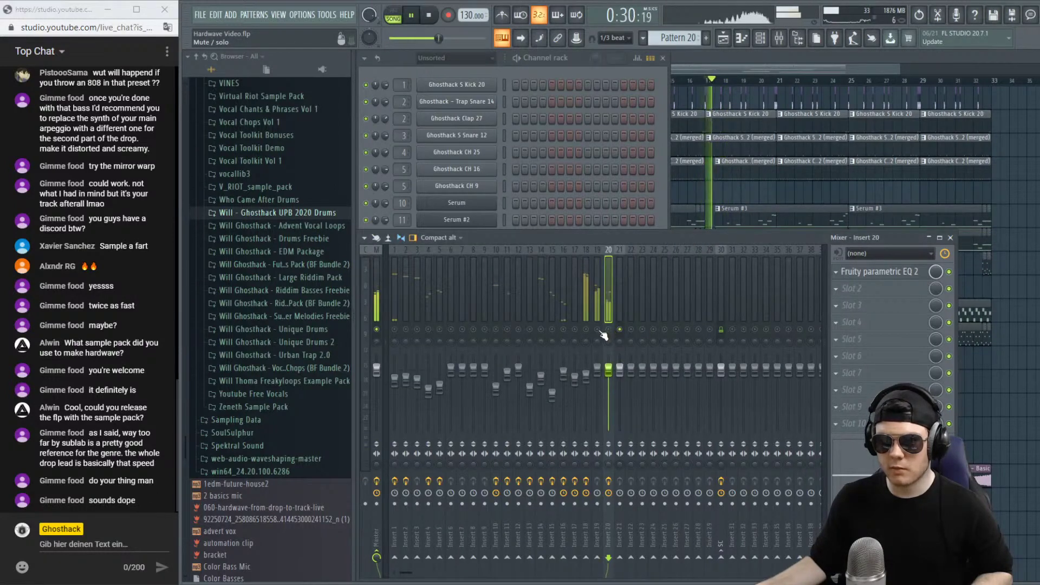
Solo insert 19, add Fruity Parametric EQ 2, and load a low-cut preset that filters below about 270 Hz.
left_click(598, 336)
left_click(851, 272)
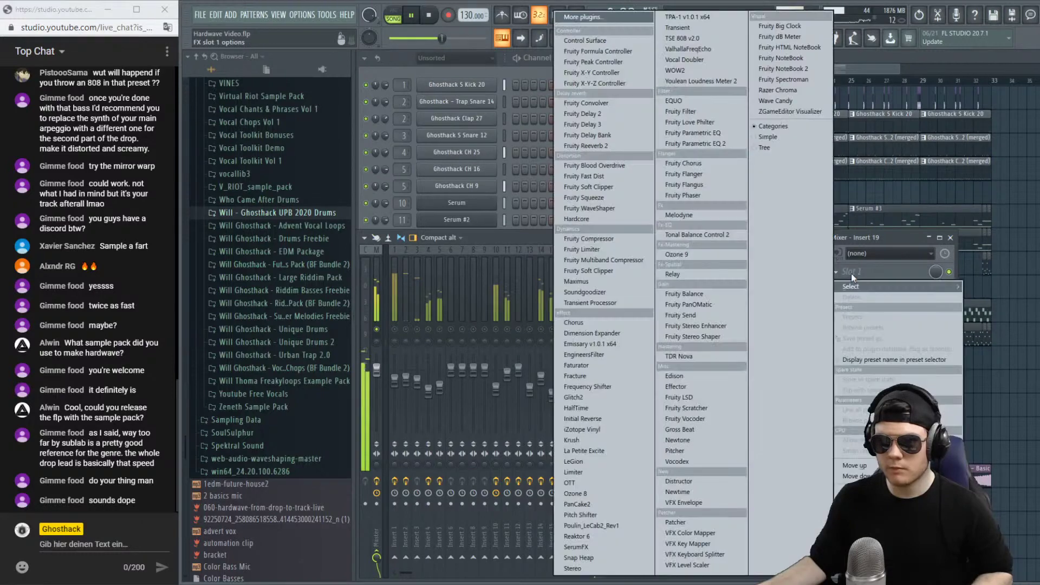
left_click(705, 144)
key("space")
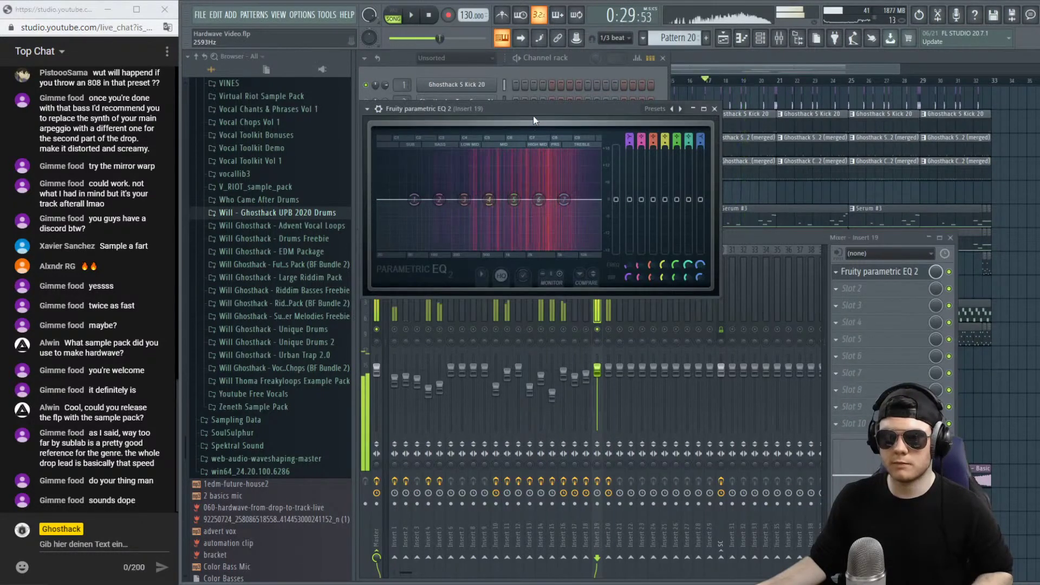
left_click(655, 109)
left_click(684, 186)
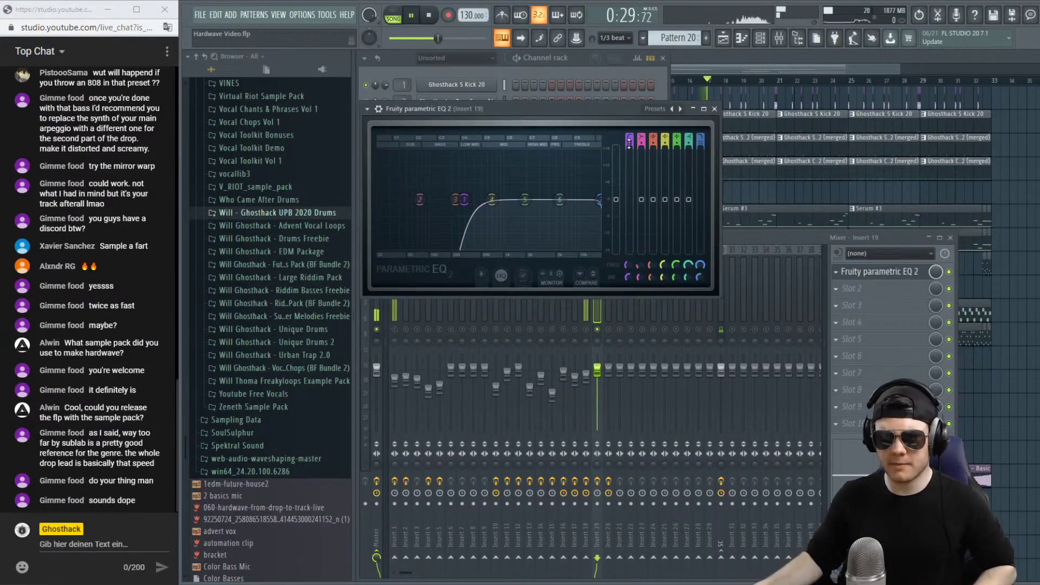
key("space")
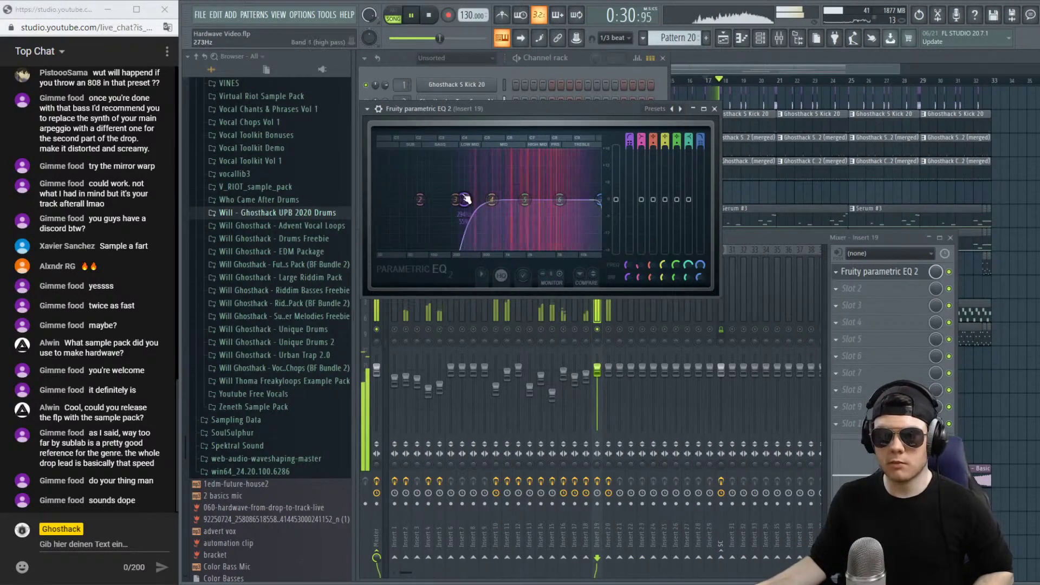
Sweep band 5 of the insert 19 EQ during playback and leave a slight boost around 1 kHz.
left_click_drag(474, 200, 510, 161)
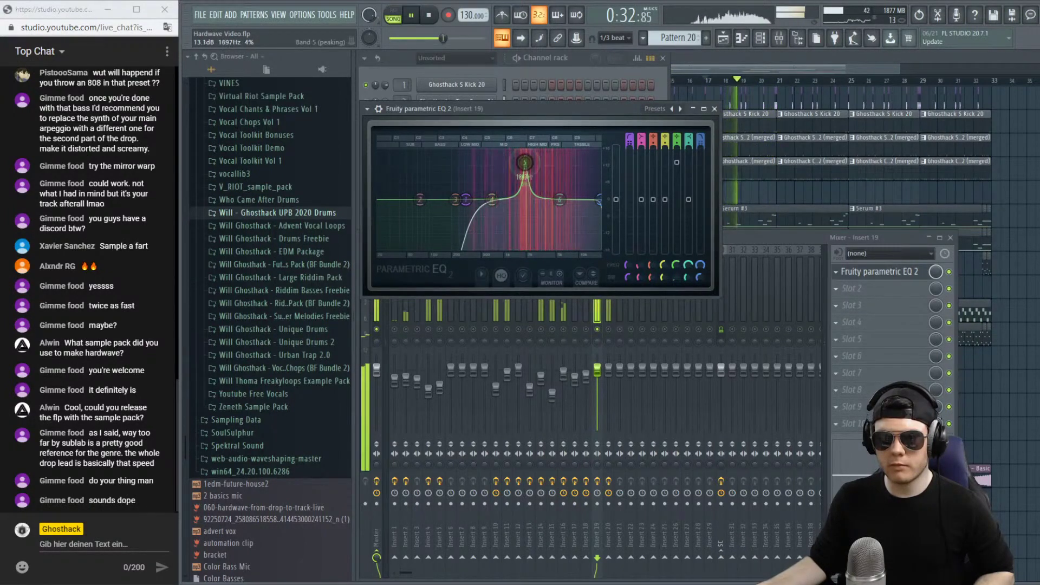
left_click_drag(490, 159, 491, 158)
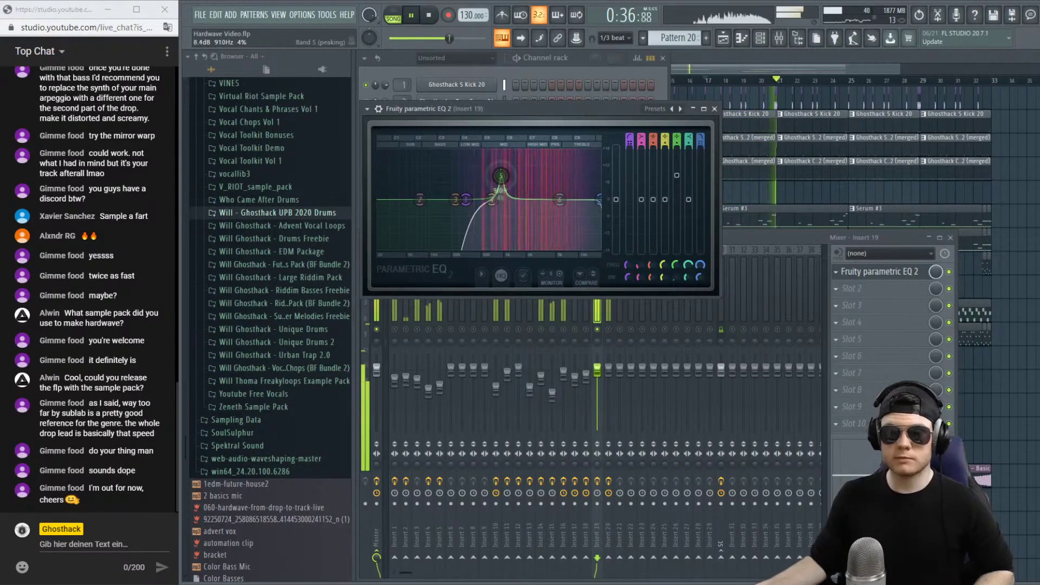
left_click_drag(501, 176, 507, 192)
key("space")
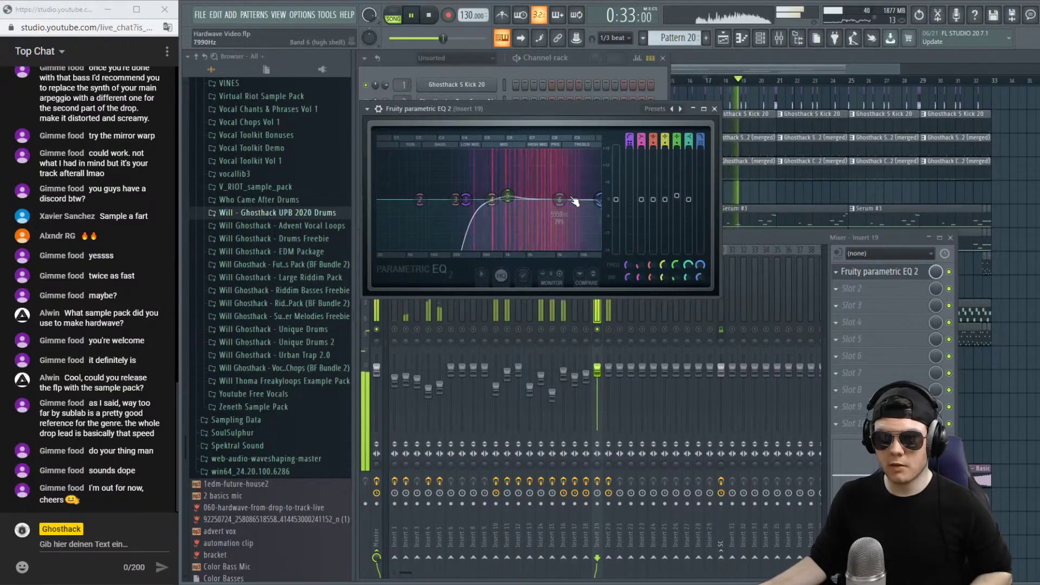
key("Escape")
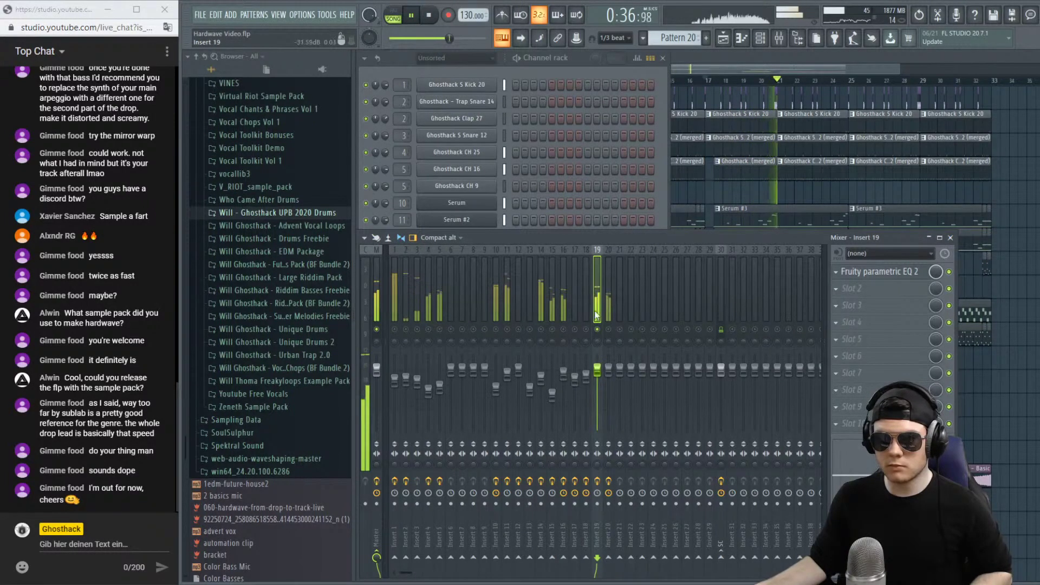
Add Fruity Reeverb 2 to the second effect slot of insert 19.
left_click(860, 287)
left_click(635, 164)
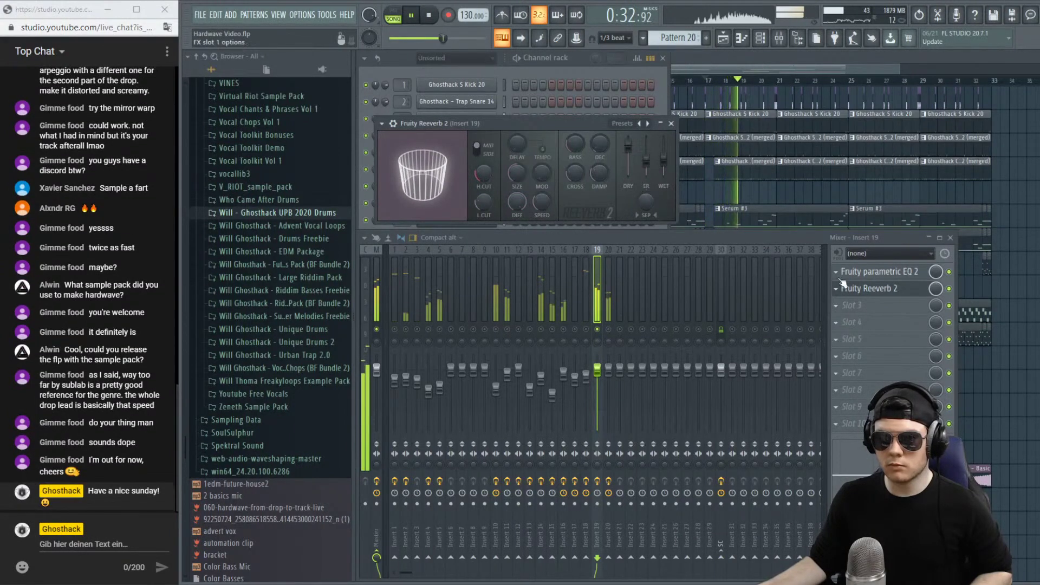
key("Escape")
Solo insert 20 and give its EQ a slight band 6 boost at about 2.8 kHz while the drop plays.
key("space")
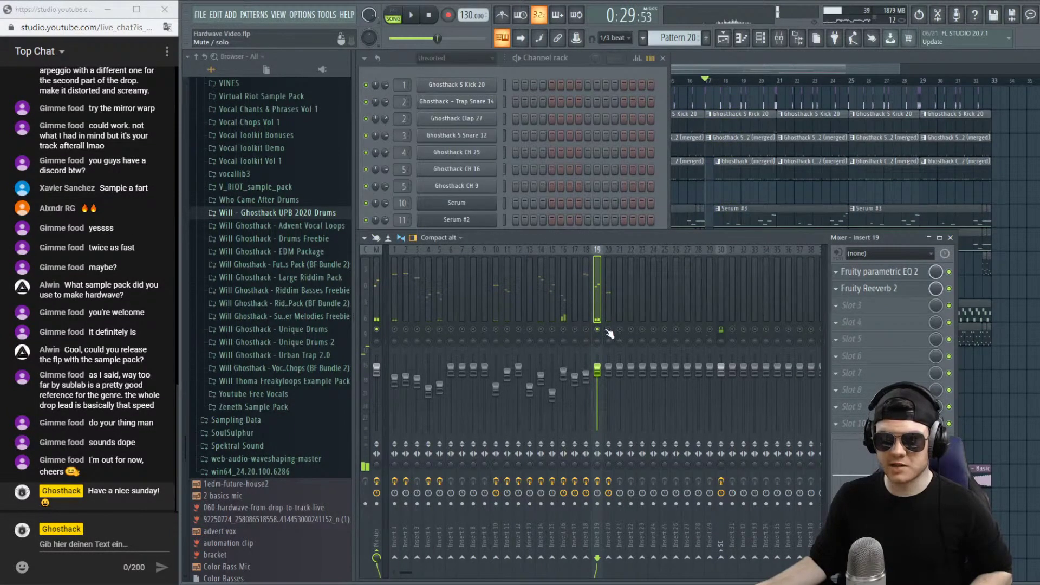
left_click(613, 317)
key("space")
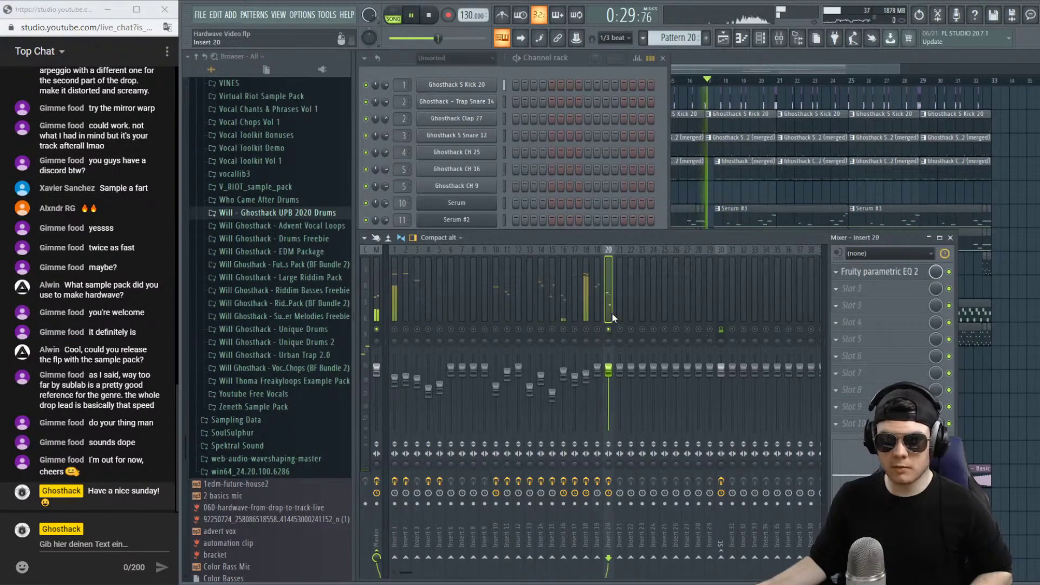
left_click(878, 272)
left_click_drag(568, 228, 538, 218)
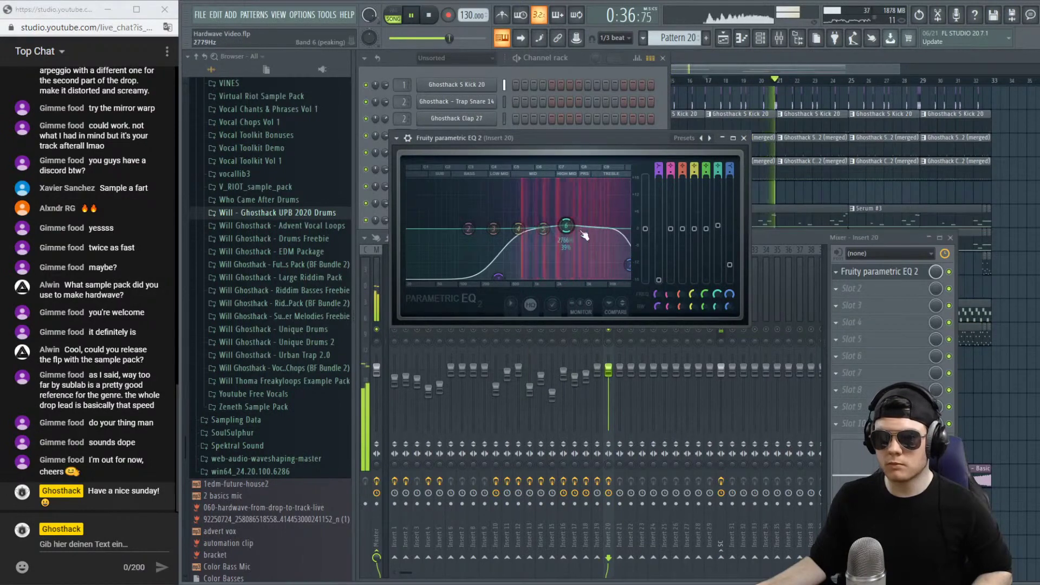
key("space")
Add Fruity Reeverb 2 to the second effect slot of insert 20 and adjust its high cut.
left_click(866, 276)
left_click(867, 288)
left_click(802, 179)
key("space")
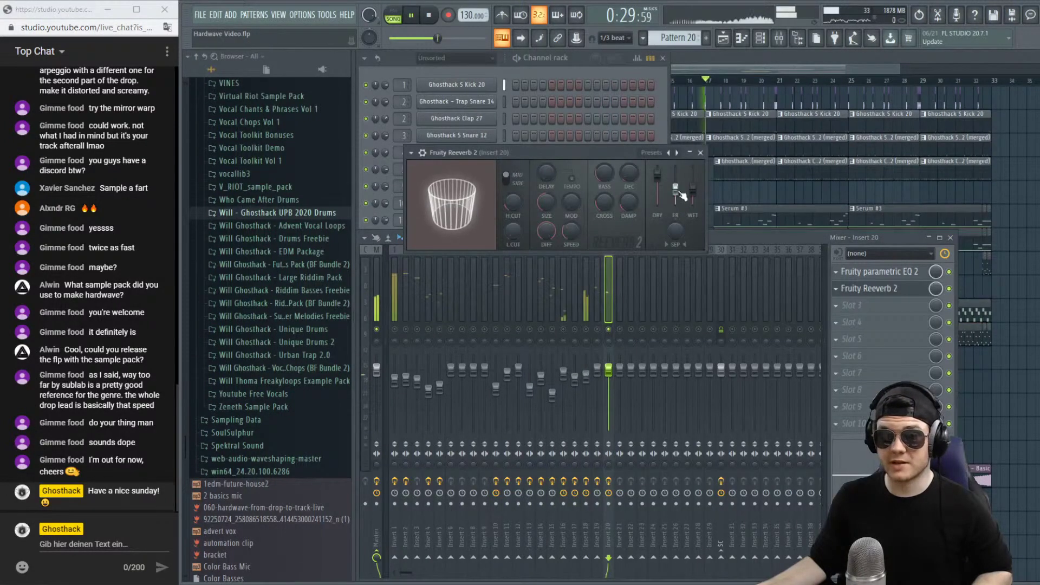
left_click_drag(512, 204, 513, 195)
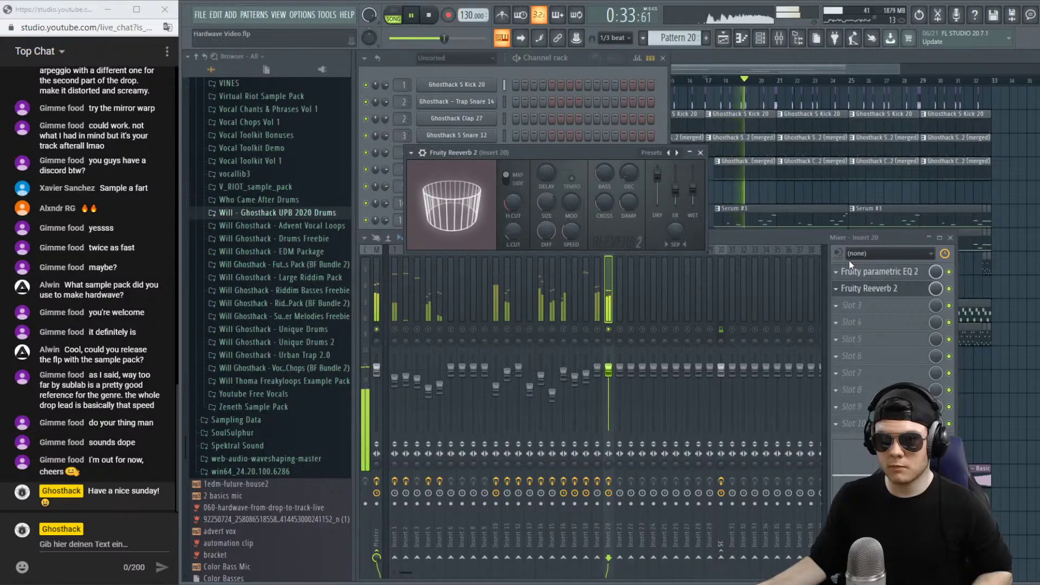
left_click(881, 291)
Unsolo the mixer, select inserts 19 and 20 together, and route them only to the SC track.
right_click(615, 330)
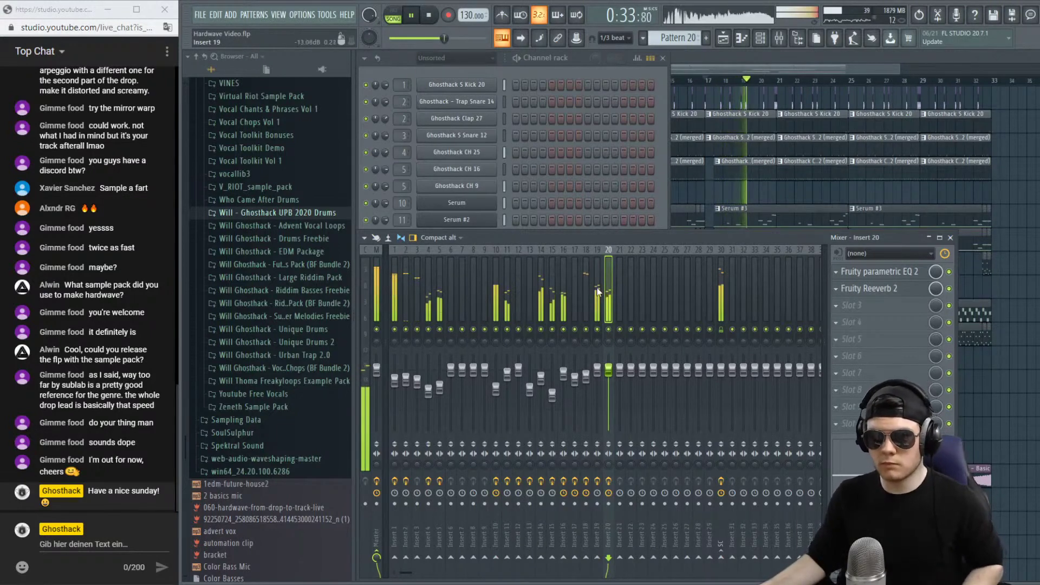
left_click(597, 330)
key("space")
right_click(721, 563)
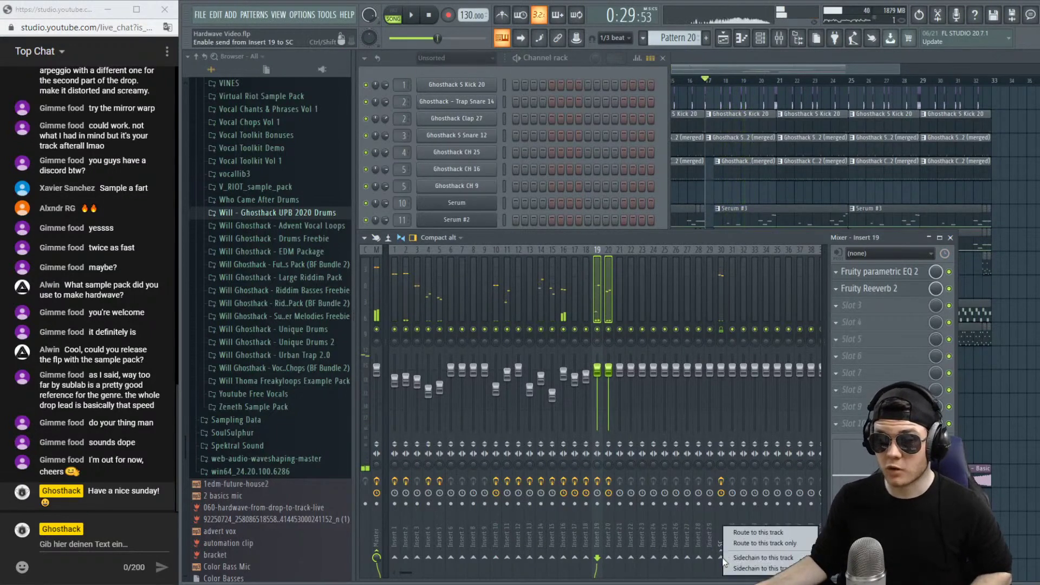
left_click(761, 543)
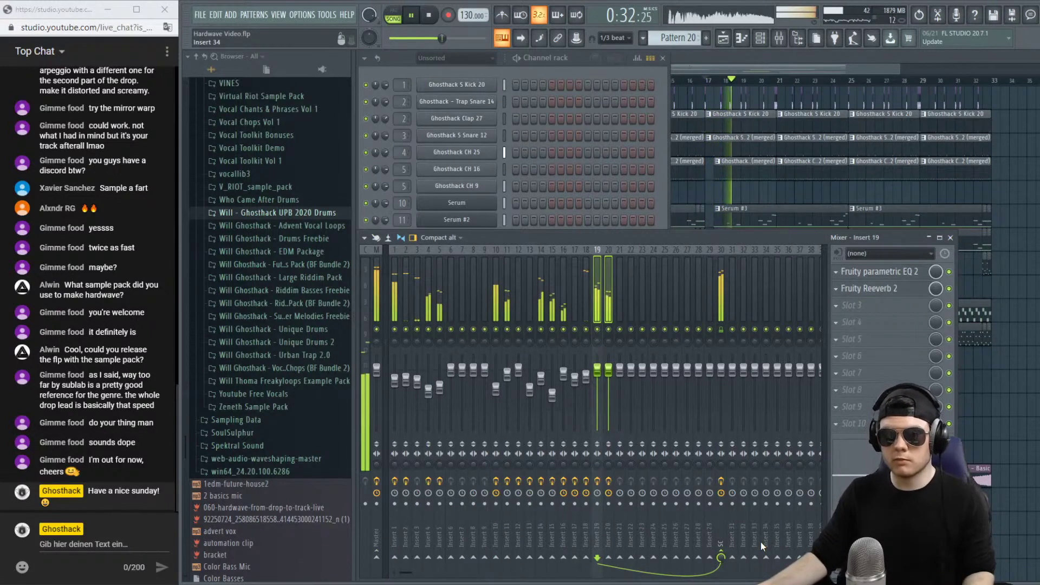
Solo insert 19, lower its fader slightly, and replay the drop from bar 17.
right_click(599, 328)
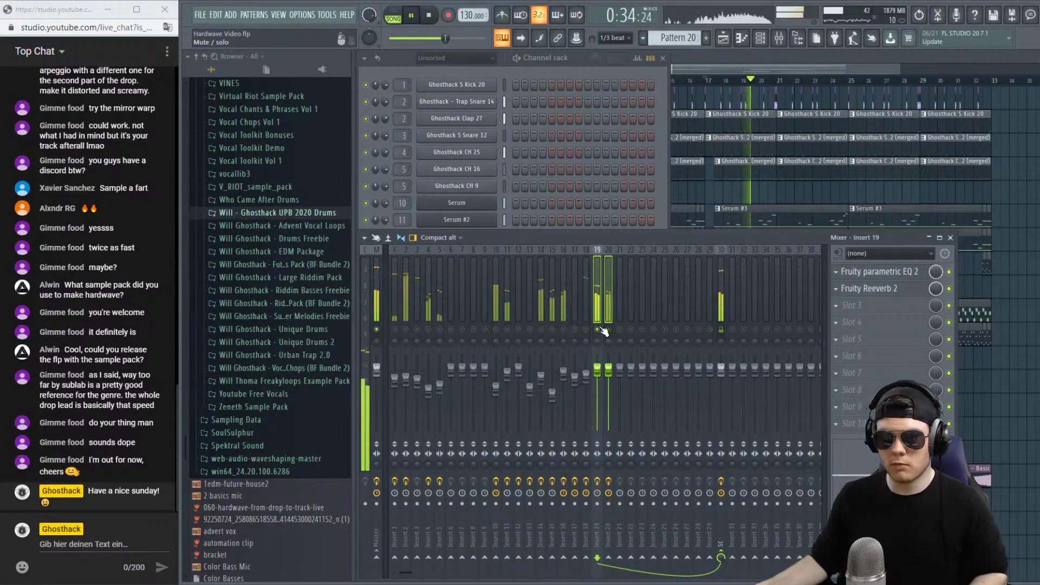
left_click_drag(597, 370, 597, 375)
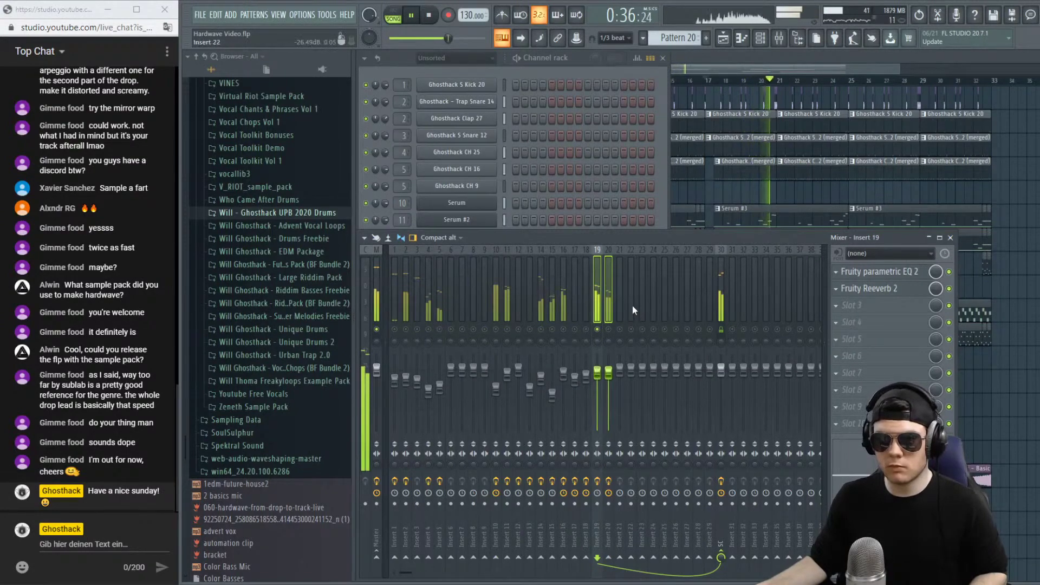
right_click(597, 330)
left_click(704, 79)
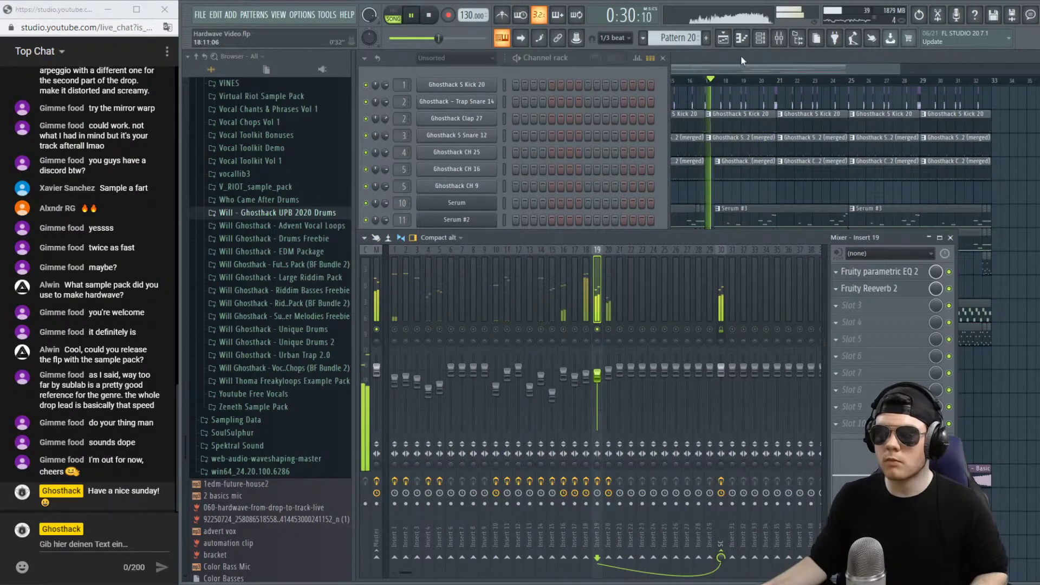
Open the Serum #8 instrument from the channel rack and listen to its mirror-warped oscillator during playback.
left_click(596, 58)
left_click(490, 337)
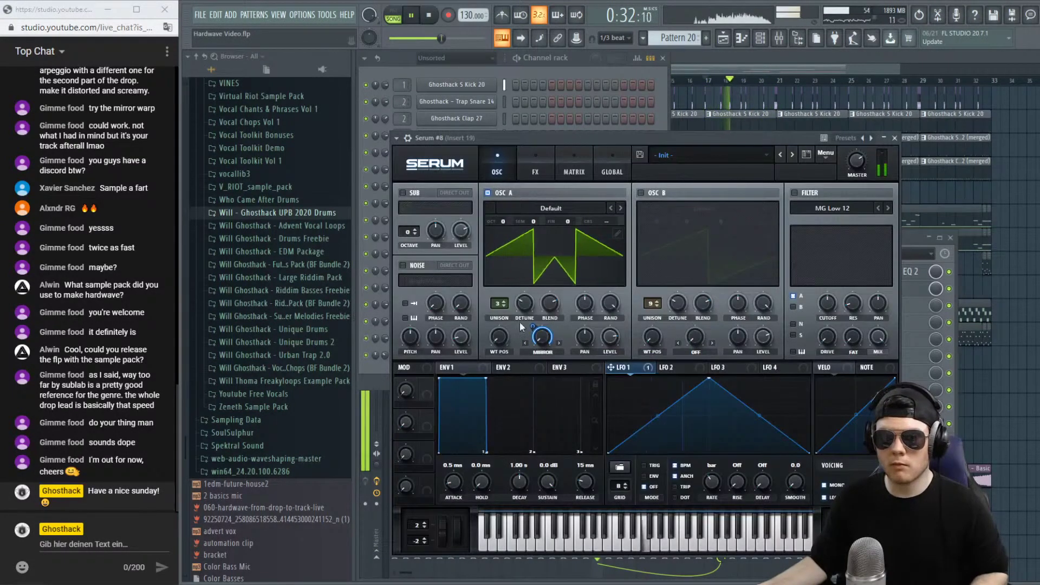
mouse_move(530, 323)
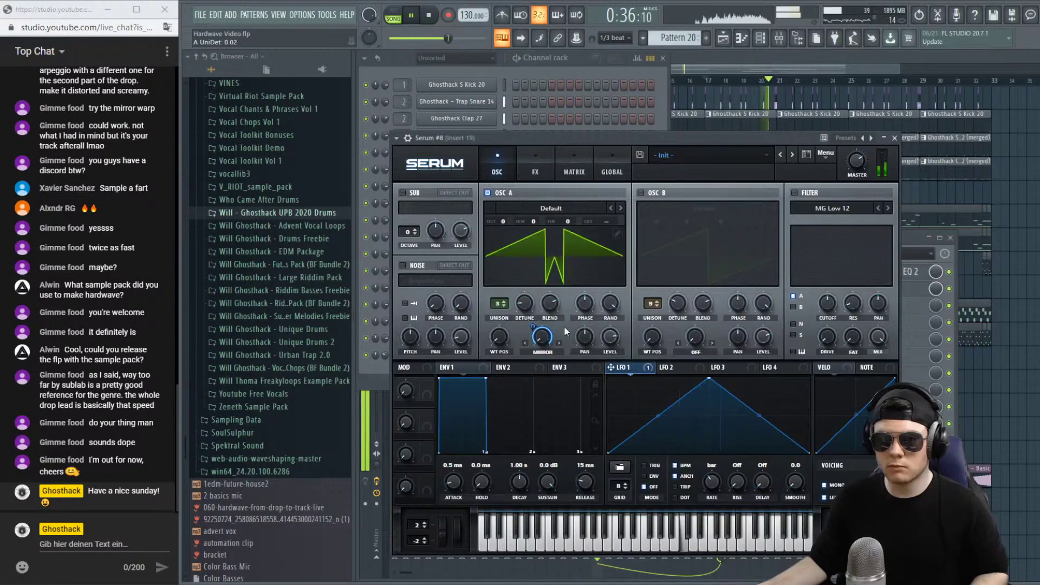
Stop playback and draw a stepped LFO 2 shape in Serum #8 with alternating high and low levels across the grid.
left_click(678, 369)
key("space")
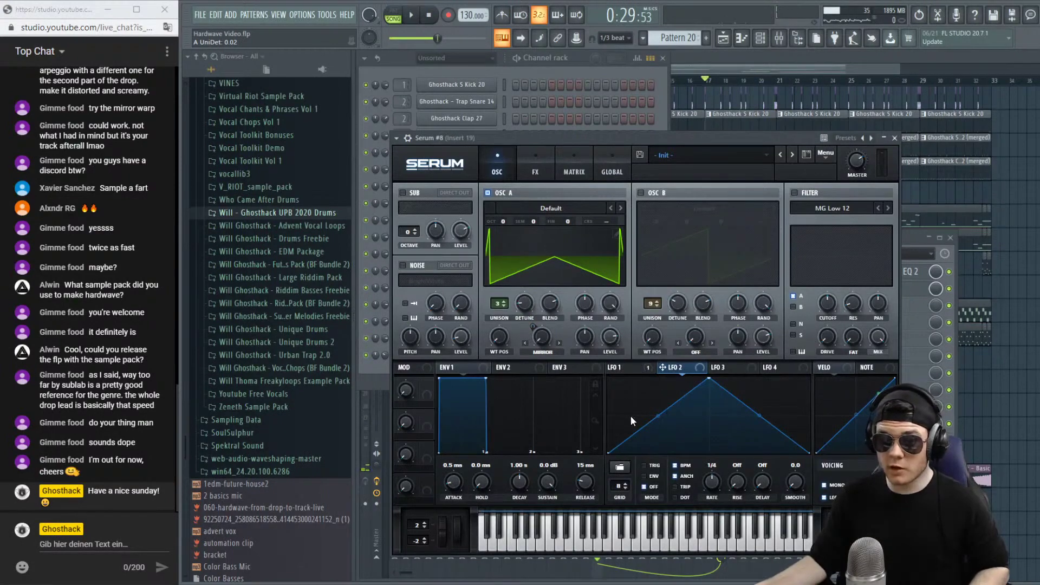
left_click(648, 386, "shift")
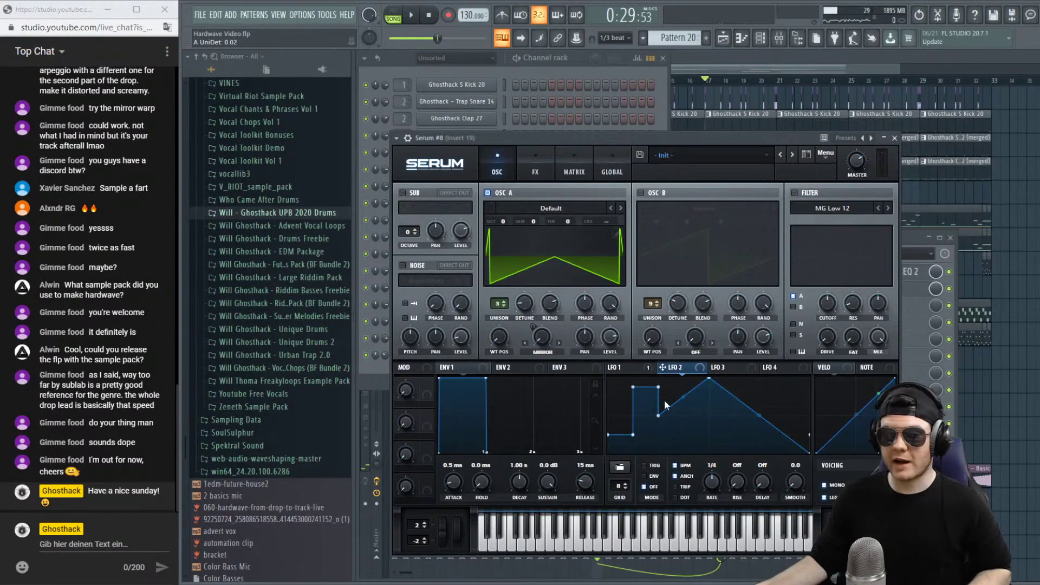
left_click(692, 408, "shift")
left_click(717, 443, "shift")
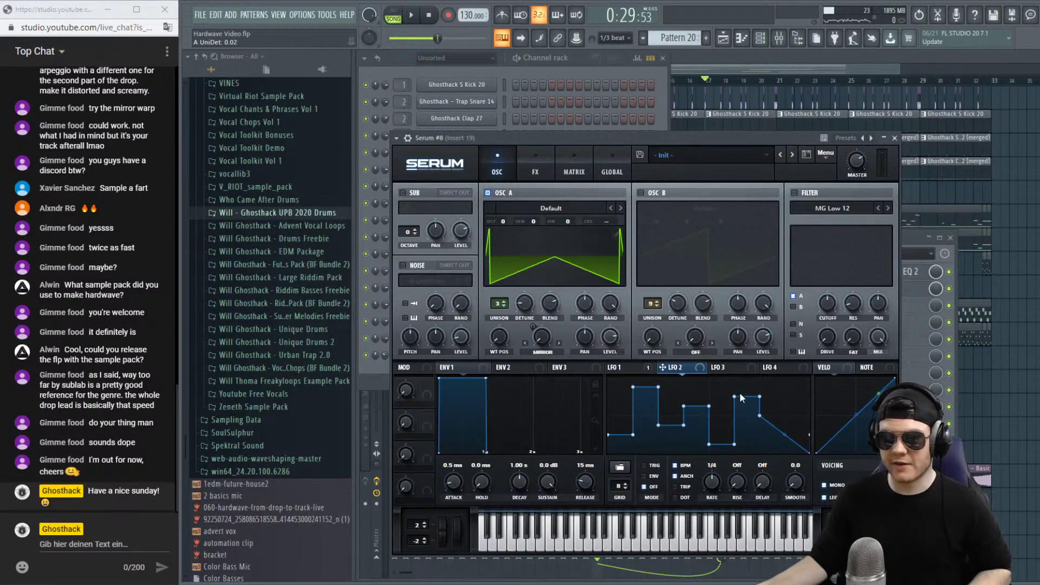
left_click(797, 394, "shift")
left_click(795, 379, "shift")
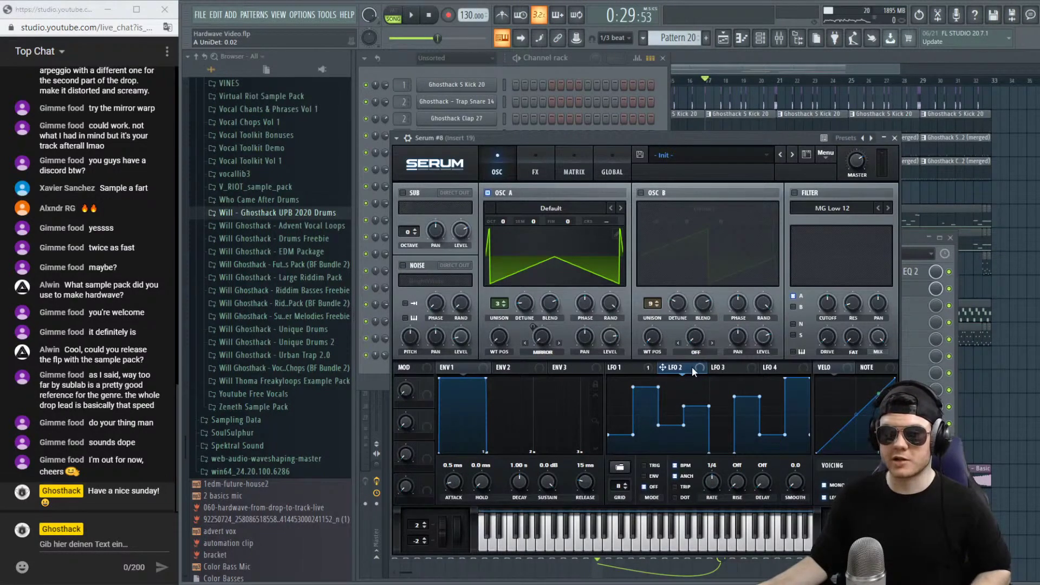
Assign LFO 2 to oscillator A's pan with a modulation amount of 75 and set the LFO rate to 1/2.
left_click_drag(691, 366, 585, 337)
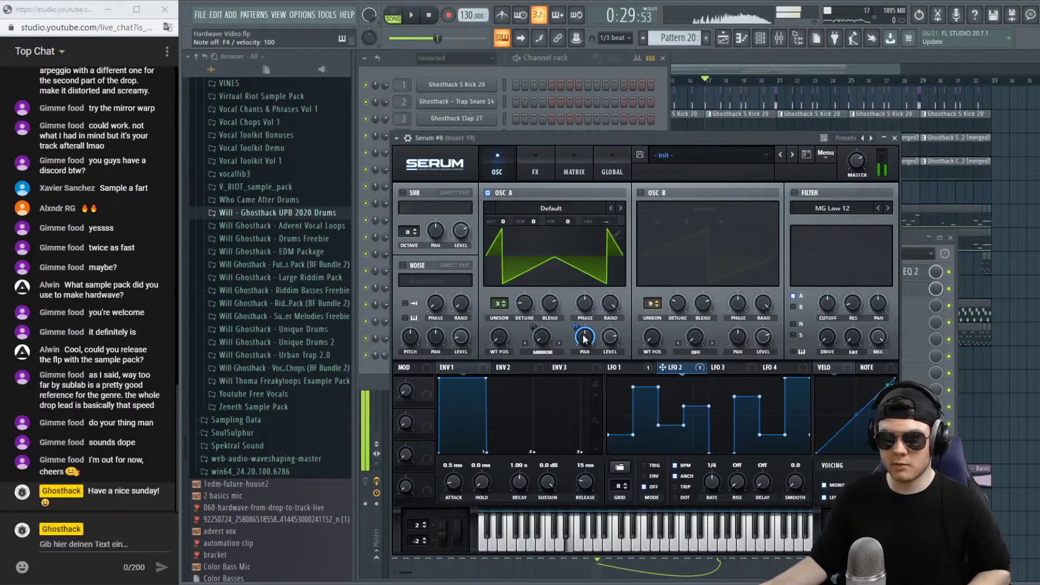
key("space")
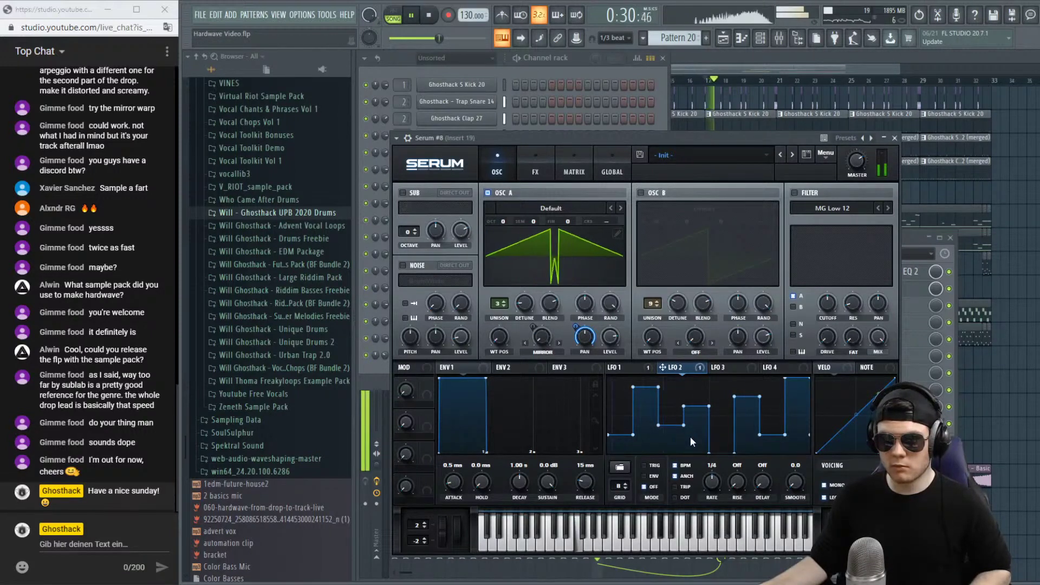
left_click_drag(717, 481, 717, 491)
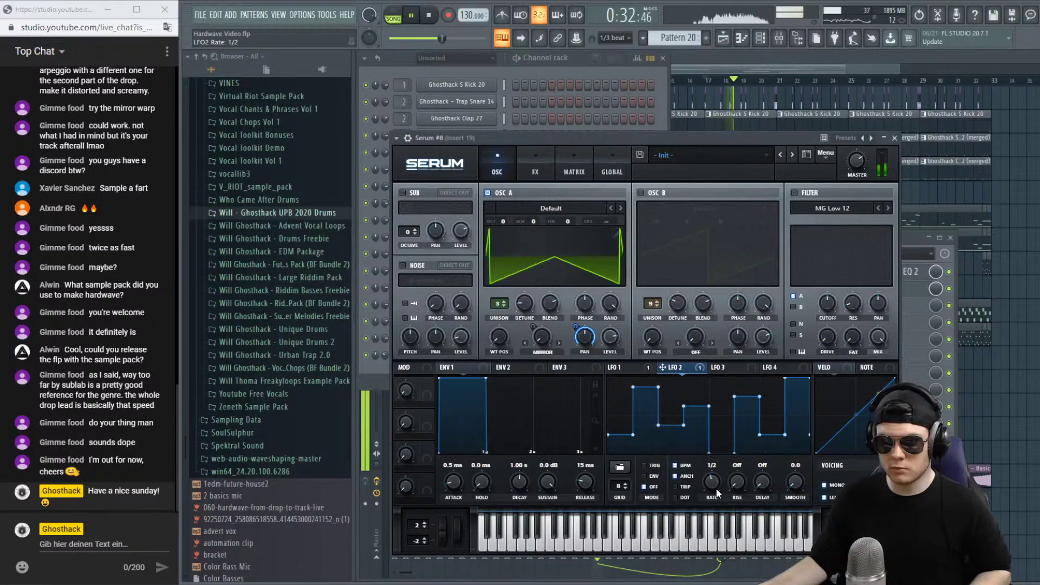
left_click_drag(575, 337, 574, 340)
key("space")
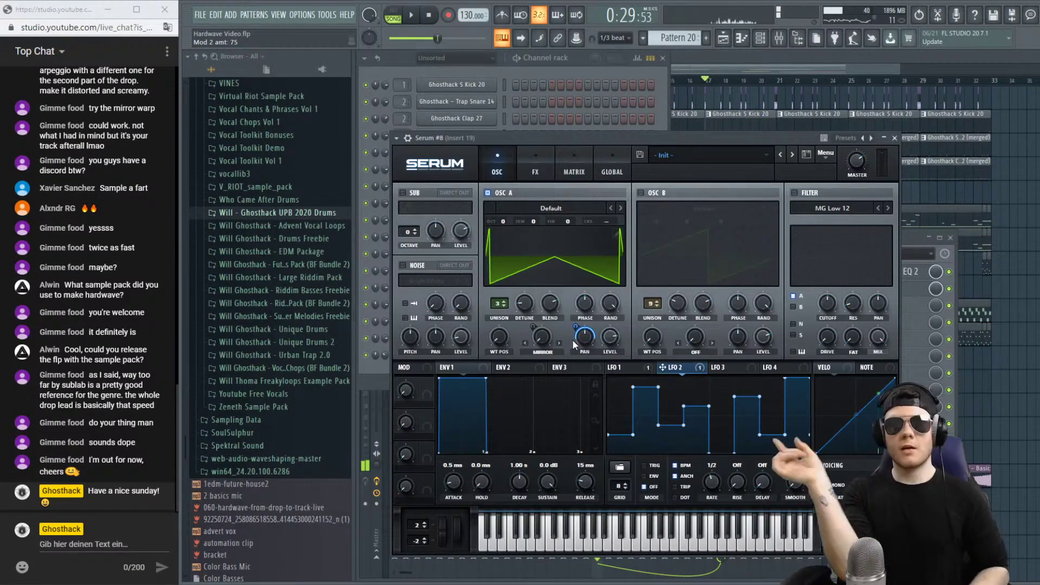
Replay the drop, extend the Pattern 20 clip on track 20 to bar 21, and repeat it for the following four bars.
left_click(954, 279)
key("space")
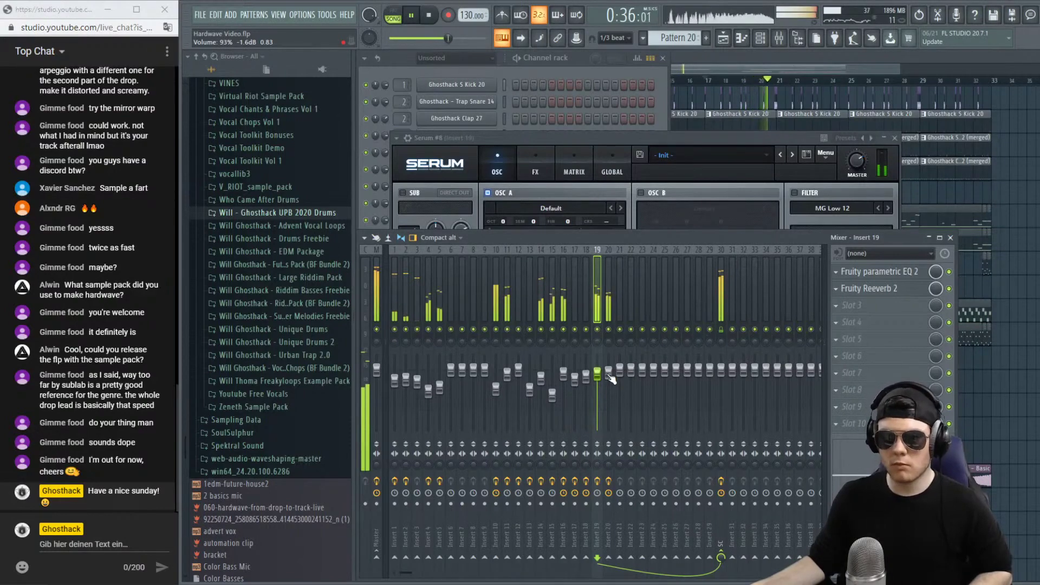
key("F5")
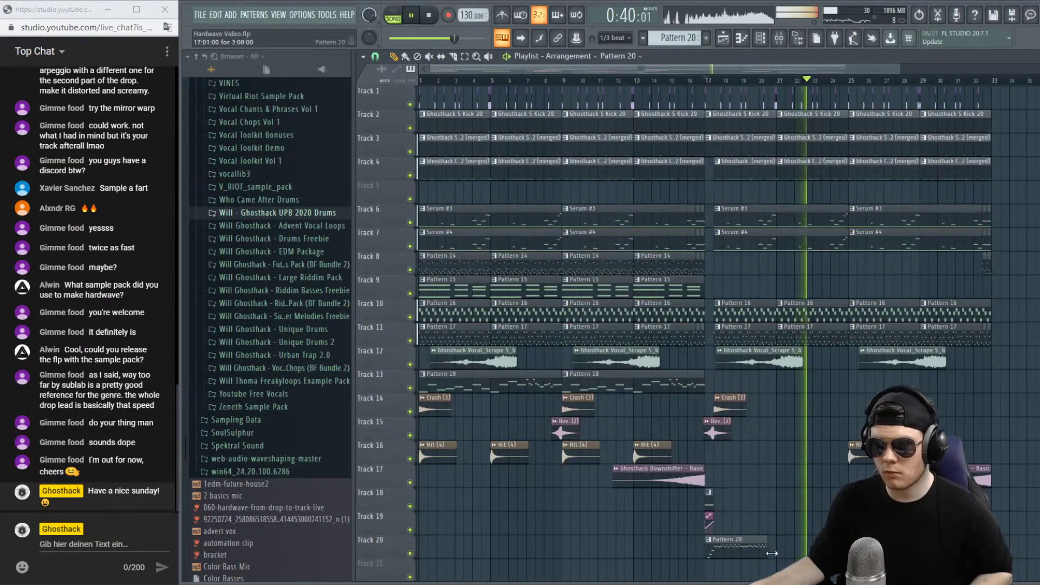
key("space")
left_click_drag(768, 551, 777, 548)
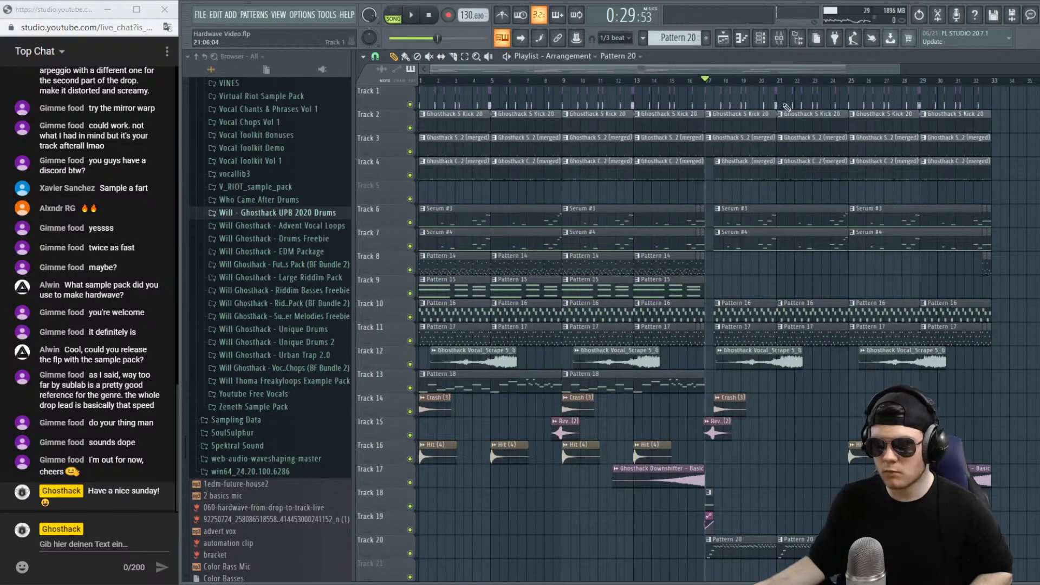
key("space")
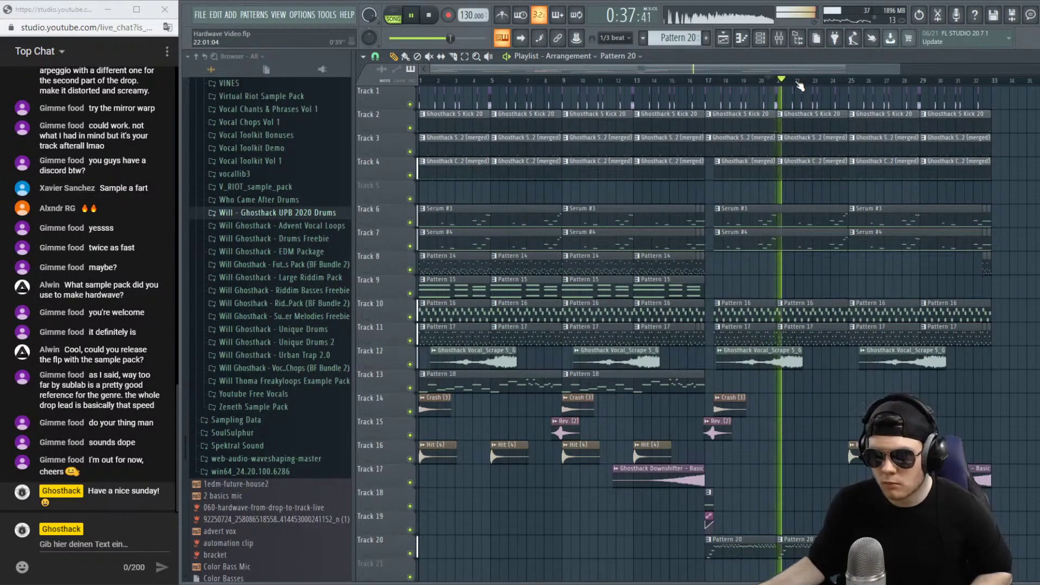
Trim half a bar off the starts of the Pattern 17, Pattern 16 and Ghosthack CH 16 clips at bar 21, and replay the section.
scroll(798, 87, "up", 4)
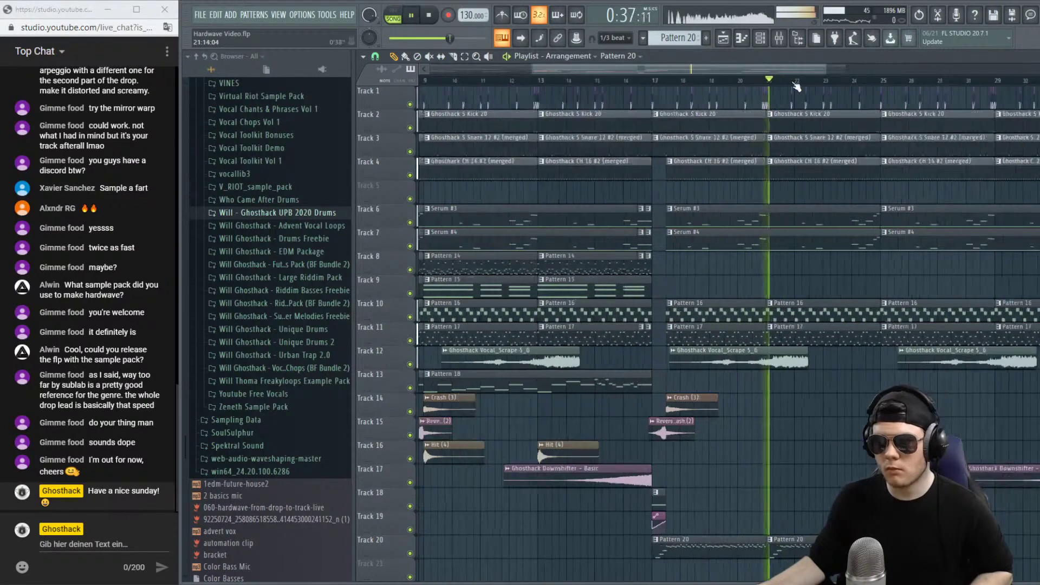
scroll(797, 87, "up", 2)
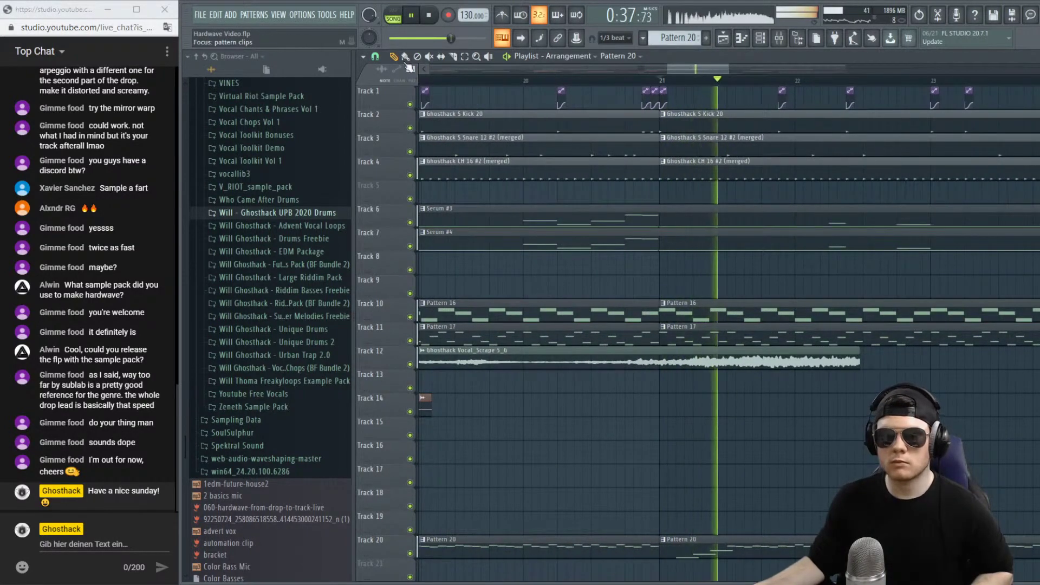
left_click_drag(661, 337, 726, 337)
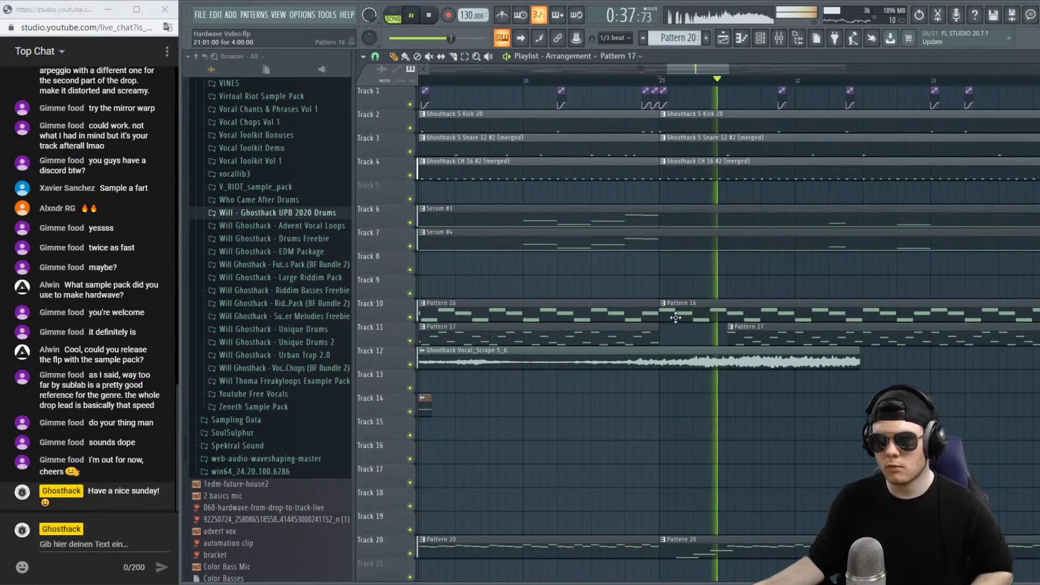
left_click_drag(661, 314, 729, 315)
left_click_drag(662, 174, 729, 174)
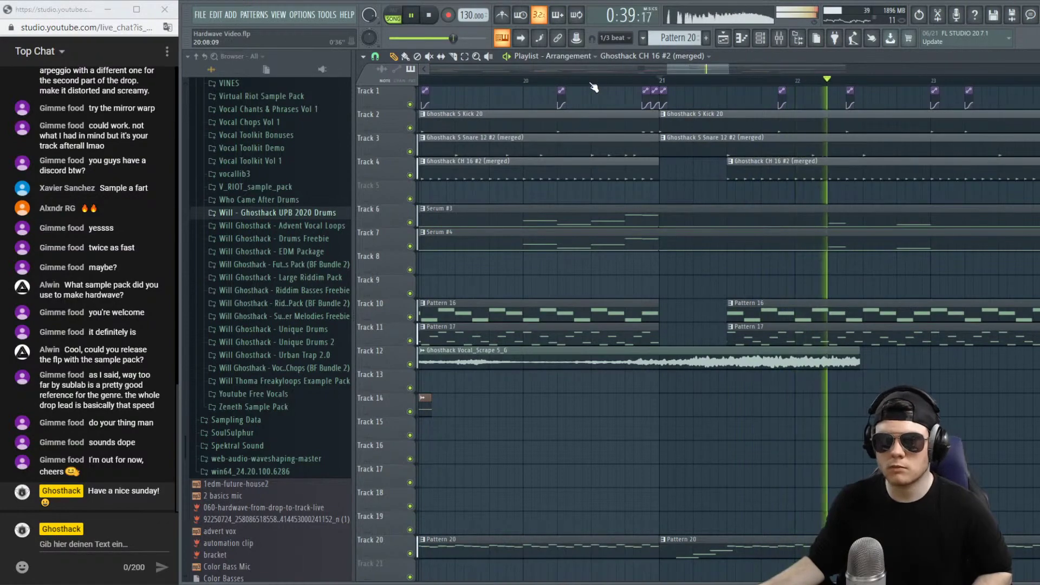
left_click(565, 82)
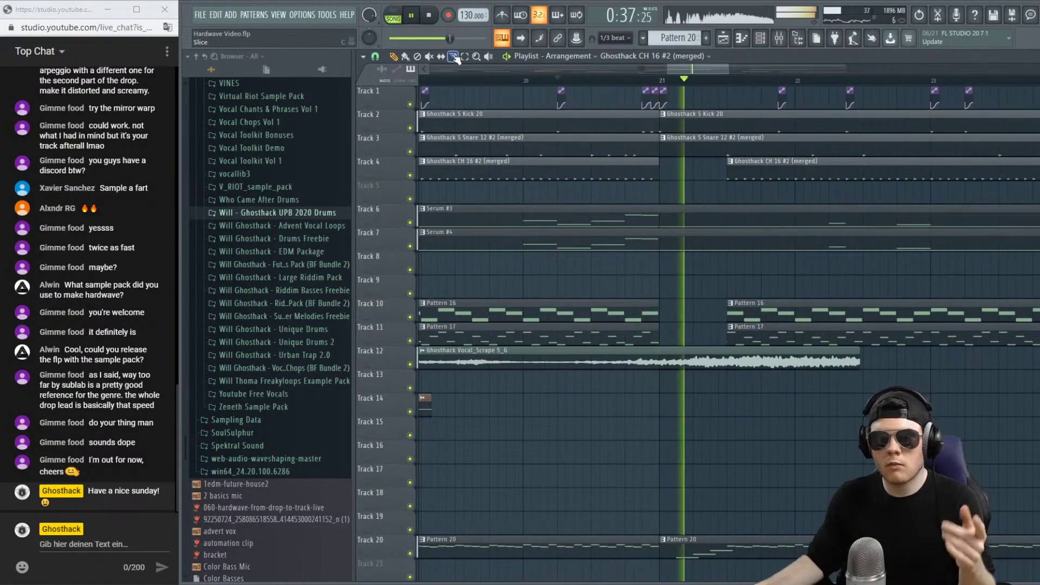
scroll(642, 88, "down", 5)
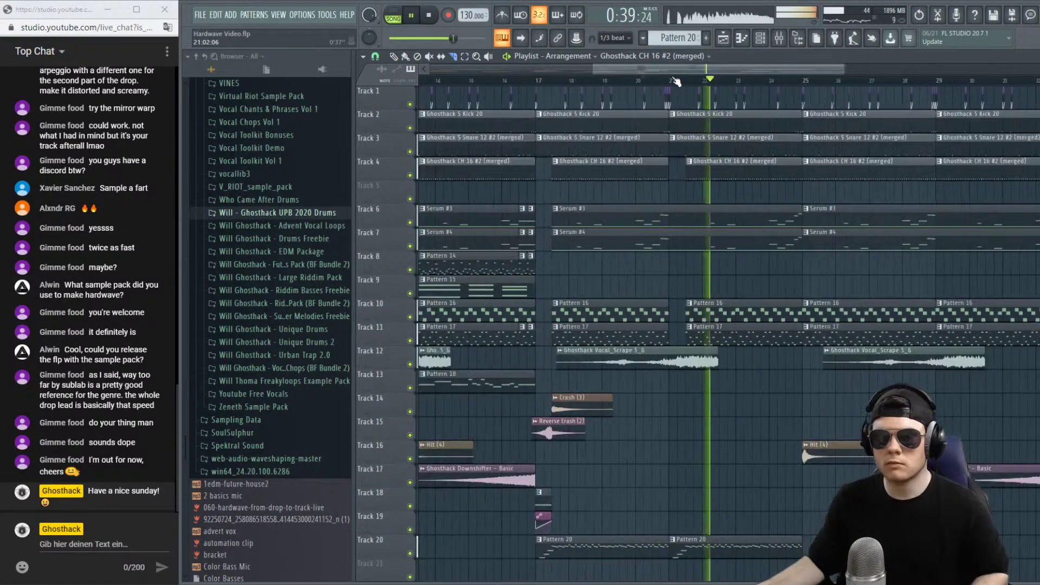
left_click(588, 81)
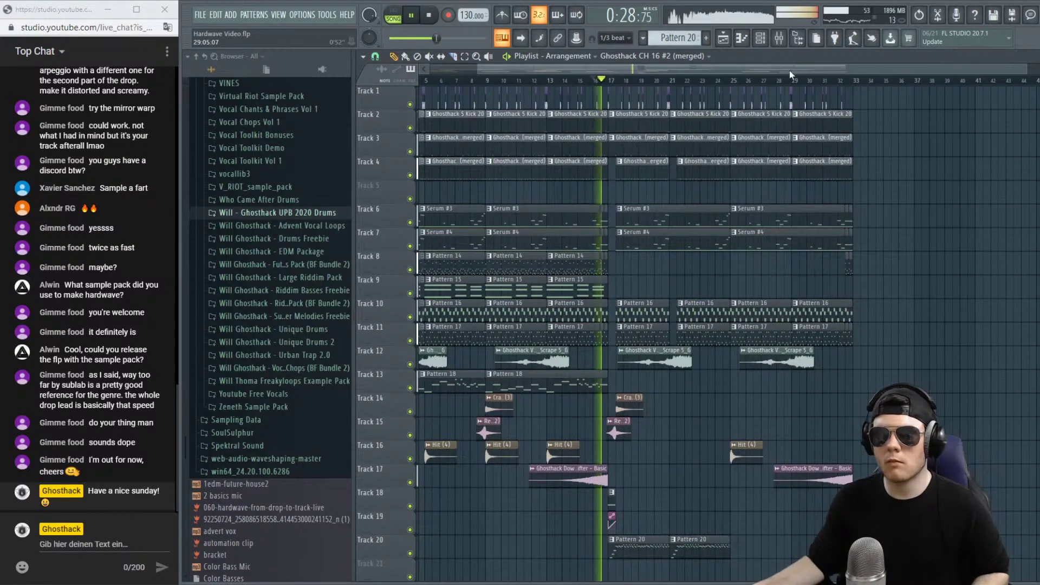
Check the Fruity parametric EQ 2 on mixer insert 19 while the drop plays.
left_click(779, 41)
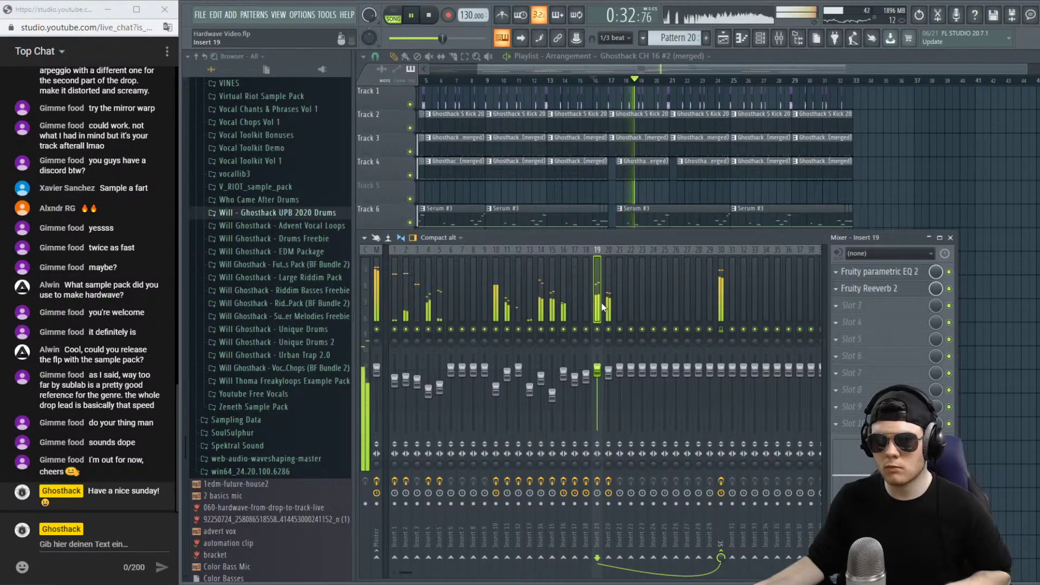
left_click(878, 272)
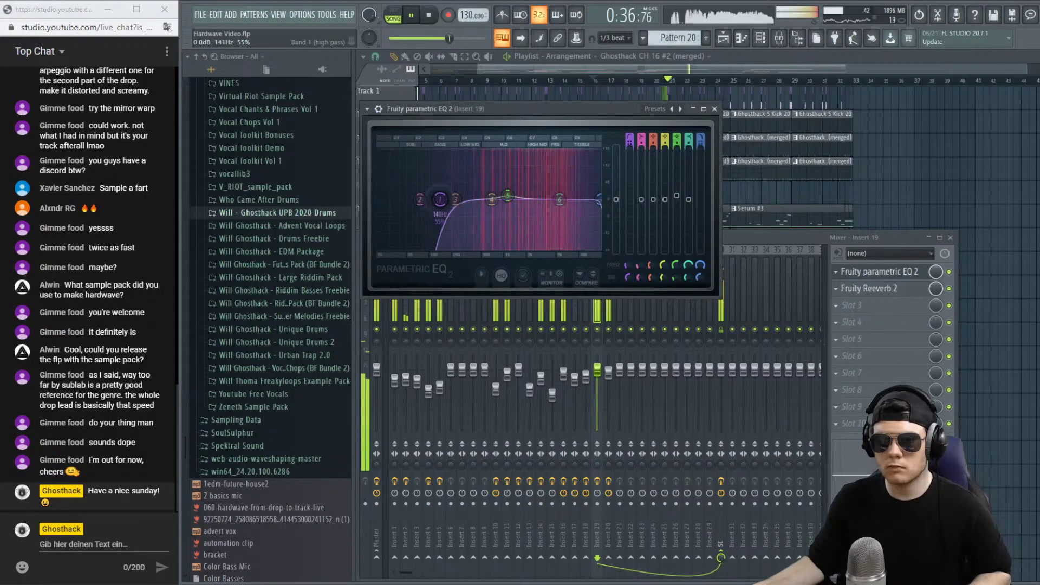
left_click(849, 274)
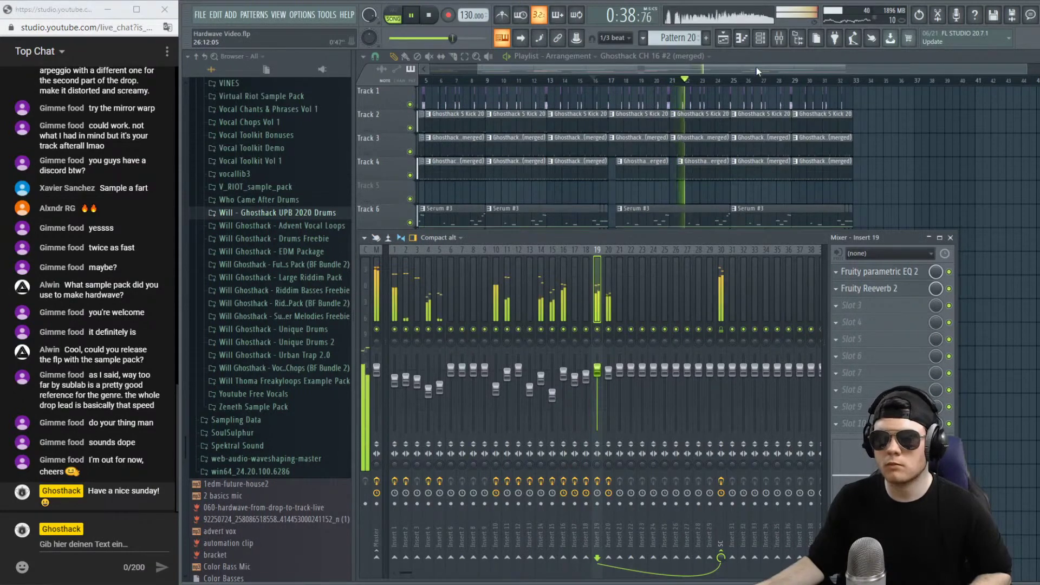
Replay from around bar 20 and place a Crash (3) clip on track 14 midway through bar 21.
key("F9")
left_click(650, 79)
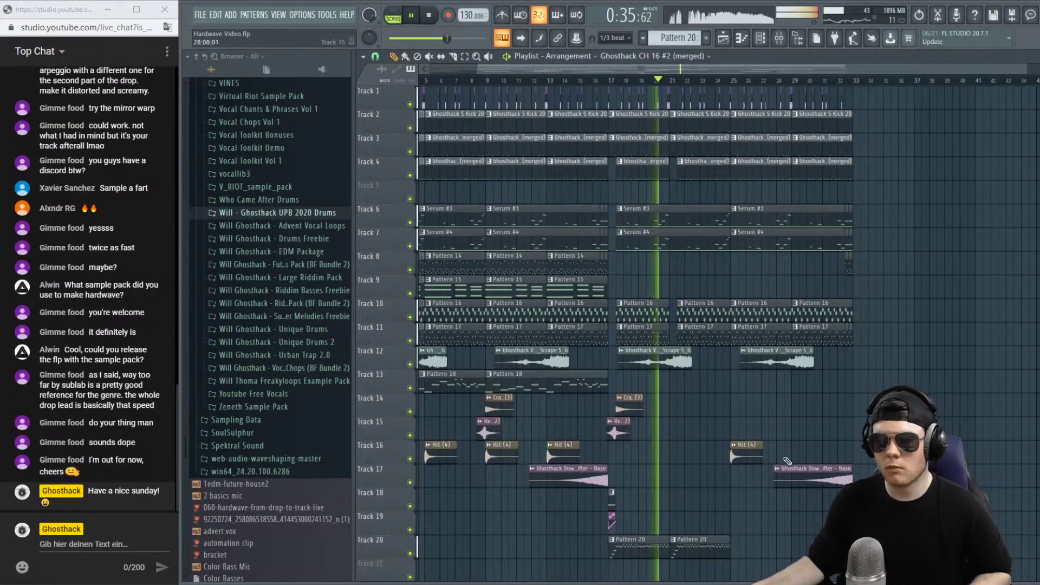
left_click(678, 404)
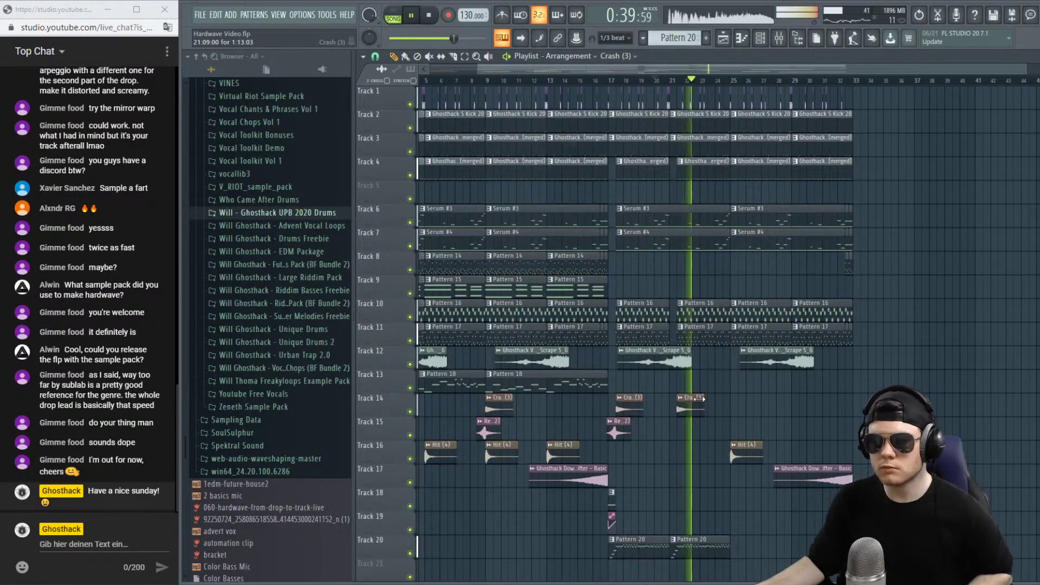
Try layering oscillator B in Serum #8 at octave -1 with its level raised from zero, during playback.
left_click(761, 38)
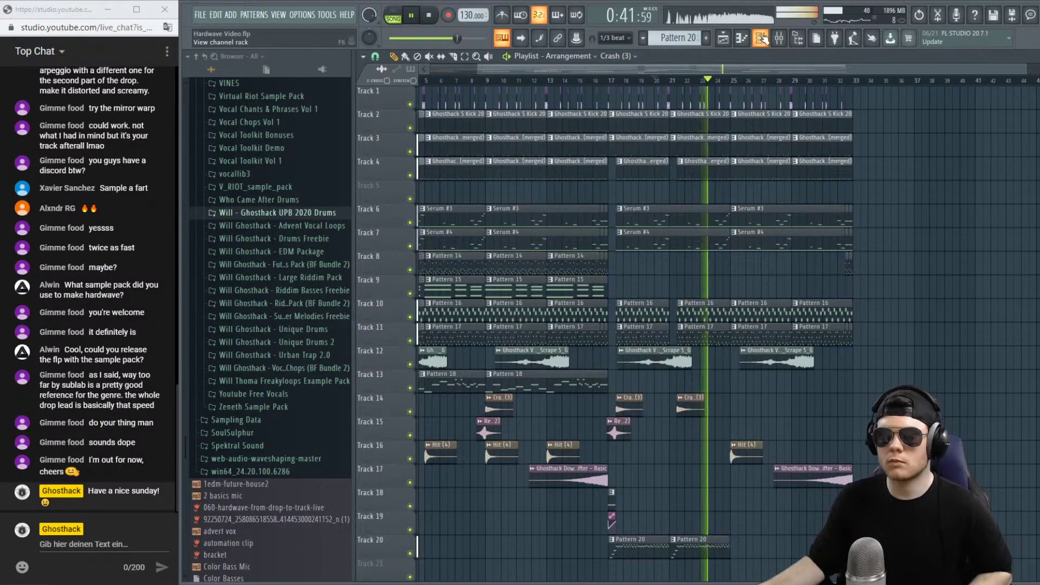
left_click(476, 59)
left_click(464, 108)
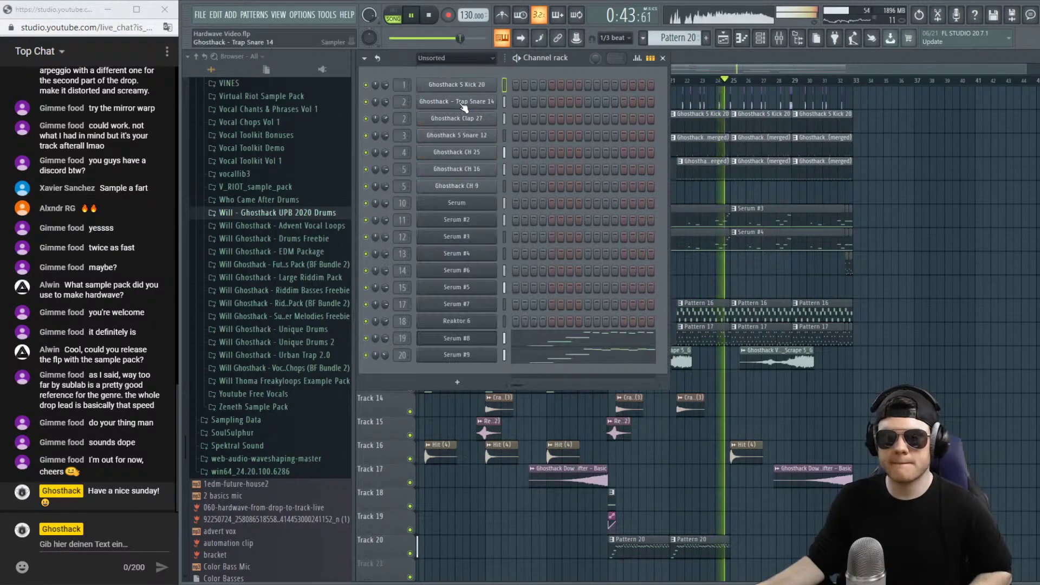
key("space")
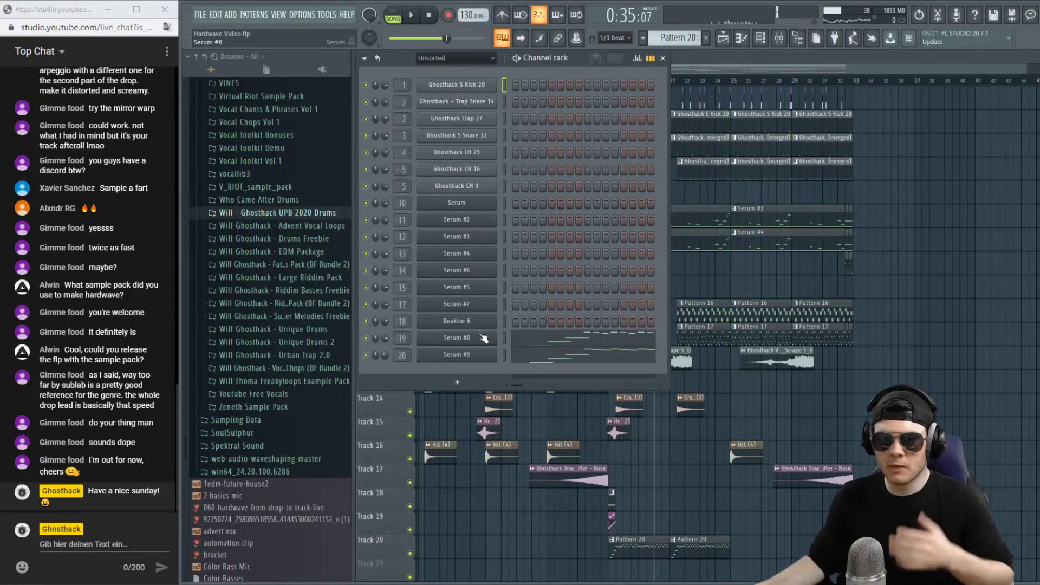
left_click(479, 334)
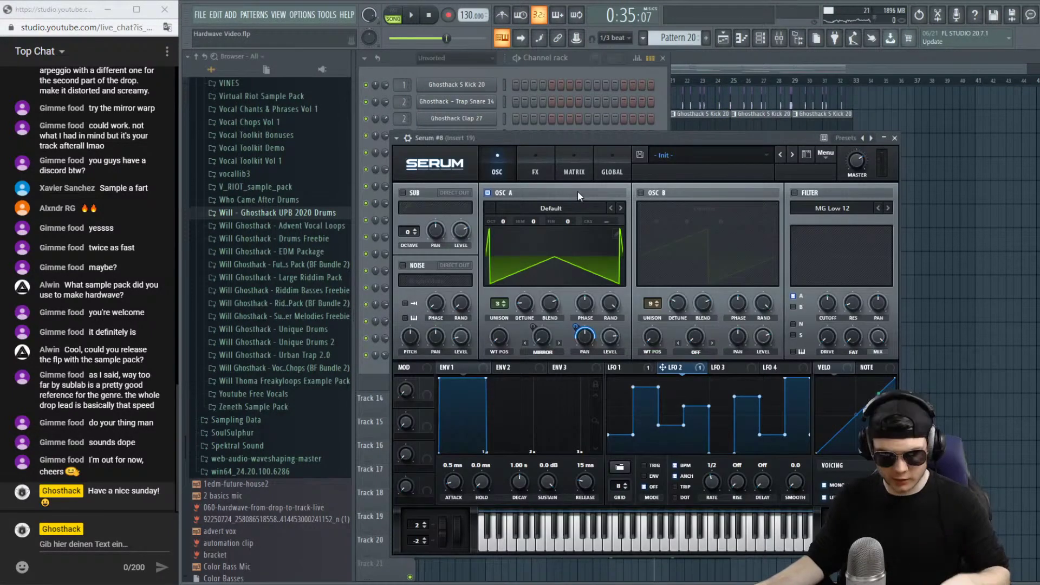
left_click(641, 193)
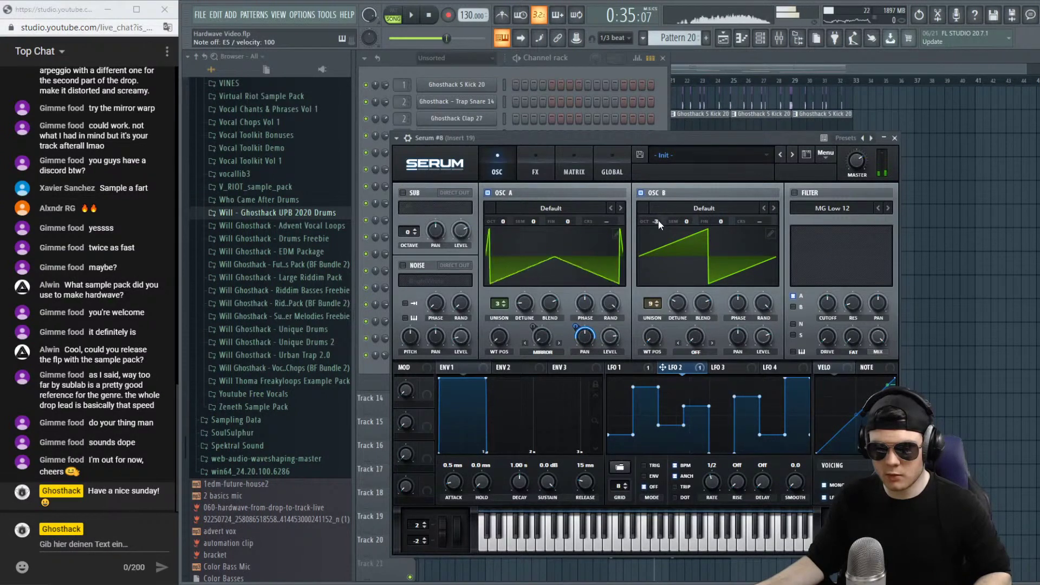
scroll(658, 220, "up", 1)
scroll(656, 221, "up", 1)
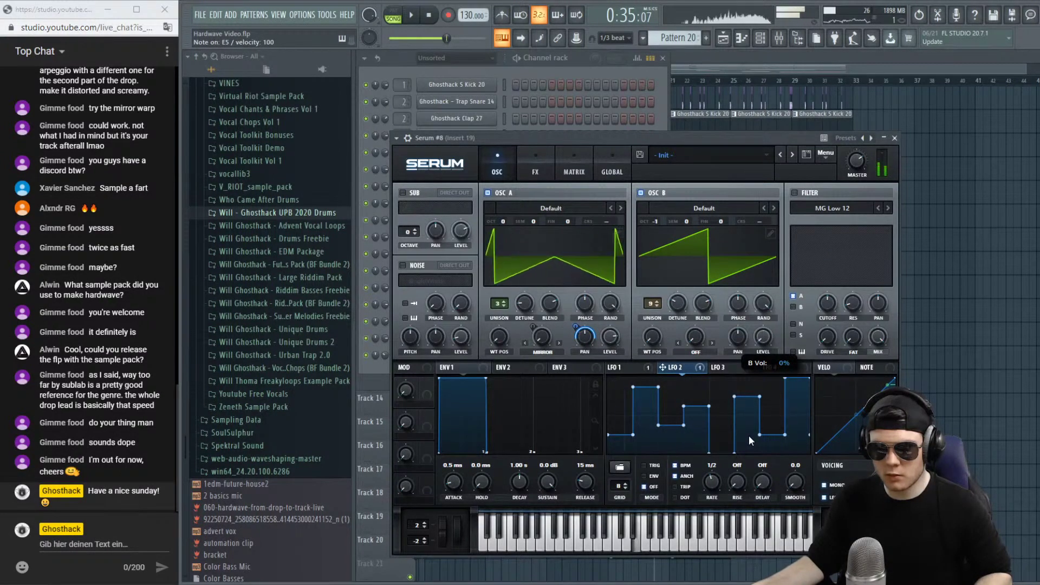
left_click_drag(749, 435, 749, 367)
key("space")
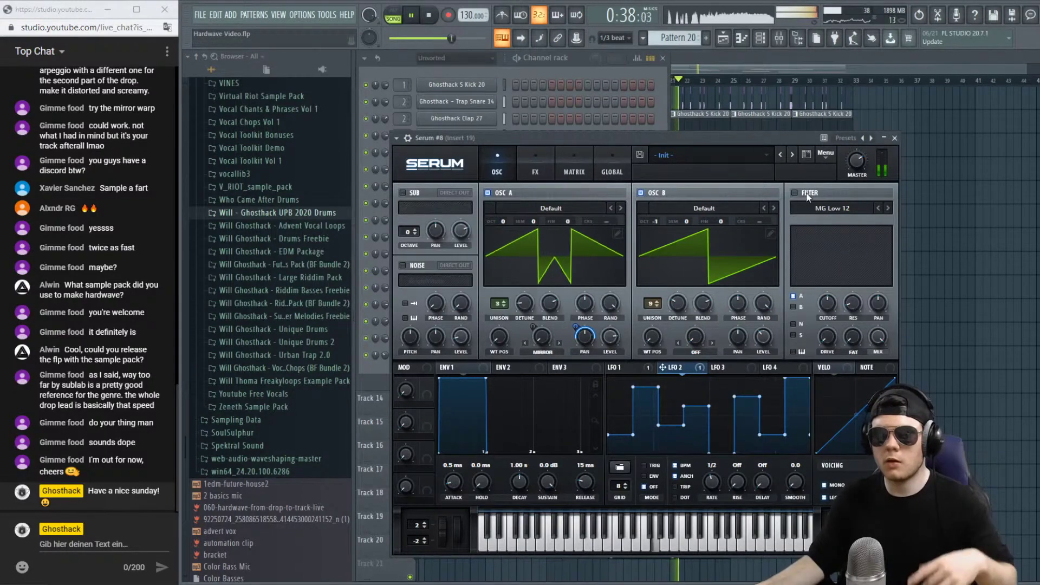
left_click(640, 192)
left_click(911, 143)
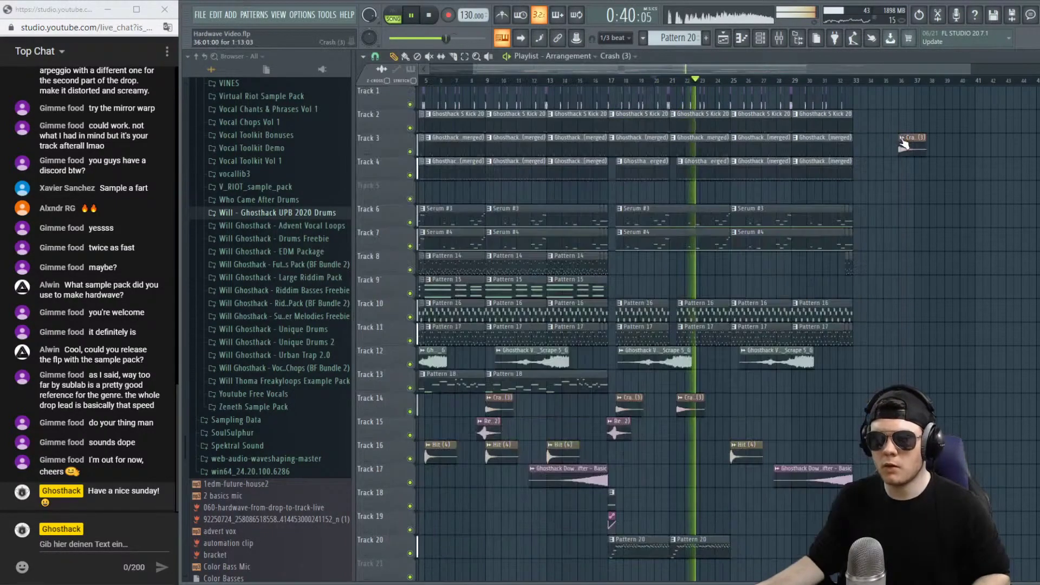
Stop playback, add a new Serum channel, and give its oscillator A five unison voices with detune lowered to about 0.11.
key("F6")
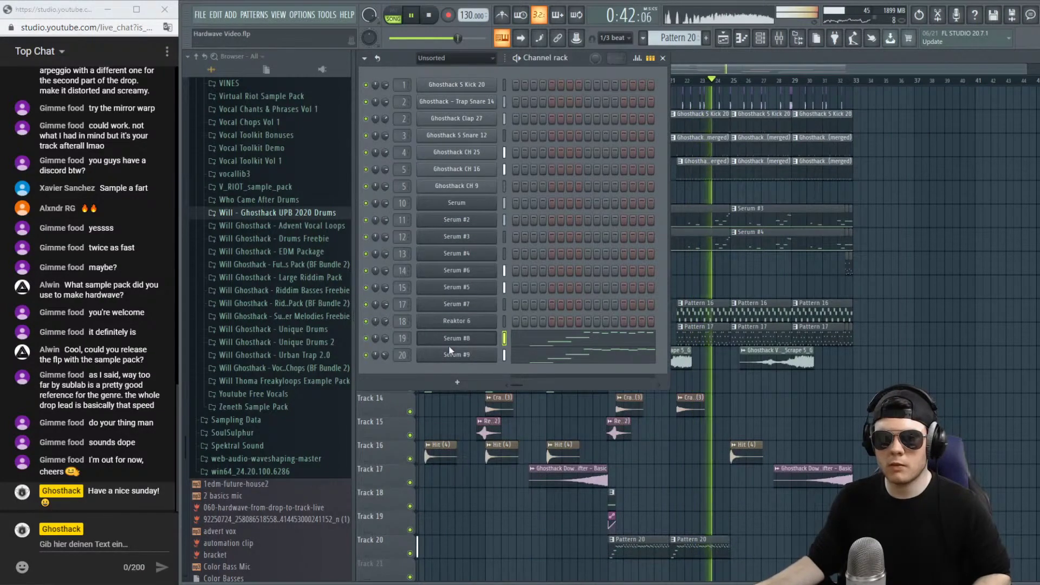
key("space")
left_click(458, 382)
left_click(538, 215)
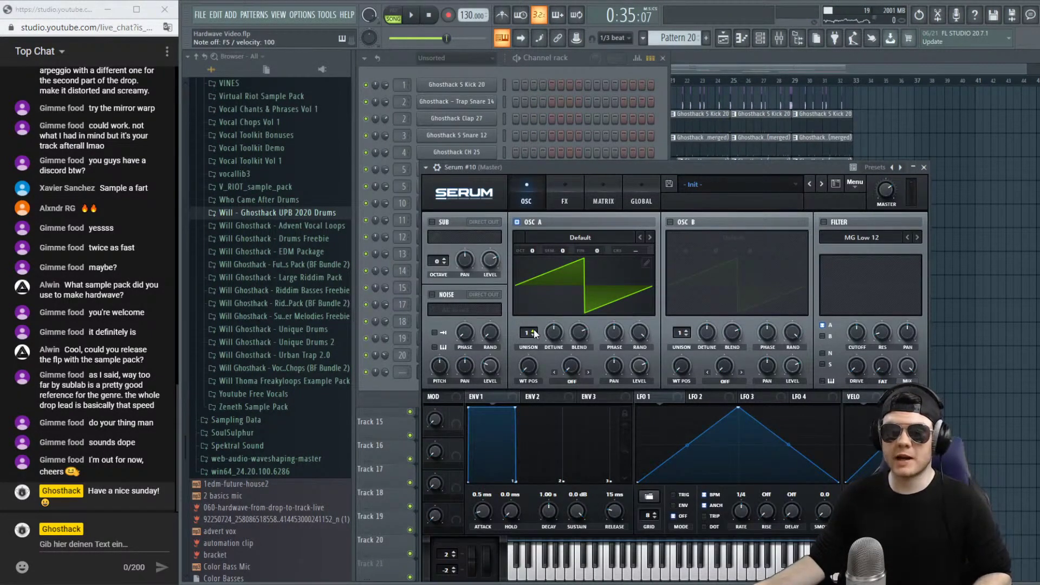
left_click_drag(528, 333, 550, 361)
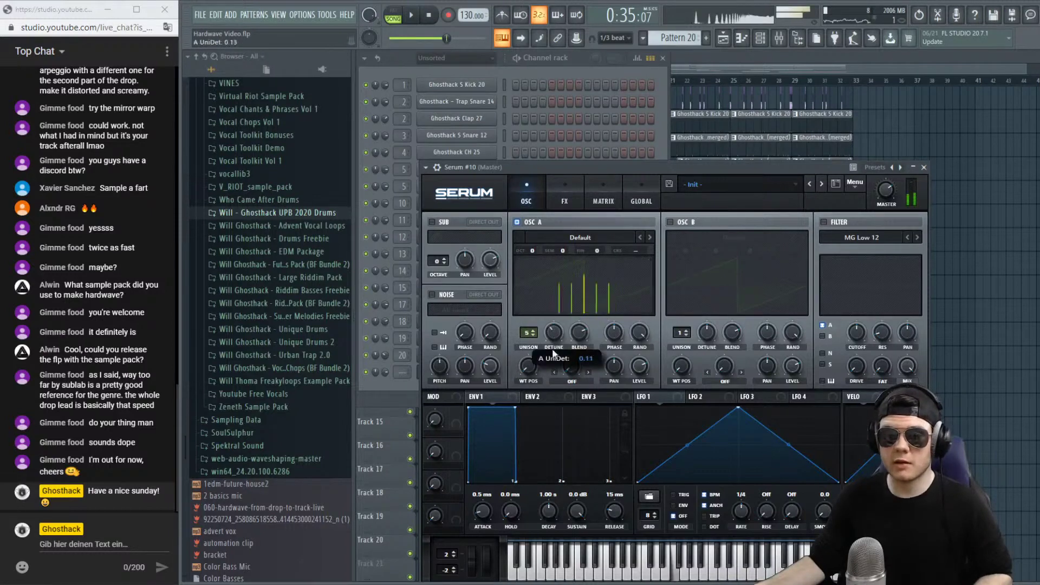
left_click(924, 167)
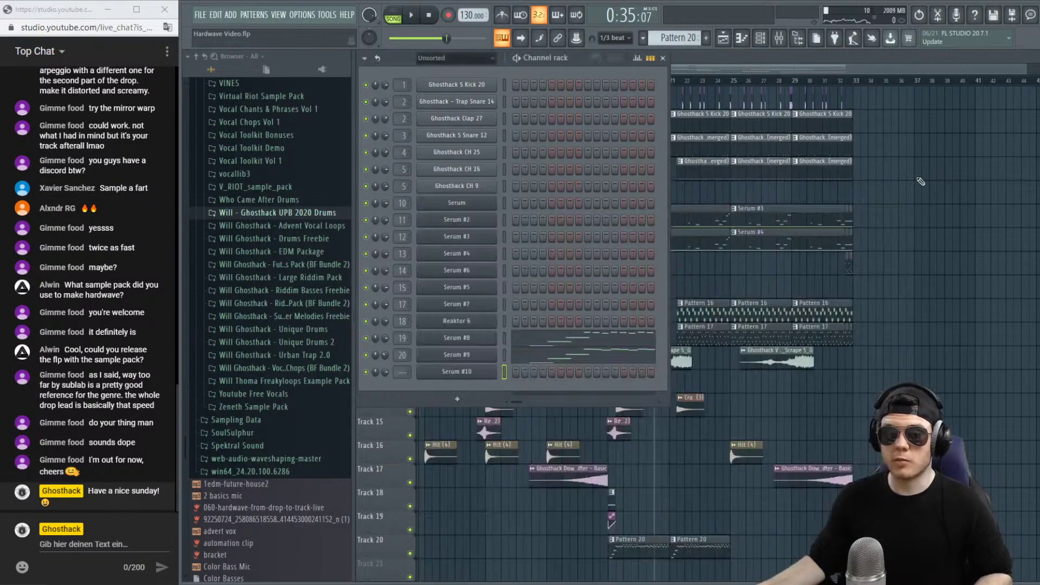
Copy the Serum #8 notes in Pattern 20 and paste them into the Serum #10 channel.
right_click(469, 338)
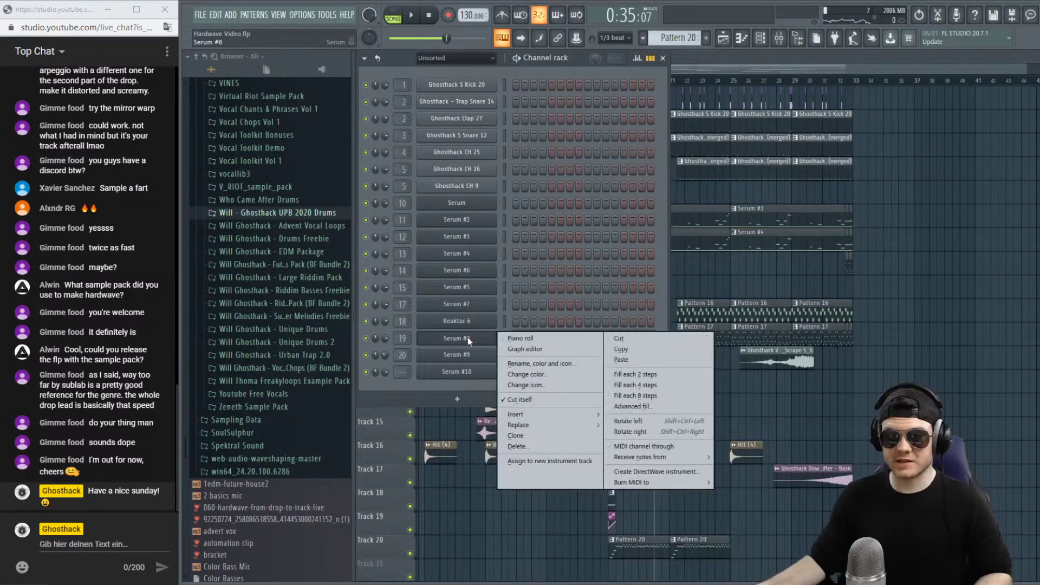
right_click(467, 336)
right_click(466, 336)
left_click(629, 350)
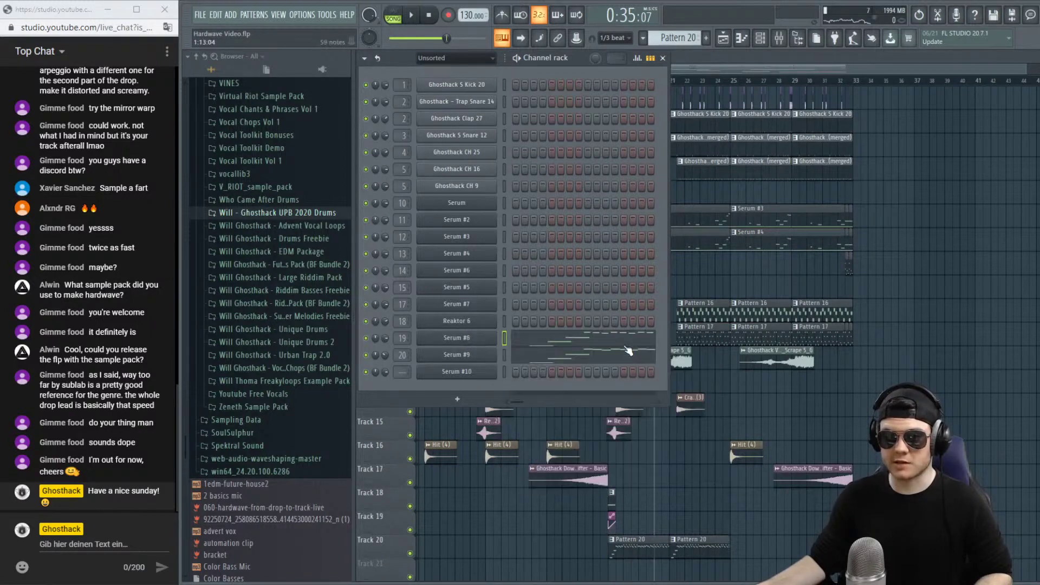
right_click(483, 375)
left_click(630, 392)
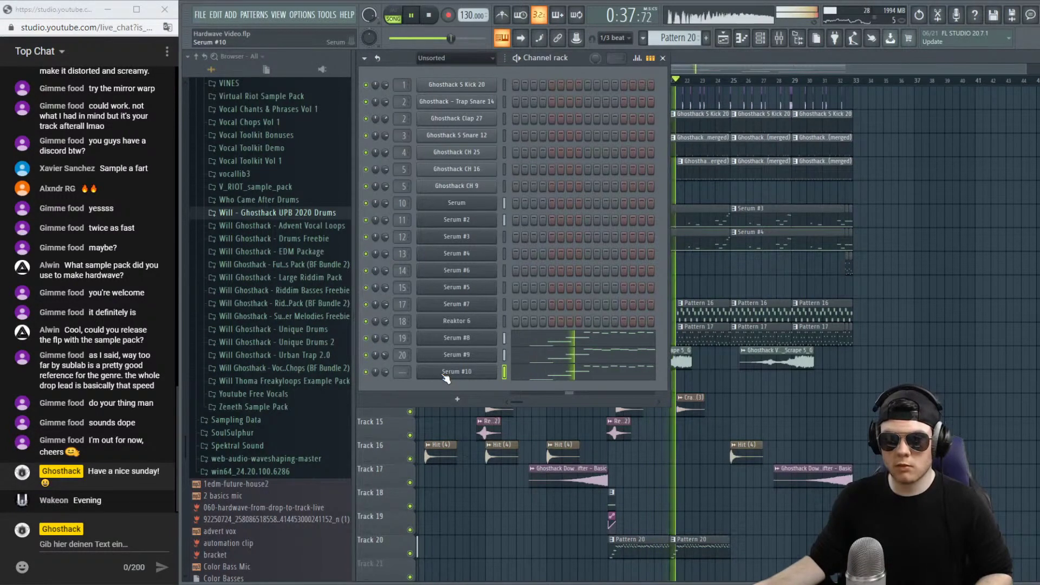
Route Serum #10 to mixer insert 19 and set its channel volume to about 62% during playback.
scroll(407, 372, "up", 9)
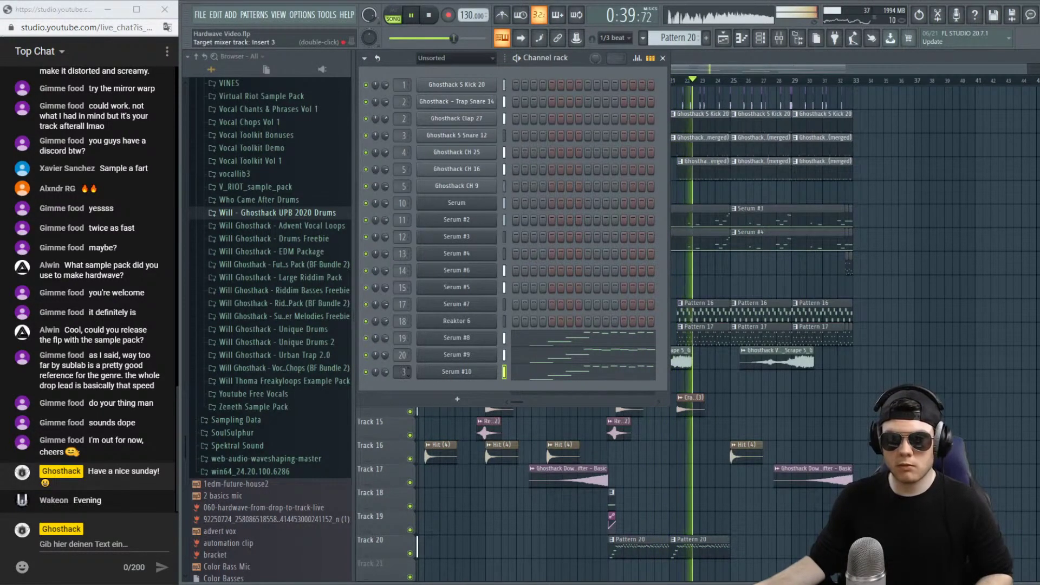
scroll(402, 371, "up", 10)
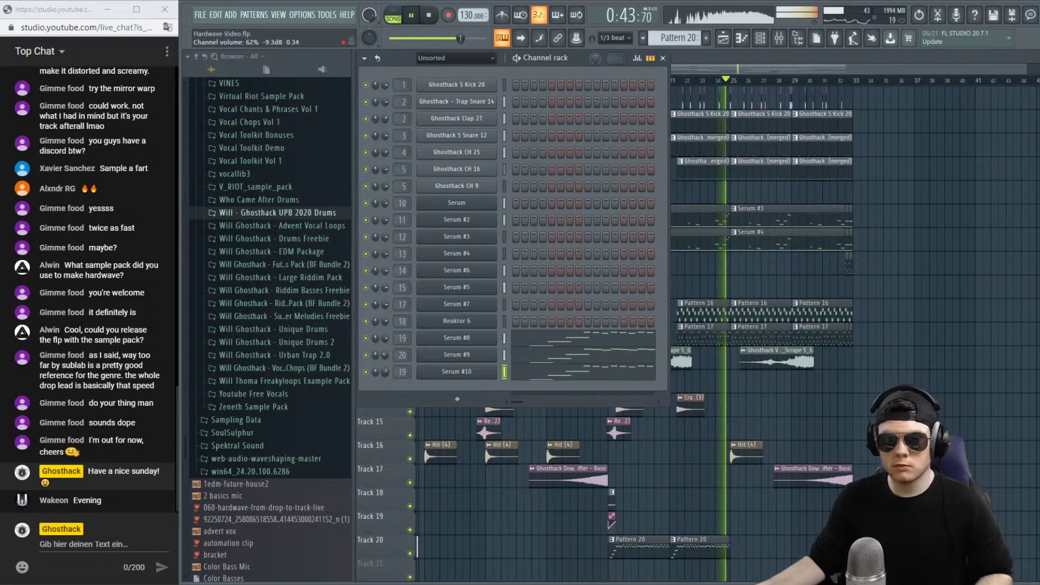
Try Serum #10's oscillator A at octave -1 during playback and return it to octave 0.
left_click(429, 375)
left_click_drag(530, 252, 525, 256)
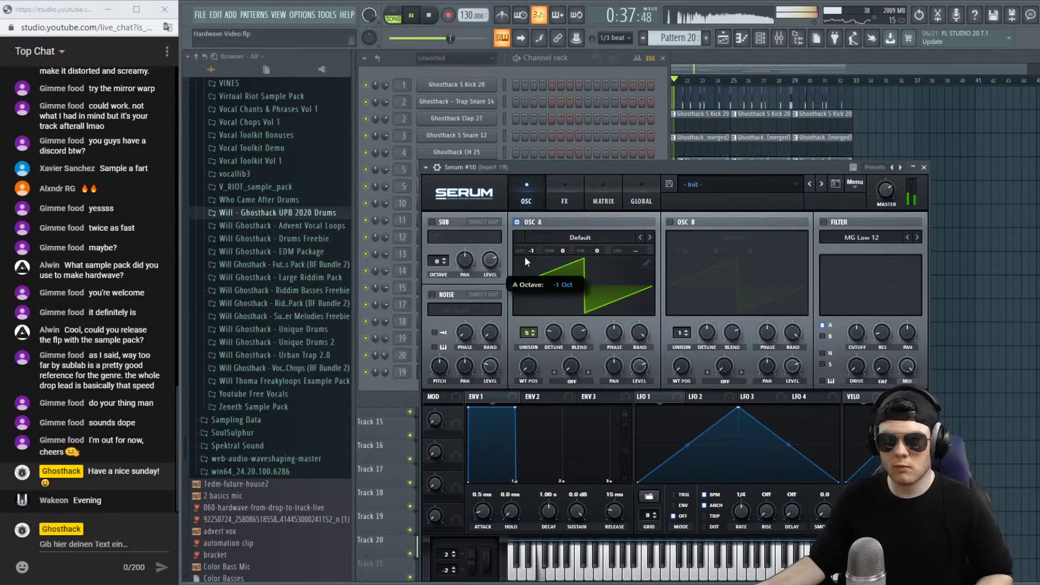
left_click_drag(524, 256, 524, 249)
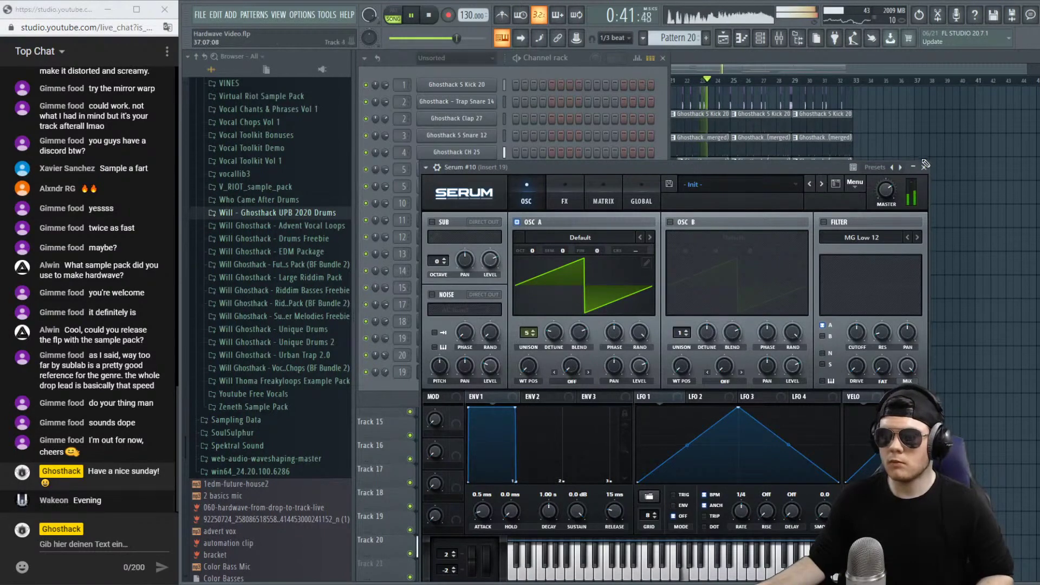
left_click(400, 378)
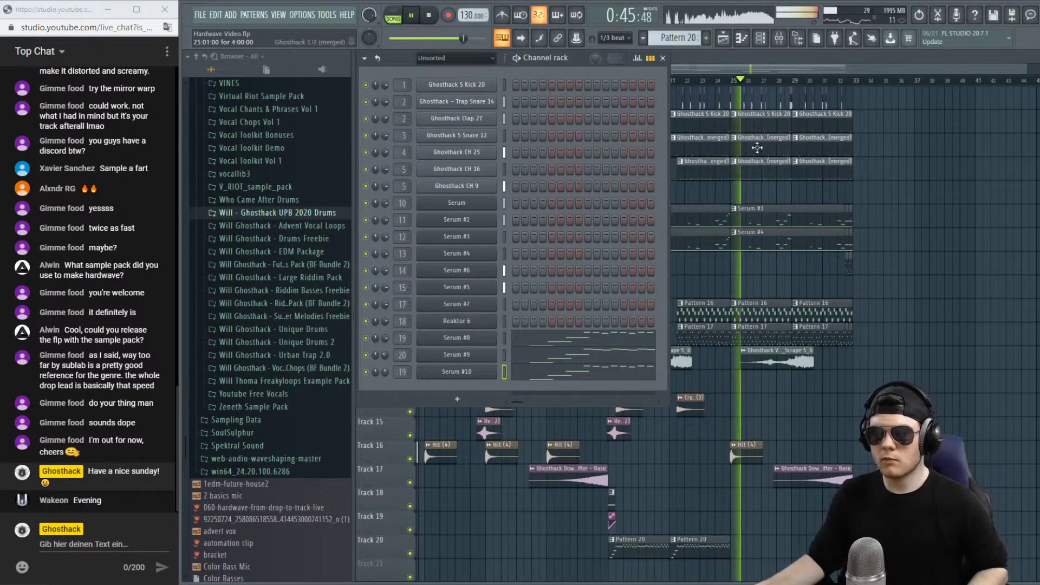
Replay the transition into the second part of the drop from bar 16 and check the mixer tracks.
left_click(776, 63)
key("space")
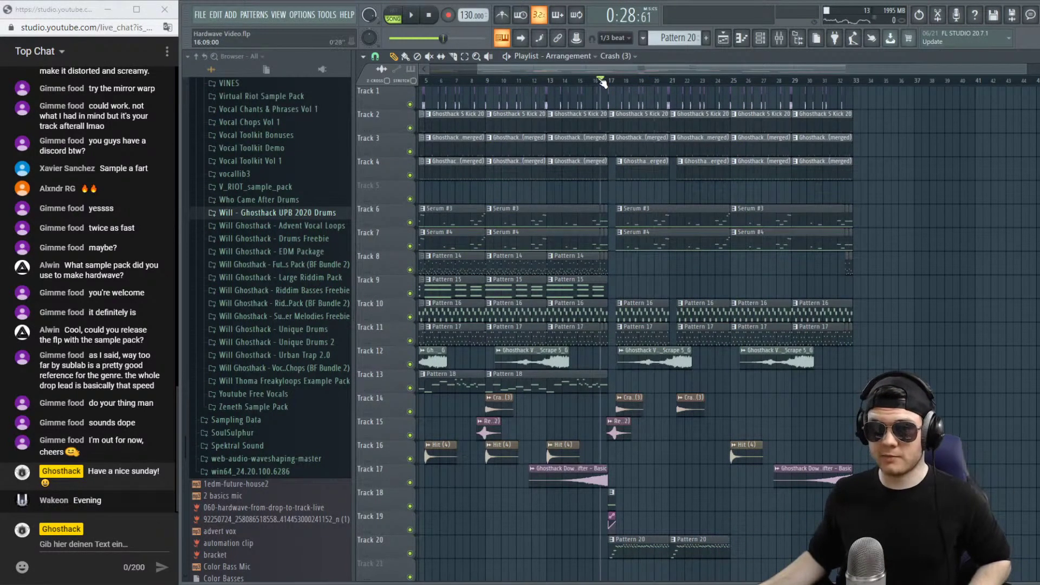
key("space")
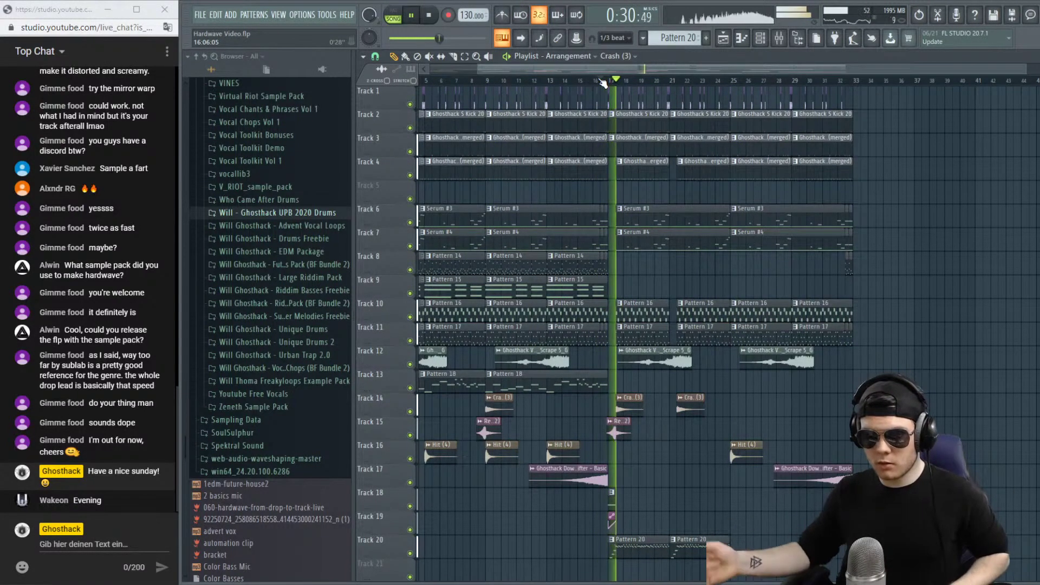
scroll(651, 65, "up", 3)
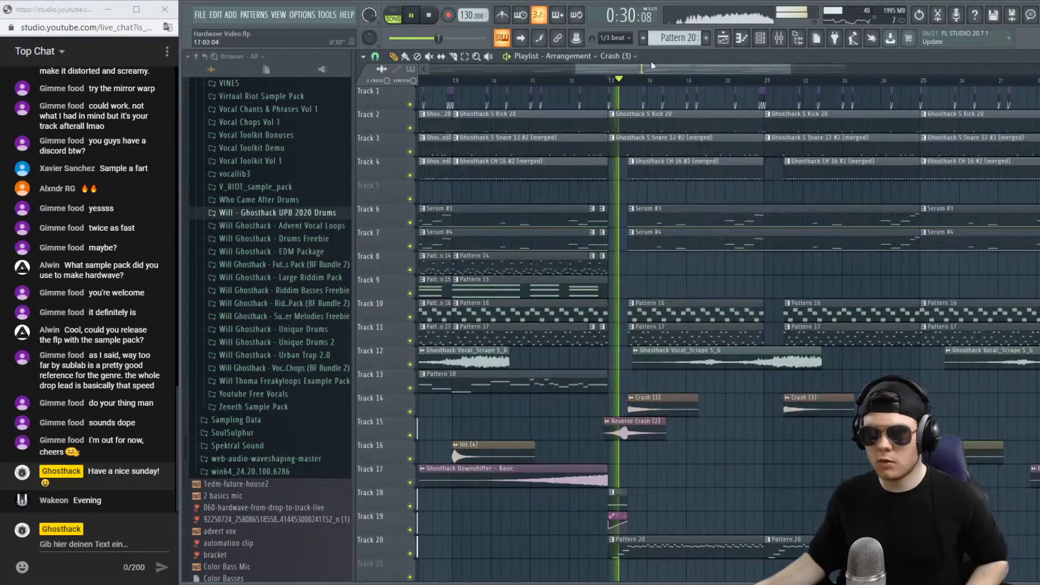
key("F9")
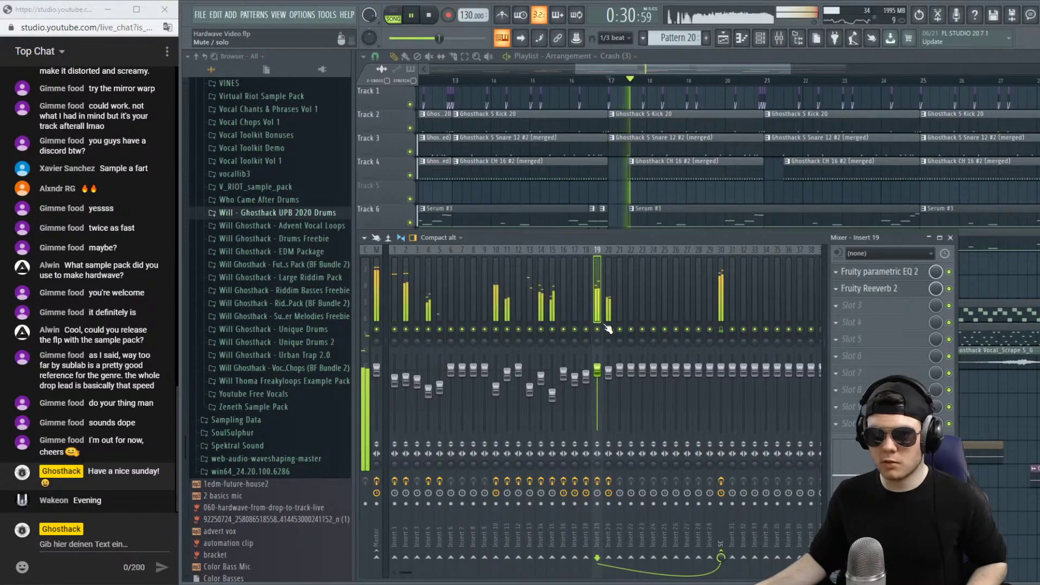
key("F9")
left_click(764, 40)
key("space")
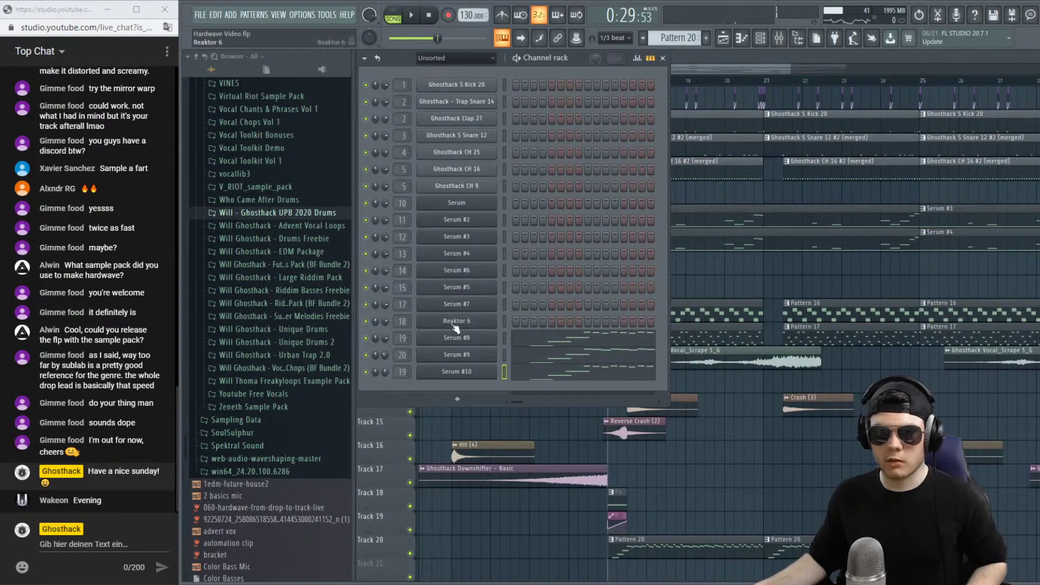
Solo playlist tracks 18 and 19 and briefly play the Pattern 19 clip at bar 17.
key("F6")
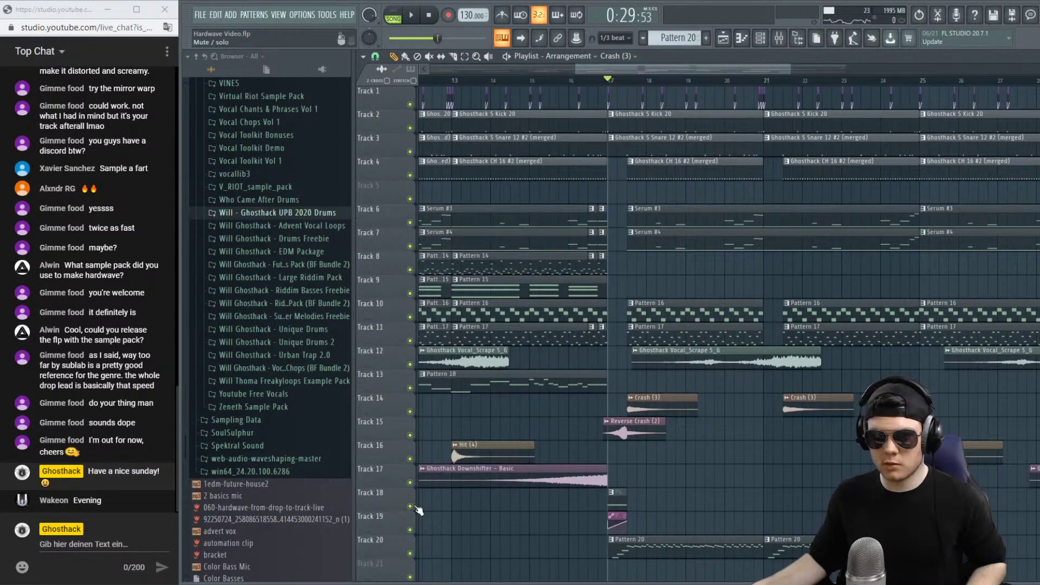
right_click(410, 506)
key("space")
key("space")
Open the Reaktor 6 channel, dismiss the Form demo notice, check the instrument and close it.
left_click(761, 38)
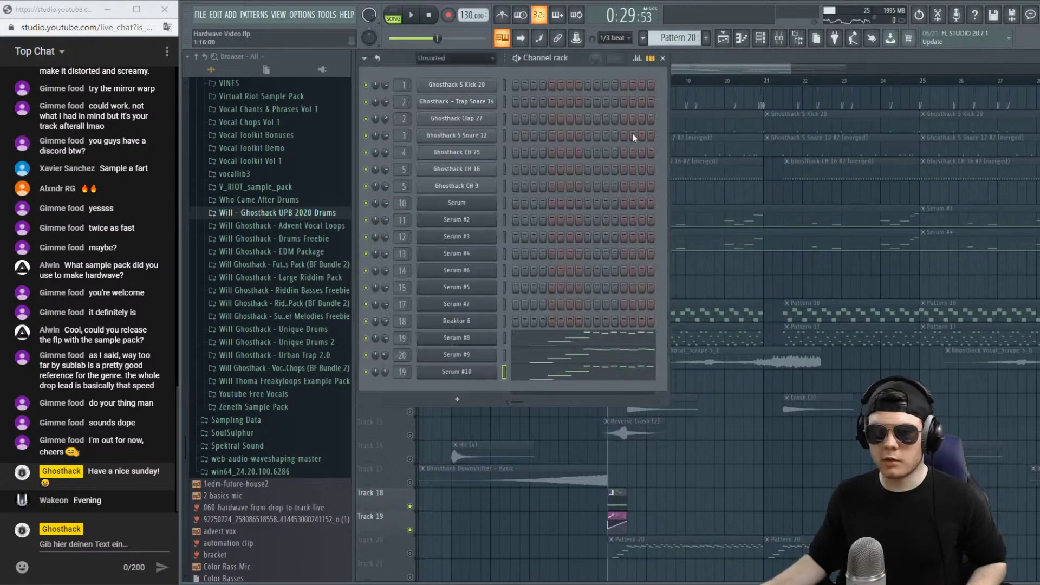
left_click(480, 323)
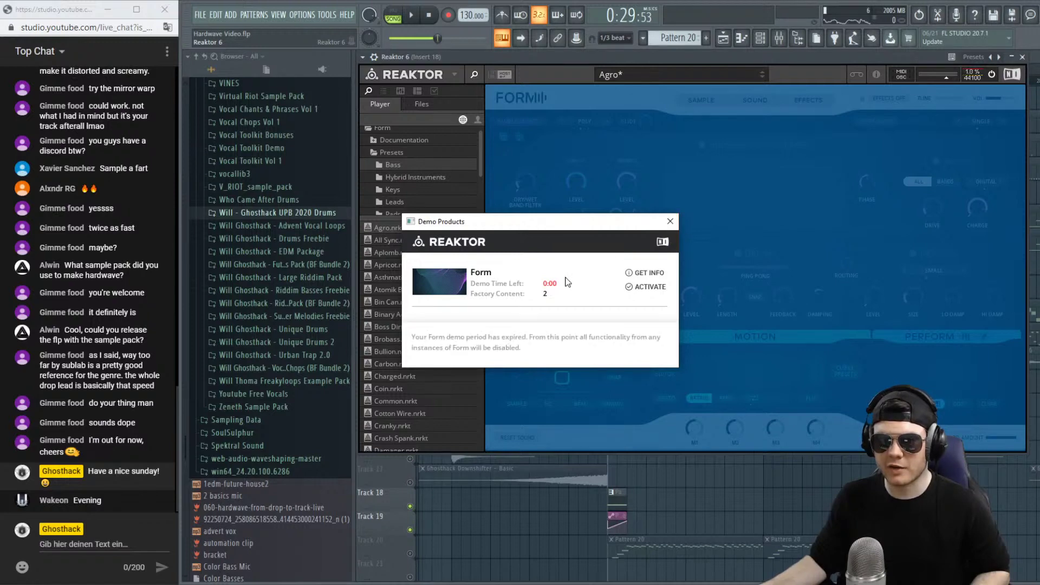
left_click(671, 223)
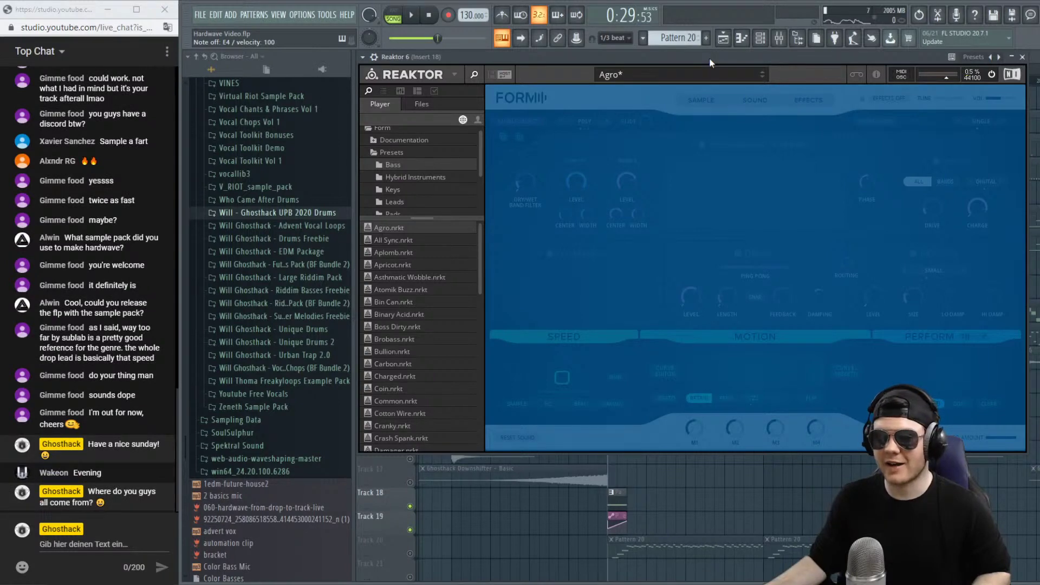
mouse_move(710, 58)
left_mouse_down()
mouse_move(710, 76)
mouse_move(710, 57)
left_mouse_up()
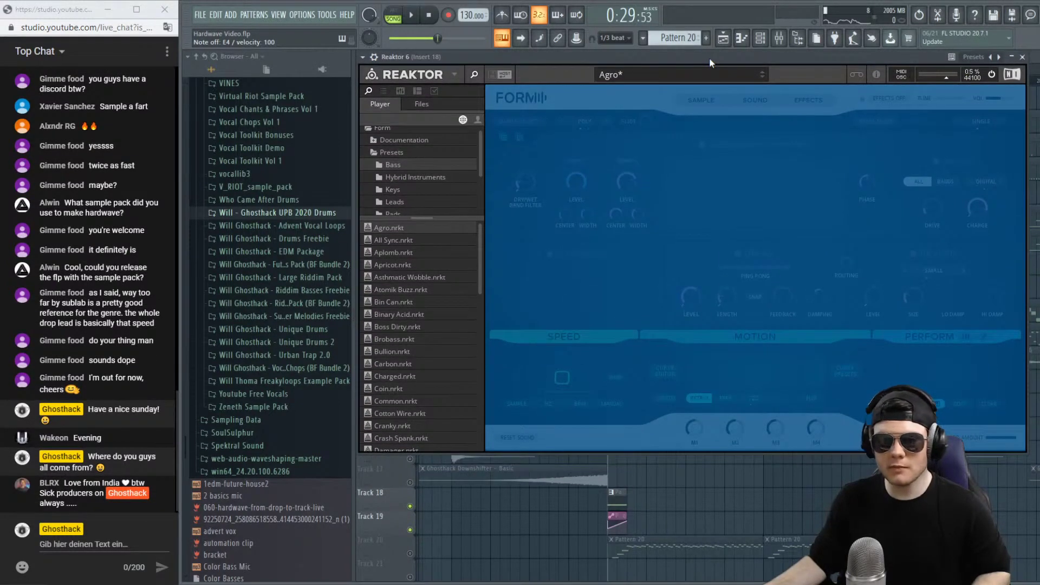
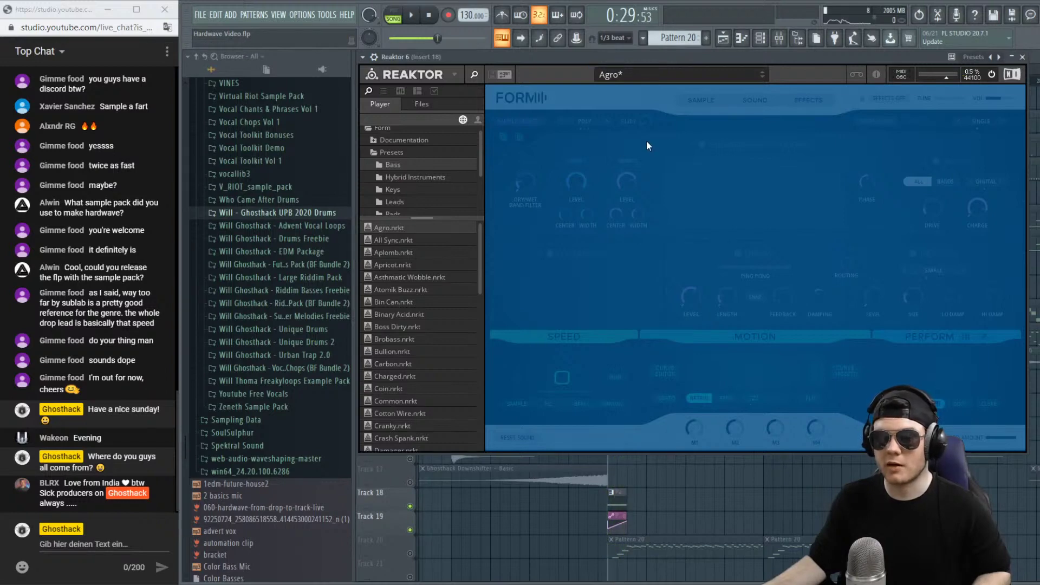
left_click(1024, 57)
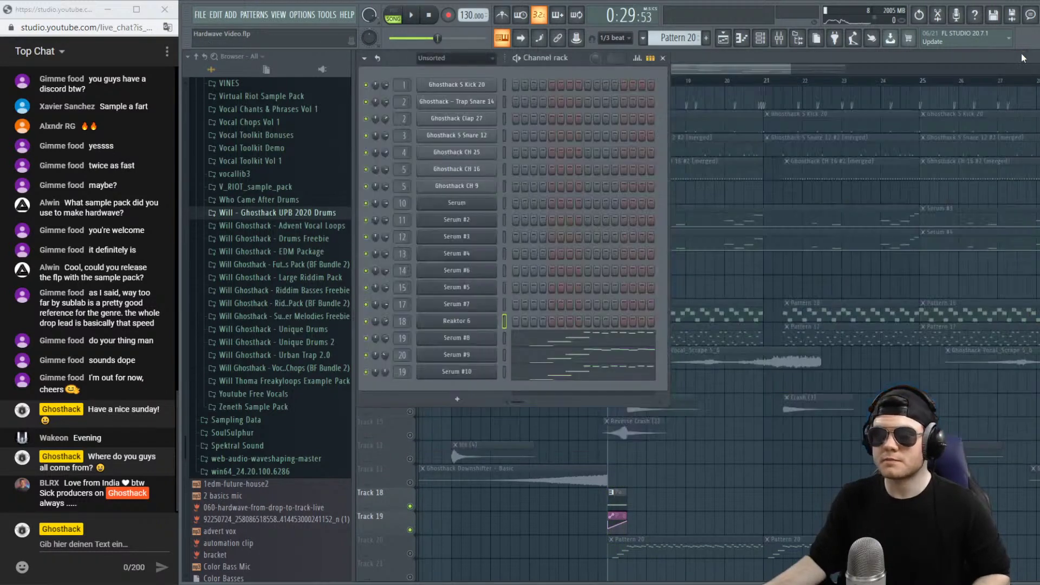
Open Pattern 19 from its track 18 clip and return to the channel rack.
double_click(619, 501)
key("Escape")
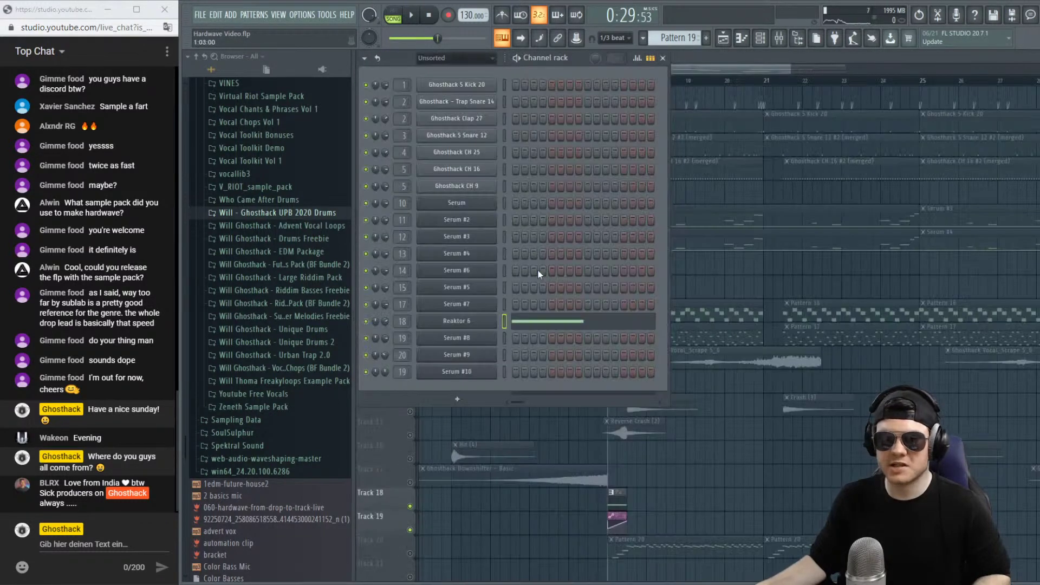
right_click(459, 323)
key("Escape")
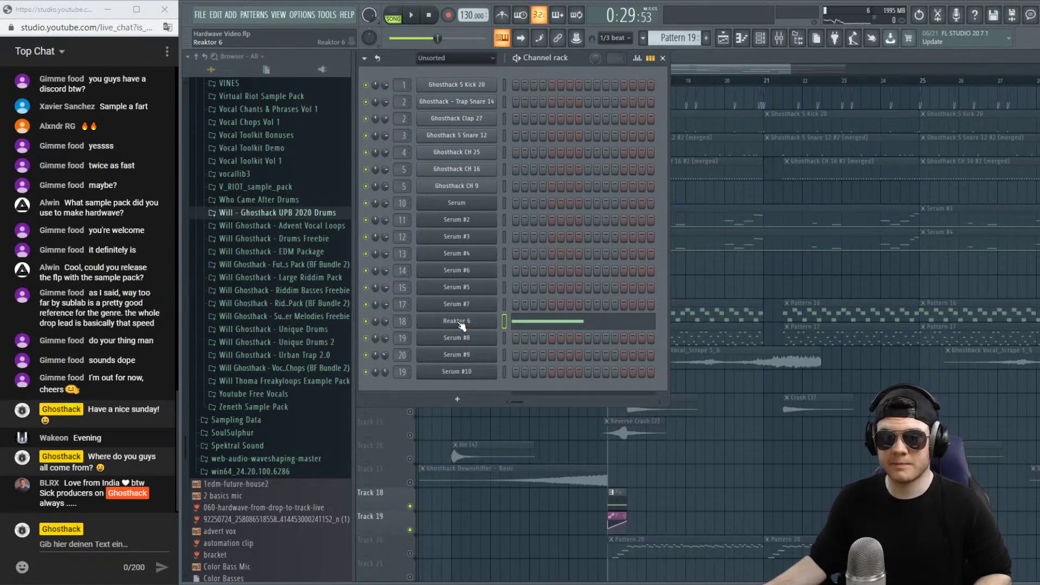
Try to revive the Form instrument by replacing the channel with Reaktor 6 again and reloading the Agro preset.
right_click(461, 324)
mouse_move(528, 408)
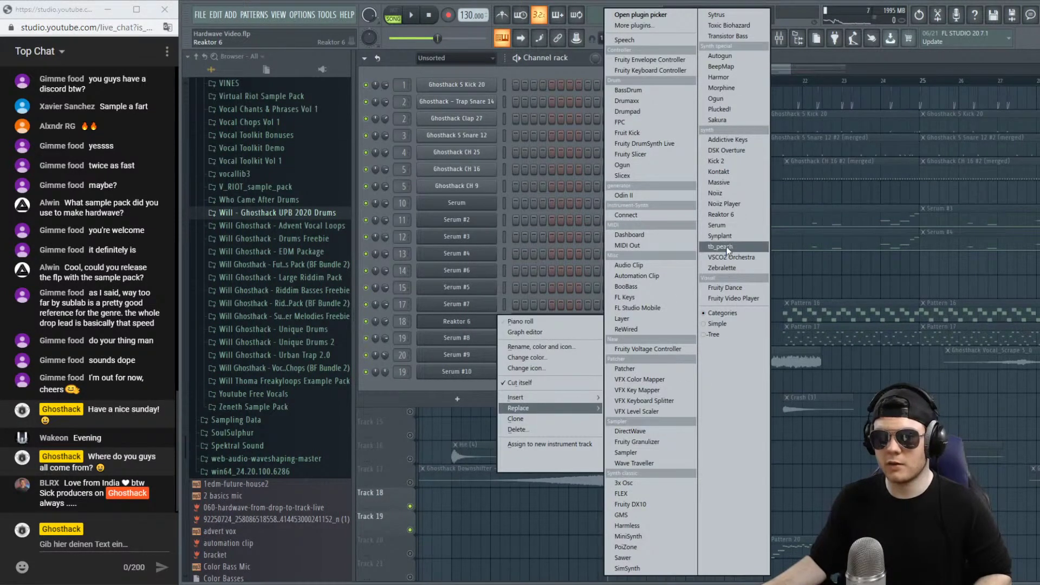
left_click(726, 216)
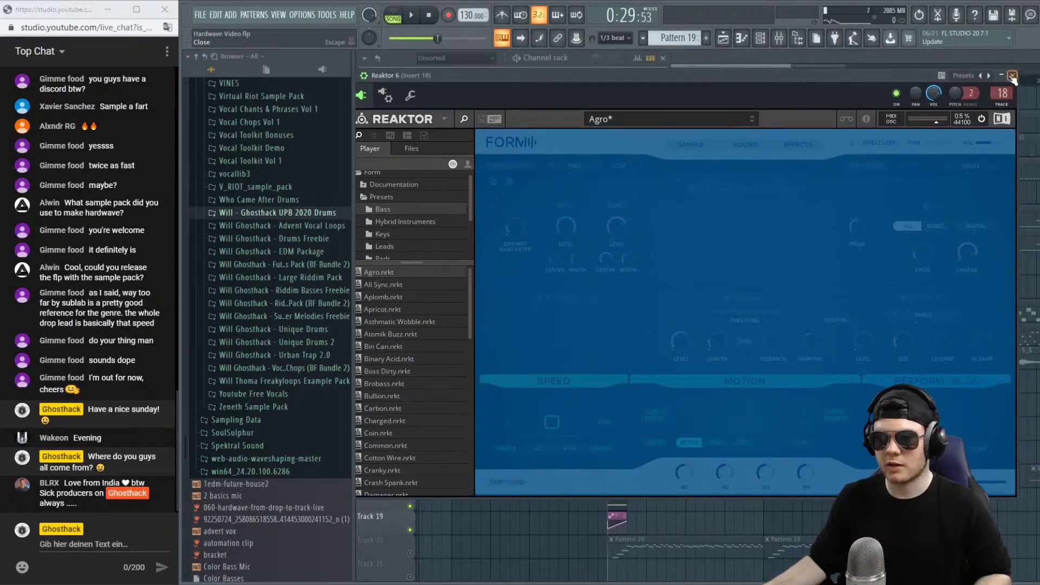
left_click(675, 120)
left_click(634, 129)
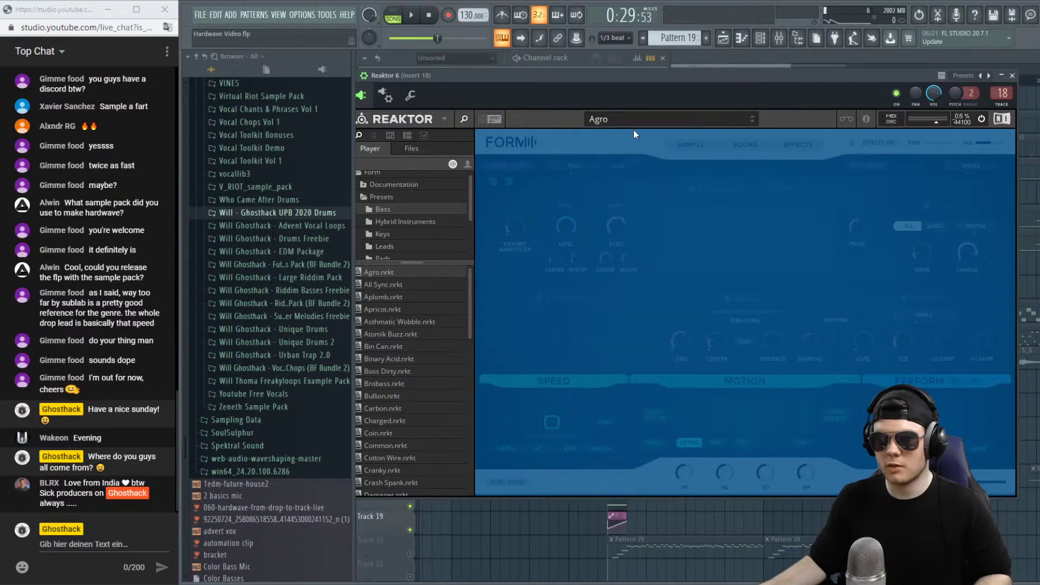
left_click(1013, 76)
Reload Reaktor 6 on its channel by replacing it with a Sampler and back again, and dismiss the demo notice.
right_click(480, 322)
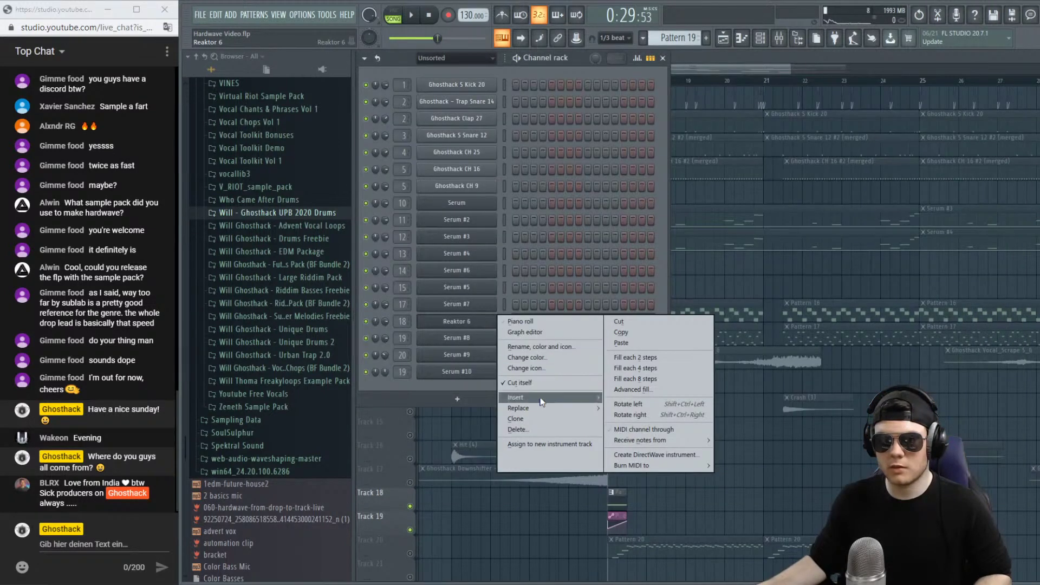
mouse_move(540, 411)
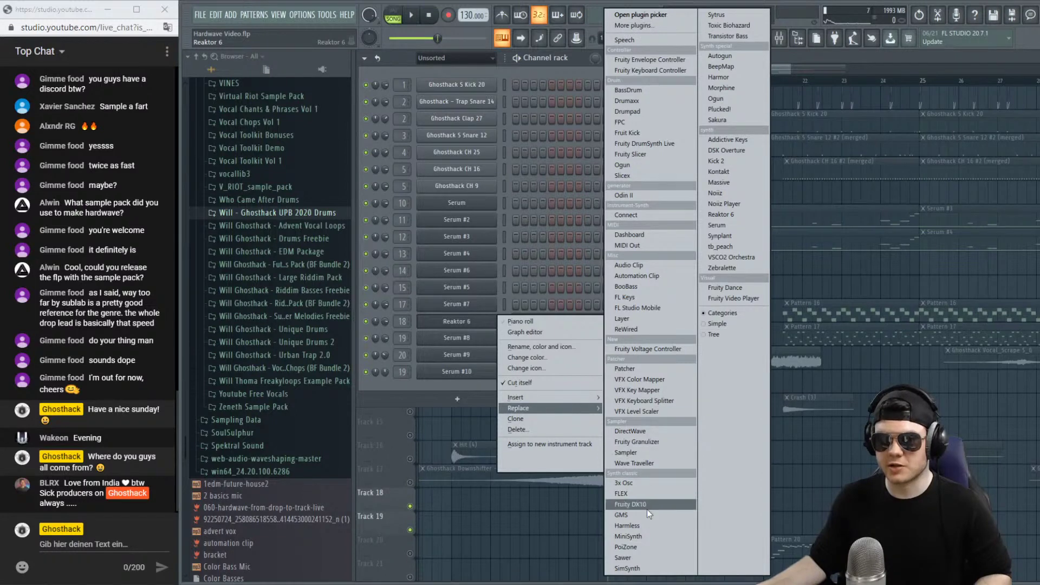
left_click(628, 452)
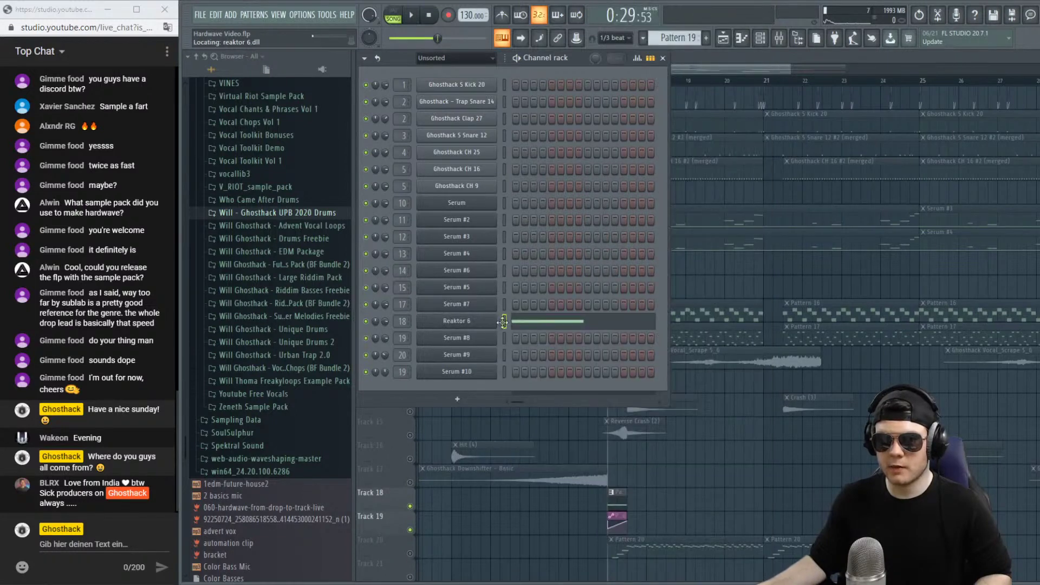
right_click(472, 323)
mouse_move(542, 419)
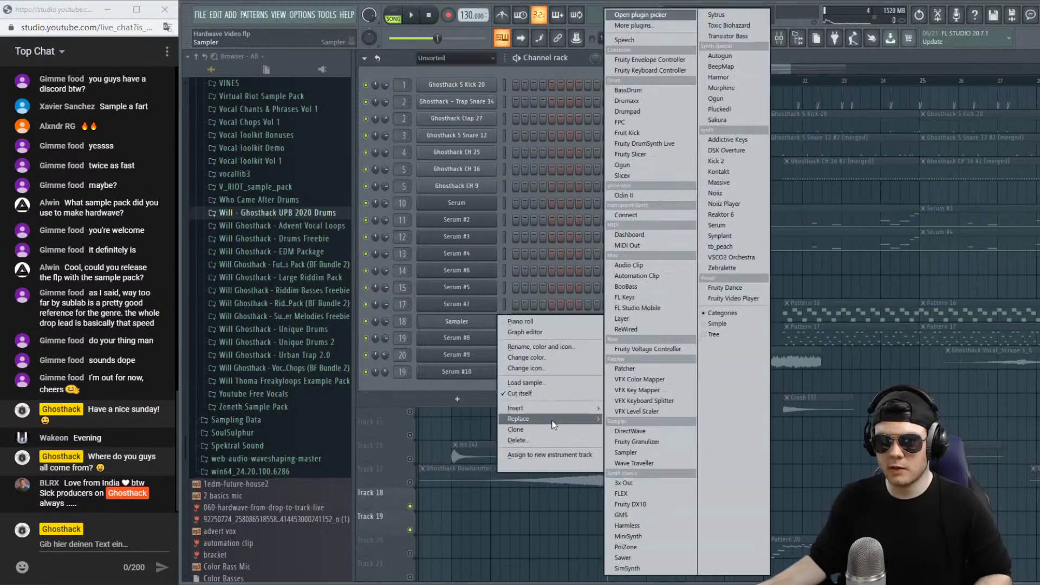
left_click(734, 216)
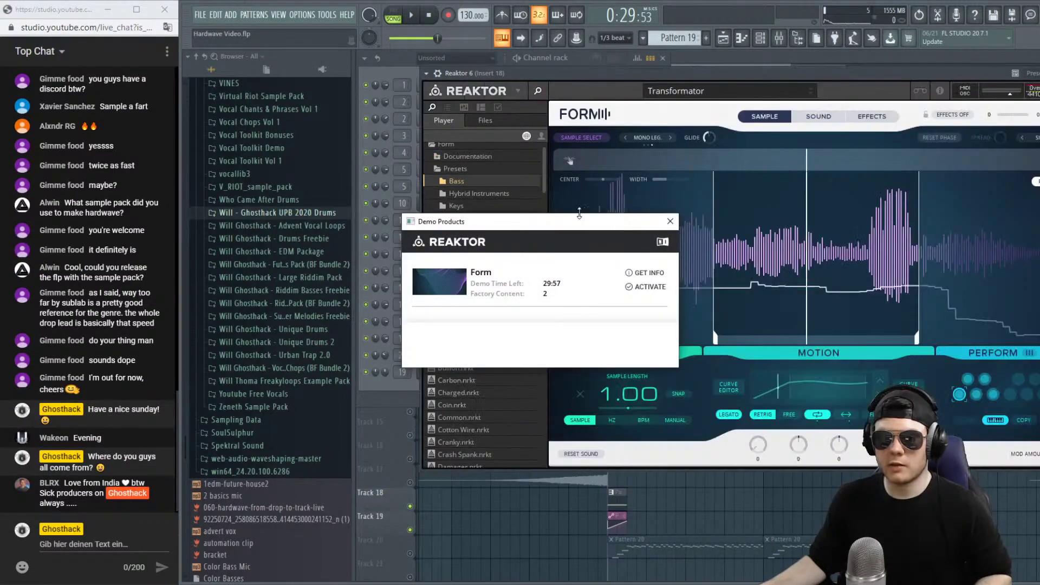
left_click(674, 221)
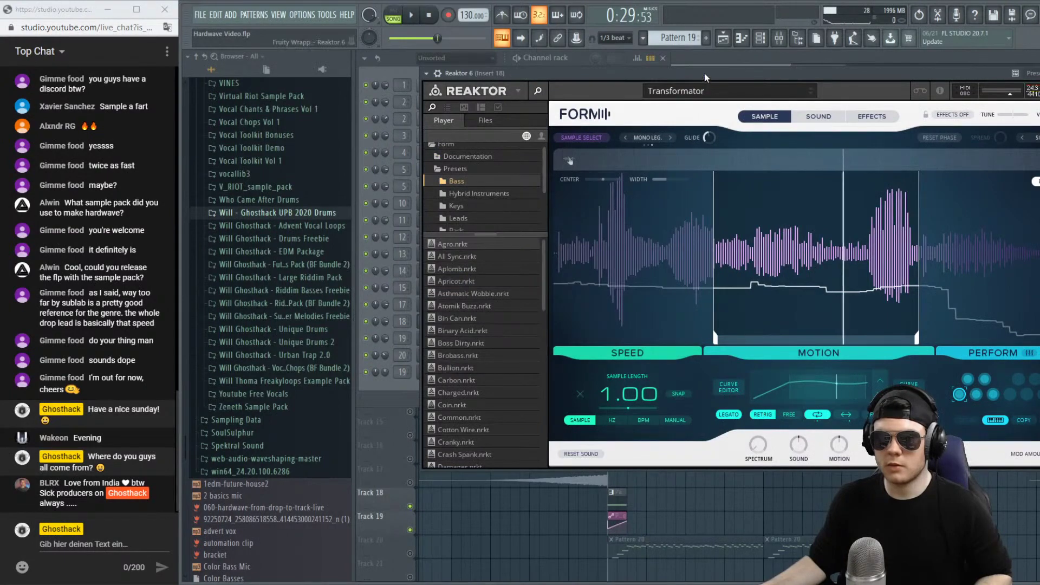
Bring the whole Reaktor window into view and audition the Transformator sound with a single note and in the song.
left_click_drag(705, 73, 647, 71)
key("c")
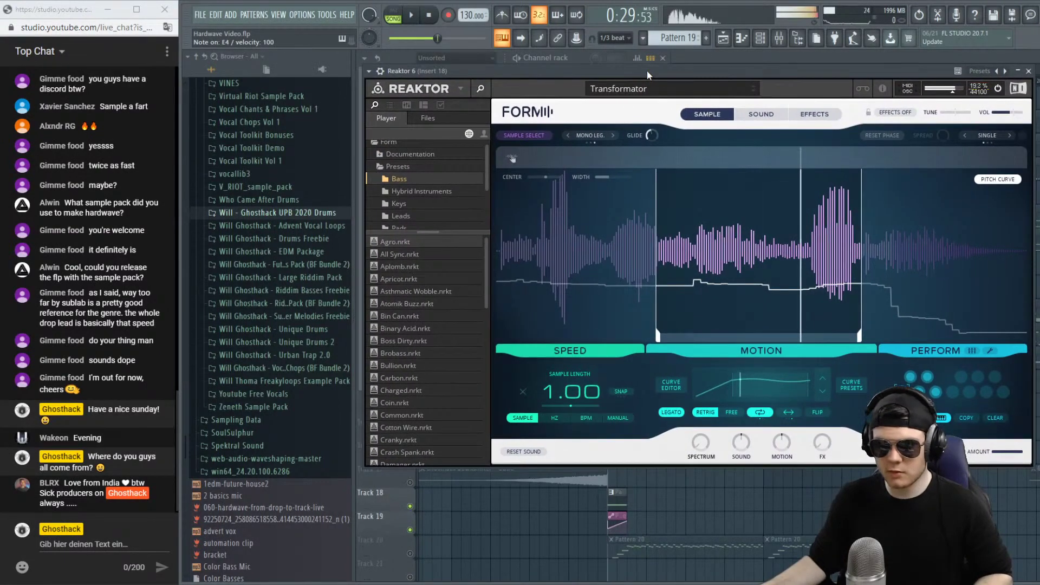
key("space")
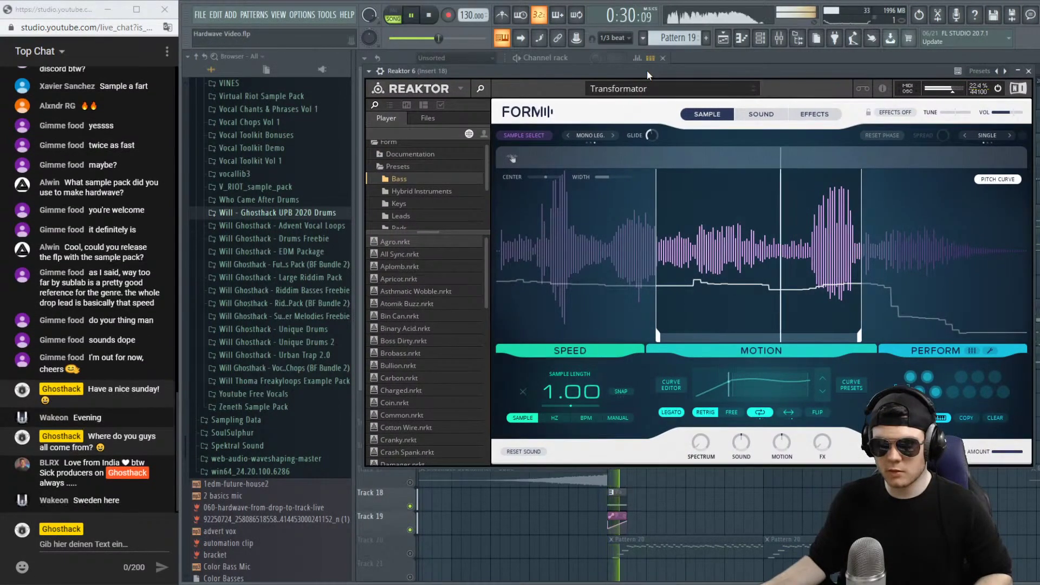
key("space")
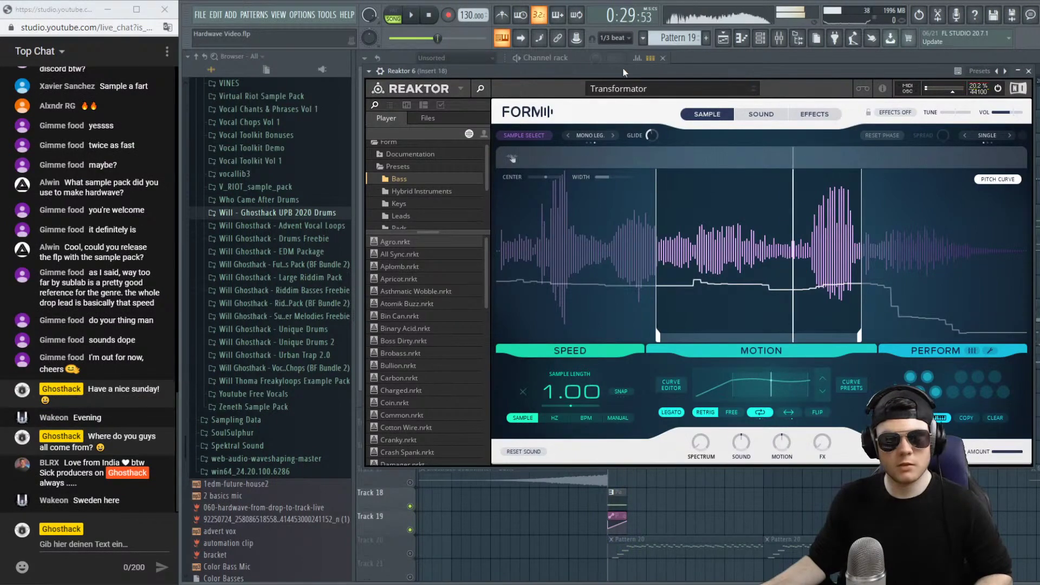
Load the factory Bass preset Agro in the Form instrument.
left_click(649, 92)
mouse_move(615, 105)
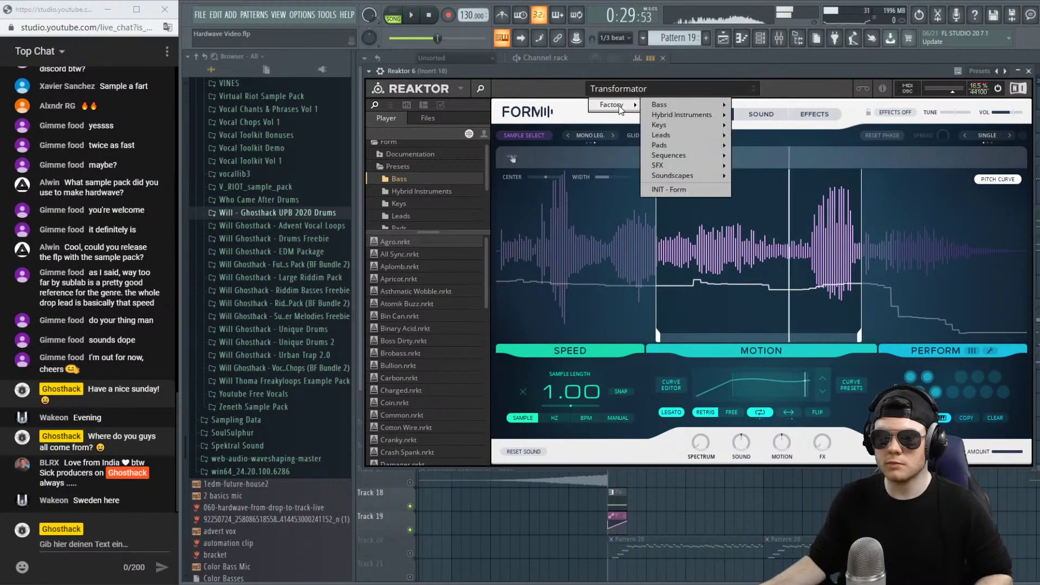
mouse_move(663, 106)
left_click(762, 87)
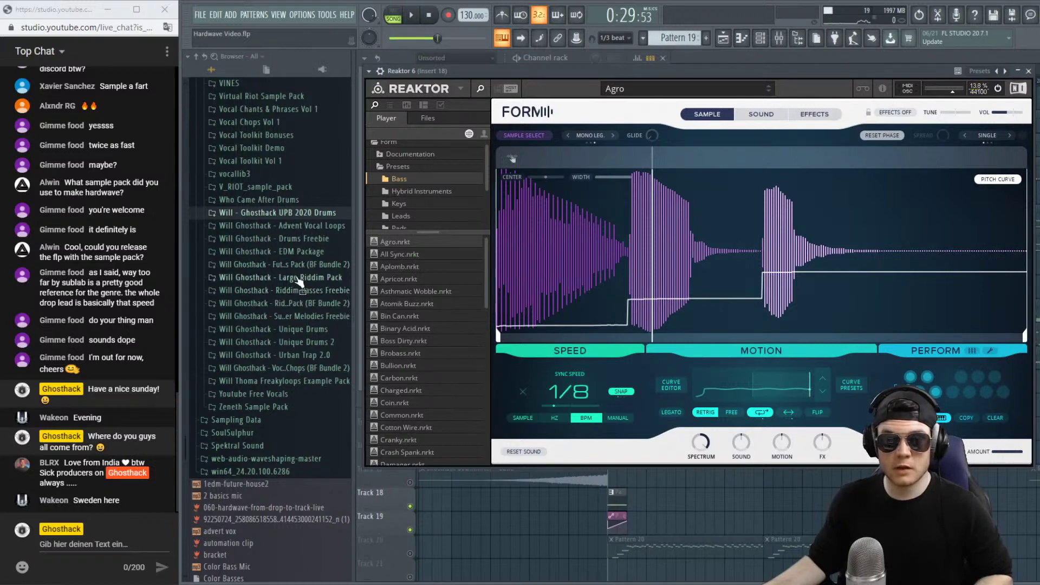
Expand the Will Ghosthack - Unique Drums 2 sample folder to show its drum categories.
left_click(319, 344)
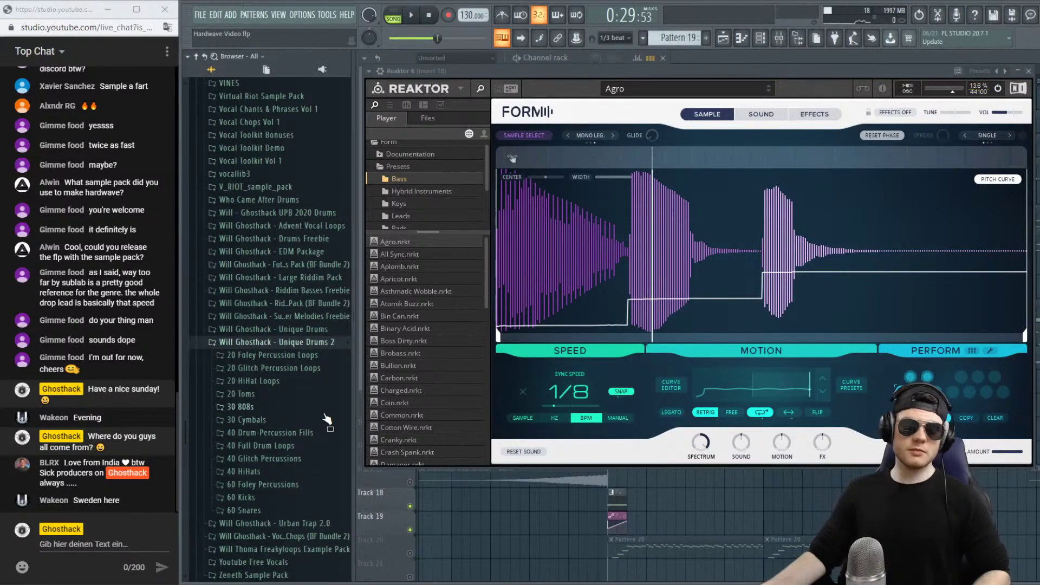
Audition samples in the 40 Glitch Percussions folder of Will Ghosthack - Unique Drums 2, closing the folder when done.
scroll(325, 412, "down", 4)
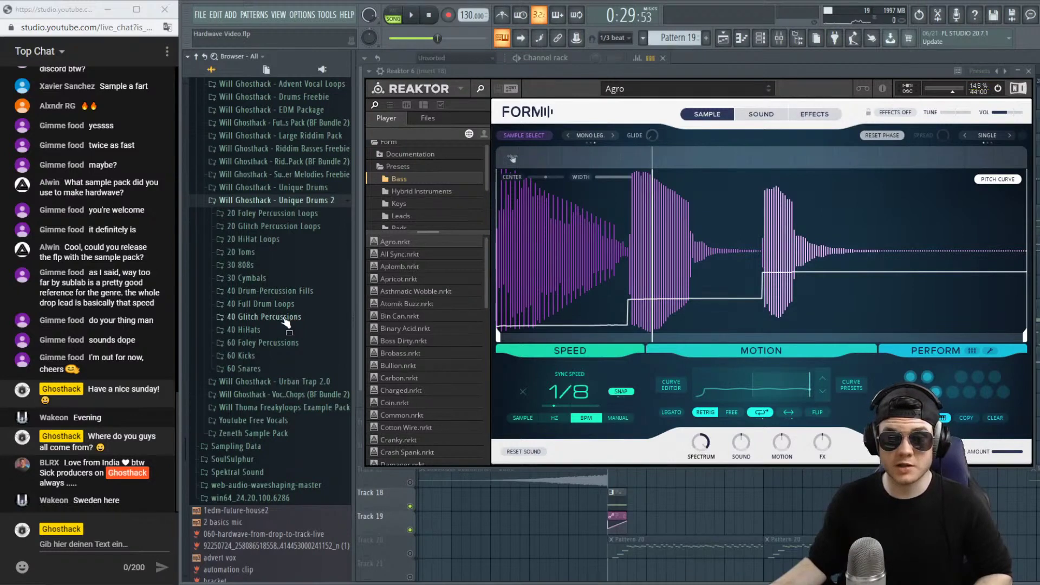
left_click(281, 317)
scroll(313, 358, "down", 4)
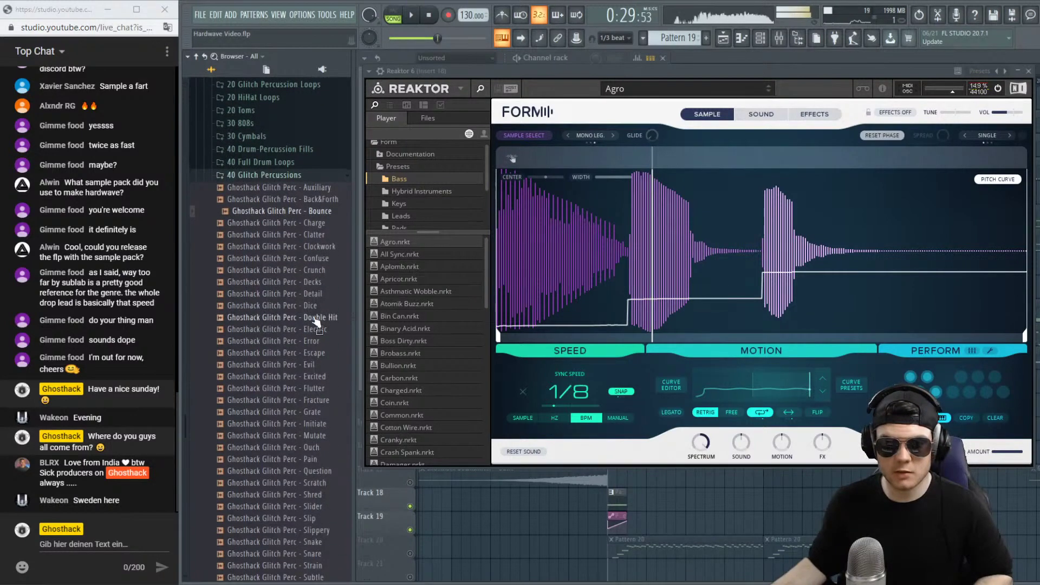
left_click_drag(301, 401, 312, 461)
scroll(302, 412, "down", 4)
scroll(312, 466, "up", 10)
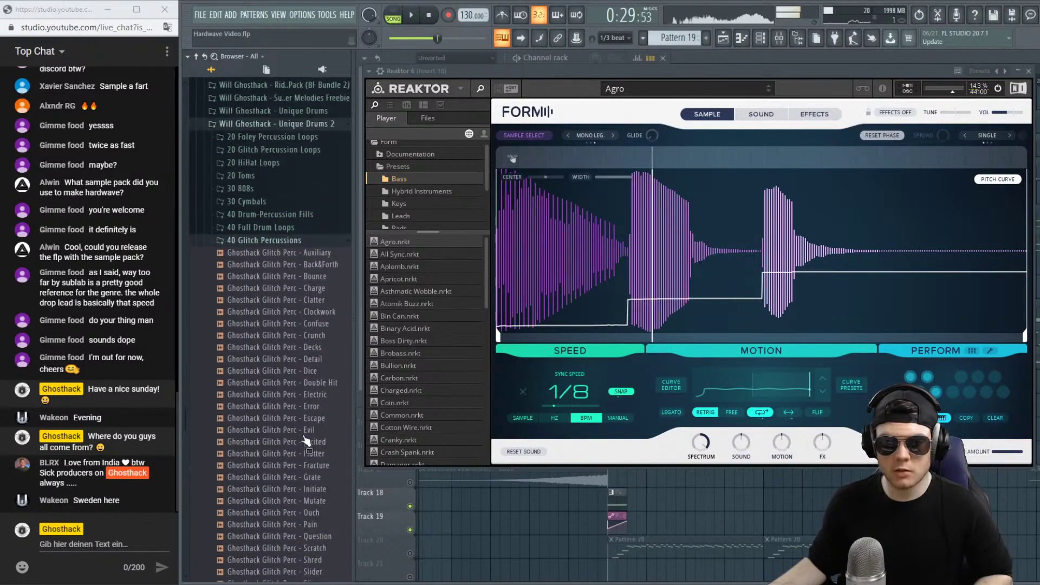
left_click(298, 406)
left_click(276, 388)
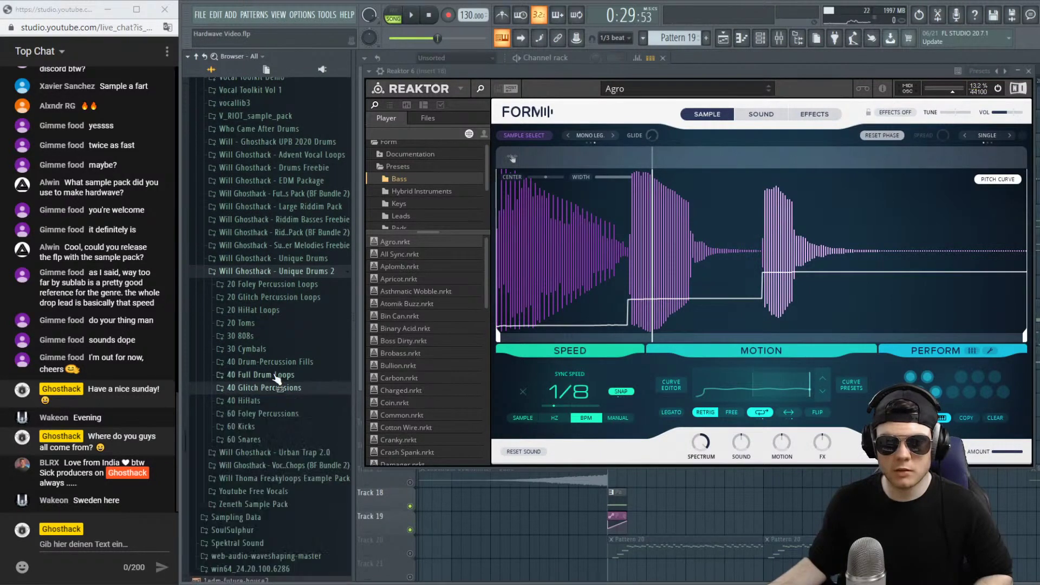
Audition the glitch percussion loops from 128 2 to 140 3 in the 20 Glitch Percussion Loops folder.
left_click(324, 298)
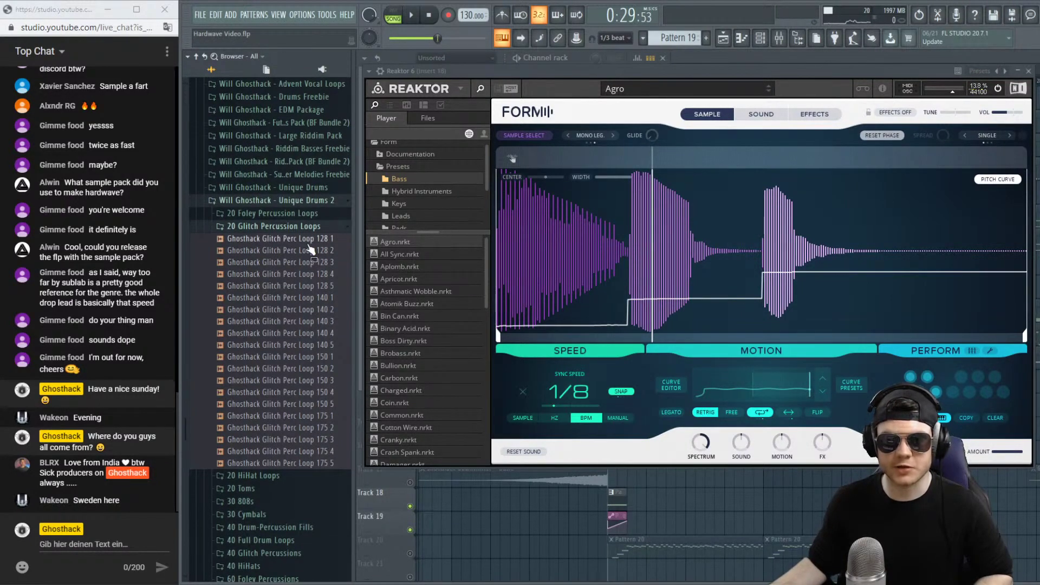
left_click(310, 250)
left_click(304, 263)
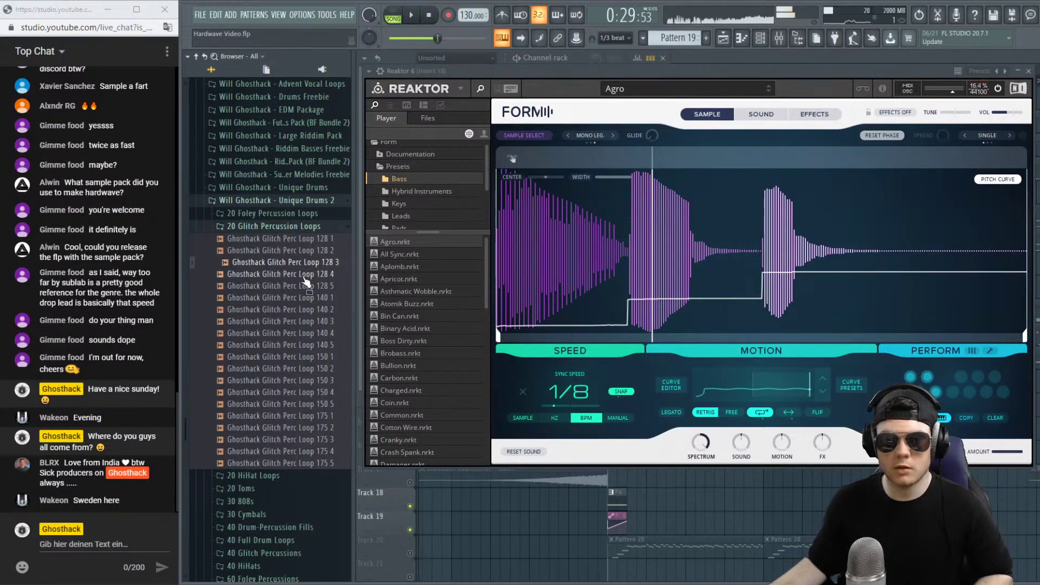
left_click(305, 274)
left_click(304, 287)
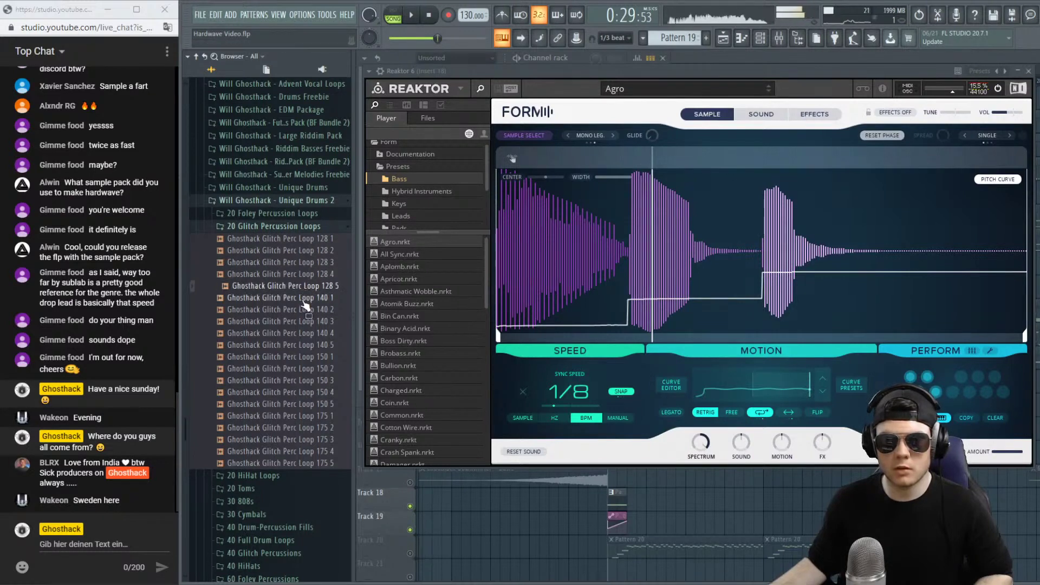
left_click(301, 298)
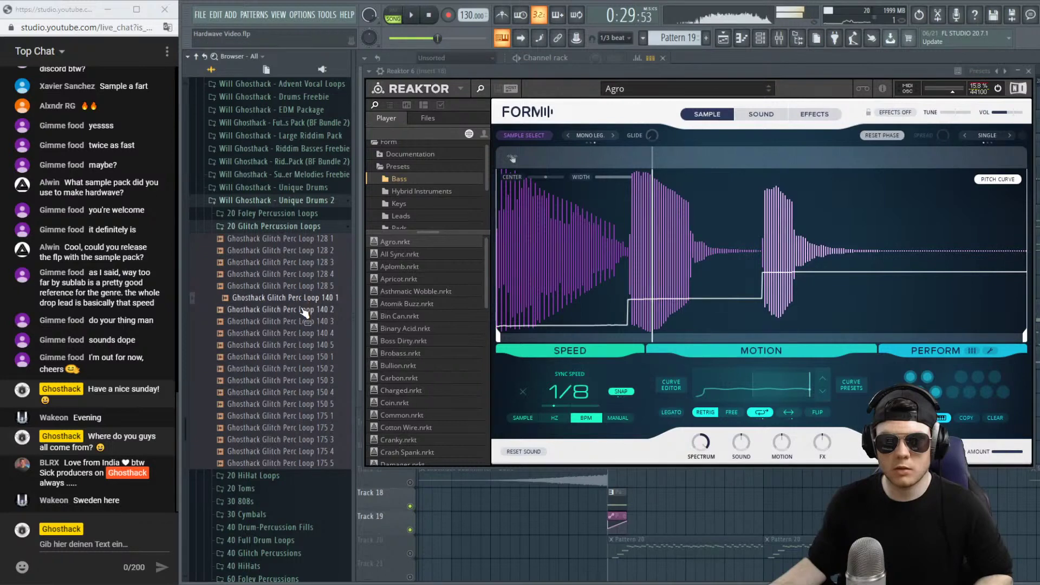
left_click(301, 310)
left_click(302, 323)
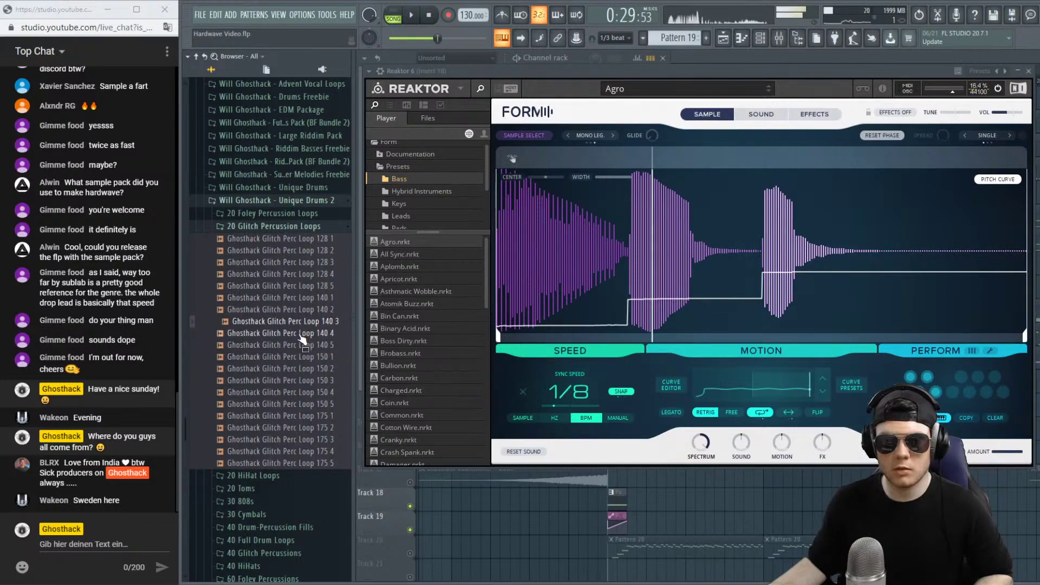
Load Ghosthack Glitch Perc Loop 140 3 into Form as its sample and show the sample waveform.
left_click_drag(299, 329, 672, 285)
left_click(699, 398)
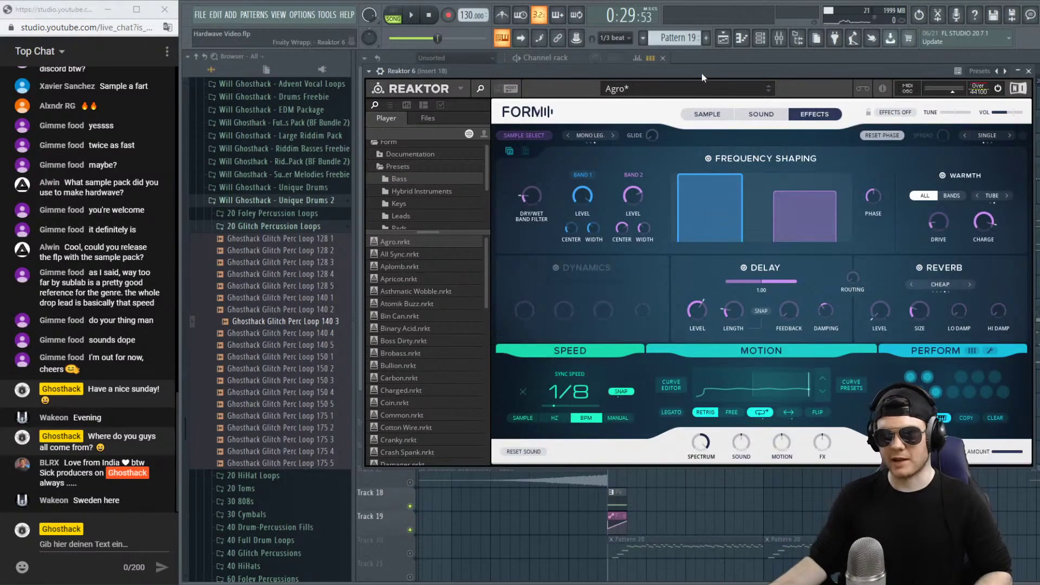
left_click(708, 115)
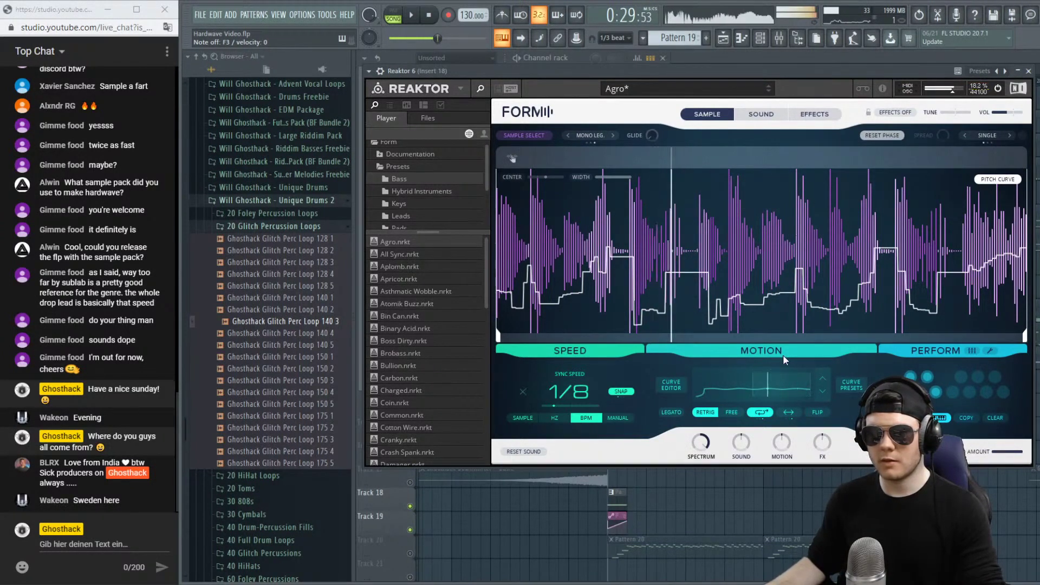
Apply the straight rising ramp preset as Form's motion curve and return to the waveform.
left_click(512, 158)
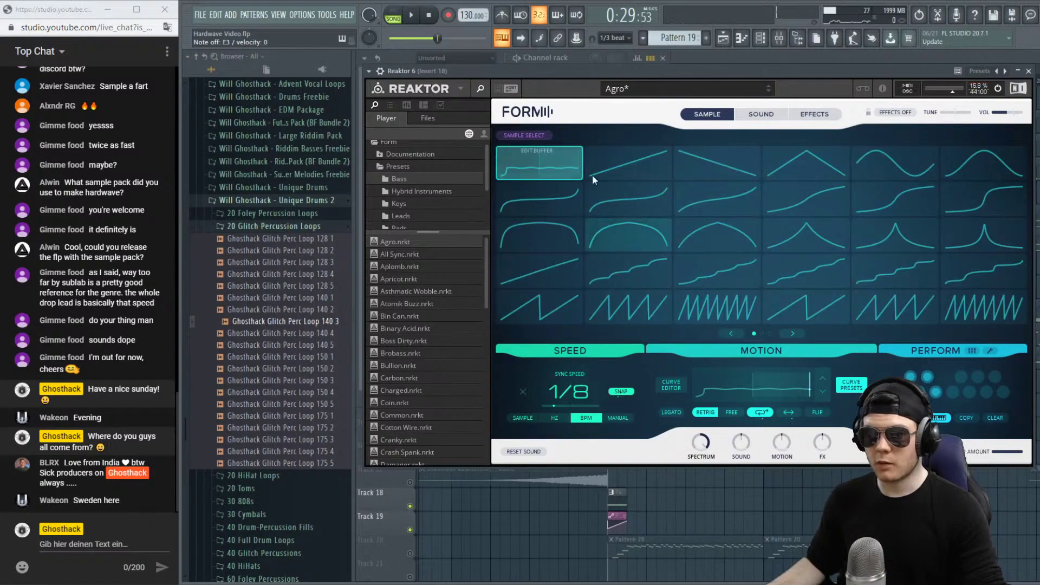
left_click(634, 168)
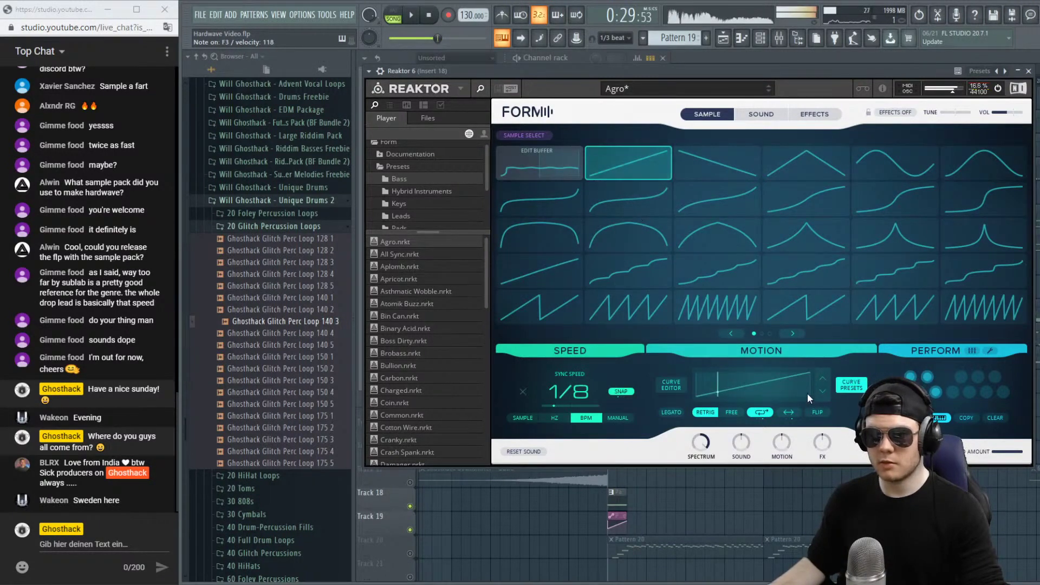
left_click(849, 392)
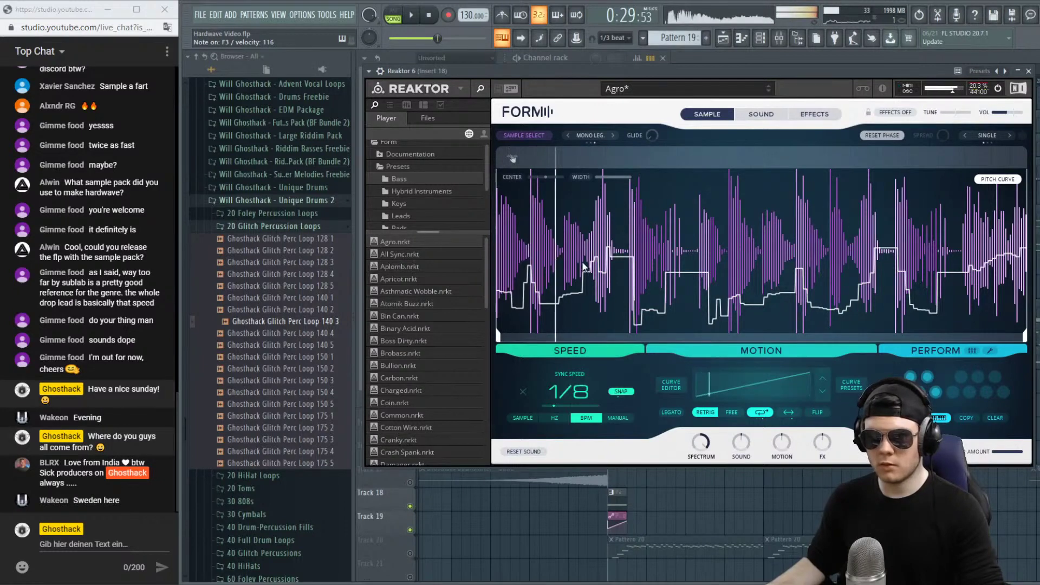
Set Form's sync speed to 1/2, narrow the sample range to a short section in the first quarter, and play it.
left_click(749, 117)
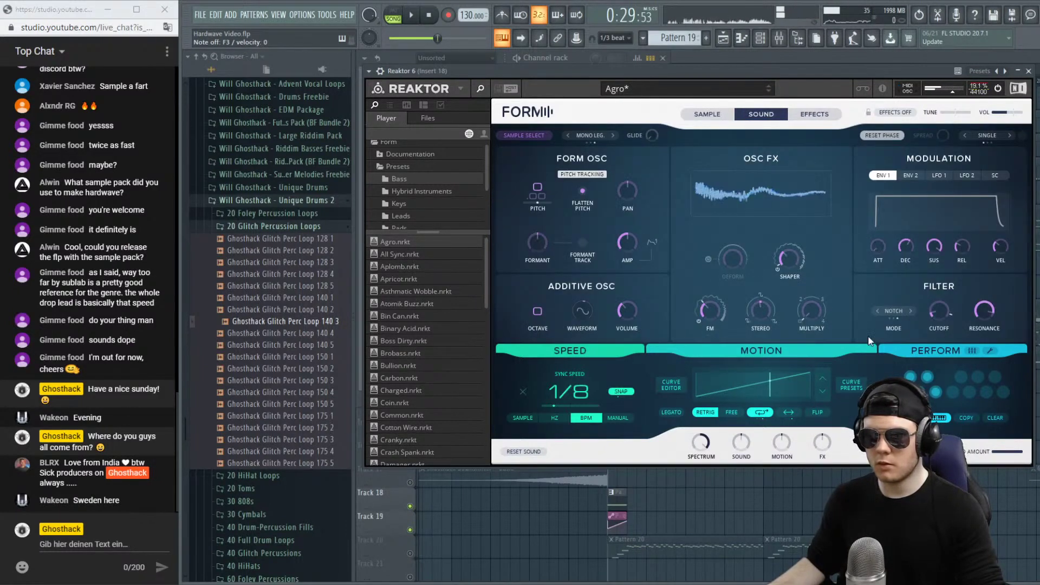
left_click(698, 116)
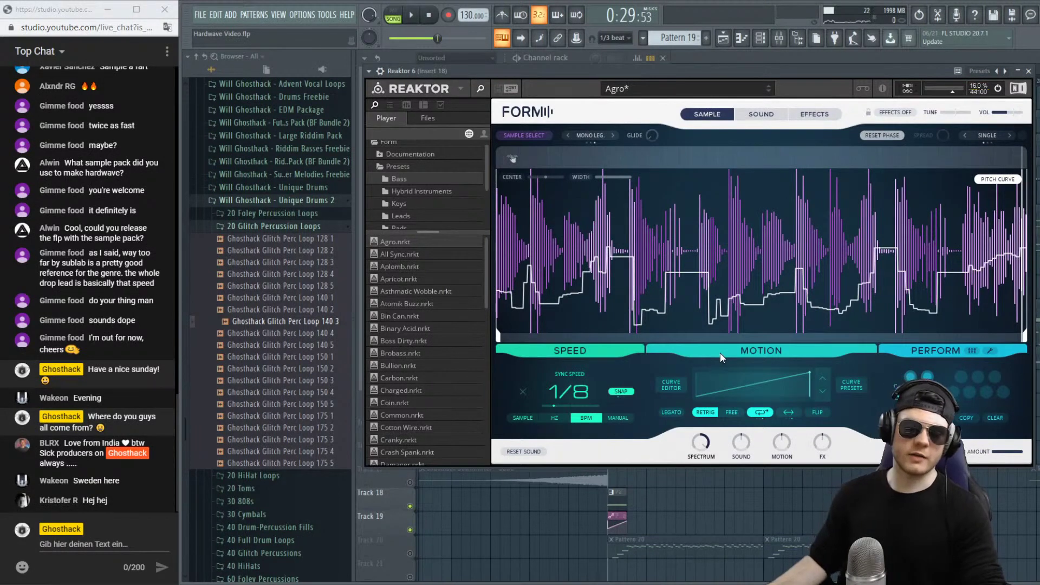
left_click_drag(552, 400, 556, 400)
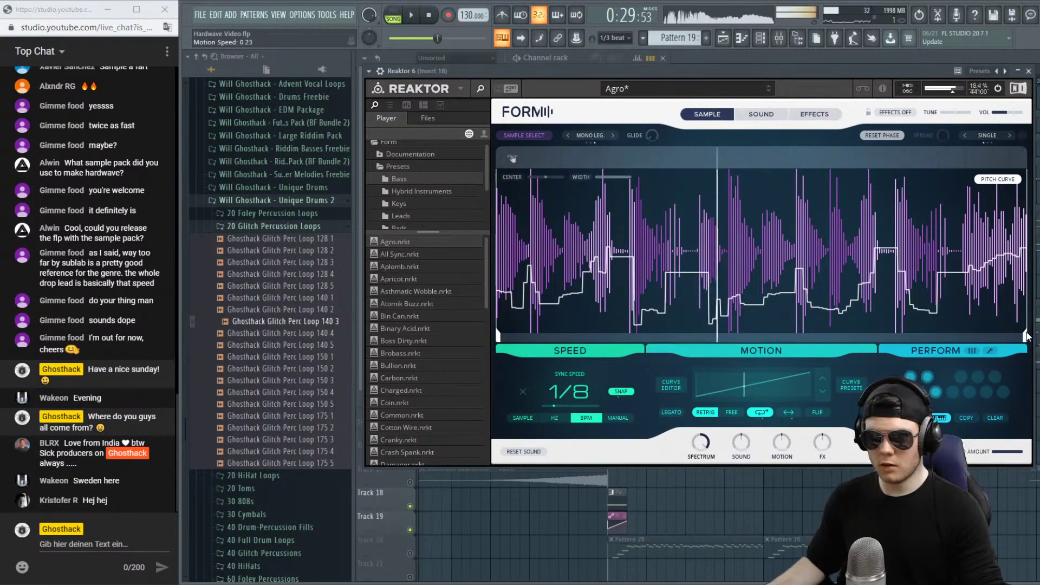
left_click_drag(1024, 334, 588, 349)
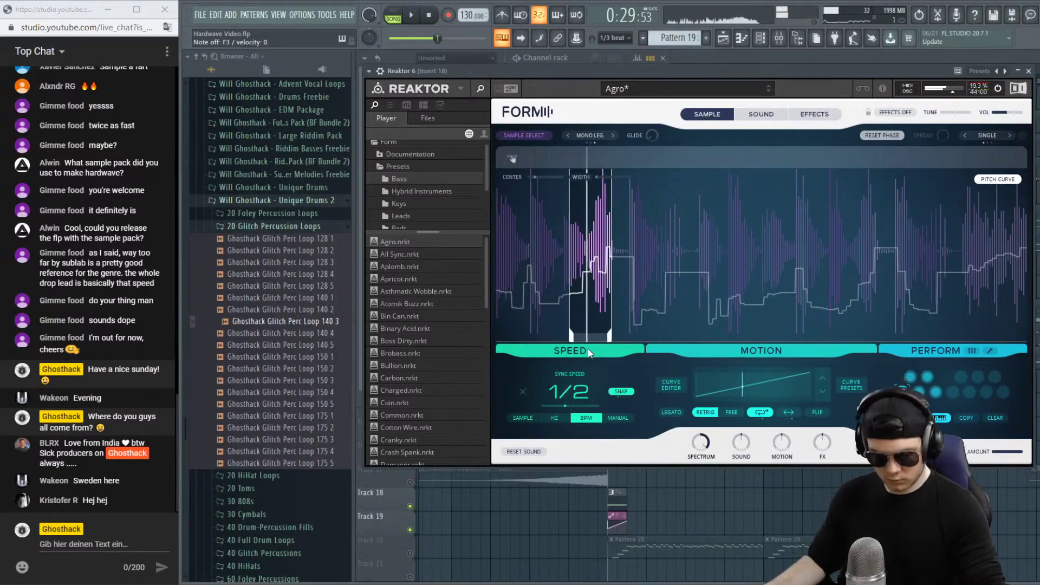
key("space")
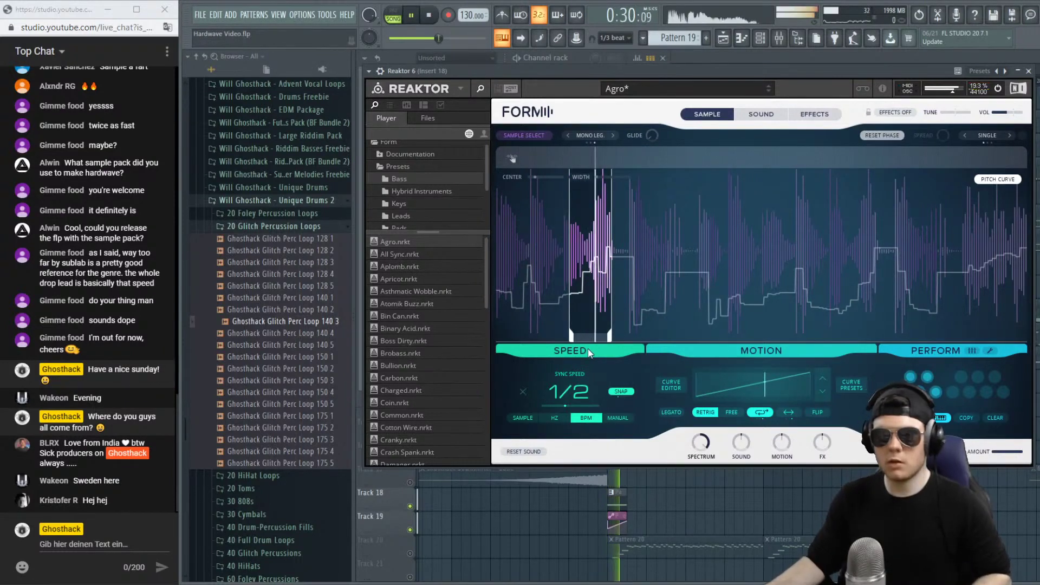
Return to the playlist, unsolo the tracks, and play the full arrangement through the transition at bar 17.
left_click(874, 58)
left_click(550, 82)
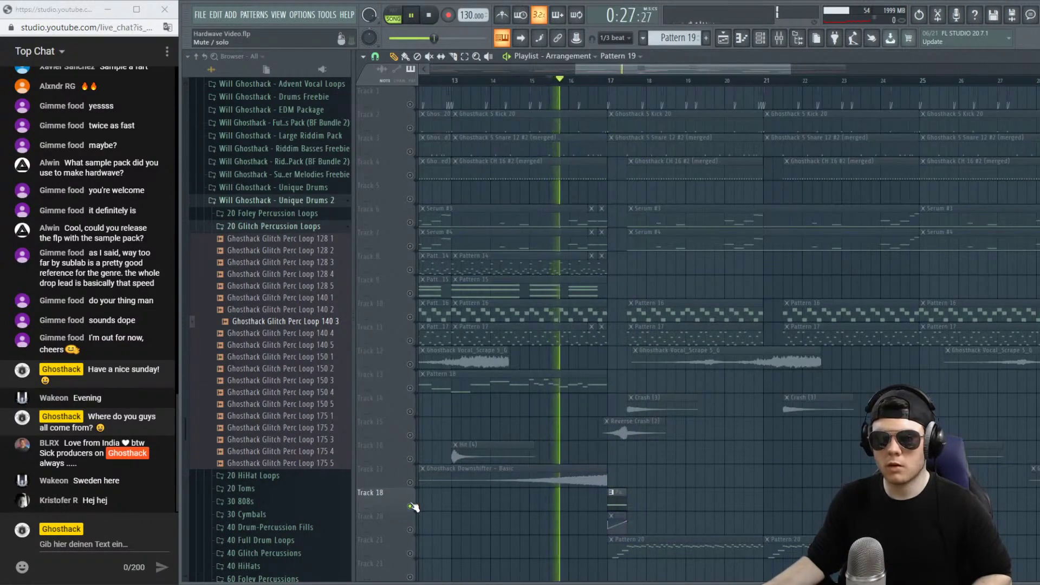
right_click(410, 506)
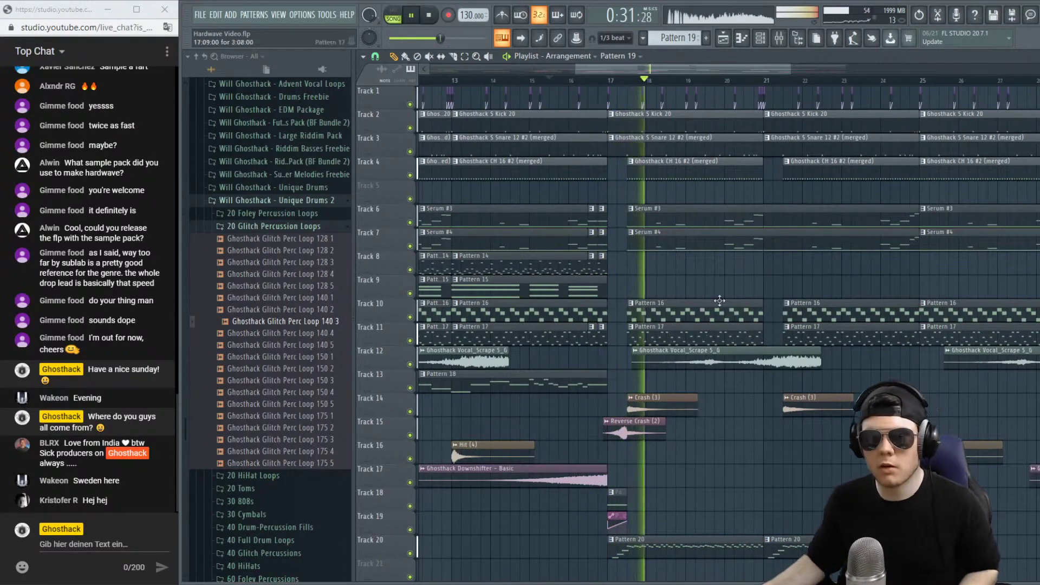
key("space")
left_click(606, 82)
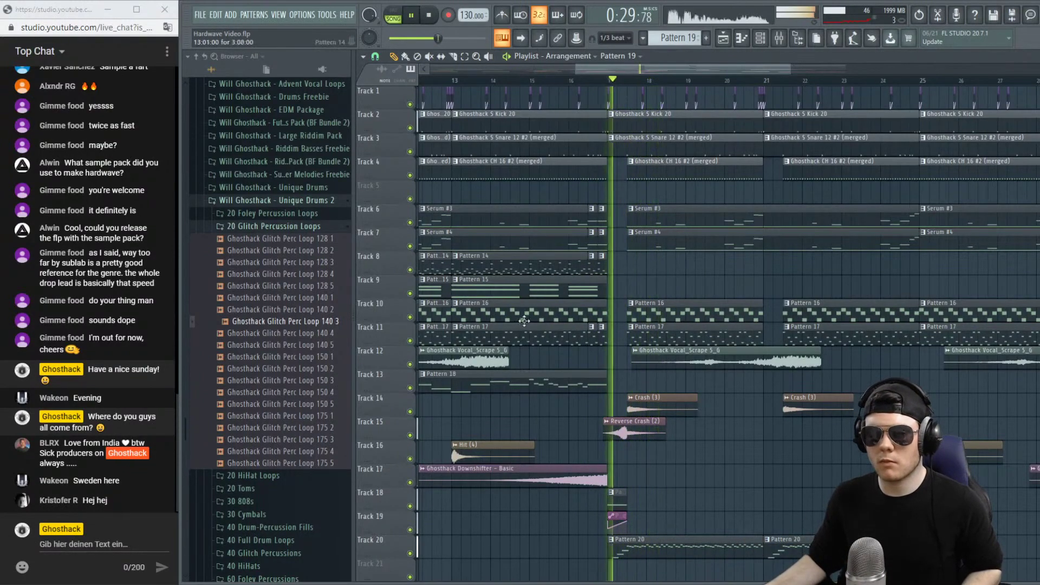
Solo Tracks 18 and 19 and bend the automation curve in Track 19 to a tension of 29% during playback.
right_click(410, 506)
left_click(410, 530)
key("space")
key("space")
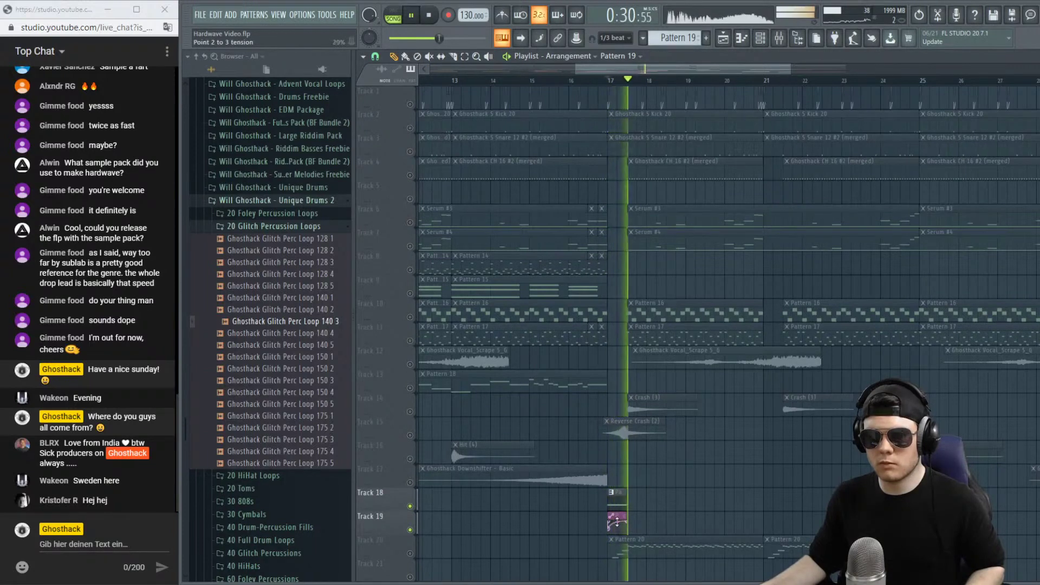
key("space")
Unsolo the tracks, replay the full mix from about bar 15, and inspect Pattern 20 in the channel rack.
right_click(410, 506)
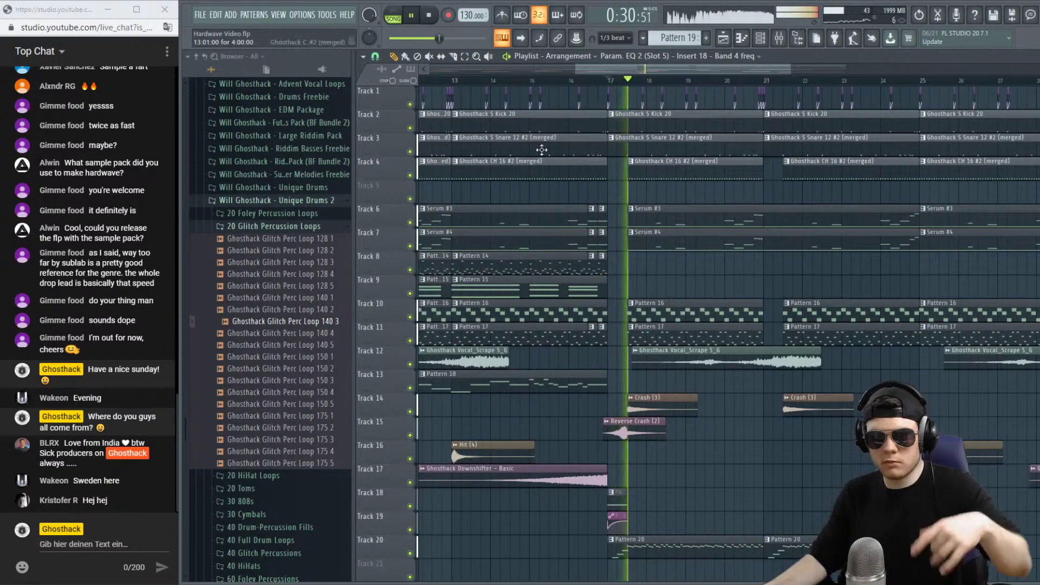
left_click(562, 83)
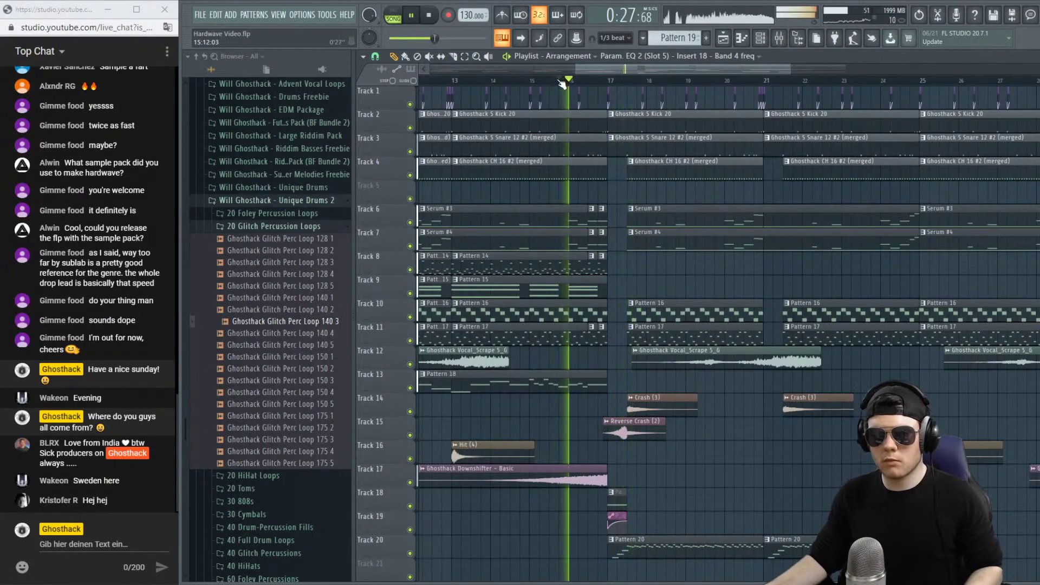
double_click(639, 545)
key("F6")
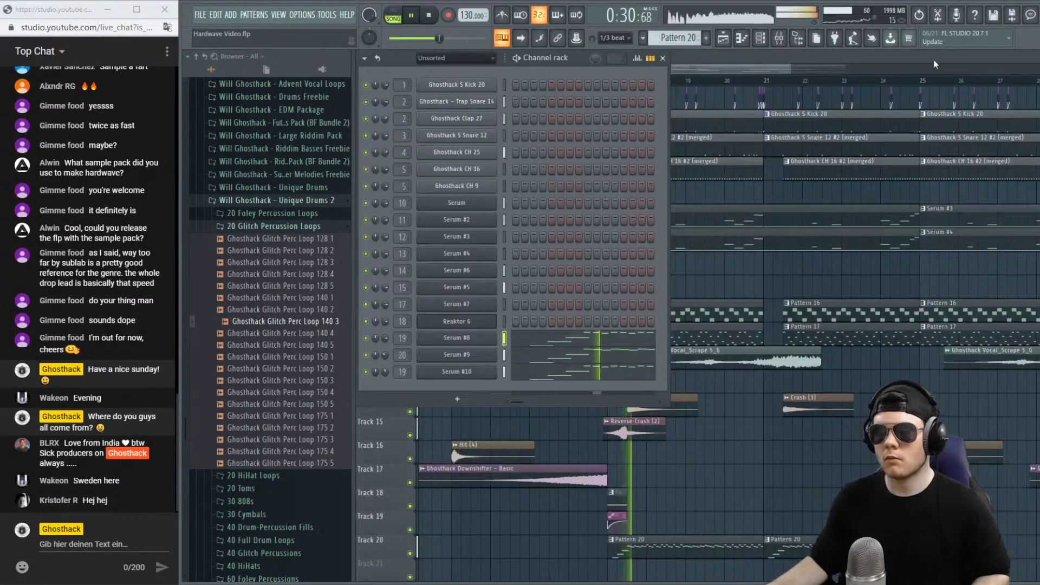
key("F6")
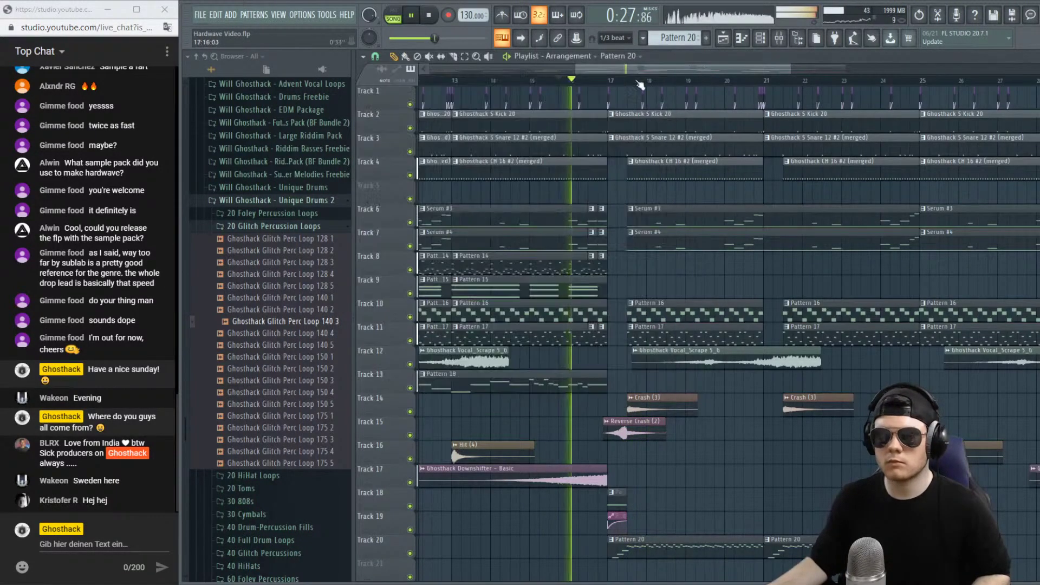
key("F6")
key("space")
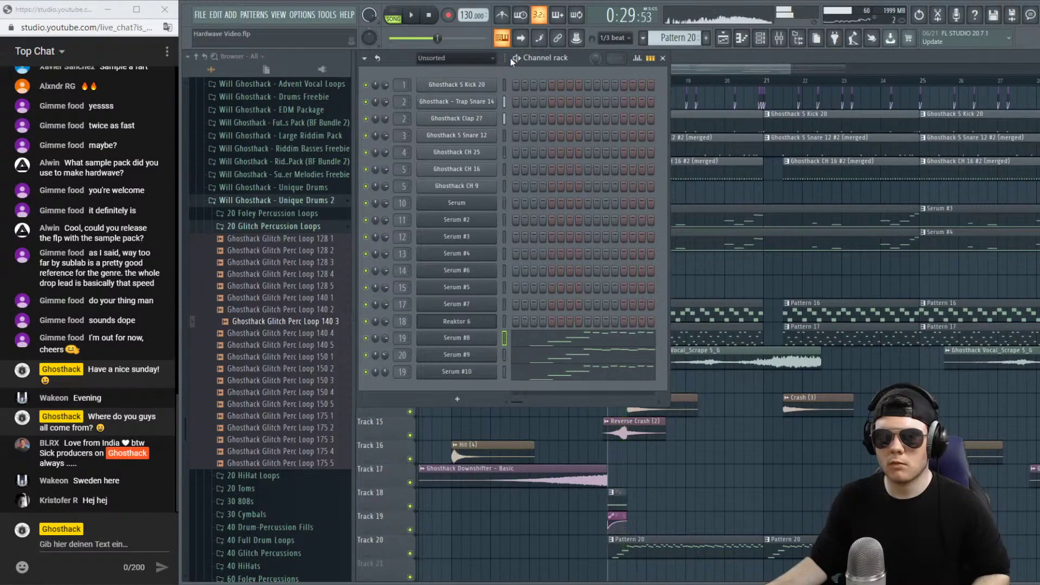
Make Pattern 19 active, solo Tracks 18 and 19 in the playlist, and play the fill at bar 17.
double_click(622, 504)
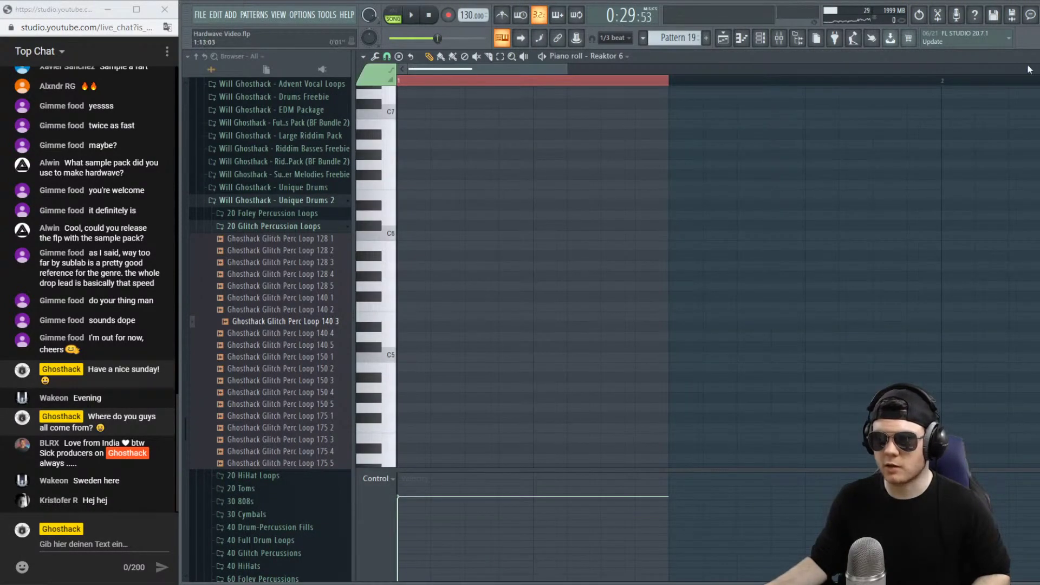
key("F7")
key("F6")
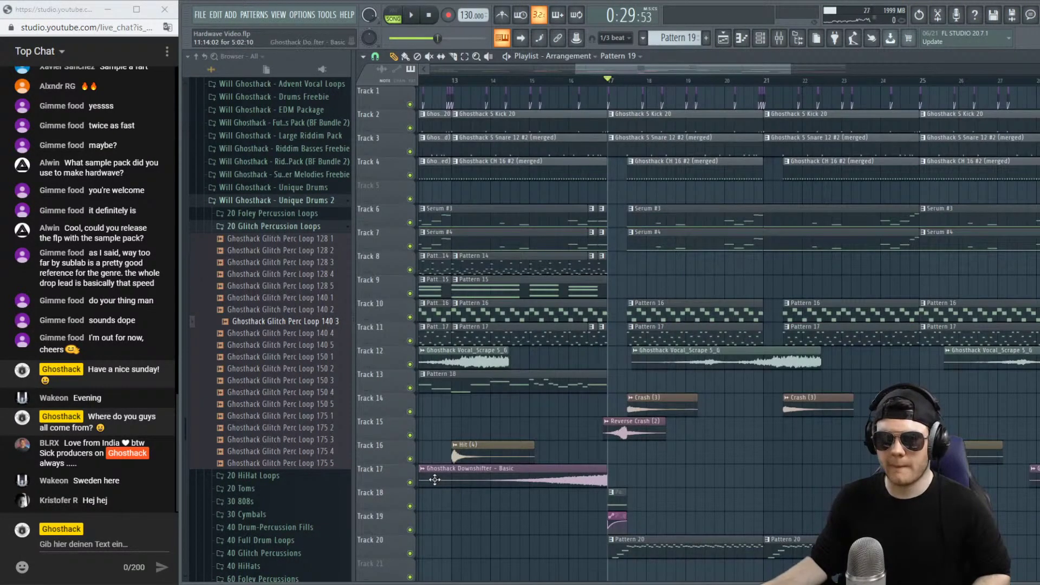
right_click(410, 507)
left_click(410, 530)
key("space")
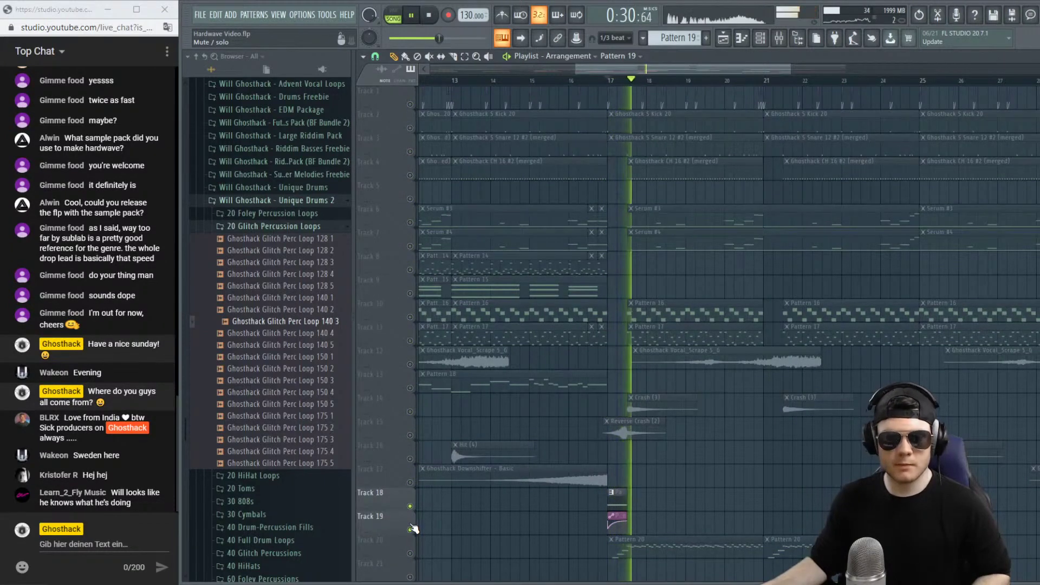
key("space")
Reopen the Reaktor 6 channel and shift Form's sample range slightly earlier, extending its end a little while playing.
left_click(761, 40)
left_click(485, 323)
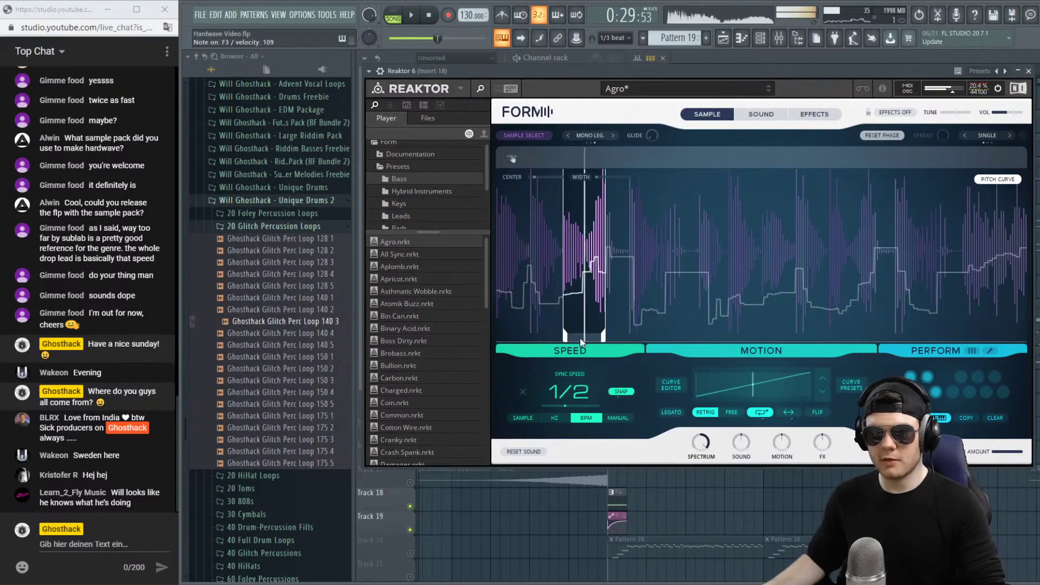
key("space")
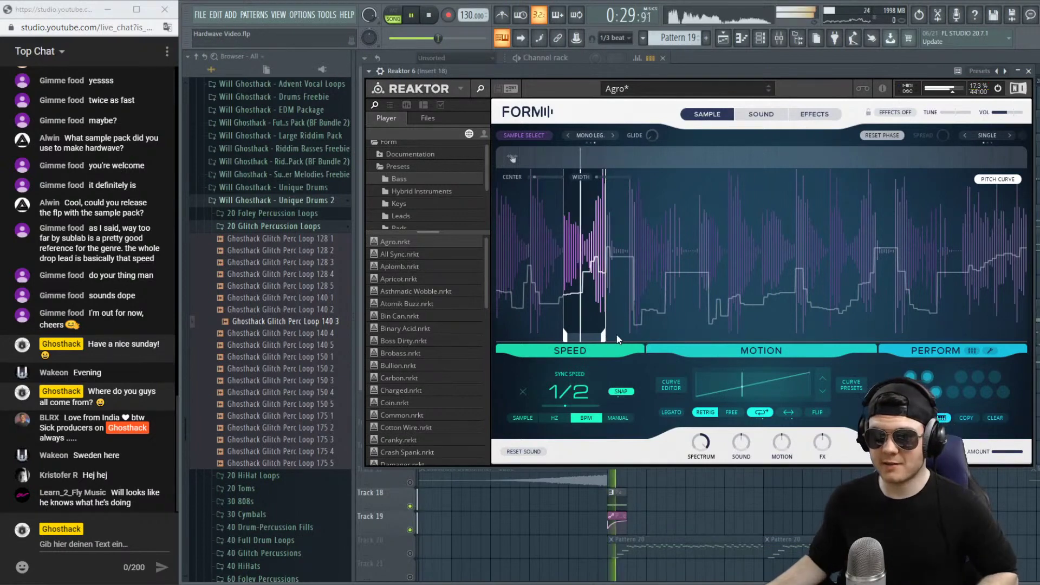
scroll(612, 337, "up", 2)
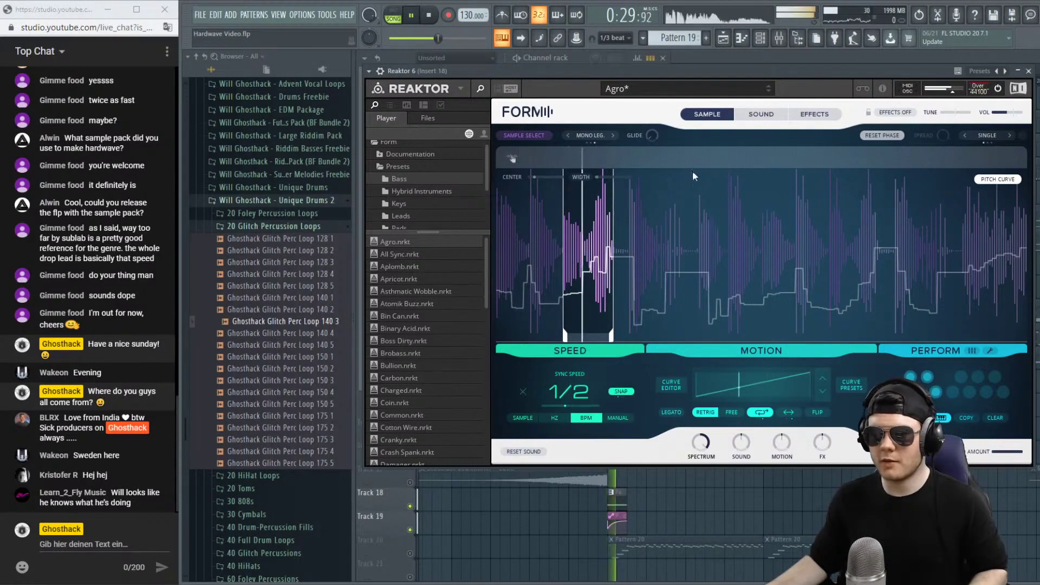
Set the FM amount to 0.49 in Form's oscillator effects.
left_click(747, 112)
mouse_move(717, 298)
left_mouse_down()
mouse_move(717, 262)
mouse_move(718, 286)
left_mouse_up()
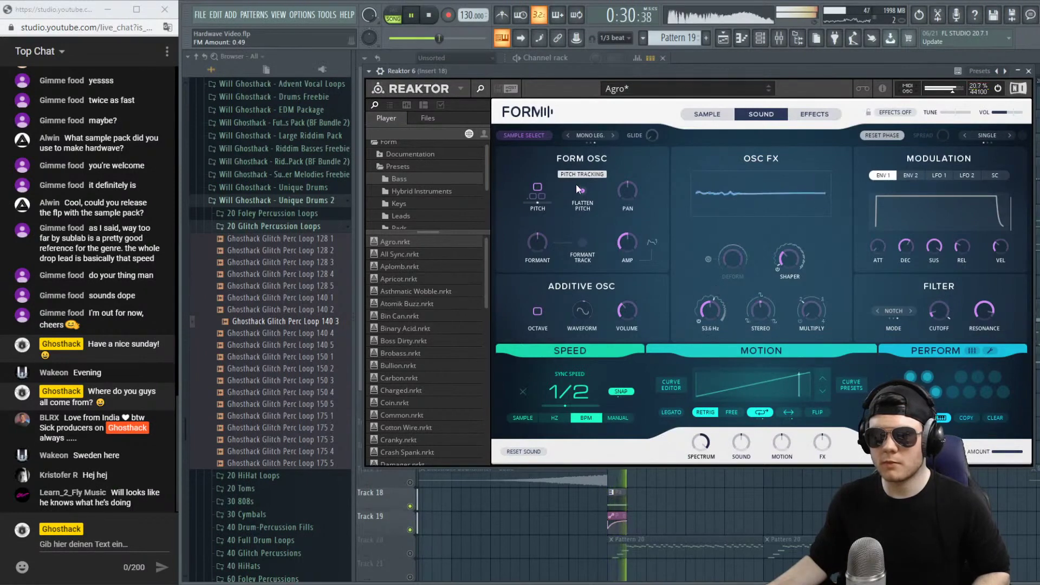
Try a different Formant setting in Form's oscillator and lower the FM amount to 0.46 while the fill plays.
left_click_drag(538, 242, 525, 262)
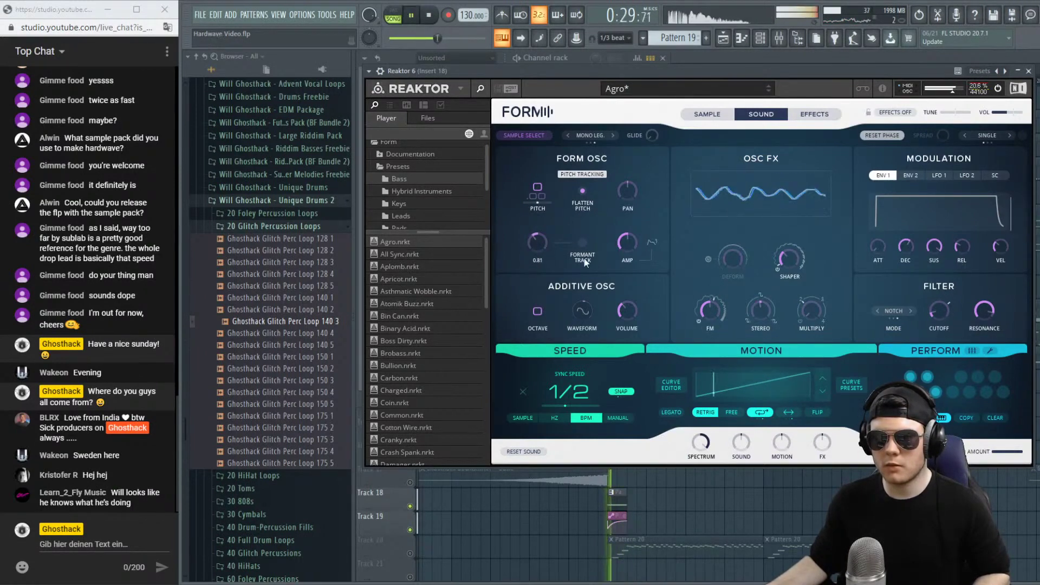
mouse_move(710, 304)
left_mouse_down()
mouse_move(704, 332)
mouse_move(701, 311)
left_mouse_up()
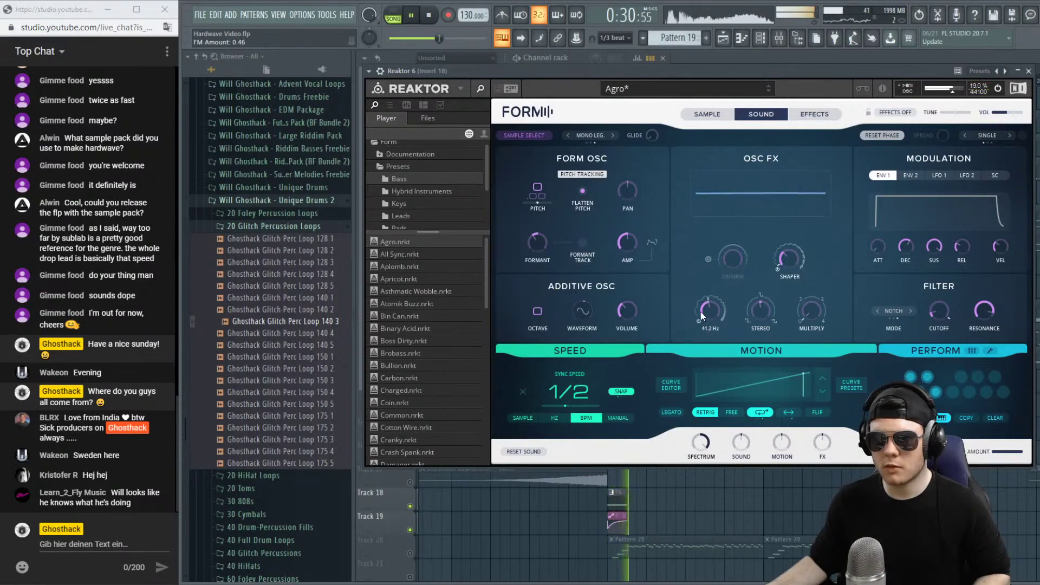
key("space")
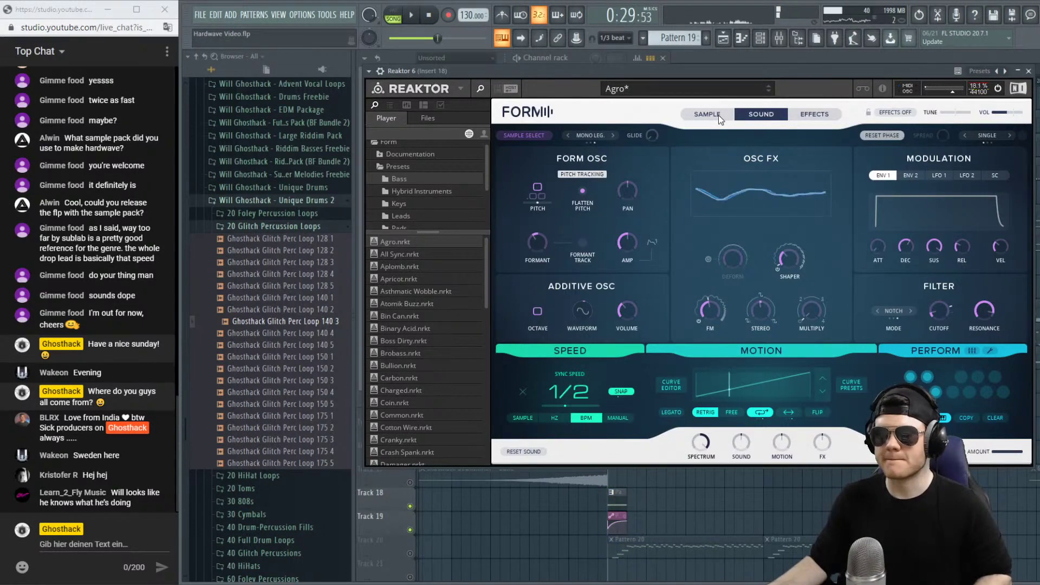
Return to Form's sample view, raise the Sound macro slightly and leave Spectrum at 100 while replaying the fill.
left_click(715, 114)
key("space")
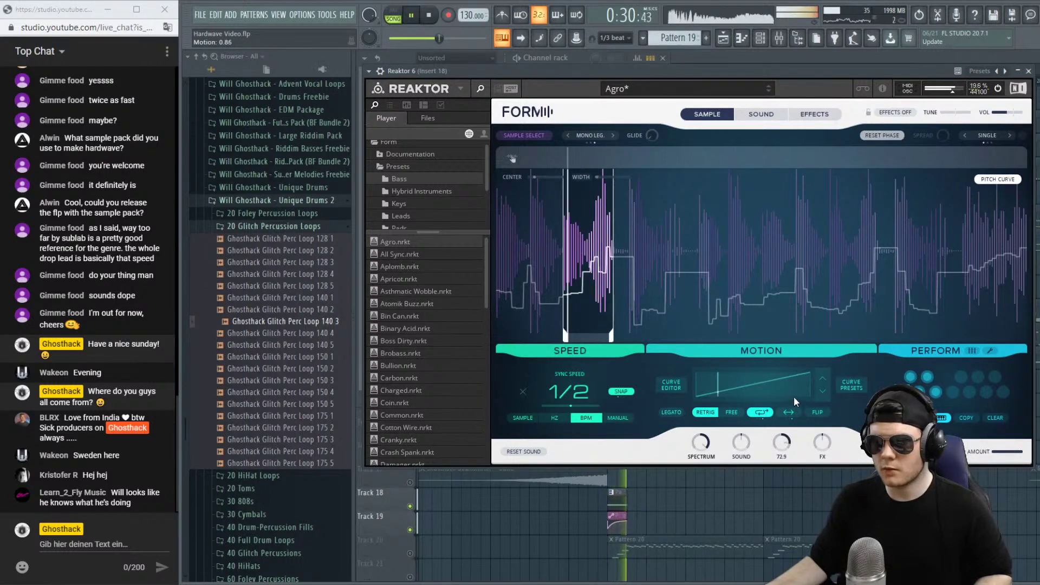
mouse_move(794, 451)
left_click_drag(741, 444, 744, 420)
key("space")
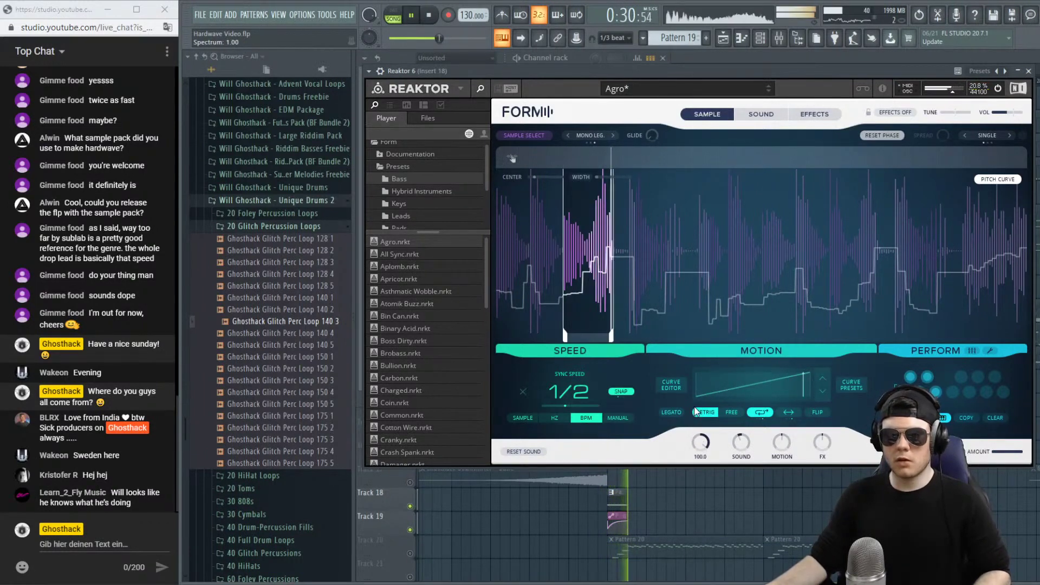
key("space")
Go back to the playlist, unsolo Tracks 18 and 19, and play the full mix from shortly before bar 16.
left_click(730, 64)
key("space")
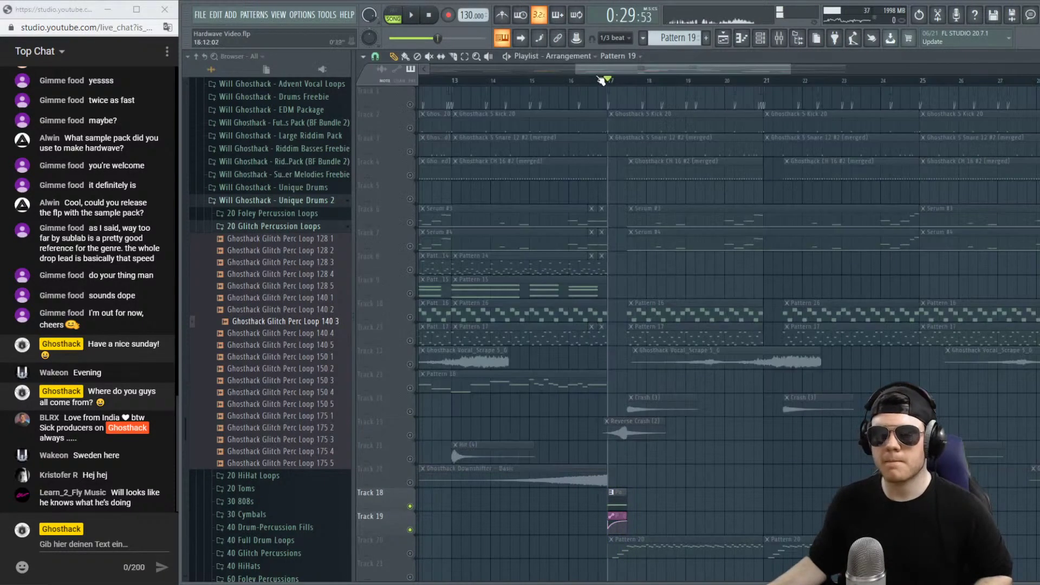
key("space")
right_click(360, 517)
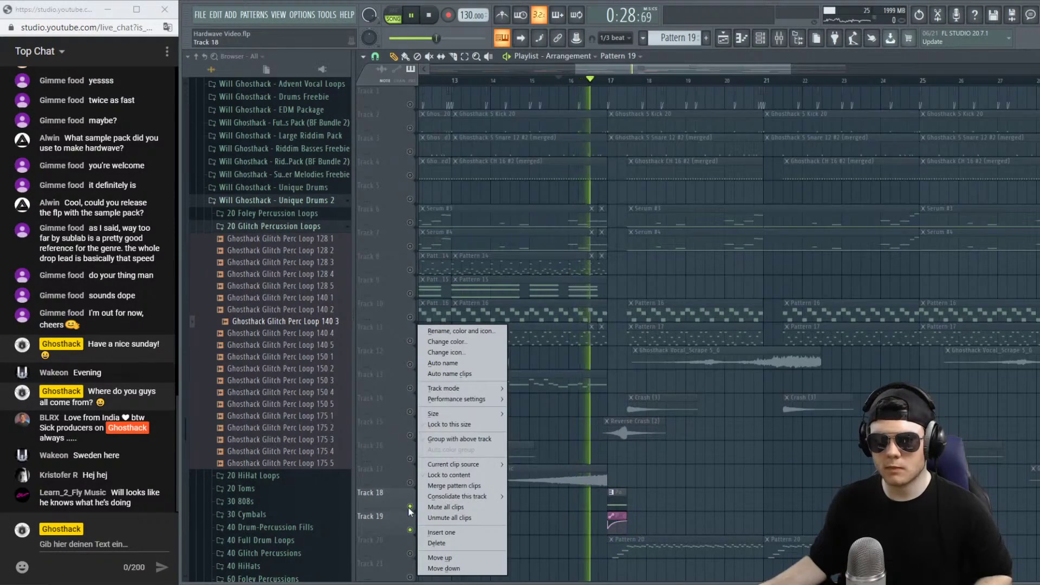
left_click(412, 512)
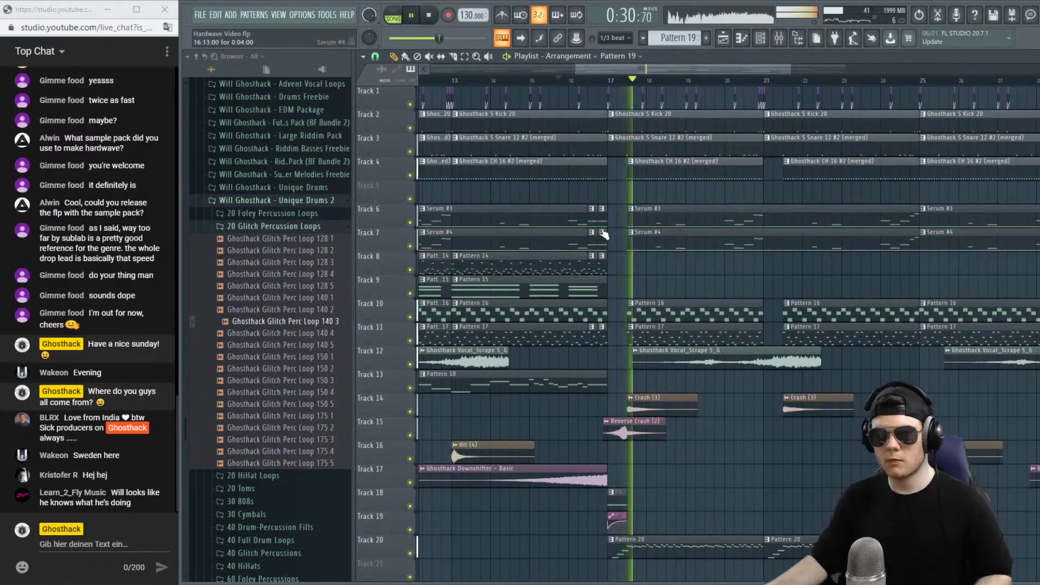
left_click(558, 81)
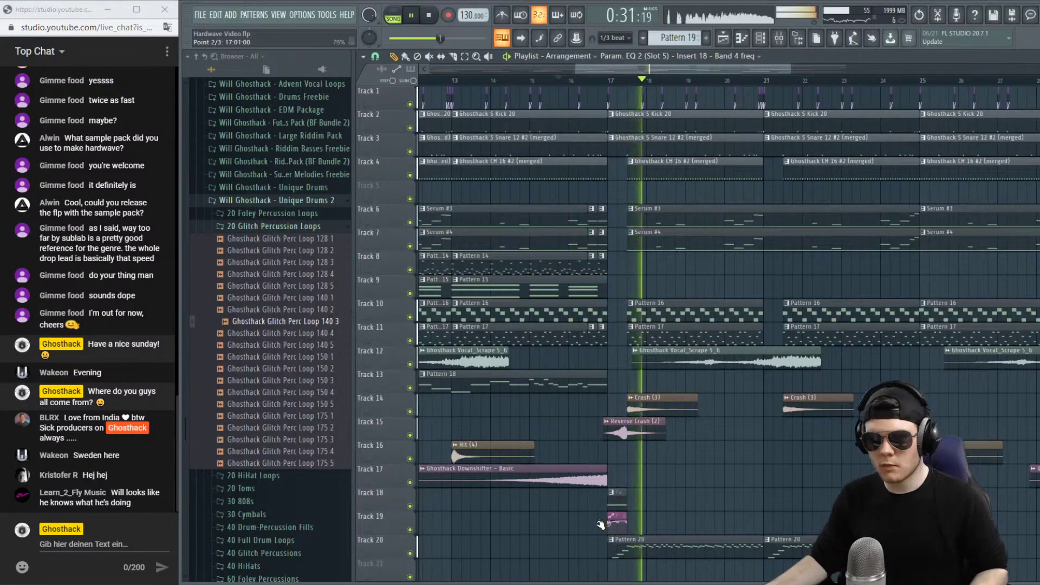
Lower the start point of the EQ Band 4 frequency automation clip on Track 19 at bar 17, replaying the fill to check it.
key("space")
left_click_drag(614, 86, 608, 183)
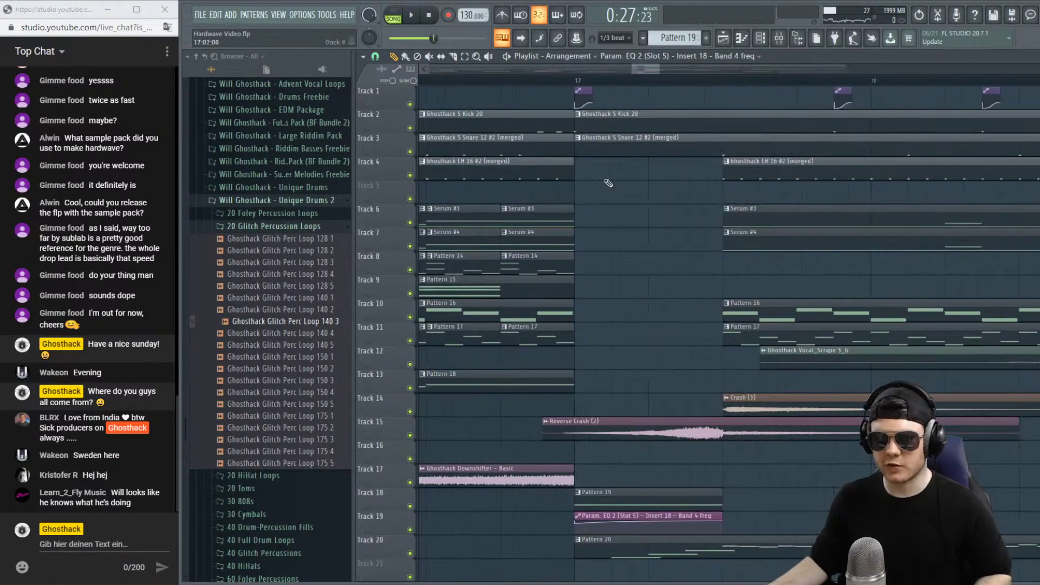
scroll(934, 153, "up", 6)
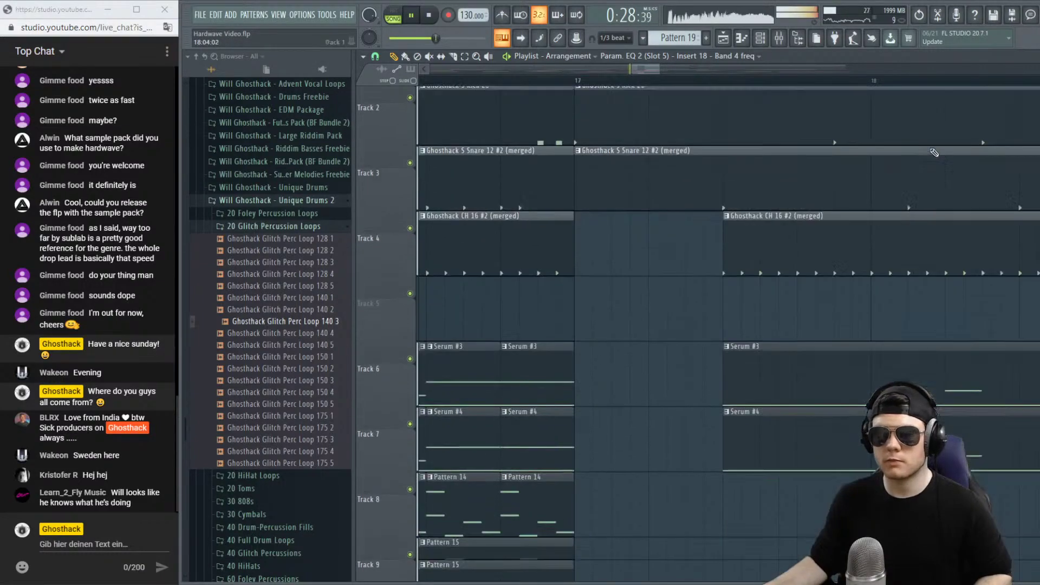
scroll(934, 153, "down", 1)
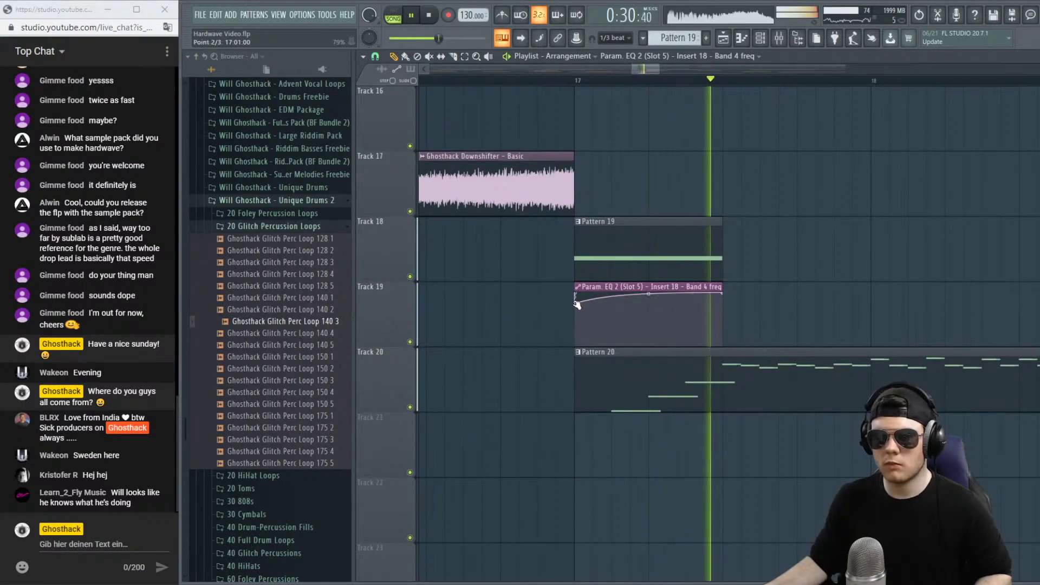
key("space")
key("space")
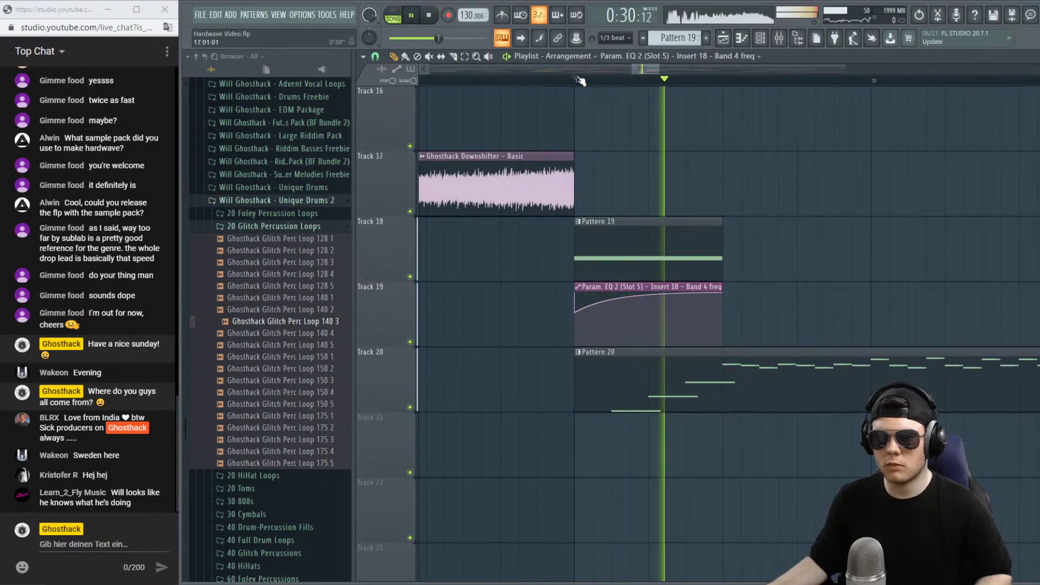
key("space")
key("space")
left_click_drag(577, 315, 576, 333)
key("space")
key("space")
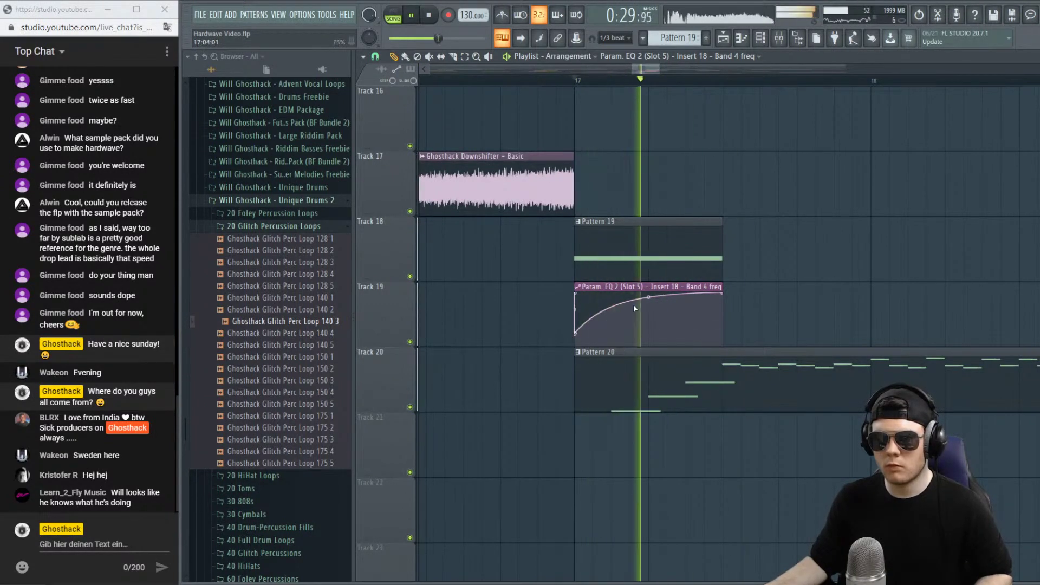
Shift the middle point of the Band 4 frequency automation slightly later while repeatedly auditioning the fill.
key("space")
key("space")
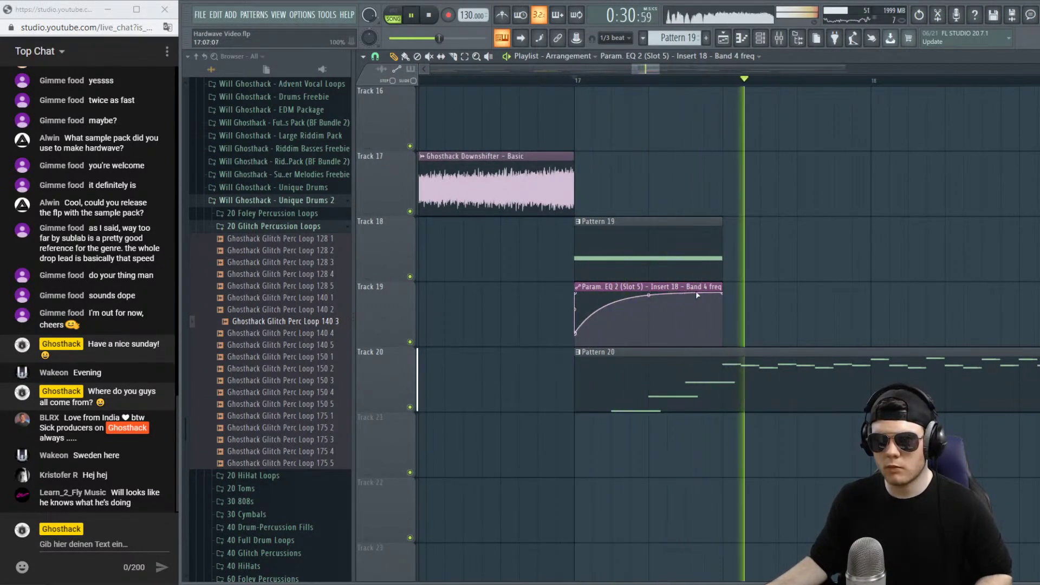
key("space")
key("space")
key("space")
key("space")
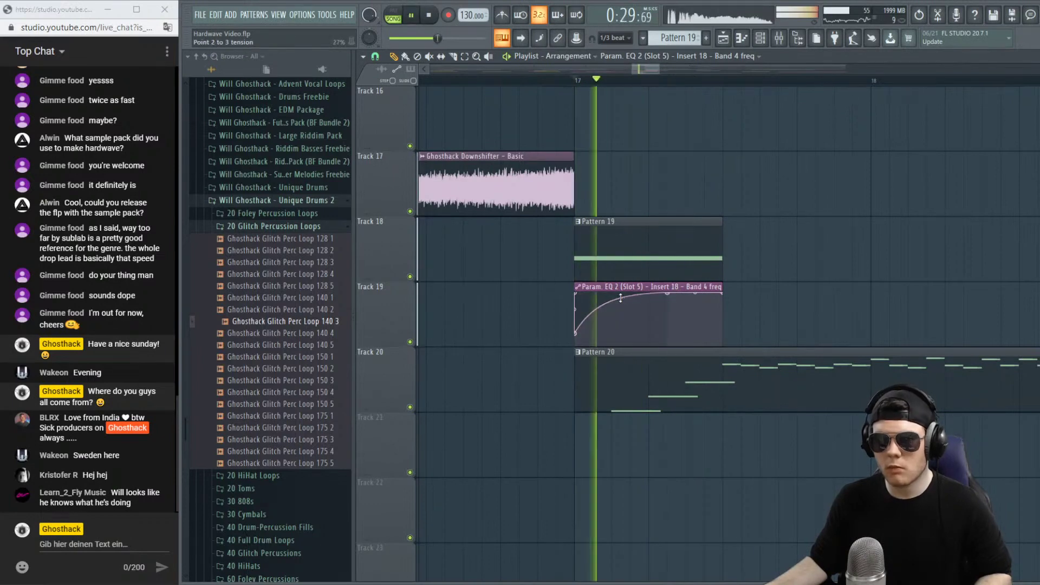
Listen to the full arrangement from bar 17 to about bar 21, then restart playback just before bar 17.
scroll(626, 78, "right", 3)
scroll(616, 79, "down", 6)
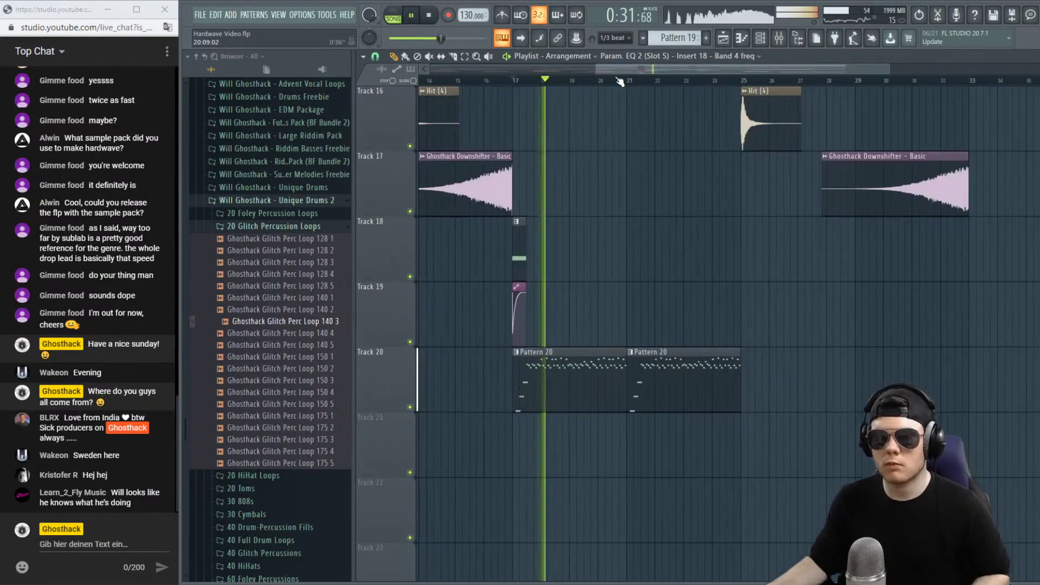
scroll(587, 74, "down", 4)
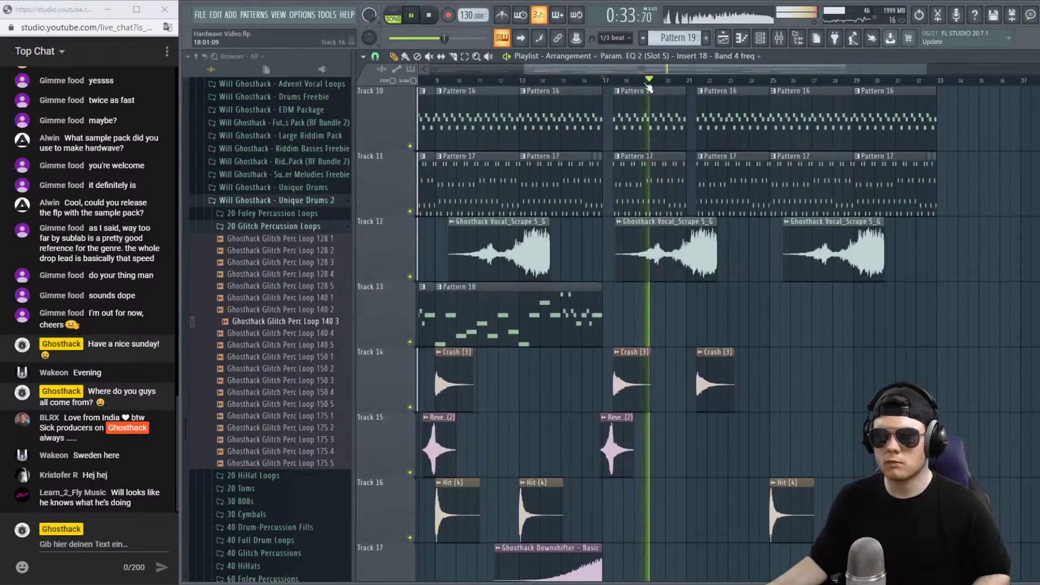
scroll(988, 156, "up", 5)
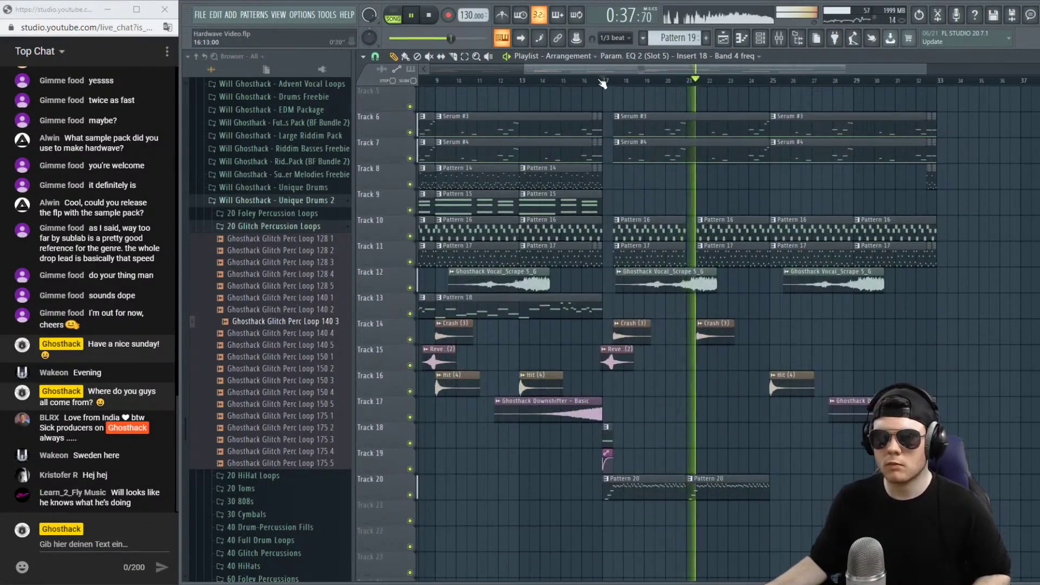
left_click(598, 81)
left_click(599, 81)
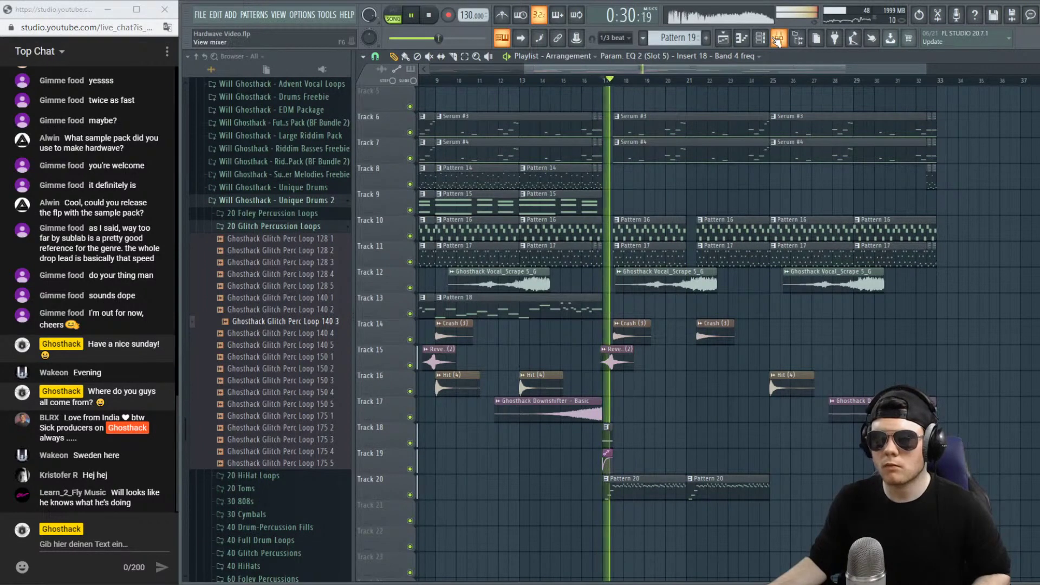
Solo Insert 18 in the mixer and open the Fruity parametric EQ 2 in its effect slot 5.
key("F9")
key("space")
right_click(586, 328)
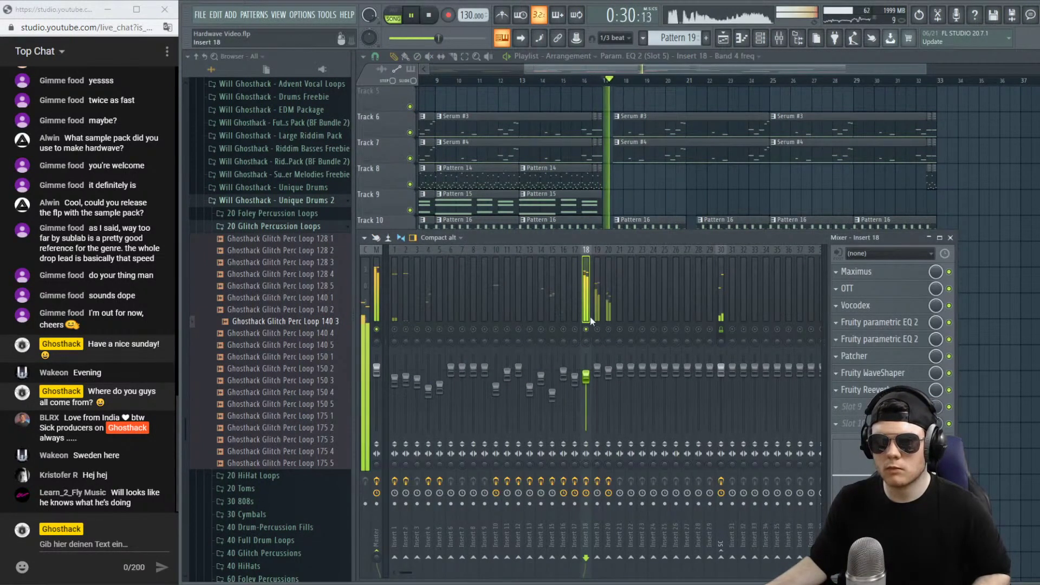
left_click(889, 341)
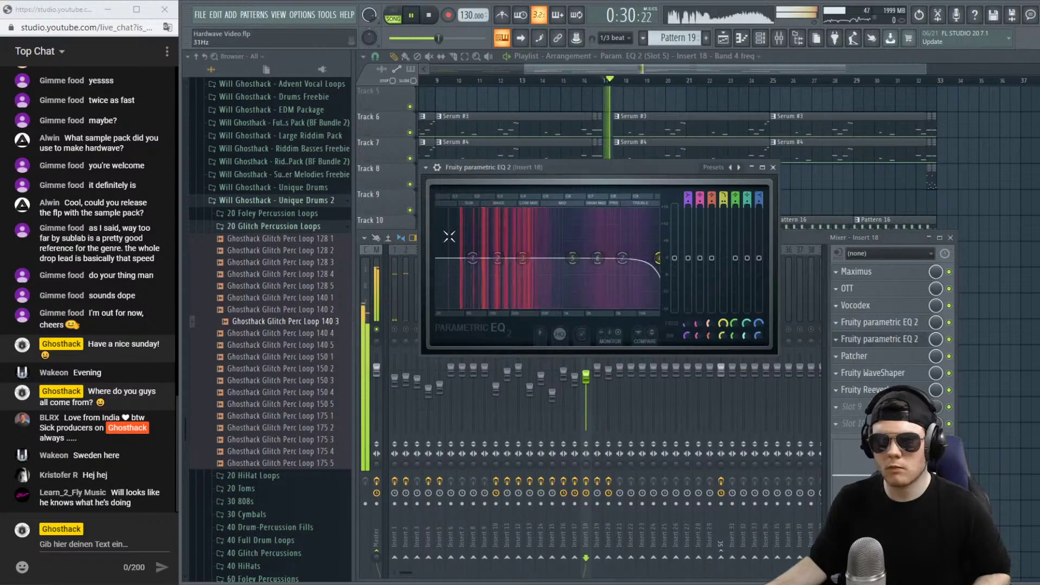
Pull band 2 of Insert 18's EQ down into a deep bass cut and replay the fill.
key("space")
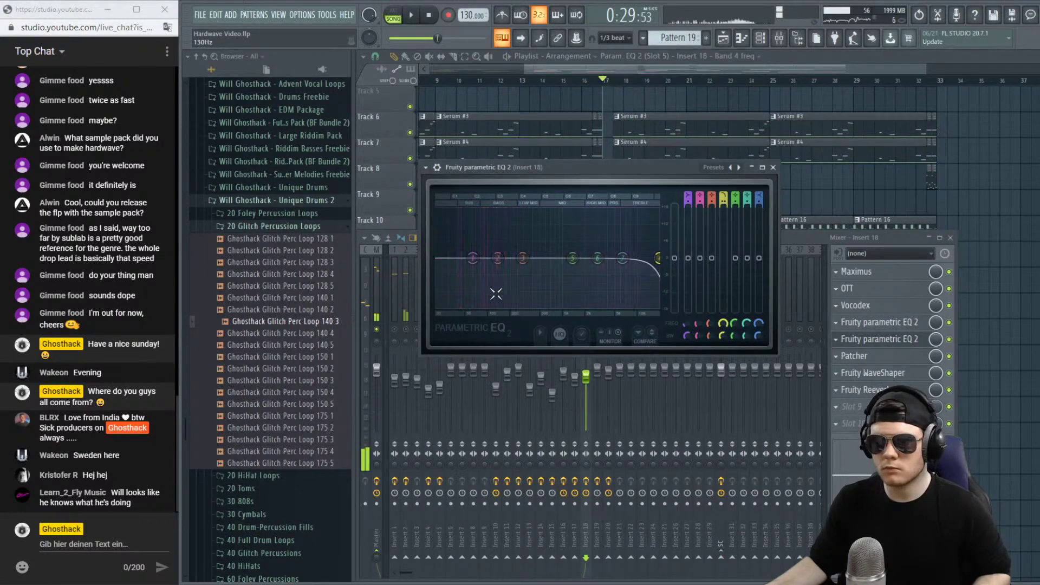
left_click_drag(498, 257, 486, 304)
key("space")
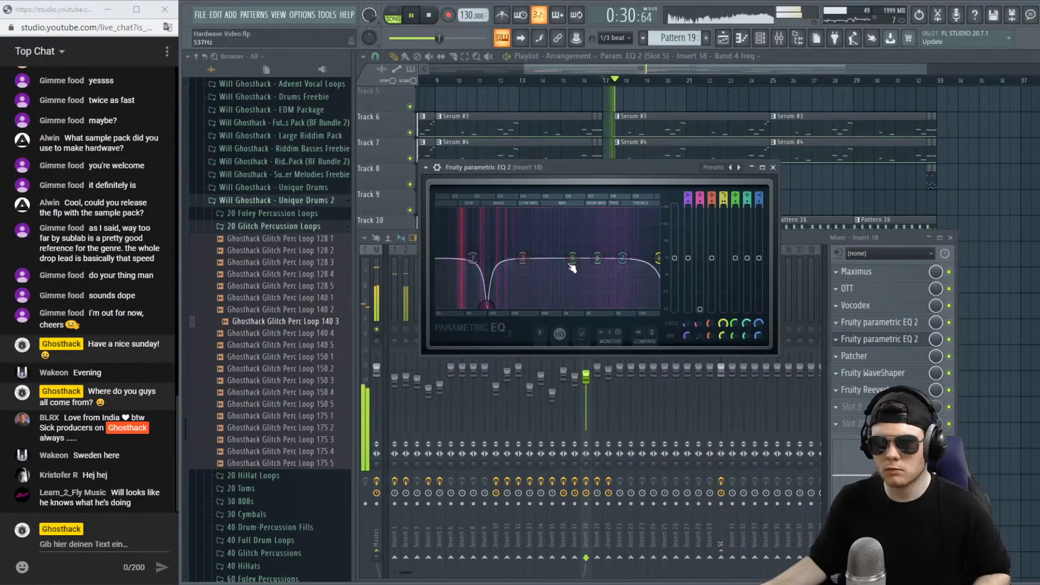
Unsolo Insert 18 in the mixer and play the transition in the full mix from about bar 16.
left_click(802, 239)
key("space")
key("space")
key("space")
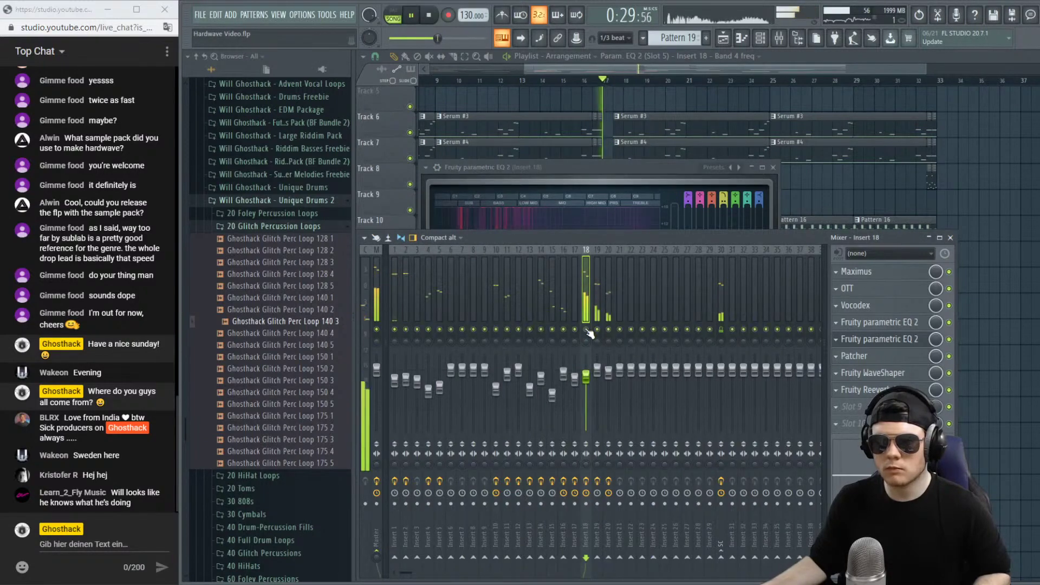
left_click(616, 60)
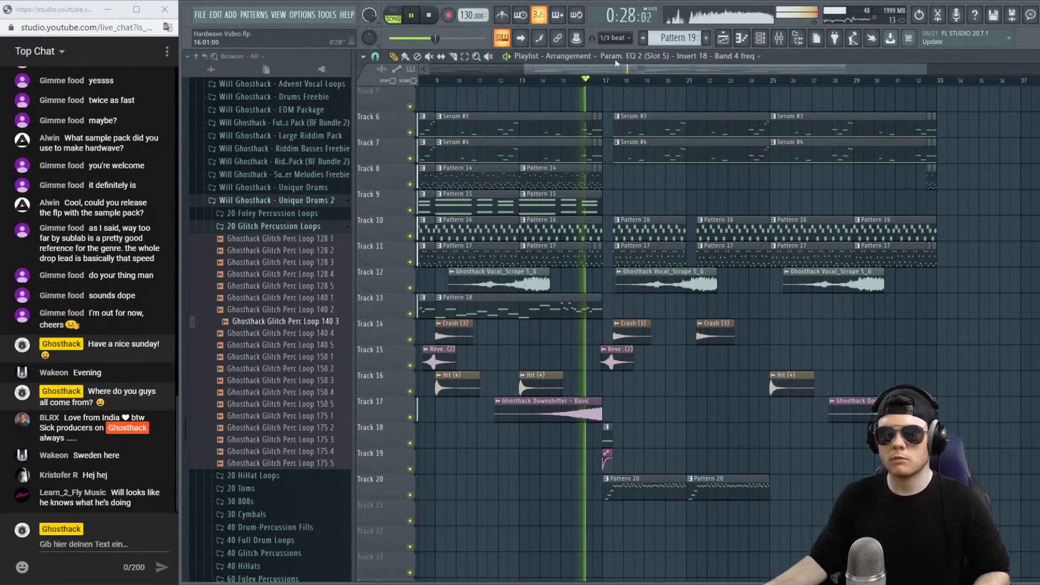
Reopen Insert 18's slot 5 EQ, make the band 2 cut near 88 Hz shallower, and close the EQ.
left_click(779, 38)
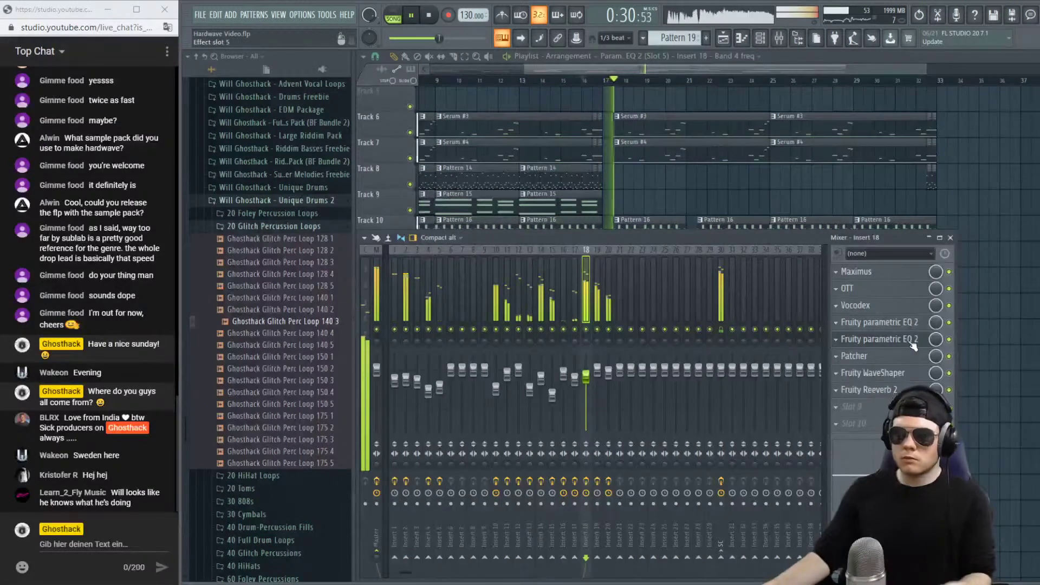
left_click(872, 339)
key("space")
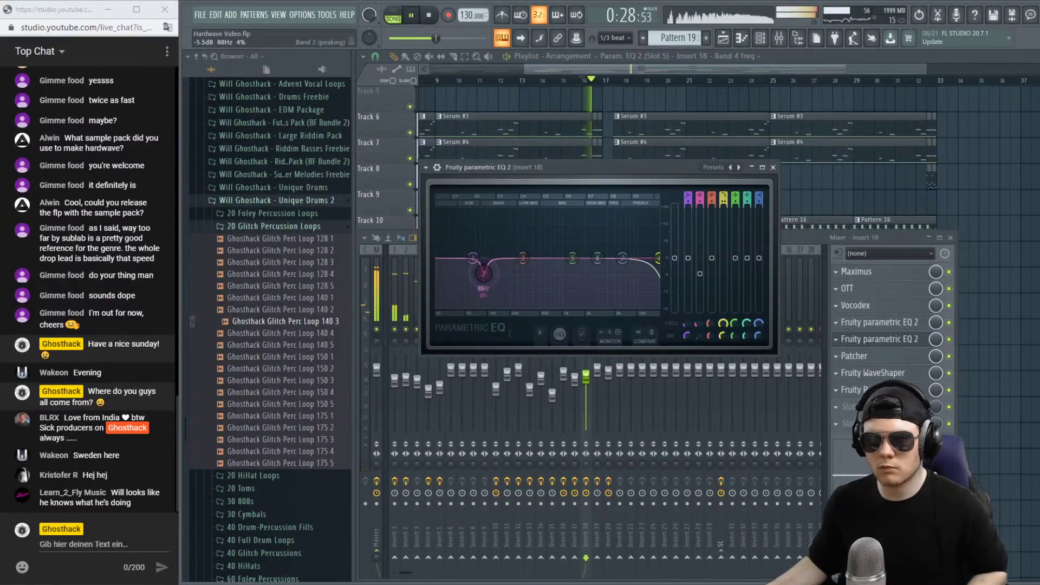
left_click_drag(483, 296, 484, 285)
key("Escape")
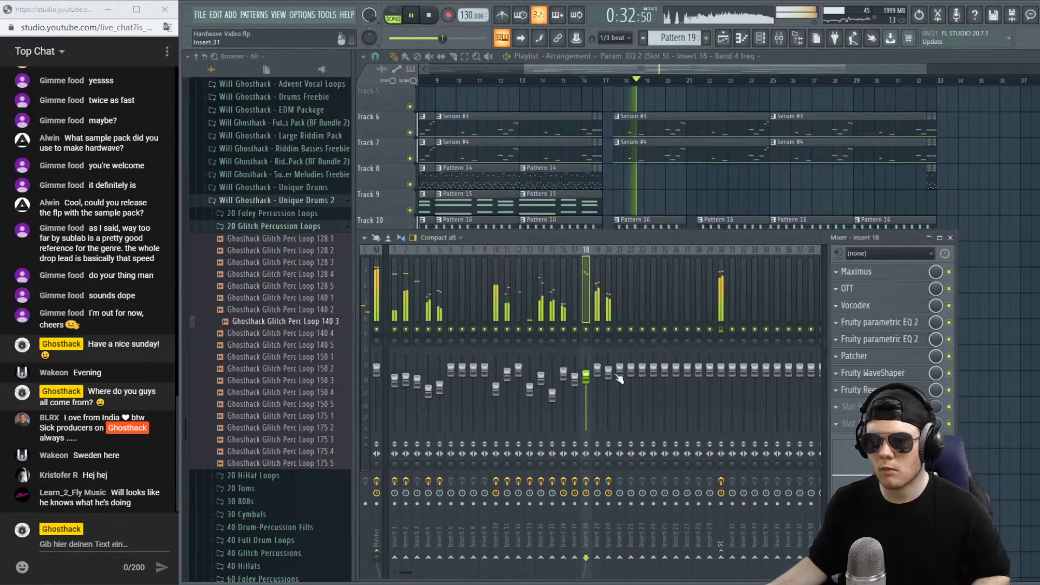
Solo Insert 18 and adjust its Fruity Reeverb 2's high damping, high cut, wet level and decay time, trying a 2 sec decay.
key("space")
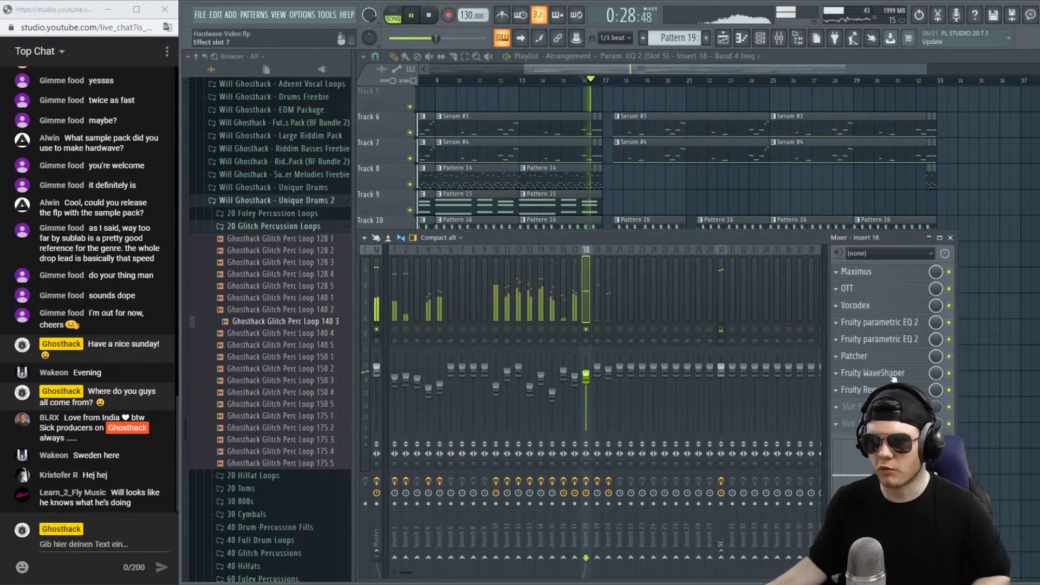
left_click(855, 390)
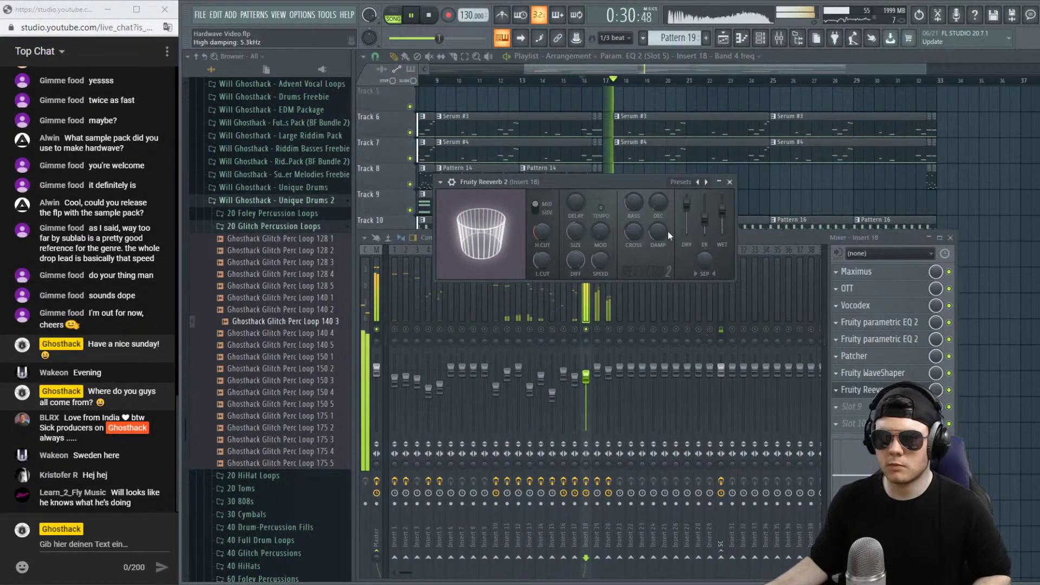
left_click_drag(667, 230, 668, 217)
left_click_drag(541, 232, 541, 226)
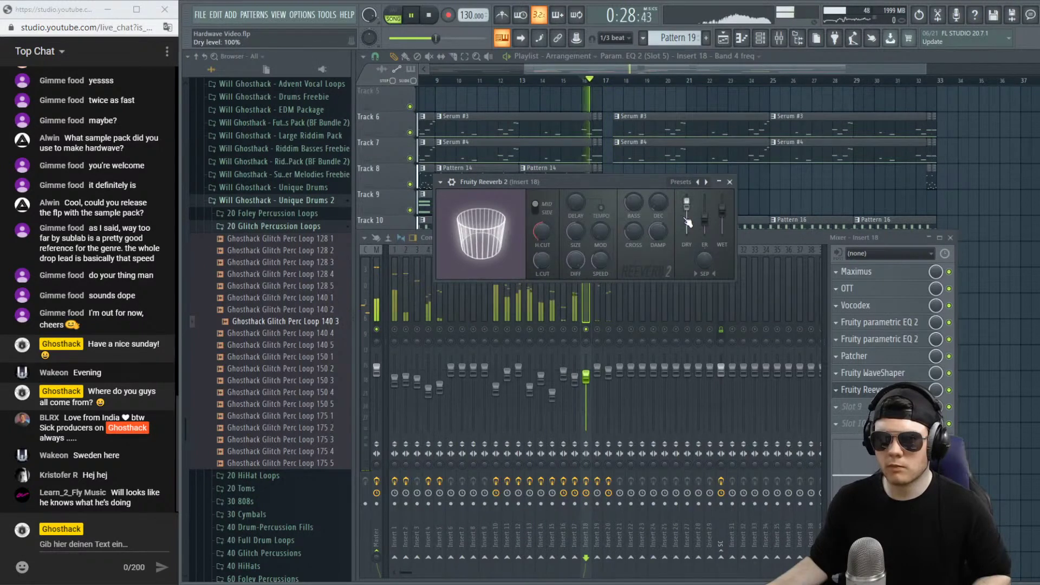
left_click_drag(659, 209, 658, 213)
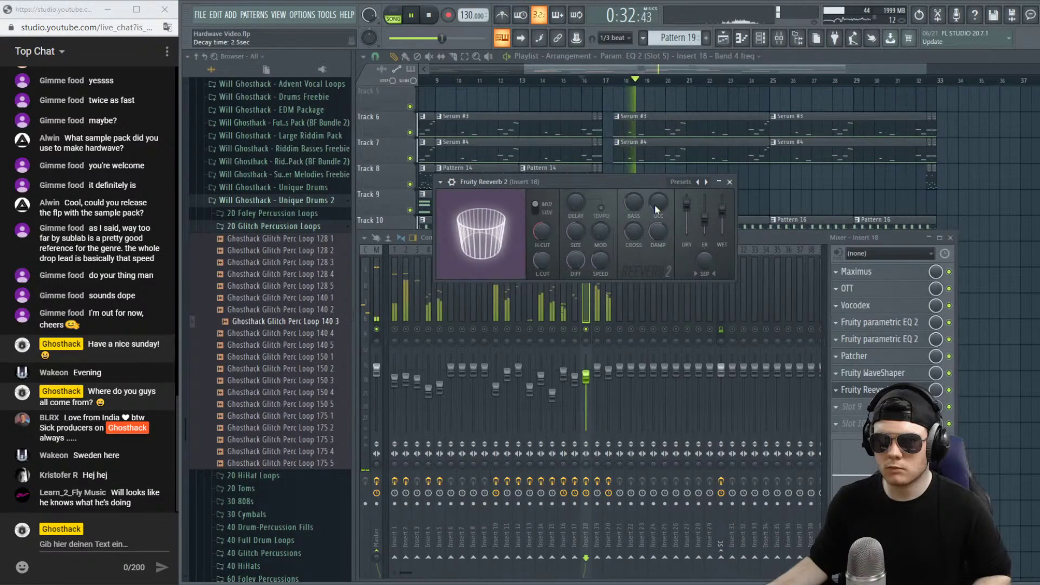
left_click_drag(722, 211, 723, 203)
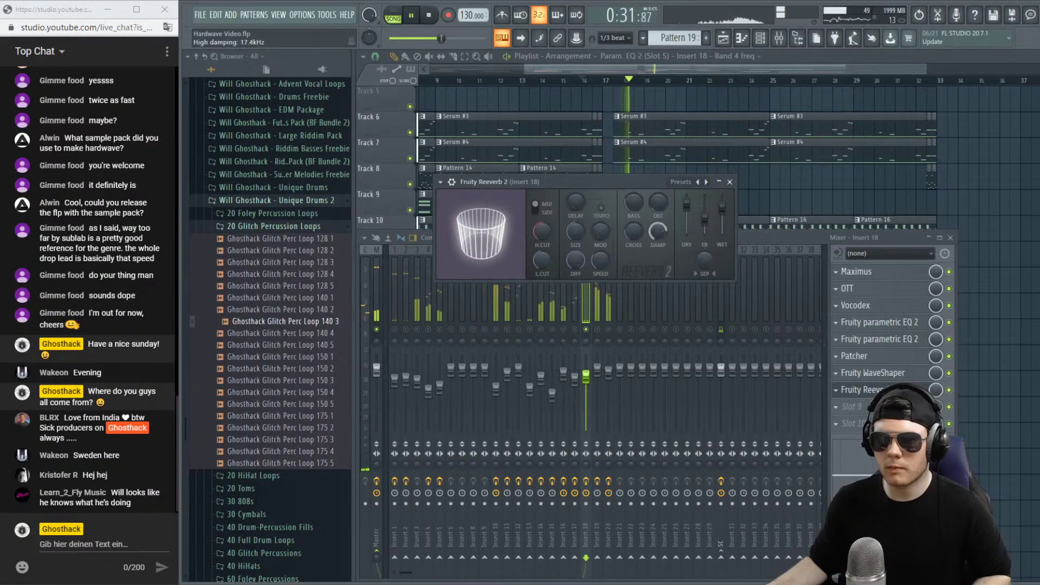
key("space")
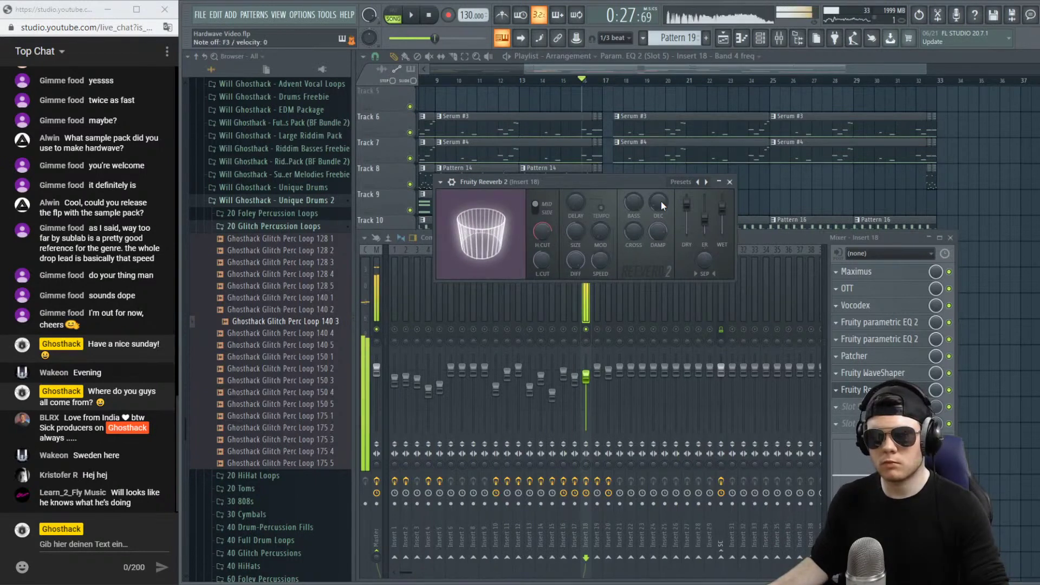
Play the bar 17 transition, close Insert 18's Fruity Reeverb 2, and stop playback.
key("space")
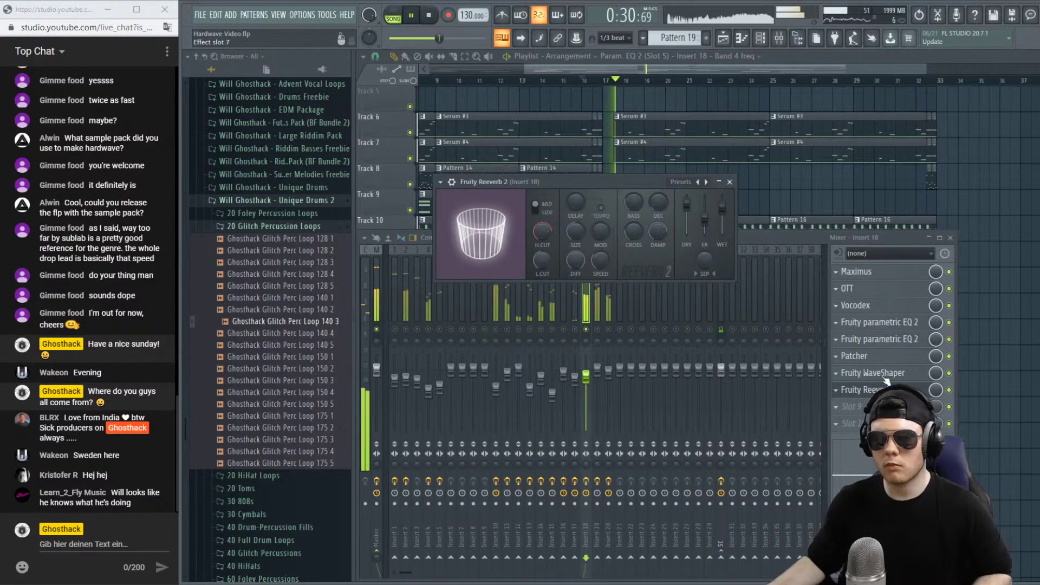
left_click(862, 389)
key("space")
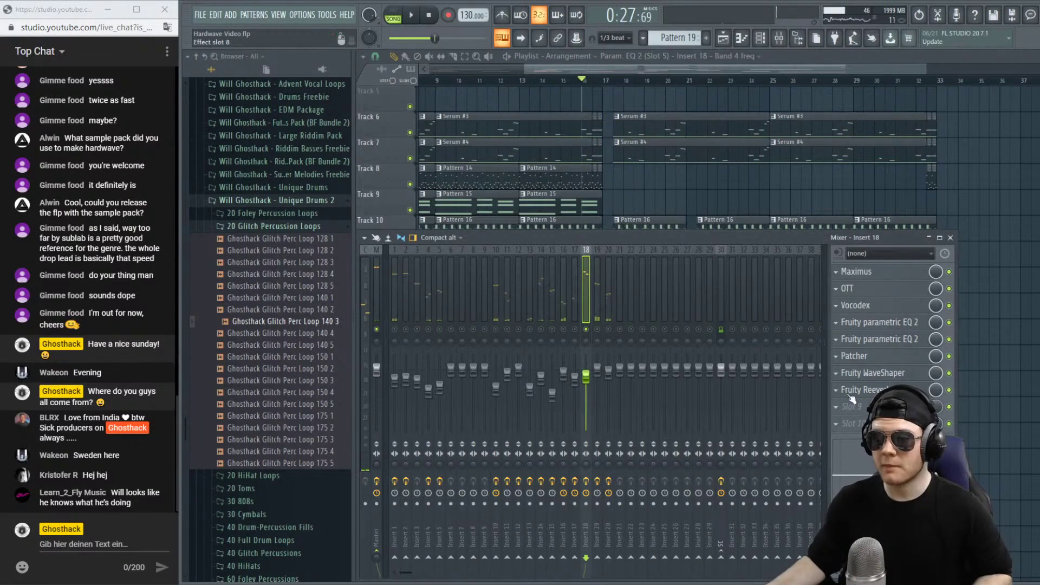
Load Edison into slot 1 of Insert 18, ahead of Maximus, and record the fill on input from bar 17.
left_click(857, 273)
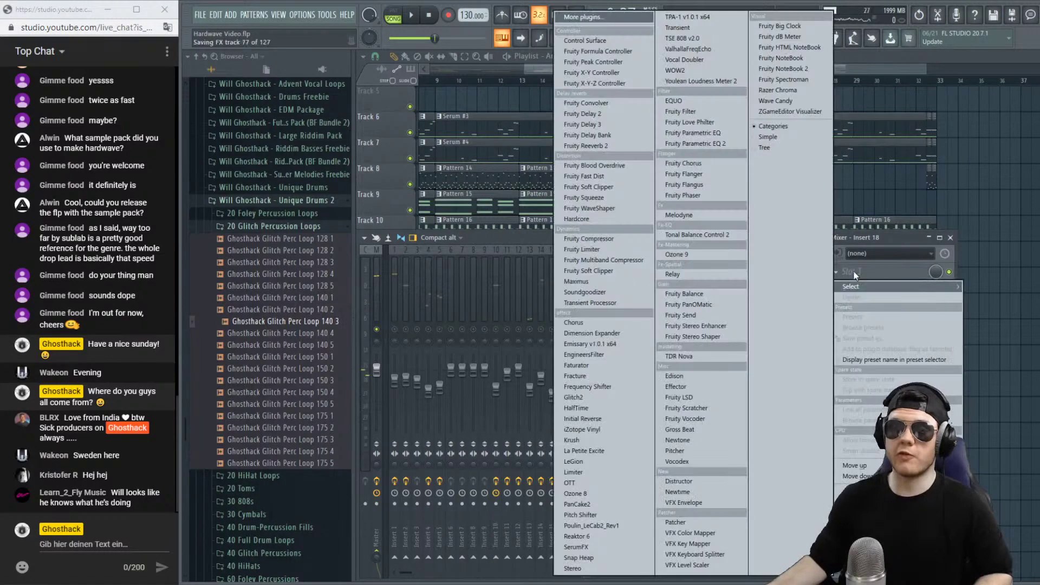
left_click(685, 375)
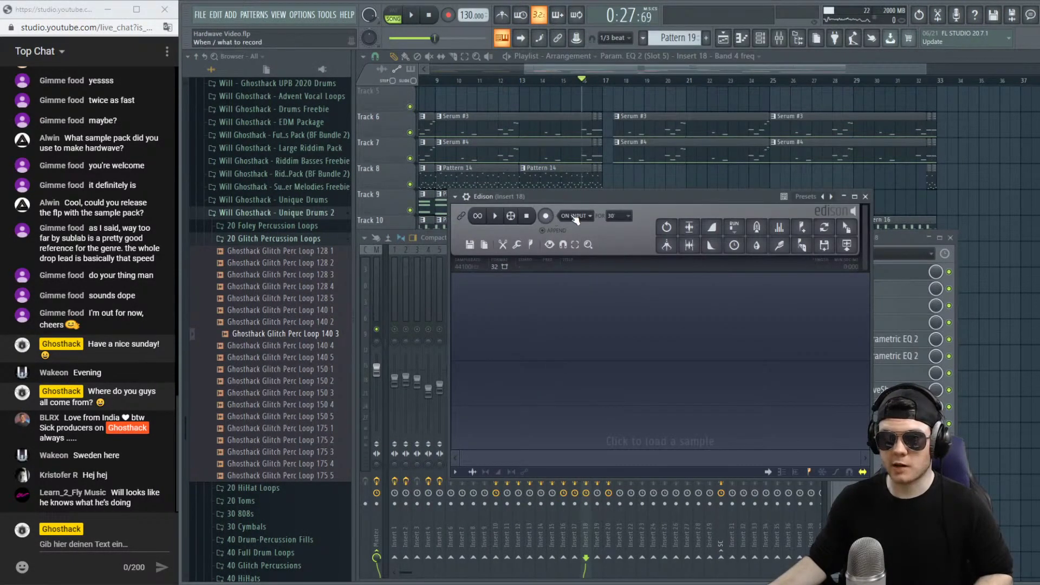
left_click(603, 81)
key("space")
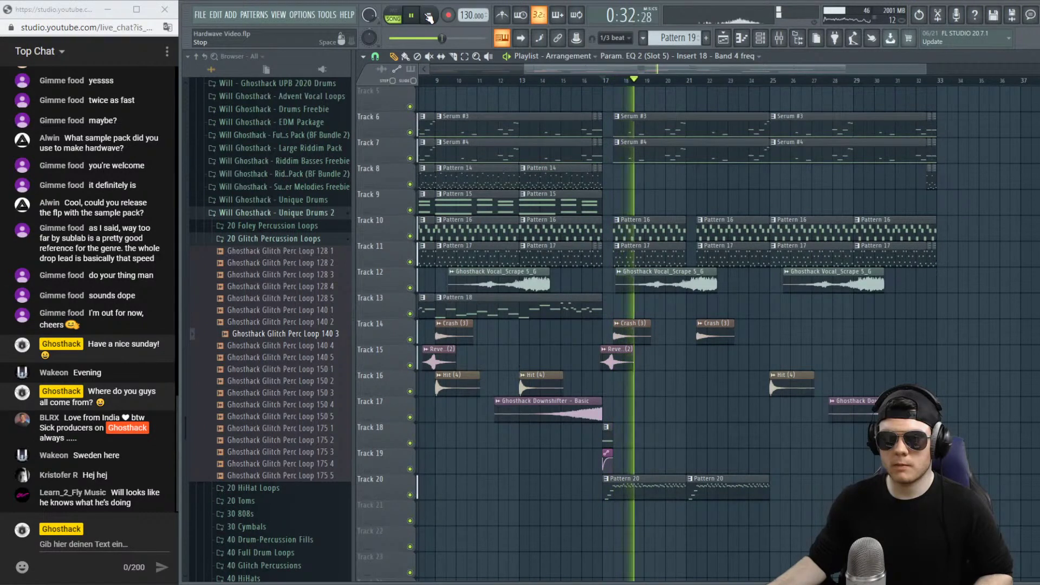
left_click(429, 18)
Reopen Edison on Insert 18, stop the recording, and play back the captured fill.
left_click(764, 37)
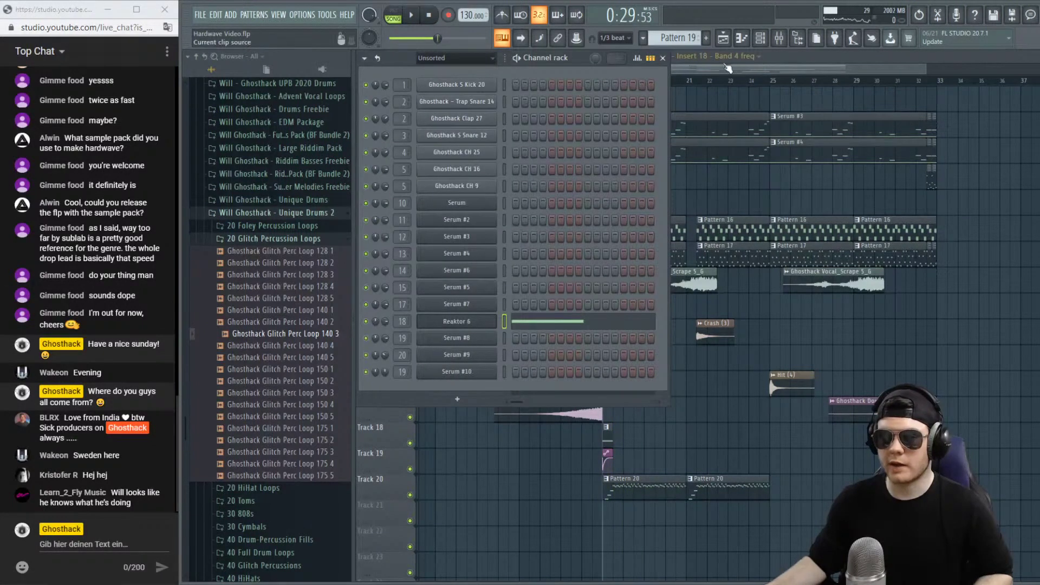
left_click(777, 43)
left_click(877, 275)
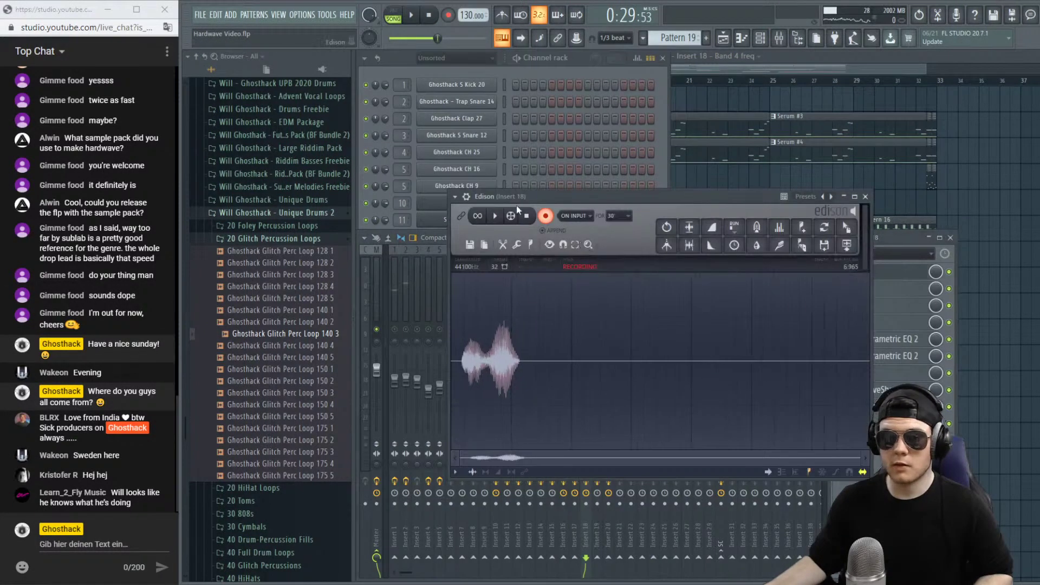
left_click(492, 216)
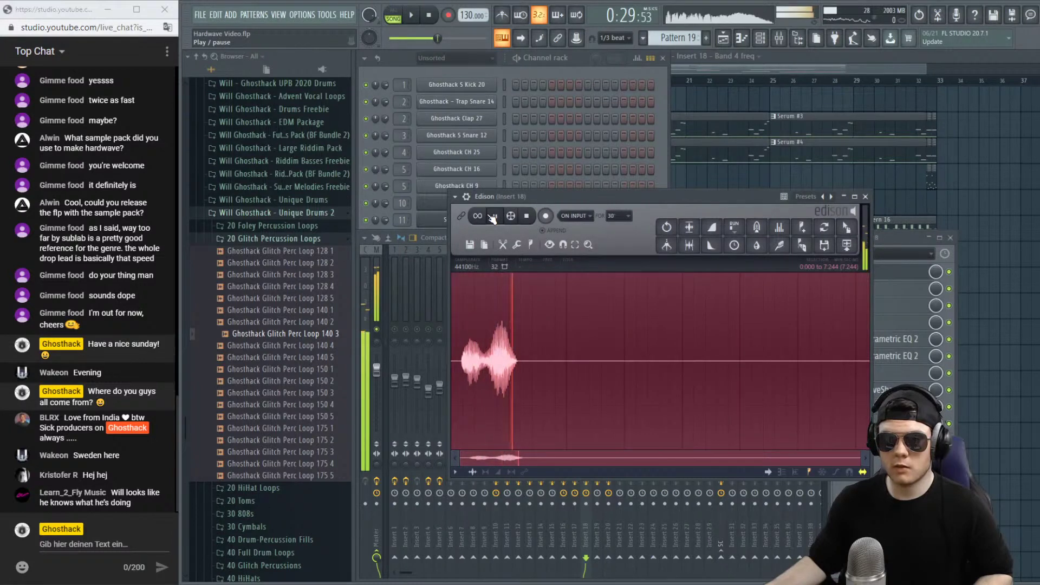
left_click(527, 217)
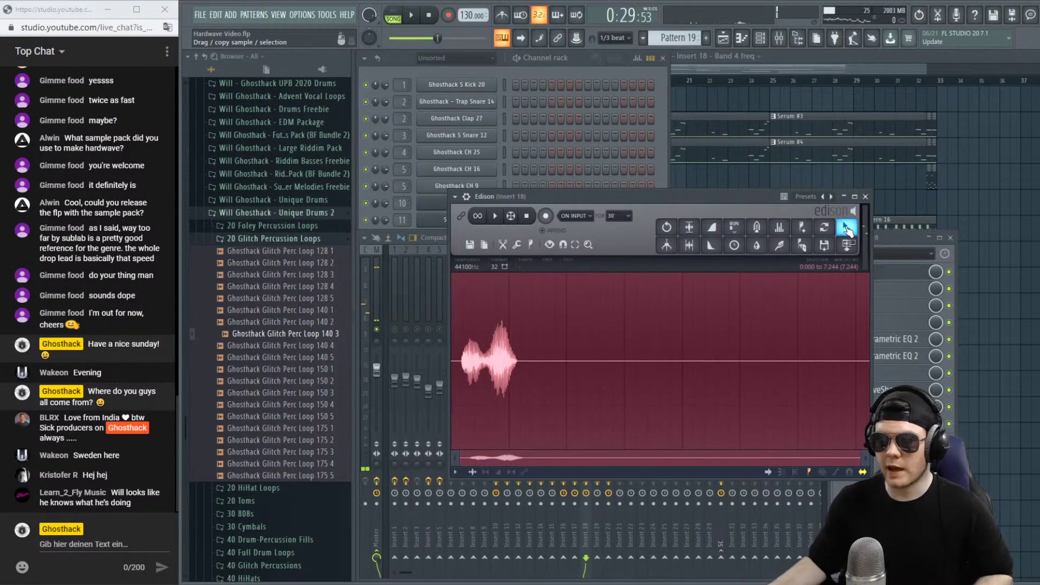
Place the Edison recording at bar 17 on Track 17 of the playlist and mute the Pattern 19 clip on Track 18.
left_click_drag(861, 232, 637, 400)
scroll(628, 85, "up", 4)
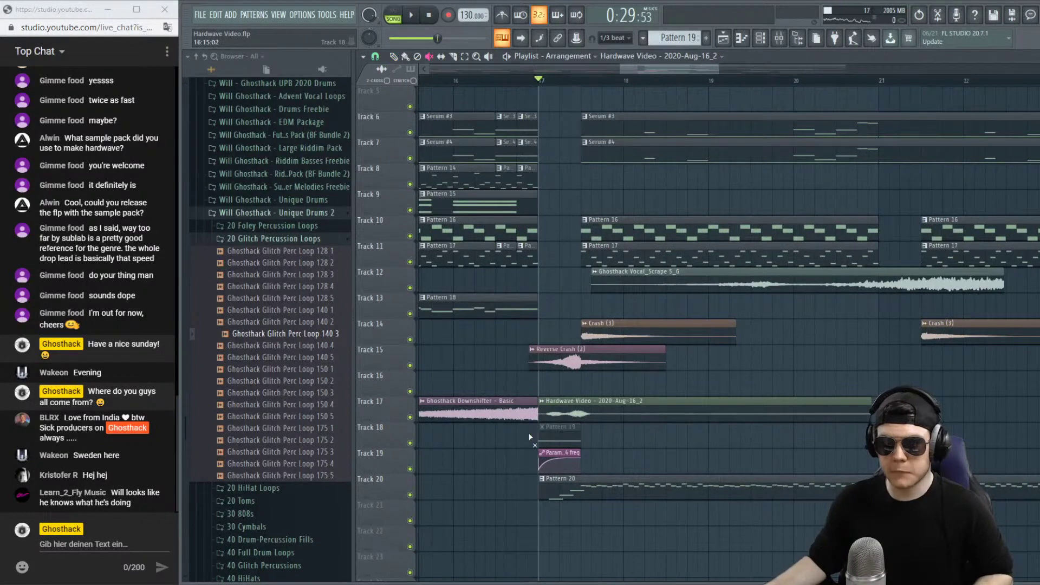
left_click(544, 402)
left_click(563, 420)
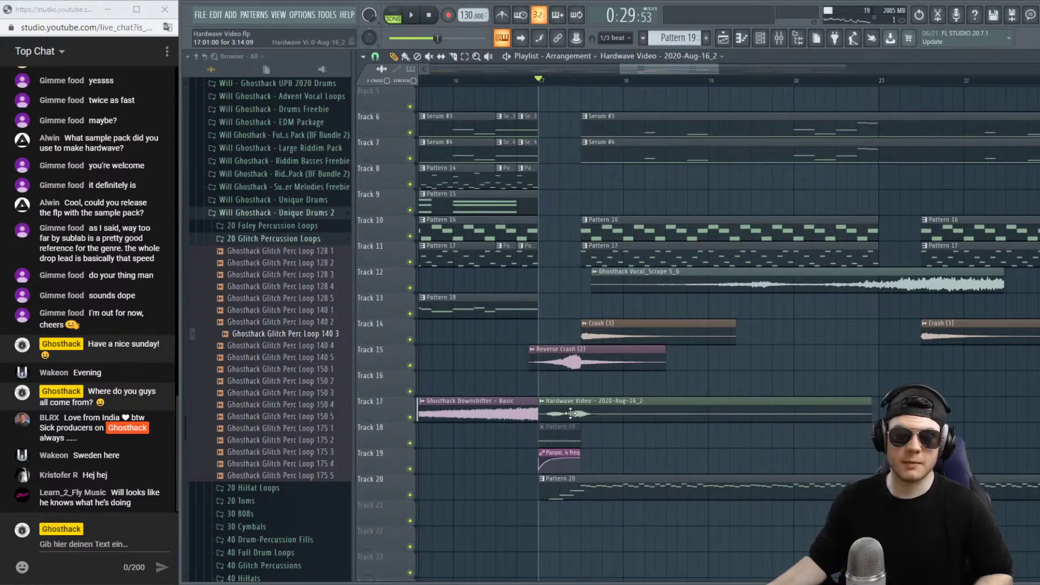
Open the recorded fill's channel settings, adjust its target mixer track, and close the settings.
left_click(777, 46)
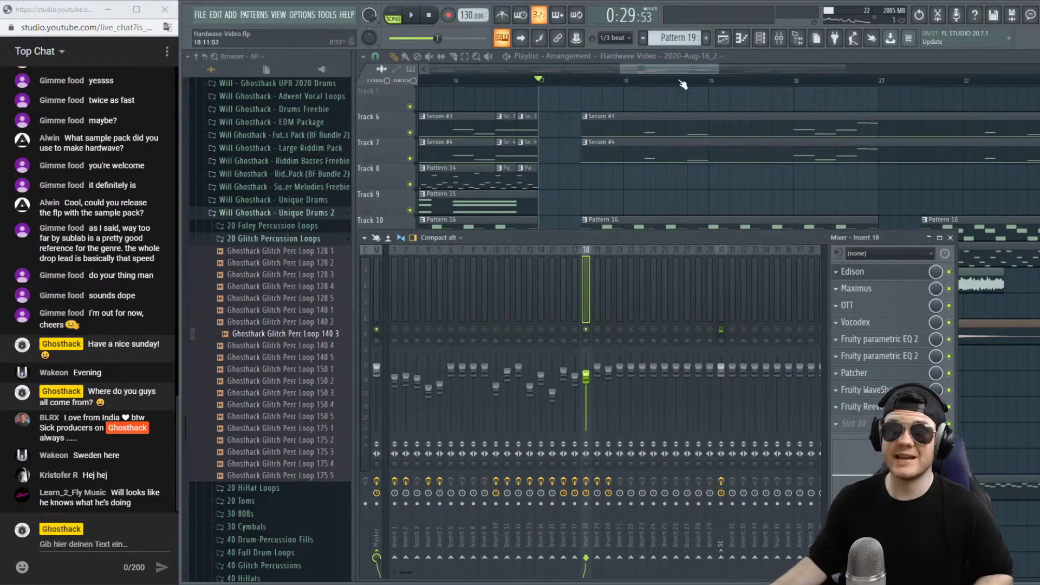
key("F9")
double_click(589, 416)
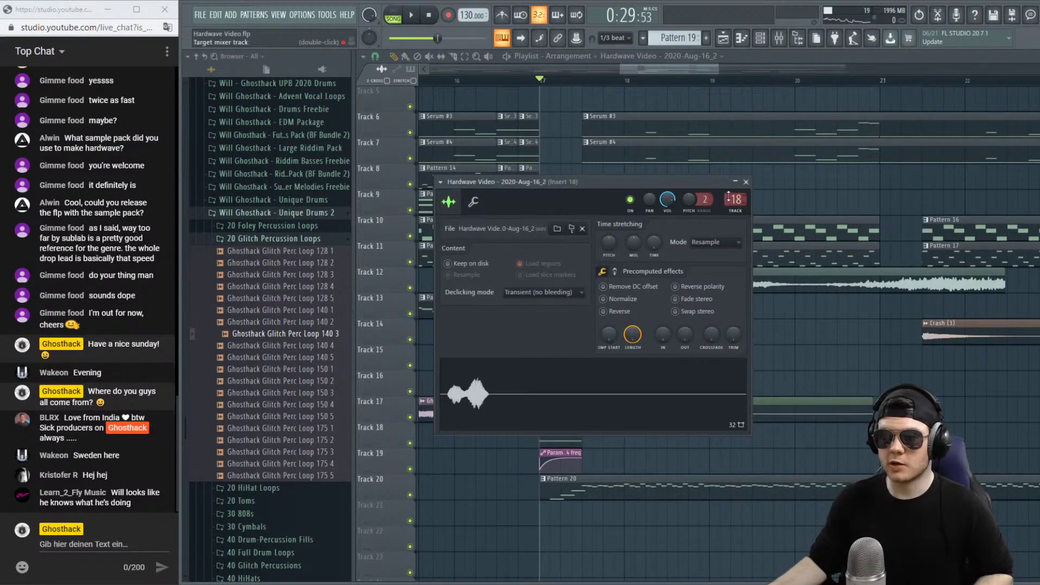
left_click(748, 183)
Play the recorded fill from bar 17 several times to check its start and timing.
key("space")
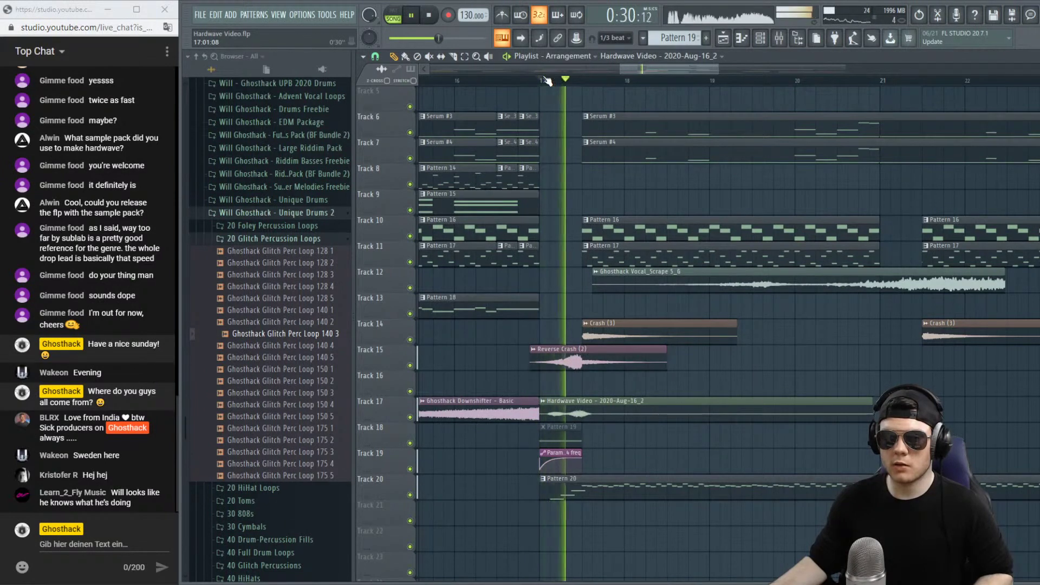
key("space")
scroll(547, 80, "up", 3)
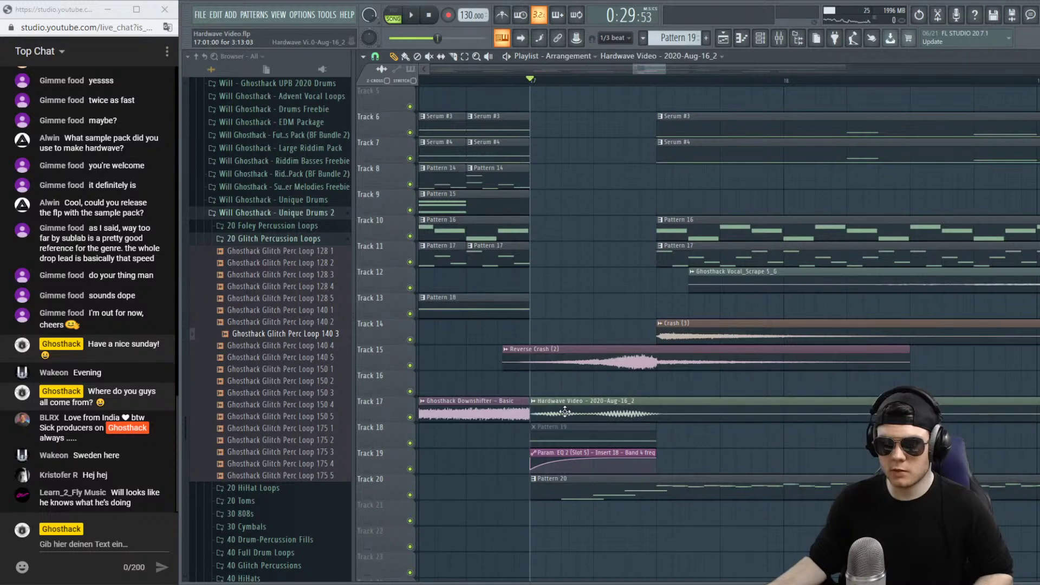
key("space")
key("space")
key("space")
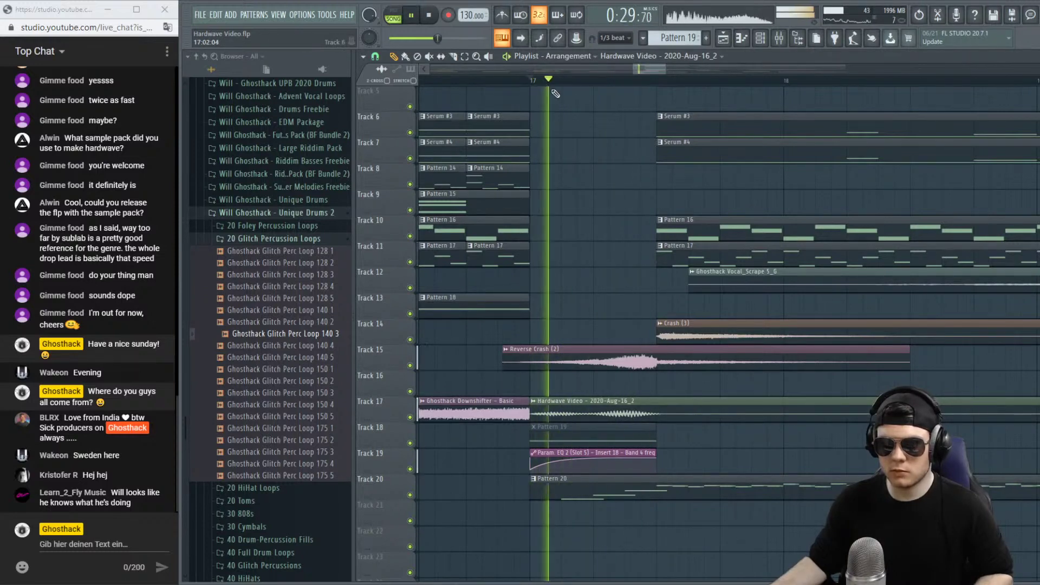
Unsolo Insert 18 in the mixer and play the transition in the full mix from about bar 16.
scroll(553, 90, "down", 5)
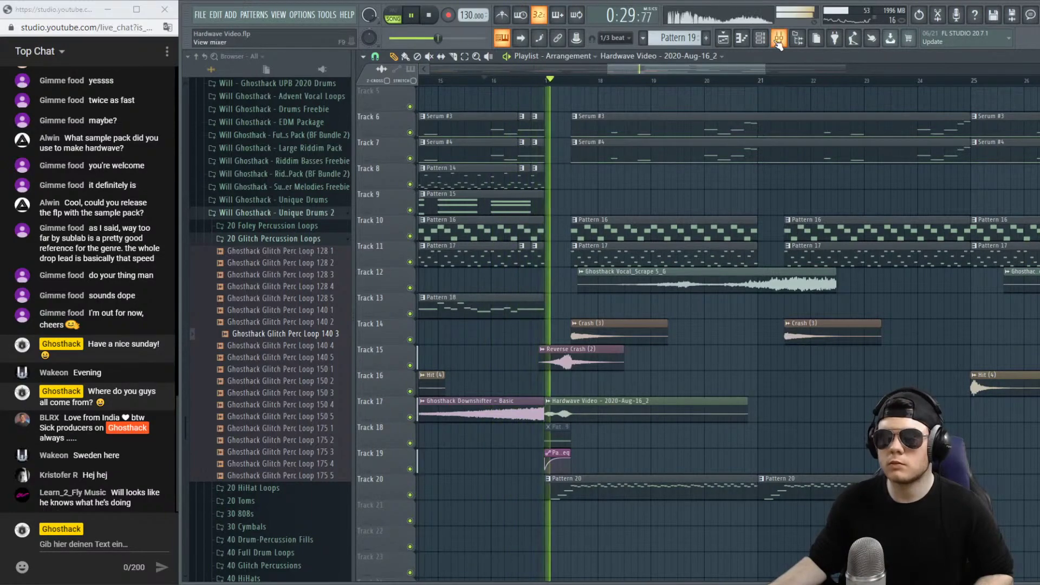
left_click(778, 39)
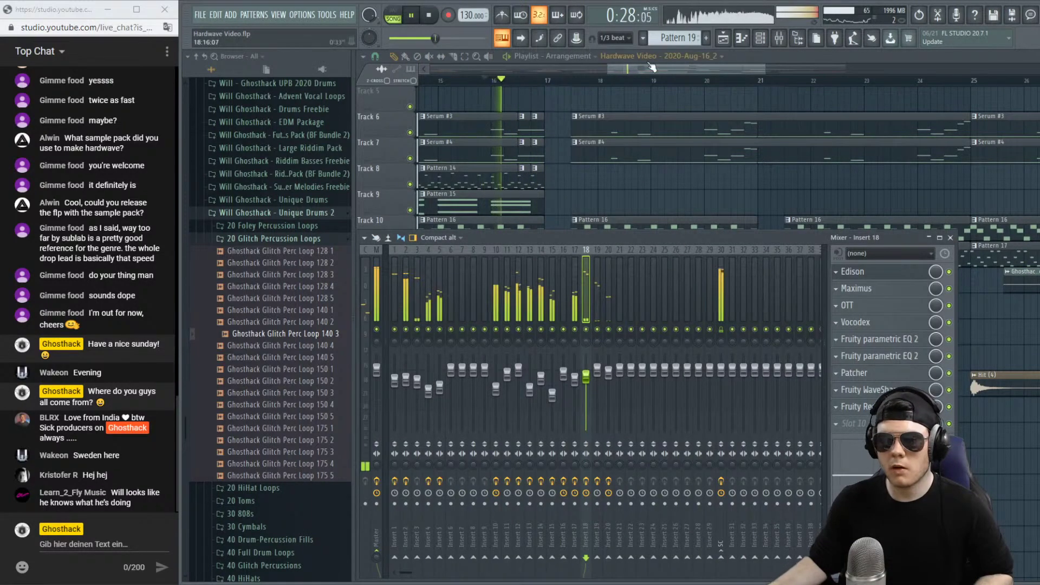
key("F9")
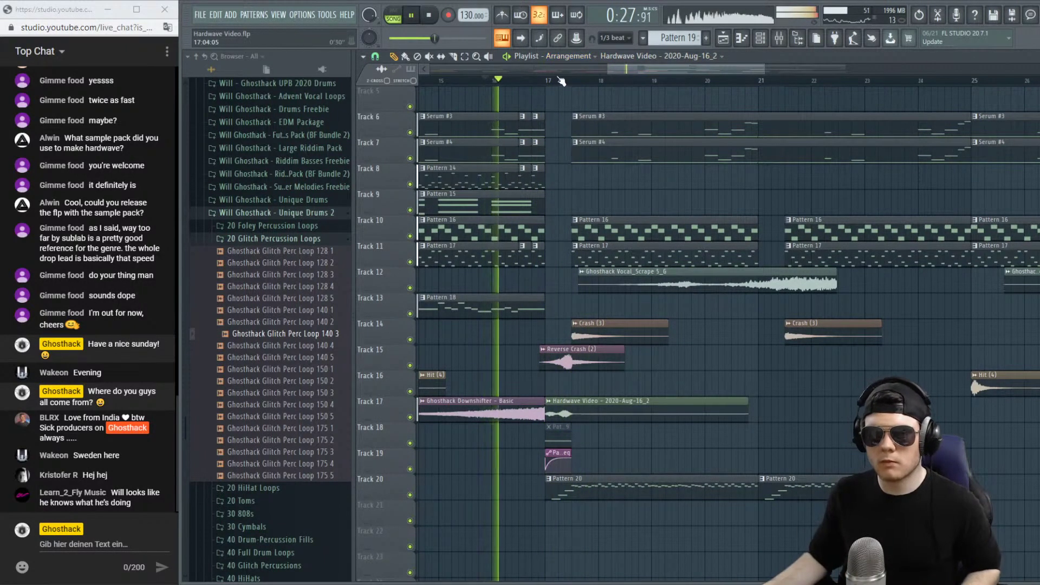
Nudge the recorded fill on Track 17 to start at about 17:01:06, replaying the transition between adjustments.
left_click(552, 464)
scroll(554, 85, "up", 3)
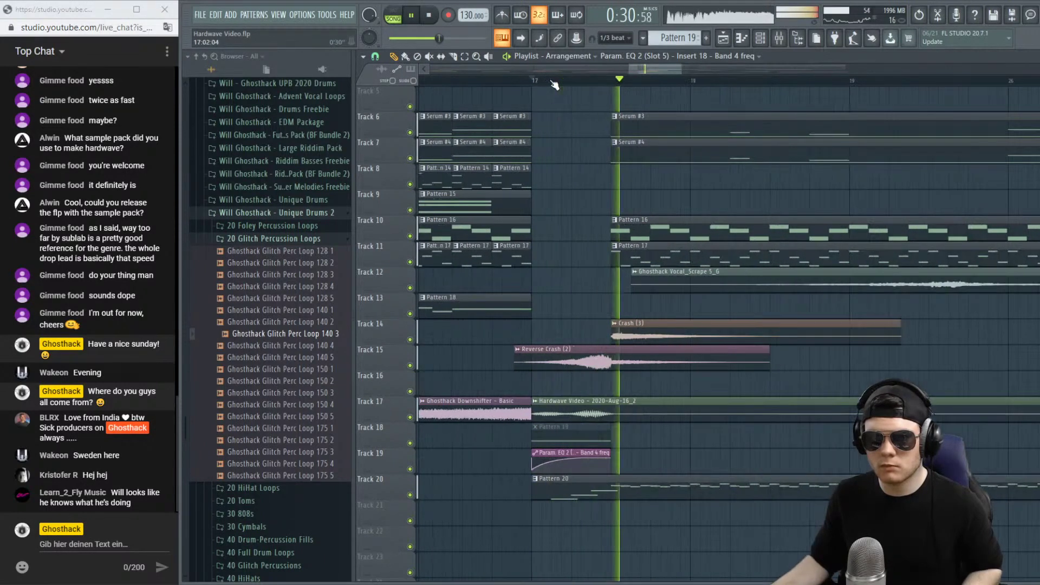
key("space")
key("space")
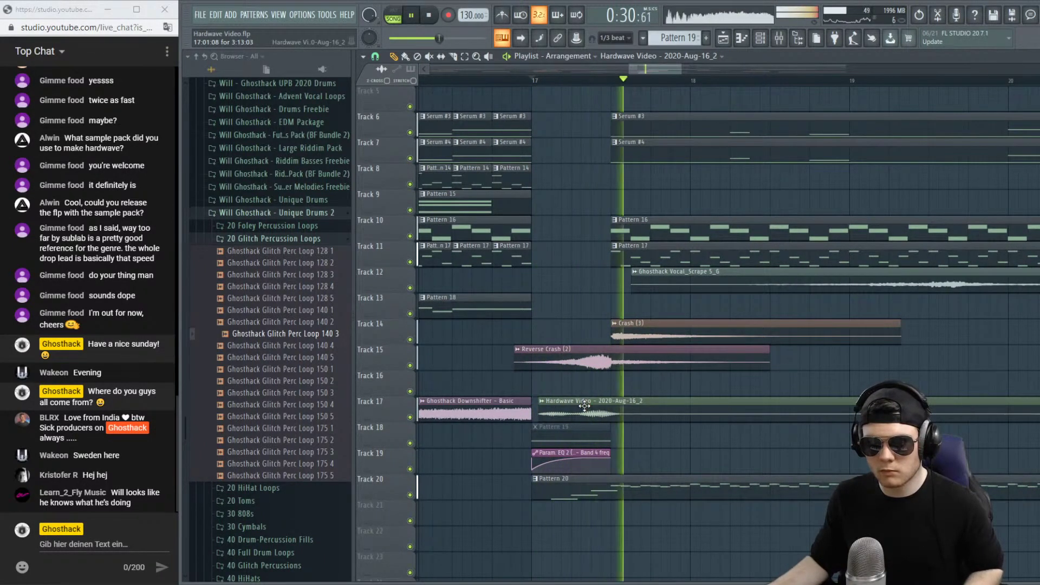
key("space")
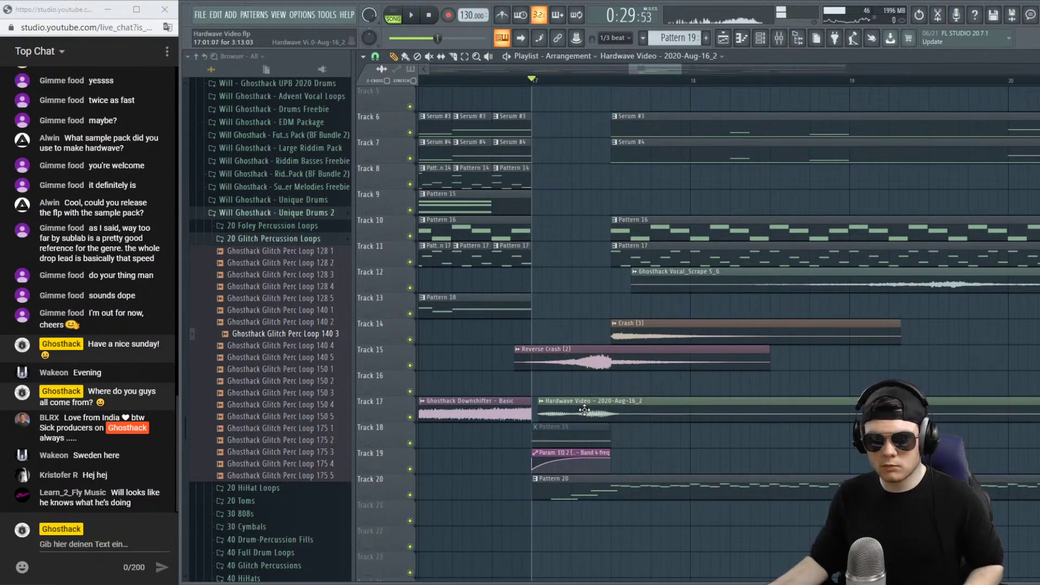
key("space")
key("space")
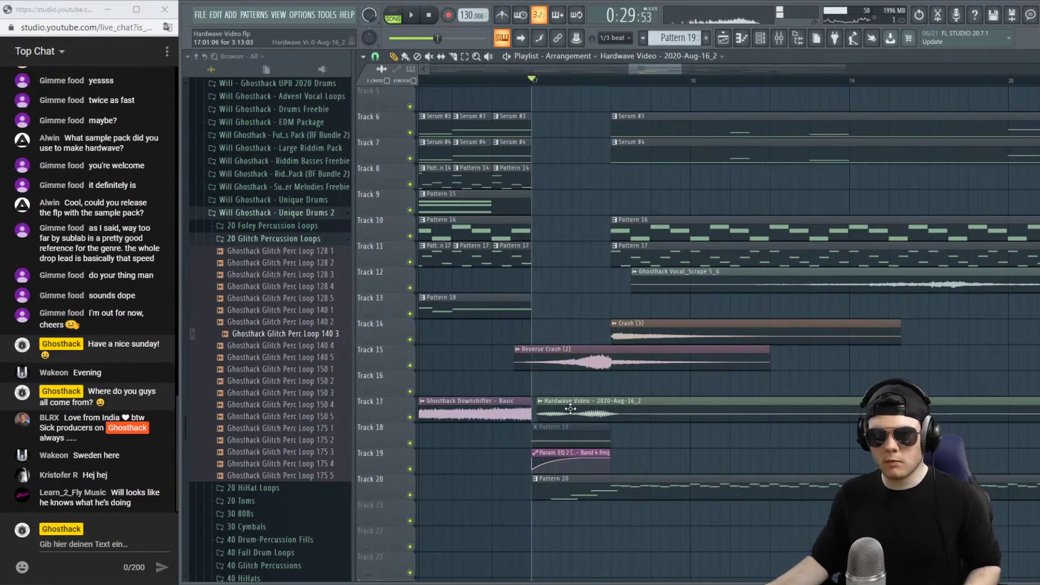
Play the arrangement from bar 17 to about bar 24 to review the fill and the section after it.
key("space")
scroll(611, 74, "down", 3)
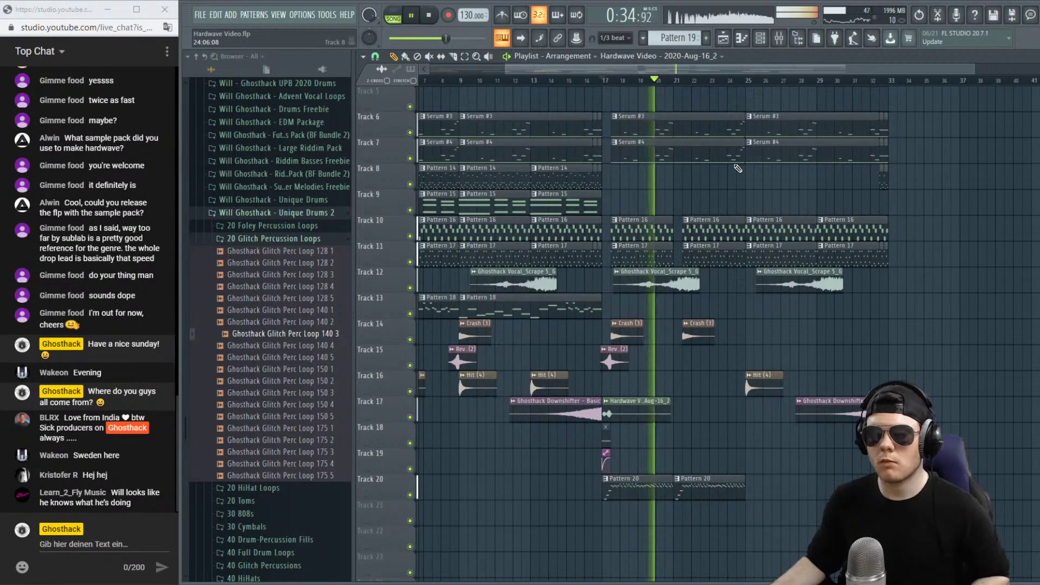
scroll(680, 506, "up", 2)
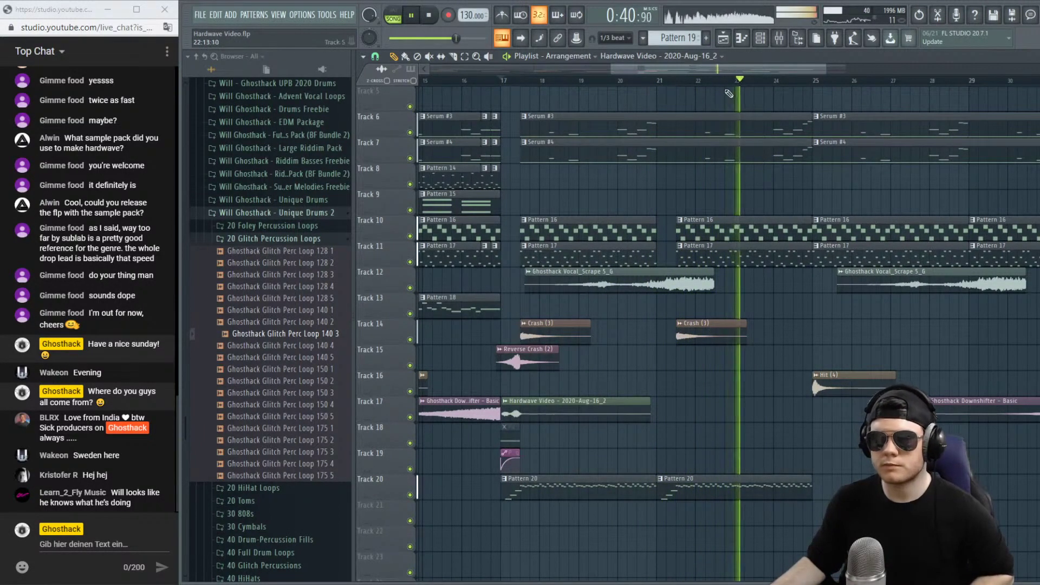
scroll(711, 87, "down", 2)
scroll(711, 88, "down", 2)
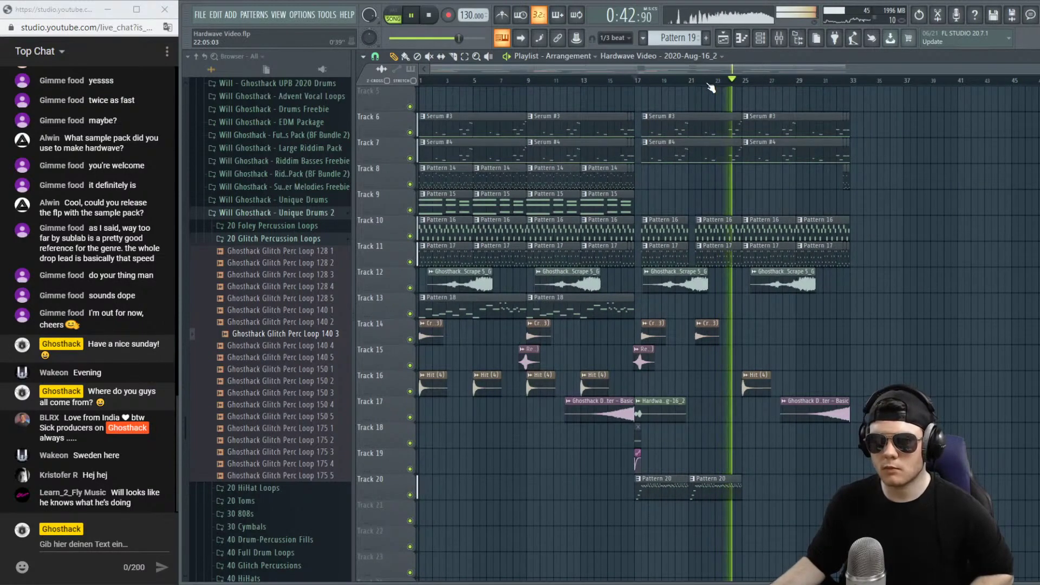
scroll(694, 90, "up", 3)
key("space")
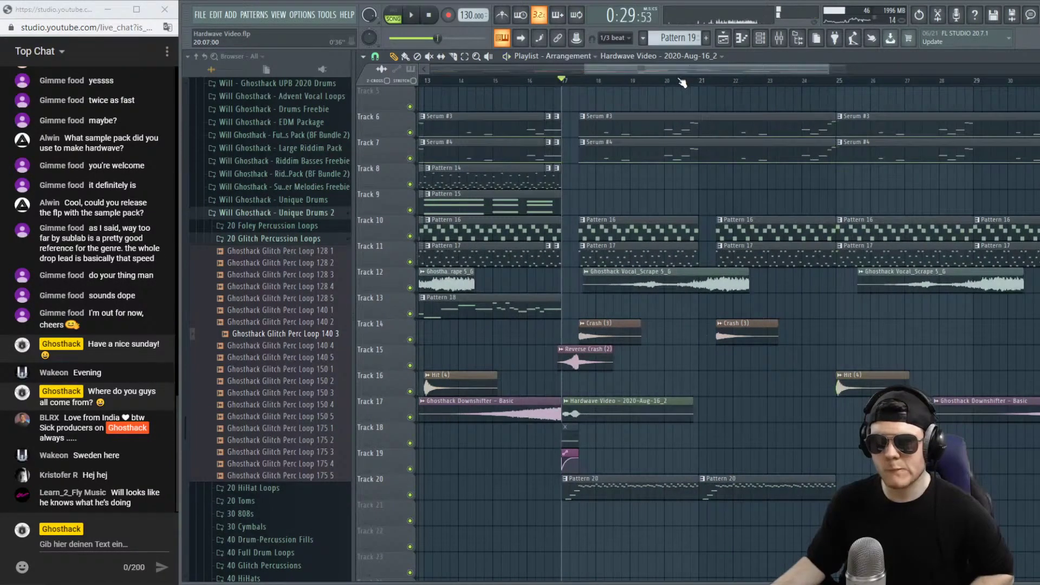
Move the Hit (4) clip at bar 25 to 25:09:00 and trim the Serum #3 and Serum #4 clips to start there.
scroll(810, 86, "down", 4)
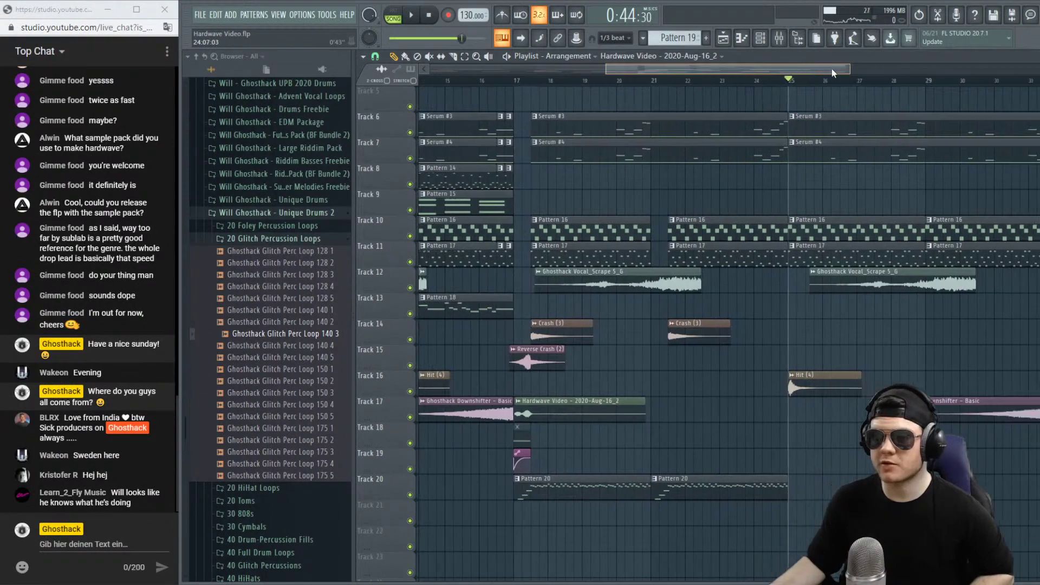
key("space")
scroll(810, 87, "up", 3)
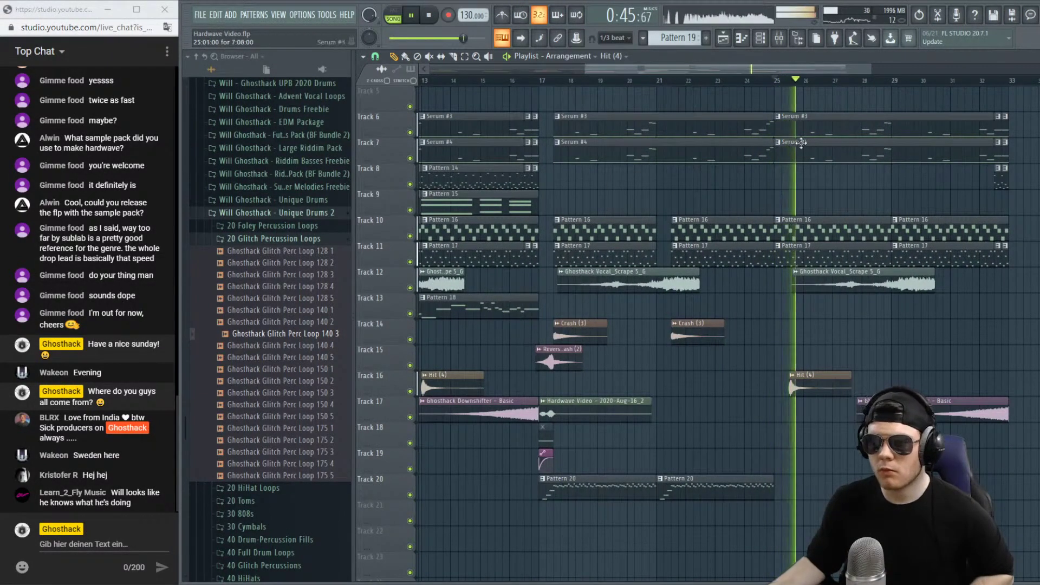
left_click_drag(841, 93, 776, 126)
key("space")
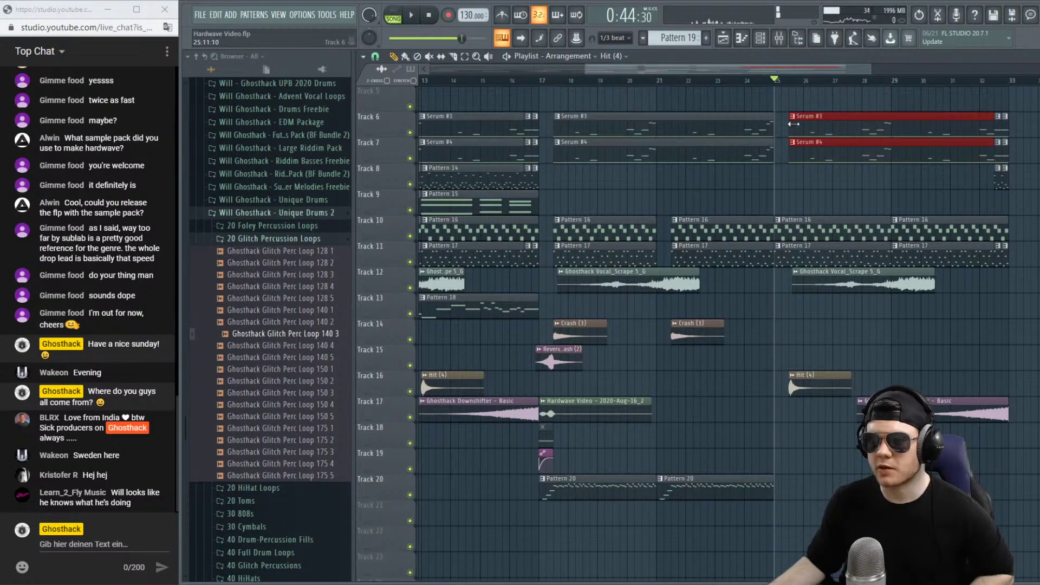
key("space")
Trim the bar 25 clips of Pattern 16 on Track 10 and CH 16 #2 on Track 4 to start at 25:09:00, replaying the section.
left_click(784, 201)
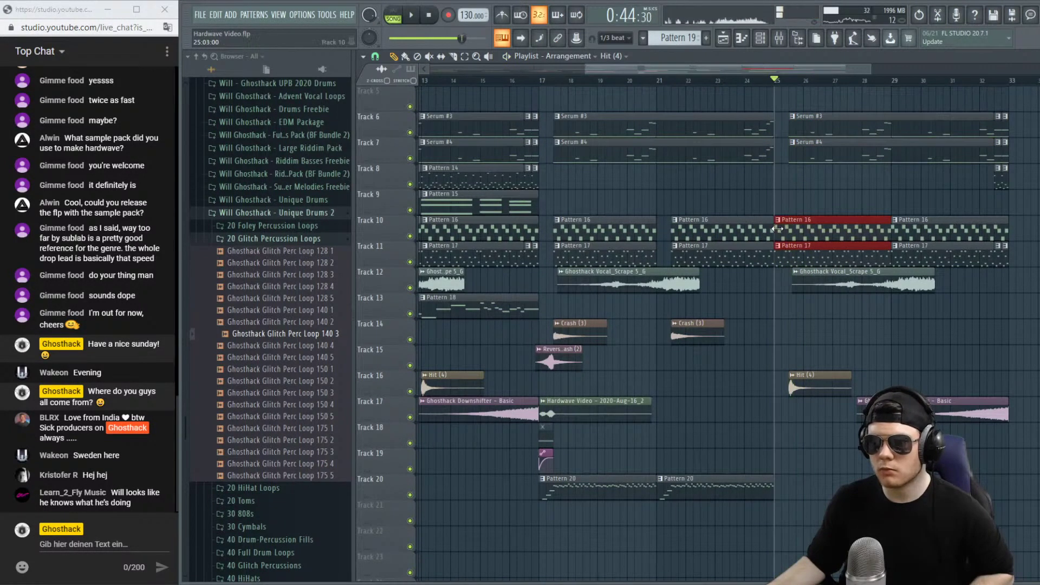
left_click_drag(797, 259, 782, 260)
key("space")
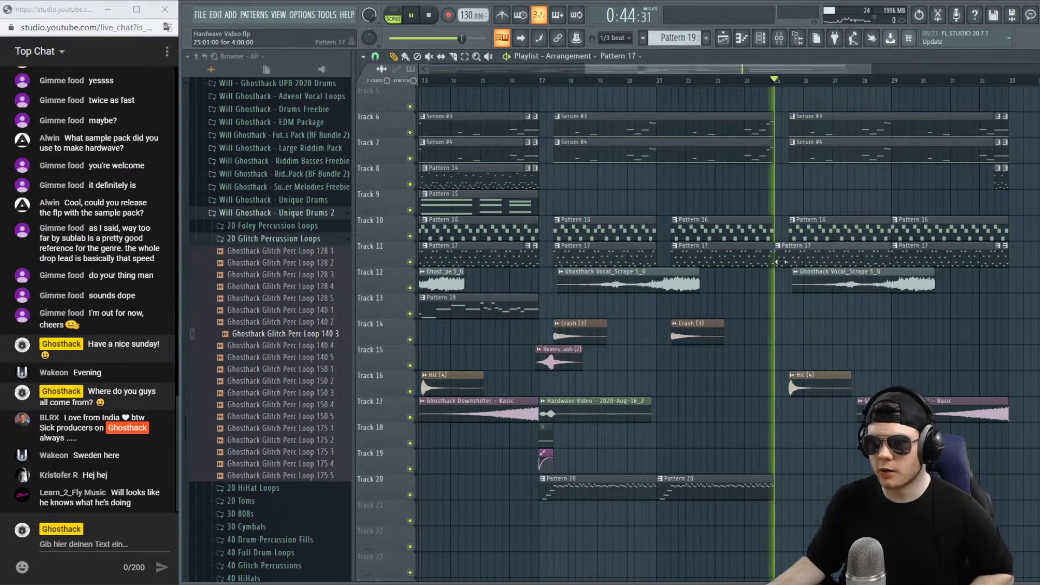
left_click(748, 80)
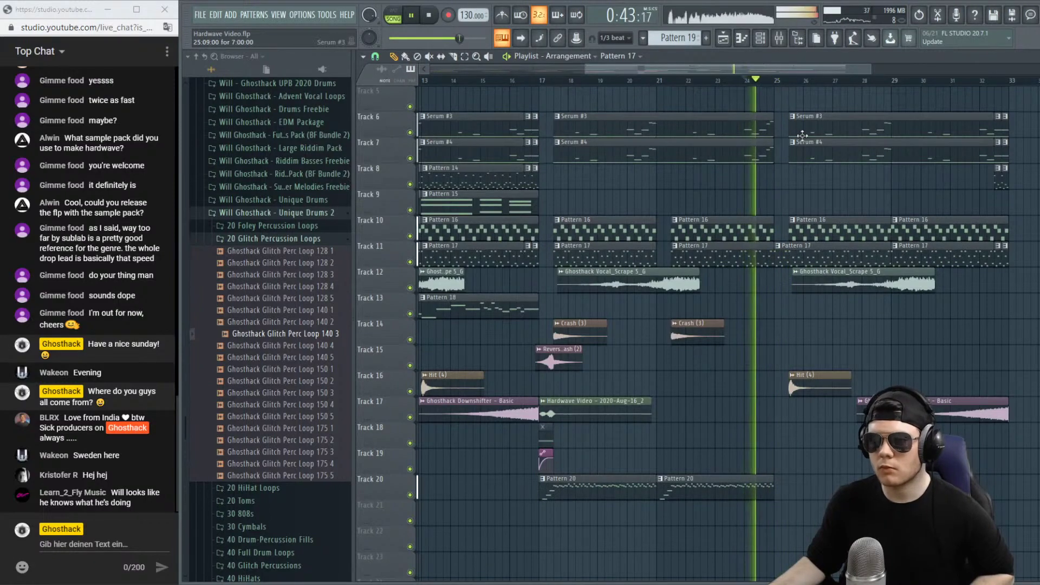
scroll(813, 93, "up", 3)
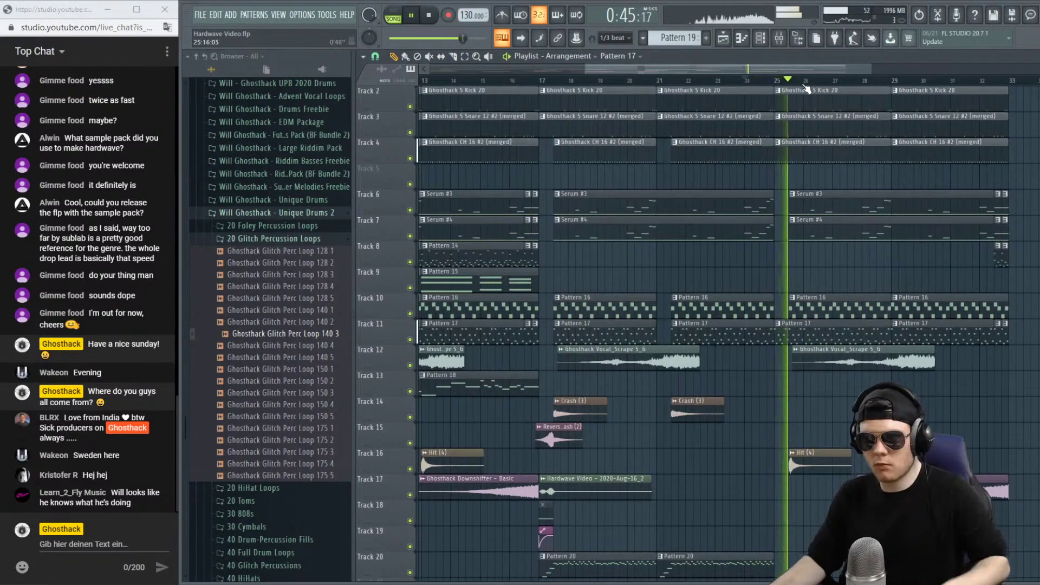
scroll(823, 89, "up", 3)
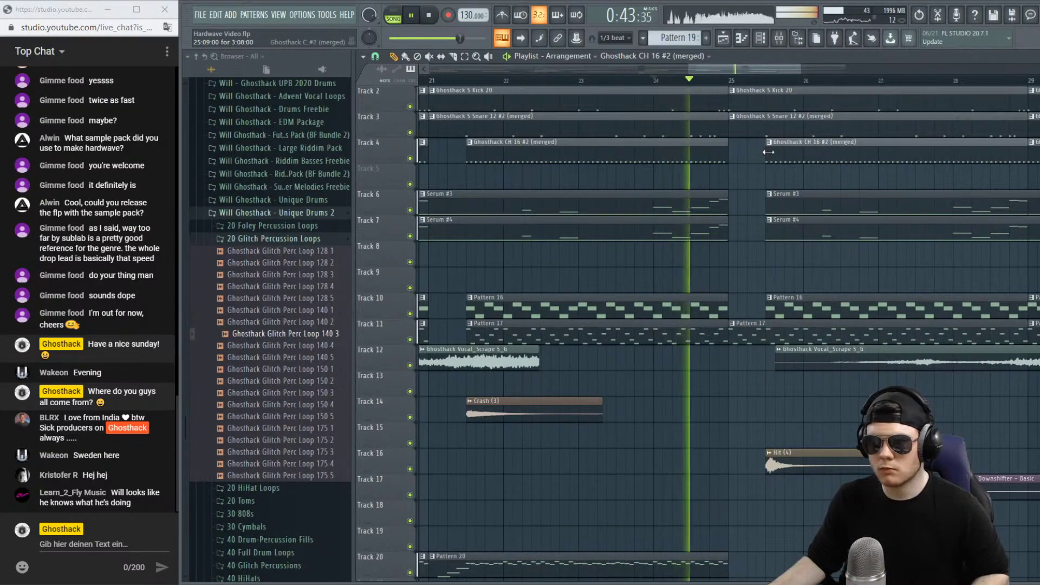
Align the CH 16 #2 clip's start to 25:09:00 and place a Crash (3) clip there on Track 14.
left_click_drag(763, 153, 771, 152)
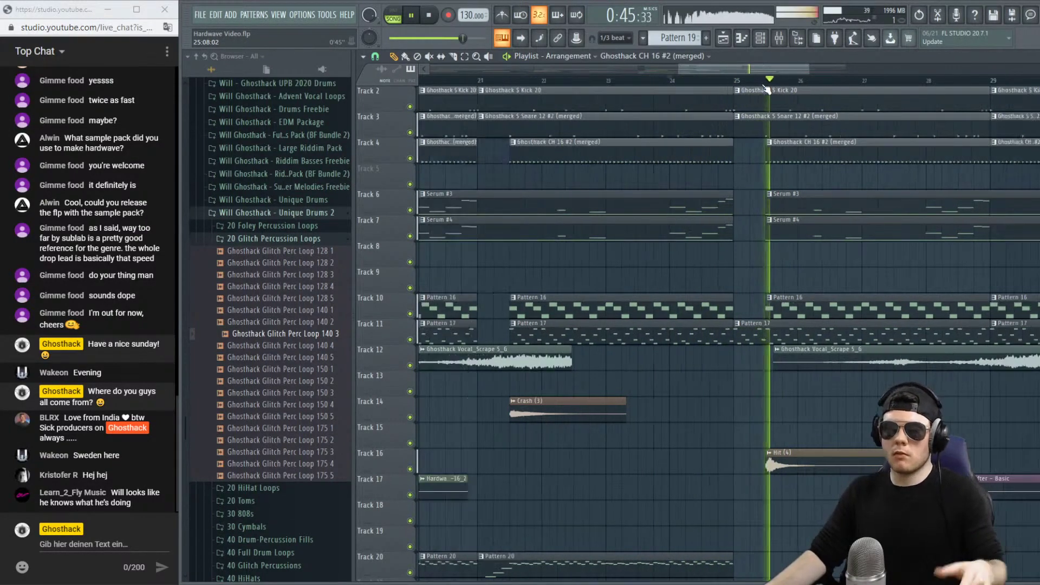
scroll(766, 89, "down", 4)
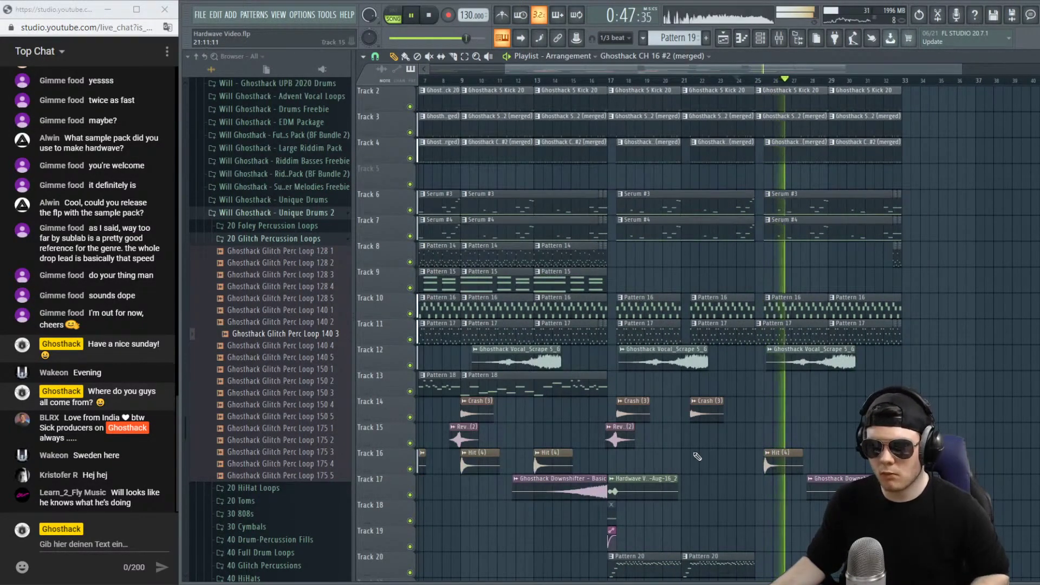
left_click(705, 406)
left_click(803, 409)
left_click_drag(803, 409, 784, 409)
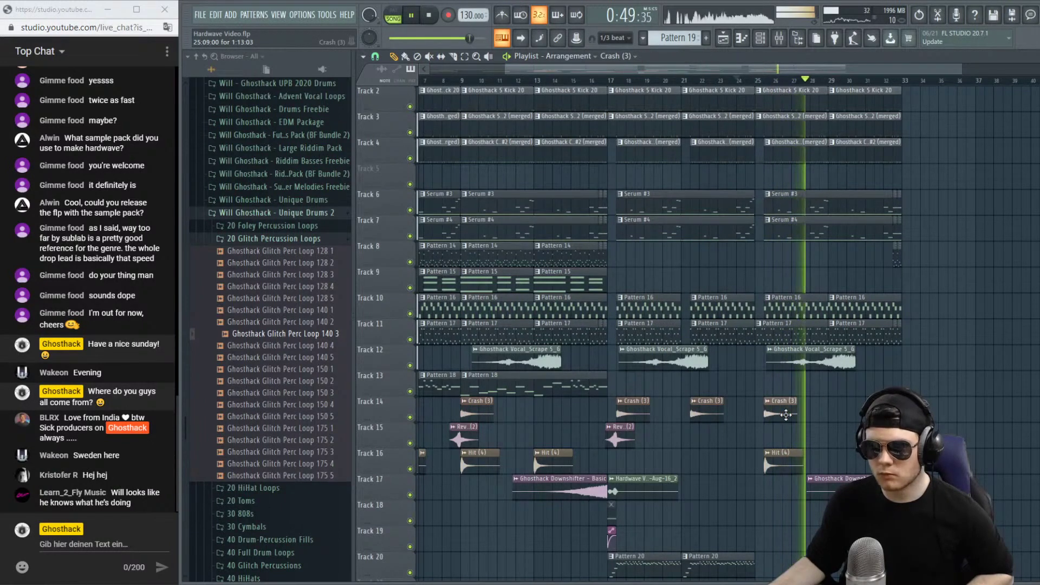
Continue Pattern 20 on Track 20 from bar 25 and copy the muted Pattern 19 and EQ frequency automation clips from bar 17 to bar 25.
scroll(769, 105, "down", 2)
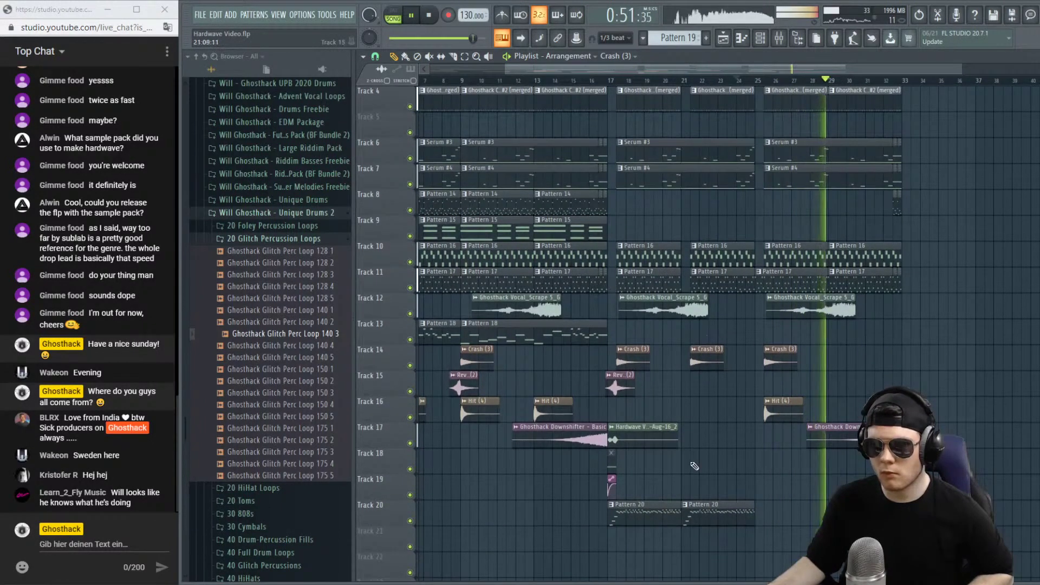
left_click_drag(704, 509, 779, 509)
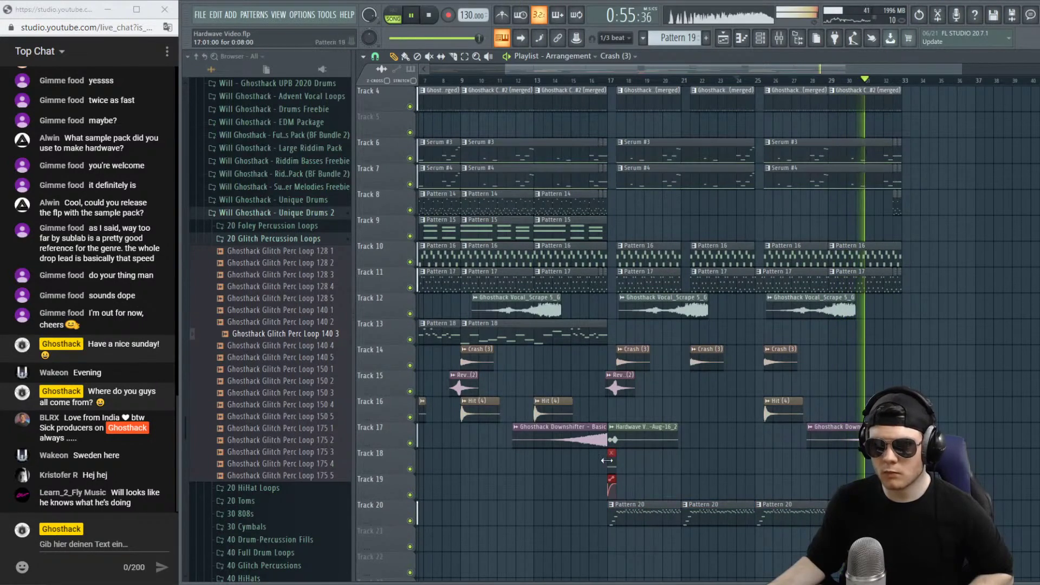
left_click_drag(696, 467, 757, 472)
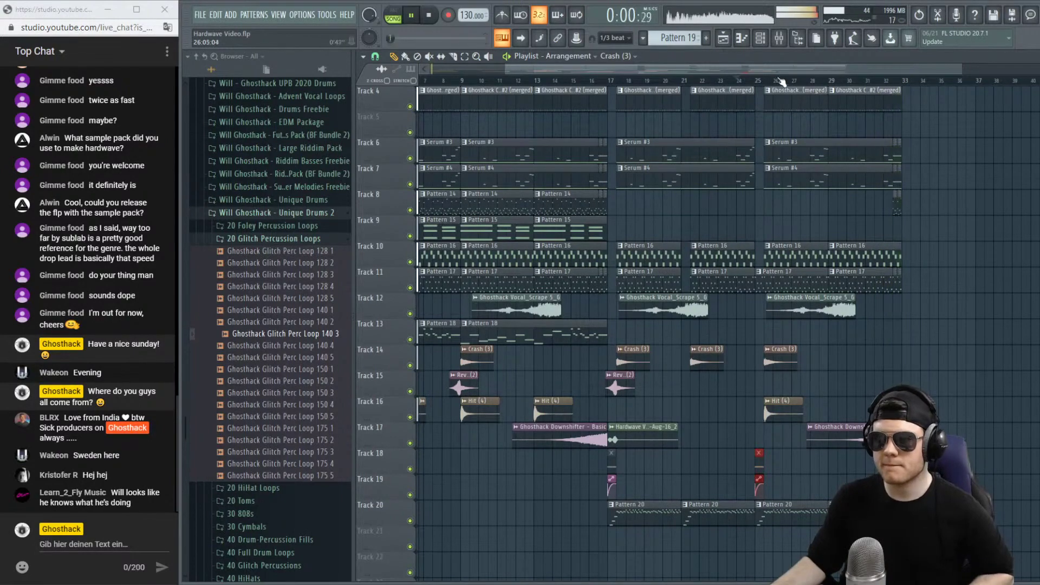
left_click(759, 81)
scroll(764, 84, "up", 5)
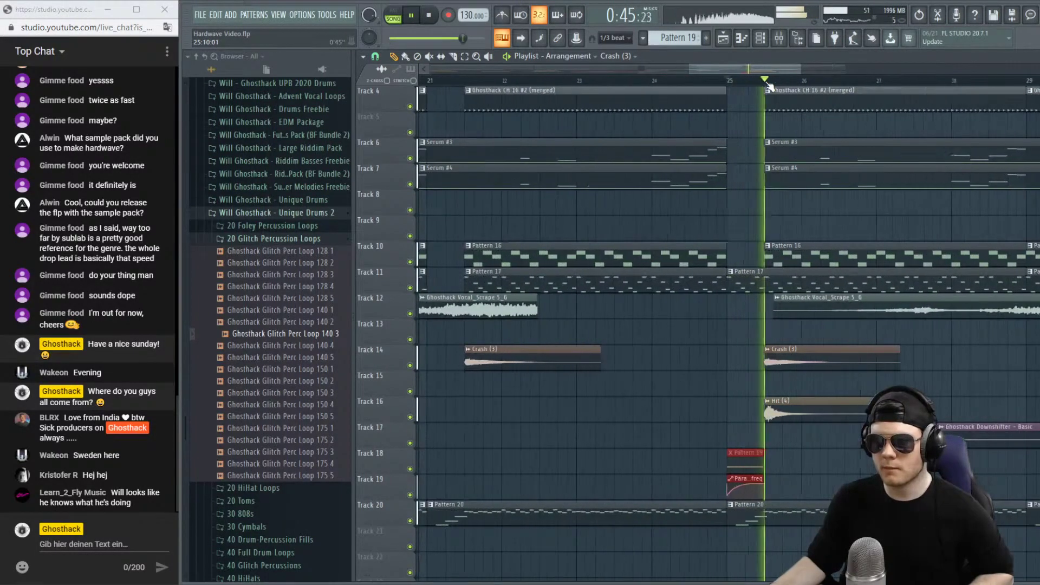
Unmute the copied Pattern 19 and EQ frequency automation clips at bar 25 and play them with Tracks 18 and 19 soloed.
key("space")
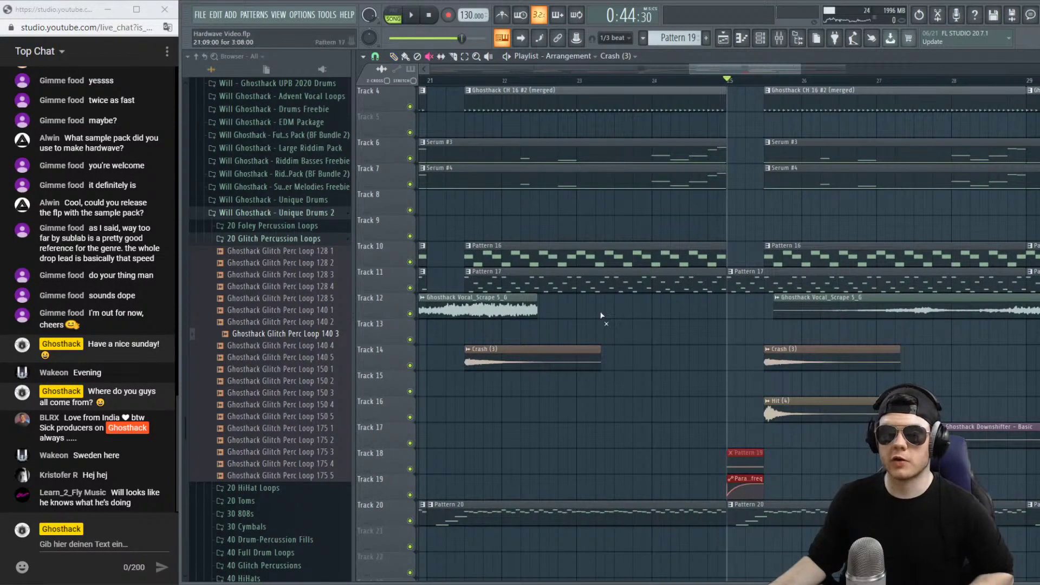
key("space")
left_click(410, 468, "ctrl")
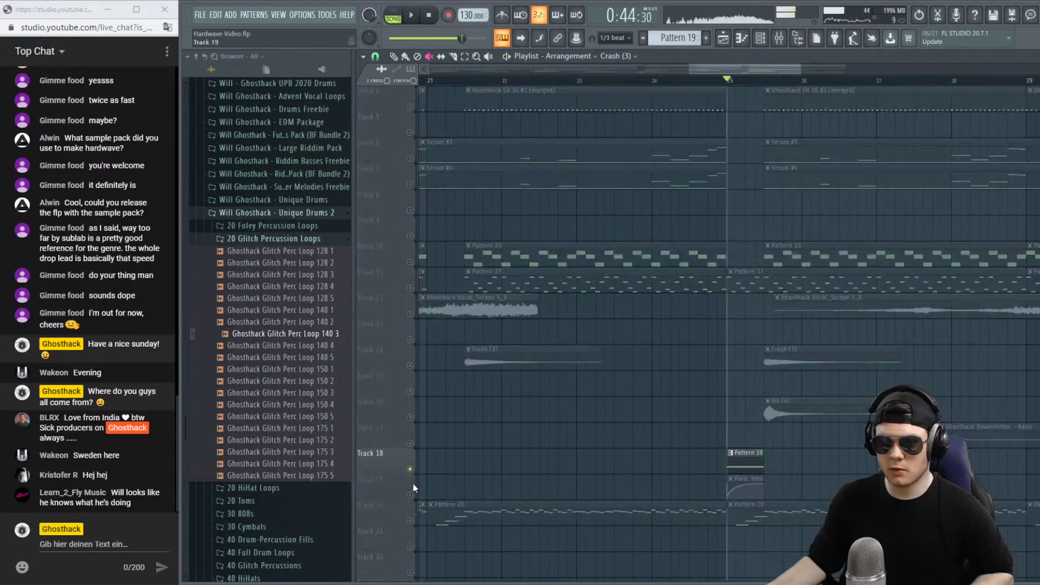
left_click(411, 495)
key("space")
Open the Reaktor 6 instrument and shift FORM's sample selection to the adjacent waveform section while looping Pattern 19.
left_click(780, 38)
left_click(760, 37)
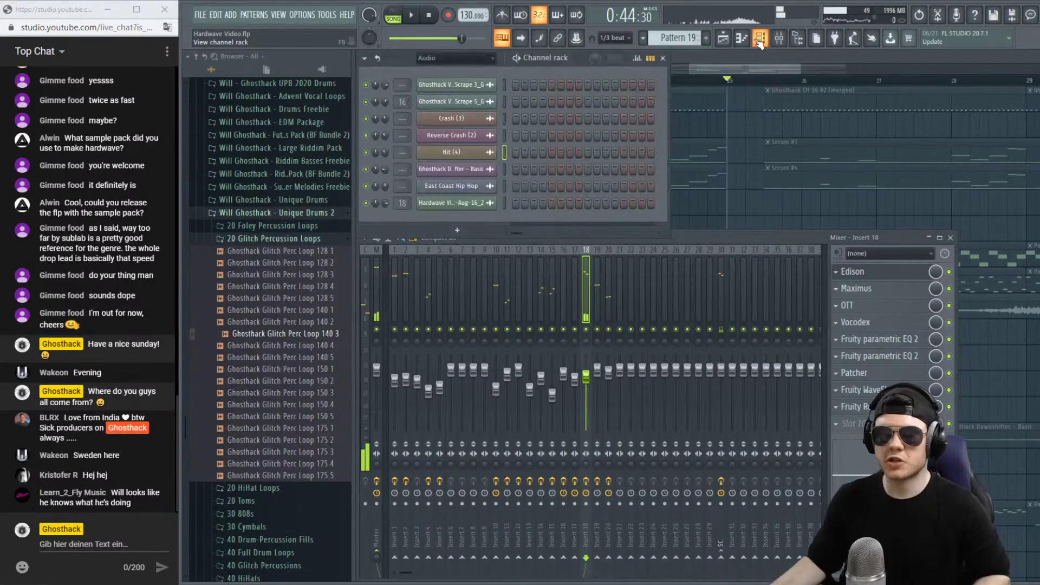
left_click(477, 63)
left_click(461, 114)
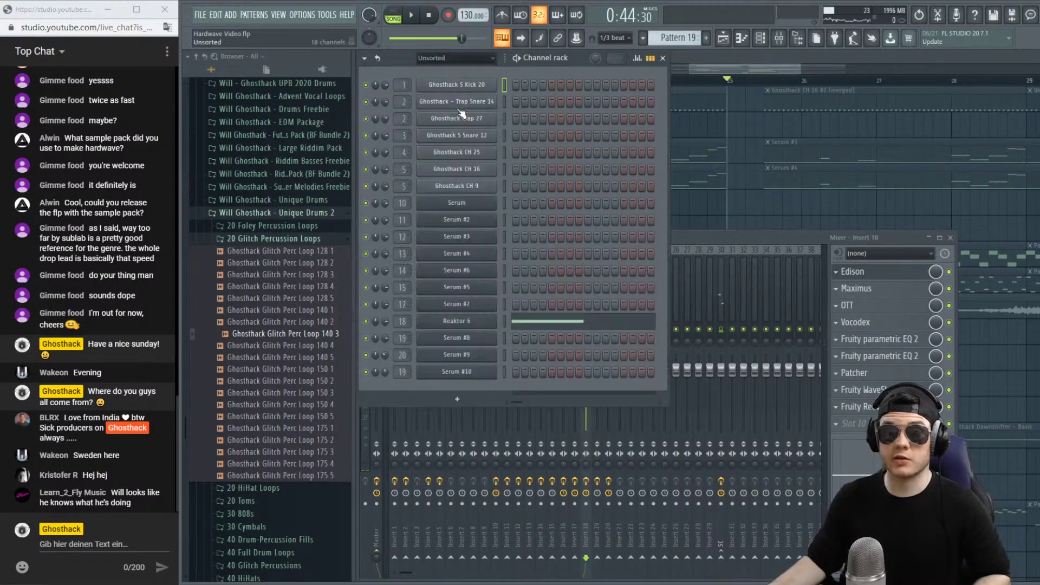
left_click(477, 323)
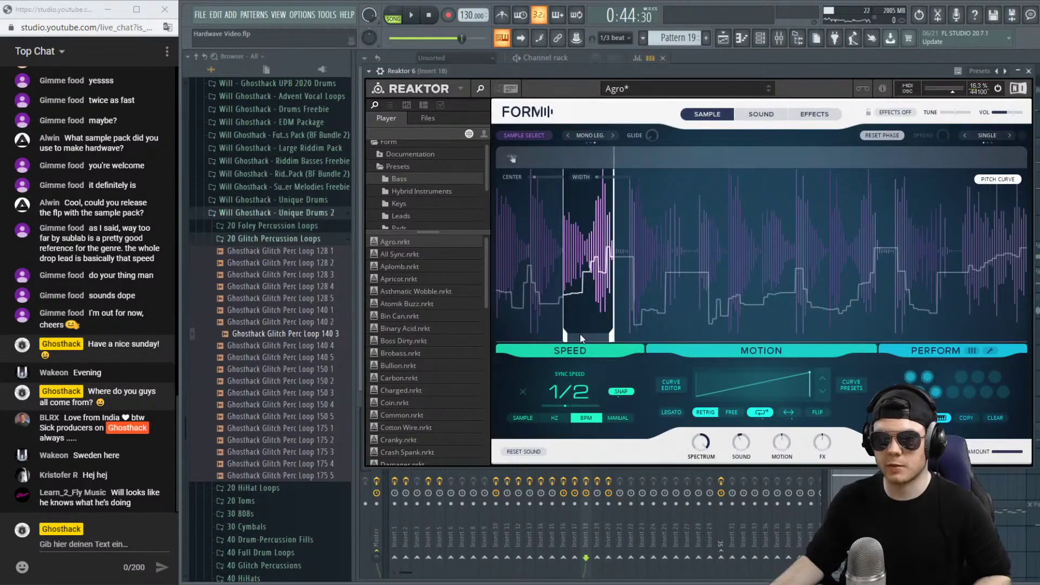
left_click(391, 23)
key("space")
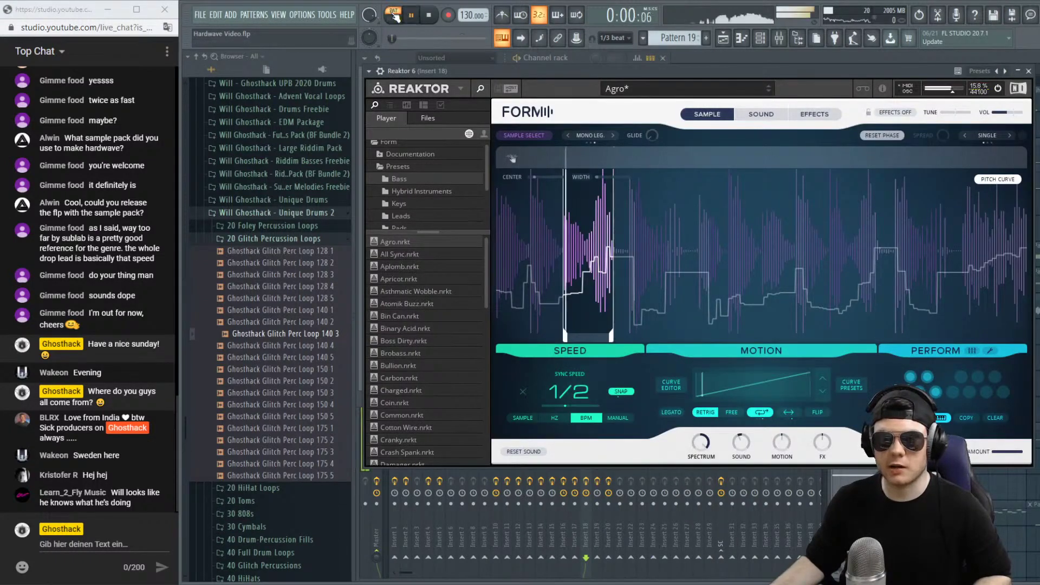
left_click_drag(592, 337, 660, 336)
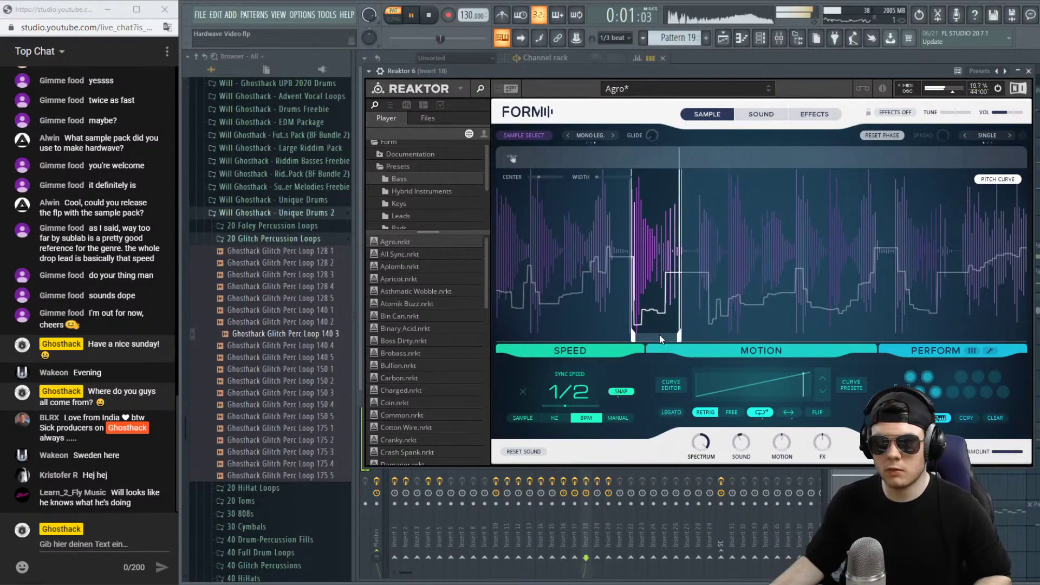
key("space")
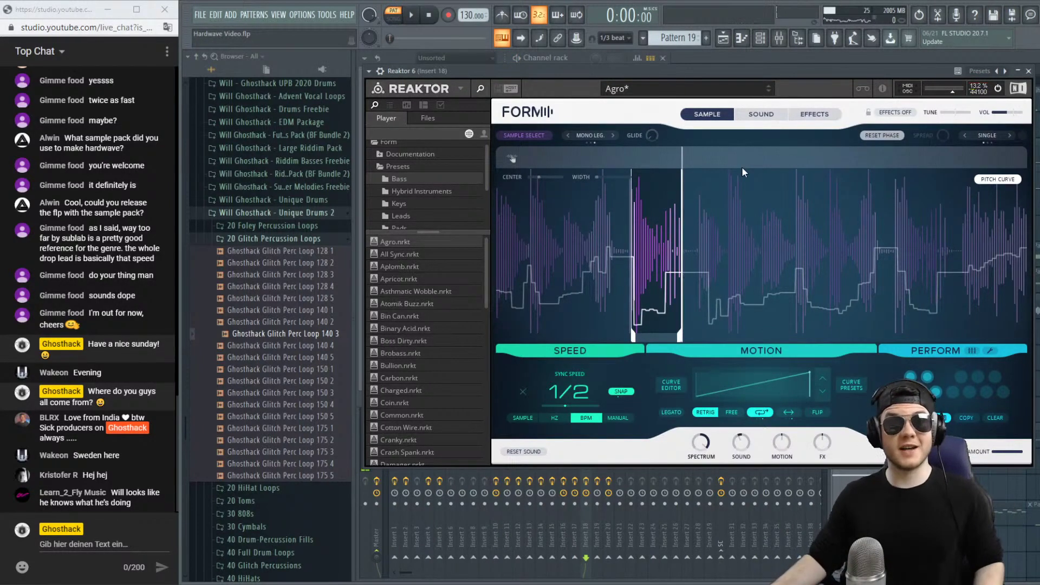
Play the bar 25 fill from the end of bar 24, unsolo Tracks 18 and 19, and replay it with the full arrangement.
key("F5")
left_click(708, 80)
key("space")
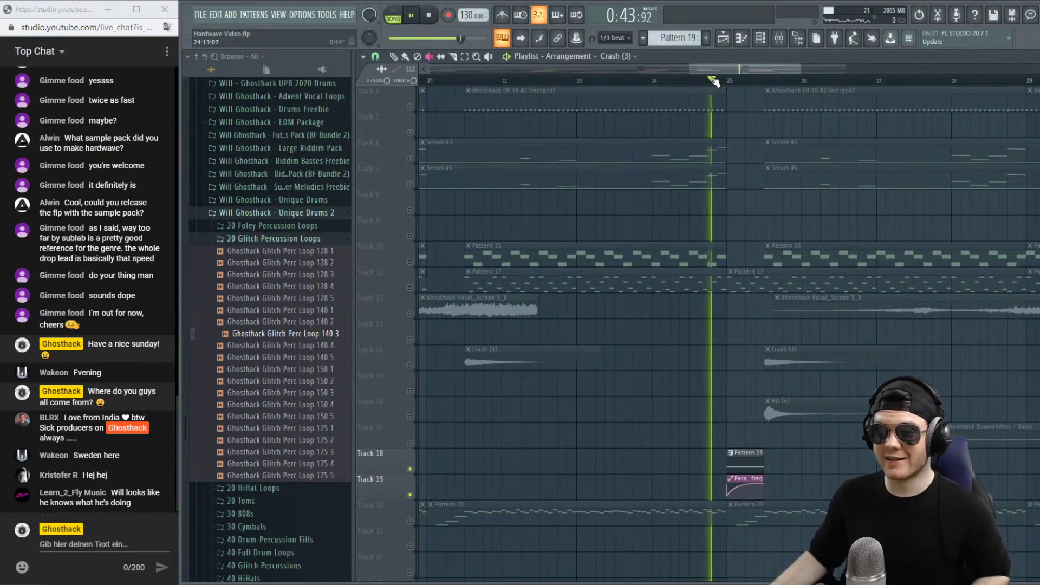
left_click(410, 469, "ctrl")
left_click(410, 470, "ctrl")
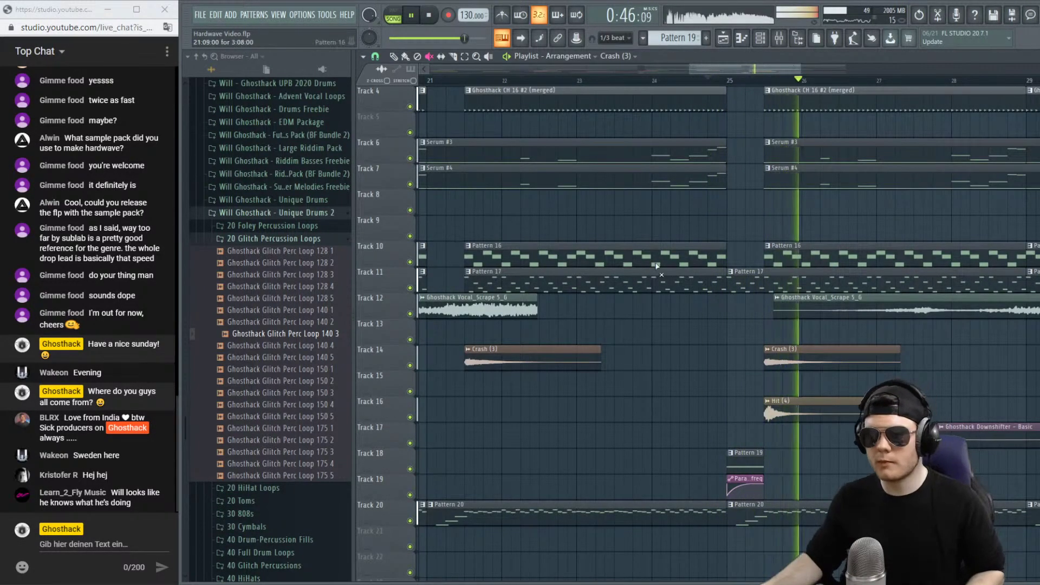
left_click(727, 81)
key("space")
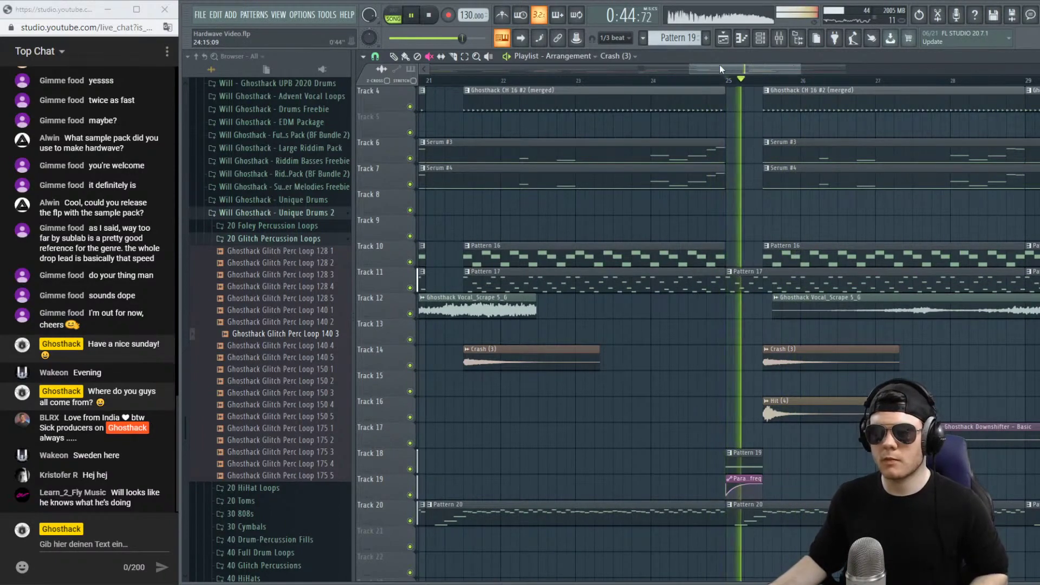
Move Reaktor's FORM sample selection to a section well into the second half of the waveform, auditioning Pattern 19, and return to the playlist.
key("F6")
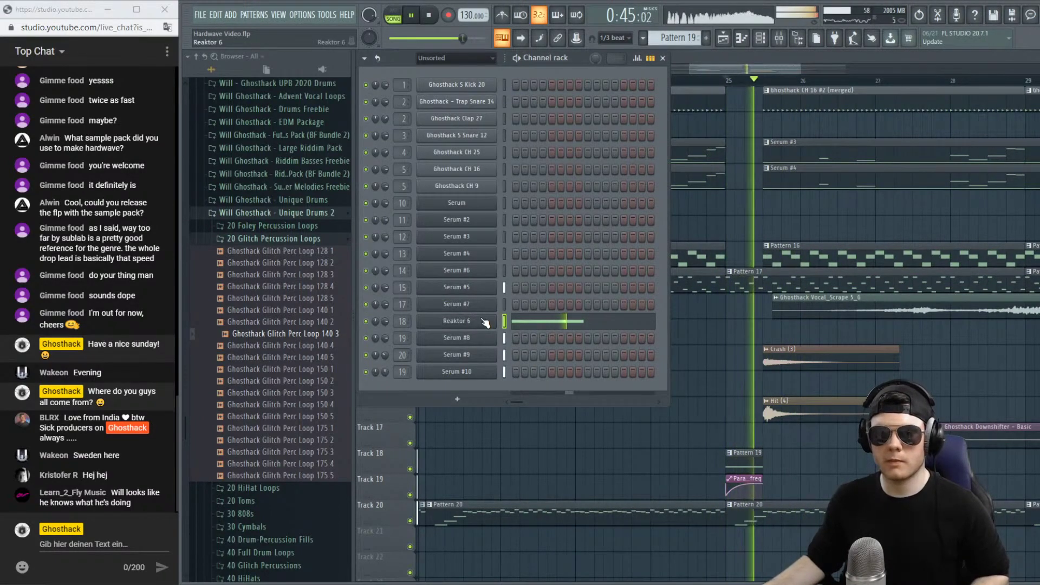
left_click(457, 321)
left_click_drag(668, 336, 666, 336)
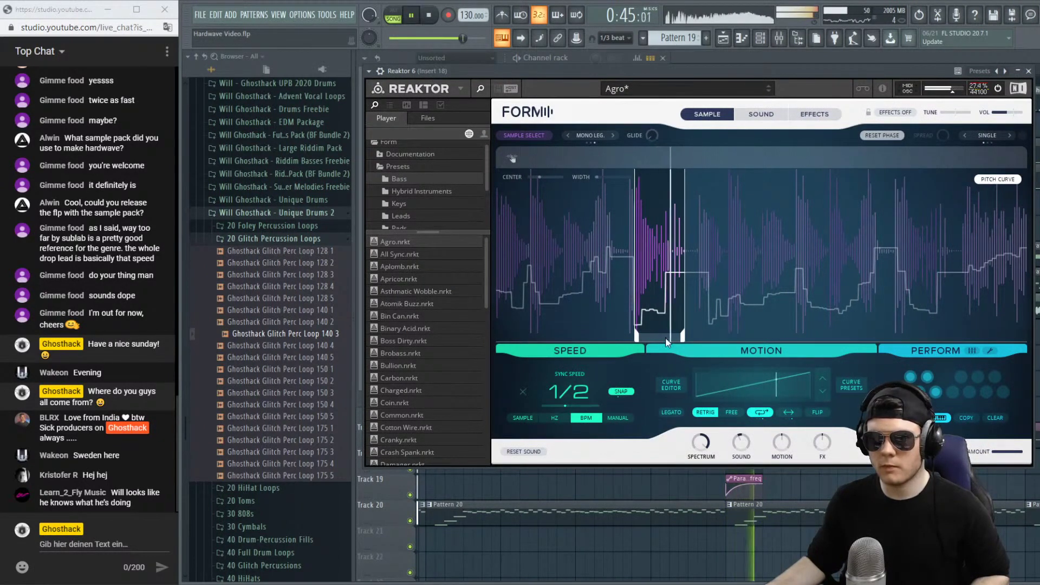
key("l")
left_click_drag(653, 335, 854, 346)
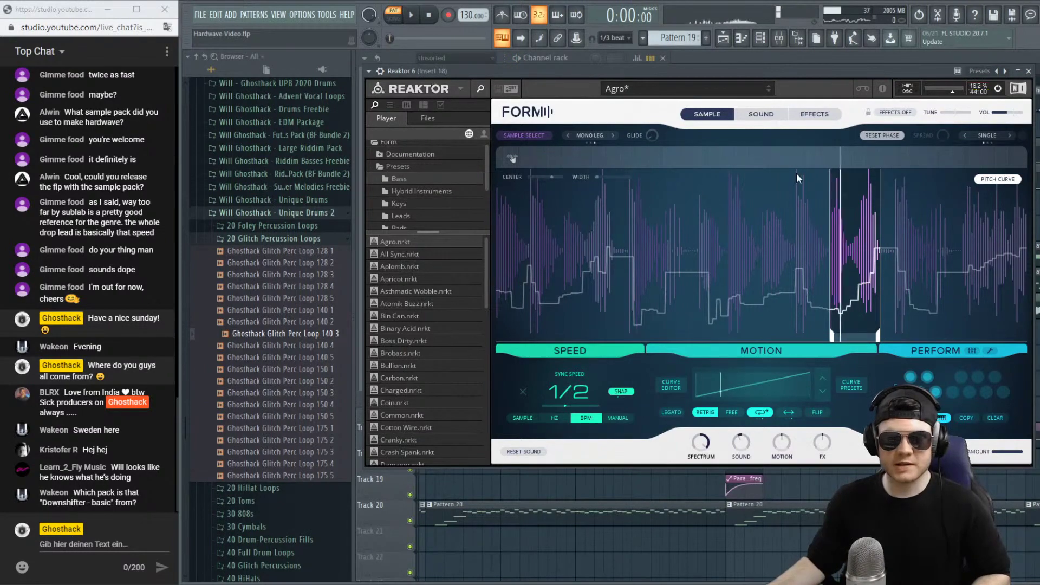
left_click(811, 56)
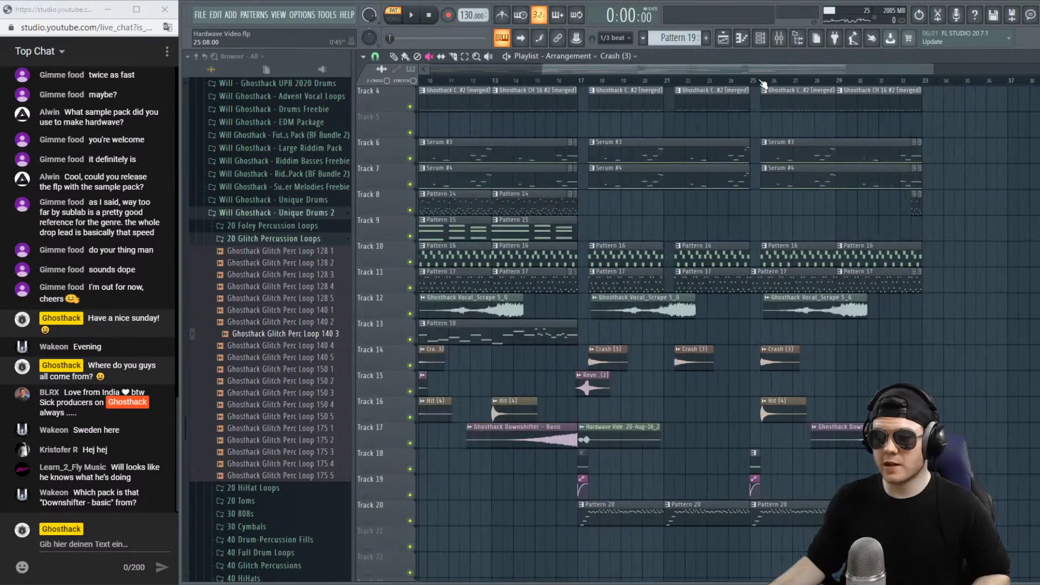
scroll(762, 84, "down", 3)
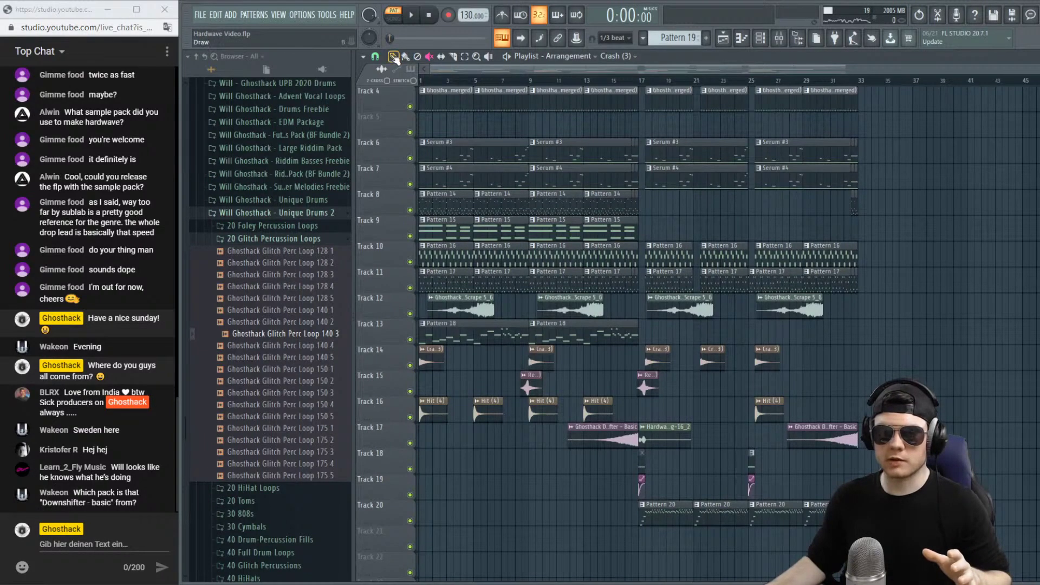
Collapse the Unique Drums 2 sample folder and widen the browser so the full pack names fit.
left_click(250, 239)
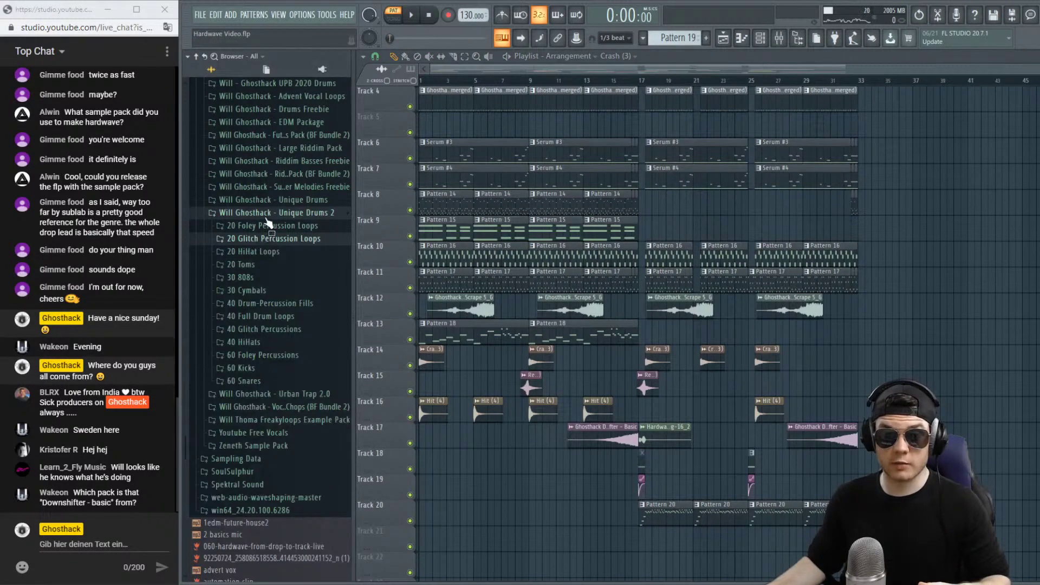
left_click(269, 213)
scroll(269, 225, "up", 4)
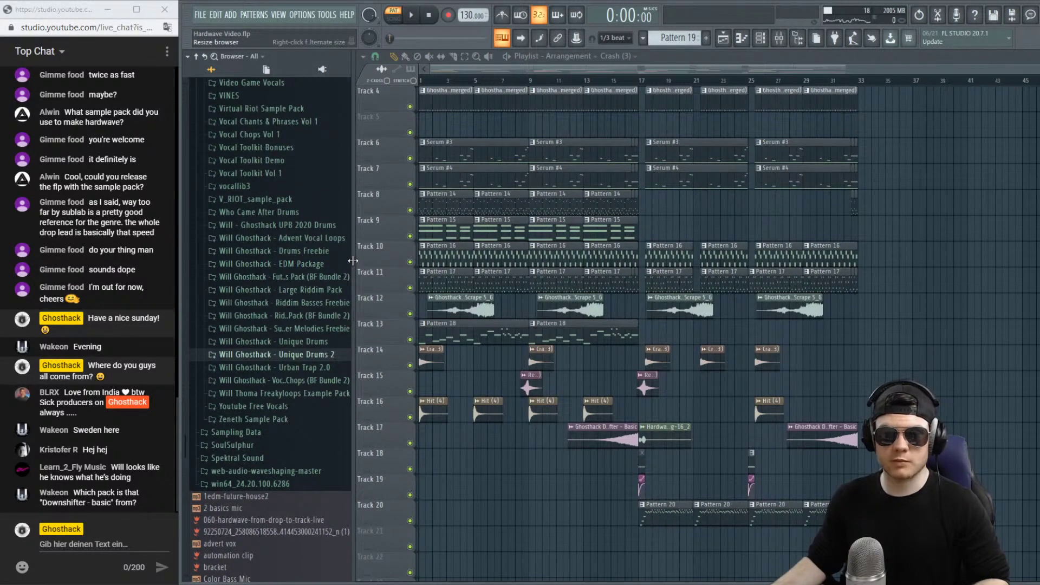
left_click_drag(358, 260, 407, 263)
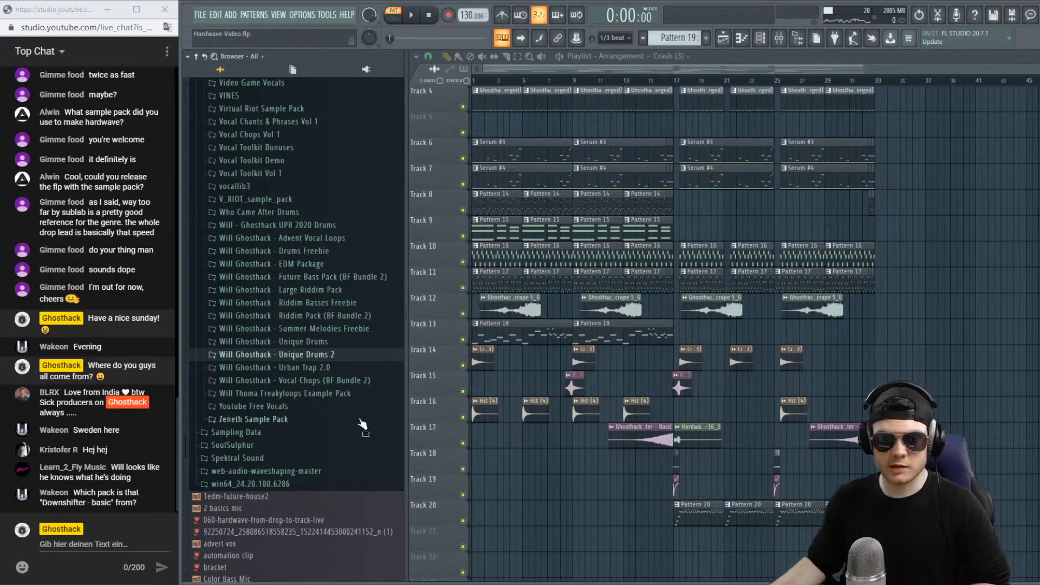
Look through the 40 SFX one-shots of the Large Riddim Pack for downshifters, previewing Downshifter - White 2, and collapse the folders.
left_click(325, 291)
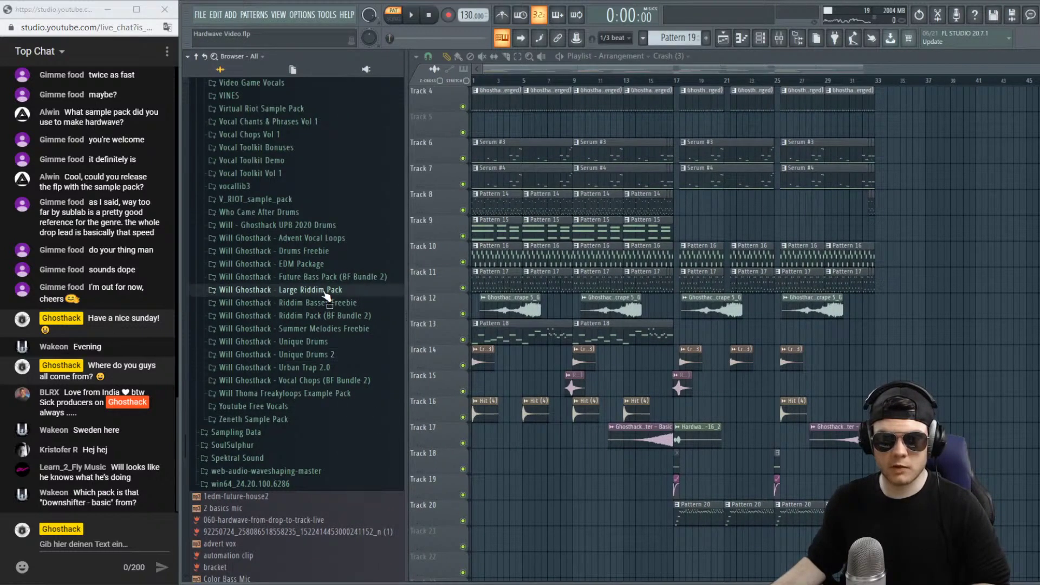
left_click(245, 329)
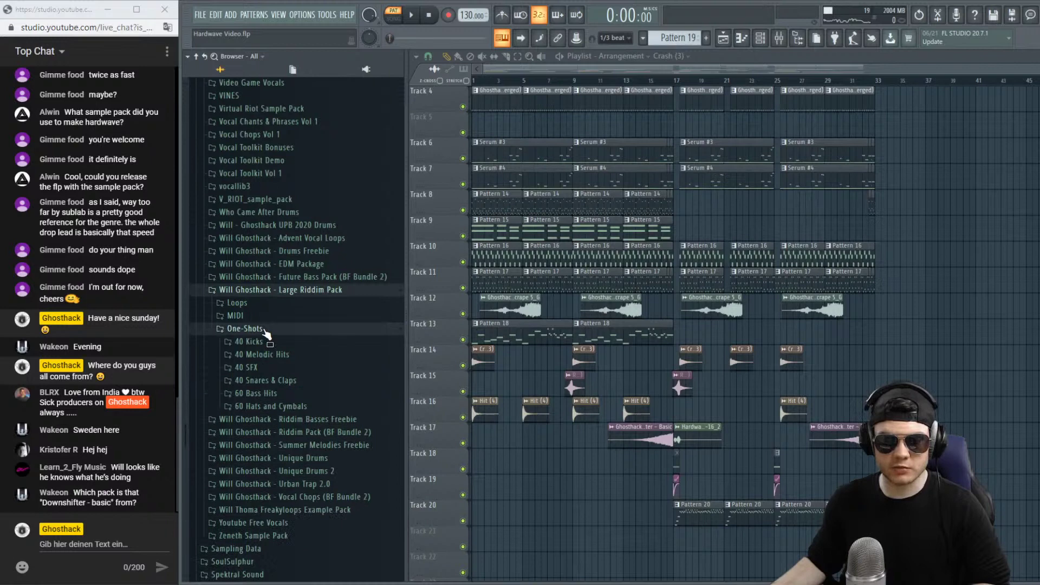
left_click(297, 368)
scroll(330, 315, "down", 4)
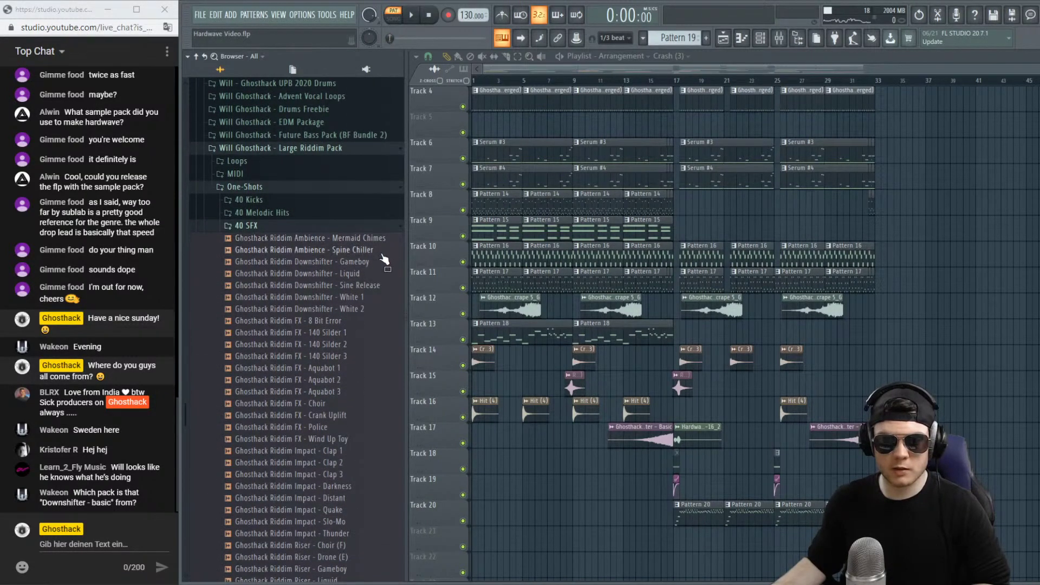
left_click(363, 311)
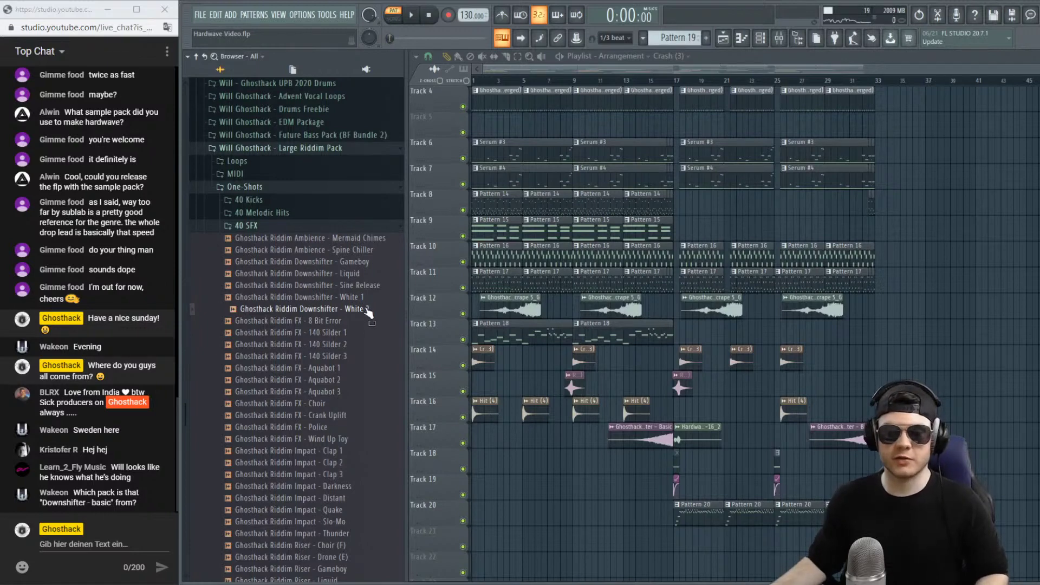
left_click(301, 225)
left_click(278, 186)
left_click(291, 149)
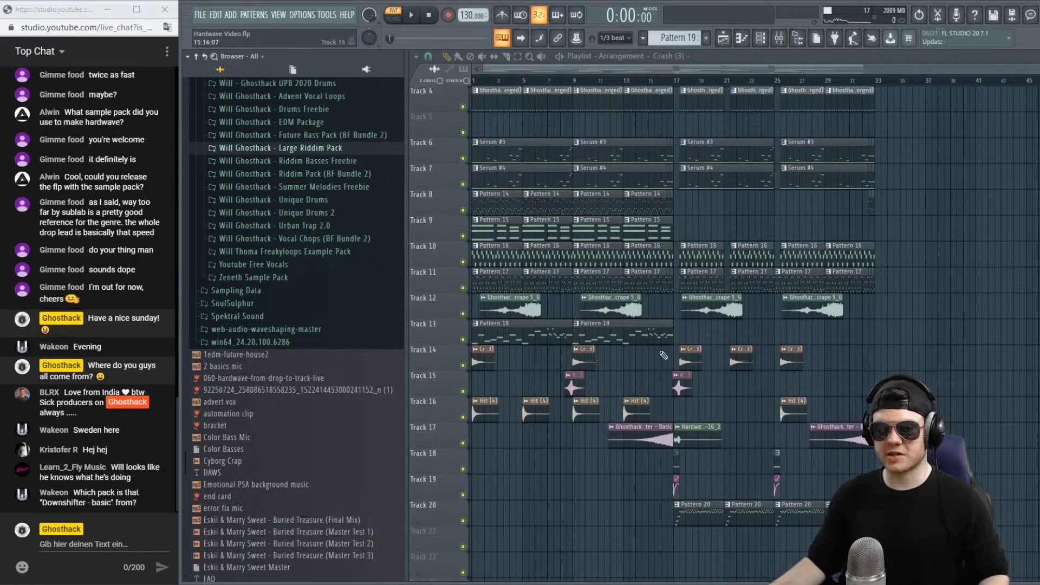
Trim the bar 25 clip of Pattern 17 on Track 11 to start at 25:09:00, replaying the transition around it.
left_click(766, 84)
key("space")
scroll(796, 98, "down", 2)
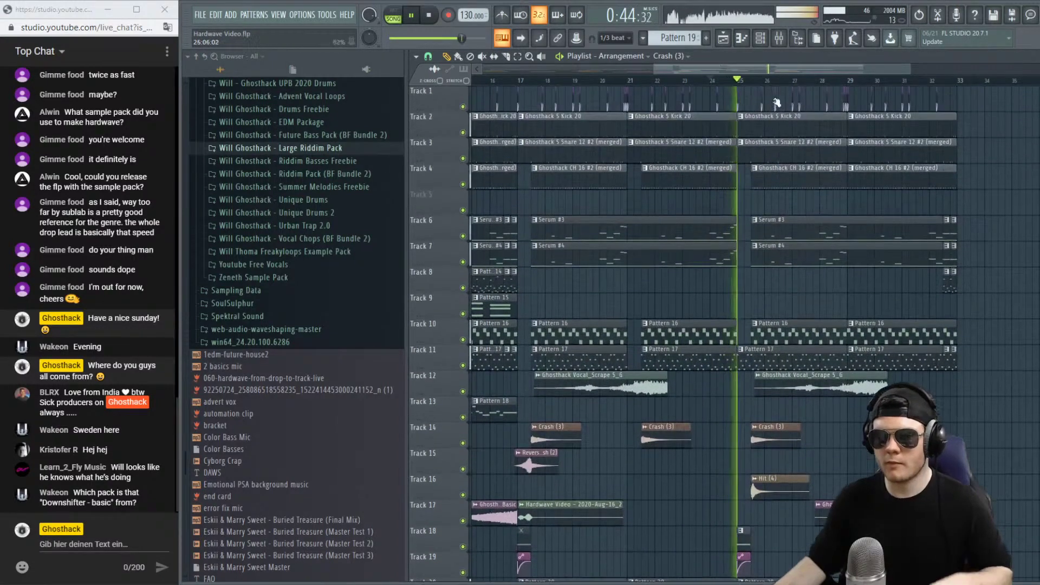
scroll(780, 109, "up", 3)
scroll(754, 80, "up", 3)
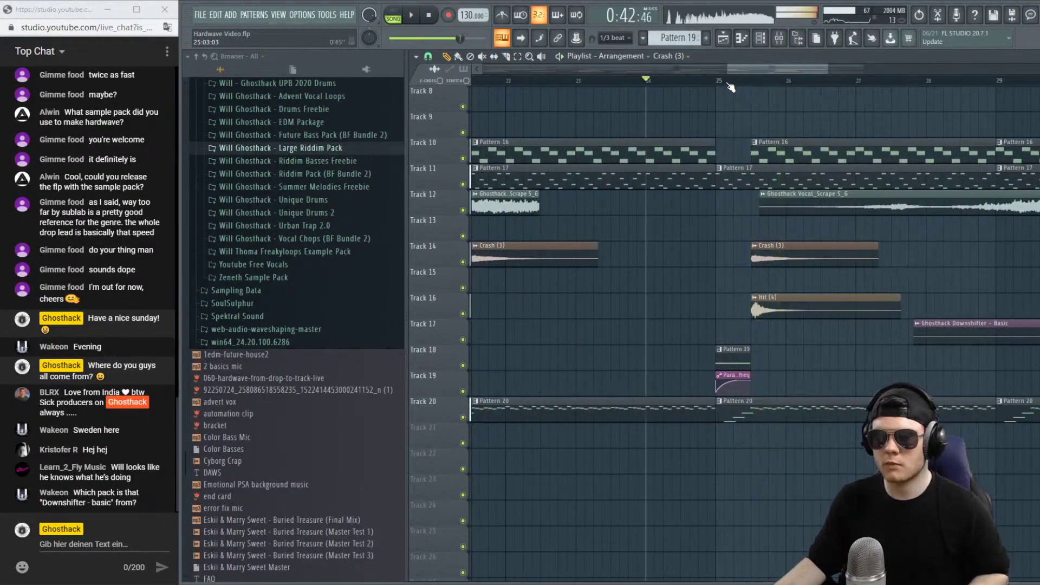
left_click(708, 81)
left_click_drag(717, 181, 752, 182)
left_click(711, 80)
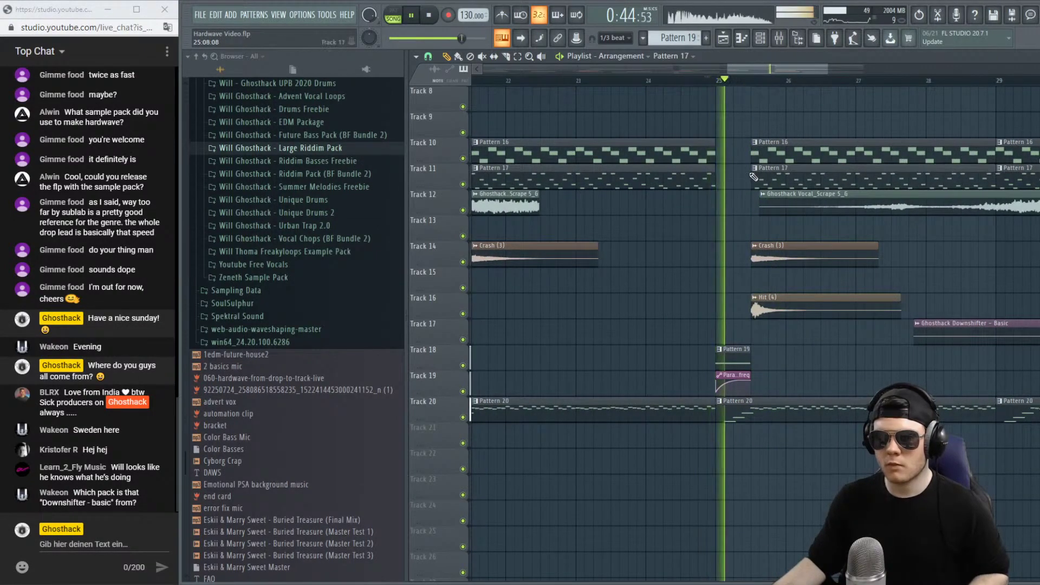
scroll(739, 83, "down", 2)
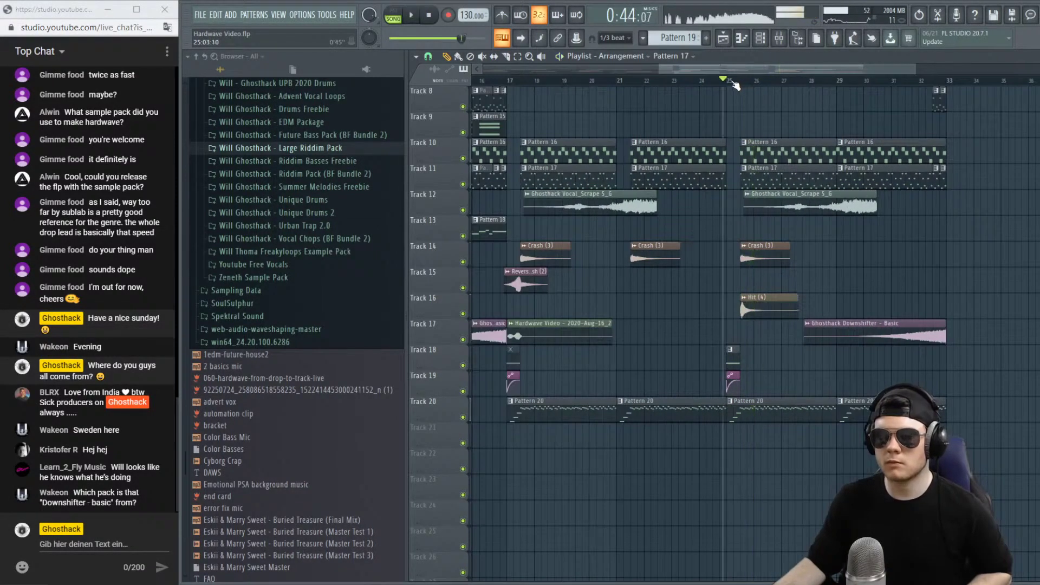
Place a Reverse Crash (2) clip on Track 15 starting at 24:15:03, leading into bar 25, and replay the transition.
left_click(742, 83)
left_click(744, 82)
scroll(745, 88, "up", 4)
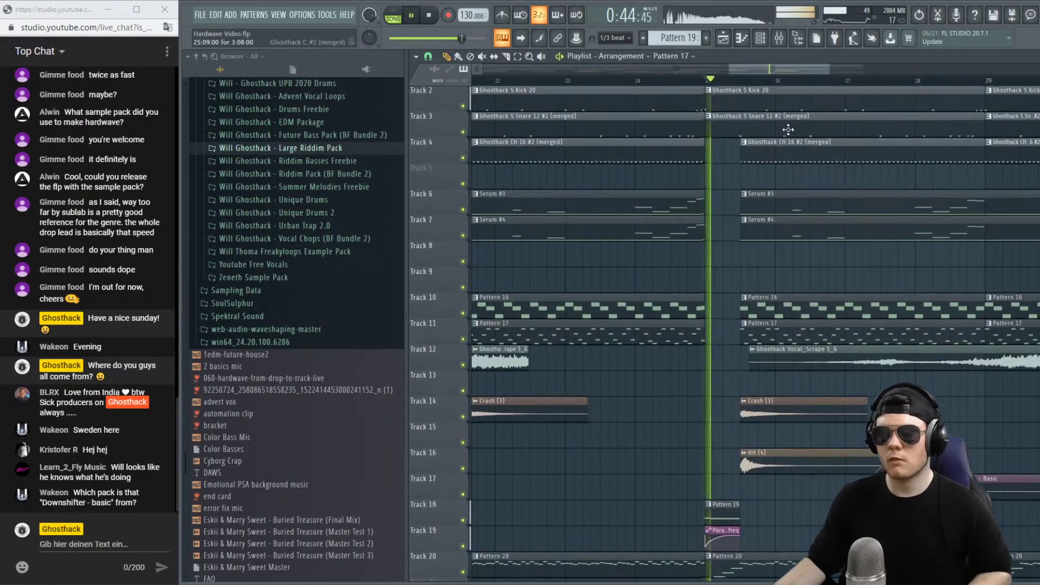
scroll(744, 84, "down", 6)
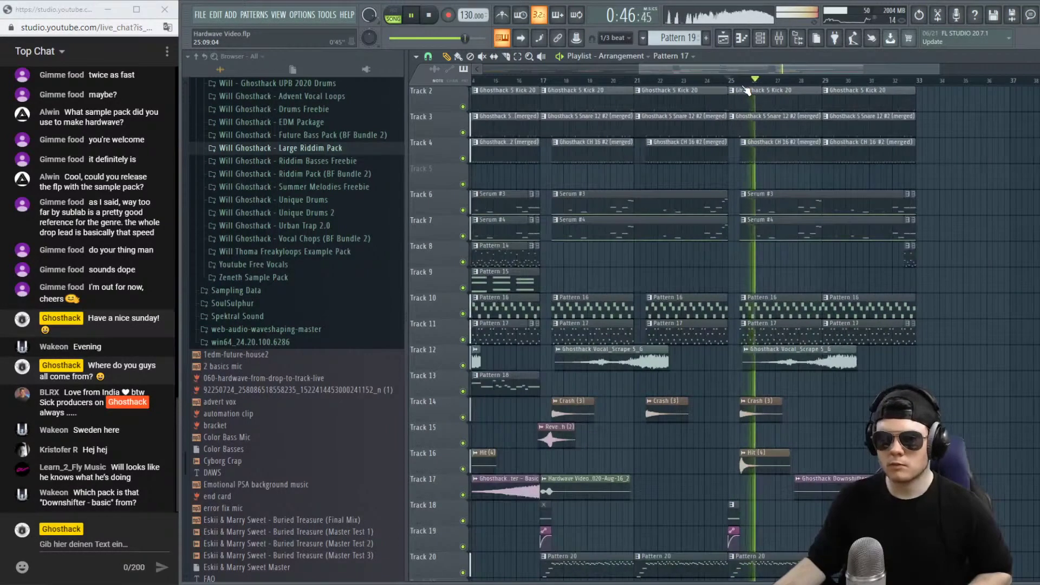
left_click(726, 441)
left_click_drag(726, 440, 747, 440)
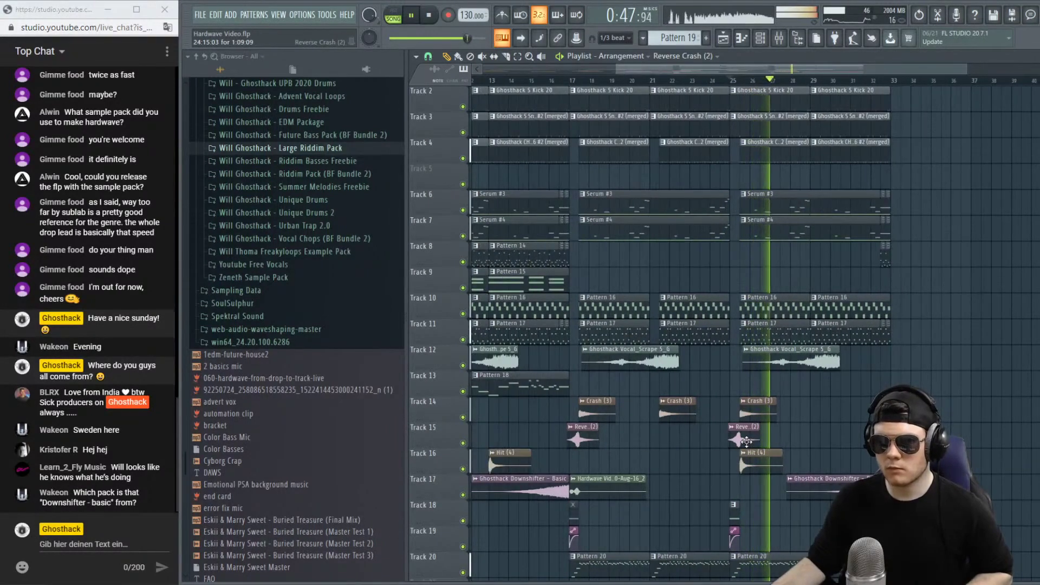
left_click(727, 82)
scroll(740, 476, "down", 4)
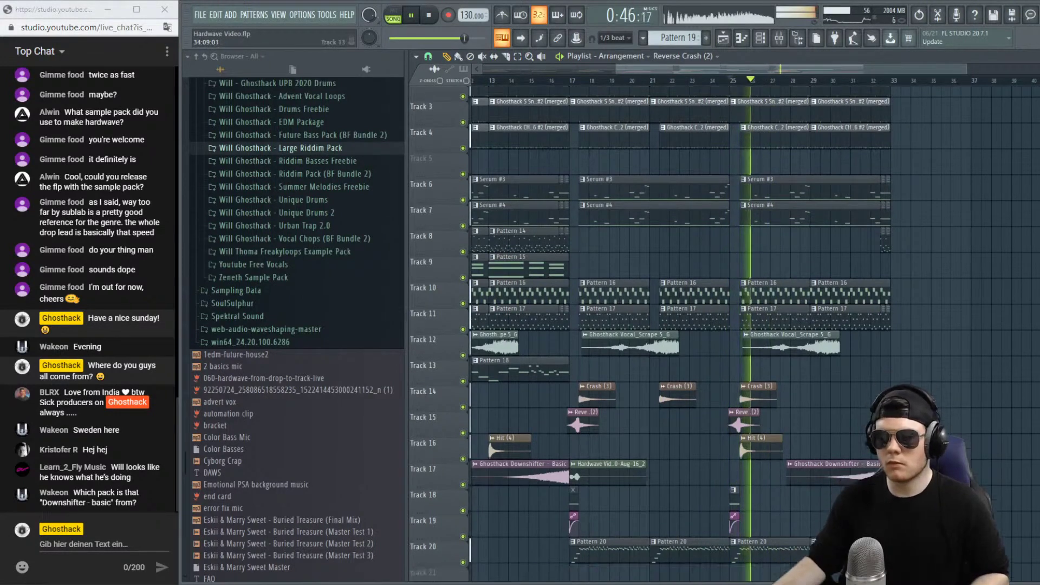
Stop playback and make the bar 25 clip of Pattern 20 on Track 20 unique.
left_click(634, 82)
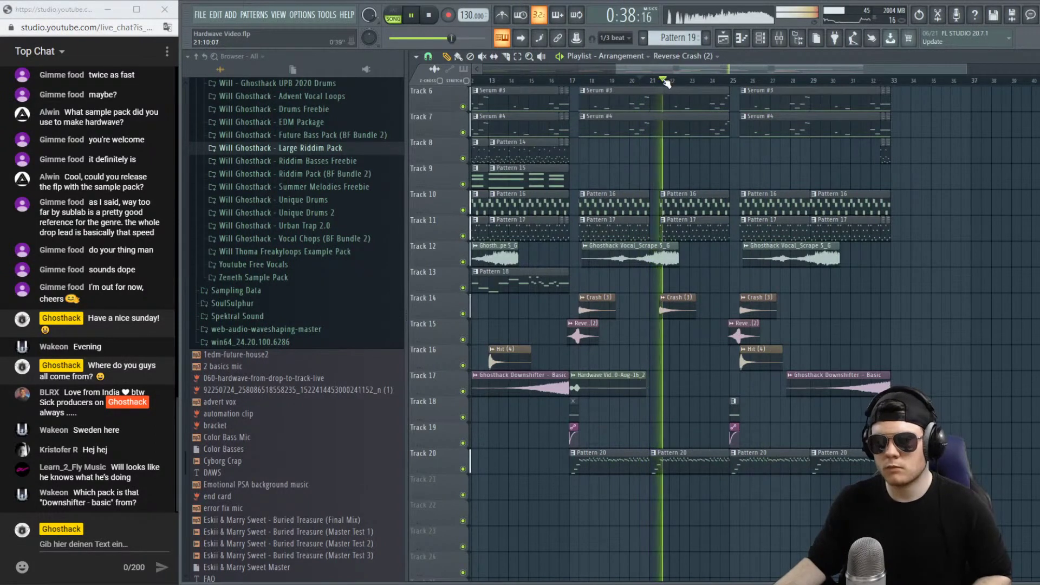
key("space")
scroll(718, 391, "up", 3)
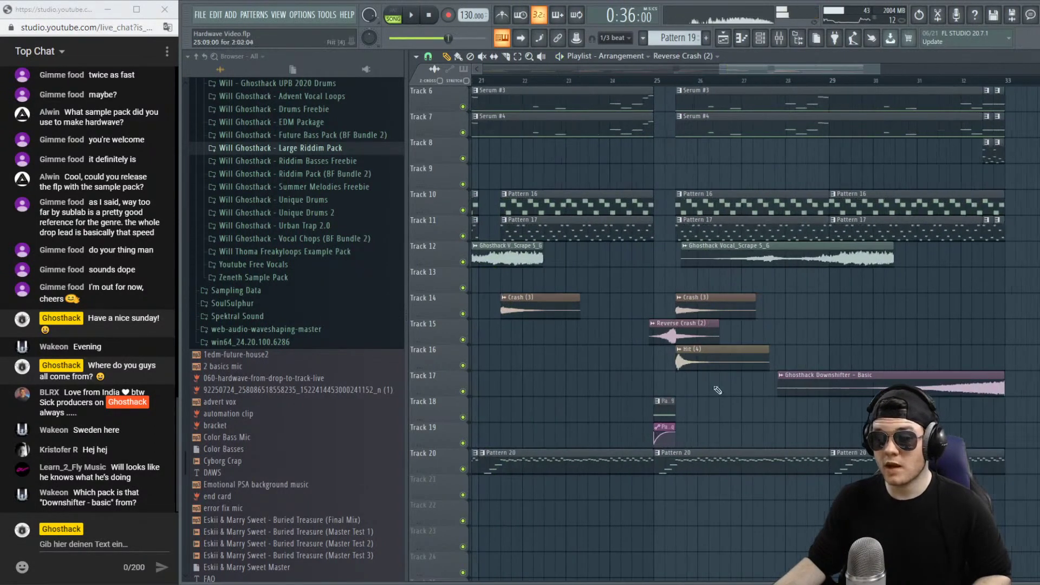
right_click(661, 458)
left_click(703, 517)
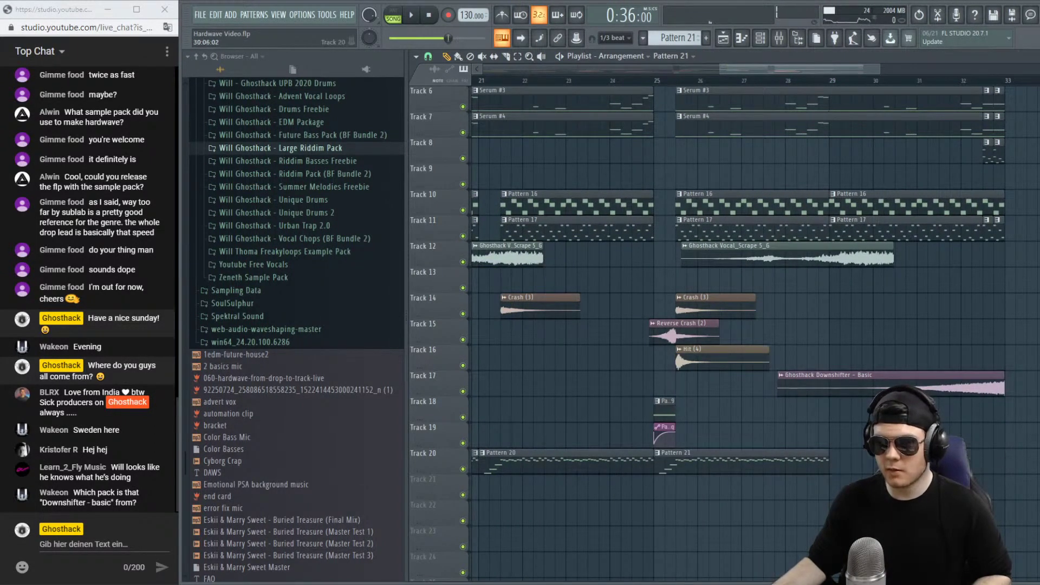
Transpose all Serum #8 notes in Pattern 21 up one octave, audition the pattern and return to the playlist.
double_click(722, 466)
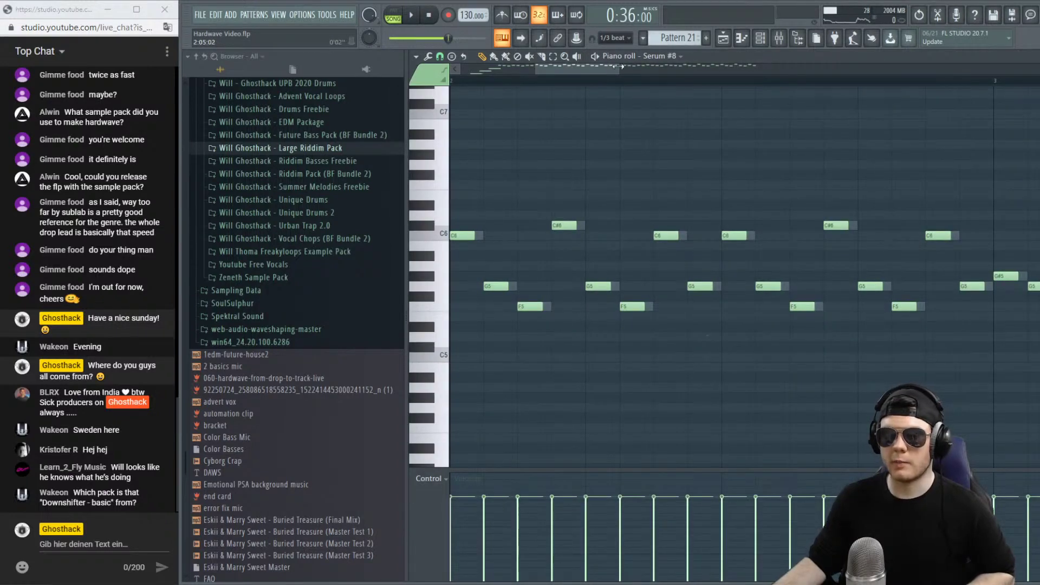
left_click_drag(619, 66, 726, 76)
left_click(595, 56)
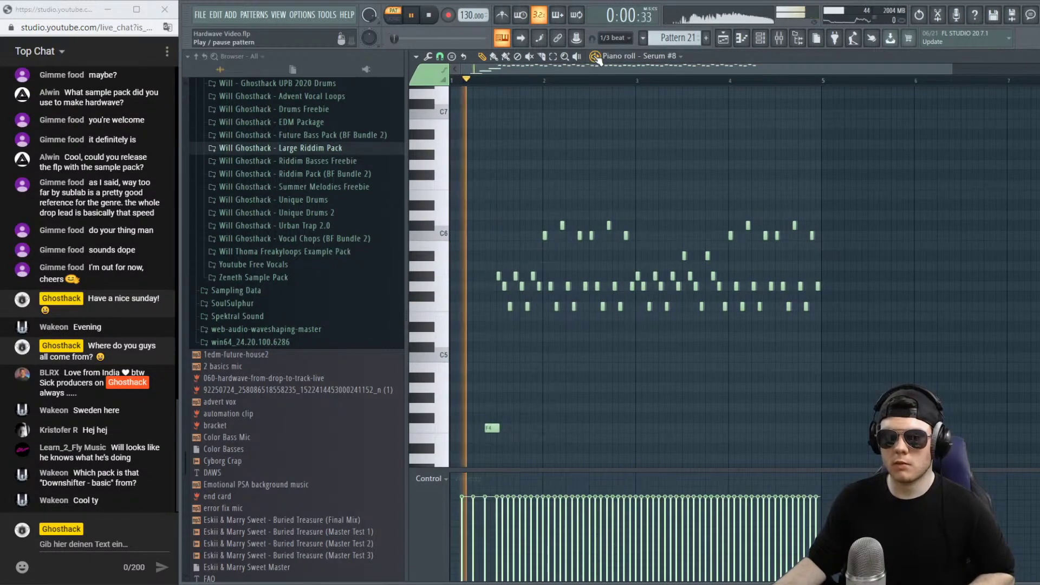
scroll(447, 192, "down", 3)
key("space")
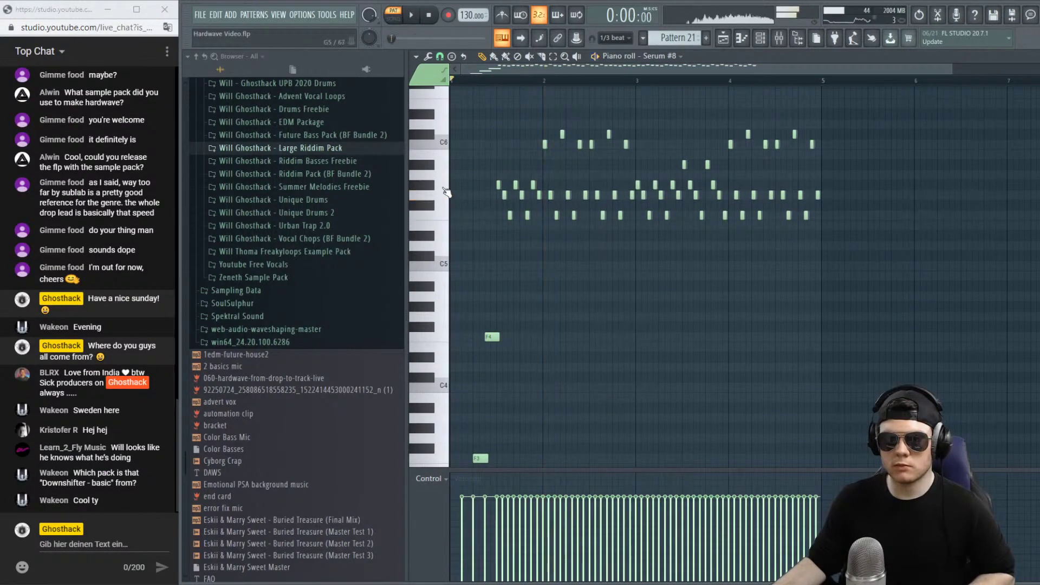
scroll(444, 218, "up", 3)
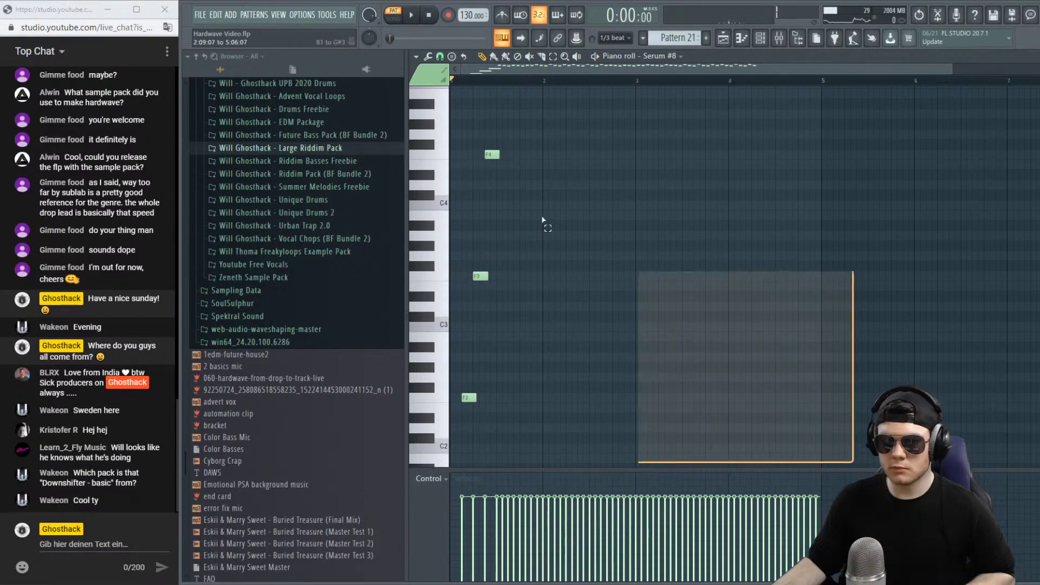
key("ctrl+a")
key("ctrl+Up")
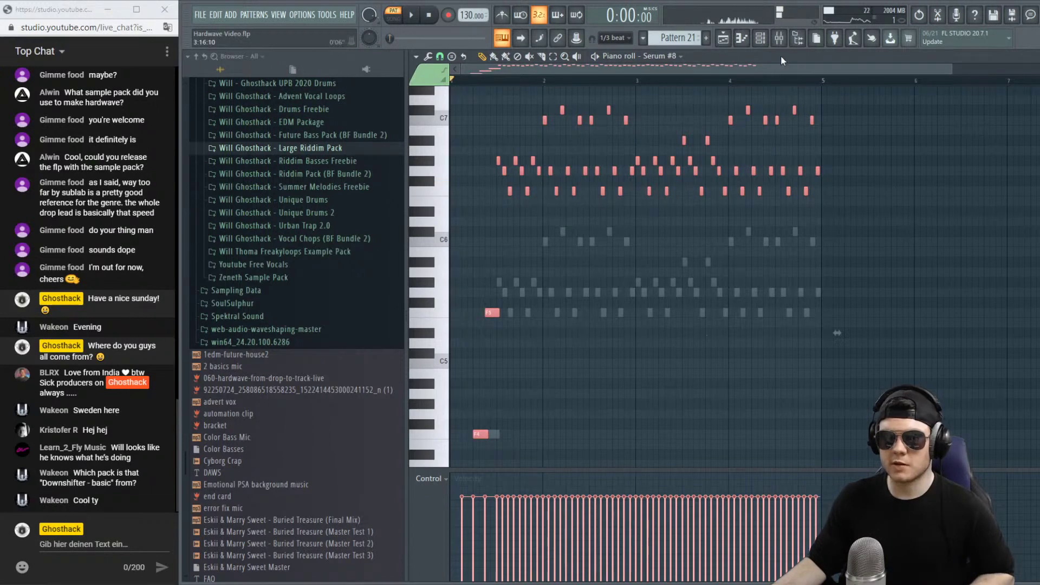
key("space")
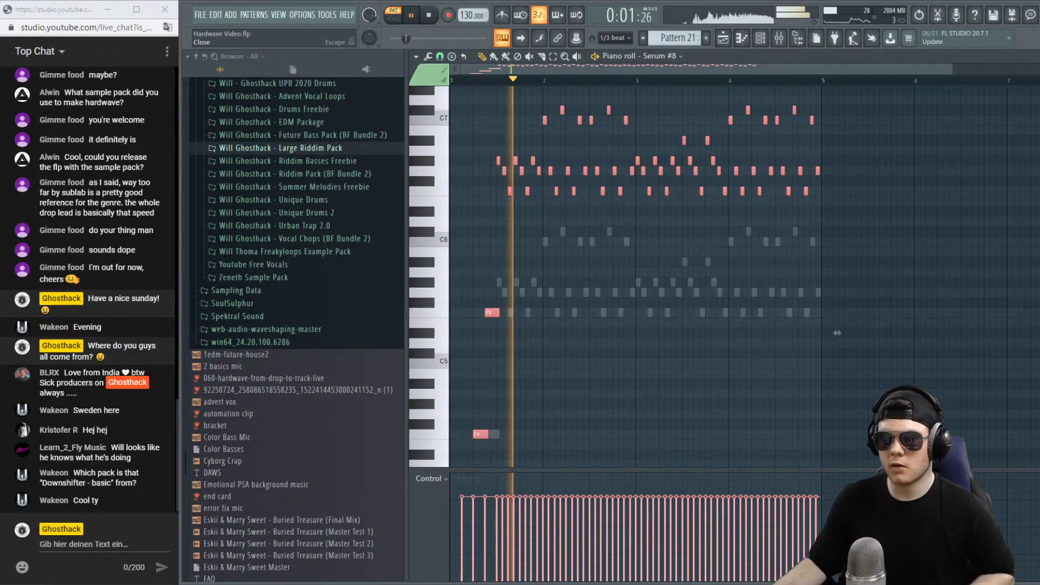
left_click(1016, 59)
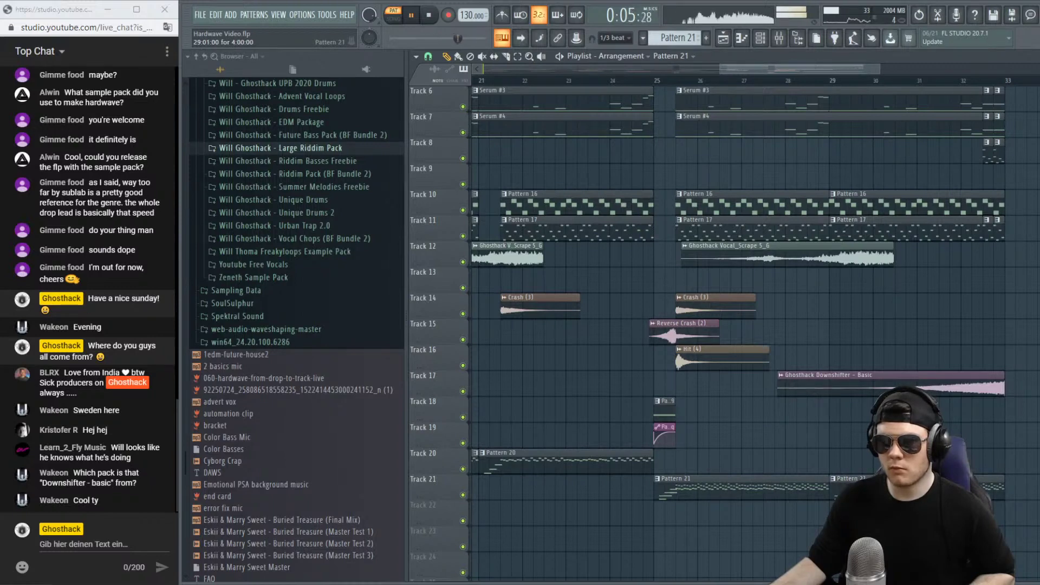
Play the arrangement from bar 23 through the section after bar 25 to hear the raised Pattern 21 arpeggio in context.
left_click(588, 80)
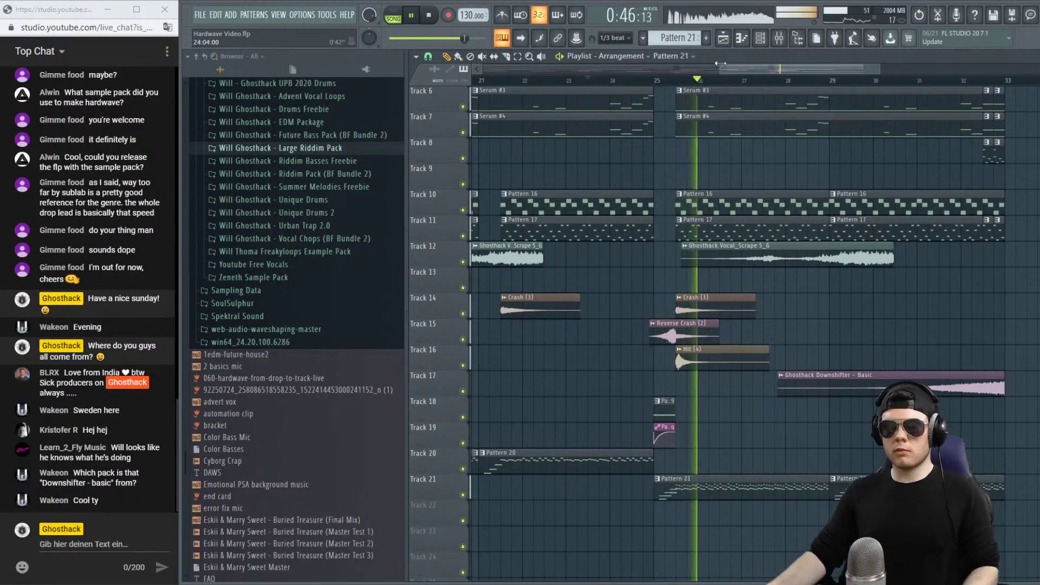
scroll(975, 256, "down", 3)
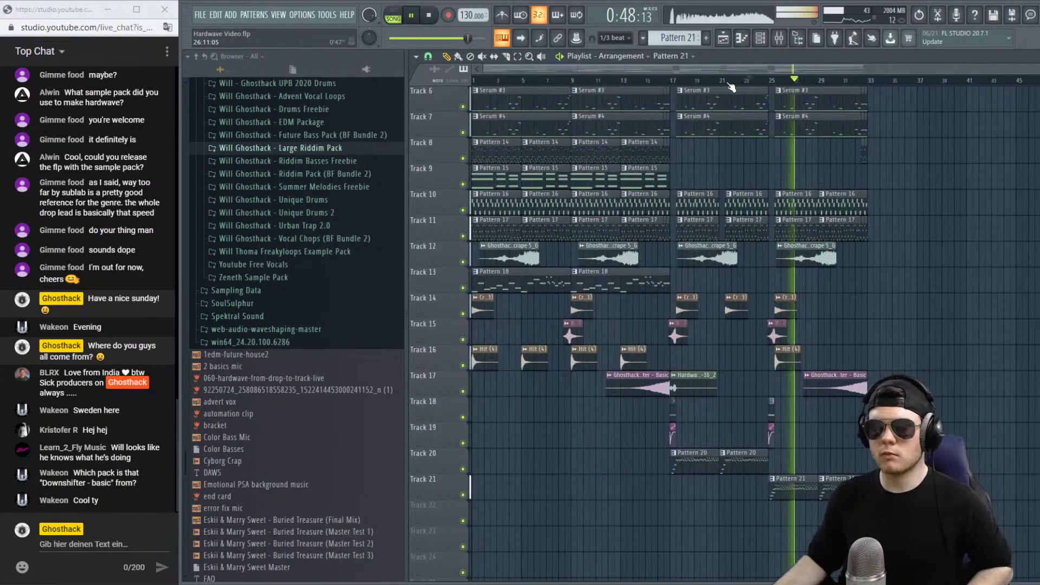
scroll(975, 256, "up", 5)
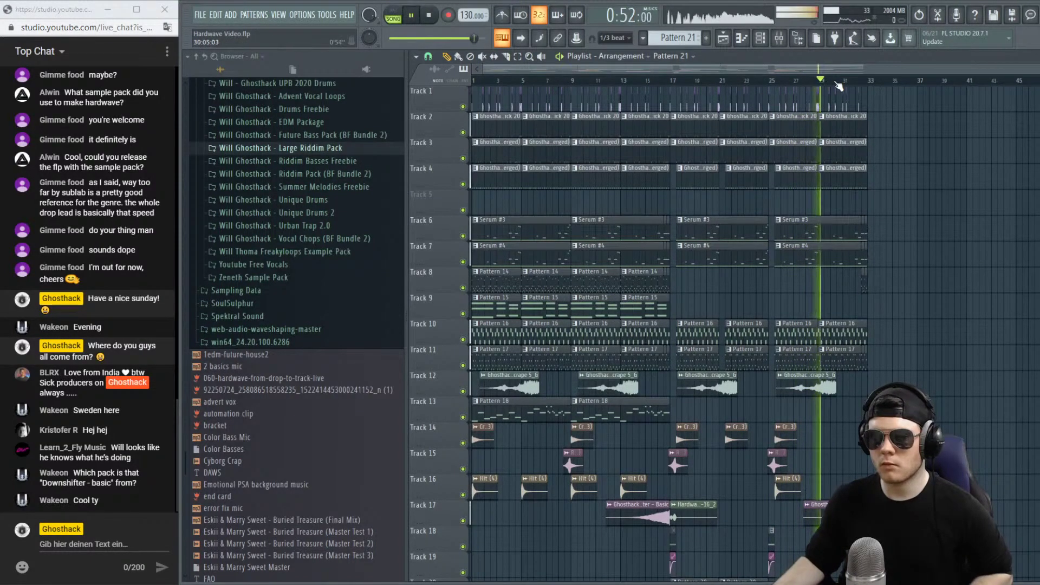
Trim the start of the bar 29 hi-hat clip on Track 4, place Crash (3) on Track 14 at its start, and audition the change.
key("space")
scroll(838, 87, "up", 2)
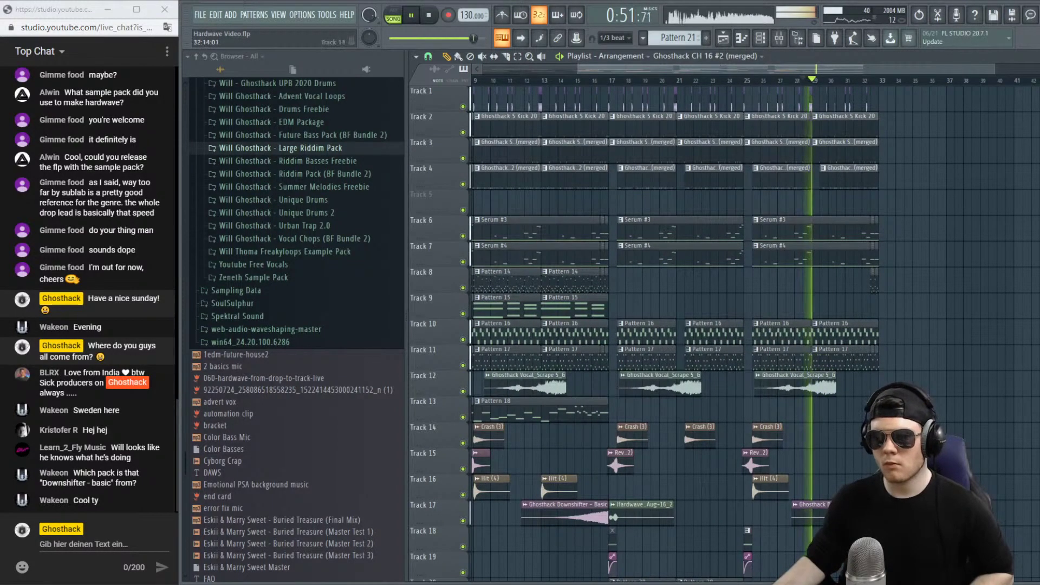
scroll(848, 414, "down", 1)
left_click(848, 413)
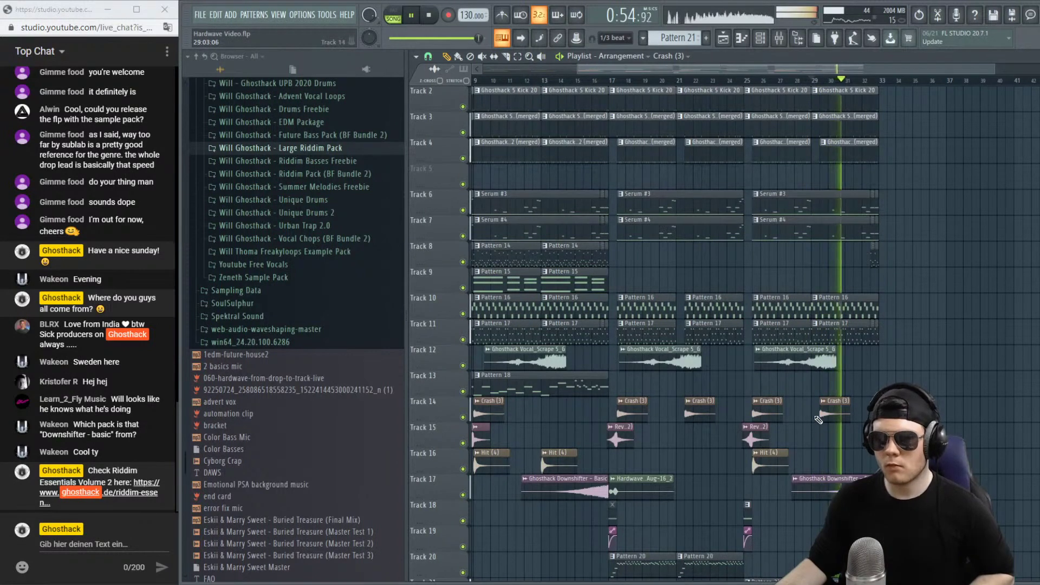
scroll(705, 154, "down", 1)
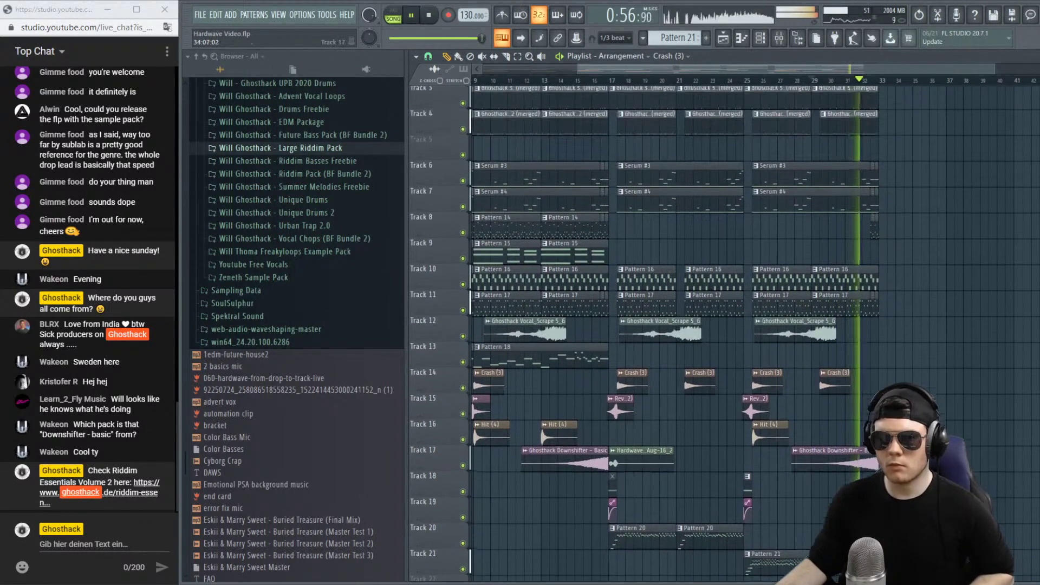
key("space")
Copy Pattern 15 onto Track 9 to fill the last section after the bar 25 gap through bar 33.
left_click_drag(730, 71, 647, 76)
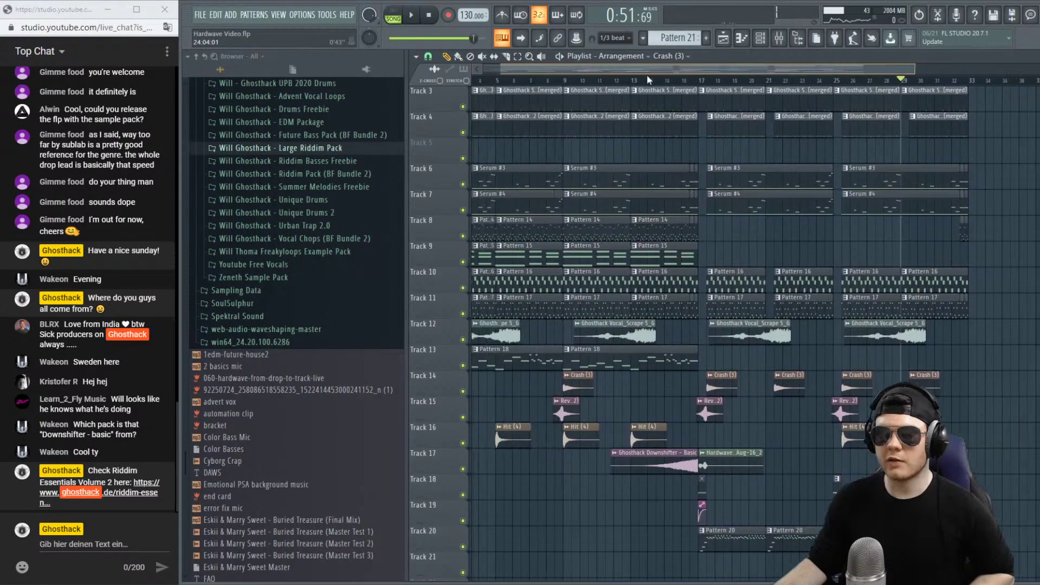
scroll(821, 257, "up", 2)
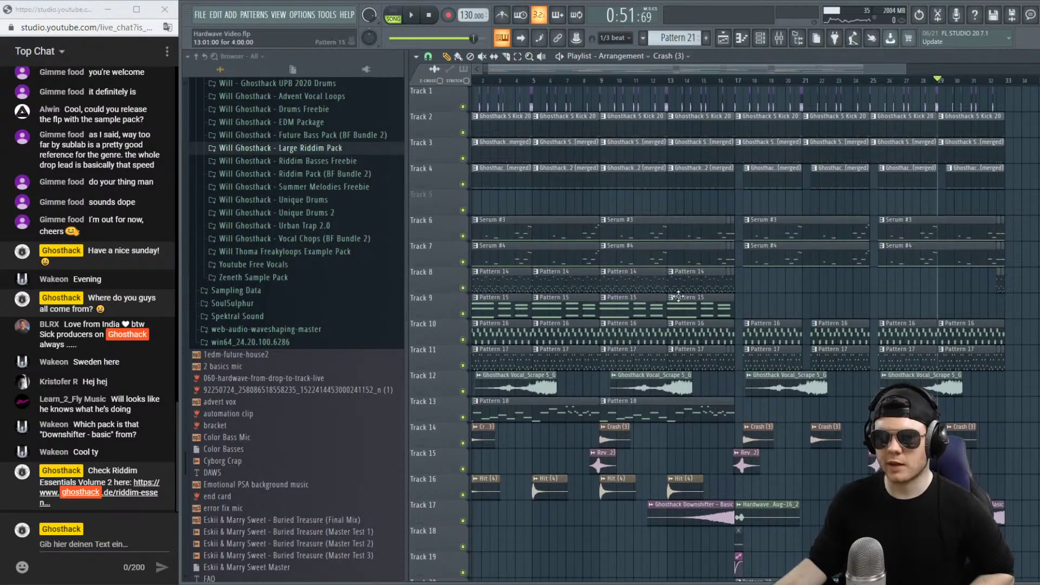
left_click_drag(712, 307, 750, 308)
left_click_drag(623, 304, 909, 304)
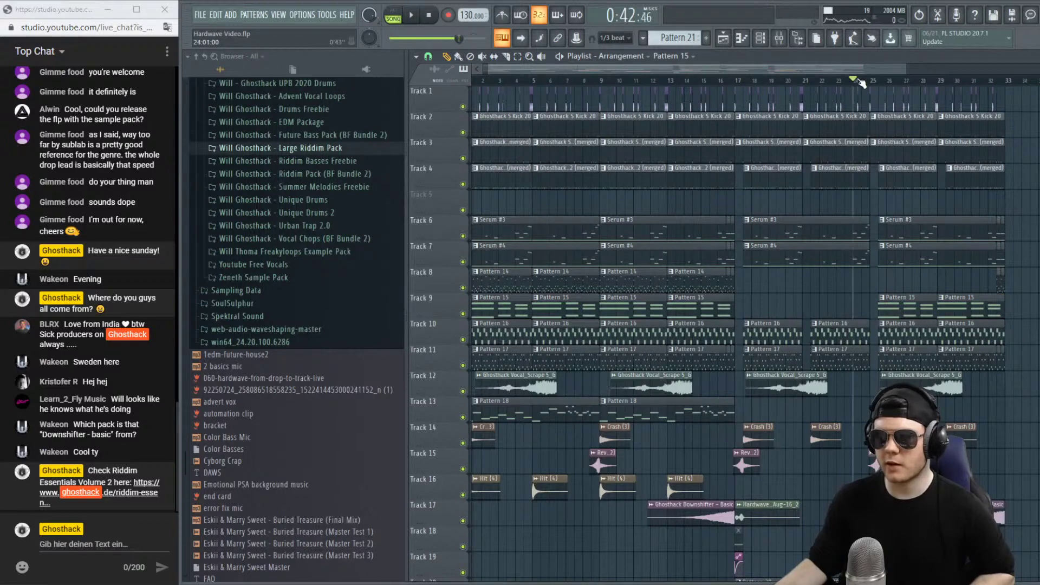
Play the arrangement from before bar 25 to its end, replaying the bar 29 passage, to check the added Pattern 15 clips.
key("space")
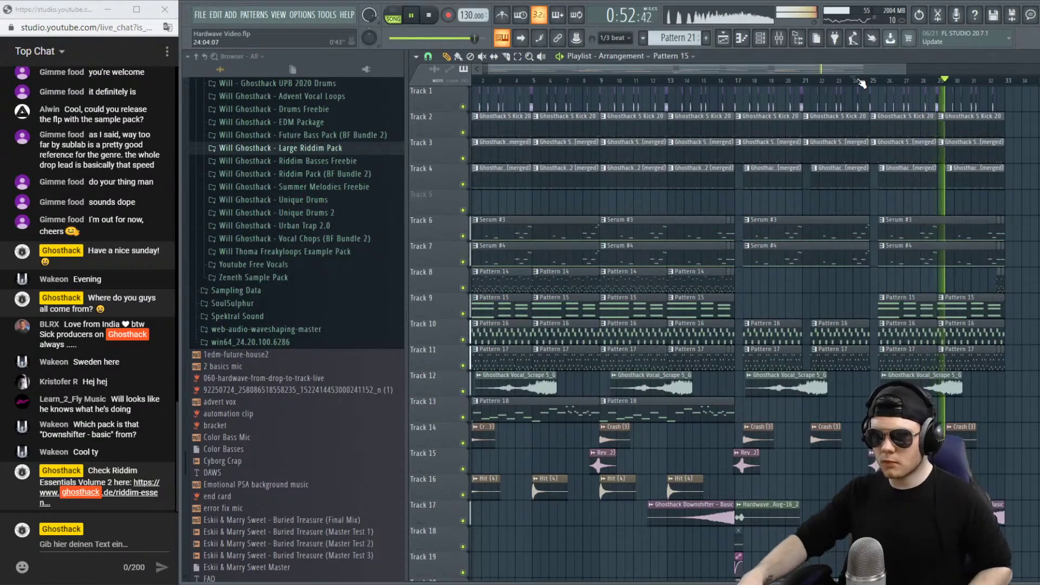
left_click(940, 81)
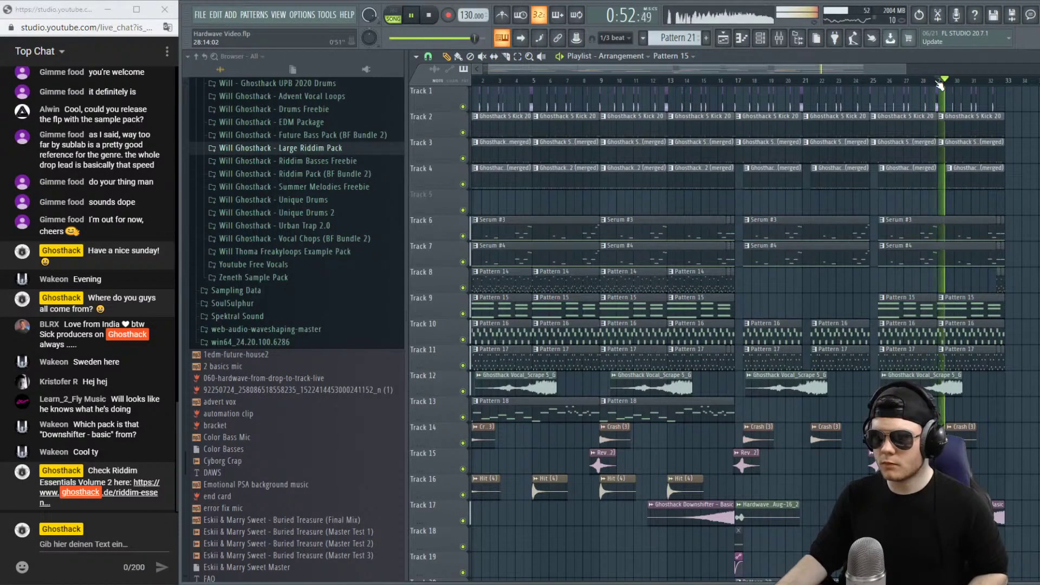
left_click(940, 81)
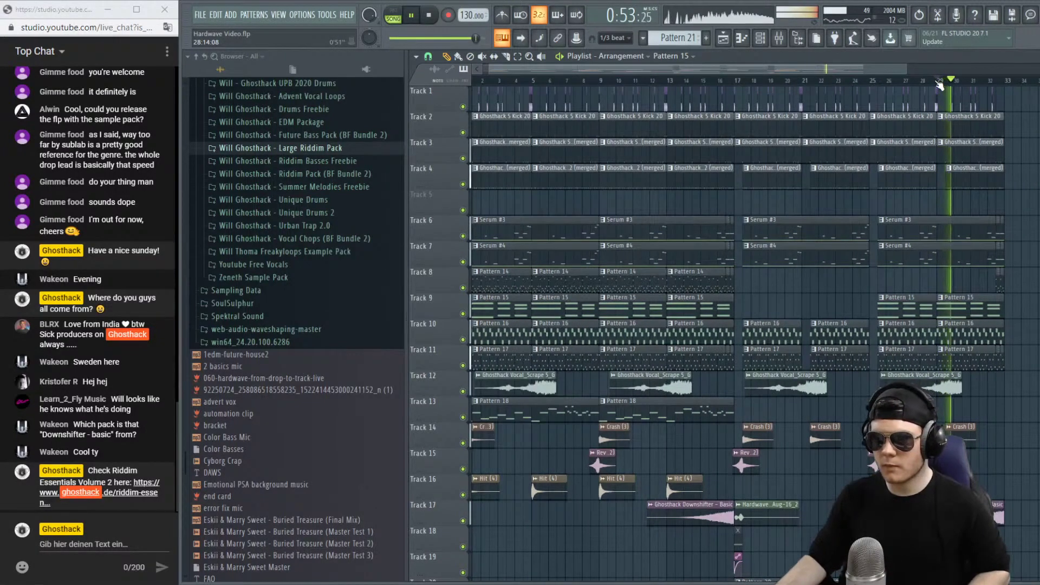
scroll(940, 85, "down", 2)
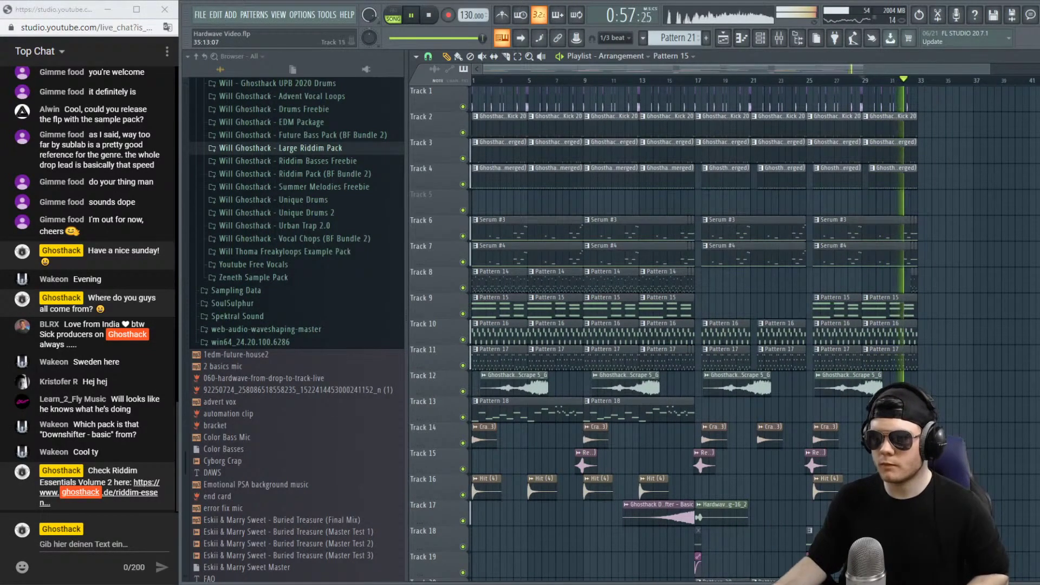
scroll(892, 86, "down", 1)
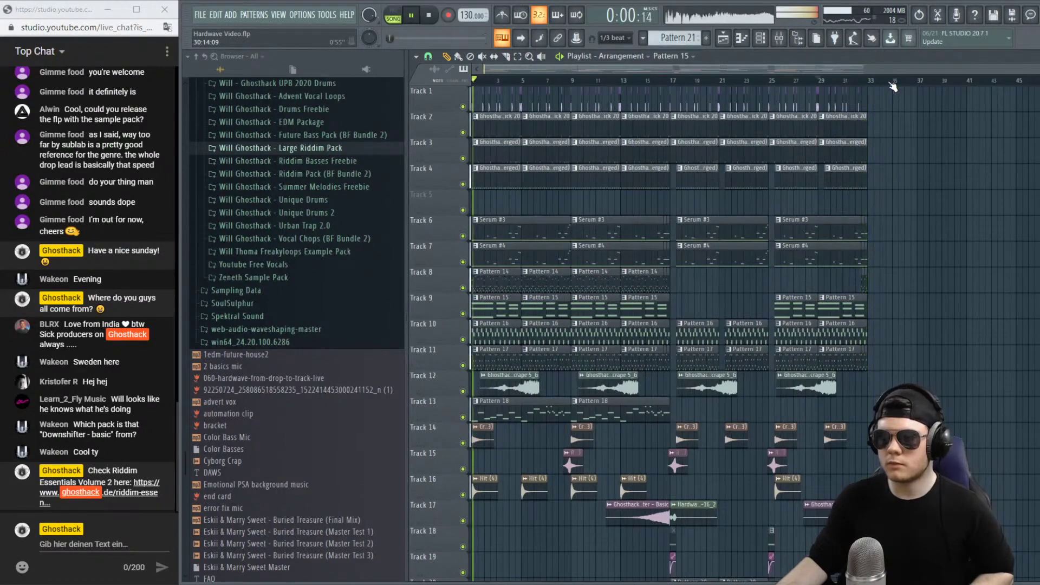
key("space")
Move both Pattern 21 clips from Track 21 up to Track 20 and reduce the track height to fit more of the arrangement.
scroll(915, 280, "down", 5)
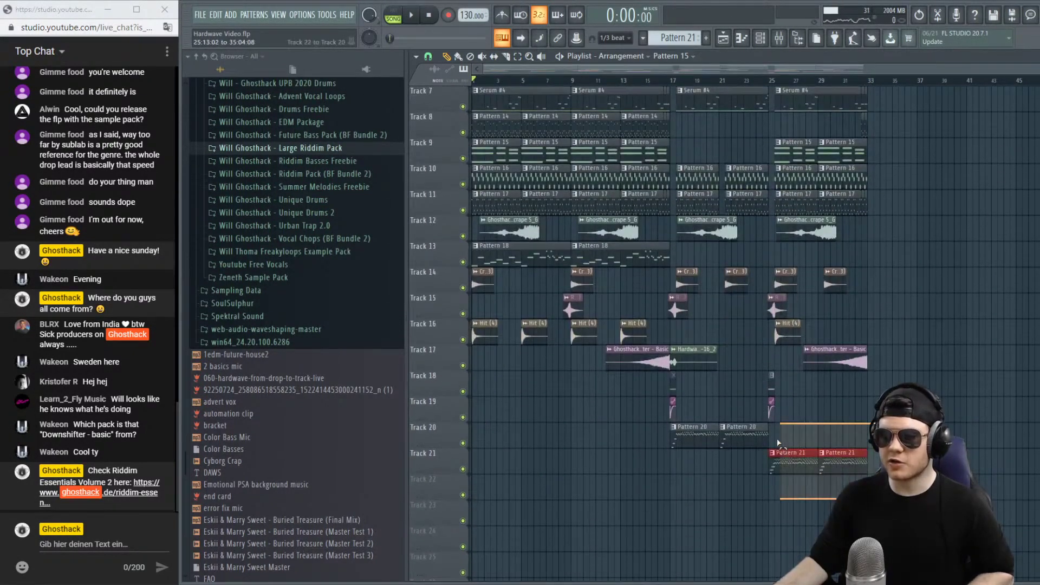
left_click_drag(780, 469, 781, 443)
scroll(672, 325, "up", 6)
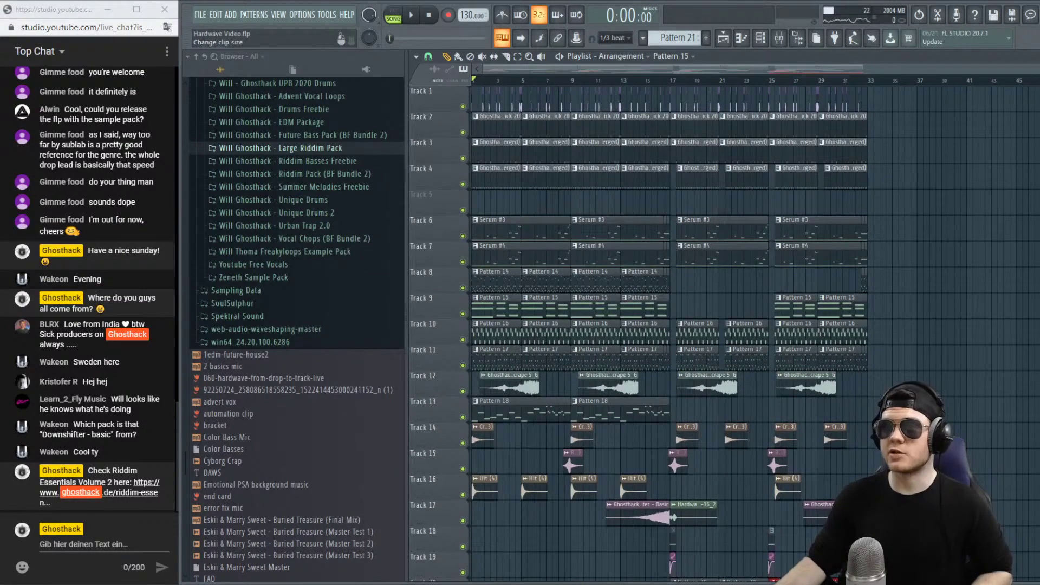
scroll(672, 325, "down", 2)
scroll(672, 325, "up", 2)
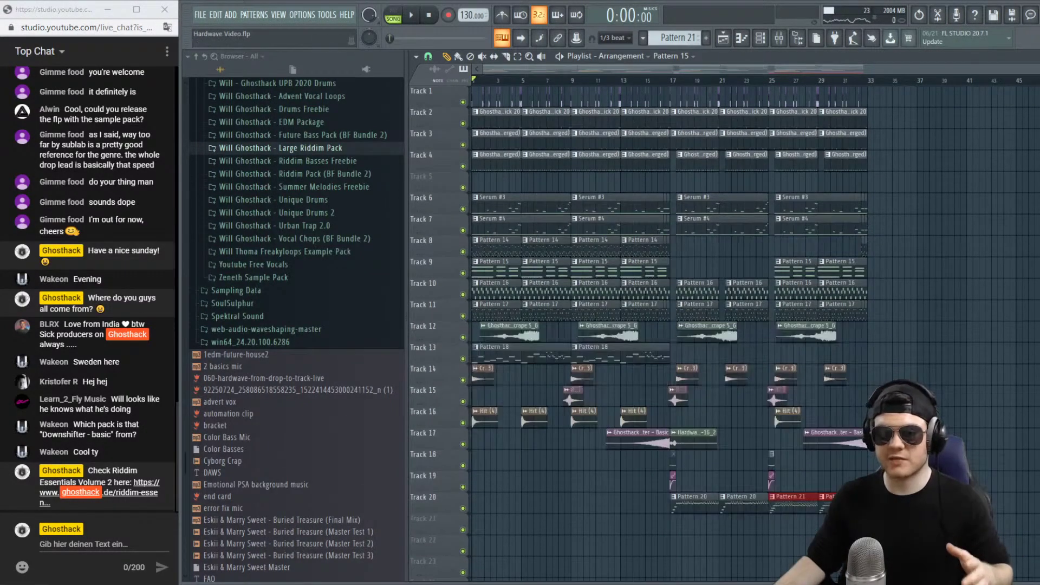
Switch to OBS to check the live stream, and return to the FL Studio playlist.
key("alt+Tab")
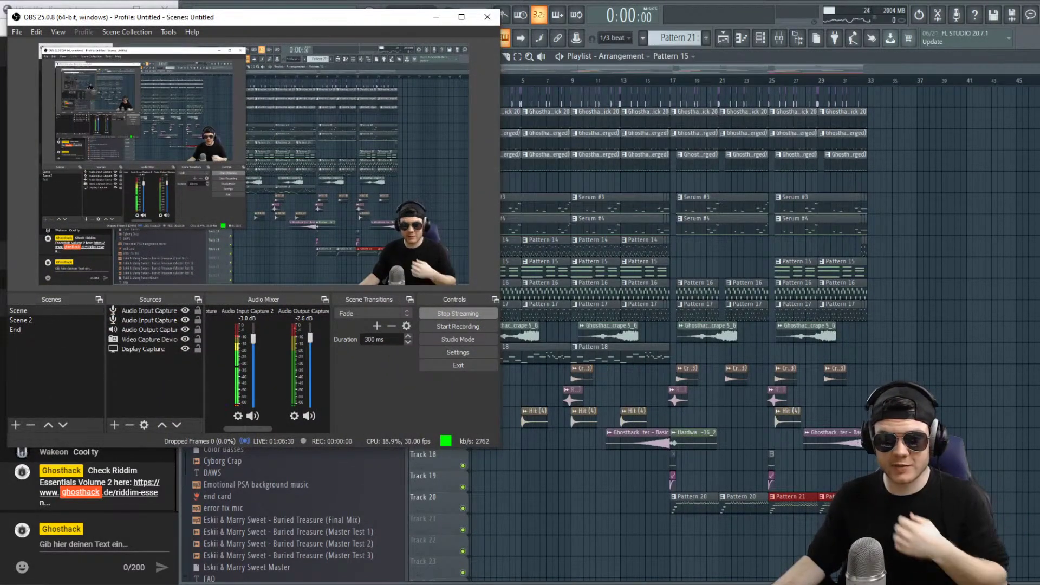
key("alt+Tab")
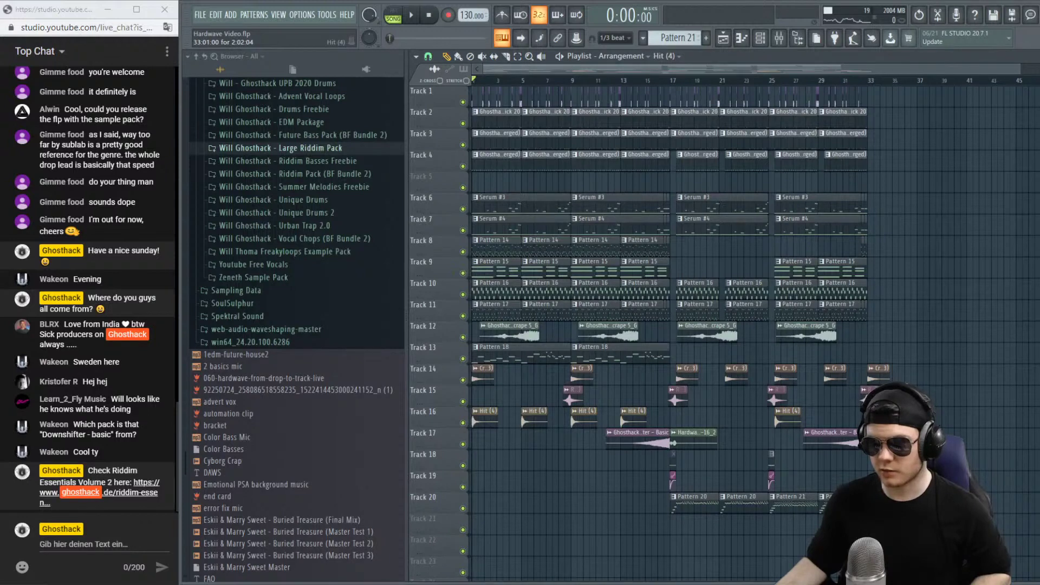
Place another Ghosthack S Kick 20 clip on Track 2 at 33:01:00 while the song plays.
key("space")
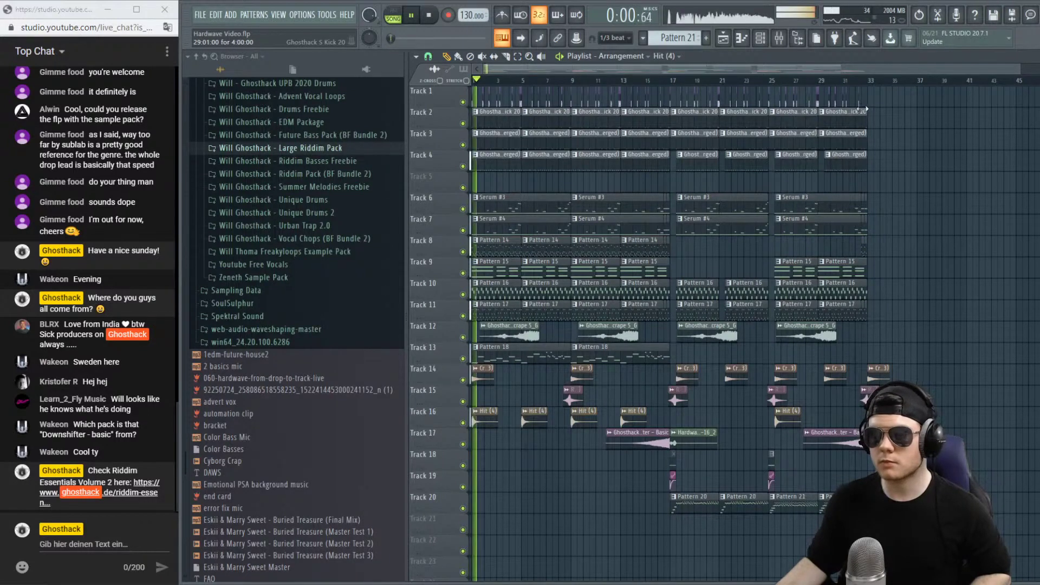
left_click(835, 119)
left_click(871, 115)
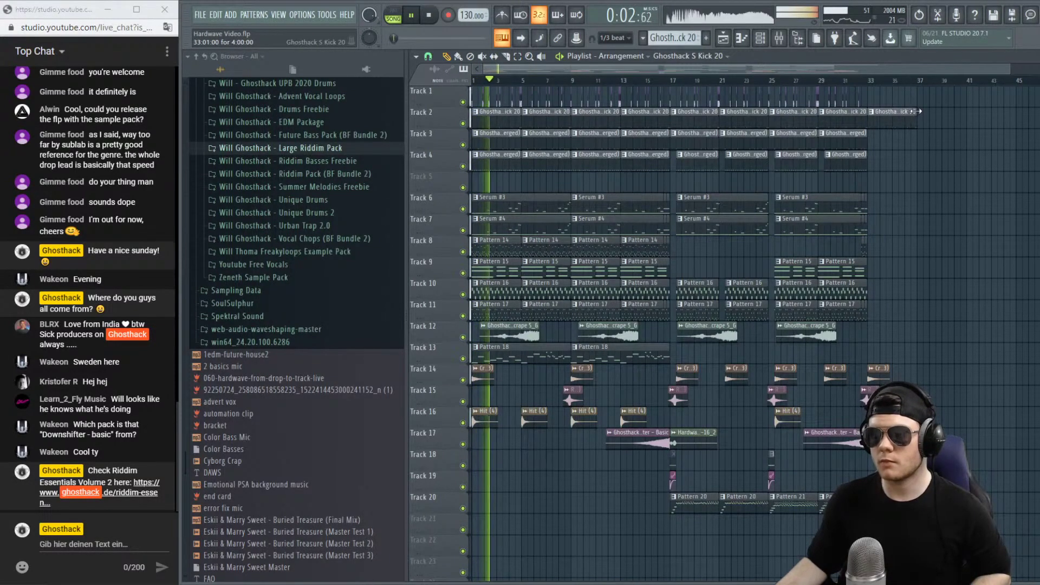
Trim the kick clip at bar 33 to about half a bar and copy the Ghosthack Downshifter clip on Track 17 to end at bar 25.
scroll(875, 113, "up", 6)
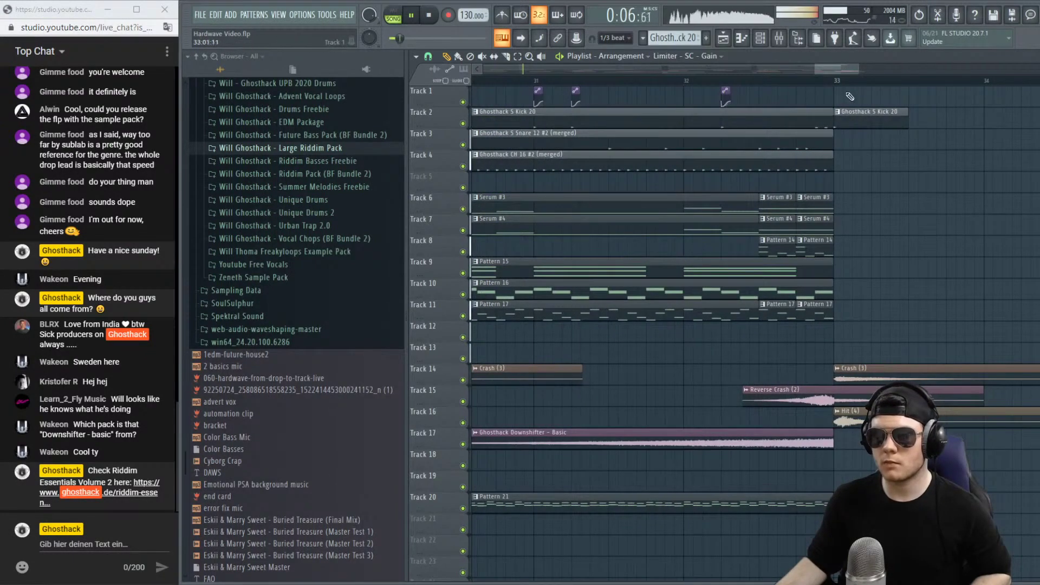
scroll(840, 86, "down", 8)
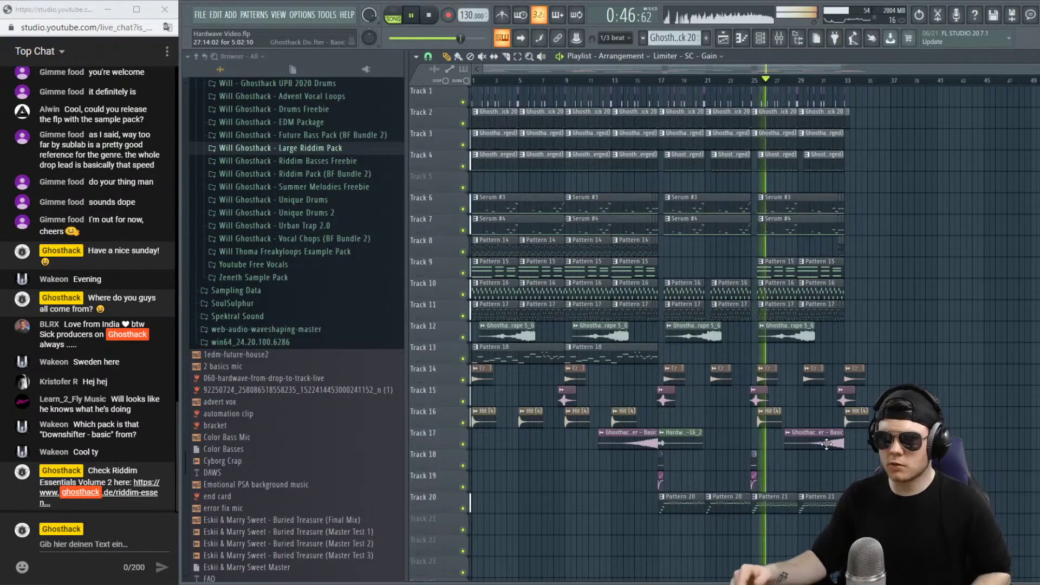
left_click_drag(827, 444, 739, 445)
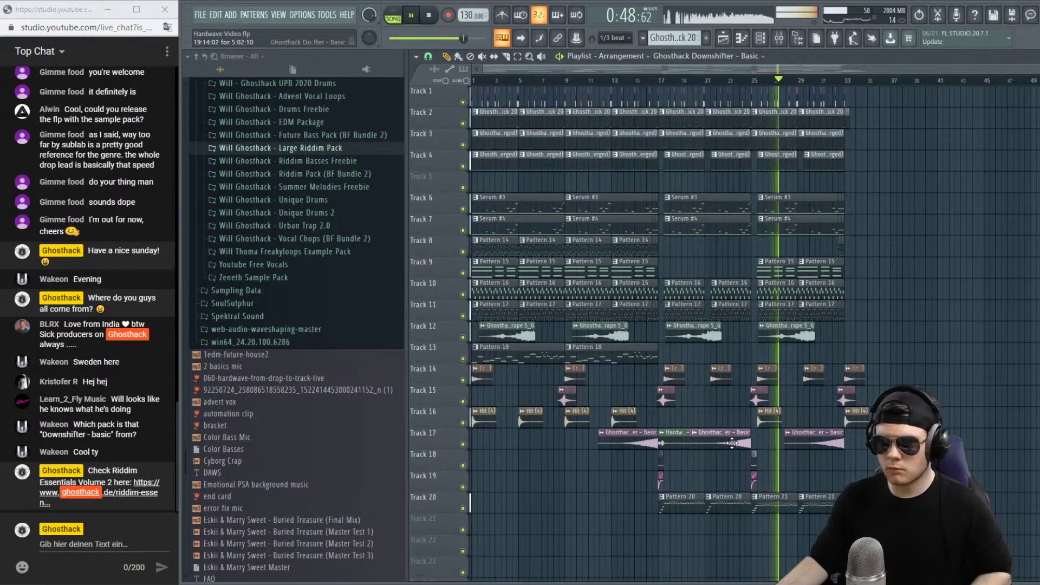
mouse_move(826, 444)
left_mouse_down()
mouse_move(1008, 465)
mouse_move(827, 445)
left_mouse_up()
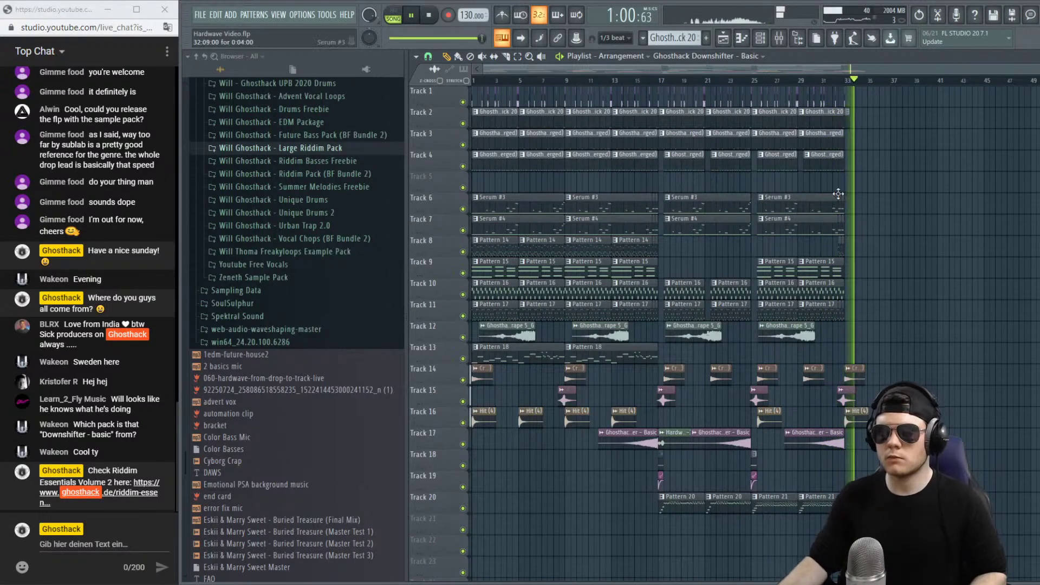
key("space")
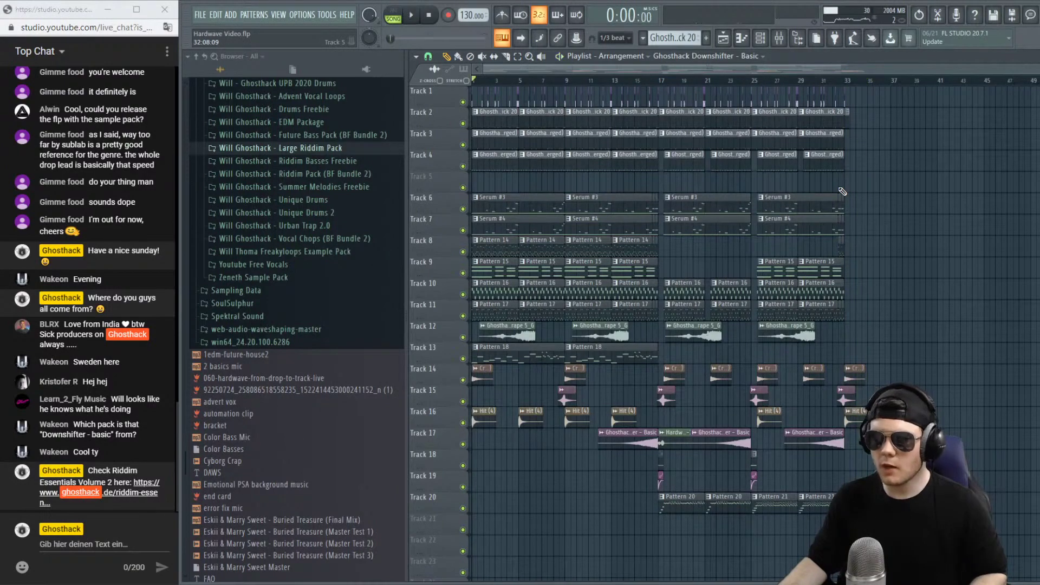
Solo Tracks 18 and 19 and play from 25:01:00 to isolate the Pattern 19 sound with its filter automation.
scroll(766, 71, "up", 3)
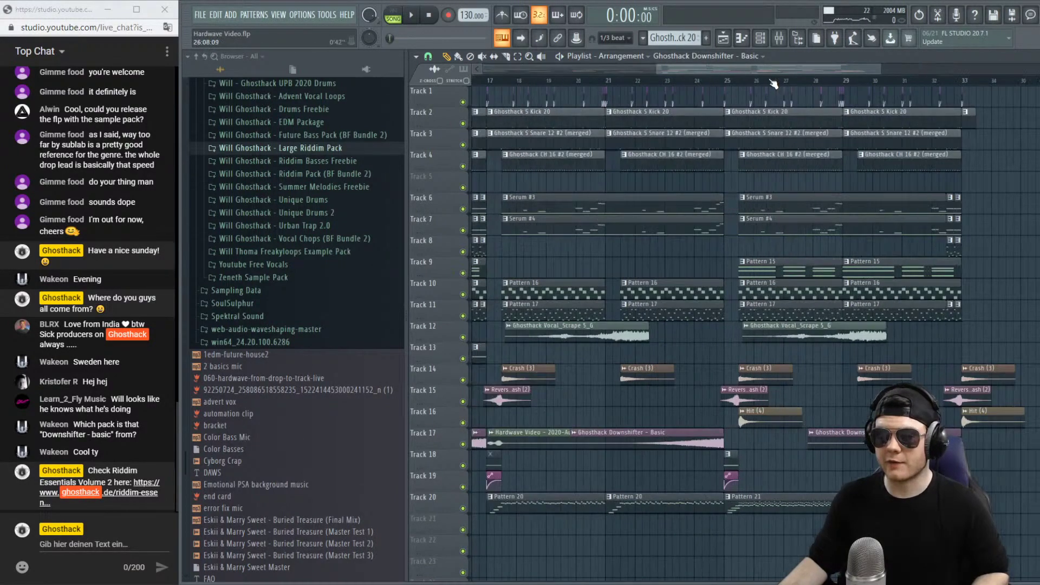
scroll(774, 83, "up", 3)
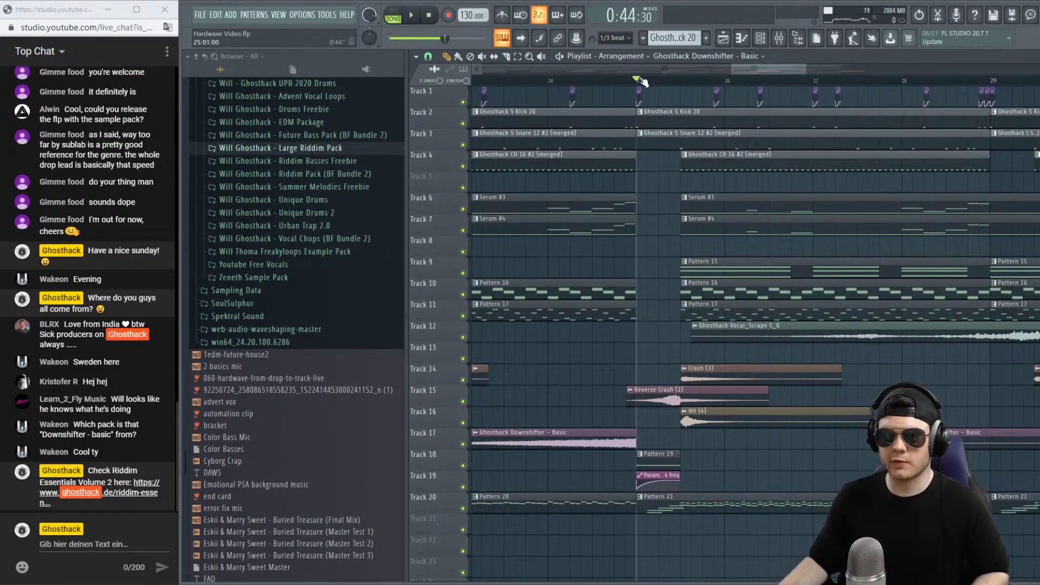
key("space")
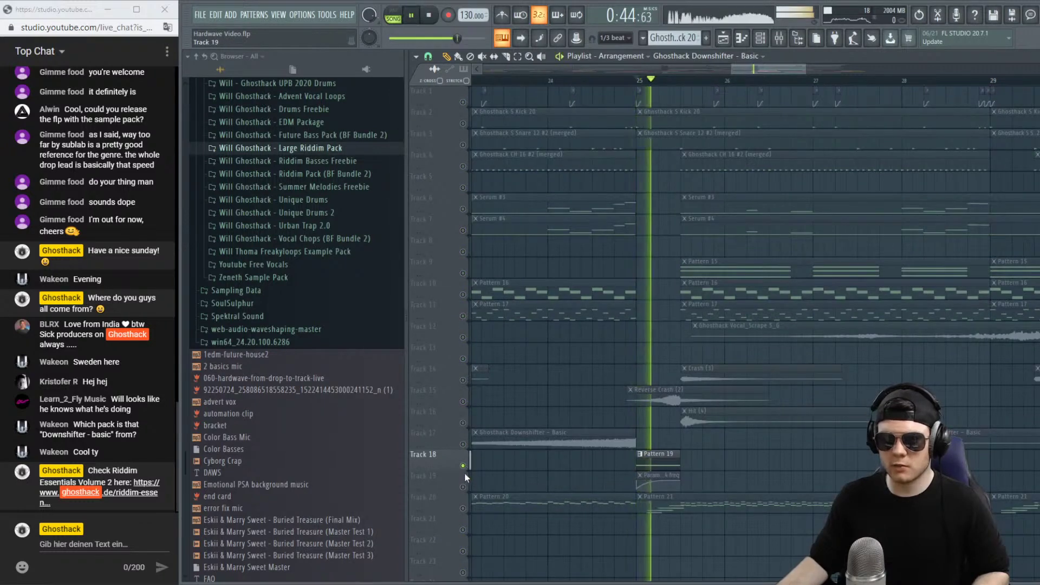
left_click_drag(462, 465, 463, 487)
key("space")
Record the soloed Pattern 19 sound in Edison on Insert 18 and place the recording on Track 17 at bar 25.
key("F6")
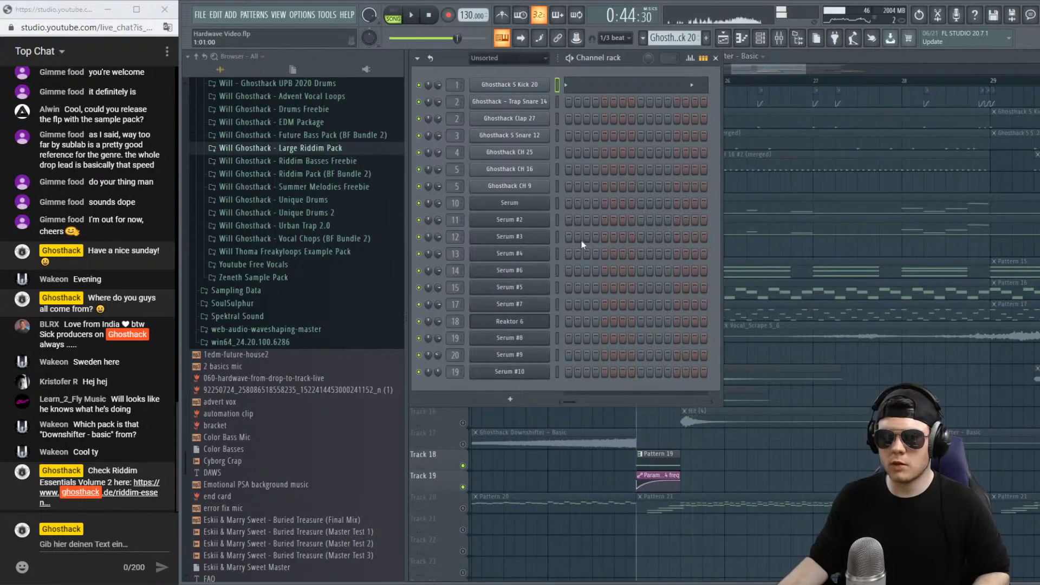
left_click(778, 39)
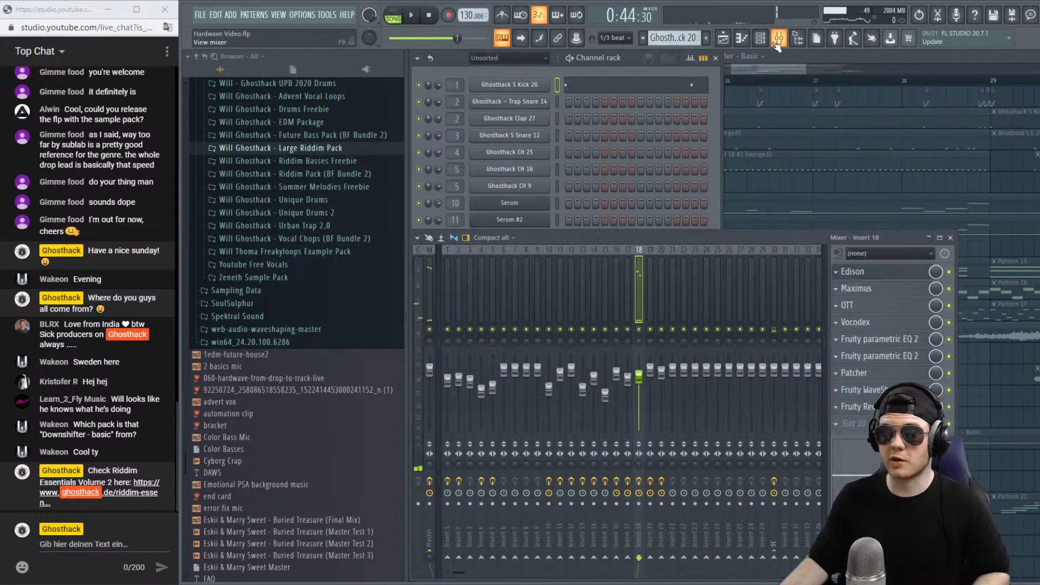
left_click(873, 272)
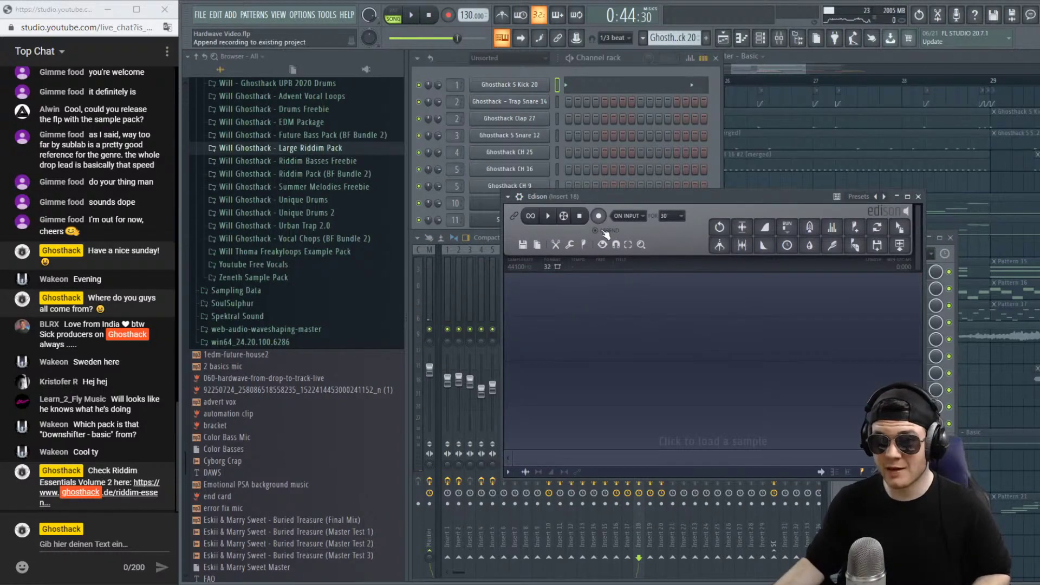
left_click(598, 216)
left_click(416, 17)
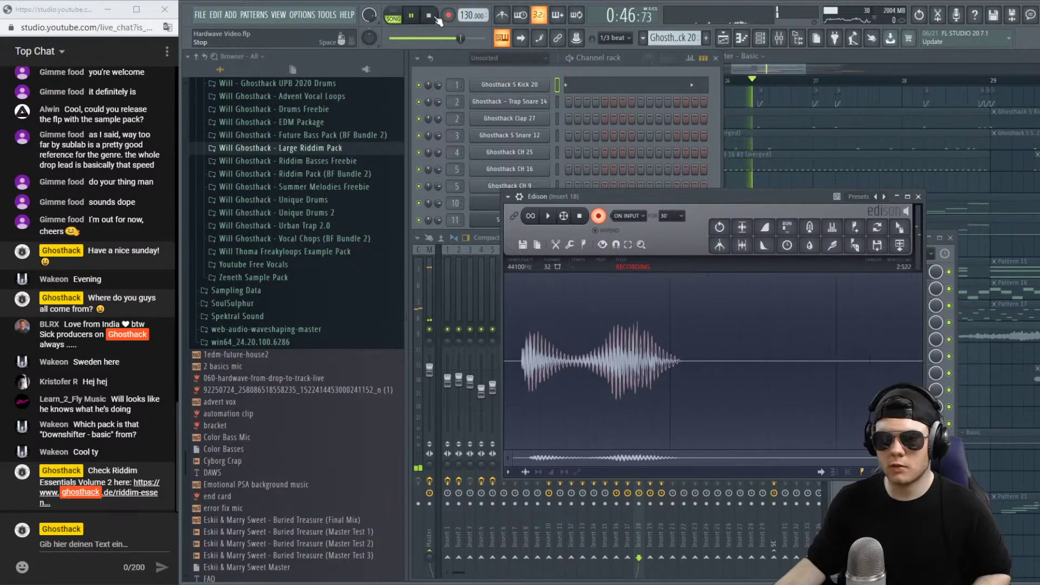
left_click(431, 16)
left_click_drag(900, 227, 835, 181)
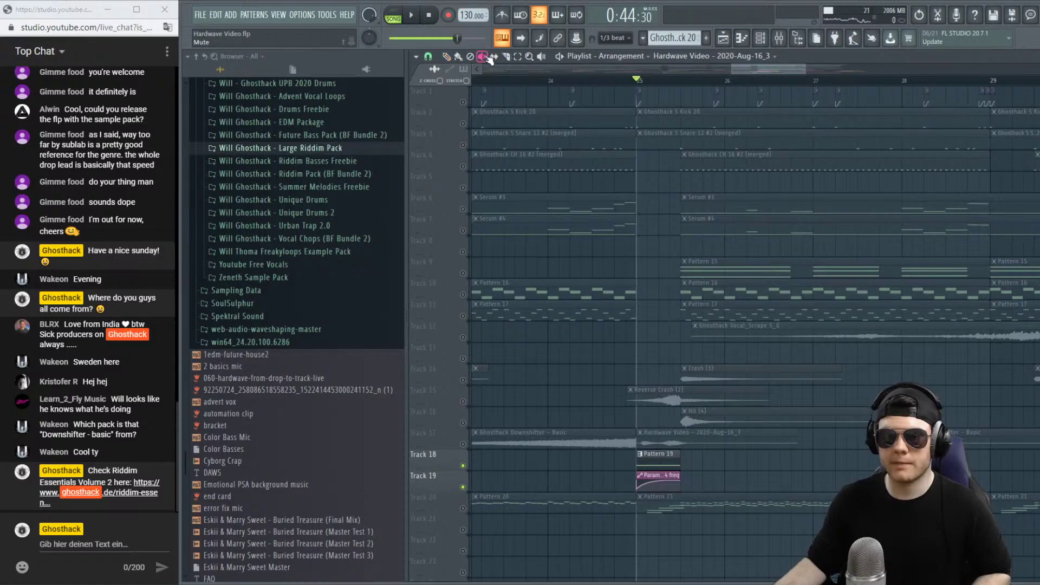
Mute the Pattern 19 clip at bar 25, enable Track 17, and open the new recording's channel settings at its mixer track assignment.
left_click(463, 444)
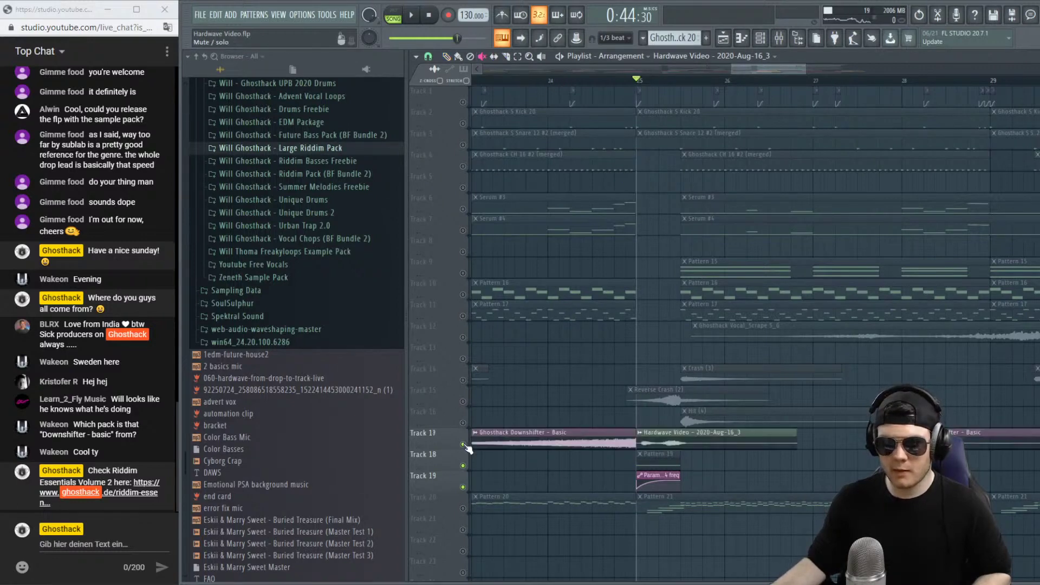
double_click(708, 440)
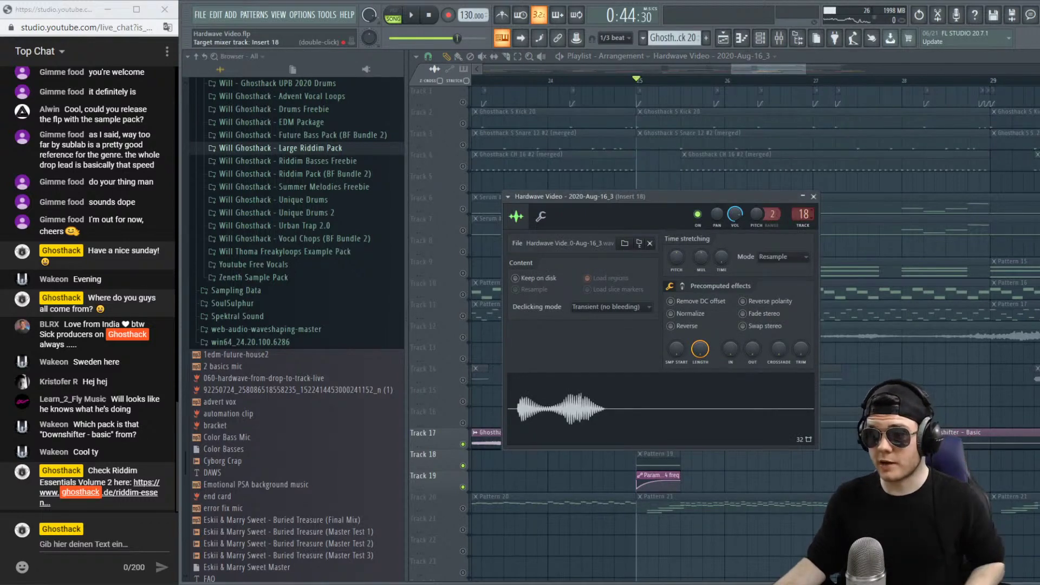
key("space")
left_click(813, 197)
key("space")
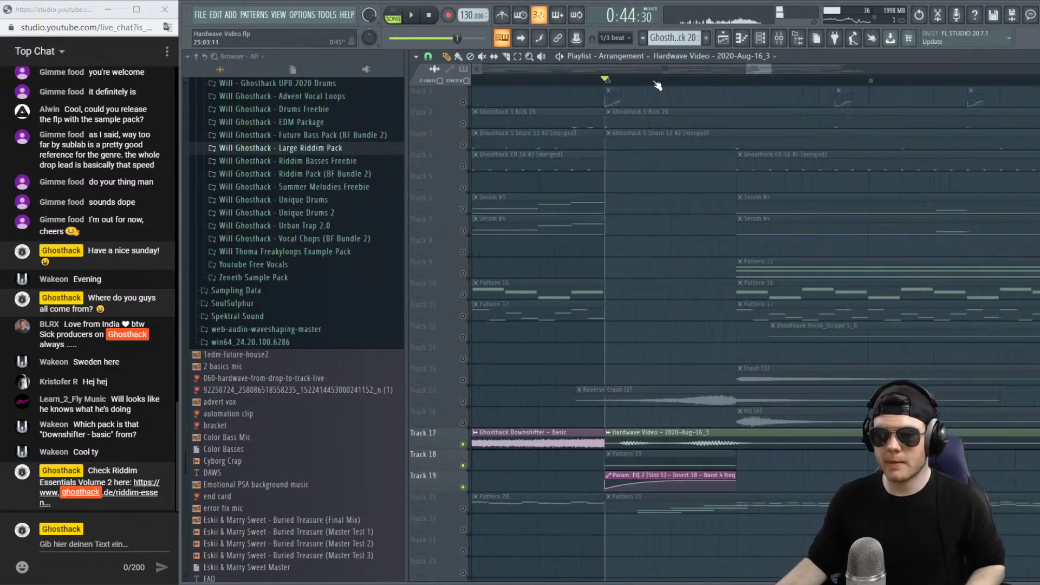
Trim the silent start off the recorded clip on Track 17, move it to 25:01:00, and play it.
scroll(657, 85, "up", 3)
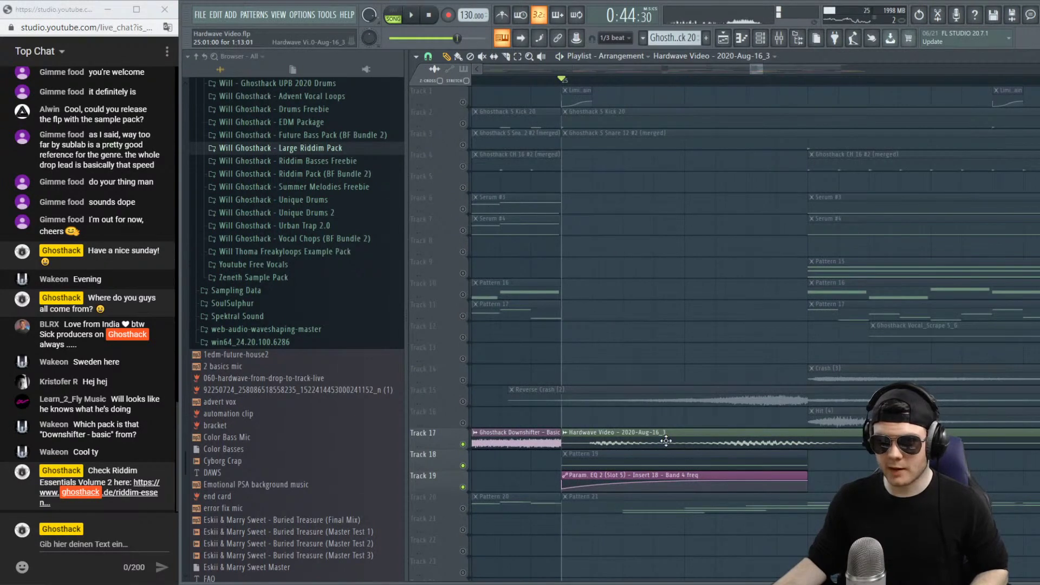
left_click_drag(666, 441, 615, 441)
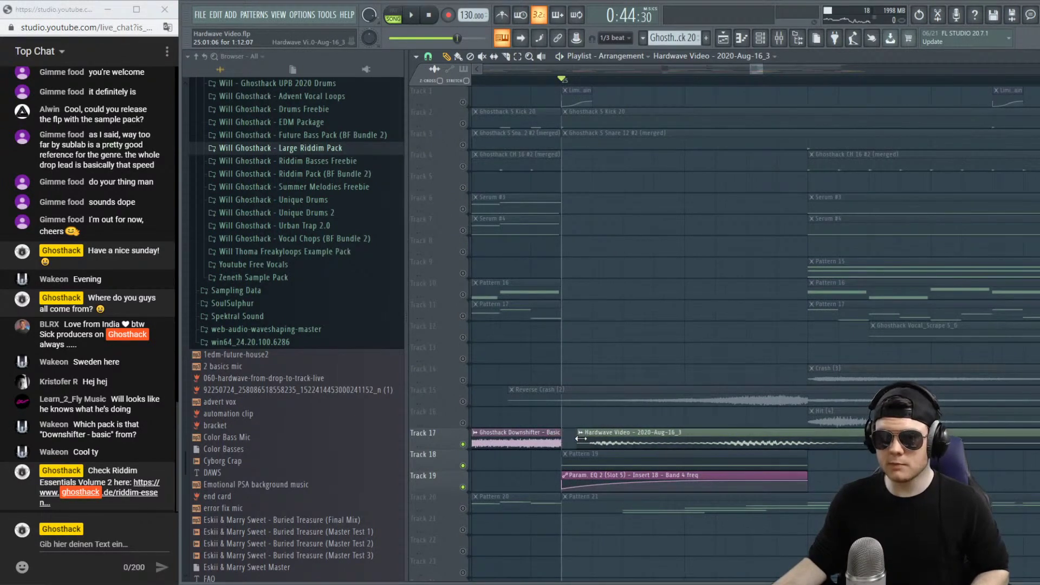
left_click_drag(580, 438, 610, 444)
key("space")
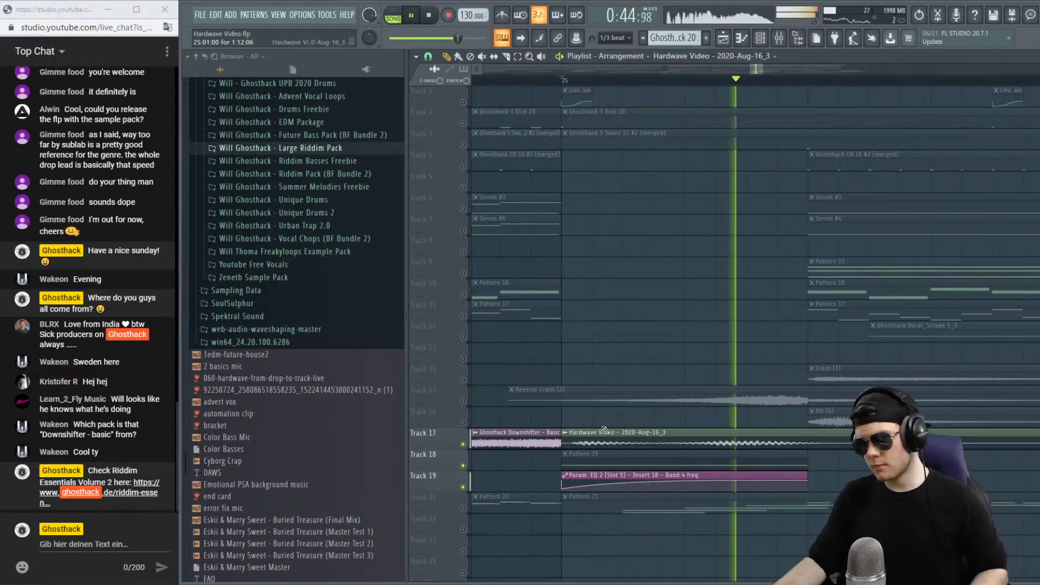
key("space")
Turn all playlist tracks back on and play the transition from bar 25 in the full mix.
right_click(463, 444)
key("space")
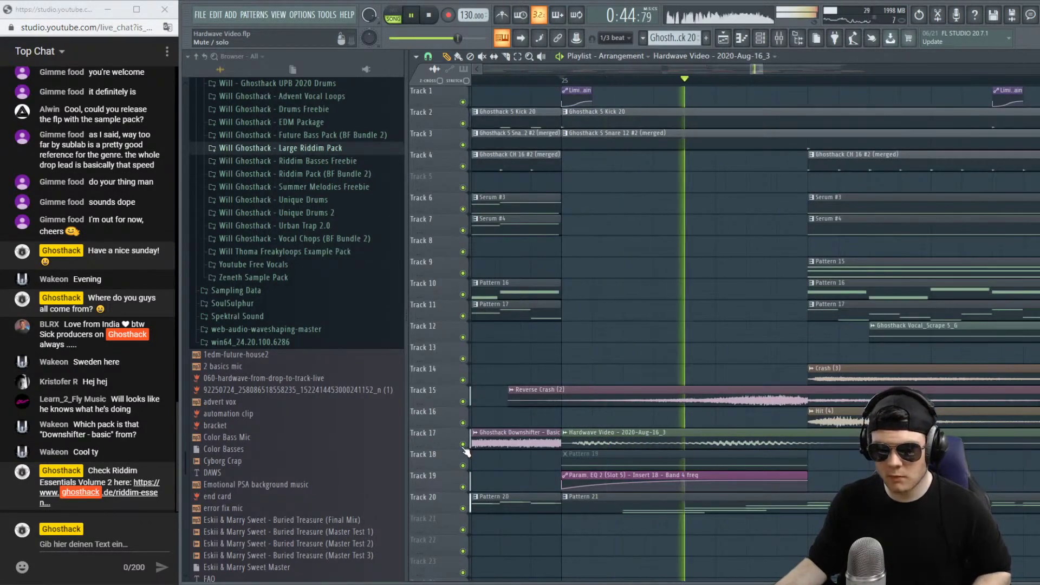
key("space")
key("space")
key("space")
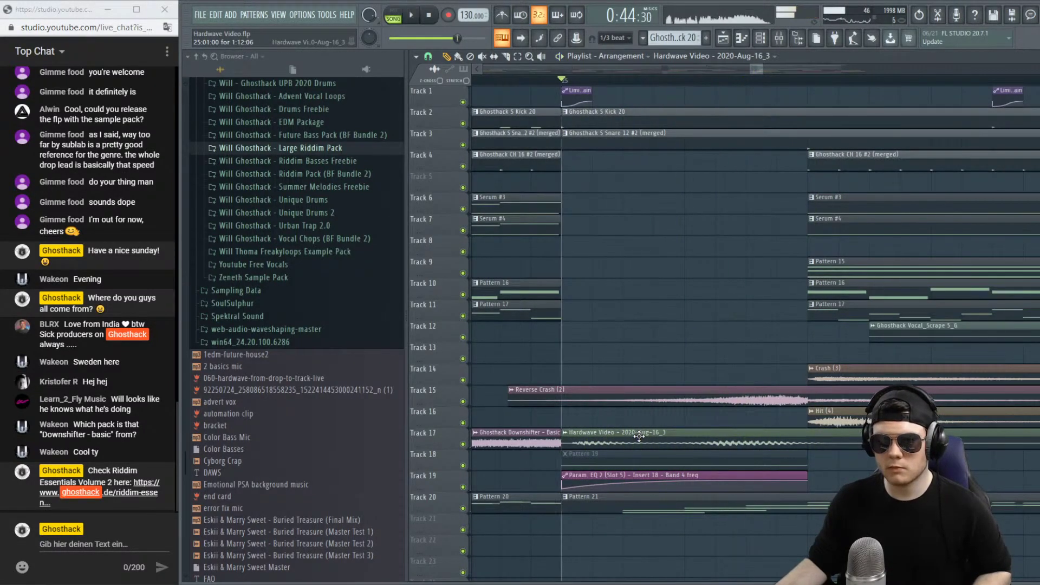
Try the recorded clip slightly later at 25:01:04 on Track 17 and play the passage from bar 25.
left_click_drag(646, 428, 649, 434)
key("space")
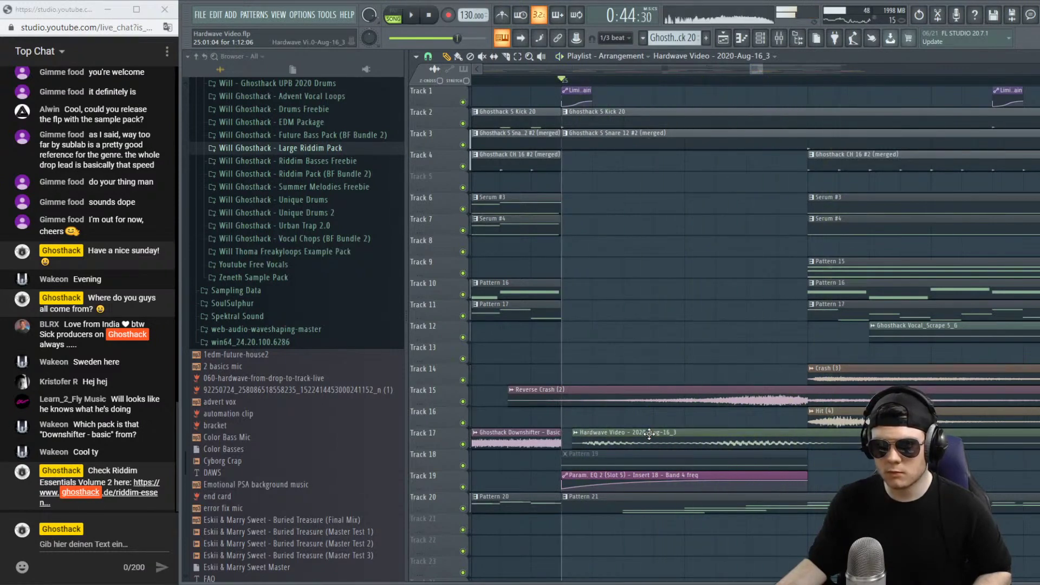
scroll(677, 452, "down", 3)
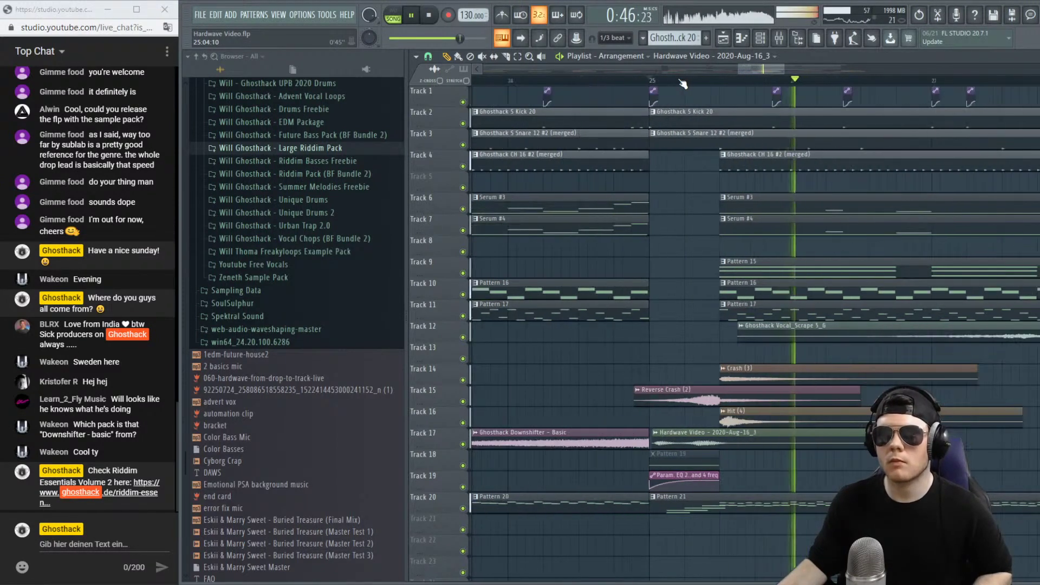
scroll(620, 85, "down", 3)
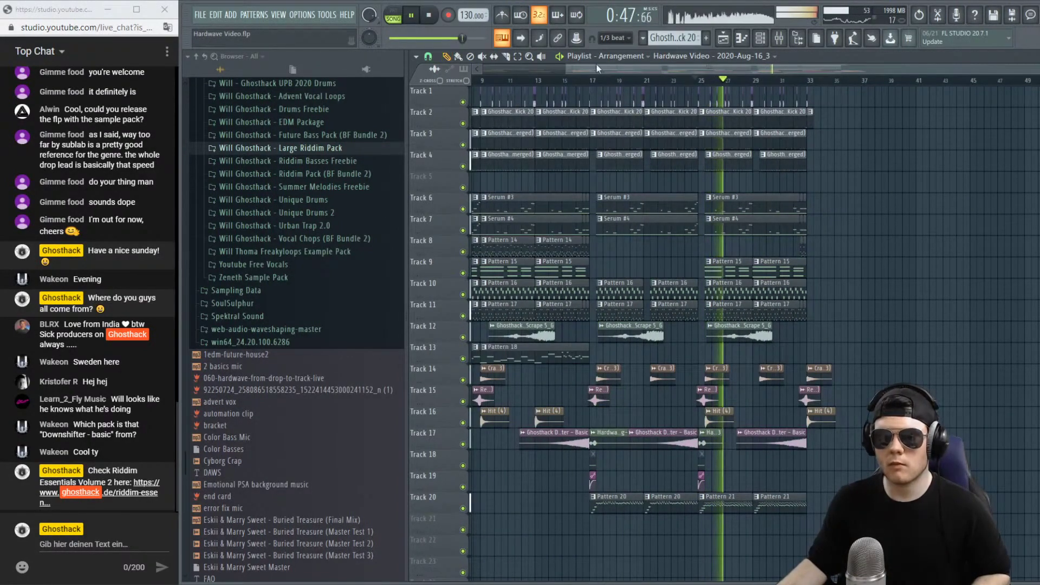
Place a Pattern 20 clip on Track 19 at 13:01:00, make it unique, and open the new pattern's notes.
left_click_drag(596, 68, 477, 70)
key("space")
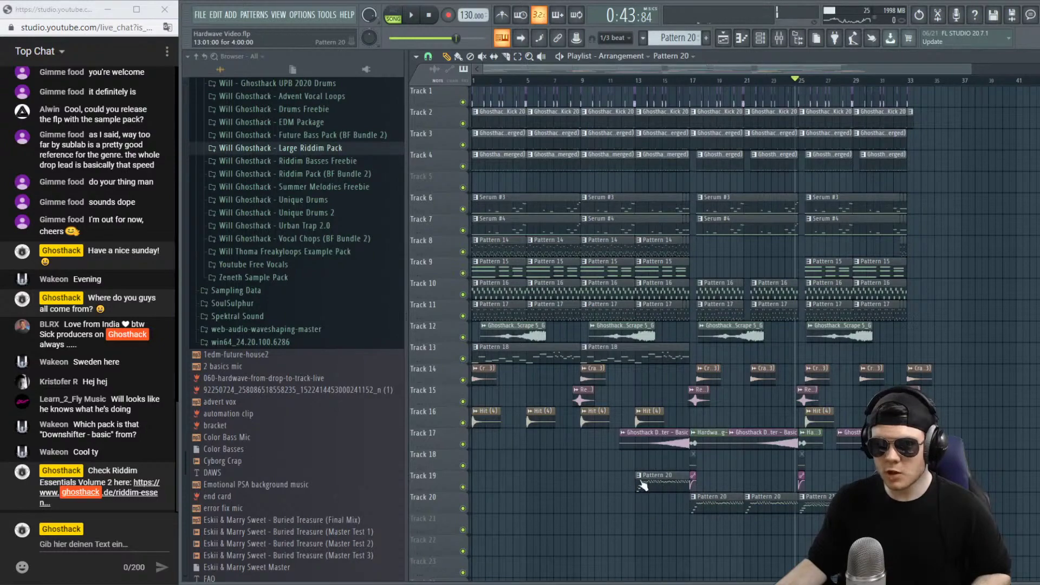
right_click(641, 482)
left_click(670, 517)
double_click(661, 482)
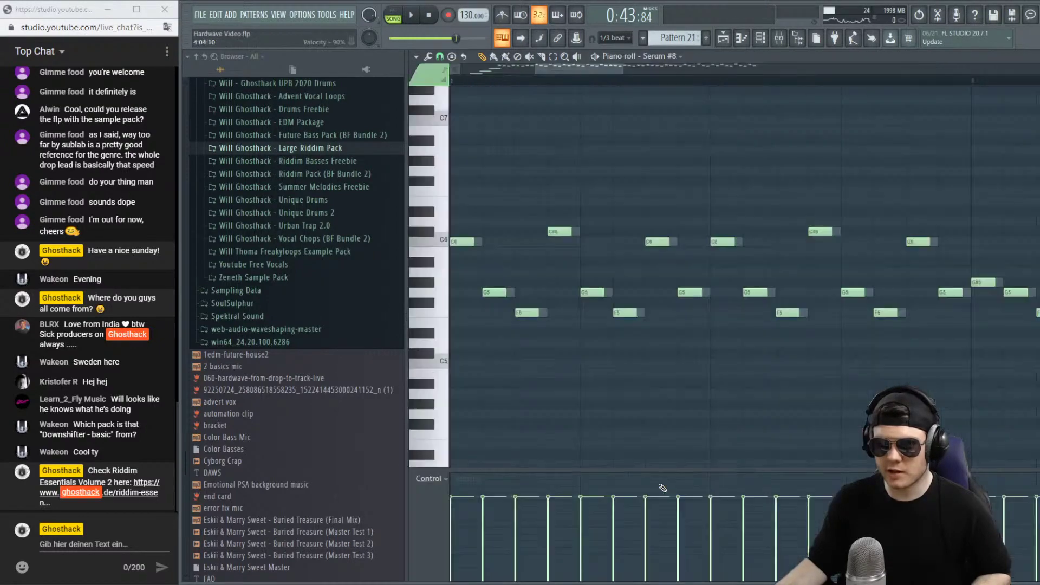
Cut the Serum #10 and Serum #9 notes from the new pattern, keeping only the Serum #8 part, and play the pattern.
key("F6")
right_click(539, 374)
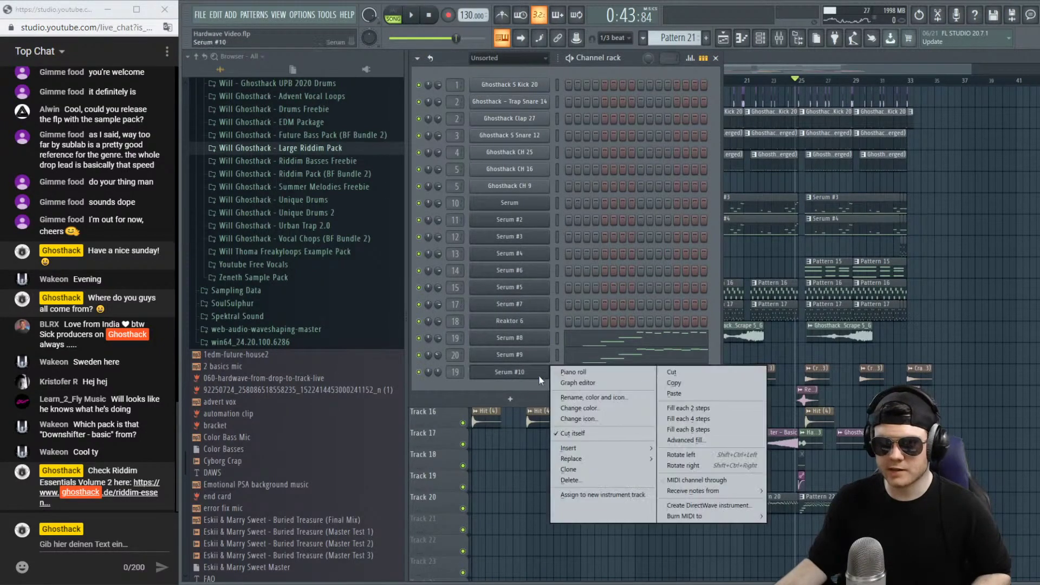
left_click(674, 373)
key("l")
key("space")
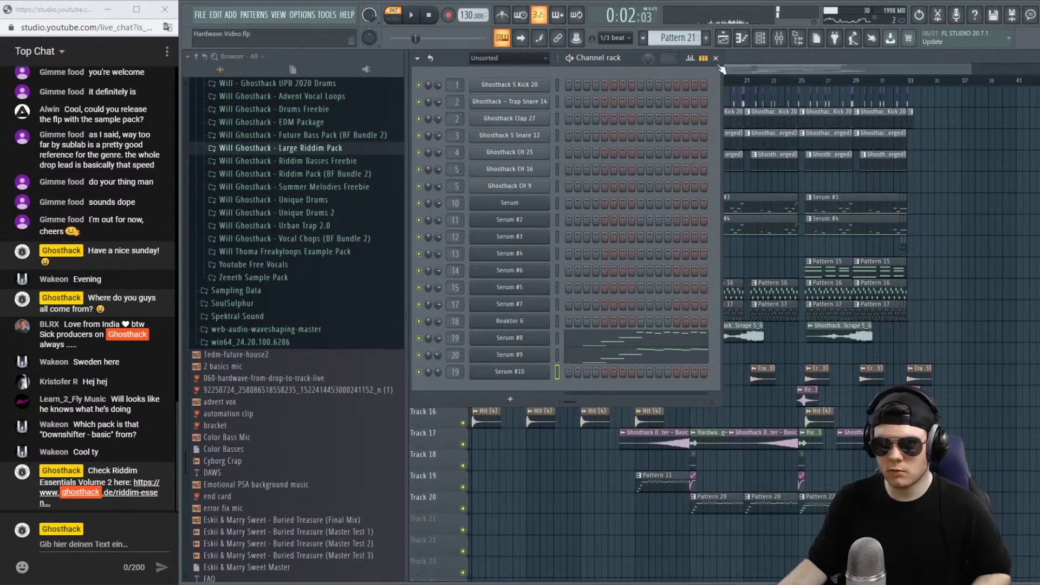
right_click(542, 361)
left_click(680, 350)
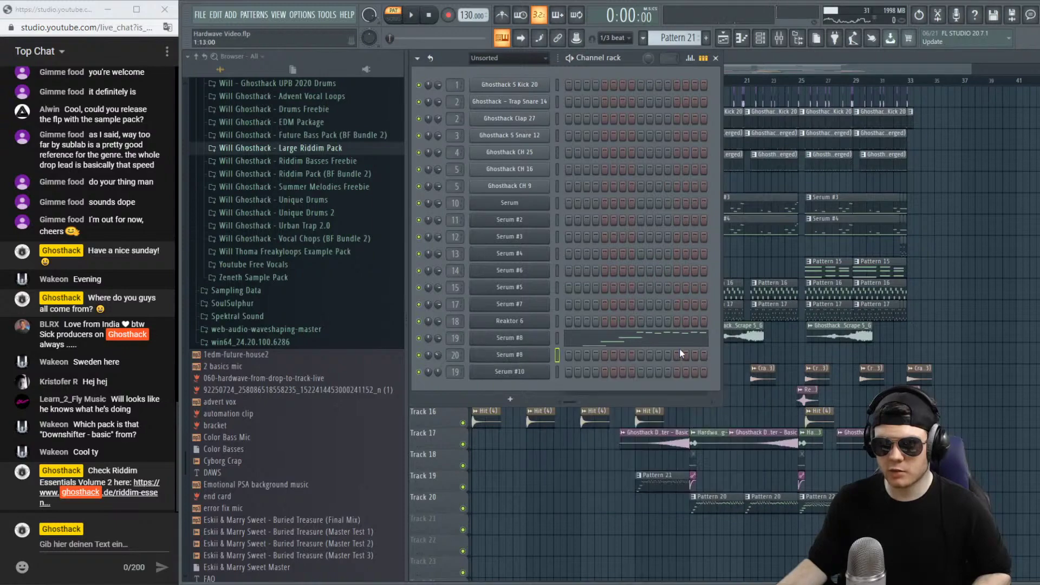
key("F6")
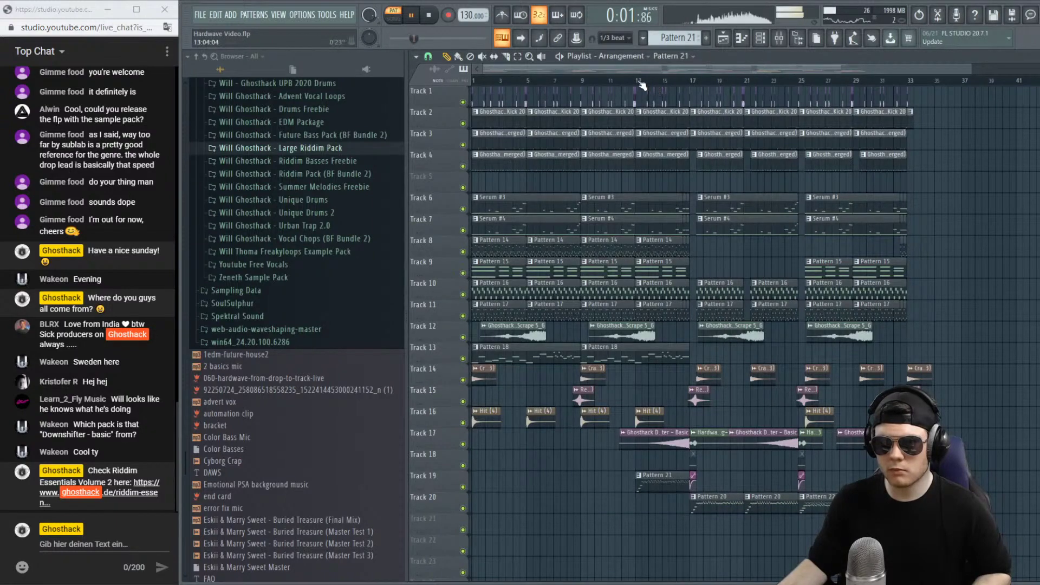
Loop bars 13 to 17 and create an automation clip for the band 7 frequency of Fruity Parametric EQ 2 on Insert 19.
left_click_drag(641, 85, 694, 85)
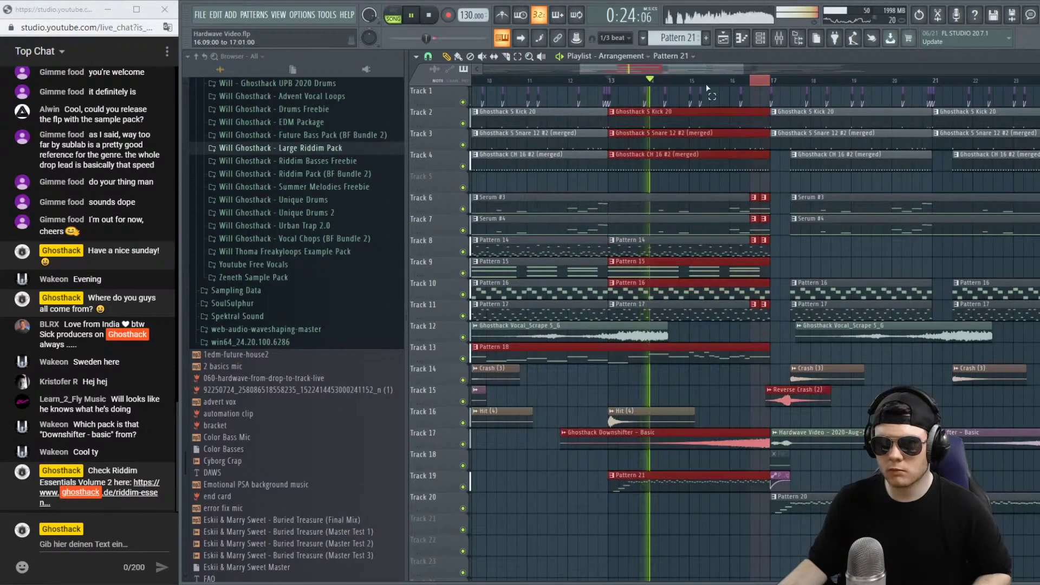
left_click(779, 38)
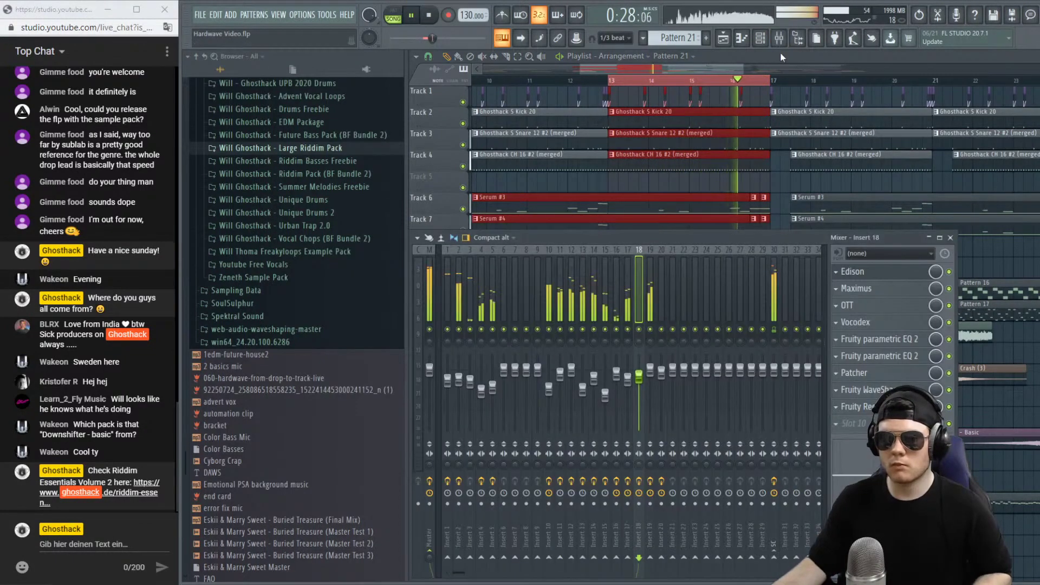
left_click(651, 320)
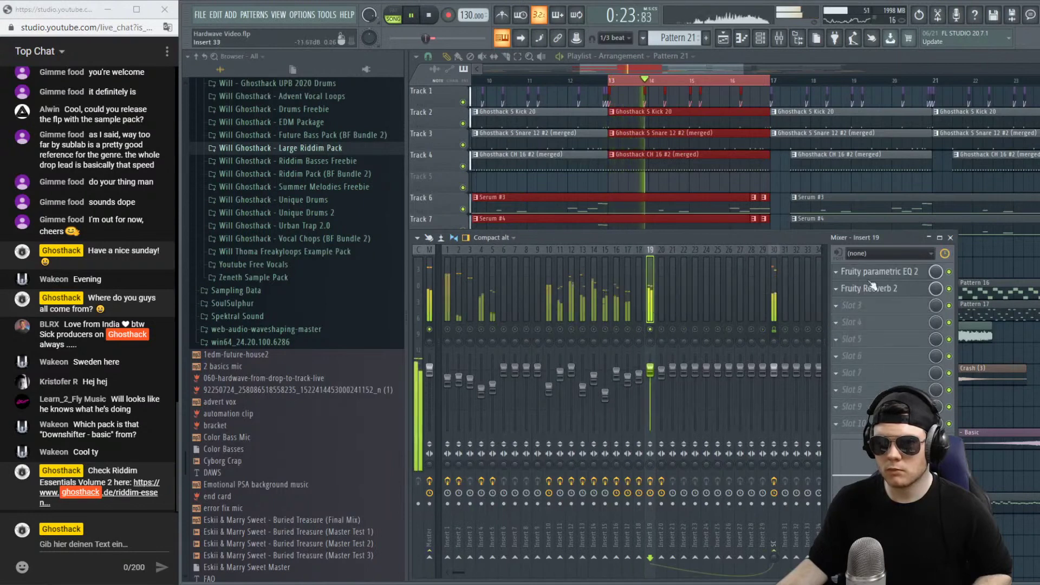
left_click(904, 272)
key("space")
right_click(753, 264)
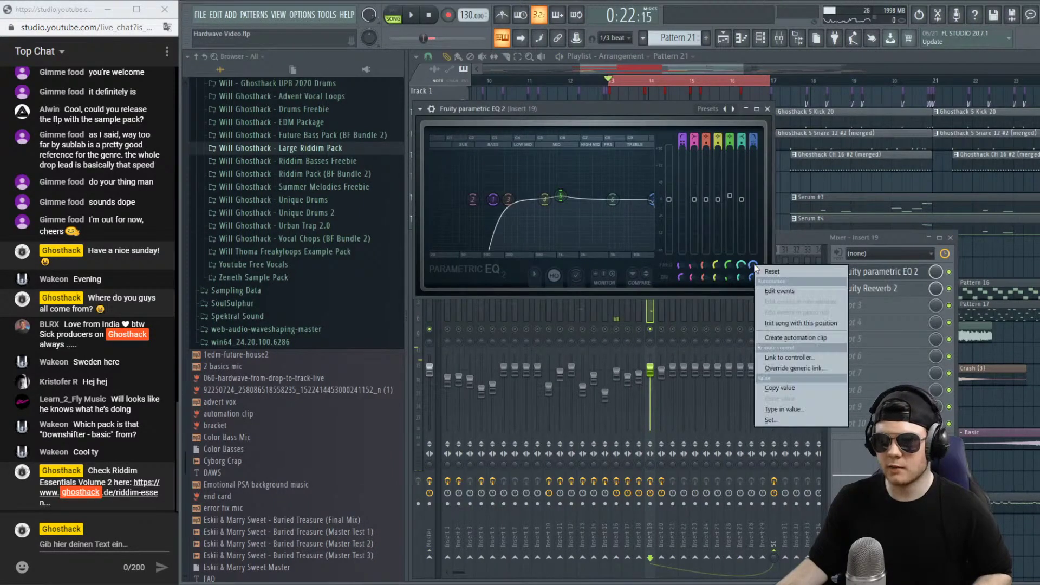
left_click(784, 334)
key("F12")
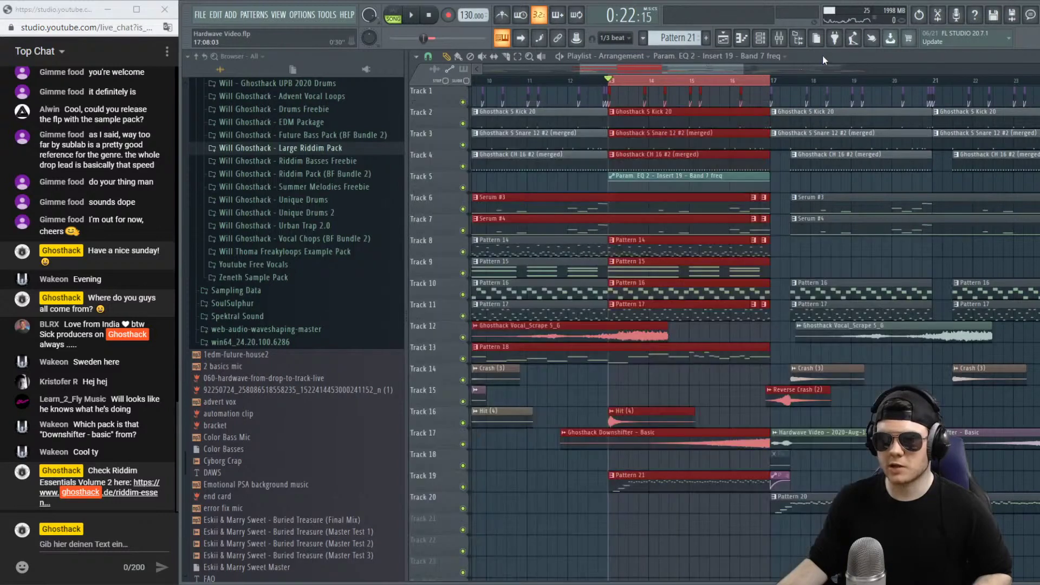
Move the band 7 frequency automation clip to Track 20 below Pattern 21 and raise its starting point slightly while playing the loop.
left_click_drag(708, 177, 707, 490)
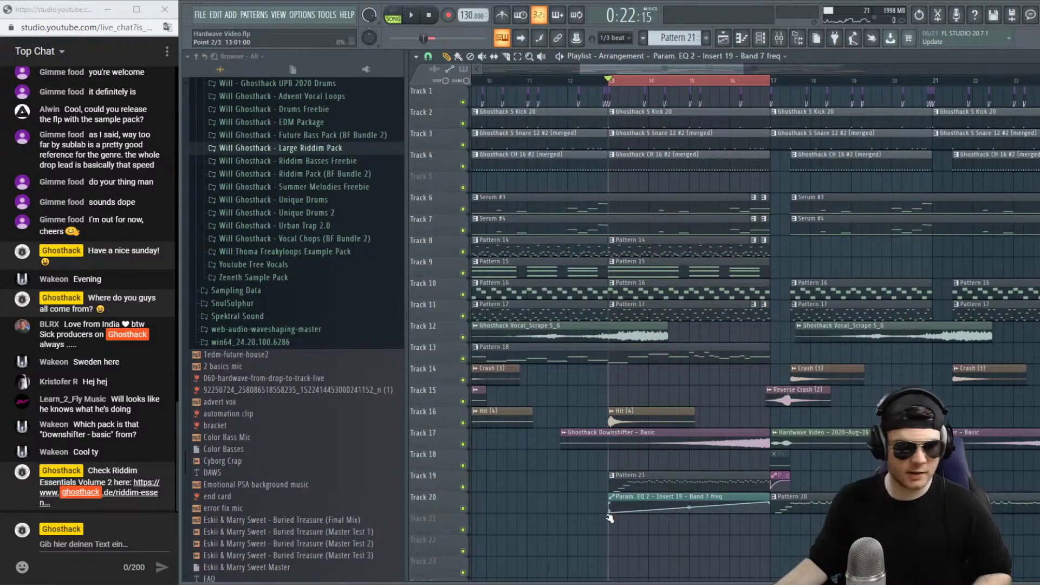
key("space")
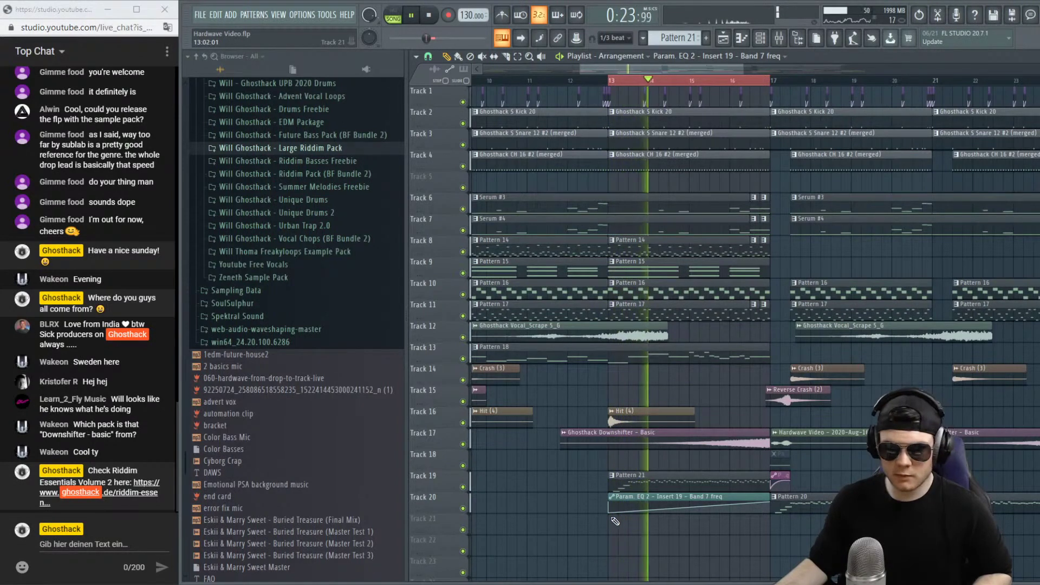
left_click_drag(609, 513, 611, 509)
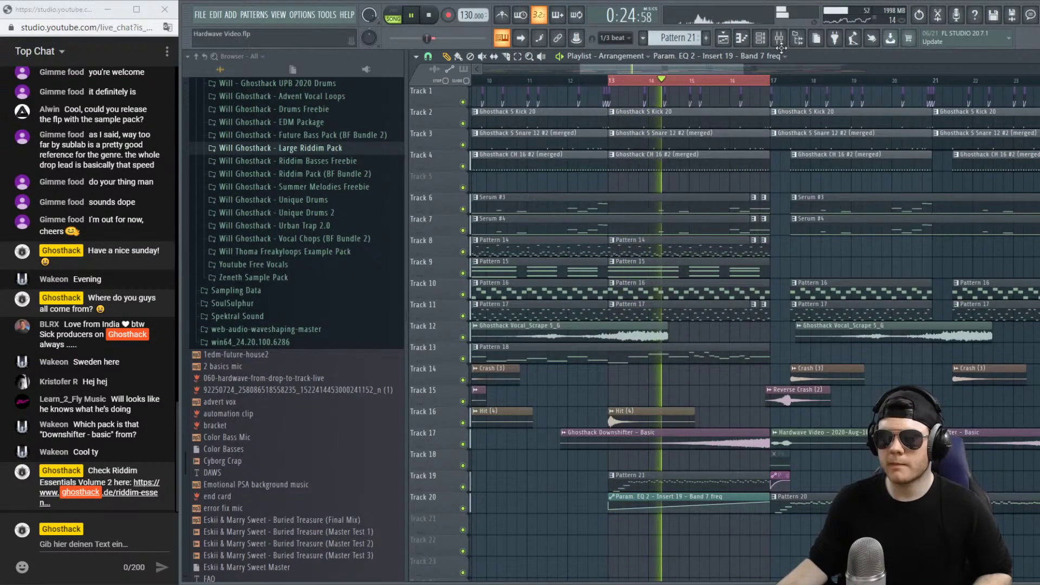
Take Insert 19 out of solo in the mixer and play the build-up from bar 13 with all tracks.
key("F9")
left_click(651, 330, "ctrl")
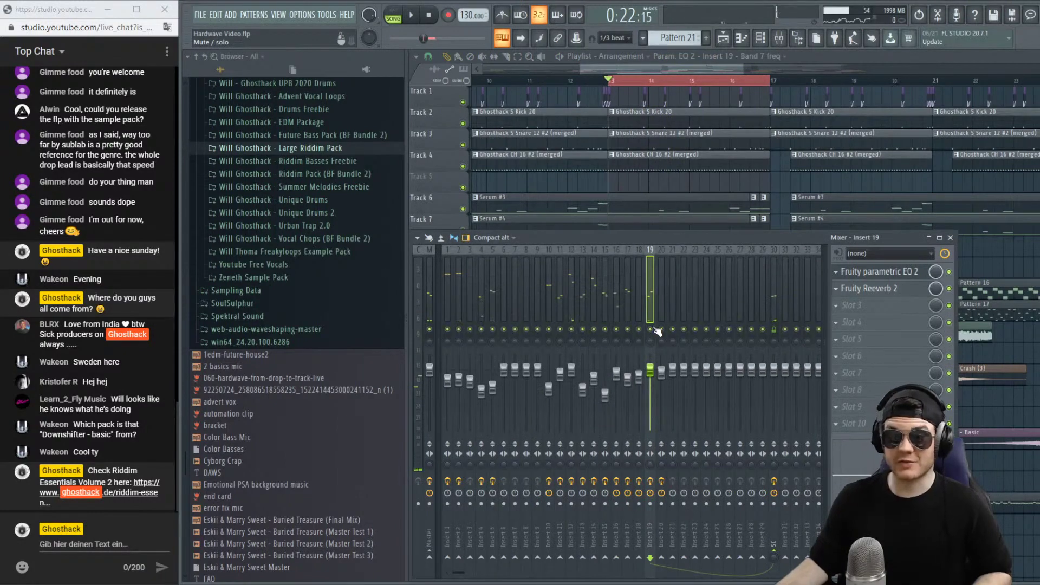
key("F9")
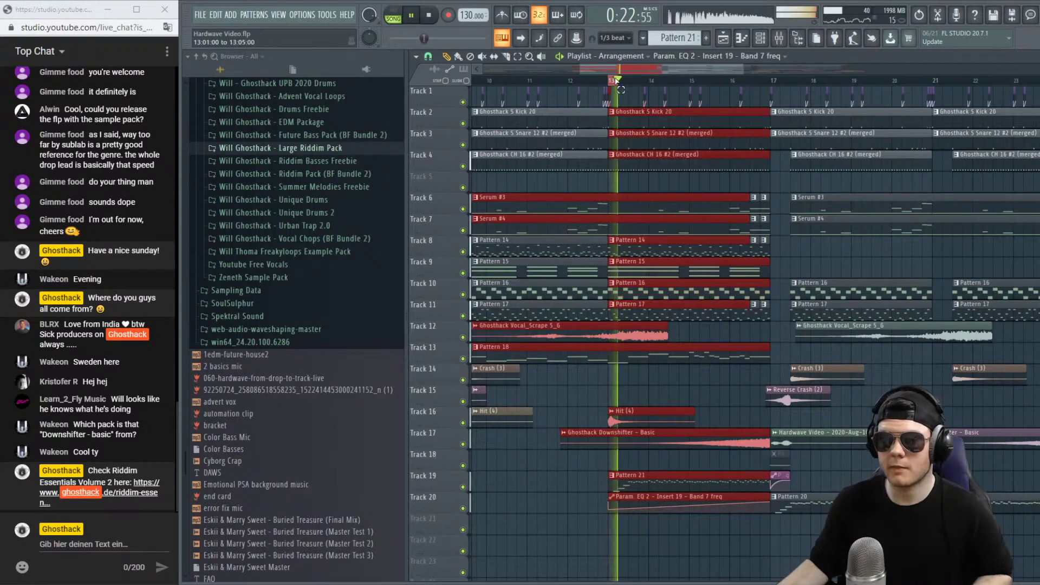
Clear the loop selection, listen to the build-up running past bar 17, and save the project.
left_click(617, 82)
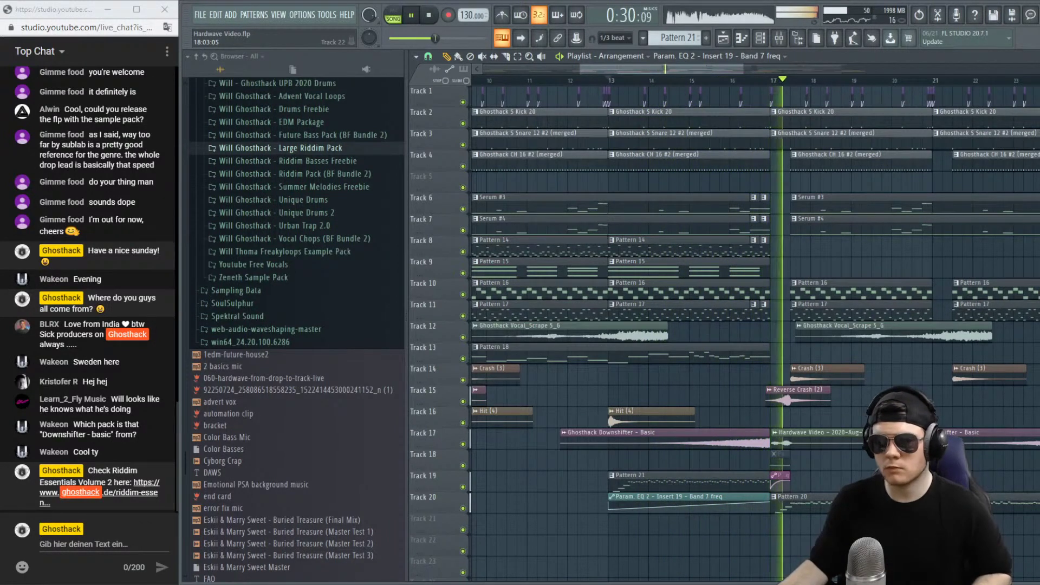
scroll(802, 84, "down", 4)
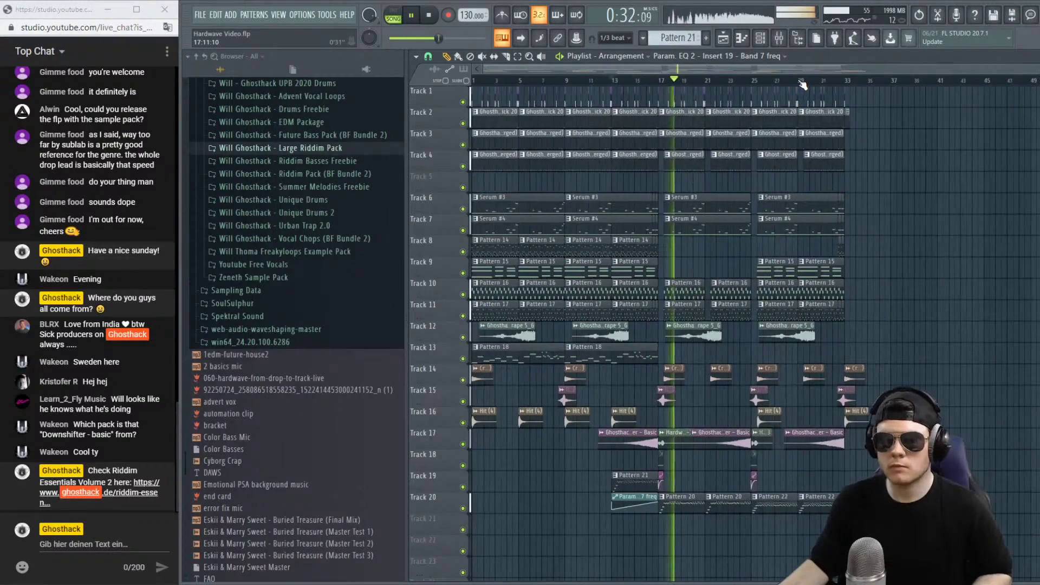
key("space")
left_click(611, 81)
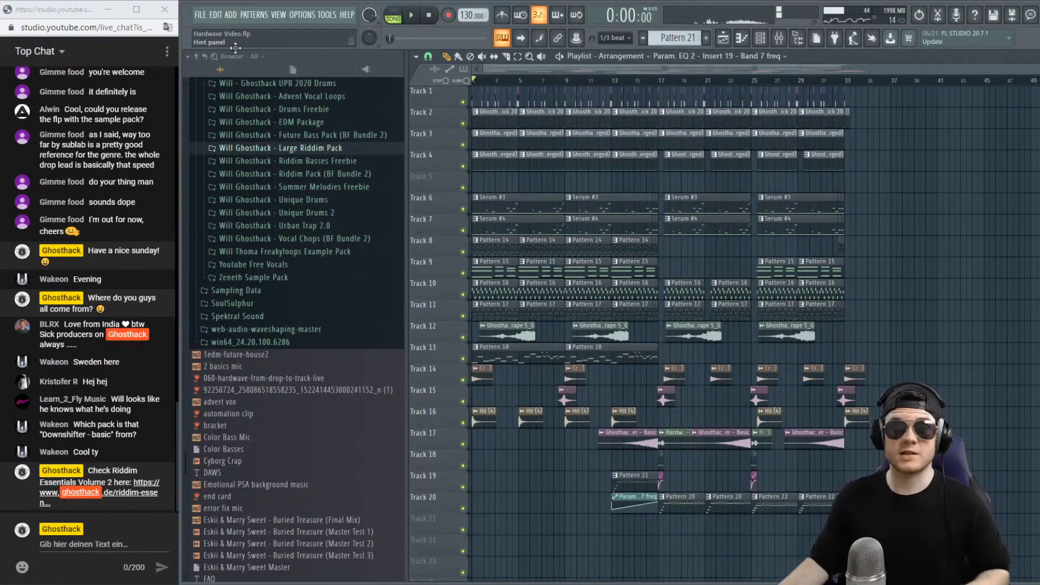
left_click(202, 15)
left_click(233, 69)
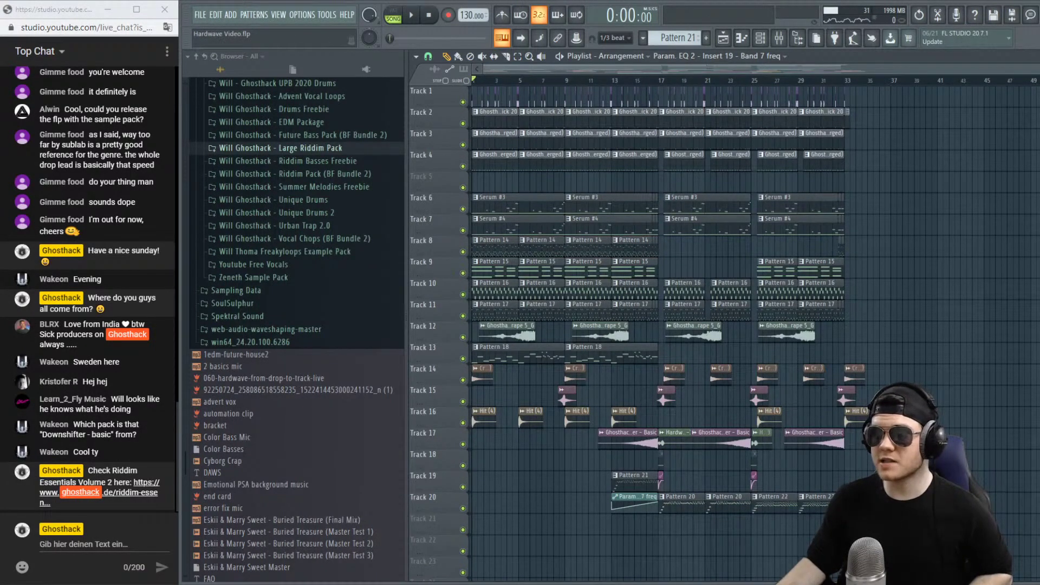
Select every clip in the arrangement and shift the whole section to start at bar 17, leaving 16 empty bars for an intro.
scroll(753, 80, "down", 1)
key("ctrl+a")
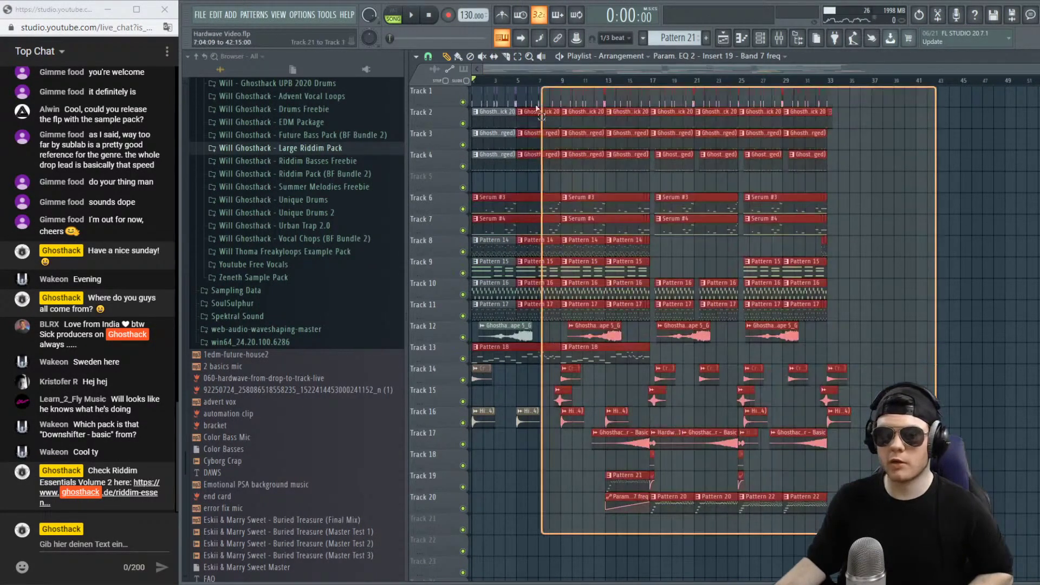
left_click_drag(403, 130, 346, 130)
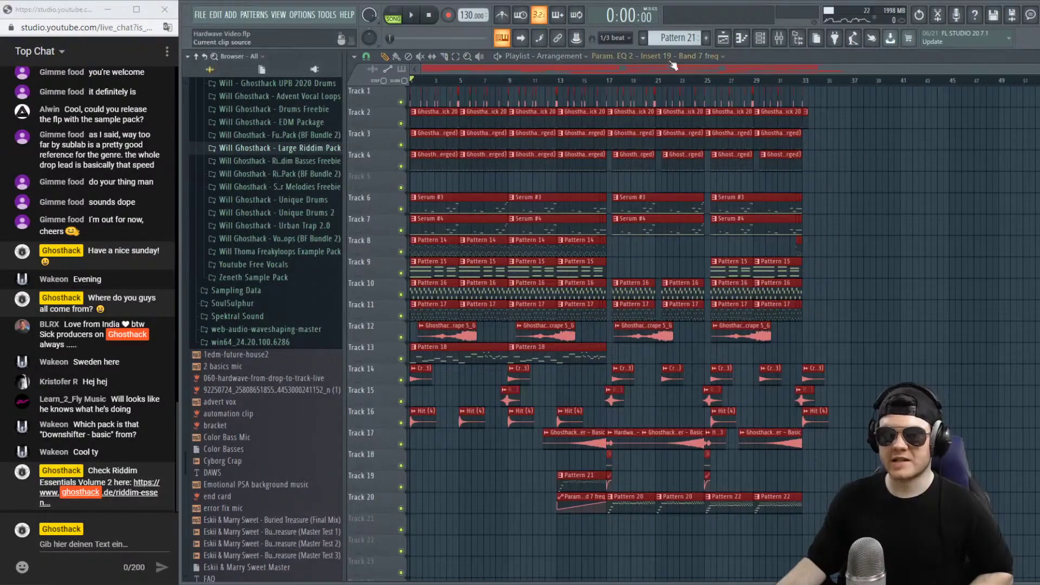
left_click(802, 42)
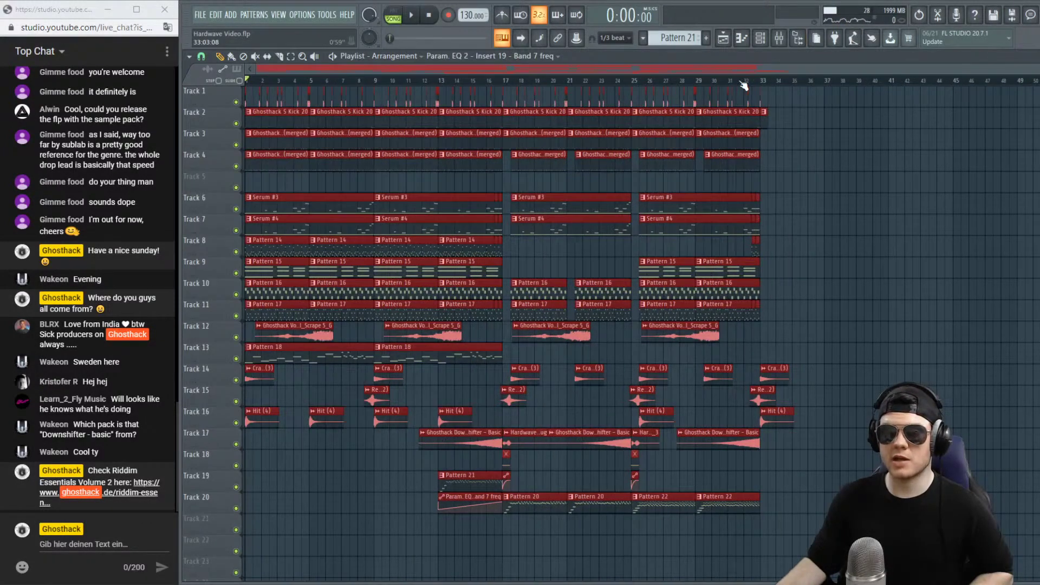
left_click_drag(275, 136, 476, 125)
scroll(530, 88, "down", 2)
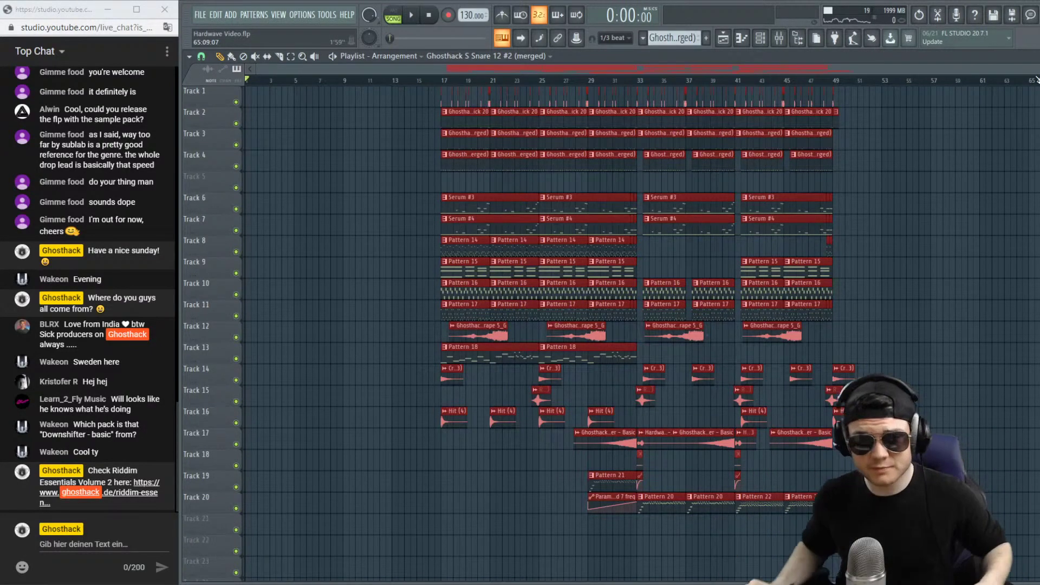
scroll(643, 322, "down", 1)
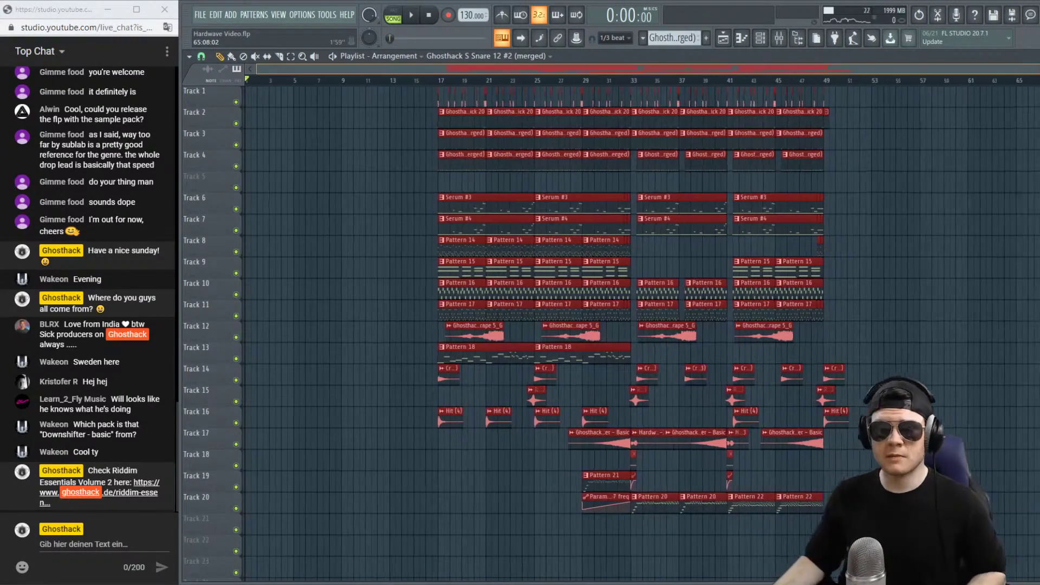
right_click(987, 219)
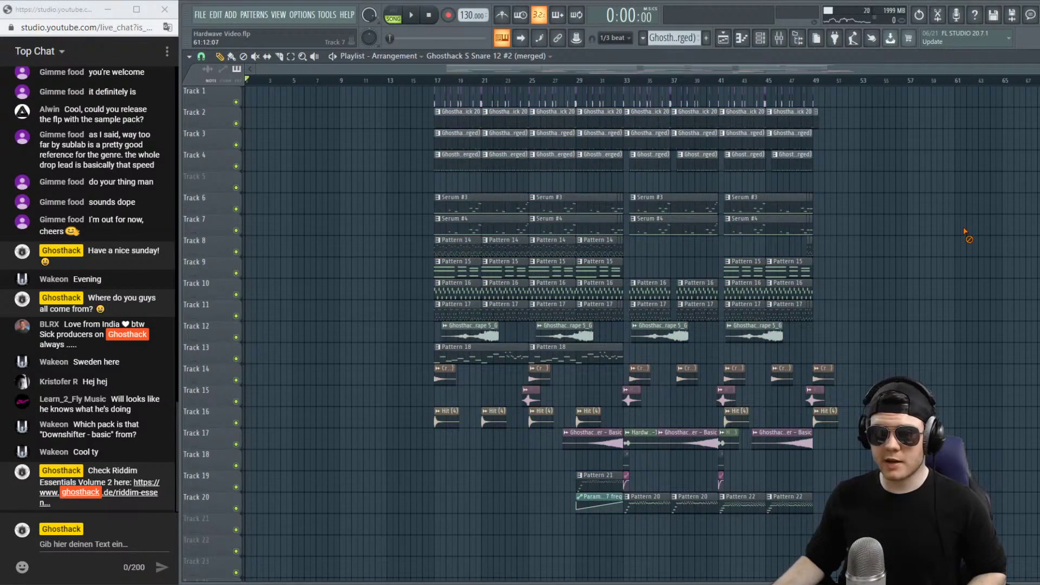
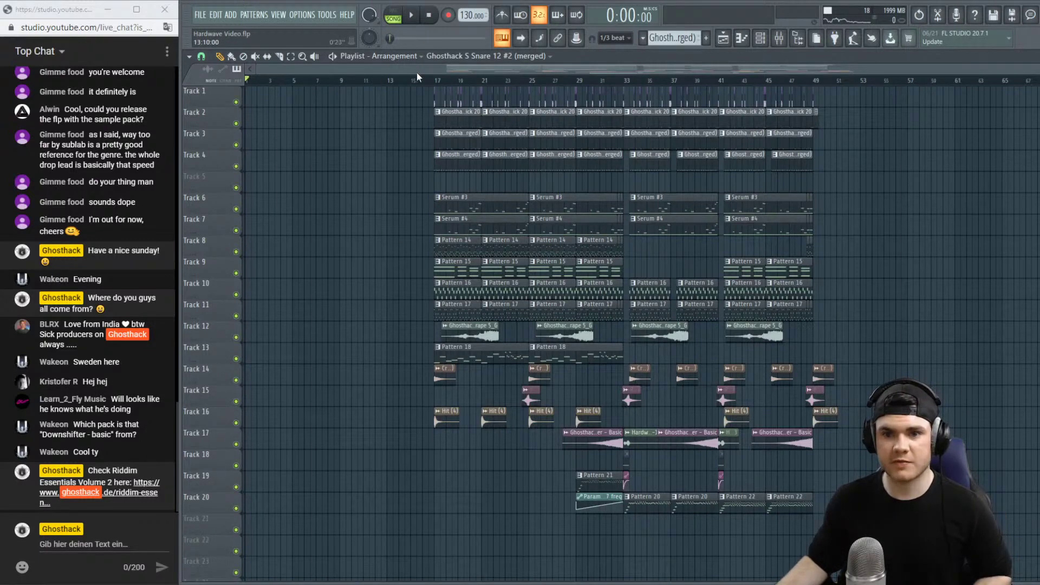
Fill Track 8 from bar 1 to 17 with Pattern 14 clips and copy the Ghosthack Vocal_Scrape clip on Track 12 into bars 1 and 9.
key("space")
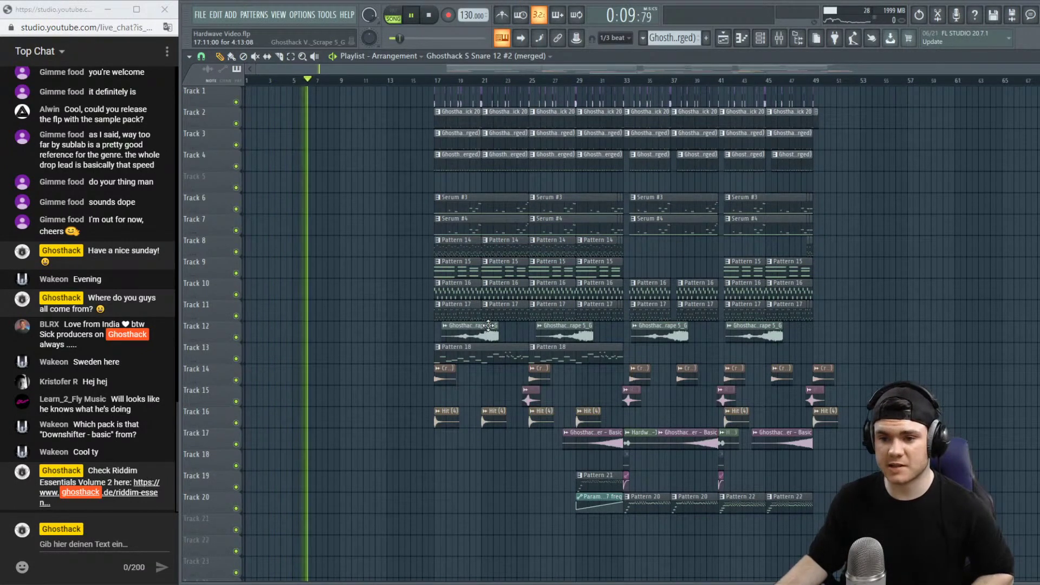
key("space")
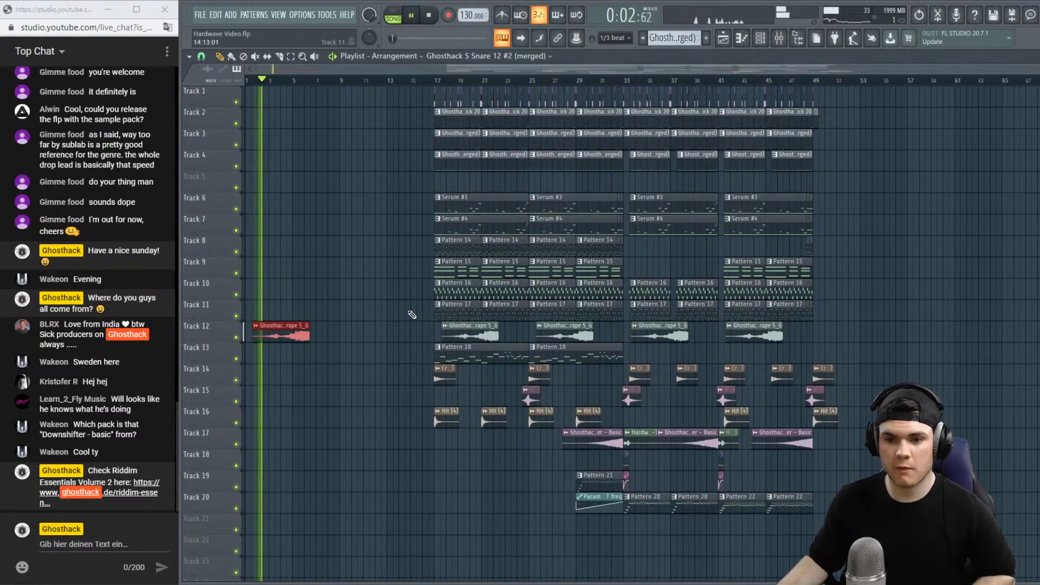
left_click_drag(401, 244, 239, 258)
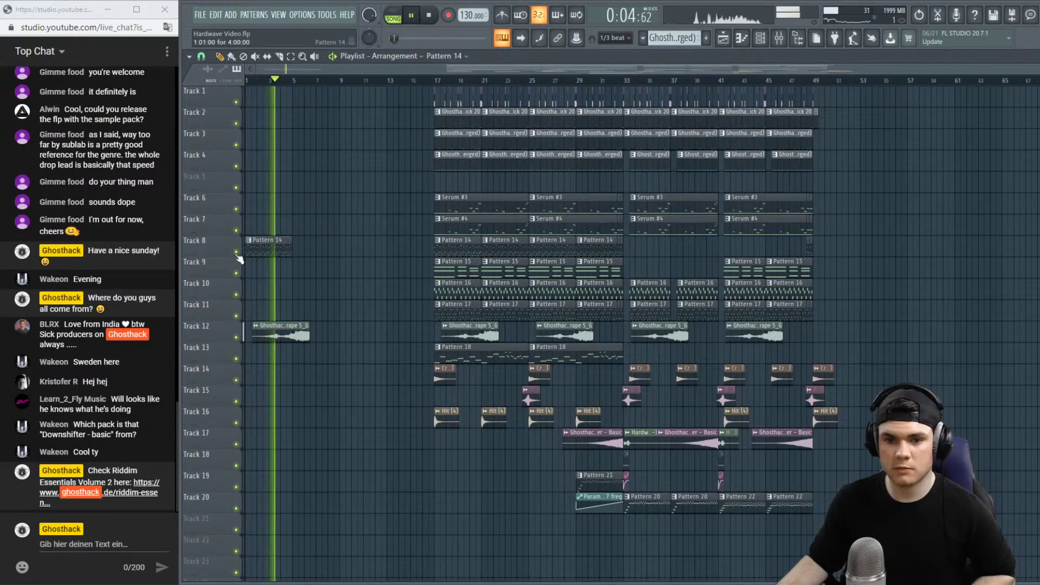
left_click(301, 243)
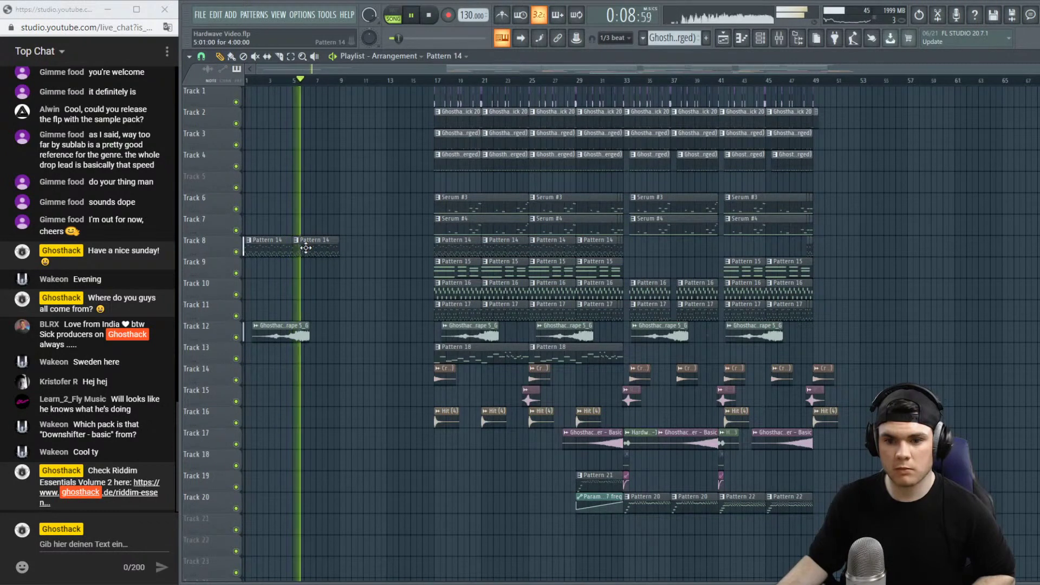
left_click(292, 334)
left_click_drag(368, 334, 351, 334)
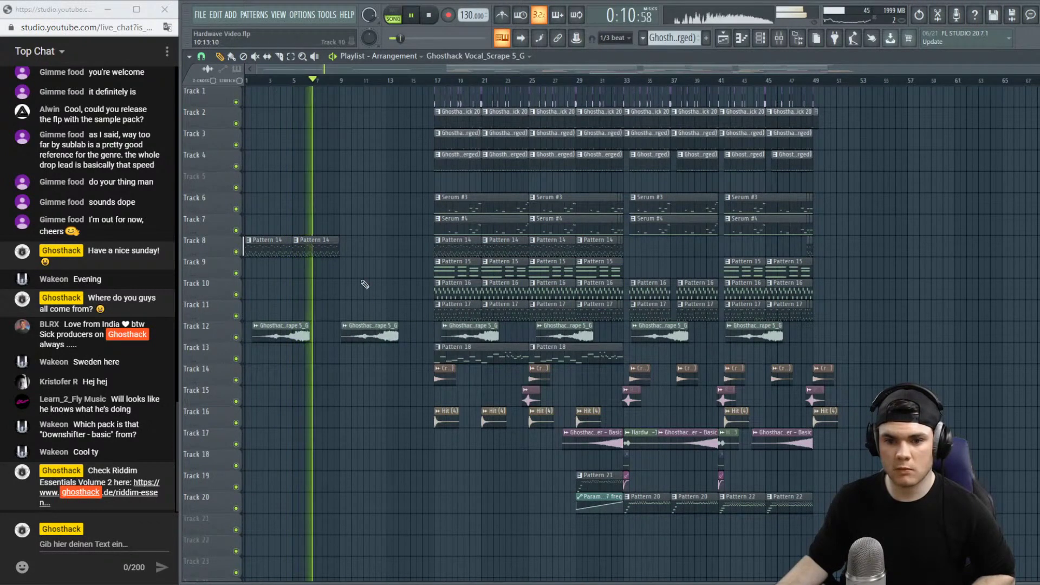
key("ctrl+b")
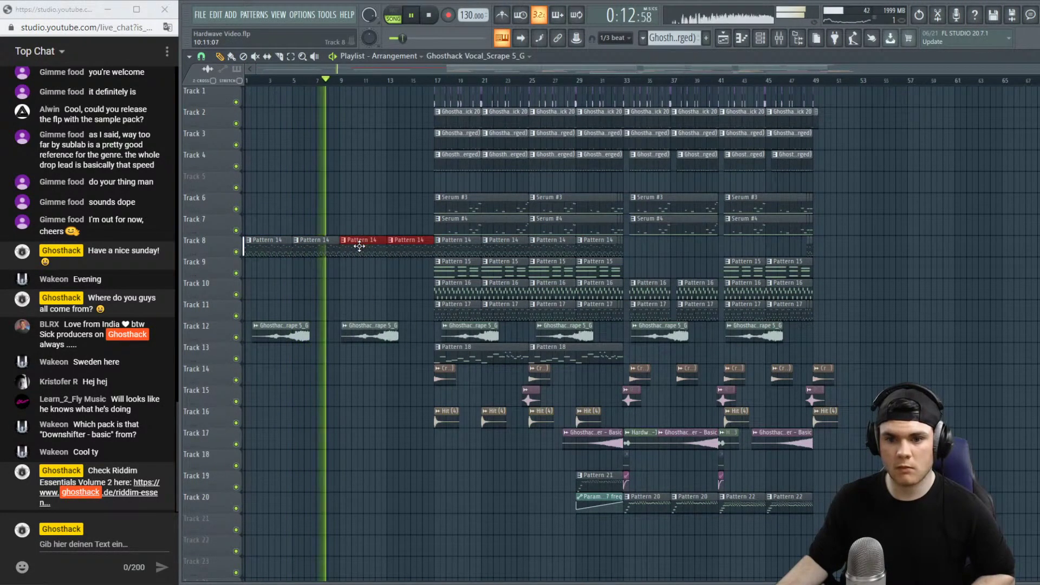
Try a Pattern 15 clip on Track 9 at bar 1, then shift it to bar 9 and add another at bar 13.
left_click(255, 269)
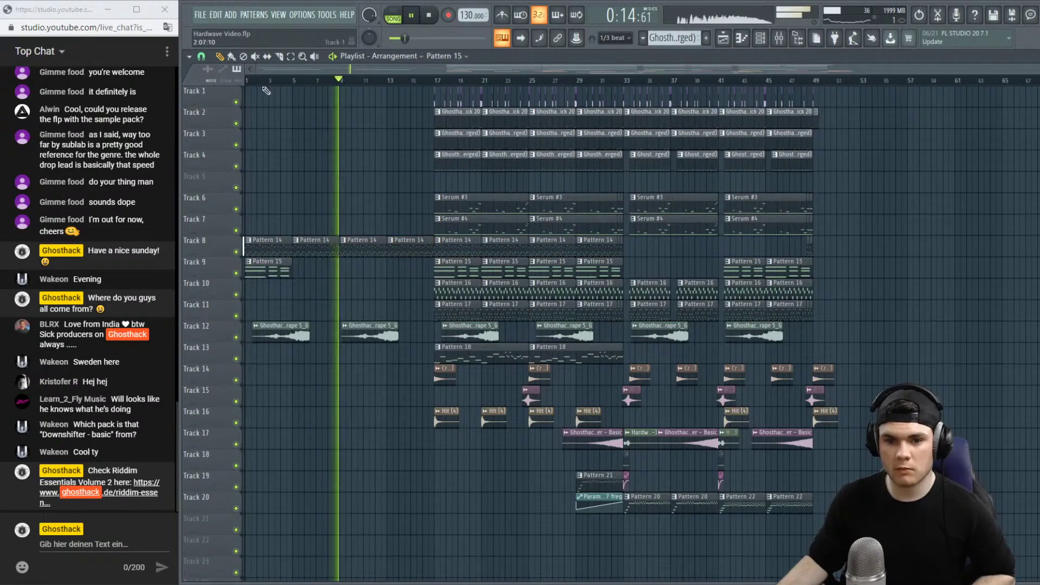
key("space")
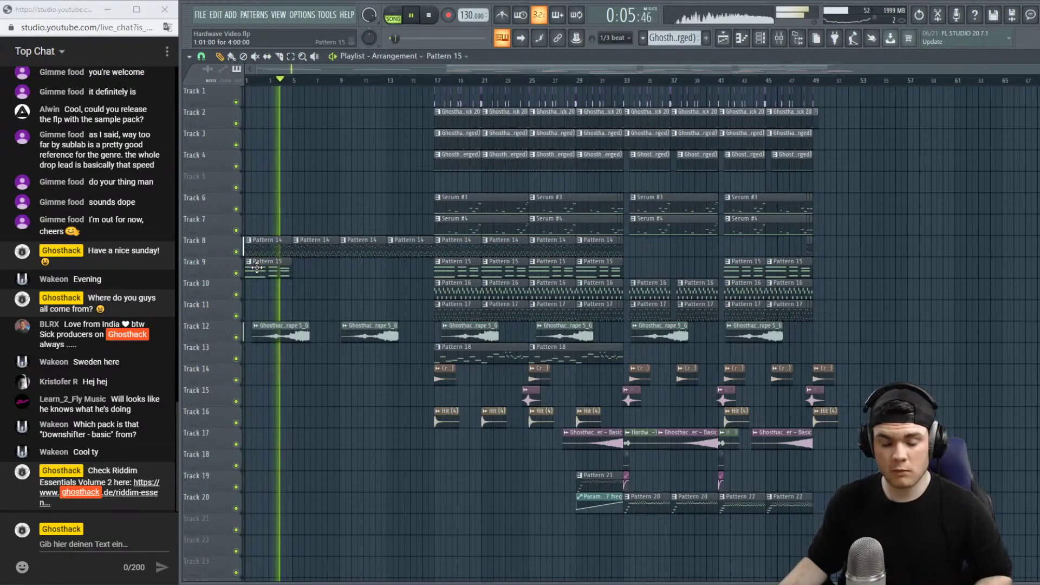
left_click_drag(270, 271, 364, 268)
left_click(388, 267)
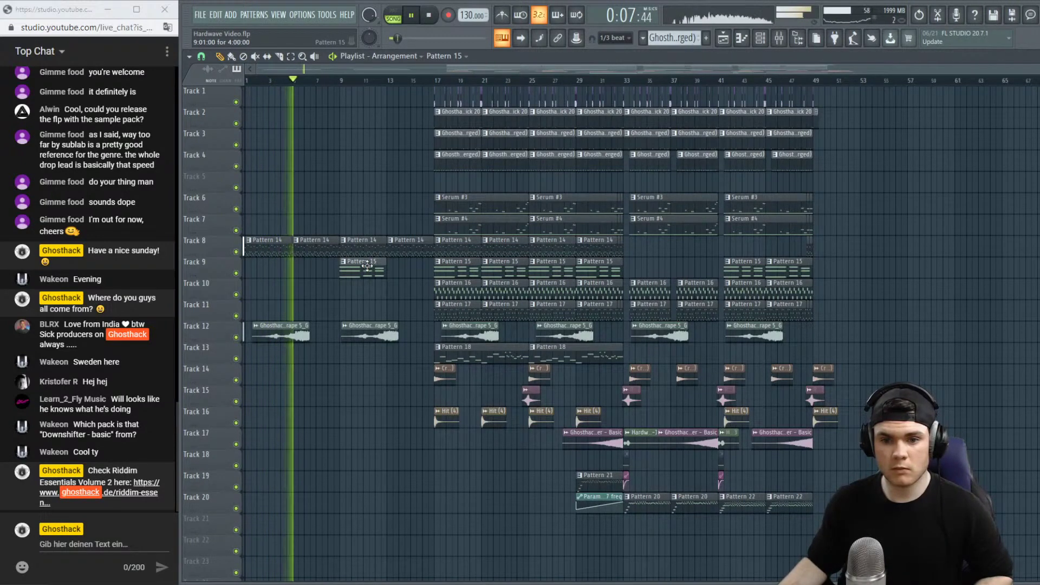
Audition the bar 17 Pattern 17 clip at bar 1 of Track 11, move it to bar 9, and add another at 12:09:00.
left_click_drag(439, 310, 272, 310)
key("space")
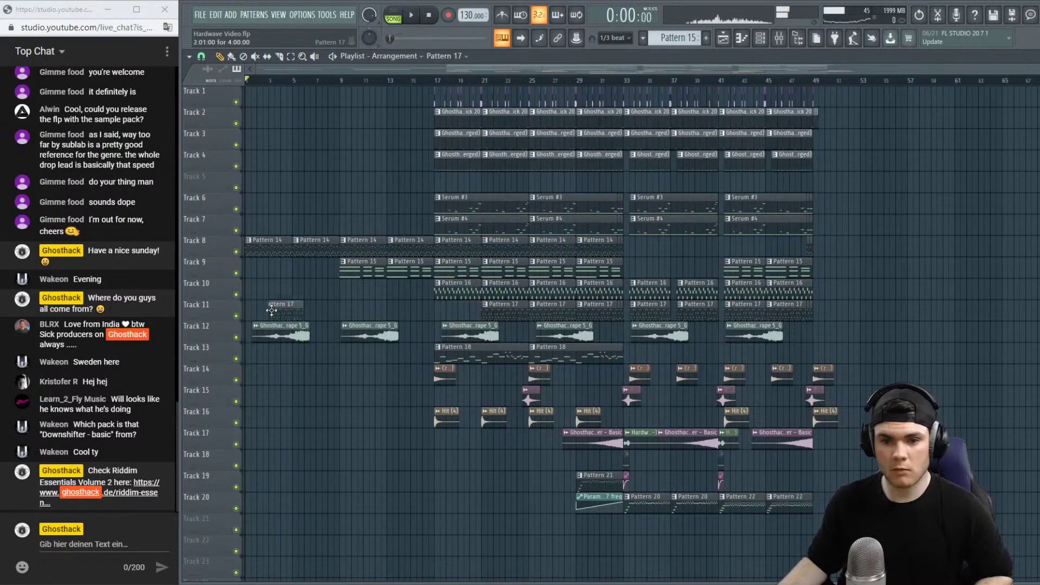
left_click(237, 252)
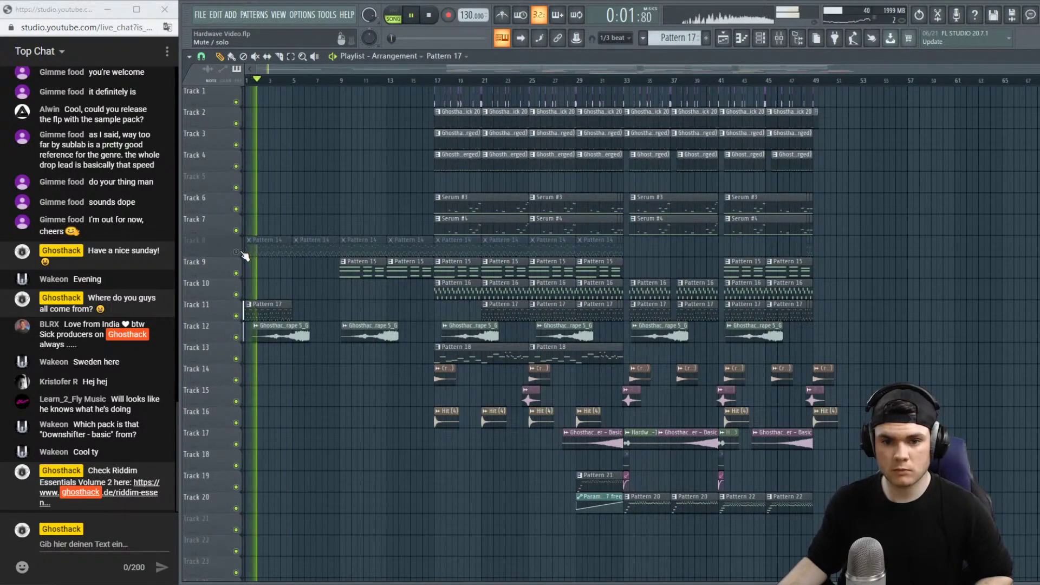
left_click(236, 252)
left_click_drag(266, 305, 361, 305)
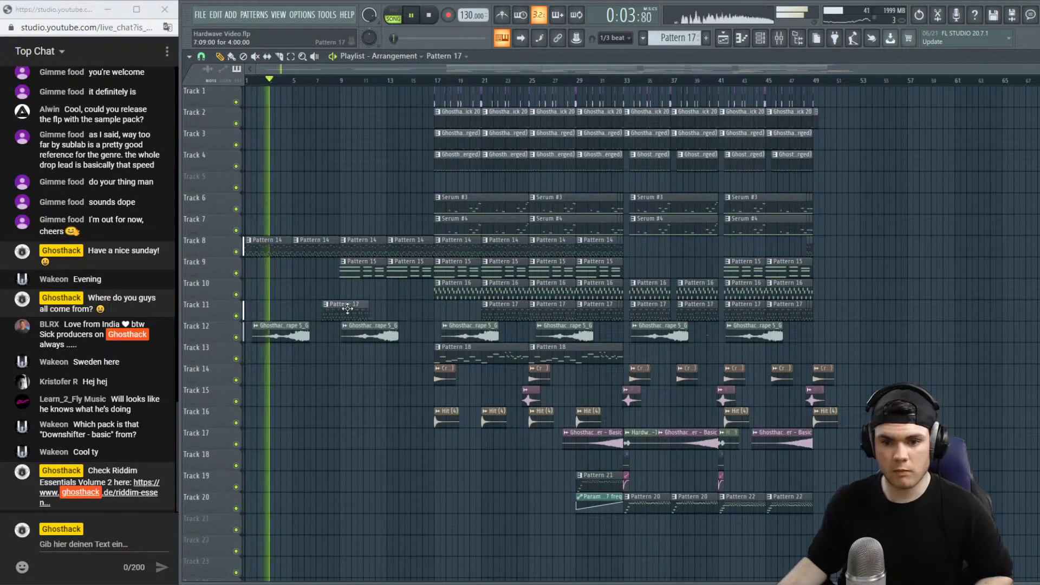
left_click(390, 306)
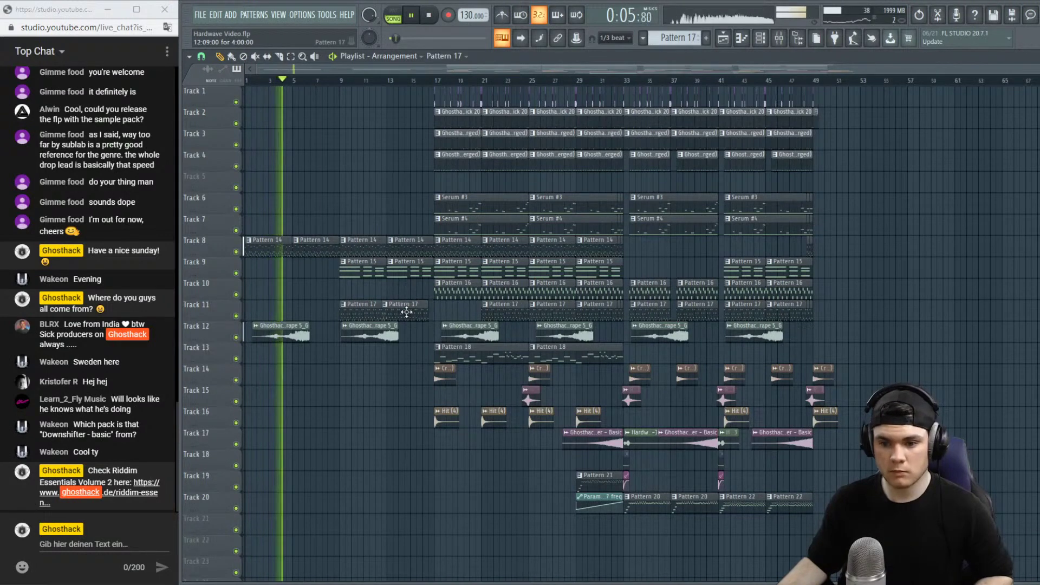
Add intro transitions: Pattern 21 with its filter automation at bar 13, a Reverse Crash around bar 9, and a Downshifter ending at bar 17.
left_click_drag(610, 550, 416, 473)
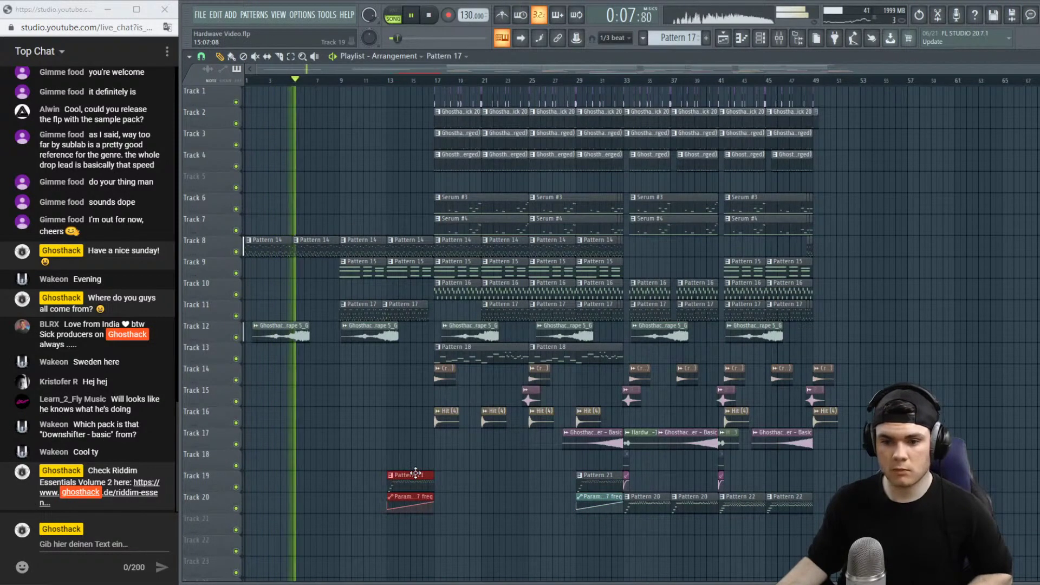
left_click(531, 393)
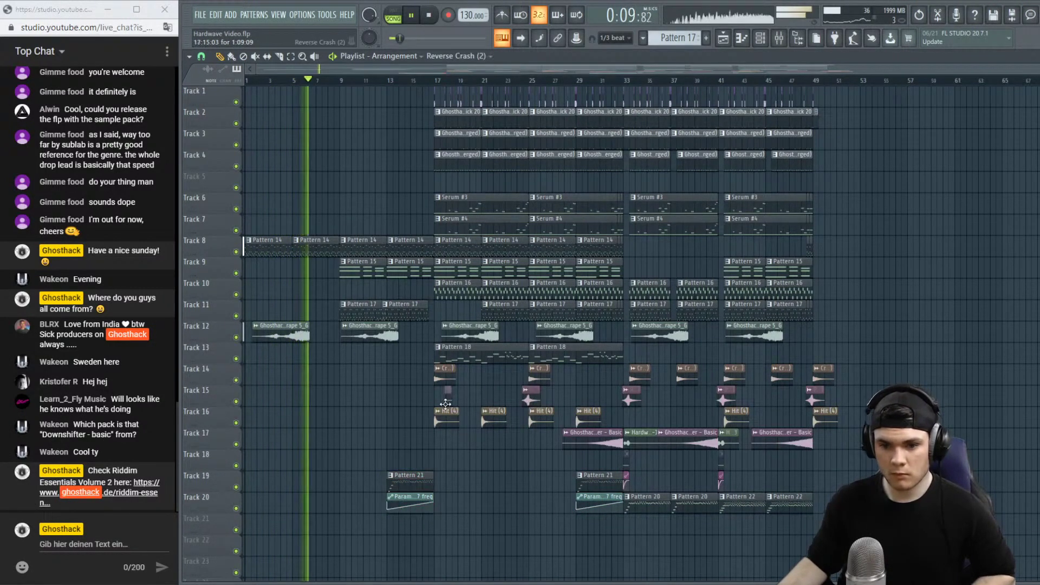
left_click(347, 401)
left_click_drag(351, 402, 345, 402)
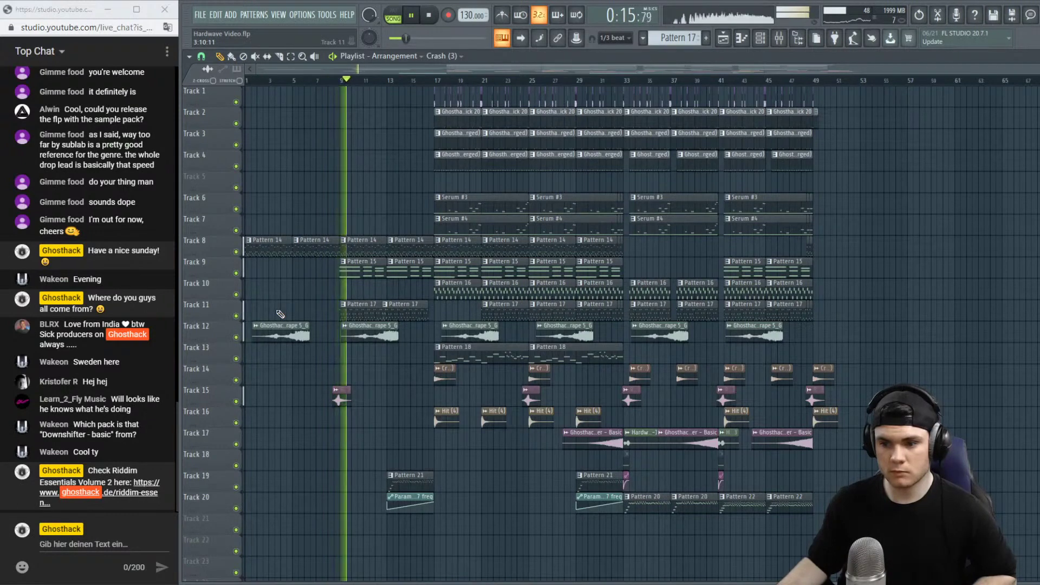
left_click_drag(599, 443, 409, 445)
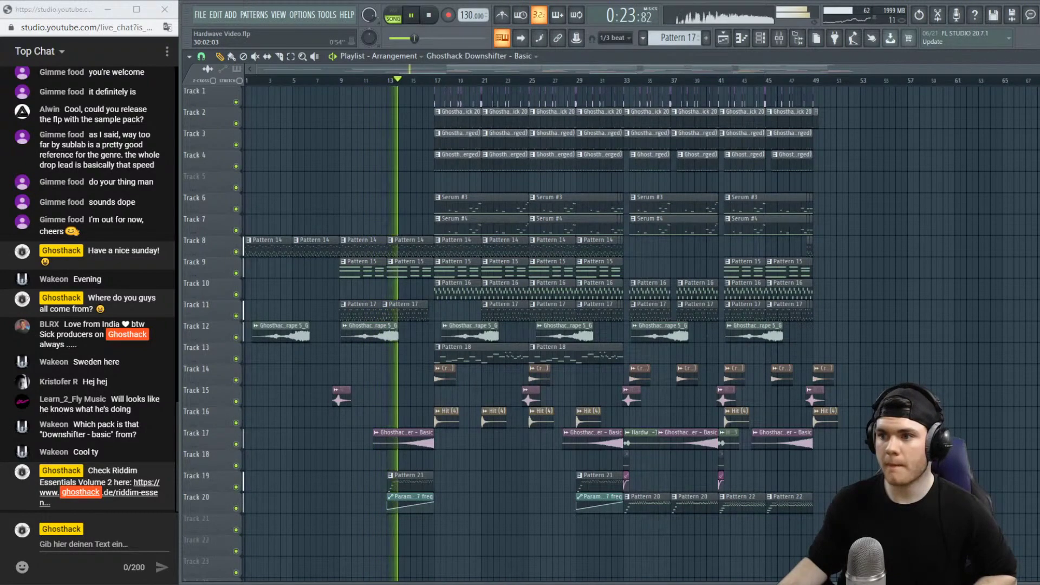
Stop playback, select bars 1 to 17 as the loop range, and solo Track 8.
left_click_drag(834, 69, 622, 109)
key("space")
left_click_drag(667, 81, 140, 97)
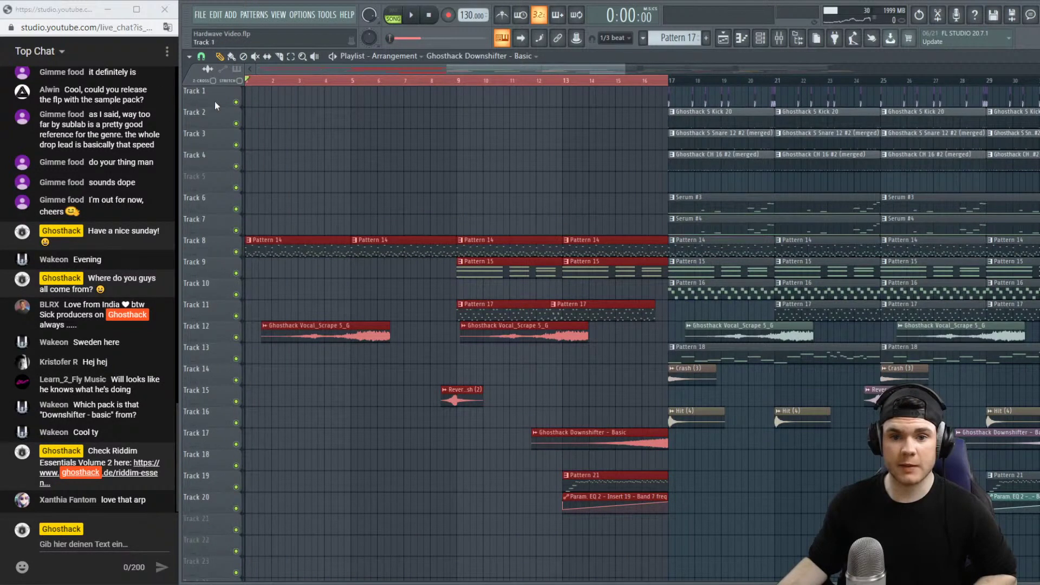
right_click(236, 252)
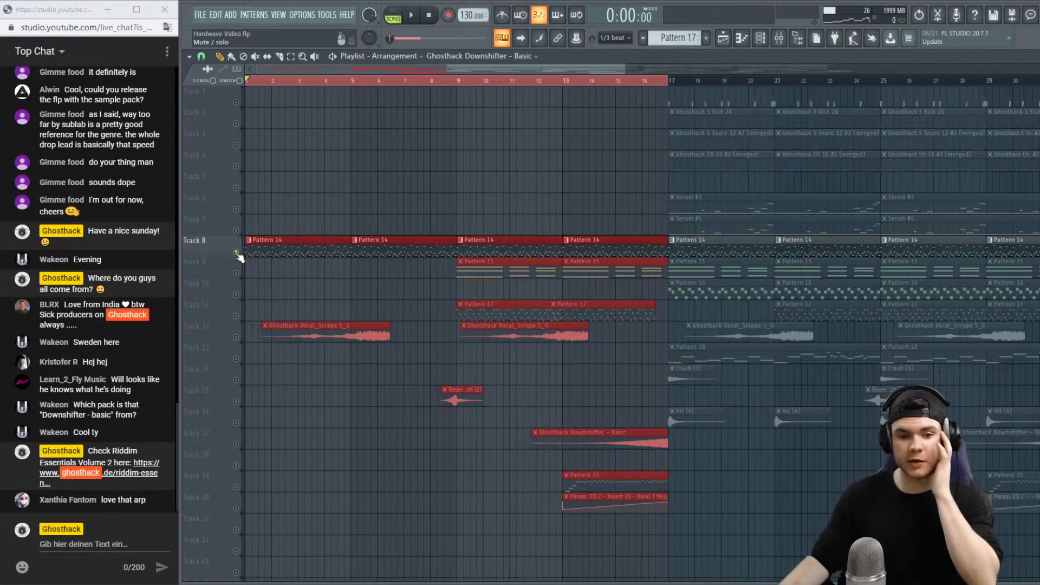
Try lowering the Band 7 low pass to 4816 Hz in the Fruity parametric EQ 2 on mixer Insert 12.
key("space")
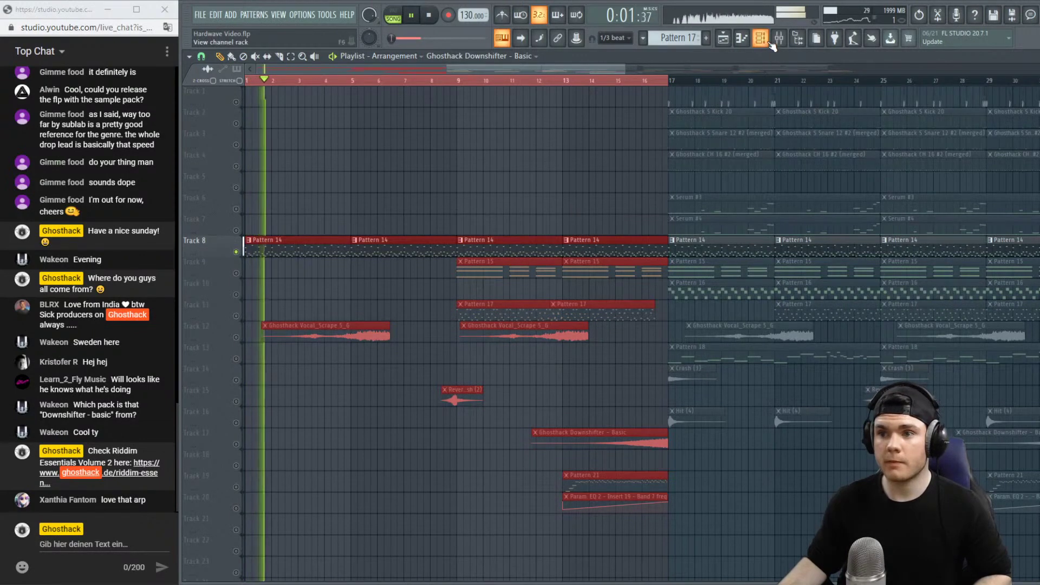
key("space")
key("F9")
left_click(345, 287)
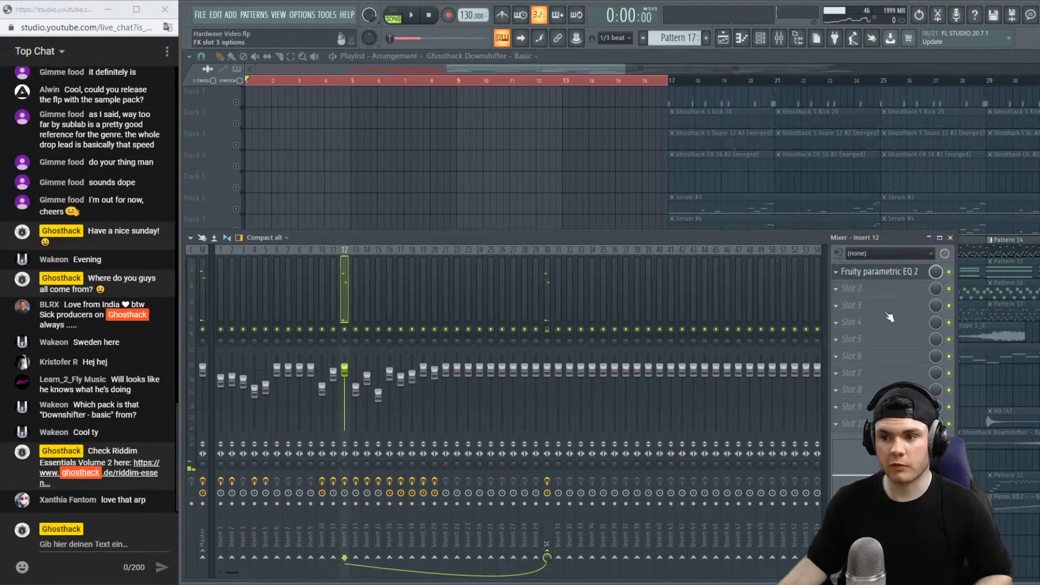
left_click(894, 276)
key("space")
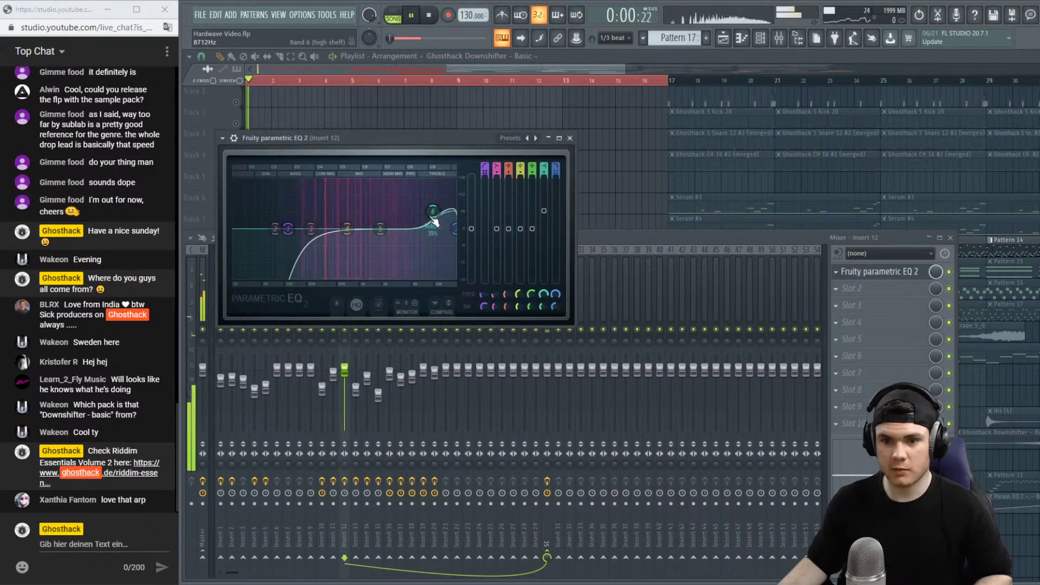
key("space")
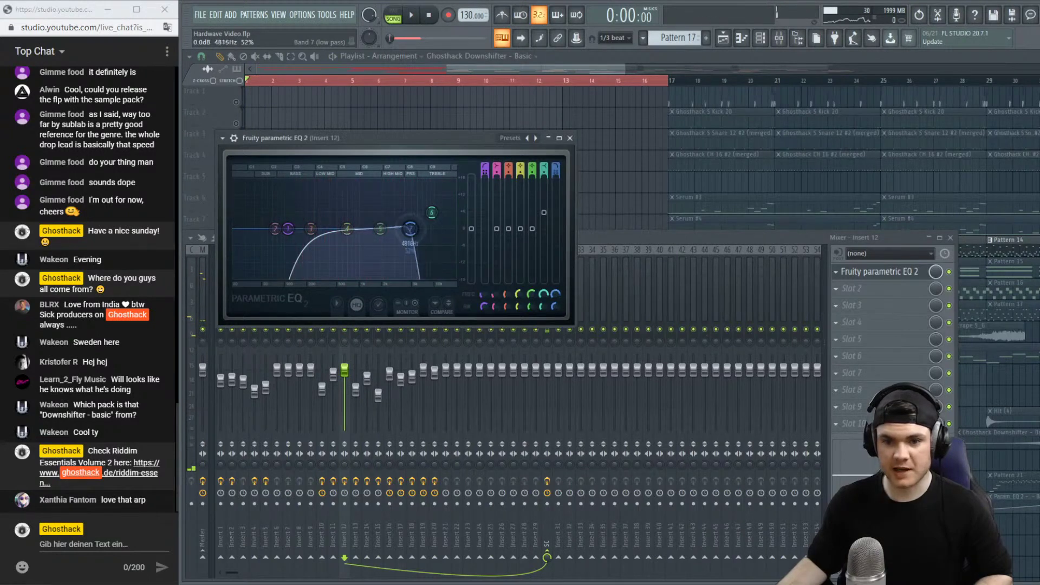
Sweep the Insert 12 EQ's Band 7 low pass up to 20000 Hz while auditioning the soloed intro.
key("space")
left_click_drag(410, 228, 453, 228)
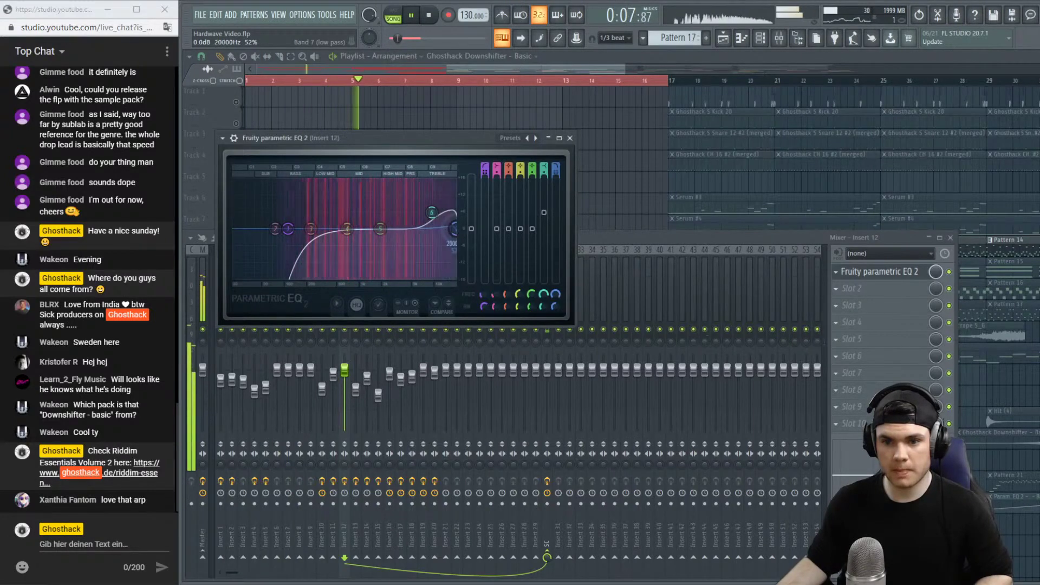
key("space")
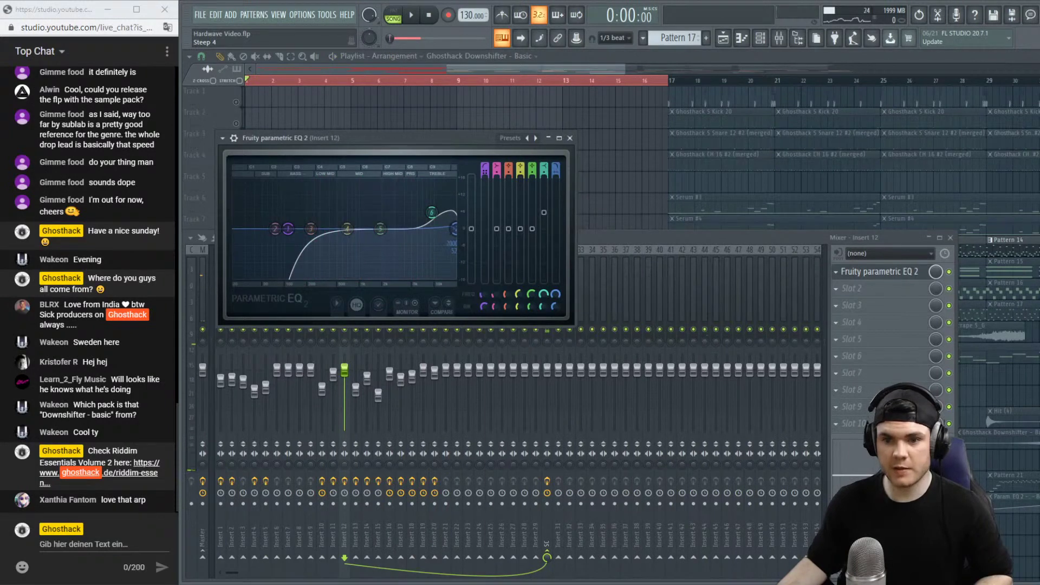
key("space")
mouse_move(453, 228)
left_mouse_down()
mouse_move(325, 228)
mouse_move(458, 231)
left_mouse_up()
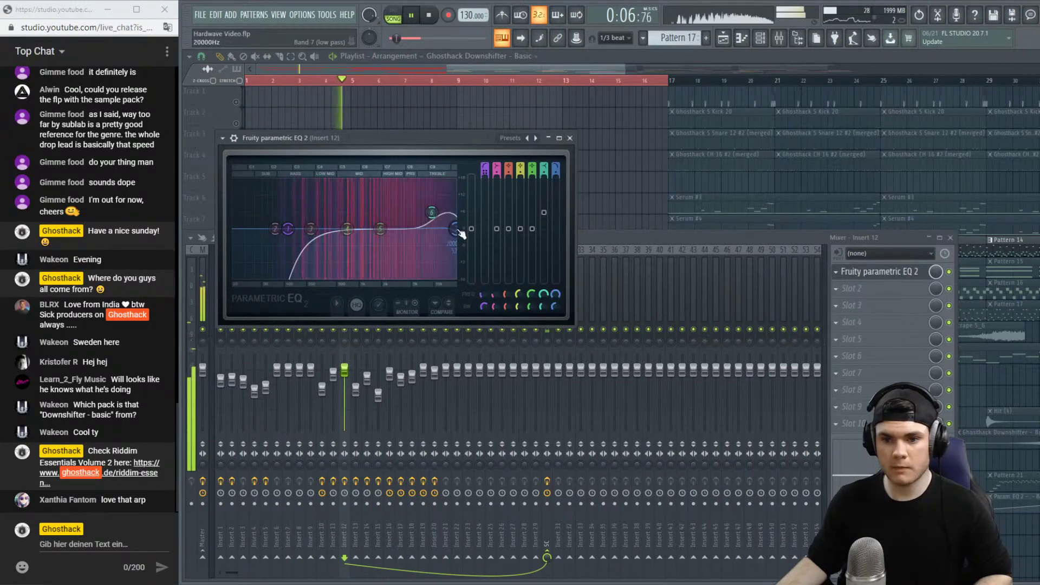
key("space")
In Serum #3's modulation matrix, assign Macro 1 as the aux source of LFO 1 on Fil Cutoff and audition the macro.
left_click(760, 39)
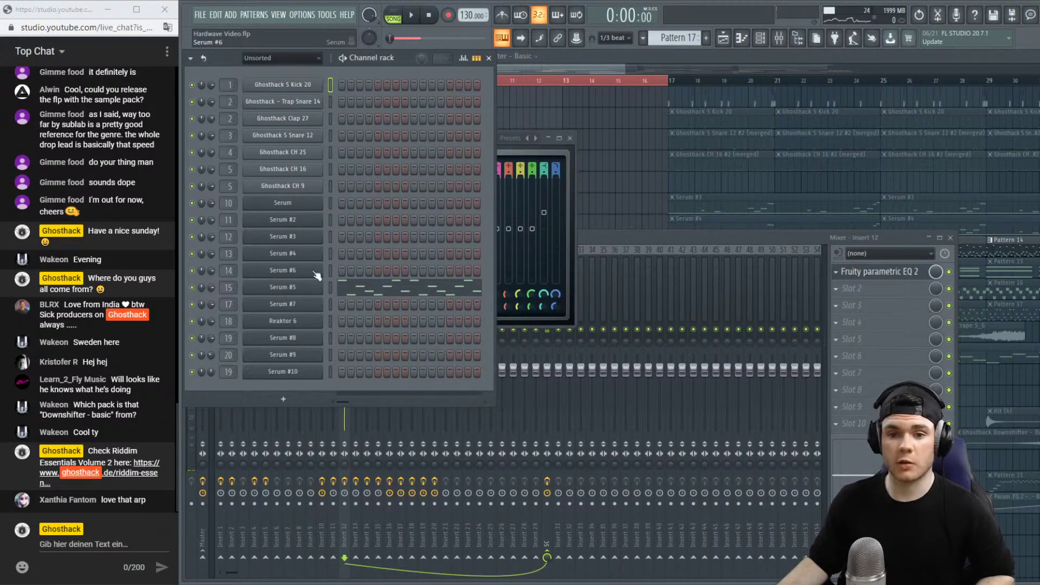
left_click(305, 241)
key("space")
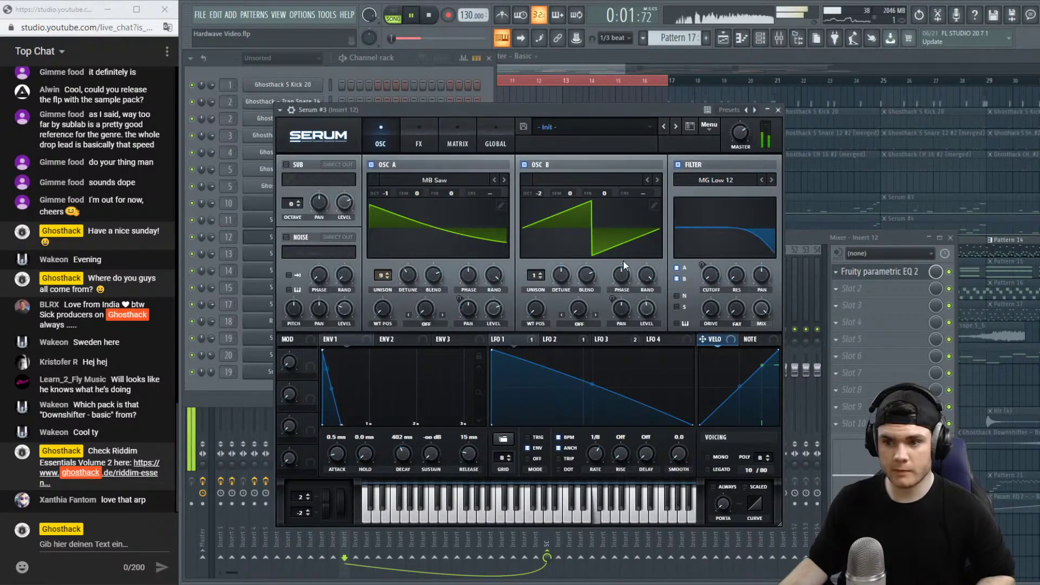
left_click(522, 339)
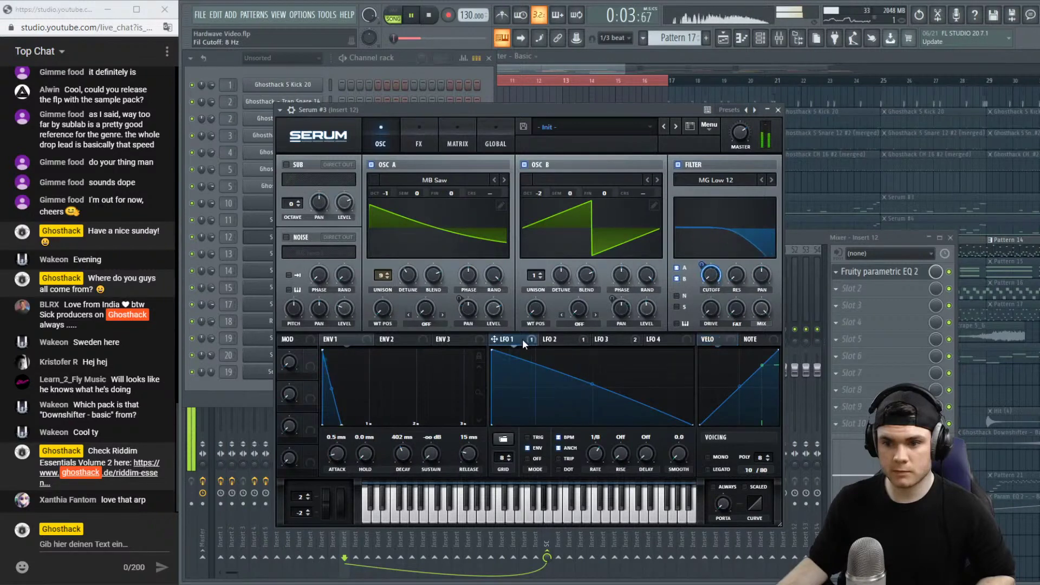
key("space")
left_click(474, 133)
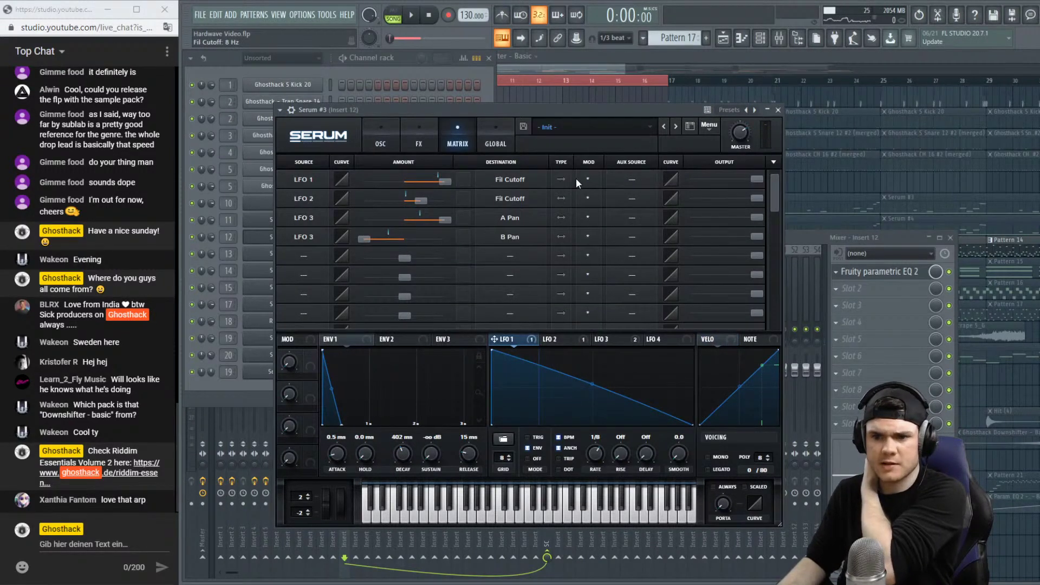
left_click(631, 180)
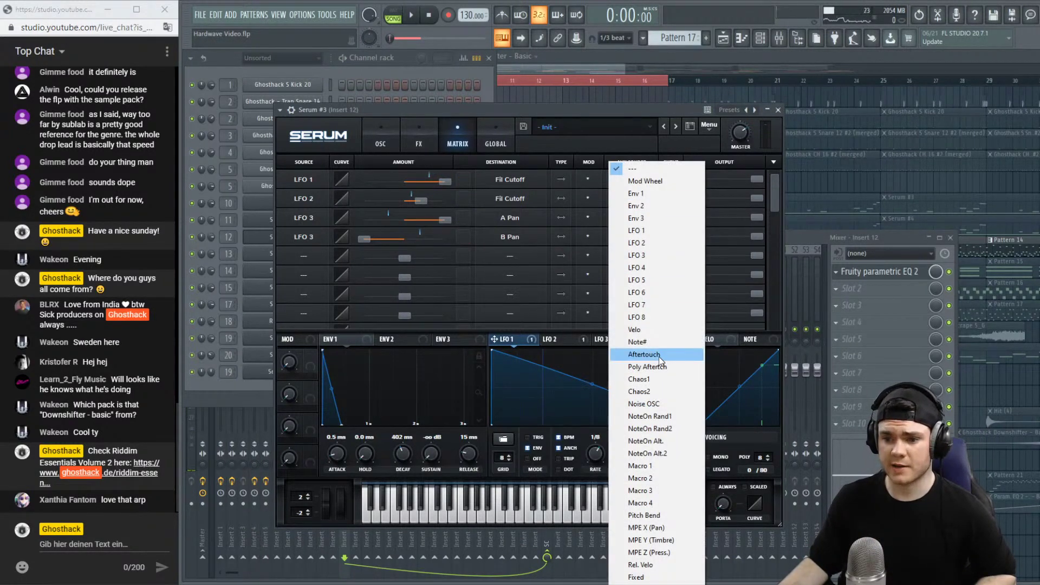
left_click(652, 466)
key("space")
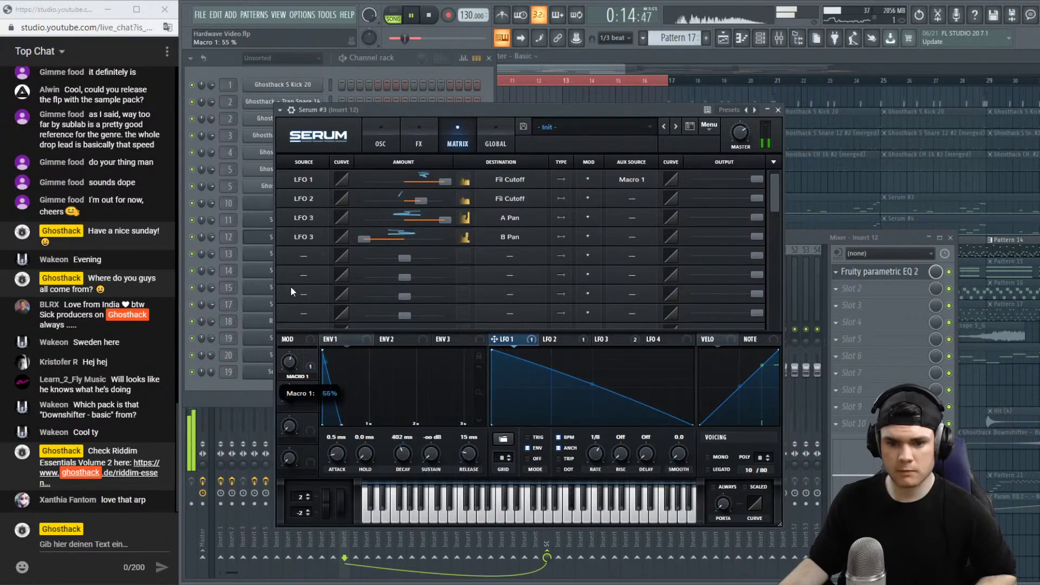
key("space")
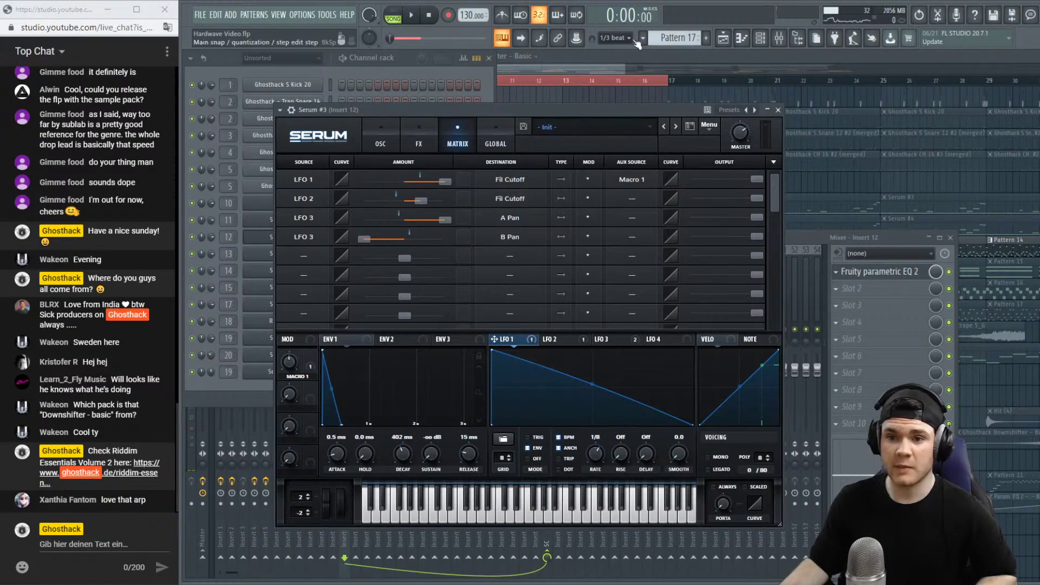
Create an automation clip for Serum #3's Macro 1 across bars 1 to 17 of the playlist.
left_click_drag(529, 112, 585, 136)
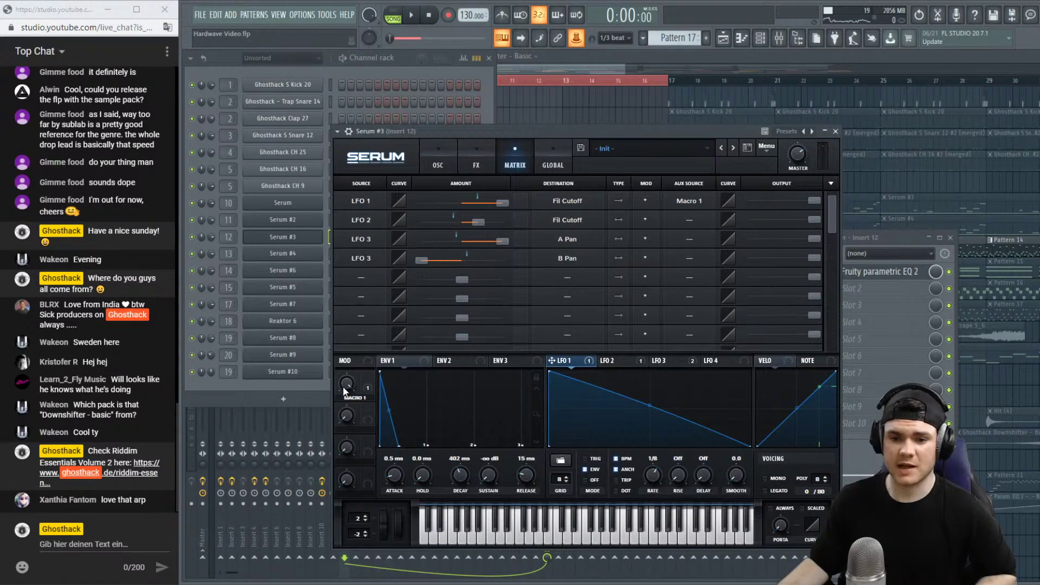
left_click(643, 38)
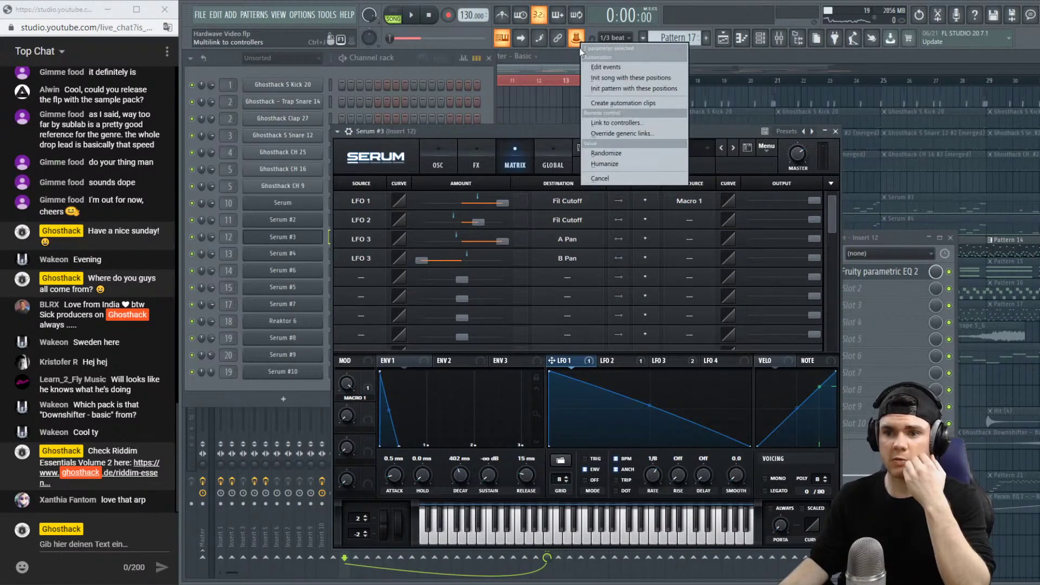
left_click(613, 105)
left_click(636, 53)
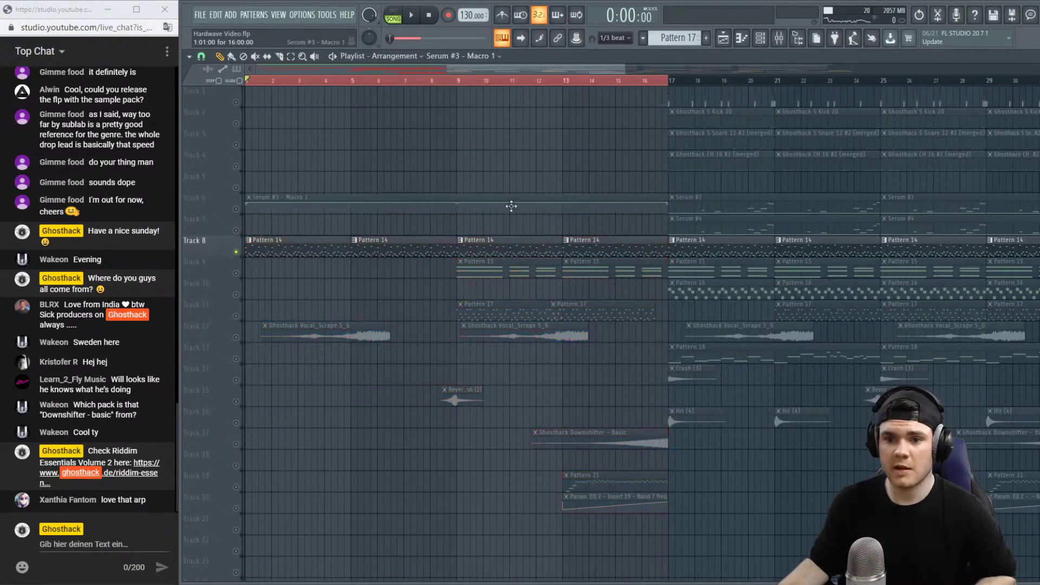
Put the Macro 1 automation on Track 7, enable that track, and shape a steady rise from bar 1 to bar 17.
left_click(228, 226)
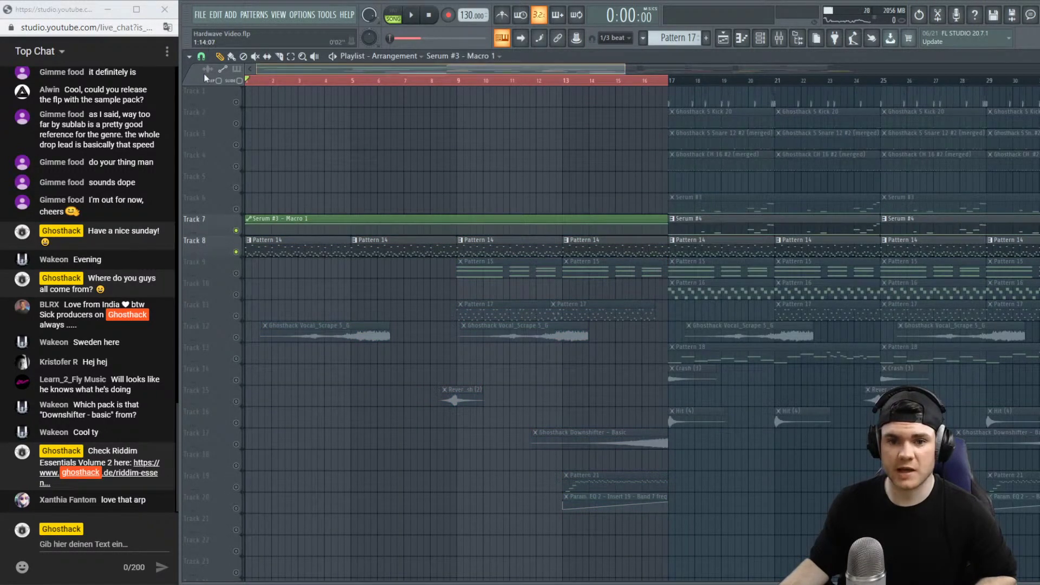
key("space")
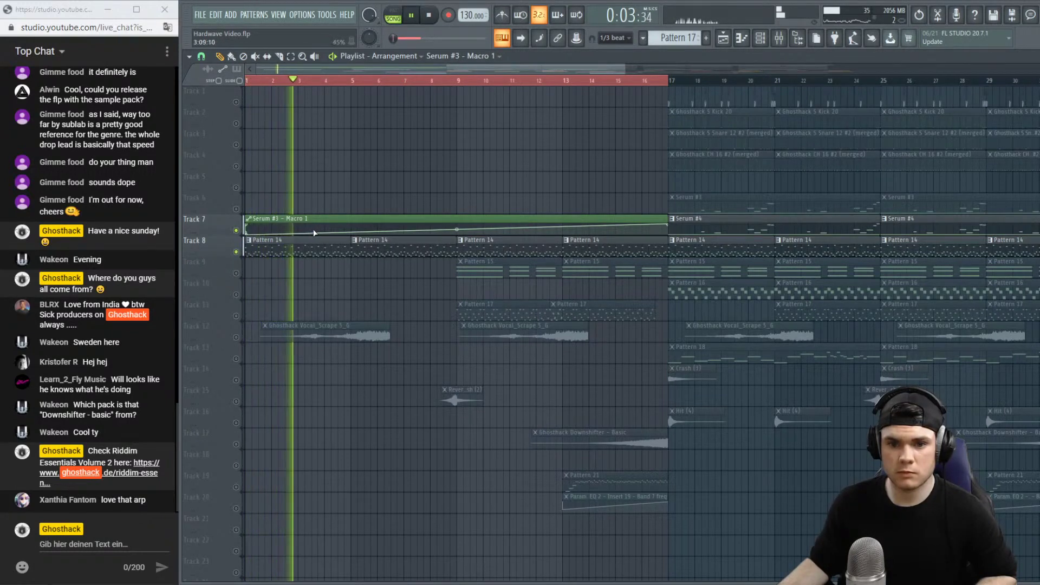
key("space")
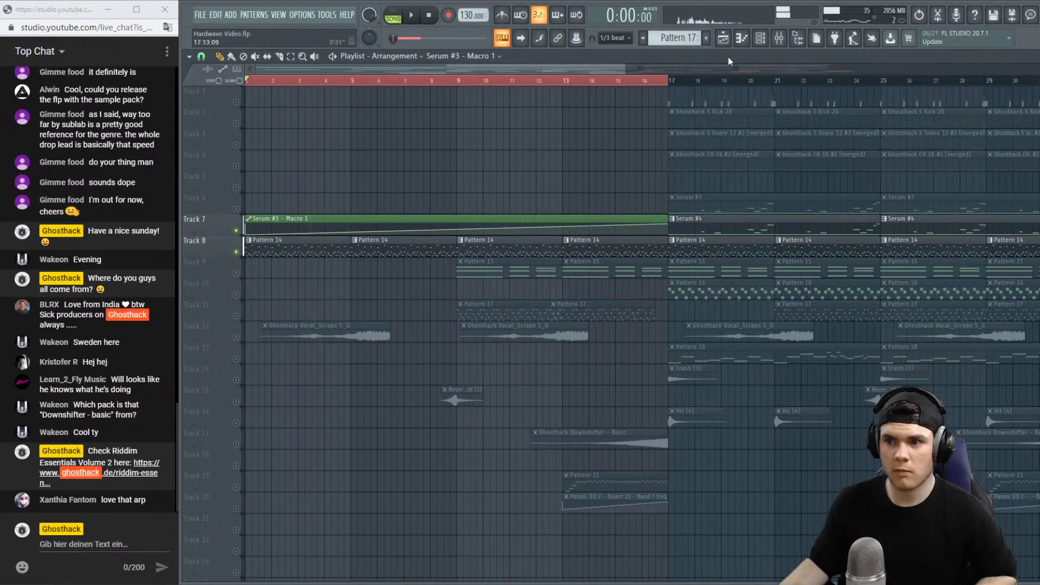
Reopen Serum #3 from the unsorted channels and set the Env 1 attack to 0.0 ms during playback.
left_click(769, 43)
left_click(304, 58)
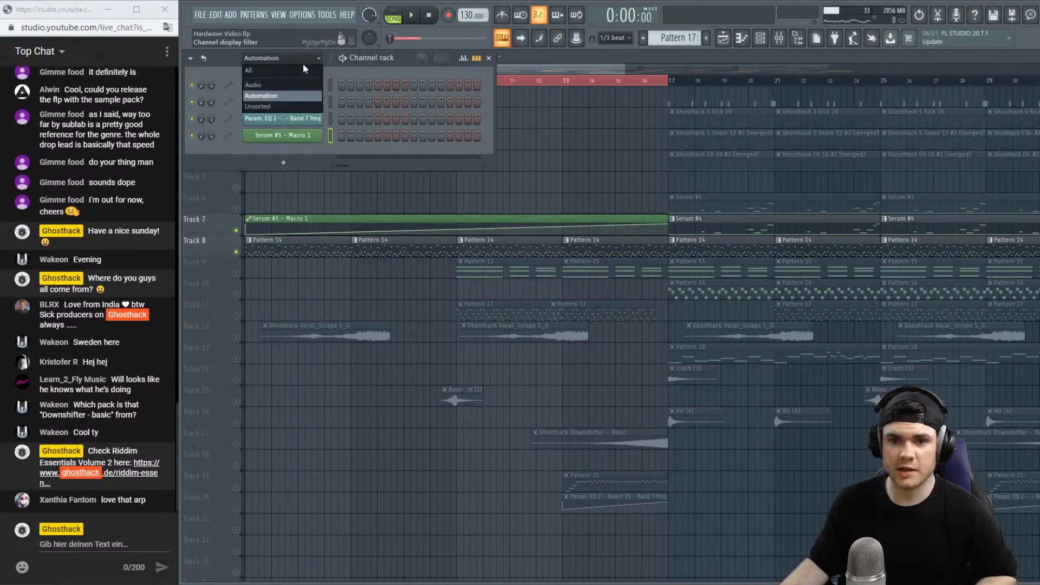
left_click(290, 107)
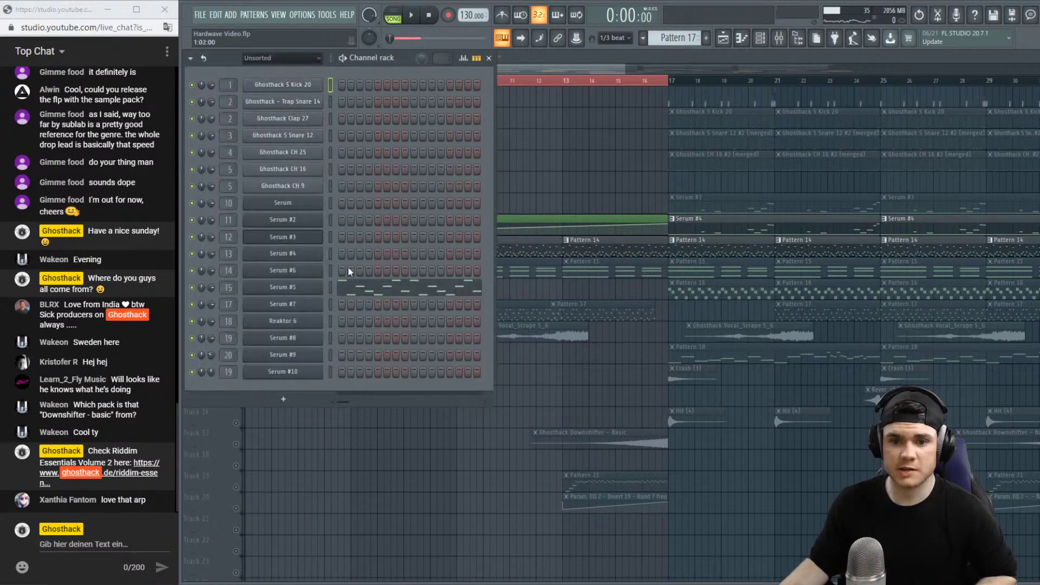
left_click(293, 237)
key("space")
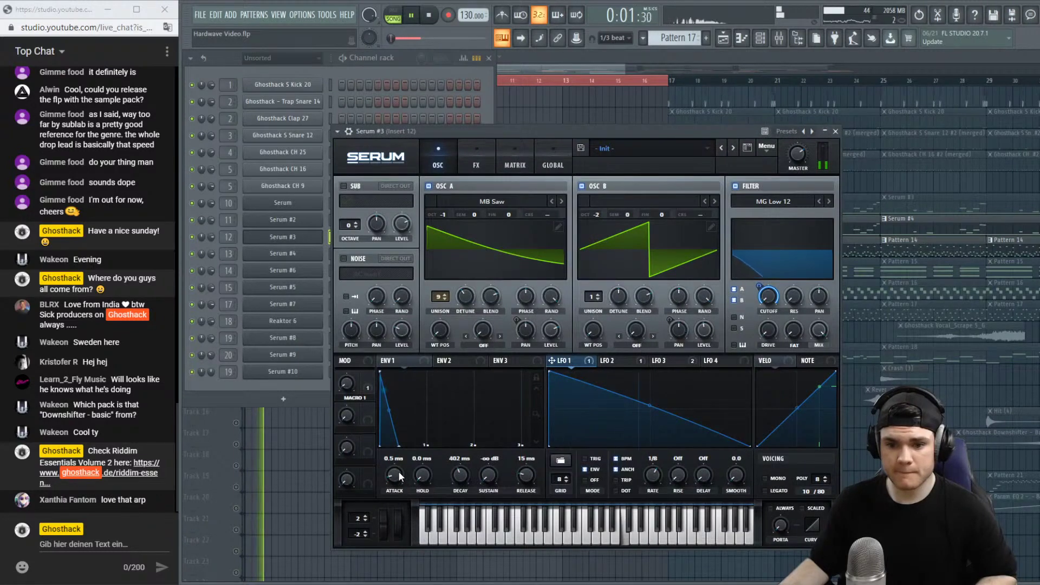
mouse_move(398, 470)
left_mouse_down()
mouse_move(398, 426)
mouse_move(393, 484)
left_mouse_up()
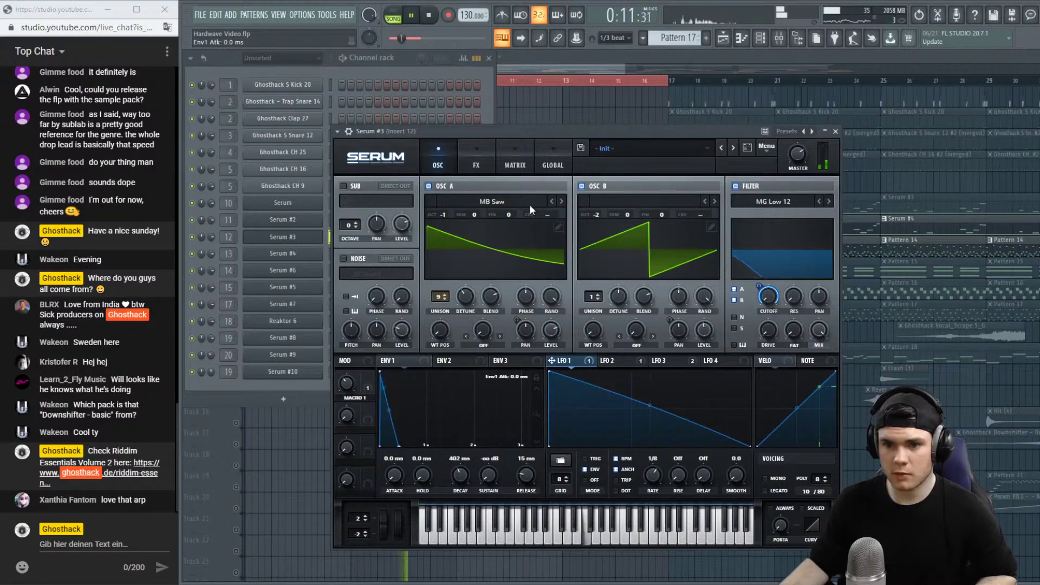
Check Serum #3's effects chain, and return to the playlist with playback stopped.
left_click(477, 164)
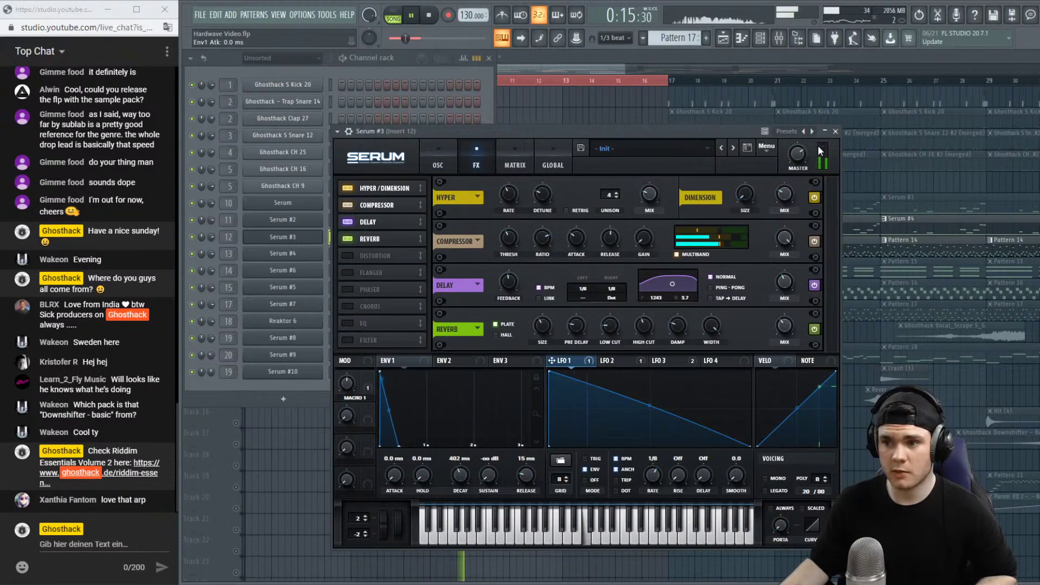
left_click(835, 131)
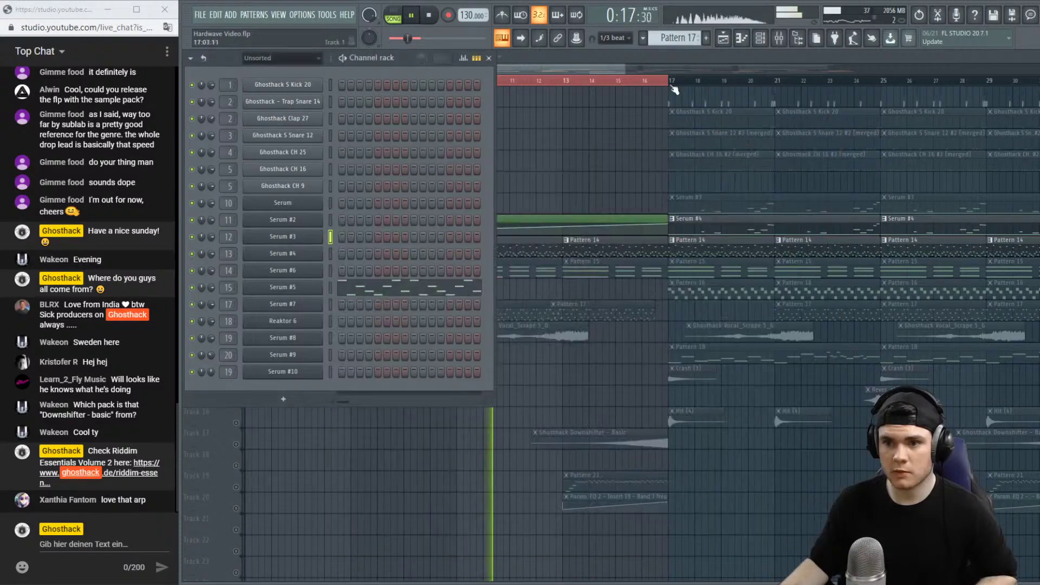
left_click(629, 59)
key("space")
Raise the starting point of the Serum #3 Macro 1 automation at bar 1 to about 15% while auditioning the intro.
key("space")
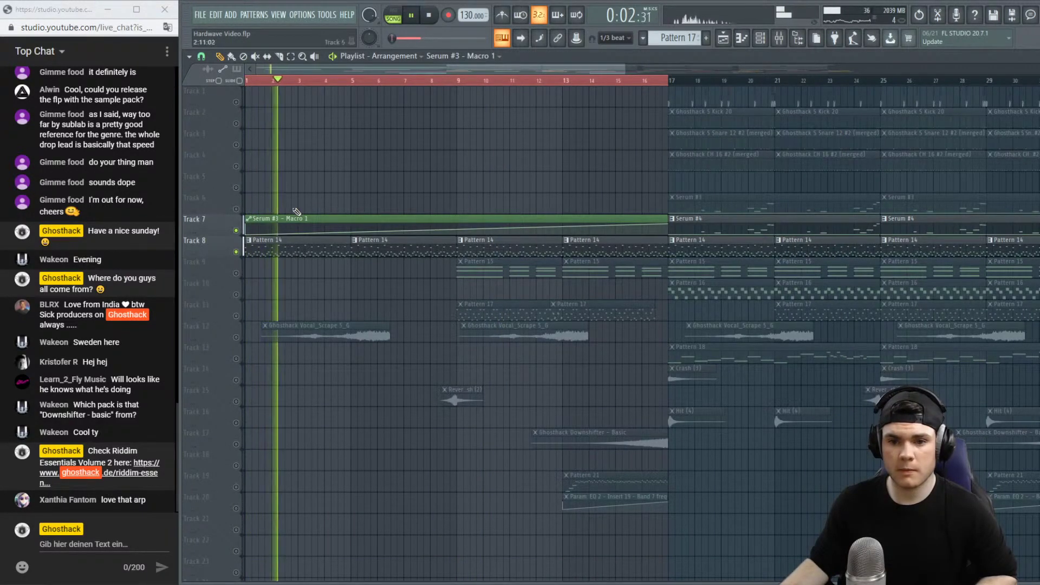
scroll(311, 339, "up", 3)
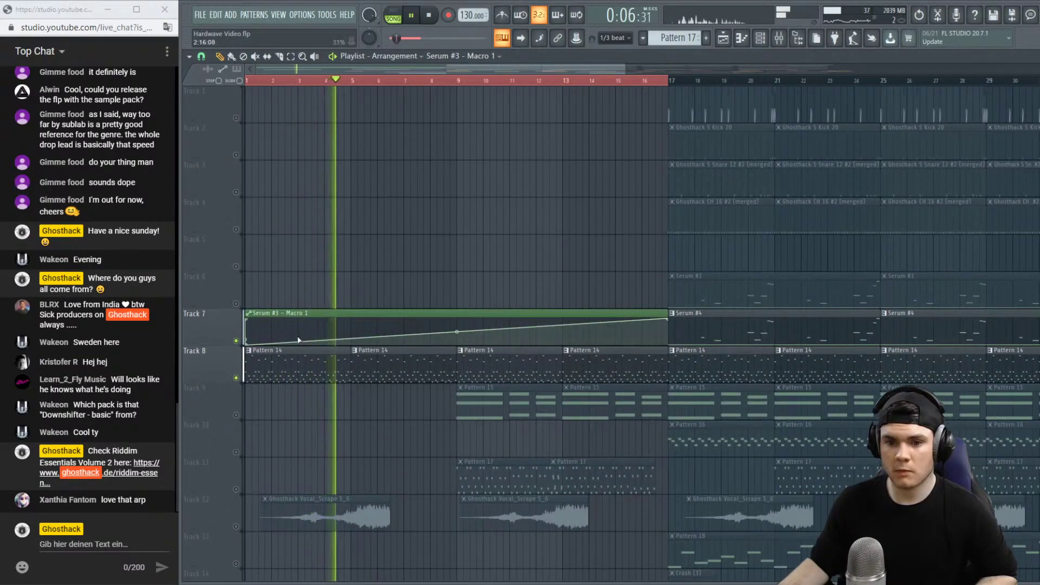
key("space")
key("space")
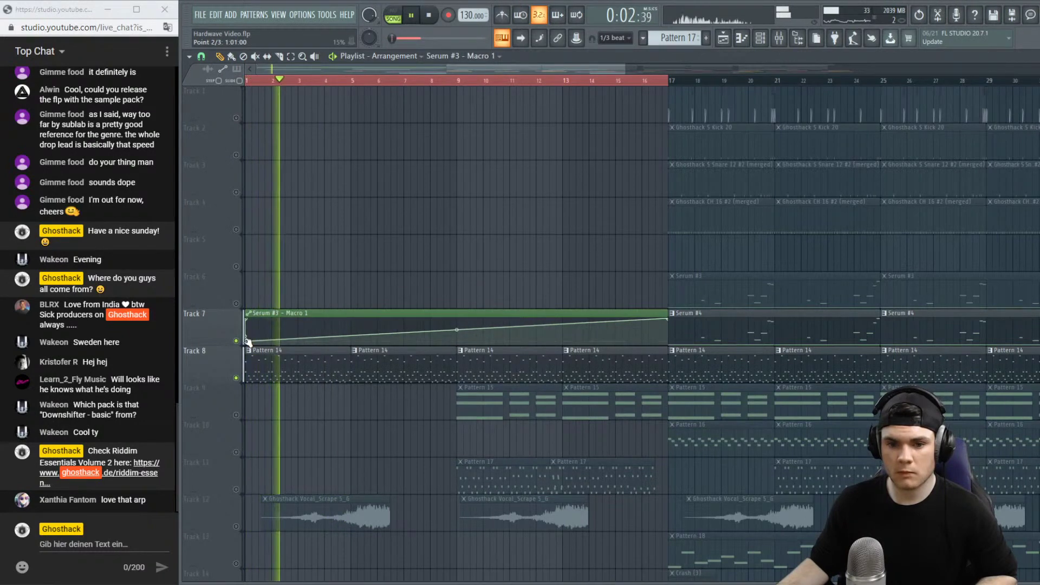
Turn off soloing so all tracks play, and raise the Macro 1 automation's starting point slightly further.
right_click(237, 341)
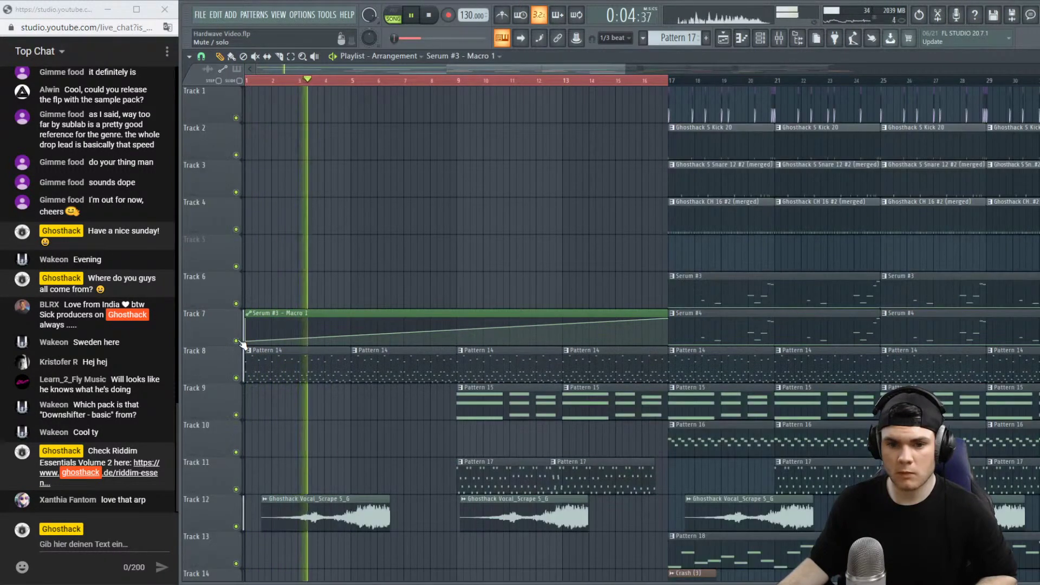
key("space")
key("space")
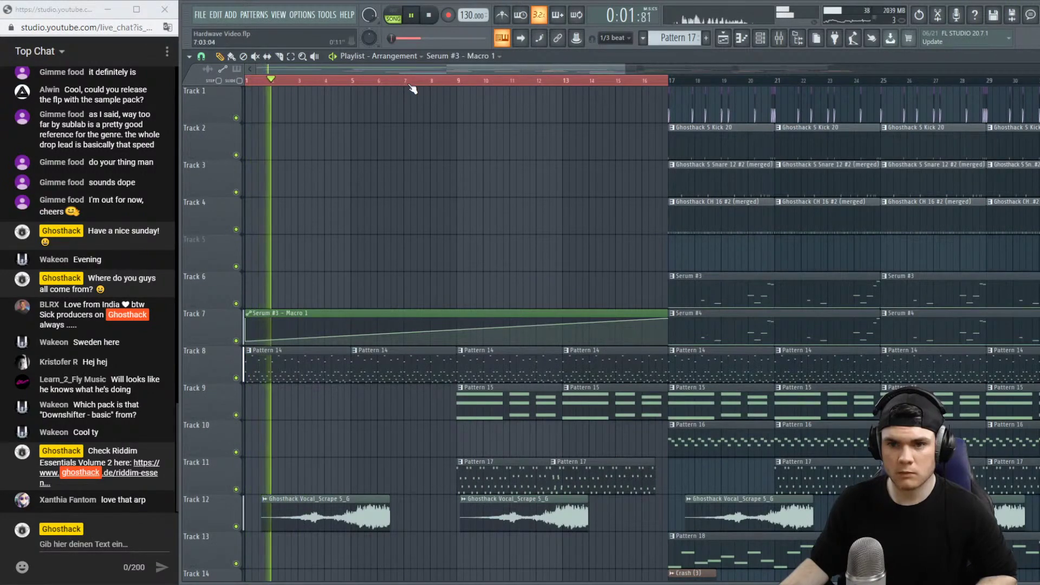
scroll(263, 359, "down", 3)
scroll(229, 248, "up", 3)
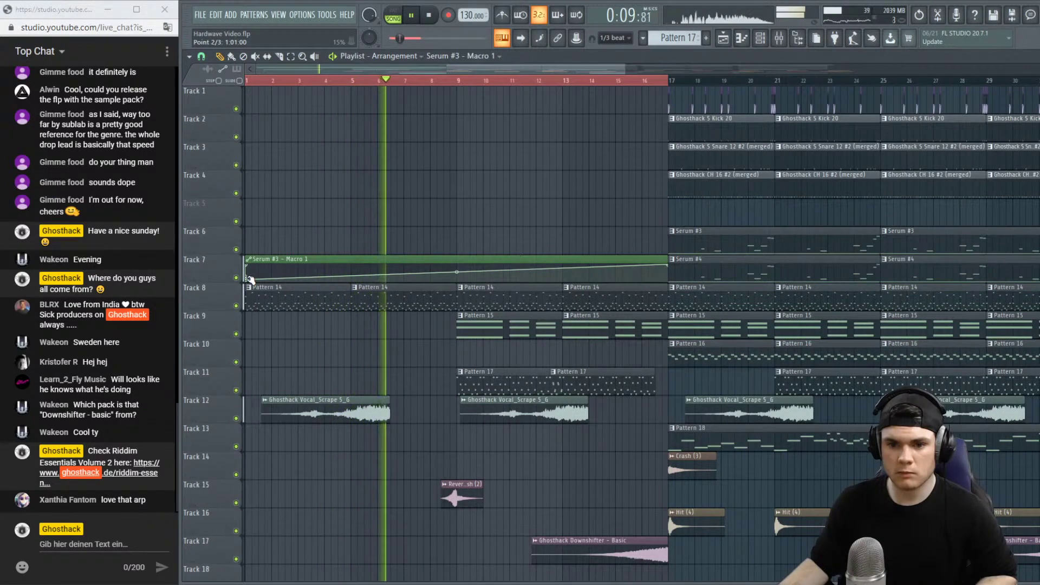
key("space")
key("space")
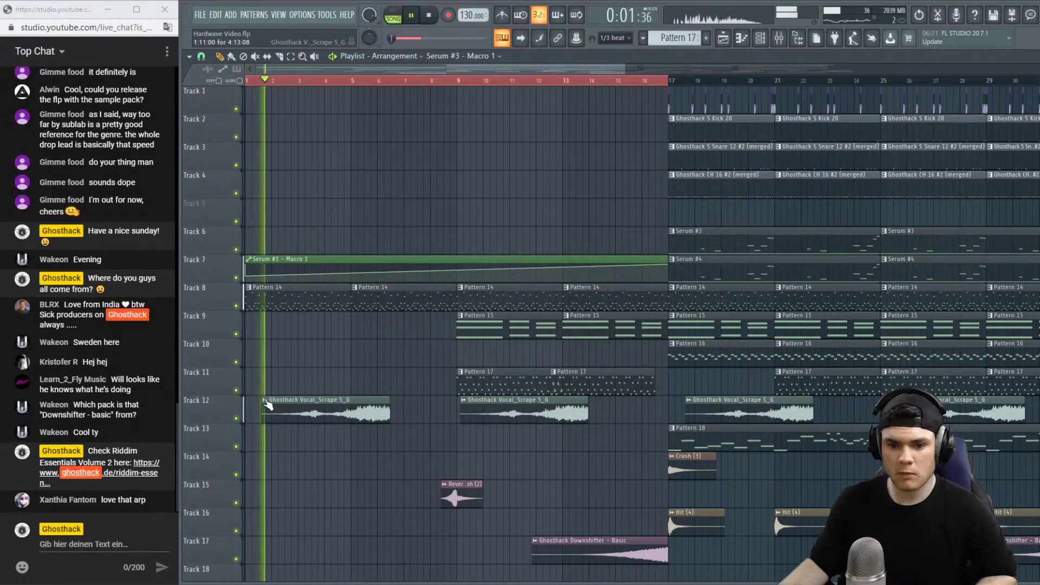
Make the first Ghosthack Vocal_Scrape 5_G clip on Track 12 unique and add In and Out fades to its sample.
key("space")
left_click(267, 401)
left_click(296, 485)
double_click(336, 401)
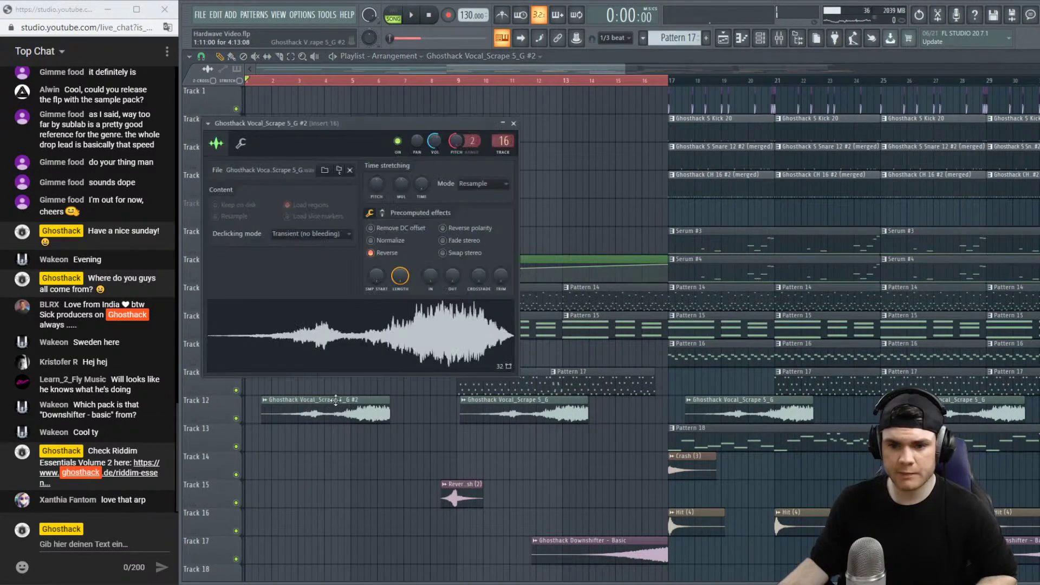
left_click_drag(454, 279, 454, 275)
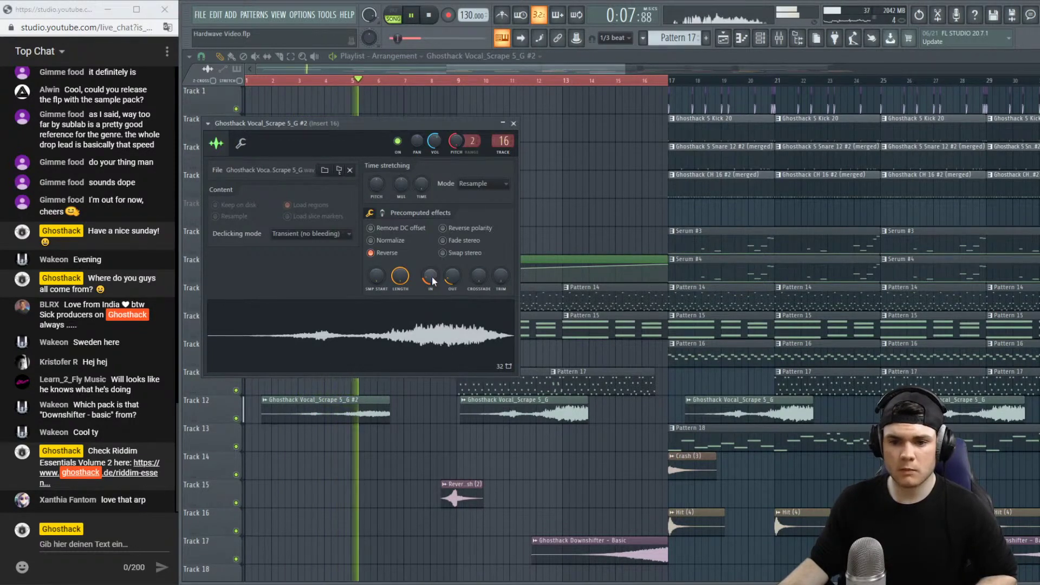
Increase the Out fade of the Ghosthack Vocal_Scrape 5_G #2 sample, close its settings, and replay the intro.
left_click_drag(452, 277, 451, 260)
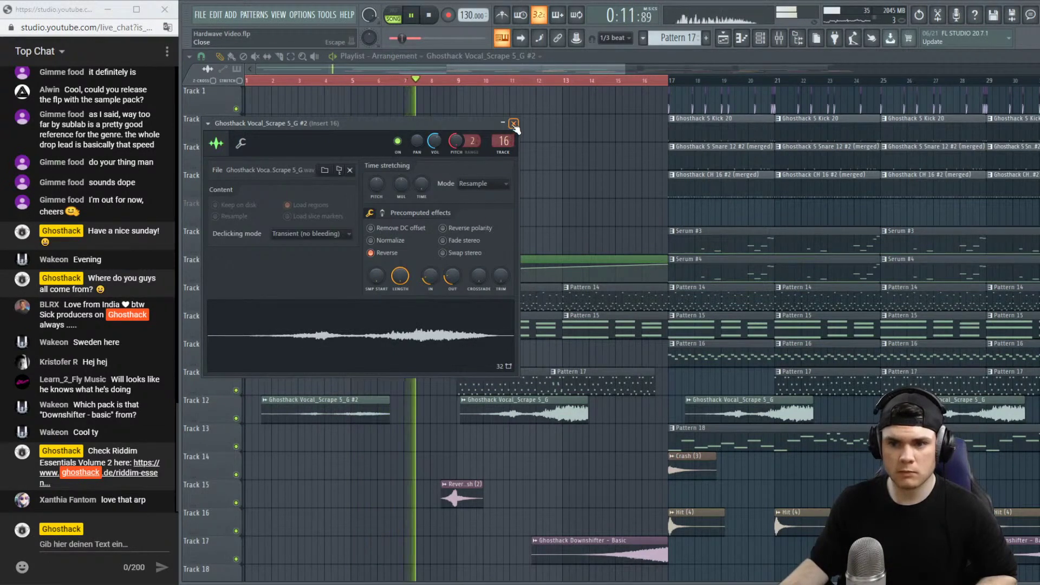
key("Escape")
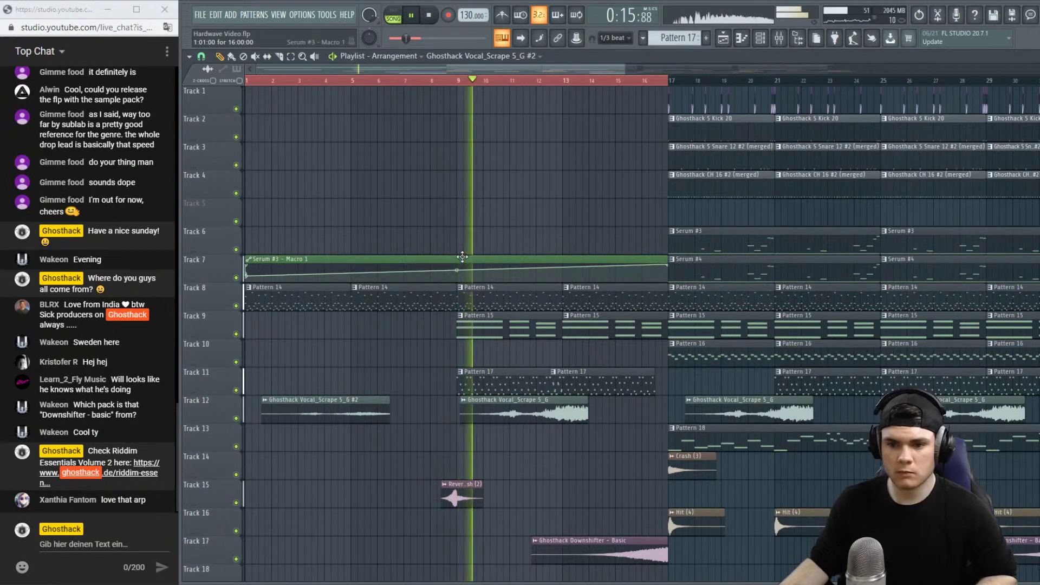
key("space")
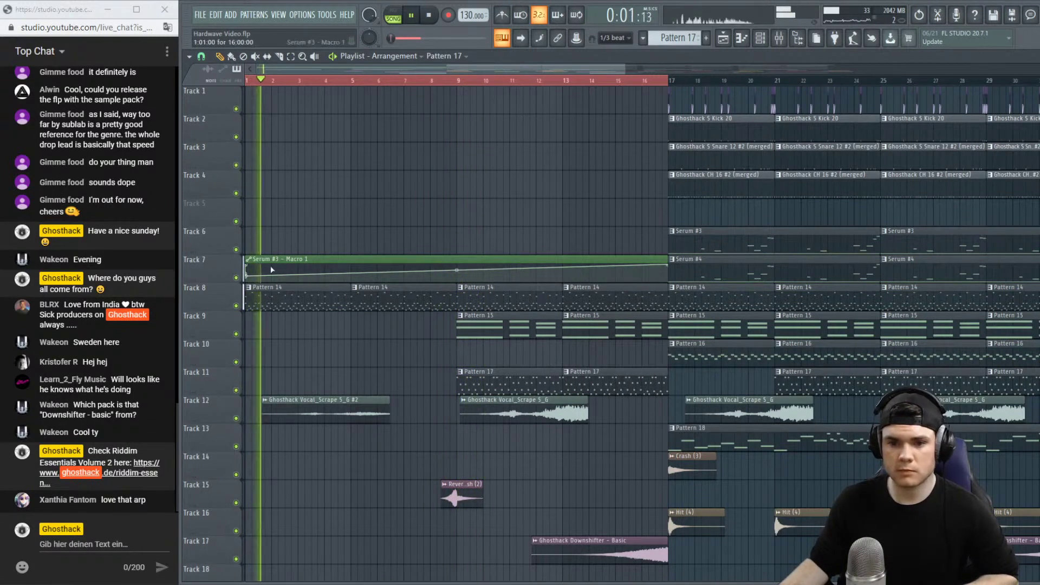
Raise the Serum #3 Macro 1 automation's starting point at bar 1 to about 44% and check it with a short playback.
key("space")
left_click(248, 276)
key("space")
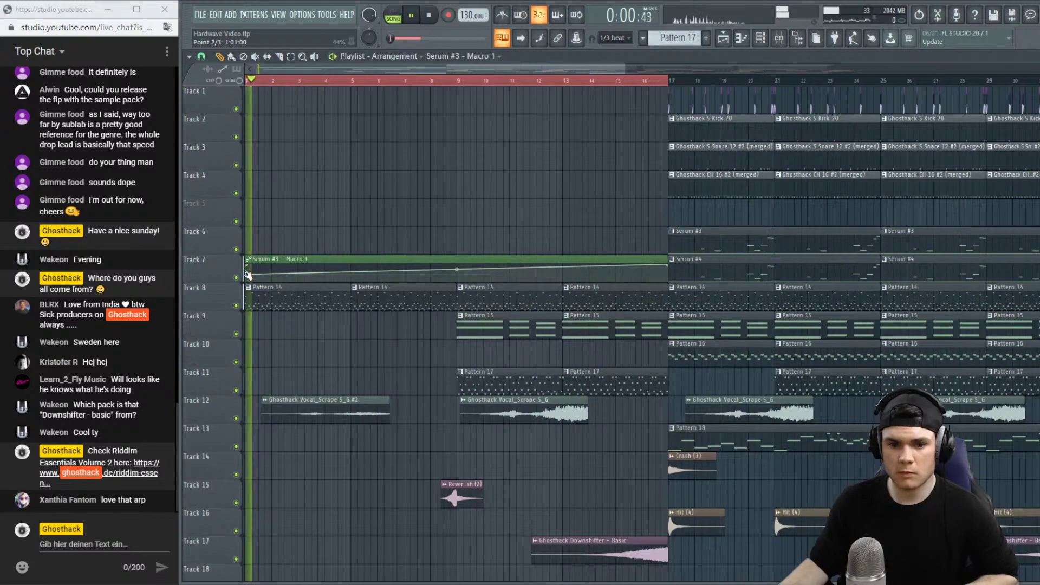
key("space")
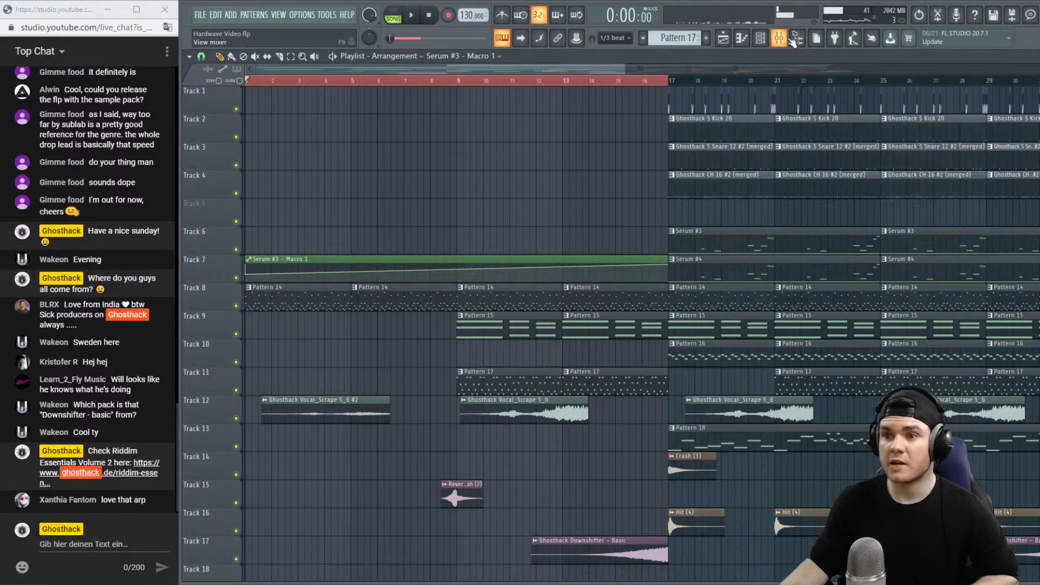
Find the 20 SFX folder of the Will Ghosthack Riddim pack (BF Bundle 2) and preview its Riddim Impact samples.
left_click(779, 38)
left_click(780, 38)
left_click(797, 38)
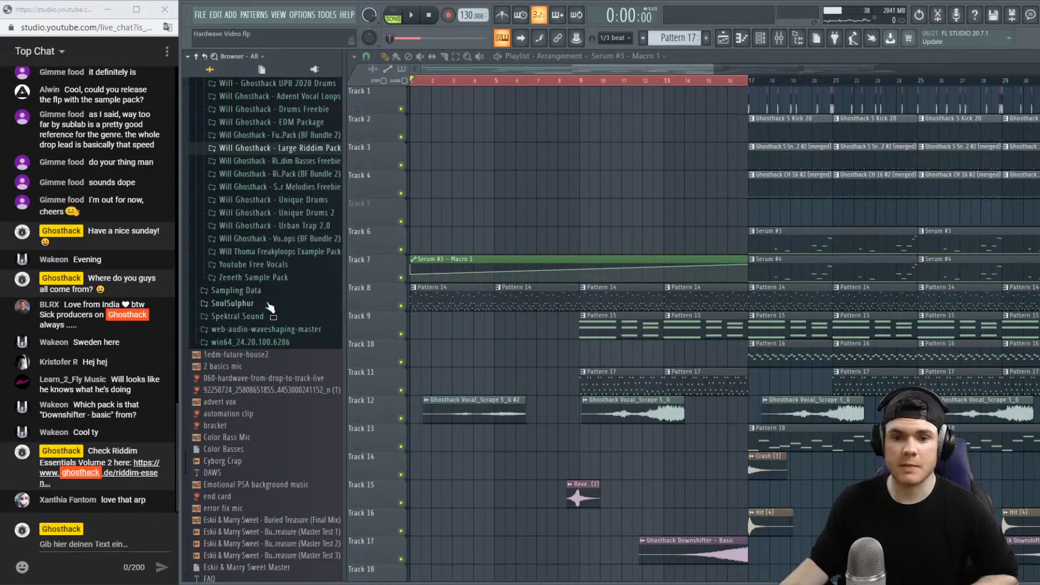
scroll(269, 307, "up", 4)
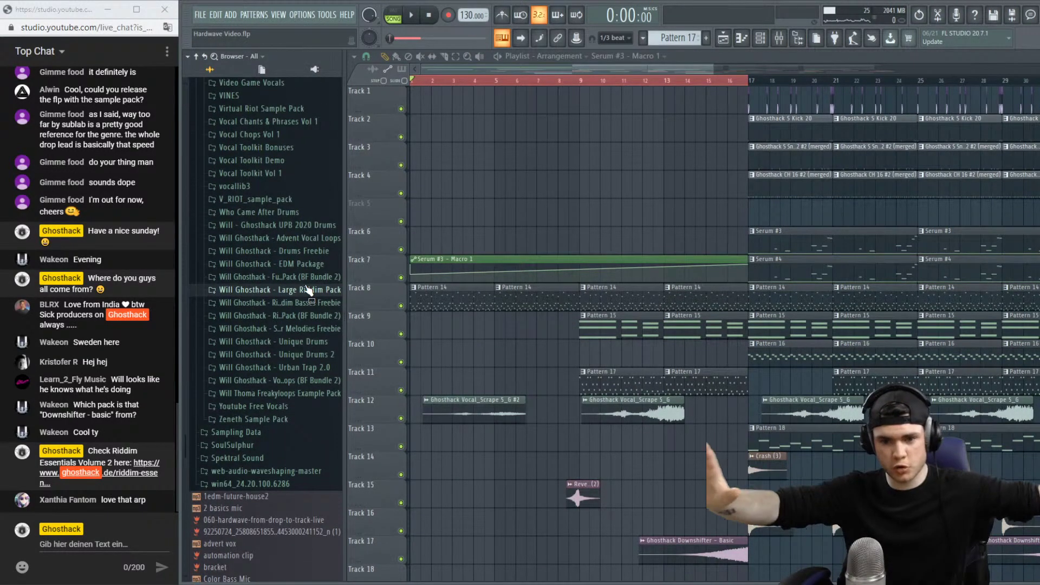
left_click(313, 318)
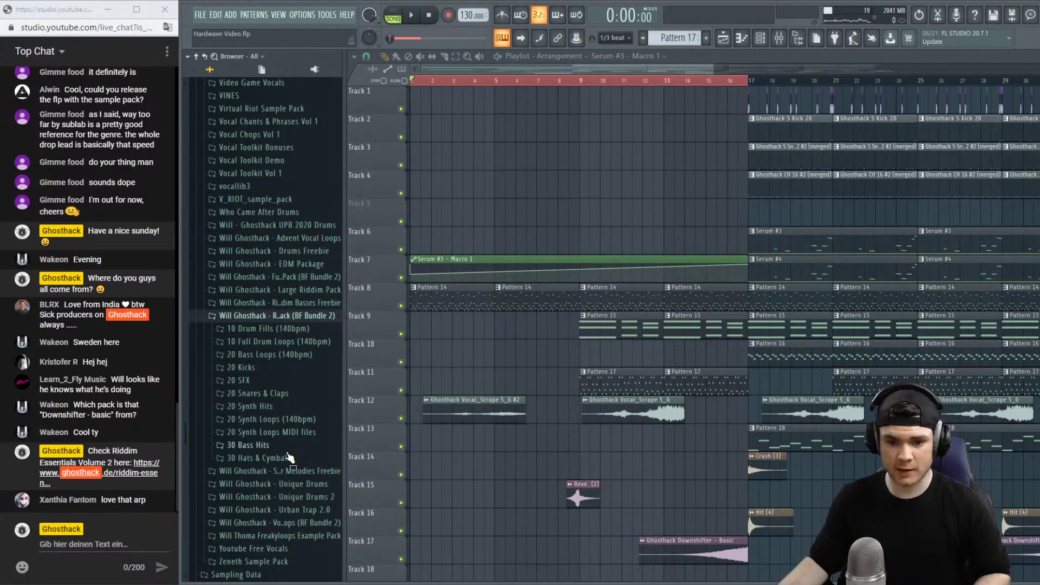
left_click(270, 386)
scroll(281, 385, "down", 4)
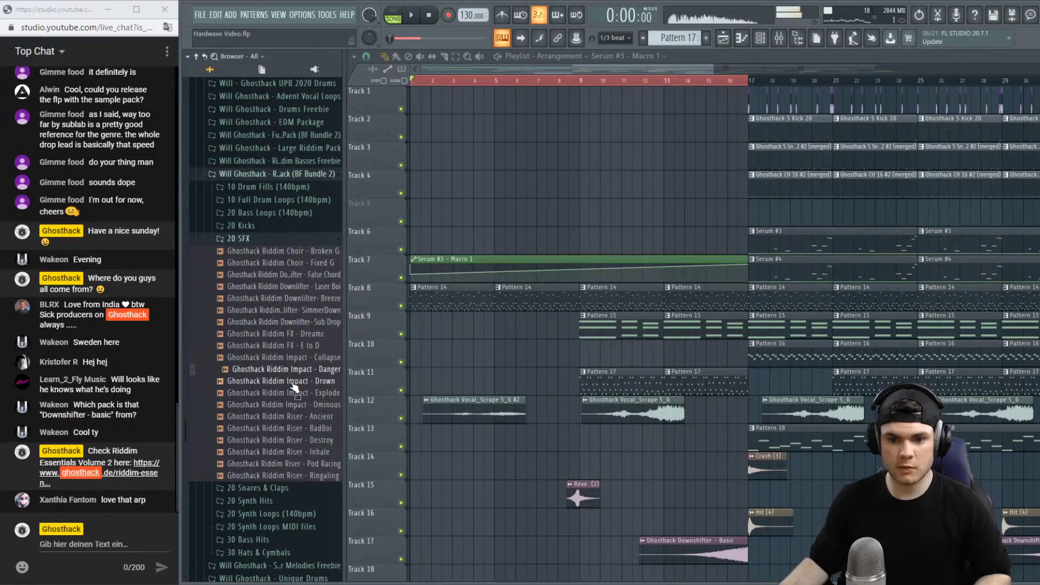
left_click(291, 383)
left_click(292, 393)
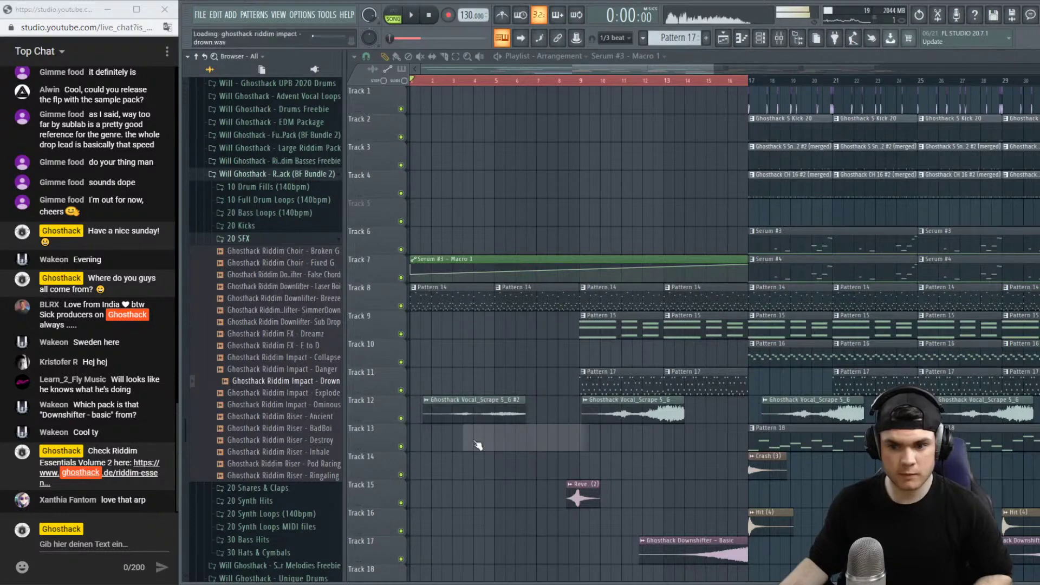
Place Ghosthack Riddim Impact - Drown at bar 1 on Track 14, try Collapse in its sampler, and replace it with Danger.
left_click_drag(478, 444, 411, 479)
double_click(445, 475)
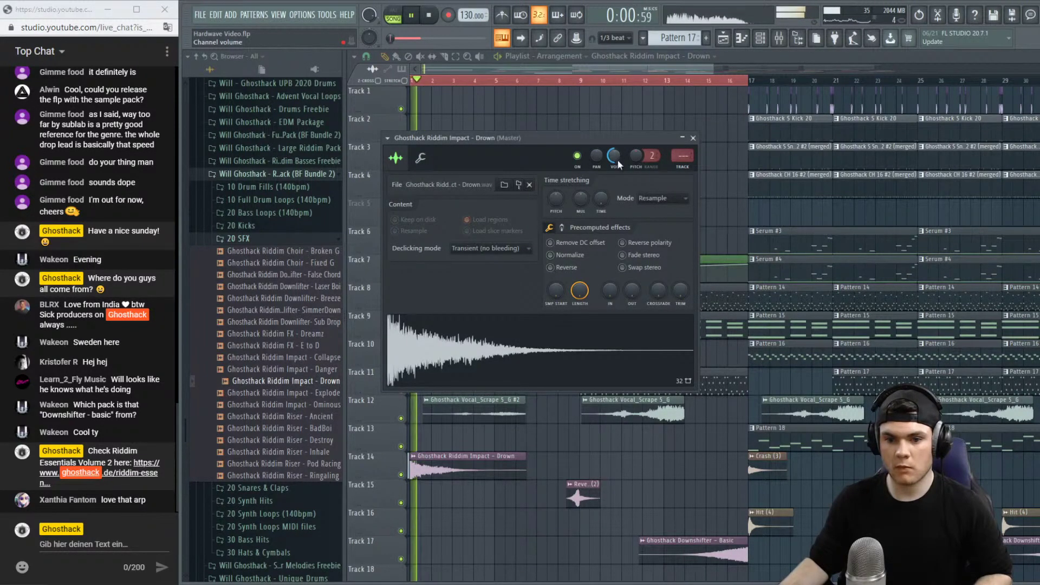
left_click(324, 368)
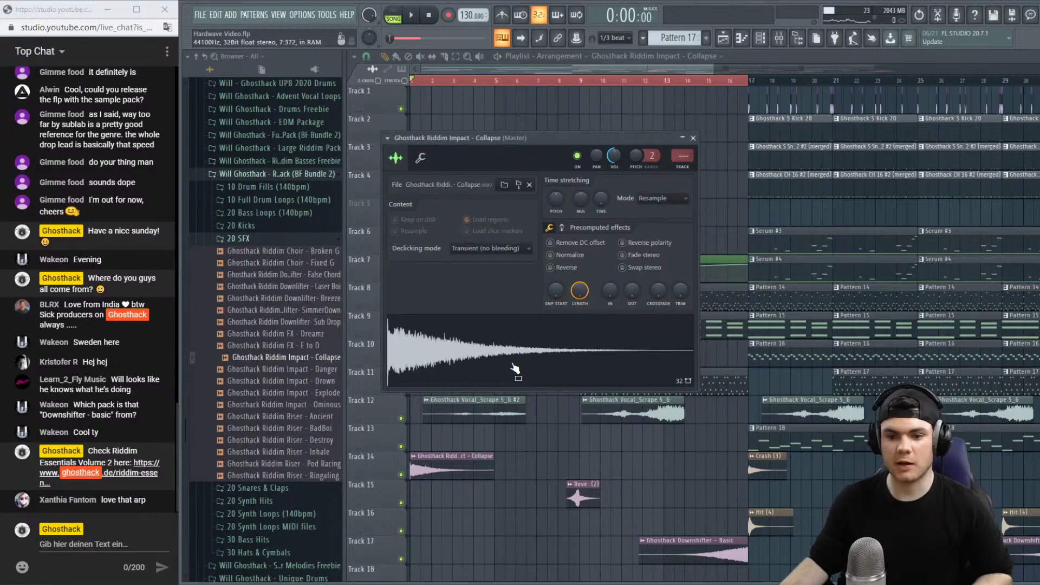
left_click(312, 369)
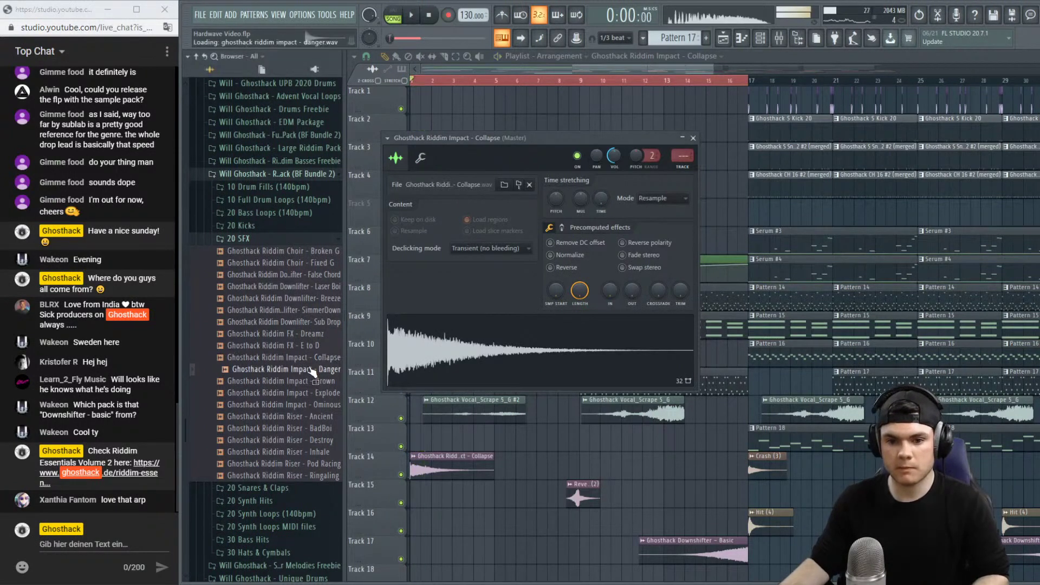
left_click_drag(309, 374, 511, 362)
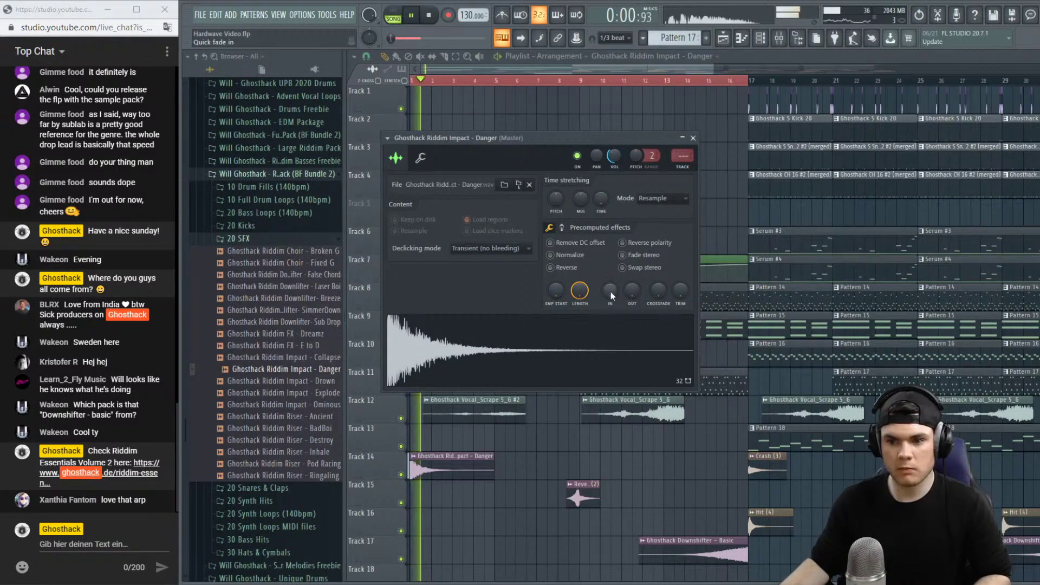
Add a slight In fade to the Danger impact sample, turn on Normalize, and close its settings.
left_click_drag(610, 291, 610, 283)
left_click(576, 262)
key("space")
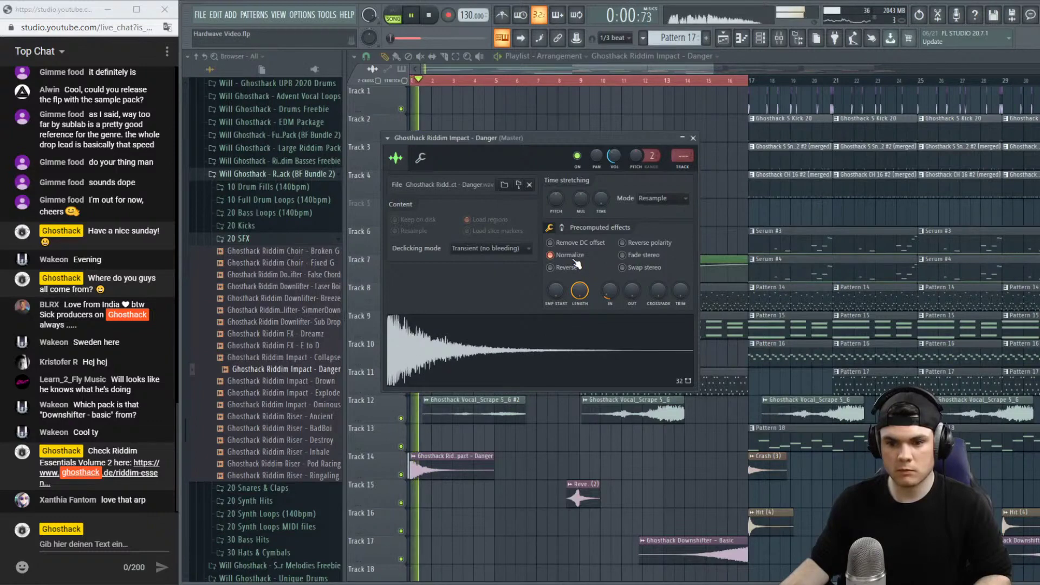
left_click(694, 138)
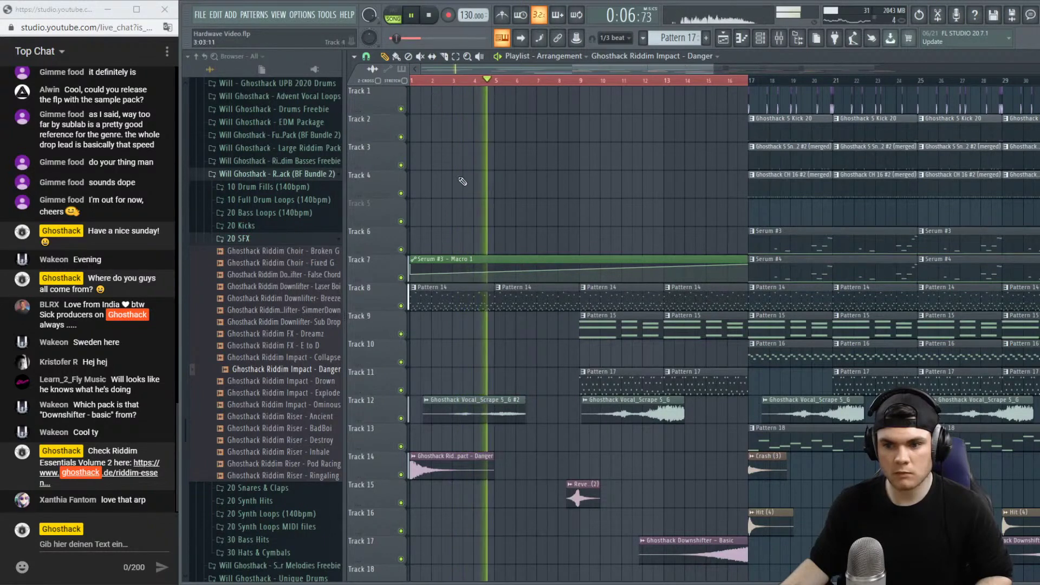
Add two Pattern 15 clips on Track 9 to fill bars 1 to 8, and restart playback.
left_click_drag(472, 327, 423, 328)
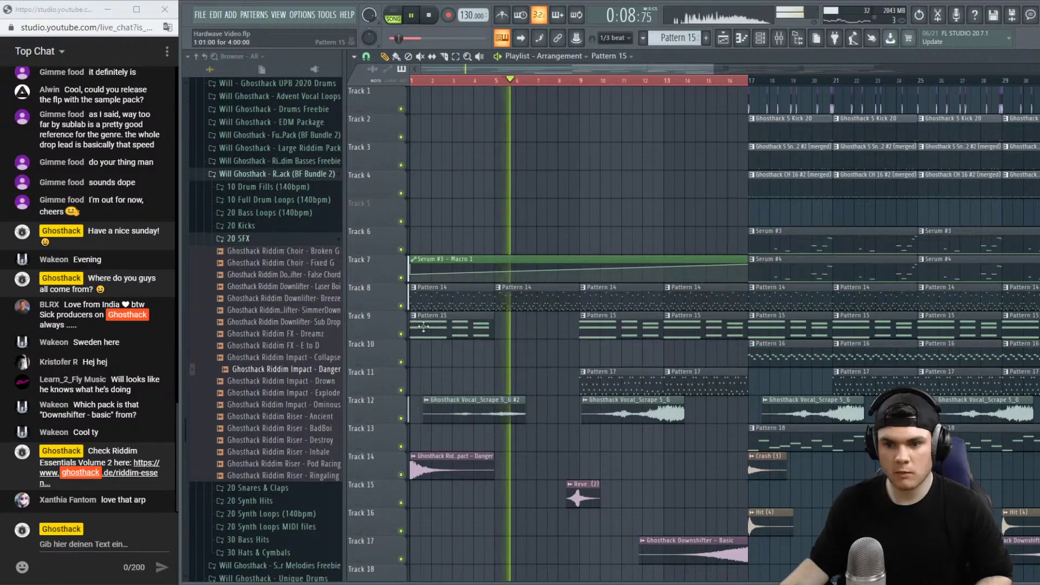
key("space")
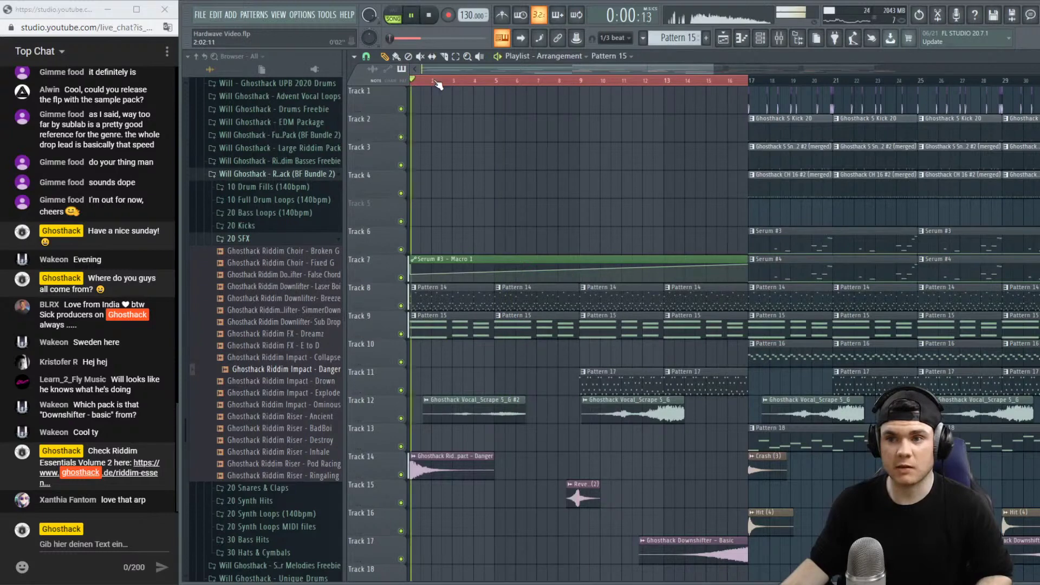
Set band 7 of Insert 13's Fruity parametric EQ 2 to low-pass with its frequency at 20000 Hz while auditioning the intro.
left_click(779, 38)
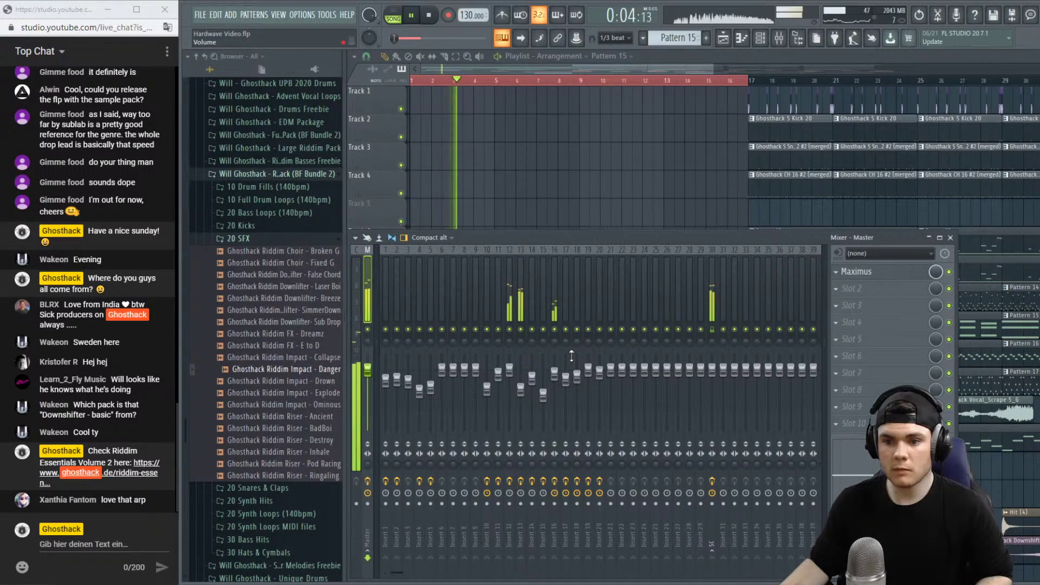
left_click(522, 307)
left_click(878, 272)
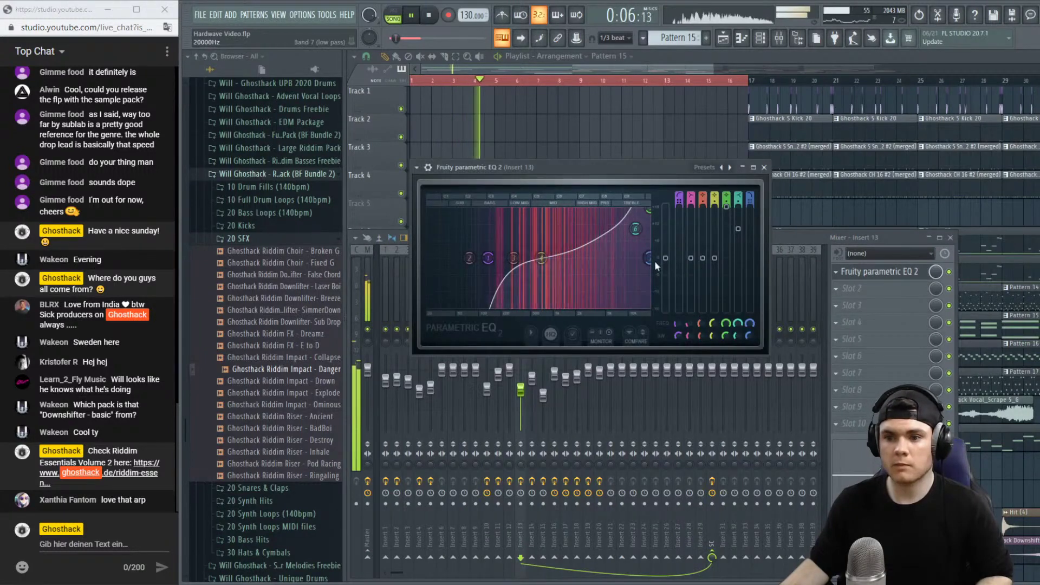
mouse_move(635, 258)
left_mouse_down()
mouse_move(554, 258)
mouse_move(647, 258)
left_mouse_up()
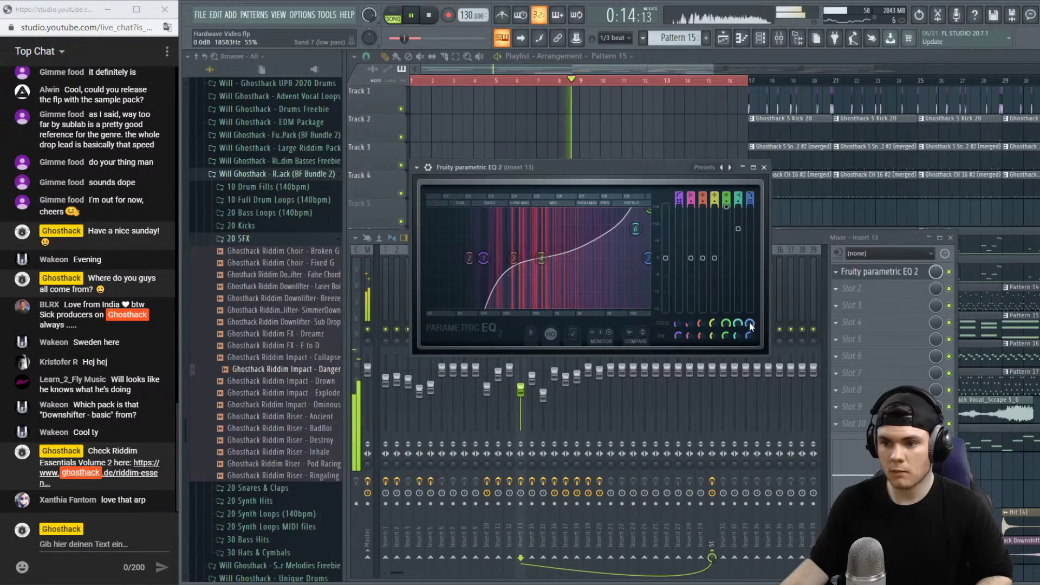
key("space")
key("space")
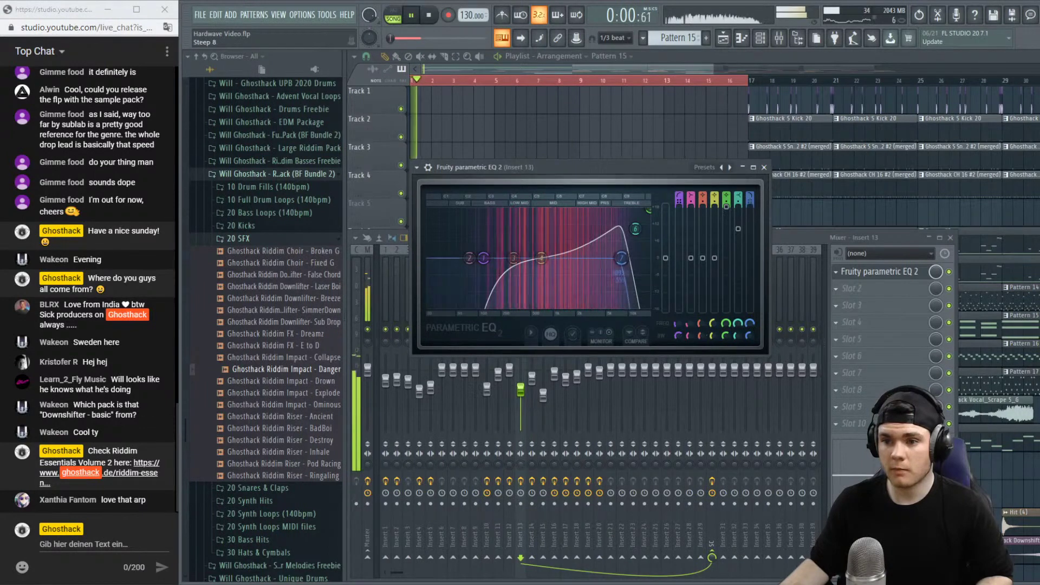
scroll(747, 202, "down", 1)
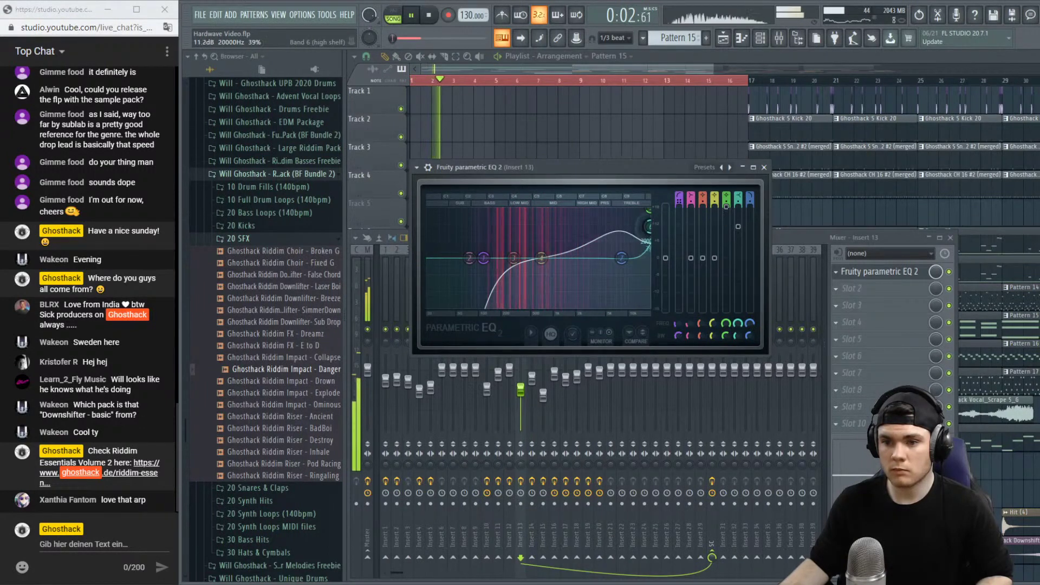
left_click_drag(622, 257, 650, 258)
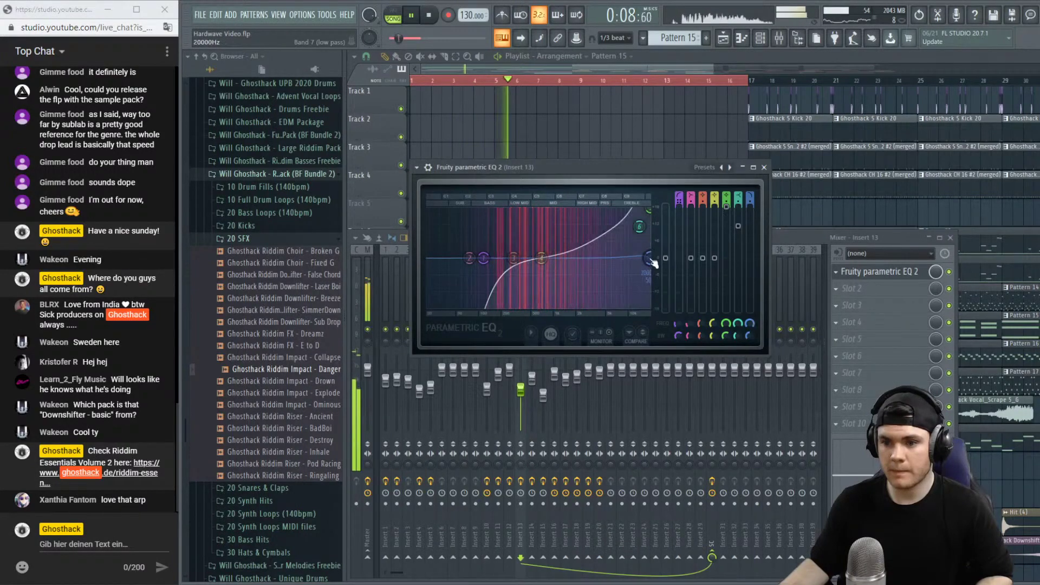
Create an automation clip for the Insert 13 EQ's band 7 frequency over bars 1 to 16 and move it to Track 10.
key("space")
right_click(779, 369)
key("Escape")
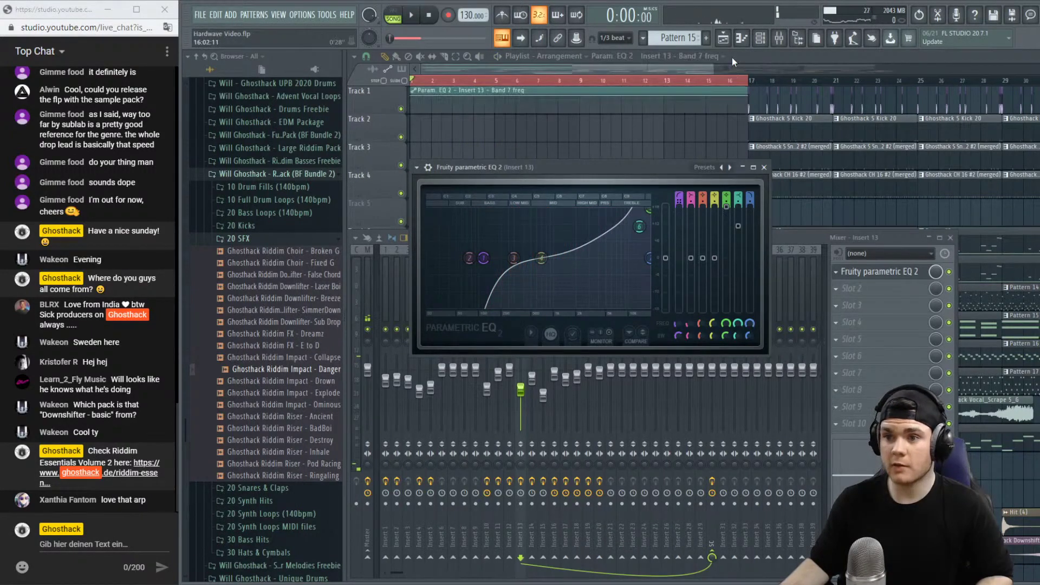
left_click(732, 58)
left_click_drag(548, 90, 548, 343)
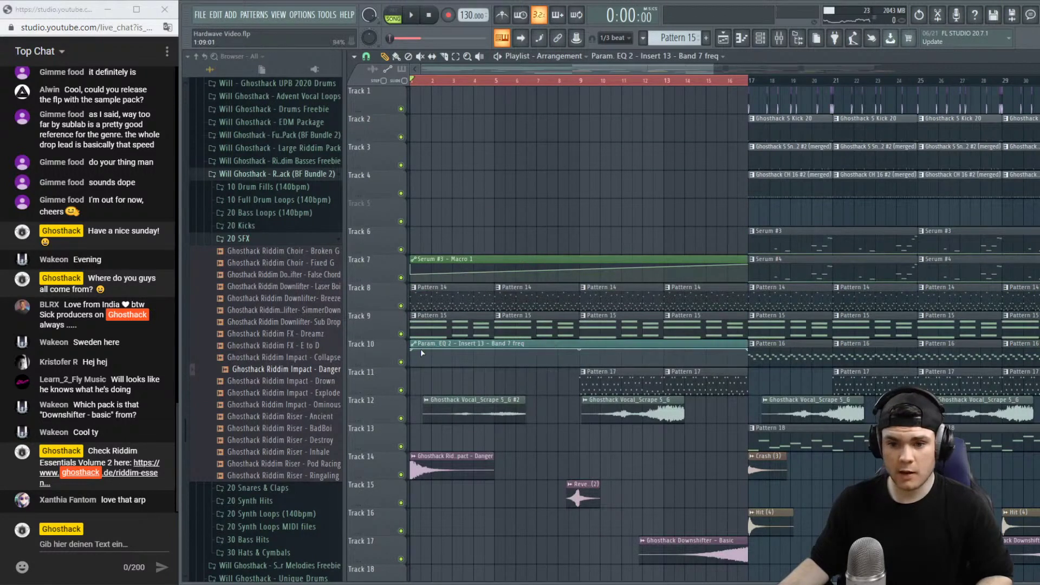
Shape the band 7 frequency automation as a rising ramp across the intro, and audition it through the transition at bar 17.
key("space")
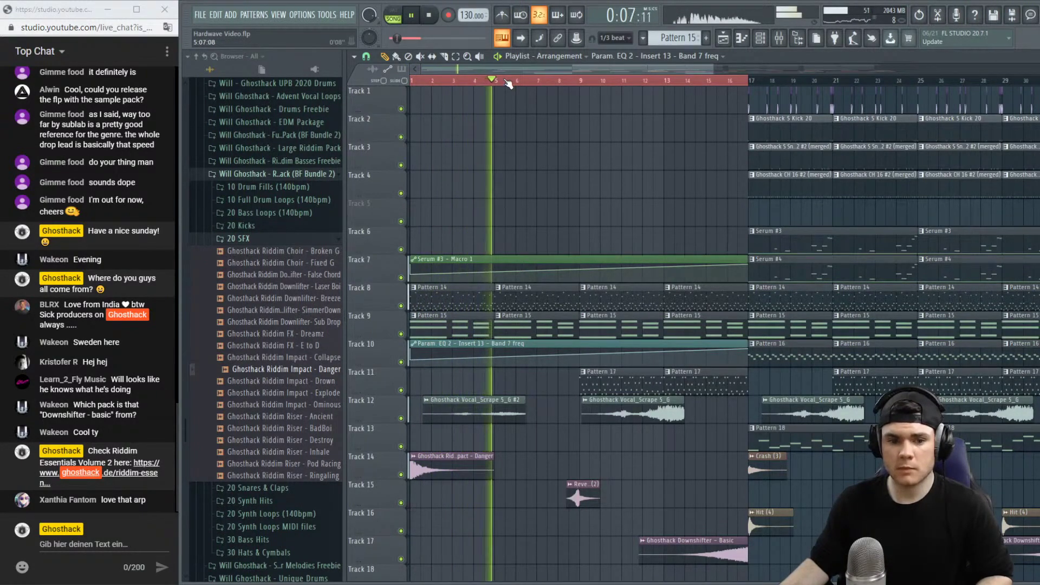
scroll(508, 83, "down", 2)
scroll(509, 82, "down", 1)
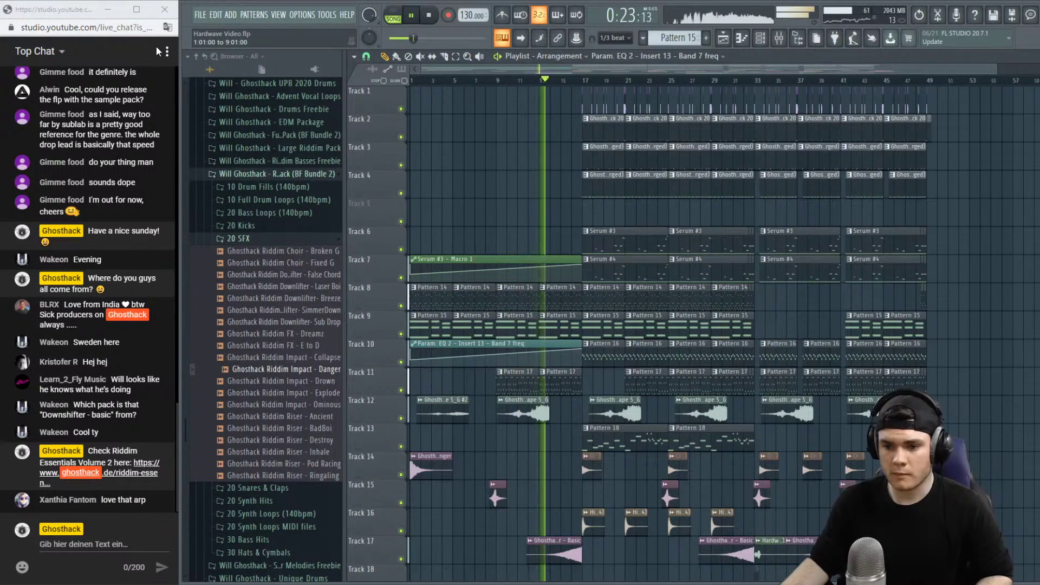
scroll(629, 323, "down", 4)
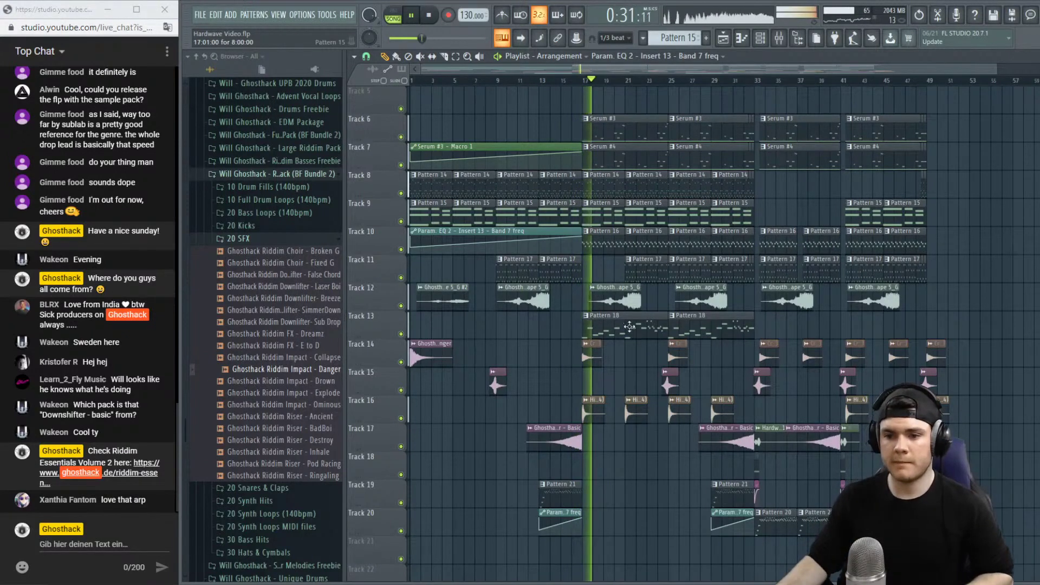
scroll(623, 397, "up", 4)
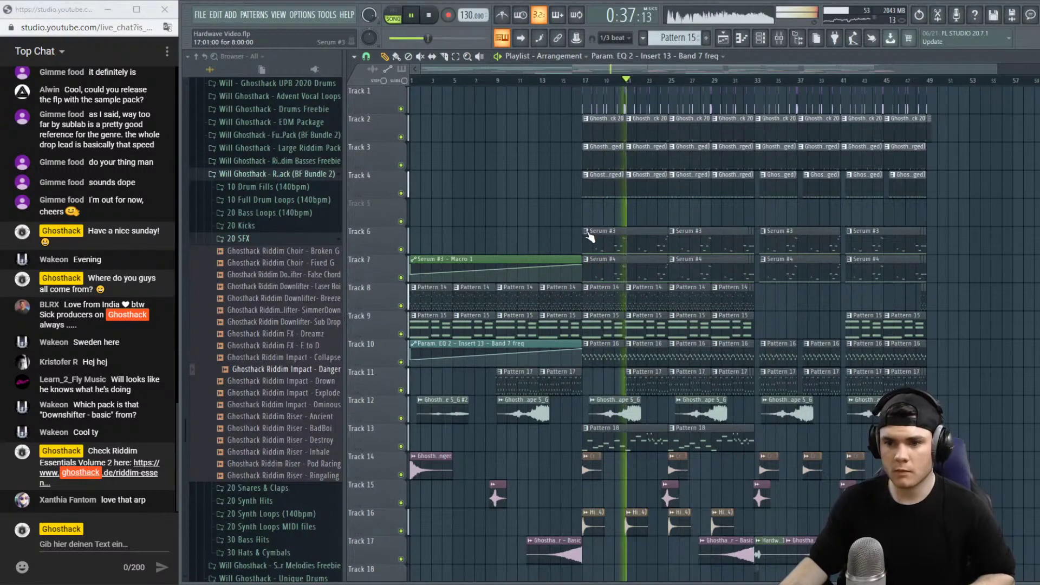
key("space")
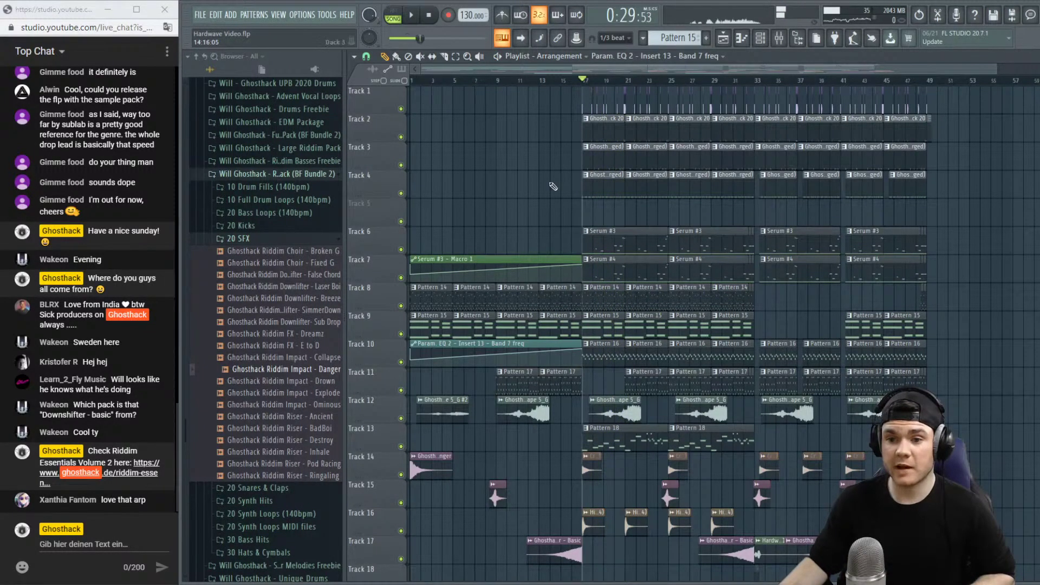
Solo Track 6 and Track 7 in turn from bar 17 to compare the Serum parts.
right_click(401, 249)
key("space")
right_click(401, 250)
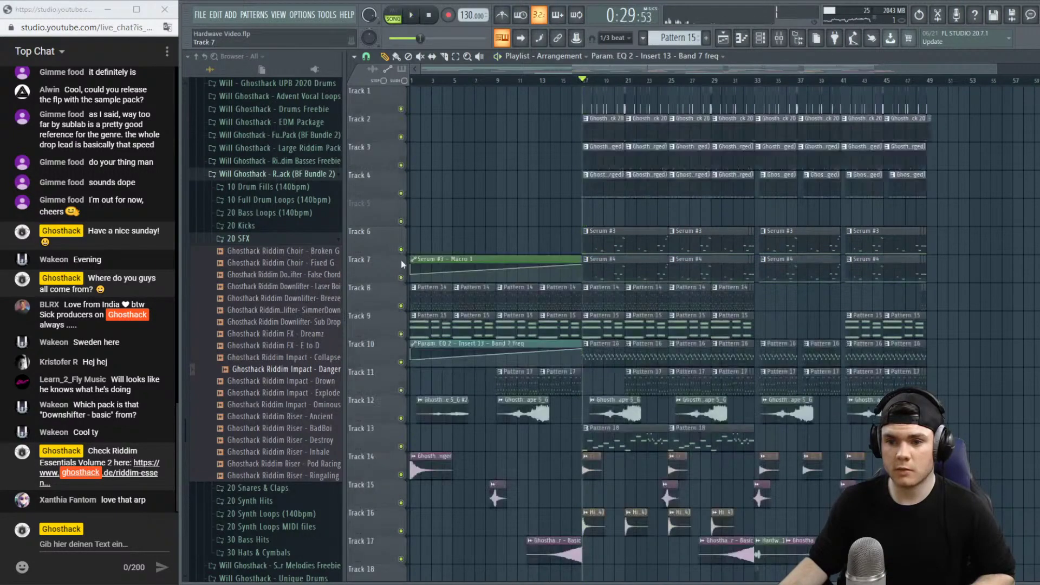
right_click(401, 278)
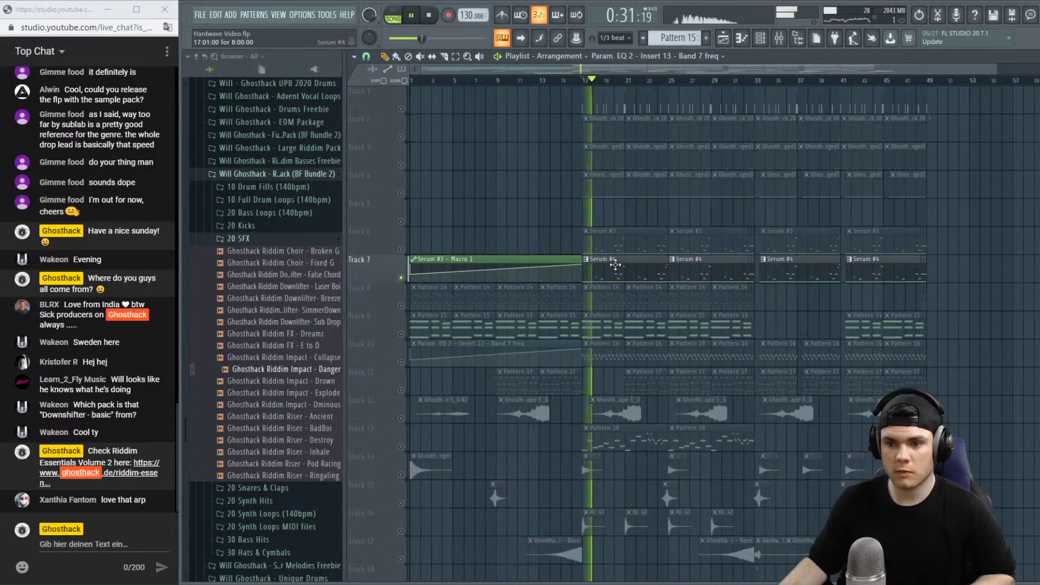
Move the Serum #3 Macro 1 automation clip to Track 6, and unsolo Track 7 to add a Serum #4 clip there at bar 1.
left_click_drag(544, 268, 548, 238)
key("space")
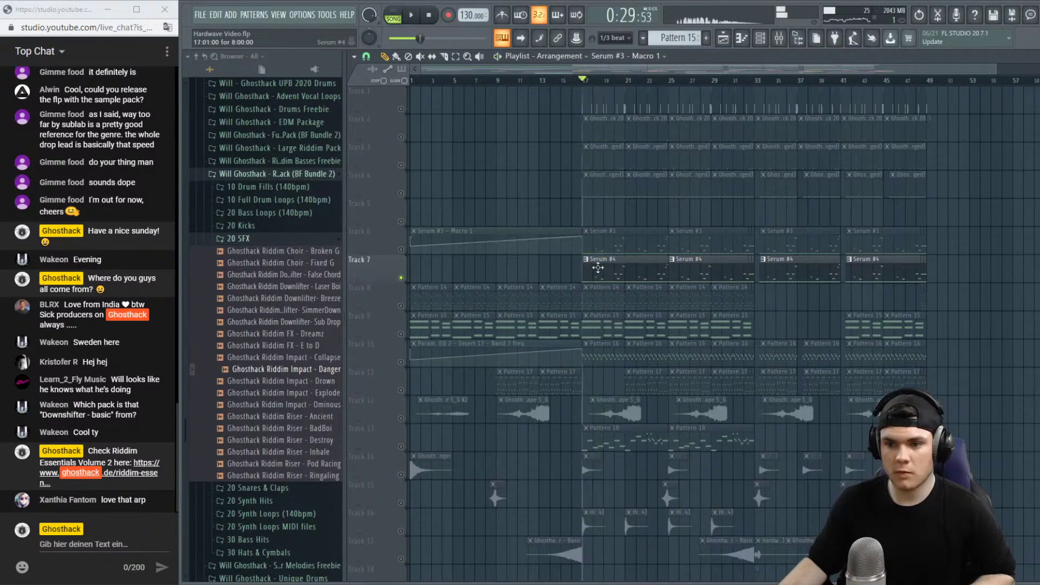
right_click(401, 278)
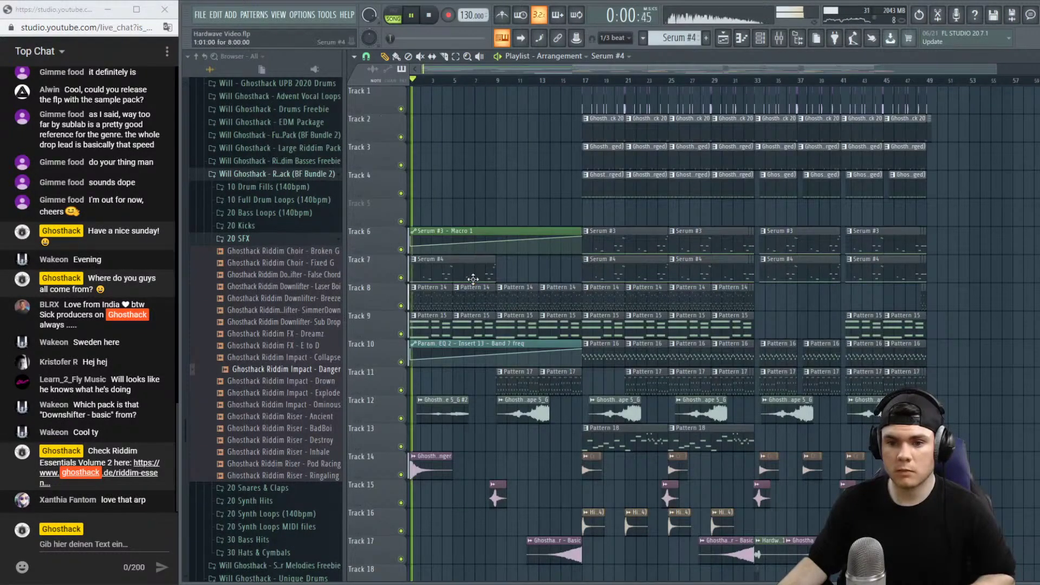
Add a second Serum #4 clip at bar 9 on Track 7, and chop the intro part into repeated shorter clips ending at bar 16.
left_click(513, 270)
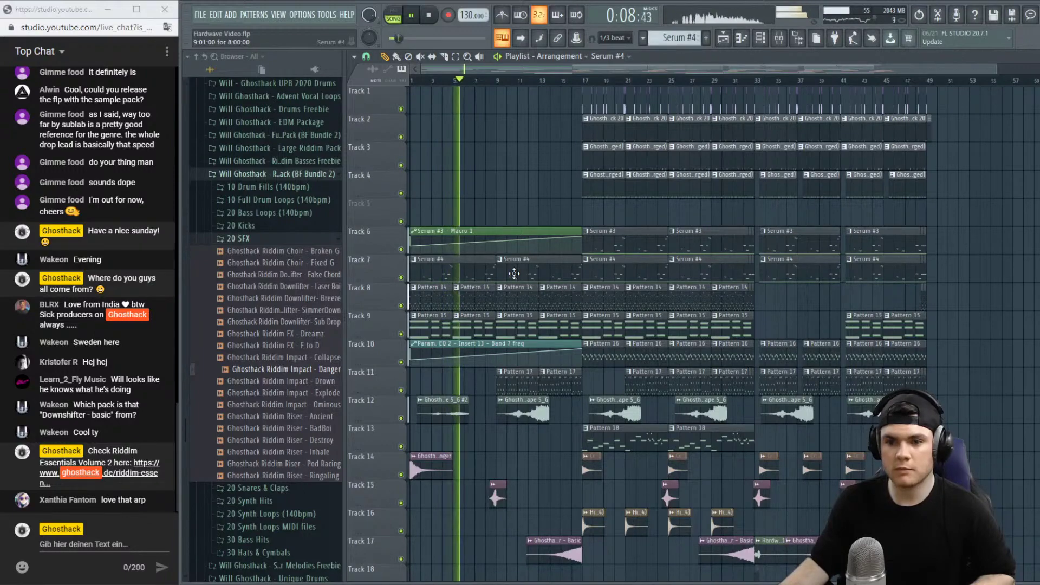
left_click_drag(999, 70, 656, 97)
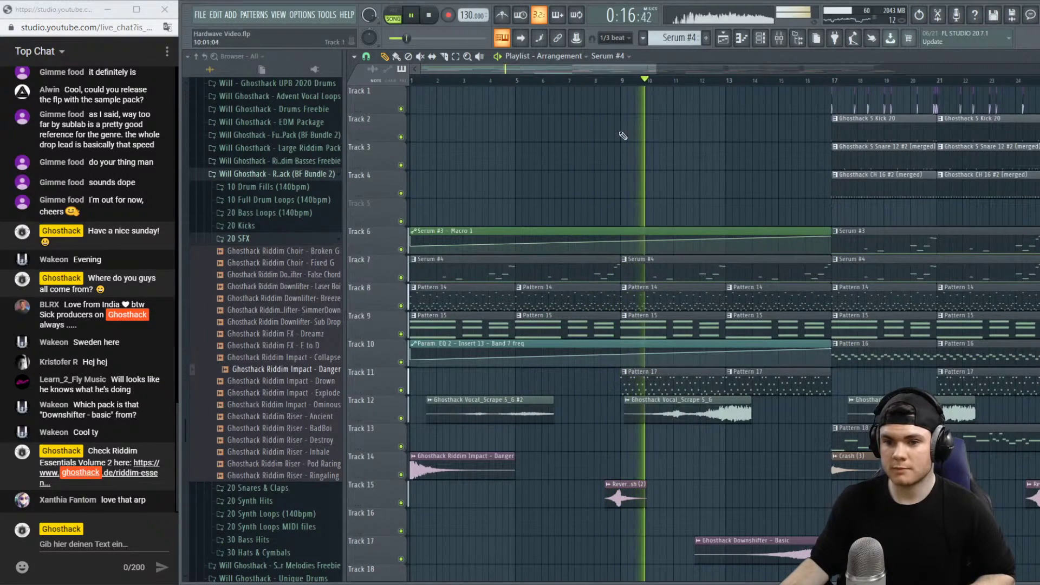
key("space")
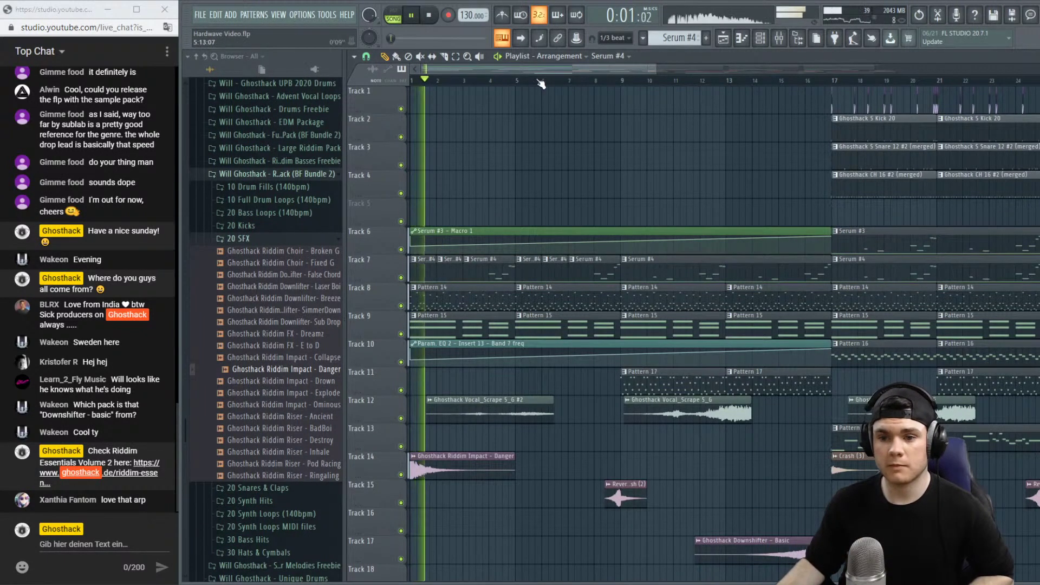
right_click(691, 276)
left_click_drag(671, 268, 633, 277)
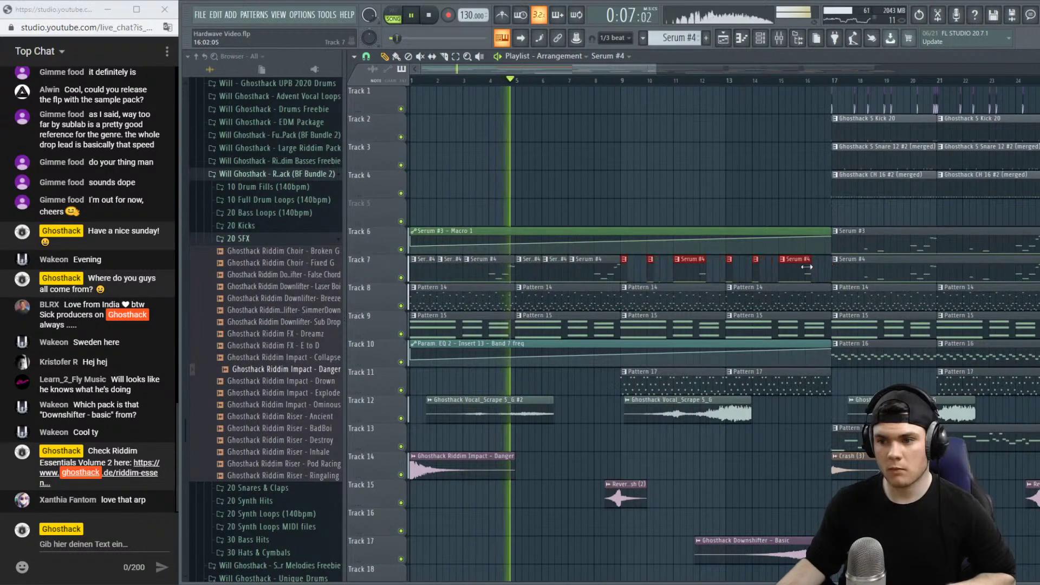
left_click_drag(831, 262, 805, 269)
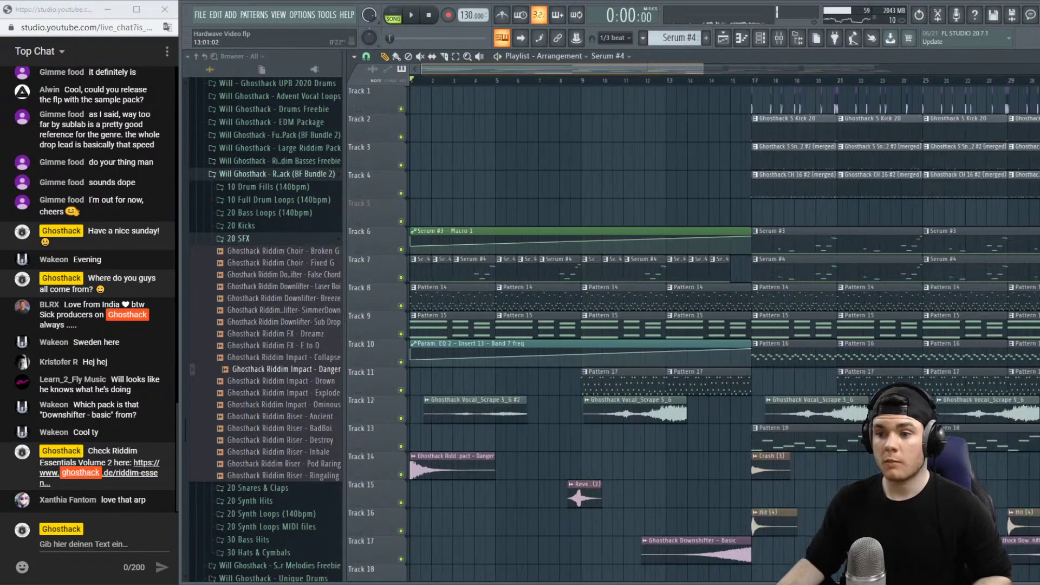
Select the time range of bars 1 to 16 in the playlist, leaving no stray Serum #4 clip on Track 3.
scroll(728, 79, "up", 1)
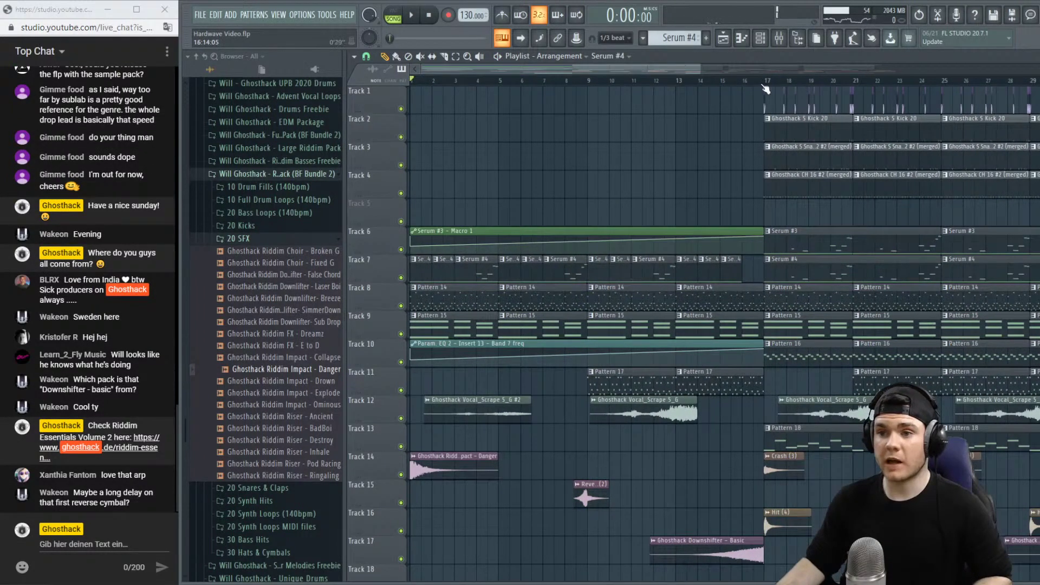
left_click_drag(766, 89, 380, 91)
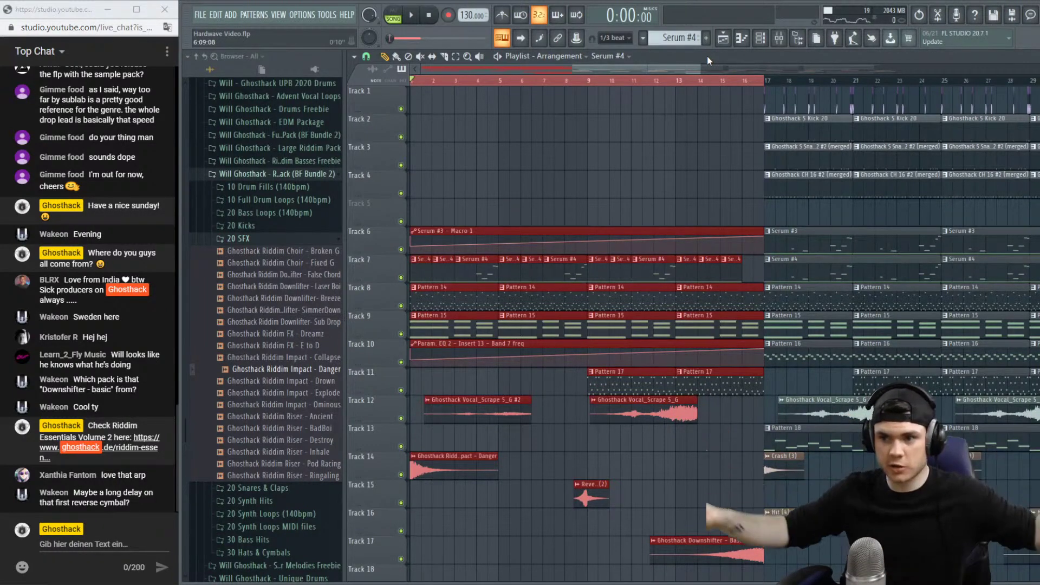
left_click(574, 145)
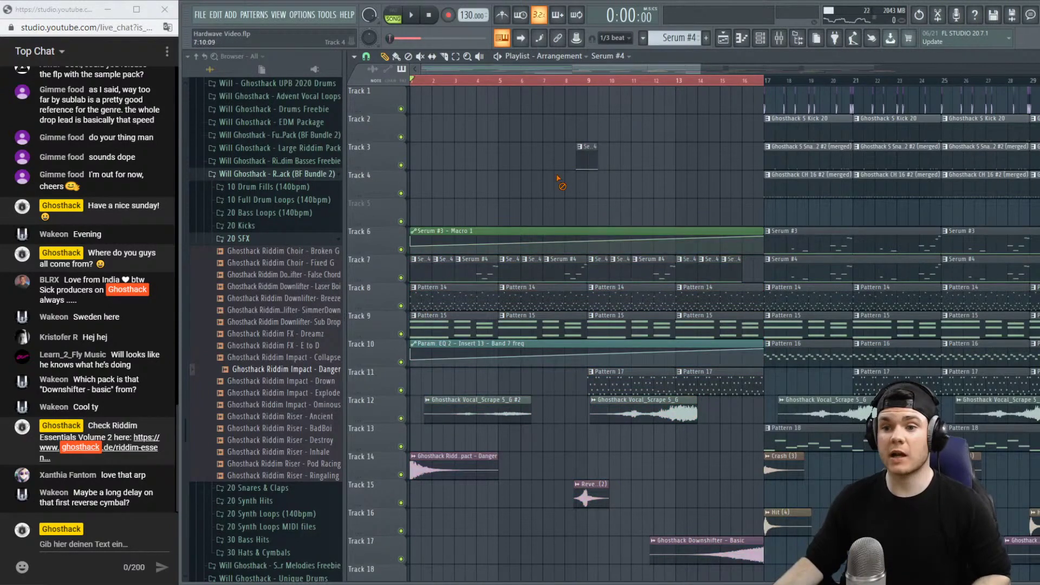
scroll(615, 87, "down", 2)
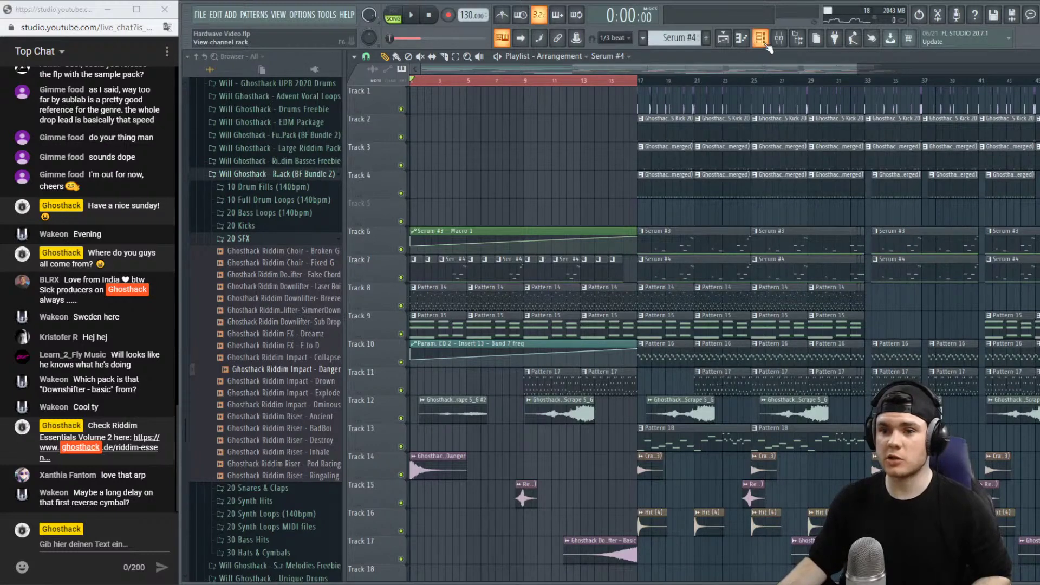
Audition the intro from around bar 4 and solo Insert 11 in the mixer to isolate its sound.
left_click(525, 80)
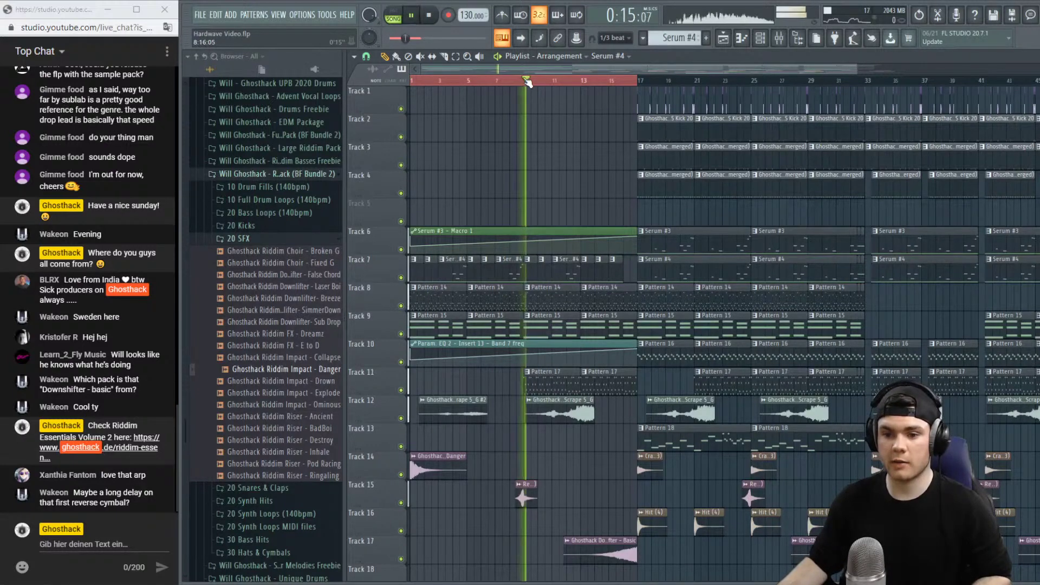
left_click(524, 80)
left_click_drag(526, 81, 454, 80)
left_click(780, 39)
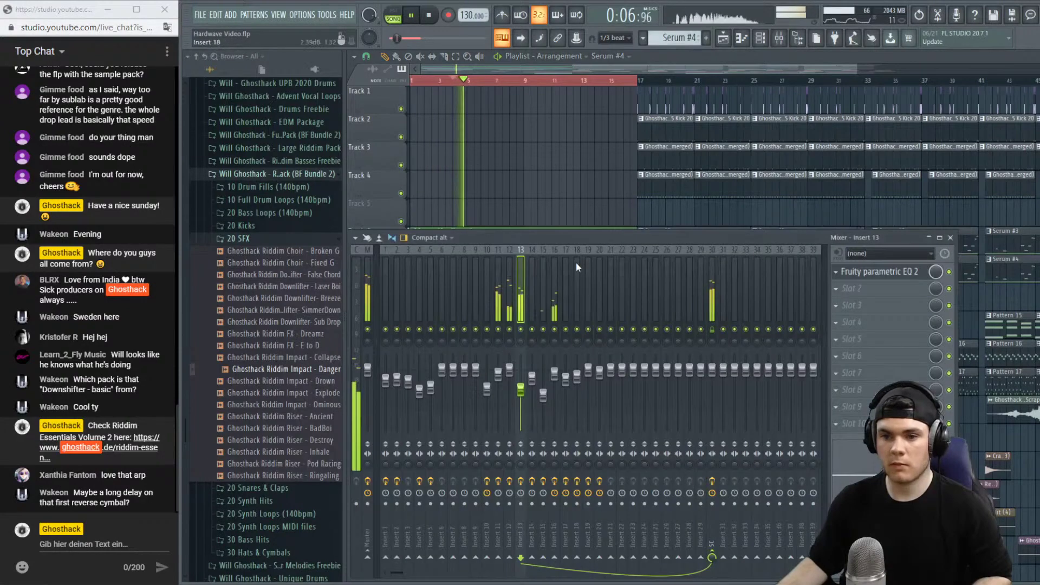
left_click(499, 330)
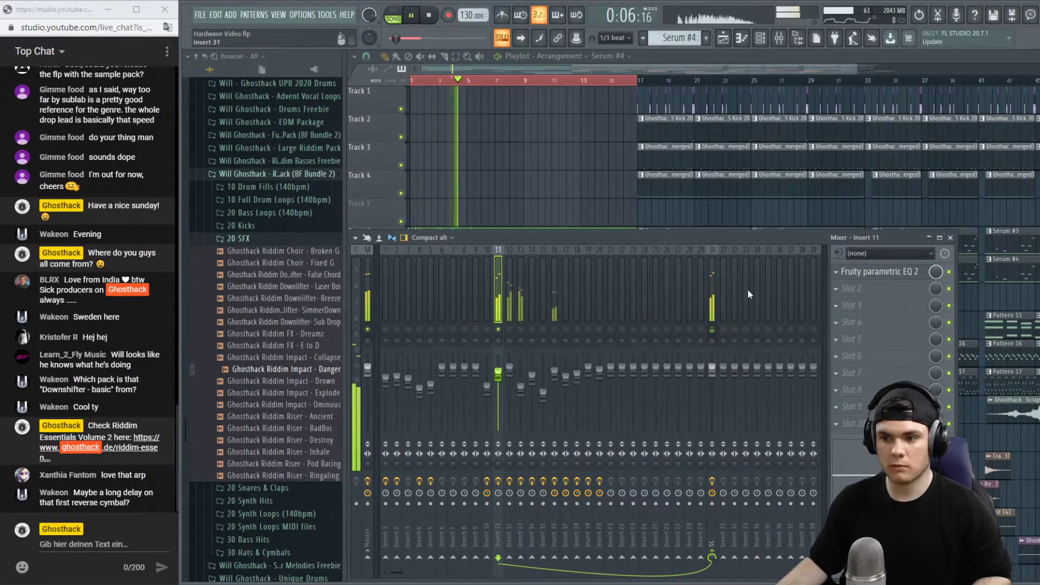
Create an automation clip for the Insert 11 EQ's band 7 frequency over bars 1 to 16 and move it to Track 5.
left_click(874, 276)
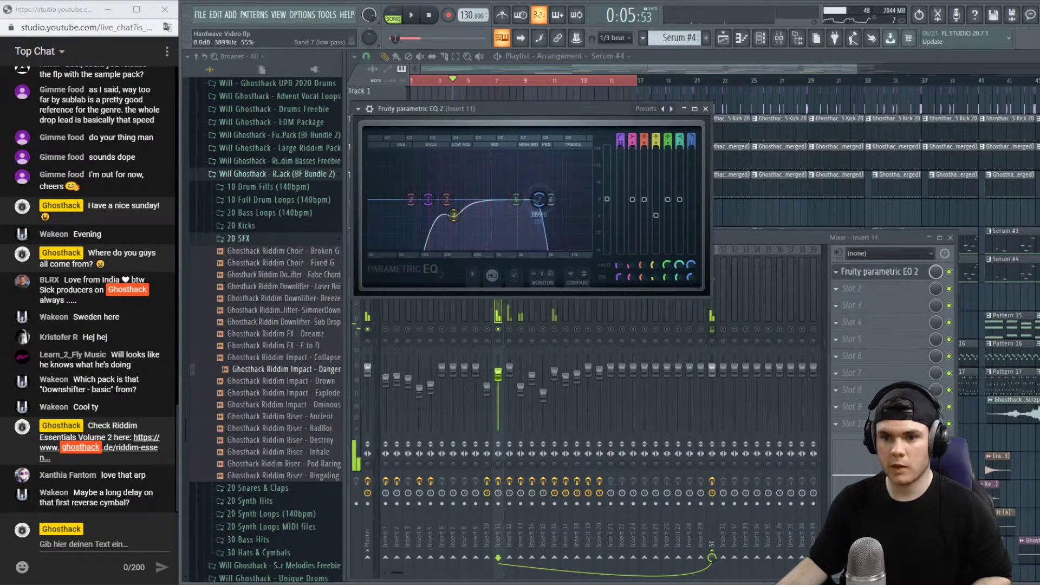
left_click_drag(493, 199, 519, 199)
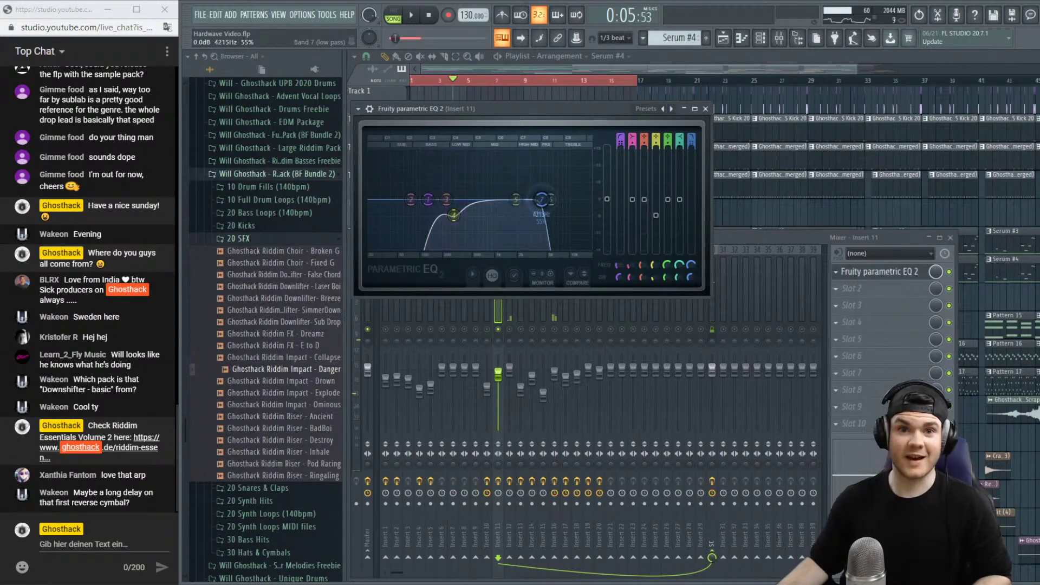
right_click(691, 264)
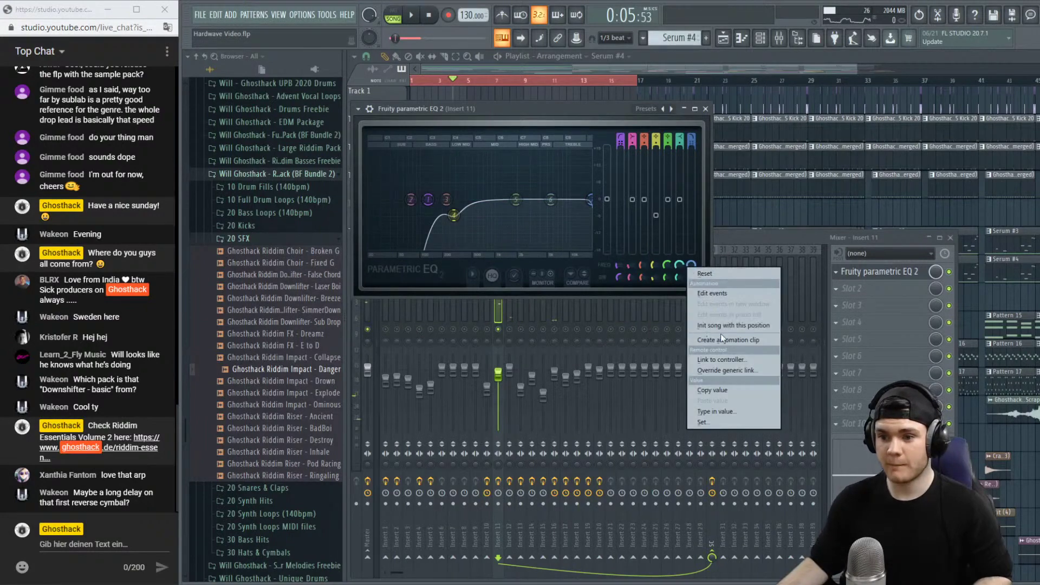
left_click(726, 343)
left_click(710, 73)
left_click_drag(559, 89, 533, 209)
scroll(443, 88, "up", 3)
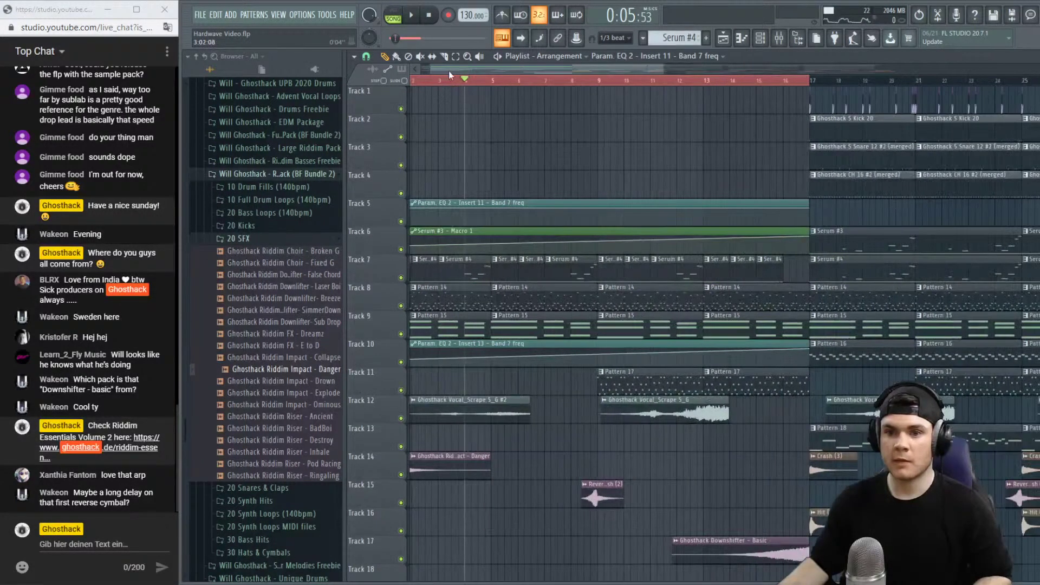
Lower the start of the Insert 11 band 7 frequency automation into a rising ramp, and add a point near bar 16 for a steeper ending.
scroll(693, 335, "up", 4)
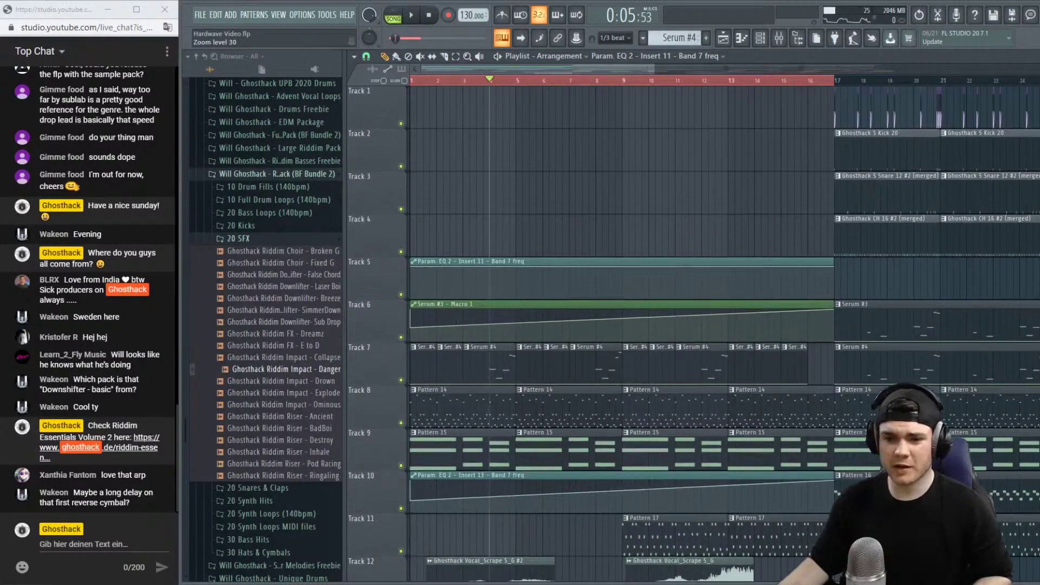
left_click_drag(410, 285, 413, 306)
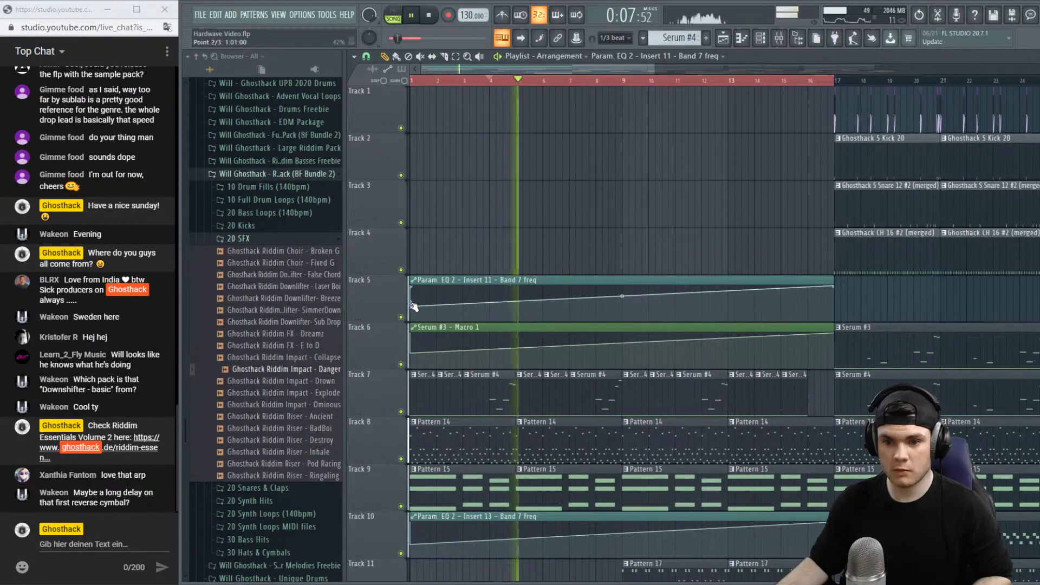
right_click(808, 297)
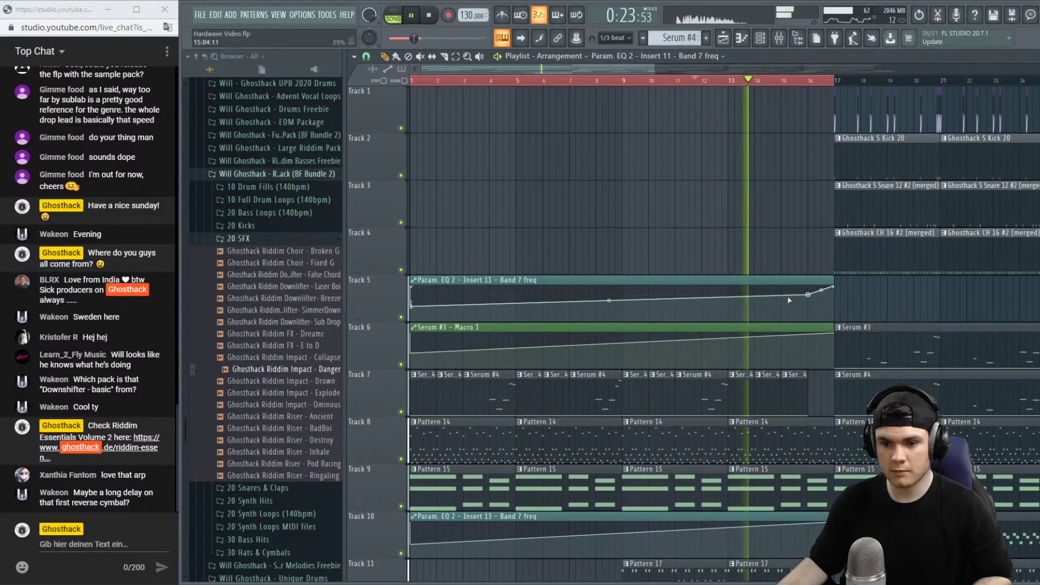
key("space")
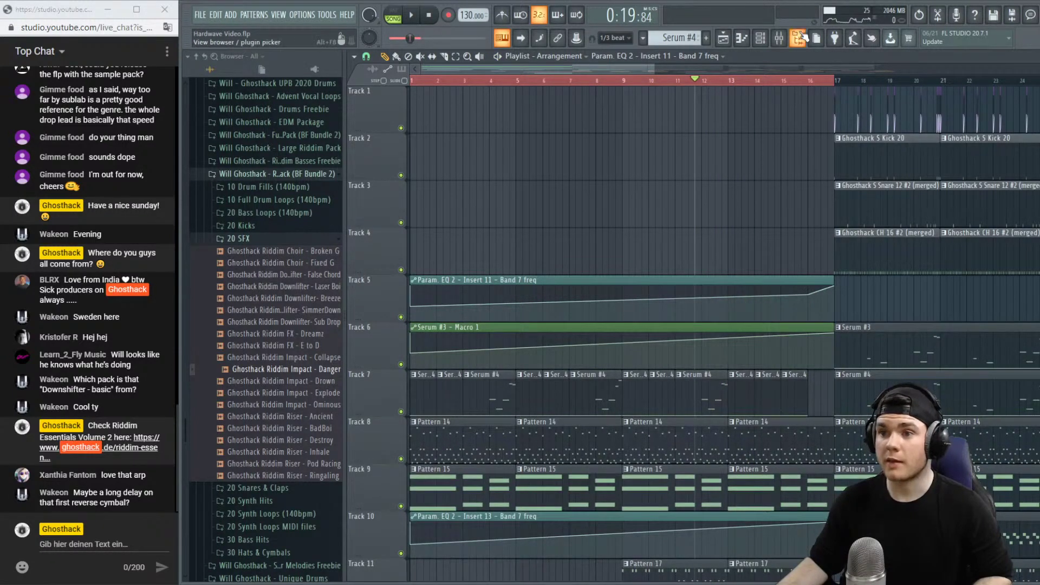
Unsolo Insert 11 and delete the extra point near bar 16 from its band 7 frequency automation.
left_click(779, 38)
key("space")
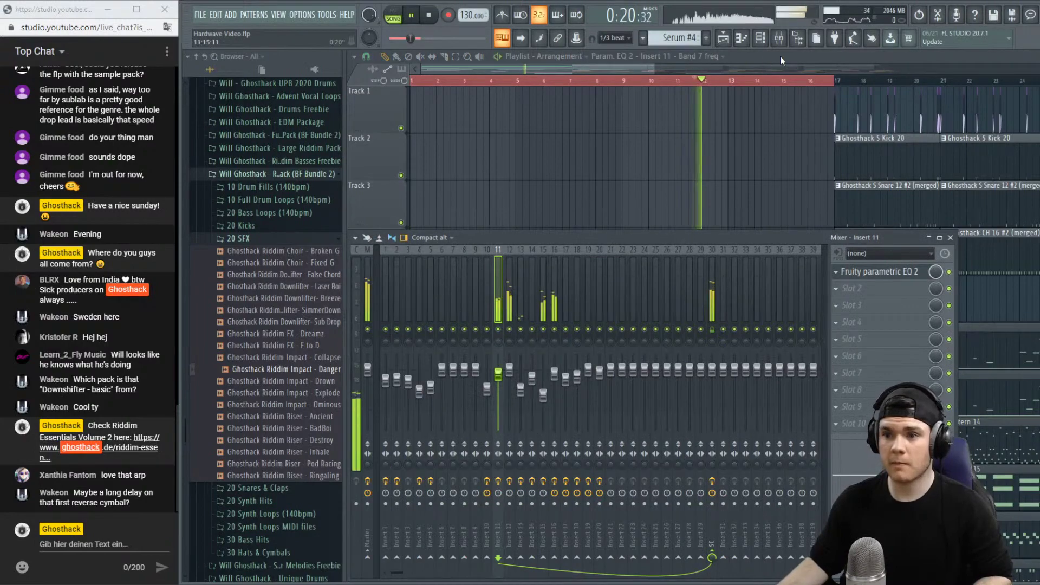
key("F9")
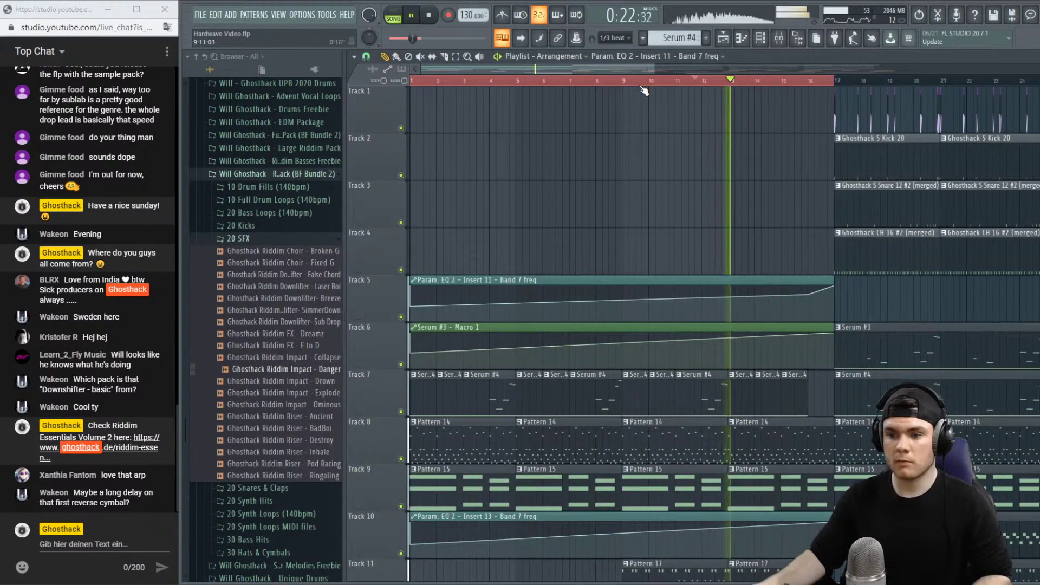
right_click(808, 294)
left_click(826, 309)
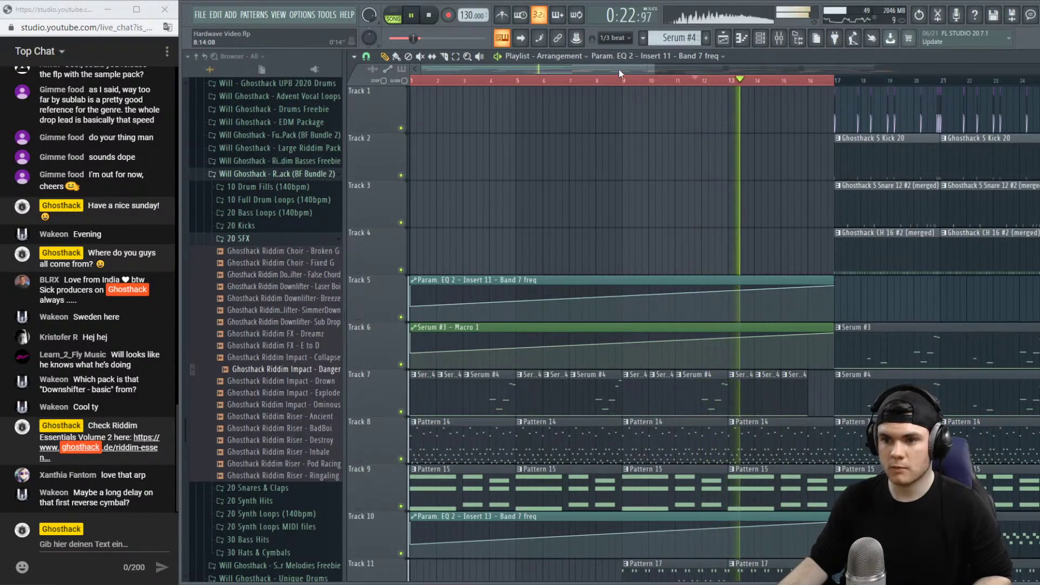
Replay the intro from bars 8 and 4, and clear the time selection over bars 1 to 16.
left_click(602, 80)
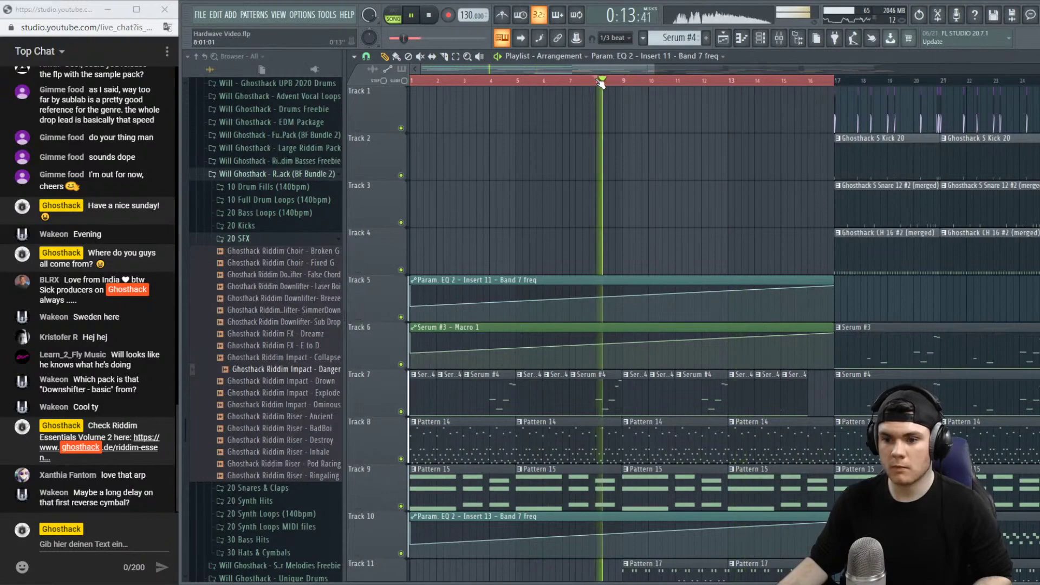
left_click(486, 81)
scroll(486, 84, "down", 3)
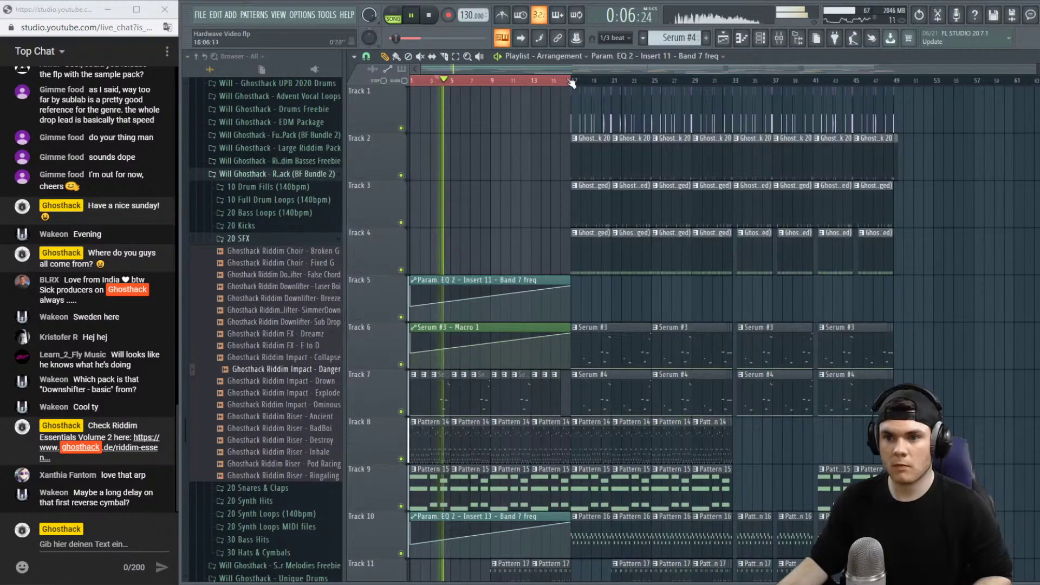
left_click(424, 81)
left_click(572, 82)
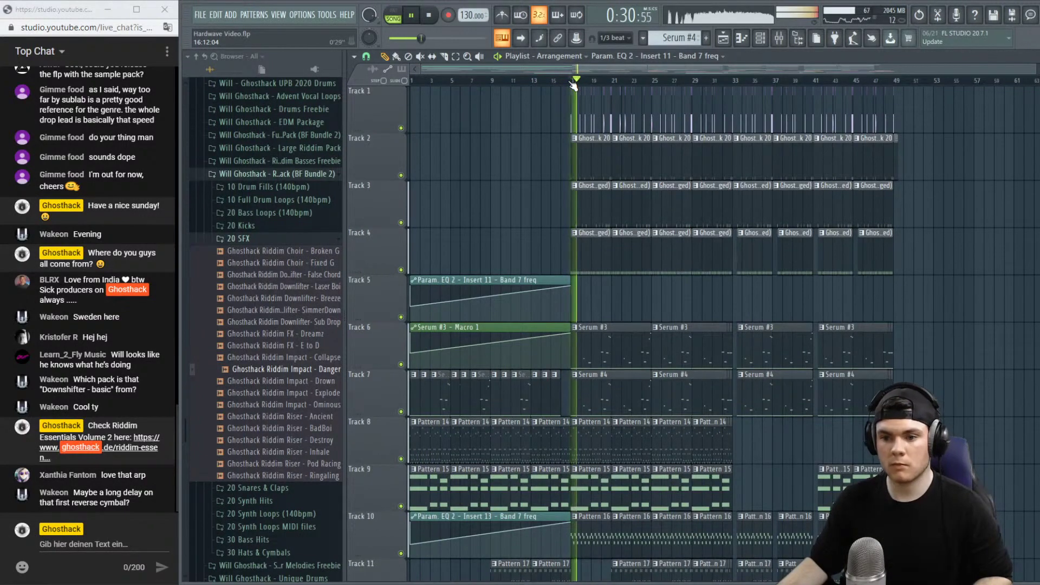
Audition the transition into bar 17 from around bar 15 while examining the clips on all tracks.
left_click(553, 81)
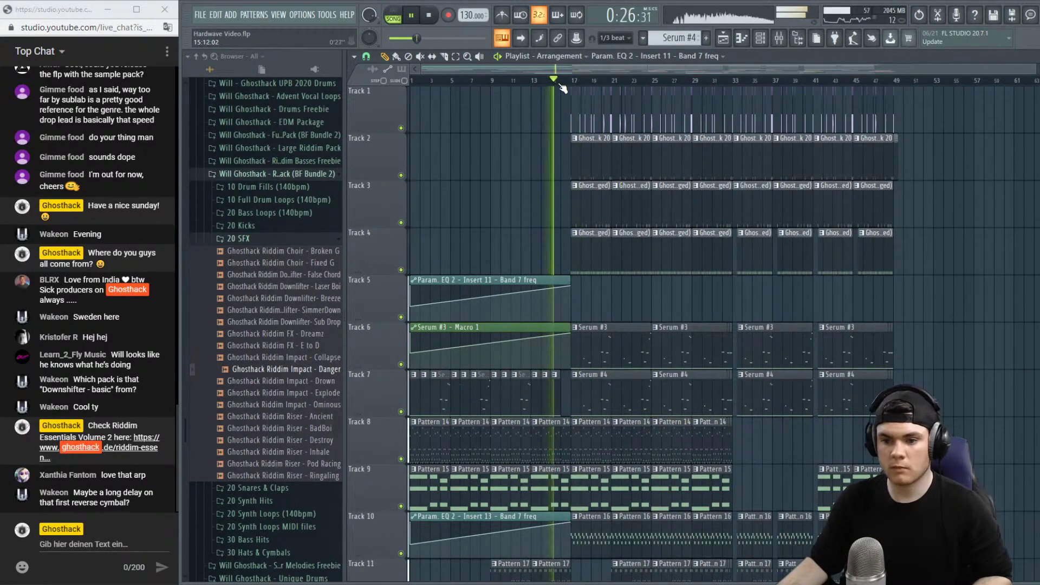
scroll(564, 87, "up", 3)
scroll(663, 394, "down", 4)
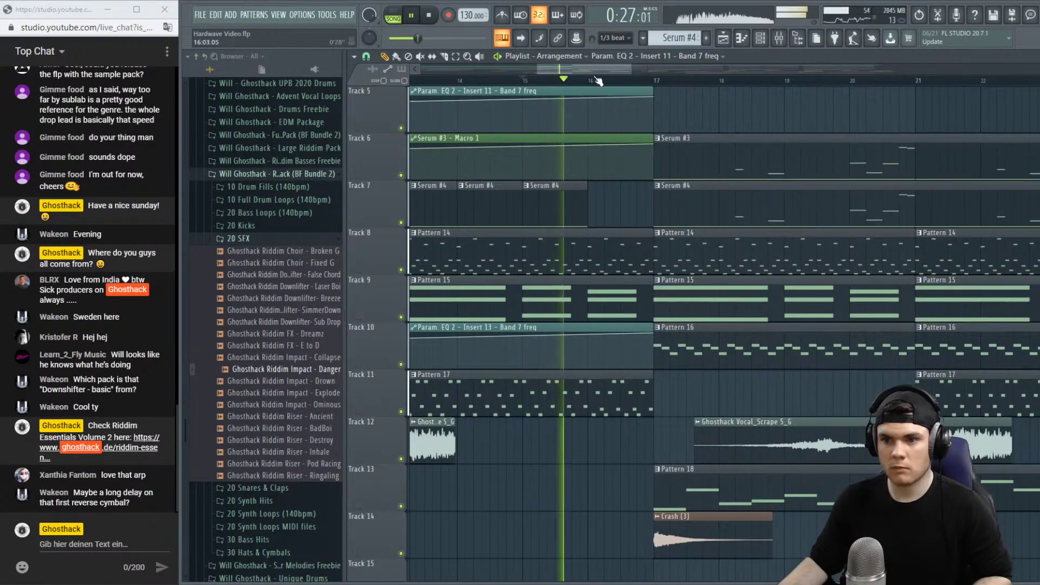
scroll(685, 332, "up", 2)
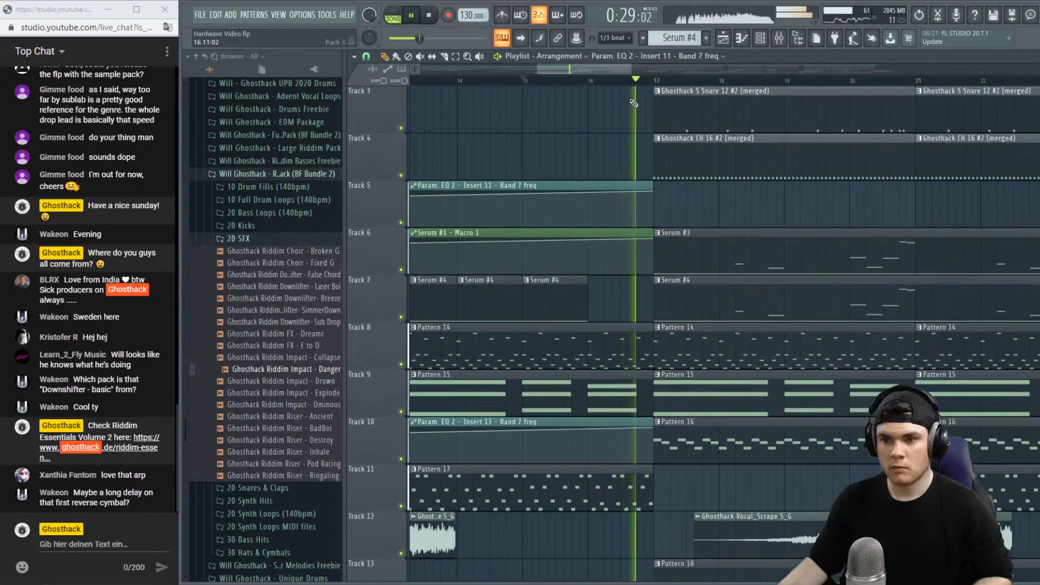
scroll(645, 119, "down", 4)
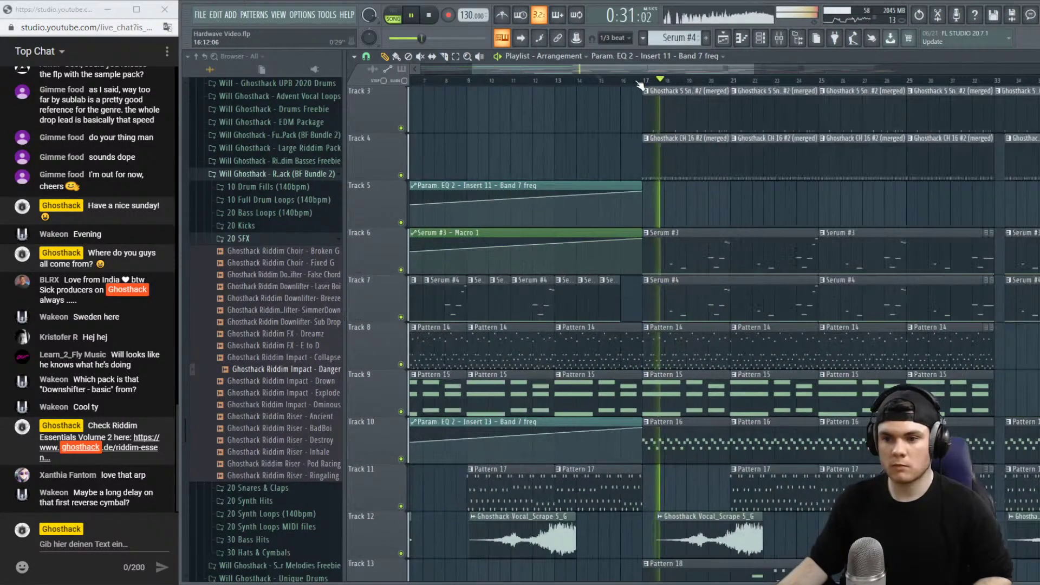
scroll(647, 149, "down", 3)
scroll(646, 149, "down", 3)
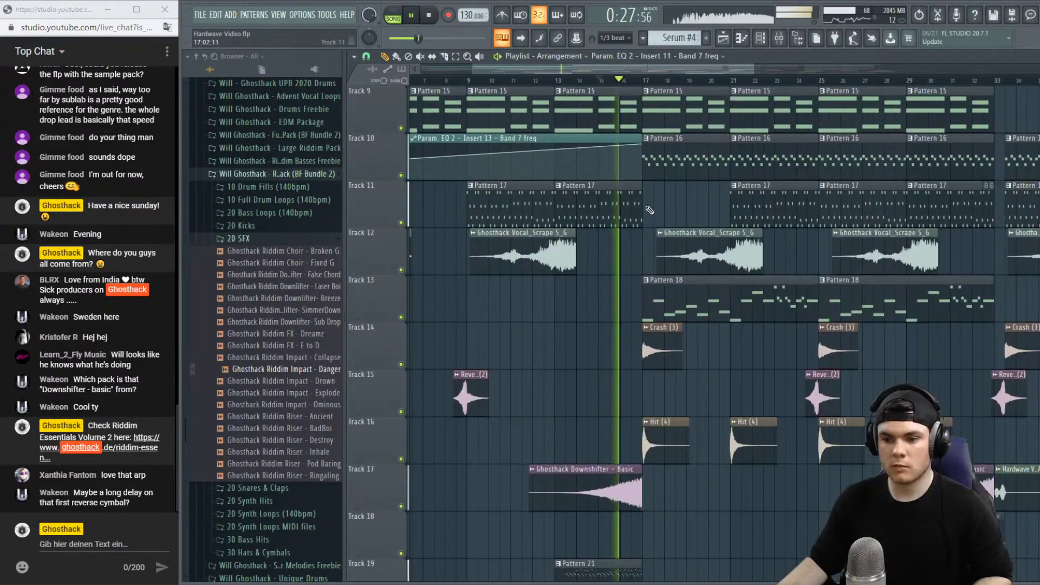
scroll(657, 227, "down", 2)
Trim the Pattern 14, 15 and 17 clips on Tracks 8, 9 and 11 to end midway through bar 16, and audition the gap.
key("space")
scroll(656, 216, "up", 6)
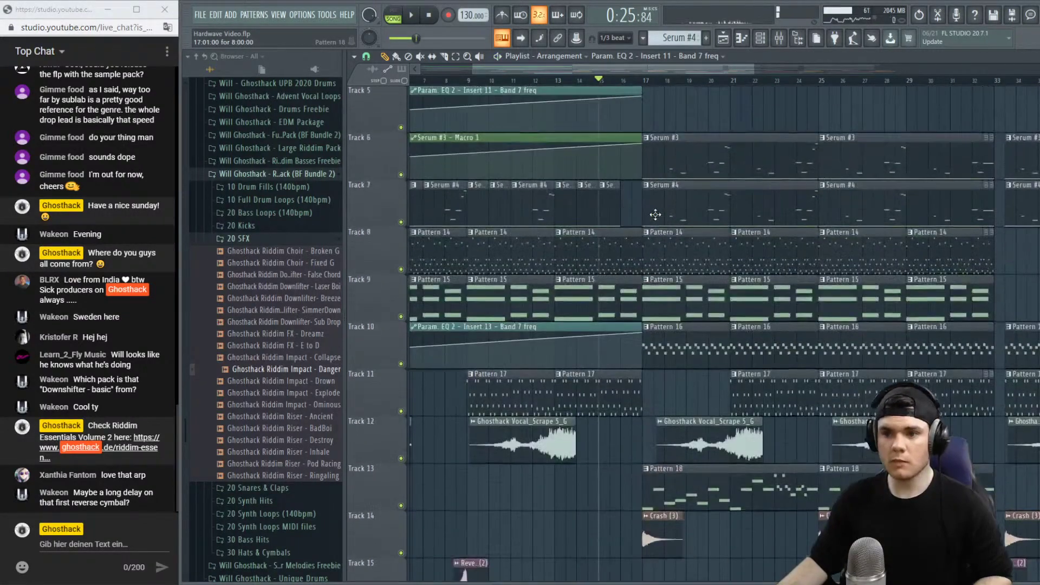
scroll(647, 162, "up", 4)
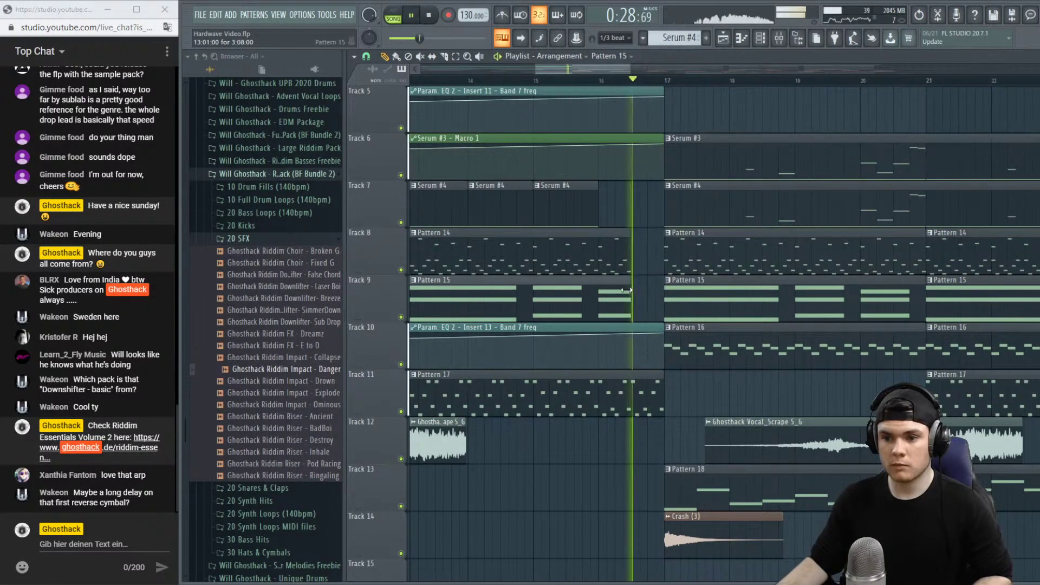
left_click(536, 82)
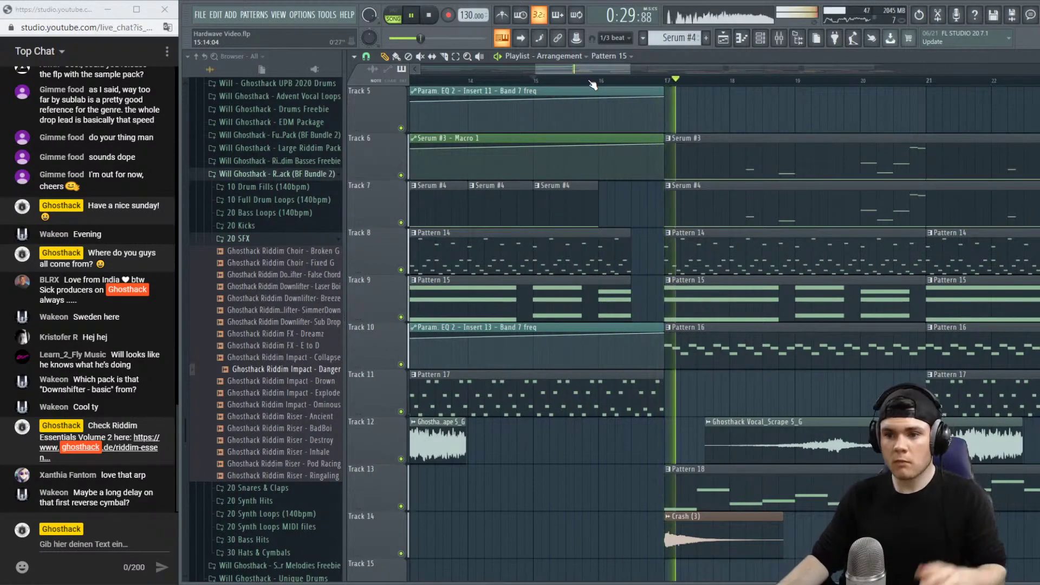
scroll(601, 87, "down", 3)
key("space")
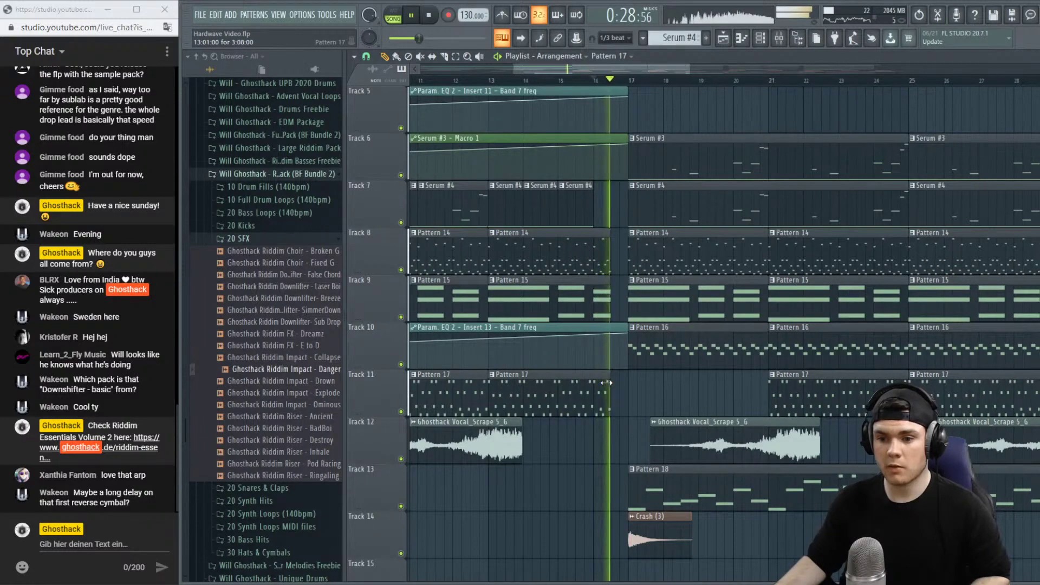
Trim the Pattern 21 clip on Track 19 to end midway through bar 16, extend Pattern 17 on Track 11 back to bar 17, and audition the break.
scroll(621, 313, "down", 1)
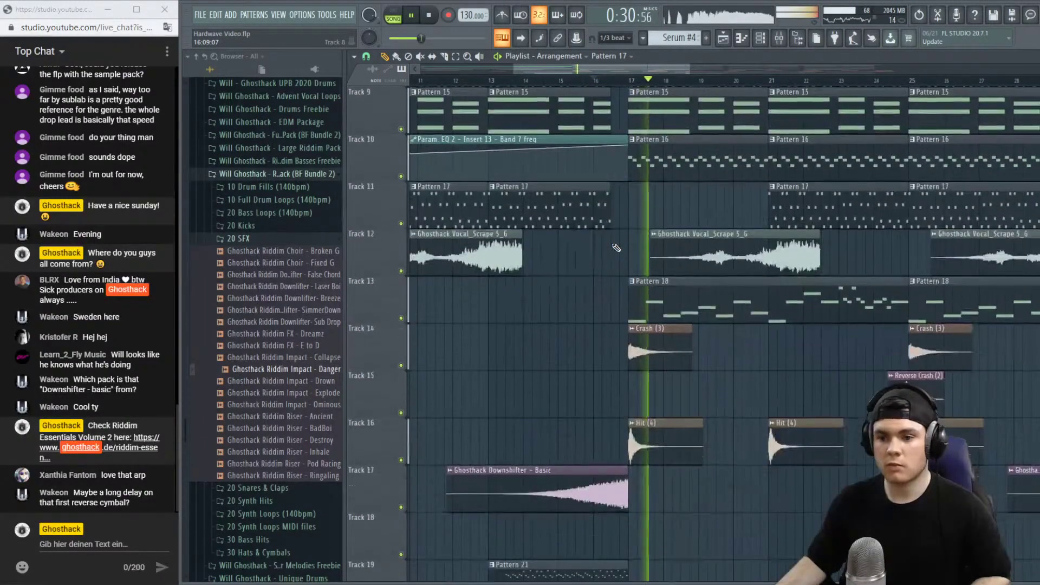
scroll(637, 342, "down", 6)
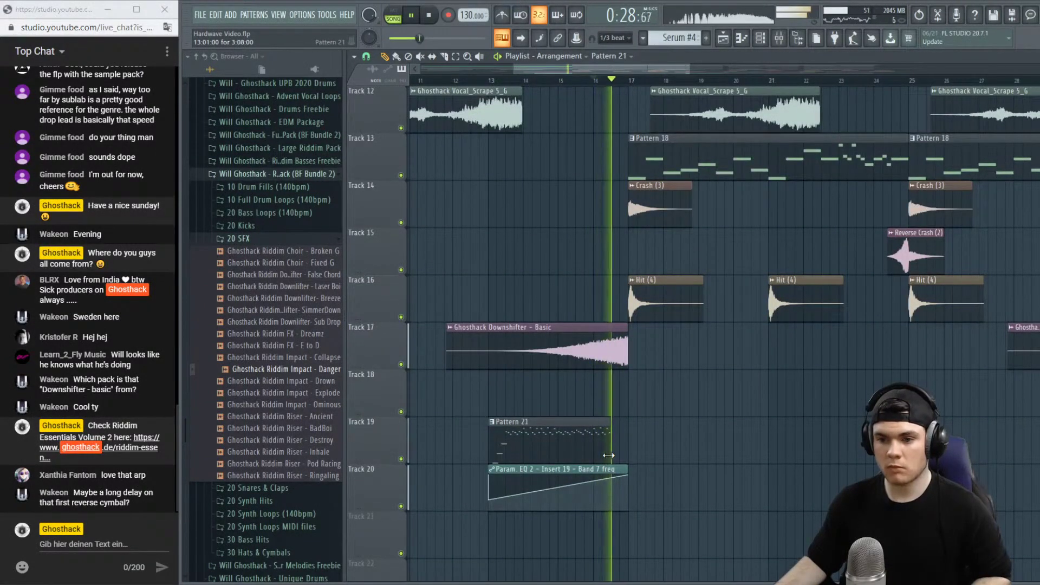
scroll(608, 455, "up", 5)
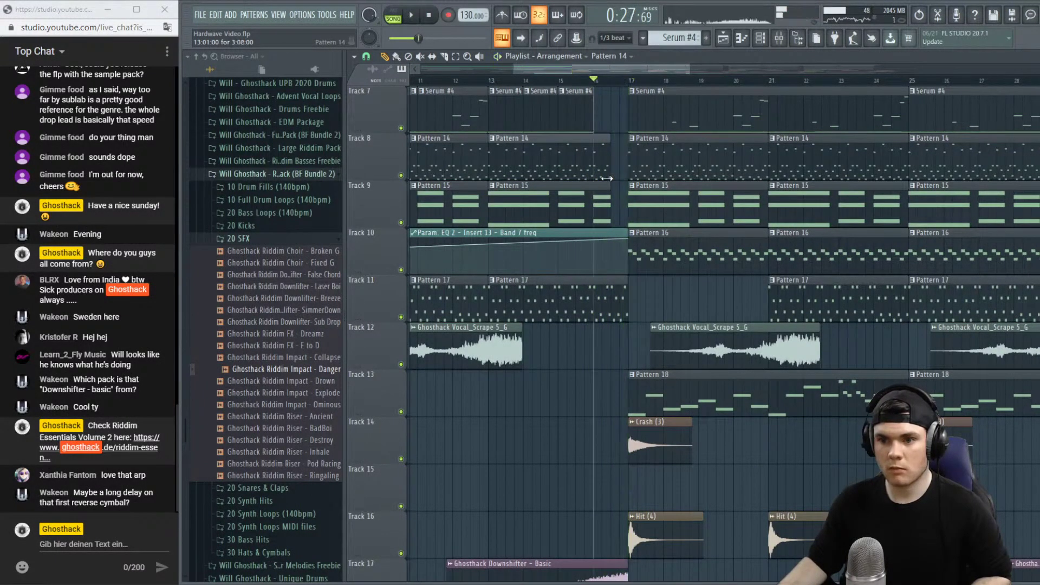
scroll(620, 200, "up", 6)
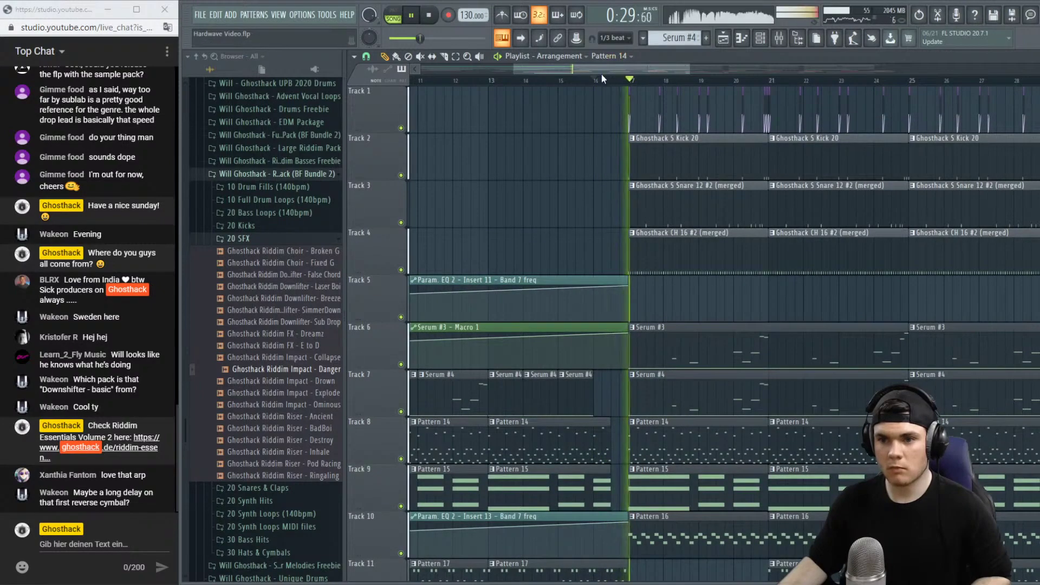
scroll(603, 78, "down", 4)
scroll(629, 268, "down", 8)
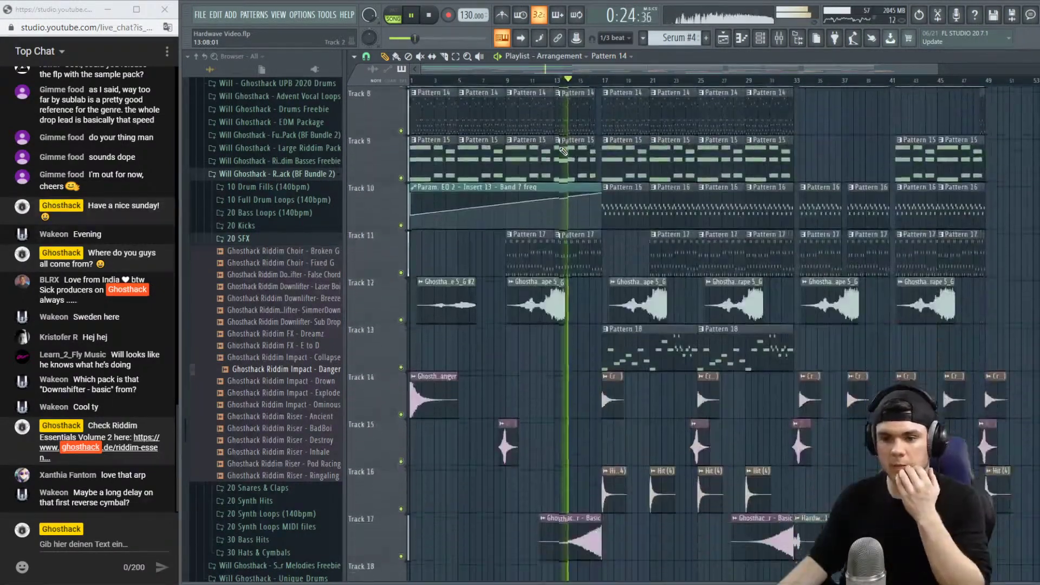
Place a copy of the Pattern 18 clip on Track 13 at bar 9 and audition it leading into bar 17.
left_click_drag(601, 308, 508, 299)
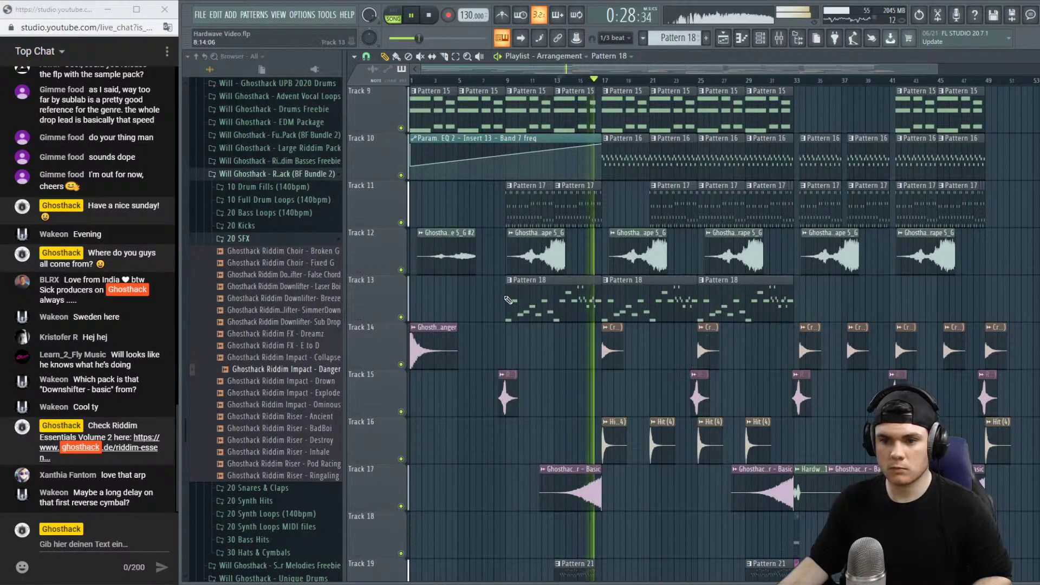
key("space")
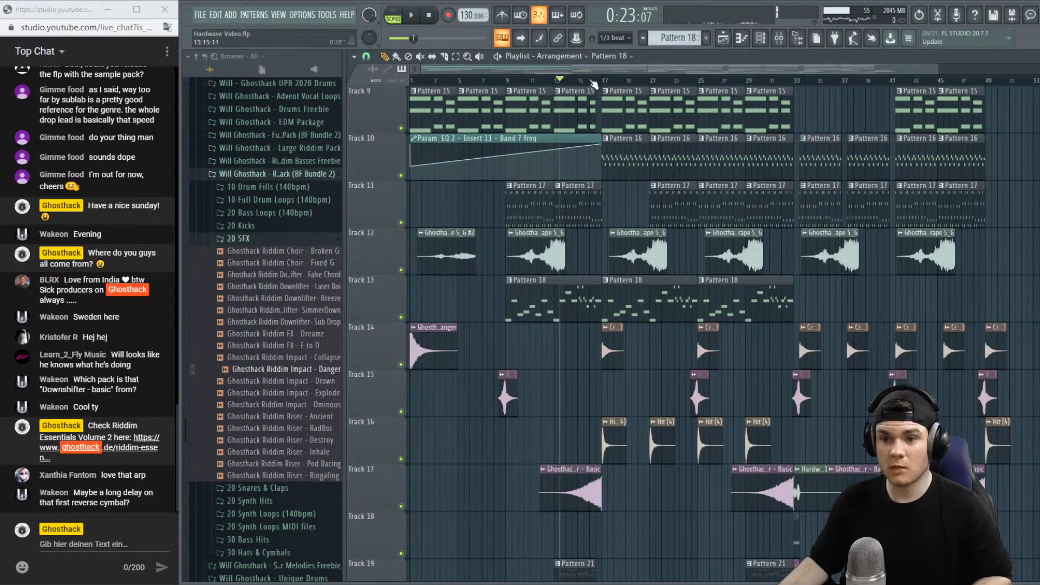
scroll(593, 84, "up", 3)
left_click_drag(545, 76, 528, 76)
key("space")
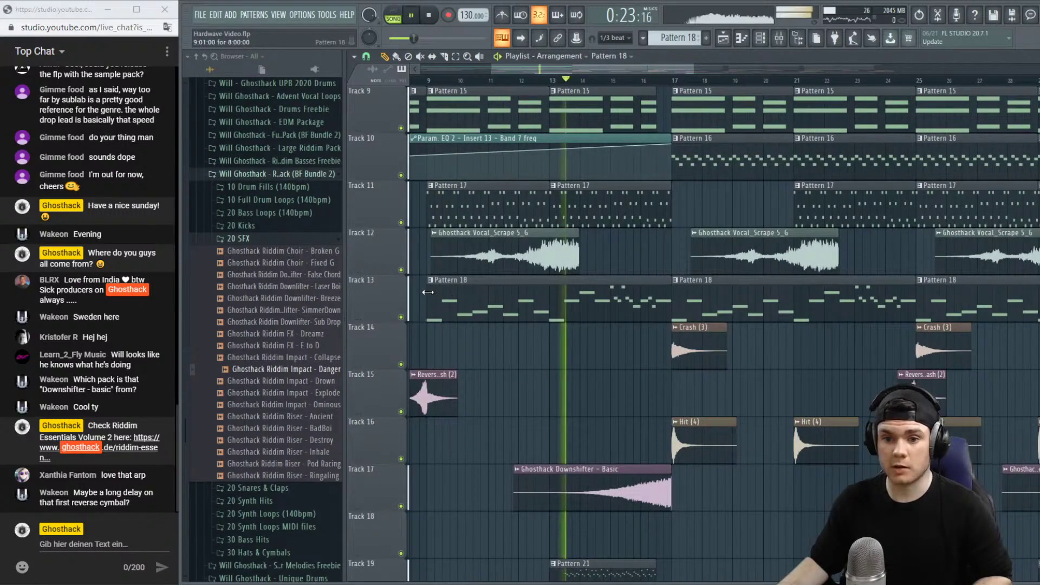
Shorten the new Pattern 18 clip on Track 13 to start at bar 16 and last one bar, and replay the transition.
left_click_drag(432, 292, 639, 296)
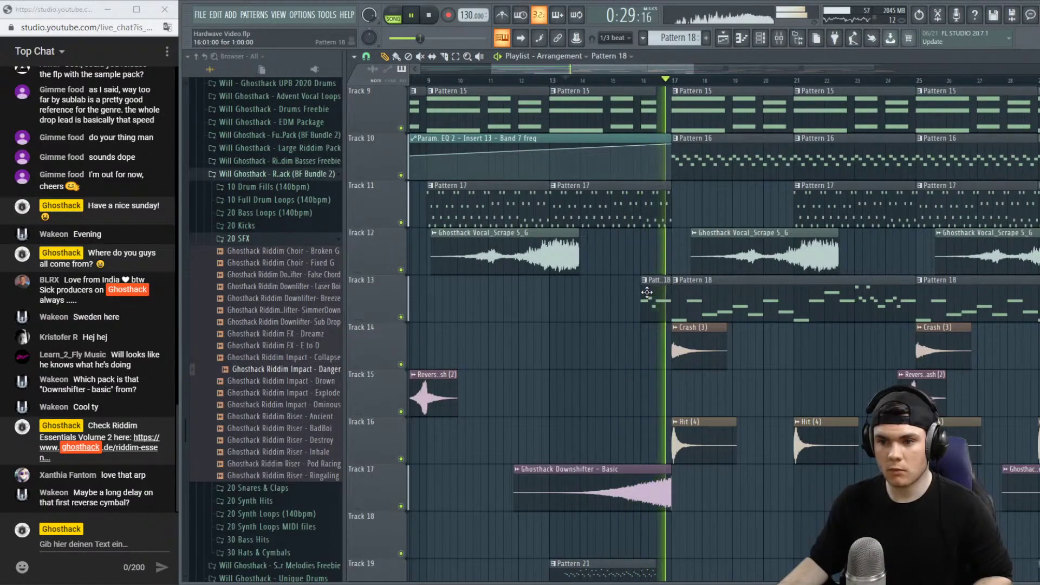
left_click(643, 80)
scroll(672, 84, "up", 5)
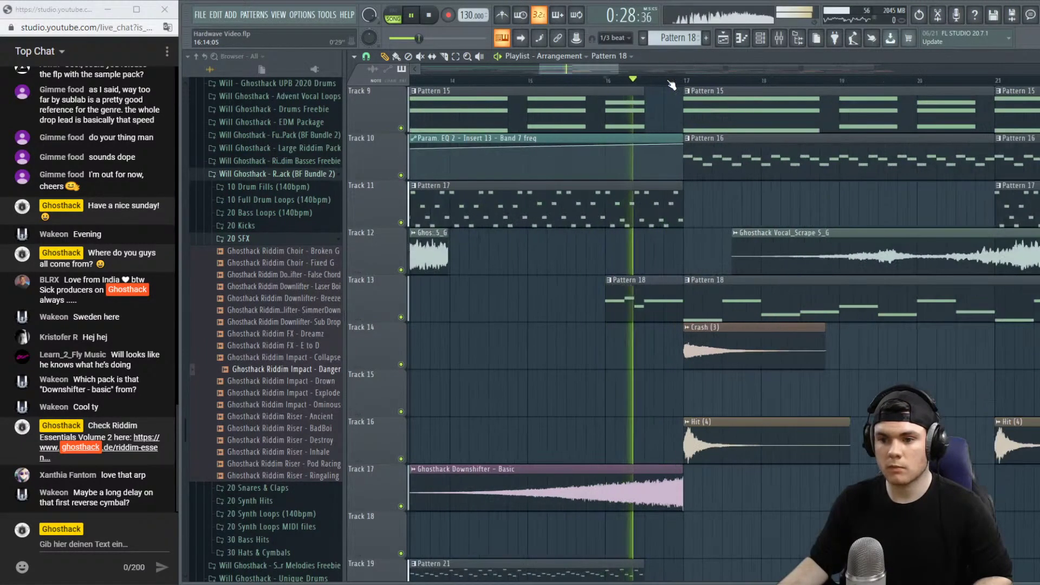
scroll(619, 84, "down", 3)
left_click(483, 80)
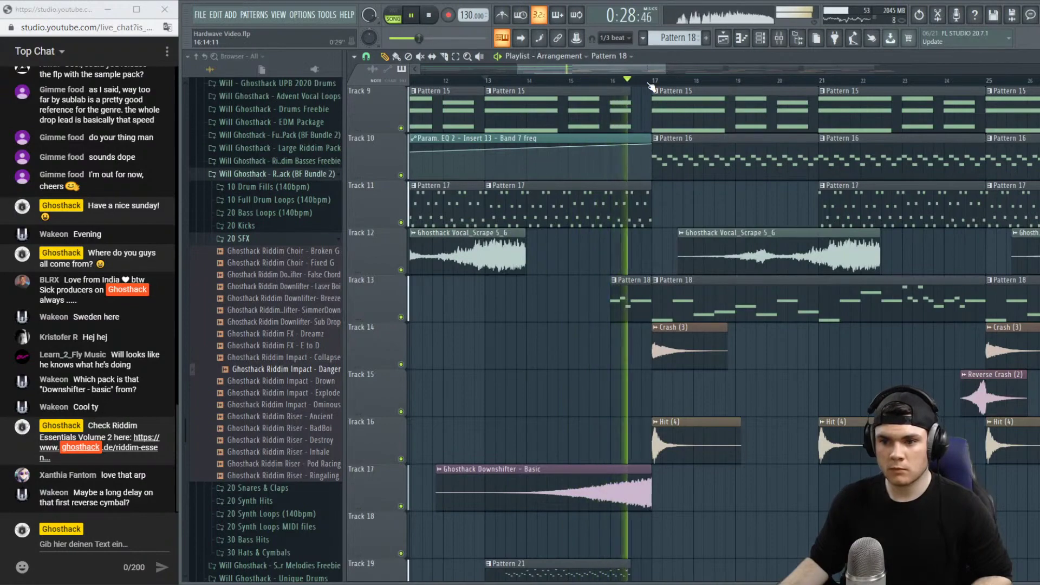
Add a copy of the Reverse Crash (2) clip on Track 15 just before bar 17 and audition the transition.
scroll(651, 85, "down", 5)
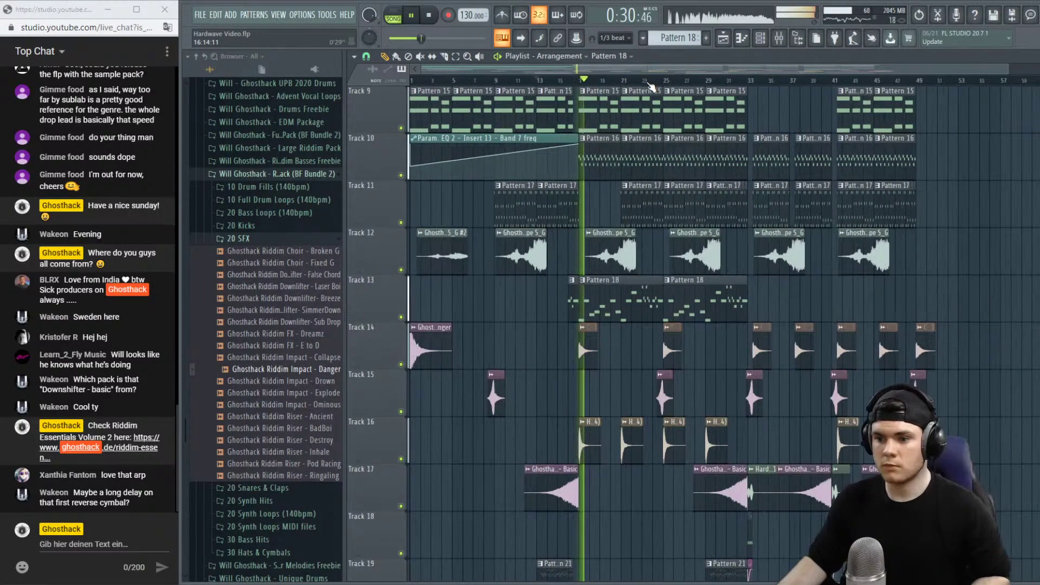
key("space")
scroll(639, 71, "up", 5)
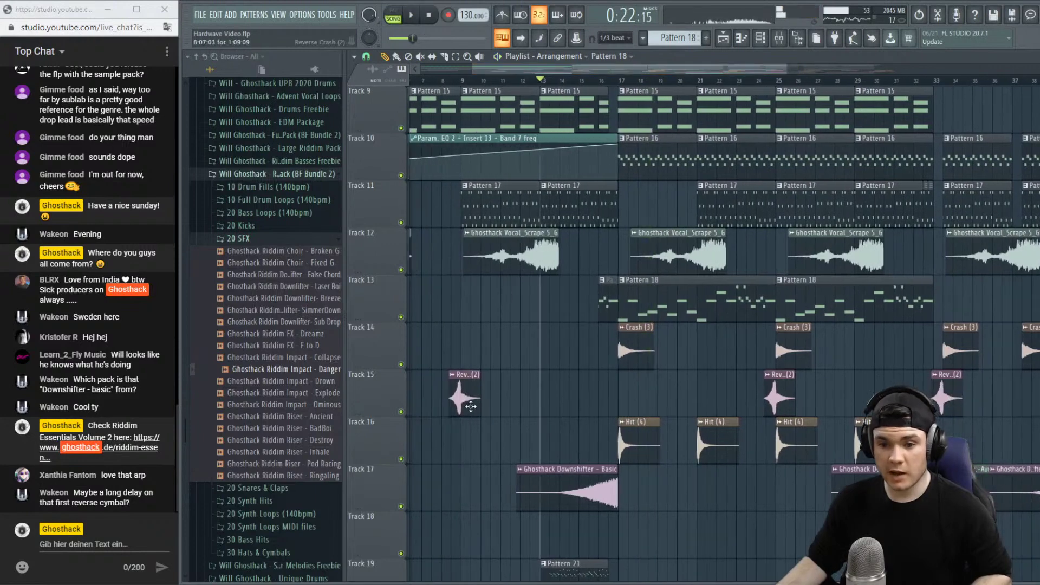
left_click_drag(471, 407, 628, 407)
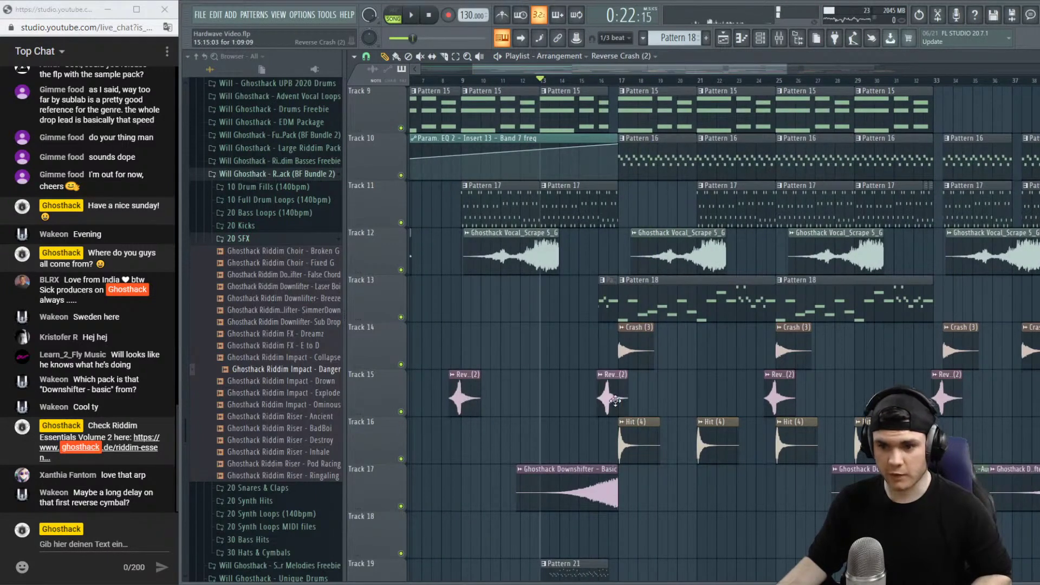
left_click(598, 81)
key("space")
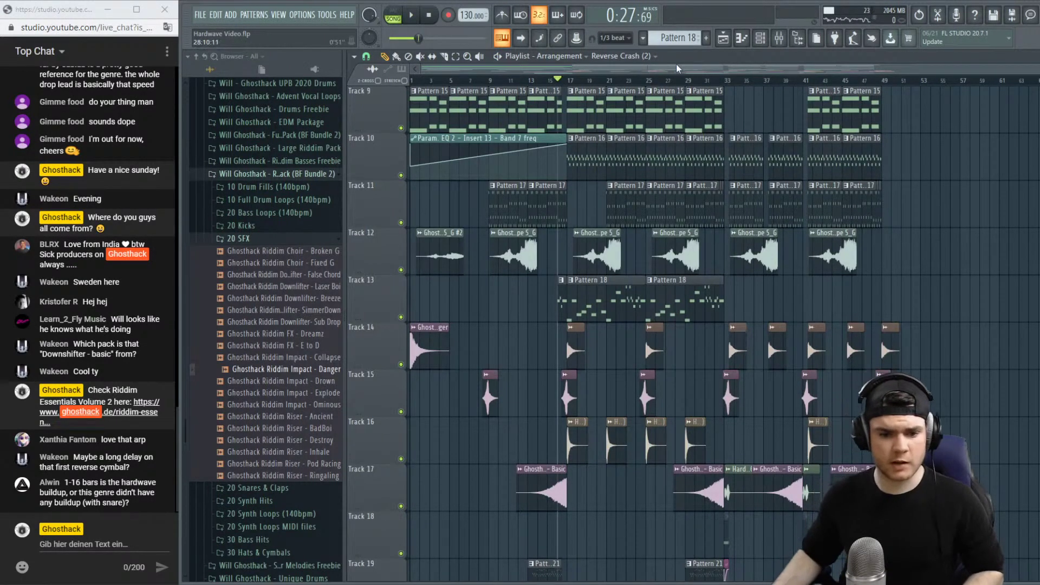
Examine the whole arrangement across all 20 tracks and replay the intro.
scroll(500, 69, "up", 2)
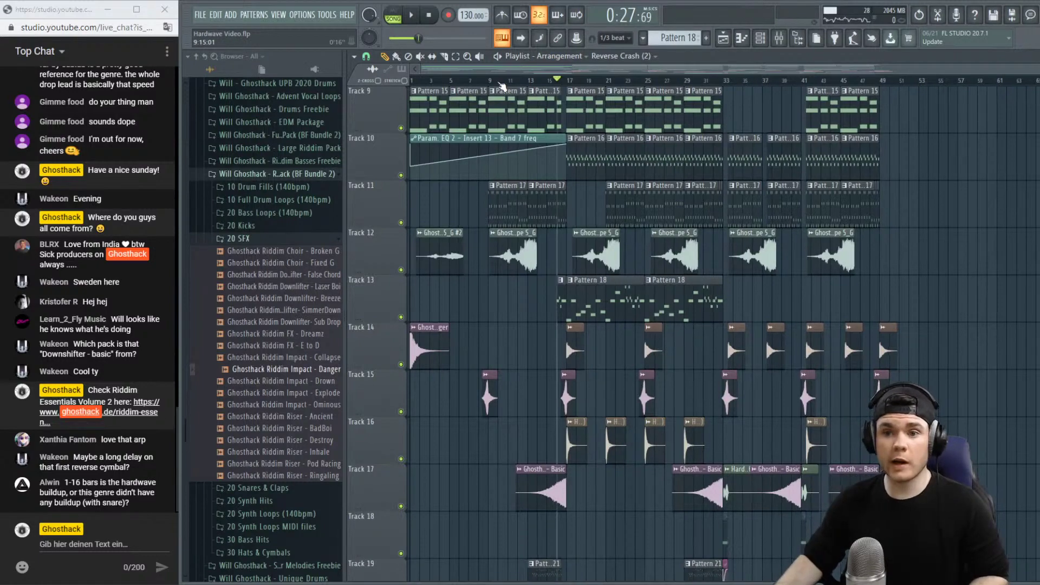
scroll(541, 325, "down", 5)
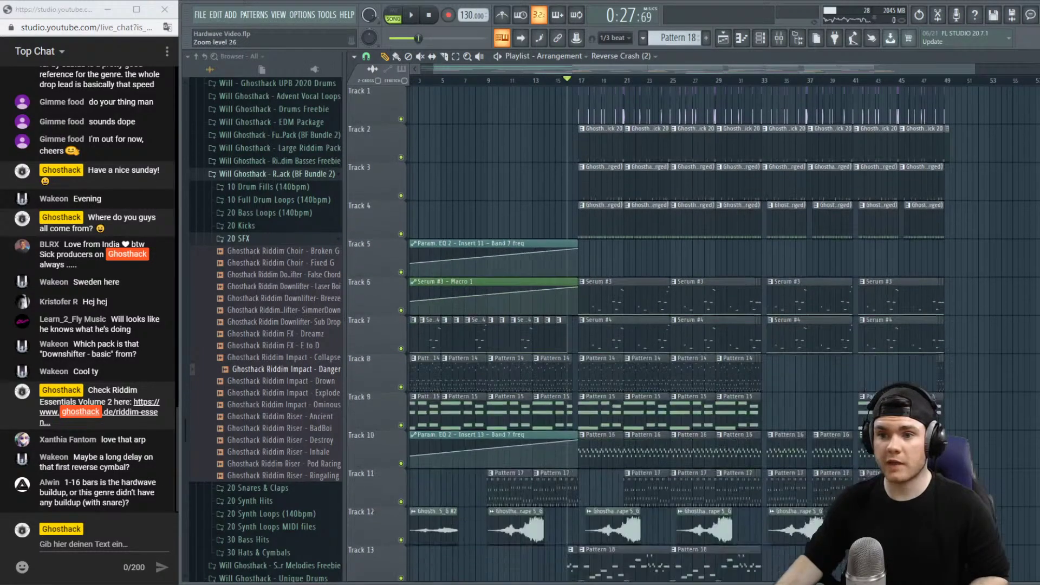
scroll(541, 326, "down", 3)
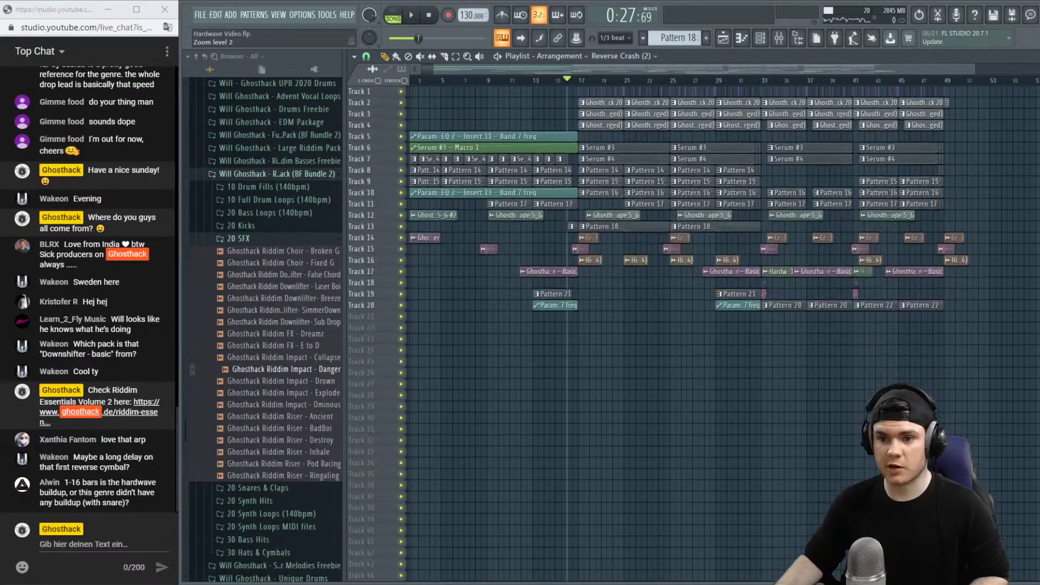
left_click_drag(956, 67, 892, 74)
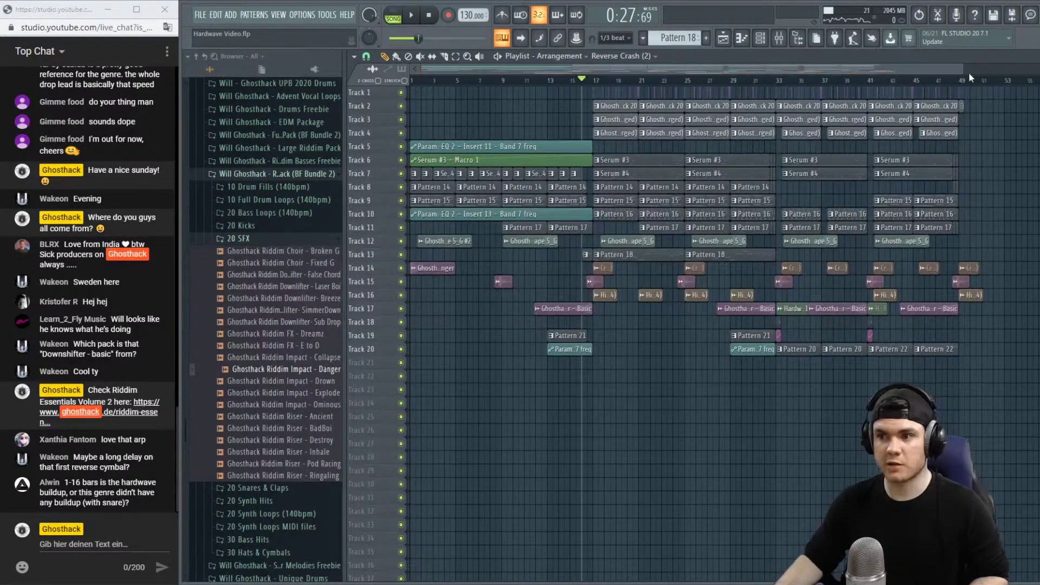
left_click_drag(960, 69, 878, 69)
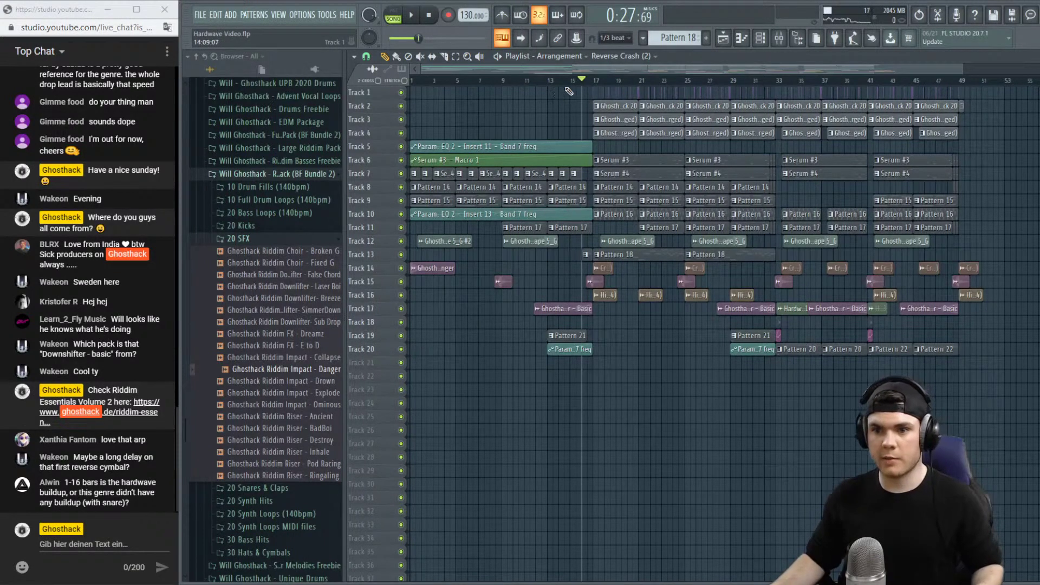
left_click_drag(569, 82, 503, 85)
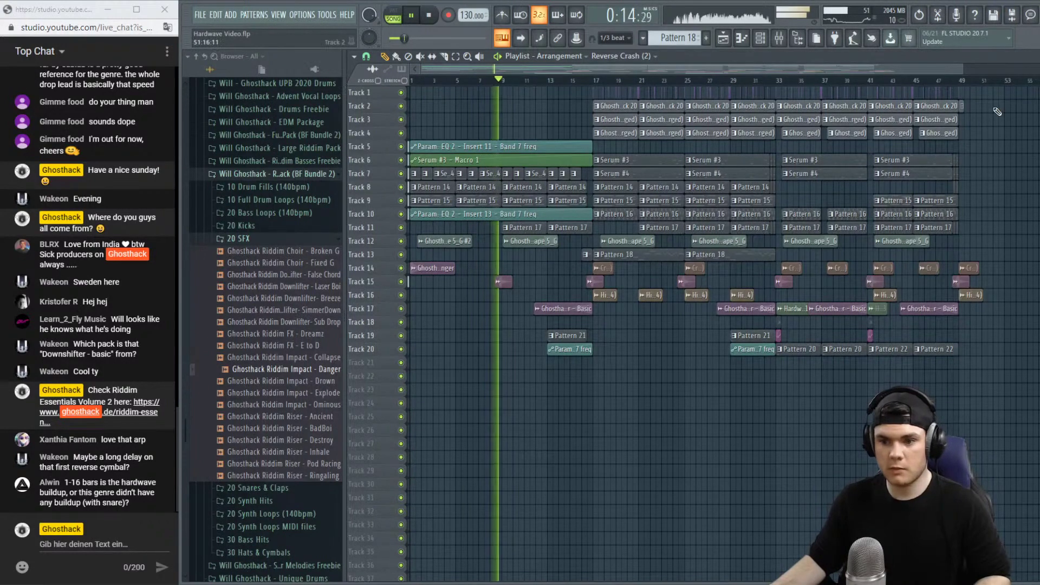
scroll(657, 164, "up", 3)
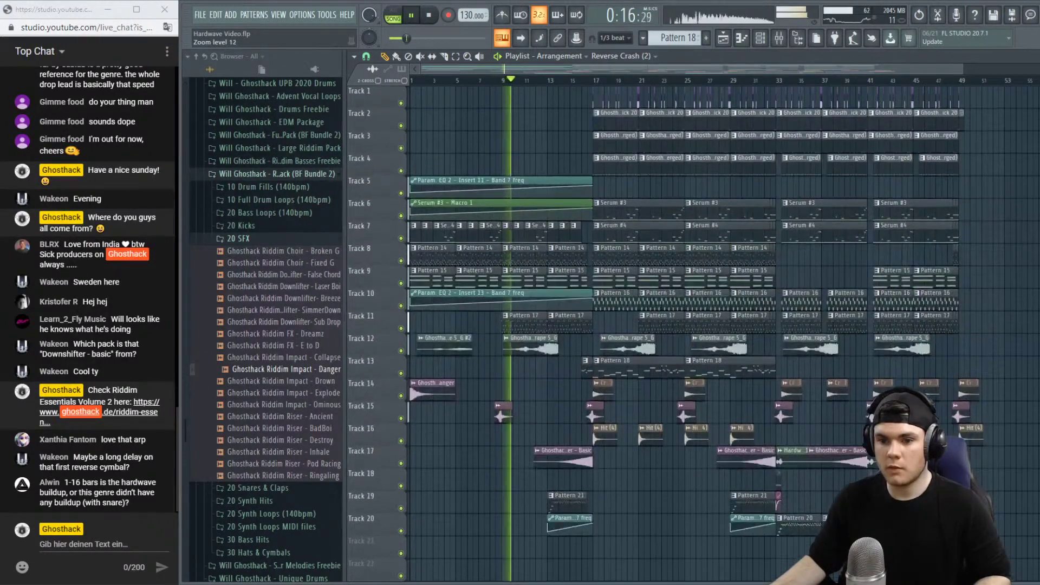
Stop playback and preview a Ghosthack Riddim Impact sample from the 20 SFX folder.
key("space")
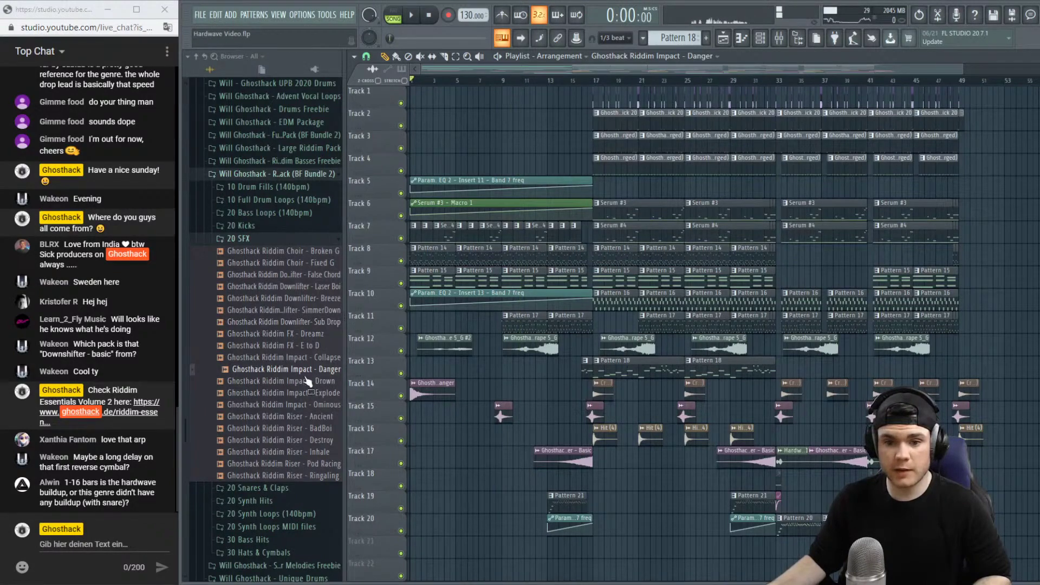
left_click(307, 381)
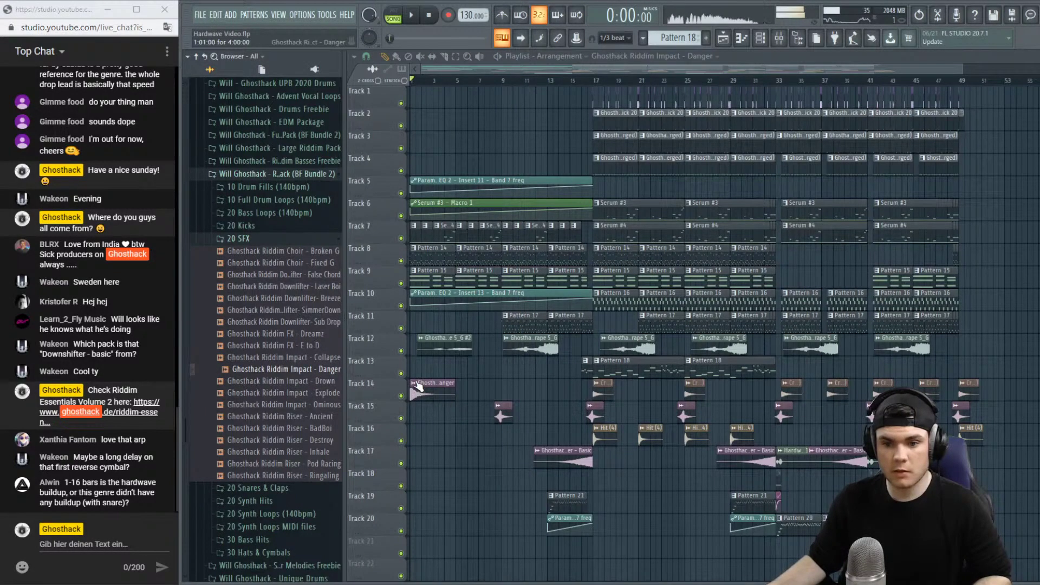
Place the Ghosthack Riddim Impact - Drown sample on Track 14 at bar 9, set its channel volume to 52%, and audition it.
left_click_drag(501, 391, 503, 391)
left_click(505, 383)
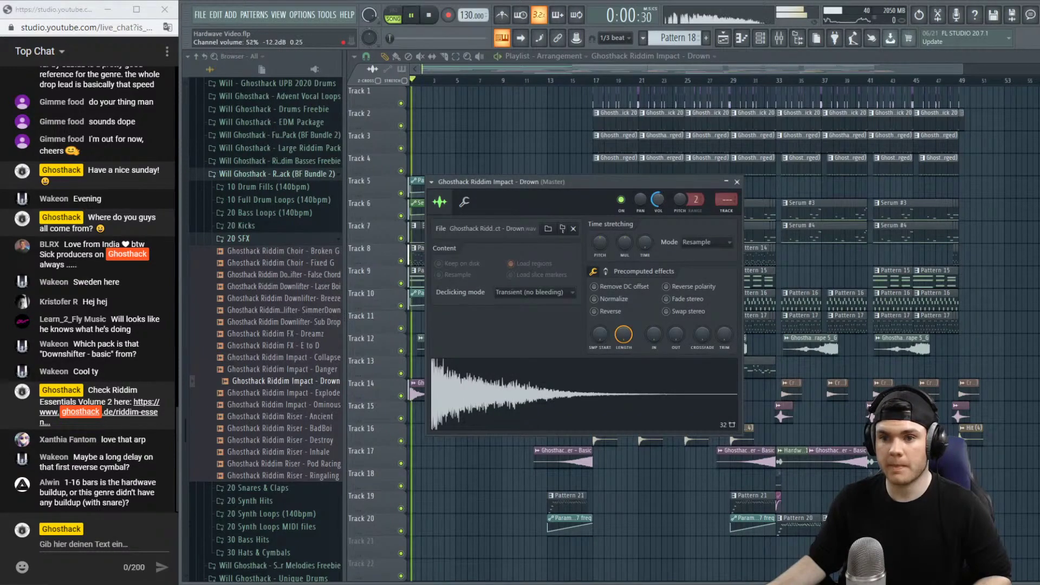
left_click(494, 81)
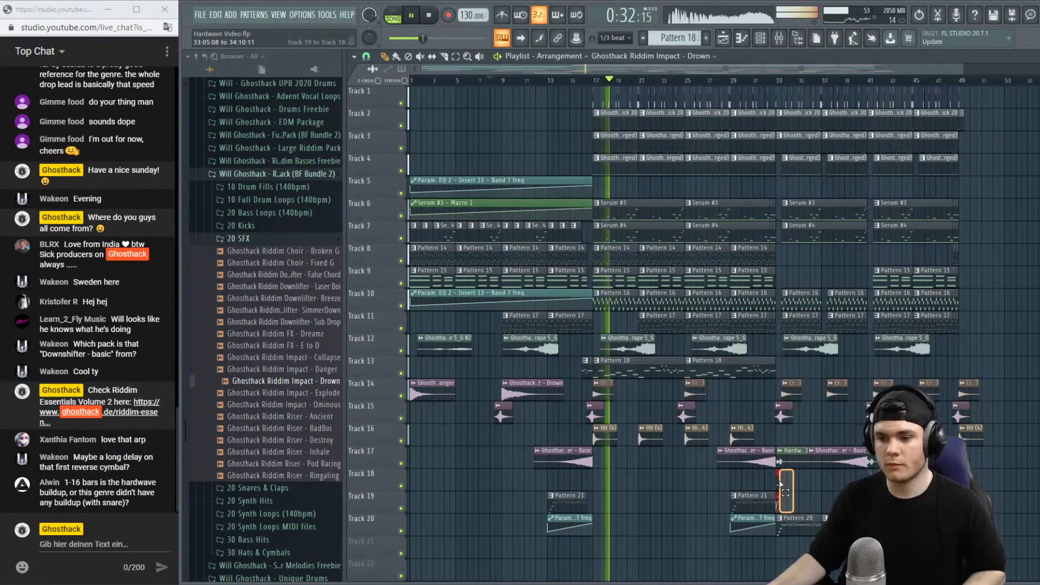
Place the Insert 18 Band 4 frequency automation on Track 19 just before bar 17 and audition the transition into the drop.
key("space")
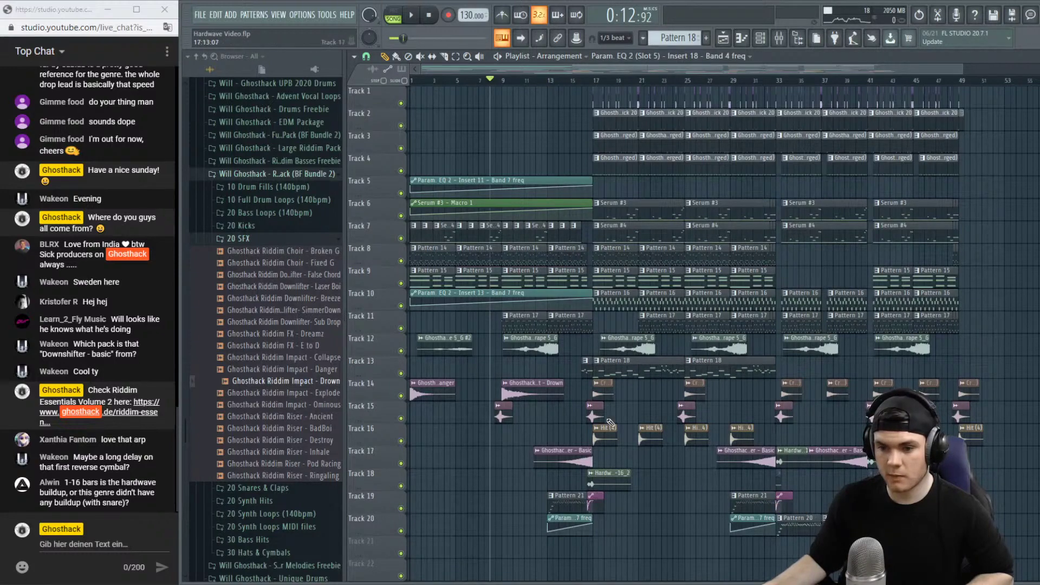
key("space")
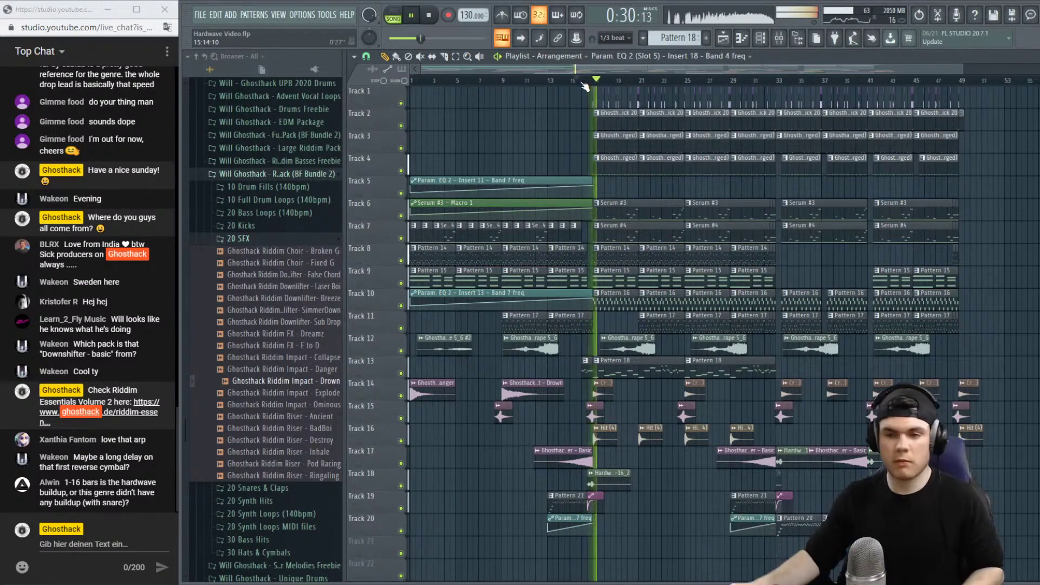
scroll(601, 89, "up", 3)
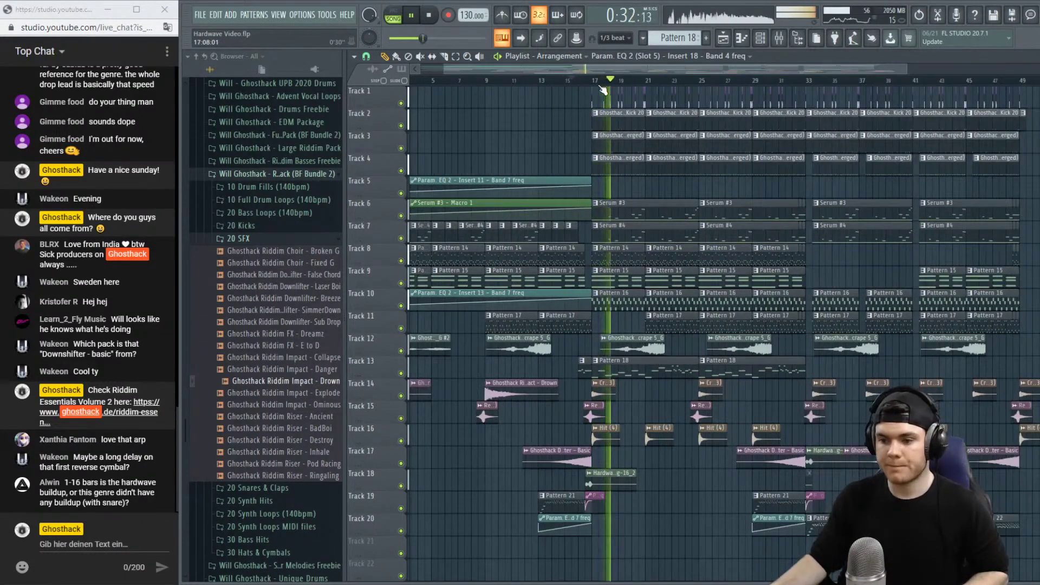
key("space")
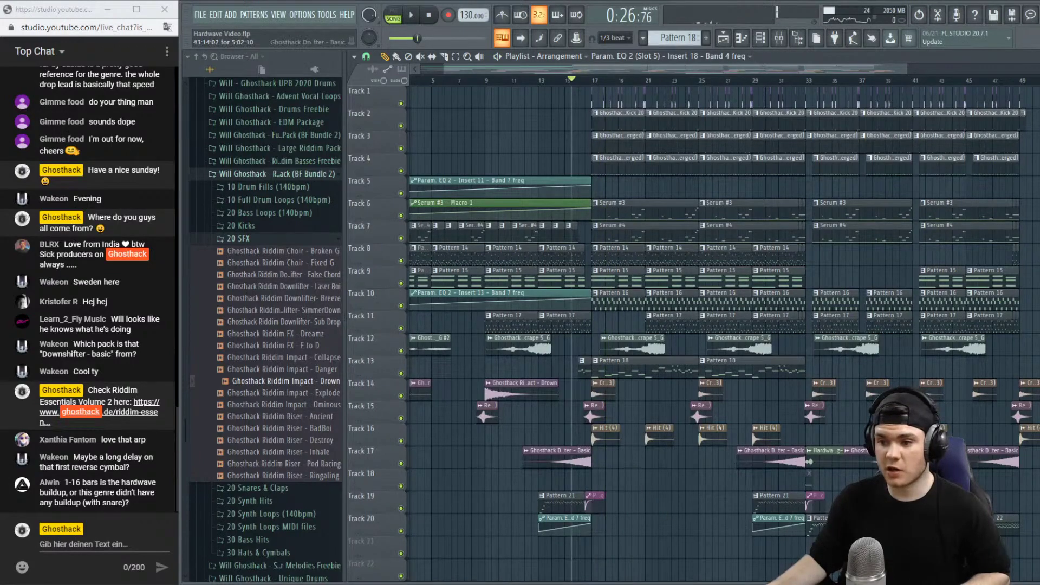
Place the Hardwave Video - 2020-Aug-16_3 audio clip on Track 18 midway through bar 16 and audition the transition.
key("space")
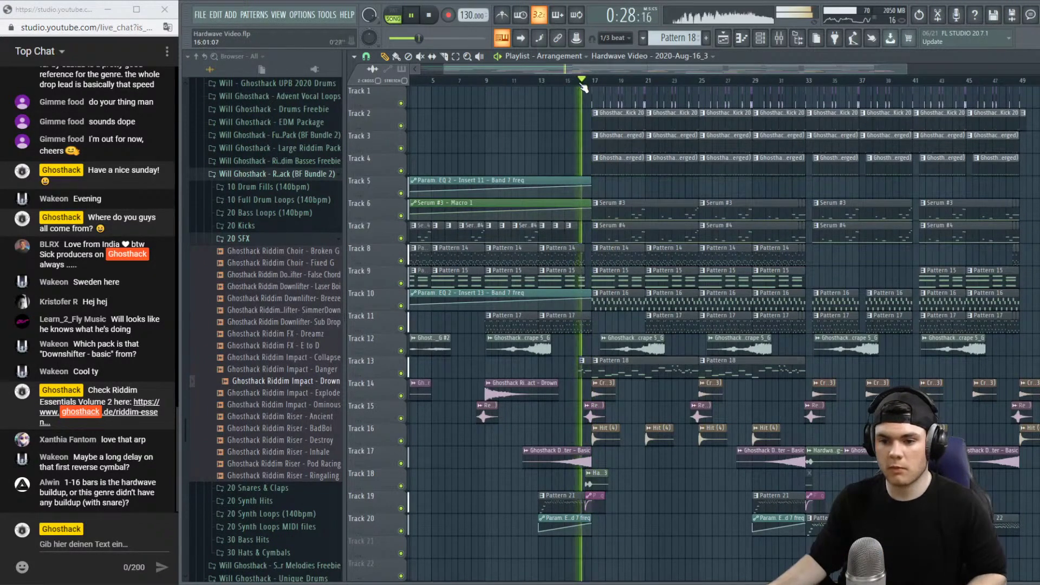
scroll(581, 87, "up", 4)
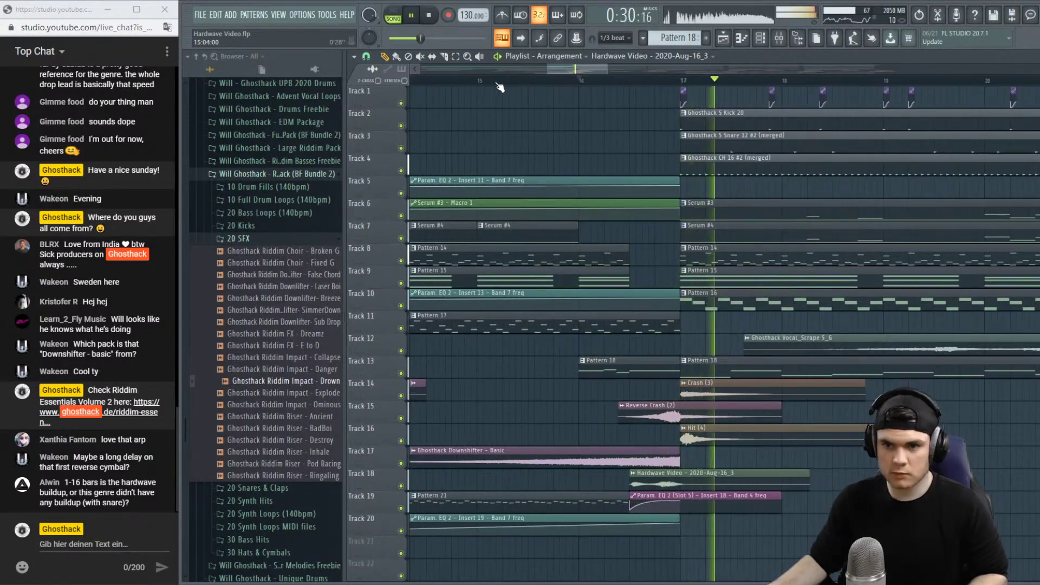
left_click(466, 80)
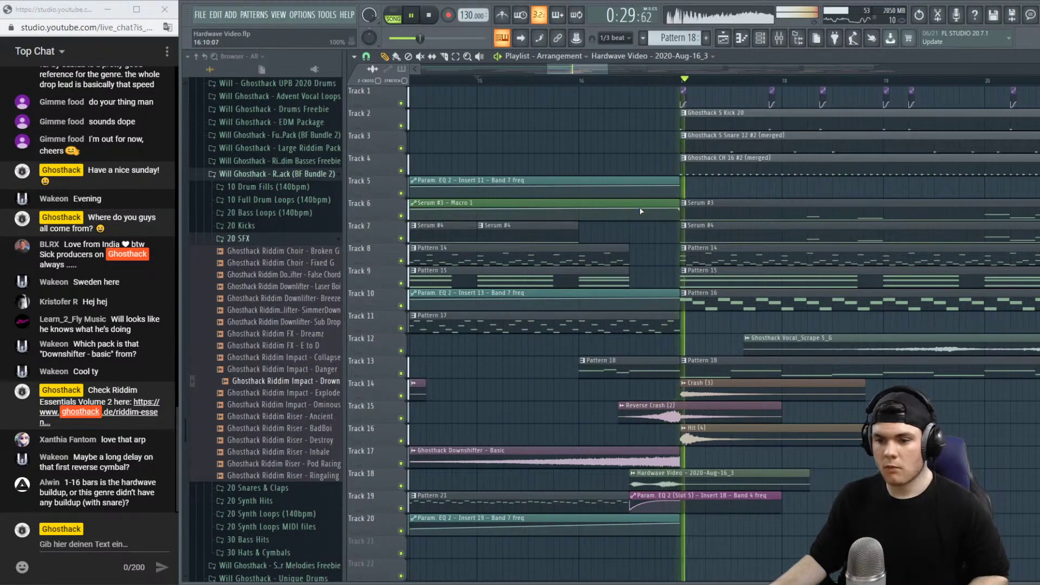
left_click(629, 80)
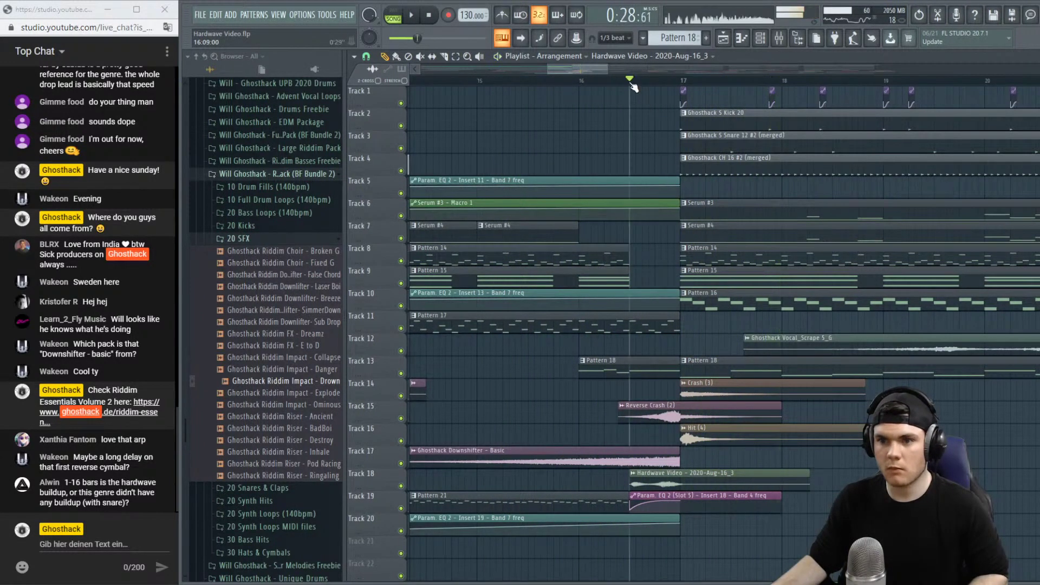
key("space")
key("space")
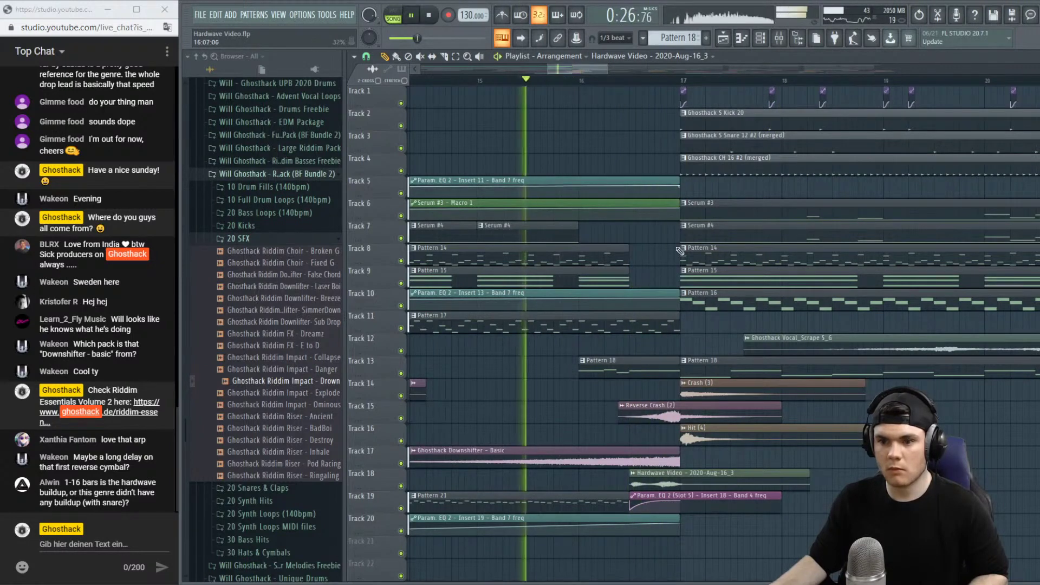
Shorten the Pattern 17 clip on Track 11 to end midway through bar 16 and play back the passage.
left_click_drag(679, 322, 630, 323)
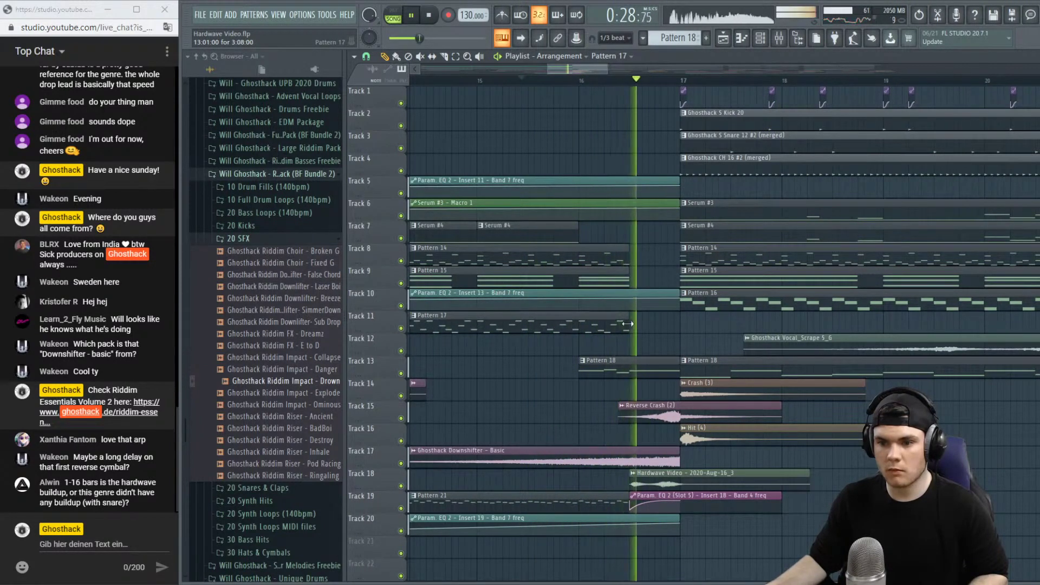
key("space")
key("space")
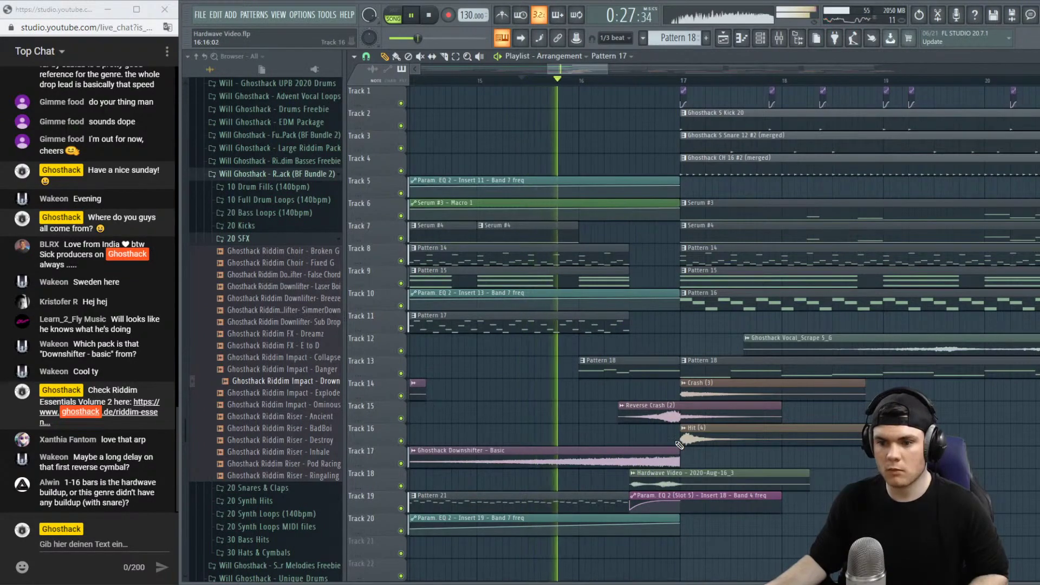
Shift the Ghosthack Downshifter - Basic clip on Track 17 half a bar earlier to end midway through bar 16, and audition it.
scroll(654, 82, "down", 2)
scroll(655, 82, "down", 2)
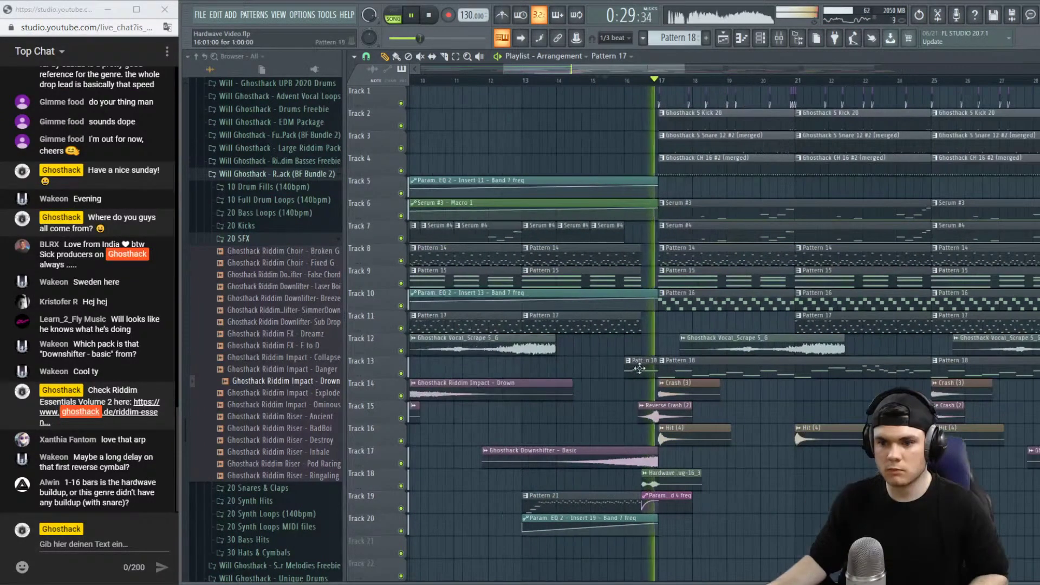
key("space")
key("space")
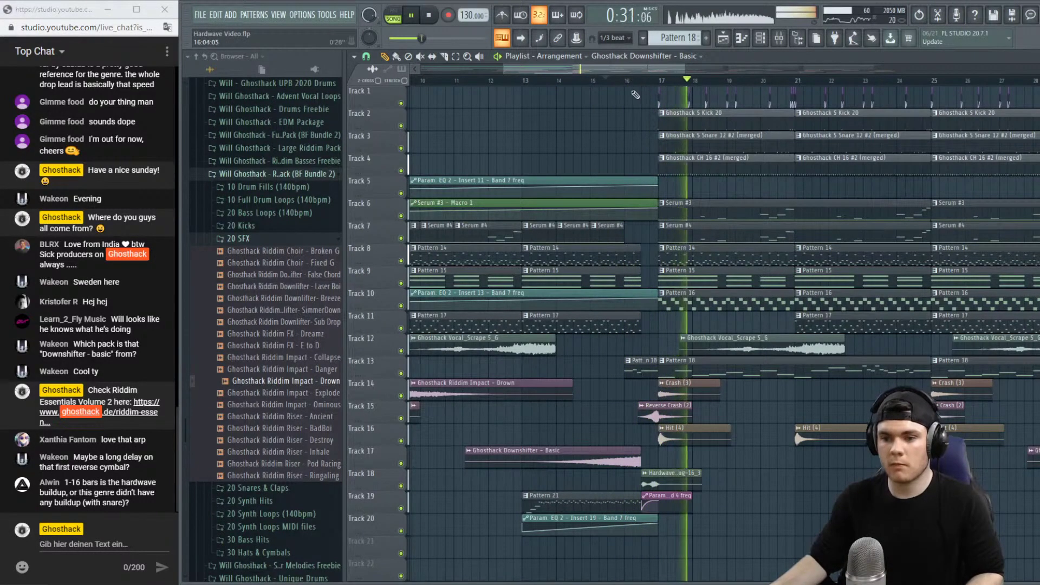
Set the Ghosthack Downshifter - Basic channel volume to 23% and play back the buildup into bar 17.
double_click(631, 455)
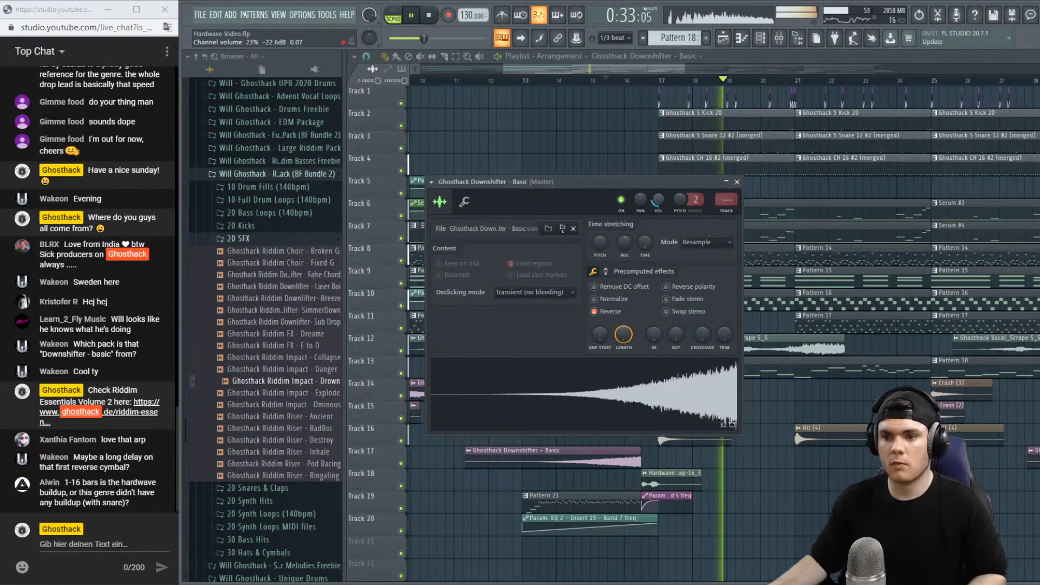
left_click(524, 81)
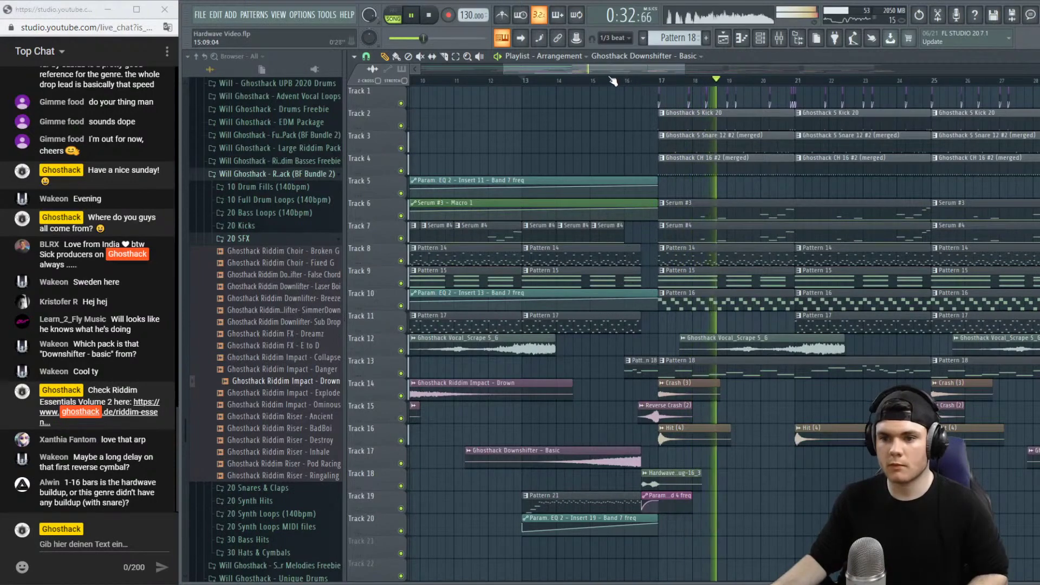
left_click(590, 81)
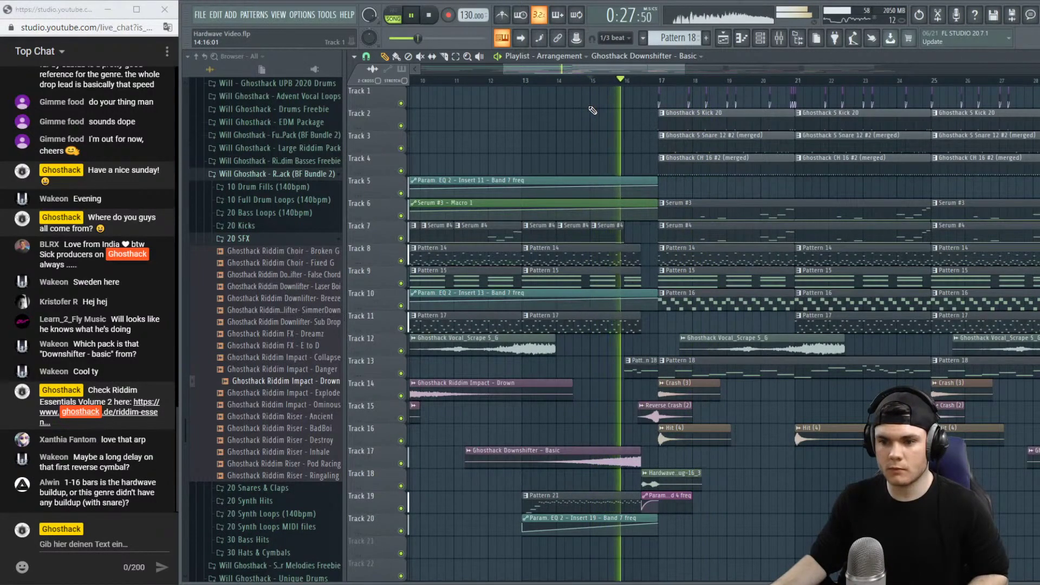
scroll(655, 84, "up", 3)
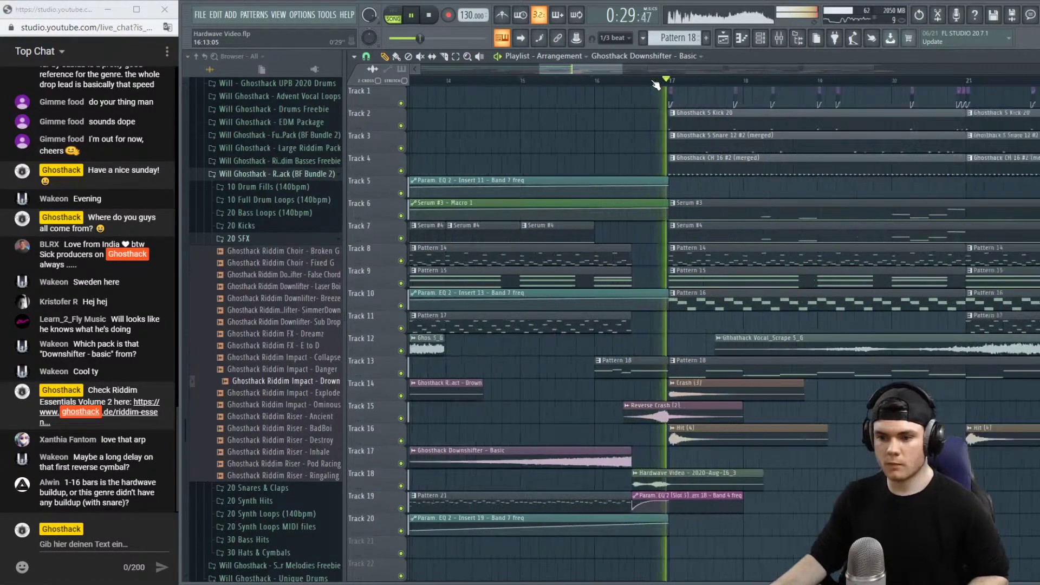
Make the Band 4 frequency automation clip on Track 19 unique and reshape it into a straight rise ending at bar 17.
key("space")
right_click(621, 498)
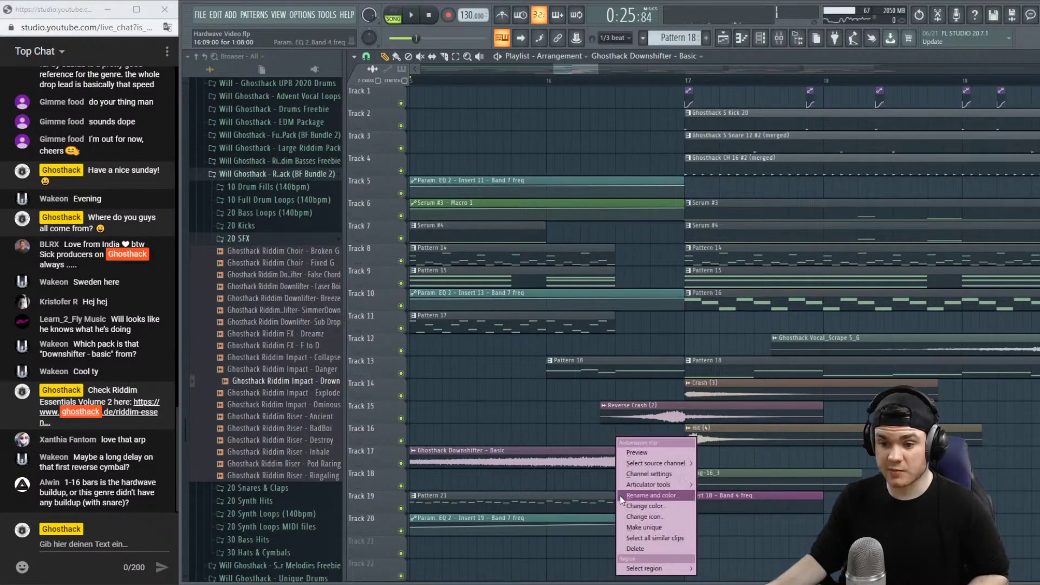
left_click(653, 528)
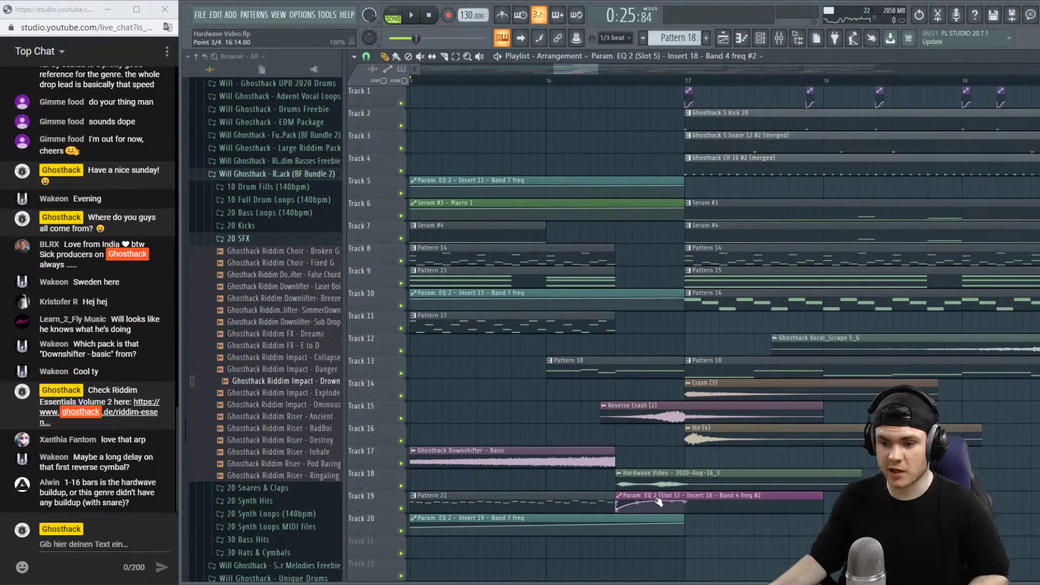
right_click(658, 501)
left_click(685, 391)
key("space")
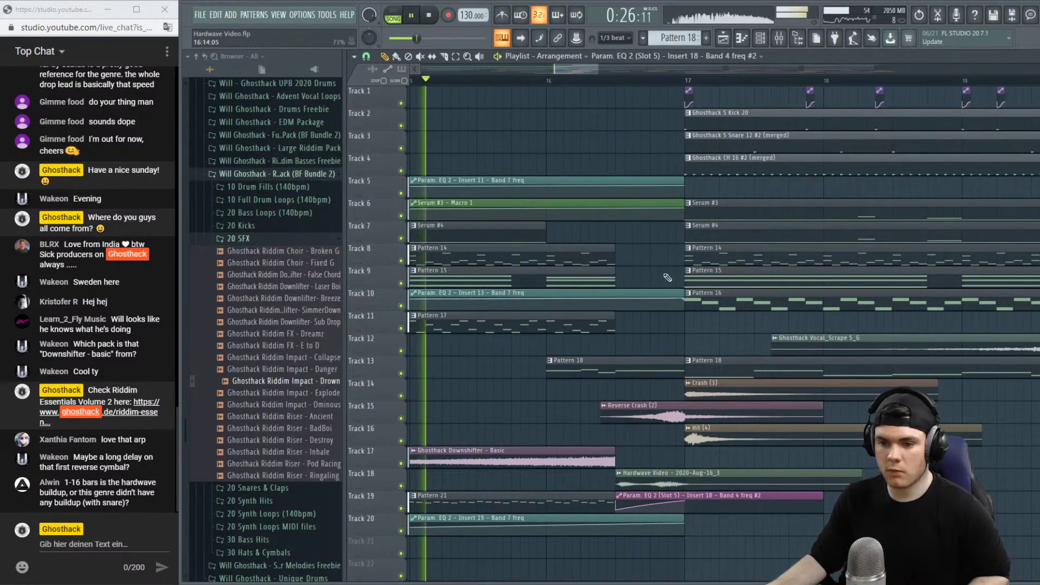
Set the playback start midway through bar 16, select bar 16 as the loop range, and audition the filter automation.
left_click(615, 80)
key("space")
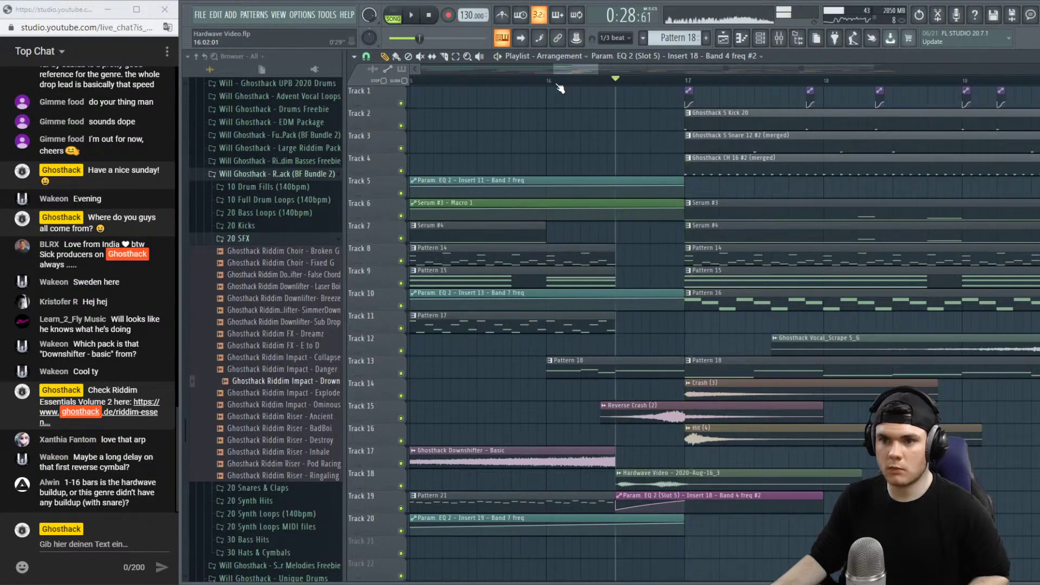
left_click_drag(558, 81, 681, 80)
key("space")
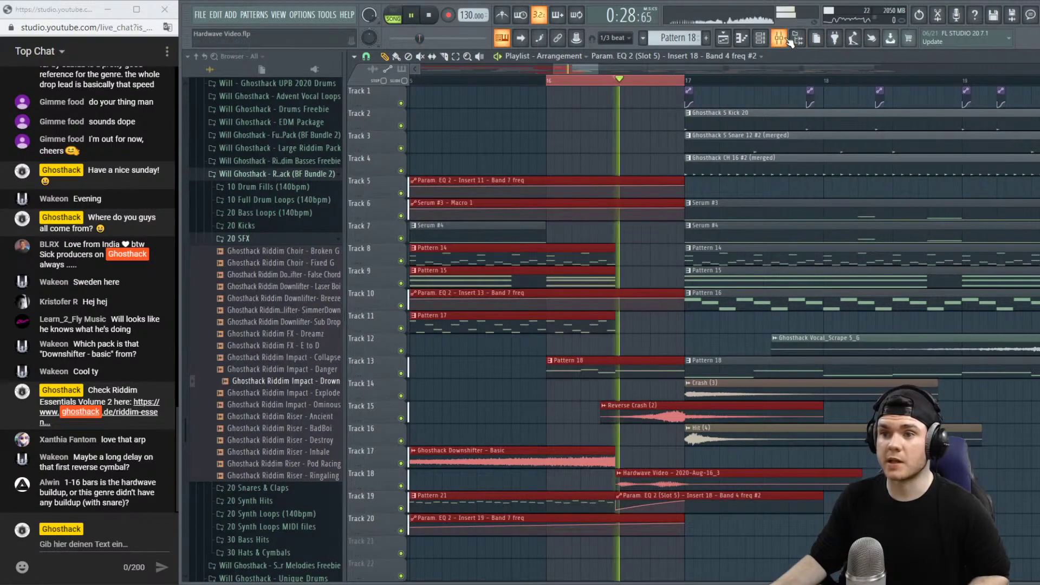
On Insert 18's slot 6 Fruity parametric EQ 2, set band 1's frequency to 91 Hz and audition lowering its level to -18 dB.
left_click(779, 38)
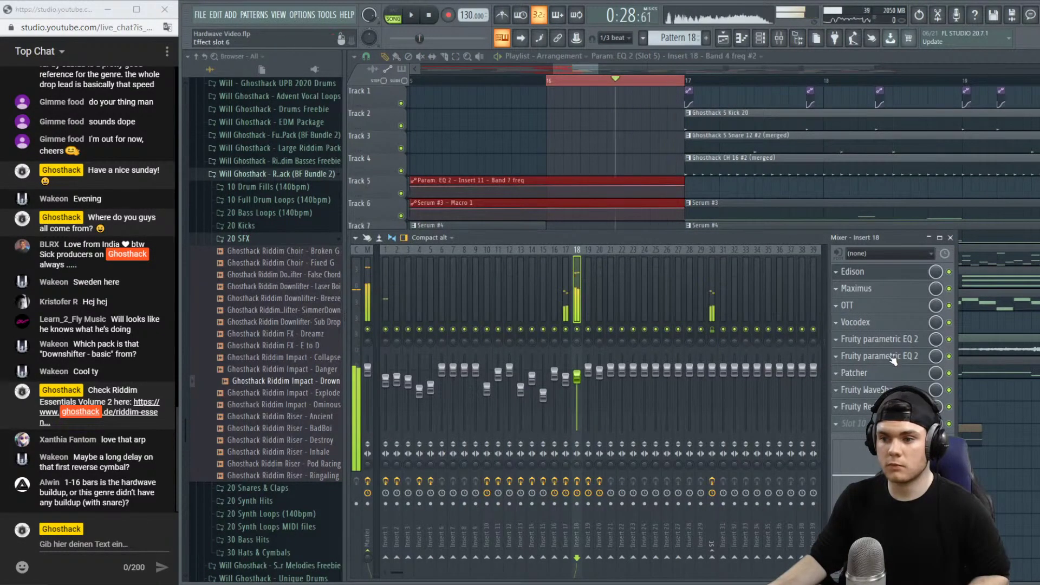
left_click(889, 339)
left_click_drag(469, 265, 477, 266)
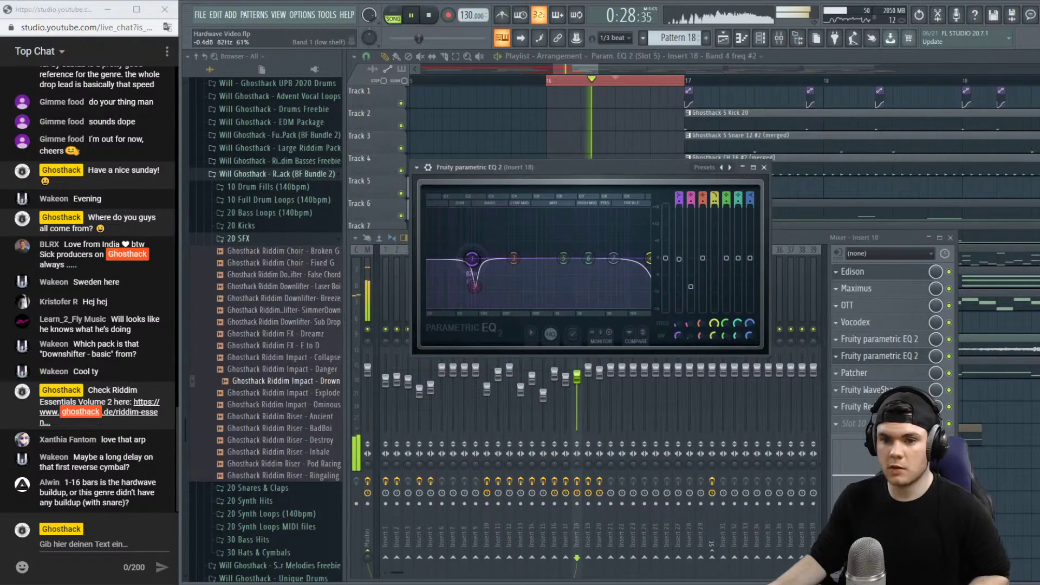
left_click_drag(679, 259, 678, 309)
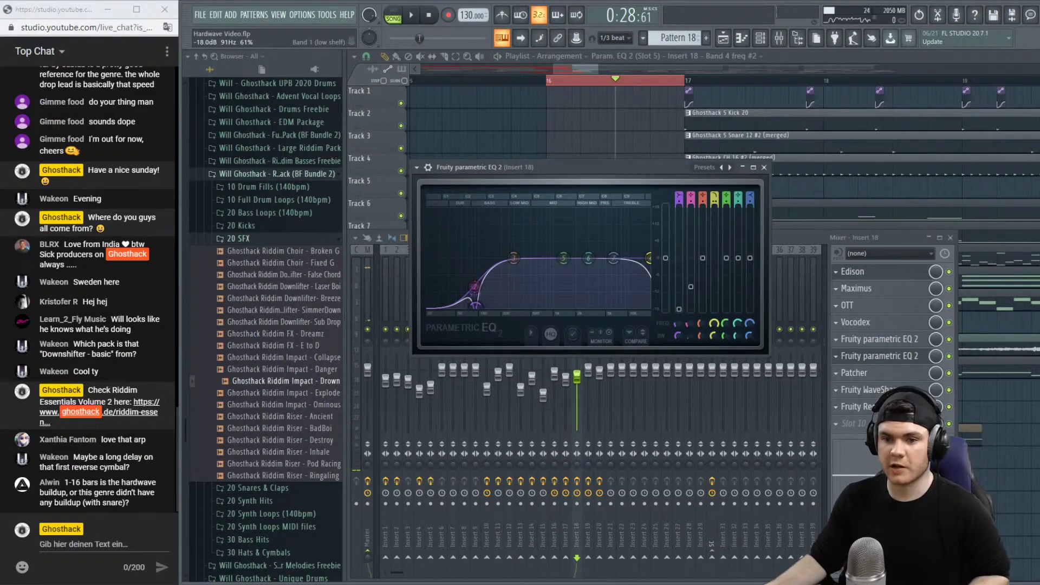
key("space")
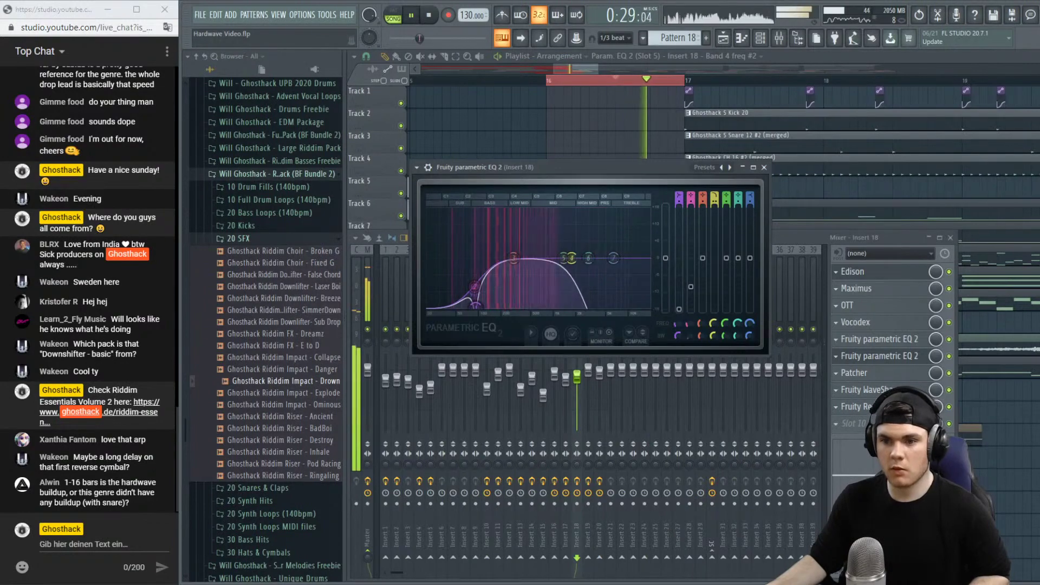
key("space")
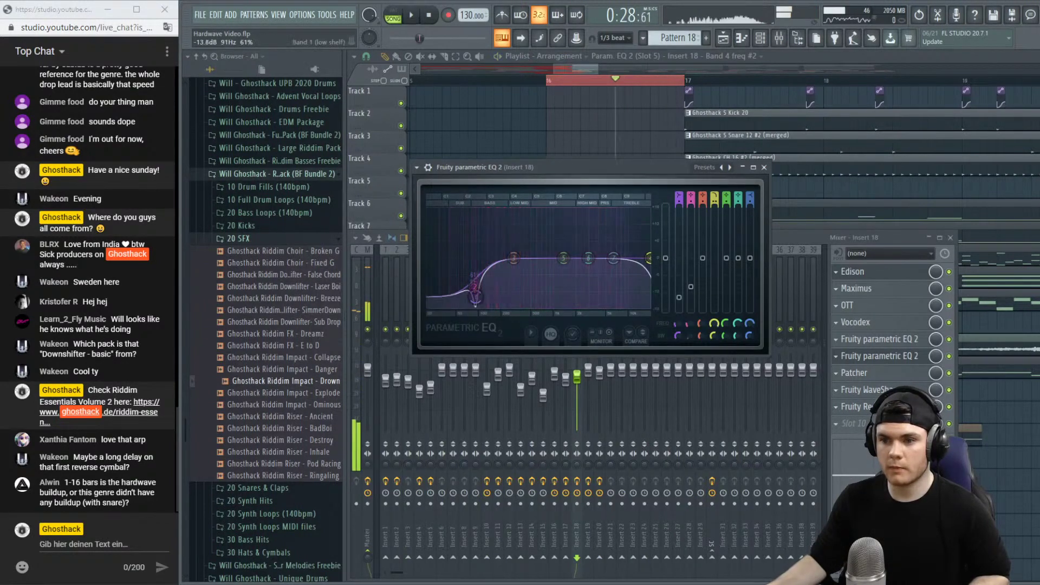
Create an automation clip for the EQ's band 1 level over bar 16, move it to Track 21, and shape it to dip.
right_click(681, 260)
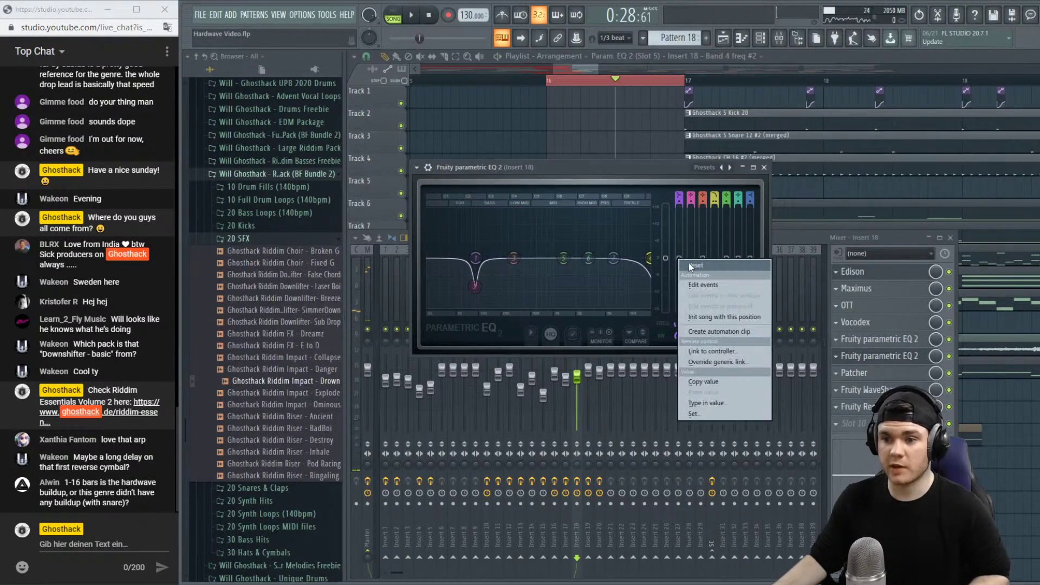
left_click(714, 330)
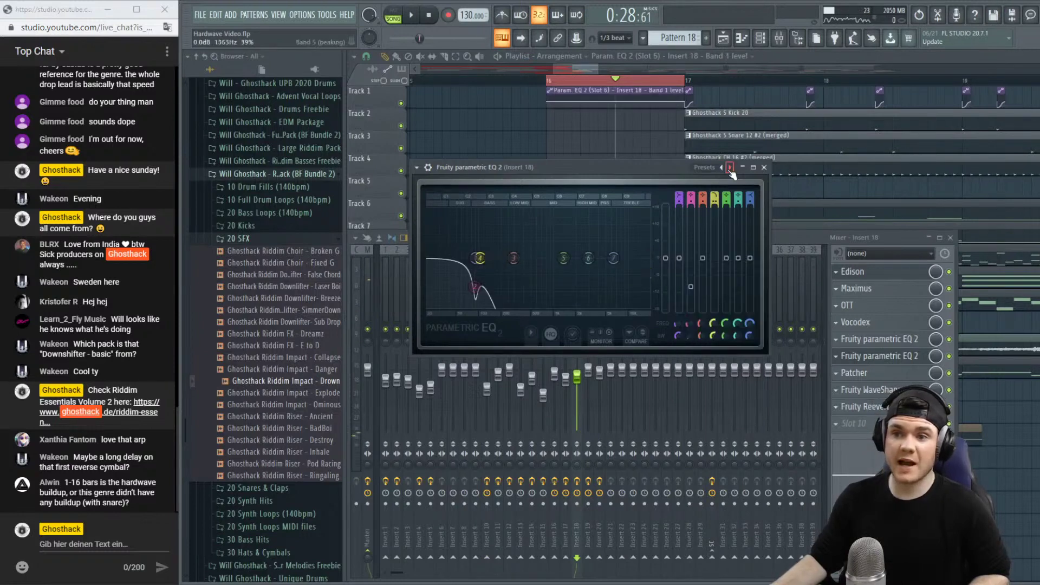
left_click_drag(671, 151, 664, 544)
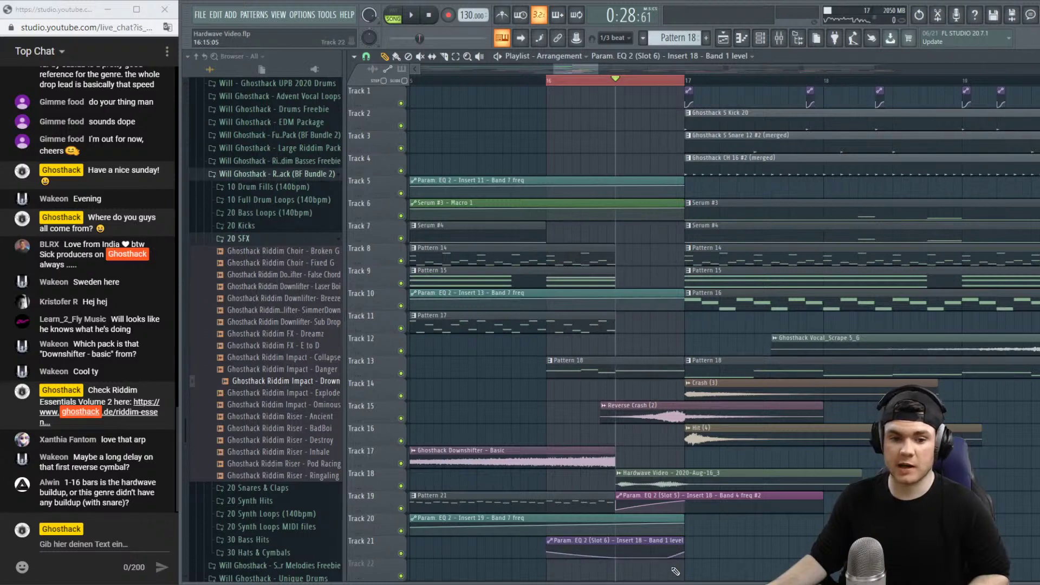
Audition the band 1 level automation, clear the bar 16 time selection, and play the transition from midway through bar 15.
key("space")
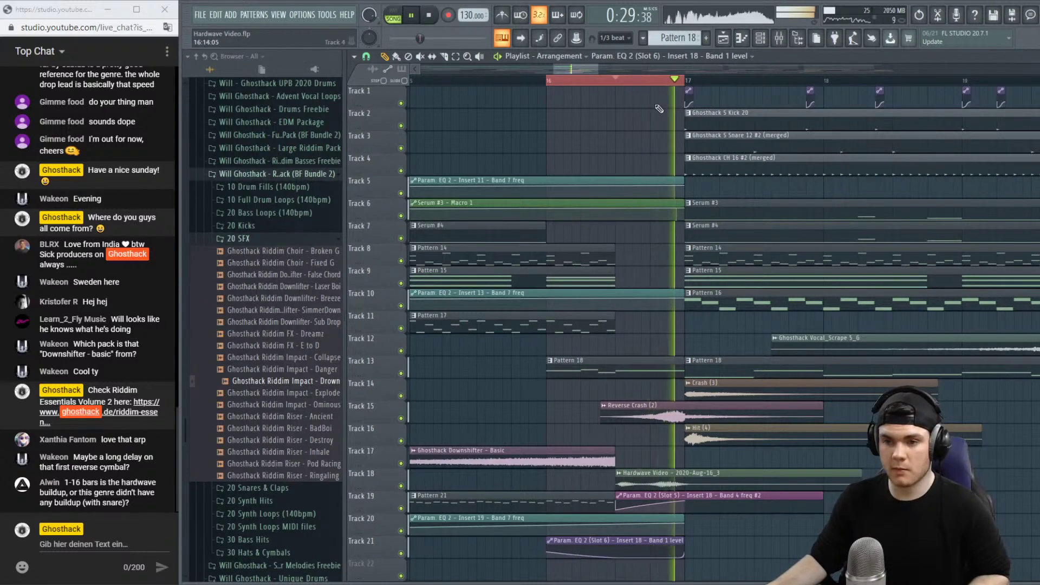
key("space")
left_click(476, 79)
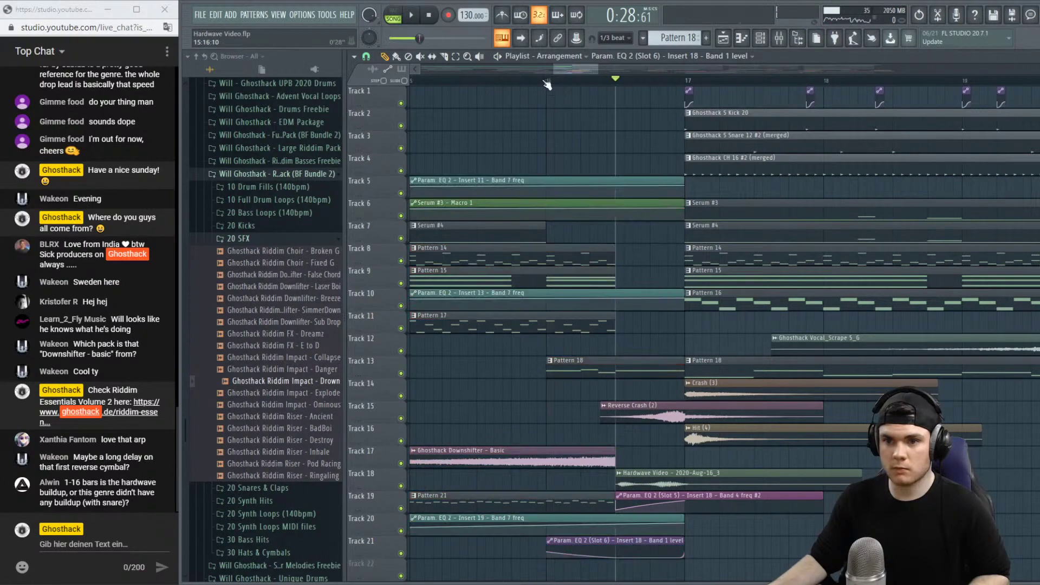
key("space")
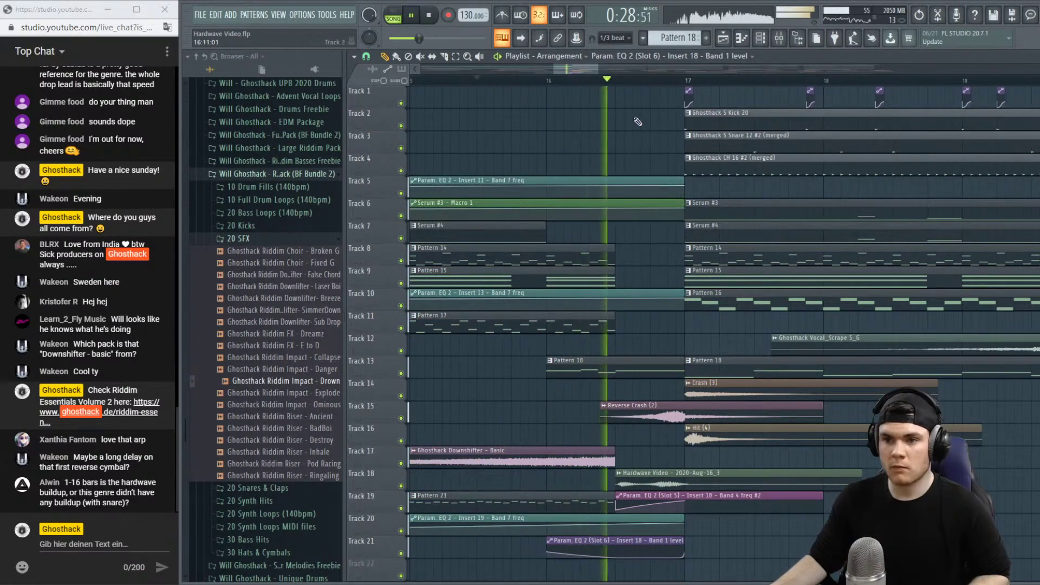
Play the buildup from just before bar 9, with the section up to the bar 17 drop in view.
scroll(616, 84, "down", 3)
scroll(617, 84, "down", 3)
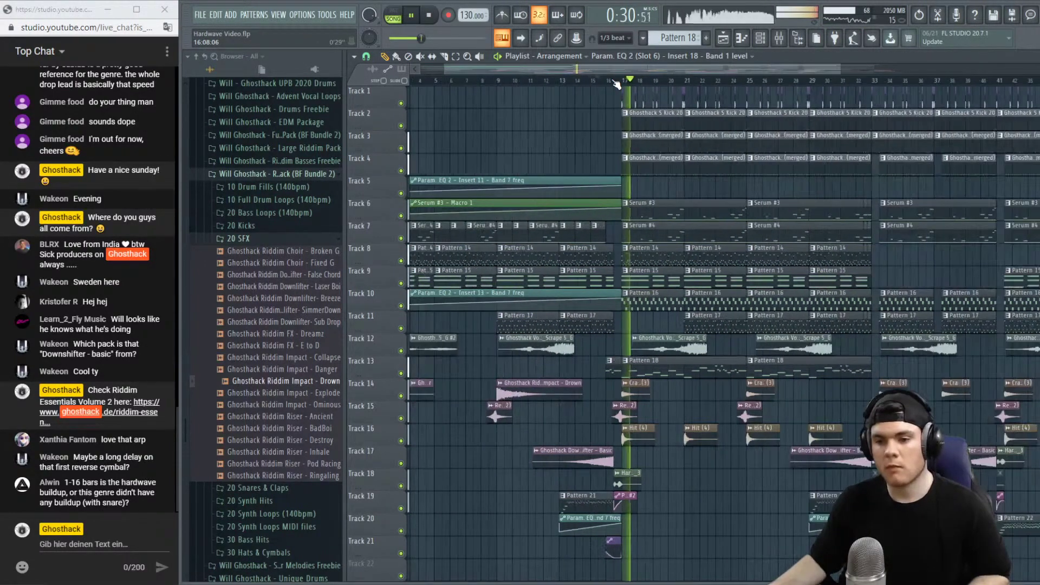
left_click(487, 81)
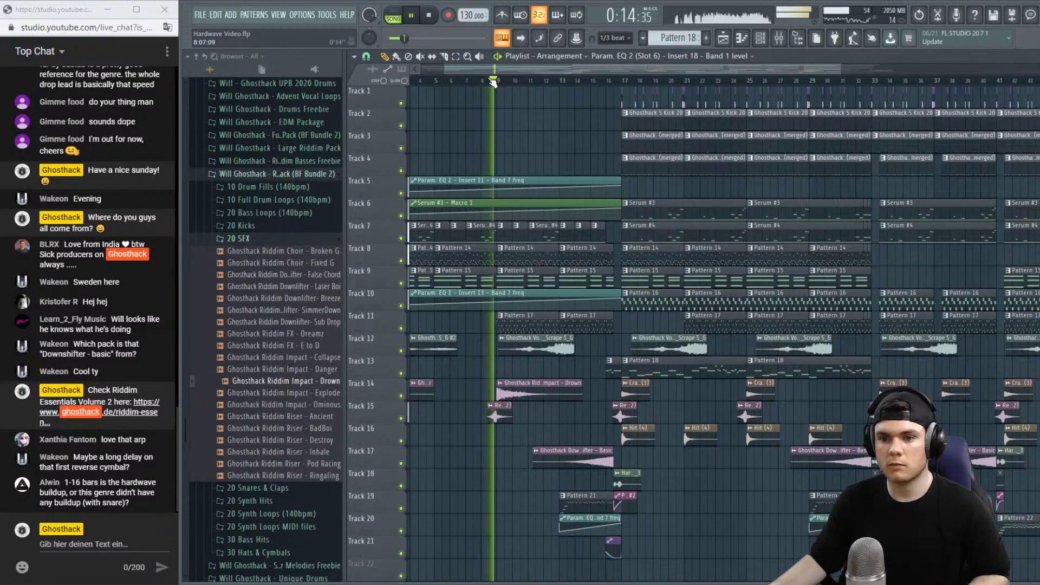
scroll(634, 119, "up", 2)
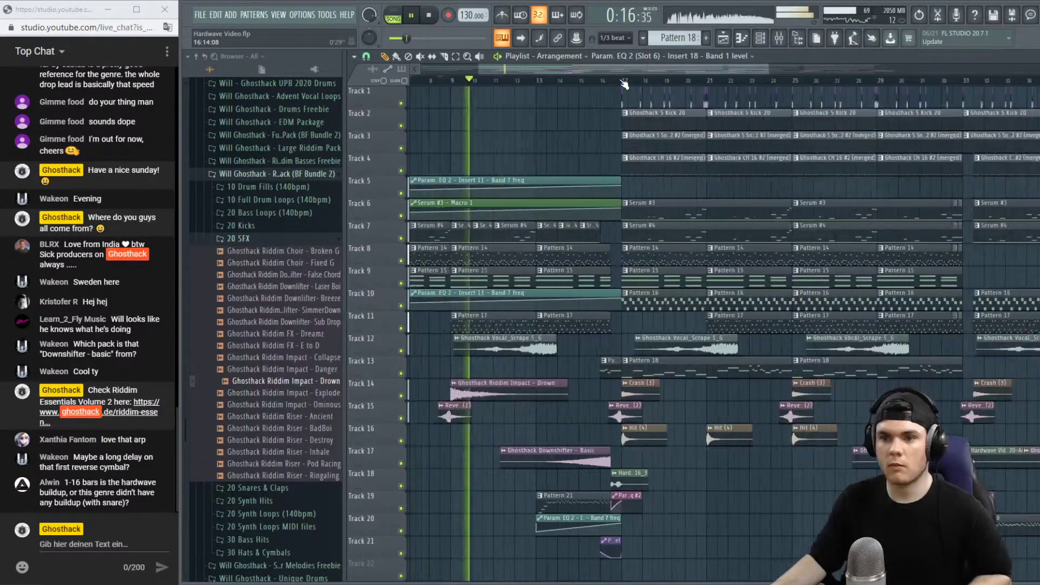
Place the Ghosthack S Snare 12 #2 (merged) pattern on Track 3 at bar 9 and repeat it as one-bar clips through bar 16.
key("space")
left_click(487, 147)
key("space")
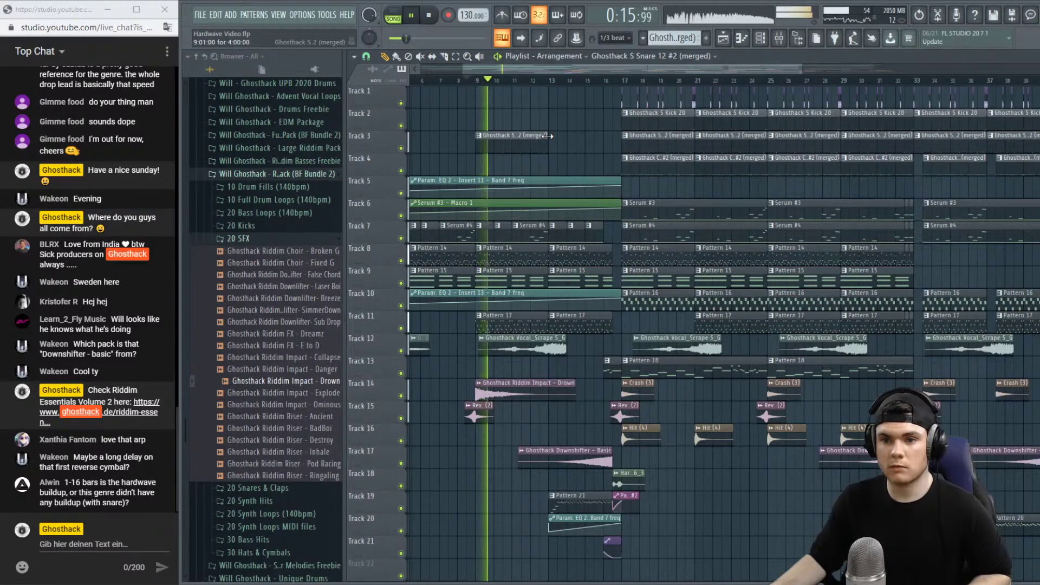
mouse_move(547, 136)
left_mouse_down()
mouse_move(494, 135)
mouse_move(607, 136)
left_mouse_up()
left_click(504, 136)
key("space")
key("space")
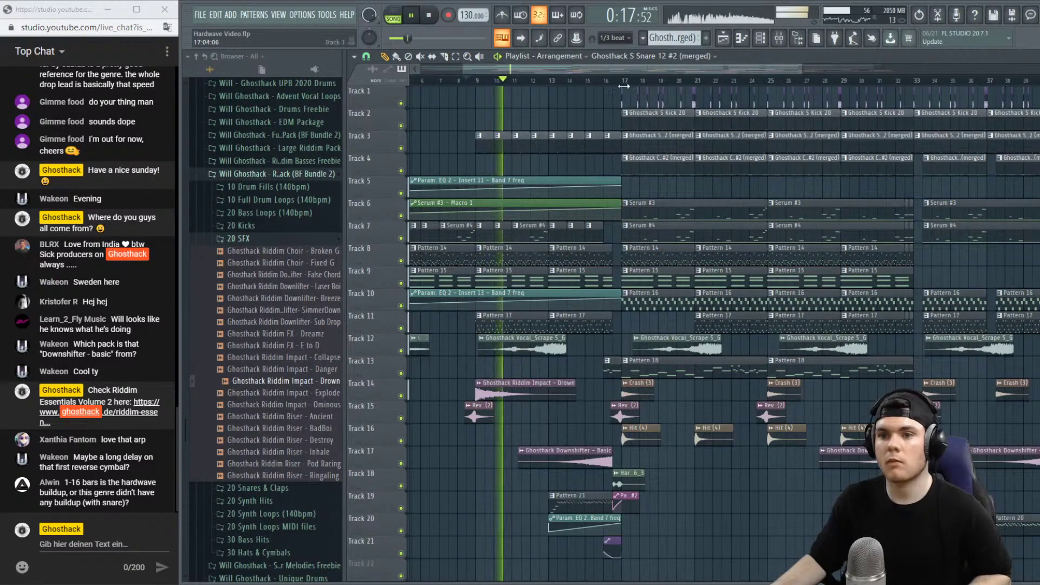
Select bars 9 to 16 as the loop range and, in Insert 2's Fruity Reeverb 2, raise the ER level and try the dry level at 29%.
left_click_drag(624, 87, 476, 83)
left_click(776, 46)
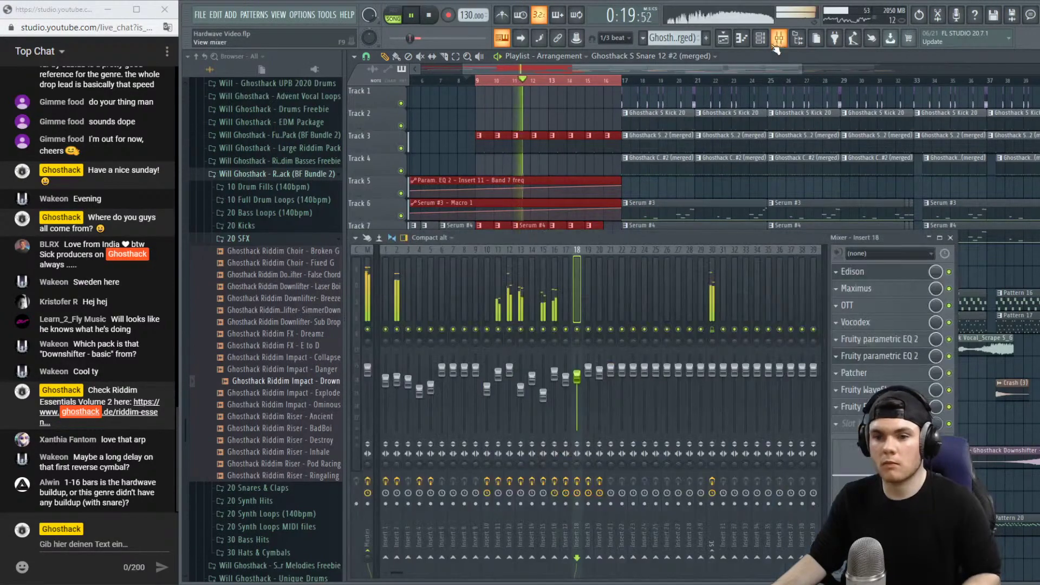
left_click(397, 292)
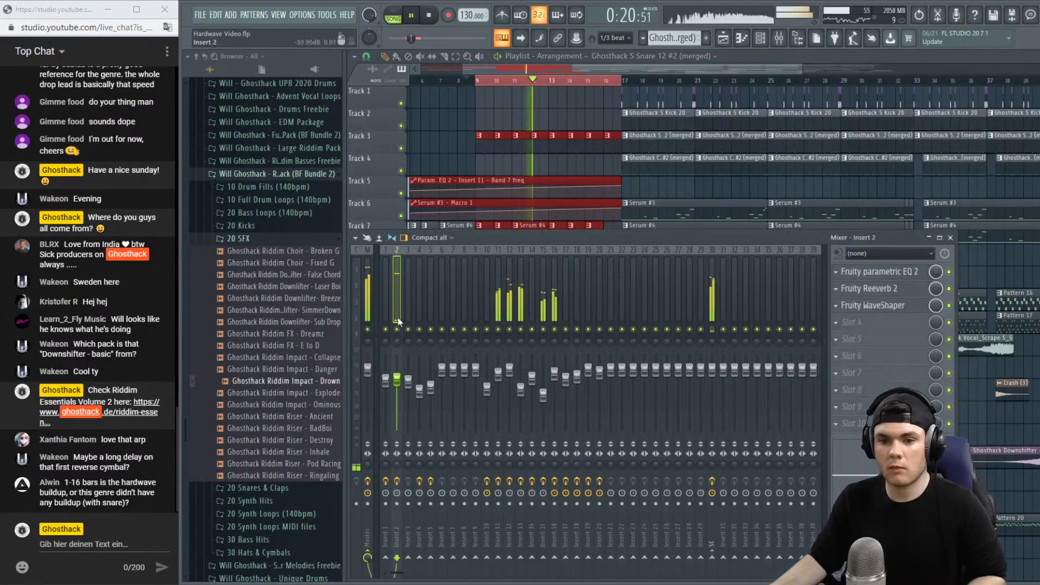
left_click(888, 290)
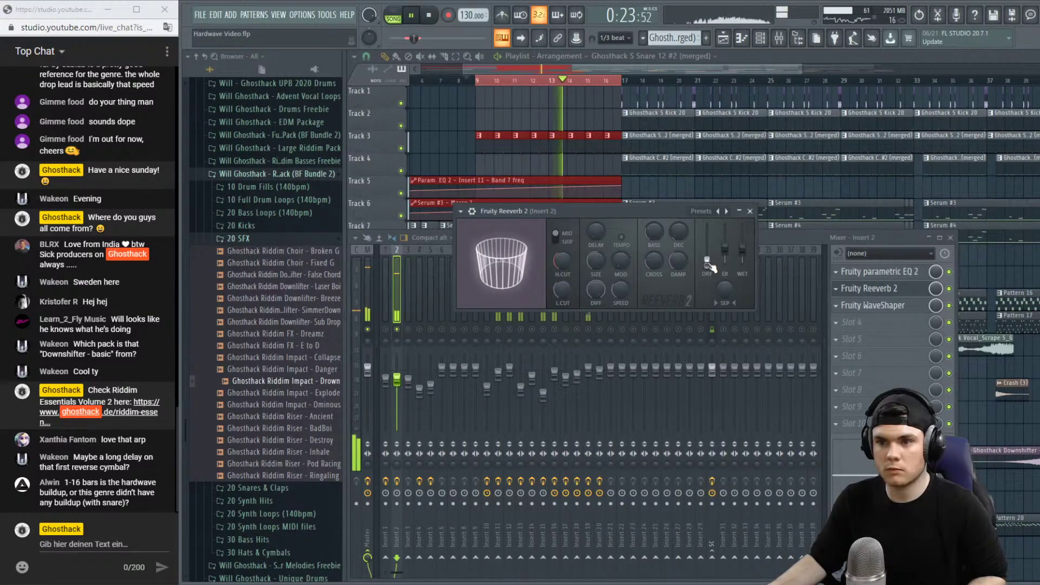
left_click_drag(726, 261, 725, 227)
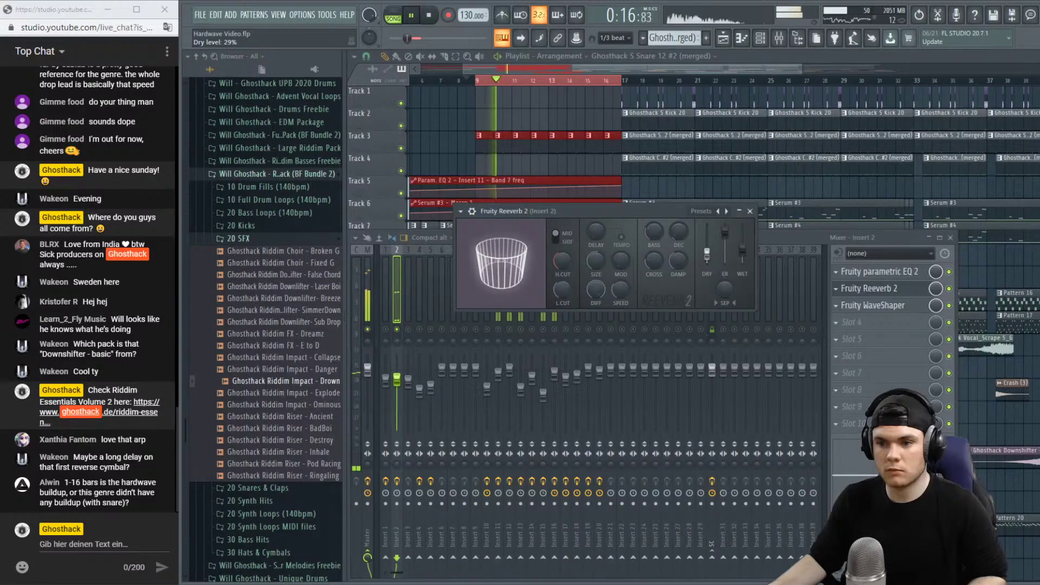
right_click(707, 250)
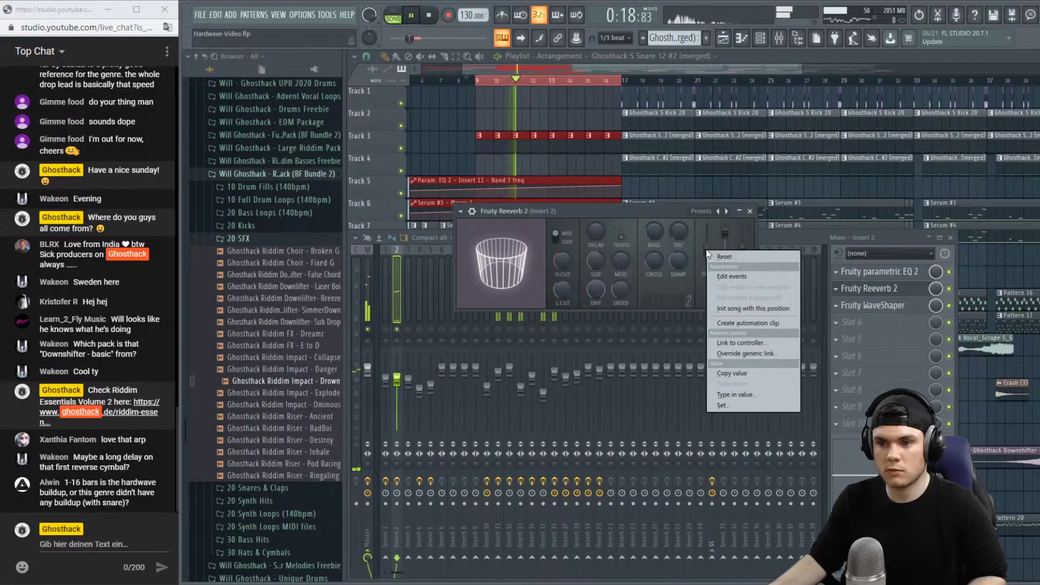
key("Escape")
key("space")
right_click(708, 240)
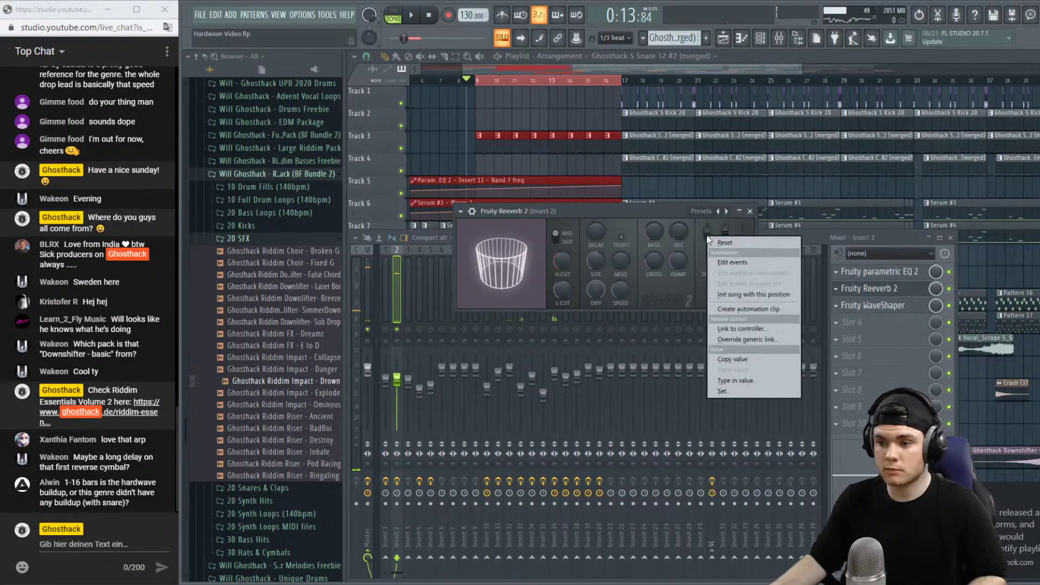
key("Escape")
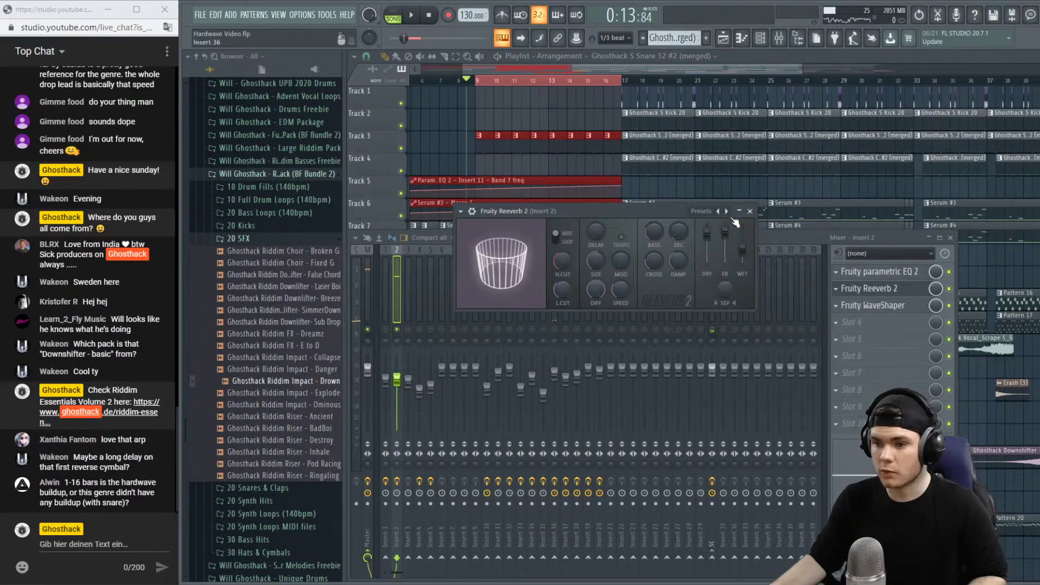
right_click(713, 234)
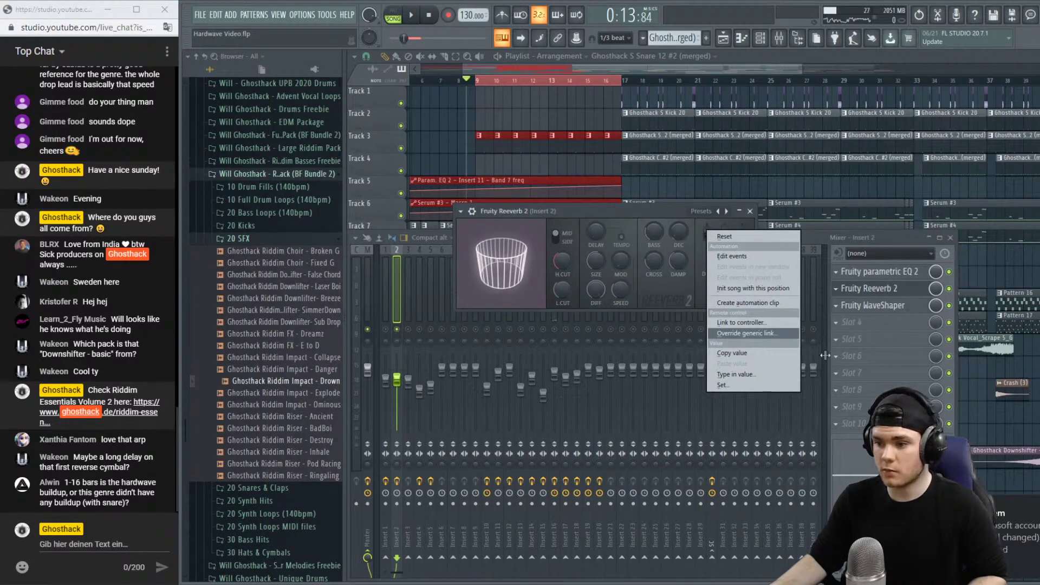
key("Escape")
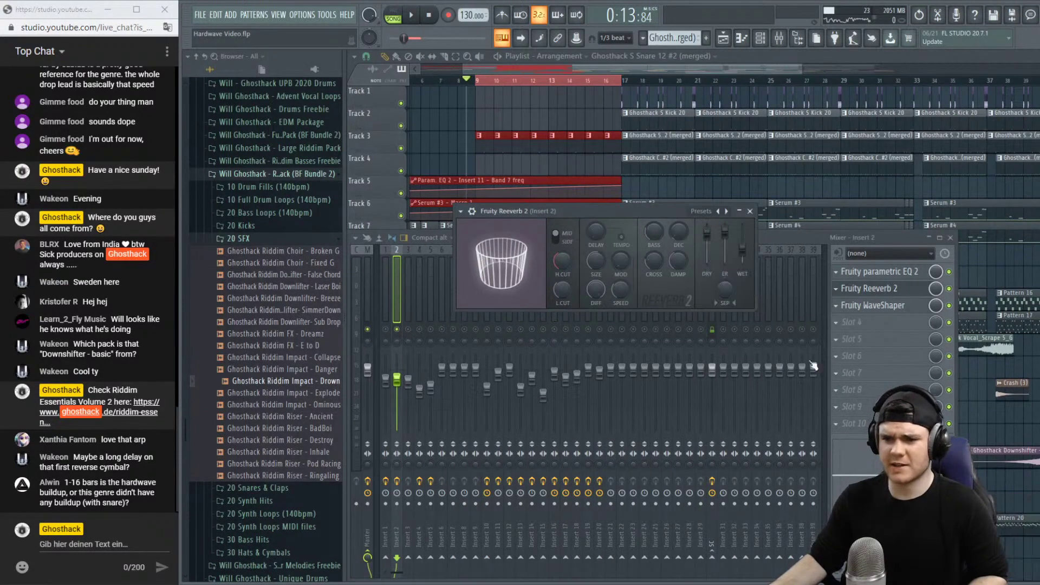
Create an automation clip for Insert 2's Fruity Reeverb 2 dry level over bars 9 to 16 and close the plugin and mixer windows.
right_click(711, 237)
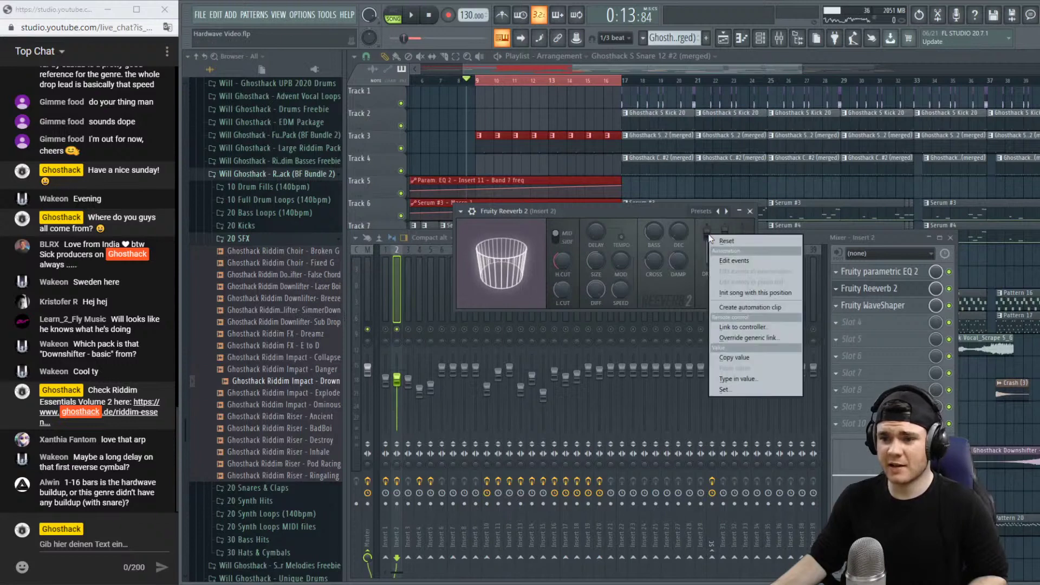
left_click(745, 306)
key("F12")
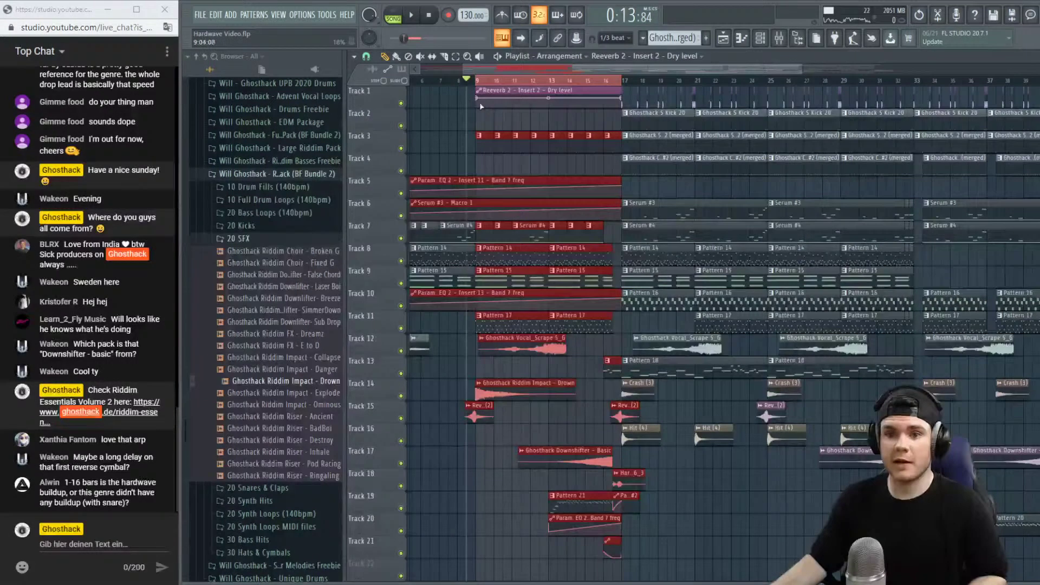
Shape the dry level automation to drop at bar 9, rise gradually through the buildup, and climb more steeply just before bar 17.
key("space")
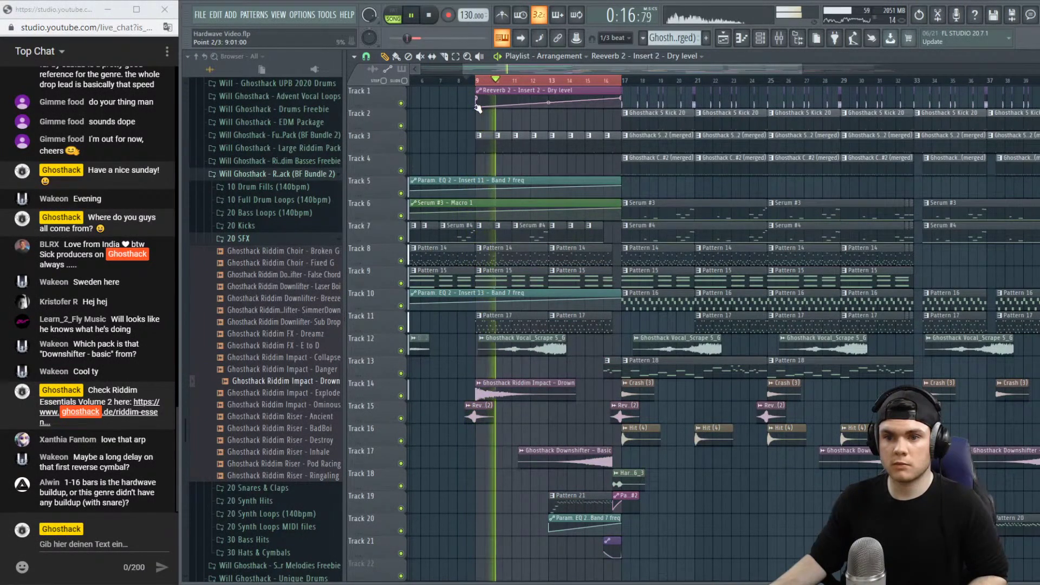
left_click_drag(612, 105, 615, 104)
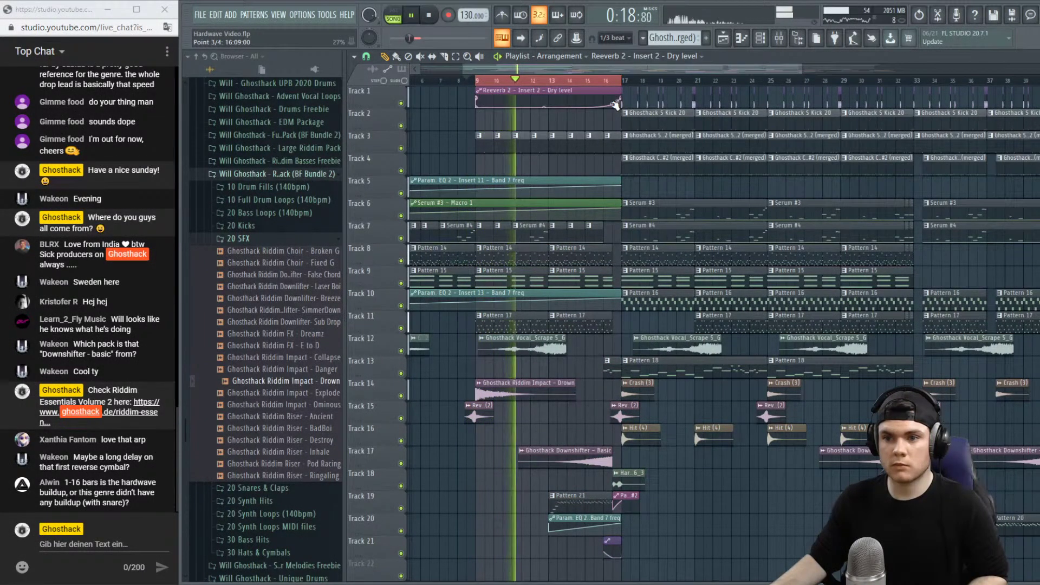
right_click(615, 106)
left_click(538, 103)
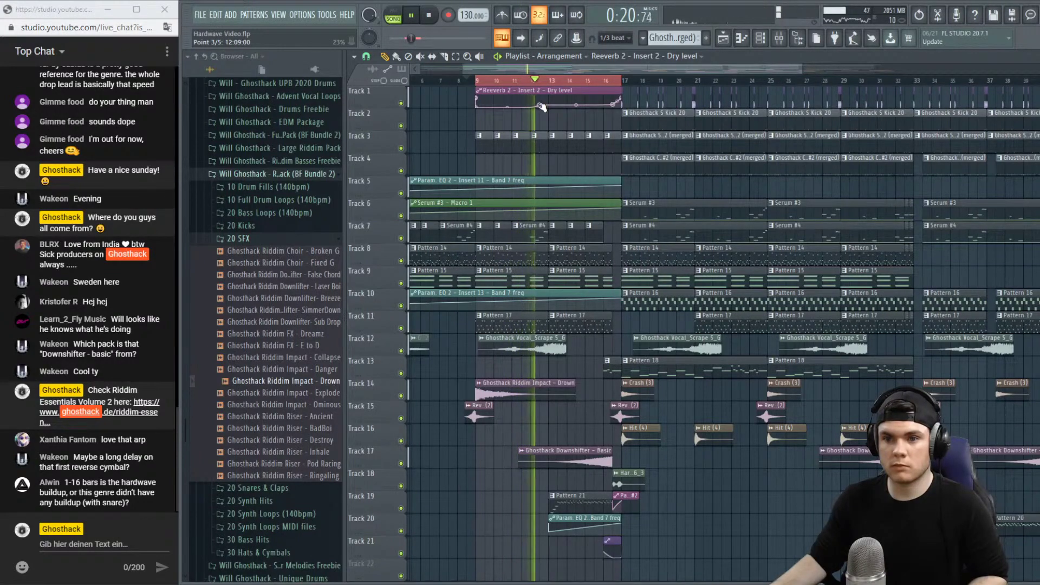
right_click(543, 107)
key("Escape")
left_click_drag(546, 109, 547, 107)
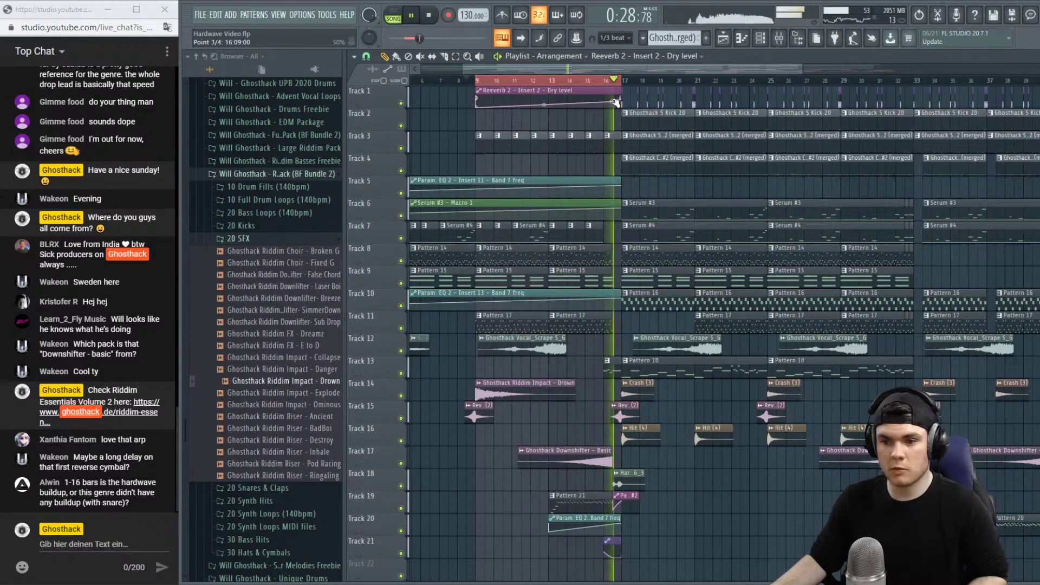
Clear the bars 9 to 16 selection, check the mixer's insert levels, and audition the snare buildup from bar 9 into the drop.
left_click(467, 80)
key("space")
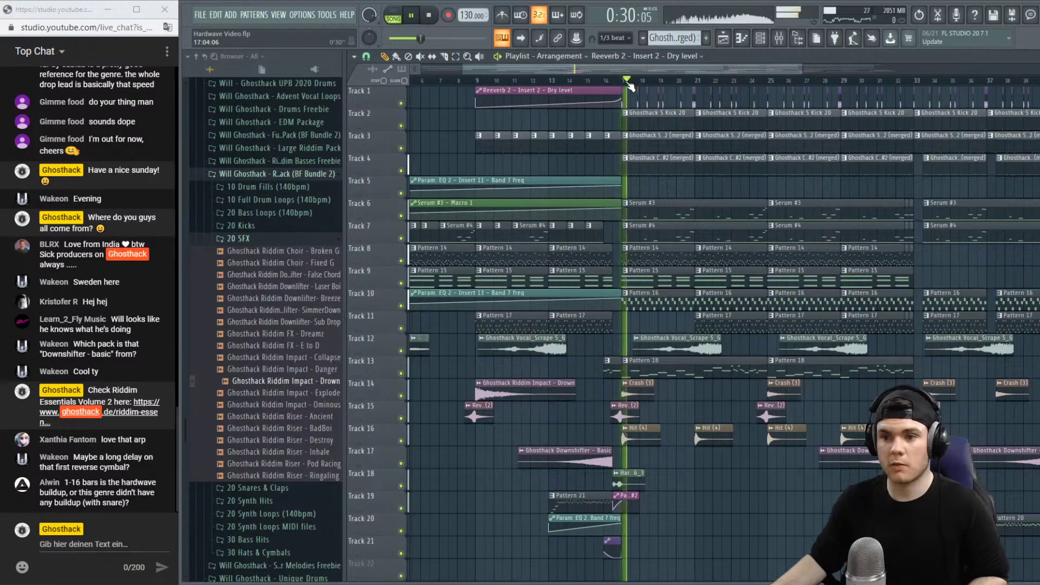
key("F9")
key("space")
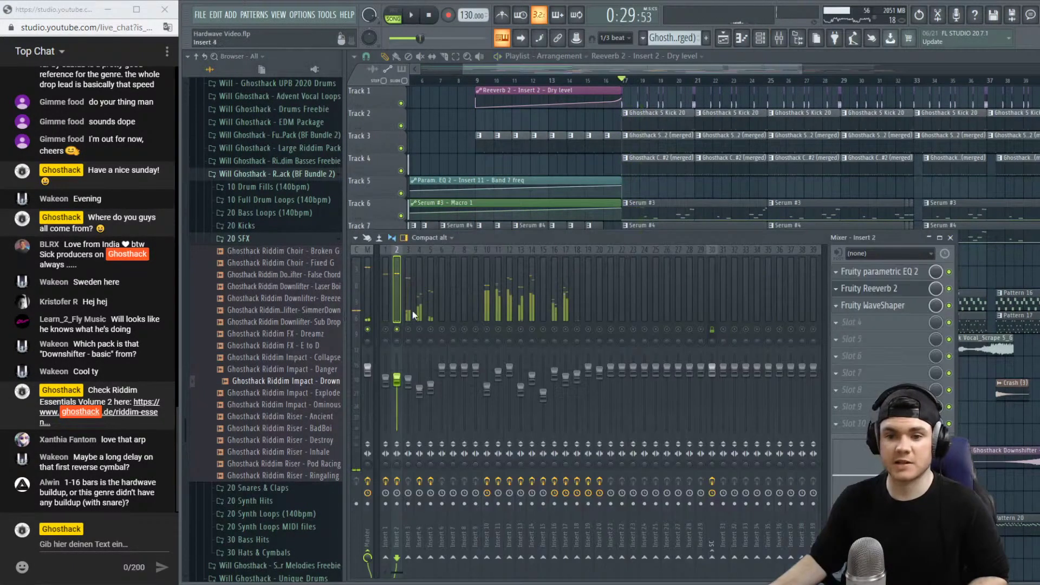
left_click(474, 77)
key("space")
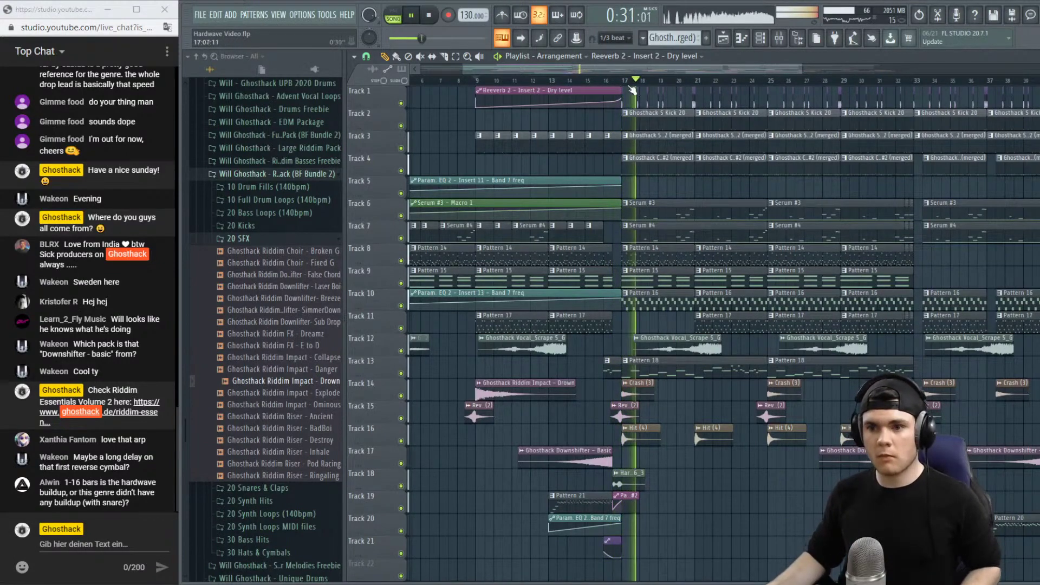
Replay the transition, extend Track 13's Pattern 18 clip back to the start of bar 15, and audition the change.
left_click(595, 81)
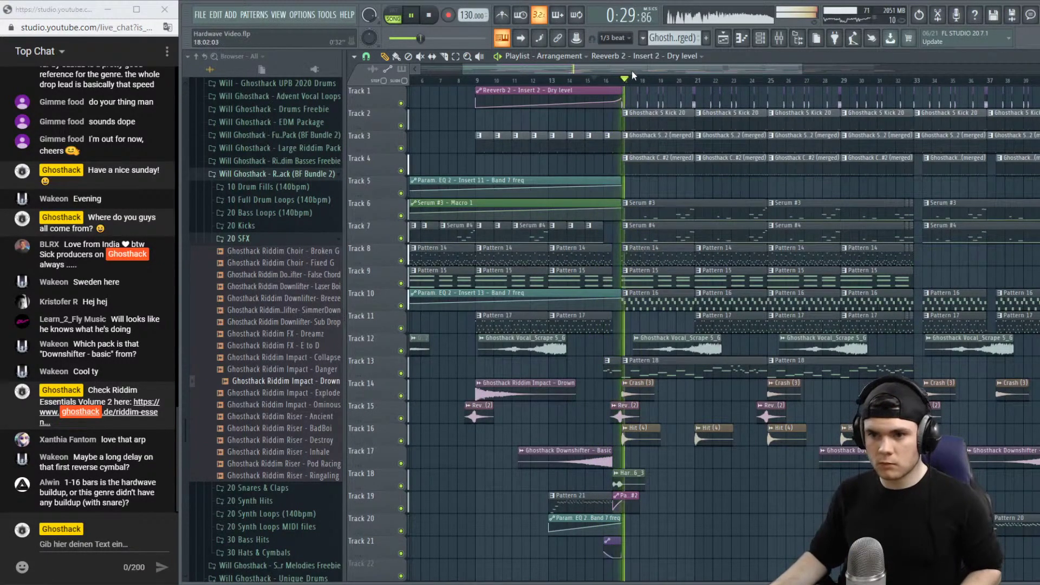
scroll(630, 360, "up", 3)
key("space")
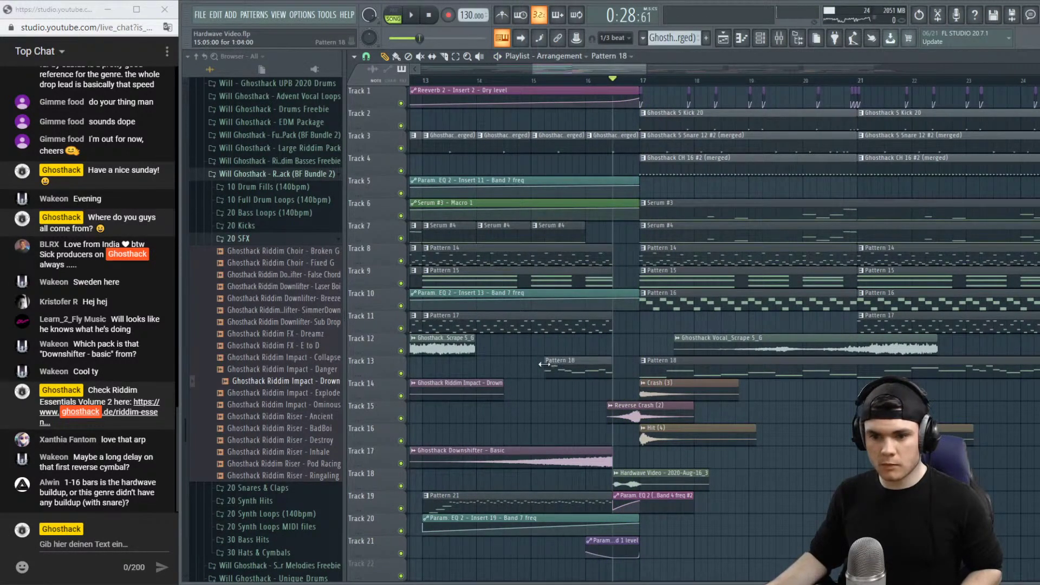
key("space")
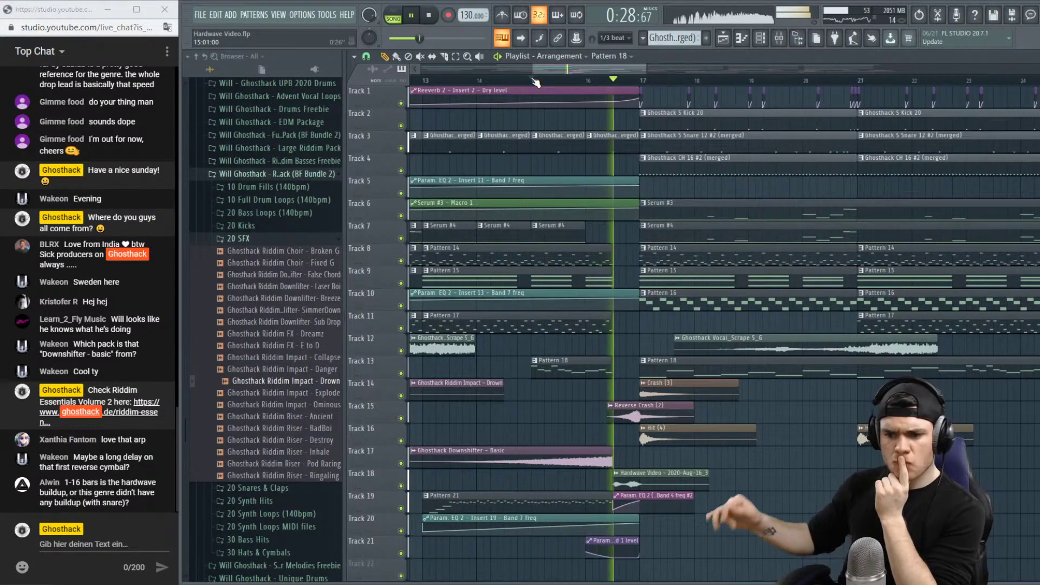
Remove the Reverse Crash (2) clip leading into bar 17 on Track 15 and audition the transition from midway through bar 15.
left_click(614, 80)
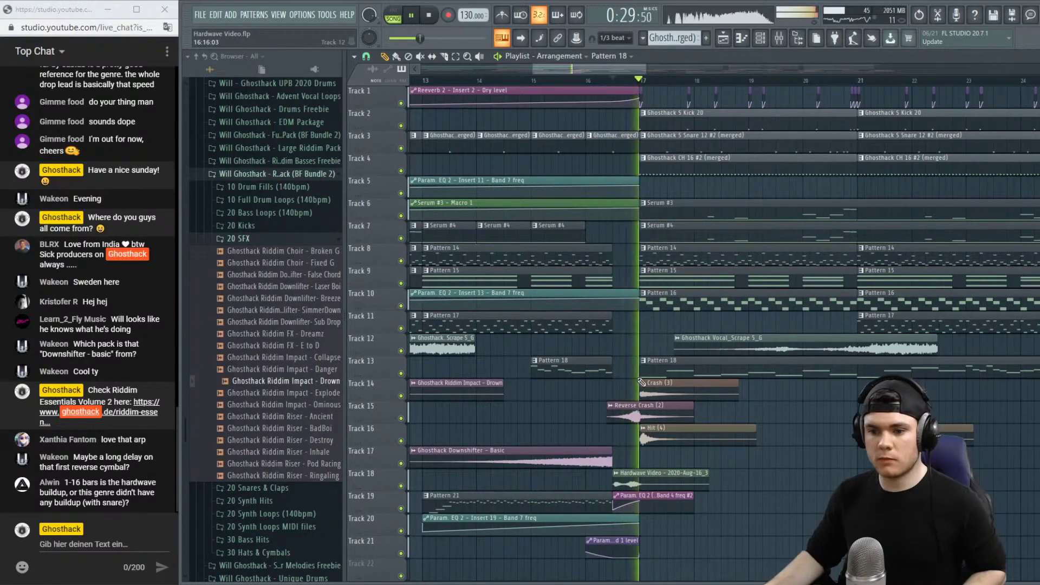
left_click(617, 81)
left_click(563, 81)
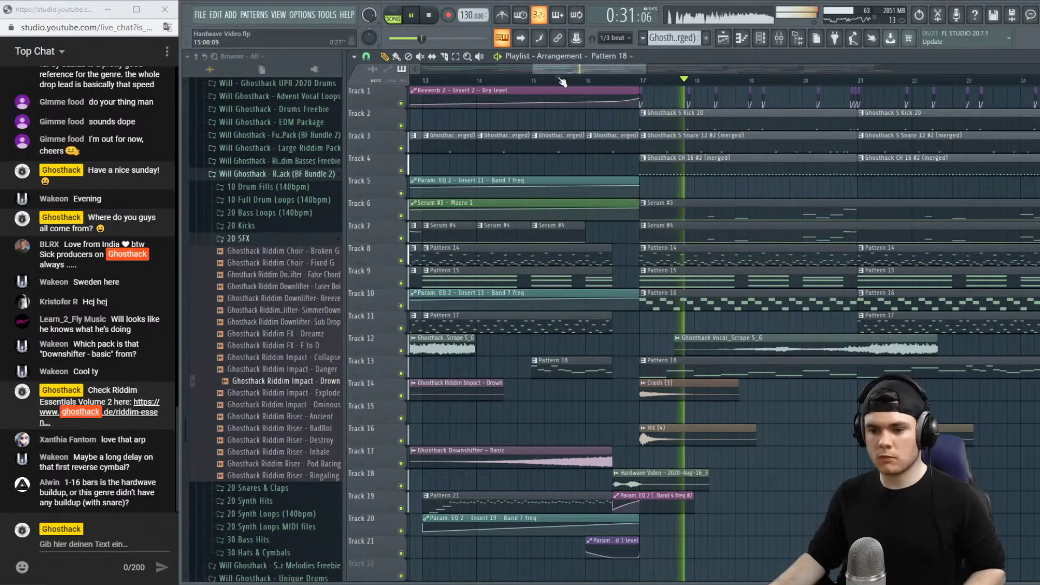
scroll(562, 81, "down", 4)
scroll(562, 82, "down", 2)
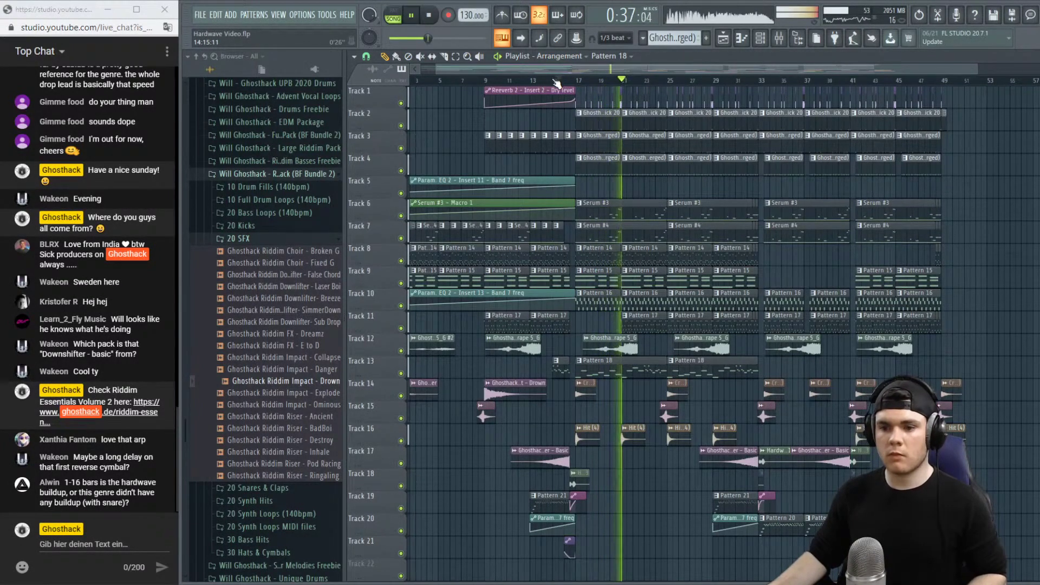
key("space")
Leave the riddim sample pack in the browser and collapse its SFX folder, the pack folder and the D: folder.
scroll(270, 336, "up", 4)
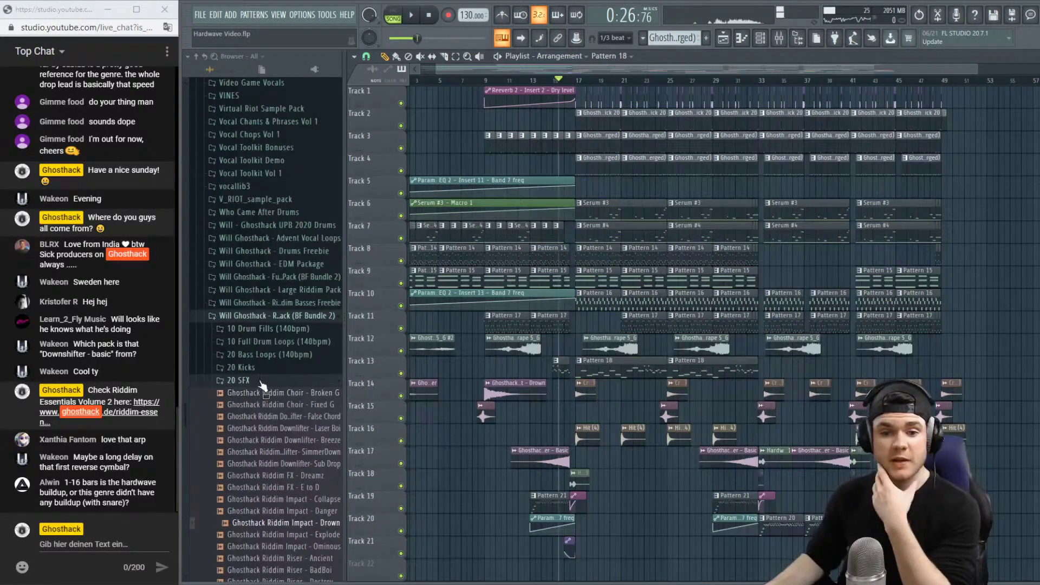
left_click(239, 381)
left_click(276, 315)
scroll(270, 336, "up", 6)
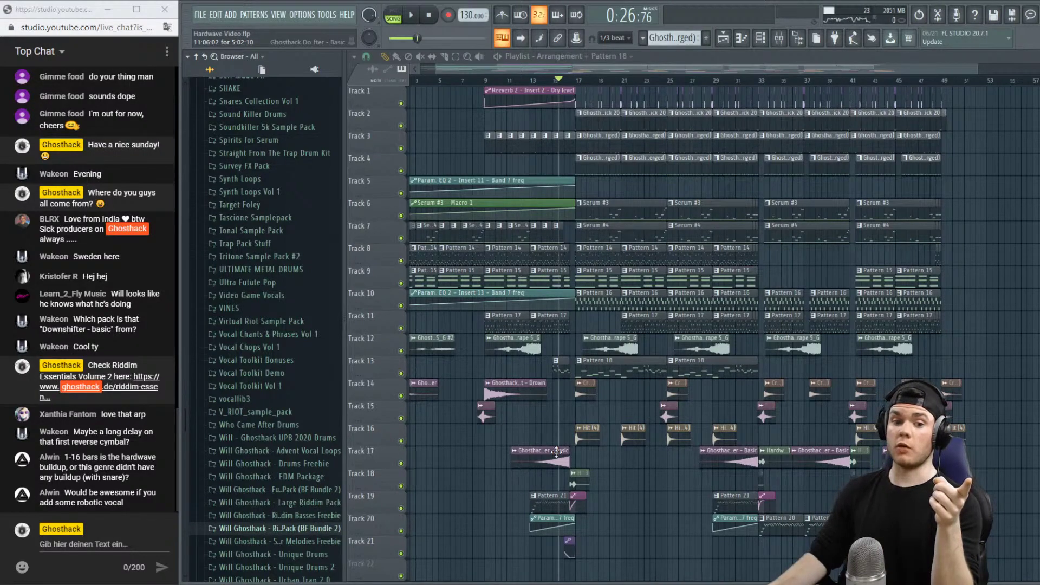
scroll(308, 392, "up", 15)
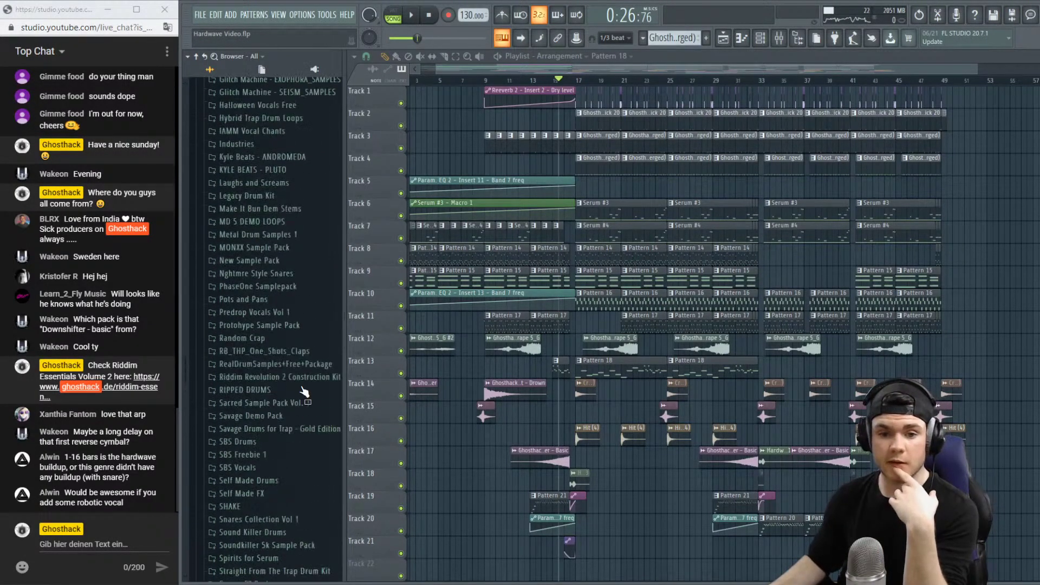
scroll(303, 390, "up", 4)
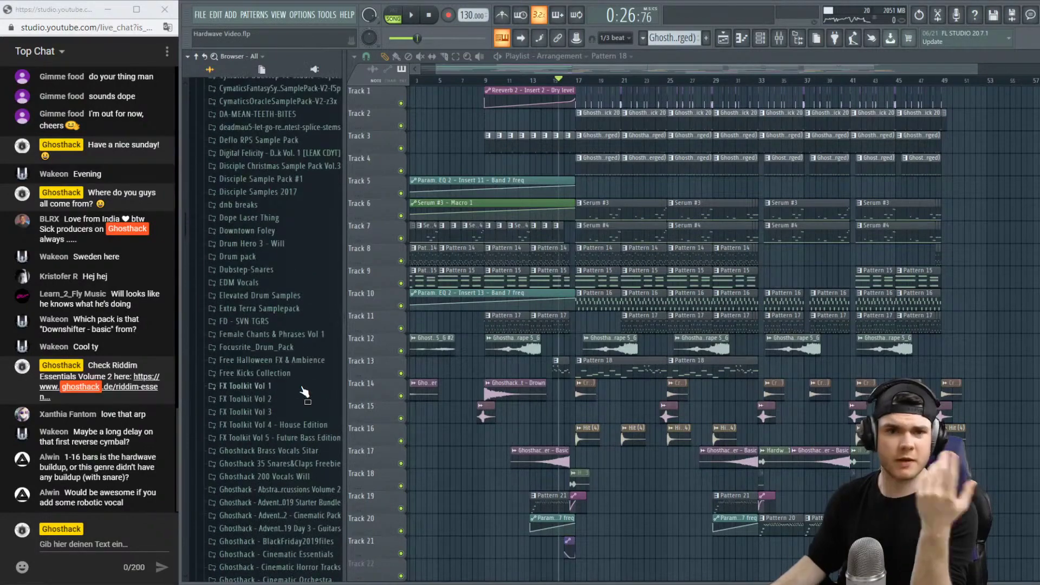
scroll(305, 391, "up", 20)
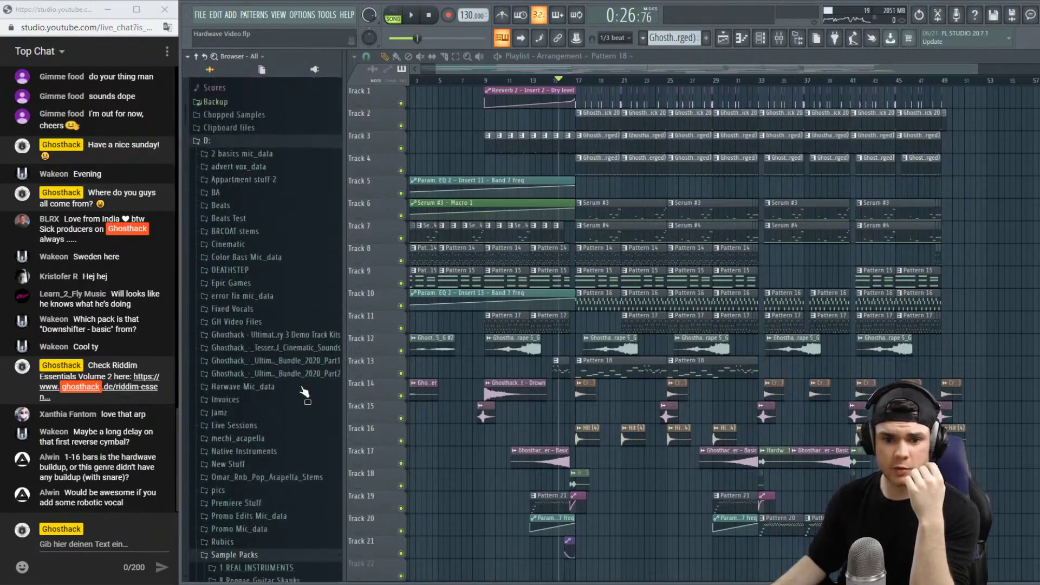
scroll(257, 450, "down", 5)
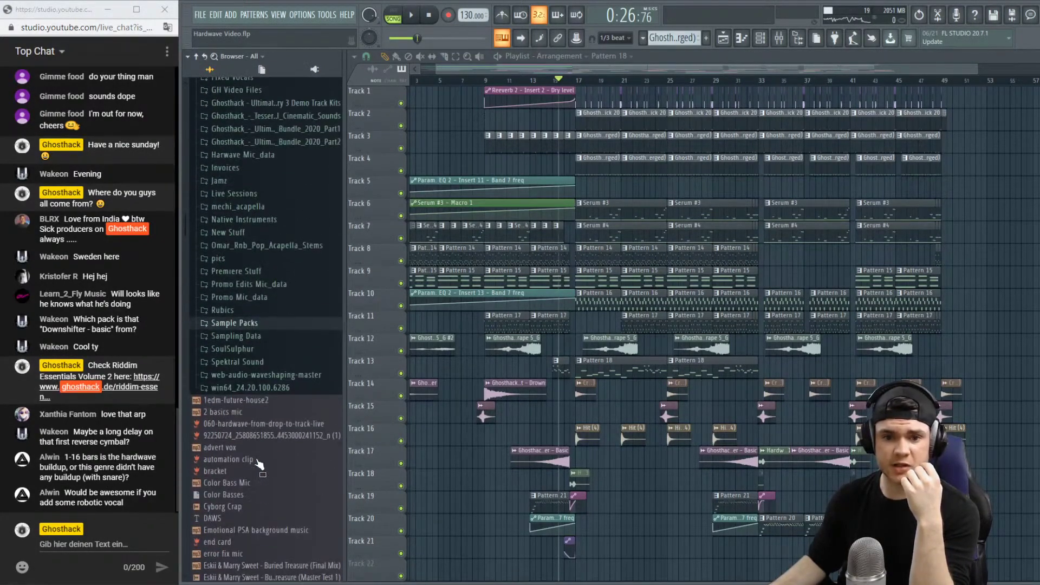
scroll(259, 461, "up", 10)
left_click(207, 176)
scroll(228, 206, "up", 4)
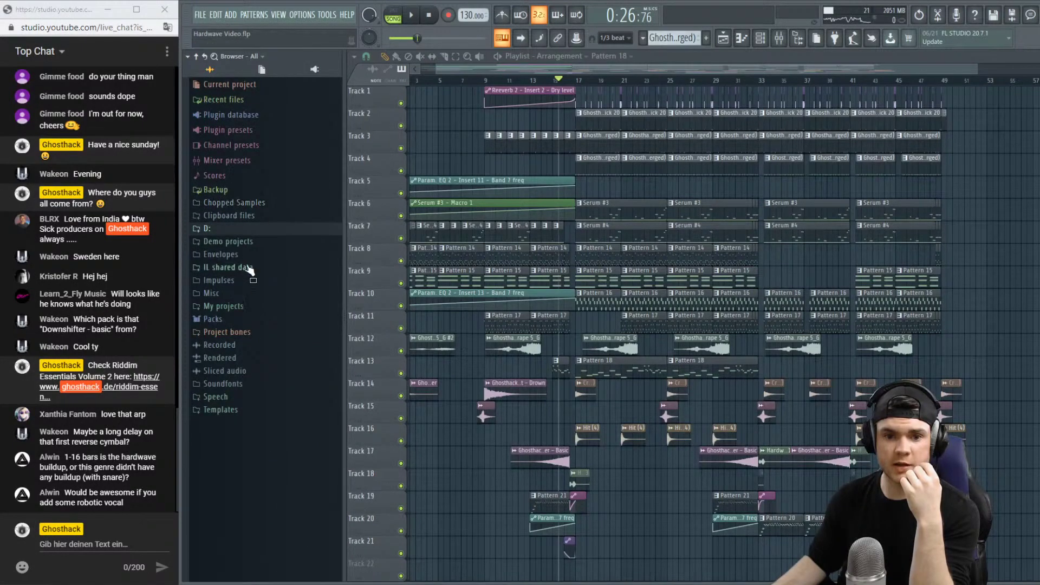
Open the SFX folder inside Packs in the browser to list its effect samples.
left_click(237, 319)
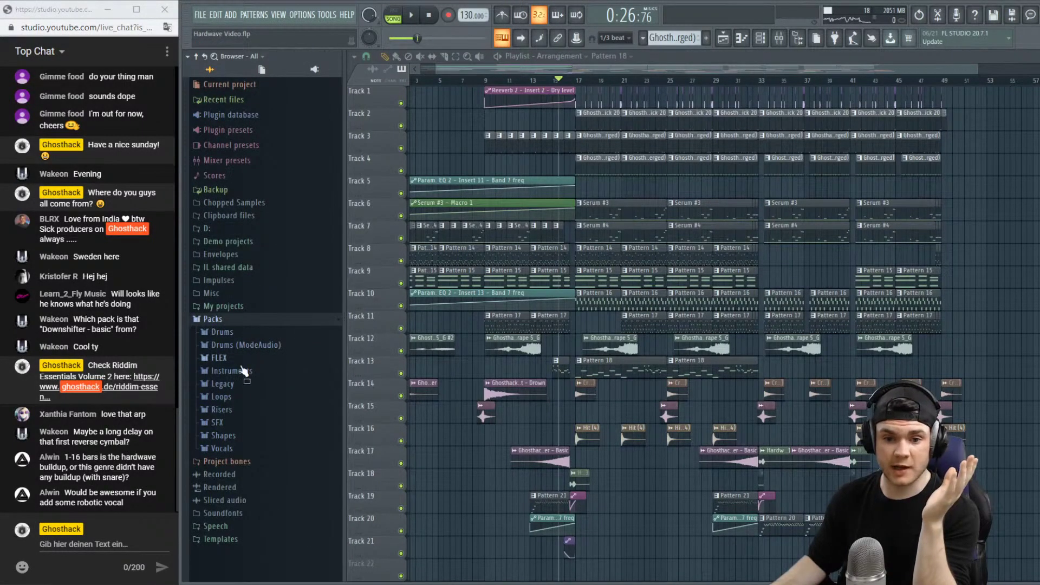
left_click(242, 423)
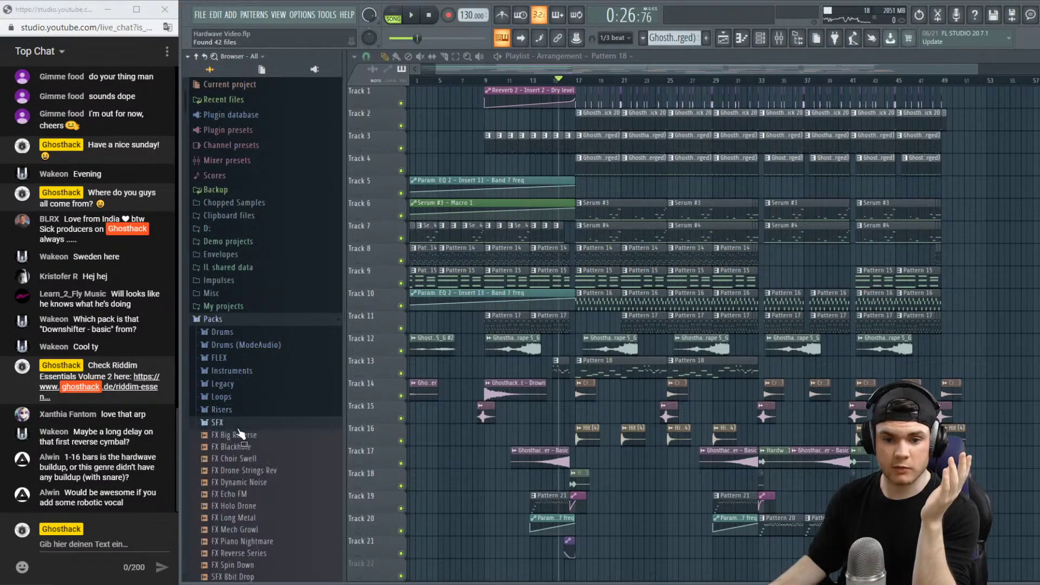
scroll(271, 379, "down", 5)
scroll(260, 309, "up", 5)
left_click(233, 277)
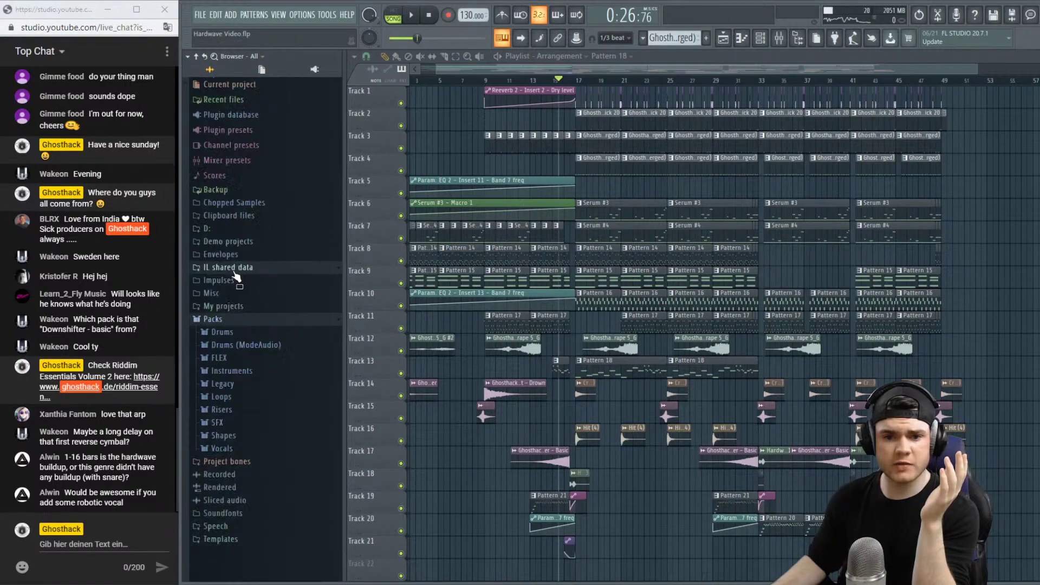
left_click(222, 274)
left_click(230, 321)
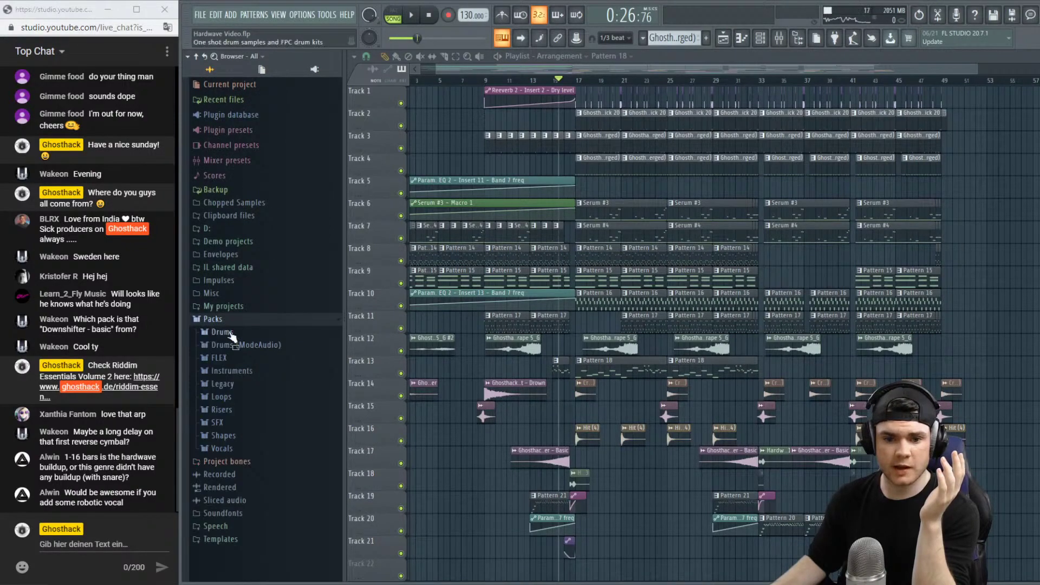
double_click(236, 405)
left_click(238, 407)
left_click(248, 418)
left_click(248, 424)
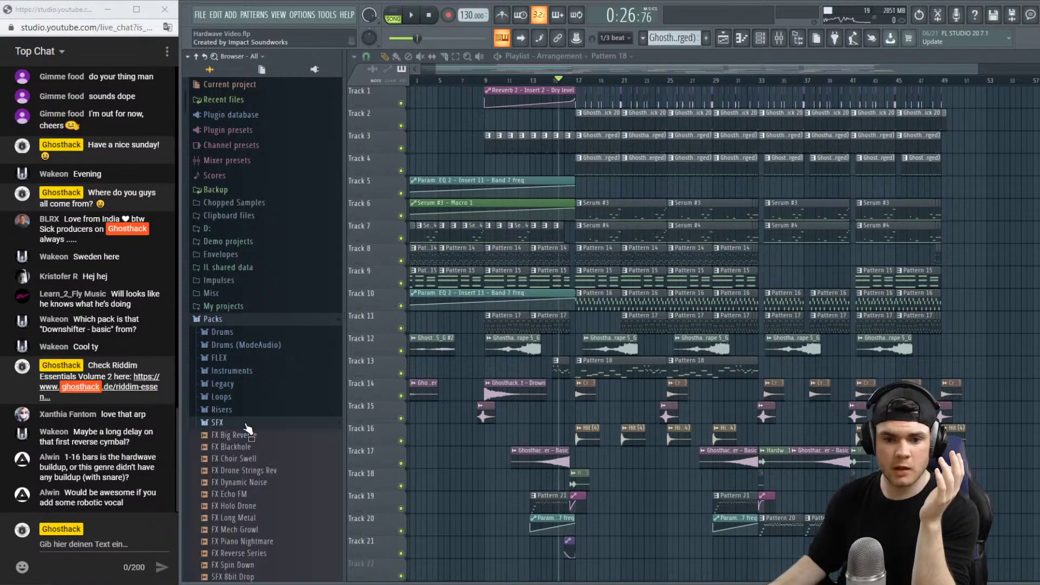
Place the SFX Cym Noisy sample on Track 17 at bar 17, audition it in the transition, and check its channel settings.
scroll(271, 407, "down", 8)
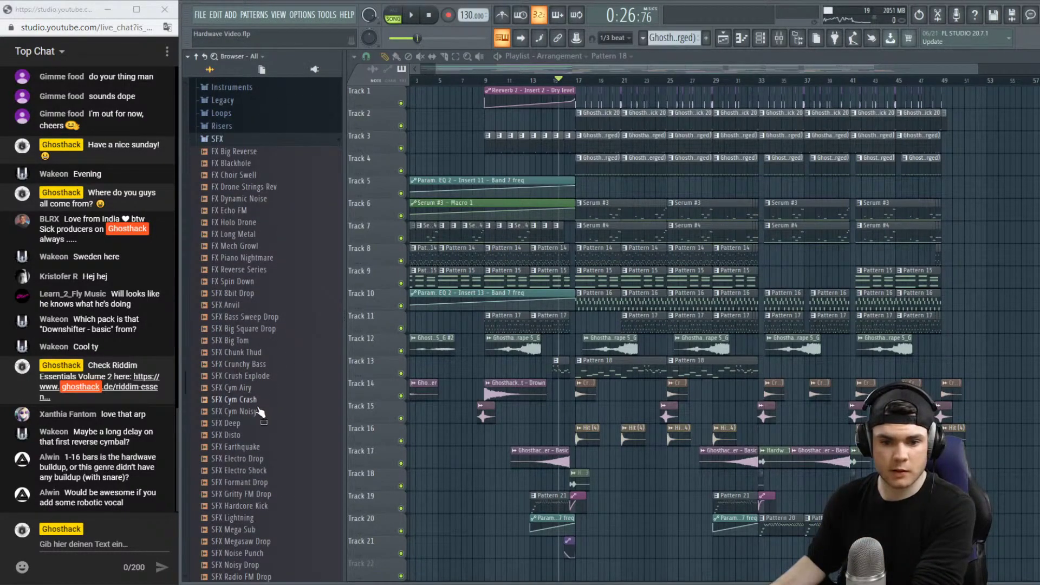
left_click_drag(262, 417, 591, 460)
double_click(607, 458)
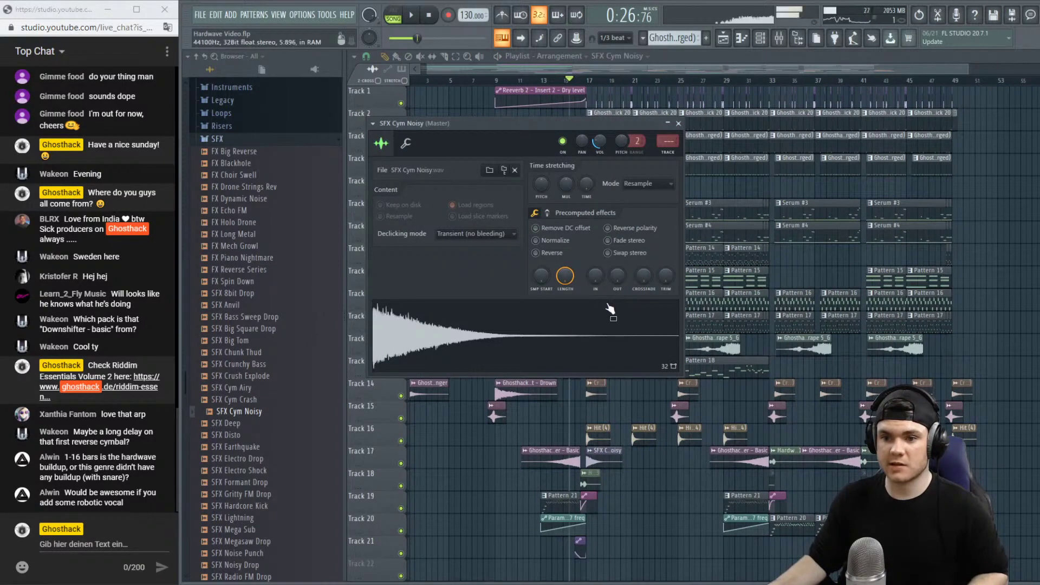
left_click(677, 123)
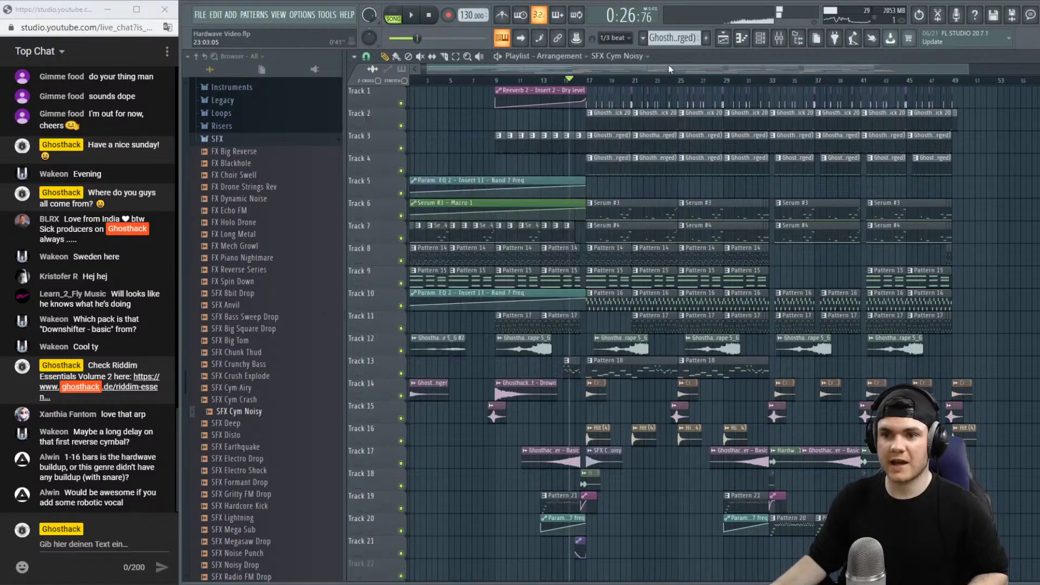
key("space")
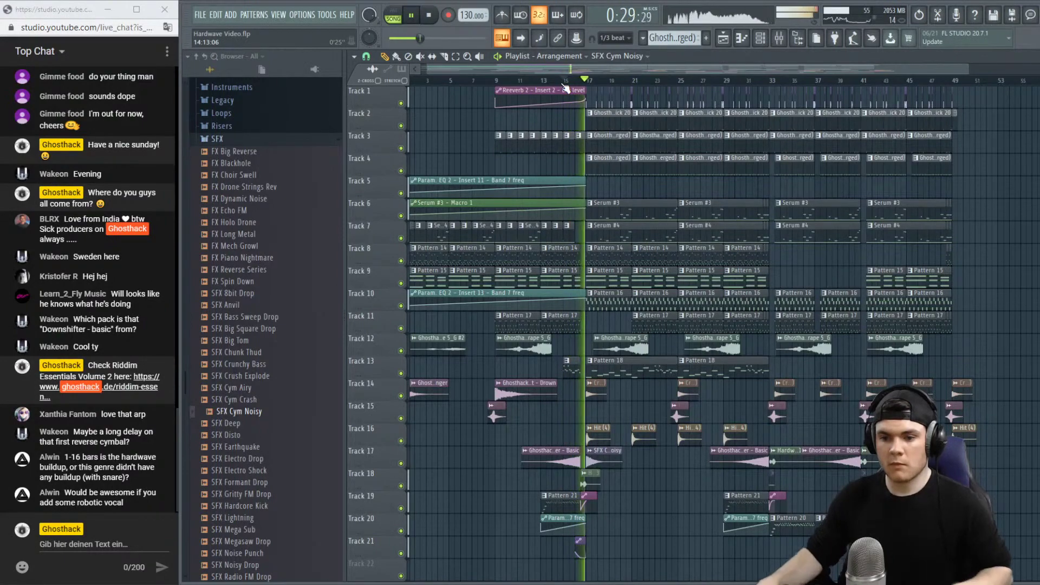
double_click(618, 447)
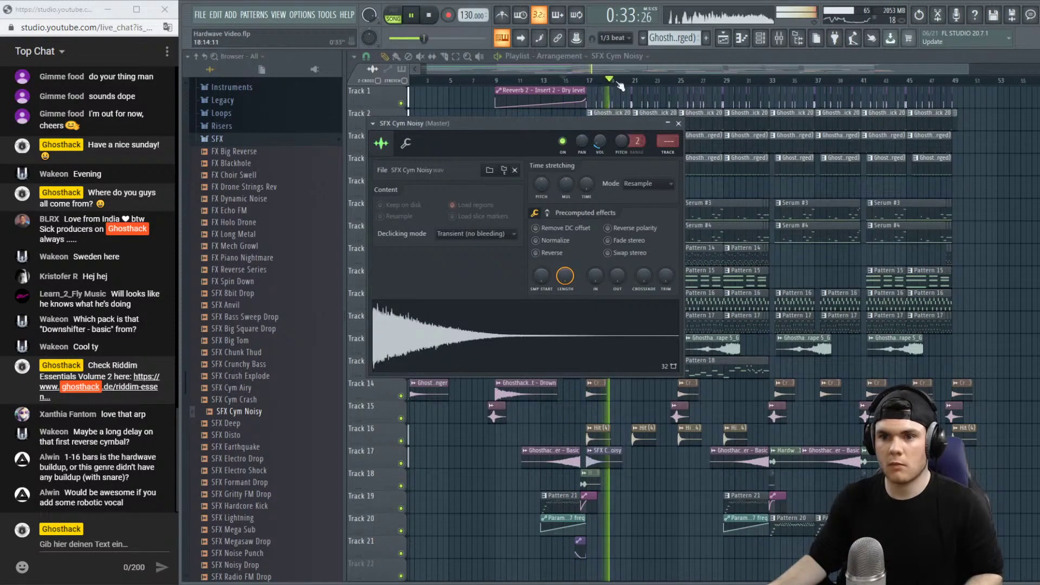
Remove Track 13's short Pattern 18 clip leading into bar 17 and audition the transition without it.
key("Escape")
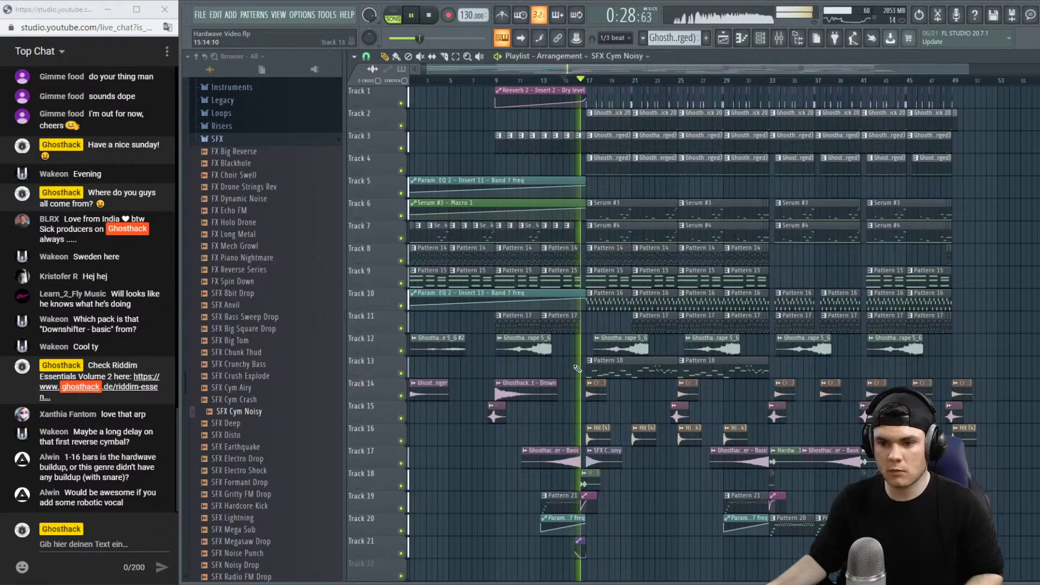
left_click(544, 81)
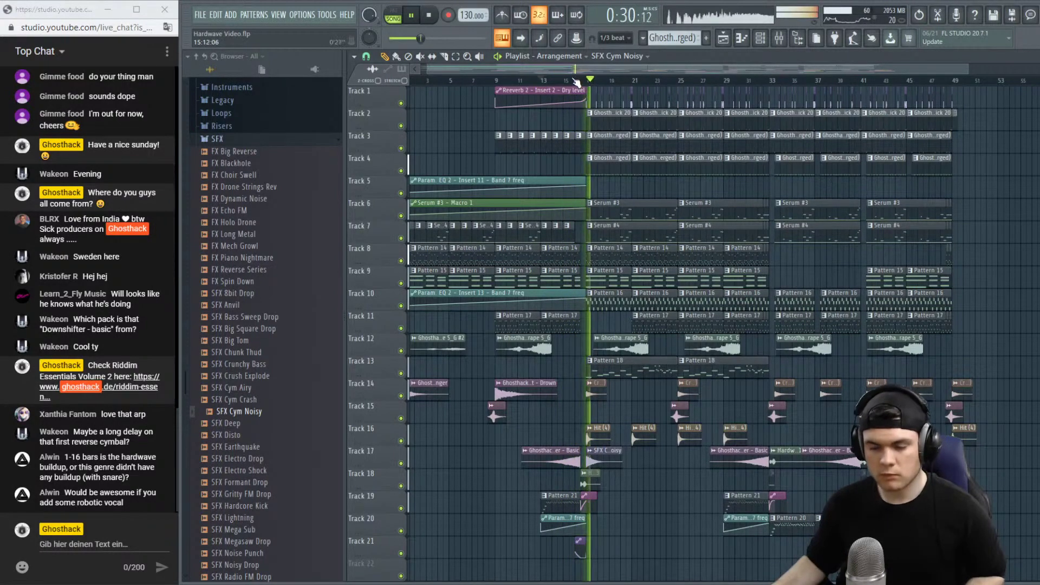
key("space")
scroll(591, 81, "up", 3)
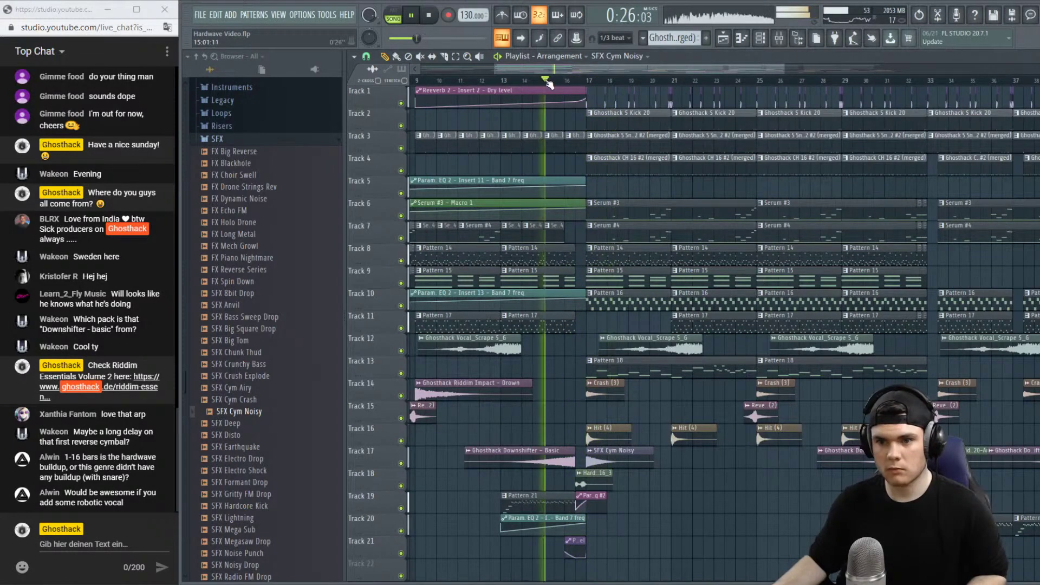
key("space")
Solo Track 9 briefly, then try the transition without its Pattern 15 clip at bar 13 and undo the removal.
right_click(401, 283)
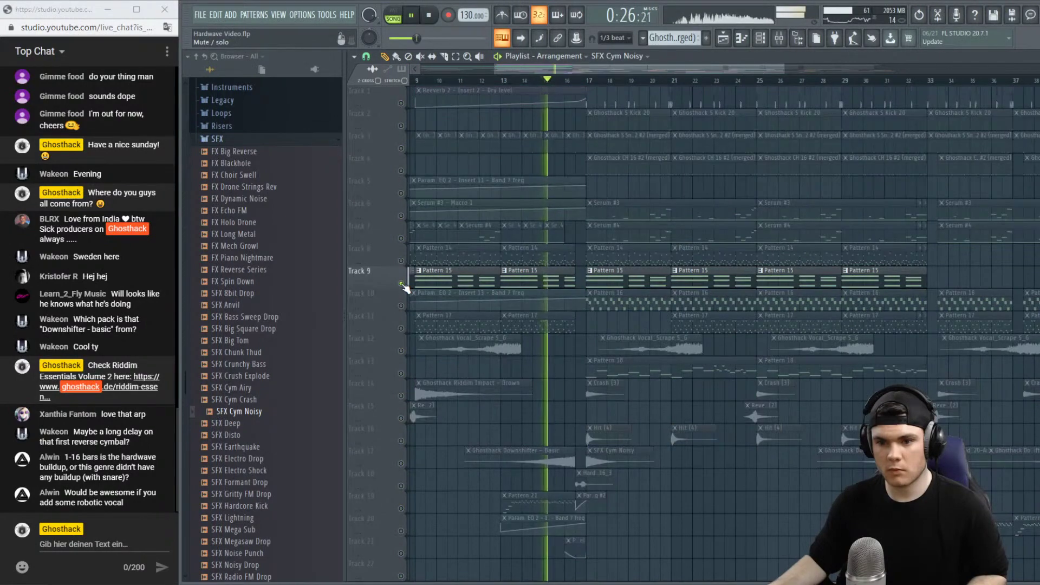
right_click(401, 283)
right_click(541, 287)
key("space")
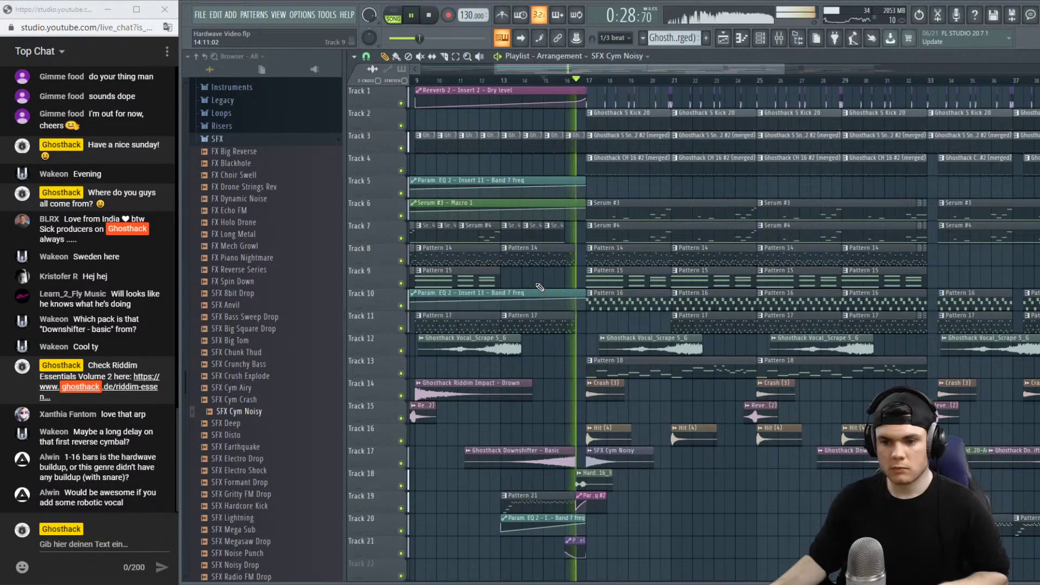
key("ctrl+z")
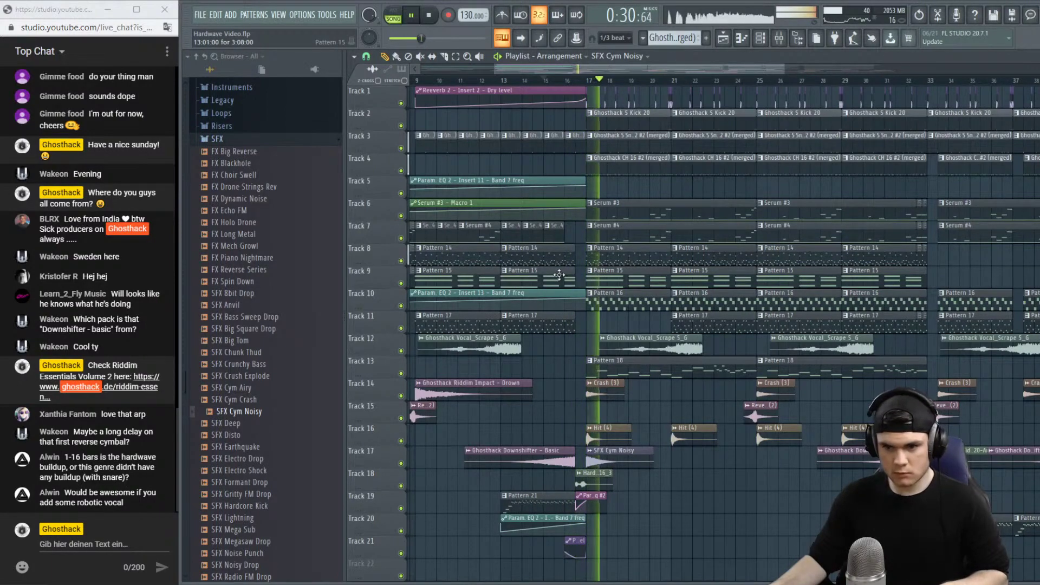
Shorten Track 9's Pattern 15 clip from bar 13 so it ends at bar 16, and audition the transition.
key("space")
key("space")
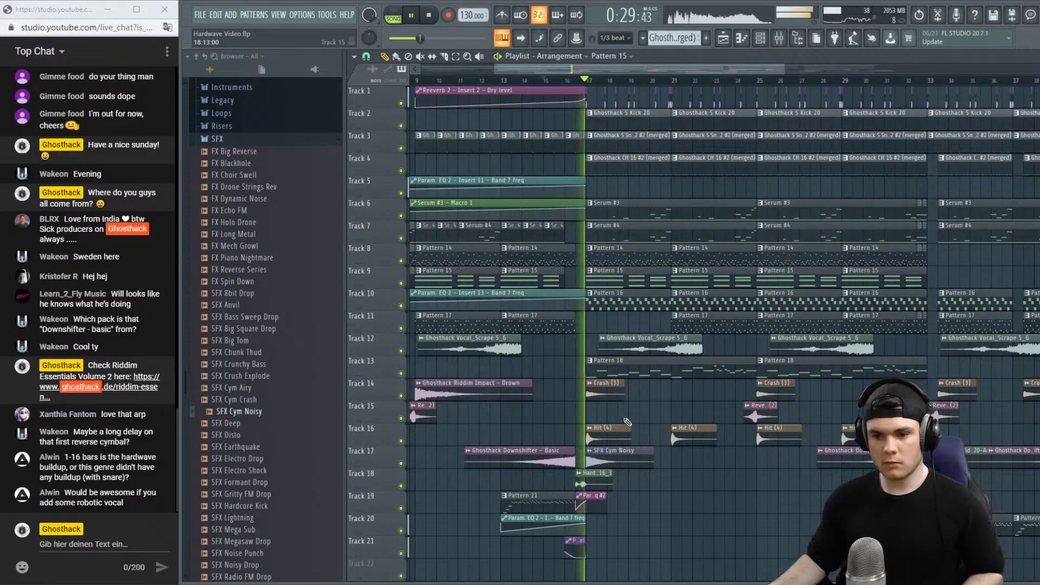
scroll(566, 83, "down", 3)
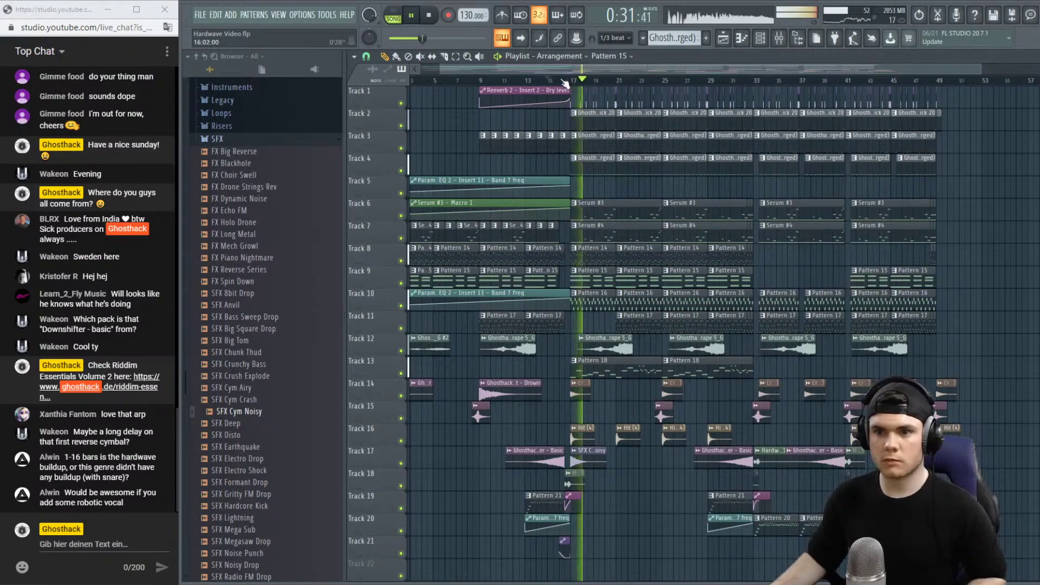
key("space")
Select bars 9 to 16 in the playlist and add Fruity parametric EQ 2 ahead of Maximus on the Master.
scroll(567, 83, "up", 3)
left_click_drag(577, 81, 484, 87)
left_click(778, 39)
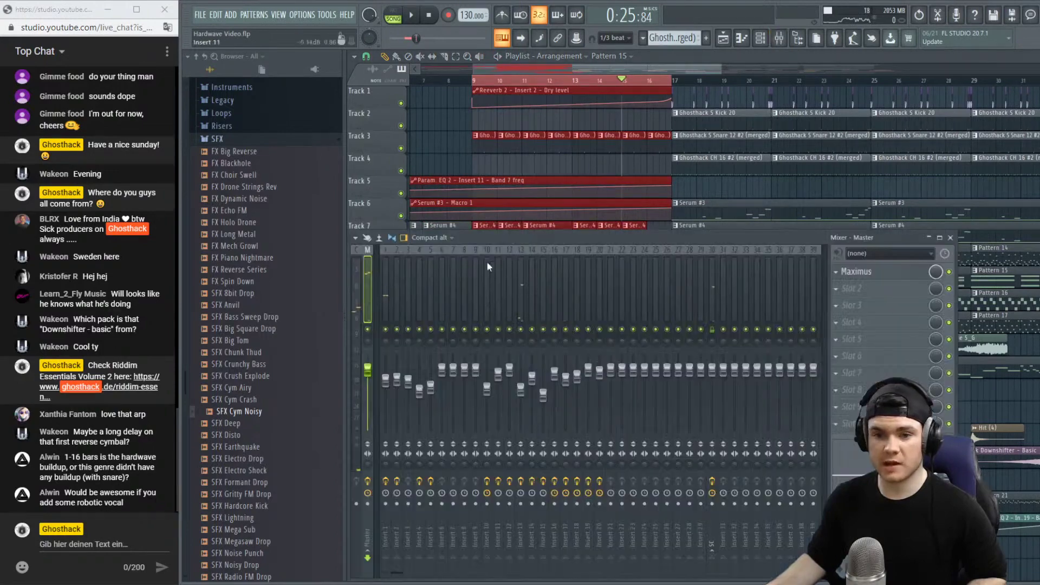
left_click(862, 288)
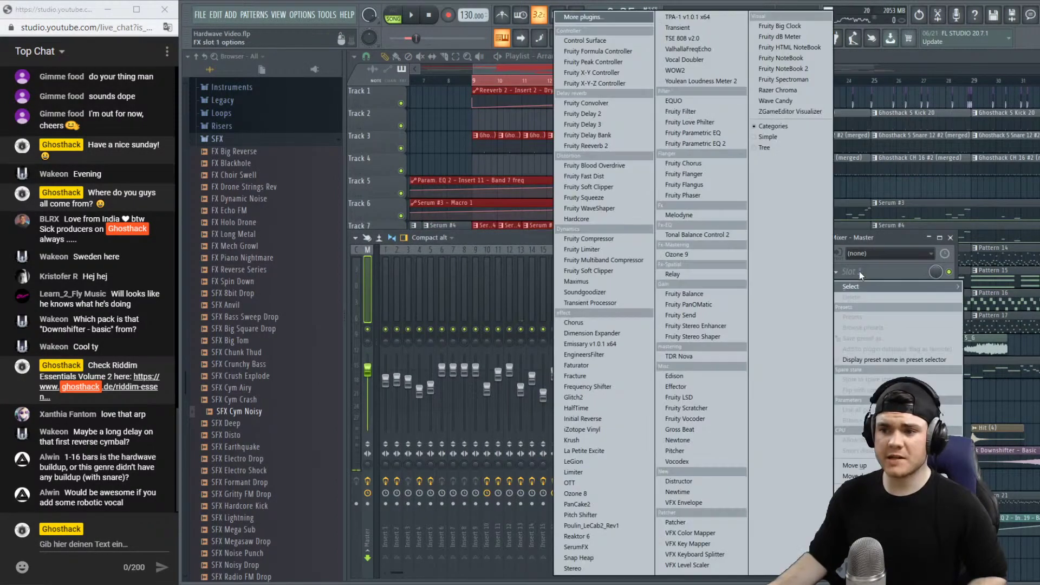
left_click(699, 146)
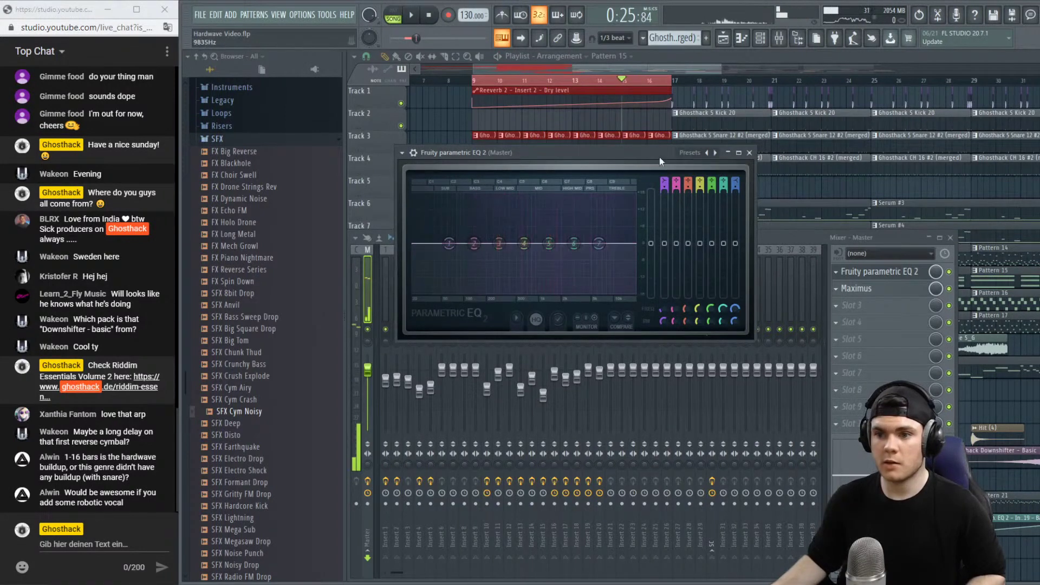
Load a preset with a high-pass first band in the Master's EQ, then return to the playlist.
left_click(690, 153)
left_click(705, 184)
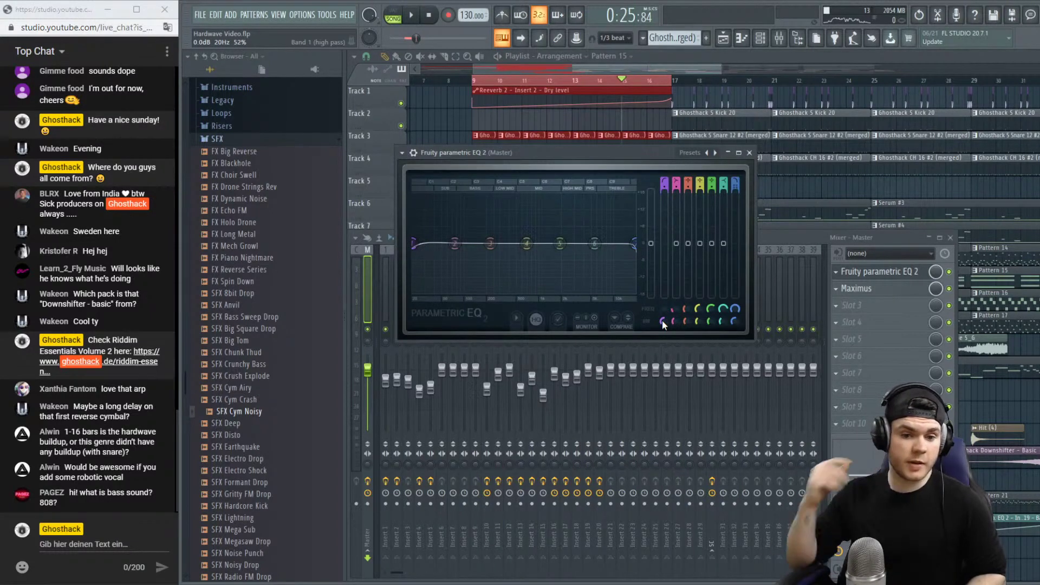
left_click(673, 86)
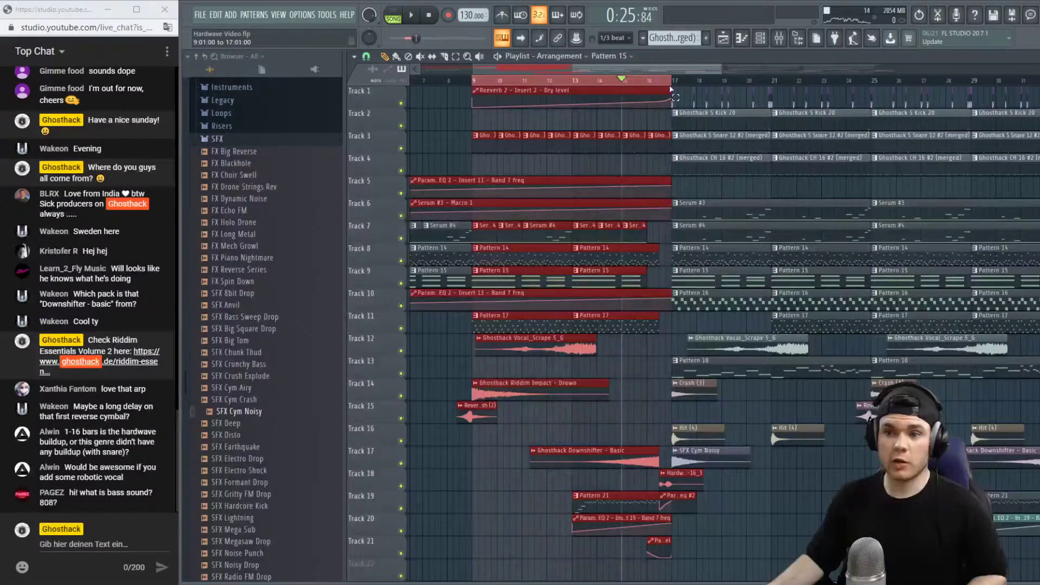
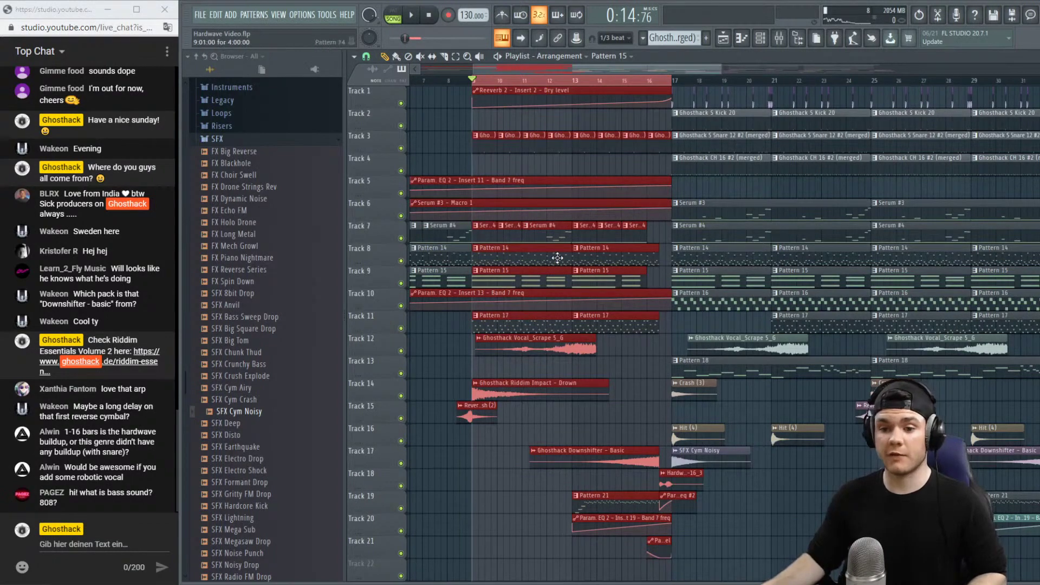
Audition the buildup from bar 9 and adjust the low-pass band 7 in the Master's Fruity parametric EQ 2 during playback.
key("space")
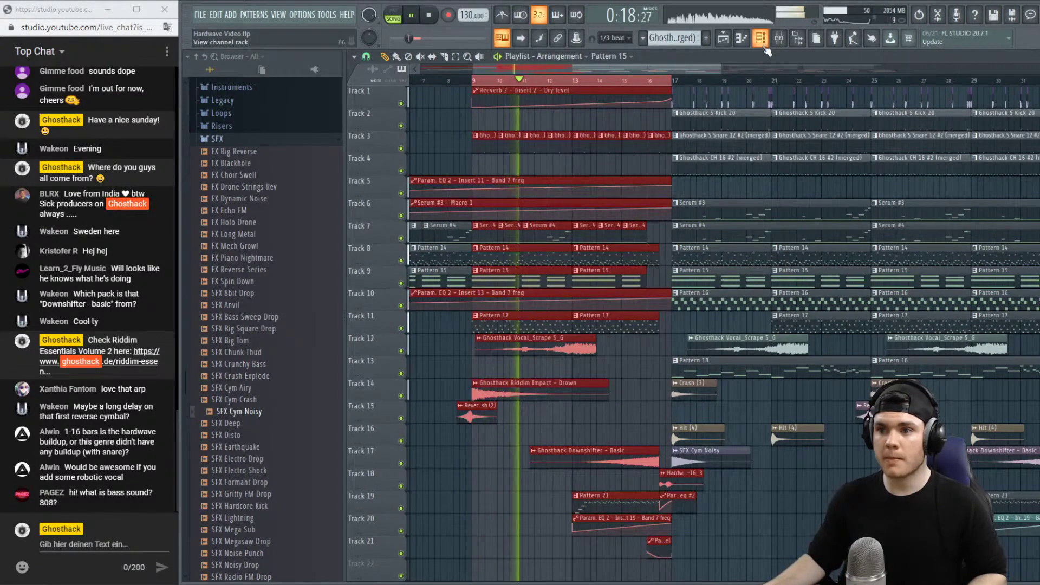
key("space")
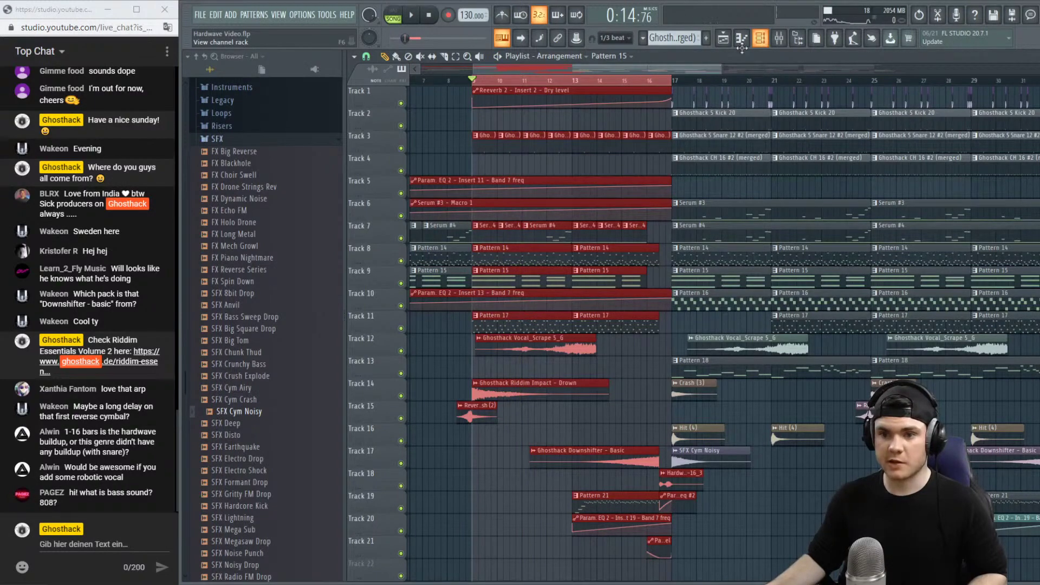
left_click(779, 38)
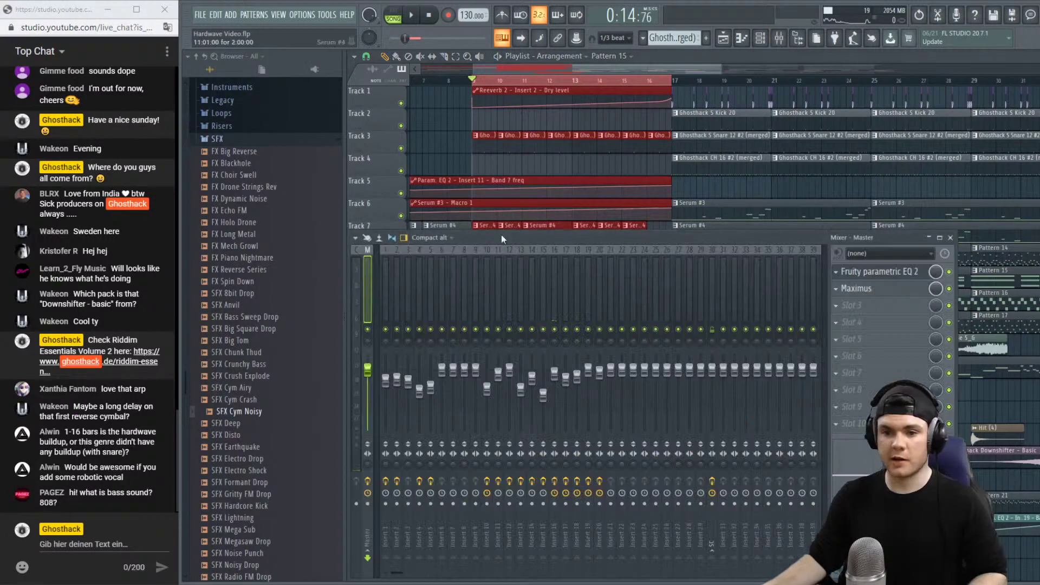
left_click(891, 276)
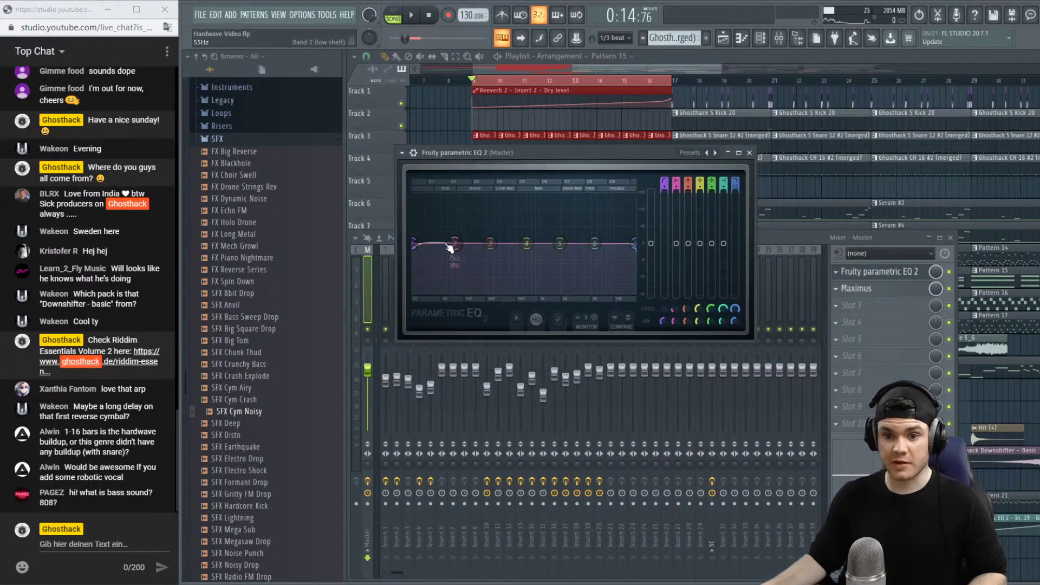
key("space")
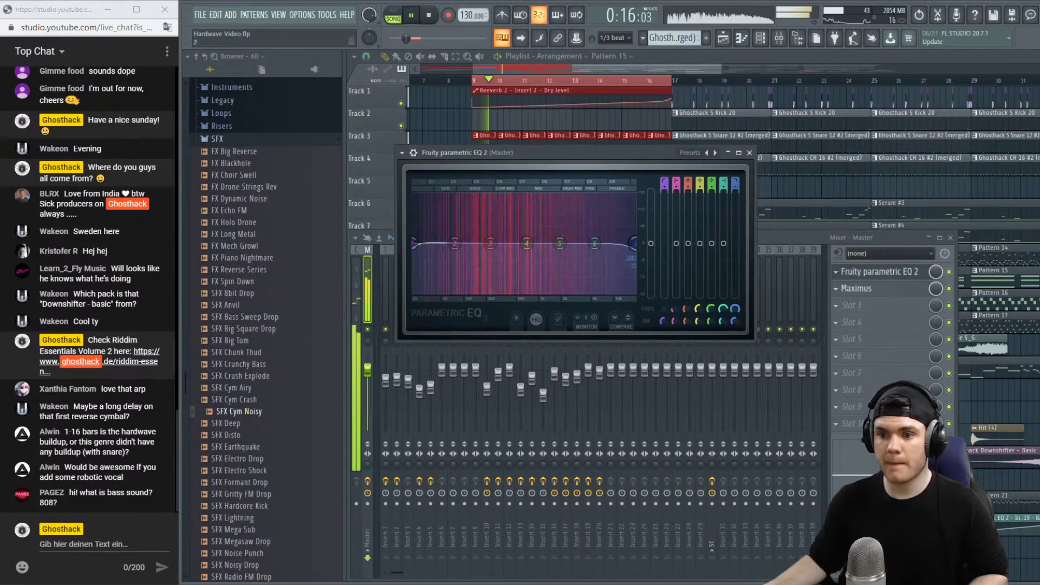
mouse_move(634, 243)
left_mouse_down()
mouse_move(612, 244)
mouse_move(635, 245)
left_mouse_up()
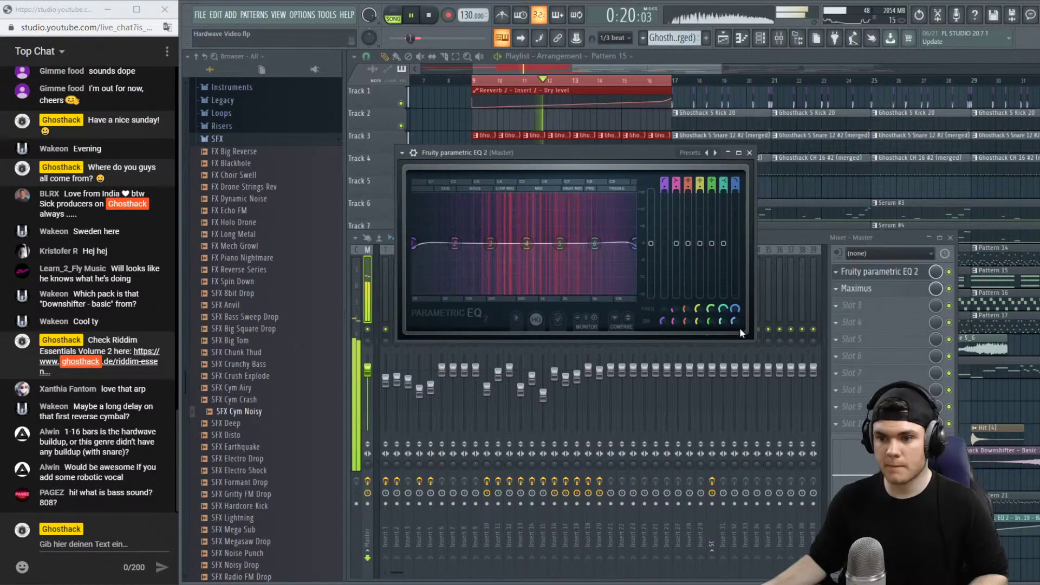
key("space")
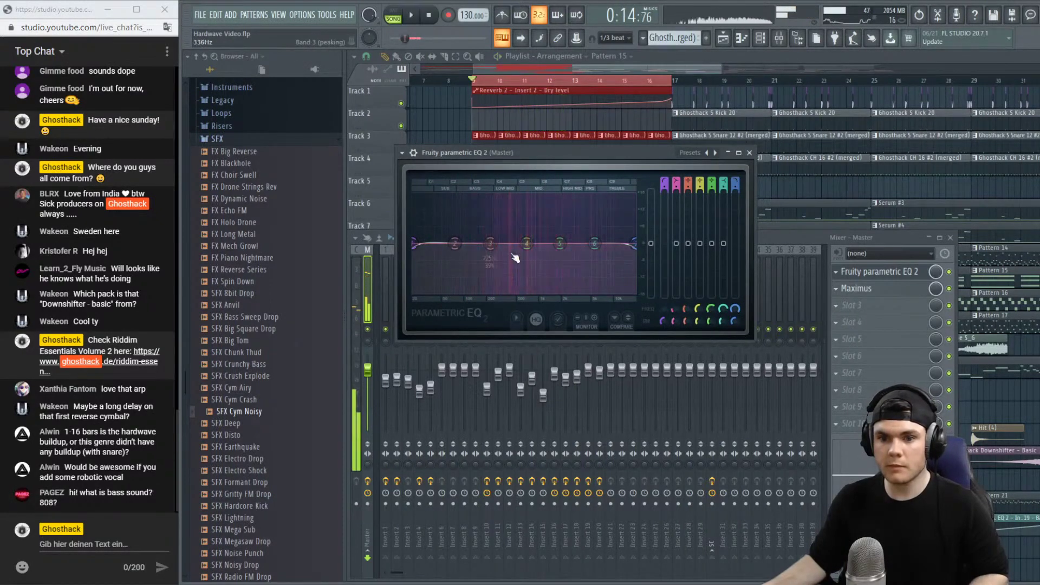
Create automation clips for the band 1 and band 7 frequencies of the Master's EQ across bars 9 to 16.
left_click_drag(663, 307, 663, 304)
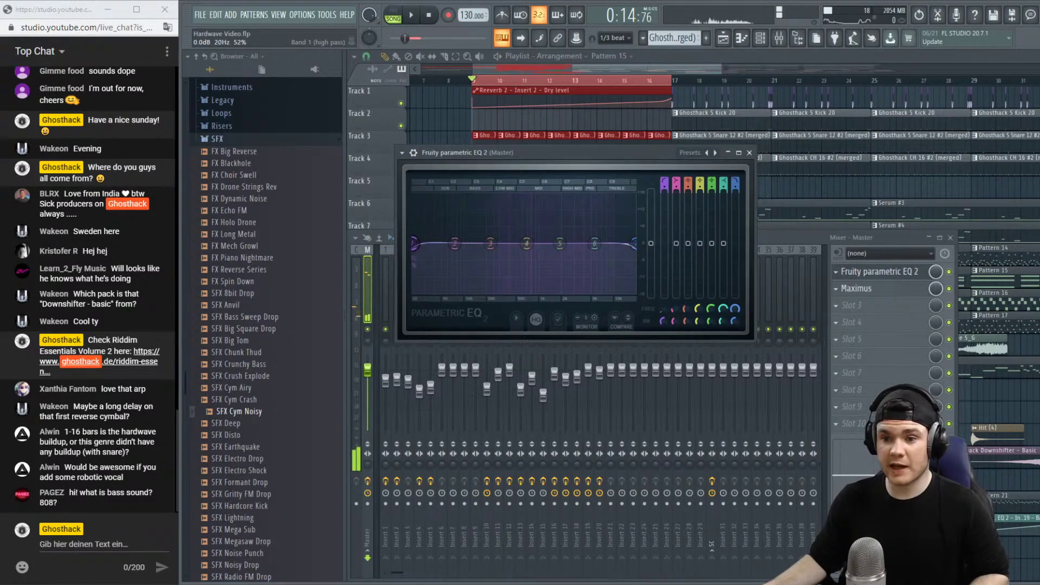
right_click(663, 307)
left_click(695, 382)
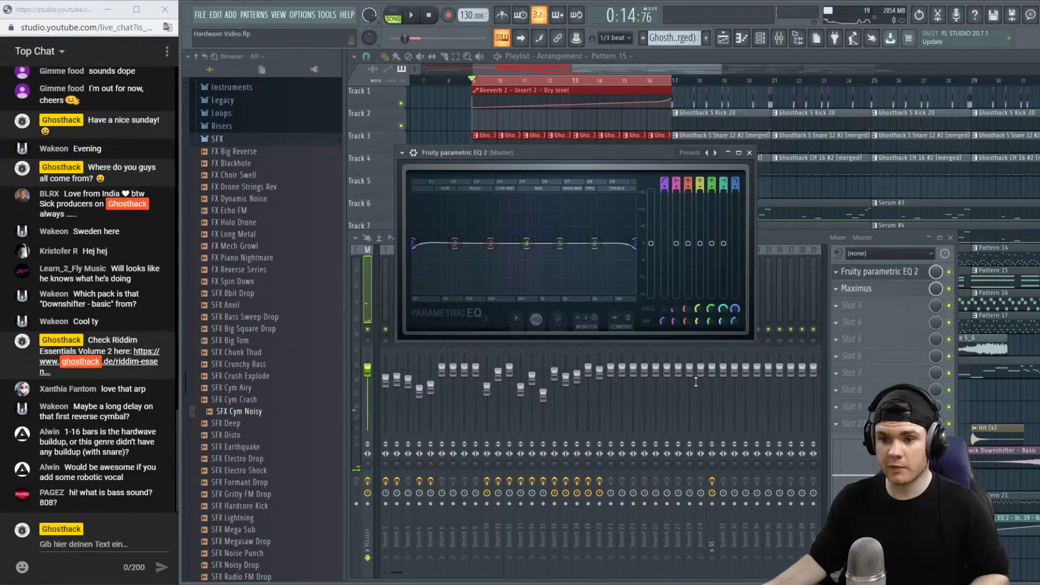
right_click(736, 311)
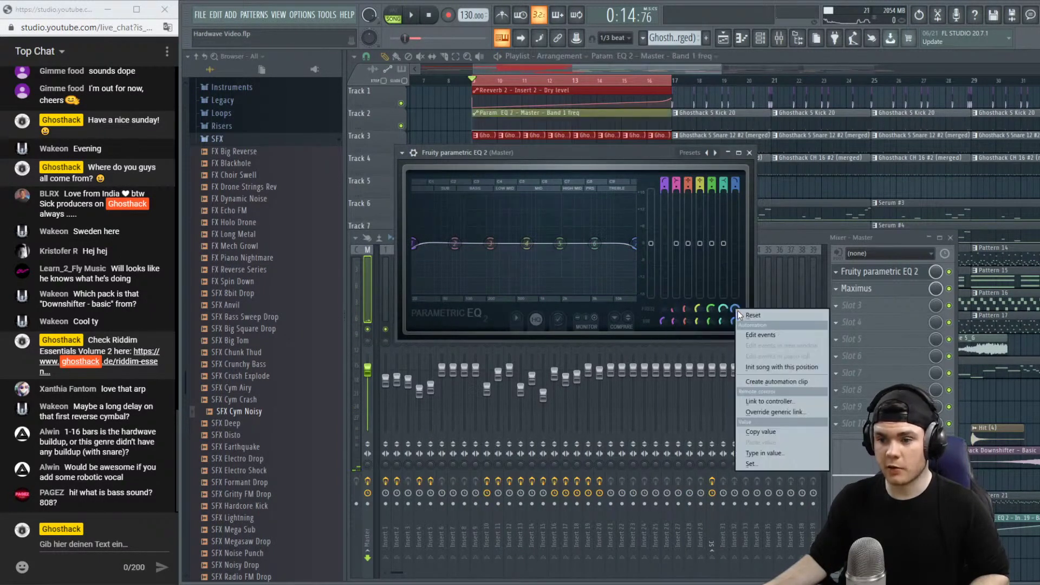
left_click(775, 382)
left_click(751, 62)
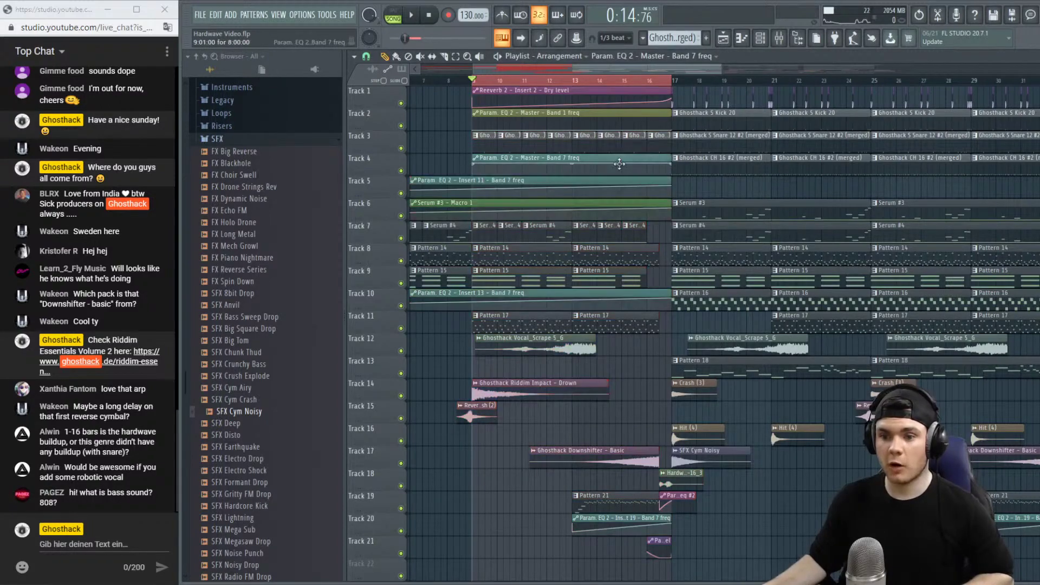
Move the Master EQ's band 7 automation clip to Track 22 and its band 1 automation clip to Track 23.
scroll(617, 505, "down", 3)
left_click_drag(617, 506, 618, 493)
scroll(617, 493, "up", 3)
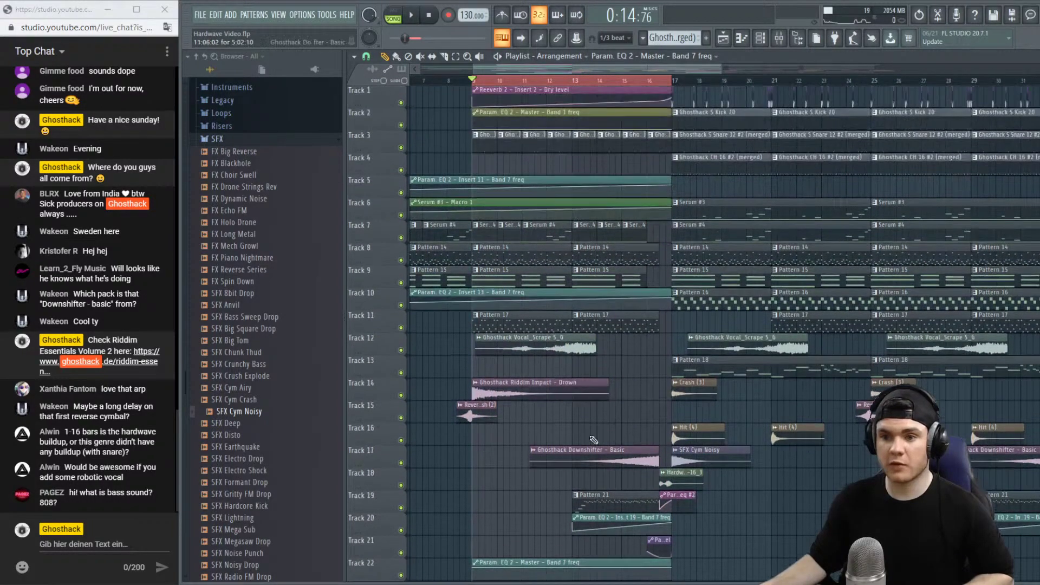
left_click(580, 112)
scroll(582, 436, "down", 3)
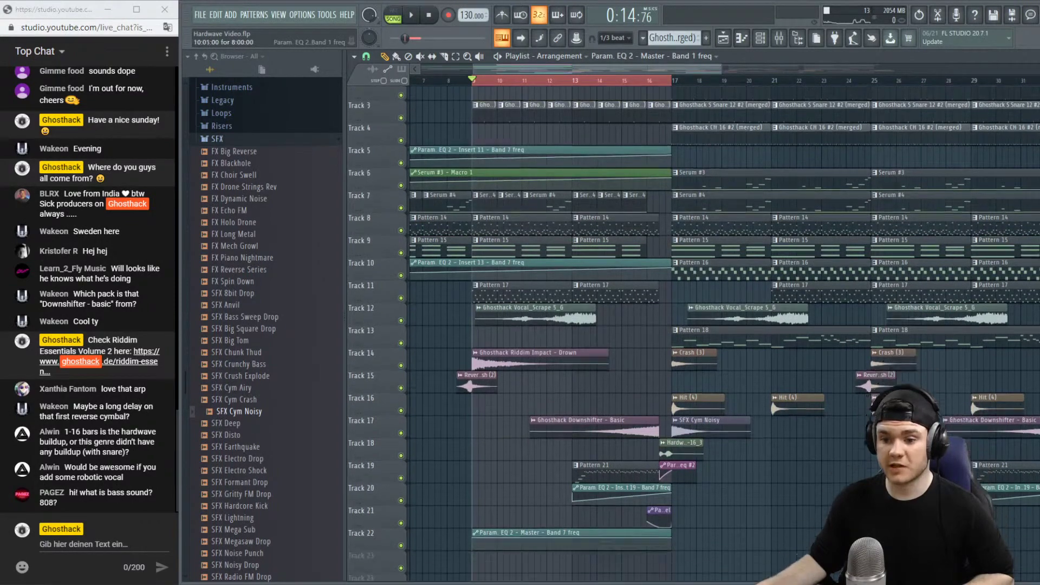
left_click_drag(575, 464, 576, 472)
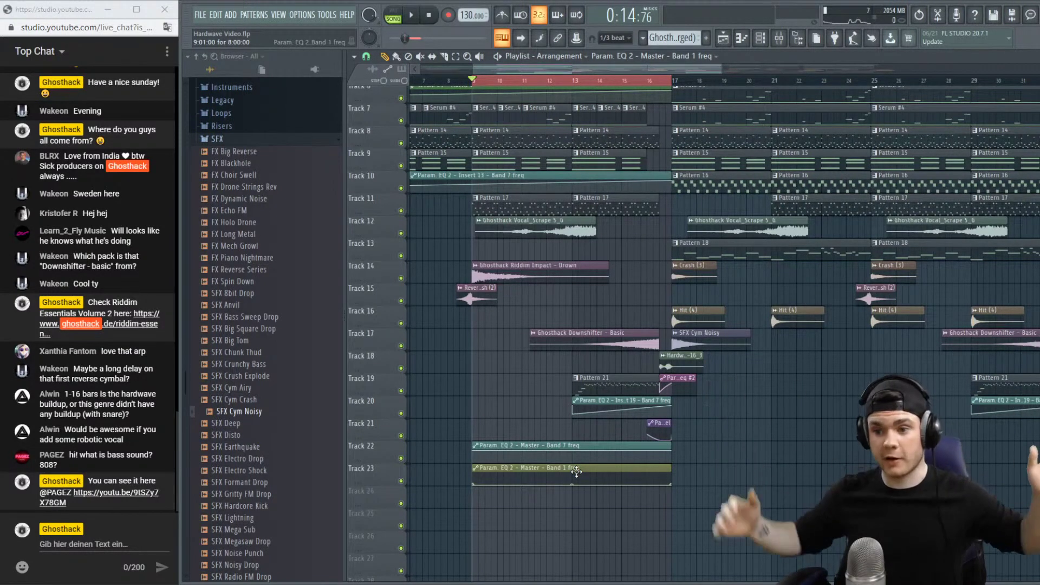
Audition the end of the buildup, then clear the playlist time selection and return the playhead to bar 9.
key("space")
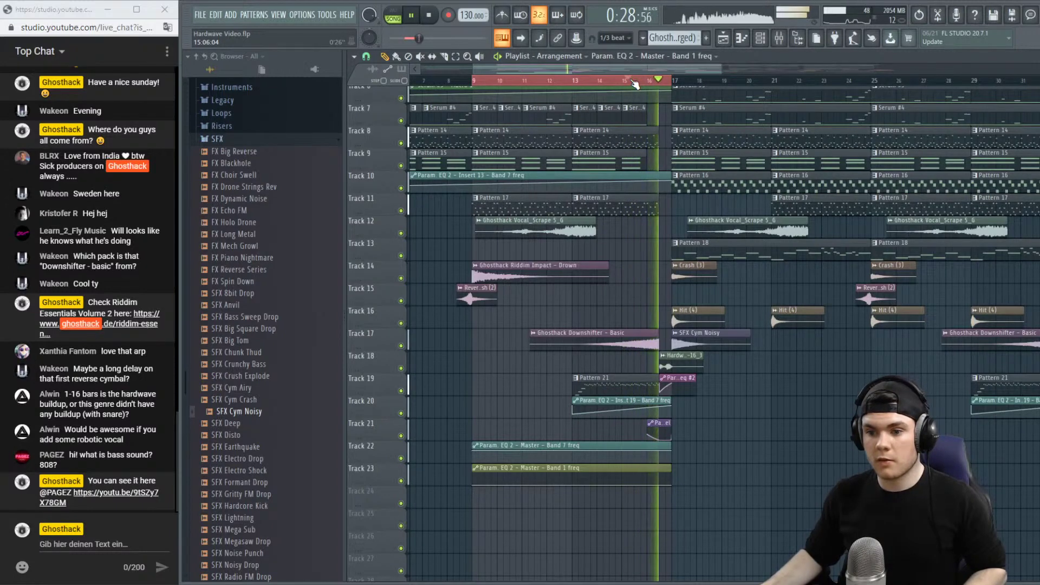
key("space")
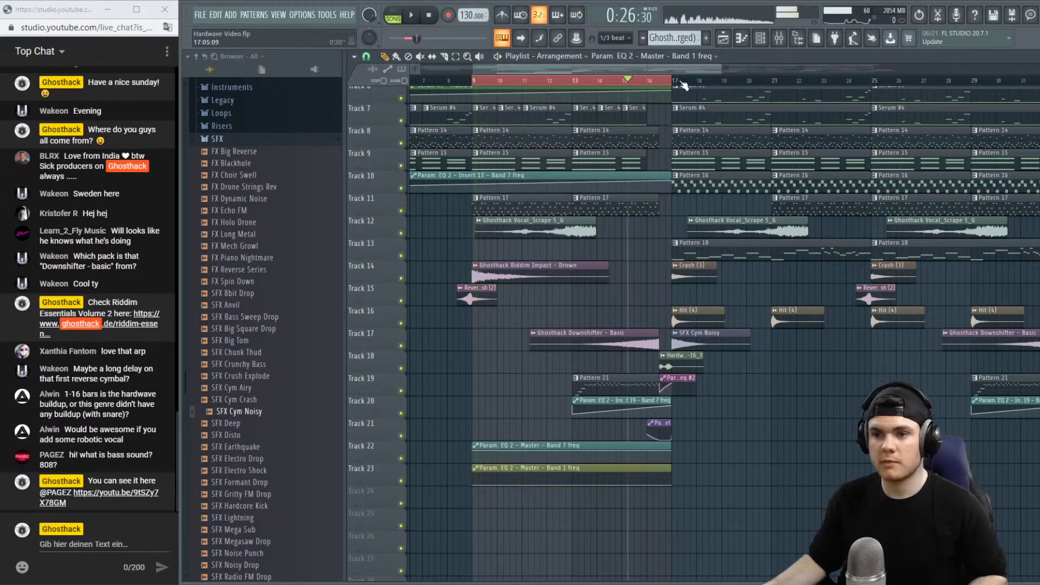
left_click(474, 84)
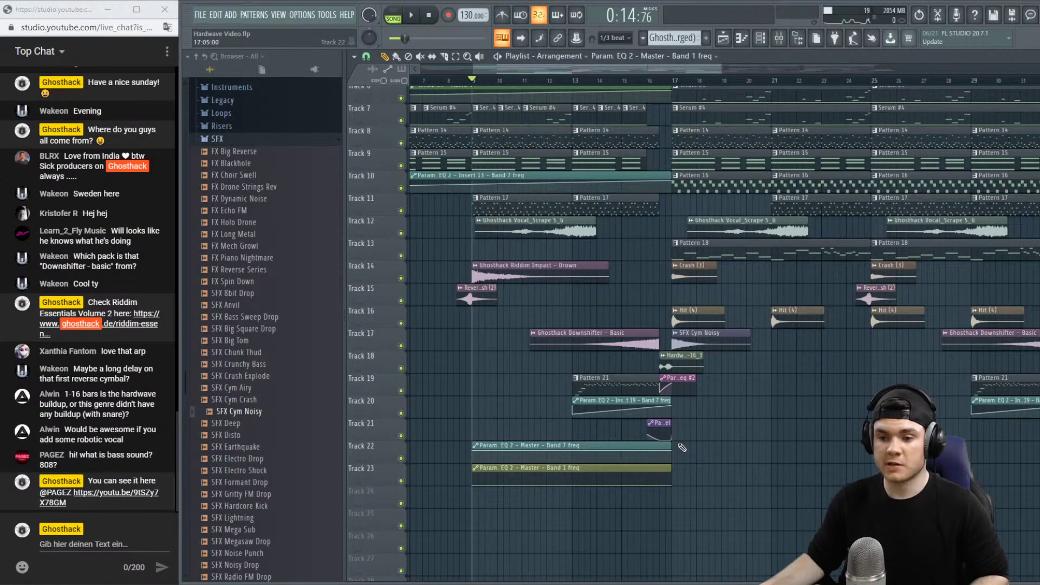
Add a point at 16:09:00 to the Master band 7 automation so it slopes down, then rises to bar 17, auditioning the changes.
scroll(869, 189, "up", 5, "alt")
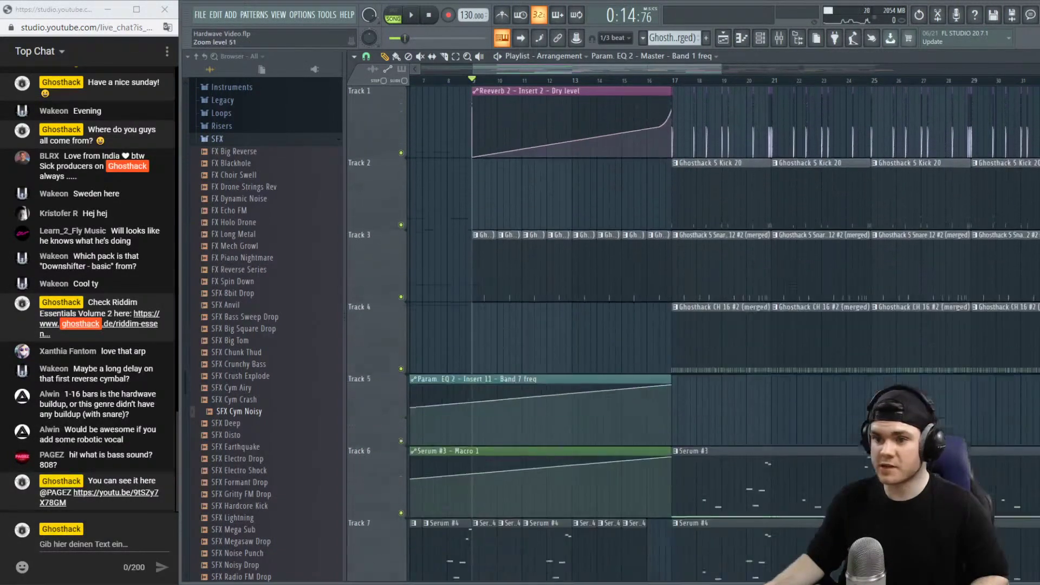
scroll(869, 189, "down", 5)
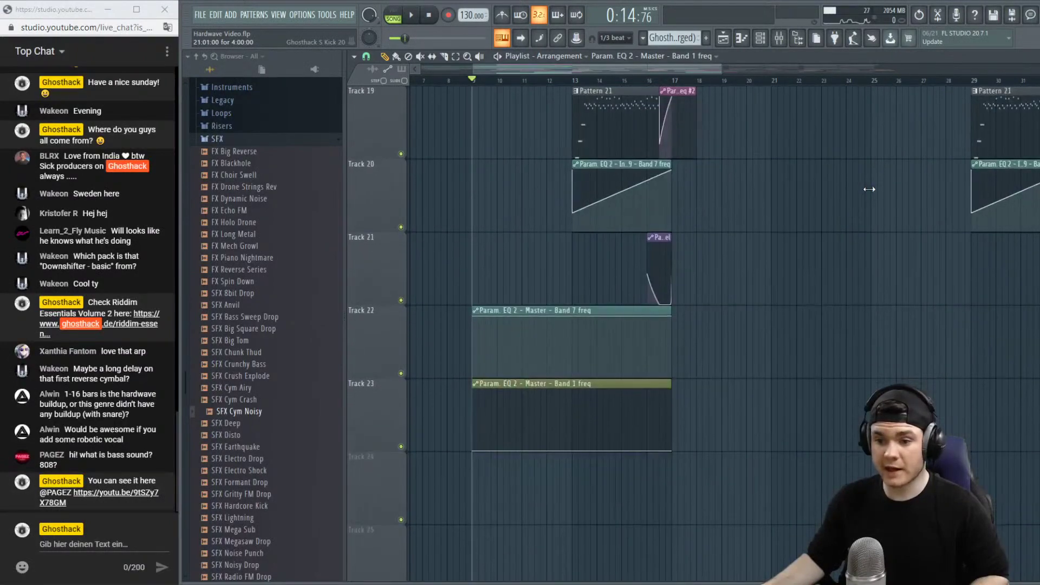
right_click(665, 324)
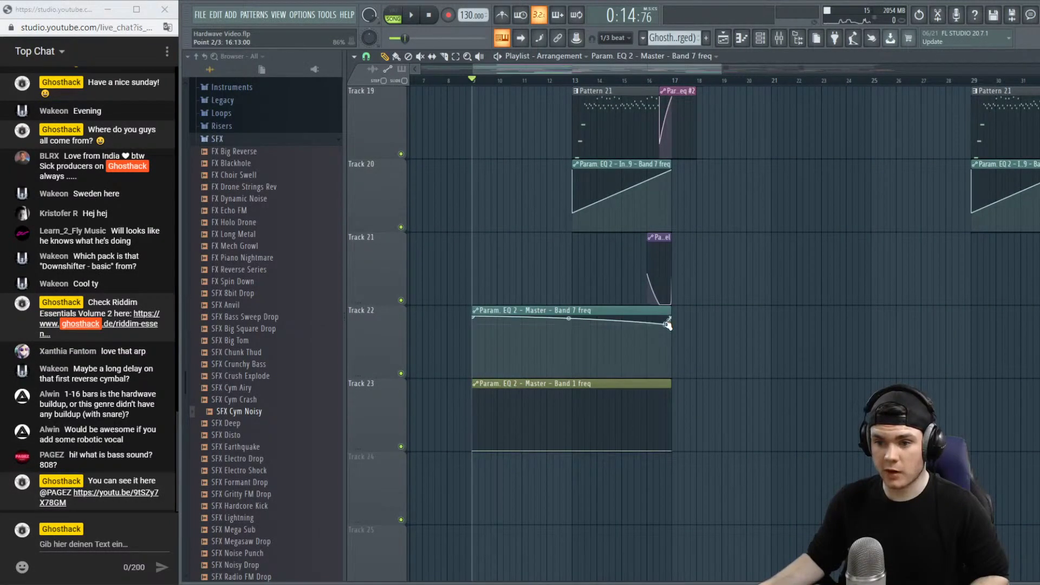
left_click(623, 84)
key("space")
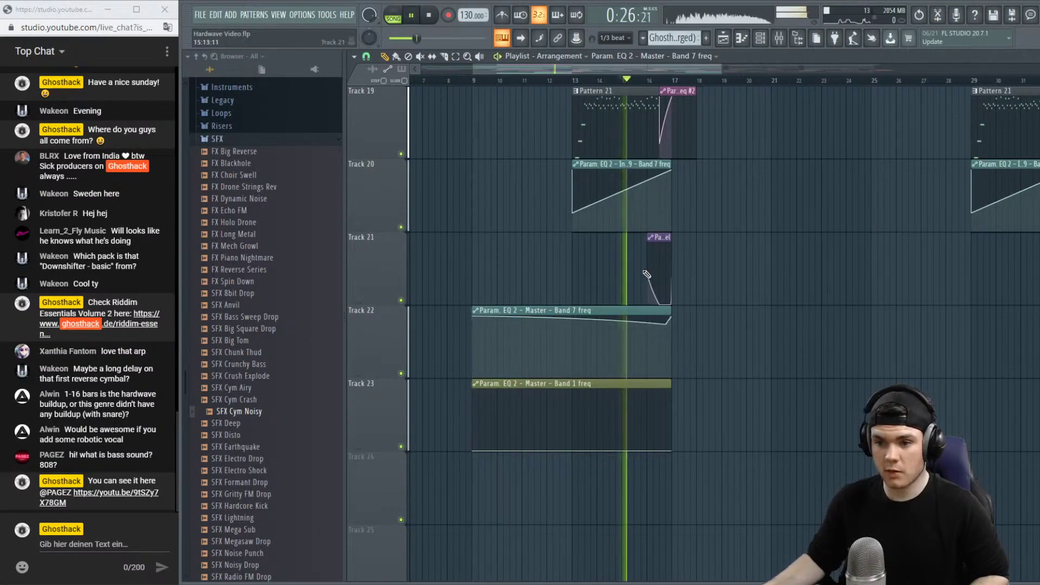
right_click(669, 325)
left_click(668, 337)
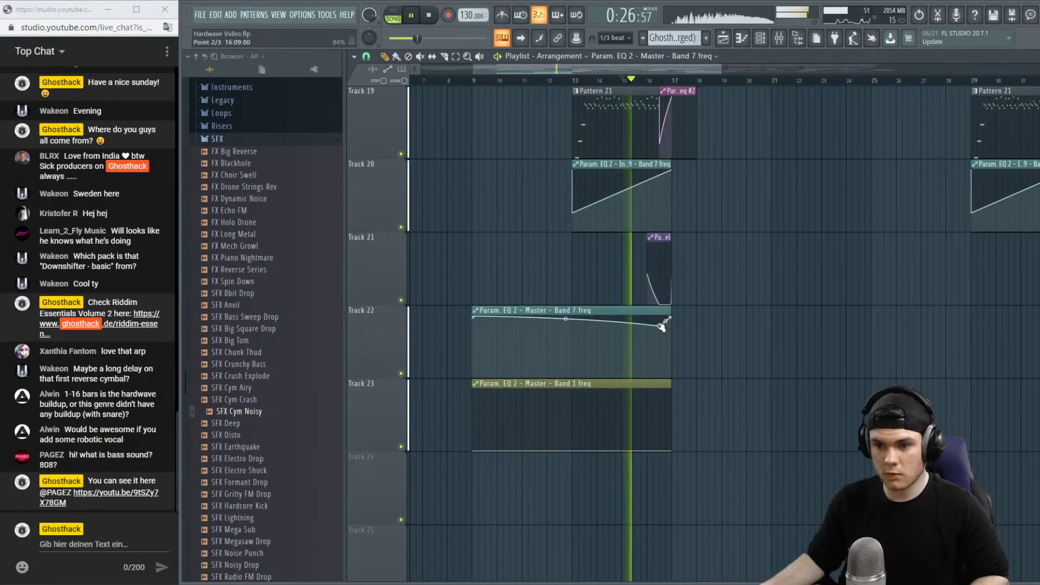
right_click(558, 318)
left_click(583, 332)
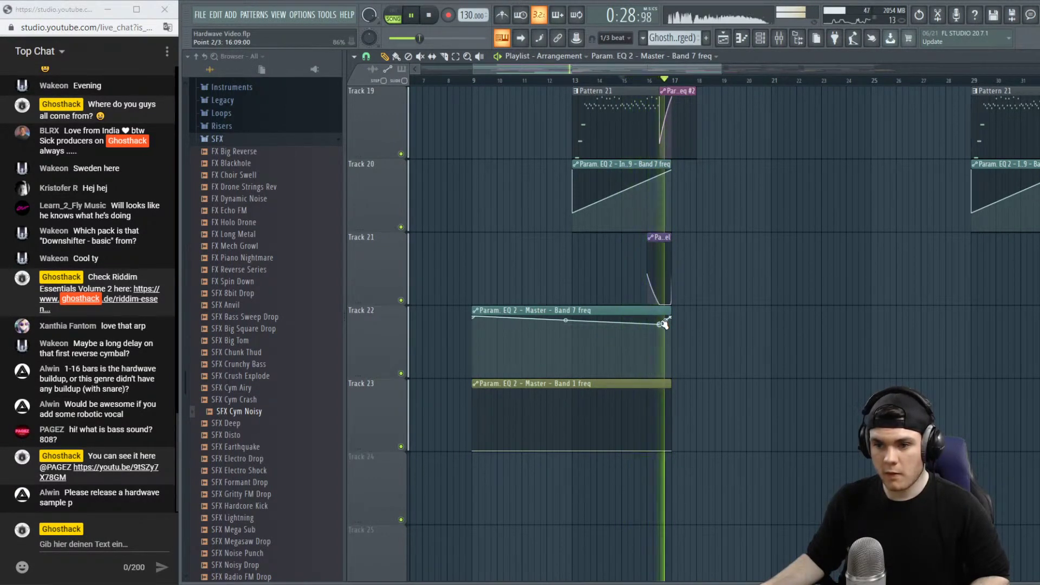
key("space")
key("space")
Slope Track 23's Master band 1 automation up to a point midway through bar 16, curve its fall to bar 17, and audition it.
left_click_drag(660, 450, 662, 436)
key("space")
key("space")
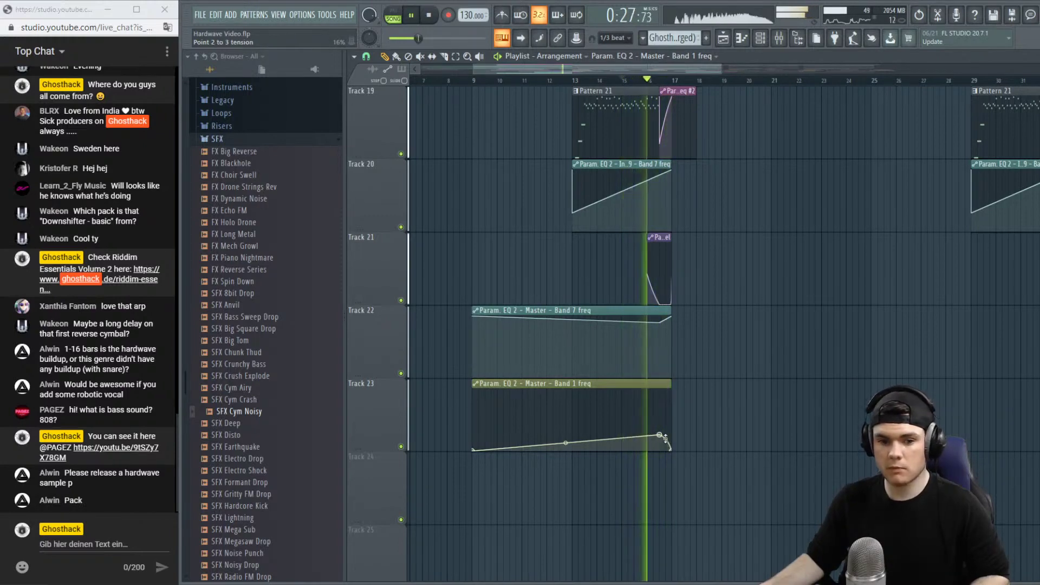
key("space")
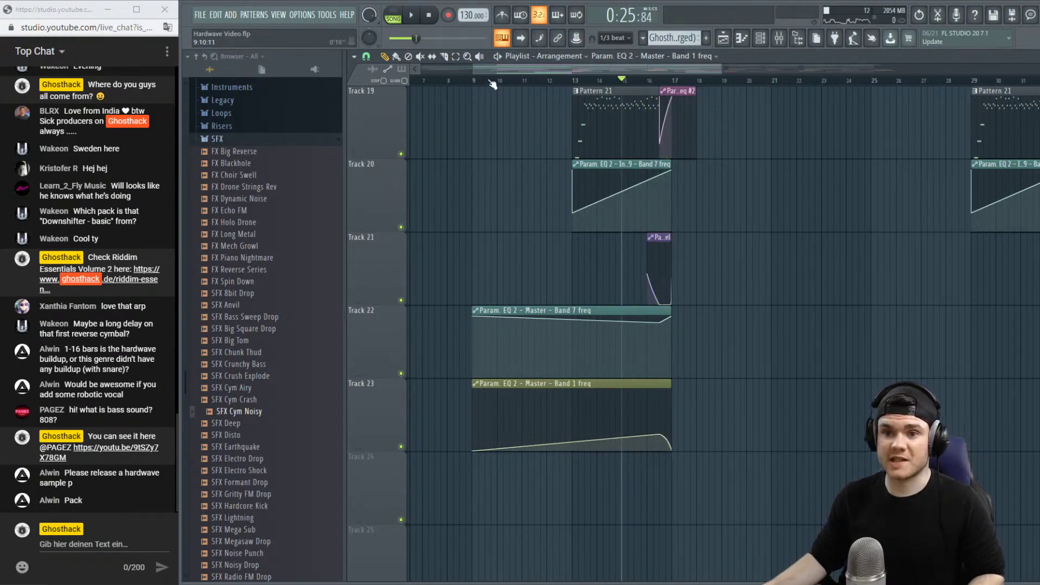
Play the buildup from bar 9 into the drop, checking the automated filter curve in the Master's EQ.
key("space")
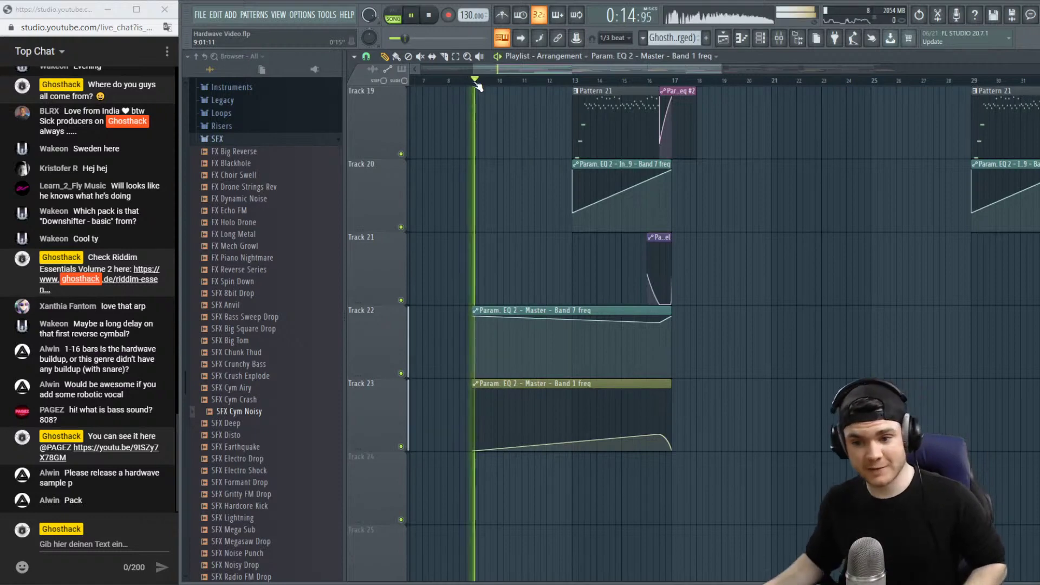
left_click(576, 82)
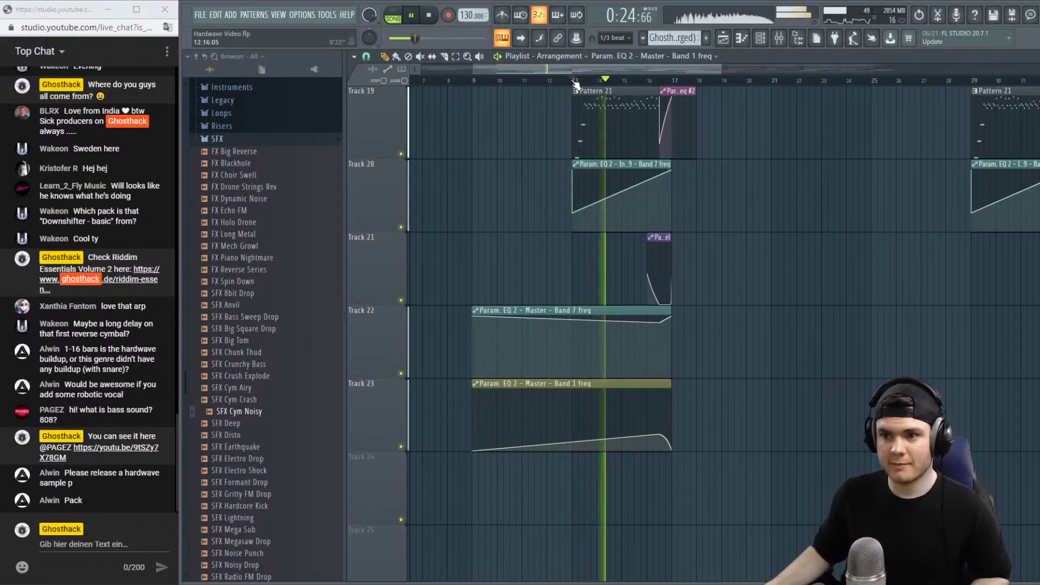
left_click(778, 43)
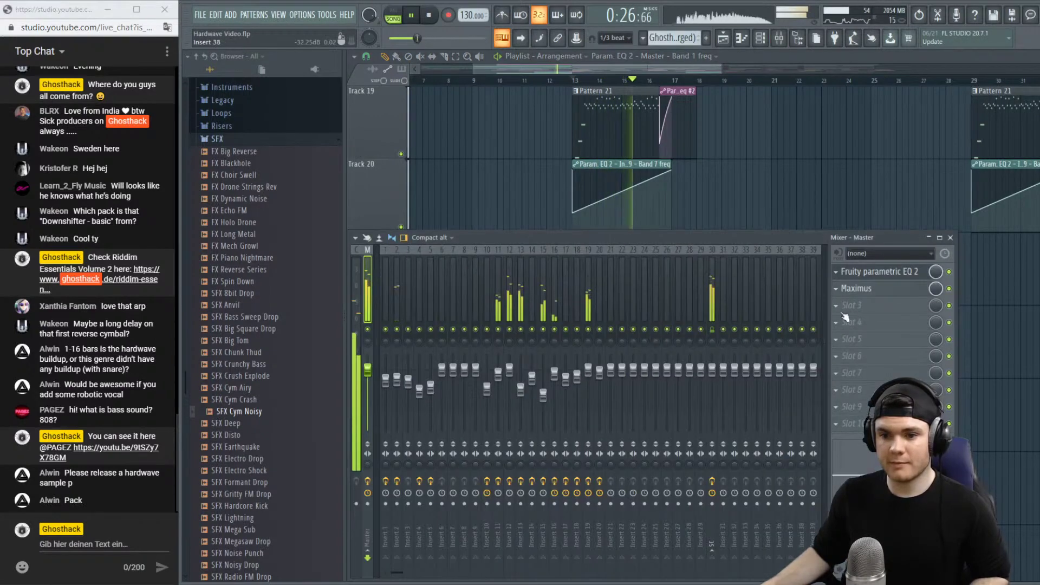
left_click(879, 272)
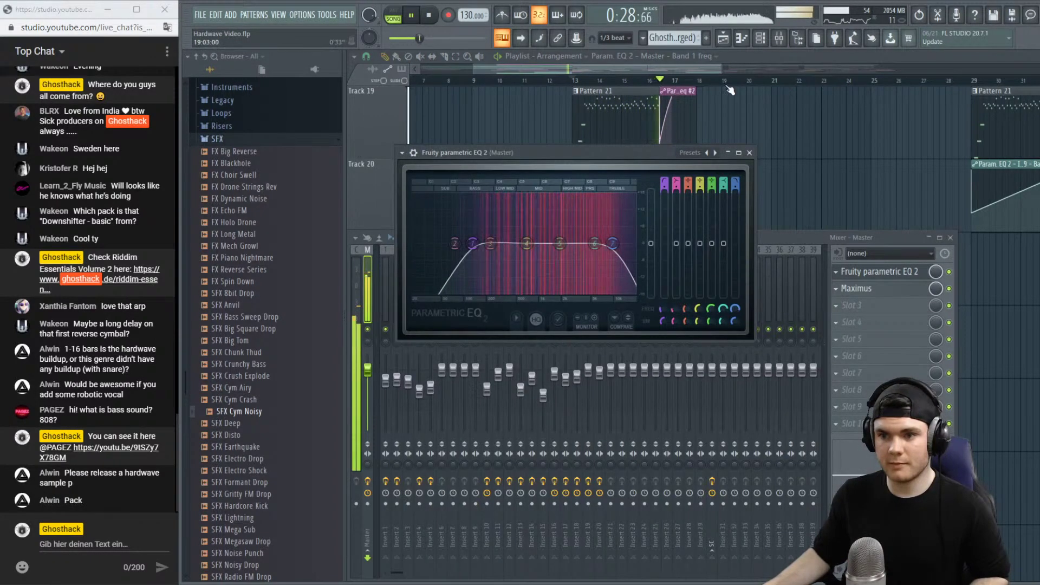
key("F5")
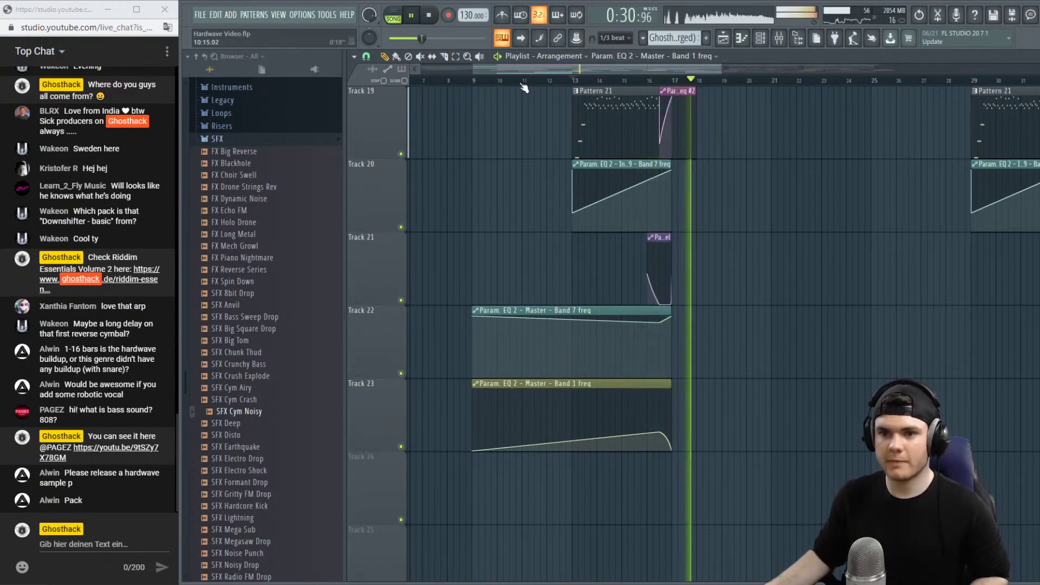
key("space")
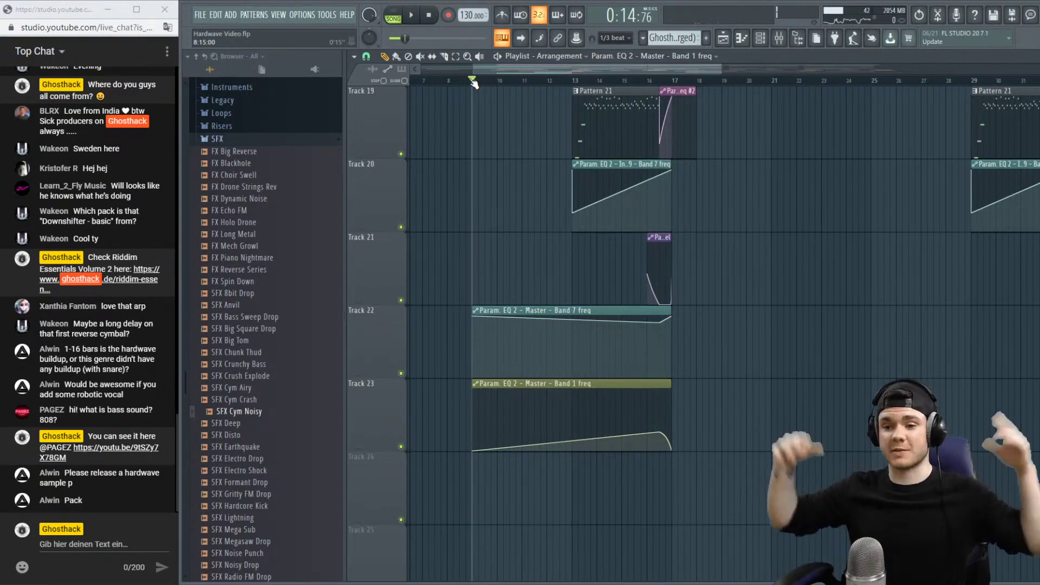
Move the Master's Fruity parametric EQ 2 and Maximus down to slots 3 and 4, and add the Stereo plugin in slot 1.
left_click(782, 40)
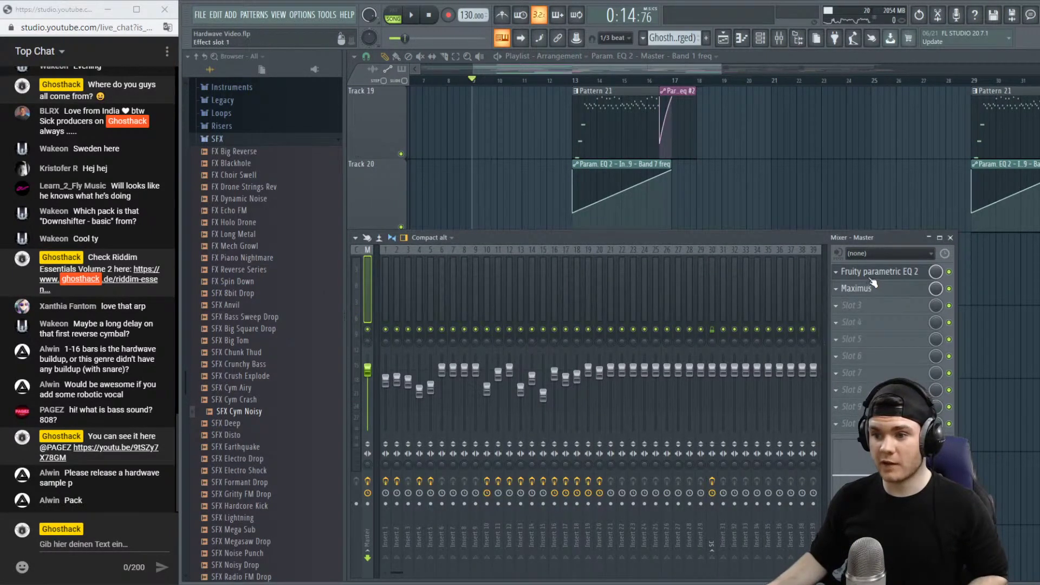
left_click_drag(877, 275, 878, 309)
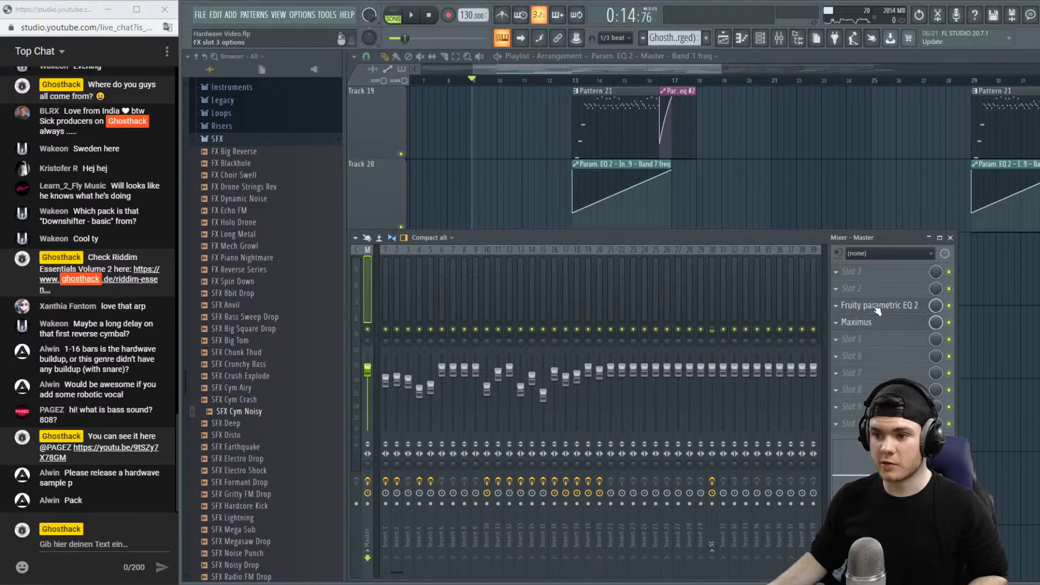
left_click(872, 279)
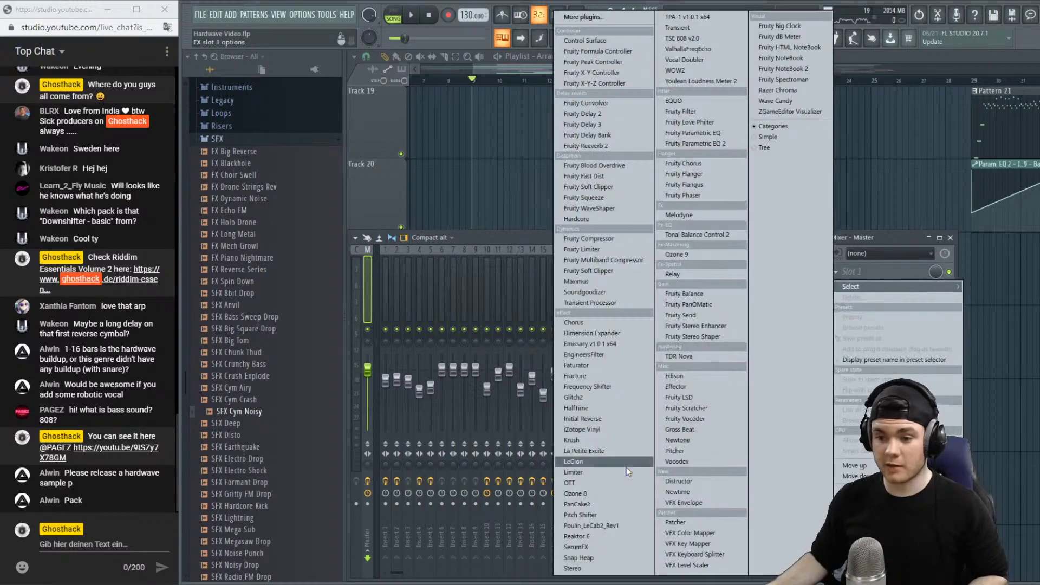
left_click(611, 569)
left_click_drag(508, 168, 767, 210)
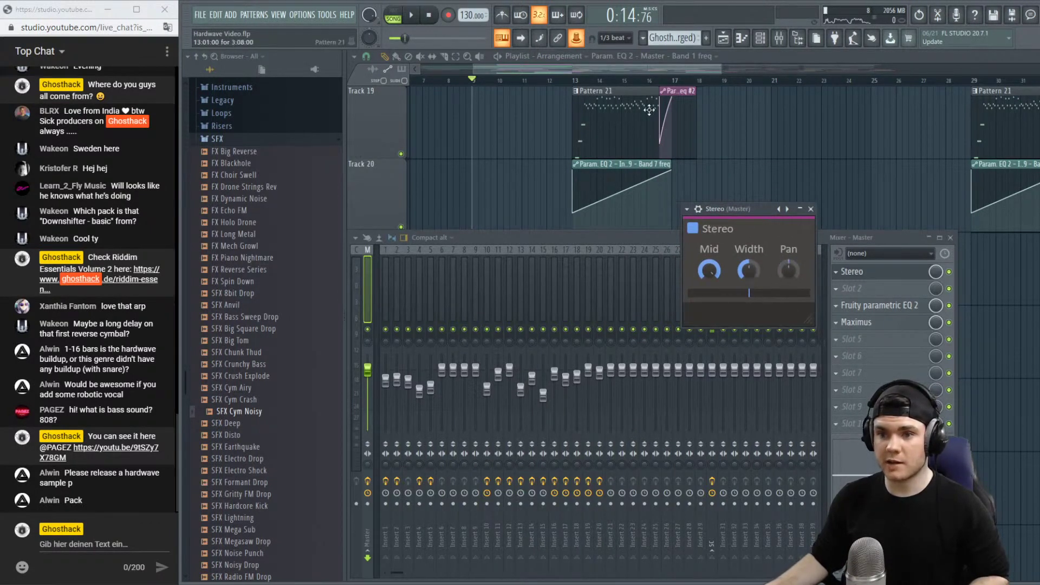
Place an automation clip for the Master Stereo effect's Width on Track 24 at bar 15, trimmed to end near bar 17.
left_click(577, 39)
left_click(616, 94)
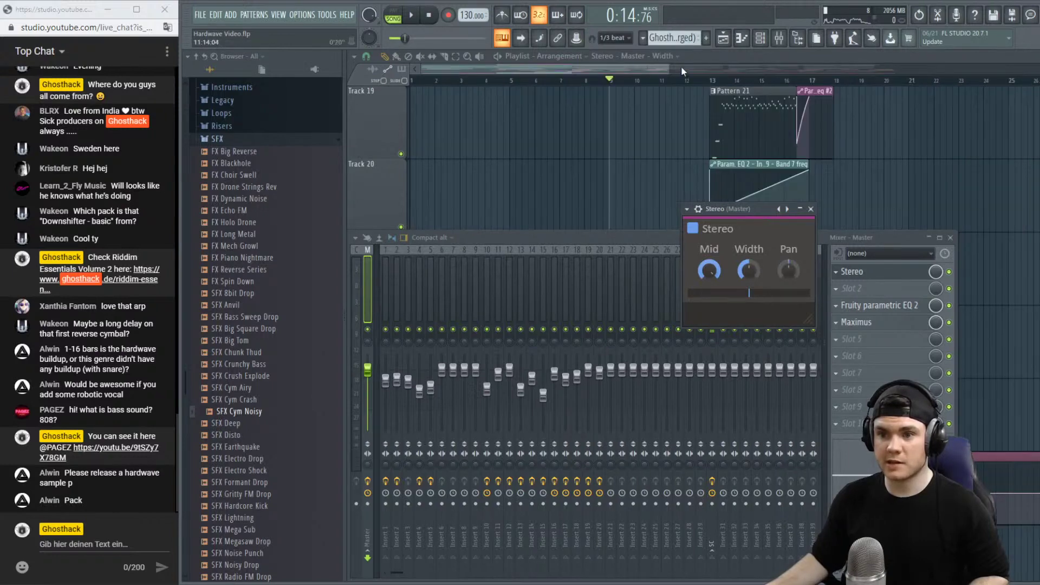
left_click(690, 54)
left_click_drag(650, 70, 894, 70)
left_click_drag(835, 488, 597, 464)
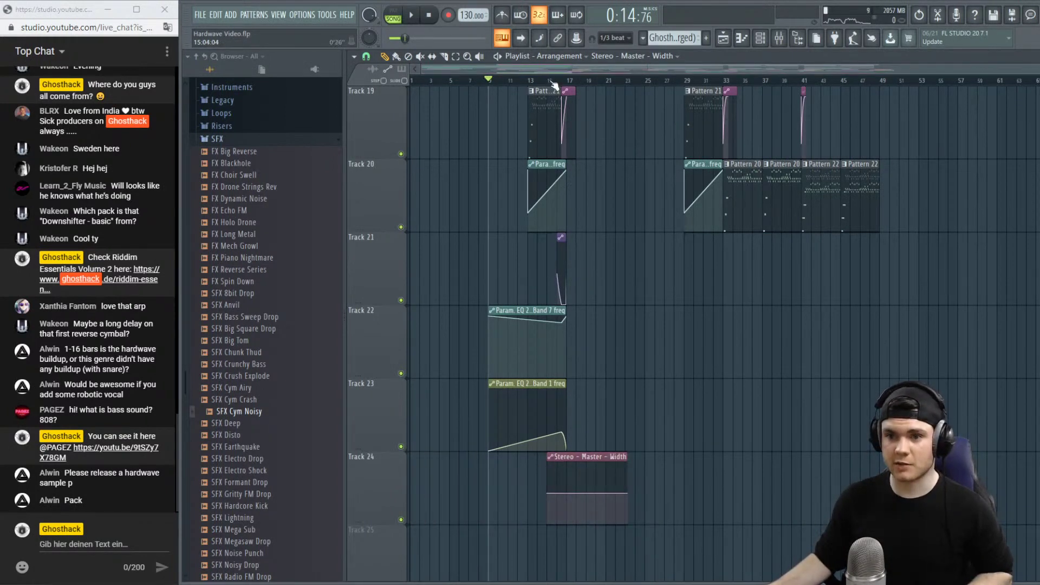
scroll(554, 85, "up", 3)
left_click_drag(755, 495, 610, 496)
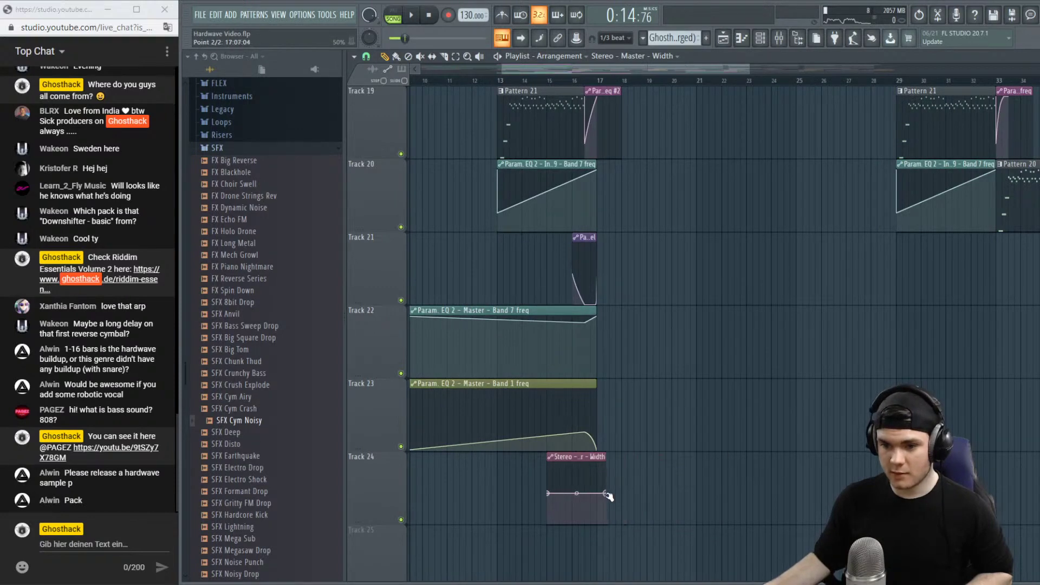
Move the Stereo Width automation clip on Track 24 to start at bar 13, auditioning the buildup.
key("space")
left_click(546, 88)
scroll(547, 86, "up", 3)
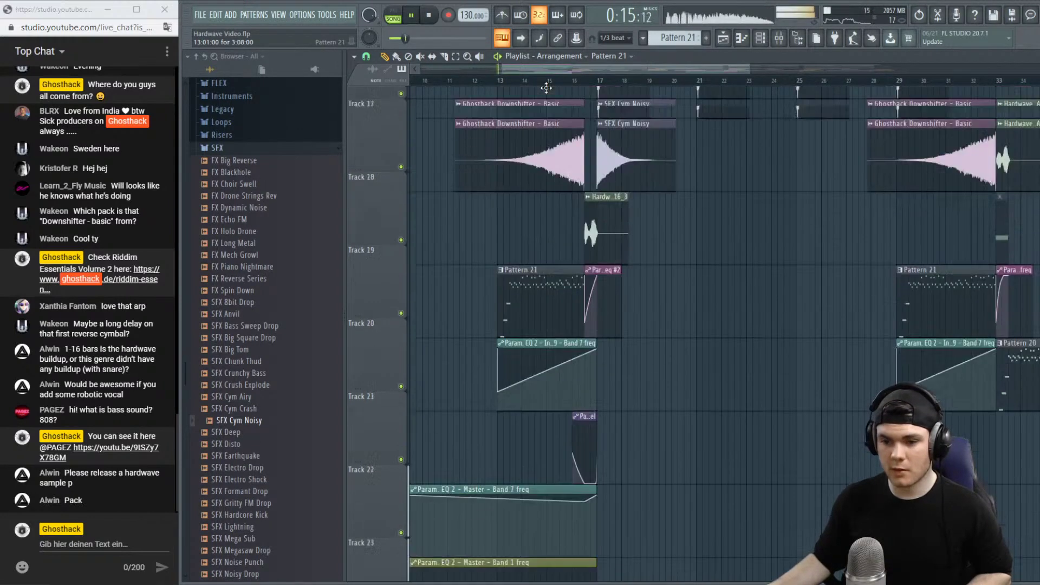
left_click(543, 82)
scroll(544, 83, "up", 3)
scroll(775, 387, "down", 5)
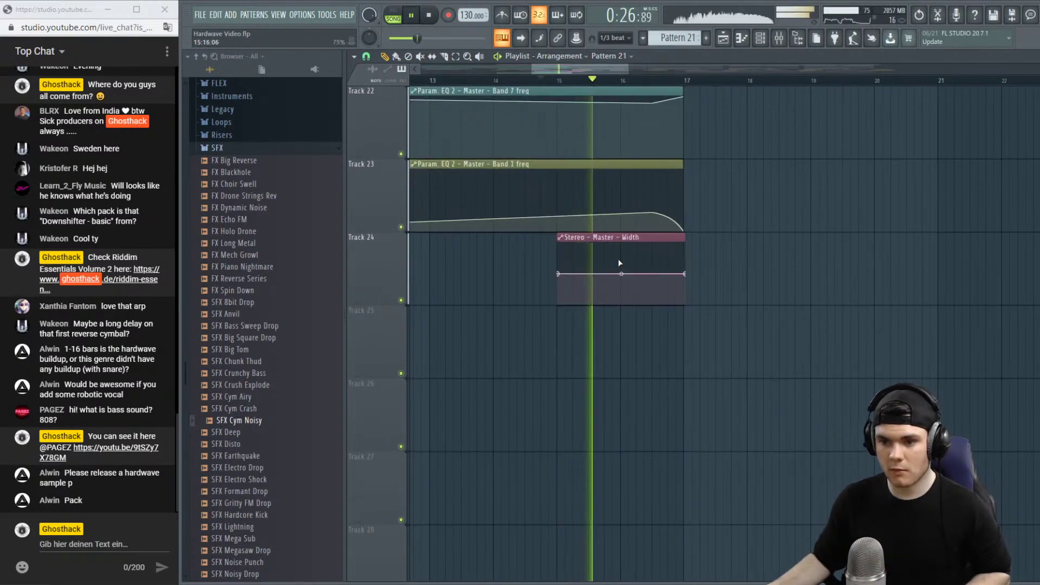
scroll(619, 259, "up", 2)
key("space")
left_click_drag(626, 383, 499, 385)
key("space")
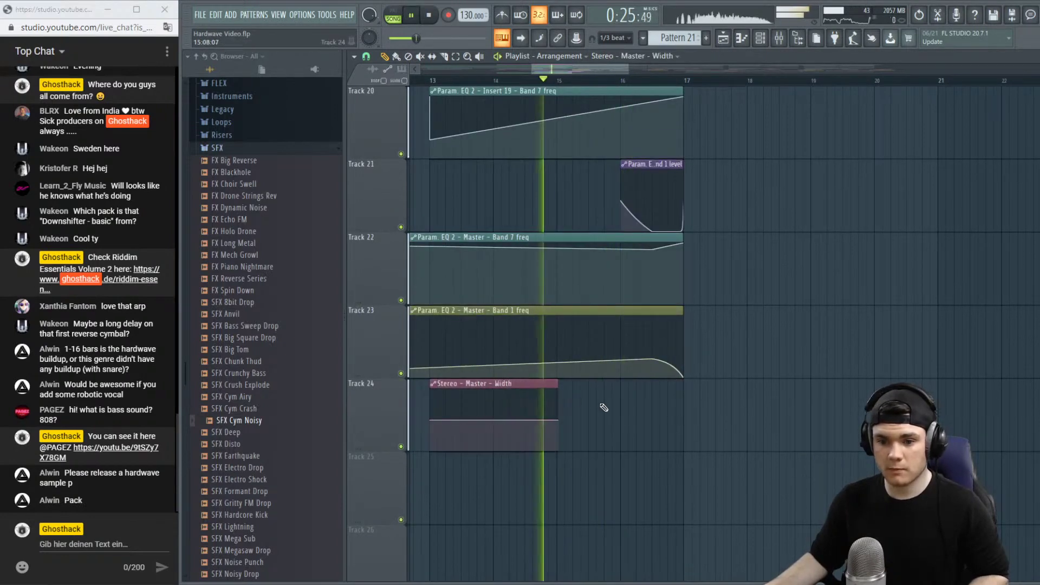
Stretch the Stereo Width automation clip so it ends exactly at bar 17.
left_click_drag(562, 421, 666, 426)
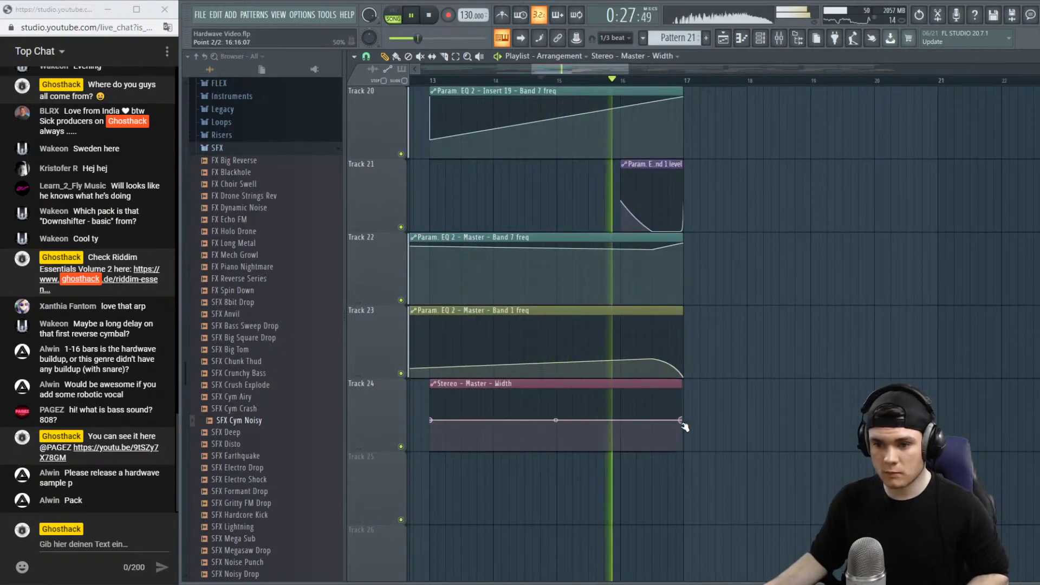
scroll(681, 128, "up", 3)
key("space")
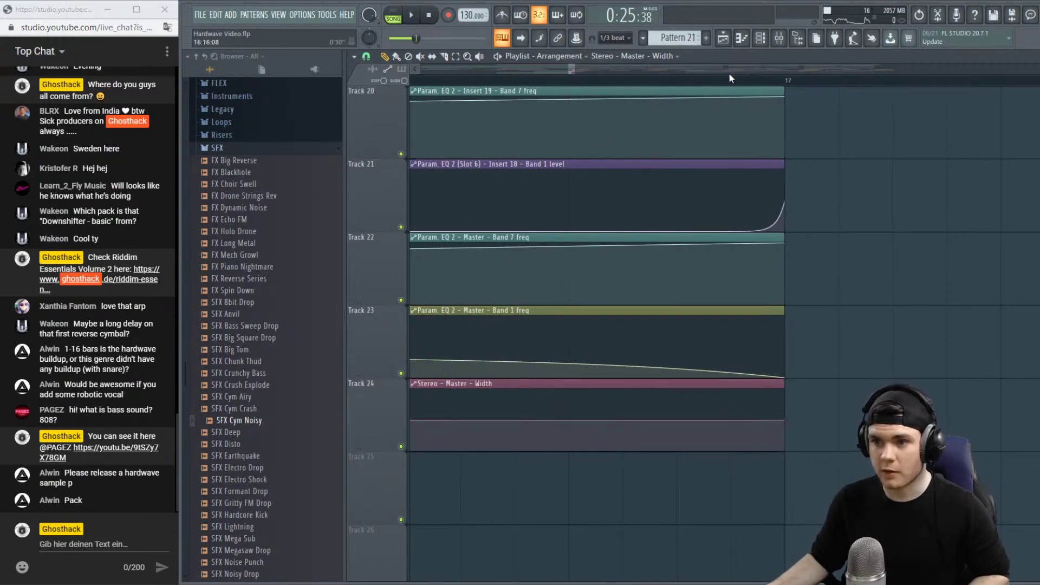
Add a point at 16:09:00 to the Width automation, pull it down to the minimum, and audition the narrowing.
scroll(729, 78, "down", 3)
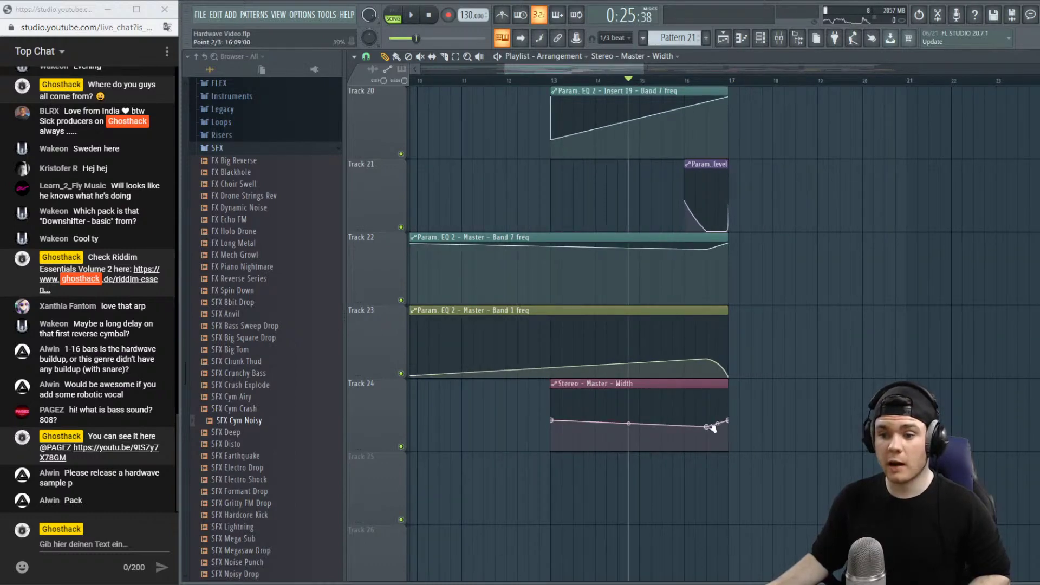
left_click_drag(711, 428, 708, 442)
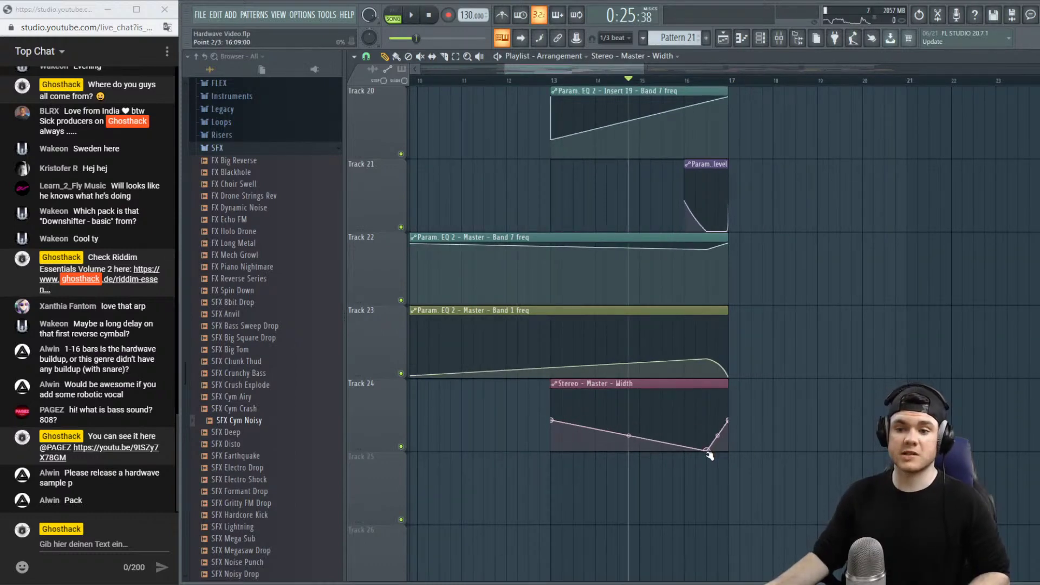
key("space")
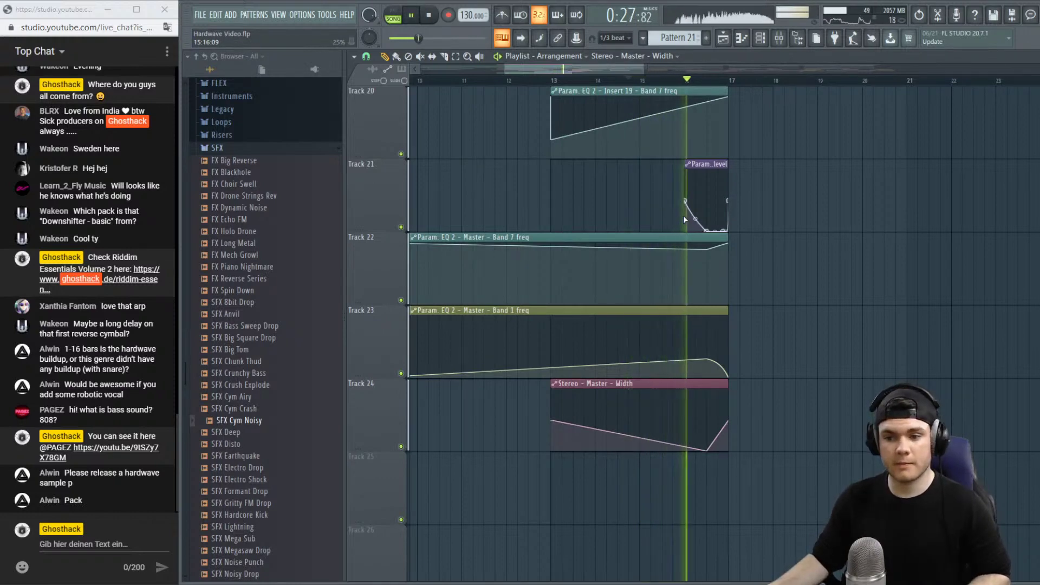
key("space")
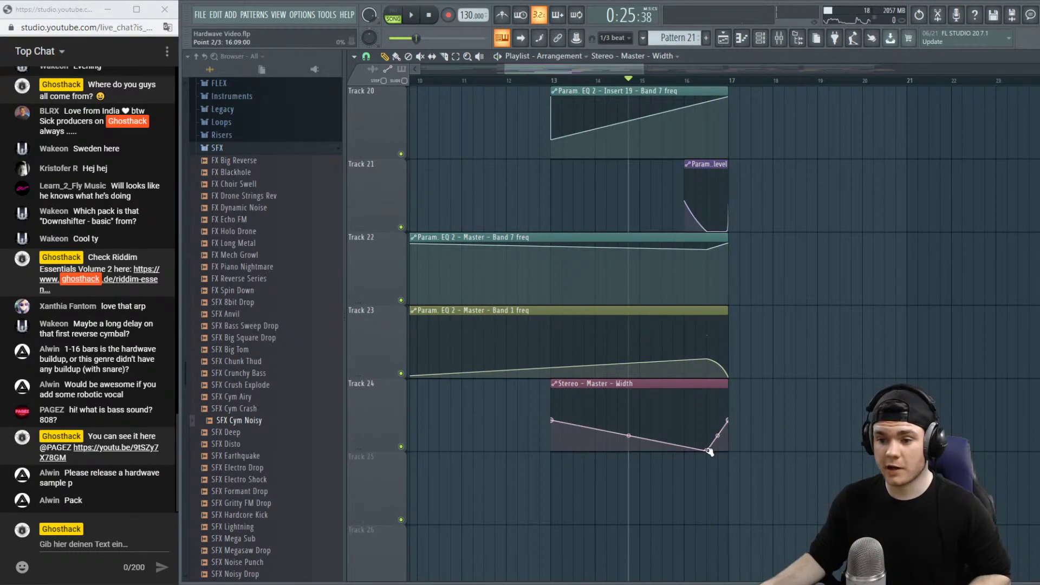
Raise the Width automation's 16:09:00 point to make the dip shallow, replaying the buildup from bar 13.
left_click(707, 81)
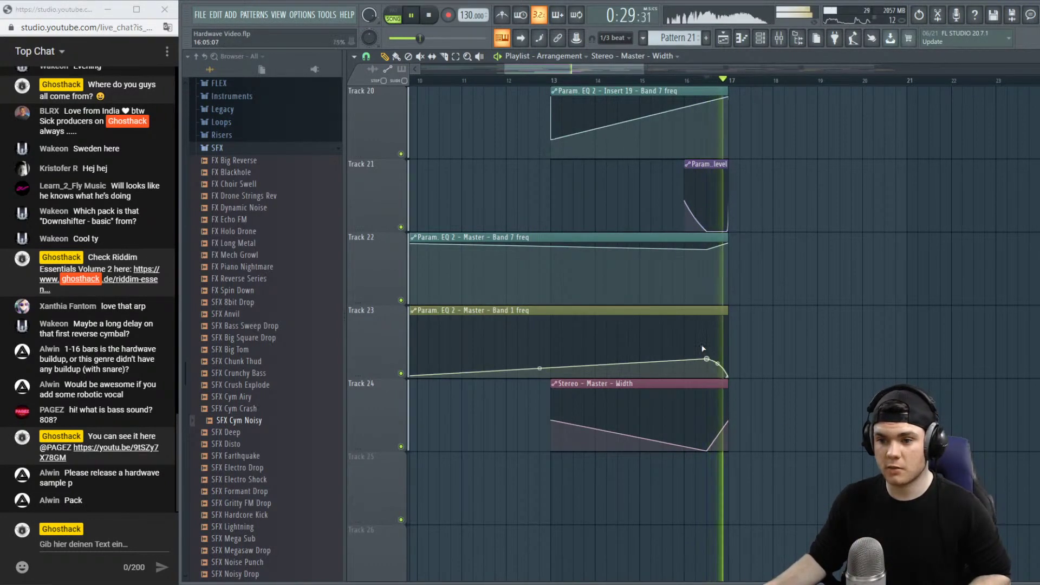
key("space")
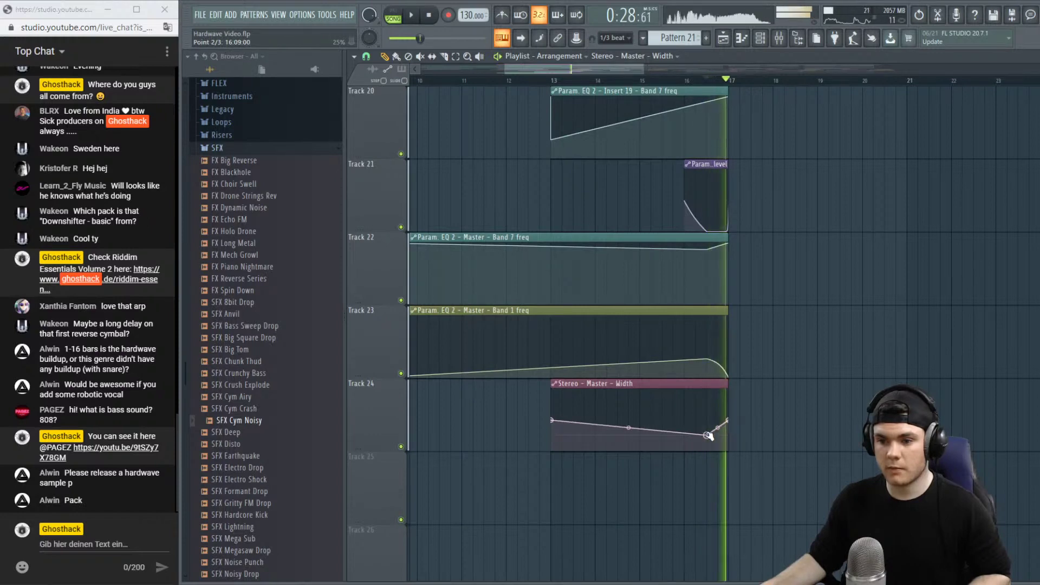
left_click_drag(709, 436, 709, 431)
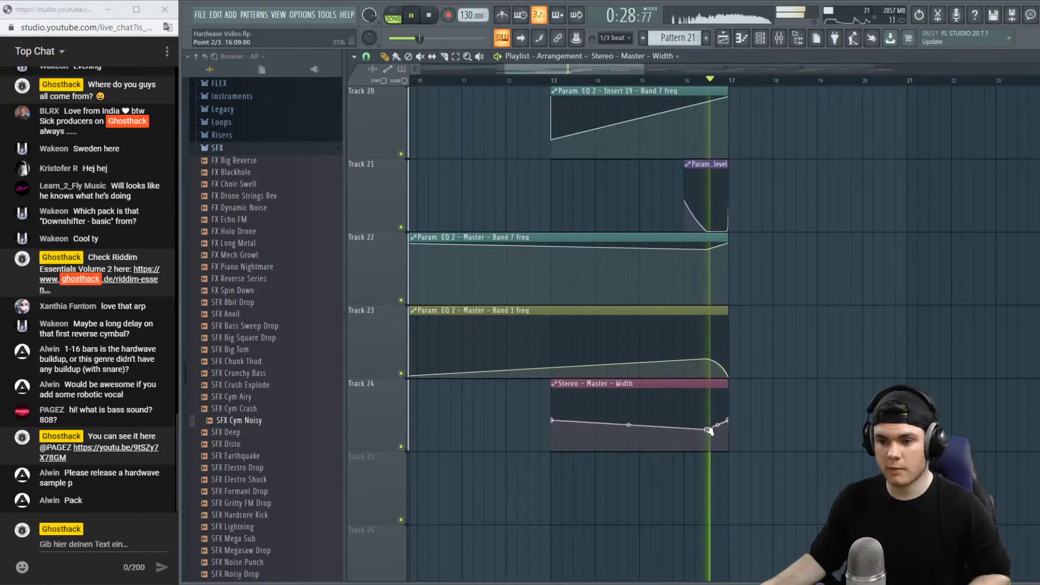
left_click(555, 81)
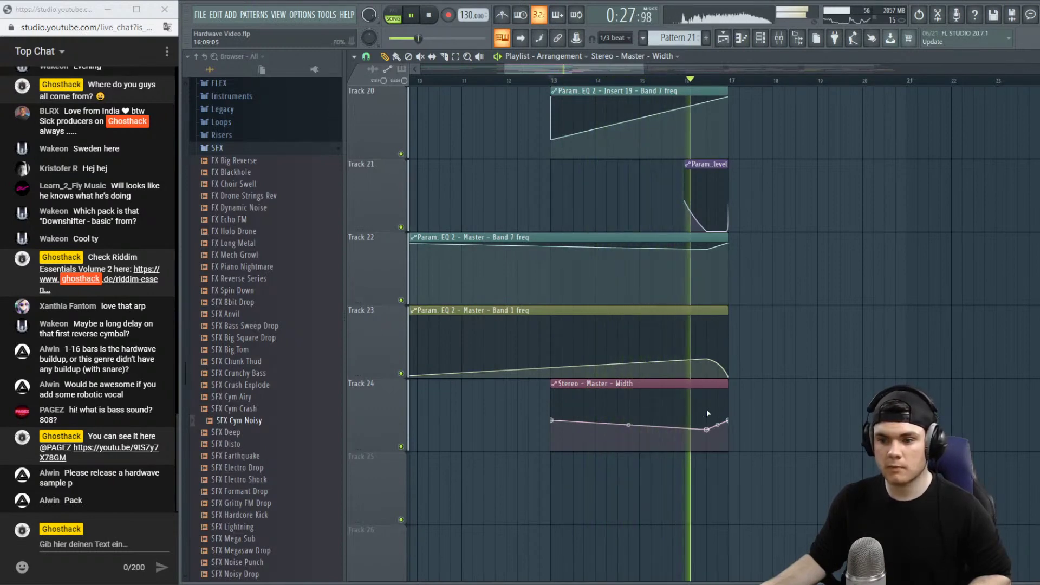
left_click_drag(709, 432, 708, 428)
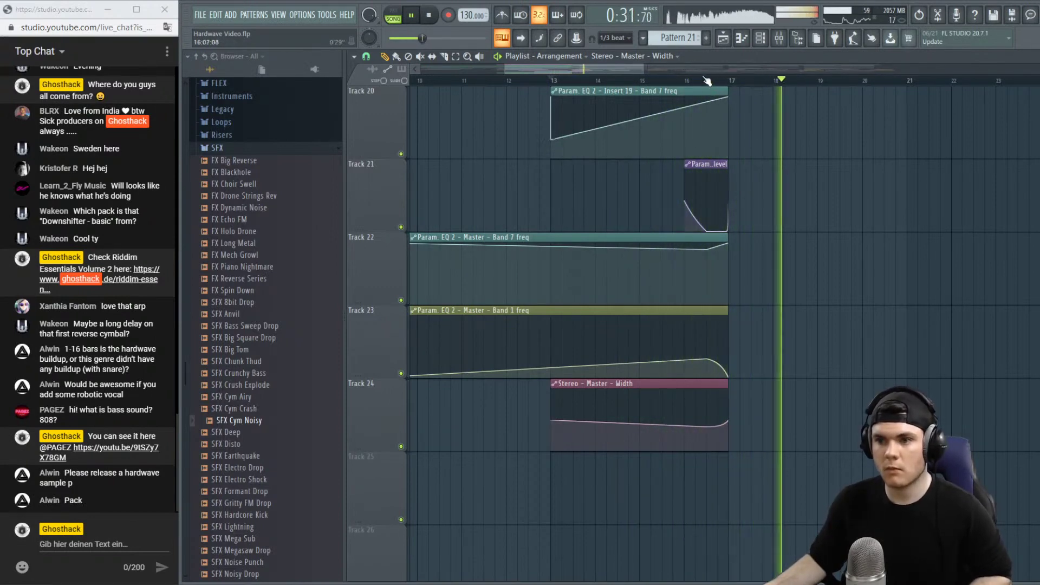
Set the Width automation's bar 17 point to Single curve 3 with 100% tension before it, and audition the drop.
key("space")
right_click(729, 420)
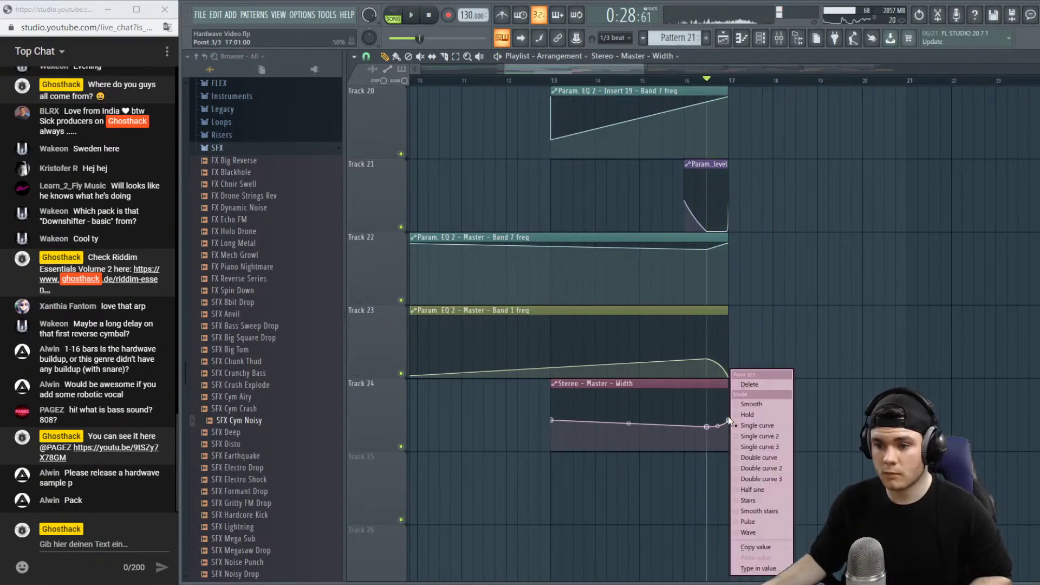
left_click(774, 437)
right_click(729, 422)
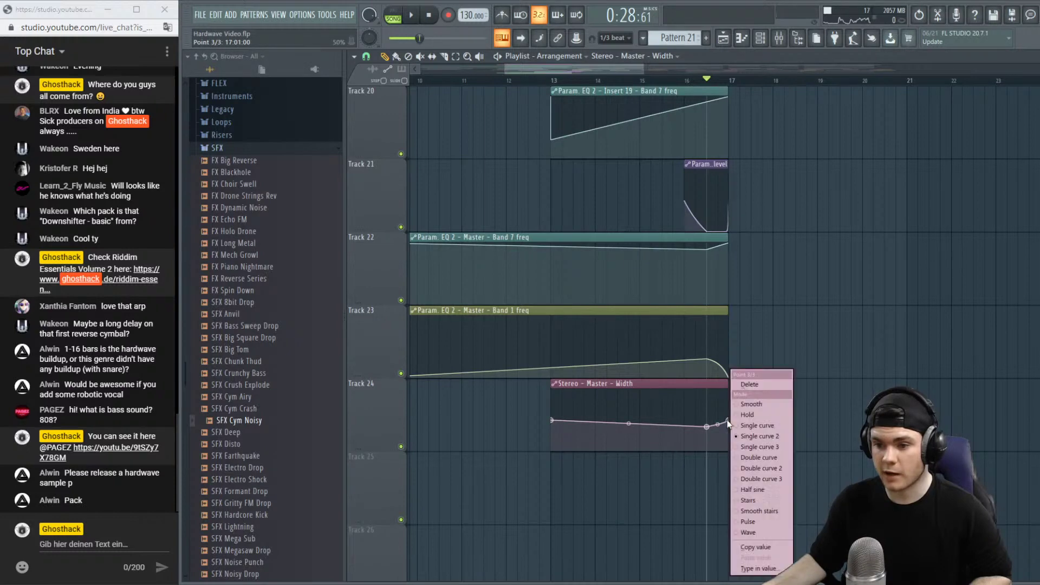
left_click(759, 448)
key("space")
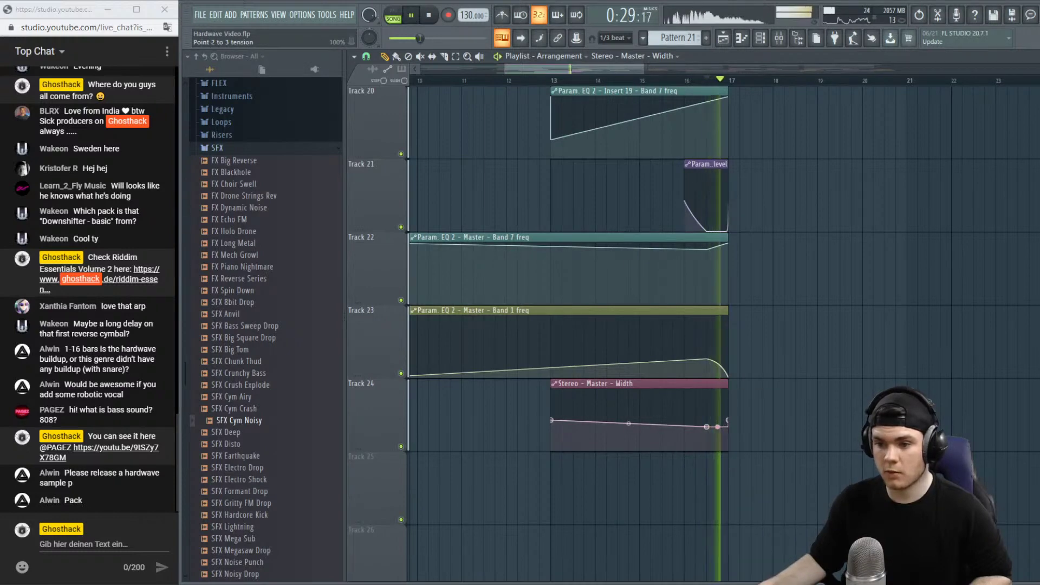
key("space")
key("space")
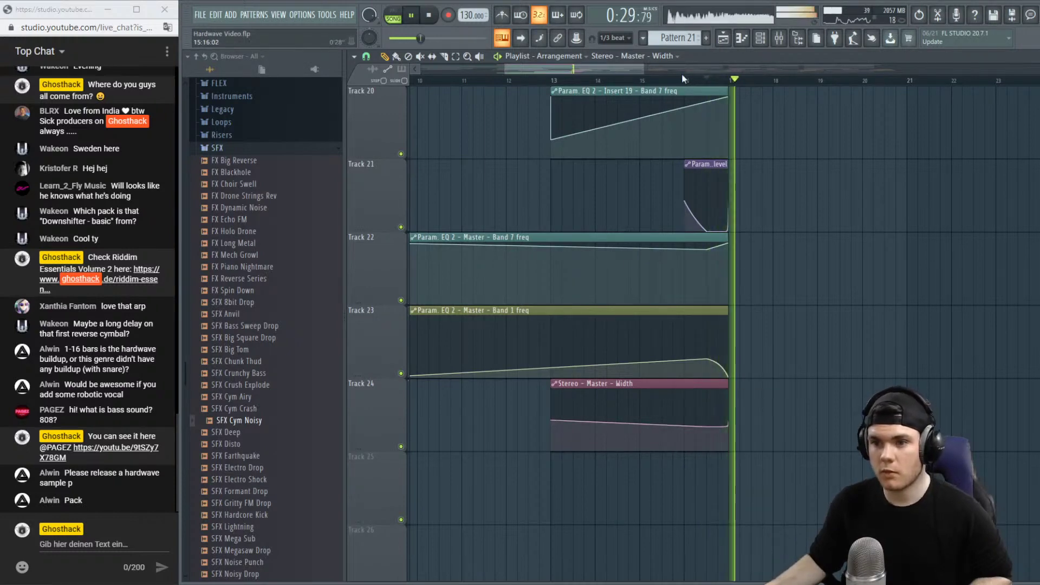
Play the buildup from around bar 12 with all the arrangement's tracks in view.
left_click(501, 82)
scroll(520, 81, "down", 2)
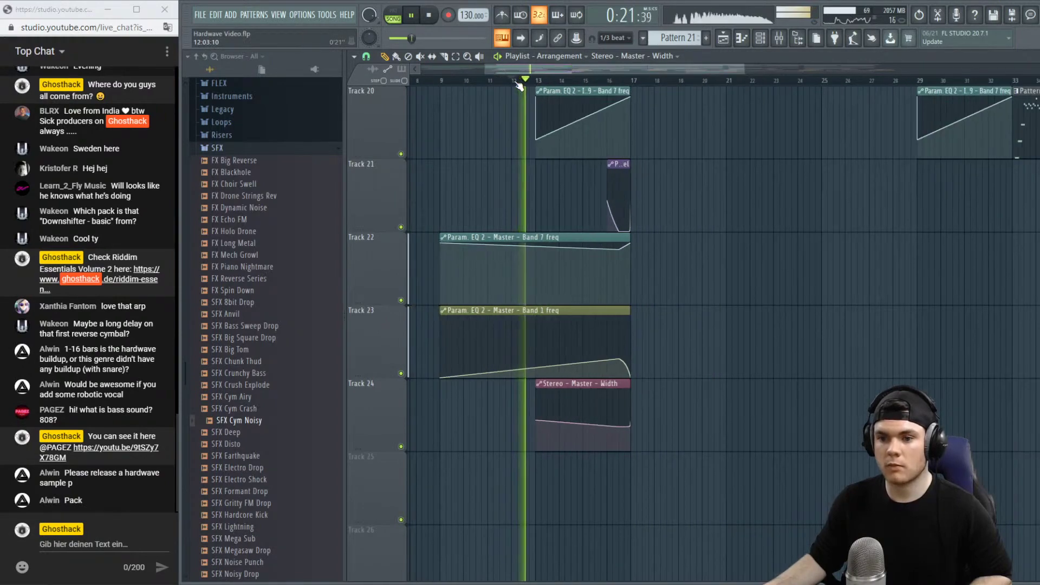
scroll(756, 281, "down", 4)
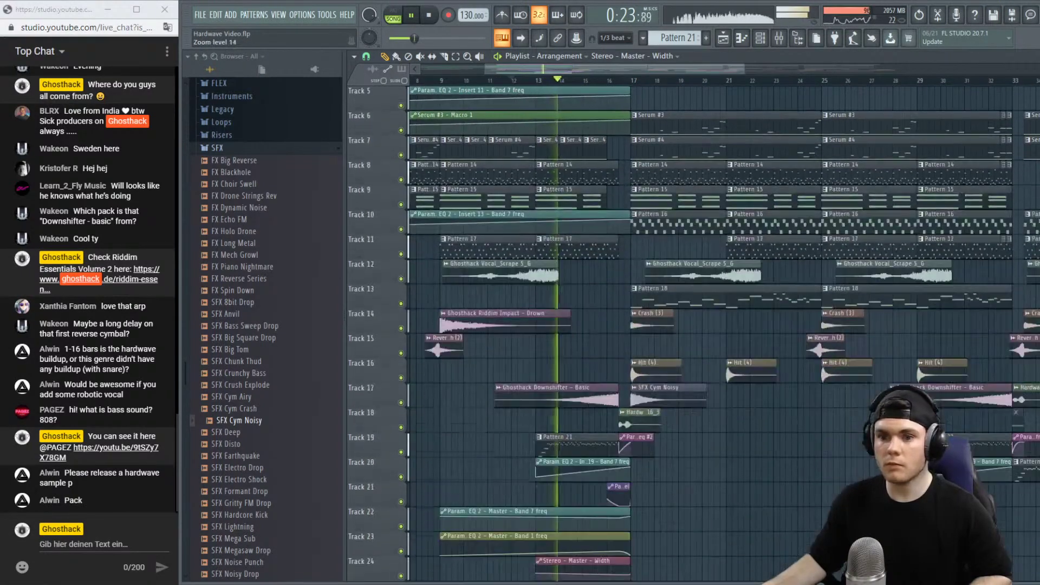
key("space")
Solo Track 15 and play its first reverse crash from 8:09:00.
left_click_drag(612, 73, 574, 83)
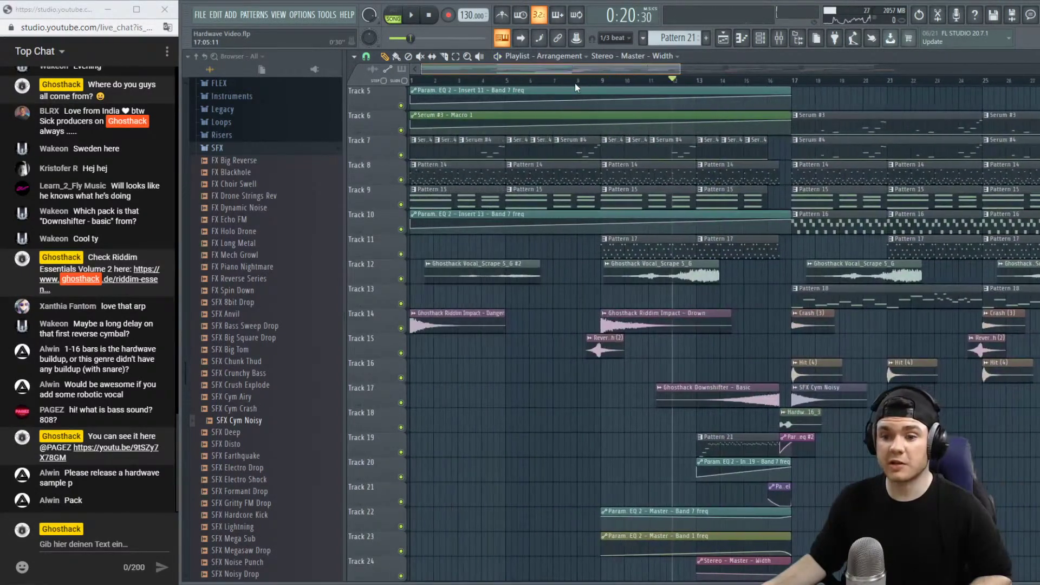
left_click(591, 80)
left_click(402, 353, "ctrl")
key("space")
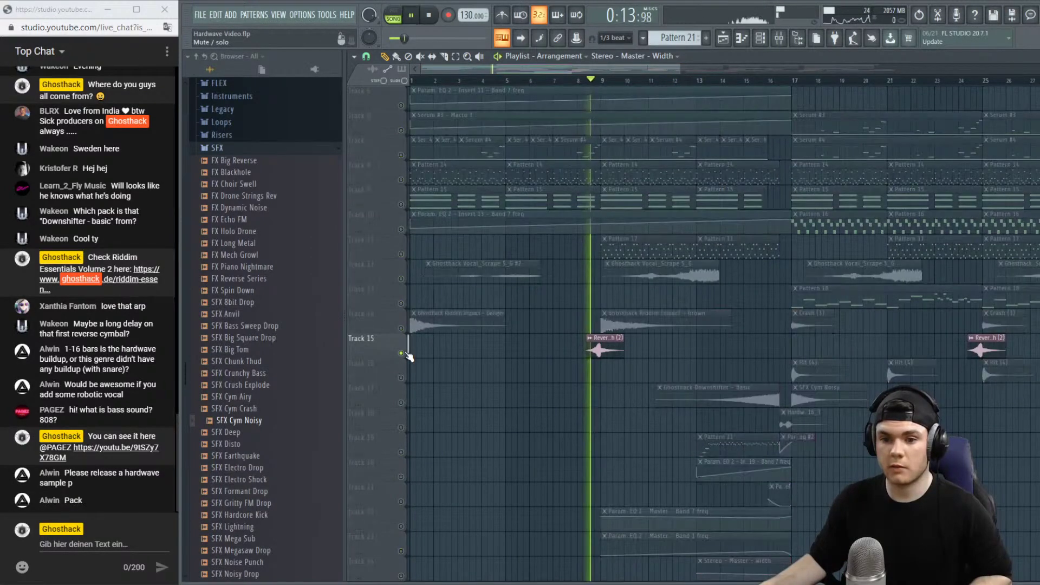
key("space")
key("space")
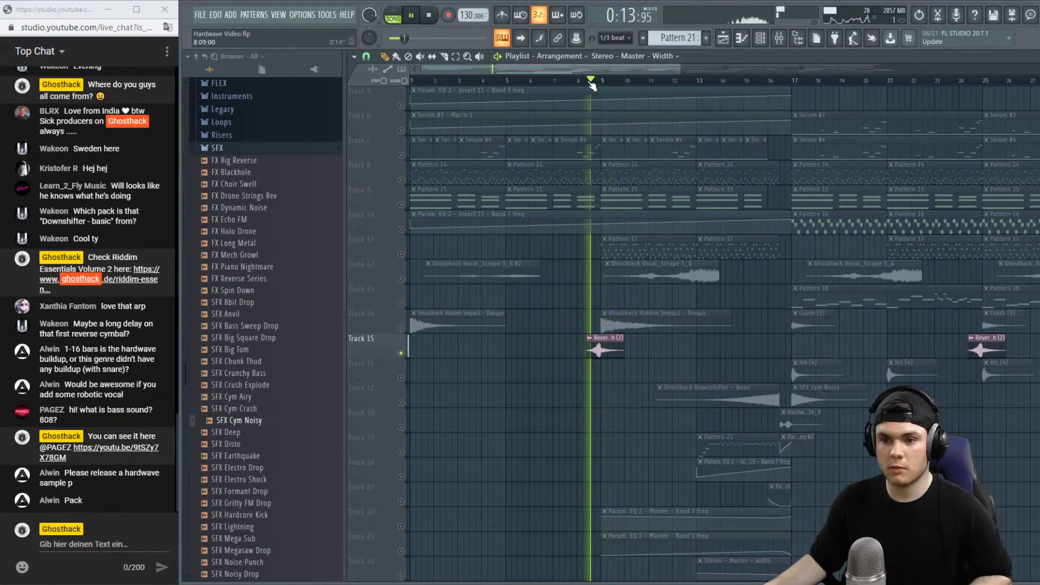
Check the soloed reverse crash's signal in the mixer and route the Reverse Crash (2) sample to Insert 6.
left_click(779, 38)
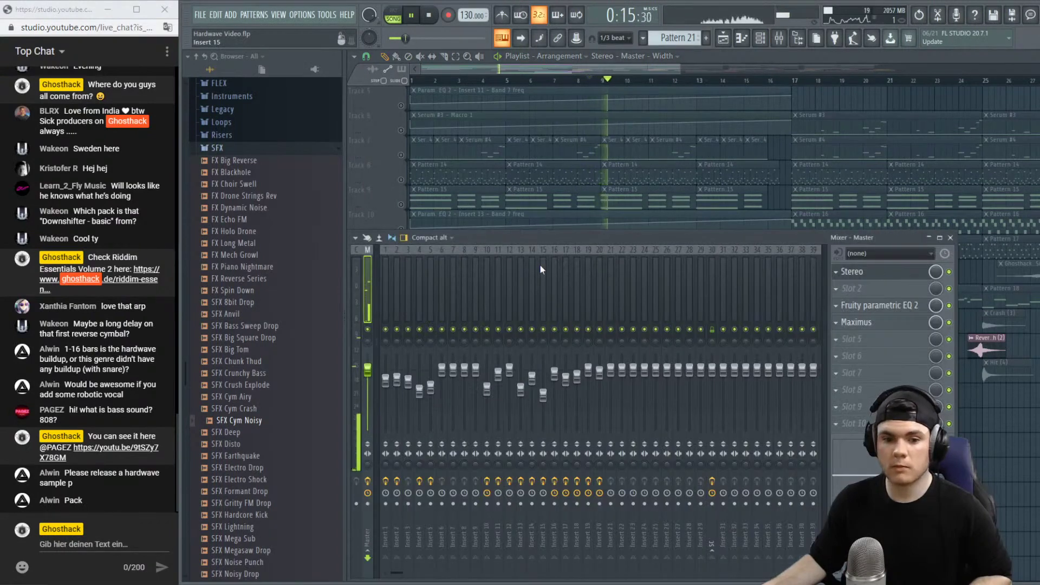
key("space")
key("space")
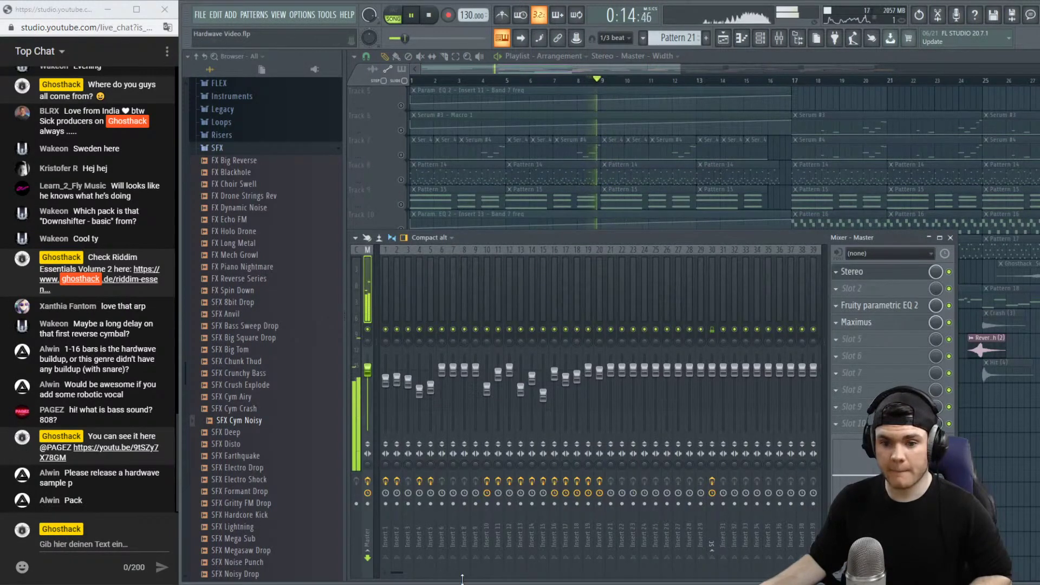
key("space")
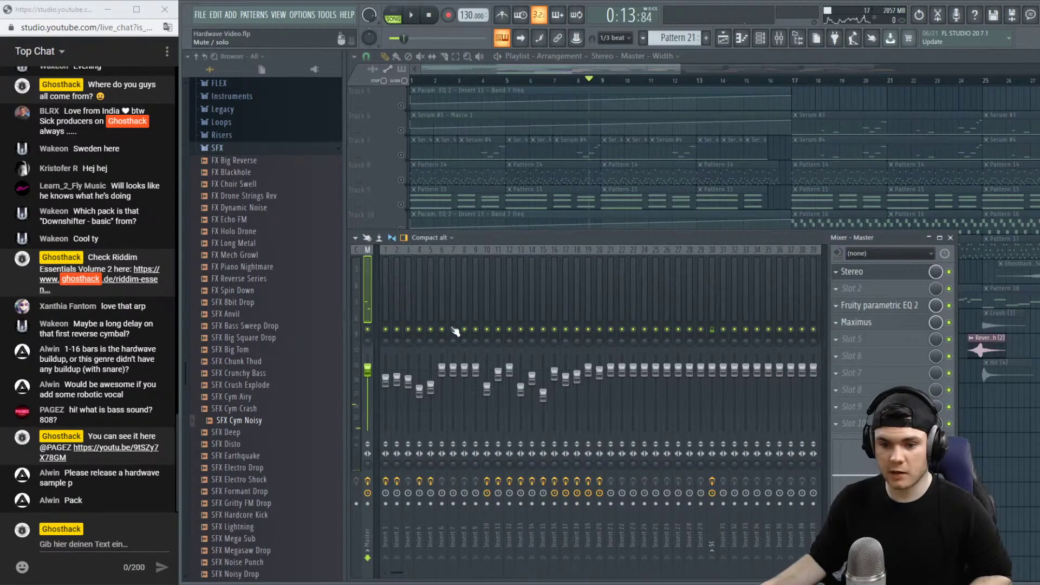
left_click(443, 301)
key("F9")
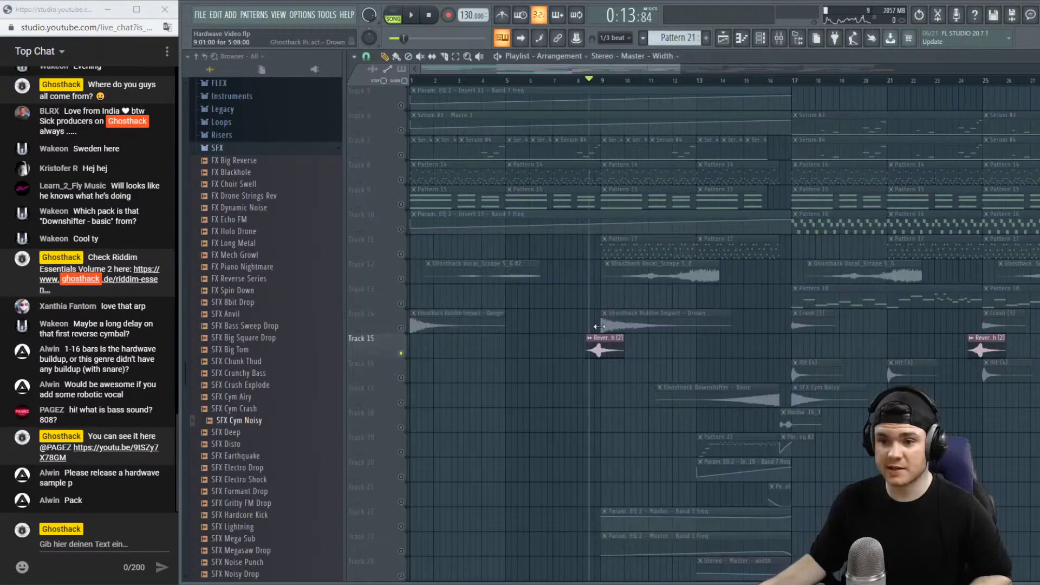
double_click(594, 346)
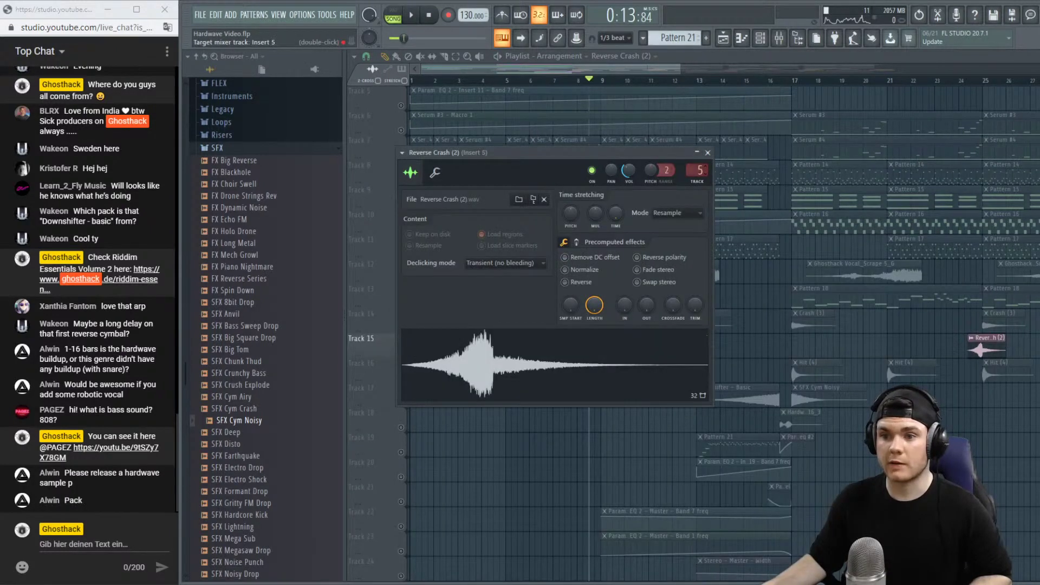
left_click(697, 152)
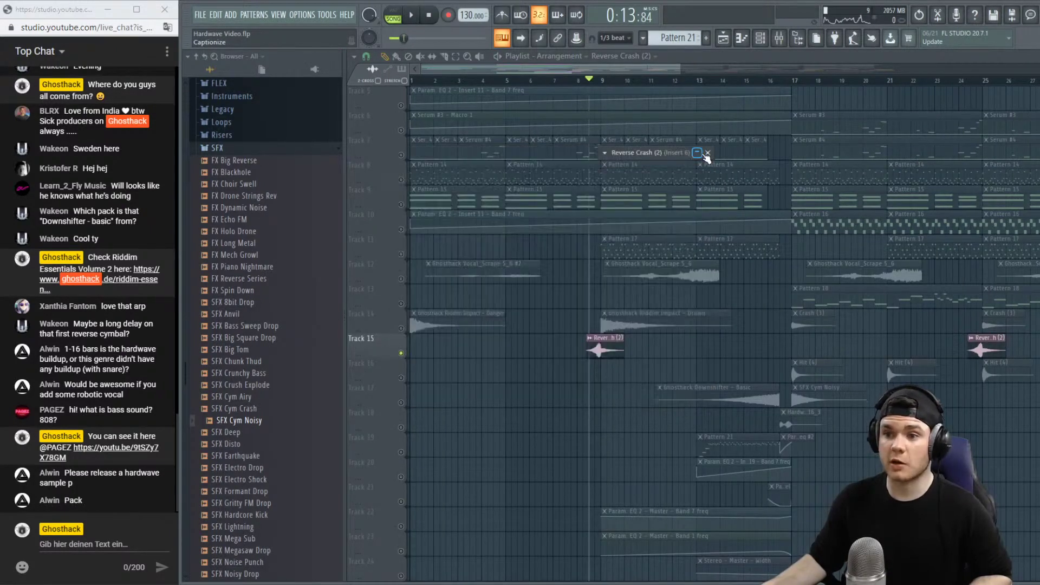
left_click(697, 153)
left_click(707, 153)
Audition the reverse crash through Insert 6 and browse the effect plugins available for its slot 1.
key("space")
key("F9")
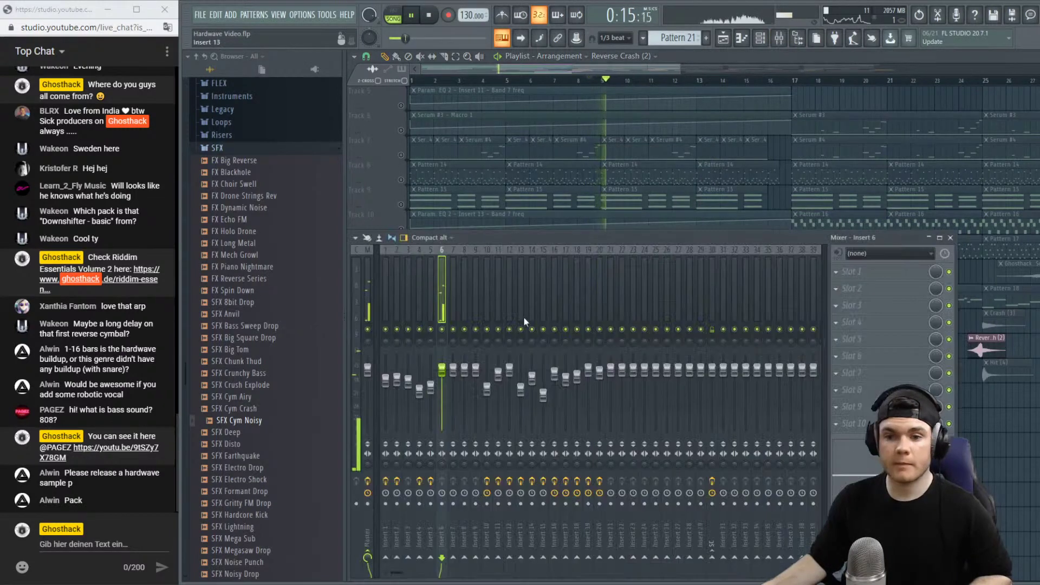
key("space")
left_click(873, 271)
mouse_move(867, 286)
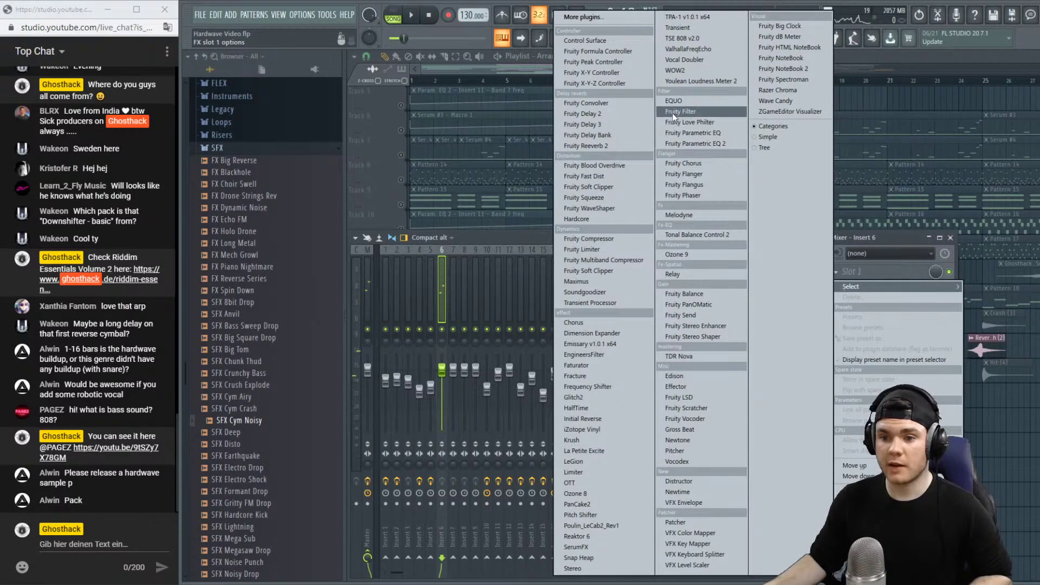
left_click(445, 337)
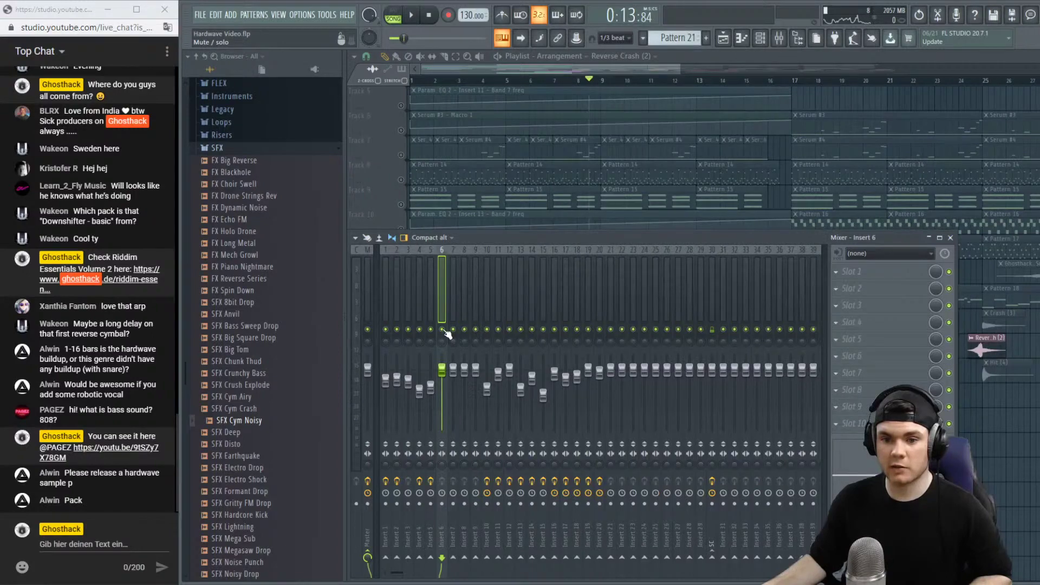
Load Fruity Delay 3 into slot 1 of Insert 6 and place its window over the mixer.
left_click(858, 278)
mouse_move(867, 287)
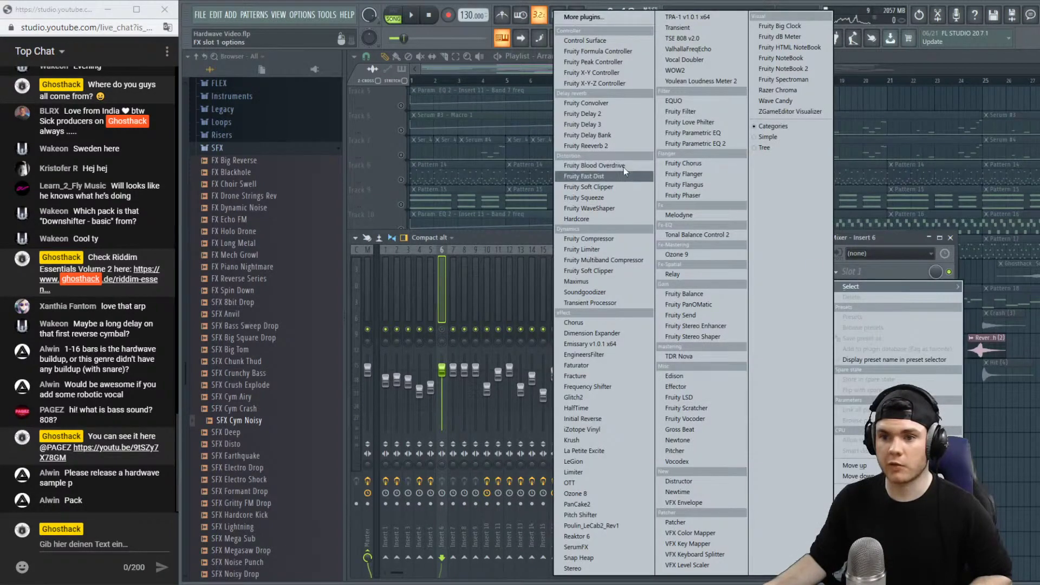
left_click(614, 124)
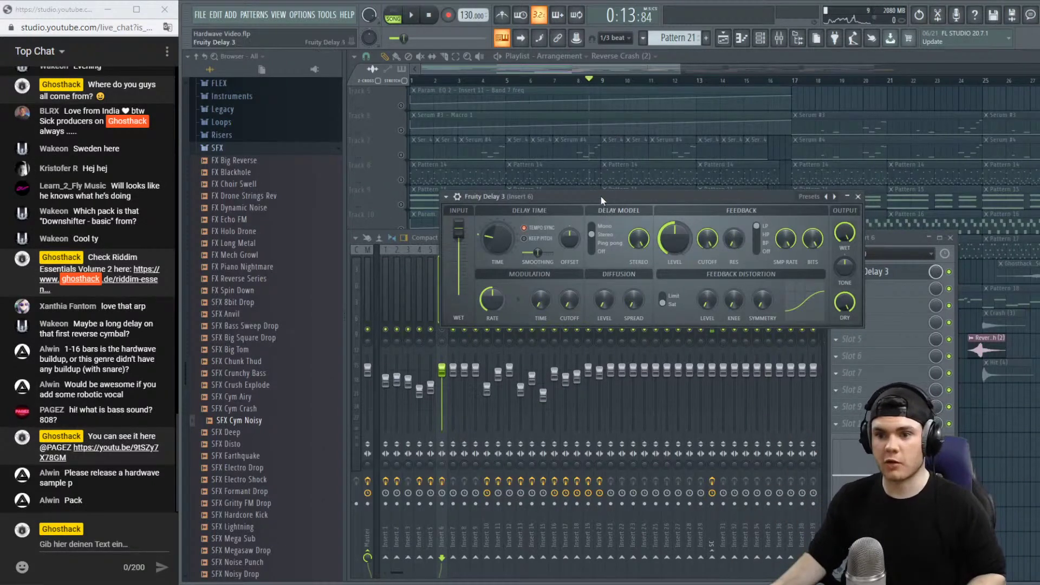
left_click_drag(600, 196, 644, 195)
left_click(449, 329)
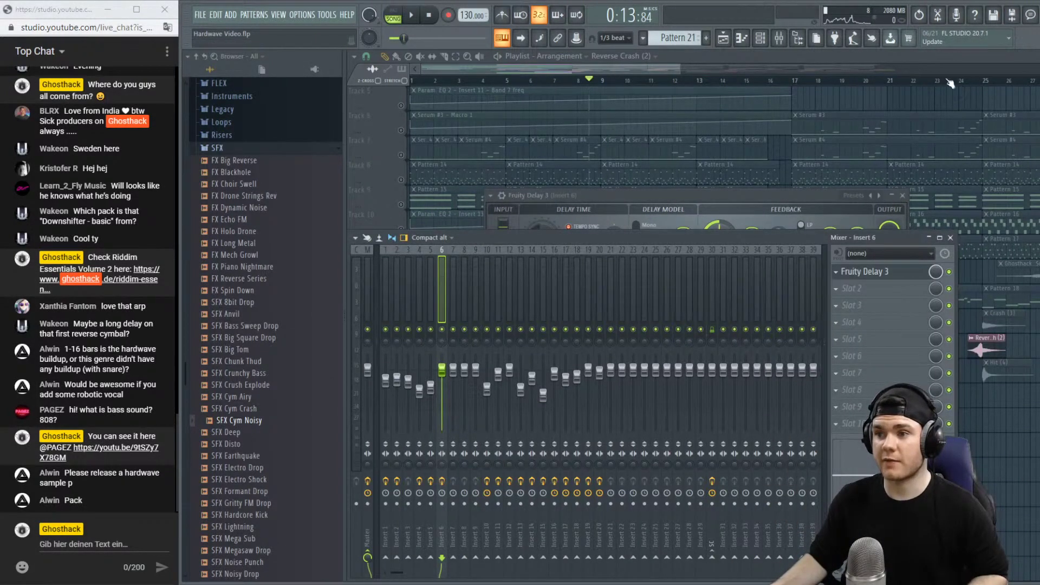
left_click_drag(743, 203, 724, 227)
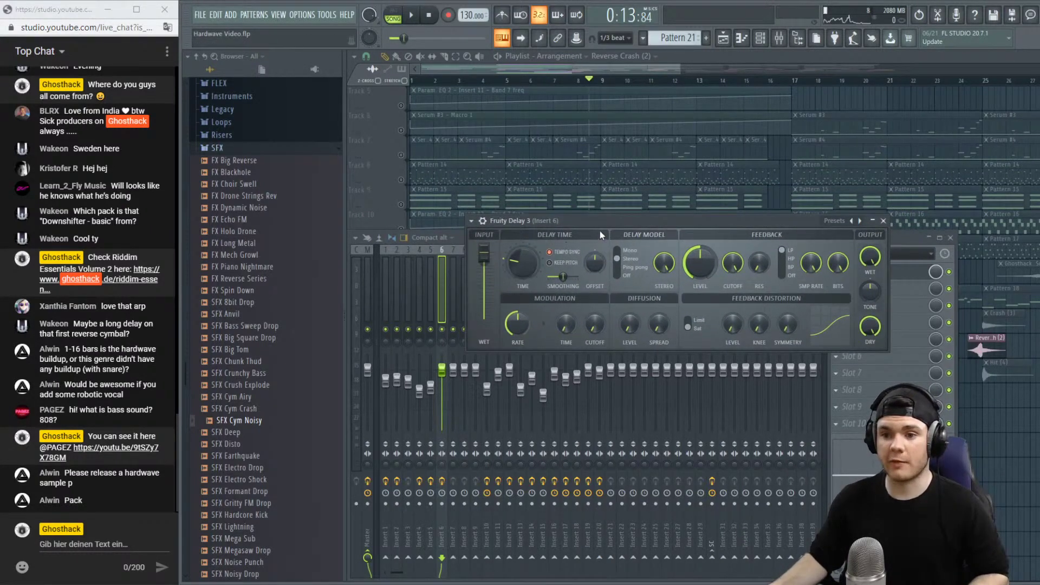
left_click_drag(599, 231, 607, 257)
Set Fruity Delay 3 to ping pong with a band-pass feedback filter, lowering its wet output and feedback cutoff during playback.
key("space")
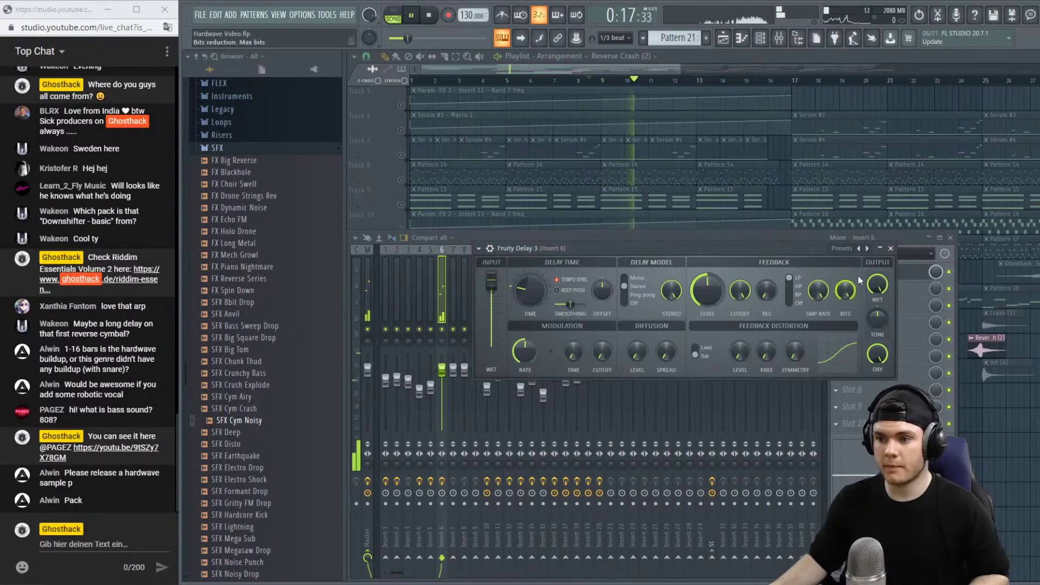
left_click_drag(878, 284, 877, 290)
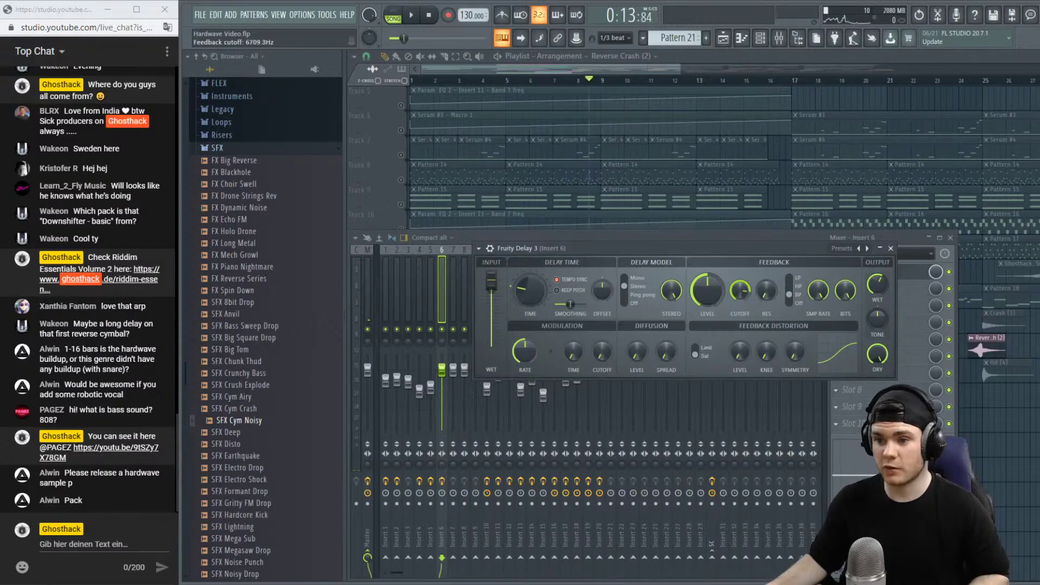
key("space")
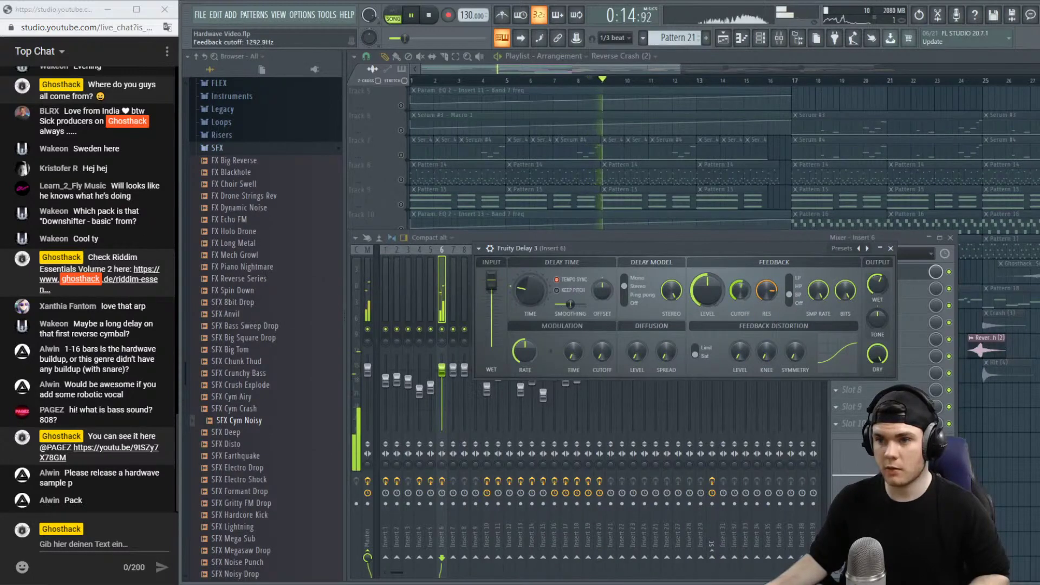
key("space")
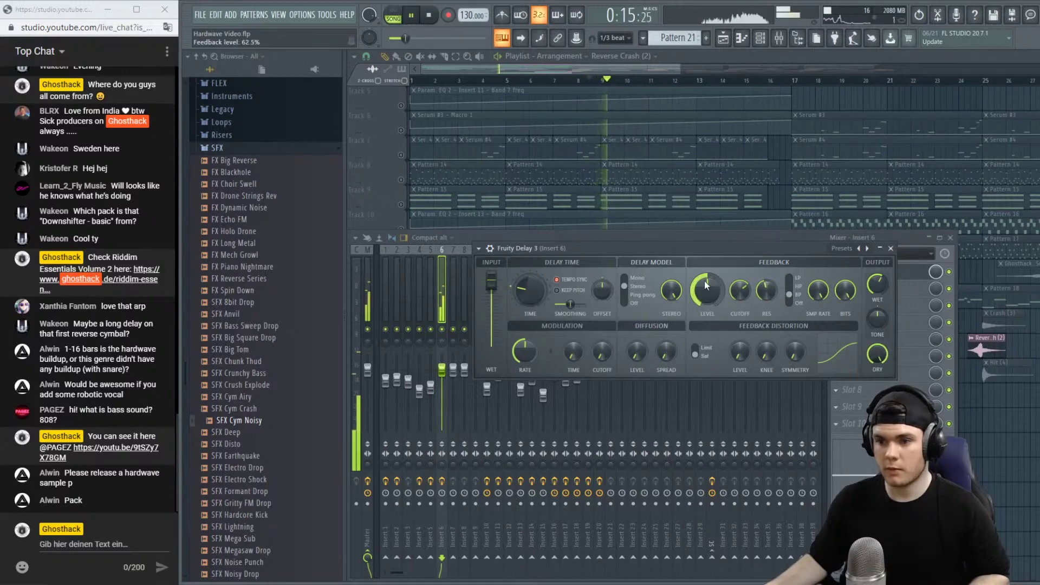
left_click_drag(705, 281, 704, 295)
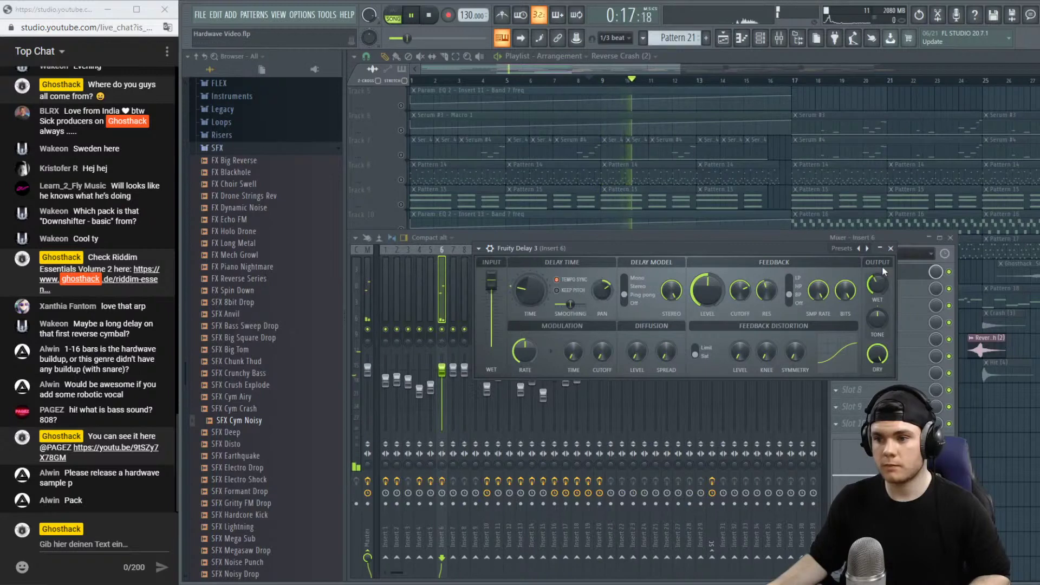
Unsolo Track 15 and play the delayed reverse crash in the full mix from bar 8.
left_click(891, 248)
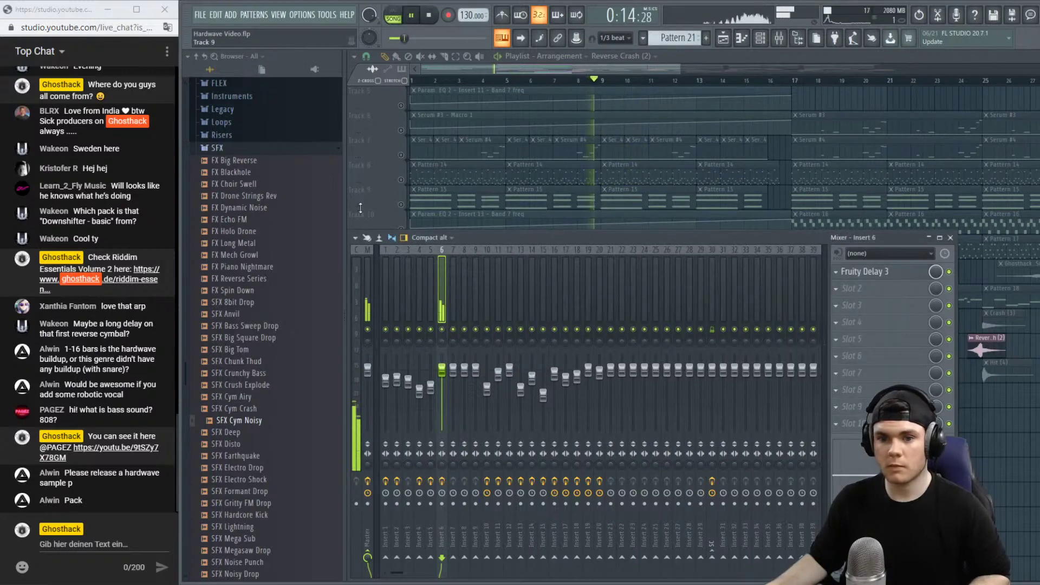
key("F9")
right_click(401, 353)
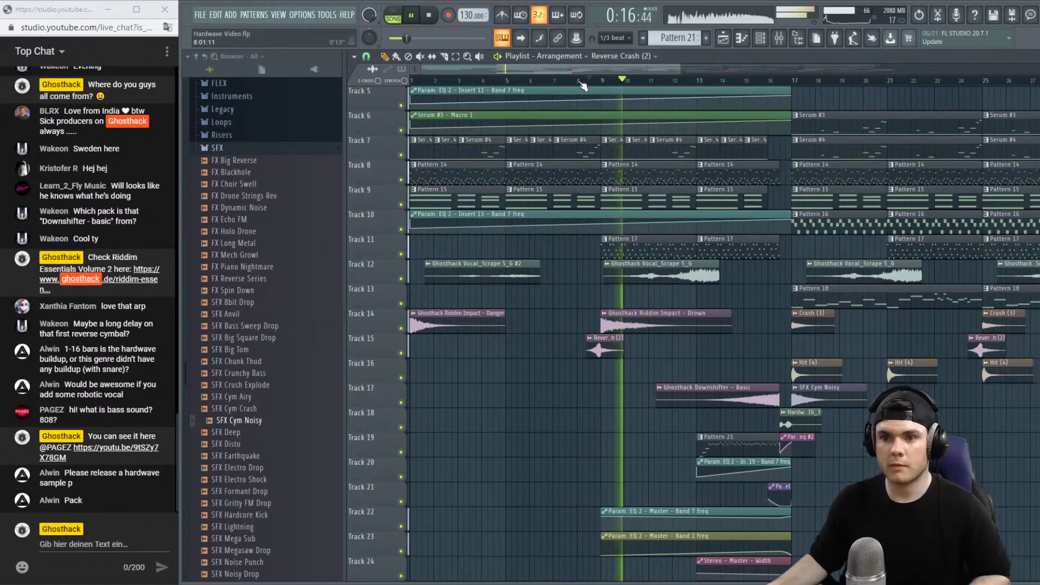
key("space")
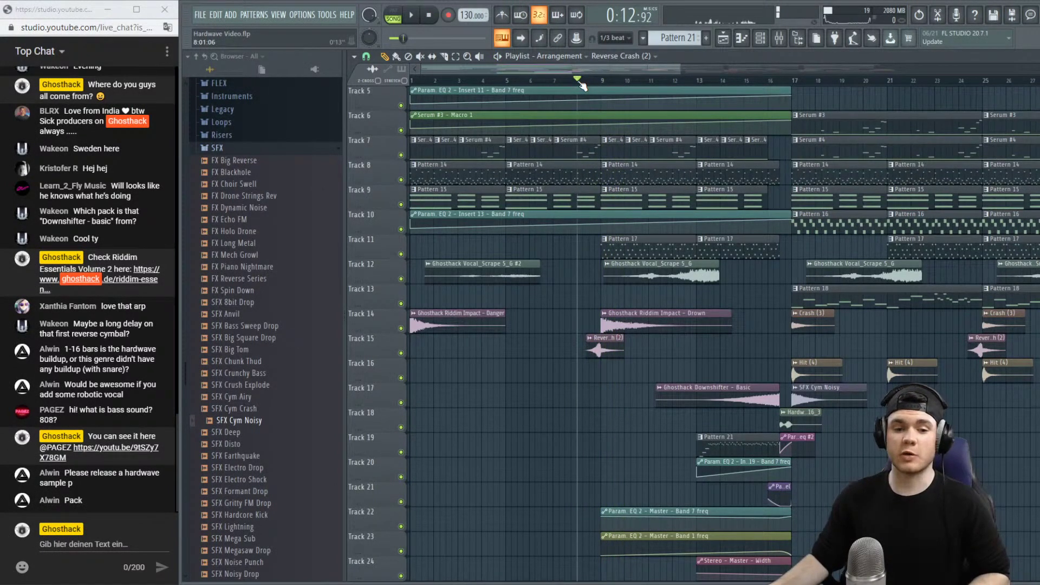
key("space")
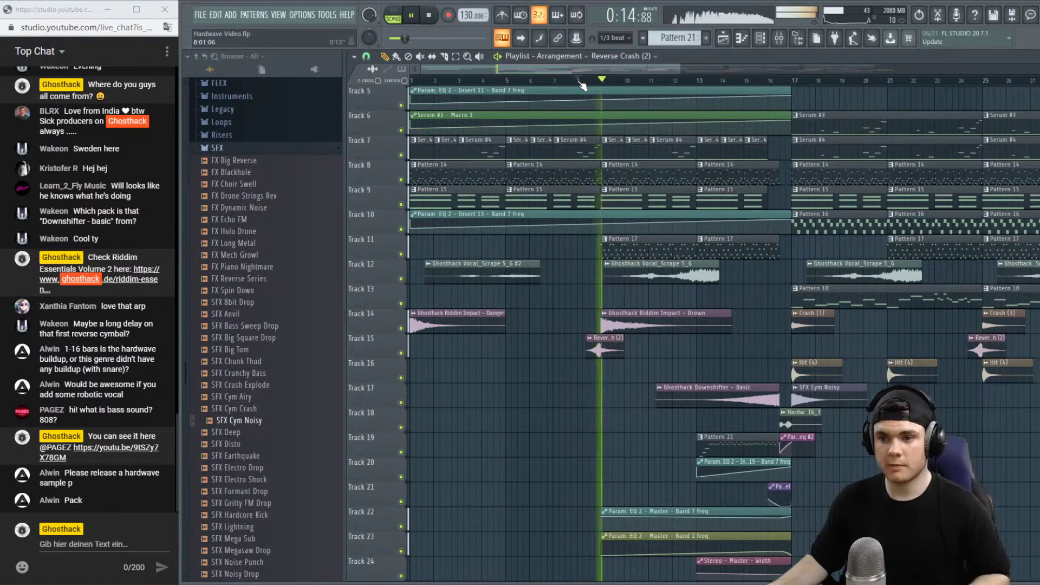
key("F9")
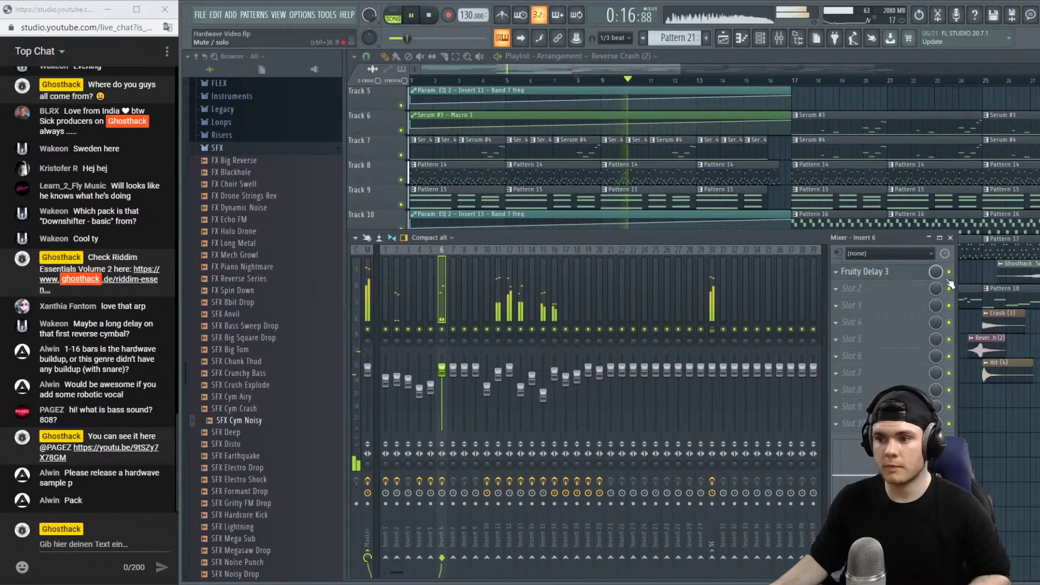
key("space")
Select the range around bars 8 to 10 and create an automation clip for Fruity Delay 3's mix level on Insert 6.
key("F9")
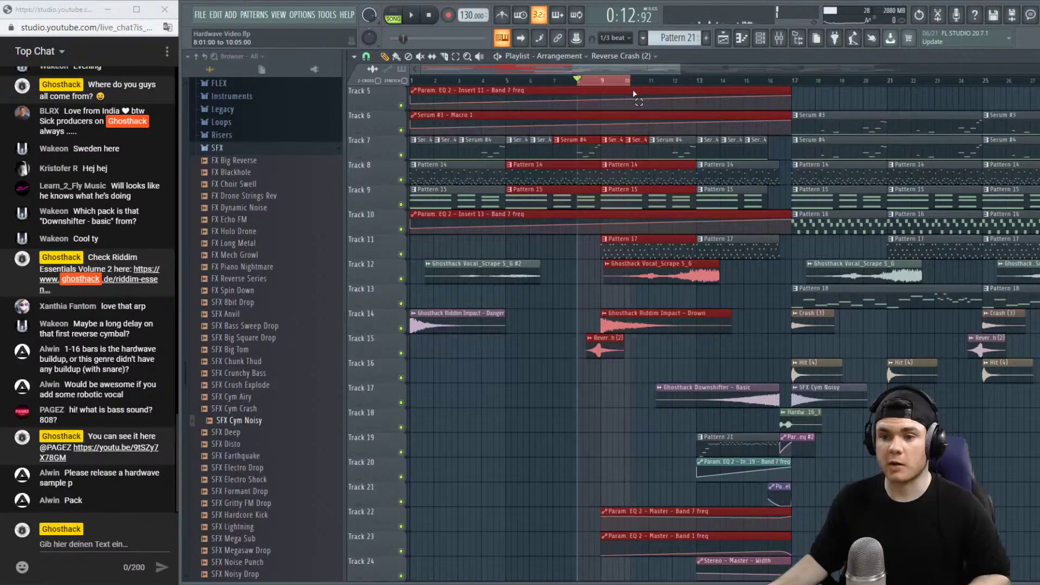
left_click(778, 39)
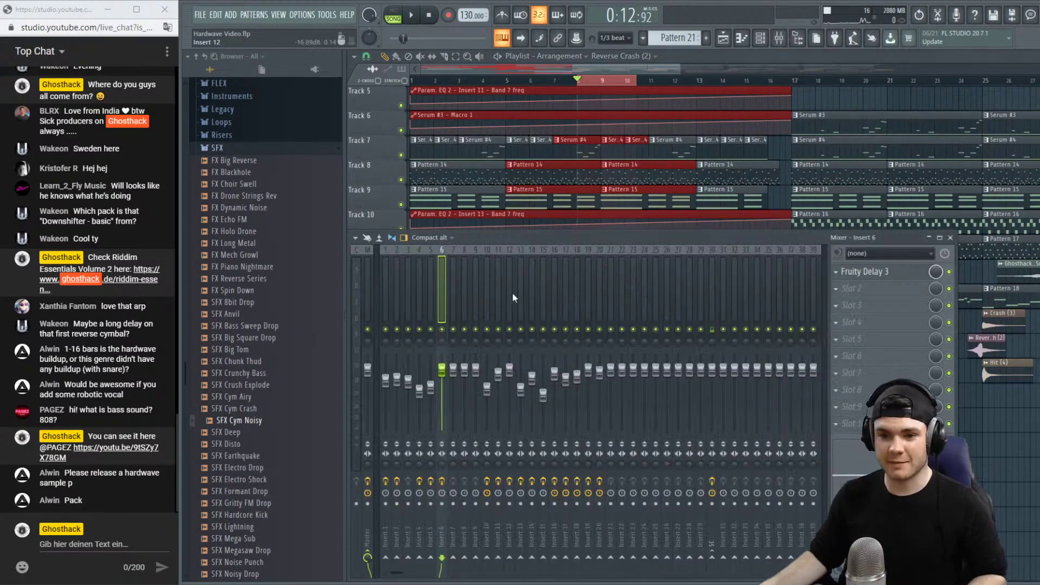
right_click(939, 273)
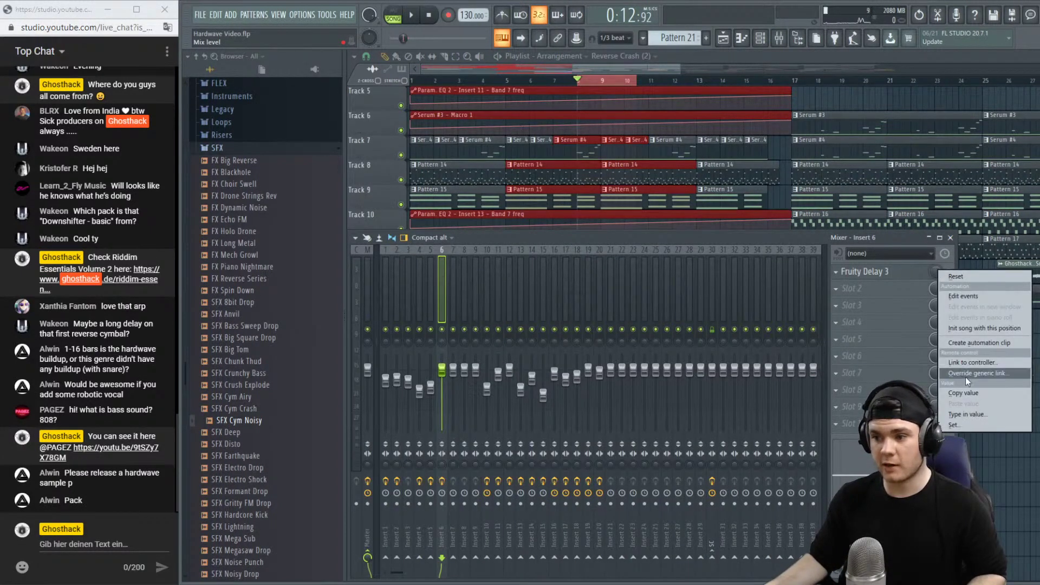
left_click(961, 328)
right_click(936, 272)
left_click(971, 342)
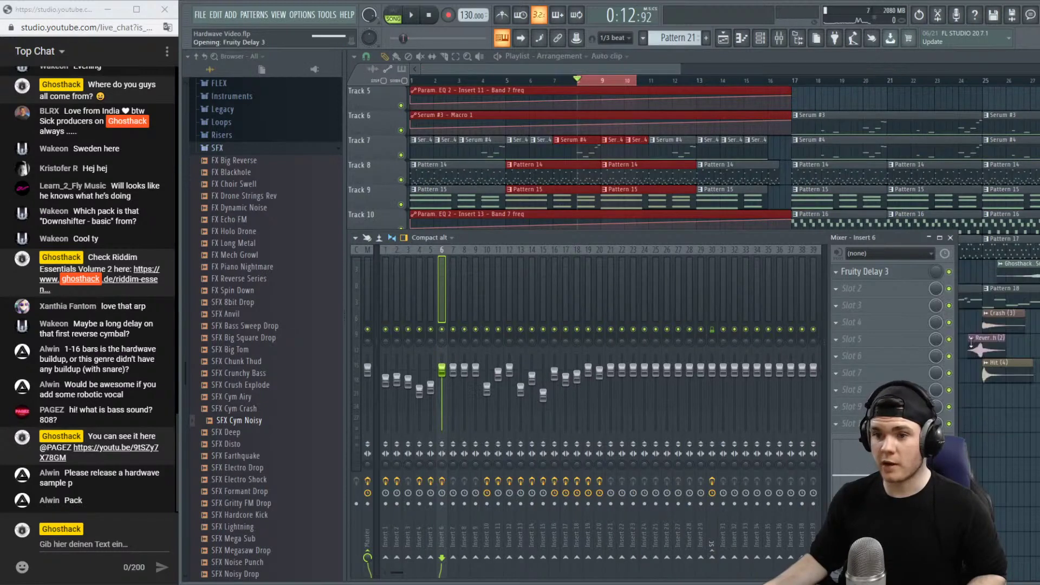
Shape the Delay 3 mix level clip to rise up to bar 9 and fall off smoothly, extending it to about bar 12.
key("F9")
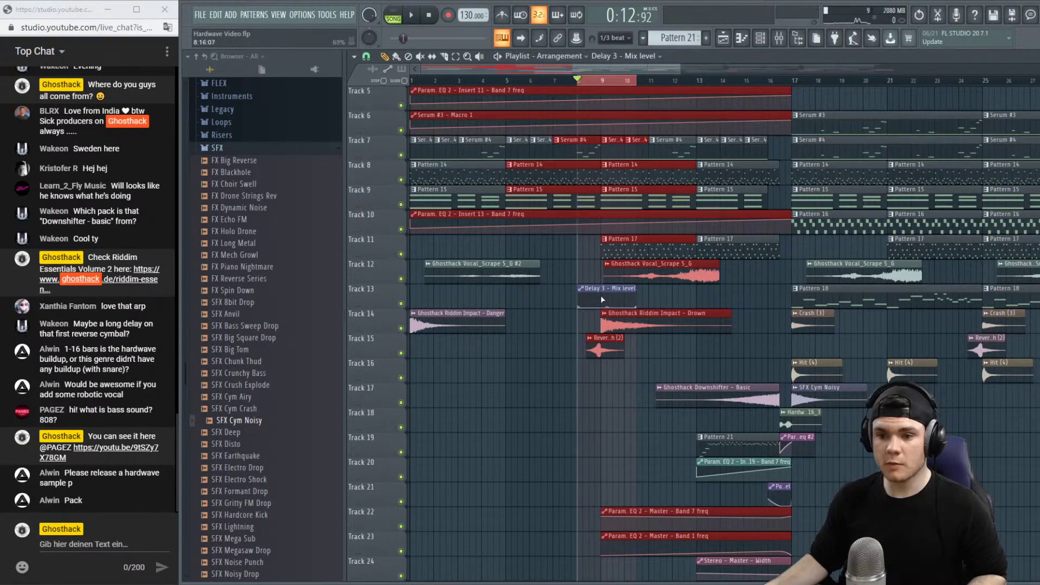
left_click_drag(602, 300, 604, 290)
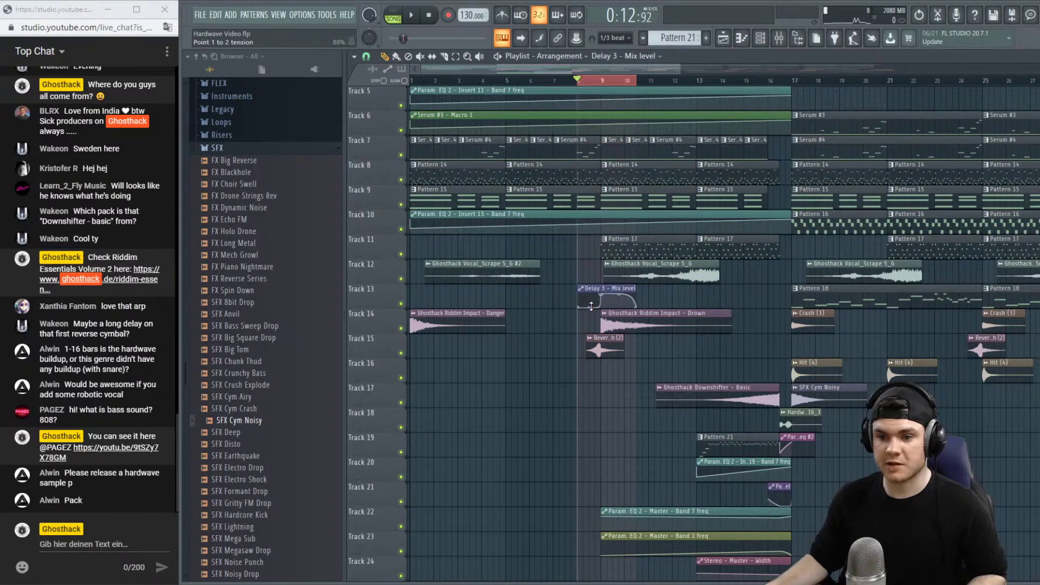
key("space")
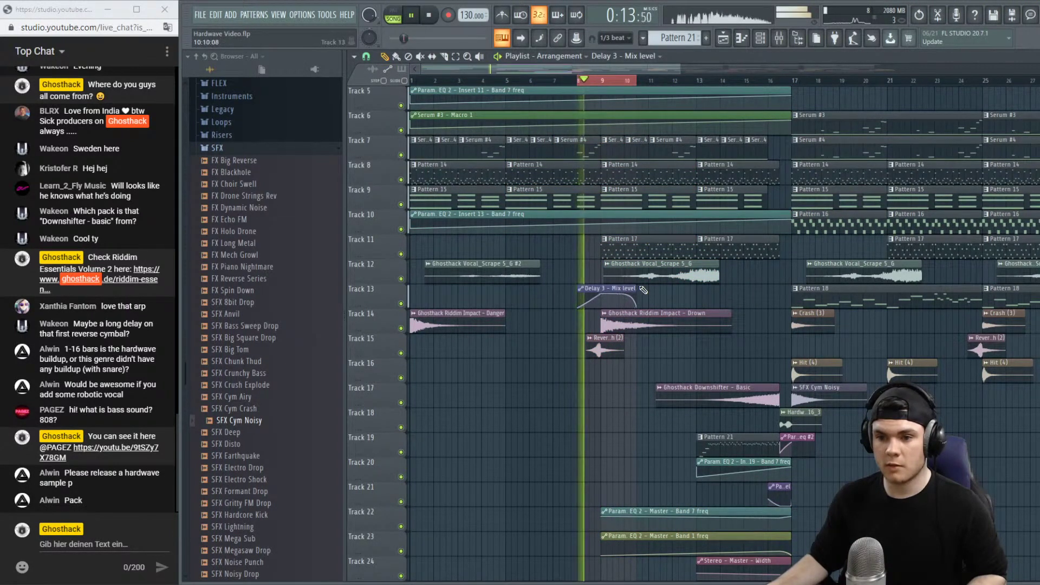
left_click_drag(674, 288, 675, 292)
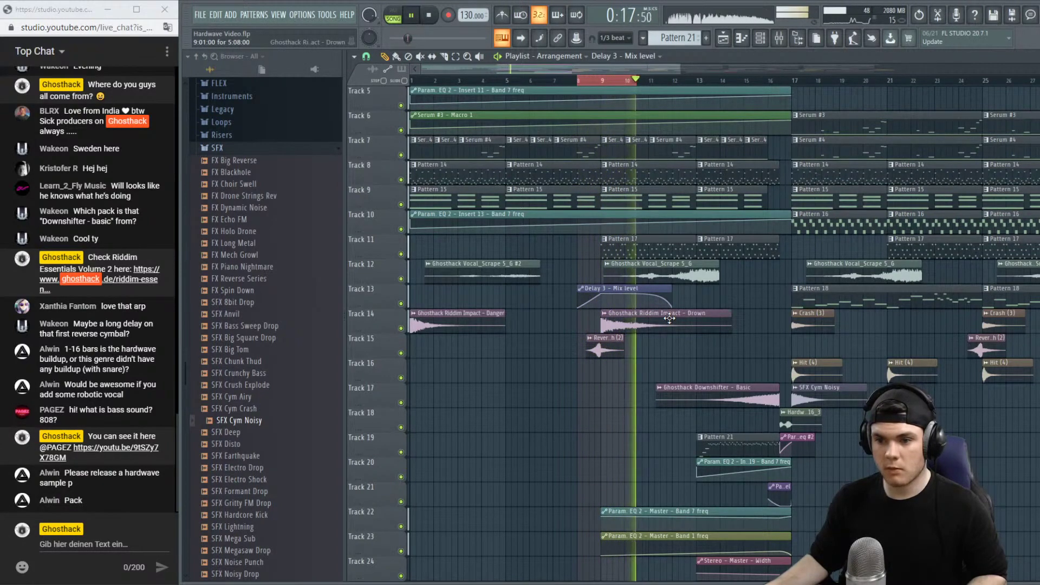
Clear the time selection and play the buildup with the automated delay from bar 8 into the drop.
left_click(577, 80)
left_click(581, 82)
left_click(582, 83)
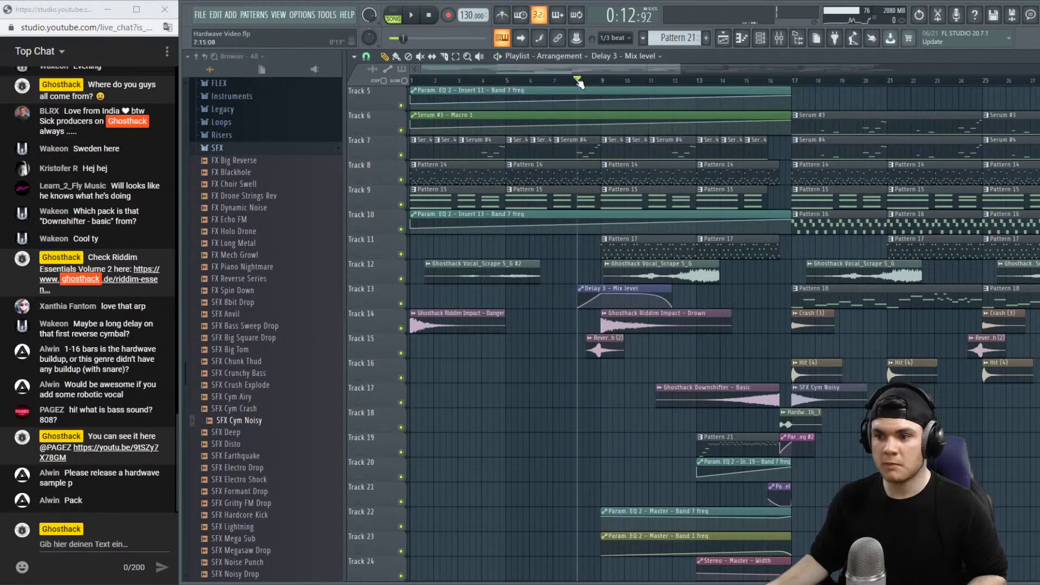
scroll(580, 82, "down", 2)
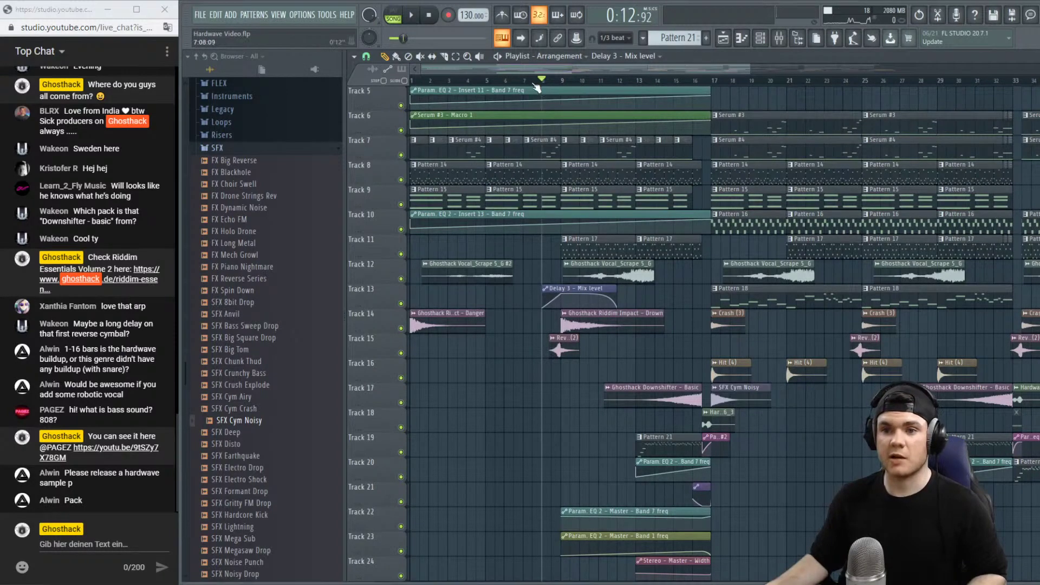
key("space")
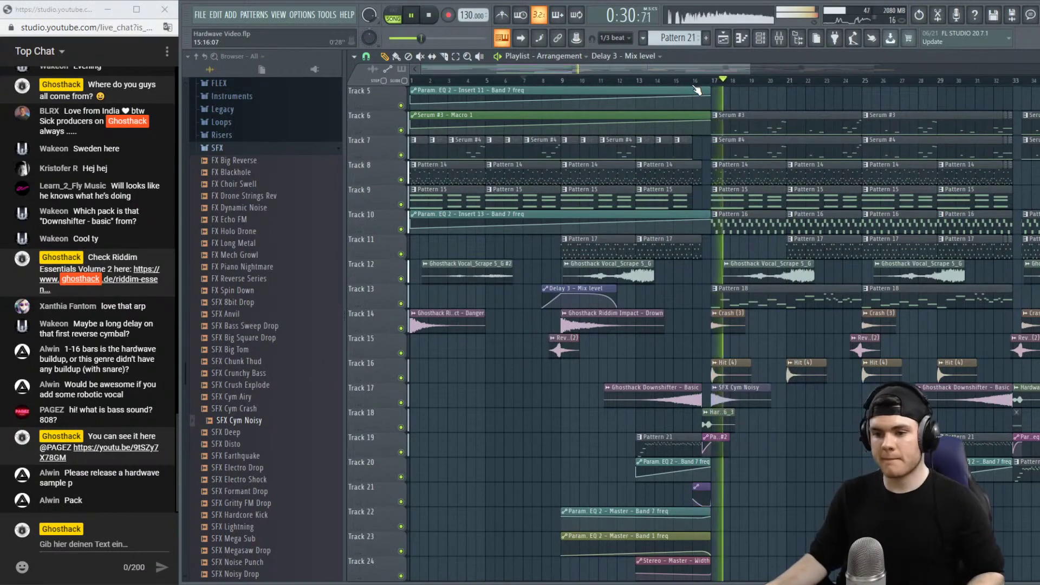
Check Insert 18 in the mixer and replay the transition from about bar 16 into the drop.
left_click(780, 38)
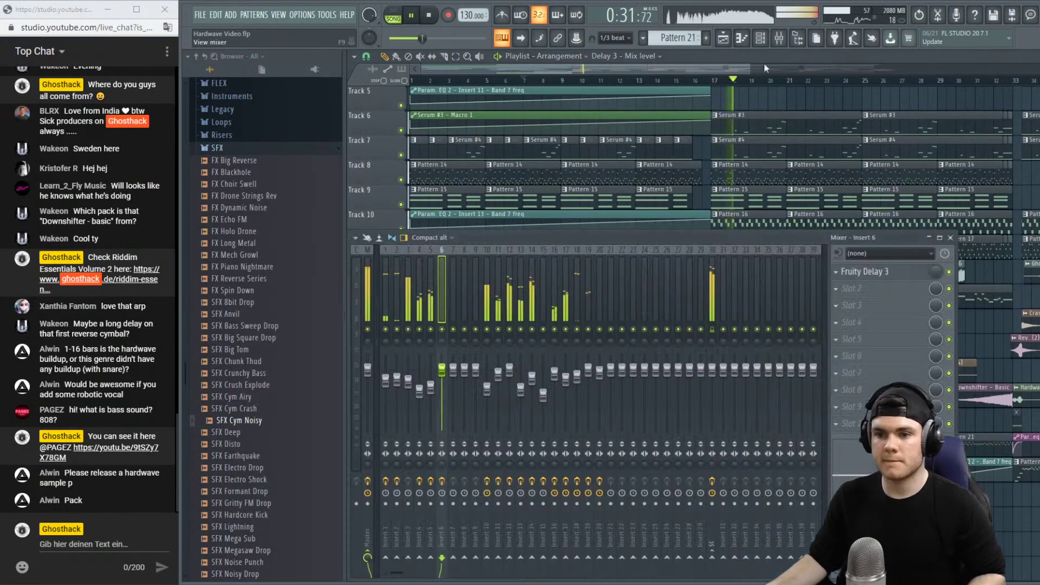
left_click(581, 303)
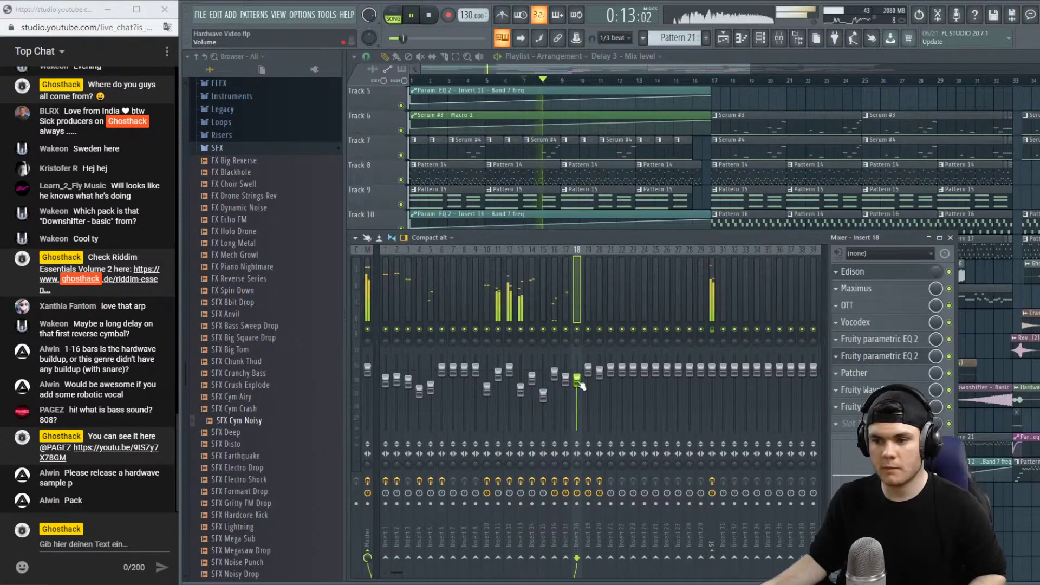
left_click(688, 81)
key("F9")
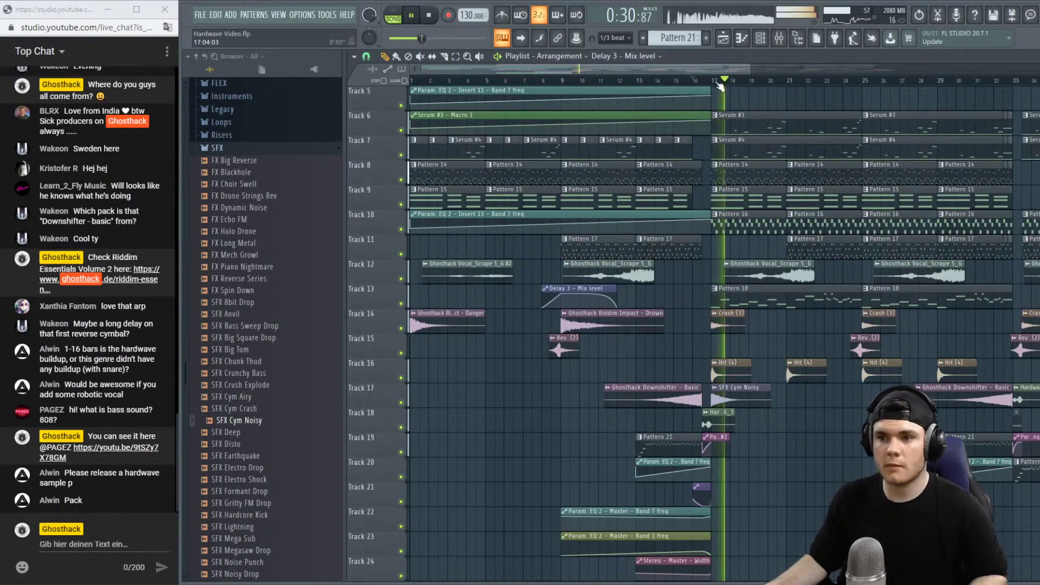
Play through the drop with all tracks from Track 1 down and the bars up to 41 in view.
scroll(720, 86, "down", 2)
scroll(719, 87, "down", 2)
scroll(718, 85, "up", 1)
left_click_drag(607, 69, 606, 91)
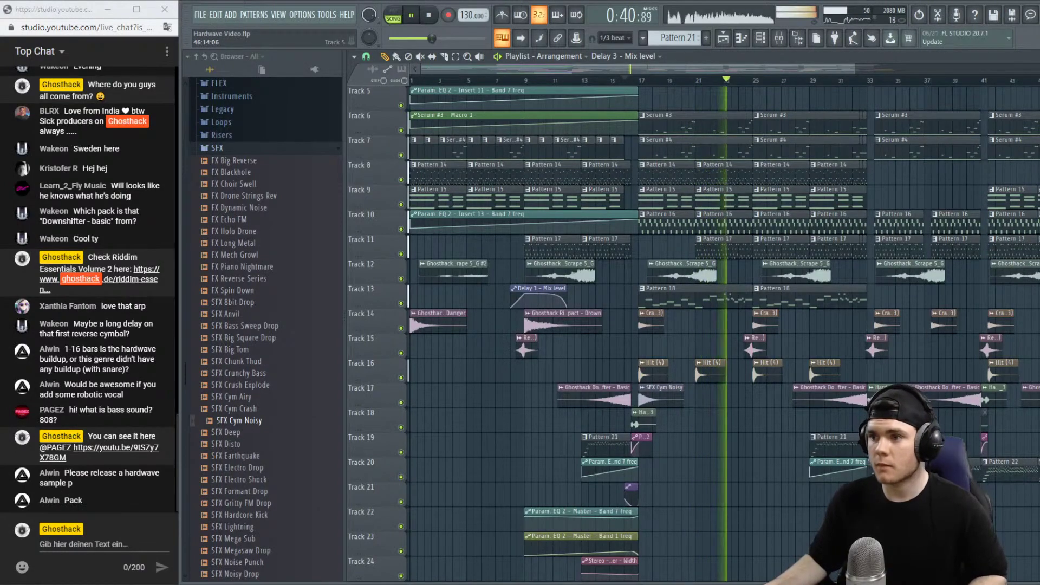
scroll(369, 190, "up", 4)
scroll(369, 189, "down", 2)
scroll(494, 82, "up", 2)
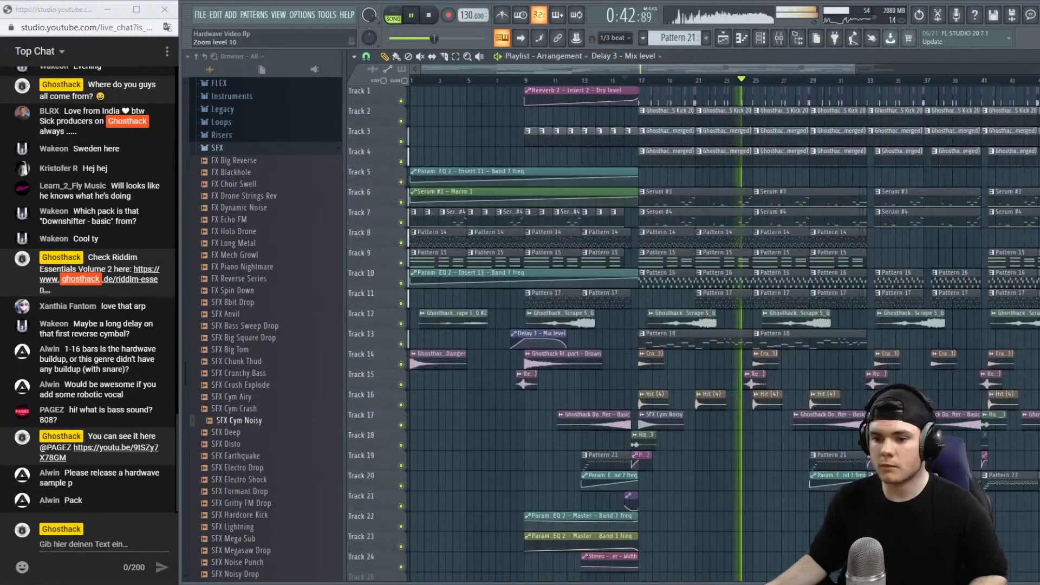
key("space")
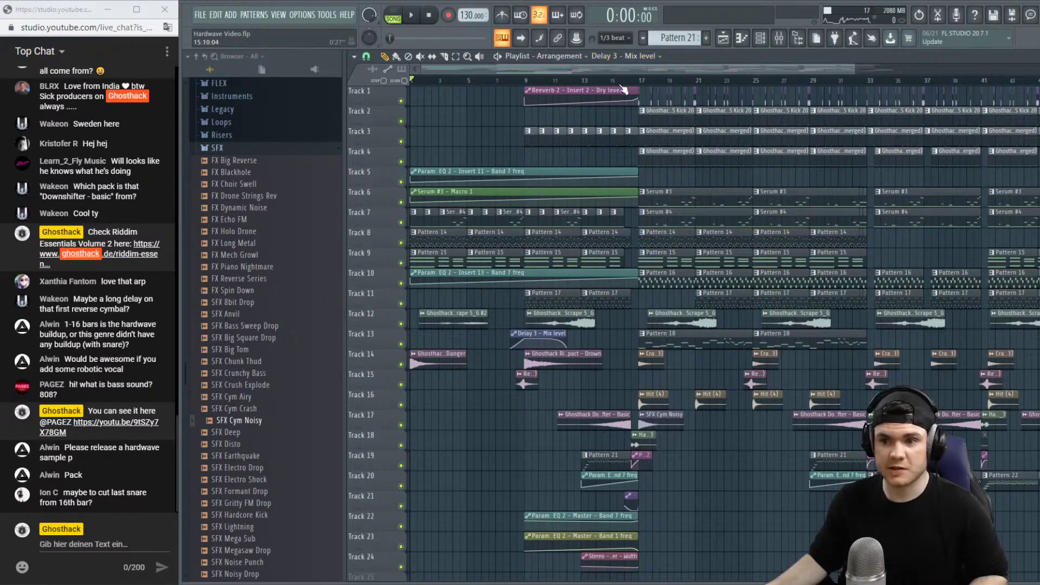
Shorten the last buildup snare clip on Track 3, starting at bar 16, to a length of 0:08:00.
scroll(623, 88, "up", 2)
key("space")
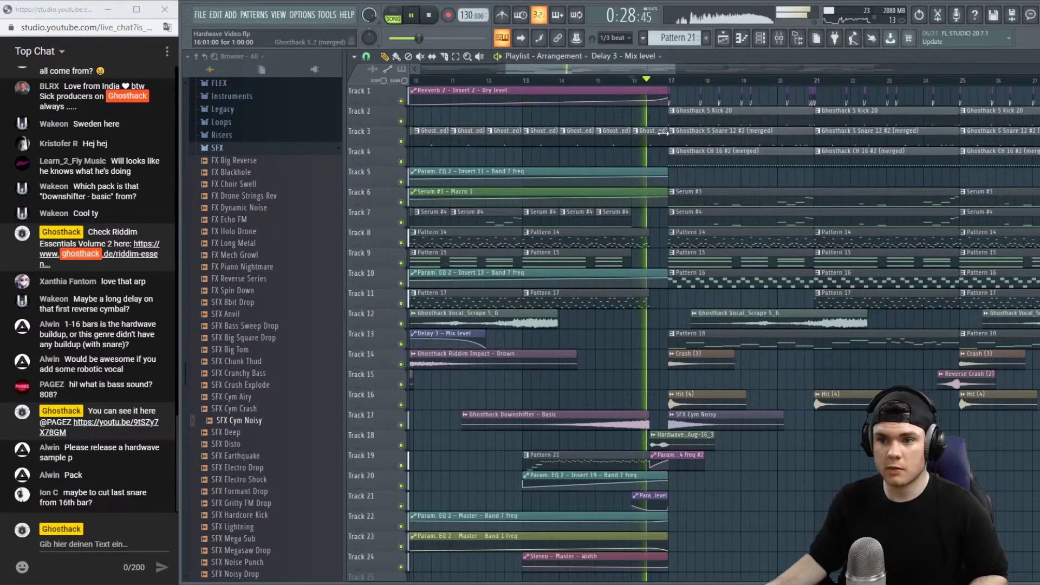
left_click_drag(662, 132, 649, 132)
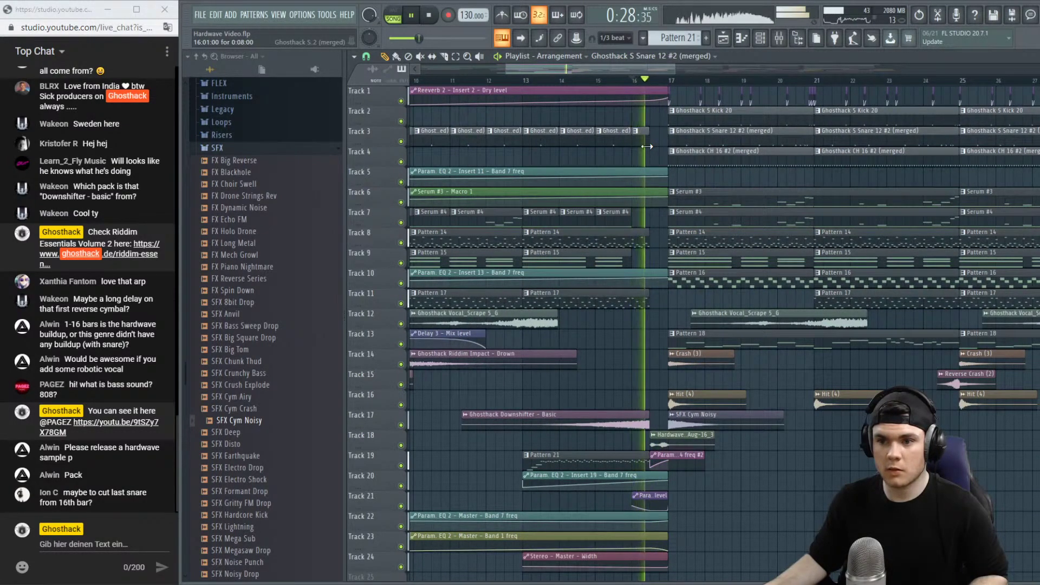
key("space")
Solo Track 11 and play the end of its Pattern 17 clip in bar 16.
scroll(652, 87, "up", 3)
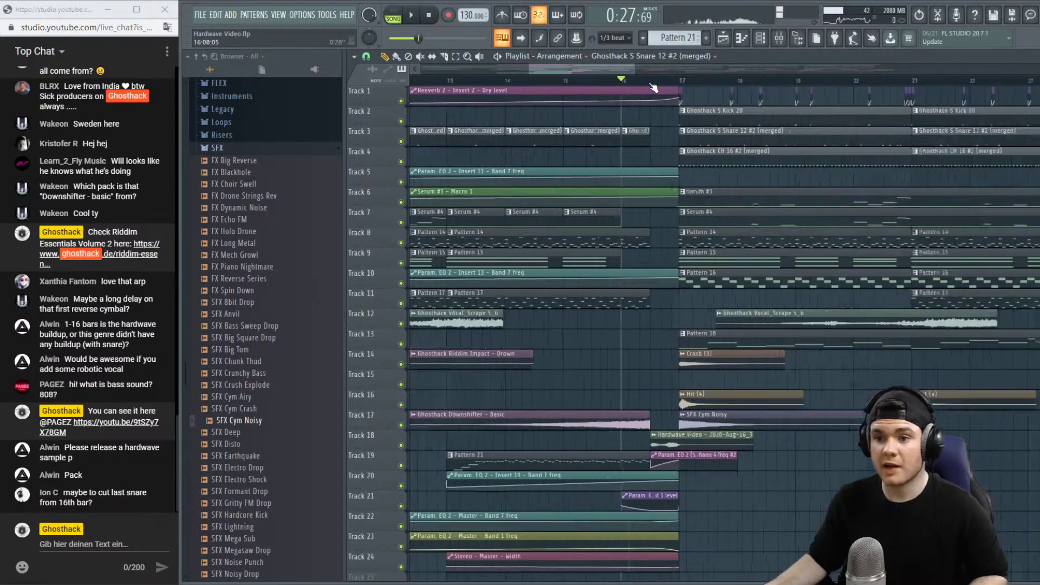
right_click(401, 304)
key("space")
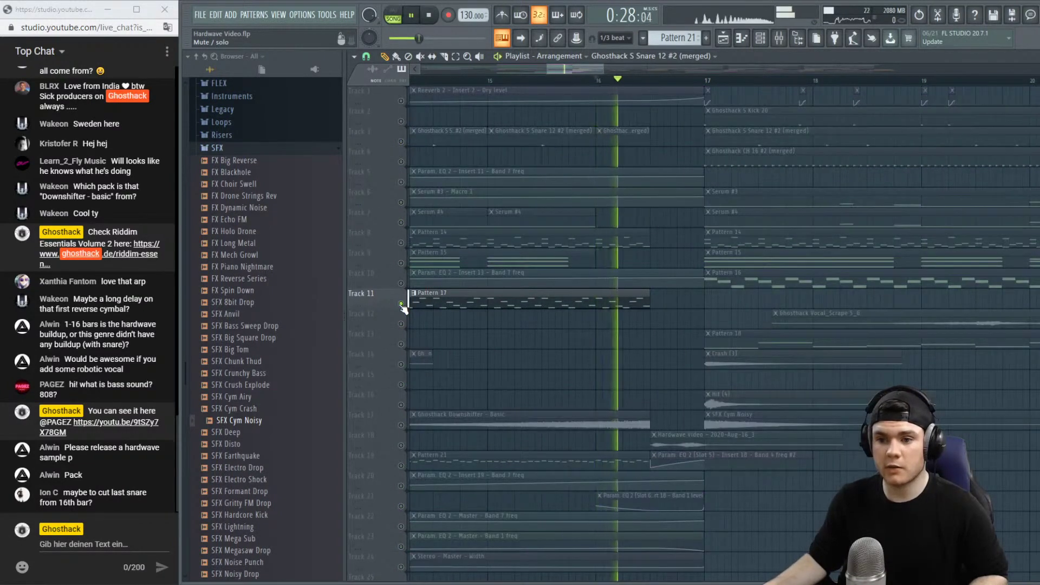
Solo Track 9 and Track 8 in turn and play bar 16 of the soloed Track 8.
key("space")
right_click(400, 263)
right_click(398, 250)
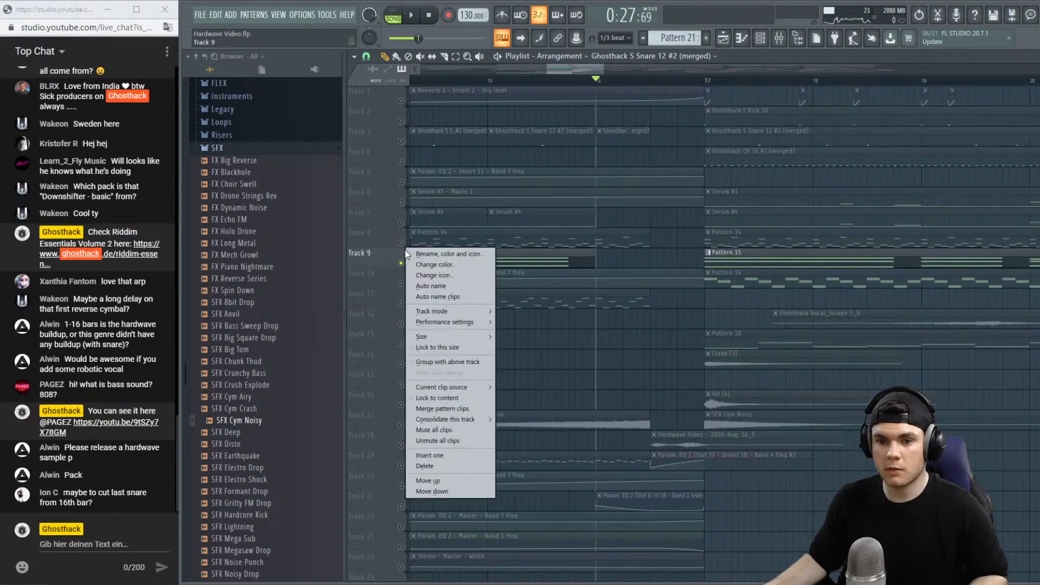
right_click(401, 243)
key("space")
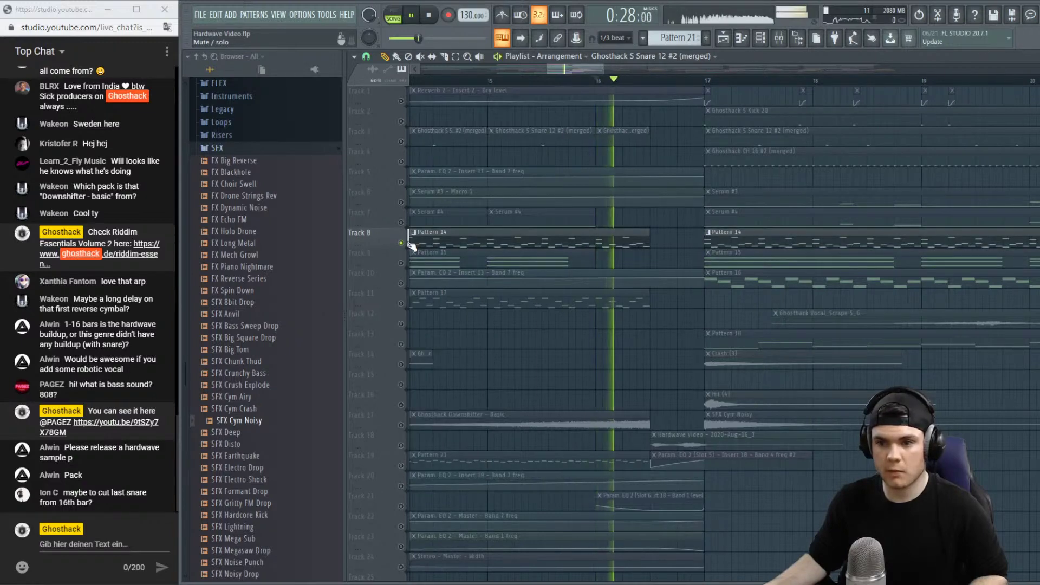
key("space")
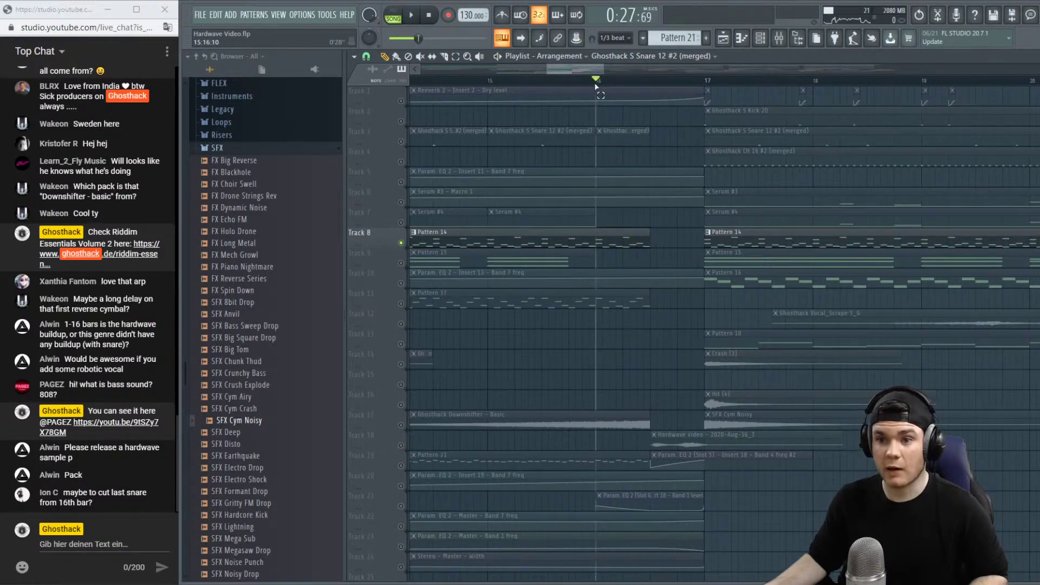
Select bar 16 as the time range, play the soloed Track 8 and open its mixer channel, Insert 12.
left_click_drag(595, 84, 705, 80)
key("space")
key("F6")
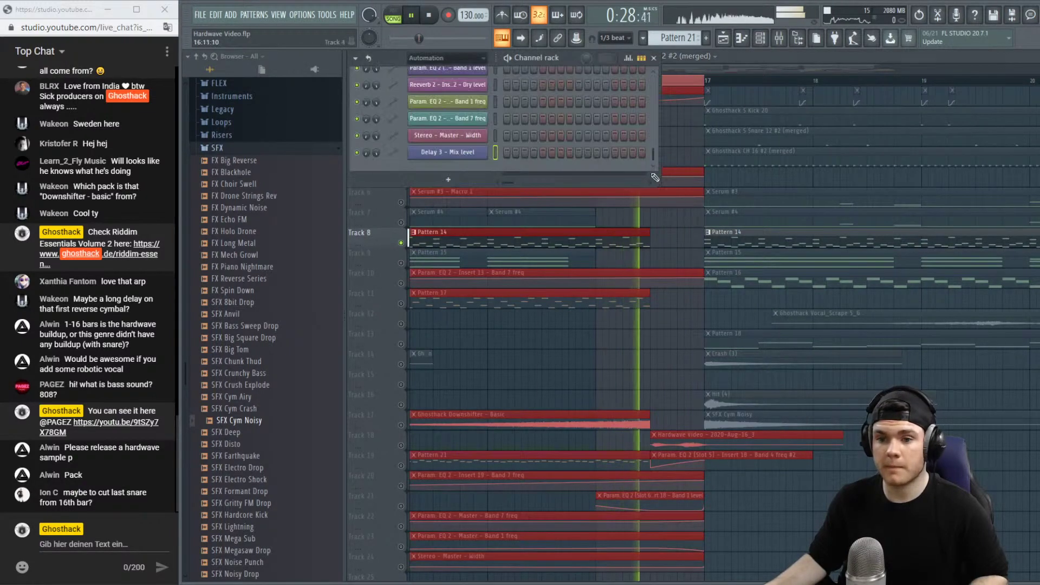
key("space")
key("F9")
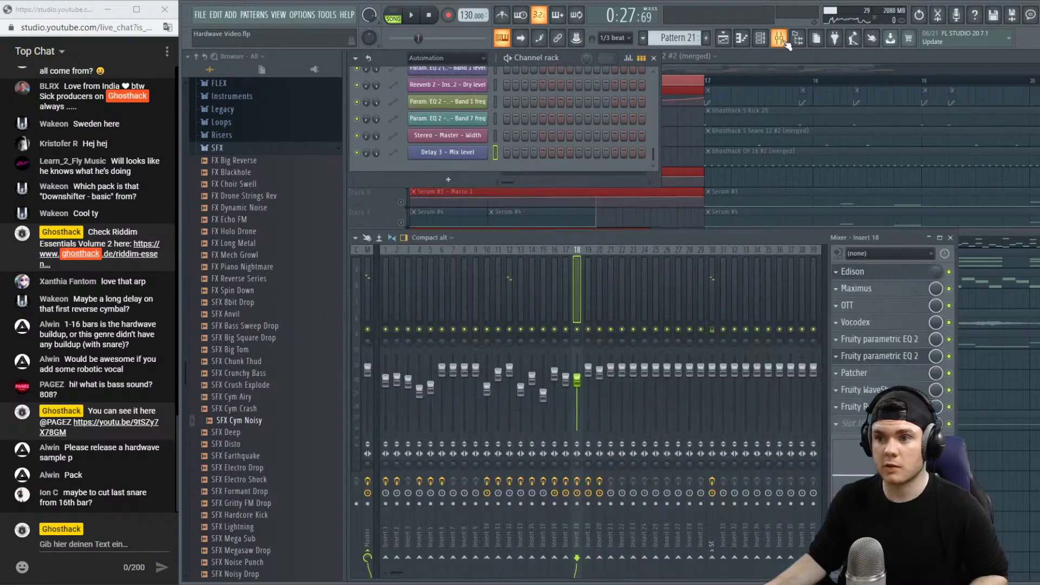
left_click(509, 296)
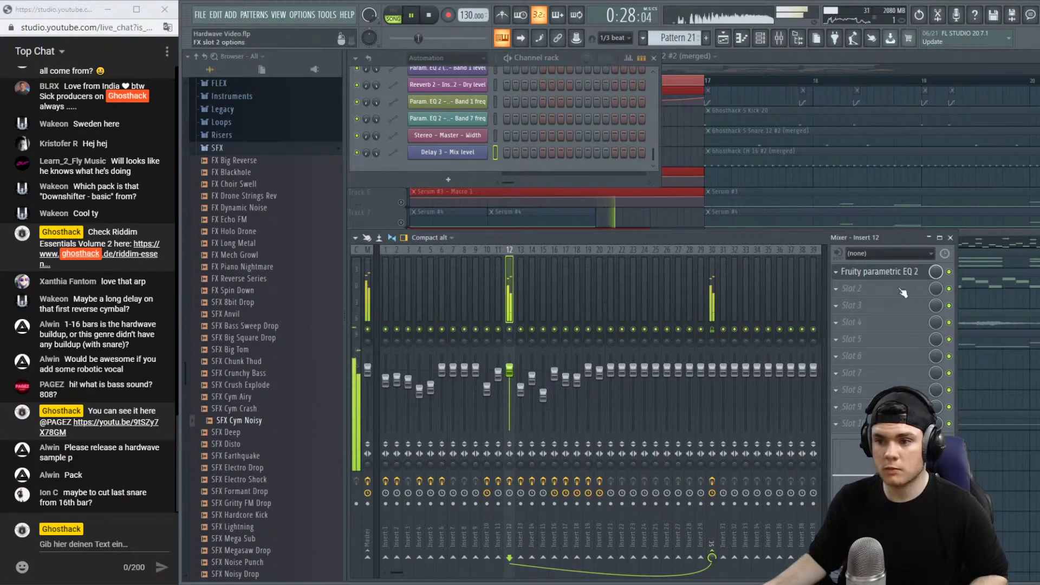
Load Fruity Limiter in slot 2 of Insert 12 and play bar 16 through it.
left_click(854, 293)
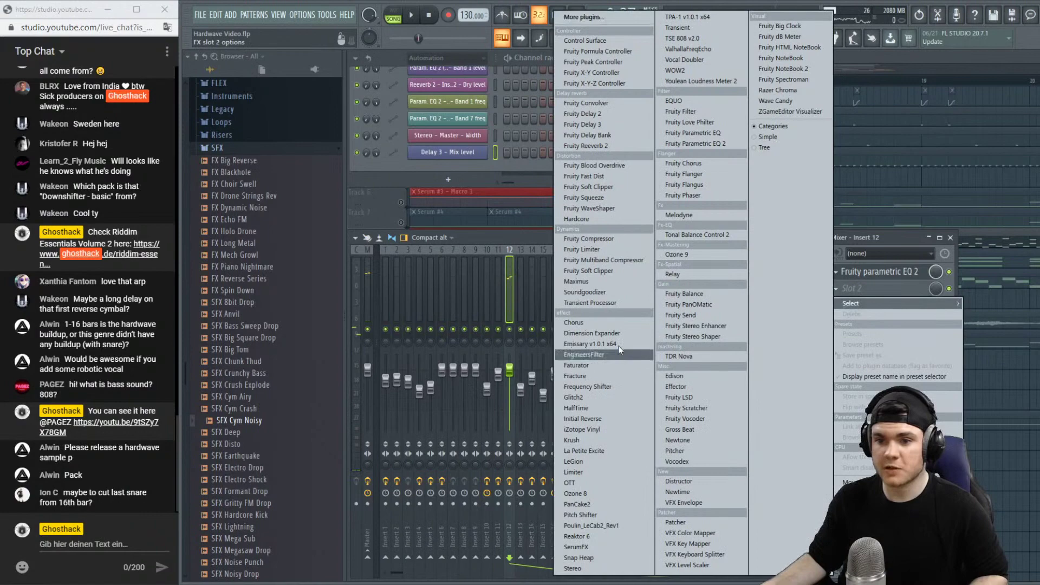
left_click(605, 259)
left_click(832, 286)
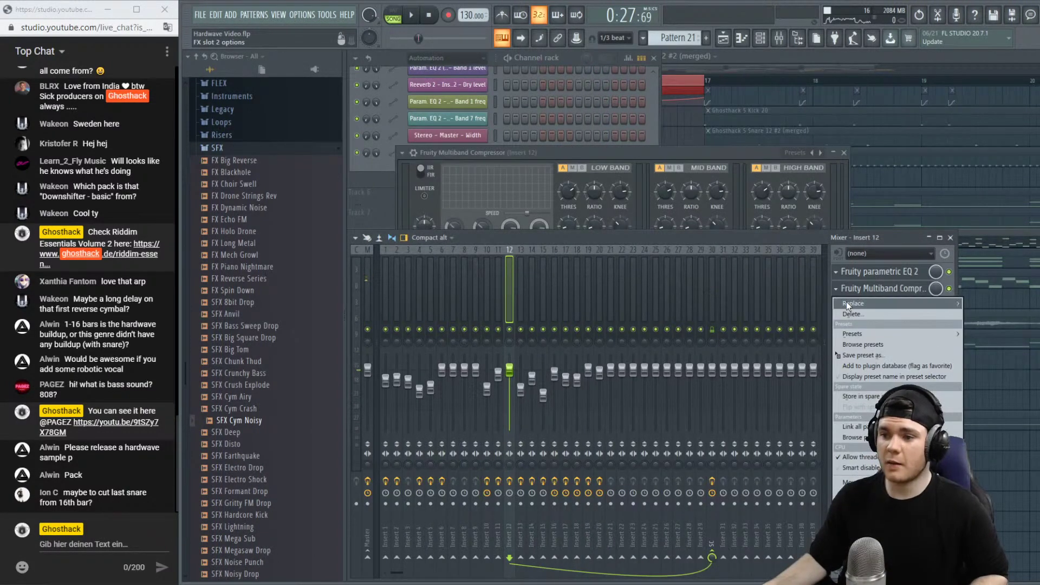
mouse_move(846, 301)
left_click(634, 248)
key("space")
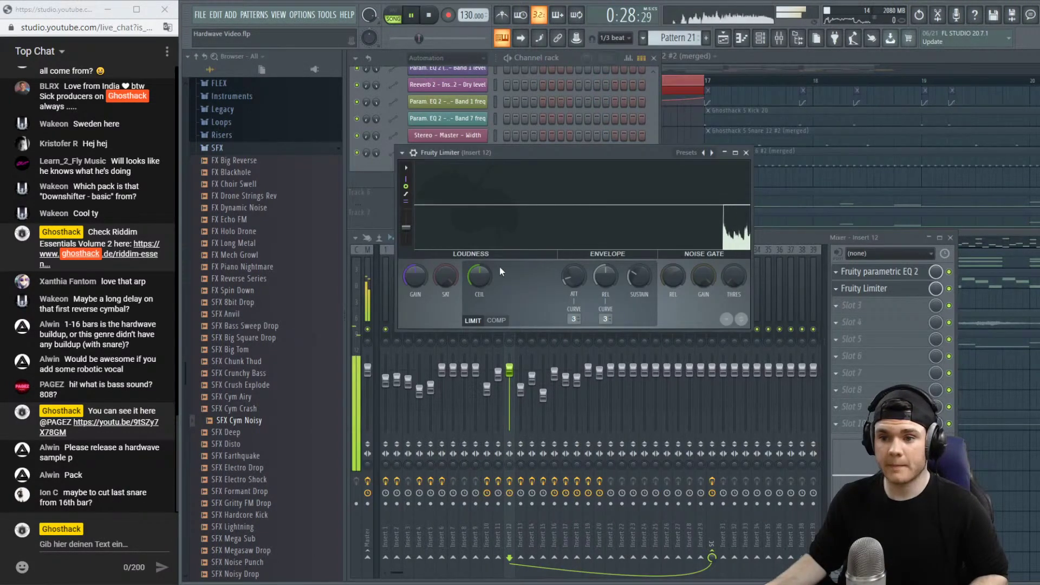
key("space")
Create an automation clip for the limiter's gain and place it on Track 9 across bar 16.
right_click(415, 277)
left_click(450, 368)
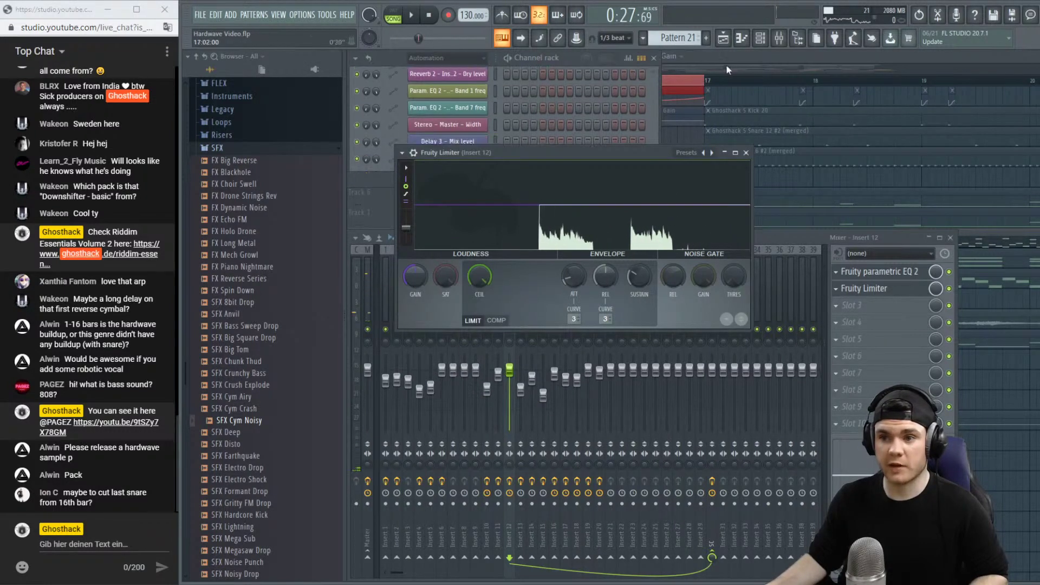
left_click(680, 107)
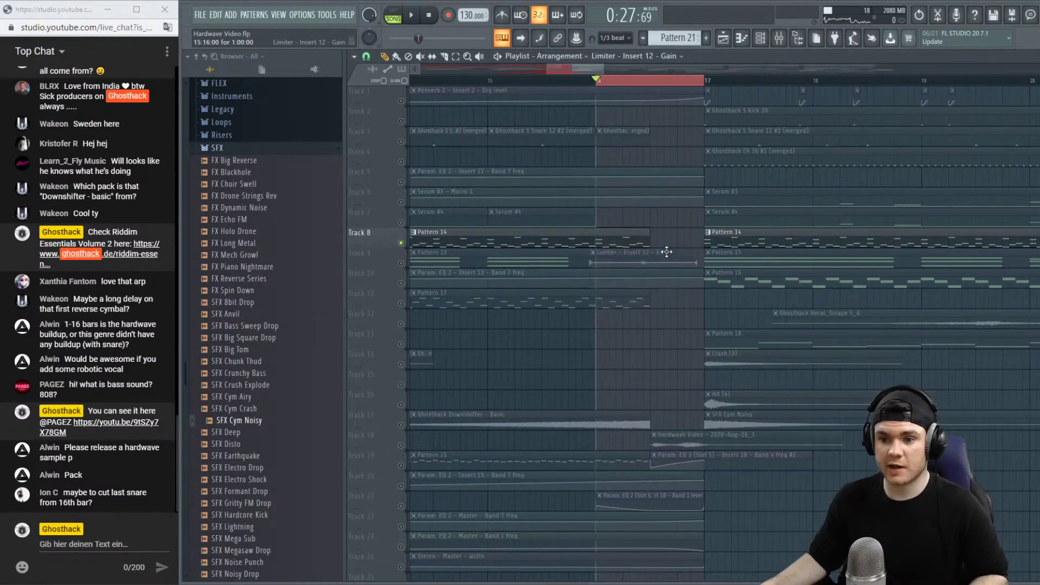
key("space")
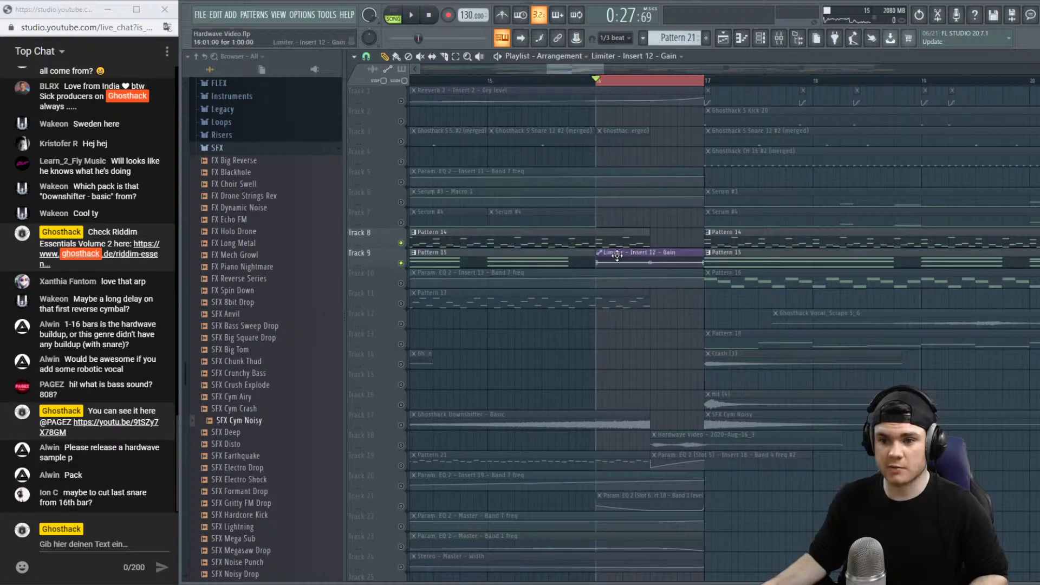
Make the limiter gain drop abruptly at 16:09:00 by lowering the clip's points and setting the middle and end points to Hold.
right_click(653, 266)
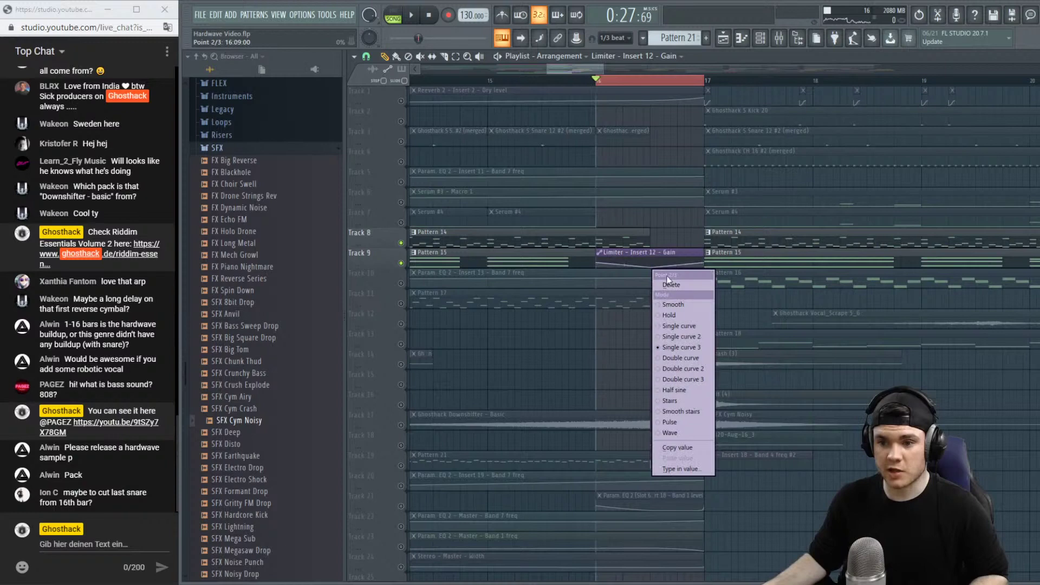
left_click(683, 316)
right_click(704, 262)
left_click(734, 308)
key("space")
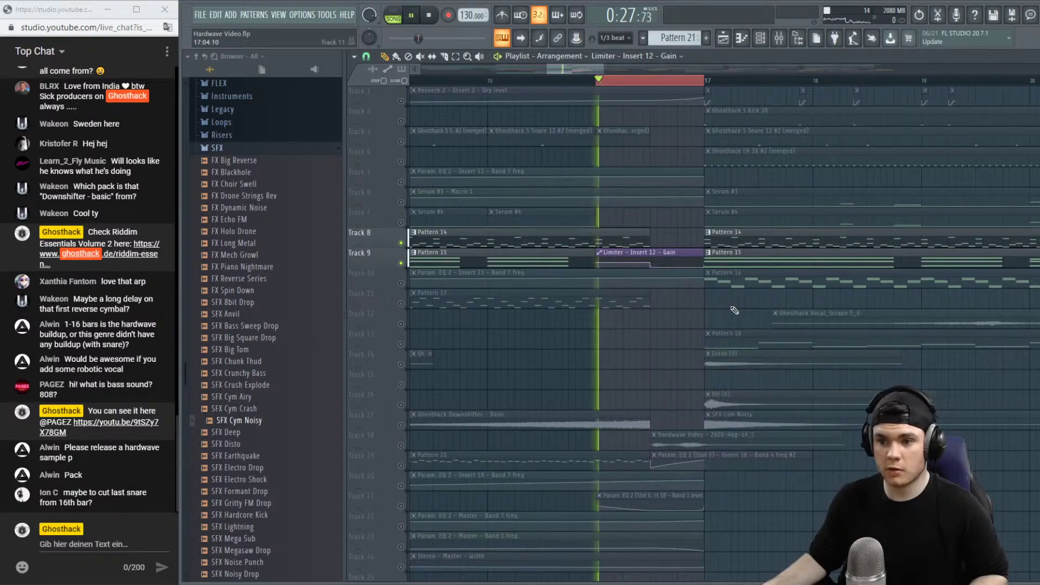
key("space")
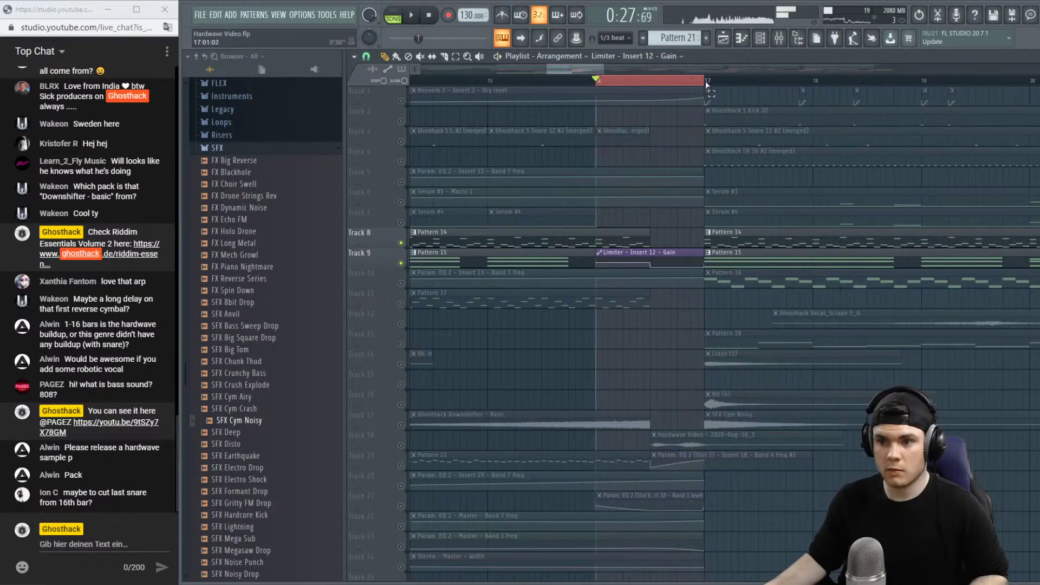
Clear the bar 16 time selection, unsolo all tracks and replay the transition with the full mix.
left_click(600, 81)
right_click(403, 243)
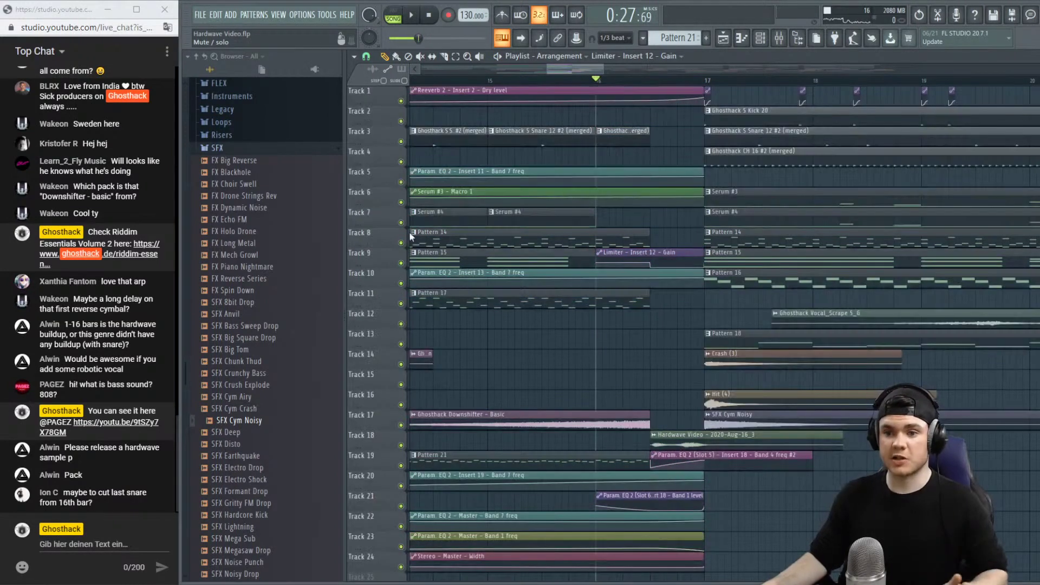
key("space")
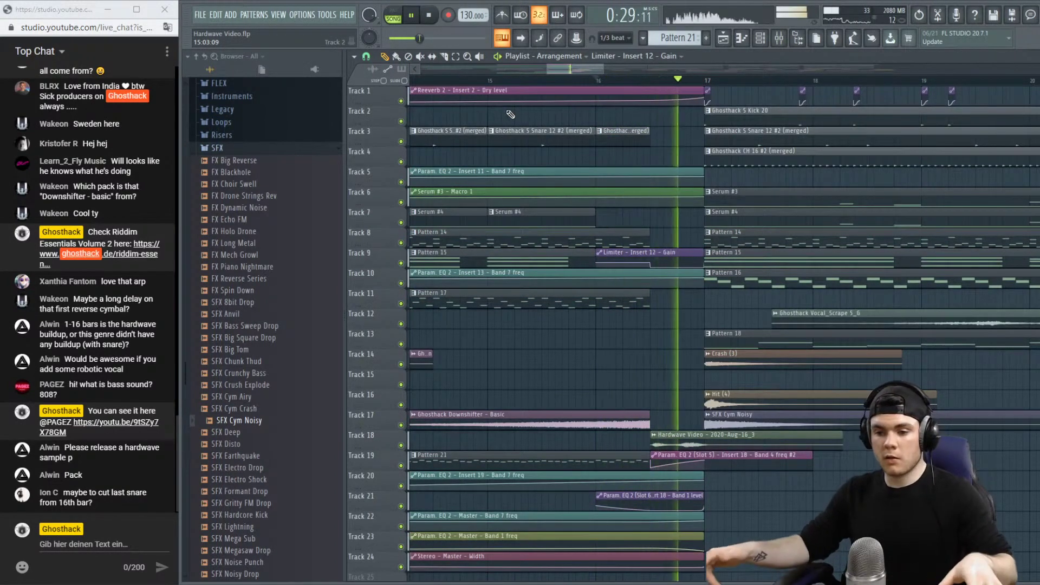
left_click(476, 81)
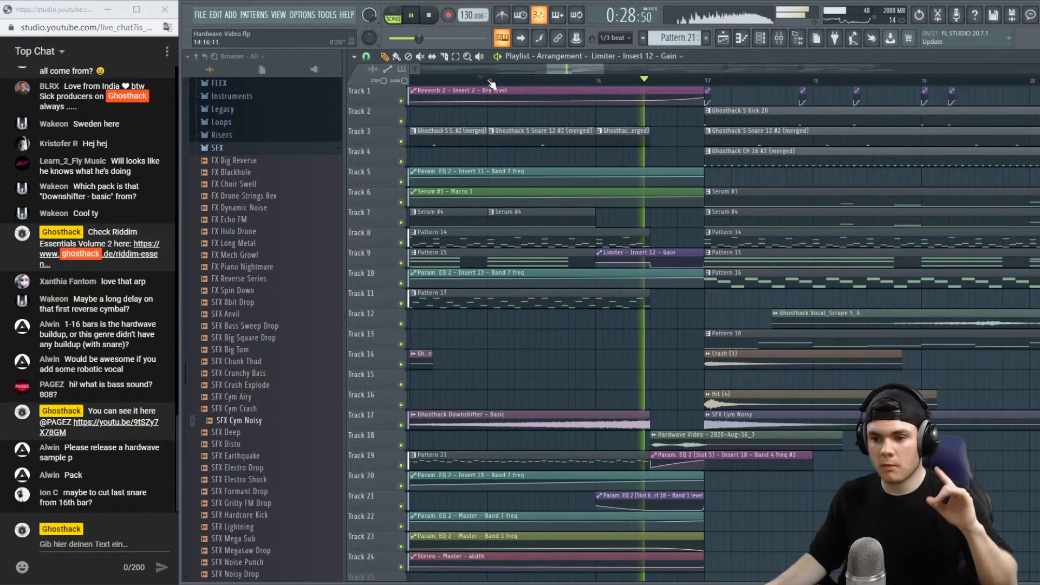
Play on into the drop and examine the Master Band 1 freq and stereo width automation on Tracks 23 and 24.
scroll(492, 81, "down", 2)
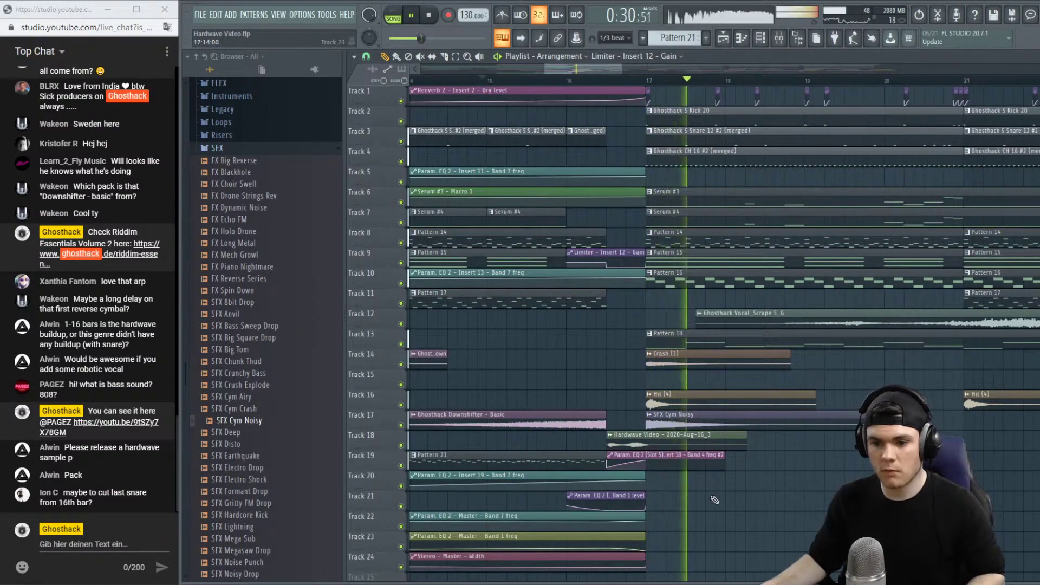
scroll(715, 500, "down", 3)
left_click_drag(578, 69, 557, 75)
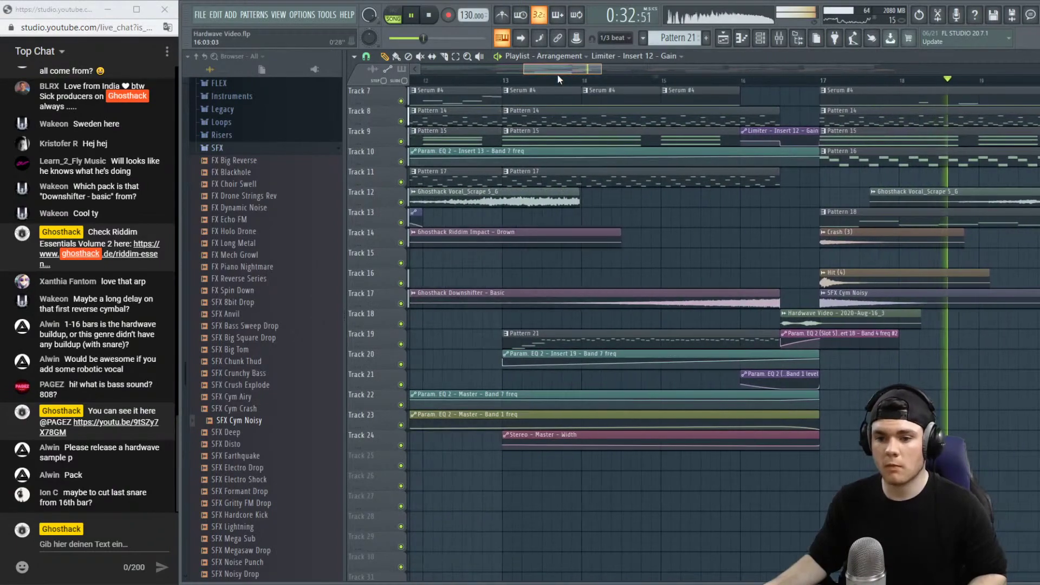
scroll(868, 202, "up", 3)
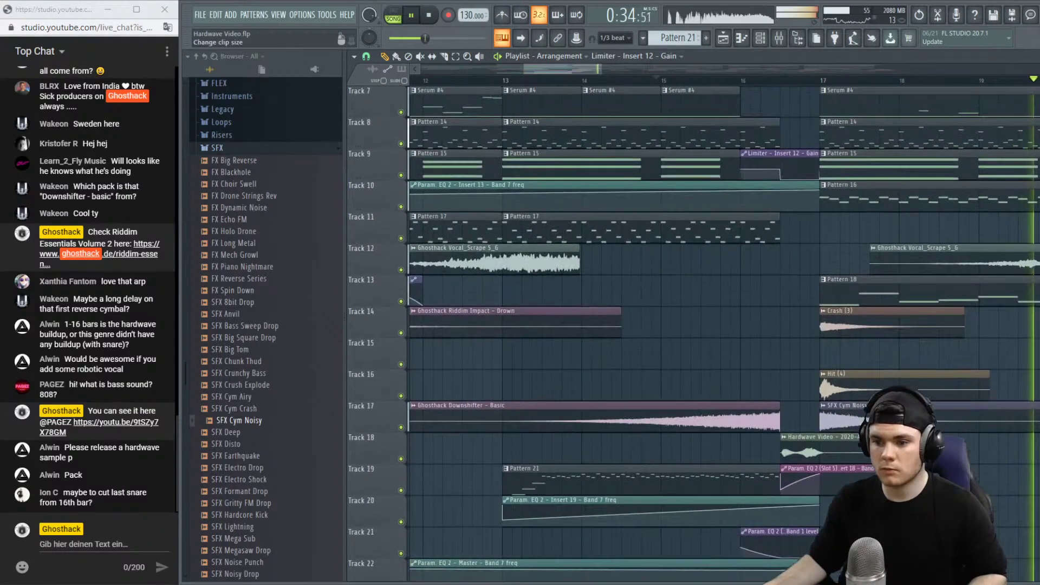
scroll(791, 357, "down", 3)
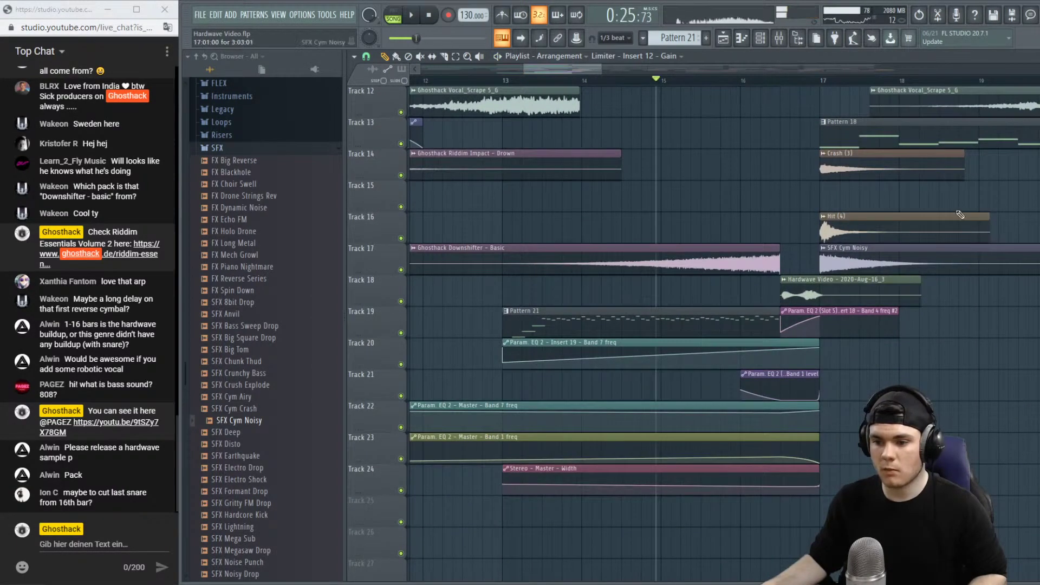
scroll(869, 190, "up", 5)
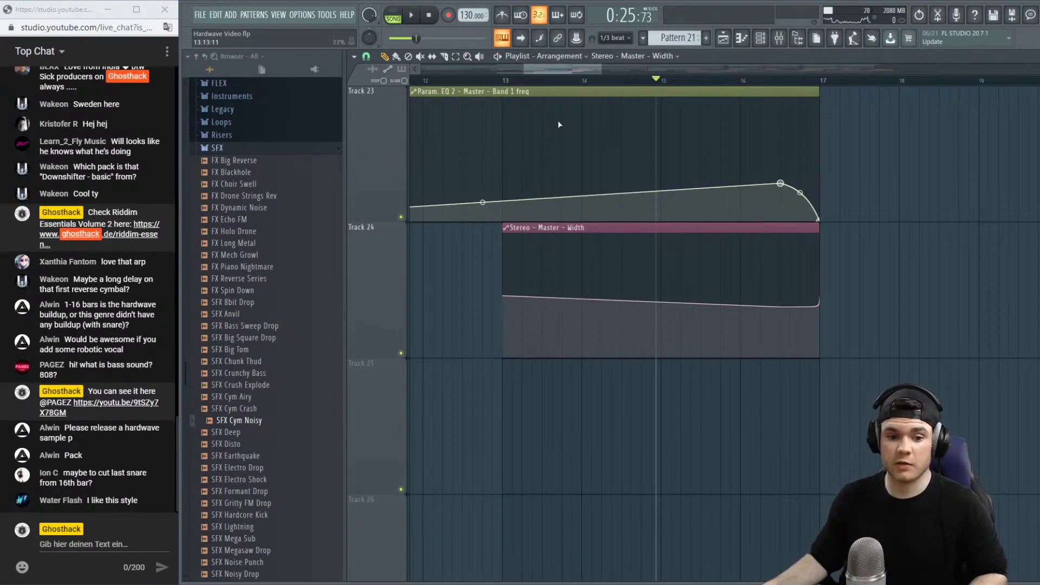
Play from bar 13 through the drop and bring all tracks of the arrangement back into view.
left_click(506, 82)
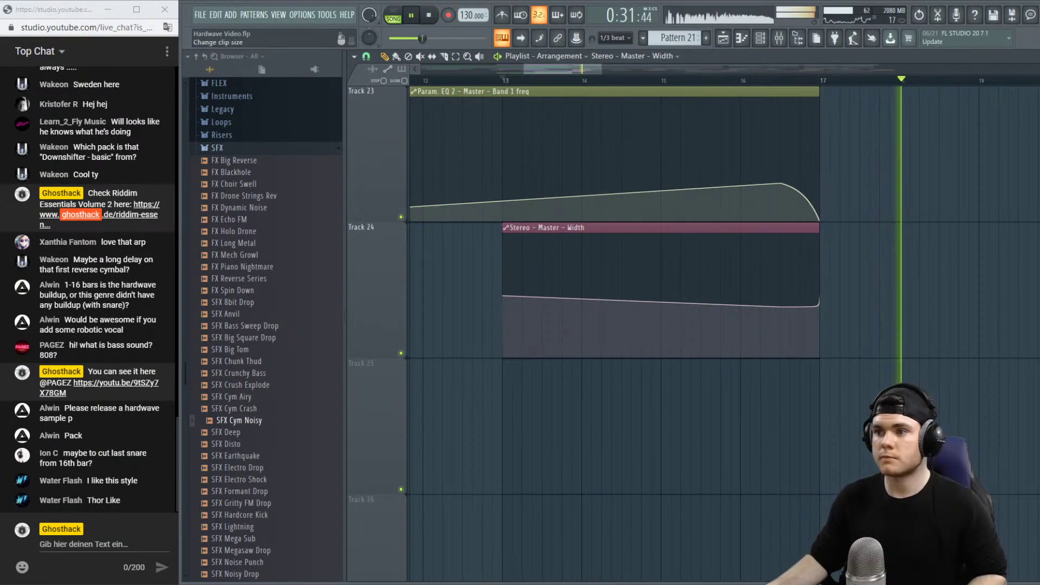
scroll(431, 191, "down", 2)
scroll(1005, 137, "down", 4)
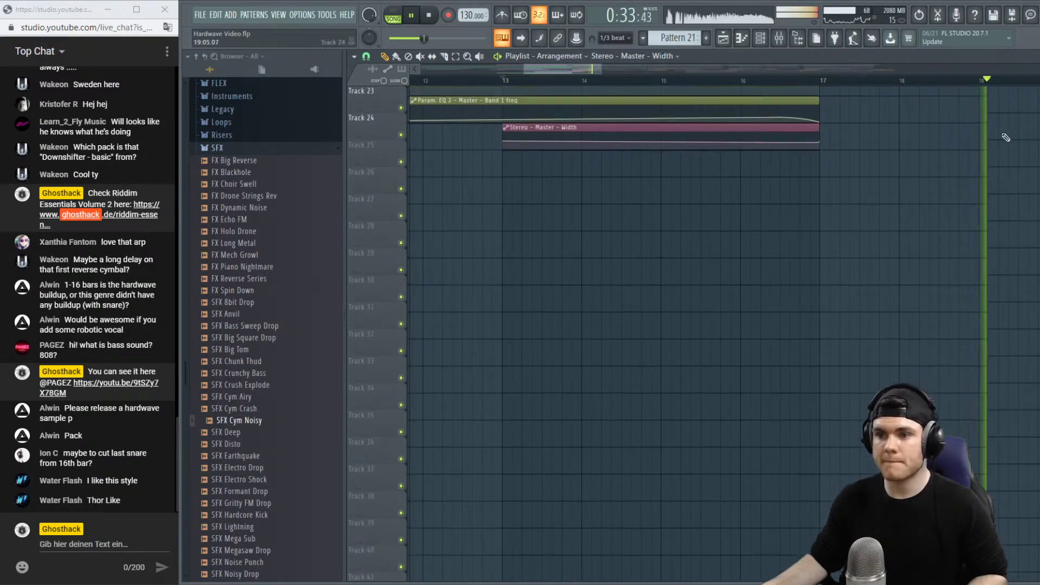
scroll(1005, 137, "down", 4)
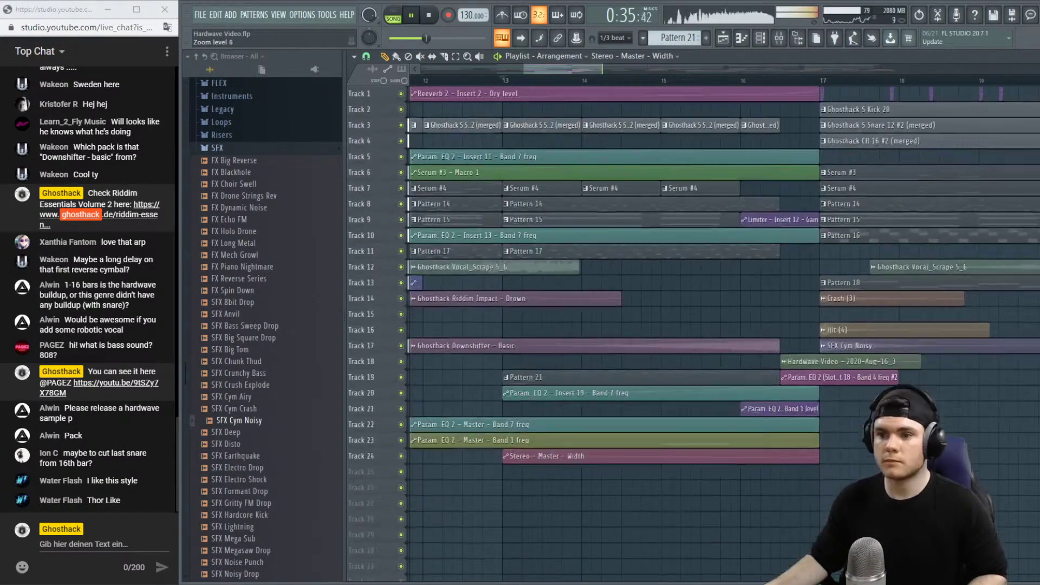
scroll(1005, 137, "up", 2)
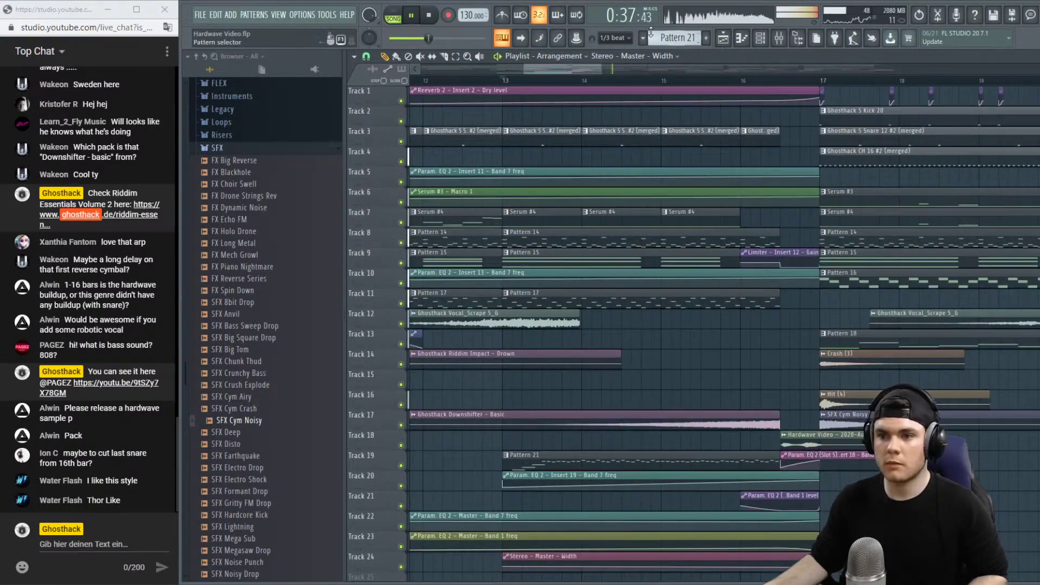
scroll(634, 84, "down", 4)
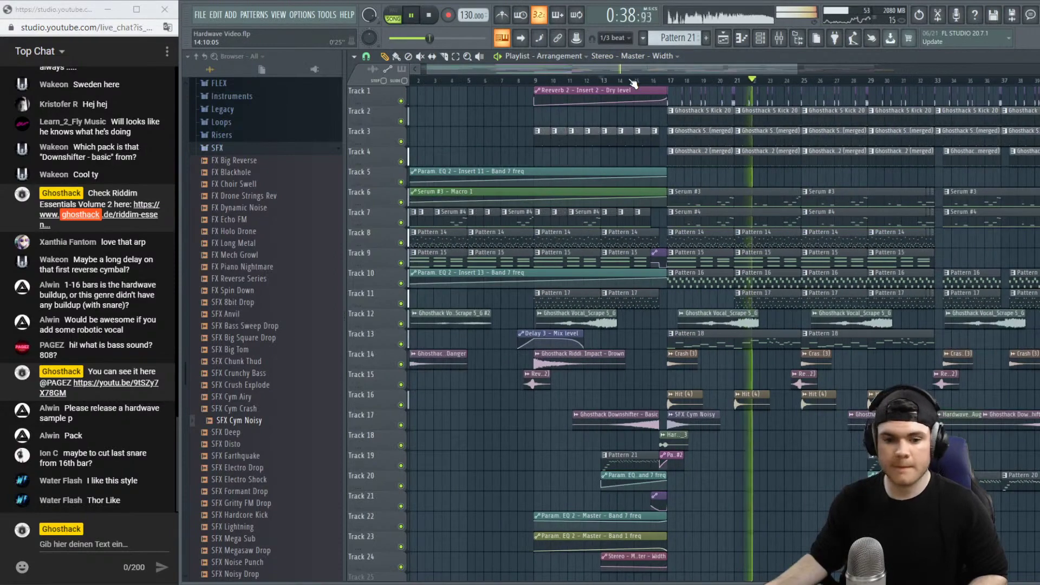
Return to the beginning of the arrangement and play the whole track.
key("space")
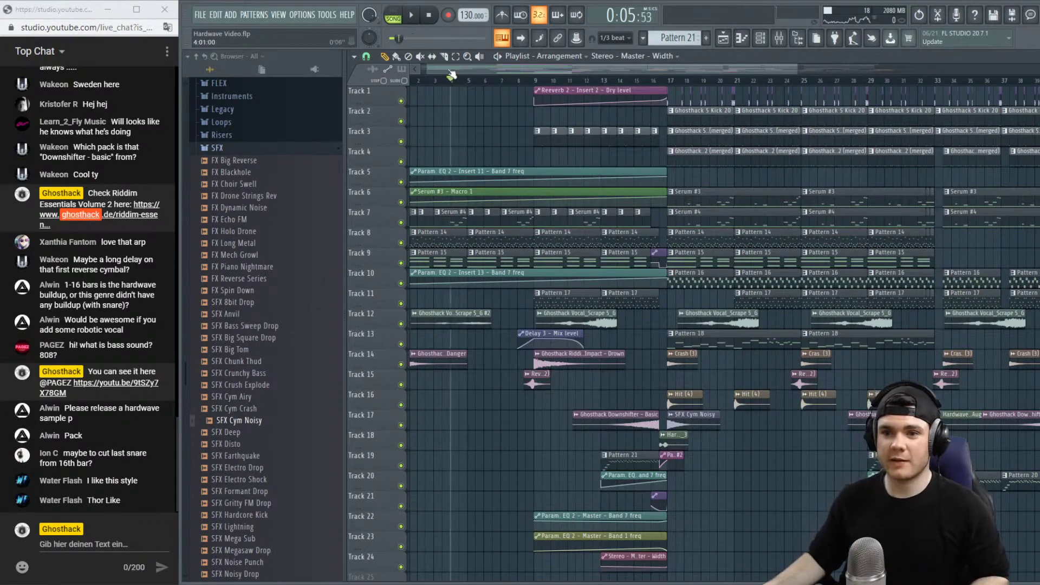
left_click_drag(450, 72, 396, 70)
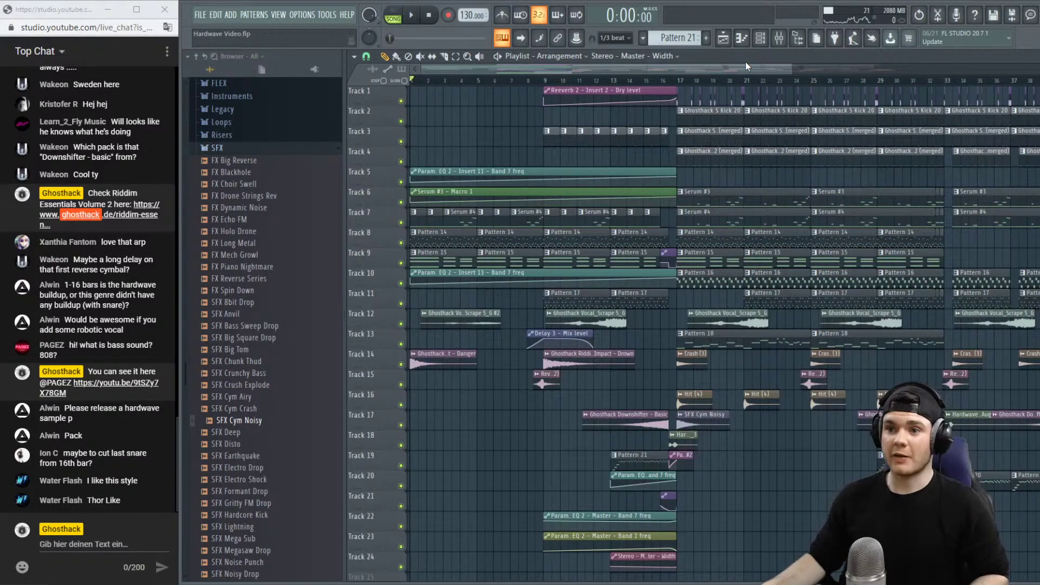
key("space")
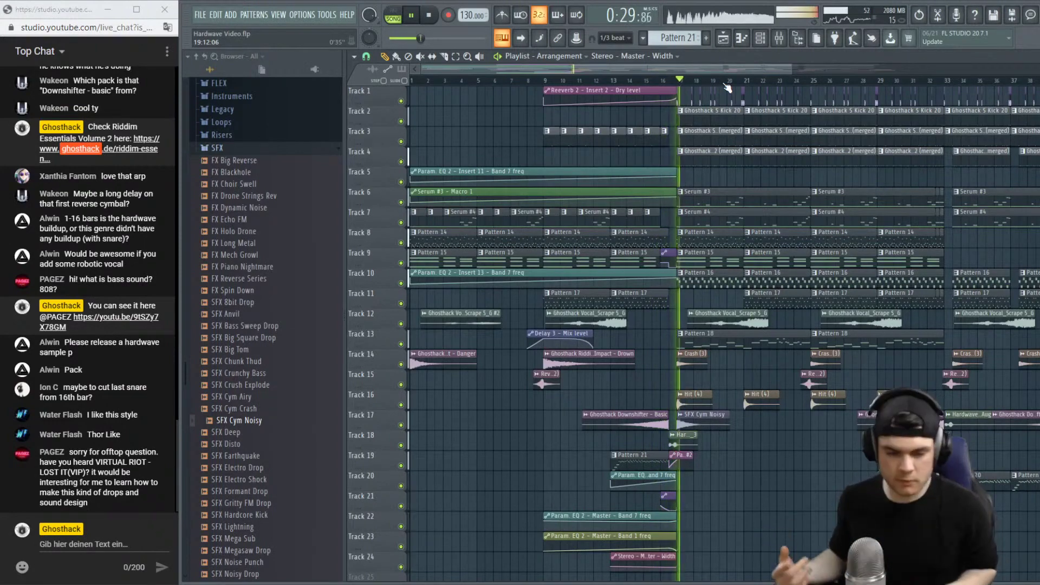
Place a Hit (4) clip on Track 16 at 33:09:00 and play the arrangement to its end.
scroll(689, 84, "down", 3)
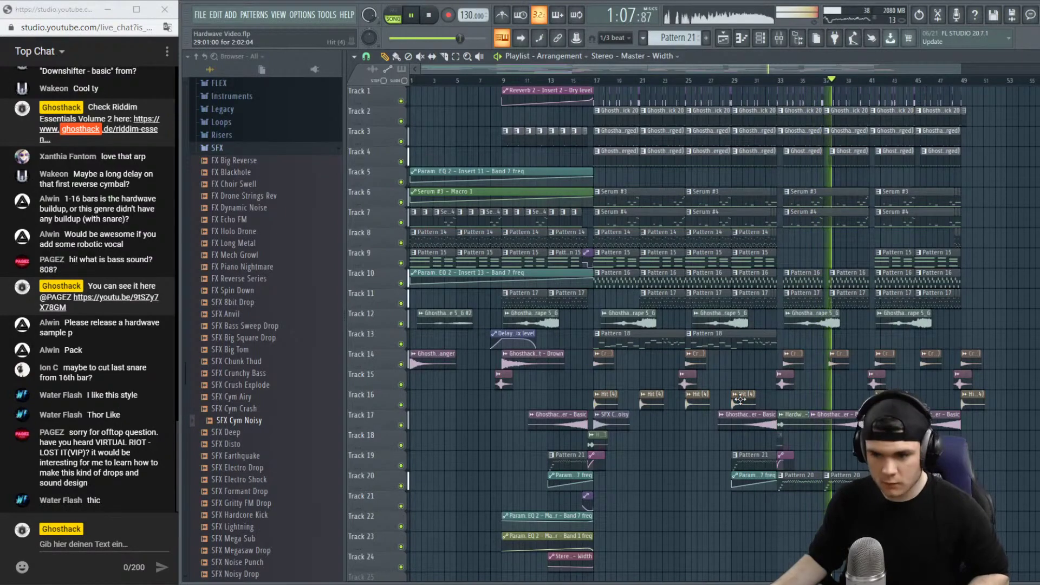
left_click_drag(762, 400, 790, 401)
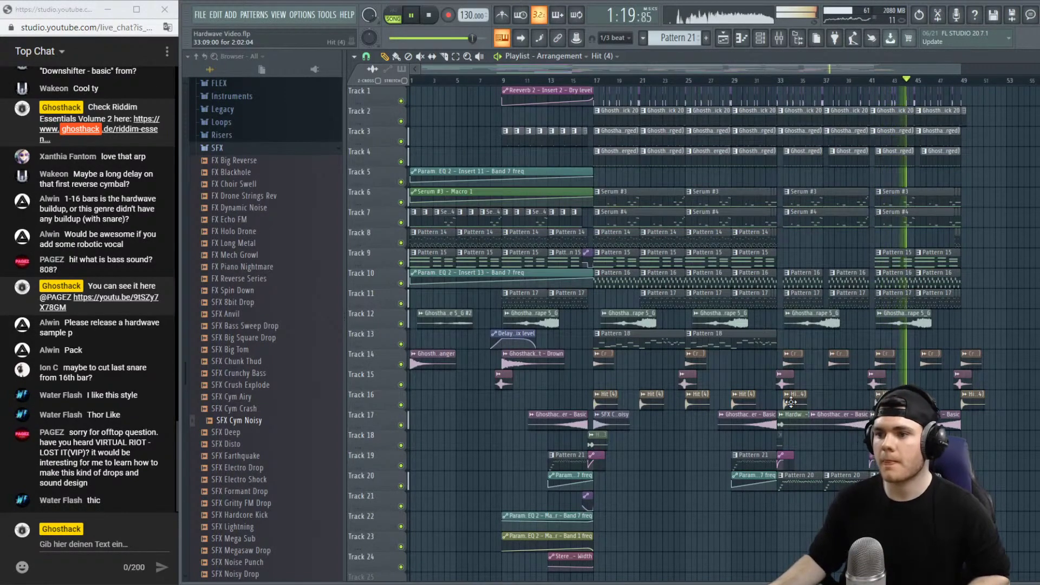
scroll(851, 83, "down", 1)
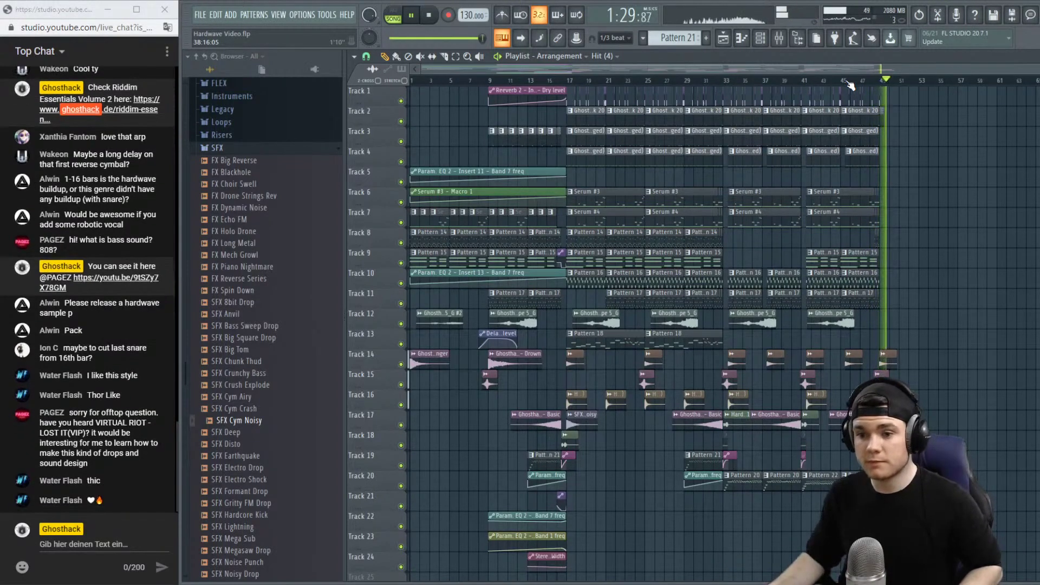
key("space")
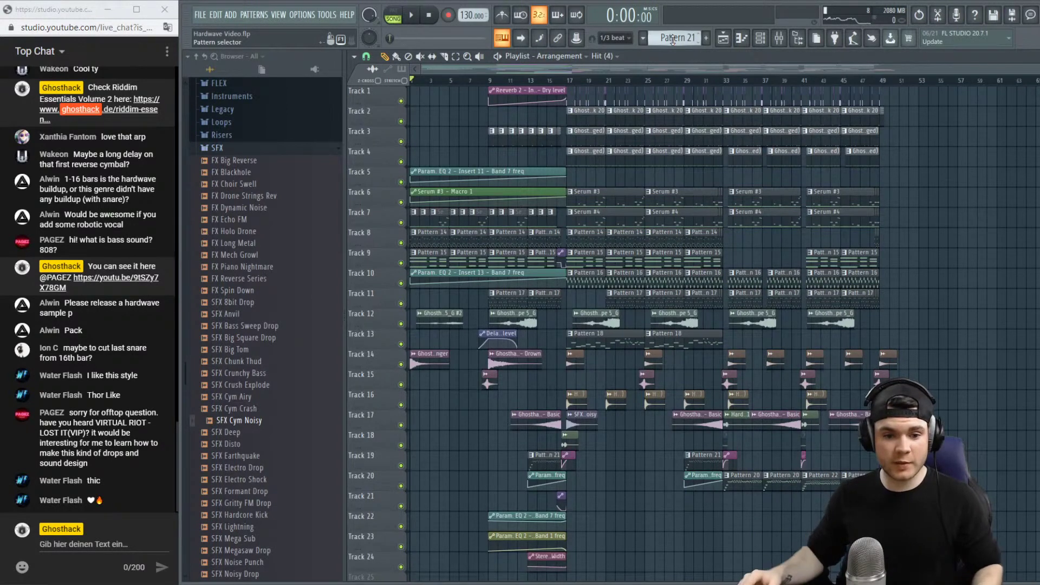
Place a Pattern 18 clip at the start of Track 16, solo that track and play it briefly.
left_click(218, 149)
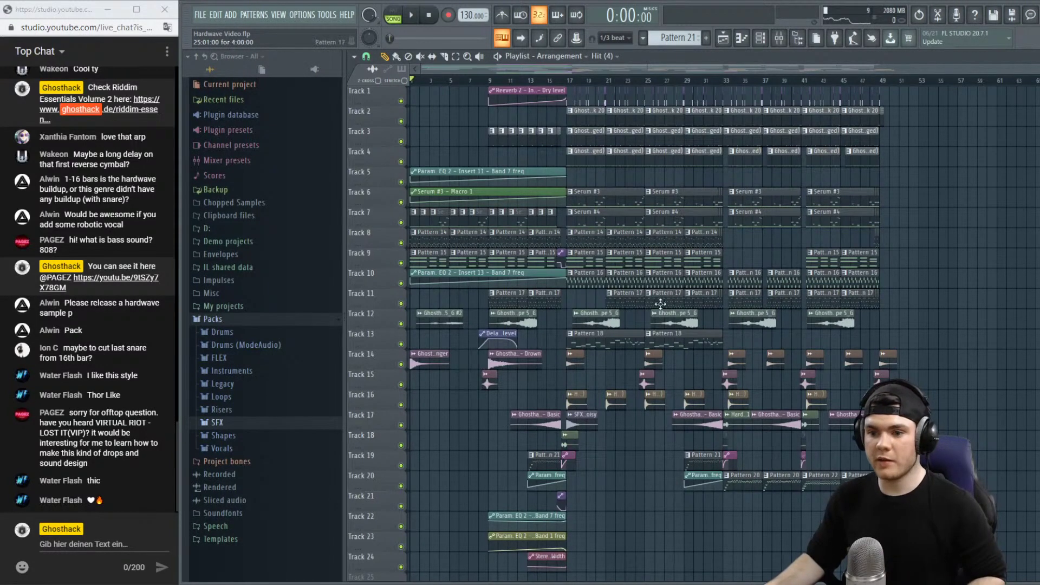
left_click(604, 337)
left_click_drag(461, 398, 418, 398)
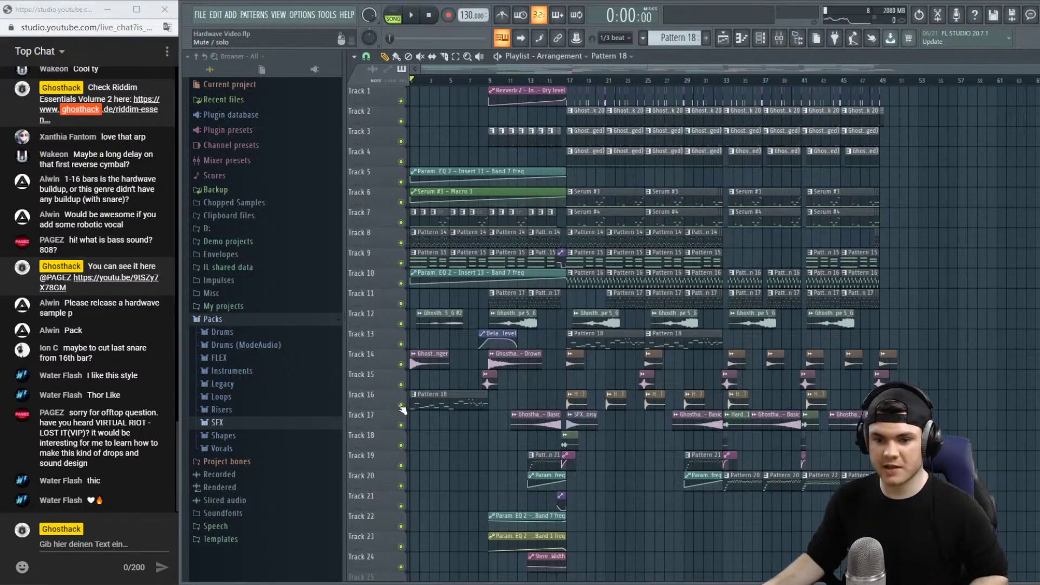
left_click(401, 405, "ctrl")
key("space")
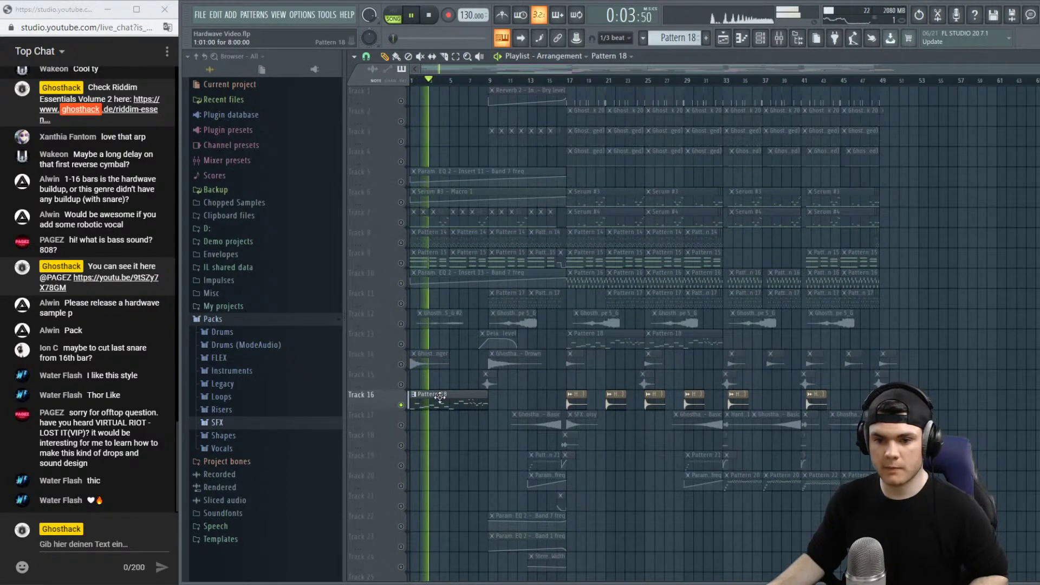
key("space")
Examine the Pattern 18 melody and copy the Serum #7 channel's notes from the enlarged channel rack.
double_click(439, 401)
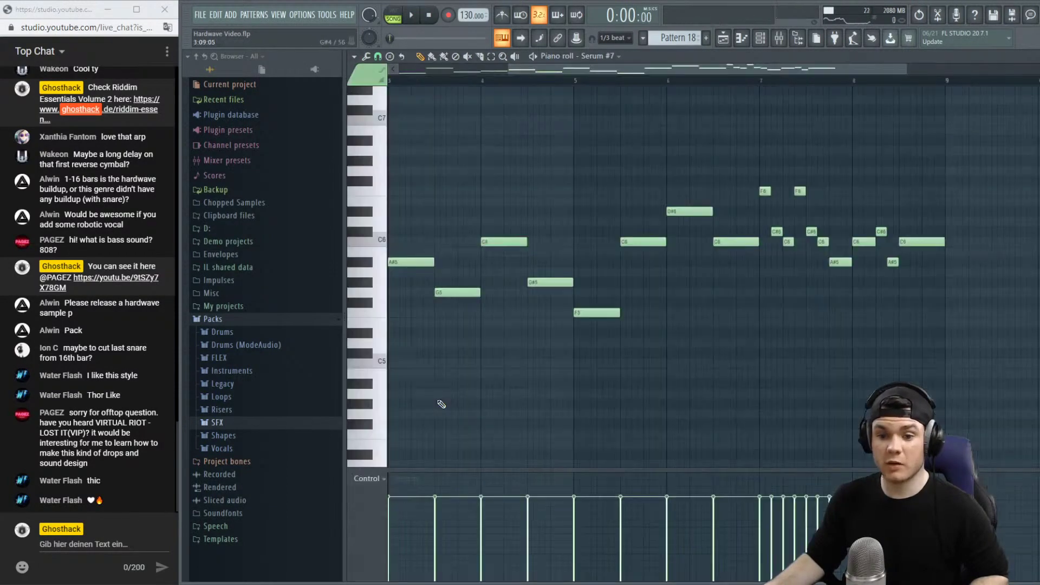
key("Escape")
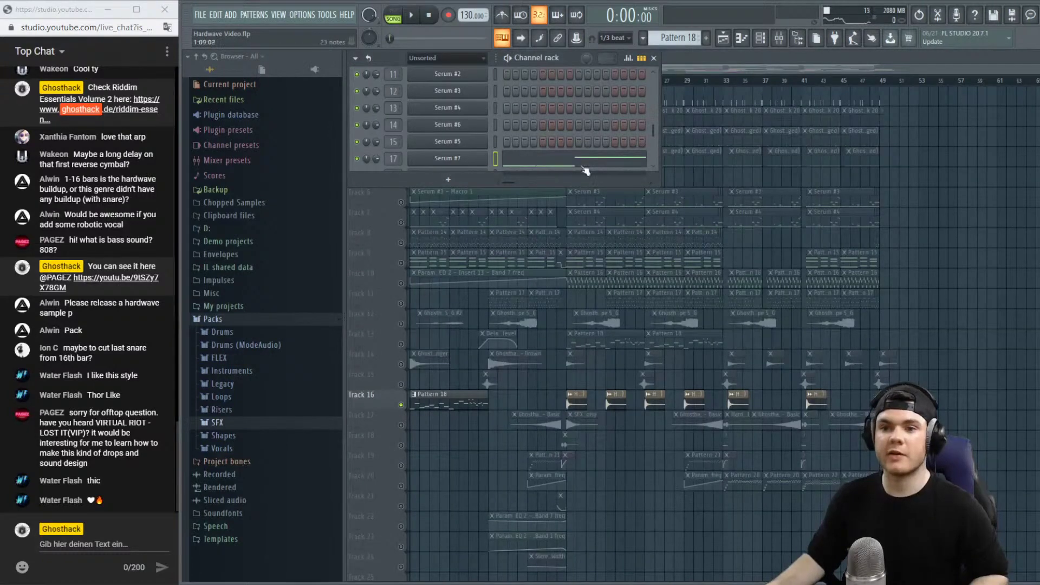
key("F6")
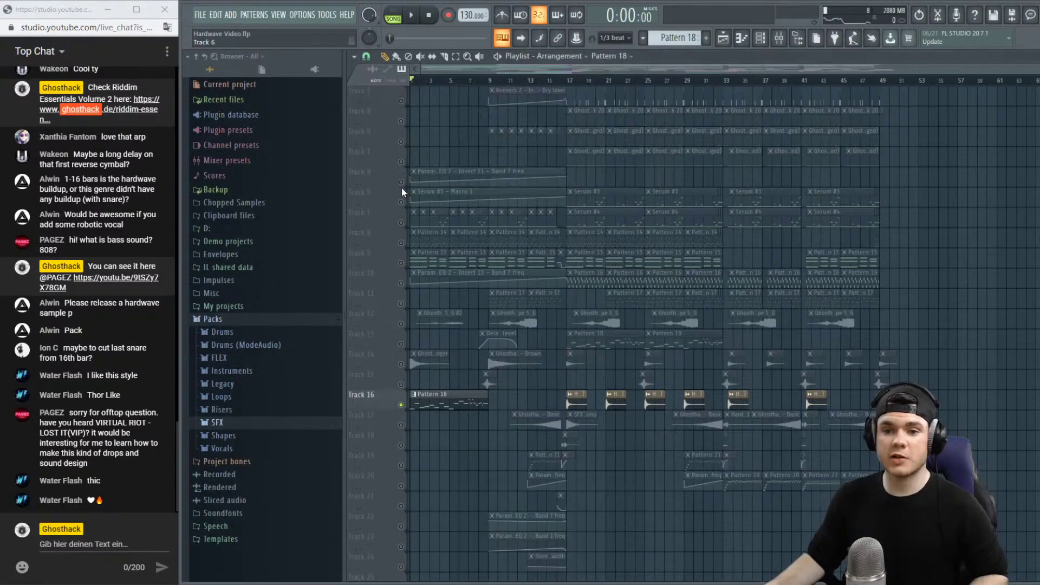
double_click(444, 394)
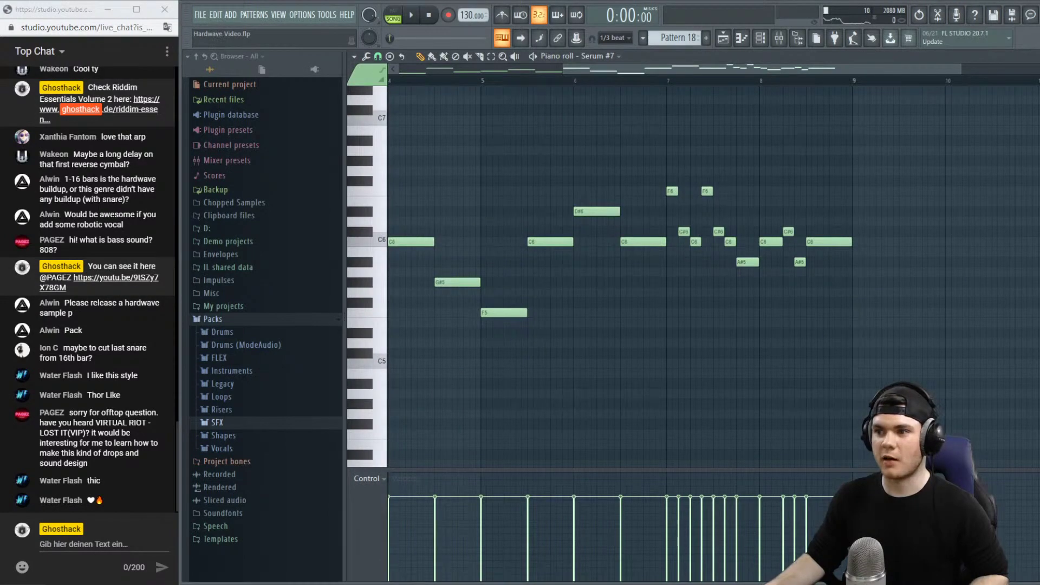
left_click(1032, 56)
left_click_drag(366, 197, 338, 432)
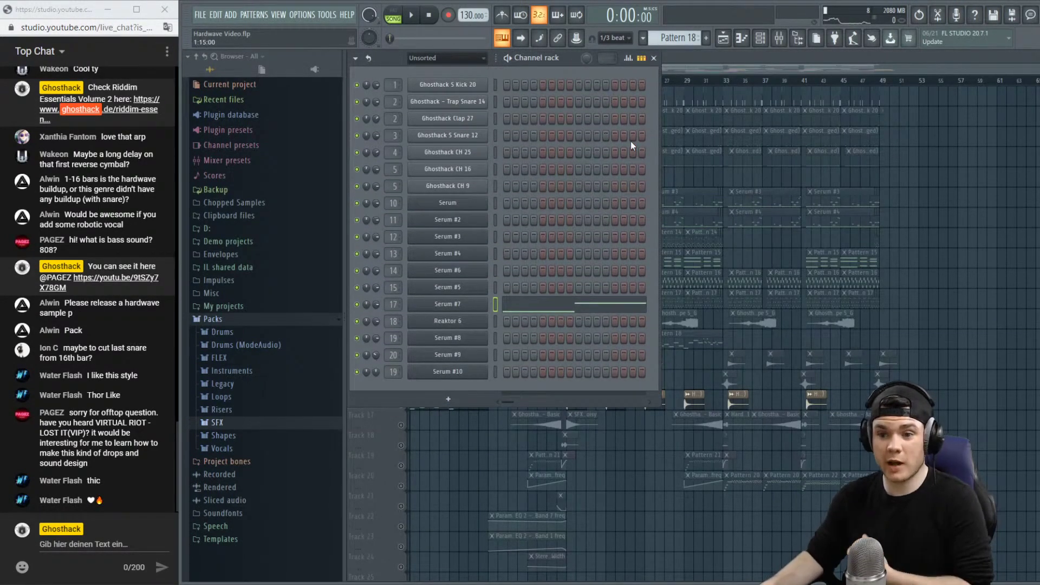
right_click(479, 308)
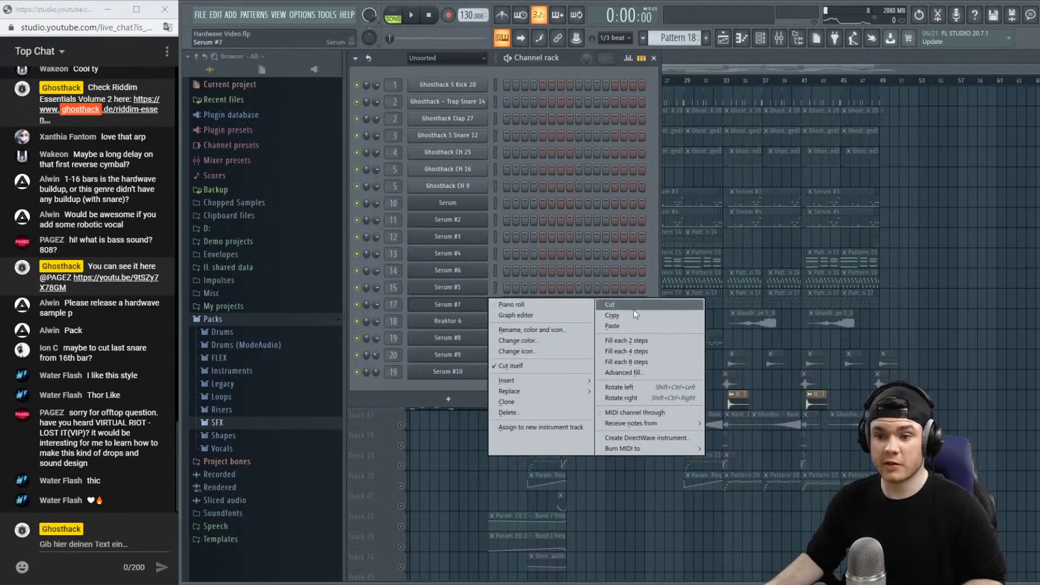
left_click(623, 314)
Create the empty Pattern 23 and add a new Serum channel to the channel rack.
left_click(706, 39)
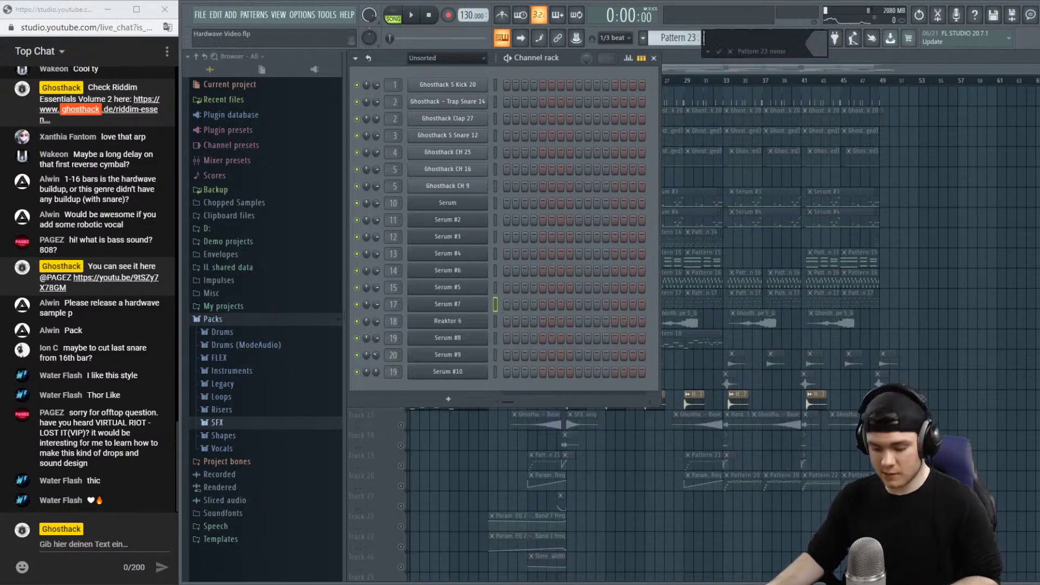
left_click(448, 398)
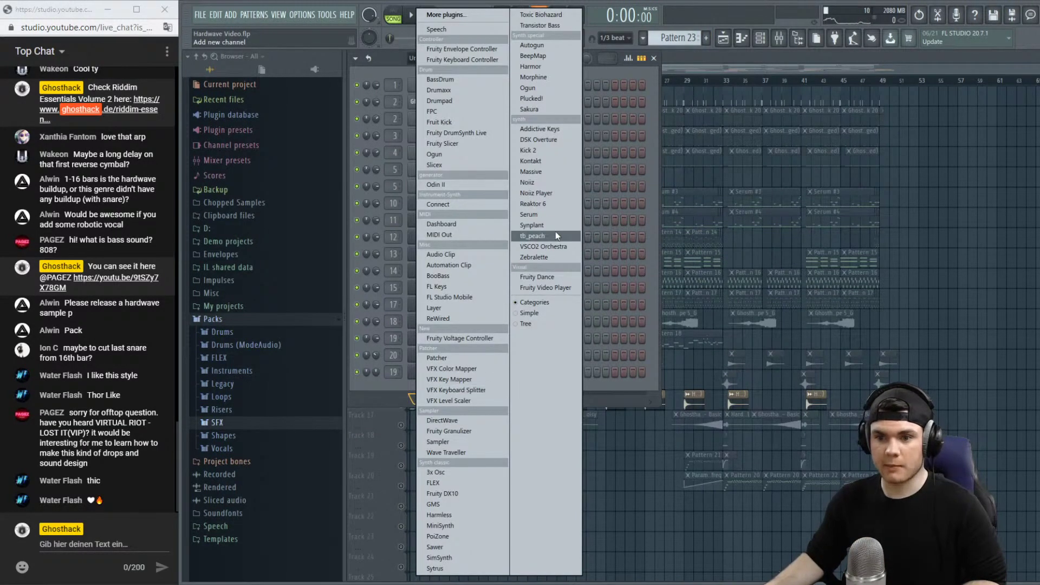
left_click(542, 216)
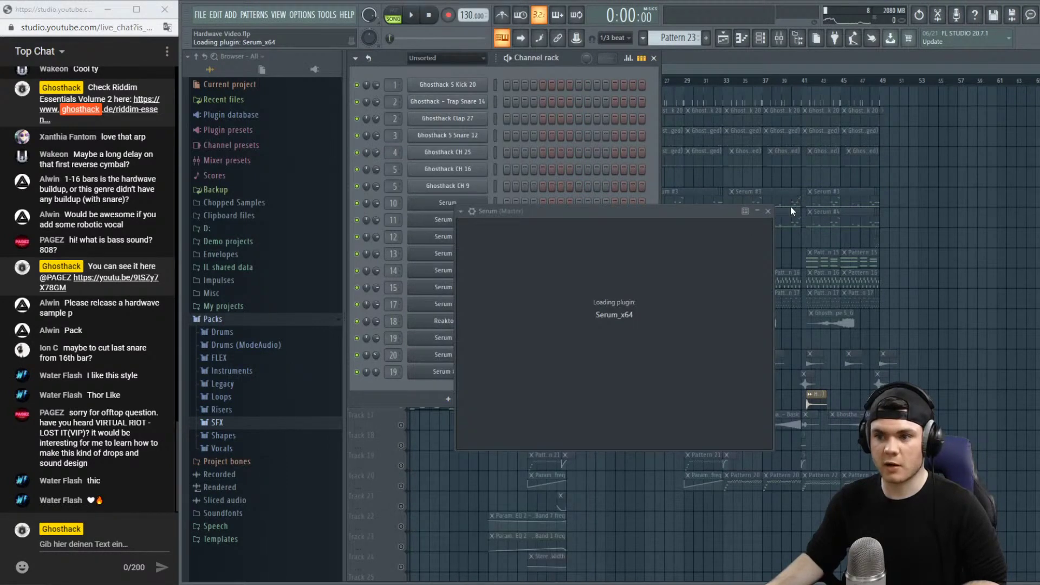
left_click(957, 211)
Paste the copied melody into the new Serum channel and play Pattern 23 on its own.
right_click(491, 388)
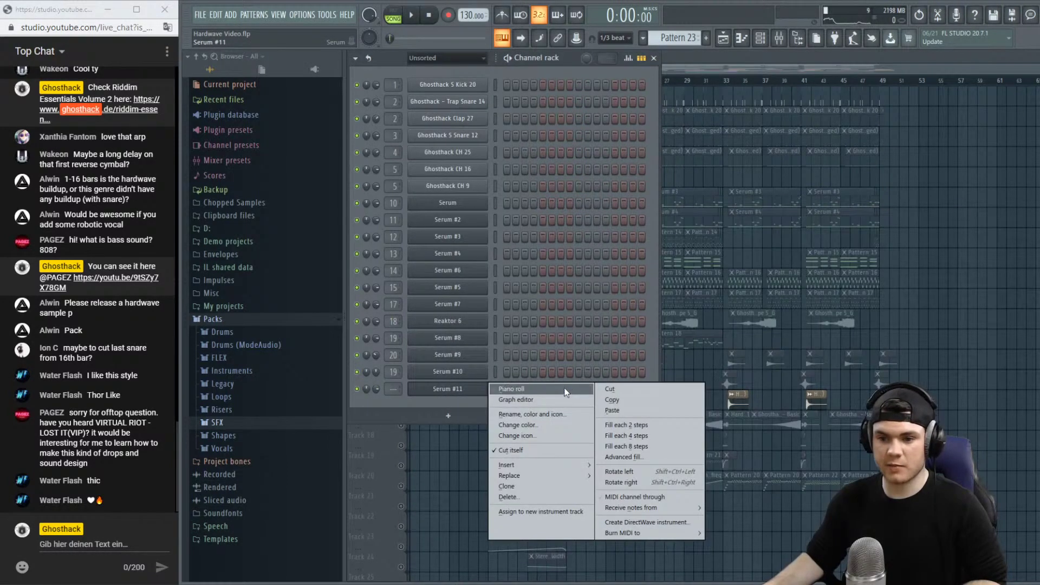
left_click(613, 411)
key("l")
key("space")
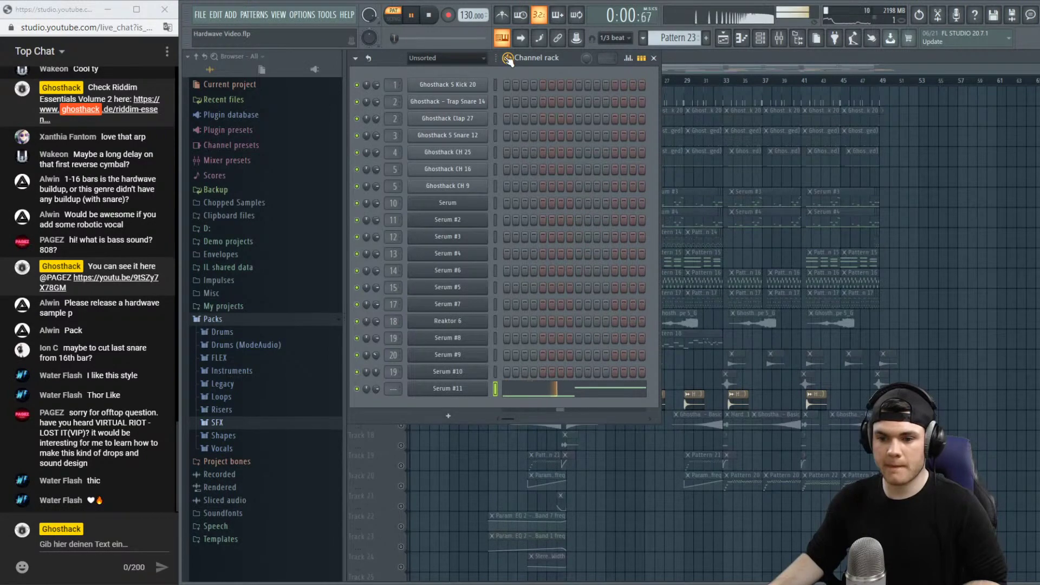
In the new Serum, shape Envelope 1 into a pluck with no sustain and a decay of about 423 ms.
left_click(471, 389)
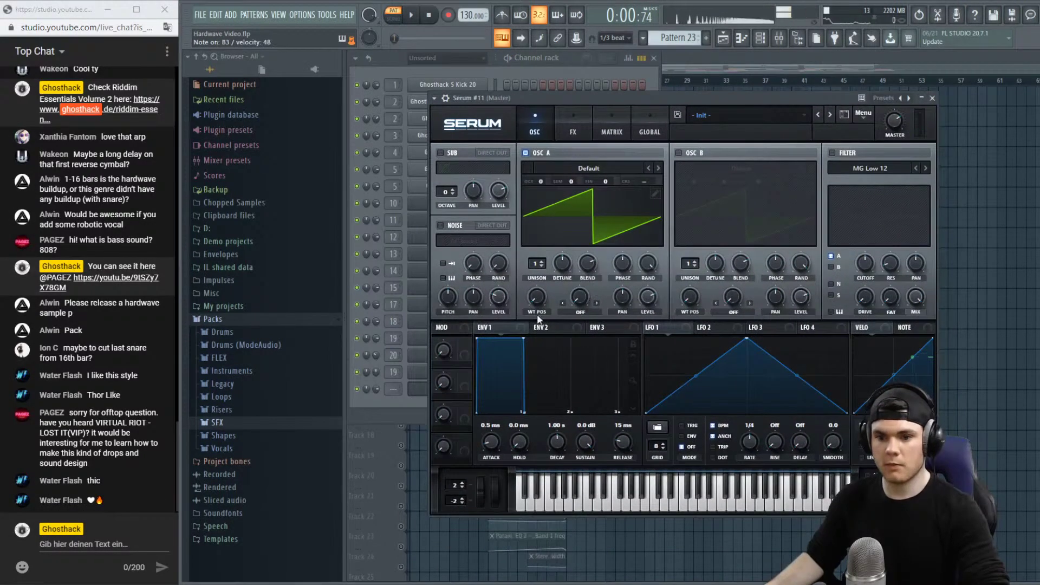
left_click_drag(583, 443, 559, 451)
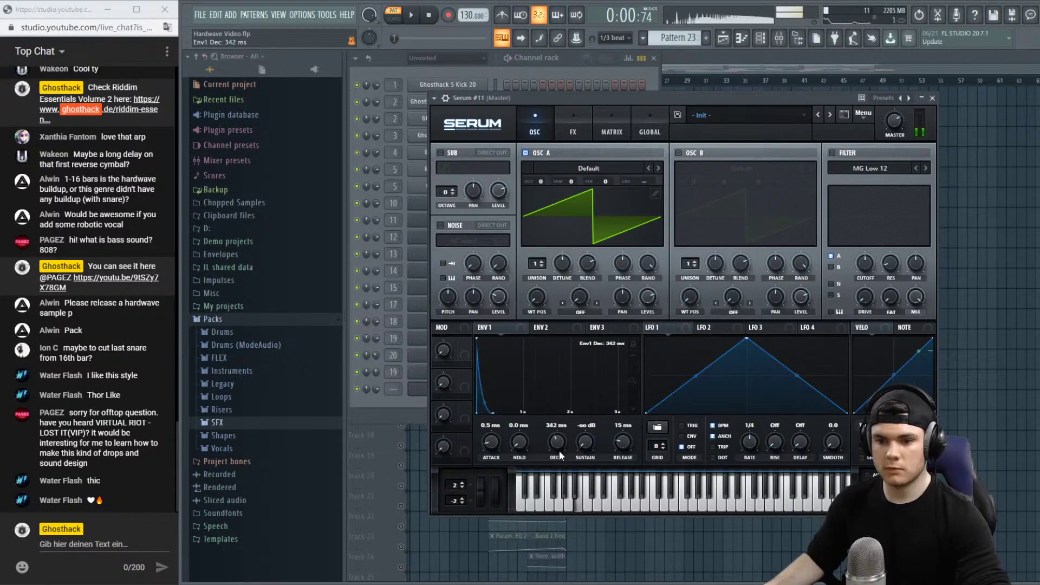
key("space")
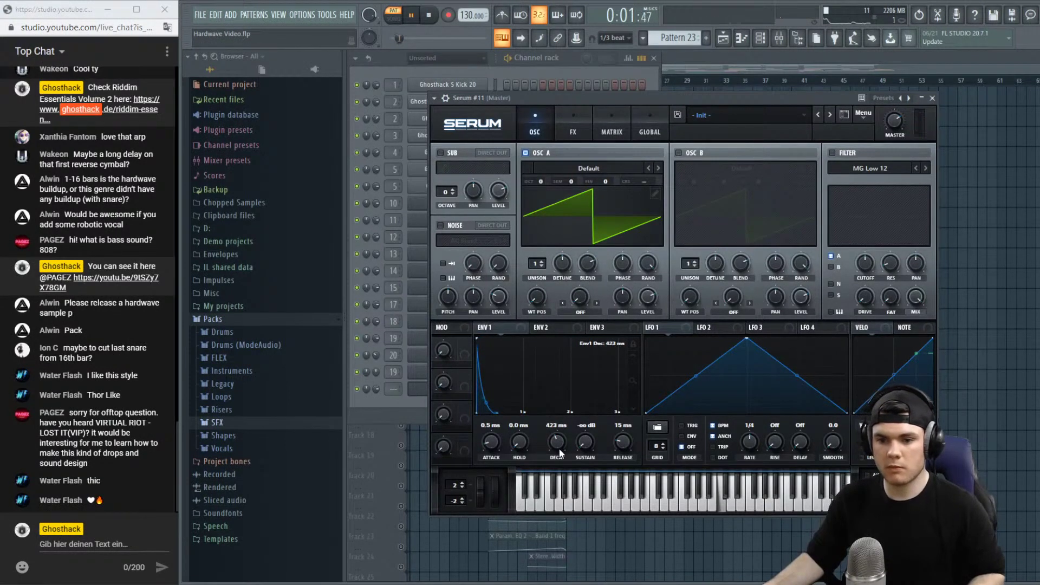
Enable Serum's delay ahead of the distortion, load its Lush preset and set 36% mix and 52% feedback.
left_click(583, 107)
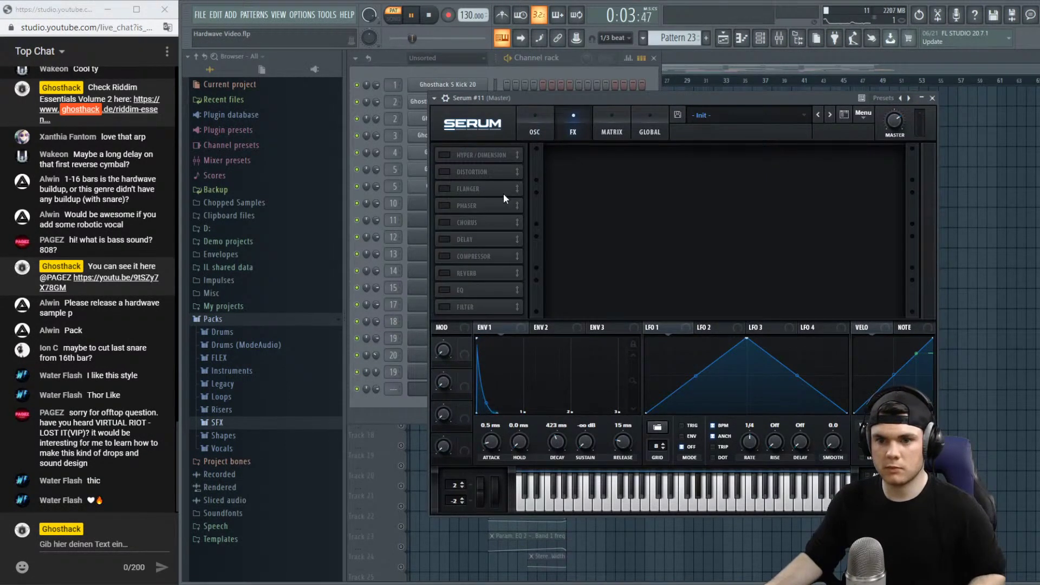
left_click(444, 238)
left_click_drag(477, 239, 479, 164)
left_click(574, 163)
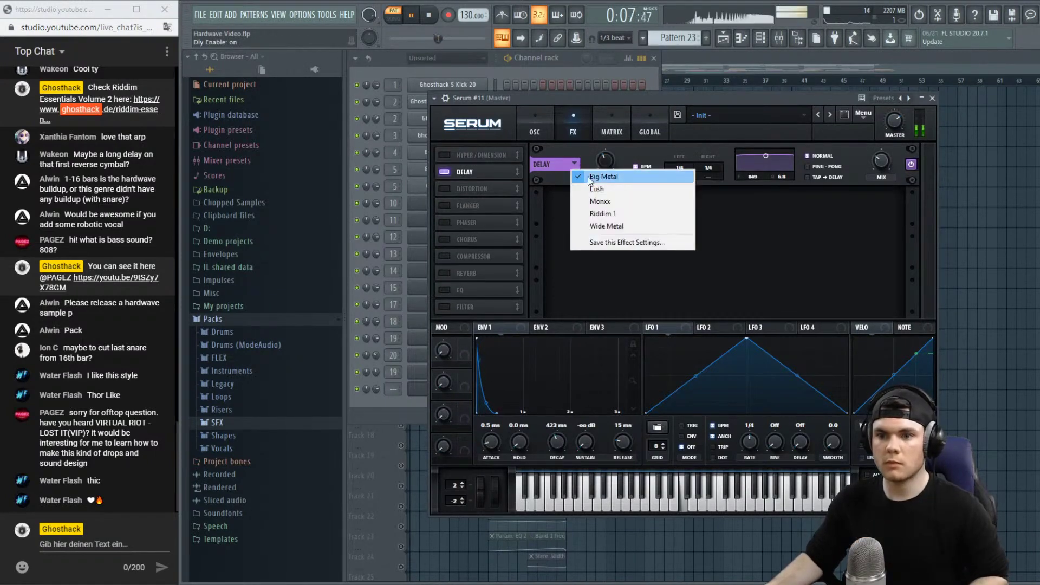
left_click(596, 187)
left_click_drag(880, 166, 879, 161)
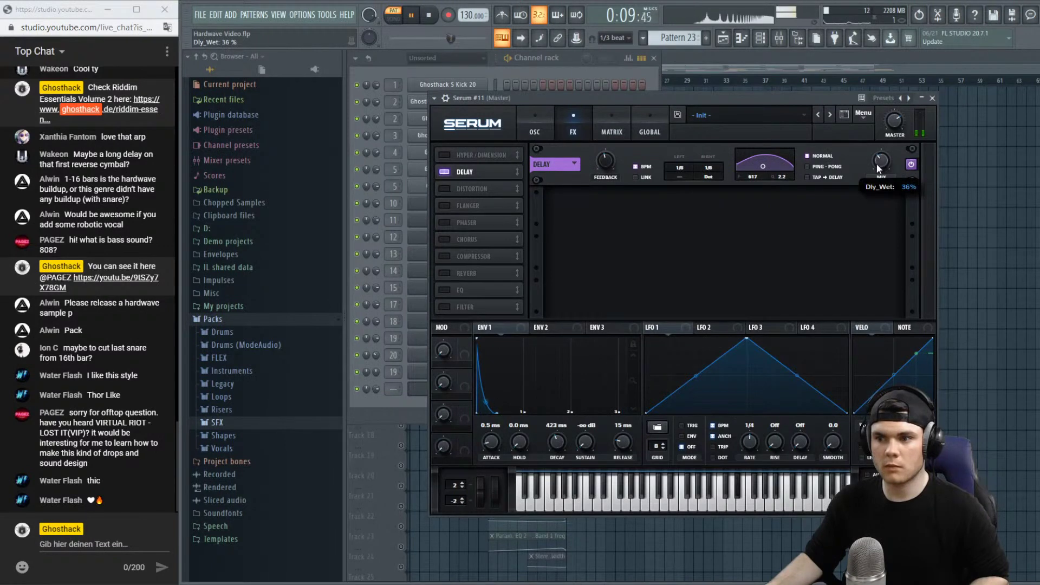
left_click_drag(614, 159, 613, 149)
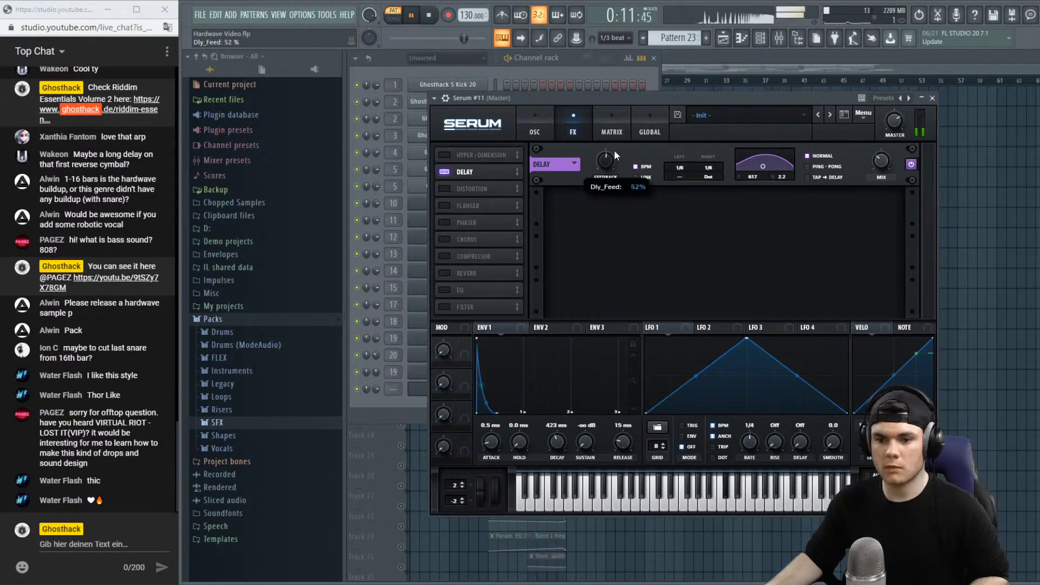
Enable a Plate reverb ahead of the phaser with a 23% high cut, and widen the delay filter to bandwidth 3.4 at a higher frequency.
left_click(445, 273)
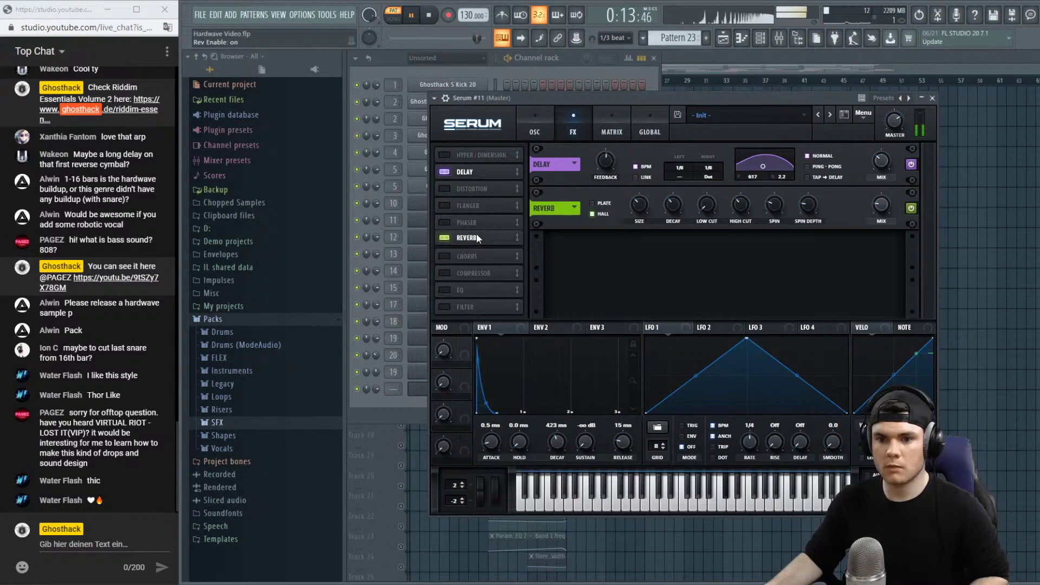
left_click_drag(478, 274, 477, 212)
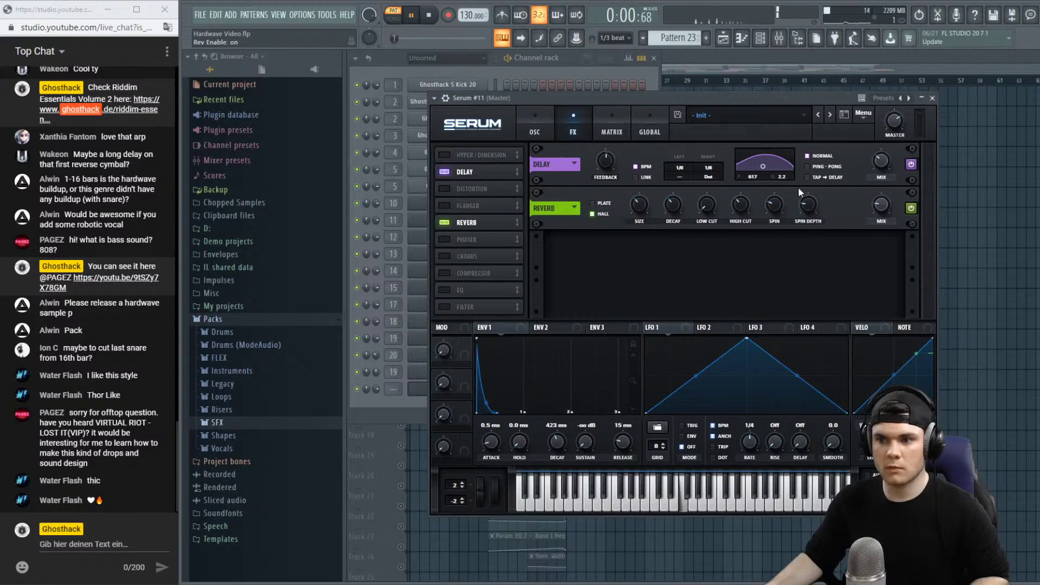
mouse_move(883, 185)
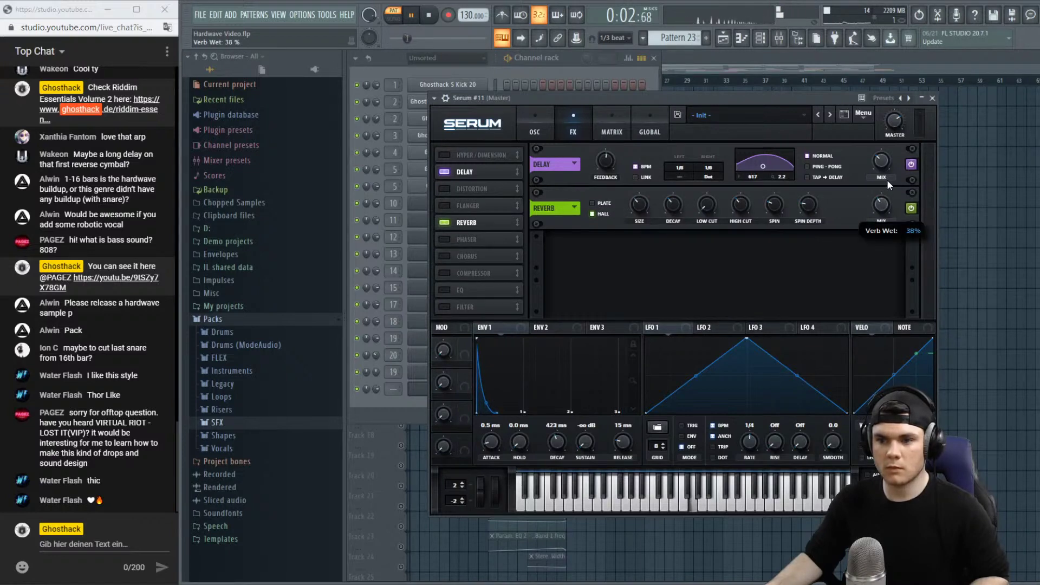
left_click(592, 203)
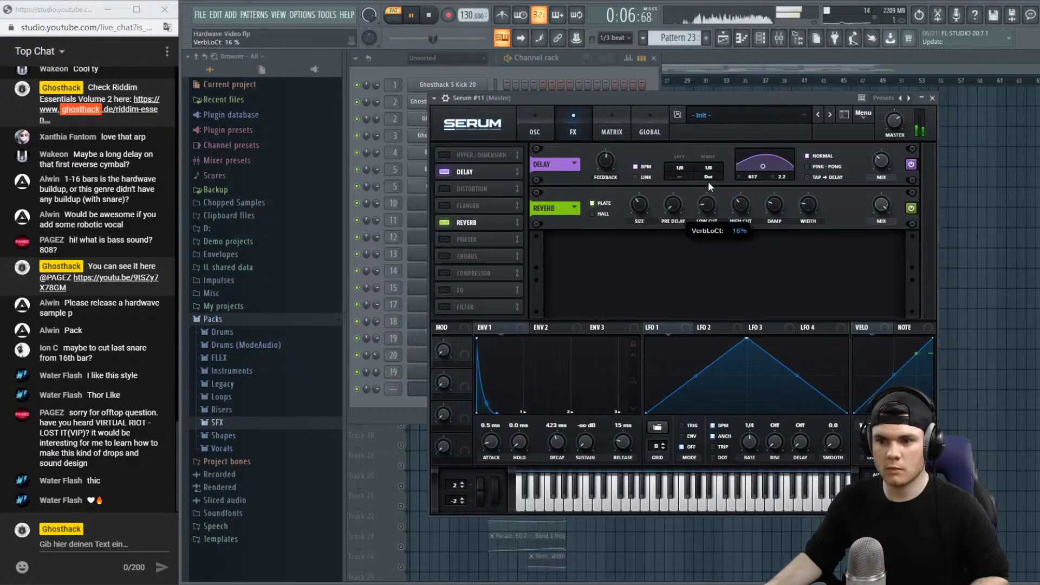
mouse_move(736, 223)
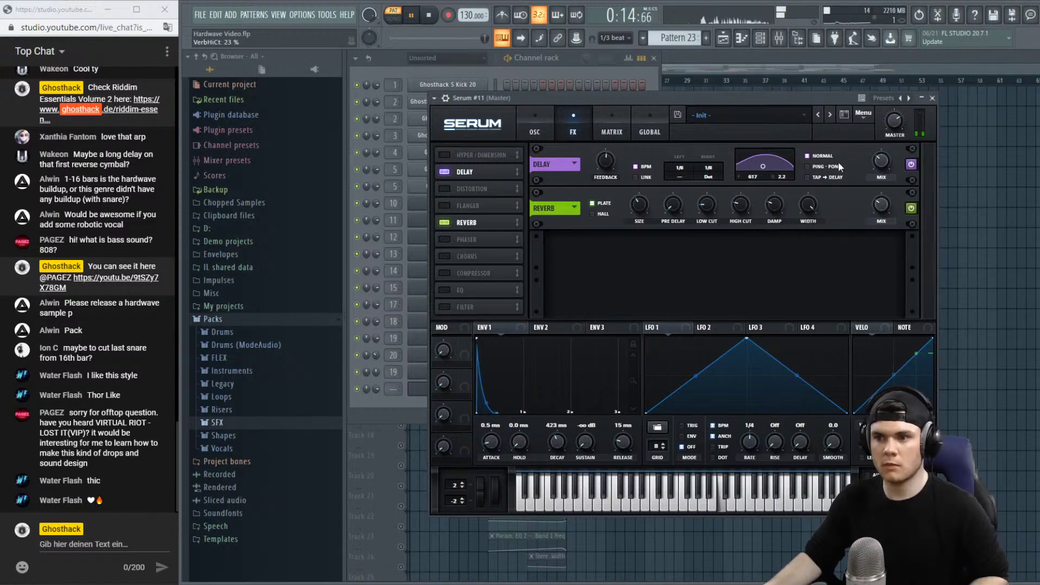
mouse_move(763, 166)
left_mouse_down()
mouse_move(788, 163)
mouse_move(777, 161)
left_mouse_up()
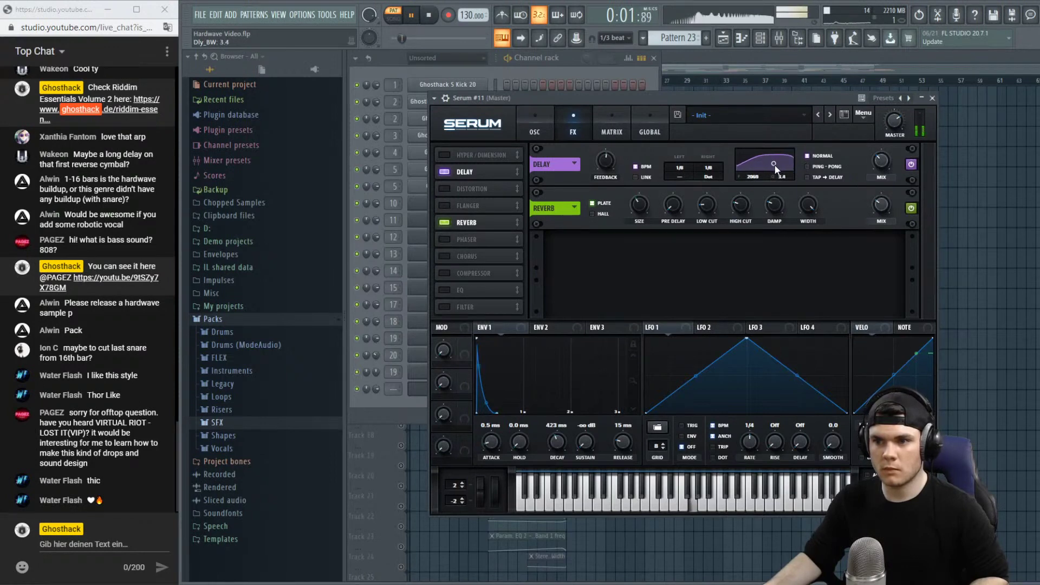
Turn on the MG Low 12 filter for oscillator A with cutoff at about 911 Hz and modulate the cutoff with Envelope 1.
left_click(548, 132)
left_click(832, 153)
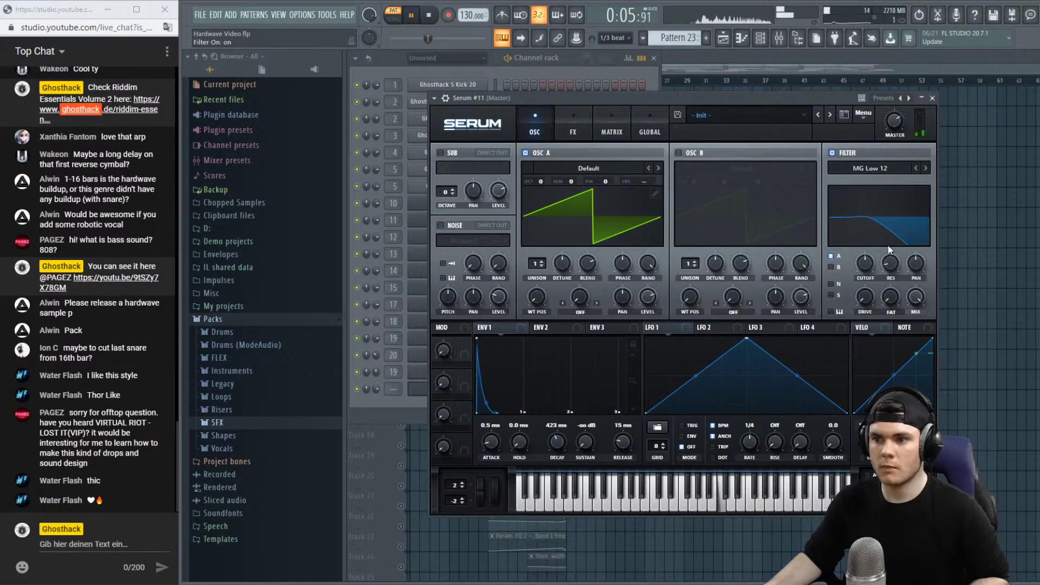
left_click_drag(887, 276, 887, 279)
left_click_drag(708, 313, 875, 255)
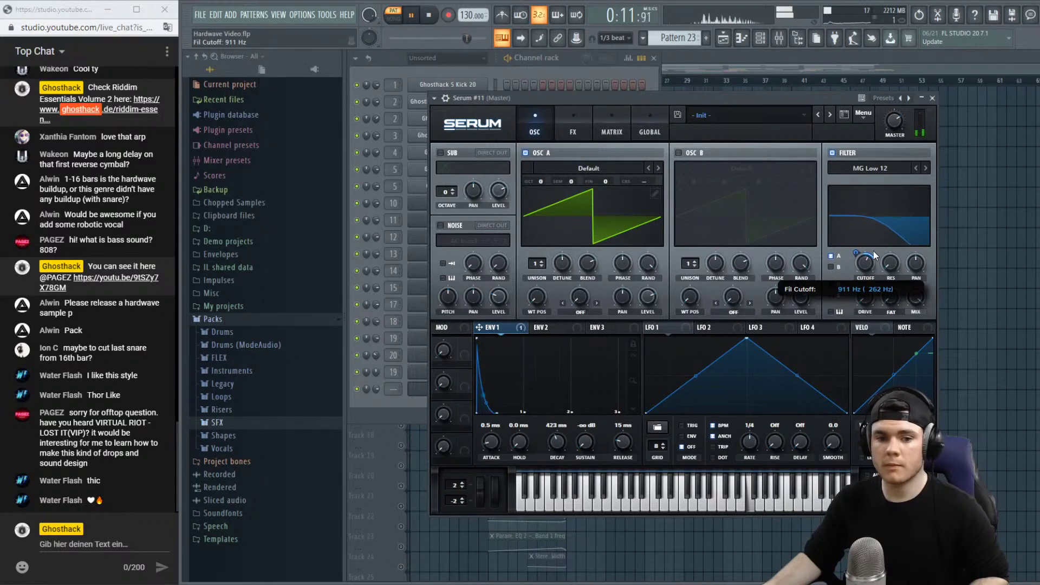
Keep oscillator A at octave 0, set its warp mode to PWM and raise the warp amount to narrow the waveform.
left_click_drag(544, 182, 545, 176)
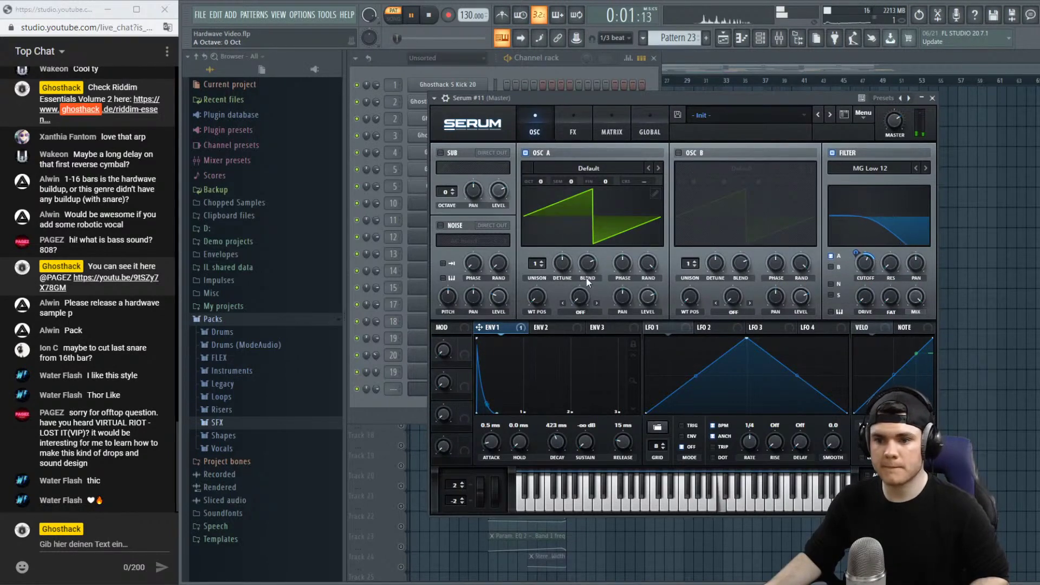
left_click(580, 309)
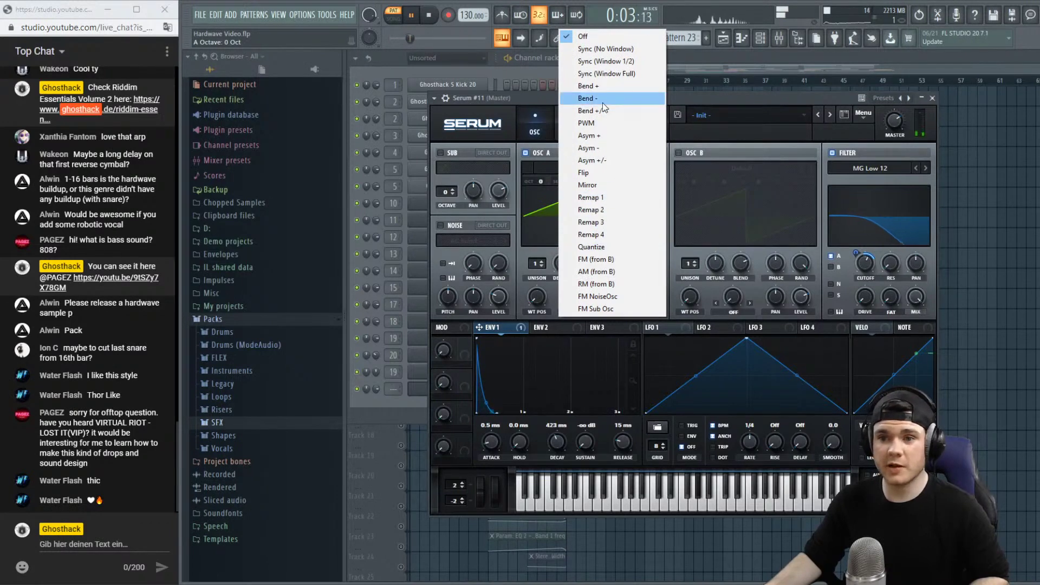
left_click(604, 123)
left_click_drag(579, 297, 580, 239)
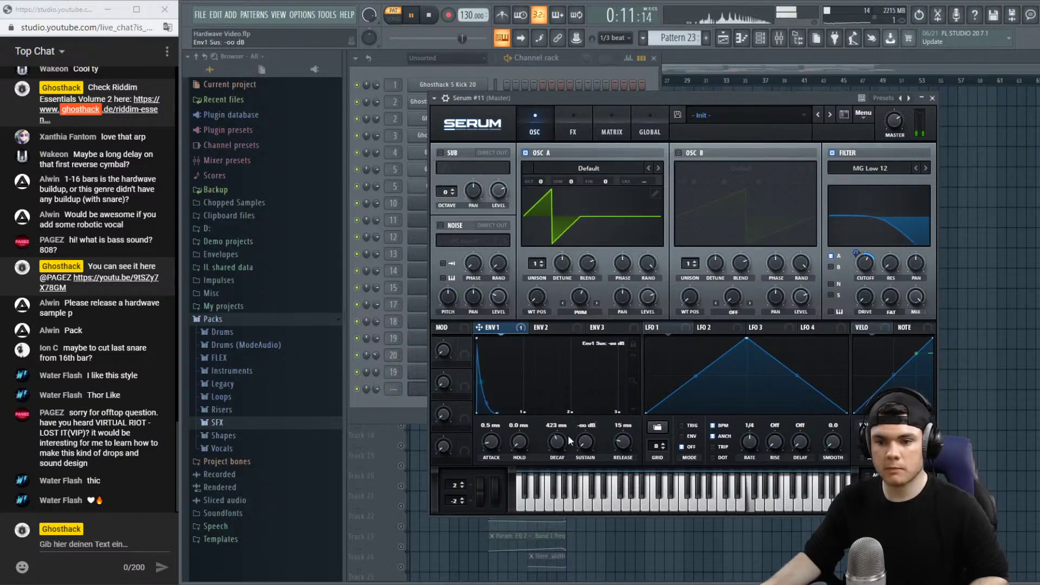
Shorten Envelope 1's decay to 244 ms and modulate it with LFO 1 at a rate of 4 bar.
mouse_move(558, 445)
left_mouse_down()
mouse_move(560, 431)
mouse_move(561, 446)
left_mouse_up()
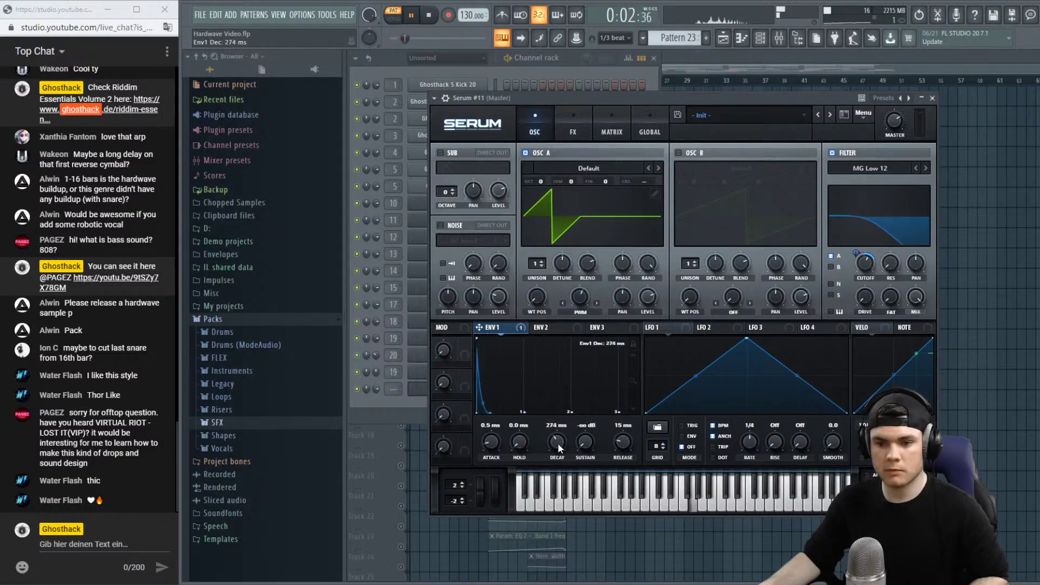
left_click_drag(656, 327, 548, 455)
key("space")
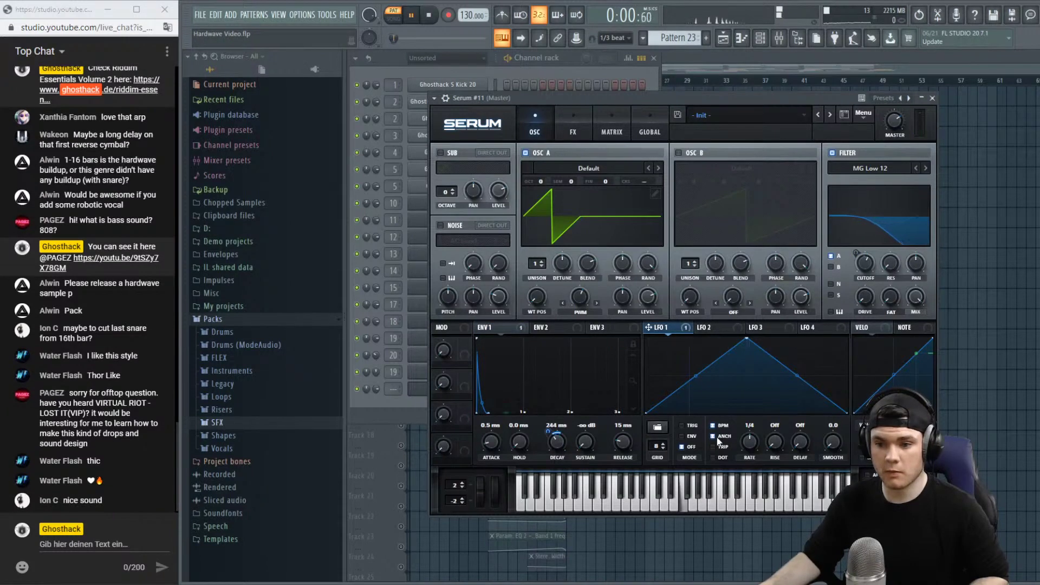
left_click_drag(751, 442, 745, 469)
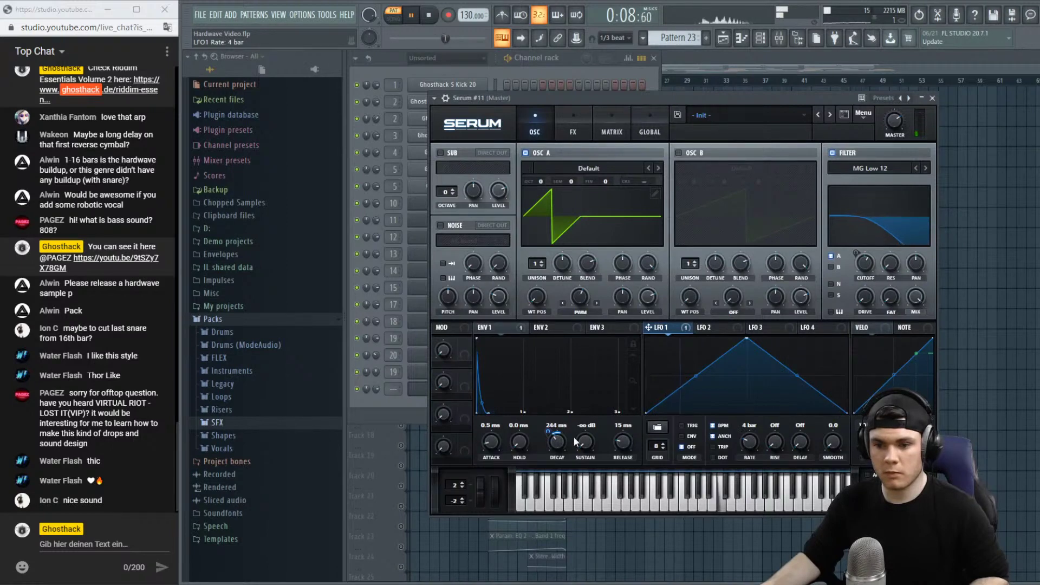
Set the amount of LFO 1 modulation on Envelope 1's decay to 18 and close the synth.
left_click_drag(553, 435, 552, 435)
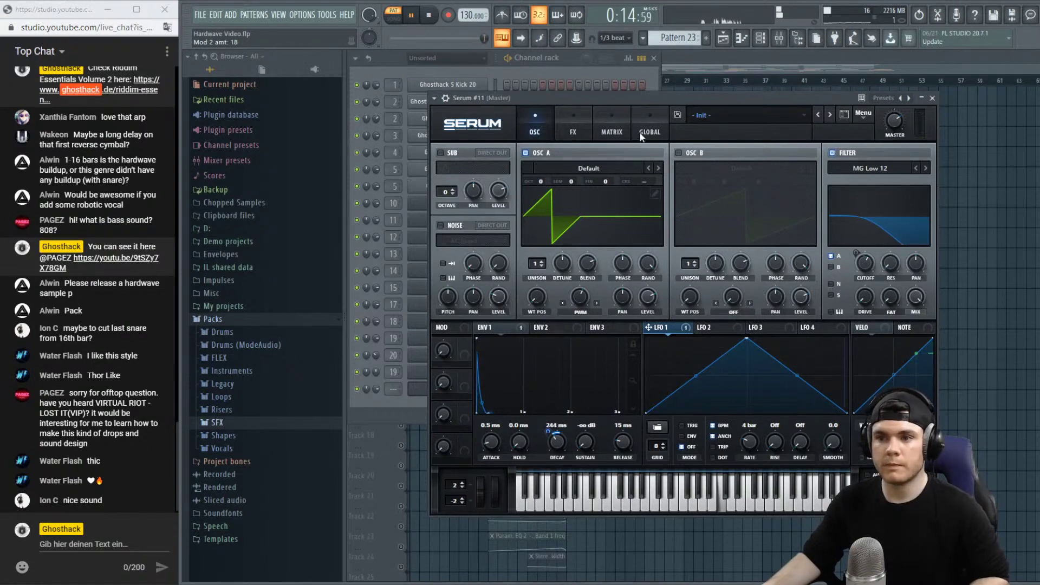
key("space")
left_click(934, 98)
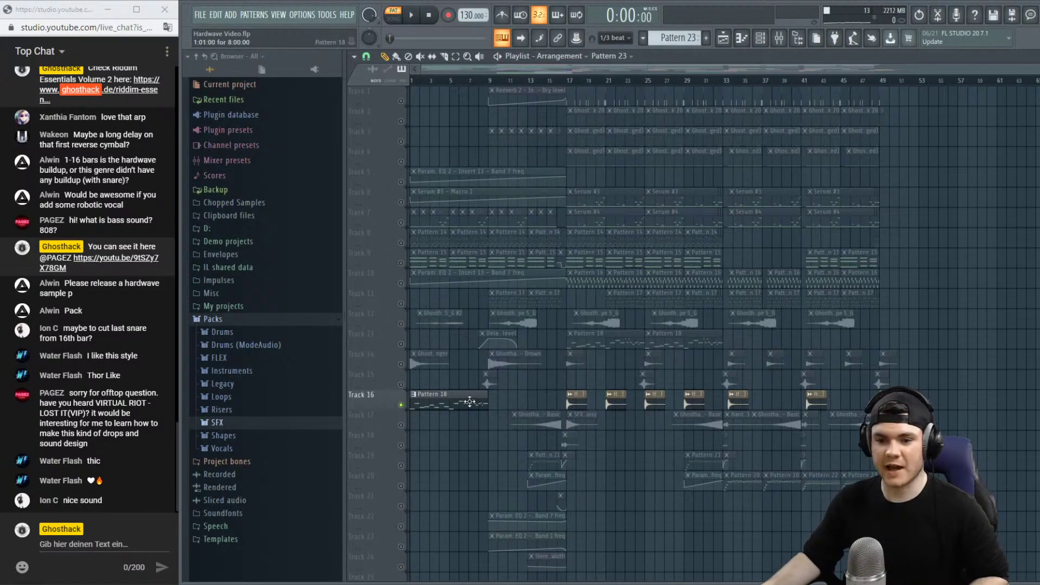
Unsolo Track 16 and play the arrangement from the start in song mode.
left_click(401, 405, "ctrl")
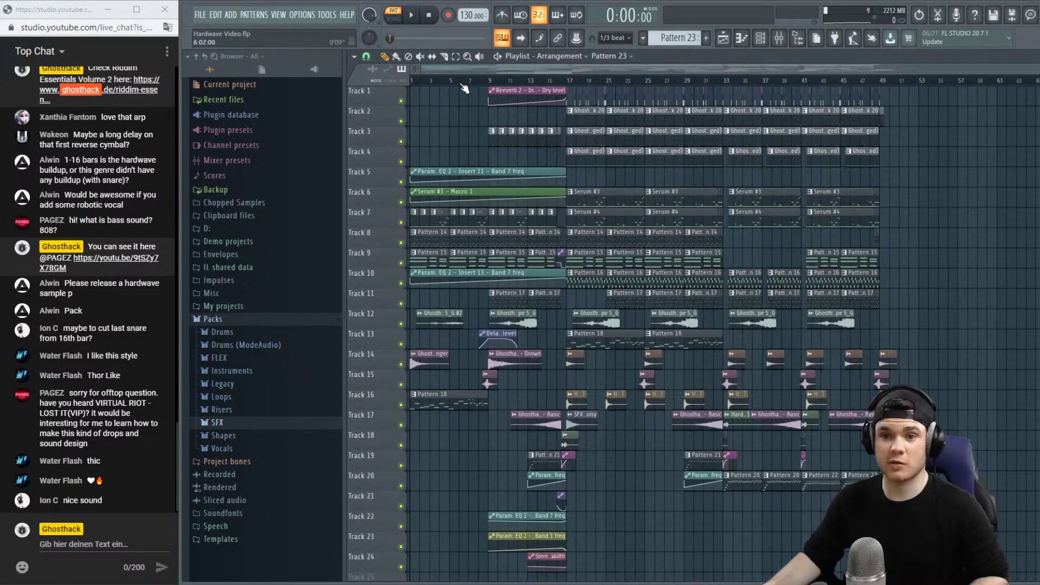
key("l")
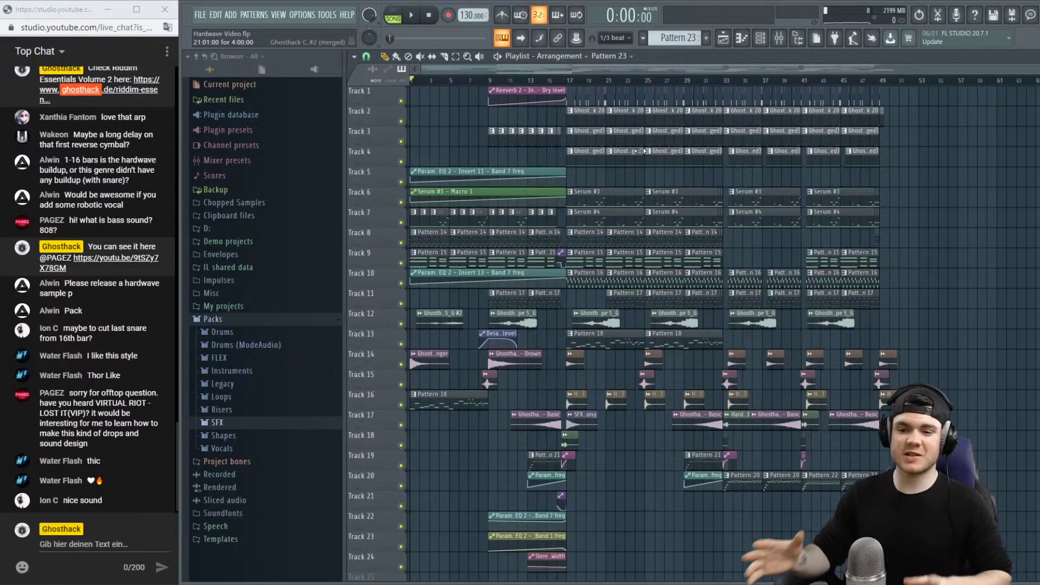
key("space")
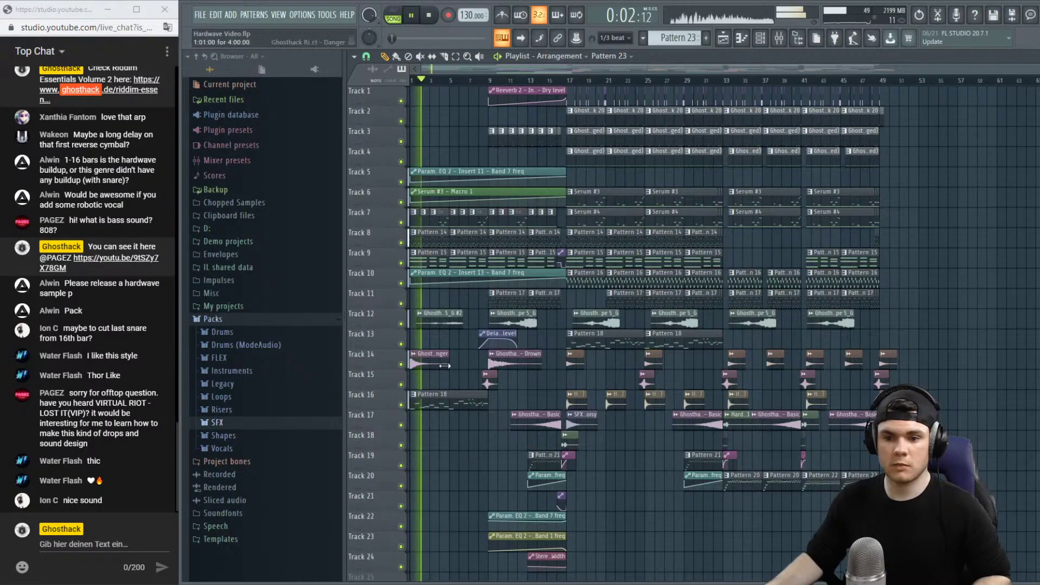
key("space")
Replace the Pattern 18 clip at the start of Track 16 with Pattern 23 at bar 1 and listen to it.
right_click(443, 399)
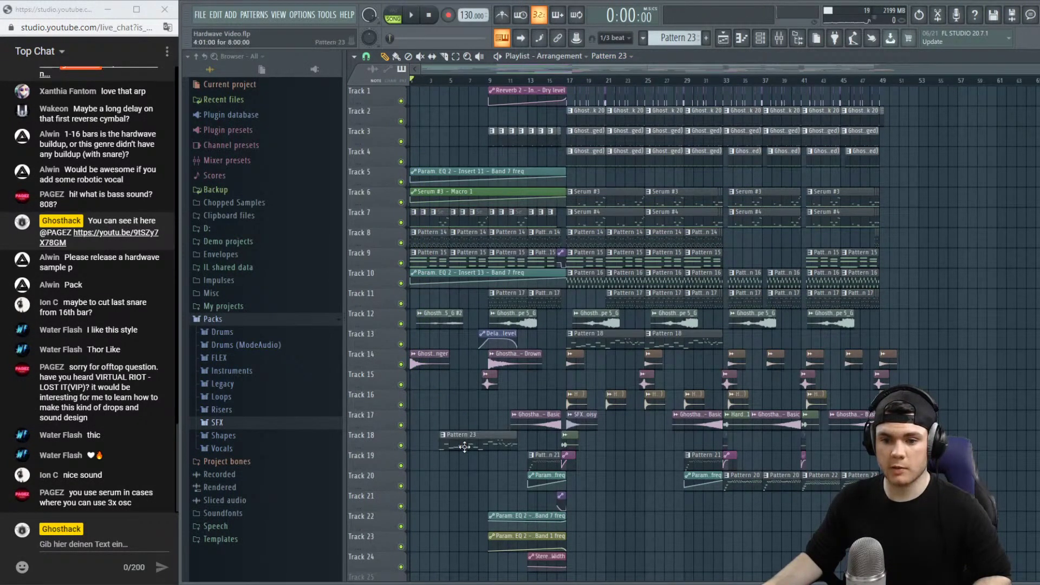
left_click(427, 399)
key("space")
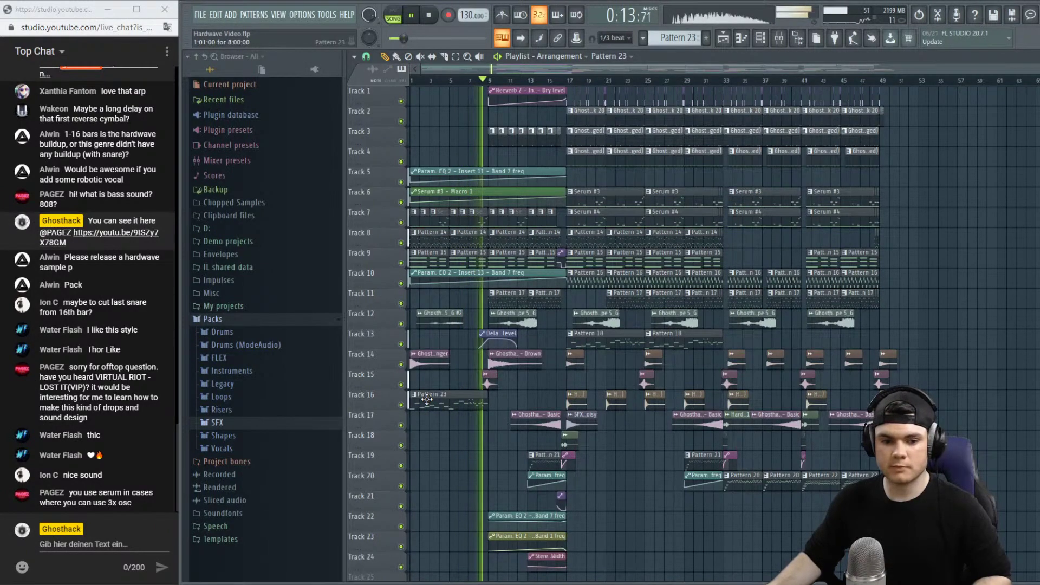
key("space")
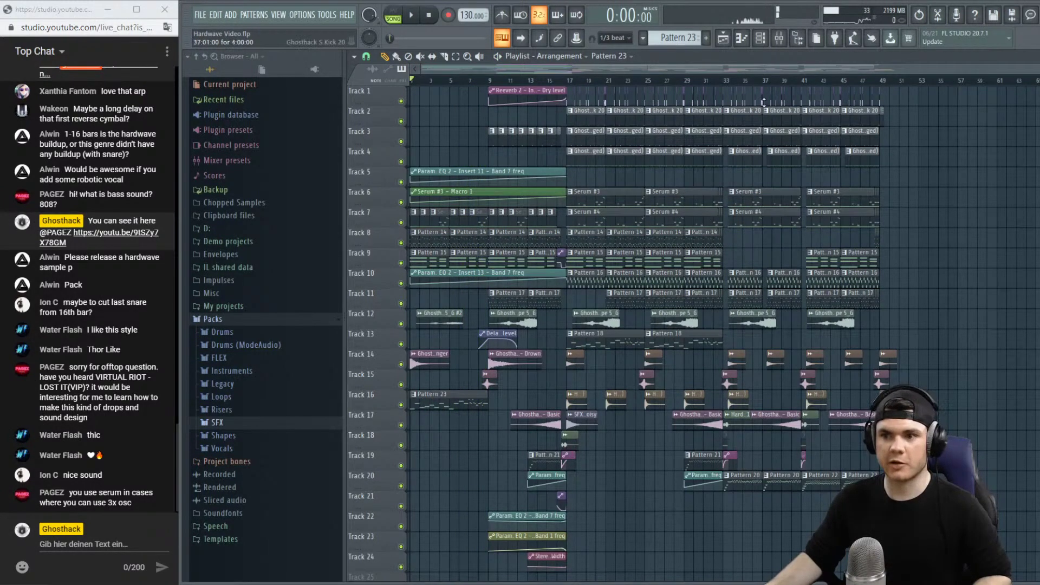
Review the oscillator and effects settings of Serum #11.
left_click(760, 38)
left_click(477, 389)
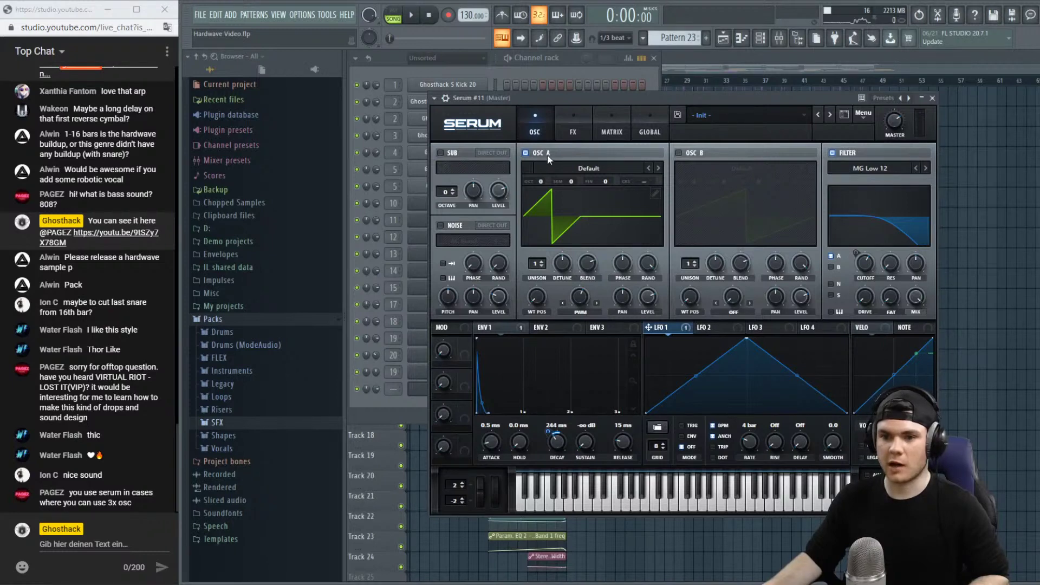
left_click(584, 124)
left_click(529, 122)
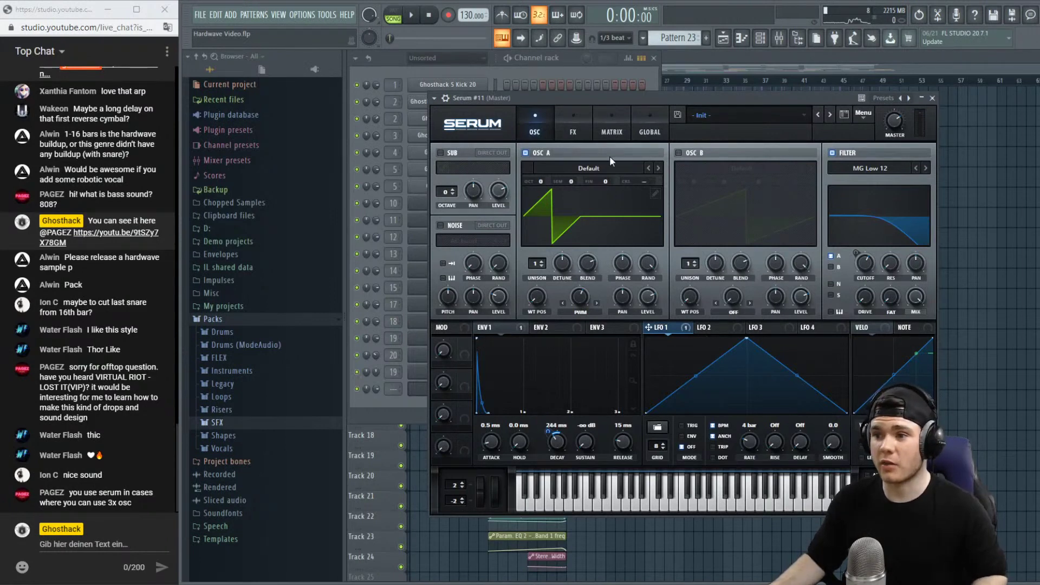
left_click(932, 98)
left_click(934, 61)
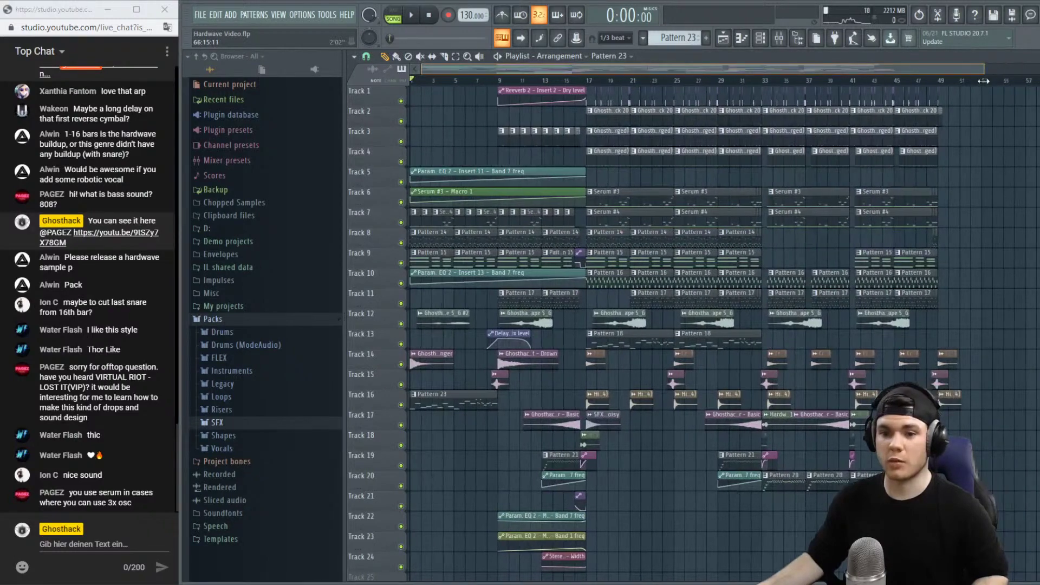
Check the audio device and project settings while the song plays.
left_click_drag(983, 81, 972, 81)
left_click(761, 39)
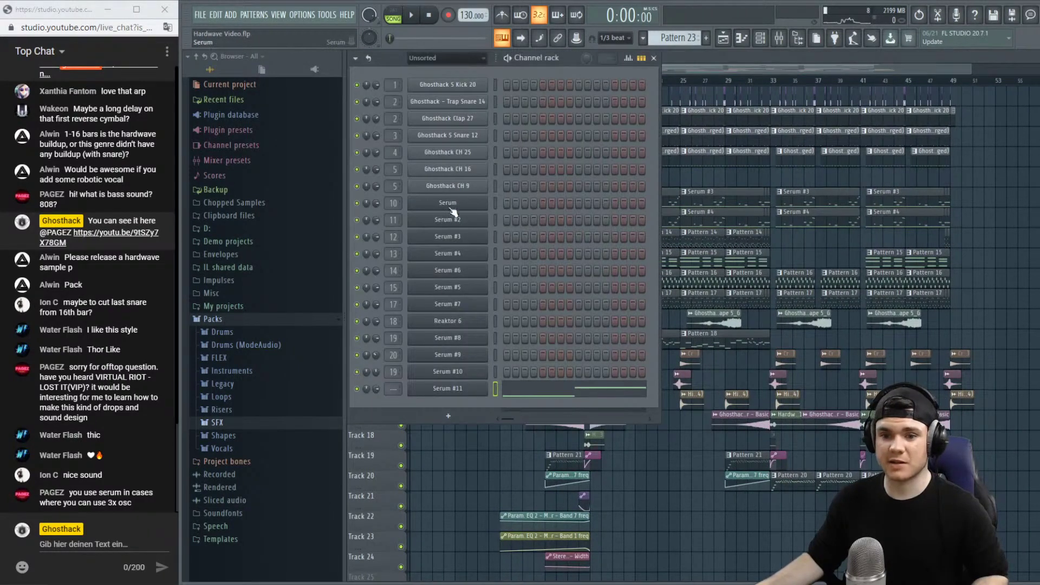
key("space")
left_click(312, 21)
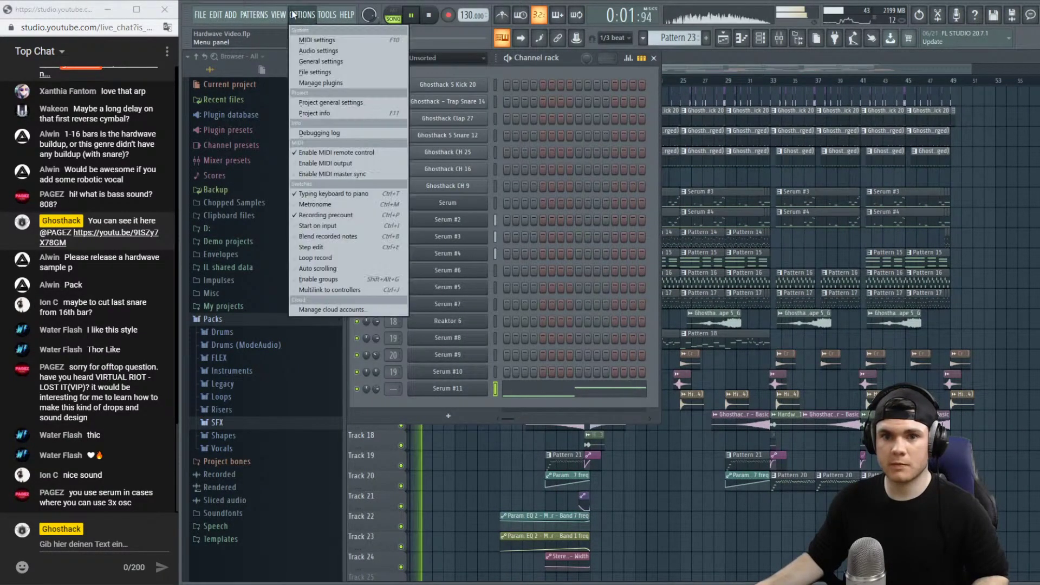
left_click(314, 49)
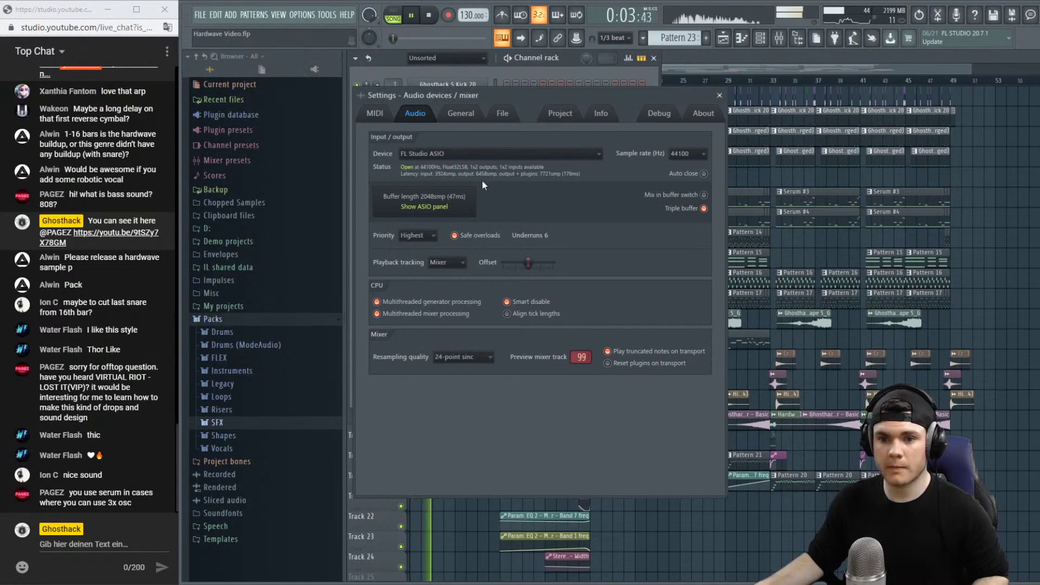
left_click(566, 116)
left_click(719, 96)
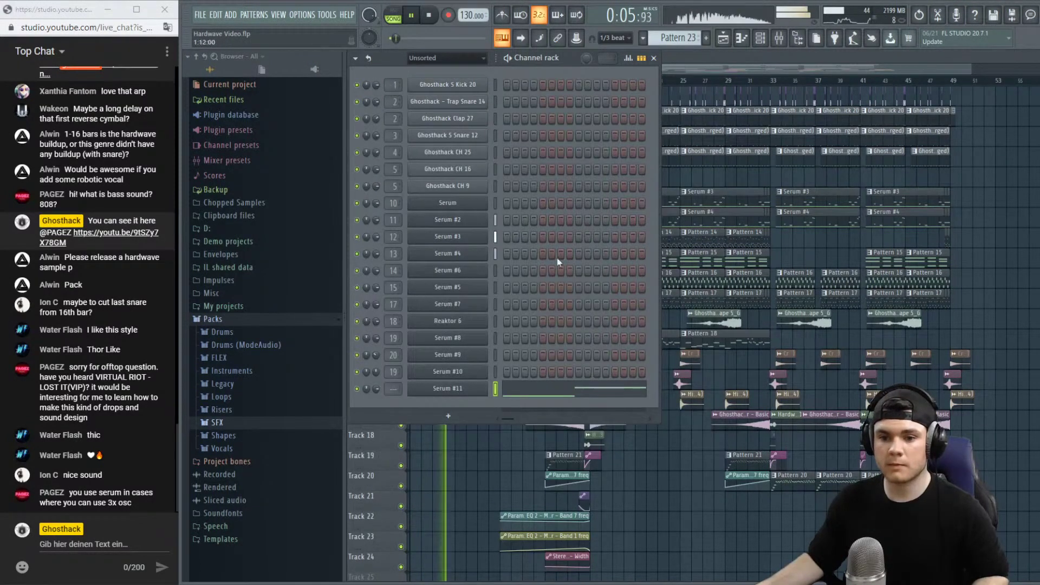
Set oscillator A of Serum #11 to 2 unison voices with a detune of 0.01 and play the song.
left_click(441, 390)
key("space")
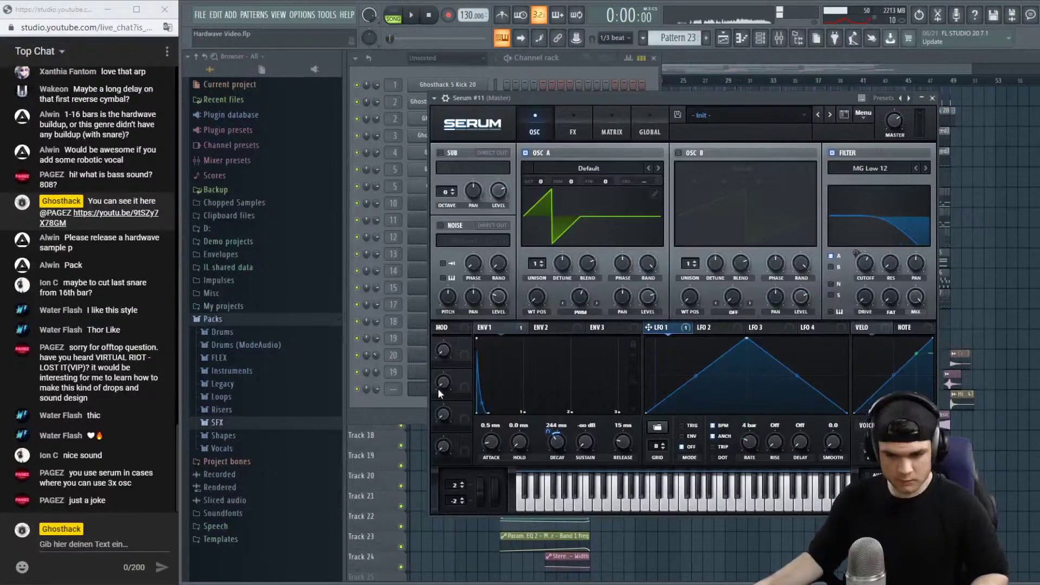
left_click(544, 262)
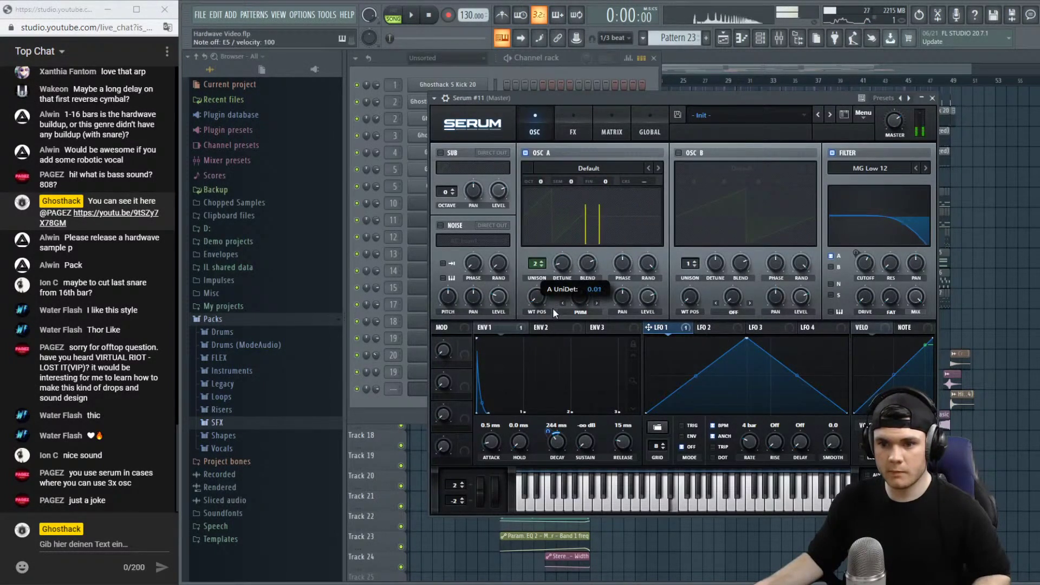
key("space")
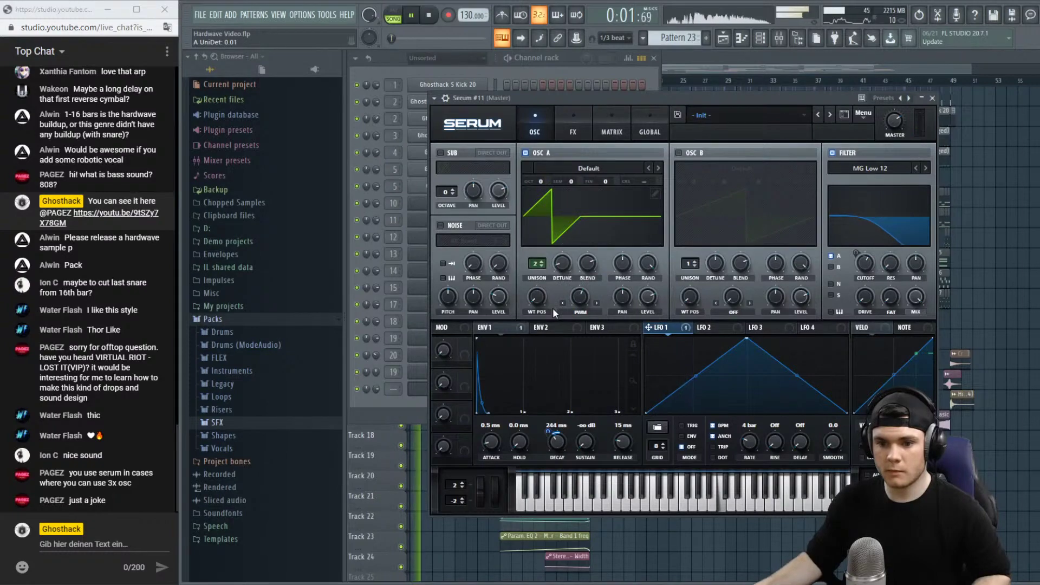
left_click(933, 99)
left_click(925, 61)
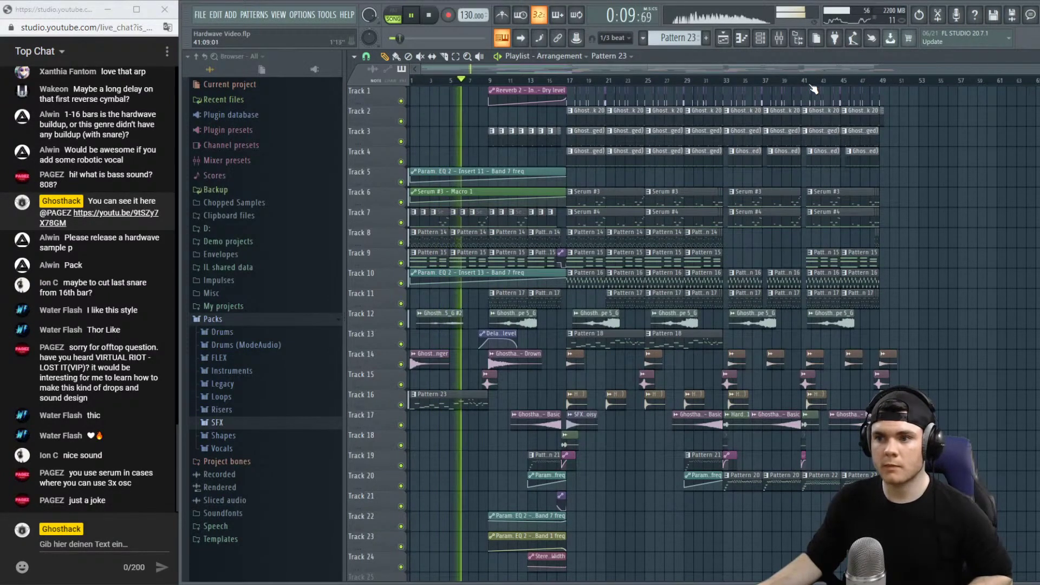
Listen to the intro with the new pluck layer in the full arrangement.
scroll(812, 90, "down", 2)
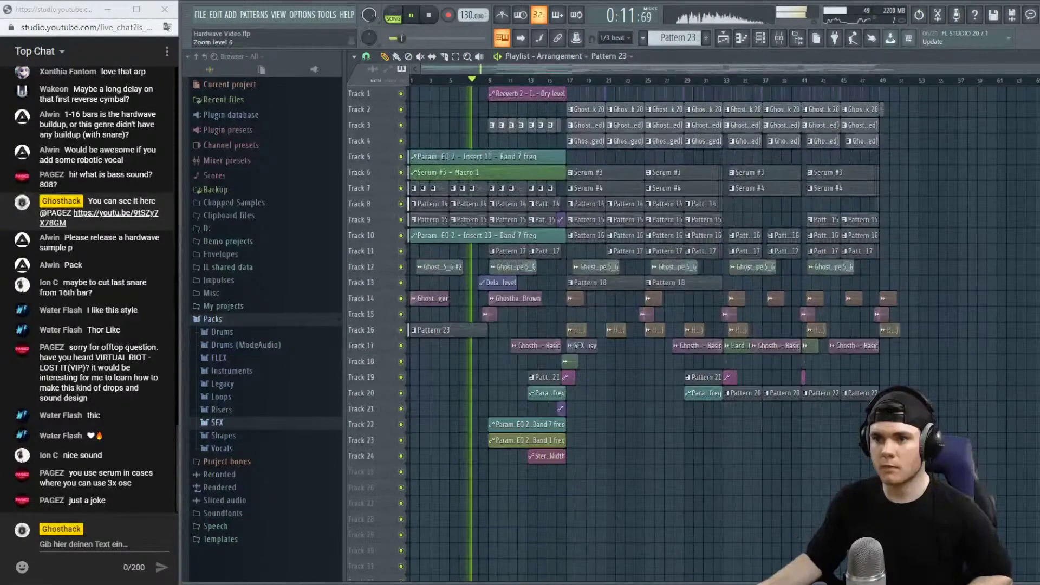
scroll(704, 325, "up", 1)
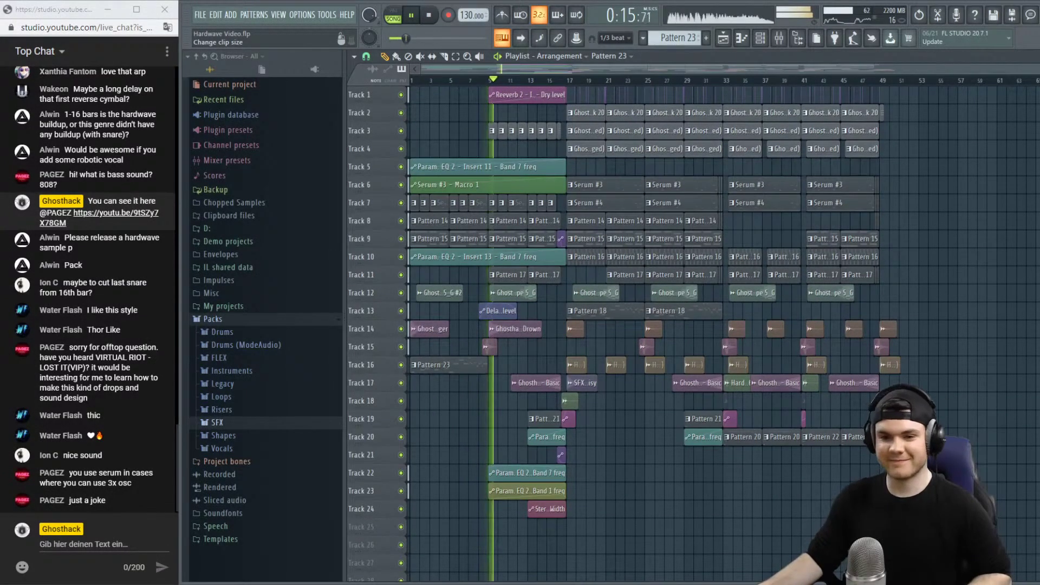
scroll(704, 325, "up", 1)
key("space")
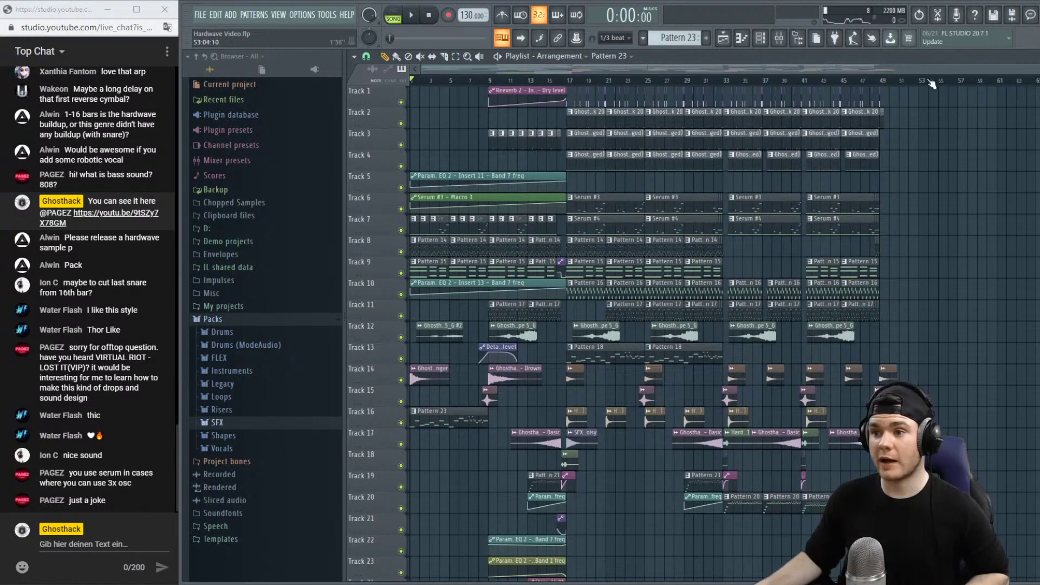
scroll(650, 217, "down", 1)
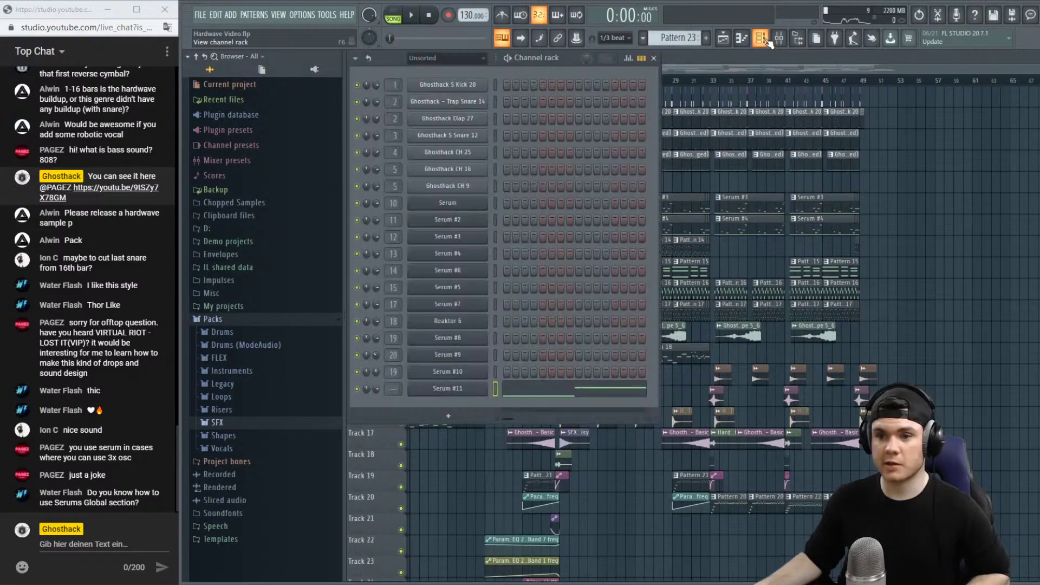
Examine the global settings of Serum #11, including the unison, chaos and preference options.
left_click(761, 37)
left_click(472, 390)
left_click(645, 127)
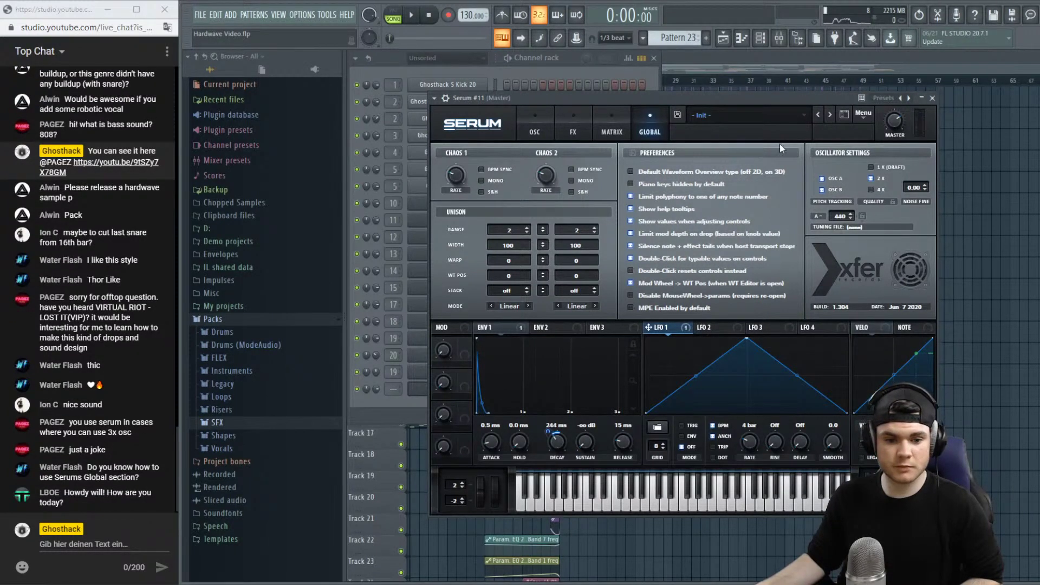
left_click(933, 98)
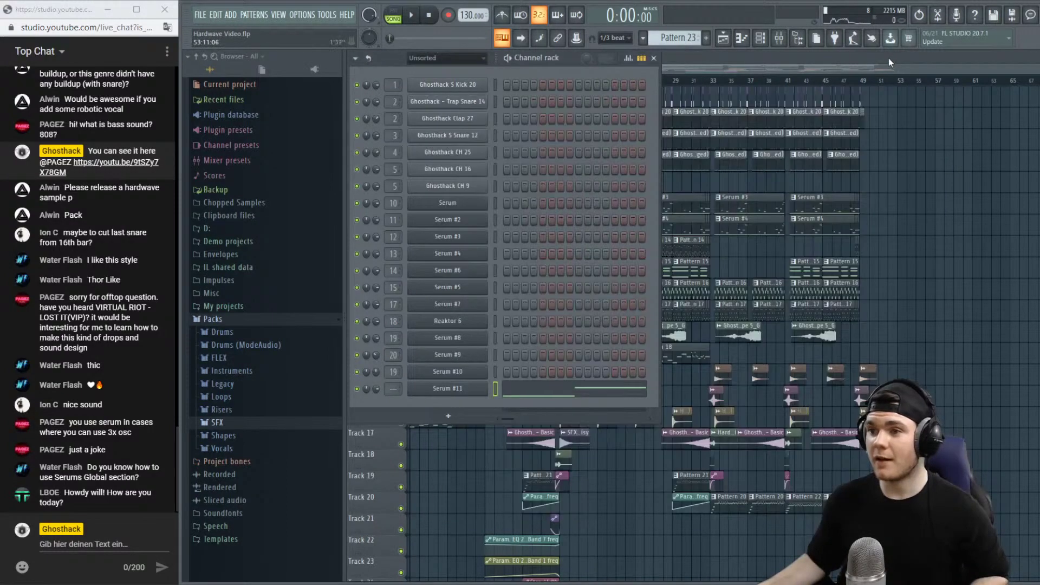
key("F6")
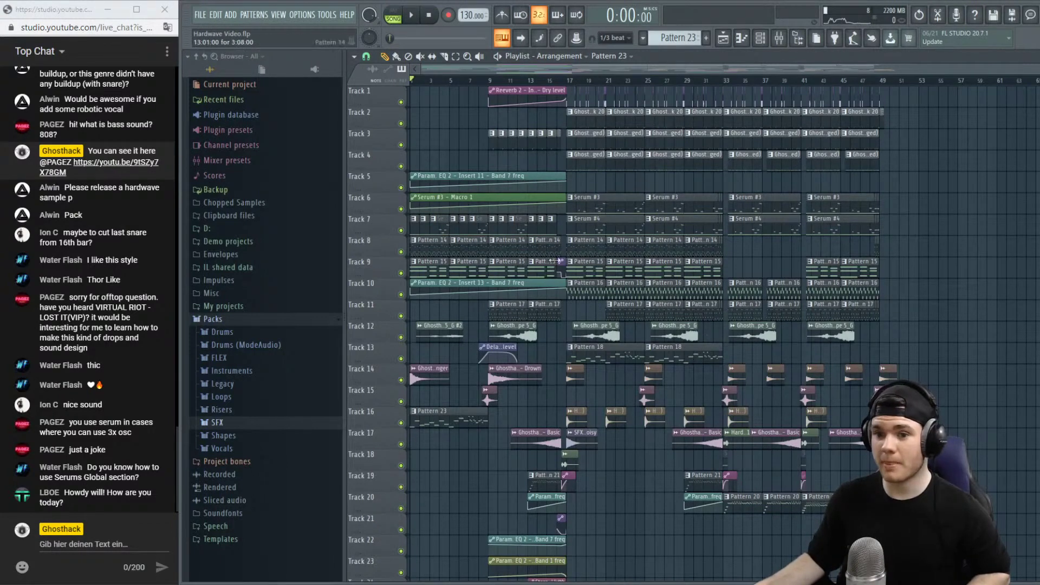
Duplicate all clips from bar 17 onward across every track and move the copy to start at bar 81.
scroll(694, 333, "down", 2)
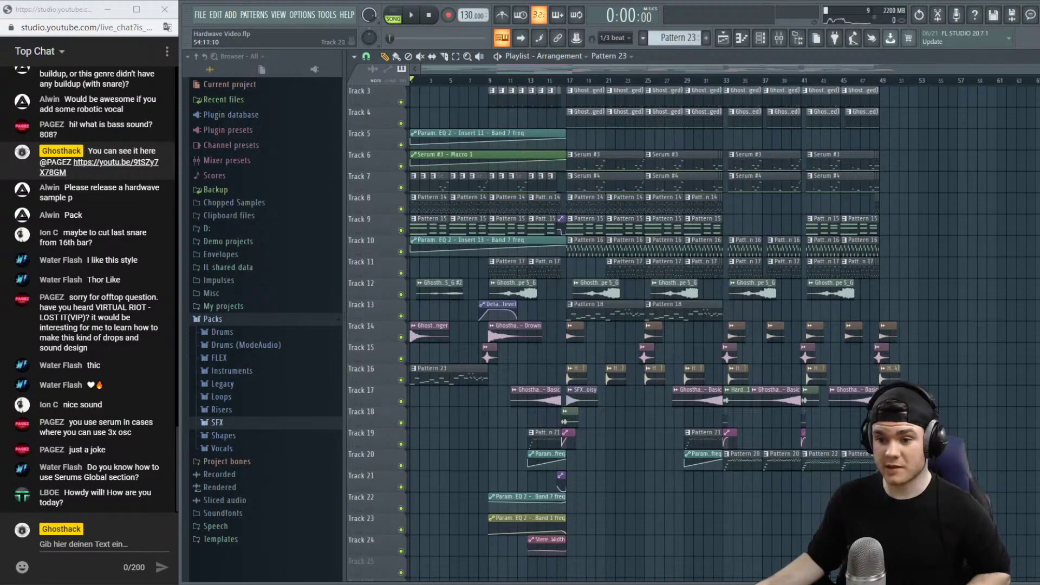
left_click_drag(943, 527, 567, 3)
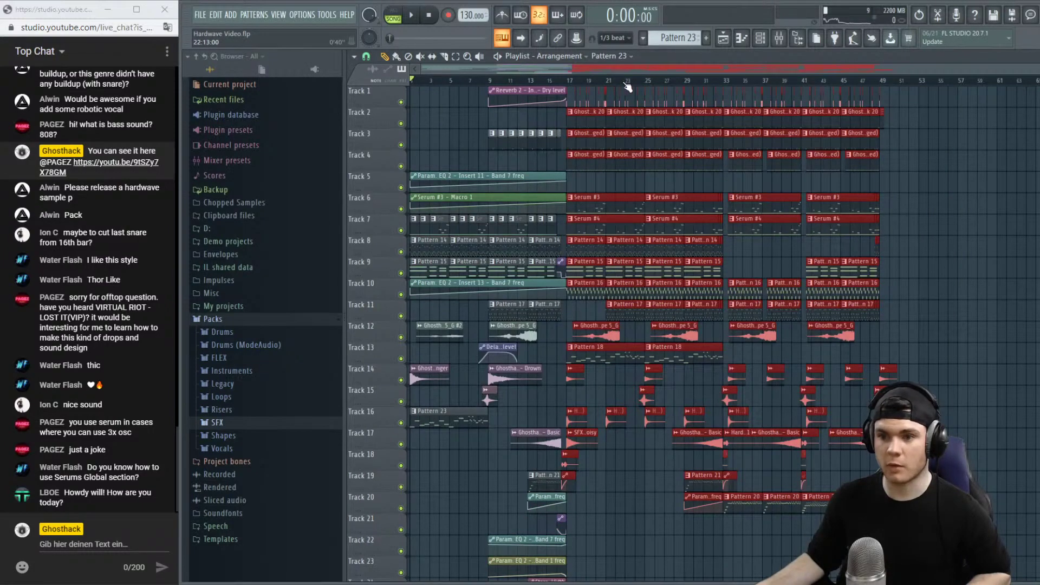
left_click(610, 203)
scroll(642, 333, "right", 10)
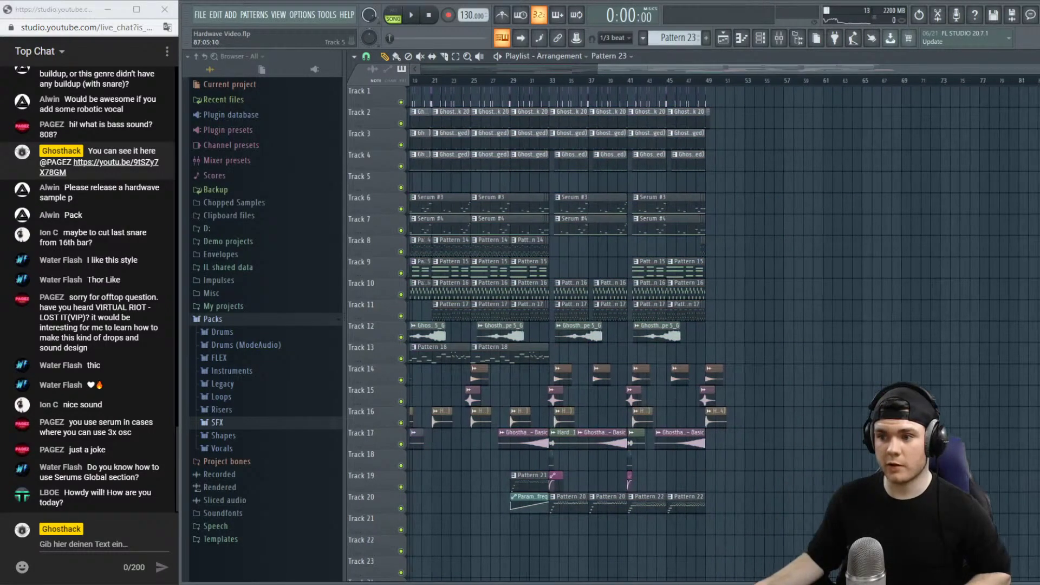
key("ctrl+v")
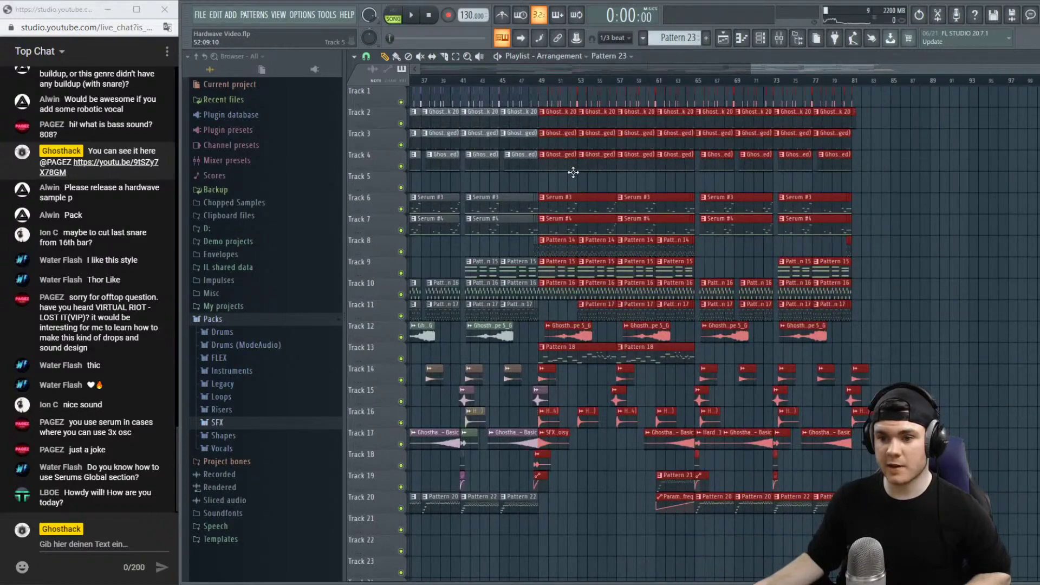
left_click_drag(573, 173, 885, 169)
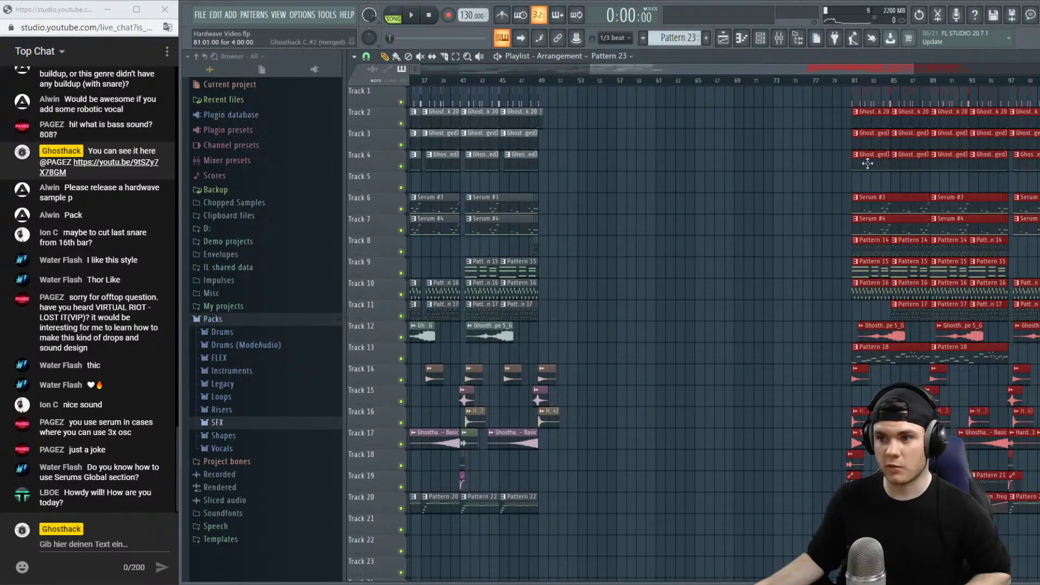
scroll(848, 91, "down", 3)
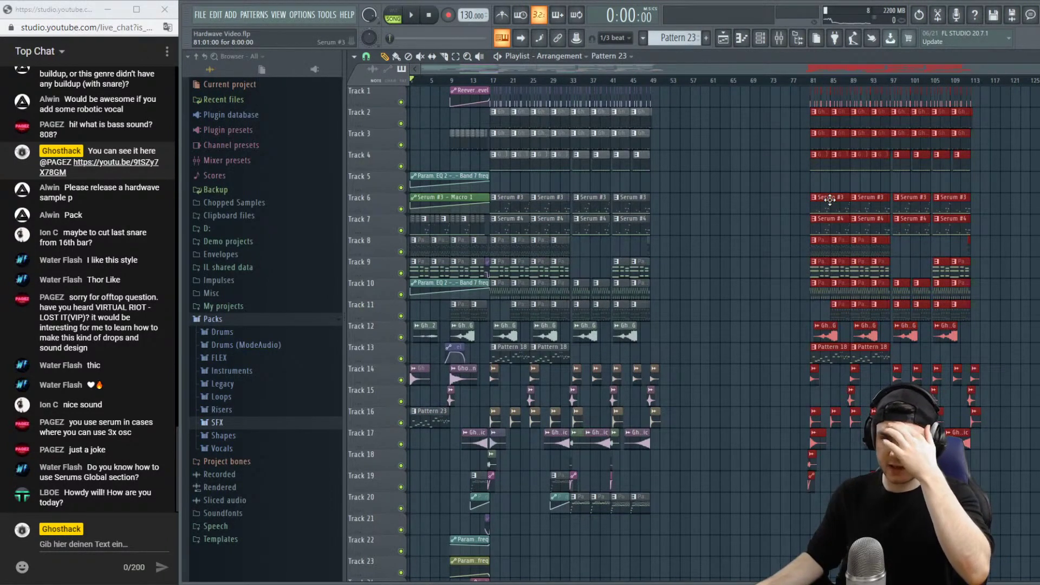
Play the end of the first drop, and duplicate all intro clips from bars 1 to 16 so the copy starts at bar 49.
left_click(630, 80)
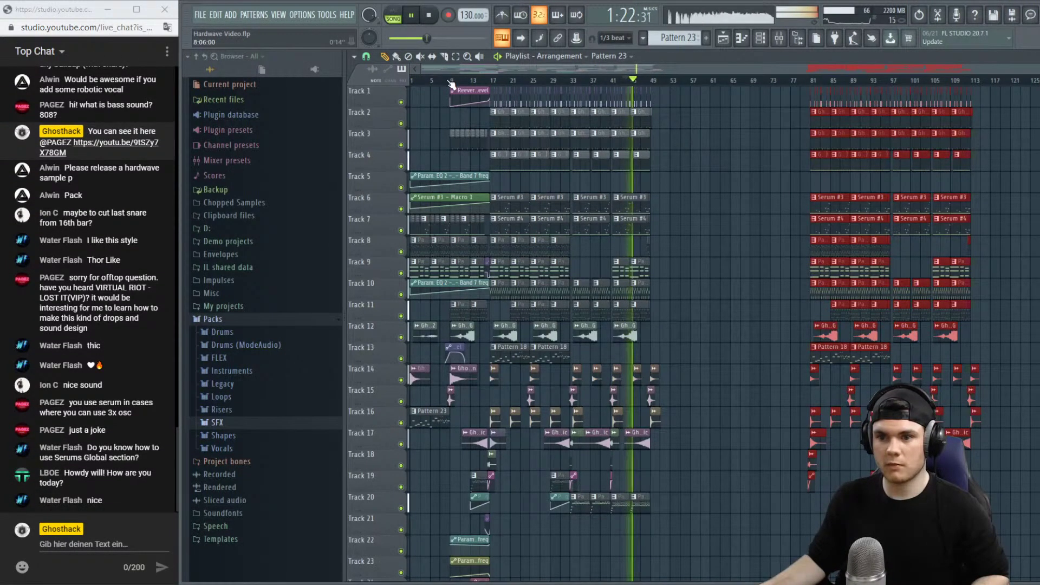
key("space")
scroll(499, 459, "down", 6)
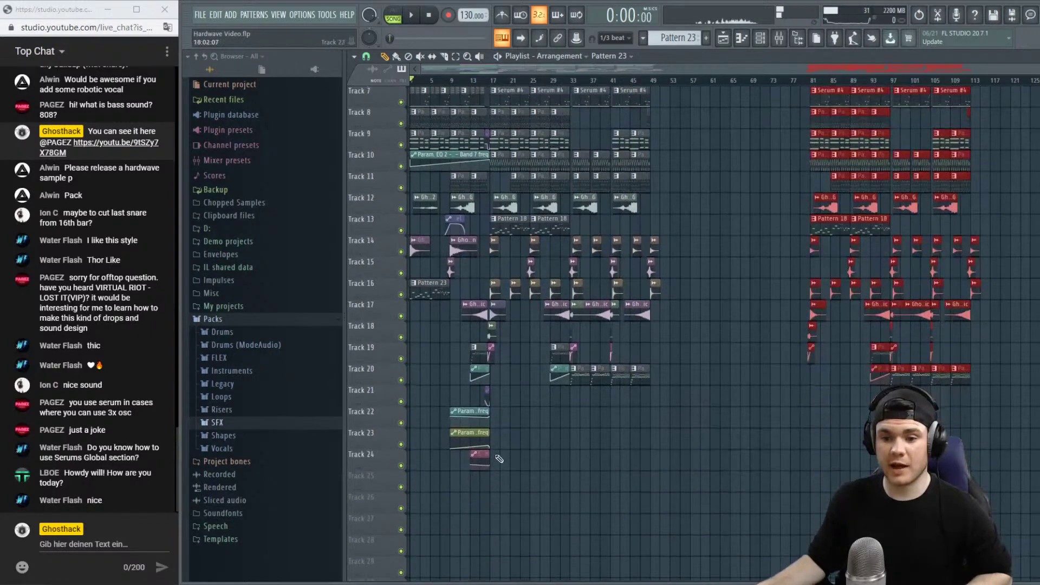
left_click_drag(490, 483, 281, 58)
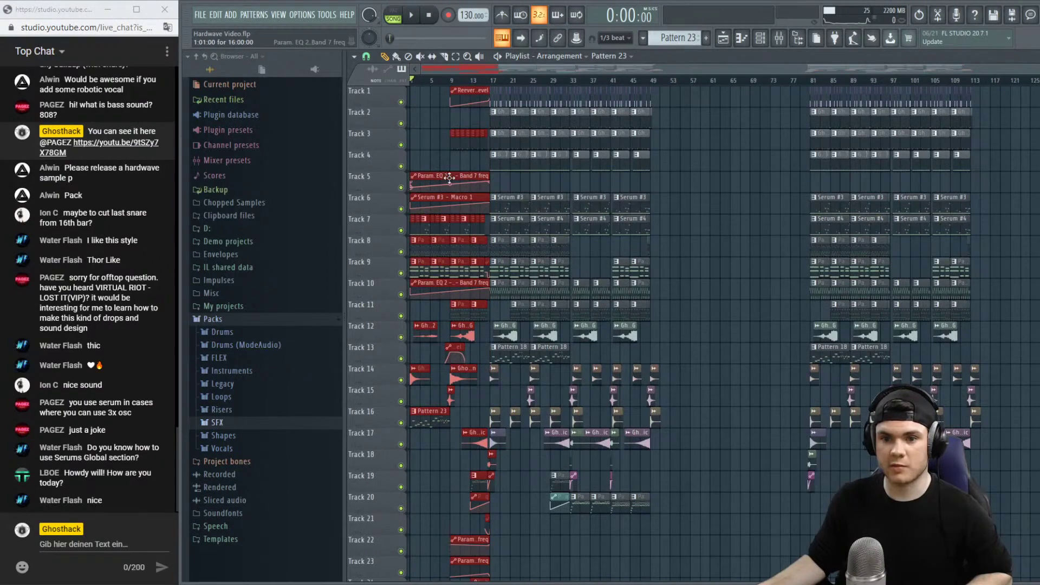
left_click_drag(450, 179, 692, 182)
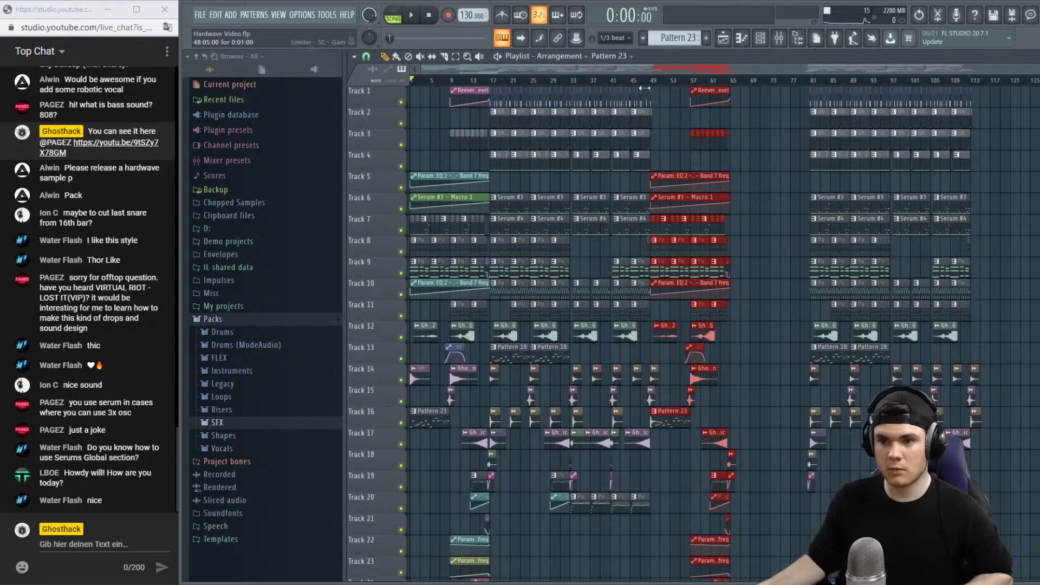
Move the duplicated Pattern 23 clip at bar 49 to Track 17 and listen through the copied intro section.
key("space")
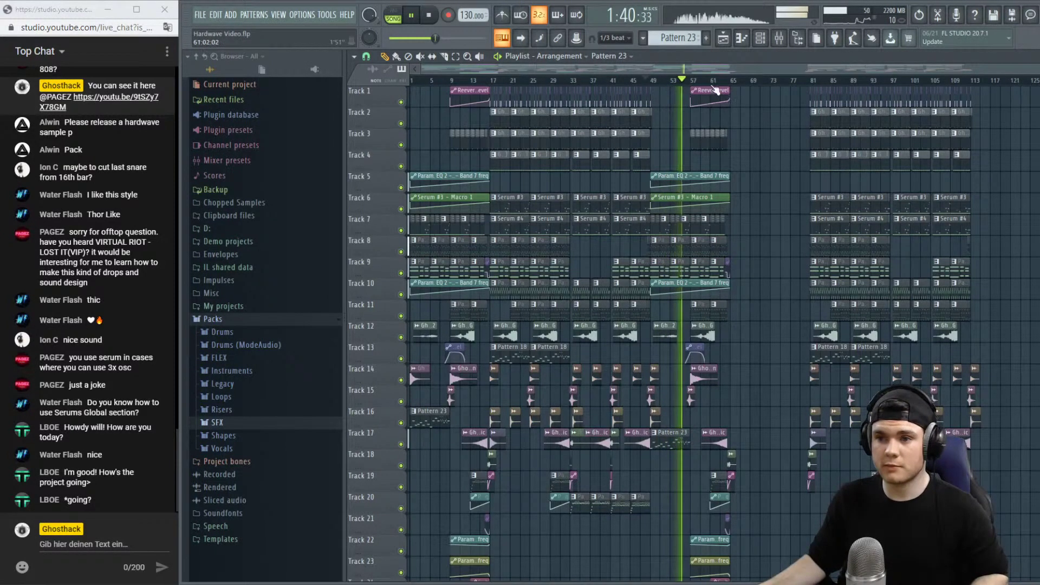
left_click_drag(707, 70, 740, 74)
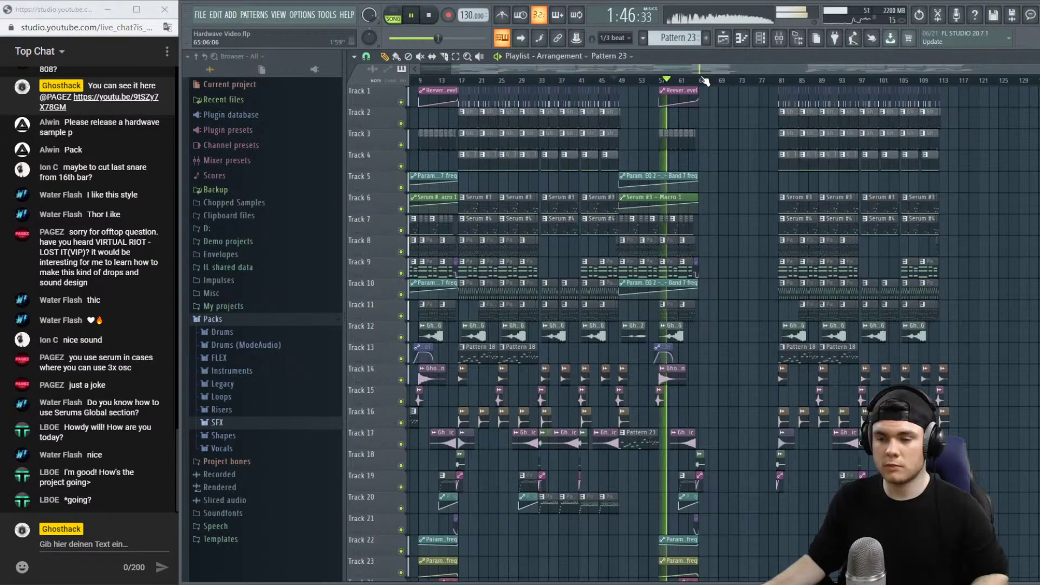
scroll(707, 81, "left", 2)
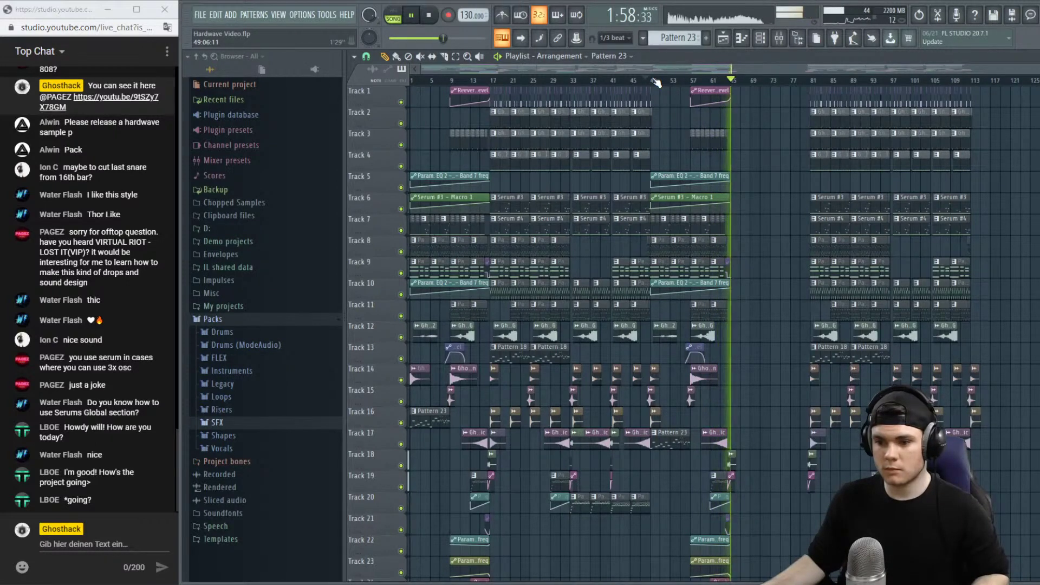
key("space")
Examine the transition at bar 49 and the empty gap between bars 65 and 81 in the arrangement.
scroll(760, 86, "up", 2)
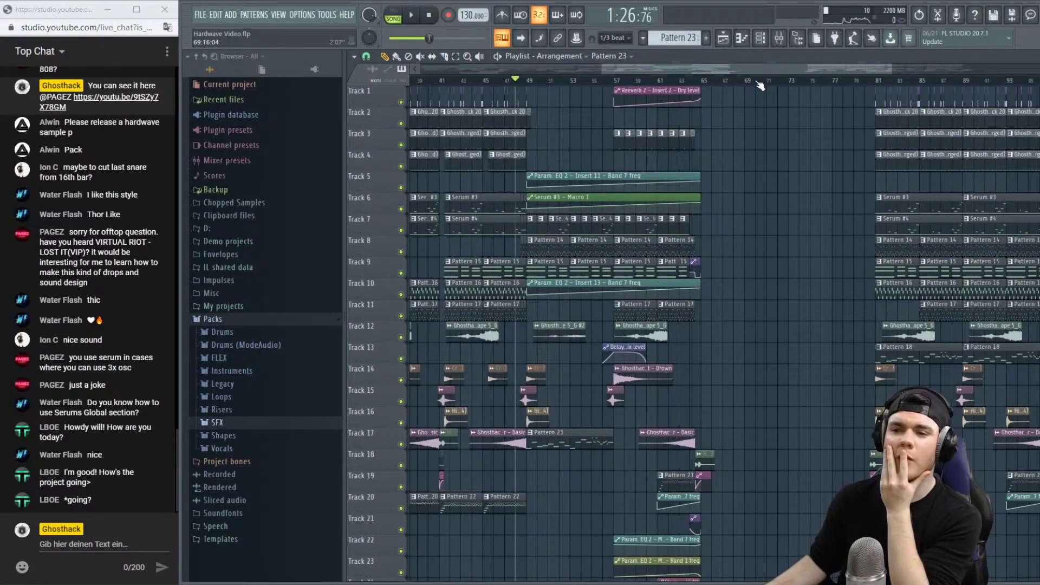
scroll(761, 85, "down", 3)
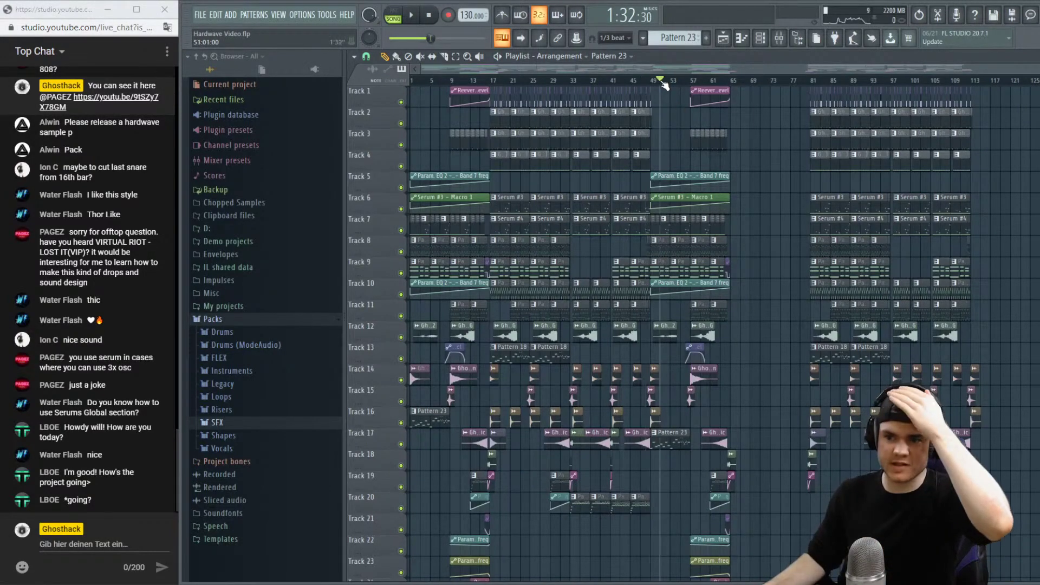
left_click(656, 85)
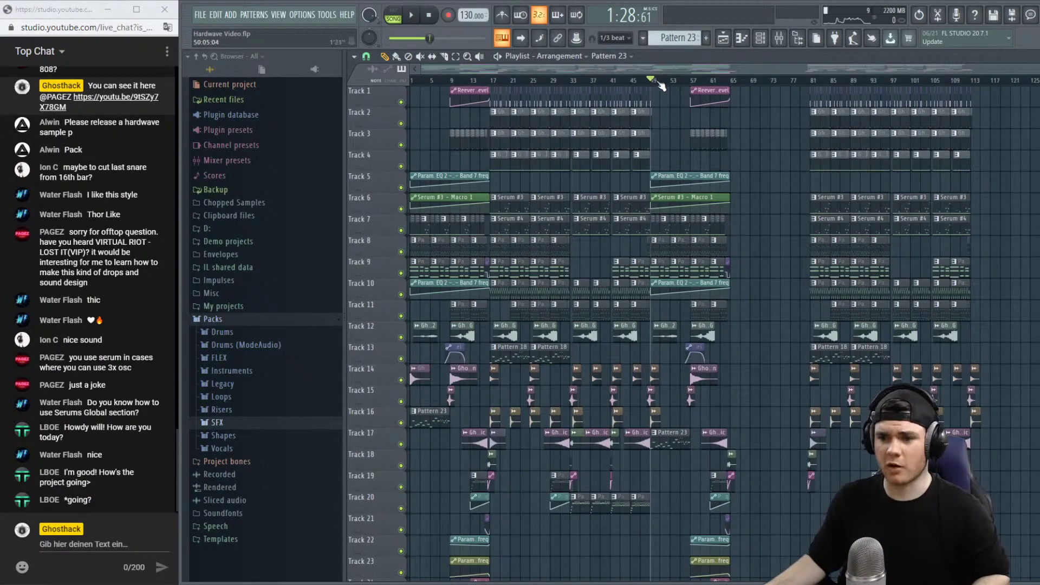
scroll(661, 86, "up", 5)
scroll(661, 86, "down", 4)
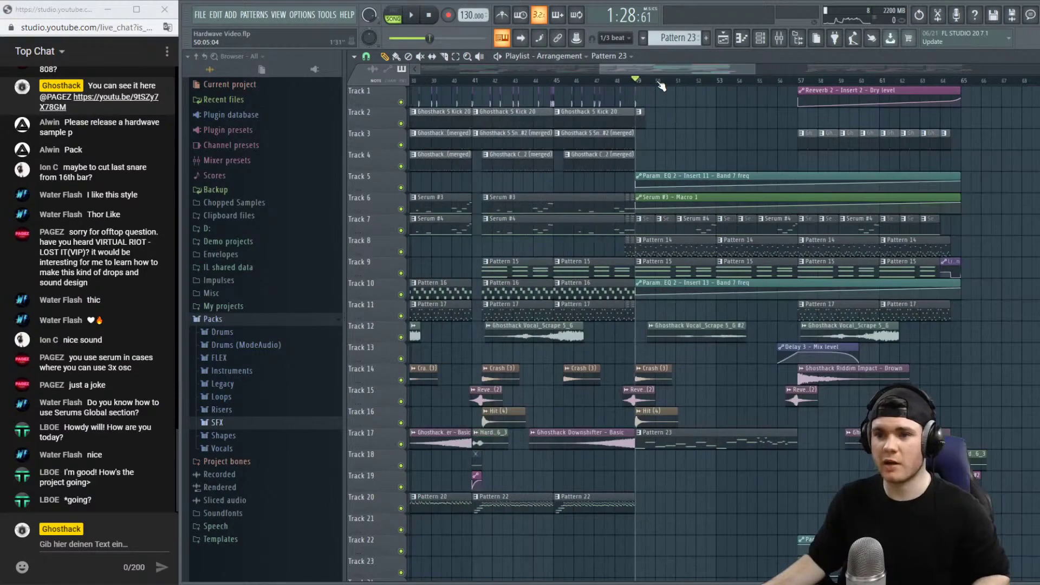
left_click_drag(657, 70, 738, 86)
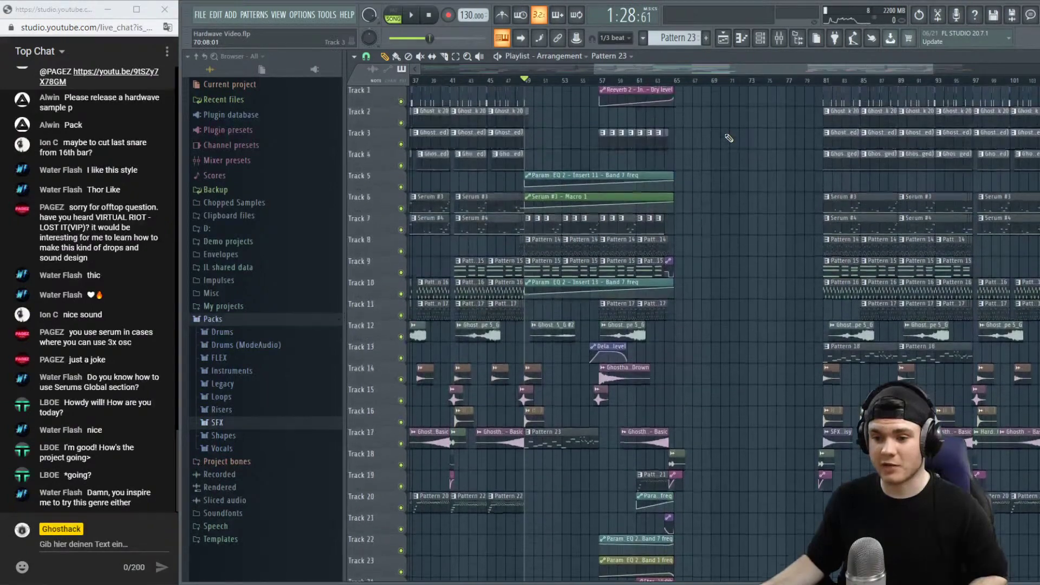
Place a copy of the Ghosthack Riddim Impact - Danger clip on Track 14 at bar 65 and play the transition.
left_click(656, 81)
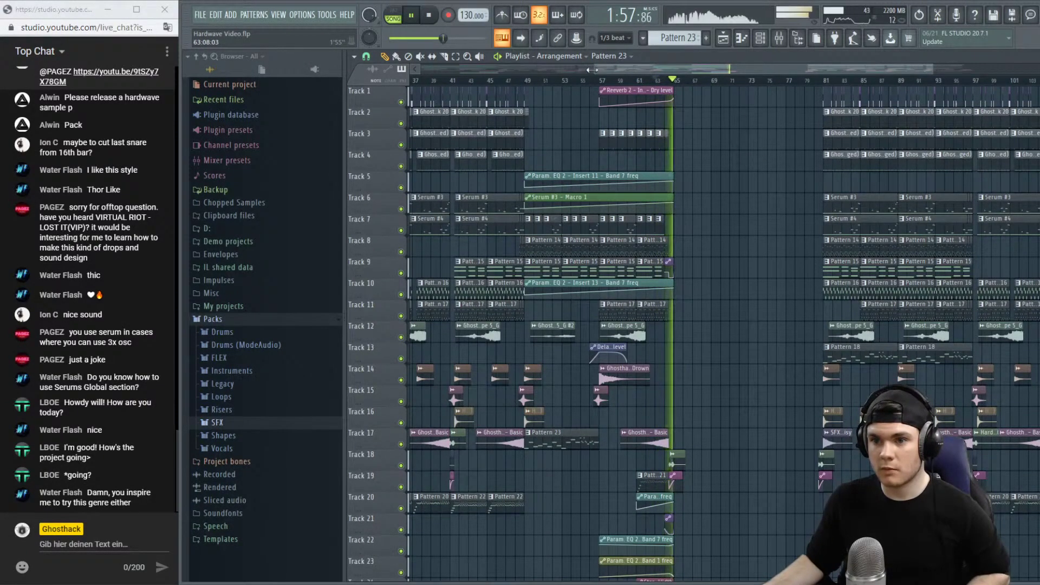
left_click_drag(594, 69, 408, 80)
key("space")
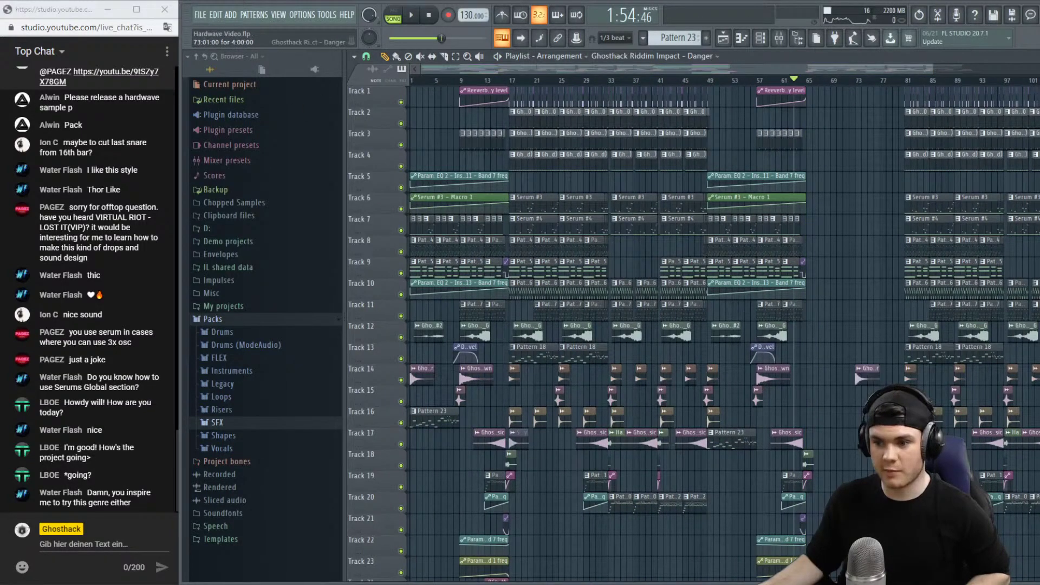
left_click_drag(812, 376, 819, 377)
key("space")
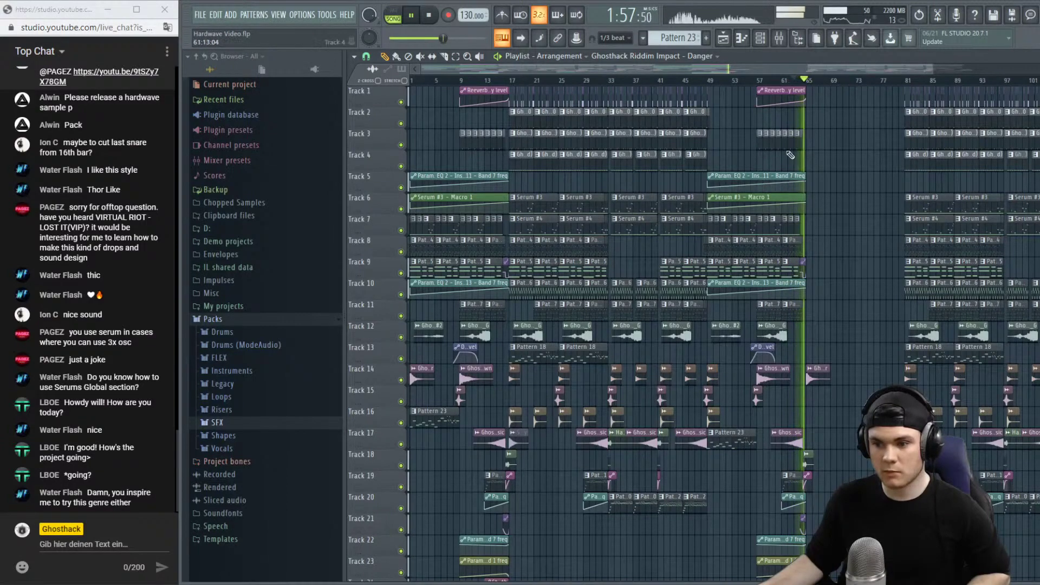
scroll(895, 83, "up", 5)
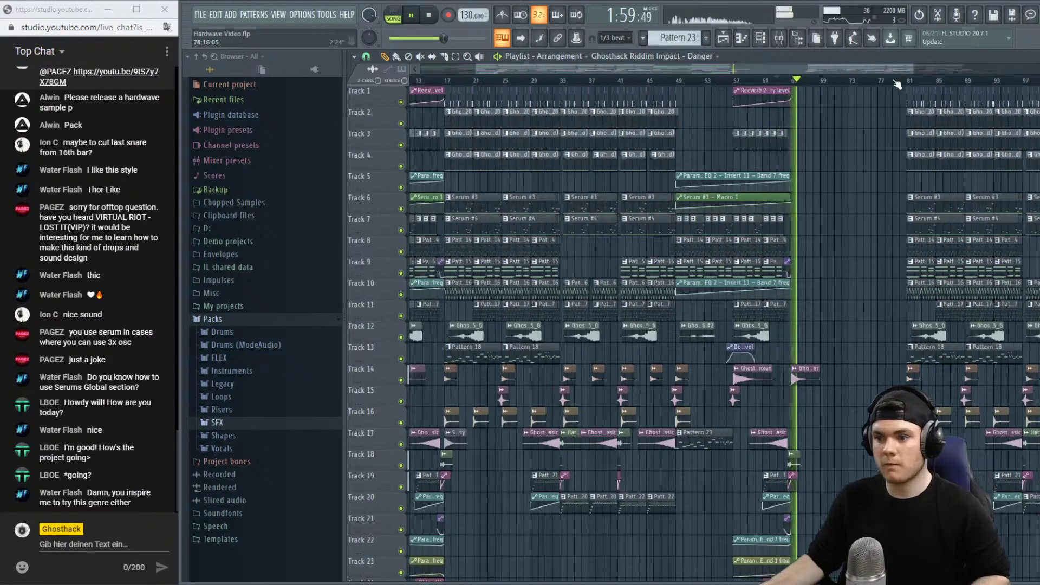
scroll(896, 82, "down", 5)
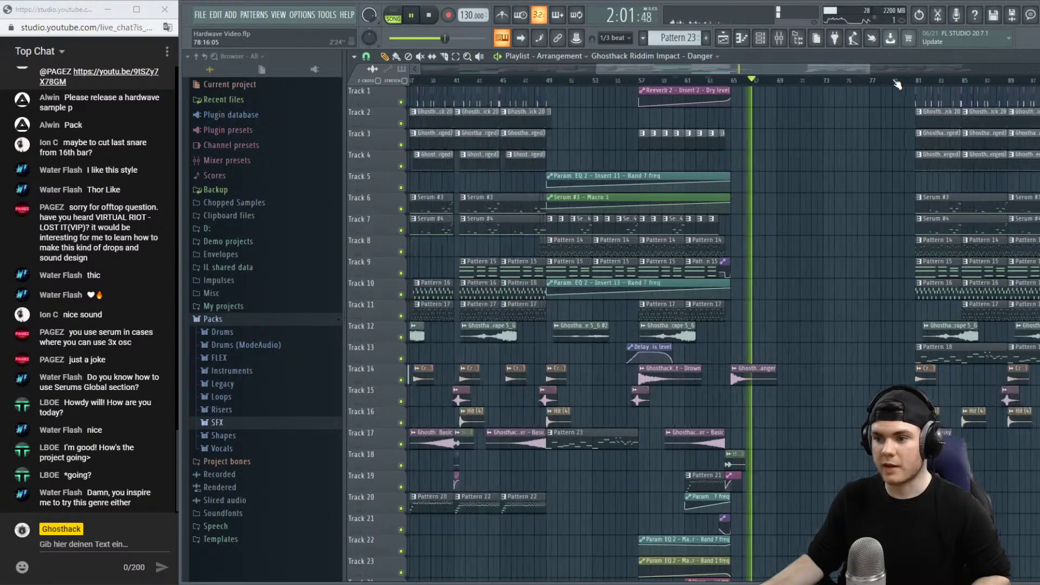
key("space")
Open the Sample Packs folder on drive D: and look through its packs for another effect sample.
left_click_drag(843, 72, 935, 72)
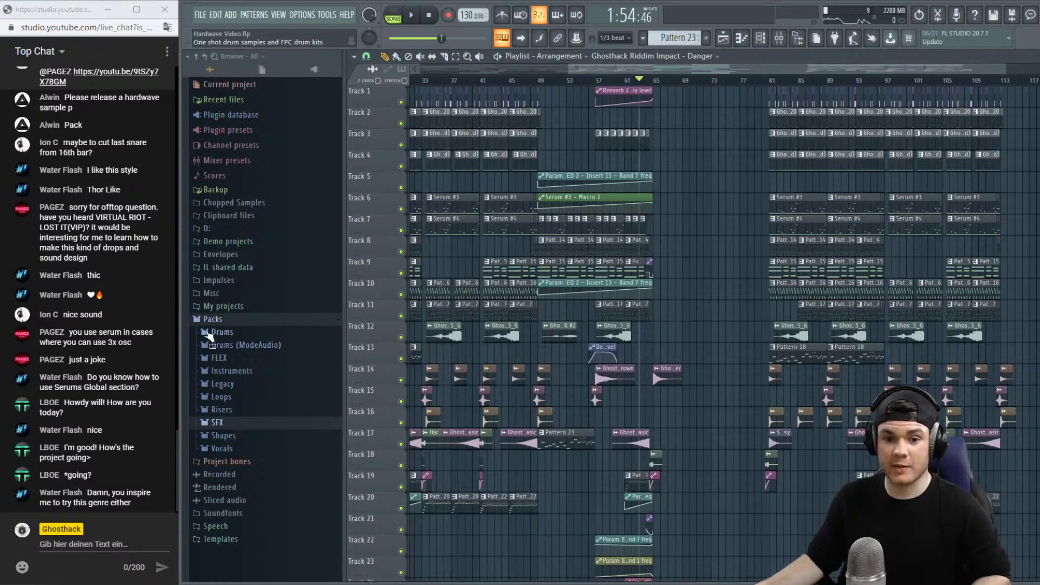
left_click(212, 318)
left_click(207, 228)
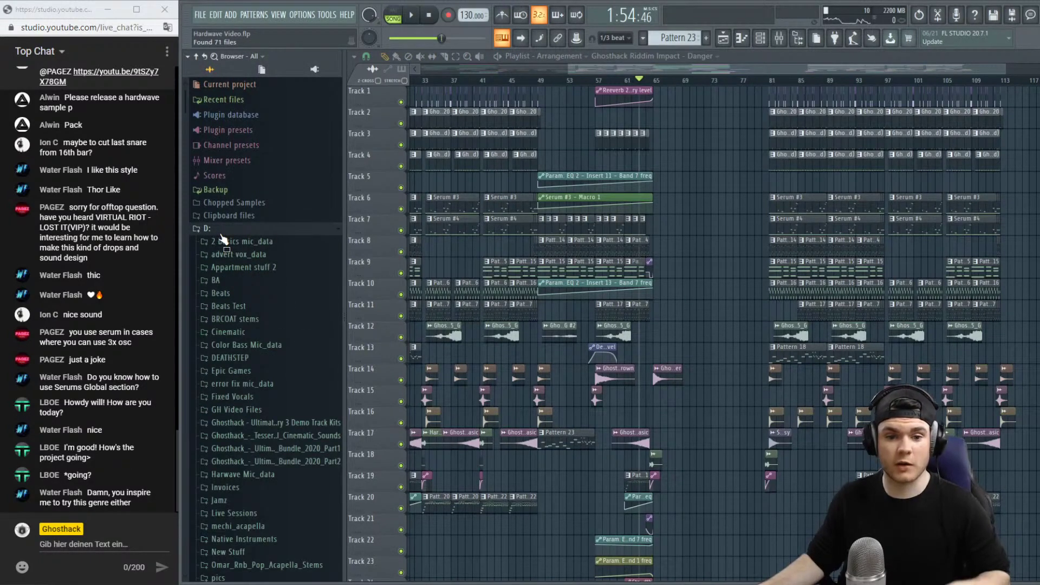
scroll(267, 271, "down", 10)
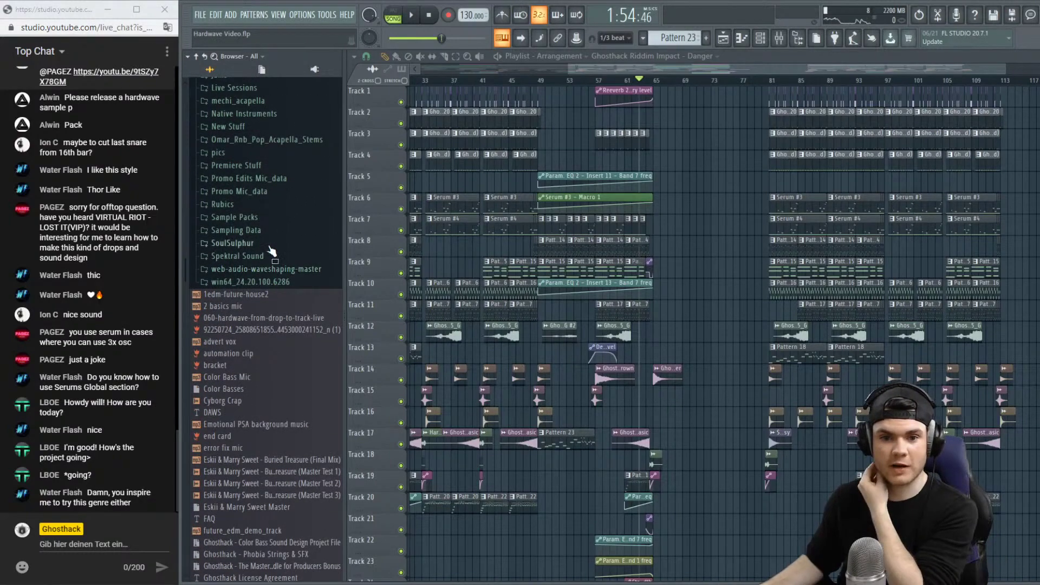
left_click(235, 217)
scroll(291, 222, "down", 15)
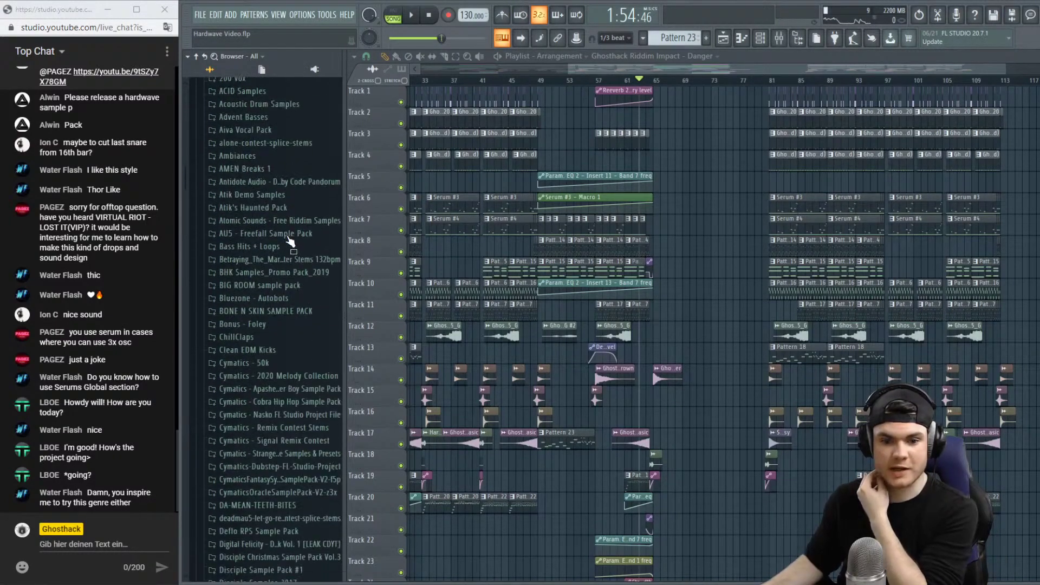
scroll(289, 240, "down", 15)
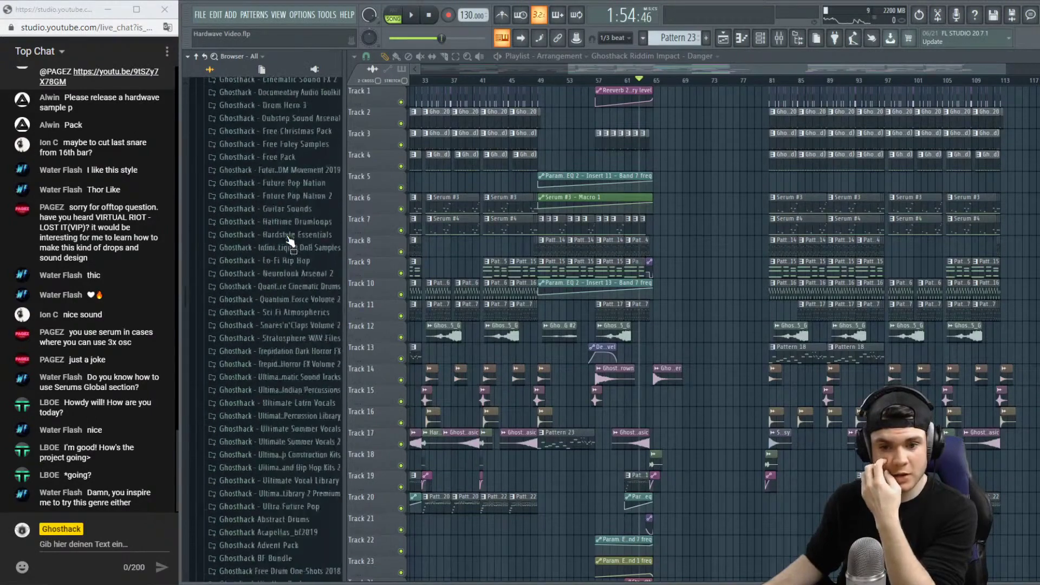
scroll(293, 249, "down", 6)
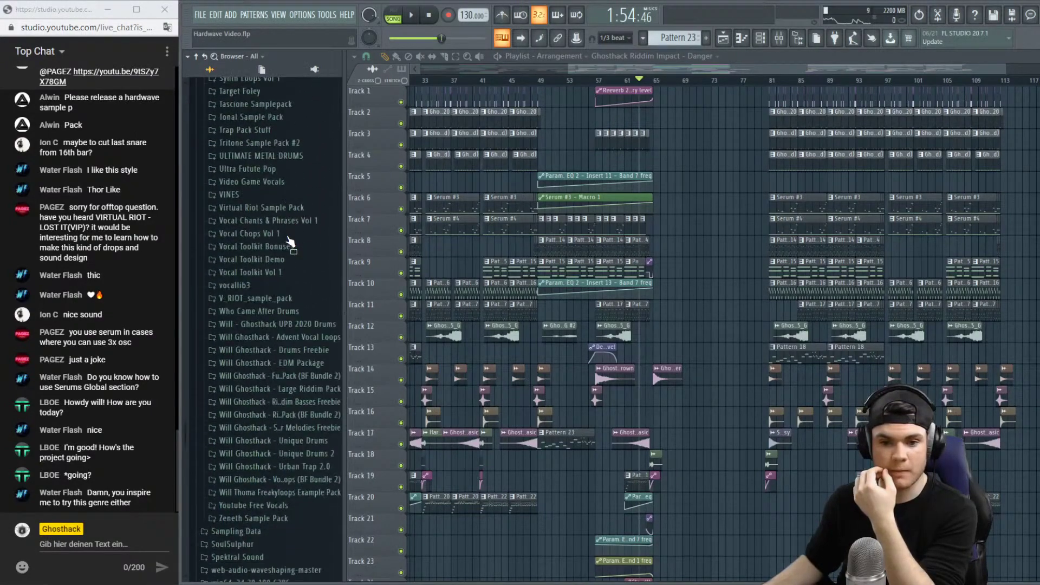
scroll(314, 293, "up", 5)
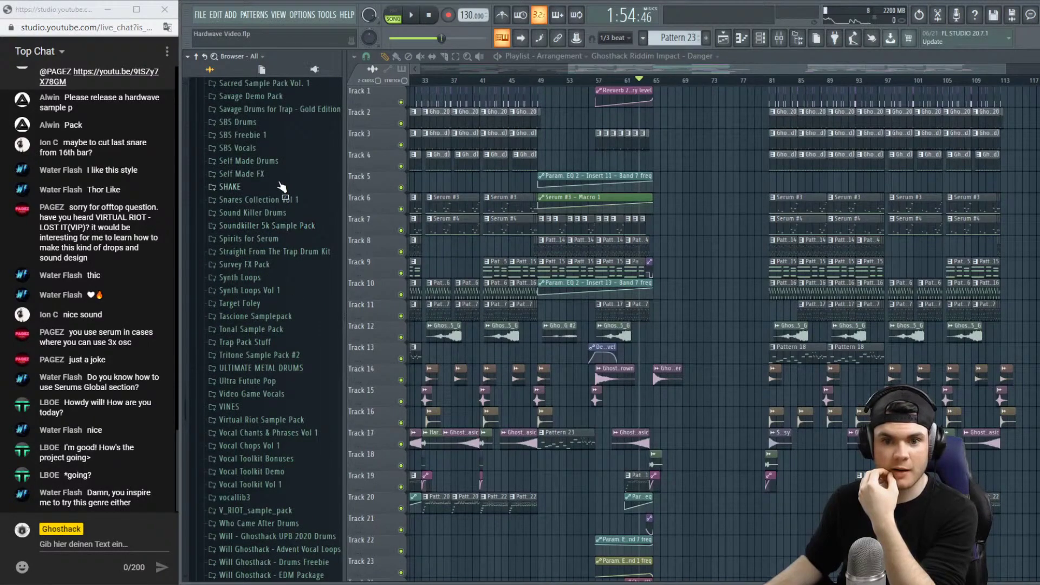
scroll(280, 187, "up", 5)
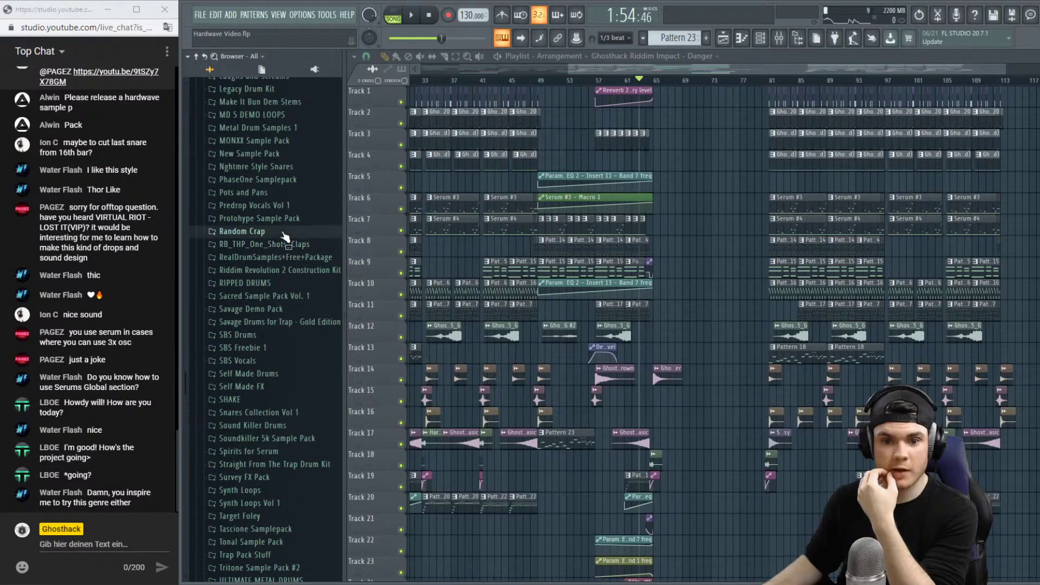
Add the Thunder Clap sample from the Random Crap folder to Track 15 at bar 65, under the impact clip.
left_click(285, 237)
scroll(284, 247, "down", 10)
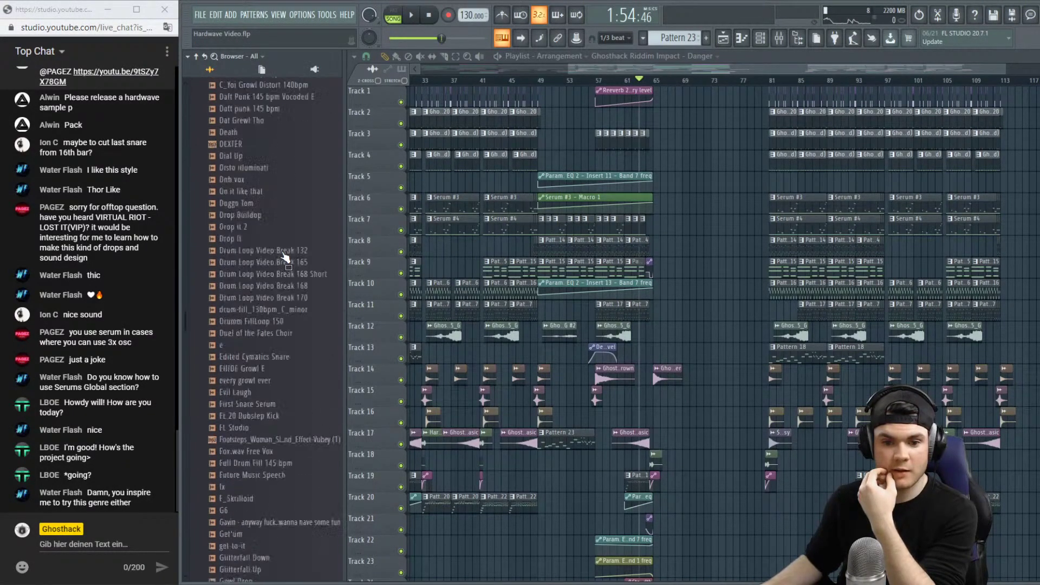
scroll(285, 257, "down", 20)
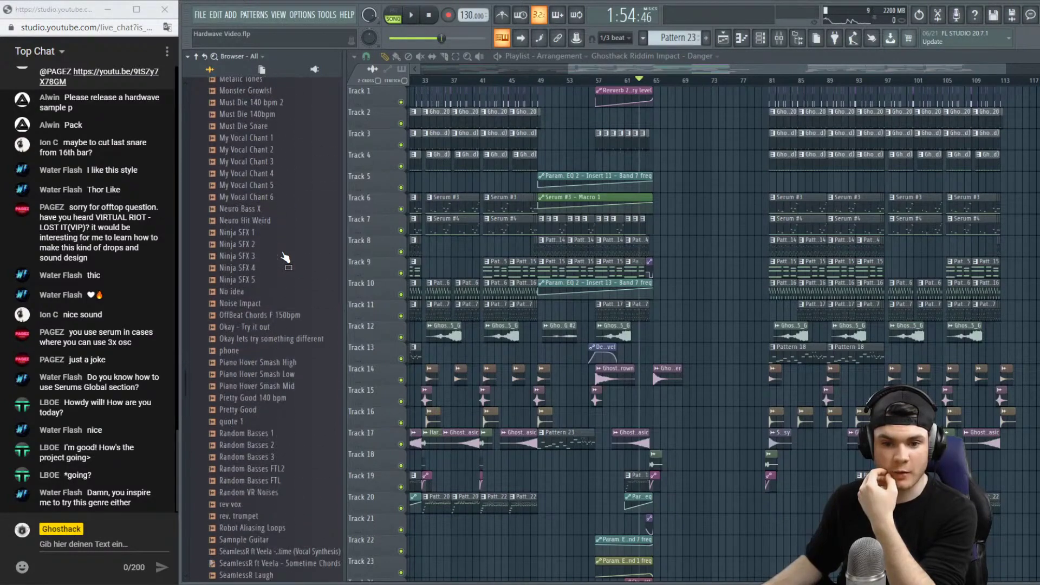
scroll(285, 258, "down", 15)
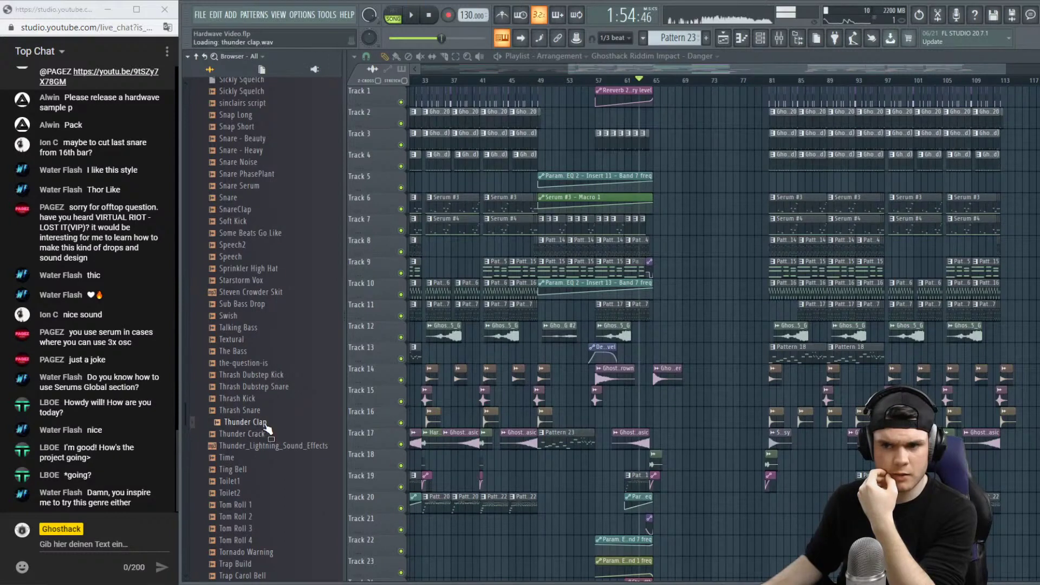
left_click_drag(266, 428, 700, 494)
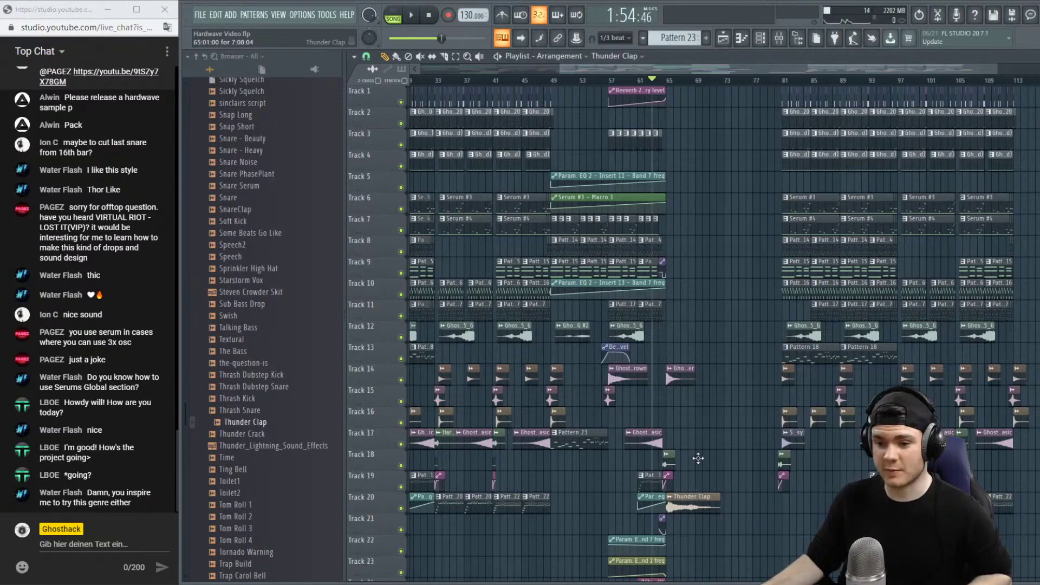
left_click_drag(698, 458, 698, 391)
Adjust the Thunder Clap sample's channel volume while playing the transition into bar 65.
key("space")
double_click(688, 393)
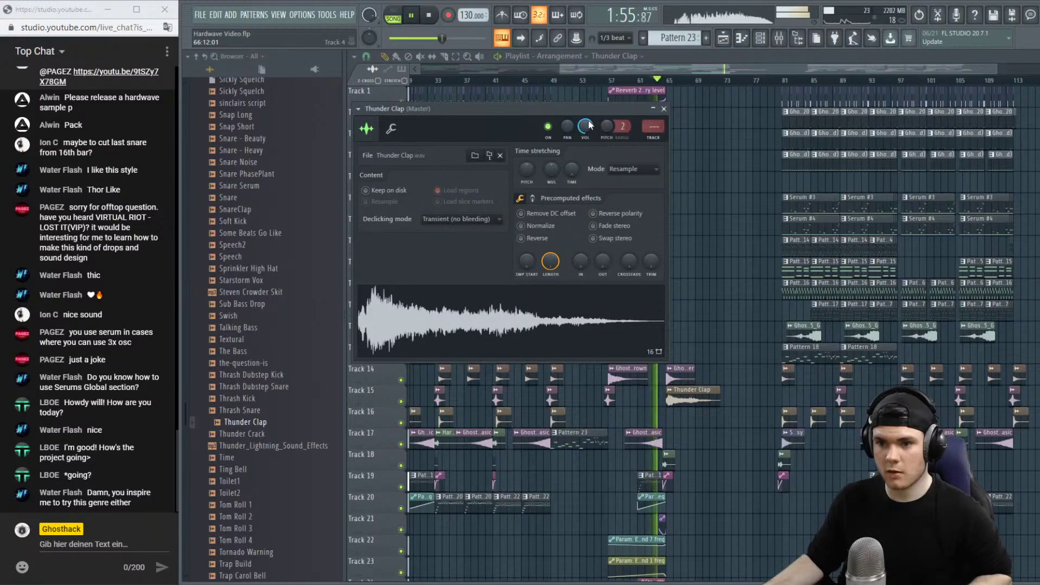
left_click(663, 109)
scroll(733, 86, "up", 3)
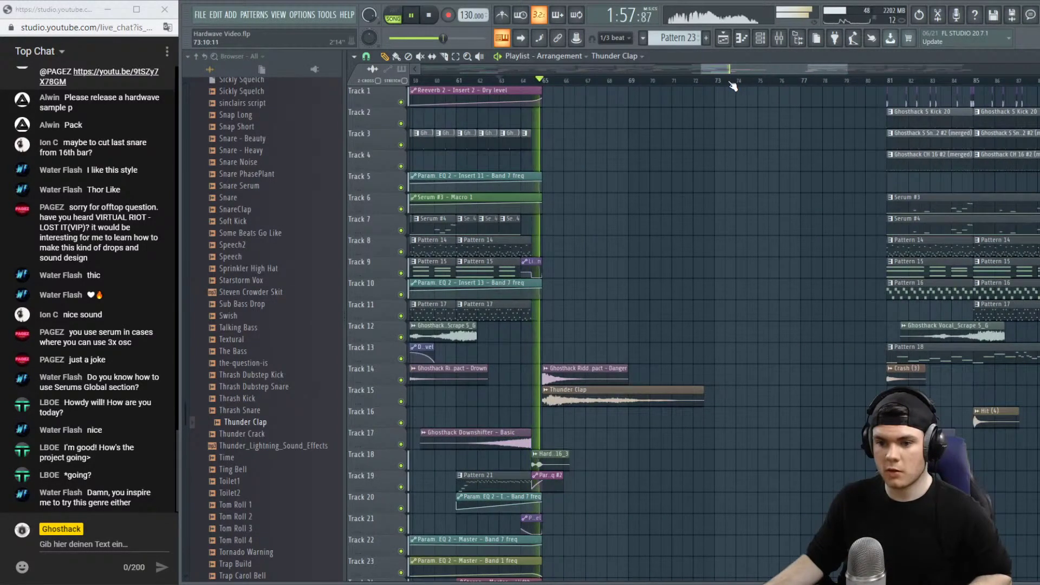
double_click(595, 396)
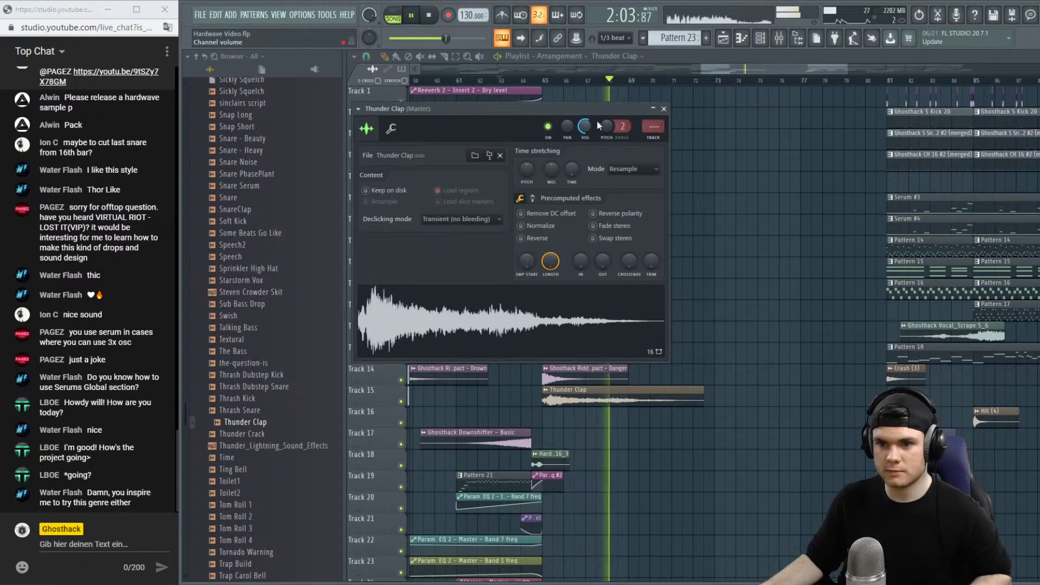
left_click(664, 109)
Shift the Thunder Clap clip slightly earlier so it starts at 64:12:09, and play the transition.
scroll(590, 390, "up", 3)
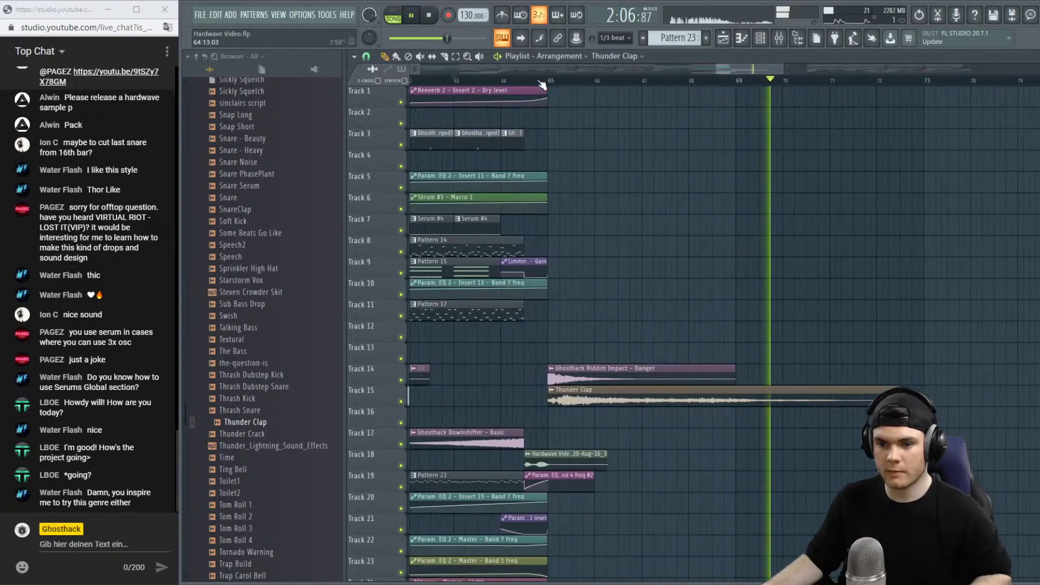
key("space")
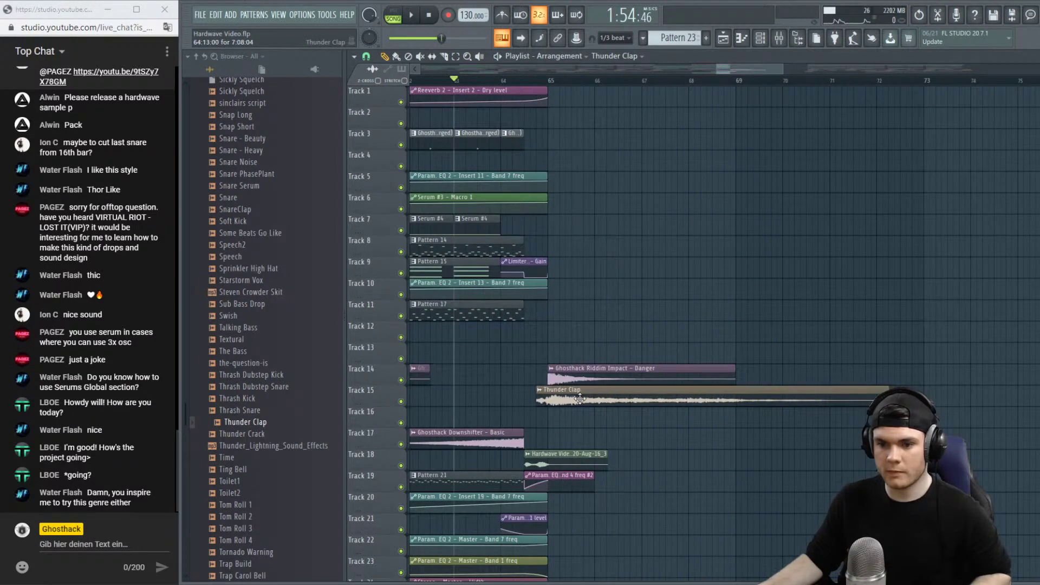
key("space")
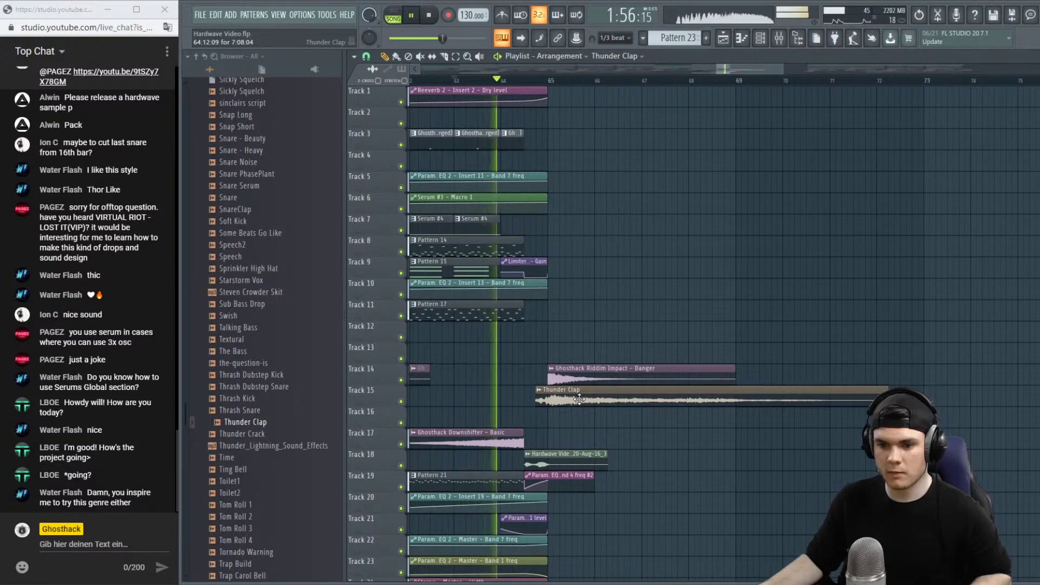
Shift the Thunder Clap clip on Track 15 further earlier so it starts at 64:11:05, and play the transition.
left_click_drag(579, 400, 575, 402)
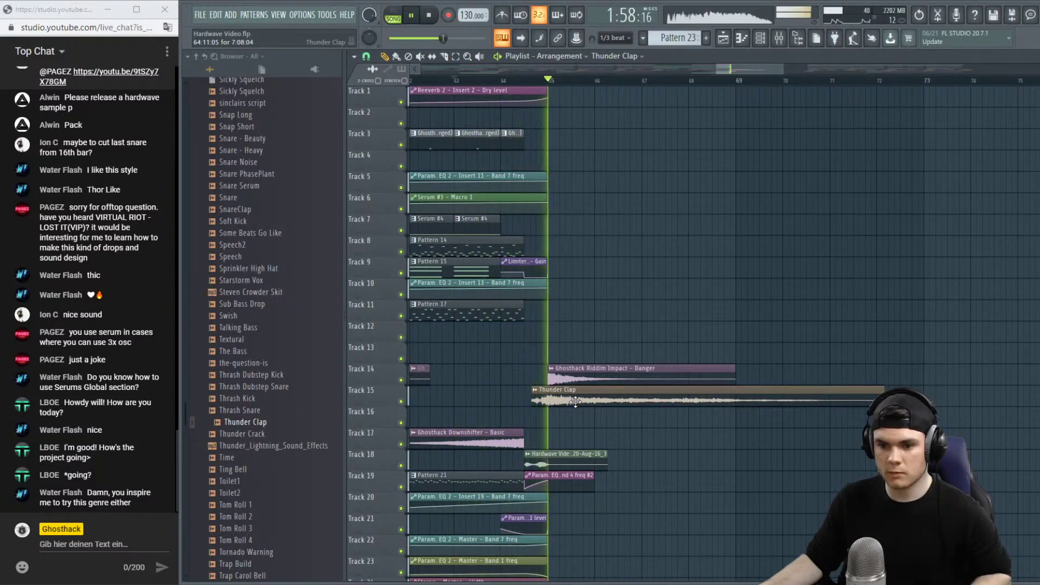
double_click(576, 401)
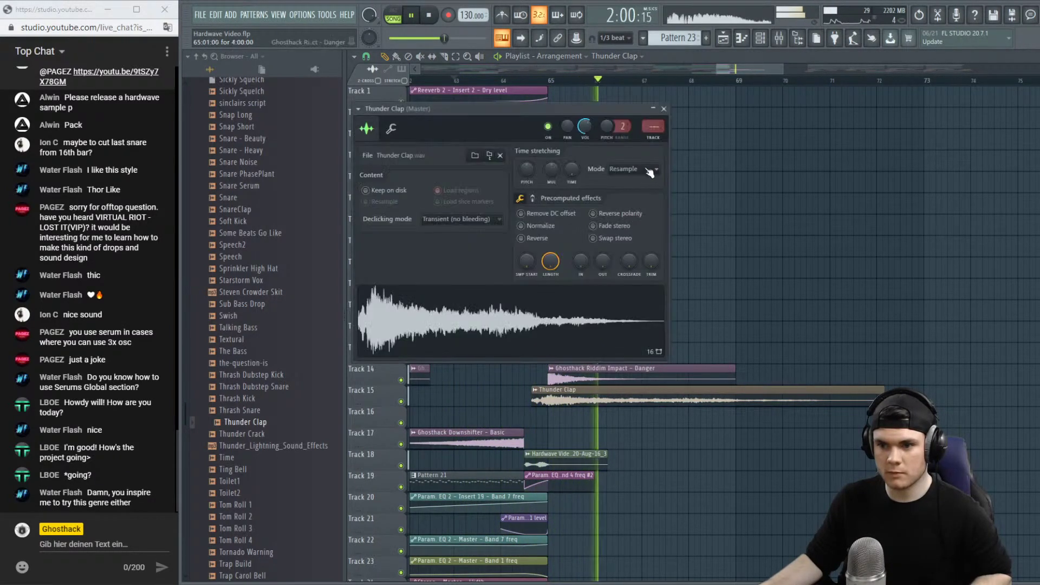
left_click(664, 109)
left_click(441, 80)
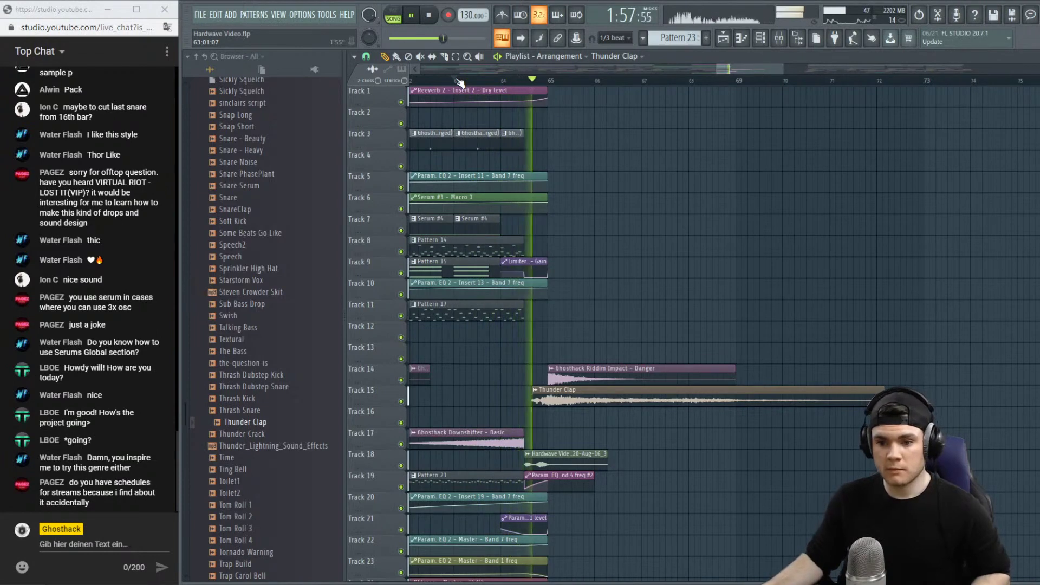
key("space")
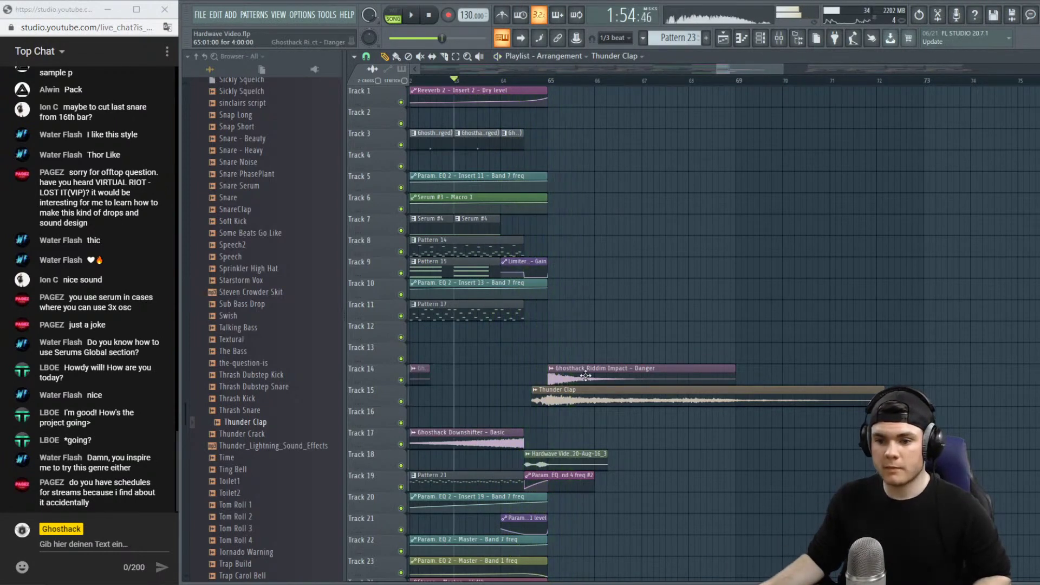
Find a free insert in the mixer, route the Thunder Clap sample to its own mixer track, and replay the transition.
double_click(587, 399)
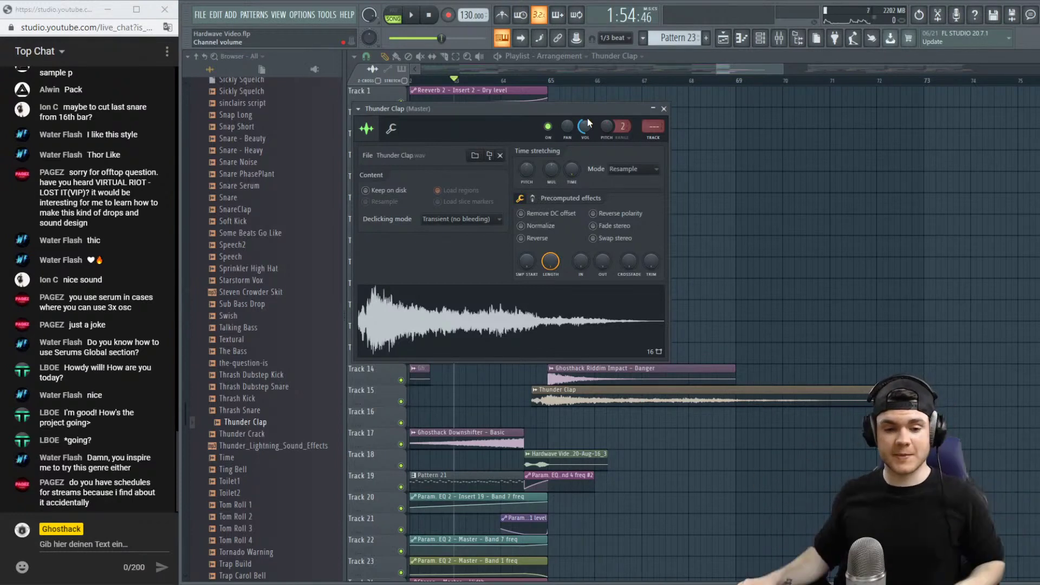
left_click(664, 109)
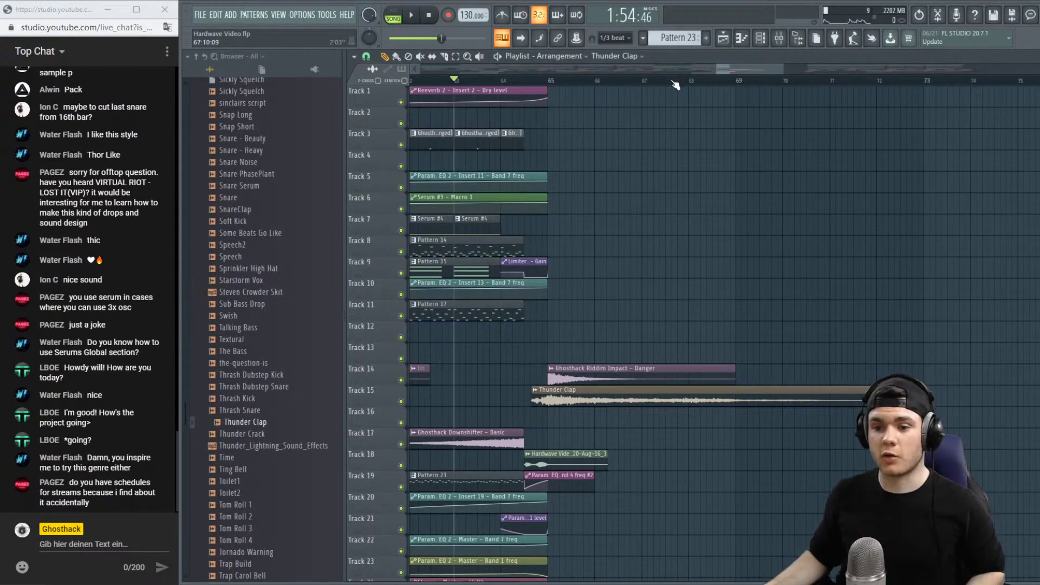
scroll(676, 85, "down", 3)
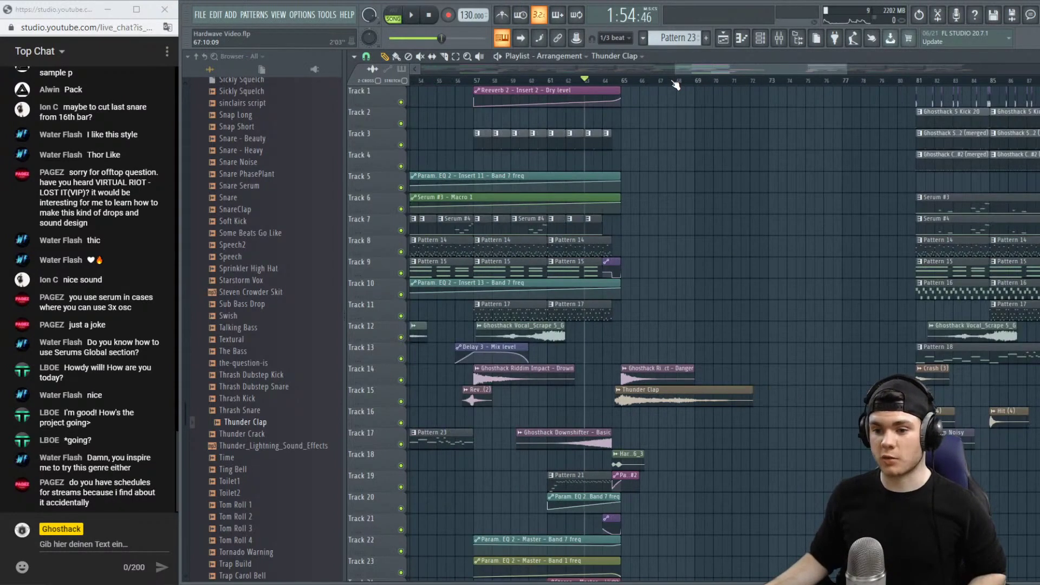
left_click(780, 39)
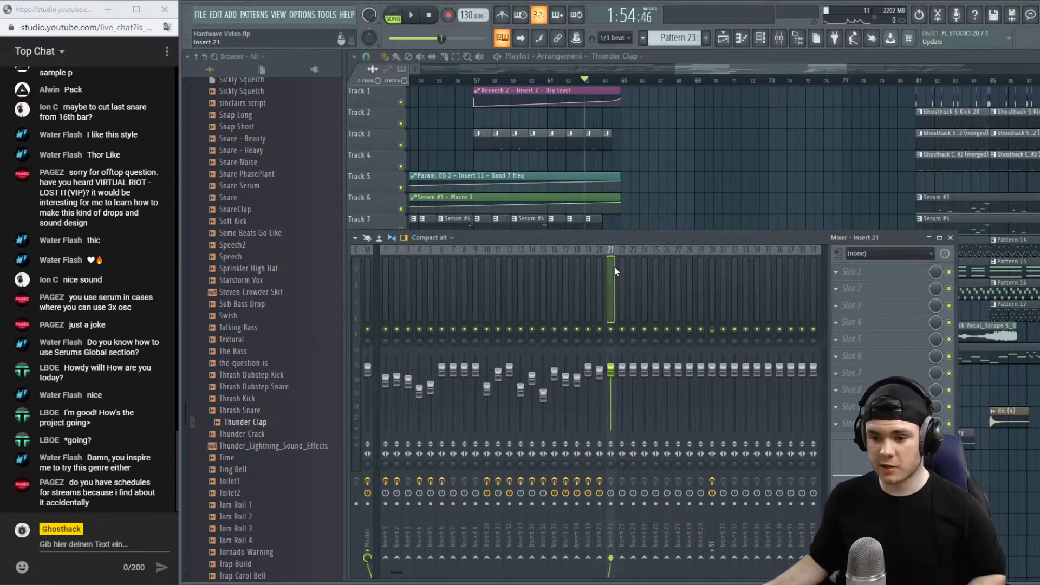
key("F9")
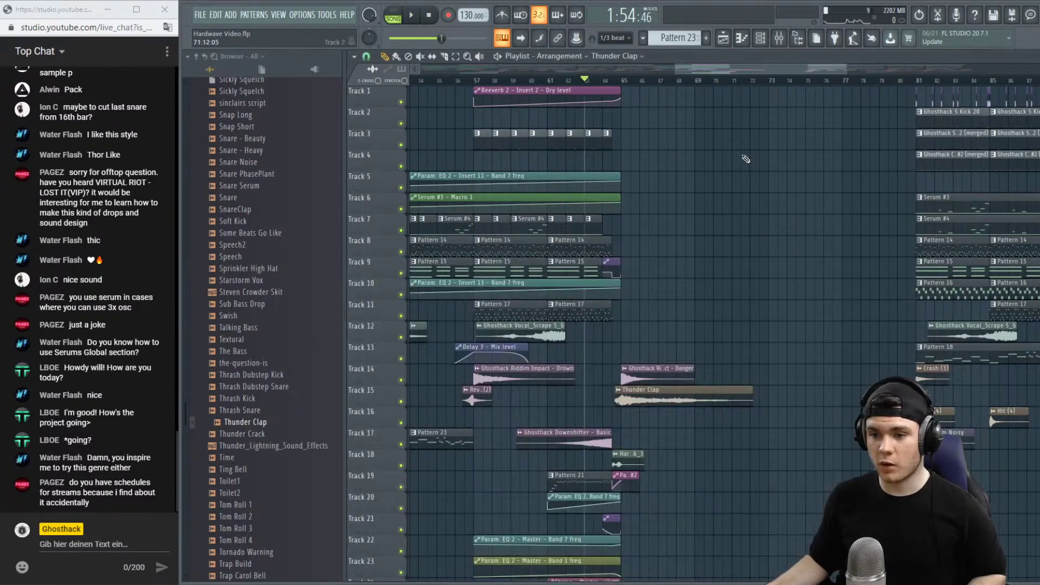
double_click(669, 395)
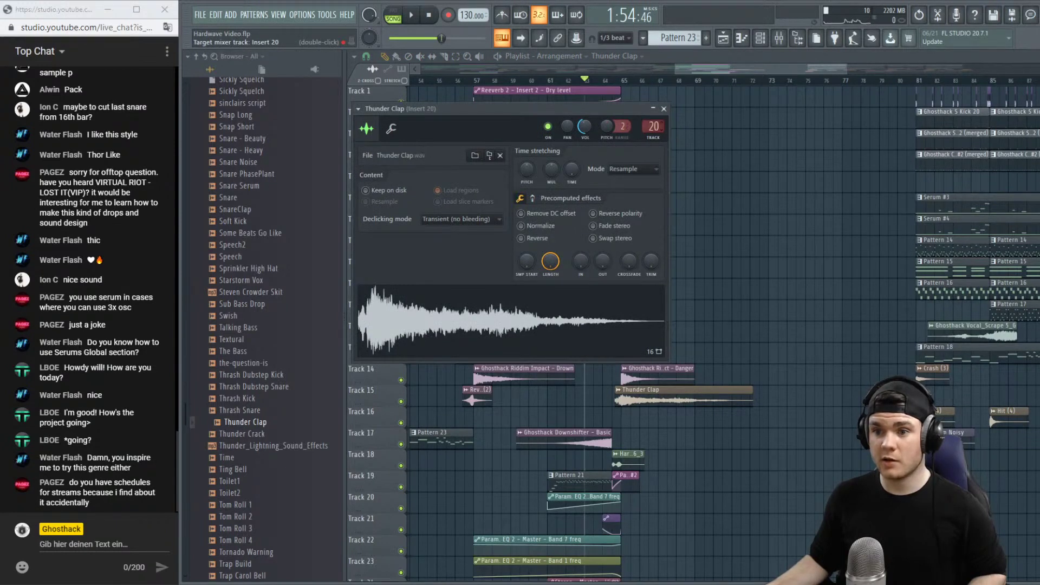
left_click(664, 109)
key("space")
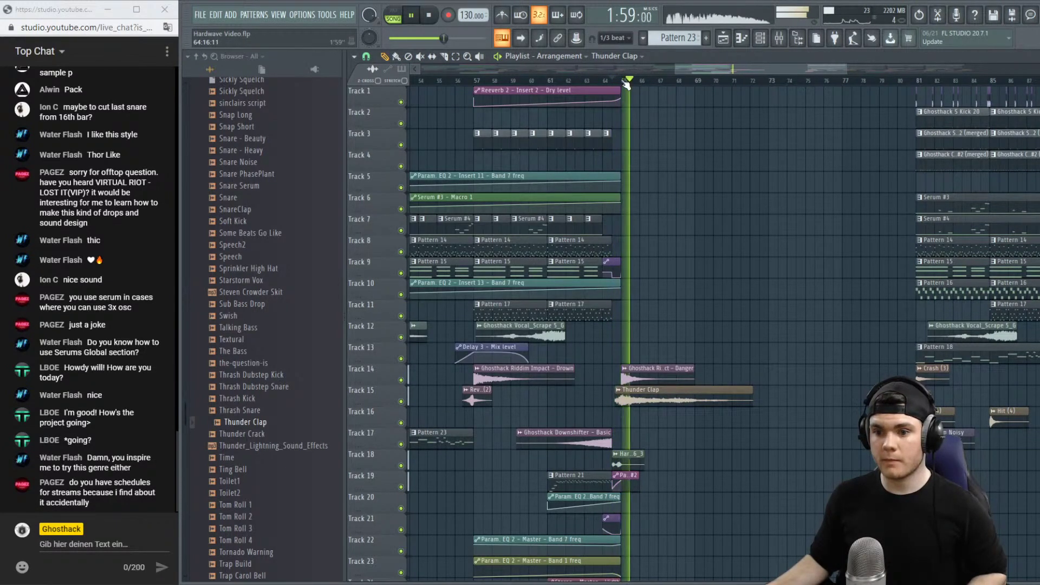
left_click_drag(611, 81, 591, 81)
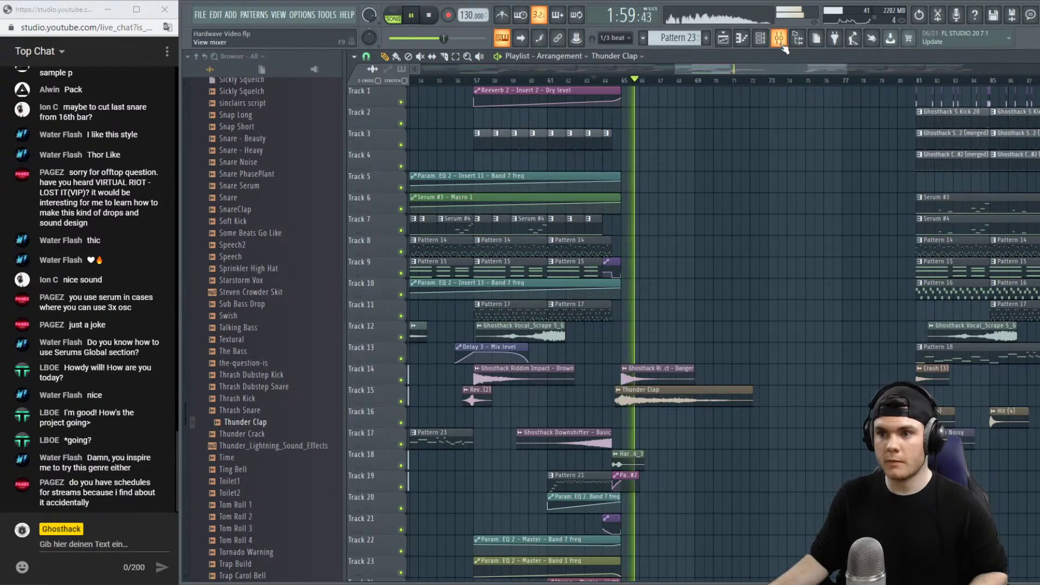
Add Fruity Reeverb 2 to the first effect slot of Insert 21 and adjust its high damping while playing the transition.
key("F9")
key("space")
key("space")
left_click(858, 269)
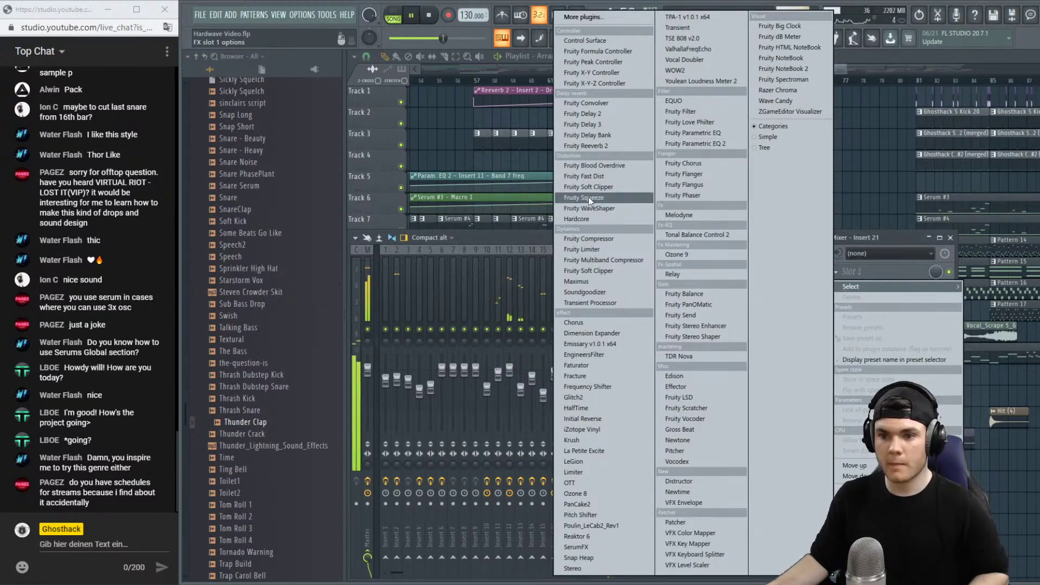
left_click(603, 147)
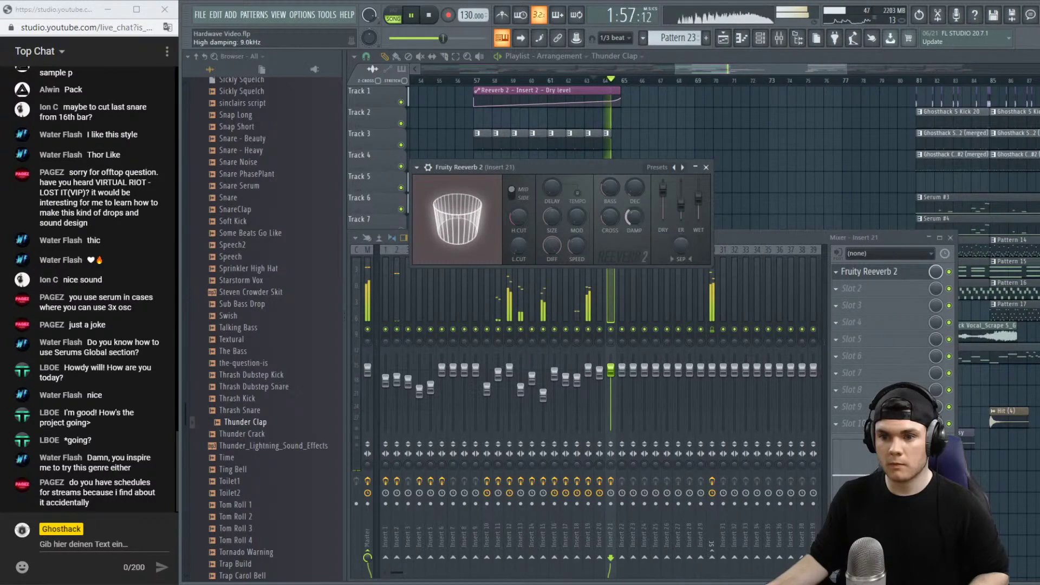
left_click(707, 169)
key("F9")
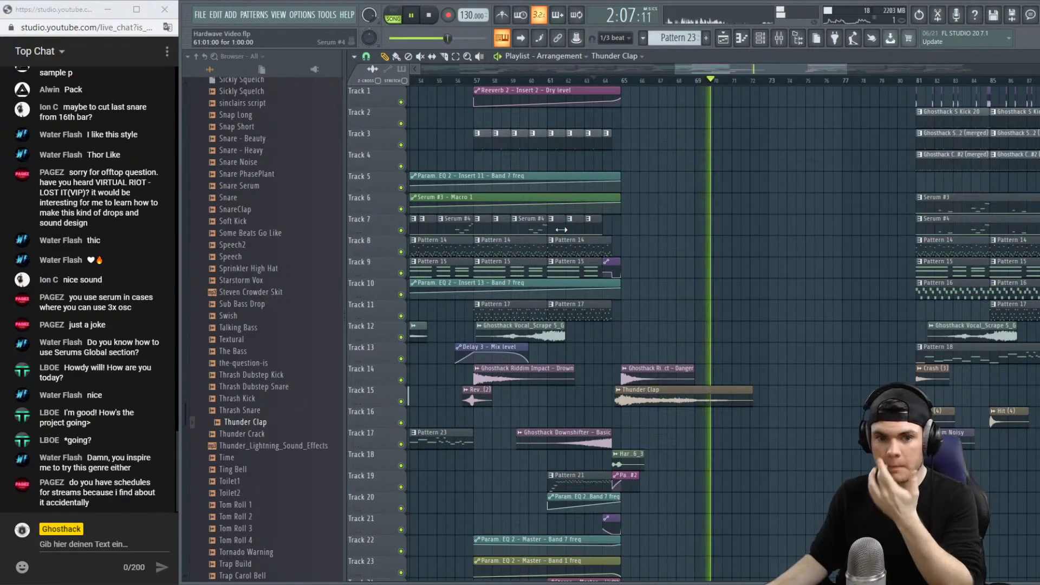
Stop playback, collapse the Random Crap folder, and look through the sample packs for another atmosphere sound.
scroll(304, 353, "up", 20)
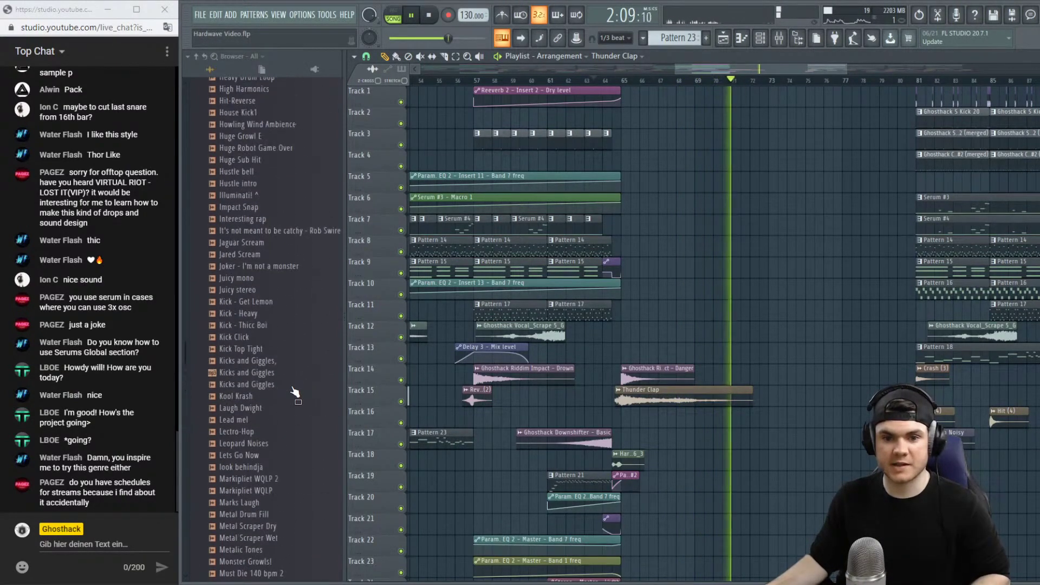
key("space")
scroll(295, 392, "up", 20)
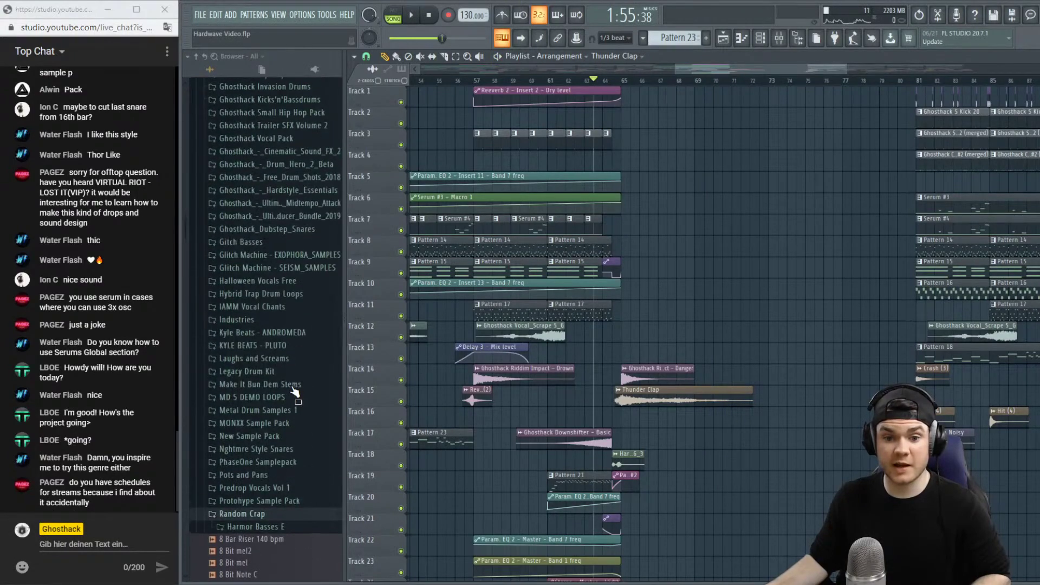
left_click(247, 520)
scroll(293, 357, "down", 12)
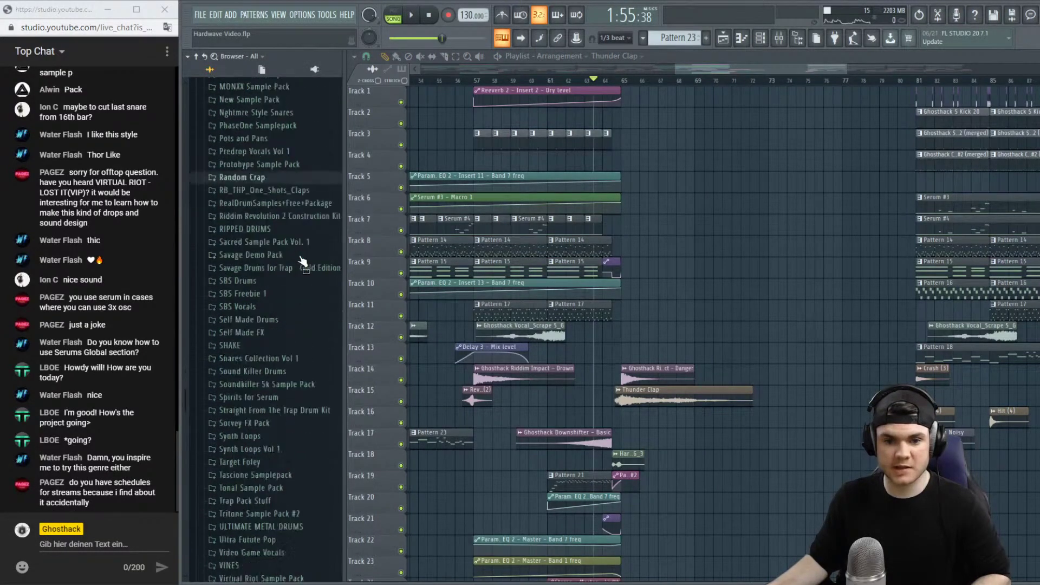
scroll(302, 262, "up", 10)
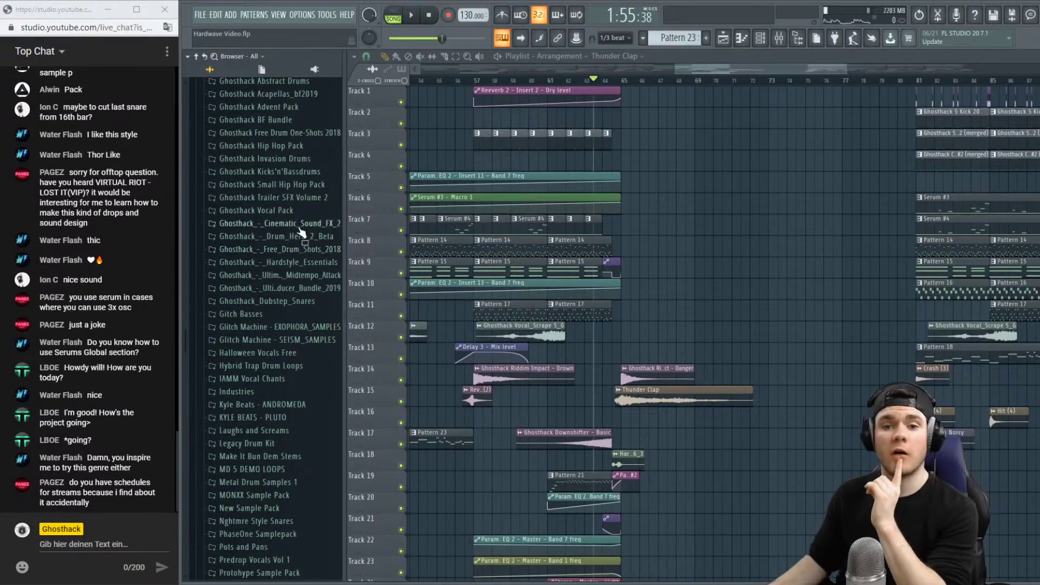
Open the Ambisonic Rain folder under Field Recordings in the Ghosthack Cinematic Sound FX 2 pack.
left_click(298, 224)
left_click(293, 236)
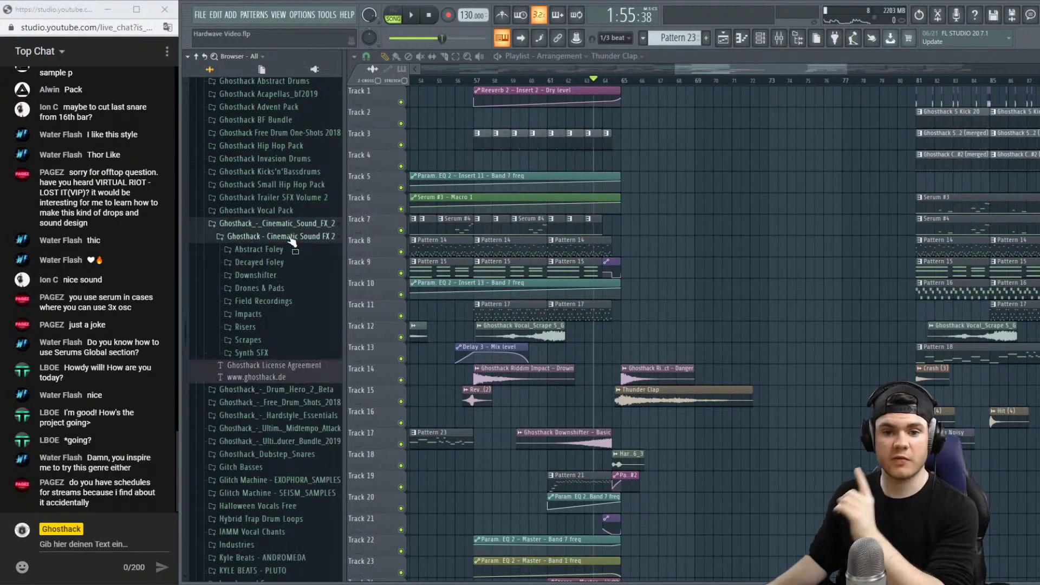
left_click(273, 314)
left_click(273, 301)
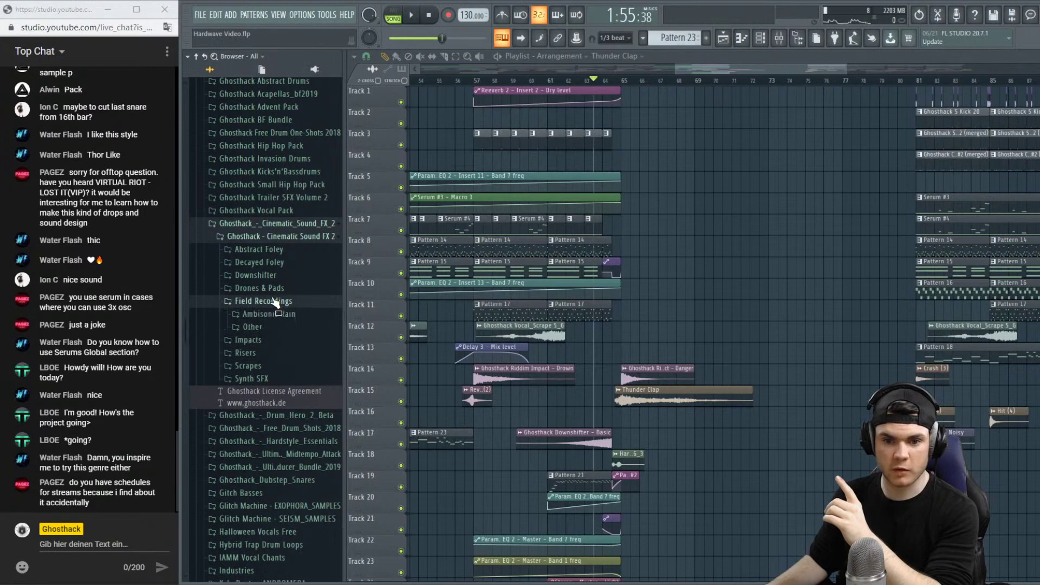
left_click(309, 315)
scroll(277, 262, "down", 2)
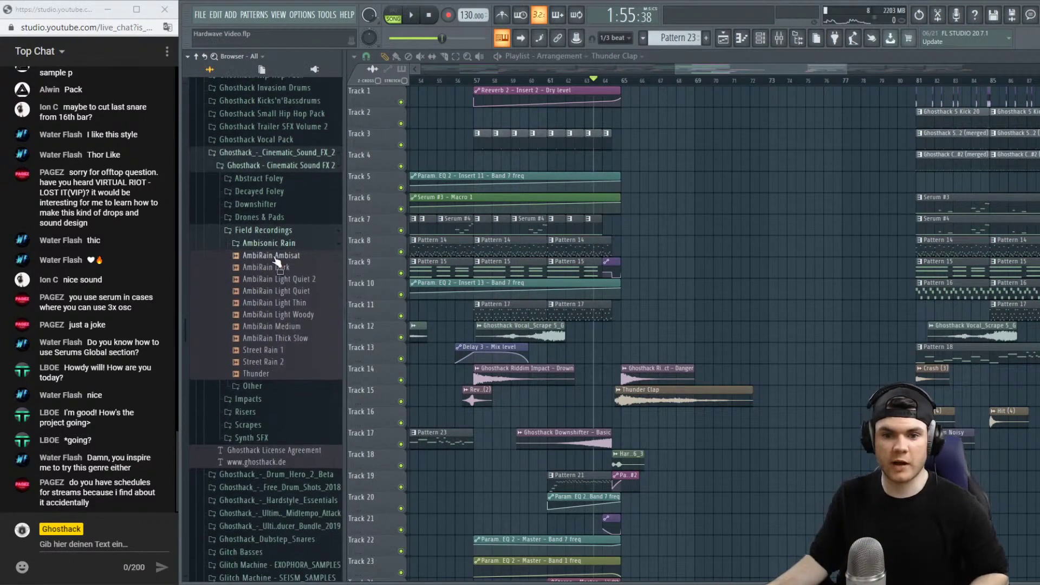
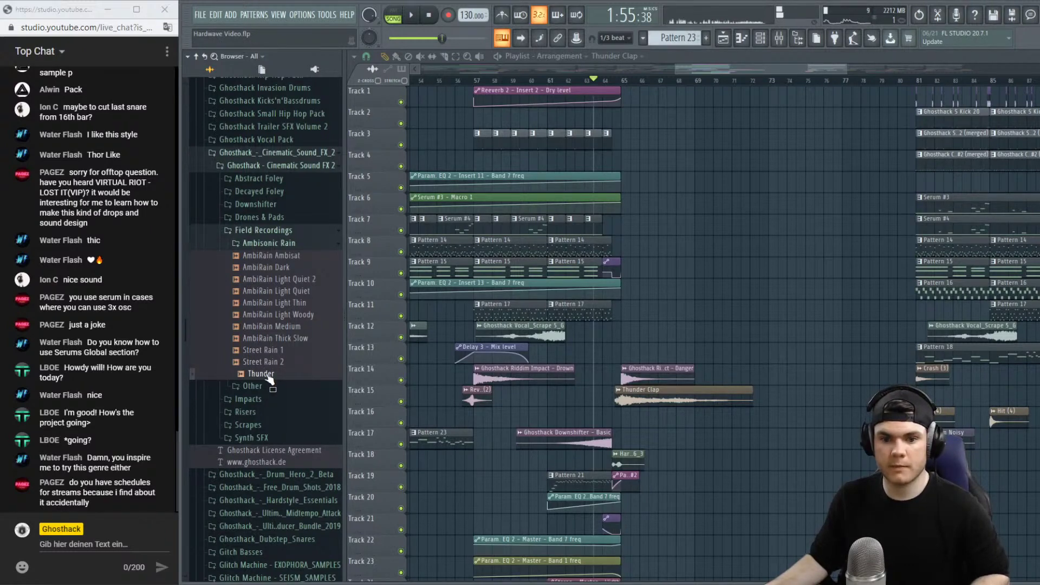
Add the Thunder sample to Track 16 at bar 65, under the Thunder Clap clip, and play it in context.
left_click_drag(269, 379, 688, 416)
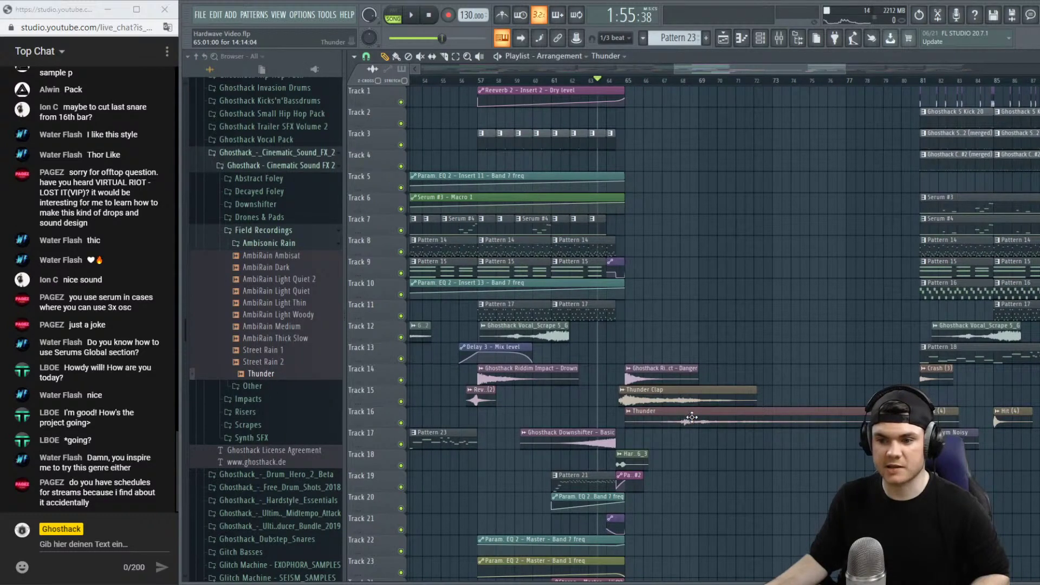
left_click(634, 83)
key("space")
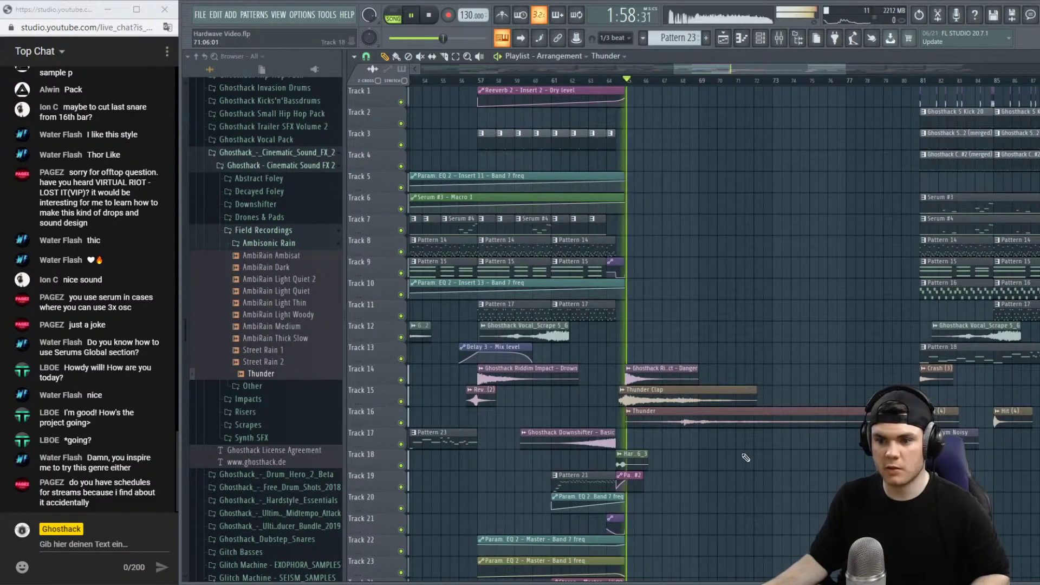
double_click(661, 419)
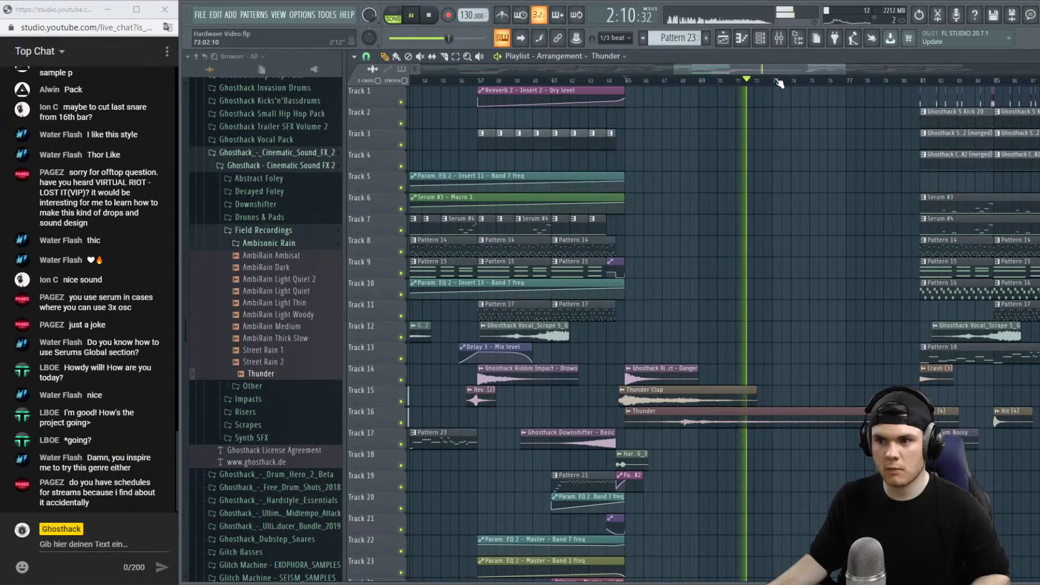
Listen to the thunder gap up to bar 81, and audition the drop sections starting at bars 81 and 97.
scroll(778, 81, "down", 5)
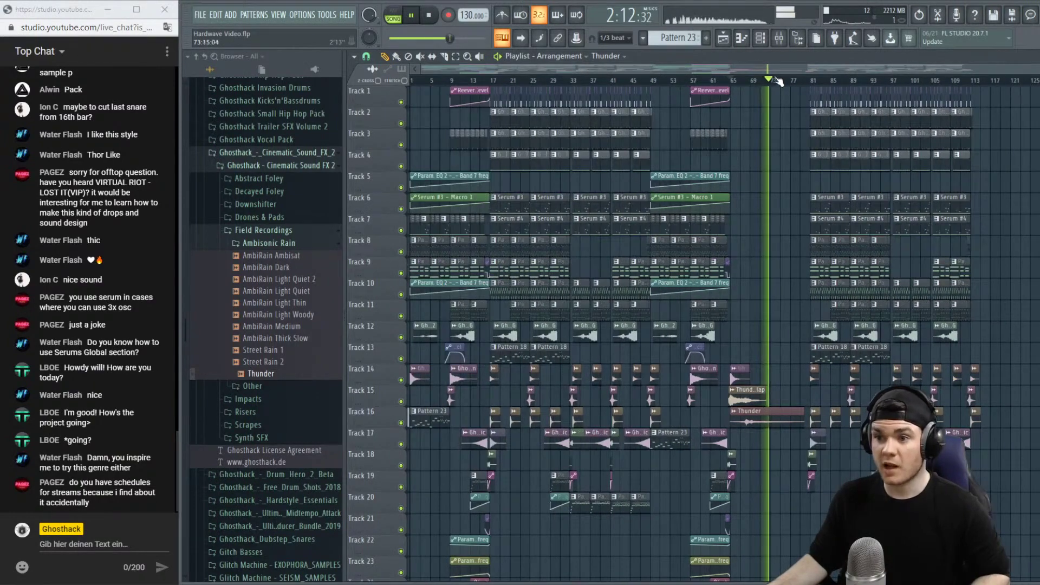
scroll(797, 69, "right", 3)
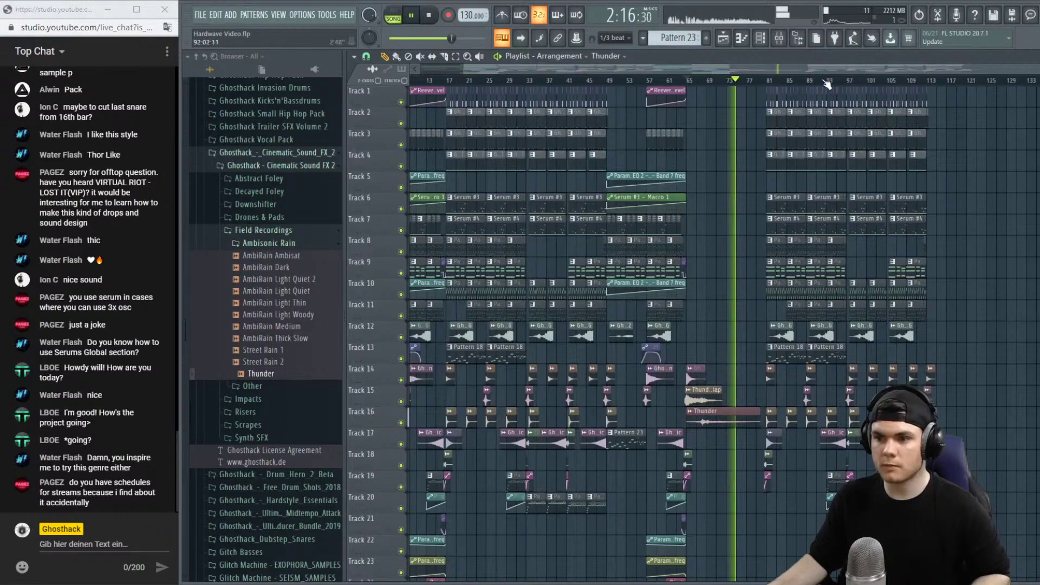
scroll(828, 84, "up", 5)
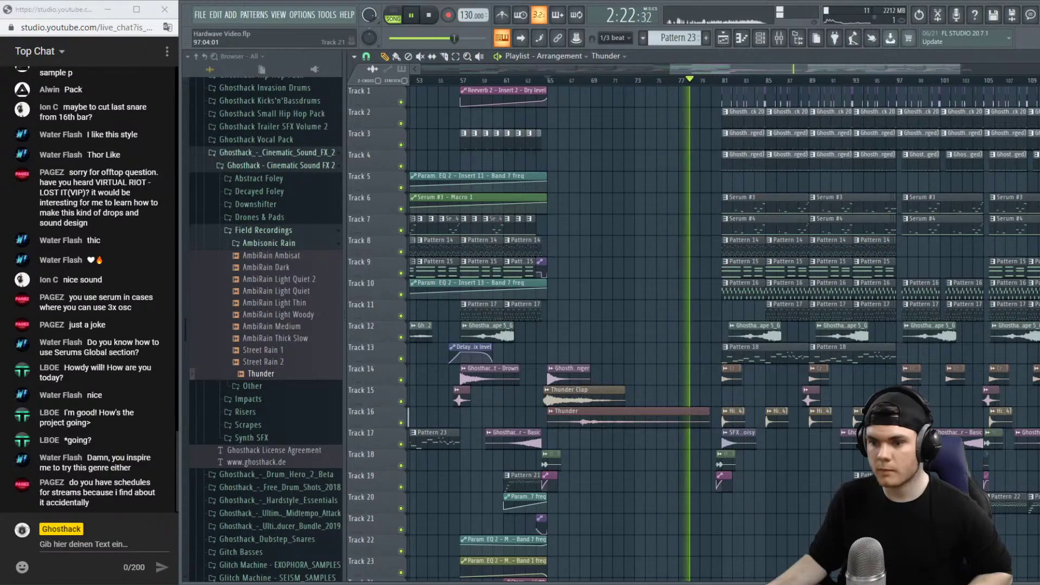
key("space")
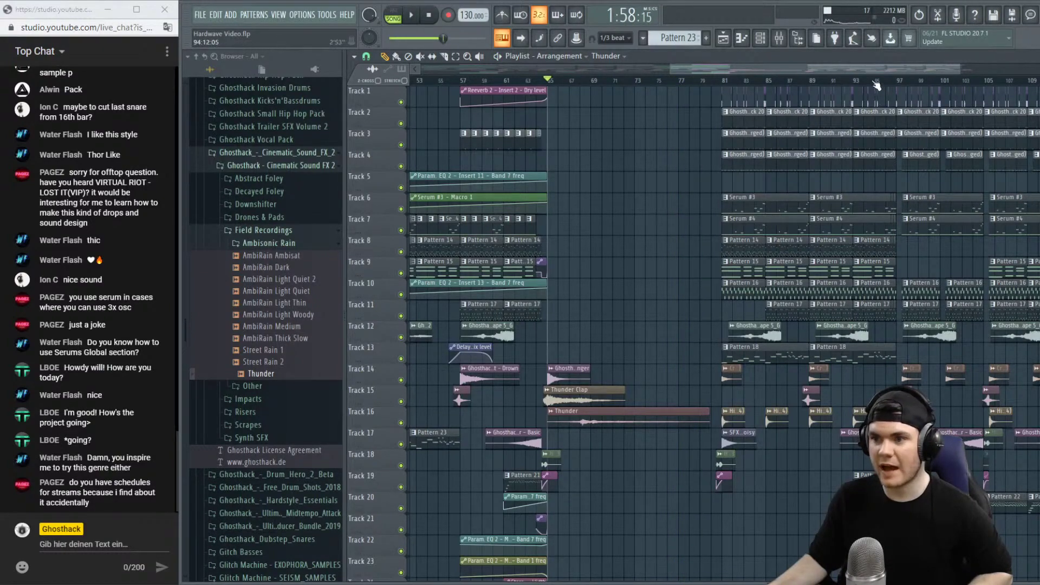
scroll(876, 85, "down", 4)
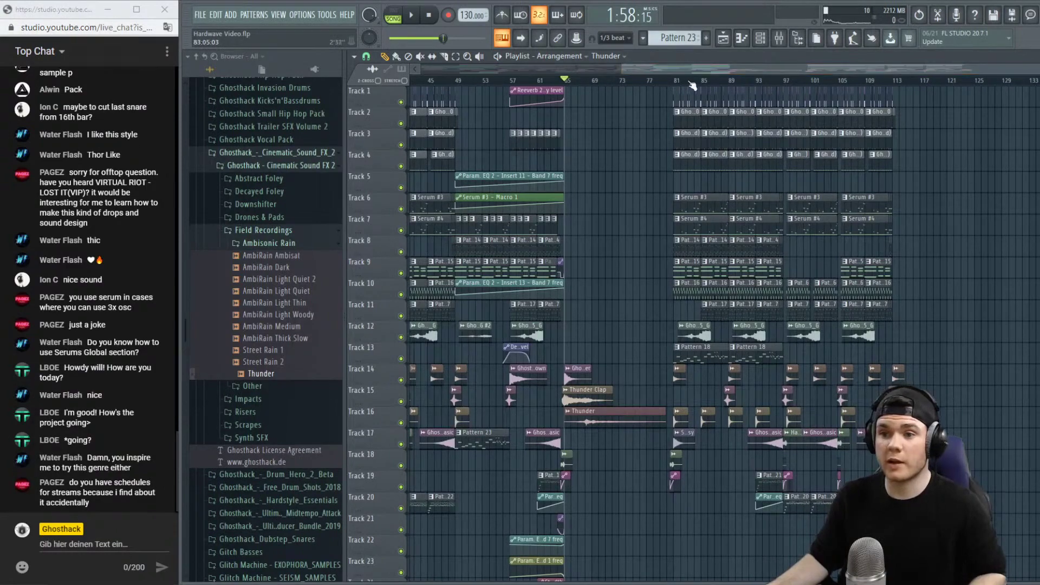
key("space")
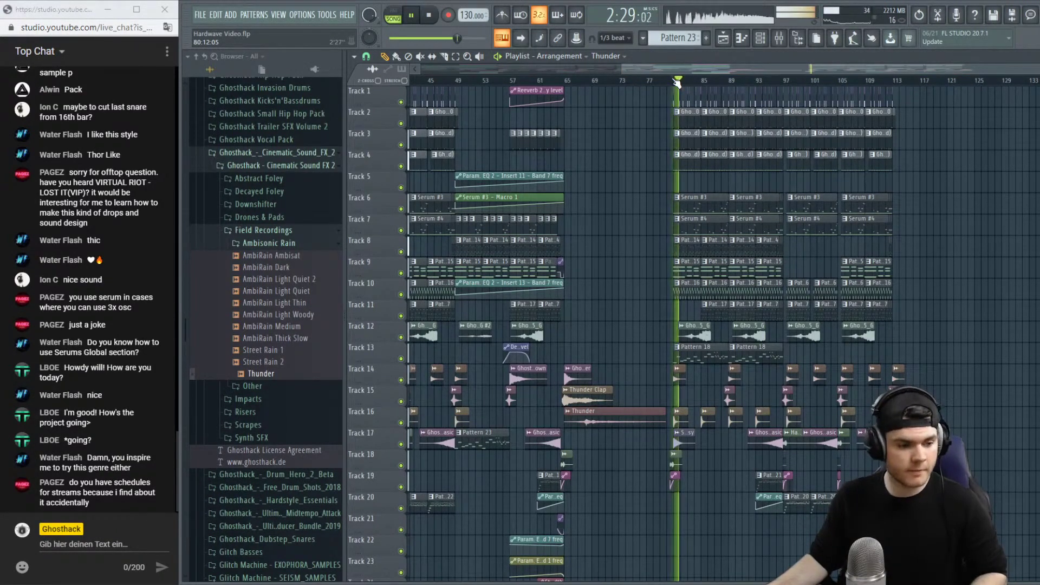
key("space")
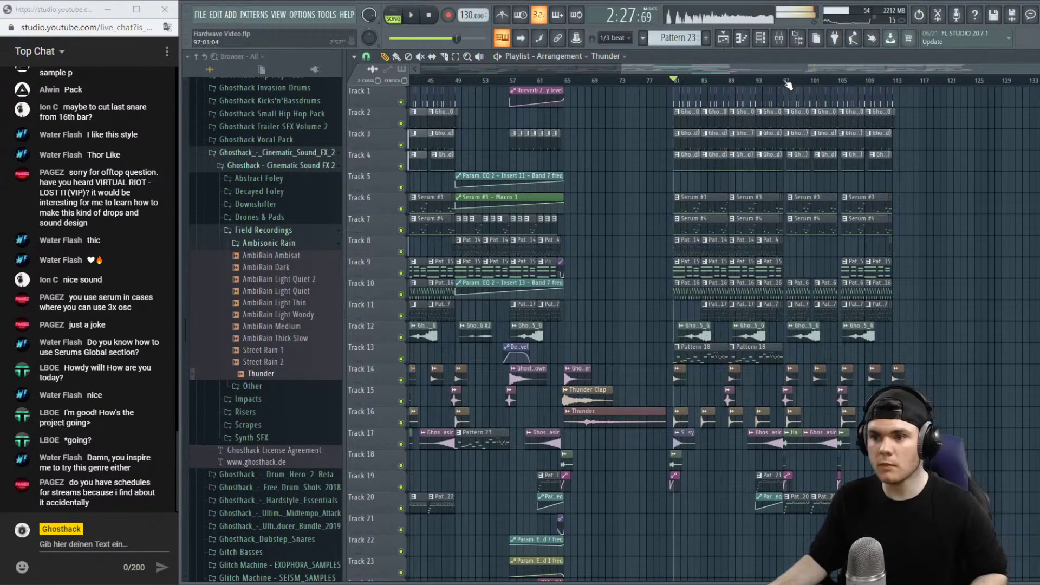
key("space")
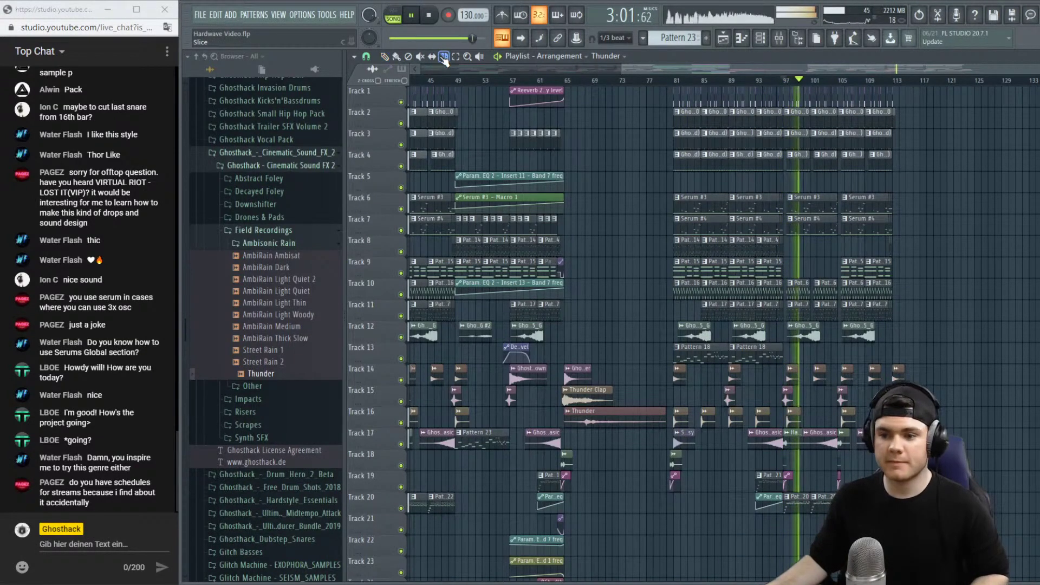
key("space")
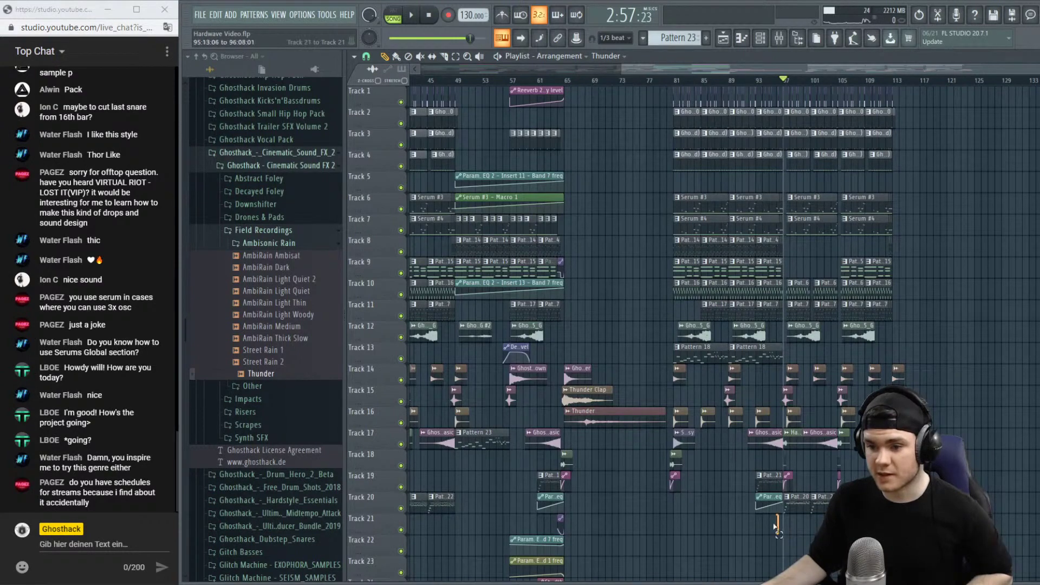
Select all clips of the drop section between bars 81 and 97 and move them past the section ending near bar 113.
left_click_drag(774, 526, 677, 111)
scroll(799, 89, "up", 5)
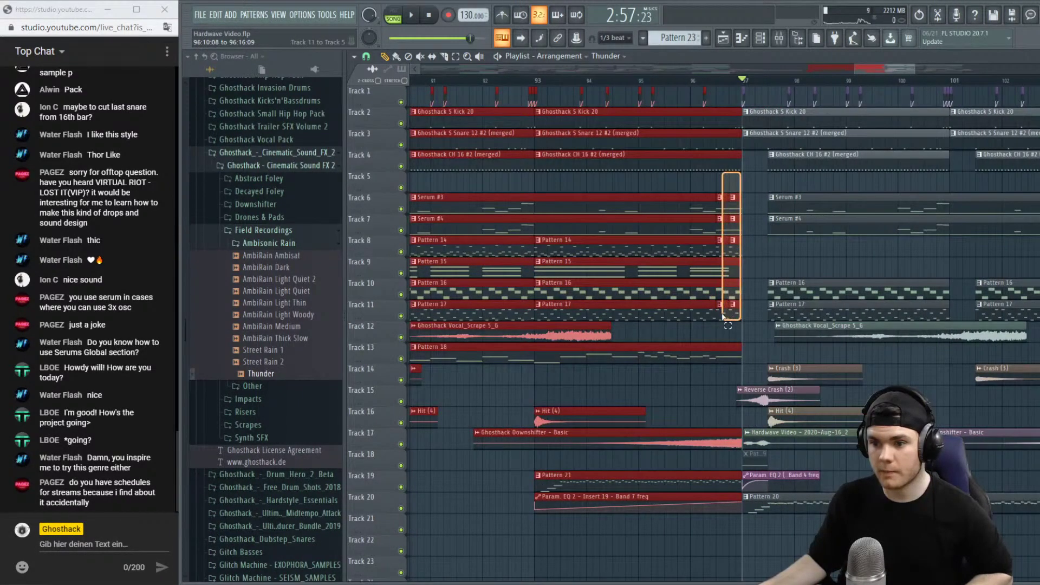
left_click_drag(723, 317, 723, 316)
scroll(720, 84, "down", 3)
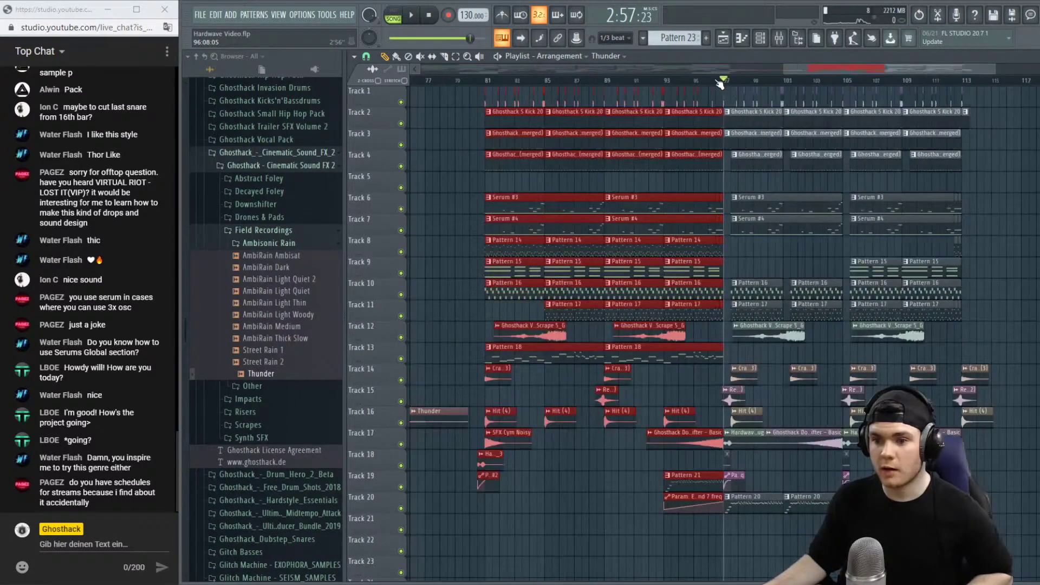
left_click_drag(582, 292, 1032, 282)
left_click(910, 334)
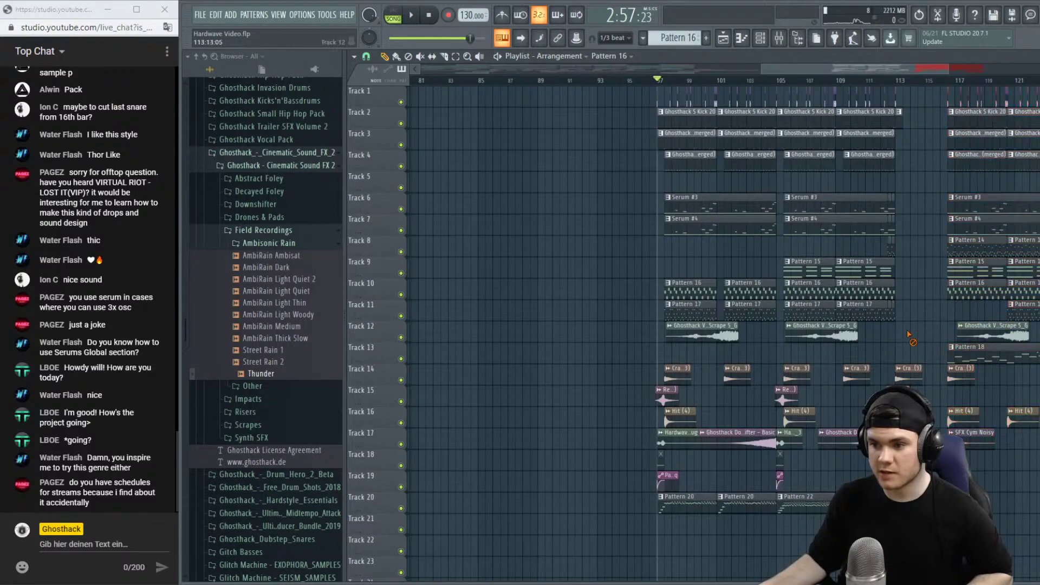
Delete the clips on Tracks 18 and 19 just before the section starting at bar 117.
scroll(925, 142, "right", 5)
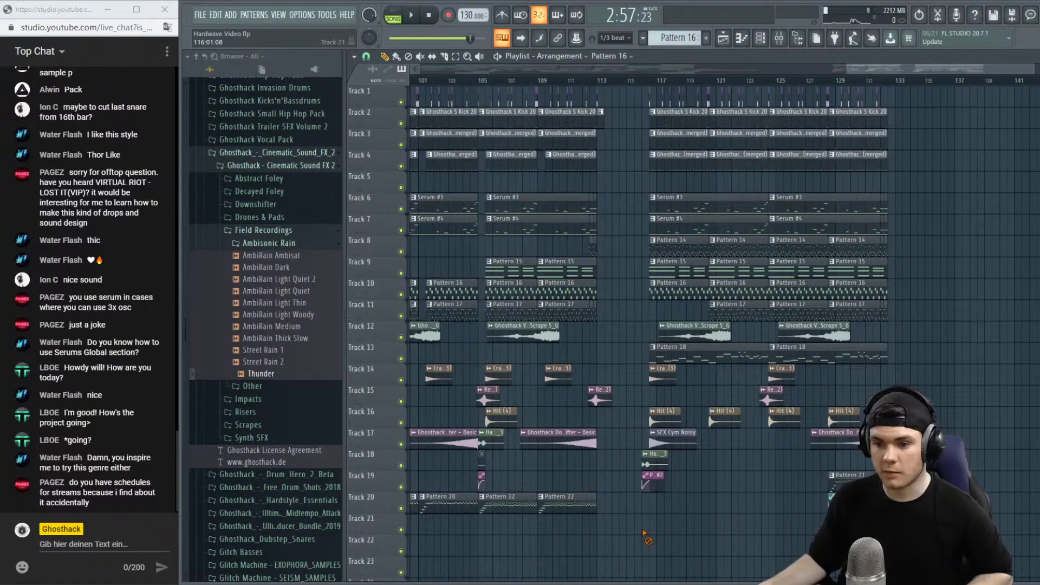
left_click_drag(951, 557, 616, 86)
left_click(610, 121)
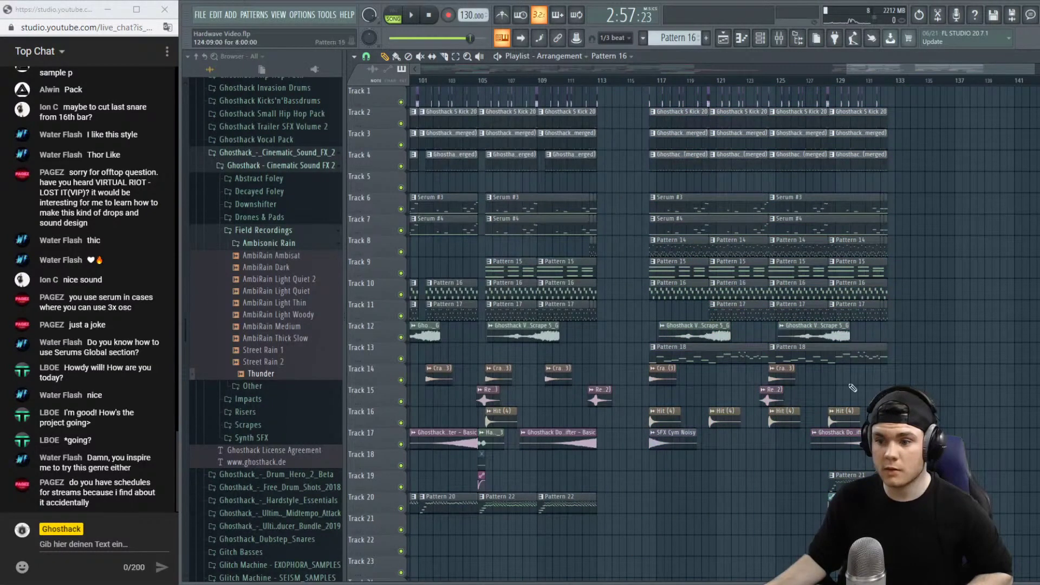
Move the whole section starting at bar 117 to bar 113 and delete the Track 1 automation clip at bar 113.
left_click_drag(921, 536, 621, 122)
scroll(603, 87, "up", 5)
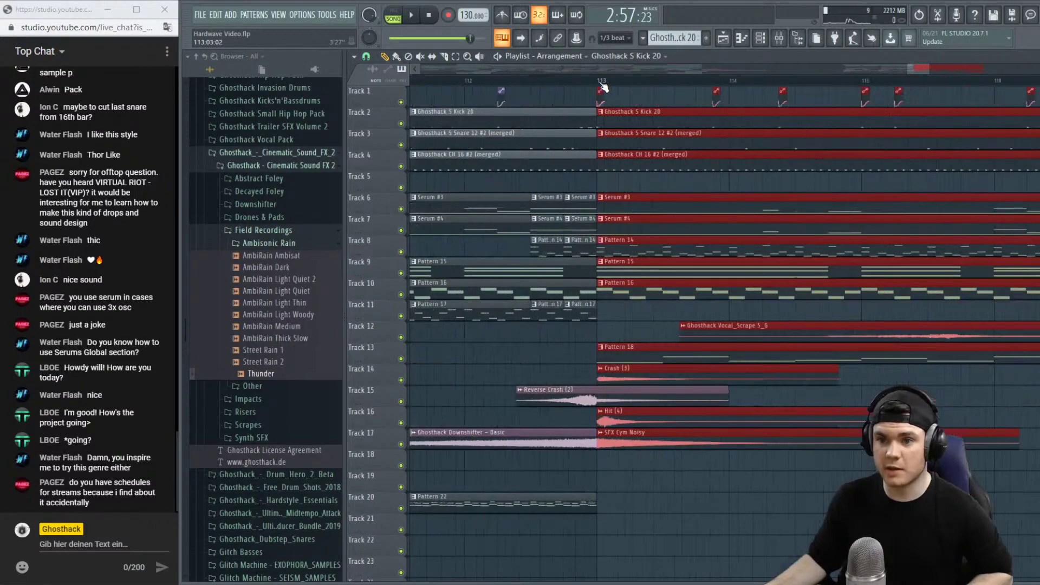
left_click(611, 93)
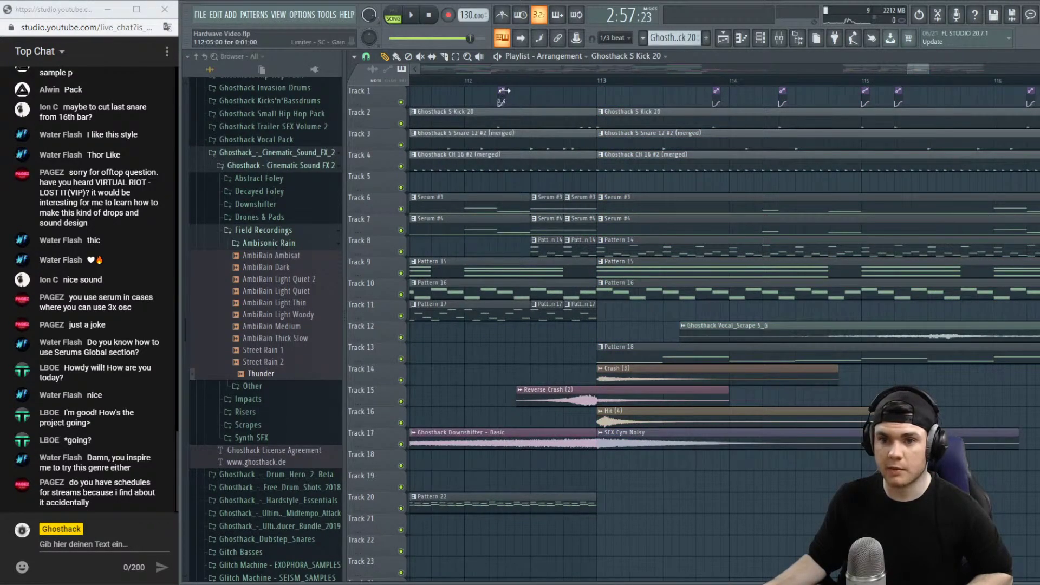
Play the break after bar 65 and move the entire second drop so it starts at bar 81.
scroll(601, 87, "down", 5)
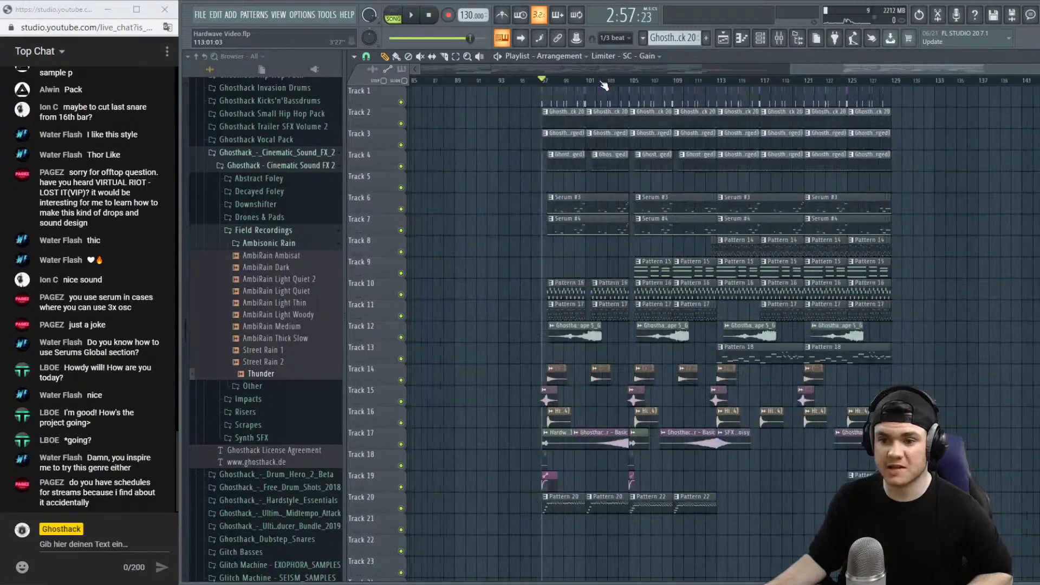
left_click_drag(788, 76, 593, 91)
key("space")
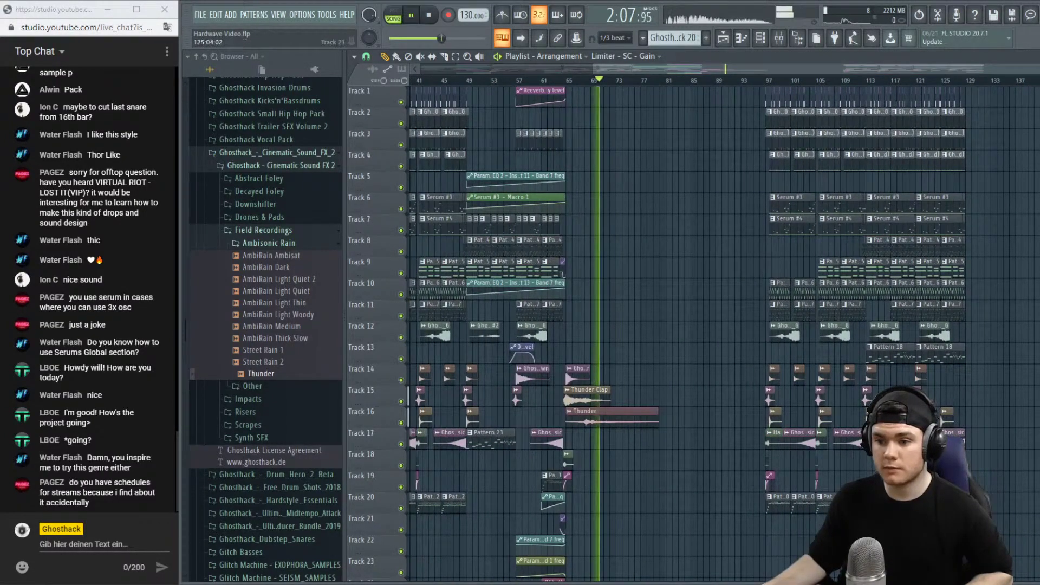
left_click_drag(988, 557, 678, 125)
Place Pattern 21 and its EQ automation clip at bar 77 before the second drop and play that passage.
left_click_drag(893, 520, 653, 472)
left_click(643, 80)
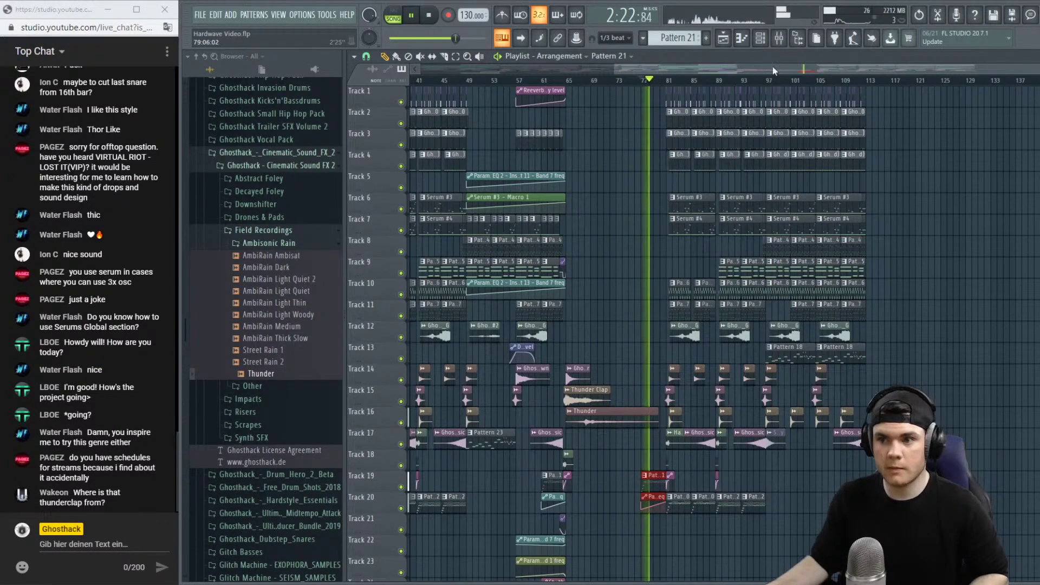
scroll(726, 73, "left", 2)
scroll(726, 77, "up", 4)
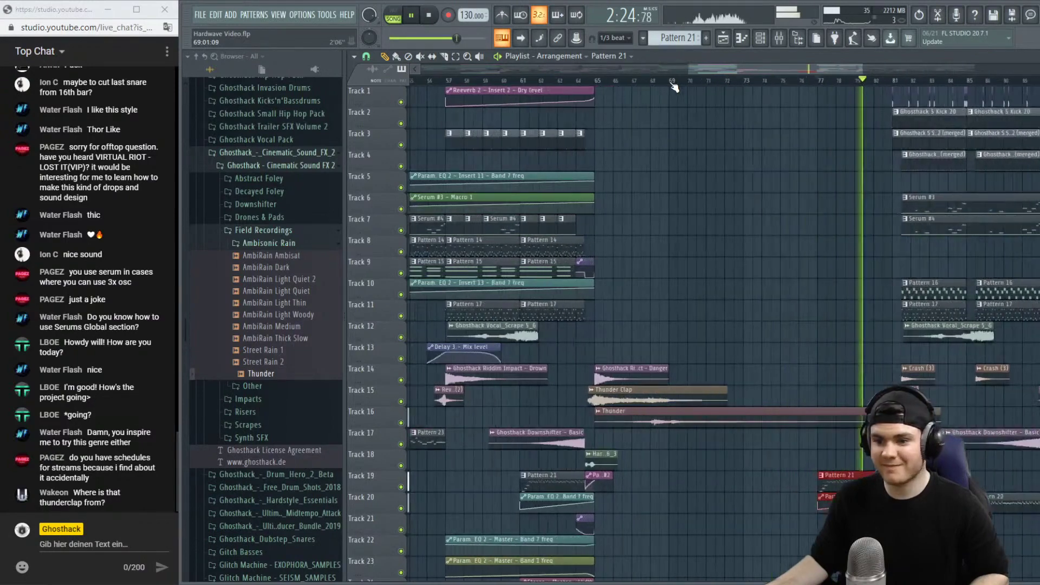
key("space")
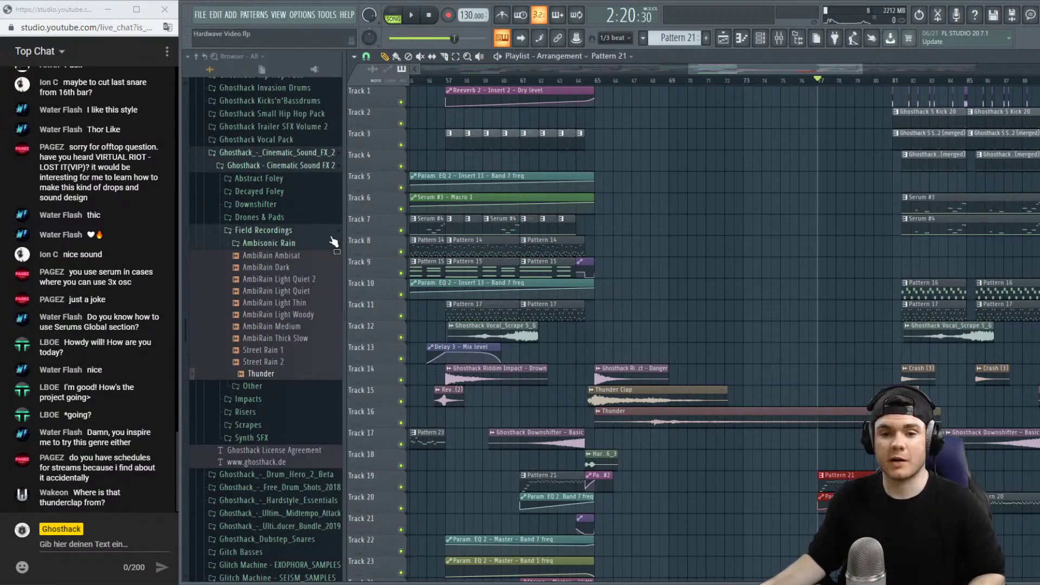
Point out the Ambisonic Rain sample folder and play the start of the thunder break from bar 64.
left_click(300, 242)
left_click(299, 244)
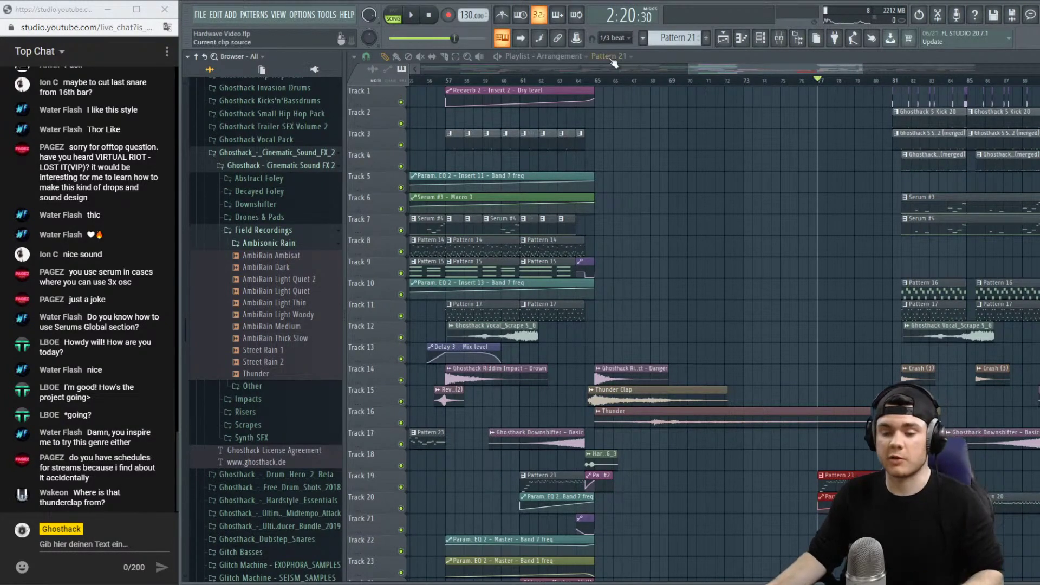
left_click(585, 82)
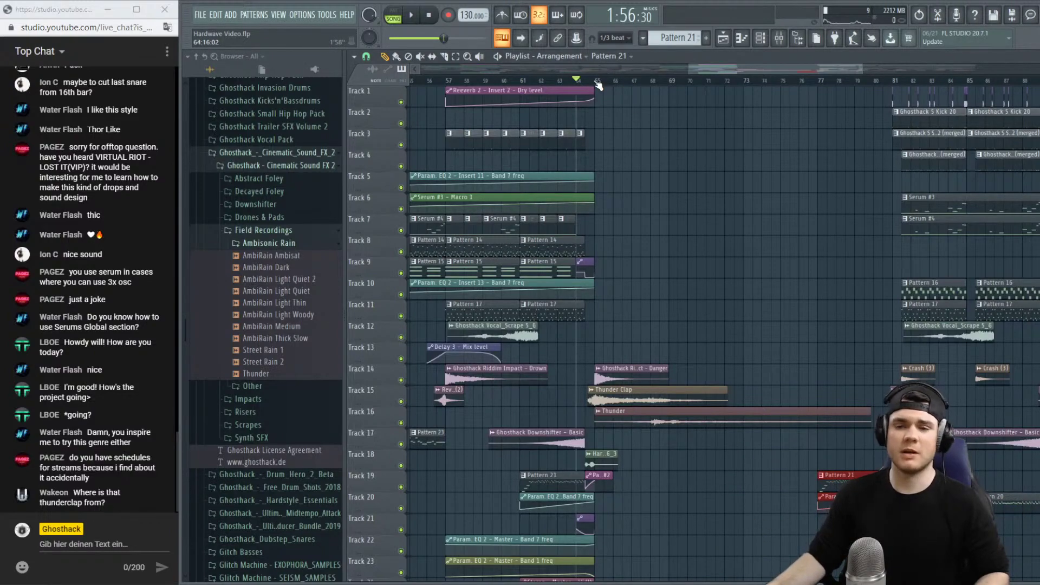
scroll(598, 85, "down", 3)
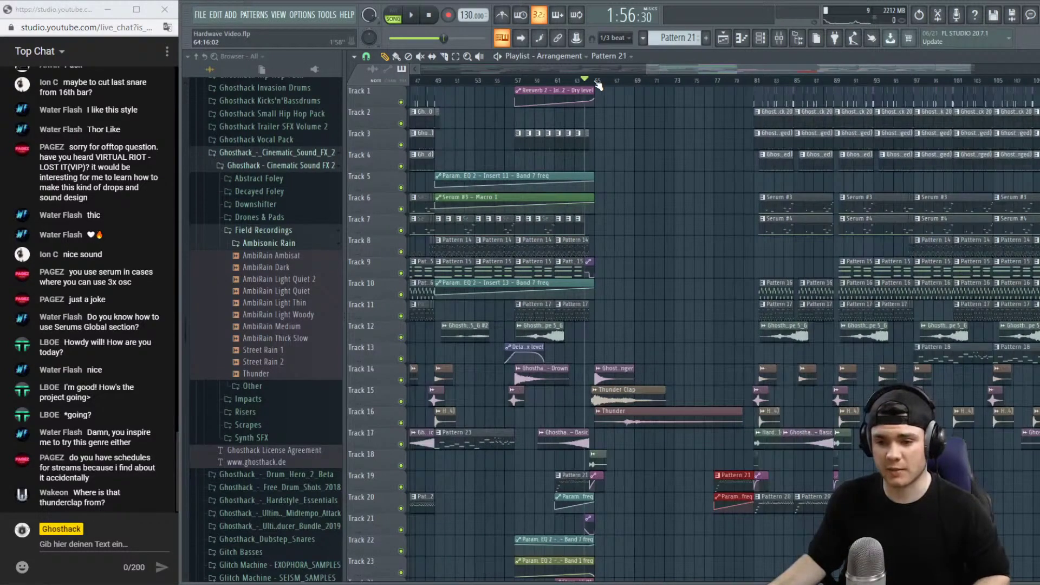
key("space")
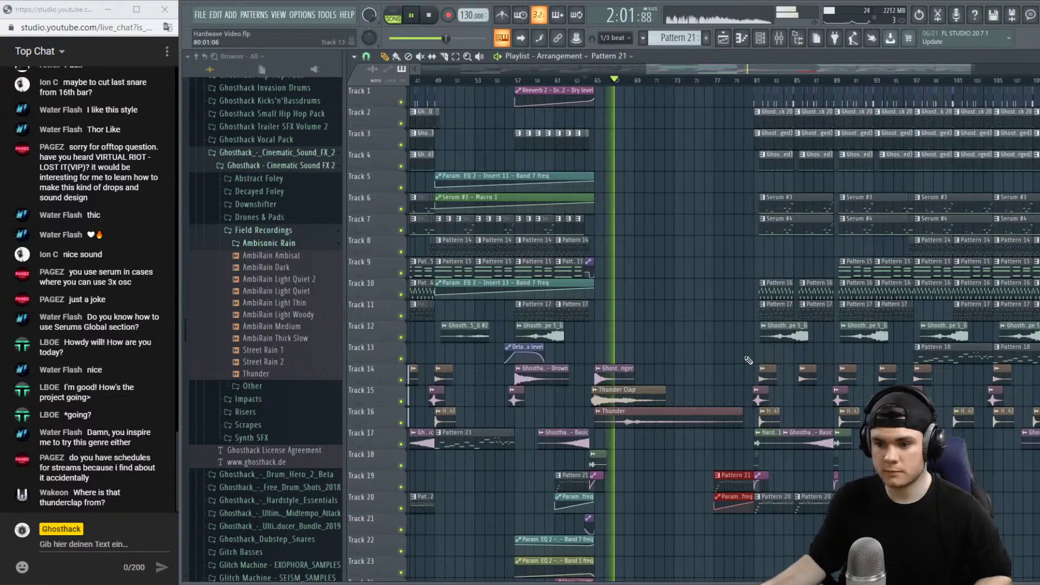
Move Pattern 21 and its EQ automation clip from bar 77 to bar 69 and listen from there.
left_click(715, 80)
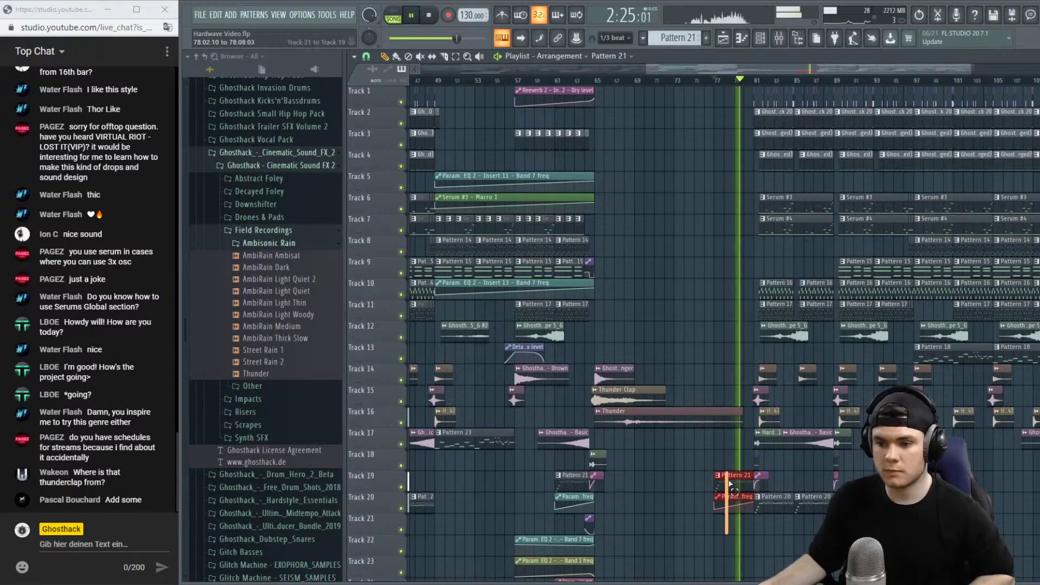
left_click_drag(741, 487, 662, 488)
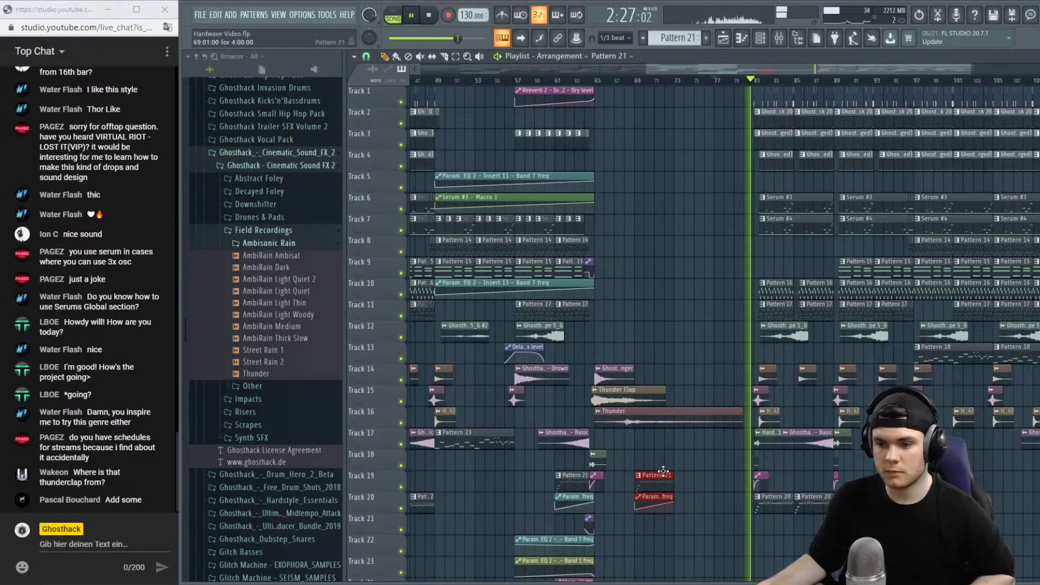
left_click(630, 81)
scroll(641, 86, "up", 2)
scroll(641, 86, "up", 1)
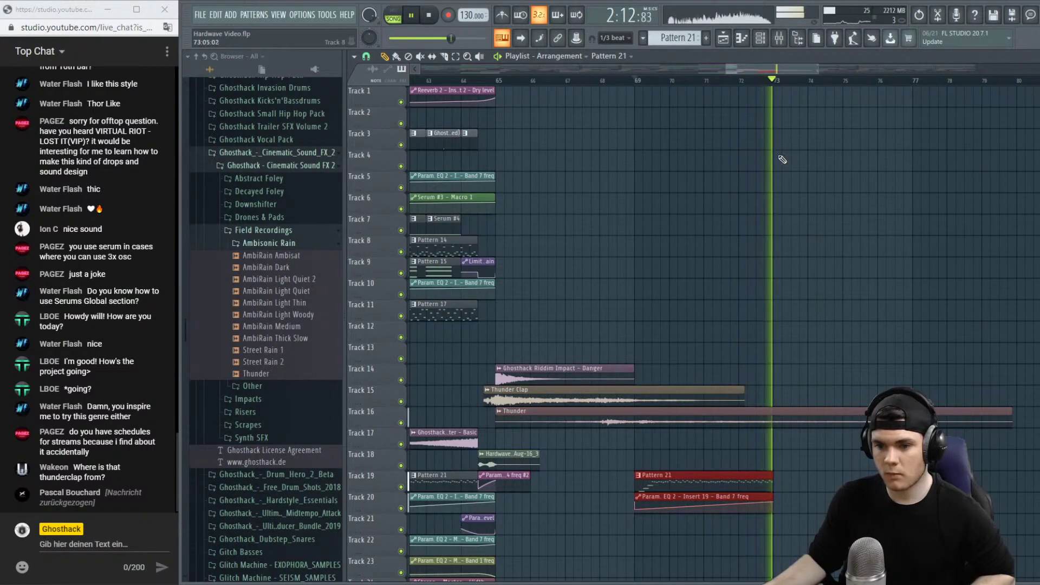
Make the EQ automation clip at bar 69 unique and place Pattern 21 with an EQ automation clip at bar 77.
key("space")
scroll(735, 205, "down", 2)
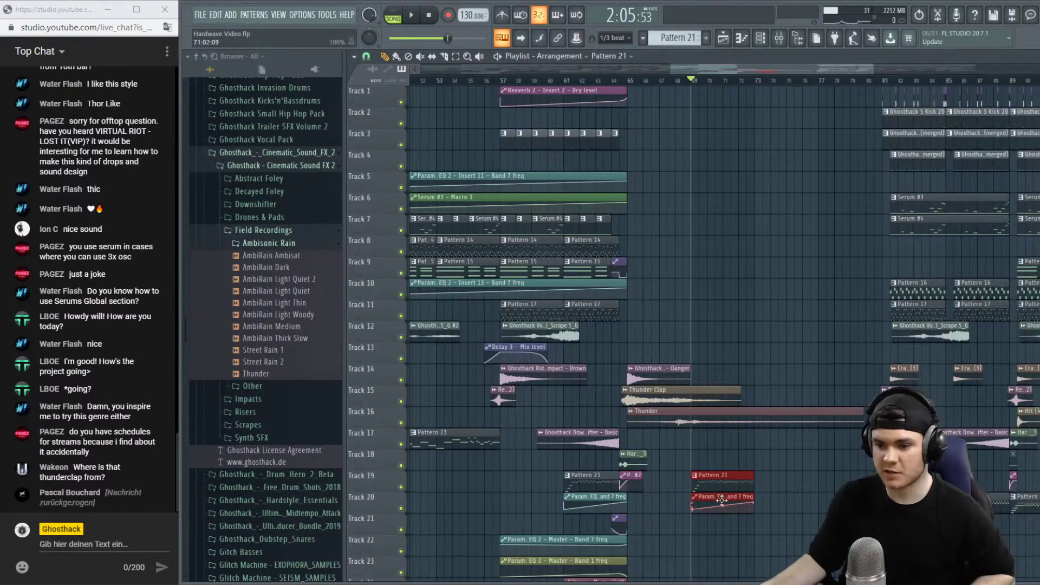
left_click(697, 497)
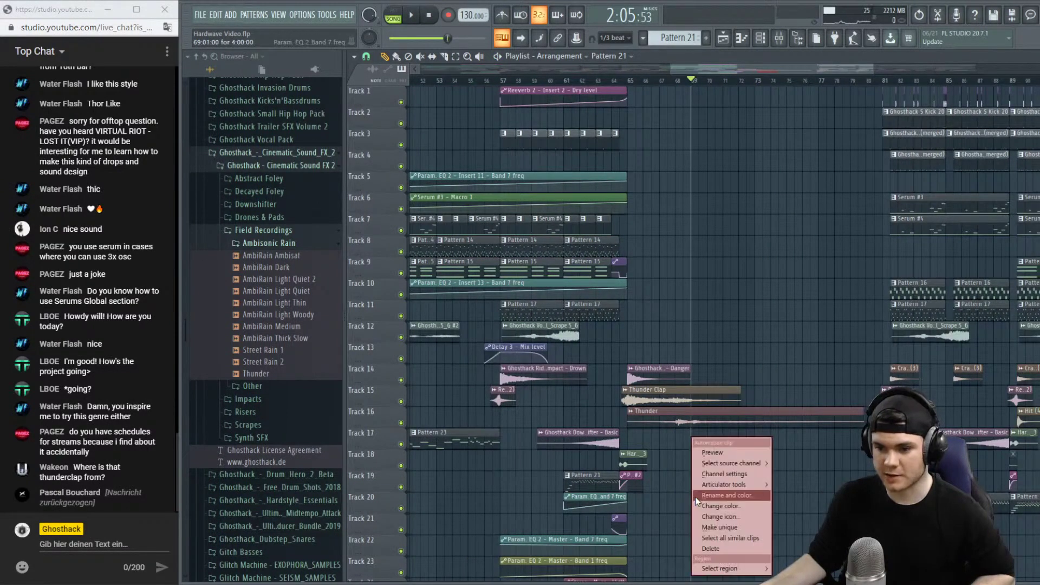
left_click(715, 528)
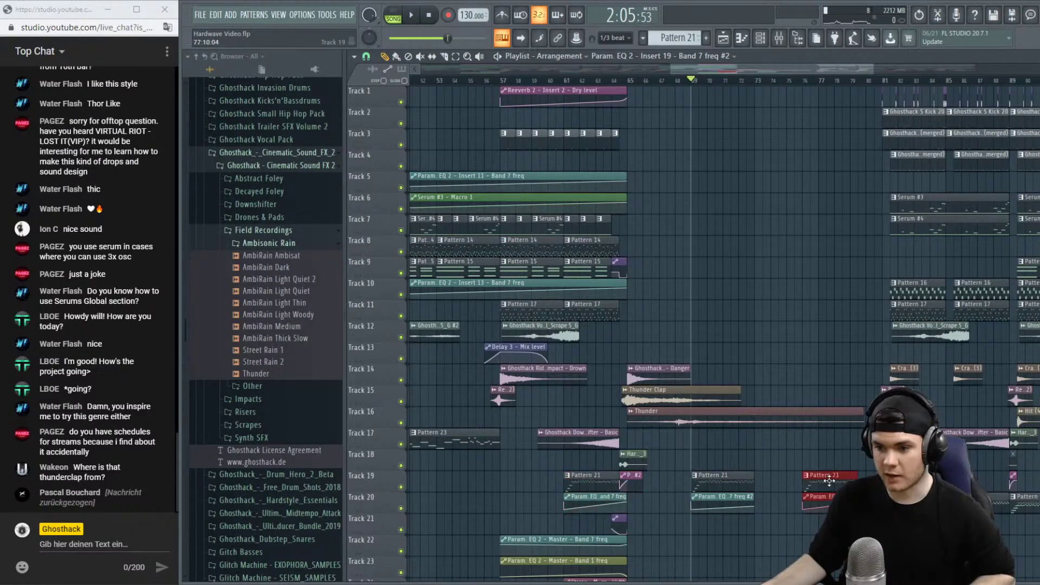
key("space")
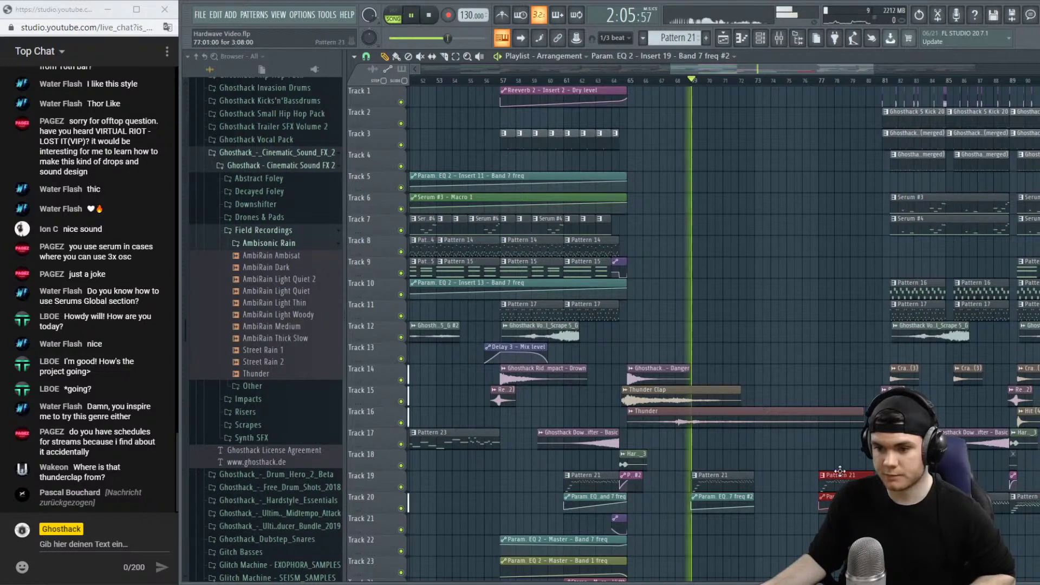
Lower the bar 69 EQ automation's end point to about 70% and place Pattern 21 with that automation at bar 73.
left_click(757, 506)
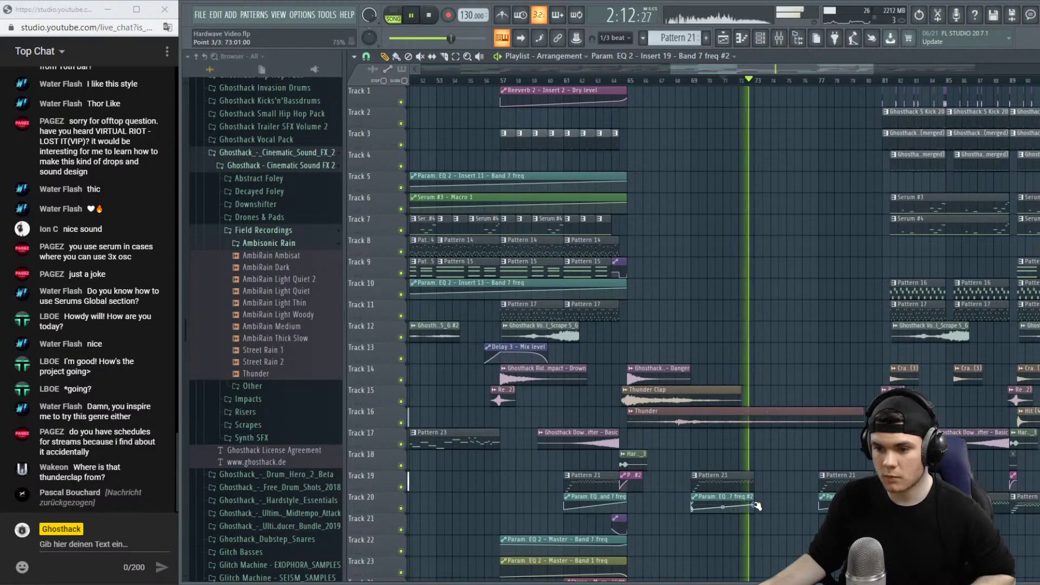
left_click(758, 477)
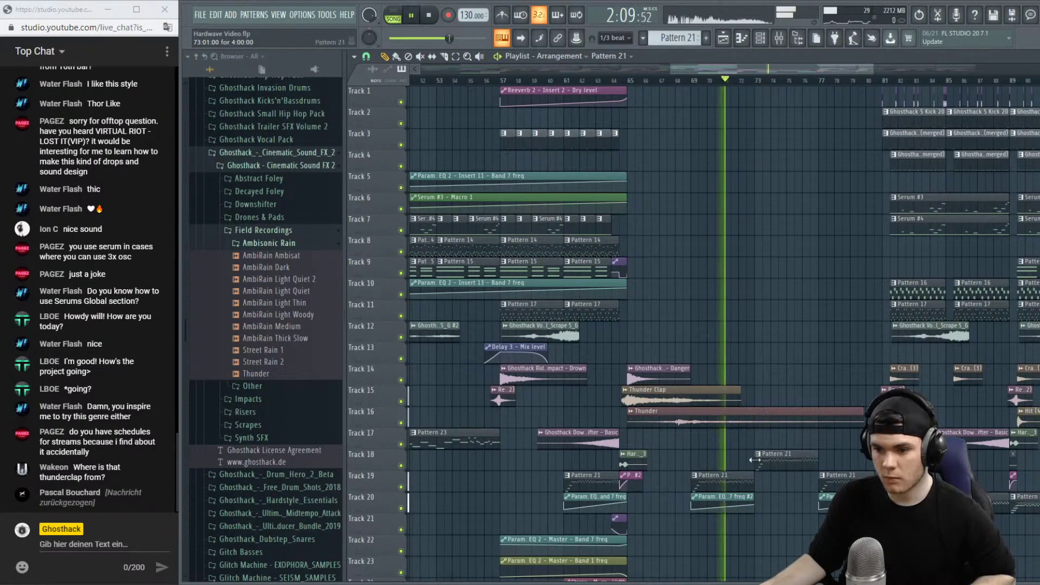
left_click(719, 494)
left_click(758, 498)
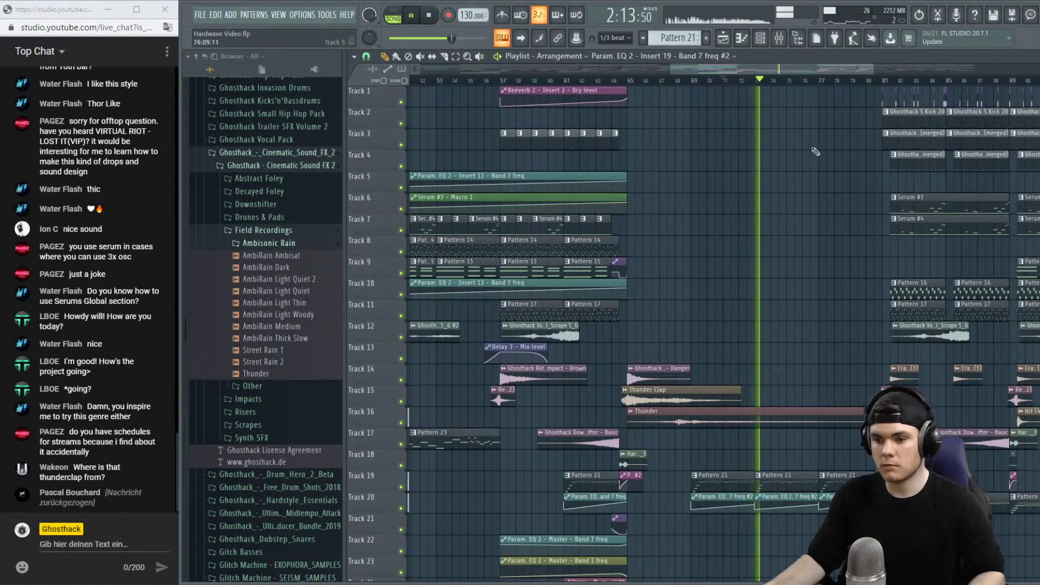
Copy Pattern 21 and the unique EQ automation clip to bar 65 at the start of the break.
scroll(809, 86, "down", 3)
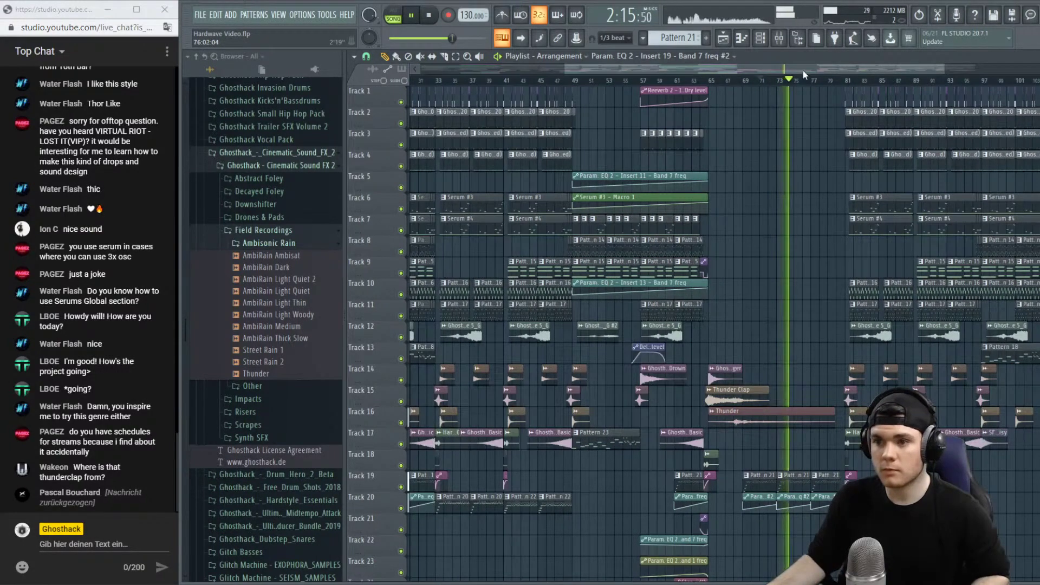
left_click_drag(803, 70, 888, 70)
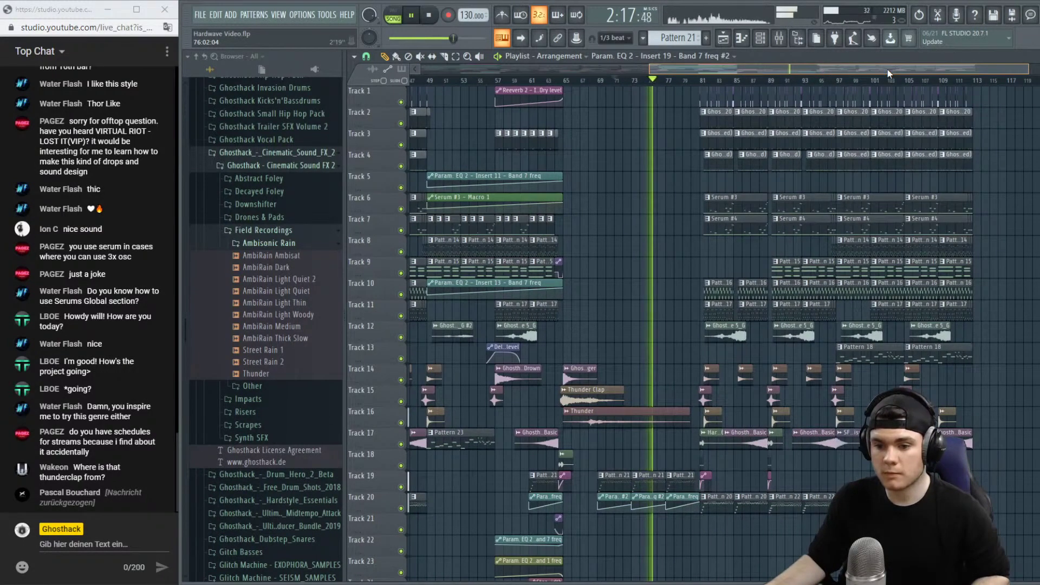
scroll(563, 498, "up", 3)
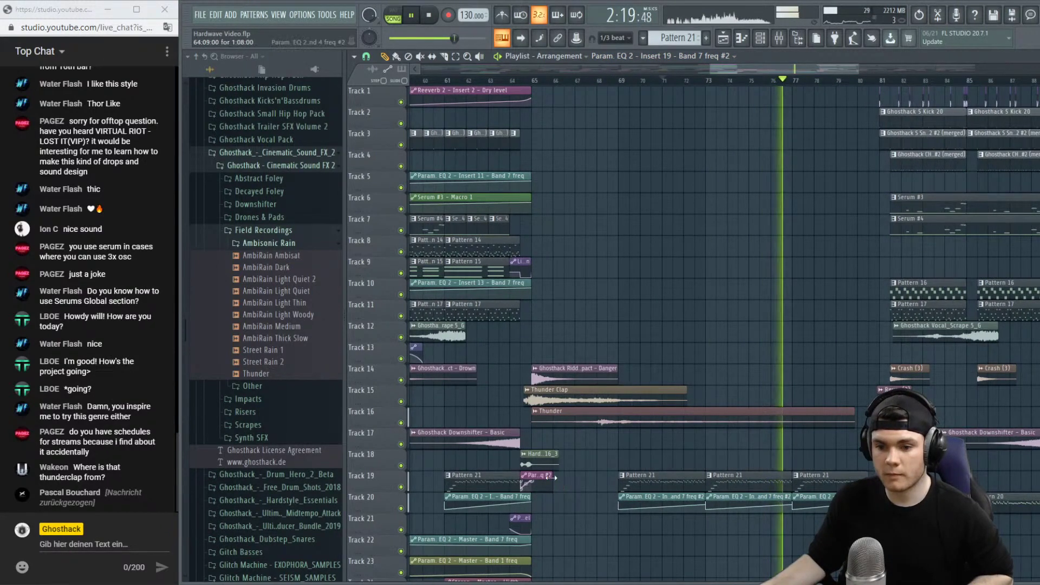
left_click_drag(662, 531, 604, 486)
key("space")
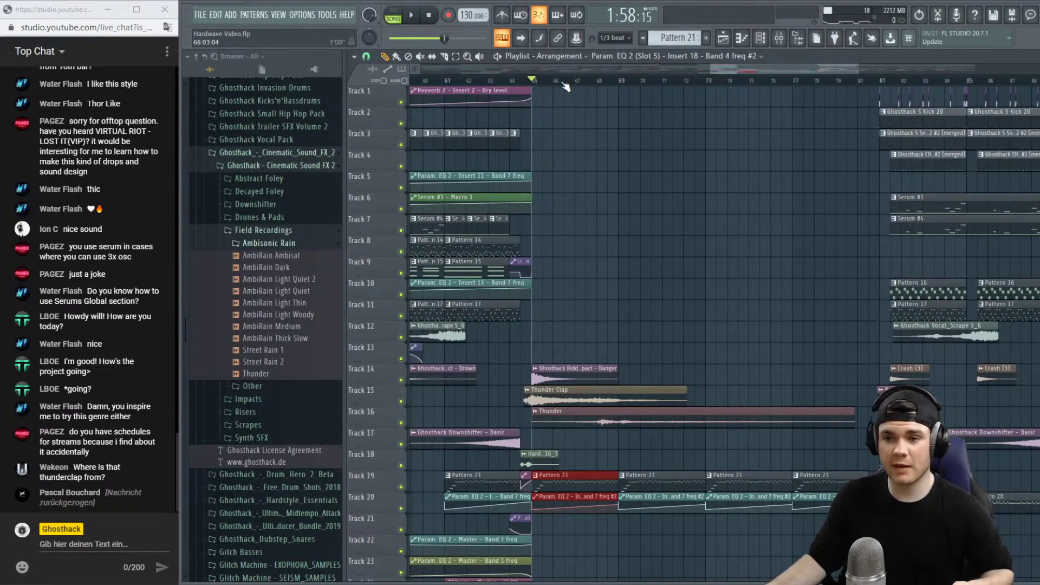
Add a copy of Ghosthack Downshifter - Basic ending at bar 81 on Track 17 and a Reverse Crash leading into bar 73 on Track 15.
scroll(639, 91, "down", 3)
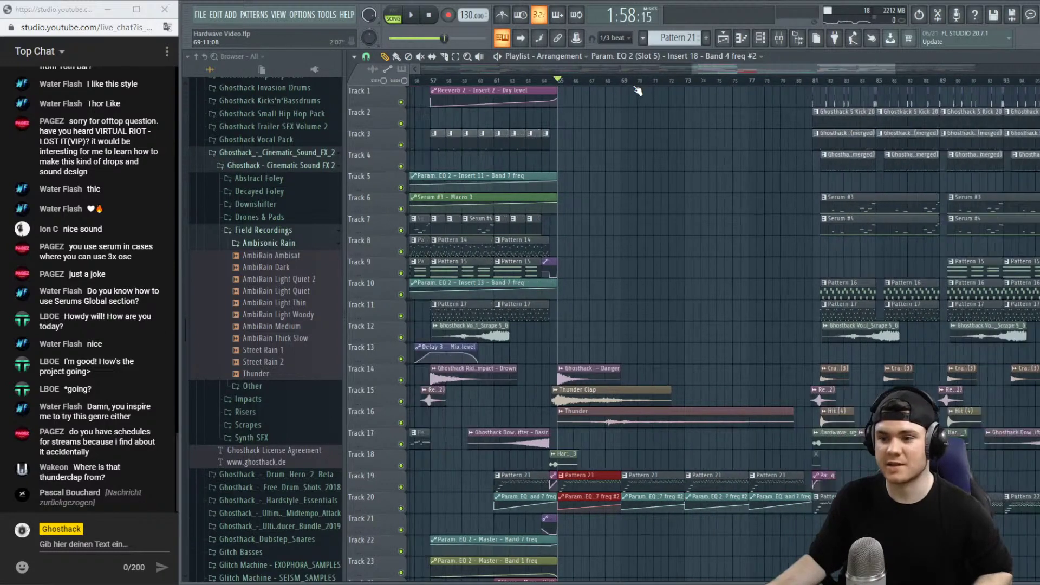
scroll(642, 90, "up", 2)
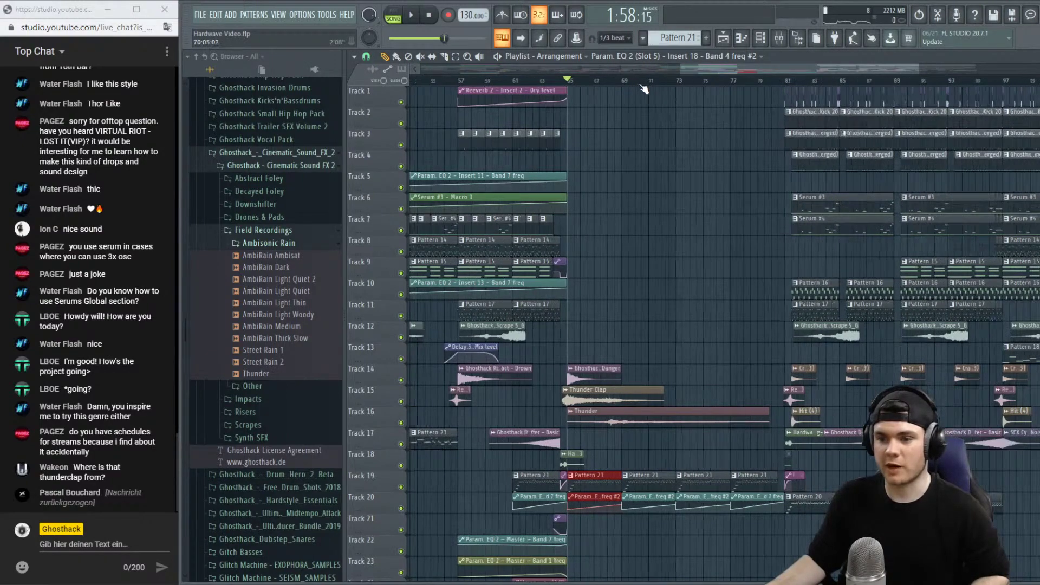
left_click_drag(717, 66, 730, 65)
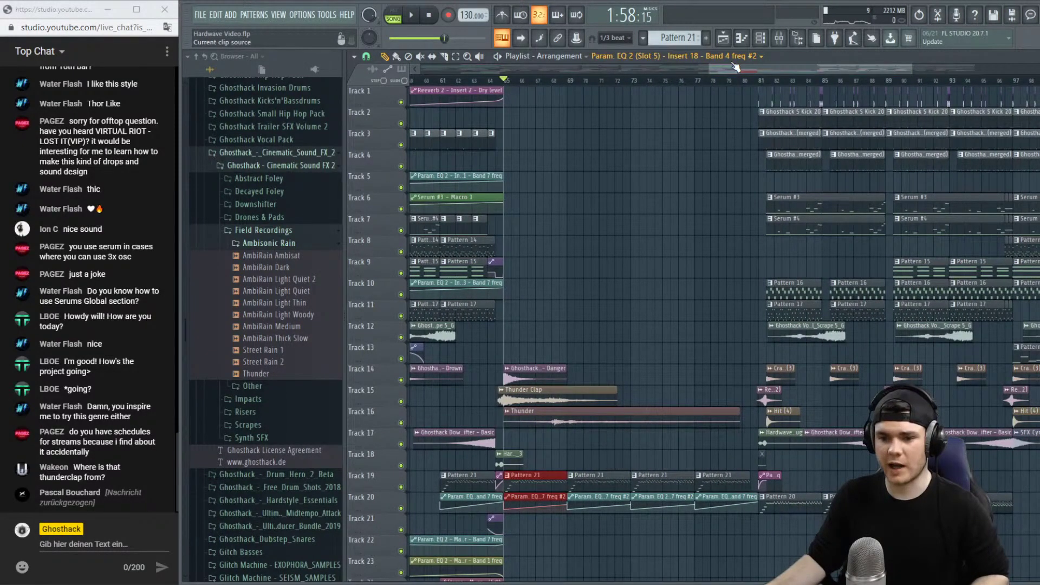
key("space")
left_click(476, 83)
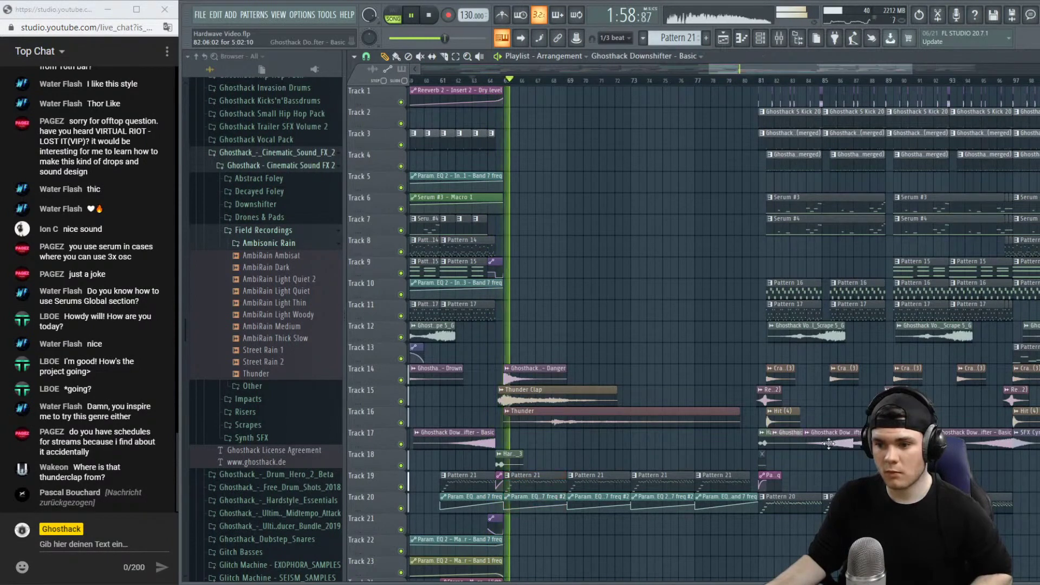
left_click_drag(829, 445, 729, 444)
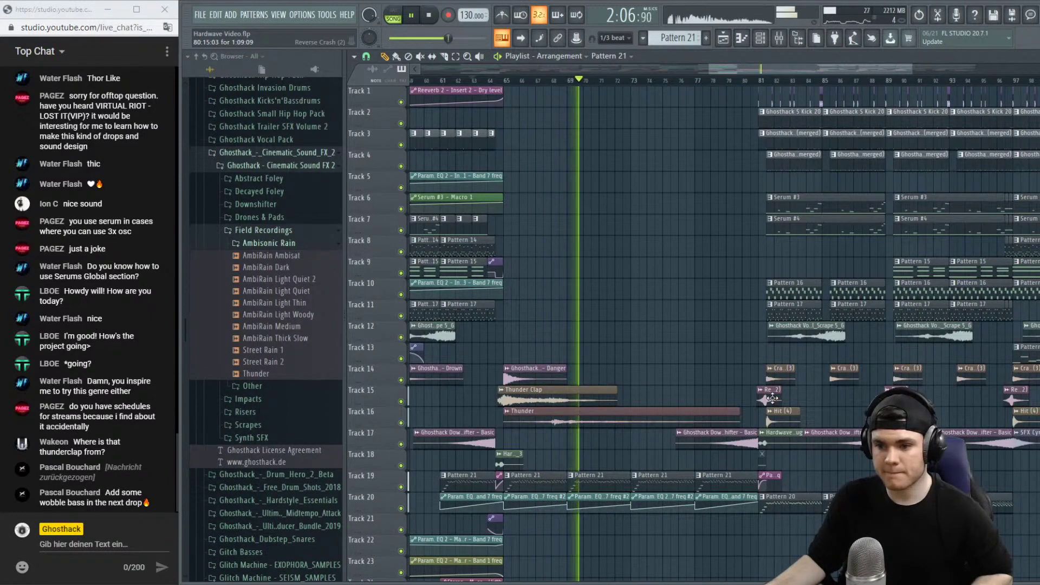
left_click_drag(772, 399, 638, 402)
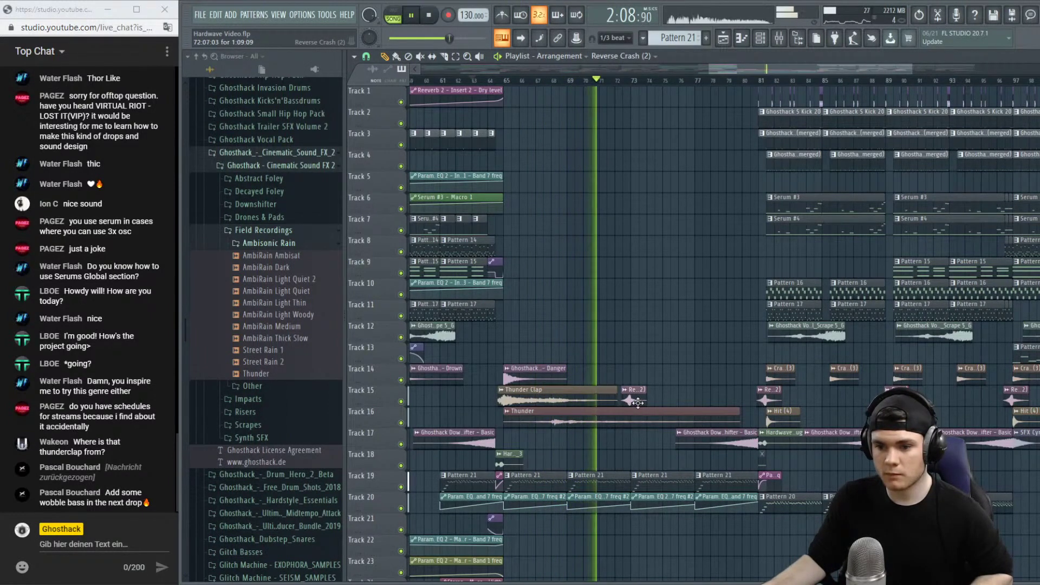
Stop playback and make the Track 20 EQ automation clip at bar 69 unique.
key("space")
right_click(570, 498)
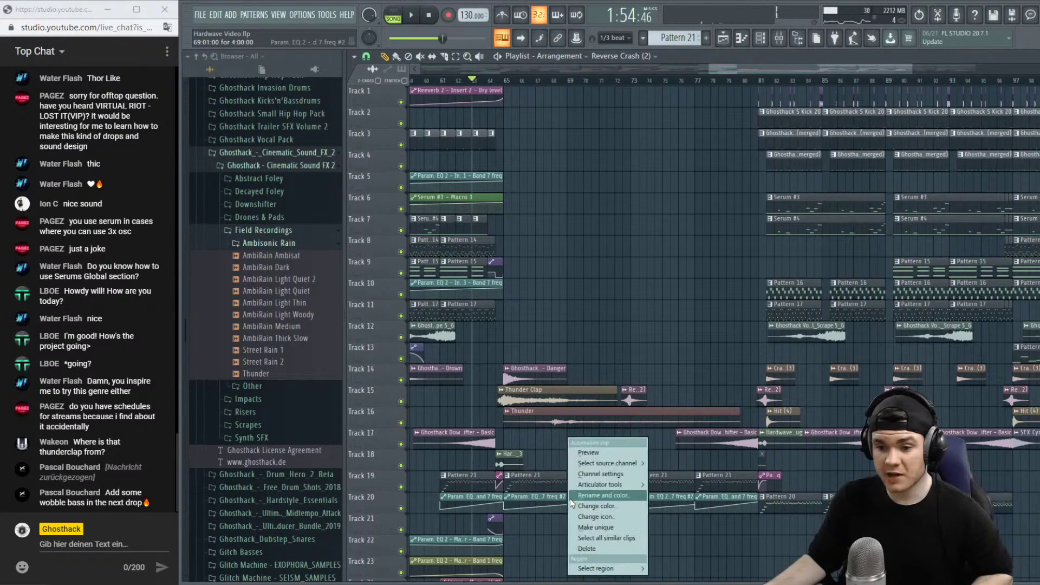
left_click(596, 527)
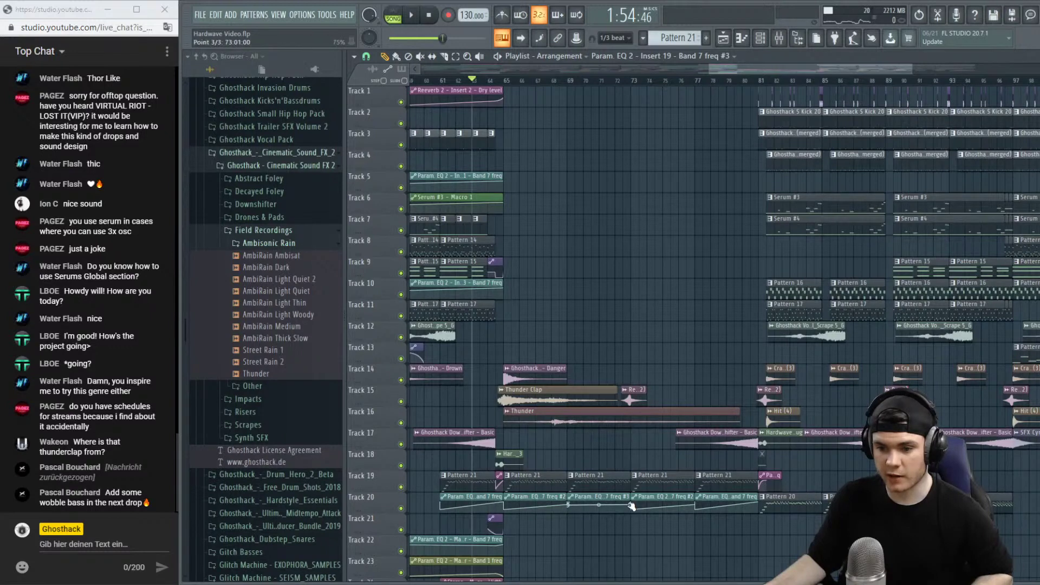
Play the break around bars 64 to 70 and trim about half a bar off the start of Track 19's Pattern 21 at bar 69.
key("space")
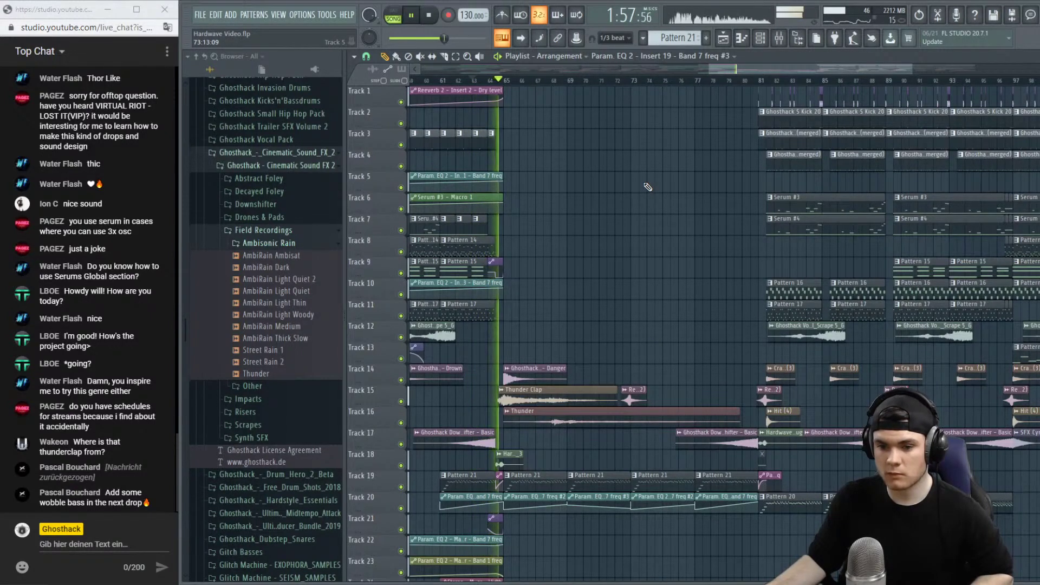
left_click(553, 81)
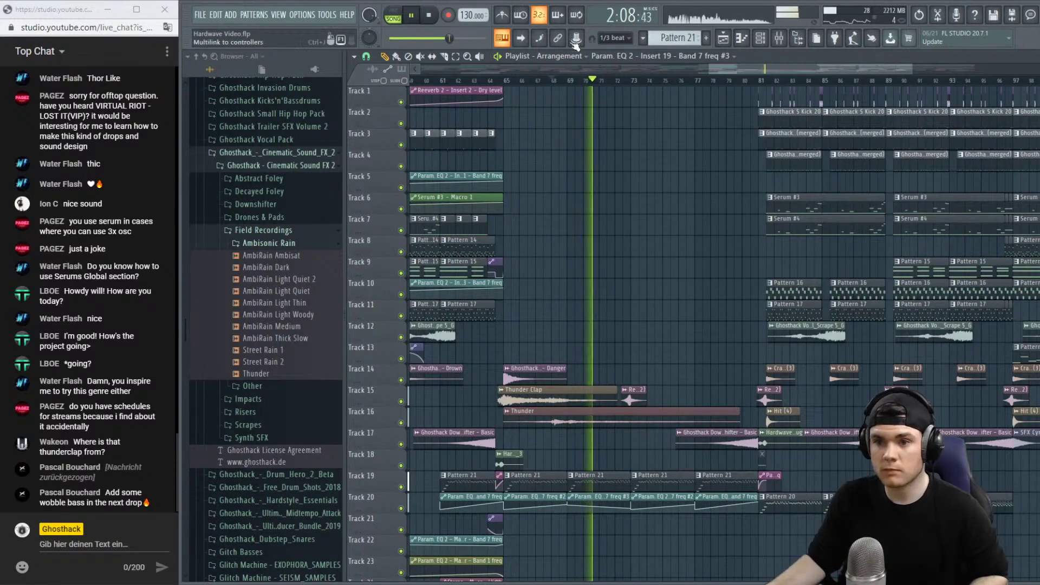
scroll(576, 485, "up", 5)
key("space")
left_click_drag(571, 483, 599, 473)
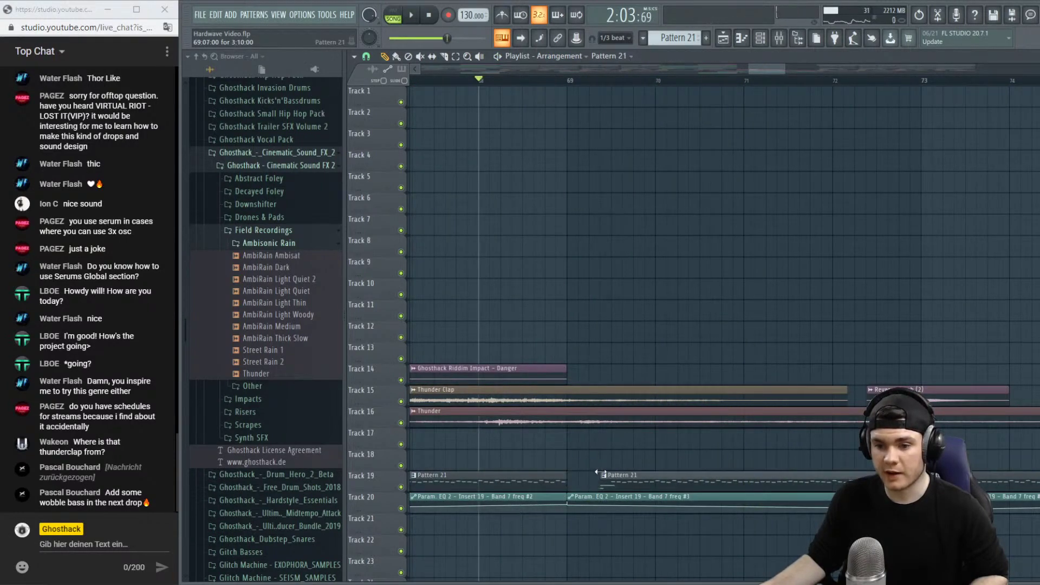
Slice a half-bar piece from the trimmed Pattern 21, copy it into the gap at bar 69 and repeat the edit at bar 77.
left_click(611, 79)
key("space")
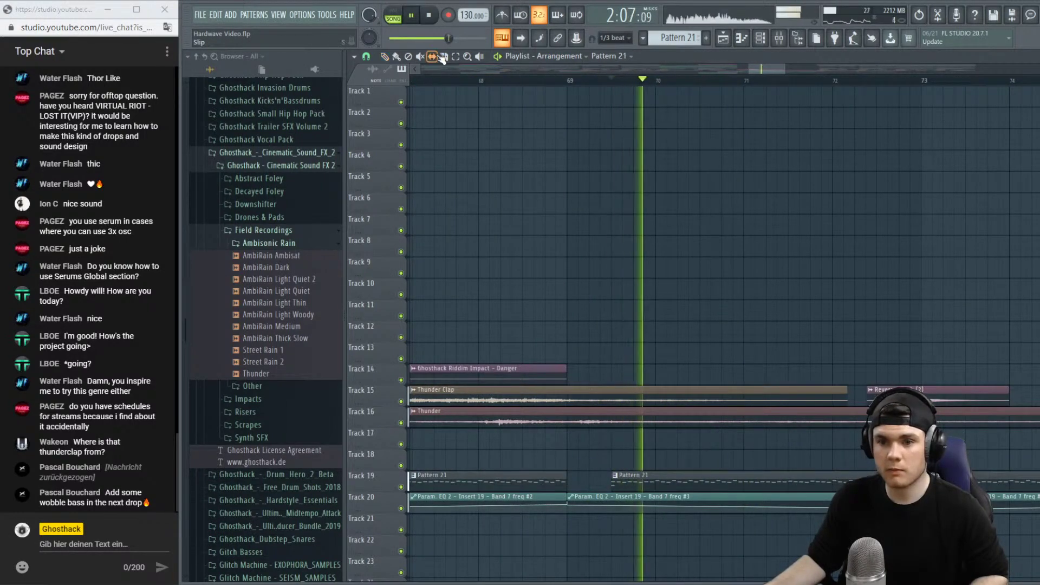
key("space")
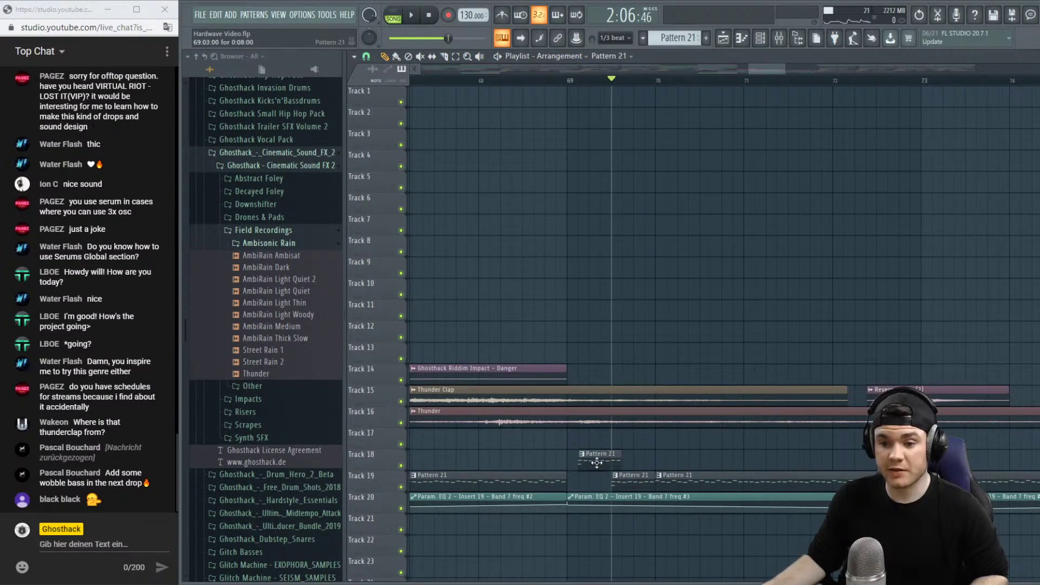
scroll(594, 82, "down", 5)
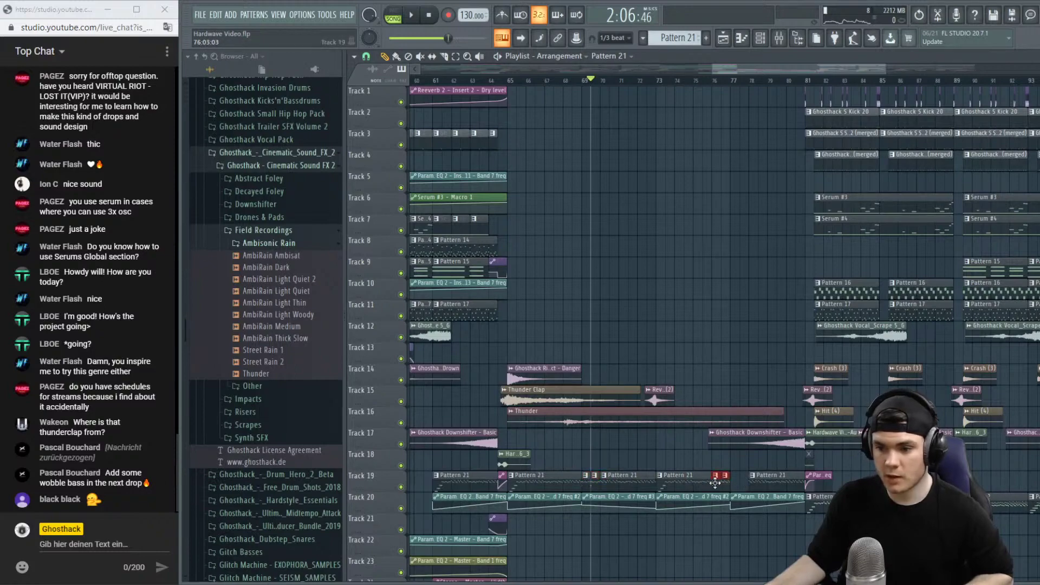
Copy the Delay 3 - Mix level automation clip on Track 13 to bar 71 and play from just before it.
key("space")
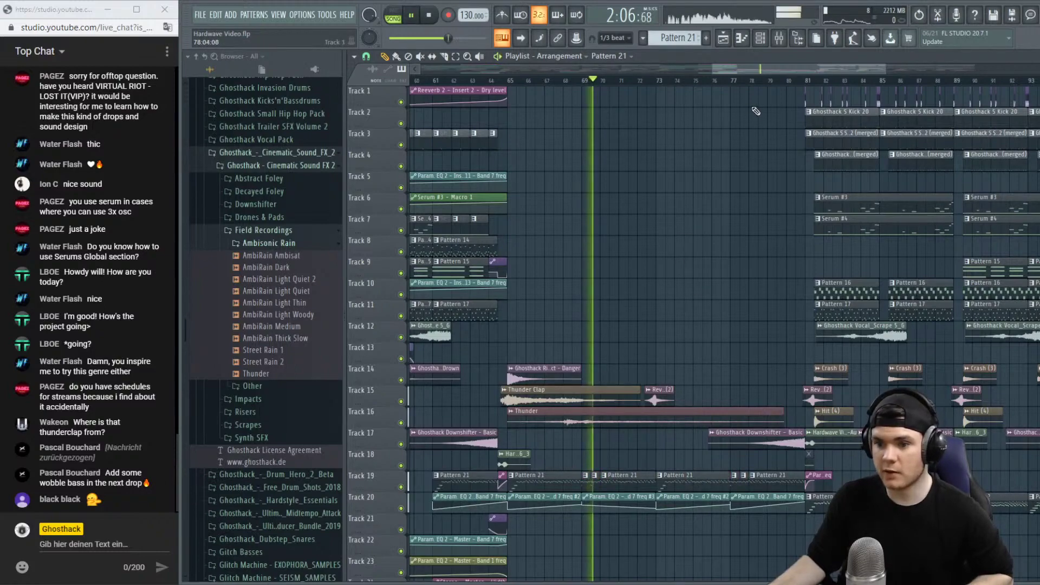
scroll(642, 87, "down", 5)
scroll(642, 86, "down", 1)
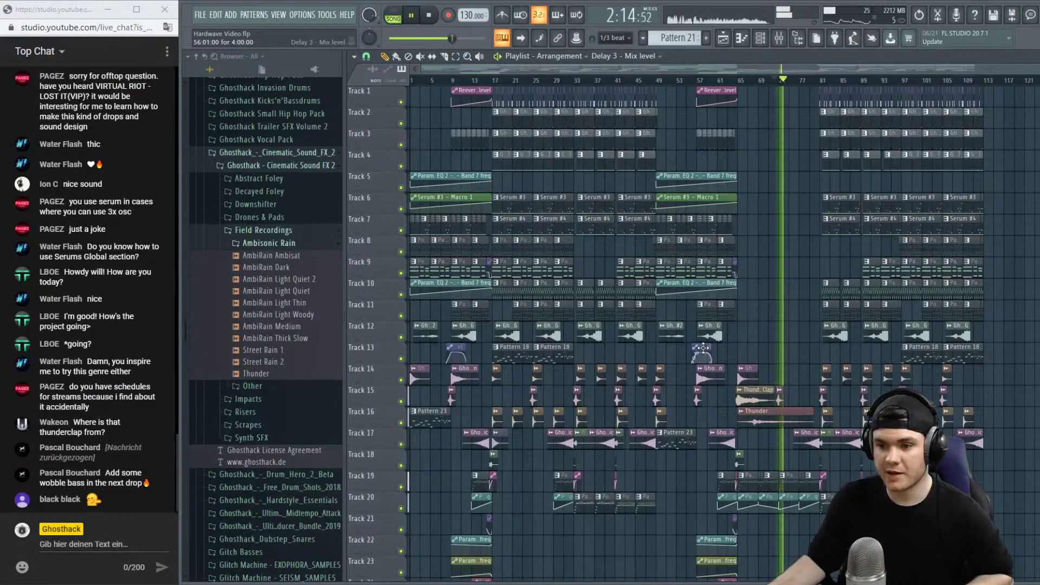
left_click_drag(702, 349, 779, 350)
left_click(770, 86)
left_click(766, 82)
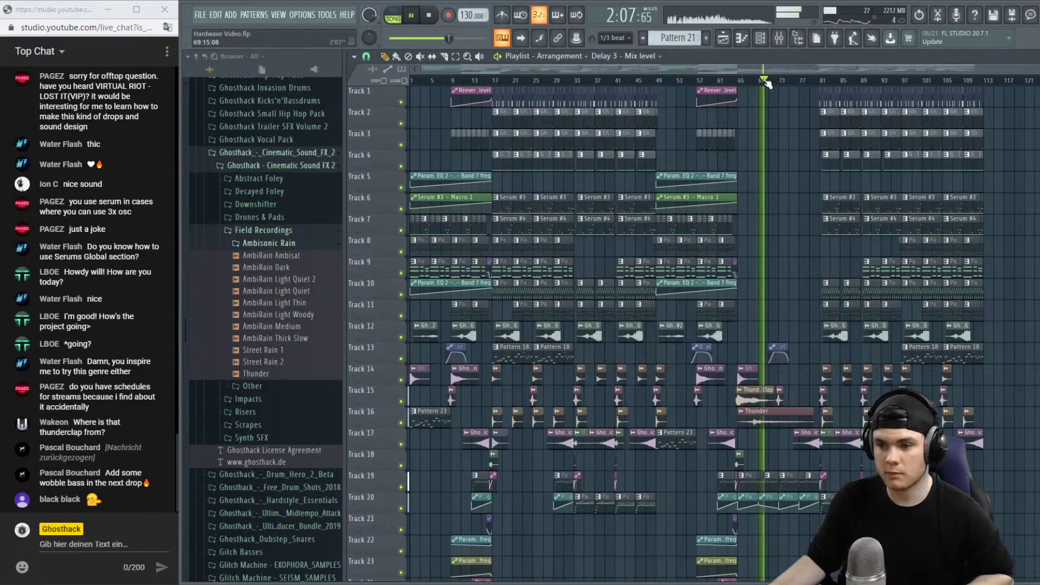
Play the arrangement from about bar 49 through the buildup into the break.
left_click(654, 82)
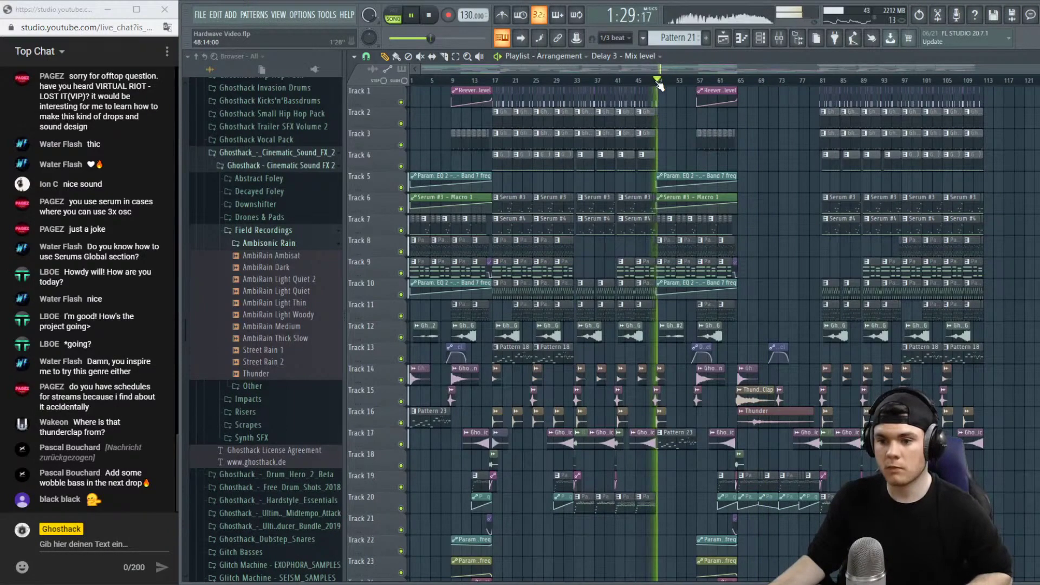
scroll(769, 87, "up", 1)
scroll(769, 87, "up", 1)
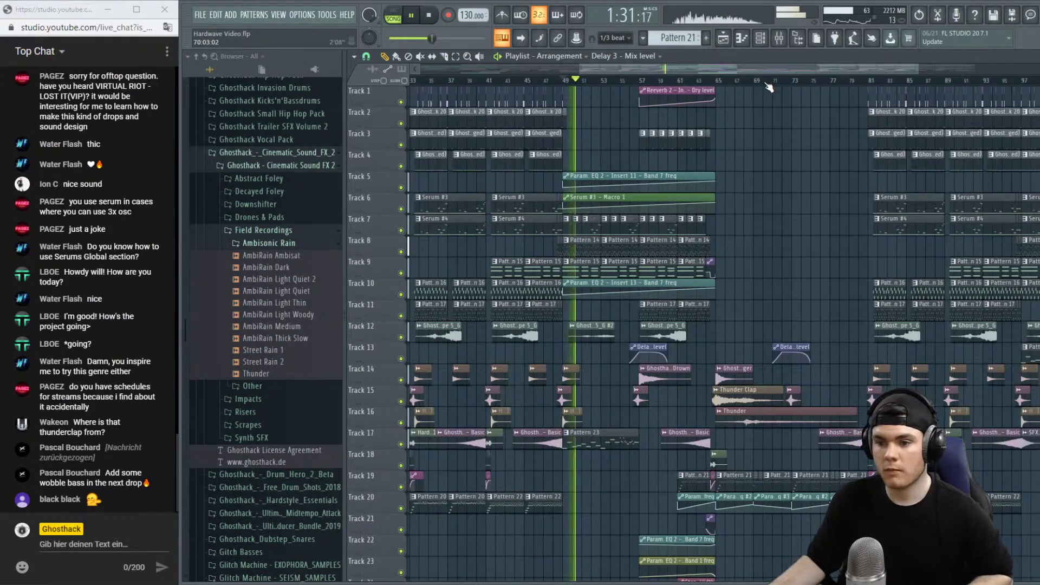
scroll(786, 82, "down", 3)
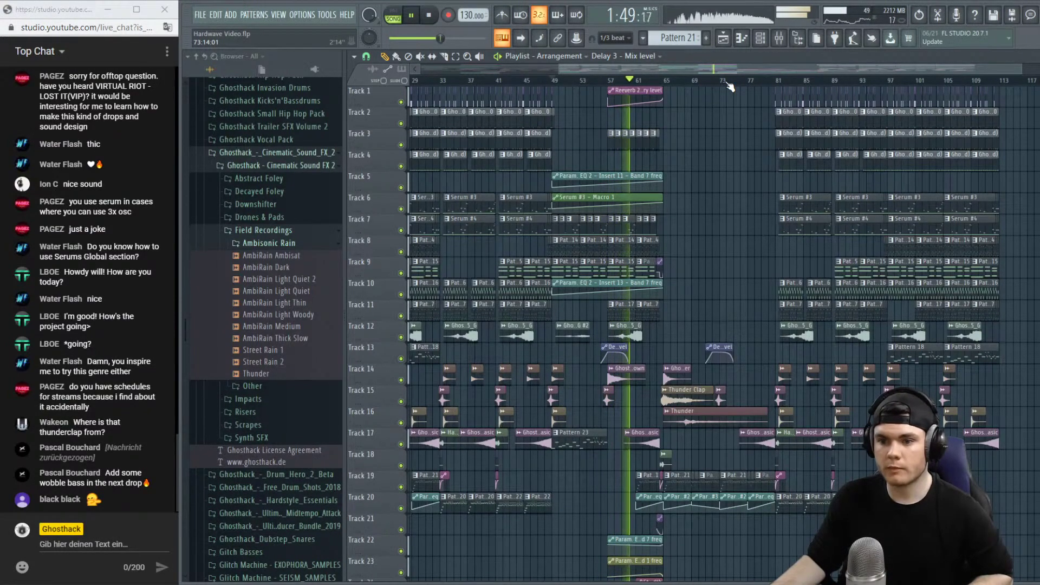
scroll(730, 86, "up", 2)
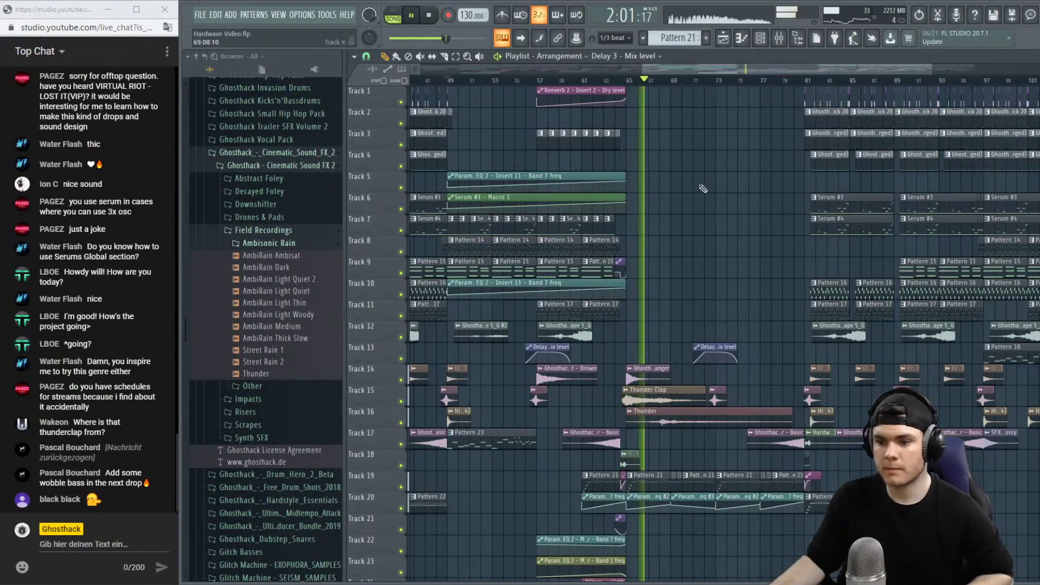
Add a Hit (4) clip on Track 17 at bar 65 and play the transition into the break.
left_click(635, 451)
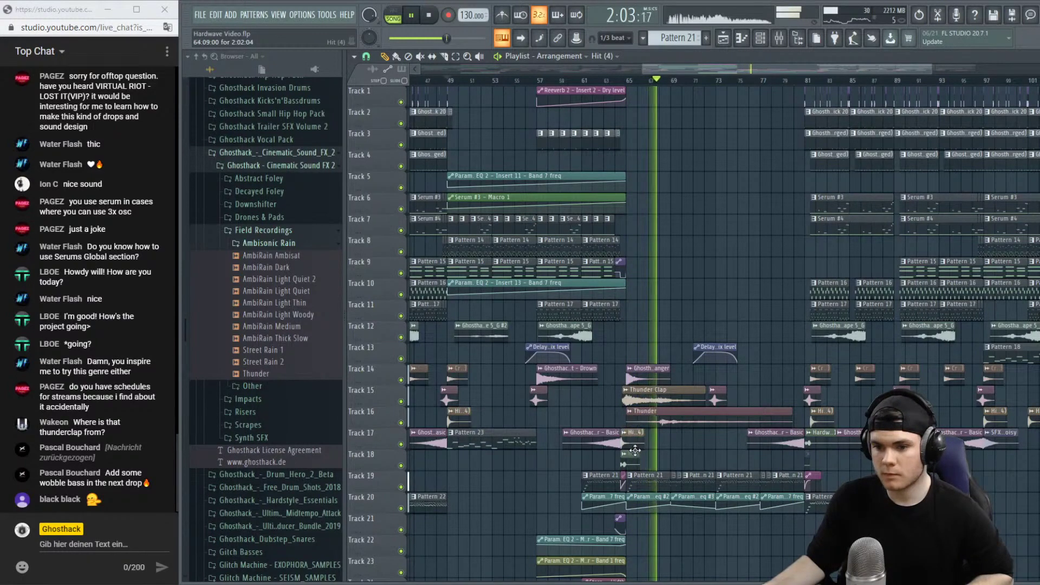
scroll(645, 445, "up", 3)
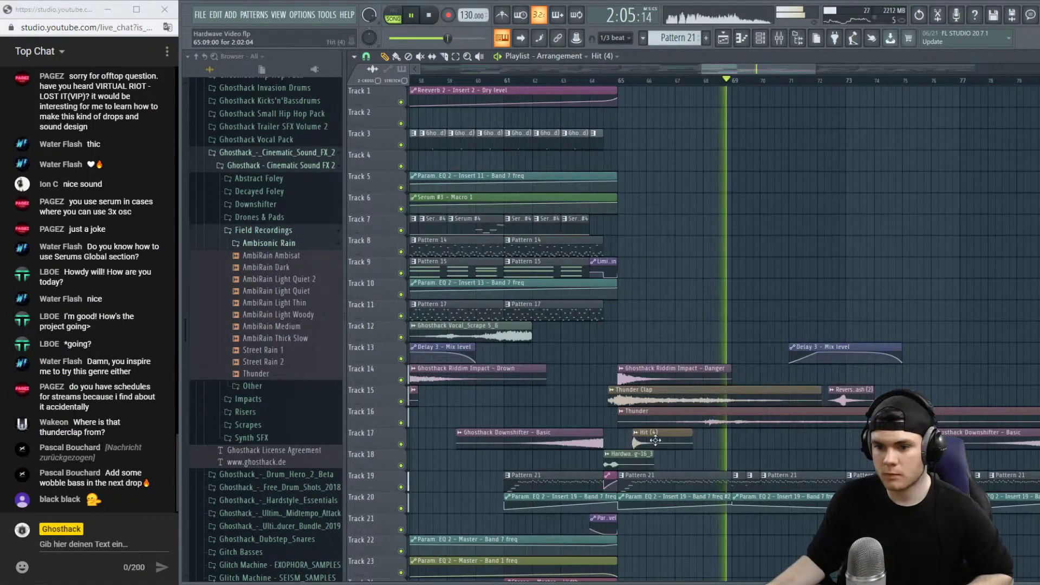
left_click_drag(655, 441, 640, 441)
left_click(590, 82)
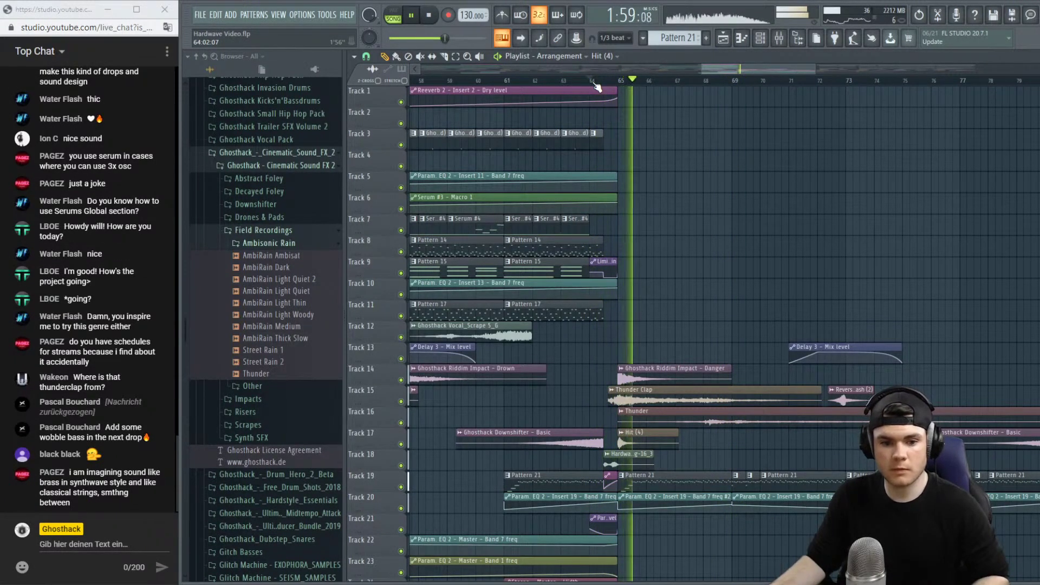
key("space")
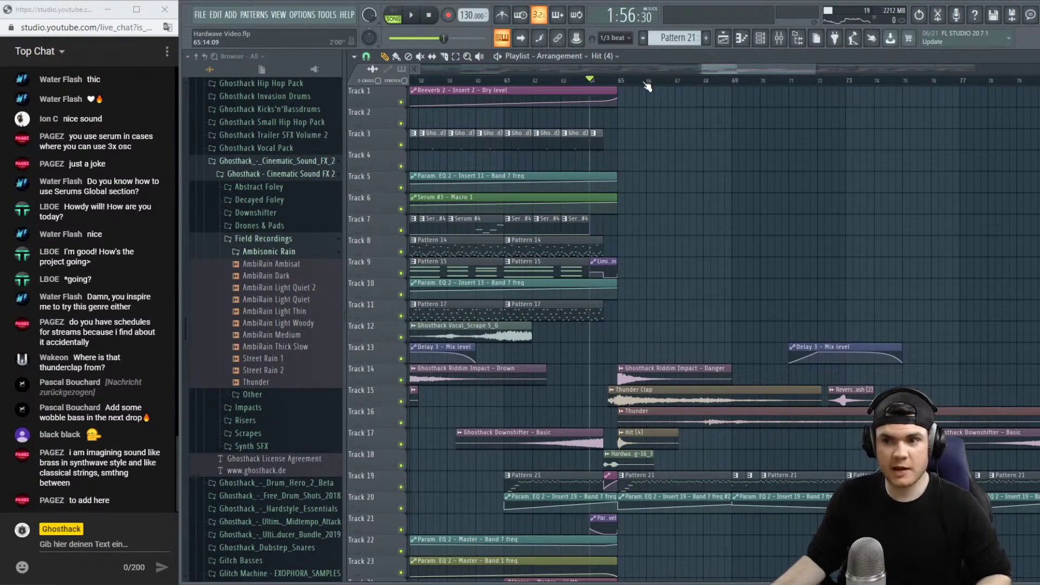
Set the playback position to bar 81 at the start of the second drop.
scroll(648, 81, "down", 5)
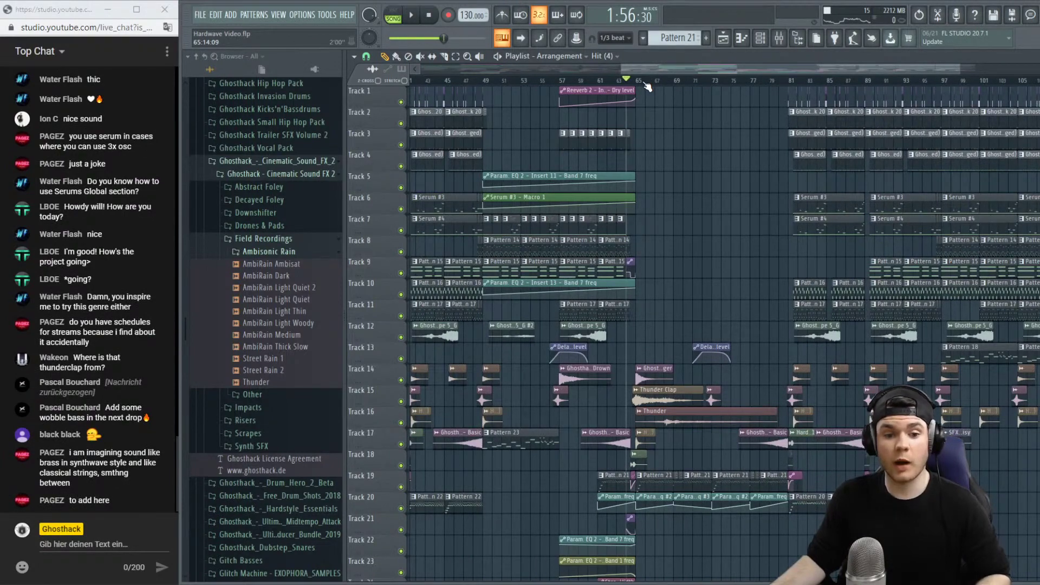
scroll(710, 85, "down", 1)
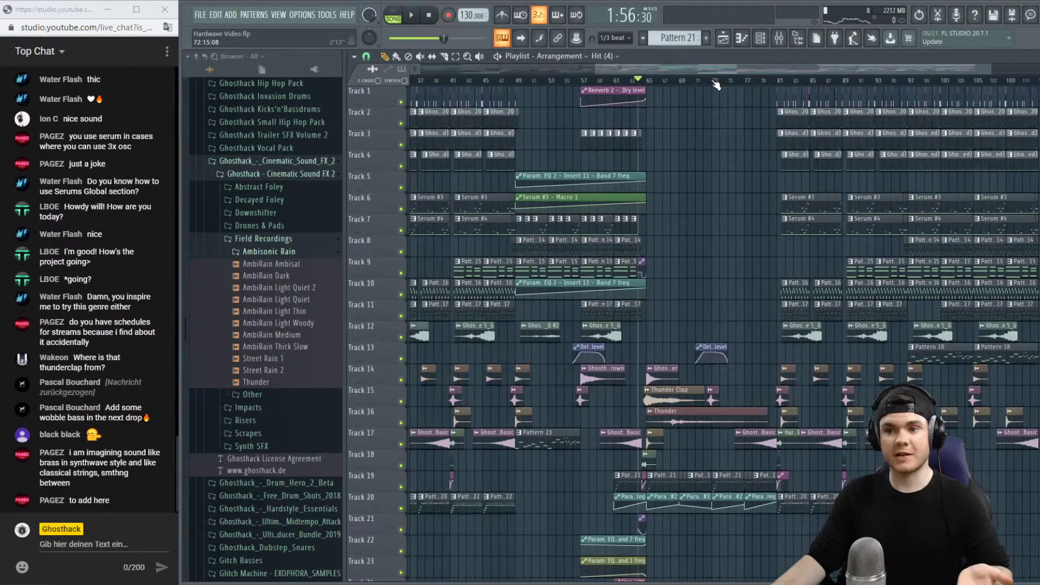
scroll(715, 84, "down", 1)
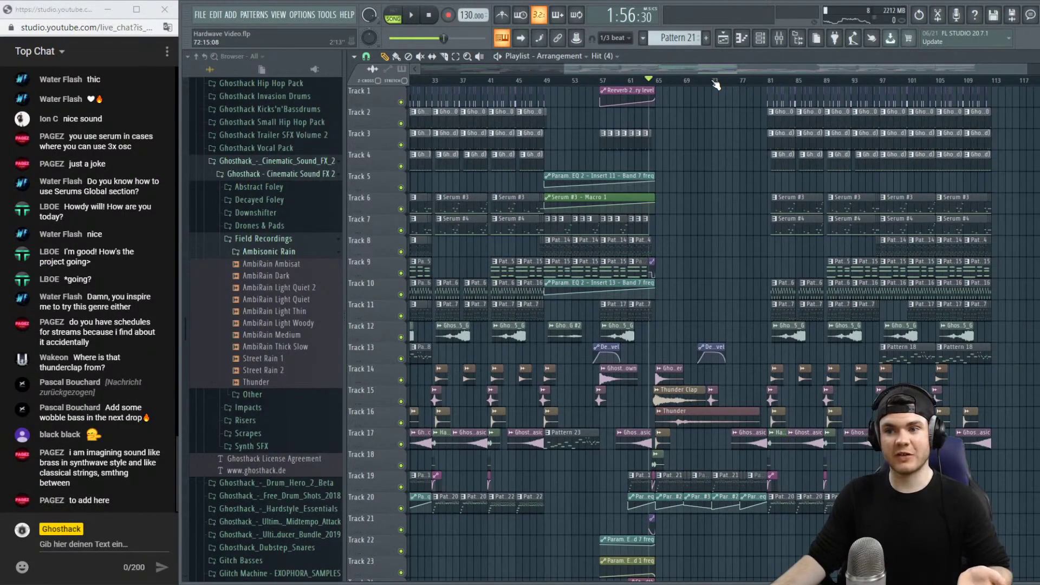
left_click(761, 80)
left_click_drag(765, 70, 838, 69)
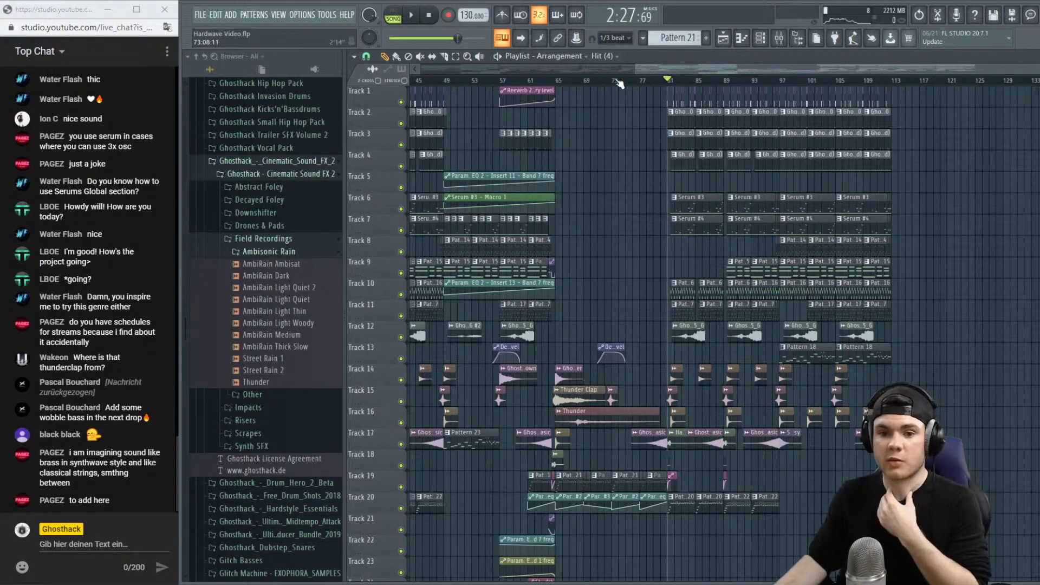
Audition several Downshifter_C samples from the Cinematic Sound FX 2 pack, including numbers 6, 10, 13, 16 and 19 to 21.
left_click(268, 240)
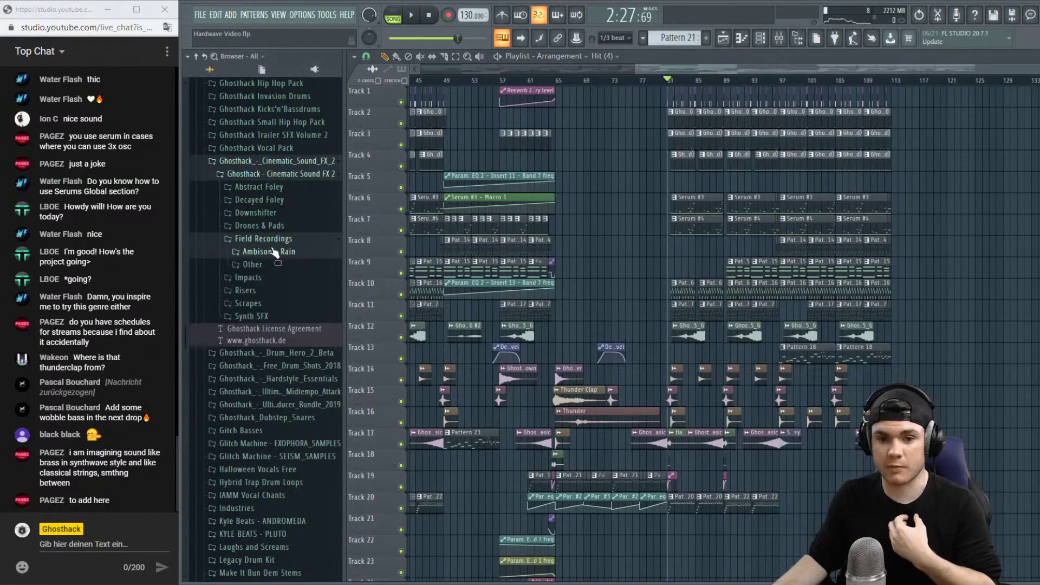
left_click(283, 214)
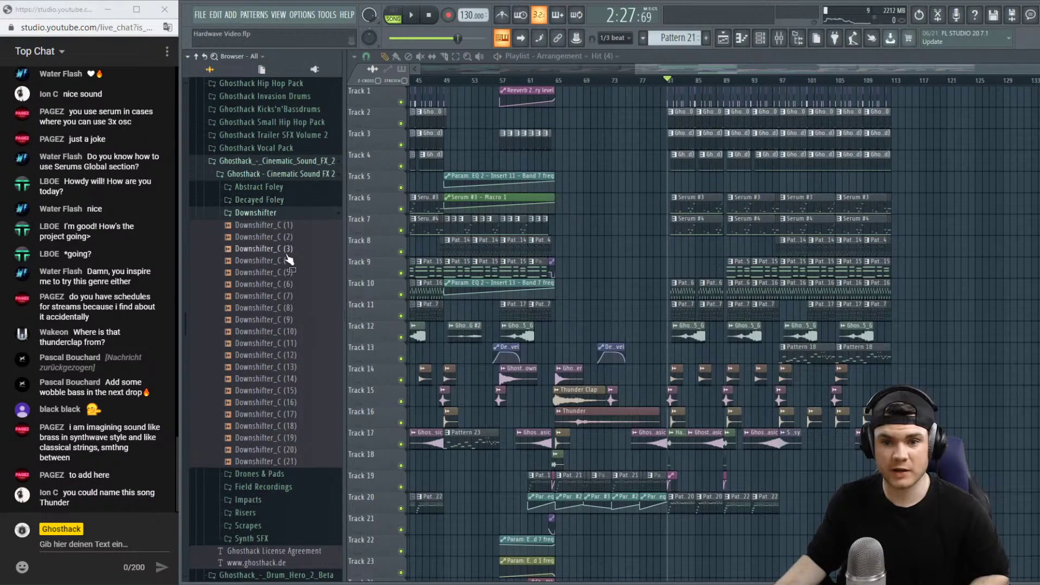
left_click(284, 284)
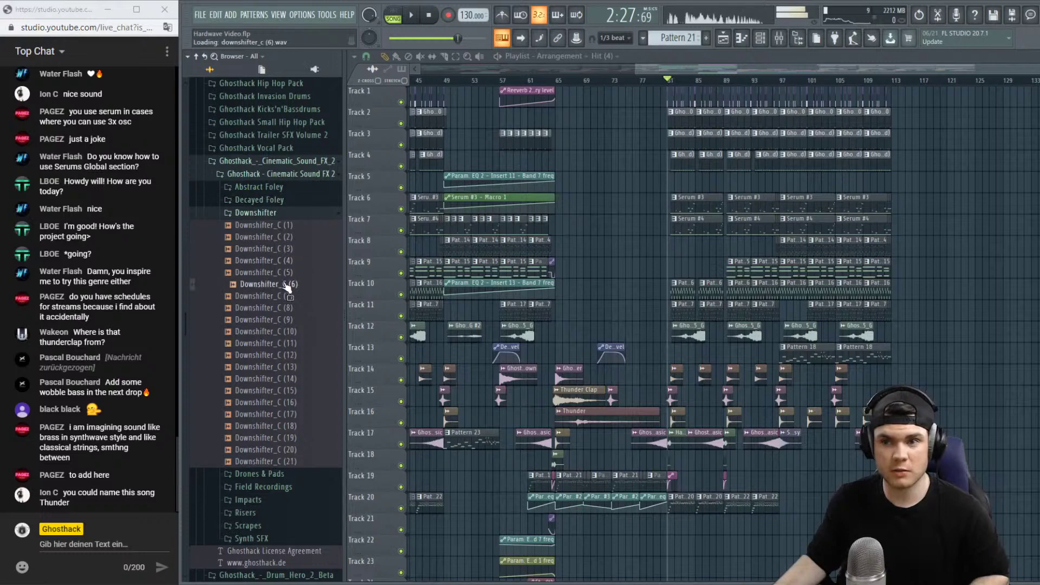
left_click(287, 332)
left_click(289, 367)
left_click(289, 403)
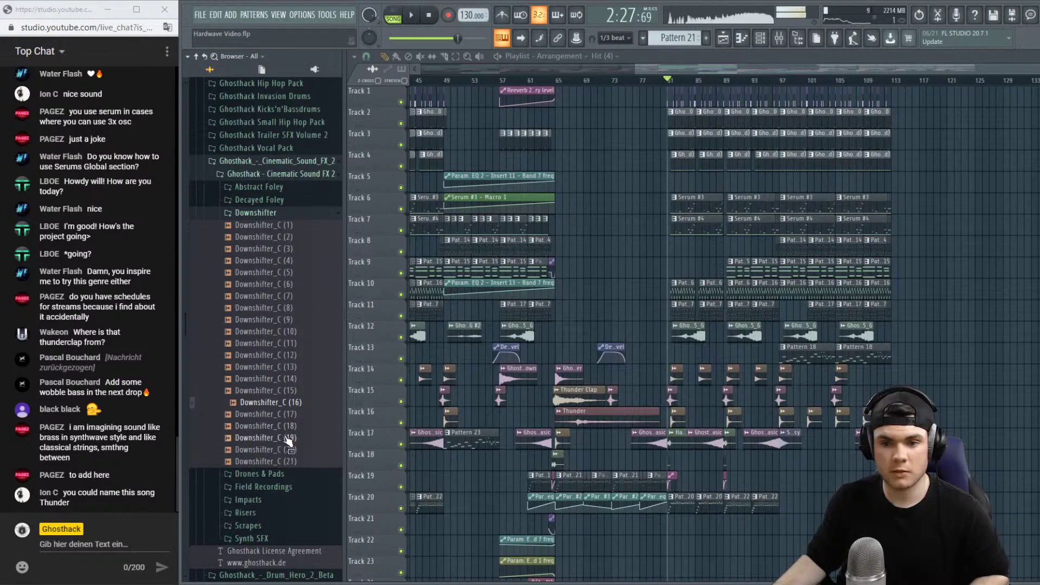
left_click(287, 439)
left_click(287, 462)
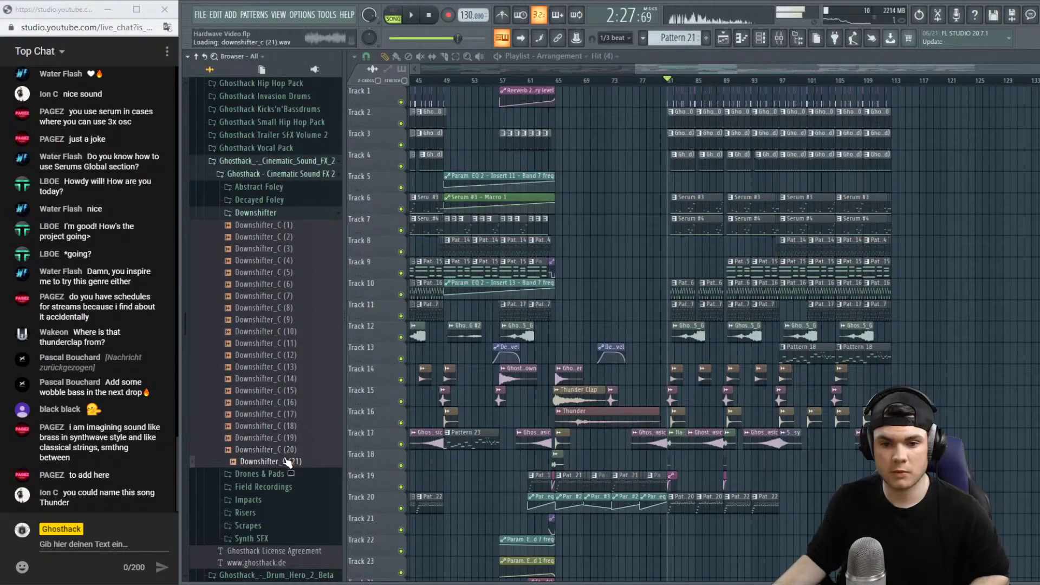
left_click(287, 451)
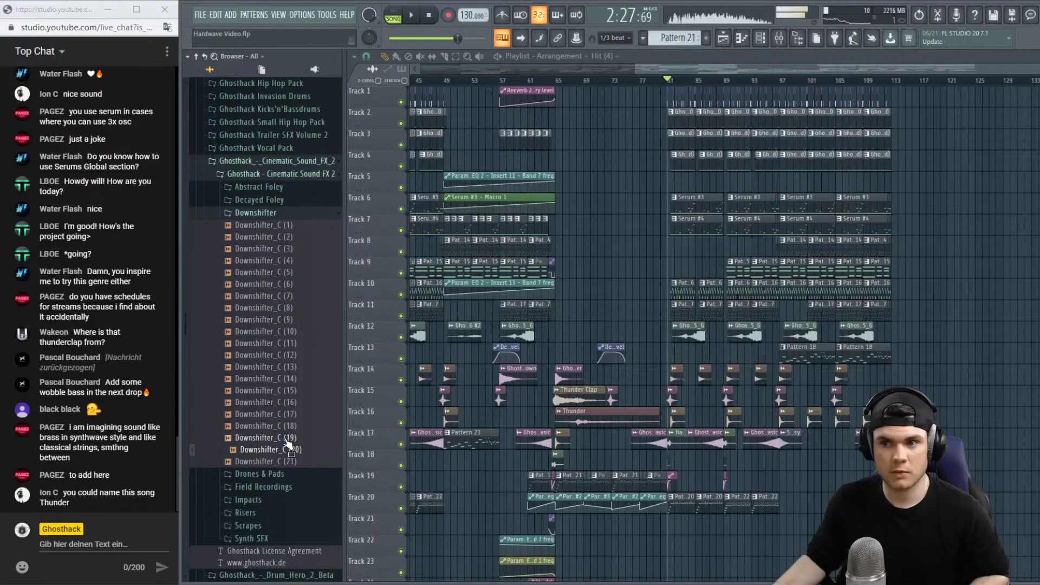
left_click(288, 438)
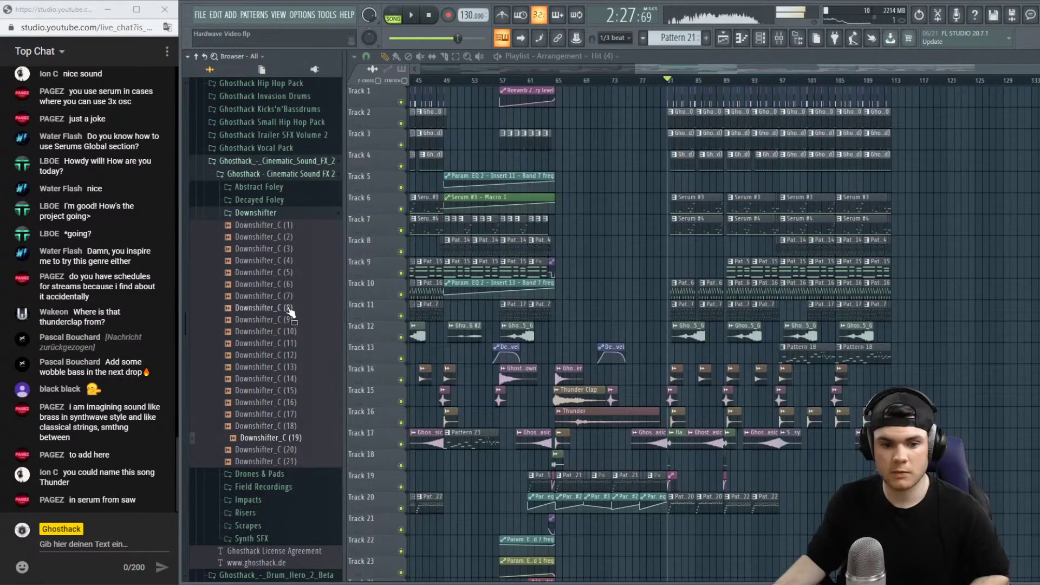
Preview Impact (2) and look through the Metallic risers in the Cinematic Sound FX 2 pack.
left_click(274, 213)
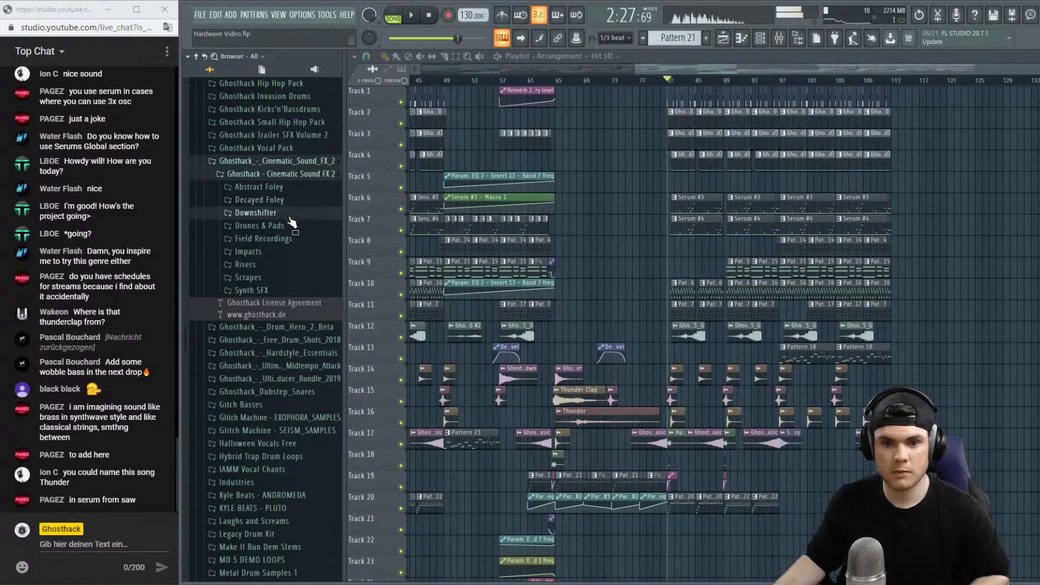
left_click(271, 252)
left_click(276, 276)
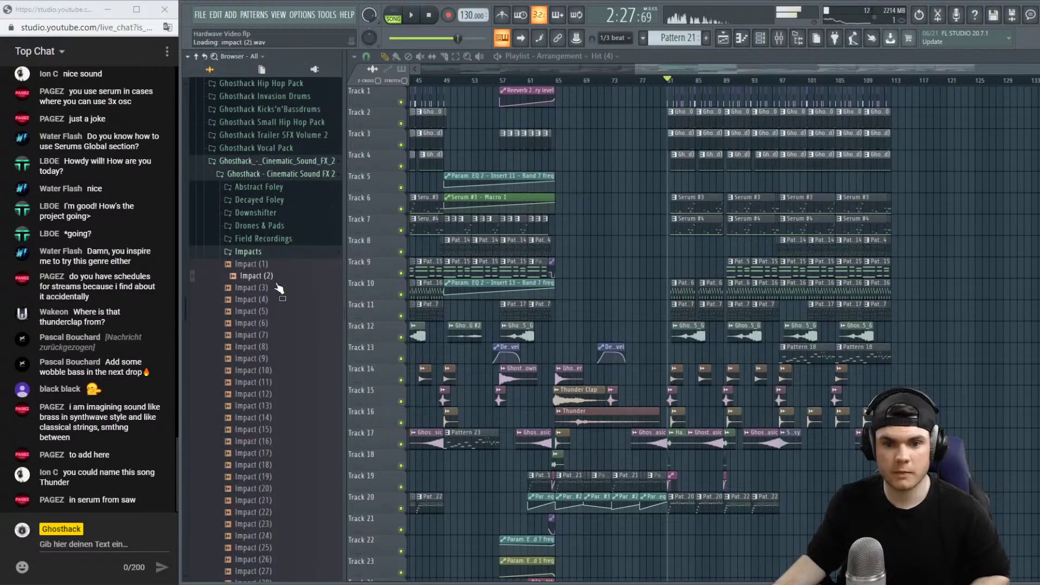
left_click(267, 254)
left_click(252, 265)
left_click(274, 291)
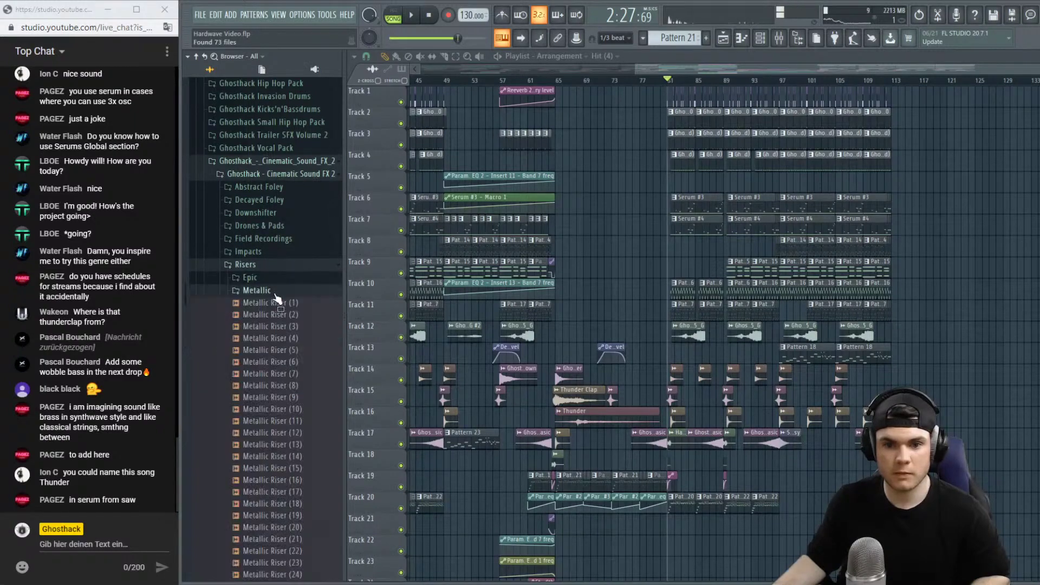
left_click(274, 292)
Audition samples from the Epic risers in the Cinematic Sound FX 2 pack, including Epic Riser (4) and (15).
left_click(254, 278)
scroll(282, 334, "down", 4)
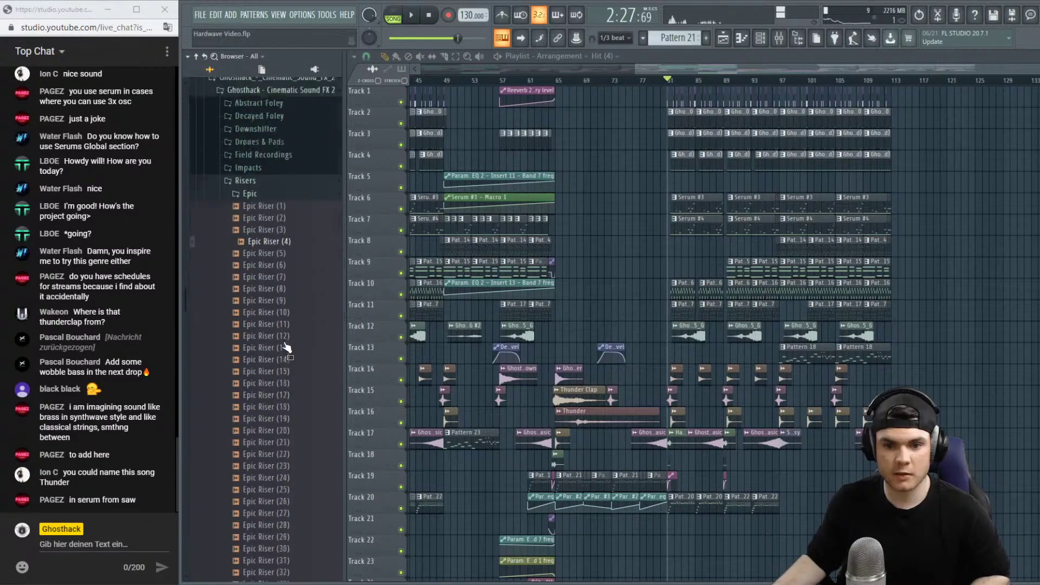
left_click(287, 314)
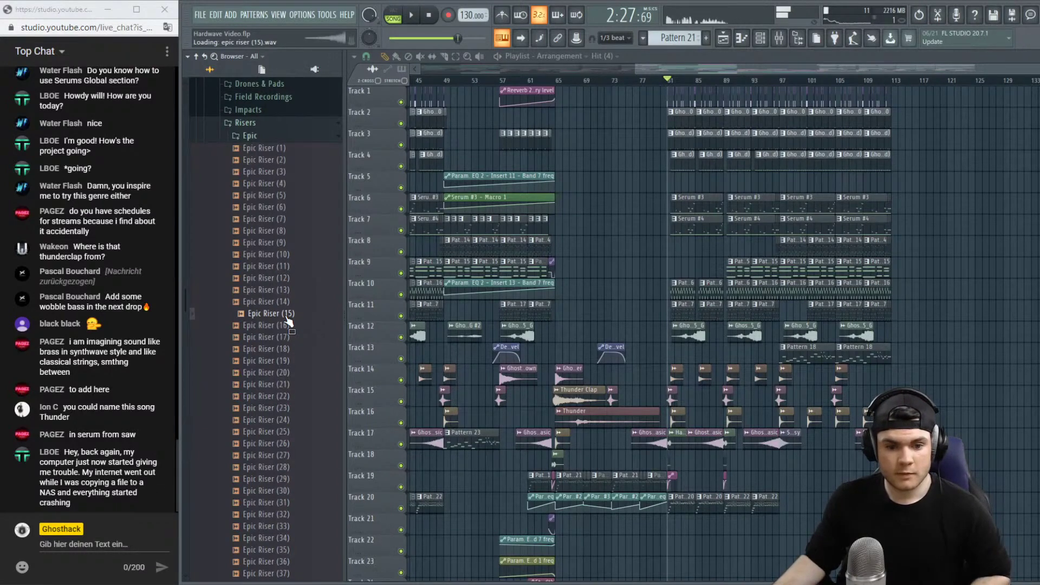
Place Epic Riser (28) on Track 9 so that it ends at bar 81, where the second drop starts.
scroll(655, 90, "up", 2)
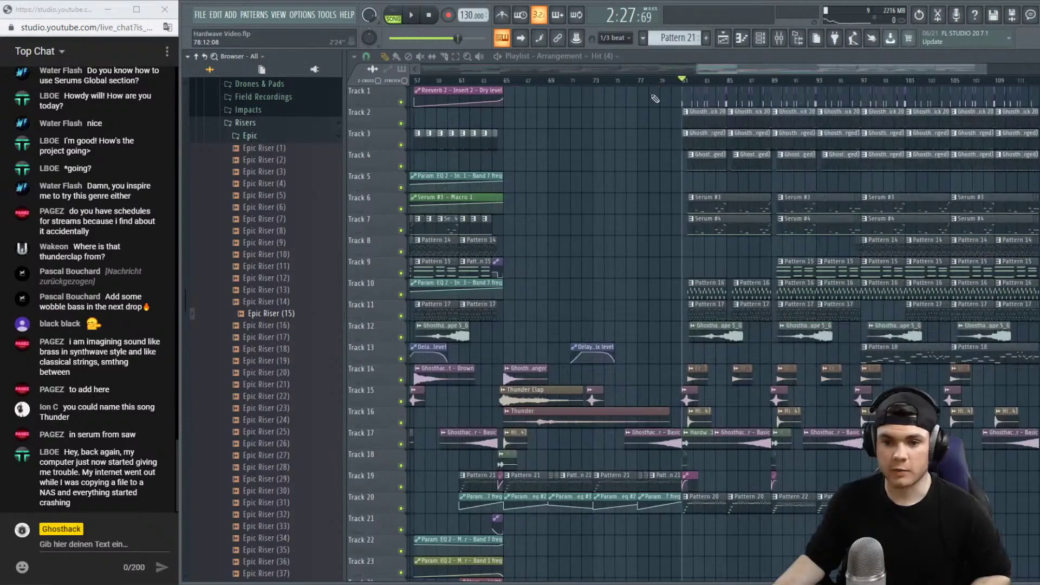
scroll(288, 470, "down", 6)
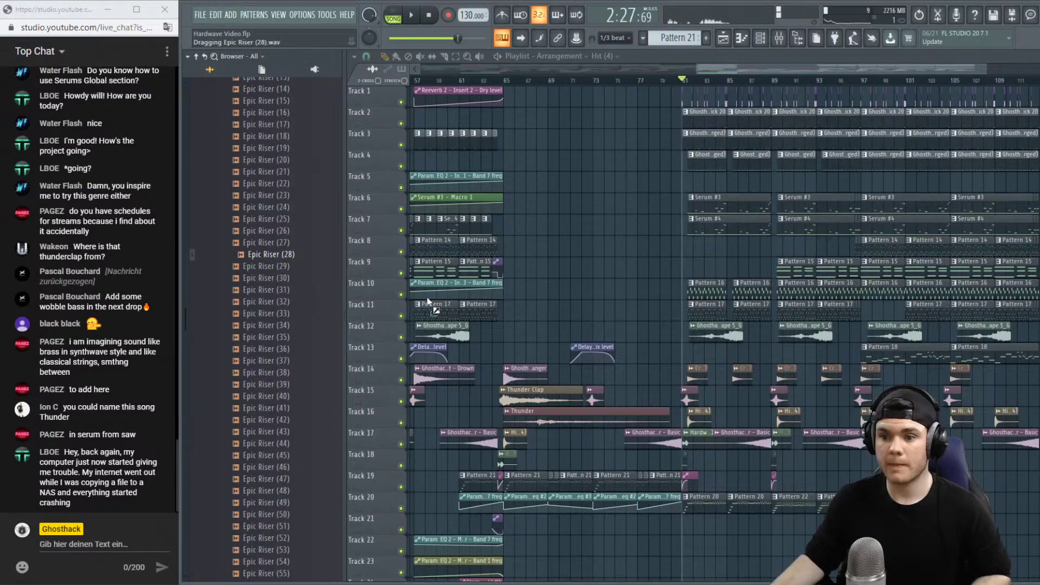
left_click_drag(428, 302, 679, 257)
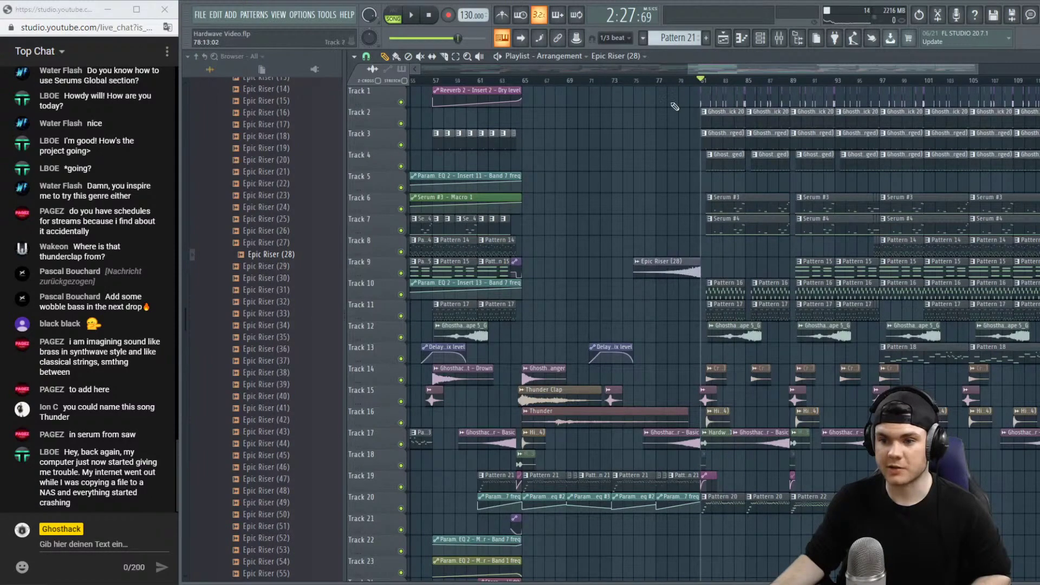
Play the transition into the second drop from bar 78 and check the settings and clip end of Epic Riser (28).
left_click(668, 80)
key("space")
double_click(675, 270)
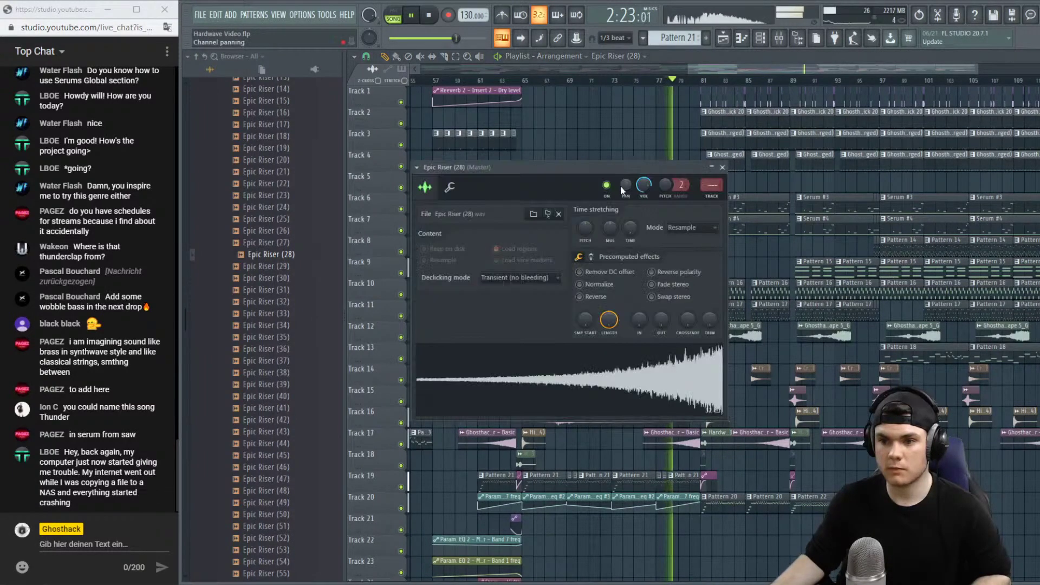
left_click(723, 167)
scroll(708, 89, "up", 5)
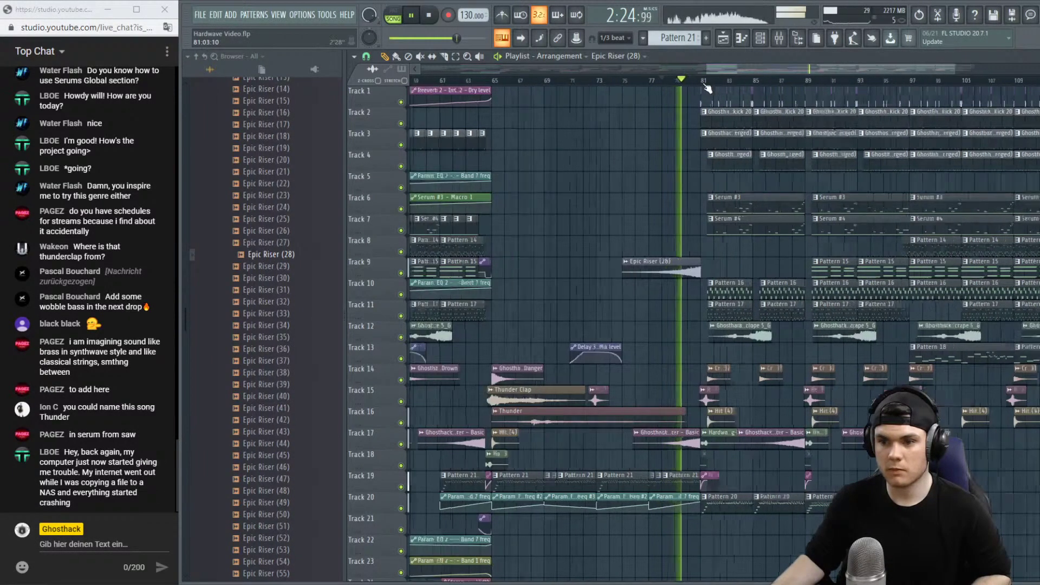
scroll(707, 88, "up", 1)
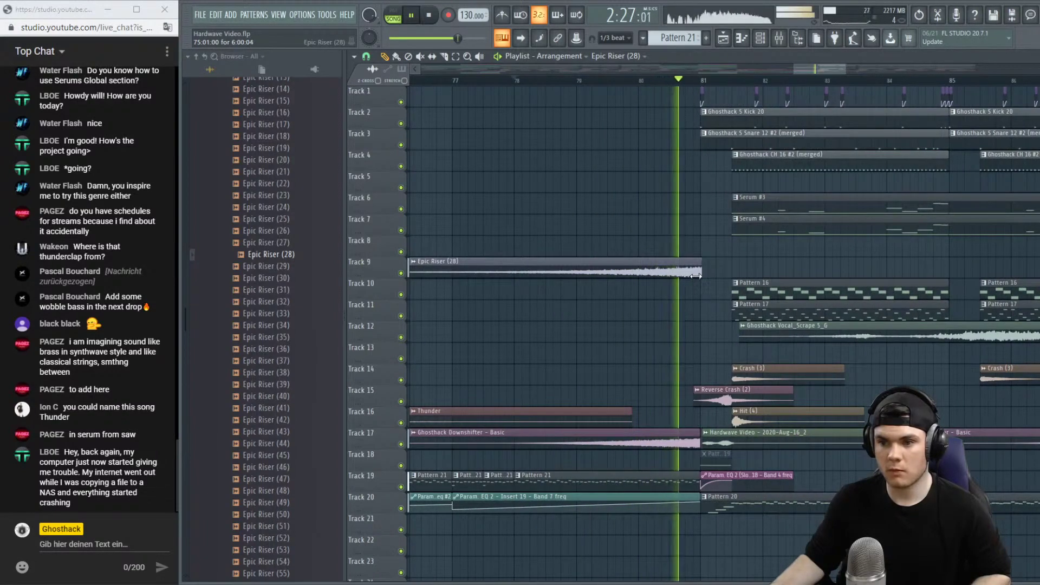
key("space")
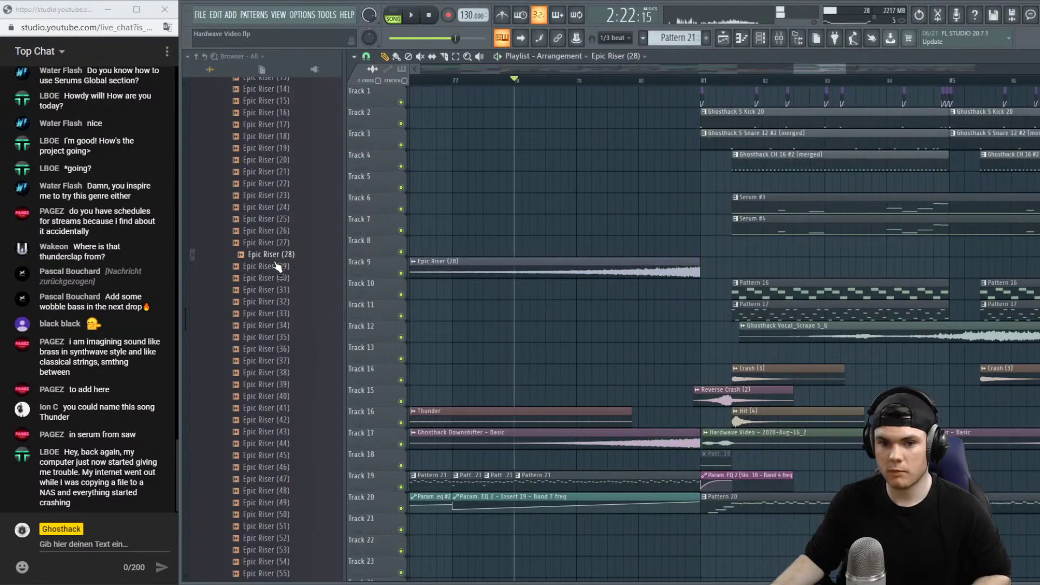
Replace the riser clip before bar 81 on Track 9 with Epic Riser (35) and start playback from bar 78.
left_click(281, 337)
left_click_drag(291, 339, 603, 277)
key("space")
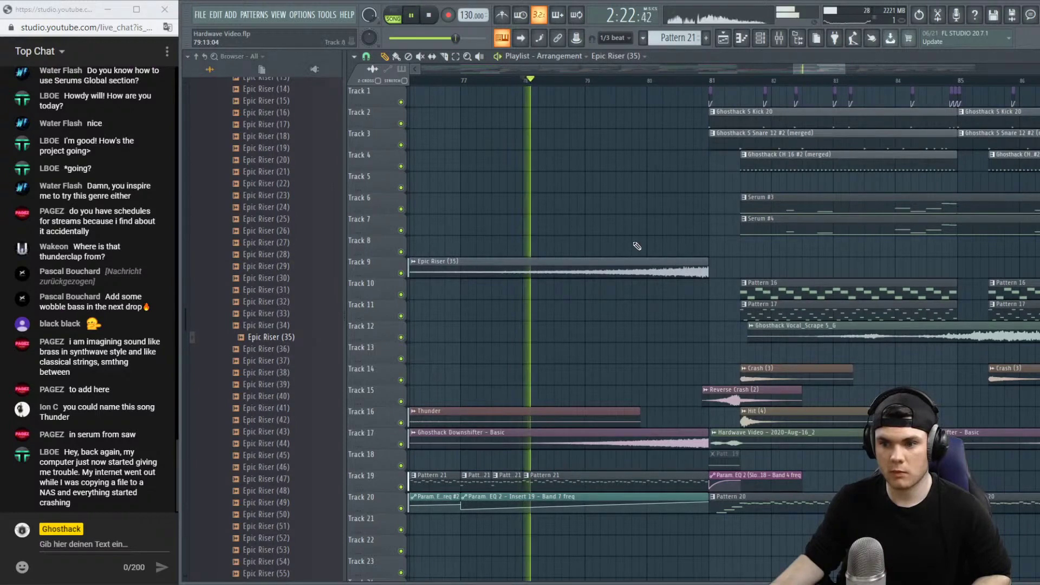
Lower the channel volume of Epic Riser (35) while listening to the transition into the second drop.
double_click(598, 271)
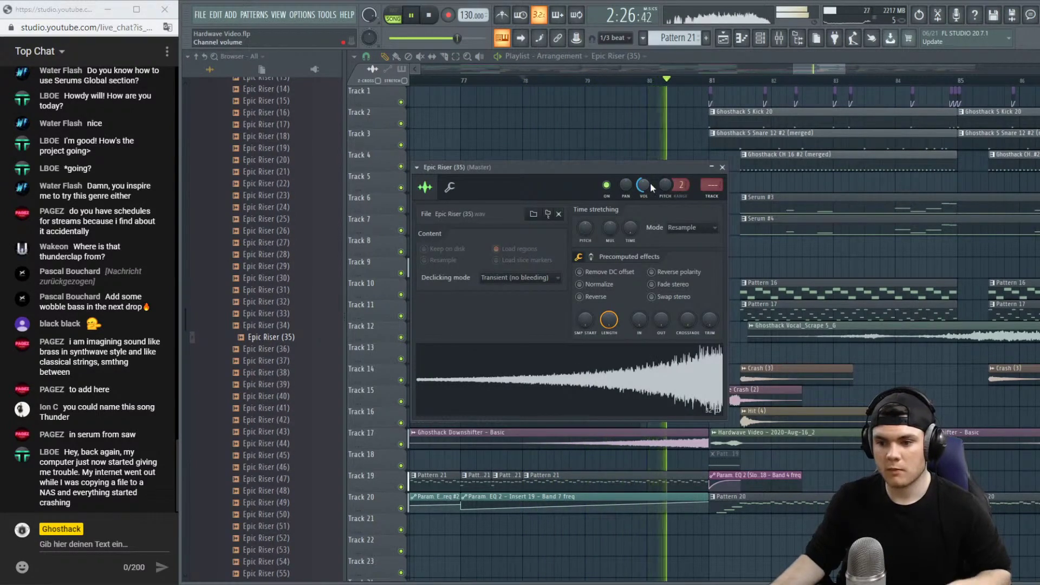
left_click(722, 167)
scroll(684, 86, "down", 6)
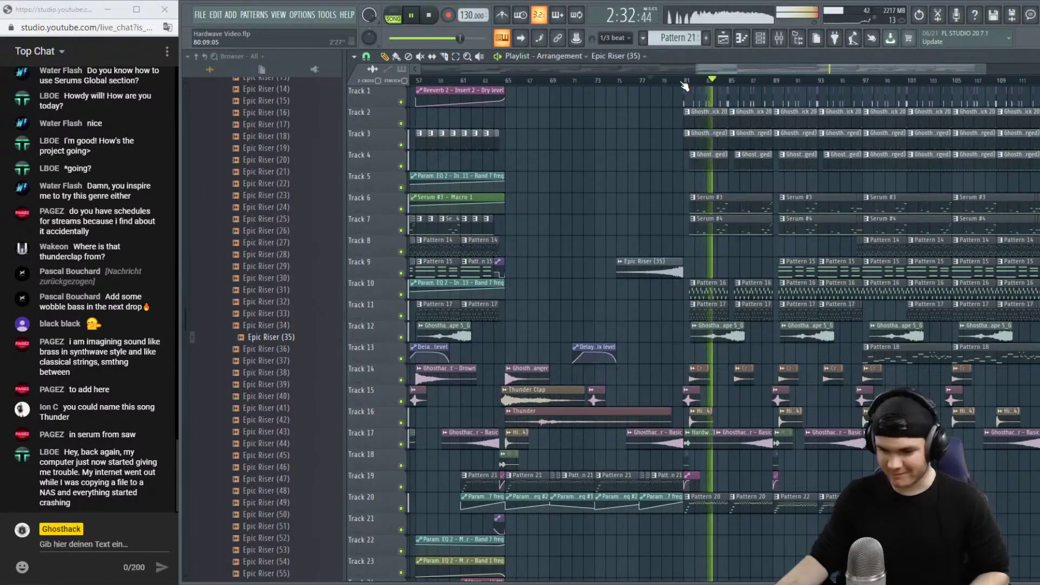
scroll(684, 86, "down", 1)
key("space")
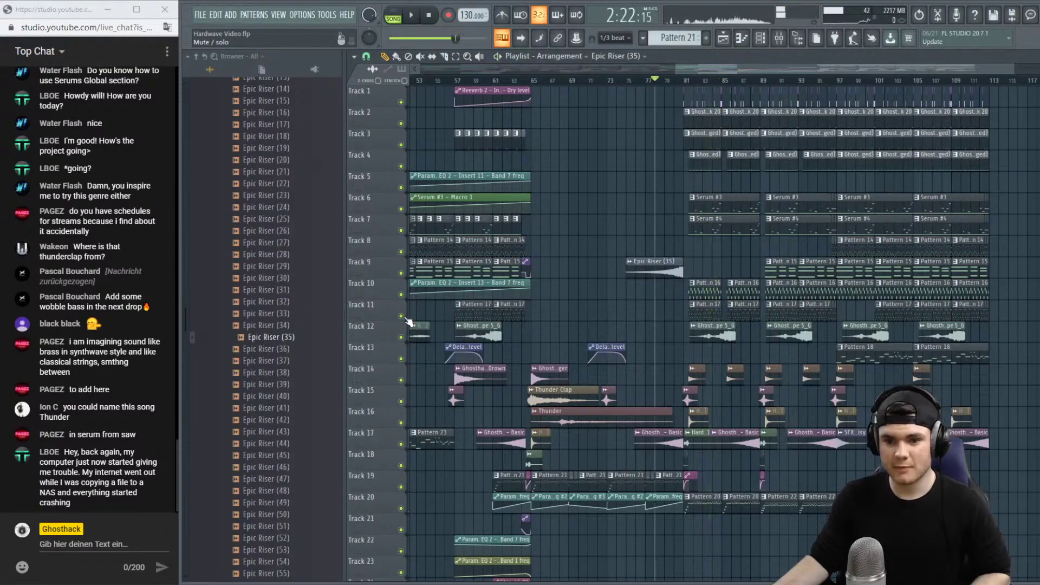
Solo Track 20 and play it from bar 81, comparing it with the full mix of the second drop.
right_click(403, 317)
right_click(403, 317)
right_click(400, 508)
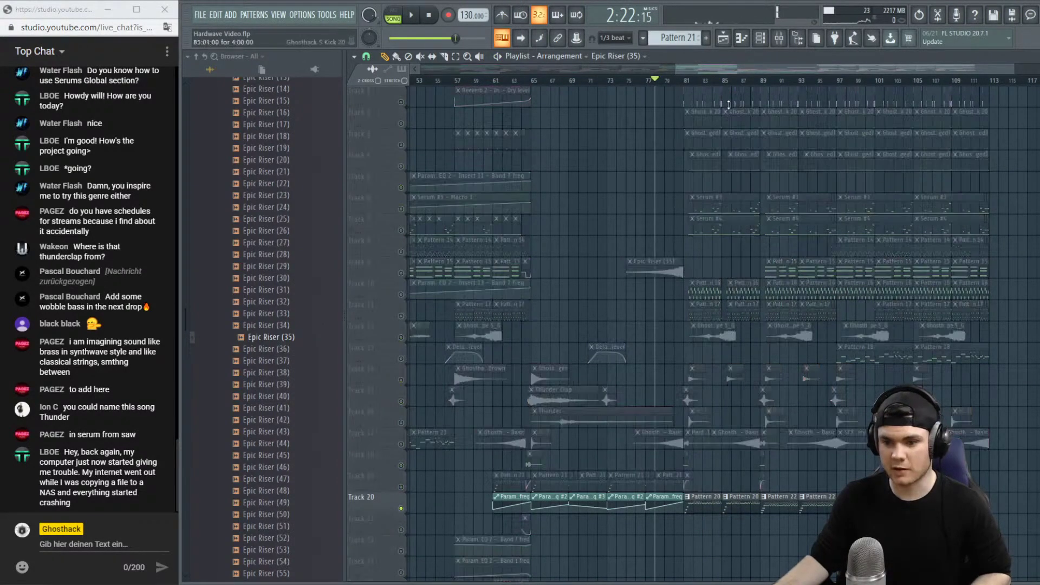
left_click(688, 79)
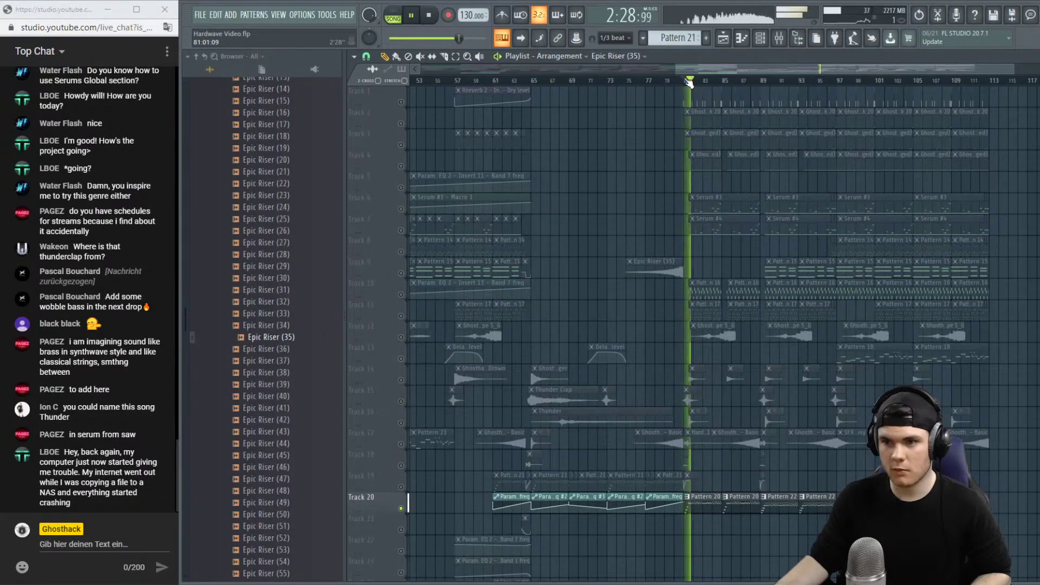
right_click(401, 508)
right_click(401, 508)
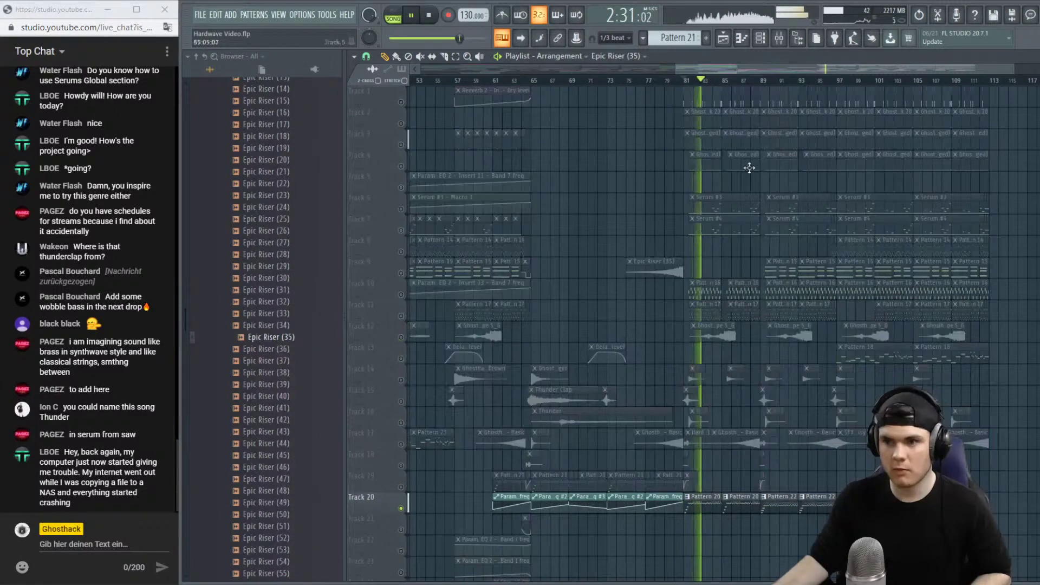
right_click(401, 508)
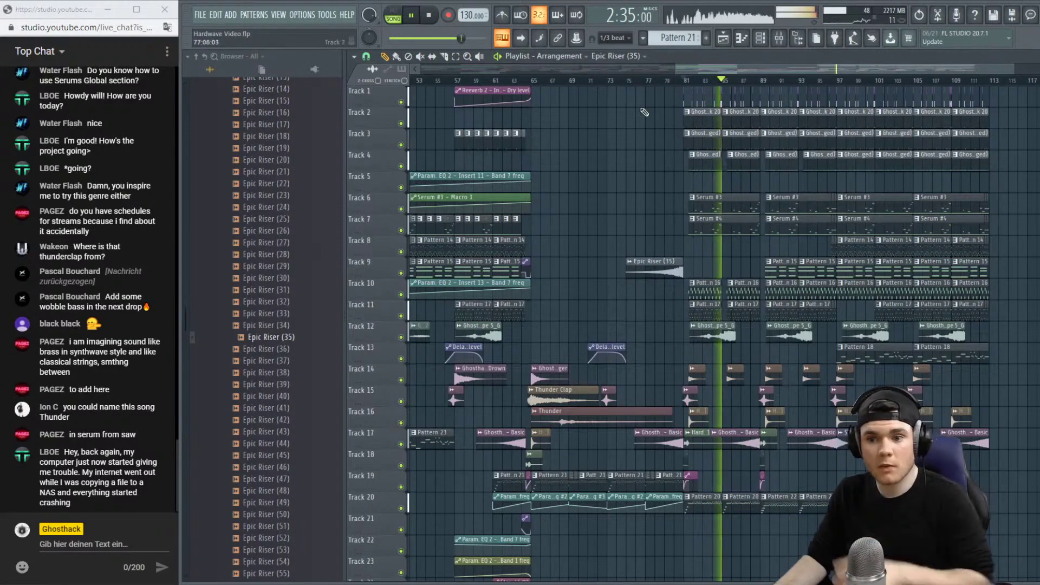
key("space")
Play the break from bar 65 several times to judge how it develops.
left_click(532, 80)
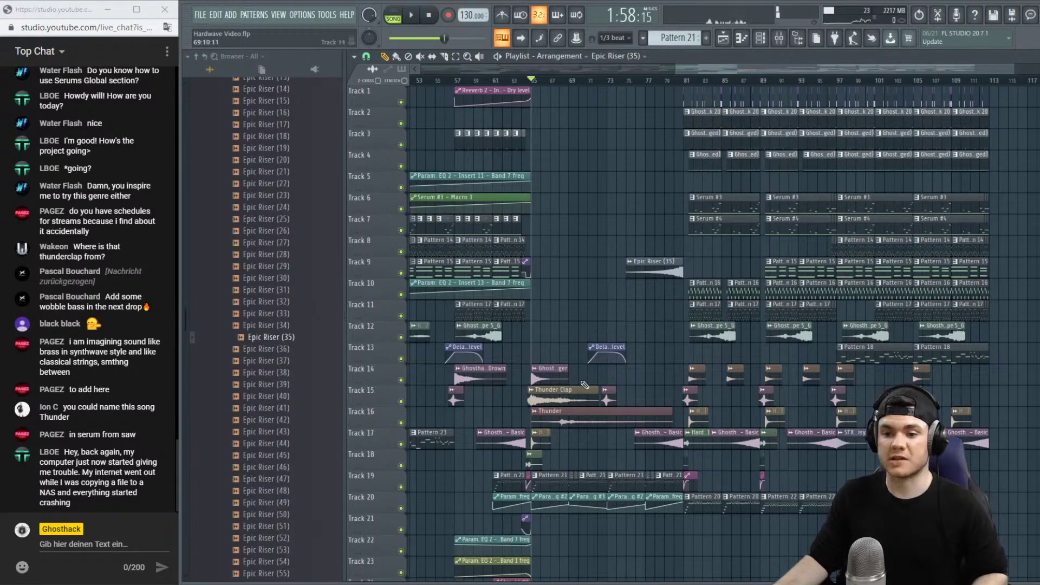
key("space")
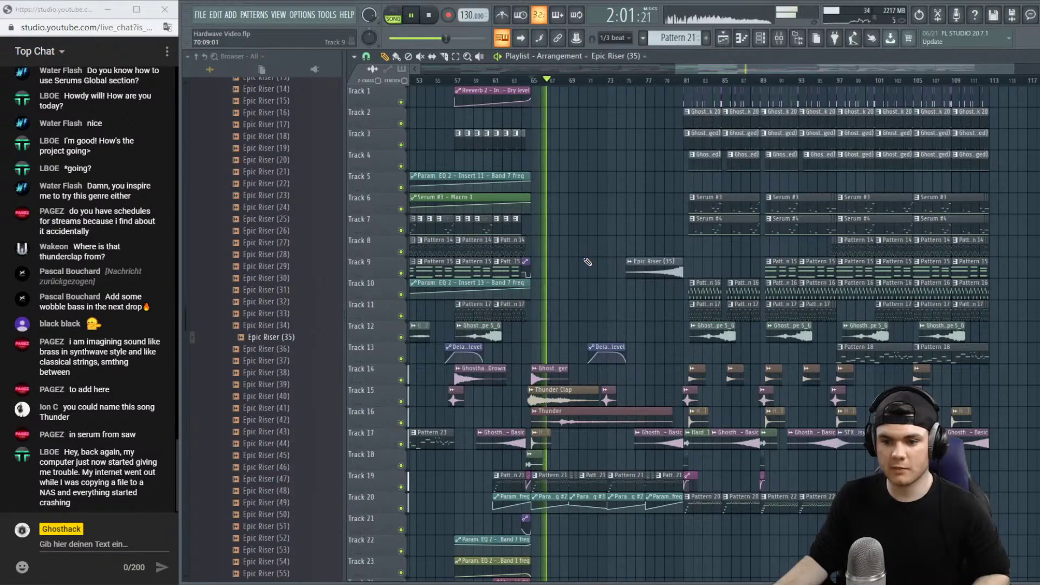
key("space")
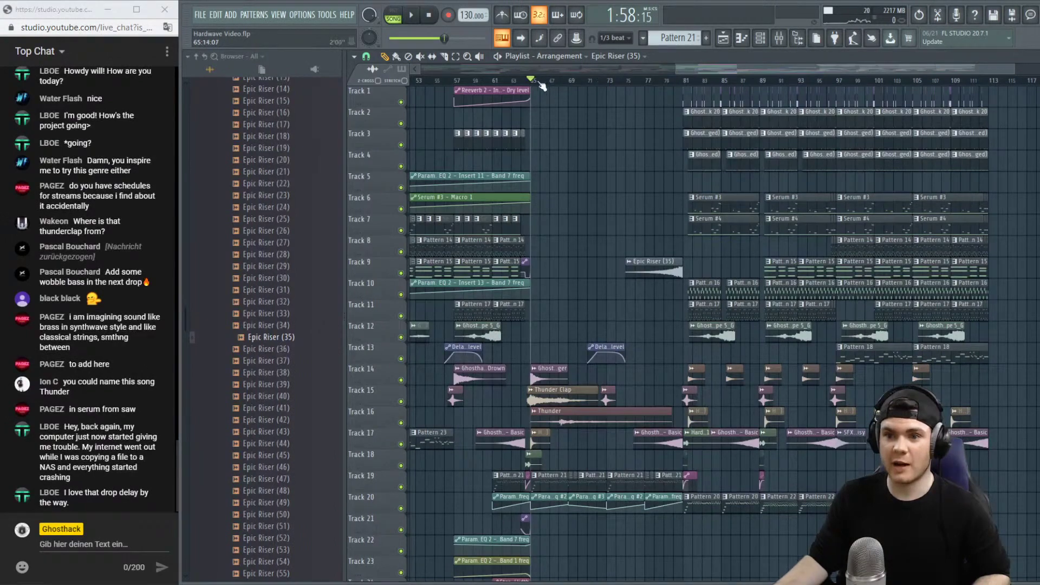
scroll(542, 86, "up", 3)
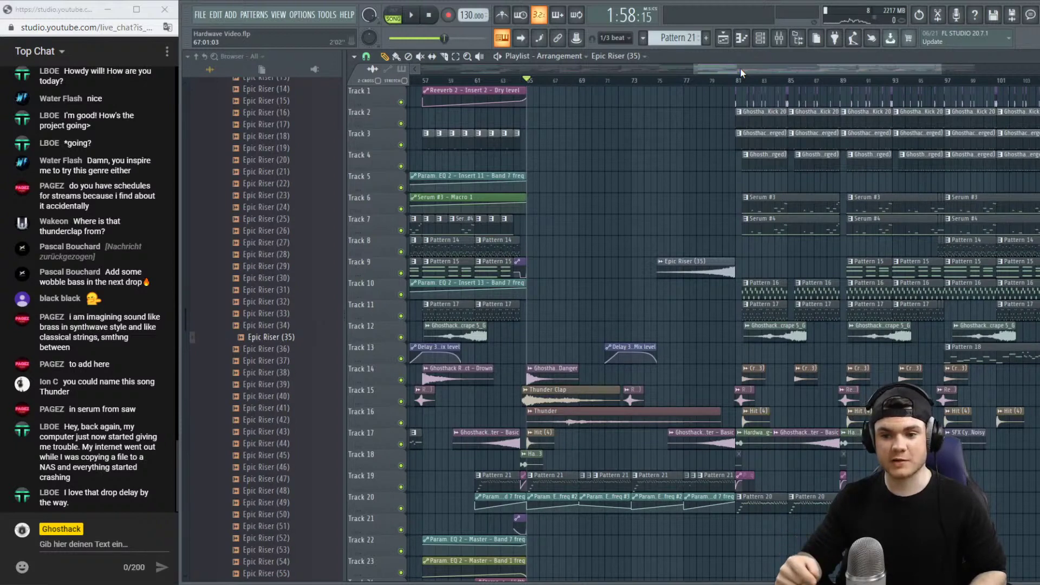
key("space")
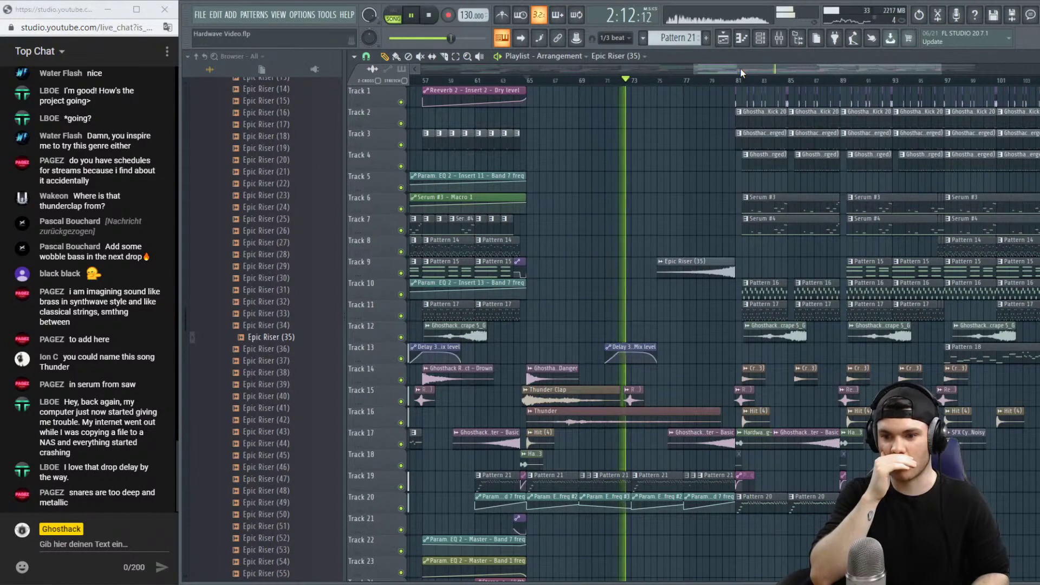
key("space")
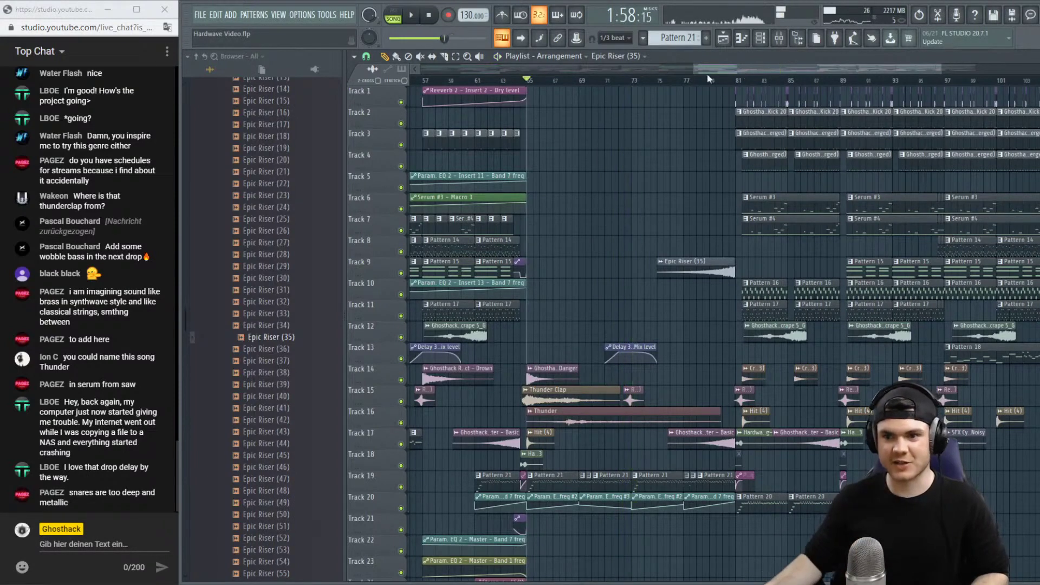
left_click_drag(554, 81, 533, 85)
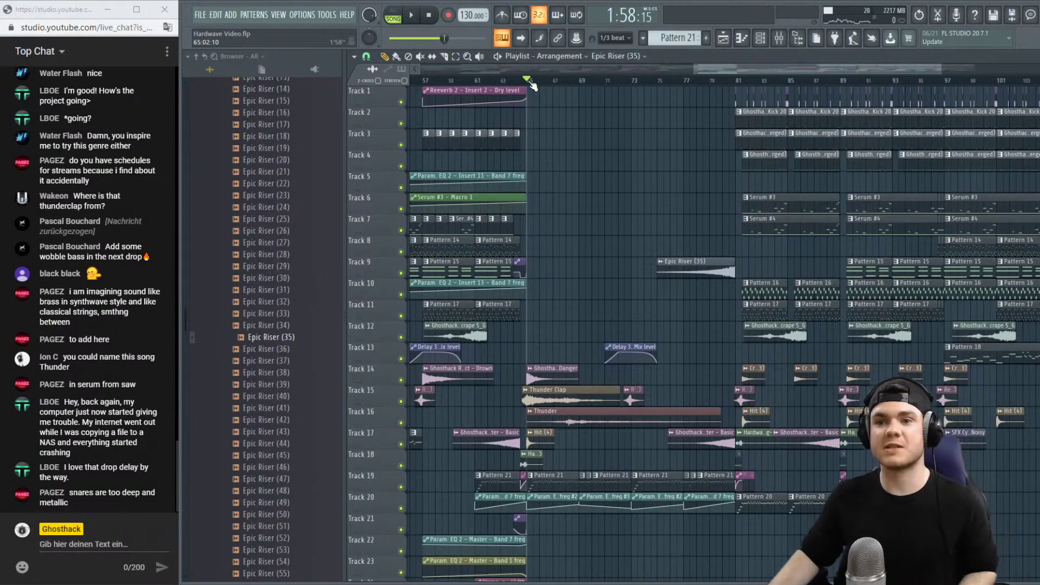
key("space")
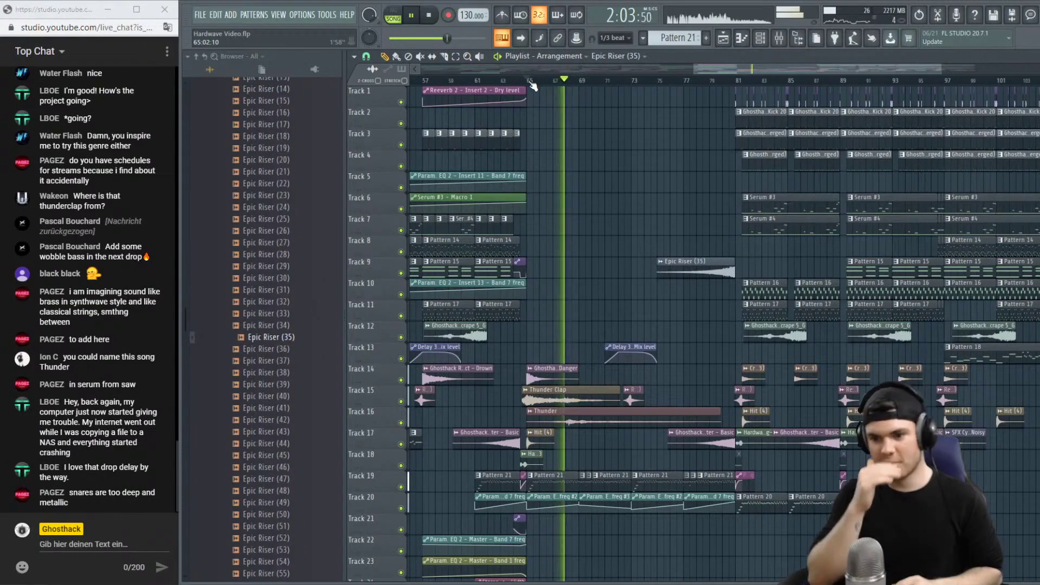
key("space")
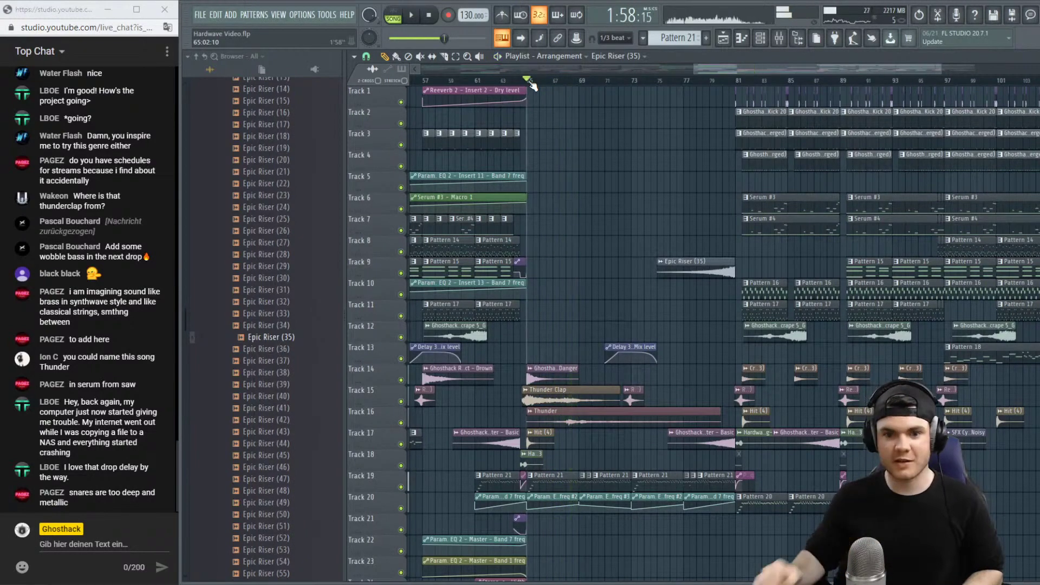
scroll(626, 73, "down", 3)
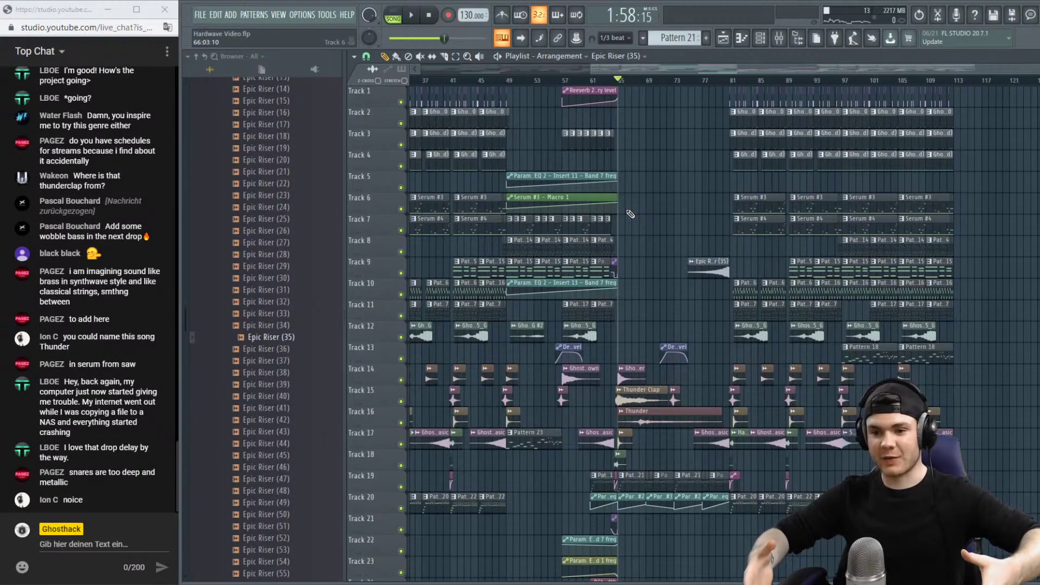
scroll(727, 82, "up", 3)
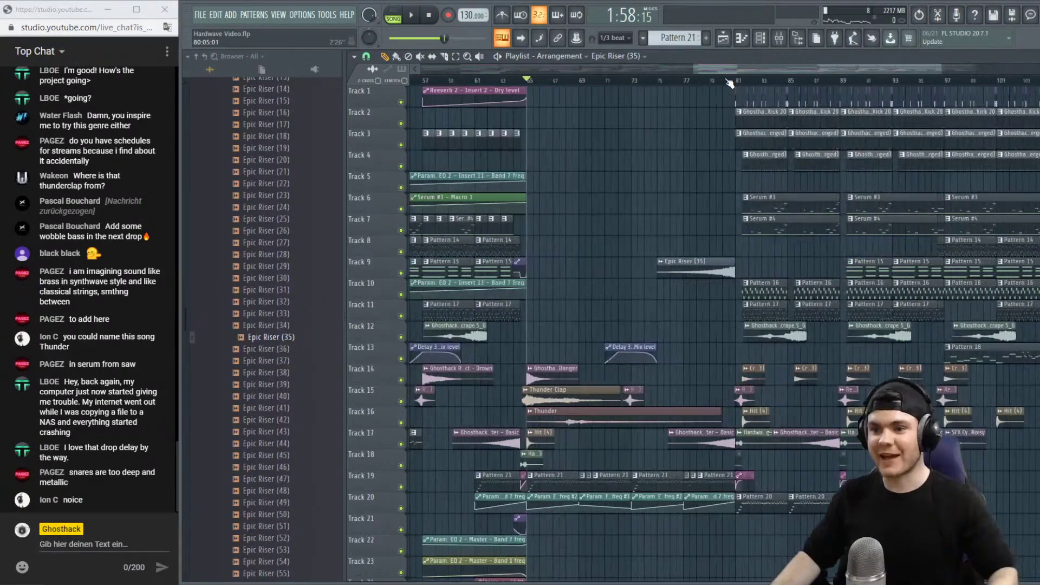
scroll(729, 81, "down", 3)
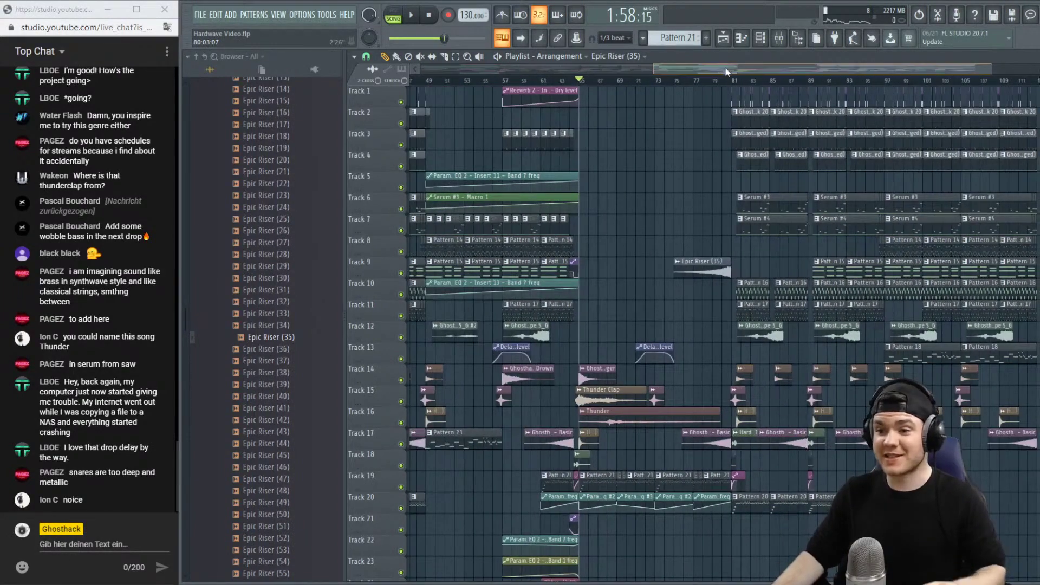
scroll(741, 70, "down", 1)
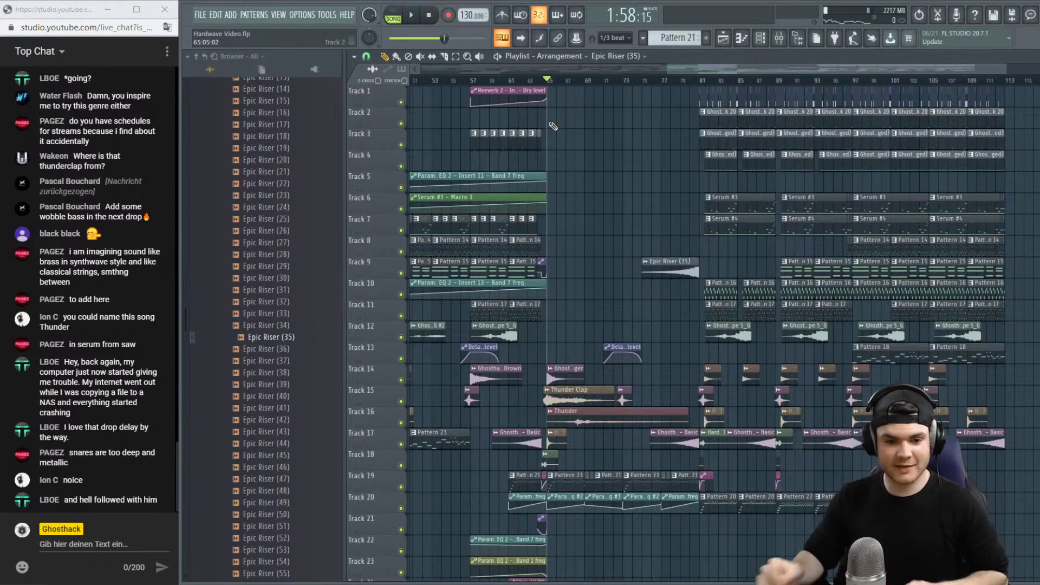
Play the start of the second drop from bar 81 and look over its arrangement.
left_click(699, 82)
key("space")
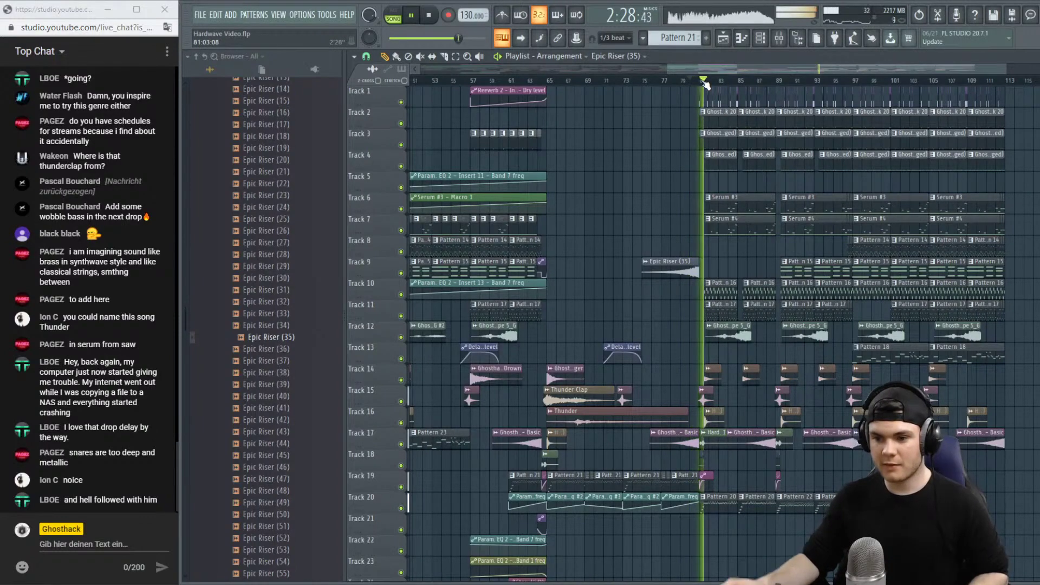
scroll(704, 84, "down", 1)
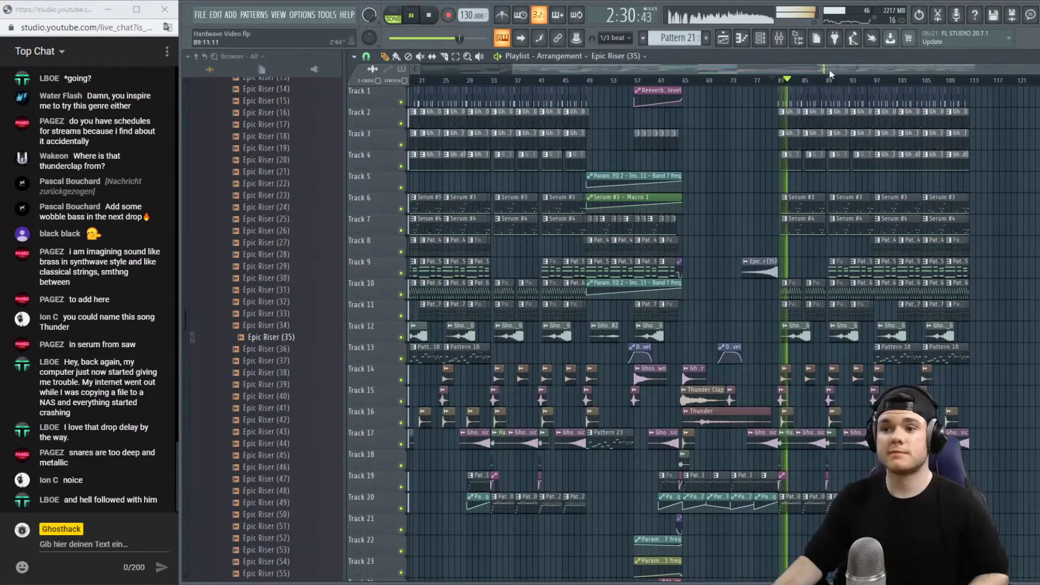
left_click_drag(830, 70, 934, 71)
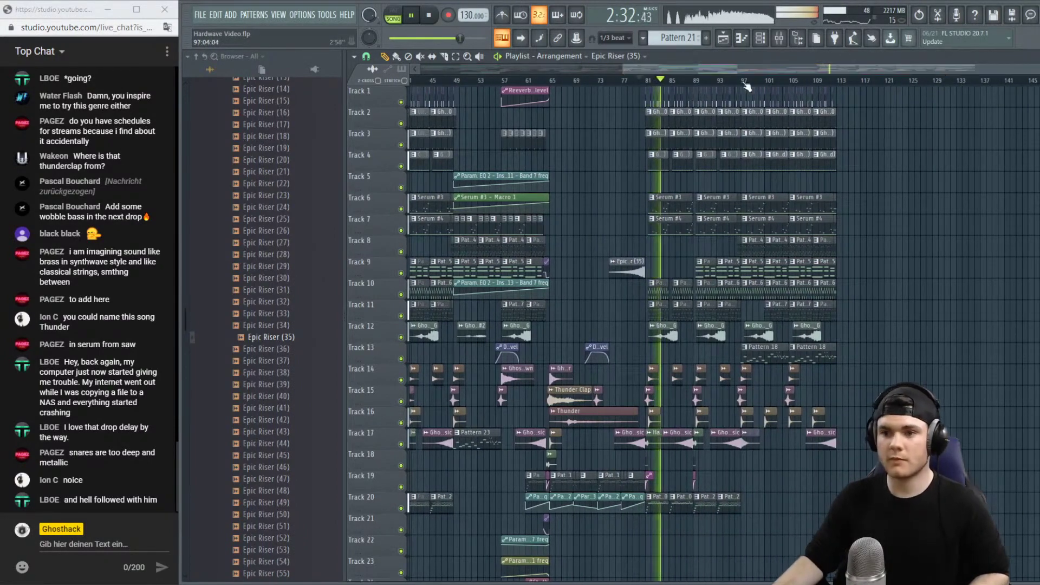
key("space")
Set the playback position to bar 73 in the middle of the break.
scroll(643, 87, "up", 2)
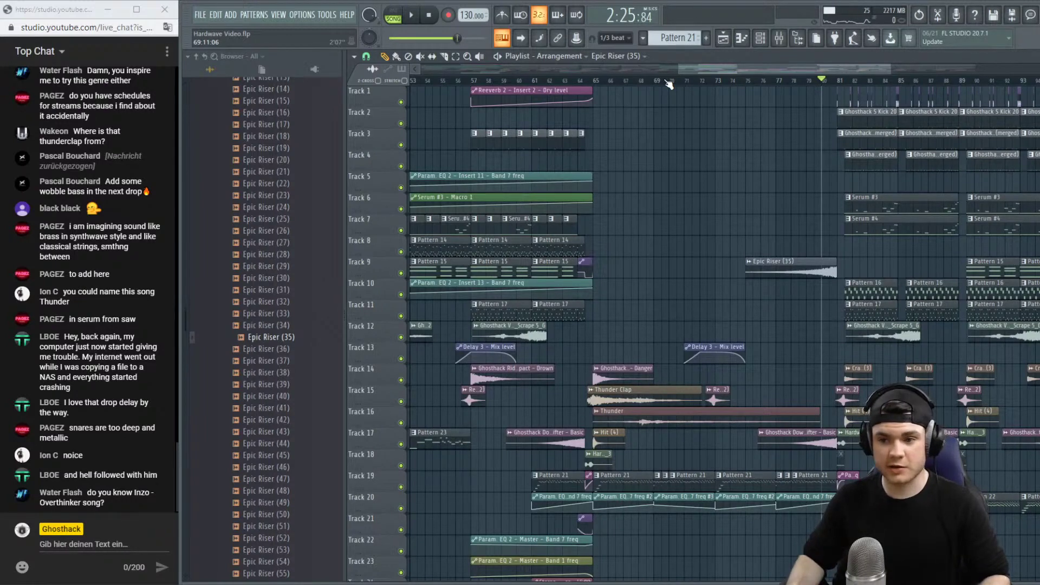
left_click(713, 81)
left_click_drag(716, 69, 730, 69)
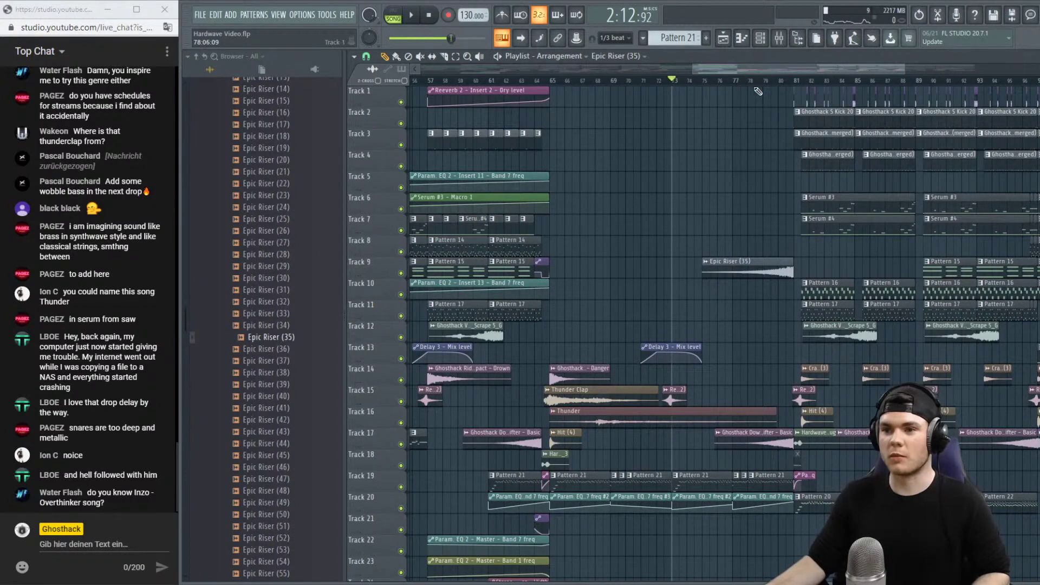
Play the break from bar 73 to judge what its second half is missing.
scroll(758, 91, "right", 3)
key("space")
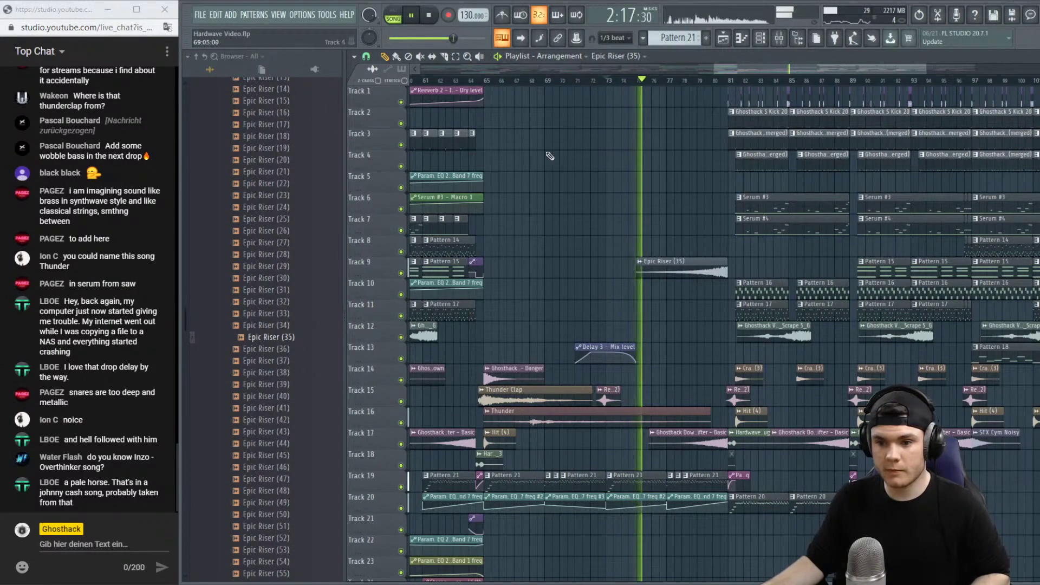
key("space")
Add the Ghosthack Riddim Impact - Drown clip at bar 73 on Track 14 and delete the stray copy on Track 11.
left_click_drag(714, 66, 421, 66)
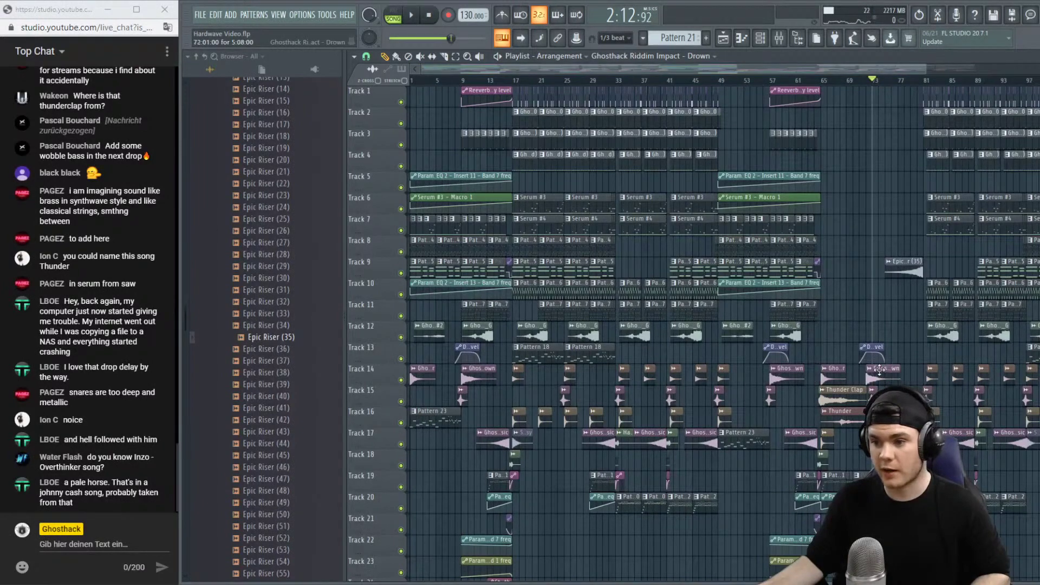
key("space")
left_click(863, 81)
scroll(879, 147, "up", 4)
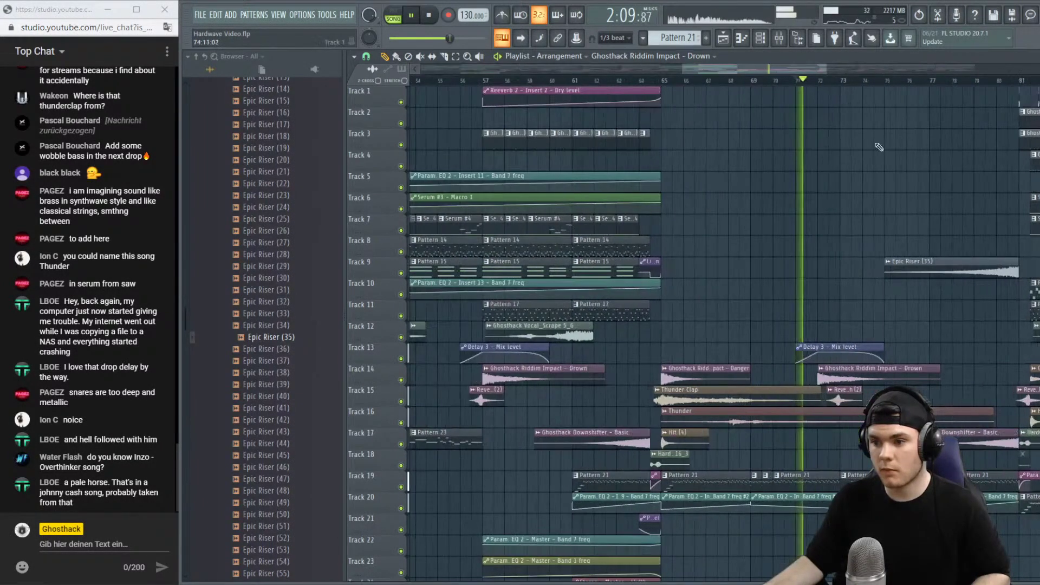
left_click(861, 295)
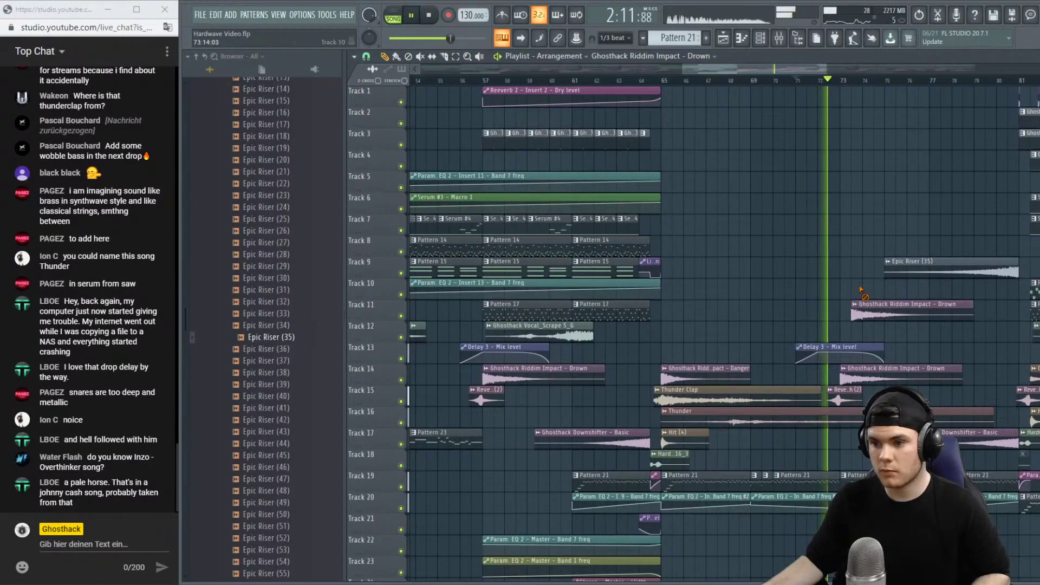
right_click(861, 304)
Listen to the second half of the break with the added impact and look over the arrangement towards the drop.
left_click_drag(726, 69, 768, 79)
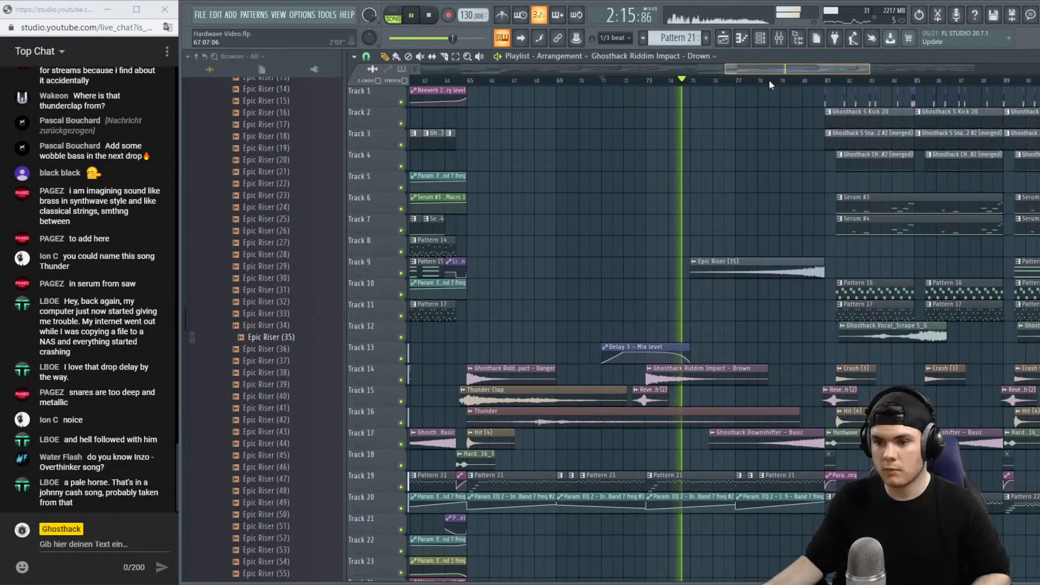
left_click_drag(768, 79, 768, 77)
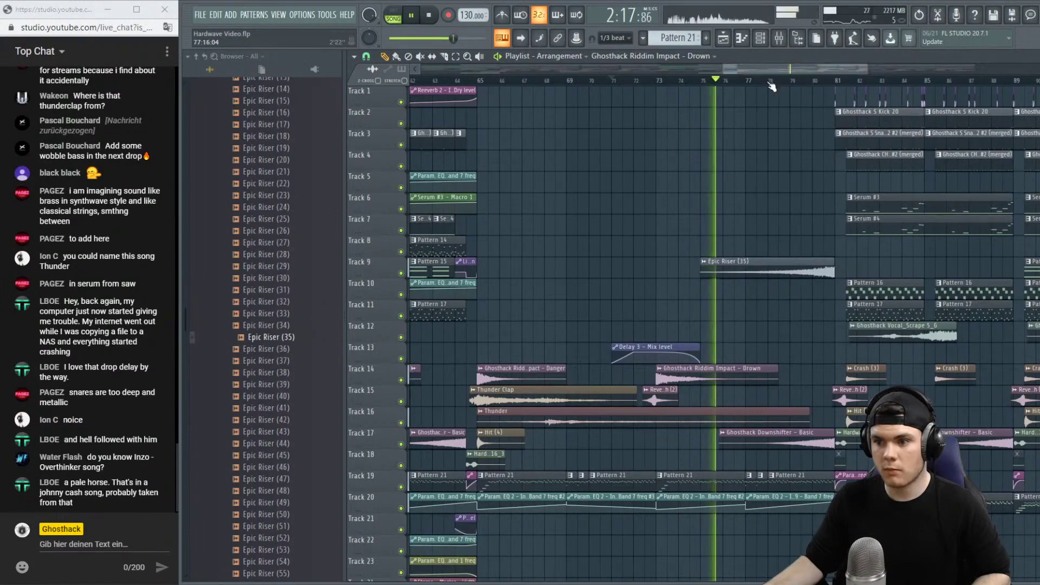
scroll(771, 84, "down", 2)
scroll(782, 70, "down", 1)
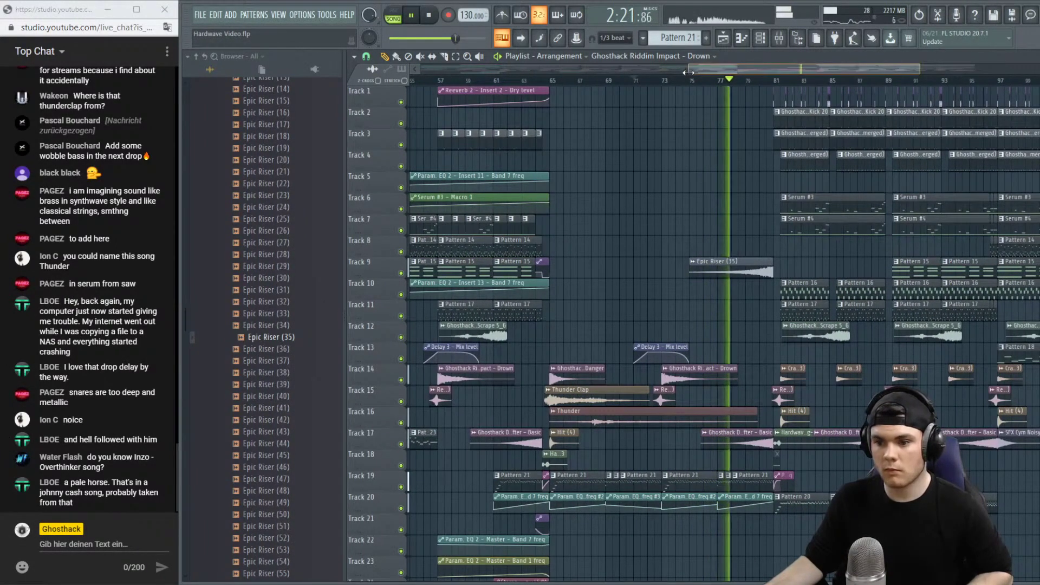
left_click_drag(688, 72, 683, 72)
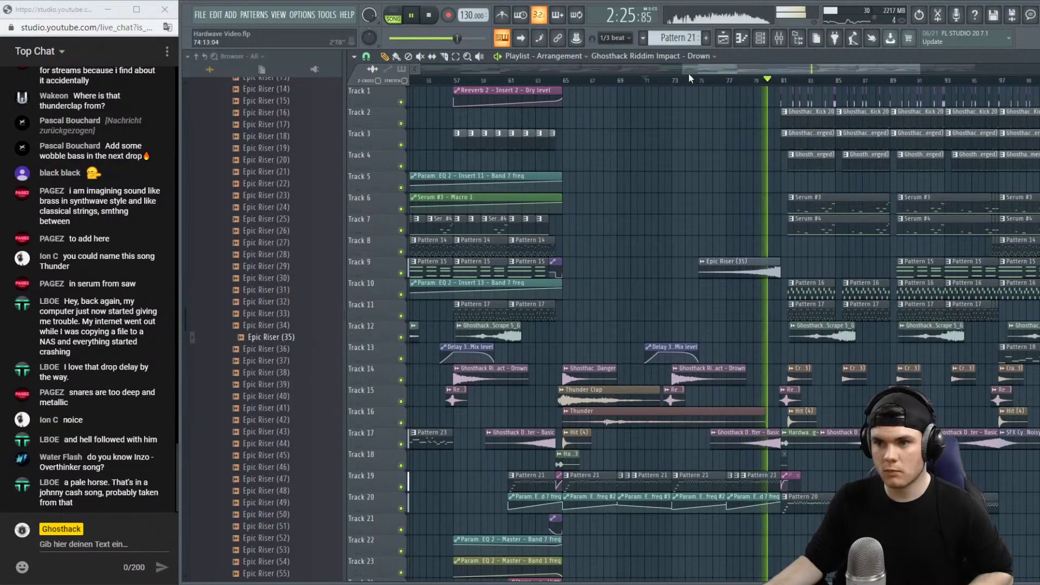
Replace the two Track 20 EQ automation clips between bars 73 and 81 with one unique eight-bar clip starting at bar 73.
right_click(748, 496)
left_click_drag(726, 496, 776, 495)
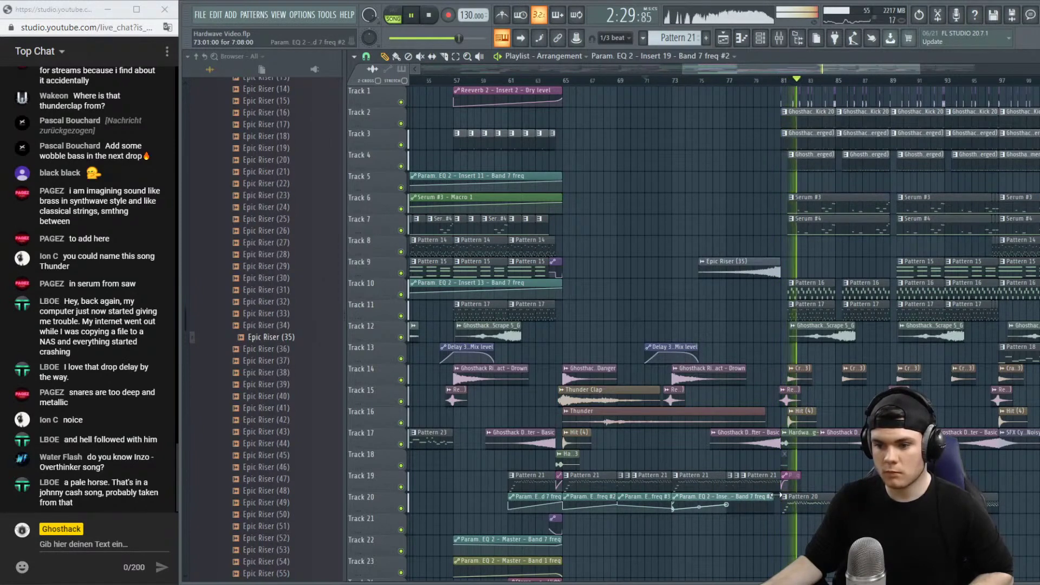
key("space")
right_click(675, 497)
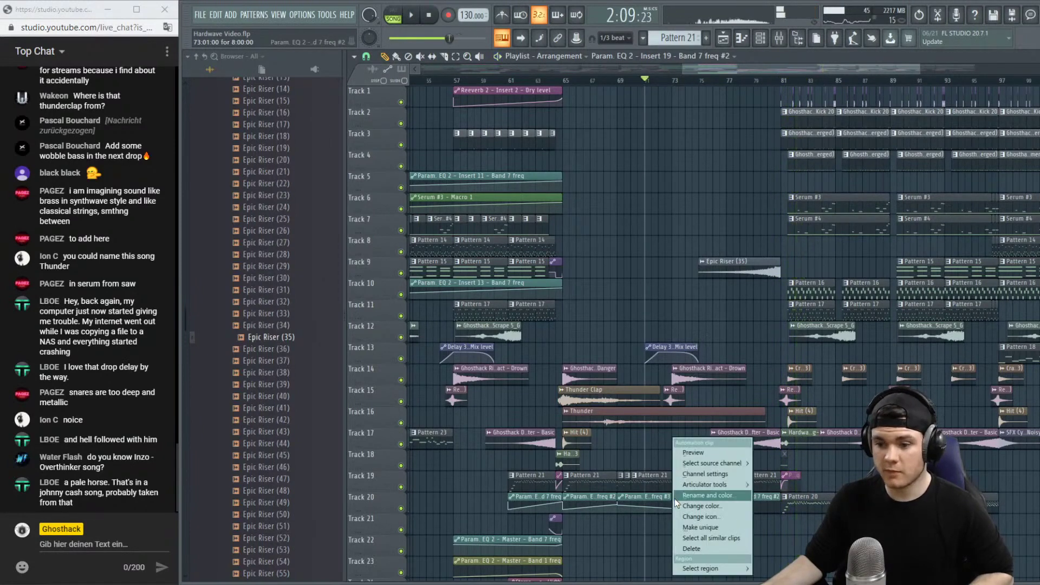
left_click(702, 528)
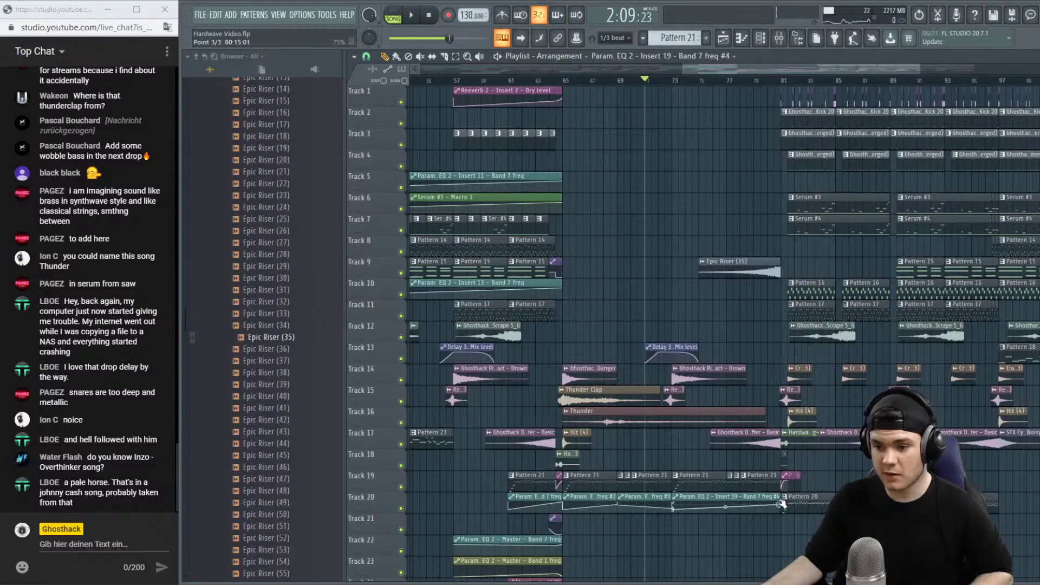
Play the extended EQ automation, replaying from bar 77 into the second drop.
key("space")
left_click(726, 80)
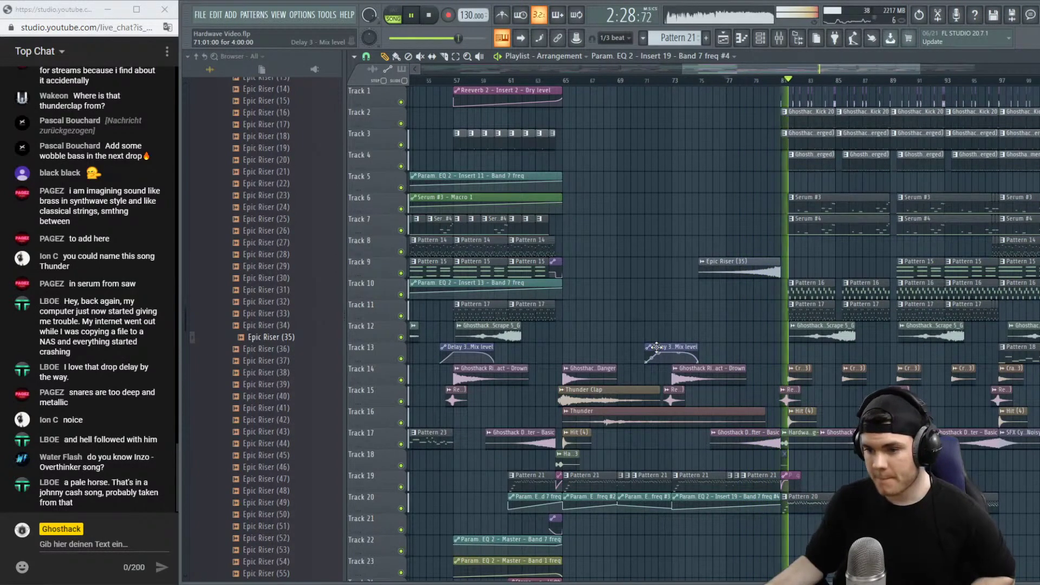
key("space")
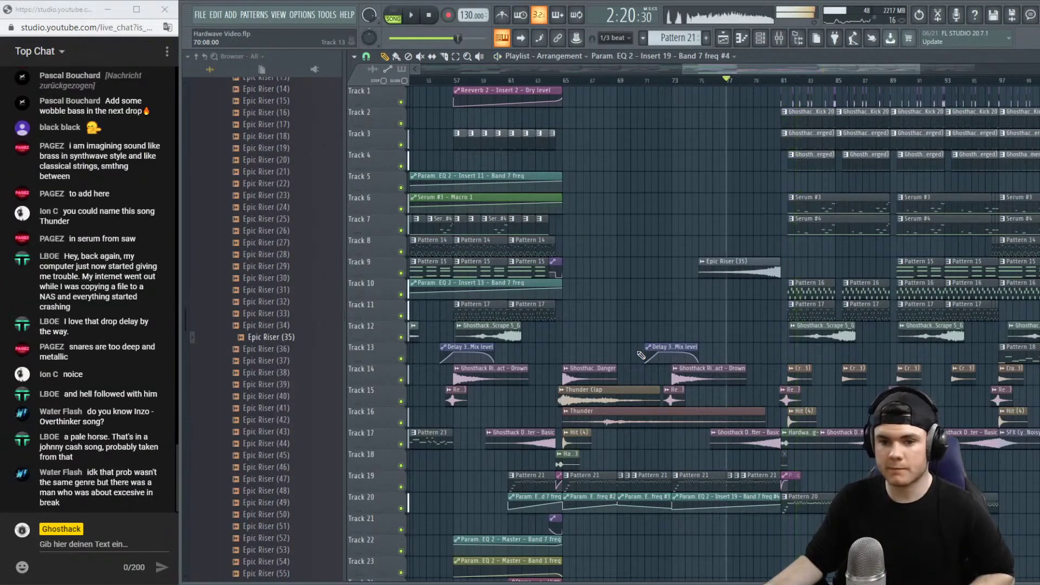
Close the Epic, Risers and Ghosthack Cinematic Sound FX 2 folders in the sample browser.
scroll(296, 422, "up", 2)
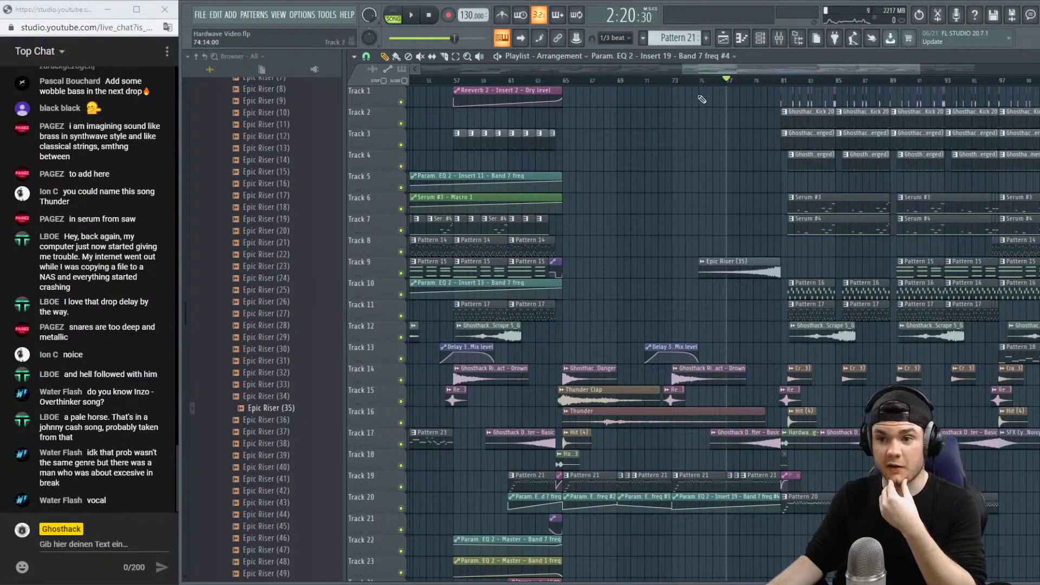
scroll(304, 420, "up", 12)
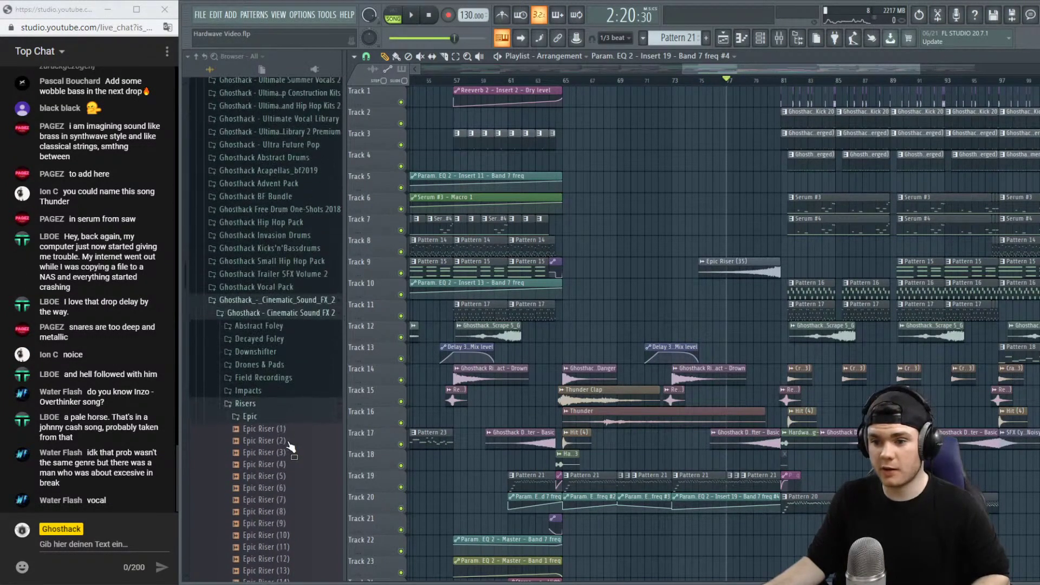
left_click(250, 419)
left_click(246, 406)
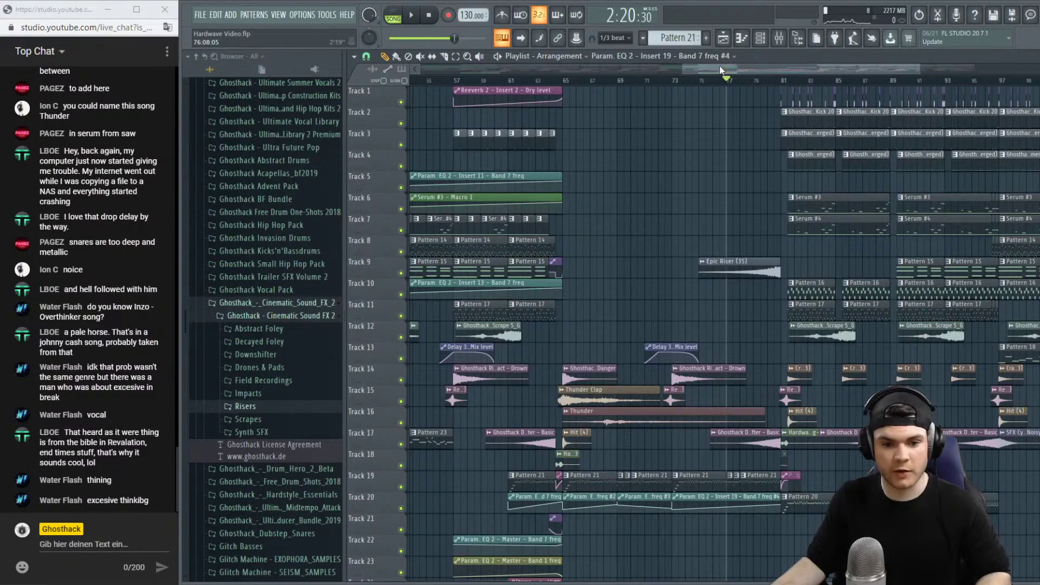
left_click(565, 80)
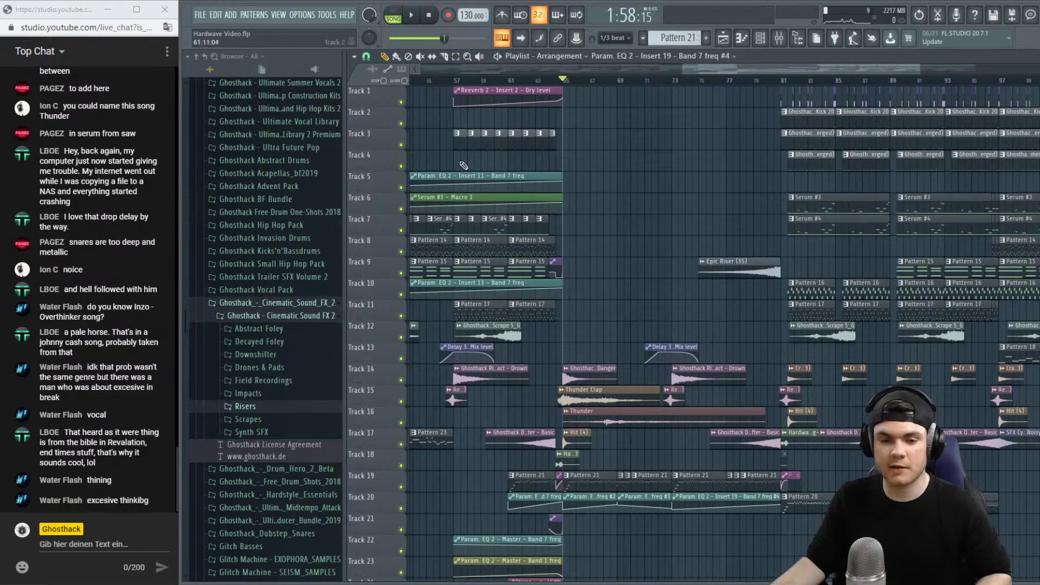
left_click(294, 316)
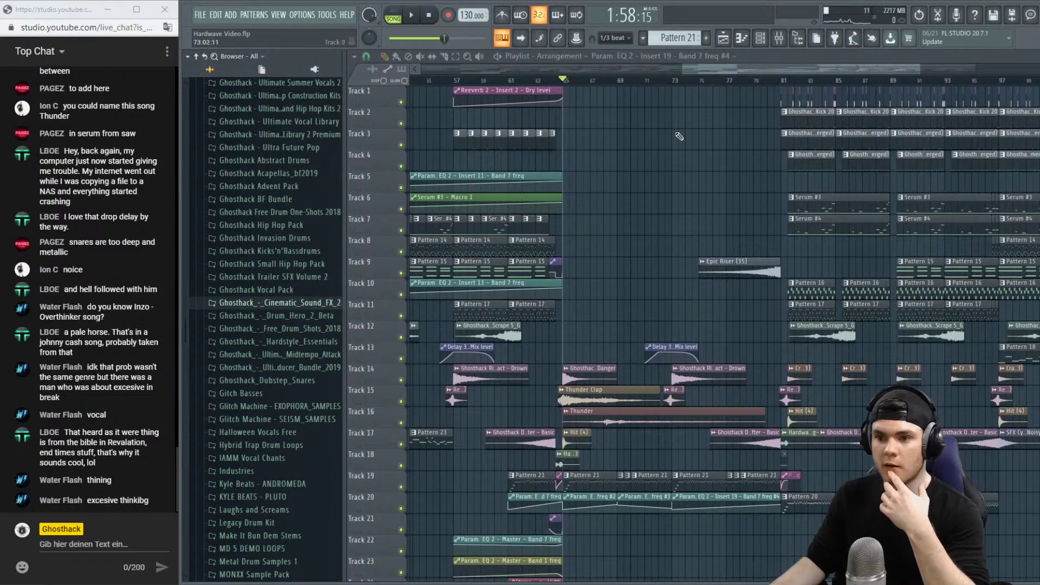
Play the passage around bar 73 repeatedly, starting just before the impact.
left_click(668, 80)
key("space")
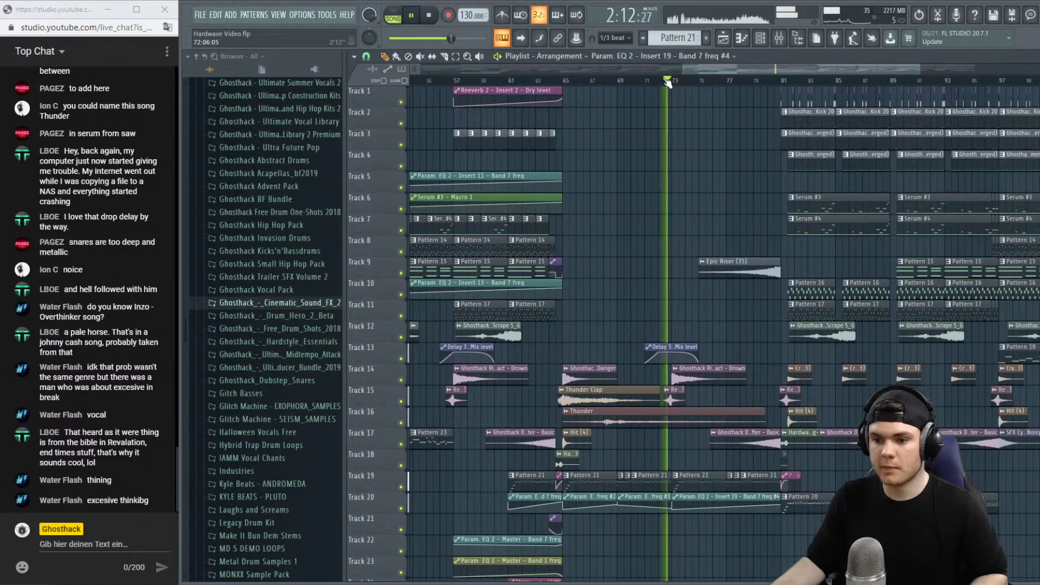
key("space")
key("space")
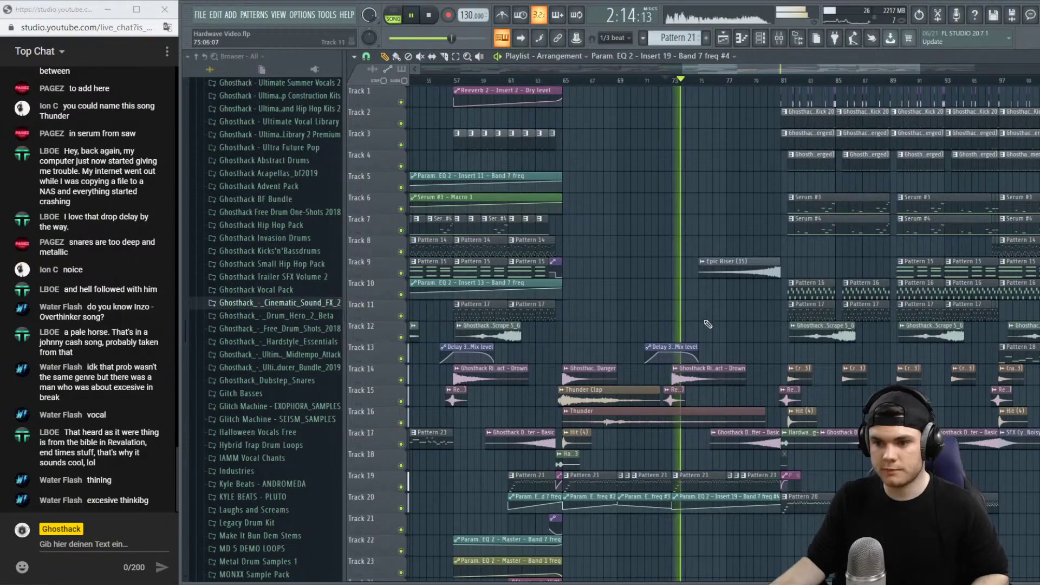
key("space")
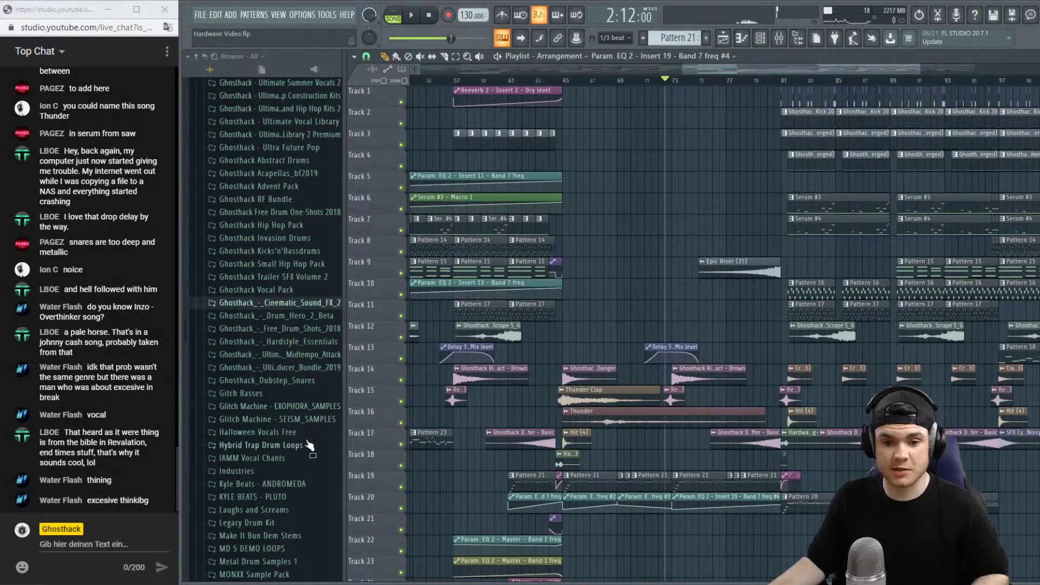
Browse to the _50 SFX one-shots in the EDM District folder of the Ghosthack BF Bundle.
scroll(308, 444, "up", 4)
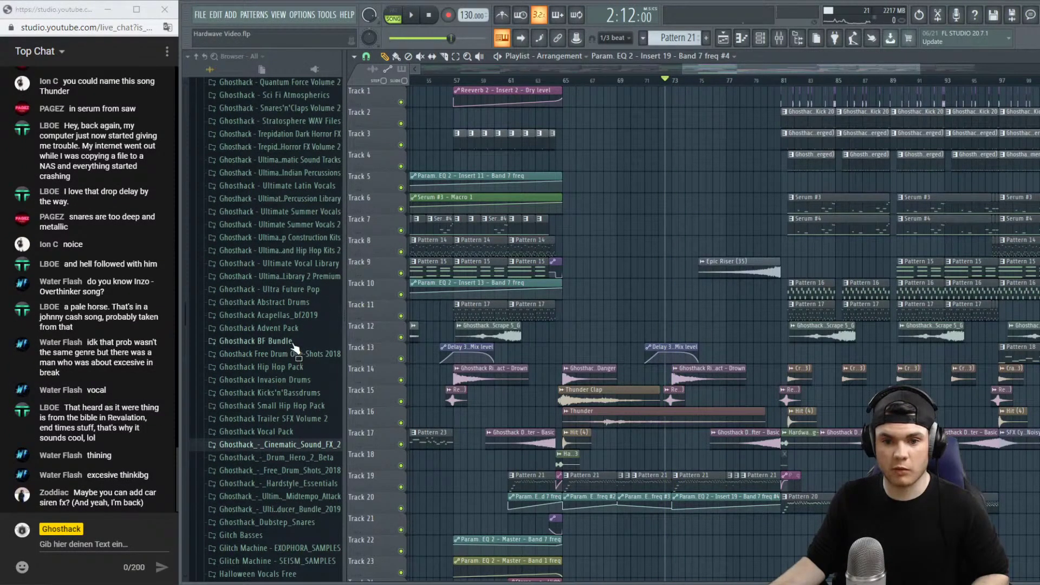
left_click(293, 343)
left_click(325, 433)
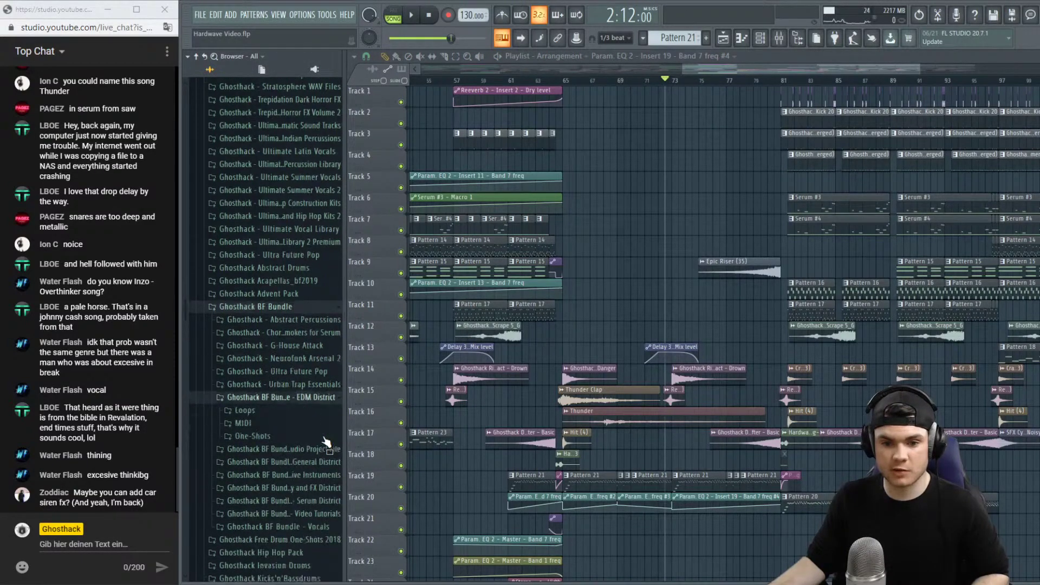
left_click(247, 303)
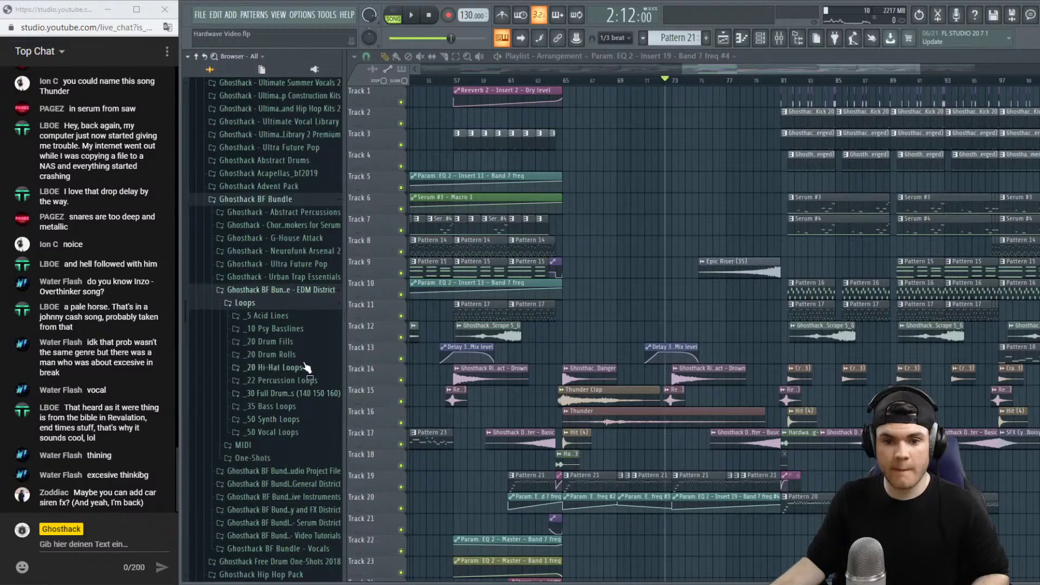
left_click(262, 304)
left_click(263, 329)
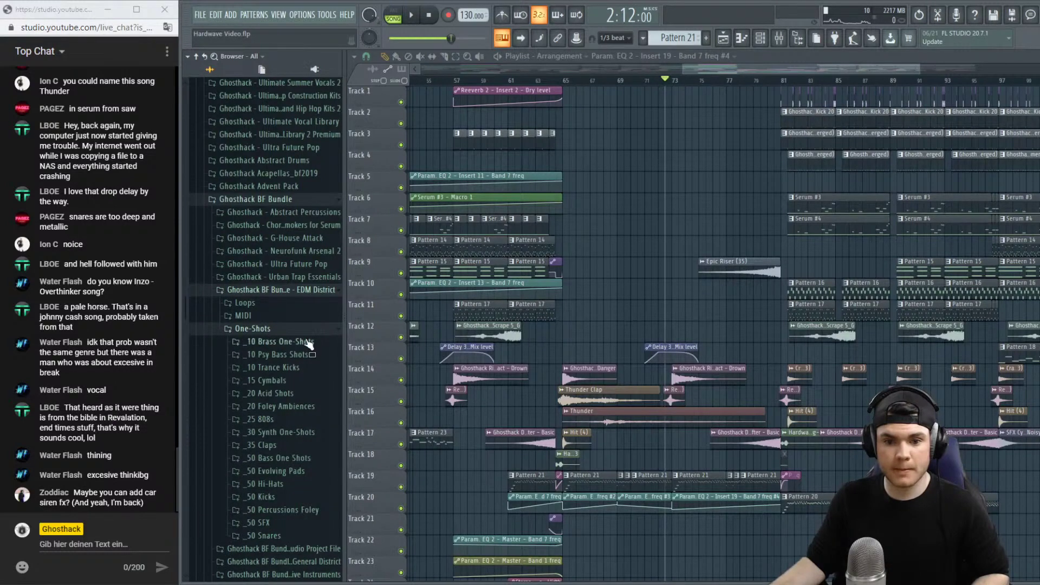
left_click(293, 523)
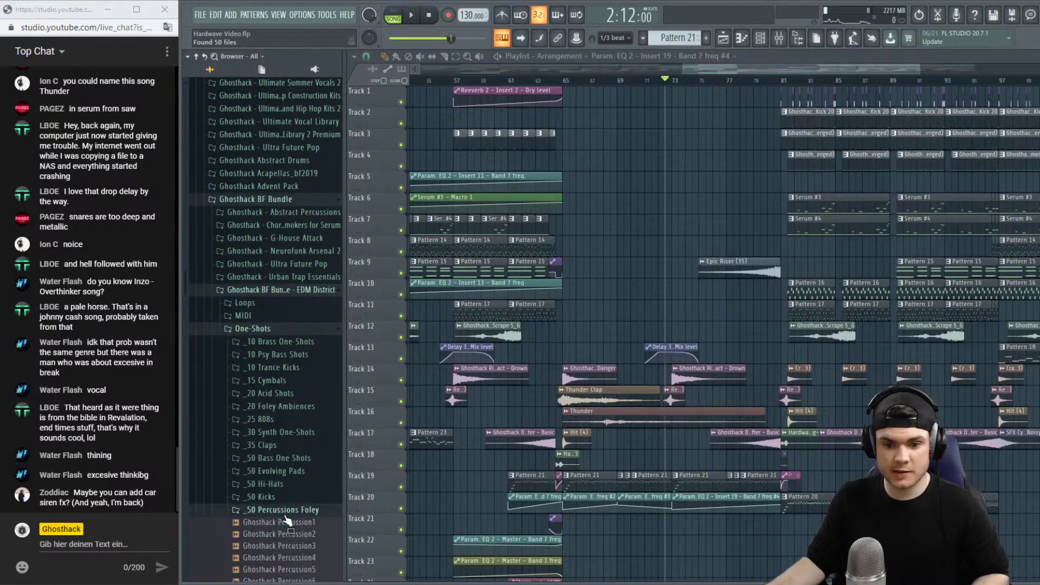
scroll(295, 386, "down", 7)
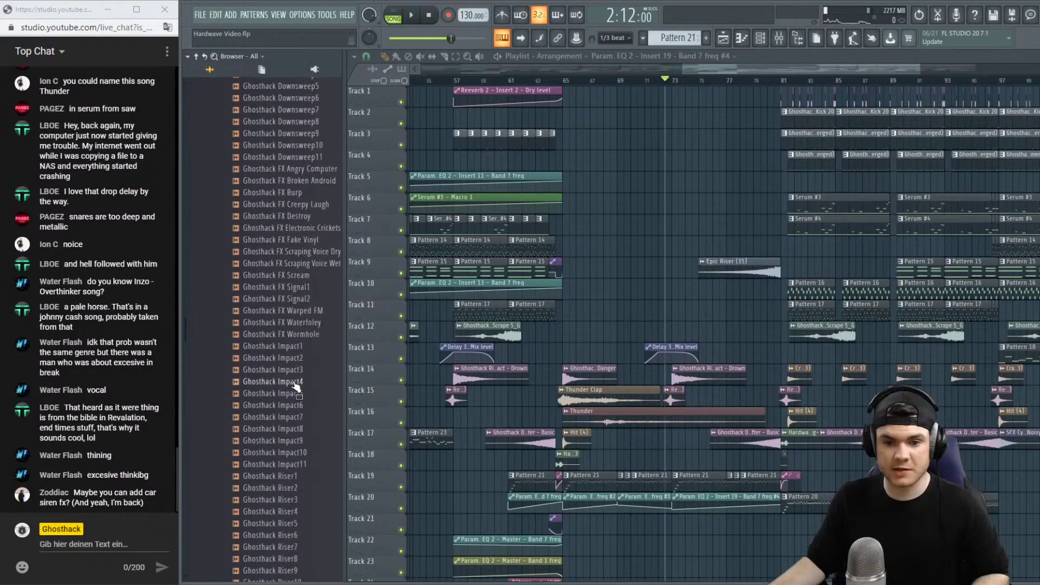
Audition the Ghosthack Riser one-shots from Riser11 down to Riser2, ending on Riser4.
left_click(292, 453)
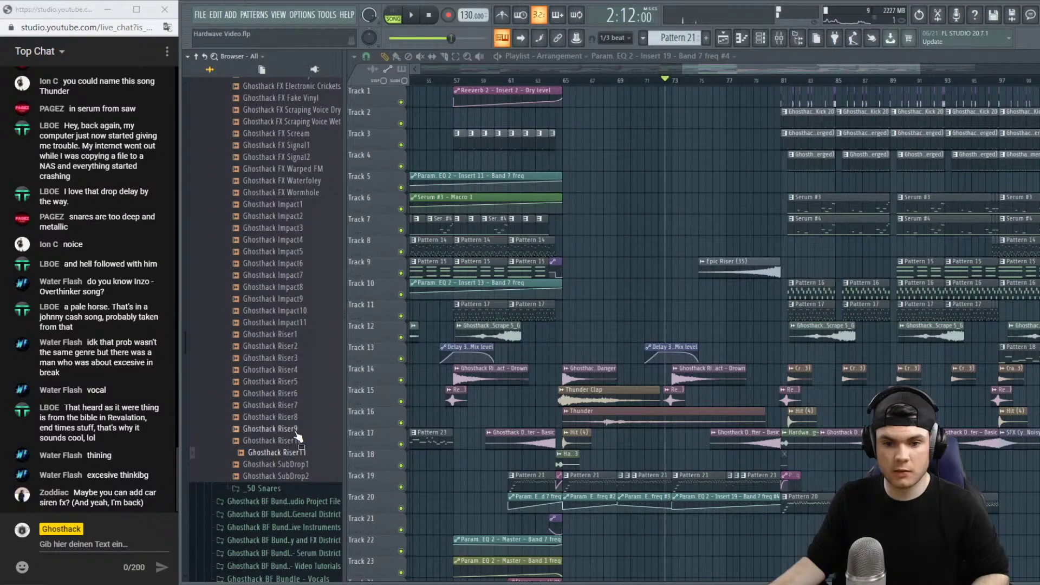
left_click(295, 444)
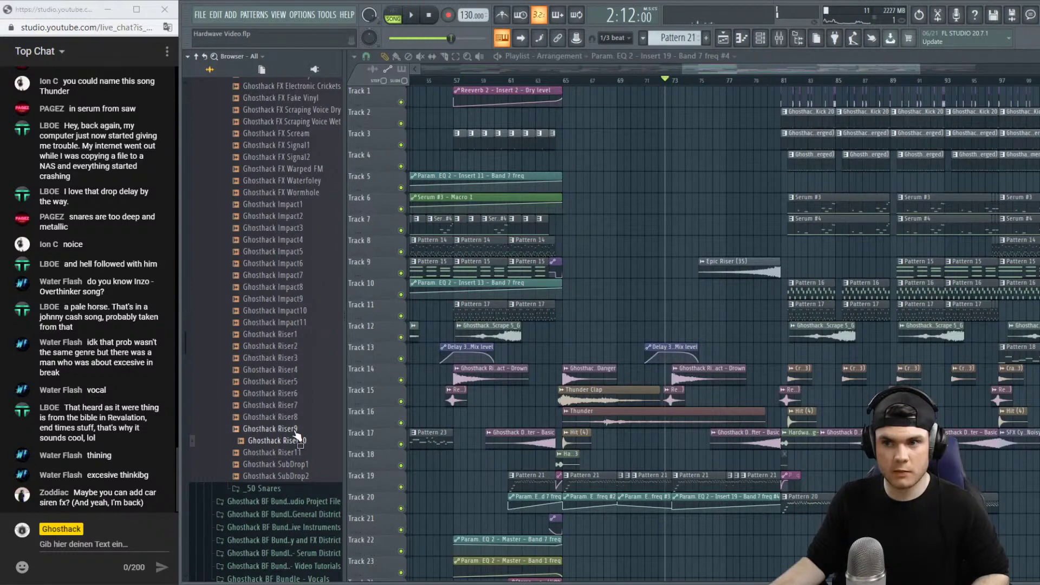
left_click(296, 429)
left_click(297, 418)
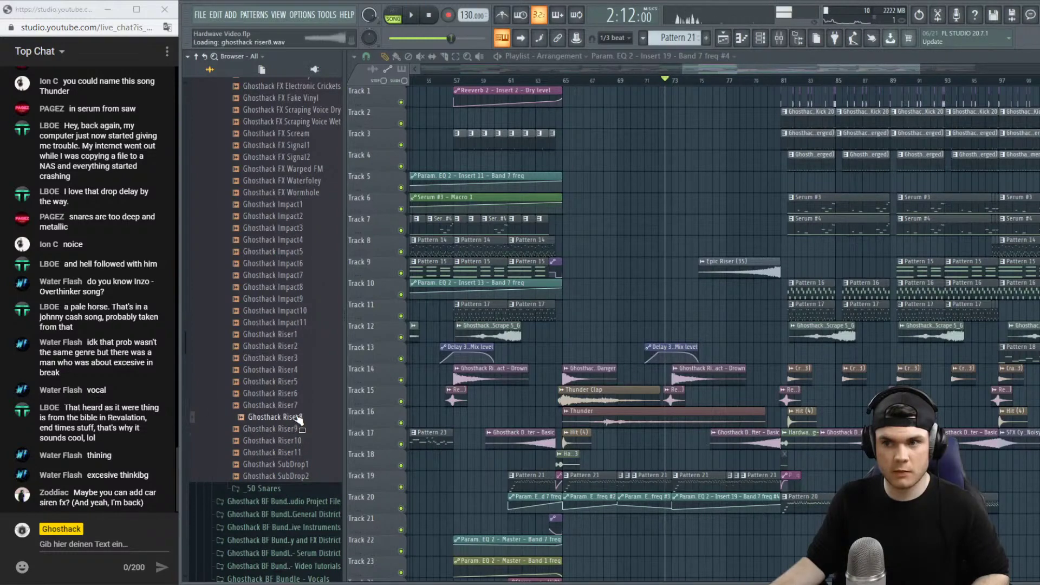
left_click(299, 405)
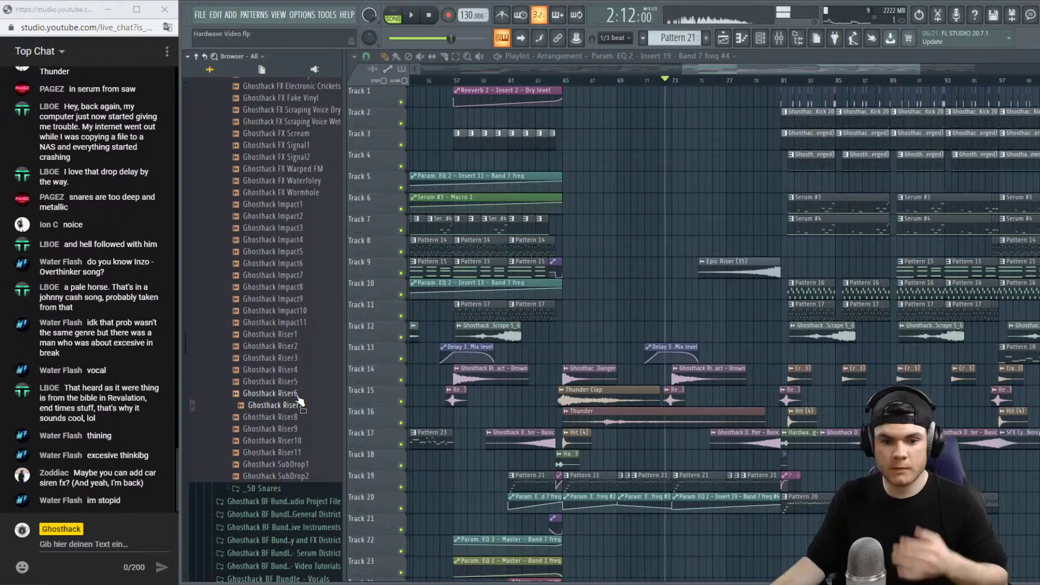
key("Up")
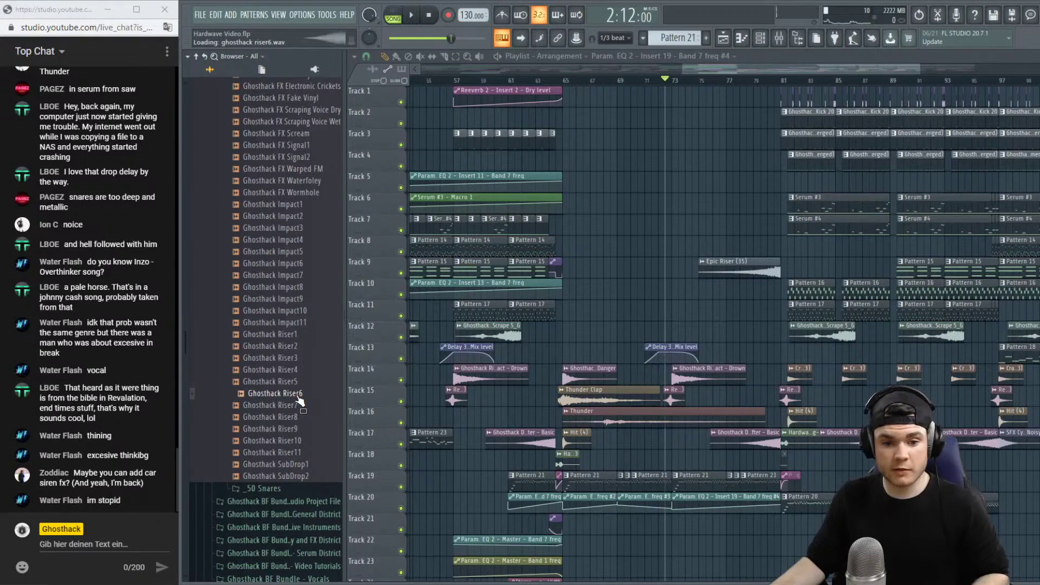
left_click(298, 384)
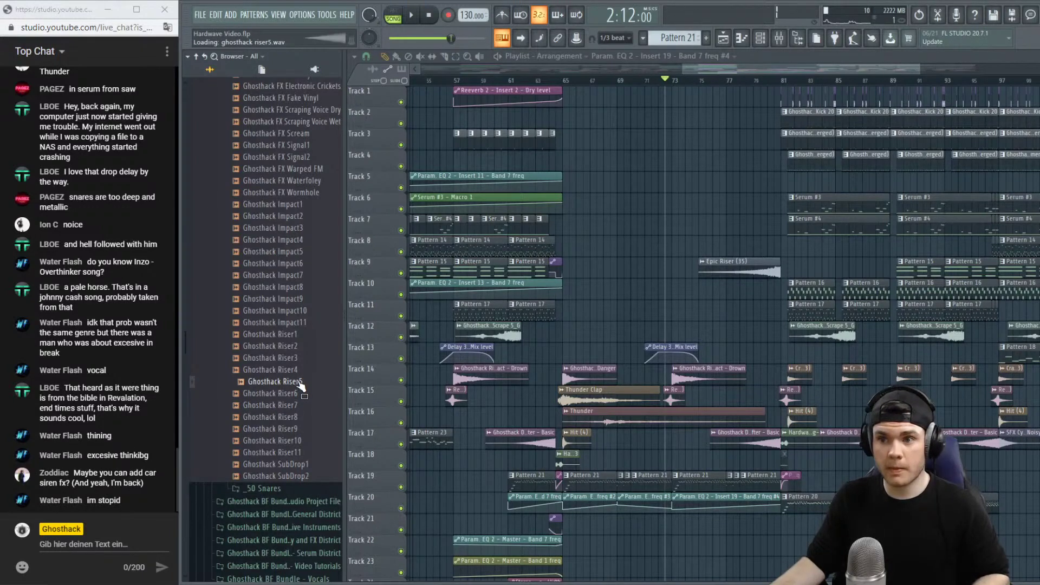
left_click(301, 373)
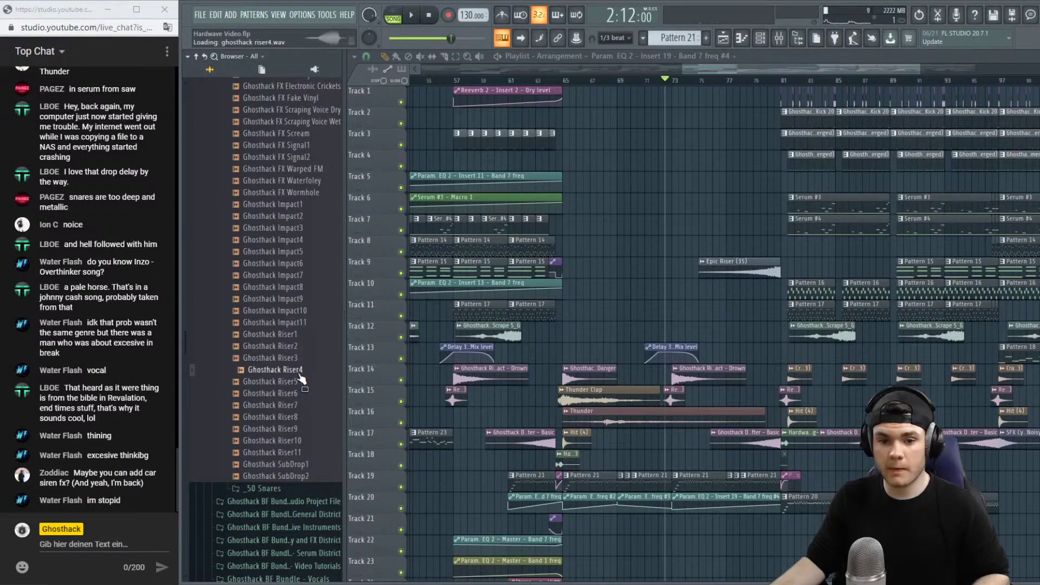
left_click(302, 348)
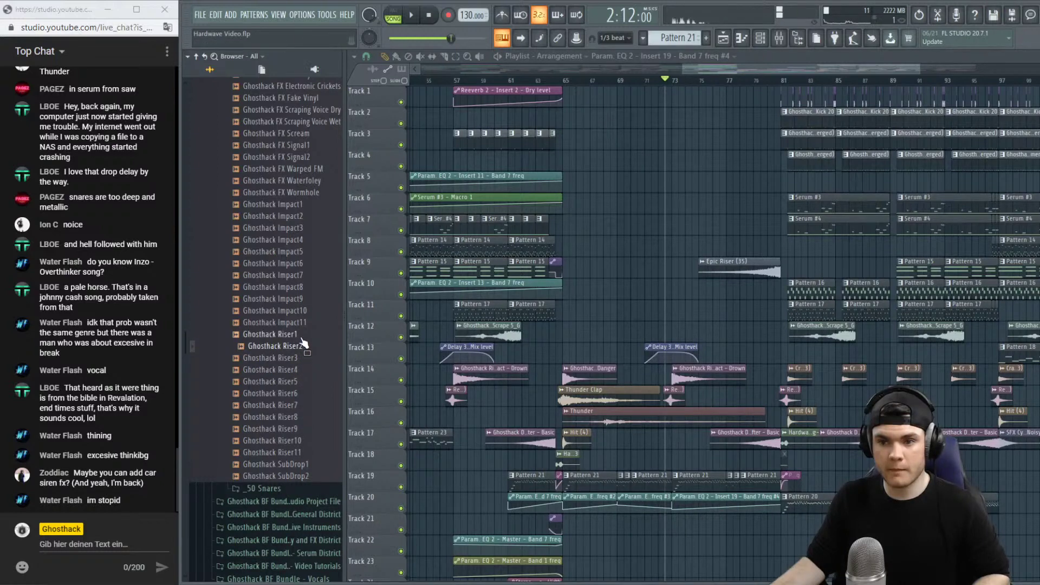
key("Up")
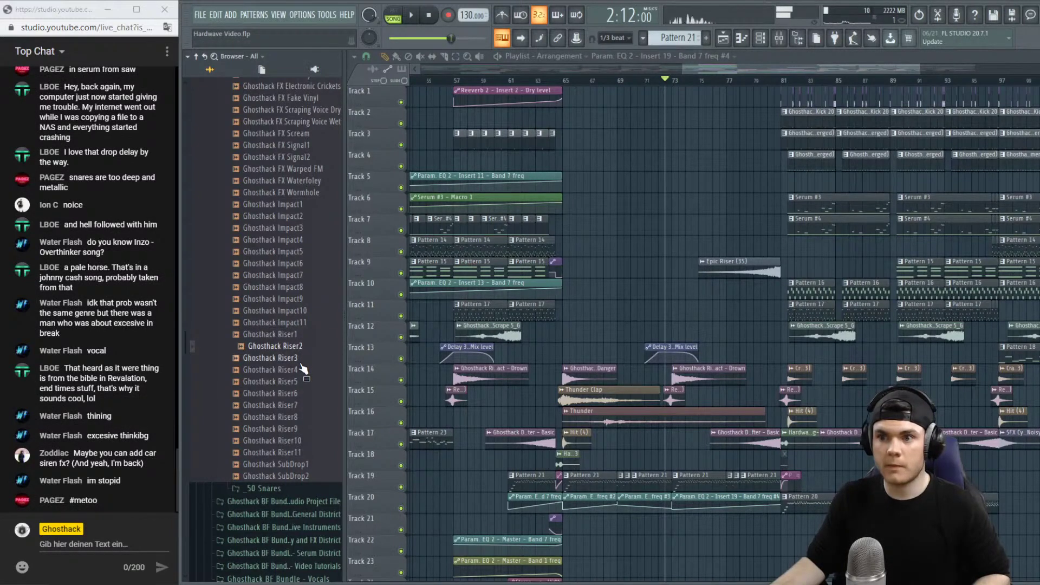
key("Down")
key("Down")
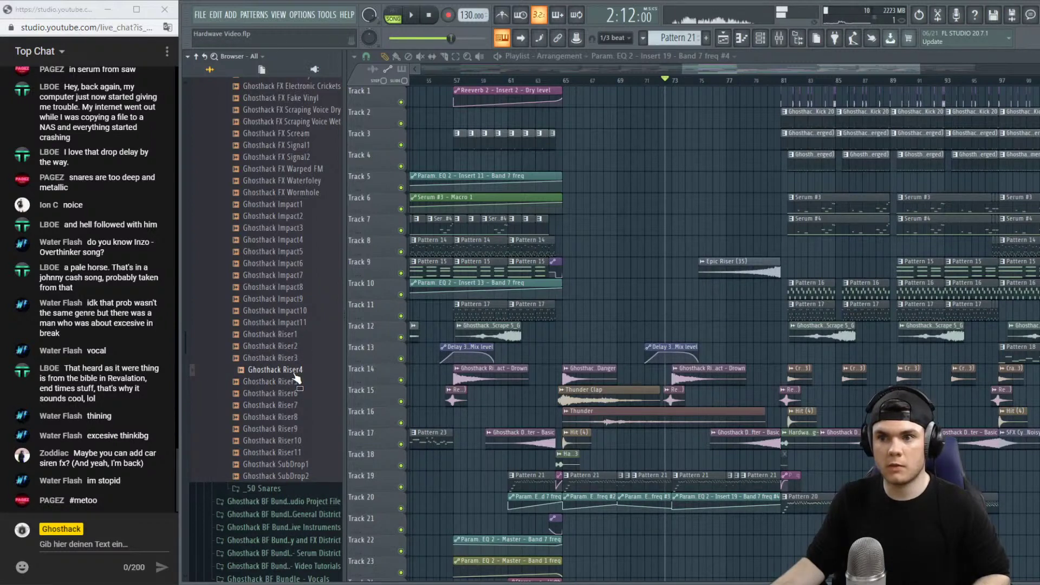
Close the _50 SFX, One-Shots, EDM District and Ghosthack BF Bundle folders in the sample browser.
scroll(297, 378, "up", 10)
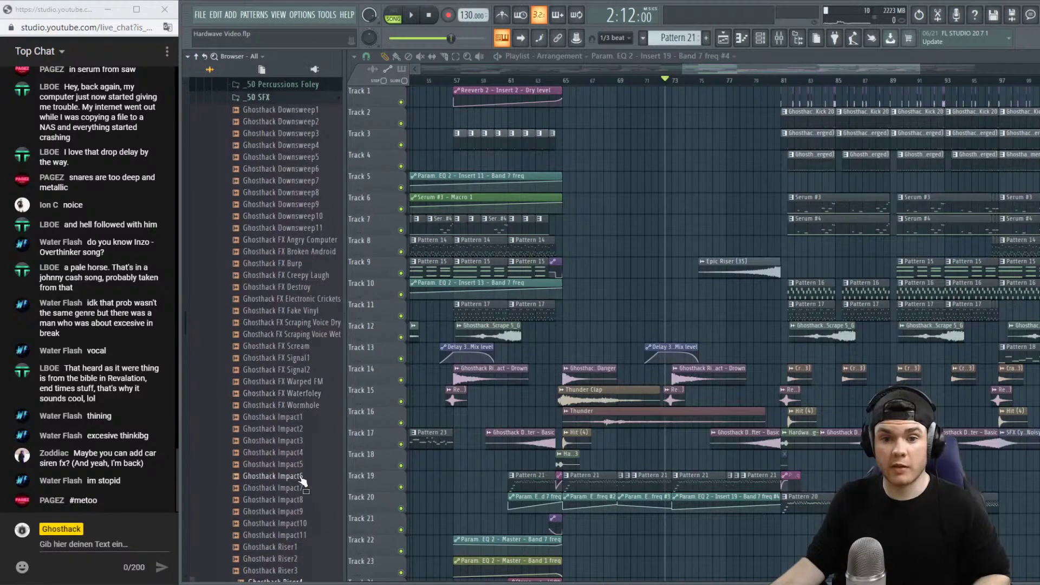
left_click(279, 313)
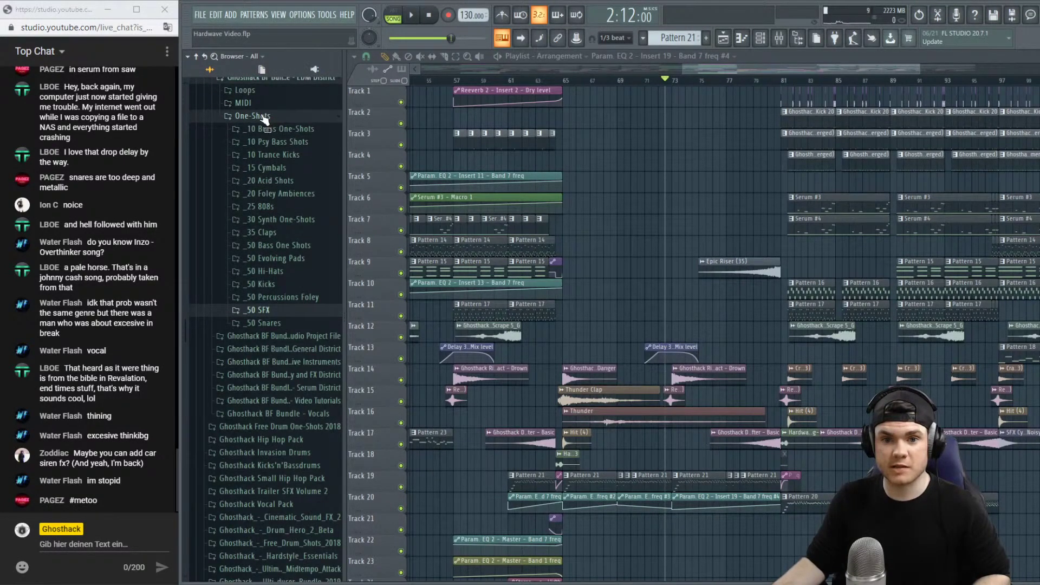
left_click(264, 118)
scroll(266, 163, "up", 4)
left_click(268, 218)
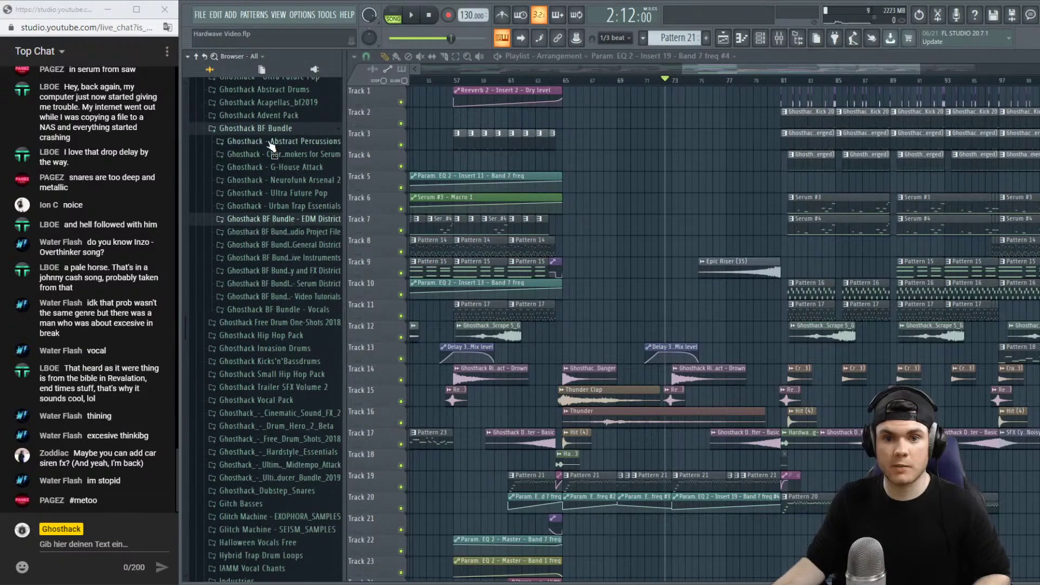
left_click(272, 129)
Browse to the One Shots folder of the Riddim Revolution 2 Construction Kit.
scroll(283, 390, "down", 10)
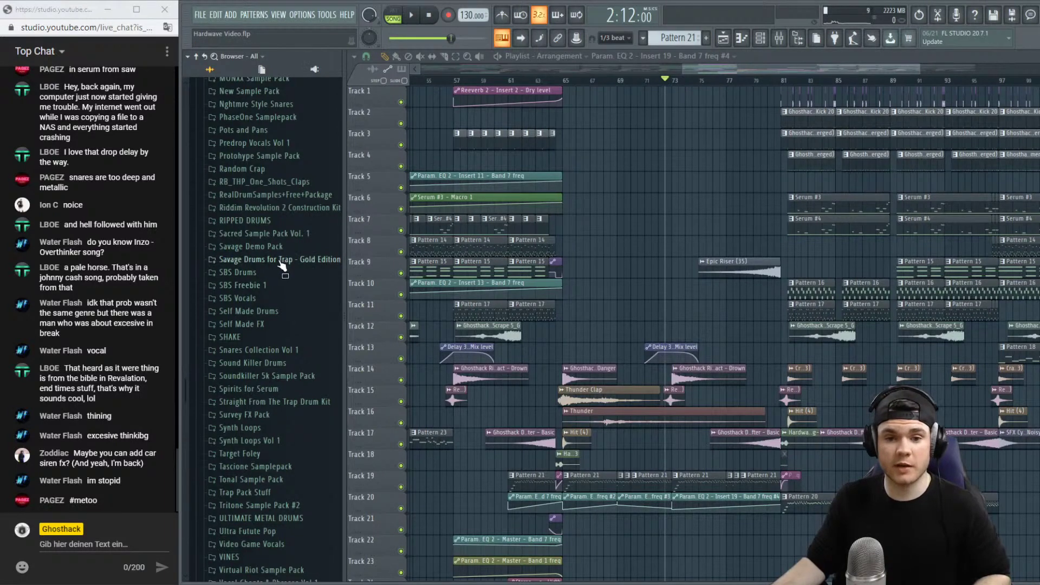
scroll(294, 258, "up", 5)
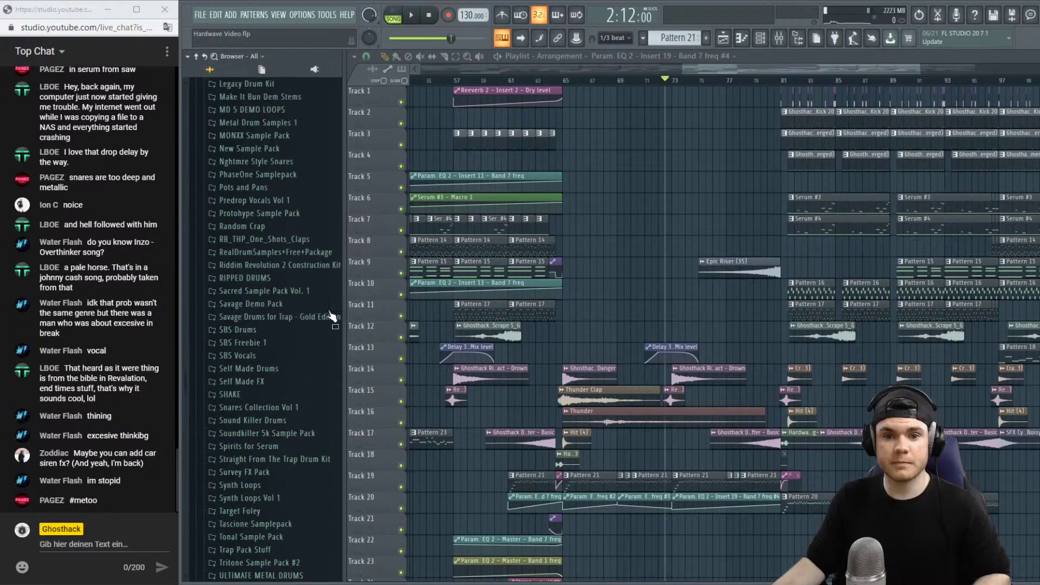
left_click(274, 280)
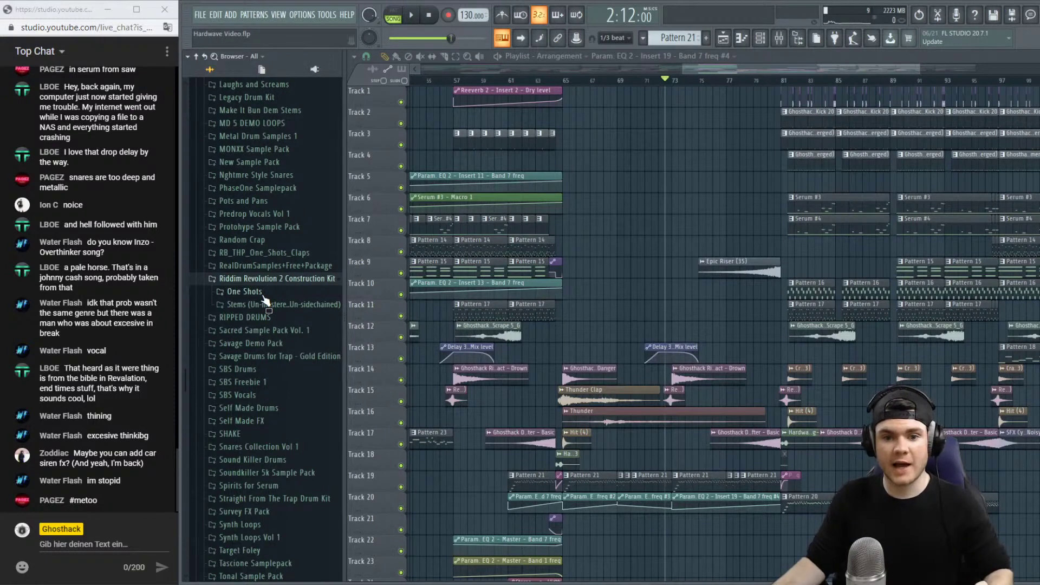
left_click(245, 292)
scroll(287, 321, "down", 10)
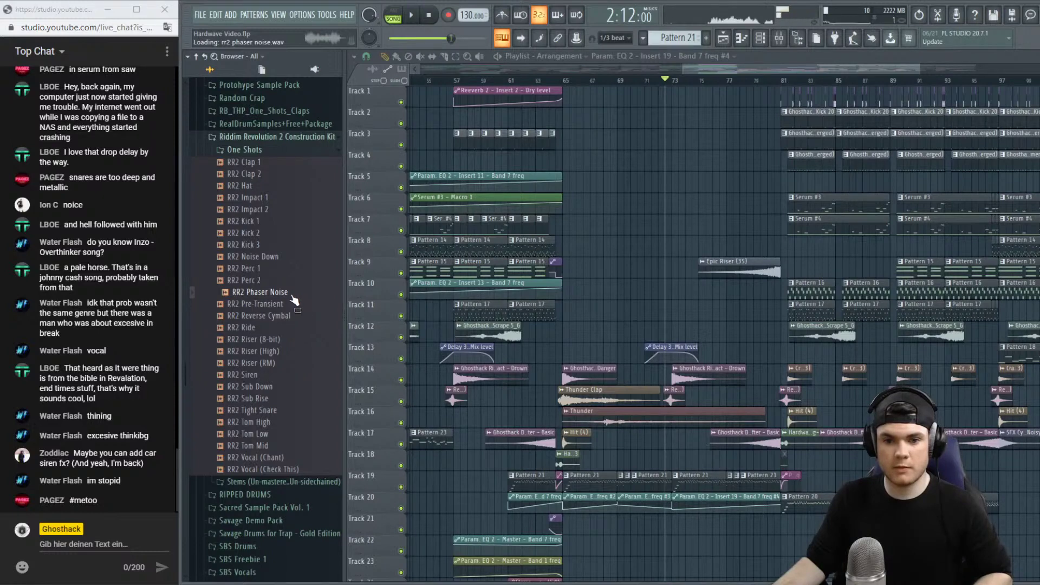
Place the RR2 Phaser Noise sample on Track 8 at bar 73 and reverse it.
left_click_drag(293, 301, 703, 241)
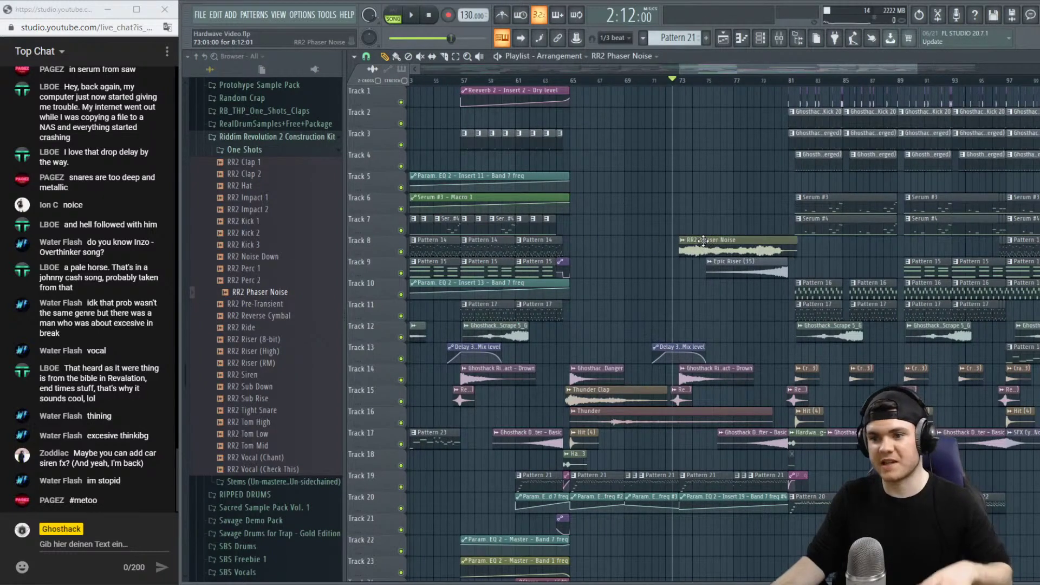
double_click(731, 244)
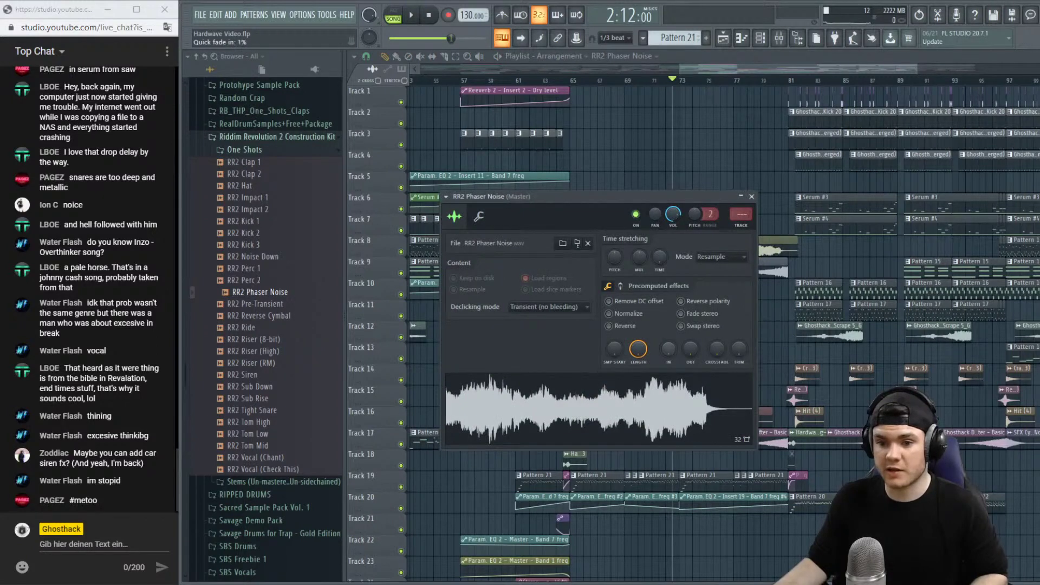
left_click(610, 327)
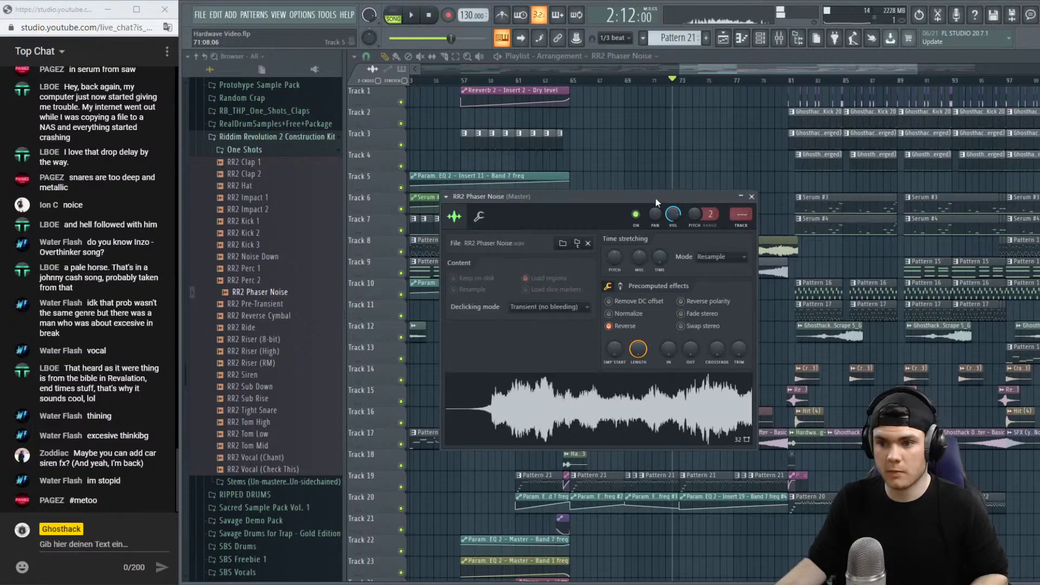
left_click_drag(655, 202, 687, 303)
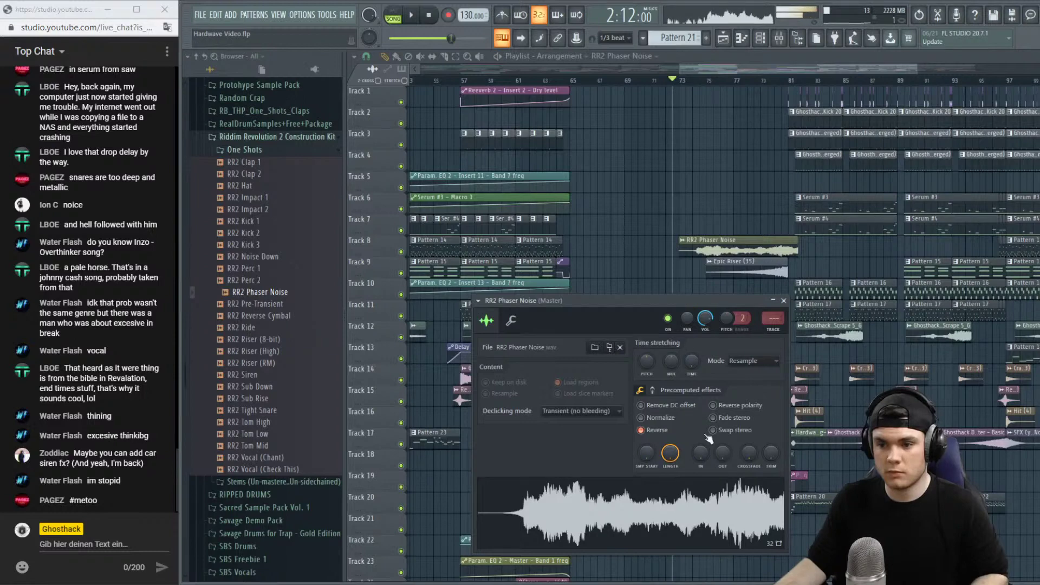
Try a quick fade-in of about 22% on the reversed Phaser Noise, adjusting it during playback.
left_click_drag(700, 453, 700, 437)
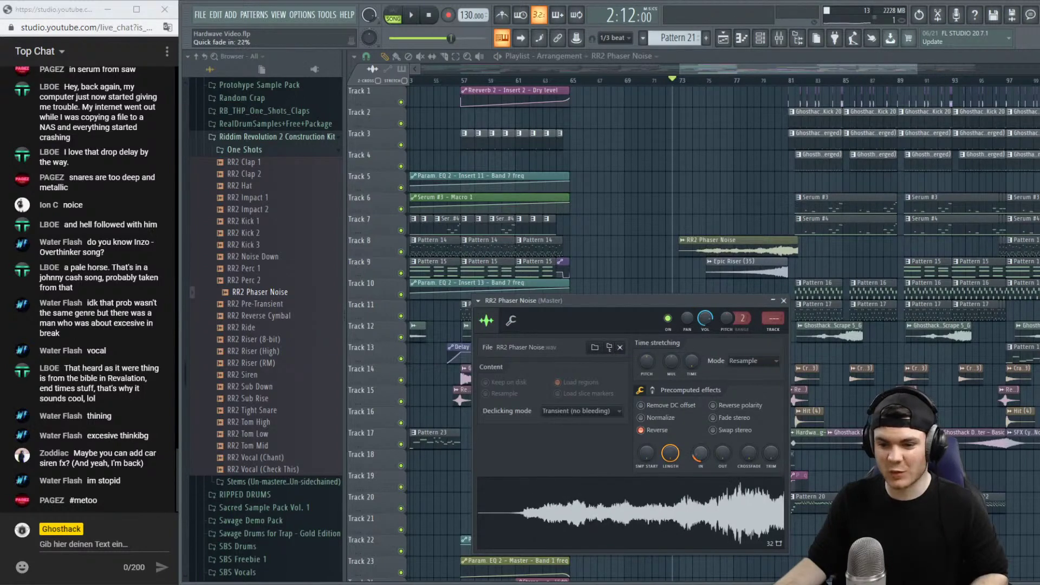
key("space")
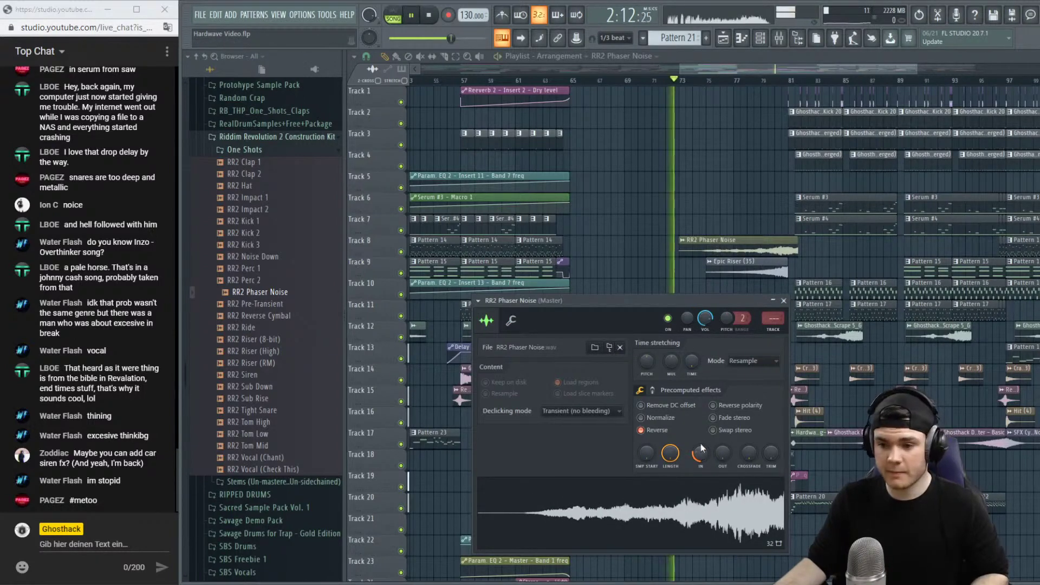
left_click_drag(699, 454, 699, 447)
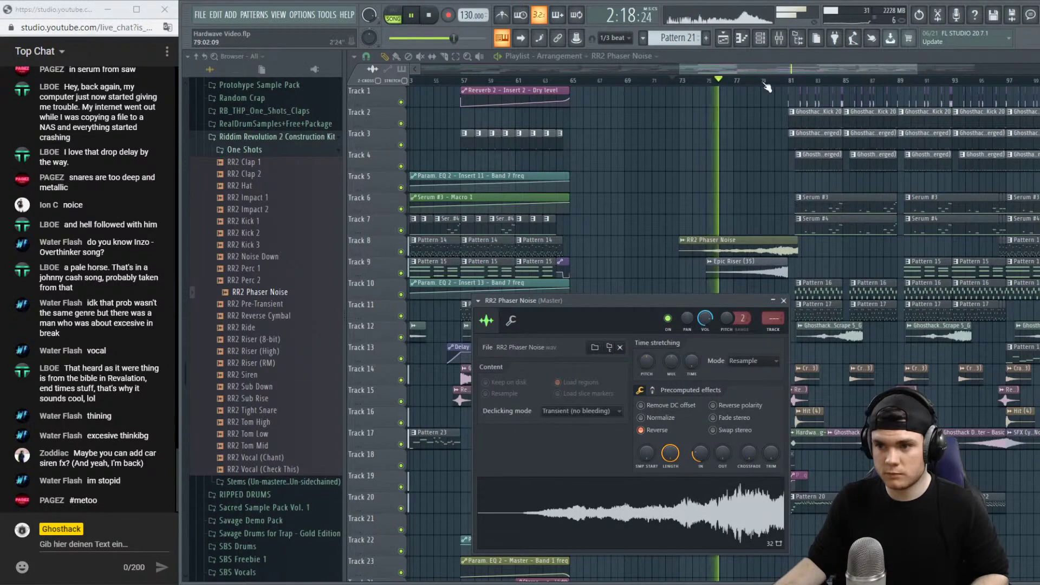
Shift the RR2 Phaser Noise clip earlier to start at 71:12:06 and remove its fade-in, replaying the passage.
scroll(689, 245, "up", 3)
left_click_drag(689, 244, 674, 243)
key("space")
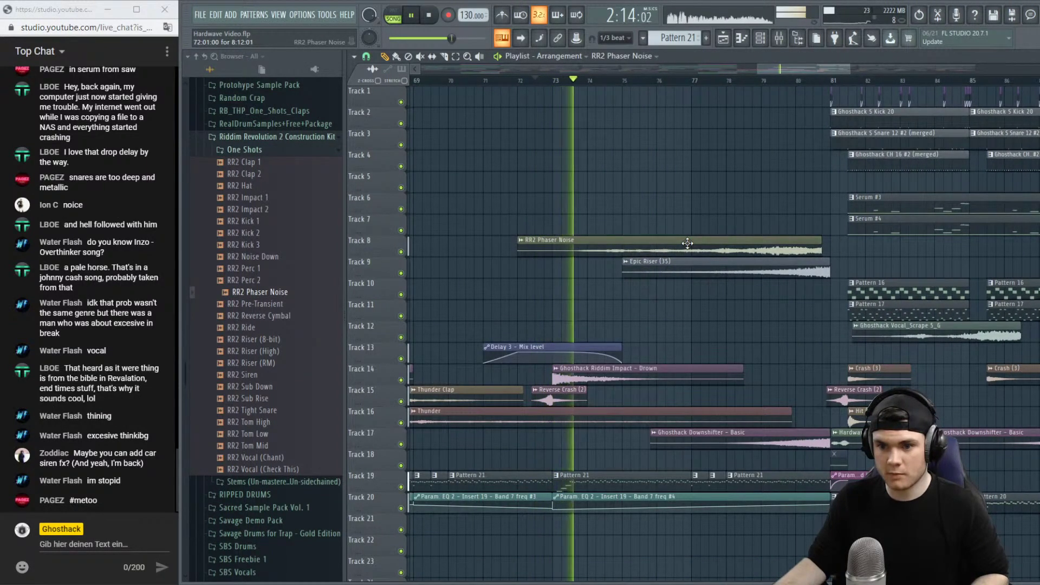
double_click(688, 243)
key("space")
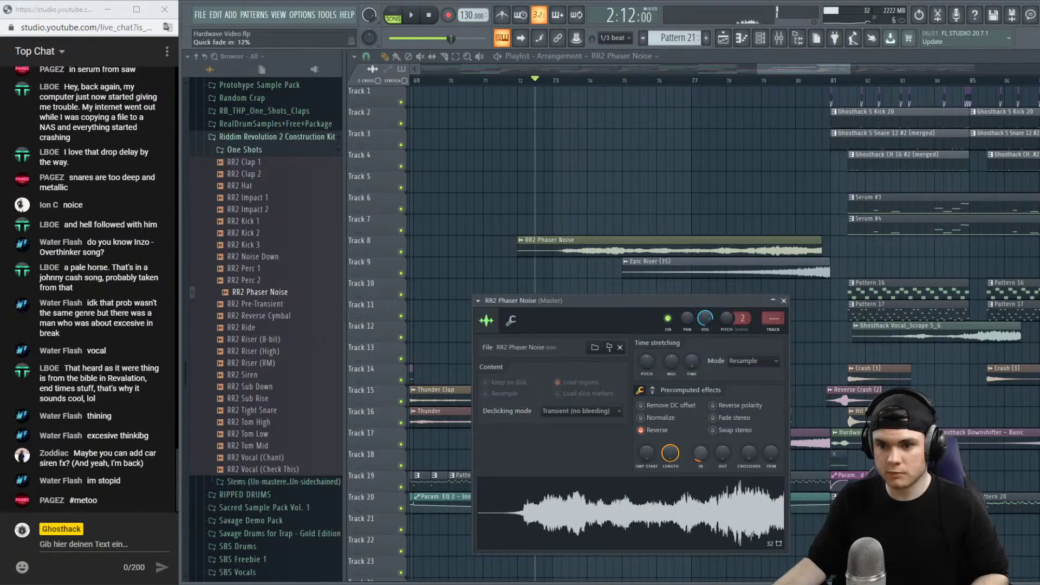
key("space")
left_click_drag(595, 246, 584, 247)
key("space")
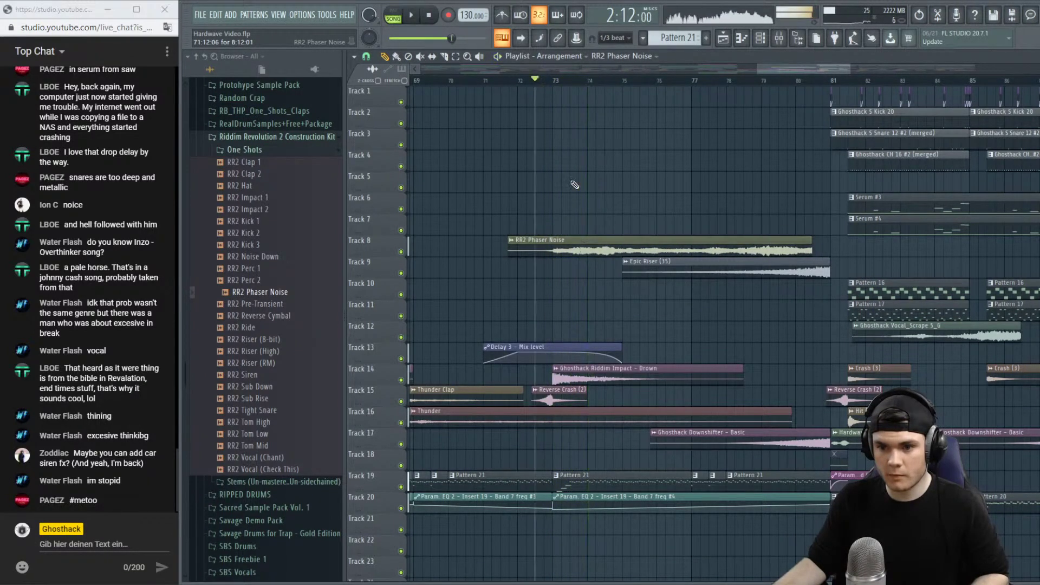
key("space")
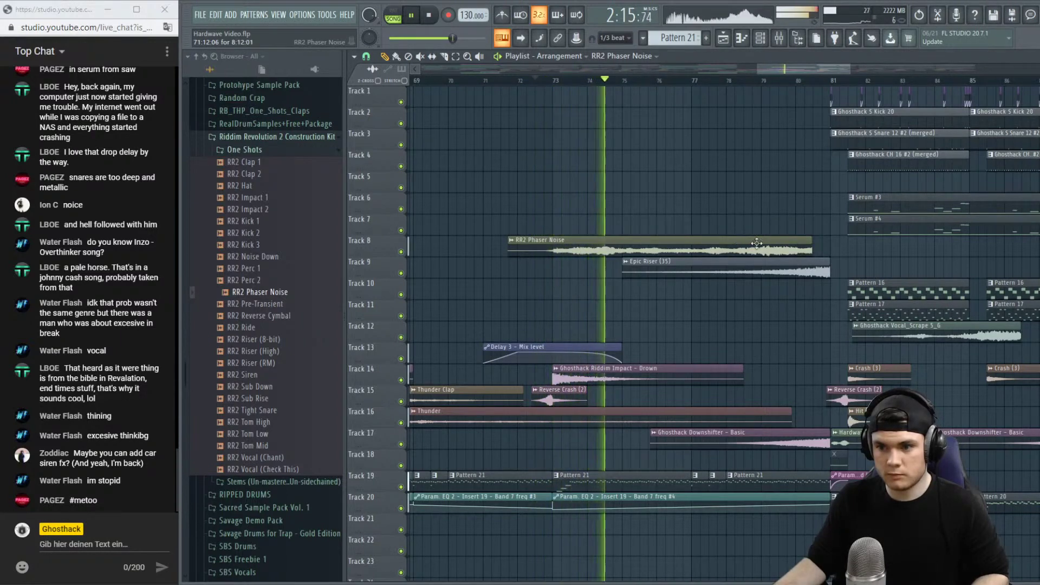
Lower the RR2 Phaser Noise channel volume to 34% while the passage plays.
double_click(704, 247)
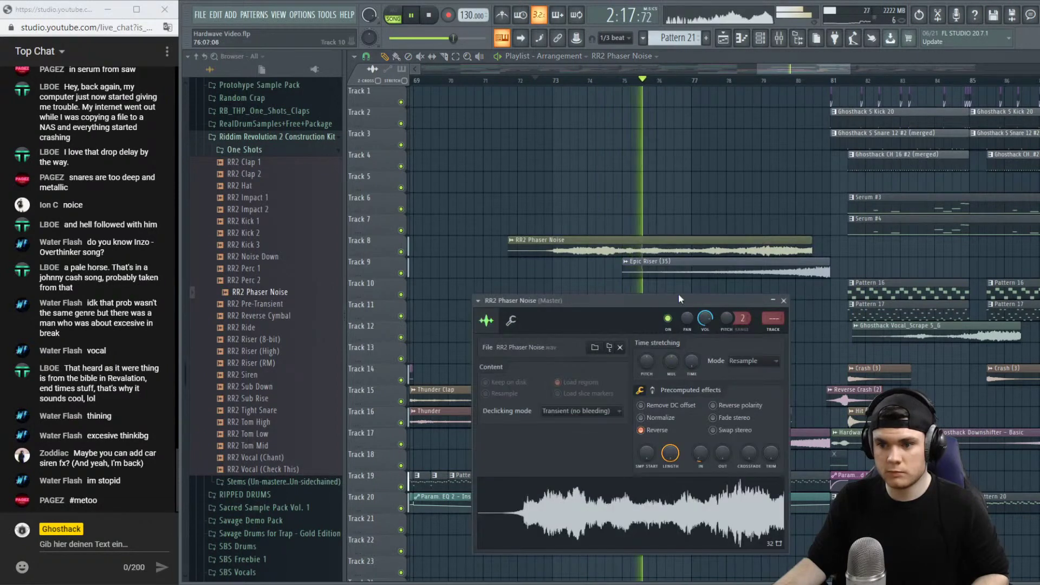
left_click_drag(705, 319, 705, 346)
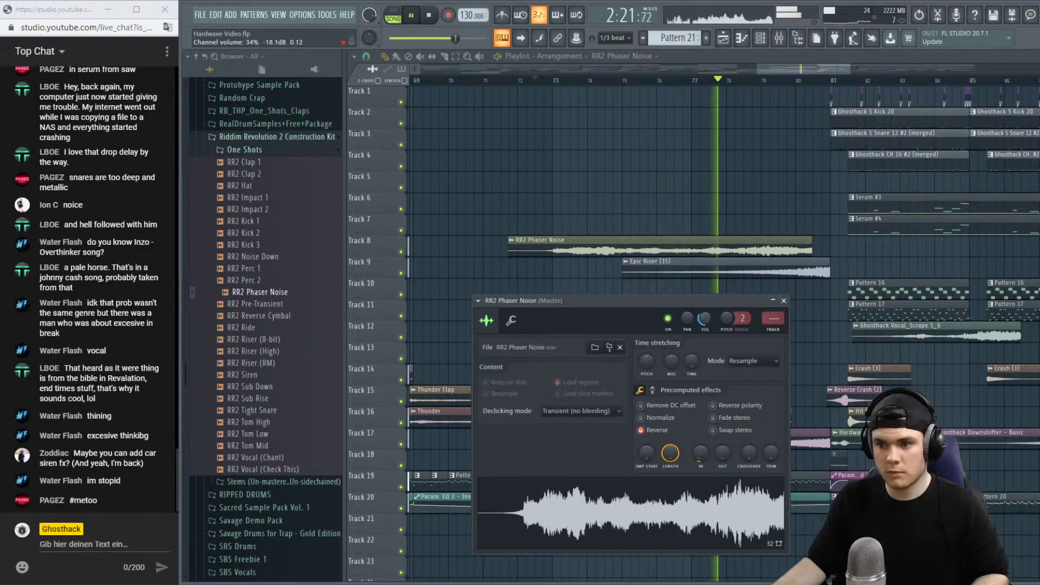
left_click(783, 300)
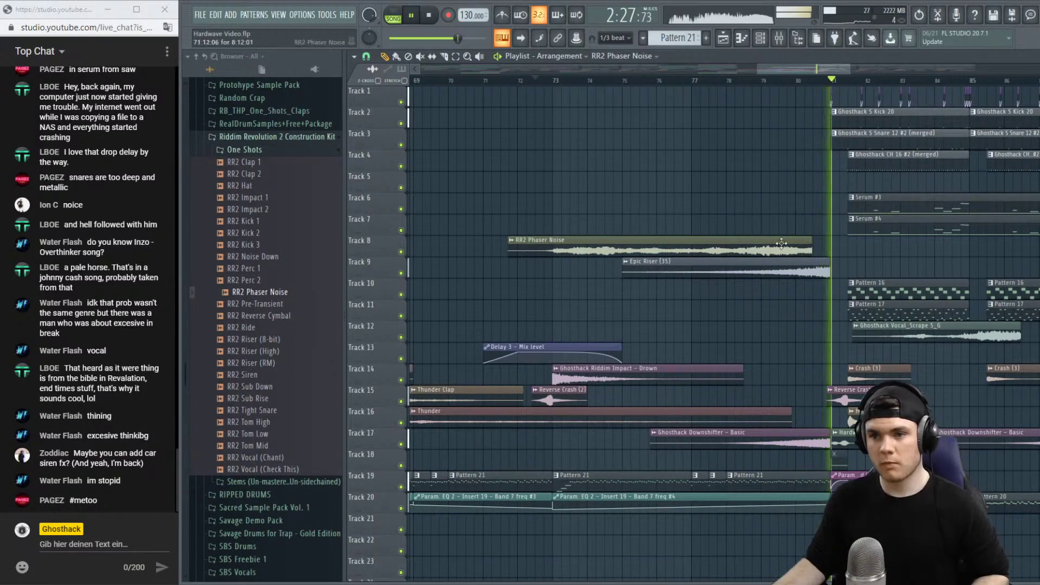
Shift the Epic Riser and the Ghosthack Downshifter before bar 81 earlier so both end with the Phaser Noise clip.
scroll(830, 82, "down", 3)
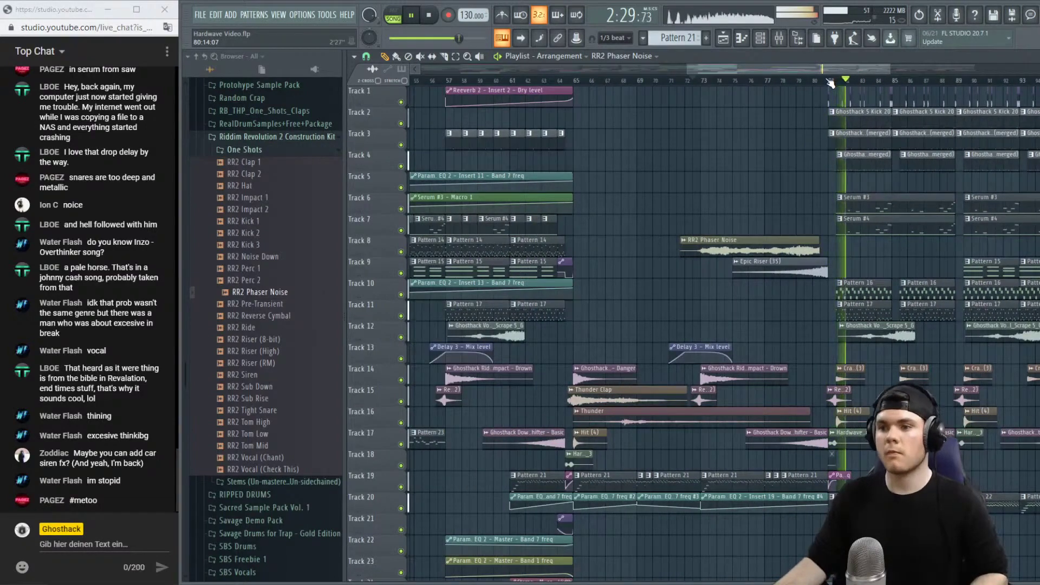
left_click(811, 81)
scroll(814, 81, "up", 3)
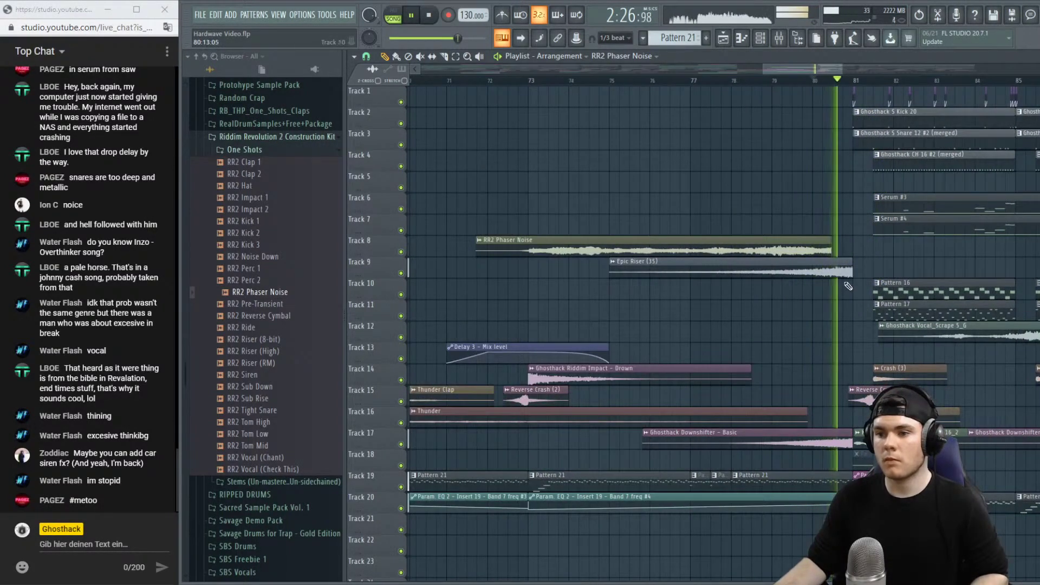
left_click_drag(845, 271, 826, 271)
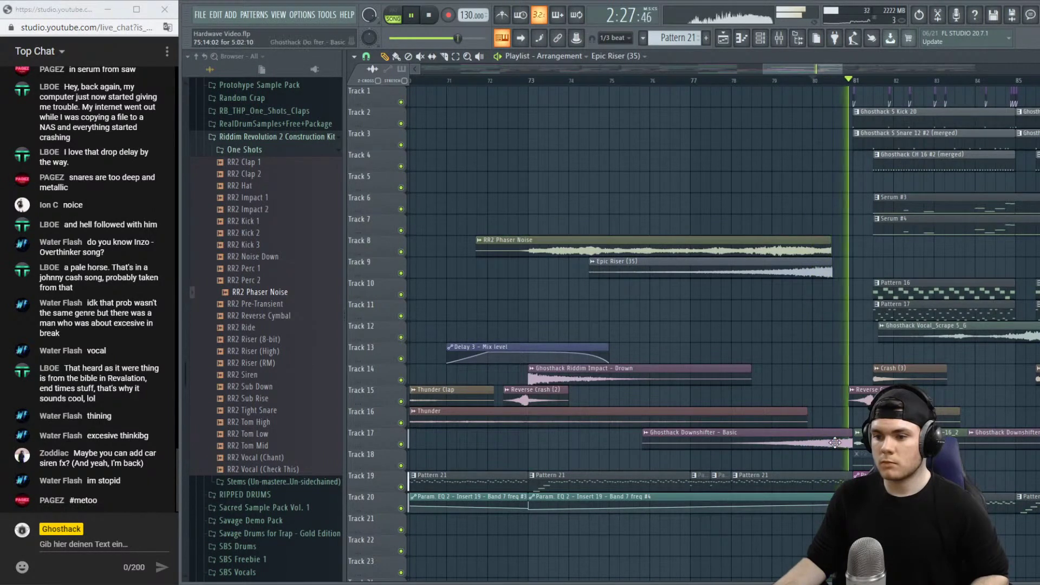
left_click_drag(835, 443, 817, 446)
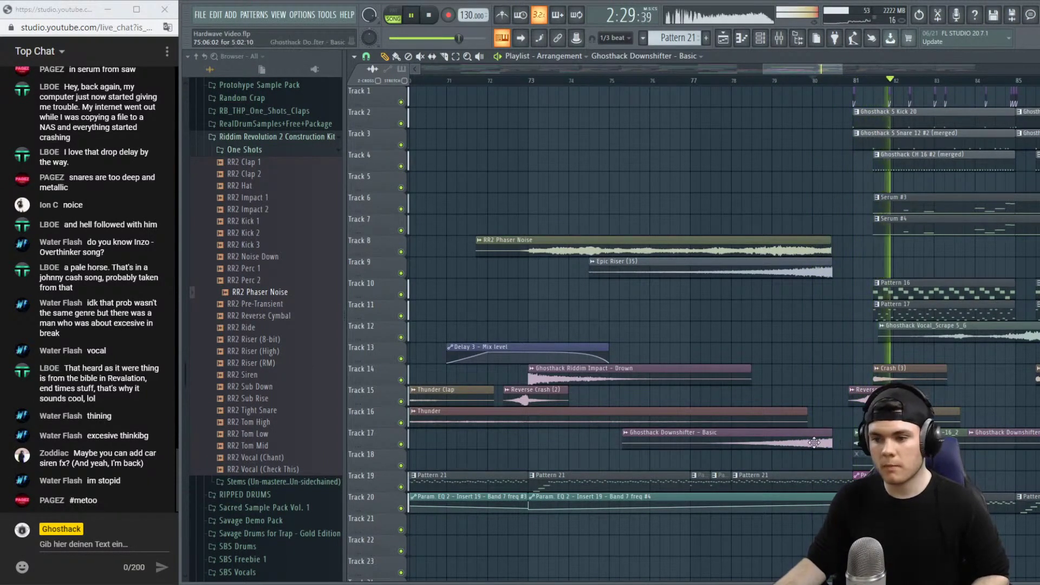
Move the Epic Riser and the Ghosthack Downshifter before the drop later so both end at bar 81.
left_click(813, 80)
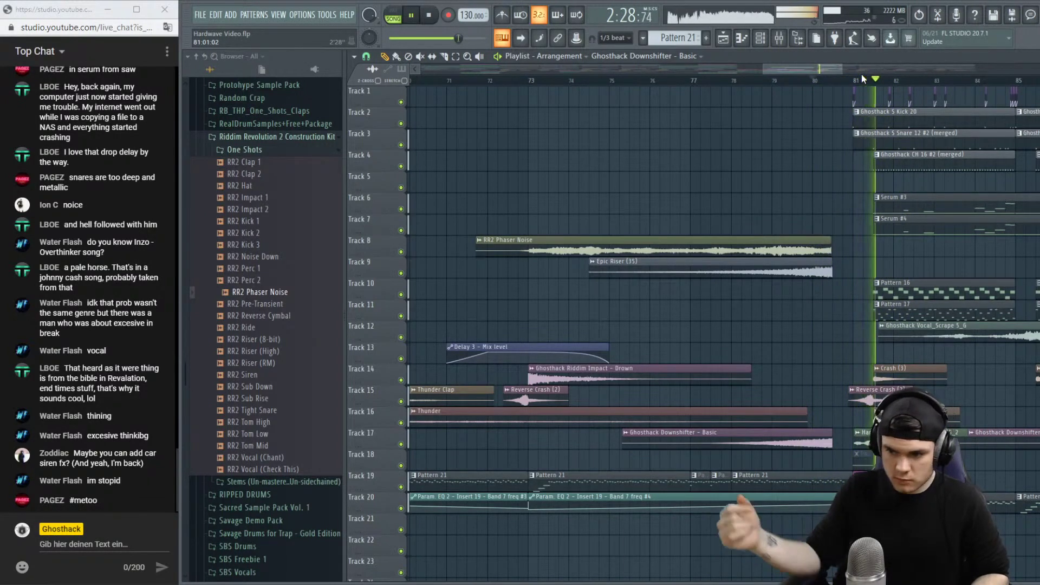
key("space")
left_click_drag(813, 432, 833, 429)
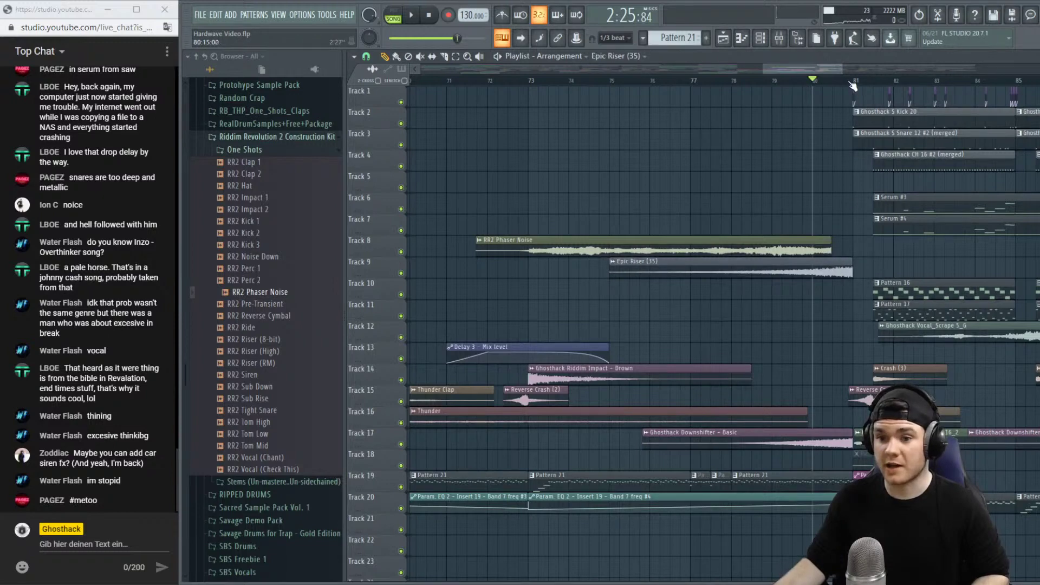
Time-stretch the RR2 Phaser Noise sample so its clip ends at bar 81, and replay the transition into the drop.
double_click(580, 243)
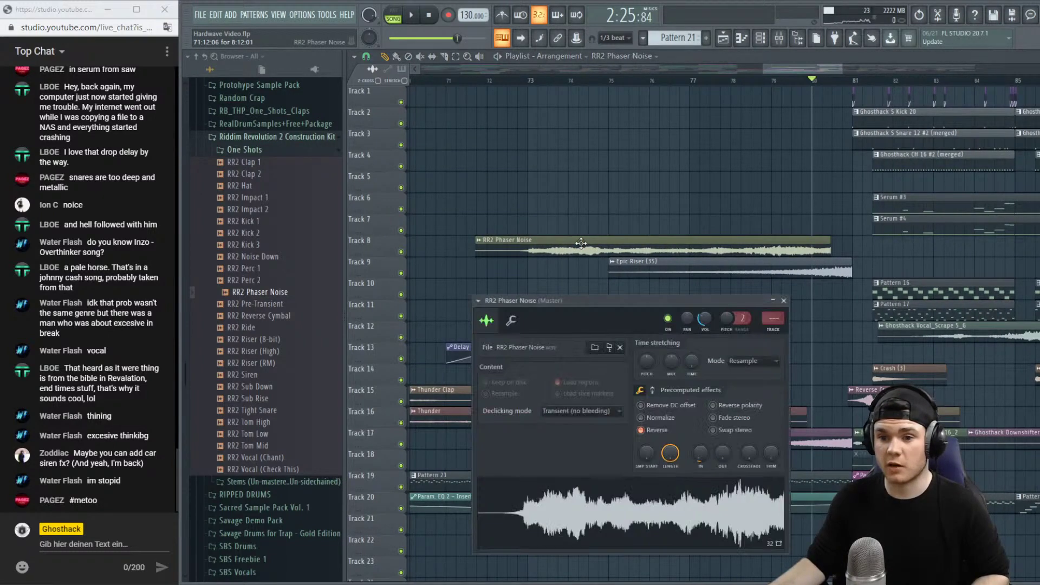
left_click_drag(678, 362, 678, 355)
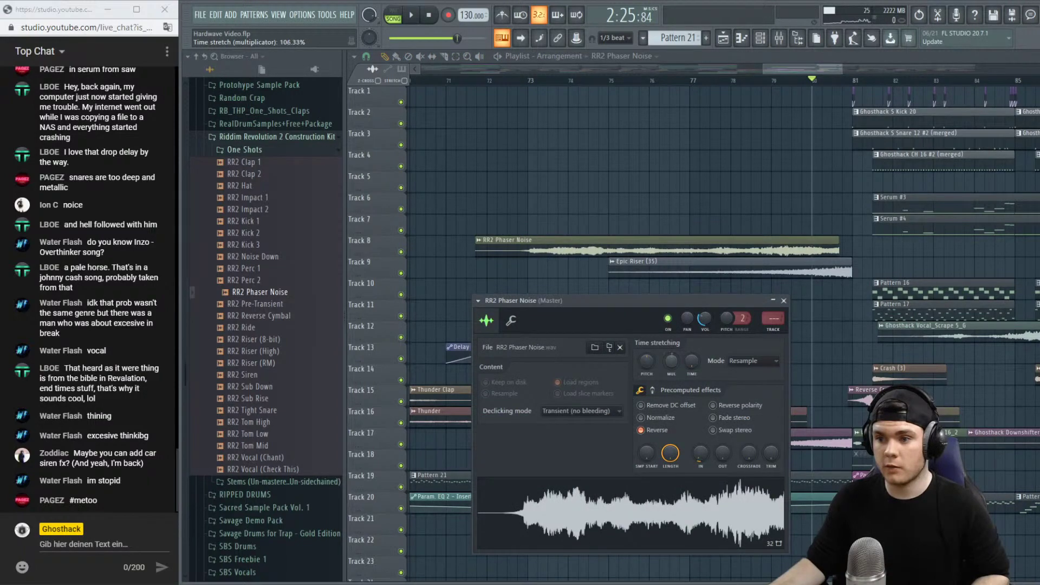
left_click_drag(869, 69, 770, 85)
scroll(731, 181, "up", 3)
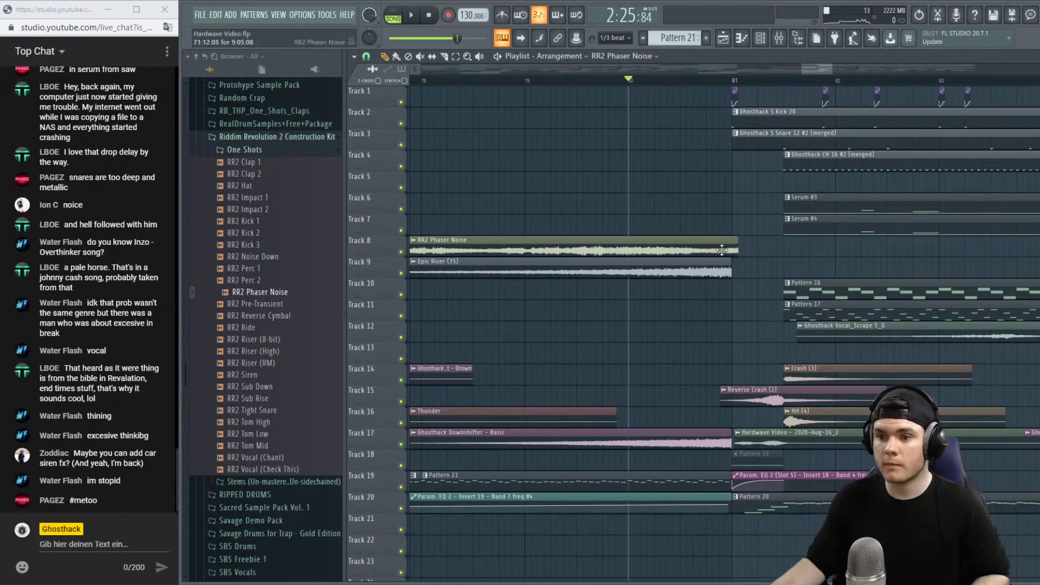
key("space")
scroll(673, 81, "down", 3)
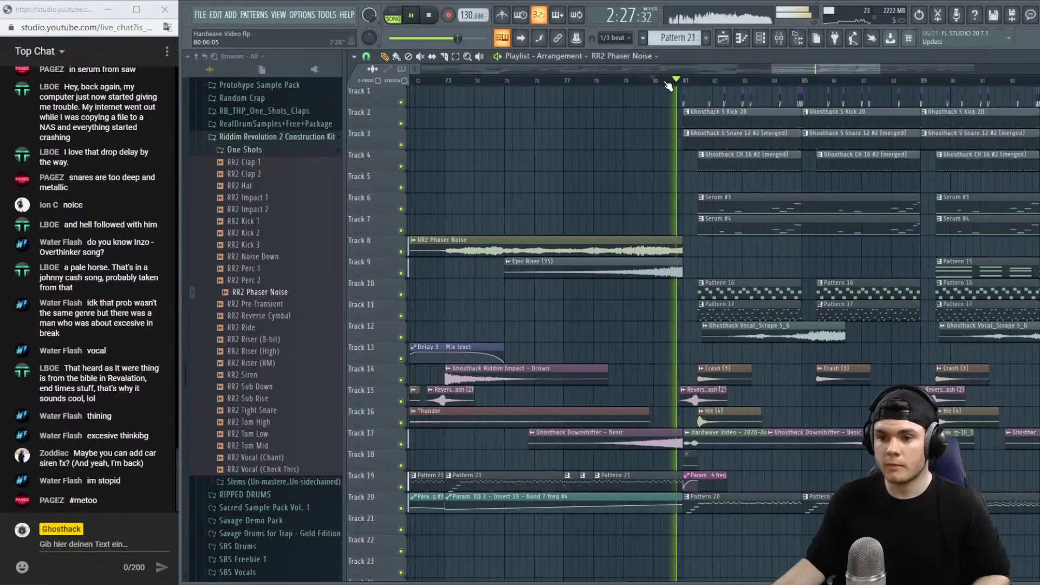
scroll(551, 82, "down", 3)
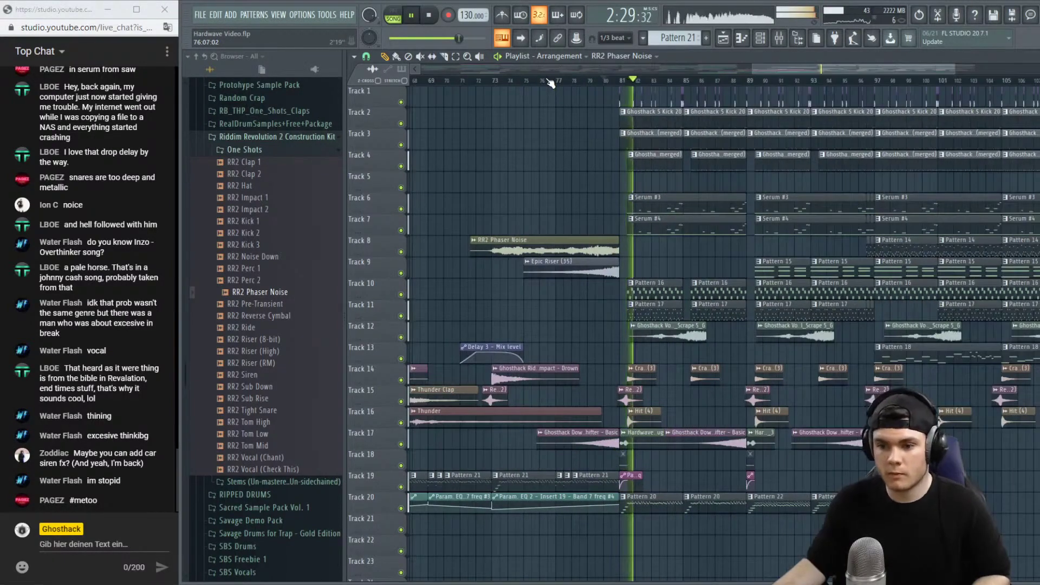
Normalize the RR2 Phaser Noise sample with a quick fade-in and a fade-out of about 23%, adjusting its channel volume.
double_click(562, 264)
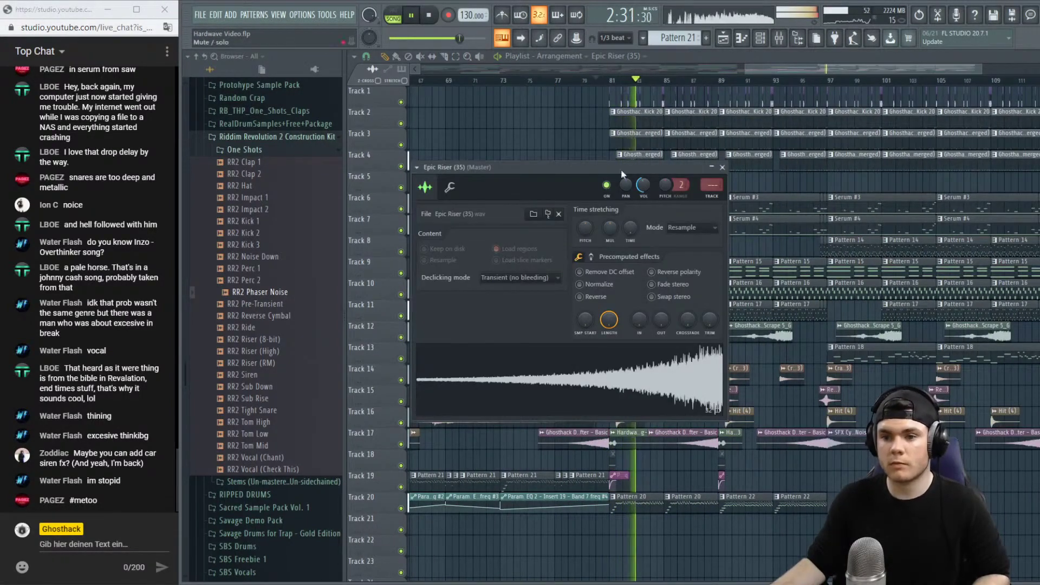
left_click(722, 168)
double_click(542, 246)
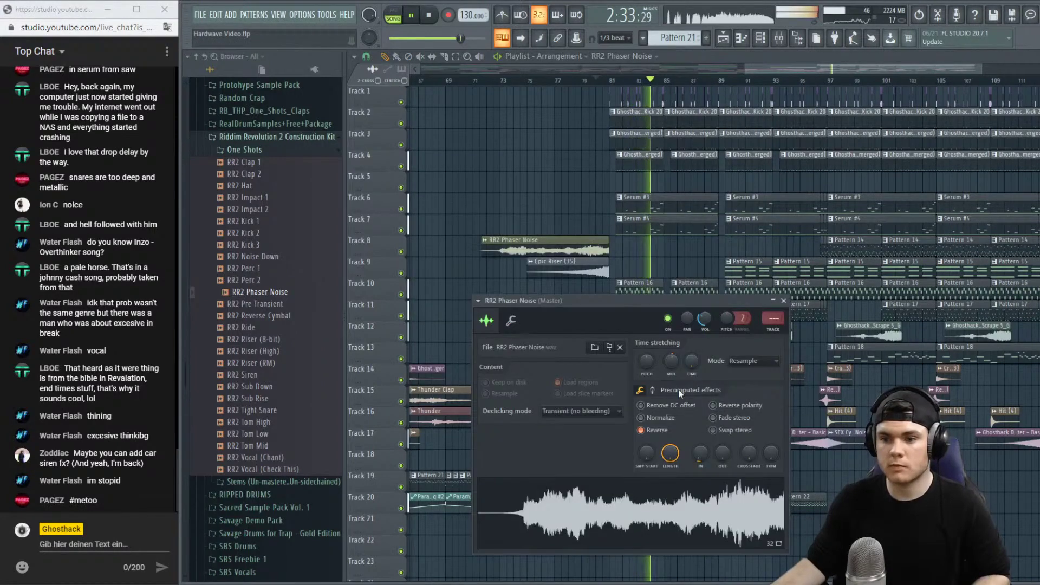
left_click_drag(722, 446, 699, 440)
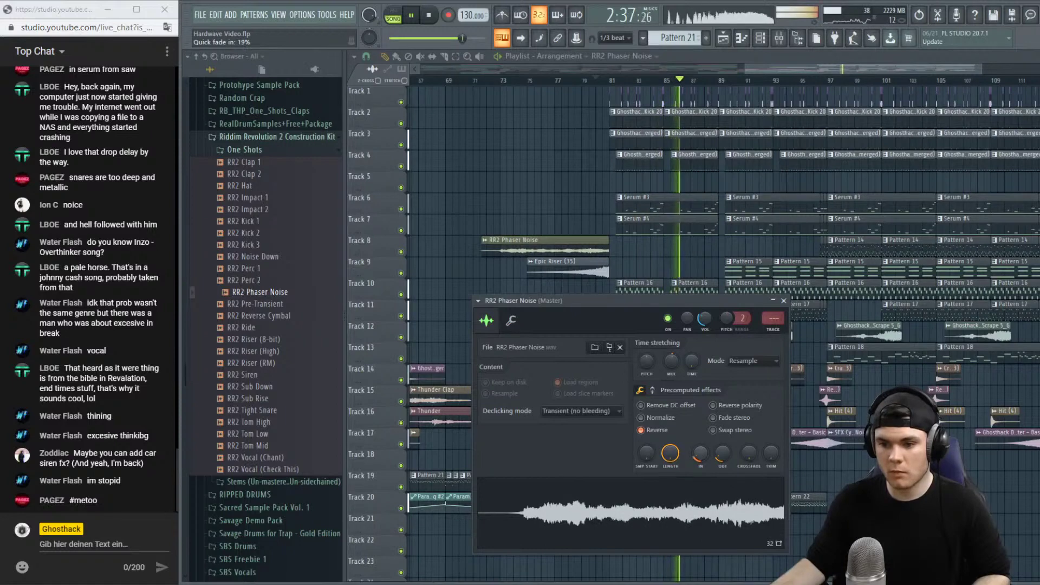
left_click(641, 417)
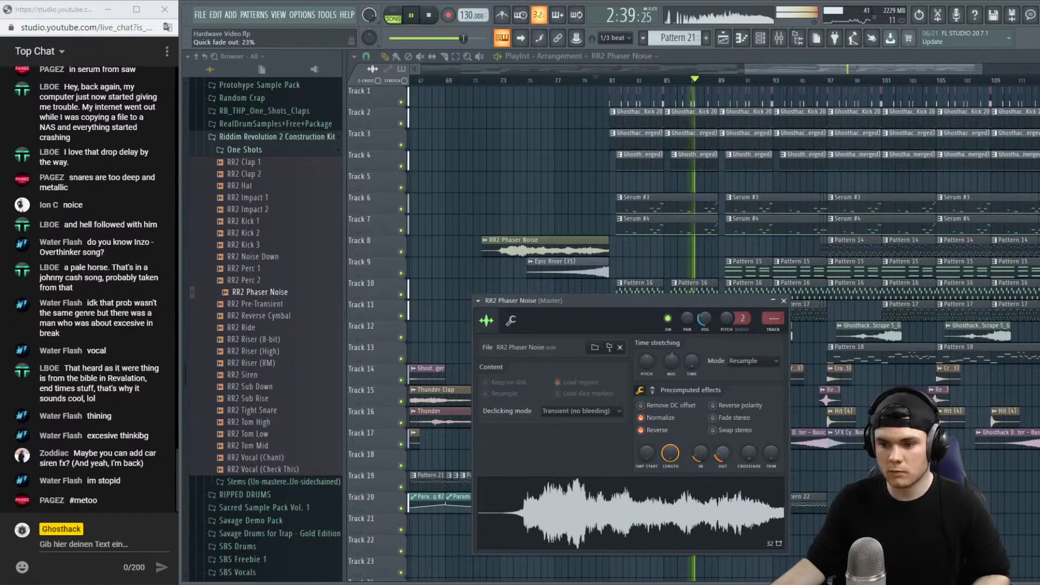
left_click_drag(700, 453, 700, 447)
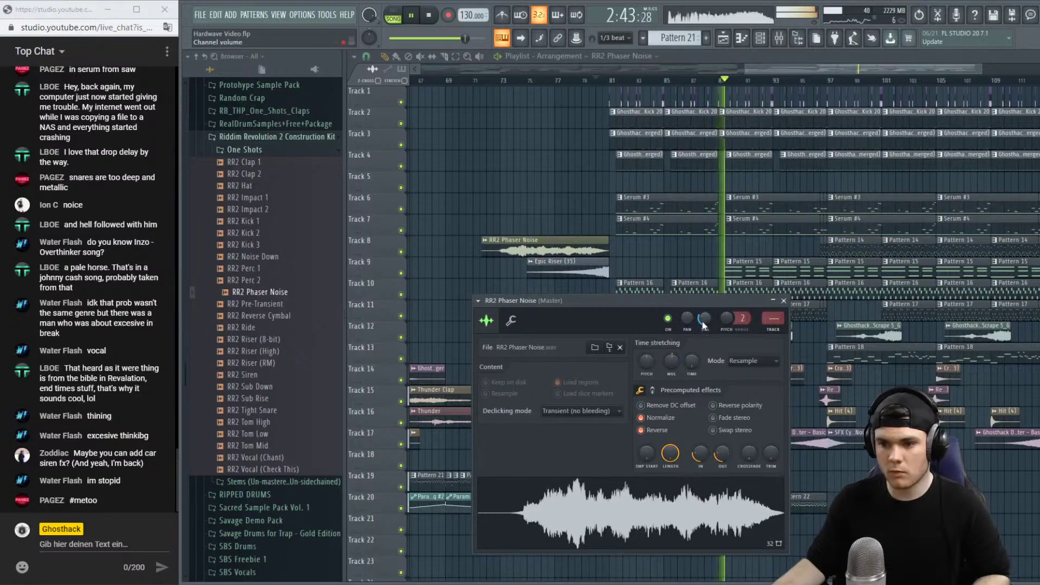
left_click_drag(704, 325, 704, 341)
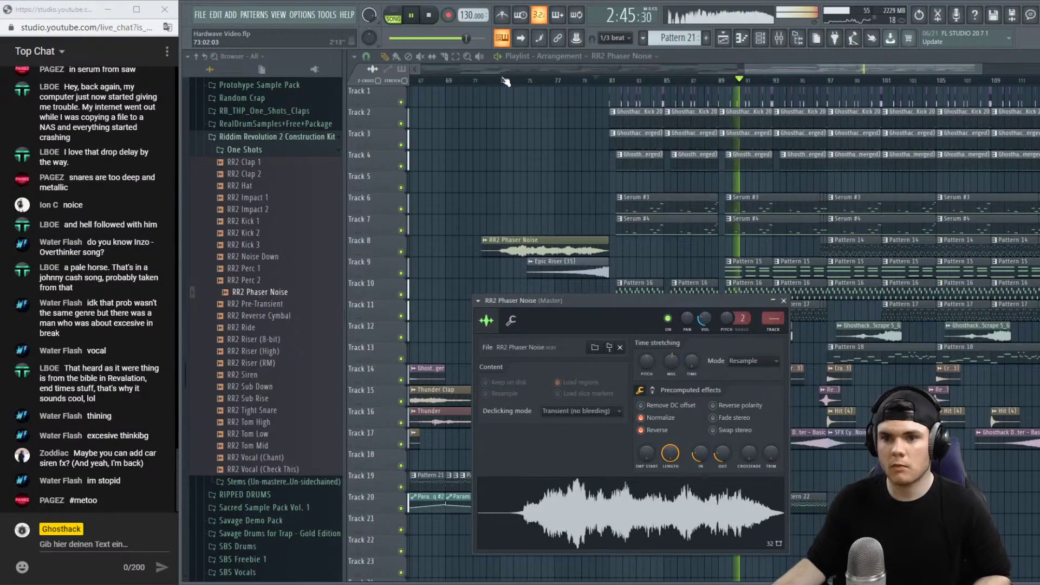
Listen through the second drop around bars 95 to 105 and compare its layers with the rest of the arrangement.
left_click(837, 69)
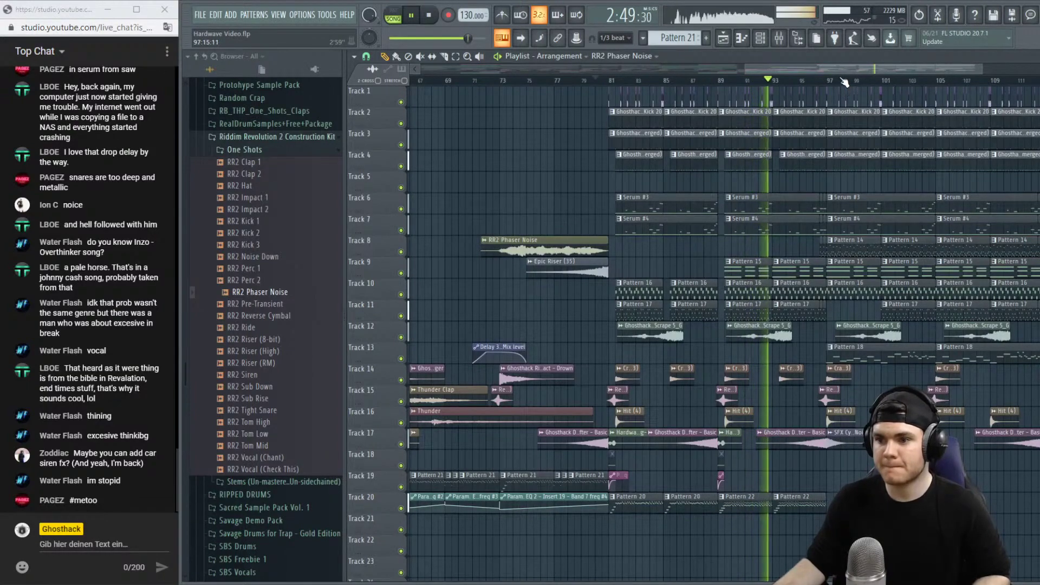
scroll(845, 81, "up", 5)
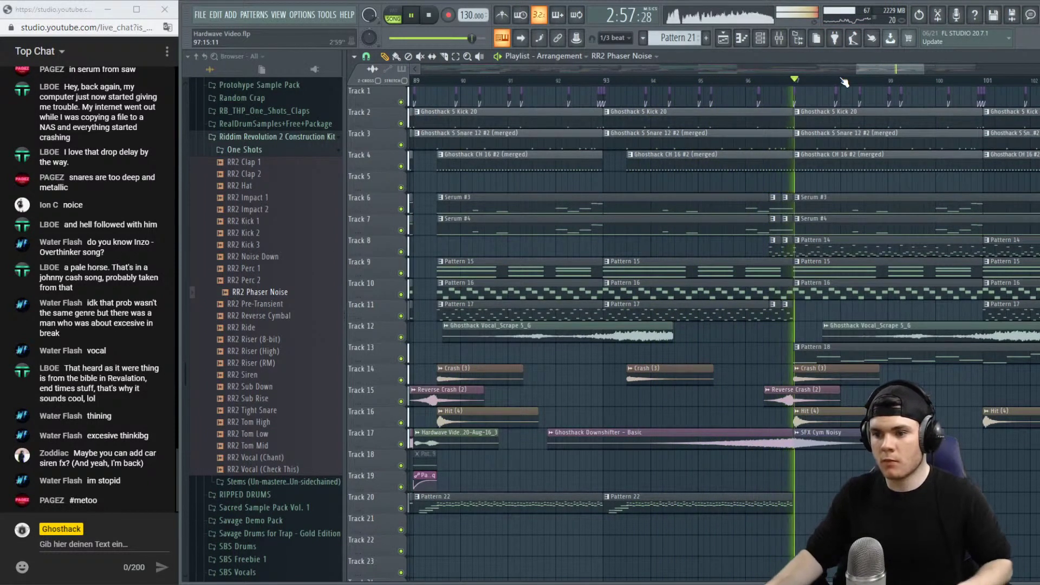
scroll(835, 82, "down", 1)
scroll(835, 82, "down", 5)
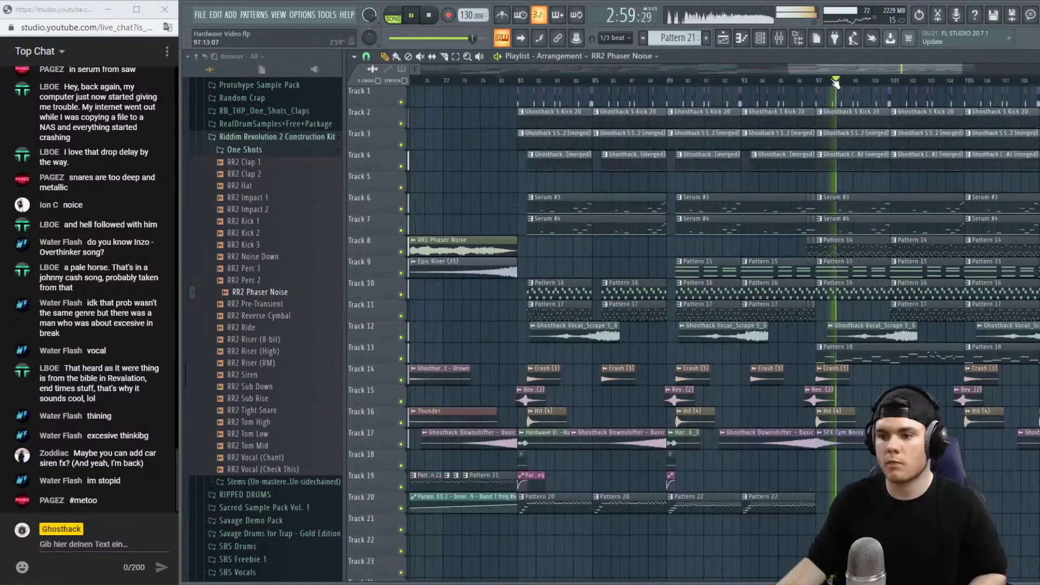
scroll(835, 82, "down", 2)
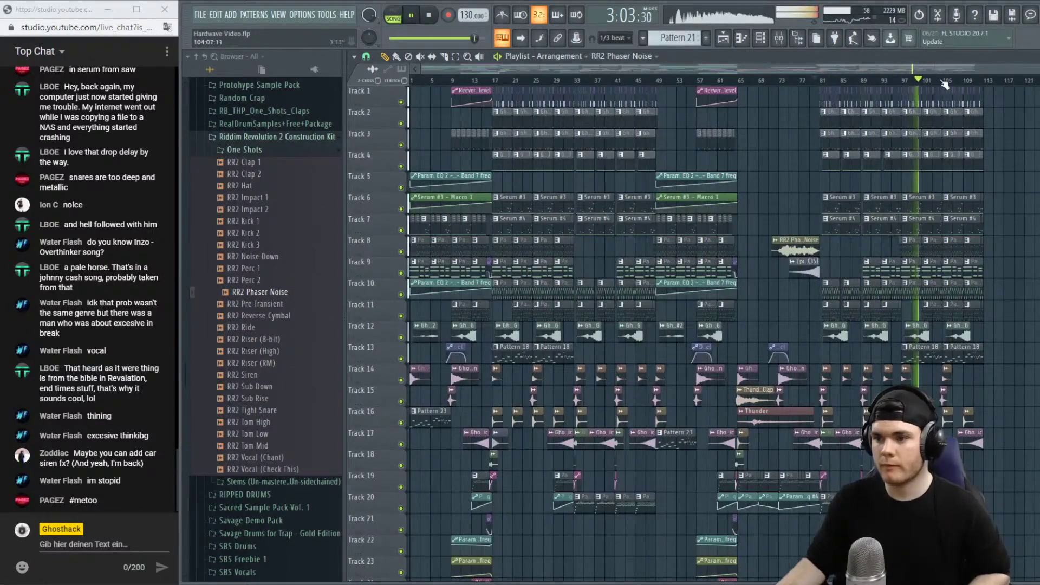
scroll(944, 84, "up", 6)
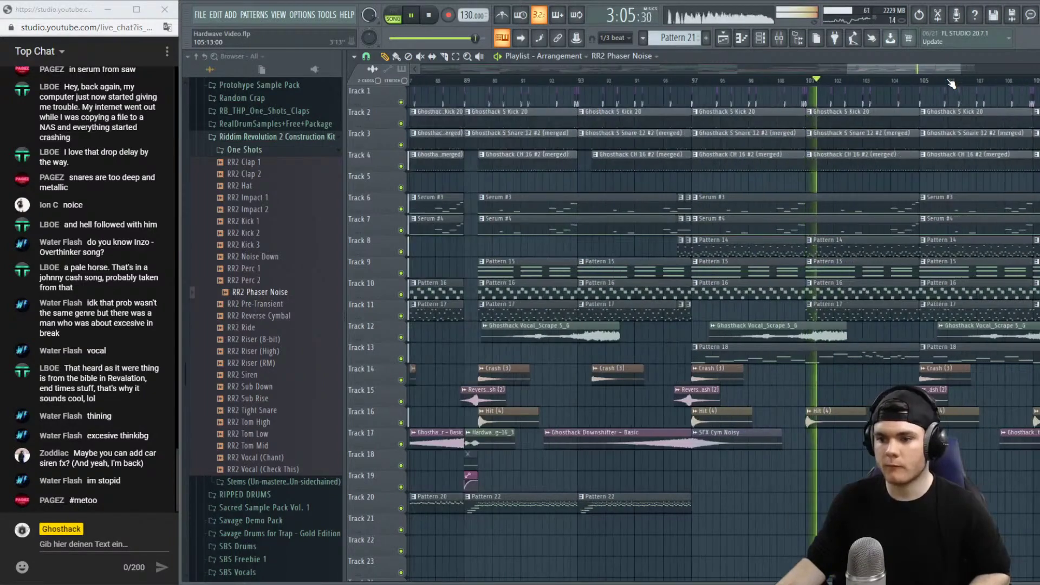
left_click(656, 82)
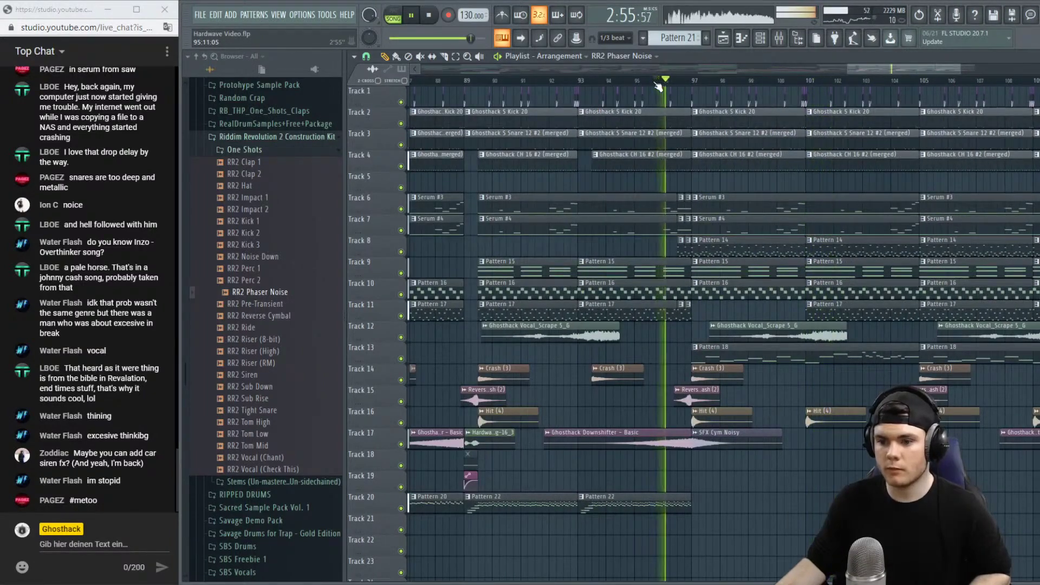
scroll(658, 85, "up", 2)
scroll(658, 87, "down", 2)
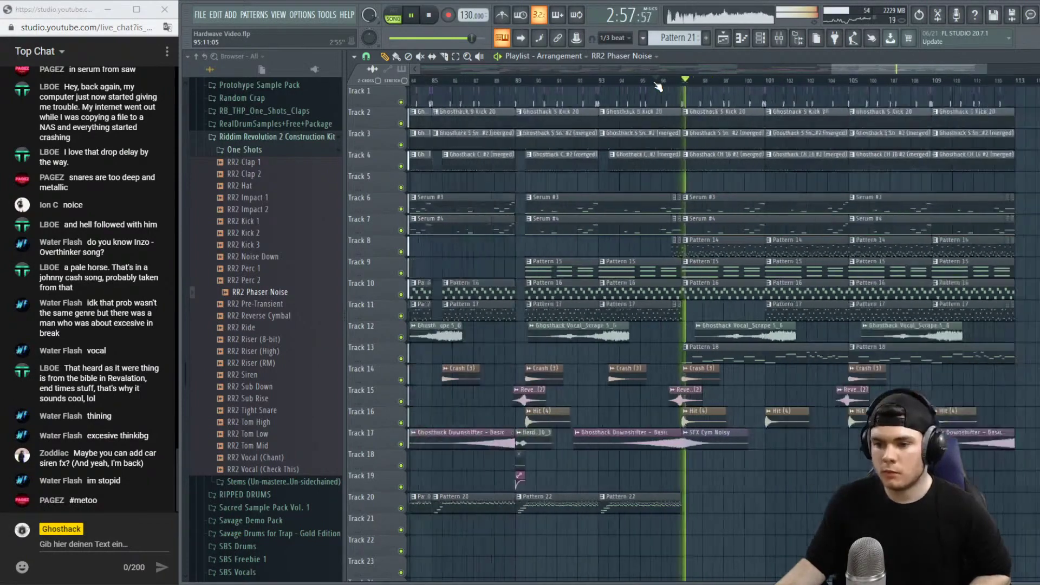
scroll(657, 87, "down", 4)
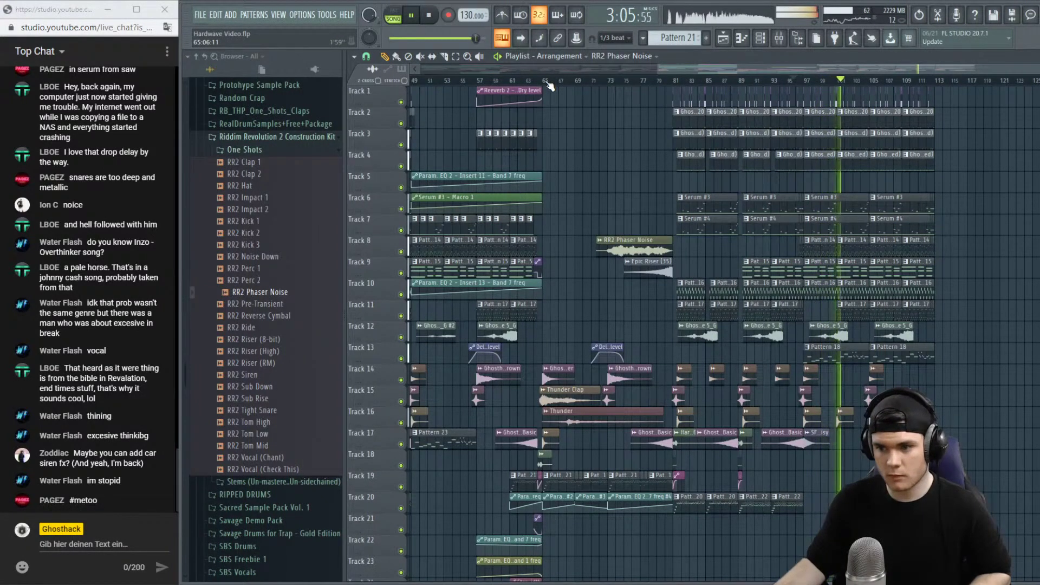
Duplicate the break's Pattern 21 clips and Param. EQ 2 automation on Tracks 19 and 20 to bar 97, and play the result.
key("space")
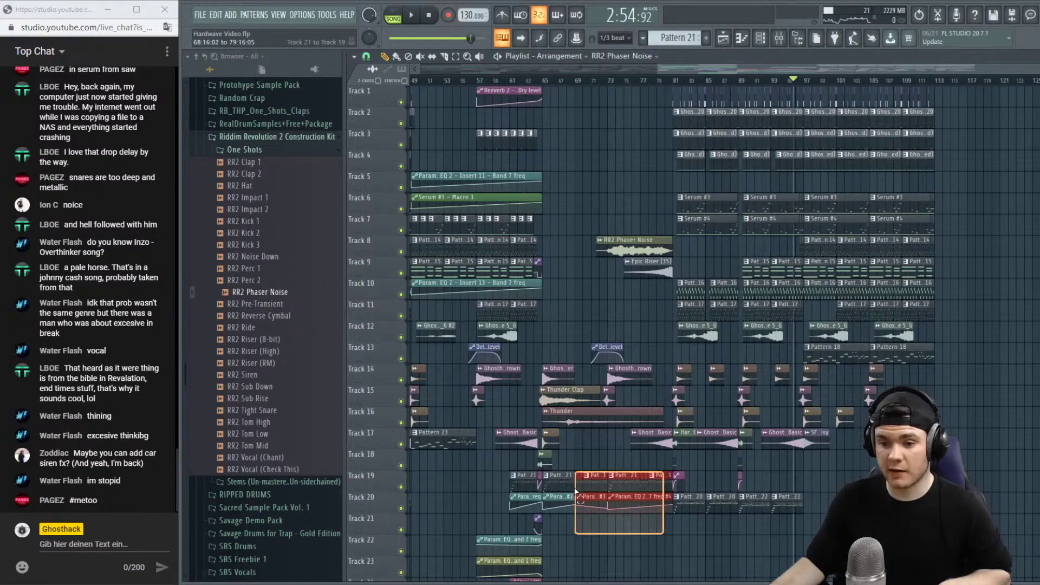
key("ctrl+b")
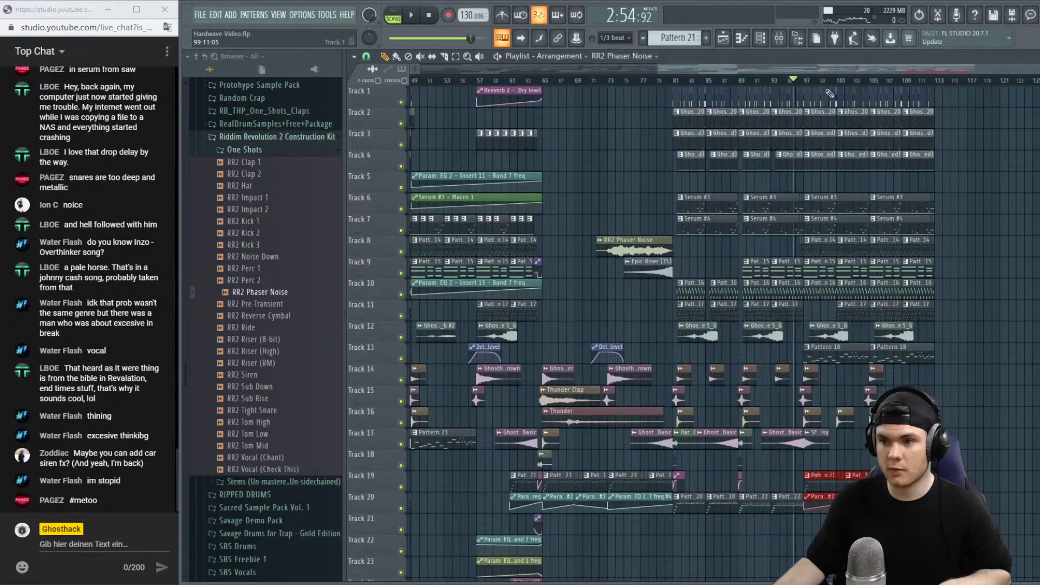
key("space")
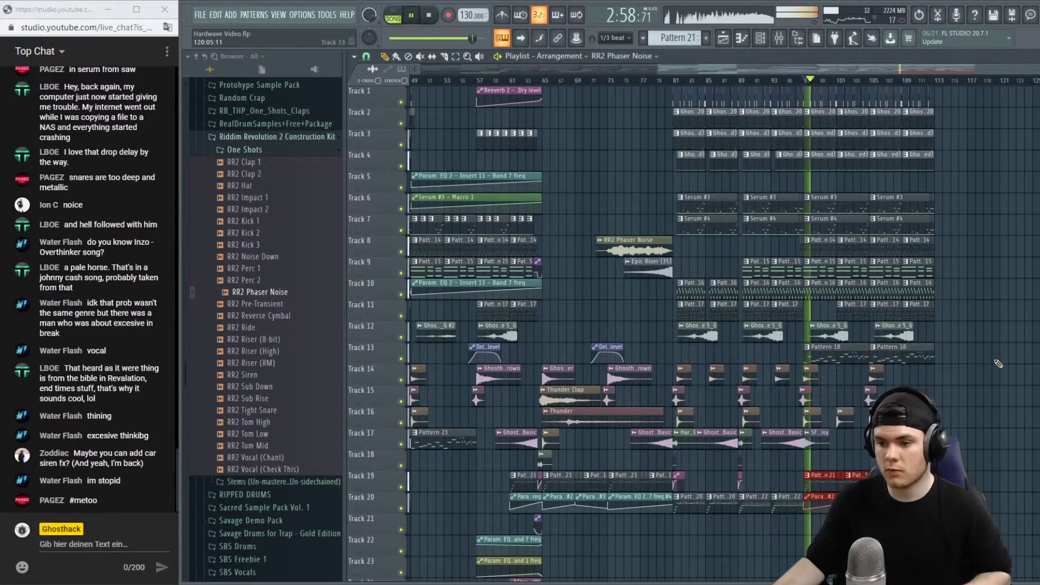
key("ctrl+d")
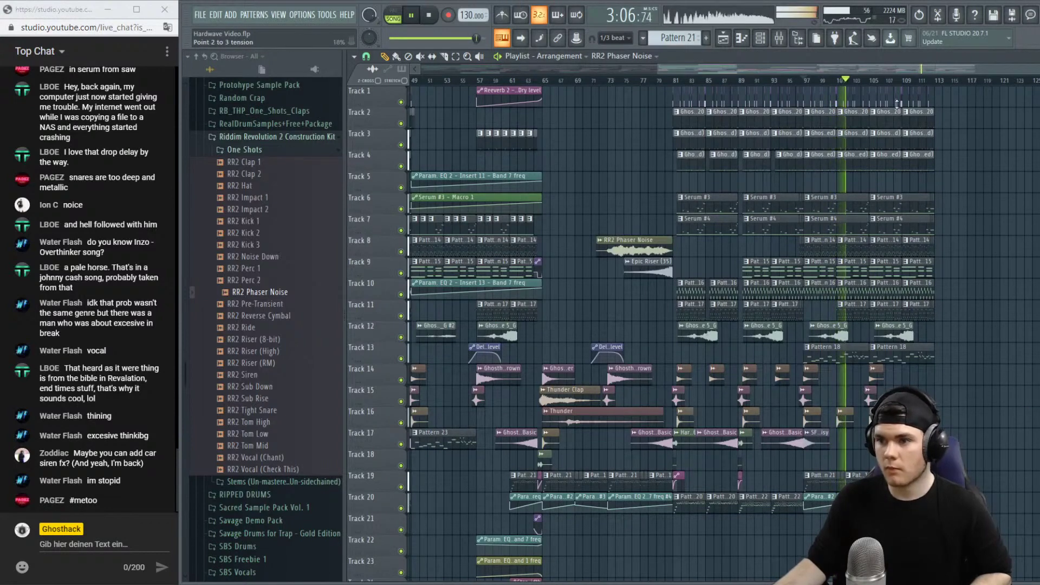
Listen to the end of the second drop and replay the build-up from bar 57.
left_click(913, 81)
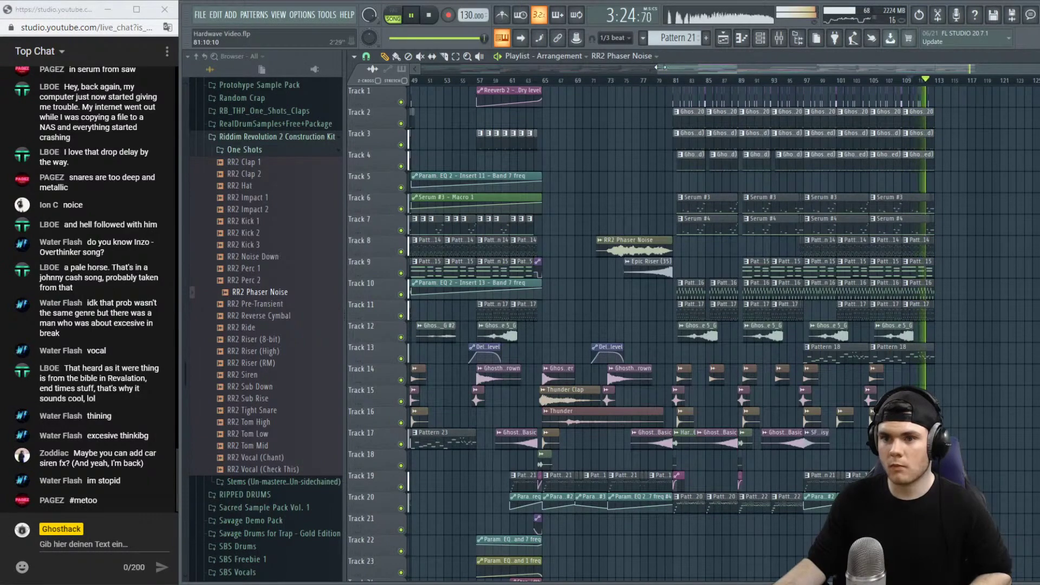
left_click_drag(661, 67, 644, 81)
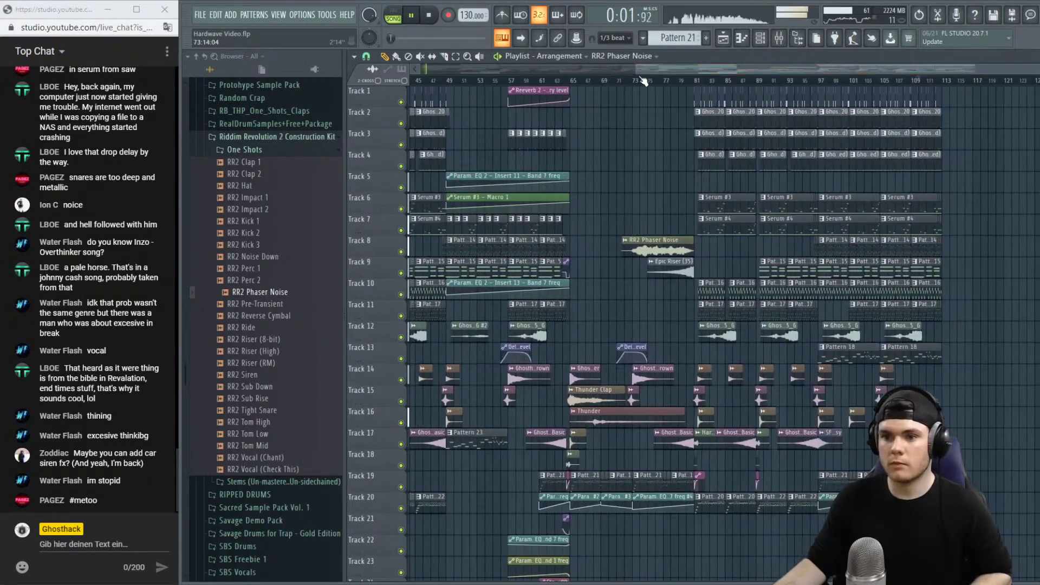
scroll(642, 83, "down", 2)
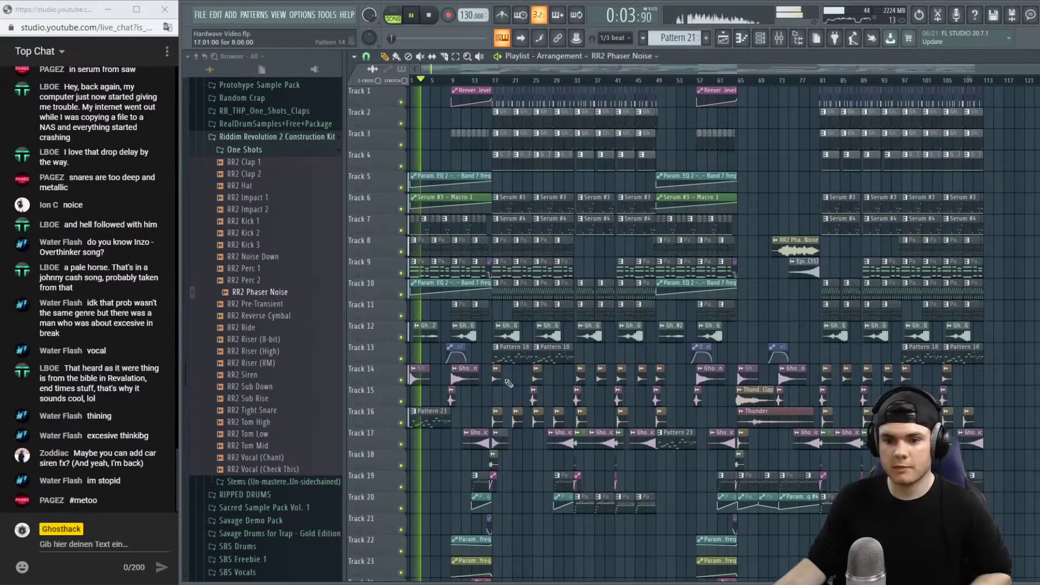
key("space")
scroll(778, 83, "up", 3)
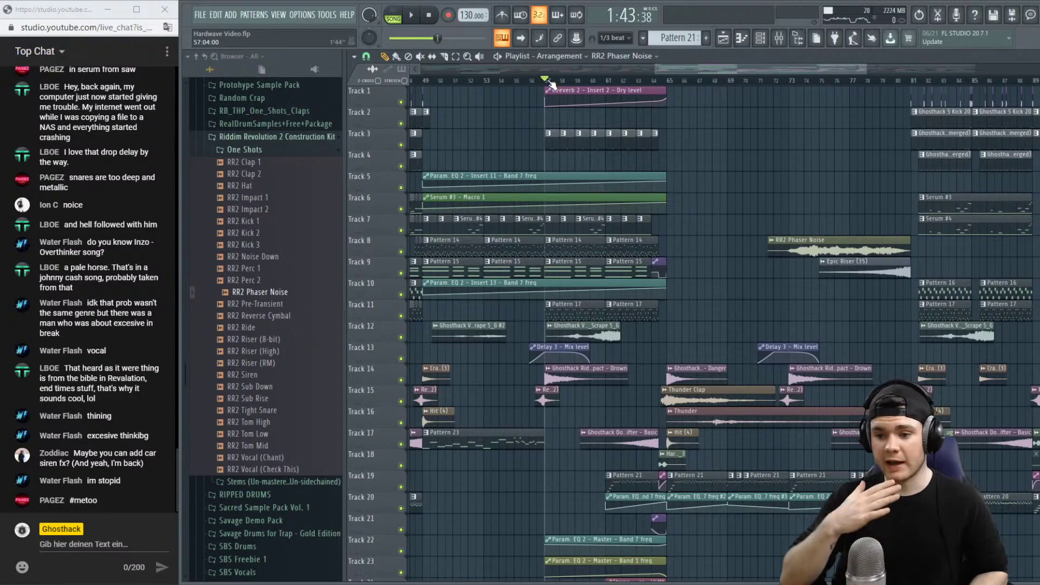
key("space")
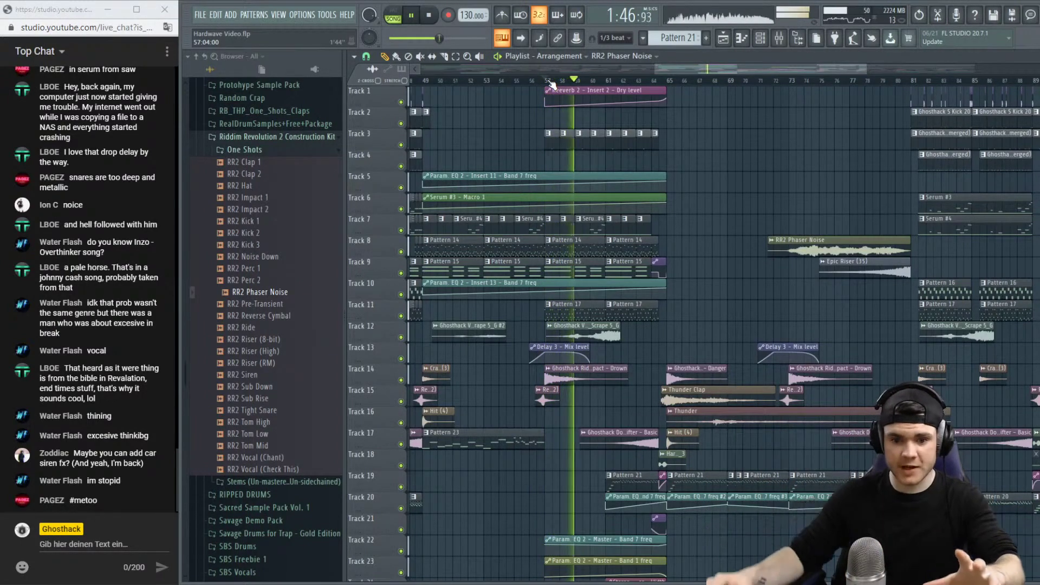
Browse the Random Crap sample folder for a vocal sample while the build-up and break play.
scroll(259, 306, "up", 4)
left_click(260, 279)
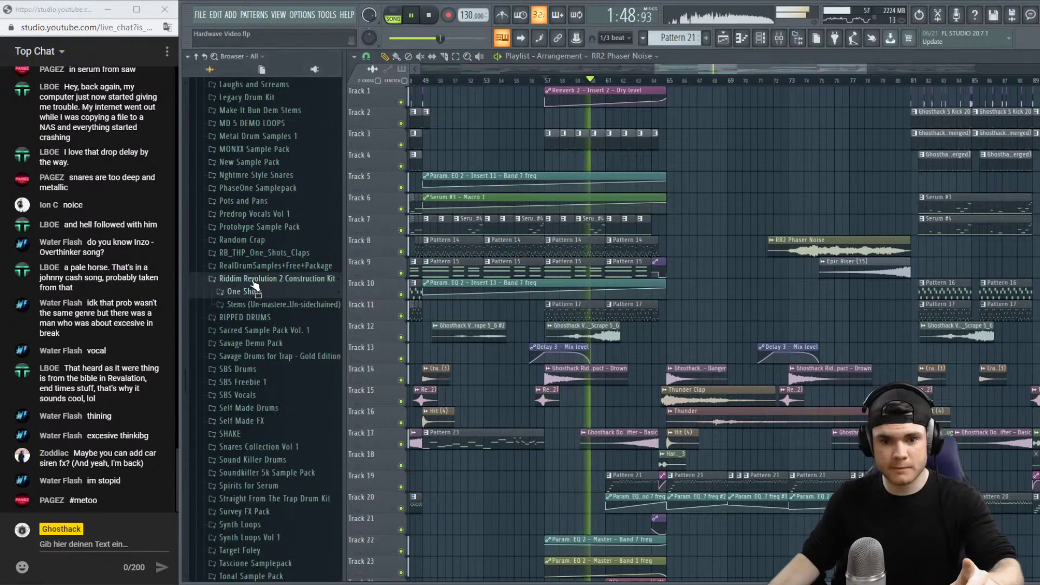
left_click(264, 243)
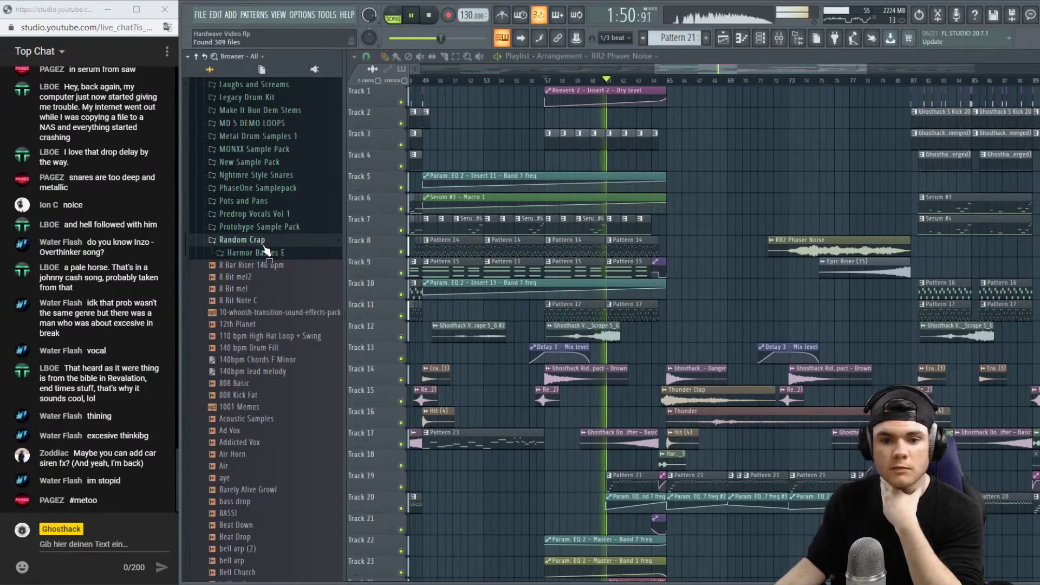
scroll(274, 282, "down", 10)
scroll(282, 307, "down", 14)
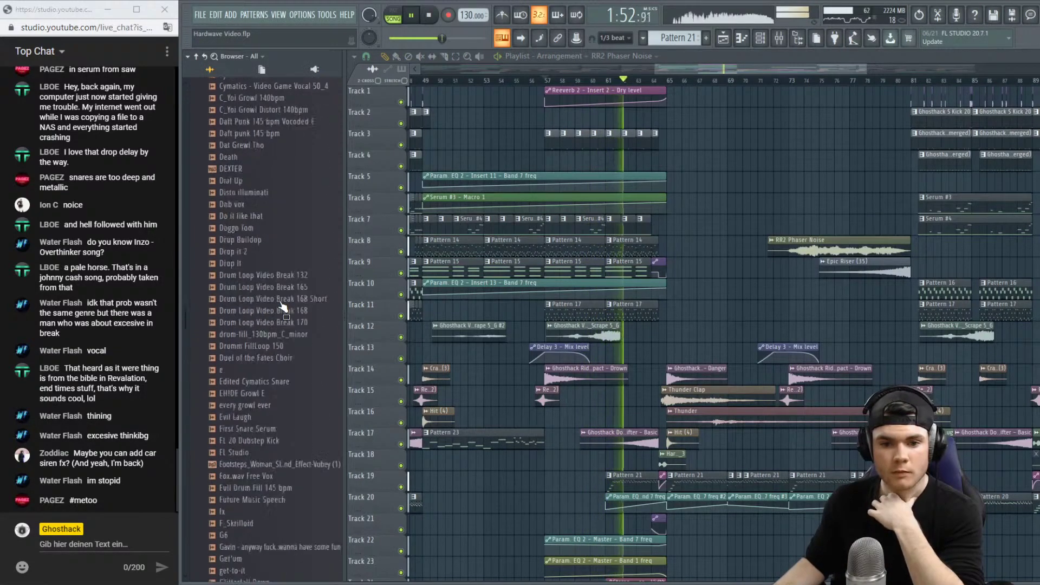
scroll(283, 307, "down", 20)
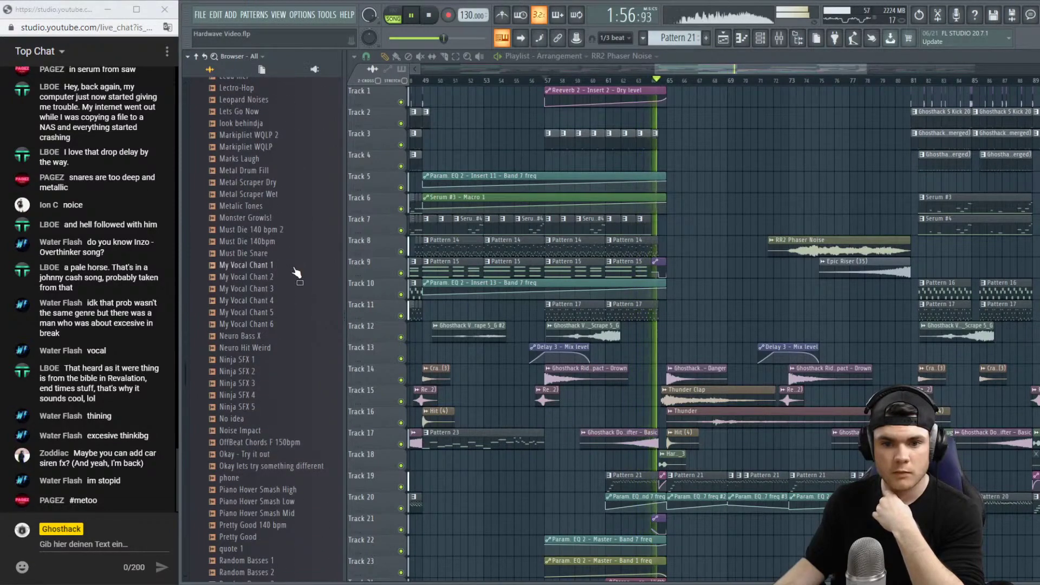
scroll(297, 272, "down", 8)
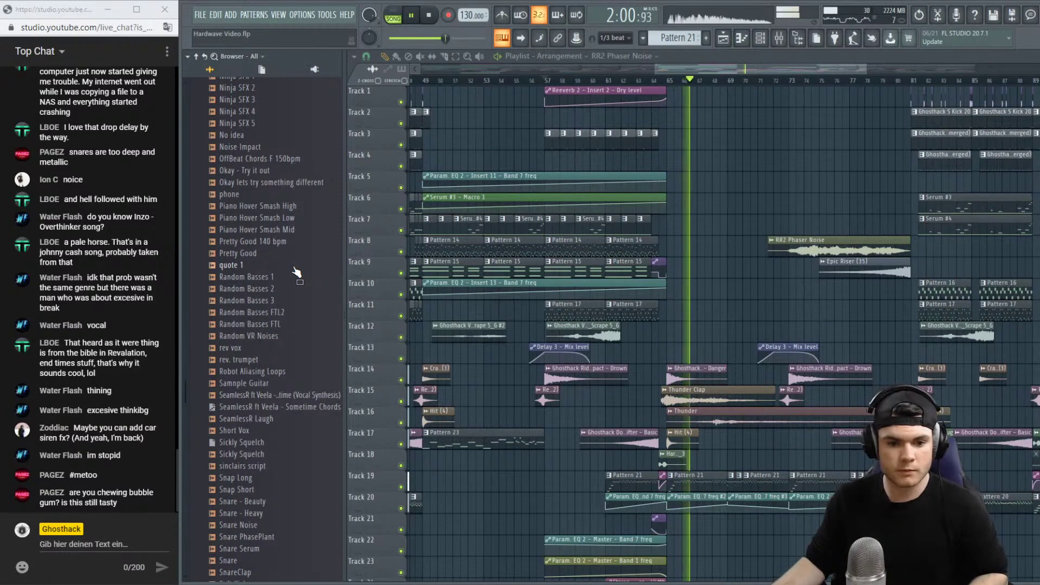
scroll(297, 272, "down", 2)
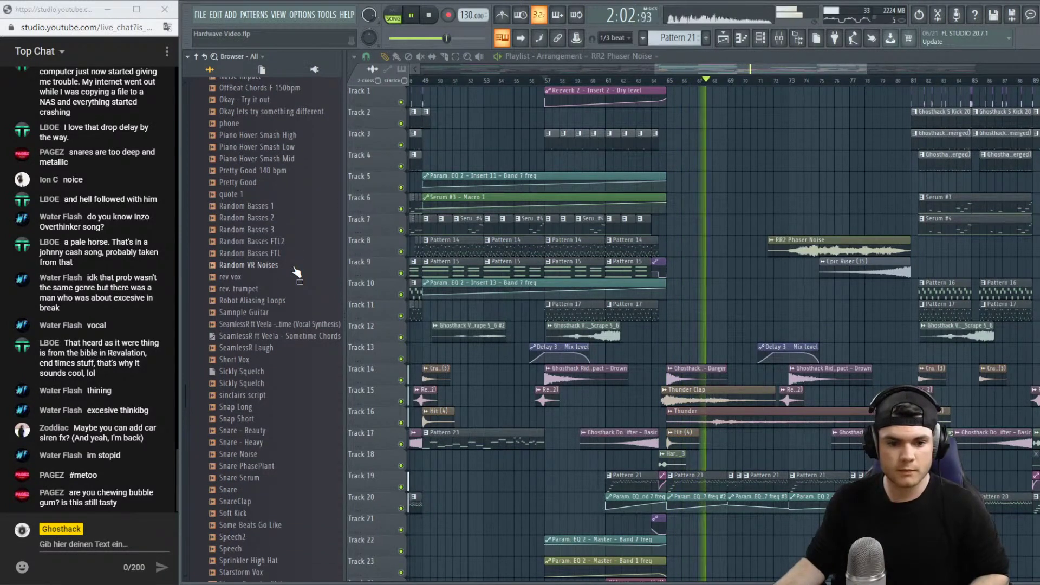
scroll(297, 272, "down", 2)
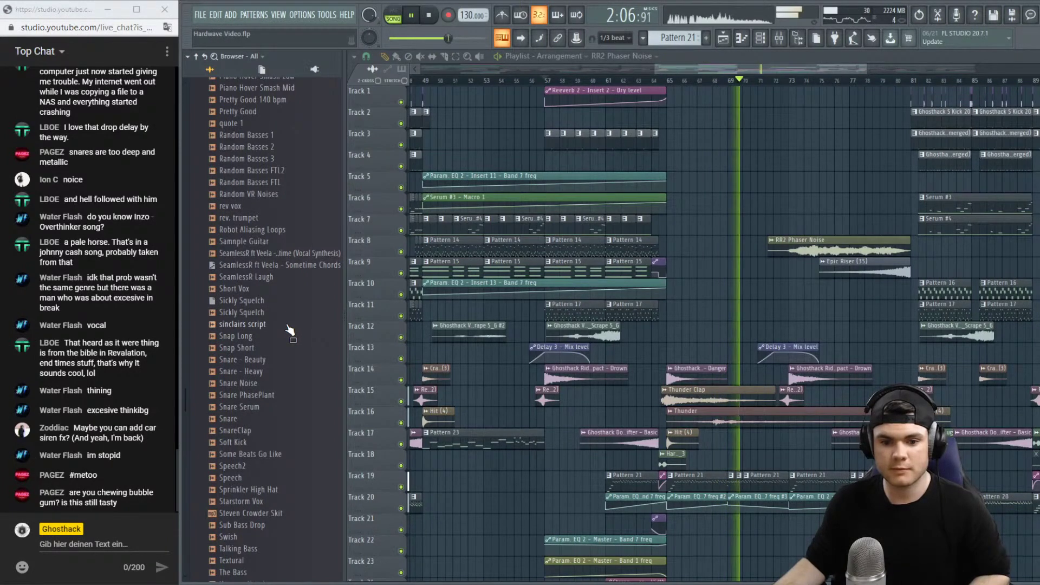
scroll(290, 330, "down", 4)
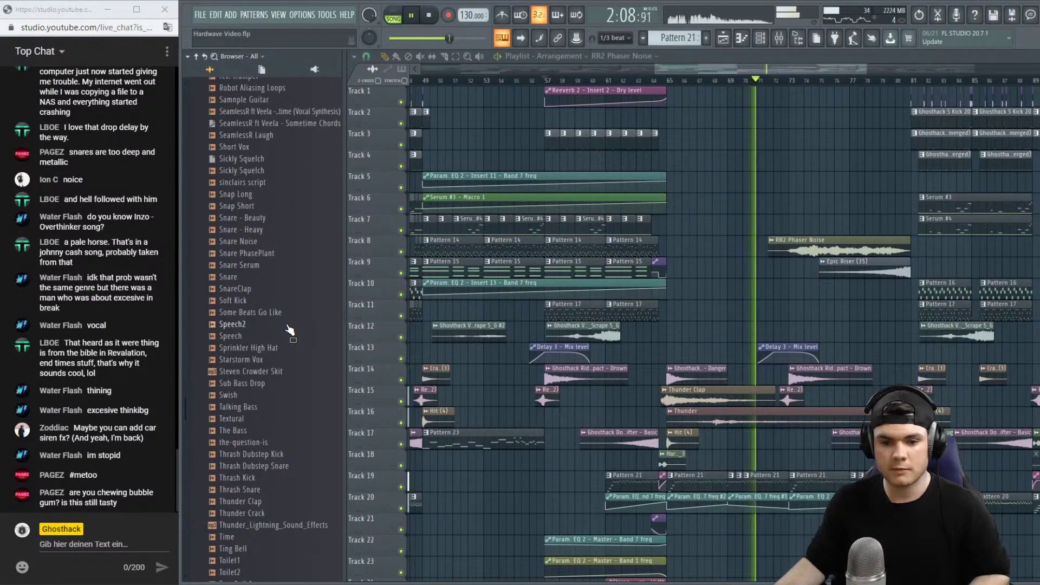
scroll(290, 330, "down", 4)
scroll(290, 330, "down", 2)
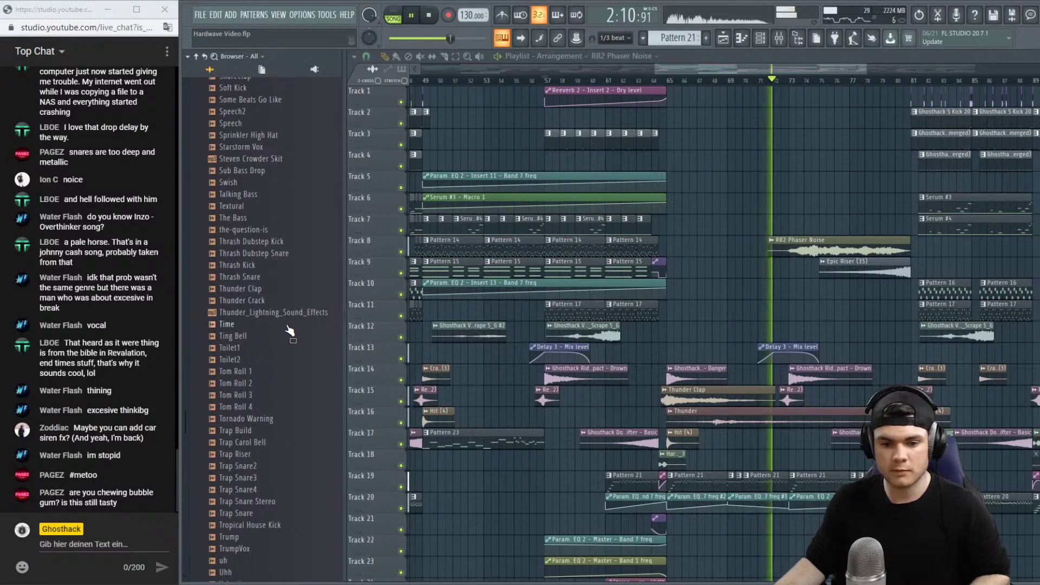
scroll(289, 330, "down", 8)
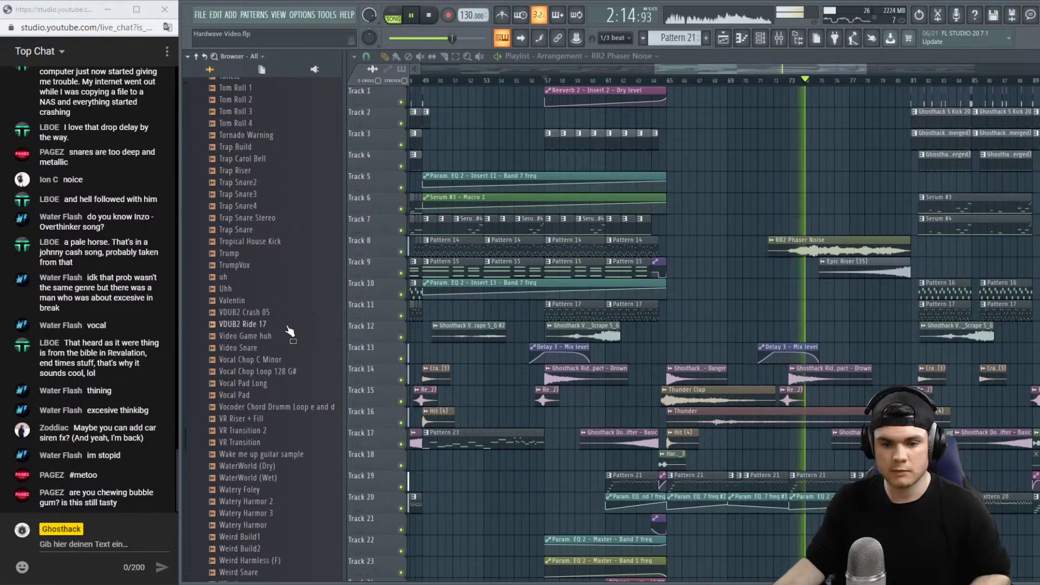
scroll(290, 330, "down", 4)
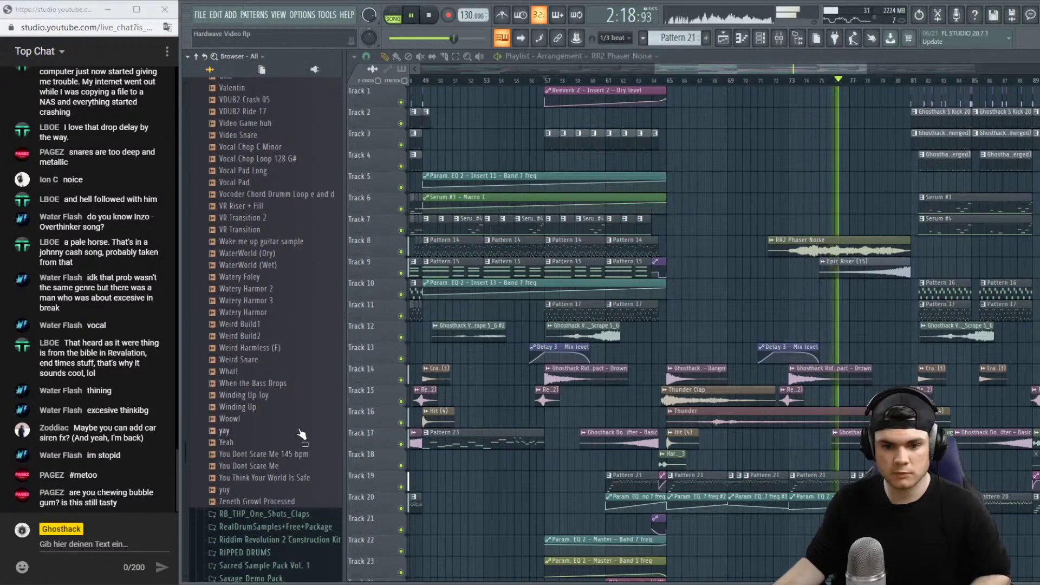
scroll(303, 461, "up", 19)
scroll(308, 436, "up", 12)
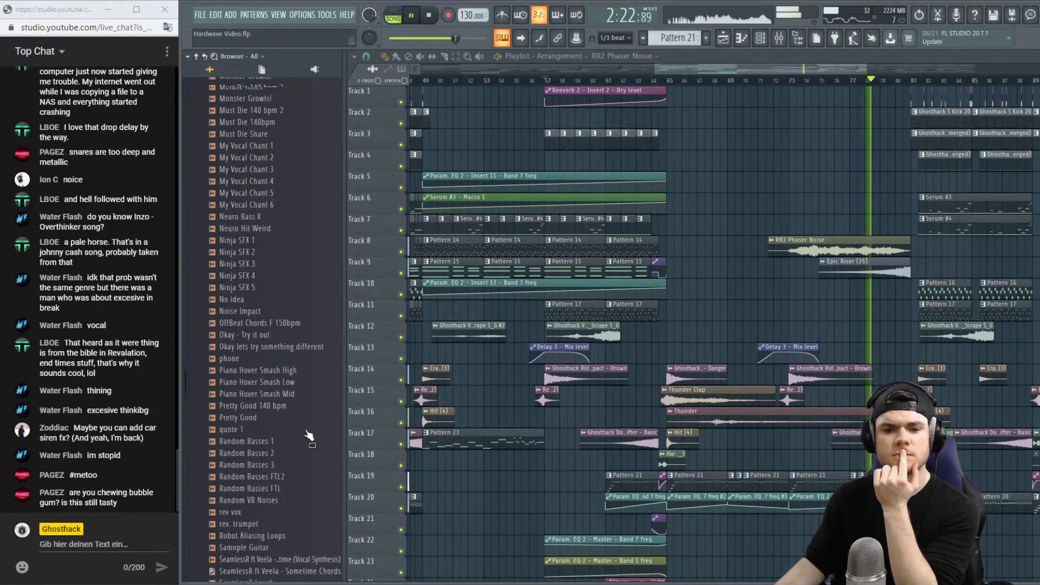
scroll(308, 437, "up", 6)
scroll(308, 436, "up", 4)
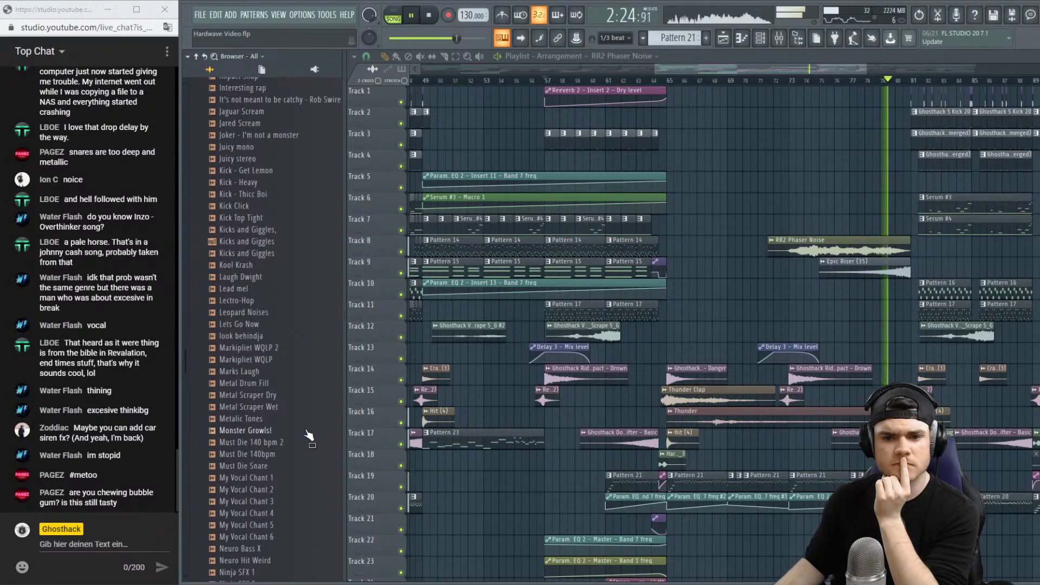
scroll(309, 436, "up", 2)
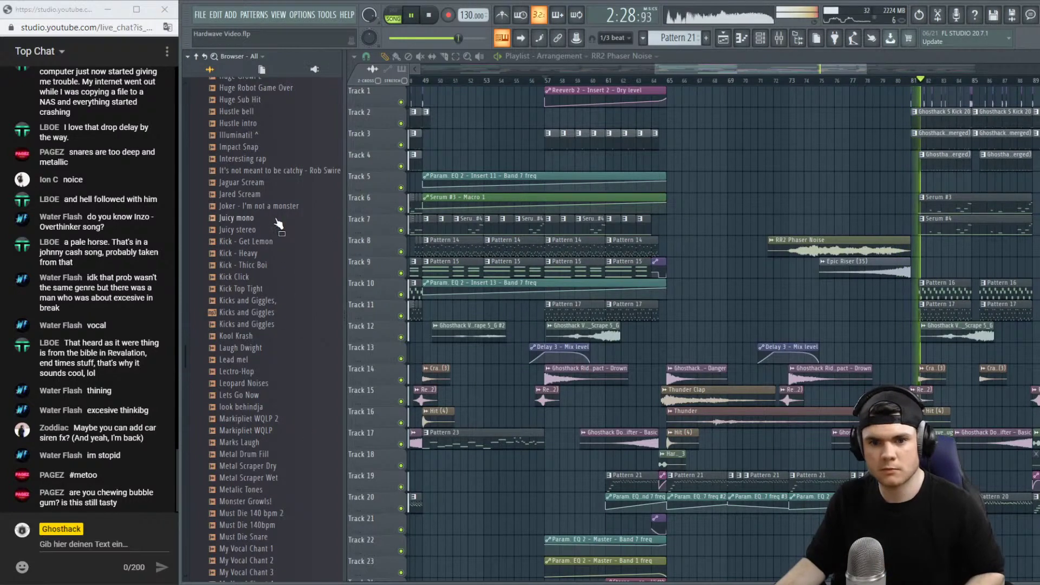
Stop playback and place the "Joker - I'm not a monster" sample on Track 25 at bar 65.
key("space")
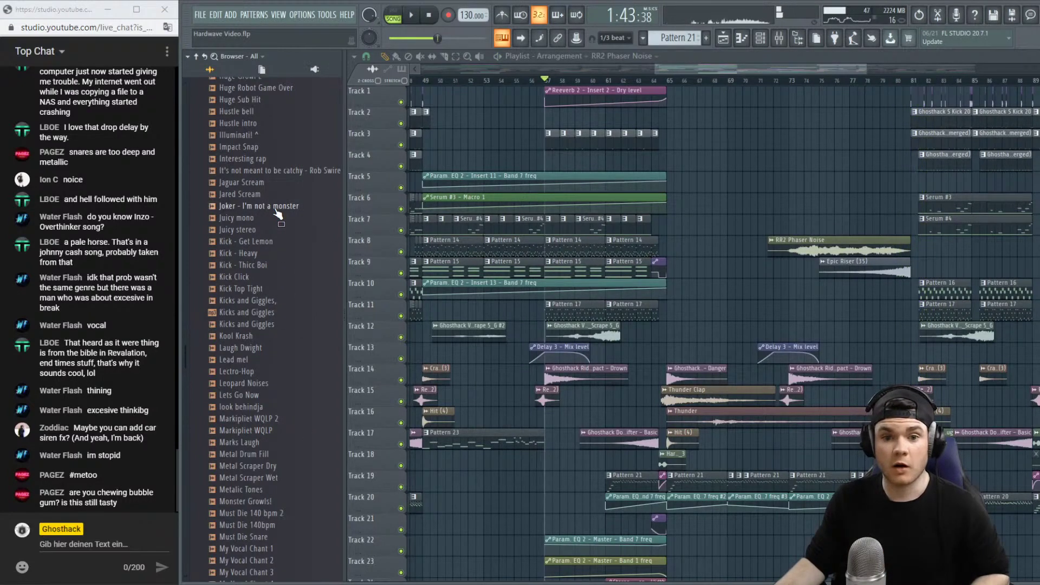
left_click_drag(727, 569, 727, 462)
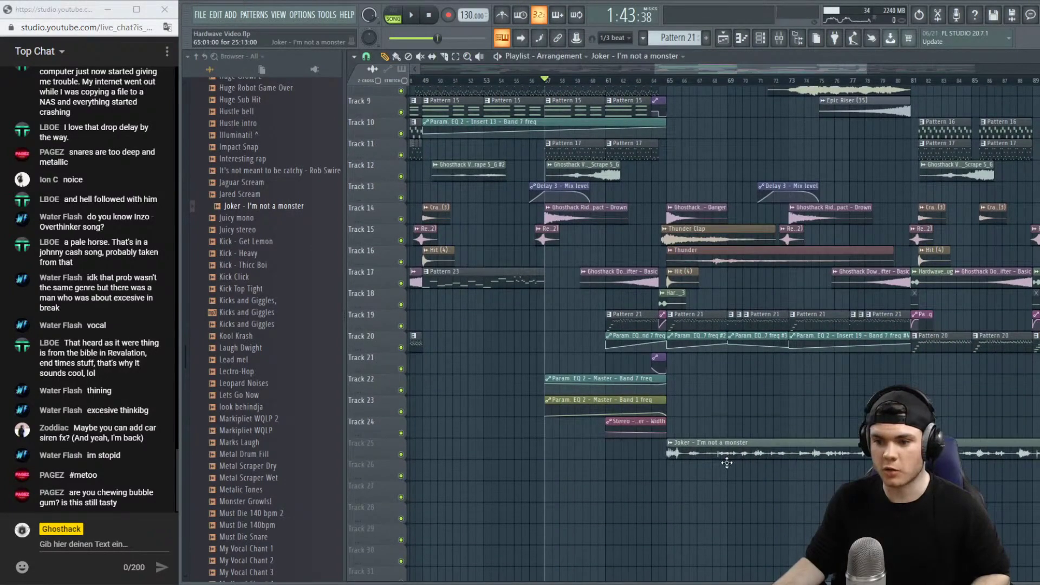
scroll(718, 88, "down", 5)
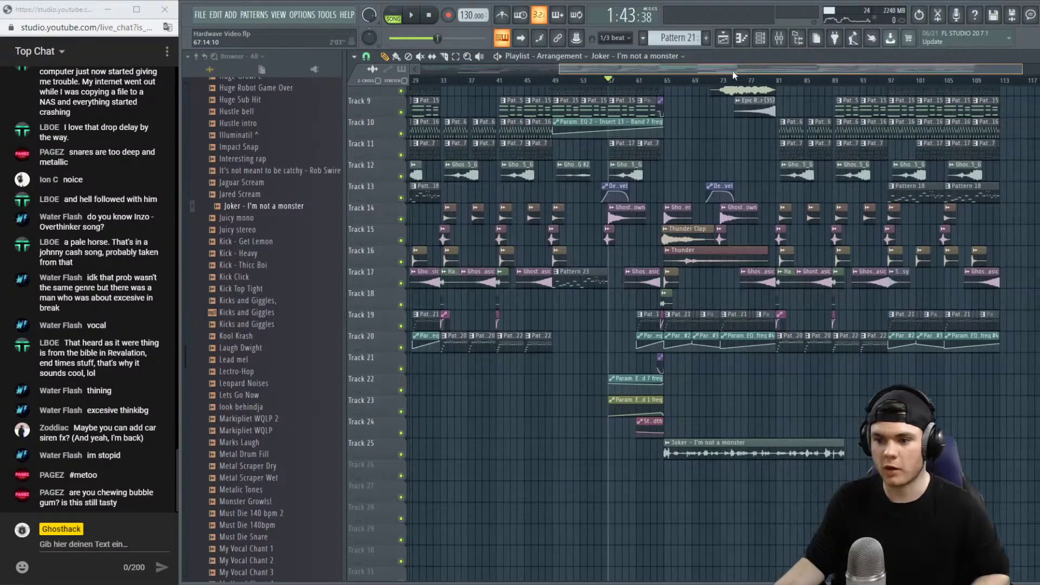
Solo Track 25 and listen to the Joker vocal clip from bar 65.
left_click(621, 81)
scroll(621, 82, "up", 4)
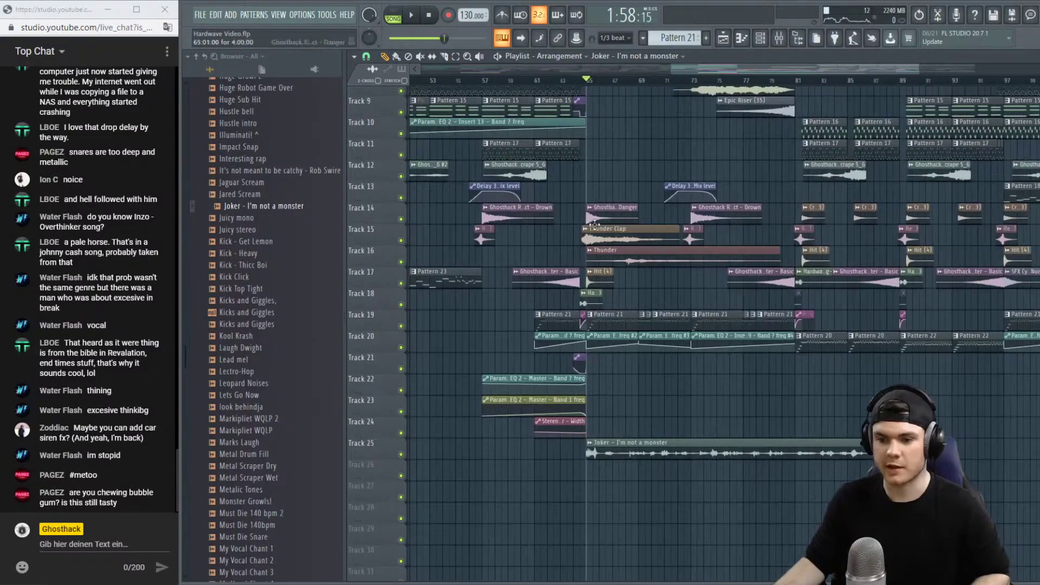
right_click(401, 454)
key("space")
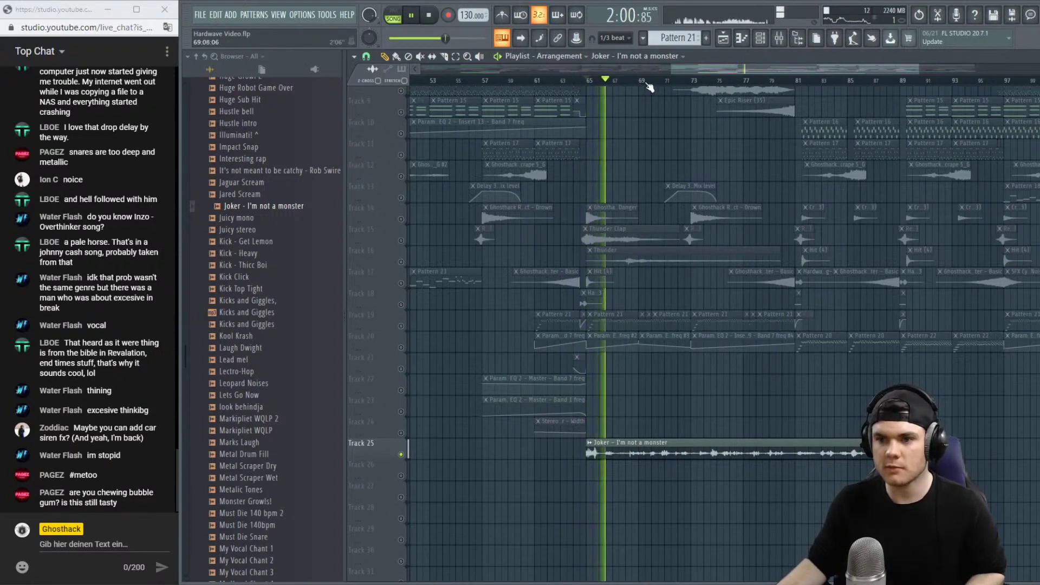
scroll(650, 88, "up", 2)
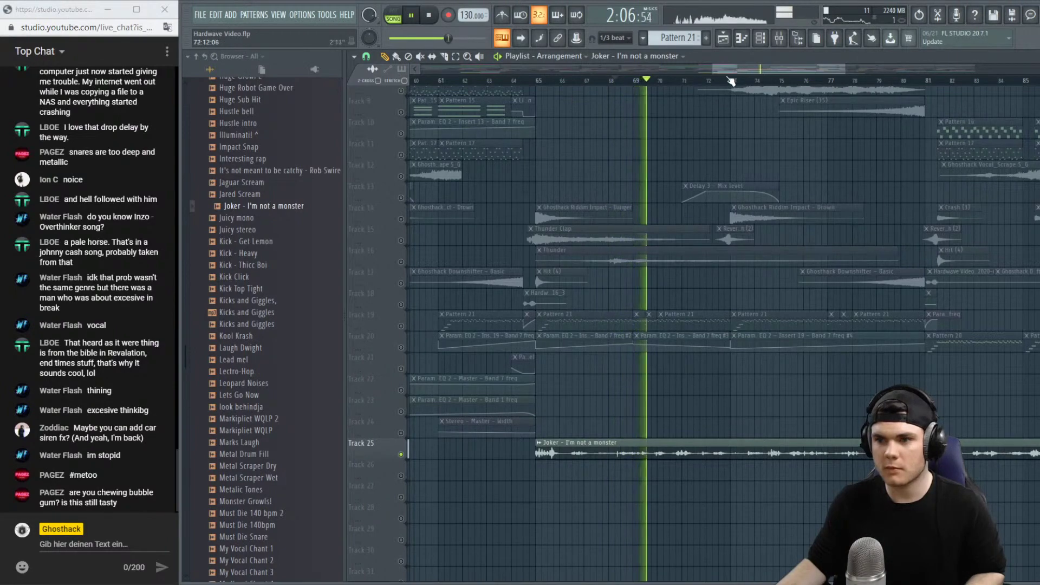
left_click_drag(763, 72, 779, 72)
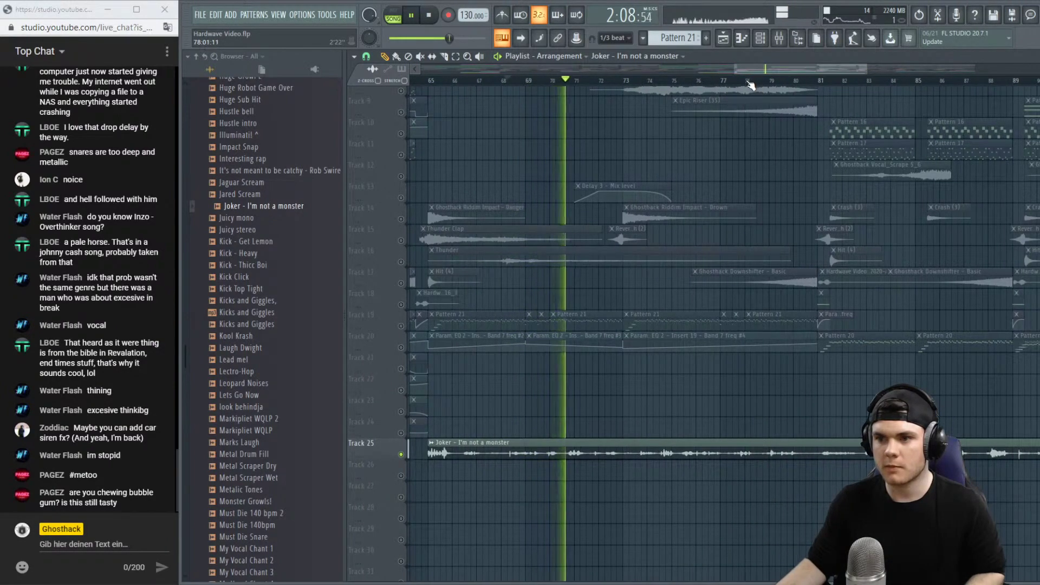
scroll(751, 85, "down", 1)
scroll(751, 85, "down", 1)
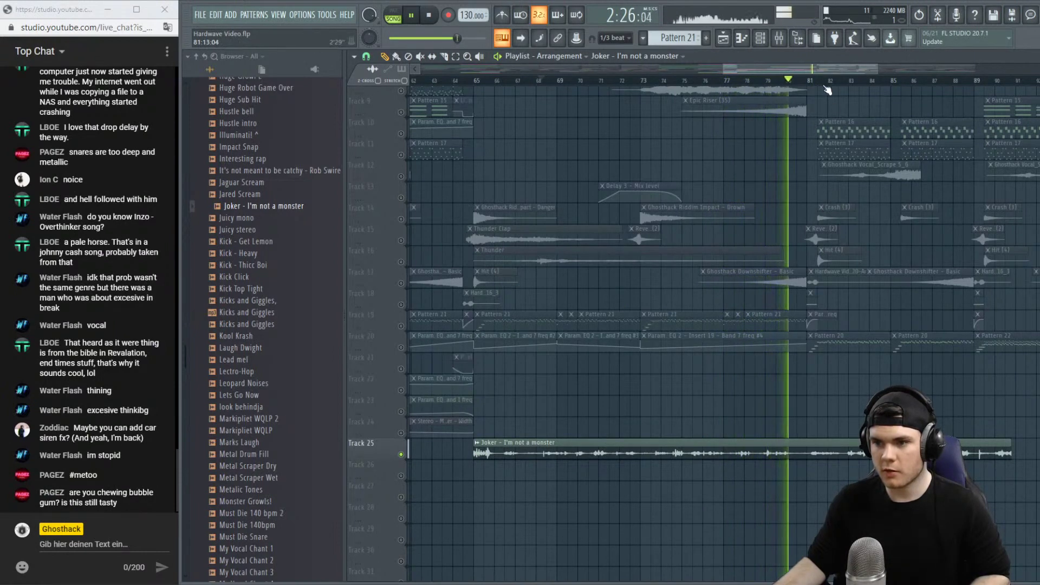
Keep only the Joker clip's section from bar 81 onward, move it to bar 65, and unsolo Track 25.
left_click(809, 80)
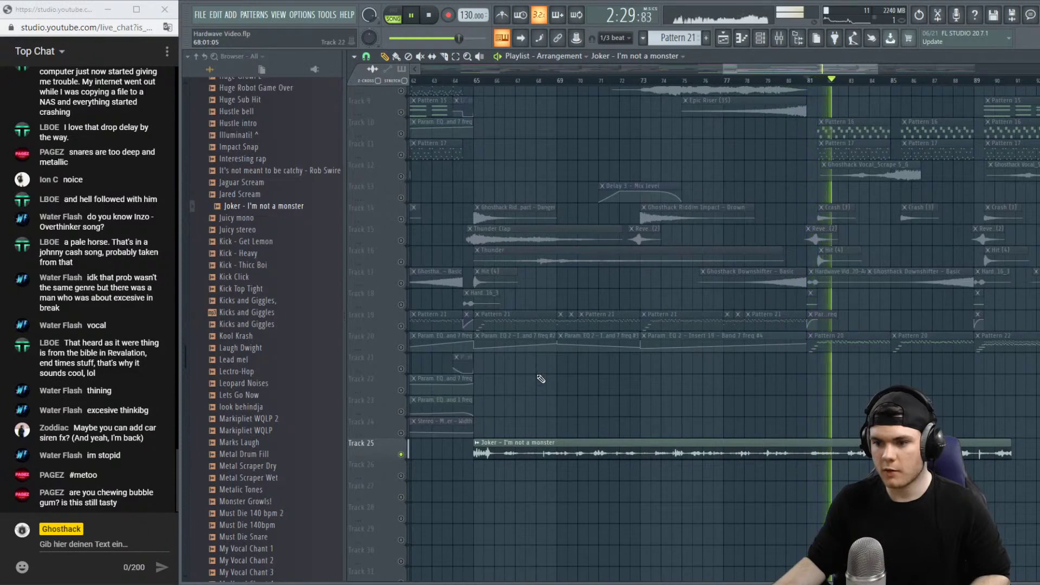
scroll(743, 82, "down", 3)
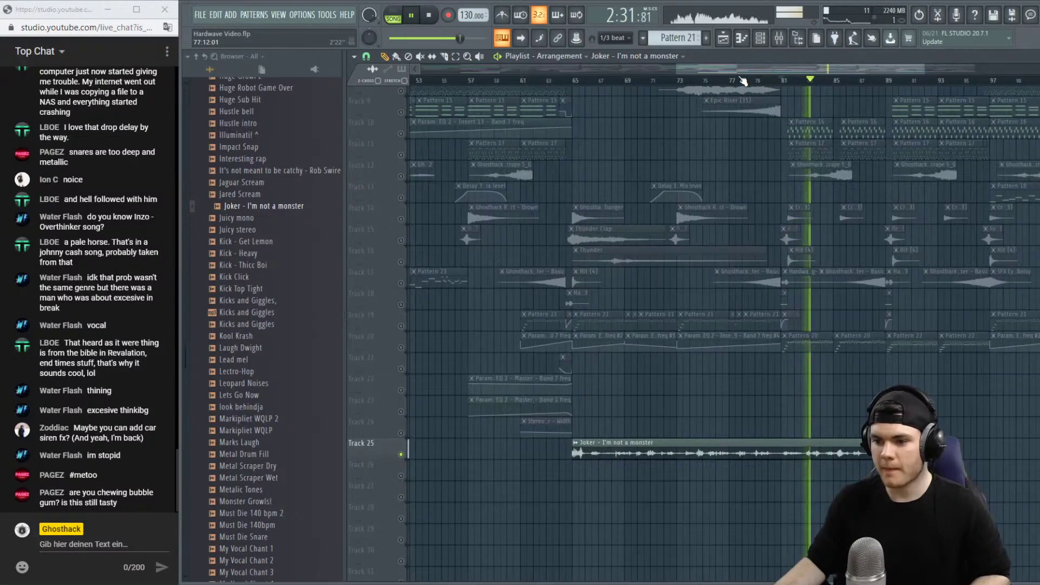
key("space")
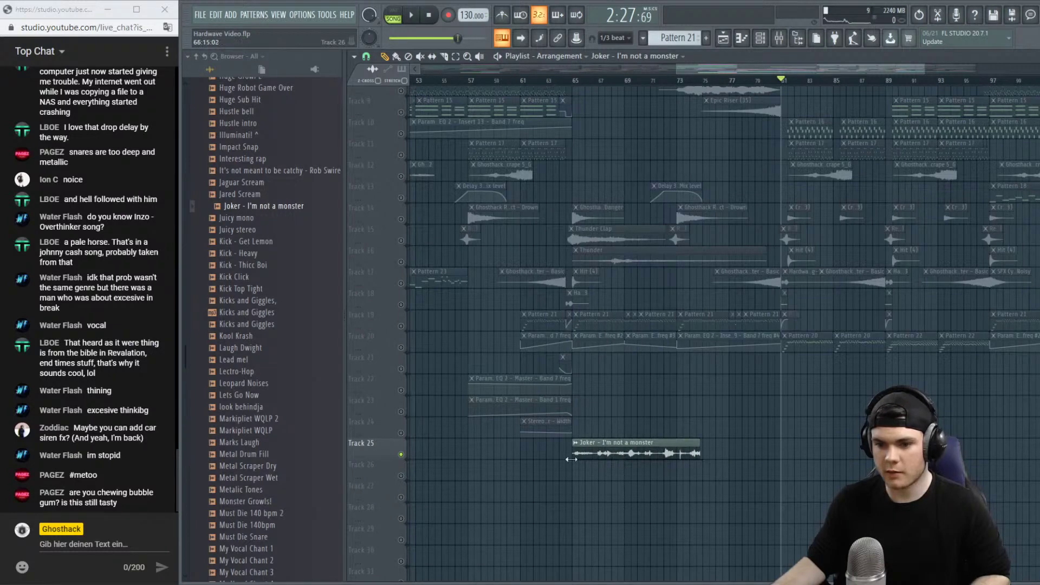
right_click(400, 455)
right_click(399, 455)
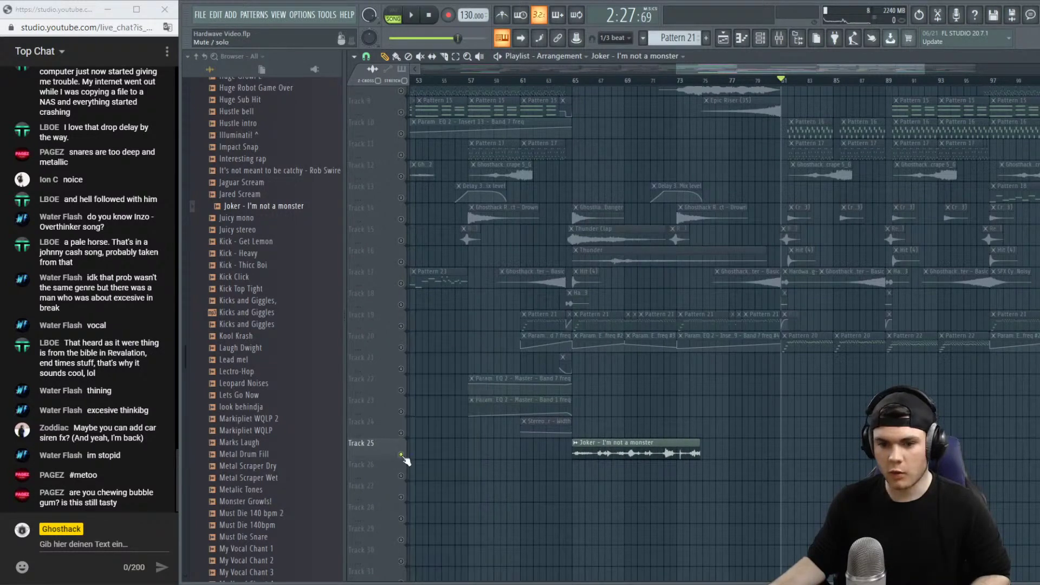
left_click(400, 455)
Open the Joker sample's channel settings alongside the mixer and route the channel to Insert 22.
double_click(654, 453)
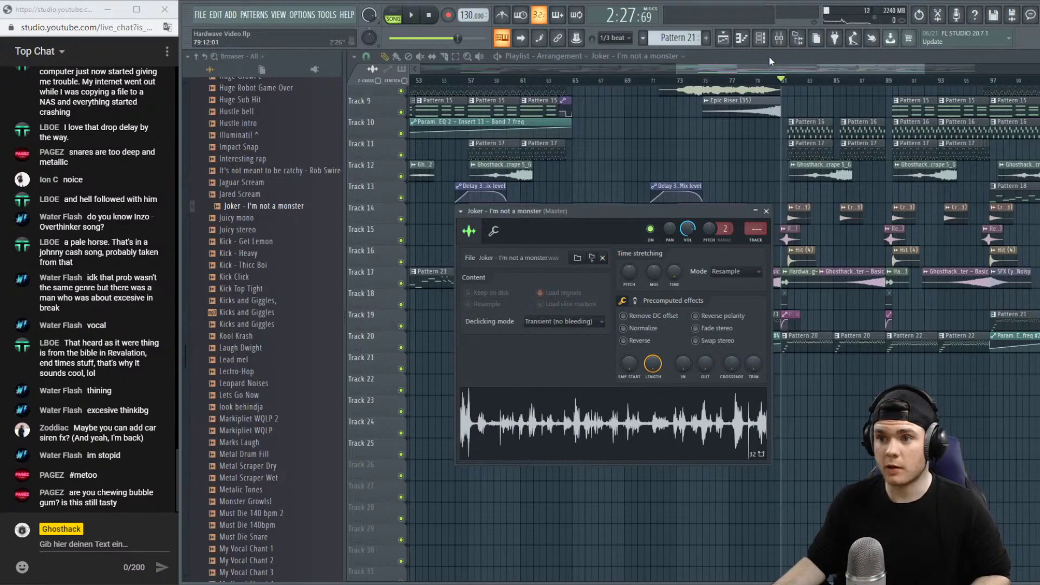
left_click(779, 40)
left_click_drag(635, 208, 604, 102)
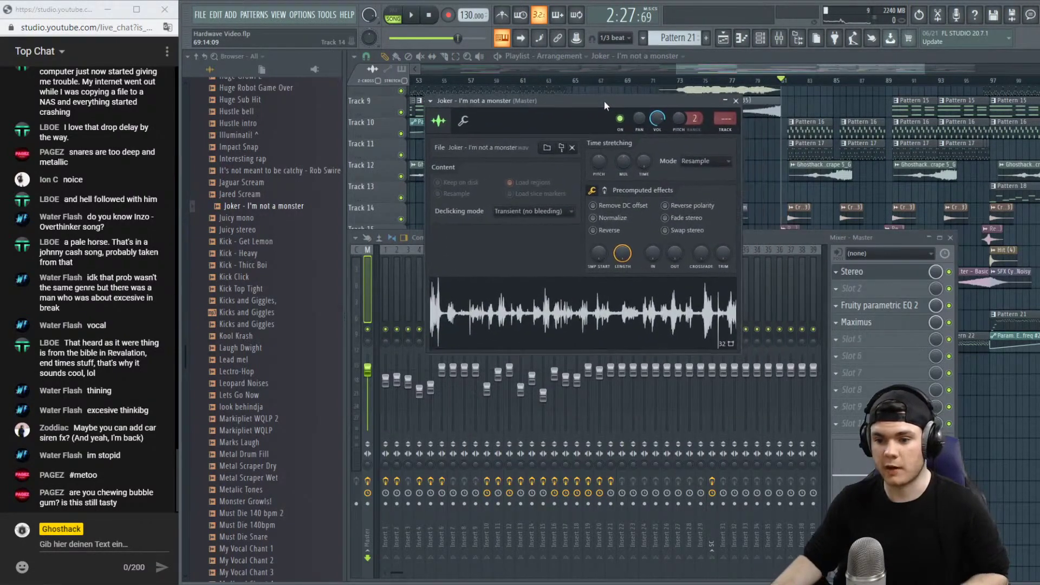
left_click_drag(724, 113, 724, 91)
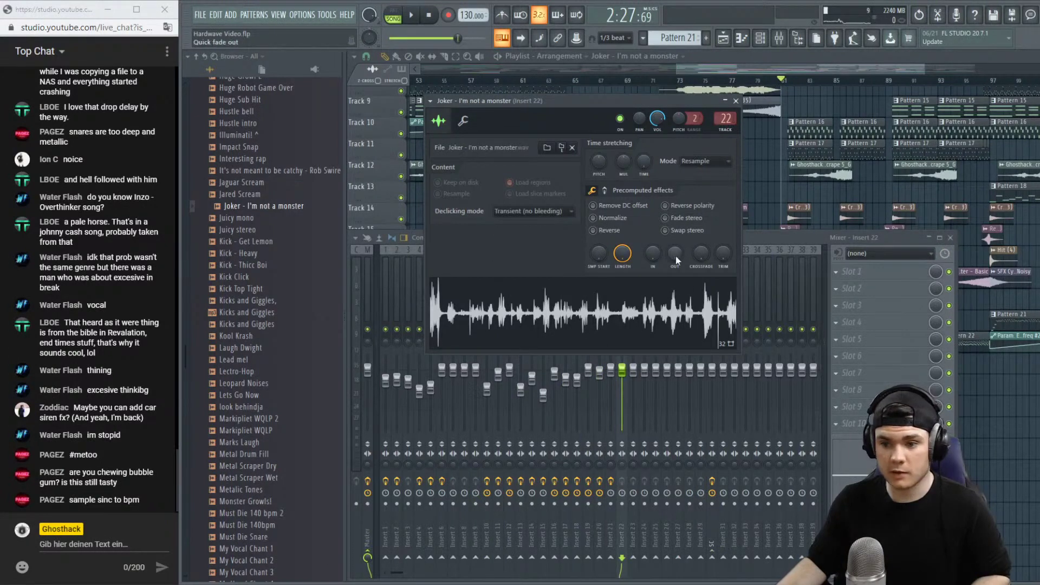
Load Fruity Reeverb 2 in the first effect slot of Insert 22 and set its high damping to about 15.8 kHz.
left_click(789, 240)
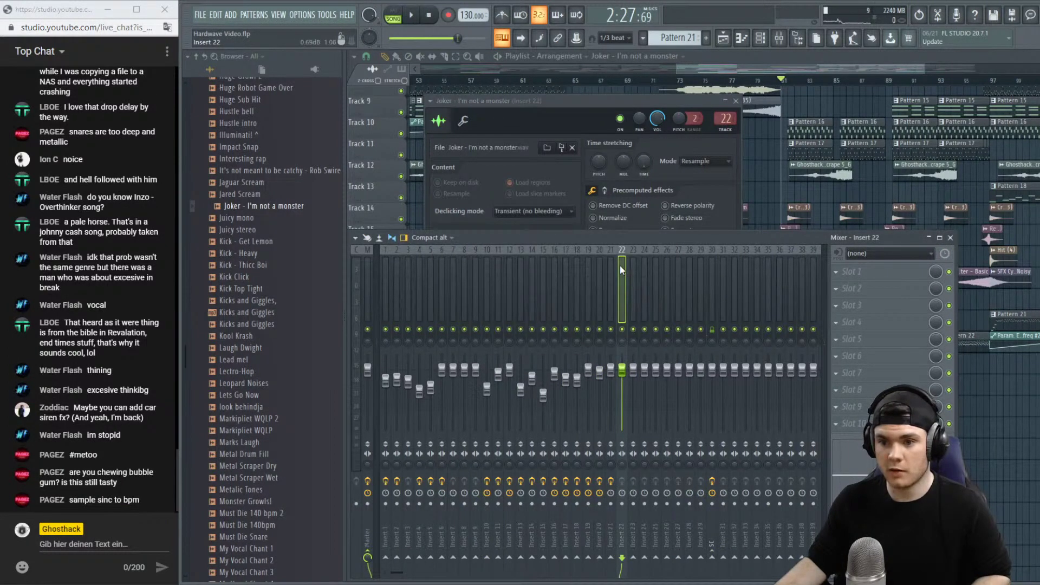
left_click(854, 273)
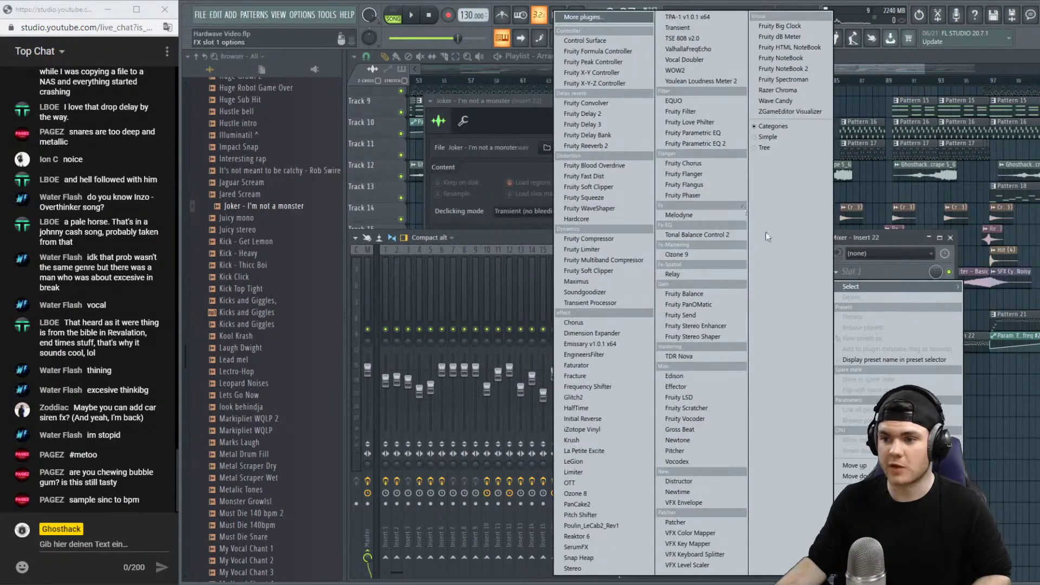
left_click(628, 146)
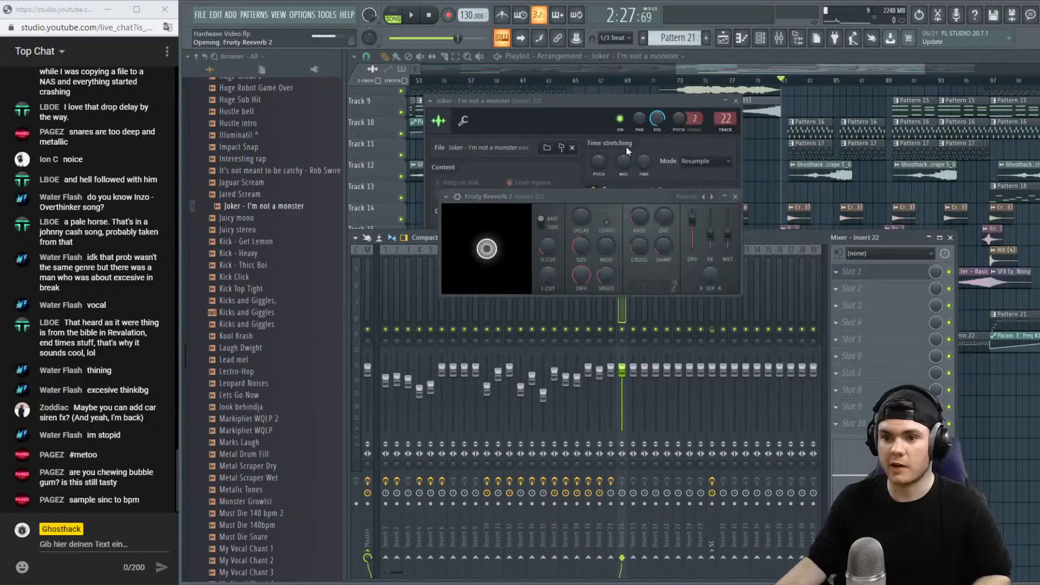
left_click(538, 105)
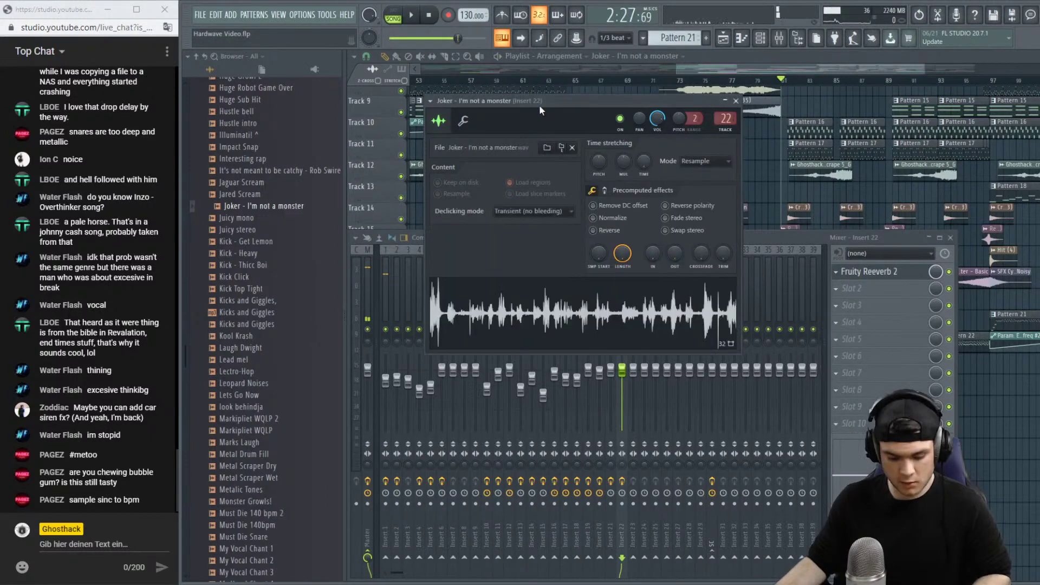
left_click(839, 272)
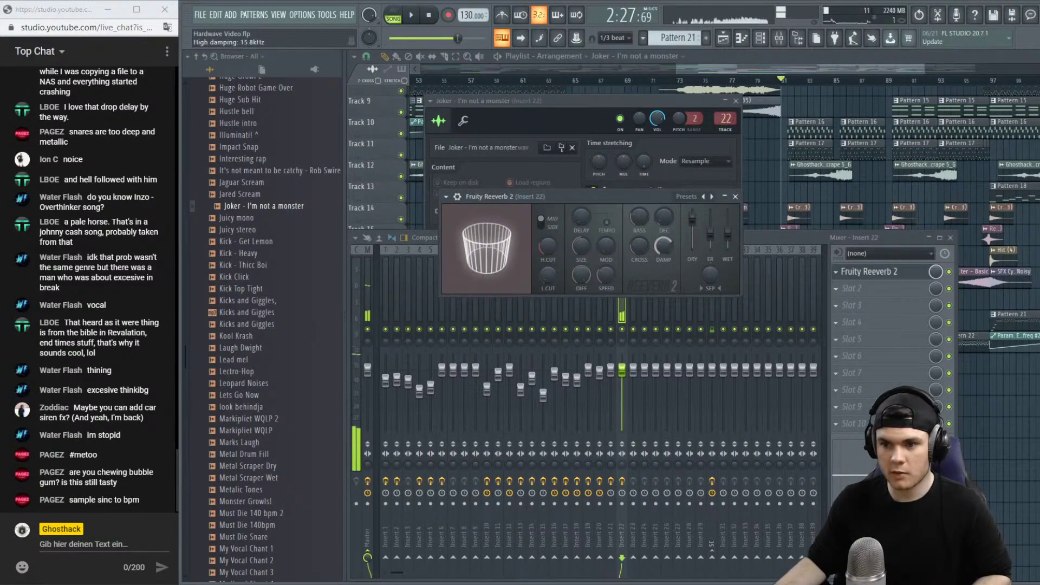
Move Fruity Reeverb 2 to slot 2 on Insert 22 and load Fruity Parametric EQ 2 in slot 1.
left_click(870, 279)
left_click(846, 270)
left_click(723, 148)
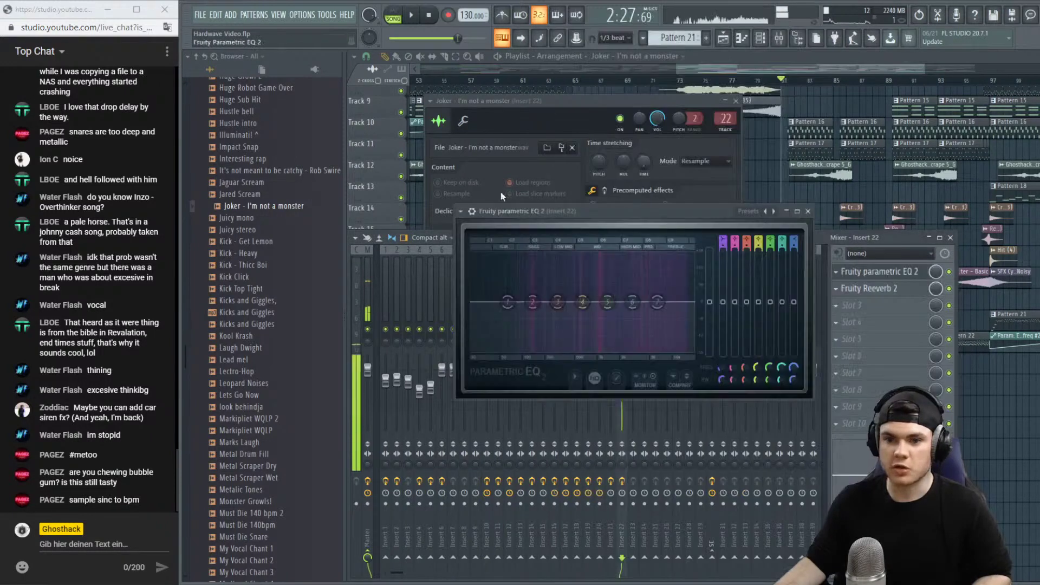
Cut the low end of the Joker vocal with band 1 of Fruity Parametric EQ 2 on Insert 22.
left_click_drag(508, 302, 523, 350)
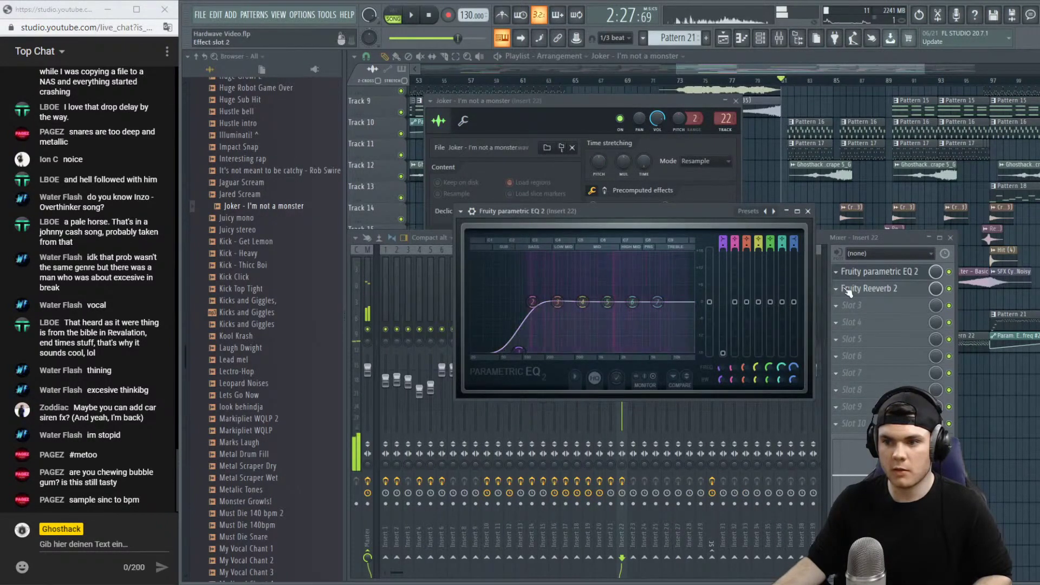
left_click(876, 272)
Try the Stereo plugin at 0% width between the EQ and Fruity Reeverb 2 on Insert 22.
left_click(862, 308)
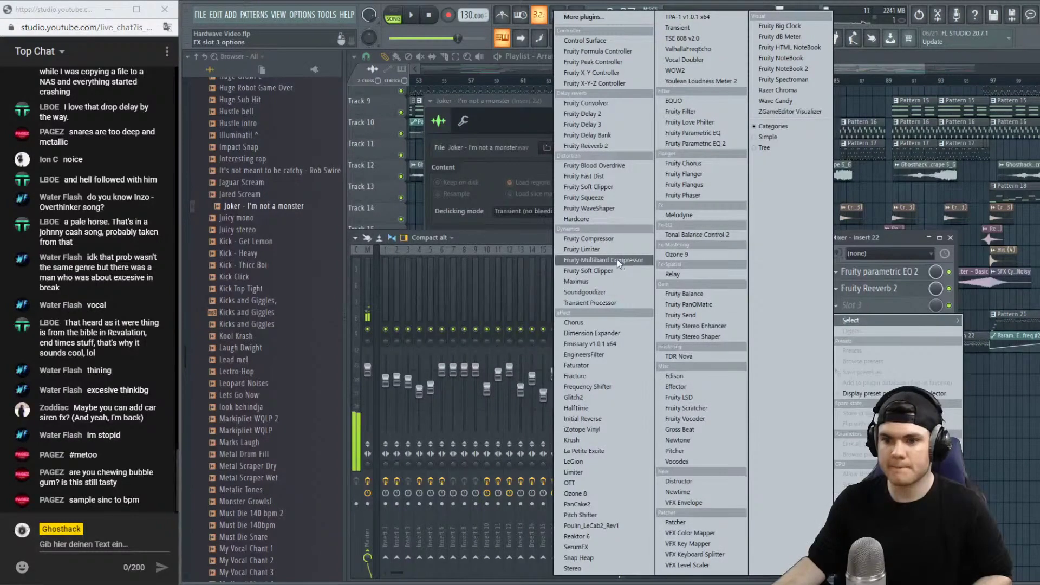
left_click(574, 568)
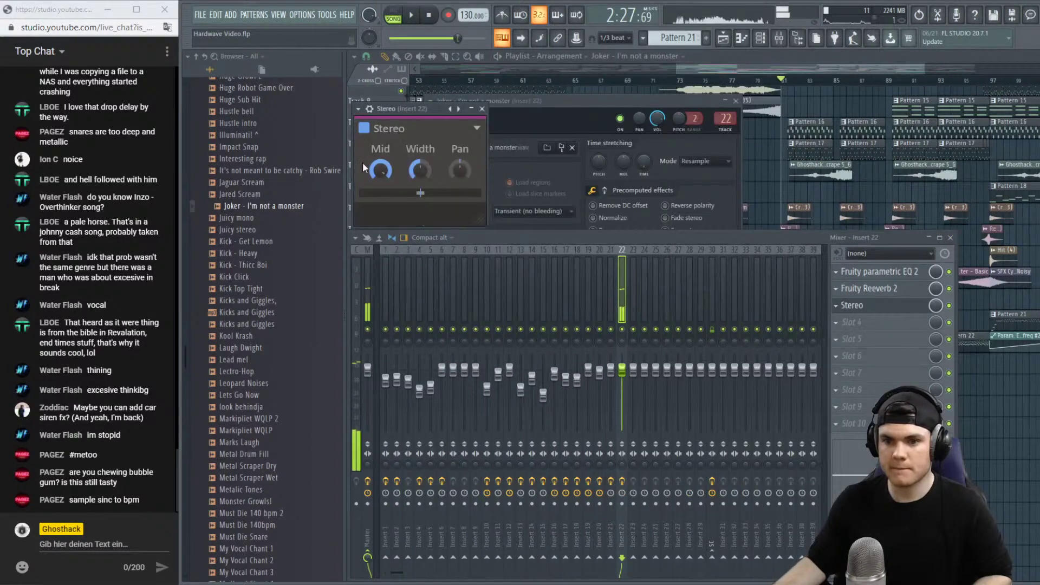
left_click_drag(889, 313, 889, 291)
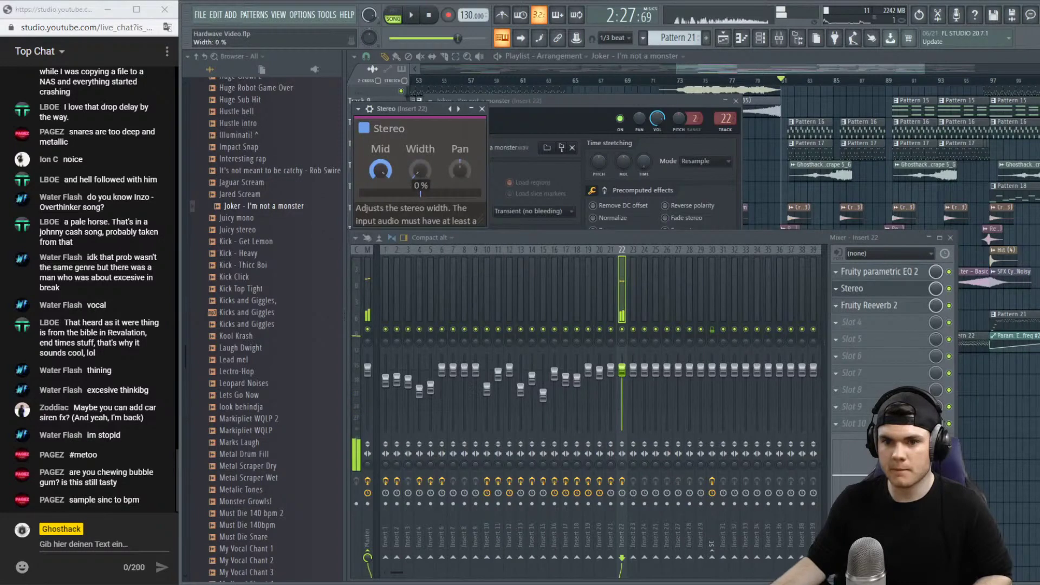
left_click(848, 306)
left_click(877, 315)
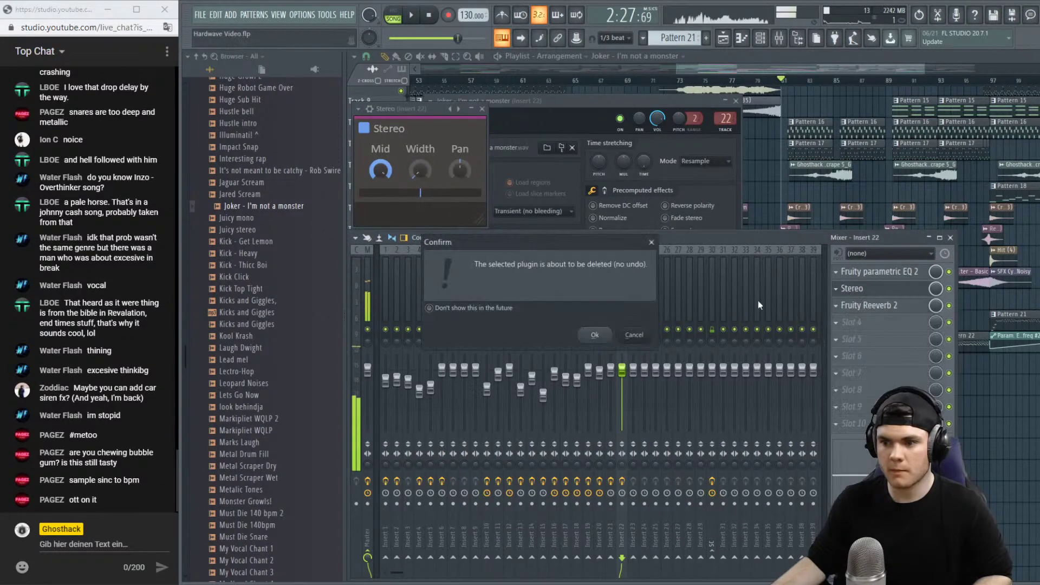
left_click(629, 336)
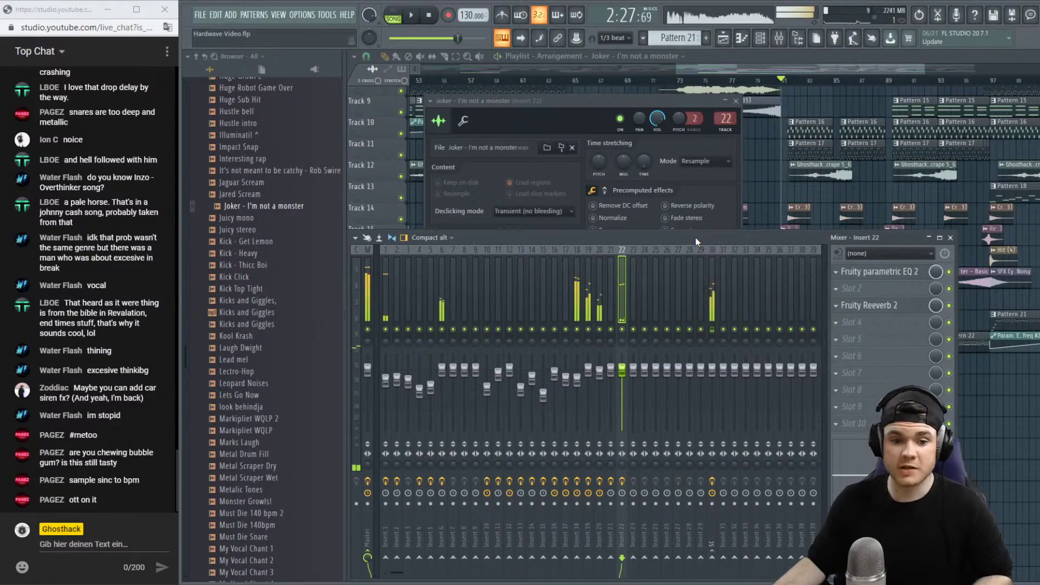
Hide the sample channel and mixer windows, and move the Joker clip on Track 25 to bar 67.
left_click(726, 103)
left_click(741, 70)
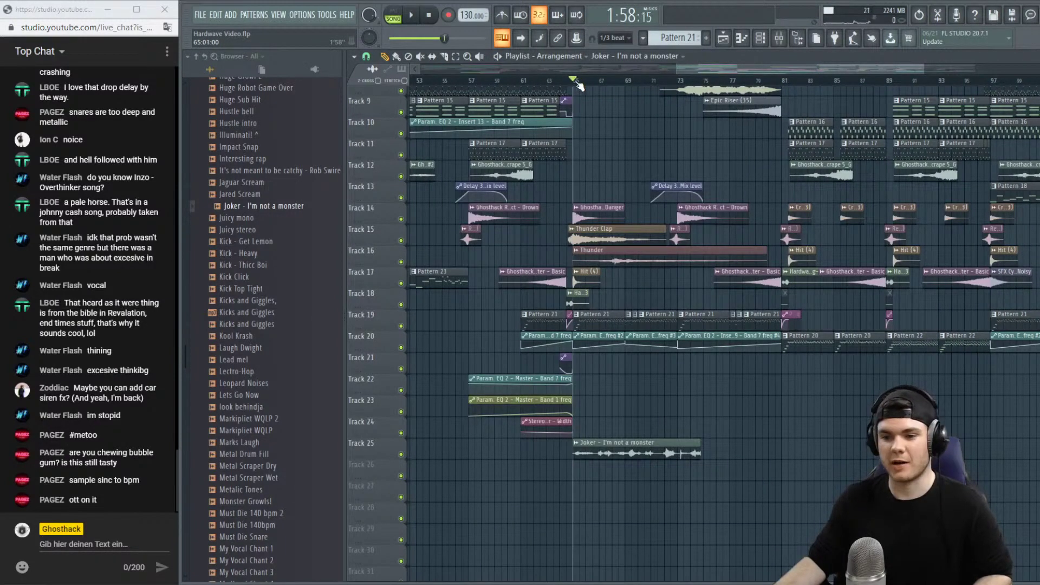
key("space")
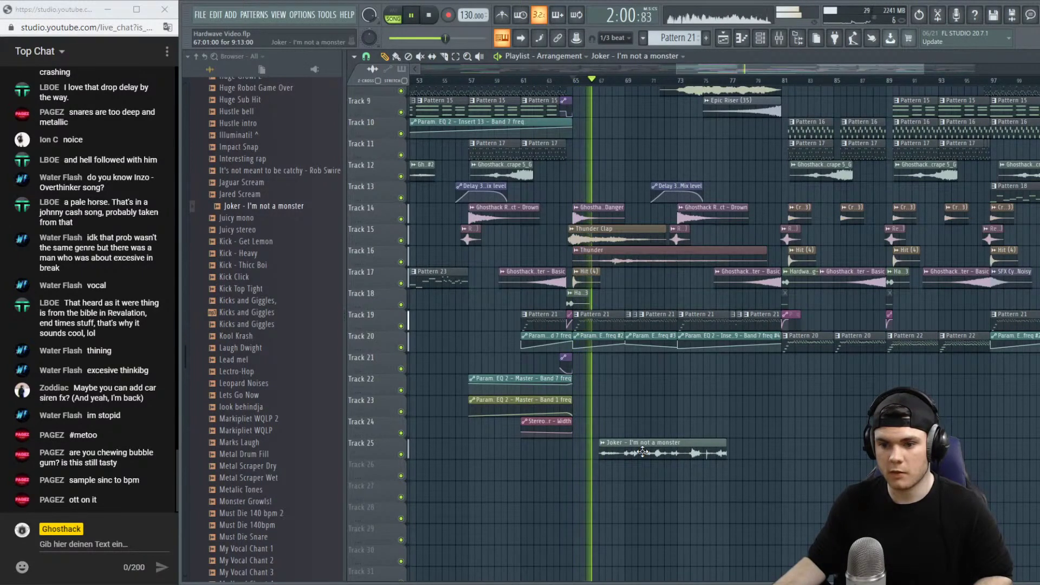
left_click_drag(622, 459, 642, 452)
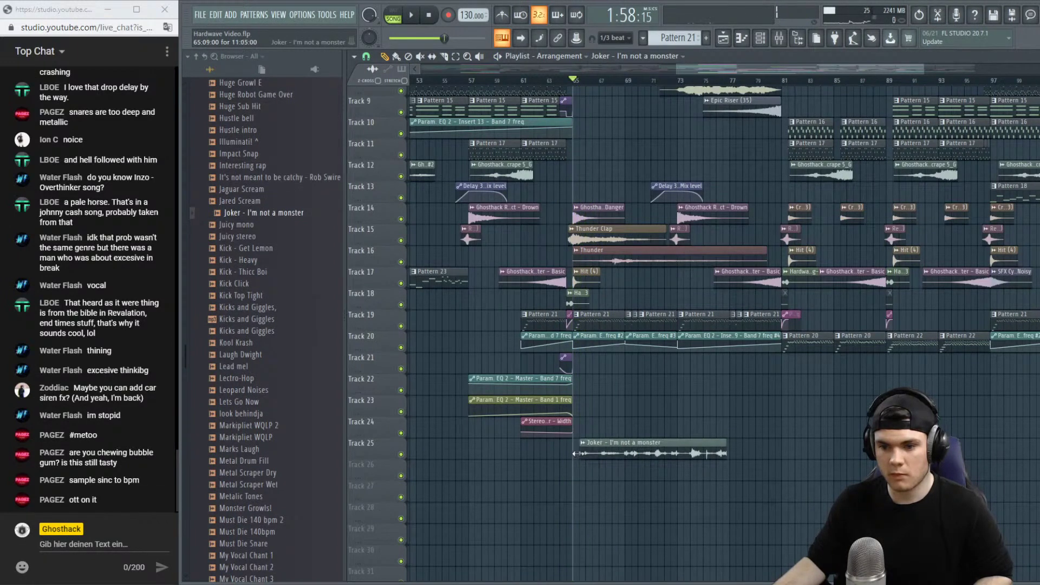
Extend the Joker clip's beginning and place the clip so it starts at bar 65.
left_click_drag(611, 454, 633, 452)
key("space")
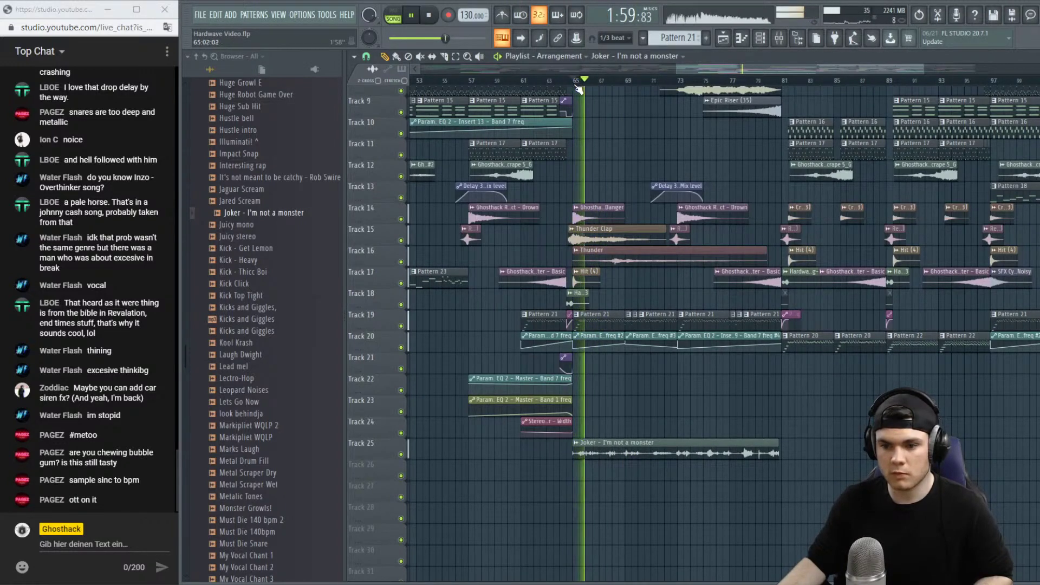
scroll(620, 80, "up", 2)
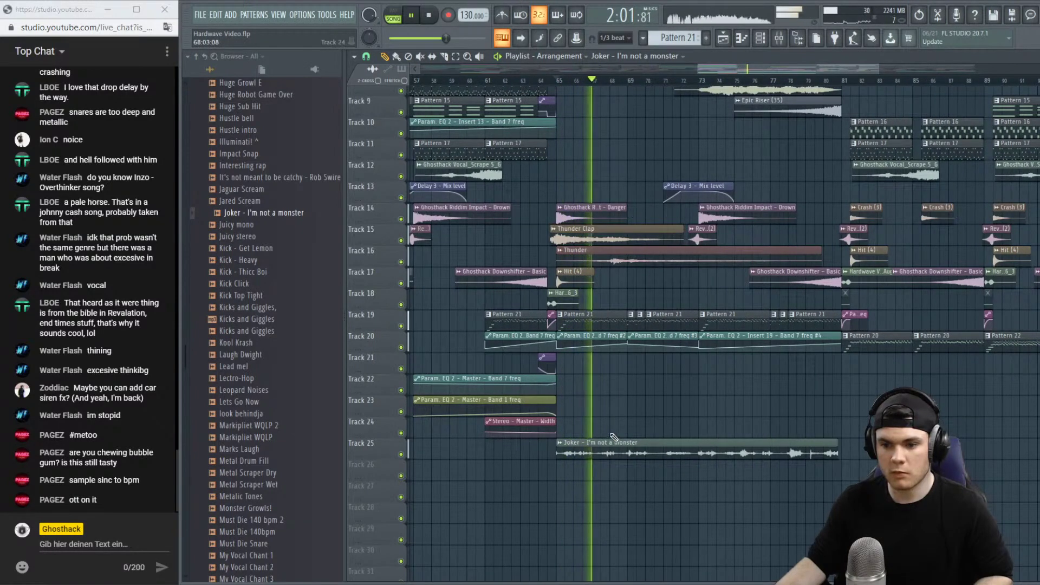
Trim the Joker clip's beginning, shift the clip to start at 65:13, and play the break through to the drop.
key("space")
left_click_drag(599, 445, 569, 449)
key("space")
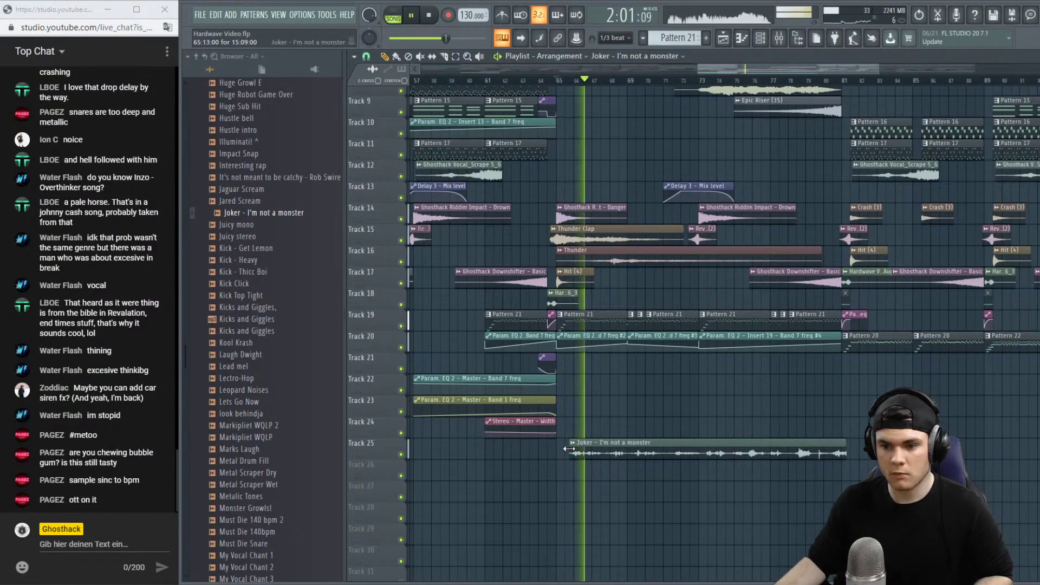
scroll(624, 77, "down", 2)
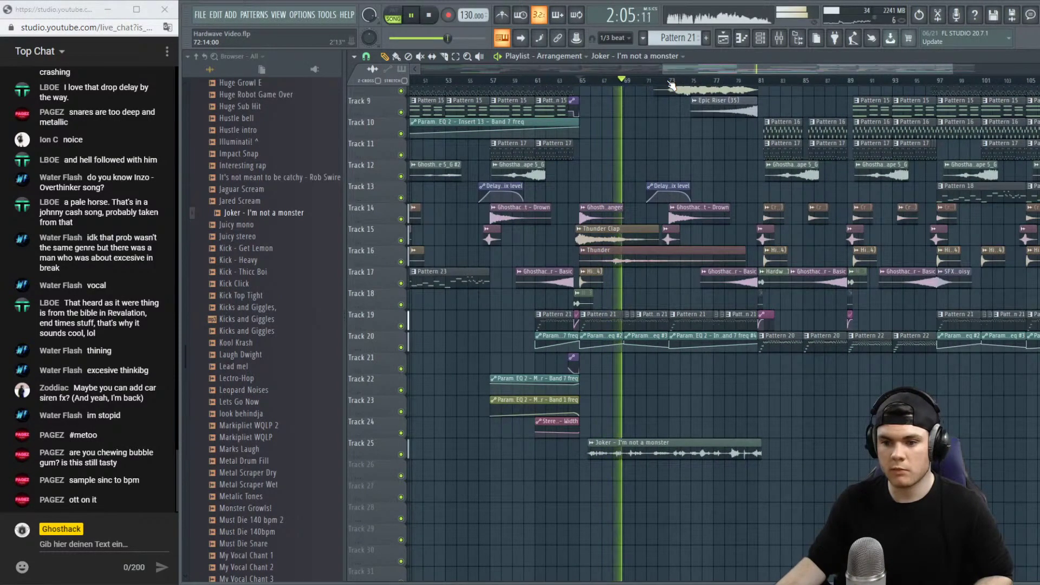
scroll(672, 85, "up", 3)
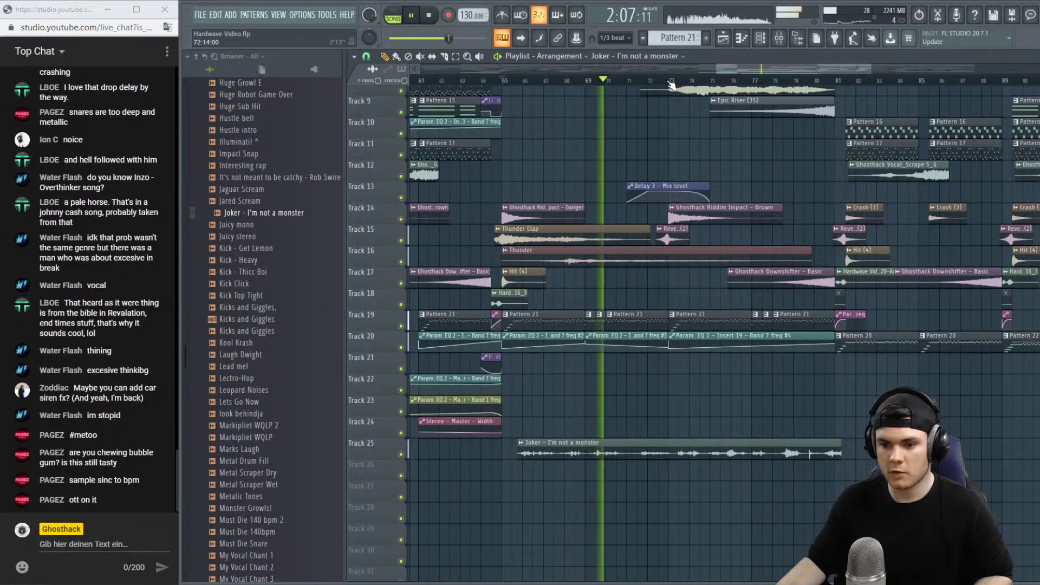
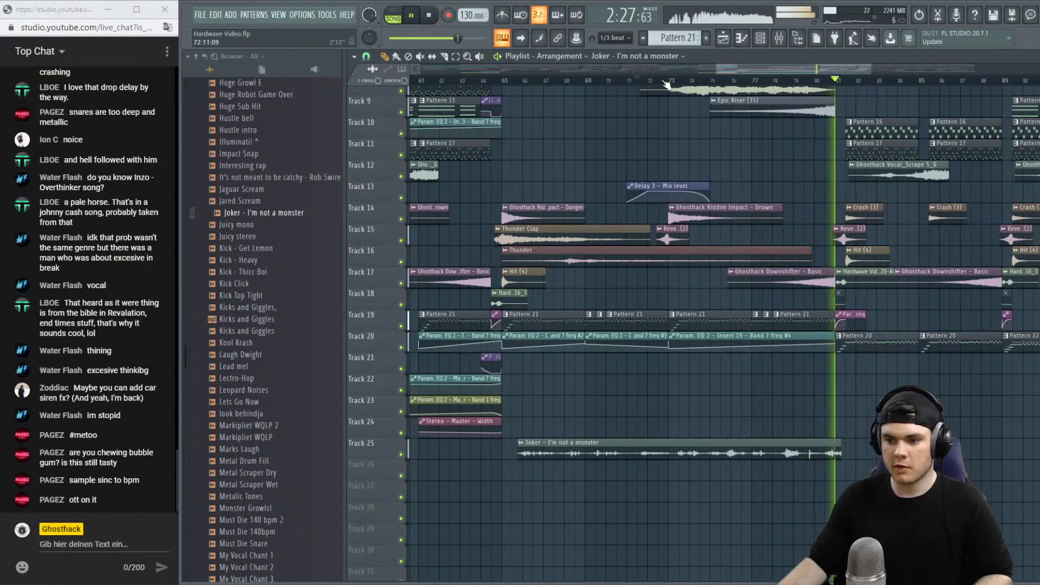
Shift the Joker clip earlier so it ends at bar 81, and play the transition into the second drop.
scroll(846, 84, "up", 5)
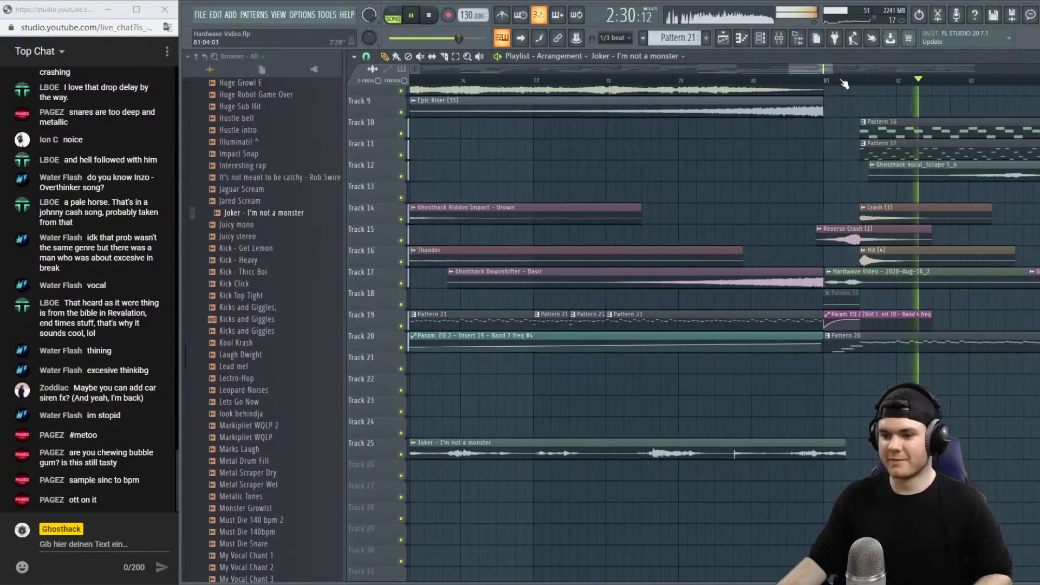
key("space")
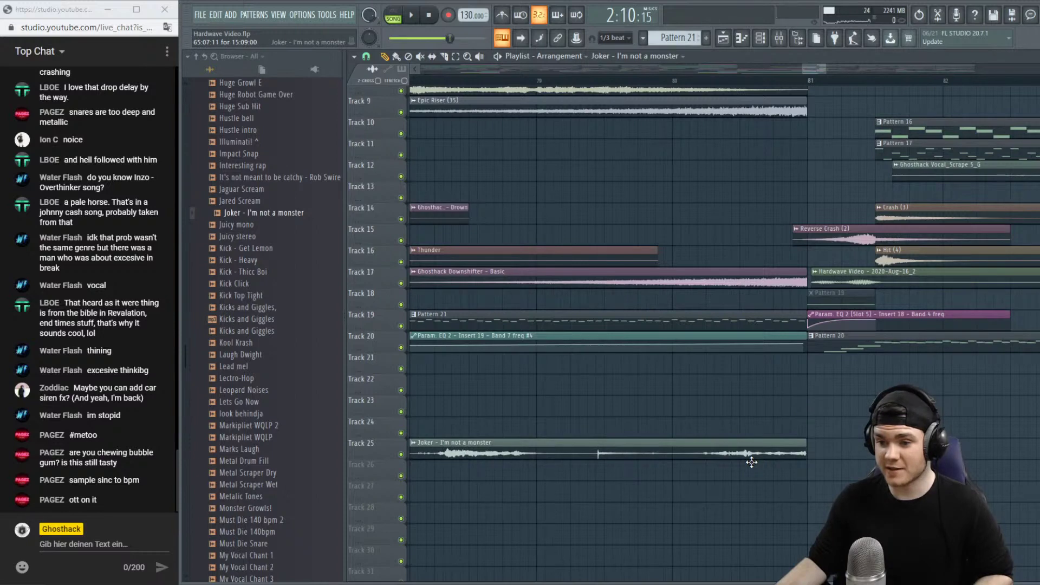
scroll(627, 87, "down", 3)
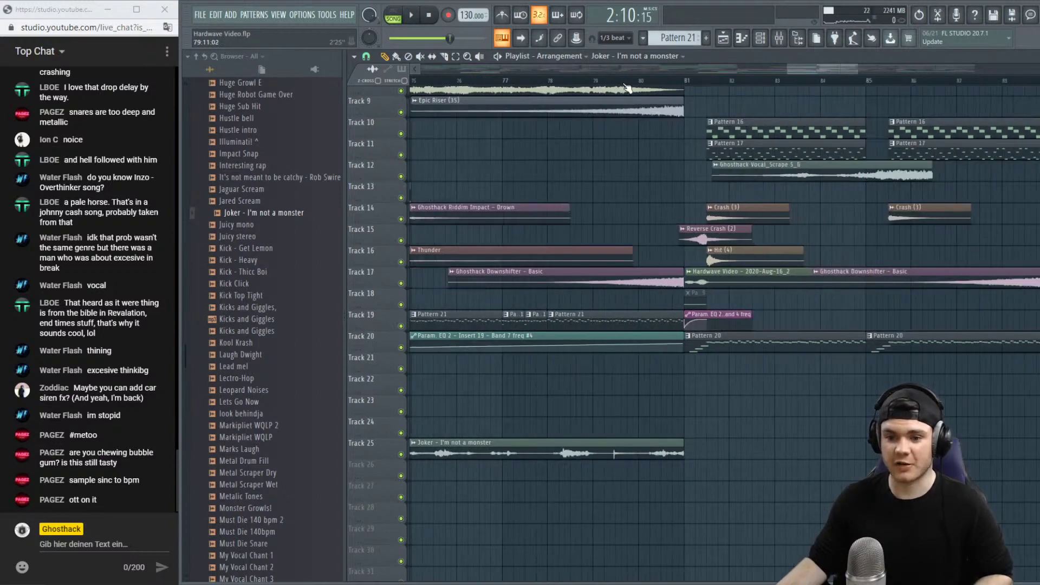
left_click(549, 88)
key("space")
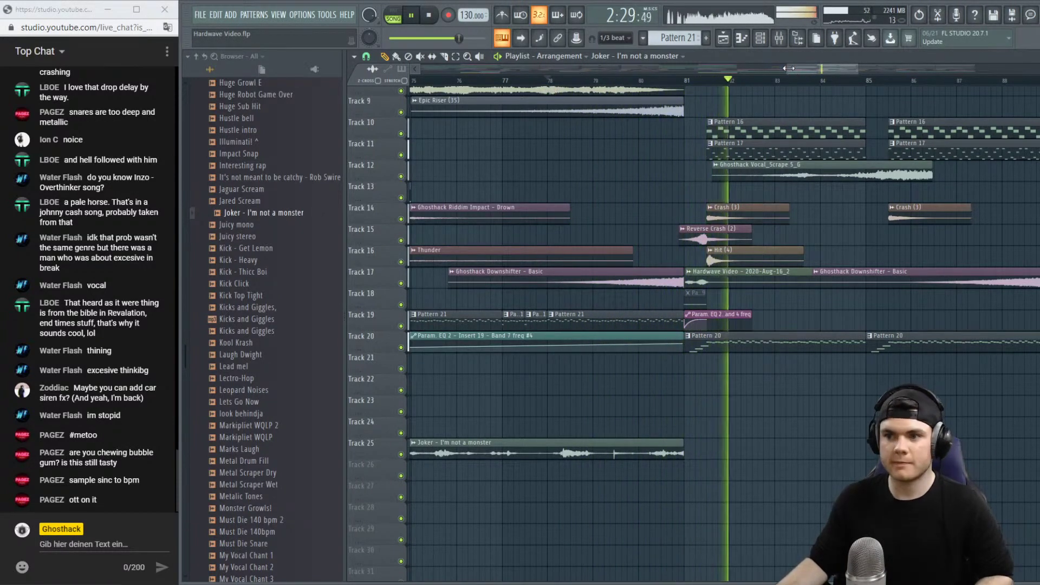
Solo Track 25 to audition the vocal's ending, slice the Joker clip at bar 80, and move the last piece to 80:03.
left_click_drag(786, 69, 727, 96)
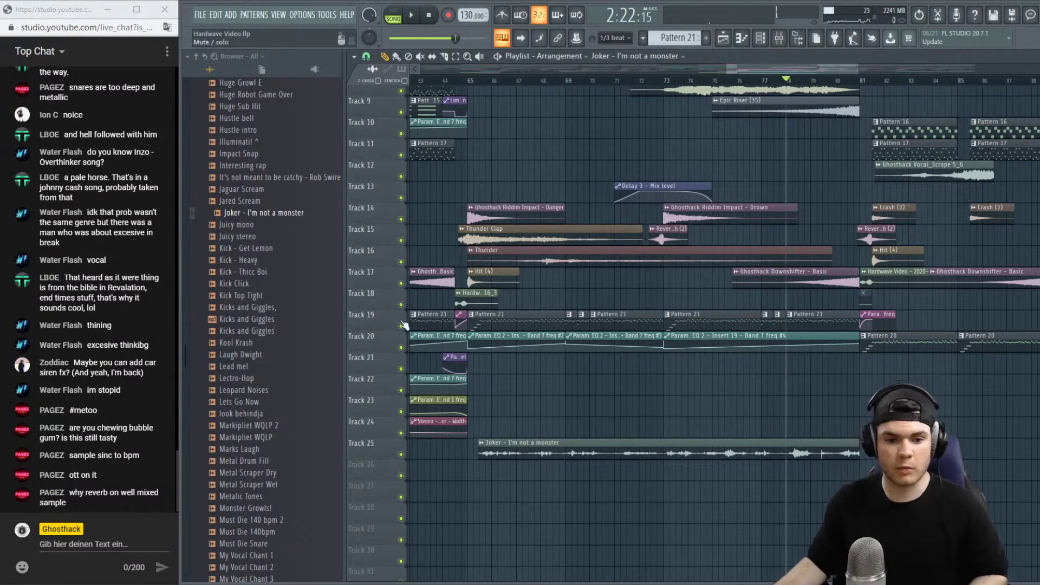
right_click(401, 454)
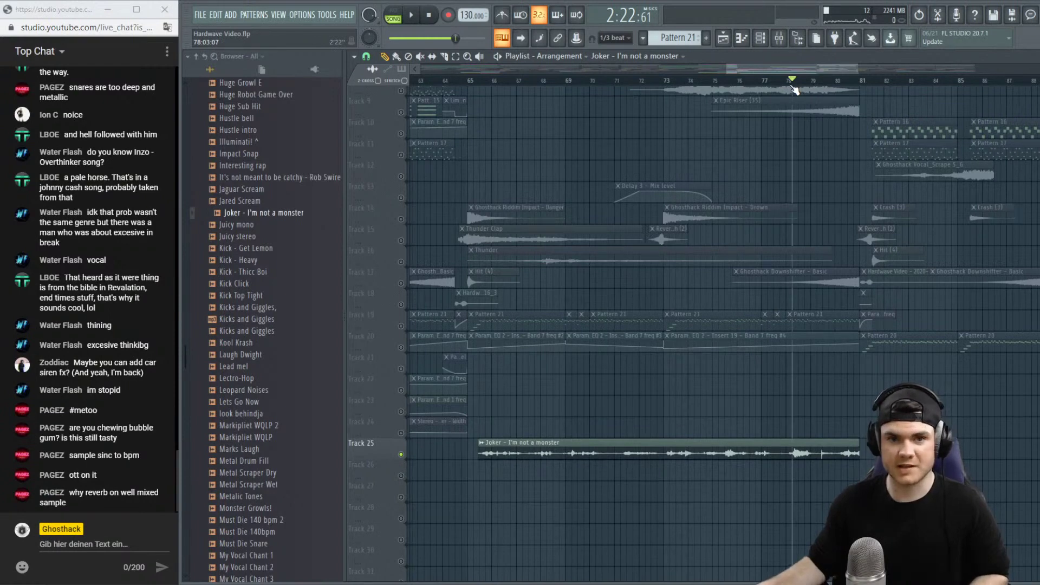
key("space")
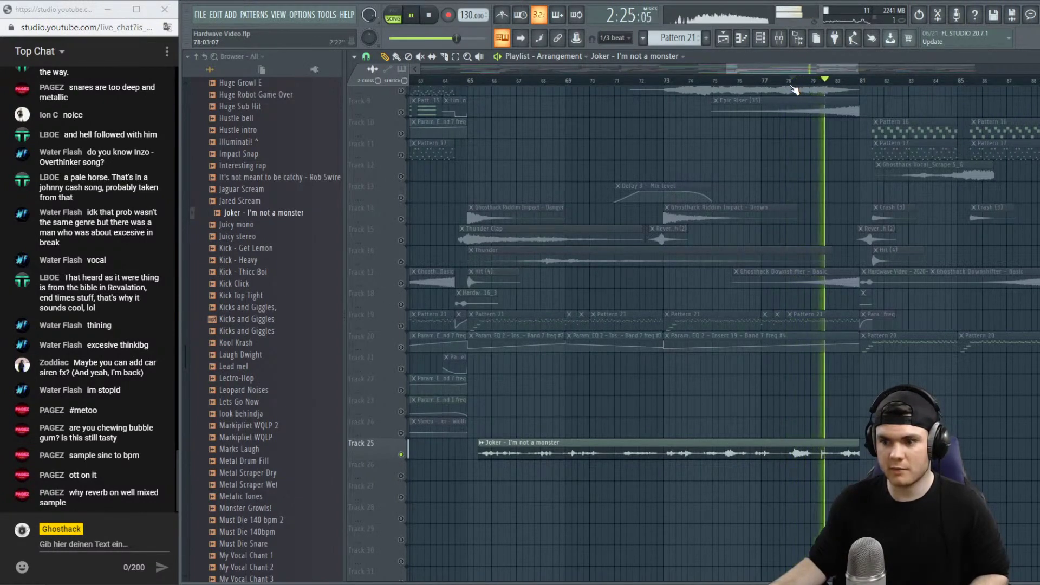
scroll(838, 87, "up", 3)
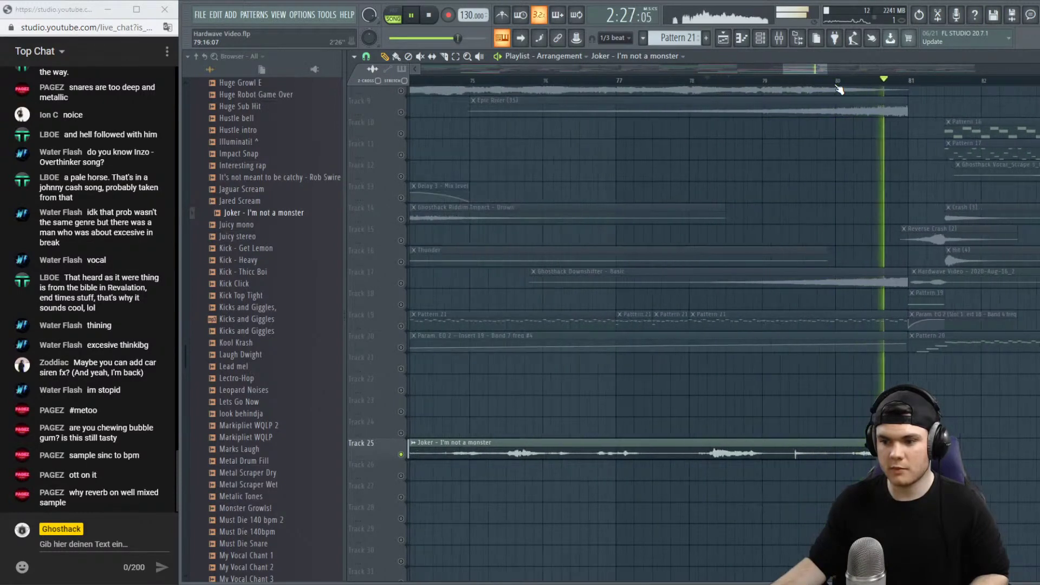
key("space")
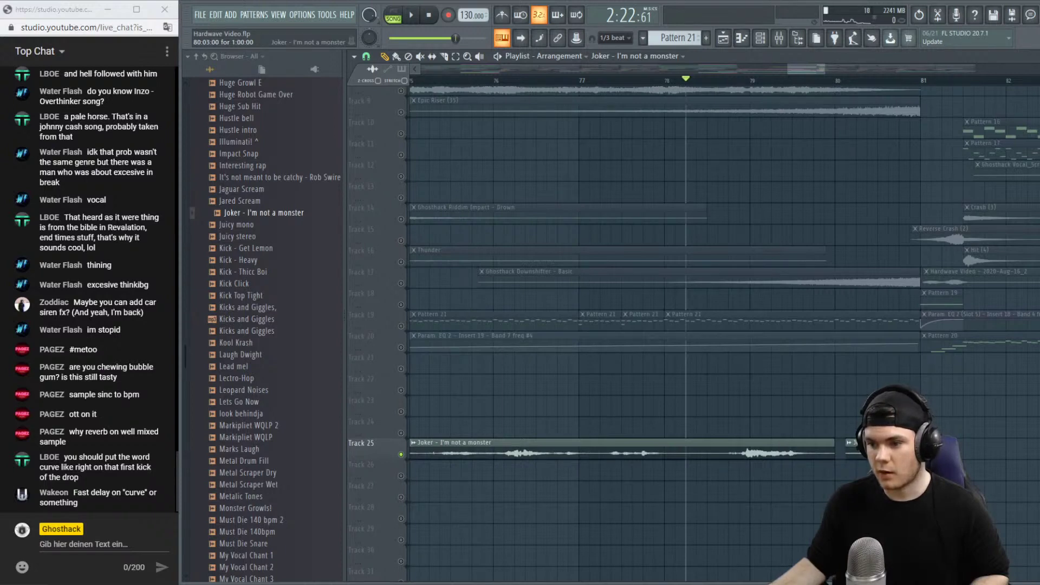
Unsolo Track 25 and nudge the last Joker piece to 80:04 and one step further while playing into the drop.
right_click(401, 390)
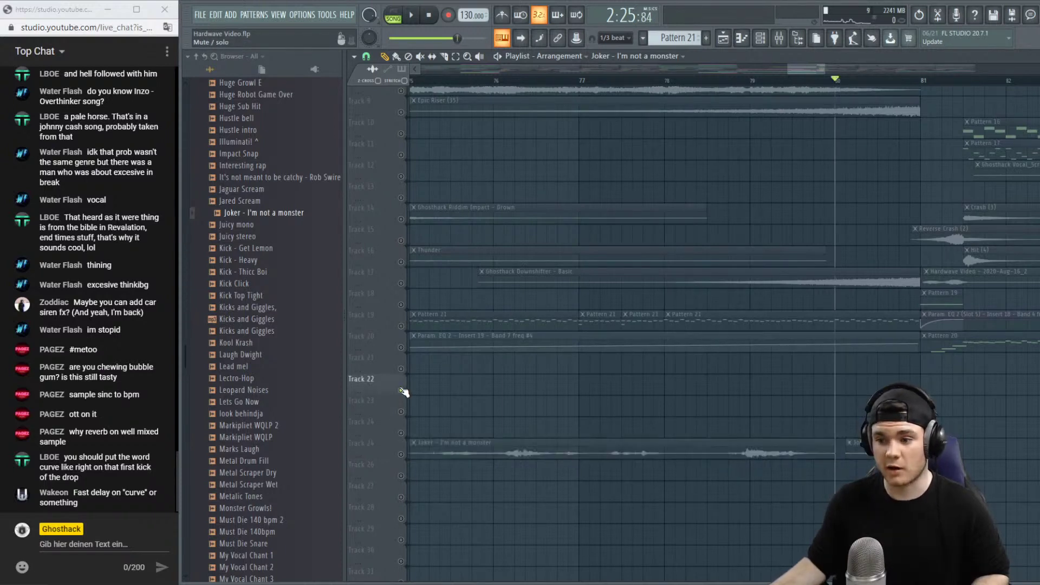
right_click(402, 390)
key("space")
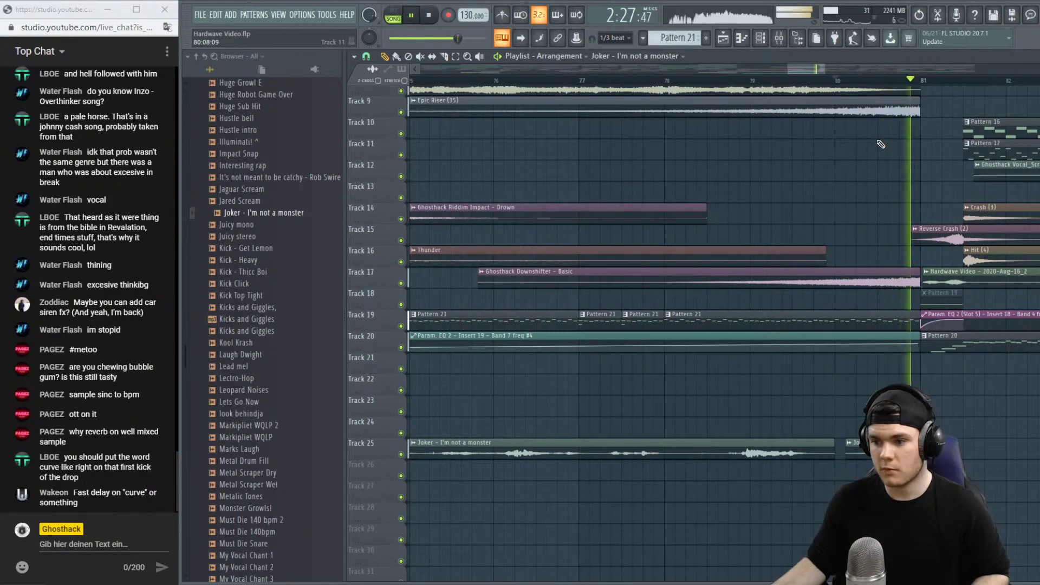
scroll(955, 87, "up", 3)
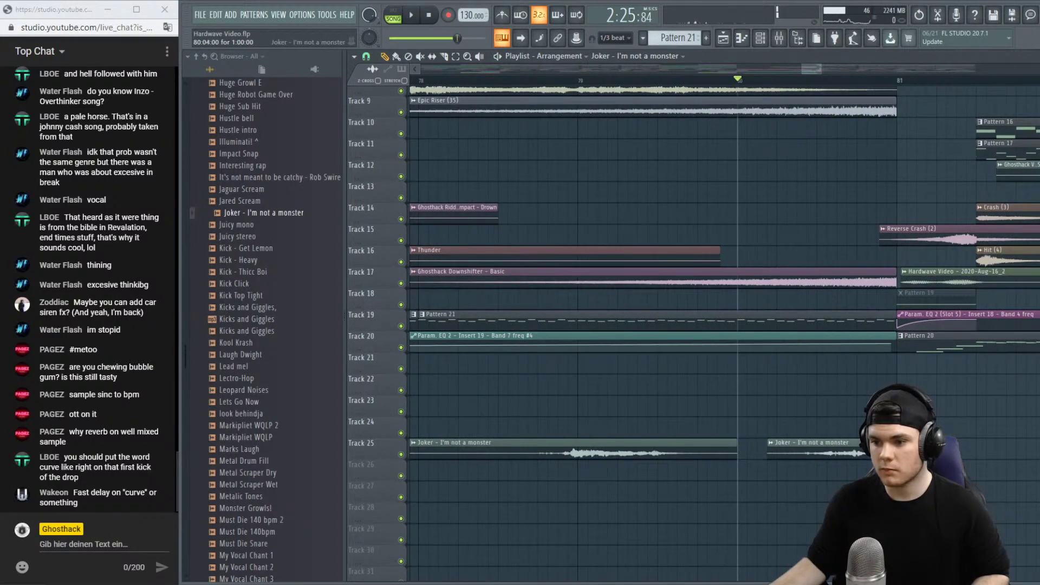
key("space")
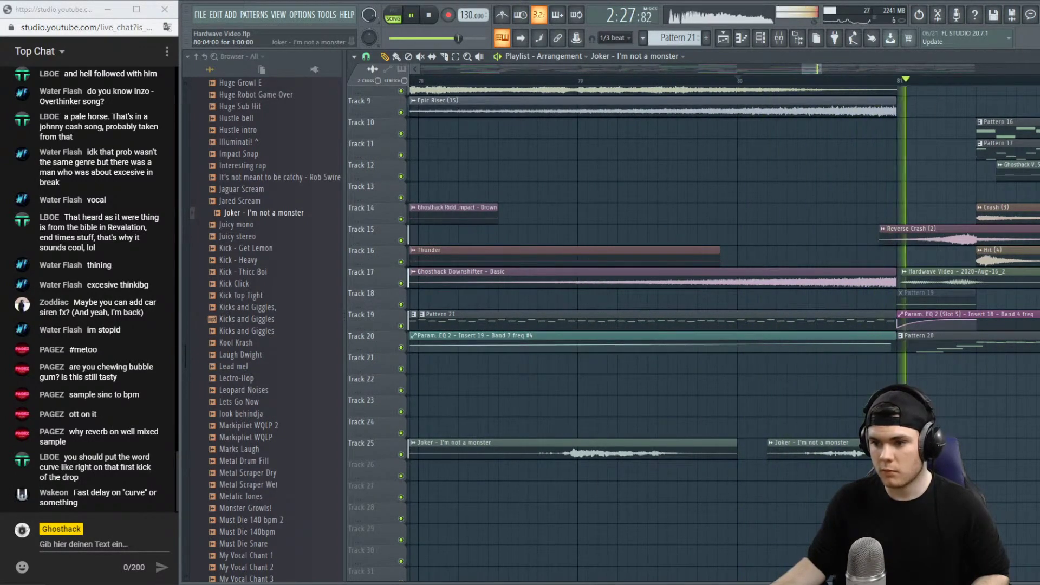
key("space")
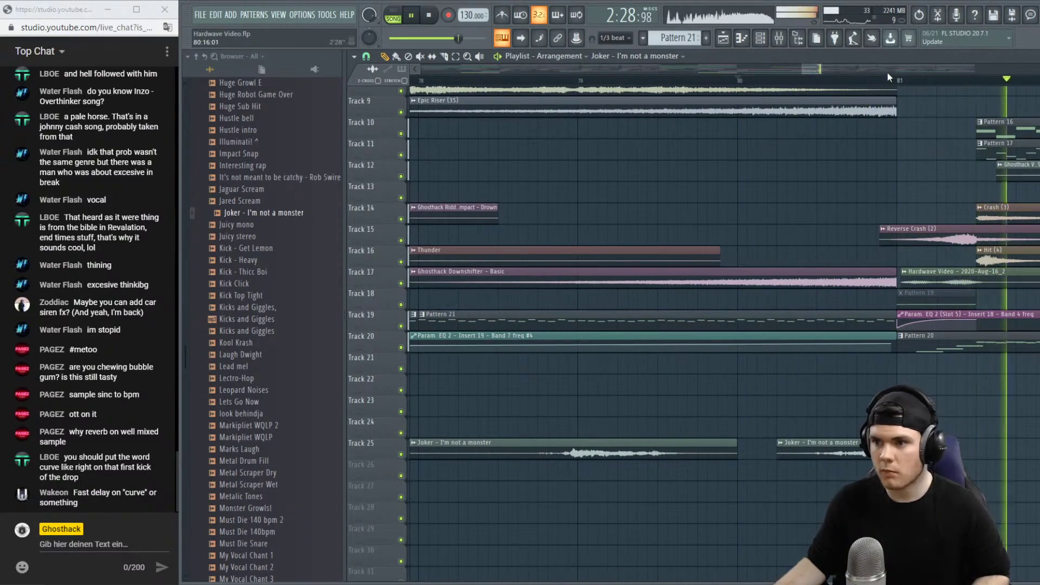
Play the end of the break into the second drop to check the vocal's timing.
scroll(882, 84, "down", 3)
scroll(883, 84, "down", 2)
key("space")
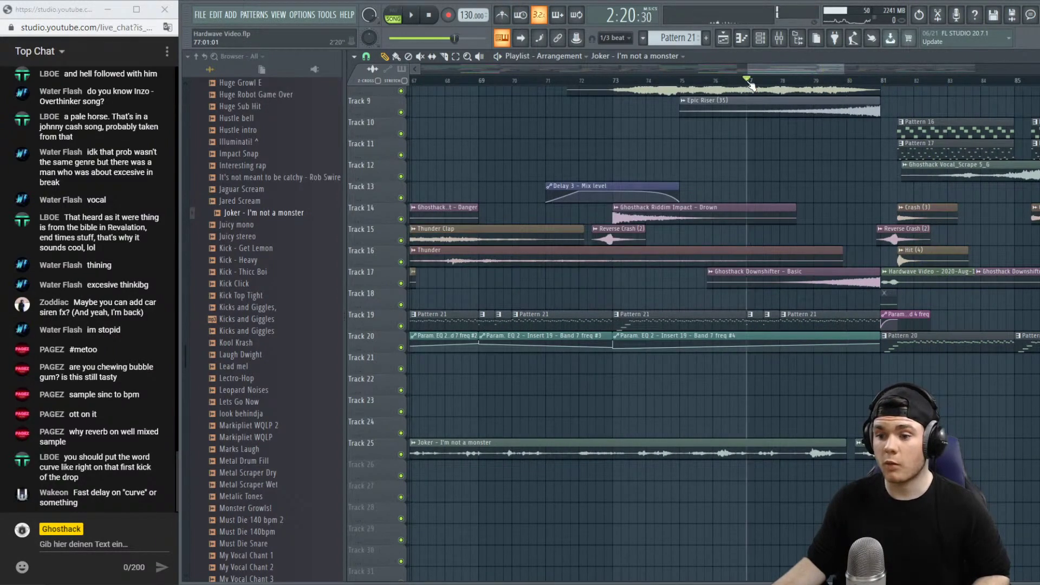
key("space")
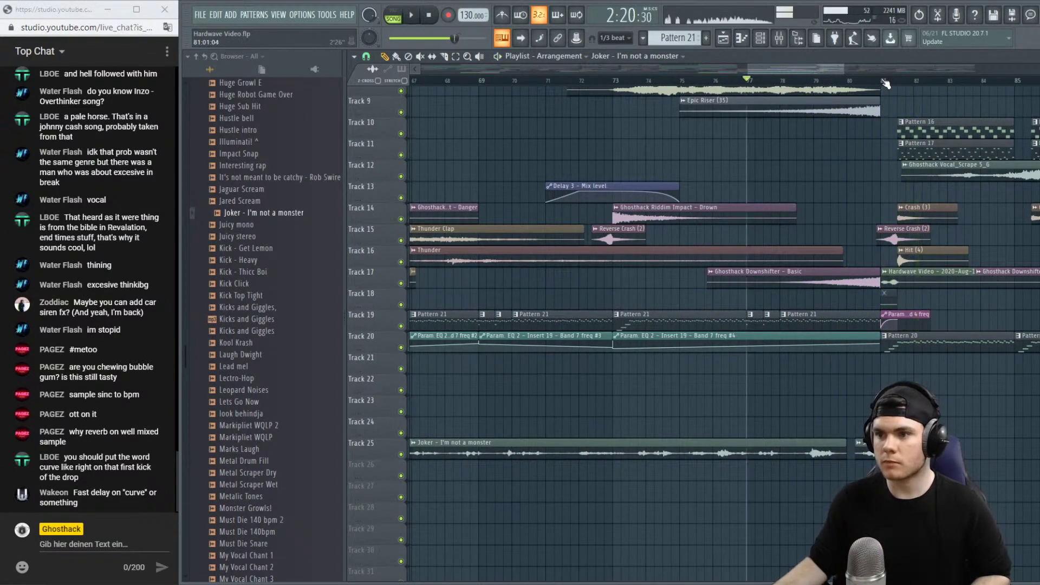
scroll(915, 85, "down", 2)
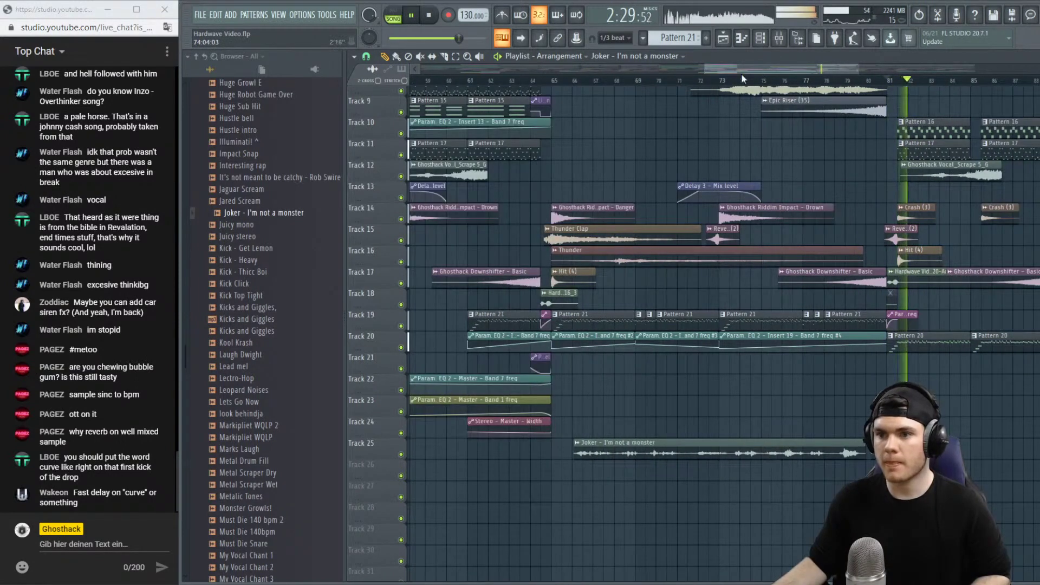
key("space")
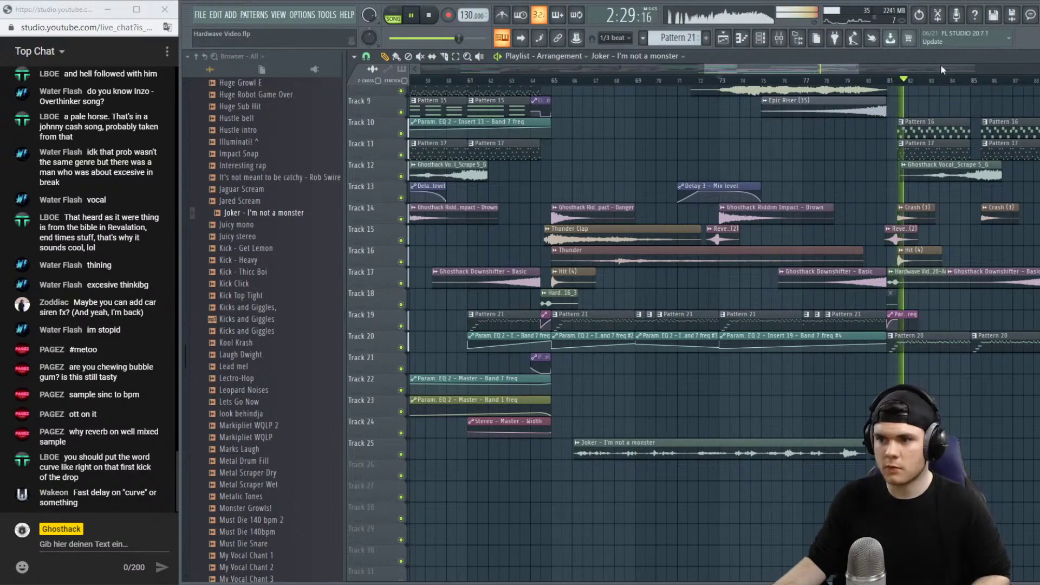
Move the last Joker piece back to bar 80 and play the transition from about bar 79.
scroll(912, 81, "up", 5)
key("space")
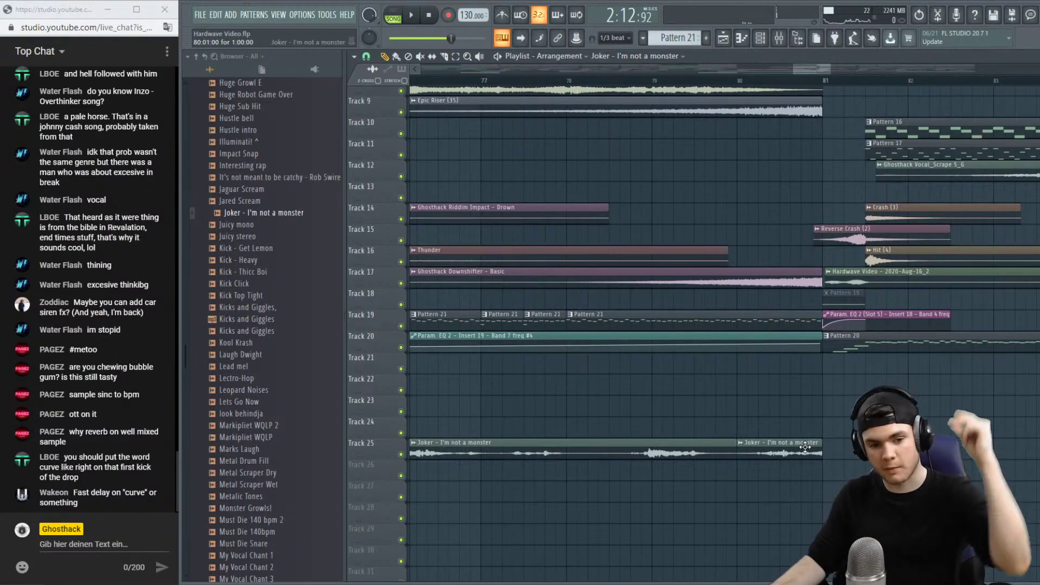
left_click(686, 82)
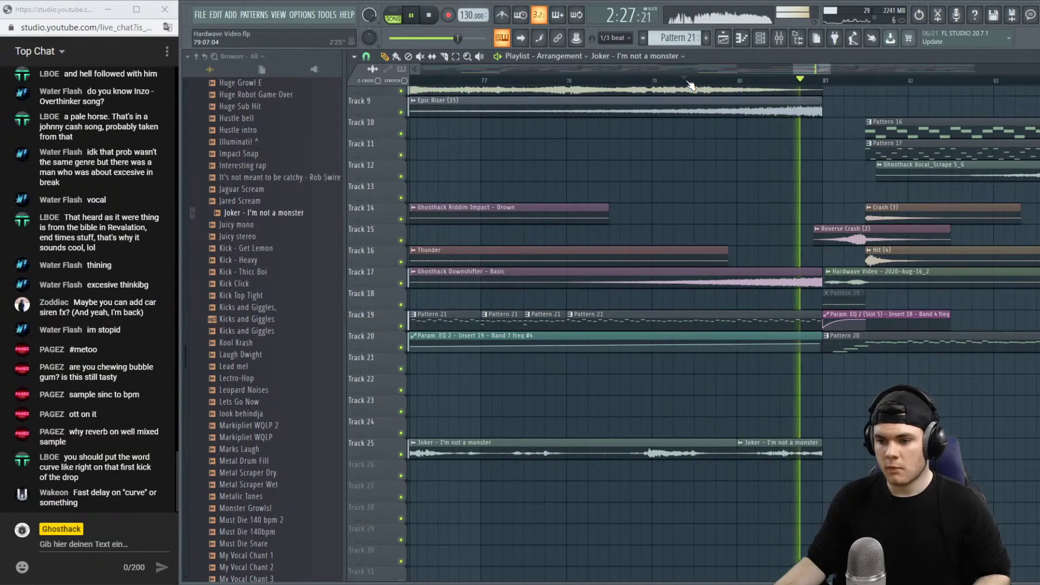
Play the transition from about bar 79 into the second drop to check how the last vocal phrase lands.
key("space")
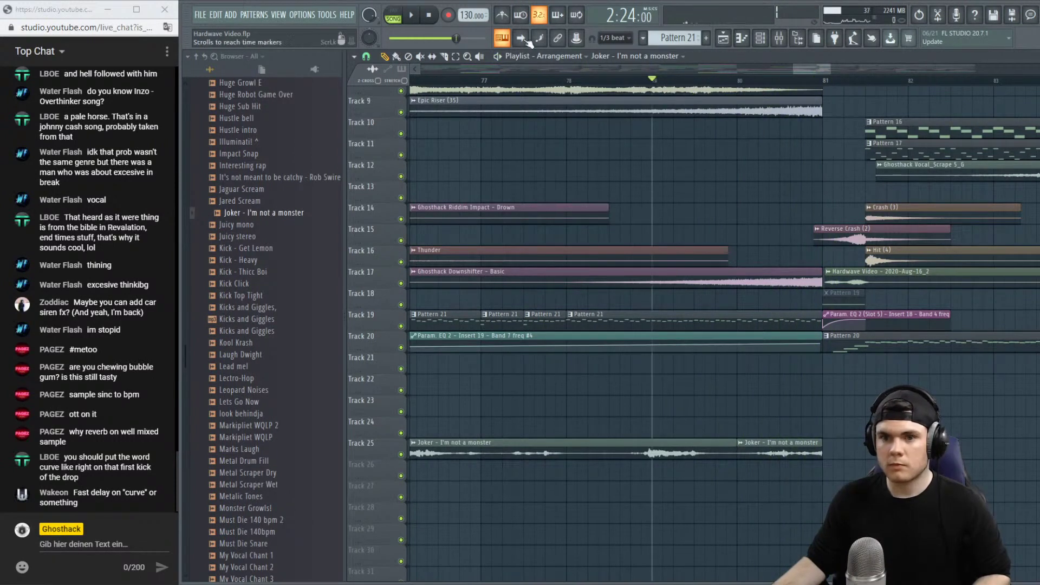
key("space")
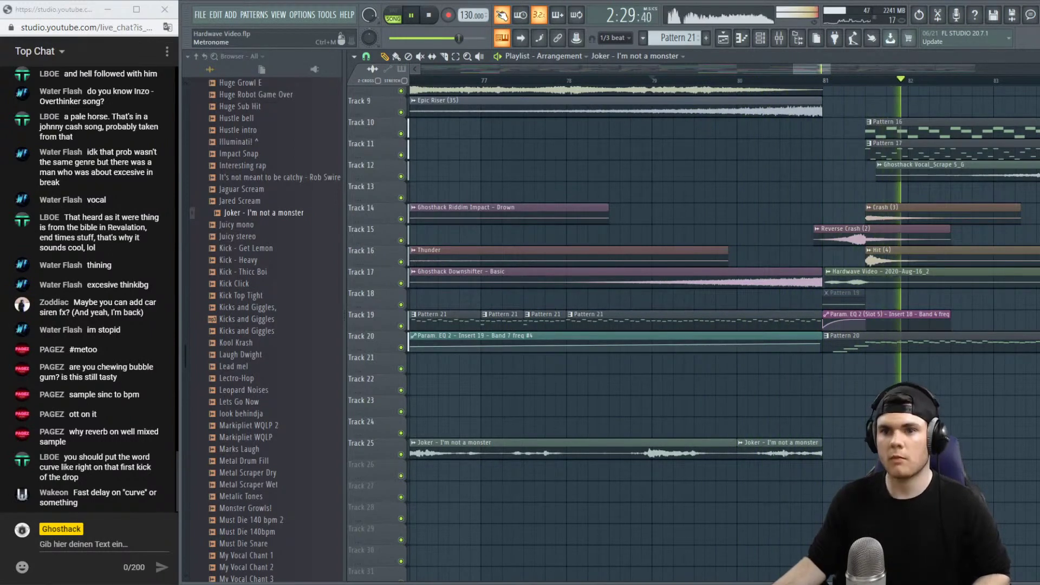
scroll(555, 87, "down", 1)
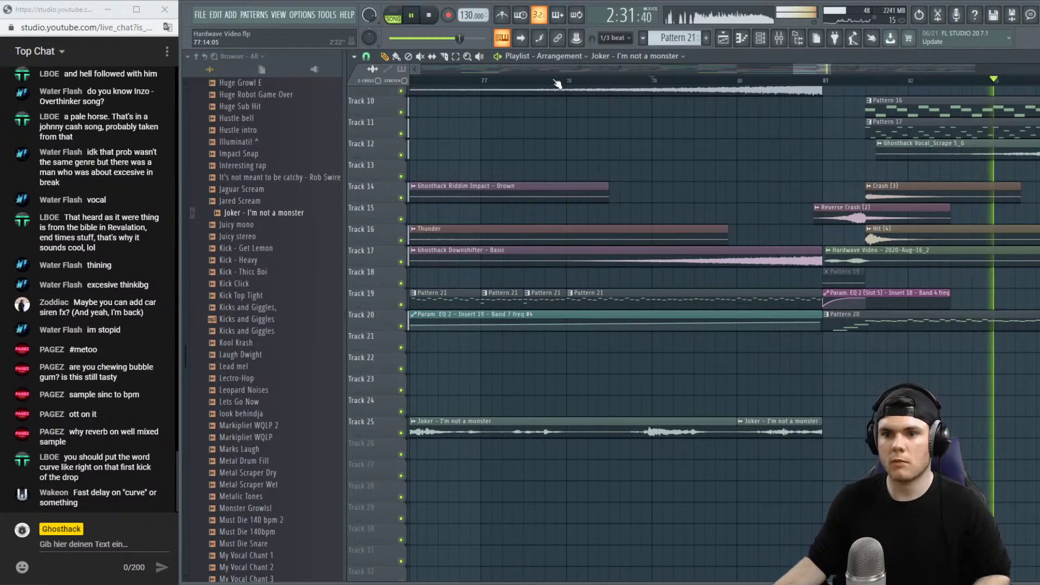
Play the opening of the break from bar 65 to check where the Joker vocal enters.
scroll(725, 82, "down", 4)
scroll(729, 83, "left", 5)
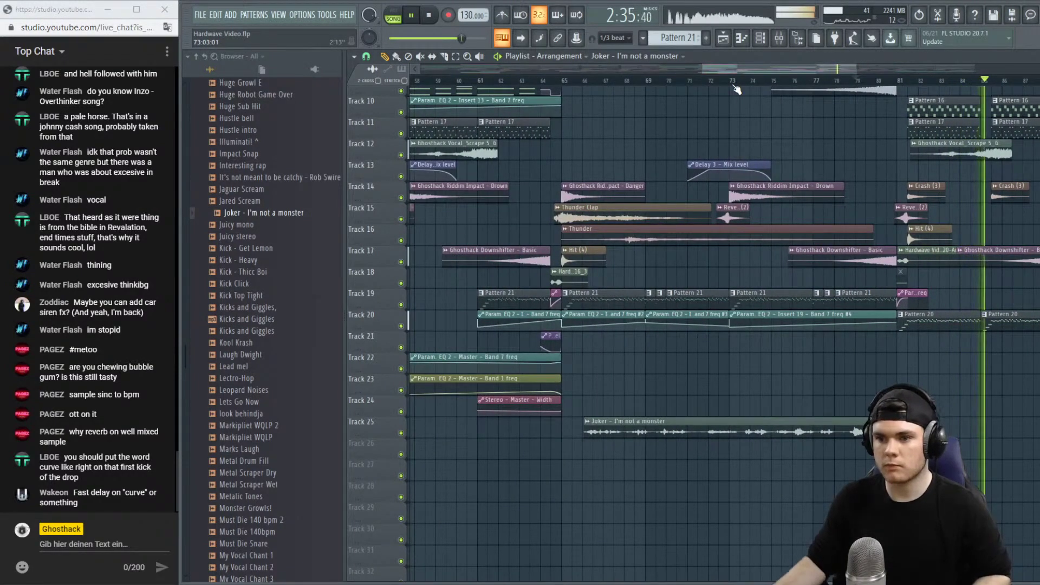
left_click(564, 82)
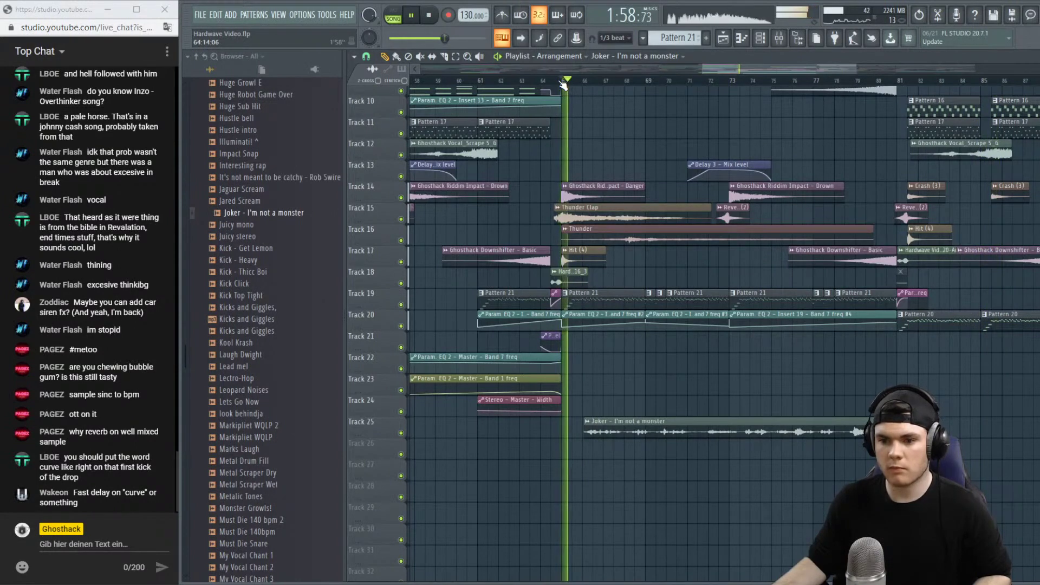
key("space")
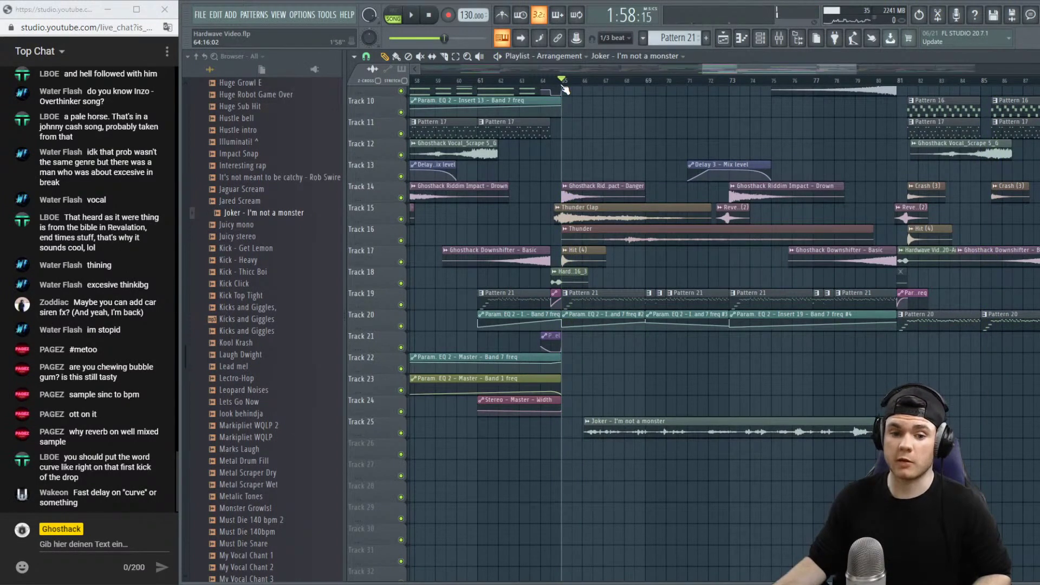
key("space")
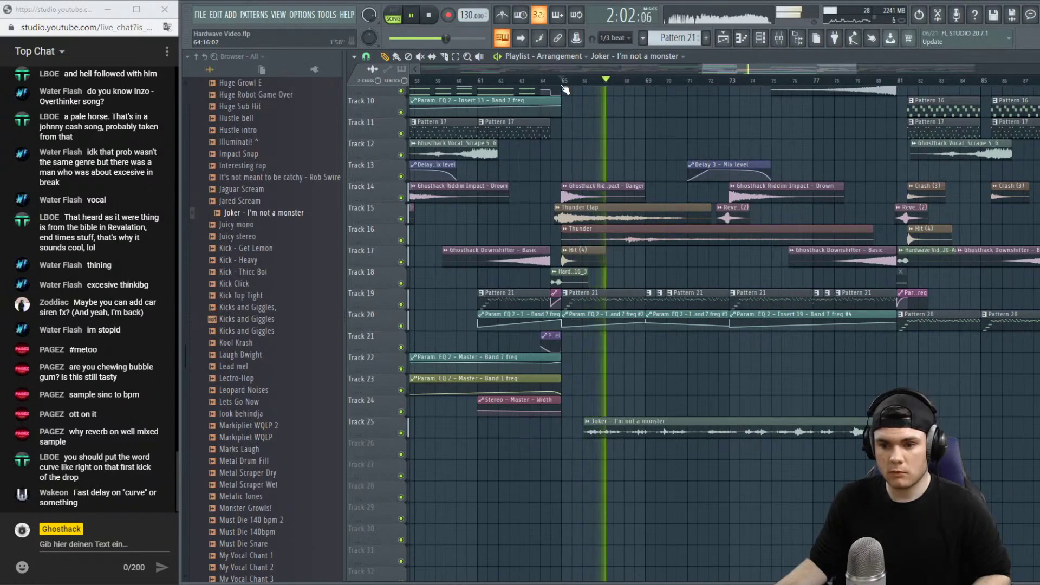
key("space")
Add a second Joker vocal clip with its opening restored on Track 26, starting at 65:05, and play it from bar 65.
left_click_drag(585, 432, 570, 431)
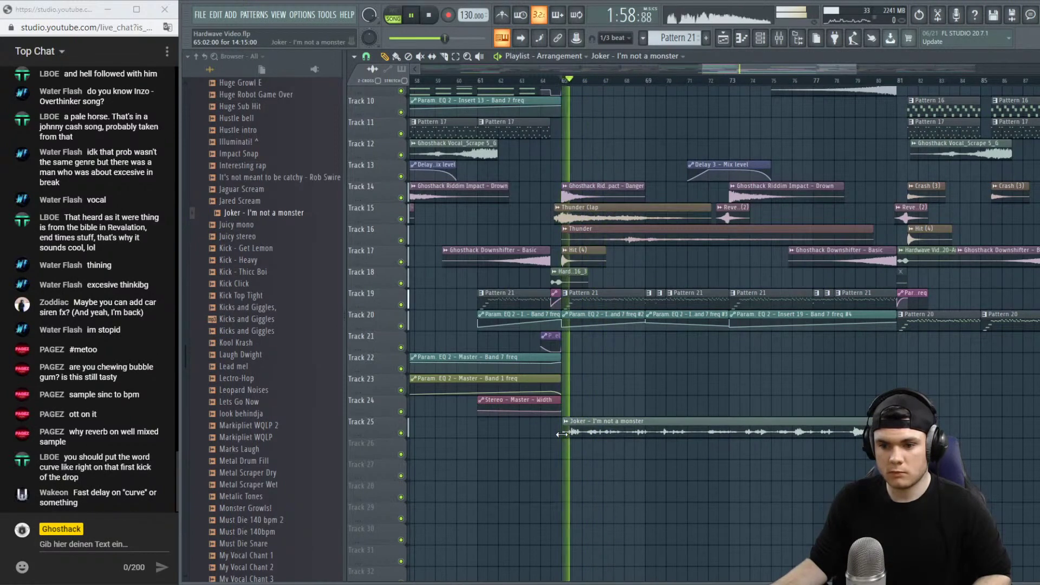
left_click_drag(562, 435, 633, 458)
key("space")
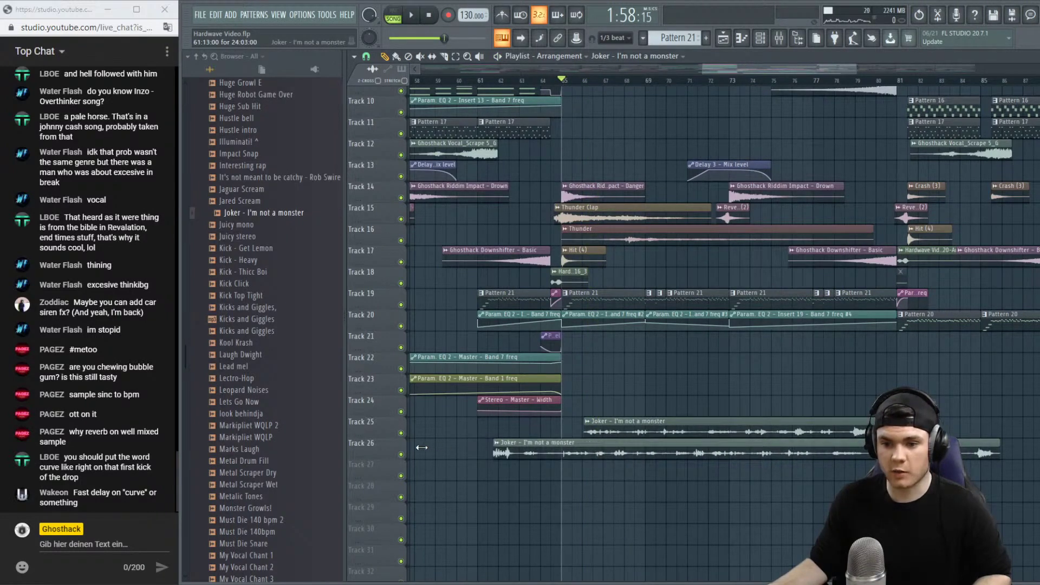
key("space")
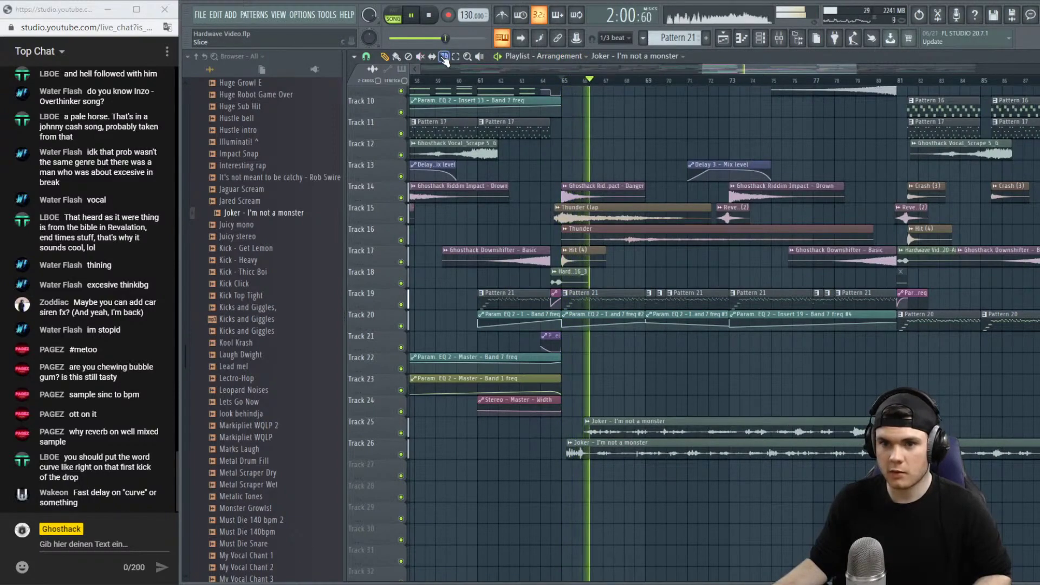
Slice the Track 26 Joker clip at bar 68 and delete everything after the cut.
scroll(583, 88, "up", 5)
key("space")
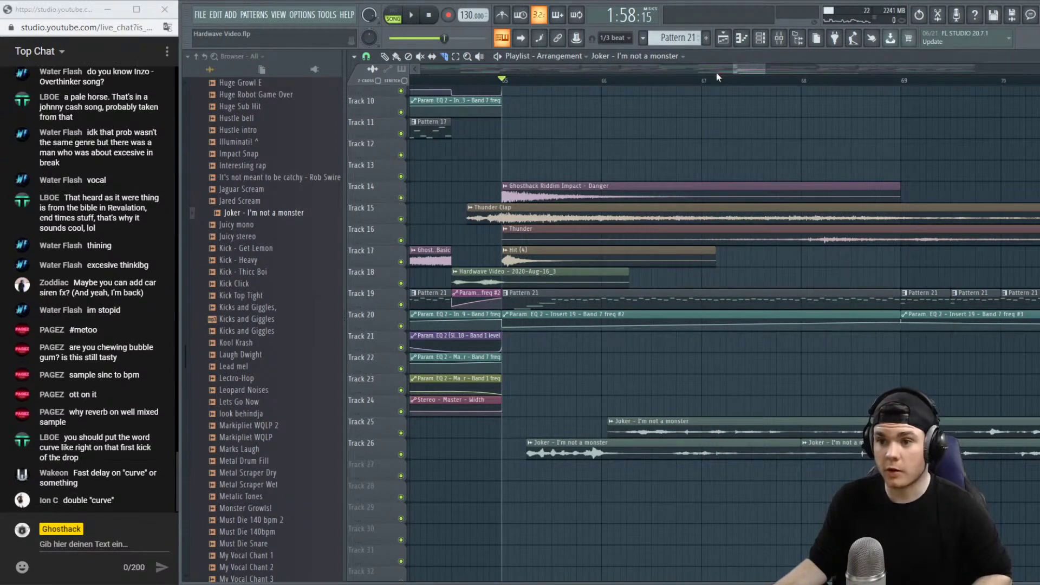
left_click_drag(717, 73, 763, 76)
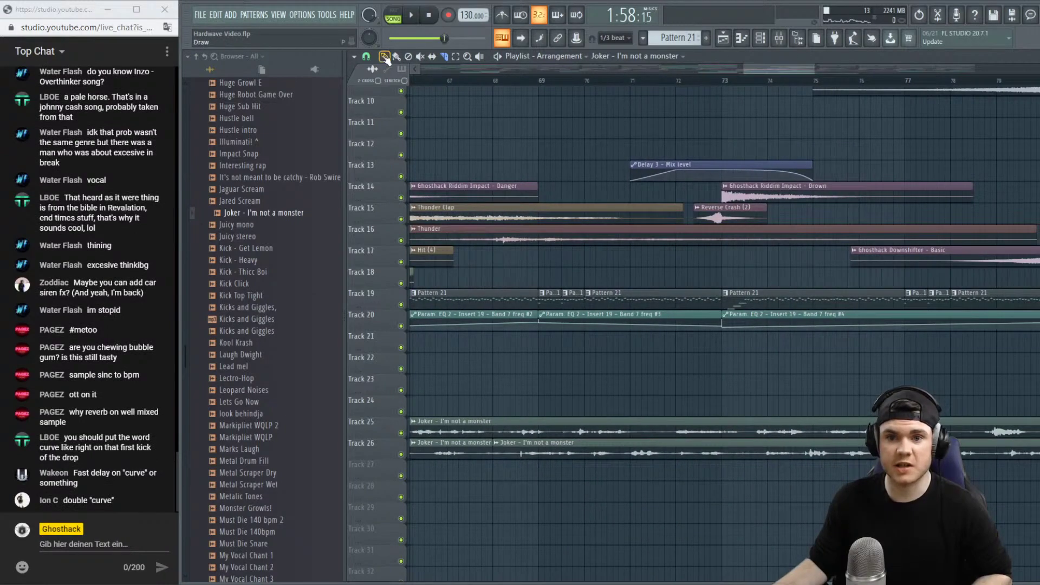
right_click(600, 454)
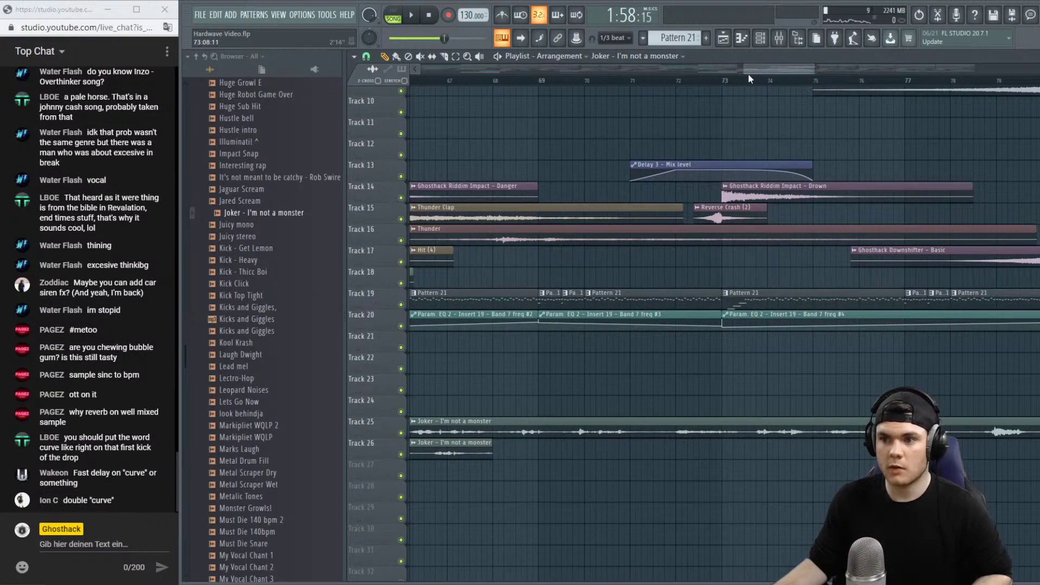
left_click_drag(742, 71, 705, 78)
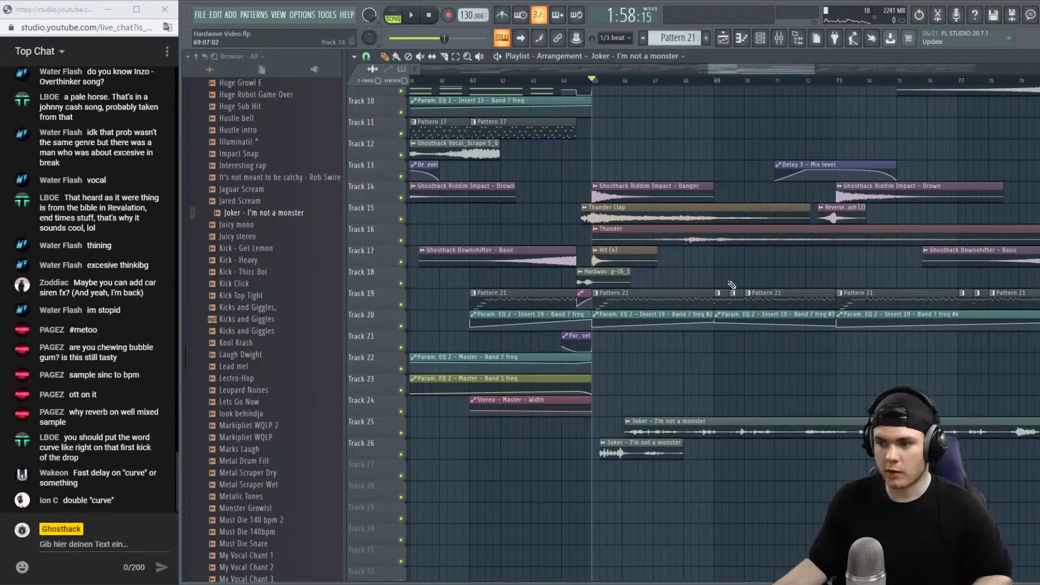
Play the end of the break and slice the Joker clip on Track 25 at 78:08.
left_click_drag(791, 71, 840, 73)
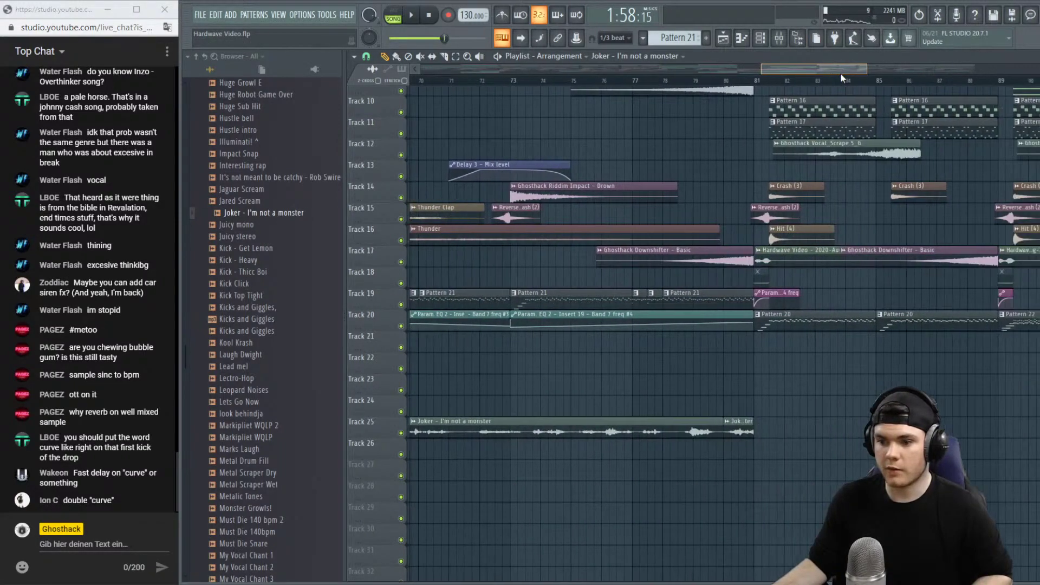
left_click(688, 82)
key("space")
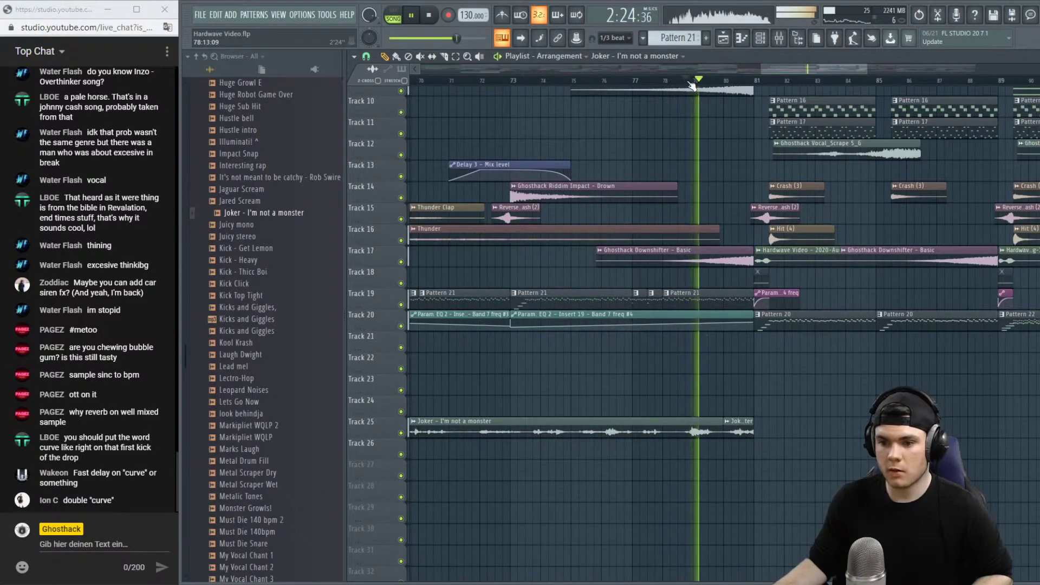
scroll(691, 85, "up", 3)
scroll(691, 85, "up", 1)
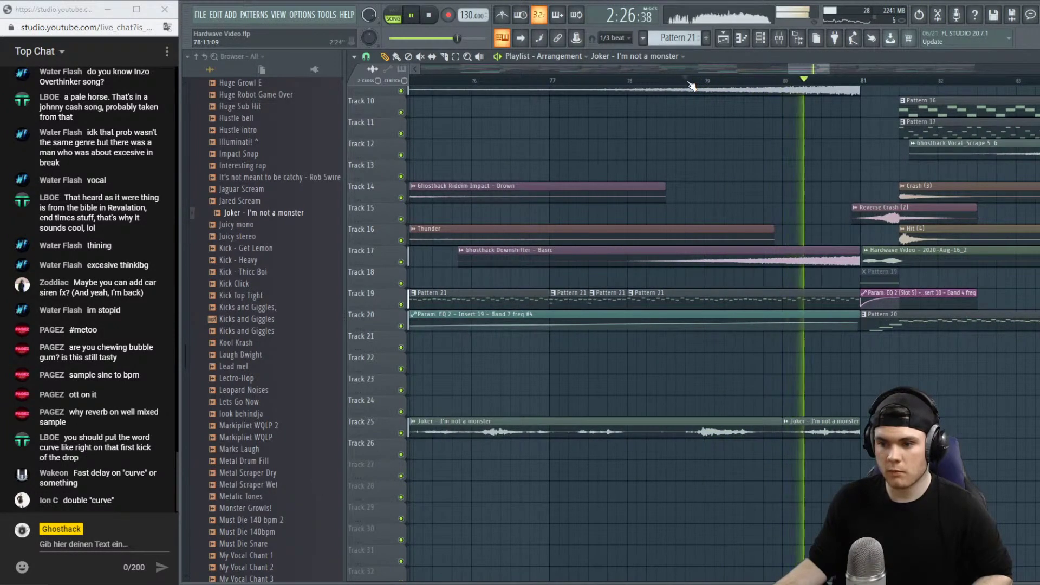
left_click(444, 56)
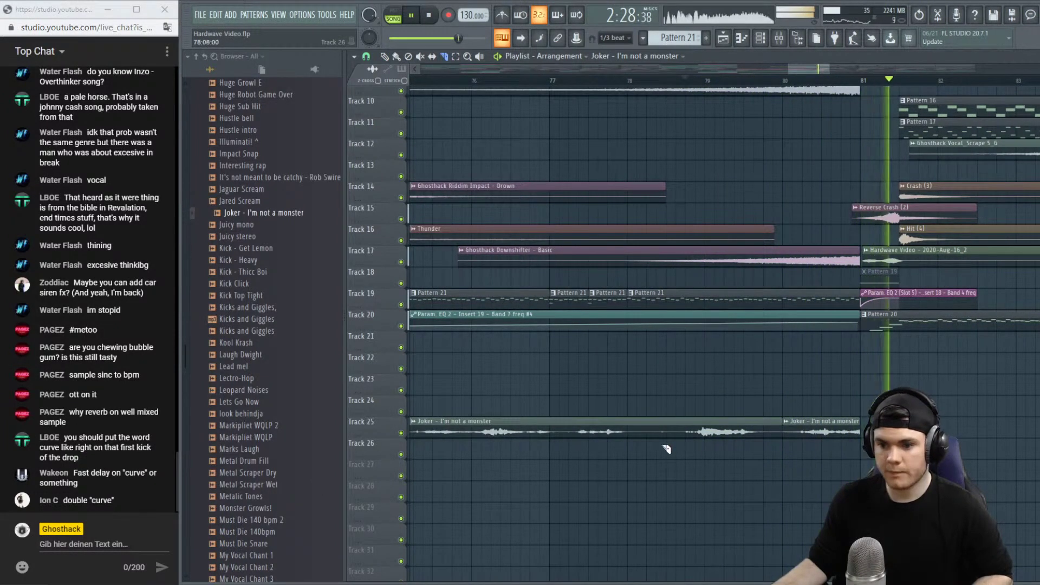
key("space")
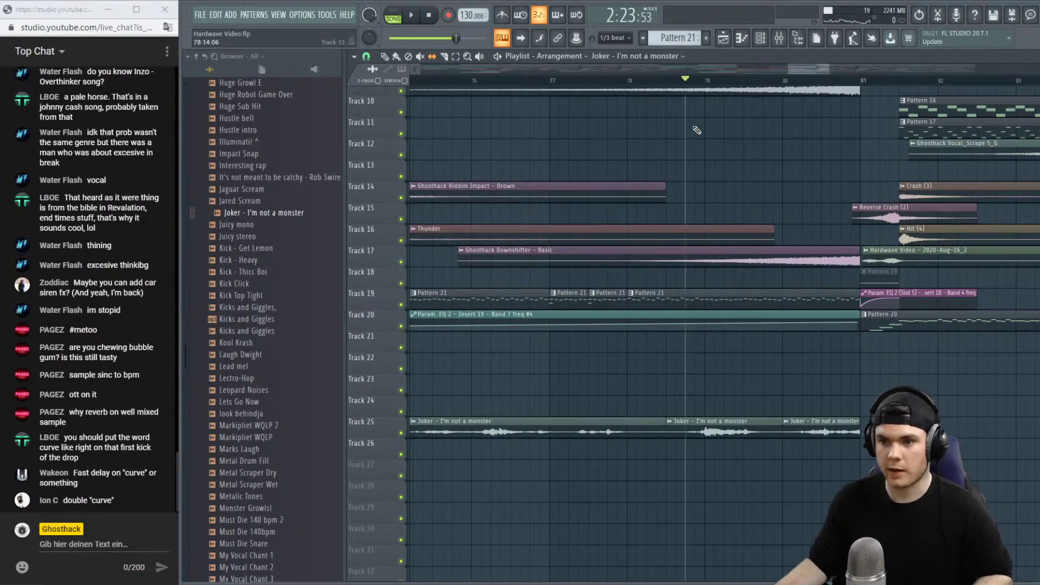
Play the break from bar 65 and move the long Joker piece from Track 25 to Track 26 at bar 68, directly behind the opening piece.
scroll(730, 80, "down", 5)
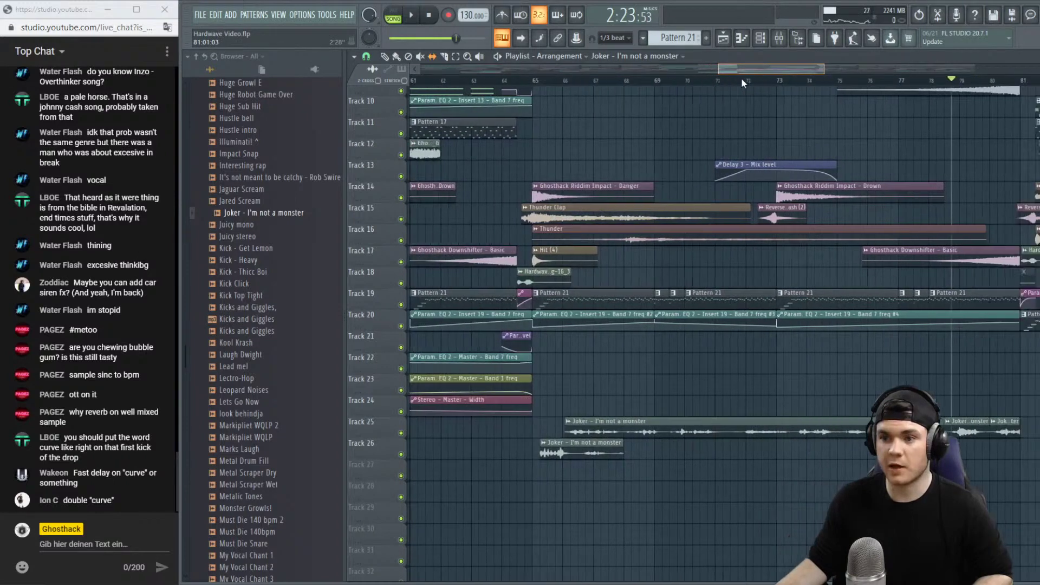
left_click_drag(742, 82, 529, 86)
left_click(470, 82)
key("space")
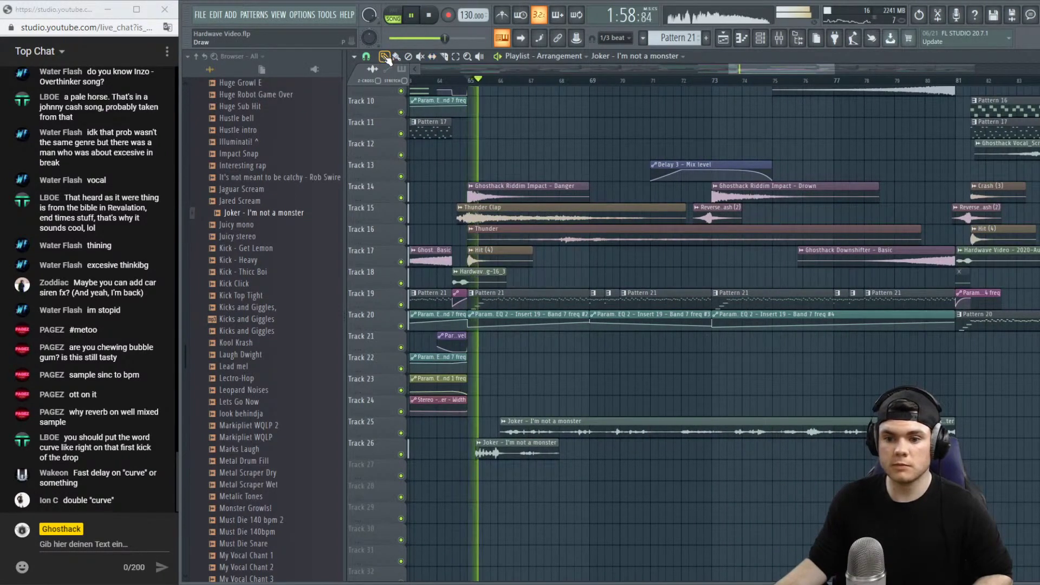
left_click_drag(591, 434, 782, 499)
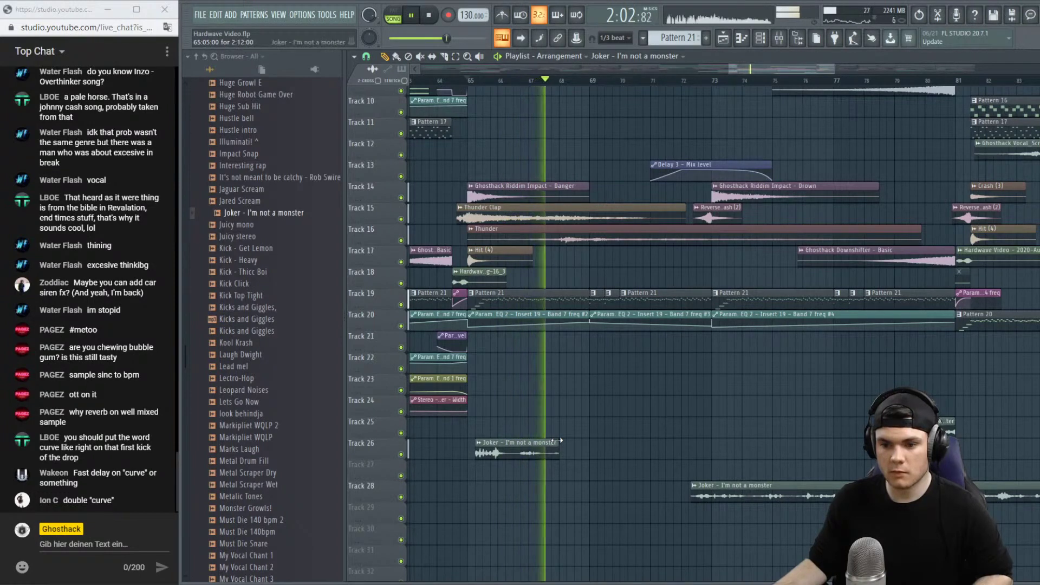
key("space")
left_click_drag(742, 486, 626, 443)
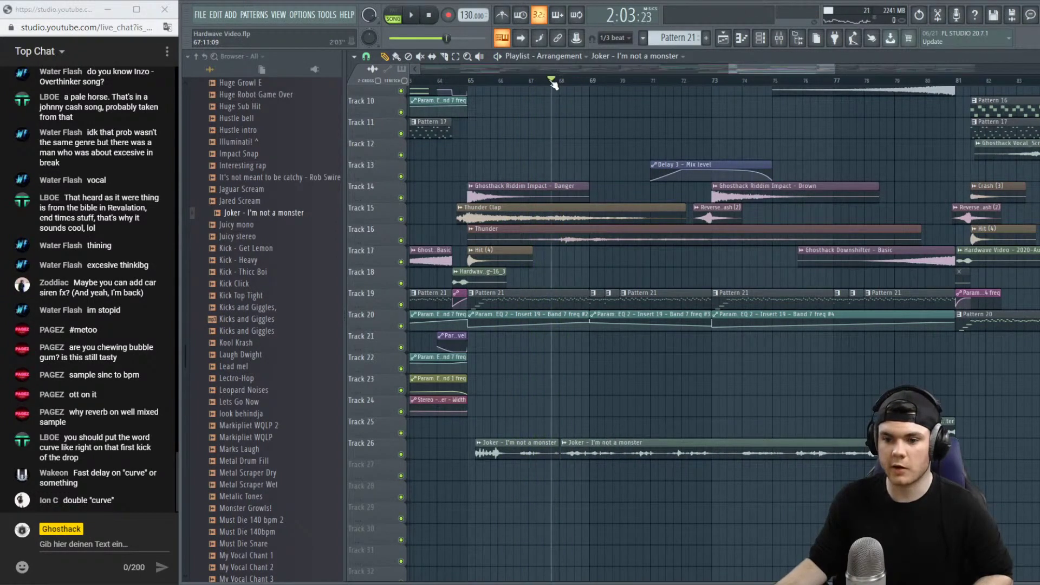
Play the rearranged Joker vocal through the break, muting and unmuting Track 25 to hear its ending on Track 26.
key("space")
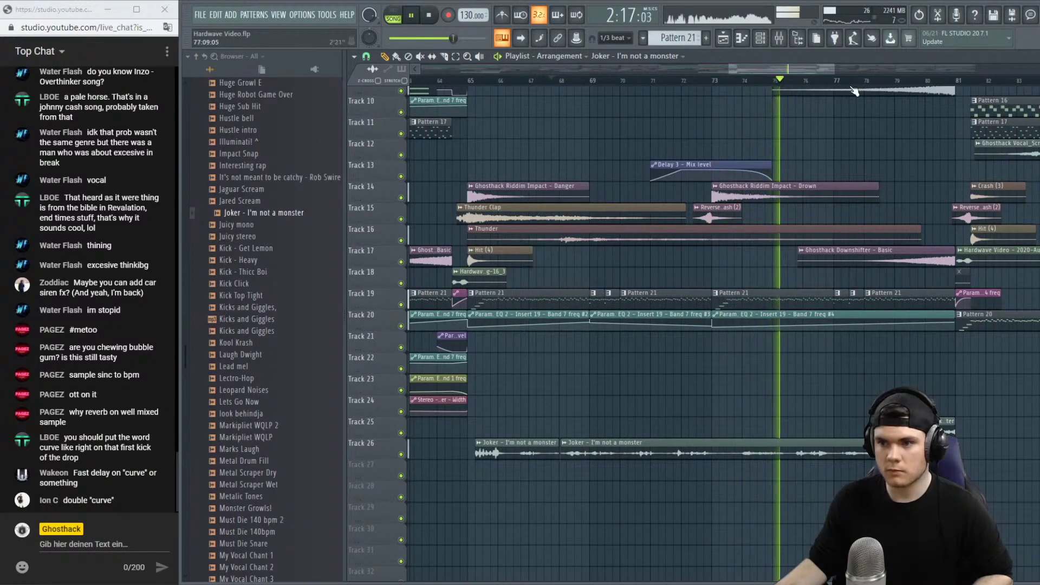
scroll(854, 90, "up", 3)
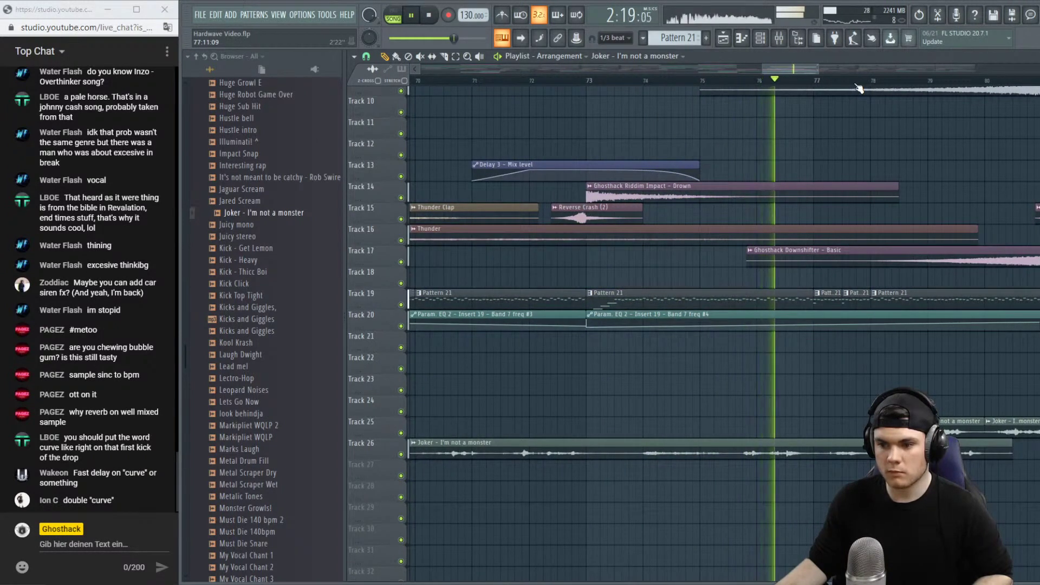
scroll(859, 88, "down", 1)
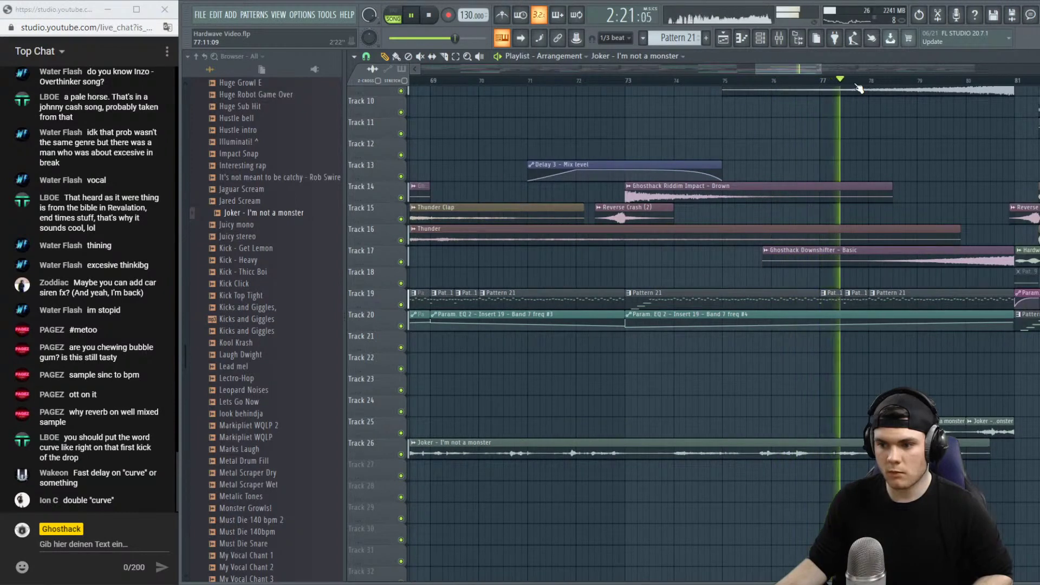
left_click(401, 433)
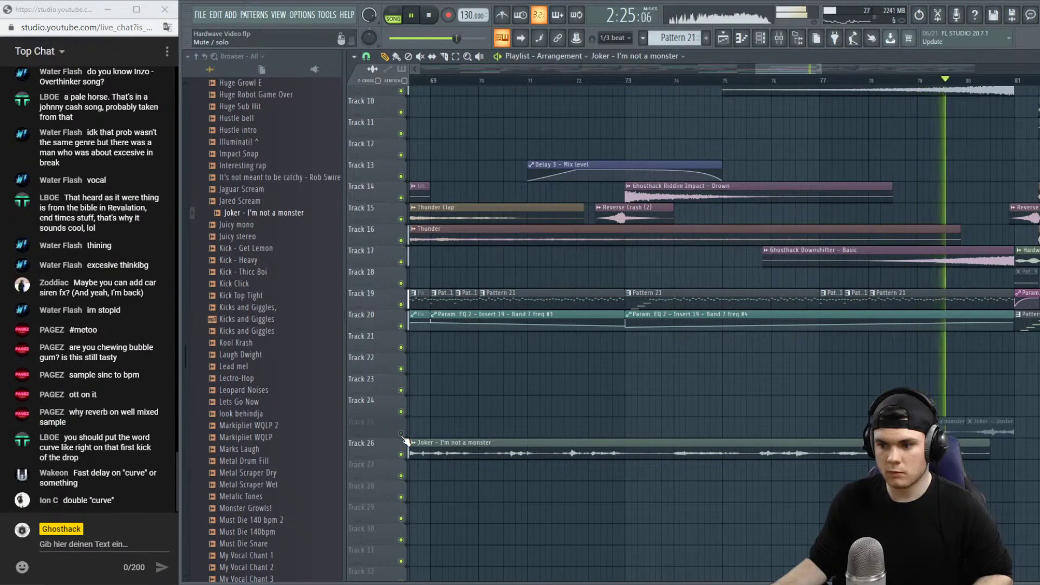
left_click(401, 433)
key("space")
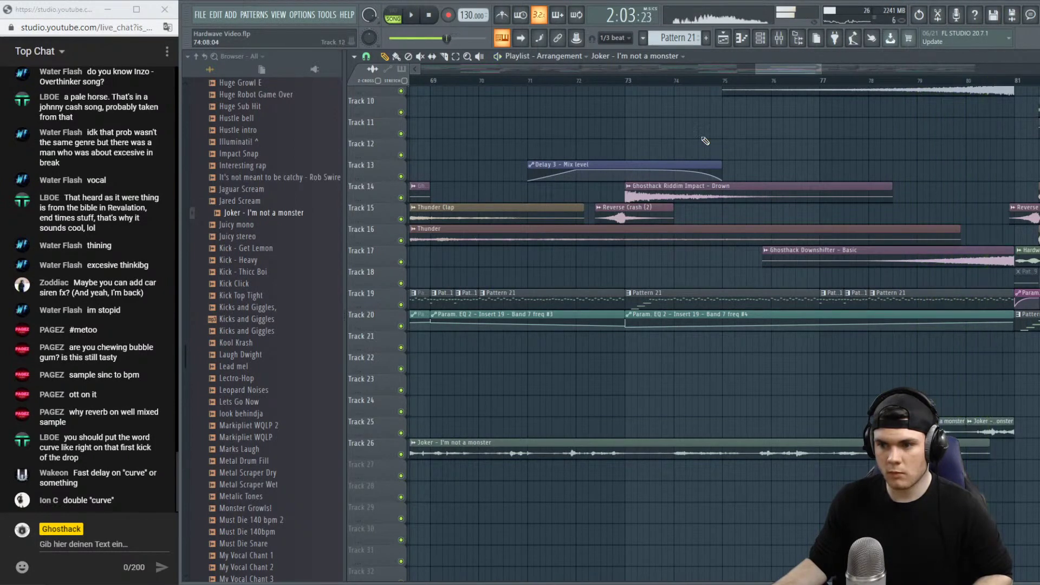
Play the break from bar 75 and from bar 73 to check the vocal phrases on Track 26.
left_click(714, 81)
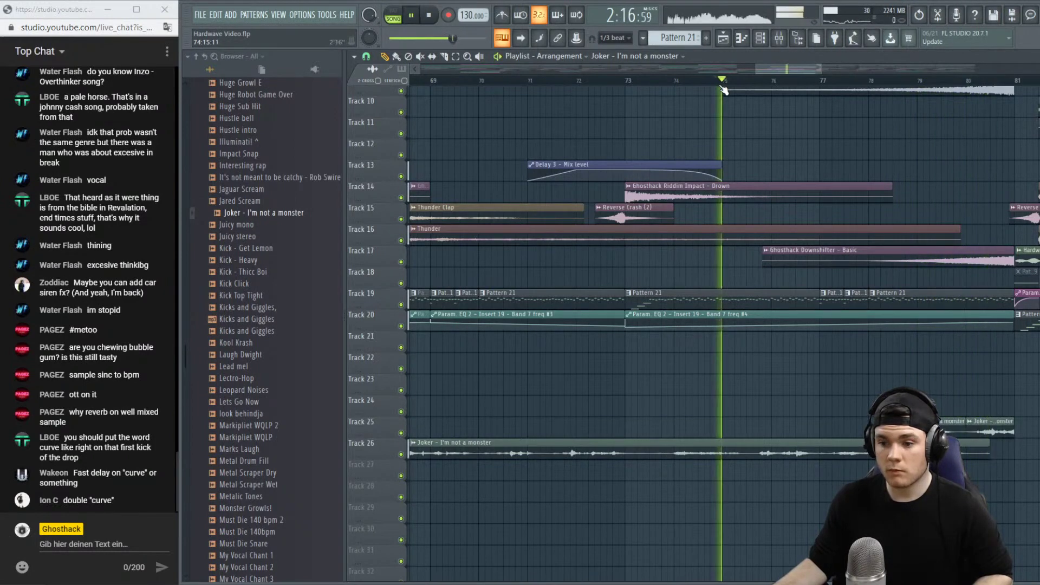
left_click(629, 81)
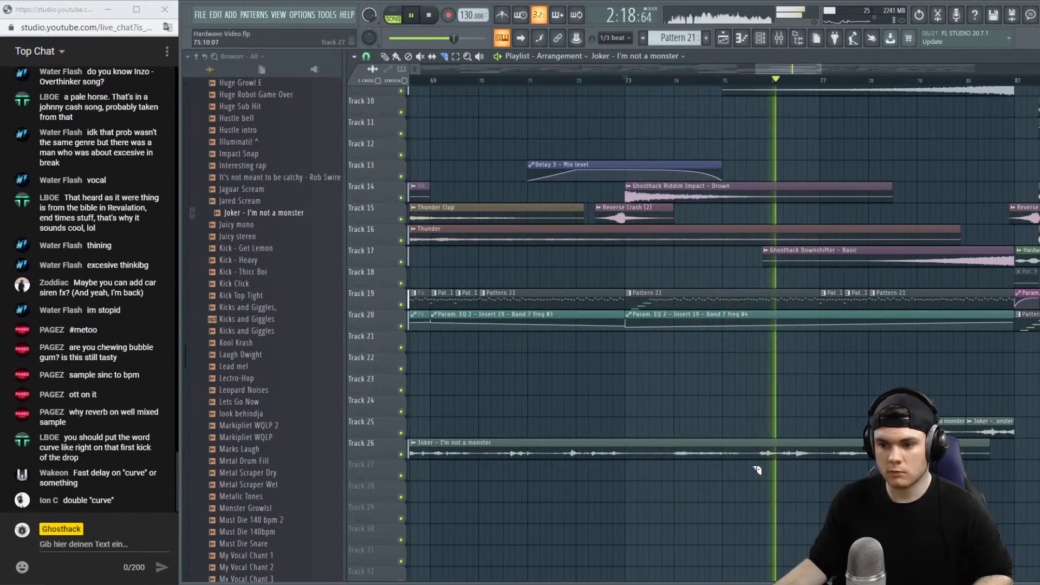
key("space")
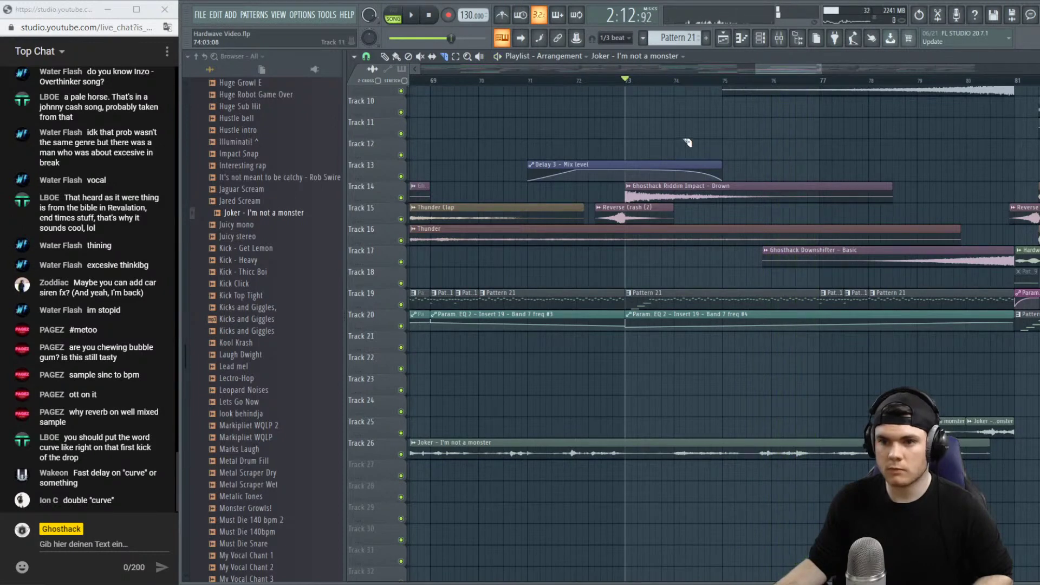
scroll(626, 80, "down", 2)
left_click_drag(775, 70, 778, 70)
key("space")
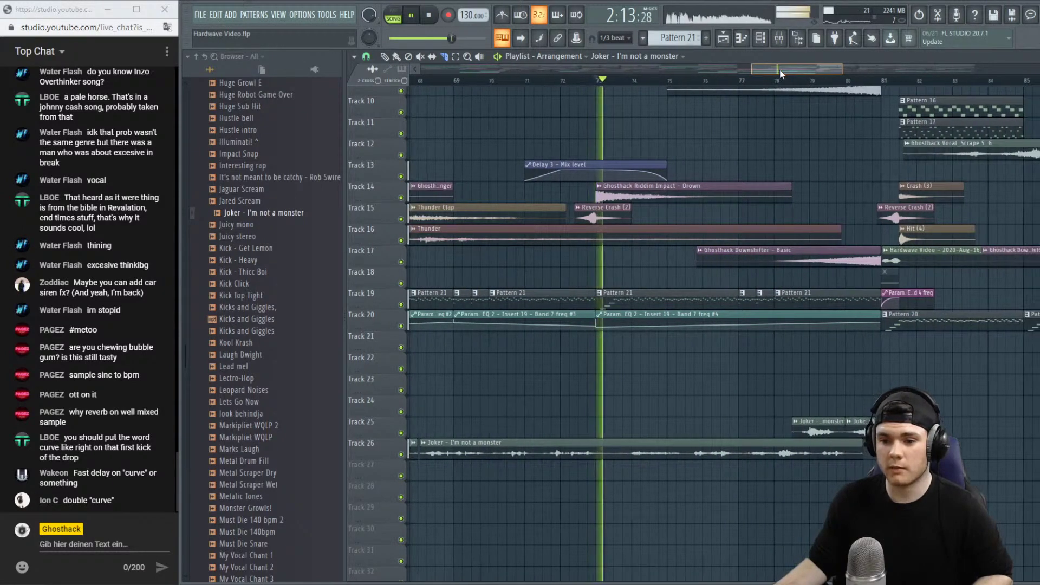
Play from around bar 70, slice the Track 26 Joker clip midway through bar 71, and move the remainder to 74:01.
key("space")
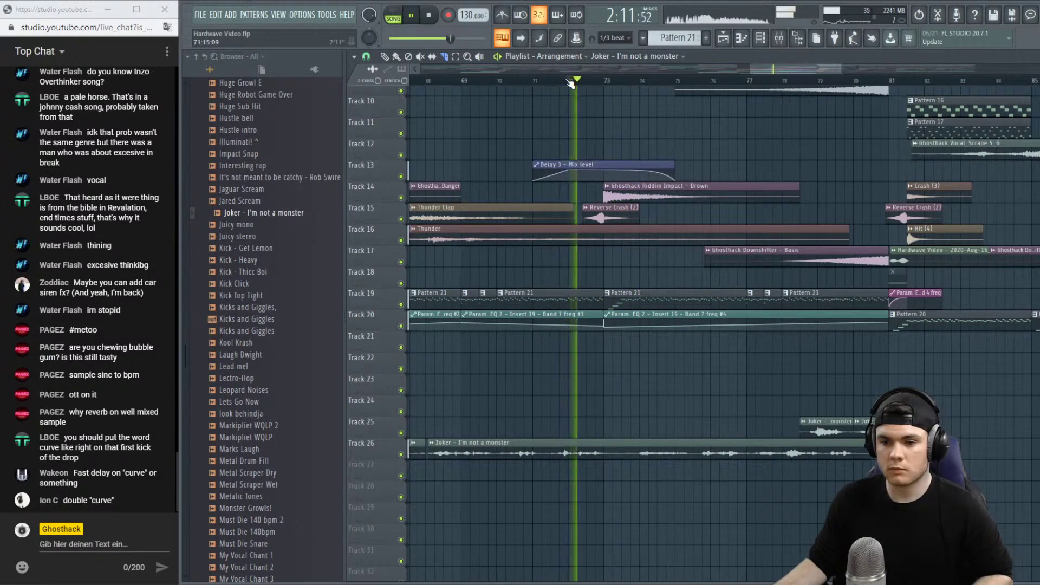
key("space")
key("space")
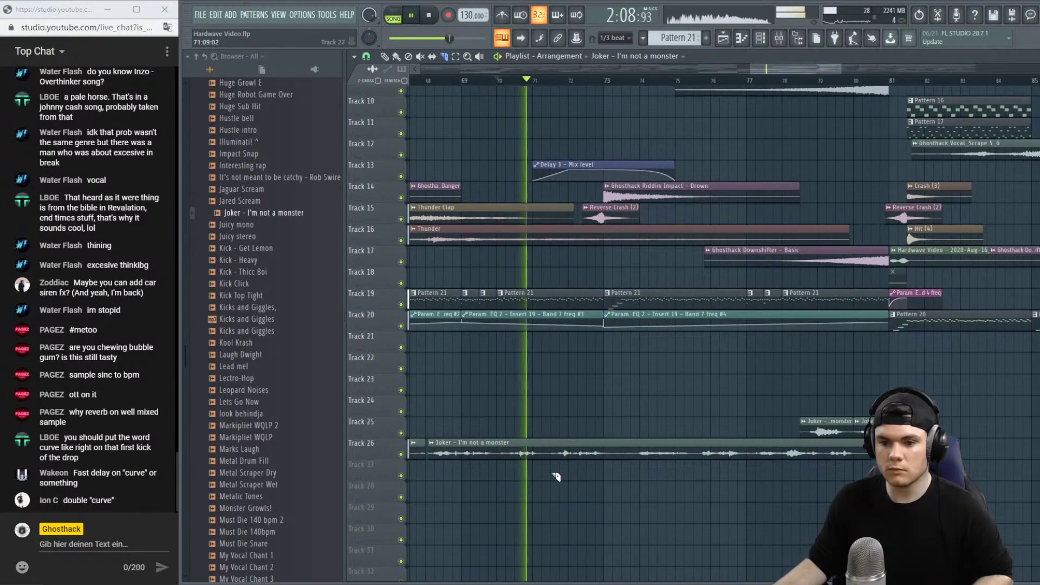
key("space")
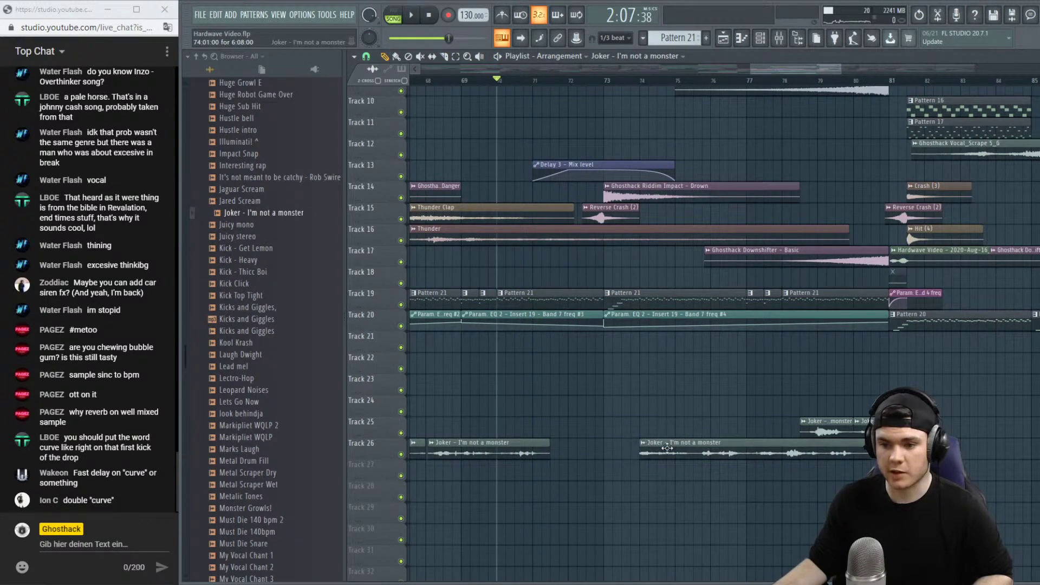
Move the last Joker piece on Track 26 back to 71:09, directly behind the preceding piece, and play it.
left_click_drag(558, 452, 550, 452)
key("space")
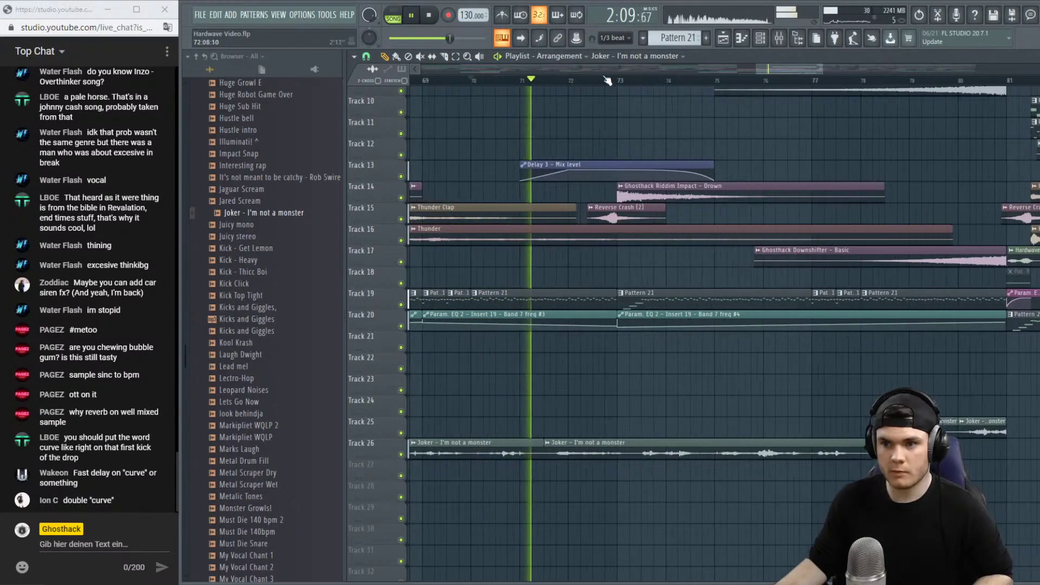
scroll(761, 74, "up", 2)
scroll(751, 86, "up", 2)
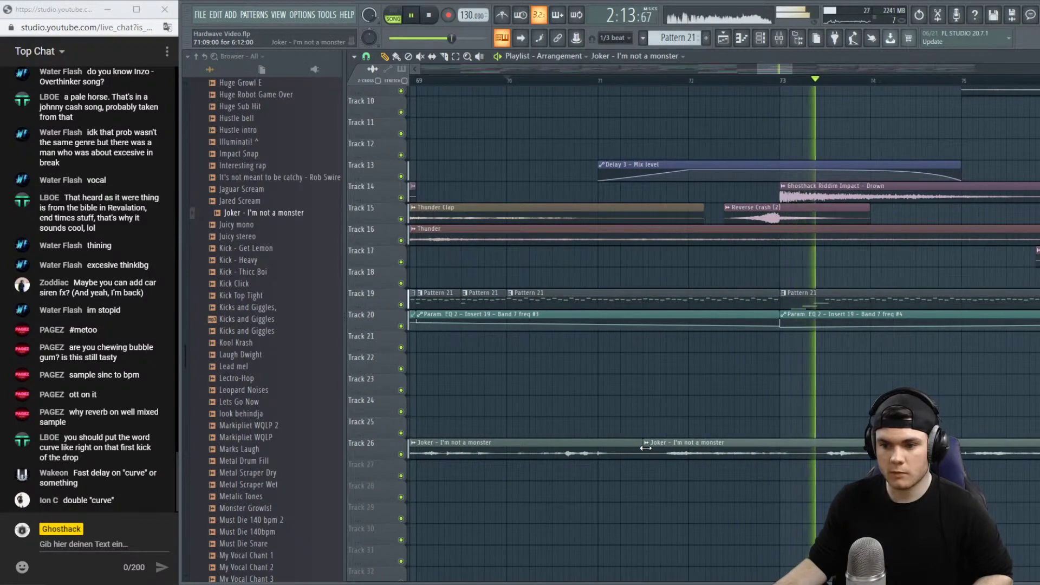
key("space")
Play the break from bar 65 with the metronome on to check the vocal timing up to the second drop.
scroll(651, 86, "down", 3)
left_click_drag(650, 91, 483, 92)
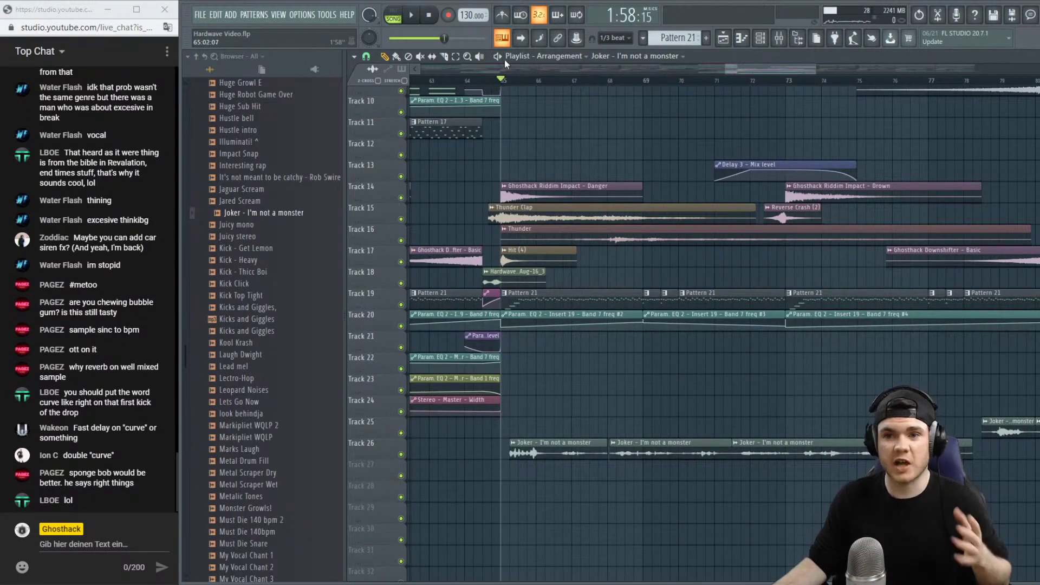
key("space")
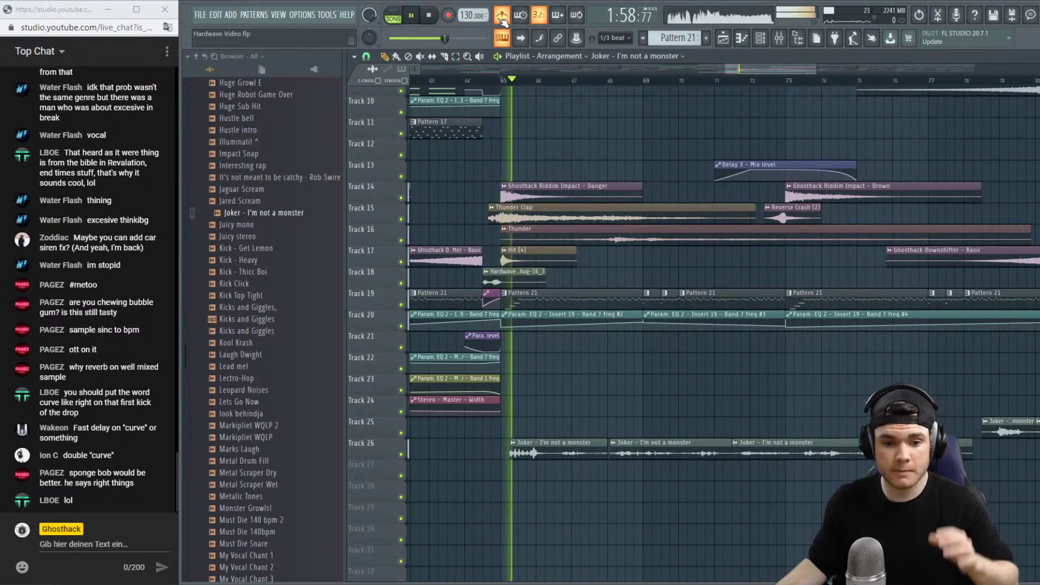
key("space")
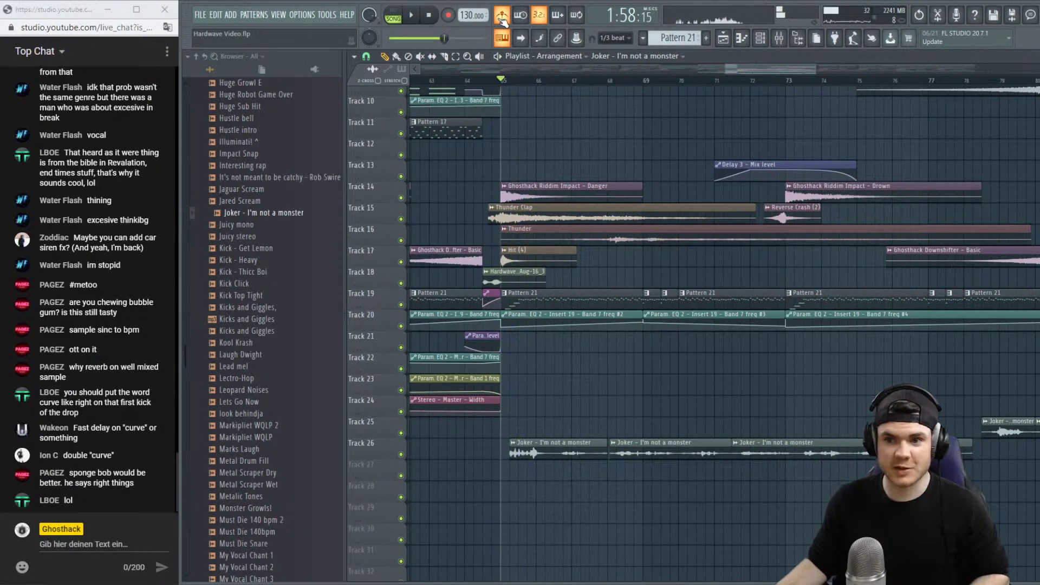
left_click(408, 19)
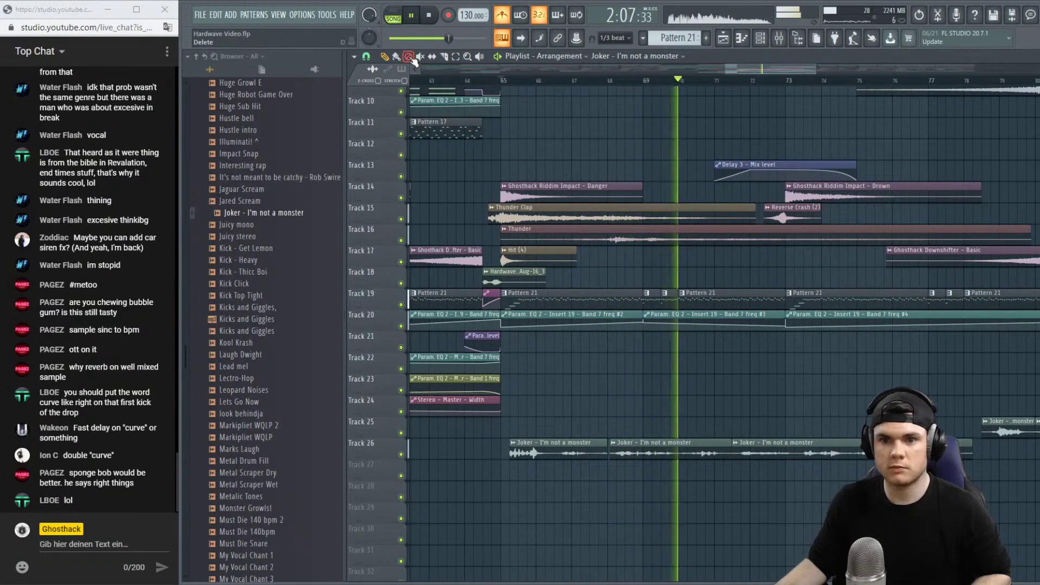
left_click_drag(750, 66, 762, 67)
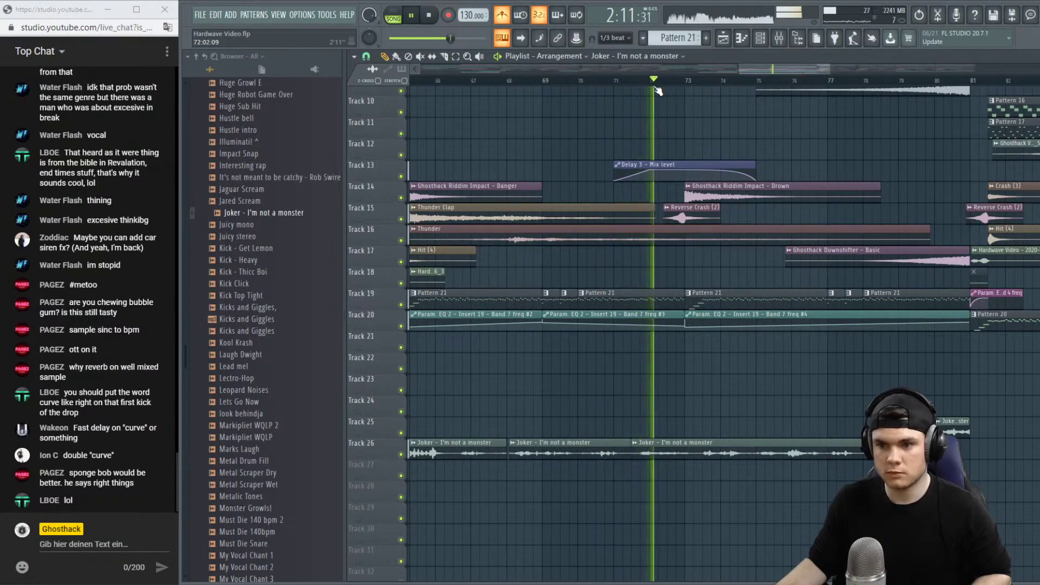
scroll(677, 81, "up", 3)
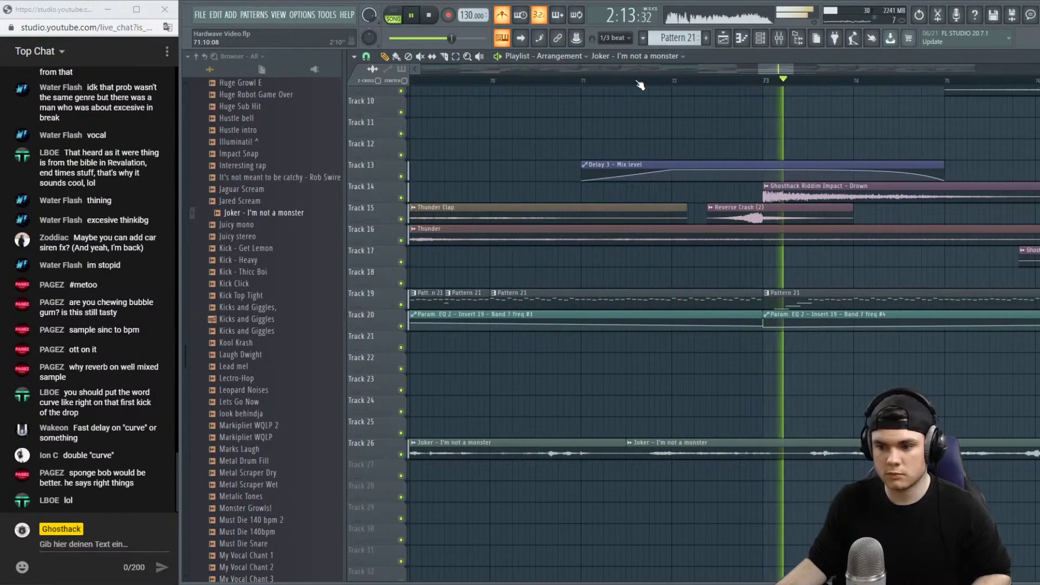
scroll(715, 72, "down", 3)
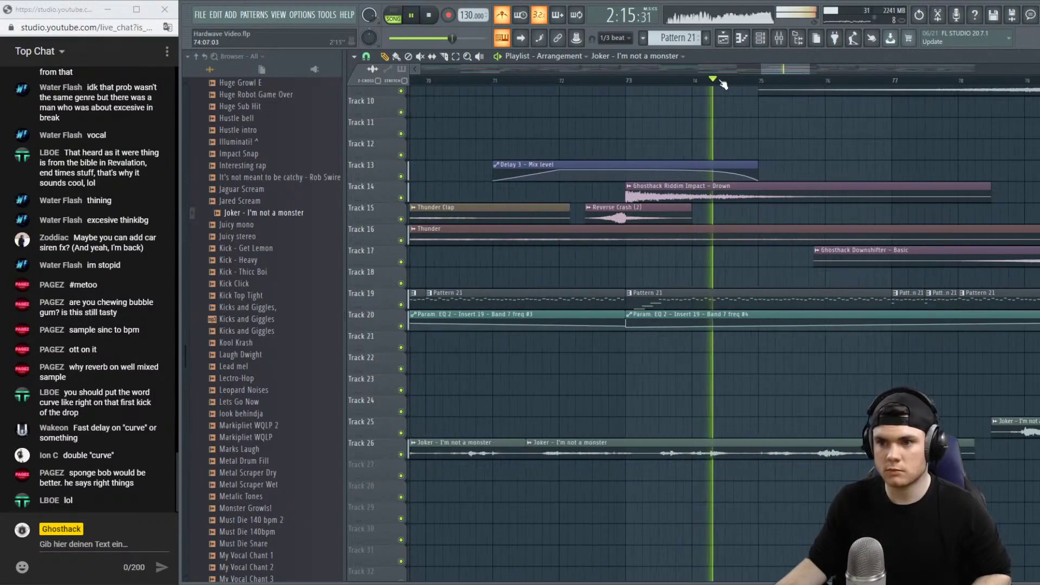
left_click_drag(777, 70, 780, 69)
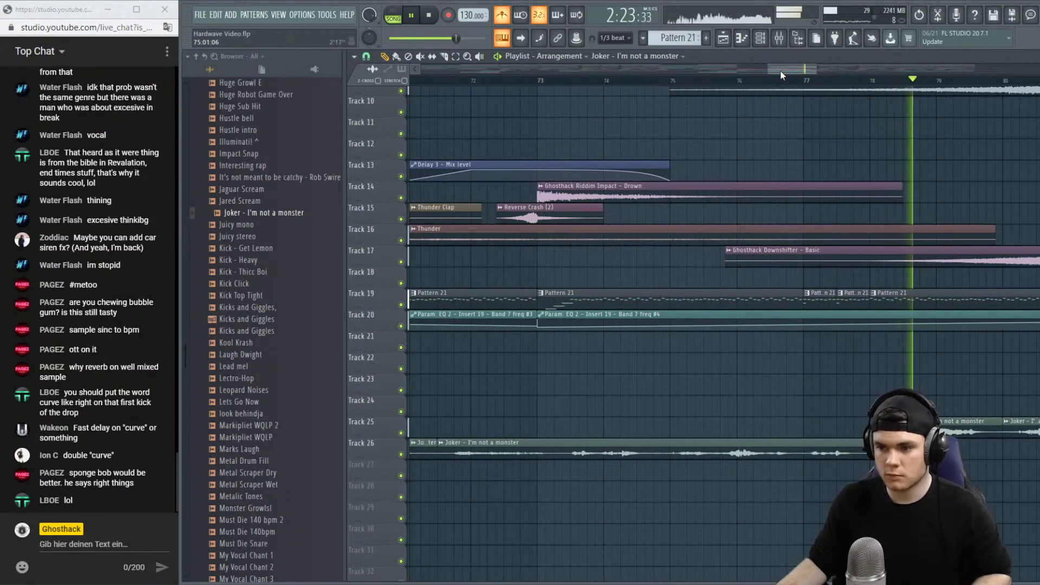
scroll(780, 81, "down", 4)
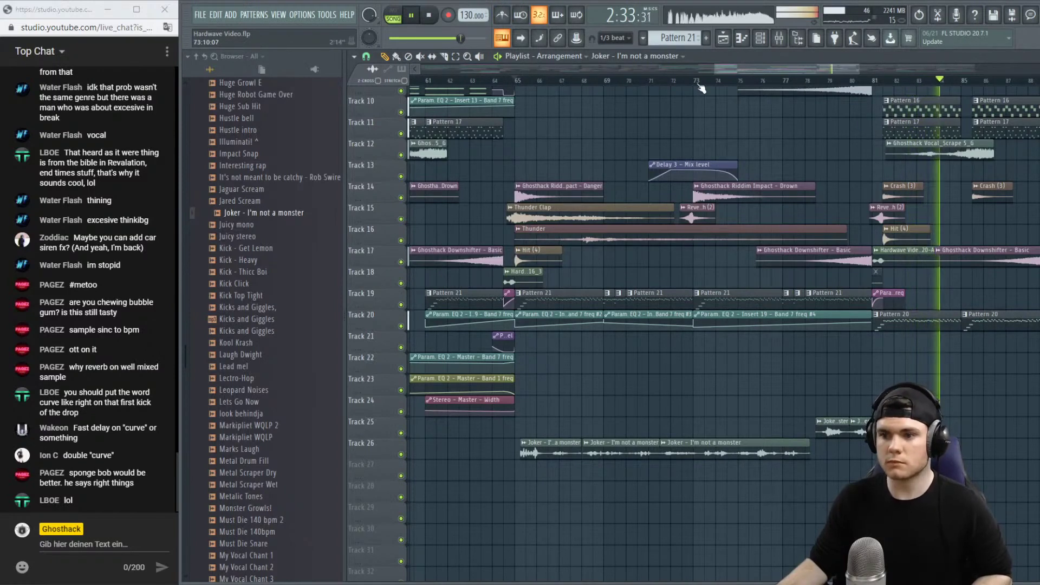
Move the three Joker pieces from Track 26 up to Track 25 and play the break from bar 65.
left_click(514, 82)
key("space")
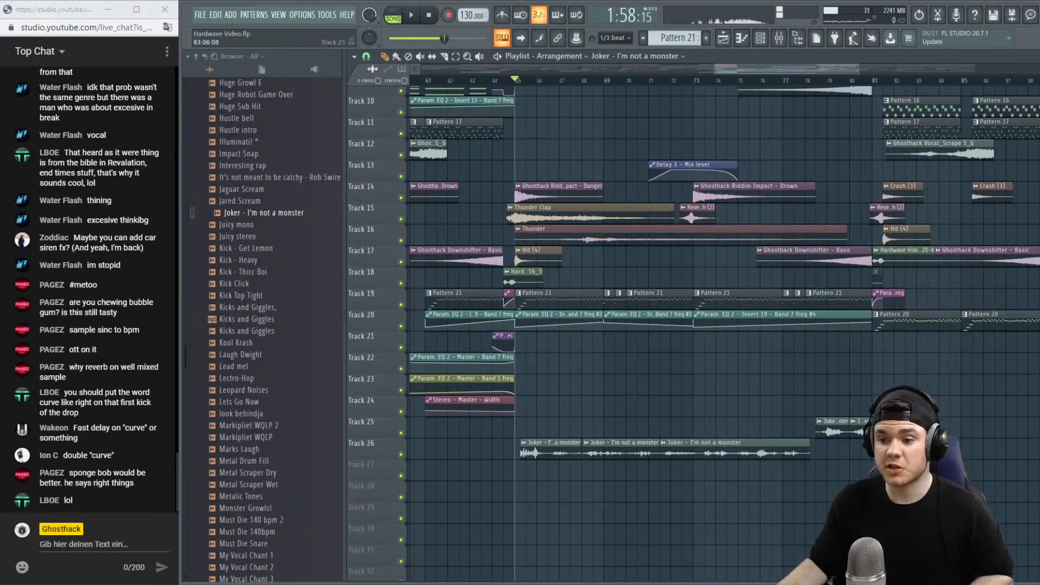
left_click_drag(546, 454, 545, 456)
key("space")
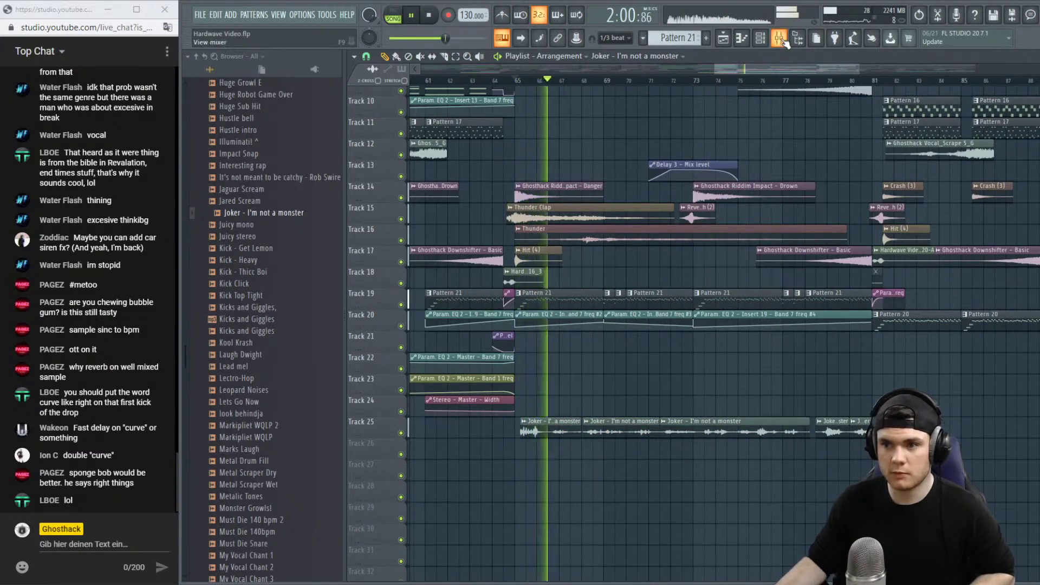
Open Fruity Parametric EQ 2 on Insert 22 and high-pass the vocal with band 1 slightly above 100 Hz during playback.
key("F9")
left_click(877, 274)
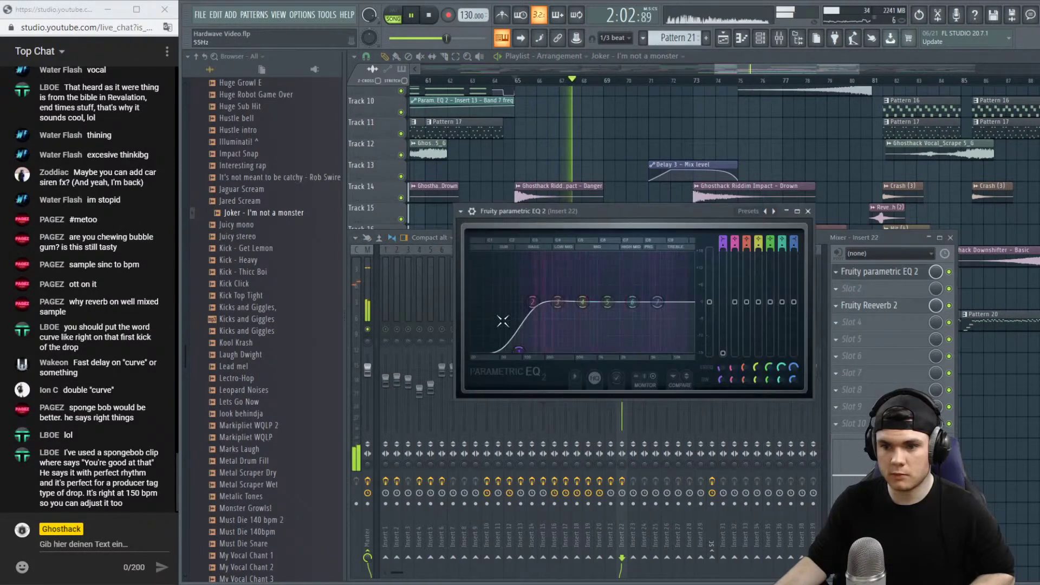
key("space")
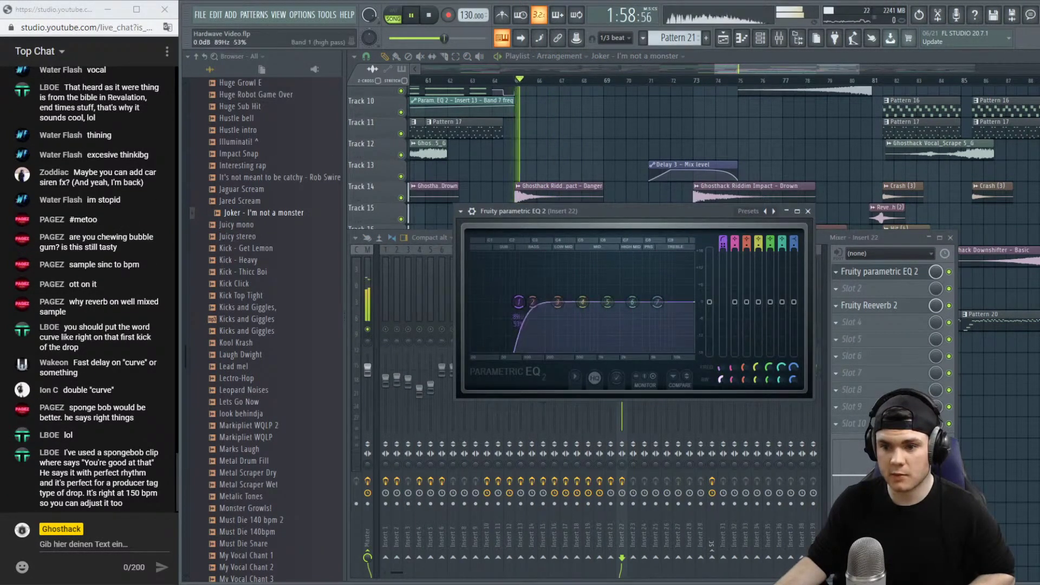
left_click_drag(519, 301, 523, 302)
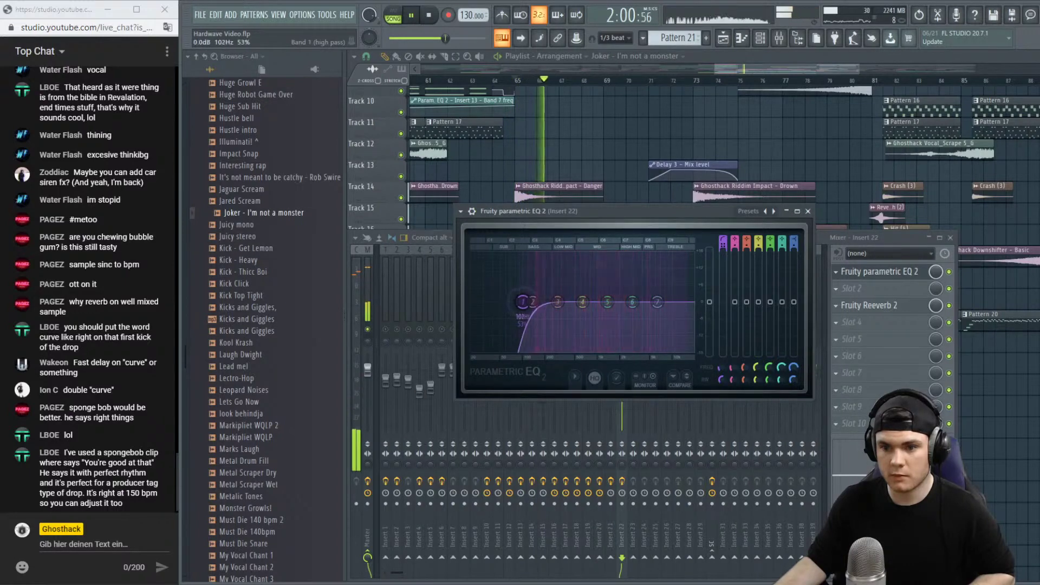
Dip bands 4 and 5 of the vocal EQ slightly and low-pass its top end with band 7.
left_click_drag(633, 302, 611, 306)
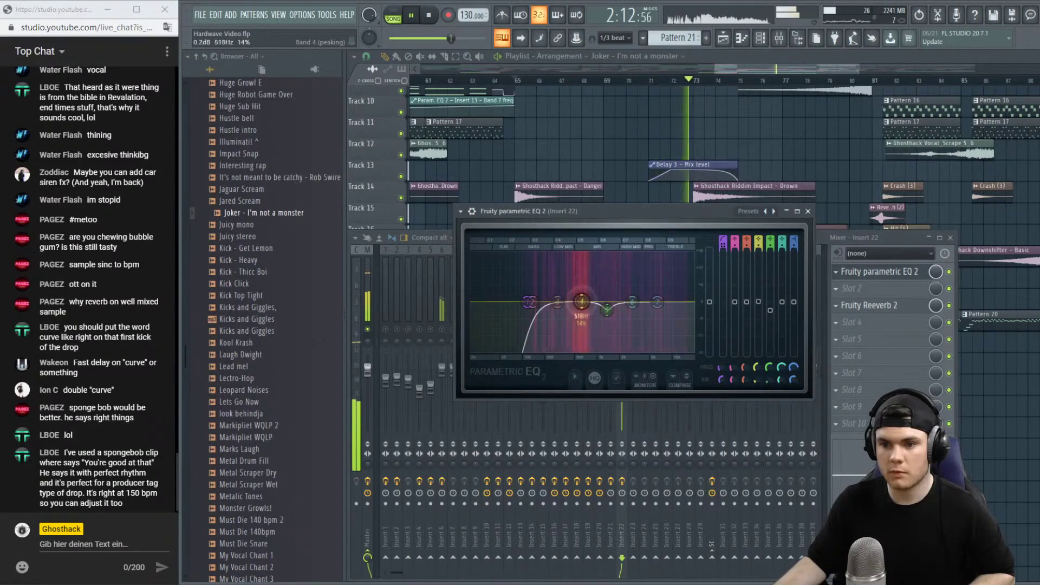
left_click_drag(581, 302, 581, 310)
left_click_drag(657, 301, 682, 357)
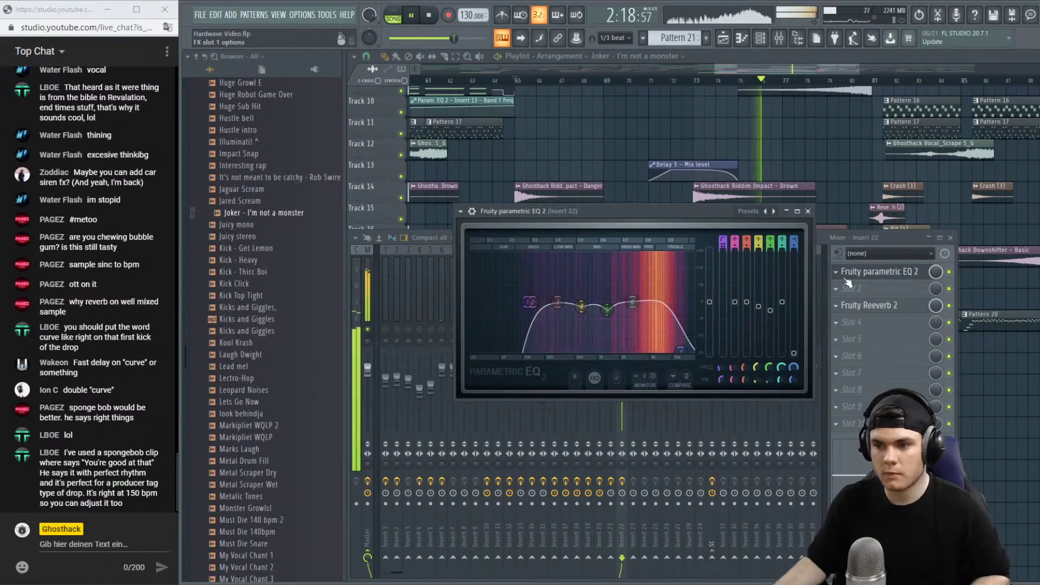
left_click(869, 275)
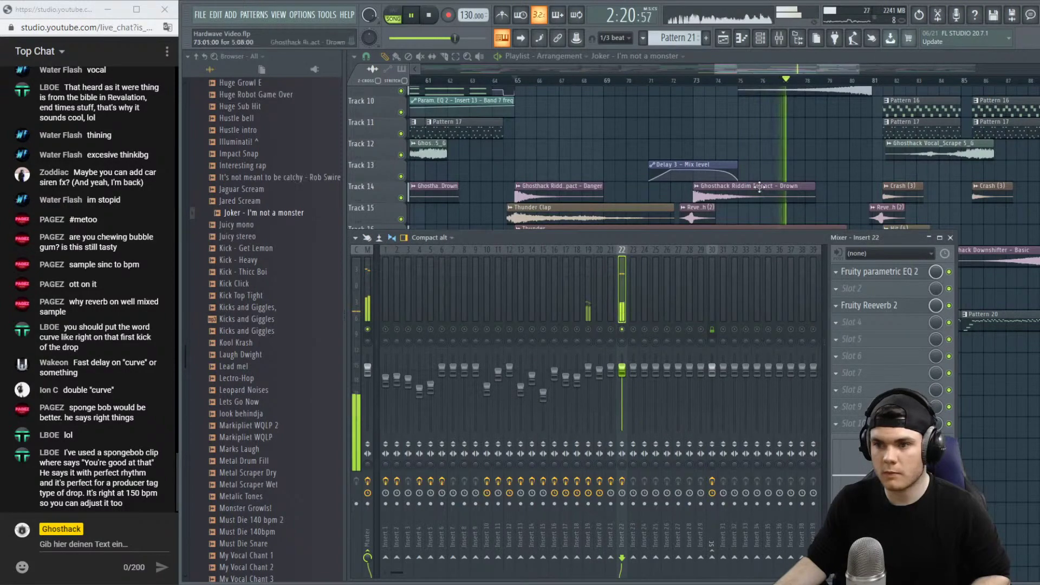
key("F9")
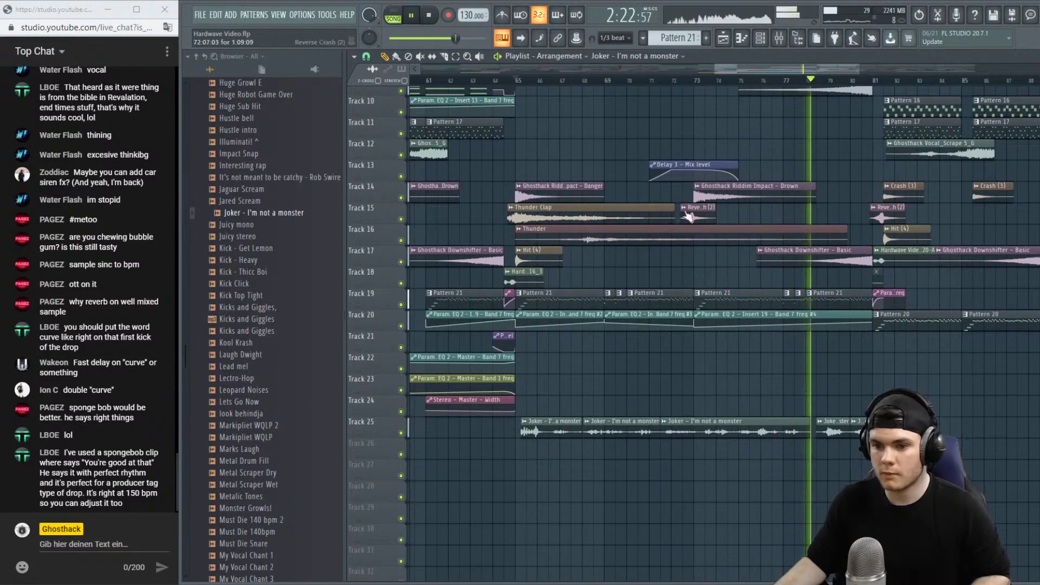
Play the transition into the break from just before bar 65 and check the mixer levels.
key("space")
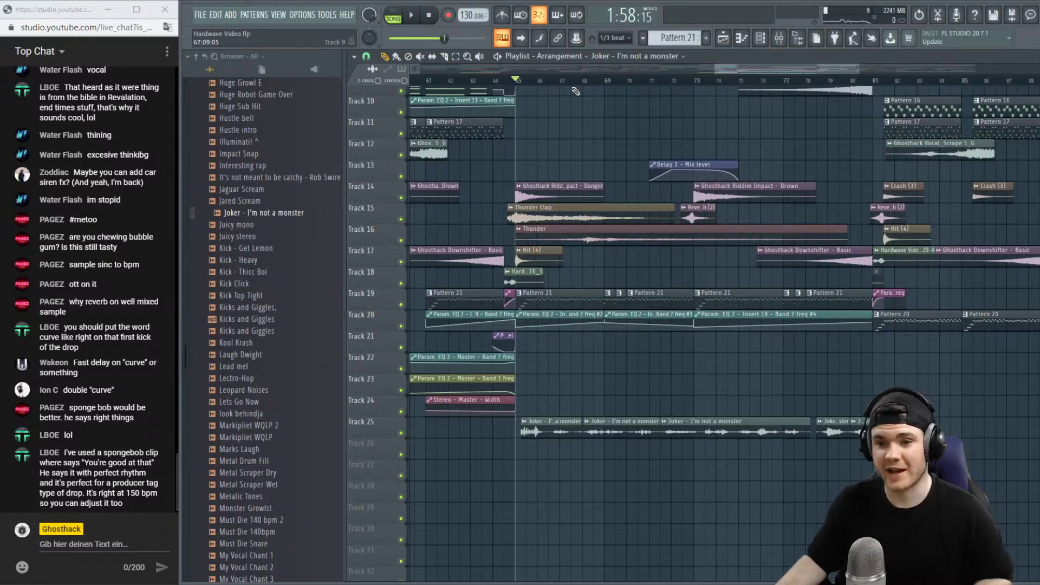
key("space")
key("space")
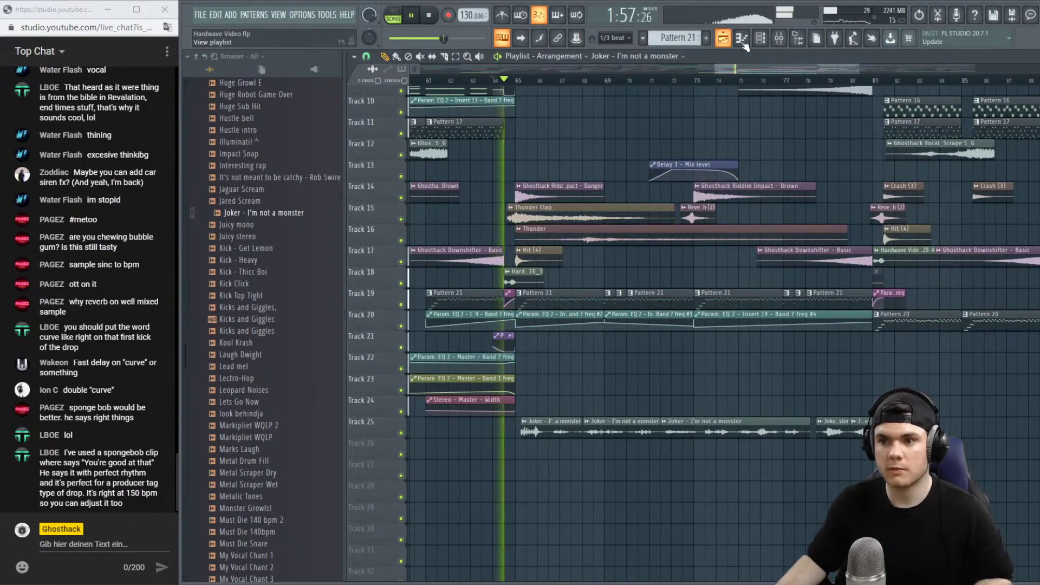
left_click(780, 38)
key("space")
key("space")
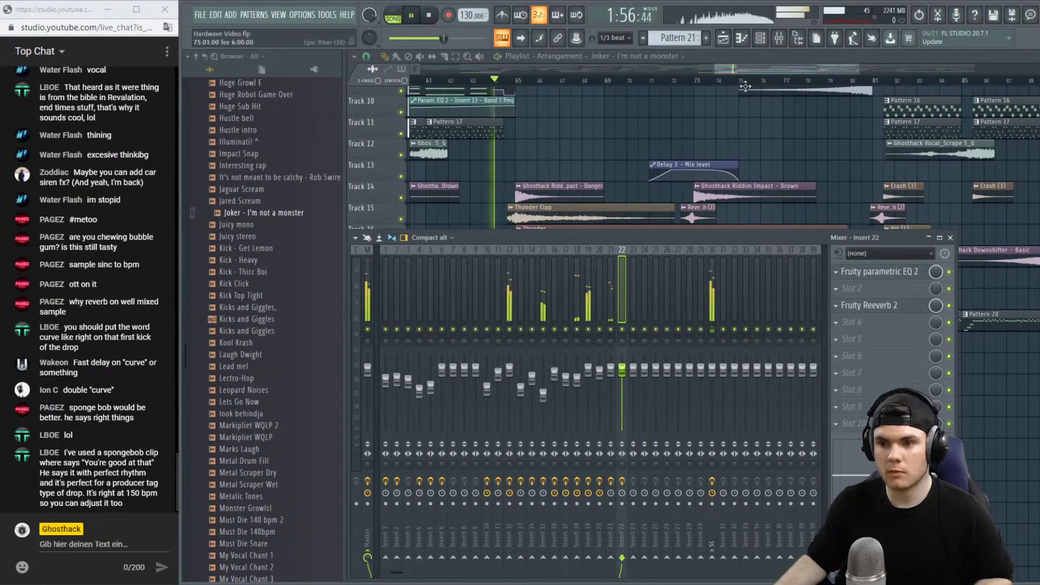
left_click(779, 38)
Copy the Ghosthack Vocal_Scrape 5_G #2 clip on Track 12 to about 65:11 and 73:11, and check the RR2 Phaser Noise sample settings.
scroll(786, 130, "up", 5)
scroll(786, 130, "up", 3)
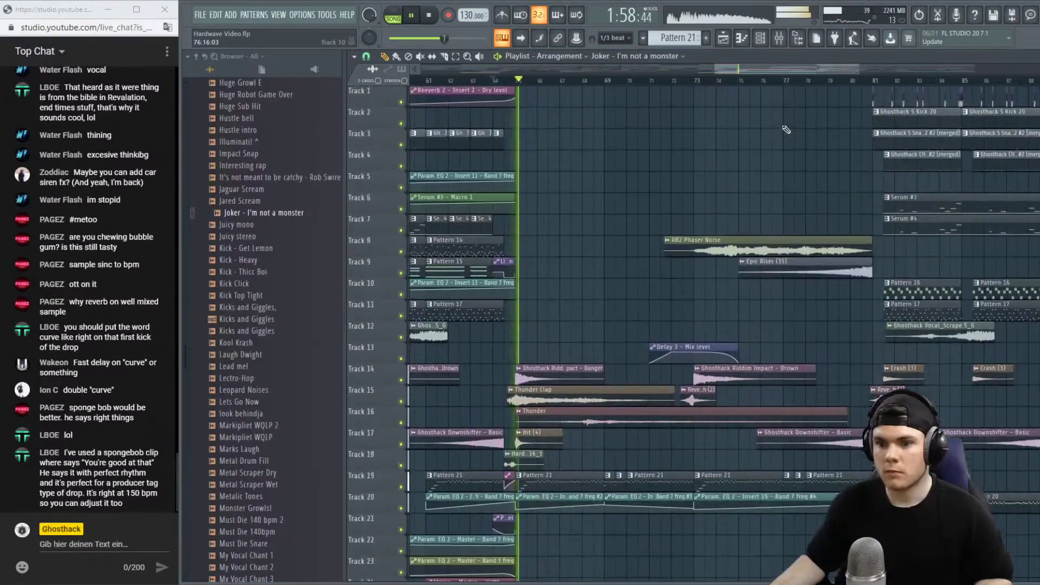
scroll(763, 82, "down", 2, "ctrl")
left_click(782, 44)
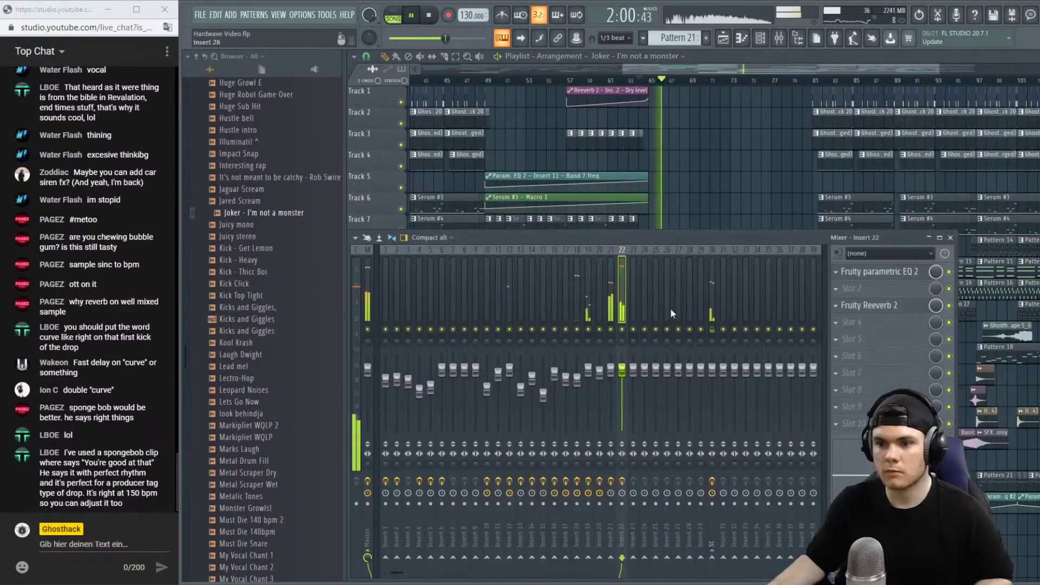
left_click(609, 81)
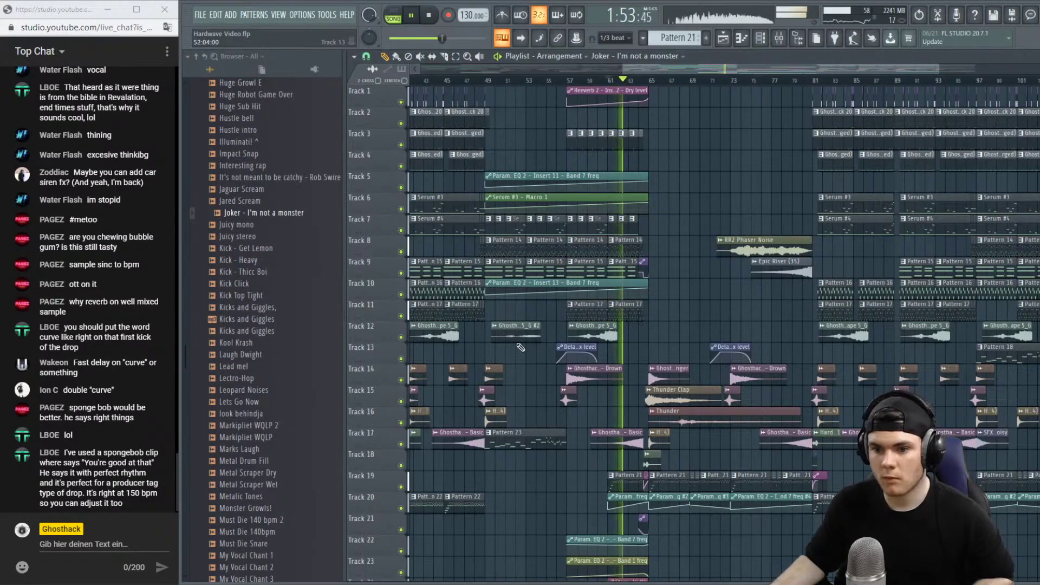
left_click_drag(513, 335, 771, 334)
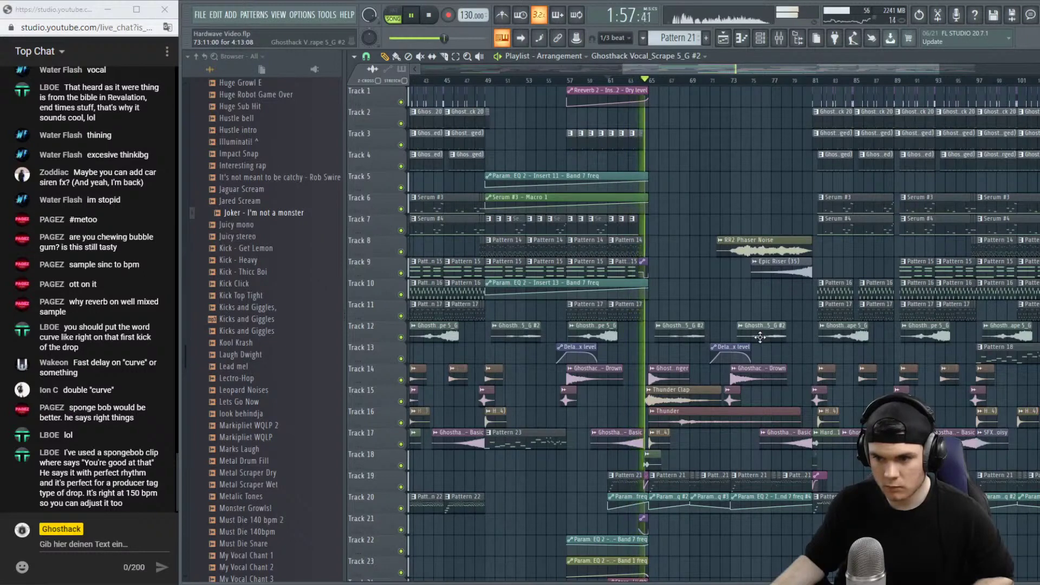
double_click(762, 238)
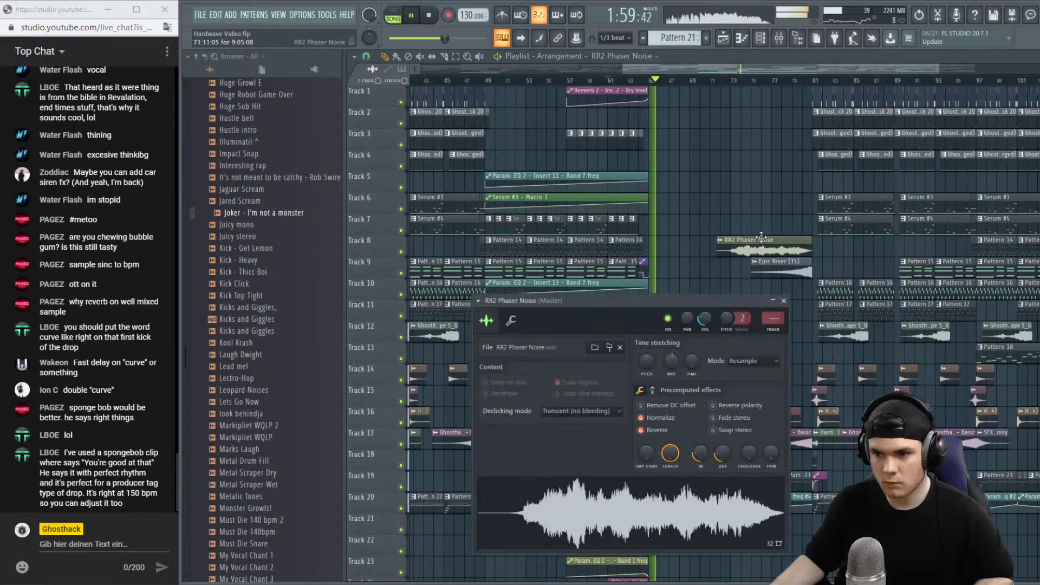
left_click(783, 301)
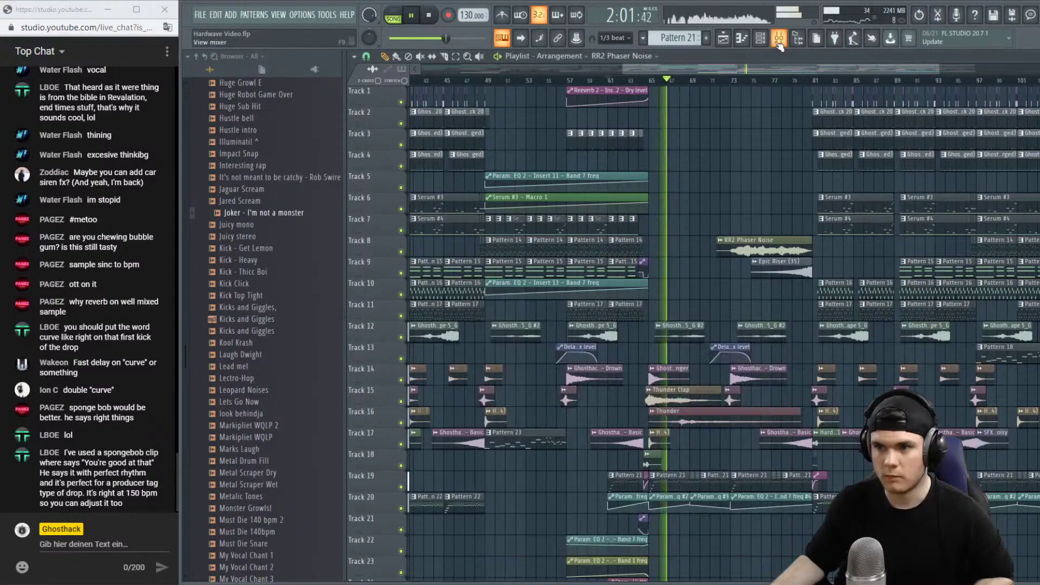
Load Fruity Limiter into slot 2 of Insert 22, between the EQ and reverb, and switch it to compressor mode.
key("F9")
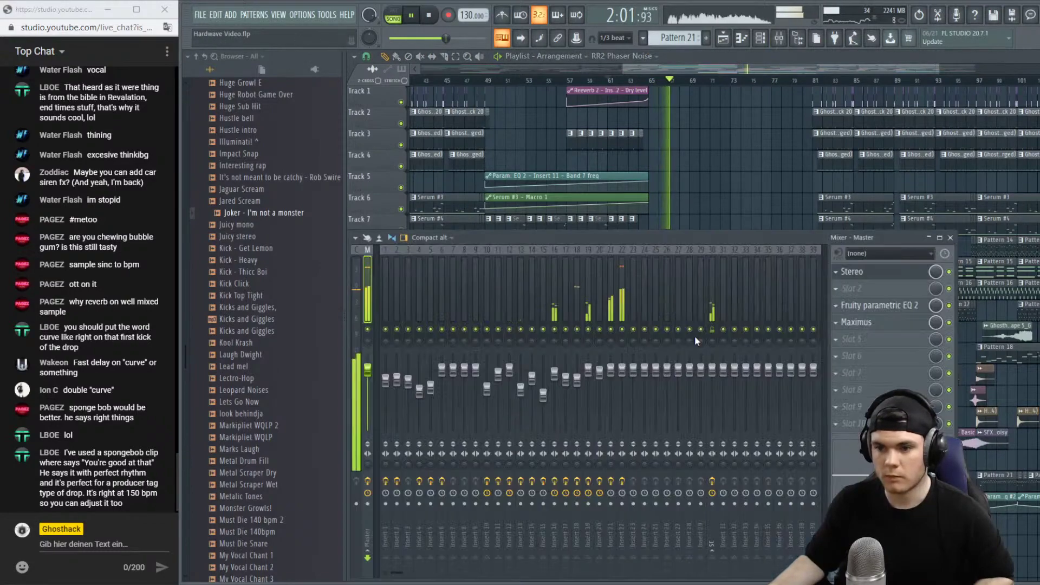
left_click(624, 312)
left_click(869, 292)
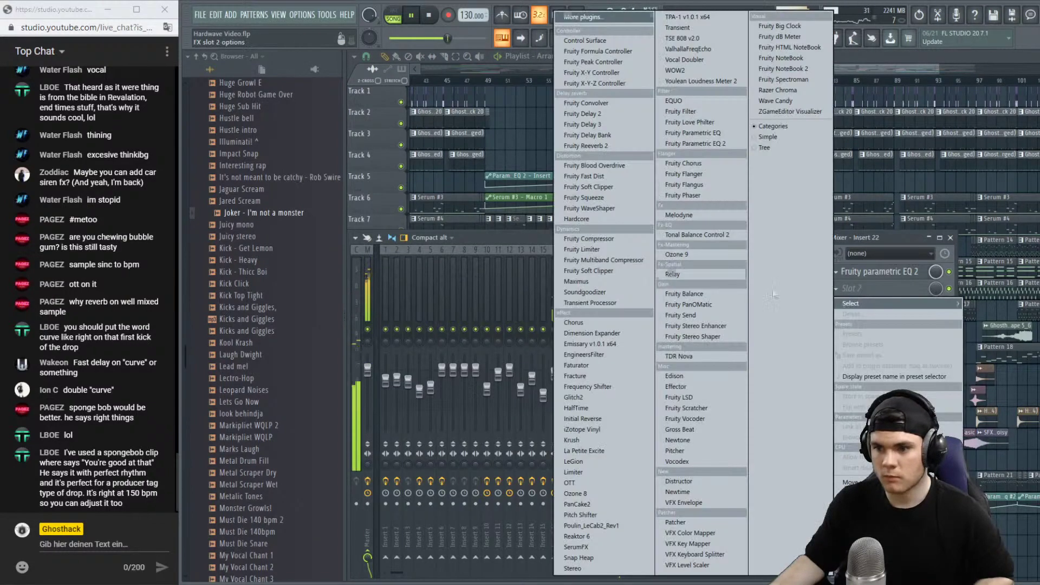
left_click(621, 252)
left_click(454, 277)
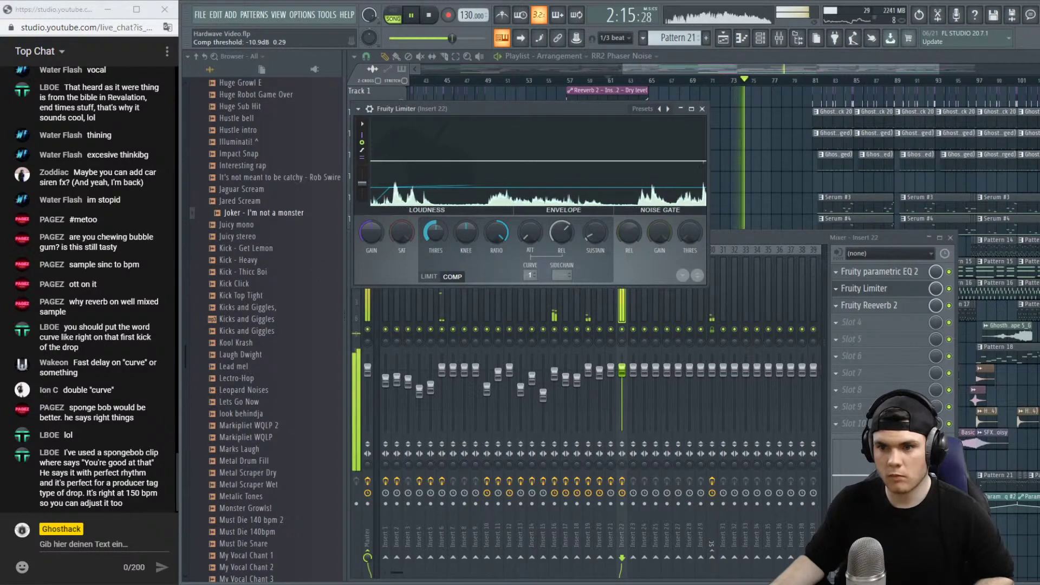
Set the vocal compressor's ratio to 5.8:1 and threshold to about -12.3 dB, and end playback.
left_click_drag(497, 232, 497, 225)
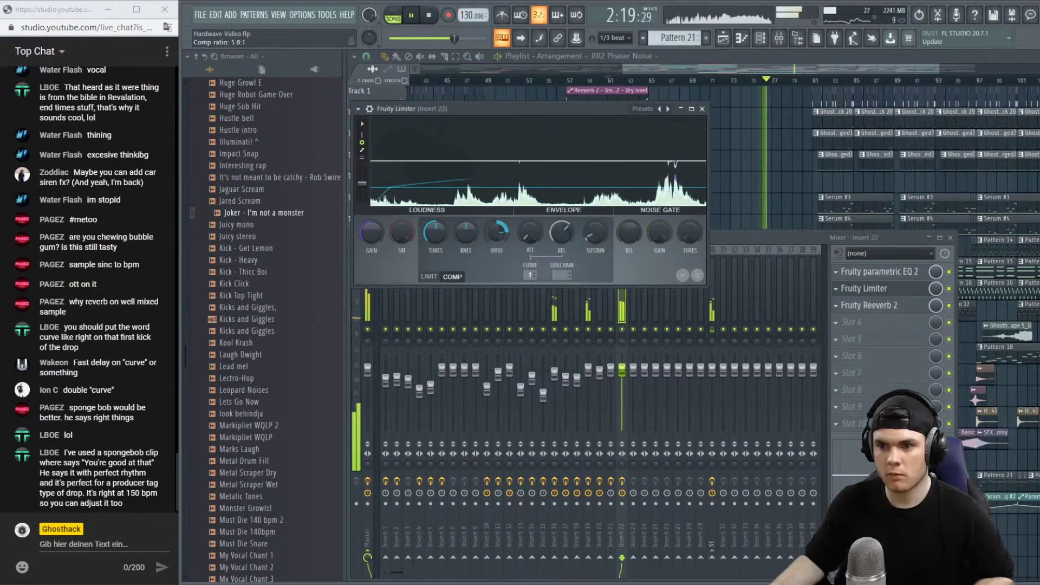
left_click_drag(434, 234, 434, 244)
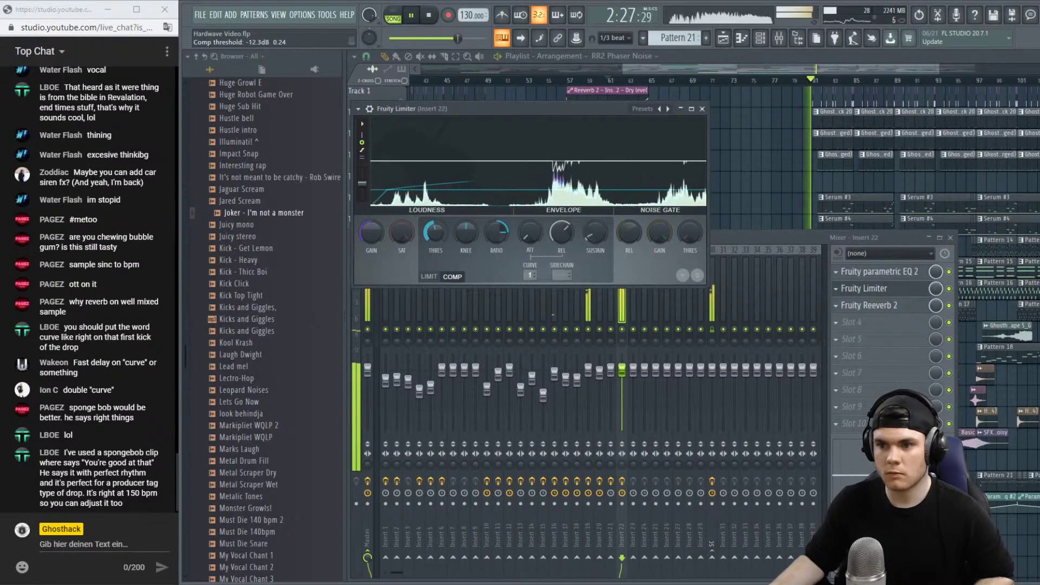
left_click(705, 110)
left_click(747, 63)
key("space")
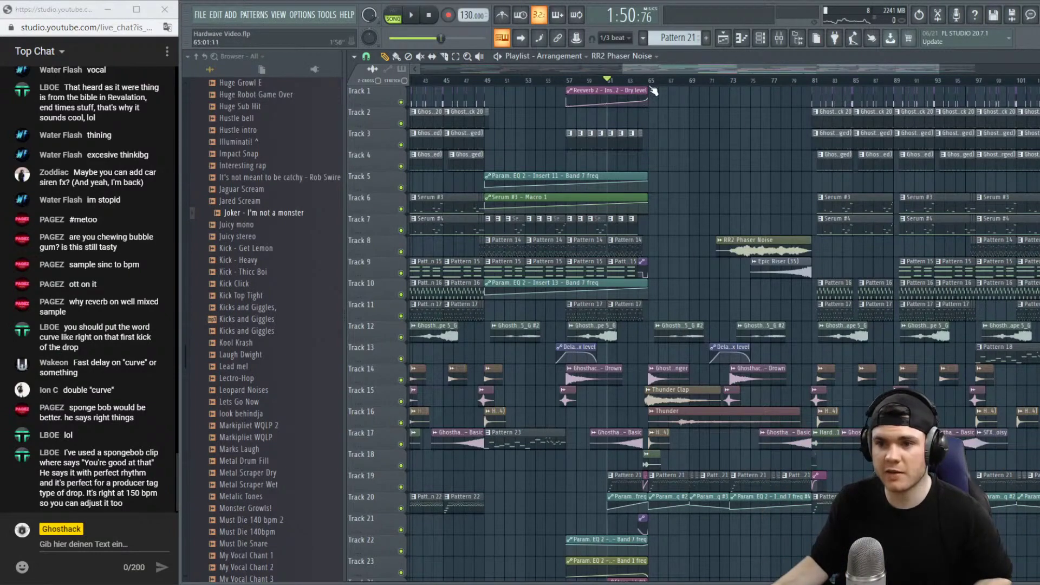
Play the break from about bar 71 to hear how the vocal and effects sit together.
scroll(773, 170, "down", 5)
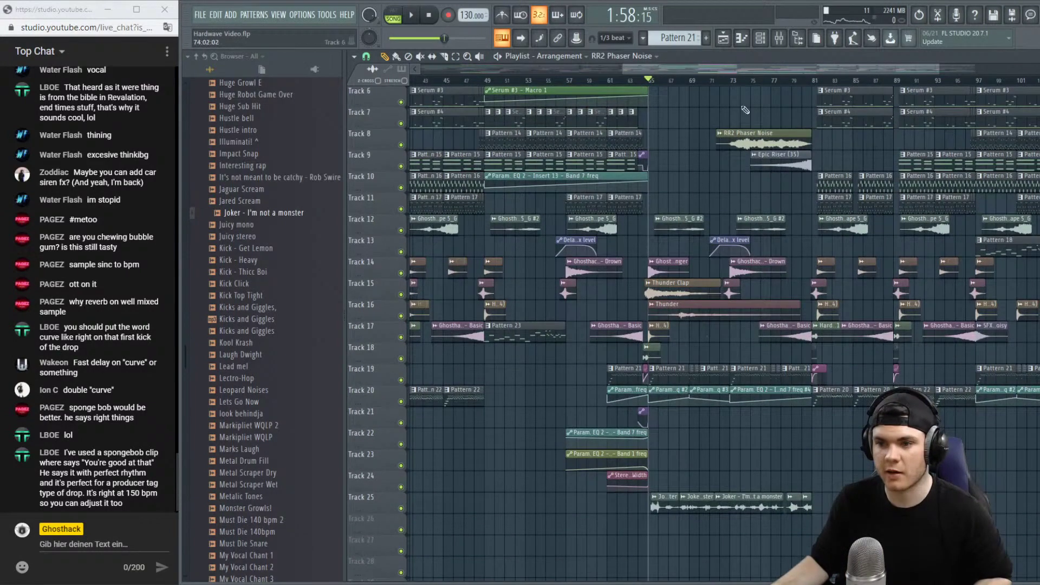
key("space")
left_click(712, 82)
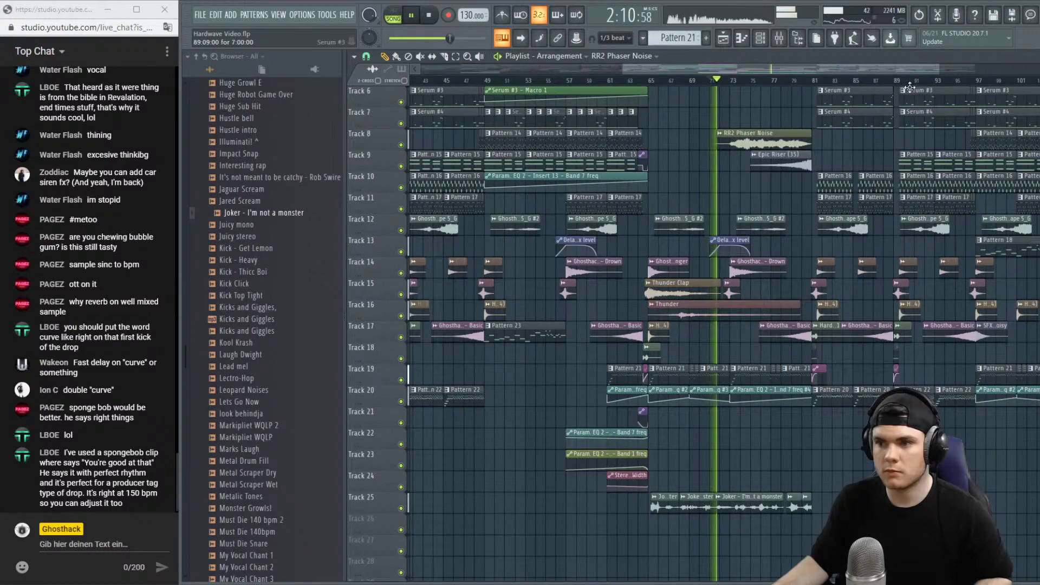
scroll(909, 87, "down", 2)
scroll(720, 325, "up", 5)
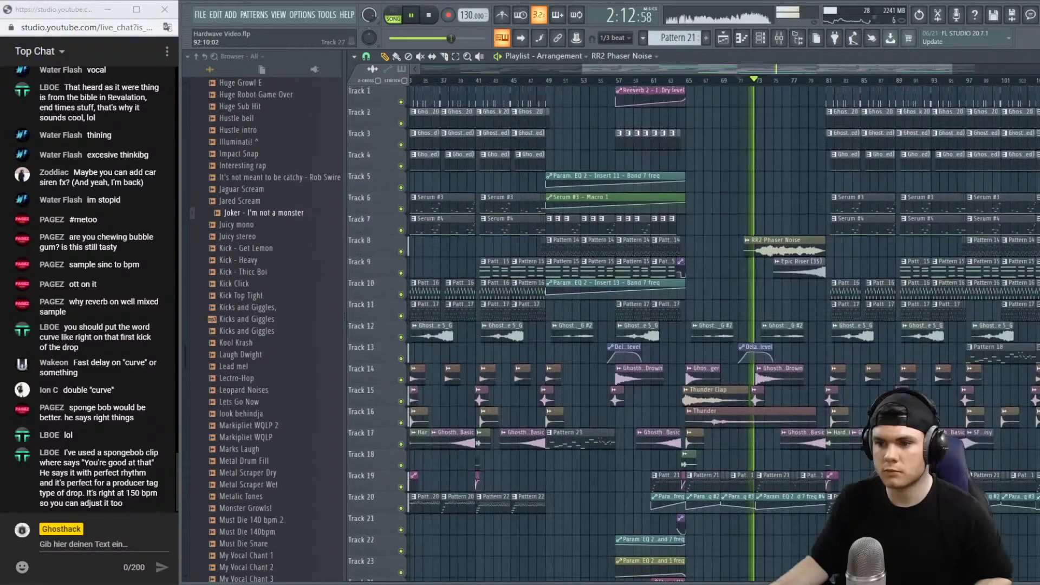
Place Pattern 23 on Track 11 at bars 65 and 73, and play the break from just before bar 65.
key("space")
left_click_drag(583, 70, 421, 69)
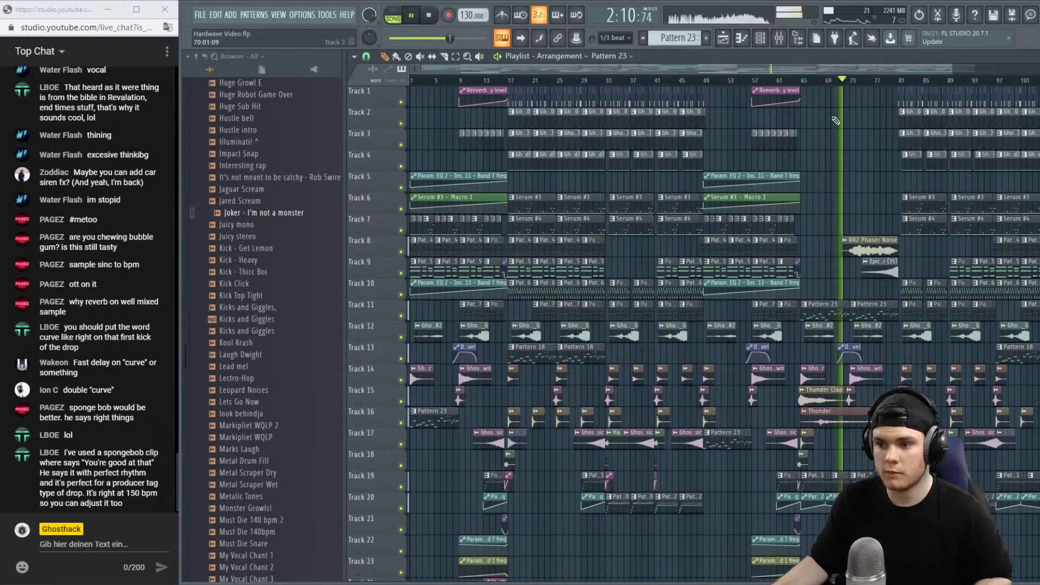
scroll(886, 88, "up", 4)
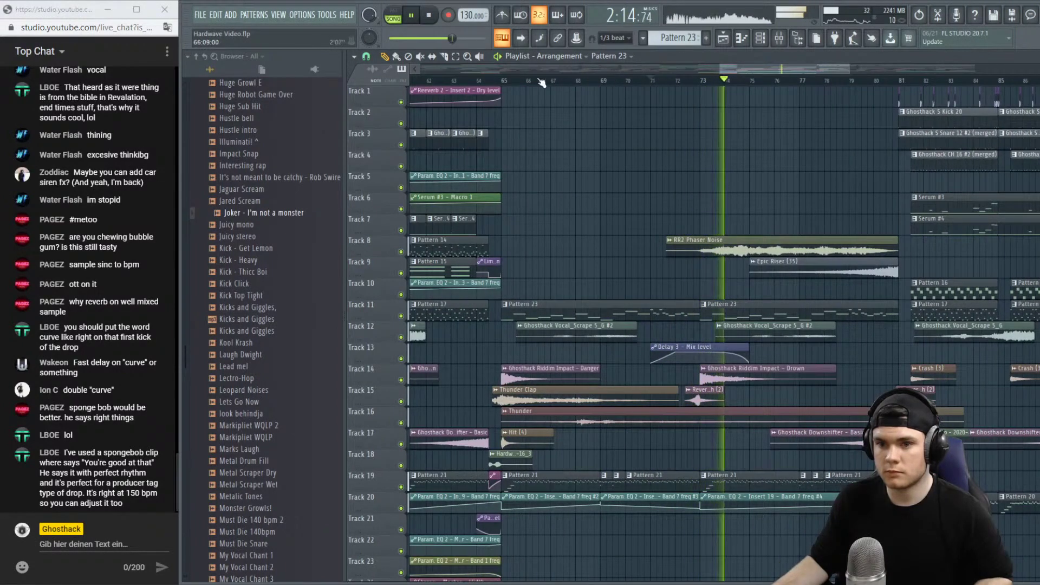
left_click(493, 82)
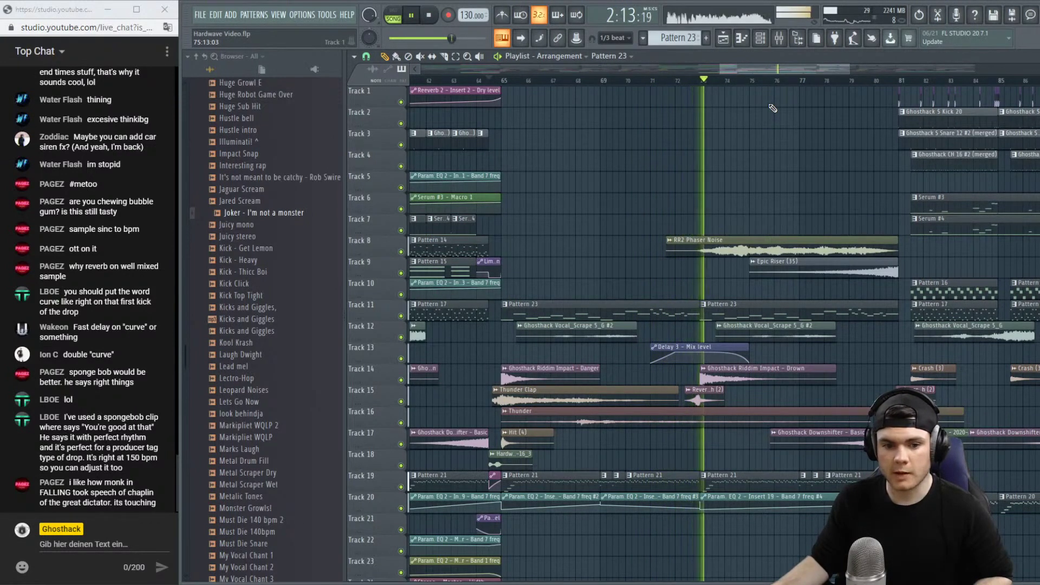
key("space")
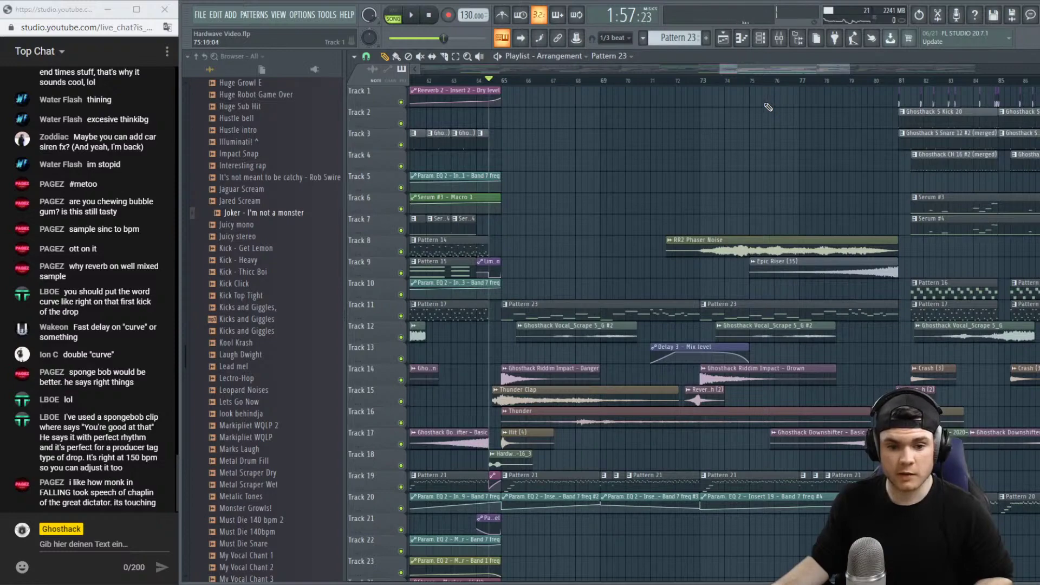
Keep Pattern 23 on Track 11 only at bar 73, removing its bar 65 clip, and play the break.
scroll(762, 88, "down", 3)
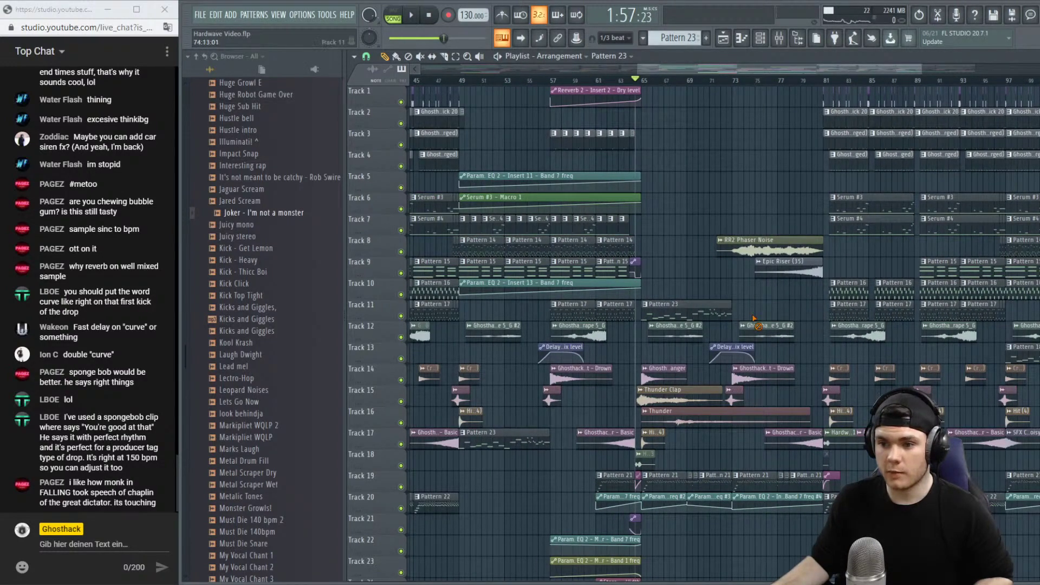
left_click_drag(732, 309, 790, 309)
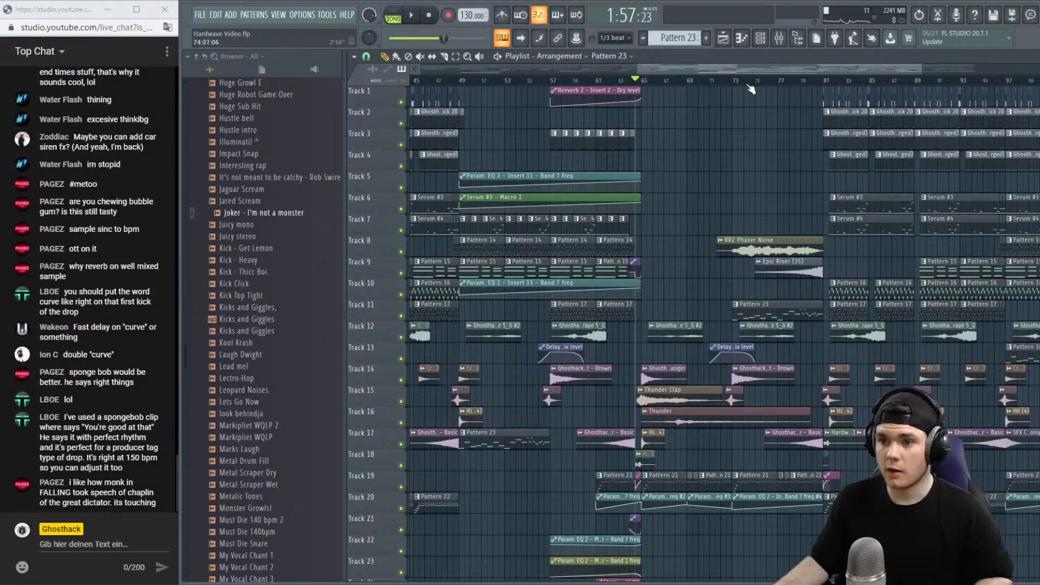
key("space")
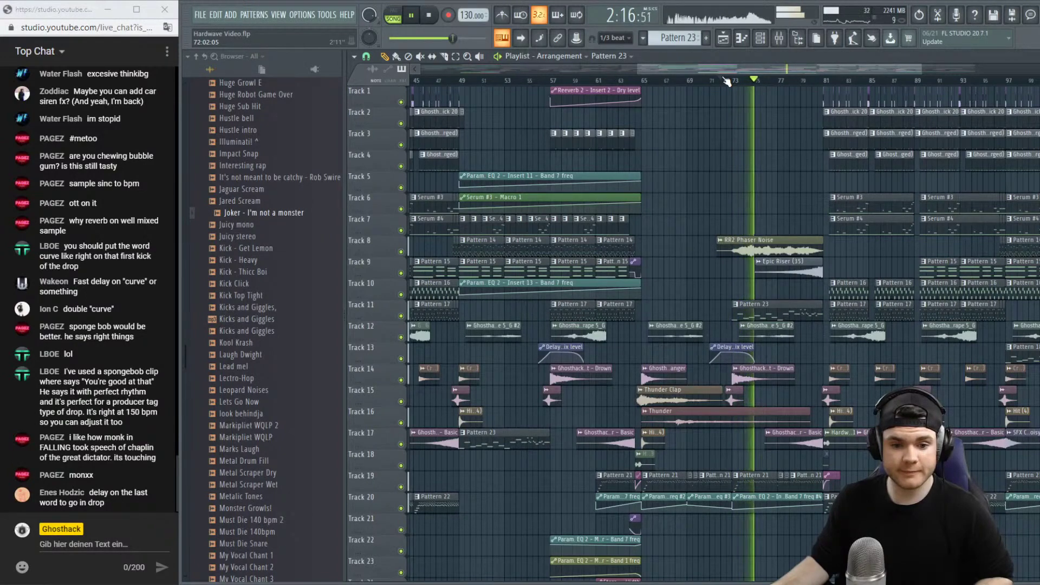
Play the transition into the second drop from about bar 80.
left_click_drag(740, 69, 803, 75)
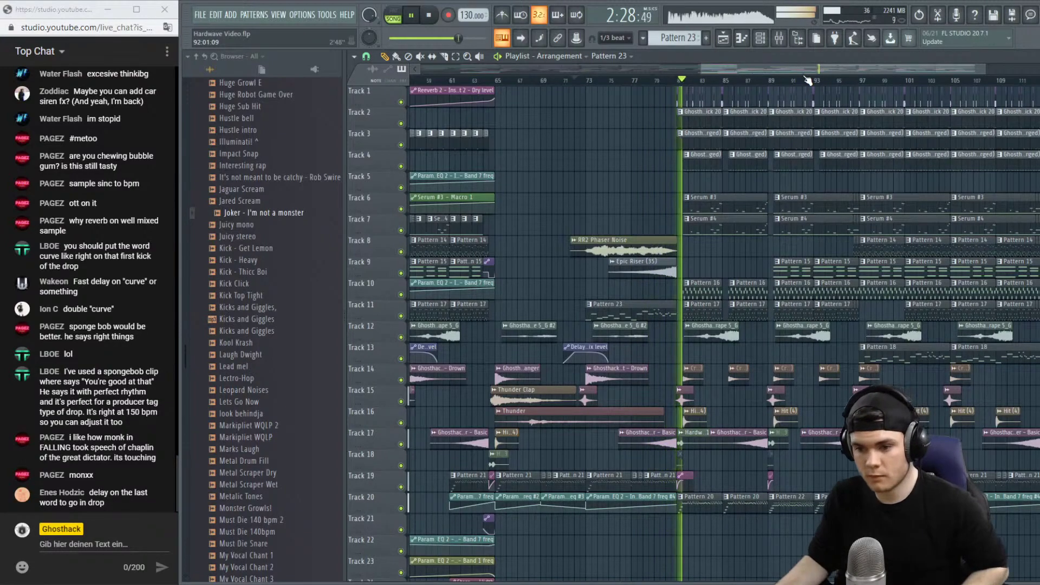
left_click(664, 80)
scroll(675, 81, "up", 3)
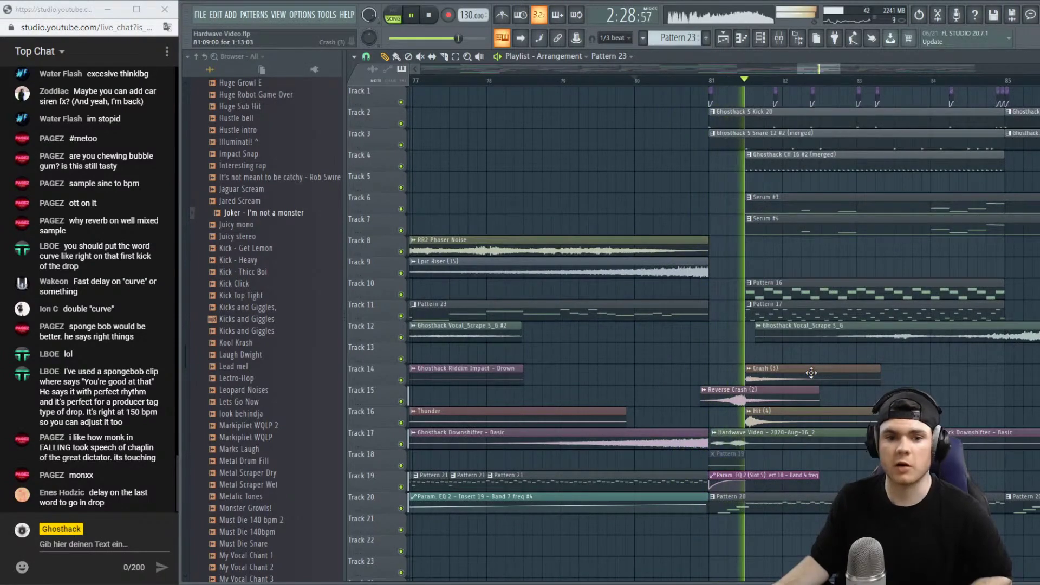
Solo Track 25 and play the end of the Joker vocal from about 80:13 to locate its last word.
key("space")
scroll(811, 372, "down", 3)
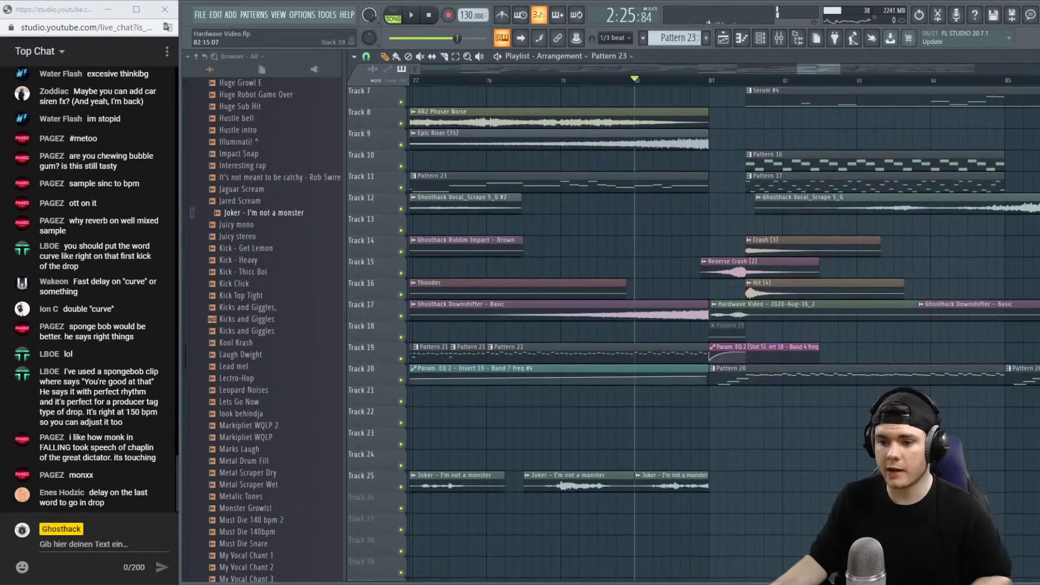
left_click(401, 486, "ctrl")
key("space")
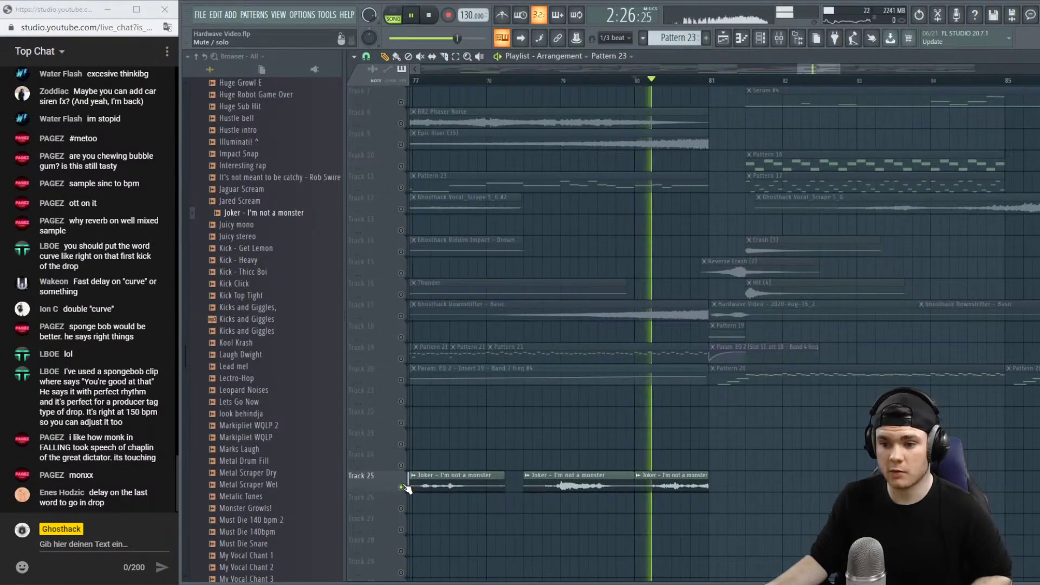
left_click(691, 81)
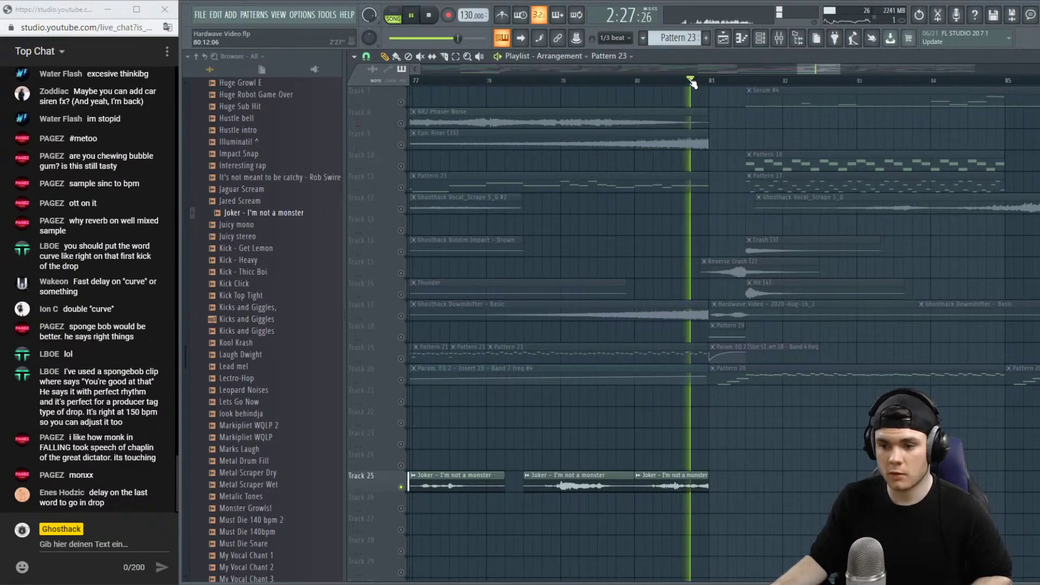
key("space")
Slice off the last word of the Joker vocal at 80:13 and make that piece a unique clip.
scroll(693, 82, "up", 3)
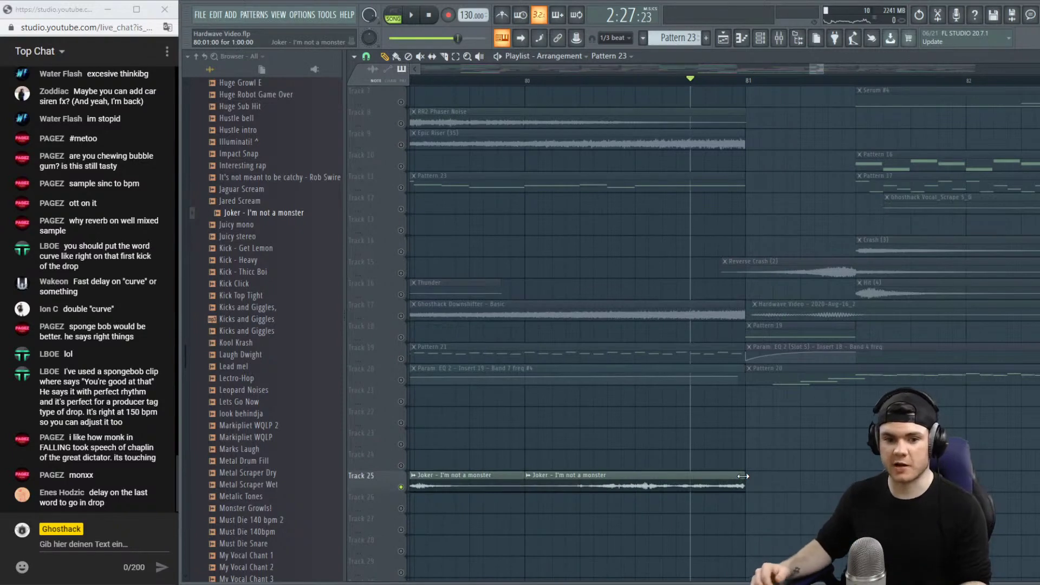
key("space")
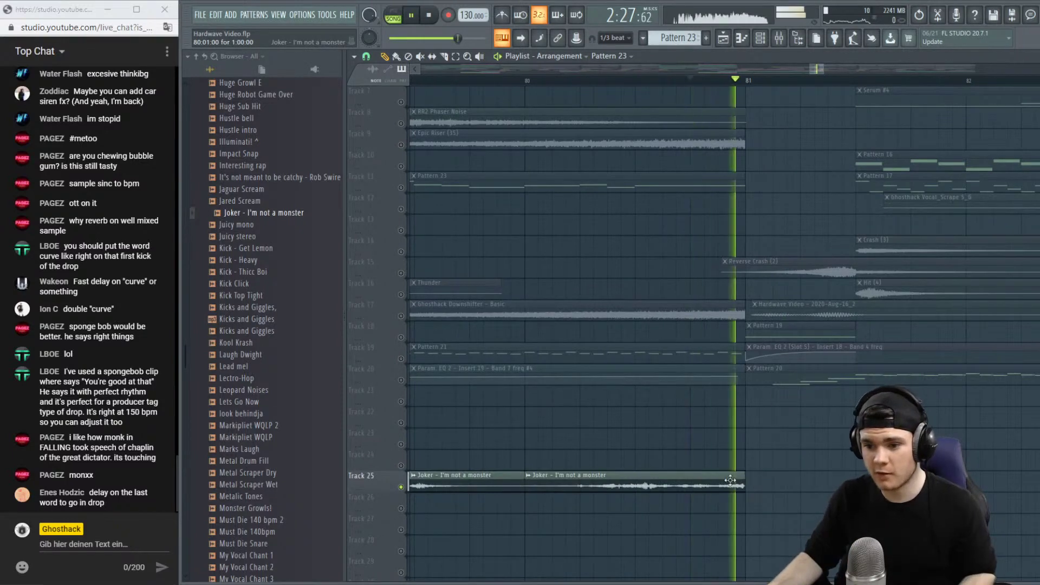
key("space")
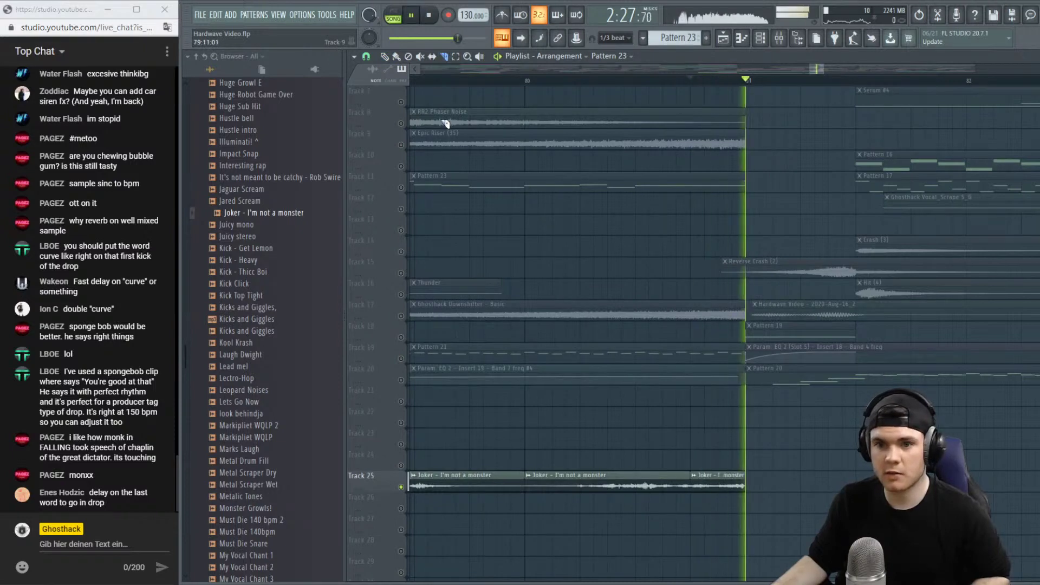
right_click(697, 477)
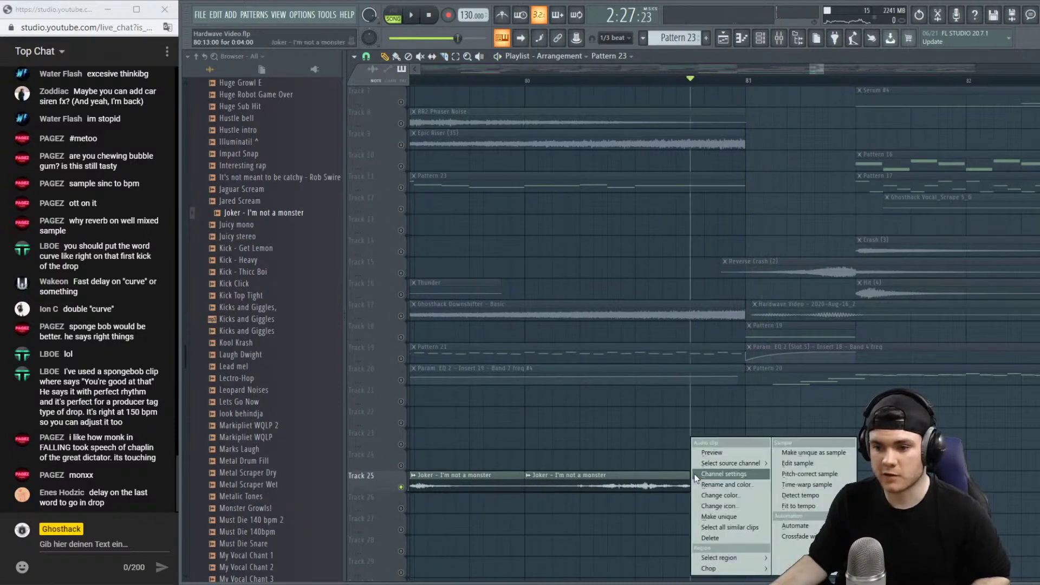
left_click(740, 517)
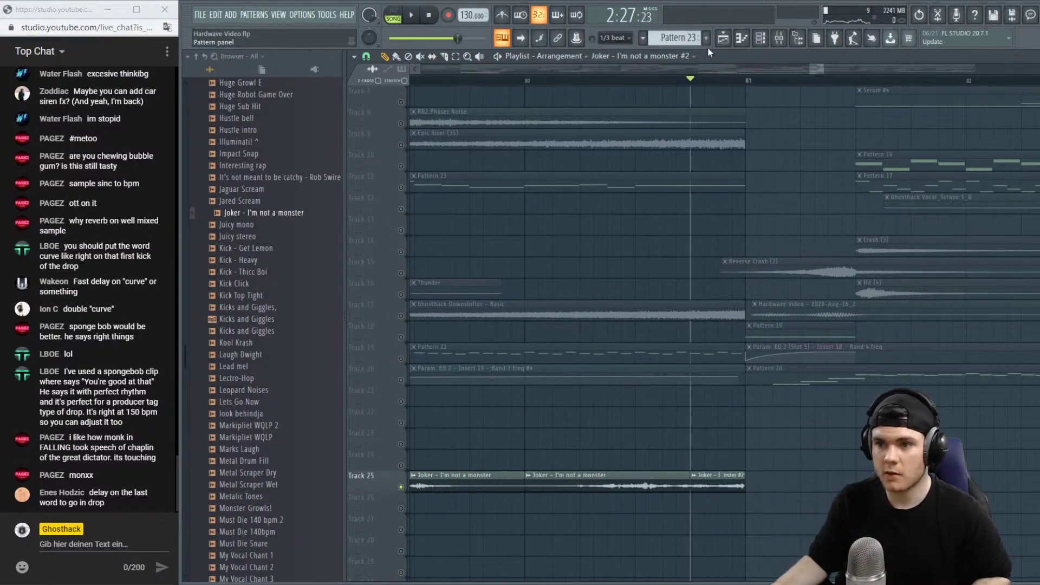
Route the unique Joker vocal clip to Insert 23 and copy Insert 22's mixer track state onto that insert.
double_click(724, 484)
left_click(669, 122)
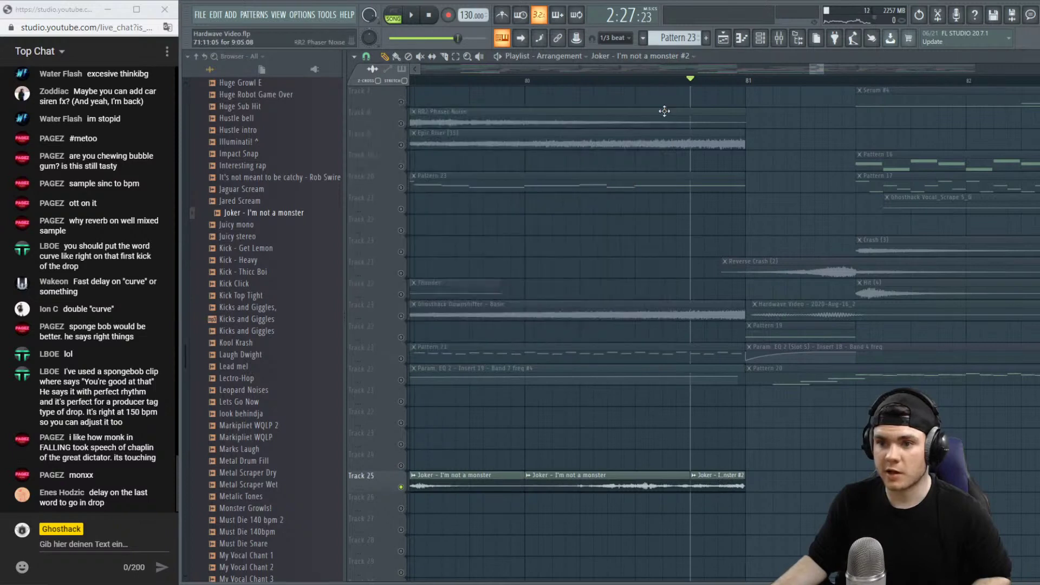
left_click(779, 39)
left_click(627, 276)
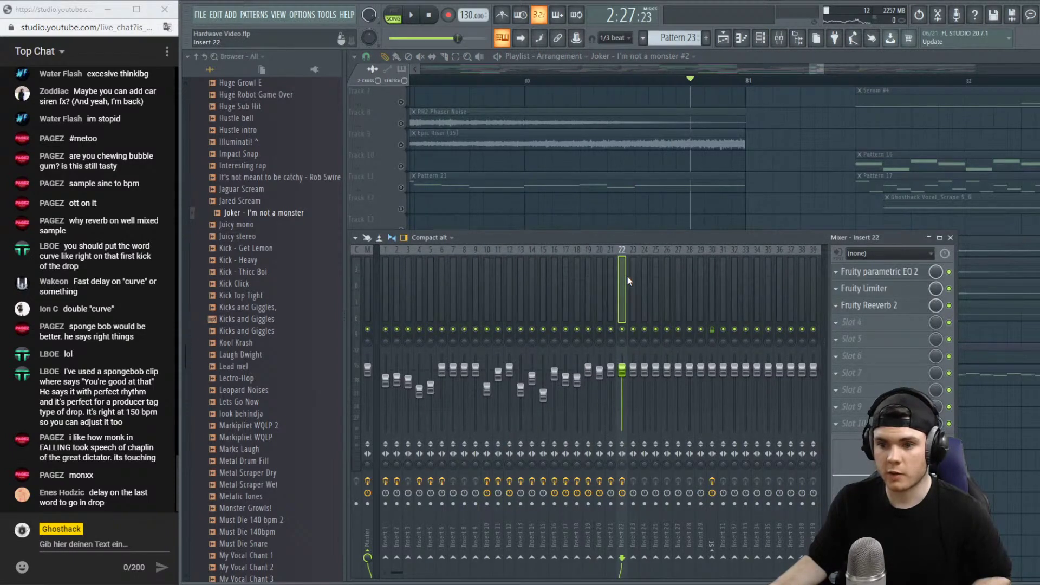
right_click(628, 277)
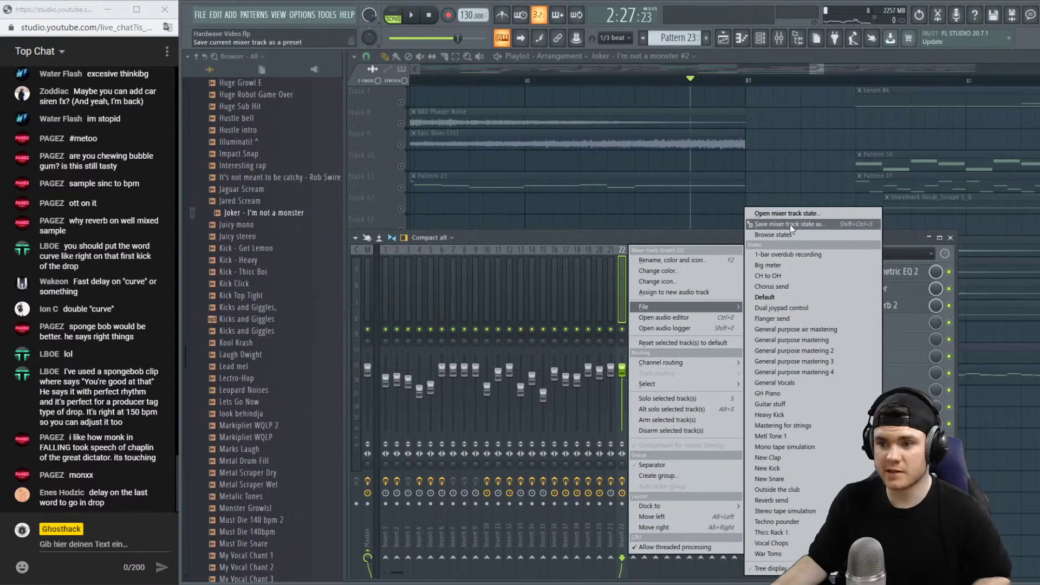
left_click(790, 224)
left_click(635, 273)
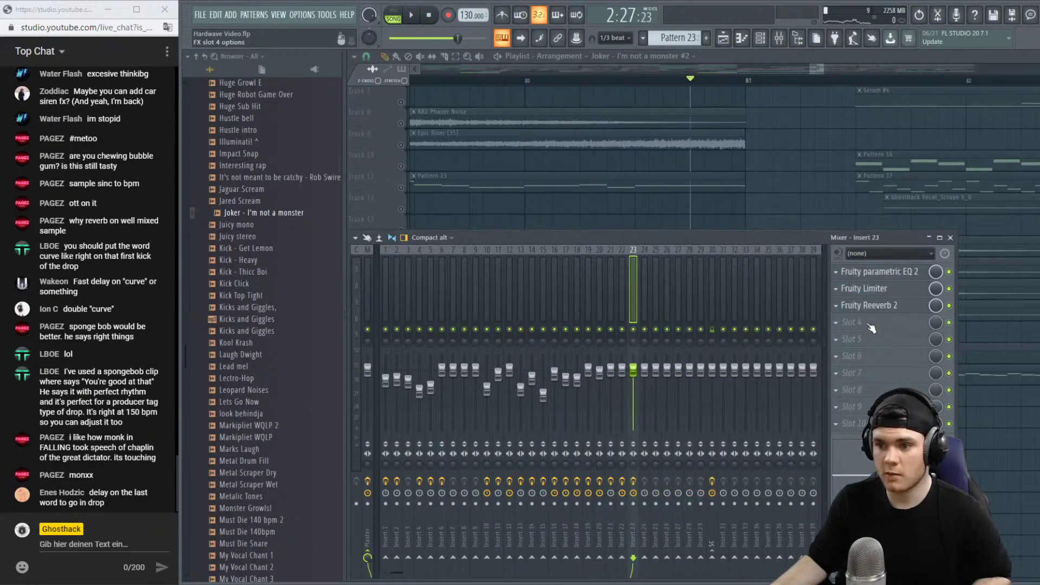
Load Fruity Delay 3 on Insert 23 between the limiter and the reverb, with the wet output at about 56%.
left_click(870, 327)
left_click(866, 323)
left_click(870, 308)
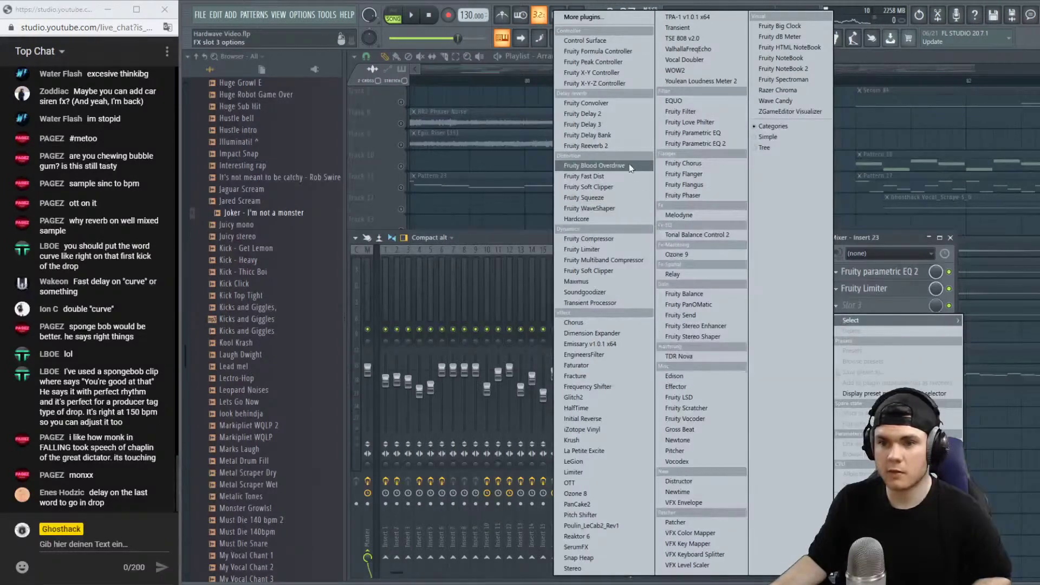
left_click(600, 128)
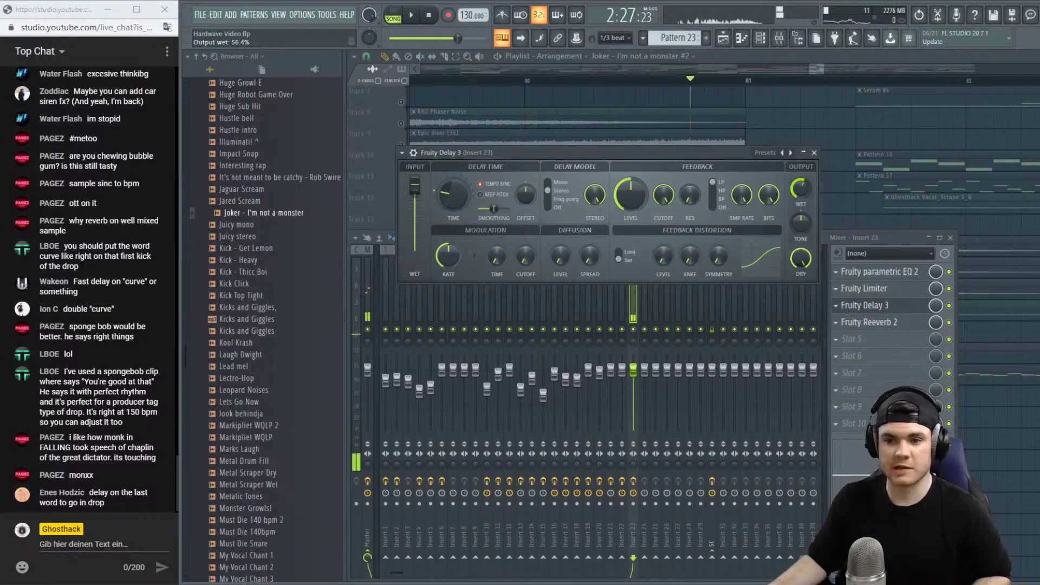
Play the last vocal word through the delay and examine the delay feedback and Parametric EQ 2 curve on Insert 23.
key("space")
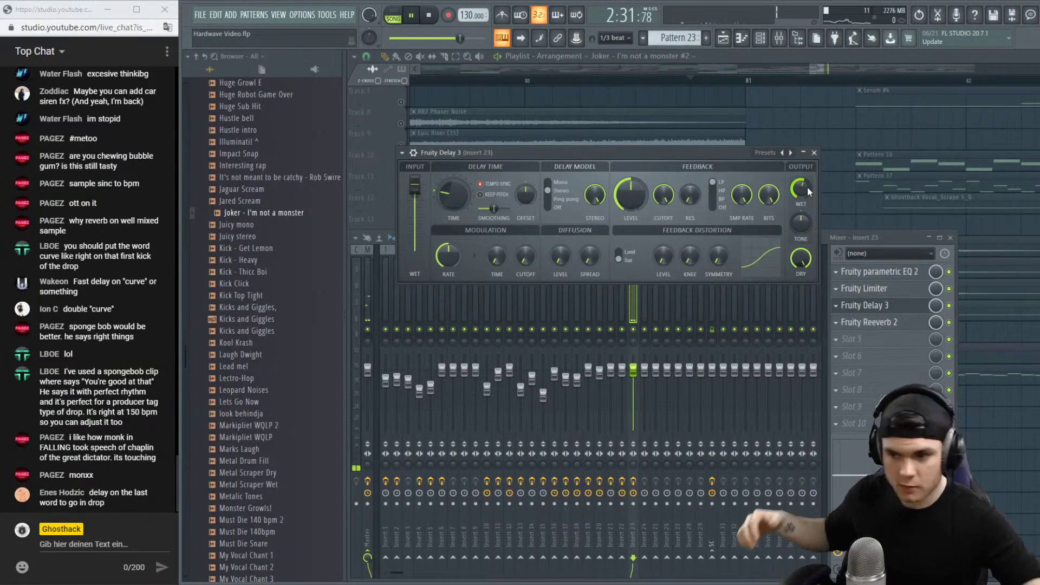
key("space")
key("space")
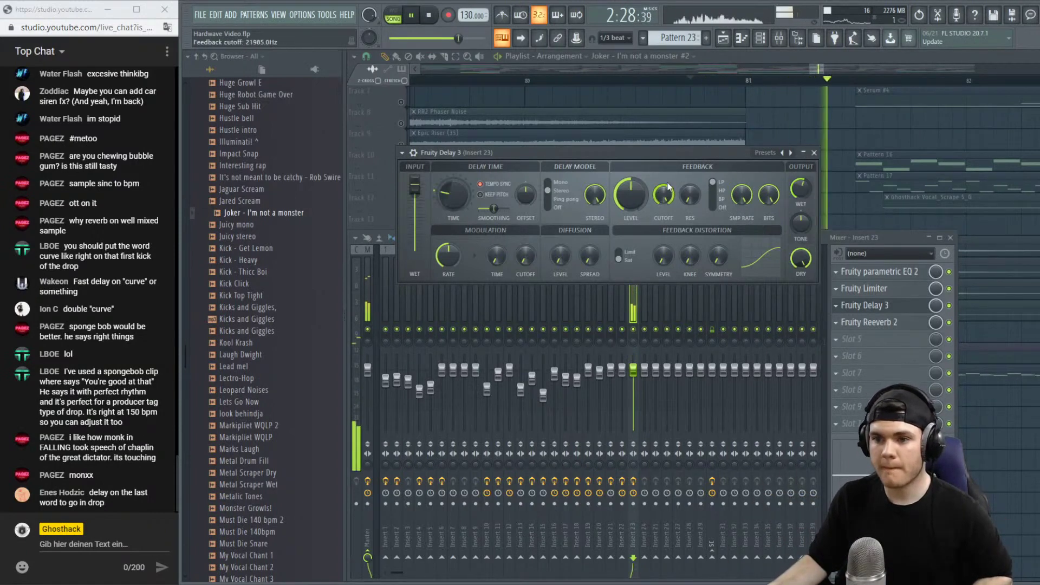
key("space")
left_click(871, 308)
left_click(889, 275)
key("space")
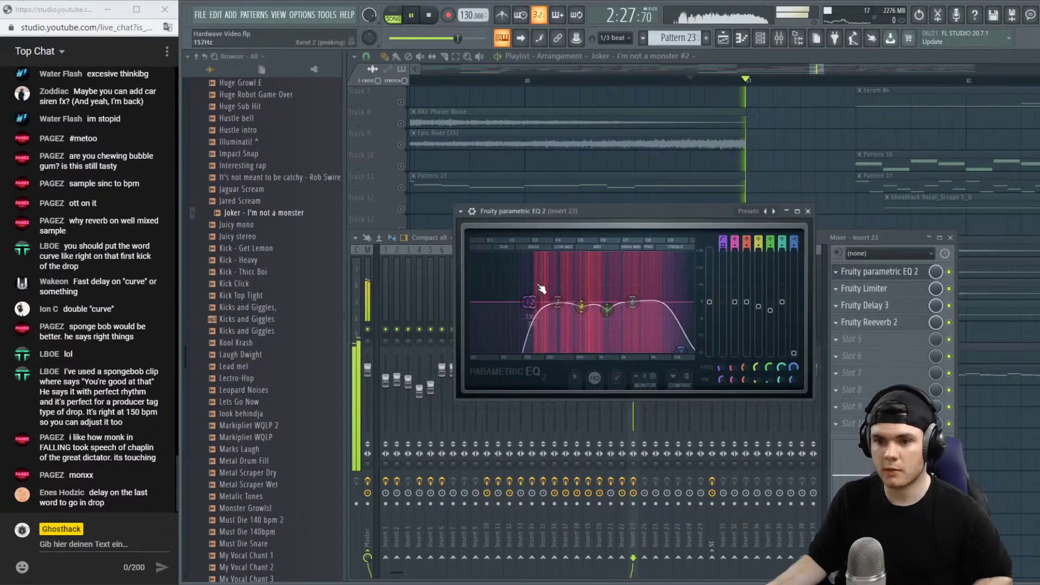
left_click(812, 259)
key("space")
Play the soloed vocal from between bars 79 and 80, and unsolo Track 25 to restore the full mix.
left_click(737, 64)
scroll(737, 64, "down", 4)
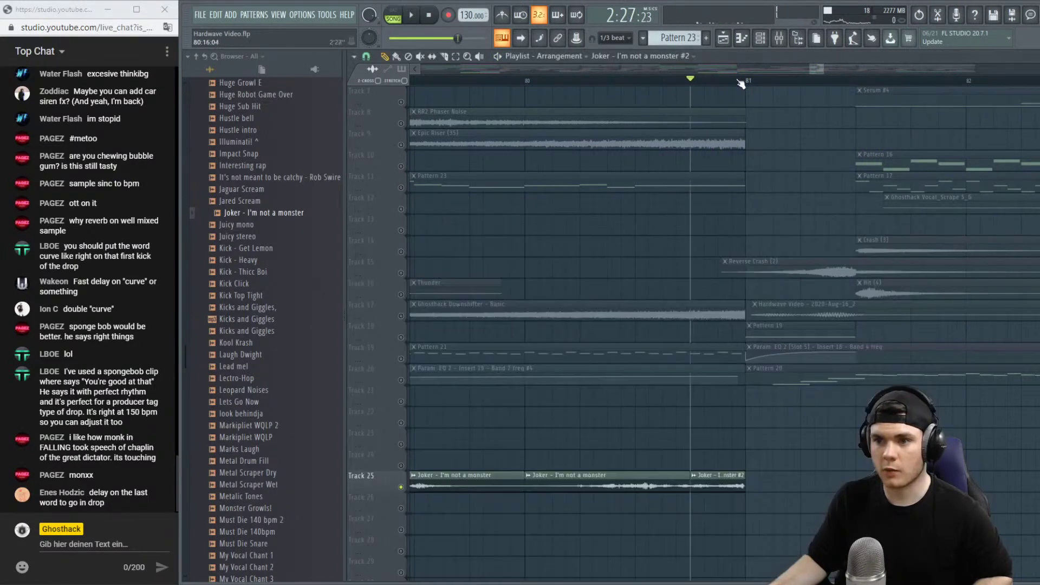
left_click(653, 81)
key("space")
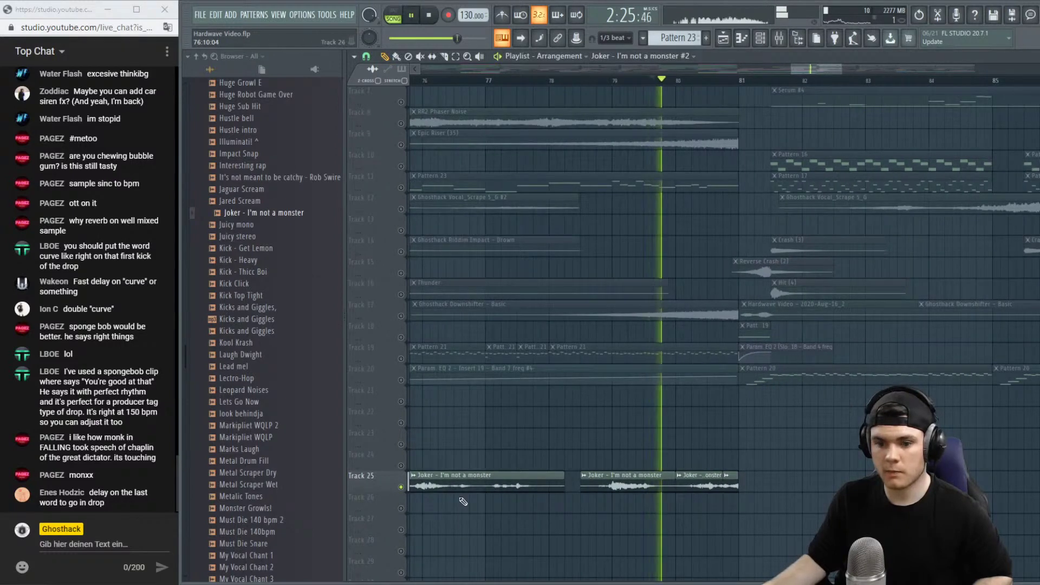
left_click(401, 486, "ctrl")
left_click(401, 487, "ctrl")
left_click(401, 487, "ctrl")
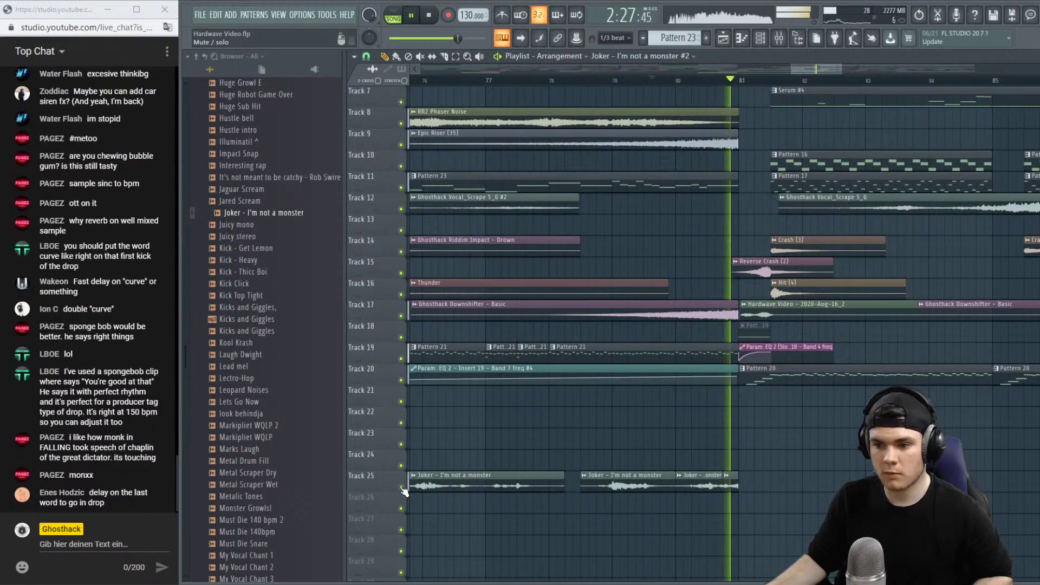
Play the full mix from bar 79 into the second drop to check the delayed last word.
left_click(612, 82)
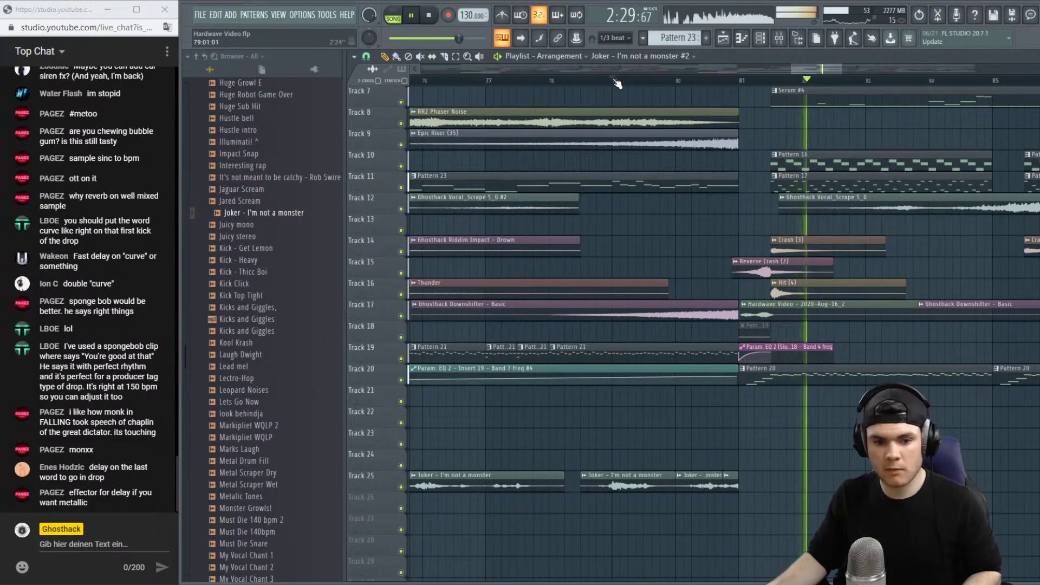
key("space")
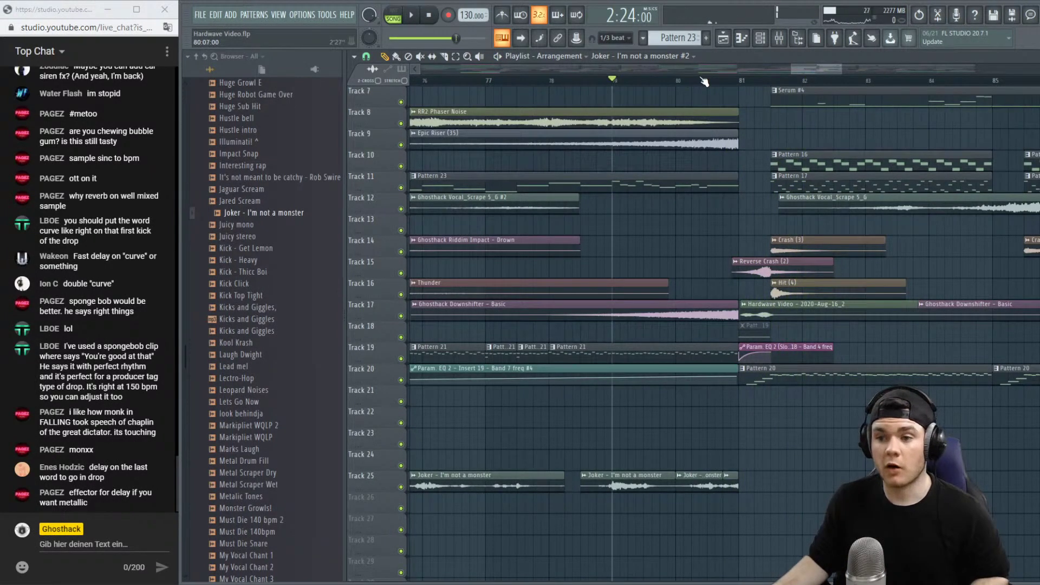
scroll(704, 81, "down", 2)
left_click_drag(812, 67, 769, 67)
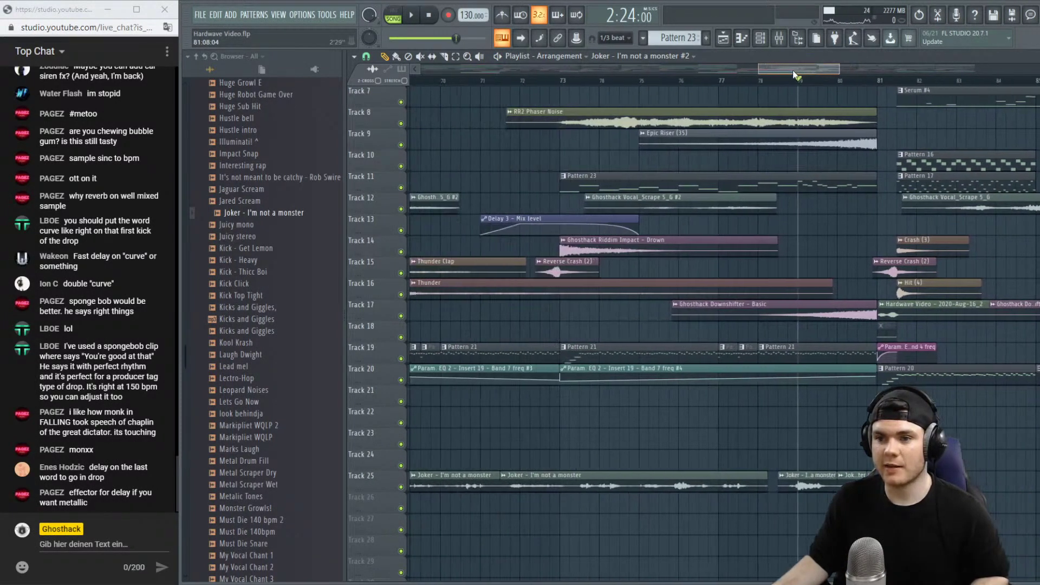
Solo the Joker vocal on Track 25 and play it from the start of the break at bar 65.
left_click(543, 80)
scroll(544, 82, "down", 2)
scroll(546, 82, "left", 3)
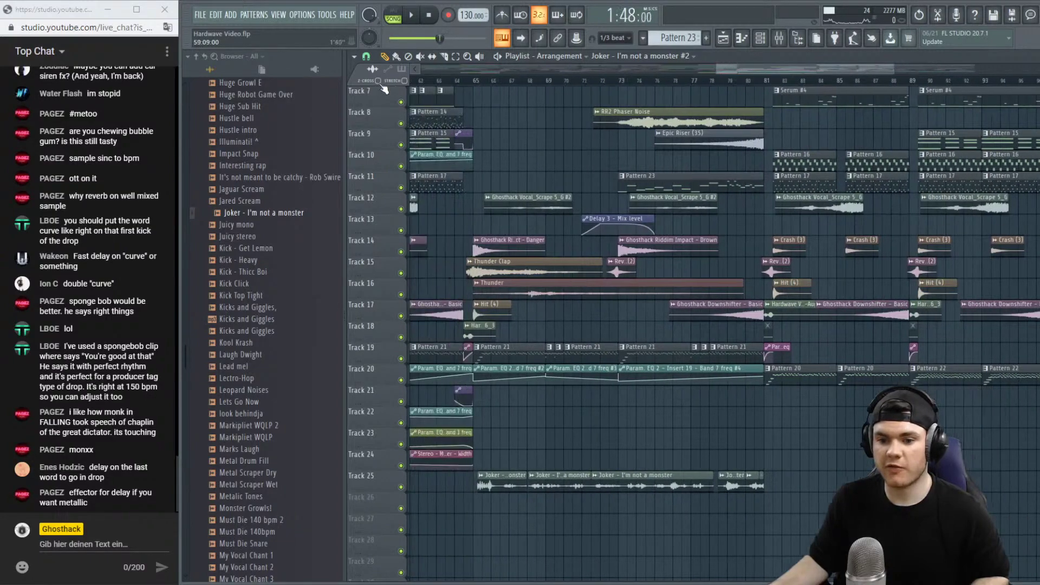
left_click(553, 81)
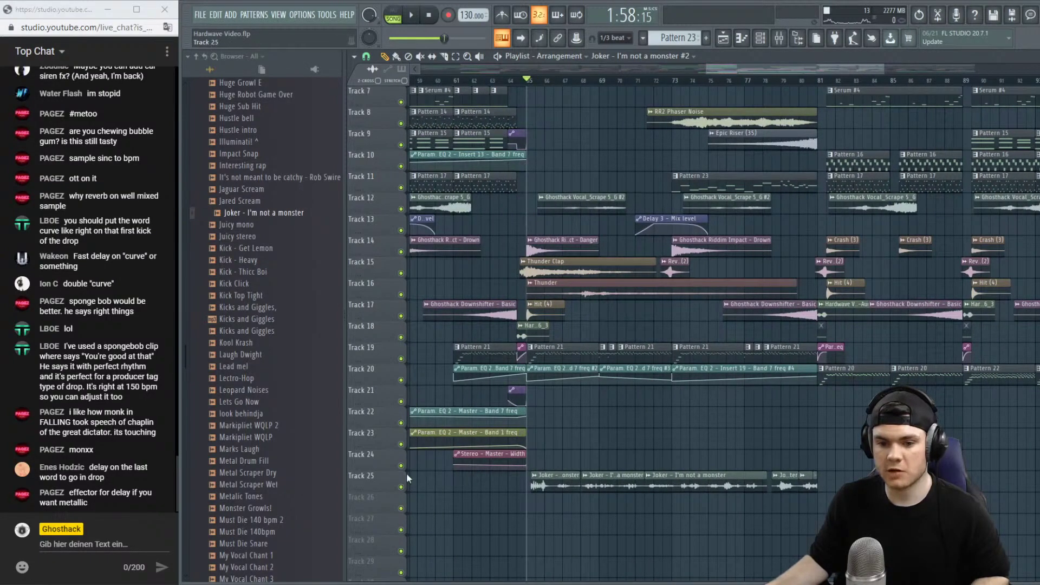
key("space")
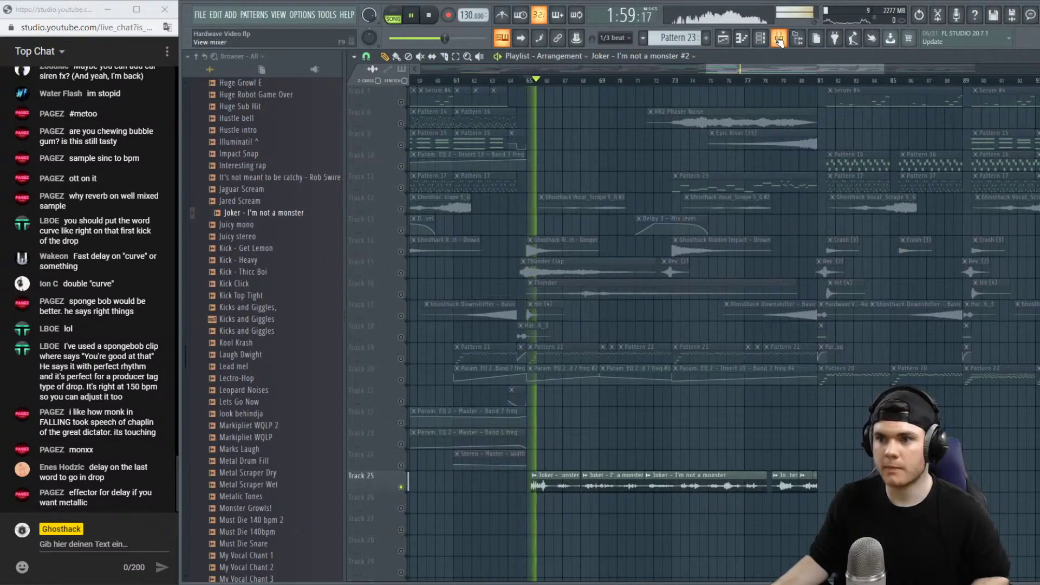
Load Effector in the first effect slot of Insert 22, ahead of the EQ, and try its Ring effect with Param Y at about 21.4.
key("F9")
left_click(624, 288)
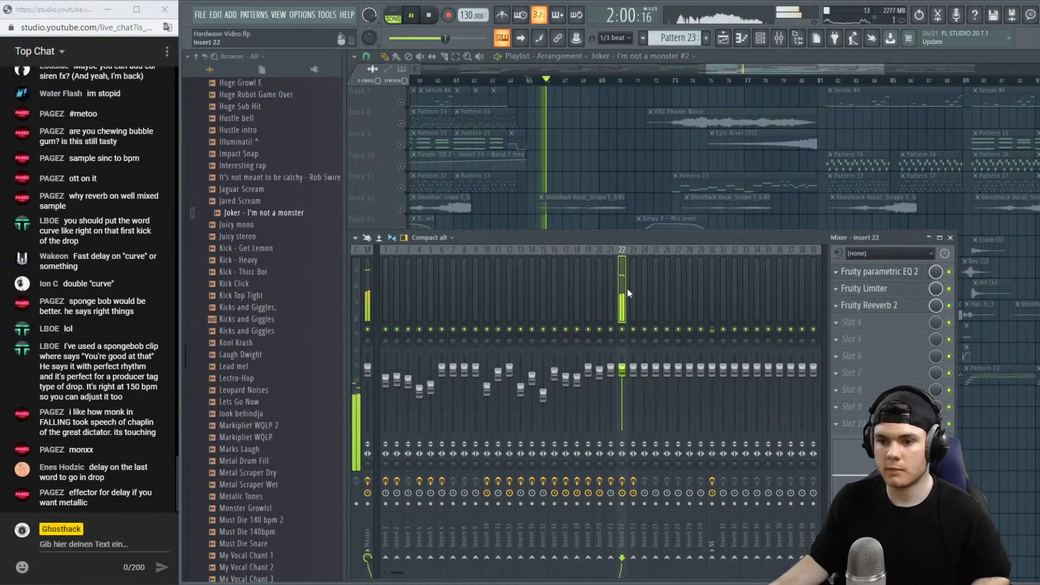
left_click(881, 276)
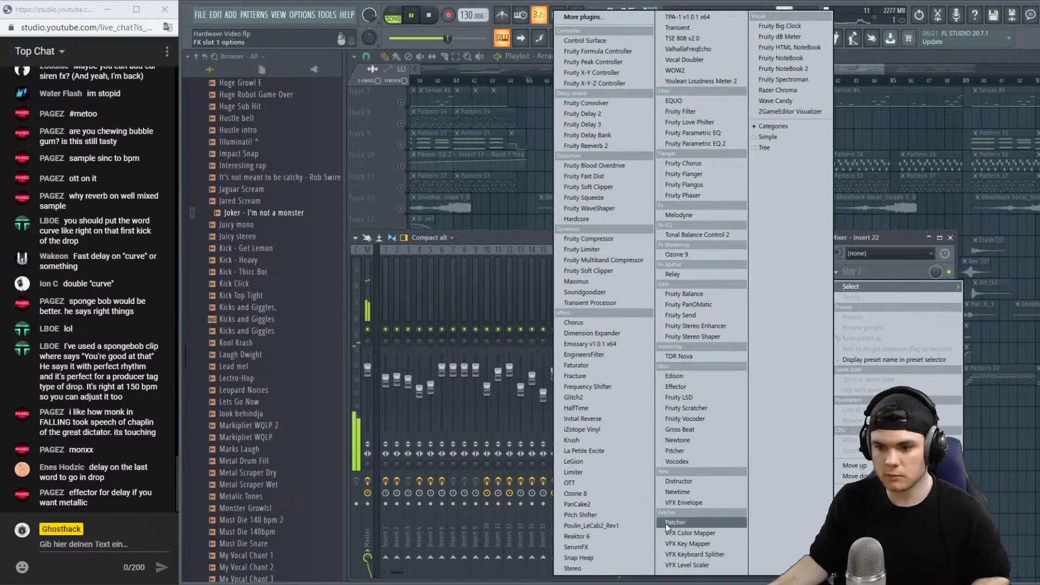
left_click(684, 388)
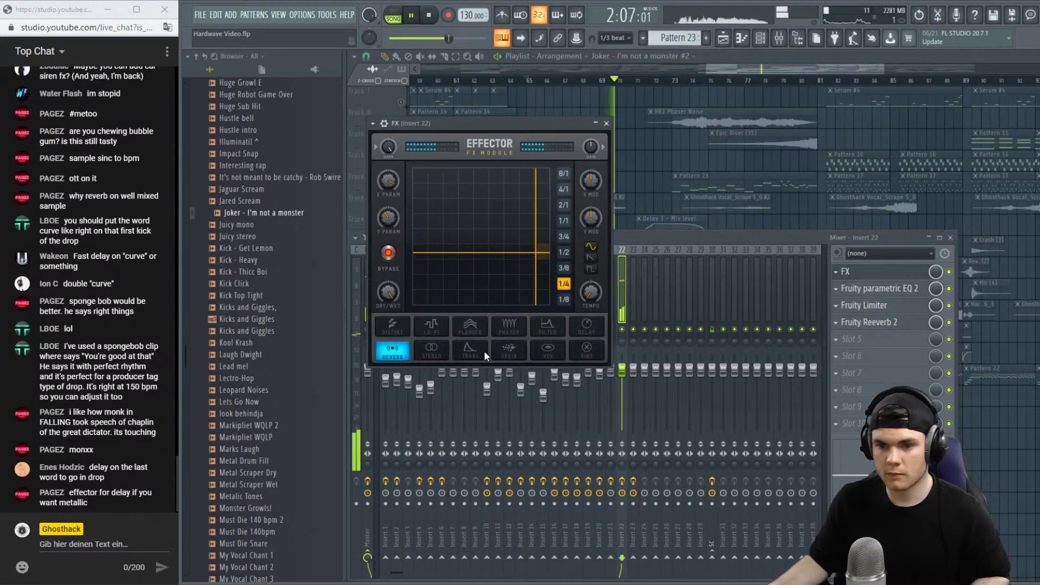
left_click(587, 349)
left_click(453, 277)
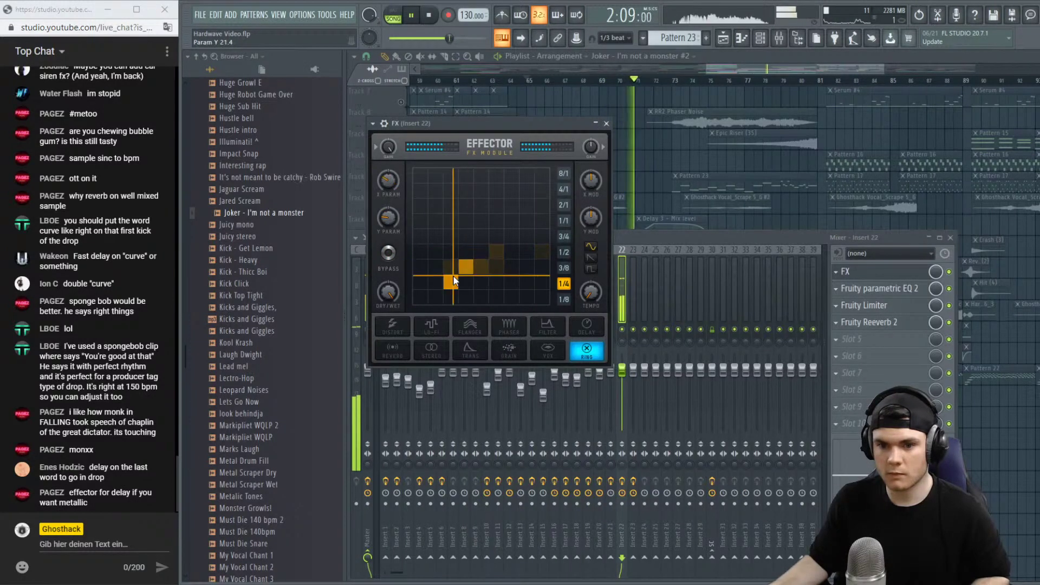
Try the Effector's Flanger on Insert 22 with the X parameter near maximum and the Y parameter at 0.
left_click_drag(471, 273, 564, 311)
left_click(467, 327)
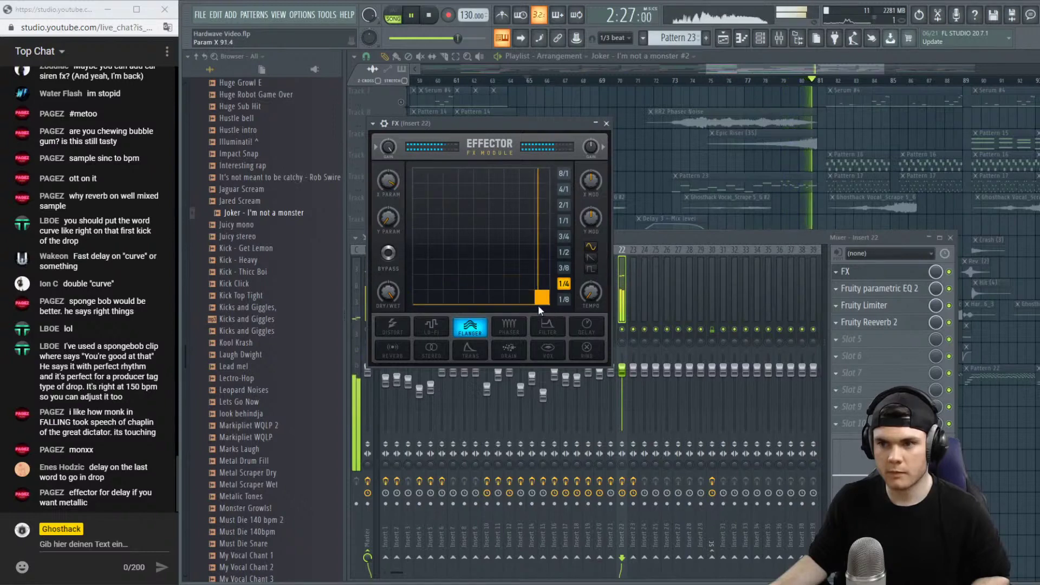
key("space")
mouse_move(537, 304)
left_mouse_down()
mouse_move(522, 288)
mouse_move(490, 288)
mouse_move(546, 296)
mouse_move(544, 308)
left_mouse_up()
key("space")
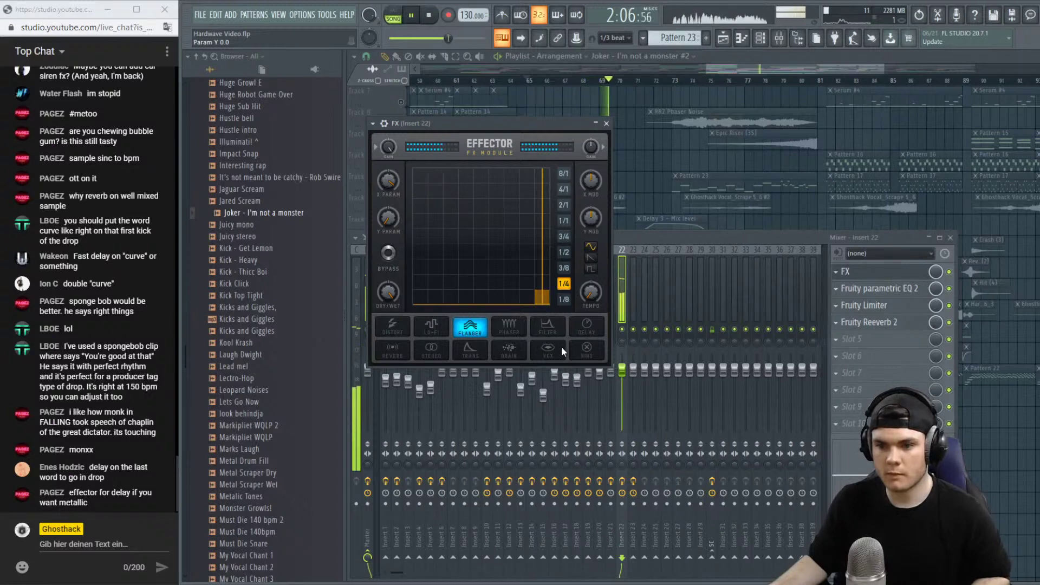
Switch the Effector on Insert 22 to Delay, set its X/Y point right of centre and slightly below the middle, and close the plugin.
left_click(587, 328)
left_click_drag(541, 295, 524, 240)
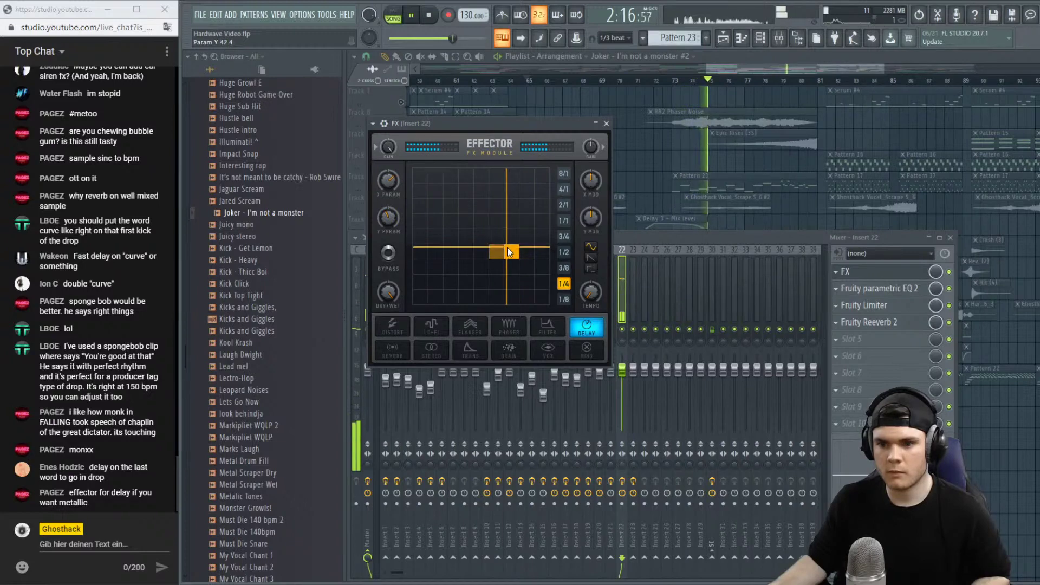
left_click_drag(507, 247, 512, 249)
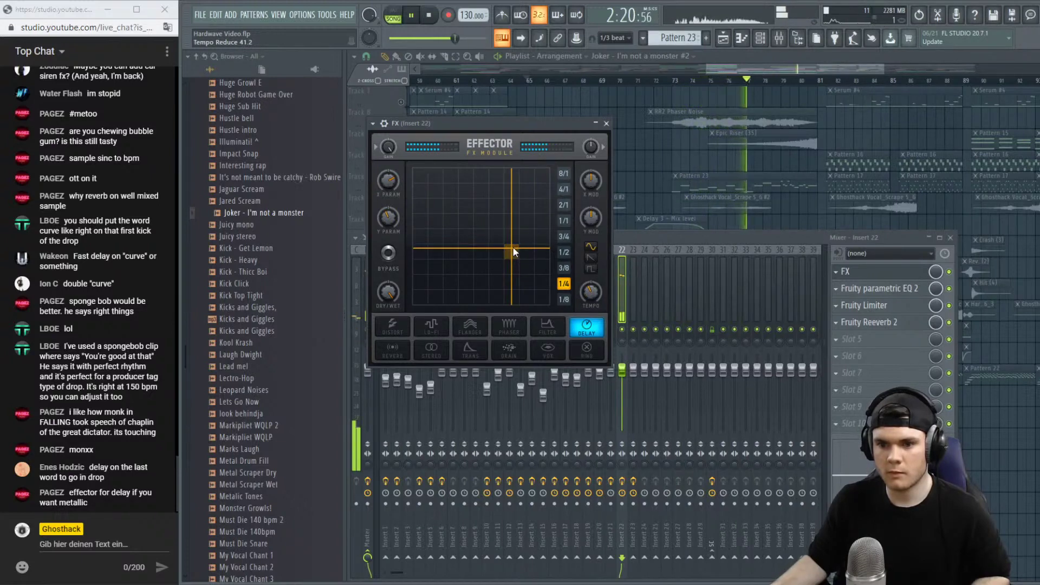
left_click(867, 277)
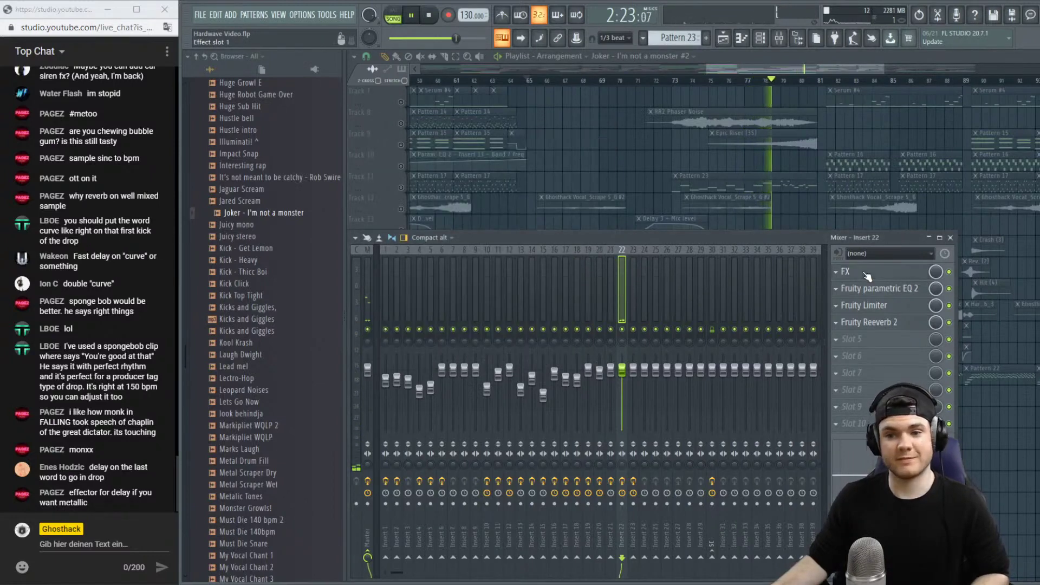
Move playback to just before bar 65, hide the mixer and unsolo Track 25 so all tracks play.
left_click(515, 82)
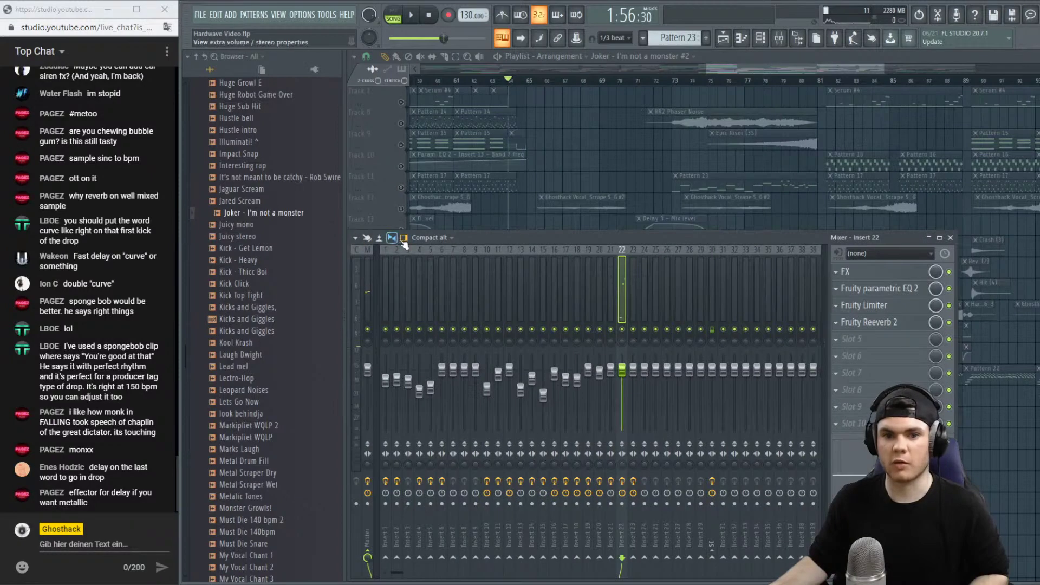
key("F9")
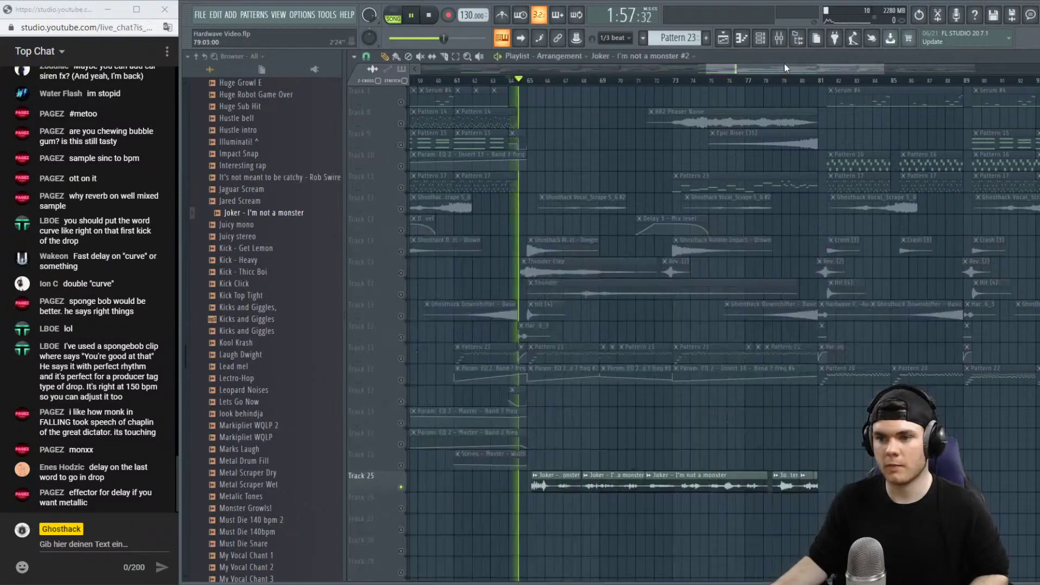
left_click(402, 487)
scroll(361, 396, "up", 5)
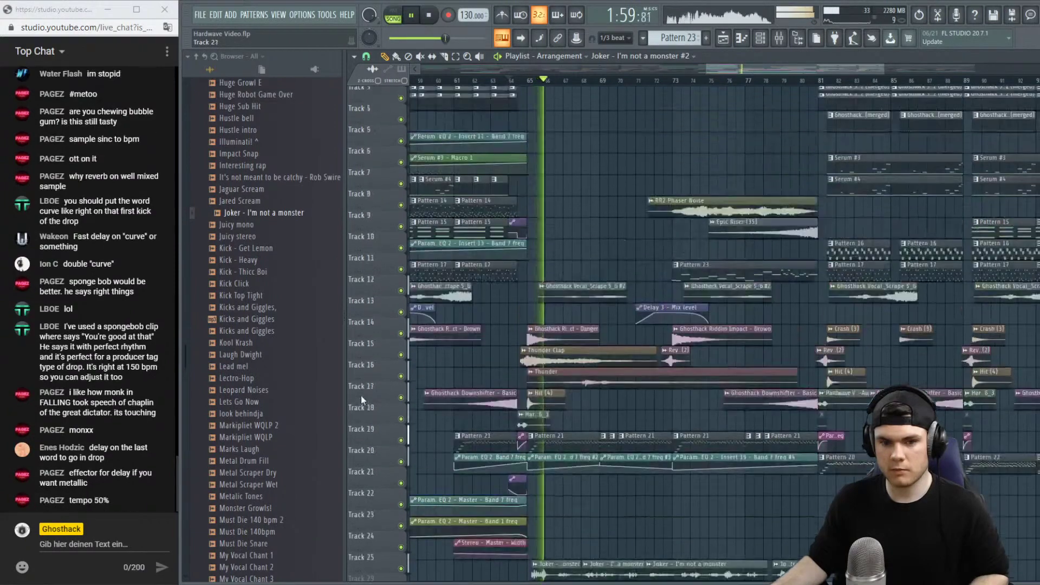
scroll(316, 417, "up", 10)
scroll(316, 418, "up", 15)
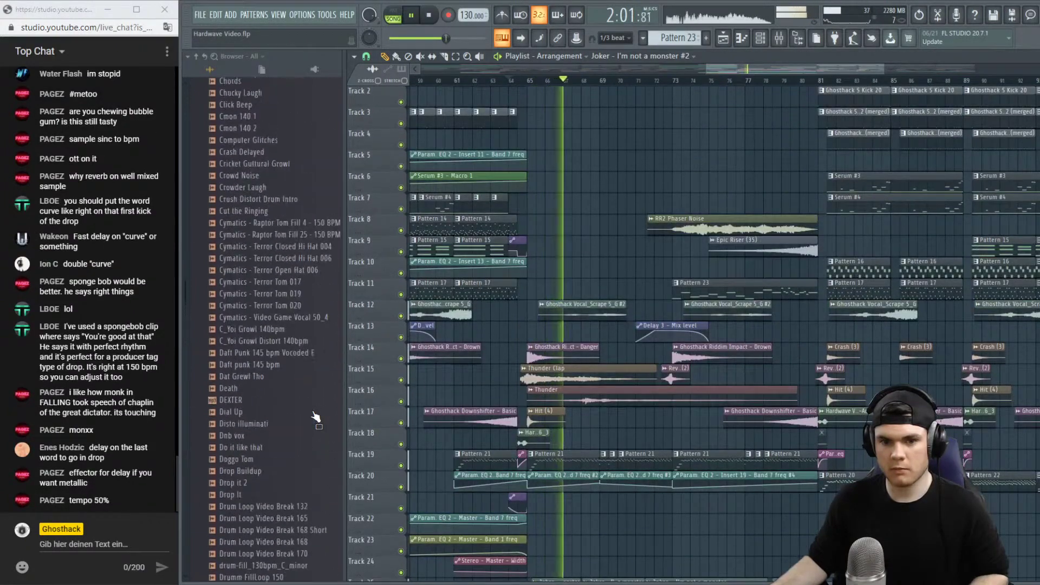
scroll(316, 417, "up", 15)
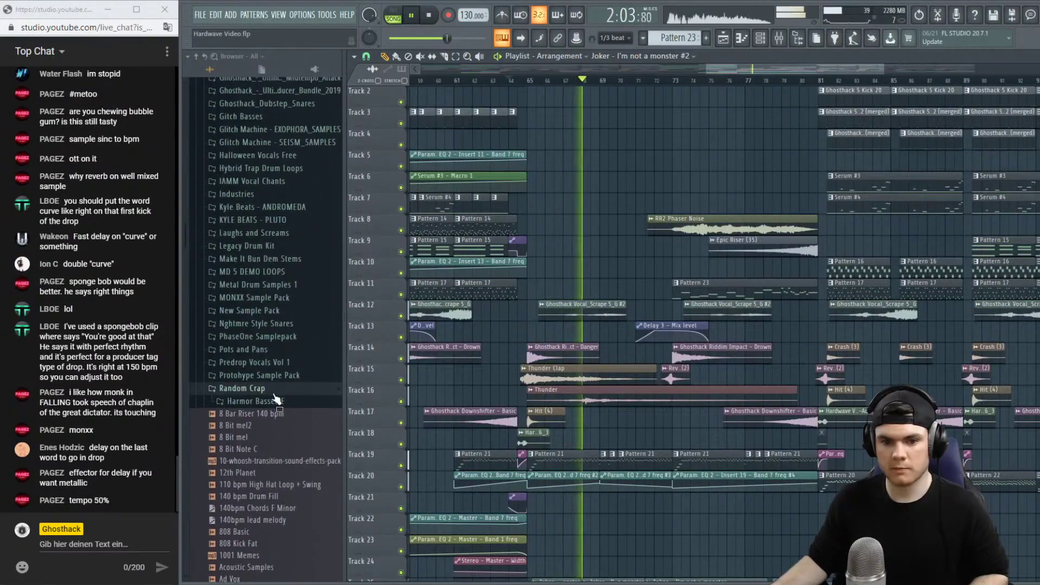
scroll(535, 401, "down", 6)
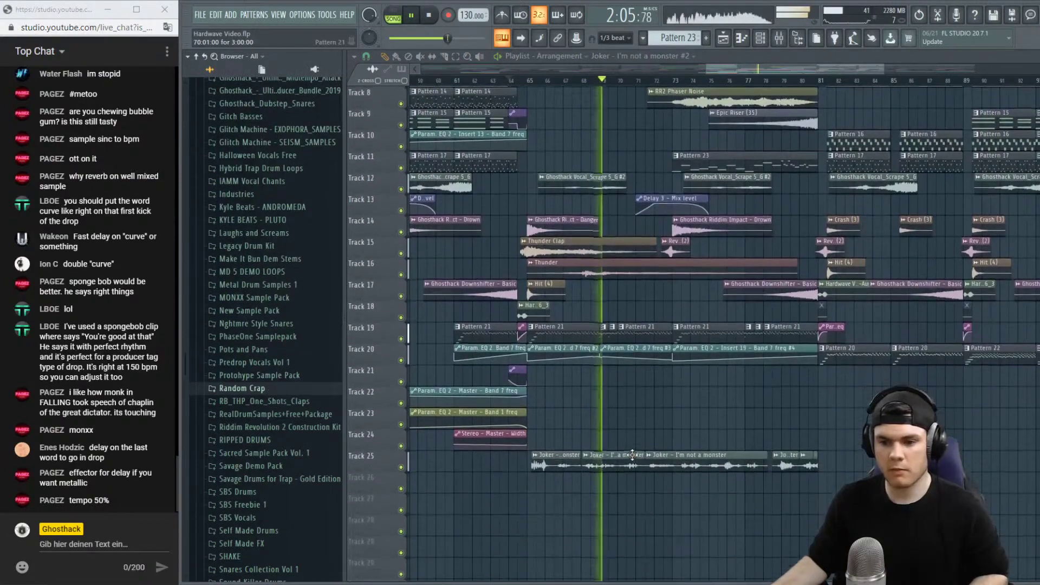
Set the Effector delay's X/Y point further right and lower during playback, and reduce the FX slot's mix level on Insert 22.
left_click(507, 80)
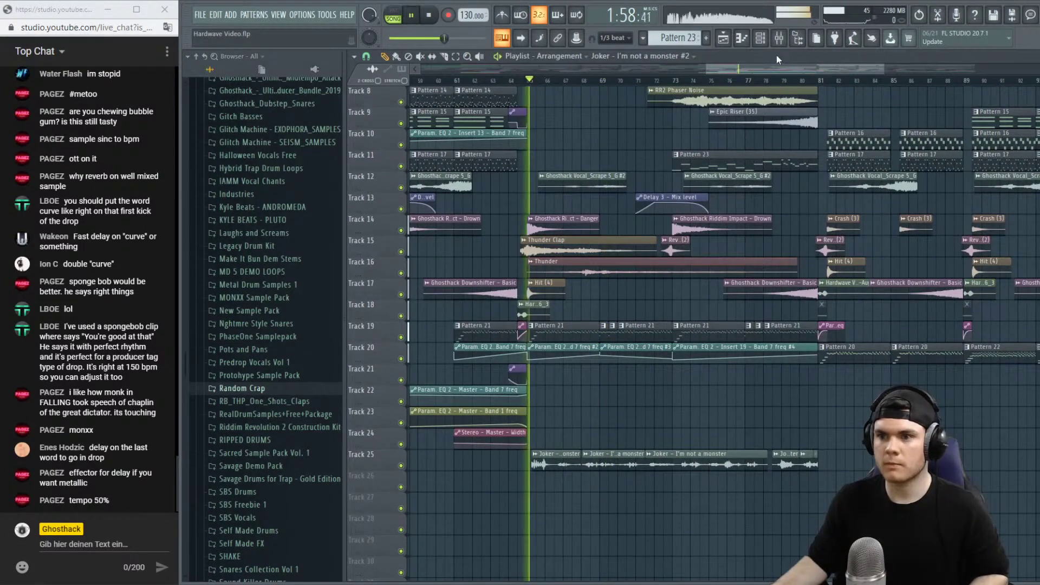
left_click(778, 38)
left_click(875, 272)
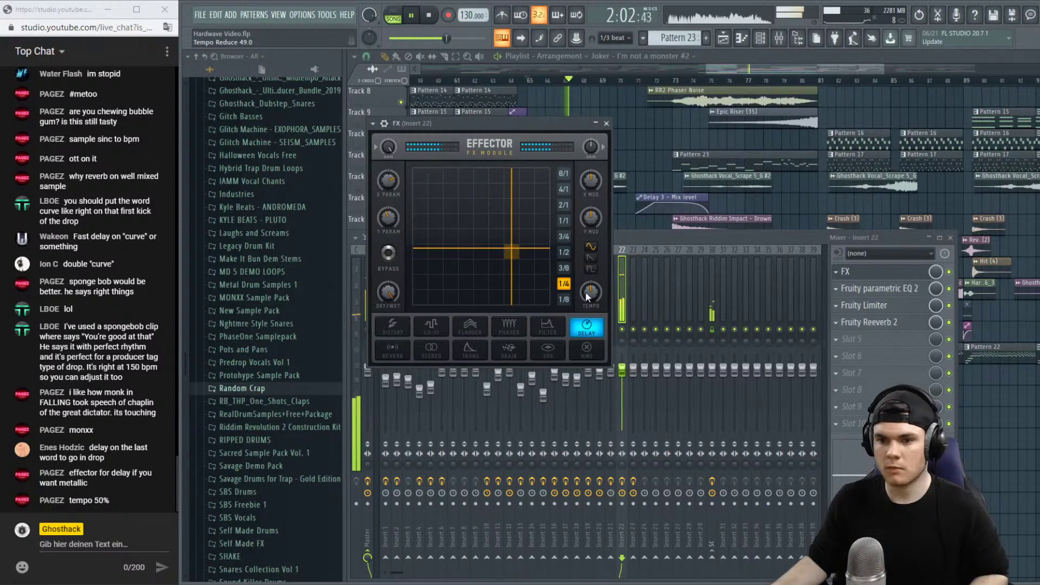
left_click_drag(531, 230, 532, 265)
left_click(935, 272)
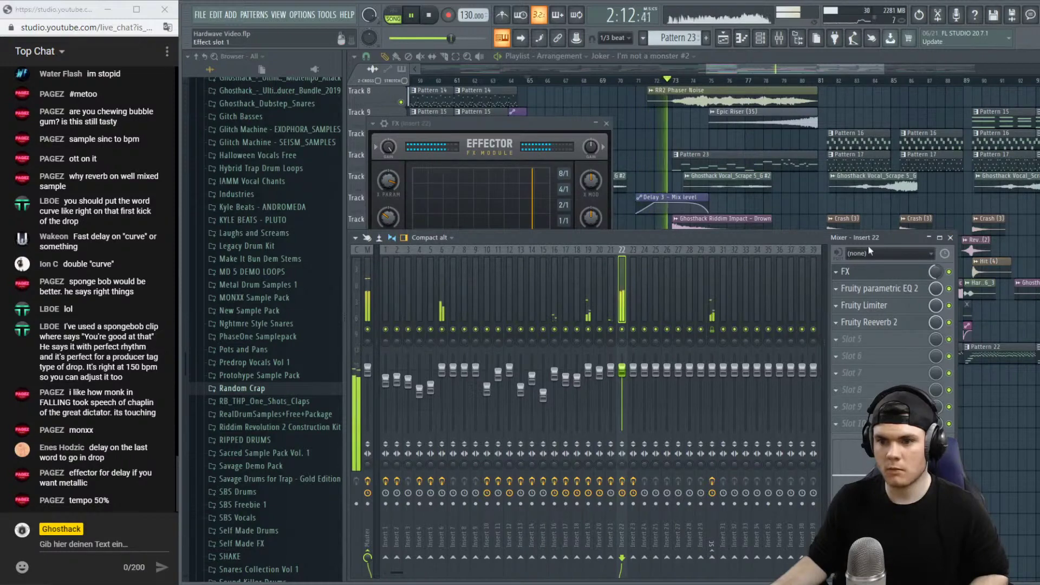
left_click(740, 66)
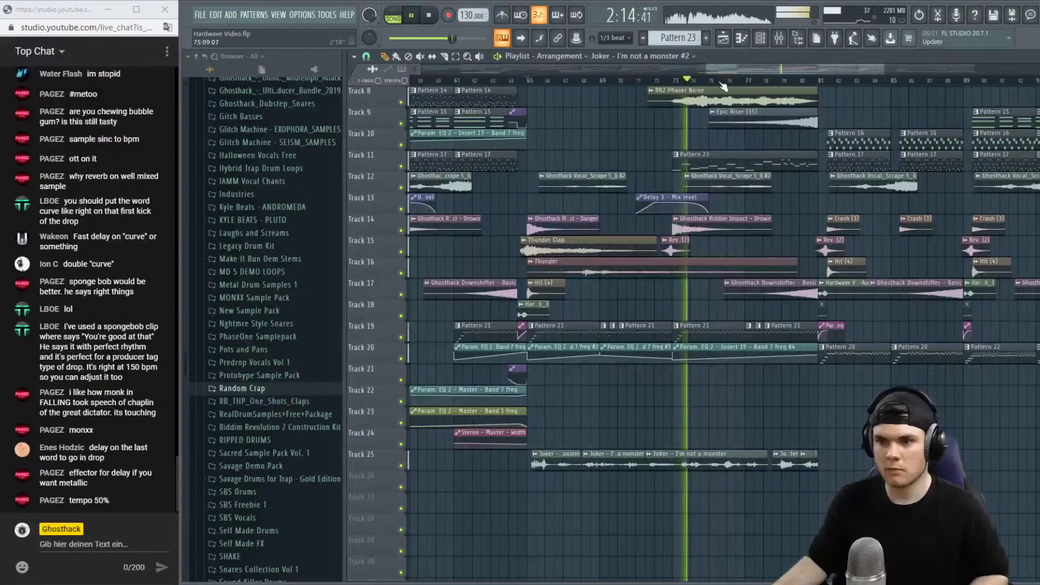
Add two consecutive Pattern 16 clips on Track 7, starting at bars 69 and 73.
scroll(737, 68, "down", 4)
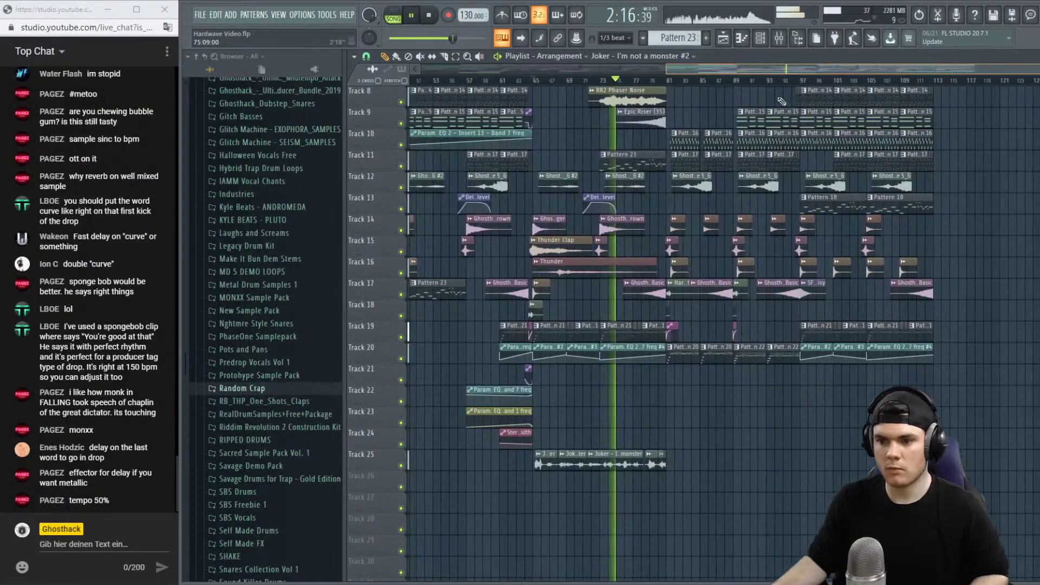
scroll(721, 333, "up", 3)
scroll(721, 333, "down", 2)
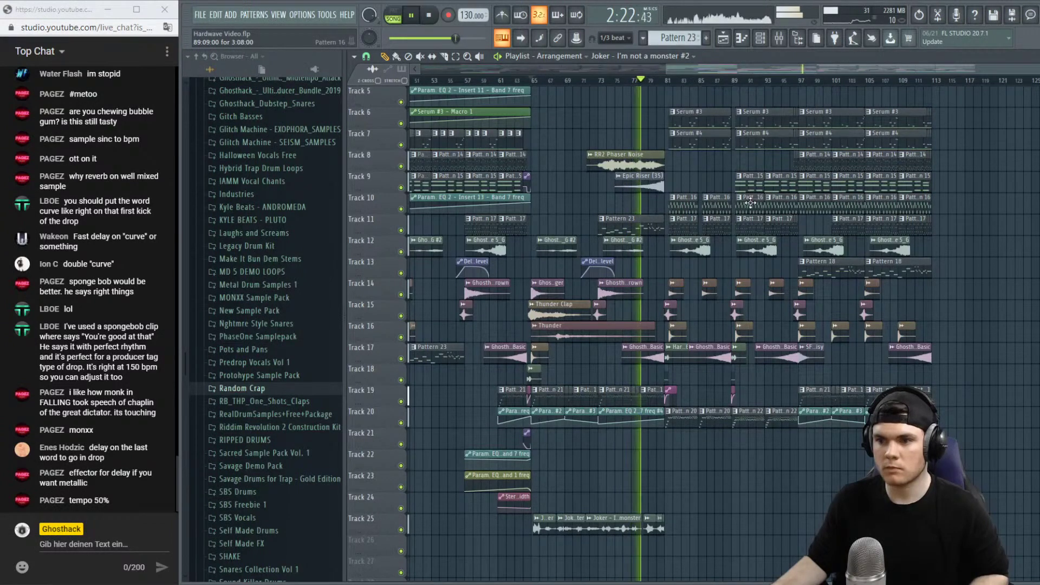
key("space")
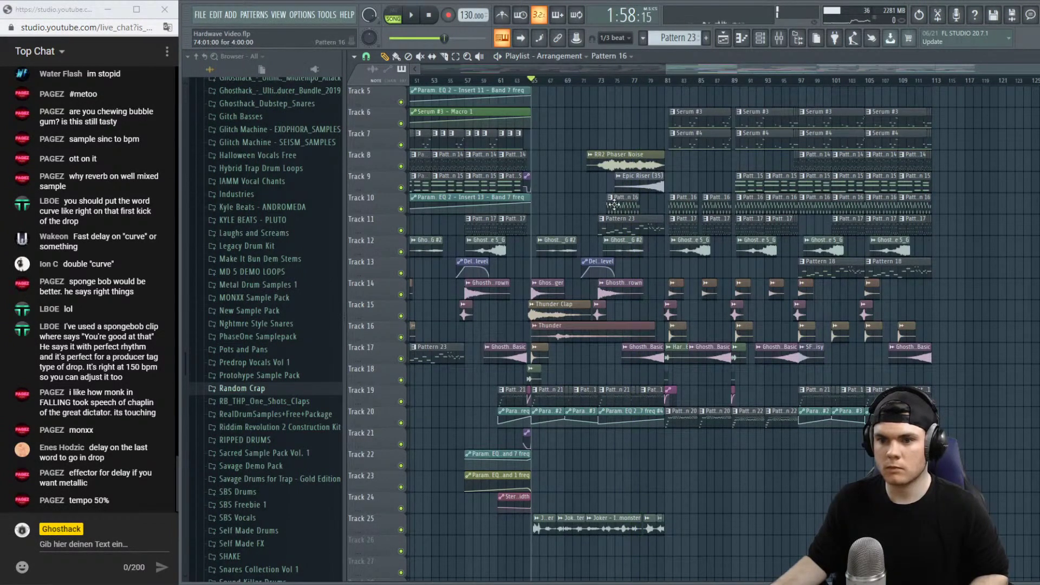
key("space")
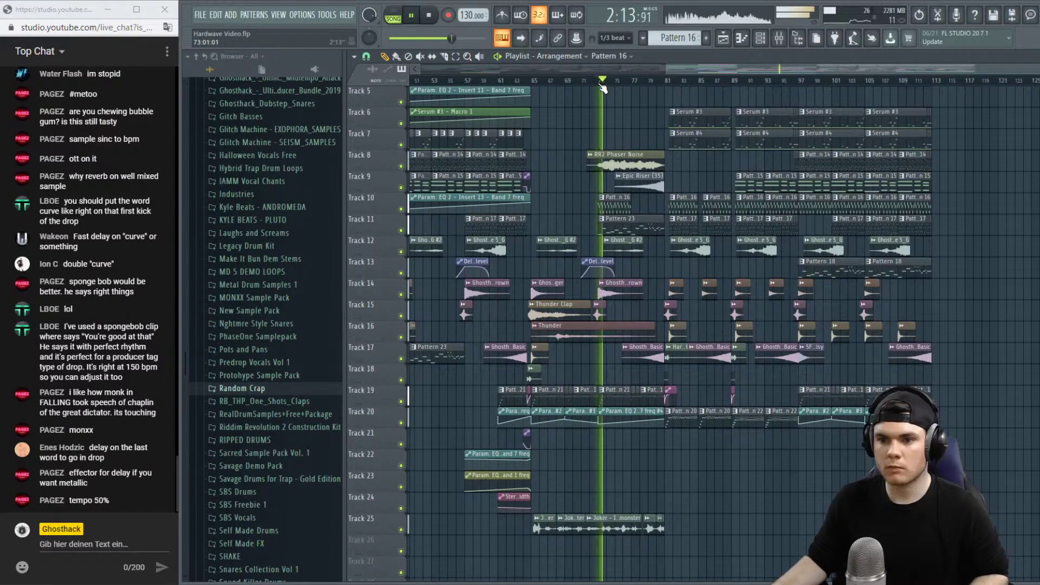
scroll(652, 81, "left", 2)
scroll(652, 82, "up", 4)
key("space")
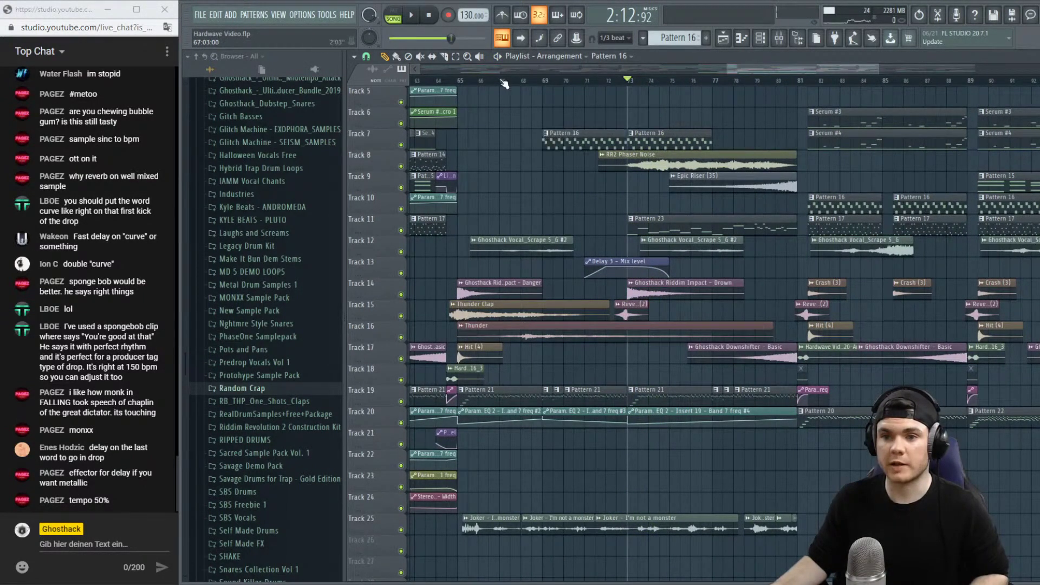
Play the arrangement from about bar 65 and check the track levels in the mixer.
left_click(460, 81)
key("space")
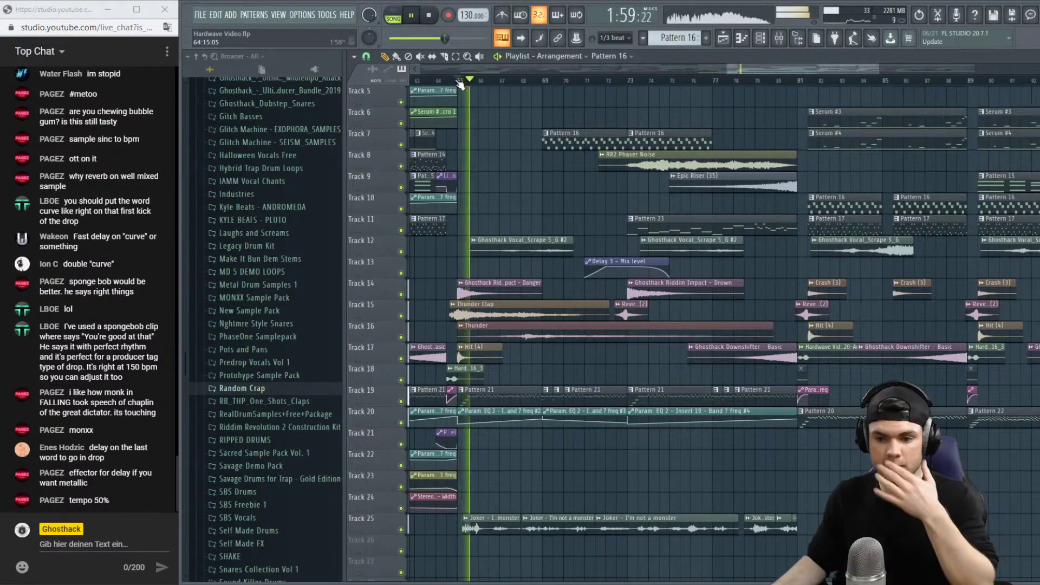
left_click(778, 38)
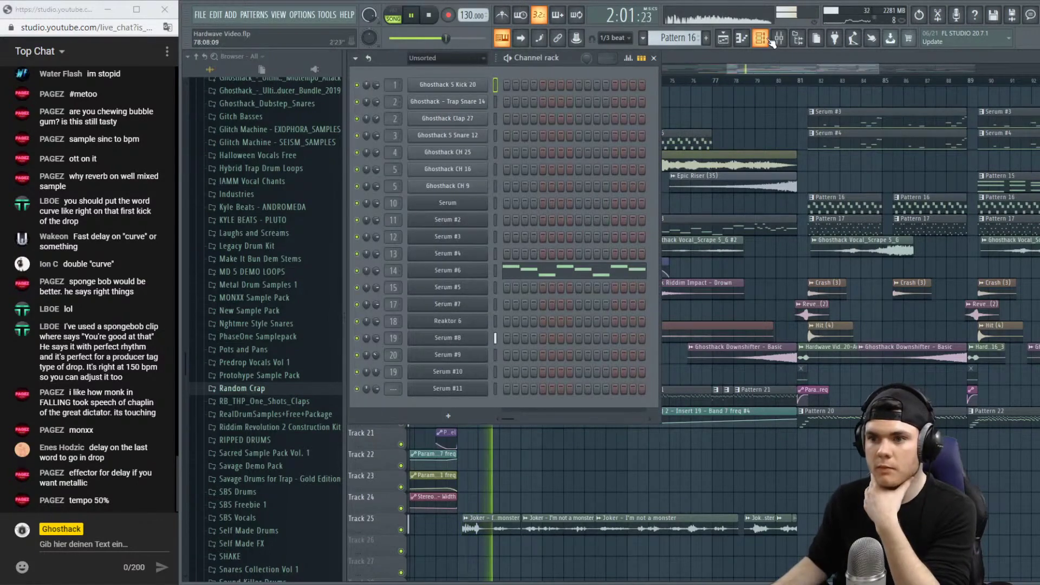
left_click(792, 41)
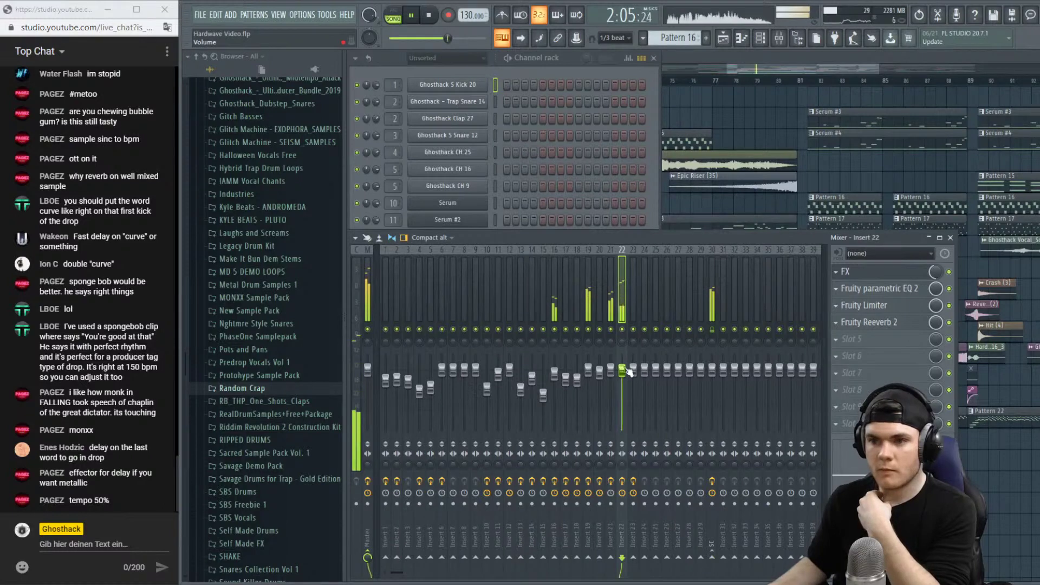
left_click(723, 73)
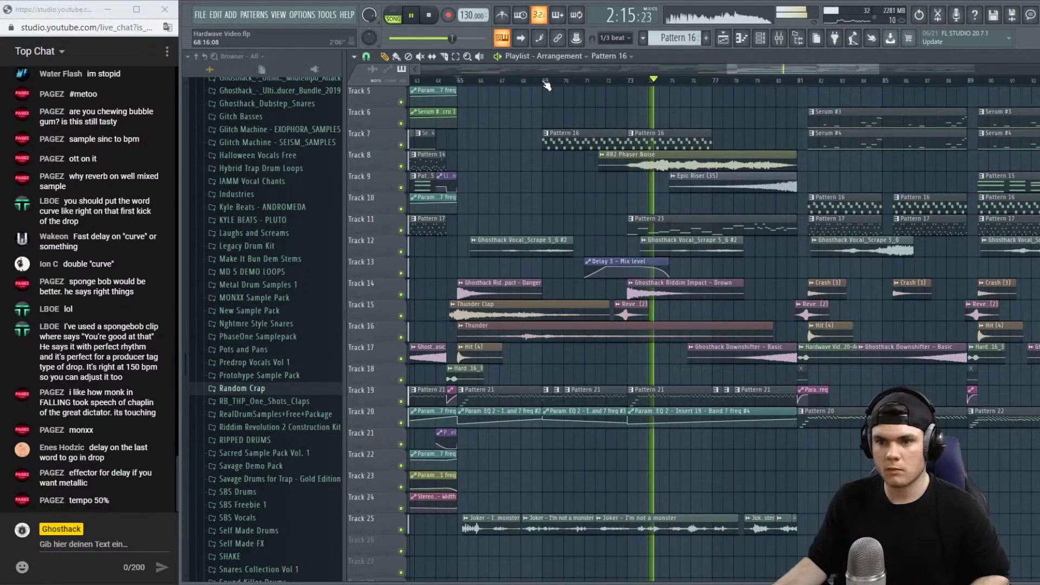
Select bars 69 to 77 and set band 7 of Insert 14's Parametric EQ 2 to about 9591 Hz.
left_click_drag(545, 82, 712, 81)
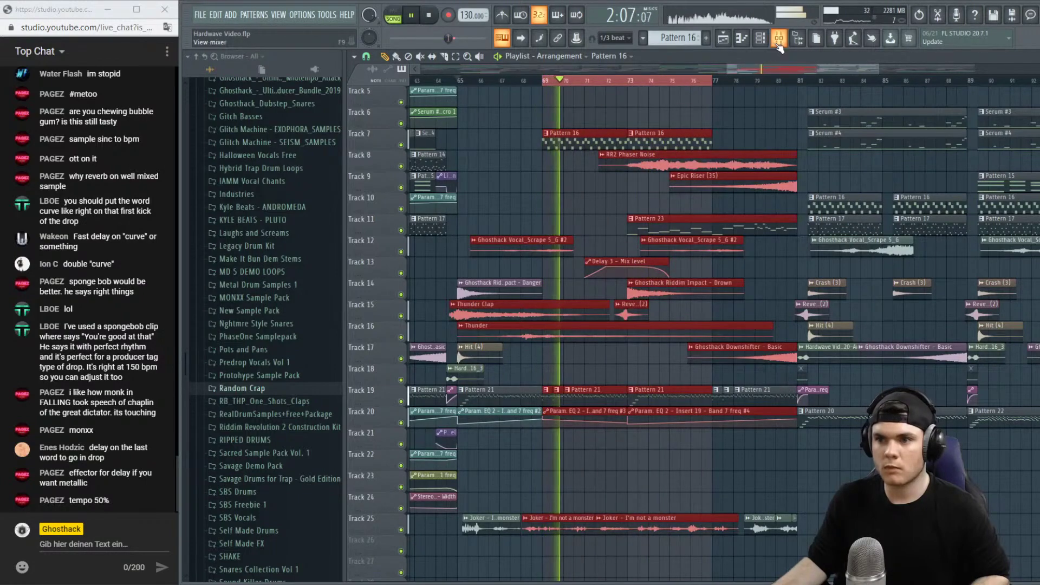
left_click(778, 44)
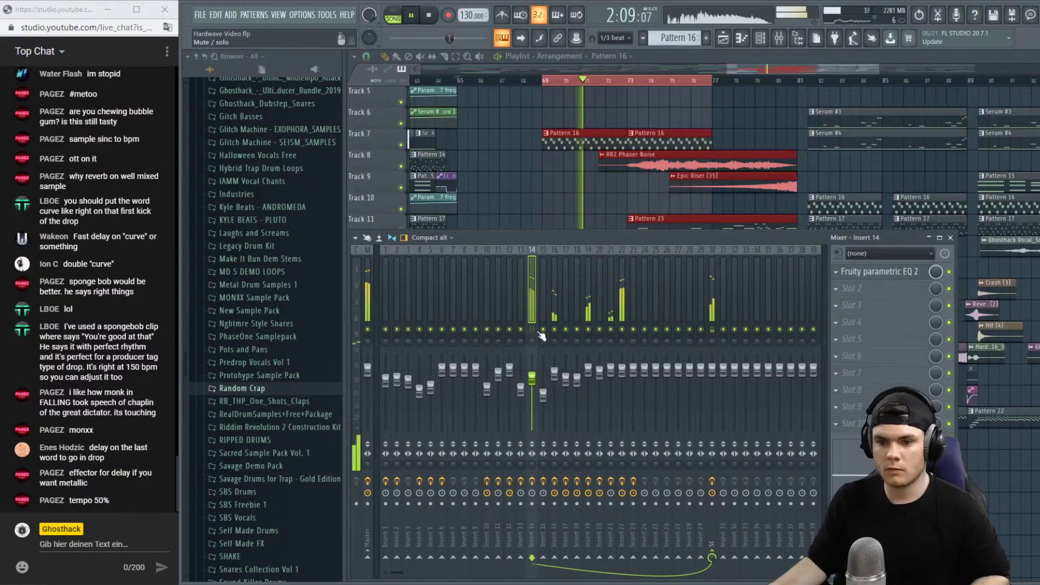
left_click(880, 272)
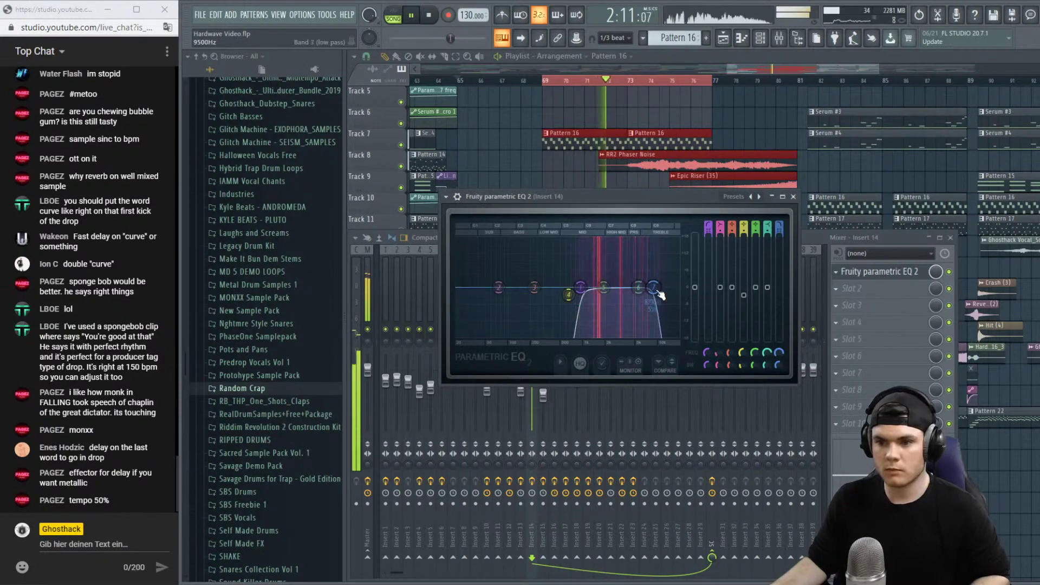
mouse_move(658, 292)
left_mouse_down()
mouse_move(598, 287)
mouse_move(658, 287)
left_mouse_up()
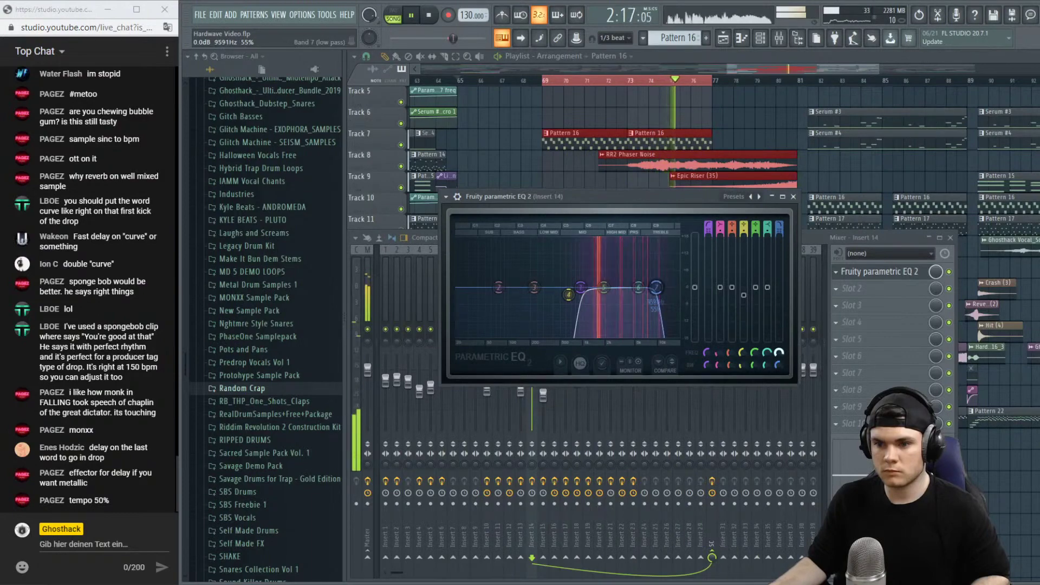
Create an automation clip for the band 7 frequency of Insert 14's EQ across the selected bars.
key("space")
right_click(779, 352)
left_click(798, 402)
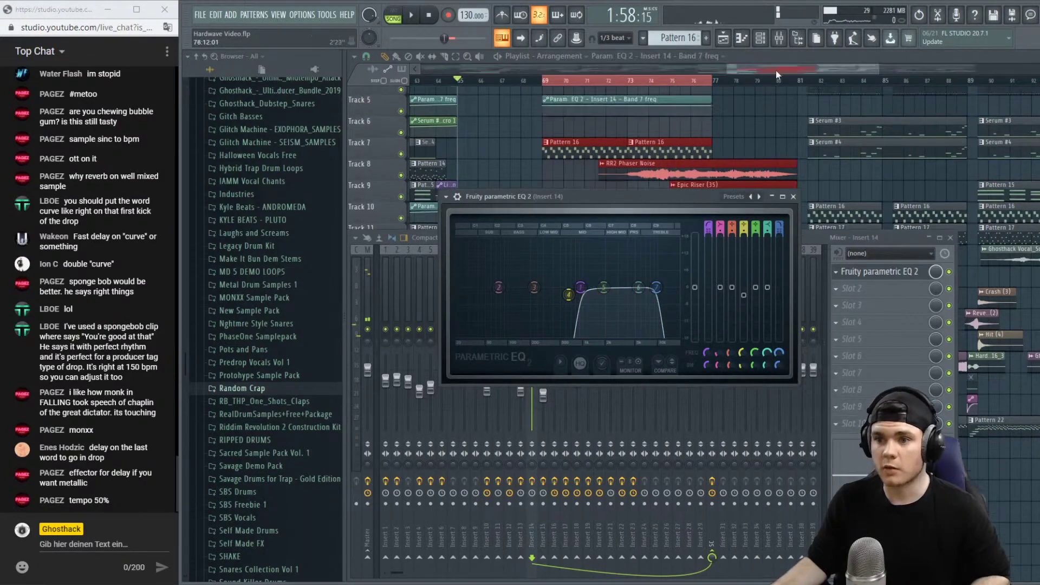
key("F12")
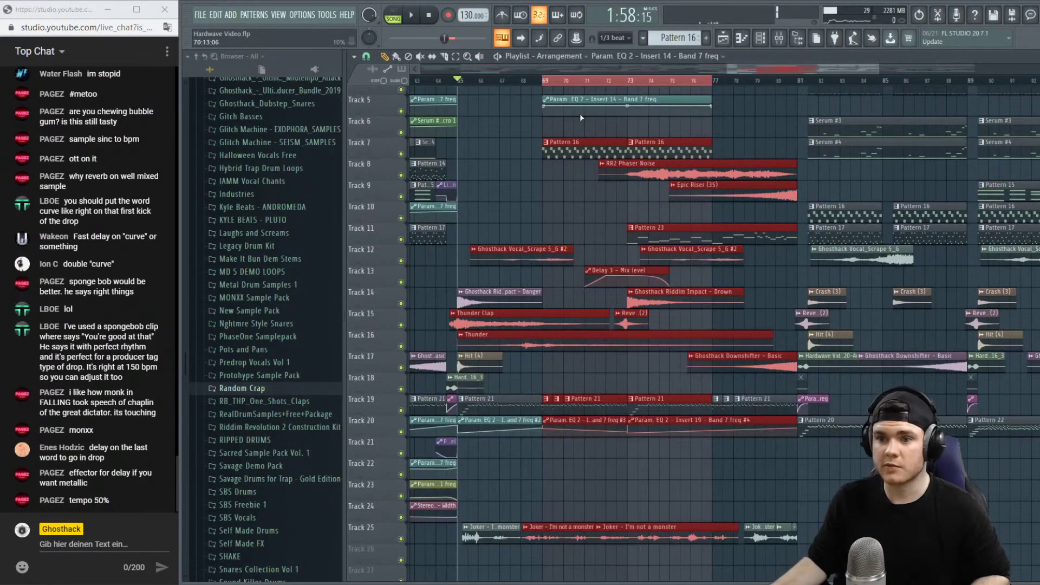
Shape the band 7 automation on Track 5 to stay low from bar 69 and rise just before bar 77, checking it in playback.
left_click(545, 111)
key("space")
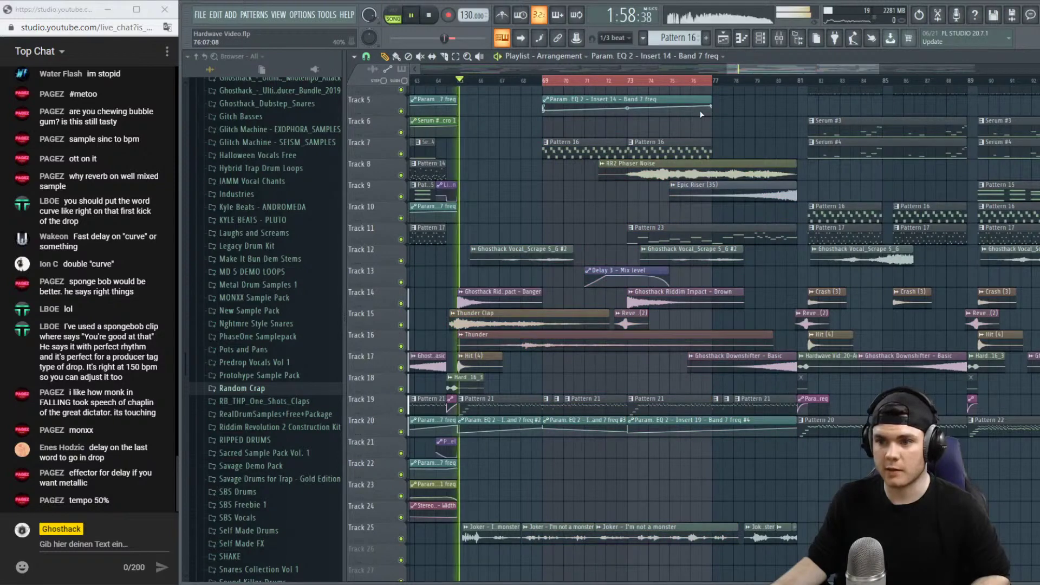
left_click(544, 80)
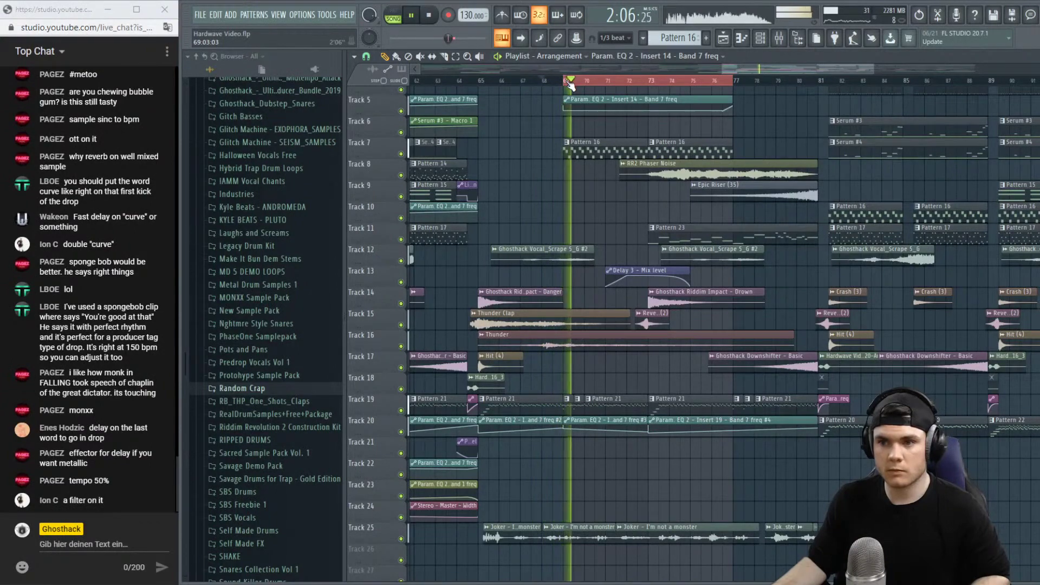
scroll(570, 86, "up", 2)
scroll(573, 187, "up", 2)
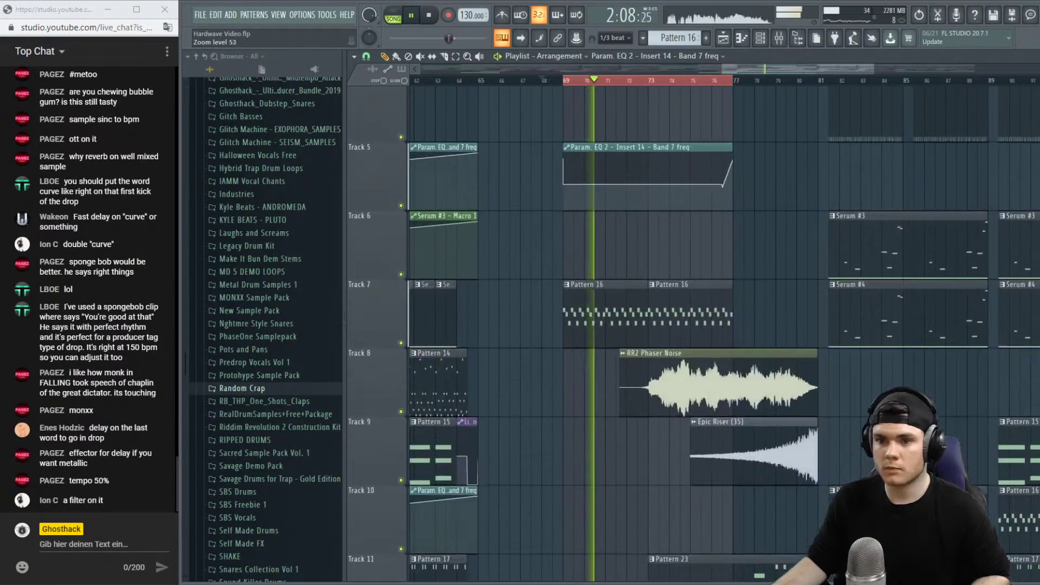
Reshape Track 5's band 7 automation as a single curve with a raised point at bar 73 and the late low point moved to bar 77.
key("space")
key("space")
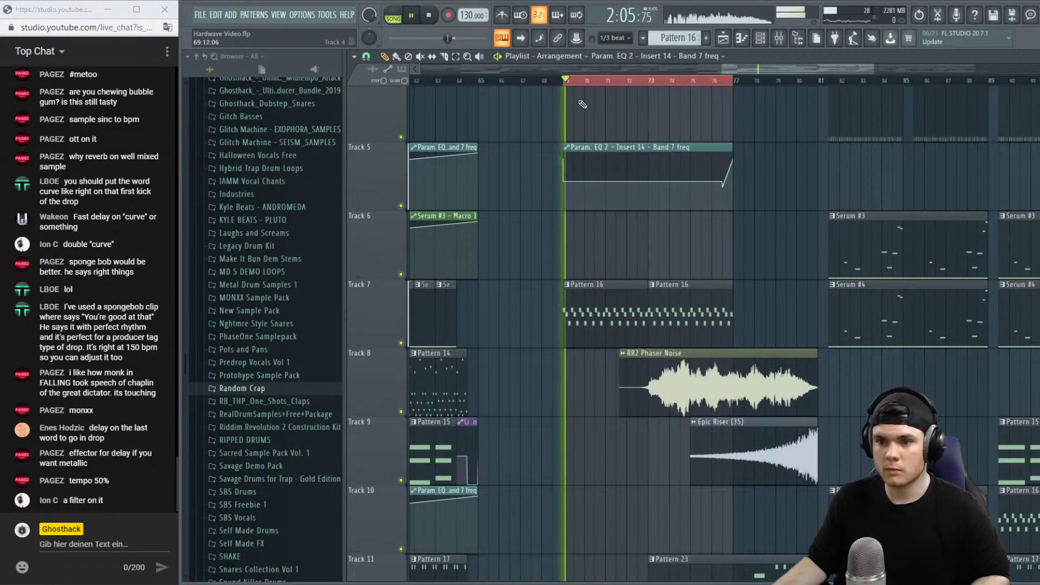
right_click(724, 187)
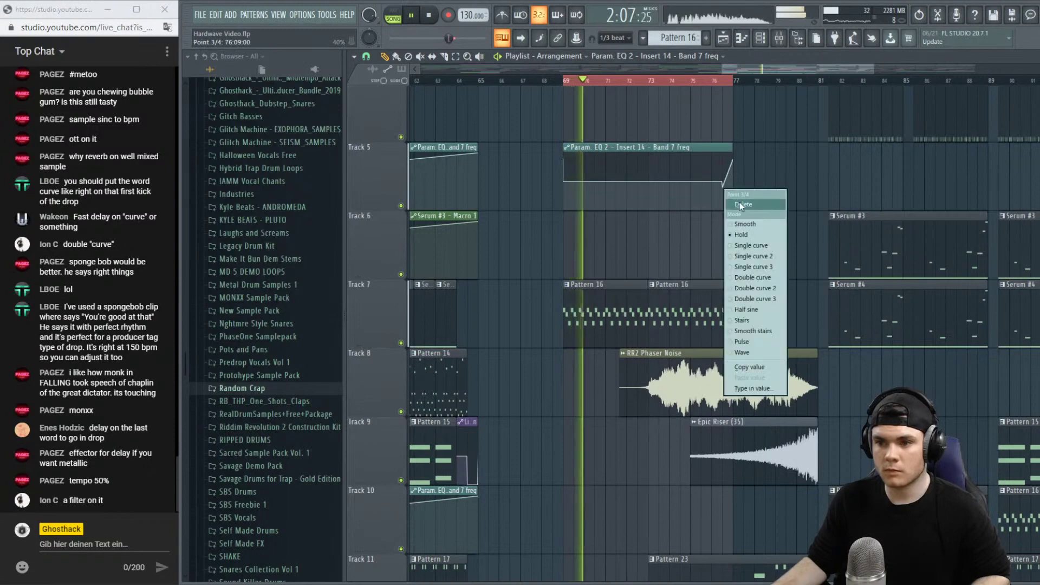
left_click(751, 245)
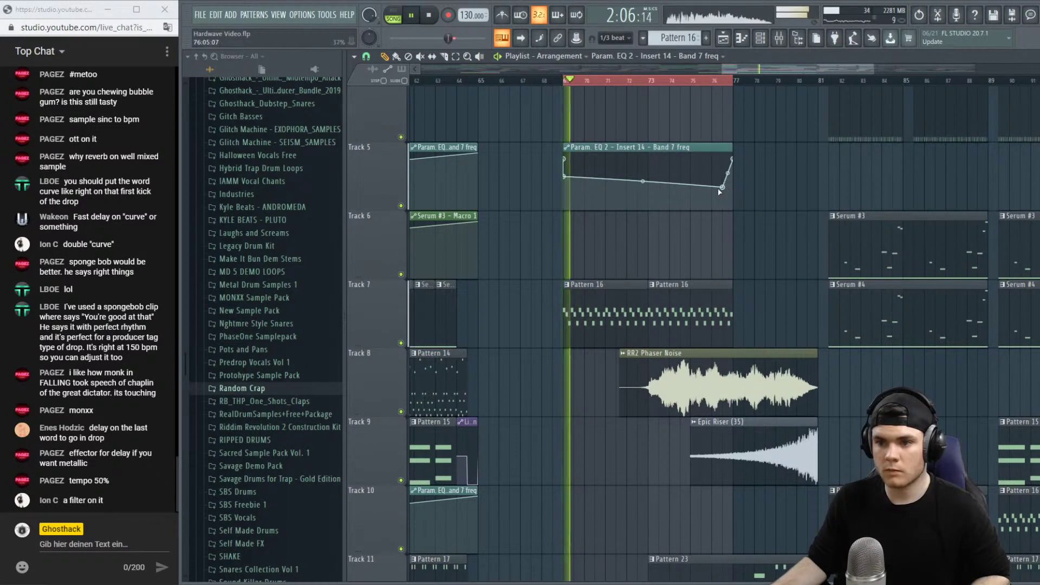
left_click_drag(723, 187, 723, 177)
left_click_drag(646, 174, 650, 169)
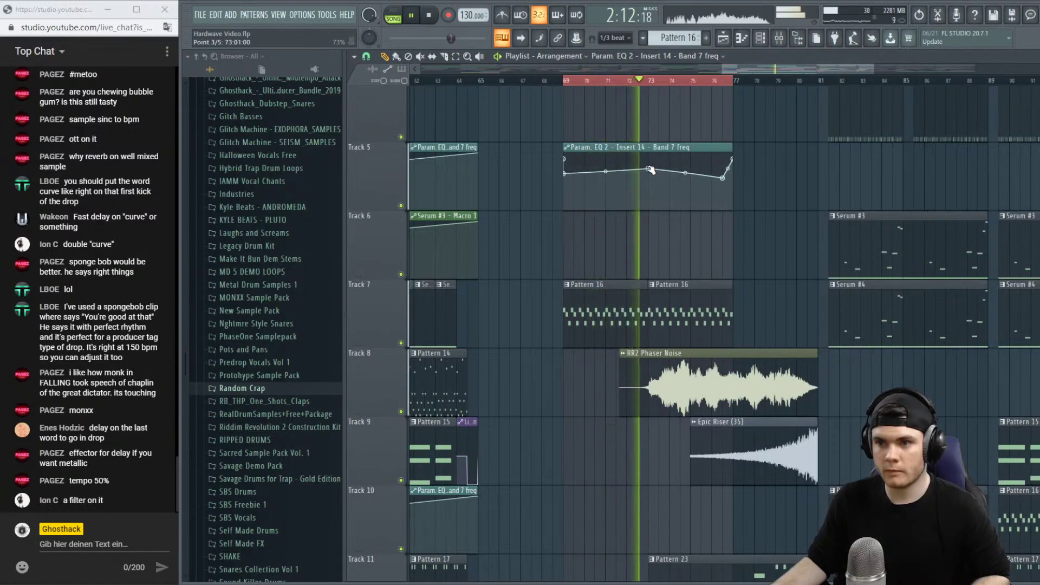
right_click(726, 177)
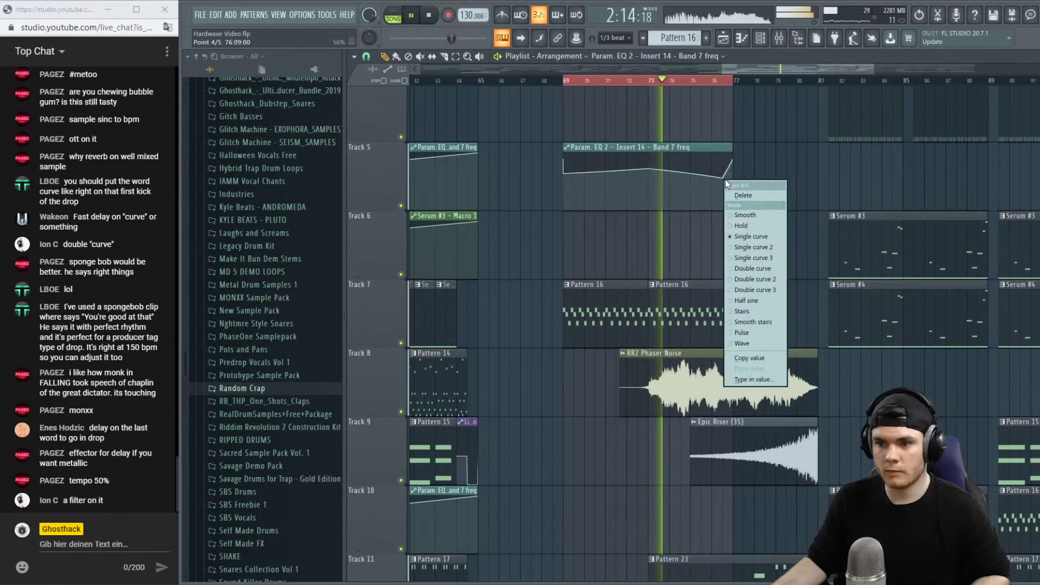
left_click_drag(726, 175, 735, 176)
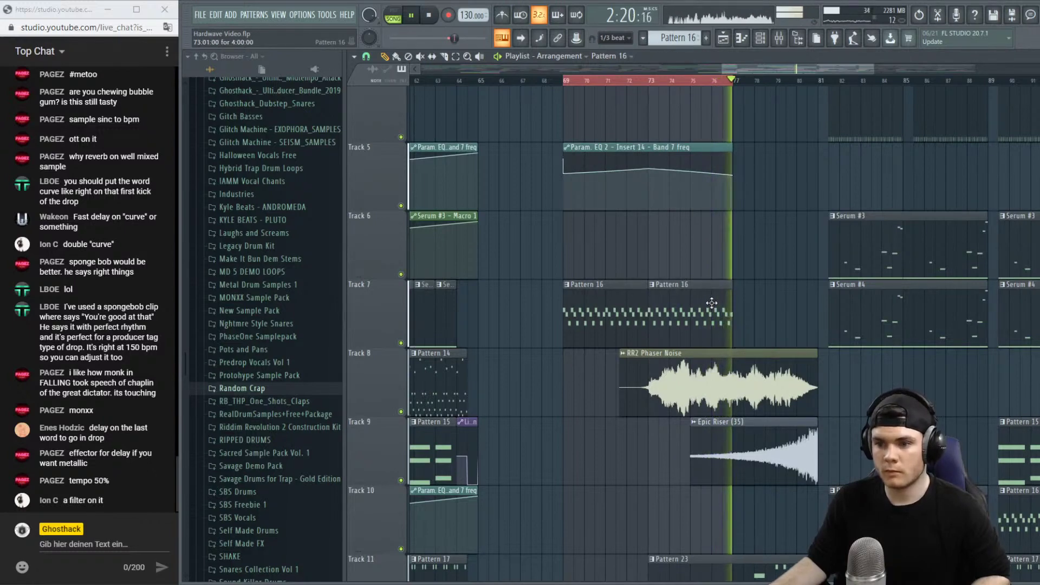
Add another Pattern 16 clip at bar 77, extend the Track 5 automation and its final rise to bar 81, and select bars 69 to 81.
left_click(740, 314)
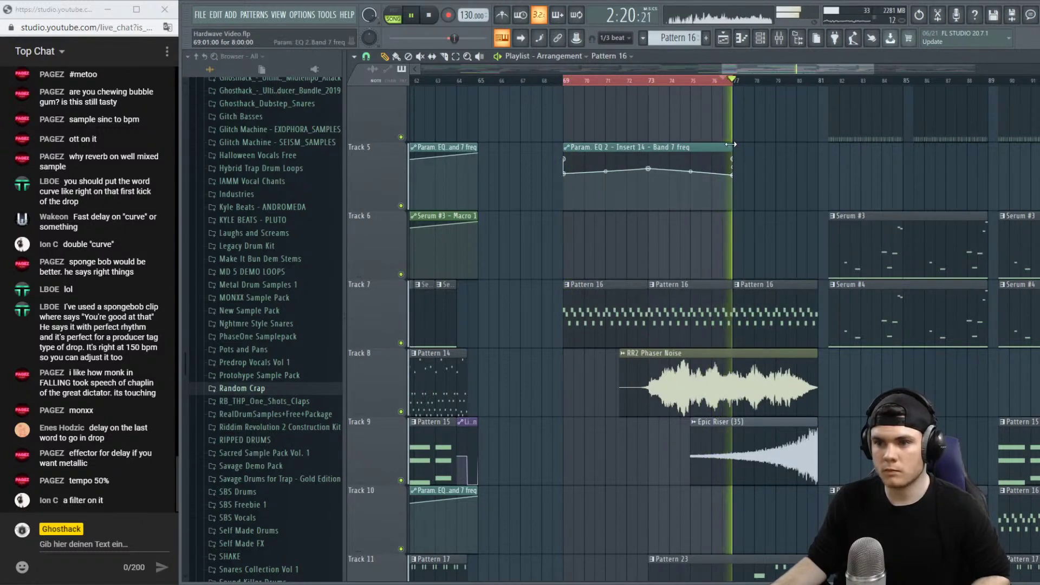
left_click_drag(732, 157, 819, 157)
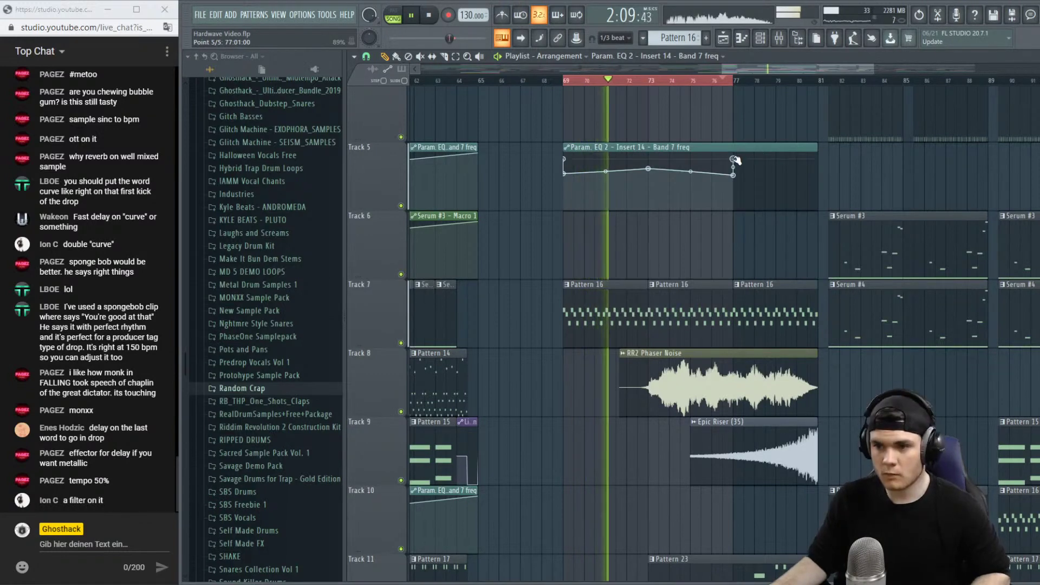
left_click_drag(736, 158, 817, 159)
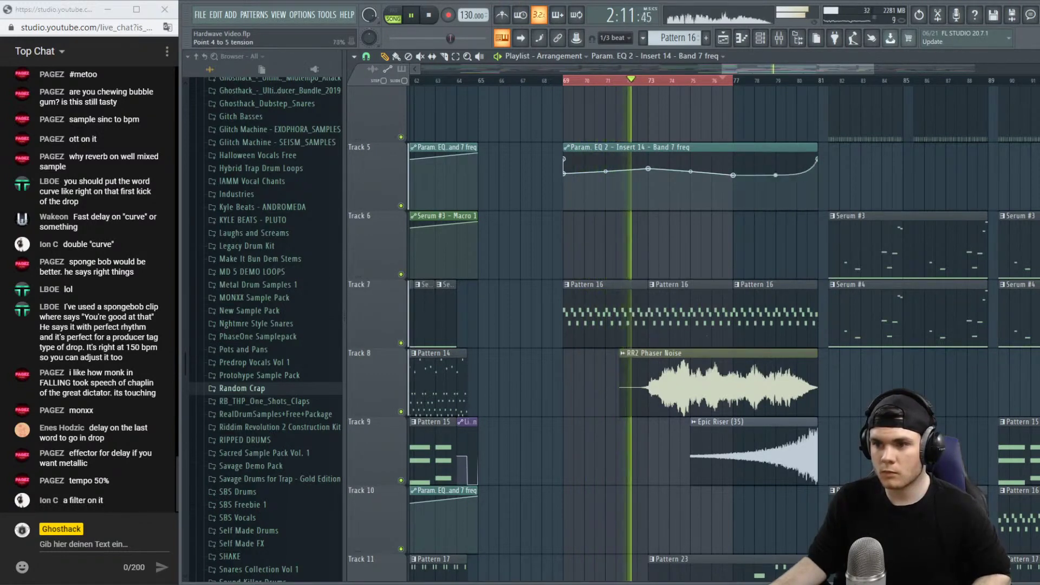
left_click_drag(733, 81, 827, 82)
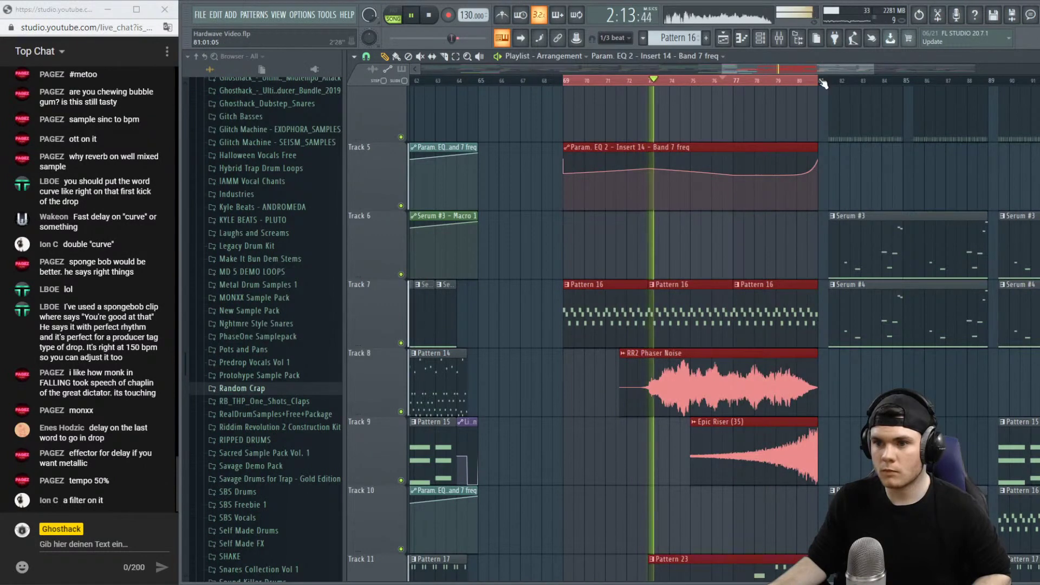
Play the break from about bar 73 up to the drop at bar 81 to check the extended melody and filter automation.
scroll(735, 81, "down", 3)
scroll(734, 82, "down", 1)
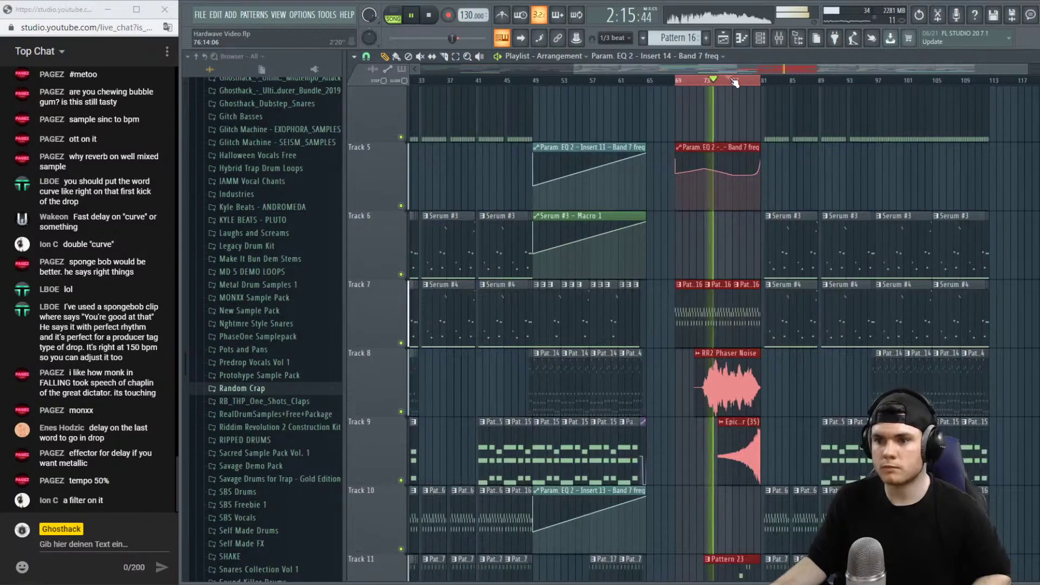
left_click(813, 86)
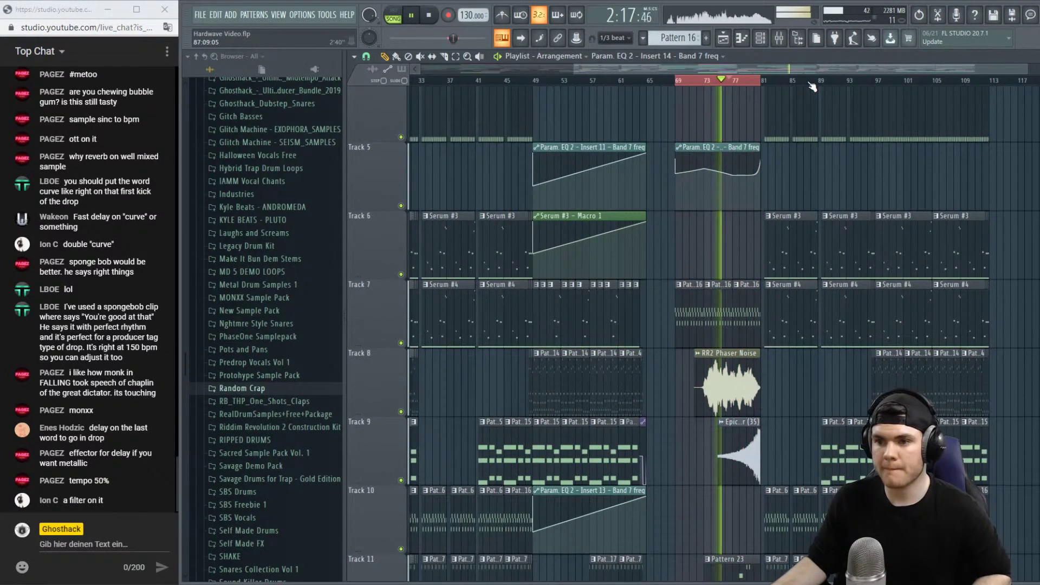
left_click_drag(765, 87, 839, 86)
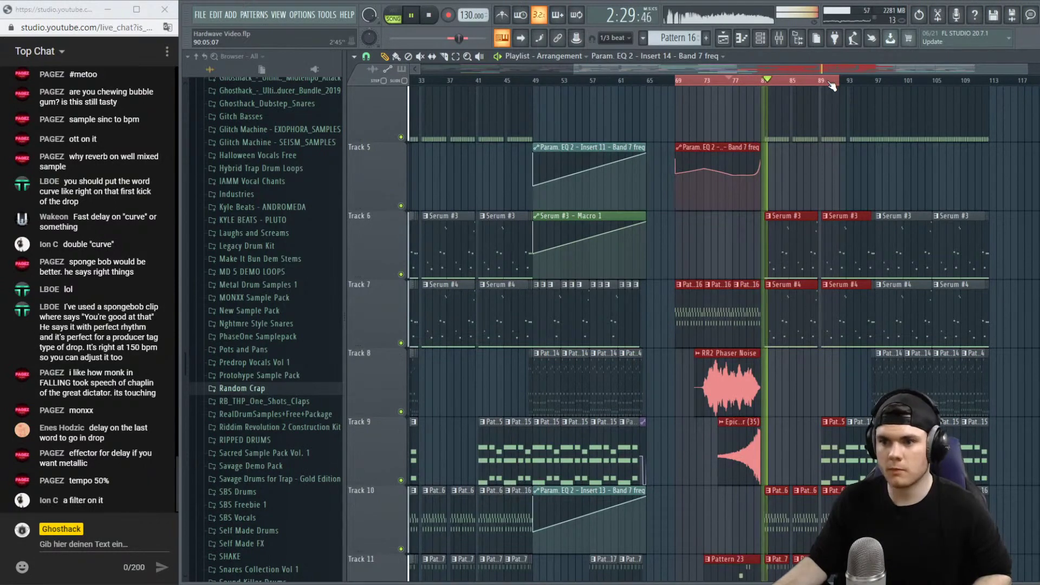
key("space")
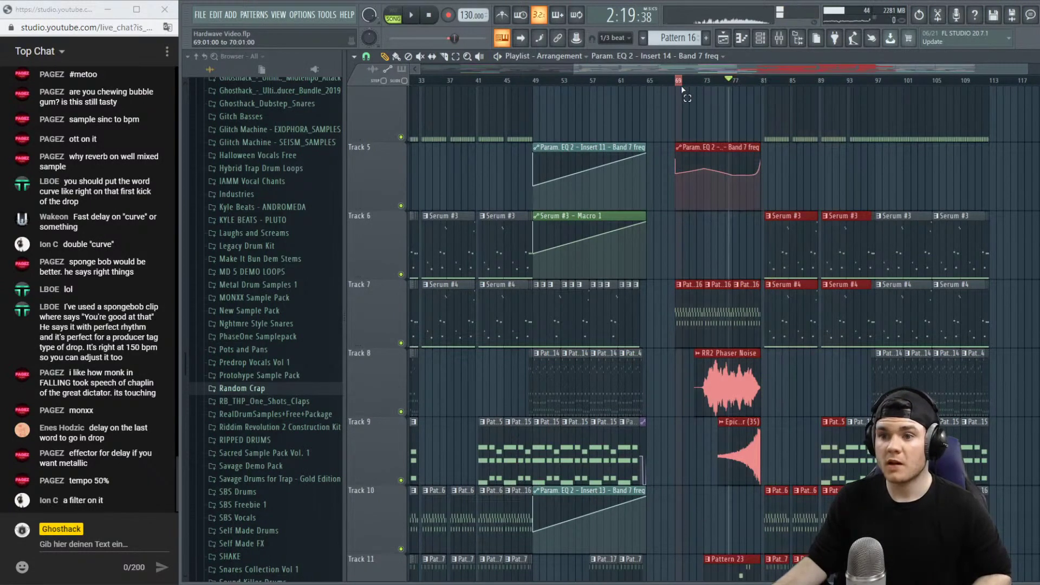
Survey the whole arrangement and open the FX & Extras folder of the PhaseOne Samplepack.
scroll(931, 88, "down", 4)
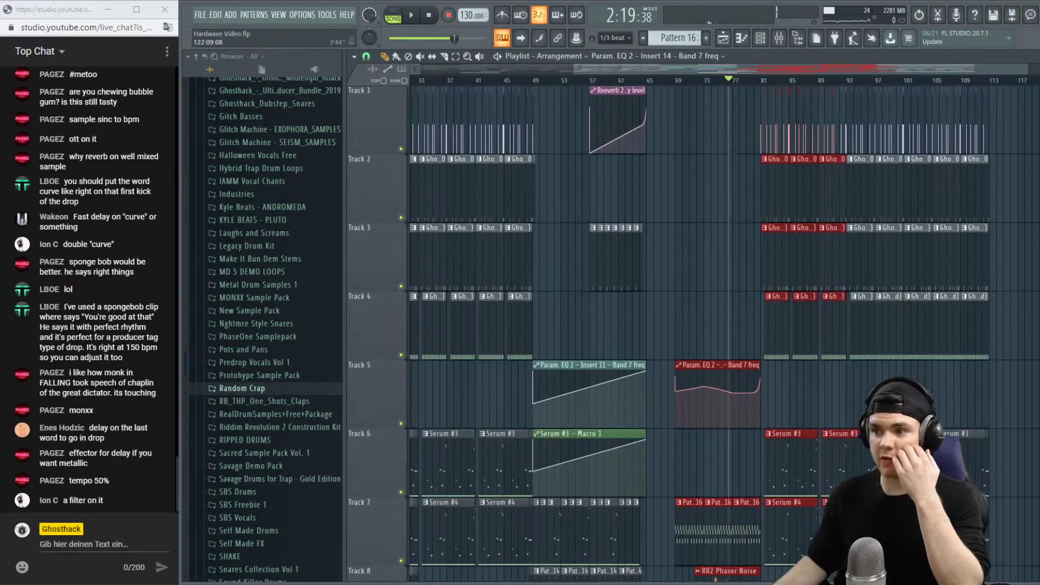
scroll(721, 326, "down", 4)
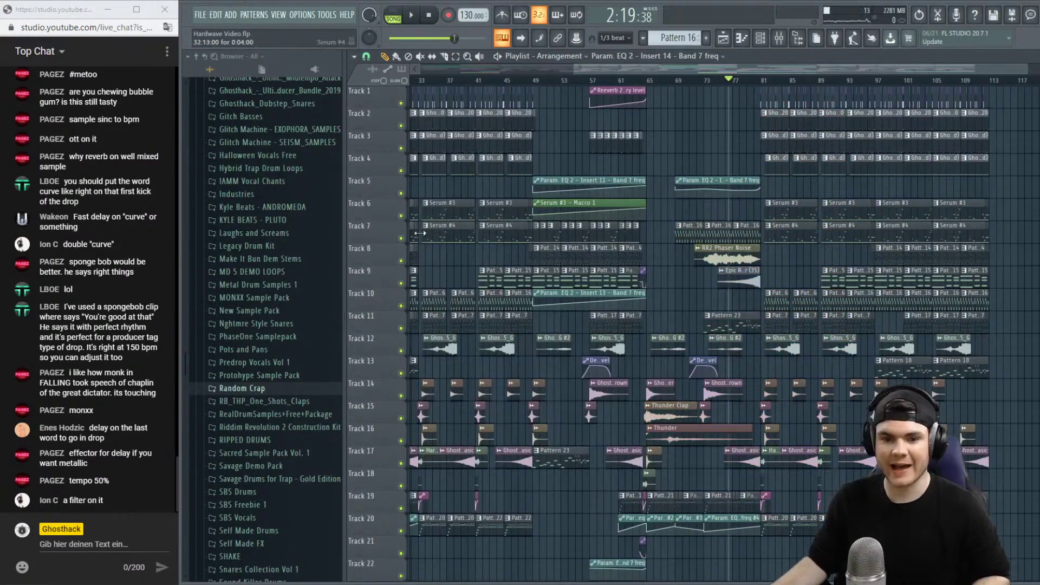
left_click(252, 340)
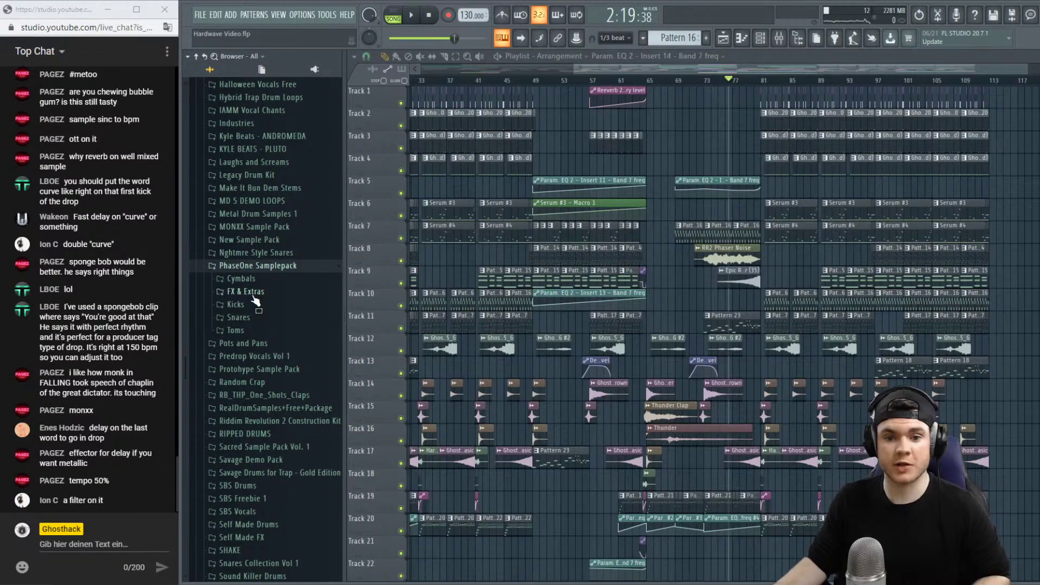
left_click(252, 292)
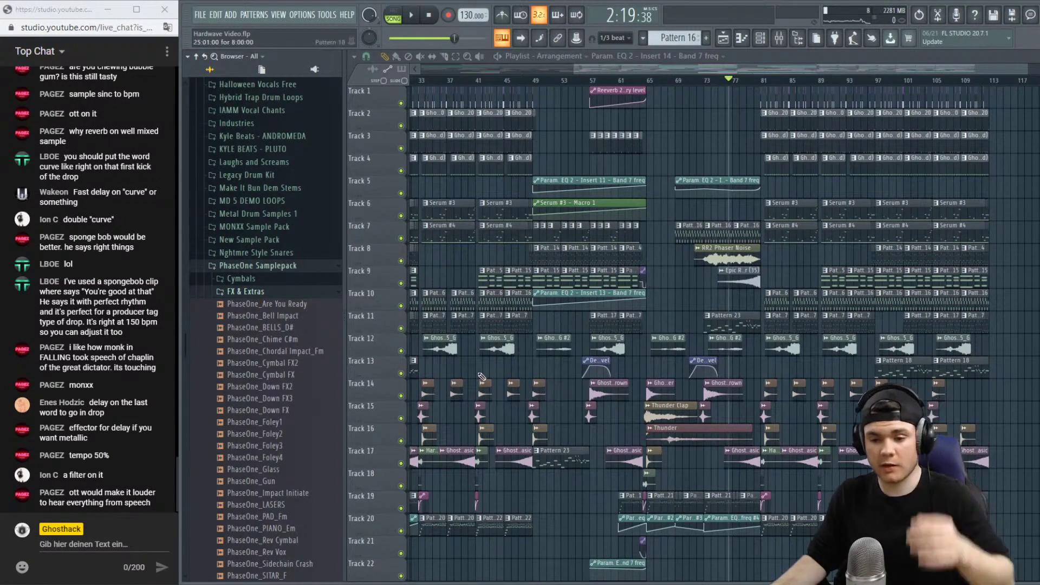
Solo the Joker vocal on Track 25 and select its mixer channel, Insert 22.
scroll(461, 468, "down", 6)
right_click(401, 464)
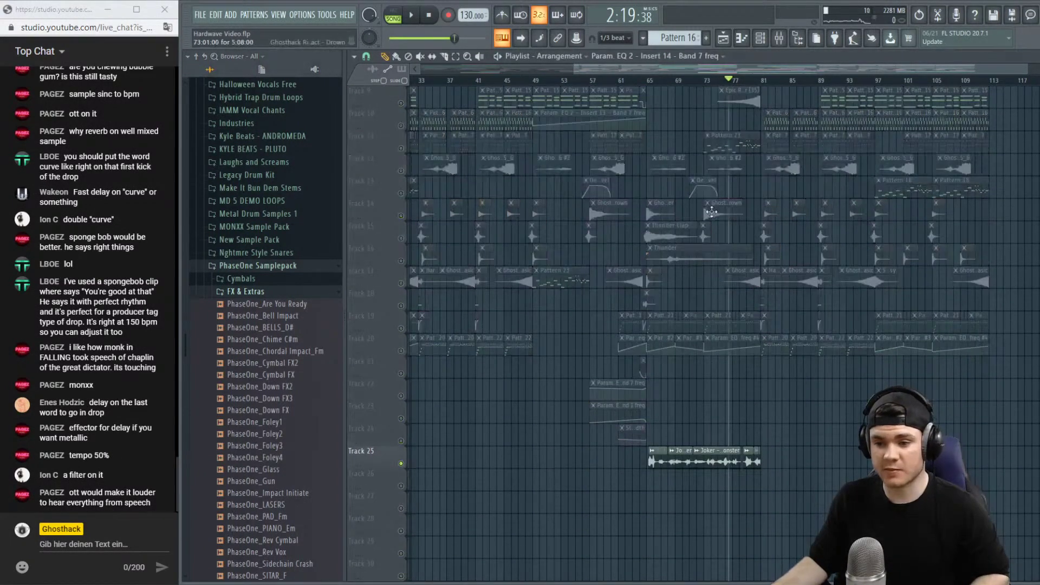
key("space")
left_click(778, 38)
key("space")
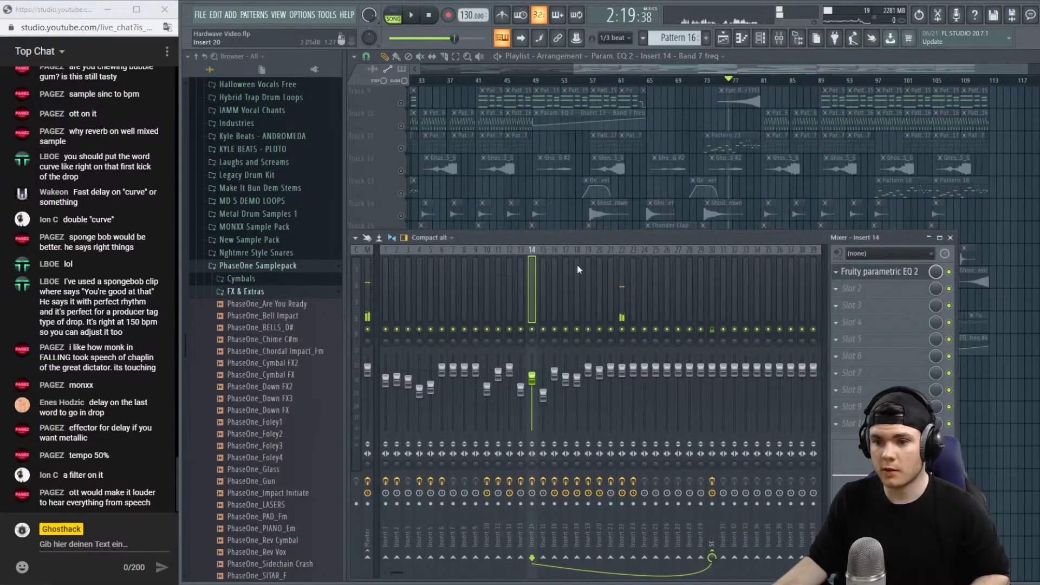
left_click(620, 292)
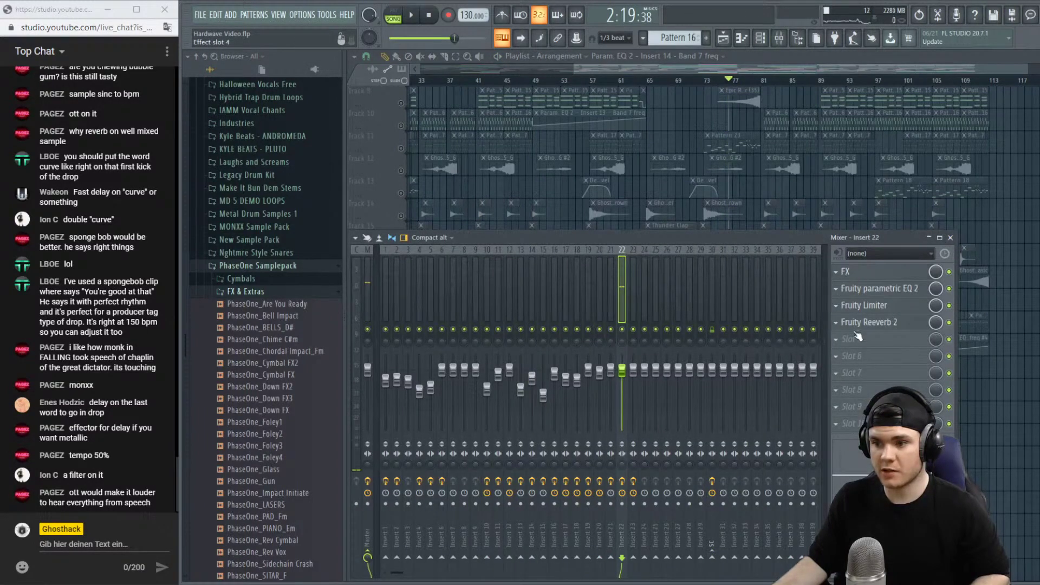
Load OTT in the first effect slot of Insert 22, ahead of FX, and audition it on the soloed vocal.
left_click(860, 277)
left_click(859, 276)
left_click(860, 276)
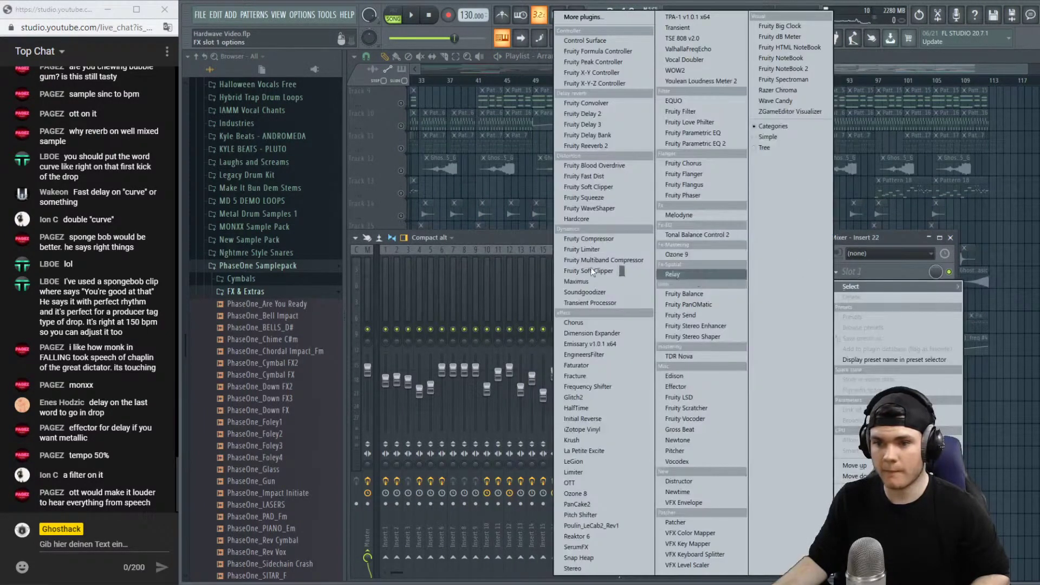
left_click(582, 484)
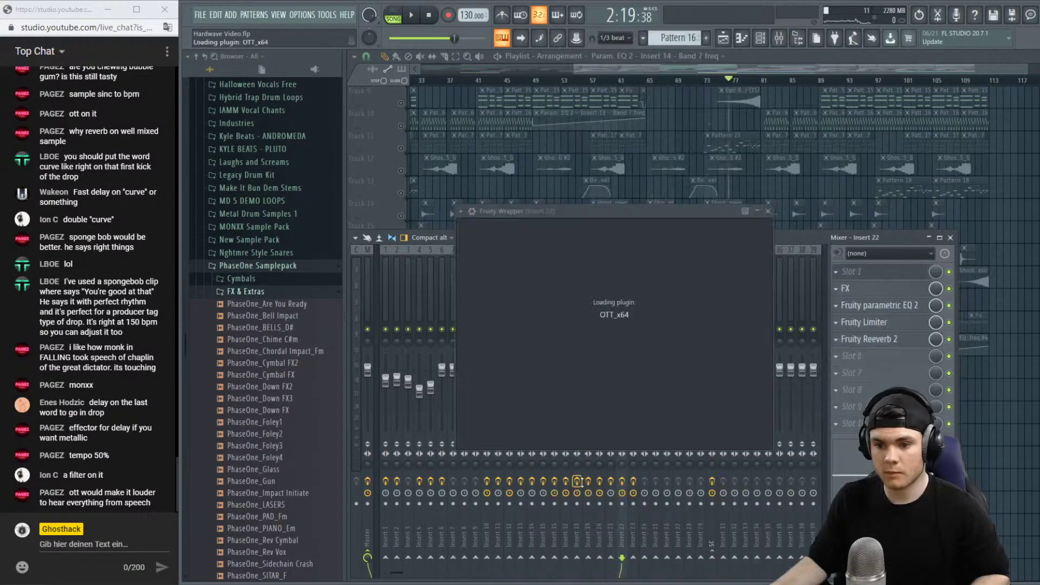
key("space")
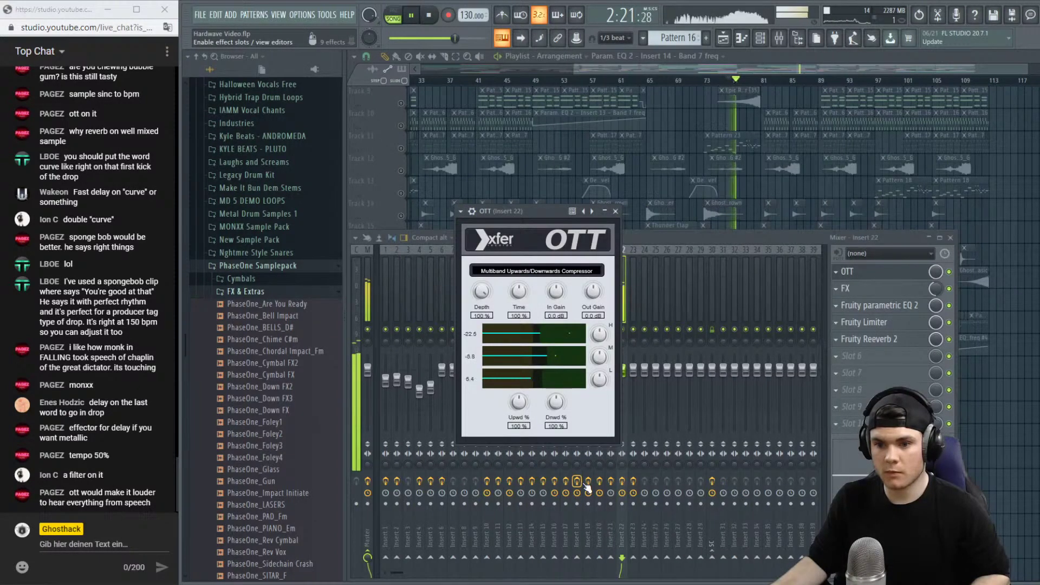
key("space")
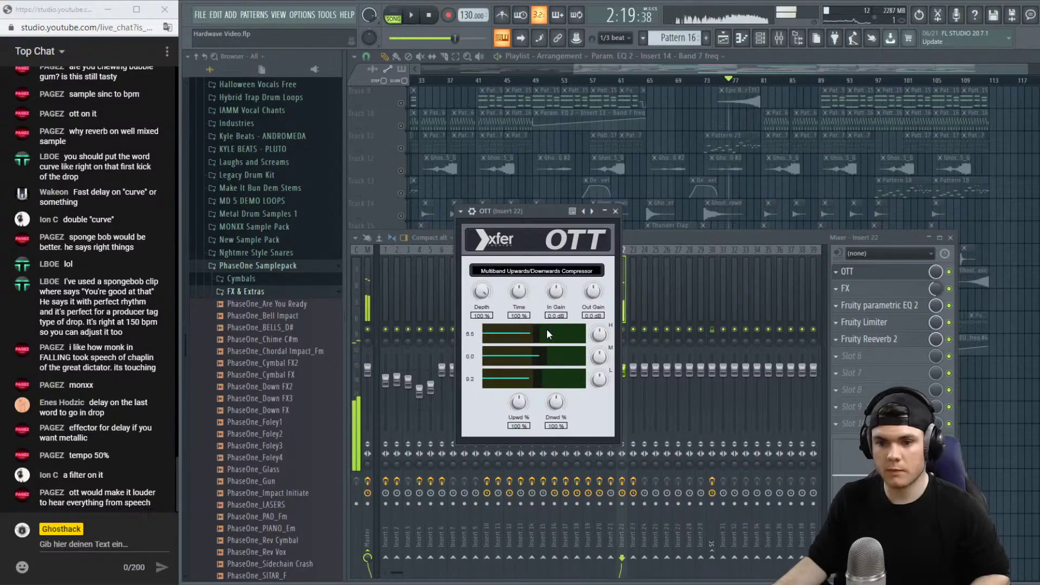
left_click(662, 237)
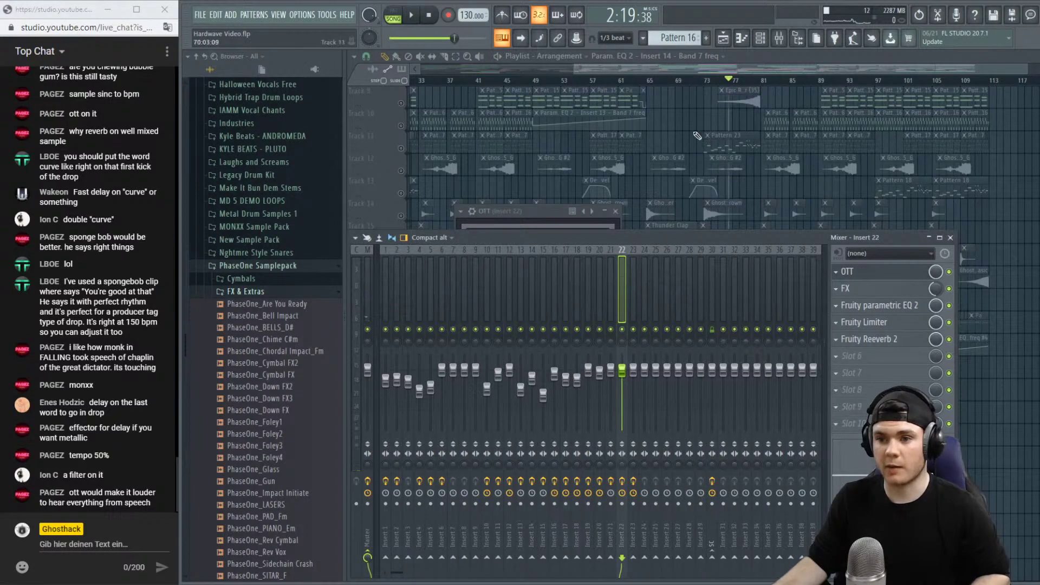
Unsolo Track 25 and play the full mix from about bar 69 to hear the vocal in context.
key("space")
key("F9")
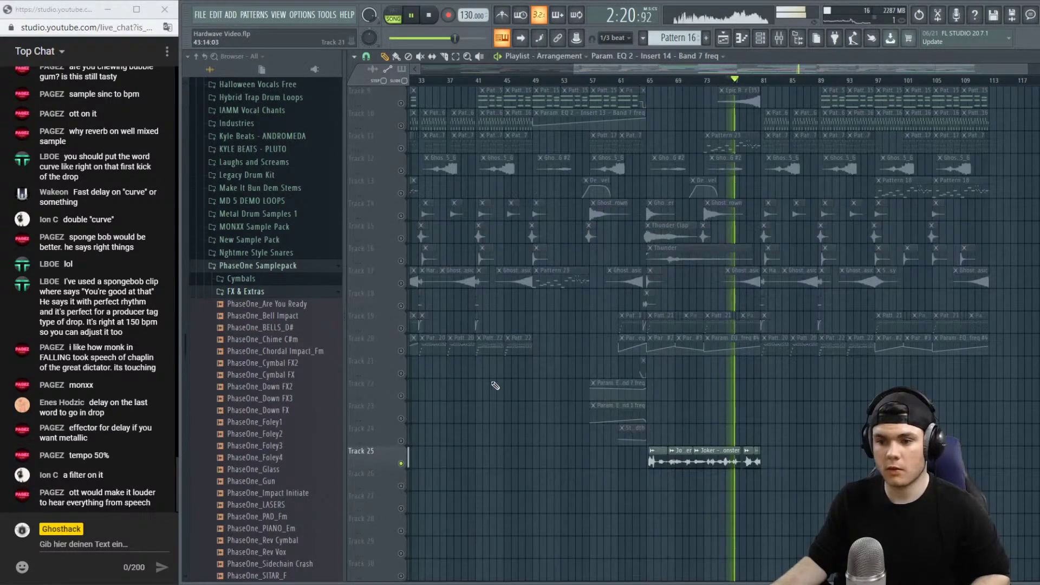
right_click(401, 463)
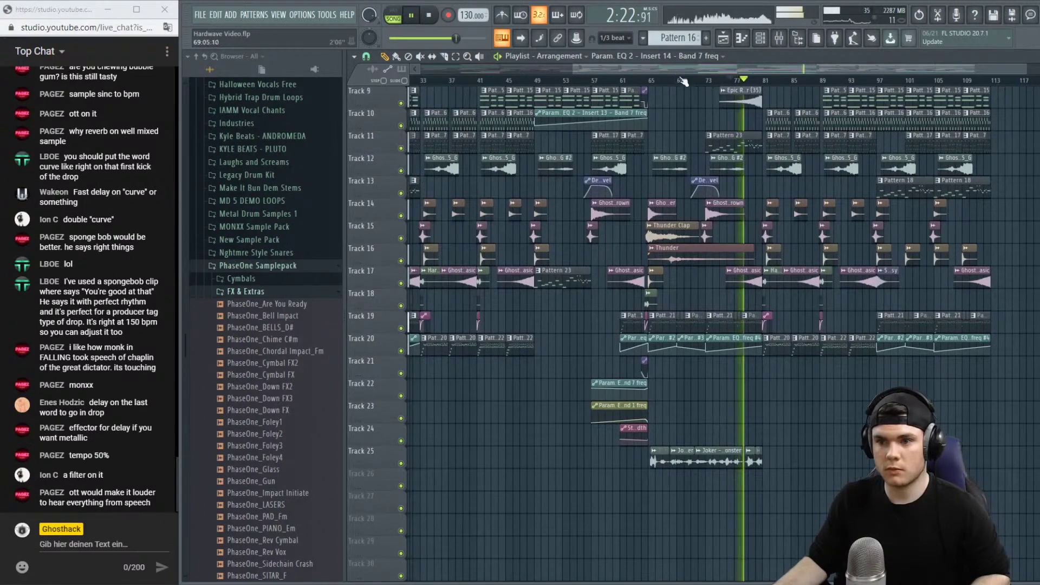
left_click(674, 80)
Set OTT on Insert 22 to a Time of about 784% and a Depth of about 78%.
key("F9")
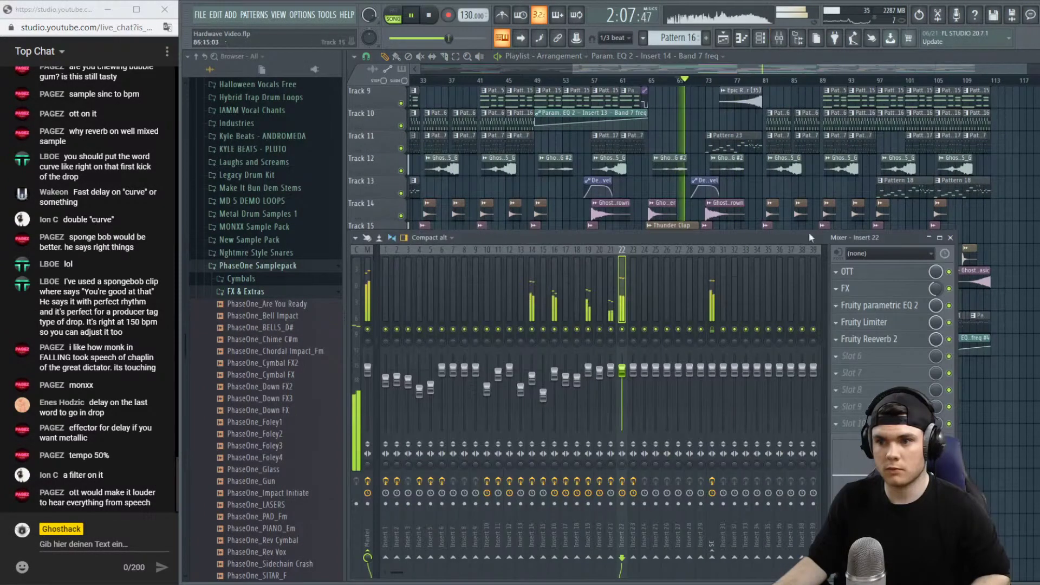
left_click(843, 265)
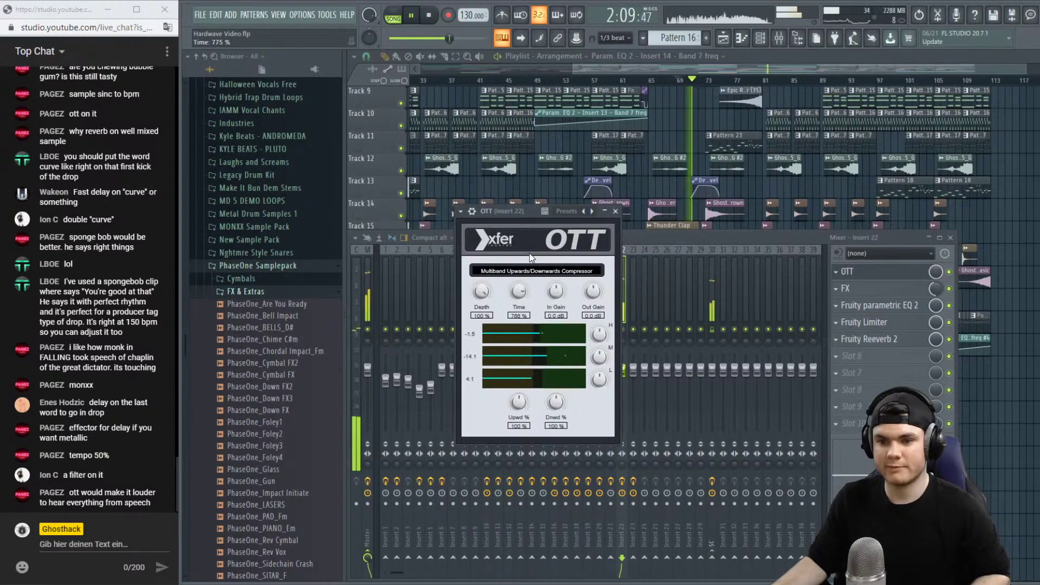
left_click_drag(475, 287, 486, 320)
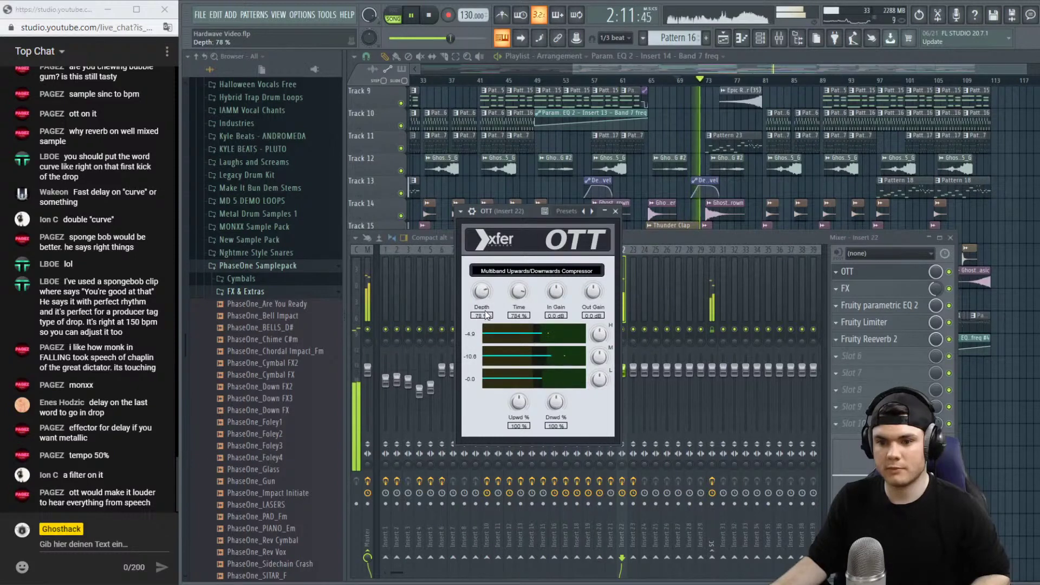
Delete OTT from the first effect slot of Insert 22.
left_click(843, 276)
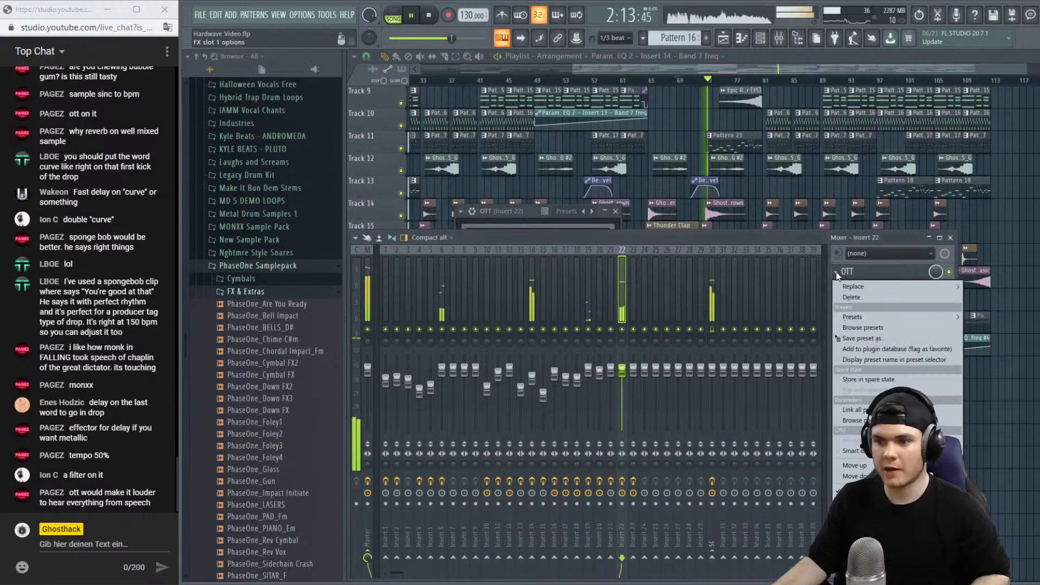
left_click(854, 305)
left_click(596, 334)
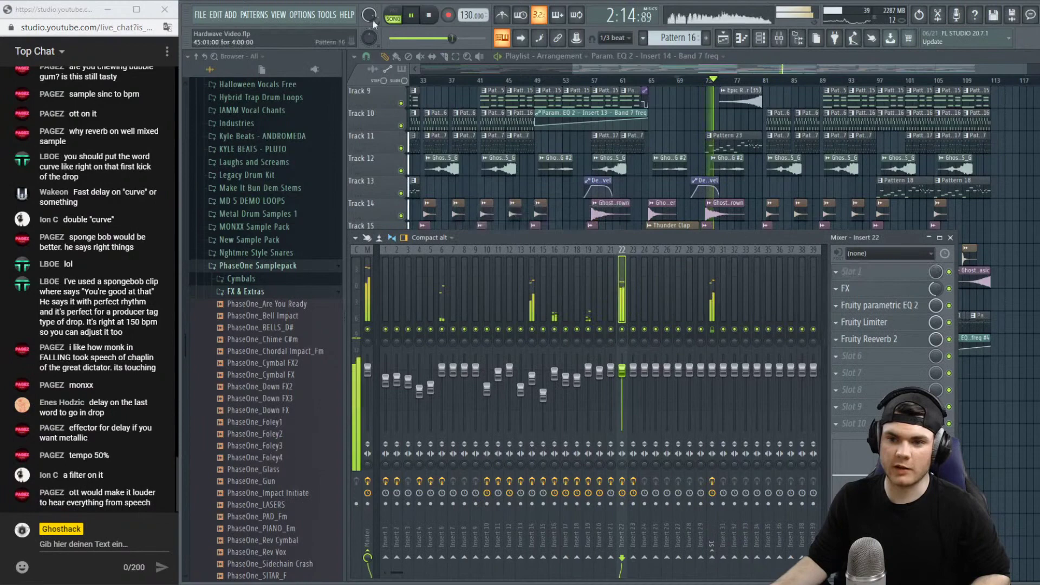
Stop playback, return to the full playlist and solo the Joker vocal on Track 25.
left_click(428, 16)
key("F9")
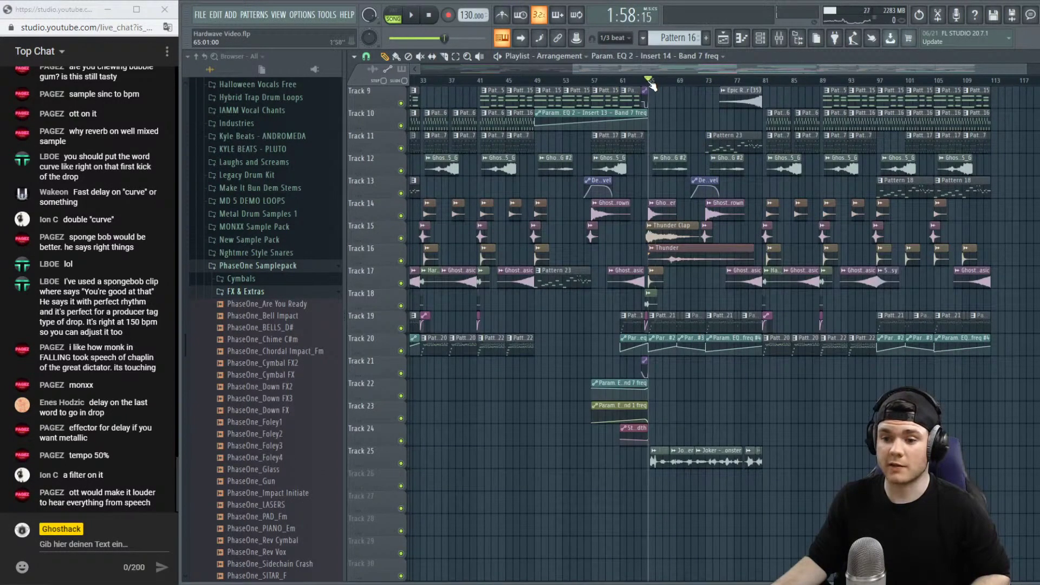
right_click(407, 458)
left_click(433, 466)
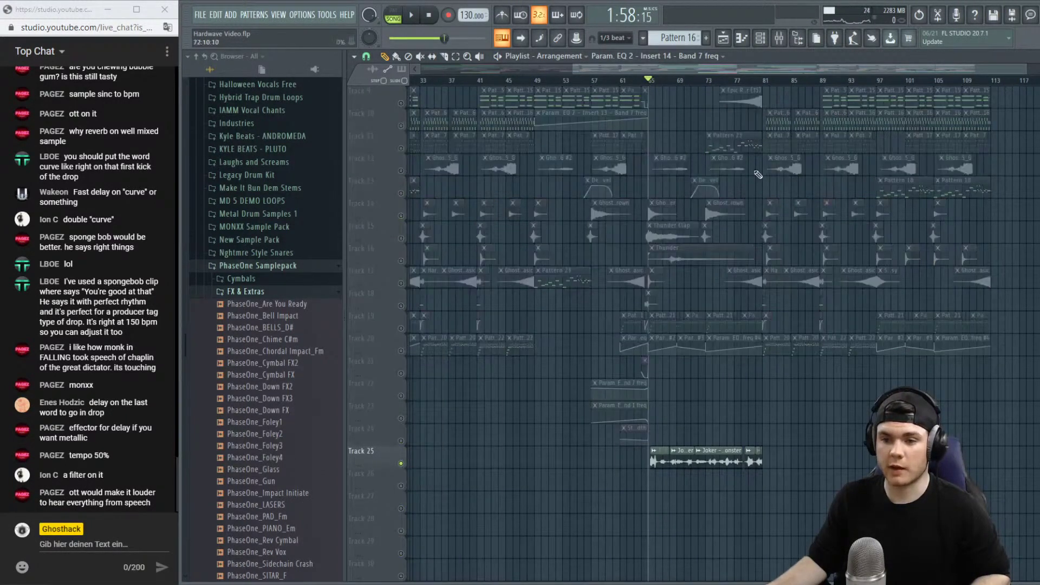
Play the soloed Joker vocal and set the top band of Insert 22's Parametric EQ 2 to a high shelf around 14590 Hz.
key("space")
key("F9")
left_click(913, 307)
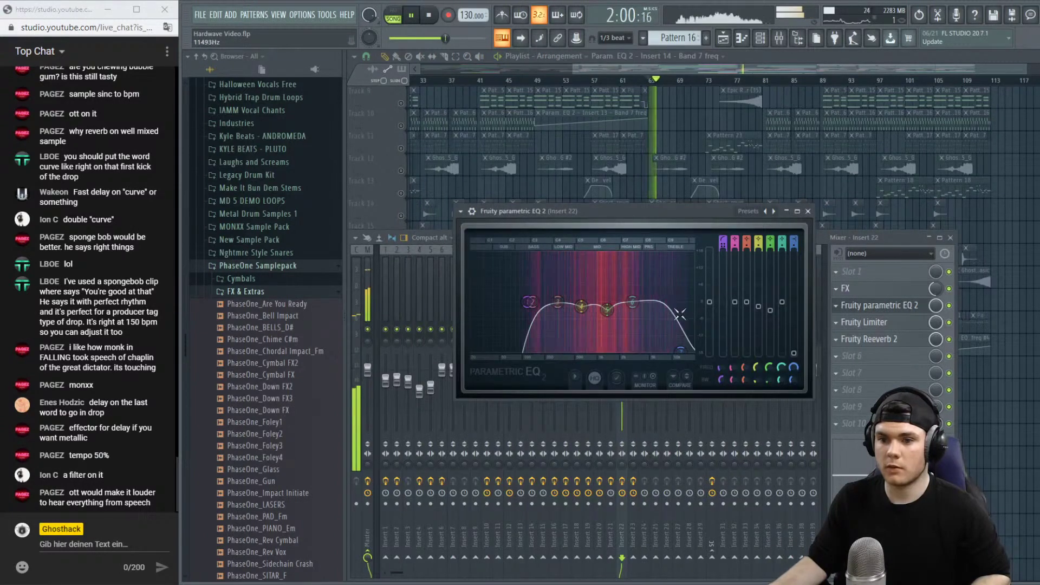
left_click_drag(677, 287, 685, 303)
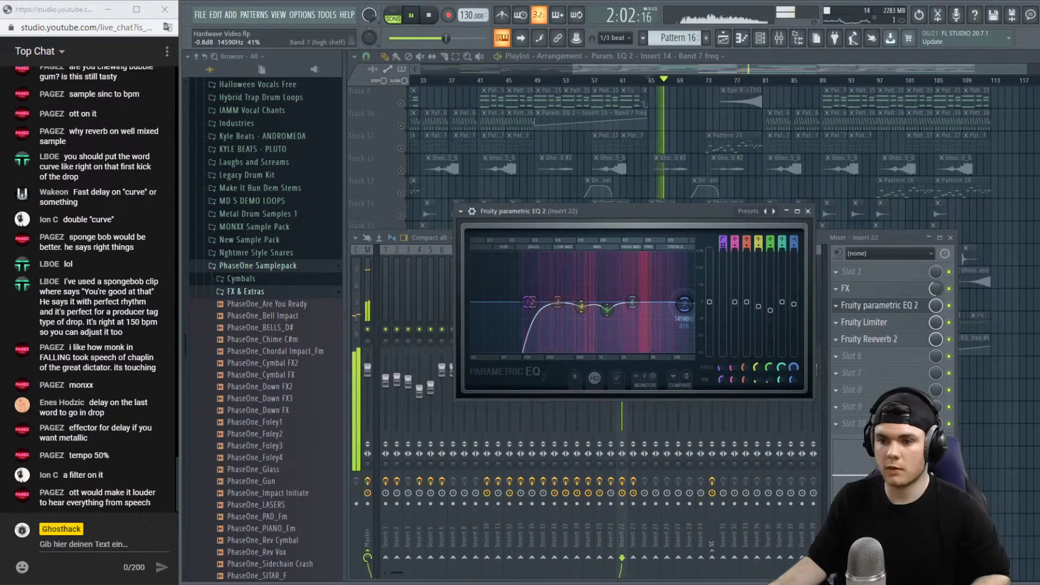
left_click(865, 305)
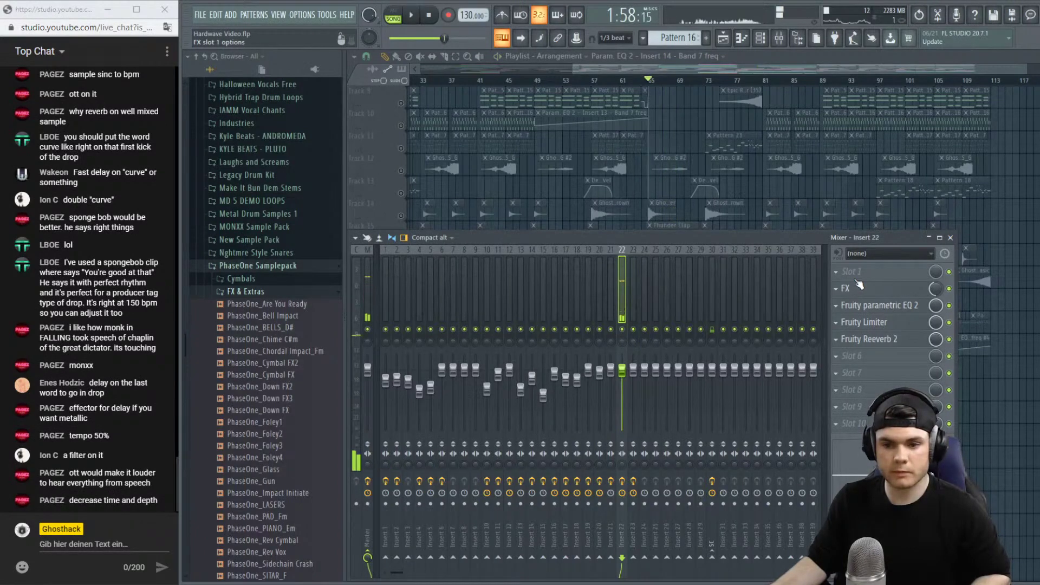
Fine-tune the Effector delay on Insert 22 against the playing vocal, setting its Y parameter to about 14, and stop playback.
left_click(873, 294)
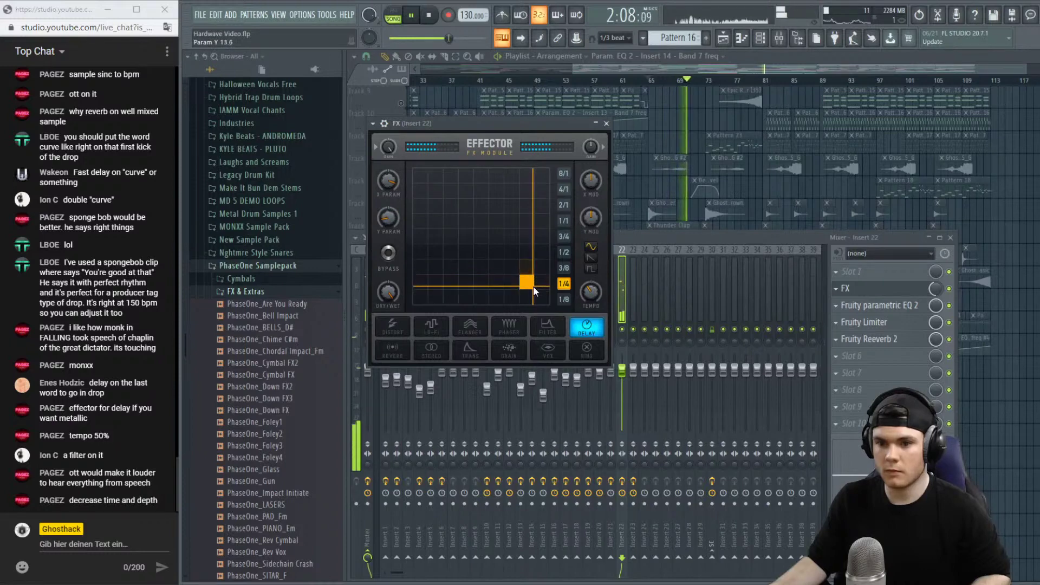
left_click_drag(533, 286, 519, 287)
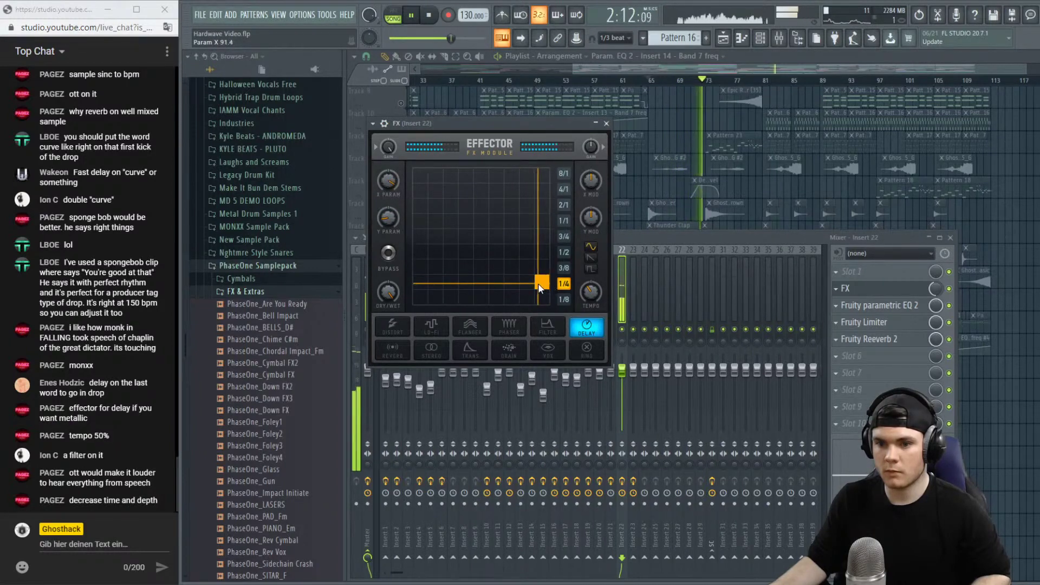
left_click_drag(533, 287, 535, 284)
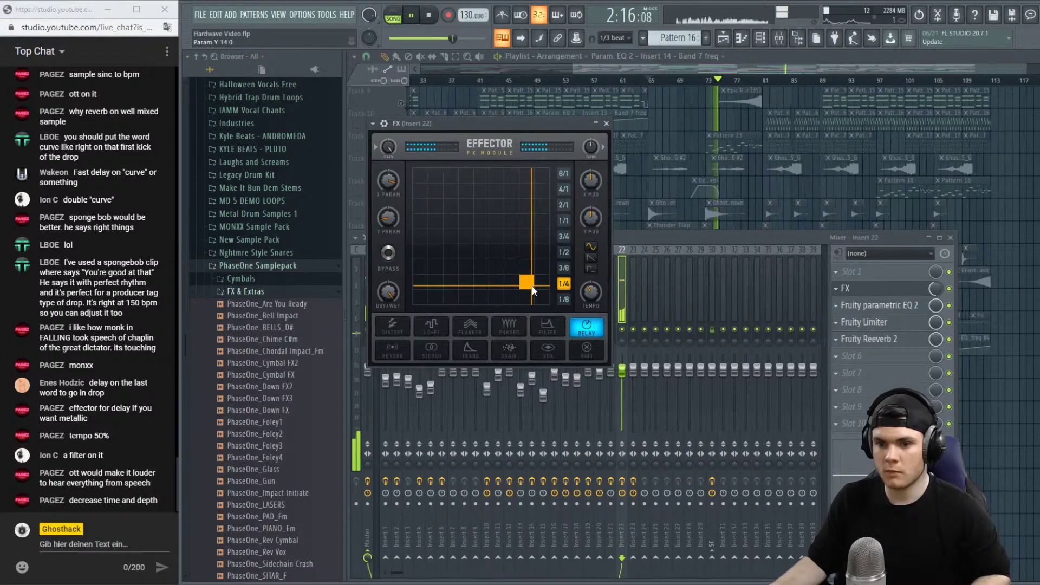
key("space")
left_click(915, 289)
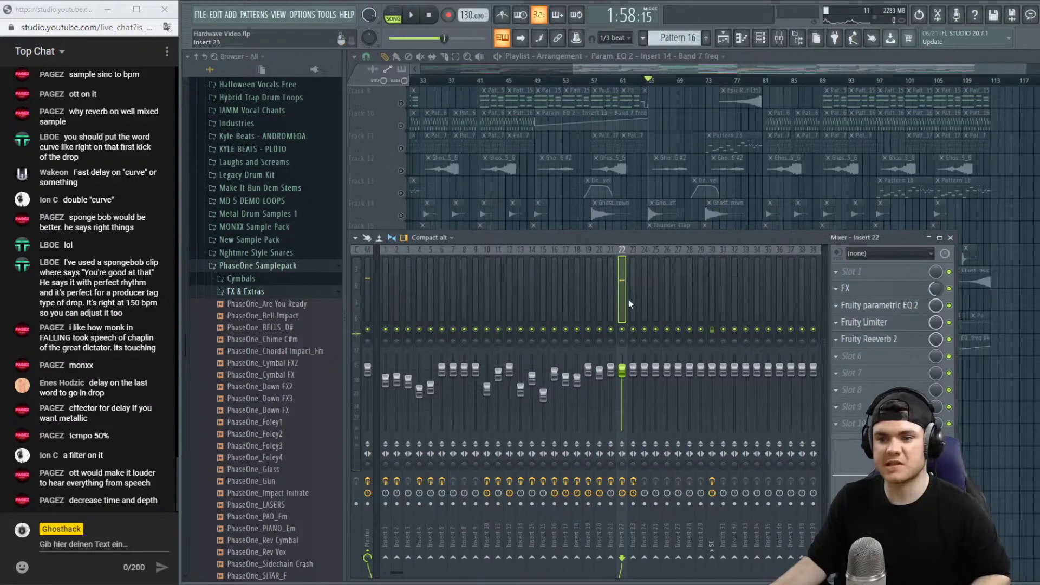
Unsolo Track 25 and play the full mix from about bar 78 up to the drop at bar 81.
key("F9")
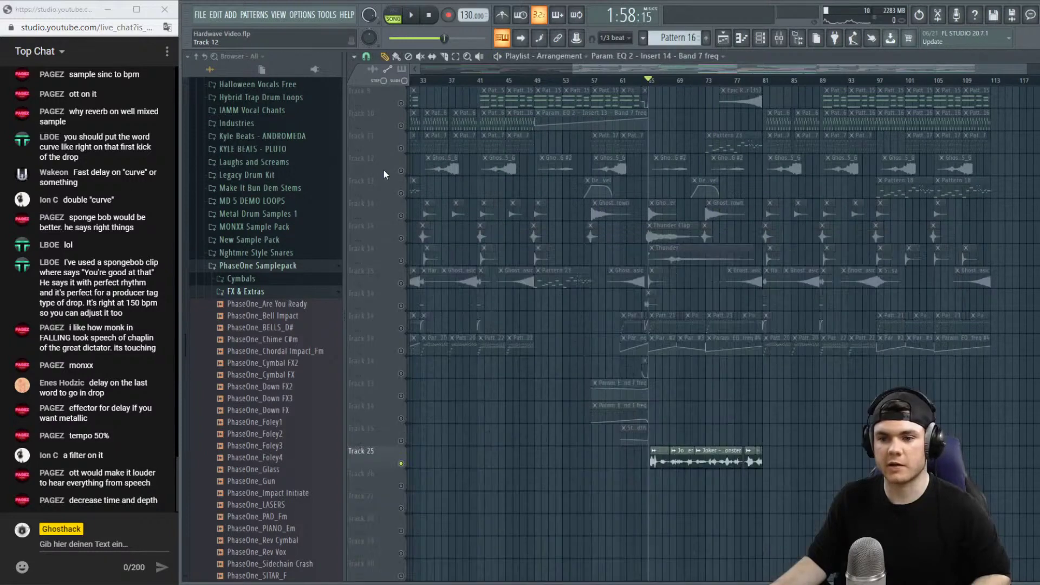
left_click(401, 464, "ctrl")
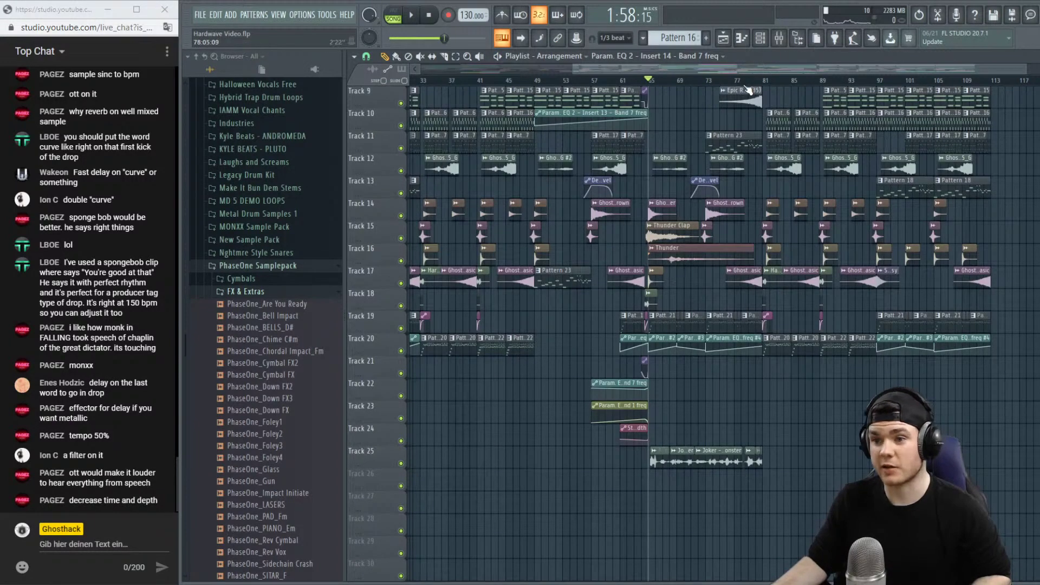
key("space")
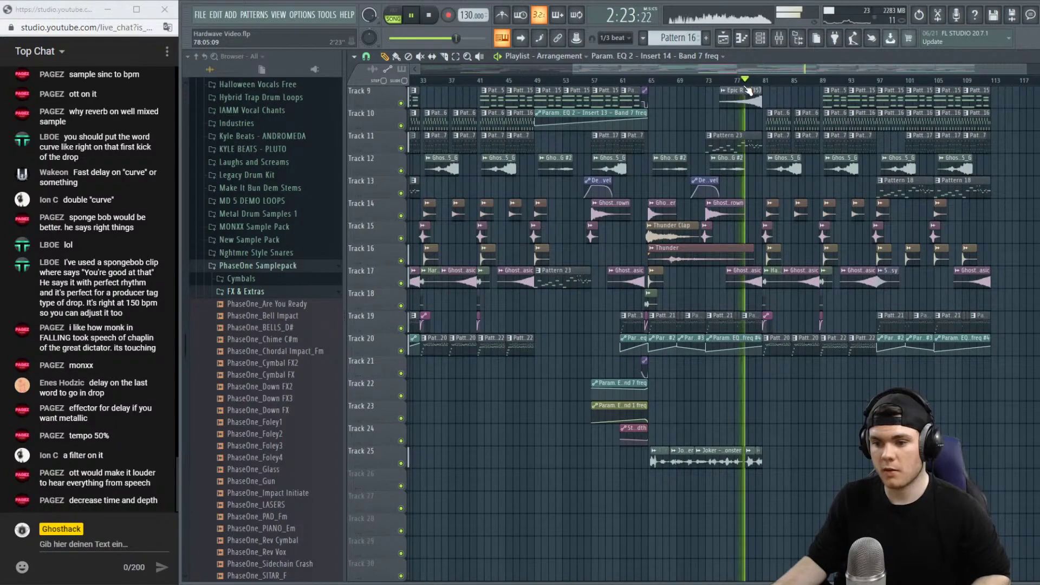
scroll(760, 84, "up", 4)
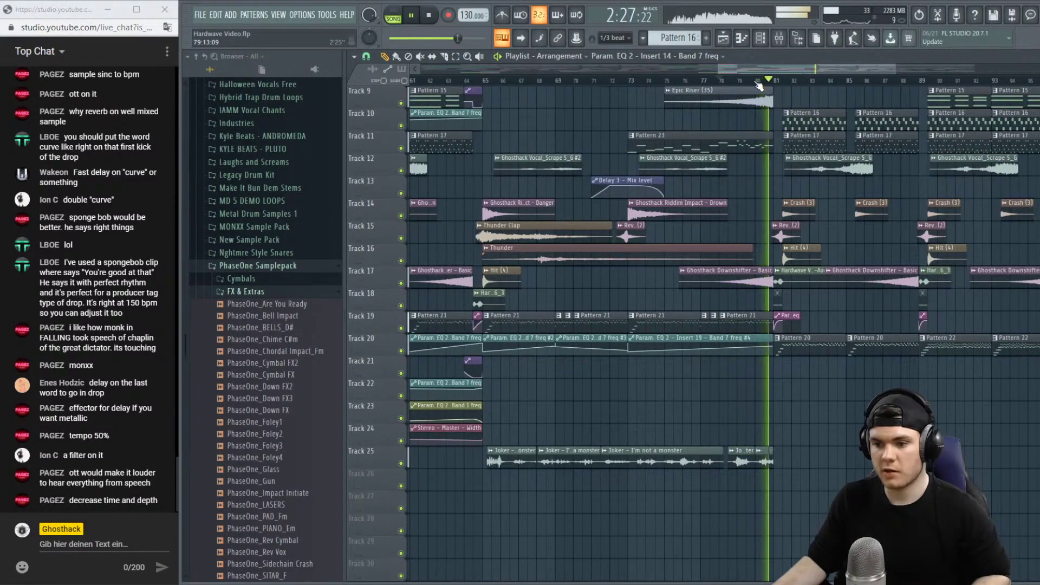
key("space")
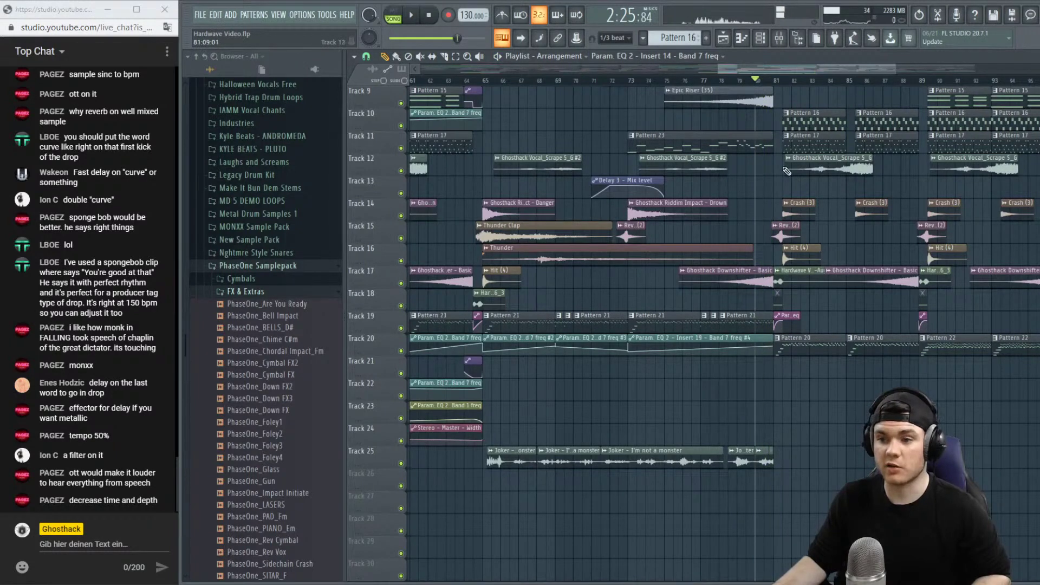
Solo the Joker vocal on Track 25 to hear its last words just before bar 81, and restore all tracks.
left_click(402, 464, "ctrl")
key("space")
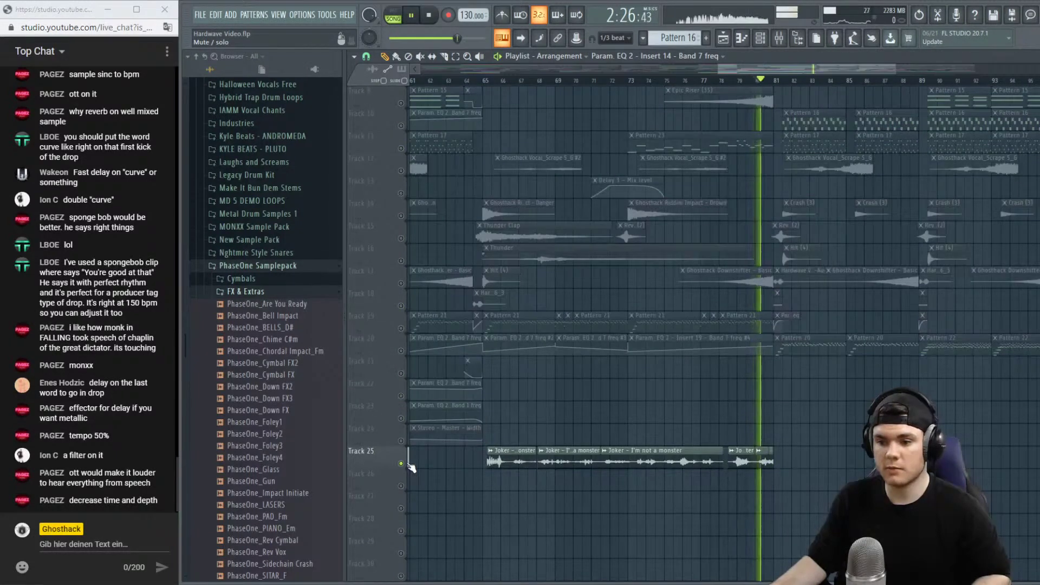
key("space")
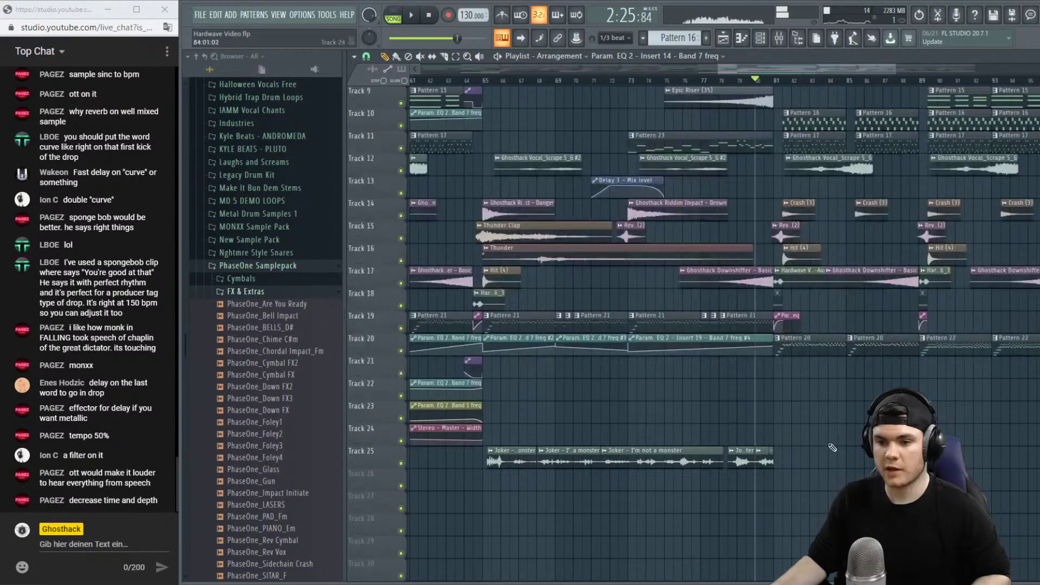
Set the Joker - I'm not a monster channel's volume to about 82% and replay the mix from about bar 73.
double_click(765, 461)
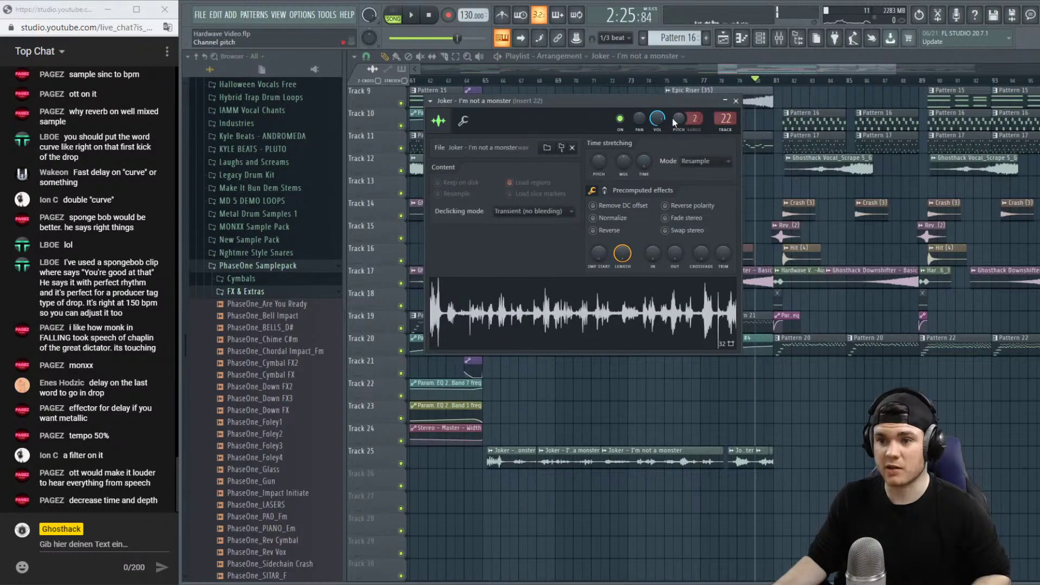
key("space")
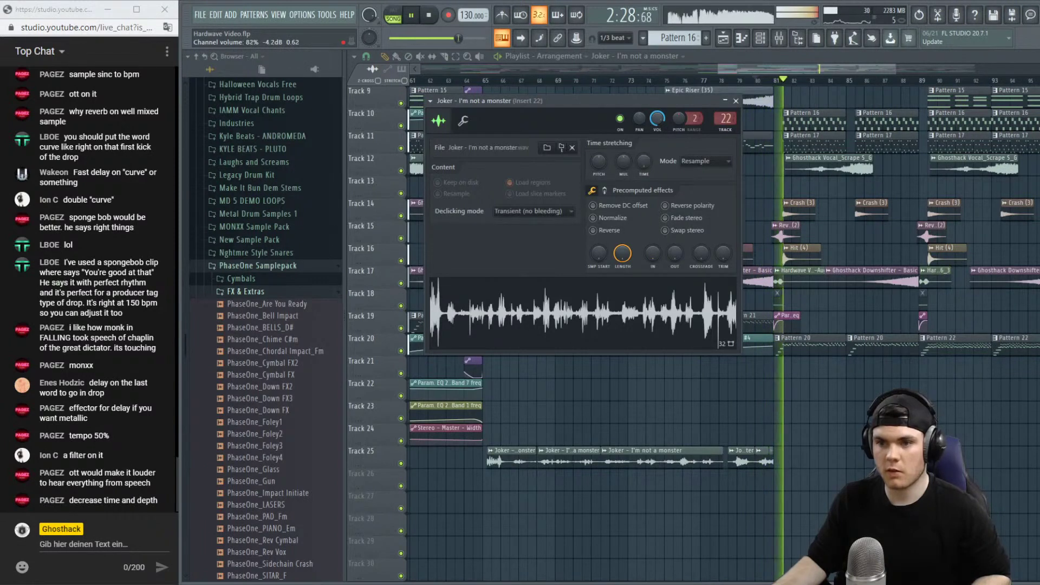
left_click(639, 81)
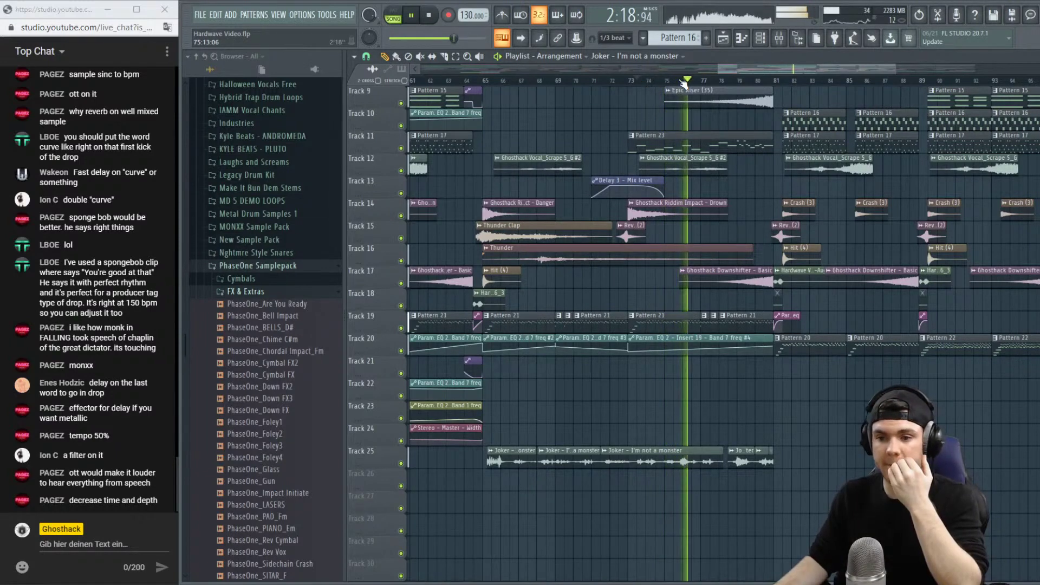
Check the Fruity Limiter on Insert 22 while the vocal plays in the mix, and stop playback.
left_click(787, 48)
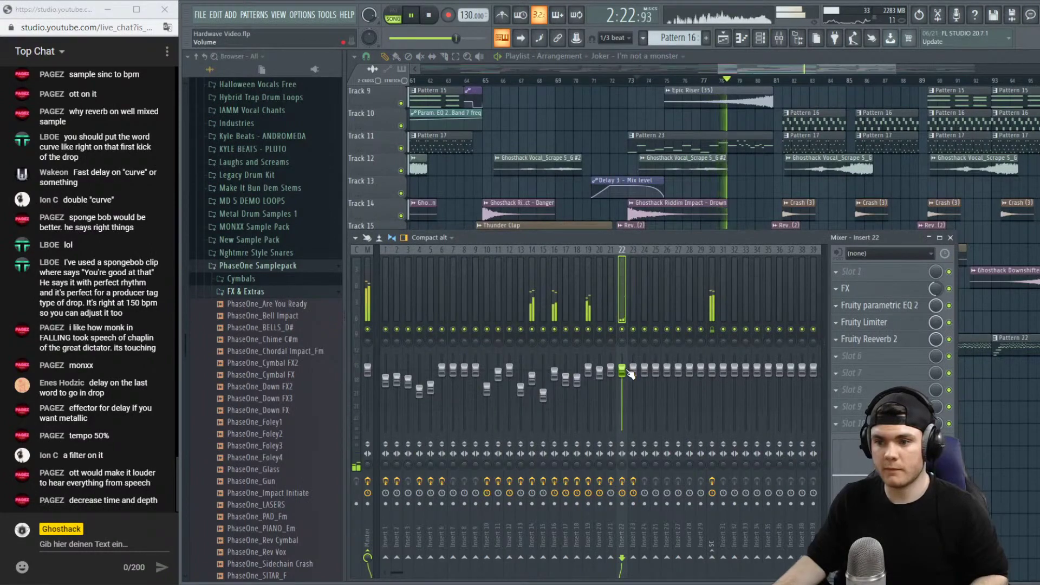
left_click(845, 324)
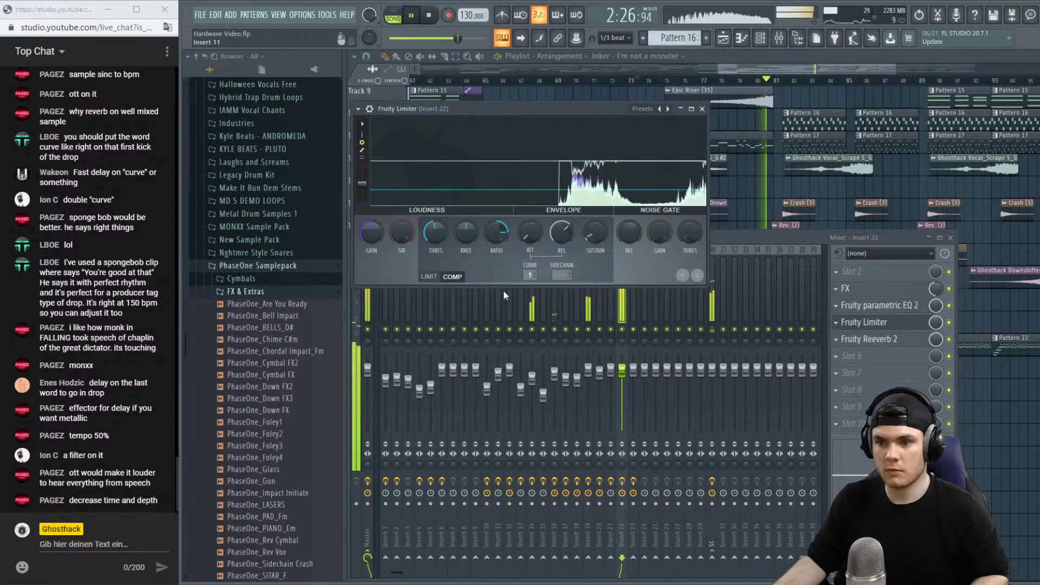
key("space")
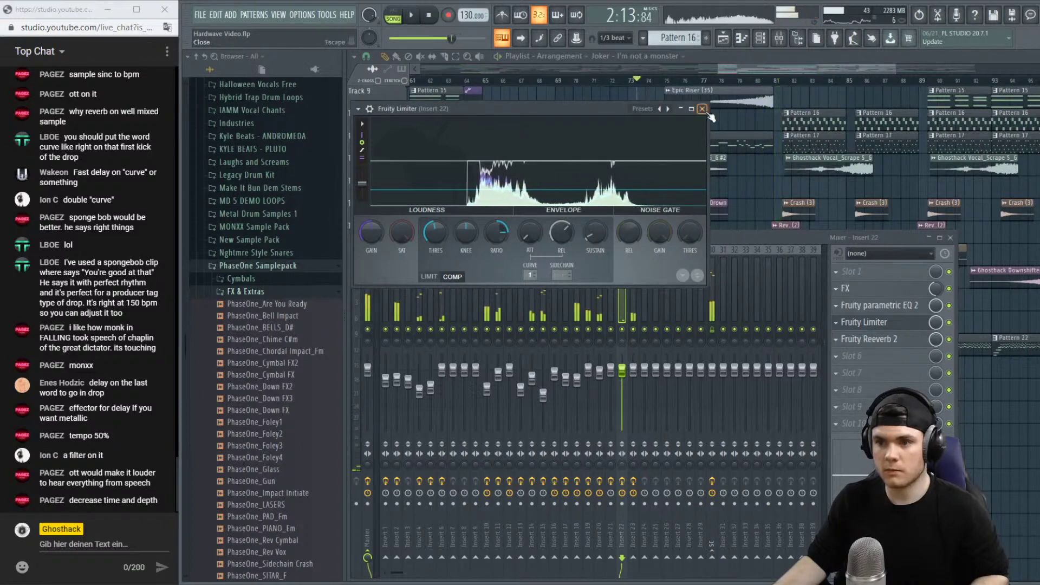
Make a short Joker vocal clip before bar 81 unique and set the #2 vocal channel's volume to about 98%.
key("F12")
double_click(771, 461)
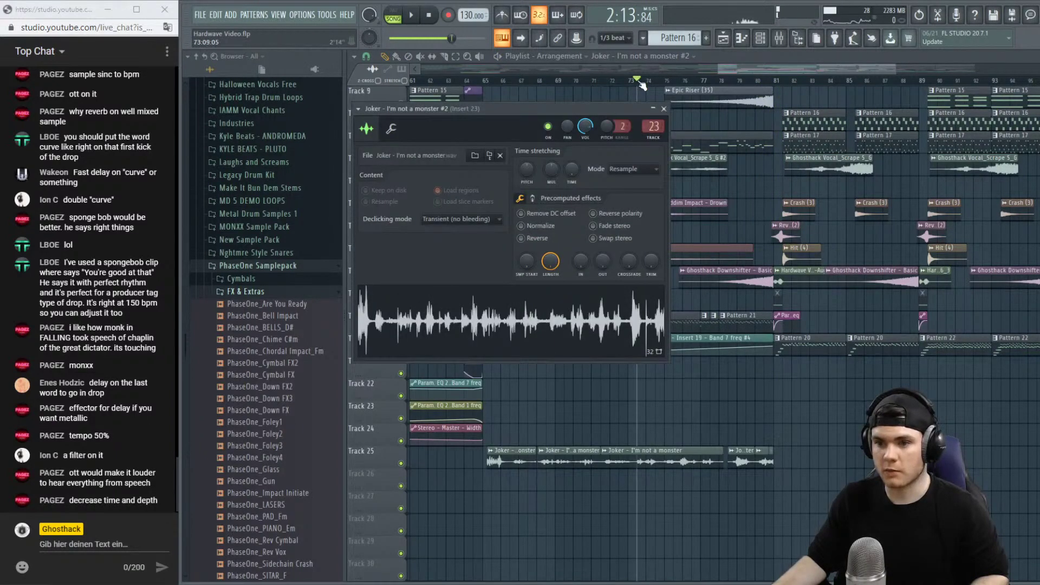
double_click(666, 461)
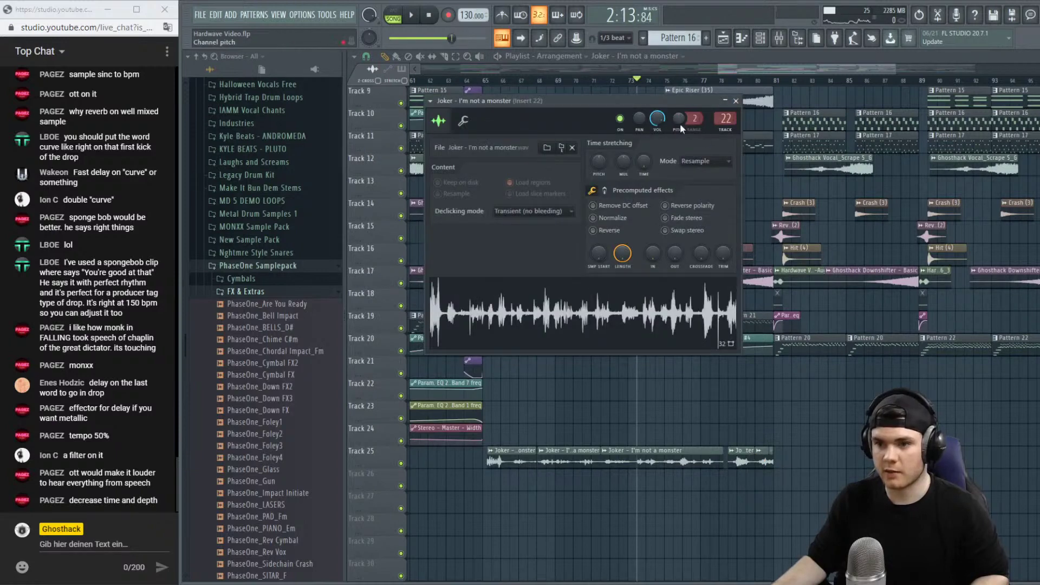
left_click(761, 451)
left_click(792, 516)
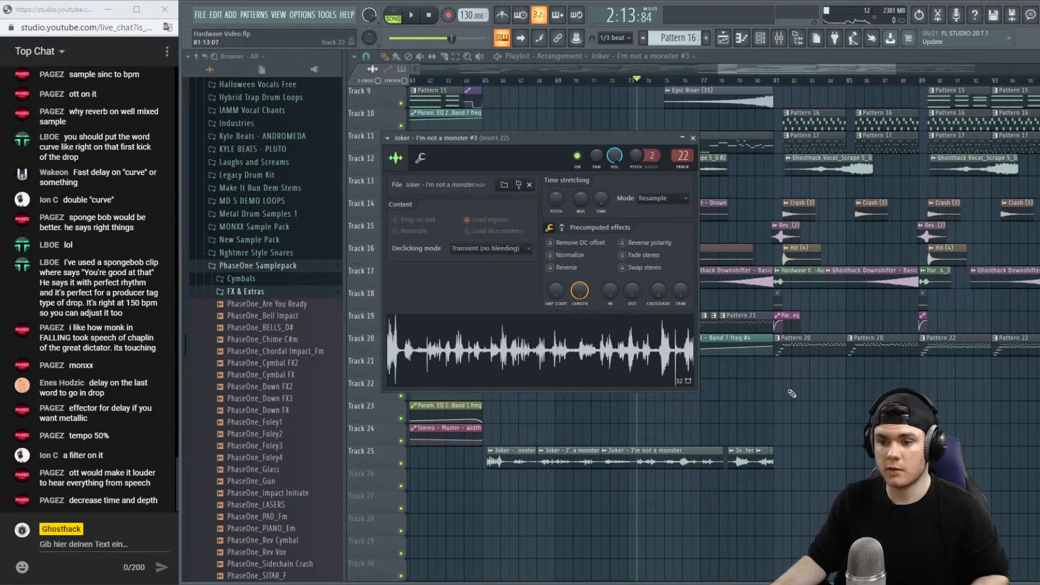
double_click(774, 458)
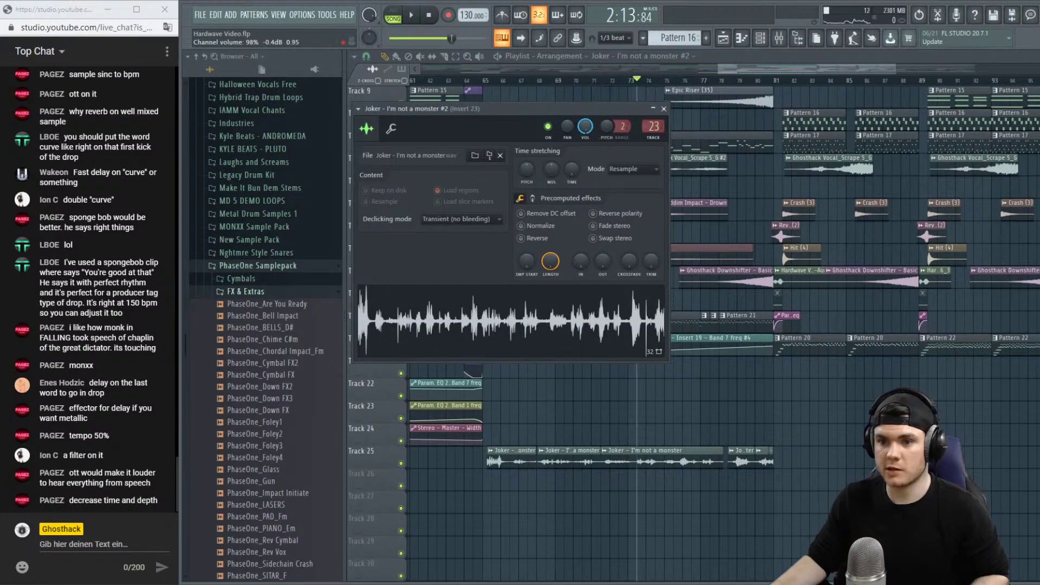
Play the transition into the drop from about bar 78 and check the Epic Riser (35) channel settings.
left_click(740, 89)
key("space")
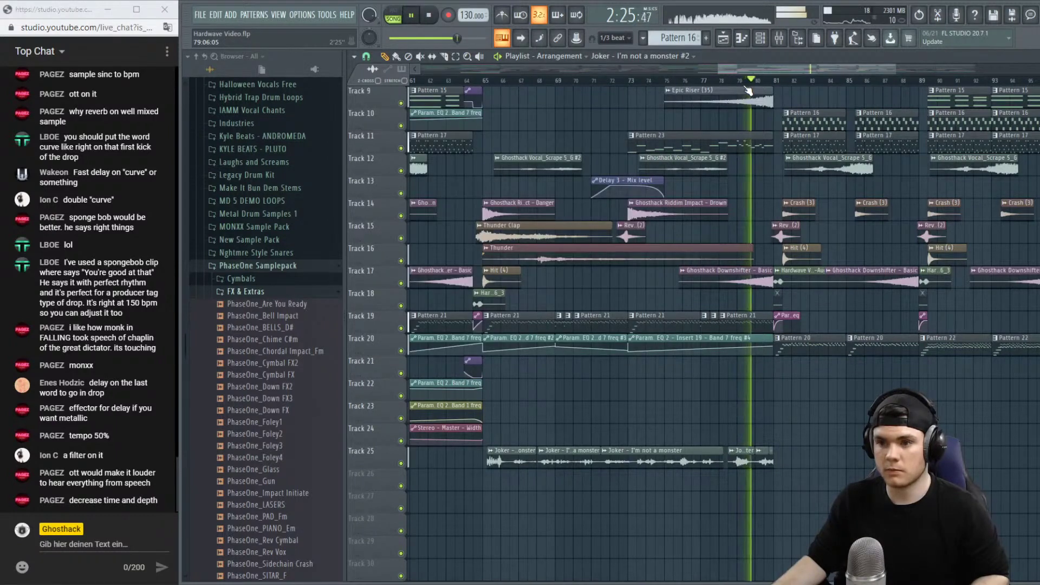
double_click(726, 93)
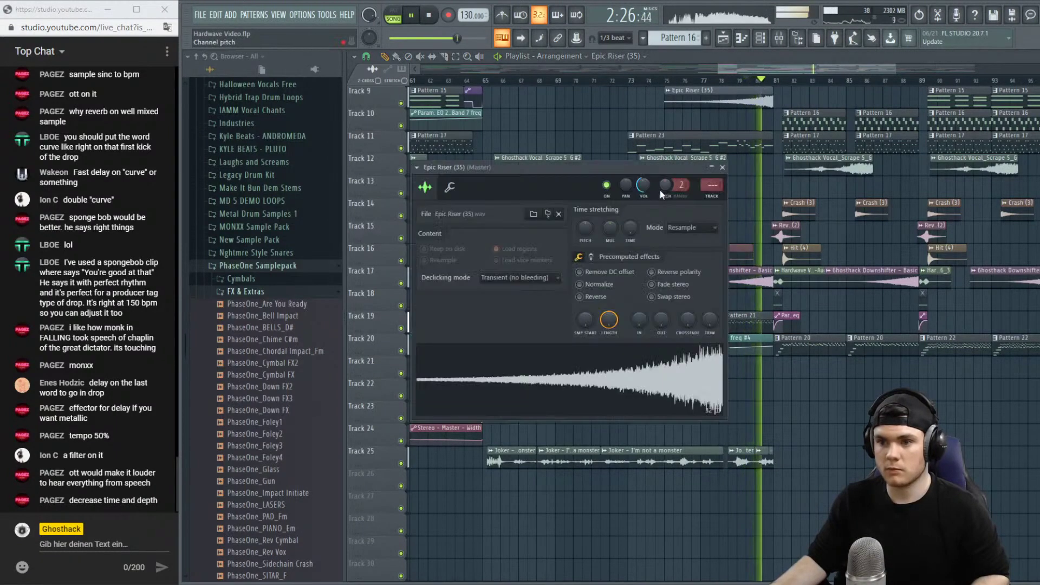
left_click(723, 168)
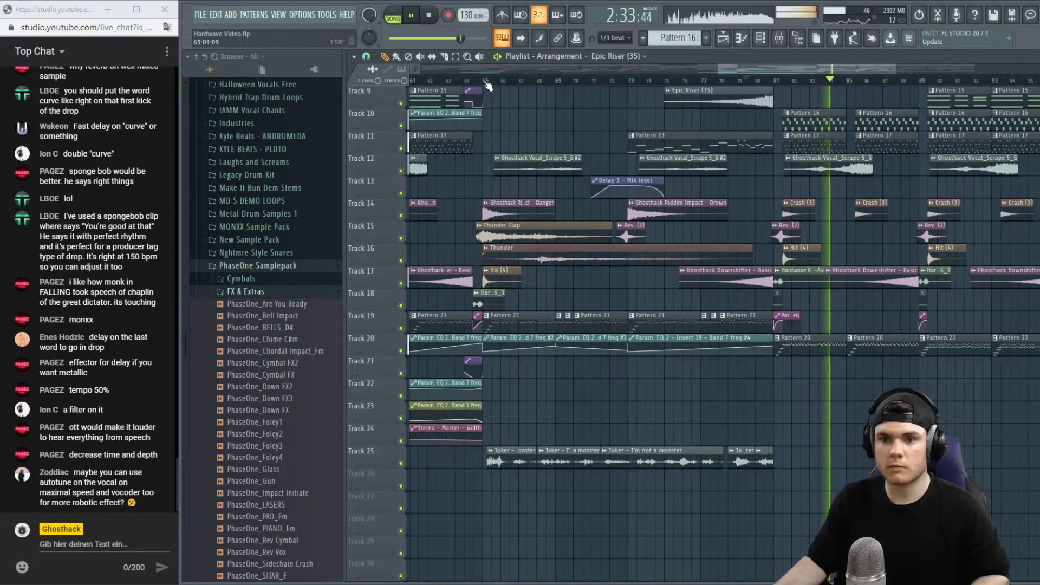
Play the break from bar 63, check the stream in OBS and return to the FL Studio playlist.
key("space")
scroll(817, 402, "up", 5)
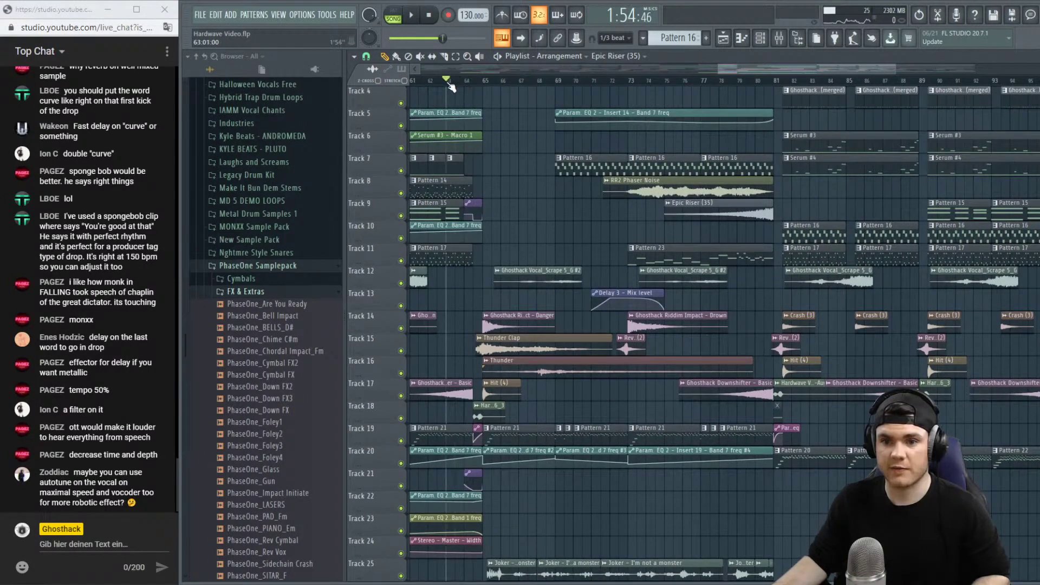
key("space")
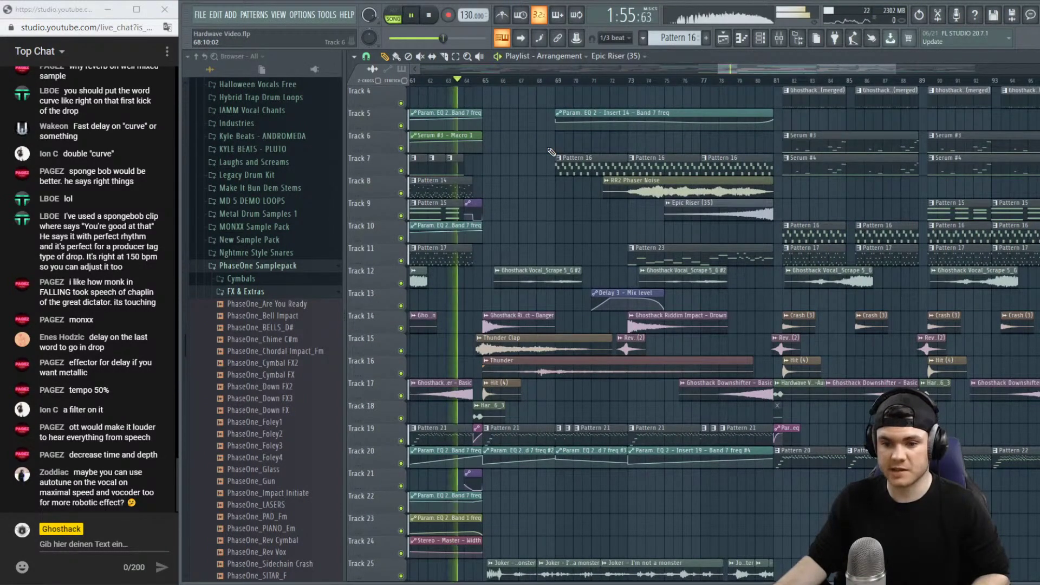
key("alt+Tab")
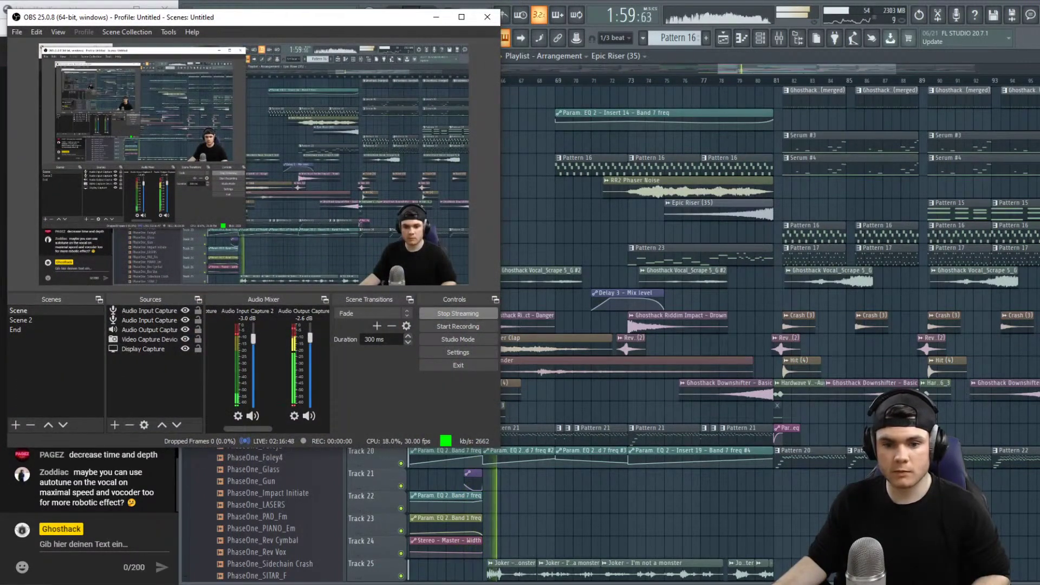
key("alt+Tab")
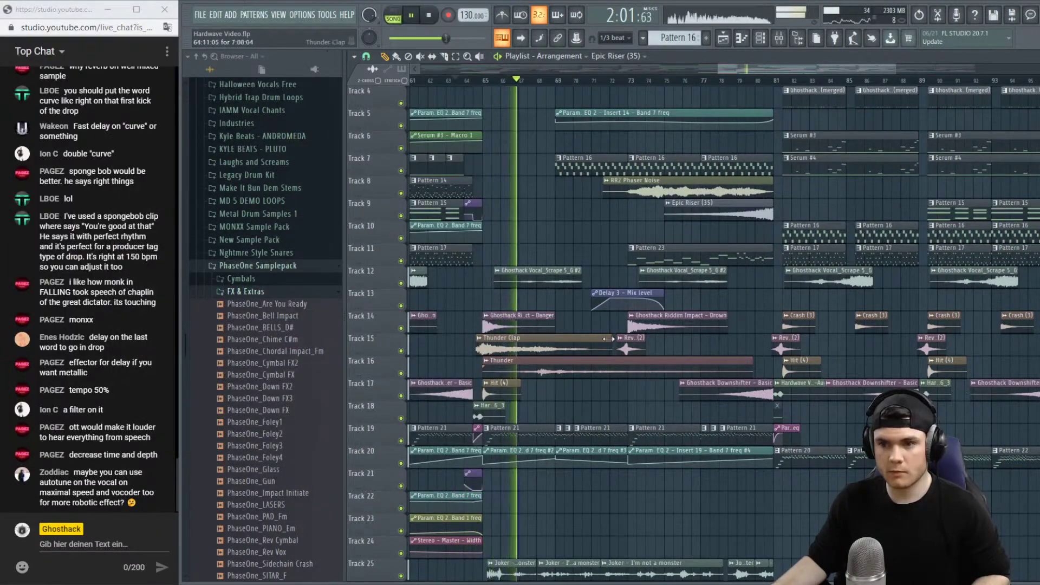
Check Fruity Reeverb 2 on Insert 22 during playback and return to a wider view of the playlist.
key("F9")
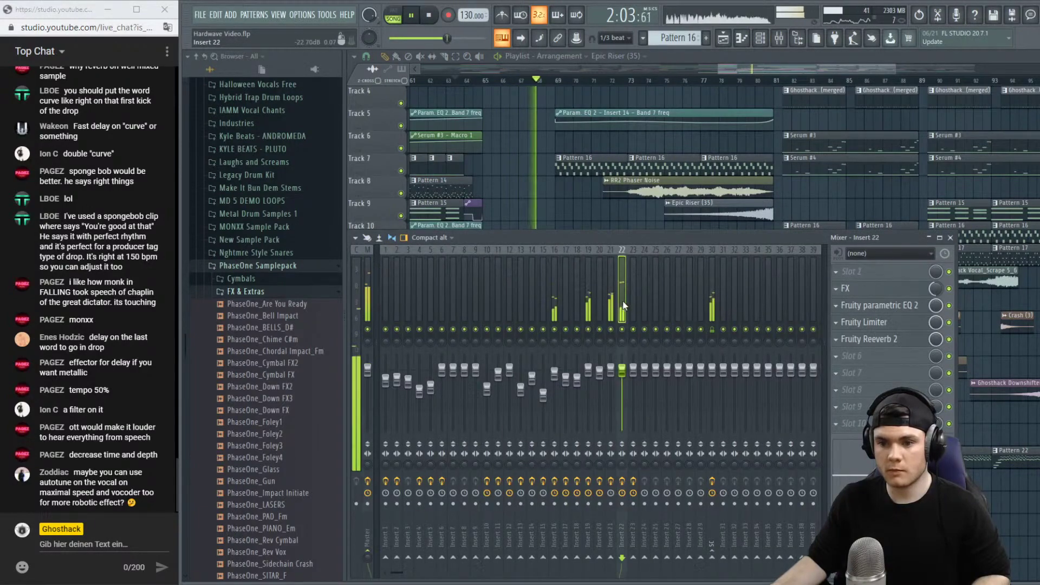
left_click(866, 339)
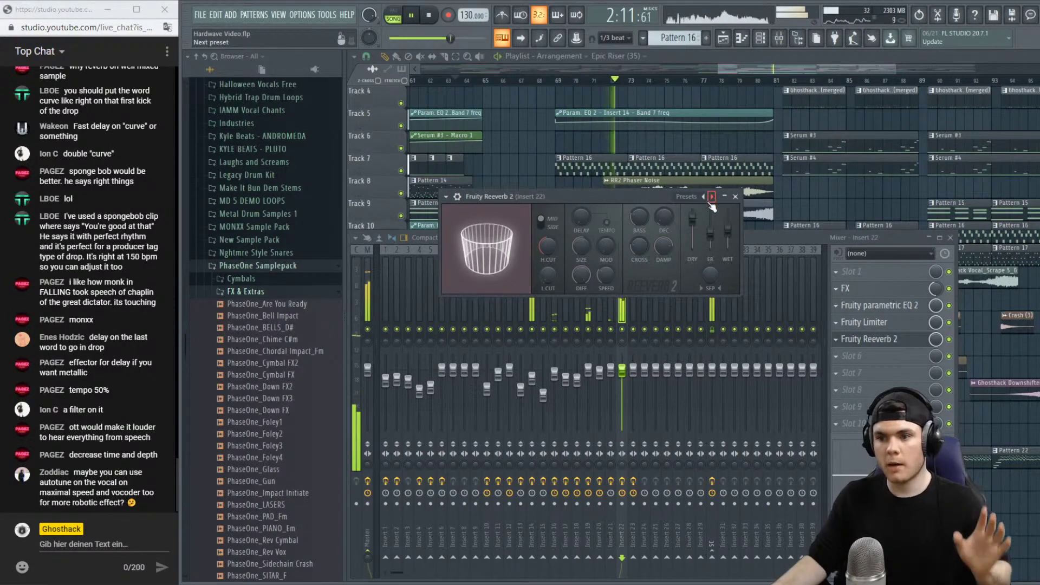
left_click(735, 196)
left_click(750, 67)
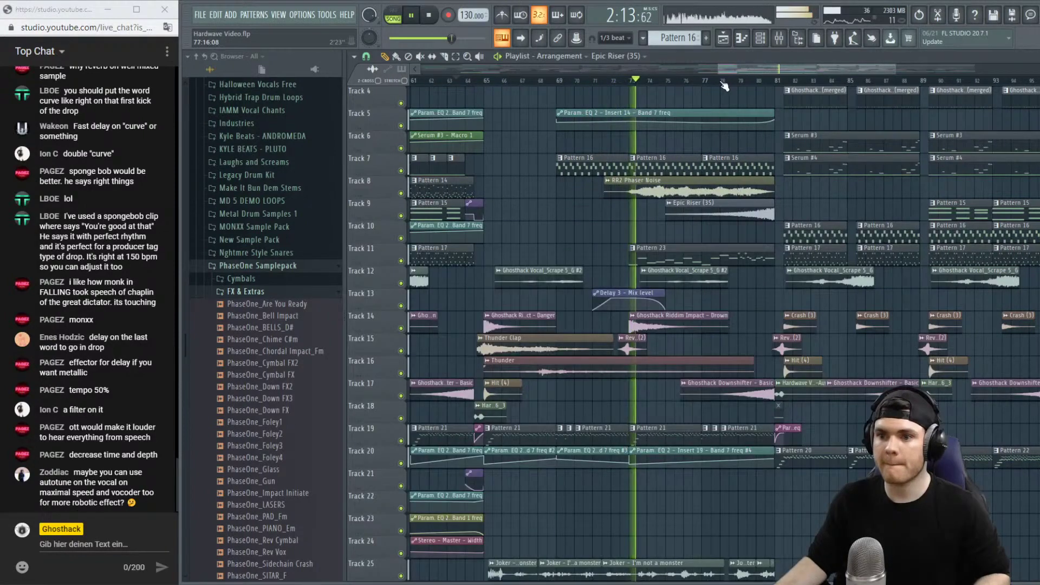
scroll(724, 86, "down", 5)
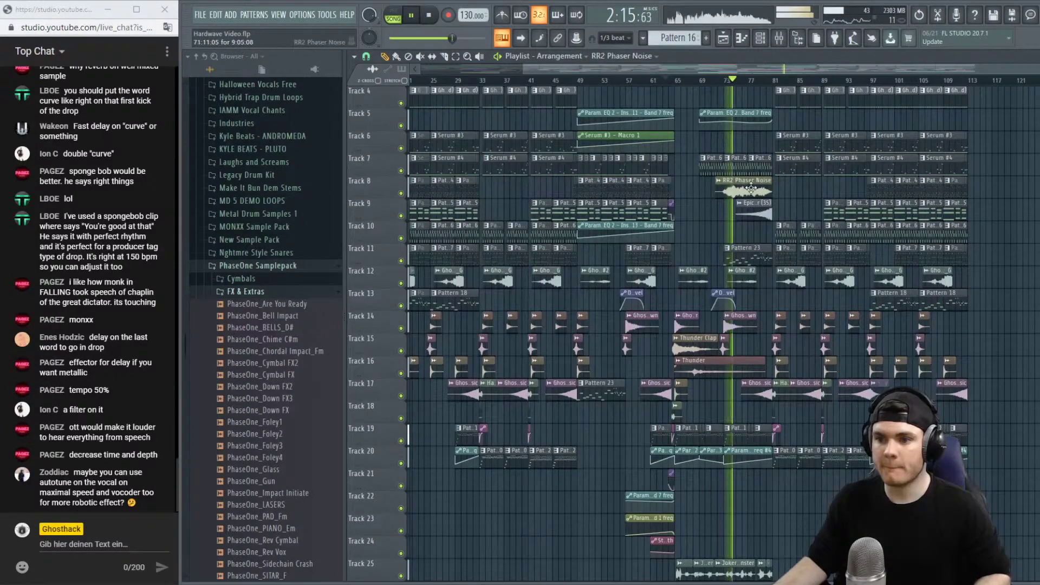
Check the RR2 Phaser Noise channel's level and miscellaneous settings, close them and stop playback.
double_click(750, 188)
left_click(511, 321)
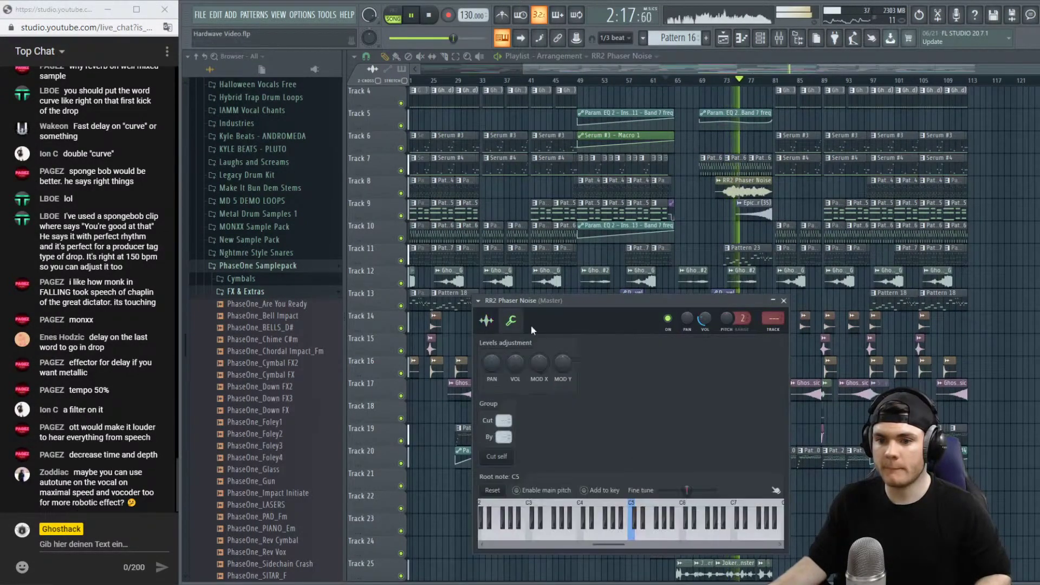
left_click(784, 301)
key("space")
scroll(766, 79, "up", 4)
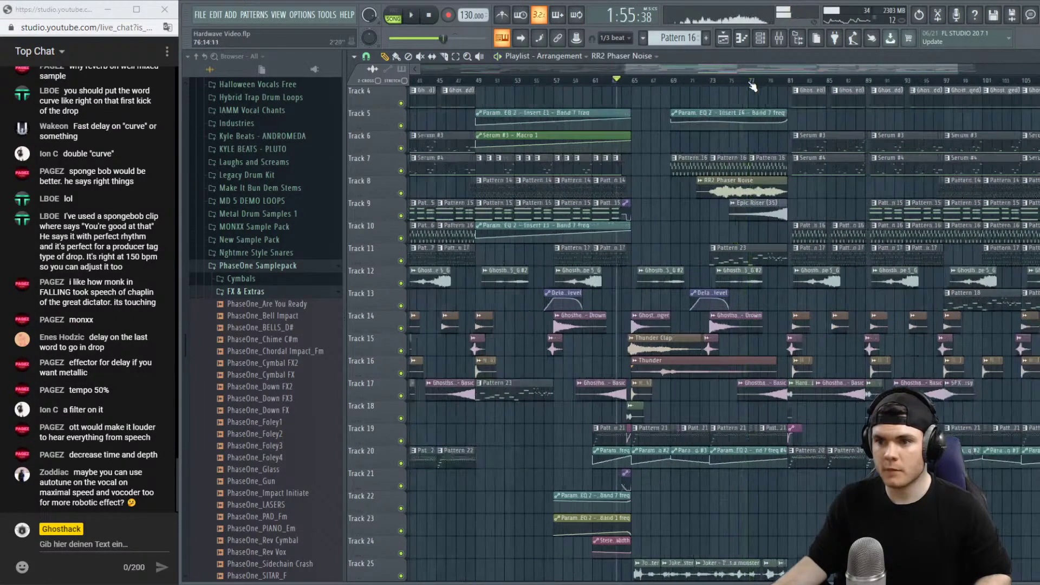
Close the PhaseOne Samplepack folder and look through the other sample packs for a riser source.
left_click(280, 293)
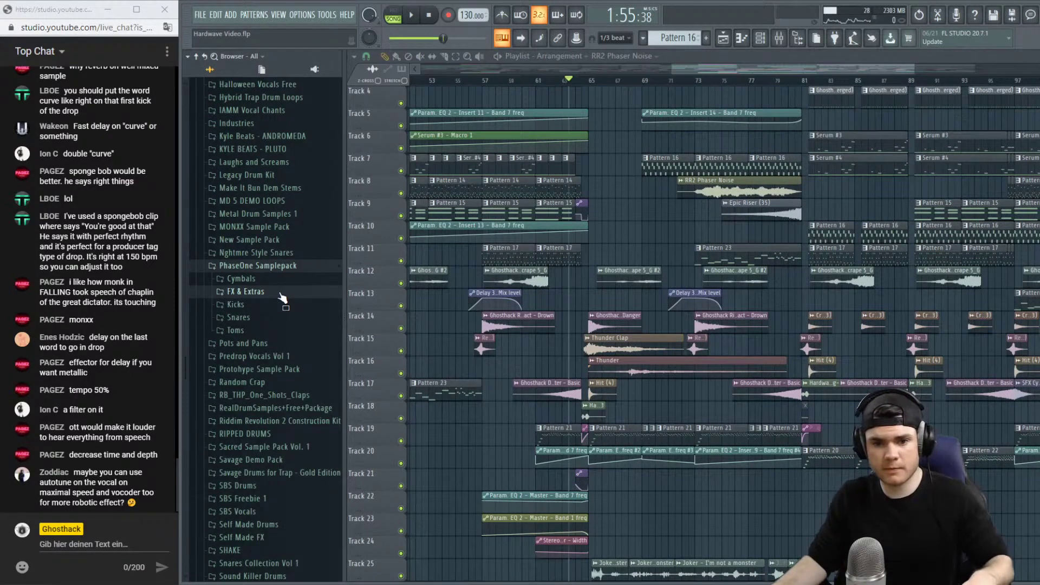
left_click(277, 269)
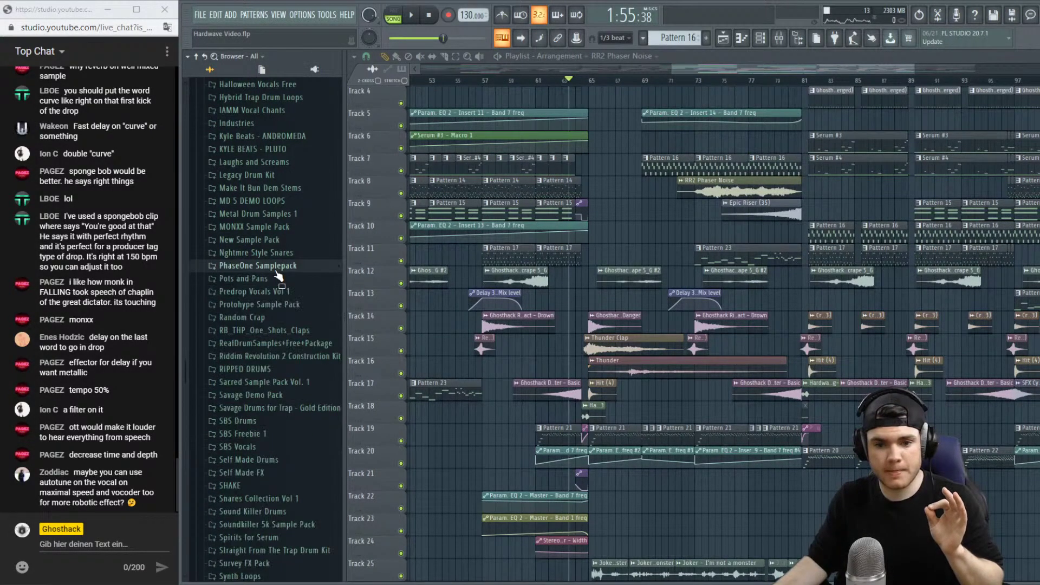
scroll(271, 314, "down", 15)
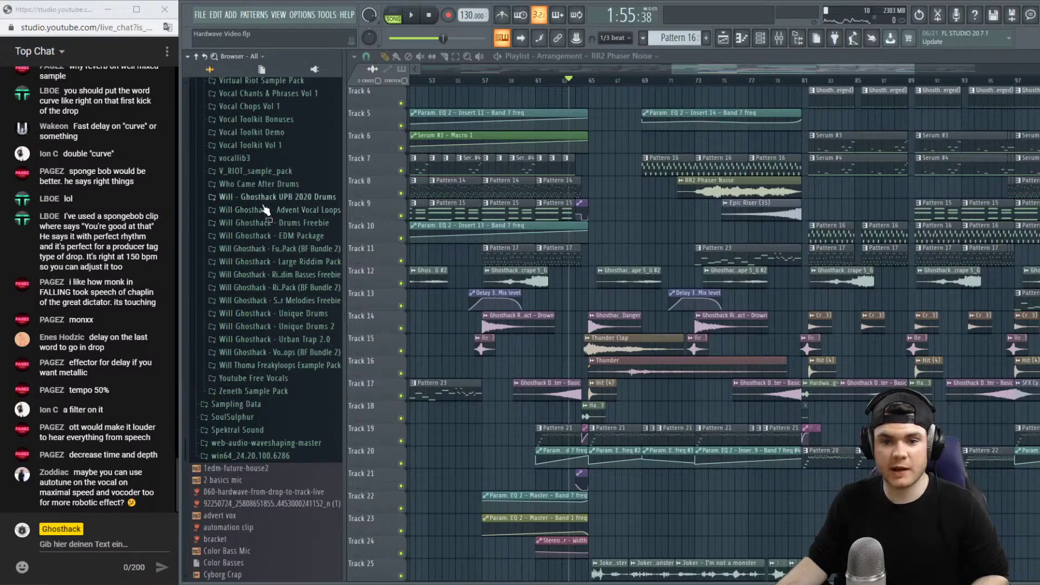
scroll(230, 315, "up", 15)
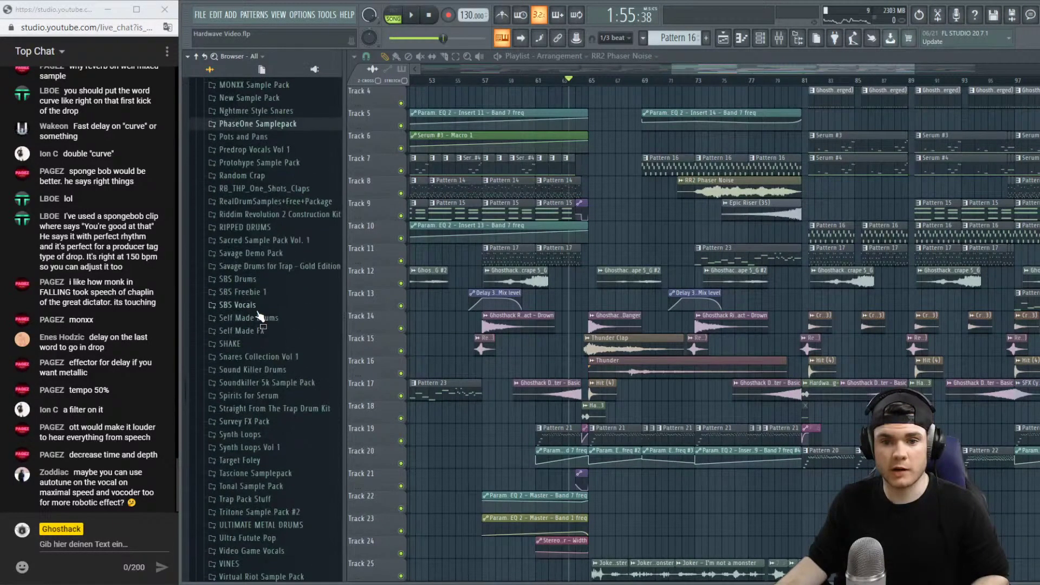
scroll(291, 216, "up", 8)
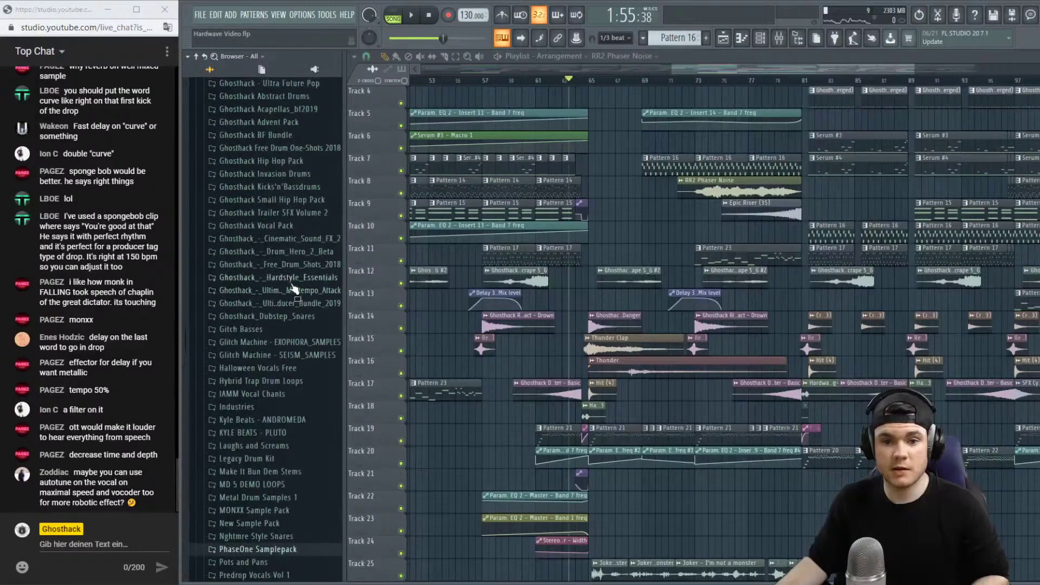
Find Ghosthack Riser11 in the Ghosthack BF Bundle EDM District one-shots and place it on Track 21 around bar 73.
left_click(297, 207)
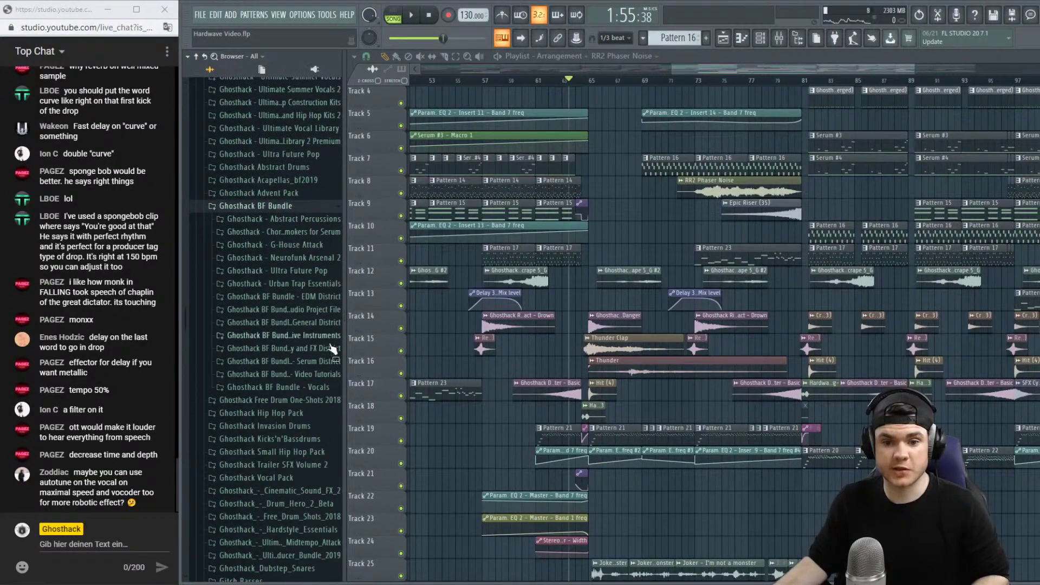
left_click(304, 298)
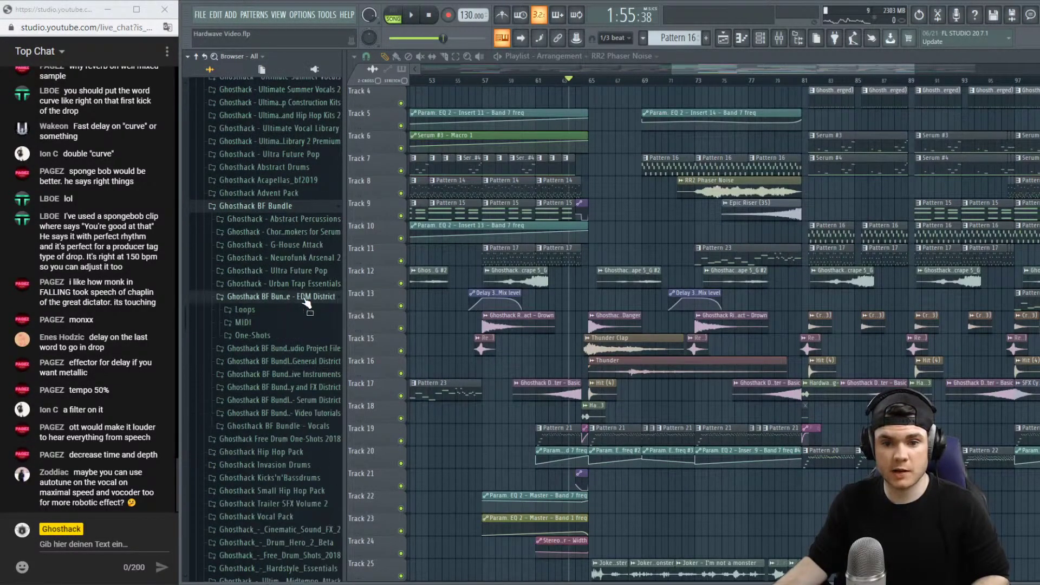
left_click(268, 336)
left_click(287, 533)
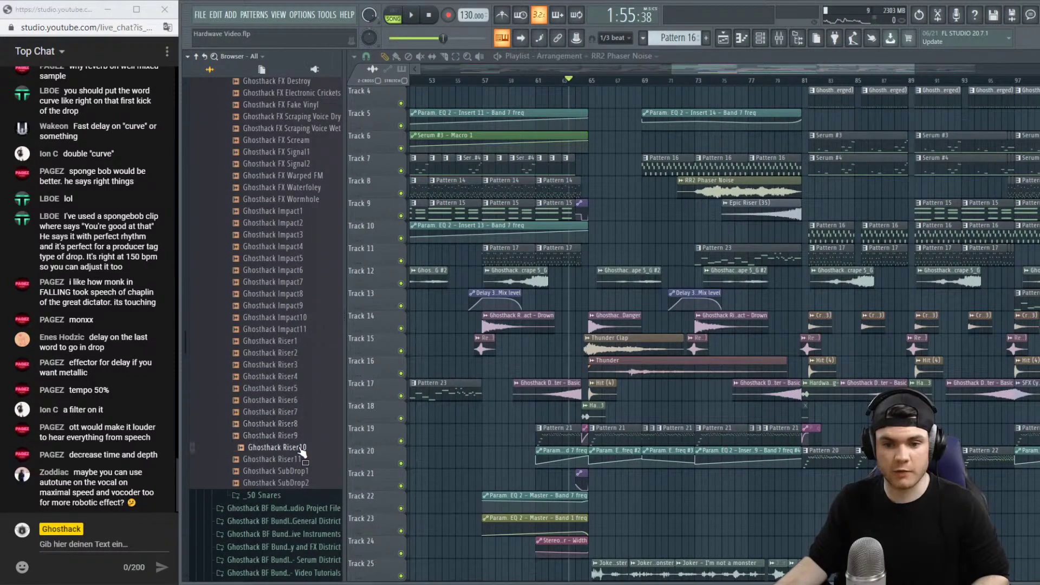
left_click(300, 460)
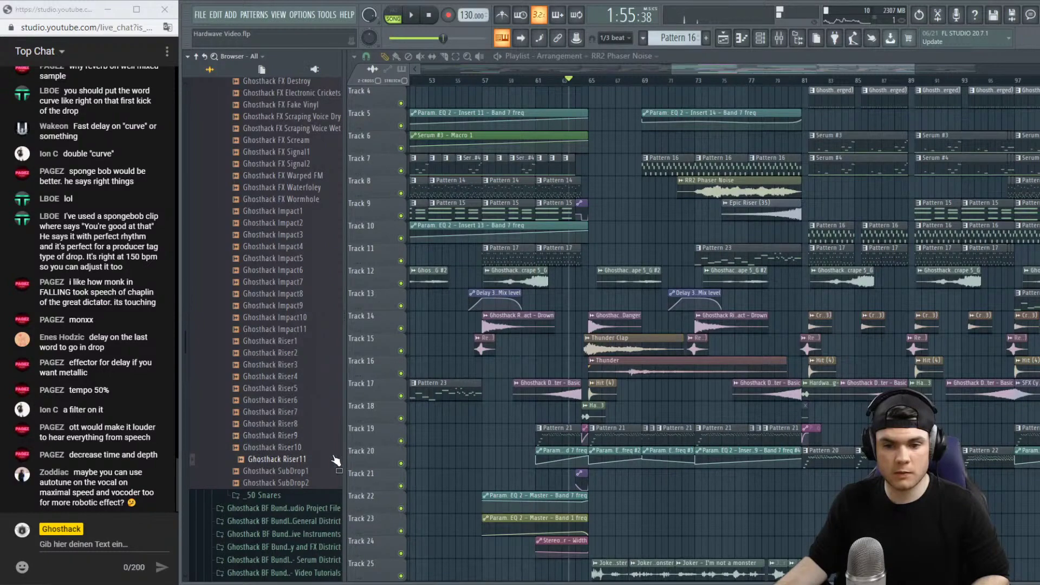
left_click_drag(653, 479, 711, 483)
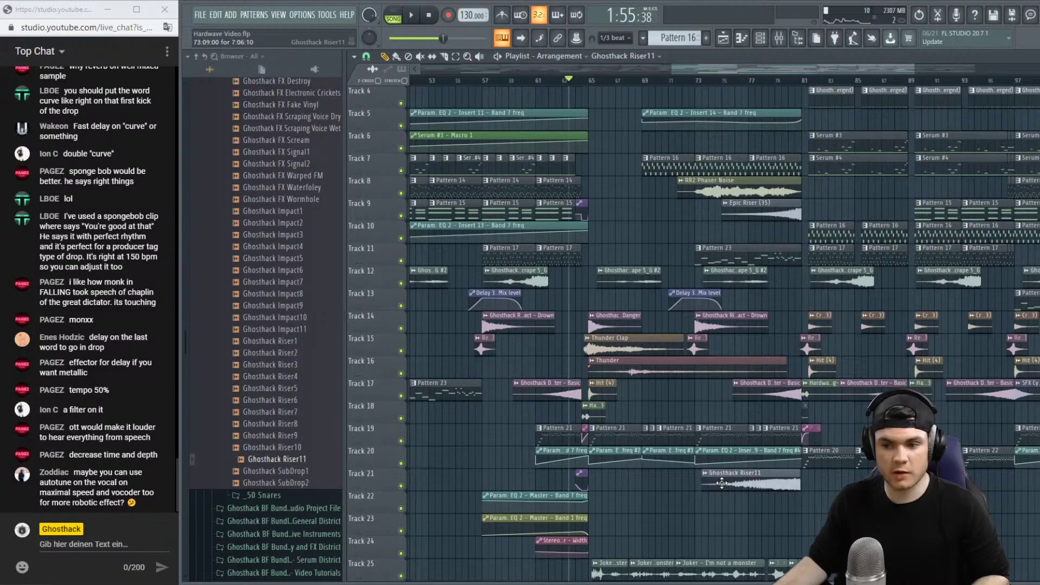
Solo Track 21 and listen to the Ghosthack Riser11 clip from about bar 76.
right_click(402, 485)
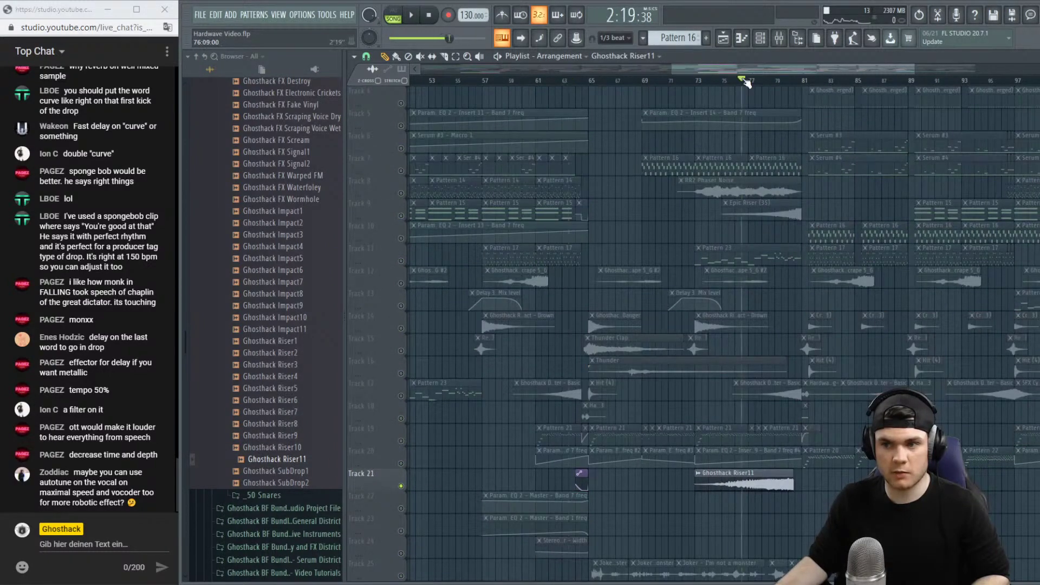
key("space")
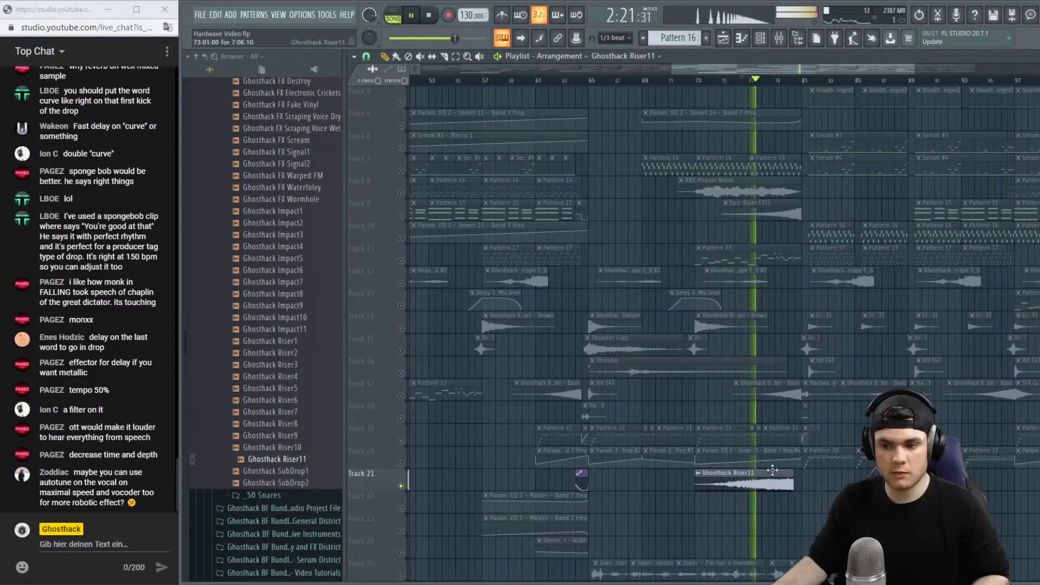
key("space")
Add a fade-out to the Ghosthack Riser11 sample and set its channel volume to 44% while auditioning it.
left_click(699, 473)
left_click_drag(644, 307, 645, 295)
key("space")
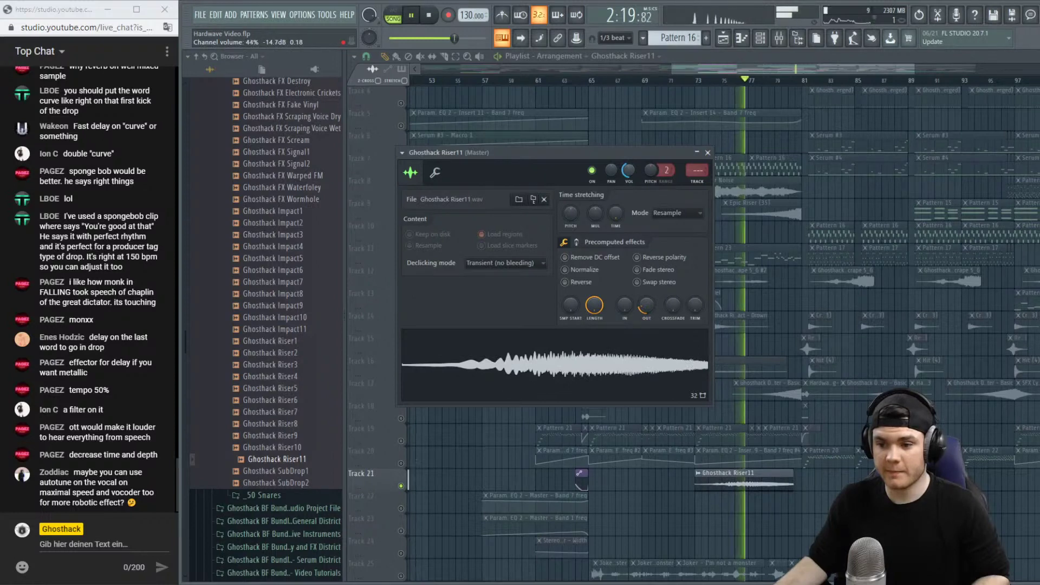
Set Ghosthack Riser11's time-stretch multiplier to 108.86% so the clip reaches the bar 81 drop, and close the channel settings.
scroll(813, 85, "up", 2)
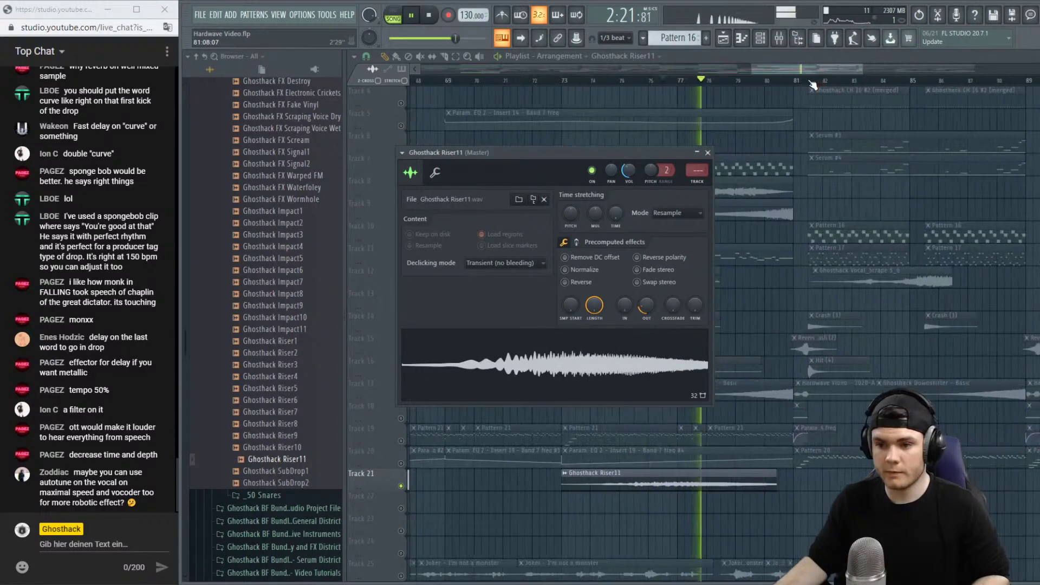
left_click_drag(632, 151, 623, 112)
key("space")
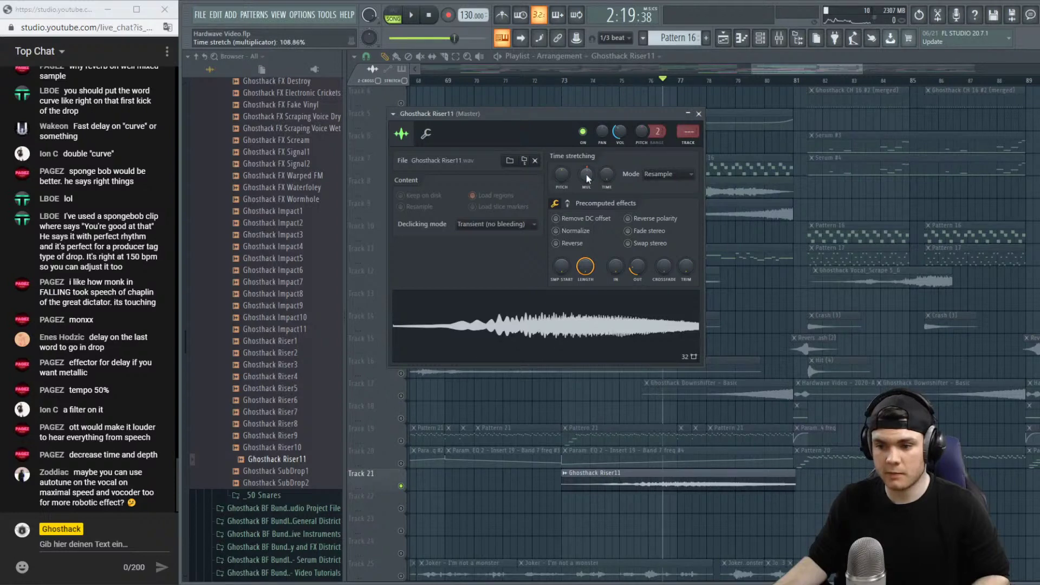
left_click(698, 114)
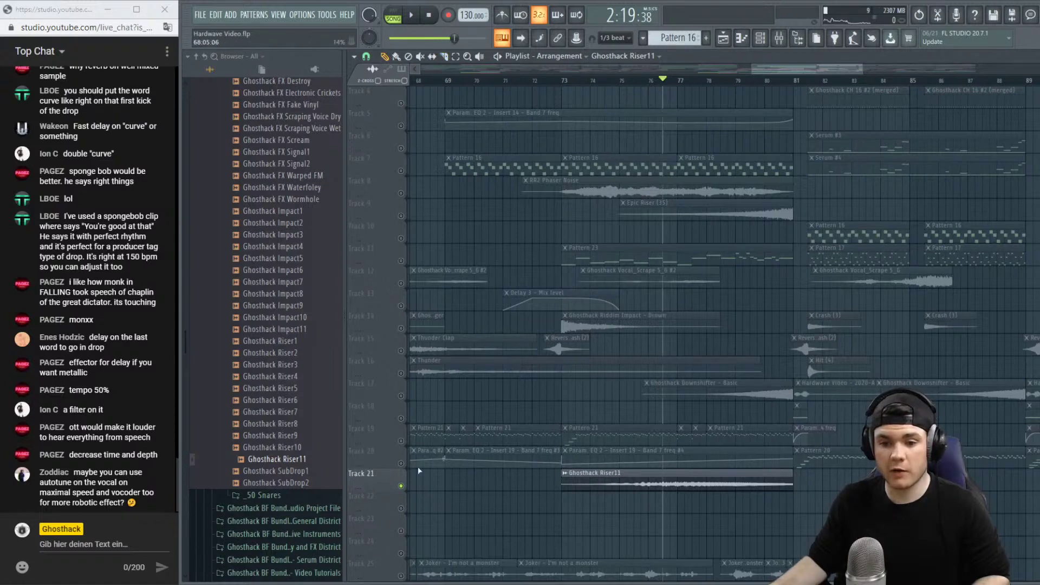
Unsolo Track 21, play the build-up from about bar 72 and set Ghosthack Riser11's channel volume to 35%.
right_click(401, 486)
left_click(533, 81)
key("space")
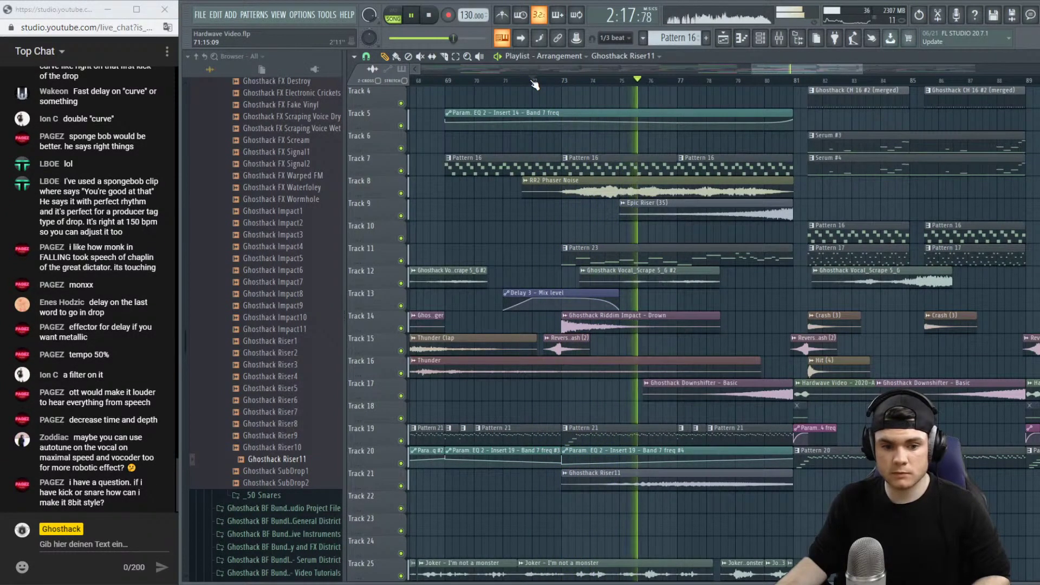
double_click(612, 475)
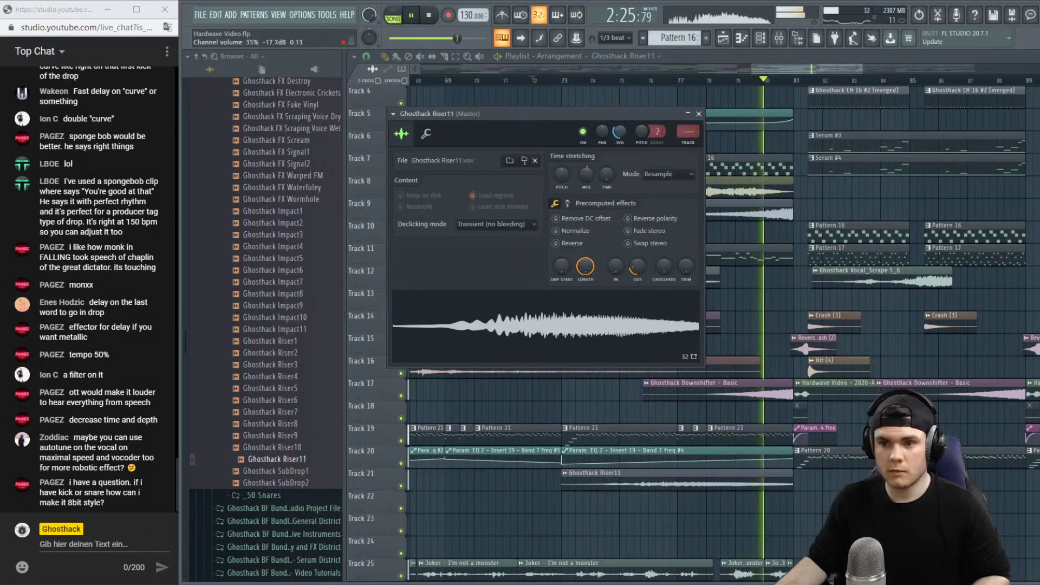
left_click(699, 114)
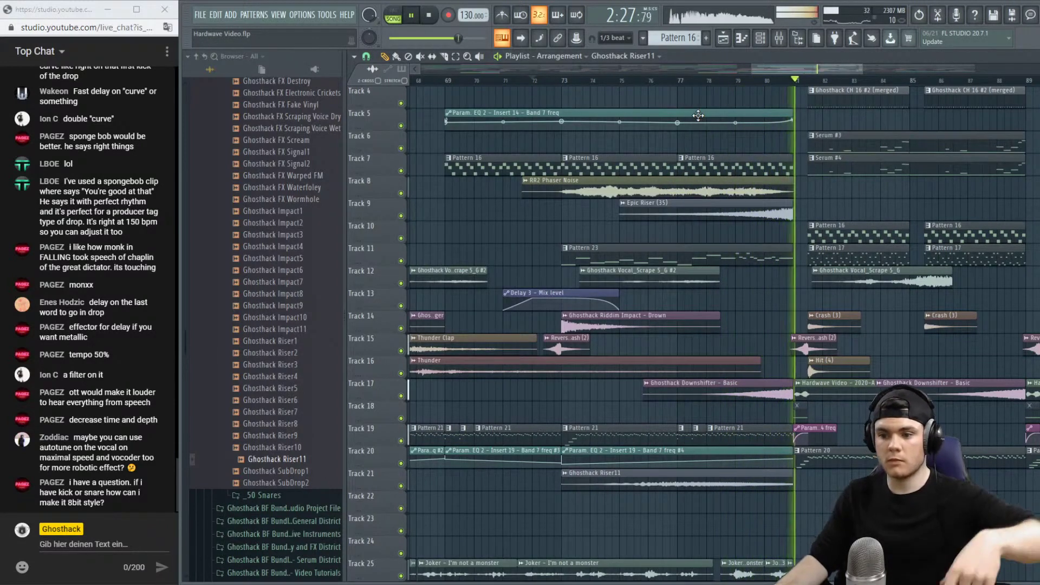
Listen to the transition continue into the bar 81 drop and stop playback.
scroll(743, 84, "down", 3)
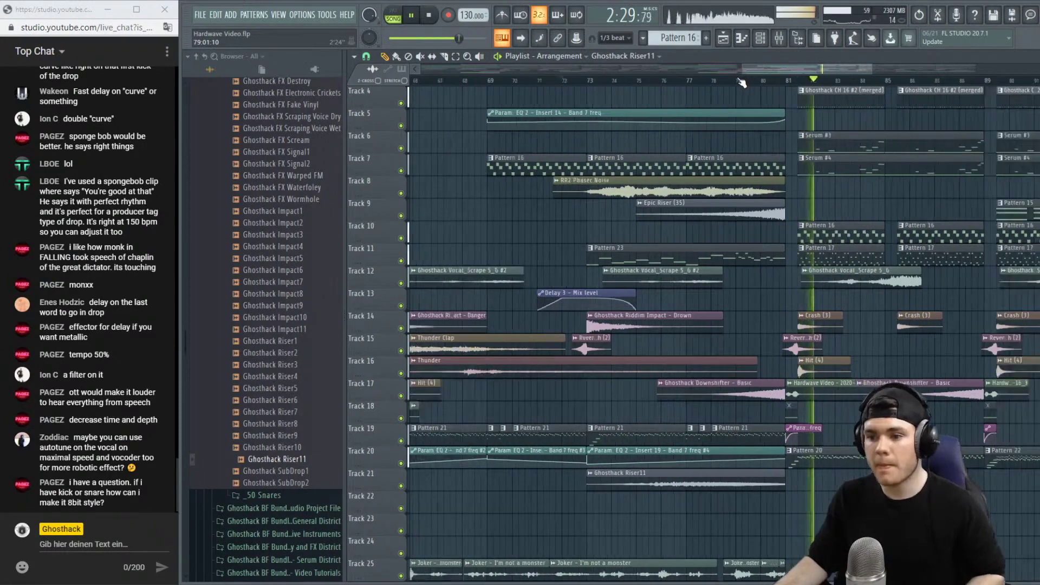
scroll(742, 82, "down", 2)
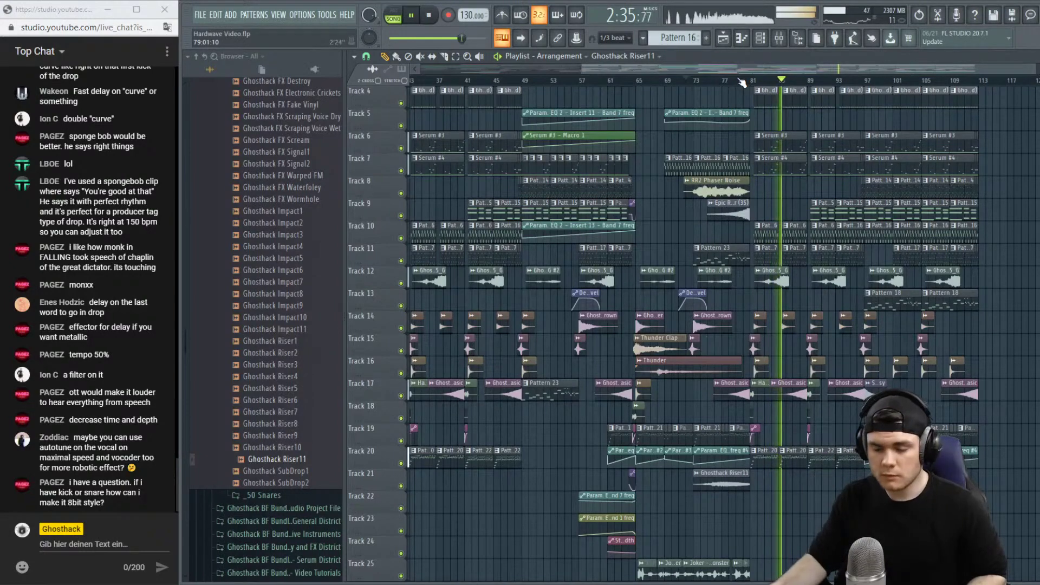
scroll(814, 86, "up", 2)
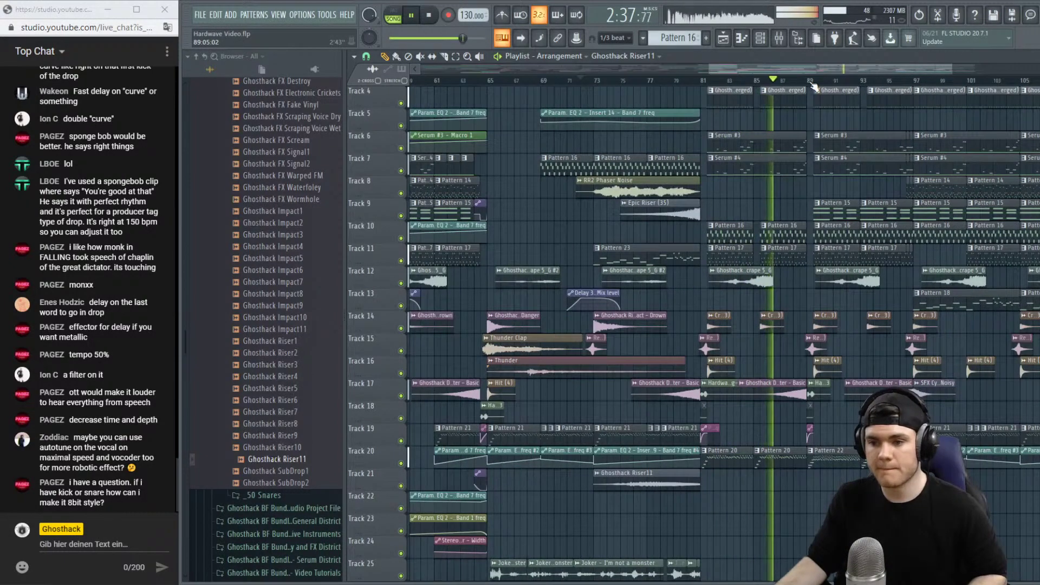
key("space")
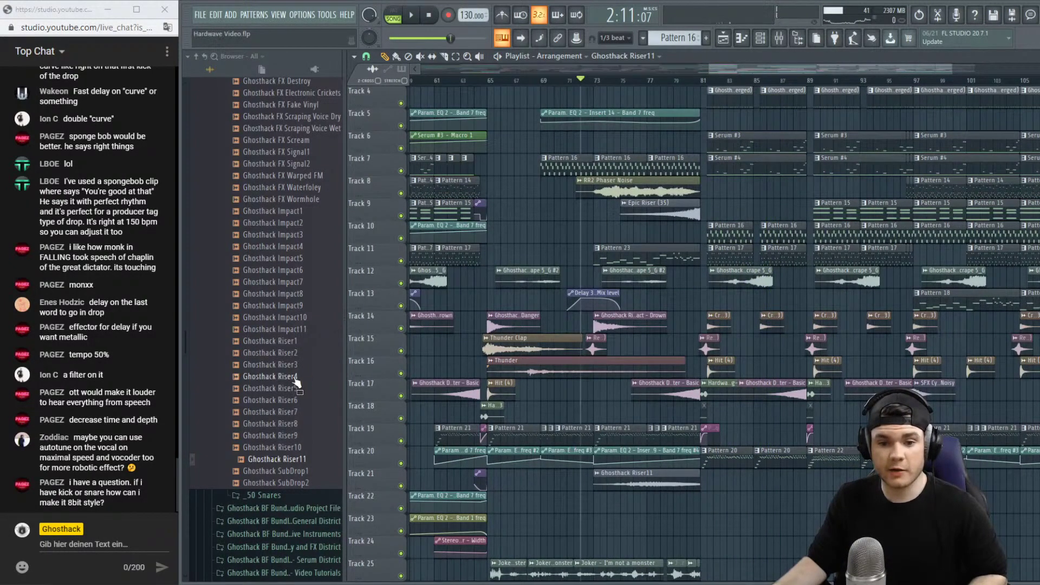
Close the _50 SFX, One-Shots, EDM District and D: folders to return to the browser's top-level list.
scroll(295, 382, "up", 10)
left_click(259, 388)
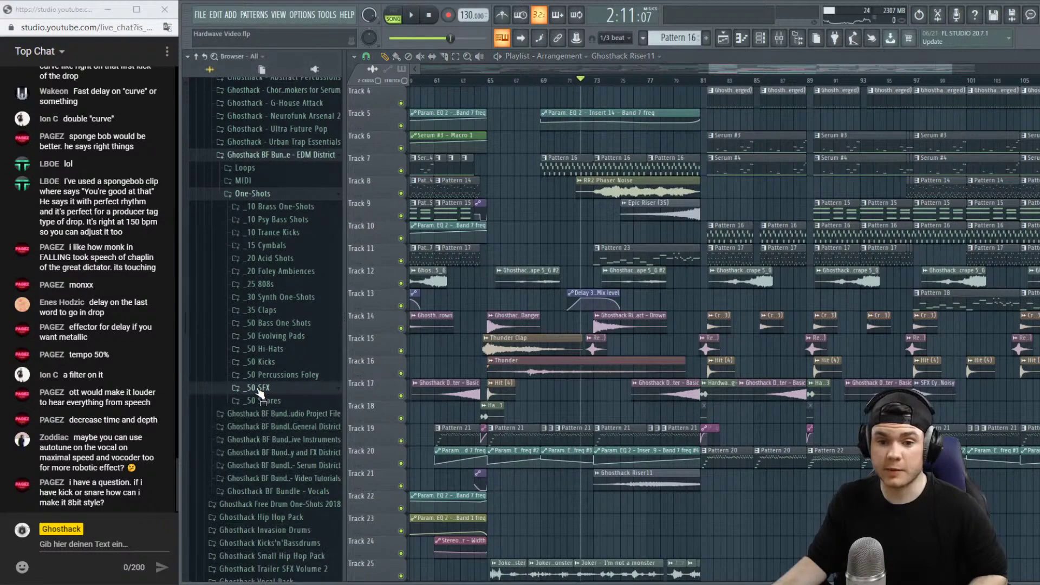
left_click(252, 195)
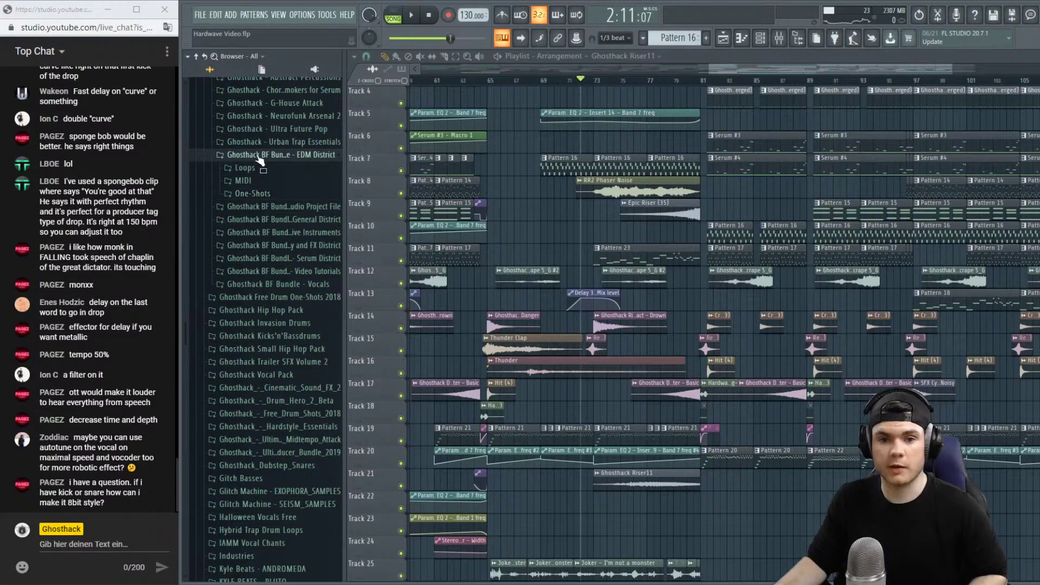
left_click(257, 155)
scroll(289, 250, "up", 5)
scroll(290, 251, "up", 15)
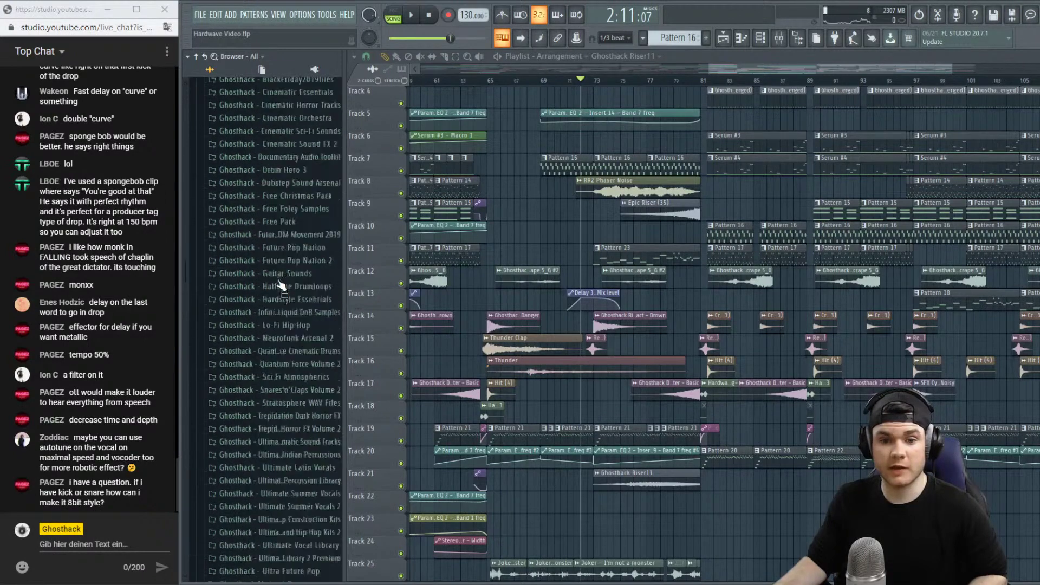
scroll(280, 285, "up", 15)
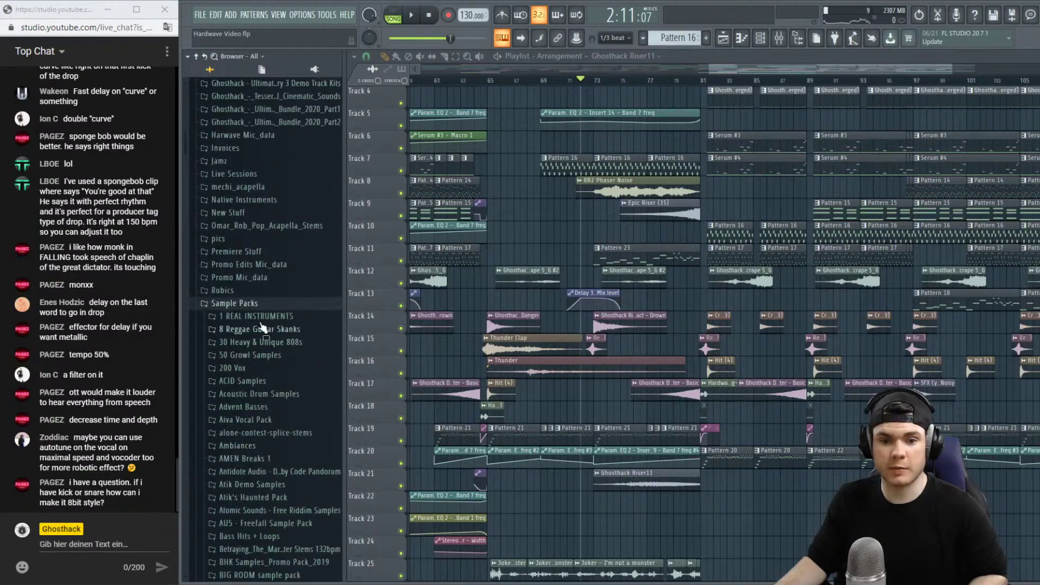
scroll(280, 325, "up", 3)
left_click(231, 232)
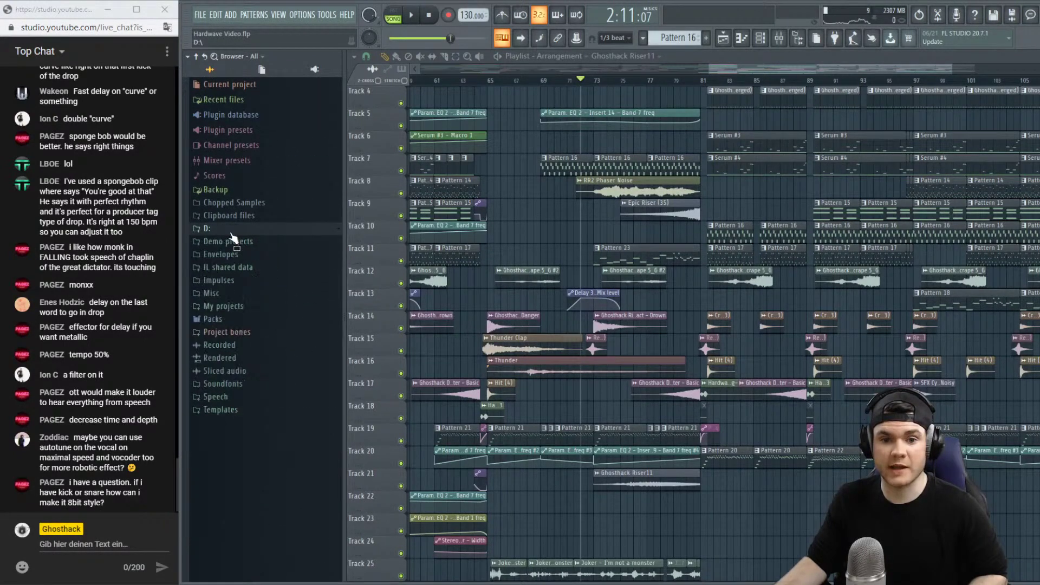
Browse the Packs library, looking through the subfolders of the Legacy and Drums packs for drum samples.
left_click(229, 319)
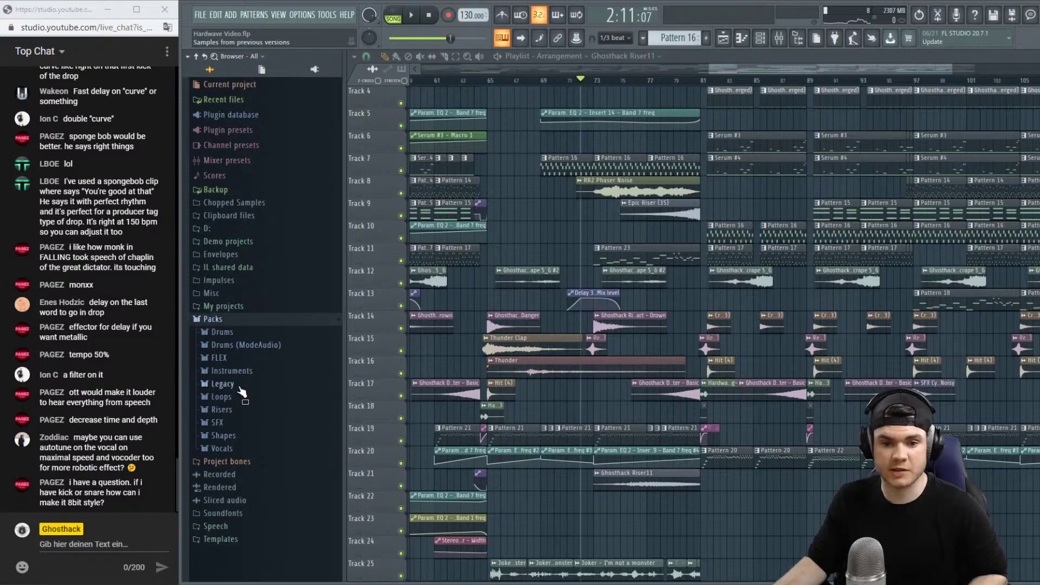
left_click(241, 387)
left_click(254, 370)
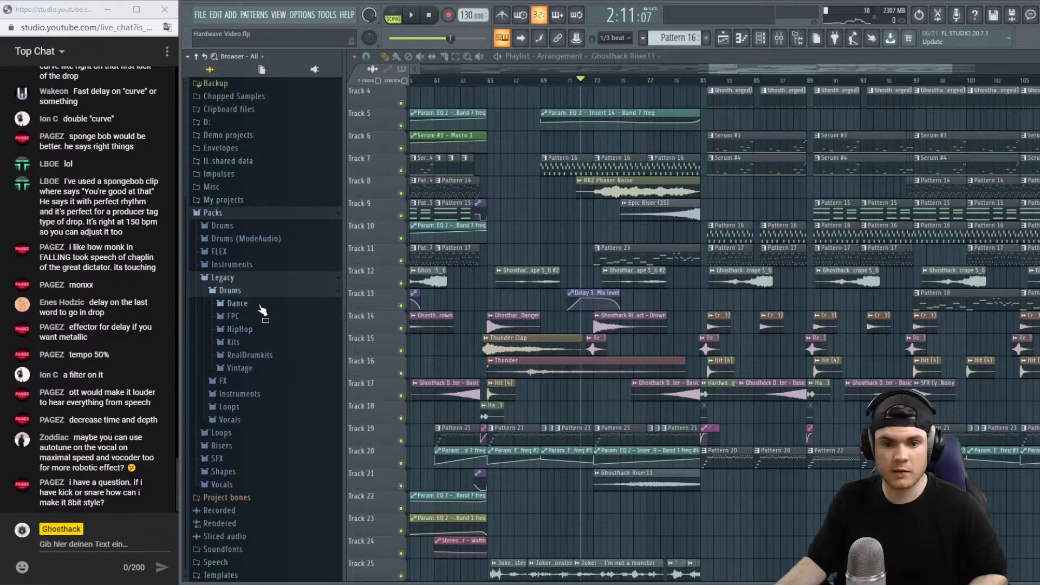
left_click(240, 295)
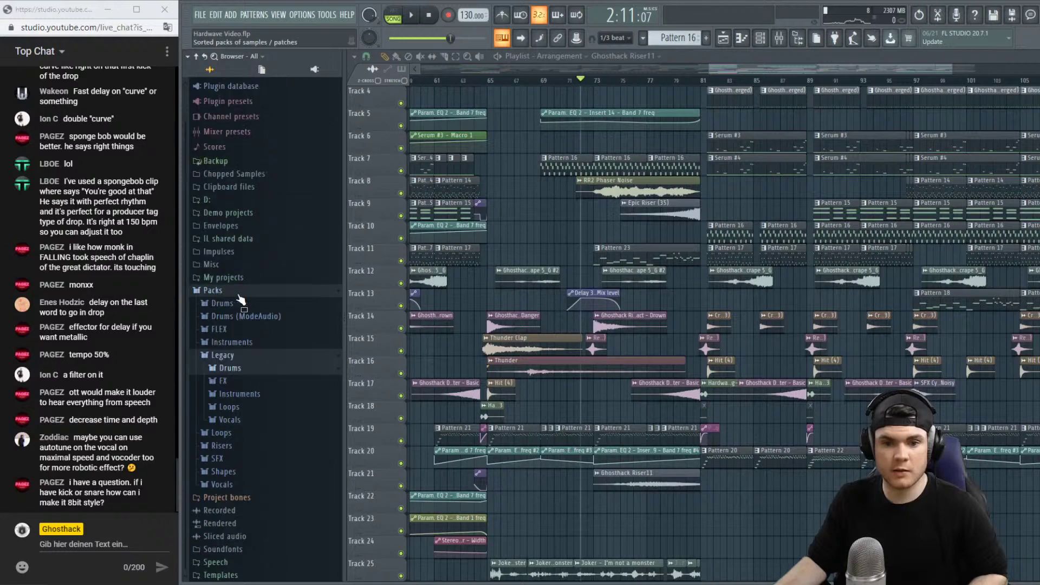
left_click(227, 357)
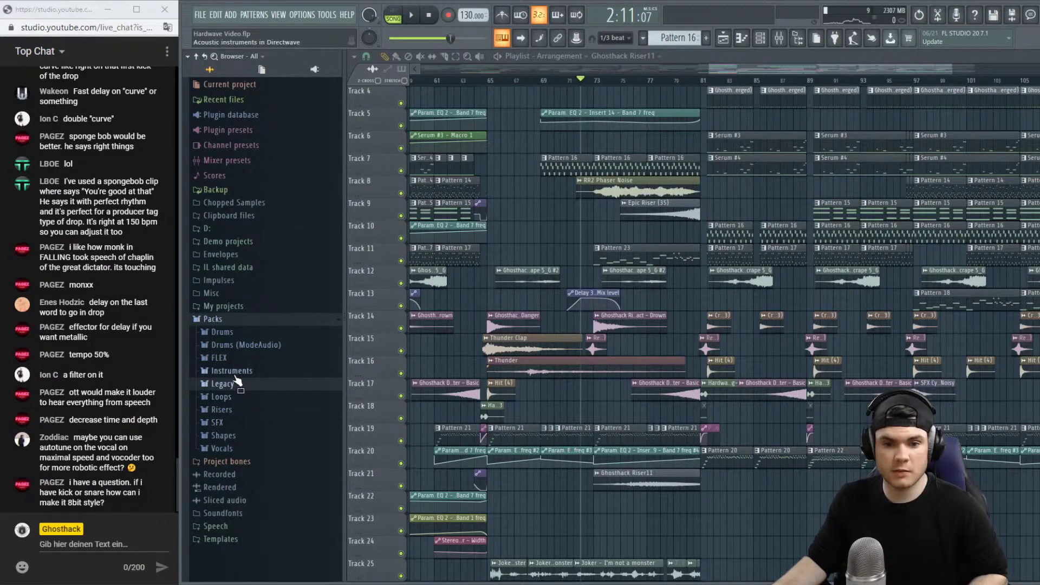
left_click(230, 333)
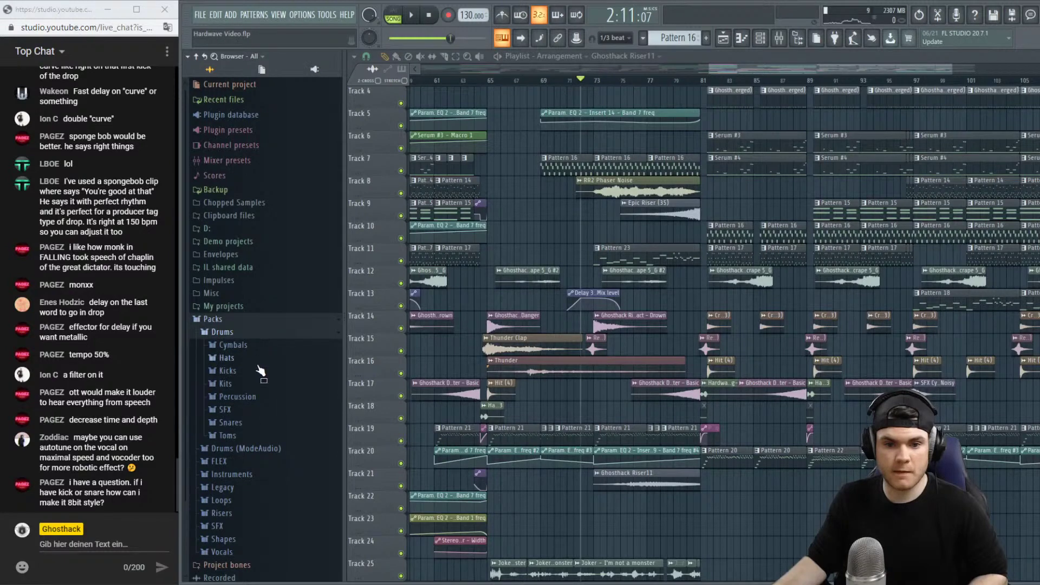
left_click(238, 333)
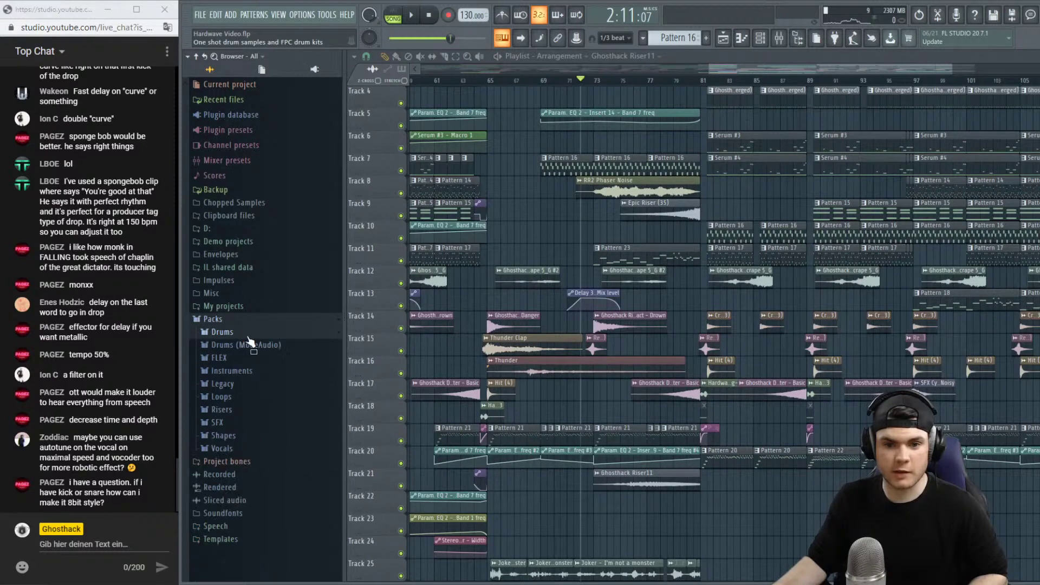
Check the FLEX and Instruments packs, and open the Kits folder under the Legacy pack's Drums.
left_click(246, 345)
left_click(252, 358)
left_click(253, 359)
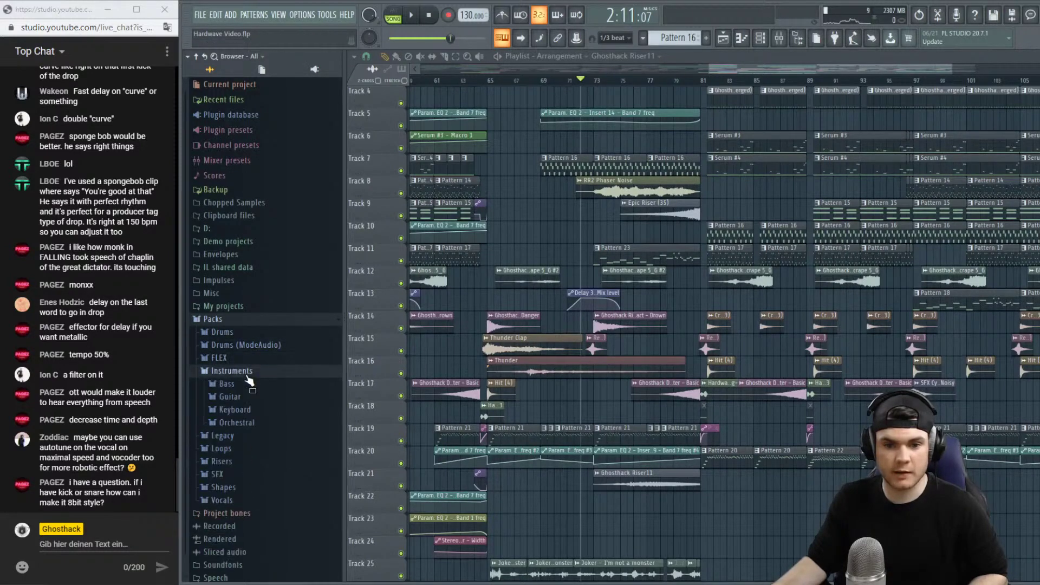
left_click(251, 385)
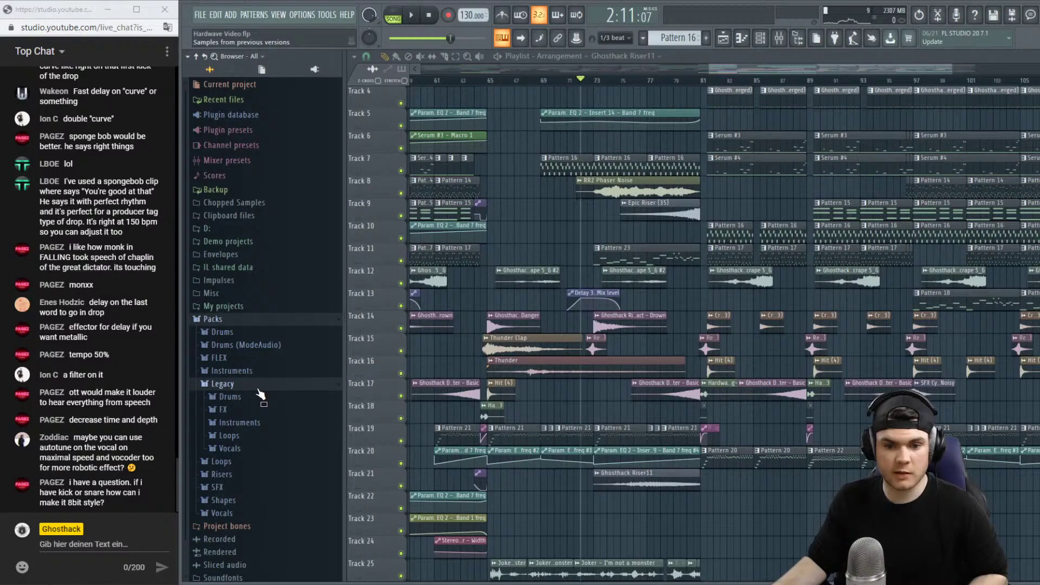
left_click(230, 396)
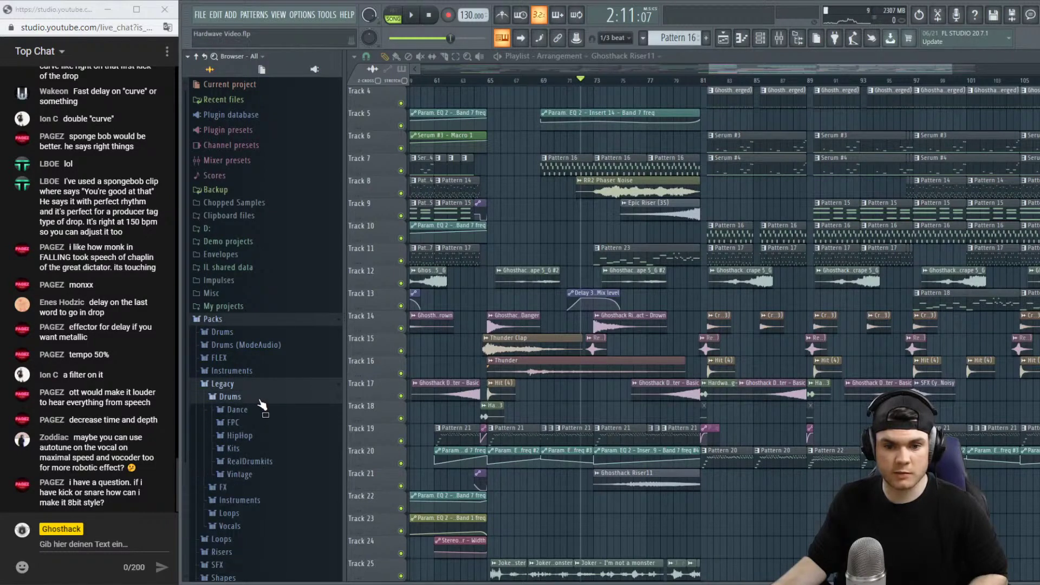
left_click(254, 448)
scroll(251, 439, "down", 5)
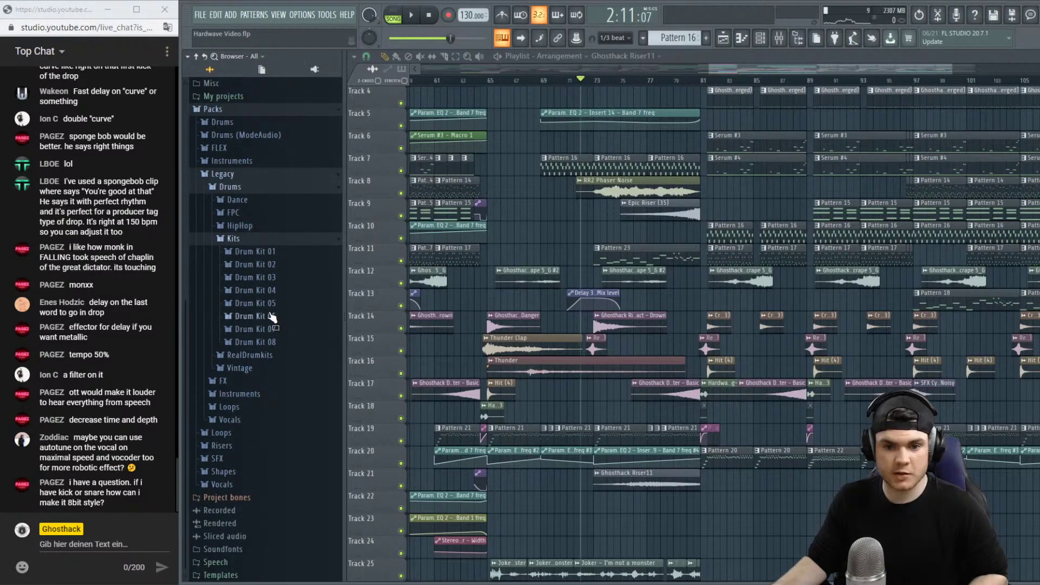
Preview samples in Drum Kit 01 and Drum Kit 02, including FLS Crash 01b.
left_click(255, 264)
left_click(278, 287)
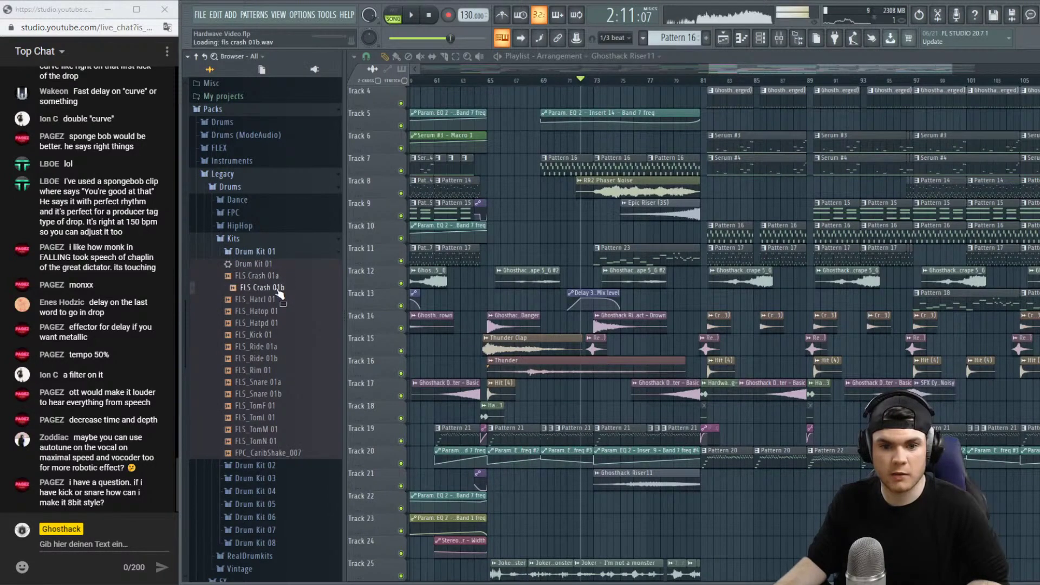
left_click(258, 253)
left_click(259, 265)
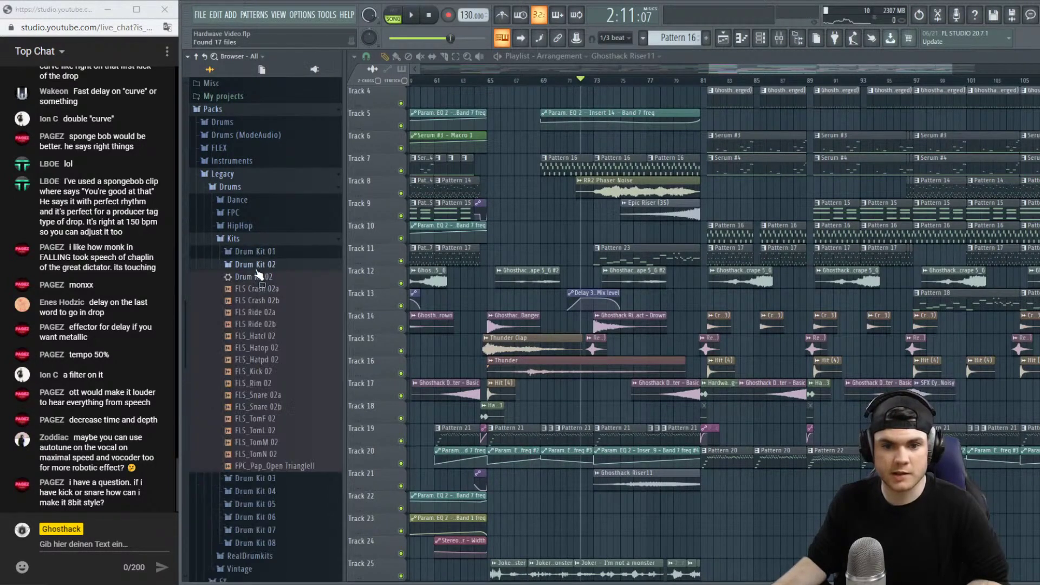
left_click(282, 348)
left_click(269, 277)
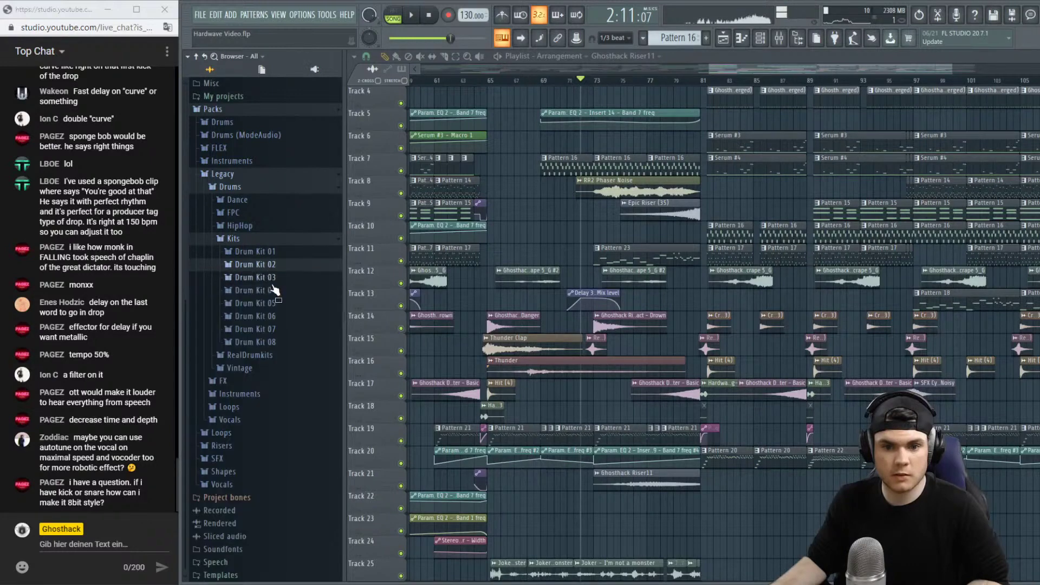
Look through Drum Kits 03 to 05, preview FLS_Kick 04, FLS_Kick 05 and FLS_Snare 05b, and close the Kits folder.
left_click(271, 278)
left_click(269, 278)
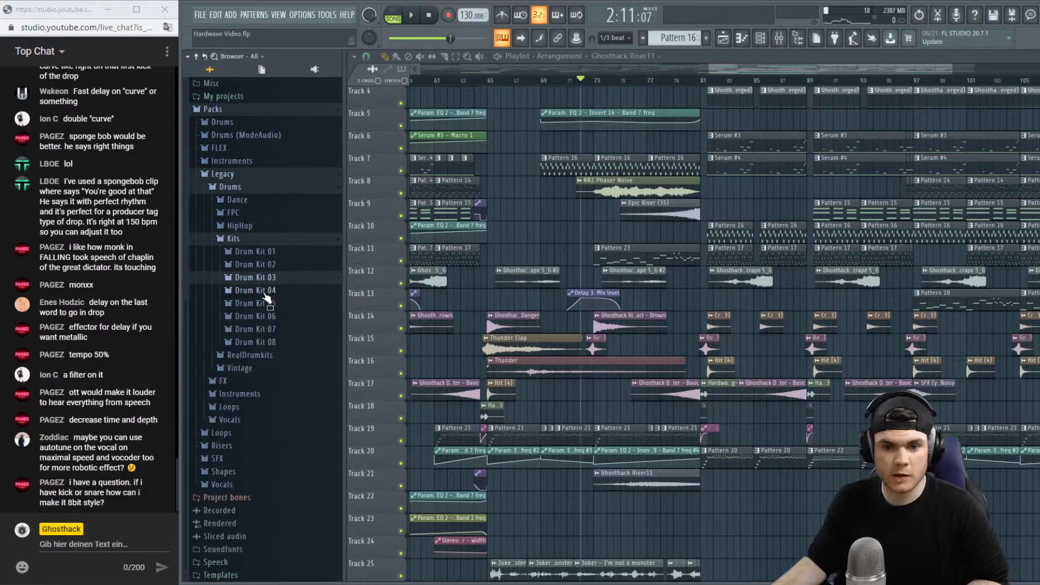
left_click(268, 291)
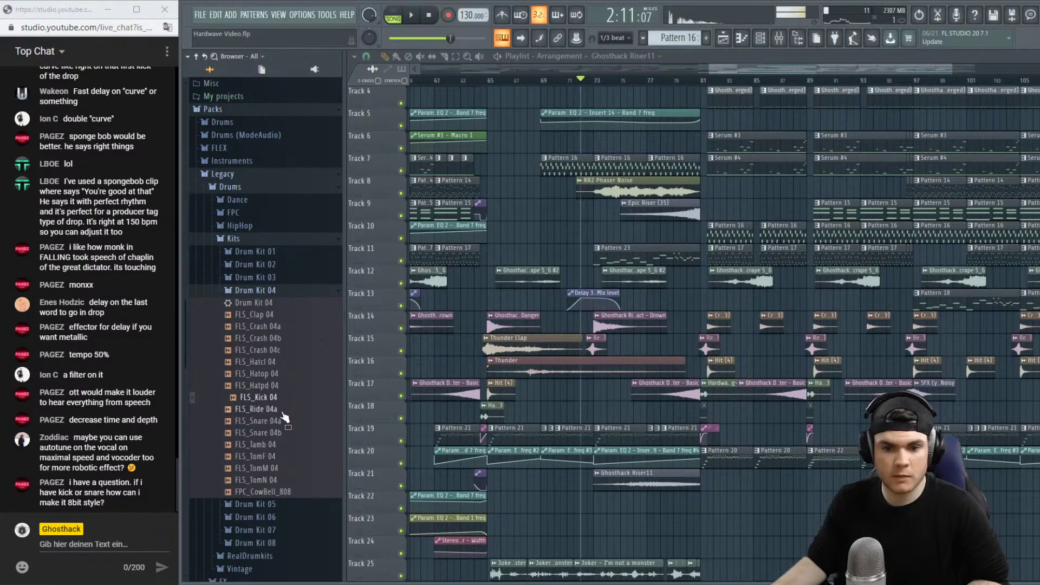
left_click(289, 301)
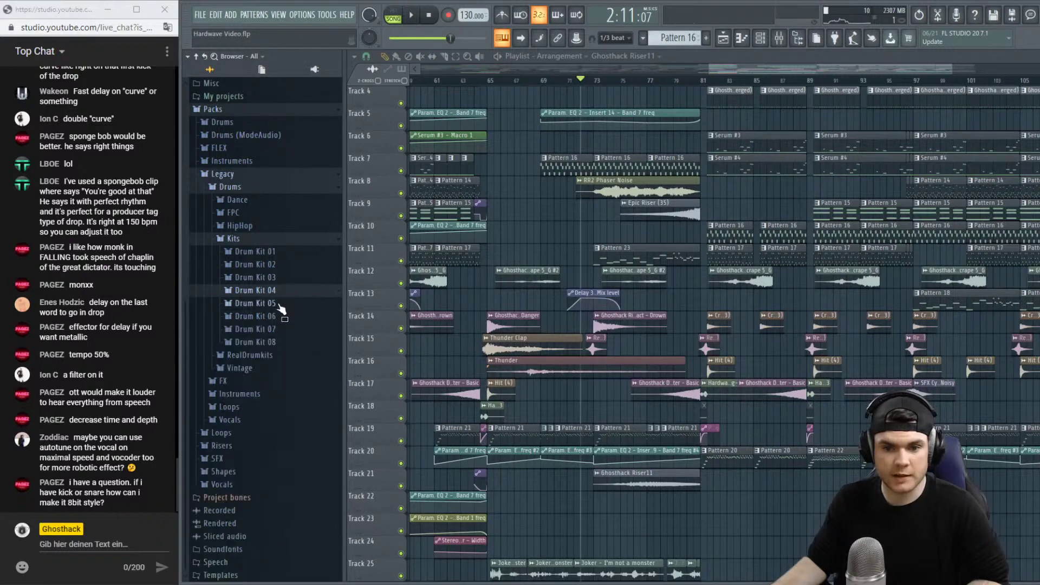
left_click(278, 303)
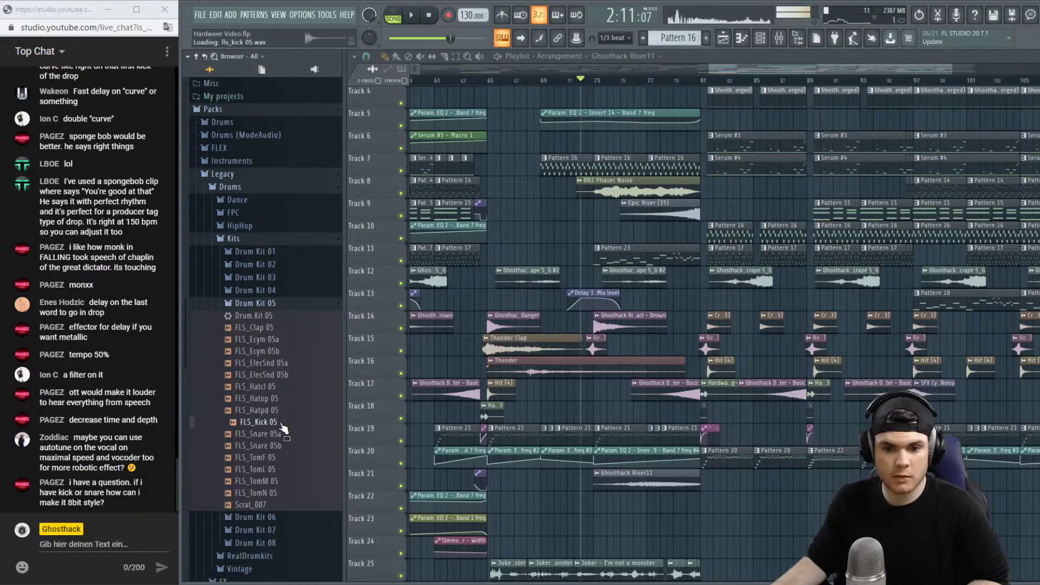
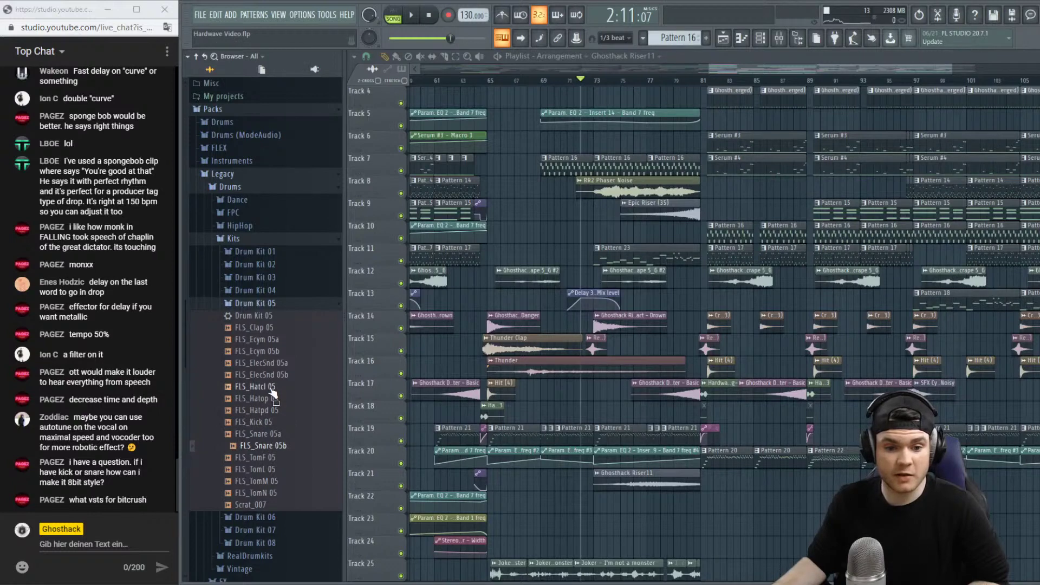
left_click(255, 303)
left_click(234, 238)
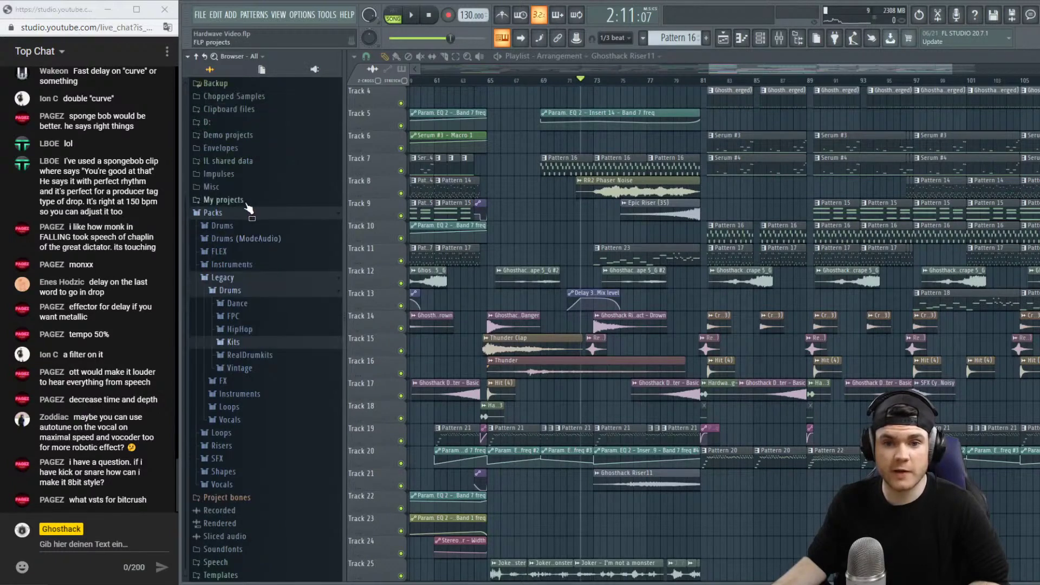
Open the mixer, play the break to find the active channel, and solo and select Insert 22.
left_click(783, 38)
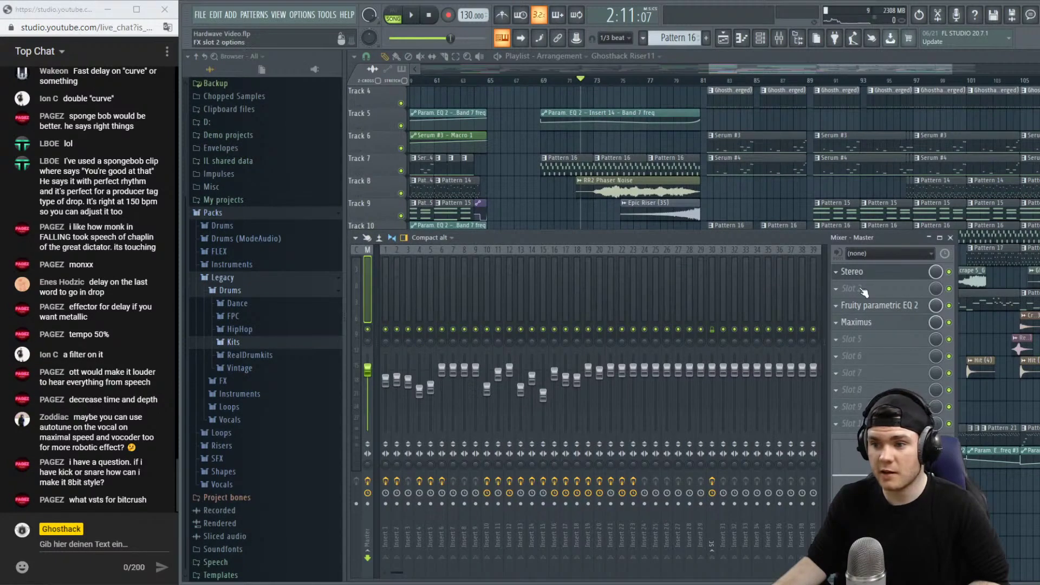
left_click(544, 282)
key("space")
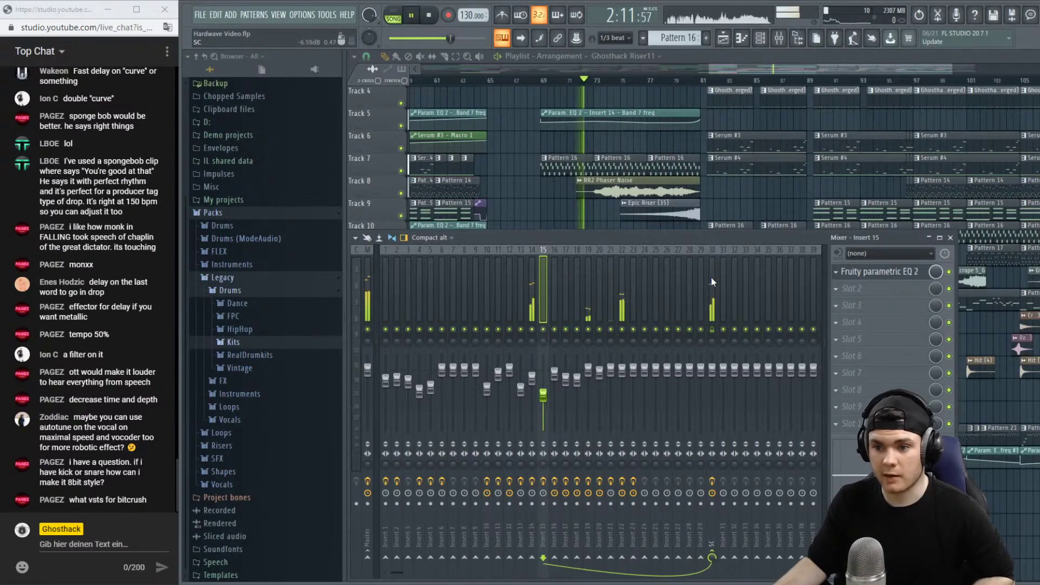
left_click(628, 295)
key("space")
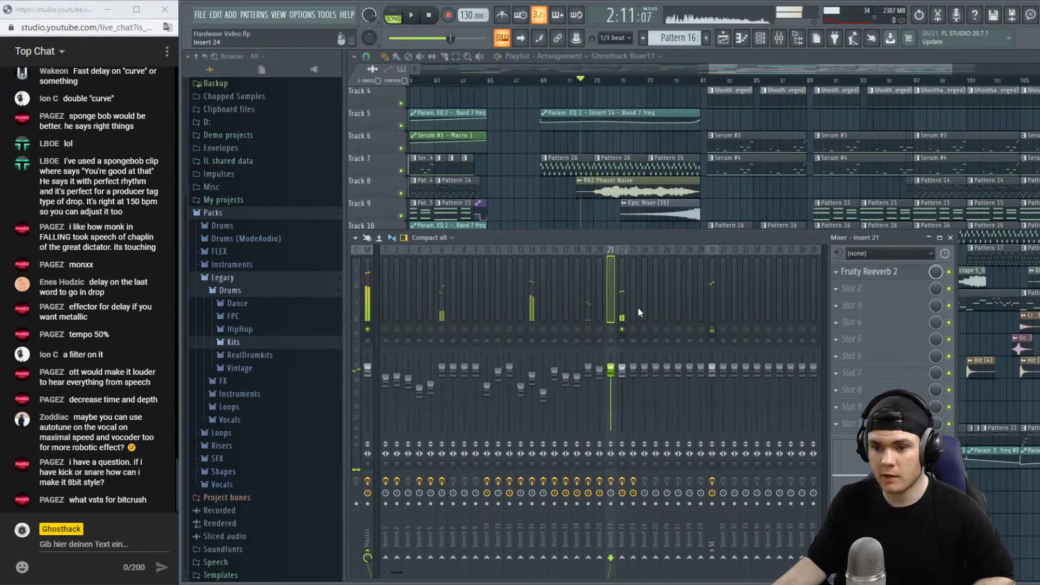
left_click(623, 305)
Add Krush to Insert 22, disable its dry signal and filter, and place it before Fruity Reeverb 2.
left_click(856, 356)
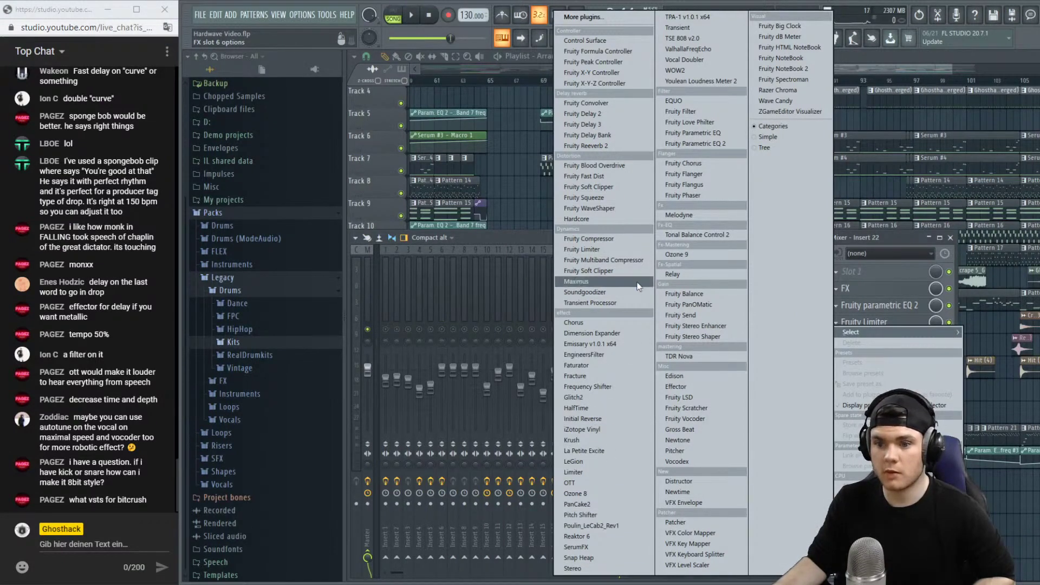
left_click(591, 439)
left_click_drag(820, 153, 783, 89)
left_click(797, 147)
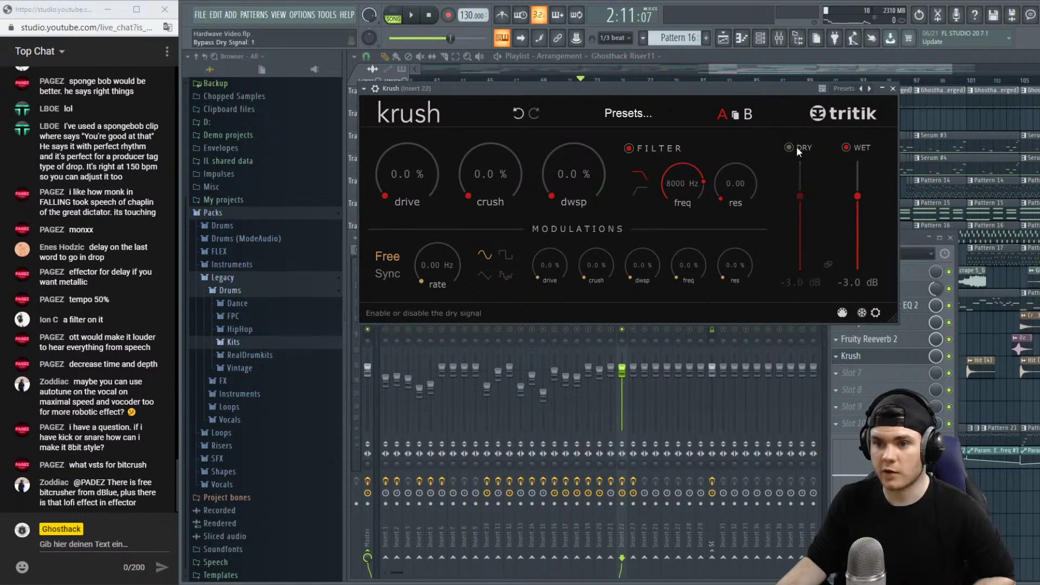
left_click(648, 148)
left_click_drag(869, 344, 868, 359)
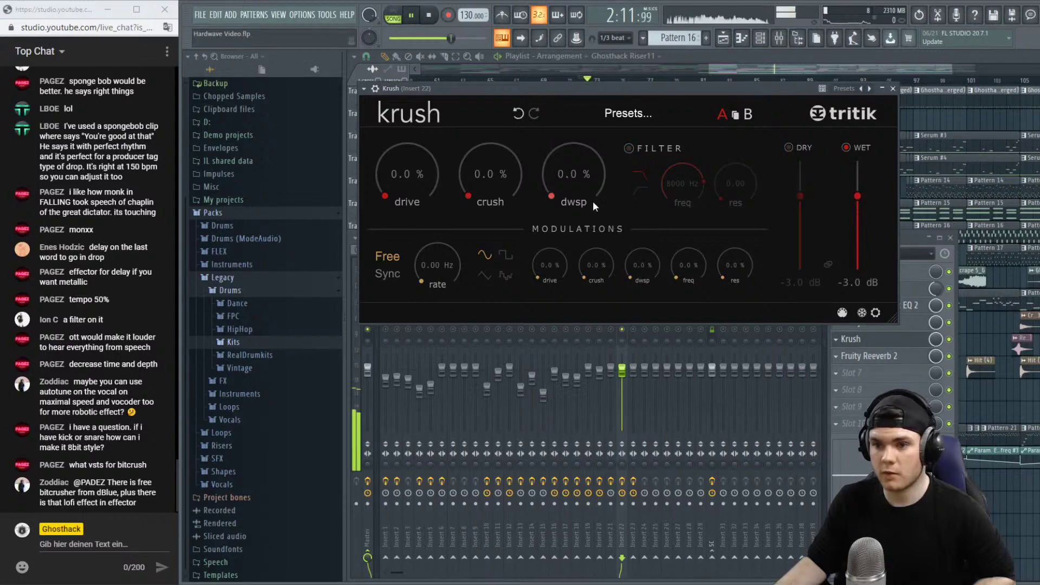
Set Krush's downsampling to 15.2% while playing the break, and move Krush ahead of Fruity parametric EQ 2.
mouse_move(581, 140)
left_mouse_down()
mouse_move(581, 122)
mouse_move(577, 139)
left_mouse_up()
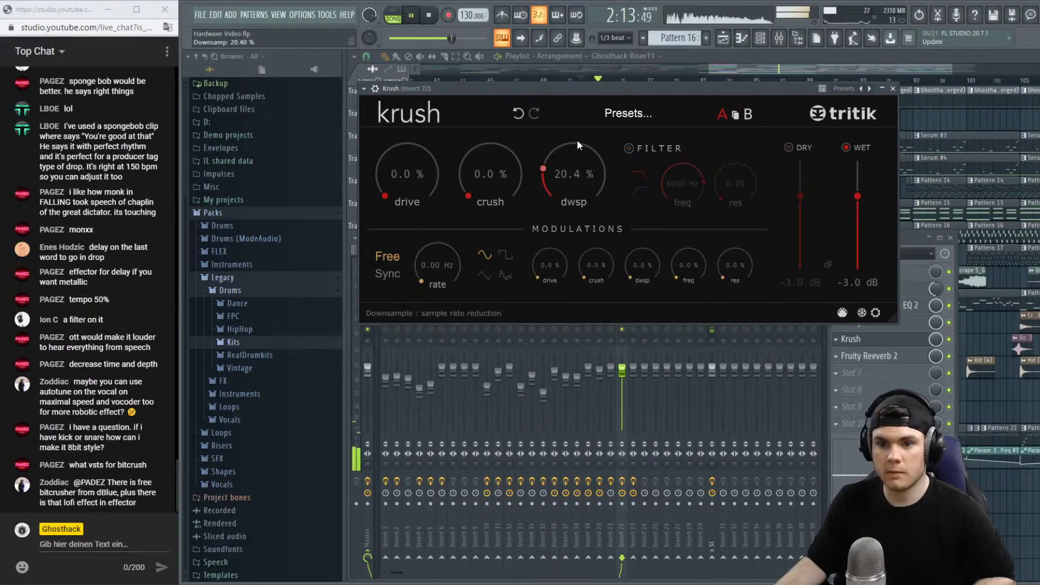
key("space")
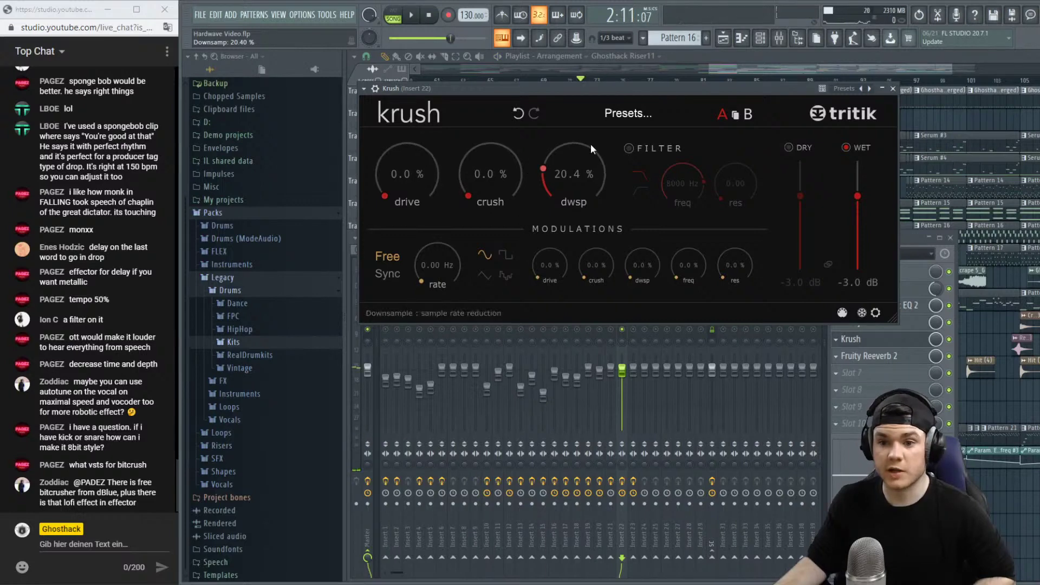
key("space")
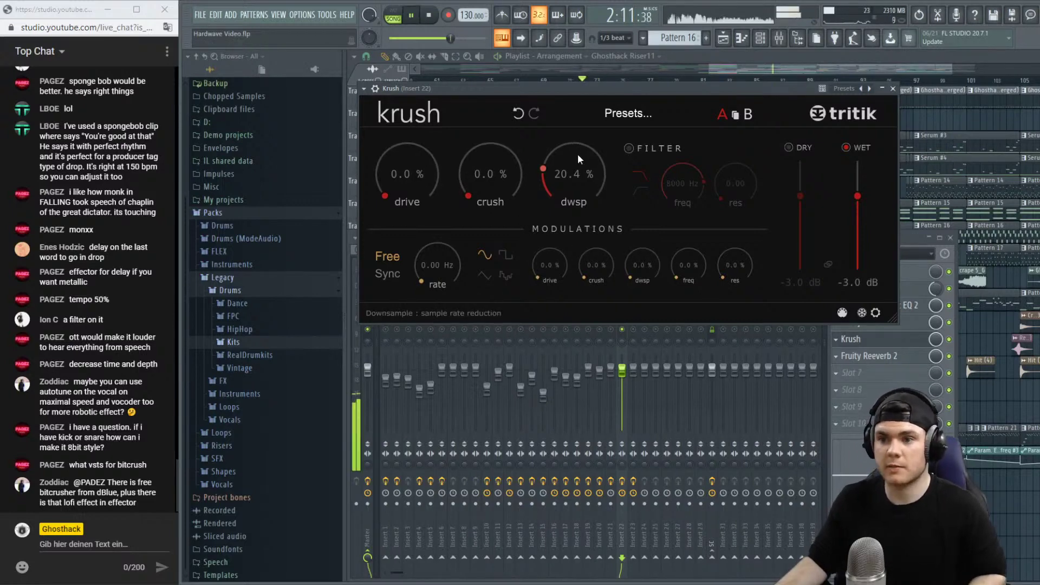
left_click_drag(564, 162, 561, 170)
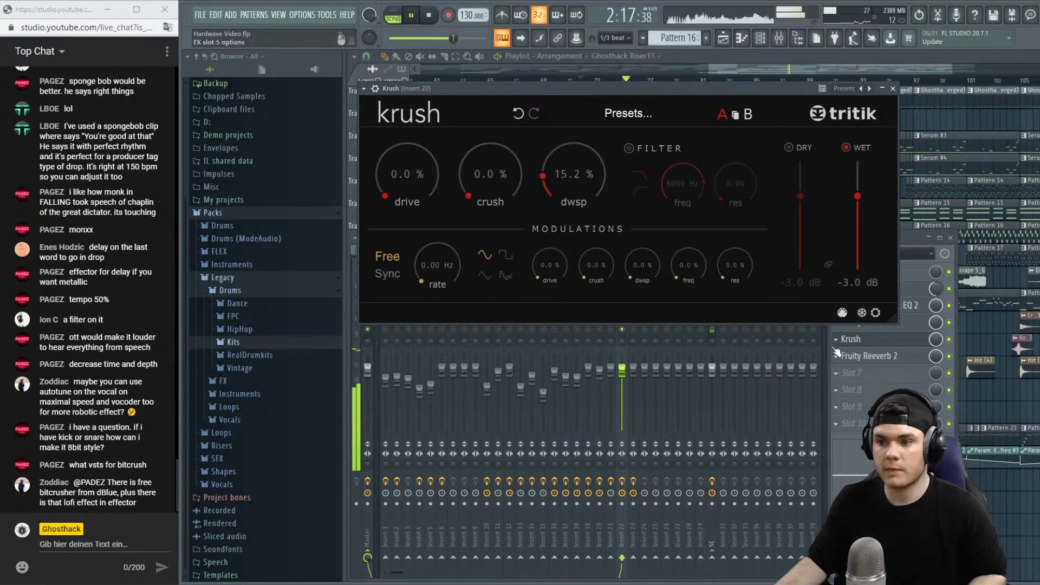
left_click(869, 346)
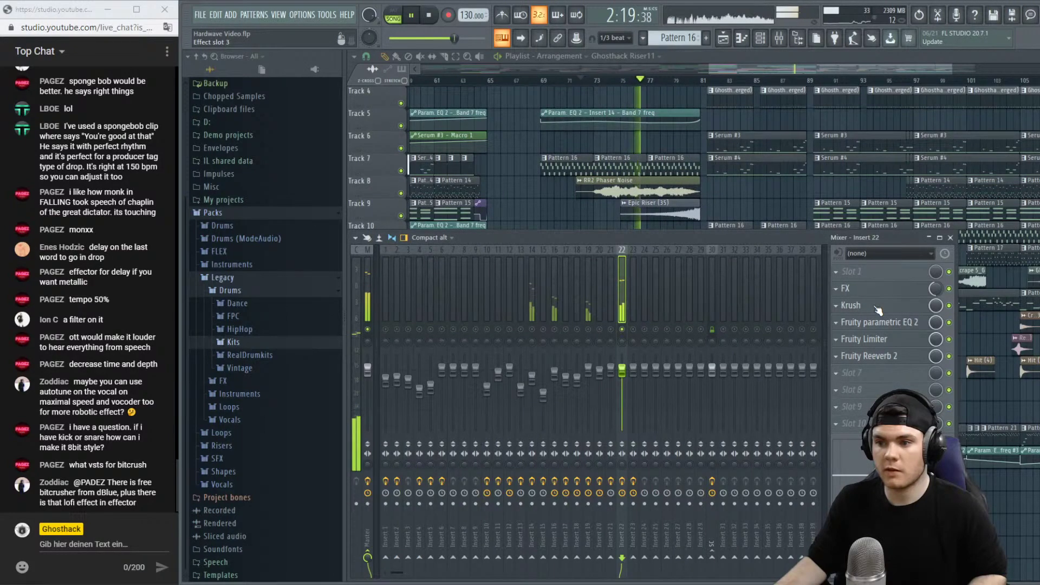
Set band 7 of Insert 22's Fruity parametric EQ 2 to -4.1 dB at 14063 Hz, and adjust Krush's mix level.
left_click(878, 324)
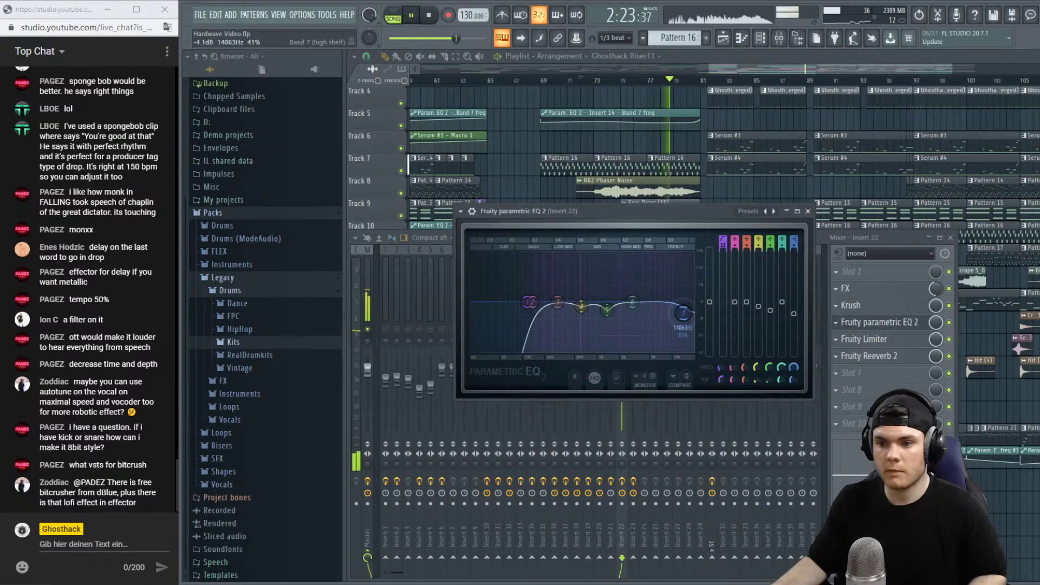
left_click(939, 309)
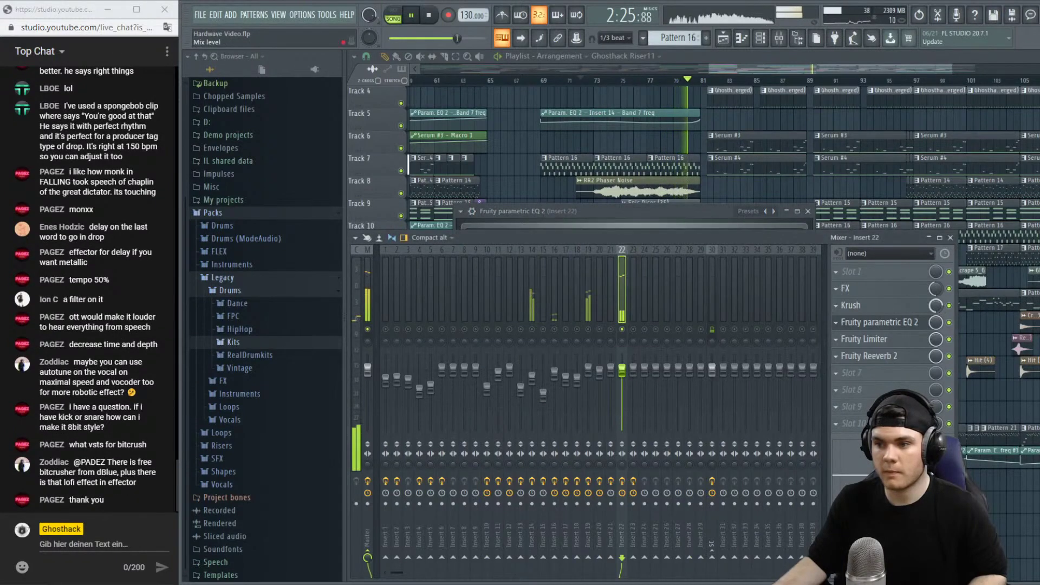
Unsolo Insert 22, select Insert 23 and shift its effects down one slot to free slot 1.
left_click(633, 317)
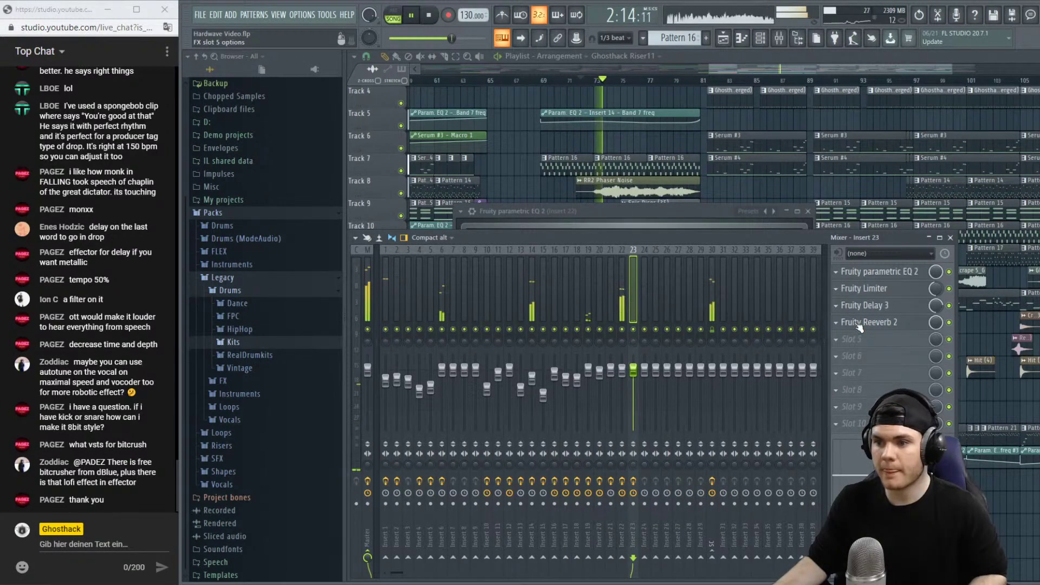
left_click(856, 273)
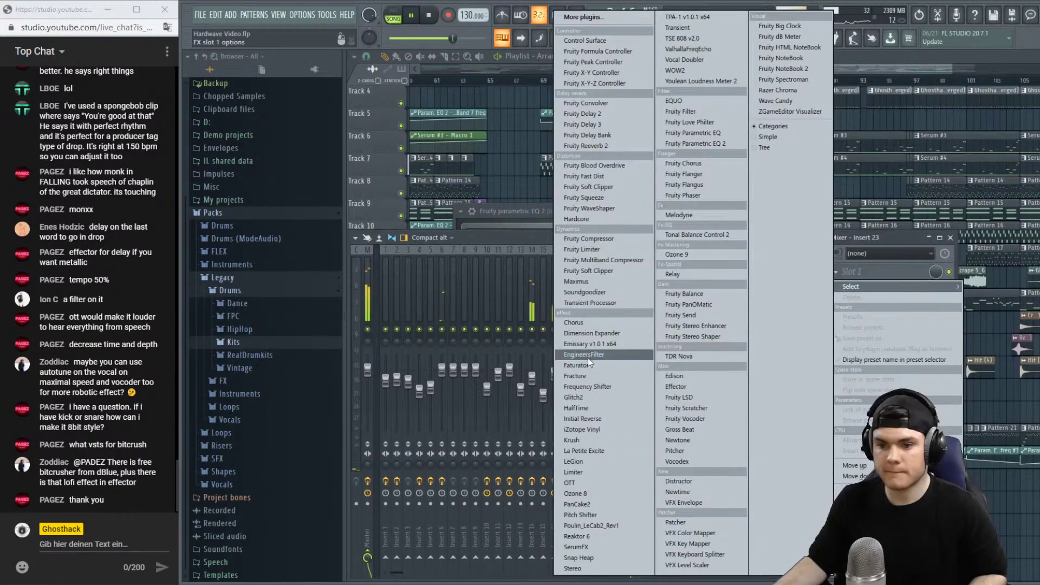
left_click(889, 238)
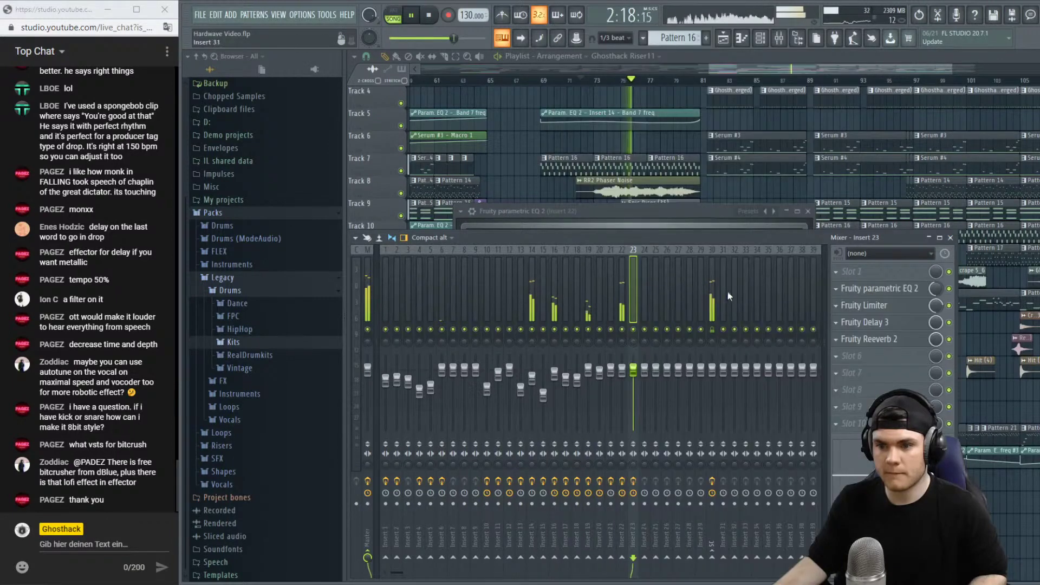
Select Insert 22 and delete Krush from its effect slot 3.
left_click(623, 304)
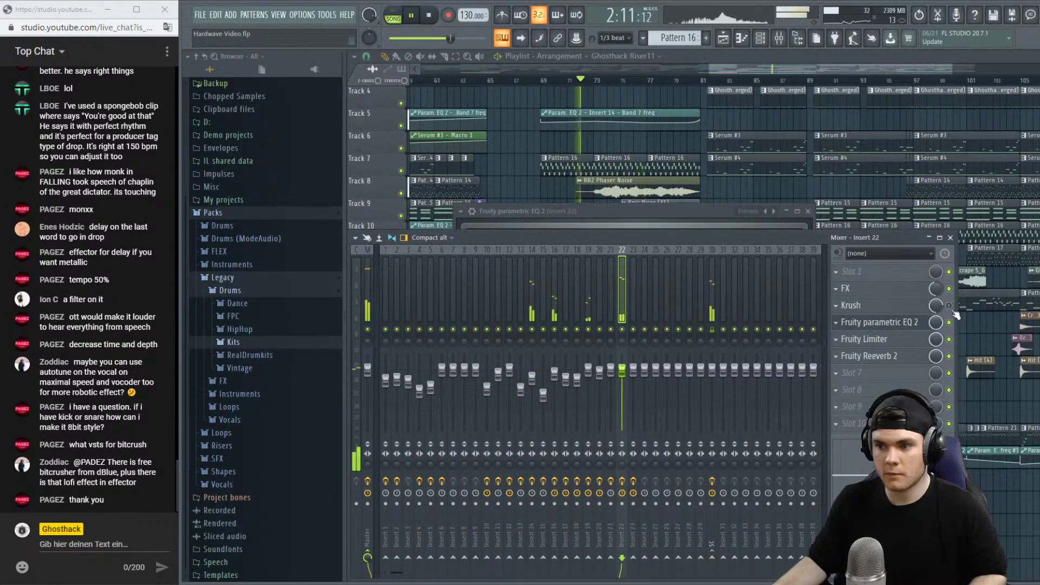
right_click(844, 309)
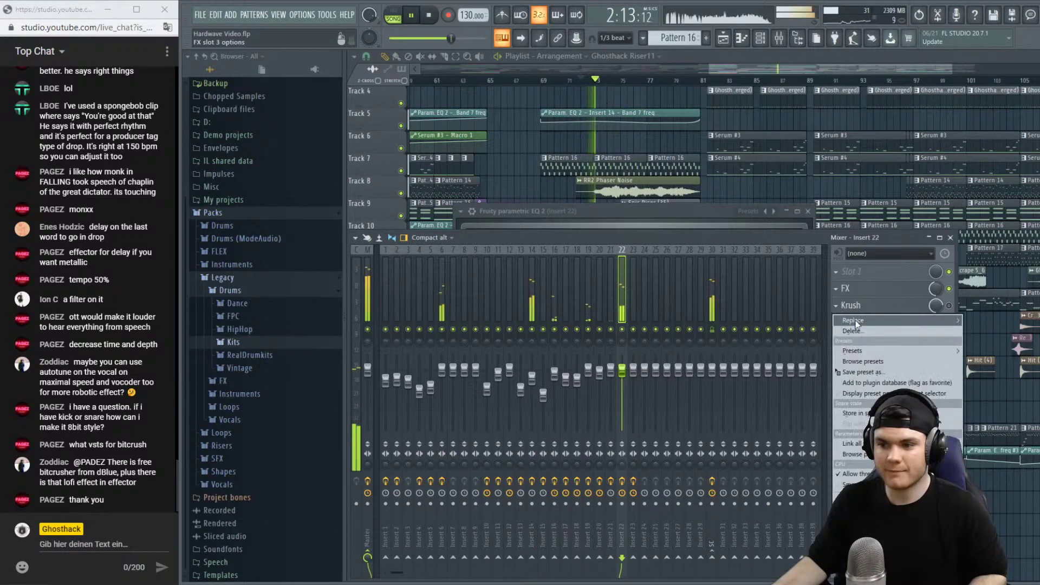
left_click(849, 331)
left_click(637, 335)
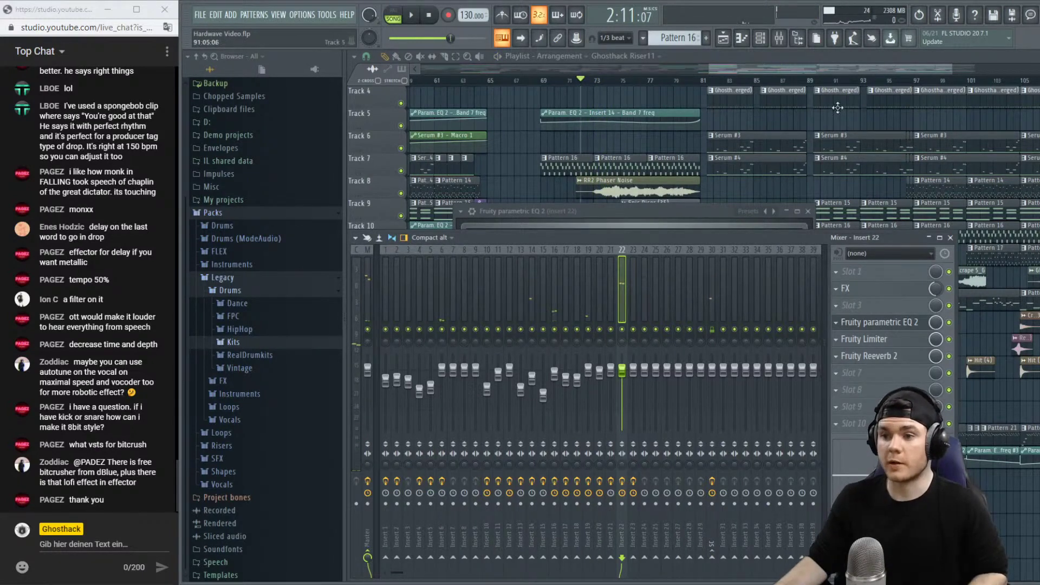
Play back the break from about bar 72, and the section from about bar 48 through the transition at bar 65.
key("F9")
key("space")
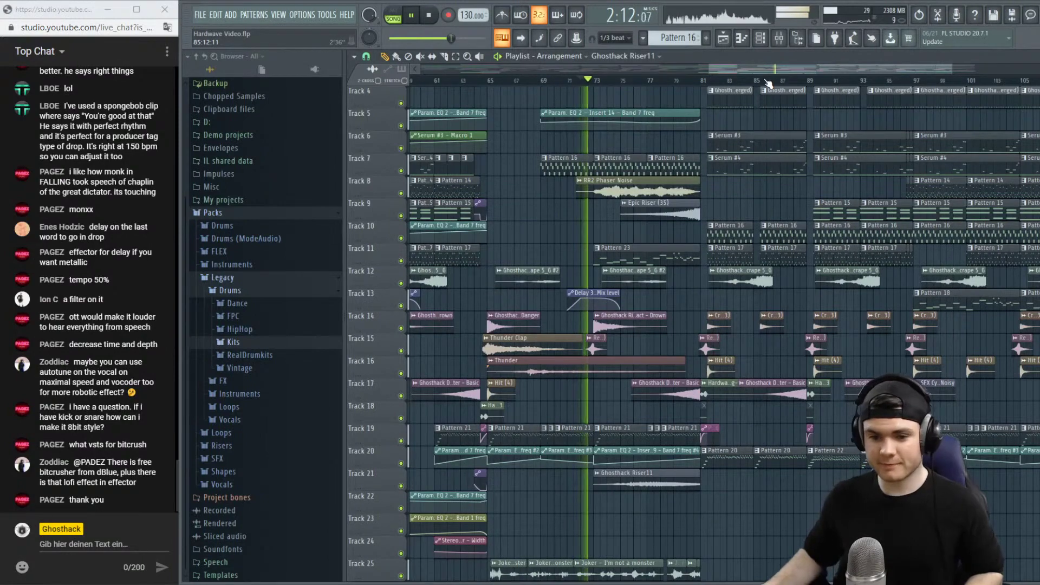
key("space")
left_click(222, 277)
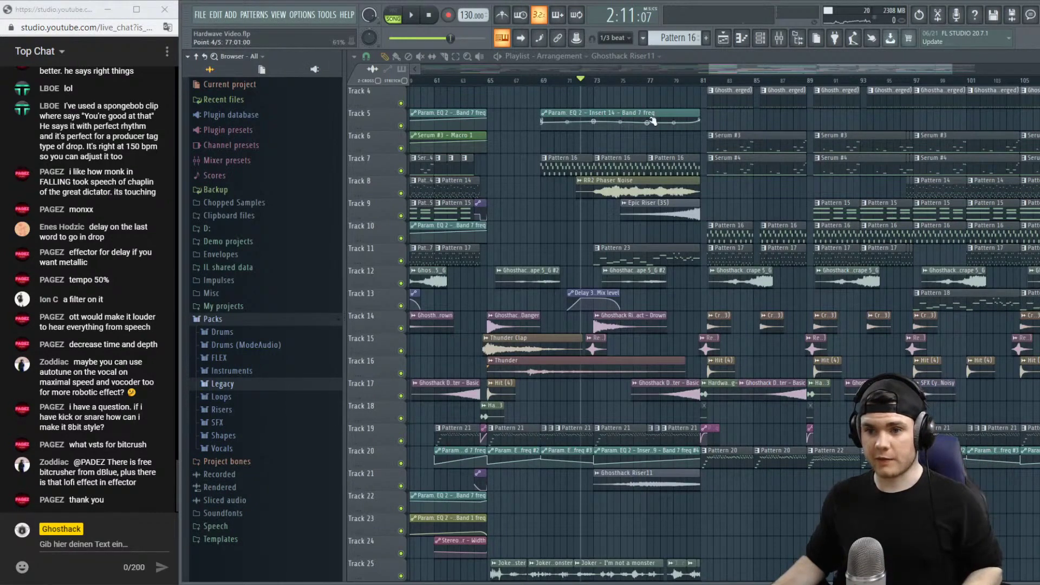
left_click(591, 81)
key("space")
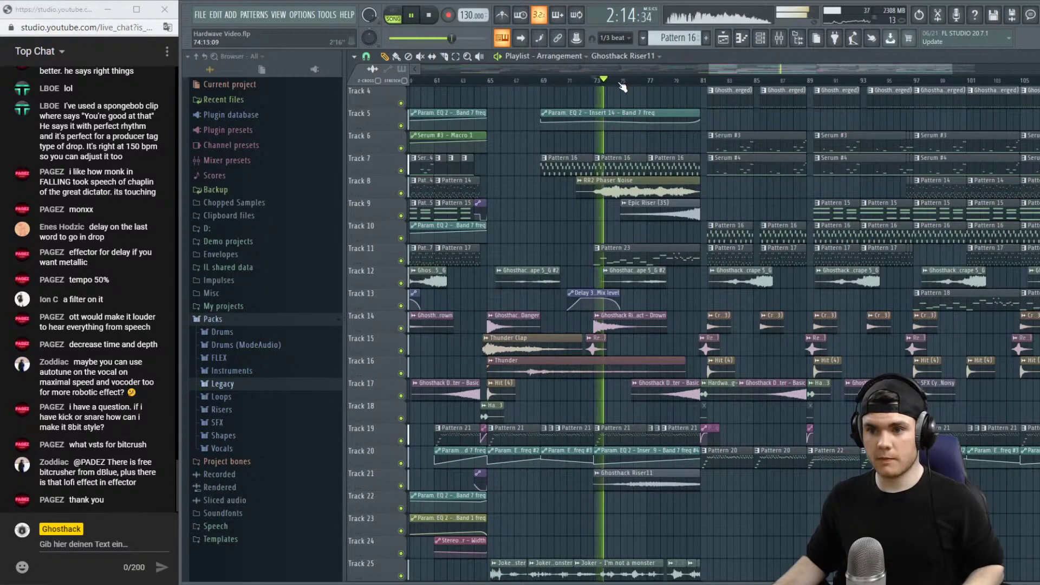
key("space")
scroll(622, 87, "down", 4)
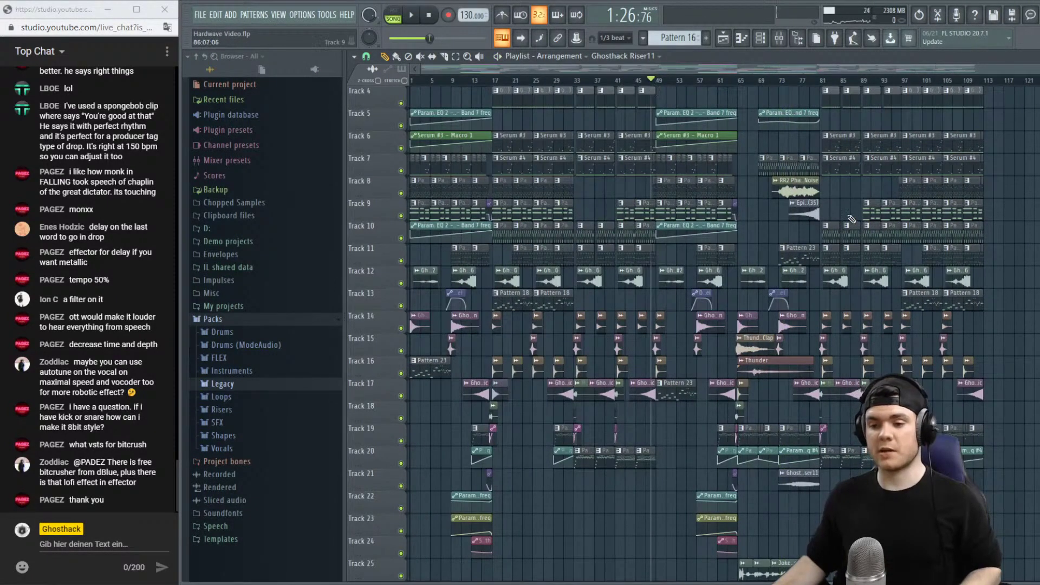
key("space")
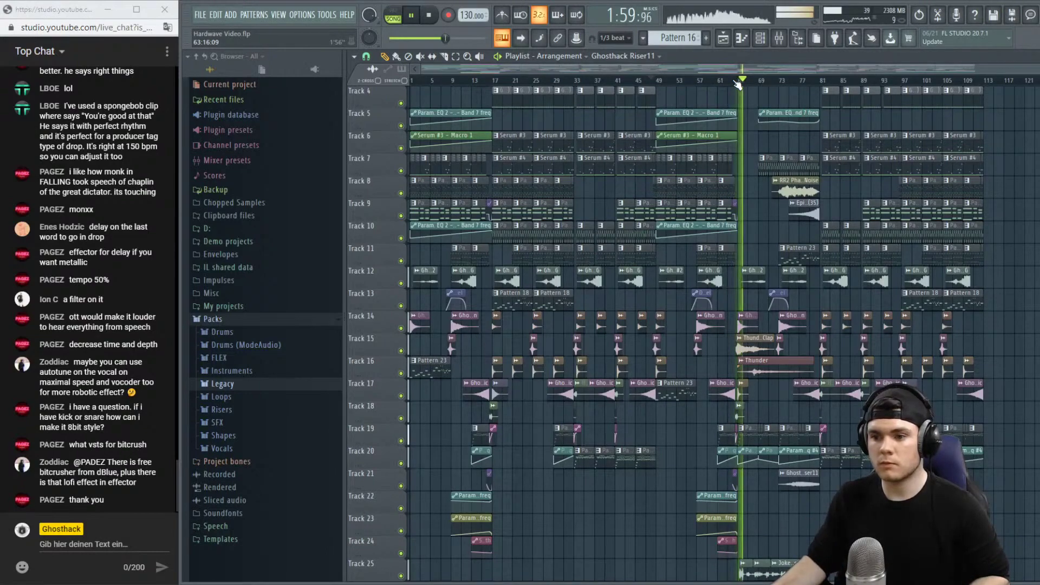
key("space")
Extend the last Pattern 17 clip on Track 11 and the last Pattern 14 clip on Track 8 to bar 65.
scroll(738, 84, "up", 6)
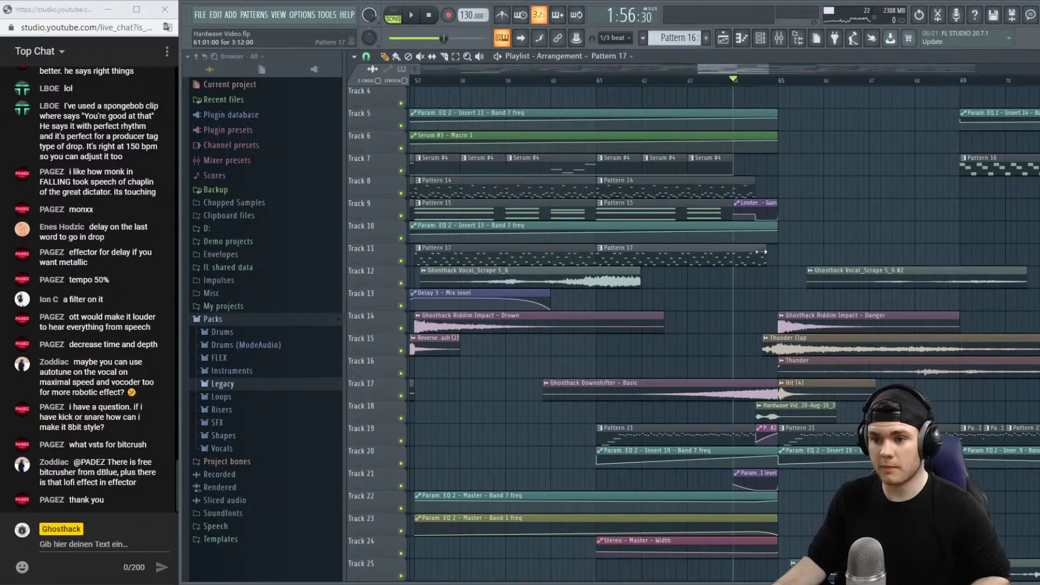
left_click_drag(761, 252, 775, 252)
key("space")
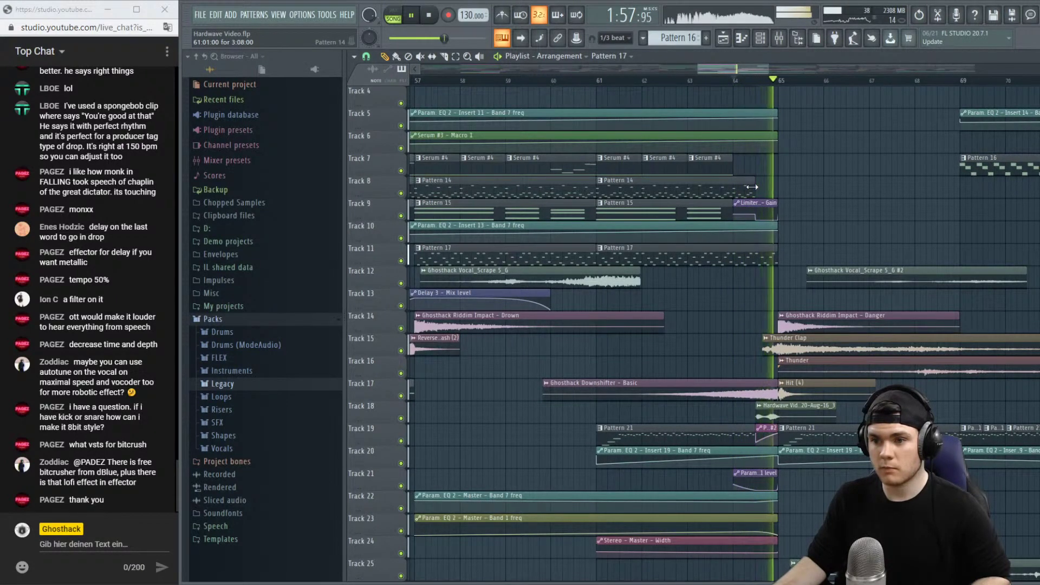
left_click_drag(752, 187, 777, 186)
Delete the Limiter gain automation clip before bar 65 on Track 9 and add a Serum #4 clip at bar 64 on Track 7.
right_click(756, 209)
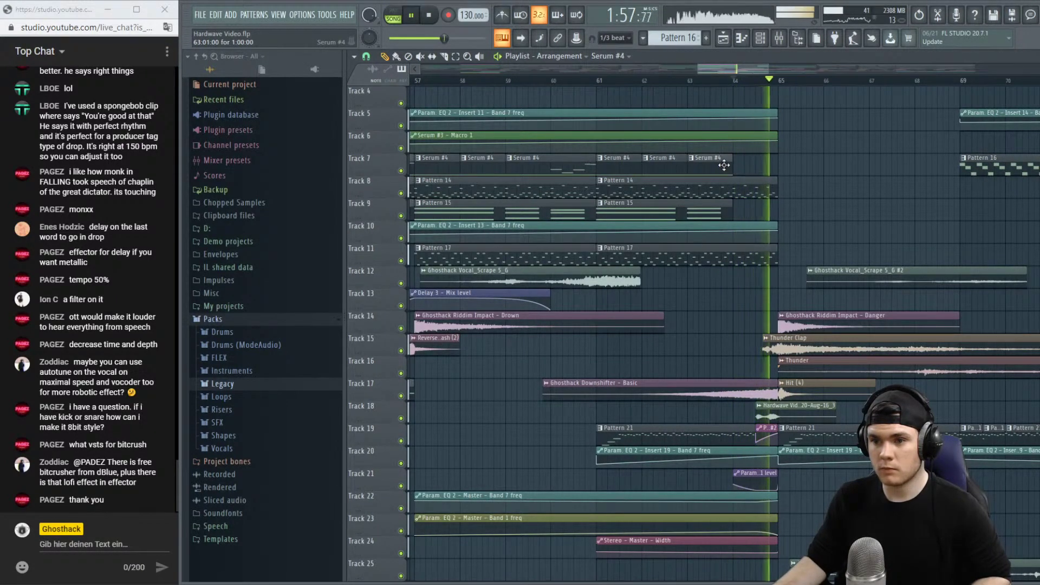
left_click(724, 165)
left_click(755, 167)
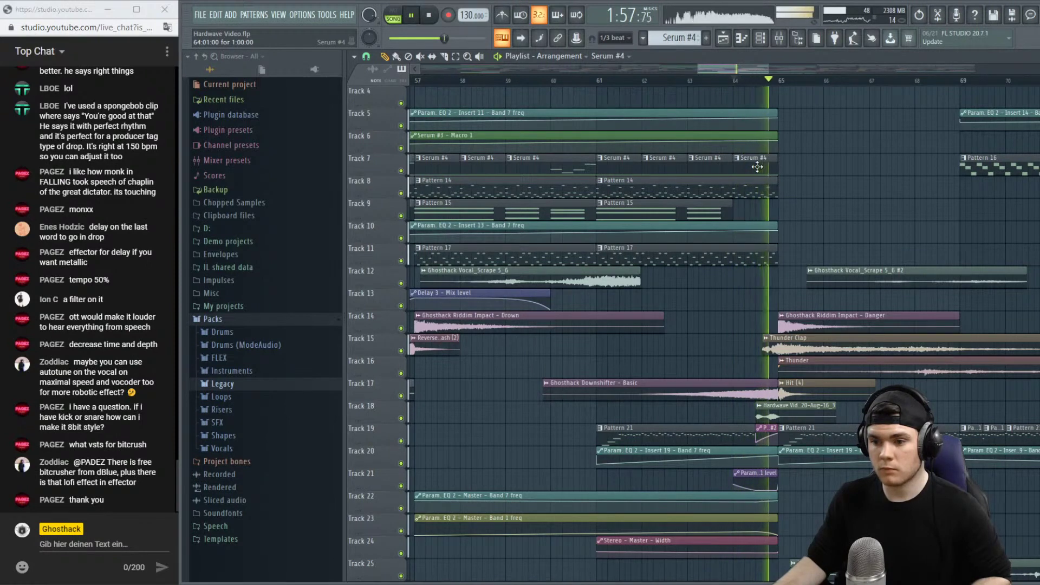
Move the Insert 18 band 4 automation clip before bar 65 to Track 16, and extend the Pattern 21 and Pattern 15 clips to bar 65.
key("space")
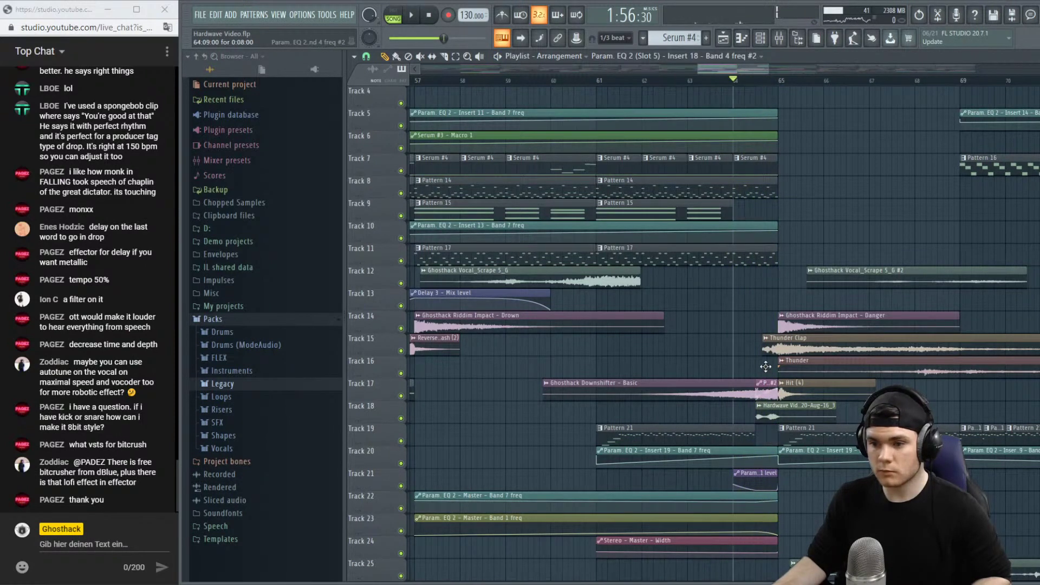
key("space")
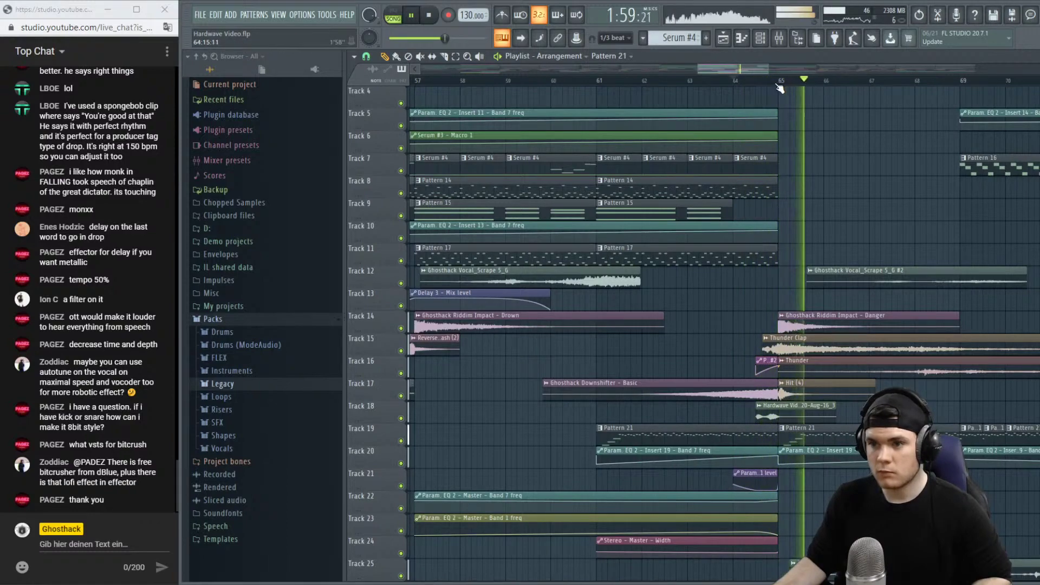
scroll(704, 81, "down", 3)
left_click(705, 80)
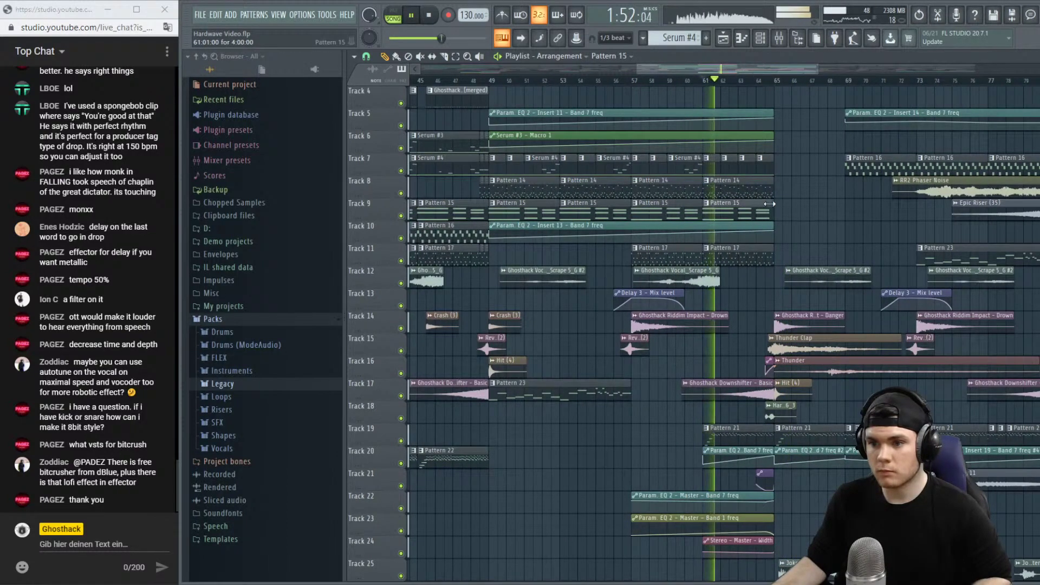
Listen to the transition into bar 65 and the following break, checking the mixer levels, and replay it from bar 65.
scroll(794, 92, "down", 2)
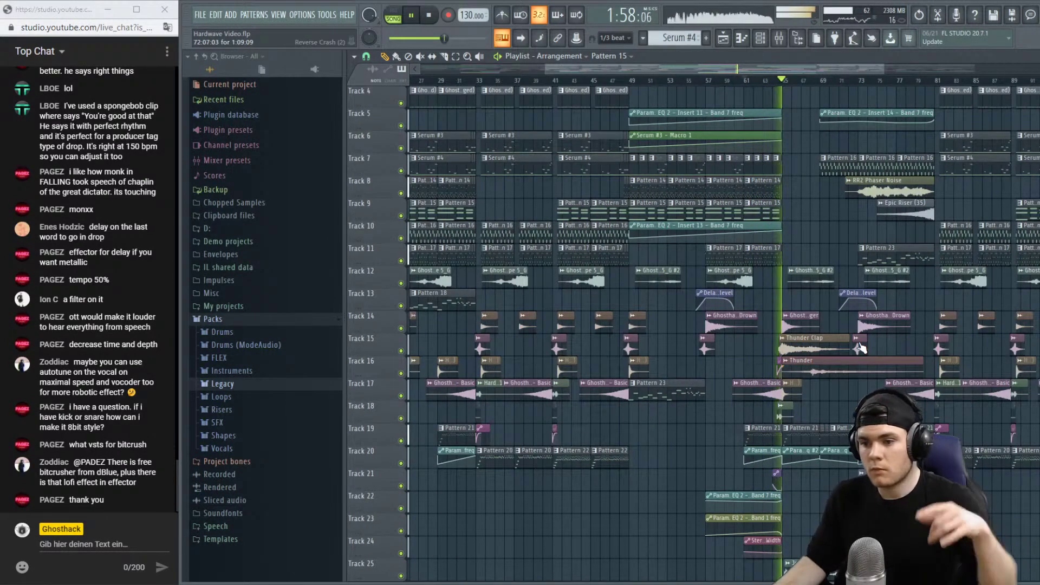
scroll(790, 86, "down", 2)
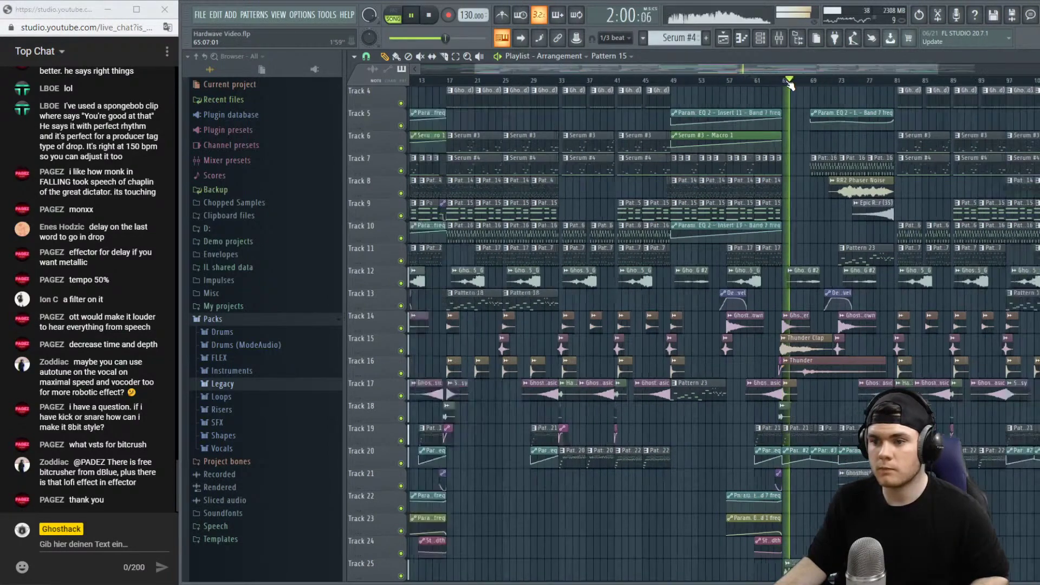
scroll(647, 69, "up", 3)
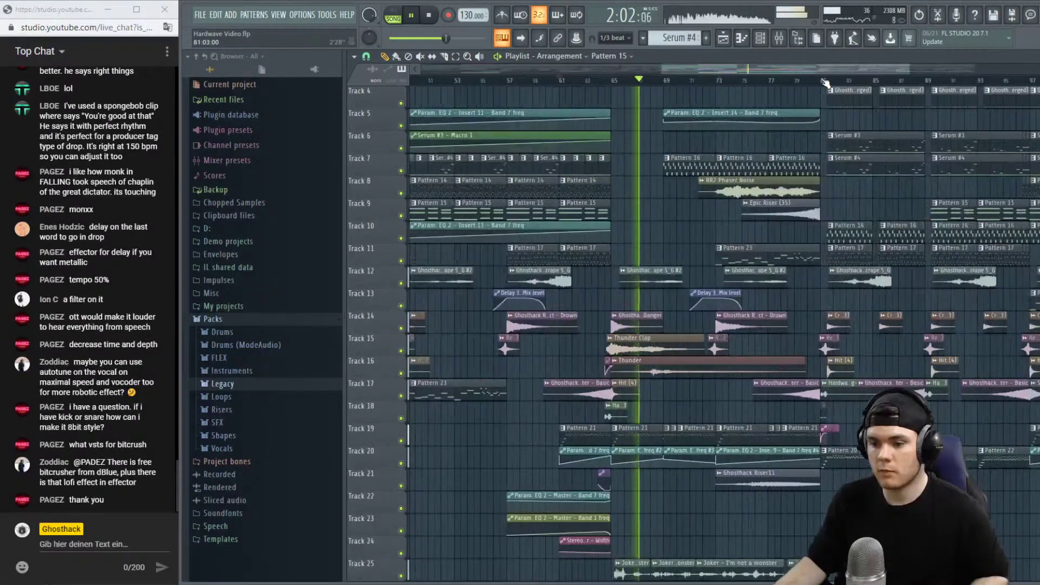
scroll(610, 71, "up", 2)
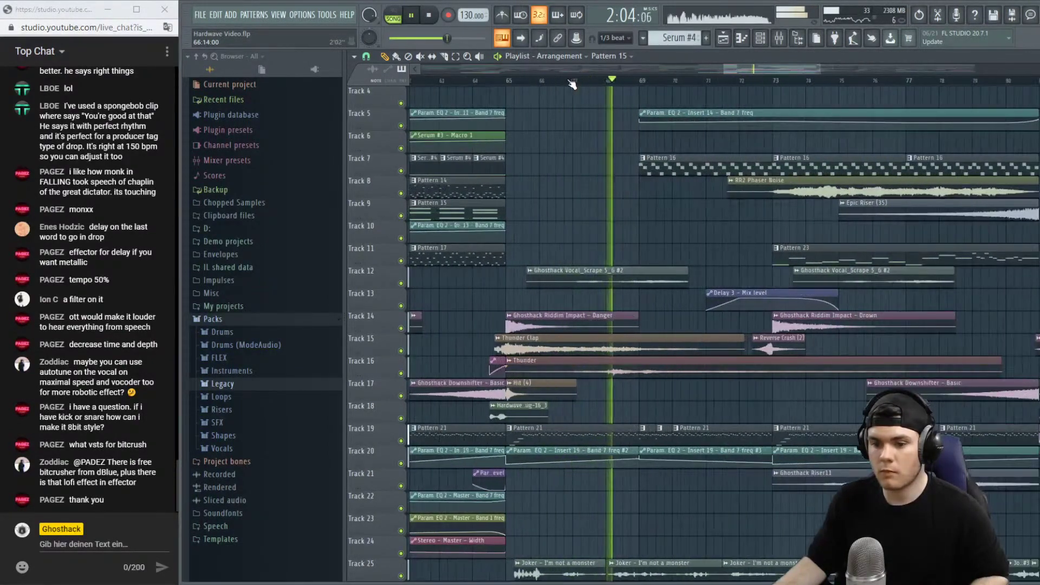
scroll(702, 429, "down", 3)
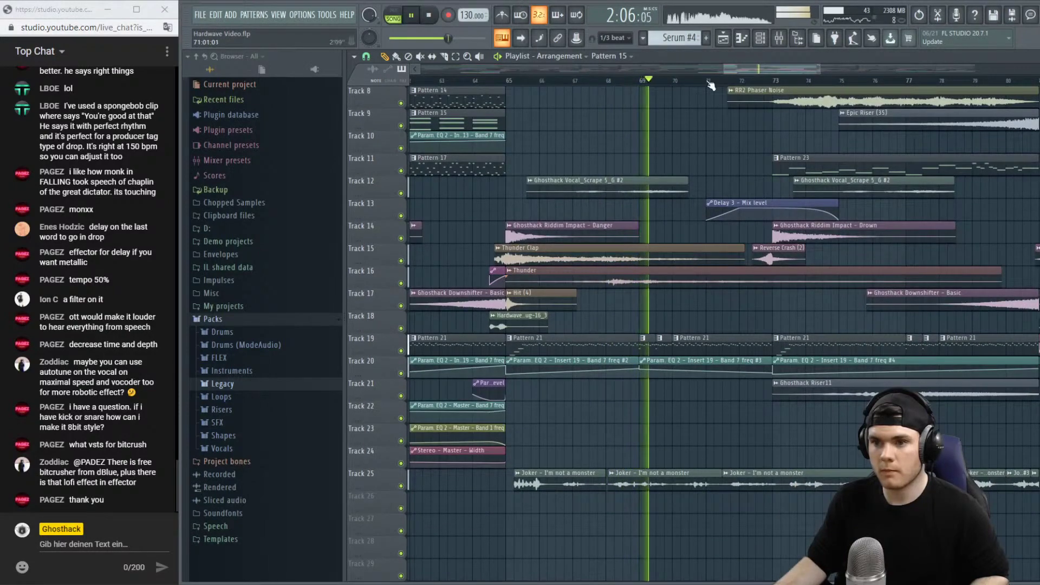
scroll(759, 78, "down", 2)
left_click(781, 40)
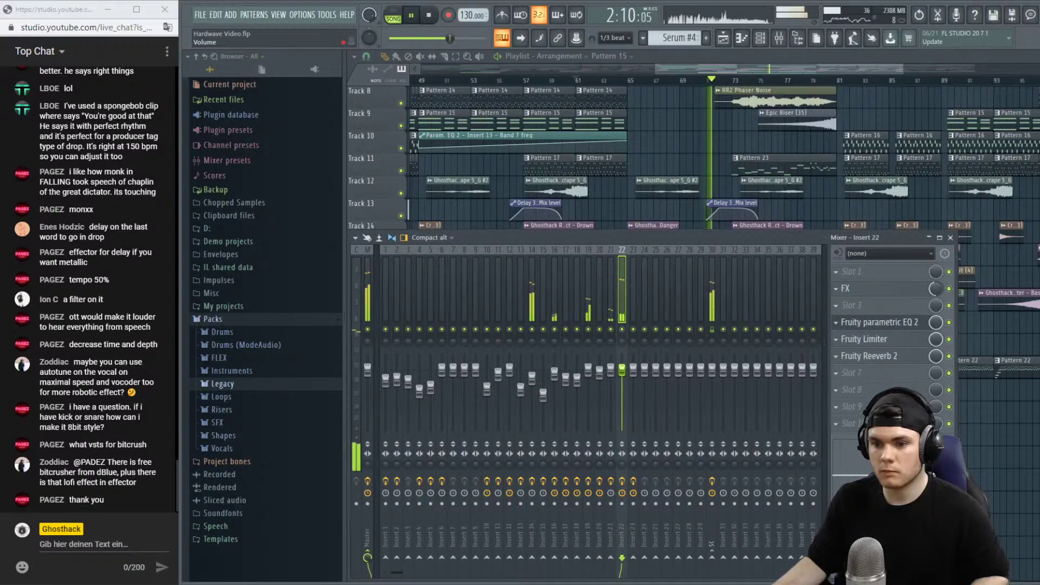
left_click(779, 38)
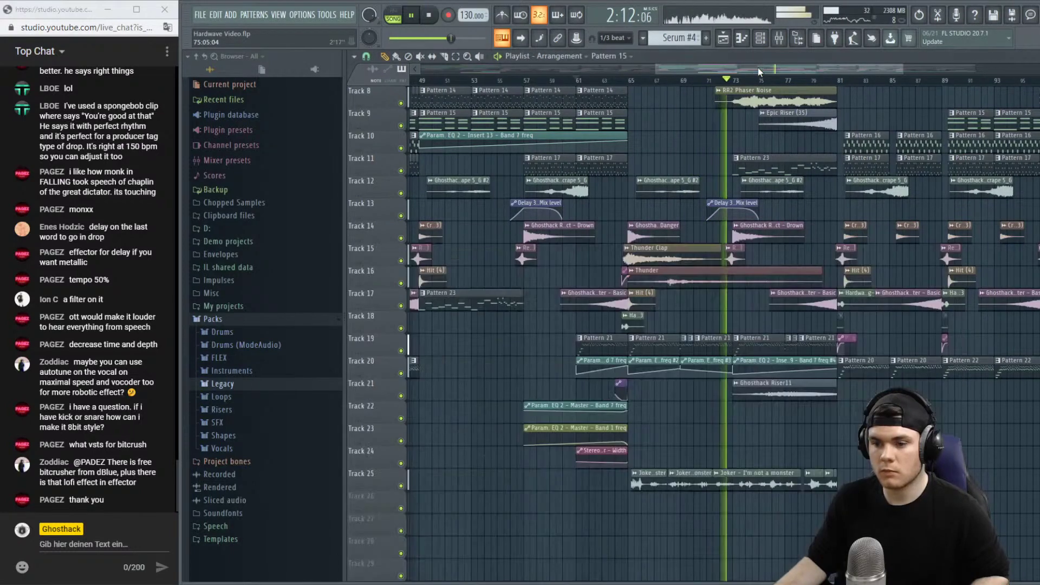
left_click(625, 80)
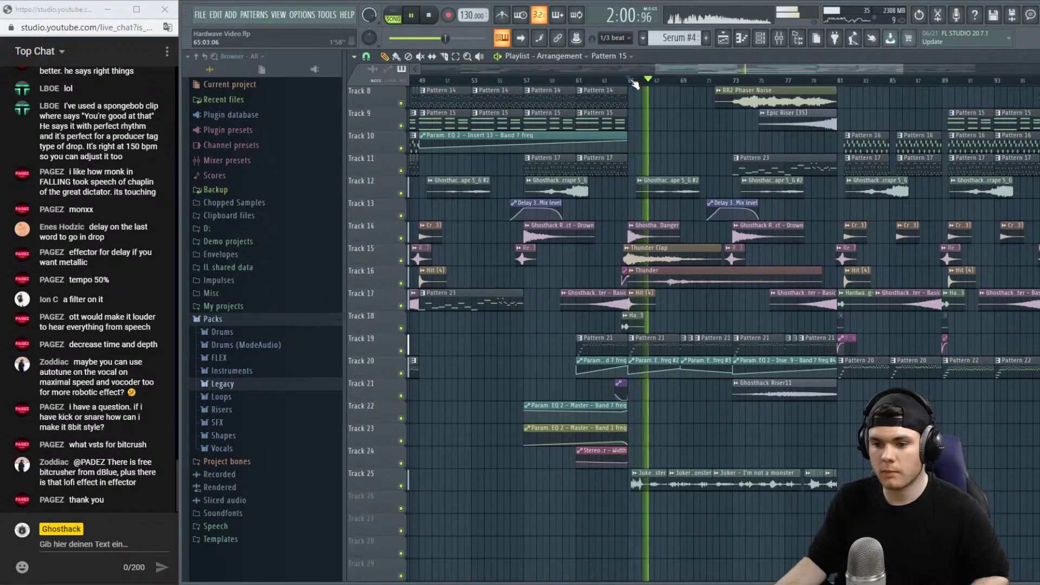
Set the channel volume of the "Joker - I'm not a monster" vocal sample to 82%.
double_click(748, 473)
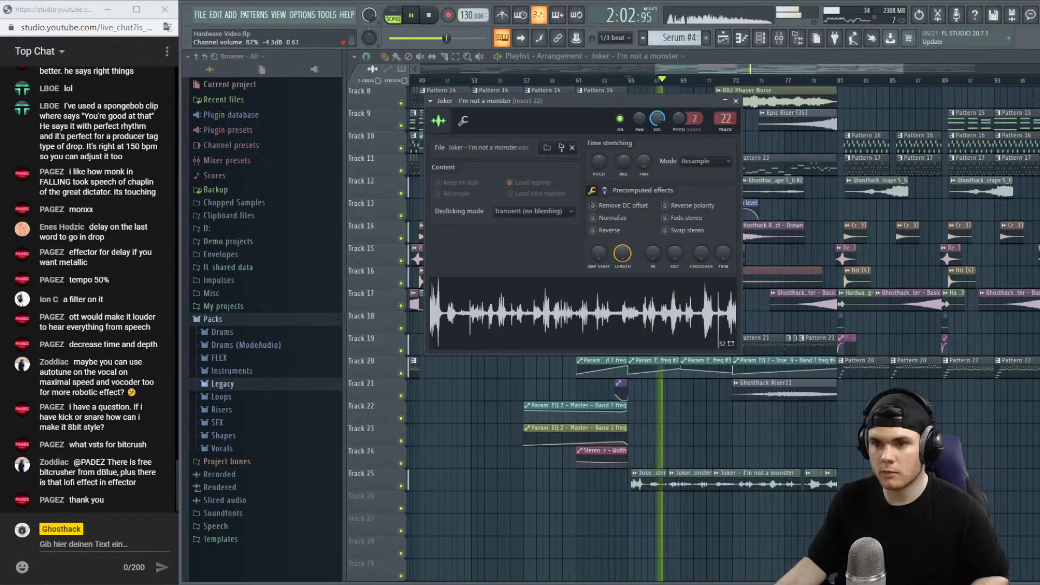
left_click(736, 101)
key("space")
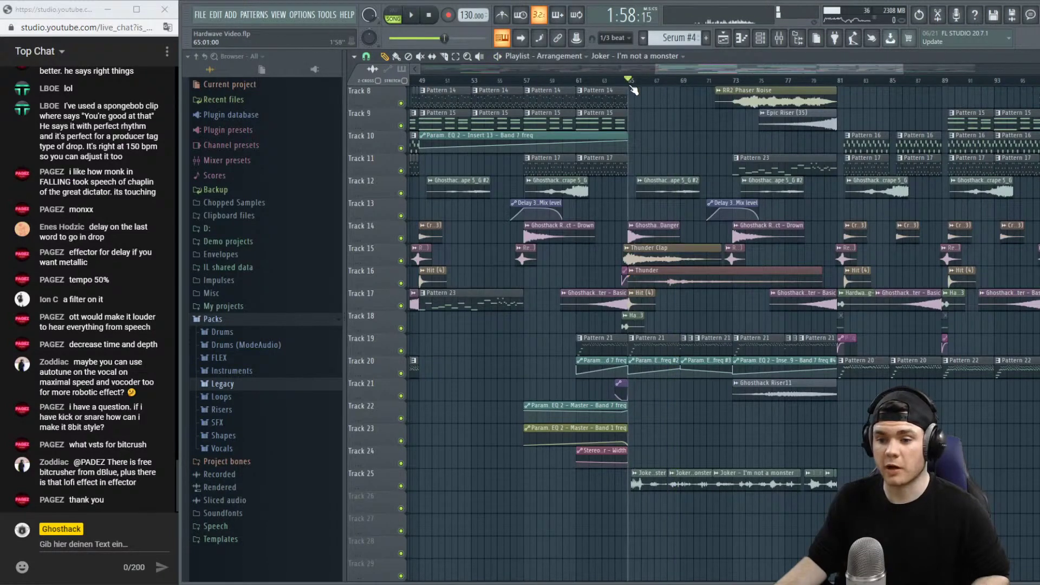
Set the Fruity Limiter compressor threshold on Insert 22 to -15.9 dB during playback, and raise the insert's fader slightly.
key("space")
key("F9")
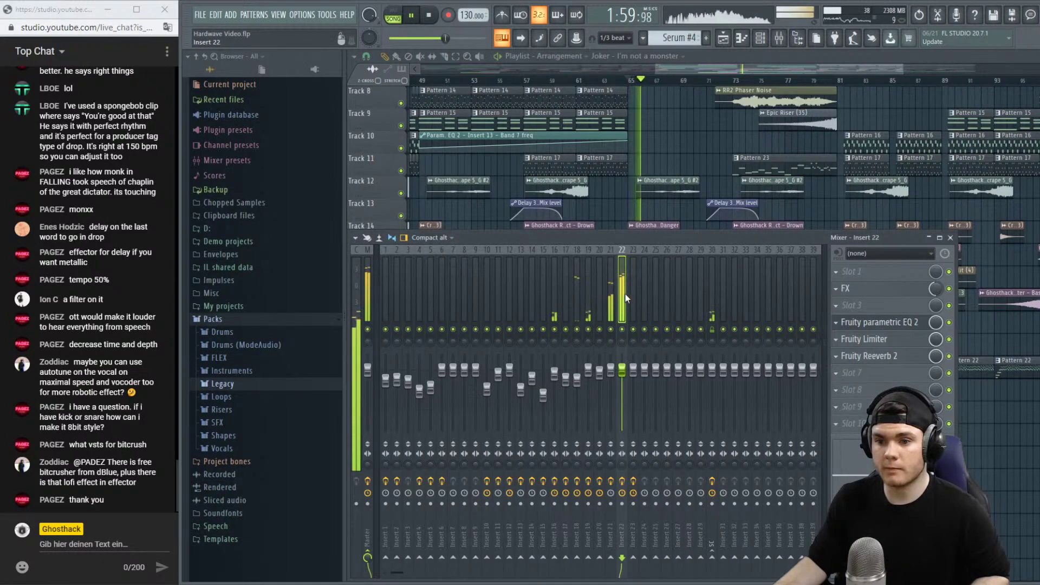
left_click(864, 339)
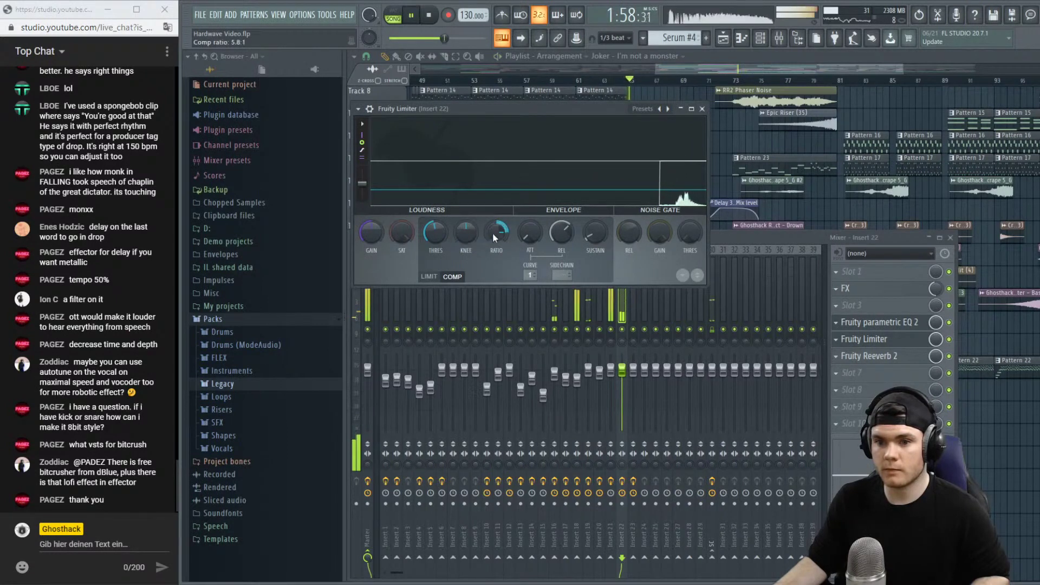
left_click_drag(443, 230, 443, 261)
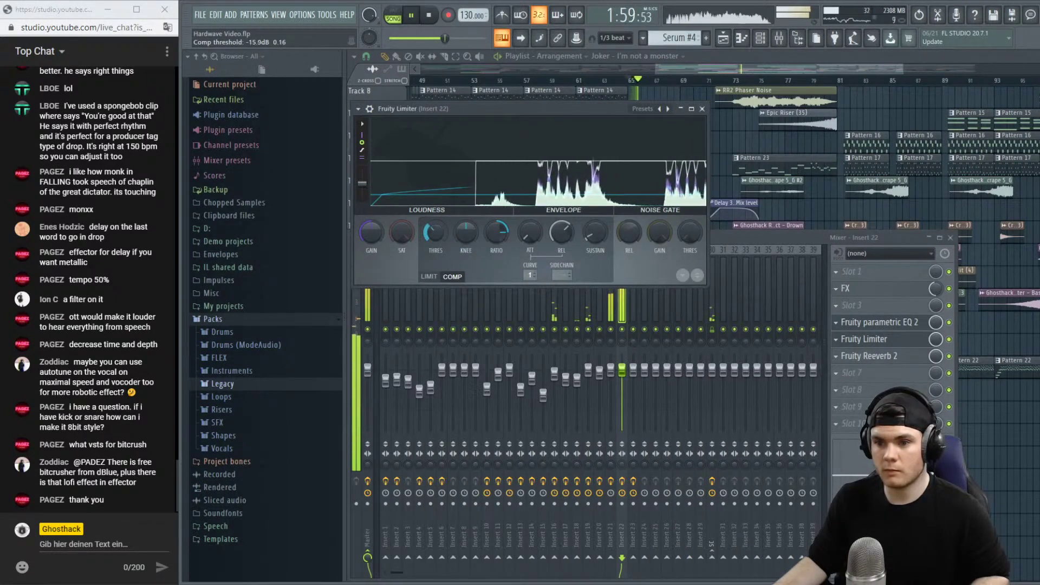
left_click(622, 369)
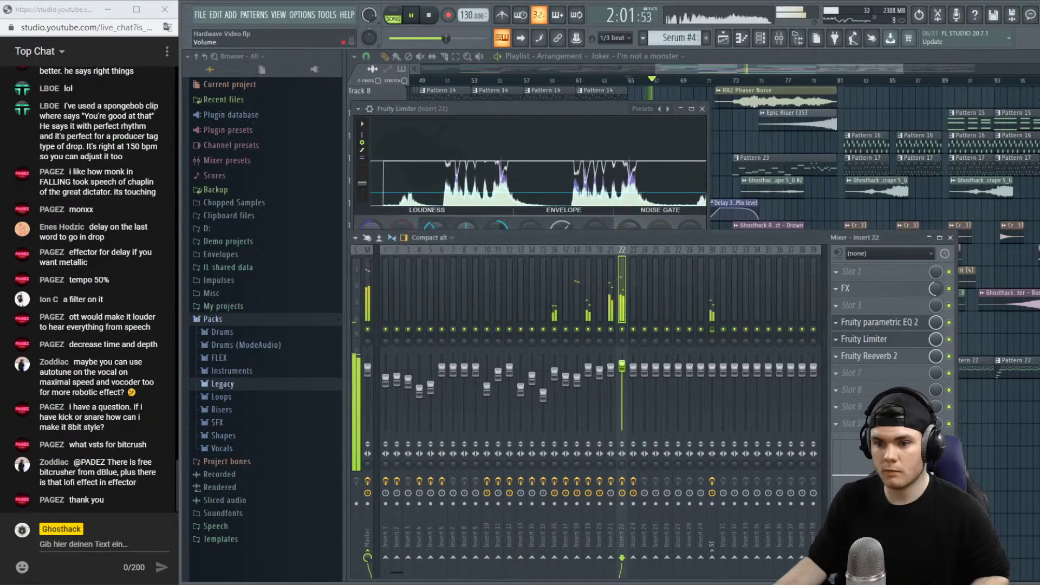
Set the Thunder sample's channel volume to 74%.
left_click(816, 86)
scroll(815, 87, "down", 4)
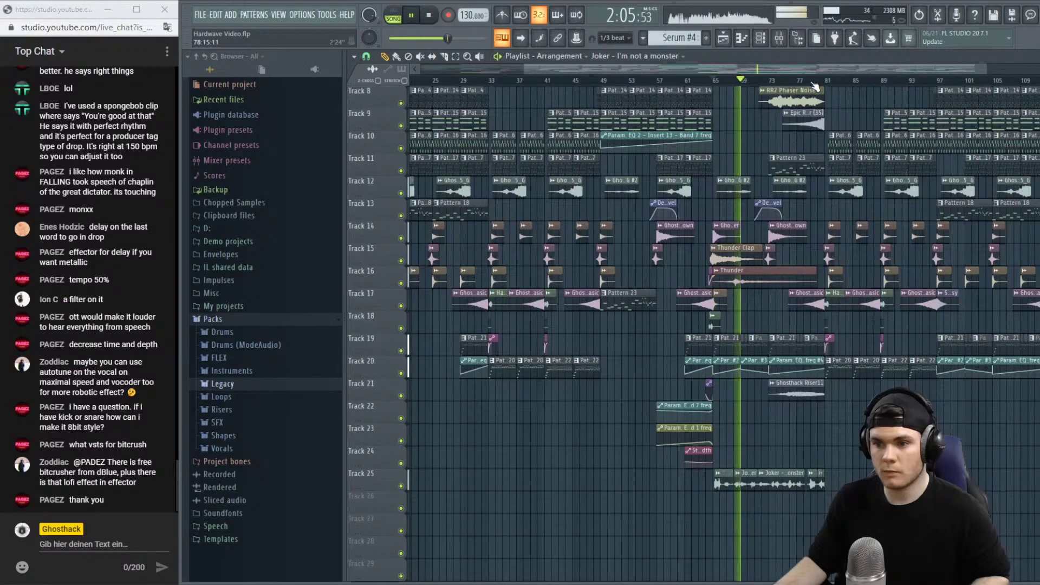
double_click(759, 276)
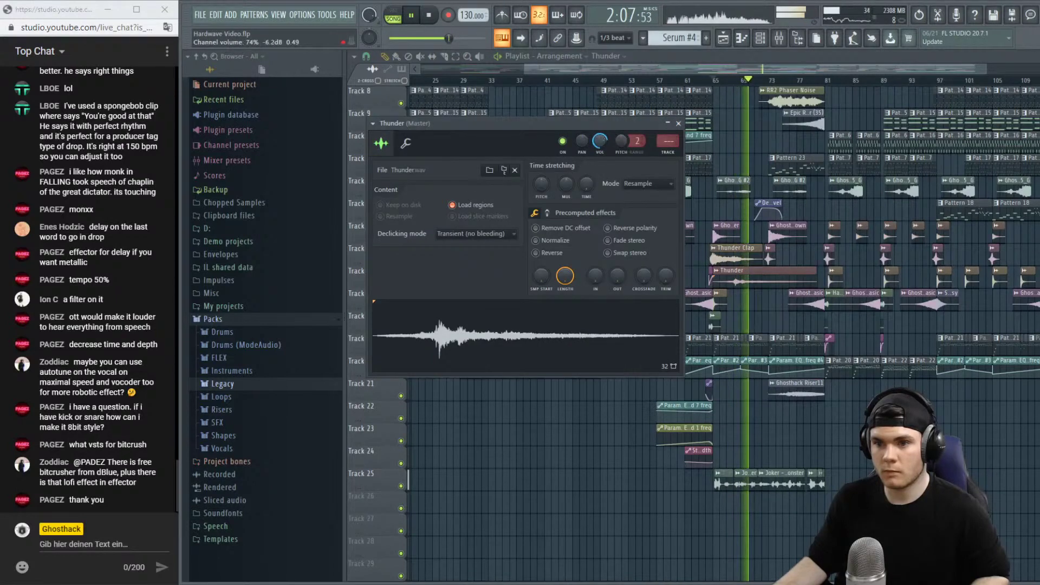
left_click(680, 125)
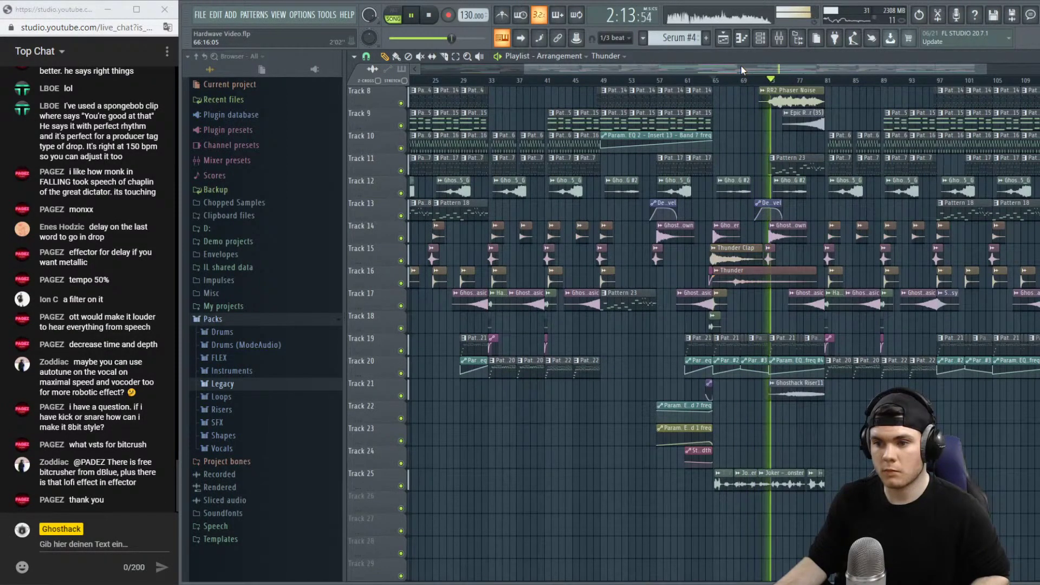
left_click_drag(742, 70, 838, 82)
scroll(973, 253, "up", 3)
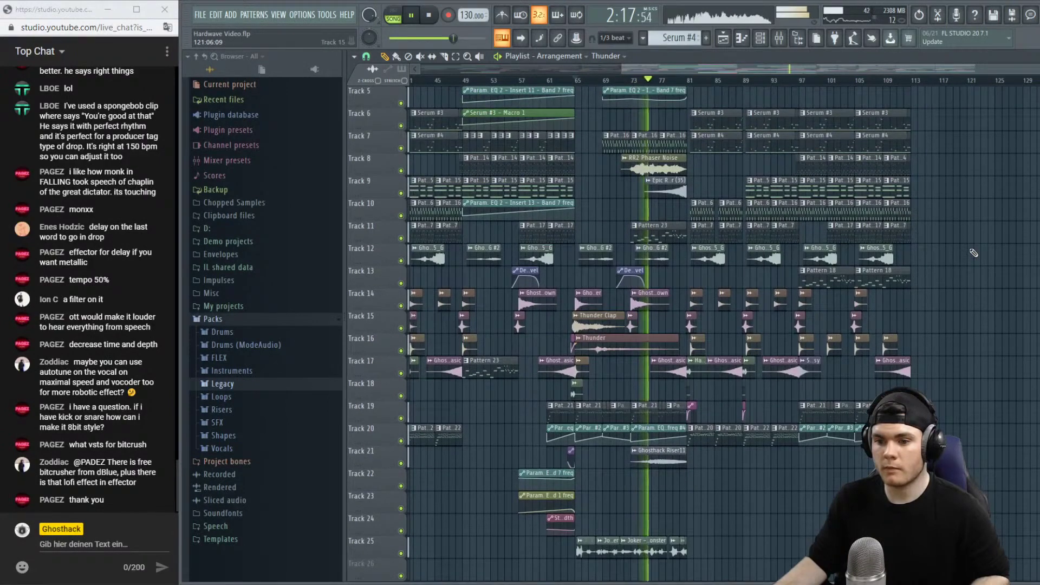
scroll(973, 253, "up", 1)
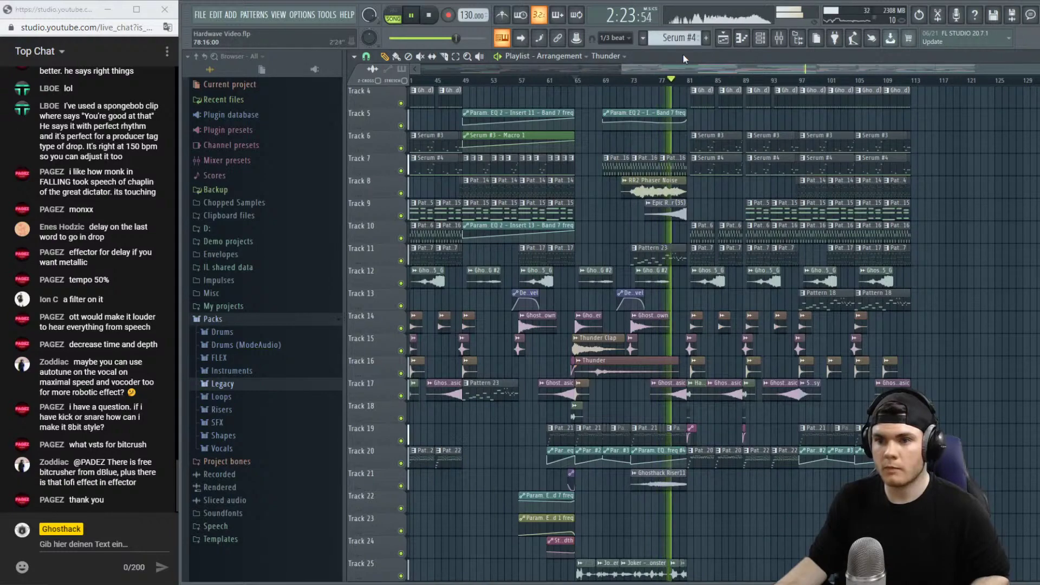
left_click_drag(623, 69, 425, 69)
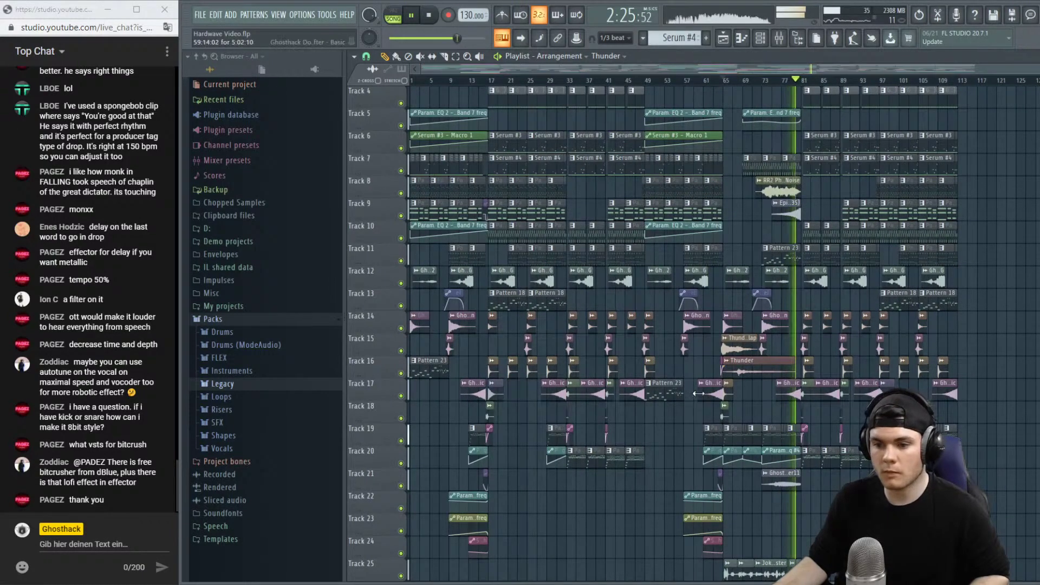
Move the three automation clips on Tracks 22 to 24 from before bar 65 to end at bar 81, and play the break.
scroll(699, 393, "down", 2)
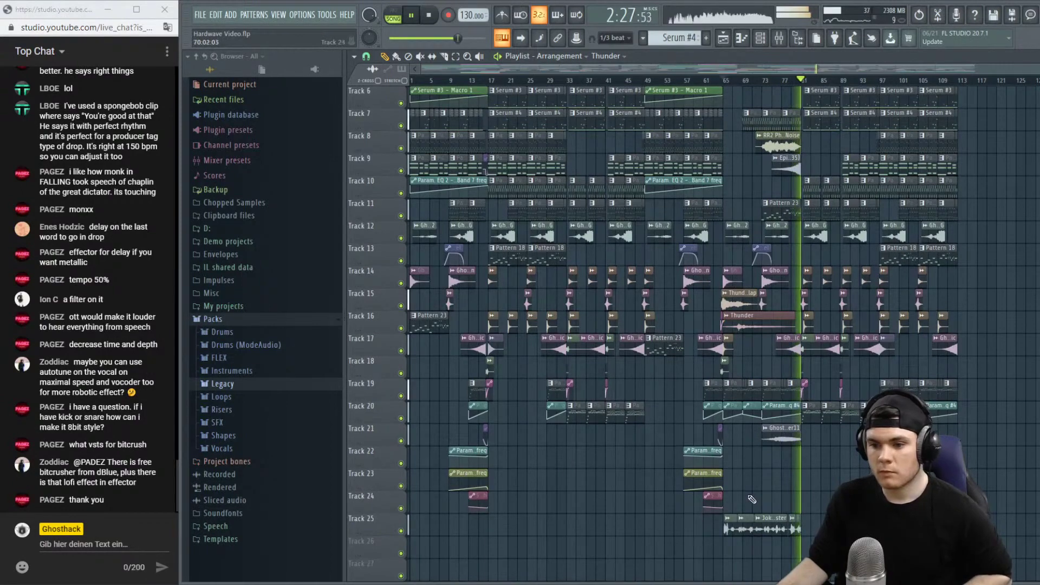
left_click_drag(759, 512, 788, 448)
left_click(724, 80)
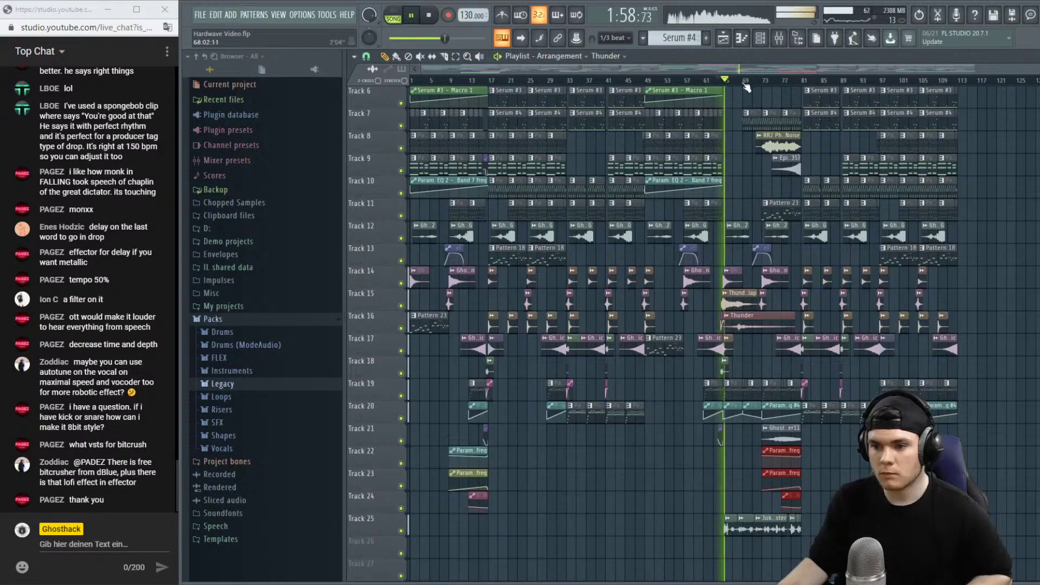
left_click(790, 82)
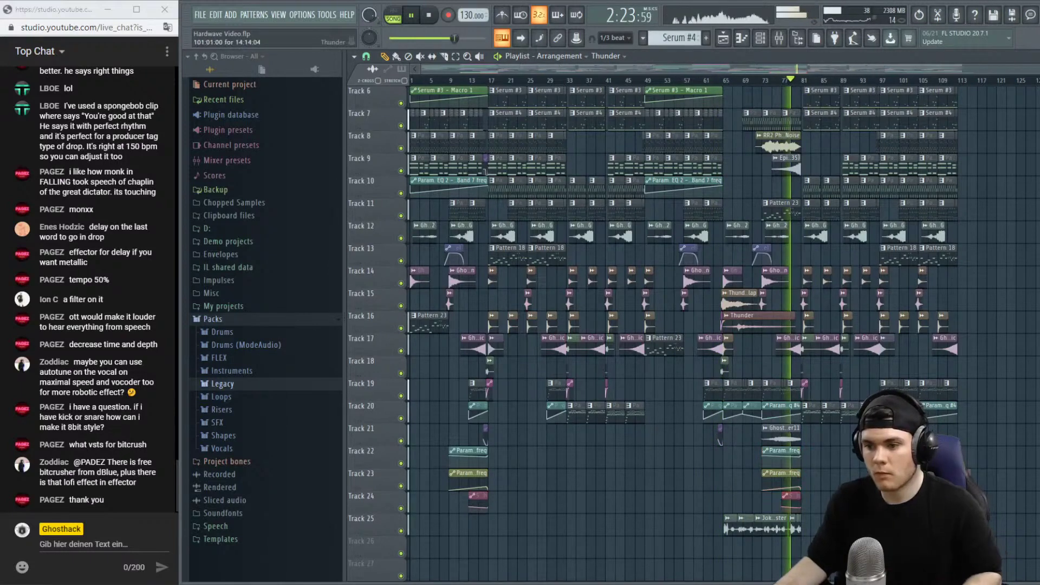
left_click(914, 498)
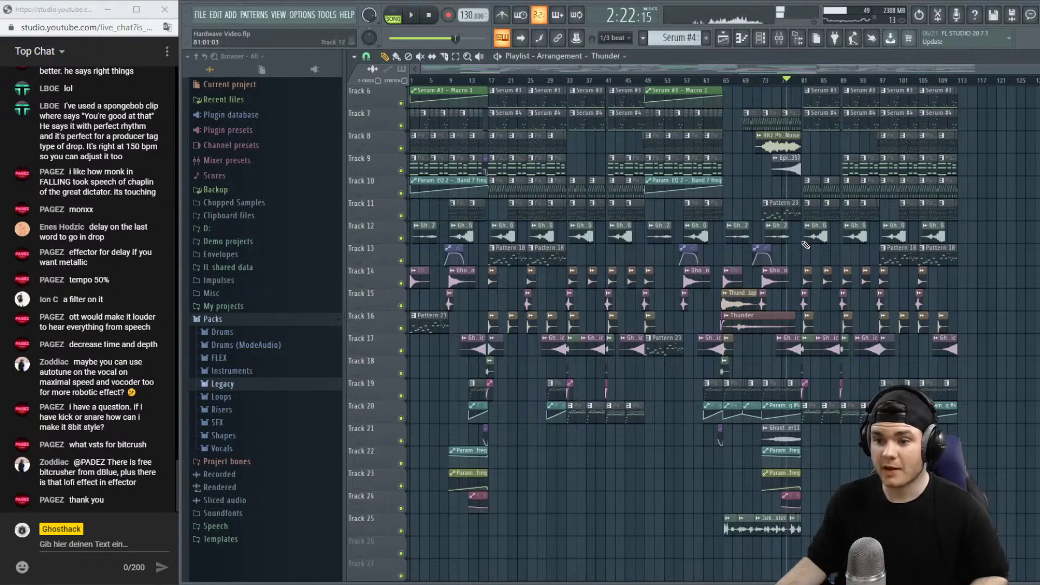
Place a Pattern 23 clip on Track 11 at bar 113, directly after the second drop.
scroll(677, 325, "up", 5)
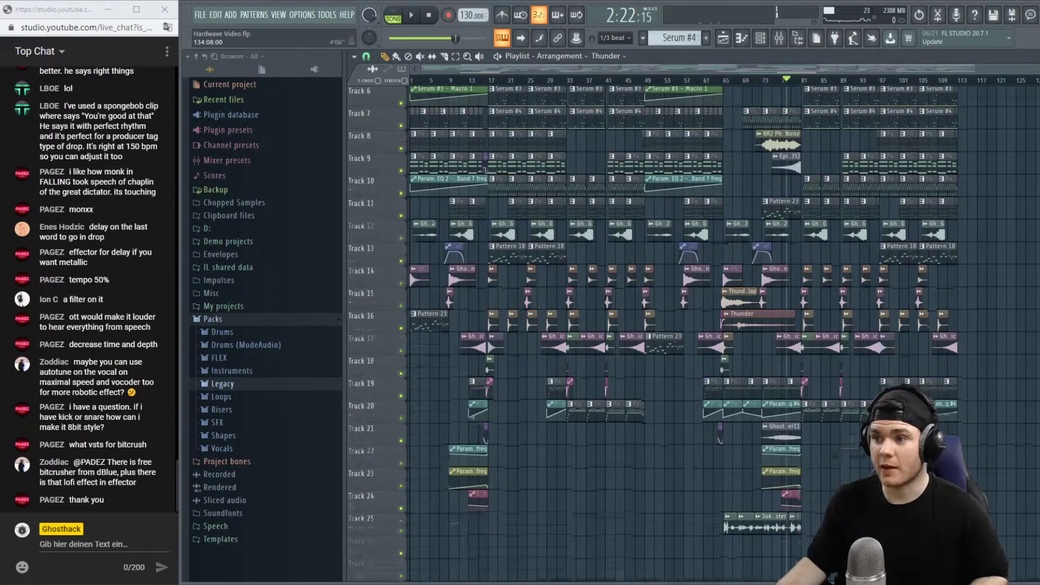
scroll(1016, 83, "up", 1)
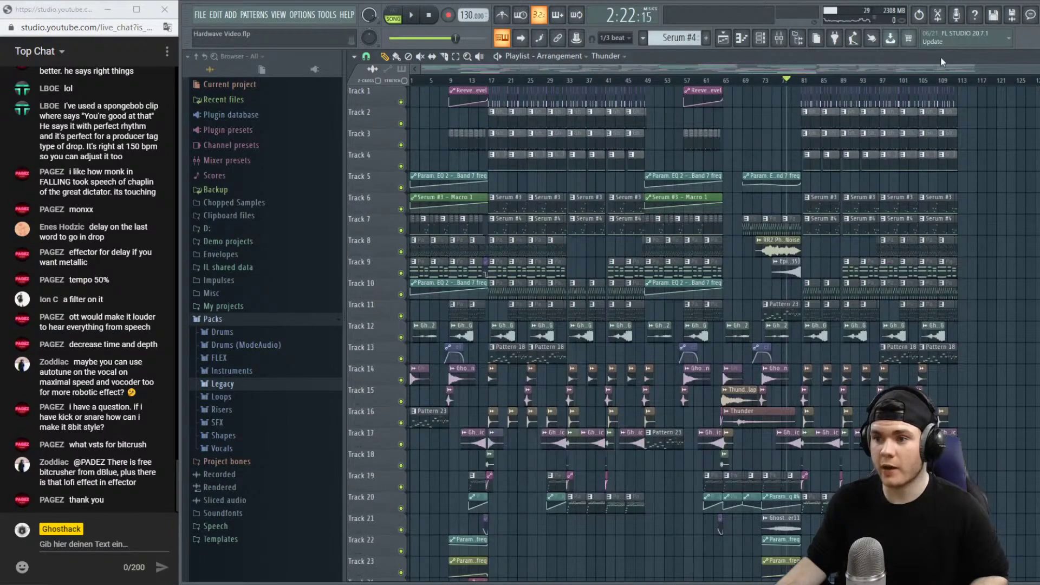
scroll(1015, 83, "right", 3)
scroll(1029, 93, "right", 2)
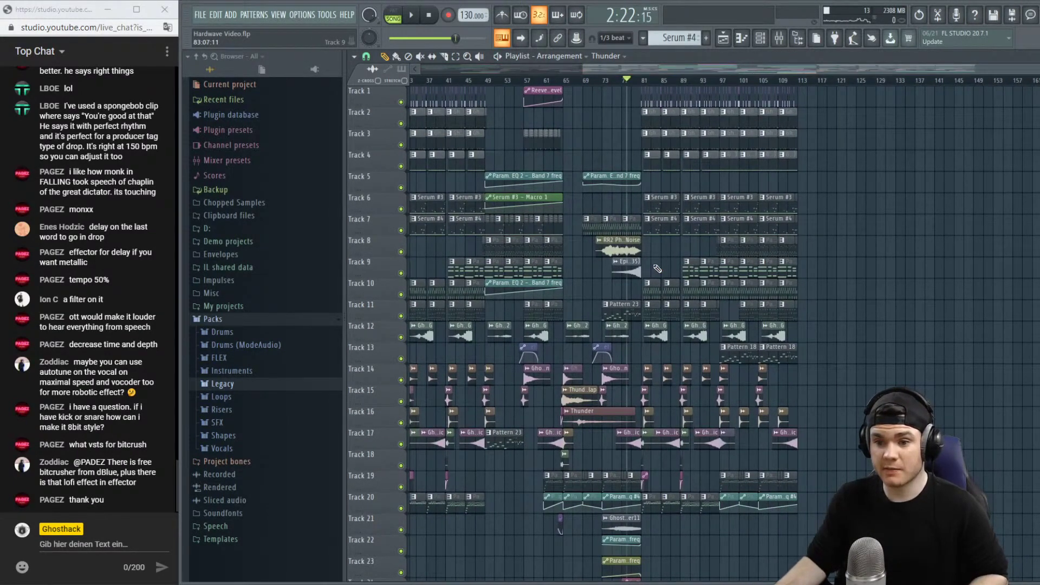
left_click_drag(839, 307, 820, 313)
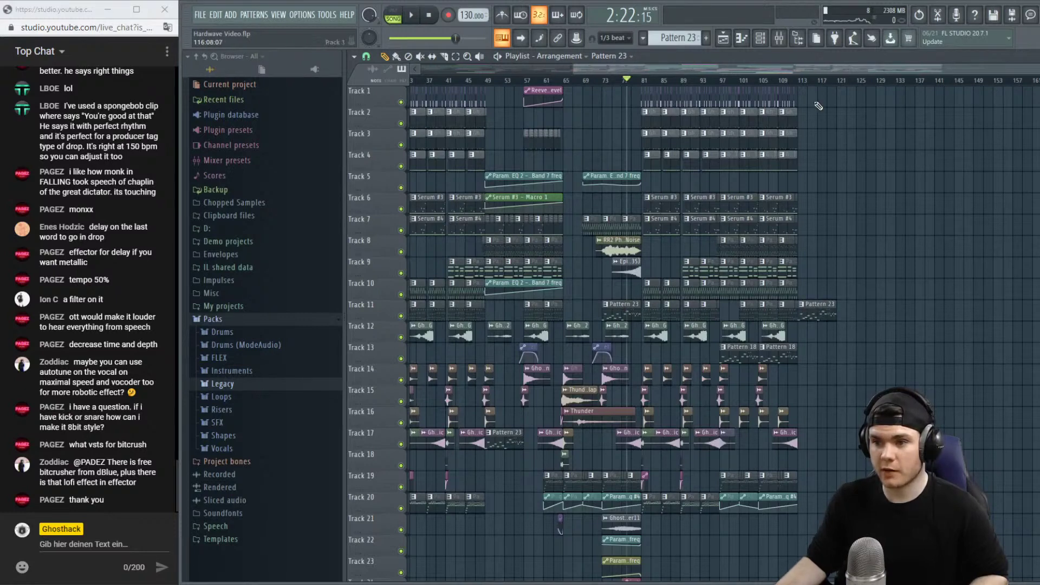
Add Hit, Crash, Reverse Crash and SFX Cym Noisy clips around bar 113 on Tracks 14 to 17, auditioning the end of the drop.
left_click(789, 80)
key("space")
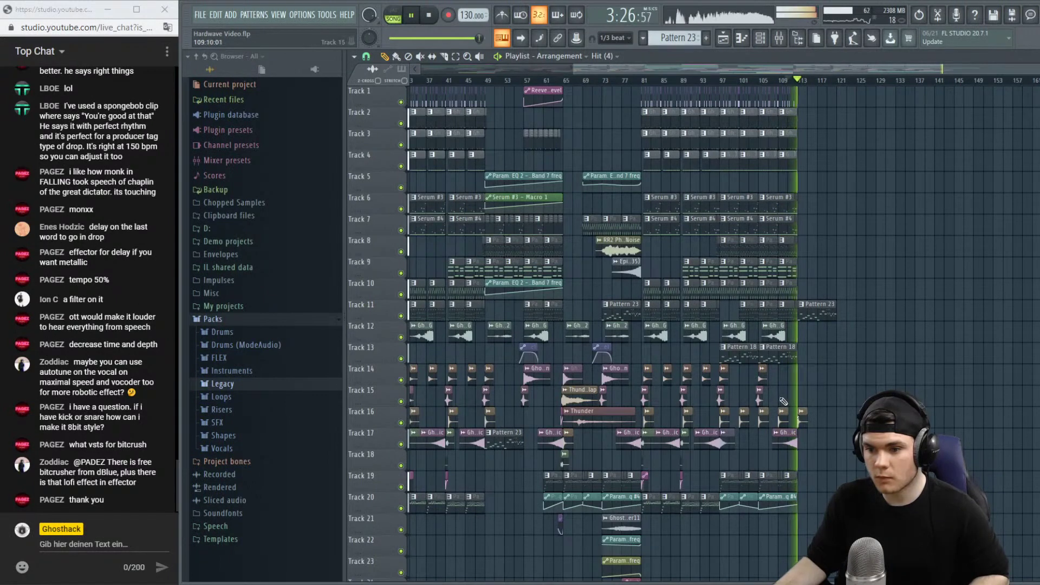
key("space")
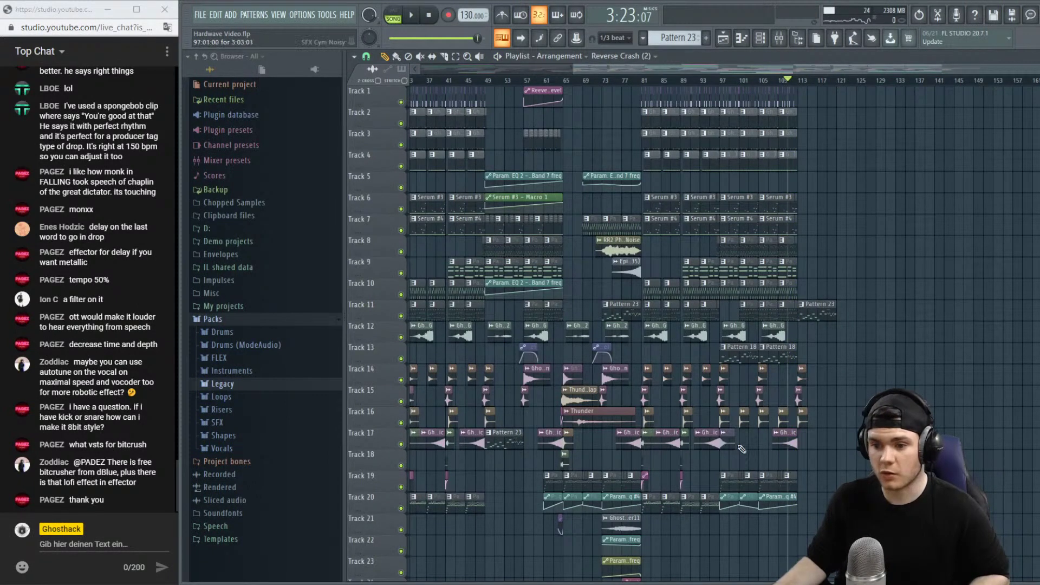
key("space")
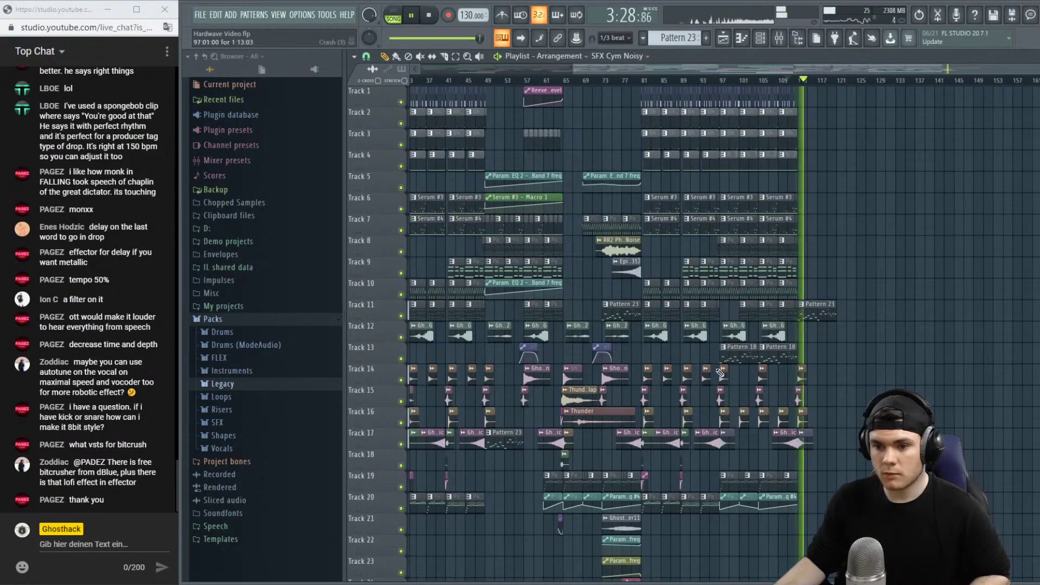
key("space")
Preview the Ghosthack Riddim Impact Drown and Danger samples, and place a copy of Danger on Track 13 at bar 113.
left_click(790, 377)
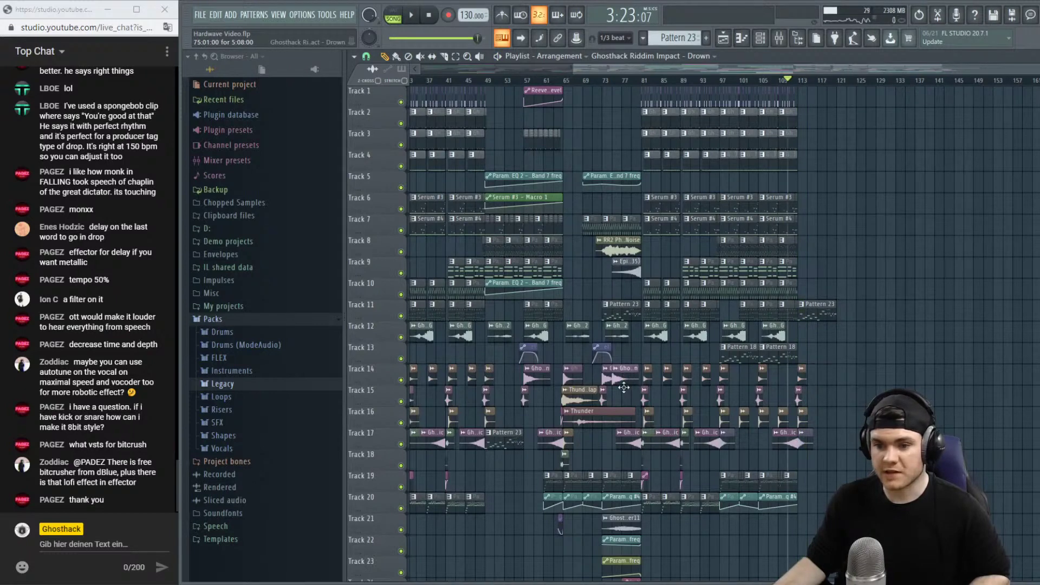
right_click(607, 373)
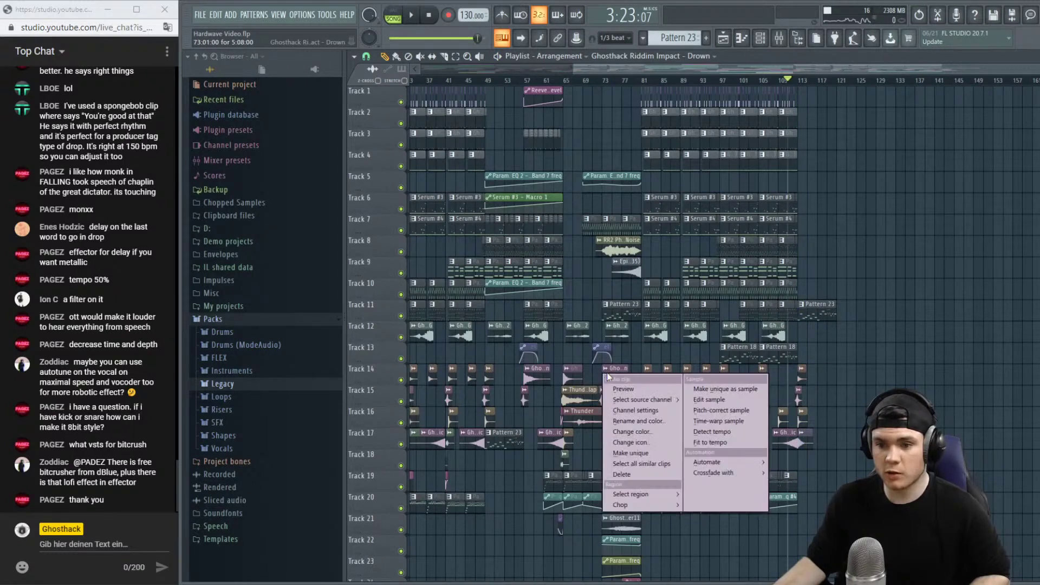
left_click(619, 391)
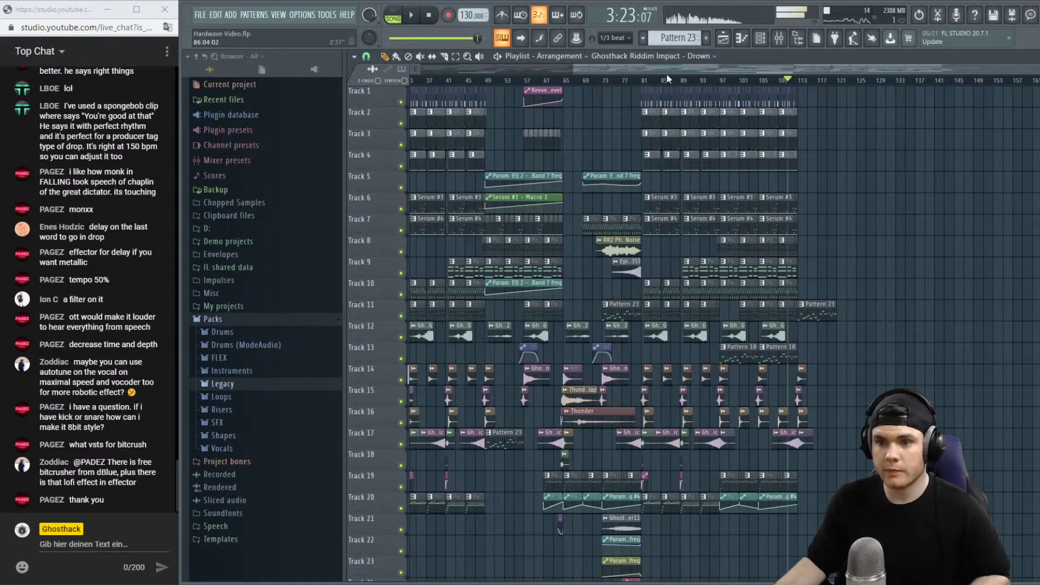
left_click_drag(667, 73, 420, 77)
right_click(412, 367)
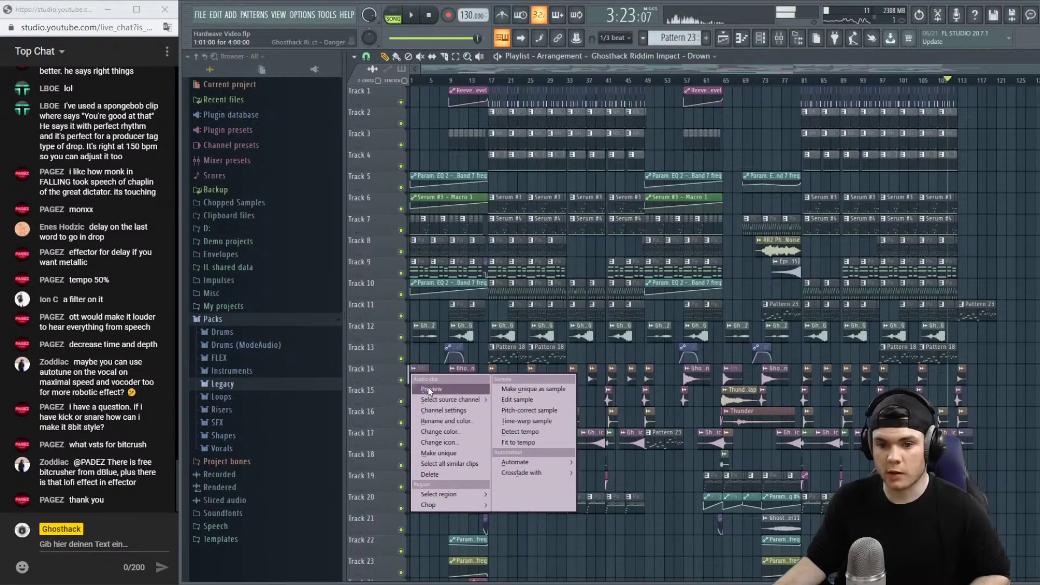
left_click(429, 388)
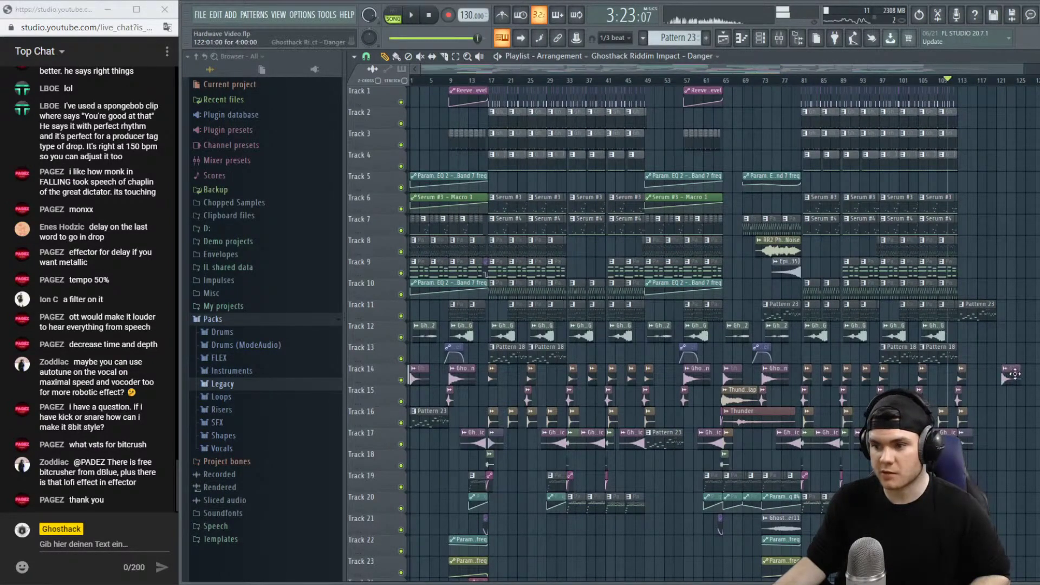
Play the end of the drop and copy the Ghosthack Vocal_Scrape 5_G #2 clip to the outro at bar 113 on Track 12.
key("space")
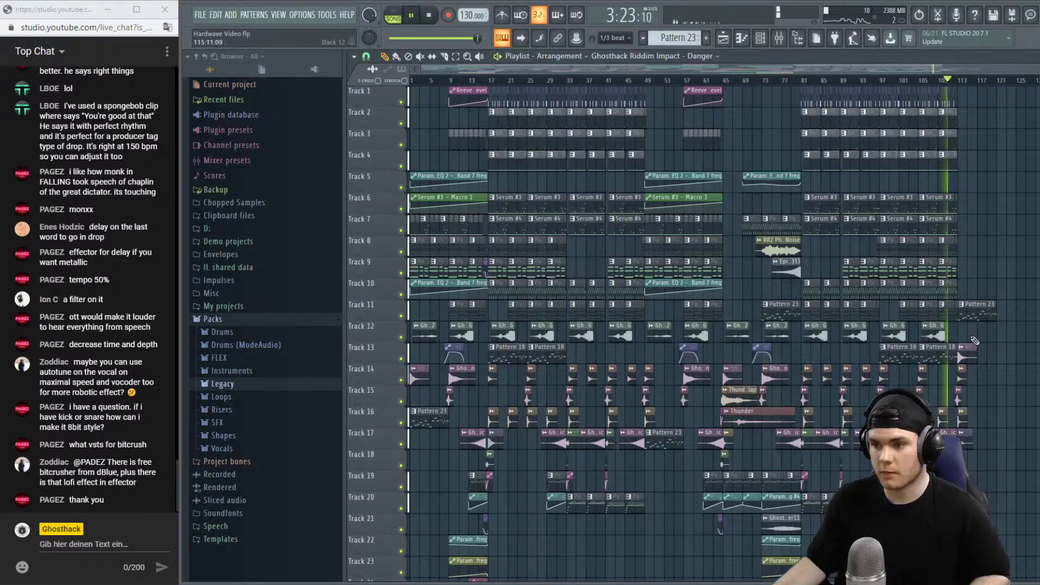
scroll(972, 87, "up", 3)
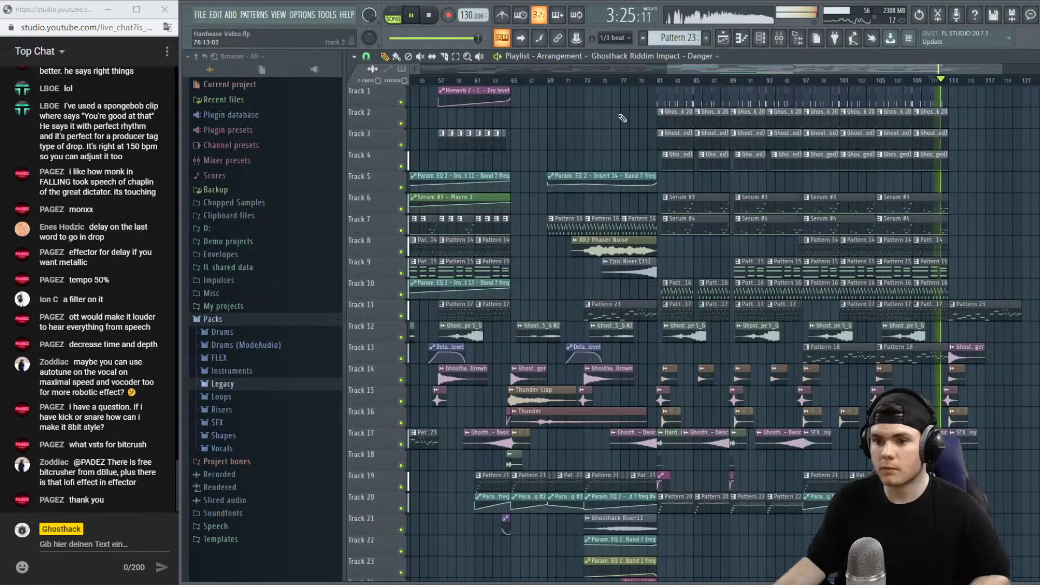
left_click_drag(1010, 334, 972, 334)
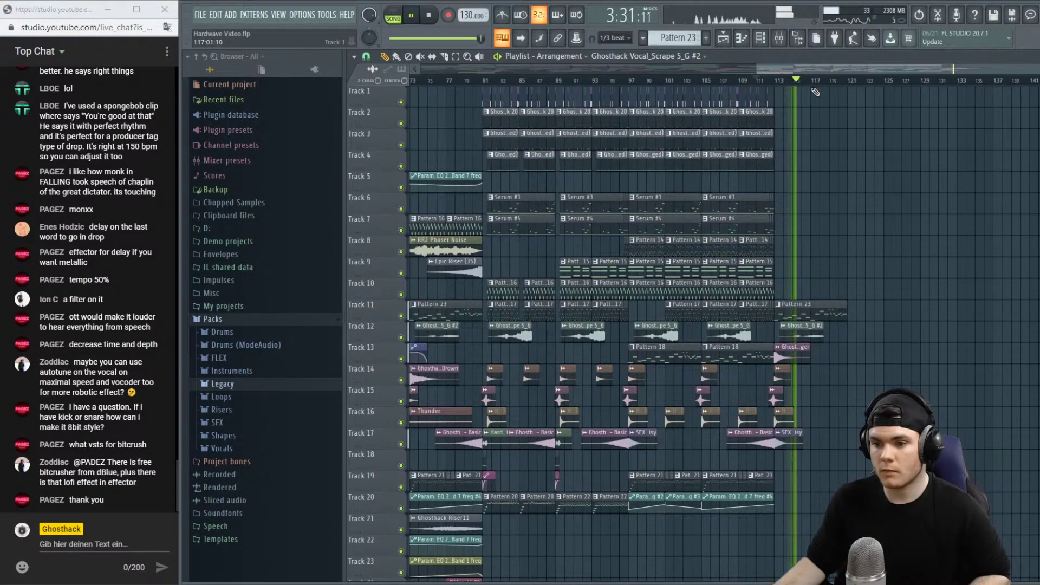
Listen to the intro from bar 1 and copy its Pattern 14 and Pattern 15 clips to bar 113 on Tracks 8 and 9.
scroll(770, 85, "down", 3)
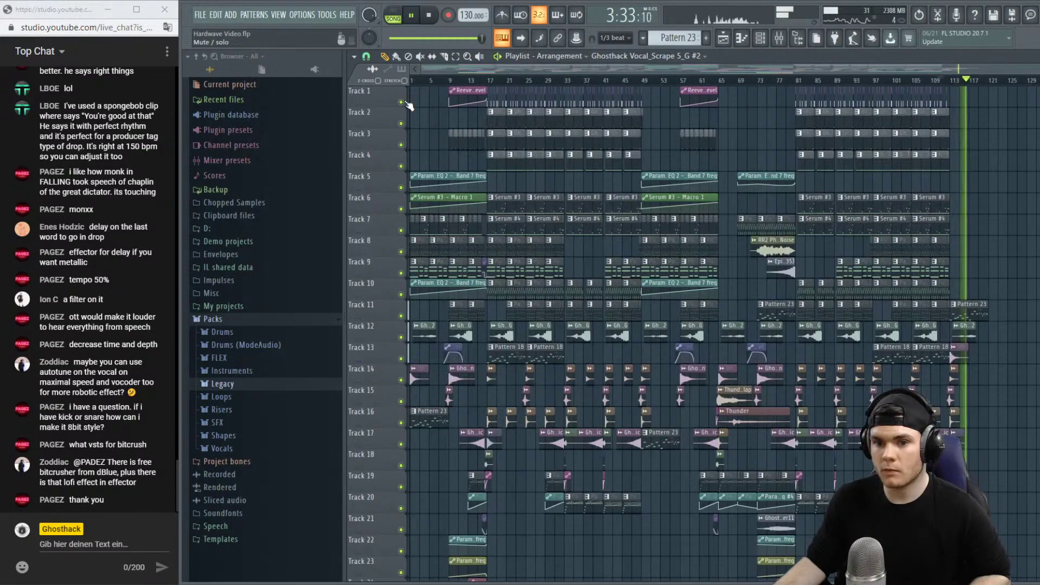
left_click(412, 80)
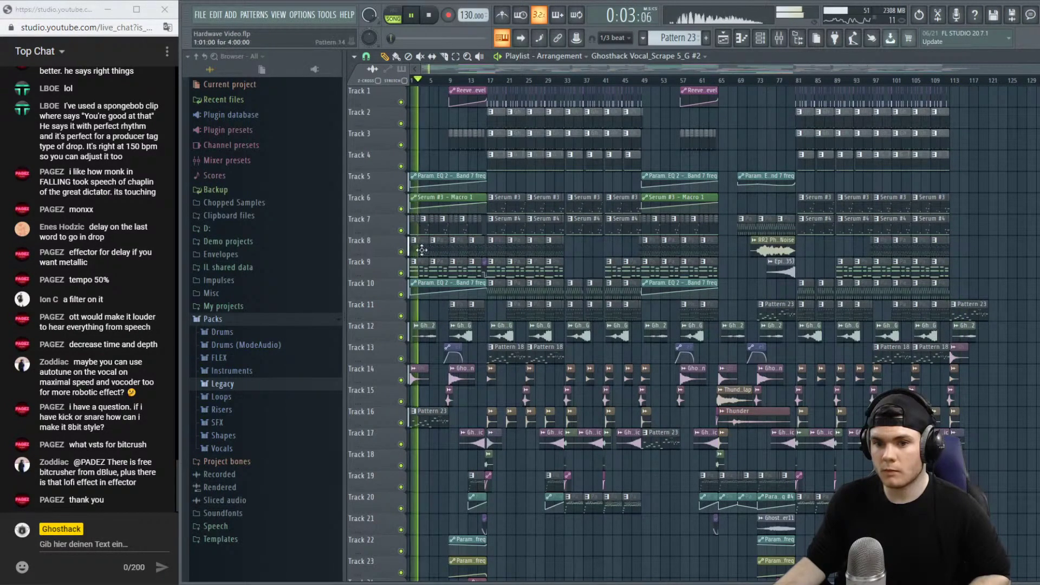
key("space")
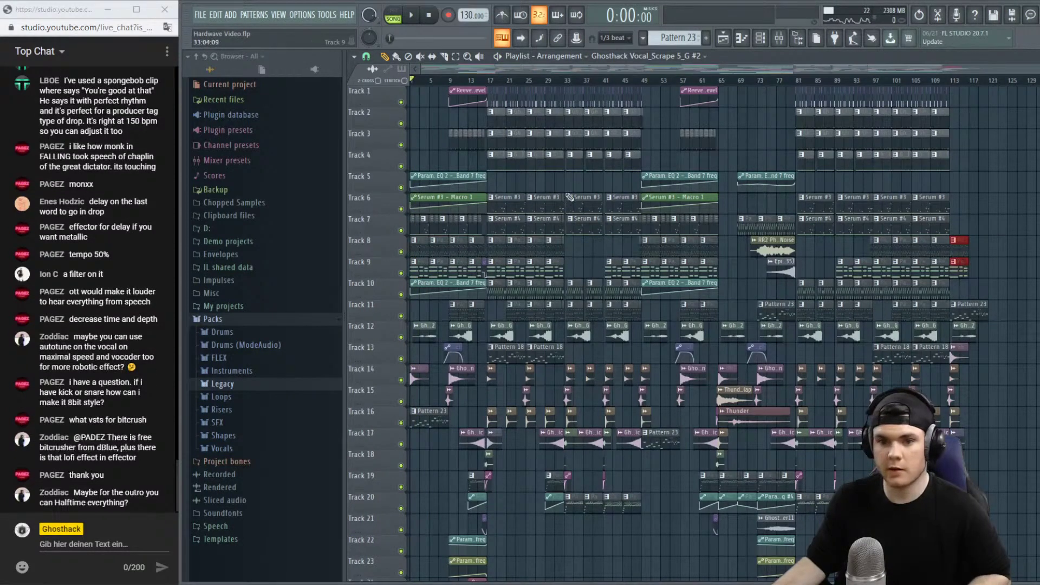
Copy the intro's Insert 11 Band 7 freq and Serum #3 Macro 1 automation clips to bar 113 on Tracks 5 and 6, and audition them.
left_click(428, 174)
left_click_drag(430, 171, 972, 191)
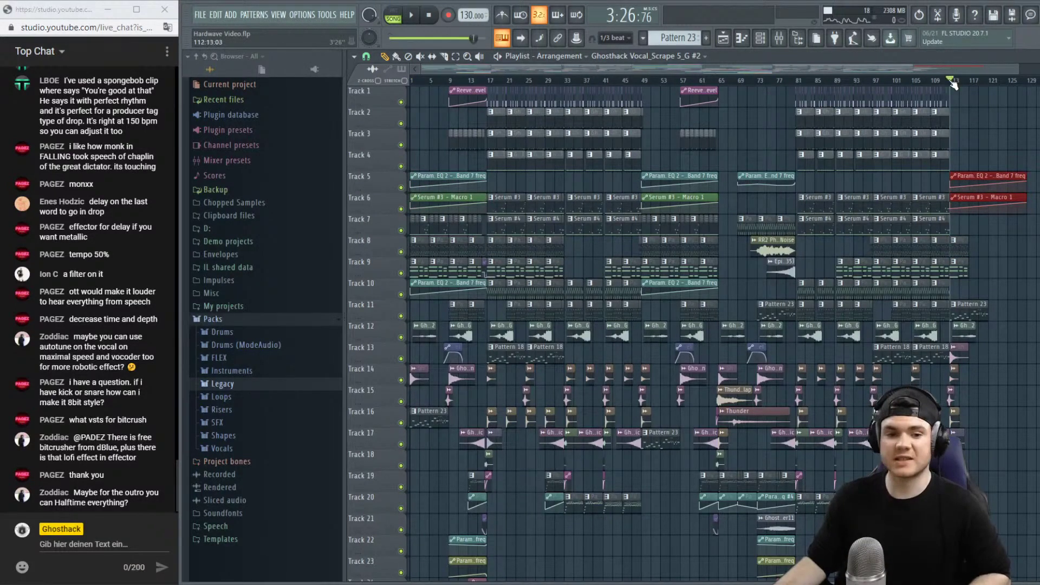
key("space")
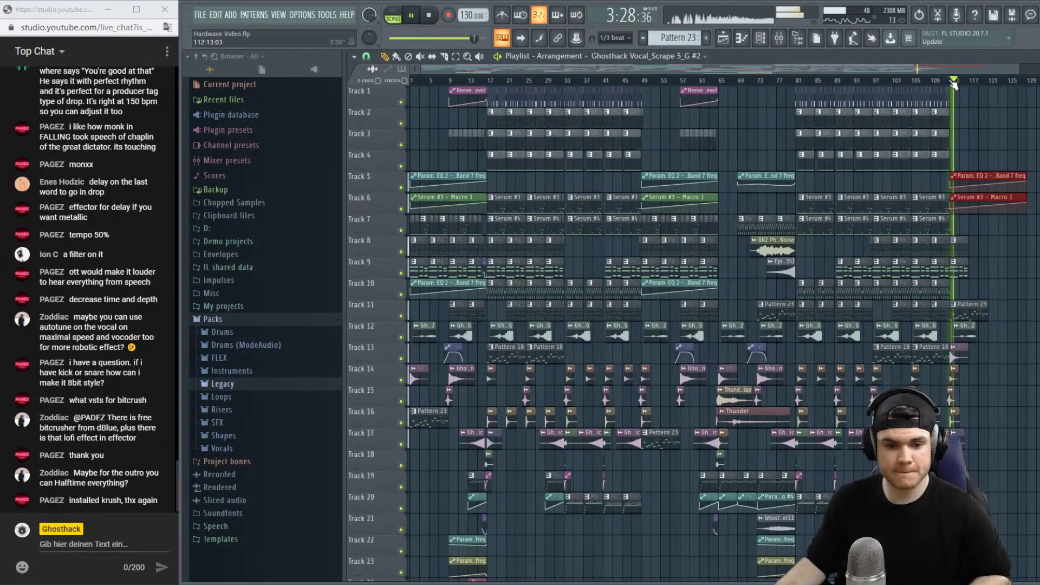
key("space")
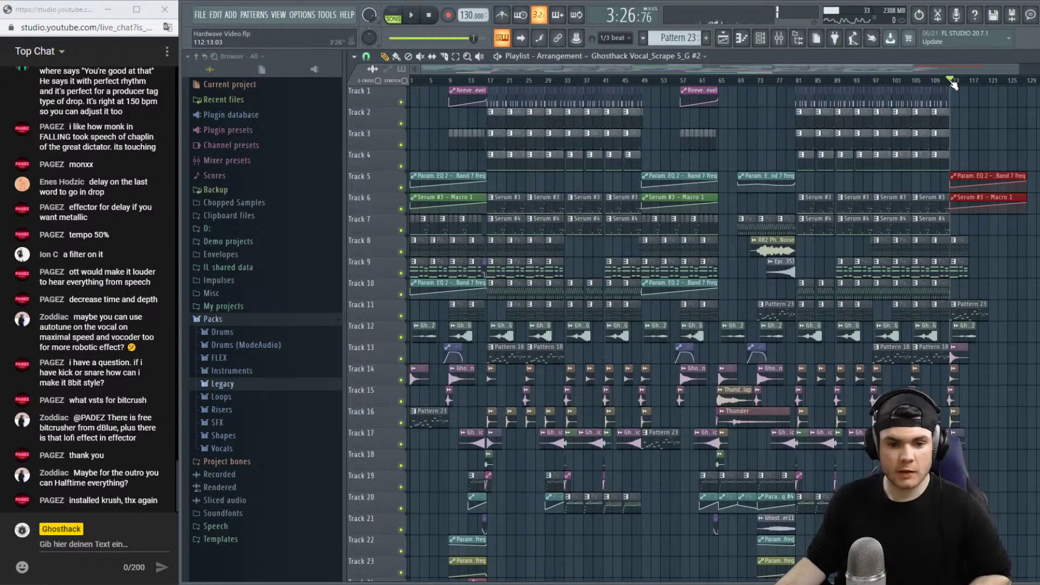
Duplicate the outro's Pattern 14 and 15 clips to bar 117, and copy the intro's Insert 13 Band 7 freq automation to Track 10 at bar 113.
scroll(991, 88, "up", 3)
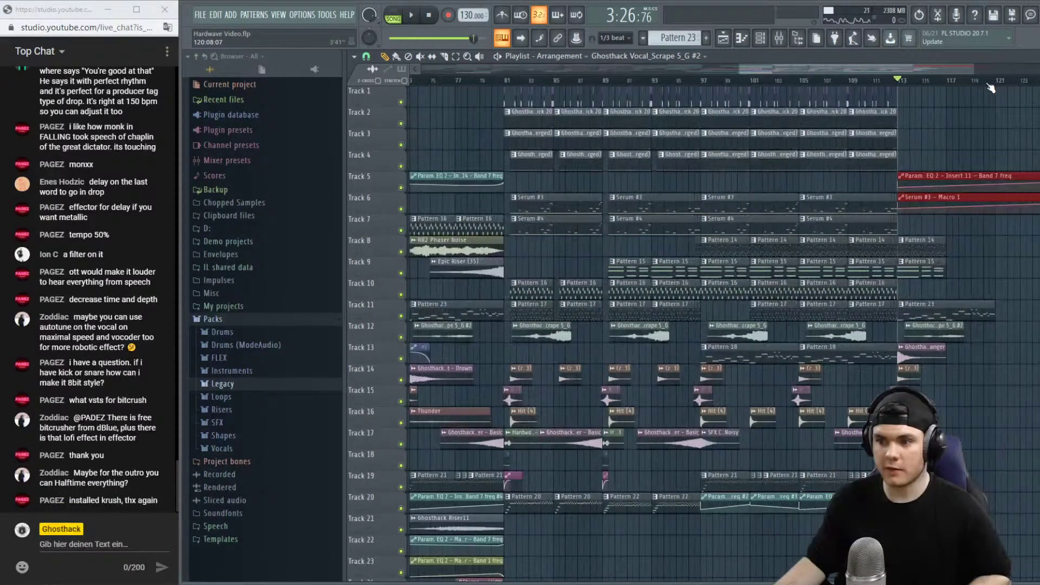
key("space")
scroll(883, 87, "down", 2)
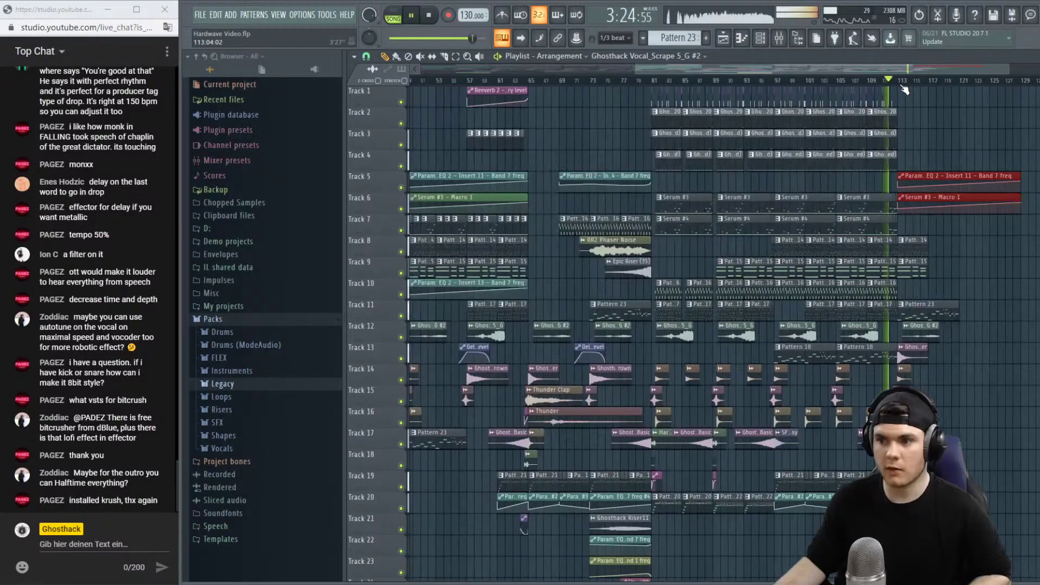
left_click_drag(904, 73, 974, 77)
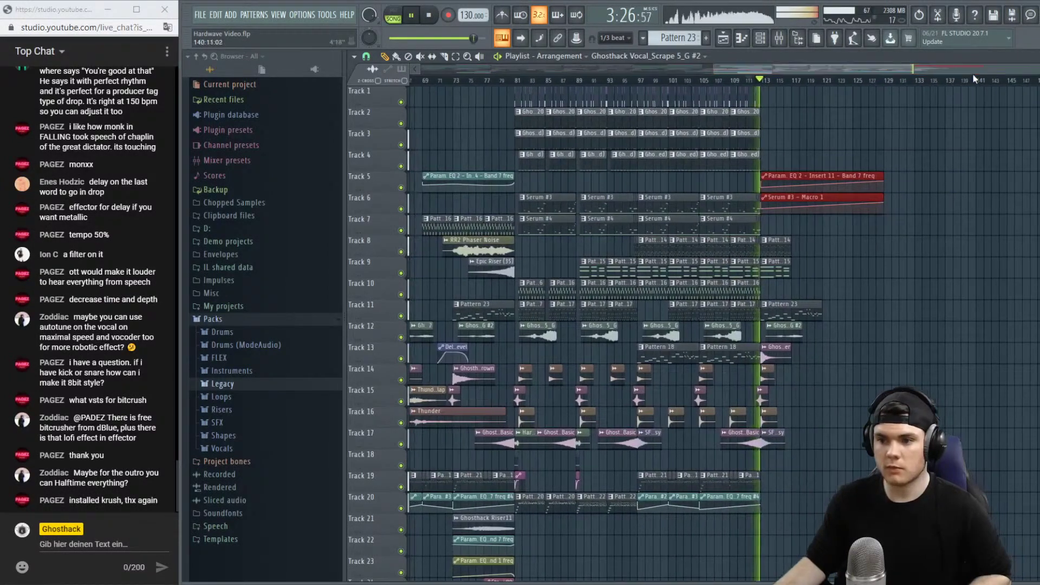
left_click_drag(848, 264, 786, 251)
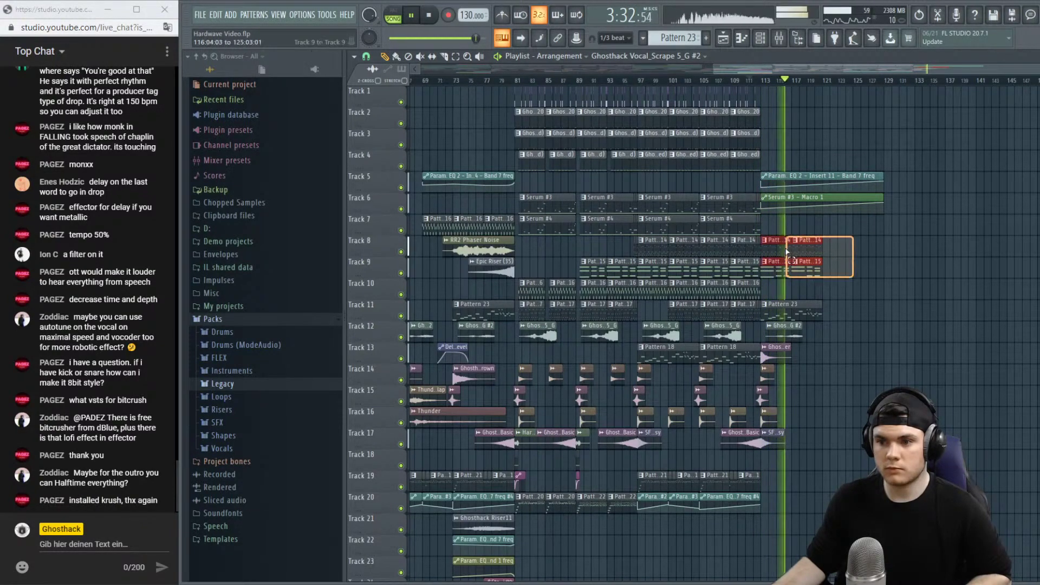
left_click_drag(713, 68, 278, 83)
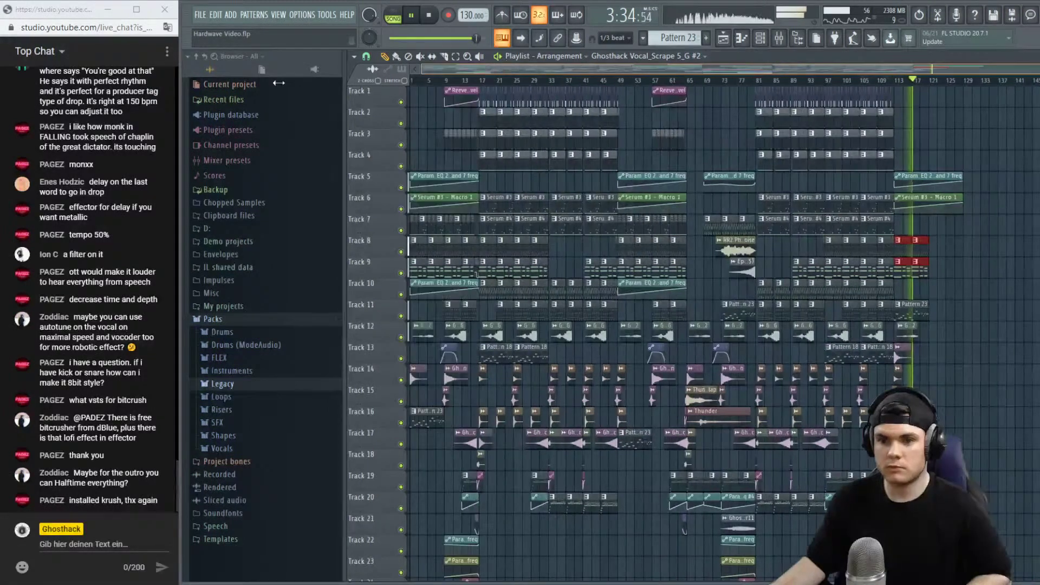
left_click_drag(447, 290, 931, 318)
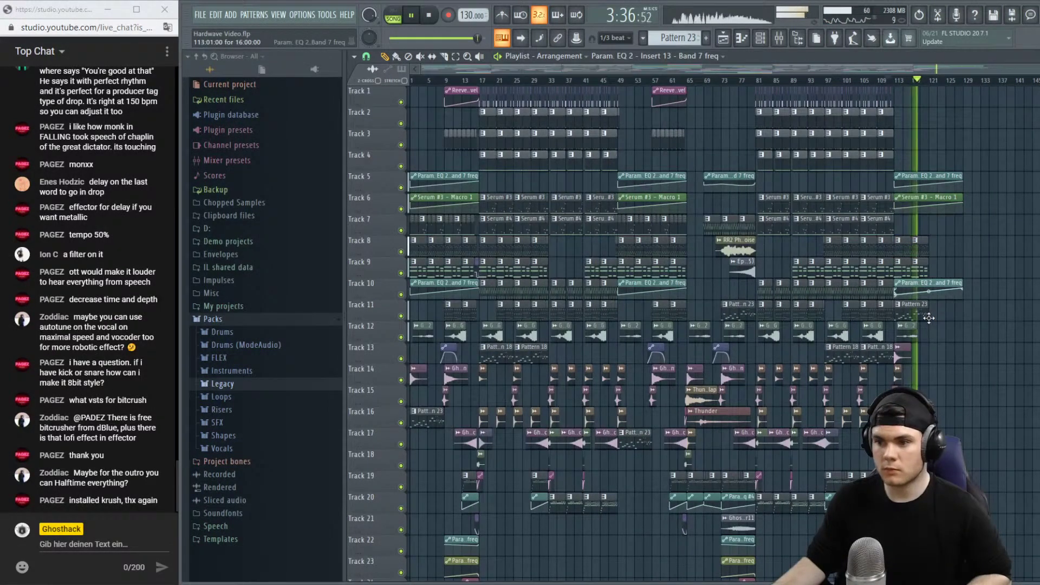
Duplicate the outro's Pattern 15 and Pattern 14 clips to bar 121 on Tracks 9 and 8, auditioning around bar 121.
scroll(985, 72, "up", 4)
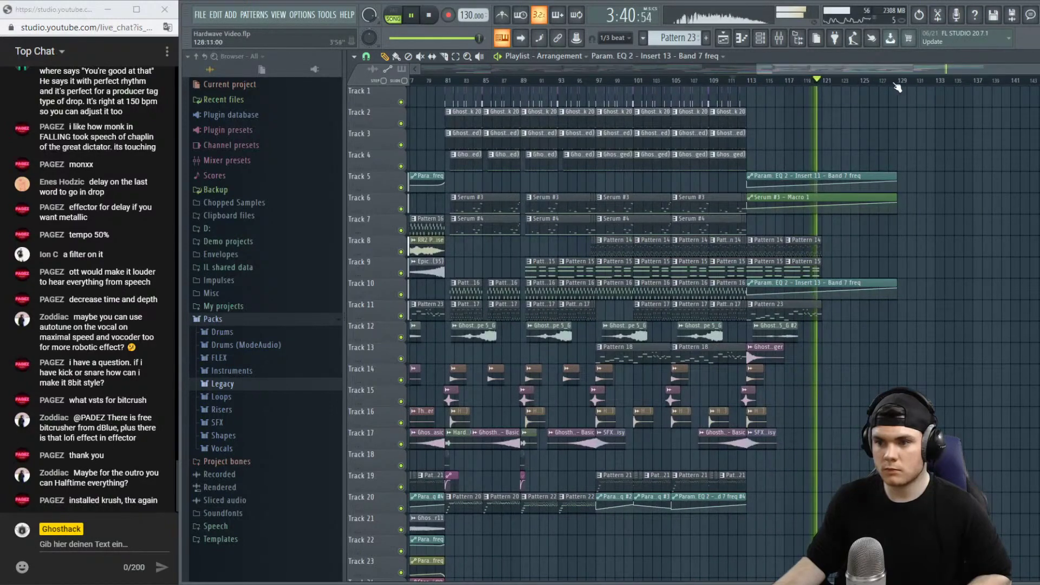
scroll(985, 73, "up", 3)
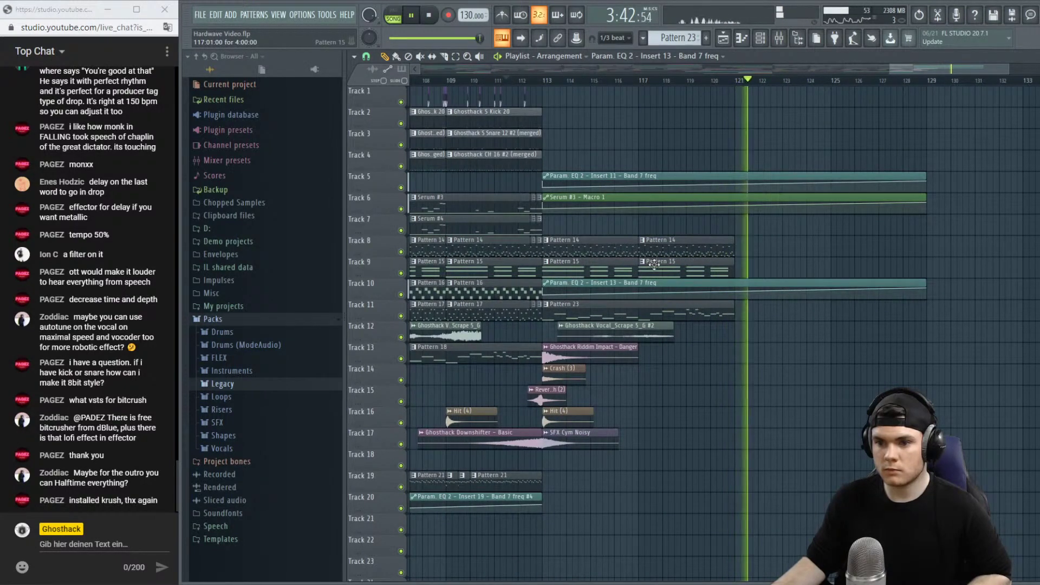
left_click(688, 266)
left_click(738, 266)
left_click(736, 90)
right_click(736, 90)
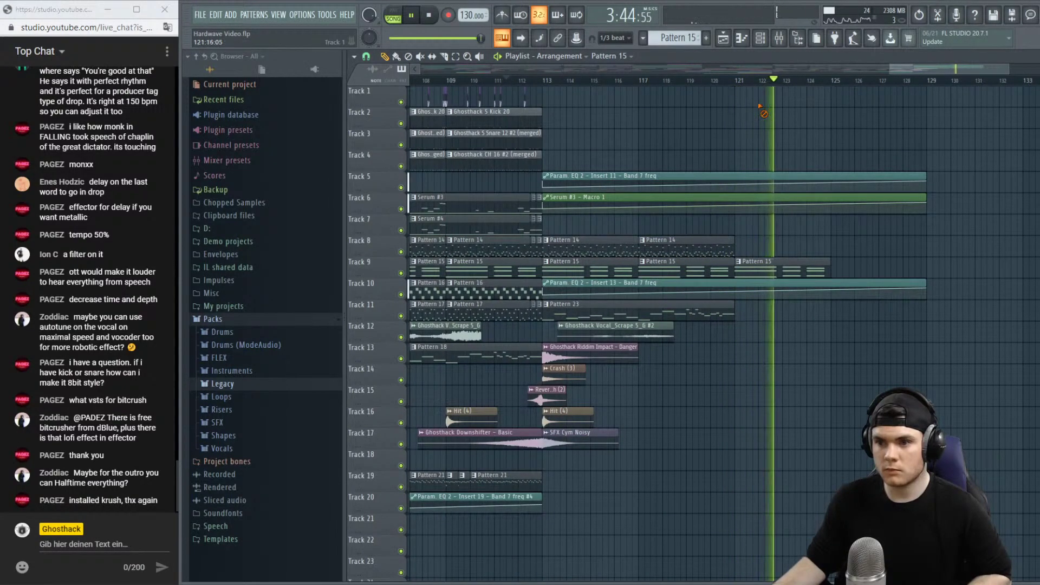
left_click(735, 243)
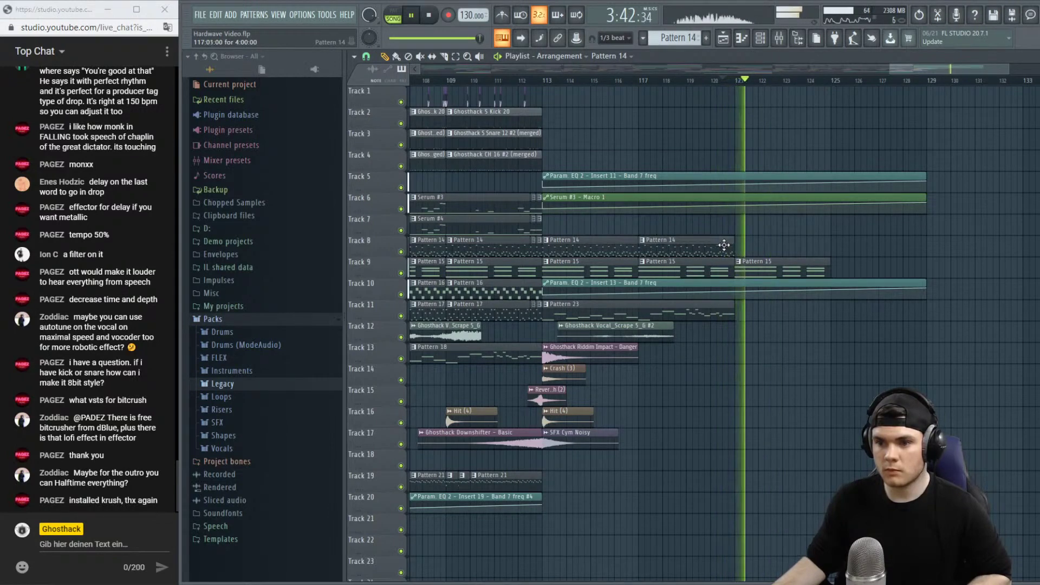
left_click(737, 244)
left_click(724, 79)
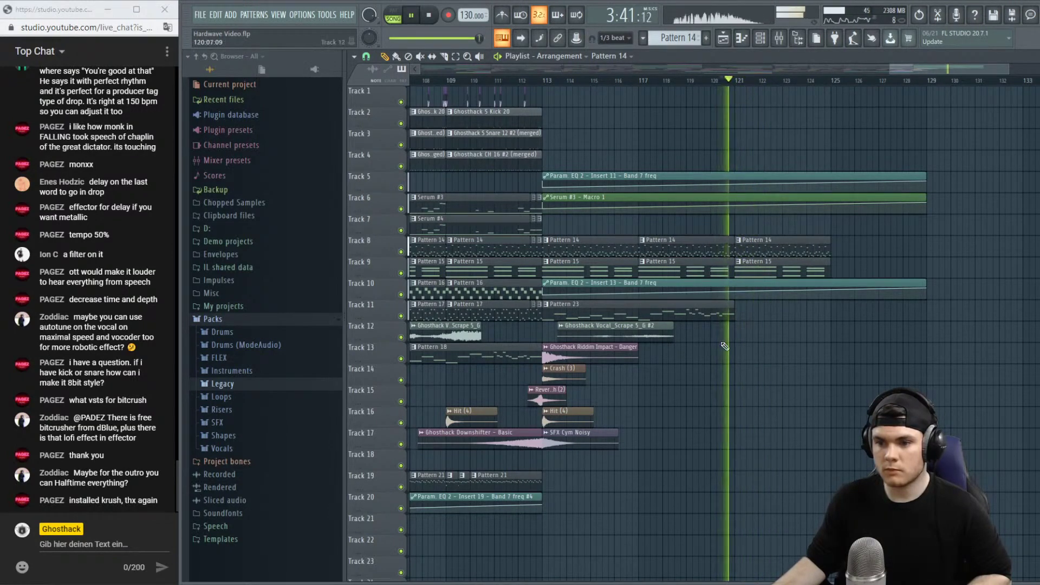
Duplicate the outro's Pattern 23 clip to bar 121 on Track 11 and listen to the transition into it.
left_click(650, 306)
left_click(738, 306)
key("space")
key("space")
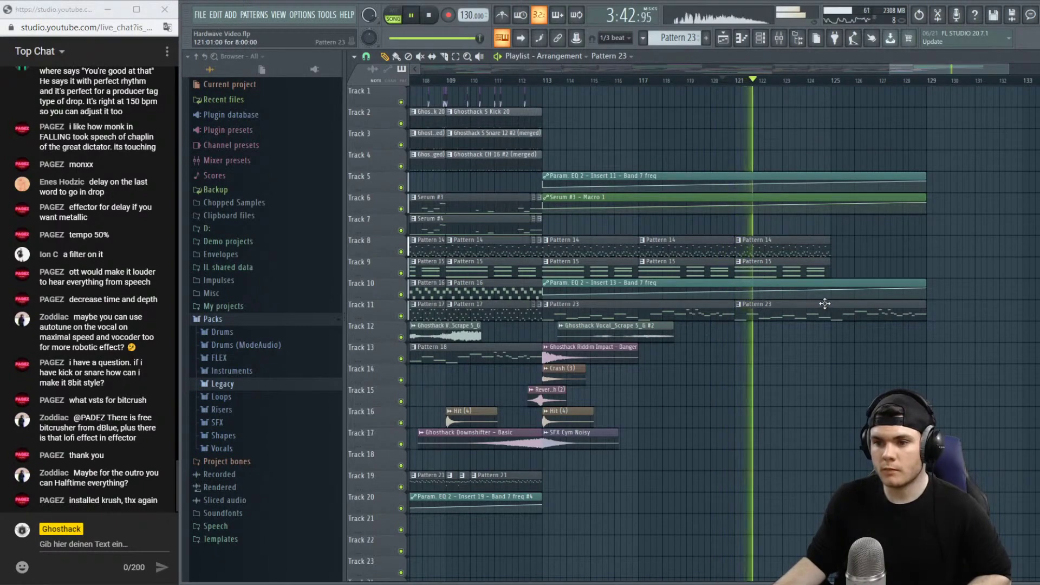
key("space")
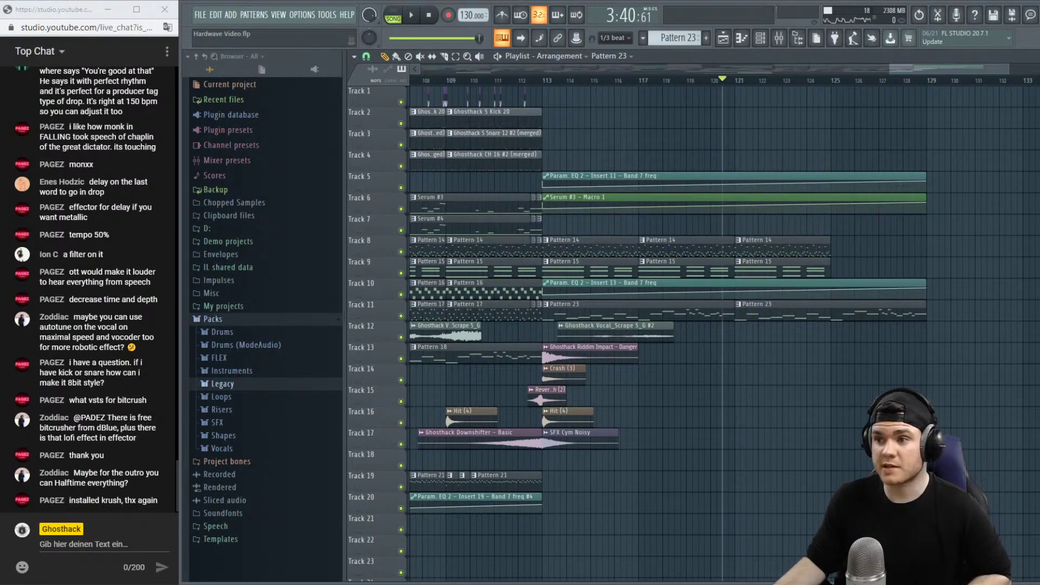
Solo Track 8, play the outro from bar 113, and re-enable Track 6 alongside it.
scroll(539, 388, "up", 5)
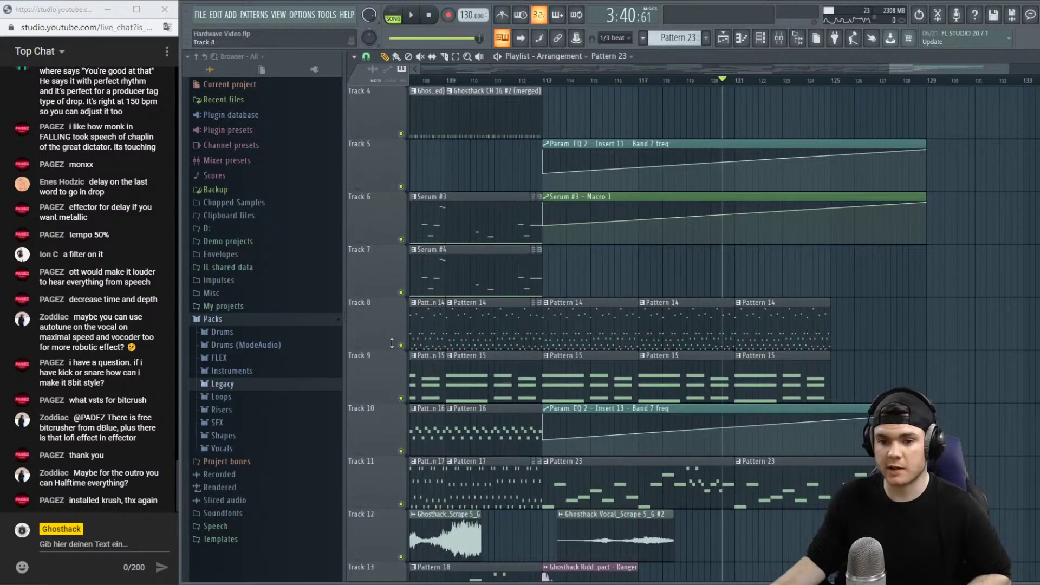
right_click(401, 345)
left_click(541, 80)
key("space")
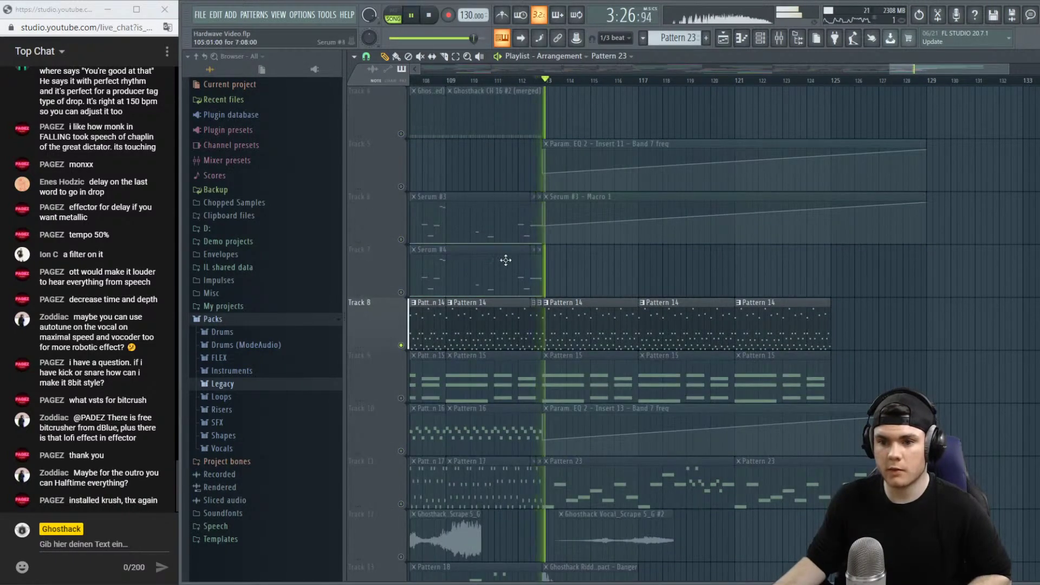
right_click(401, 239)
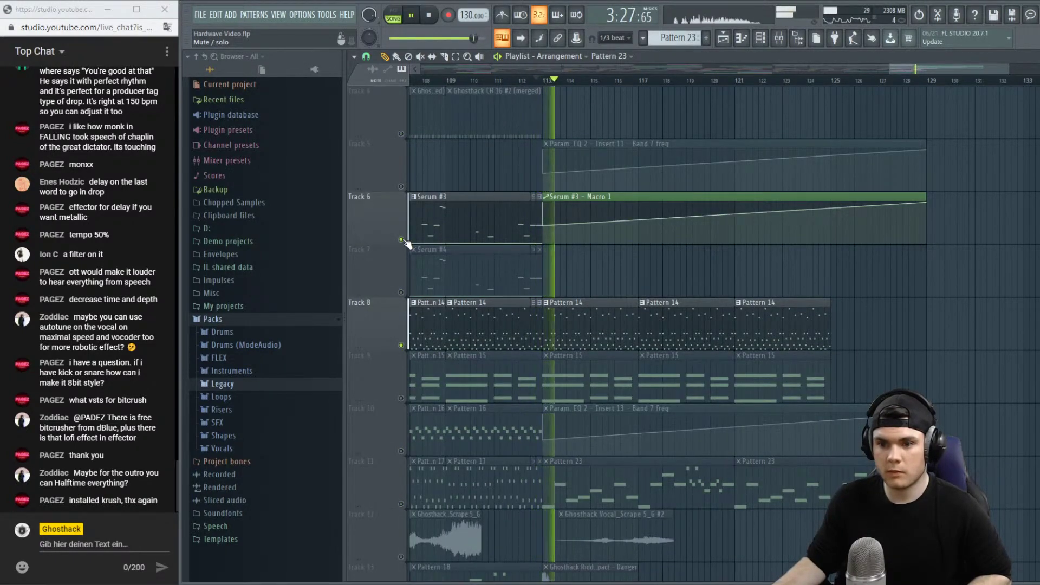
key("space")
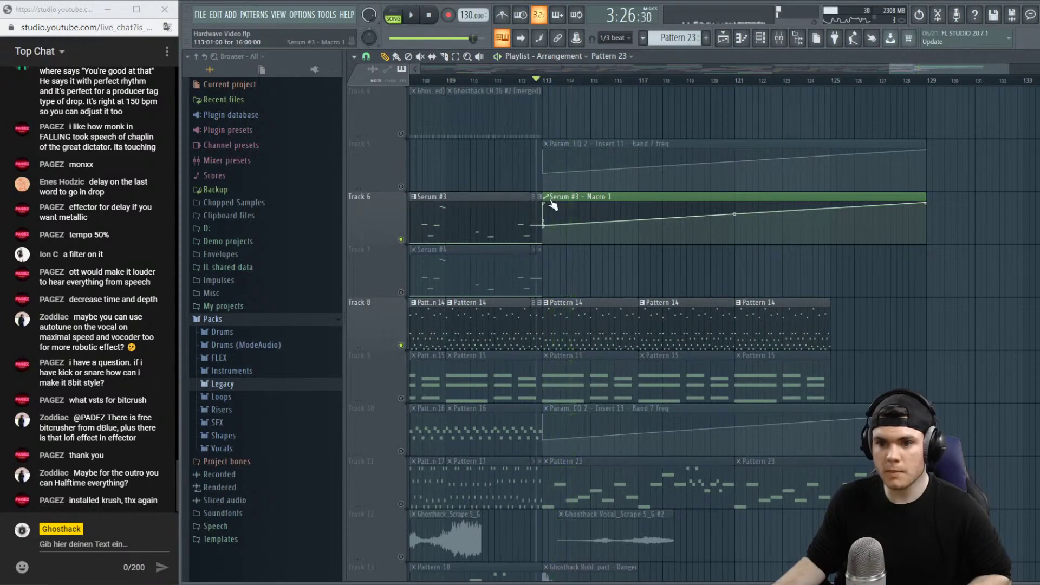
Make the outro's Serum #3 Macro 1 automation unique and reshape it to peak at bar 121 and fall to the minimum at bar 129.
right_click(545, 205)
left_click(572, 293)
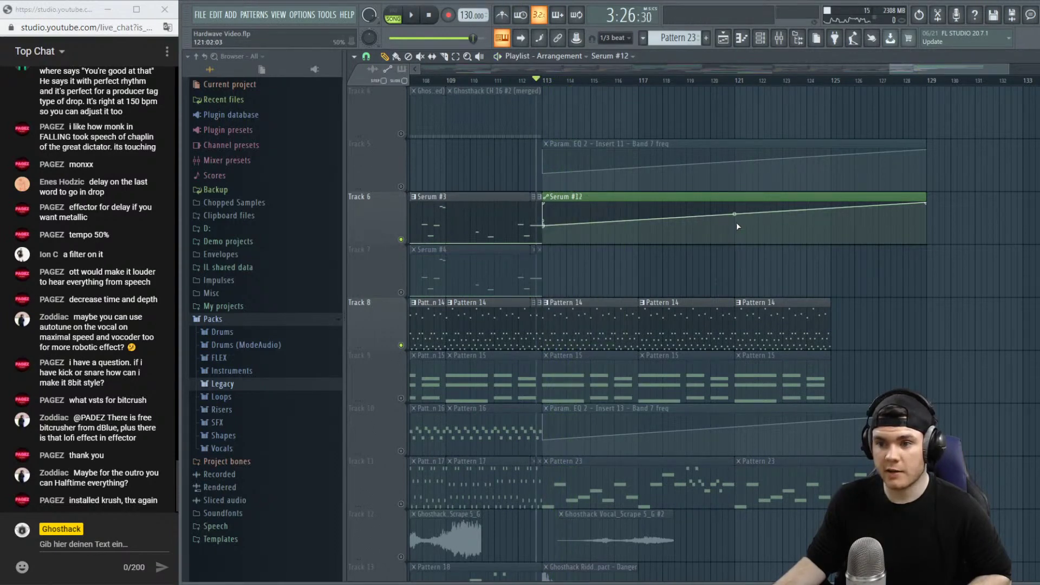
left_click_drag(737, 222, 735, 217)
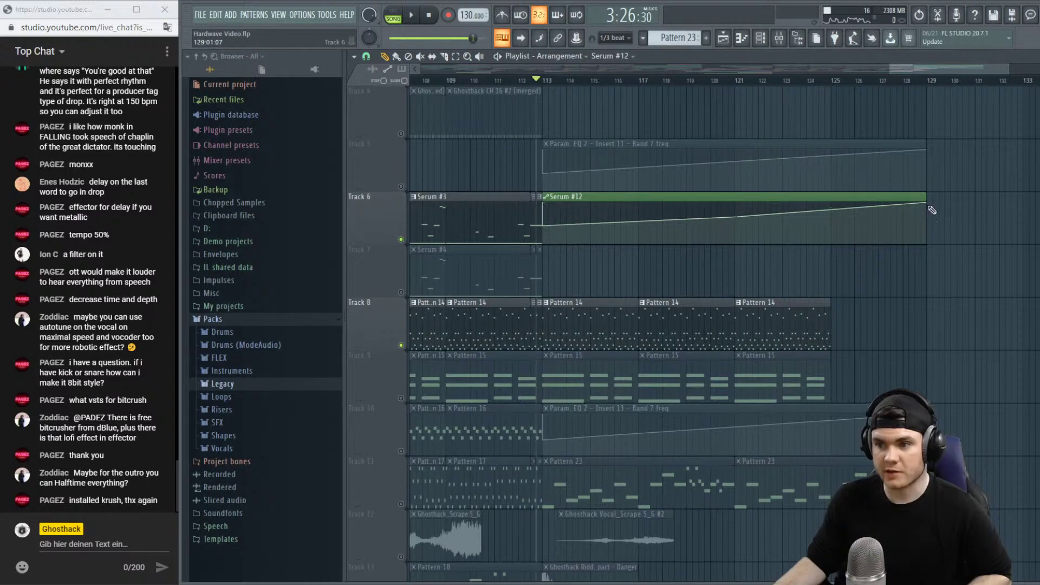
left_click_drag(932, 210, 932, 232)
key("space")
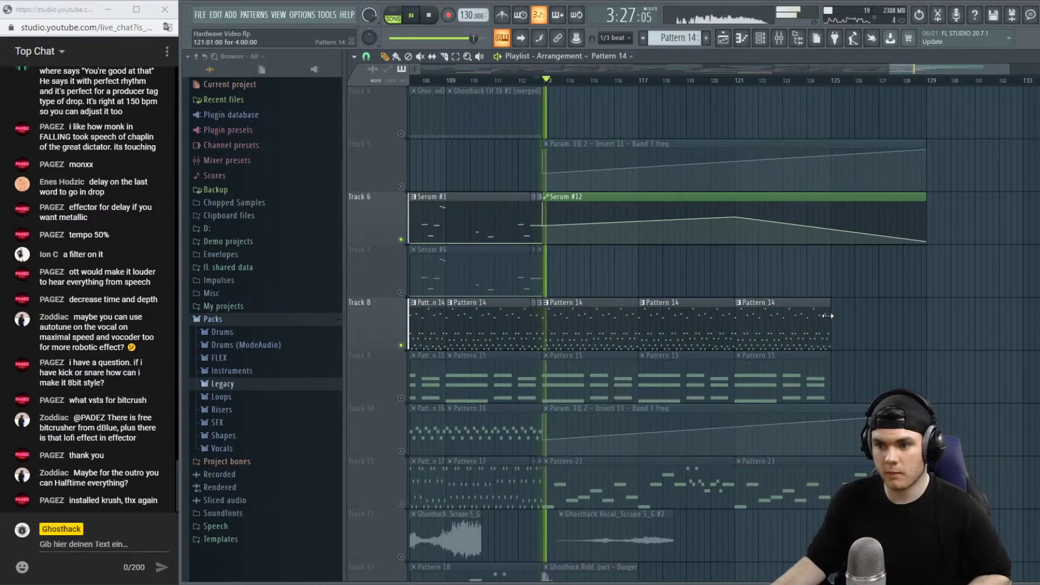
Copy Pattern 14 to bar 125 on Track 8, then play from just before bar 121 and re-enable Tracks 5 and 9.
left_click(786, 325)
left_click(837, 325)
left_click(727, 80)
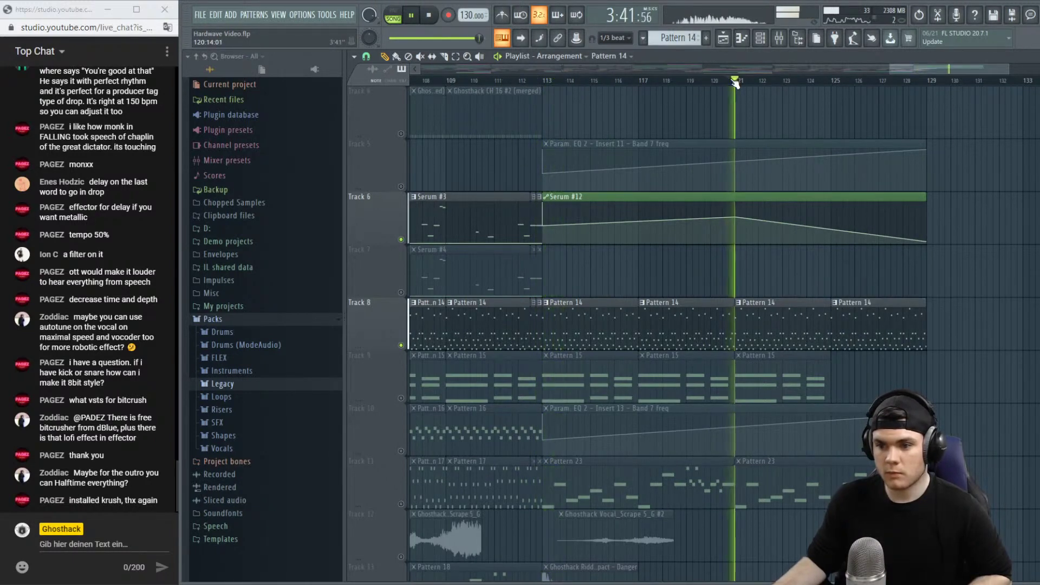
left_click(401, 186)
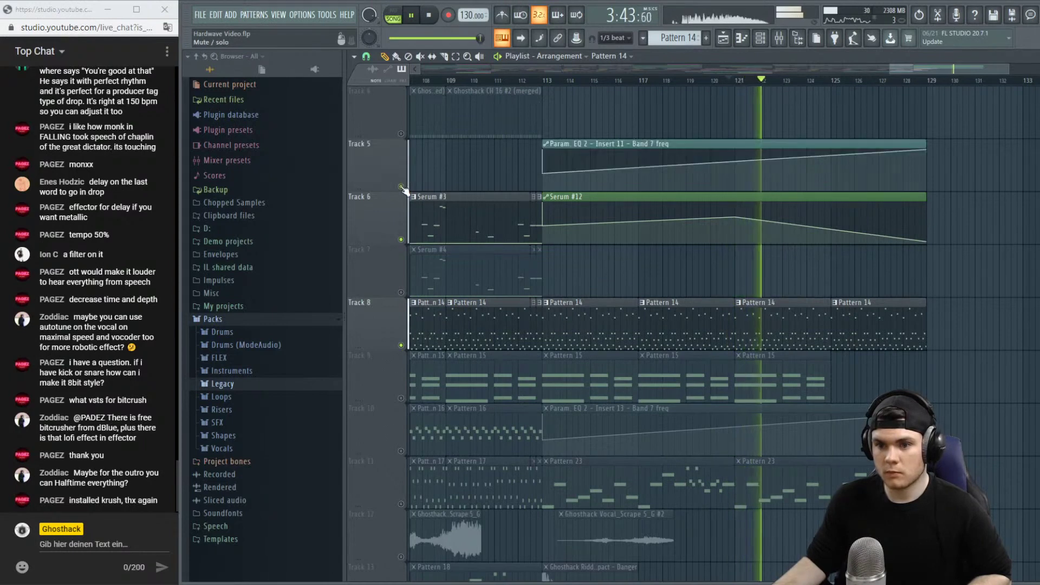
left_click(401, 398)
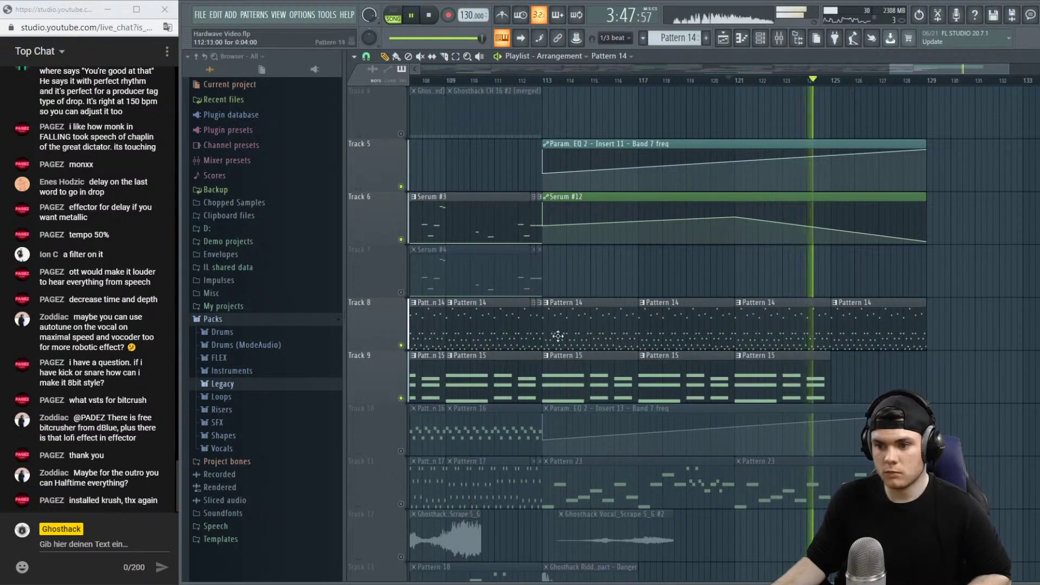
Make the outro's Insert 11 Band 7 freq automation unique, lower its end point at bar 129 and audition it.
key("space")
left_click(546, 146)
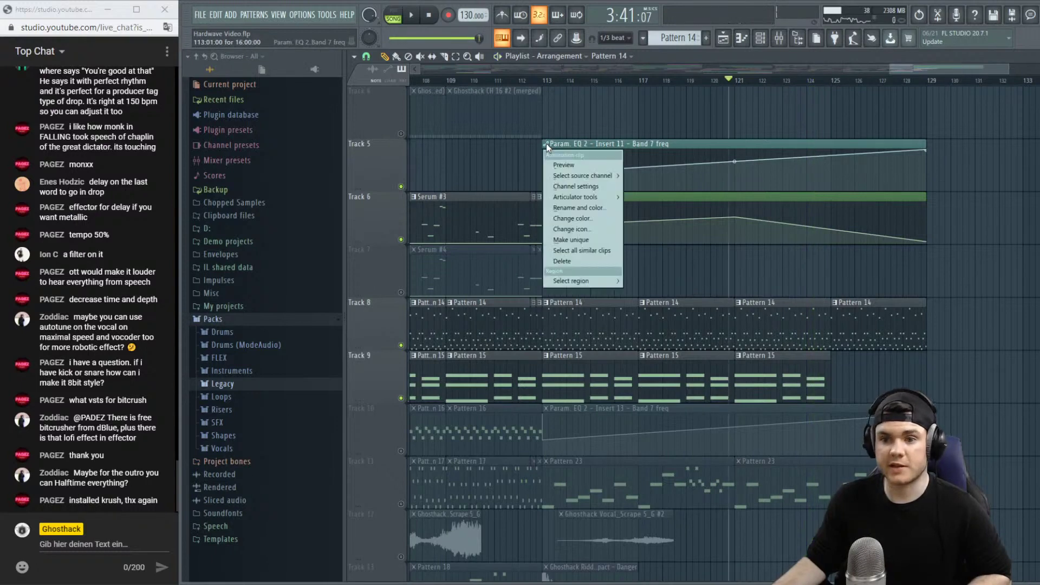
left_click(570, 239)
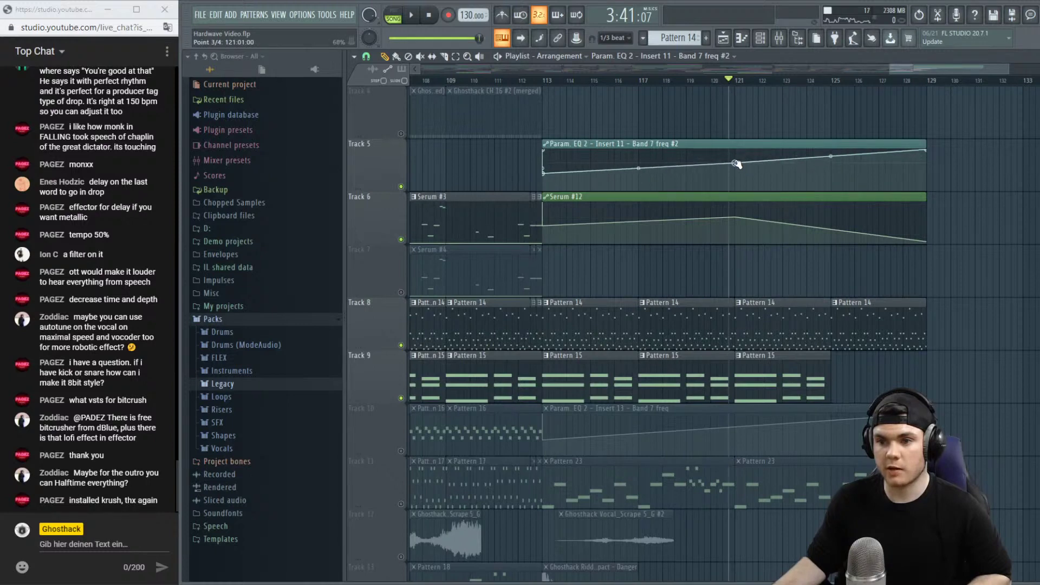
left_click_drag(922, 150, 925, 179)
key("space")
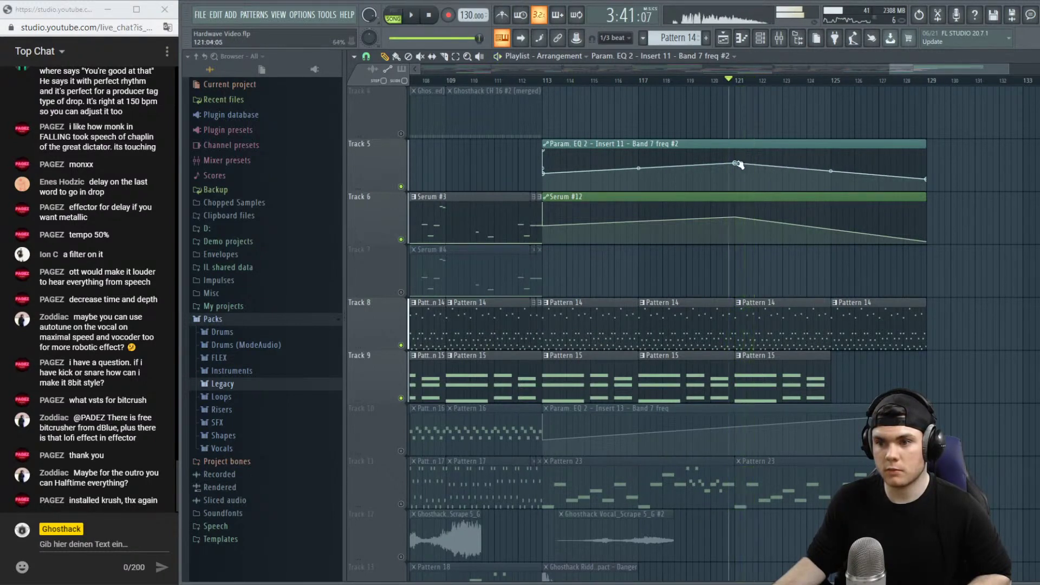
Try lowering the Insert 11 Band 7 freq automation's bar 121 point to 24%, listen, and undo the change.
left_click_drag(741, 162, 735, 181)
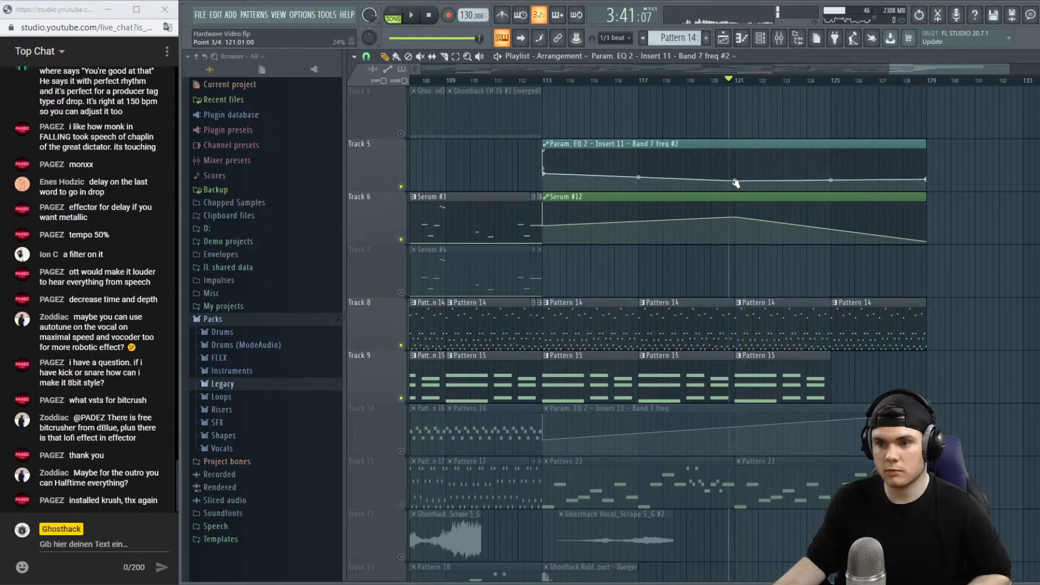
key("space")
key("ctrl+z")
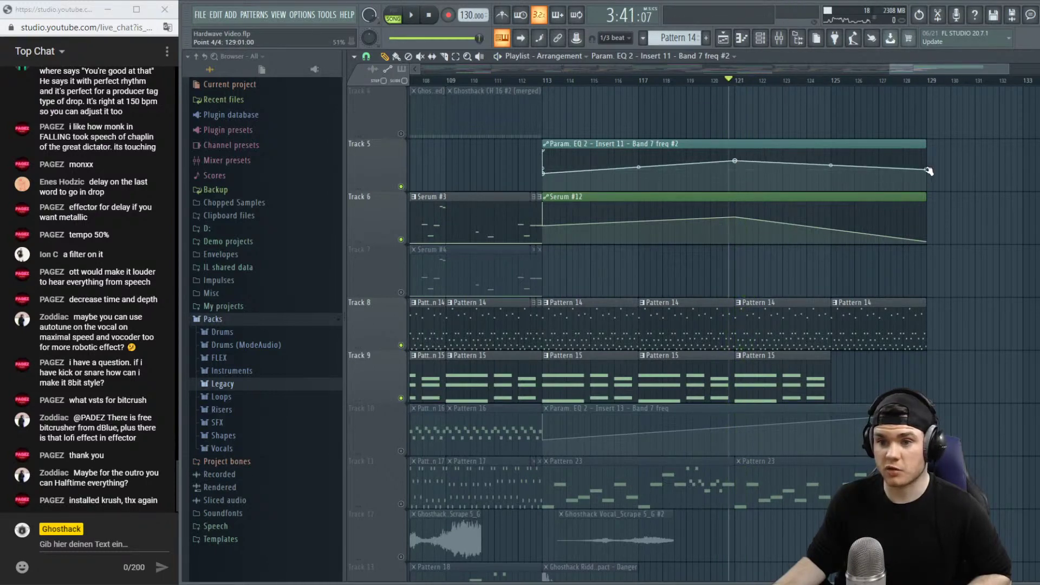
left_click_drag(891, 72, 323, 105)
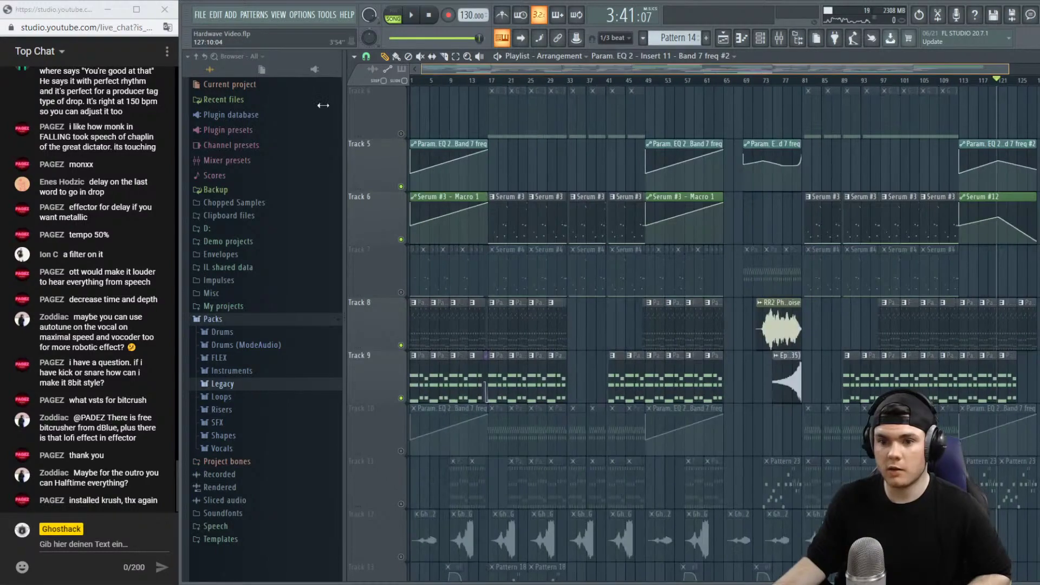
scroll(590, 271, "down", 6)
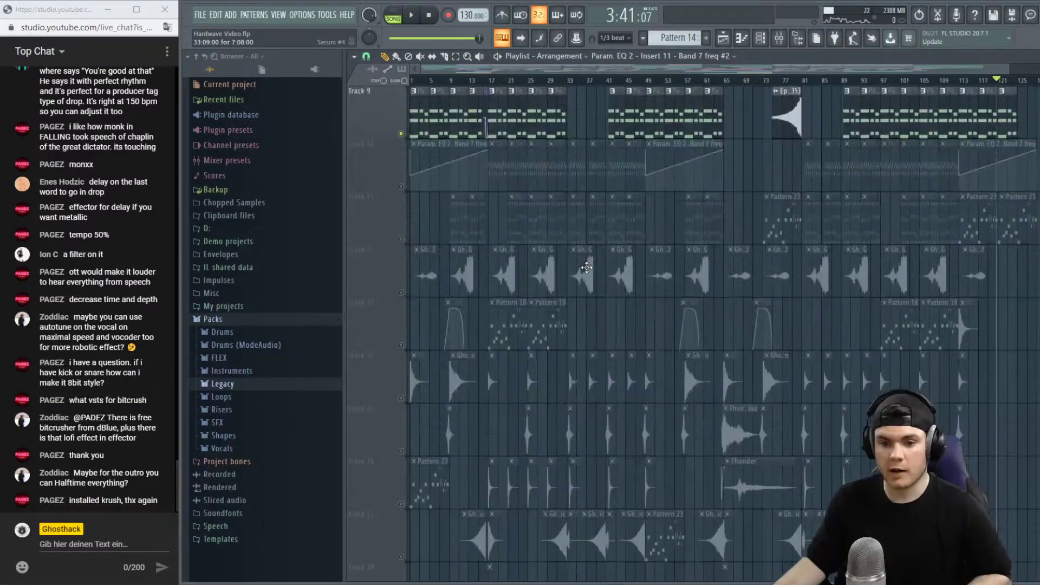
scroll(605, 281, "up", 9)
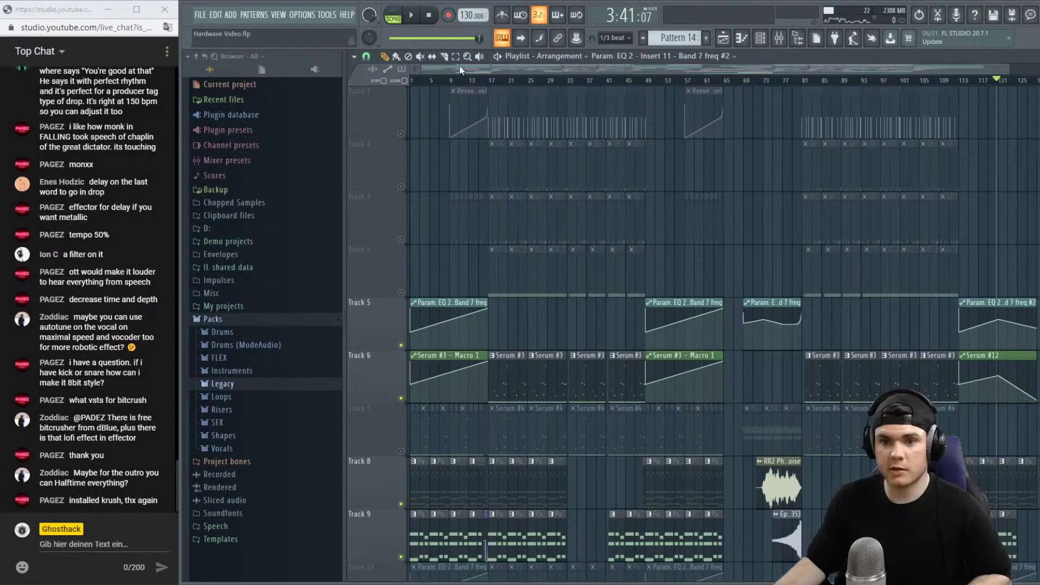
left_click_drag(457, 67, 898, 83)
scroll(424, 289, "down", 4)
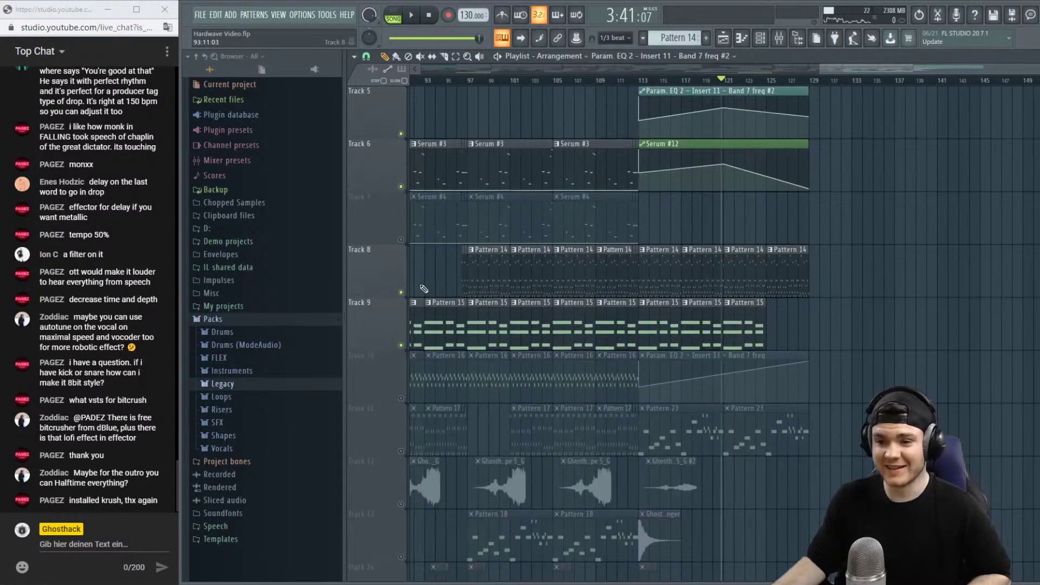
Play the outro from just before bar 121 and re-enable Track 10.
key("space")
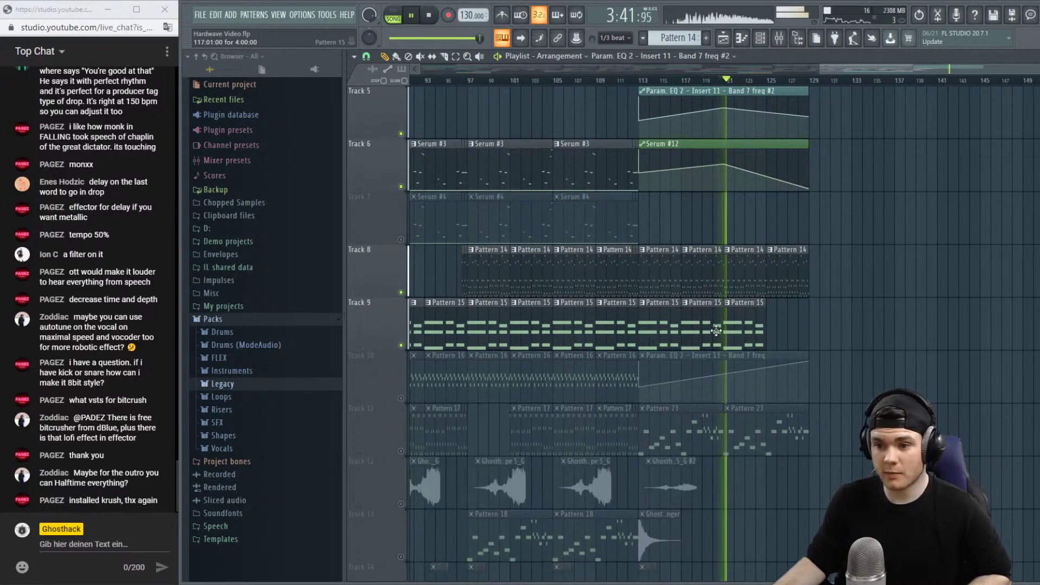
left_click(402, 399)
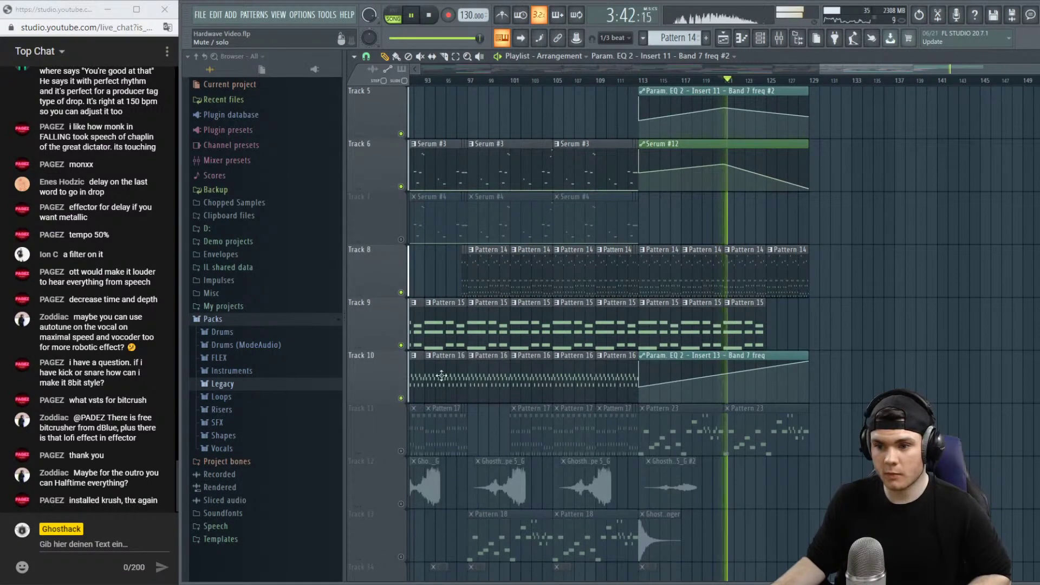
key("space")
Make the outro's Insert 13 Band 7 freq automation unique, reshape it to peak at bar 121 and fall to 42% at bar 129, and audition it.
scroll(748, 87, "up", 2)
scroll(749, 86, "up", 1)
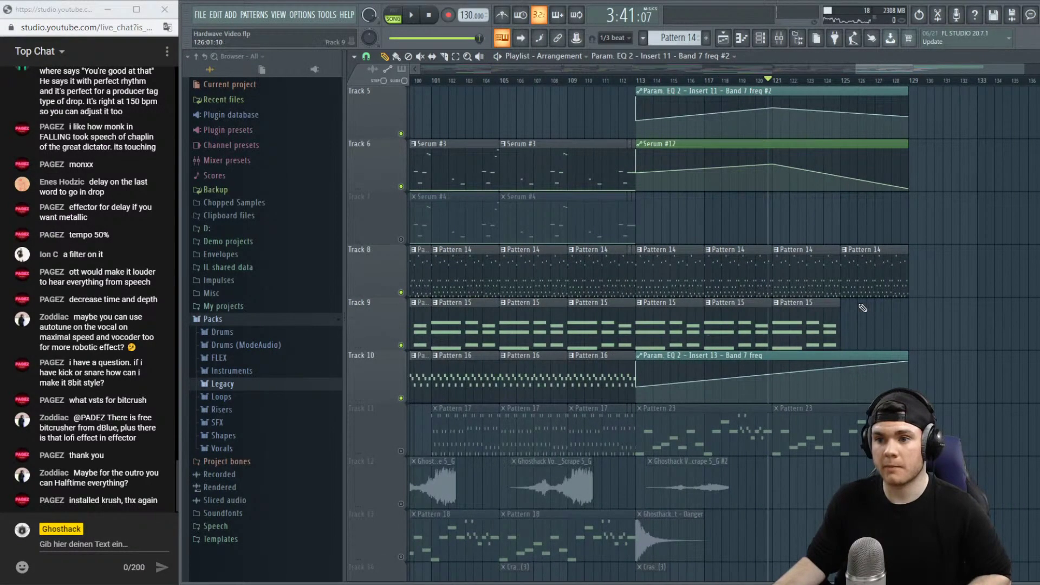
scroll(586, 402, "up", 1)
left_click(640, 408)
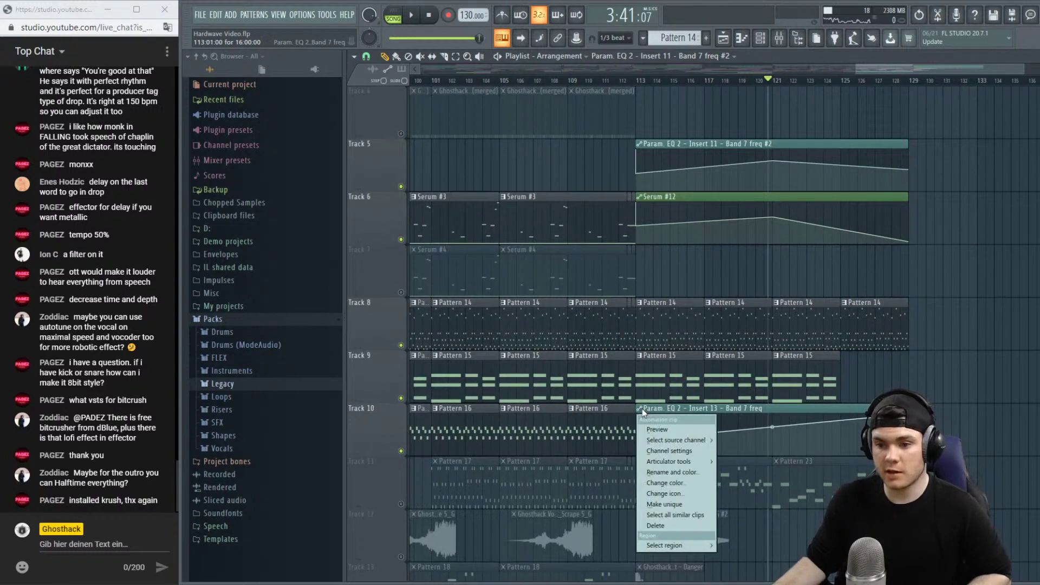
left_click(671, 502)
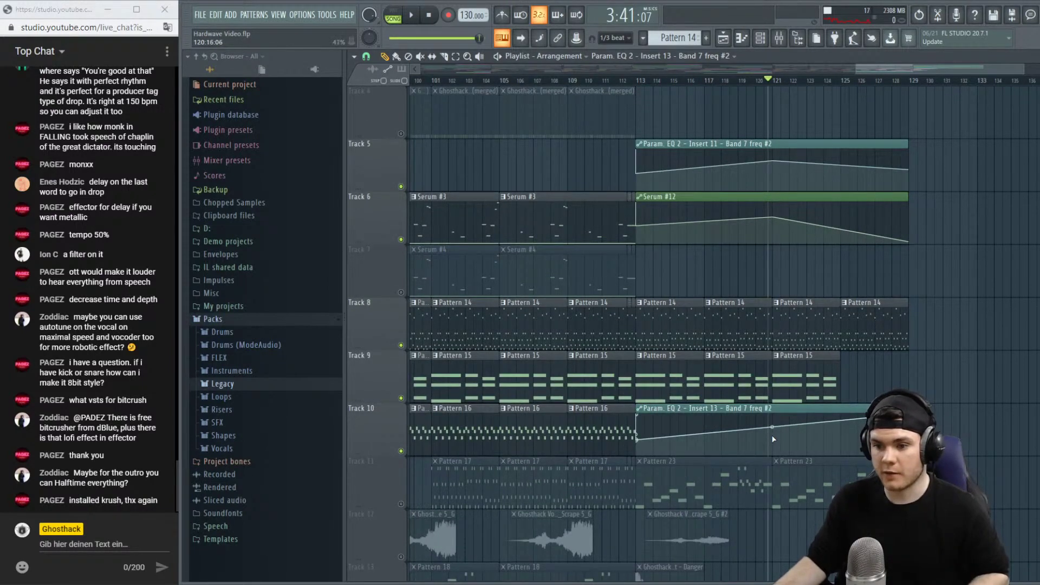
right_click(774, 438)
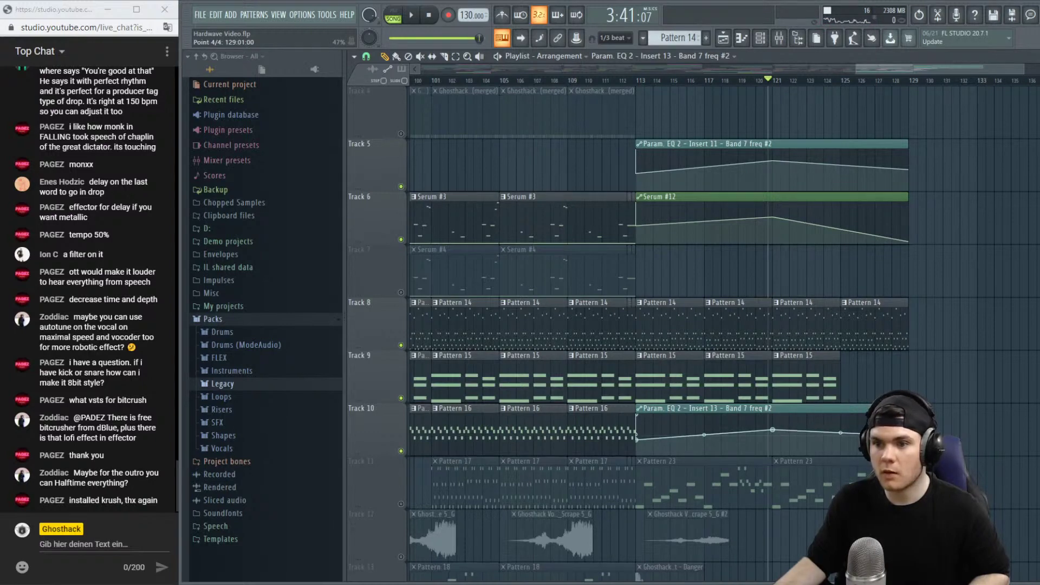
key("space")
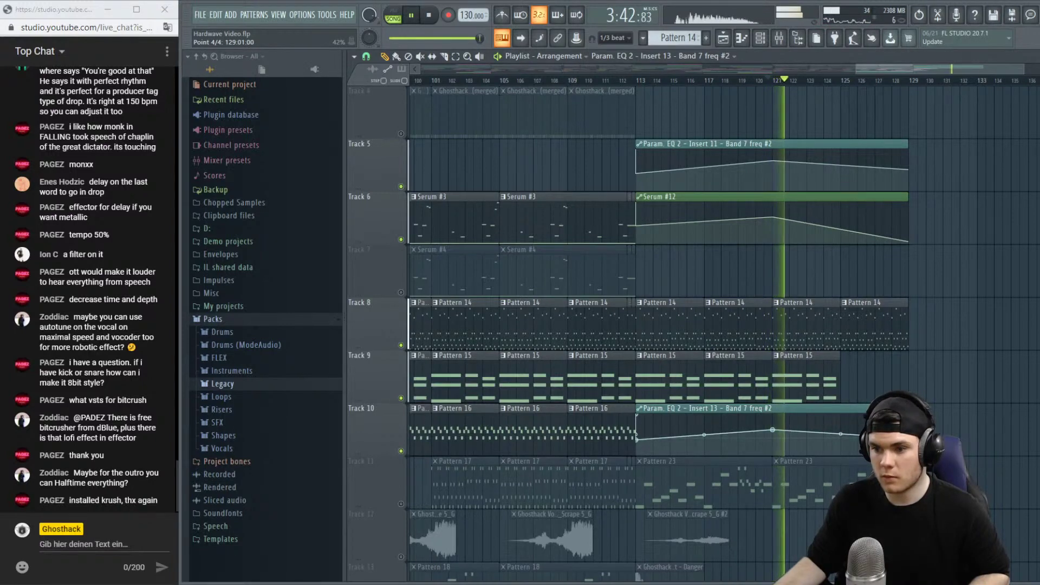
Inspect the Fruity parametric EQ 2 on mixer Insert 11 during playback, then return to the playlist.
key("F9")
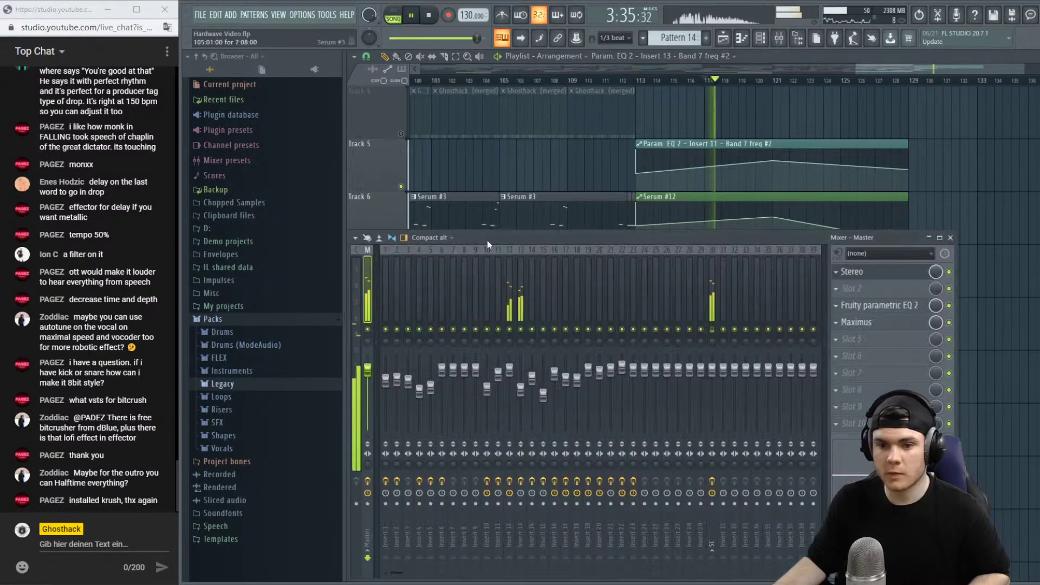
left_click(495, 263)
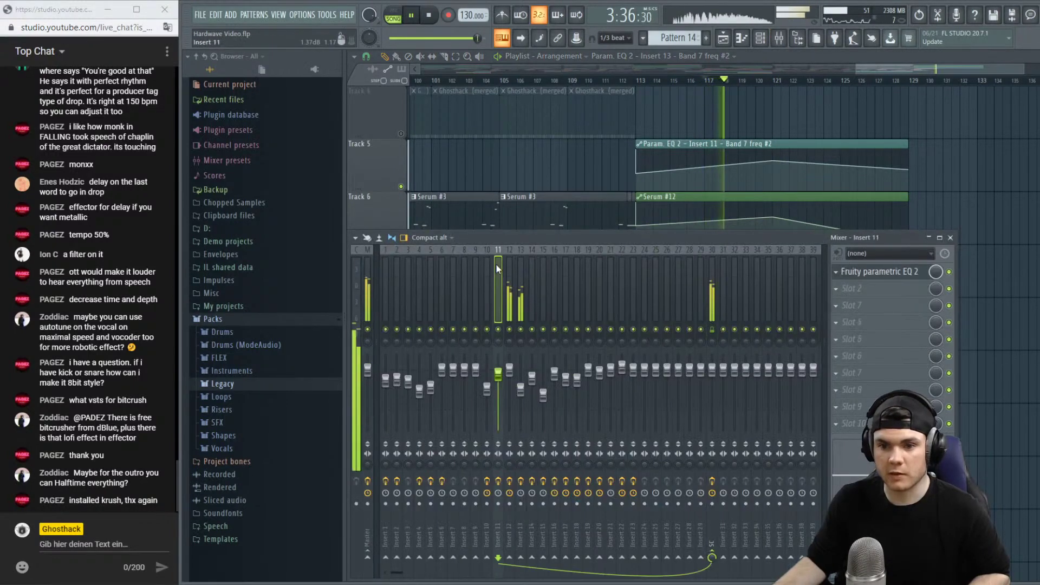
left_click(880, 272)
left_click(881, 272)
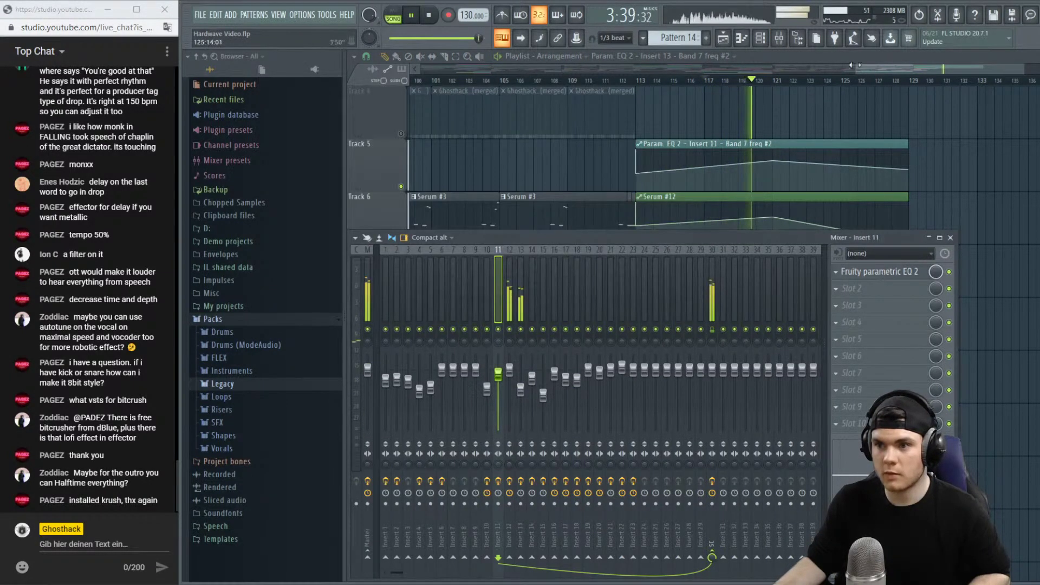
key("F9")
Select Pattern 15, re-enable Track 11 and play the outro from bar 117.
left_click_drag(839, 72, 838, 72)
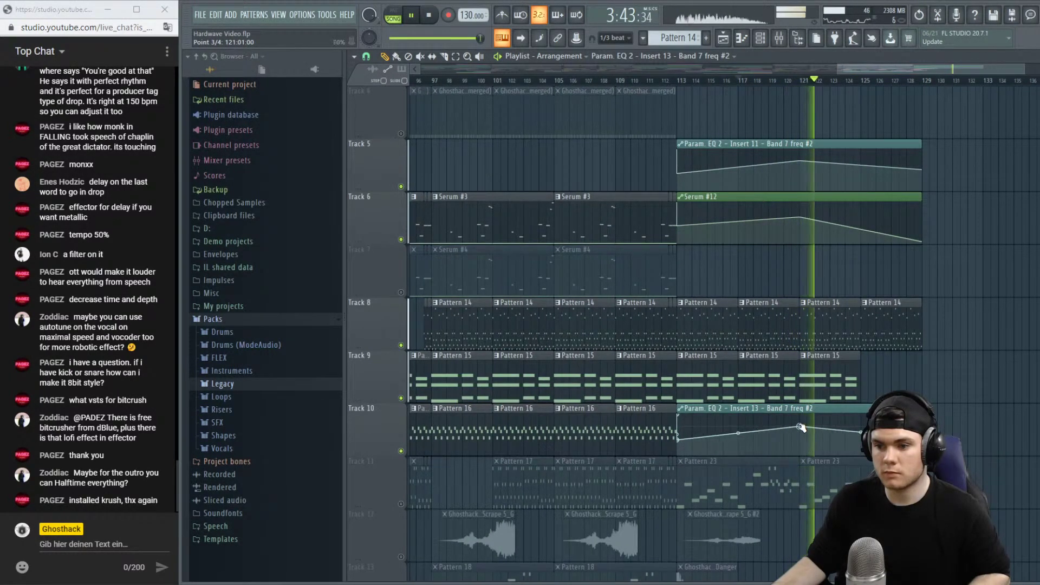
left_click(837, 373)
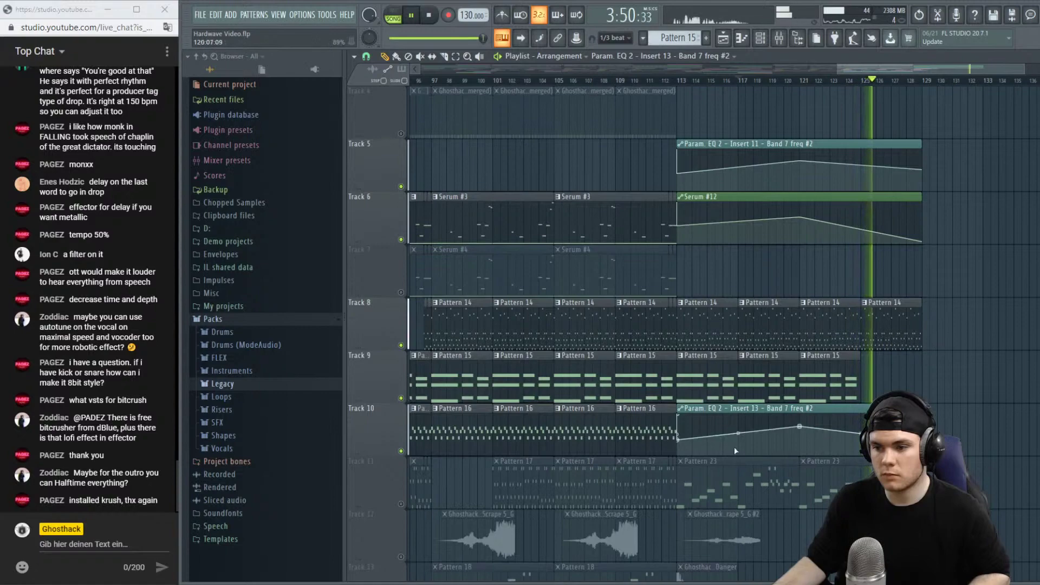
key("space")
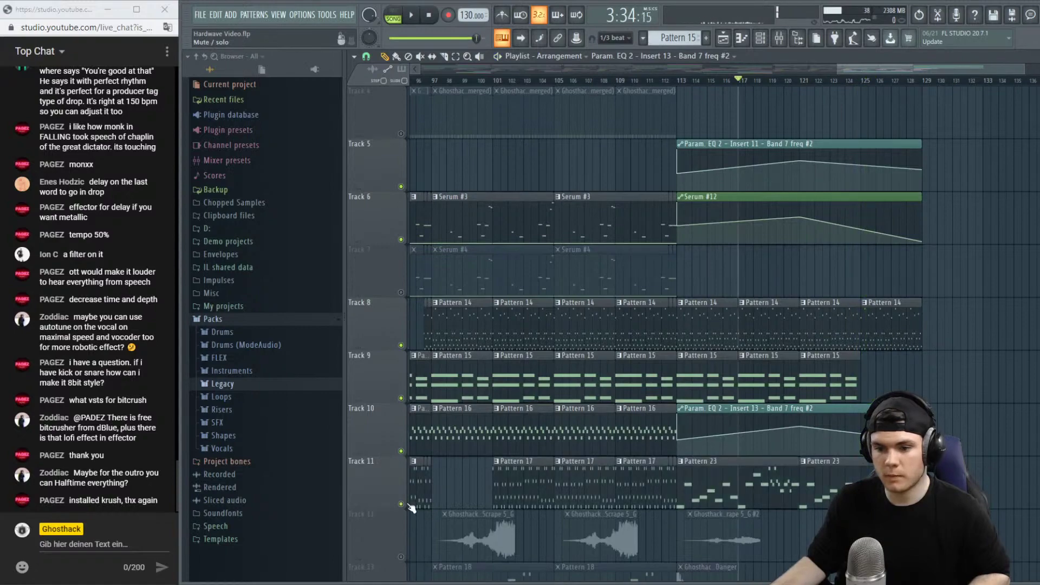
key("space")
scroll(428, 514, "down", 4)
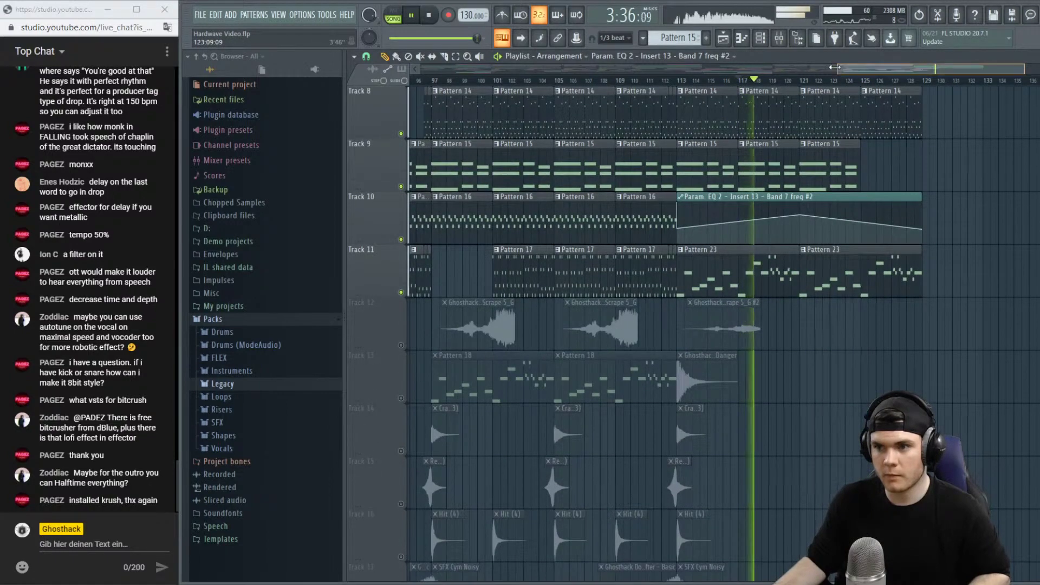
Re-enable all playlist tracks and play the transition into the outro from just before bar 113.
scroll(859, 82, "down", 2)
left_click(829, 81)
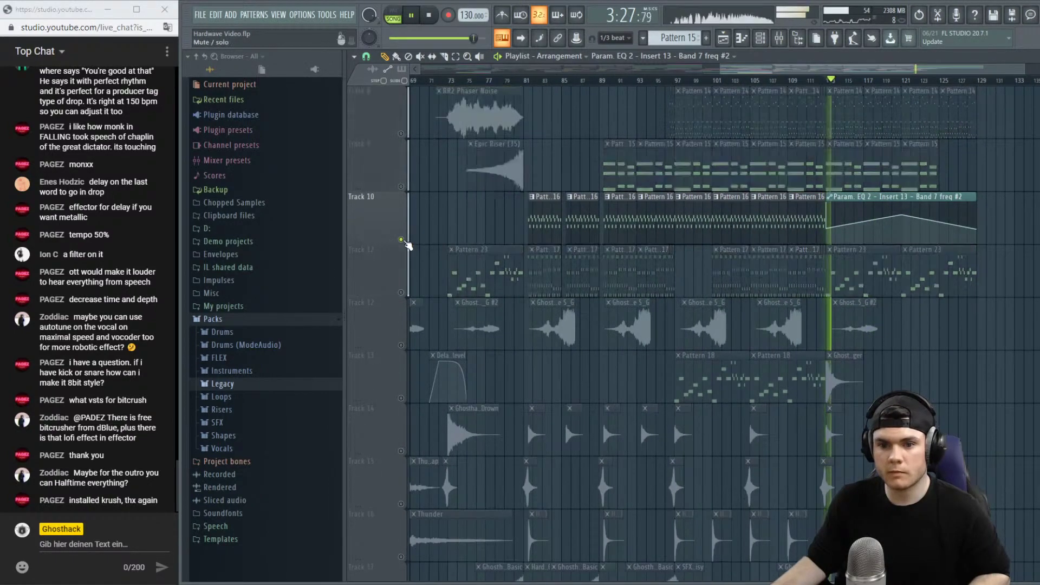
left_click(401, 240, "ctrl")
left_click(827, 81)
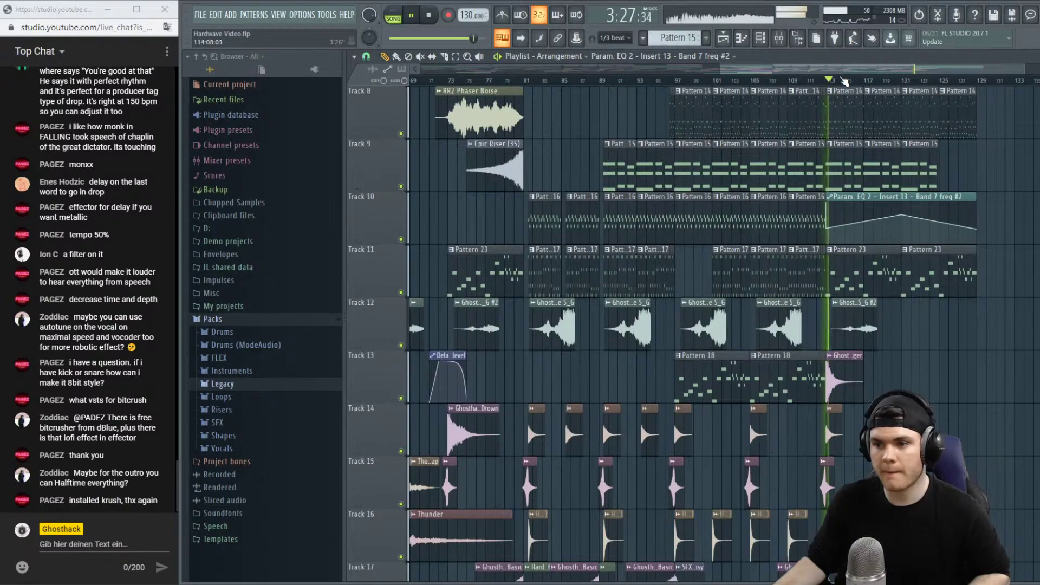
left_click(809, 81)
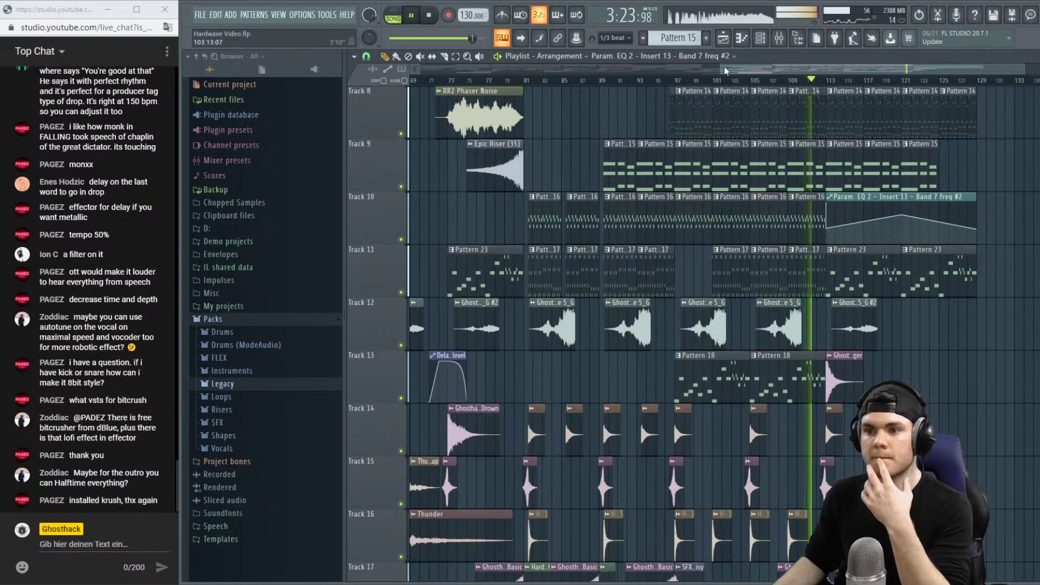
Look over the whole arrangement across all tracks while the outro plays.
left_click_drag(726, 71, 325, 101)
scroll(497, 277, "down", 9)
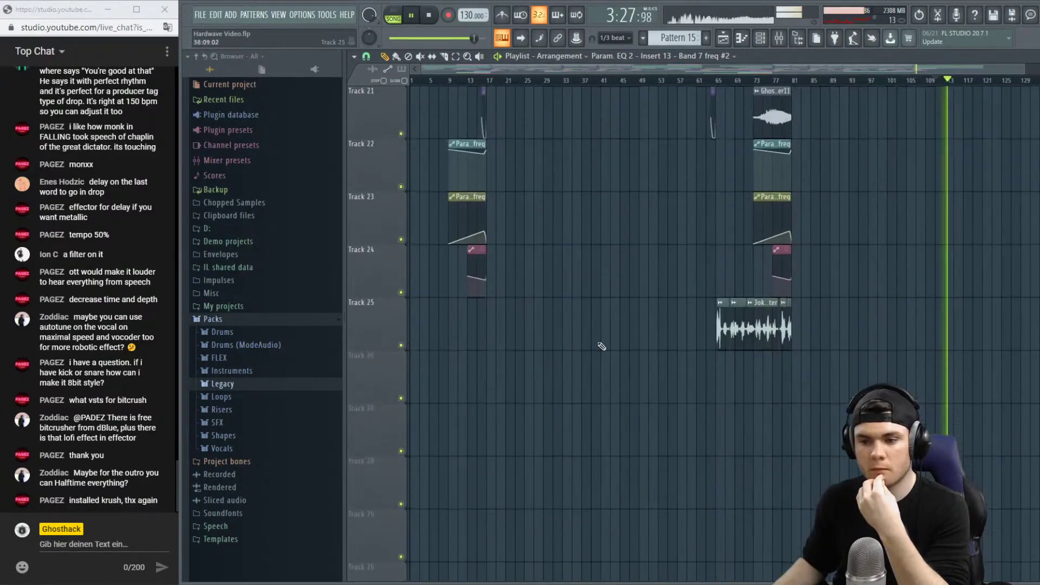
scroll(750, 343, "up", 13)
scroll(958, 393, "up", 3)
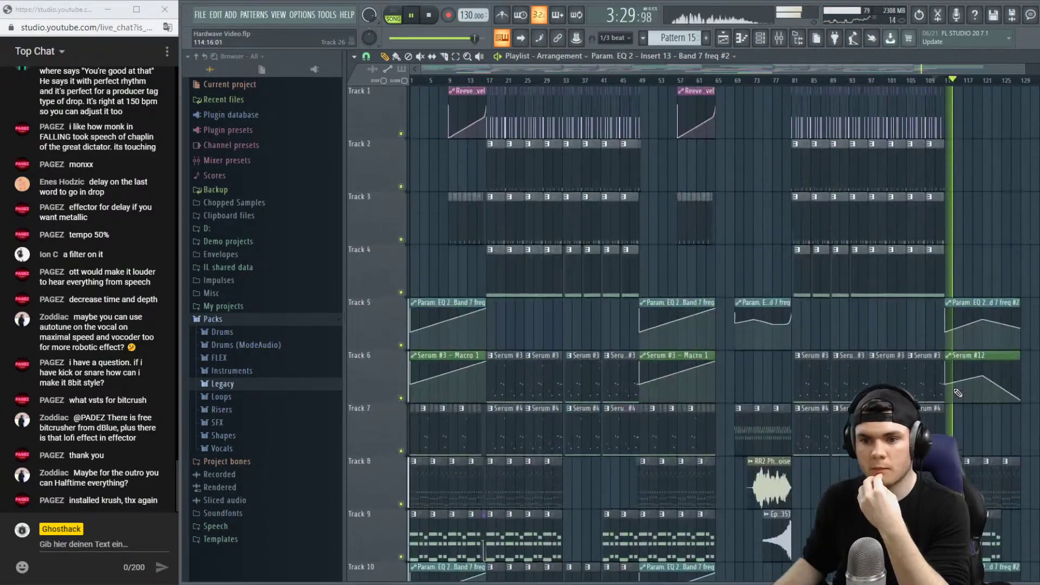
scroll(1022, 82, "up", 4)
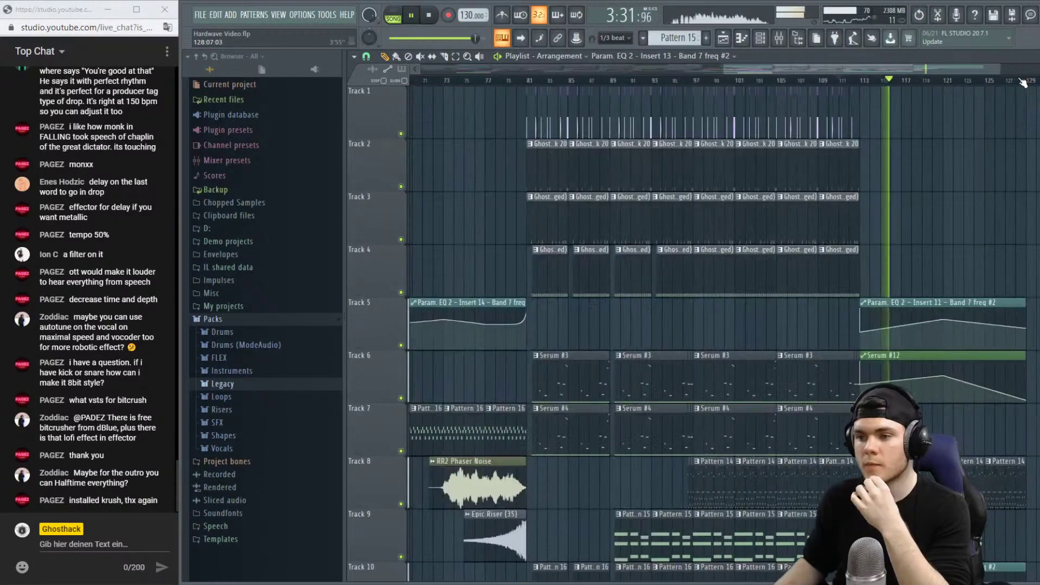
left_click_drag(945, 69, 969, 71)
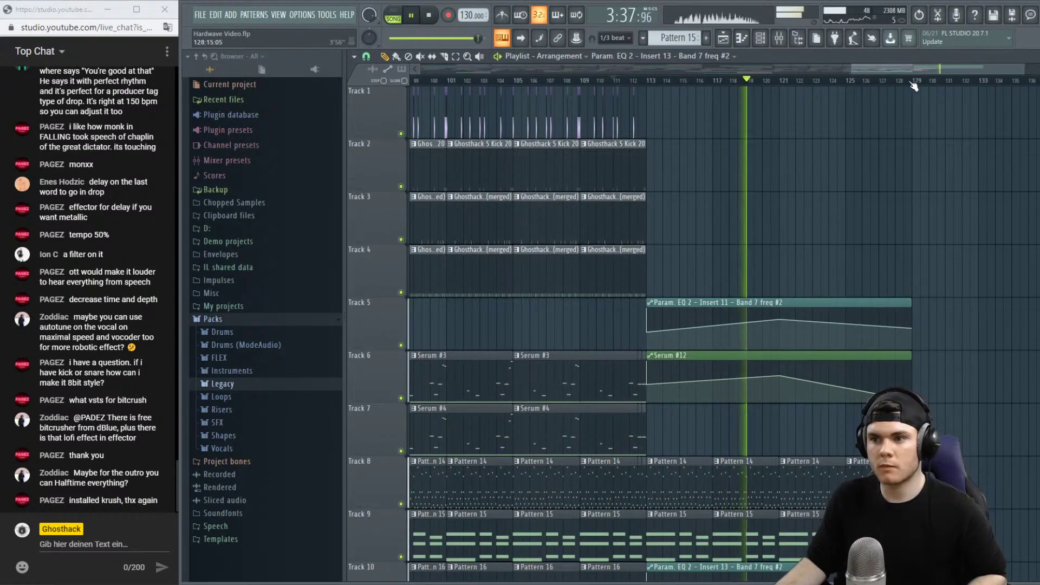
Add a second point at bar 121 of the outro's Insert 13 Band 7 freq automation for a sudden drop, and audition it.
scroll(910, 84, "down", 3)
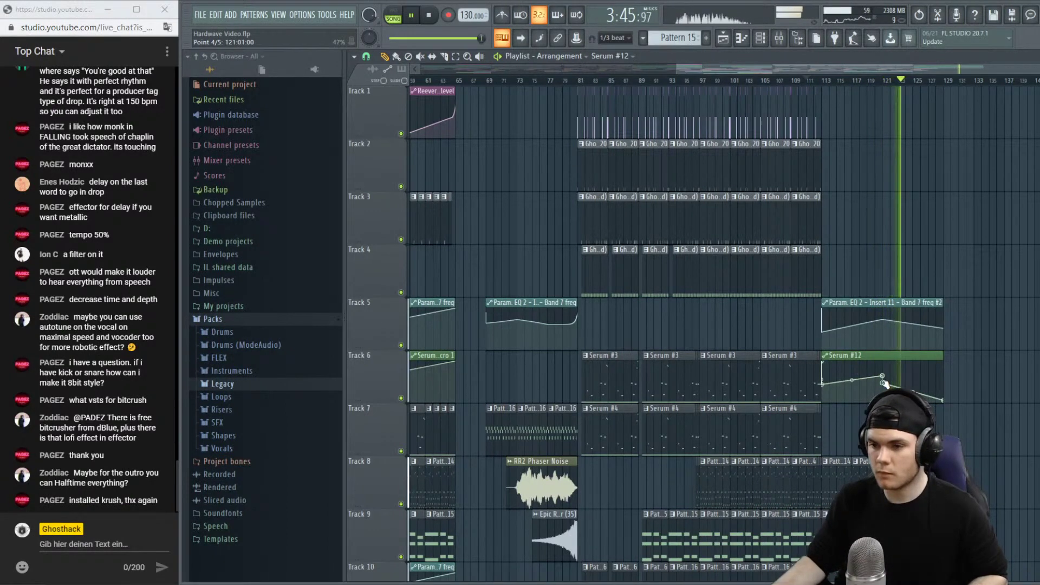
left_click(903, 384)
scroll(903, 384, "down", 4)
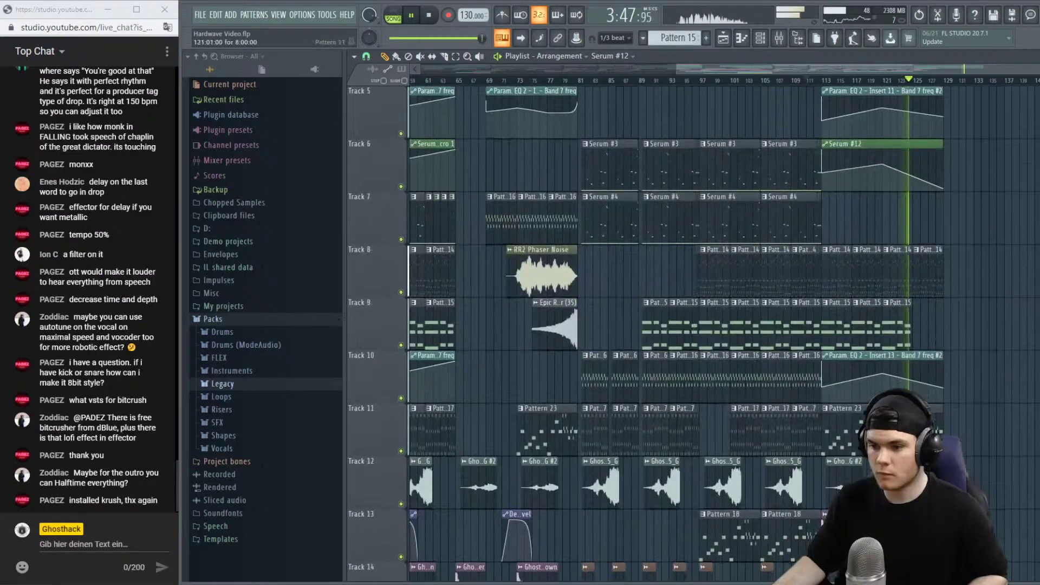
right_click(884, 384)
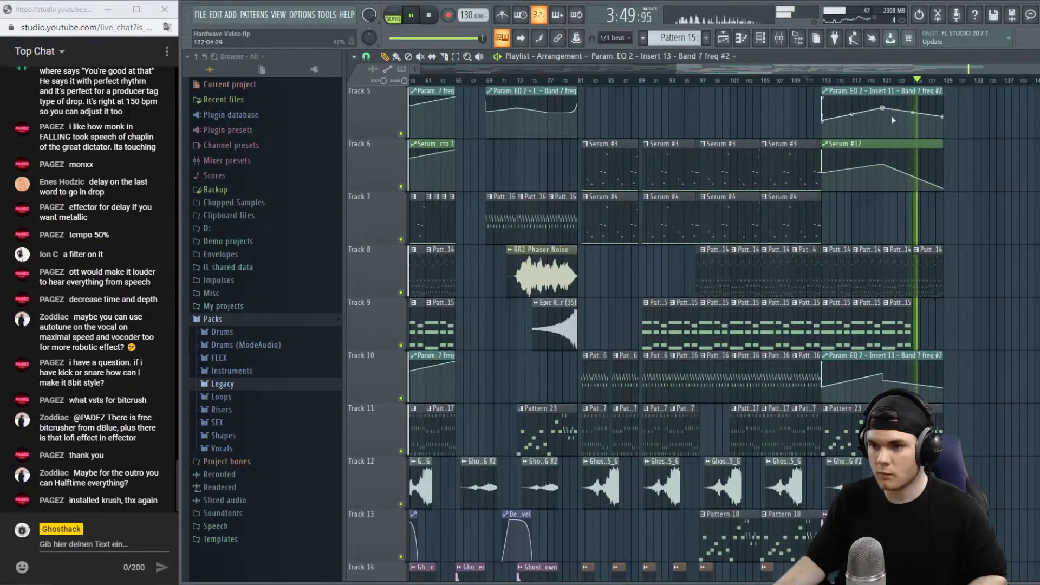
left_click(884, 80)
left_click(908, 83)
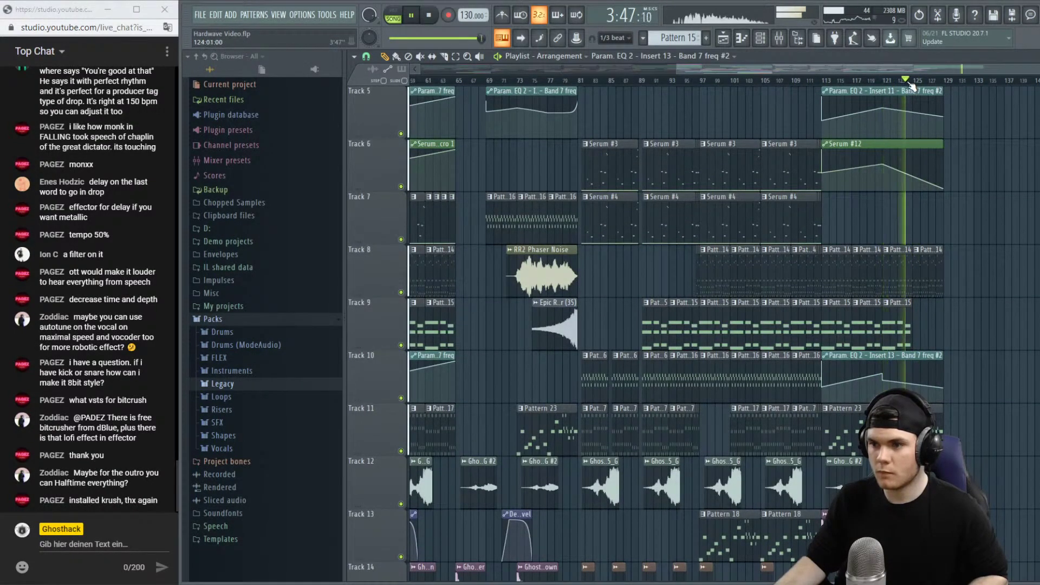
Lengthen the second outro Pattern 23 clip on Track 11 to about bar 136 and play the ending from bar 127.
left_click_drag(947, 83, 949, 262)
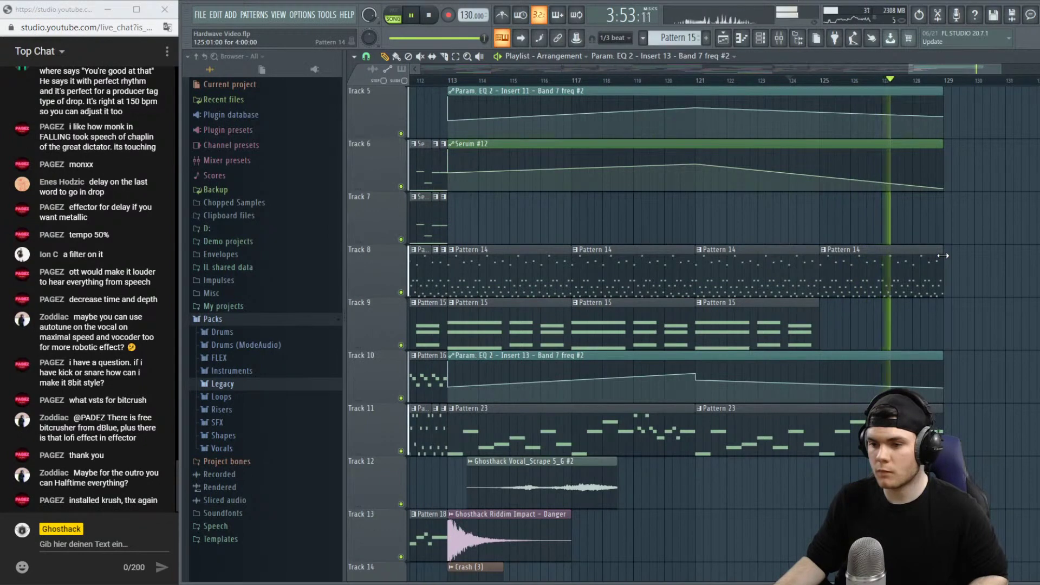
scroll(938, 82, "down", 4)
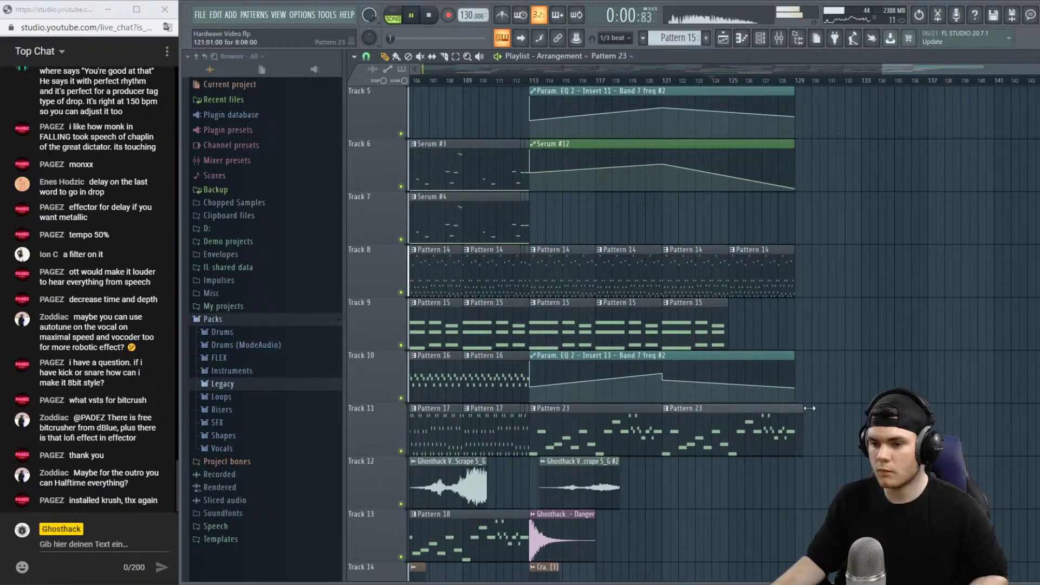
left_click(432, 19)
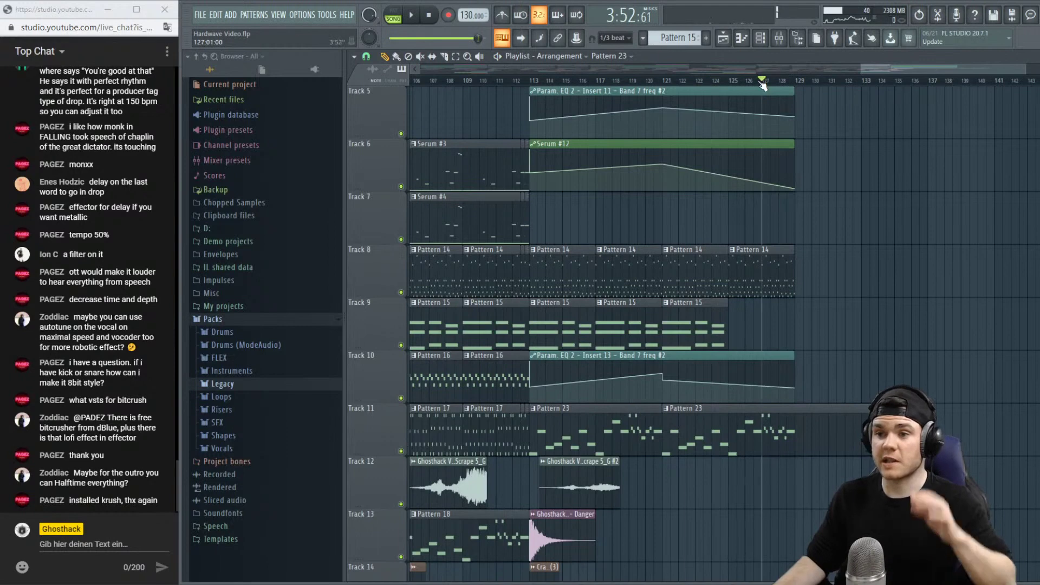
left_click(413, 16)
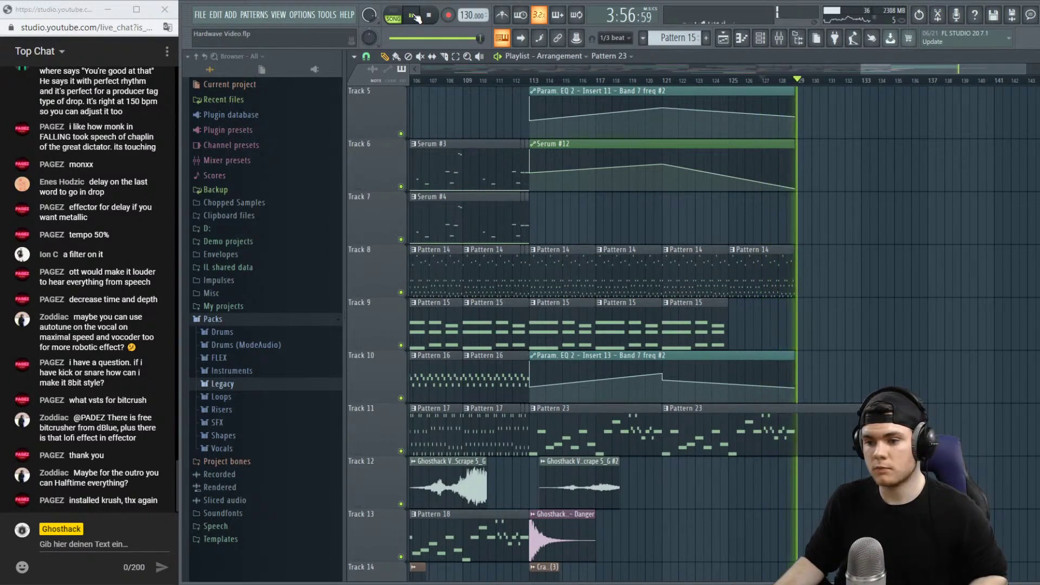
Play from just before bar 113 through the outro with the full arrangement in view.
left_click_drag(862, 69, 781, 69)
left_click(683, 80)
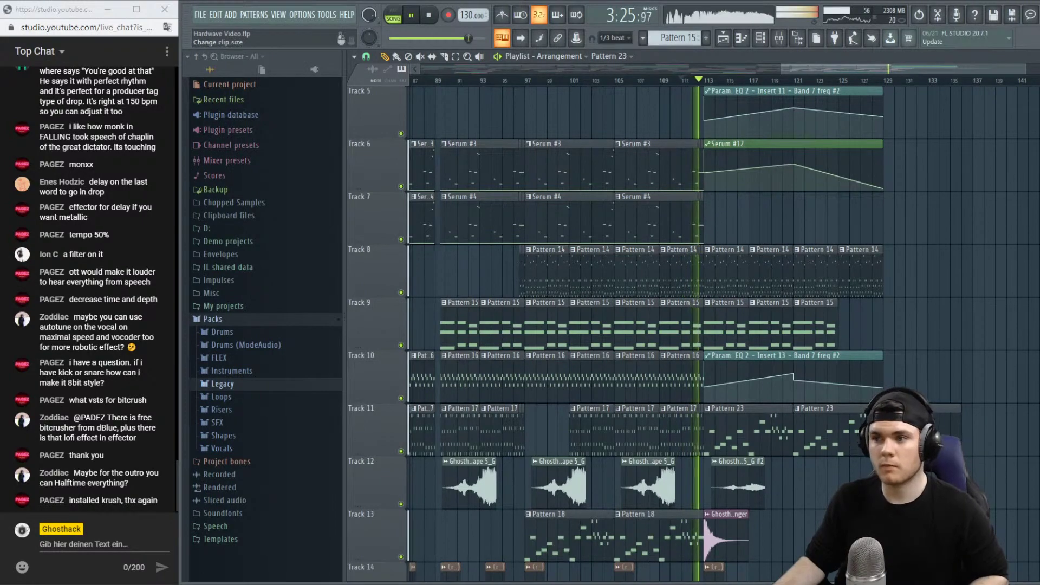
scroll(969, 60, "down", 4)
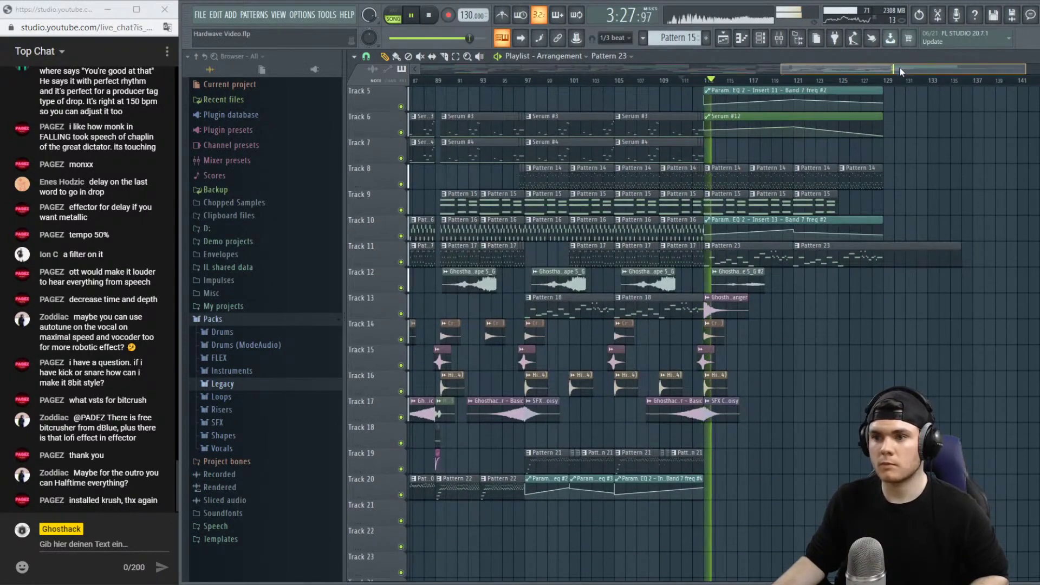
scroll(931, 71, "down", 2)
left_click_drag(815, 71, 423, 60)
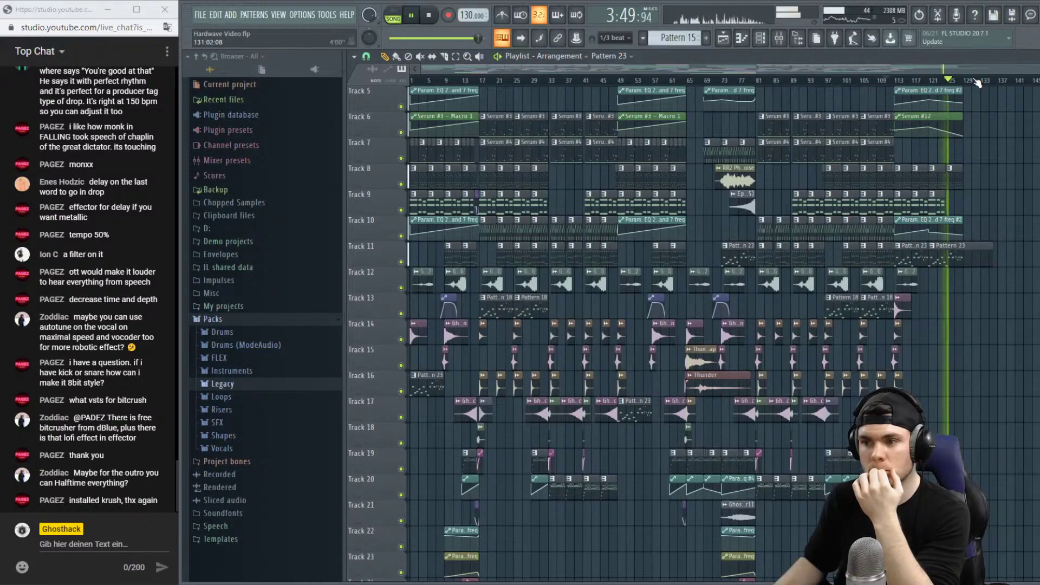
Add Pattern 15 clips on Track 9 at bars 125 and 129.
scroll(973, 82, "up", 4)
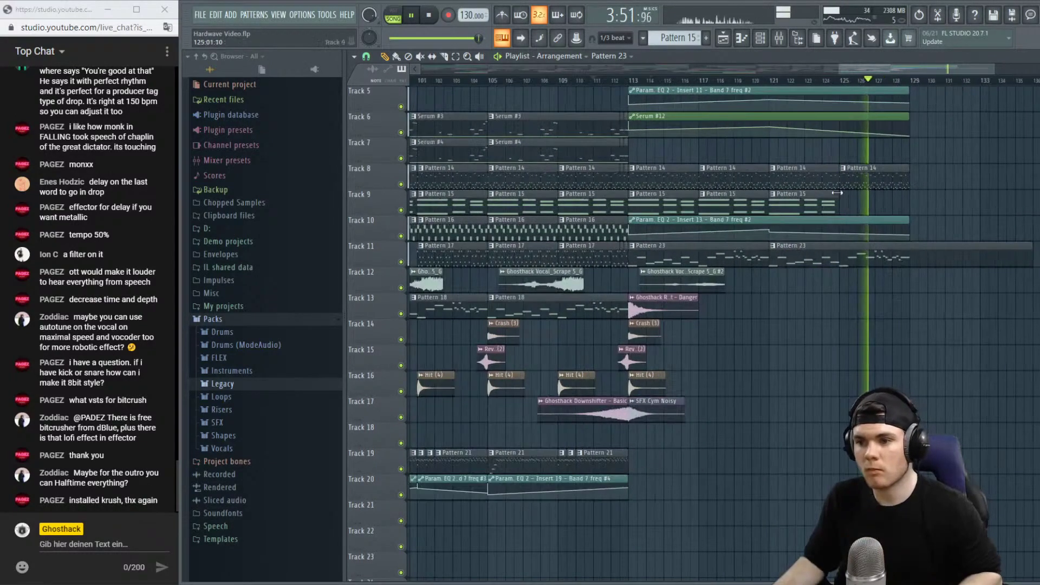
left_click_drag(852, 204, 844, 204)
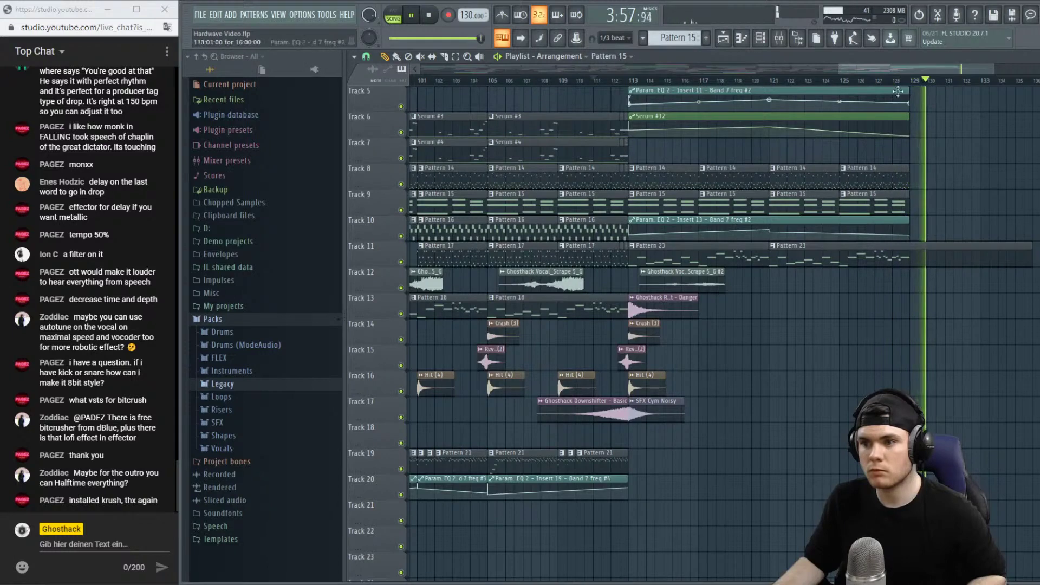
scroll(903, 82, "down", 1)
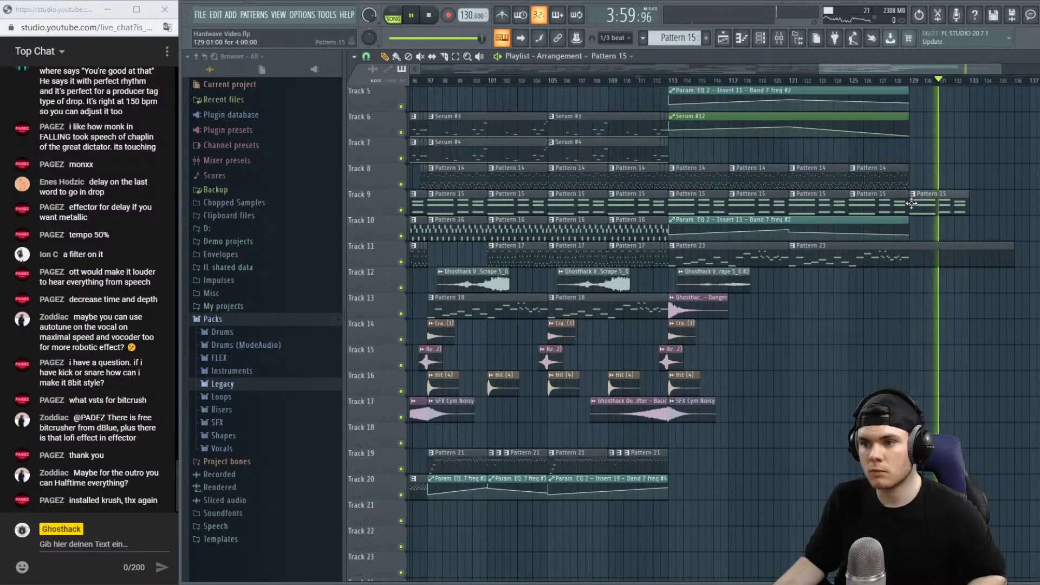
Replay the ending, lower the Insert 13 Band 7 freq automation's bar 129 point to 18%, and remove the Pattern 15 clip at bar 129.
left_click(904, 82)
left_click(880, 81)
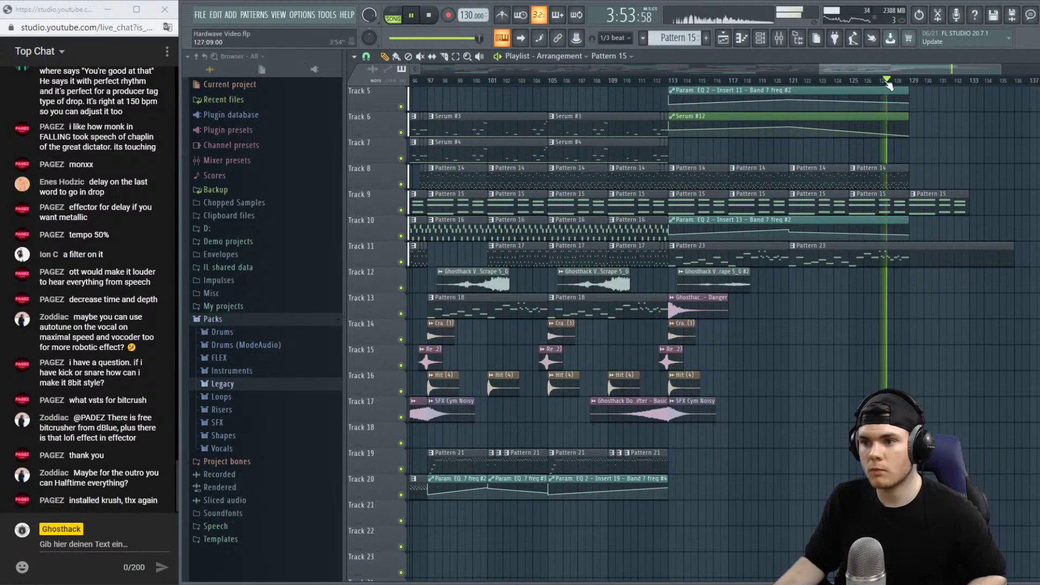
left_click_drag(910, 236, 912, 239)
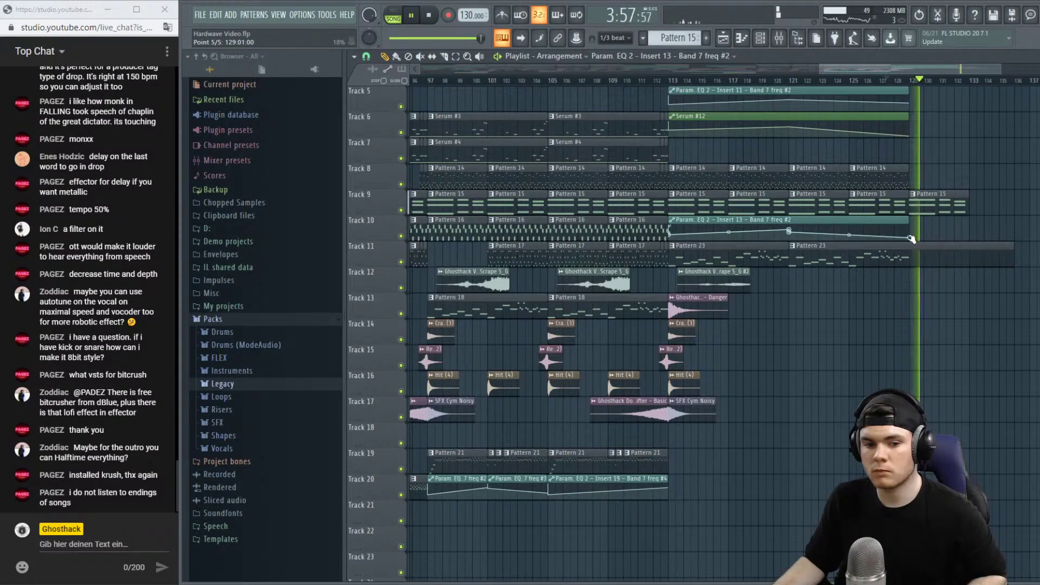
key("space")
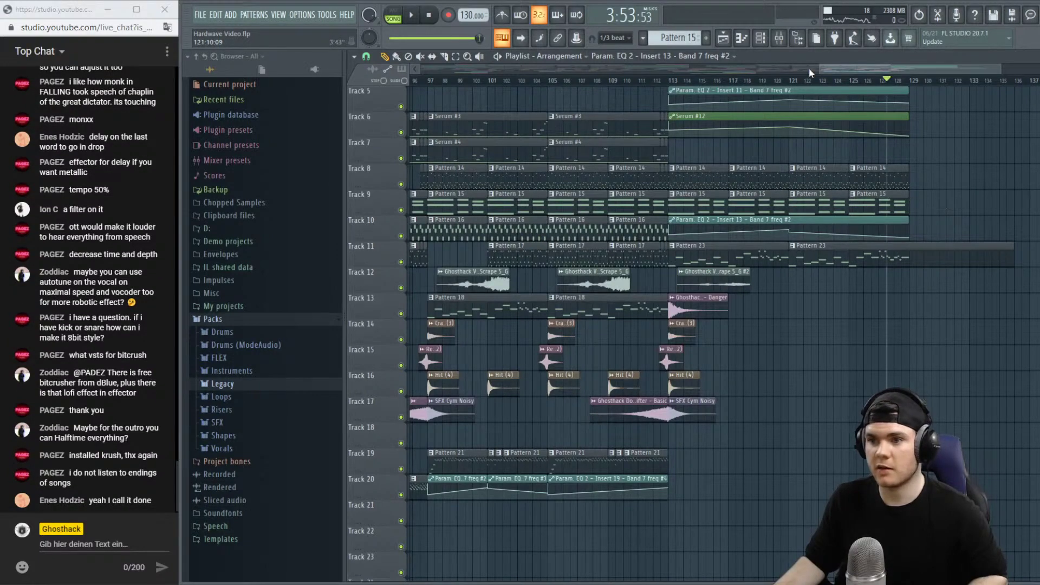
Return the playhead to the song's start and look over the complete arrangement and its outro.
left_click_drag(818, 68, 423, 68)
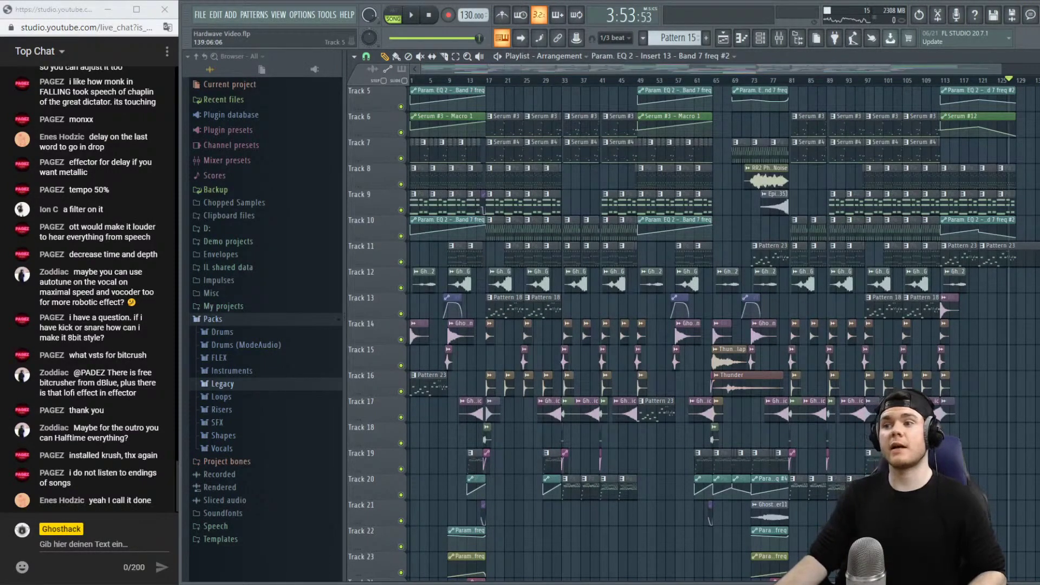
scroll(694, 325, "down", 5)
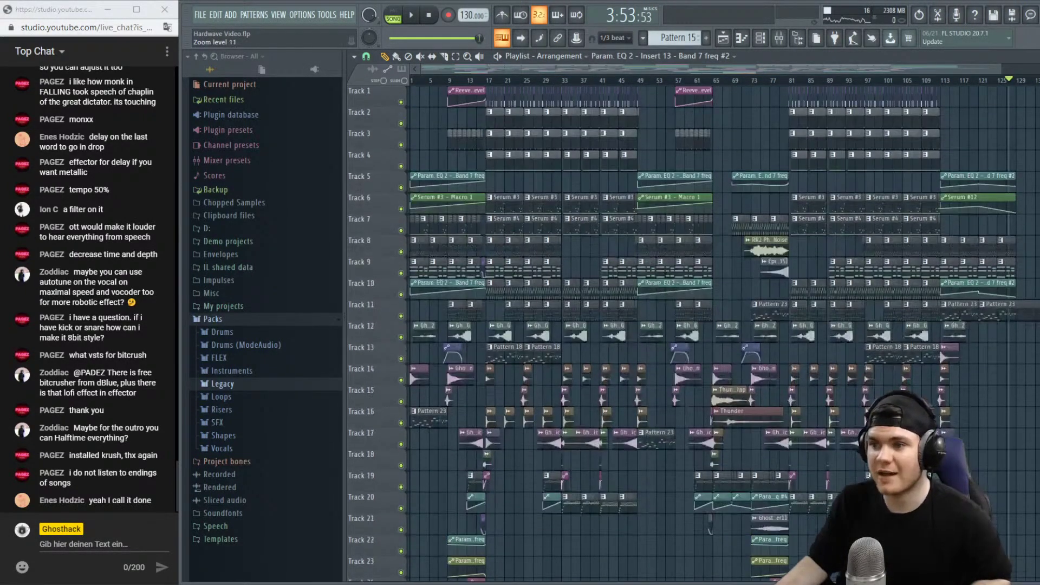
left_click_drag(1010, 81, 305, 91)
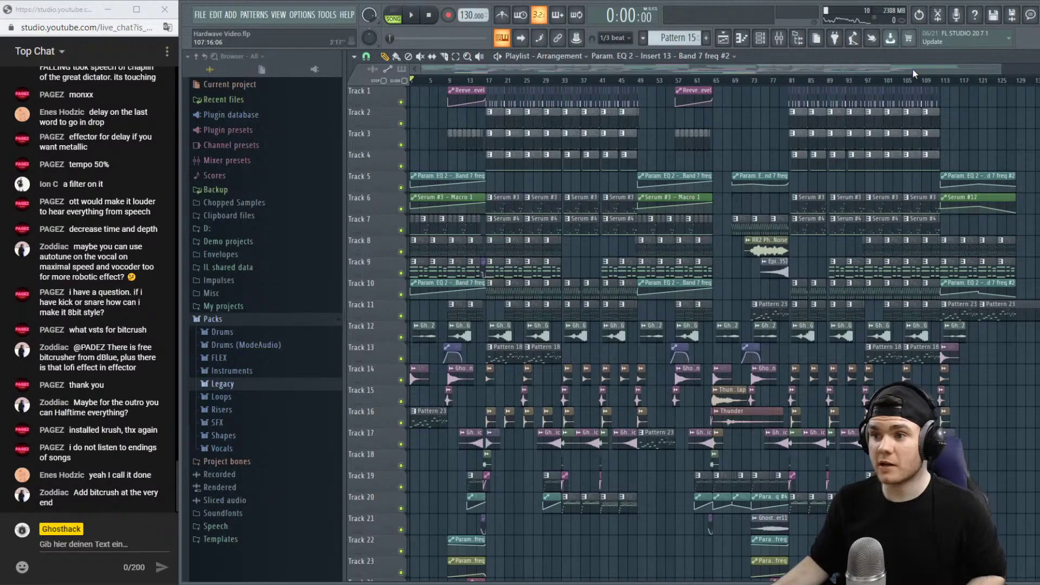
left_click_drag(912, 68, 780, 68)
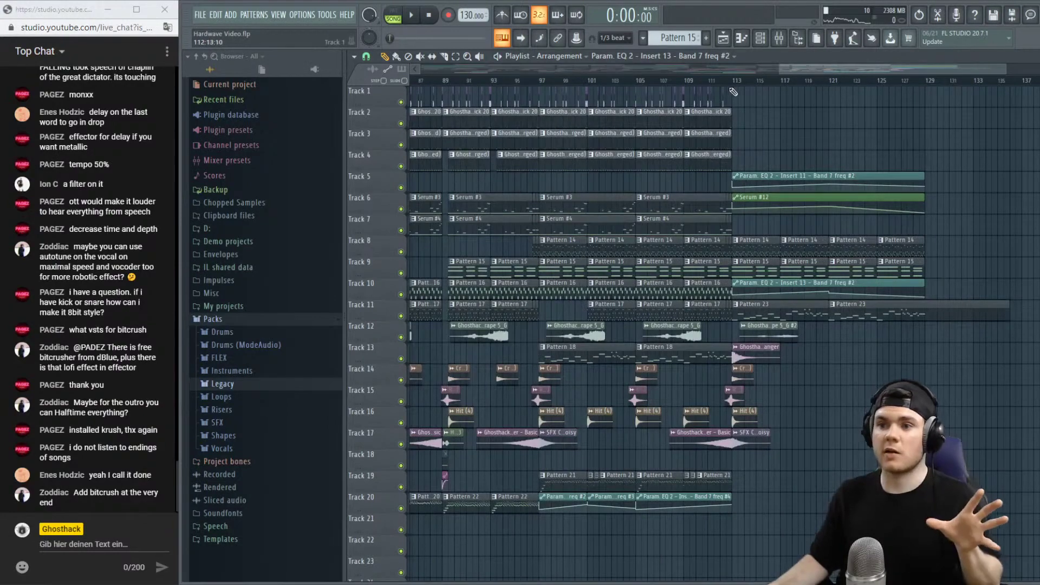
Select the outro's time range from bar 113 to mid-bar 131 and play it from bar 121.
left_click_drag(733, 92, 954, 95)
left_click(831, 79)
key("space")
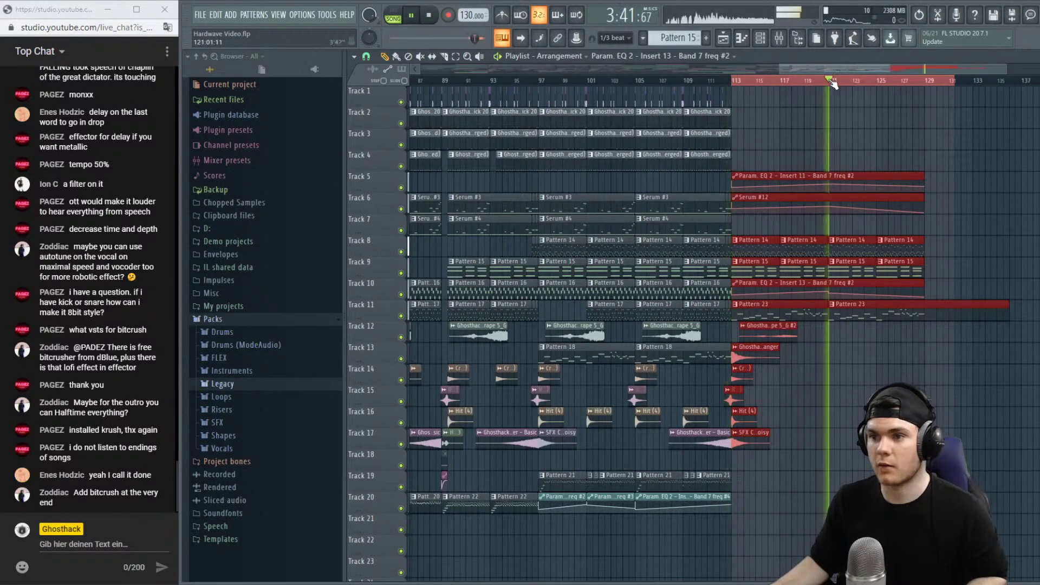
Stop playback and load Krush into effect slot 2 of the Master mixer track.
left_click(779, 38)
left_click(368, 303)
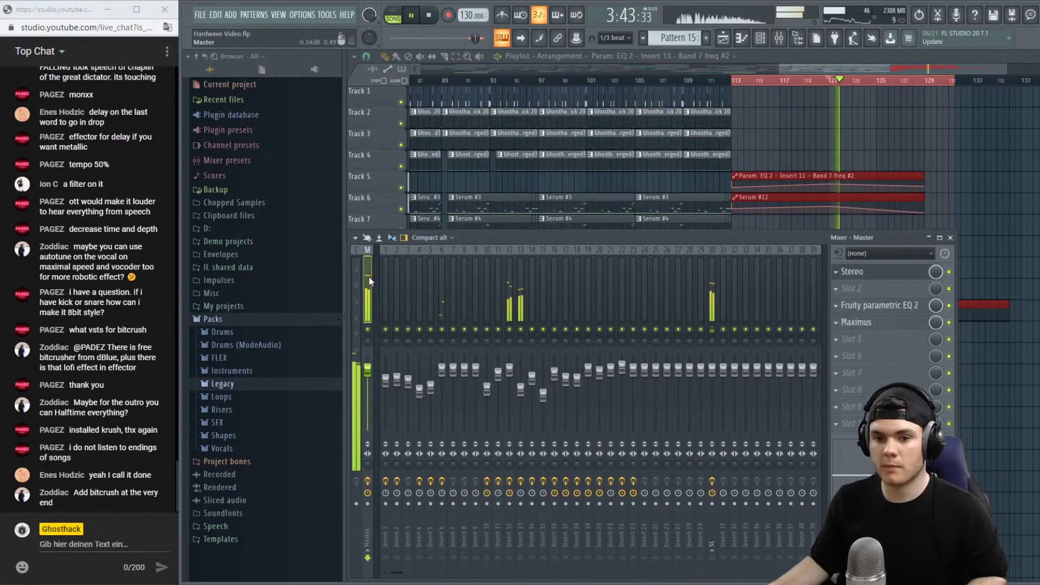
key("space")
left_click(867, 289)
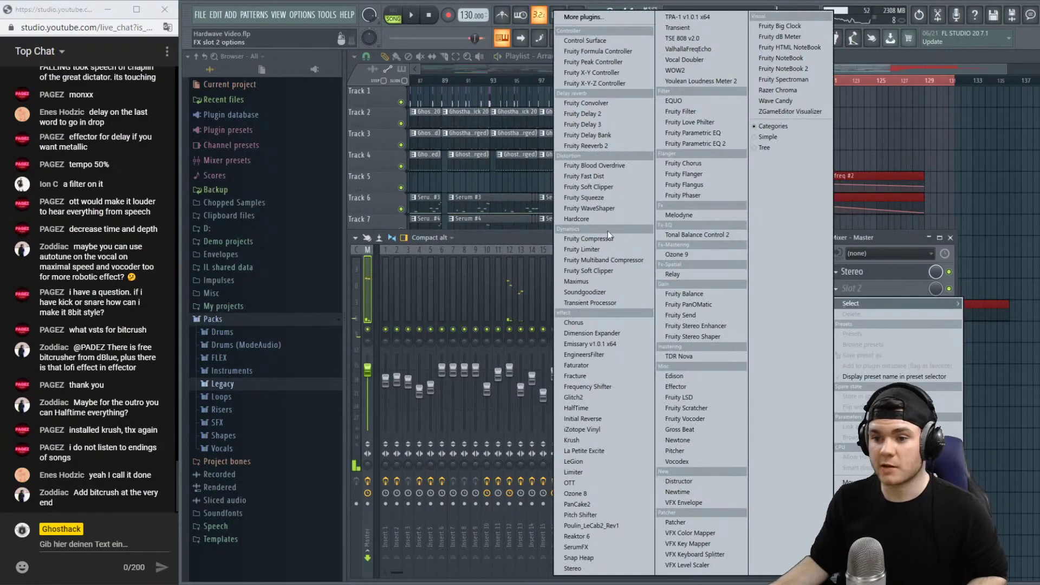
left_click(618, 440)
Bypass Krush's filter and audition its downsampling control while playing the outro from bar 121.
key("space")
left_click(728, 244)
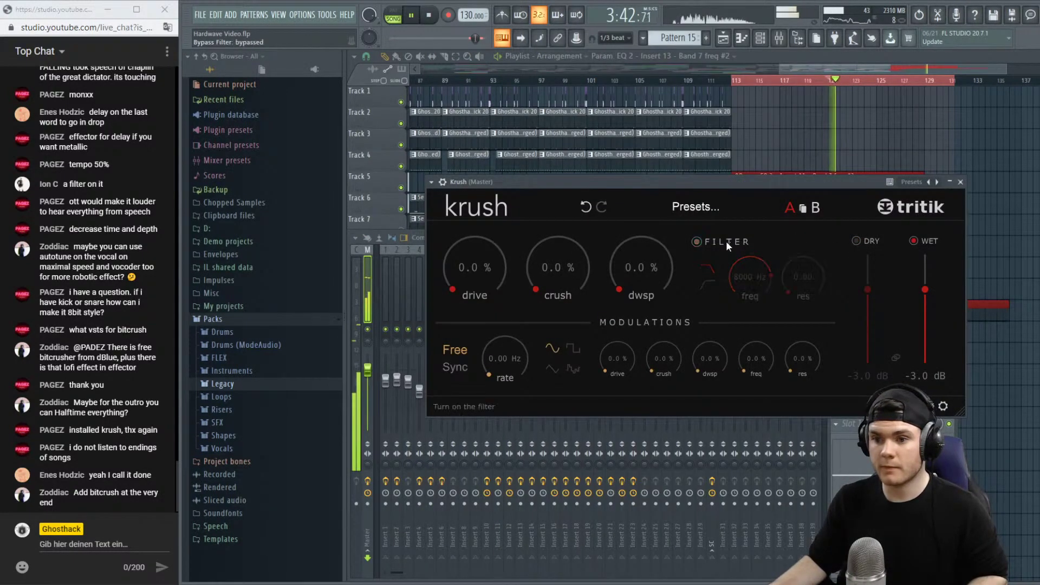
mouse_move(656, 255)
left_mouse_down()
mouse_move(649, 200)
mouse_move(644, 254)
left_mouse_up()
key("space")
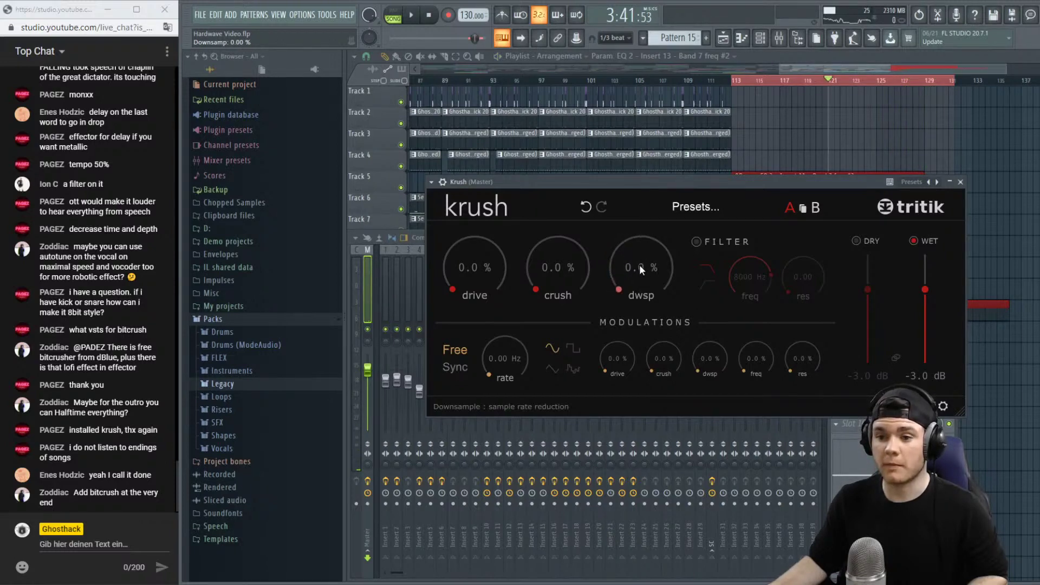
key("space")
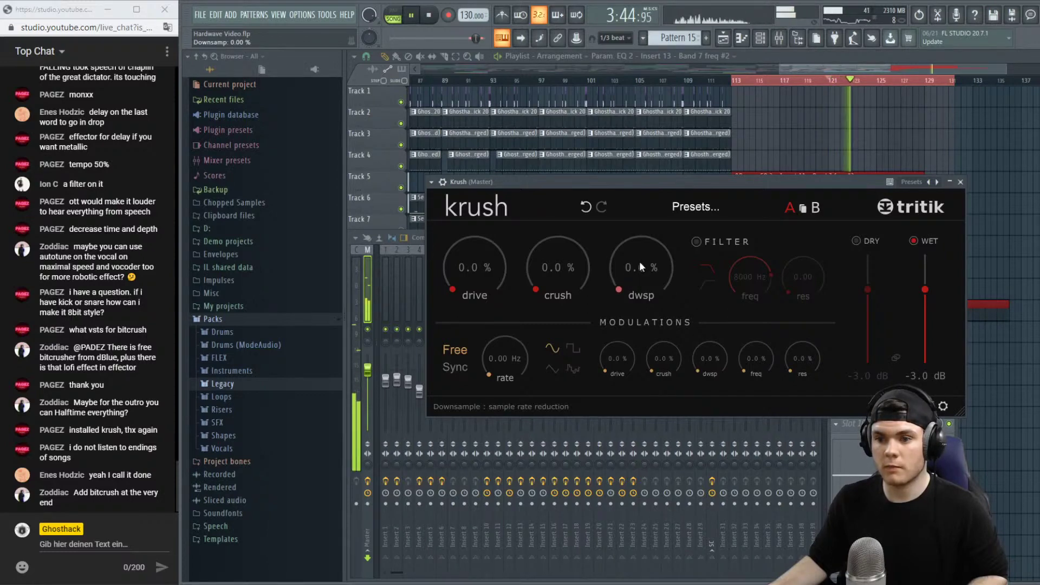
key("space")
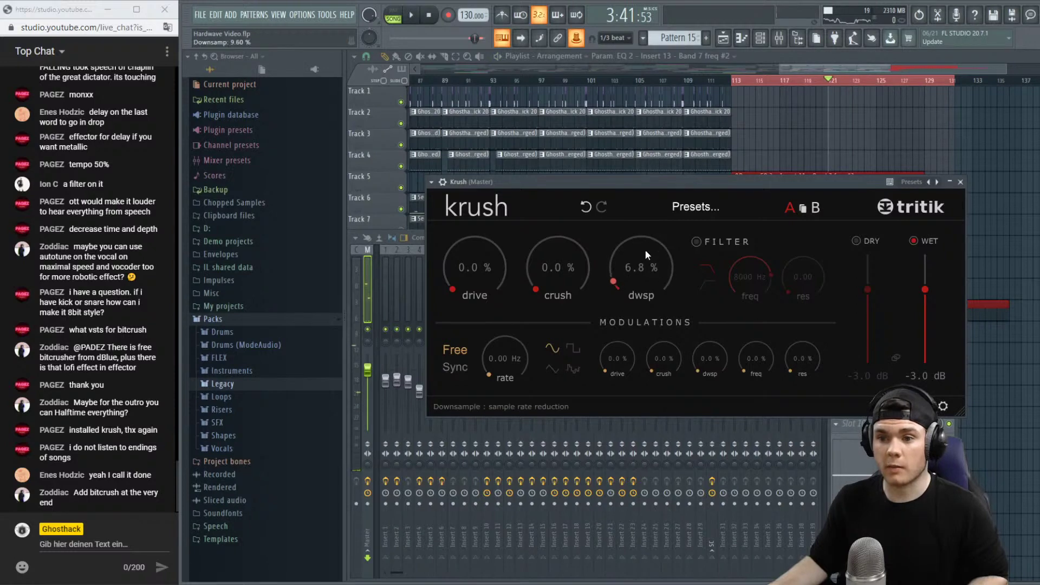
Create an automation clip for Krush's Downsamp parameter over the selected outro range and close the plugin.
right_click(577, 38)
left_click(623, 98)
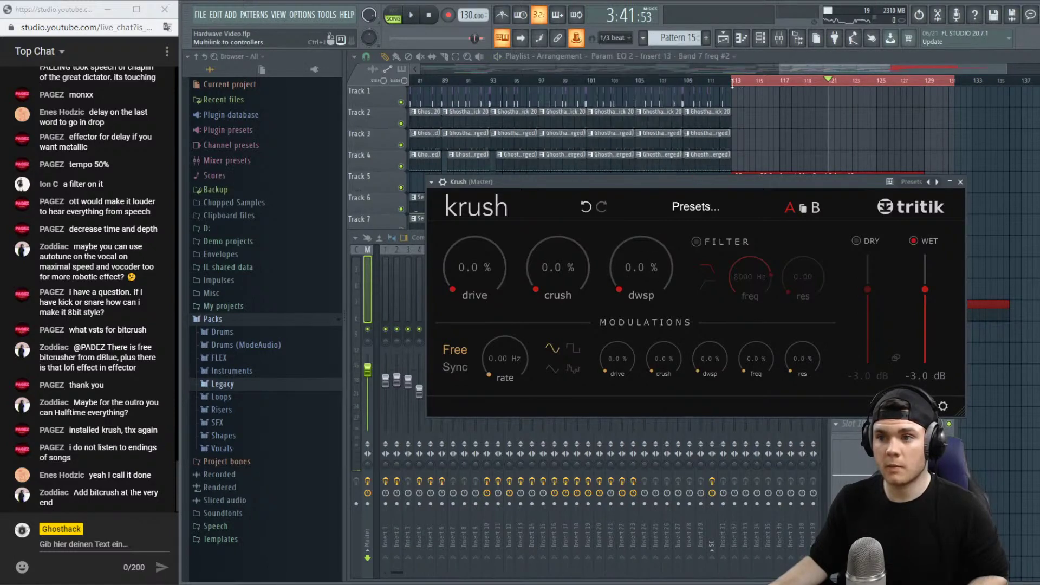
left_click(885, 67)
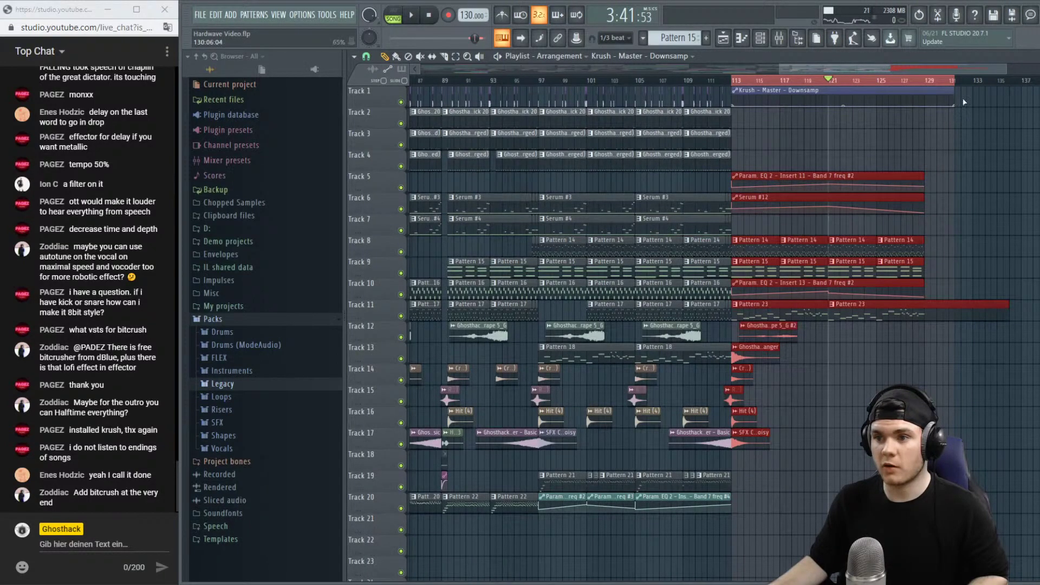
Raise the Downsamp automation's end point, bend its rise into a curve, and play it from bar 121.
left_click_drag(957, 107, 958, 95)
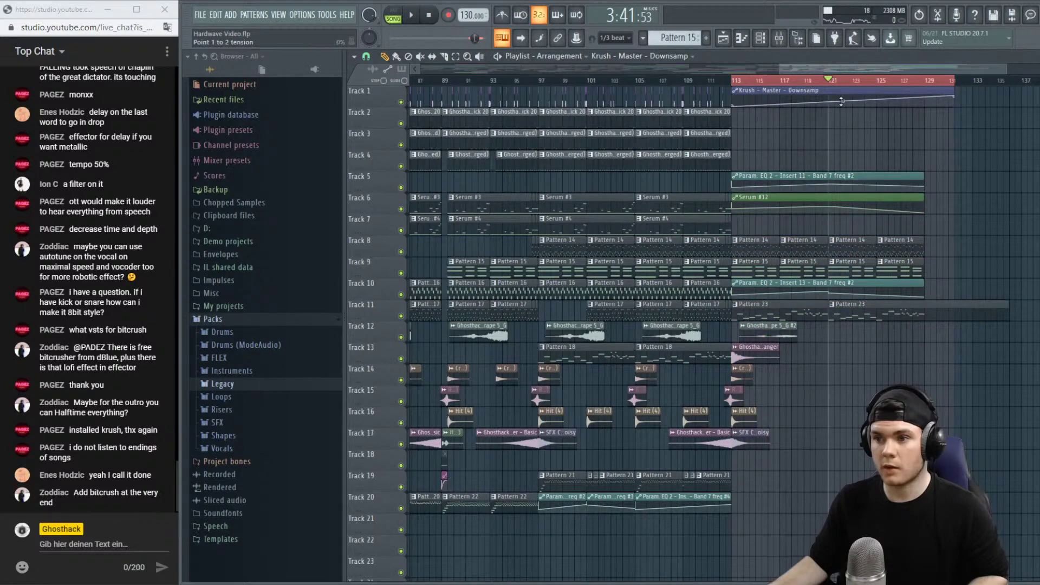
key("space")
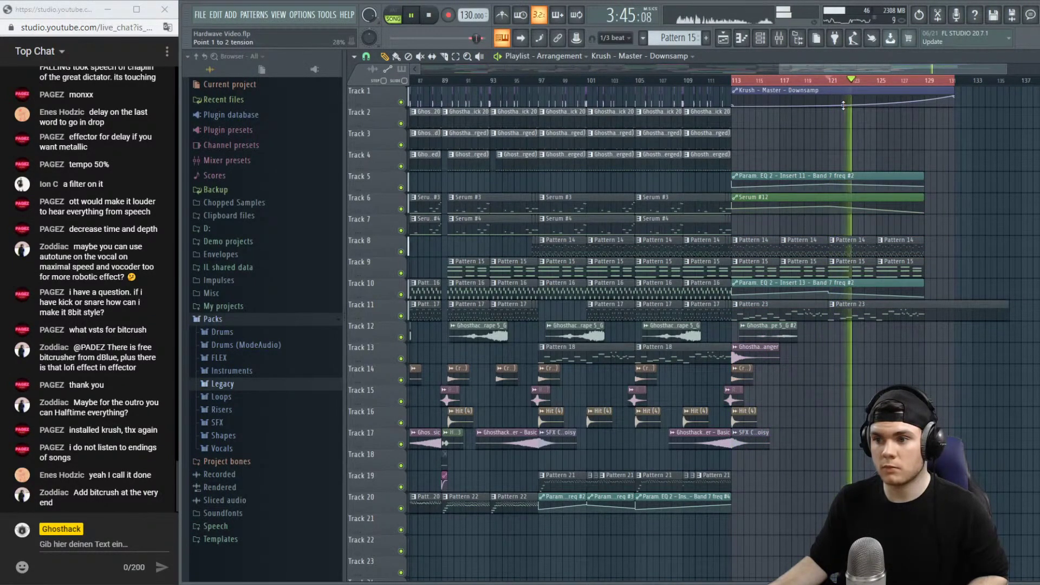
key("space")
Readjust the Downsamp curve's tension to about 26% in an enlarged view while replaying the outro.
scroll(907, 82, "up", 3)
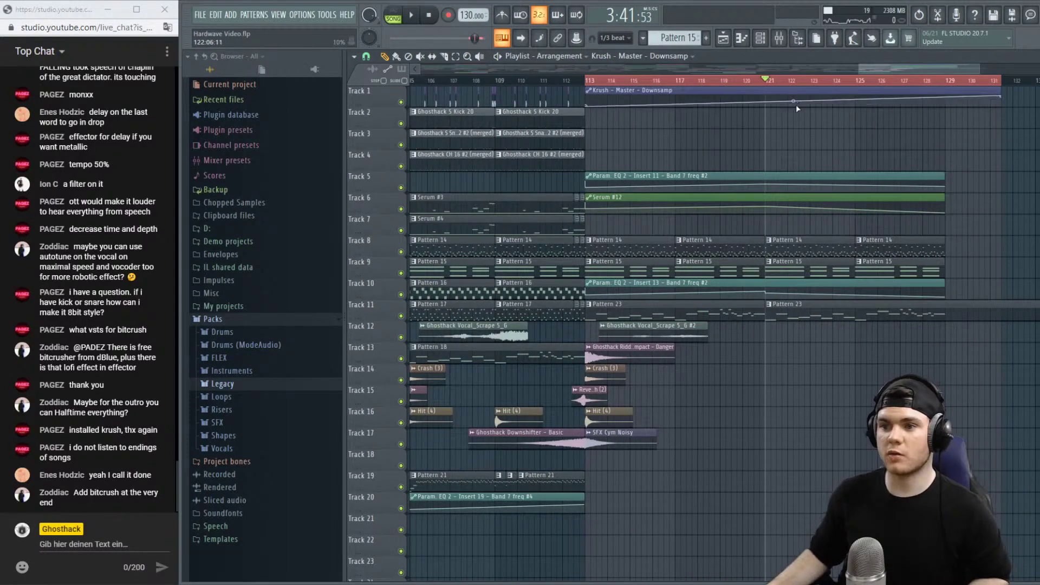
key("space")
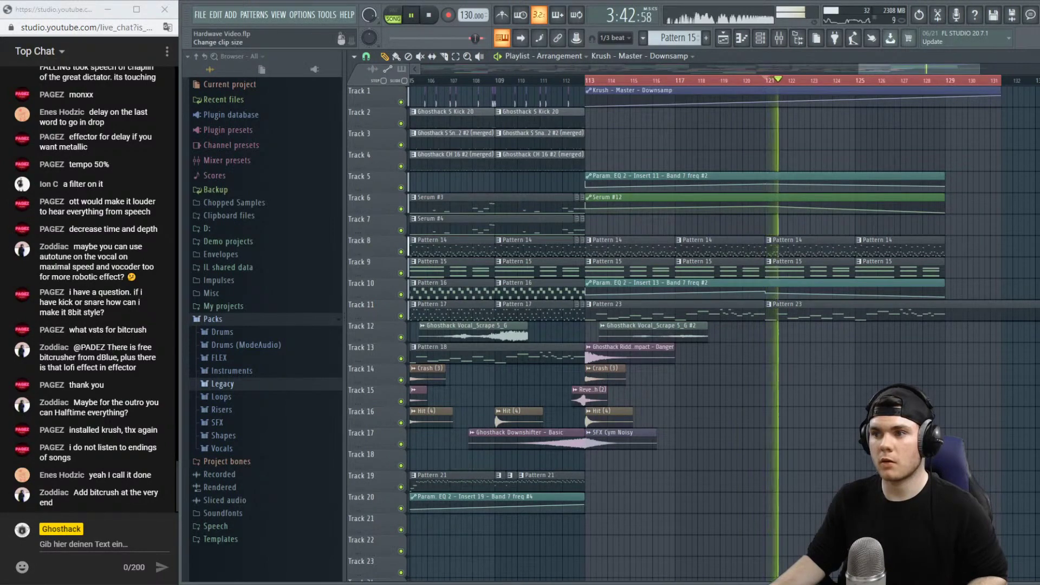
scroll(794, 131, "up", 3)
key("space")
key("space")
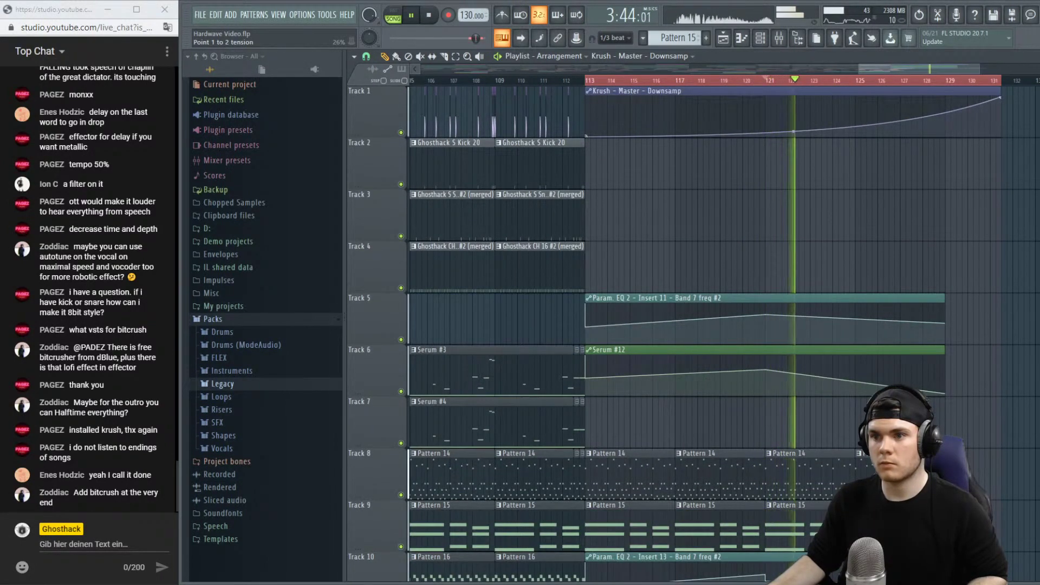
key("space")
key("space")
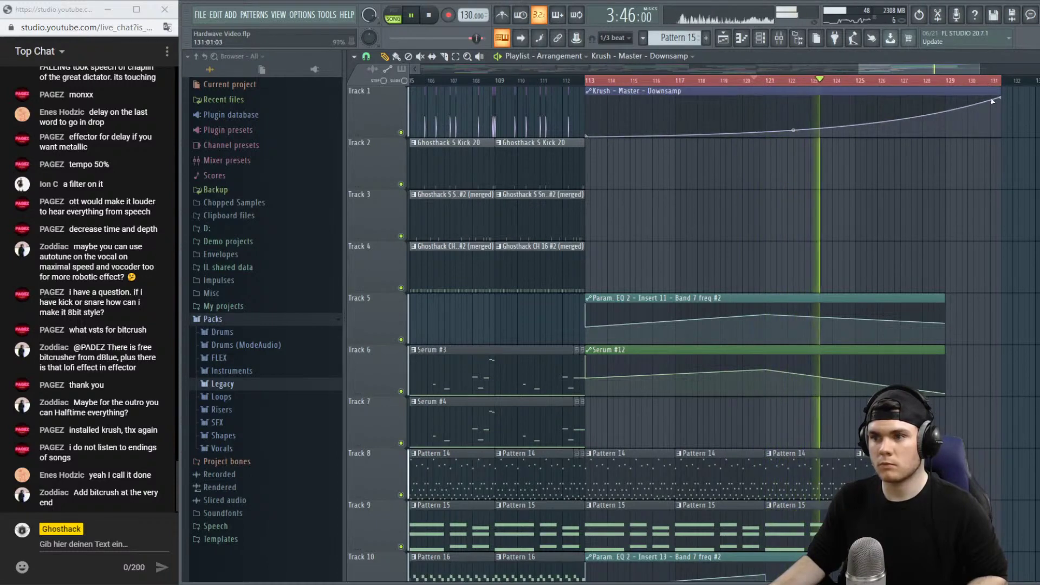
Lower the Downsamp automation's end point to 71% and add a control point at bar 121.
left_click_drag(1003, 100, 1004, 109)
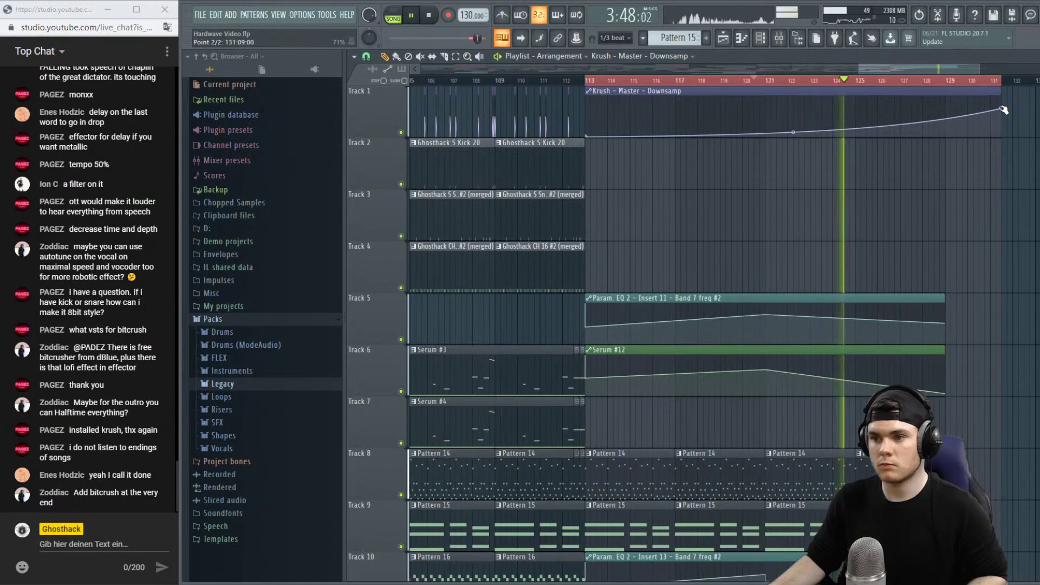
right_click(766, 130)
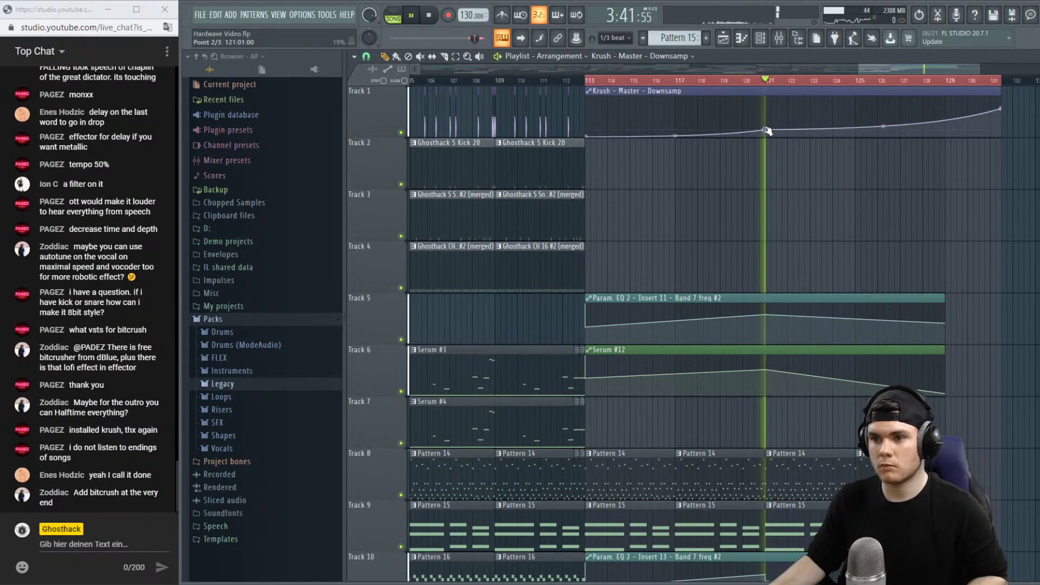
left_click_drag(767, 131, 768, 132)
Replay from just before bar 121 and set the tension of the Downsamp curve's first segment to about 98%.
key("space")
key("space")
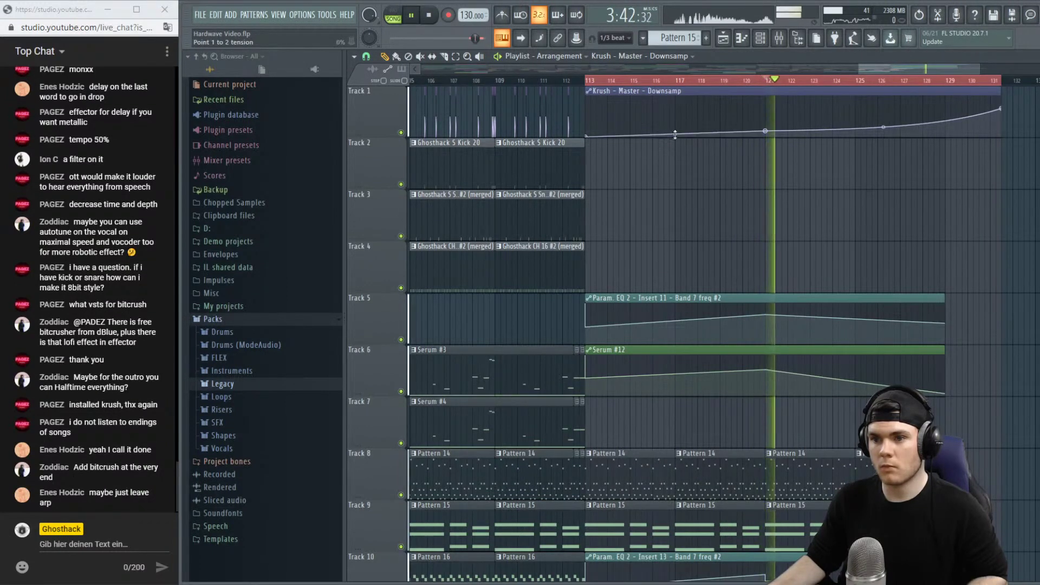
left_click(757, 81)
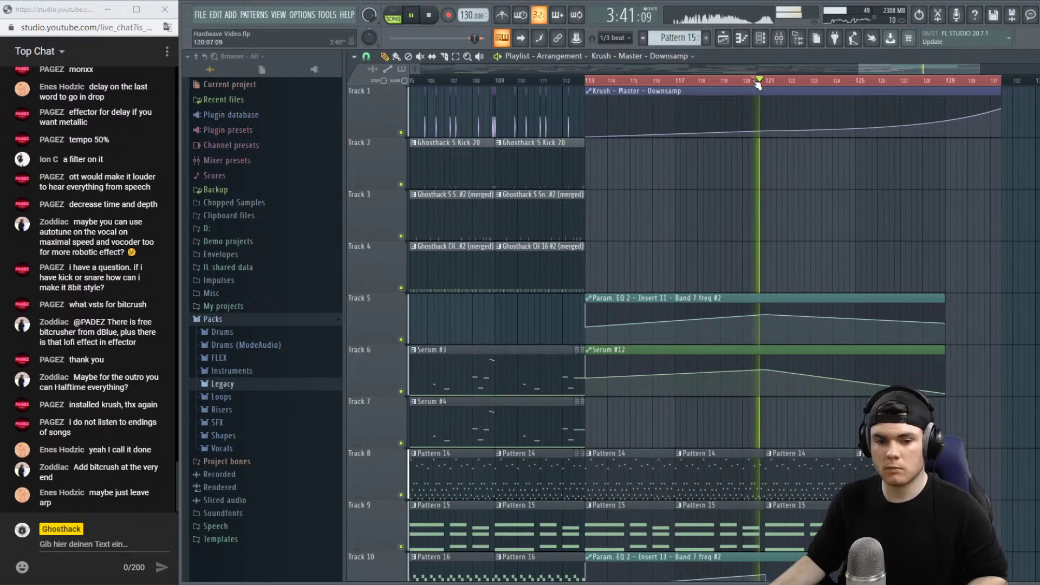
mouse_move(675, 134)
left_mouse_down()
mouse_move(676, 122)
mouse_move(675, 137)
left_mouse_up()
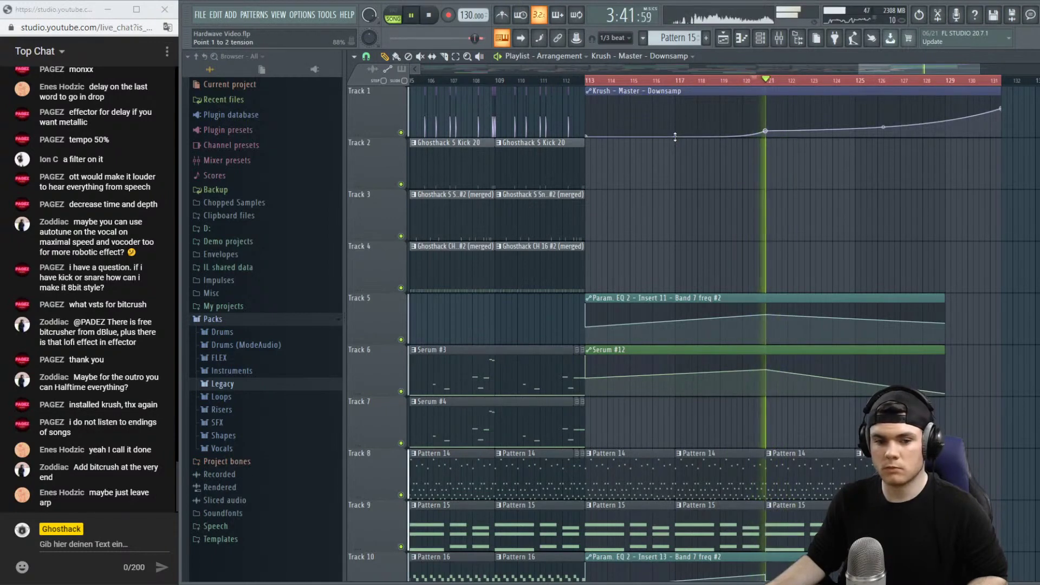
Enlarge the Downsamp automation around its bar 121 point and replay the outro from bar 120.
key("space")
scroll(779, 124, "up", 5)
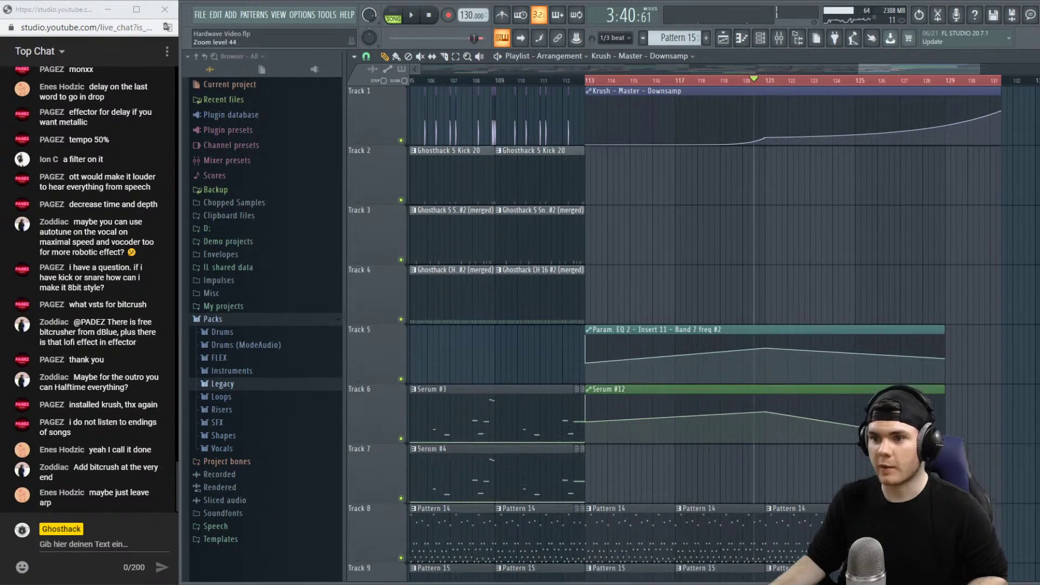
key("space")
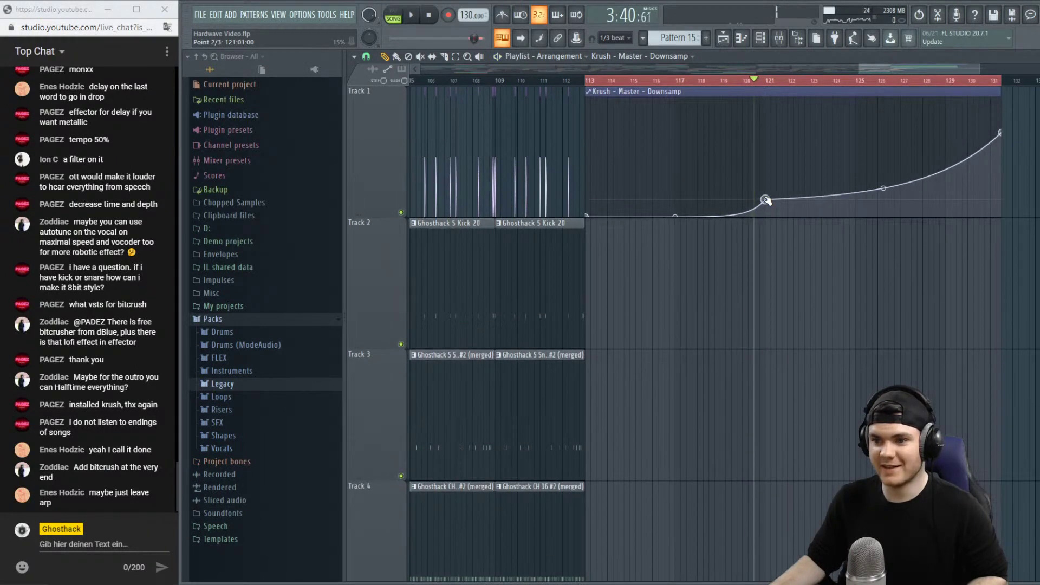
key("space")
key("space")
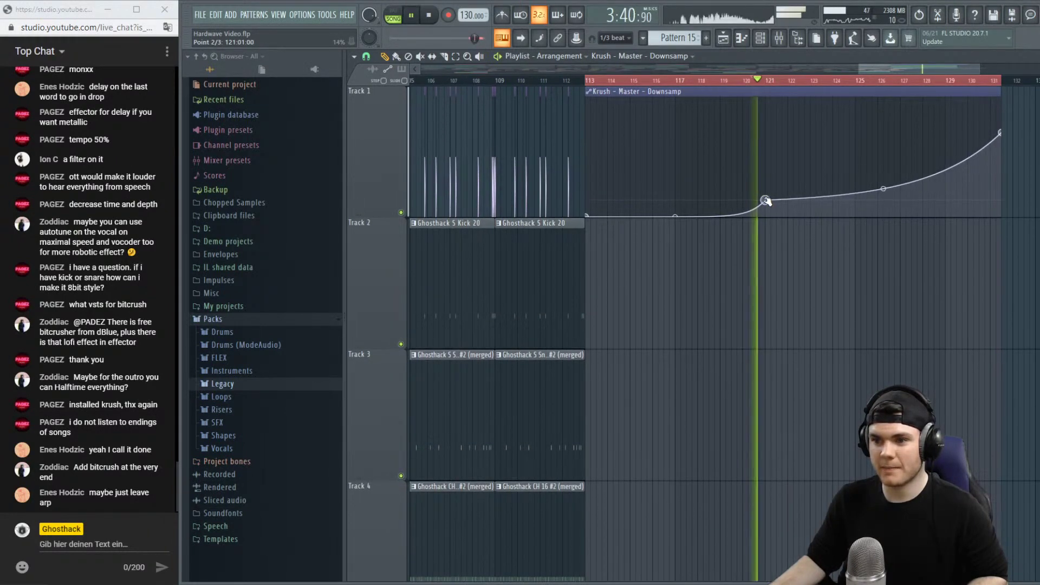
key("space")
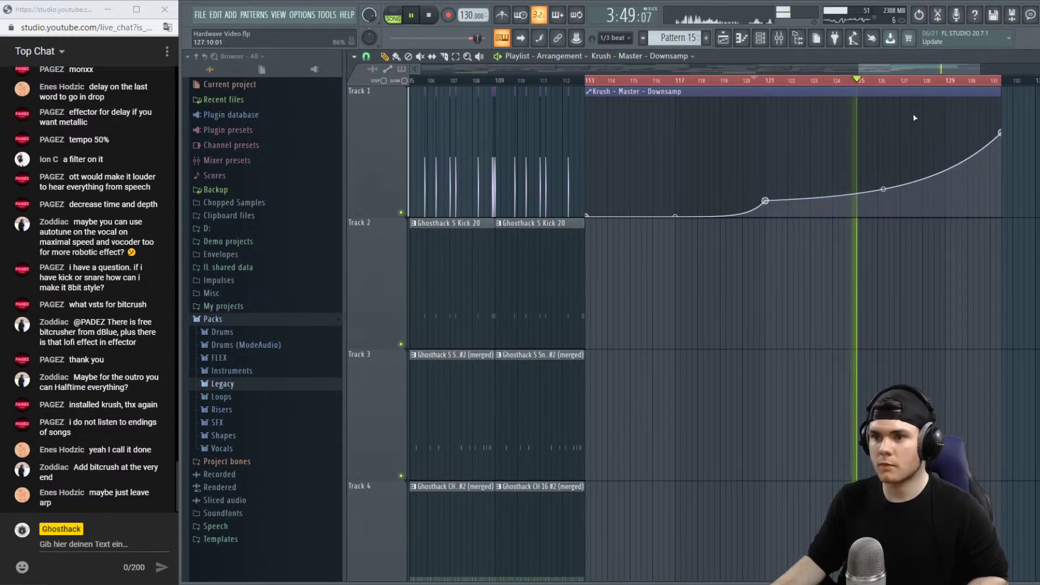
Lower the Downsamp automation's end point to 41%, flatten the curve after bar 121, and replay from bar 125.
left_click(779, 37)
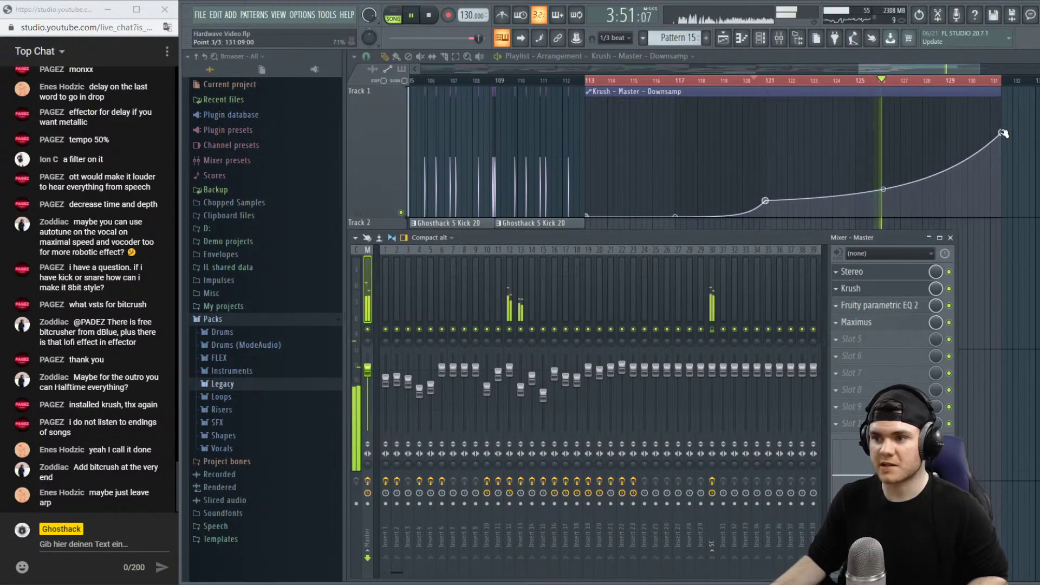
key("F9")
left_click_drag(1001, 133, 1001, 165)
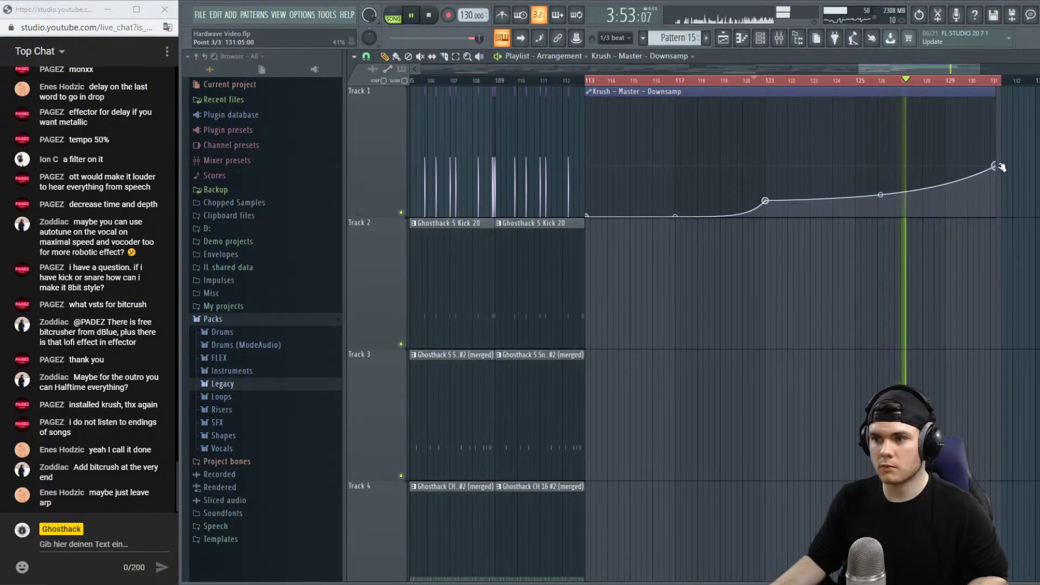
left_click_drag(884, 195, 883, 191)
left_click(874, 80)
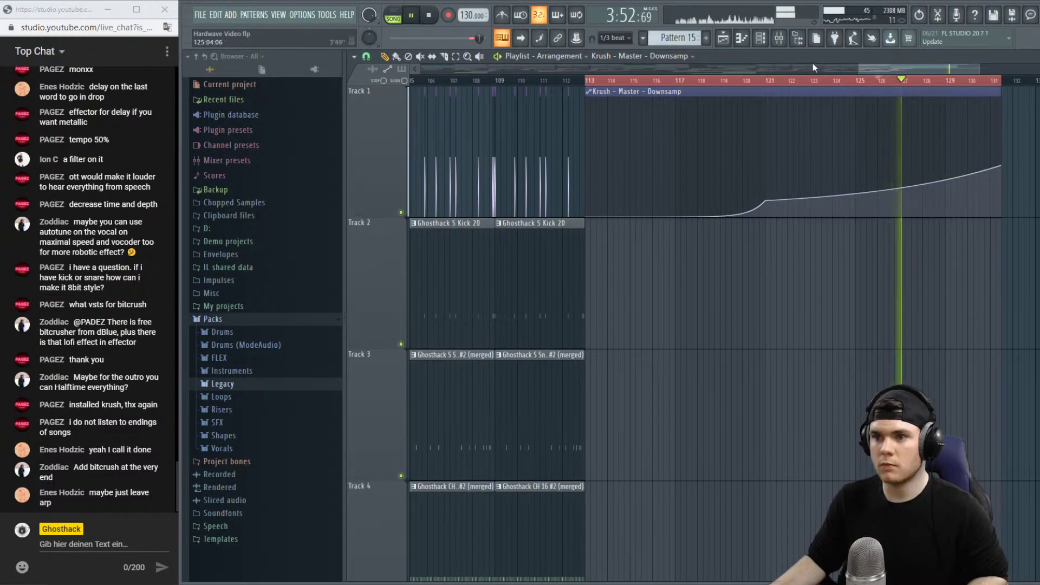
Stop playback and create an automation clip for Krush's mix level on the Master over the selected outro range.
left_click(787, 47)
key("space")
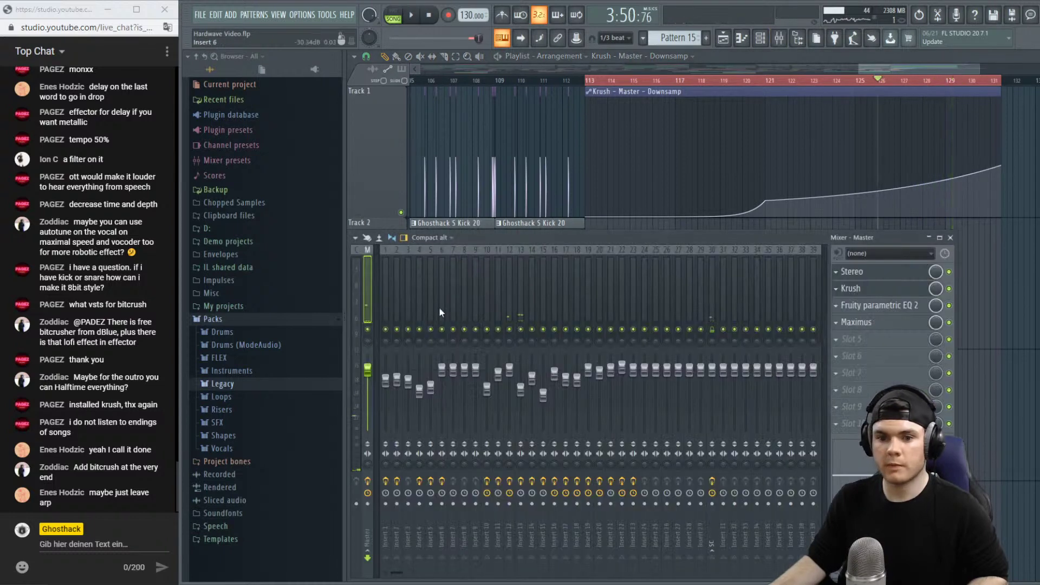
right_click(937, 291)
right_click(937, 291)
right_click(936, 291)
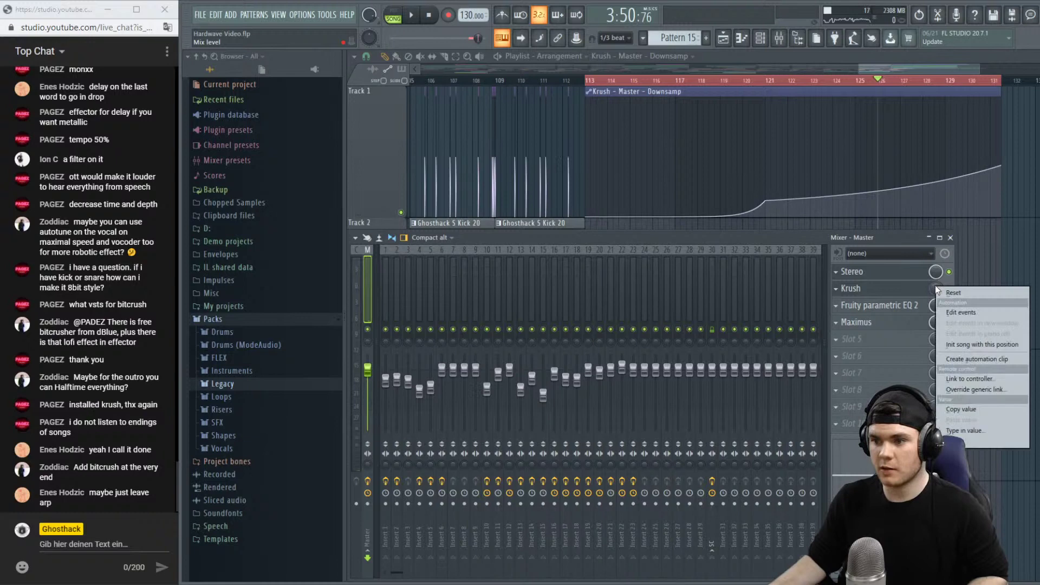
left_click(970, 359)
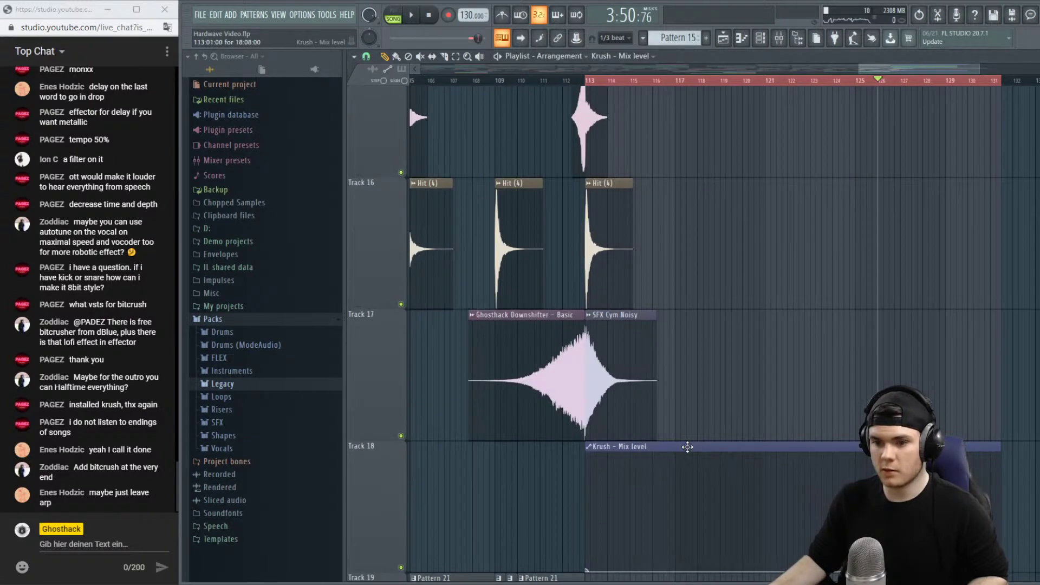
Move the Krush Mix level clip to Track 7, align its start with bar 113, and play the outro.
scroll(680, 181, "up", 5)
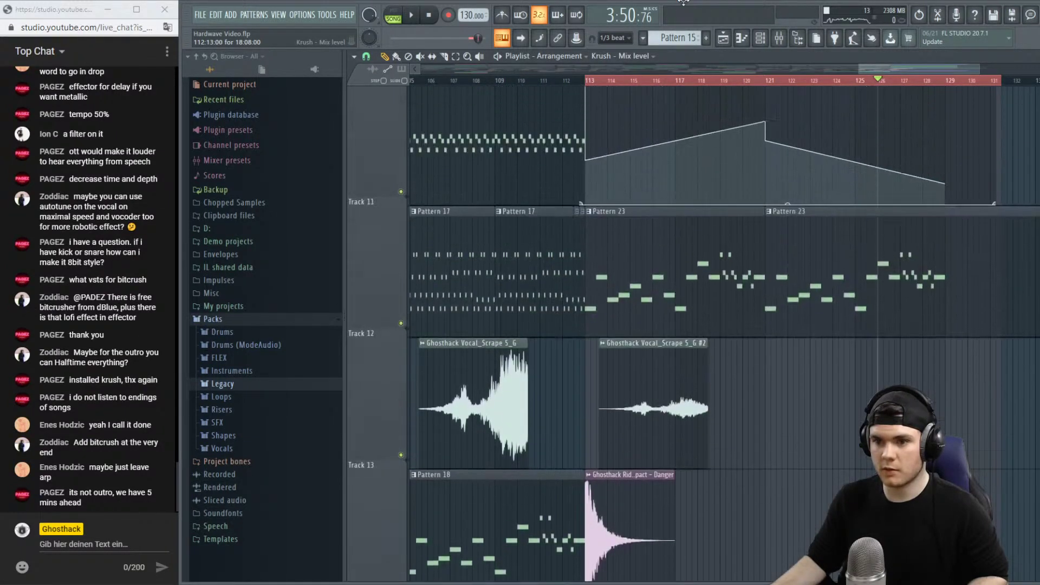
left_click_drag(684, 1, 694, 426)
scroll(720, 400, "down", 2)
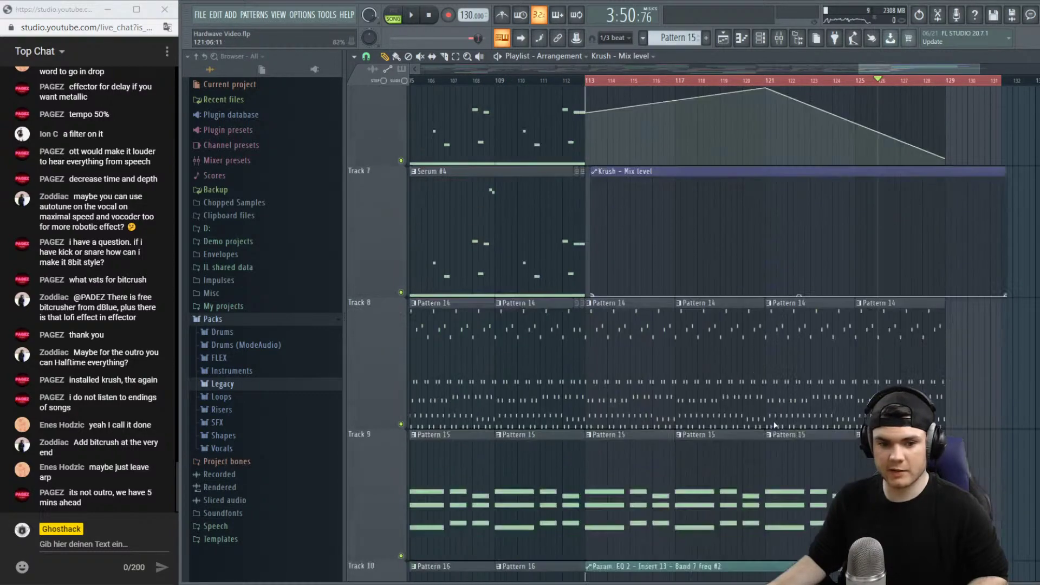
key("space")
left_click_drag(727, 266, 722, 267)
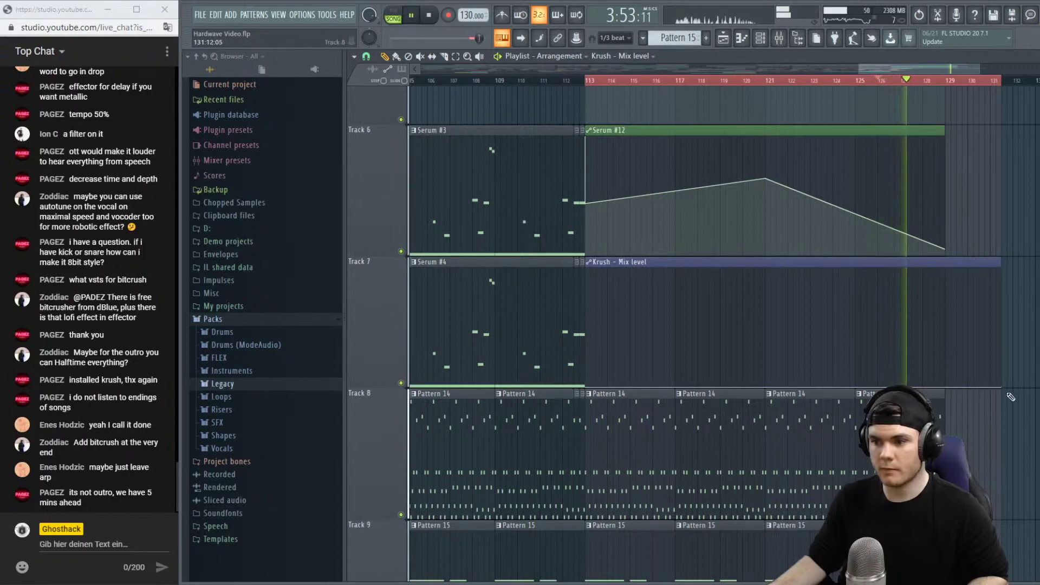
Add a 100% point just before the Mix level automation's end, curve the rise from bar 113, and audition it.
key("space")
key("space")
left_click_drag(995, 386, 994, 267)
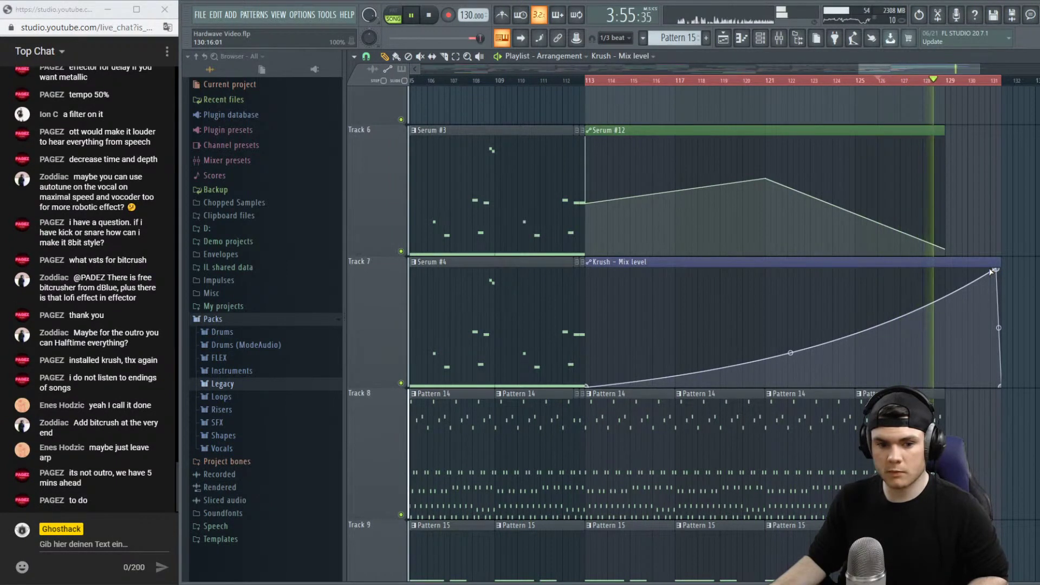
key("space")
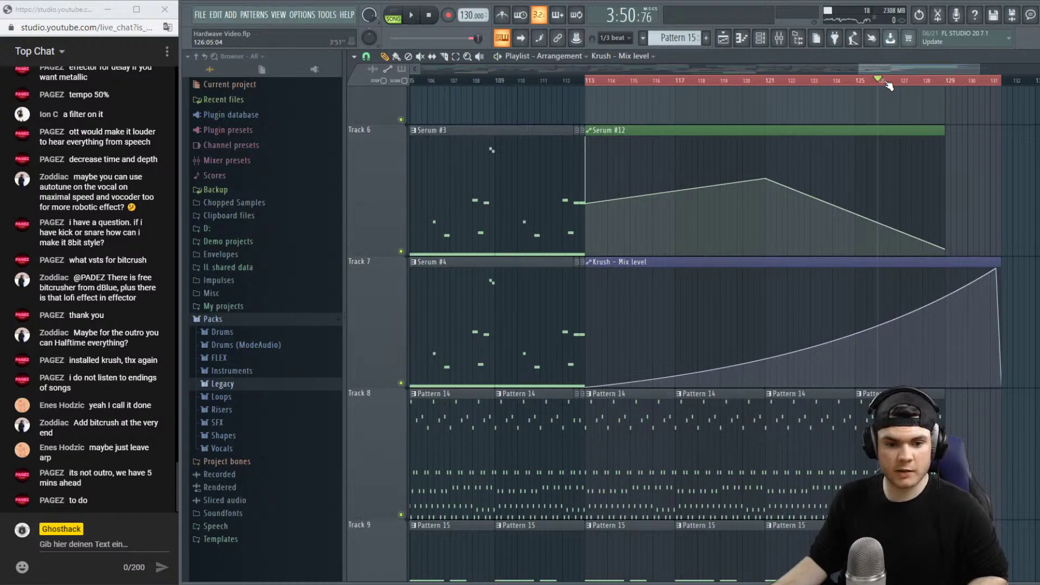
Audition the outro, add a 100% point near bar 130 on the Krush Mix level automation, and clear the time selection.
left_click(629, 81)
key("space")
left_click(773, 80)
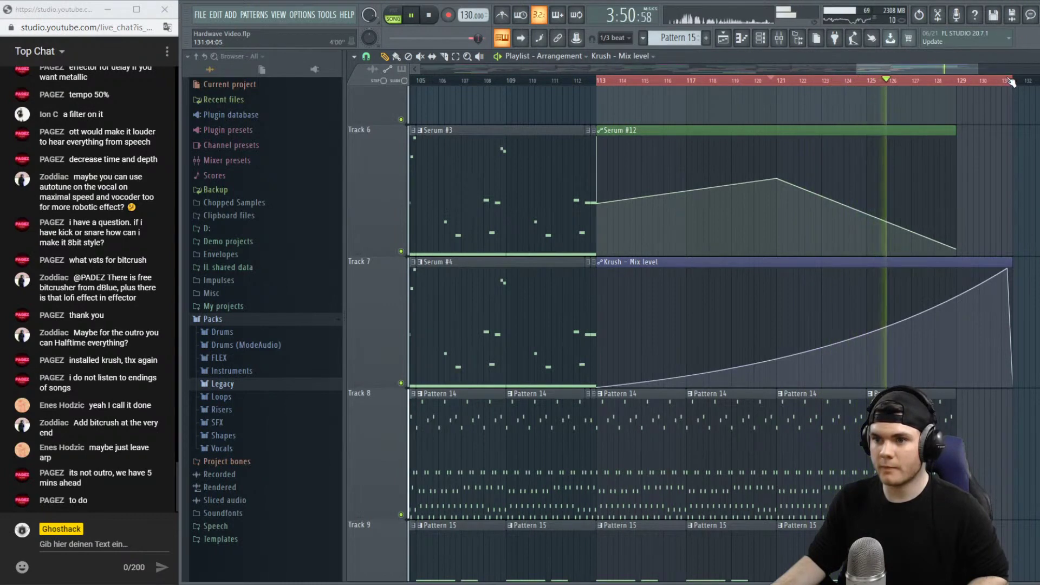
left_click(979, 269)
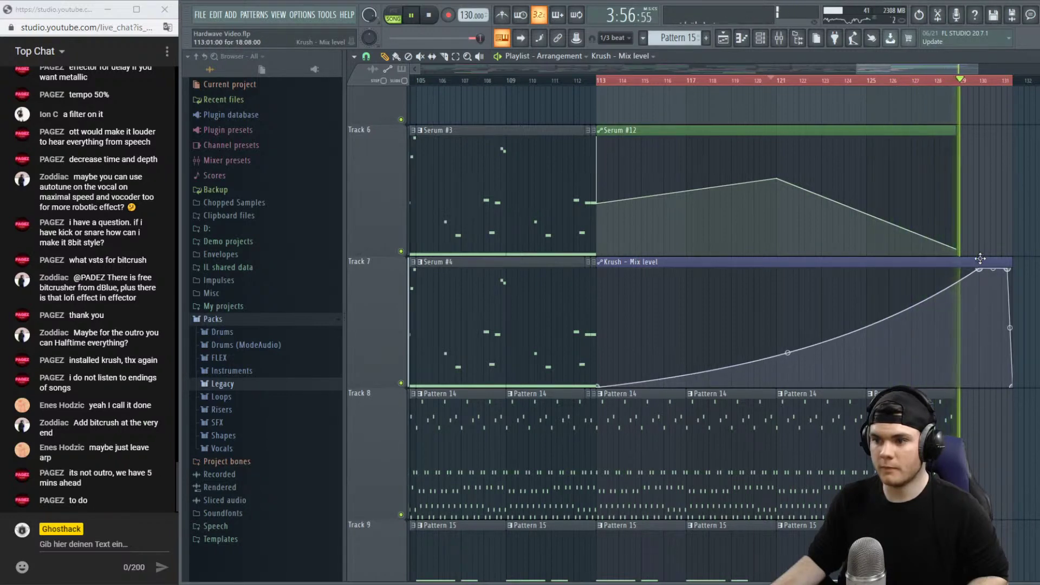
key("space")
left_click(596, 81)
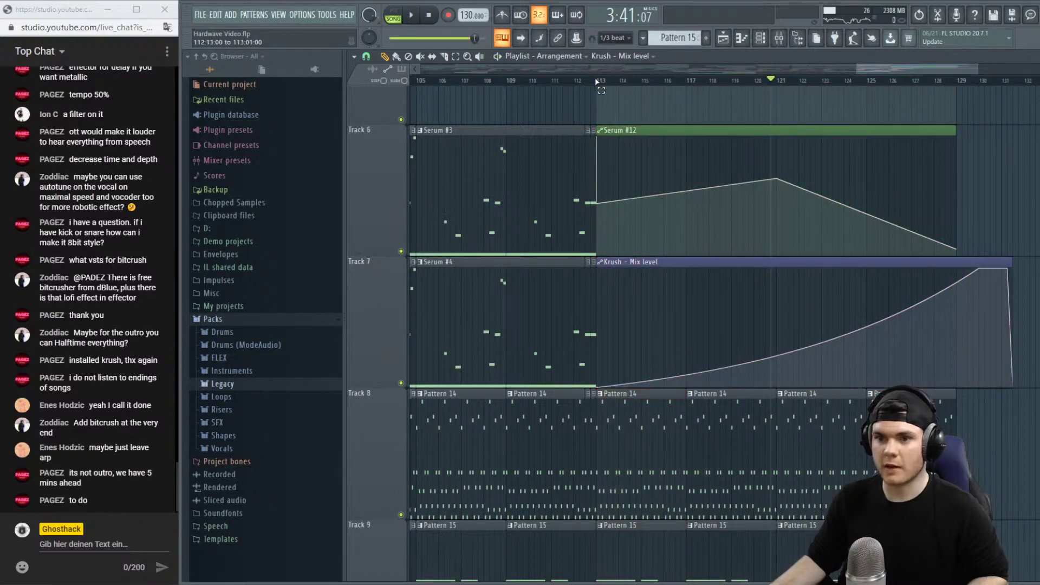
Bring the whole arrangement into view and return the playhead to the start of the song.
scroll(597, 81, "down", 5)
scroll(1028, 71, "down", 5)
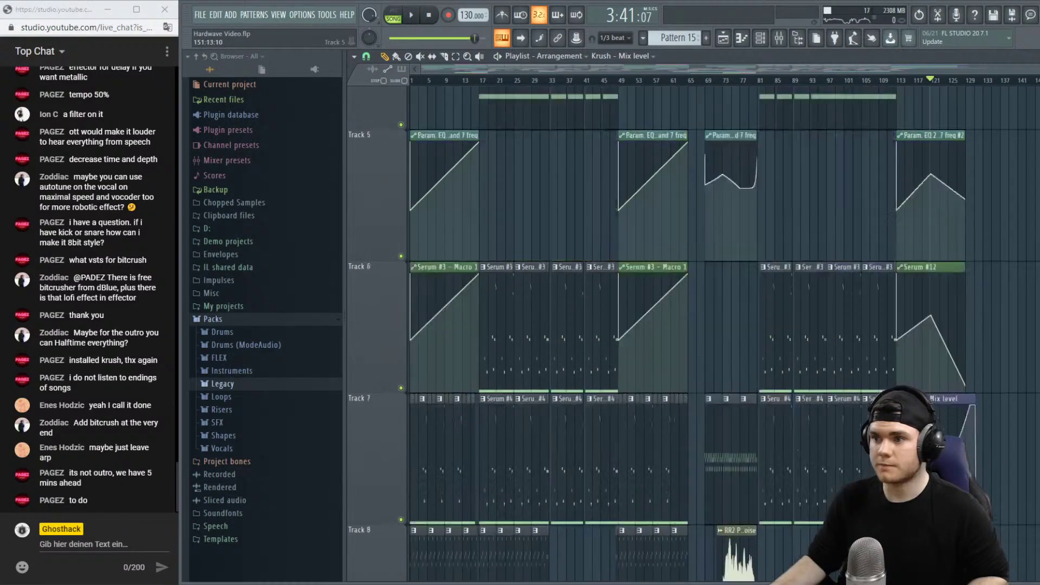
scroll(1028, 70, "up", 5)
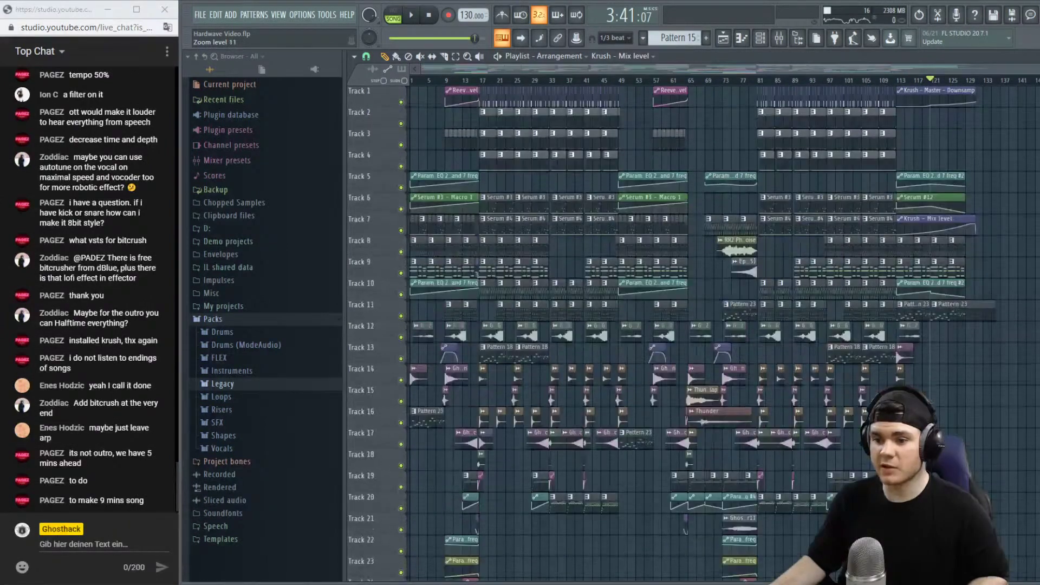
scroll(1009, 136, "down", 2)
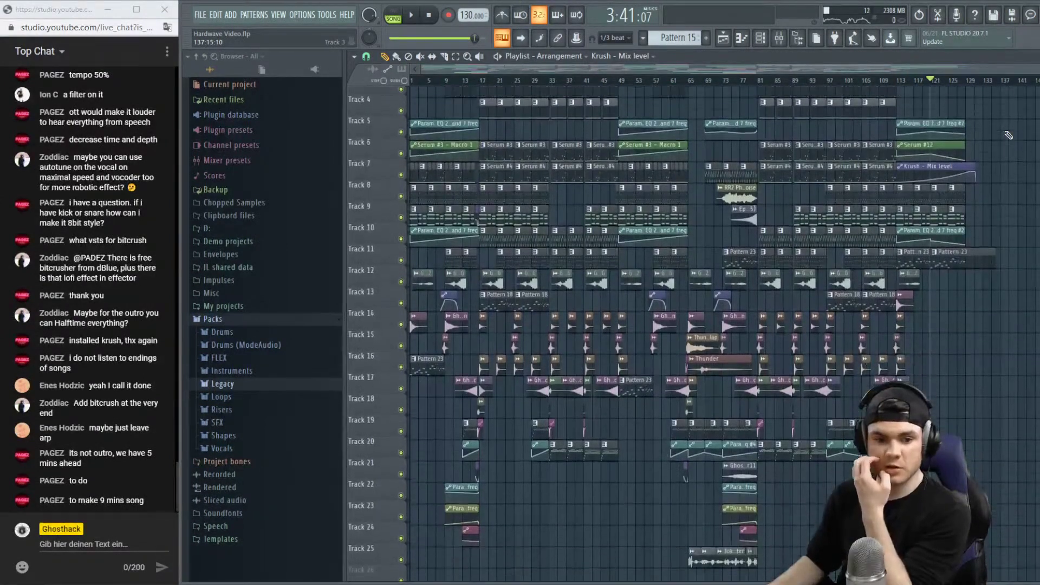
scroll(1009, 135, "up", 2)
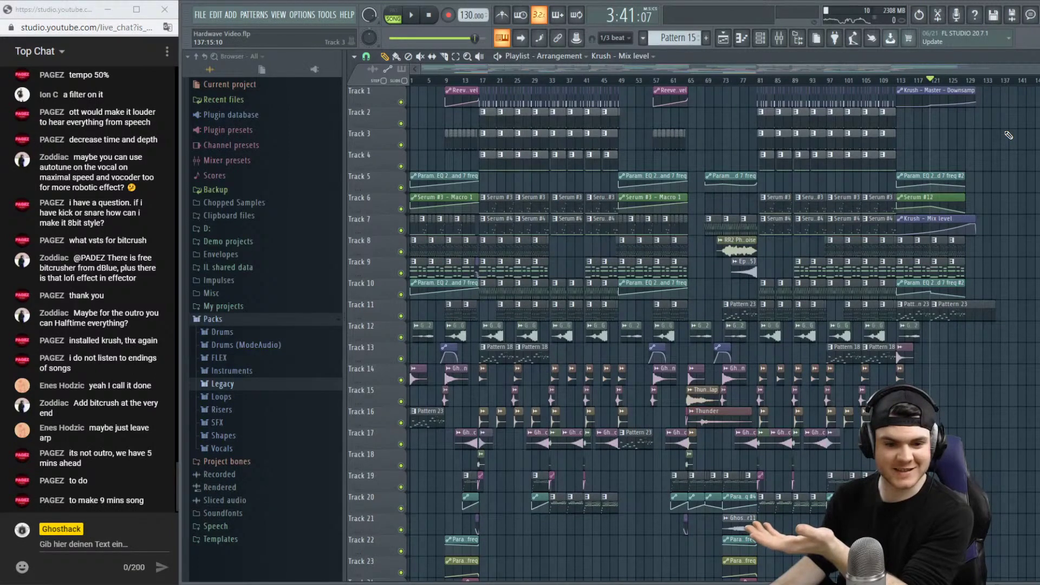
left_click_drag(930, 79, 410, 82)
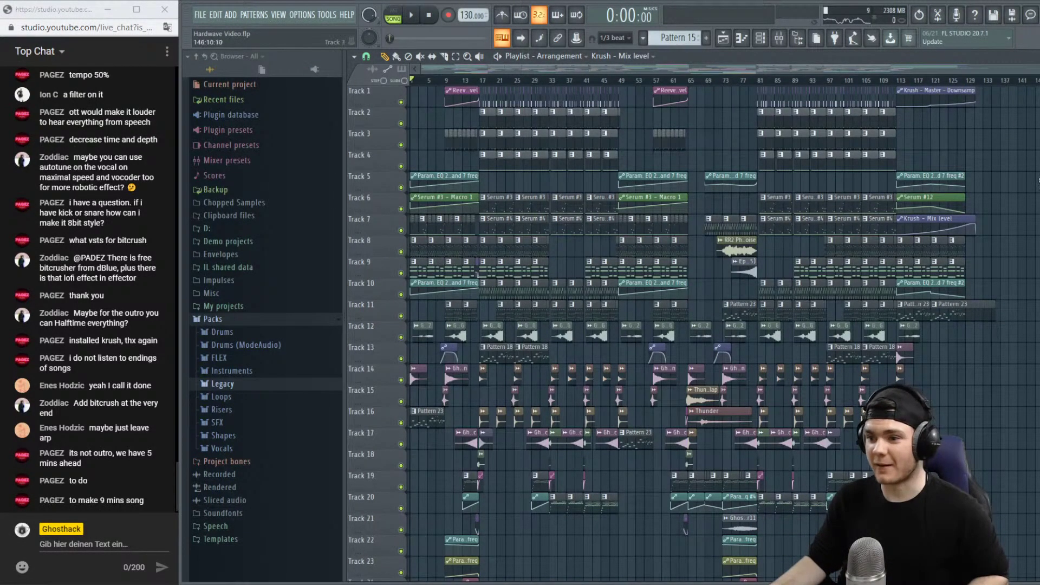
Switch to OBS to check the live stream, and return to the FL Studio playlist.
scroll(651, 325, "down", 3, "alt")
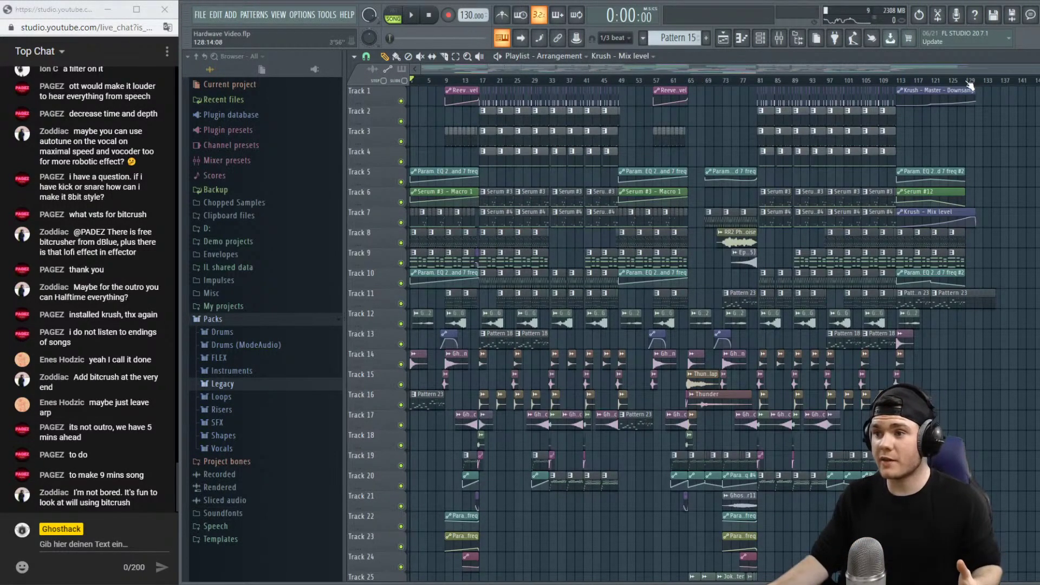
scroll(650, 325, "down", 3)
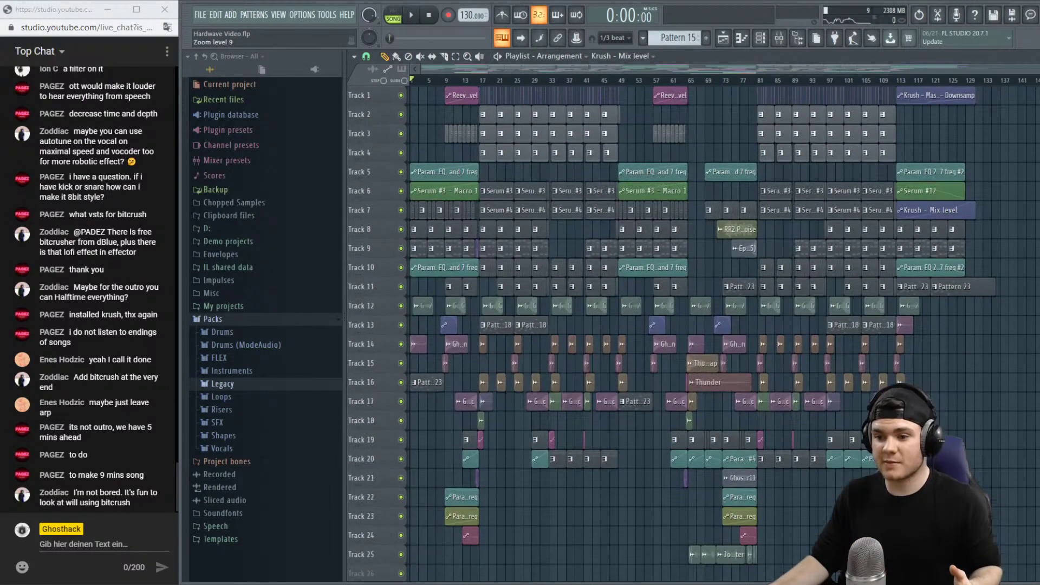
scroll(650, 326, "up", 2)
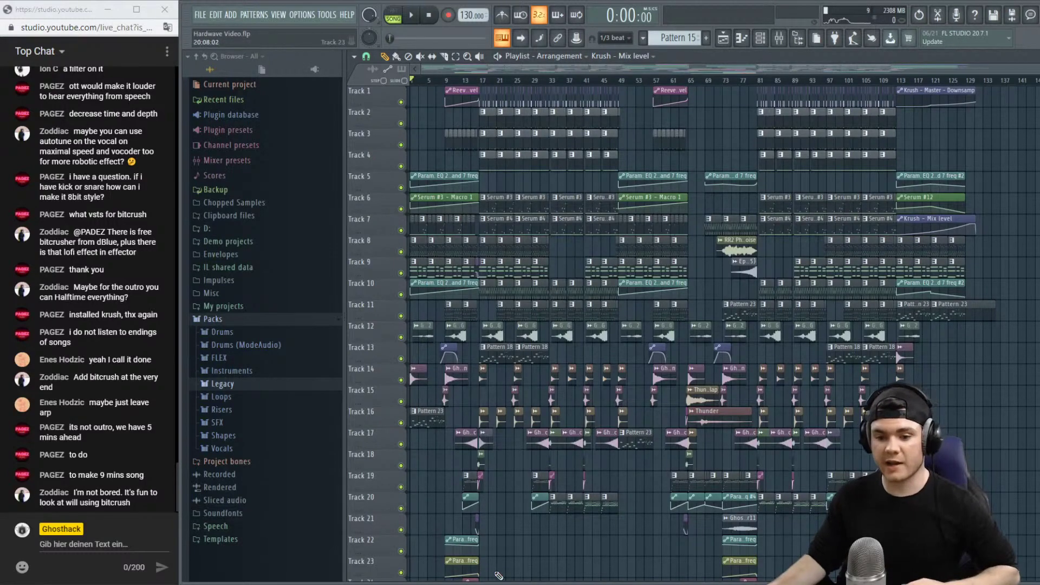
key("alt+Tab")
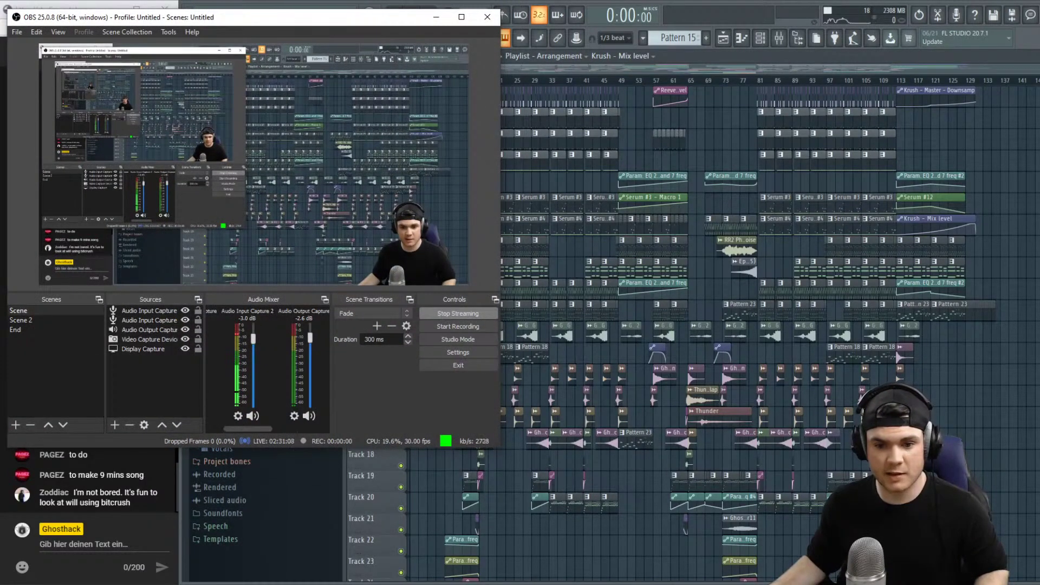
key("alt+Tab")
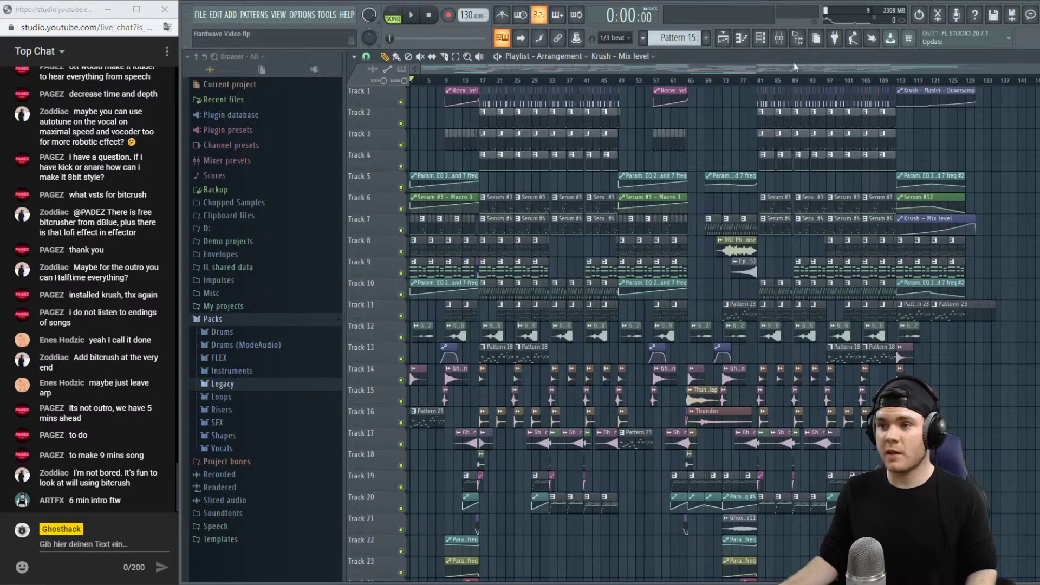
Look up the project's start date and total working time in the project info settings, and close the settings.
scroll(795, 66, "down", 1)
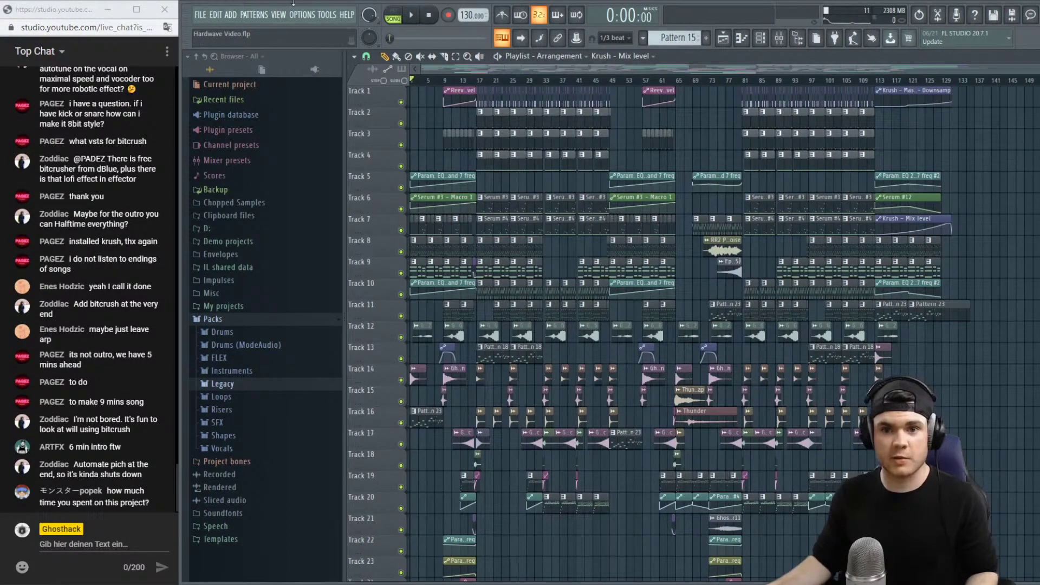
left_click(295, 8)
mouse_move(341, 6)
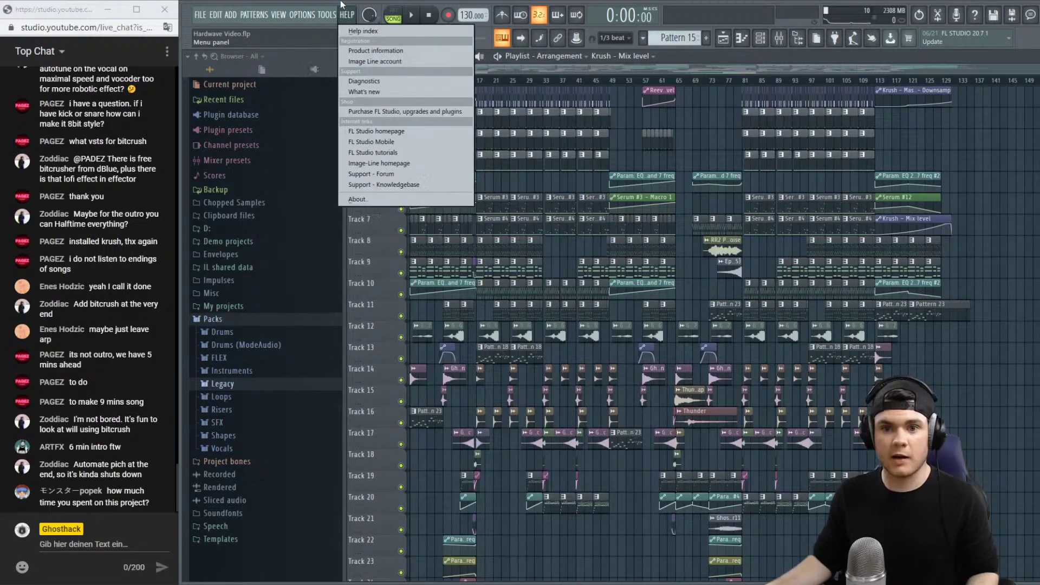
left_click(358, 199)
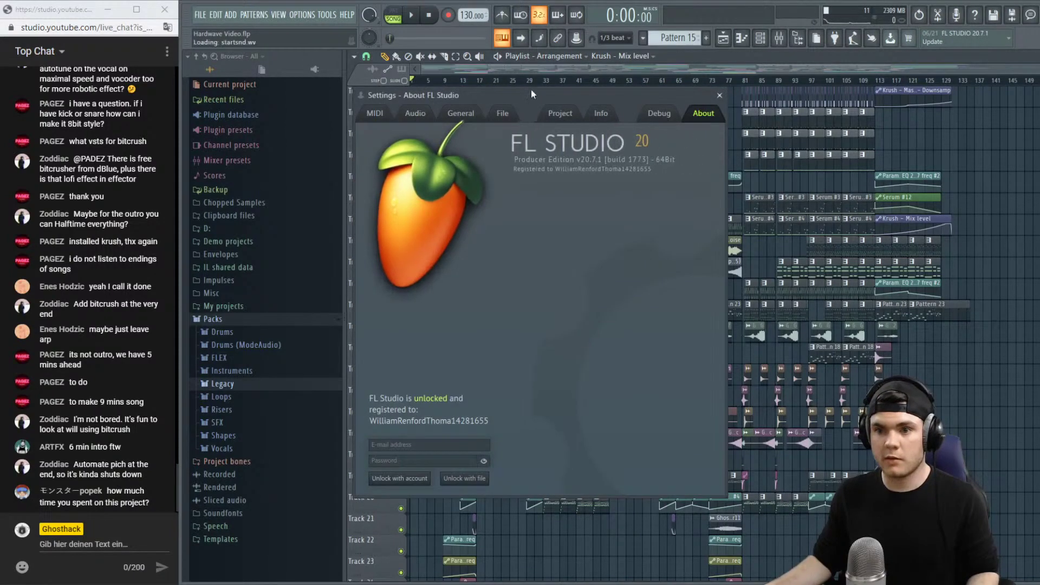
left_click(560, 113)
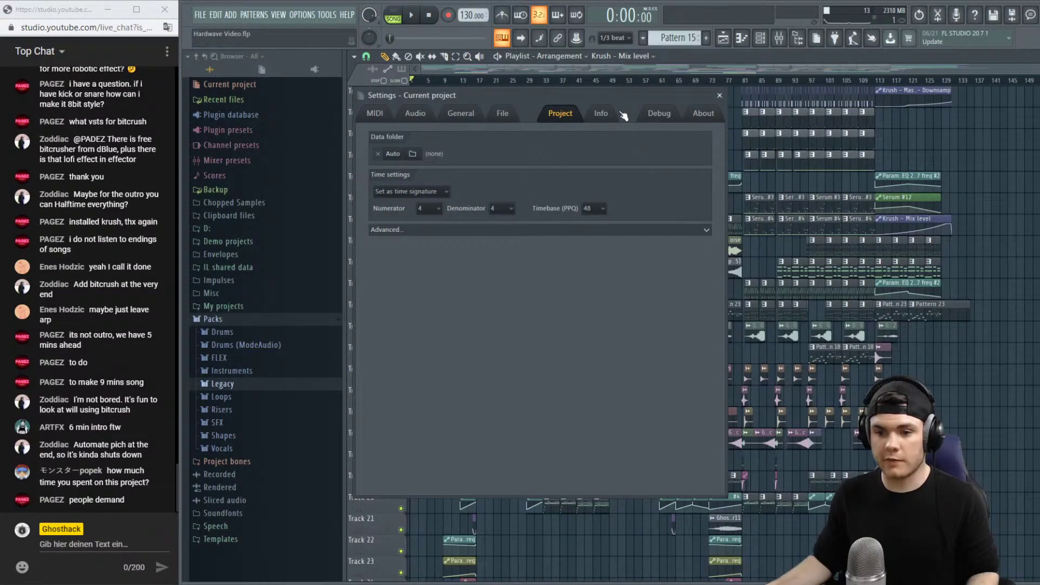
left_click(601, 114)
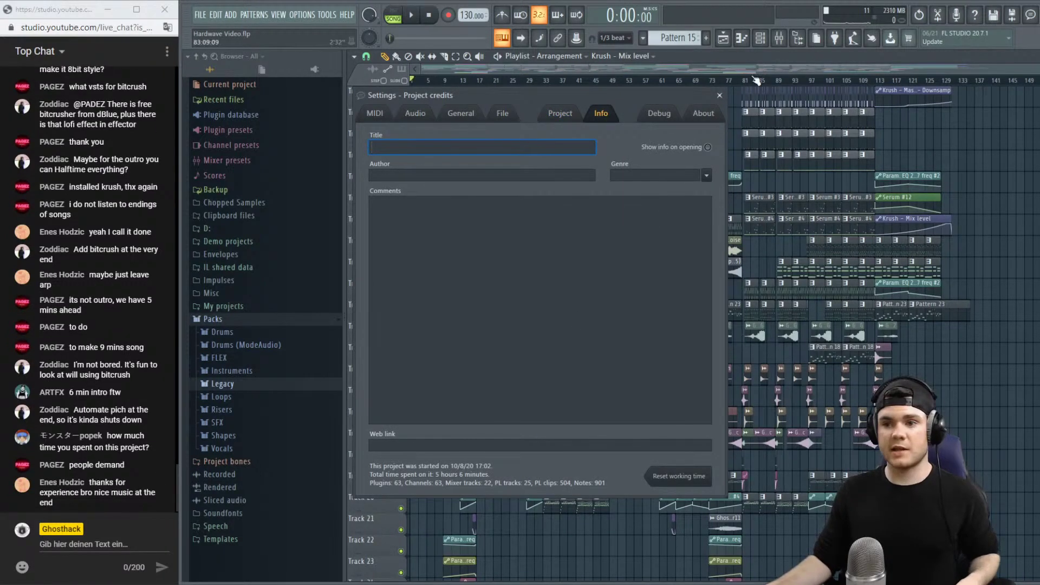
left_click(719, 96)
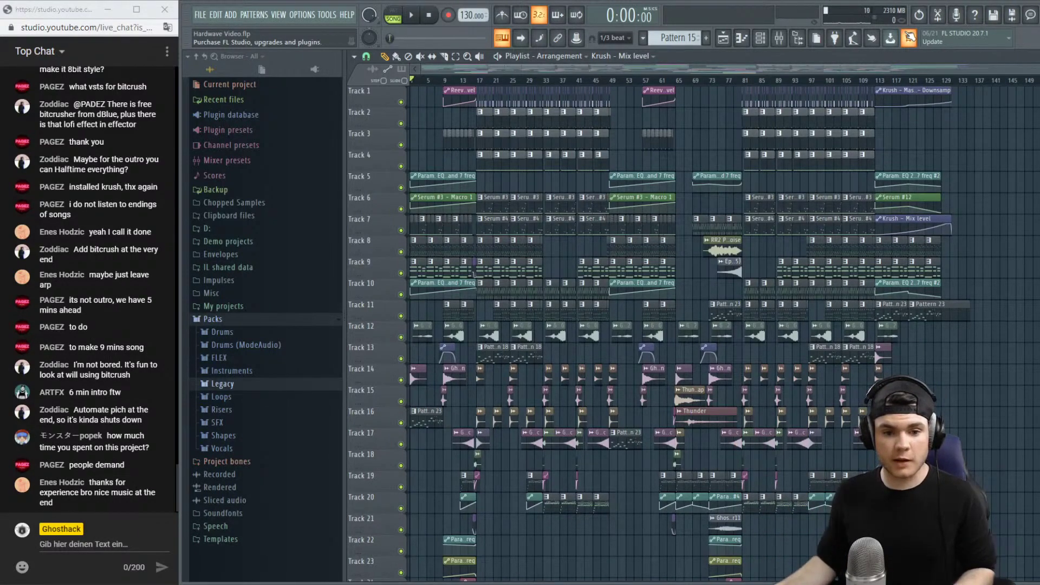
Play the song from the beginning and hide the browser so the playlist fills the workspace.
key("space")
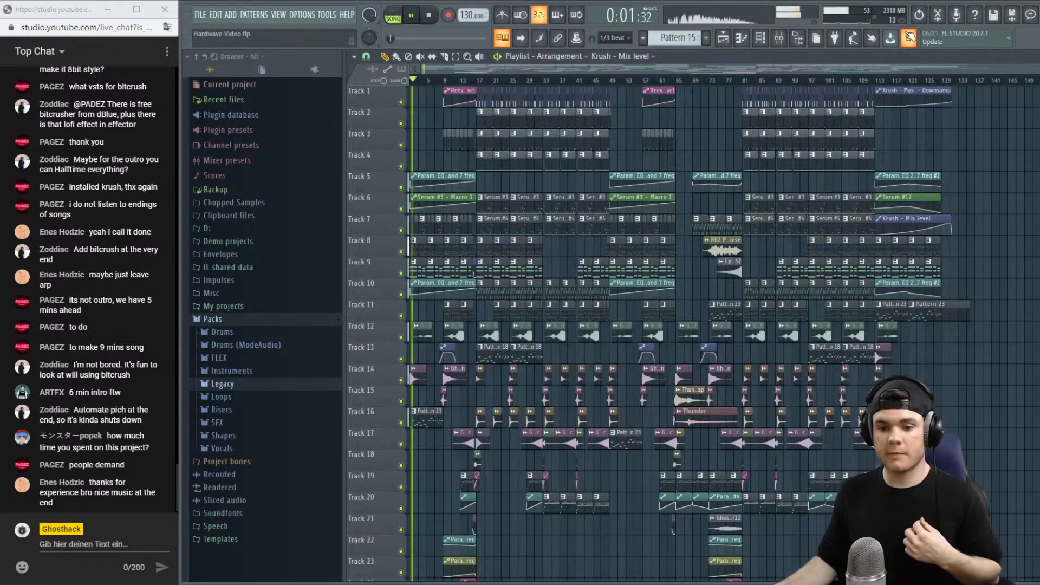
scroll(651, 325, "down", 3)
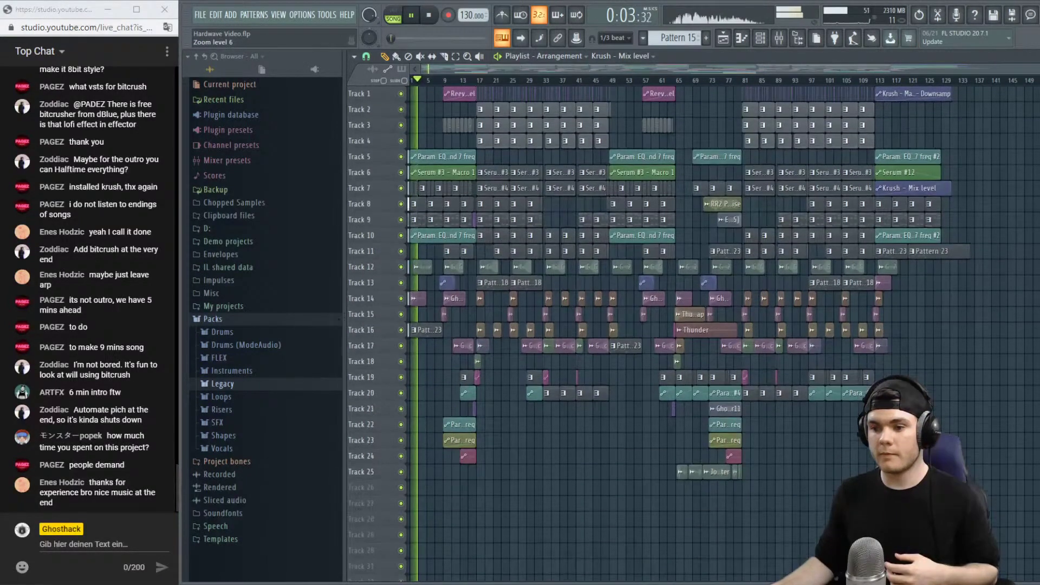
scroll(650, 325, "up", 2)
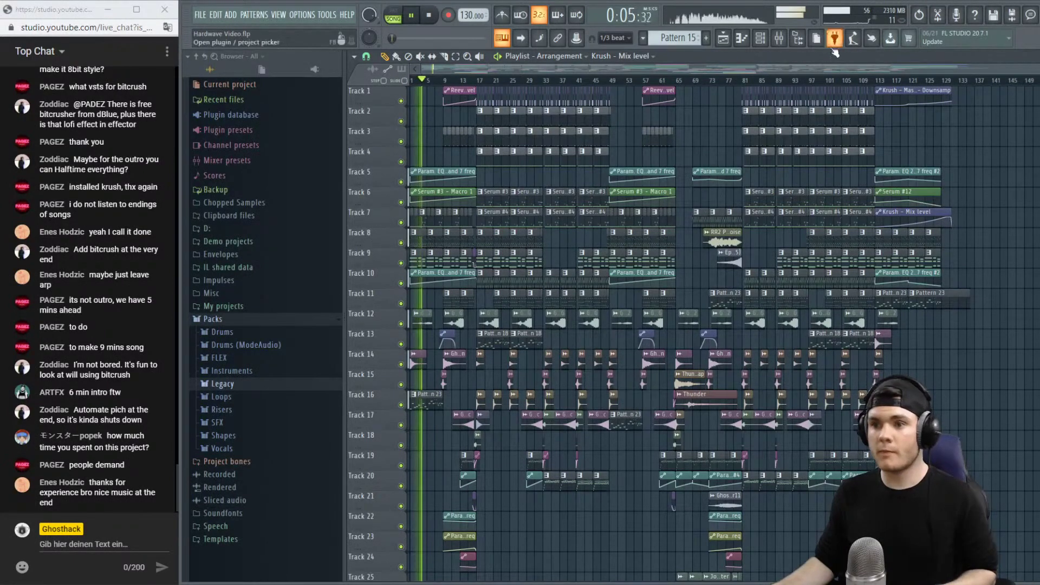
left_click(805, 44)
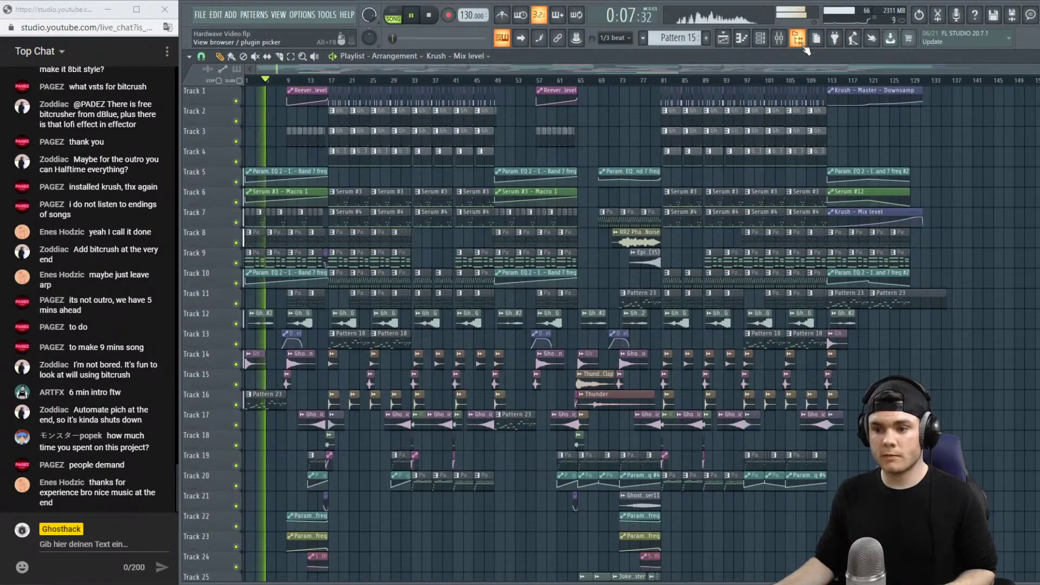
scroll(650, 326, "down", 1)
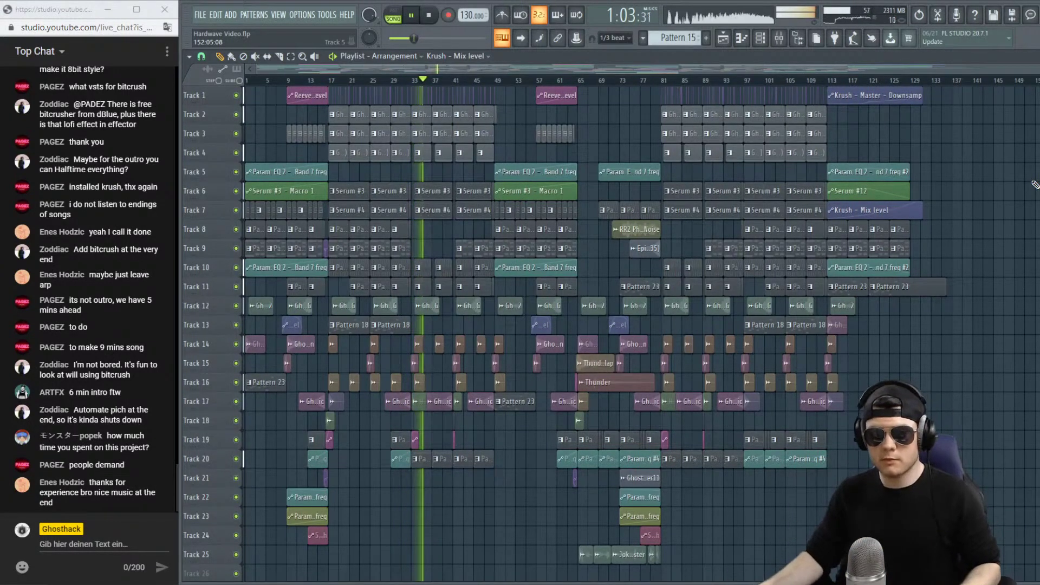
Check the mixer levels, including Inserts 19 and 20, while the song plays through to the outro, and stop playback.
left_click(779, 38)
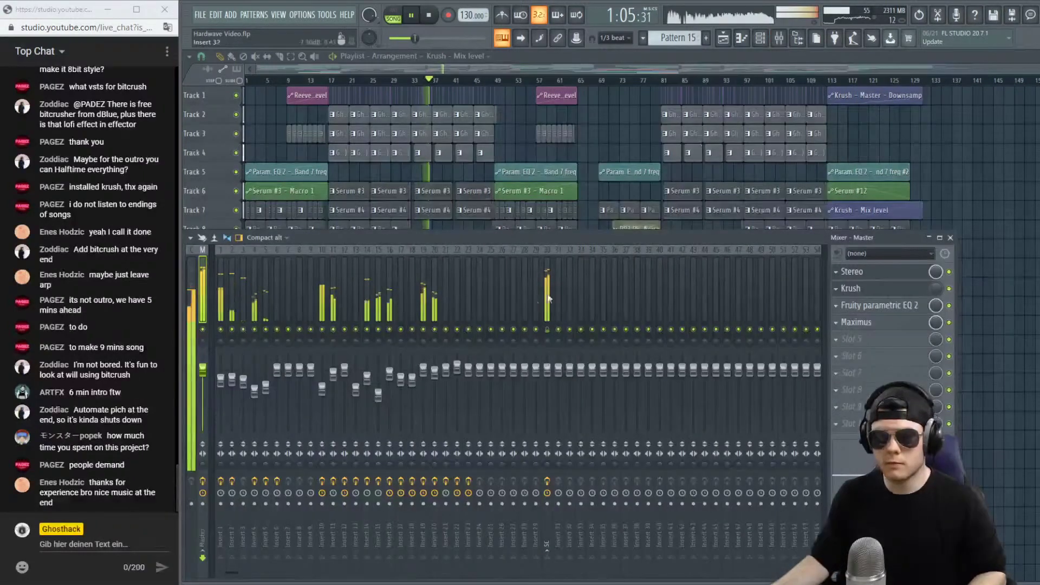
left_click(435, 372)
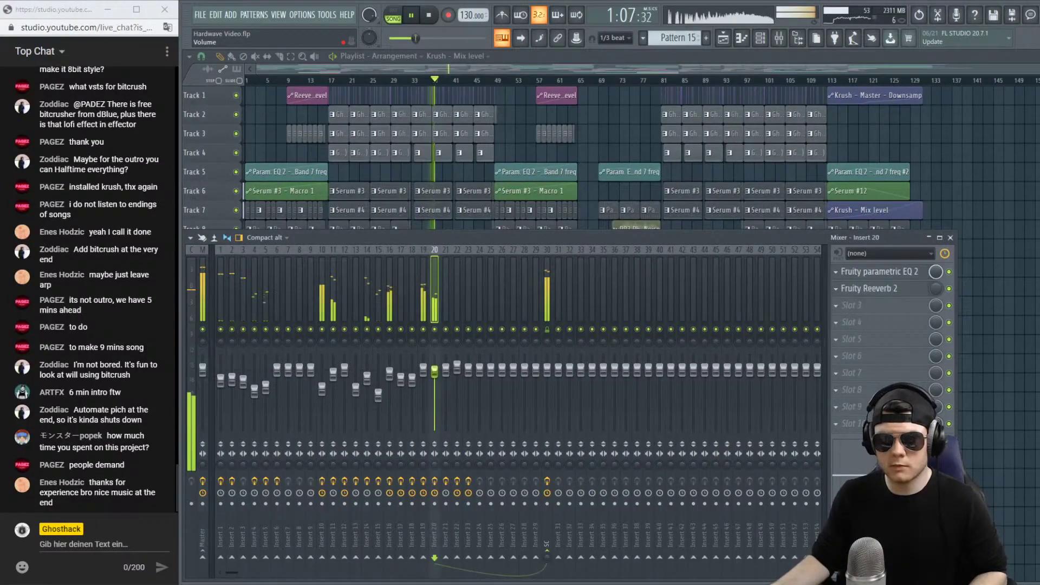
left_click(423, 369)
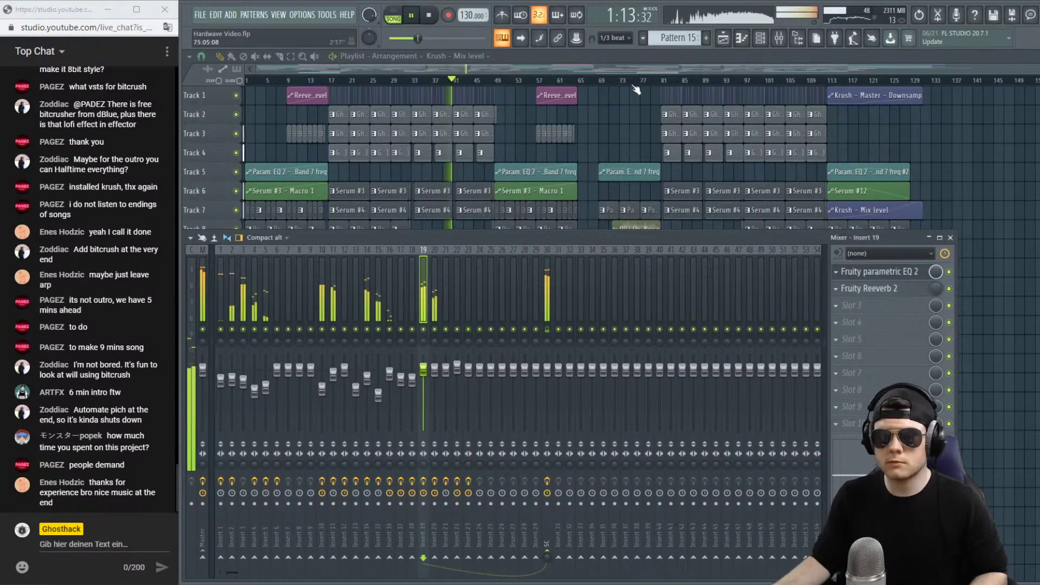
key("F9")
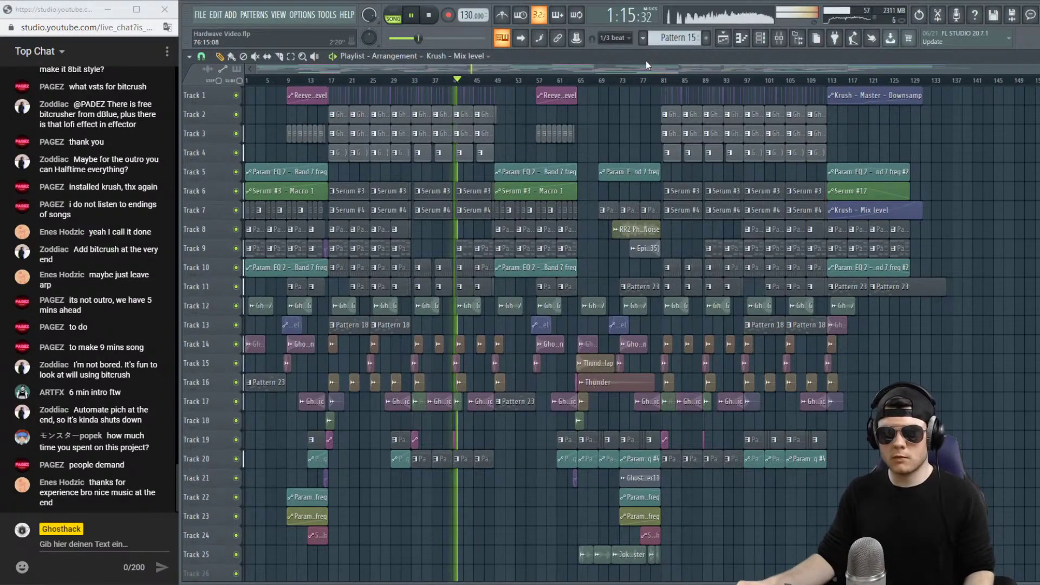
left_click(787, 46)
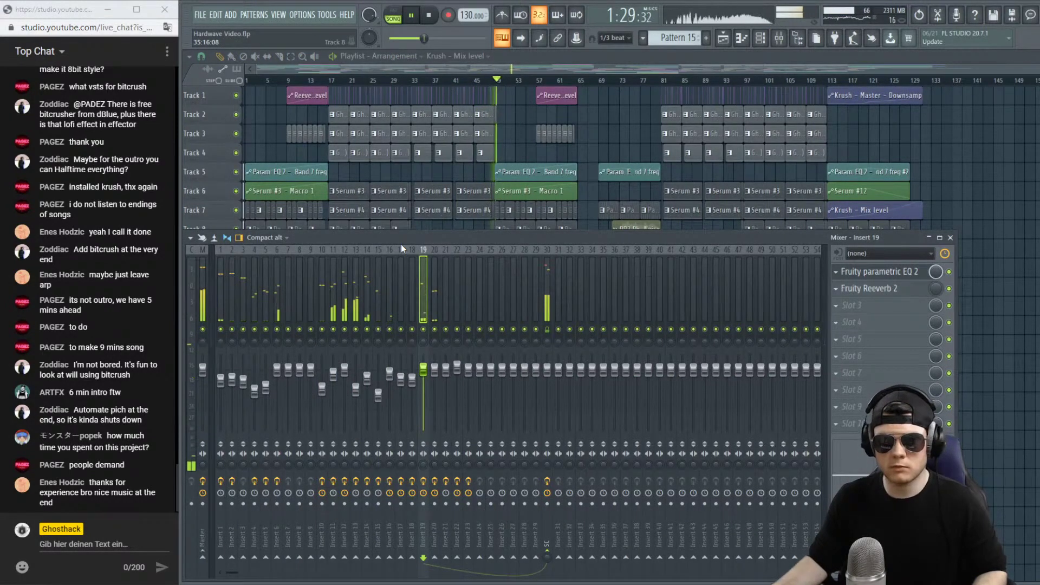
key("F9")
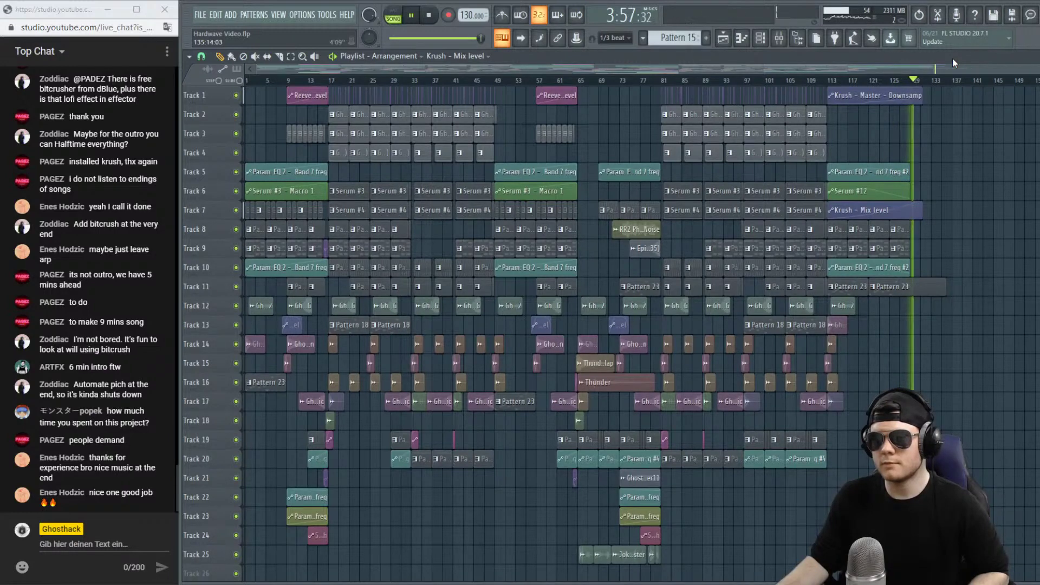
key("space")
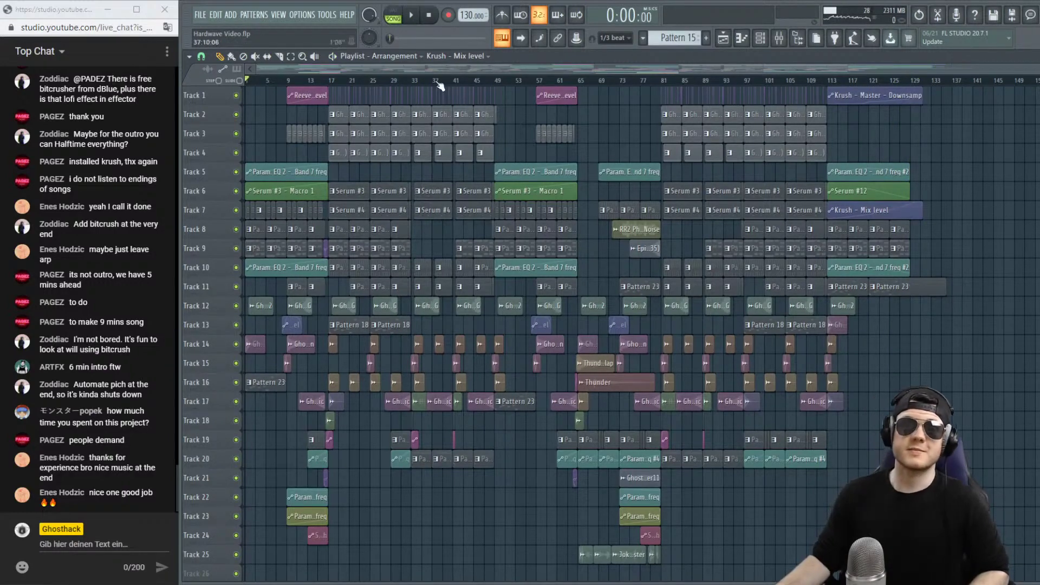
Save the finished project under its existing file name.
left_click(198, 18)
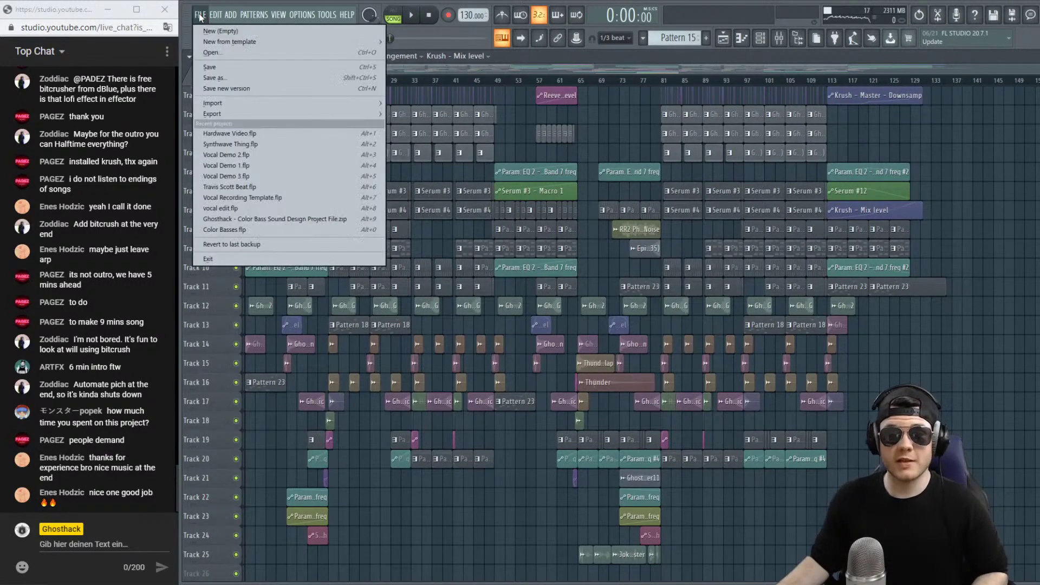
left_click(209, 68)
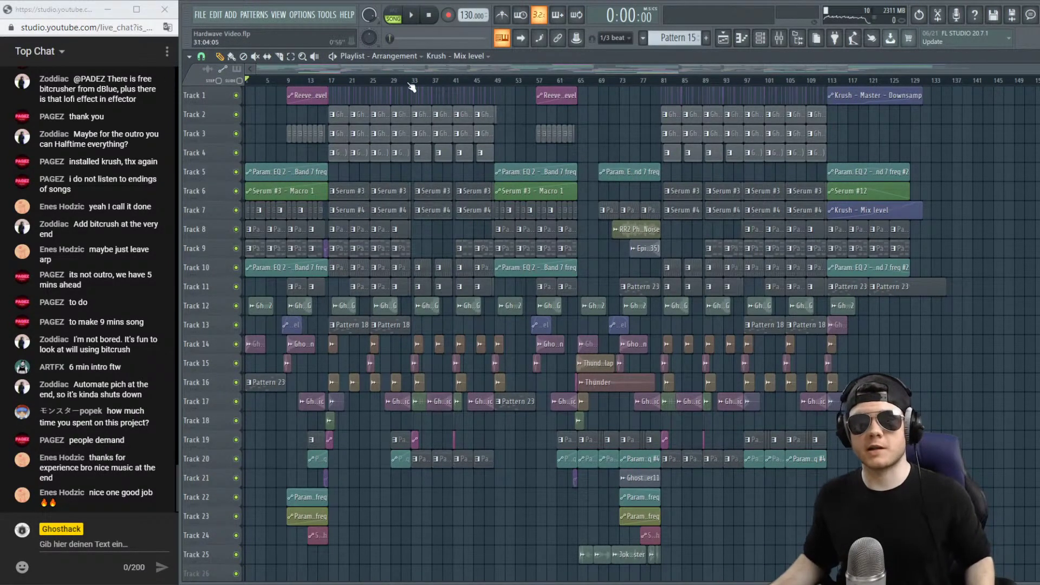
left_click_drag(412, 81, 328, 82)
left_click_drag(412, 81, 493, 81)
left_click_drag(412, 81, 247, 81)
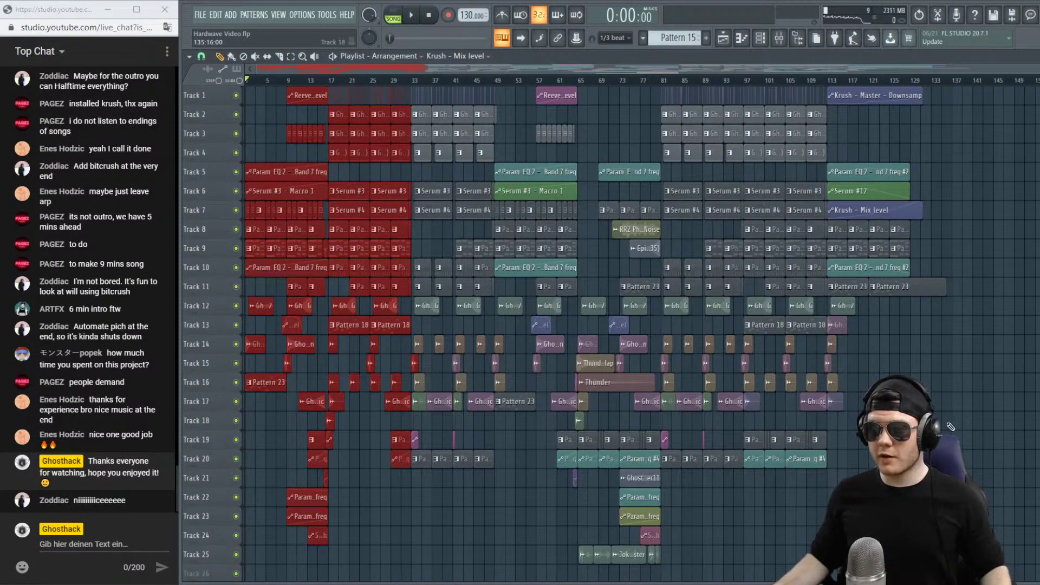
left_click(412, 80)
left_click(690, 81)
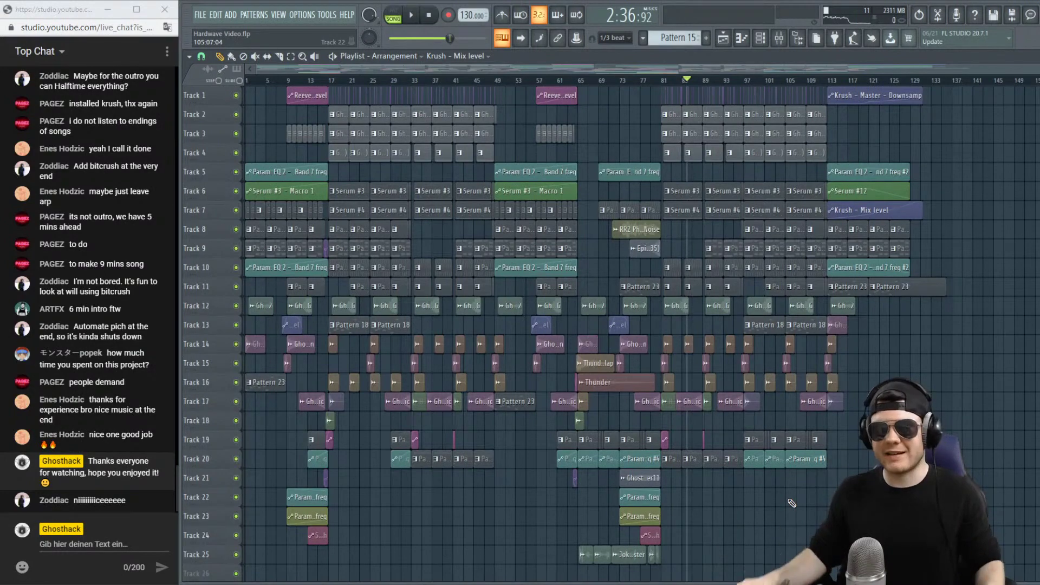
key("space")
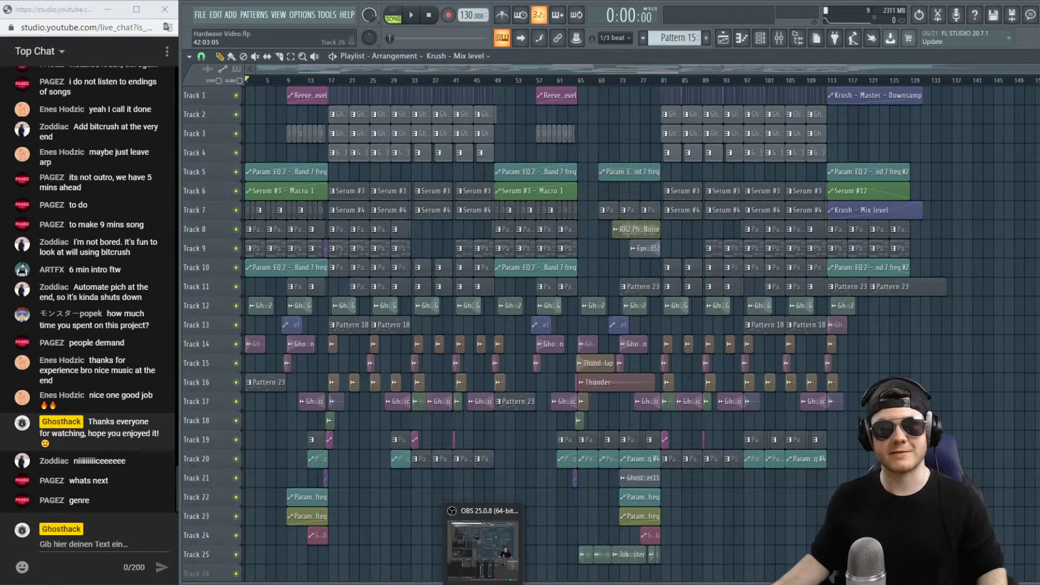
Switch to OBS and change the live stream to the End scene.
left_click(485, 542)
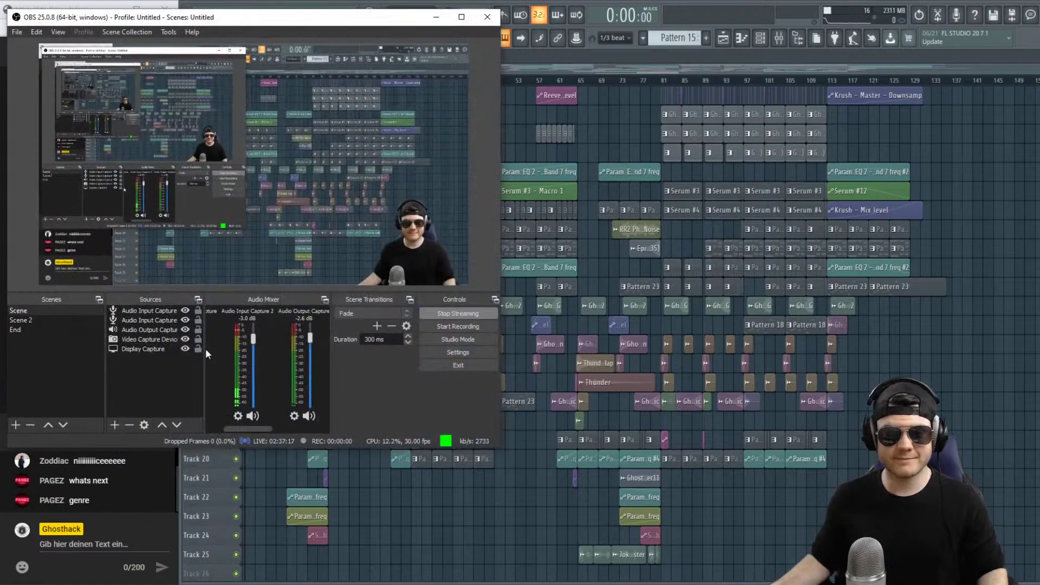
left_click(63, 329)
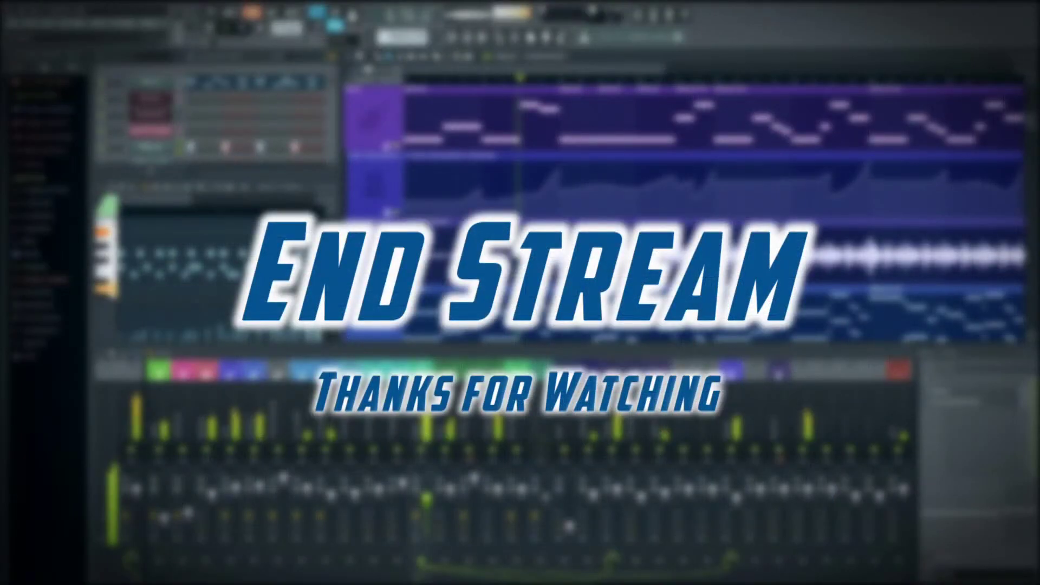